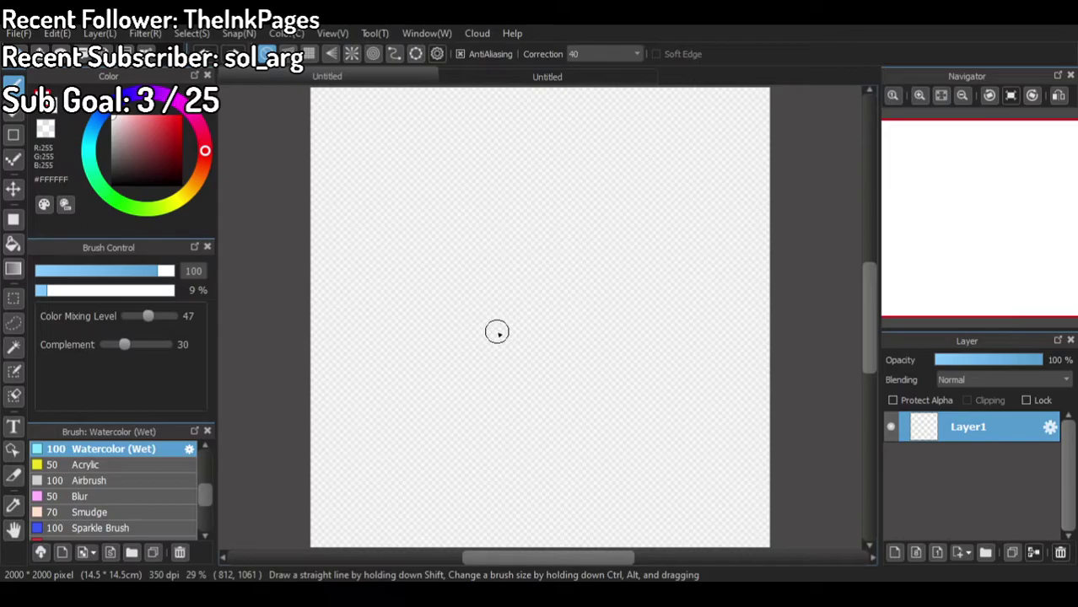
Step: Choose pure red #FF0000 and the Pencil brush, and set the brush size to 3
{"action": "left_click", "coordinate": [179, 116]}
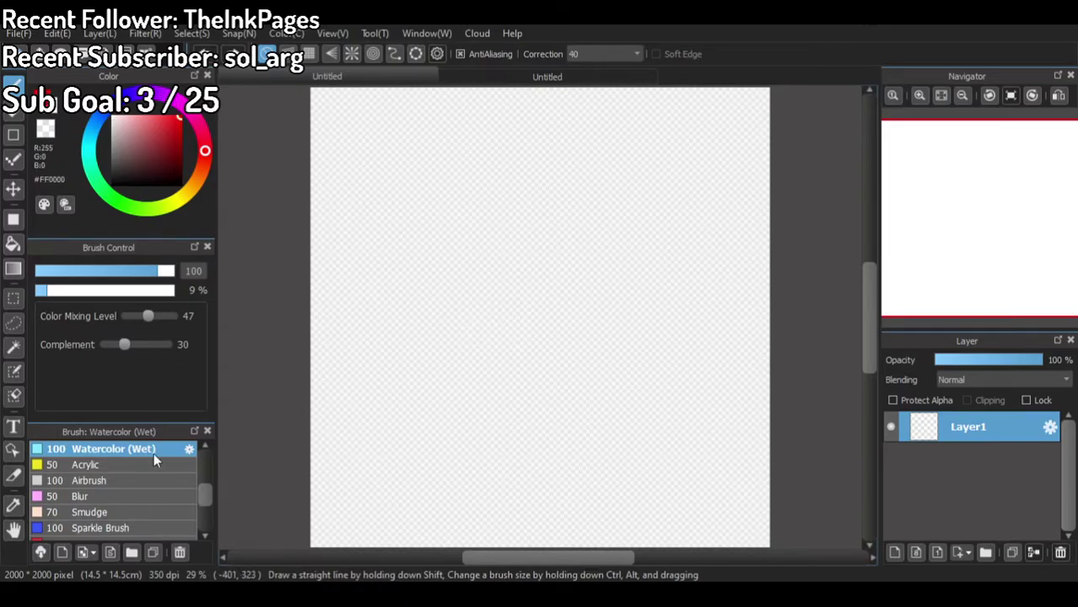
{"action": "scroll", "coordinate": [147, 459], "scroll_direction": "up", "scroll_amount": 3}
{"action": "scroll", "coordinate": [139, 452], "scroll_direction": "up", "scroll_amount": 3}
{"action": "left_click", "coordinate": [130, 447]}
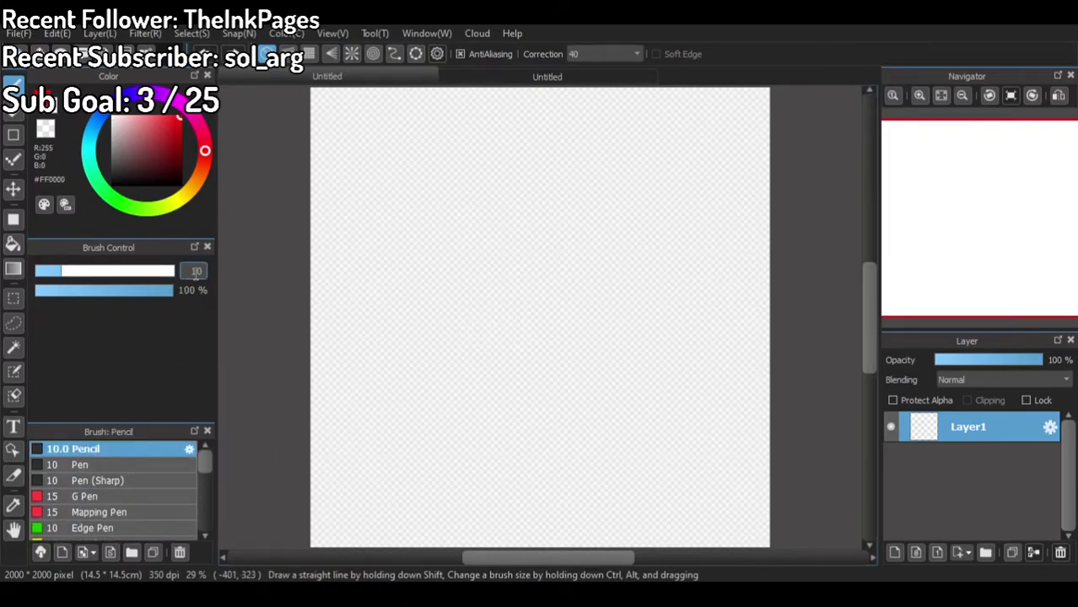
{"action": "type", "text": "3"}
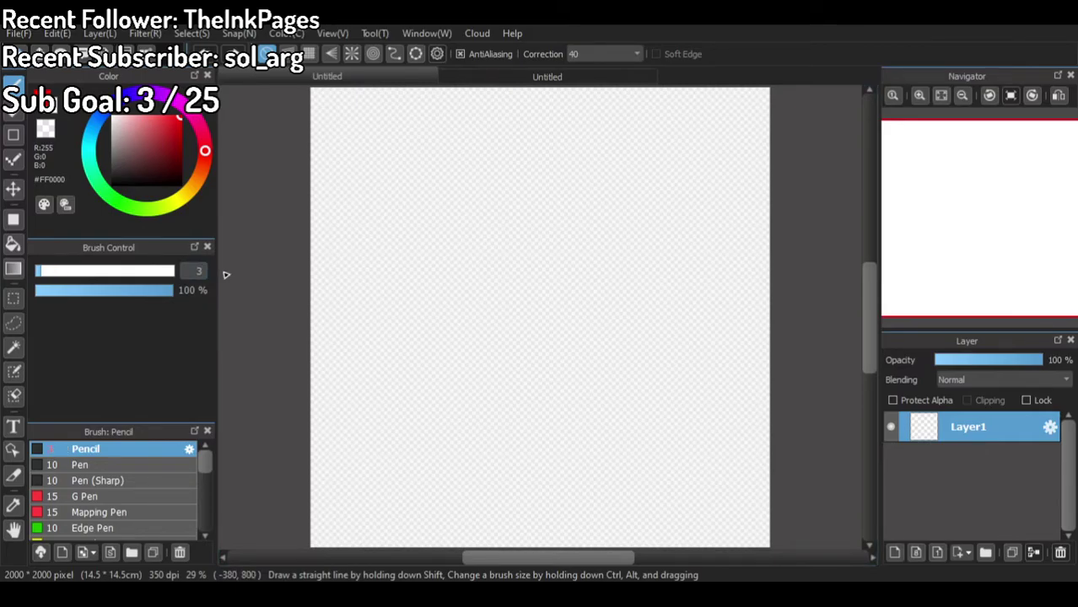
{"action": "mouse_move", "coordinate": [498, 270]}
{"action": "left_mouse_down"}
{"action": "mouse_move", "coordinate": [483, 306]}
{"action": "mouse_move", "coordinate": [589, 347]}
{"action": "mouse_move", "coordinate": [500, 358]}
{"action": "left_mouse_up"}
{"action": "left_click_drag", "start_coordinate": [579, 470], "coordinate": [604, 439]}
{"action": "scroll", "coordinate": [705, 325], "scroll_direction": "up", "scroll_amount": 3}
{"action": "scroll", "coordinate": [517, 301], "scroll_direction": "down", "scroll_amount": 4}
{"action": "scroll", "coordinate": [382, 253], "scroll_direction": "up", "scroll_amount": 6}
{"action": "scroll", "coordinate": [538, 261], "scroll_direction": "down", "scroll_amount": 3}
{"action": "scroll", "coordinate": [606, 275], "scroll_direction": "up", "scroll_amount": 1}
{"action": "key", "text": "ctrl+z"}
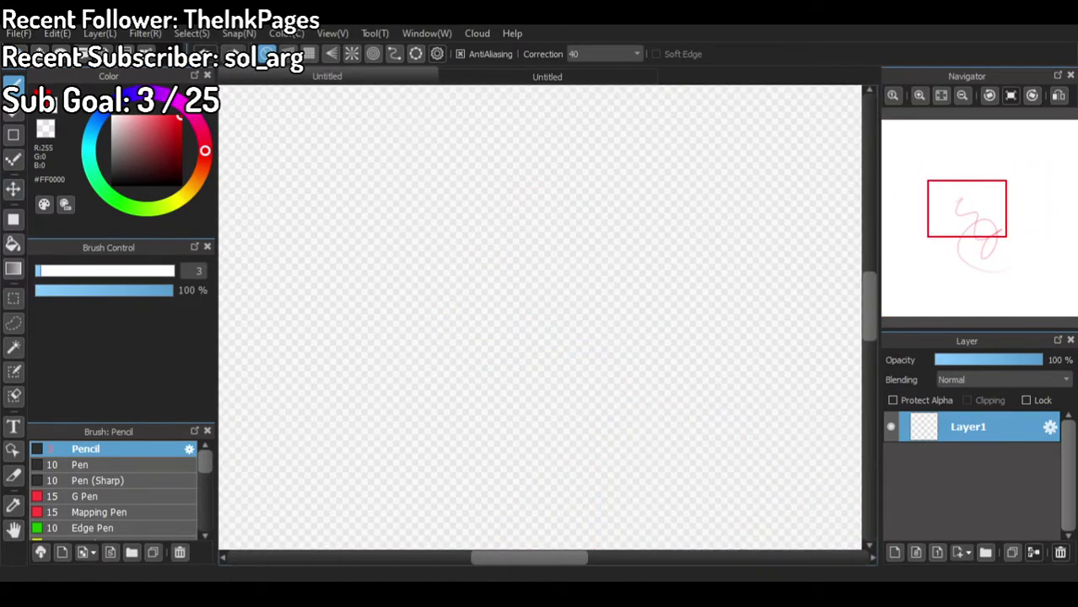
Step: Turn off AntiAliasing for the brush and check the horned character reference in the other open document
{"action": "left_click", "coordinate": [489, 54]}
{"action": "scroll", "coordinate": [465, 173], "scroll_direction": "up", "scroll_amount": 2}
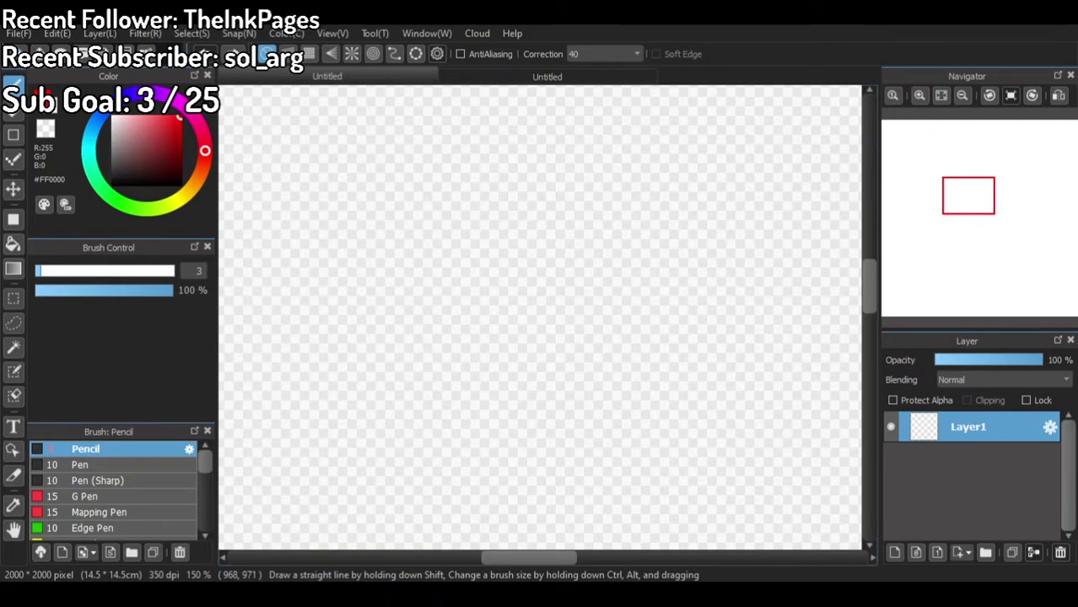
{"action": "left_click", "coordinate": [485, 80]}
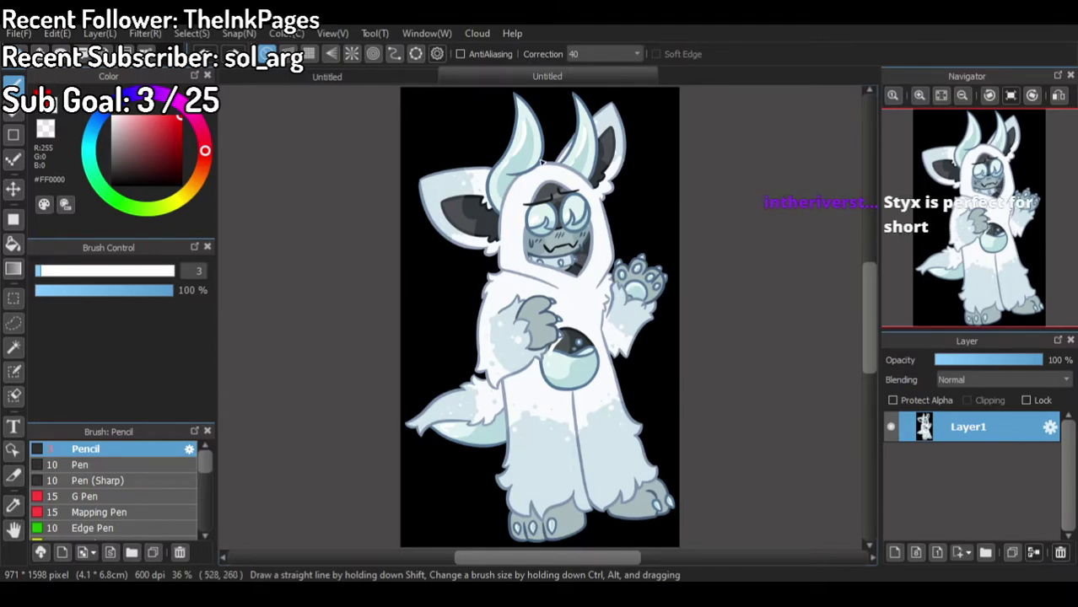
{"action": "left_click", "coordinate": [399, 81]}
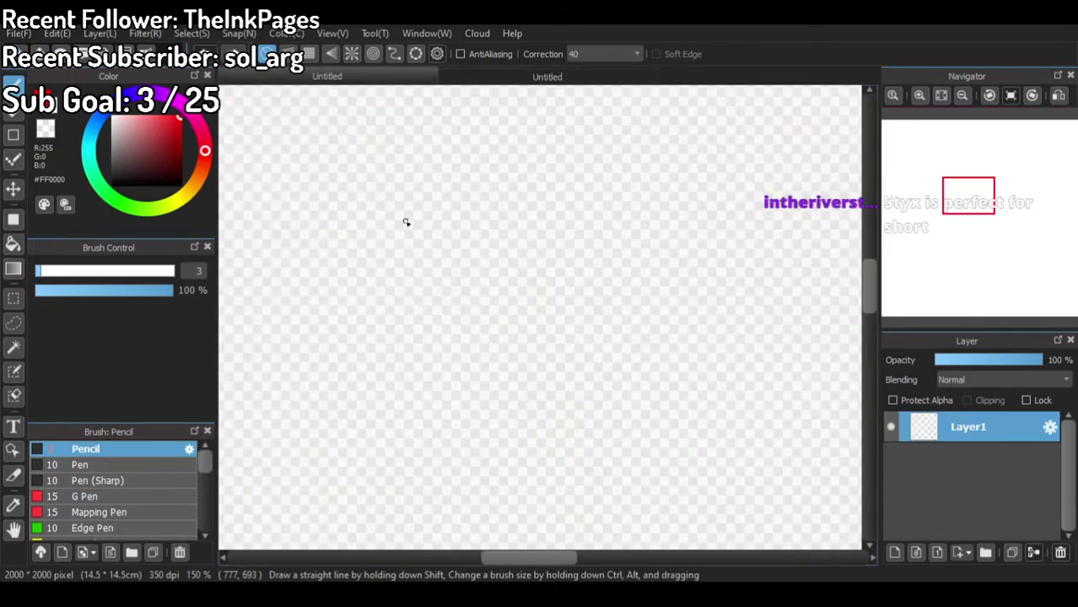
Step: Sketch a round red circle for the head in the upper middle of the blank canvas
{"action": "scroll", "coordinate": [421, 184], "scroll_direction": "up", "scroll_amount": 2}
{"action": "scroll", "coordinate": [474, 258], "scroll_direction": "down", "scroll_amount": 4}
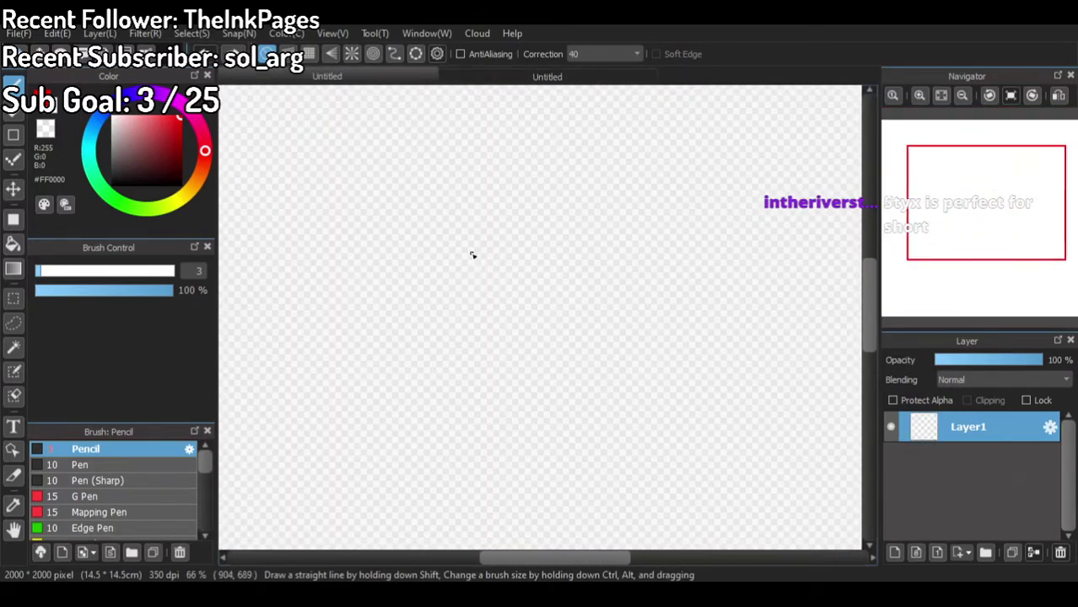
{"action": "scroll", "coordinate": [426, 186], "scroll_direction": "up", "scroll_amount": 4}
{"action": "scroll", "coordinate": [426, 186], "scroll_direction": "down", "scroll_amount": 2}
{"action": "scroll", "coordinate": [420, 186], "scroll_direction": "up", "scroll_amount": 2}
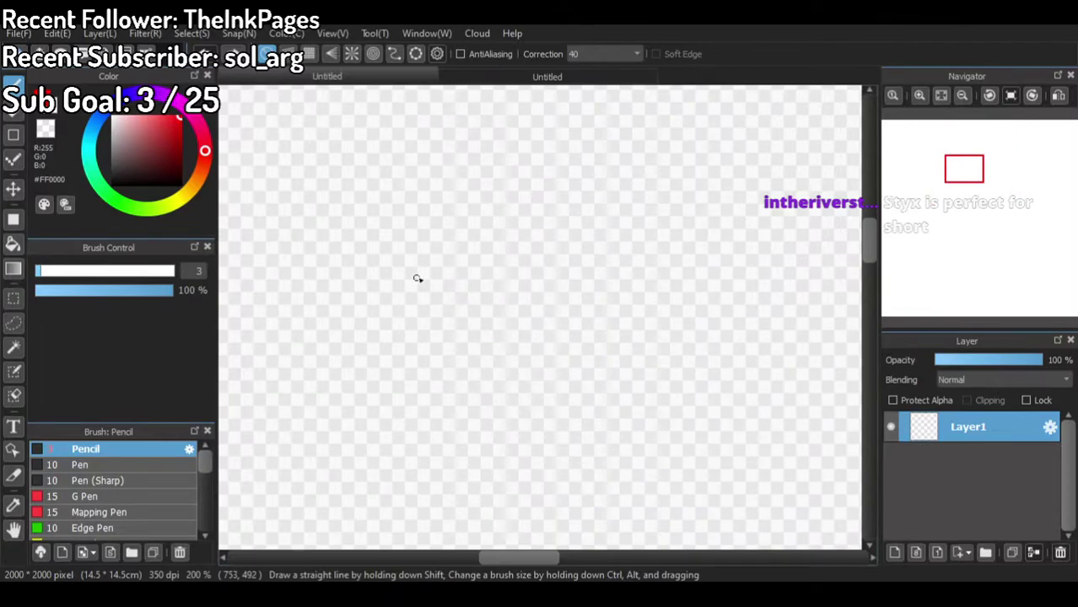
{"action": "mouse_move", "coordinate": [510, 126]}
{"action": "left_mouse_down"}
{"action": "mouse_move", "coordinate": [477, 288]}
{"action": "mouse_move", "coordinate": [631, 227]}
{"action": "mouse_move", "coordinate": [521, 119]}
{"action": "mouse_move", "coordinate": [461, 208]}
{"action": "mouse_move", "coordinate": [595, 260]}
{"action": "mouse_move", "coordinate": [669, 178]}
{"action": "mouse_move", "coordinate": [557, 102]}
{"action": "mouse_move", "coordinate": [519, 127]}
{"action": "left_mouse_up"}
{"action": "key", "text": "ctrl+z"}
{"action": "key", "text": "ctrl+z"}
{"action": "mouse_move", "coordinate": [502, 184]}
{"action": "left_mouse_down"}
{"action": "mouse_move", "coordinate": [460, 217]}
{"action": "mouse_move", "coordinate": [497, 352]}
{"action": "mouse_move", "coordinate": [650, 349]}
{"action": "mouse_move", "coordinate": [643, 210]}
{"action": "mouse_move", "coordinate": [551, 172]}
{"action": "mouse_move", "coordinate": [456, 218]}
{"action": "mouse_move", "coordinate": [496, 326]}
{"action": "mouse_move", "coordinate": [629, 325]}
{"action": "mouse_move", "coordinate": [634, 206]}
{"action": "mouse_move", "coordinate": [546, 174]}
{"action": "mouse_move", "coordinate": [496, 176]}
{"action": "mouse_move", "coordinate": [532, 289]}
{"action": "mouse_move", "coordinate": [640, 254]}
{"action": "mouse_move", "coordinate": [611, 157]}
{"action": "mouse_move", "coordinate": [527, 153]}
{"action": "mouse_move", "coordinate": [502, 171]}
{"action": "left_mouse_up"}
{"action": "key", "text": "ctrl+z"}
{"action": "key", "text": "ctrl+z"}
{"action": "scroll", "coordinate": [558, 183], "scroll_direction": "down", "scroll_amount": 2}
{"action": "scroll", "coordinate": [465, 158], "scroll_direction": "up", "scroll_amount": 3}
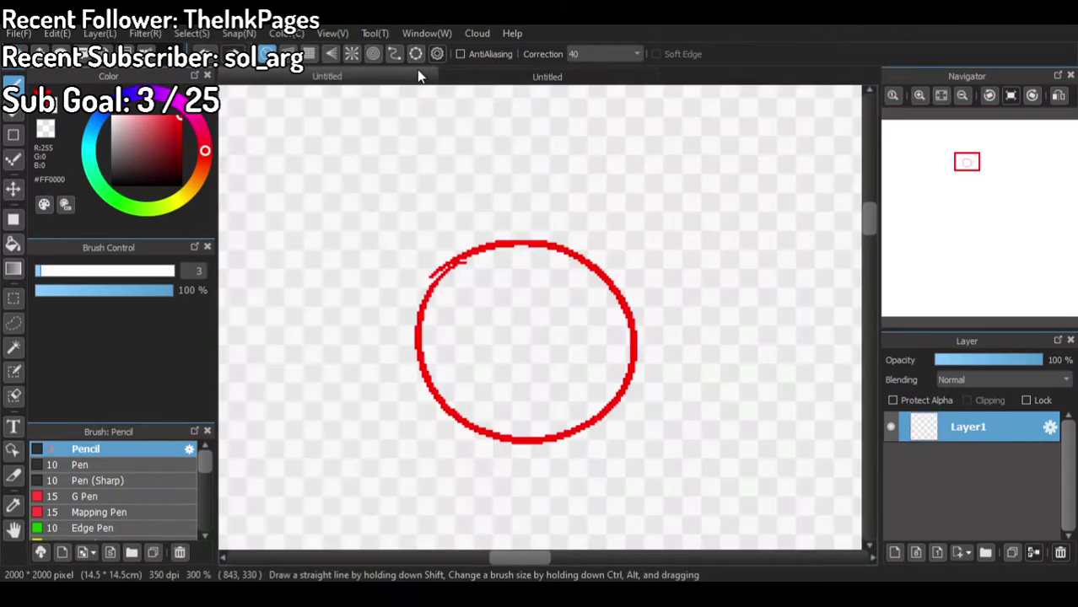
{"action": "scroll", "coordinate": [494, 205], "scroll_direction": "down", "scroll_amount": 2}
{"action": "scroll", "coordinate": [495, 206], "scroll_direction": "up", "scroll_amount": 3}
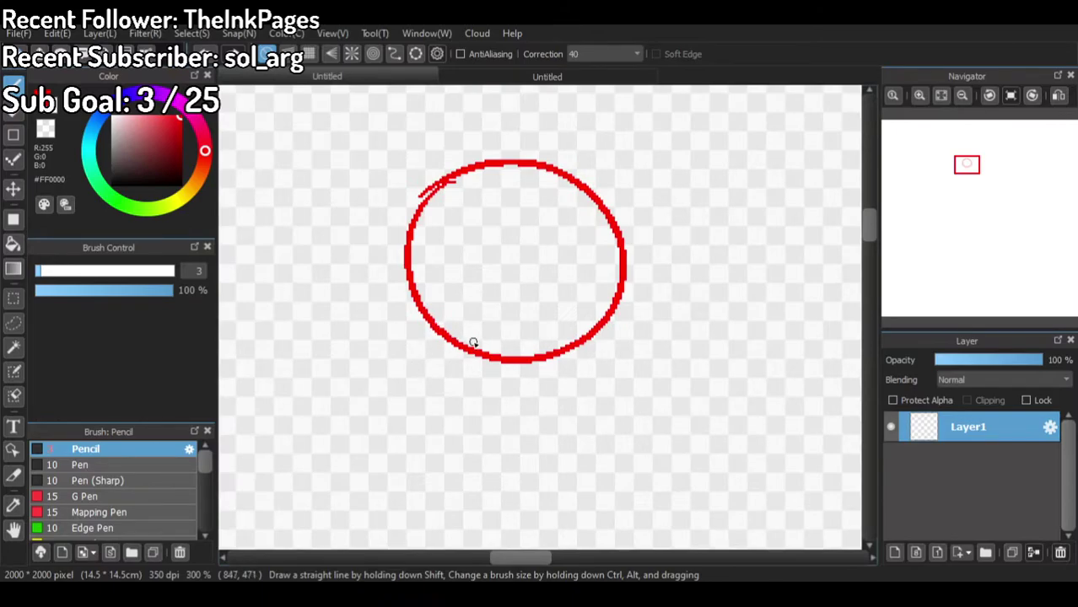
Step: Sketch a short neck below the head circle with a sloping shoulder line extending to each side
{"action": "left_click_drag", "start_coordinate": [488, 357], "coordinate": [496, 390]}
{"action": "mouse_move", "coordinate": [562, 355]}
{"action": "left_mouse_down"}
{"action": "mouse_move", "coordinate": [579, 391]}
{"action": "mouse_move", "coordinate": [671, 395]}
{"action": "left_mouse_up"}
{"action": "left_click_drag", "start_coordinate": [497, 388], "coordinate": [400, 416]}
{"action": "scroll", "coordinate": [447, 422], "scroll_direction": "down", "scroll_amount": 4}
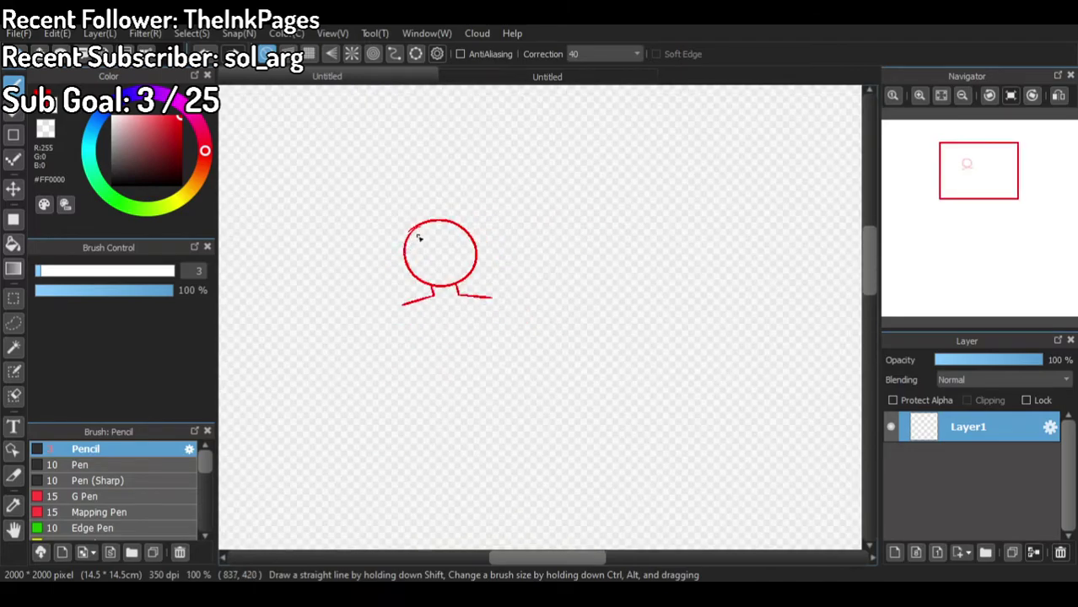
{"action": "scroll", "coordinate": [450, 204], "scroll_direction": "up", "scroll_amount": 3}
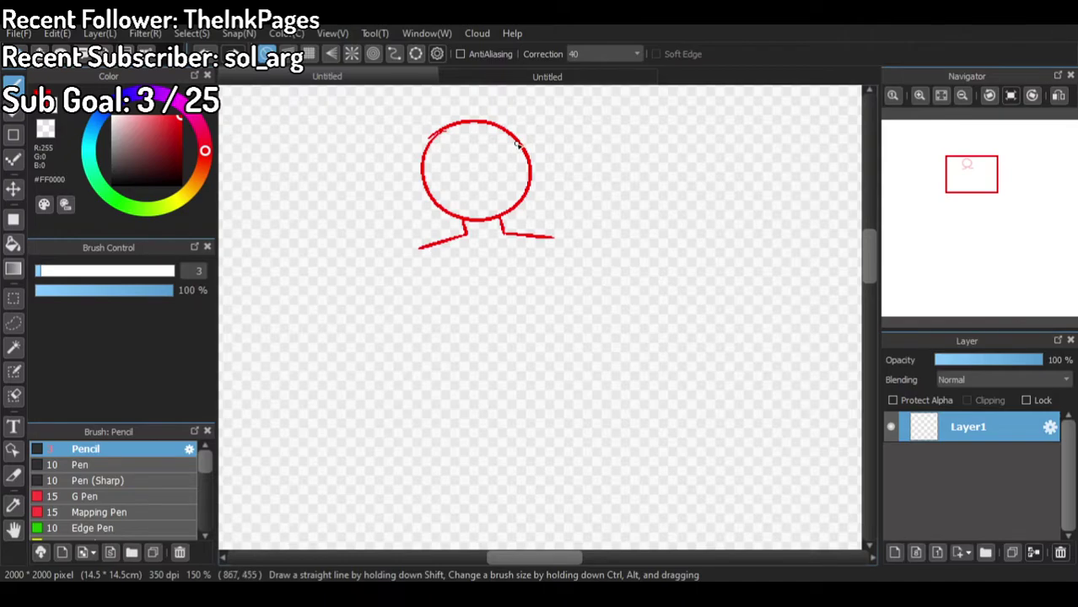
{"action": "left_click", "coordinate": [496, 78]}
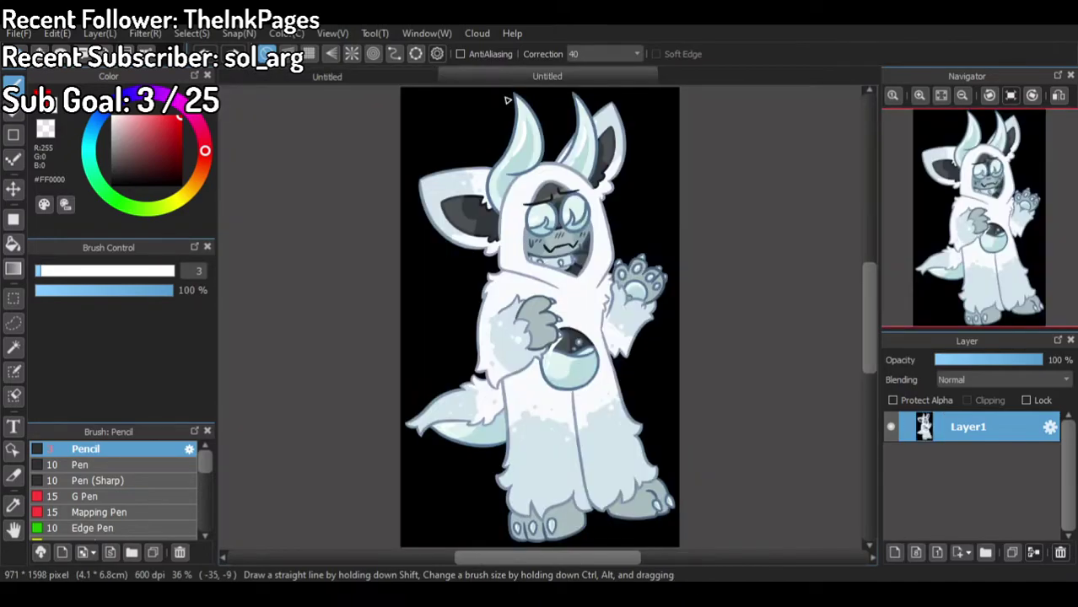
{"action": "left_click", "coordinate": [346, 80]}
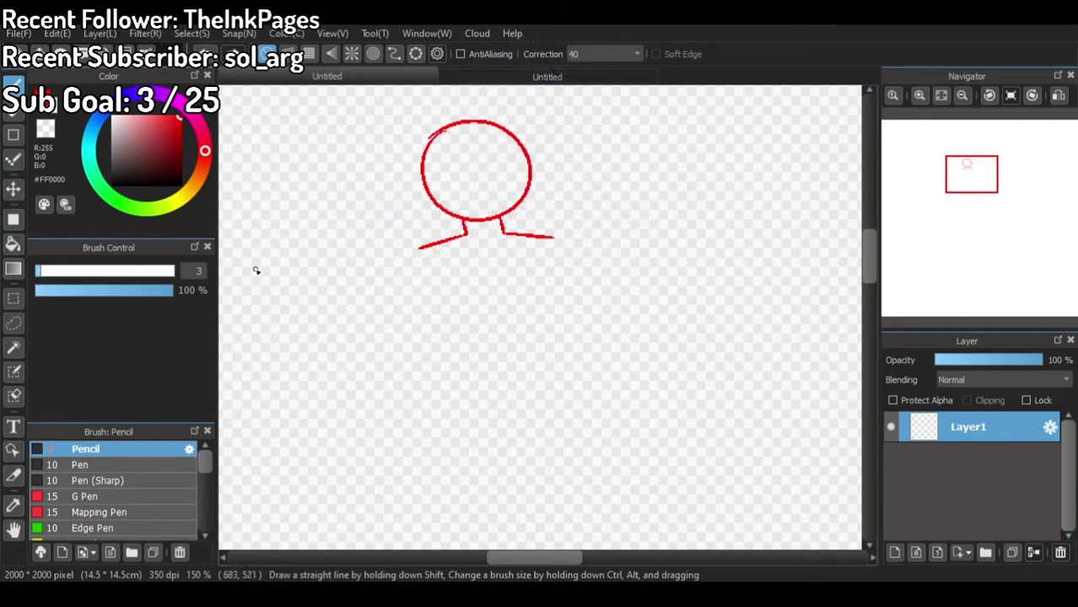
{"action": "mouse_move", "coordinate": [425, 264]}
{"action": "left_mouse_down"}
{"action": "mouse_move", "coordinate": [452, 344]}
{"action": "mouse_move", "coordinate": [471, 357]}
{"action": "mouse_move", "coordinate": [440, 338]}
{"action": "mouse_move", "coordinate": [452, 333]}
{"action": "mouse_move", "coordinate": [433, 390]}
{"action": "left_mouse_up"}
{"action": "left_click_drag", "start_coordinate": [561, 263], "coordinate": [602, 427]}
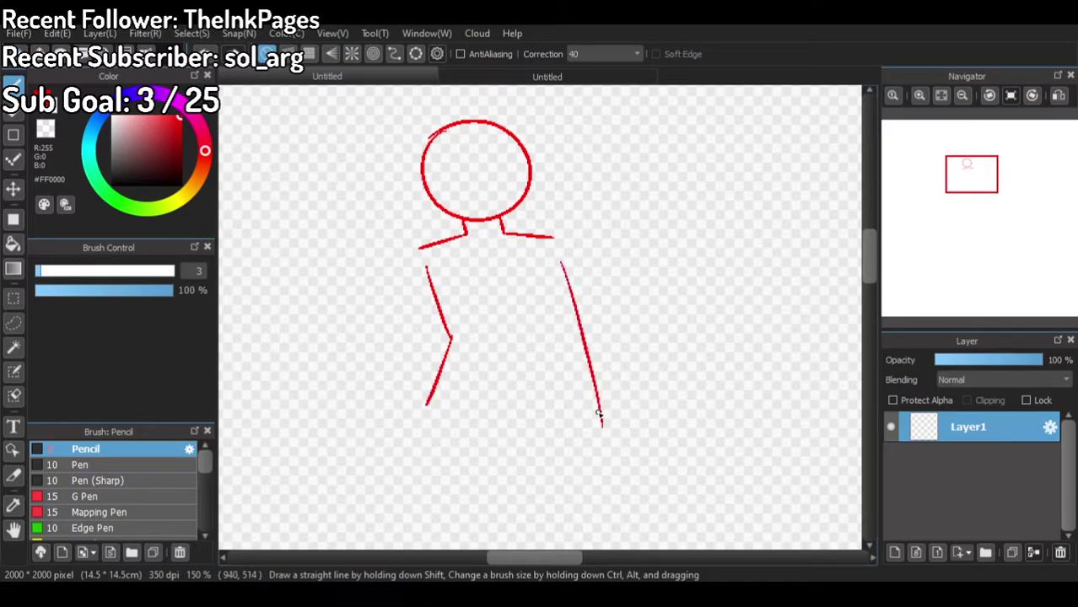
{"action": "key", "text": "ctrl+z"}
{"action": "key", "text": "ctrl+z"}
Step: Consult the character reference and sketch both torso sides below the shoulders, with a pinched waist on the left and a straighter line on the right
{"action": "left_click", "coordinate": [511, 77]}
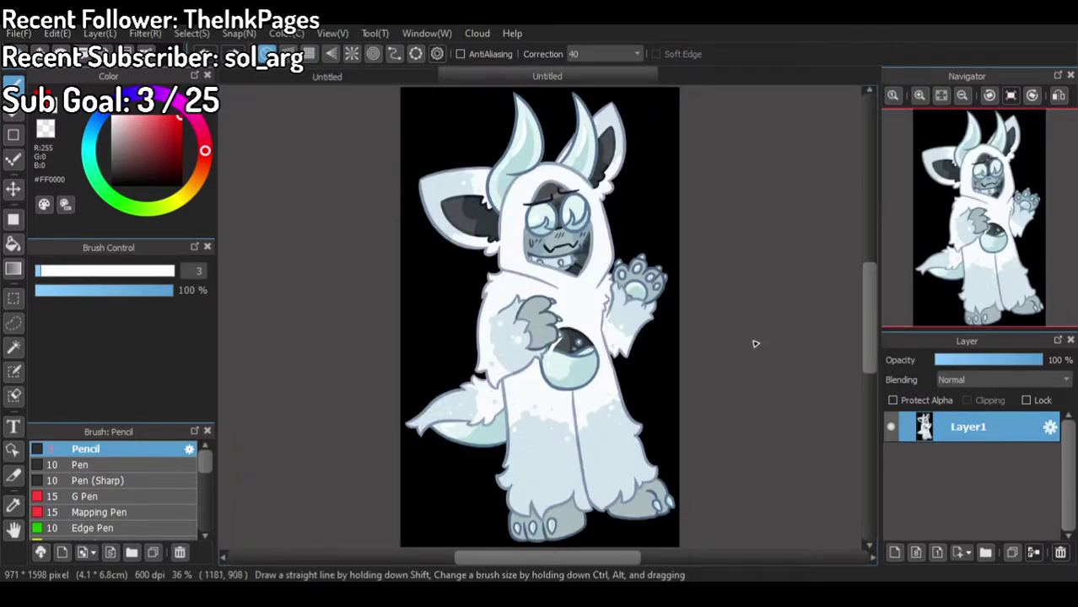
{"action": "mouse_move", "coordinate": [874, 299]}
{"action": "left_mouse_down"}
{"action": "mouse_move", "coordinate": [879, 329]}
{"action": "mouse_move", "coordinate": [867, 293]}
{"action": "left_mouse_up"}
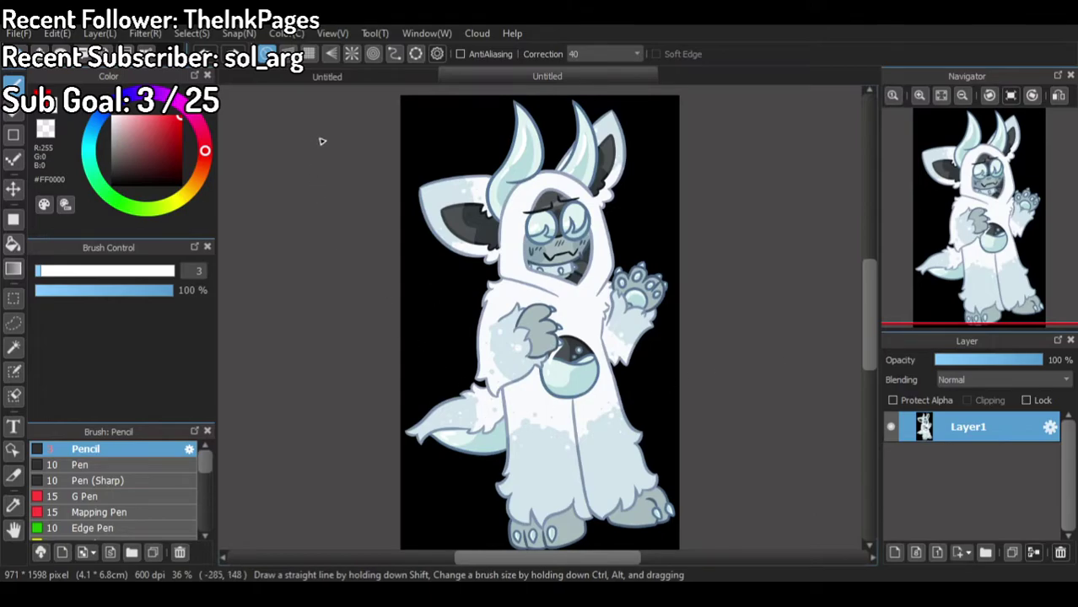
{"action": "left_click", "coordinate": [383, 76]}
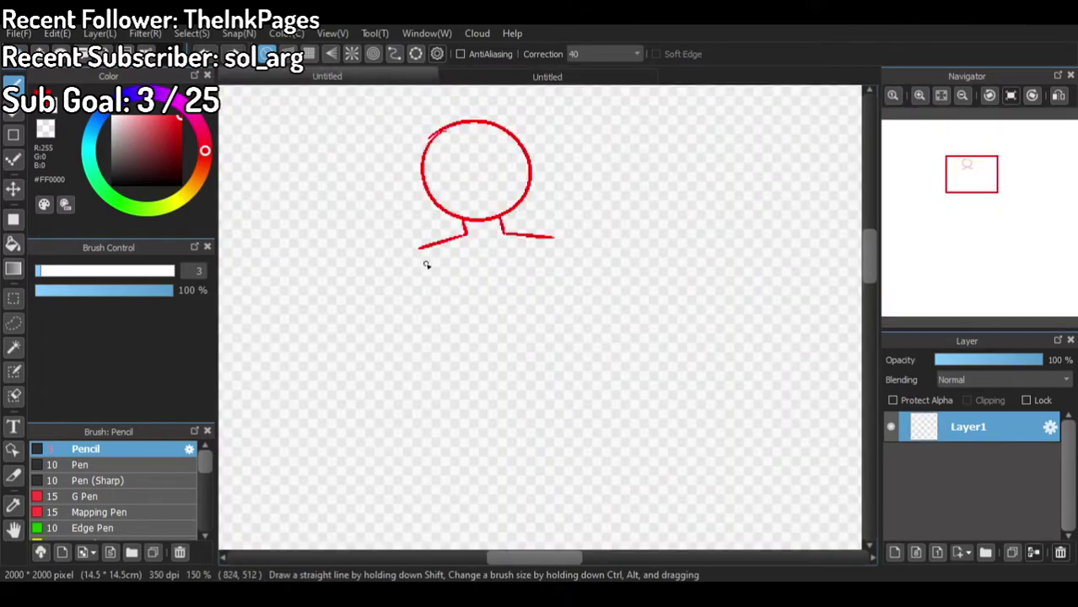
{"action": "left_click_drag", "start_coordinate": [433, 265], "coordinate": [469, 338]}
{"action": "key", "text": "ctrl+z"}
{"action": "mouse_move", "coordinate": [432, 266]}
{"action": "left_mouse_down"}
{"action": "mouse_move", "coordinate": [451, 340]}
{"action": "mouse_move", "coordinate": [436, 361]}
{"action": "mouse_move", "coordinate": [445, 332]}
{"action": "mouse_move", "coordinate": [427, 398]}
{"action": "left_mouse_up"}
{"action": "left_click_drag", "start_coordinate": [552, 264], "coordinate": [561, 295]}
{"action": "left_click", "coordinate": [576, 379], "text": "shift"}
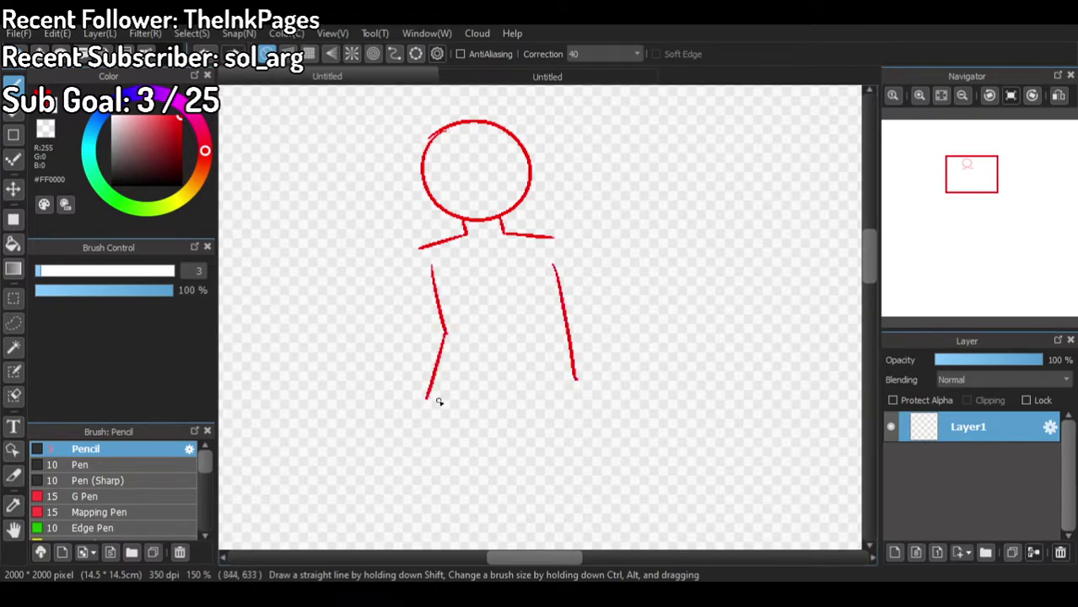
Step: Sketch a shallow V-shaped hip line across the base of the torso and extend the right body line downward as the upper thigh
{"action": "mouse_move", "coordinate": [433, 394]}
{"action": "left_mouse_down"}
{"action": "mouse_move", "coordinate": [499, 418]}
{"action": "mouse_move", "coordinate": [572, 380]}
{"action": "mouse_move", "coordinate": [583, 429]}
{"action": "left_mouse_up"}
{"action": "key", "text": "ctrl+z"}
{"action": "left_click_drag", "start_coordinate": [575, 375], "coordinate": [582, 450]}
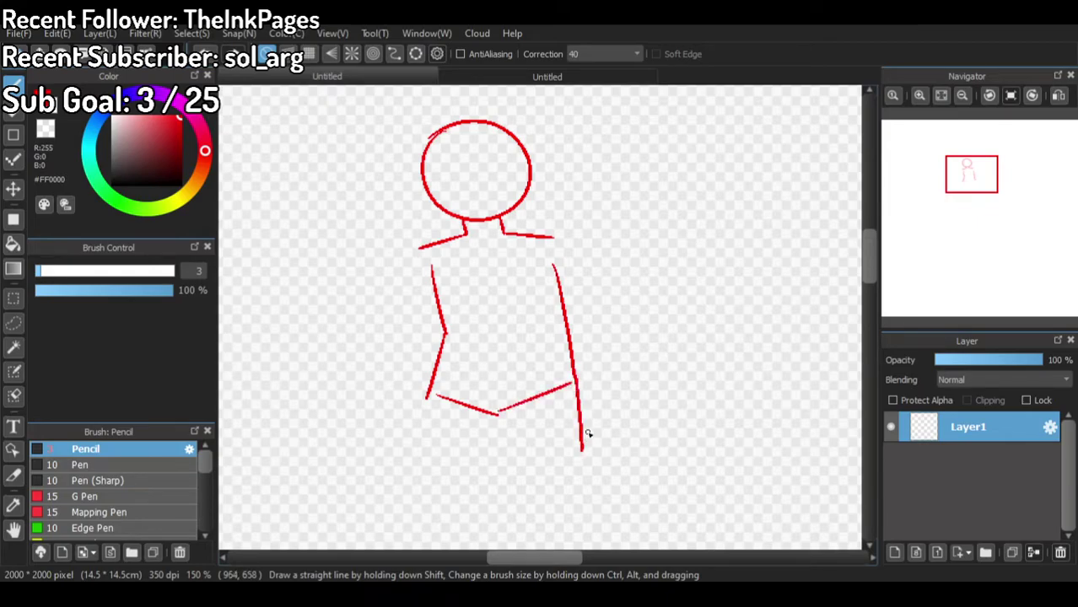
{"action": "scroll", "coordinate": [594, 234], "scroll_direction": "down", "scroll_amount": 1}
{"action": "scroll", "coordinate": [578, 138], "scroll_direction": "up", "scroll_amount": 1}
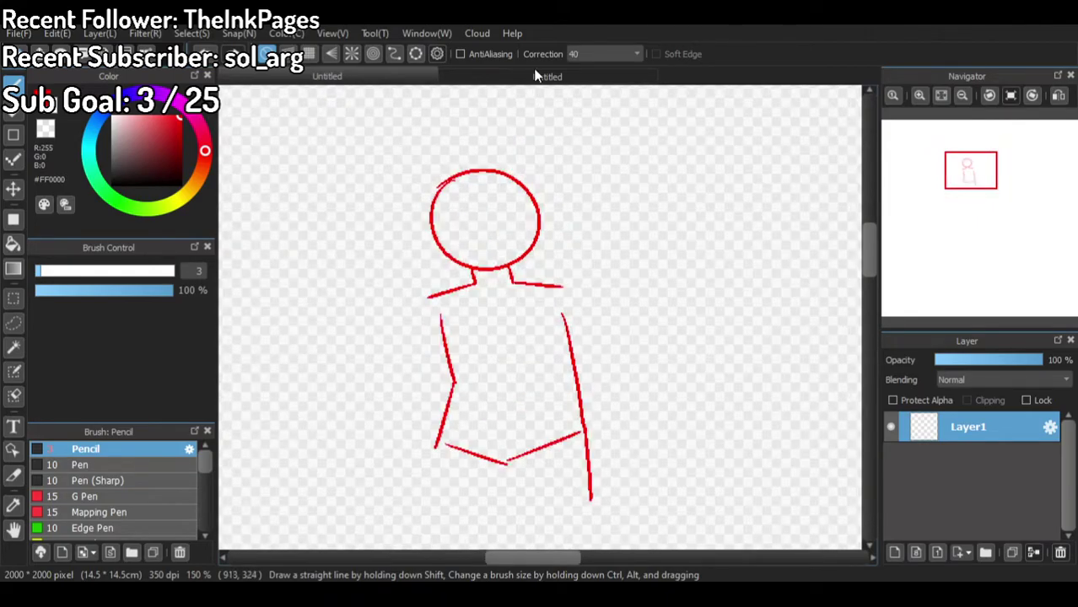
Step: Compare the proportions of the body sketch with the hooded character reference
{"action": "left_click", "coordinate": [537, 76]}
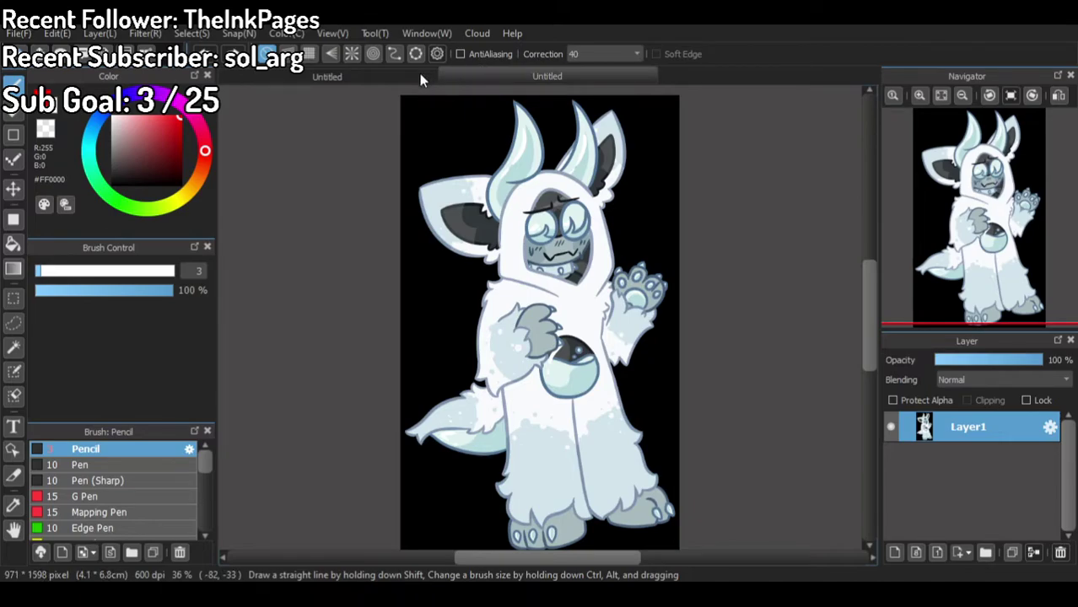
{"action": "left_click", "coordinate": [419, 74]}
{"action": "left_click", "coordinate": [494, 77]}
{"action": "left_click", "coordinate": [414, 77]}
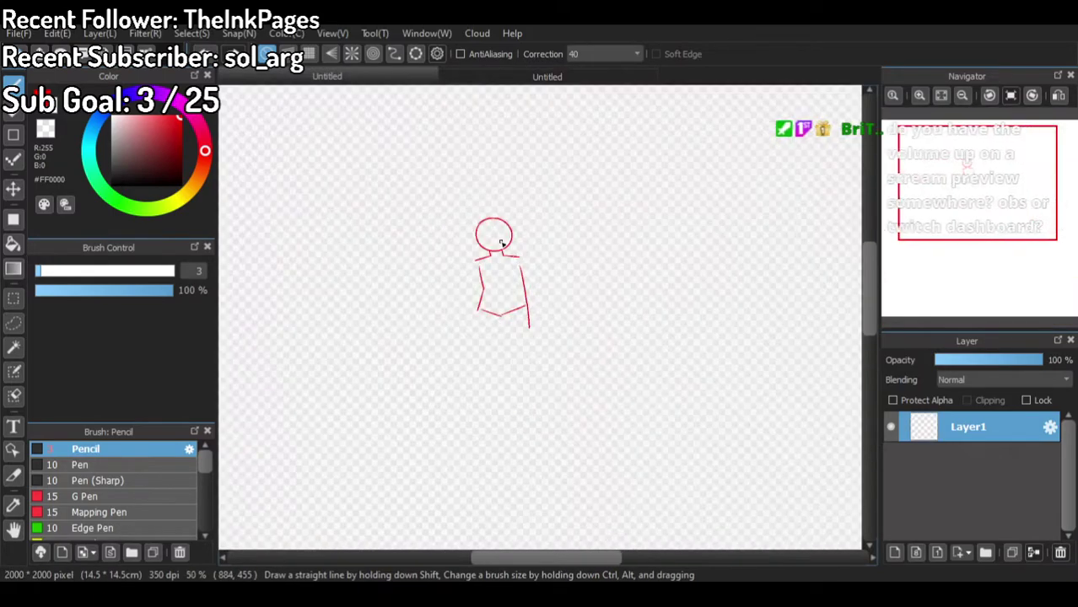
{"action": "scroll", "coordinate": [503, 245], "scroll_direction": "down", "scroll_amount": 2}
{"action": "scroll", "coordinate": [495, 283], "scroll_direction": "up", "scroll_amount": 3}
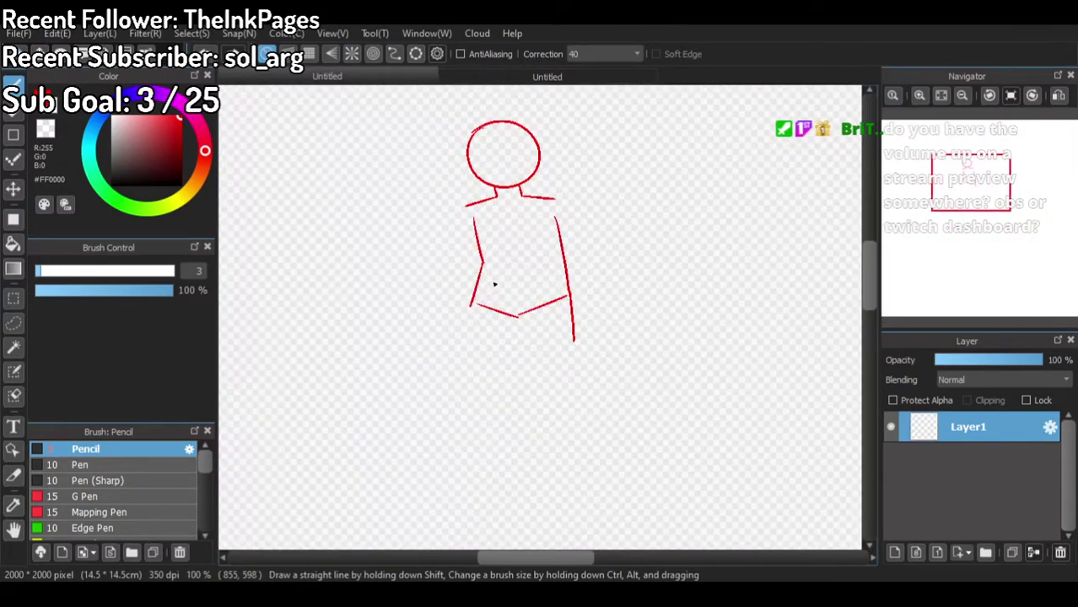
{"action": "scroll", "coordinate": [494, 284], "scroll_direction": "down", "scroll_amount": 2}
{"action": "scroll", "coordinate": [495, 284], "scroll_direction": "up", "scroll_amount": 2}
{"action": "scroll", "coordinate": [502, 244], "scroll_direction": "down", "scroll_amount": 1}
{"action": "scroll", "coordinate": [503, 281], "scroll_direction": "up", "scroll_amount": 3}
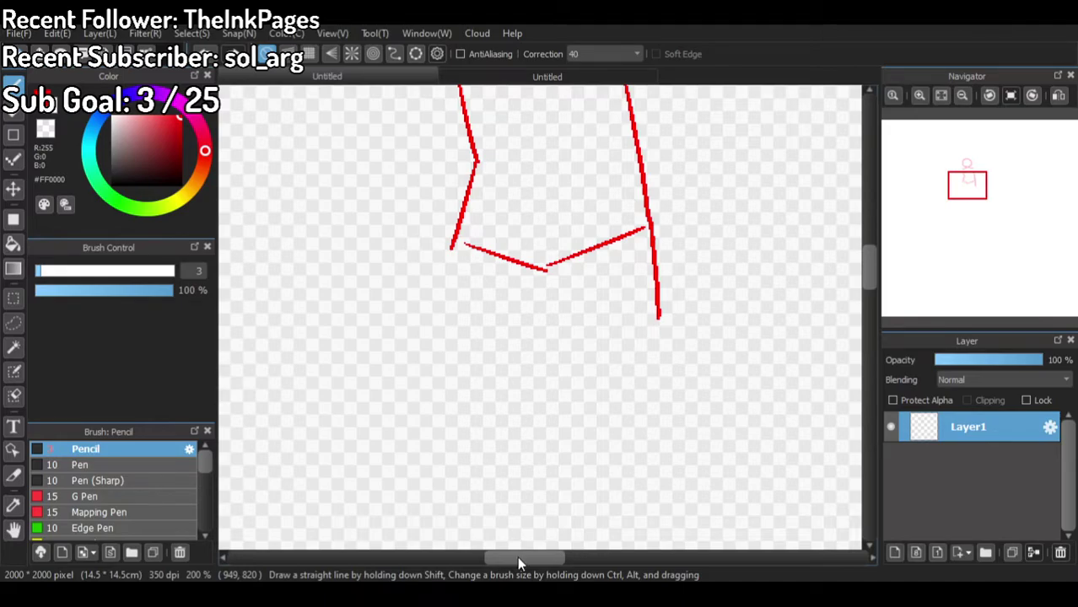
Step: Draw the left leg's outer line from the hip, slanting long and straight down and outward
{"action": "scroll", "coordinate": [486, 325], "scroll_direction": "down", "scroll_amount": 3}
{"action": "scroll", "coordinate": [486, 242], "scroll_direction": "up", "scroll_amount": 3}
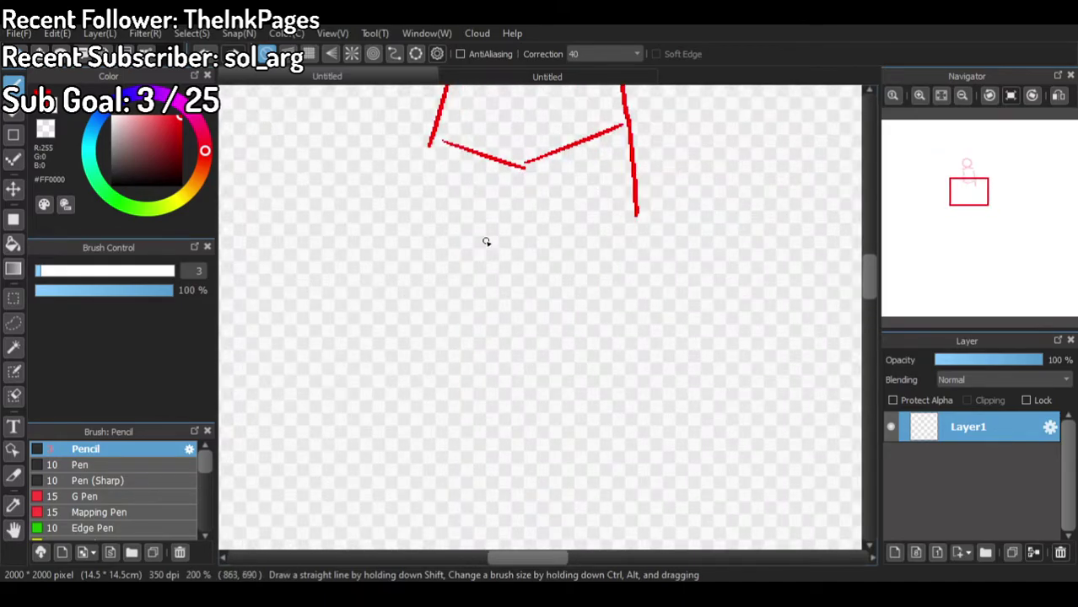
{"action": "left_click_drag", "start_coordinate": [431, 143], "coordinate": [417, 236]}
{"action": "key", "text": "ctrl+z"}
{"action": "left_click_drag", "start_coordinate": [430, 145], "coordinate": [390, 310]}
{"action": "key", "text": "ctrl+z"}
{"action": "left_click_drag", "start_coordinate": [431, 145], "coordinate": [344, 470]}
{"action": "key", "text": "ctrl+z"}
{"action": "left_click_drag", "start_coordinate": [431, 143], "coordinate": [336, 462]}
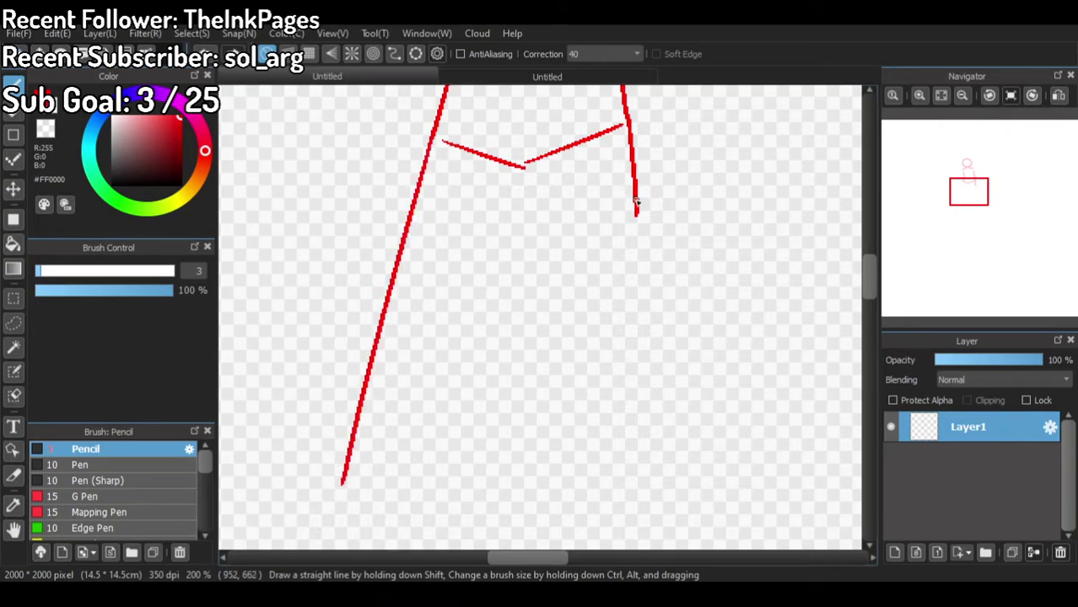
Step: Draw the right leg's outer line nearly straight down from the end of the thigh line, level with the left leg's end
{"action": "left_click_drag", "start_coordinate": [637, 213], "coordinate": [675, 537]}
{"action": "key", "text": "ctrl+z"}
{"action": "left_click_drag", "start_coordinate": [637, 202], "coordinate": [647, 263]}
{"action": "left_click_drag", "start_coordinate": [655, 374], "coordinate": [656, 383]}
{"action": "key", "text": "ctrl+z"}
{"action": "left_click_drag", "start_coordinate": [636, 211], "coordinate": [657, 376]}
{"action": "key", "text": "ctrl+z"}
{"action": "left_click_drag", "start_coordinate": [641, 227], "coordinate": [652, 482]}
{"action": "key", "text": "ctrl+z"}
{"action": "left_click_drag", "start_coordinate": [638, 212], "coordinate": [643, 480]}
{"action": "scroll", "coordinate": [587, 335], "scroll_direction": "down", "scroll_amount": 3}
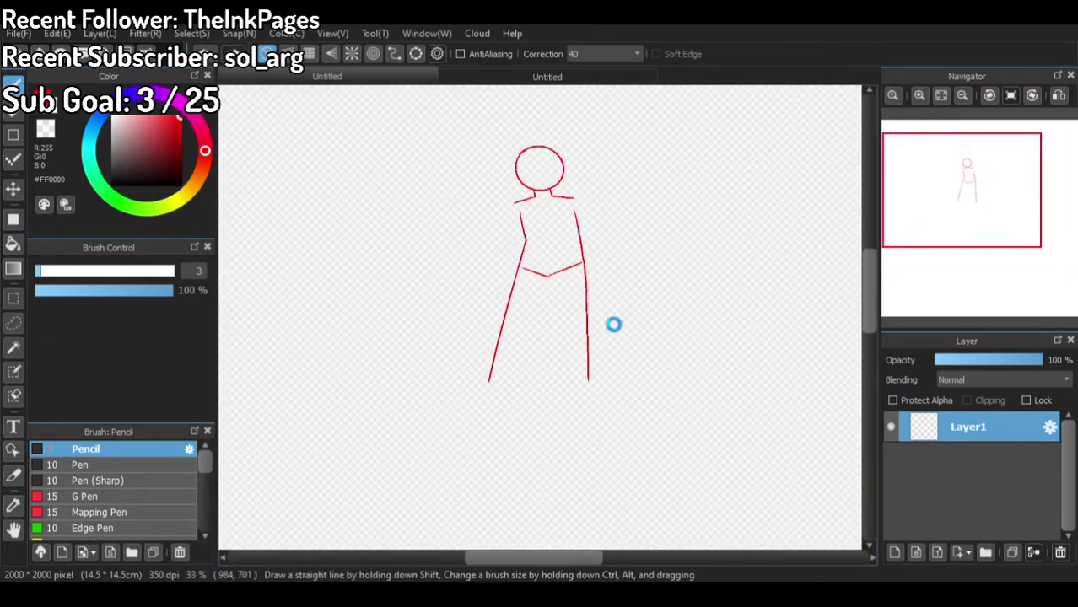
Step: Sketch blocky foot outlines at the ends of both leg lines
{"action": "scroll", "coordinate": [615, 327], "scroll_direction": "up", "scroll_amount": 2}
{"action": "scroll", "coordinate": [588, 282], "scroll_direction": "up", "scroll_amount": 2}
{"action": "scroll", "coordinate": [587, 282], "scroll_direction": "down", "scroll_amount": 2}
{"action": "scroll", "coordinate": [548, 436], "scroll_direction": "up", "scroll_amount": 1}
{"action": "scroll", "coordinate": [548, 436], "scroll_direction": "up", "scroll_amount": 1}
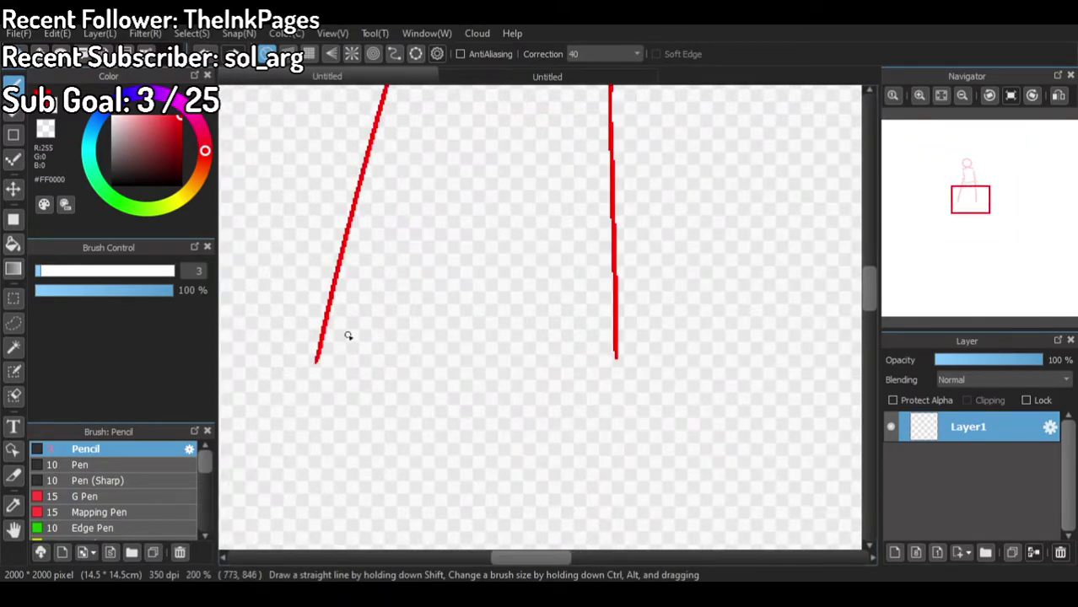
{"action": "mouse_move", "coordinate": [317, 361]}
{"action": "left_mouse_down"}
{"action": "mouse_move", "coordinate": [267, 396]}
{"action": "mouse_move", "coordinate": [279, 450]}
{"action": "mouse_move", "coordinate": [390, 448]}
{"action": "mouse_move", "coordinate": [435, 398]}
{"action": "left_mouse_up"}
{"action": "mouse_move", "coordinate": [619, 362]}
{"action": "left_mouse_down"}
{"action": "mouse_move", "coordinate": [674, 355]}
{"action": "mouse_move", "coordinate": [670, 435]}
{"action": "mouse_move", "coordinate": [523, 447]}
{"action": "left_mouse_up"}
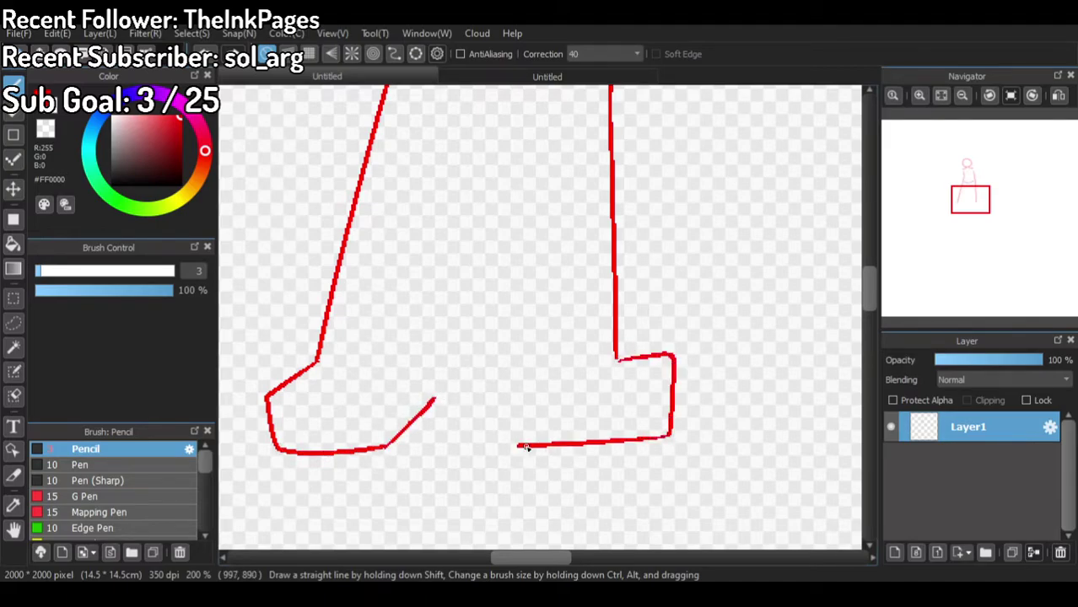
{"action": "scroll", "coordinate": [564, 440], "scroll_direction": "down", "scroll_amount": 2}
{"action": "scroll", "coordinate": [526, 408], "scroll_direction": "up", "scroll_amount": 2}
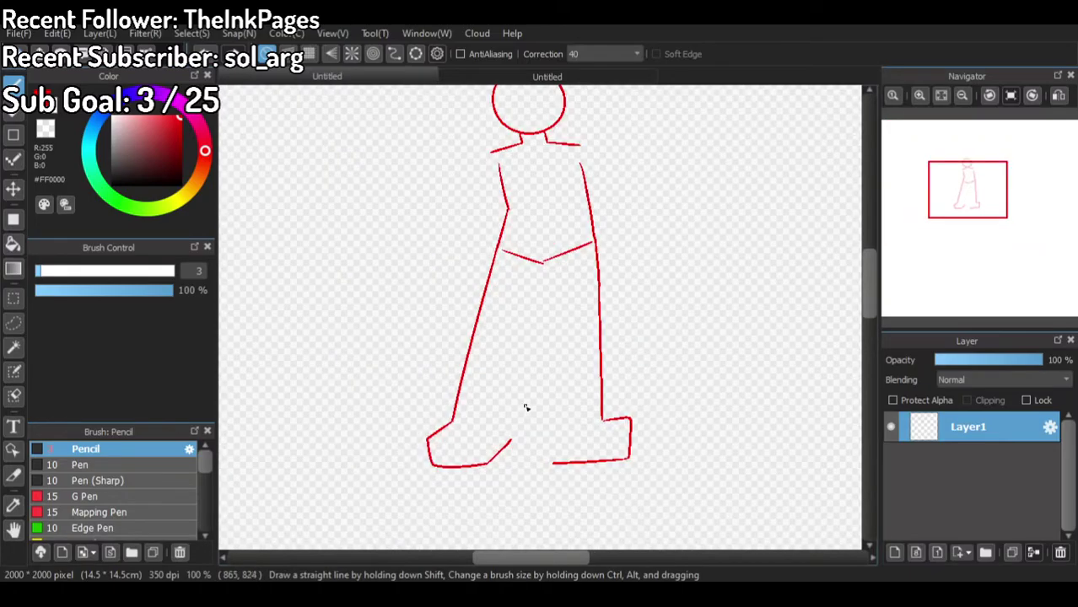
{"action": "scroll", "coordinate": [570, 408], "scroll_direction": "down", "scroll_amount": 2}
{"action": "scroll", "coordinate": [576, 384], "scroll_direction": "up", "scroll_amount": 2}
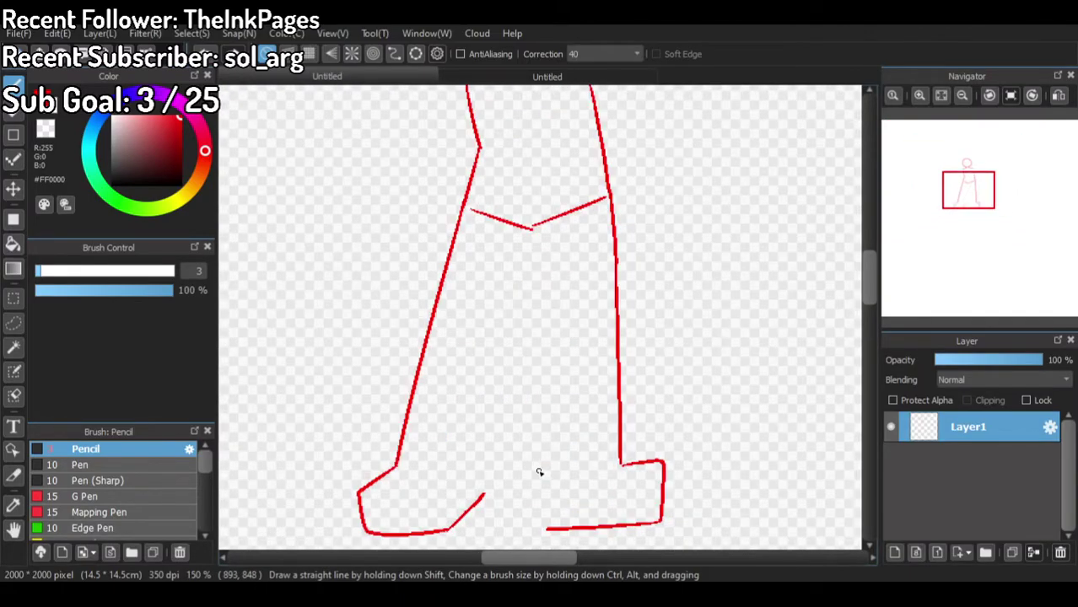
Step: Undo both foot outlines and the right leg's outer line below the thigh
{"action": "key", "text": "ctrl+z"}
{"action": "key", "text": "ctrl+z"}
{"action": "key", "text": "ctrl+z"}
{"action": "key", "text": "ctrl+z"}
{"action": "key", "text": "ctrl+z"}
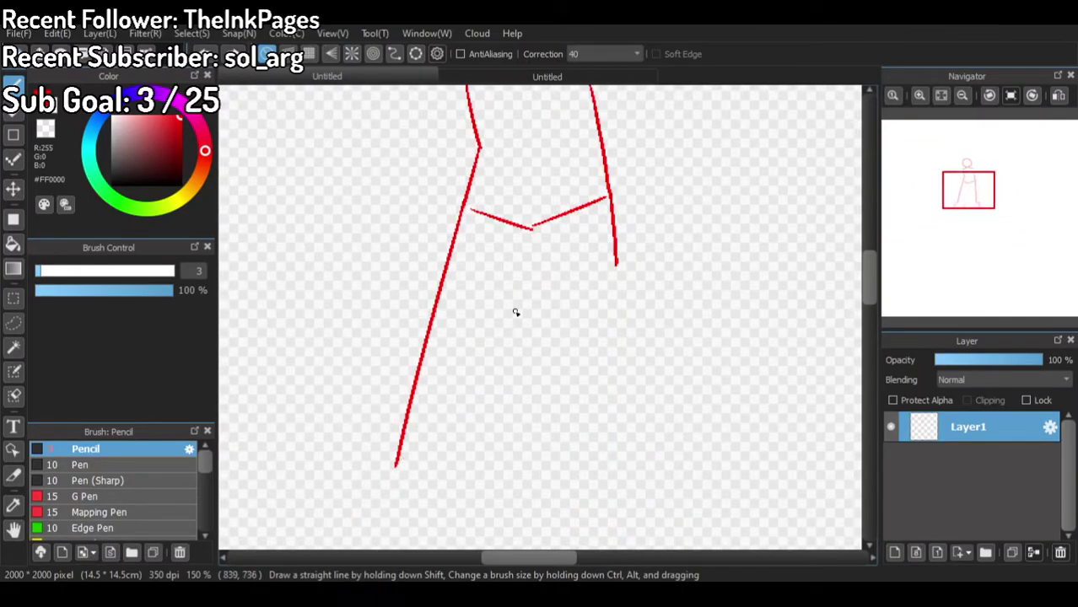
Step: Try a right leg line slanting outward from the thigh, undo it, and check the character reference
{"action": "mouse_move", "coordinate": [617, 269]}
{"action": "left_mouse_down"}
{"action": "mouse_move", "coordinate": [624, 487]}
{"action": "mouse_move", "coordinate": [621, 475]}
{"action": "mouse_move", "coordinate": [660, 518]}
{"action": "left_mouse_up"}
{"action": "key", "text": "ctrl+z"}
{"action": "left_click", "coordinate": [589, 76]}
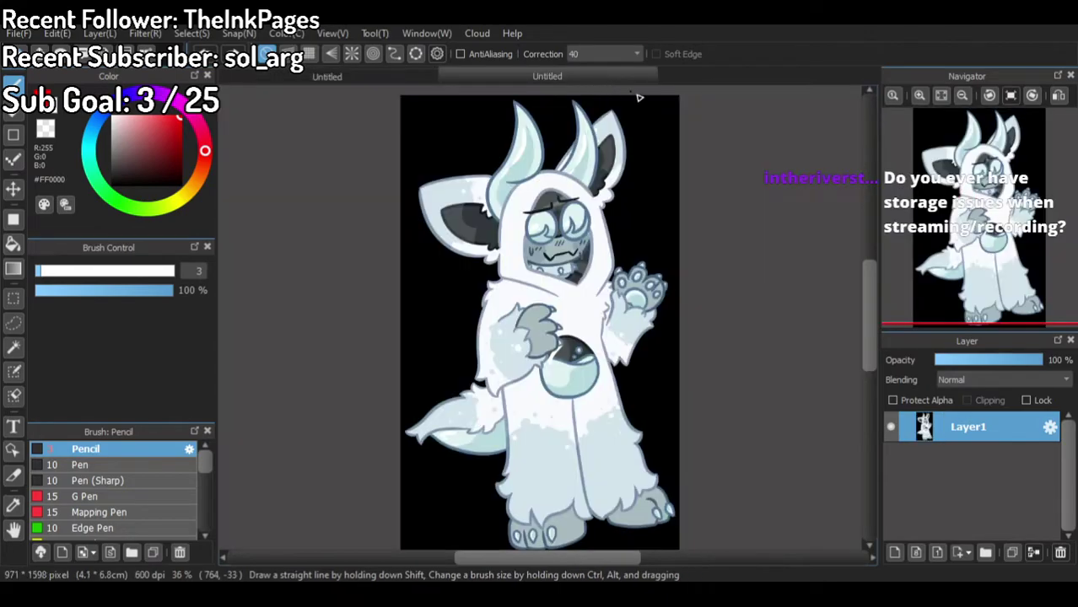
Step: Return to the sketch and try an inner leg line running down from the point of the V-shaped hip lines
{"action": "left_click", "coordinate": [400, 78]}
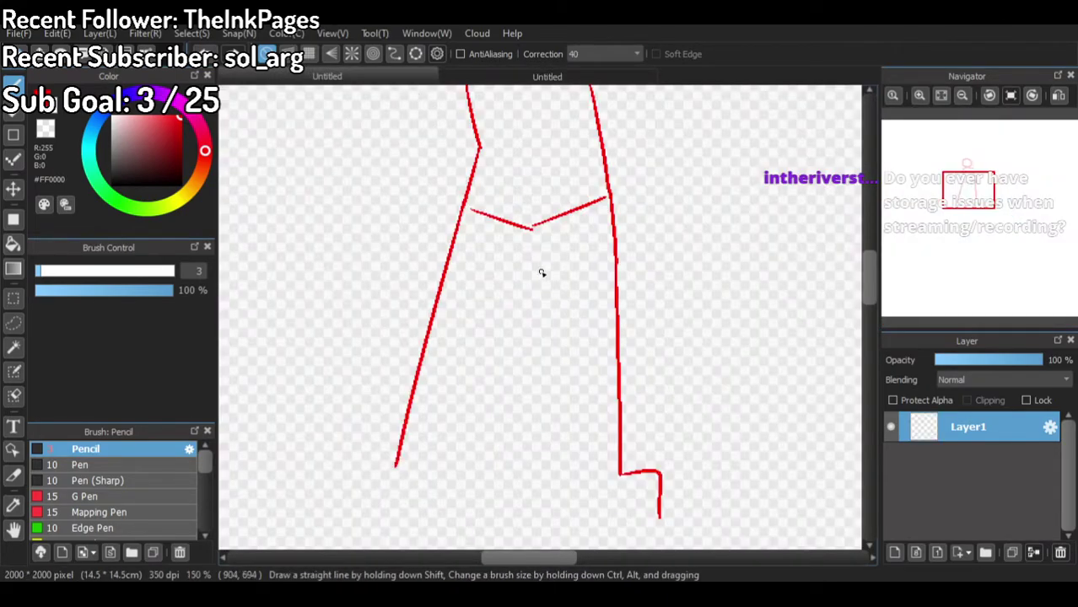
{"action": "left_click_drag", "start_coordinate": [531, 238], "coordinate": [504, 512]}
{"action": "key", "text": "ctrl+z"}
{"action": "mouse_move", "coordinate": [531, 246]}
{"action": "left_mouse_down"}
{"action": "mouse_move", "coordinate": [515, 522]}
{"action": "mouse_move", "coordinate": [538, 533]}
{"action": "mouse_move", "coordinate": [662, 516]}
{"action": "left_mouse_up"}
{"action": "key", "text": "ctrl+z"}
{"action": "left_click_drag", "start_coordinate": [529, 238], "coordinate": [521, 545]}
{"action": "key", "text": "ctrl+z"}
{"action": "left_click_drag", "start_coordinate": [531, 237], "coordinate": [523, 506]}
{"action": "key", "text": "ctrl+z"}
Step: Try an inner leg line starting just left of the hip point and slanting down toward the right foot
{"action": "left_click_drag", "start_coordinate": [520, 228], "coordinate": [553, 506]}
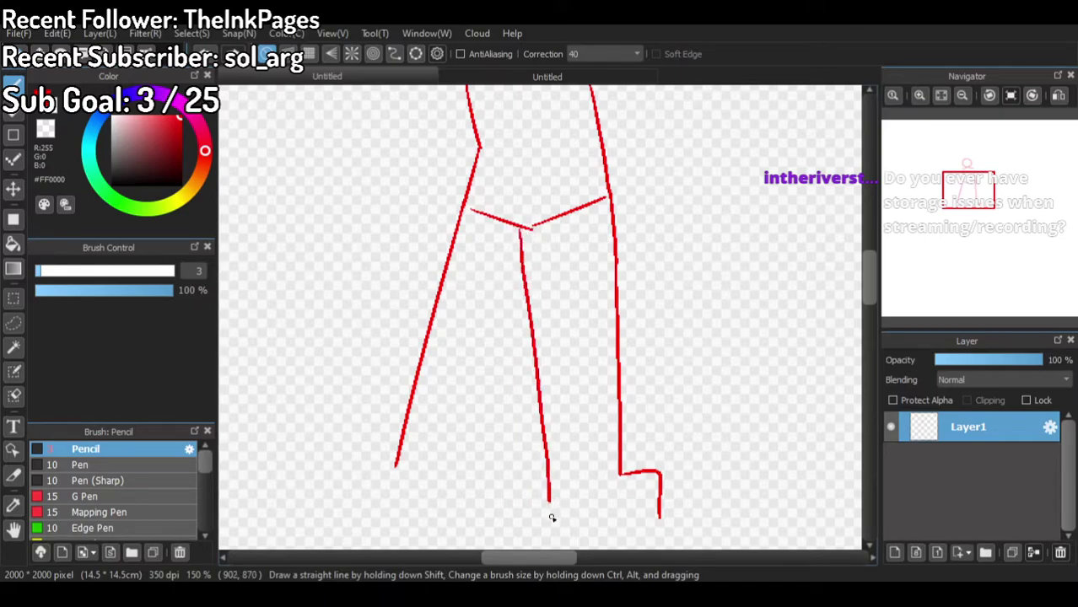
{"action": "key", "text": "ctrl+z"}
{"action": "left_click_drag", "start_coordinate": [519, 230], "coordinate": [560, 513]}
{"action": "key", "text": "ctrl+z"}
{"action": "left_click_drag", "start_coordinate": [511, 262], "coordinate": [537, 525]}
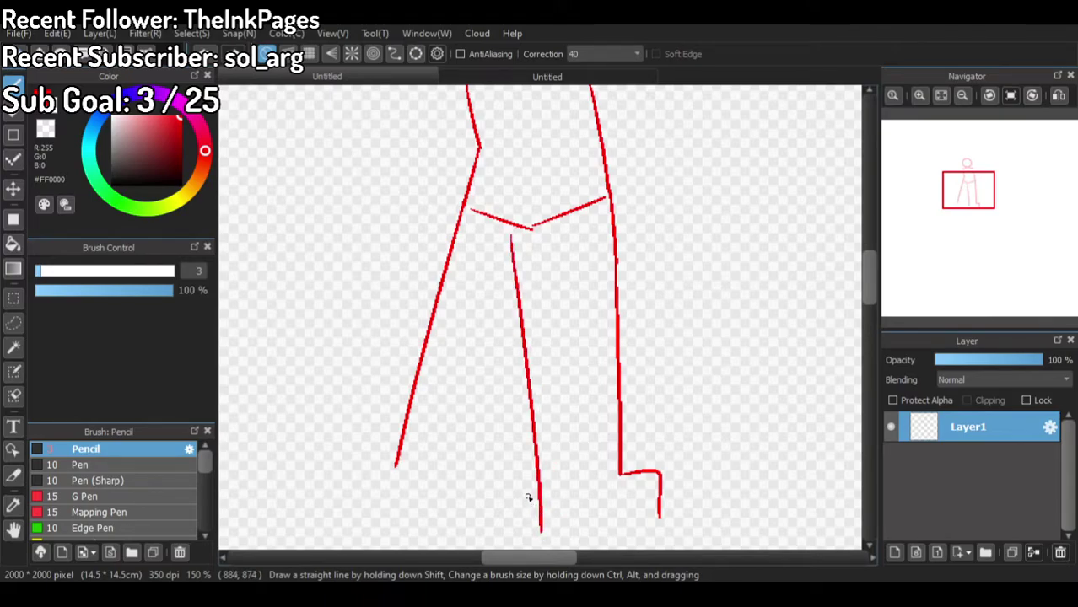
{"action": "key", "text": "ctrl+z"}
Step: Draw the right leg's inner line slanting down from below the hip lines, and continue it along the sole to close the foot
{"action": "left_click_drag", "start_coordinate": [513, 233], "coordinate": [506, 486]}
{"action": "key", "text": "ctrl+z"}
{"action": "left_click_drag", "start_coordinate": [519, 236], "coordinate": [534, 509]}
{"action": "key", "text": "ctrl+z"}
{"action": "left_click_drag", "start_coordinate": [513, 236], "coordinate": [560, 477]}
{"action": "key", "text": "ctrl+z"}
{"action": "mouse_move", "coordinate": [511, 239]}
{"action": "left_mouse_down"}
{"action": "mouse_move", "coordinate": [553, 506]}
{"action": "mouse_move", "coordinate": [569, 518]}
{"action": "mouse_move", "coordinate": [558, 518]}
{"action": "mouse_move", "coordinate": [662, 526]}
{"action": "left_mouse_up"}
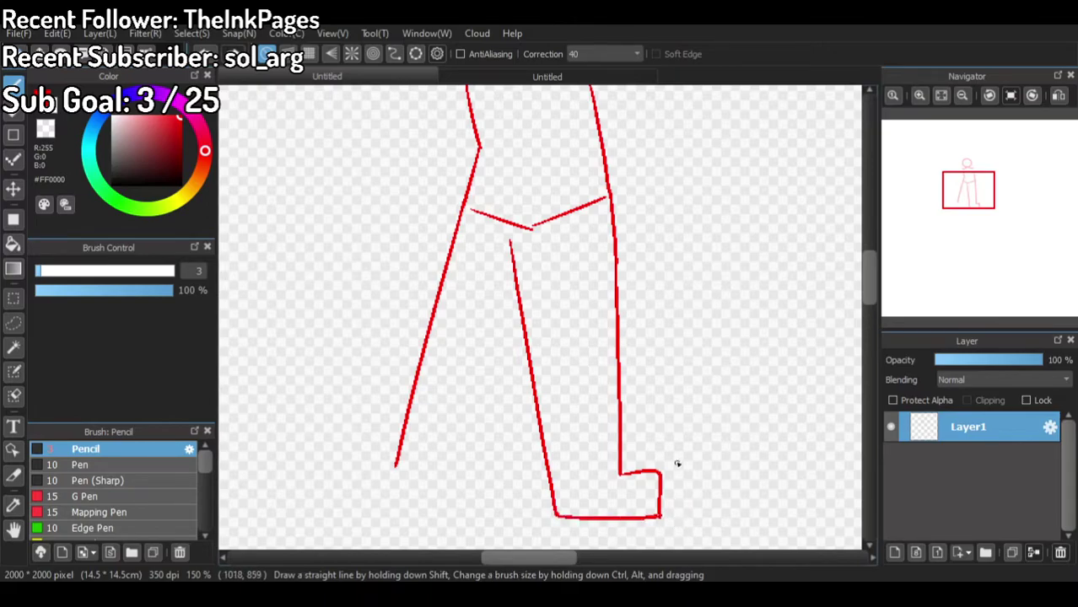
Step: Sketch a blocky, outward-pointing foot with a nearly flat sole at the end of the left leg's outer line
{"action": "scroll", "coordinate": [686, 483], "scroll_direction": "down", "scroll_amount": 5}
{"action": "scroll", "coordinate": [609, 332], "scroll_direction": "up", "scroll_amount": 3}
{"action": "scroll", "coordinate": [465, 369], "scroll_direction": "up", "scroll_amount": 3}
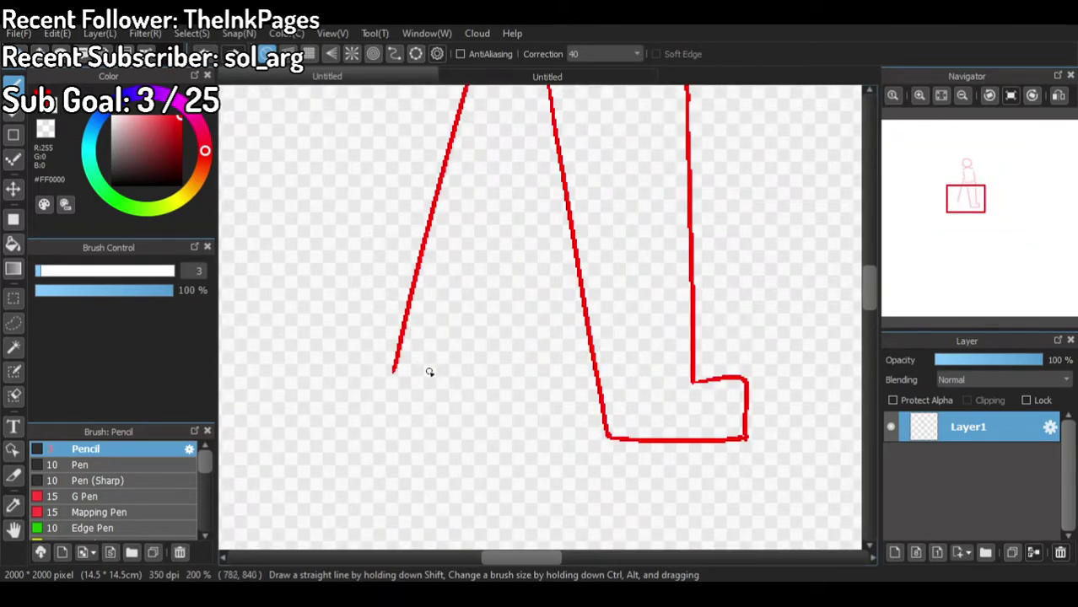
{"action": "mouse_move", "coordinate": [393, 370]}
{"action": "left_mouse_down"}
{"action": "mouse_move", "coordinate": [332, 366]}
{"action": "mouse_move", "coordinate": [342, 442]}
{"action": "mouse_move", "coordinate": [359, 464]}
{"action": "mouse_move", "coordinate": [349, 460]}
{"action": "mouse_move", "coordinate": [522, 451]}
{"action": "left_mouse_up"}
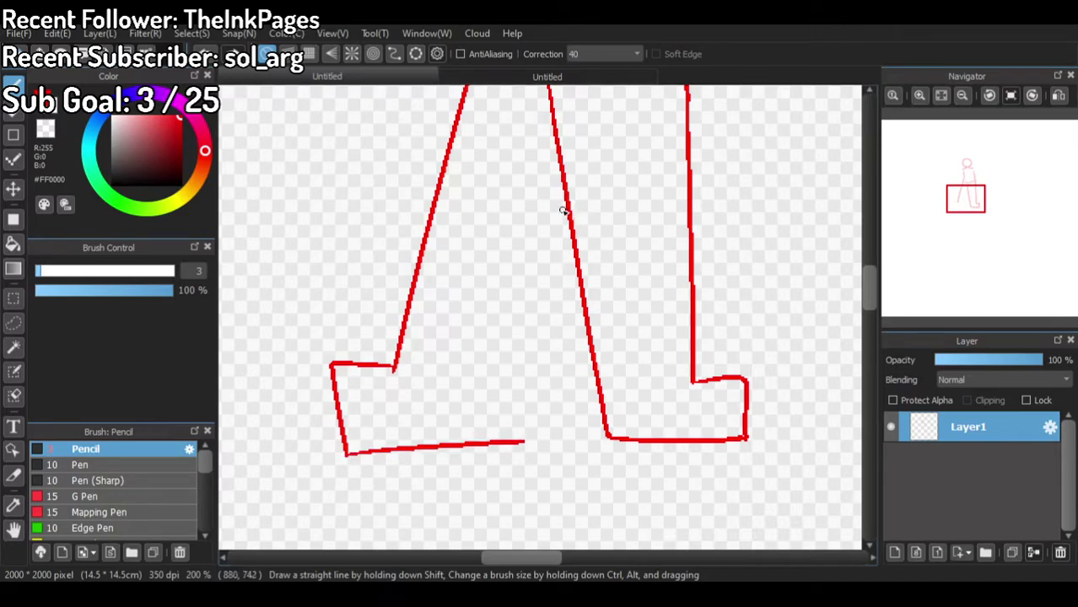
Step: Draw the left leg's inner line from midway down the right leg's inner line to the left foot, and trim the sole's overhang
{"action": "mouse_move", "coordinate": [569, 223]}
{"action": "left_mouse_down"}
{"action": "mouse_move", "coordinate": [520, 470]}
{"action": "mouse_move", "coordinate": [533, 428]}
{"action": "mouse_move", "coordinate": [494, 435]}
{"action": "mouse_move", "coordinate": [504, 441]}
{"action": "mouse_move", "coordinate": [561, 222]}
{"action": "mouse_move", "coordinate": [514, 441]}
{"action": "mouse_move", "coordinate": [537, 295]}
{"action": "mouse_move", "coordinate": [571, 196]}
{"action": "mouse_move", "coordinate": [508, 445]}
{"action": "mouse_move", "coordinate": [573, 224]}
{"action": "left_mouse_up"}
{"action": "key", "text": "ctrl+z"}
{"action": "key", "text": "ctrl+z"}
{"action": "key", "text": "ctrl+z"}
{"action": "key", "text": "ctrl+z"}
{"action": "key", "text": "ctrl+z"}
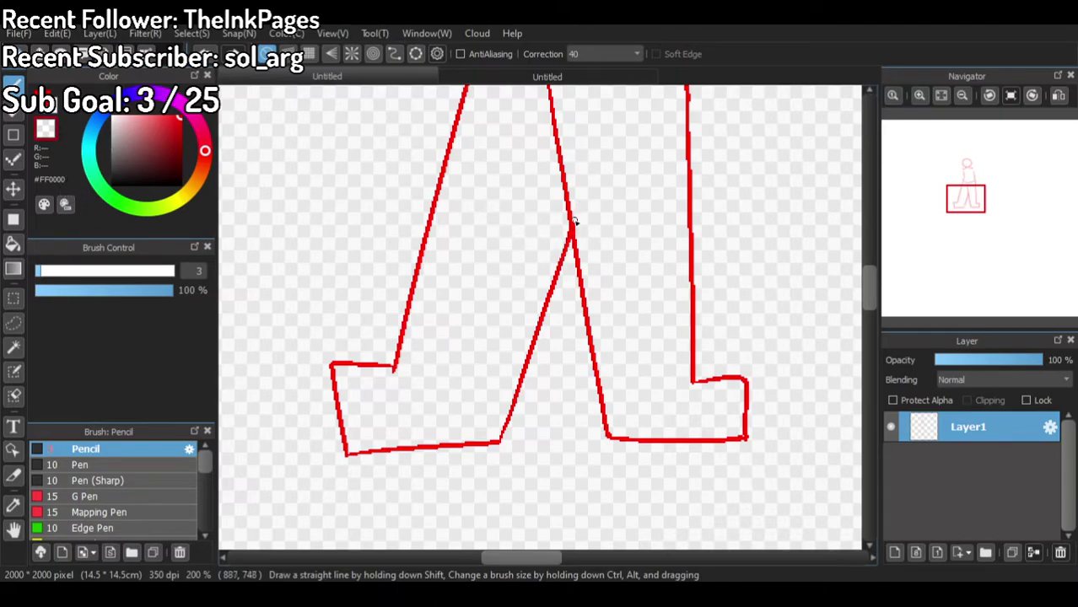
Step: Draw two short toe lines at the front of each foot
{"action": "scroll", "coordinate": [605, 234], "scroll_direction": "down", "scroll_amount": 5}
{"action": "scroll", "coordinate": [628, 187], "scroll_direction": "up", "scroll_amount": 6}
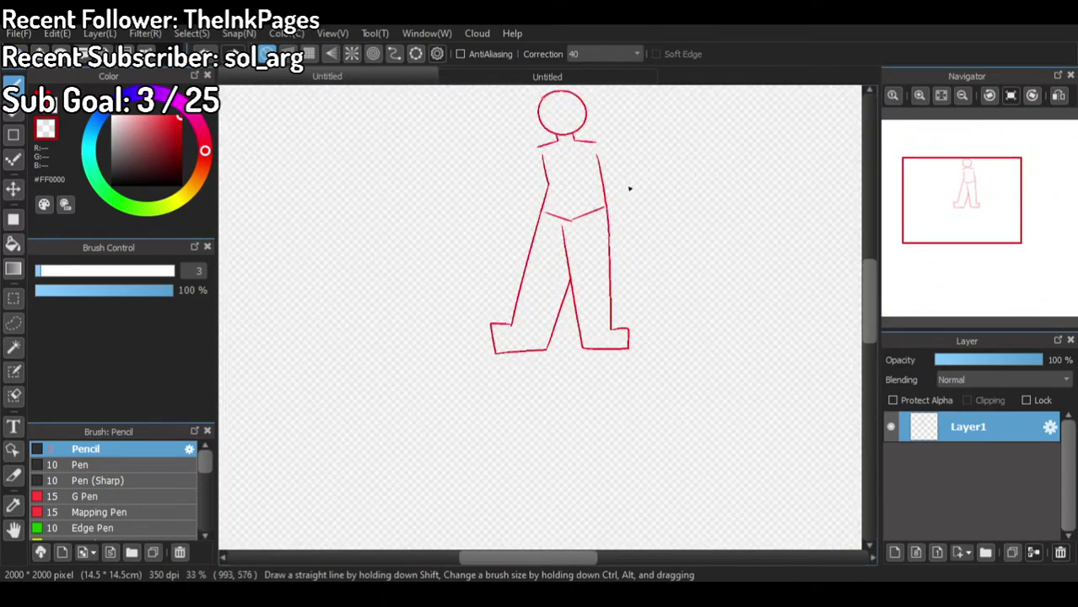
{"action": "scroll", "coordinate": [399, 197], "scroll_direction": "down", "scroll_amount": 4}
{"action": "scroll", "coordinate": [405, 222], "scroll_direction": "up", "scroll_amount": 3}
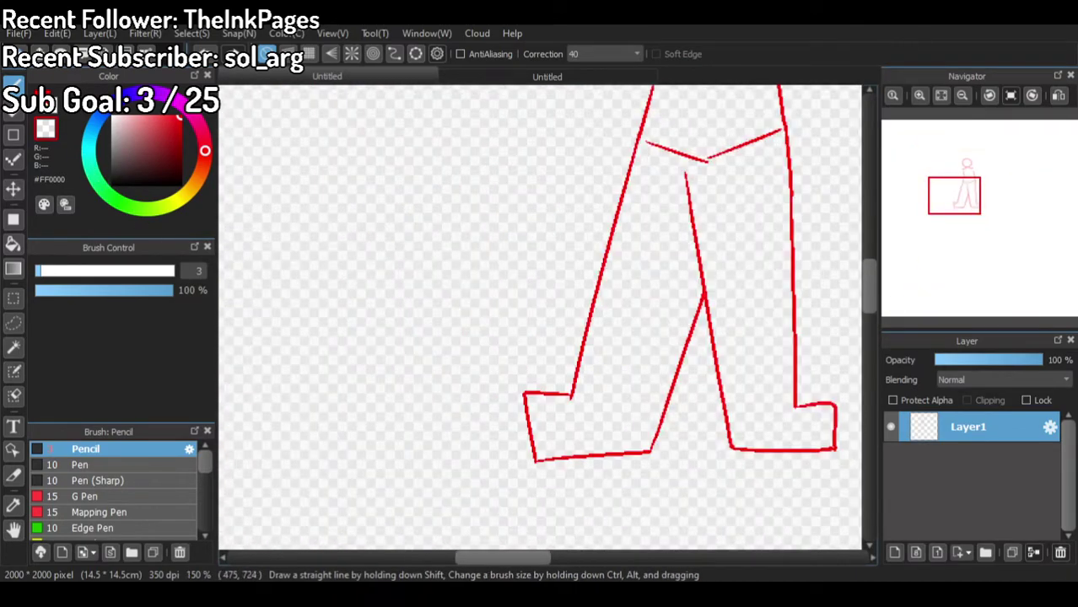
{"action": "scroll", "coordinate": [563, 243], "scroll_direction": "down", "scroll_amount": 3}
{"action": "scroll", "coordinate": [563, 272], "scroll_direction": "up", "scroll_amount": 1}
{"action": "scroll", "coordinate": [393, 338], "scroll_direction": "up", "scroll_amount": 2}
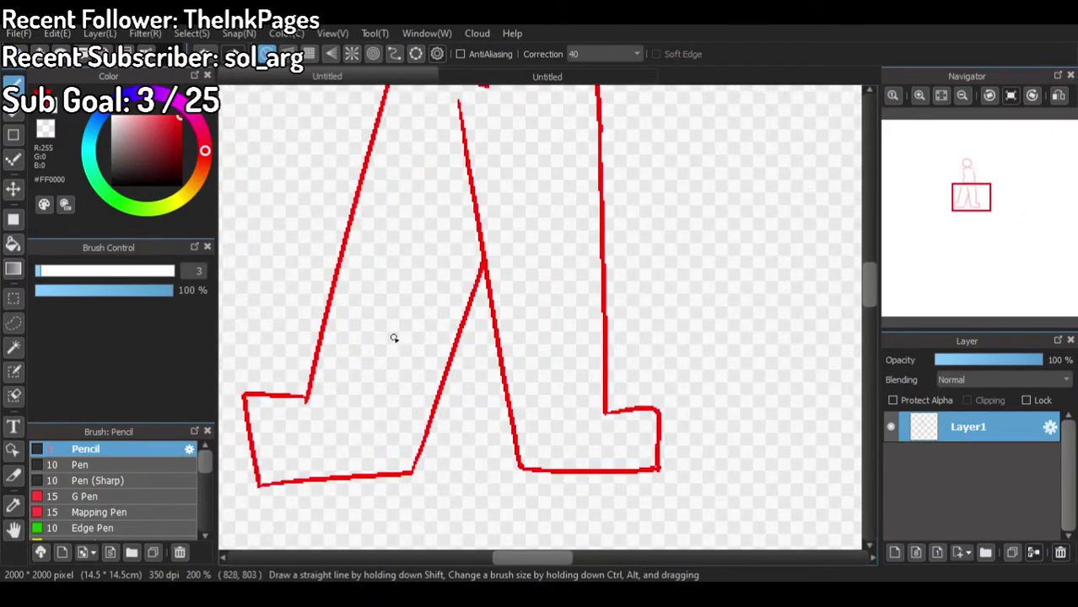
{"action": "left_click_drag", "start_coordinate": [265, 429], "coordinate": [278, 479]}
{"action": "left_click_drag", "start_coordinate": [301, 439], "coordinate": [313, 477]}
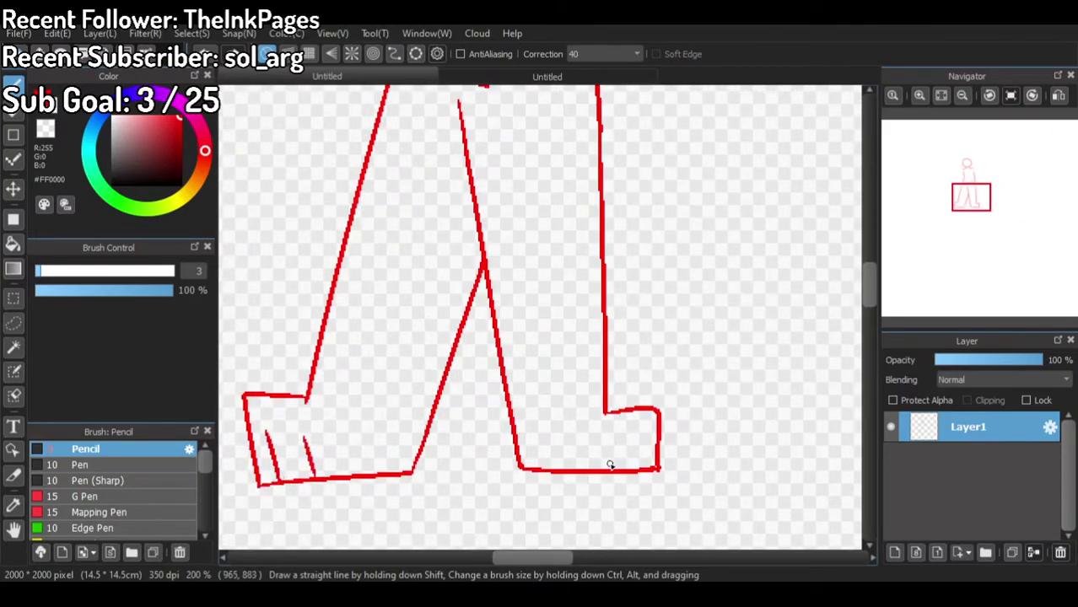
{"action": "mouse_move", "coordinate": [613, 432]}
{"action": "left_mouse_down"}
{"action": "mouse_move", "coordinate": [611, 469]}
{"action": "mouse_move", "coordinate": [637, 431]}
{"action": "left_mouse_up"}
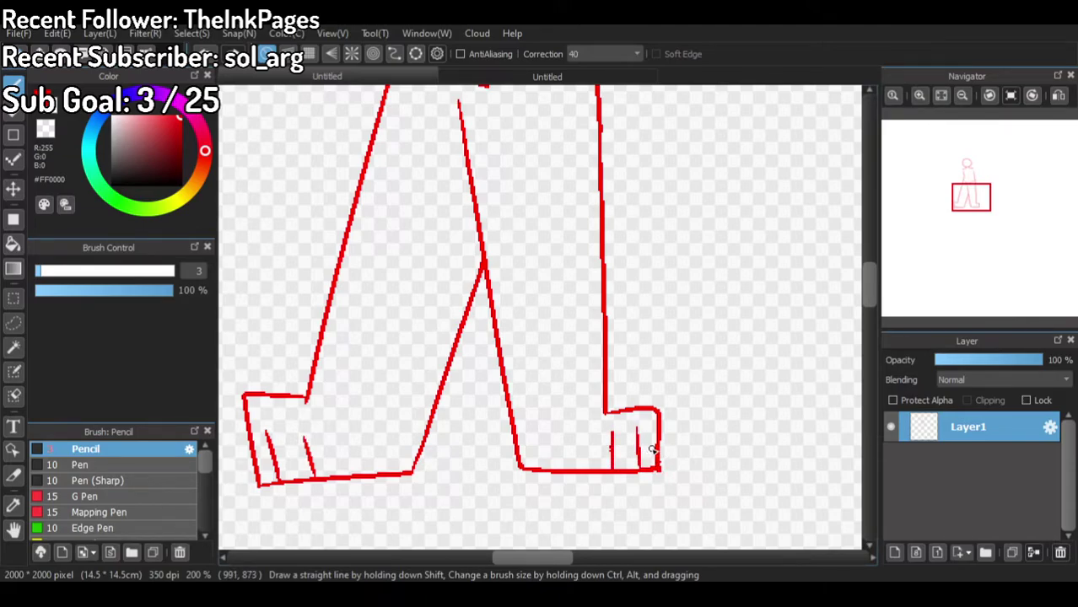
Step: Outline a taller right foot around the existing one, and erase the old front edge with the transparent color
{"action": "scroll", "coordinate": [652, 450], "scroll_direction": "down", "scroll_amount": 2}
{"action": "scroll", "coordinate": [675, 392], "scroll_direction": "down", "scroll_amount": 2}
{"action": "scroll", "coordinate": [709, 378], "scroll_direction": "up", "scroll_amount": 2}
{"action": "scroll", "coordinate": [511, 438], "scroll_direction": "up", "scroll_amount": 1}
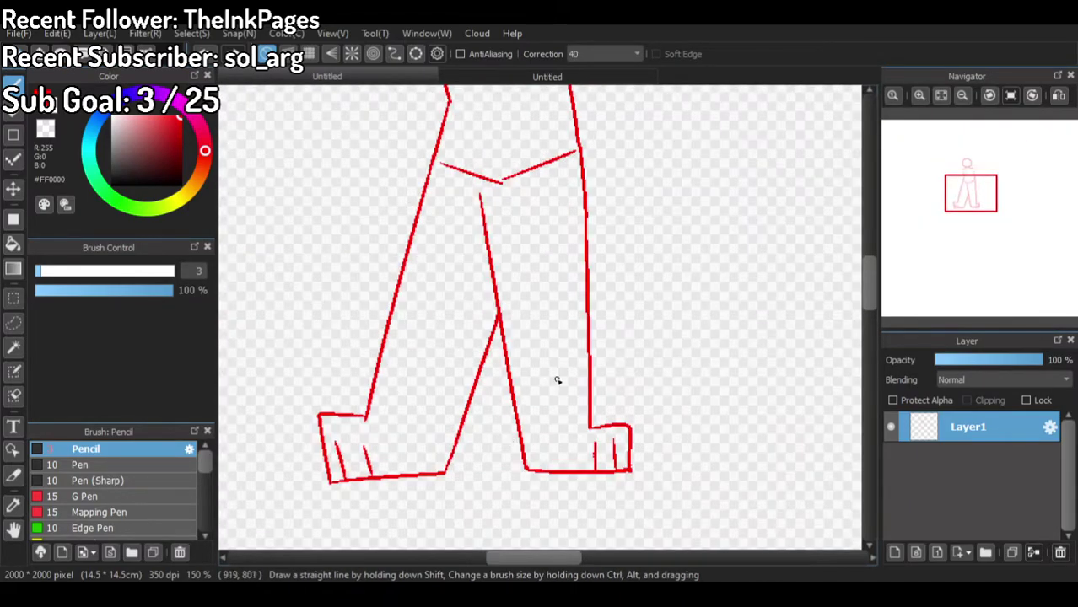
{"action": "mouse_move", "coordinate": [591, 406]}
{"action": "left_mouse_down"}
{"action": "mouse_move", "coordinate": [637, 392]}
{"action": "mouse_move", "coordinate": [635, 459]}
{"action": "left_mouse_up"}
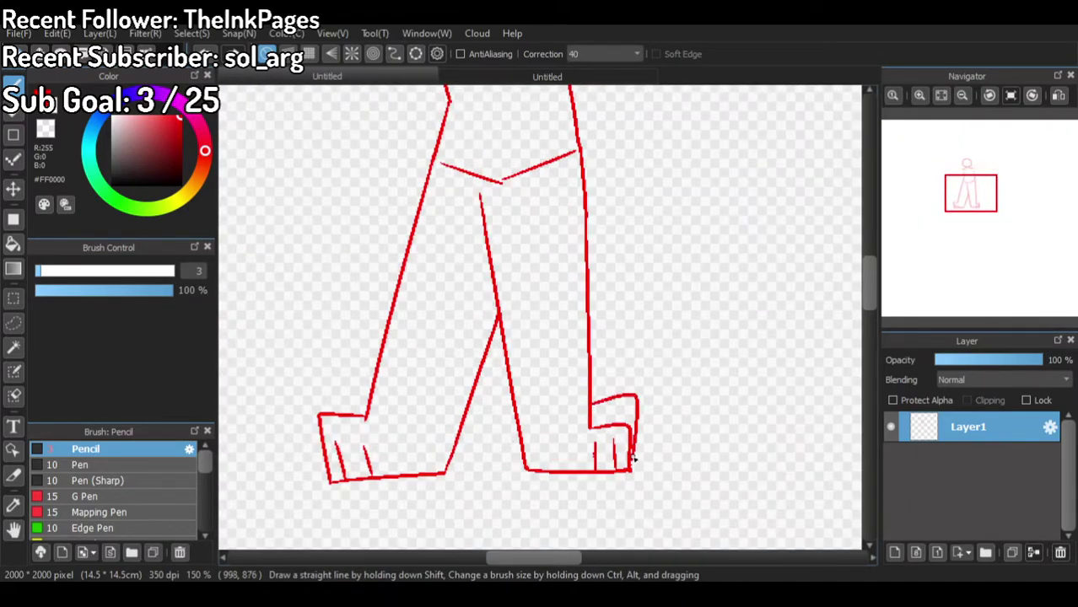
{"action": "left_click", "coordinate": [47, 132]}
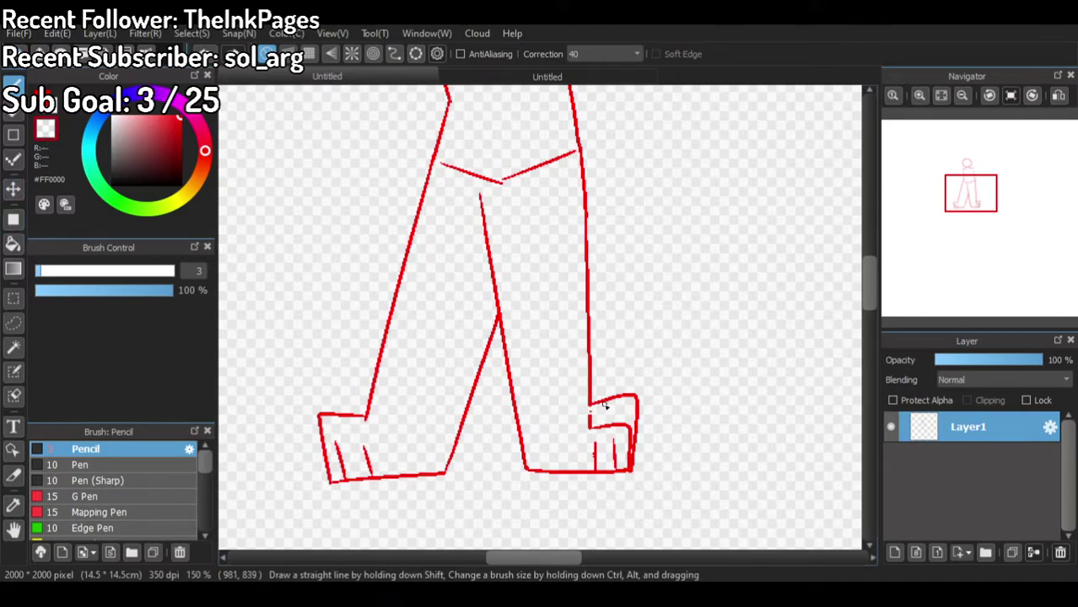
{"action": "left_click_drag", "start_coordinate": [633, 426], "coordinate": [626, 464]}
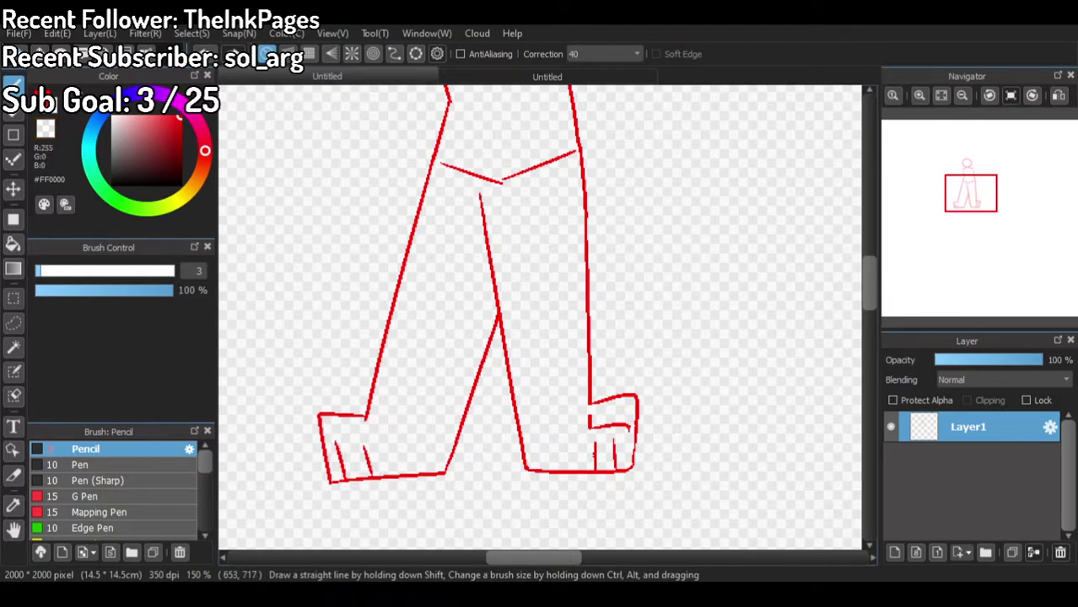
{"action": "left_click_drag", "start_coordinate": [636, 432], "coordinate": [630, 466]}
{"action": "left_click", "coordinate": [55, 133]}
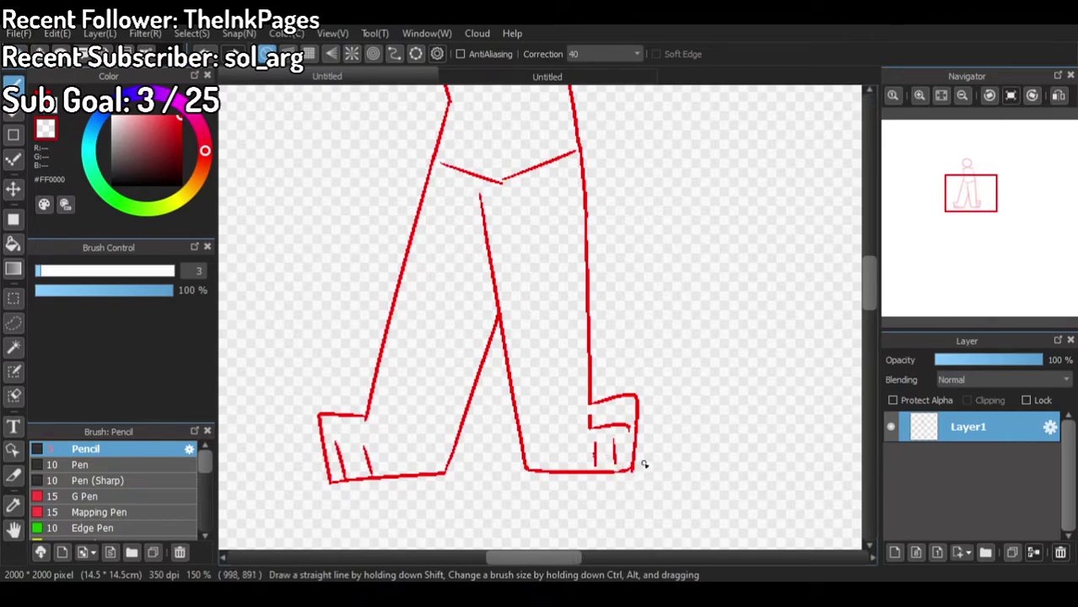
Step: Clear the right foot's leftover inner outline and old toe lines with transparent bucket fills
{"action": "left_click", "coordinate": [13, 244]}
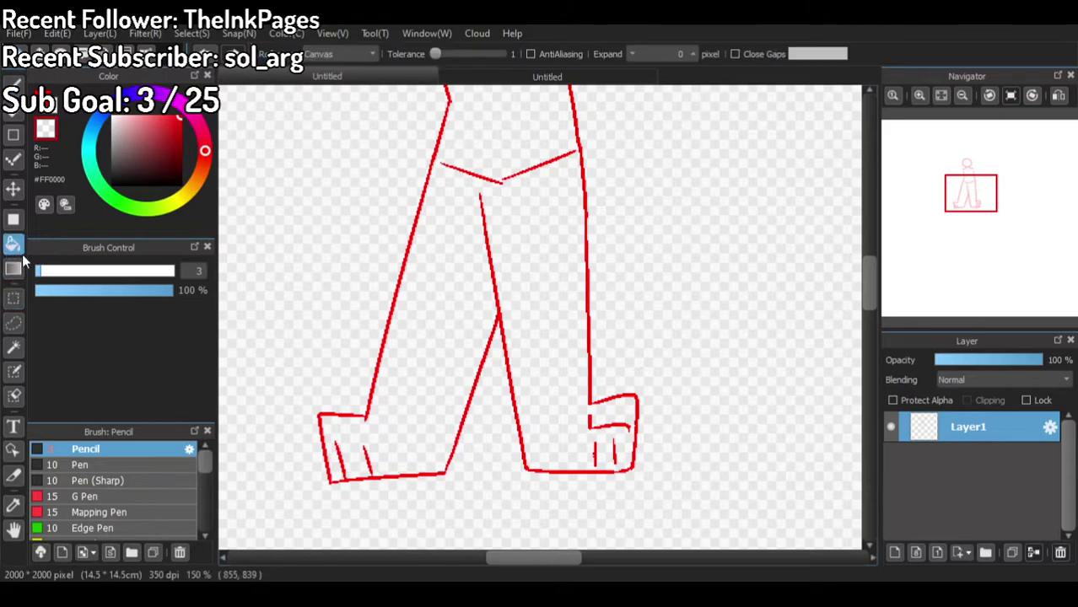
{"action": "left_click", "coordinate": [627, 415]}
{"action": "left_click", "coordinate": [616, 444]}
{"action": "left_click", "coordinate": [597, 449]}
Step: Redraw two short toe lines on the taller right foot with the red pencil
{"action": "left_click", "coordinate": [12, 111]}
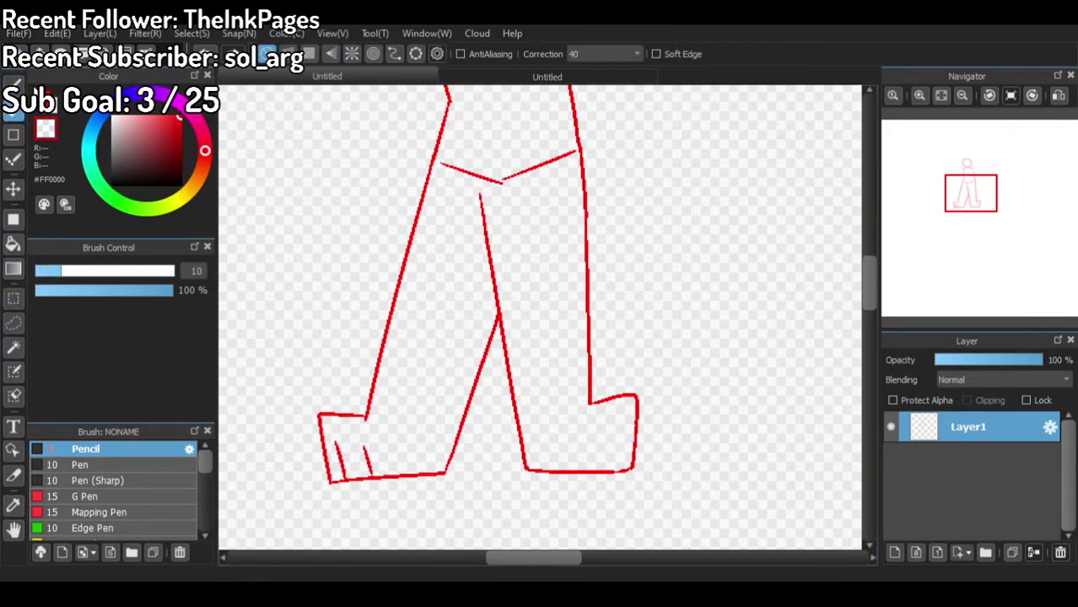
{"action": "left_click", "coordinate": [12, 86]}
{"action": "left_click", "coordinate": [45, 102]}
{"action": "mouse_move", "coordinate": [600, 438]}
{"action": "left_mouse_down"}
{"action": "mouse_move", "coordinate": [600, 469]}
{"action": "mouse_move", "coordinate": [619, 438]}
{"action": "left_mouse_up"}
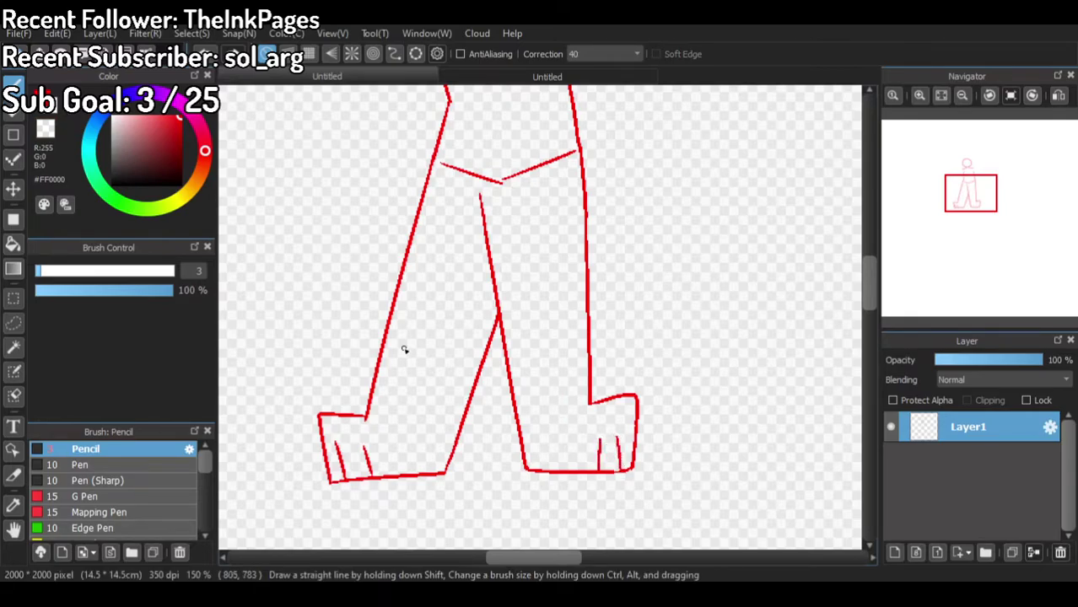
Step: Remove both V-shaped hip lines with transparent bucket fills, and erase the stray pixel beside the left thigh
{"action": "scroll", "coordinate": [417, 330], "scroll_direction": "down", "scroll_amount": 2}
{"action": "scroll", "coordinate": [469, 239], "scroll_direction": "up", "scroll_amount": 1}
{"action": "scroll", "coordinate": [467, 247], "scroll_direction": "down", "scroll_amount": 2}
{"action": "scroll", "coordinate": [467, 229], "scroll_direction": "up", "scroll_amount": 4}
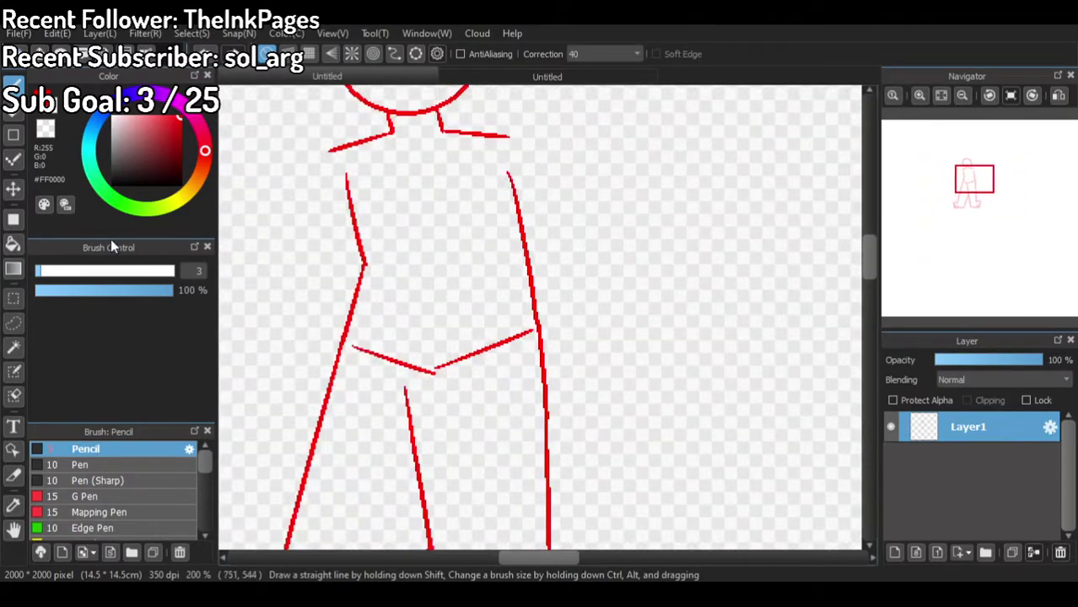
{"action": "left_click", "coordinate": [13, 244]}
{"action": "scroll", "coordinate": [295, 309], "scroll_direction": "up", "scroll_amount": 3}
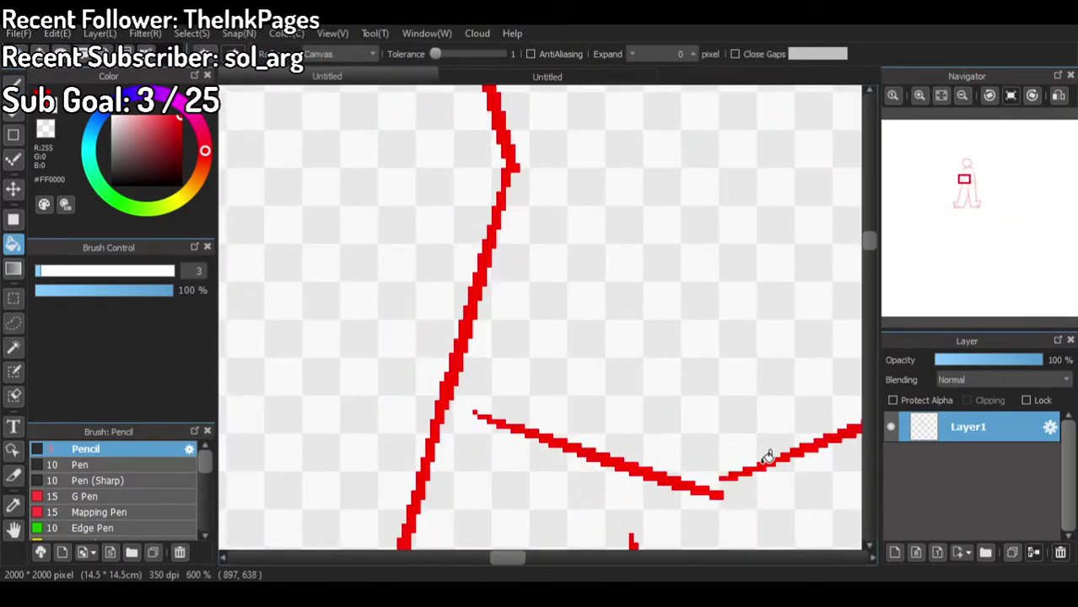
{"action": "scroll", "coordinate": [614, 382], "scroll_direction": "down", "scroll_amount": 1}
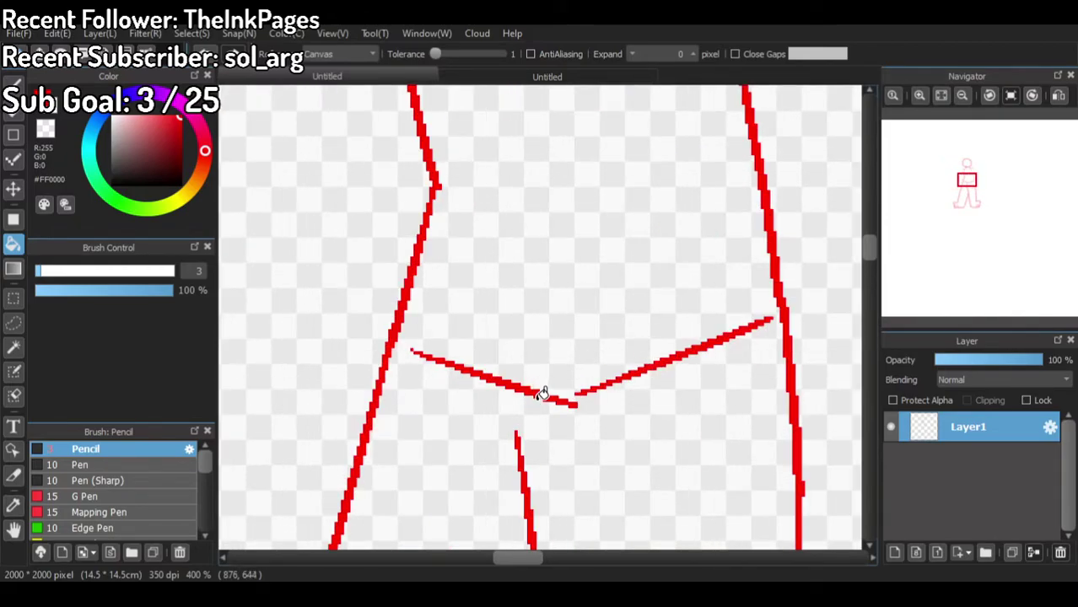
{"action": "left_click", "coordinate": [46, 129]}
{"action": "left_click", "coordinate": [515, 381]}
{"action": "left_click", "coordinate": [636, 361]}
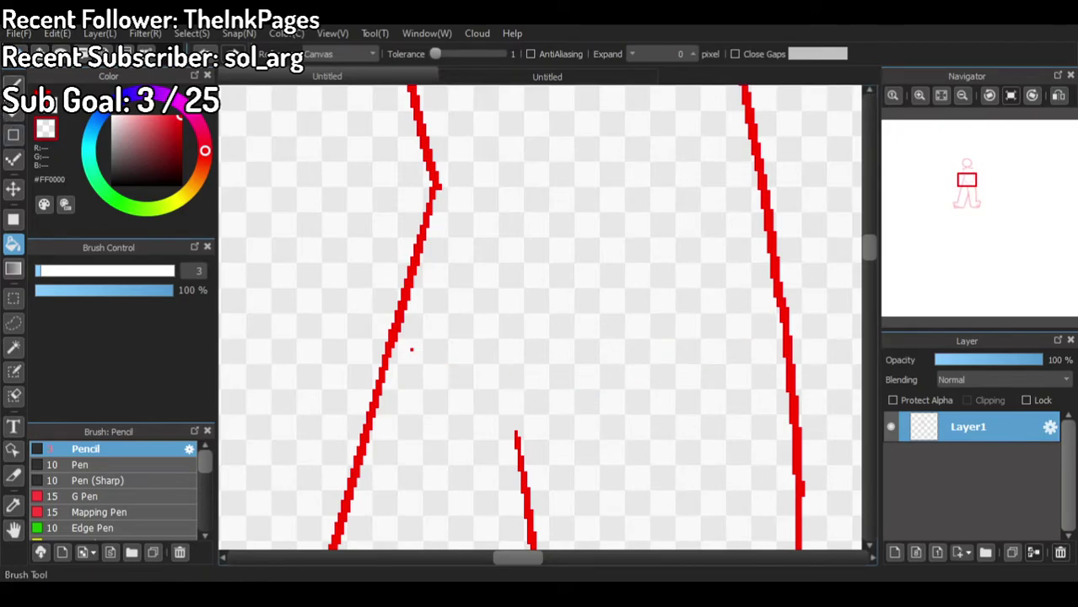
{"action": "left_click", "coordinate": [13, 86]}
{"action": "left_click", "coordinate": [412, 349]}
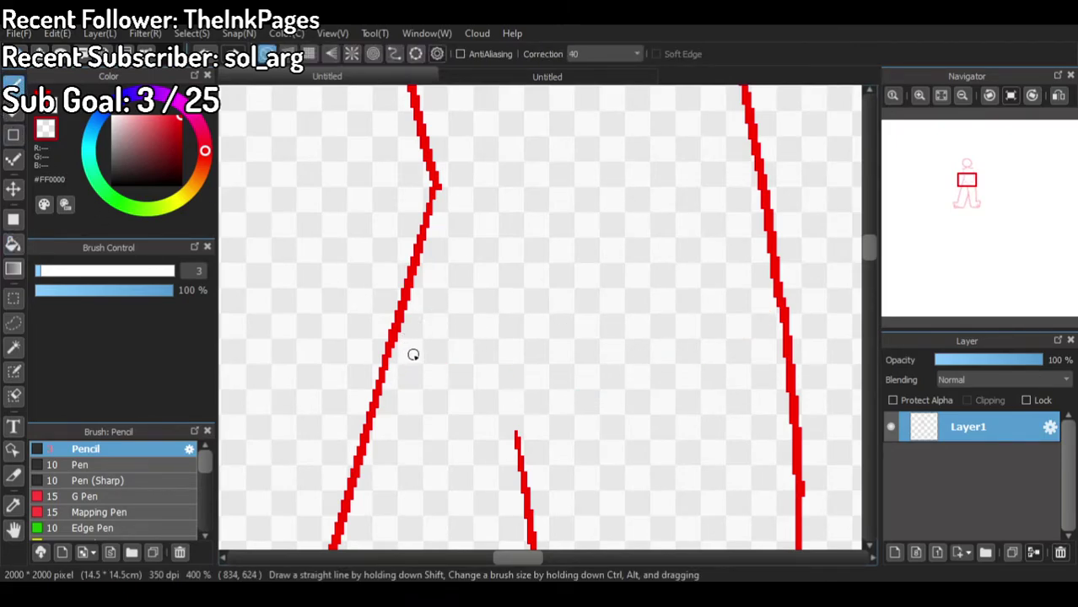
Step: Draw a rounded belly circle in red between the torso sides, resting on top of the inner leg line, and clean up its base
{"action": "left_click", "coordinate": [47, 95]}
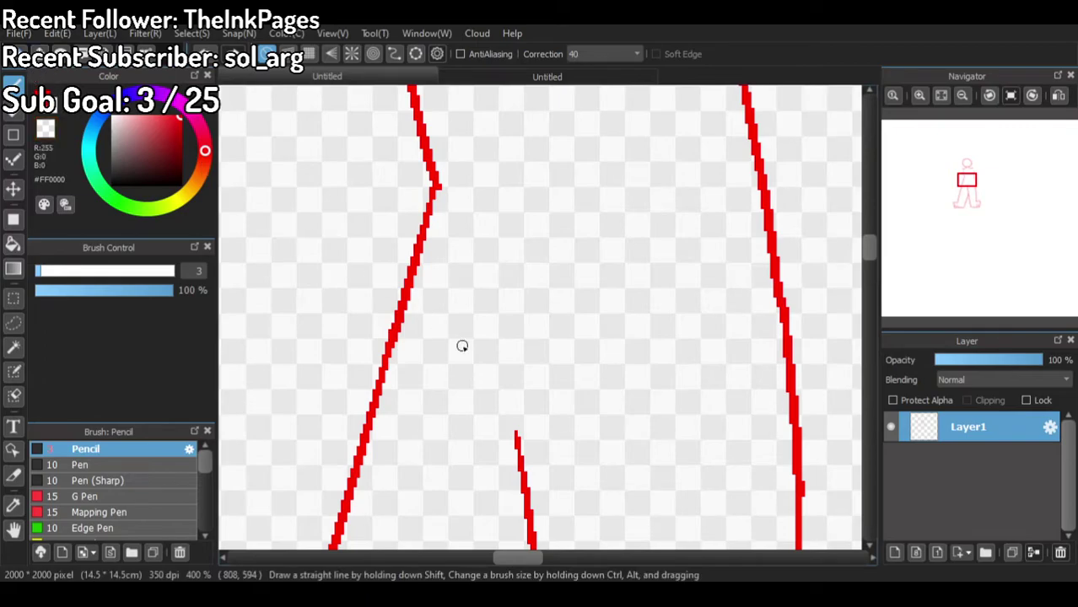
{"action": "mouse_move", "coordinate": [505, 430]}
{"action": "left_mouse_down"}
{"action": "mouse_move", "coordinate": [539, 240]}
{"action": "mouse_move", "coordinate": [561, 429]}
{"action": "mouse_move", "coordinate": [510, 431]}
{"action": "mouse_move", "coordinate": [418, 299]}
{"action": "mouse_move", "coordinate": [546, 183]}
{"action": "left_mouse_up"}
{"action": "key", "text": "ctrl+z"}
{"action": "mouse_move", "coordinate": [624, 206]}
{"action": "left_mouse_down"}
{"action": "mouse_move", "coordinate": [671, 348]}
{"action": "mouse_move", "coordinate": [618, 431]}
{"action": "mouse_move", "coordinate": [499, 435]}
{"action": "mouse_move", "coordinate": [601, 427]}
{"action": "left_mouse_up"}
{"action": "key", "text": "ctrl+z"}
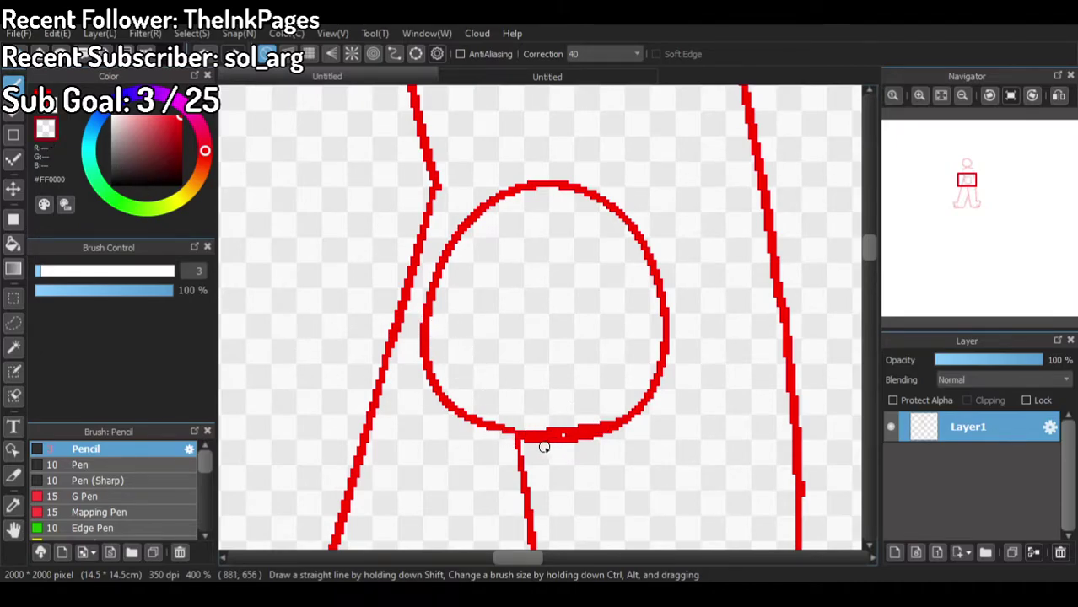
{"action": "key", "text": "ctrl+z"}
Step: Examine the whole figure and compare its pose with the character reference
{"action": "scroll", "coordinate": [688, 308], "scroll_direction": "down", "scroll_amount": 6}
{"action": "scroll", "coordinate": [692, 289], "scroll_direction": "up", "scroll_amount": 4}
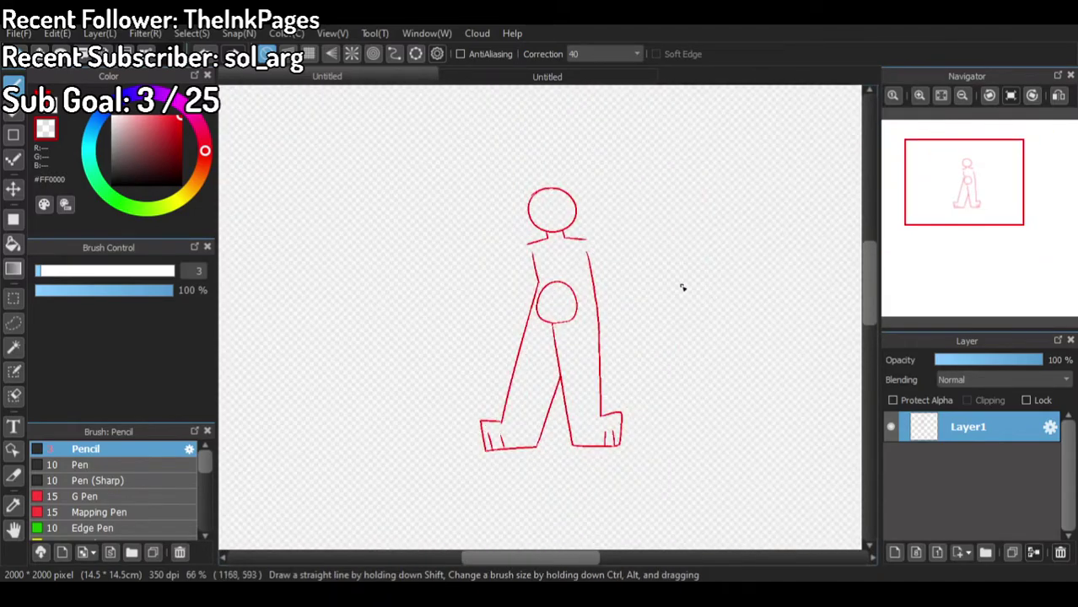
{"action": "scroll", "coordinate": [499, 258], "scroll_direction": "down", "scroll_amount": 3}
{"action": "scroll", "coordinate": [447, 202], "scroll_direction": "up", "scroll_amount": 1}
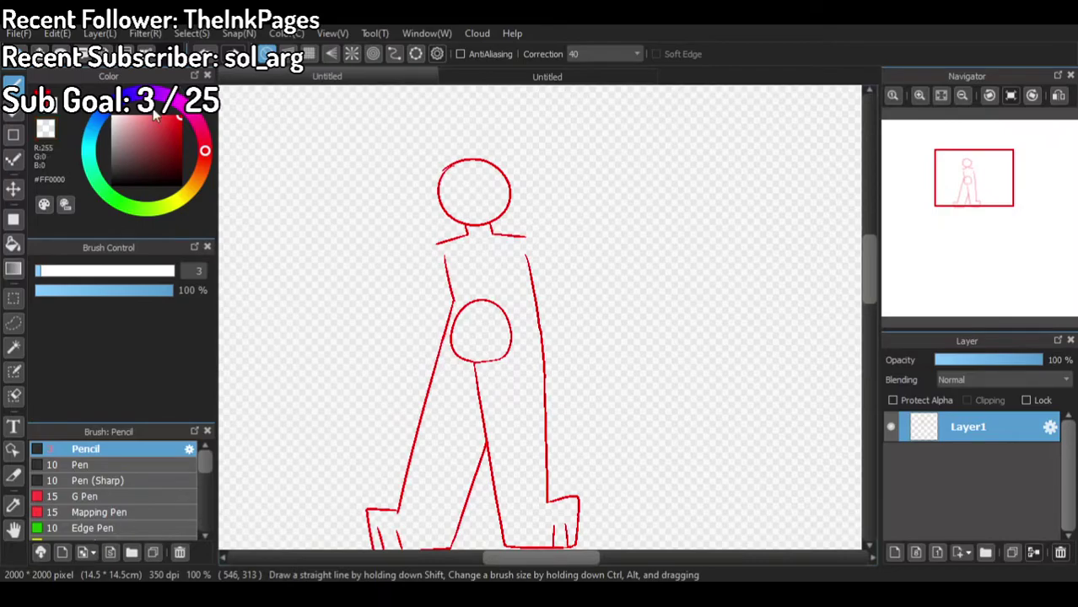
{"action": "scroll", "coordinate": [497, 158], "scroll_direction": "up", "scroll_amount": 5}
{"action": "scroll", "coordinate": [549, 183], "scroll_direction": "down", "scroll_amount": 8}
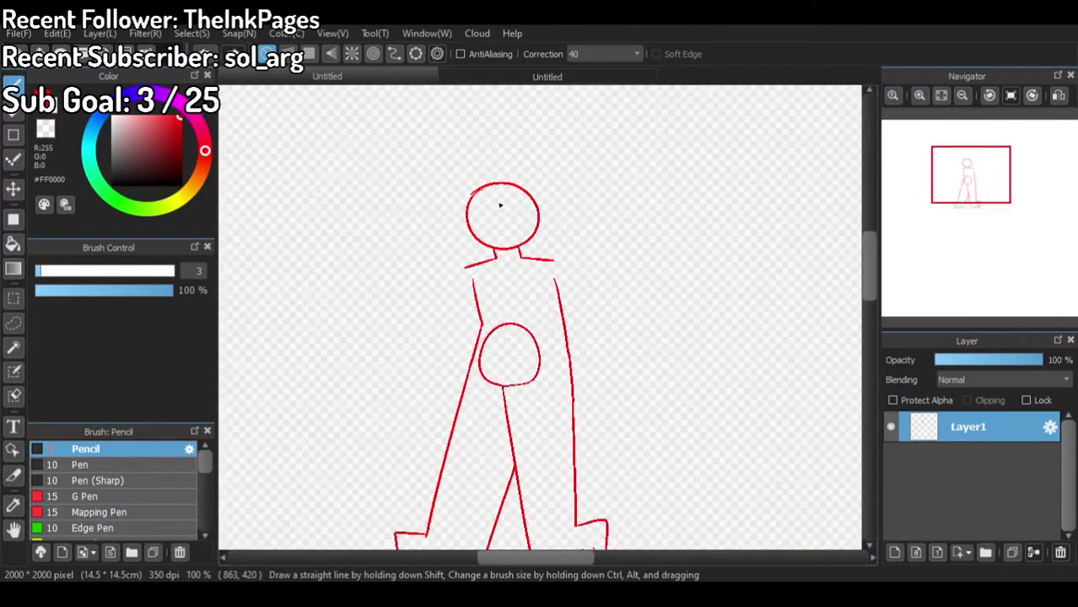
{"action": "left_click", "coordinate": [507, 76]}
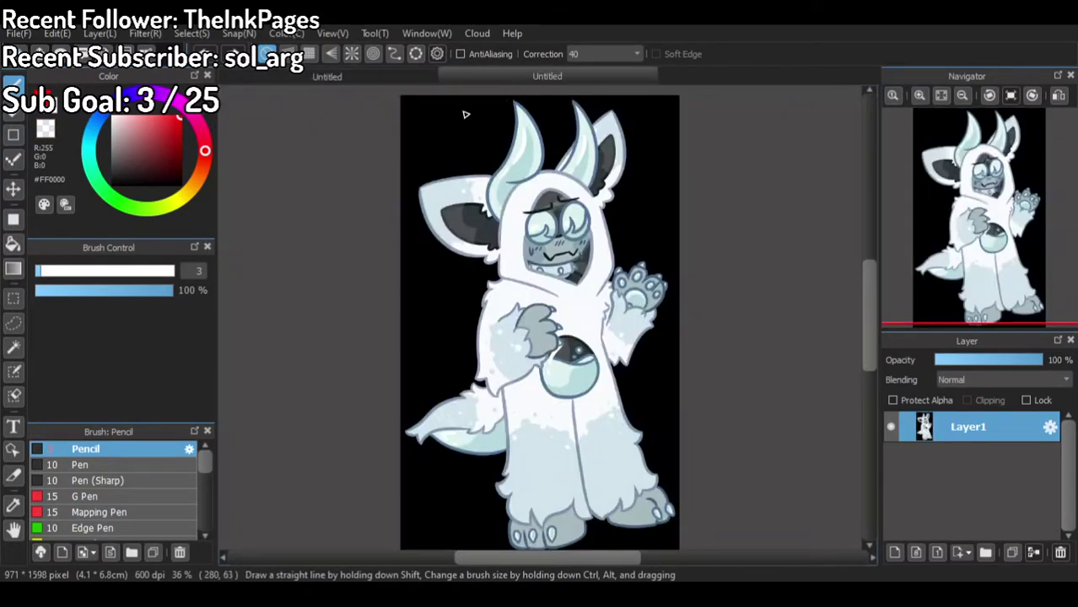
{"action": "left_click", "coordinate": [388, 77]}
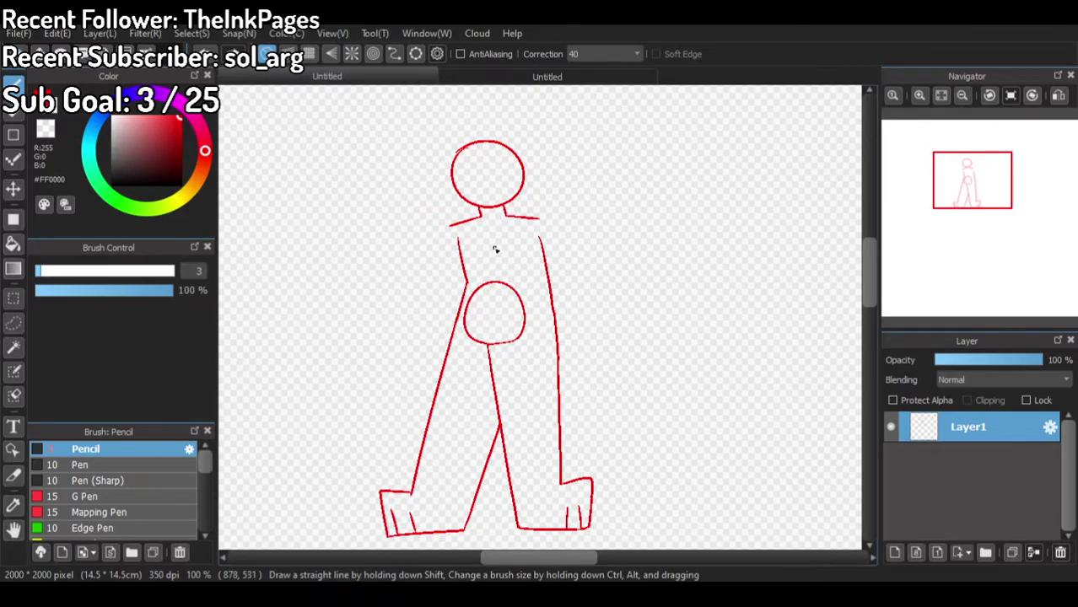
Step: Draw the right arm's outer line slanting down from the shoulder, and sketch curved outlines for a raised left arm and hand
{"action": "scroll", "coordinate": [482, 320], "scroll_direction": "up", "scroll_amount": 1}
{"action": "scroll", "coordinate": [492, 280], "scroll_direction": "down", "scroll_amount": 1}
{"action": "scroll", "coordinate": [506, 236], "scroll_direction": "up", "scroll_amount": 1}
{"action": "scroll", "coordinate": [447, 270], "scroll_direction": "down", "scroll_amount": 1}
{"action": "scroll", "coordinate": [468, 245], "scroll_direction": "up", "scroll_amount": 1}
{"action": "scroll", "coordinate": [570, 297], "scroll_direction": "up", "scroll_amount": 1}
{"action": "scroll", "coordinate": [569, 295], "scroll_direction": "down", "scroll_amount": 1}
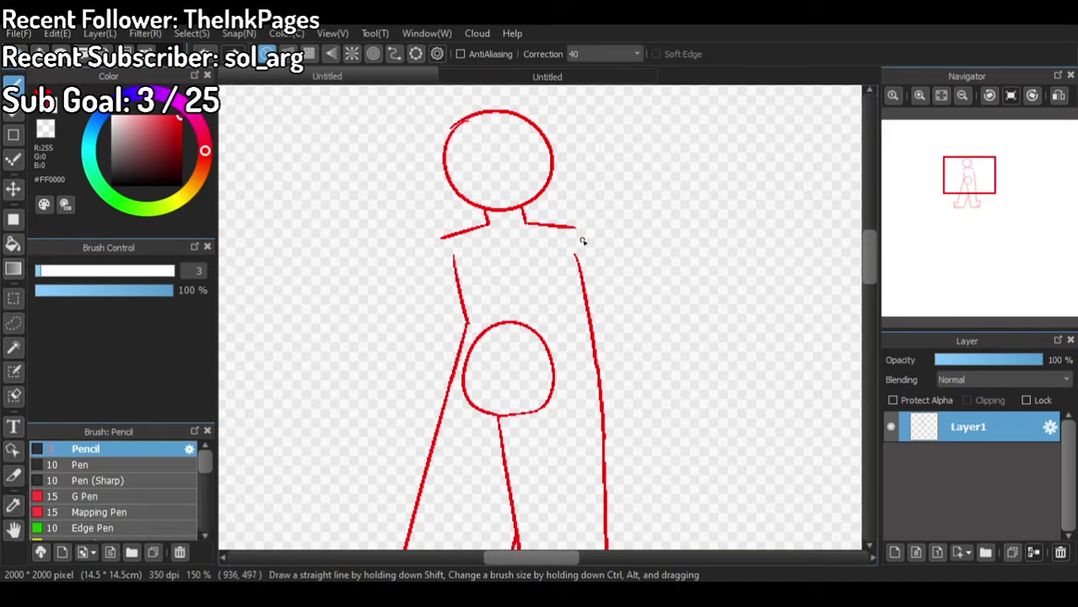
{"action": "left_click_drag", "start_coordinate": [579, 236], "coordinate": [626, 381]}
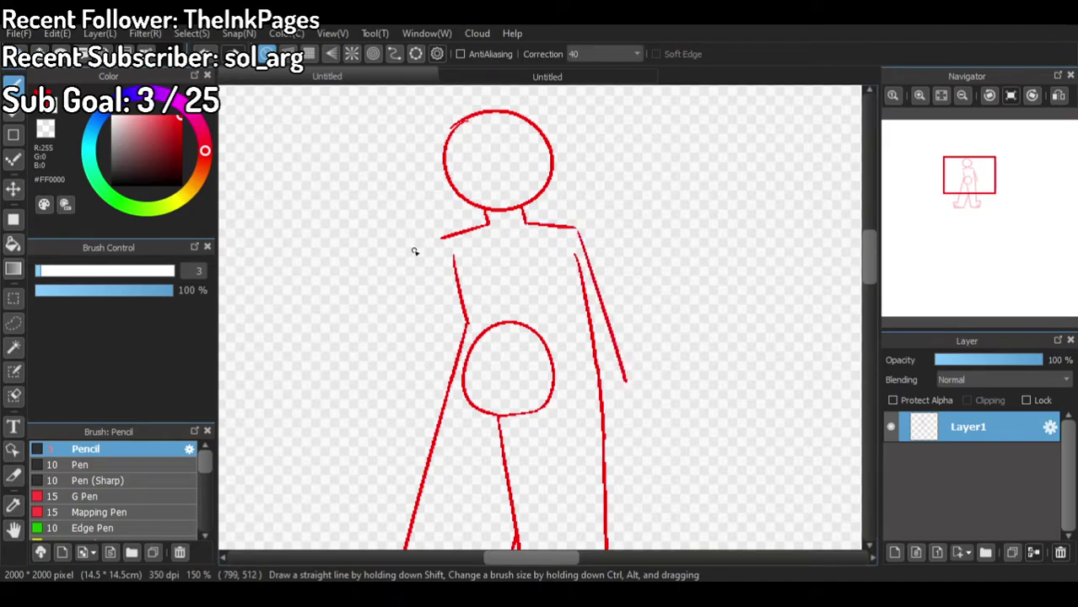
{"action": "mouse_move", "coordinate": [391, 240]}
{"action": "left_mouse_down"}
{"action": "mouse_move", "coordinate": [408, 189]}
{"action": "mouse_move", "coordinate": [431, 197]}
{"action": "mouse_move", "coordinate": [421, 226]}
{"action": "mouse_move", "coordinate": [461, 238]}
{"action": "mouse_move", "coordinate": [464, 275]}
{"action": "mouse_move", "coordinate": [439, 280]}
{"action": "left_mouse_up"}
{"action": "mouse_move", "coordinate": [415, 197]}
{"action": "left_mouse_down"}
{"action": "mouse_move", "coordinate": [433, 181]}
{"action": "mouse_move", "coordinate": [430, 202]}
{"action": "left_mouse_up"}
Step: Sketch a face inside the head circle with two round eyes, an eyebrow and an open mouth
{"action": "mouse_move", "coordinate": [469, 152]}
{"action": "left_mouse_down"}
{"action": "mouse_move", "coordinate": [479, 179]}
{"action": "mouse_move", "coordinate": [463, 152]}
{"action": "mouse_move", "coordinate": [520, 183]}
{"action": "mouse_move", "coordinate": [500, 152]}
{"action": "left_mouse_up"}
{"action": "mouse_move", "coordinate": [498, 130]}
{"action": "left_mouse_down"}
{"action": "mouse_move", "coordinate": [504, 144]}
{"action": "mouse_move", "coordinate": [539, 147]}
{"action": "left_mouse_up"}
{"action": "left_click_drag", "start_coordinate": [513, 194], "coordinate": [488, 199]}
{"action": "scroll", "coordinate": [529, 257], "scroll_direction": "down", "scroll_amount": 3}
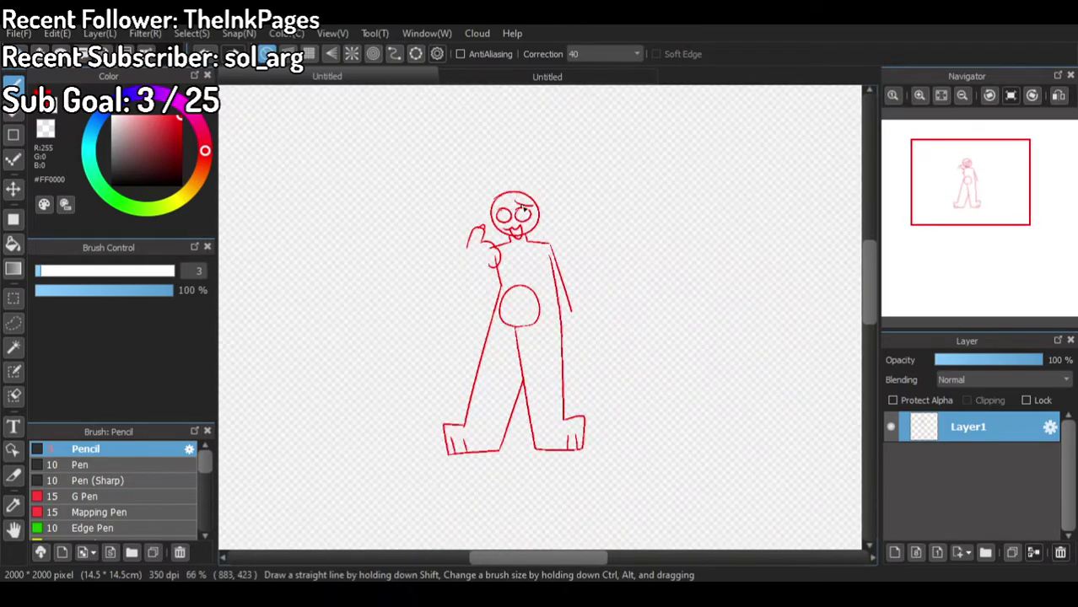
Step: Extend the raised left hand's outline with the pointing finger's outer edge and curled fingers below it, checking the character reference
{"action": "scroll", "coordinate": [572, 253], "scroll_direction": "up", "scroll_amount": 1}
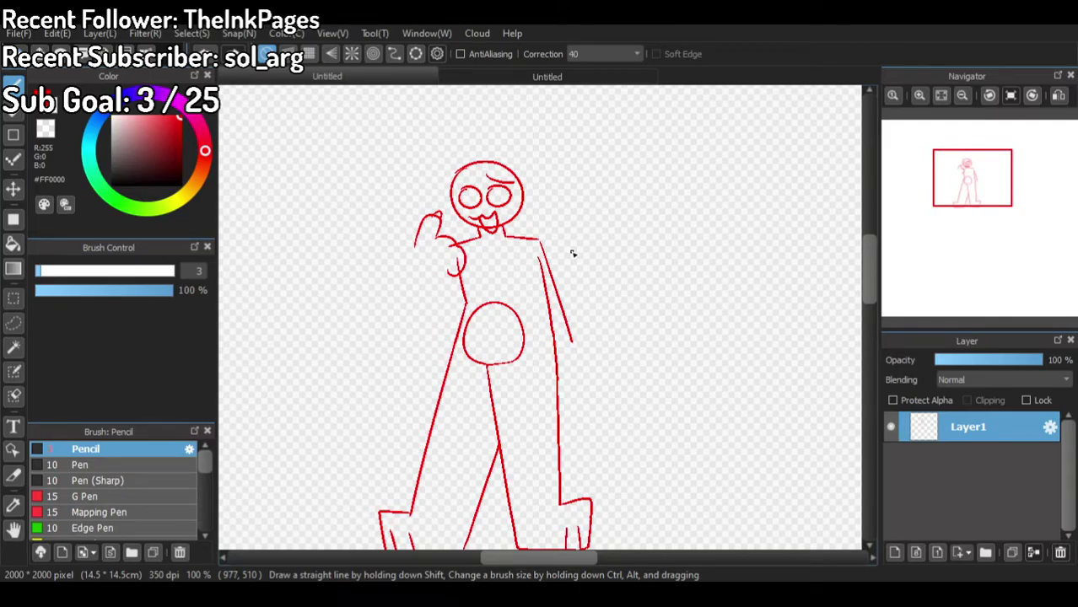
{"action": "scroll", "coordinate": [572, 253], "scroll_direction": "up", "scroll_amount": 1}
{"action": "scroll", "coordinate": [321, 295], "scroll_direction": "up", "scroll_amount": 1}
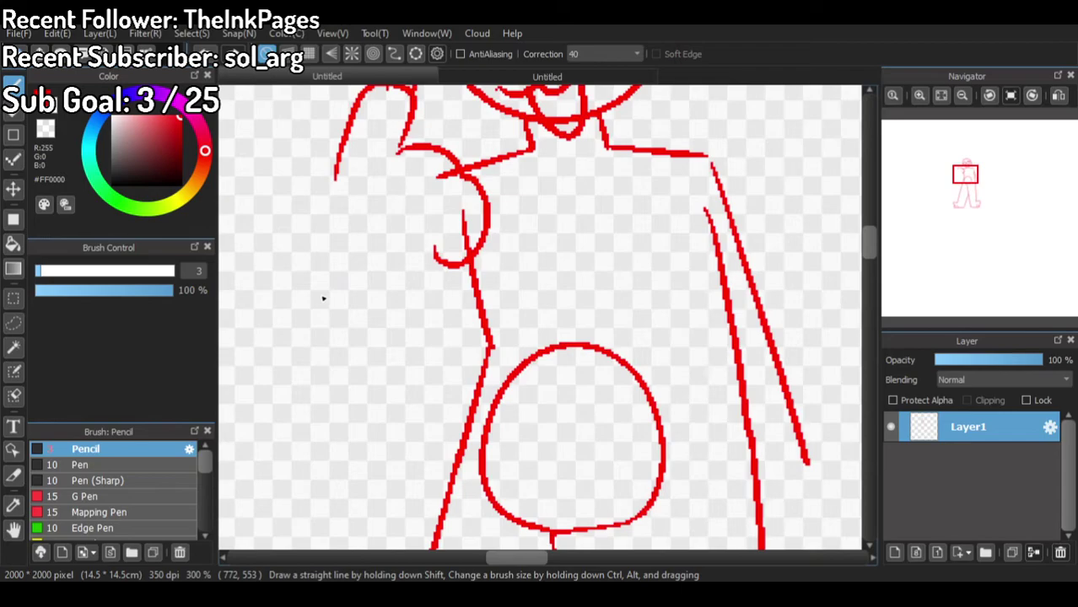
{"action": "left_click", "coordinate": [503, 77]}
{"action": "left_click", "coordinate": [410, 78]}
{"action": "left_click_drag", "start_coordinate": [339, 167], "coordinate": [338, 217]}
{"action": "key", "text": "ctrl+z"}
{"action": "mouse_move", "coordinate": [336, 176]}
{"action": "left_mouse_down"}
{"action": "mouse_move", "coordinate": [327, 231]}
{"action": "mouse_move", "coordinate": [309, 224]}
{"action": "mouse_move", "coordinate": [313, 197]}
{"action": "mouse_move", "coordinate": [284, 241]}
{"action": "mouse_move", "coordinate": [330, 260]}
{"action": "mouse_move", "coordinate": [325, 300]}
{"action": "left_mouse_up"}
{"action": "mouse_move", "coordinate": [378, 248]}
{"action": "left_mouse_down"}
{"action": "mouse_move", "coordinate": [437, 253]}
{"action": "mouse_move", "coordinate": [448, 289]}
{"action": "left_mouse_up"}
Step: Draw a wide rounded curve beneath the raised left hand, joining its fingers to the torso side
{"action": "mouse_move", "coordinate": [312, 297]}
{"action": "left_mouse_down"}
{"action": "mouse_move", "coordinate": [290, 329]}
{"action": "mouse_move", "coordinate": [358, 432]}
{"action": "mouse_move", "coordinate": [488, 390]}
{"action": "left_mouse_up"}
{"action": "key", "text": "ctrl+z"}
{"action": "mouse_move", "coordinate": [309, 307]}
{"action": "left_mouse_down"}
{"action": "mouse_move", "coordinate": [304, 360]}
{"action": "mouse_move", "coordinate": [481, 354]}
{"action": "left_mouse_up"}
{"action": "key", "text": "ctrl+z"}
{"action": "mouse_move", "coordinate": [302, 303]}
{"action": "left_mouse_down"}
{"action": "mouse_move", "coordinate": [421, 378]}
{"action": "mouse_move", "coordinate": [473, 317]}
{"action": "left_mouse_up"}
{"action": "key", "text": "ctrl+z"}
{"action": "left_click_drag", "start_coordinate": [312, 299], "coordinate": [292, 311]}
{"action": "mouse_move", "coordinate": [309, 350]}
{"action": "left_mouse_down"}
{"action": "mouse_move", "coordinate": [455, 375]}
{"action": "mouse_move", "coordinate": [493, 321]}
{"action": "left_mouse_up"}
{"action": "key", "text": "ctrl+z"}
{"action": "mouse_move", "coordinate": [310, 304]}
{"action": "left_mouse_down"}
{"action": "mouse_move", "coordinate": [299, 305]}
{"action": "mouse_move", "coordinate": [330, 378]}
{"action": "mouse_move", "coordinate": [448, 371]}
{"action": "mouse_move", "coordinate": [503, 345]}
{"action": "left_mouse_up"}
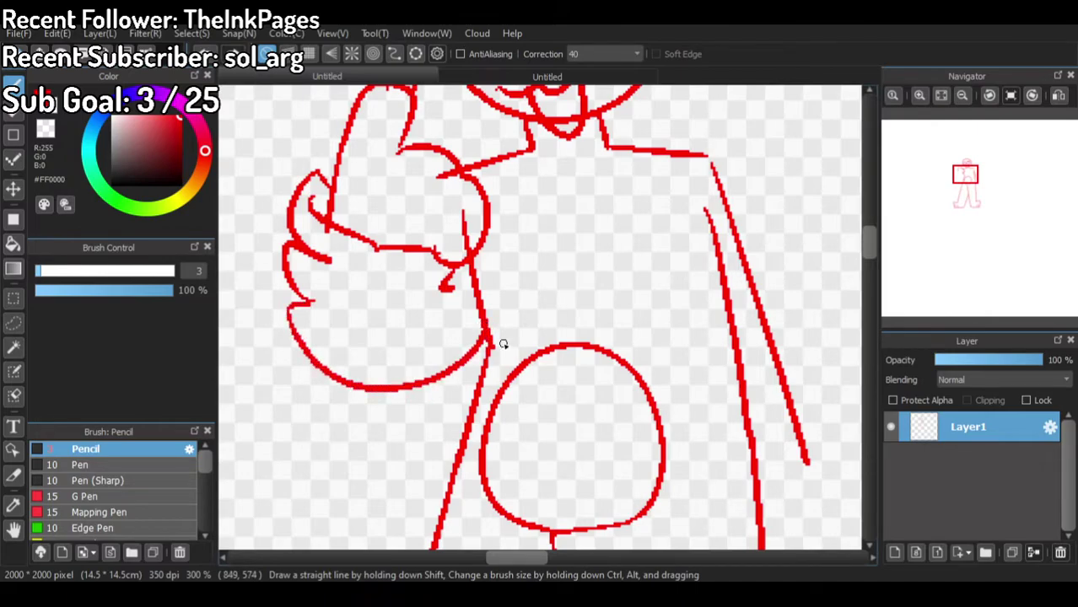
Step: Draw a jagged furry cuff at the end of the right arm and a fingered hand outline reaching back to the body
{"action": "scroll", "coordinate": [502, 344], "scroll_direction": "down", "scroll_amount": 3}
{"action": "scroll", "coordinate": [485, 280], "scroll_direction": "down", "scroll_amount": 2}
{"action": "scroll", "coordinate": [518, 303], "scroll_direction": "up", "scroll_amount": 3}
{"action": "scroll", "coordinate": [568, 349], "scroll_direction": "down", "scroll_amount": 2}
{"action": "scroll", "coordinate": [570, 309], "scroll_direction": "up", "scroll_amount": 1}
{"action": "scroll", "coordinate": [629, 383], "scroll_direction": "down", "scroll_amount": 1}
{"action": "scroll", "coordinate": [583, 397], "scroll_direction": "up", "scroll_amount": 2}
{"action": "scroll", "coordinate": [583, 397], "scroll_direction": "down", "scroll_amount": 2}
{"action": "scroll", "coordinate": [583, 378], "scroll_direction": "up", "scroll_amount": 2}
{"action": "scroll", "coordinate": [584, 379], "scroll_direction": "up", "scroll_amount": 2}
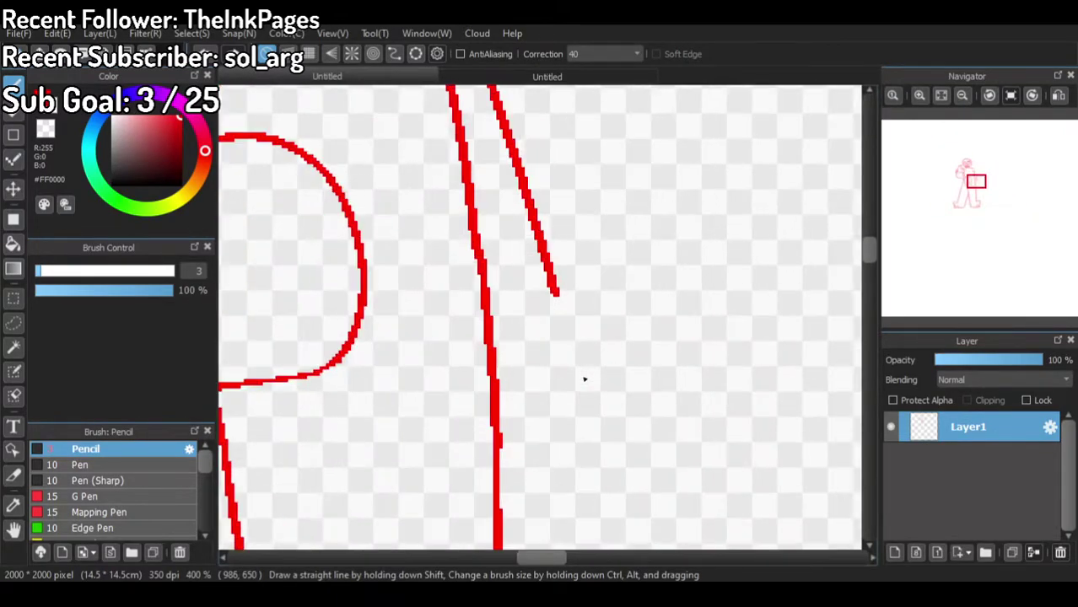
{"action": "mouse_move", "coordinate": [559, 293]}
{"action": "left_mouse_down"}
{"action": "mouse_move", "coordinate": [657, 293]}
{"action": "mouse_move", "coordinate": [626, 354]}
{"action": "mouse_move", "coordinate": [552, 365]}
{"action": "mouse_move", "coordinate": [575, 397]}
{"action": "mouse_move", "coordinate": [523, 413]}
{"action": "left_mouse_up"}
{"action": "mouse_move", "coordinate": [643, 325]}
{"action": "left_mouse_down"}
{"action": "mouse_move", "coordinate": [747, 356]}
{"action": "mouse_move", "coordinate": [694, 448]}
{"action": "mouse_move", "coordinate": [612, 449]}
{"action": "mouse_move", "coordinate": [655, 480]}
{"action": "mouse_move", "coordinate": [631, 512]}
{"action": "mouse_move", "coordinate": [550, 533]}
{"action": "mouse_move", "coordinate": [498, 489]}
{"action": "left_mouse_up"}
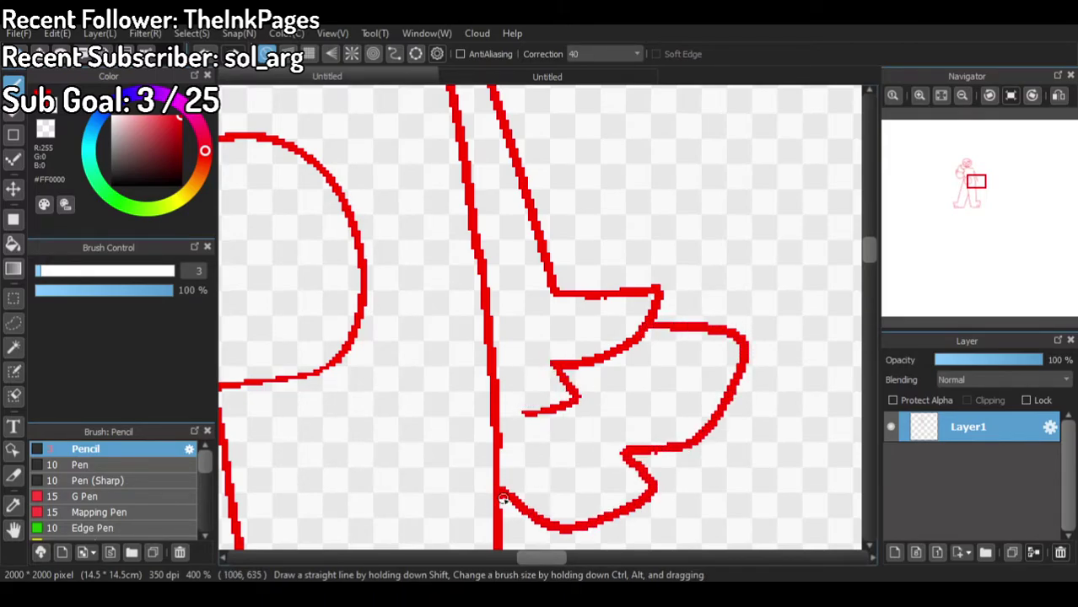
Step: Add small pointed claws to the right hand's fingertips and a line separating its fingers, using the character reference
{"action": "left_click", "coordinate": [621, 75]}
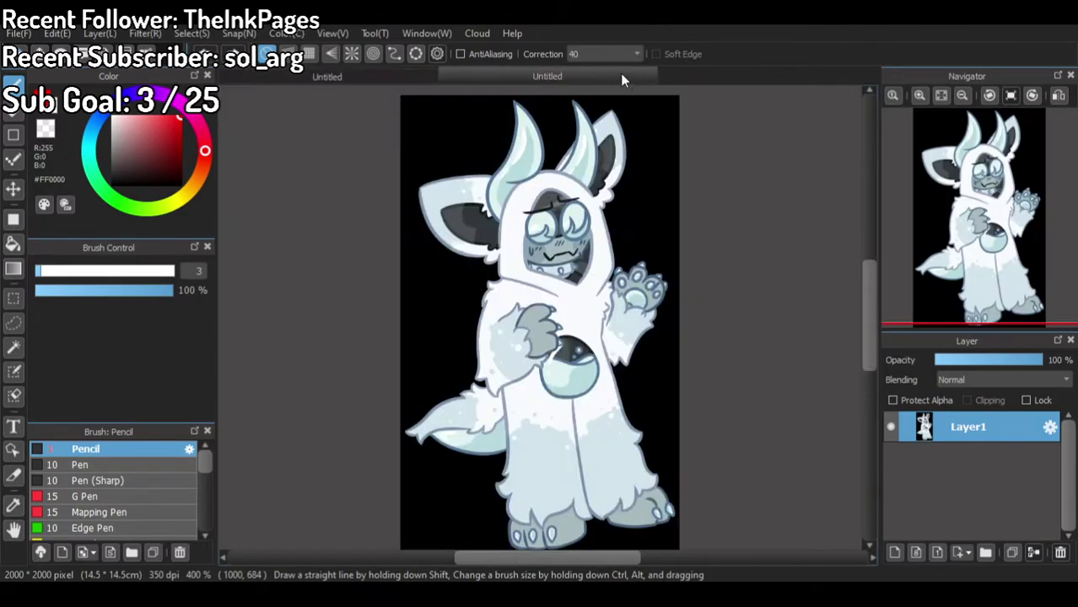
{"action": "left_click", "coordinate": [434, 78]}
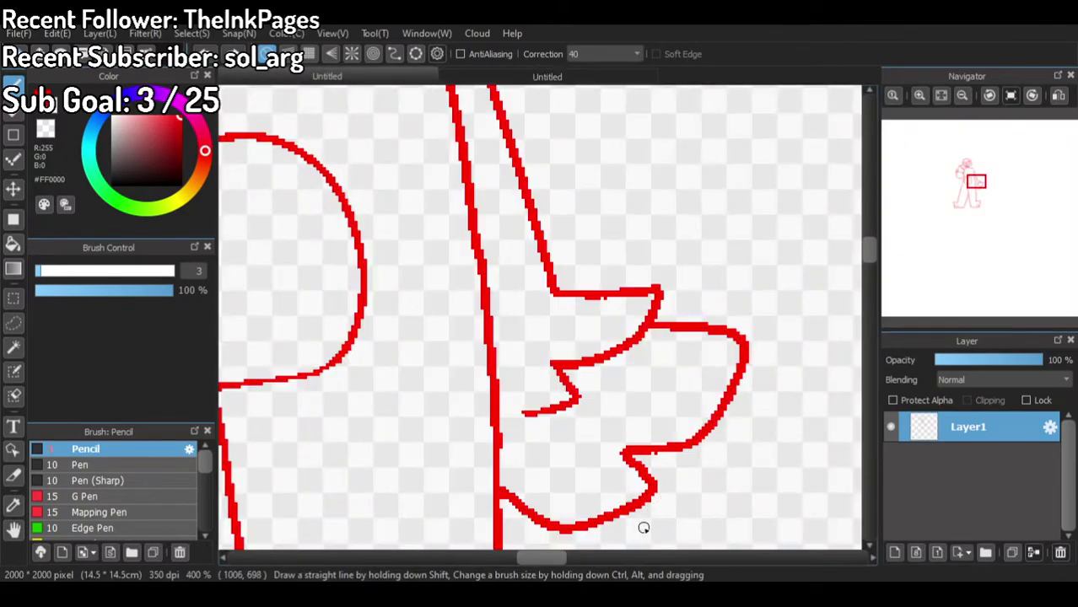
{"action": "mouse_move", "coordinate": [589, 525]}
{"action": "left_mouse_down"}
{"action": "mouse_move", "coordinate": [635, 508]}
{"action": "mouse_move", "coordinate": [639, 540]}
{"action": "left_mouse_up"}
{"action": "mouse_move", "coordinate": [702, 436]}
{"action": "left_mouse_down"}
{"action": "mouse_move", "coordinate": [749, 428]}
{"action": "mouse_move", "coordinate": [735, 386]}
{"action": "mouse_move", "coordinate": [769, 382]}
{"action": "mouse_move", "coordinate": [751, 364]}
{"action": "mouse_move", "coordinate": [638, 376]}
{"action": "left_mouse_up"}
{"action": "key", "text": "ctrl+z"}
{"action": "left_click_drag", "start_coordinate": [727, 386], "coordinate": [637, 373]}
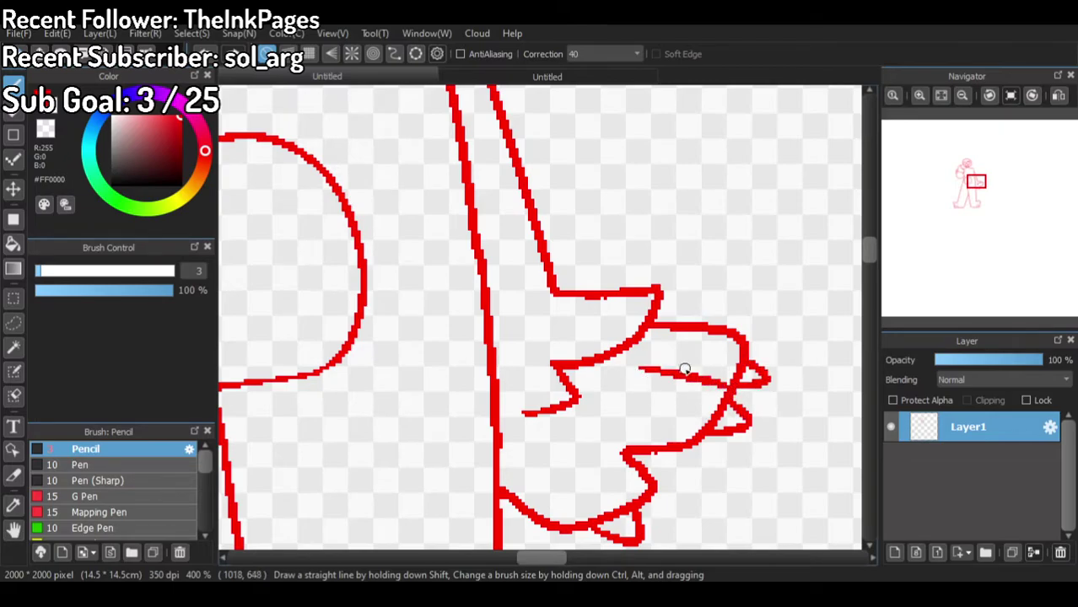
Step: Close the right cuff's lower edge with a short curved line running to the body side
{"action": "scroll", "coordinate": [689, 344], "scroll_direction": "down", "scroll_amount": 4}
{"action": "scroll", "coordinate": [649, 356], "scroll_direction": "up", "scroll_amount": 6}
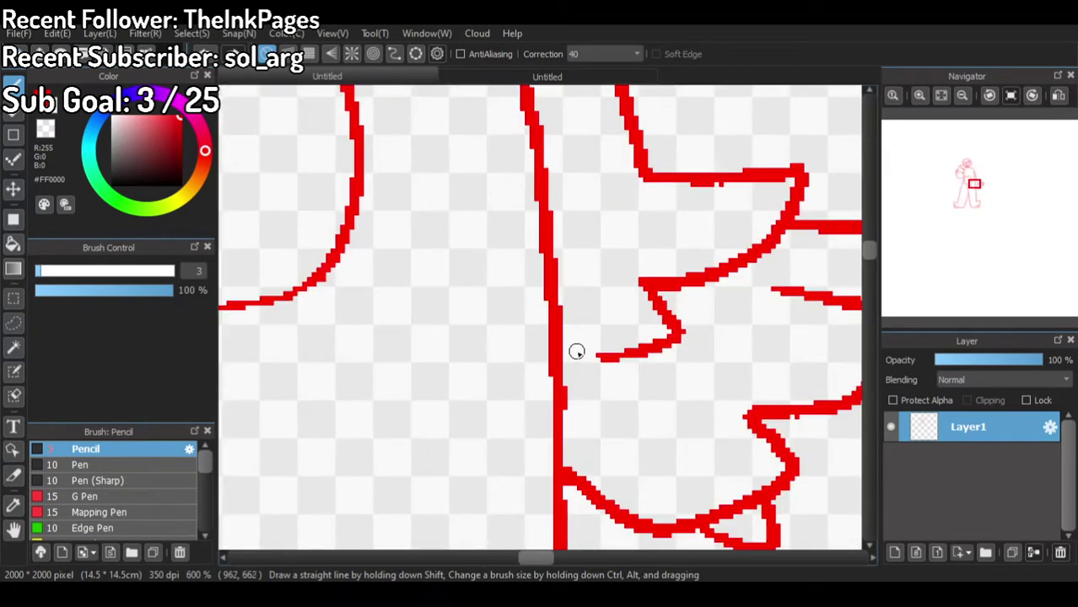
{"action": "mouse_move", "coordinate": [600, 356]}
{"action": "left_mouse_down"}
{"action": "mouse_move", "coordinate": [595, 394]}
{"action": "mouse_move", "coordinate": [548, 412]}
{"action": "left_mouse_up"}
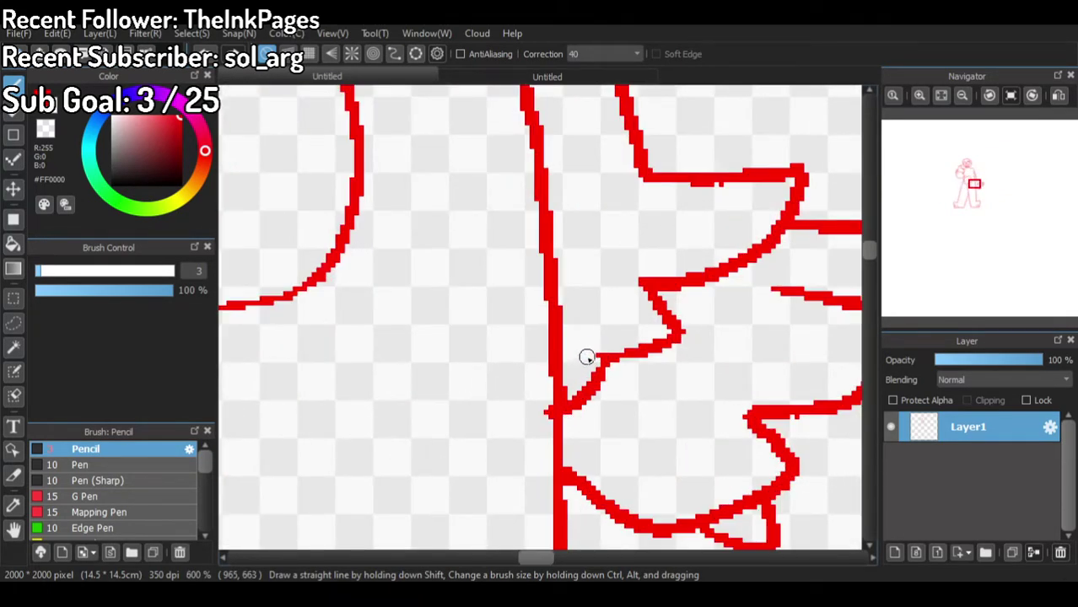
{"action": "key", "text": "ctrl+z"}
{"action": "mouse_move", "coordinate": [597, 357]}
{"action": "left_mouse_down"}
{"action": "mouse_move", "coordinate": [587, 405]}
{"action": "mouse_move", "coordinate": [559, 415]}
{"action": "left_mouse_up"}
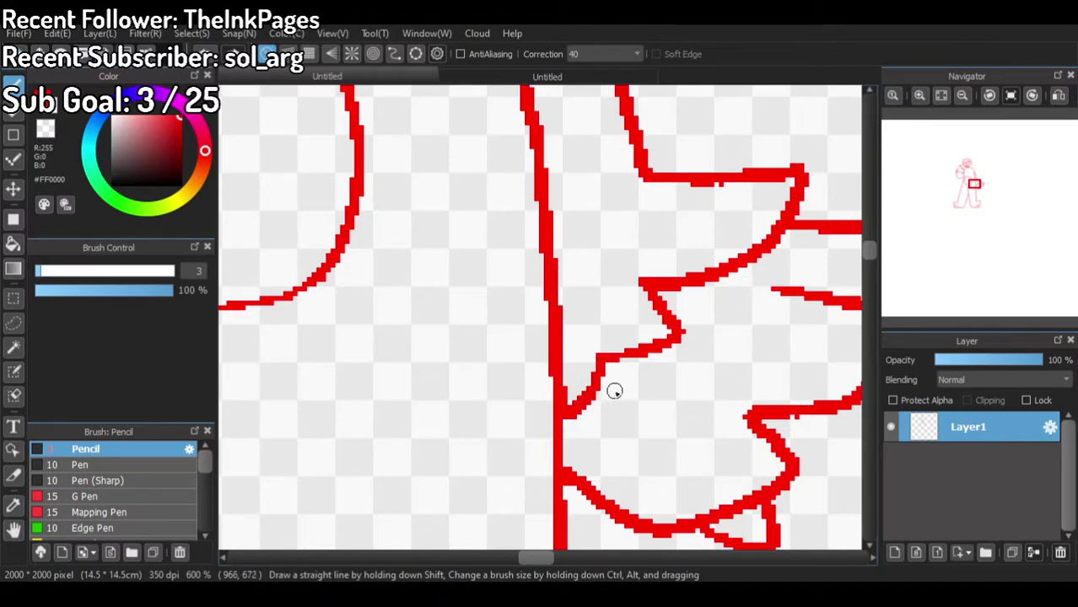
Step: Erase the torso line overlapping the raised left hand and draw a short upright finger crease inside the hand
{"action": "scroll", "coordinate": [615, 390], "scroll_direction": "down", "scroll_amount": 10}
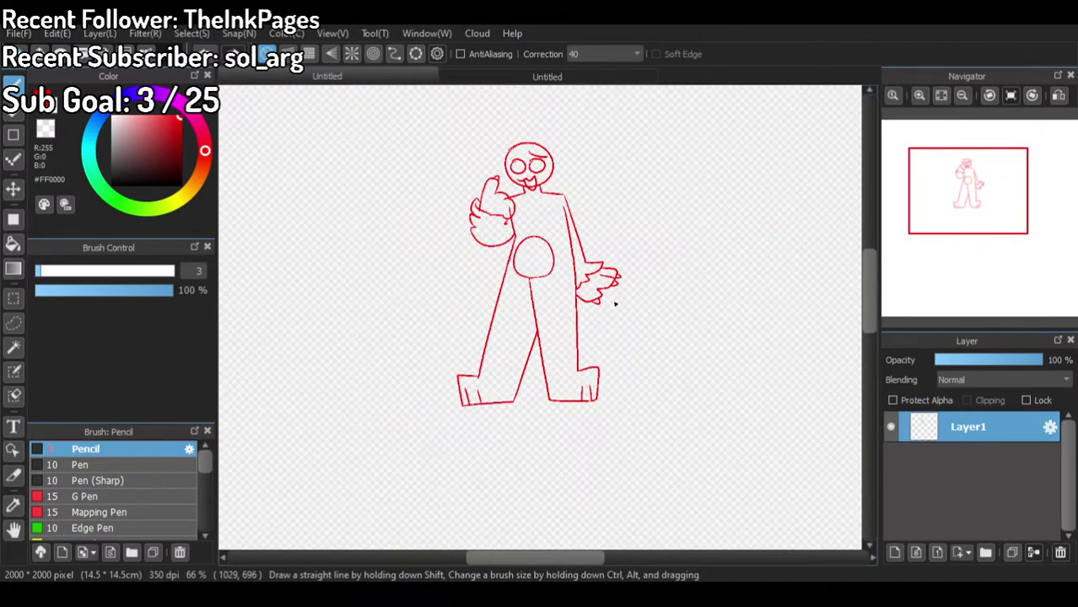
{"action": "scroll", "coordinate": [527, 196], "scroll_direction": "up", "scroll_amount": 6}
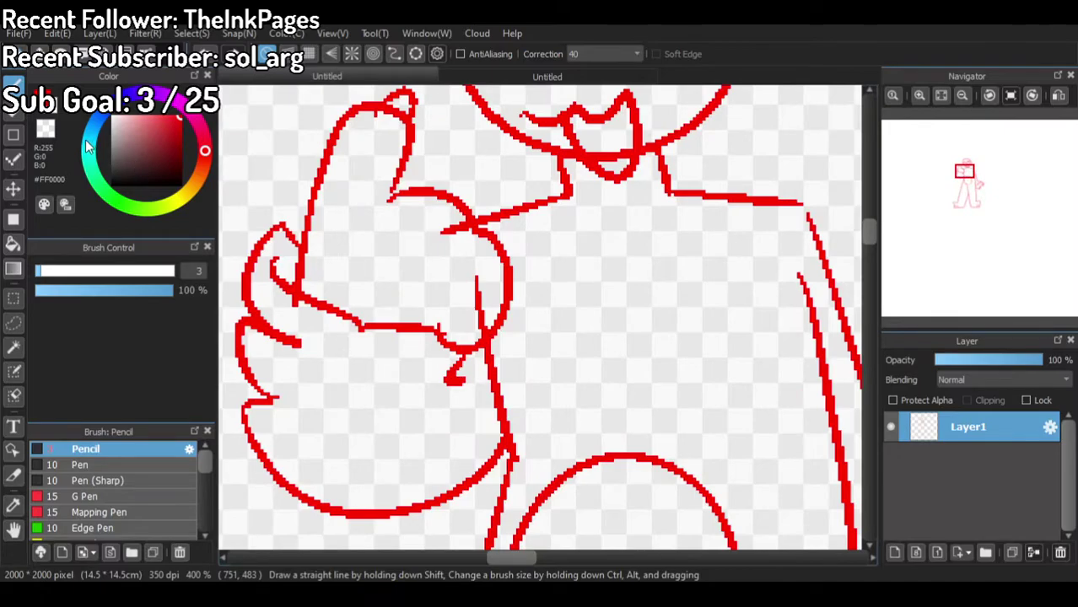
{"action": "scroll", "coordinate": [355, 270], "scroll_direction": "up", "scroll_amount": 2}
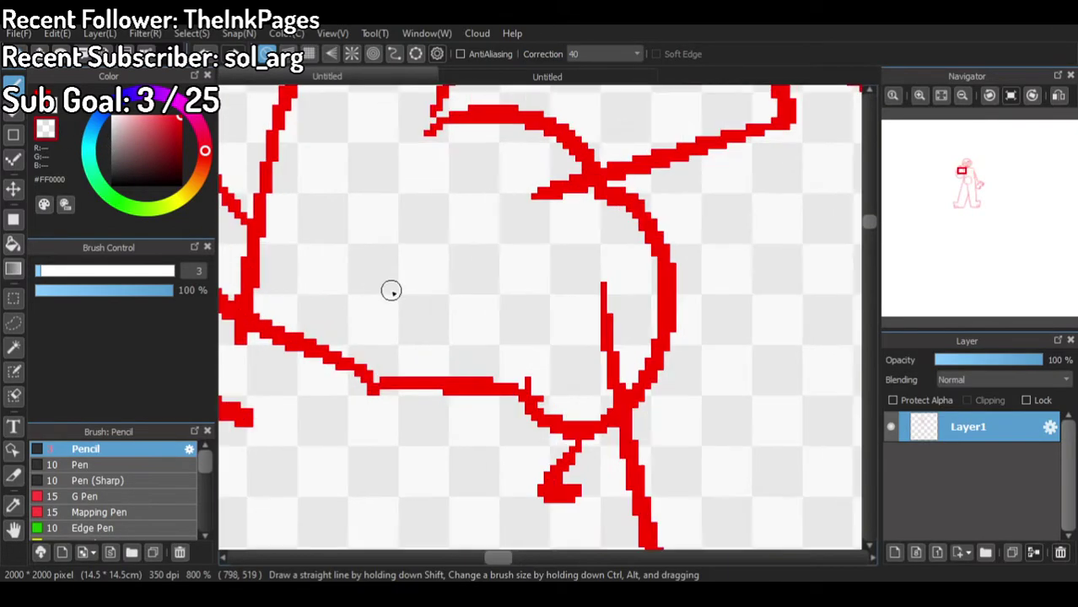
{"action": "left_click", "coordinate": [539, 394]}
{"action": "left_click", "coordinate": [615, 388]}
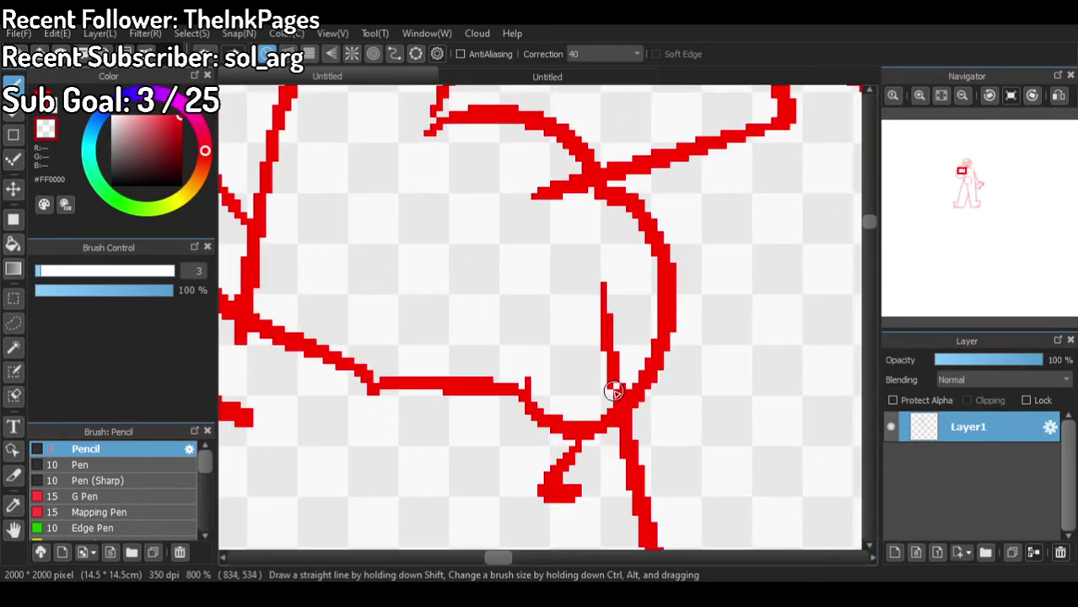
{"action": "mouse_move", "coordinate": [608, 405]}
{"action": "left_mouse_down"}
{"action": "mouse_move", "coordinate": [601, 288]}
{"action": "mouse_move", "coordinate": [613, 345]}
{"action": "left_mouse_up"}
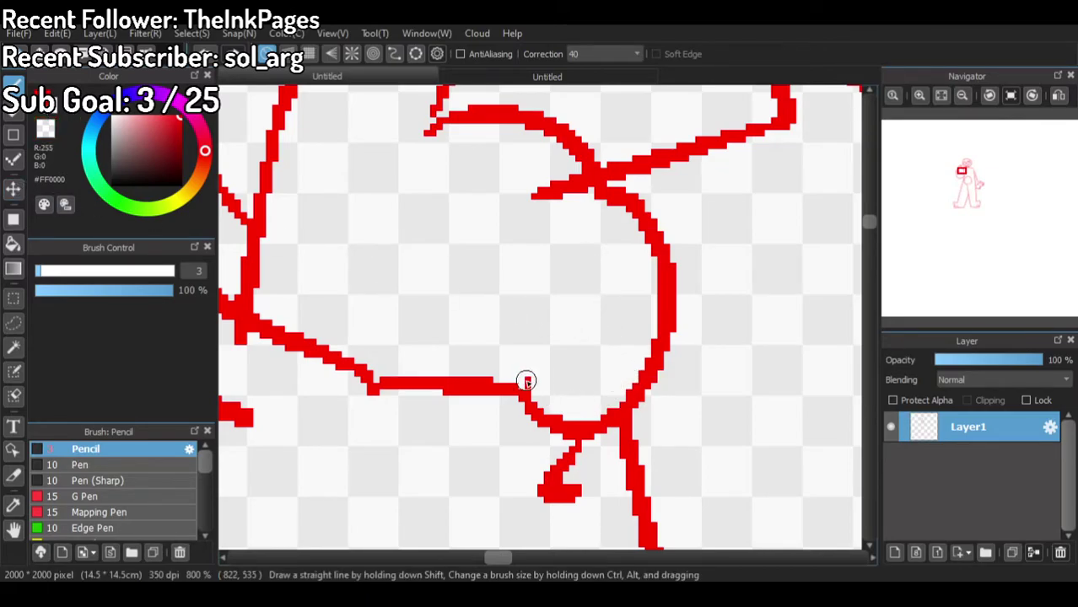
{"action": "left_click_drag", "start_coordinate": [532, 312], "coordinate": [523, 385]}
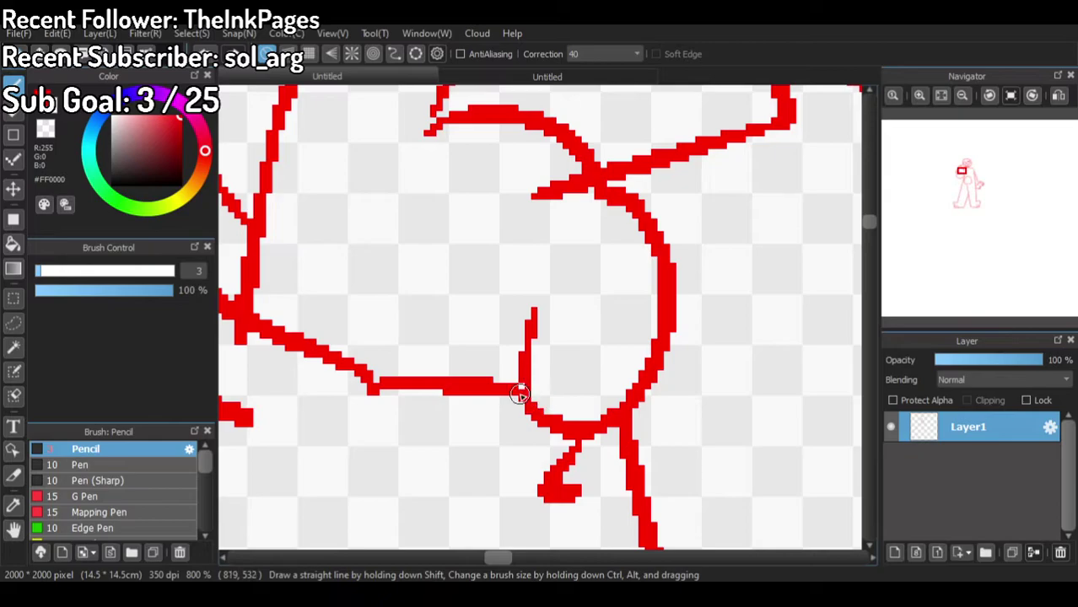
Step: Erase the shoulder line inside the raised left hand and redraw the pointing finger's inner edge down to its base
{"action": "scroll", "coordinate": [558, 406], "scroll_direction": "down", "scroll_amount": 5}
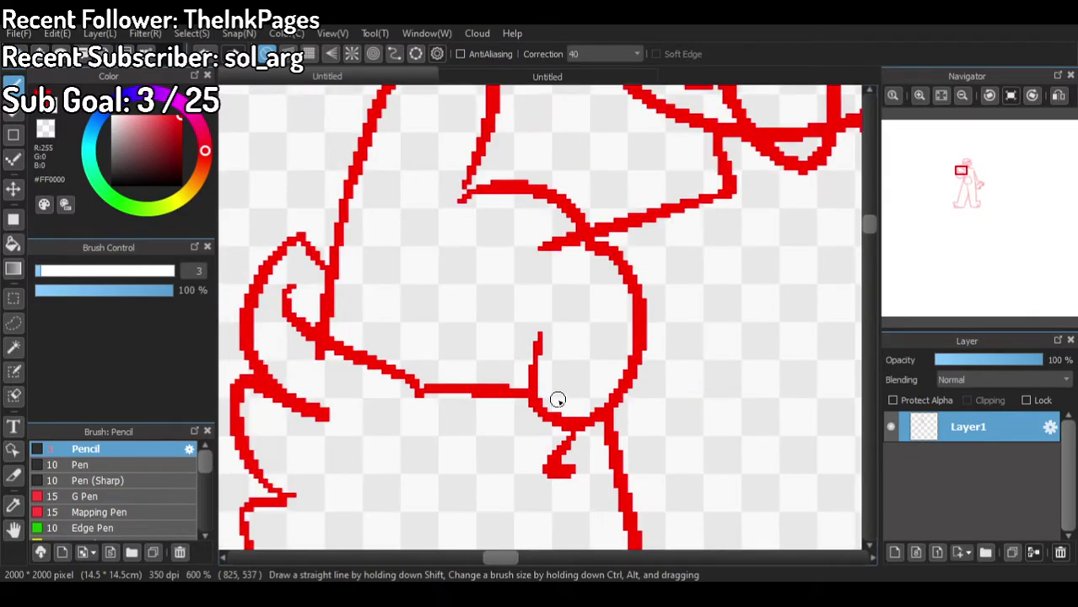
{"action": "scroll", "coordinate": [545, 278], "scroll_direction": "up", "scroll_amount": 3}
{"action": "scroll", "coordinate": [544, 279], "scroll_direction": "up", "scroll_amount": 2}
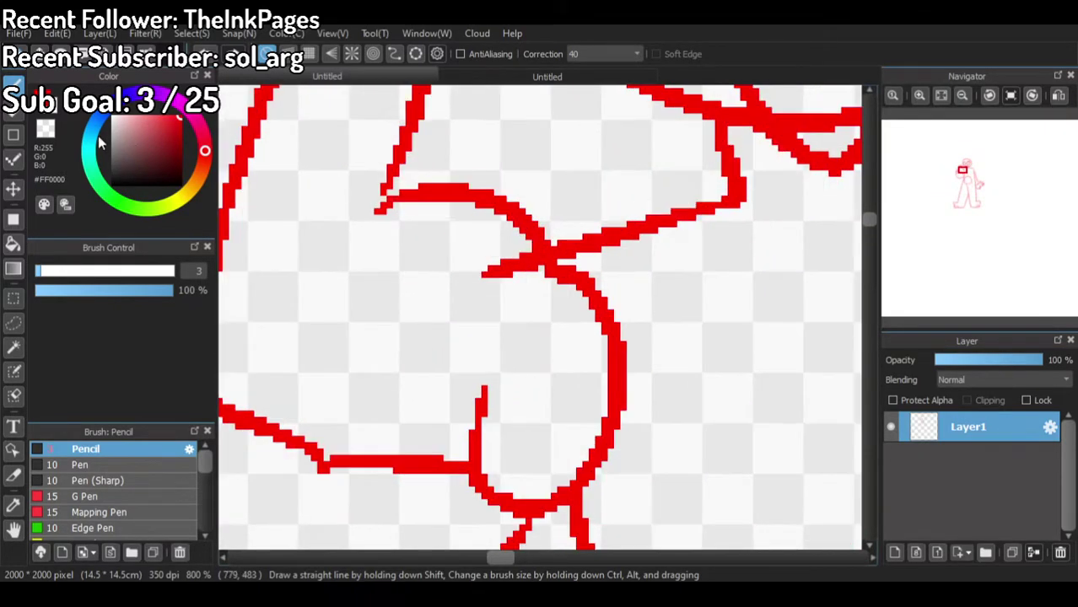
{"action": "left_click", "coordinate": [53, 129]}
{"action": "scroll", "coordinate": [319, 250], "scroll_direction": "down", "scroll_amount": 2}
{"action": "scroll", "coordinate": [319, 248], "scroll_direction": "up", "scroll_amount": 2}
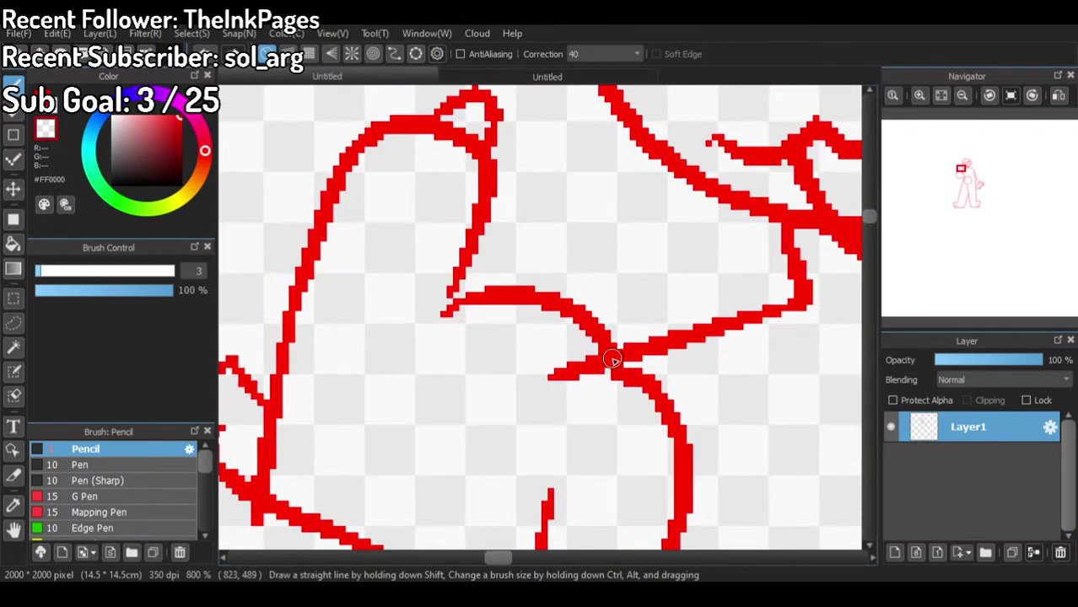
{"action": "mouse_move", "coordinate": [591, 355]}
{"action": "left_mouse_down"}
{"action": "mouse_move", "coordinate": [573, 359]}
{"action": "mouse_move", "coordinate": [595, 373]}
{"action": "mouse_move", "coordinate": [522, 375]}
{"action": "left_mouse_up"}
{"action": "left_click", "coordinate": [47, 122]}
{"action": "left_click", "coordinate": [445, 313]}
{"action": "left_click_drag", "start_coordinate": [446, 314], "coordinate": [480, 159]}
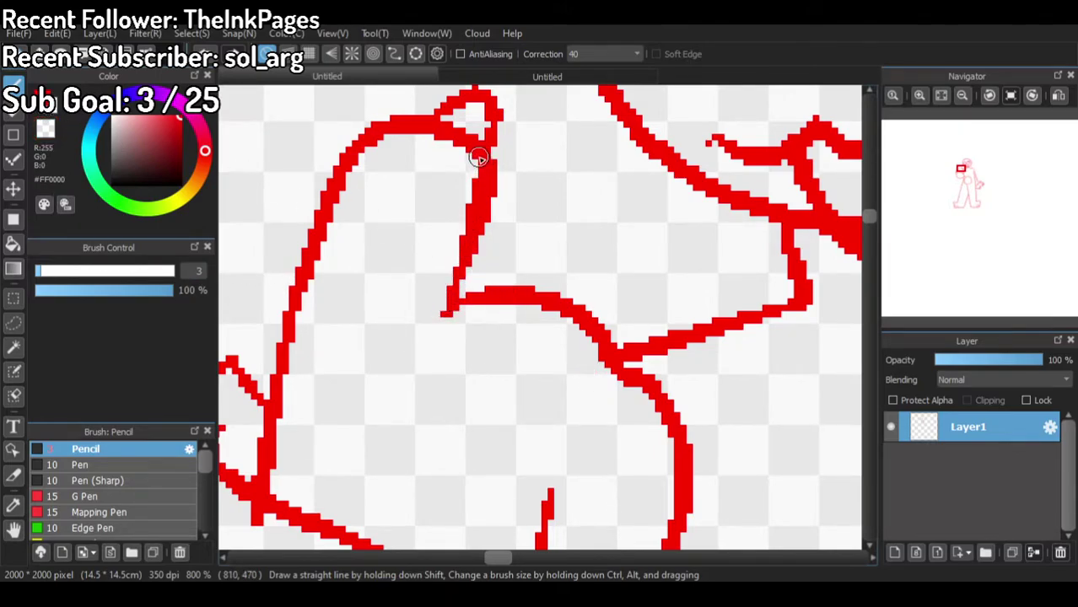
Step: Erase the part of the head circle that crosses the open mouth
{"action": "scroll", "coordinate": [498, 203], "scroll_direction": "down", "scroll_amount": 6}
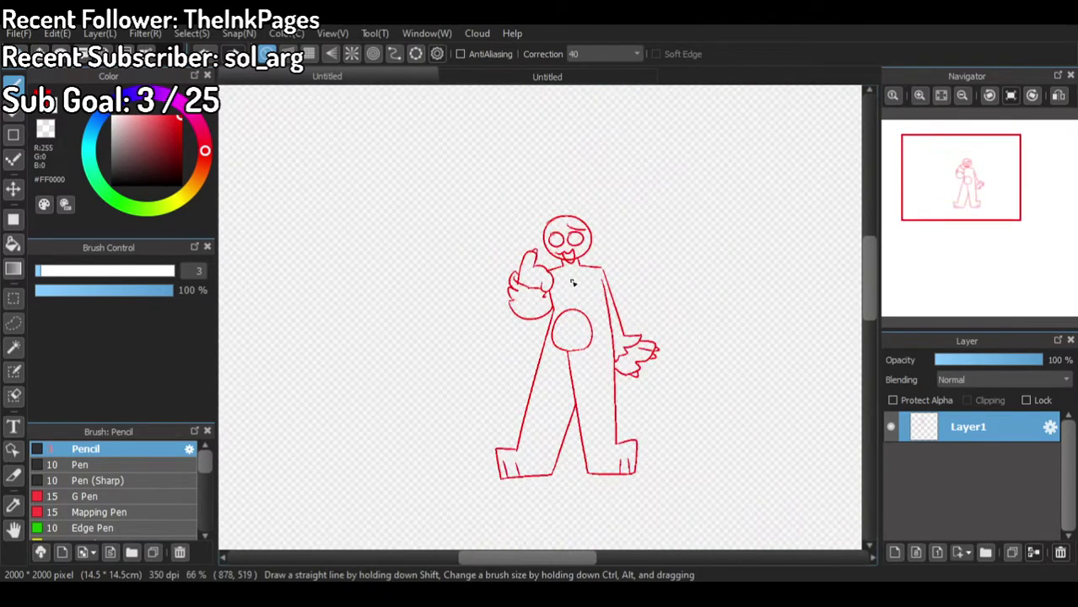
{"action": "scroll", "coordinate": [521, 288], "scroll_direction": "up", "scroll_amount": 3}
{"action": "scroll", "coordinate": [508, 281], "scroll_direction": "down", "scroll_amount": 4}
{"action": "scroll", "coordinate": [540, 379], "scroll_direction": "up", "scroll_amount": 3}
{"action": "scroll", "coordinate": [362, 156], "scroll_direction": "up", "scroll_amount": 4}
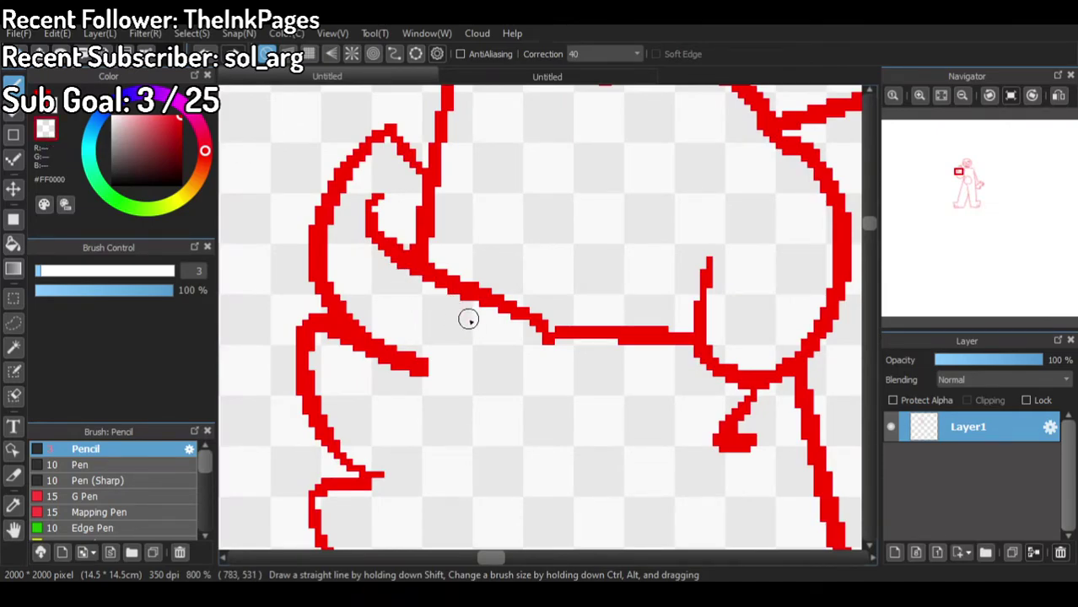
{"action": "scroll", "coordinate": [468, 319], "scroll_direction": "down", "scroll_amount": 3}
{"action": "scroll", "coordinate": [578, 304], "scroll_direction": "up", "scroll_amount": 2}
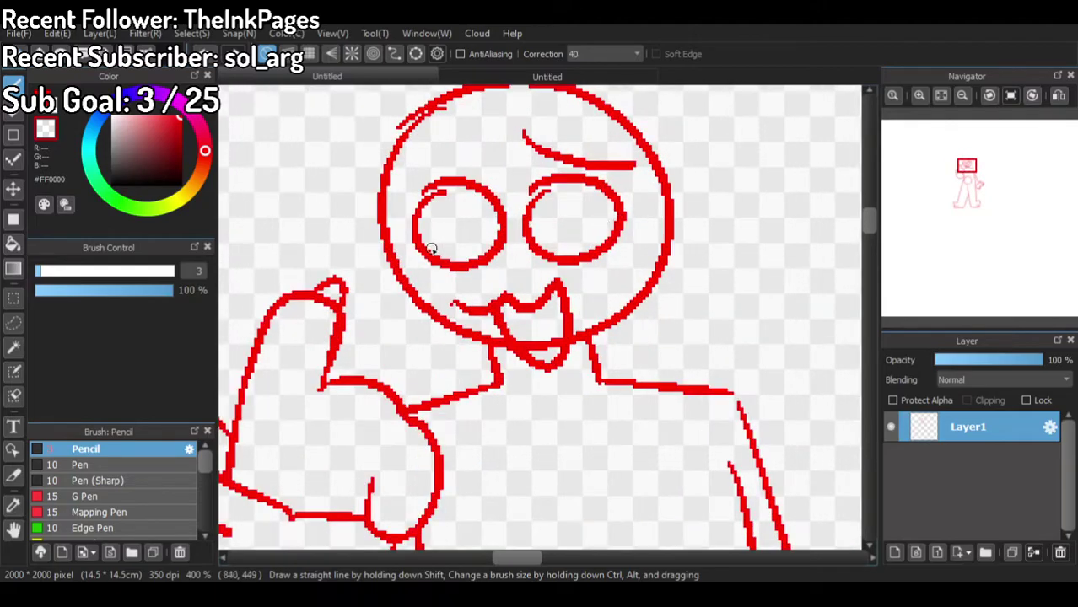
{"action": "mouse_move", "coordinate": [532, 336]}
{"action": "left_mouse_down"}
{"action": "mouse_move", "coordinate": [542, 360]}
{"action": "mouse_move", "coordinate": [526, 339]}
{"action": "mouse_move", "coordinate": [550, 350]}
{"action": "mouse_move", "coordinate": [540, 343]}
{"action": "mouse_move", "coordinate": [554, 323]}
{"action": "left_mouse_up"}
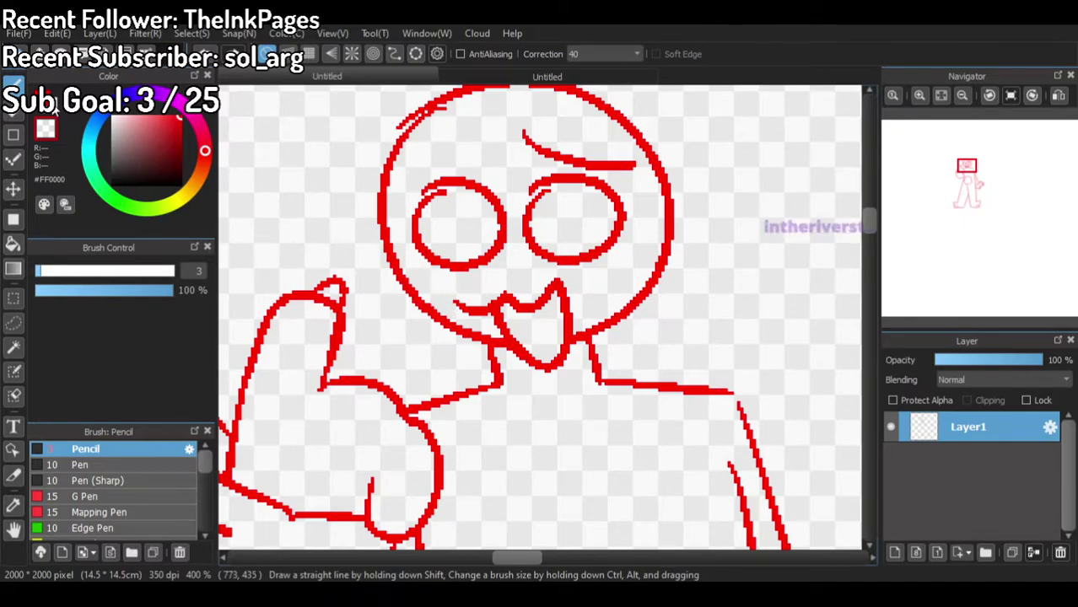
Step: Draw a wide collar around the neck with a spike on each side, and erase the old neck lines inside it
{"action": "left_click", "coordinate": [587, 73]}
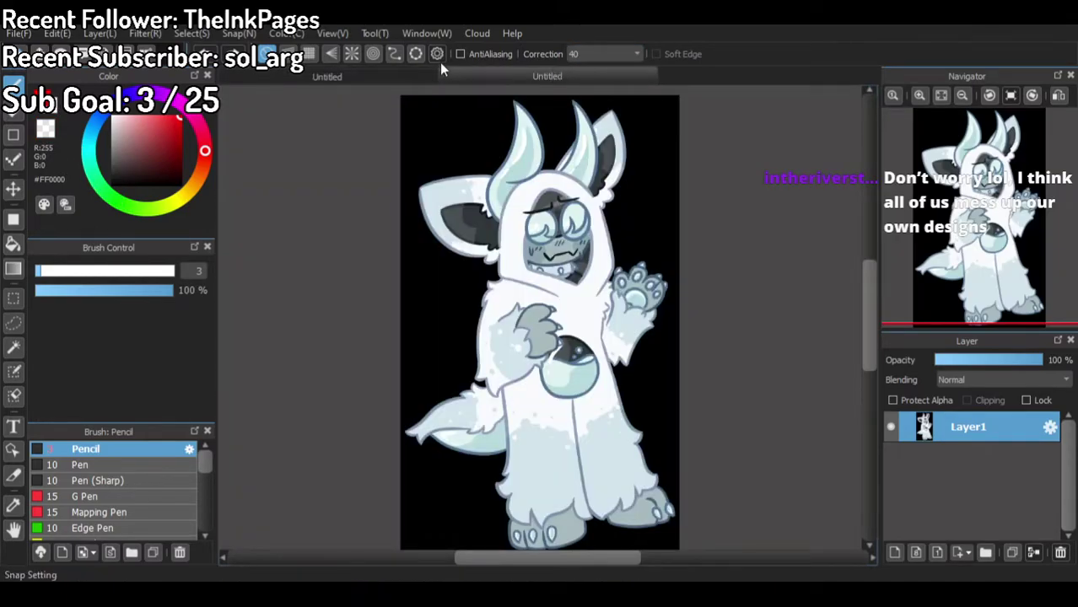
{"action": "left_click", "coordinate": [405, 76]}
{"action": "mouse_move", "coordinate": [469, 339]}
{"action": "left_mouse_down"}
{"action": "mouse_move", "coordinate": [468, 380]}
{"action": "mouse_move", "coordinate": [628, 385]}
{"action": "mouse_move", "coordinate": [621, 317]}
{"action": "left_mouse_up"}
{"action": "left_click_drag", "start_coordinate": [469, 352], "coordinate": [467, 375]}
{"action": "mouse_move", "coordinate": [626, 338]}
{"action": "left_mouse_down"}
{"action": "mouse_move", "coordinate": [635, 337]}
{"action": "mouse_move", "coordinate": [629, 353]}
{"action": "left_mouse_up"}
{"action": "left_click", "coordinate": [46, 131]}
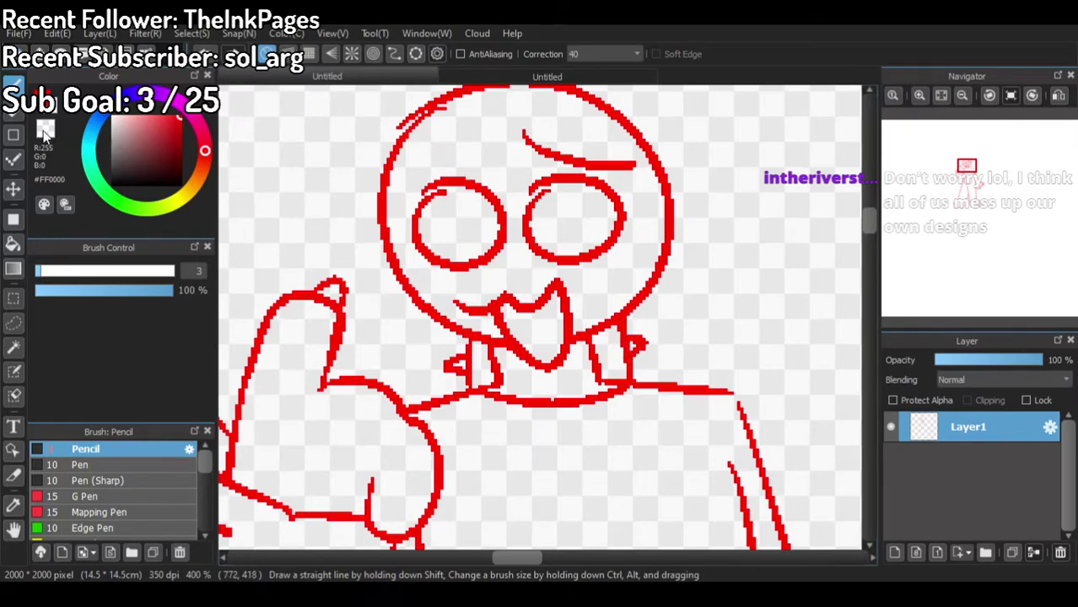
{"action": "mouse_move", "coordinate": [494, 388]}
{"action": "left_mouse_down"}
{"action": "mouse_move", "coordinate": [511, 381]}
{"action": "mouse_move", "coordinate": [484, 351]}
{"action": "left_mouse_up"}
{"action": "mouse_move", "coordinate": [585, 351]}
{"action": "left_mouse_down"}
{"action": "mouse_move", "coordinate": [588, 339]}
{"action": "mouse_move", "coordinate": [582, 352]}
{"action": "mouse_move", "coordinate": [599, 360]}
{"action": "left_mouse_up"}
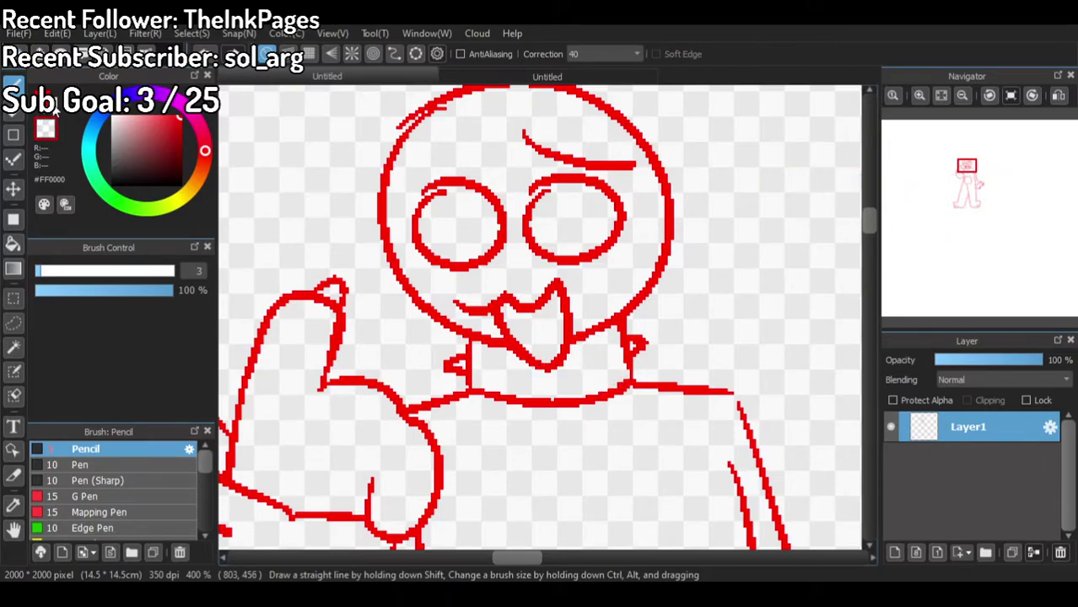
Step: Draw two small oval studs on the collar's front, one on each side of the mouth, following the character reference
{"action": "left_click", "coordinate": [460, 75]}
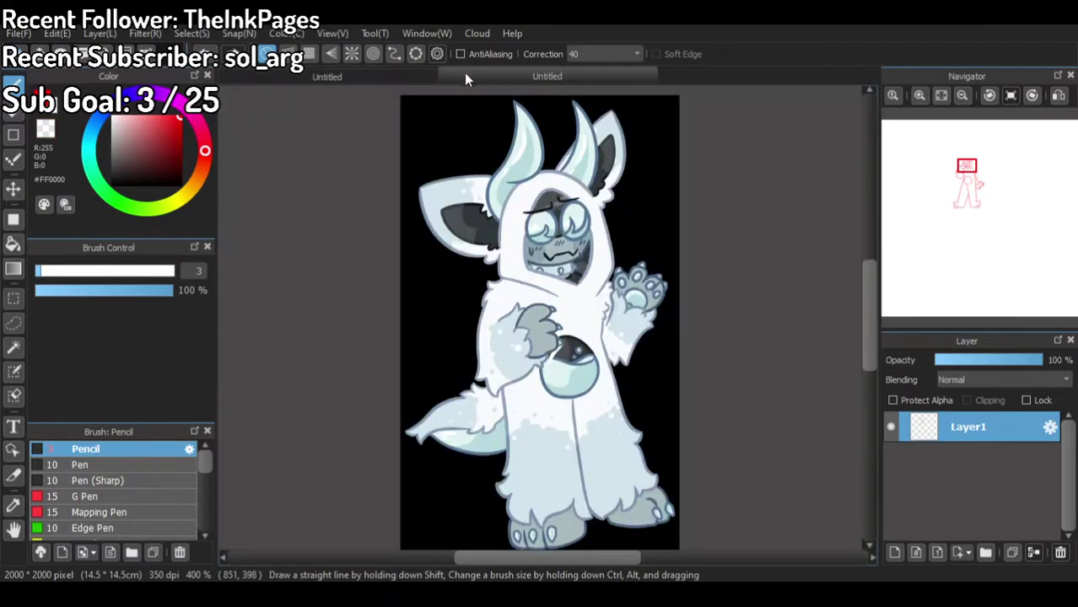
{"action": "left_click", "coordinate": [401, 78]}
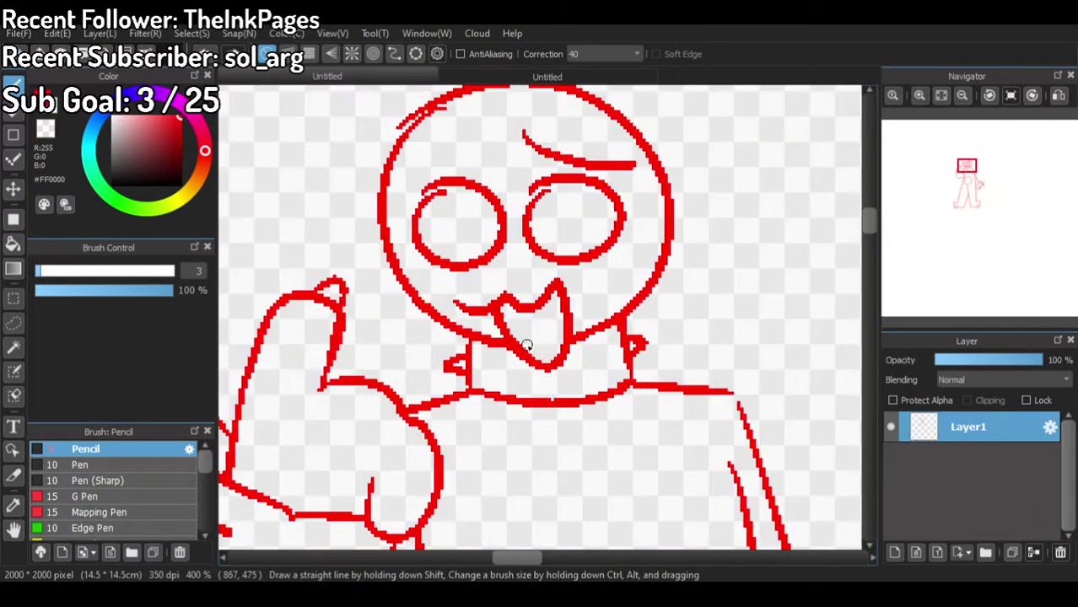
{"action": "mouse_move", "coordinate": [488, 369]}
{"action": "left_mouse_down"}
{"action": "mouse_move", "coordinate": [518, 366]}
{"action": "mouse_move", "coordinate": [606, 364]}
{"action": "mouse_move", "coordinate": [575, 366]}
{"action": "left_mouse_up"}
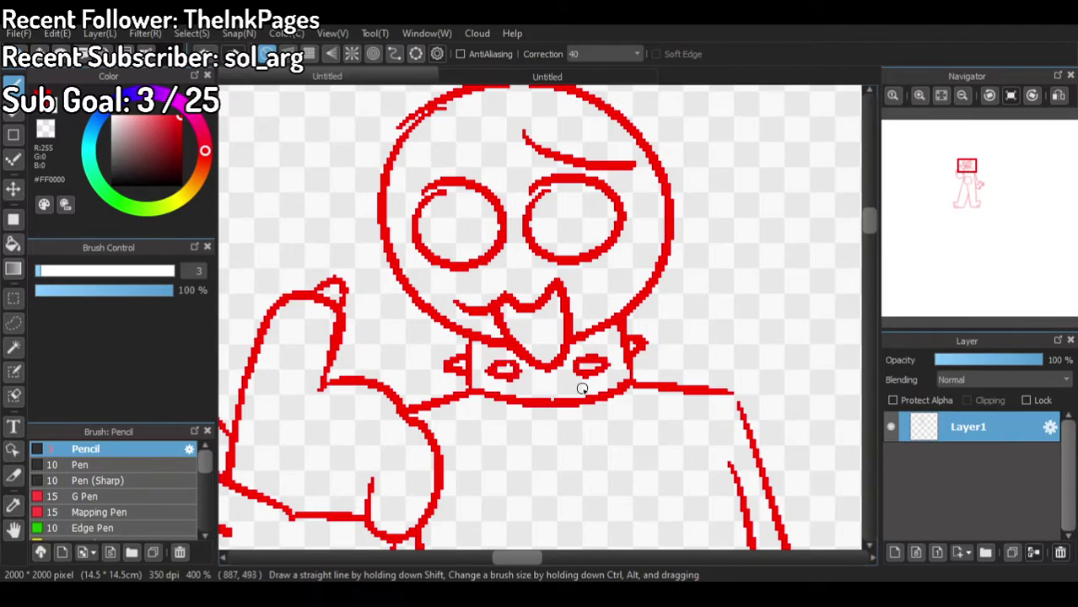
{"action": "scroll", "coordinate": [585, 345], "scroll_direction": "down", "scroll_amount": 3}
{"action": "scroll", "coordinate": [589, 326], "scroll_direction": "up", "scroll_amount": 3}
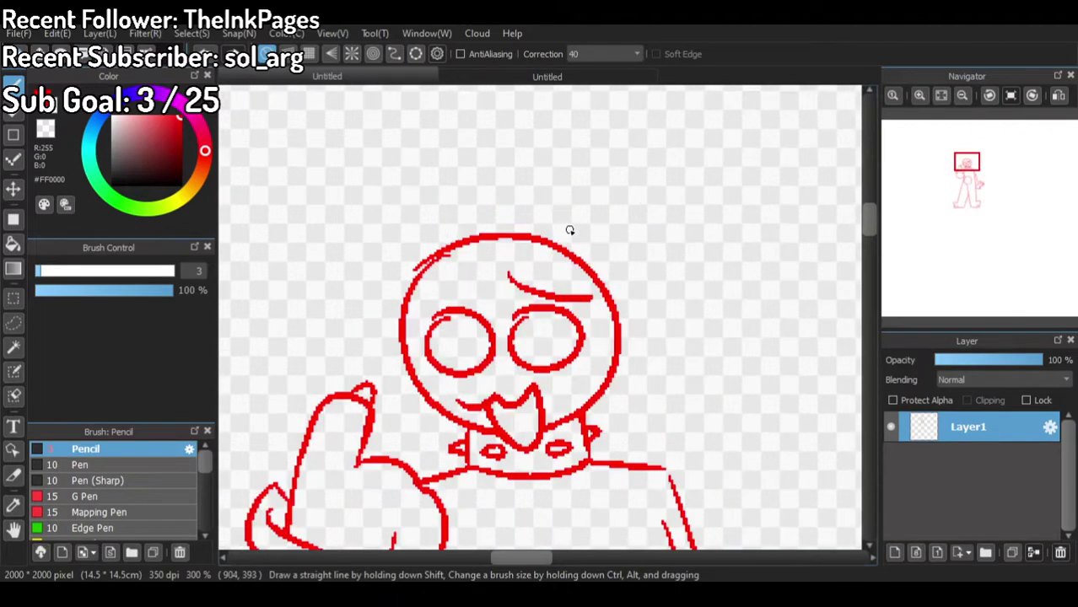
Step: Draw the pointed hood opening around the face and collar, meeting in a V below the neck, following the character reference
{"action": "left_click", "coordinate": [504, 73]}
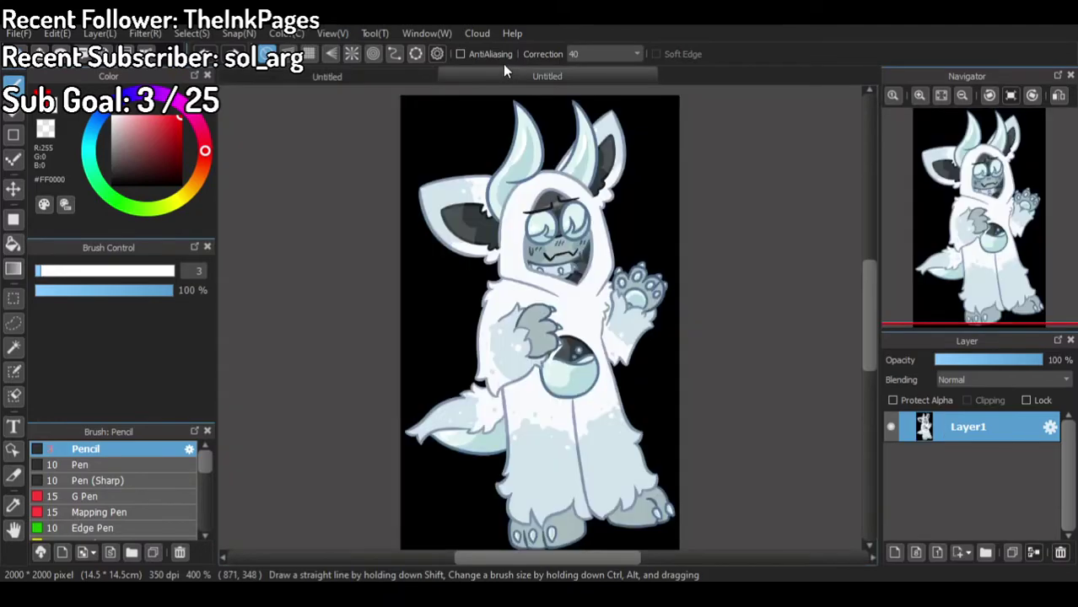
{"action": "left_click", "coordinate": [405, 70]}
{"action": "scroll", "coordinate": [448, 196], "scroll_direction": "up", "scroll_amount": 2}
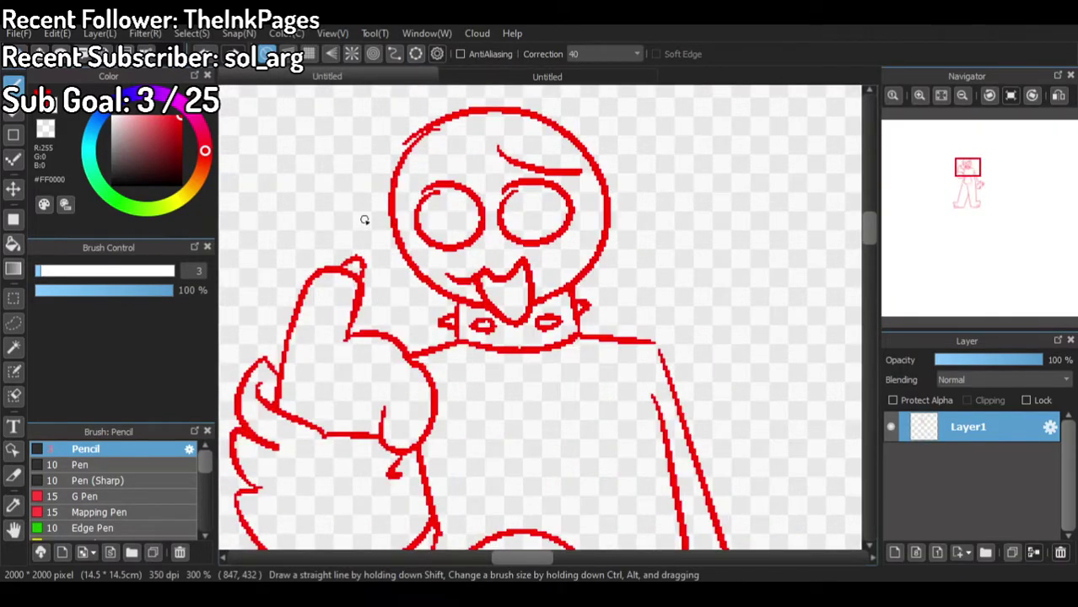
{"action": "mouse_move", "coordinate": [475, 146]}
{"action": "left_mouse_down"}
{"action": "mouse_move", "coordinate": [405, 218]}
{"action": "mouse_move", "coordinate": [392, 322]}
{"action": "mouse_move", "coordinate": [428, 367]}
{"action": "mouse_move", "coordinate": [531, 403]}
{"action": "left_mouse_up"}
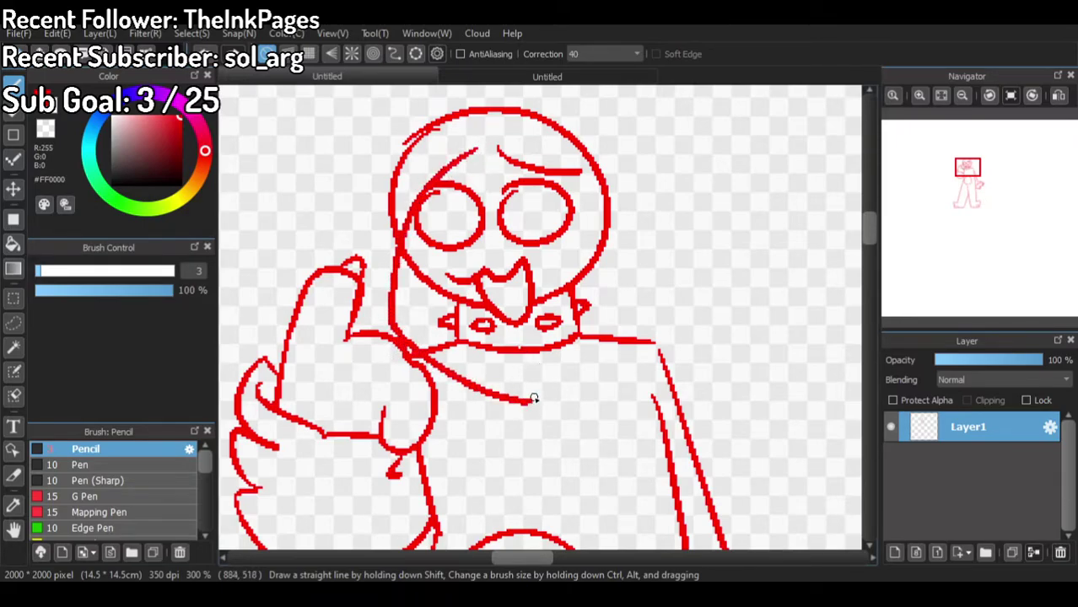
{"action": "mouse_move", "coordinate": [553, 386]}
{"action": "left_mouse_down"}
{"action": "mouse_move", "coordinate": [597, 348]}
{"action": "mouse_move", "coordinate": [621, 277]}
{"action": "mouse_move", "coordinate": [508, 147]}
{"action": "mouse_move", "coordinate": [475, 150]}
{"action": "left_mouse_up"}
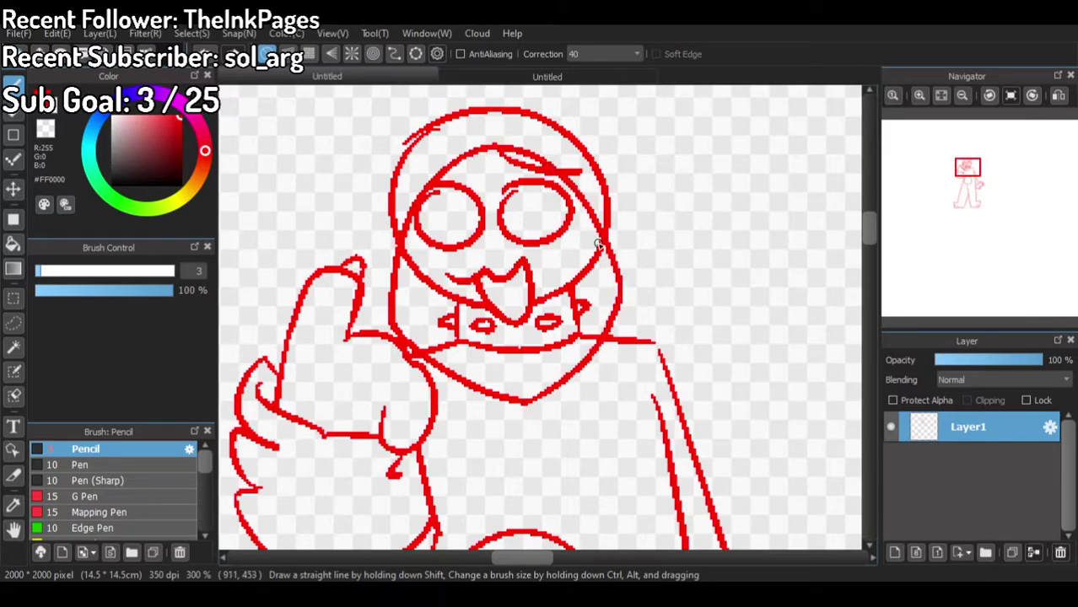
Step: Draw a large pointed ear with a tufted base on the head's right side, and the hood's outer edges beside both cheeks
{"action": "scroll", "coordinate": [598, 243], "scroll_direction": "down", "scroll_amount": 2}
{"action": "scroll", "coordinate": [595, 211], "scroll_direction": "up", "scroll_amount": 3}
{"action": "left_click", "coordinate": [526, 75]}
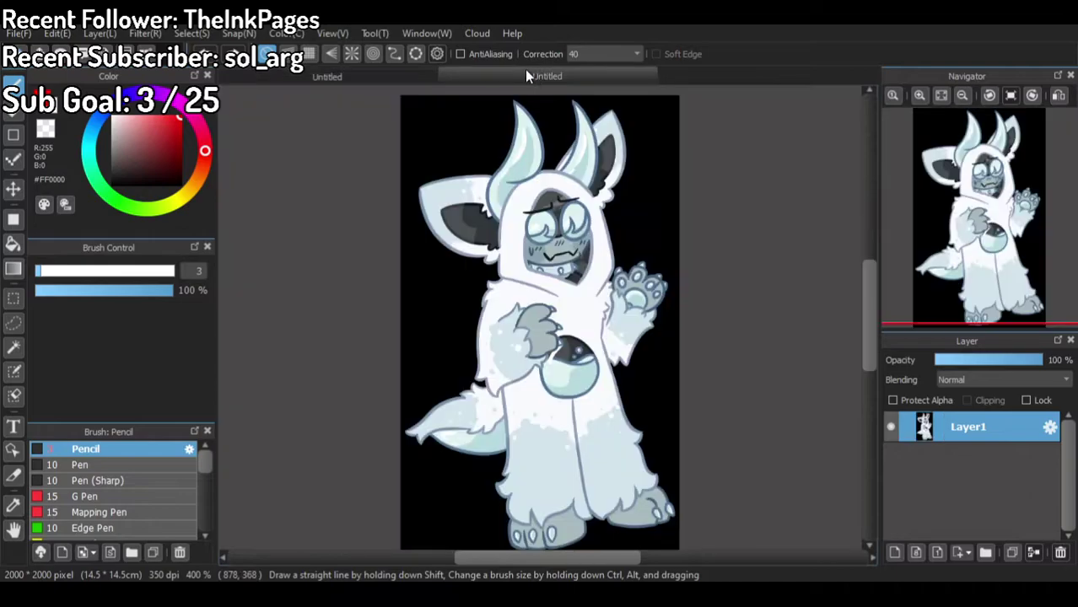
{"action": "left_click", "coordinate": [414, 76]}
{"action": "scroll", "coordinate": [515, 198], "scroll_direction": "down", "scroll_amount": 3}
{"action": "scroll", "coordinate": [520, 233], "scroll_direction": "up", "scroll_amount": 1}
{"action": "scroll", "coordinate": [531, 228], "scroll_direction": "down", "scroll_amount": 1}
{"action": "scroll", "coordinate": [542, 219], "scroll_direction": "up", "scroll_amount": 1}
{"action": "scroll", "coordinate": [571, 279], "scroll_direction": "up", "scroll_amount": 1}
{"action": "scroll", "coordinate": [571, 280], "scroll_direction": "down", "scroll_amount": 1}
{"action": "scroll", "coordinate": [571, 280], "scroll_direction": "up", "scroll_amount": 1}
{"action": "scroll", "coordinate": [561, 238], "scroll_direction": "down", "scroll_amount": 1}
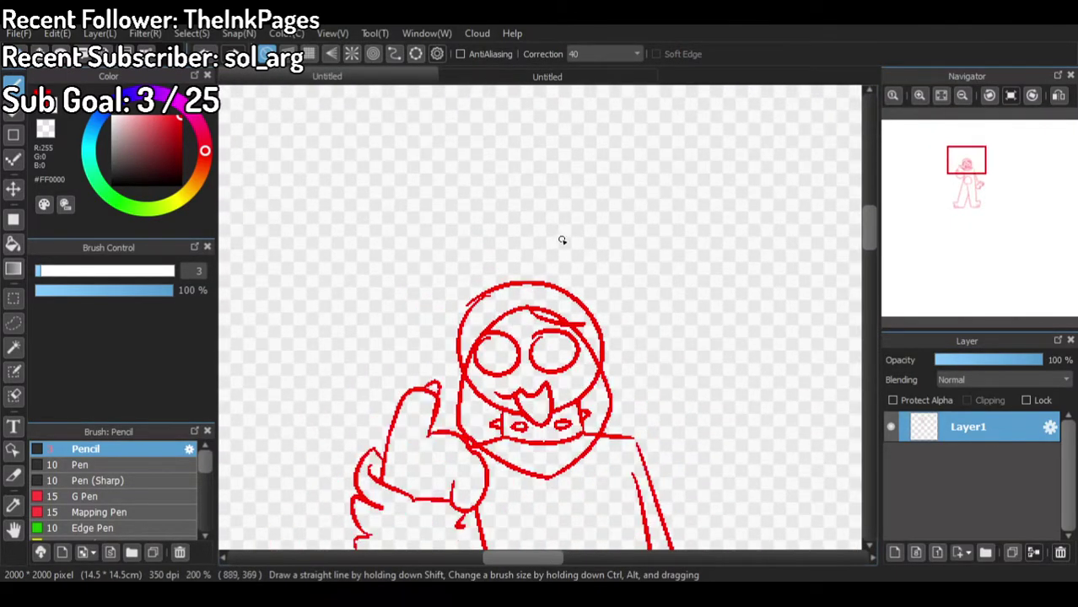
{"action": "scroll", "coordinate": [565, 253], "scroll_direction": "up", "scroll_amount": 1}
{"action": "scroll", "coordinate": [572, 291], "scroll_direction": "down", "scroll_amount": 1}
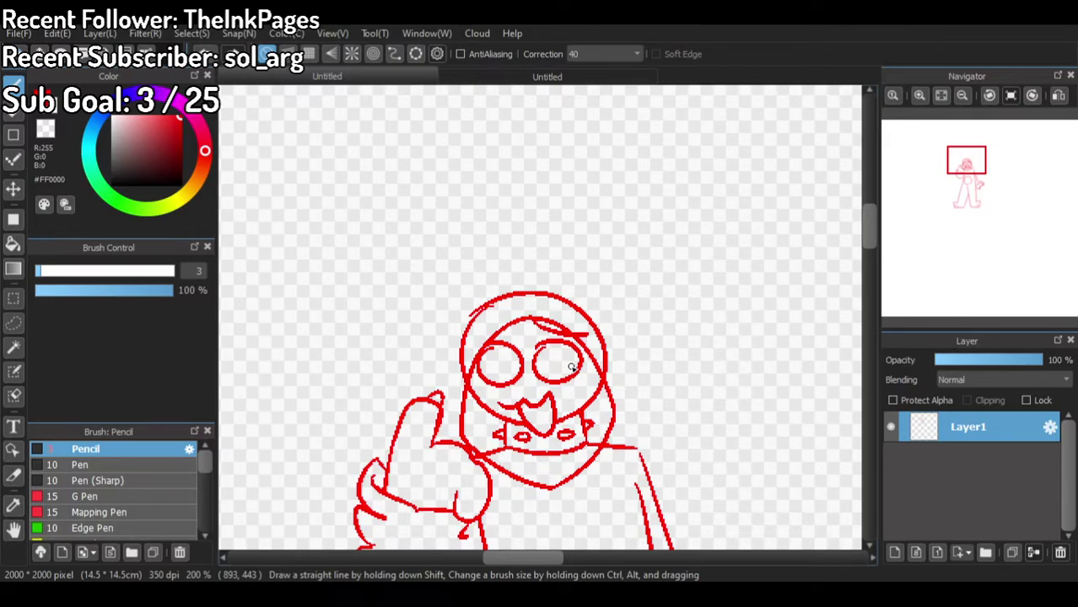
{"action": "left_click", "coordinate": [510, 77]}
{"action": "left_click", "coordinate": [391, 76]}
{"action": "mouse_move", "coordinate": [569, 293]}
{"action": "left_mouse_down"}
{"action": "mouse_move", "coordinate": [701, 194]}
{"action": "mouse_move", "coordinate": [726, 258]}
{"action": "mouse_move", "coordinate": [697, 374]}
{"action": "mouse_move", "coordinate": [641, 399]}
{"action": "left_mouse_up"}
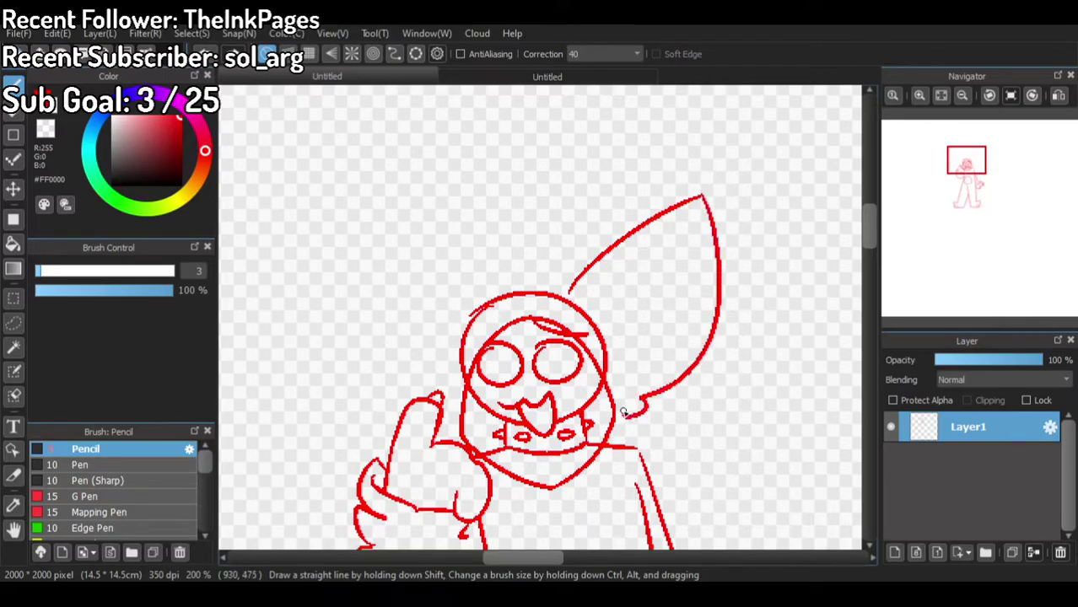
{"action": "left_click_drag", "start_coordinate": [620, 451], "coordinate": [601, 477]}
{"action": "left_click_drag", "start_coordinate": [452, 401], "coordinate": [448, 444]}
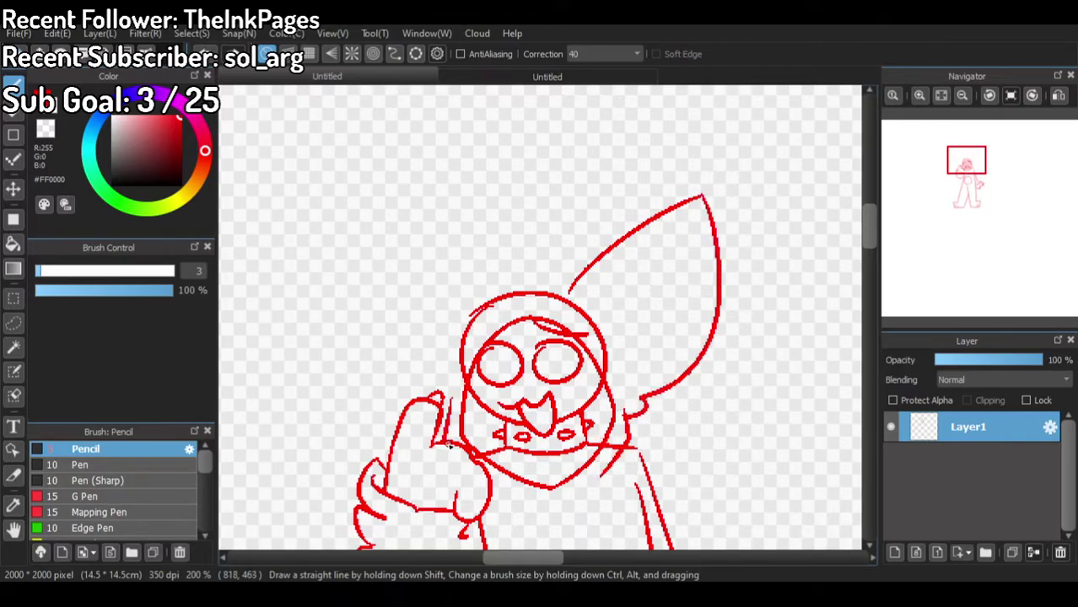
Step: Draw two curved horns on top of the head and a second tufted ear behind the left horn, following the reference
{"action": "left_click", "coordinate": [536, 85]}
{"action": "left_click", "coordinate": [421, 88]}
{"action": "left_click", "coordinate": [549, 78]}
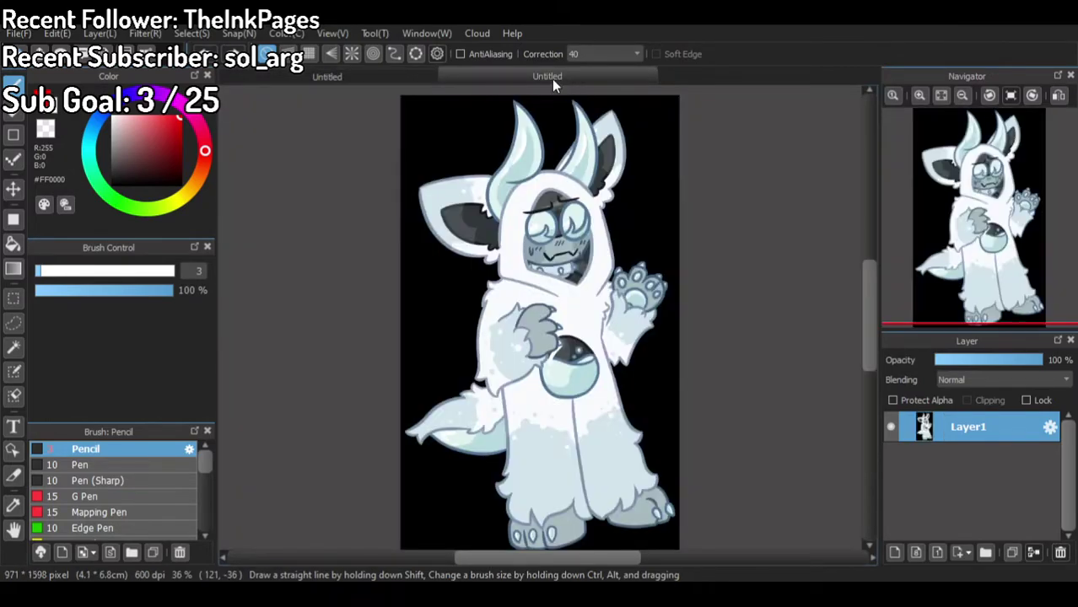
{"action": "left_click", "coordinate": [428, 77]}
{"action": "mouse_move", "coordinate": [595, 323]}
{"action": "left_mouse_down"}
{"action": "mouse_move", "coordinate": [564, 243]}
{"action": "mouse_move", "coordinate": [574, 157]}
{"action": "mouse_move", "coordinate": [551, 181]}
{"action": "mouse_move", "coordinate": [524, 256]}
{"action": "mouse_move", "coordinate": [570, 306]}
{"action": "left_mouse_up"}
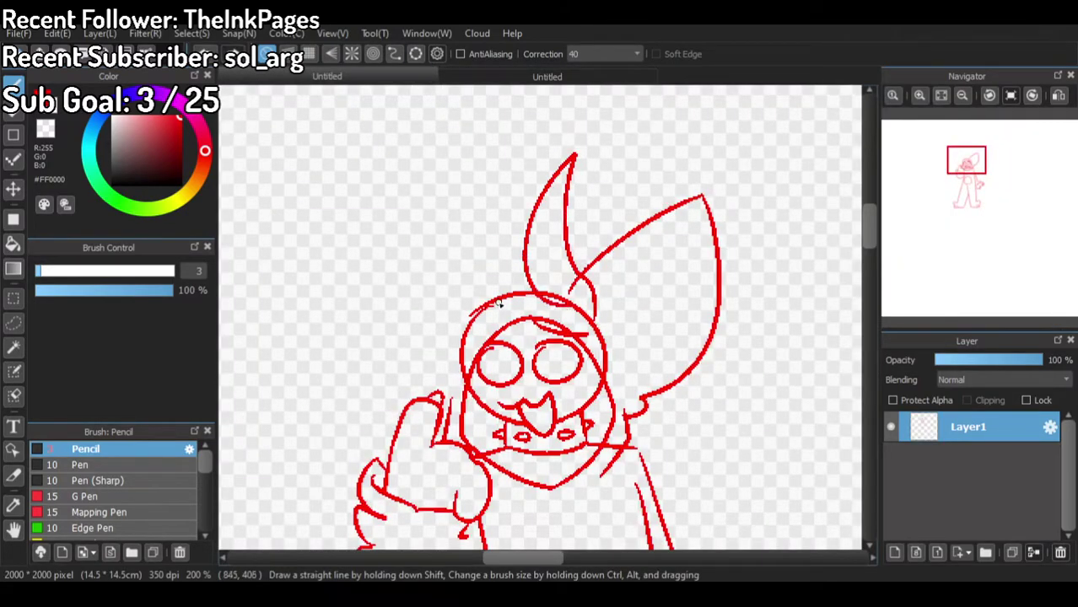
{"action": "mouse_move", "coordinate": [489, 279]}
{"action": "left_mouse_down"}
{"action": "mouse_move", "coordinate": [488, 164]}
{"action": "mouse_move", "coordinate": [449, 254]}
{"action": "mouse_move", "coordinate": [457, 313]}
{"action": "mouse_move", "coordinate": [494, 313]}
{"action": "left_mouse_up"}
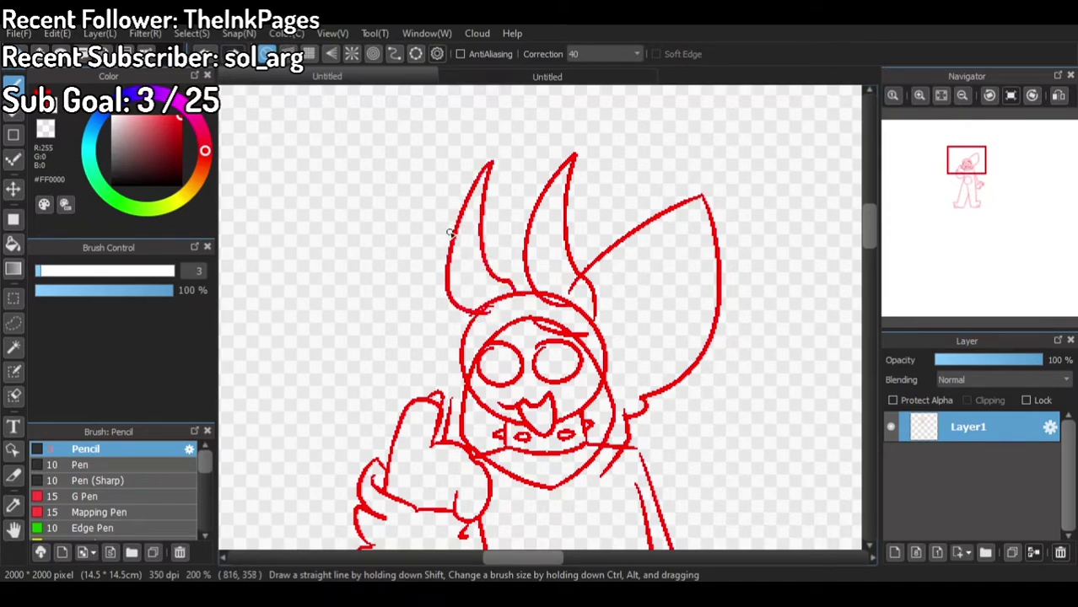
{"action": "mouse_move", "coordinate": [447, 241]}
{"action": "left_mouse_down"}
{"action": "mouse_move", "coordinate": [408, 174]}
{"action": "mouse_move", "coordinate": [448, 373]}
{"action": "mouse_move", "coordinate": [429, 373]}
{"action": "mouse_move", "coordinate": [454, 395]}
{"action": "left_mouse_up"}
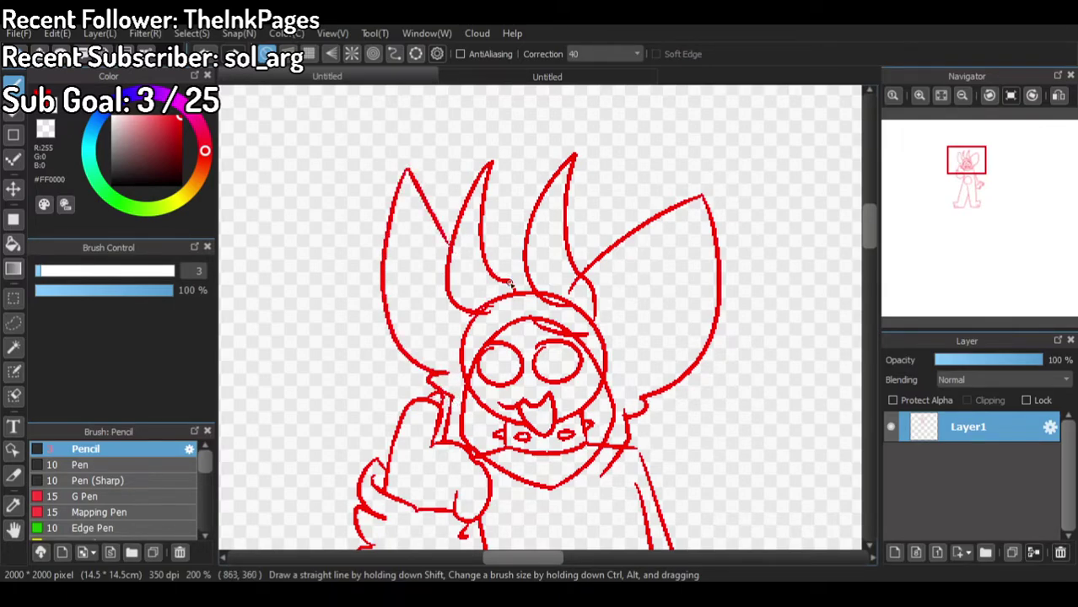
Step: Erase the head circle where it crosses the horns and right ear, and redraw the left horn's base curve
{"action": "left_click", "coordinate": [46, 129]}
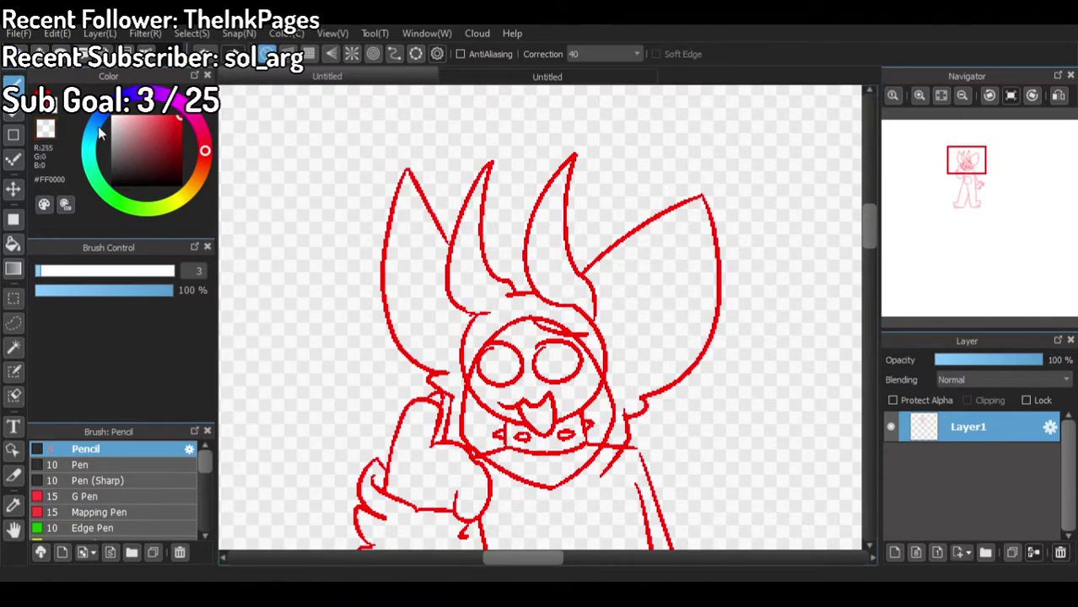
{"action": "left_click_drag", "start_coordinate": [465, 310], "coordinate": [517, 293]}
{"action": "key", "text": "ctrl+z"}
Step: Erase the parts of the head circle outside the hood opening on both sides, and the shoulder line crossing the hood's right side
{"action": "left_click", "coordinate": [45, 132]}
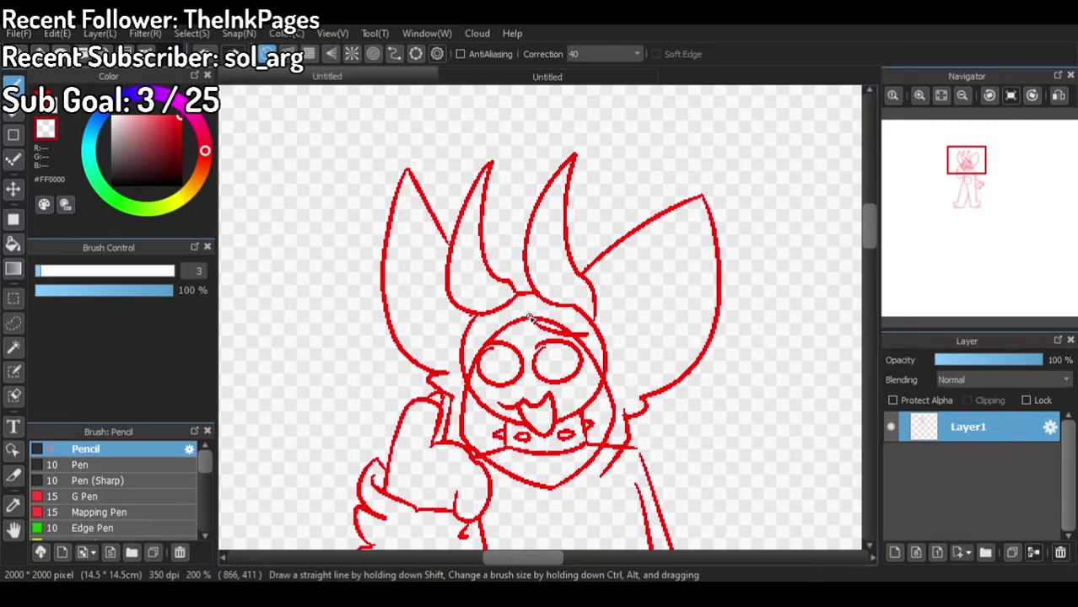
{"action": "scroll", "coordinate": [526, 317], "scroll_direction": "up", "scroll_amount": 1}
{"action": "scroll", "coordinate": [573, 244], "scroll_direction": "down", "scroll_amount": 1}
{"action": "scroll", "coordinate": [606, 293], "scroll_direction": "up", "scroll_amount": 2}
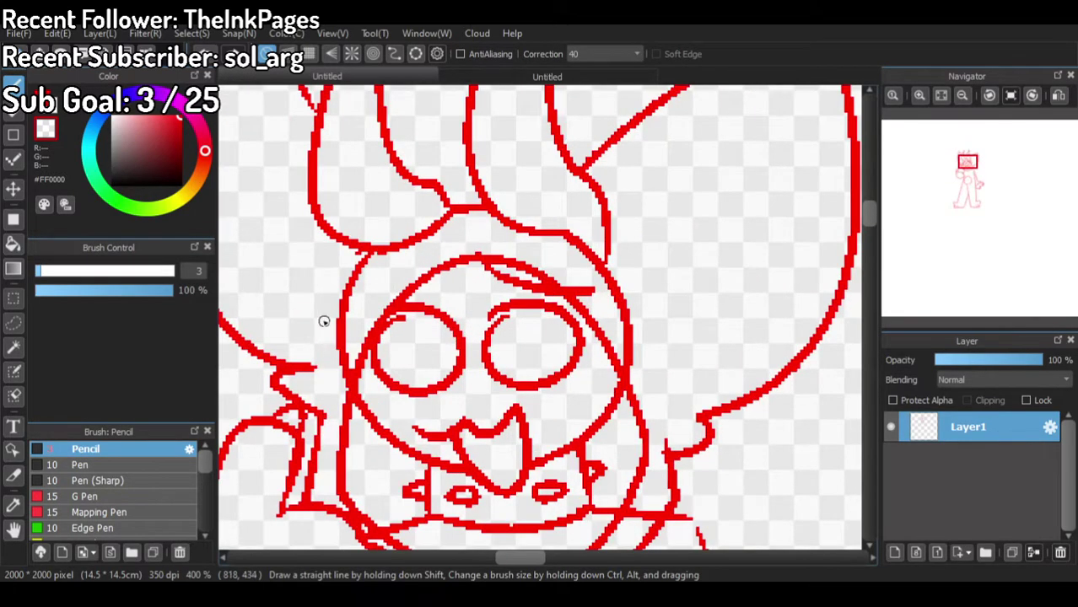
{"action": "mouse_move", "coordinate": [361, 254]}
{"action": "left_mouse_down"}
{"action": "mouse_move", "coordinate": [337, 323]}
{"action": "mouse_move", "coordinate": [346, 358]}
{"action": "mouse_move", "coordinate": [343, 287]}
{"action": "mouse_move", "coordinate": [343, 359]}
{"action": "left_mouse_up"}
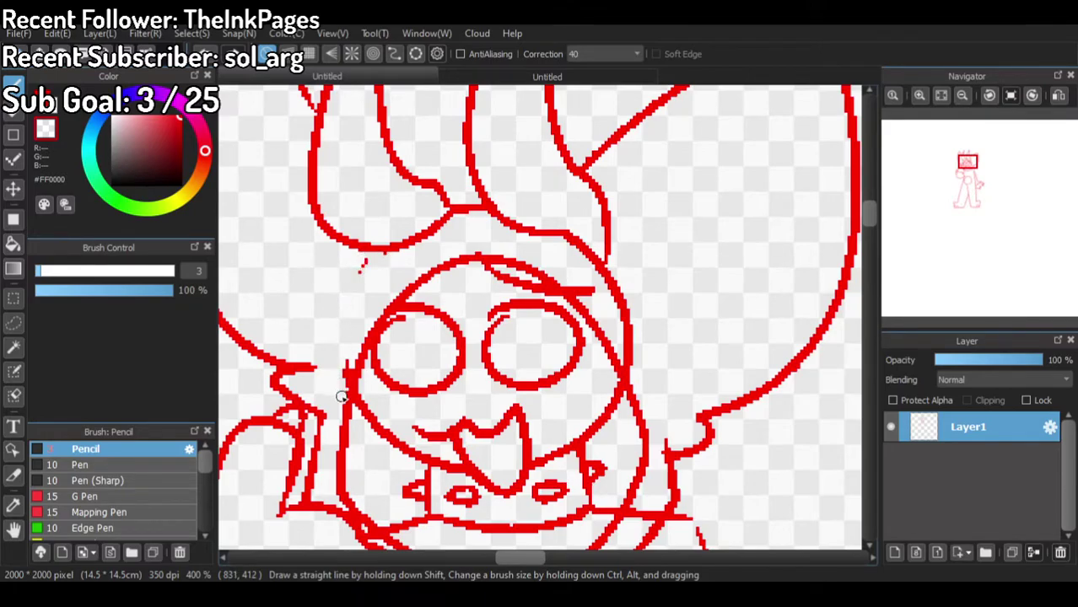
{"action": "left_click", "coordinate": [367, 262]}
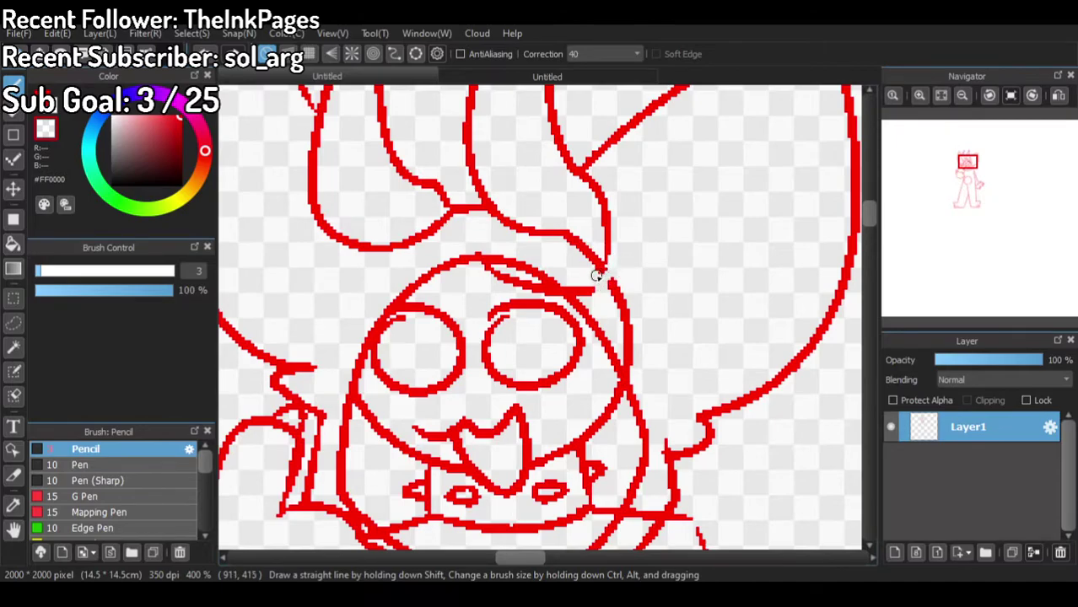
{"action": "left_click_drag", "start_coordinate": [607, 279], "coordinate": [630, 346]}
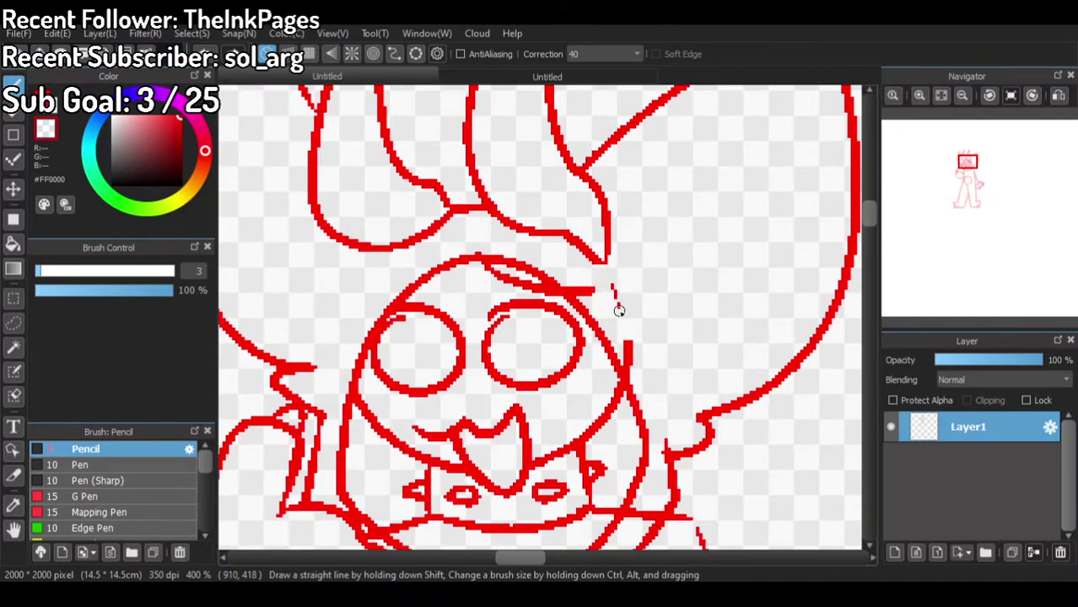
{"action": "left_click", "coordinate": [628, 345]}
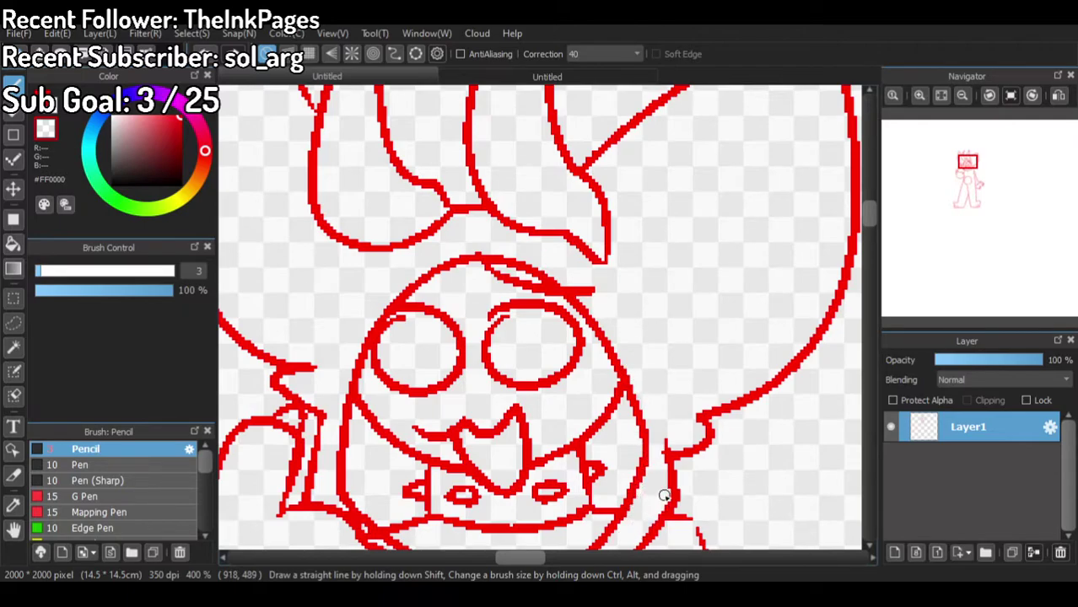
Step: Draw an inner-ear outline with a tufted base inside each ear, following the character reference
{"action": "scroll", "coordinate": [352, 380], "scroll_direction": "down", "scroll_amount": 3}
{"action": "scroll", "coordinate": [337, 430], "scroll_direction": "up", "scroll_amount": 3}
{"action": "scroll", "coordinate": [333, 320], "scroll_direction": "down", "scroll_amount": 2}
{"action": "scroll", "coordinate": [342, 373], "scroll_direction": "up", "scroll_amount": 1}
{"action": "scroll", "coordinate": [365, 326], "scroll_direction": "up", "scroll_amount": 2}
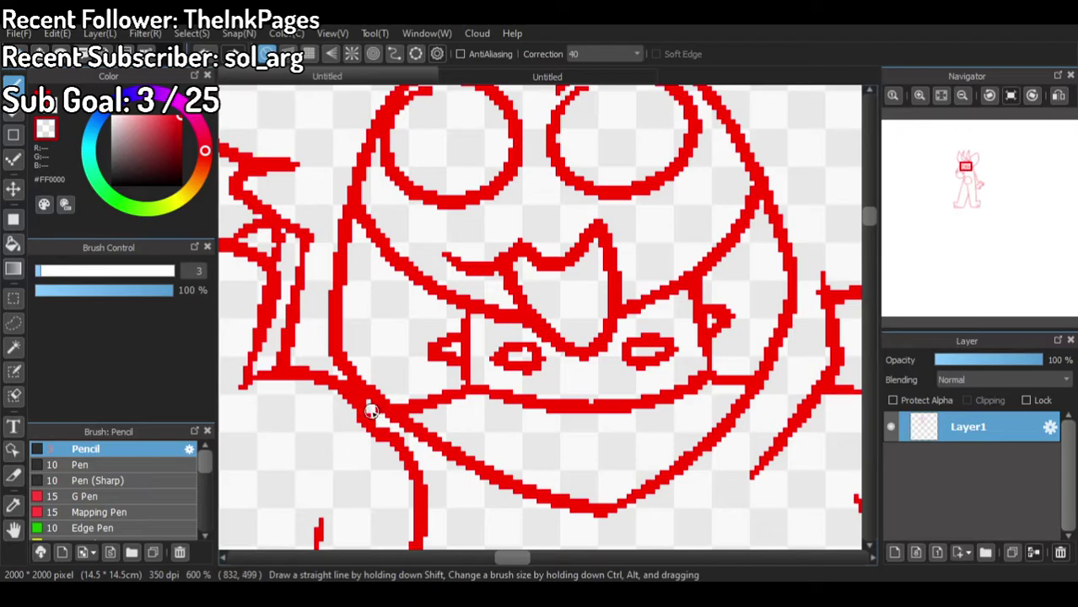
{"action": "scroll", "coordinate": [380, 344], "scroll_direction": "down", "scroll_amount": 5}
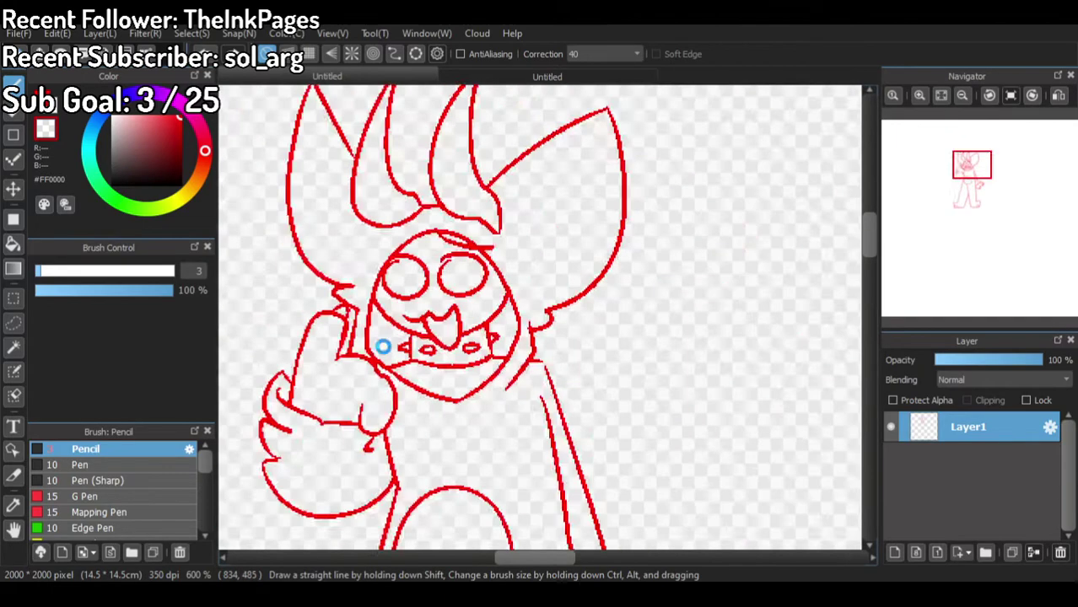
{"action": "scroll", "coordinate": [436, 224], "scroll_direction": "up", "scroll_amount": 3}
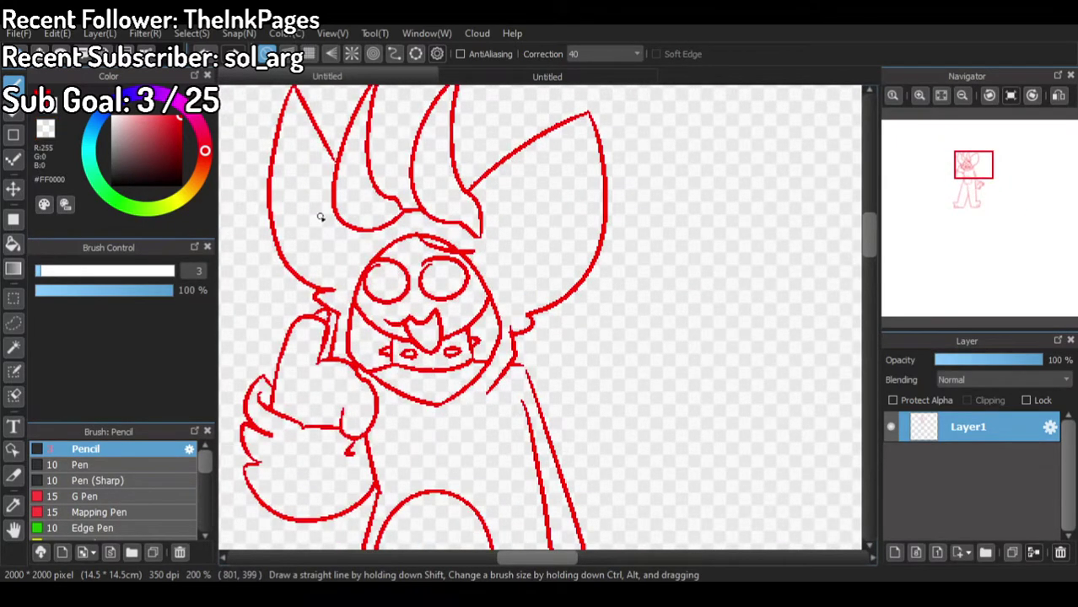
{"action": "scroll", "coordinate": [388, 222], "scroll_direction": "down", "scroll_amount": 1}
{"action": "scroll", "coordinate": [349, 125], "scroll_direction": "up", "scroll_amount": 2}
{"action": "scroll", "coordinate": [398, 162], "scroll_direction": "up", "scroll_amount": 1}
{"action": "scroll", "coordinate": [432, 214], "scroll_direction": "down", "scroll_amount": 2}
{"action": "scroll", "coordinate": [486, 254], "scroll_direction": "up", "scroll_amount": 1}
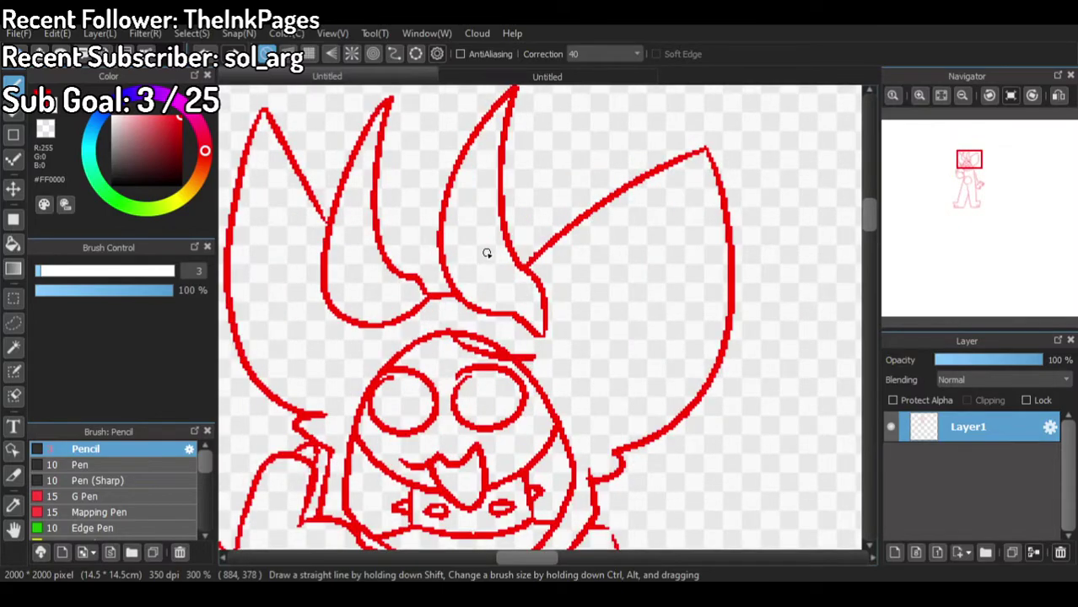
{"action": "mouse_move", "coordinate": [599, 343]}
{"action": "left_mouse_down"}
{"action": "mouse_move", "coordinate": [675, 242]}
{"action": "mouse_move", "coordinate": [702, 247]}
{"action": "mouse_move", "coordinate": [637, 389]}
{"action": "left_mouse_up"}
{"action": "left_click", "coordinate": [626, 80]}
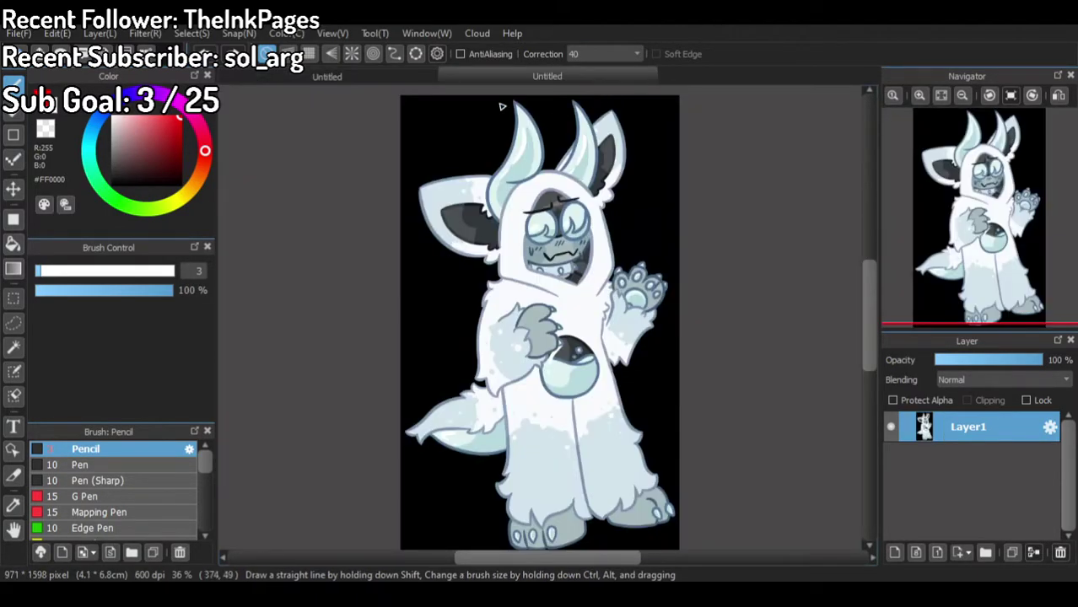
{"action": "left_click", "coordinate": [425, 77]}
{"action": "mouse_move", "coordinate": [638, 390]}
{"action": "left_mouse_down"}
{"action": "mouse_move", "coordinate": [605, 419]}
{"action": "mouse_move", "coordinate": [617, 431]}
{"action": "mouse_move", "coordinate": [575, 430]}
{"action": "left_mouse_up"}
{"action": "mouse_move", "coordinate": [599, 339]}
{"action": "left_mouse_down"}
{"action": "mouse_move", "coordinate": [576, 364]}
{"action": "mouse_move", "coordinate": [599, 367]}
{"action": "mouse_move", "coordinate": [573, 380]}
{"action": "mouse_move", "coordinate": [566, 409]}
{"action": "left_mouse_up"}
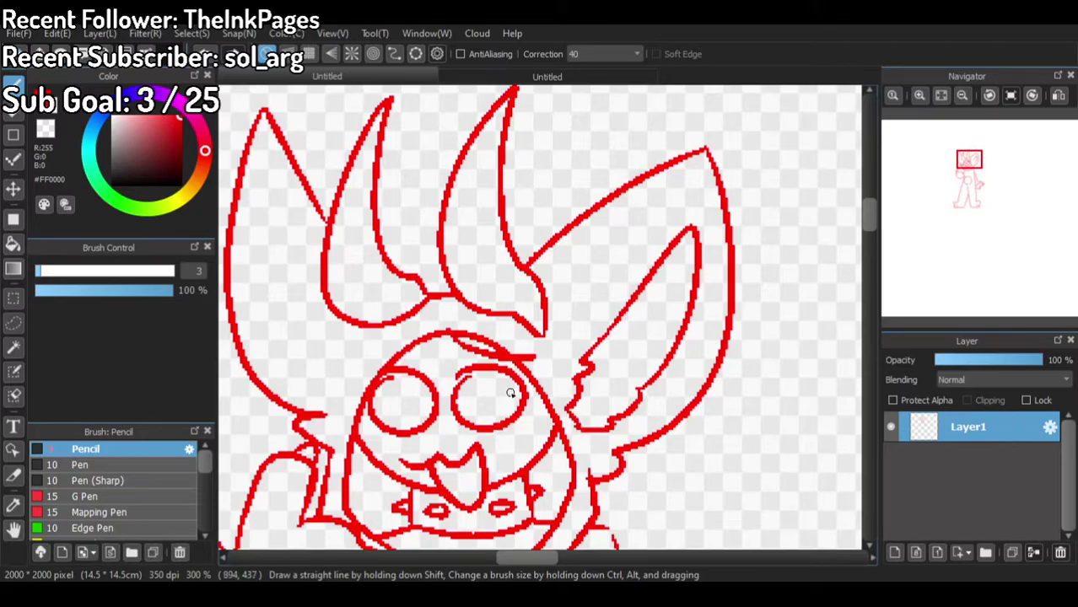
{"action": "mouse_move", "coordinate": [339, 357]}
{"action": "left_mouse_down"}
{"action": "mouse_move", "coordinate": [266, 197]}
{"action": "mouse_move", "coordinate": [253, 211]}
{"action": "mouse_move", "coordinate": [258, 328]}
{"action": "mouse_move", "coordinate": [305, 397]}
{"action": "mouse_move", "coordinate": [339, 356]}
{"action": "mouse_move", "coordinate": [327, 379]}
{"action": "mouse_move", "coordinate": [343, 373]}
{"action": "mouse_move", "coordinate": [347, 388]}
{"action": "mouse_move", "coordinate": [318, 399]}
{"action": "left_mouse_up"}
Step: Redraw the hood's right outer edge farther out from the face and erase the old edge line
{"action": "scroll", "coordinate": [393, 317], "scroll_direction": "down", "scroll_amount": 4}
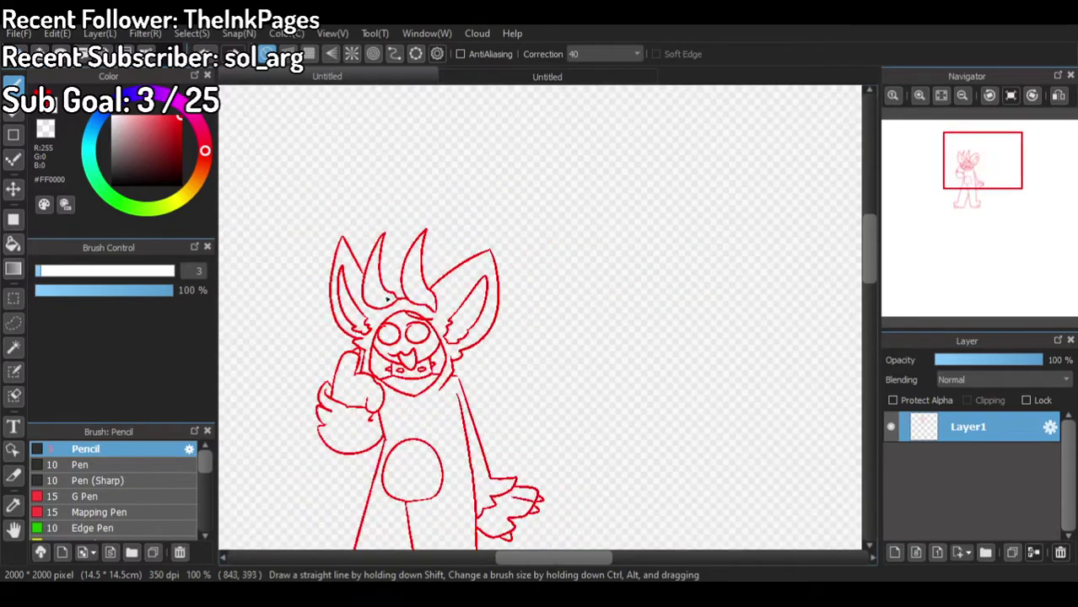
{"action": "scroll", "coordinate": [483, 275], "scroll_direction": "up", "scroll_amount": 3}
{"action": "scroll", "coordinate": [460, 251], "scroll_direction": "up", "scroll_amount": 2}
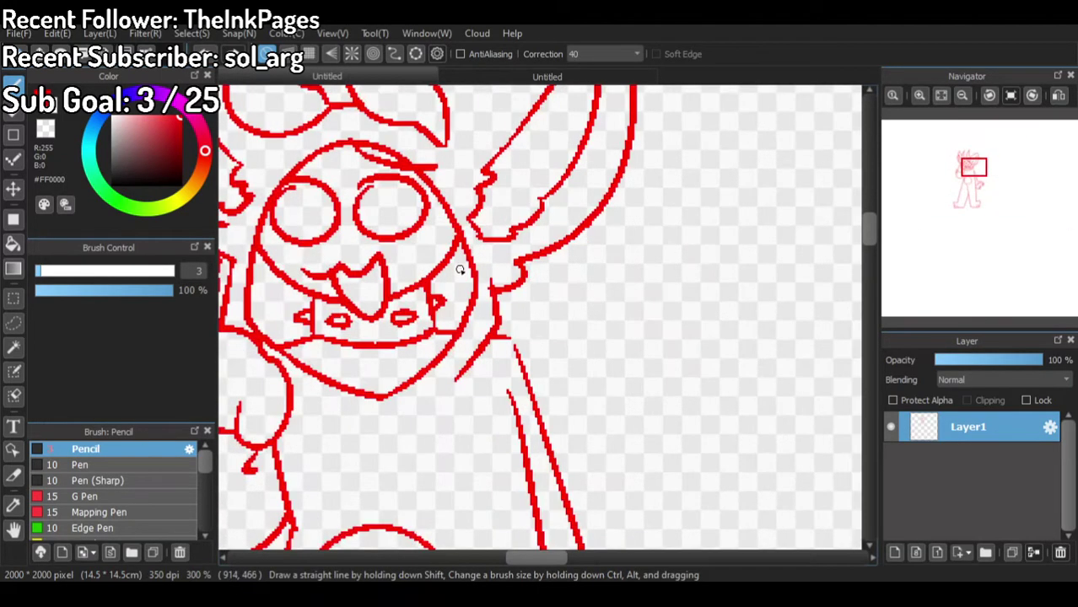
{"action": "mouse_move", "coordinate": [496, 257]}
{"action": "left_mouse_down"}
{"action": "mouse_move", "coordinate": [514, 338]}
{"action": "mouse_move", "coordinate": [486, 371]}
{"action": "left_mouse_up"}
{"action": "left_click", "coordinate": [51, 133]}
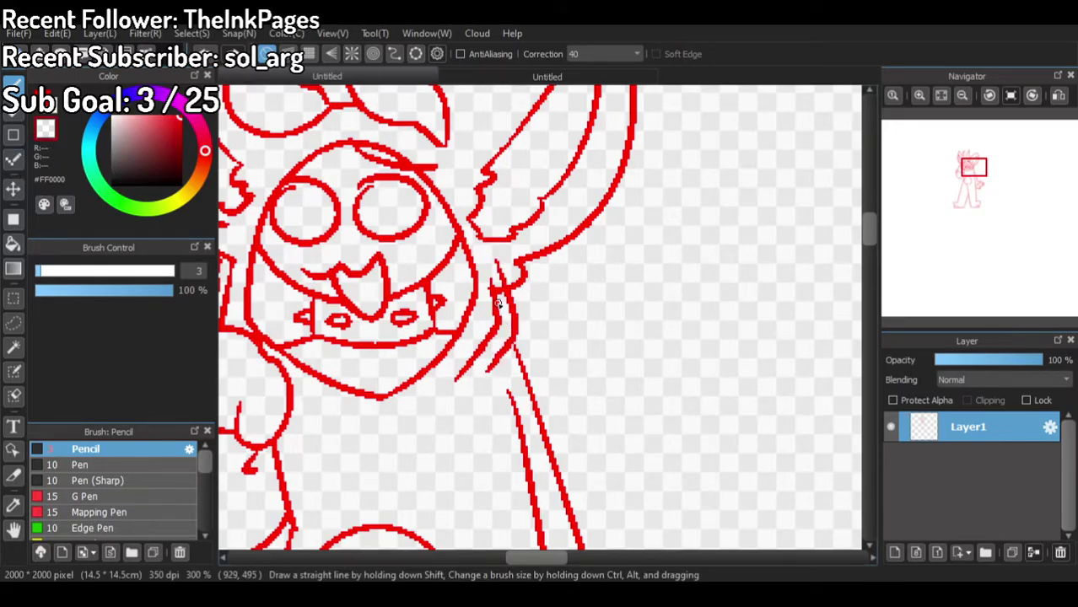
{"action": "mouse_move", "coordinate": [491, 278]}
{"action": "left_mouse_down"}
{"action": "mouse_move", "coordinate": [494, 316]}
{"action": "mouse_move", "coordinate": [487, 273]}
{"action": "mouse_move", "coordinate": [496, 323]}
{"action": "mouse_move", "coordinate": [454, 383]}
{"action": "mouse_move", "coordinate": [496, 314]}
{"action": "left_mouse_up"}
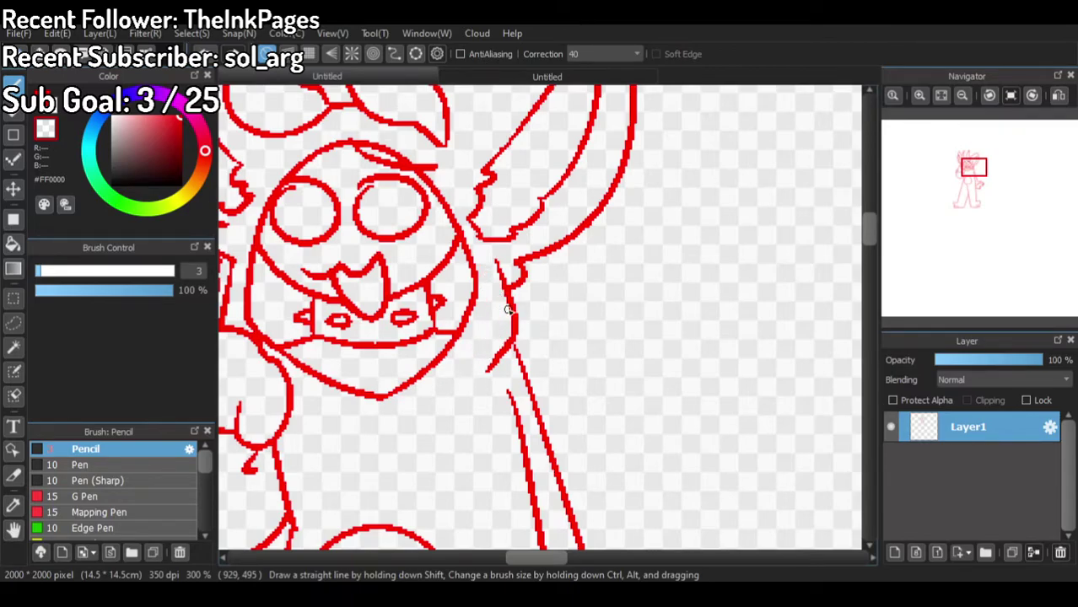
Step: Draw a small sweat drop below the right eye and another on the left cheek at the face outline
{"action": "scroll", "coordinate": [506, 287], "scroll_direction": "down", "scroll_amount": 4}
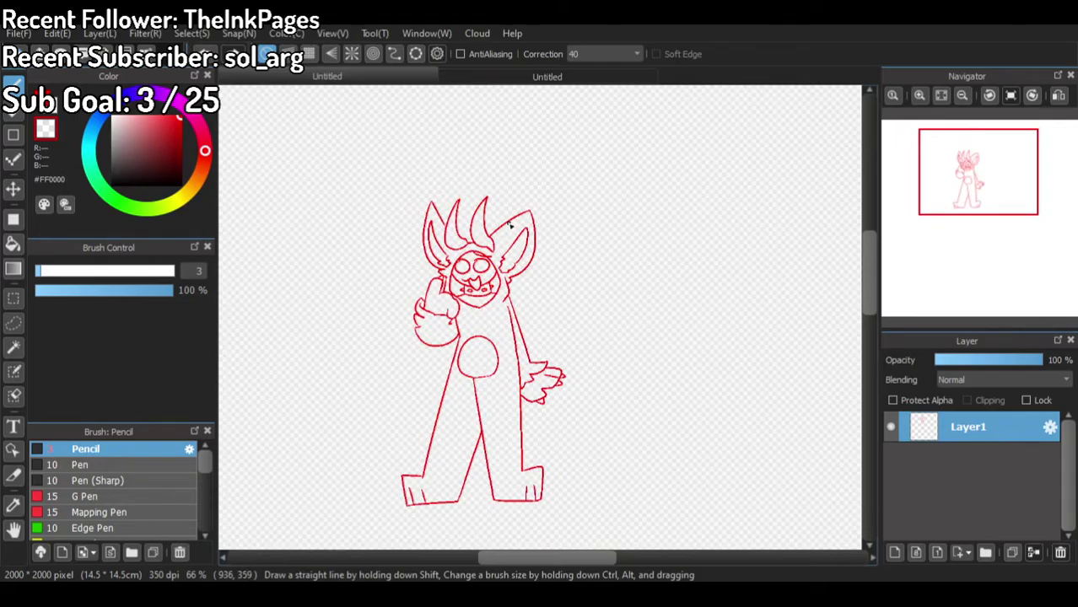
{"action": "scroll", "coordinate": [510, 225], "scroll_direction": "down", "scroll_amount": 1}
{"action": "scroll", "coordinate": [536, 302], "scroll_direction": "up", "scroll_amount": 2}
{"action": "scroll", "coordinate": [434, 185], "scroll_direction": "down", "scroll_amount": 2}
{"action": "scroll", "coordinate": [443, 263], "scroll_direction": "up", "scroll_amount": 2}
{"action": "scroll", "coordinate": [422, 261], "scroll_direction": "down", "scroll_amount": 1}
{"action": "scroll", "coordinate": [370, 194], "scroll_direction": "up", "scroll_amount": 2}
{"action": "scroll", "coordinate": [426, 282], "scroll_direction": "up", "scroll_amount": 2}
{"action": "scroll", "coordinate": [426, 282], "scroll_direction": "down", "scroll_amount": 2}
{"action": "scroll", "coordinate": [447, 283], "scroll_direction": "up", "scroll_amount": 2}
{"action": "scroll", "coordinate": [458, 284], "scroll_direction": "up", "scroll_amount": 3}
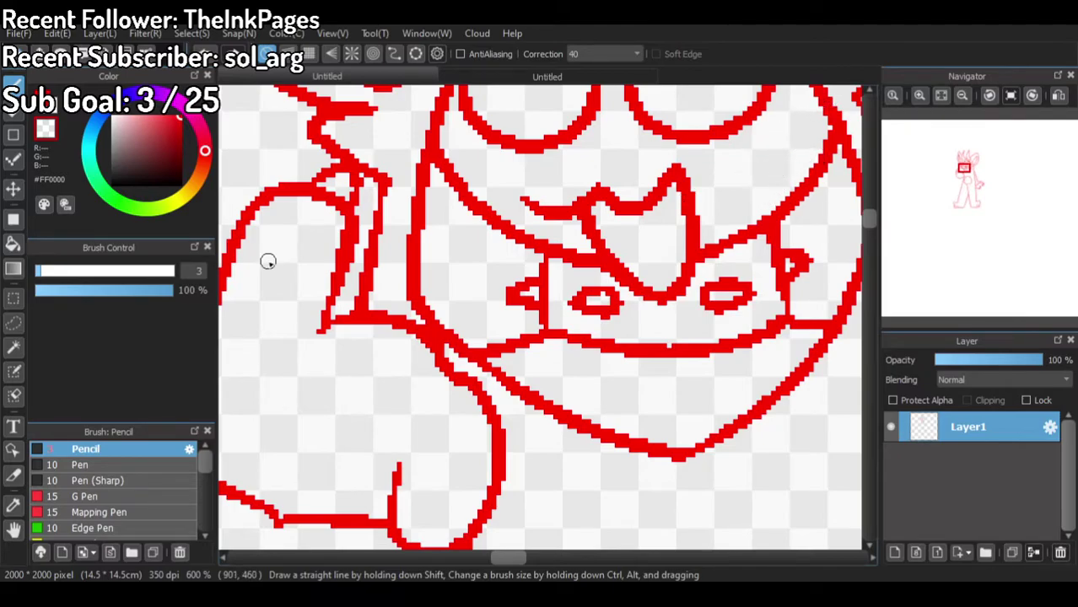
{"action": "left_click", "coordinate": [40, 113]}
{"action": "mouse_move", "coordinate": [766, 129]}
{"action": "left_mouse_down"}
{"action": "mouse_move", "coordinate": [782, 164]}
{"action": "mouse_move", "coordinate": [786, 137]}
{"action": "left_mouse_up"}
{"action": "mouse_move", "coordinate": [485, 223]}
{"action": "left_mouse_down"}
{"action": "mouse_move", "coordinate": [484, 259]}
{"action": "mouse_move", "coordinate": [506, 247]}
{"action": "mouse_move", "coordinate": [493, 238]}
{"action": "mouse_move", "coordinate": [494, 205]}
{"action": "mouse_move", "coordinate": [501, 231]}
{"action": "left_mouse_up"}
{"action": "left_click", "coordinate": [54, 127]}
{"action": "scroll", "coordinate": [518, 202], "scroll_direction": "down", "scroll_amount": 2}
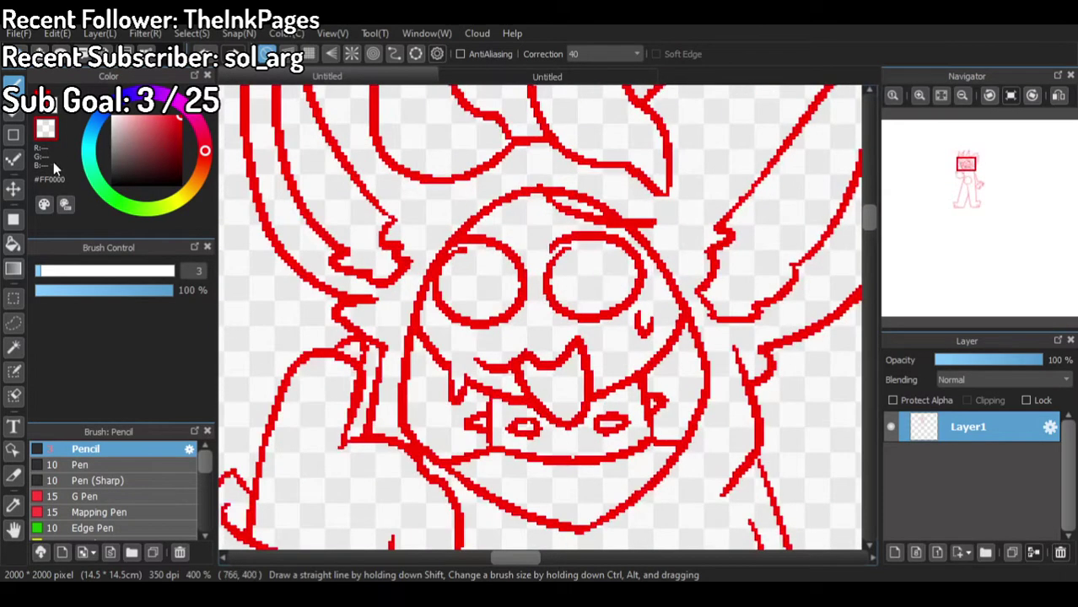
Step: Draw the left eyebrow angled across the hood opening and add a small crease mark between the brows
{"action": "mouse_move", "coordinate": [529, 204]}
{"action": "left_mouse_down"}
{"action": "mouse_move", "coordinate": [472, 227]}
{"action": "mouse_move", "coordinate": [418, 222]}
{"action": "left_mouse_up"}
{"action": "left_click_drag", "start_coordinate": [535, 222], "coordinate": [543, 230]}
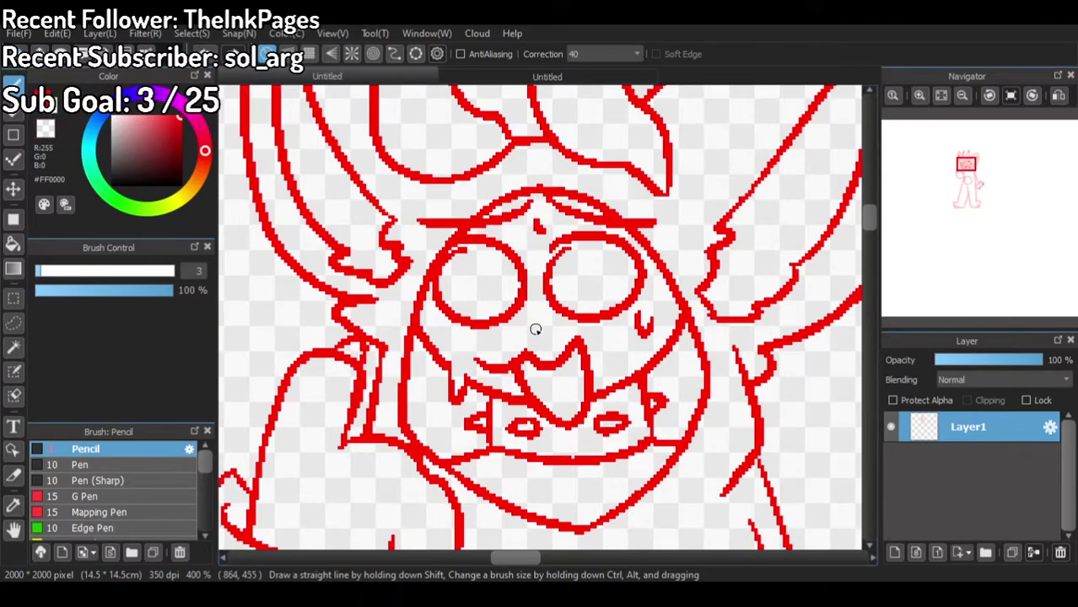
{"action": "left_click_drag", "start_coordinate": [440, 333], "coordinate": [455, 339]}
{"action": "scroll", "coordinate": [473, 311], "scroll_direction": "down", "scroll_amount": 5}
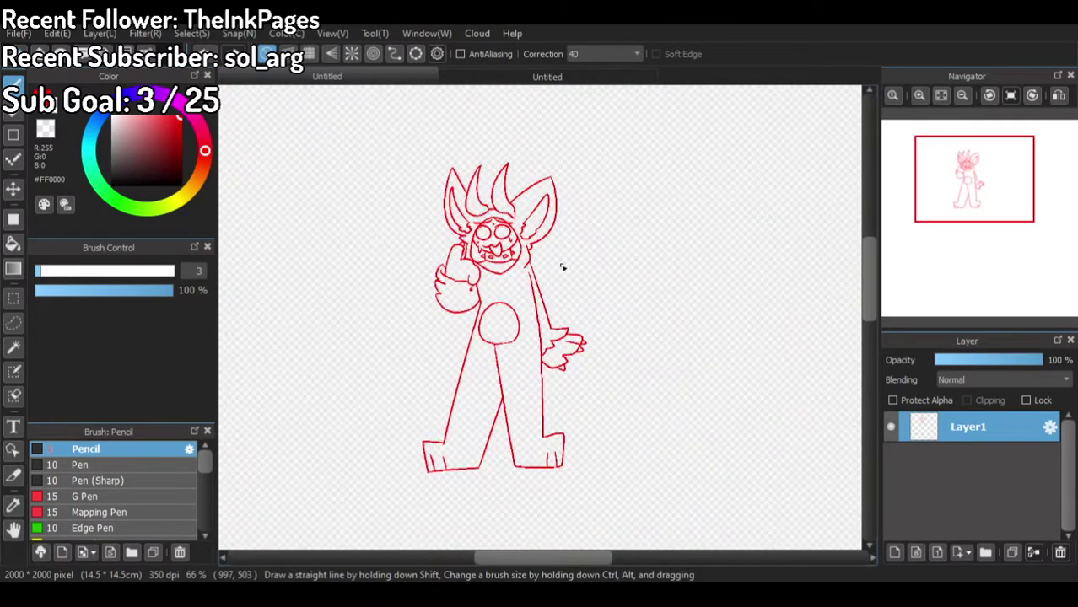
{"action": "scroll", "coordinate": [528, 399], "scroll_direction": "up", "scroll_amount": 2}
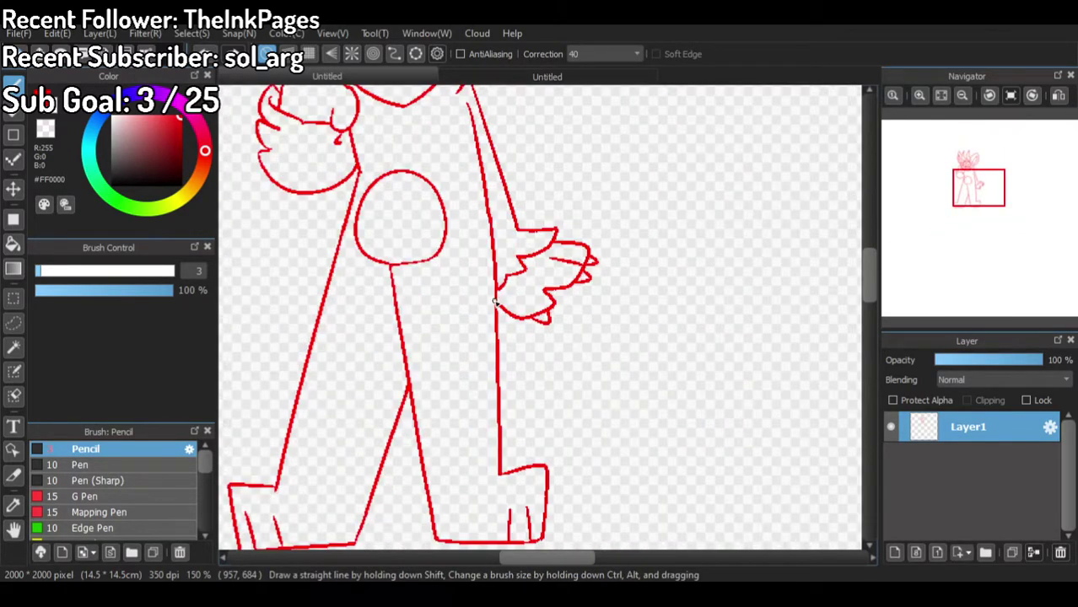
{"action": "mouse_move", "coordinate": [507, 196]}
{"action": "left_mouse_down"}
{"action": "mouse_move", "coordinate": [588, 169]}
{"action": "mouse_move", "coordinate": [590, 193]}
{"action": "mouse_move", "coordinate": [545, 225]}
{"action": "mouse_move", "coordinate": [590, 189]}
{"action": "mouse_move", "coordinate": [559, 242]}
{"action": "left_mouse_up"}
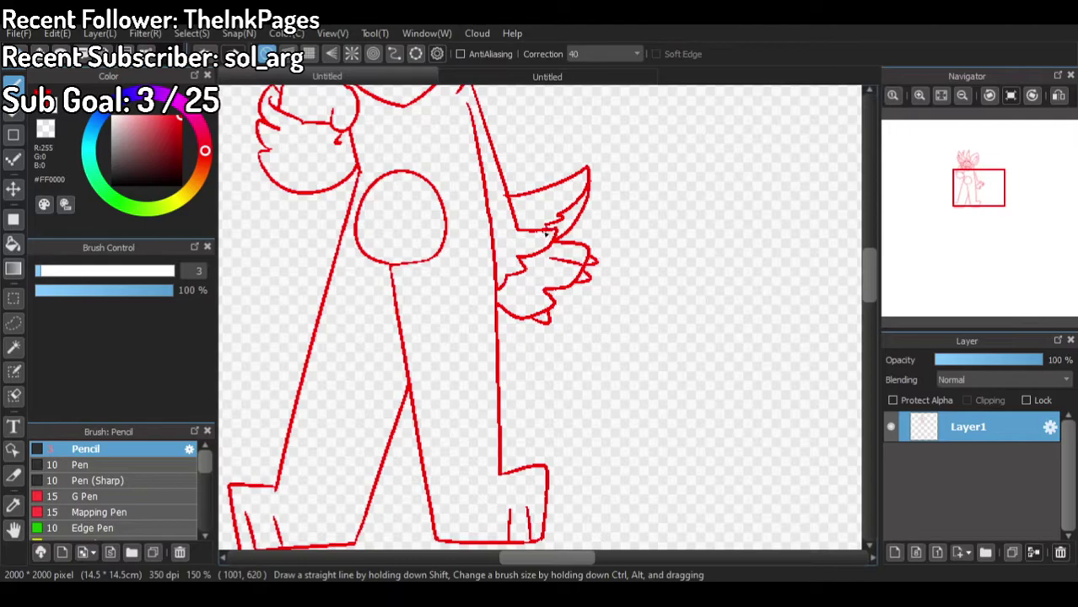
{"action": "scroll", "coordinate": [611, 270], "scroll_direction": "down", "scroll_amount": 3}
{"action": "scroll", "coordinate": [587, 282], "scroll_direction": "up", "scroll_amount": 4}
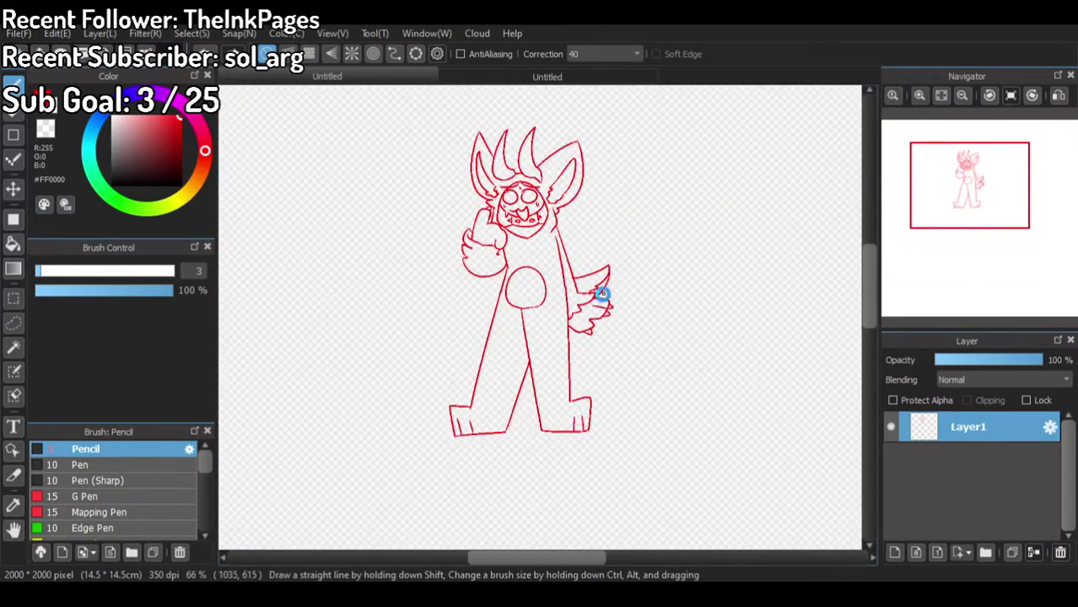
{"action": "key", "text": "ctrl+z"}
{"action": "key", "text": "ctrl+z"}
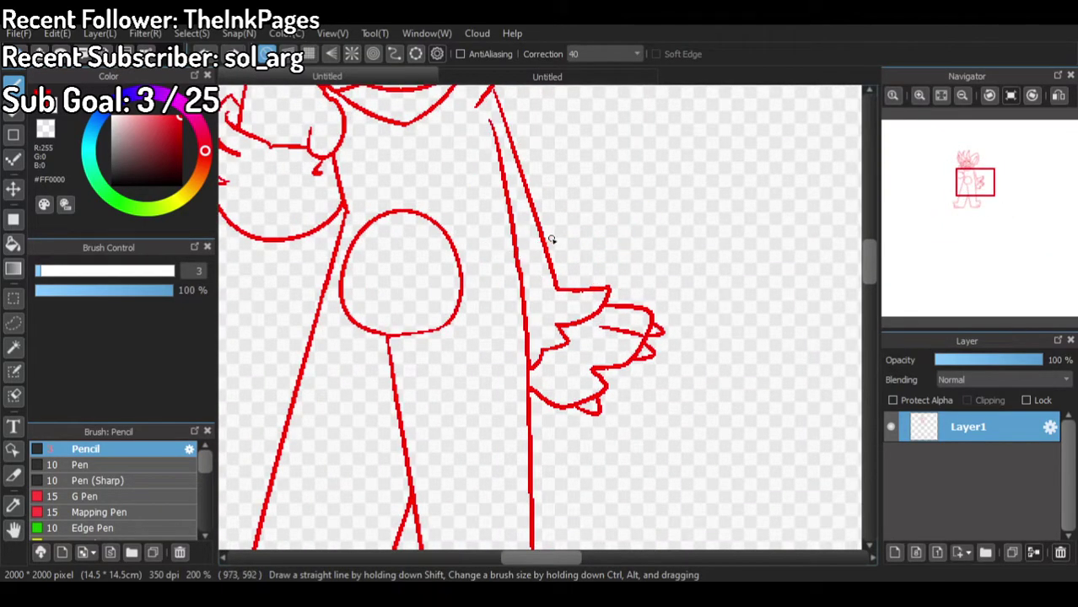
Step: Draw a pointed tail curving out beneath the lowered hand, with a jagged fur line and a lower edge meeting the leg
{"action": "left_click_drag", "start_coordinate": [638, 362], "coordinate": [710, 380]}
{"action": "key", "text": "ctrl+z"}
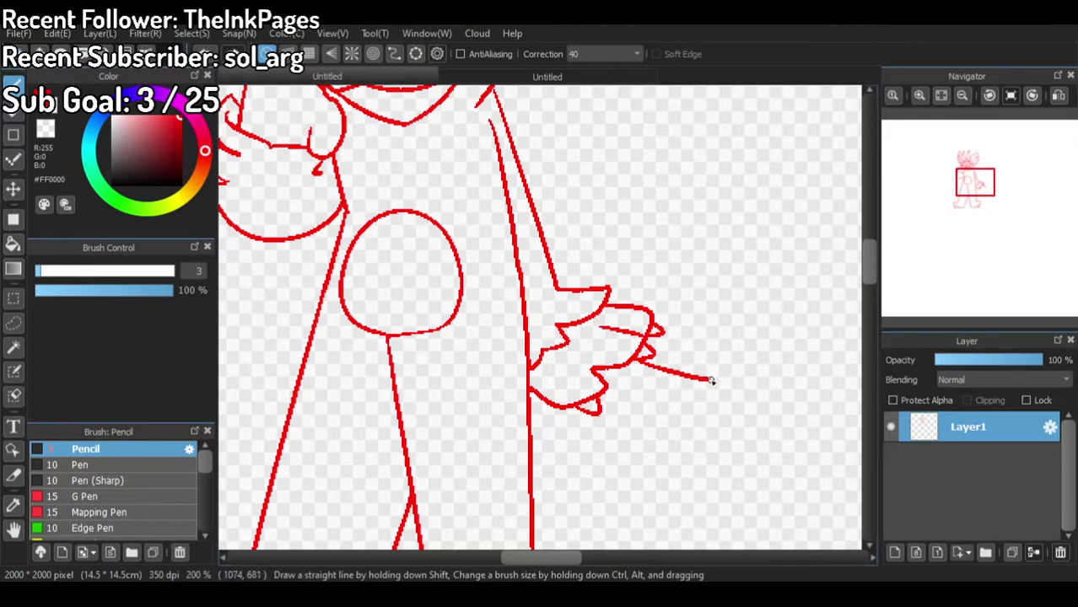
{"action": "left_click_drag", "start_coordinate": [707, 385], "coordinate": [615, 411]}
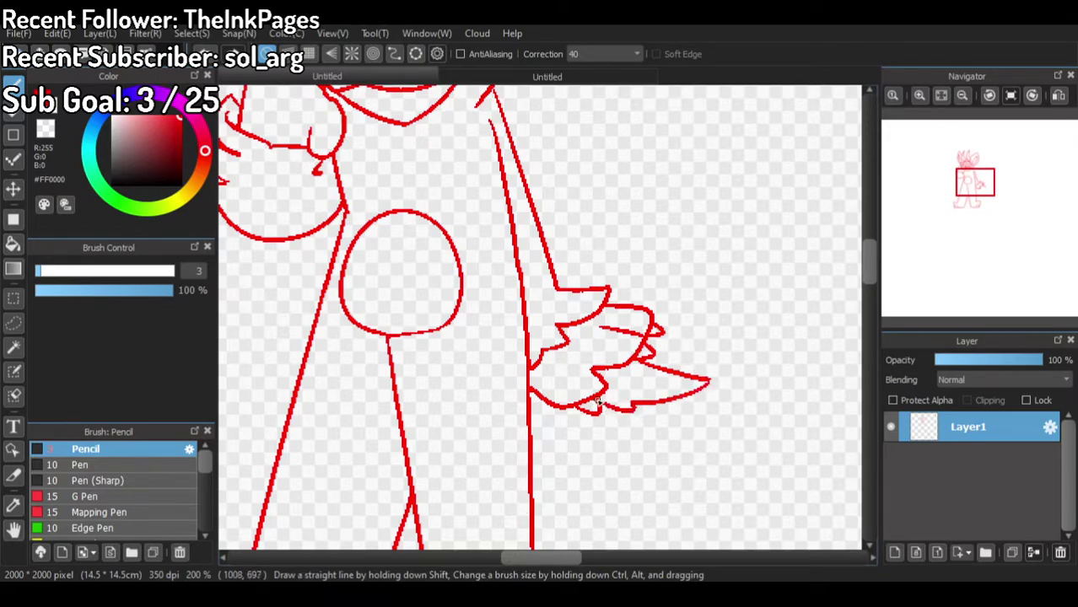
{"action": "mouse_move", "coordinate": [704, 388]}
{"action": "left_mouse_down"}
{"action": "mouse_move", "coordinate": [652, 426]}
{"action": "mouse_move", "coordinate": [542, 424]}
{"action": "left_mouse_up"}
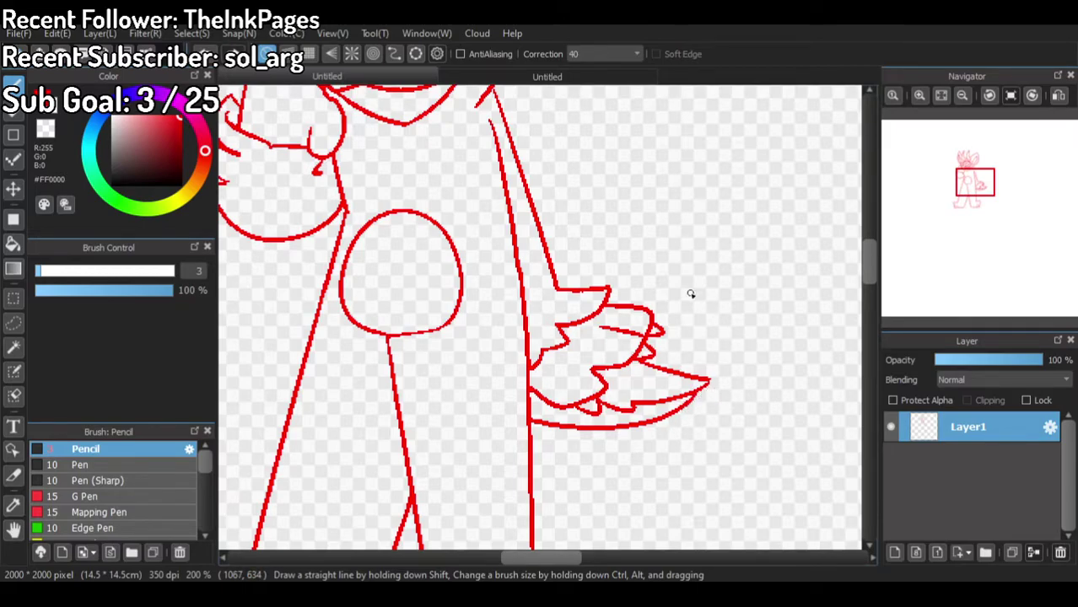
Step: Draw a short curved crease inside the raised hand, starting from the top of the rounded thumb
{"action": "scroll", "coordinate": [700, 305], "scroll_direction": "down", "scroll_amount": 6}
{"action": "scroll", "coordinate": [640, 253], "scroll_direction": "up", "scroll_amount": 3}
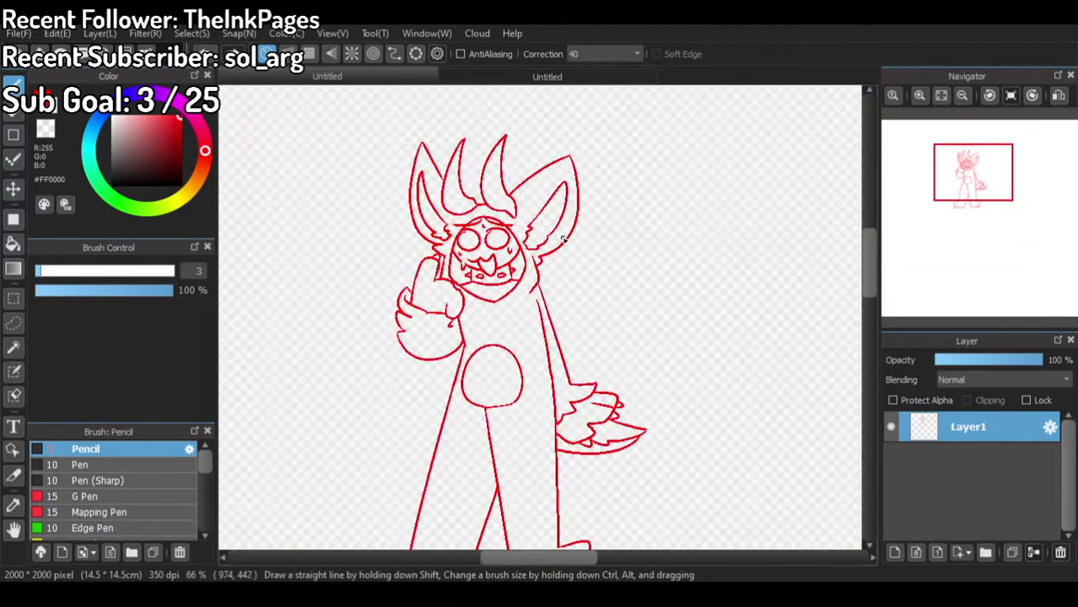
{"action": "scroll", "coordinate": [555, 227], "scroll_direction": "up", "scroll_amount": 1}
{"action": "scroll", "coordinate": [555, 230], "scroll_direction": "down", "scroll_amount": 1}
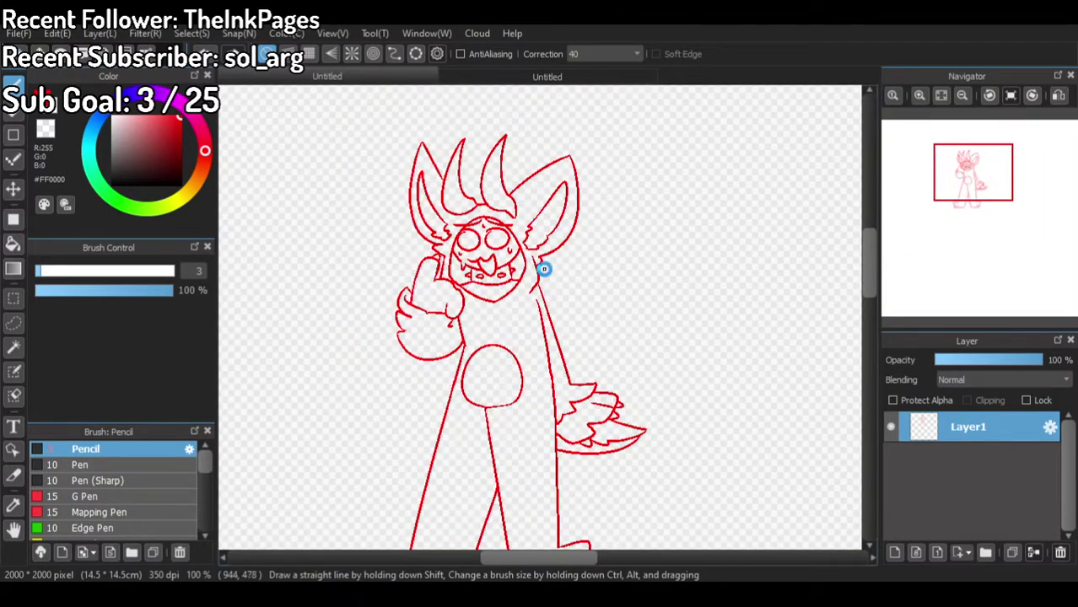
{"action": "scroll", "coordinate": [547, 263], "scroll_direction": "down", "scroll_amount": 2}
{"action": "scroll", "coordinate": [553, 258], "scroll_direction": "up", "scroll_amount": 2}
{"action": "scroll", "coordinate": [590, 209], "scroll_direction": "down", "scroll_amount": 2}
{"action": "scroll", "coordinate": [578, 233], "scroll_direction": "up", "scroll_amount": 1}
{"action": "scroll", "coordinate": [579, 233], "scroll_direction": "up", "scroll_amount": 1}
{"action": "scroll", "coordinate": [557, 241], "scroll_direction": "down", "scroll_amount": 1}
{"action": "scroll", "coordinate": [446, 241], "scroll_direction": "up", "scroll_amount": 3}
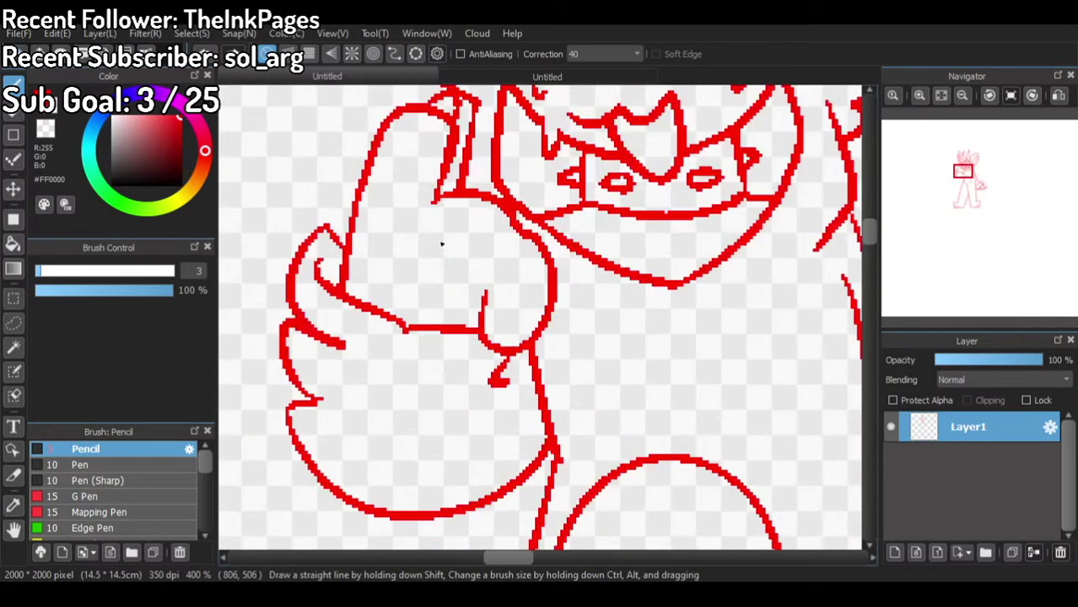
{"action": "left_click_drag", "start_coordinate": [522, 232], "coordinate": [460, 244]}
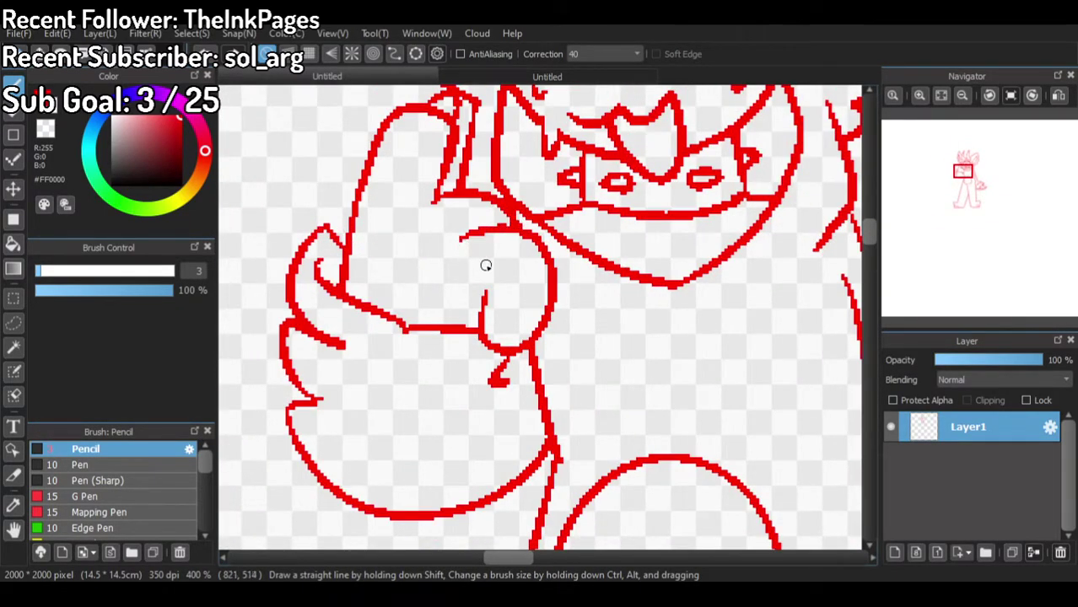
{"action": "scroll", "coordinate": [486, 266], "scroll_direction": "down", "scroll_amount": 4}
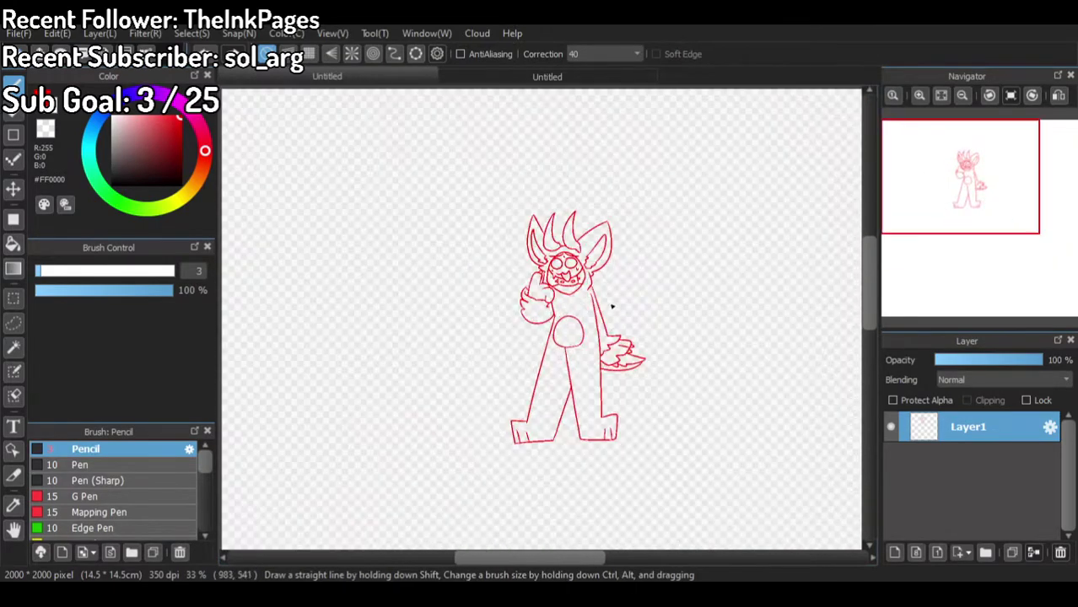
Step: Following the character reference, draw a tufted fur cuff around the left lower leg, overlapping the top of the foot
{"action": "scroll", "coordinate": [596, 384], "scroll_direction": "up", "scroll_amount": 1}
{"action": "left_click", "coordinate": [523, 78]}
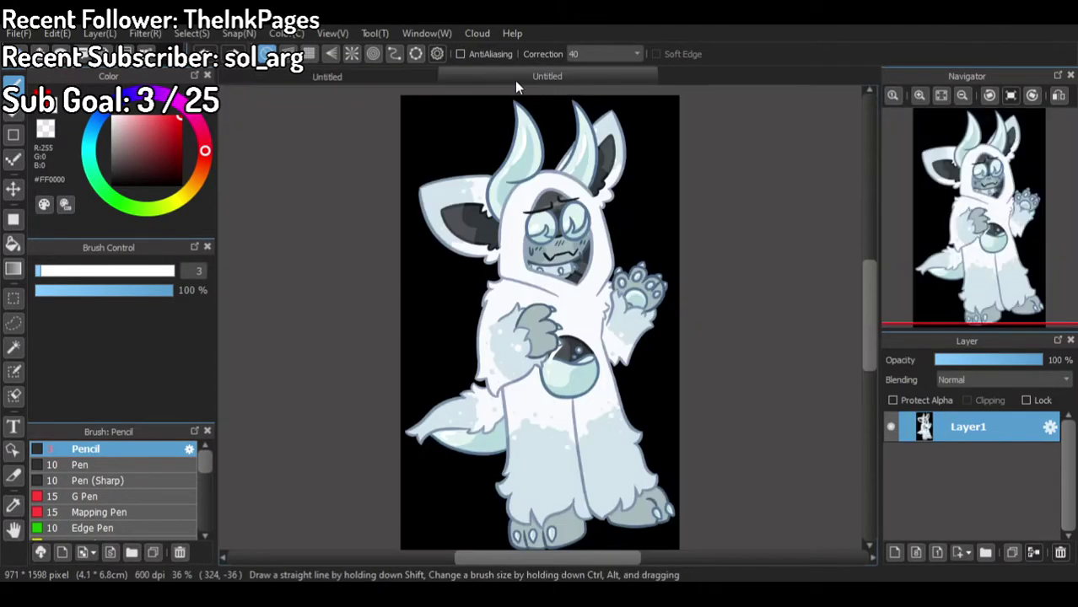
{"action": "left_click", "coordinate": [394, 75]}
{"action": "scroll", "coordinate": [522, 405], "scroll_direction": "up", "scroll_amount": 3}
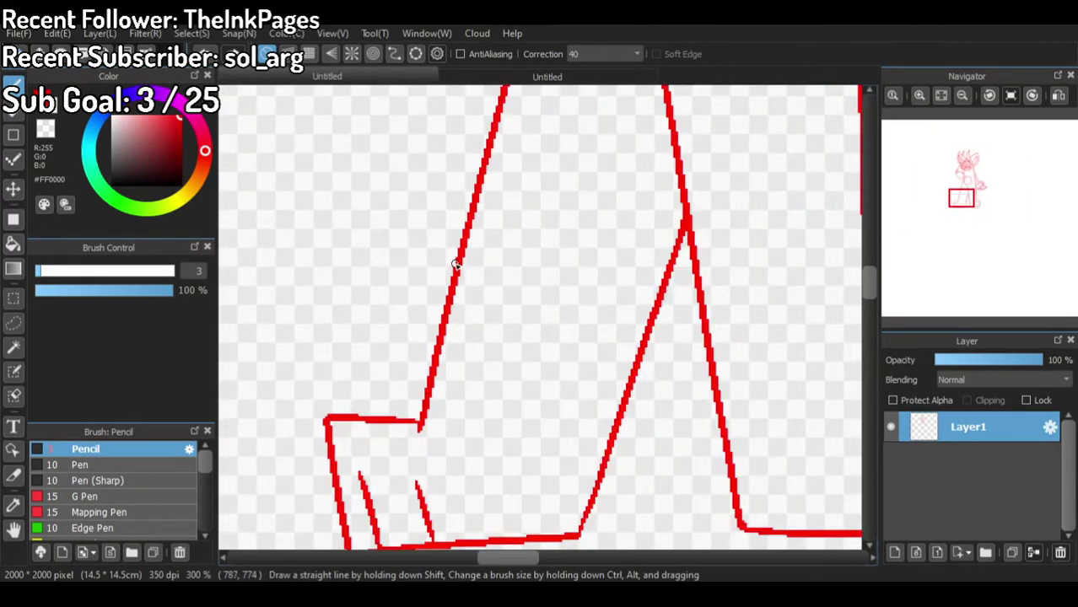
{"action": "mouse_move", "coordinate": [456, 270]}
{"action": "left_mouse_down"}
{"action": "mouse_move", "coordinate": [401, 321]}
{"action": "mouse_move", "coordinate": [411, 334]}
{"action": "mouse_move", "coordinate": [397, 367]}
{"action": "mouse_move", "coordinate": [414, 375]}
{"action": "mouse_move", "coordinate": [400, 390]}
{"action": "mouse_move", "coordinate": [453, 443]}
{"action": "mouse_move", "coordinate": [465, 426]}
{"action": "mouse_move", "coordinate": [547, 473]}
{"action": "mouse_move", "coordinate": [549, 446]}
{"action": "mouse_move", "coordinate": [565, 457]}
{"action": "mouse_move", "coordinate": [638, 445]}
{"action": "mouse_move", "coordinate": [646, 393]}
{"action": "mouse_move", "coordinate": [663, 392]}
{"action": "mouse_move", "coordinate": [680, 239]}
{"action": "left_mouse_up"}
{"action": "mouse_move", "coordinate": [474, 191]}
{"action": "left_mouse_down"}
{"action": "mouse_move", "coordinate": [422, 251]}
{"action": "mouse_move", "coordinate": [473, 251]}
{"action": "mouse_move", "coordinate": [407, 311]}
{"action": "left_mouse_up"}
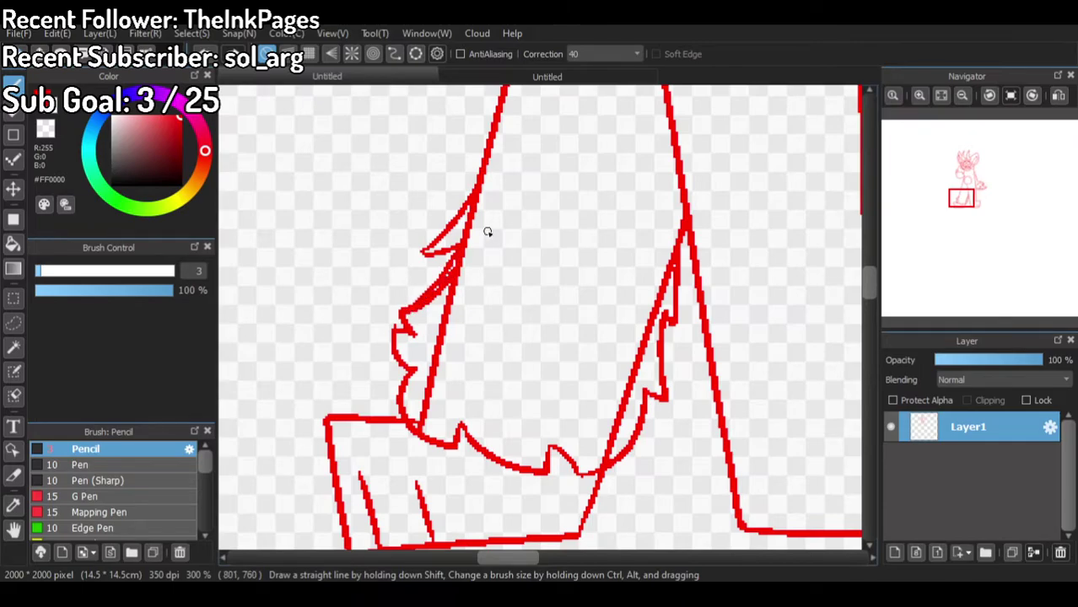
Step: Draw a matching tufted fur cuff around the right lower leg, from the inner edge across the foot to the outer edge
{"action": "scroll", "coordinate": [488, 232], "scroll_direction": "down", "scroll_amount": 5}
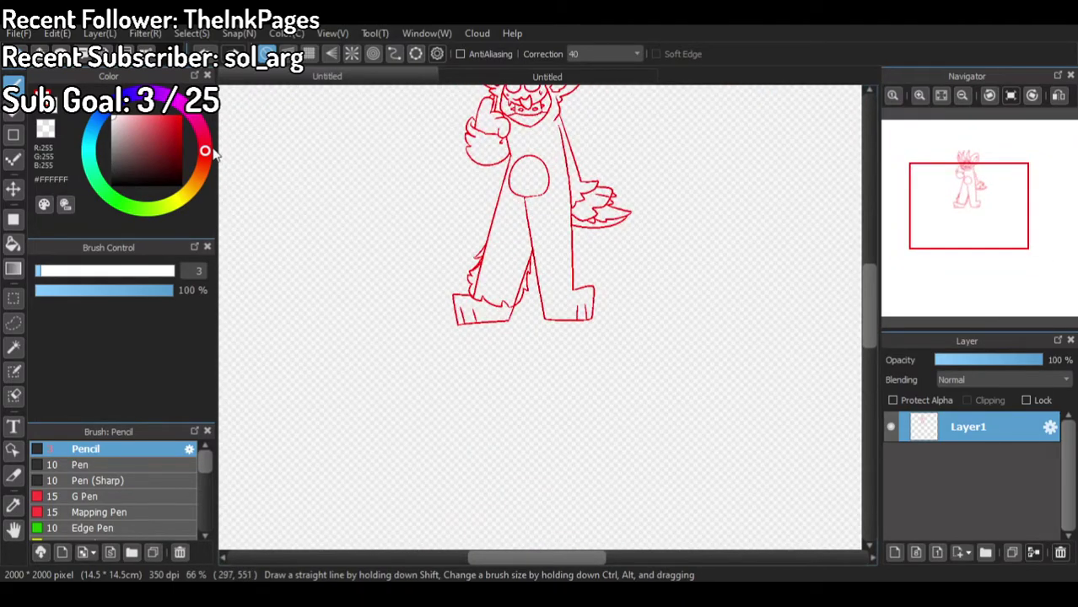
{"action": "scroll", "coordinate": [401, 219], "scroll_direction": "down", "scroll_amount": 3}
{"action": "scroll", "coordinate": [440, 212], "scroll_direction": "up", "scroll_amount": 3}
{"action": "scroll", "coordinate": [463, 301], "scroll_direction": "up", "scroll_amount": 3}
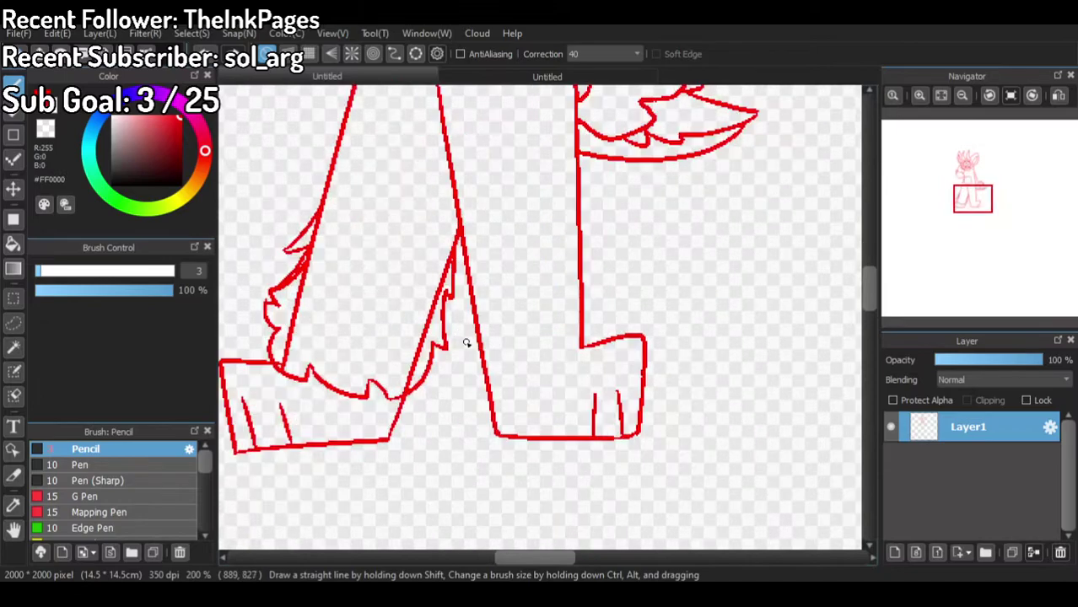
{"action": "mouse_move", "coordinate": [463, 242]}
{"action": "left_mouse_down"}
{"action": "mouse_move", "coordinate": [457, 334]}
{"action": "mouse_move", "coordinate": [469, 325]}
{"action": "mouse_move", "coordinate": [475, 386]}
{"action": "mouse_move", "coordinate": [501, 404]}
{"action": "mouse_move", "coordinate": [505, 365]}
{"action": "mouse_move", "coordinate": [540, 392]}
{"action": "mouse_move", "coordinate": [572, 393]}
{"action": "mouse_move", "coordinate": [572, 360]}
{"action": "mouse_move", "coordinate": [581, 375]}
{"action": "mouse_move", "coordinate": [601, 329]}
{"action": "mouse_move", "coordinate": [583, 218]}
{"action": "mouse_move", "coordinate": [601, 266]}
{"action": "left_mouse_up"}
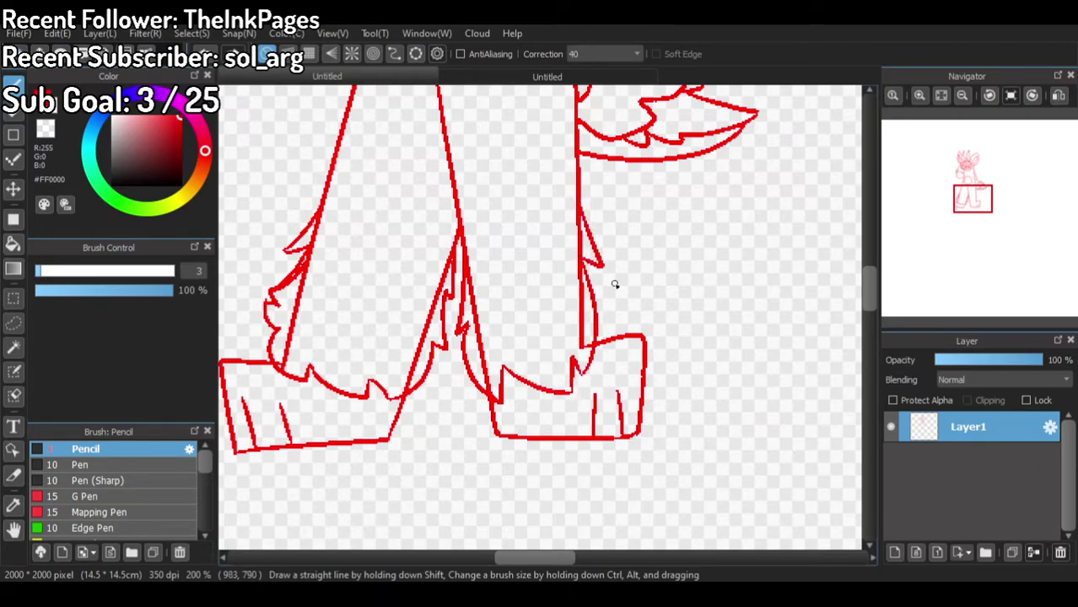
Step: Erase the right leg's old straight outlines inside the fur cuff on both sides, using the transparent colour
{"action": "scroll", "coordinate": [614, 284], "scroll_direction": "down", "scroll_amount": 4}
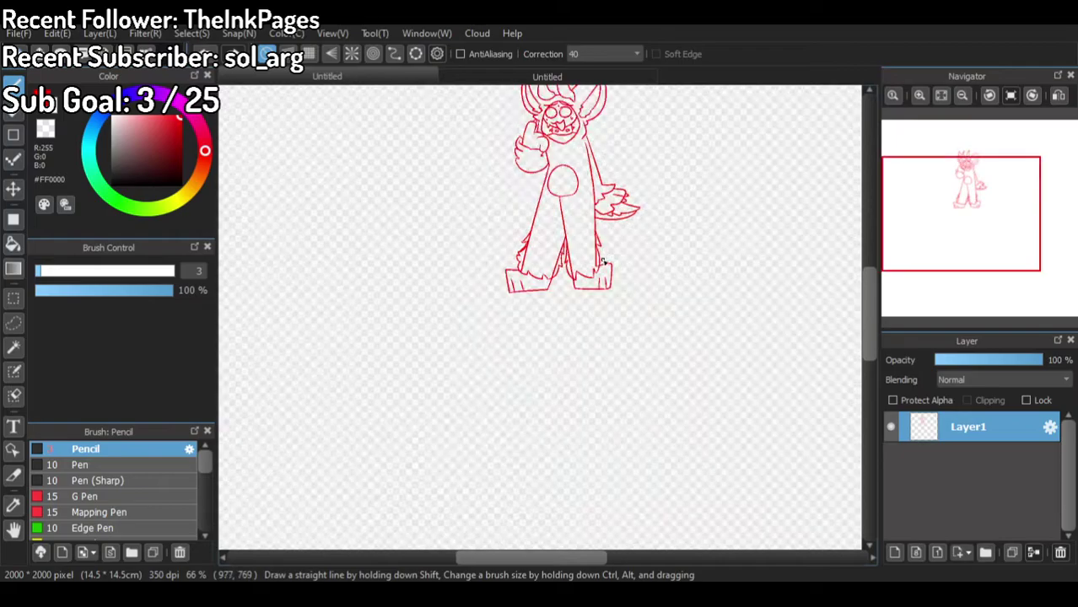
{"action": "scroll", "coordinate": [603, 263], "scroll_direction": "up", "scroll_amount": 1}
{"action": "left_click", "coordinate": [49, 135]}
{"action": "scroll", "coordinate": [599, 282], "scroll_direction": "up", "scroll_amount": 3}
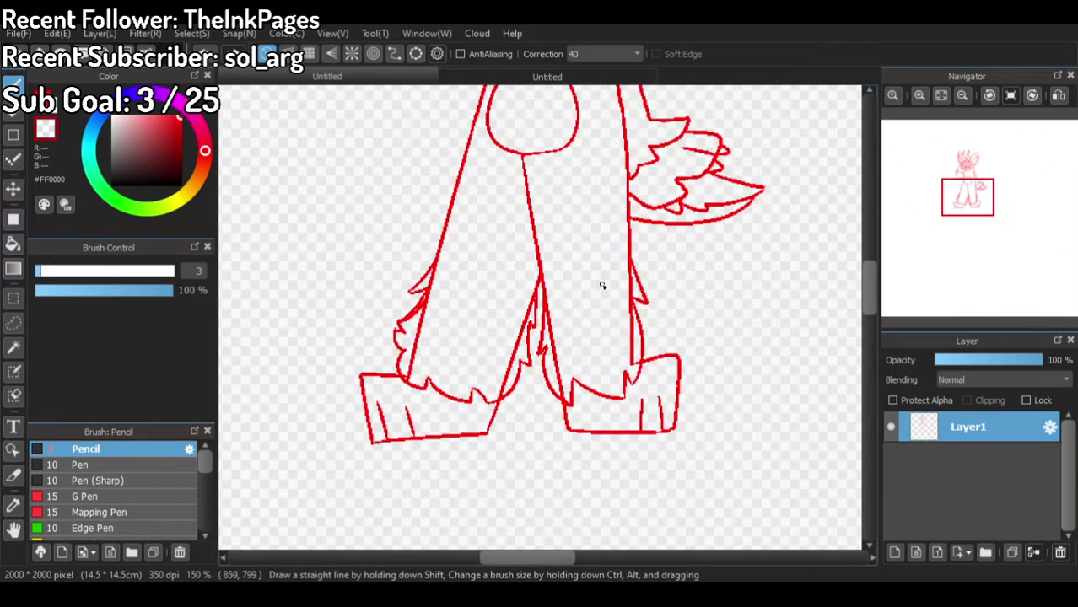
{"action": "mouse_move", "coordinate": [657, 331]}
{"action": "left_mouse_down"}
{"action": "mouse_move", "coordinate": [631, 319]}
{"action": "mouse_move", "coordinate": [664, 347]}
{"action": "mouse_move", "coordinate": [628, 314]}
{"action": "mouse_move", "coordinate": [666, 334]}
{"action": "mouse_move", "coordinate": [631, 240]}
{"action": "left_mouse_up"}
{"action": "mouse_move", "coordinate": [652, 290]}
{"action": "left_mouse_down"}
{"action": "mouse_move", "coordinate": [633, 186]}
{"action": "mouse_move", "coordinate": [659, 306]}
{"action": "mouse_move", "coordinate": [643, 275]}
{"action": "mouse_move", "coordinate": [645, 312]}
{"action": "left_mouse_up"}
{"action": "scroll", "coordinate": [640, 287], "scroll_direction": "down", "scroll_amount": 3}
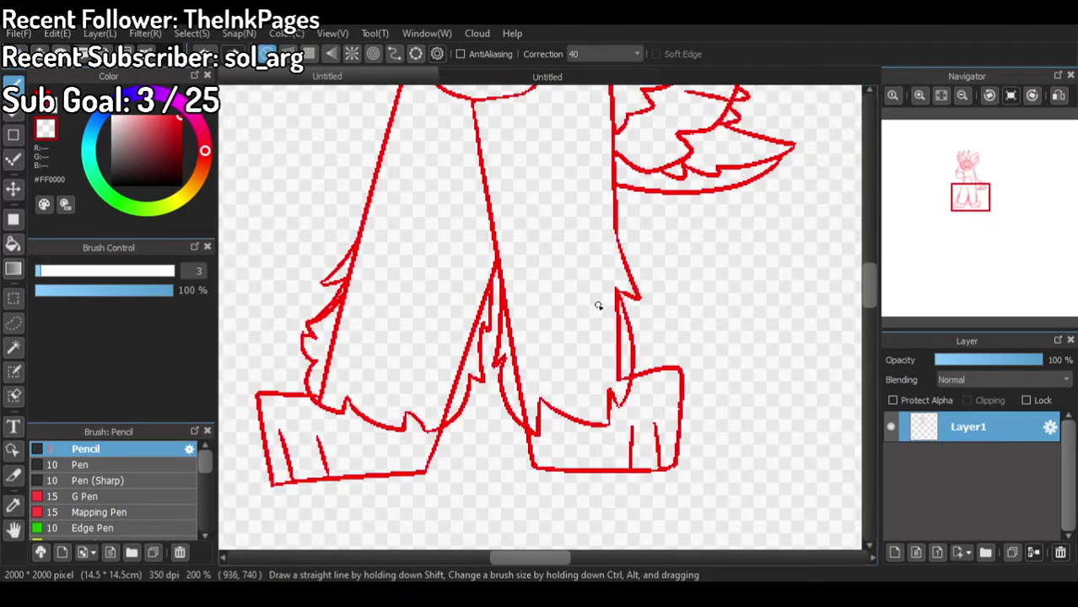
{"action": "scroll", "coordinate": [511, 343], "scroll_direction": "up", "scroll_amount": 3}
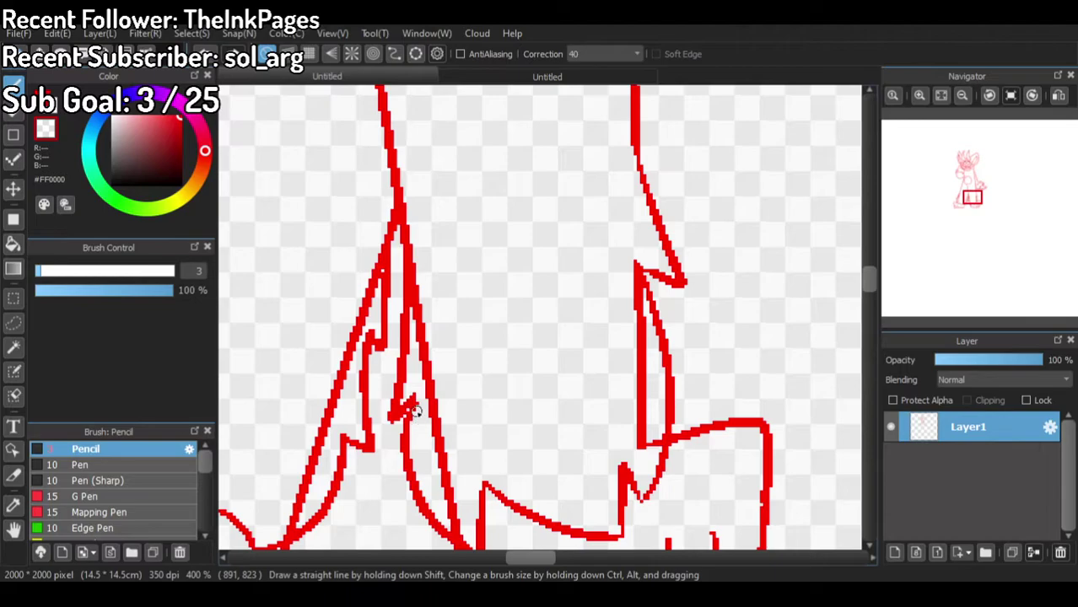
{"action": "left_click_drag", "start_coordinate": [420, 342], "coordinate": [417, 253]}
{"action": "mouse_move", "coordinate": [418, 304]}
{"action": "left_mouse_down"}
{"action": "mouse_move", "coordinate": [432, 435]}
{"action": "mouse_move", "coordinate": [429, 382]}
{"action": "mouse_move", "coordinate": [455, 503]}
{"action": "mouse_move", "coordinate": [436, 458]}
{"action": "mouse_move", "coordinate": [467, 543]}
{"action": "mouse_move", "coordinate": [435, 493]}
{"action": "mouse_move", "coordinate": [461, 516]}
{"action": "left_mouse_up"}
{"action": "left_click_drag", "start_coordinate": [659, 434], "coordinate": [652, 451]}
{"action": "mouse_move", "coordinate": [621, 242]}
{"action": "left_mouse_down"}
{"action": "mouse_move", "coordinate": [646, 321]}
{"action": "mouse_move", "coordinate": [648, 403]}
{"action": "mouse_move", "coordinate": [636, 302]}
{"action": "mouse_move", "coordinate": [642, 451]}
{"action": "mouse_move", "coordinate": [641, 383]}
{"action": "left_mouse_up"}
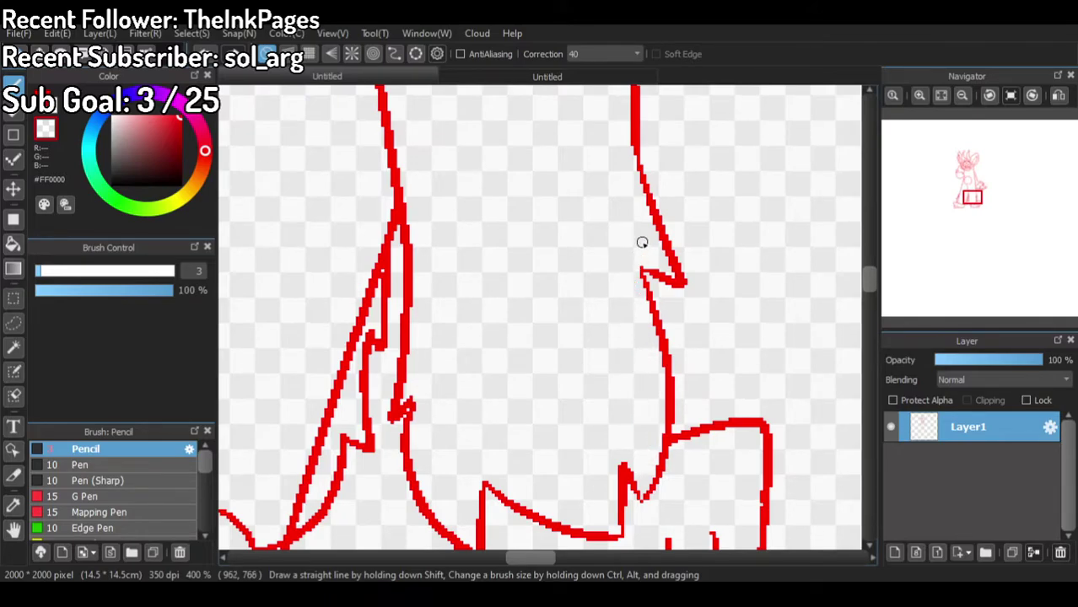
Step: Erase the left leg's old outline where it crosses the upper fur tufts and thin the doubled tuft strokes
{"action": "scroll", "coordinate": [641, 243], "scroll_direction": "down", "scroll_amount": 4}
{"action": "scroll", "coordinate": [508, 284], "scroll_direction": "up", "scroll_amount": 4}
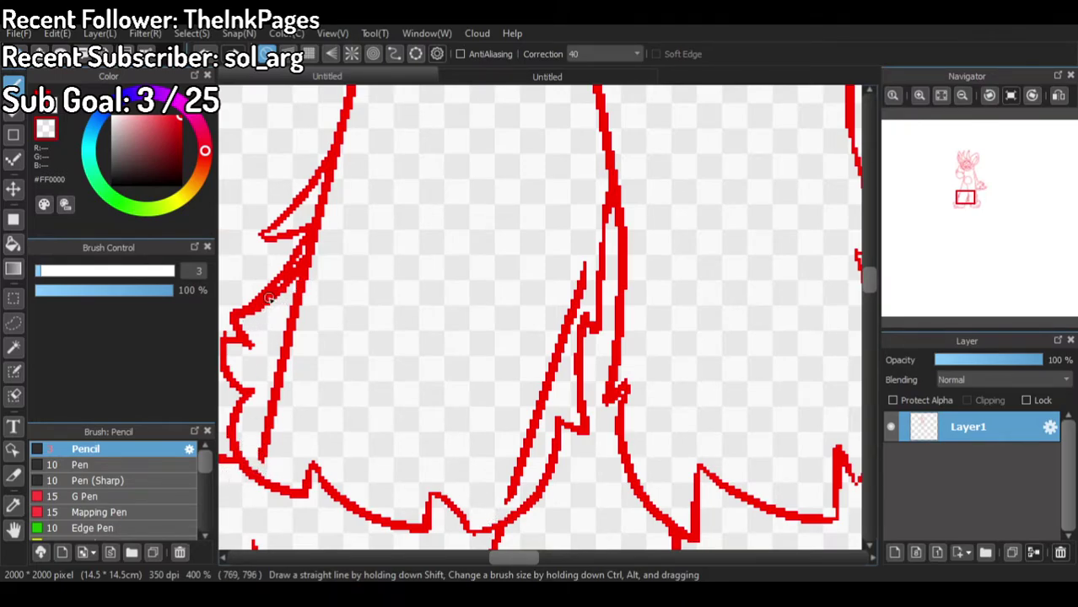
{"action": "mouse_move", "coordinate": [264, 302]}
{"action": "left_mouse_down"}
{"action": "mouse_move", "coordinate": [328, 222]}
{"action": "mouse_move", "coordinate": [347, 175]}
{"action": "left_mouse_up"}
{"action": "left_click_drag", "start_coordinate": [276, 289], "coordinate": [330, 227]}
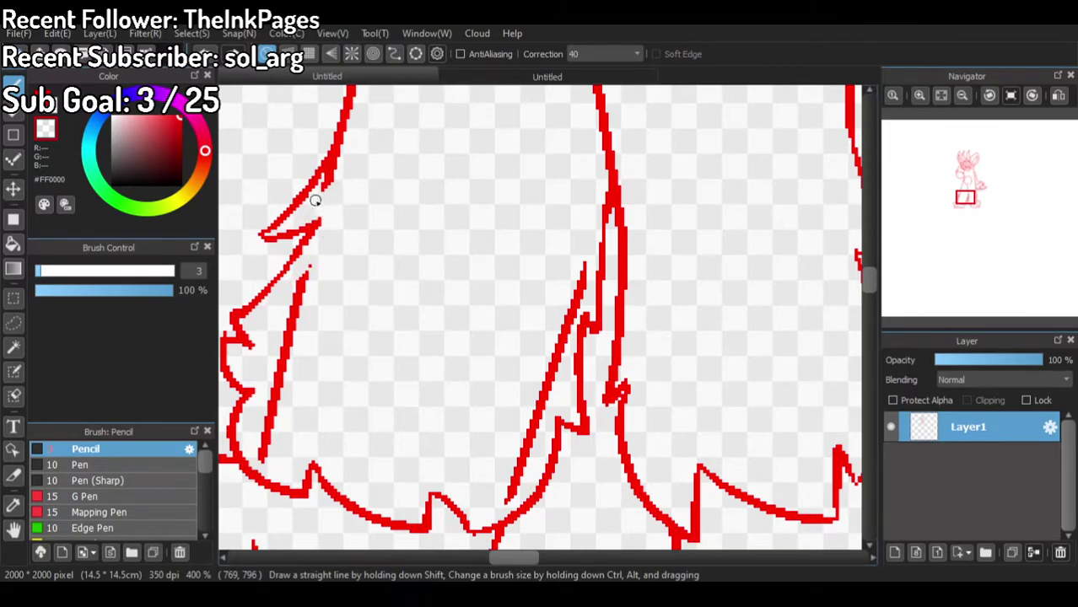
{"action": "left_click_drag", "start_coordinate": [314, 187], "coordinate": [363, 106]}
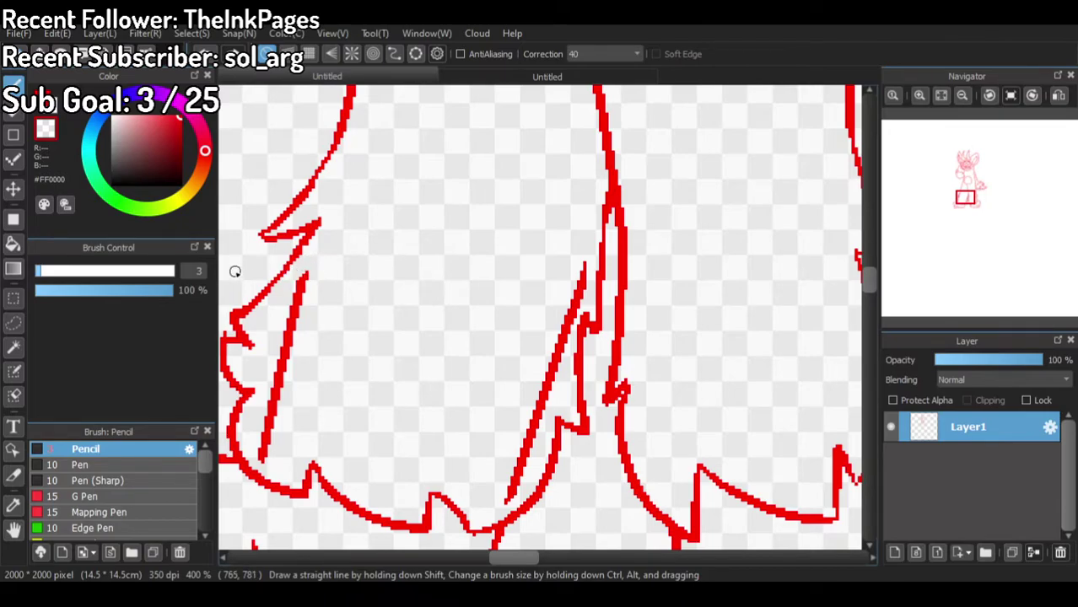
Step: Clear the two leftover straight line segments inside the left leg's fur cuff with the Bucket tool and transparent colour
{"action": "left_click", "coordinate": [12, 245]}
{"action": "left_click", "coordinate": [312, 304]}
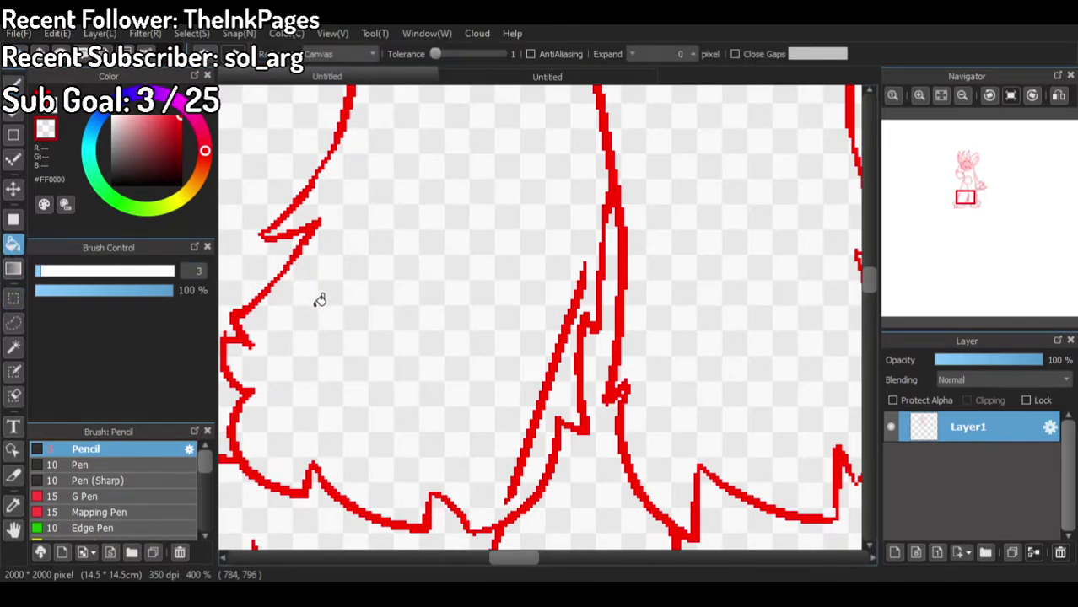
{"action": "left_click", "coordinate": [567, 346]}
{"action": "scroll", "coordinate": [527, 291], "scroll_direction": "down", "scroll_amount": 6}
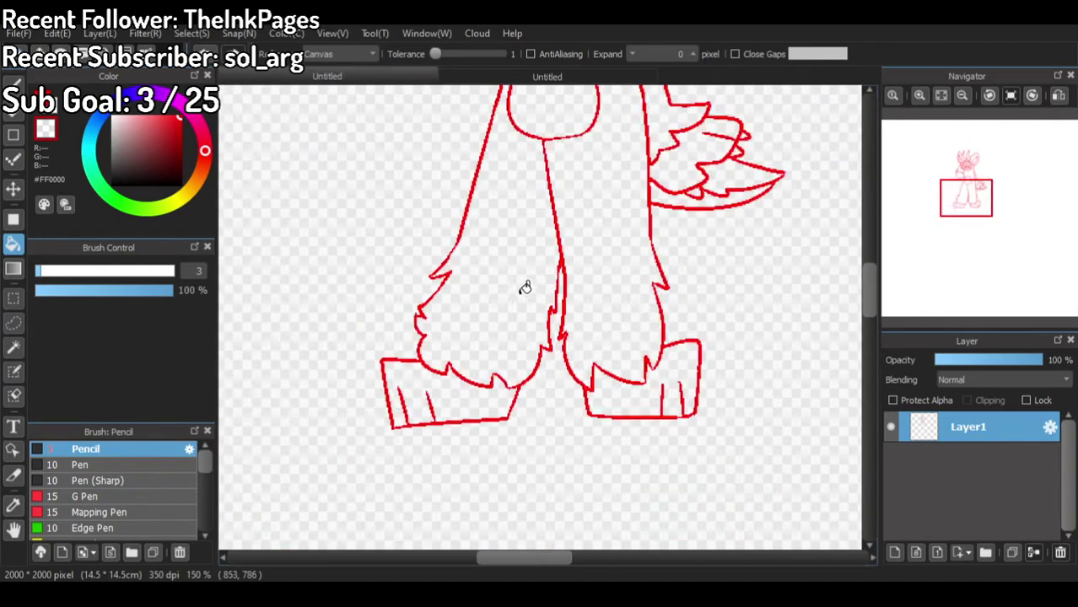
{"action": "scroll", "coordinate": [586, 251], "scroll_direction": "up", "scroll_amount": 2}
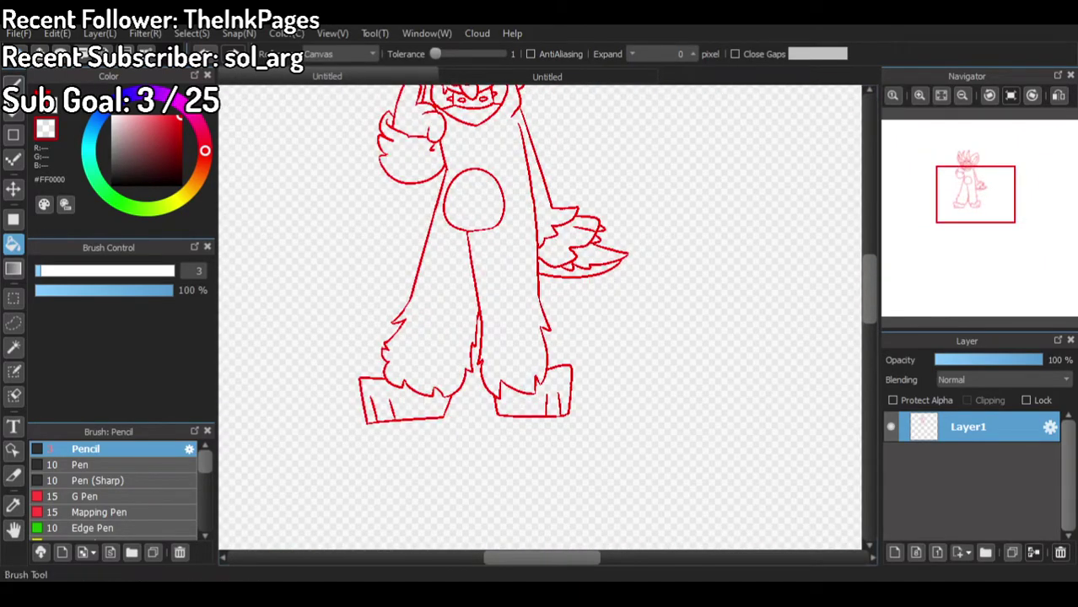
Step: Redraw the sleeve edge below the raised hand and the top of the right shoulder as jagged fur tufts, replacing the straight lines
{"action": "left_click", "coordinate": [13, 82]}
{"action": "scroll", "coordinate": [397, 233], "scroll_direction": "up", "scroll_amount": 3}
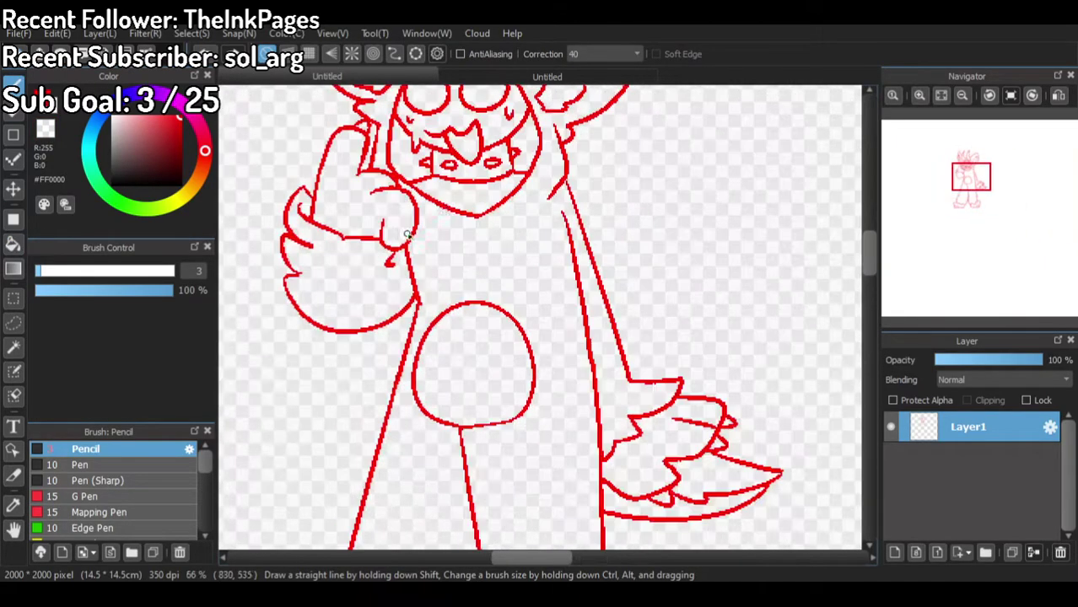
{"action": "left_click", "coordinate": [524, 78]}
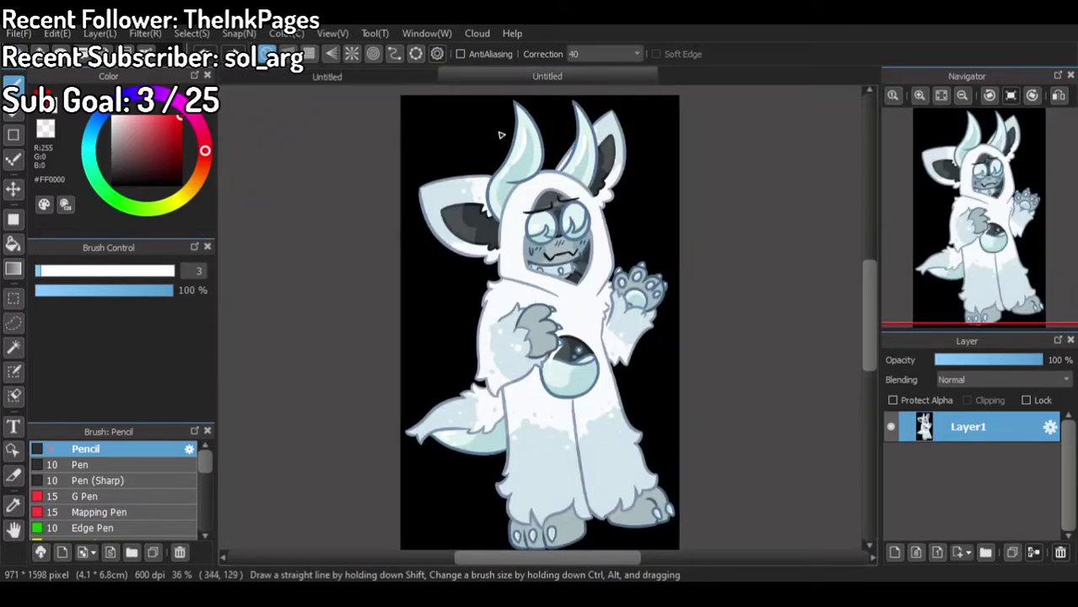
{"action": "left_click", "coordinate": [398, 78]}
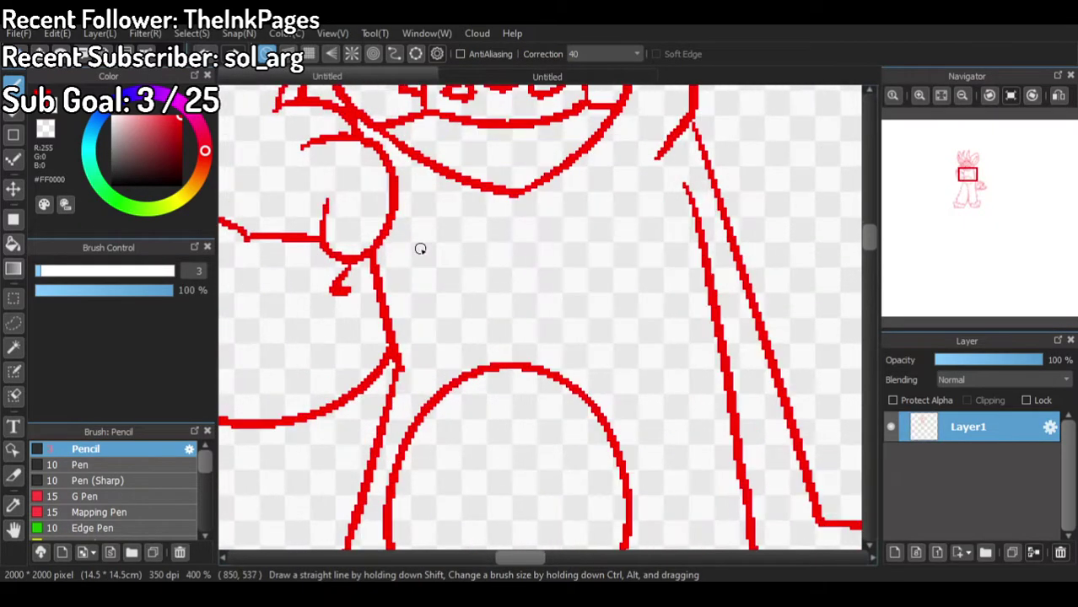
{"action": "mouse_move", "coordinate": [367, 293]}
{"action": "left_mouse_down"}
{"action": "mouse_move", "coordinate": [359, 319]}
{"action": "mouse_move", "coordinate": [376, 312]}
{"action": "mouse_move", "coordinate": [358, 345]}
{"action": "mouse_move", "coordinate": [395, 350]}
{"action": "left_mouse_up"}
{"action": "mouse_move", "coordinate": [688, 118]}
{"action": "left_mouse_down"}
{"action": "mouse_move", "coordinate": [739, 134]}
{"action": "mouse_move", "coordinate": [739, 153]}
{"action": "mouse_move", "coordinate": [732, 193]}
{"action": "left_mouse_up"}
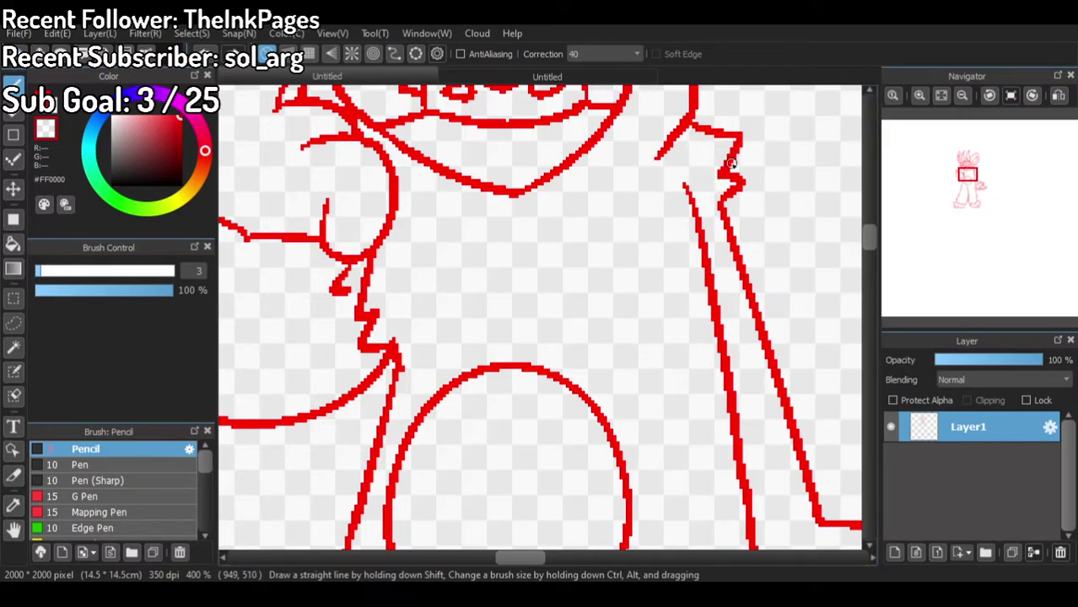
Step: Redraw the tail's upper edge near the tip as a jagged fur tuft, replacing the straight line
{"action": "scroll", "coordinate": [731, 163], "scroll_direction": "down", "scroll_amount": 5}
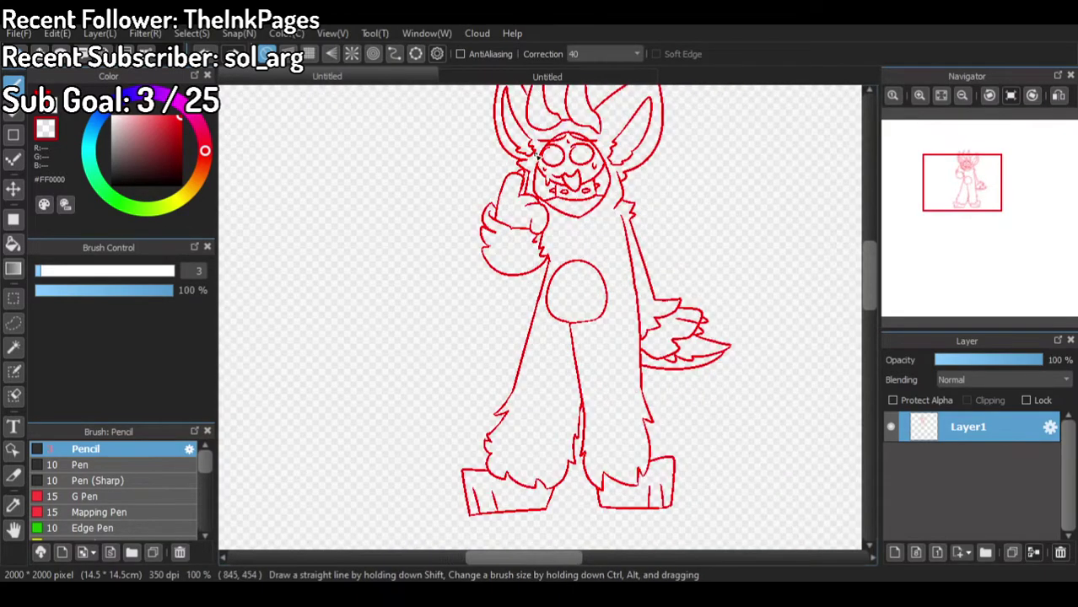
{"action": "left_click", "coordinate": [547, 76]}
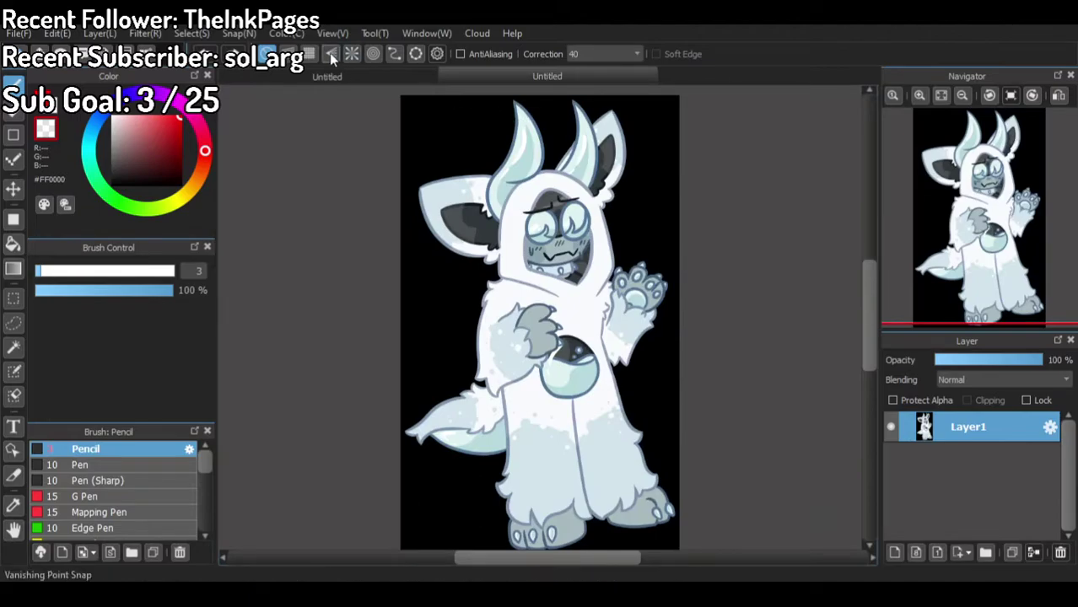
{"action": "left_click", "coordinate": [313, 75]}
{"action": "scroll", "coordinate": [747, 357], "scroll_direction": "up", "scroll_amount": 6}
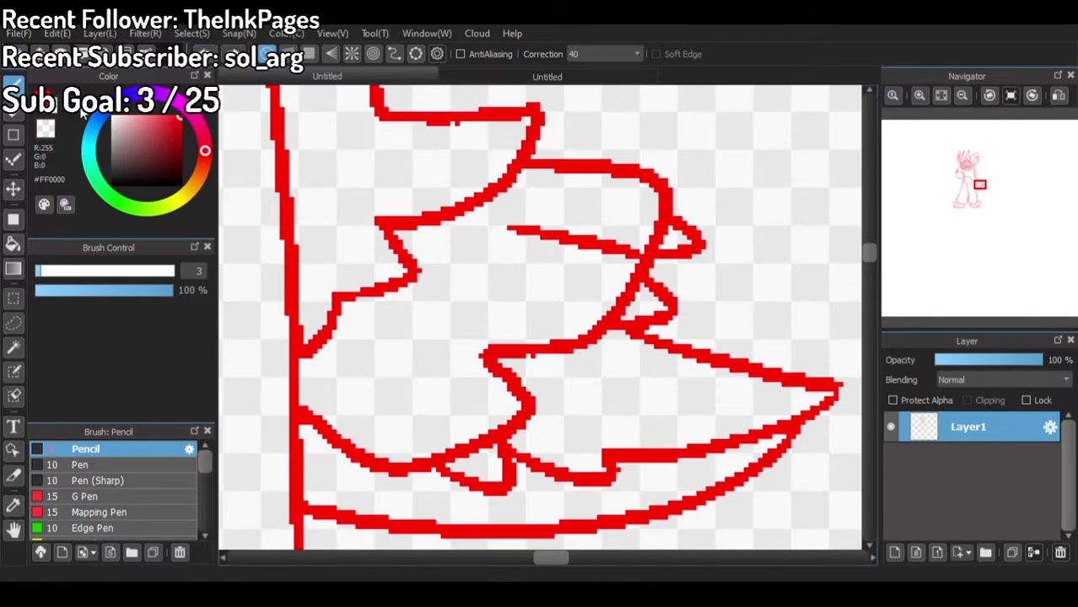
{"action": "mouse_move", "coordinate": [654, 335]}
{"action": "left_mouse_down"}
{"action": "mouse_move", "coordinate": [700, 337]}
{"action": "mouse_move", "coordinate": [680, 348]}
{"action": "mouse_move", "coordinate": [613, 338]}
{"action": "left_mouse_up"}
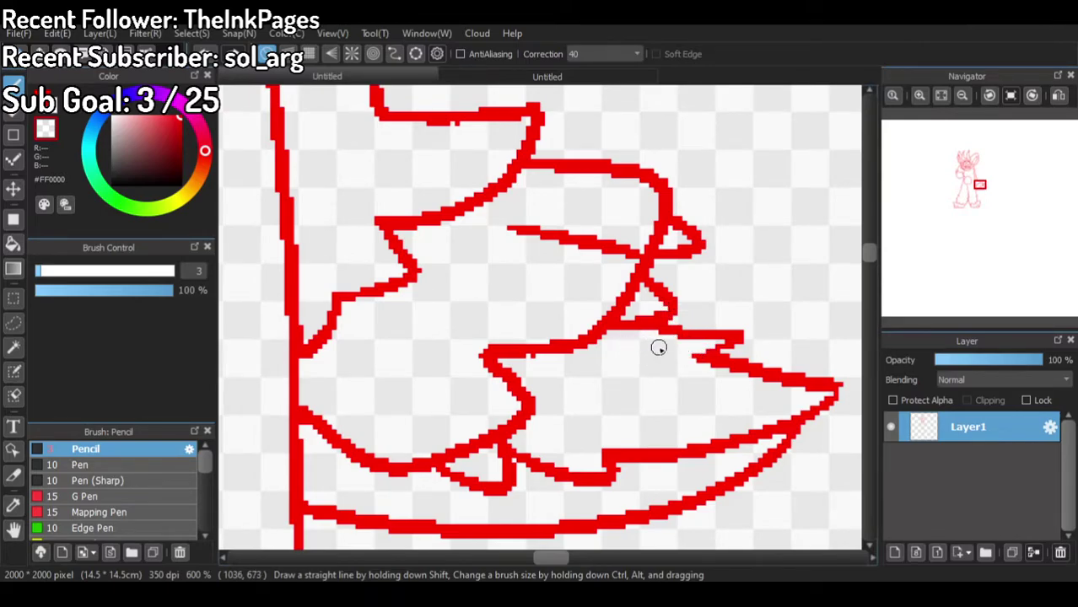
{"action": "scroll", "coordinate": [659, 347], "scroll_direction": "down", "scroll_amount": 8}
{"action": "scroll", "coordinate": [584, 243], "scroll_direction": "up", "scroll_amount": 1}
{"action": "scroll", "coordinate": [584, 243], "scroll_direction": "down", "scroll_amount": 1}
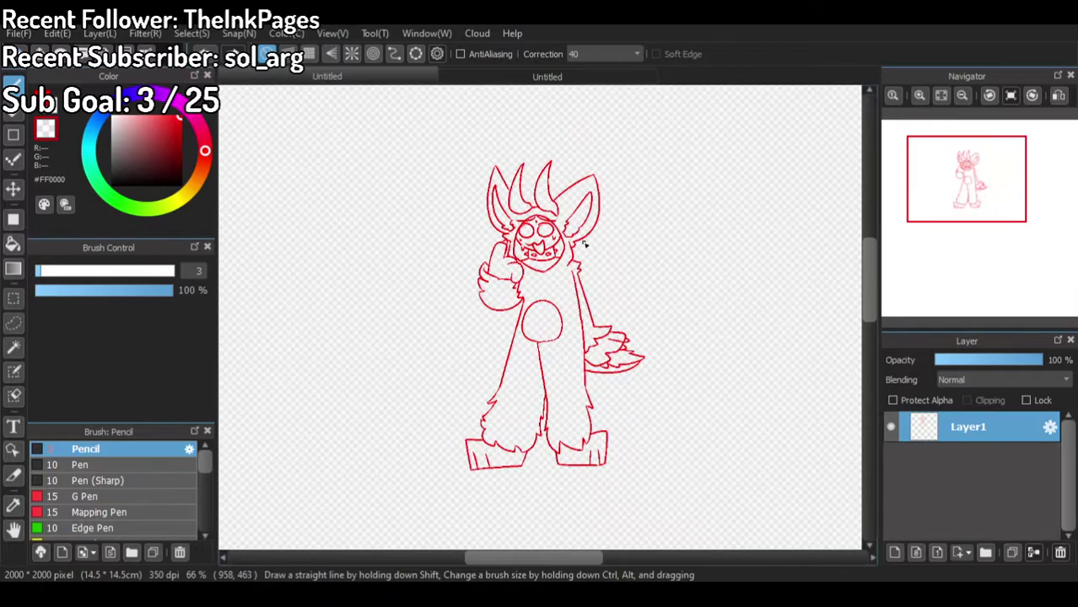
Step: Compare the sketch with the reference drawing, examining the horns, face, belly circle and feet for missing details
{"action": "left_click", "coordinate": [514, 73]}
{"action": "scroll", "coordinate": [419, 114], "scroll_direction": "up", "scroll_amount": 1}
{"action": "scroll", "coordinate": [419, 114], "scroll_direction": "down", "scroll_amount": 1}
{"action": "left_click", "coordinate": [392, 78]}
{"action": "left_click", "coordinate": [557, 76]}
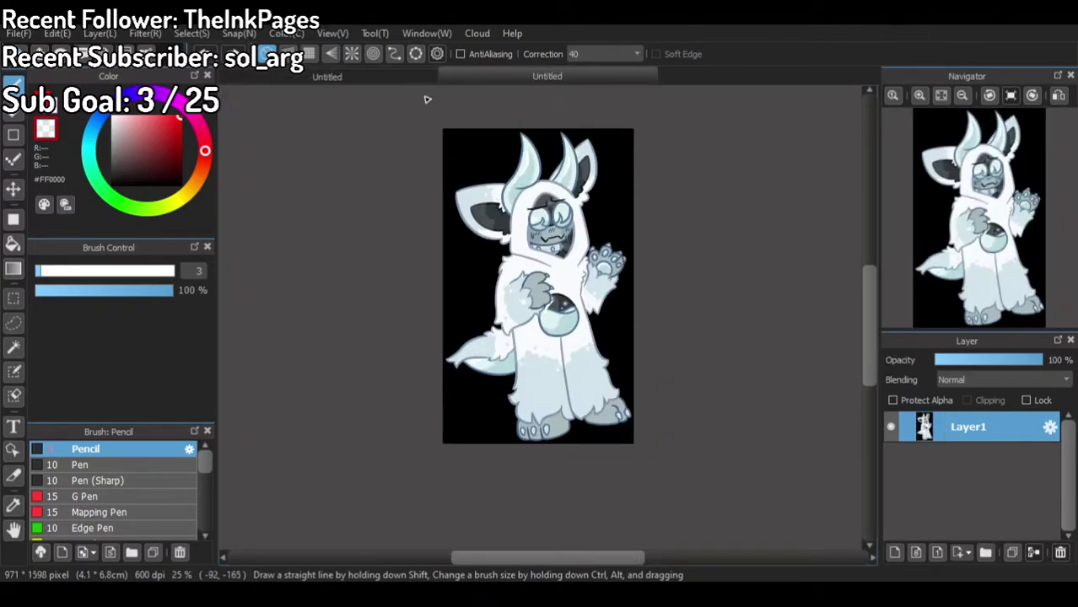
{"action": "left_click", "coordinate": [322, 75]}
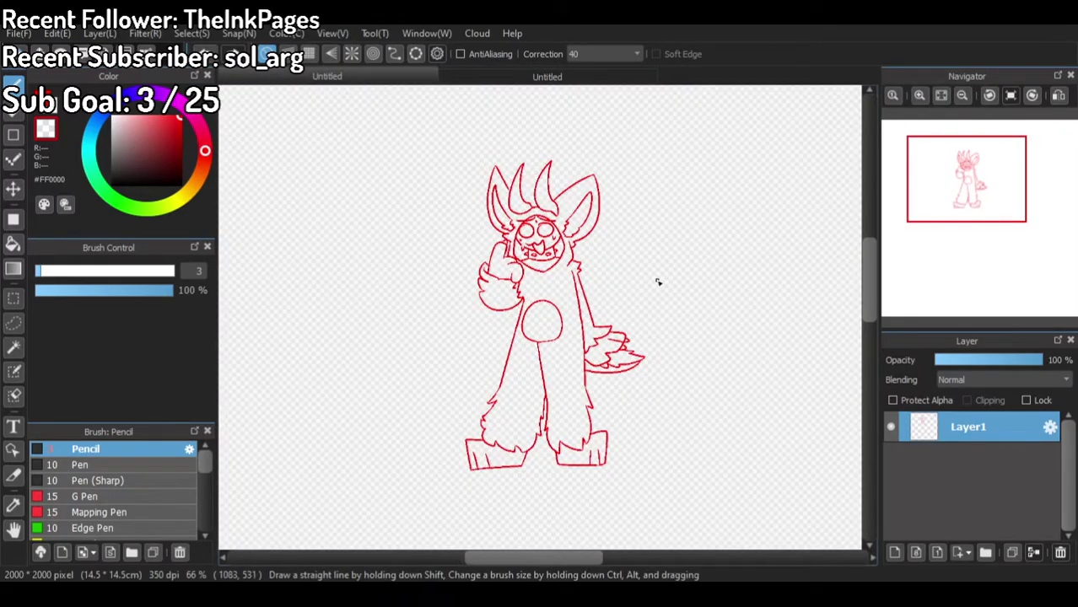
{"action": "left_click", "coordinate": [540, 77]}
{"action": "scroll", "coordinate": [605, 226], "scroll_direction": "up", "scroll_amount": 2}
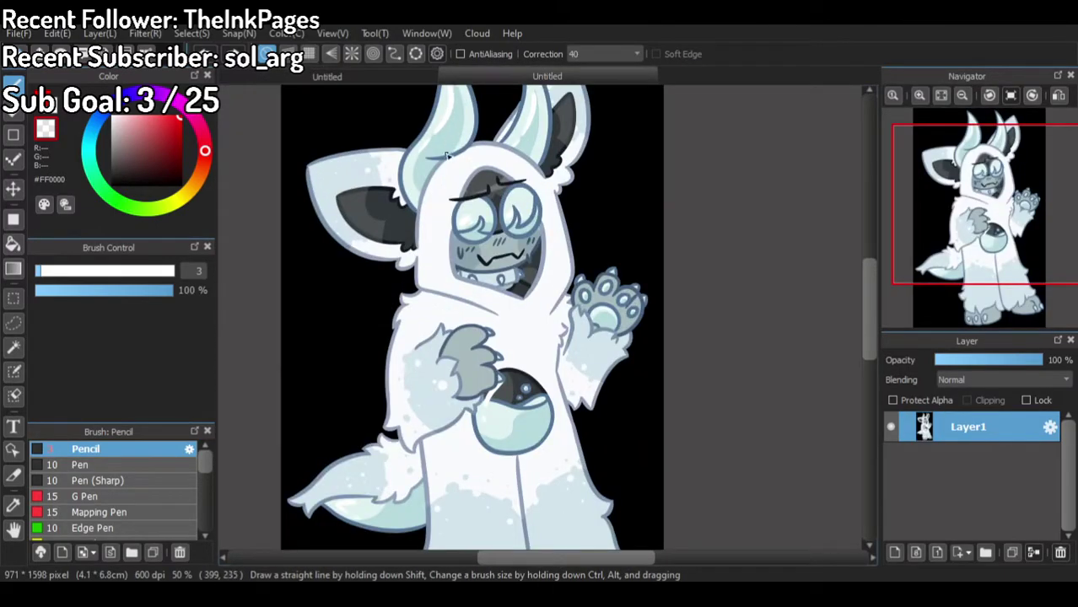
{"action": "scroll", "coordinate": [443, 150], "scroll_direction": "down", "scroll_amount": 1}
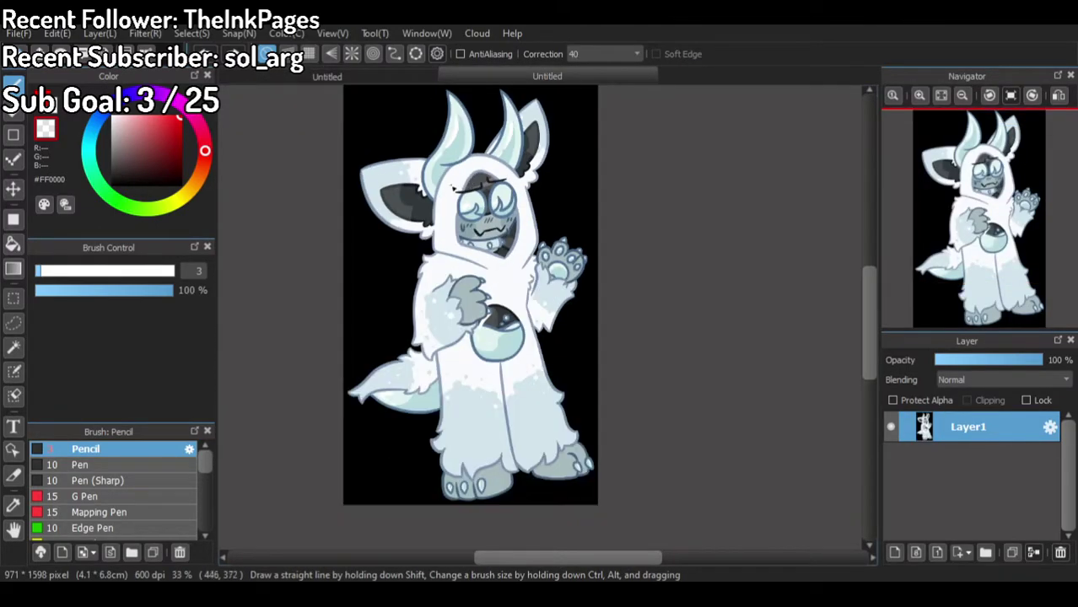
Step: Draw three small oval claws on the toes of the foot on the tail side
{"action": "left_click", "coordinate": [320, 74]}
{"action": "scroll", "coordinate": [594, 483], "scroll_direction": "up", "scroll_amount": 8}
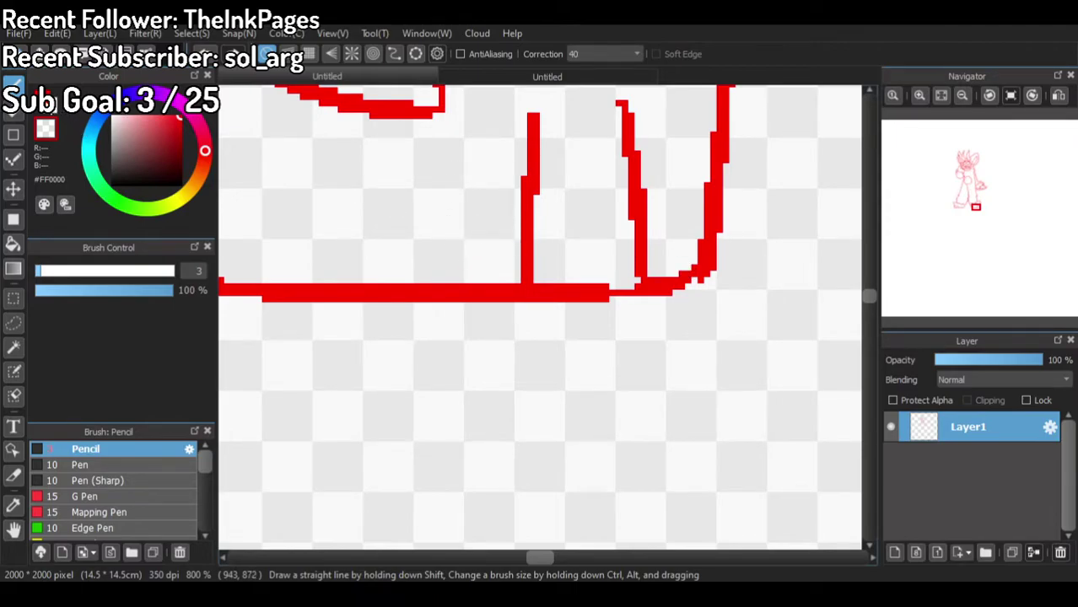
{"action": "mouse_move", "coordinate": [455, 157]}
{"action": "left_mouse_down"}
{"action": "mouse_move", "coordinate": [453, 257]}
{"action": "mouse_move", "coordinate": [473, 248]}
{"action": "mouse_move", "coordinate": [490, 154]}
{"action": "mouse_move", "coordinate": [435, 171]}
{"action": "left_mouse_up"}
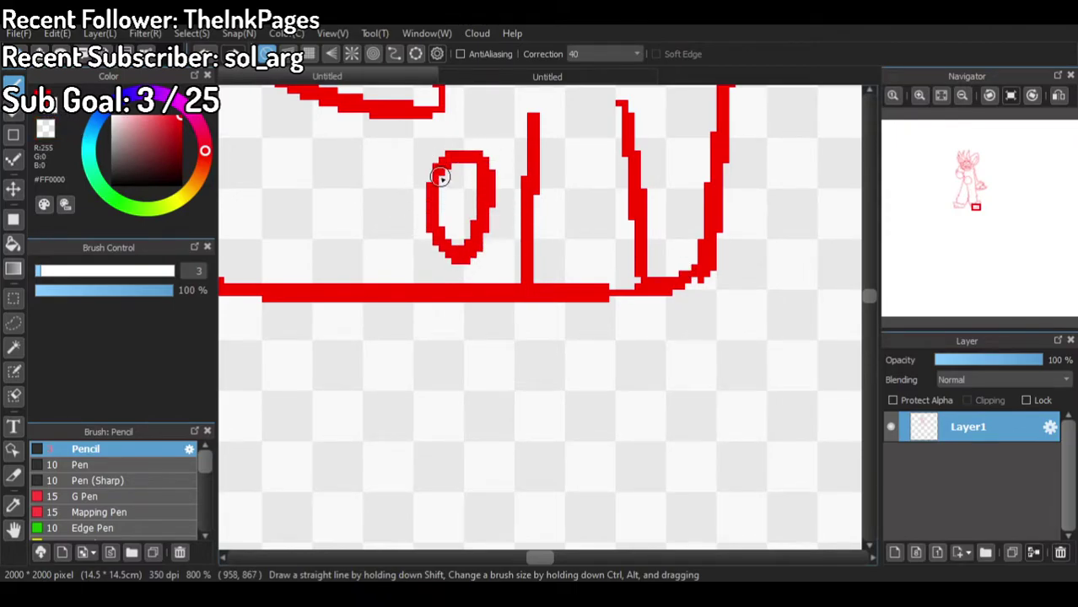
{"action": "mouse_move", "coordinate": [574, 160]}
{"action": "left_mouse_down"}
{"action": "mouse_move", "coordinate": [590, 247]}
{"action": "mouse_move", "coordinate": [615, 185]}
{"action": "mouse_move", "coordinate": [580, 151]}
{"action": "left_mouse_up"}
{"action": "mouse_move", "coordinate": [677, 120]}
{"action": "left_mouse_down"}
{"action": "mouse_move", "coordinate": [651, 202]}
{"action": "mouse_move", "coordinate": [681, 228]}
{"action": "mouse_move", "coordinate": [705, 153]}
{"action": "mouse_move", "coordinate": [662, 121]}
{"action": "mouse_move", "coordinate": [683, 150]}
{"action": "left_mouse_up"}
{"action": "scroll", "coordinate": [654, 207], "scroll_direction": "down", "scroll_amount": 5}
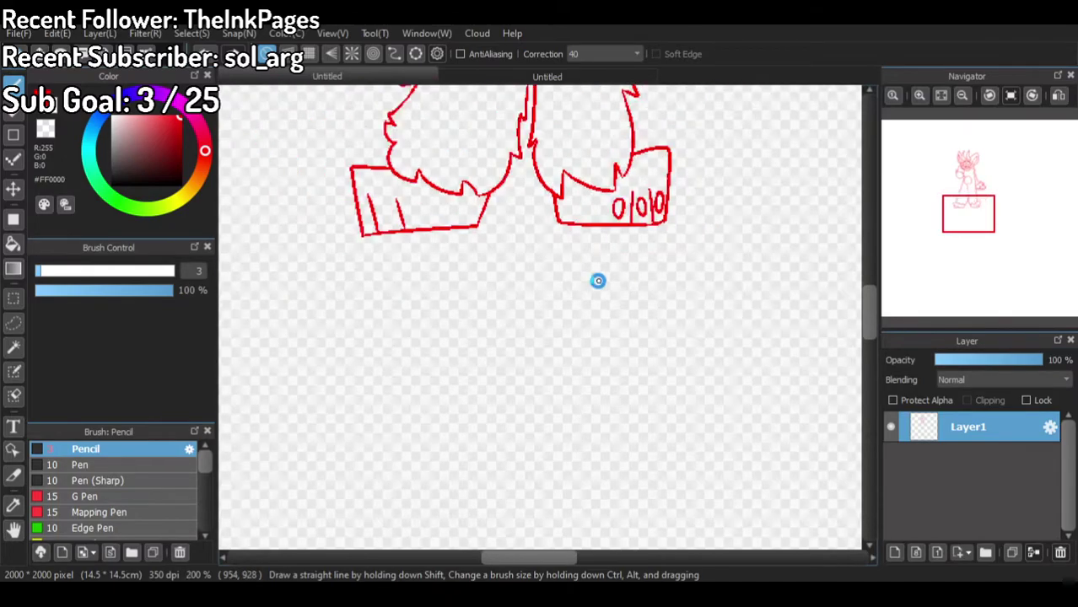
Step: Draw three small oval claws on the toes of the foot on the raised-hand side
{"action": "scroll", "coordinate": [384, 203], "scroll_direction": "up", "scroll_amount": 2}
{"action": "left_click_drag", "start_coordinate": [384, 203], "coordinate": [456, 227]}
{"action": "scroll", "coordinate": [457, 227], "scroll_direction": "up", "scroll_amount": 3}
{"action": "mouse_move", "coordinate": [346, 240]}
{"action": "left_mouse_down"}
{"action": "mouse_move", "coordinate": [356, 350]}
{"action": "mouse_move", "coordinate": [384, 312]}
{"action": "mouse_move", "coordinate": [337, 243]}
{"action": "left_mouse_up"}
{"action": "mouse_move", "coordinate": [443, 249]}
{"action": "left_mouse_down"}
{"action": "mouse_move", "coordinate": [478, 343]}
{"action": "mouse_move", "coordinate": [500, 276]}
{"action": "mouse_move", "coordinate": [442, 245]}
{"action": "left_mouse_up"}
{"action": "mouse_move", "coordinate": [598, 226]}
{"action": "left_mouse_down"}
{"action": "mouse_move", "coordinate": [612, 328]}
{"action": "mouse_move", "coordinate": [642, 333]}
{"action": "mouse_move", "coordinate": [624, 212]}
{"action": "mouse_move", "coordinate": [585, 248]}
{"action": "left_mouse_up"}
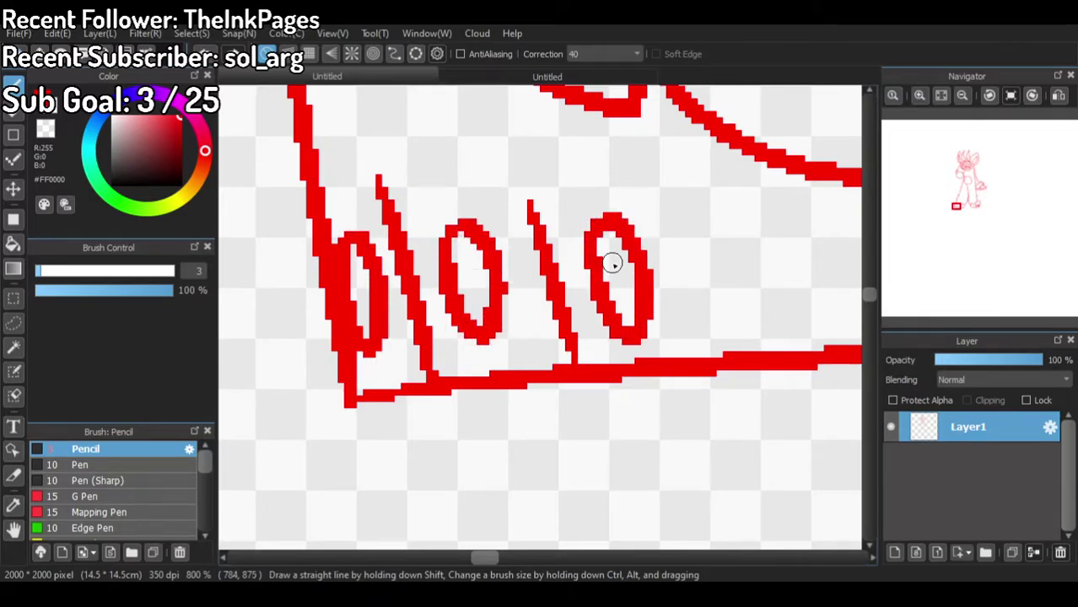
{"action": "scroll", "coordinate": [619, 360], "scroll_direction": "down", "scroll_amount": 8}
Step: Draw a liquid surface line with a thin raised sliver across the belly circle and a small bubble above it
{"action": "scroll", "coordinate": [619, 360], "scroll_direction": "up", "scroll_amount": 5}
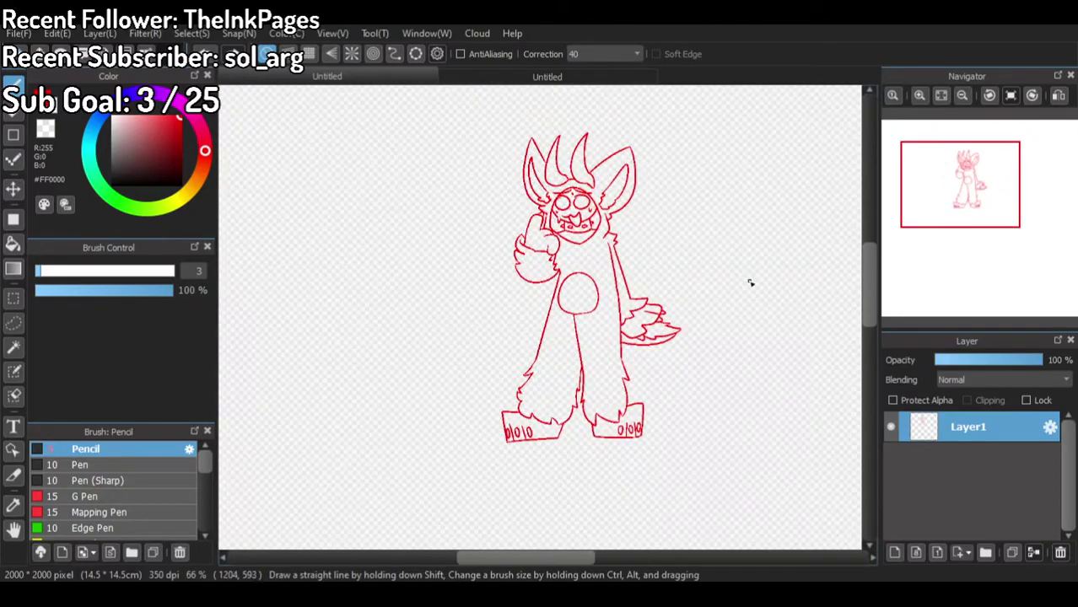
{"action": "scroll", "coordinate": [448, 288], "scroll_direction": "up", "scroll_amount": 3}
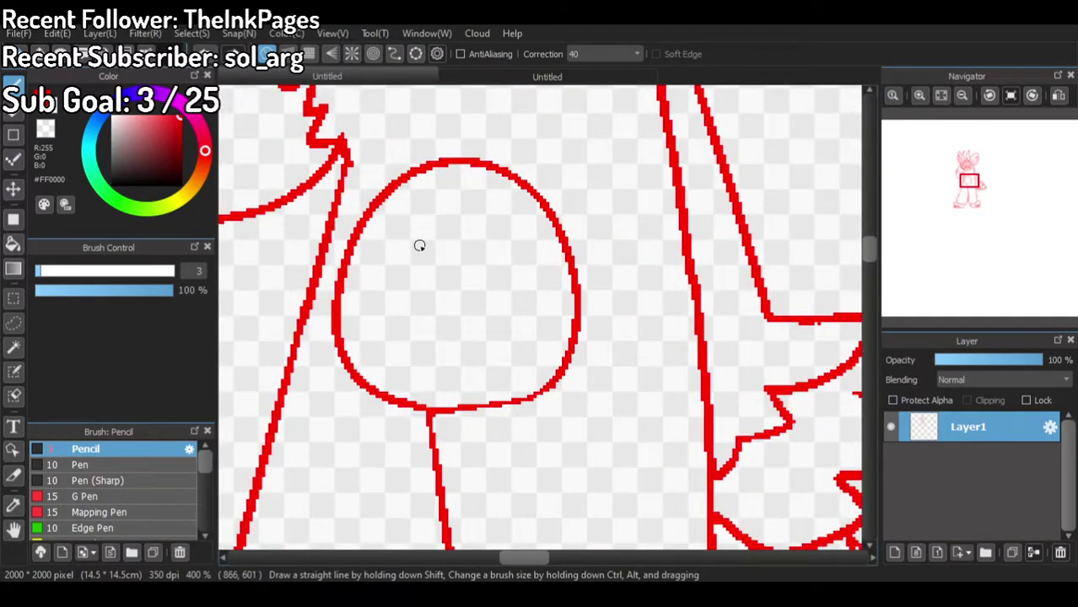
{"action": "mouse_move", "coordinate": [417, 289]}
{"action": "left_mouse_down"}
{"action": "mouse_move", "coordinate": [551, 281]}
{"action": "mouse_move", "coordinate": [574, 259]}
{"action": "mouse_move", "coordinate": [432, 288]}
{"action": "left_mouse_up"}
{"action": "left_click_drag", "start_coordinate": [368, 252], "coordinate": [377, 258]}
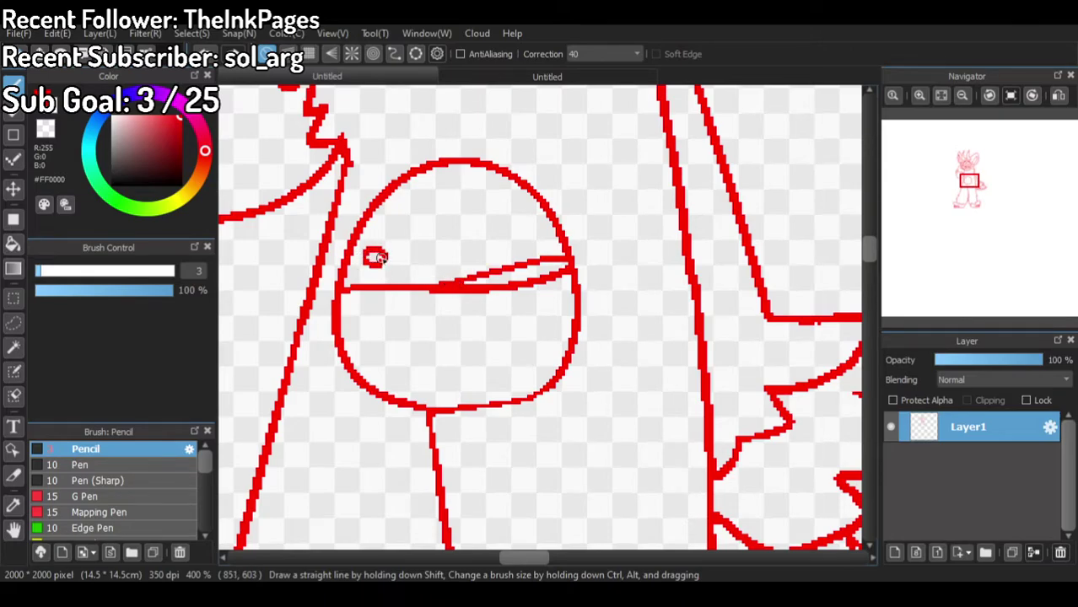
{"action": "scroll", "coordinate": [439, 286], "scroll_direction": "down", "scroll_amount": 5}
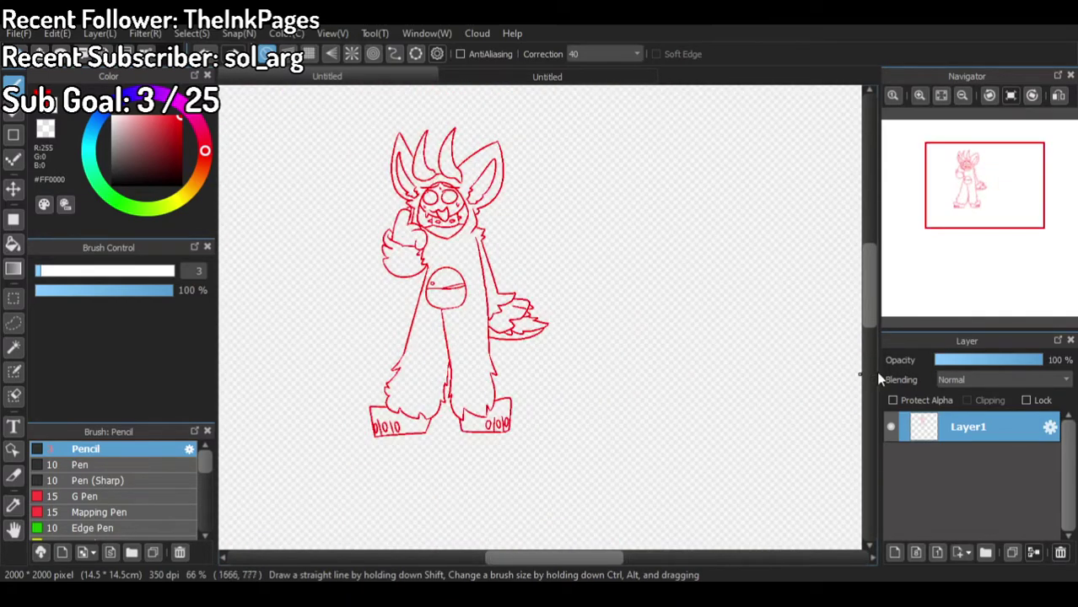
Step: Recolour all the line art black (#000000) with alpha protected on Layer1, using a 216 px Pencil
{"action": "left_click", "coordinate": [895, 401]}
{"action": "left_click_drag", "start_coordinate": [108, 270], "coordinate": [176, 288]}
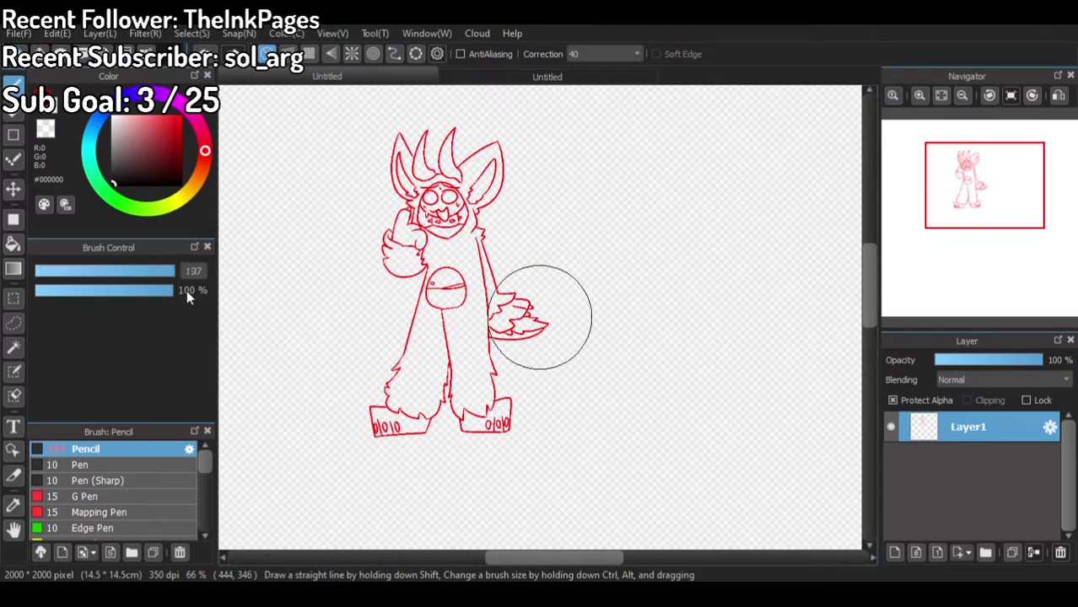
{"action": "mouse_move", "coordinate": [494, 325]}
{"action": "left_mouse_down"}
{"action": "mouse_move", "coordinate": [506, 233]}
{"action": "mouse_move", "coordinate": [447, 160]}
{"action": "mouse_move", "coordinate": [421, 91]}
{"action": "mouse_move", "coordinate": [356, 493]}
{"action": "mouse_move", "coordinate": [631, 200]}
{"action": "mouse_move", "coordinate": [461, 531]}
{"action": "left_mouse_up"}
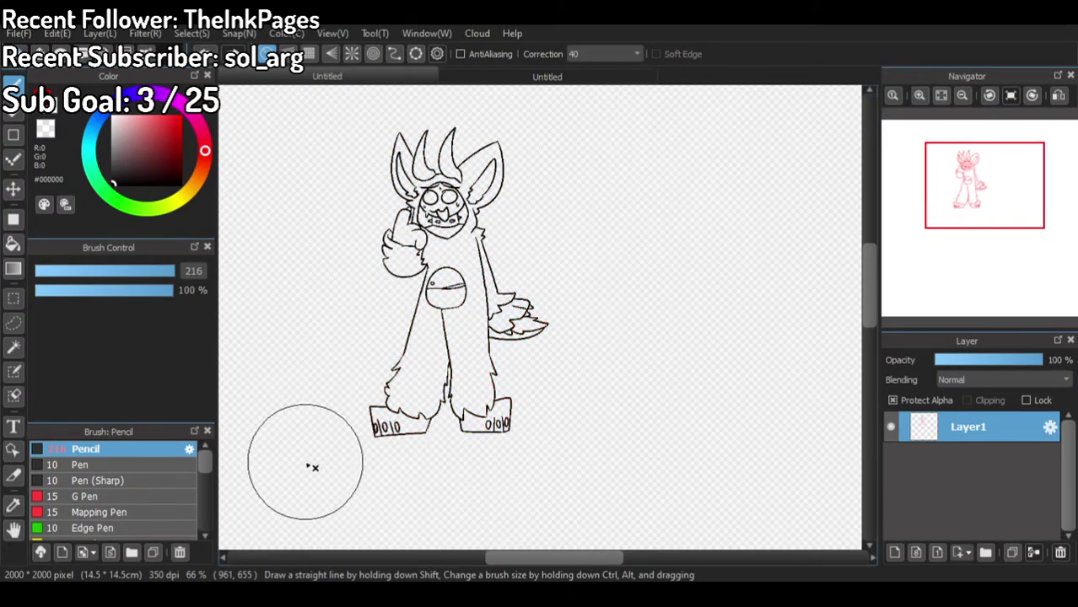
Step: Add a new layer beneath the line art and pick up the pale mint #DFF2F0 from the reference drawing
{"action": "left_click", "coordinate": [895, 553]}
{"action": "left_click_drag", "start_coordinate": [943, 445], "coordinate": [969, 455]}
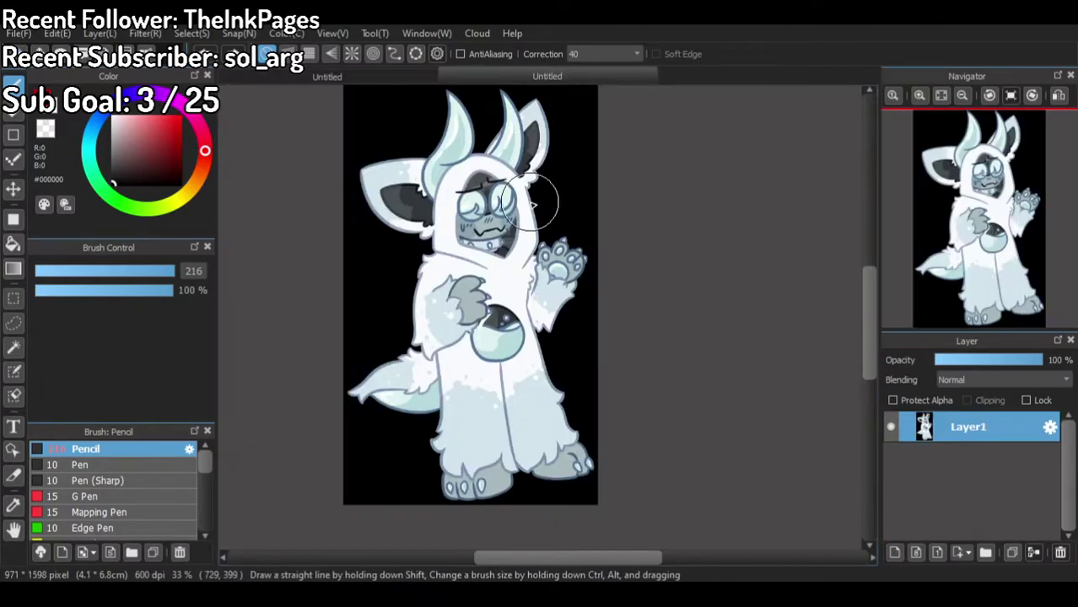
{"action": "scroll", "coordinate": [507, 203], "scroll_direction": "up", "scroll_amount": 5}
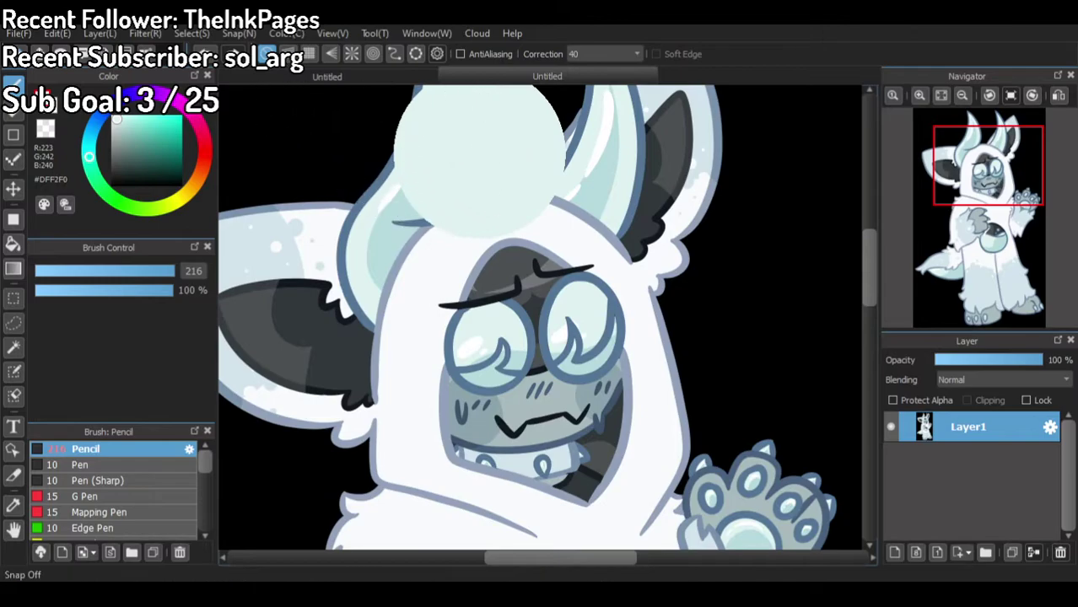
{"action": "left_click", "coordinate": [266, 78]}
{"action": "left_click", "coordinate": [488, 76]}
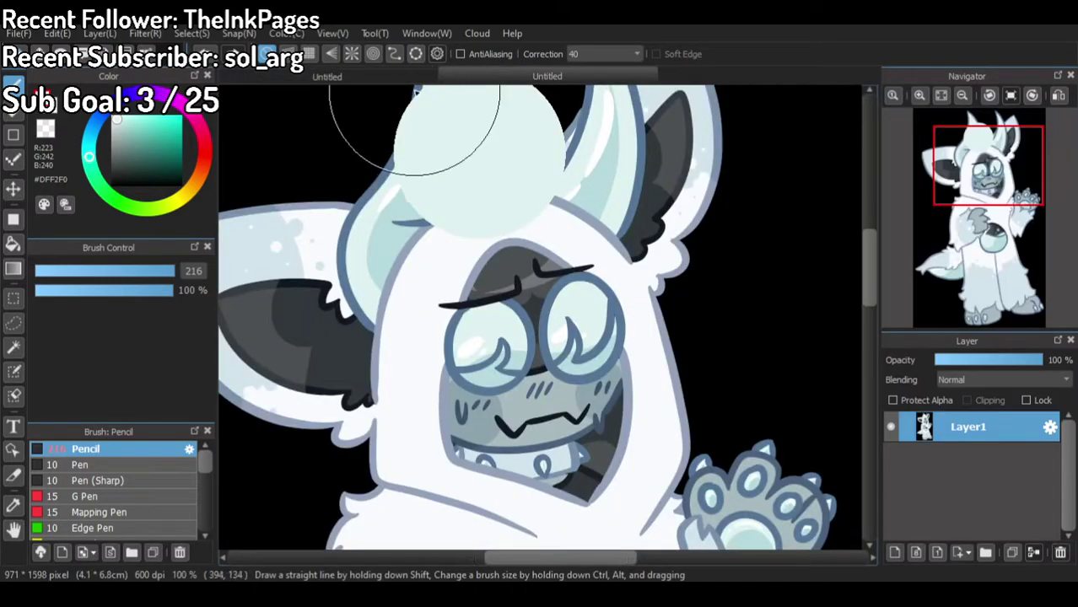
{"action": "left_click", "coordinate": [327, 76]}
Step: Fill both horns with the pale mint on Layer2 using the Bucket tool
{"action": "left_click", "coordinate": [13, 244]}
{"action": "scroll", "coordinate": [398, 164], "scroll_direction": "up", "scroll_amount": 5}
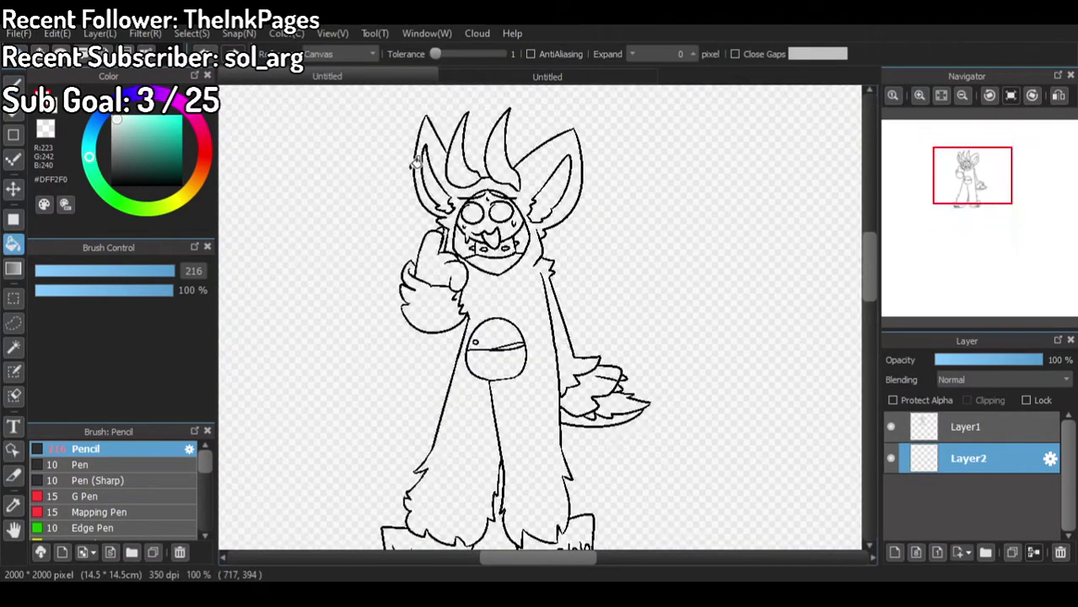
{"action": "left_click", "coordinate": [421, 189]}
{"action": "left_click", "coordinate": [563, 229]}
{"action": "scroll", "coordinate": [564, 211], "scroll_direction": "down", "scroll_amount": 3}
{"action": "scroll", "coordinate": [563, 210], "scroll_direction": "up", "scroll_amount": 6}
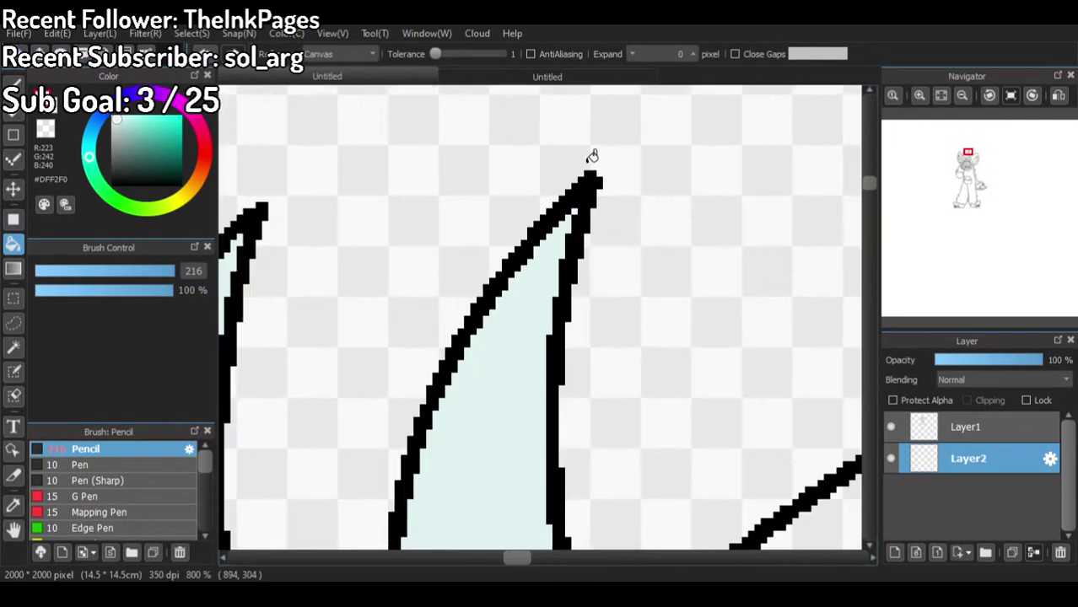
{"action": "scroll", "coordinate": [580, 228], "scroll_direction": "down", "scroll_amount": 2}
{"action": "scroll", "coordinate": [335, 242], "scroll_direction": "down", "scroll_amount": 4}
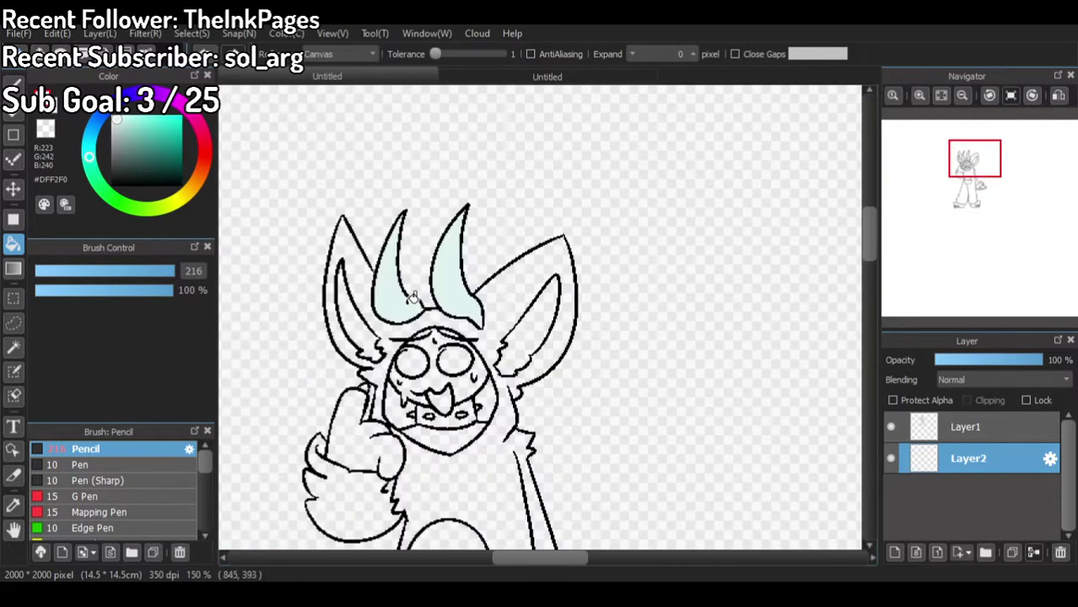
Step: Examine the reference drawing to see which other parts use the pale mint, and compare them with the sketch
{"action": "left_click", "coordinate": [530, 83]}
{"action": "scroll", "coordinate": [529, 102], "scroll_direction": "down", "scroll_amount": 1}
{"action": "scroll", "coordinate": [530, 320], "scroll_direction": "up", "scroll_amount": 3}
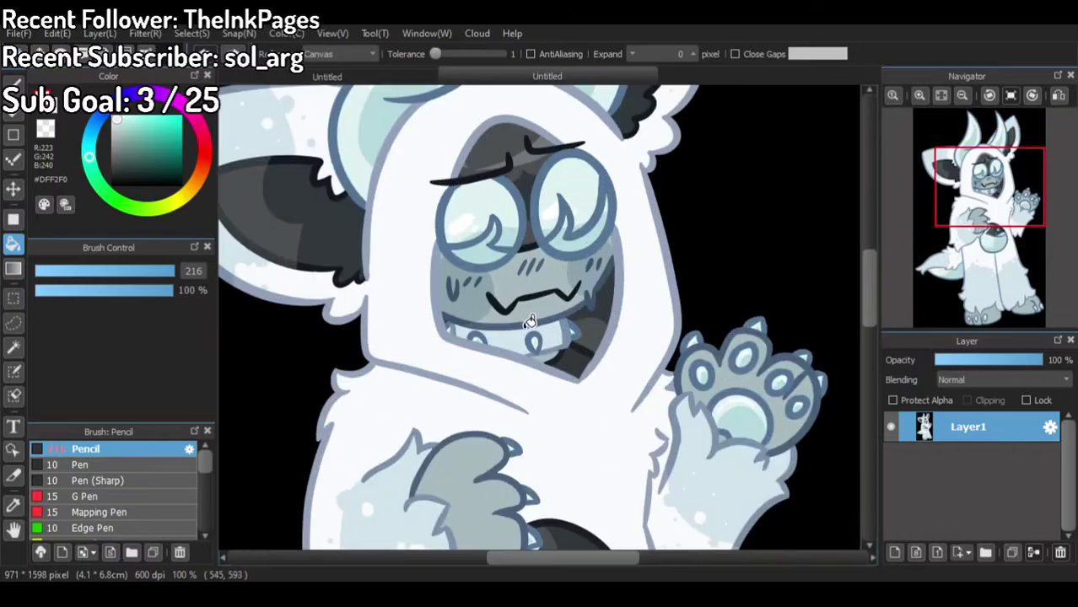
{"action": "scroll", "coordinate": [550, 304], "scroll_direction": "down", "scroll_amount": 2}
{"action": "scroll", "coordinate": [553, 266], "scroll_direction": "down", "scroll_amount": 2}
{"action": "scroll", "coordinate": [430, 271], "scroll_direction": "up", "scroll_amount": 1}
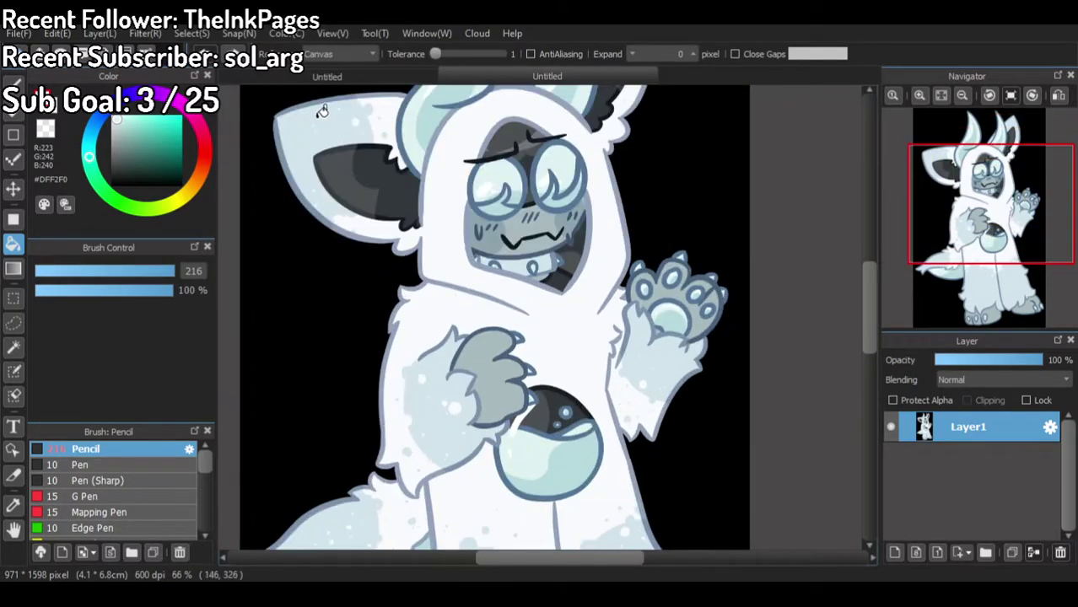
{"action": "left_click", "coordinate": [305, 78]}
{"action": "scroll", "coordinate": [371, 207], "scroll_direction": "down", "scroll_amount": 2}
{"action": "scroll", "coordinate": [371, 207], "scroll_direction": "down", "scroll_amount": 1}
{"action": "scroll", "coordinate": [387, 245], "scroll_direction": "up", "scroll_amount": 6}
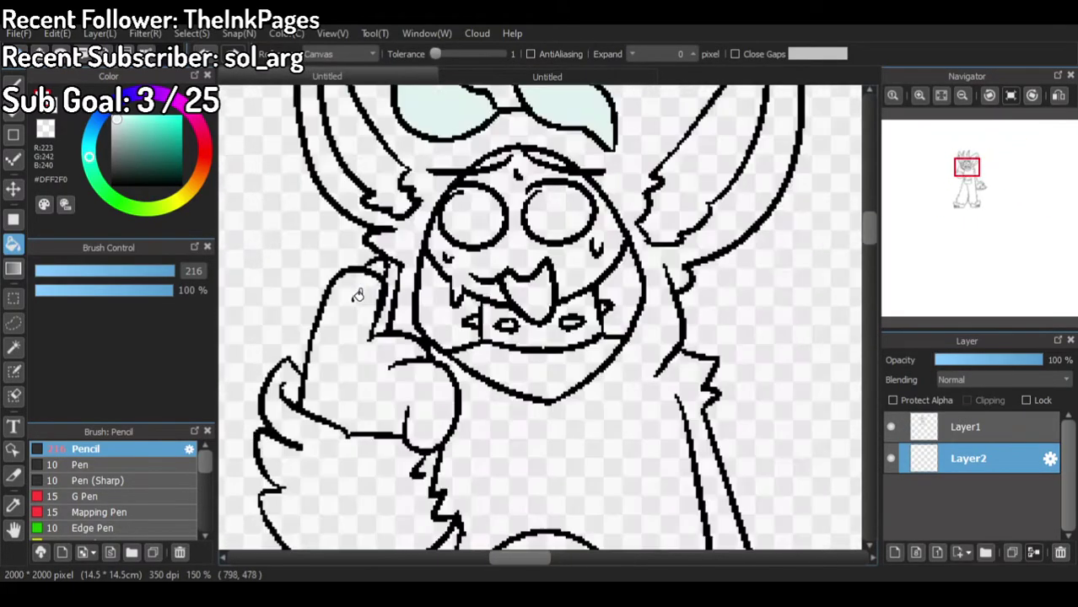
Step: Fill the tail's underside band and the small fur tufts along its edges with the pale mint
{"action": "scroll", "coordinate": [397, 243], "scroll_direction": "down", "scroll_amount": 4}
{"action": "scroll", "coordinate": [614, 518], "scroll_direction": "up", "scroll_amount": 4}
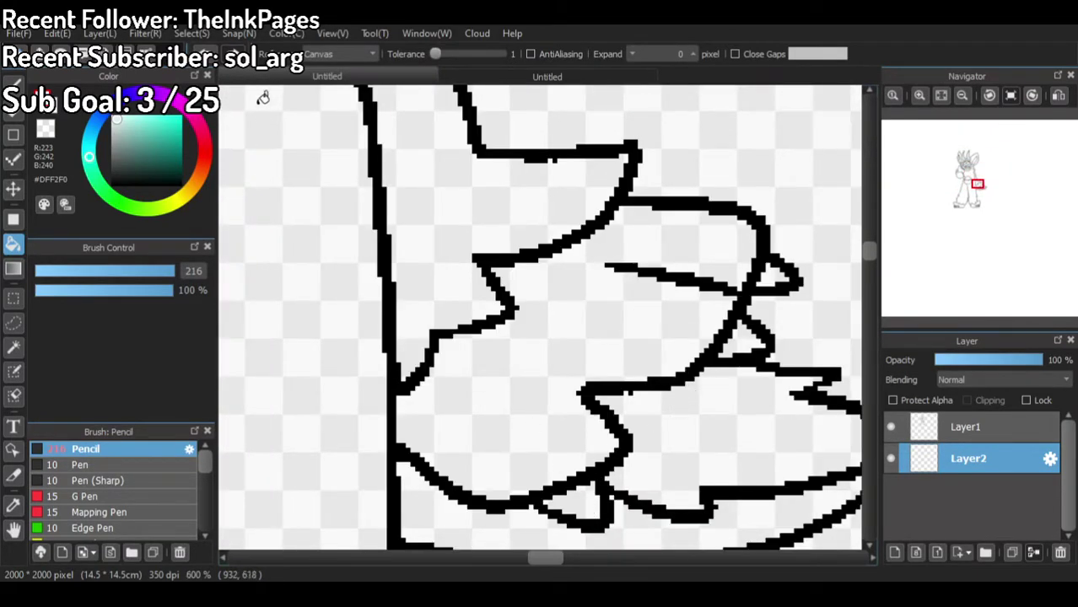
{"action": "scroll", "coordinate": [621, 500], "scroll_direction": "up", "scroll_amount": 4}
{"action": "scroll", "coordinate": [580, 467], "scroll_direction": "down", "scroll_amount": 4}
{"action": "scroll", "coordinate": [570, 356], "scroll_direction": "up", "scroll_amount": 2}
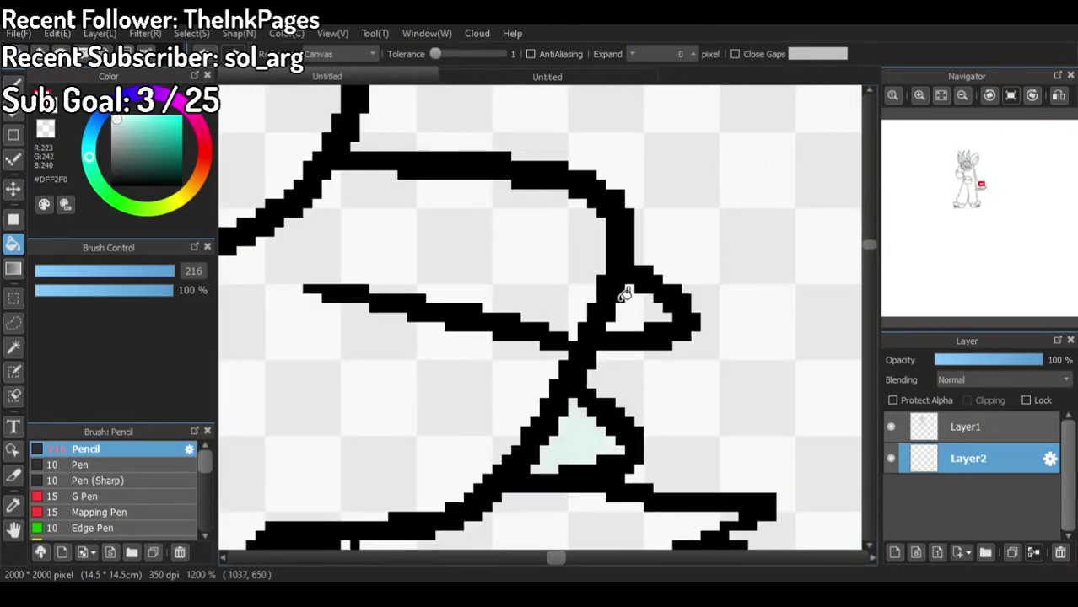
{"action": "scroll", "coordinate": [622, 295], "scroll_direction": "down", "scroll_amount": 5}
{"action": "scroll", "coordinate": [591, 358], "scroll_direction": "up", "scroll_amount": 3}
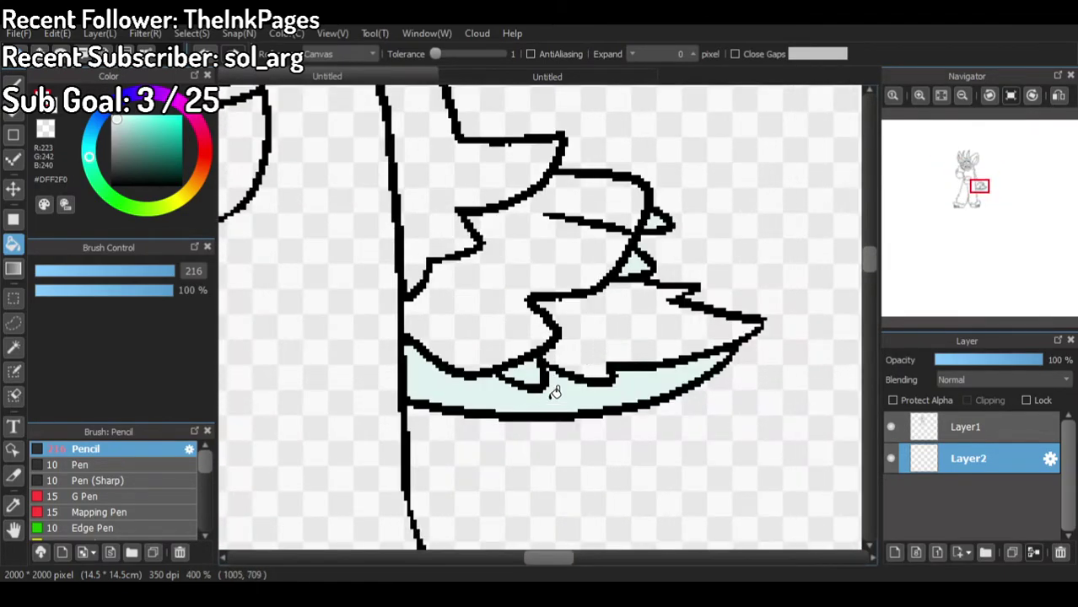
Step: Fill the liquid in the lower part of the belly circle with the pale mint
{"action": "scroll", "coordinate": [455, 342], "scroll_direction": "down", "scroll_amount": 2}
{"action": "scroll", "coordinate": [330, 256], "scroll_direction": "up", "scroll_amount": 1}
{"action": "left_click", "coordinate": [303, 238]}
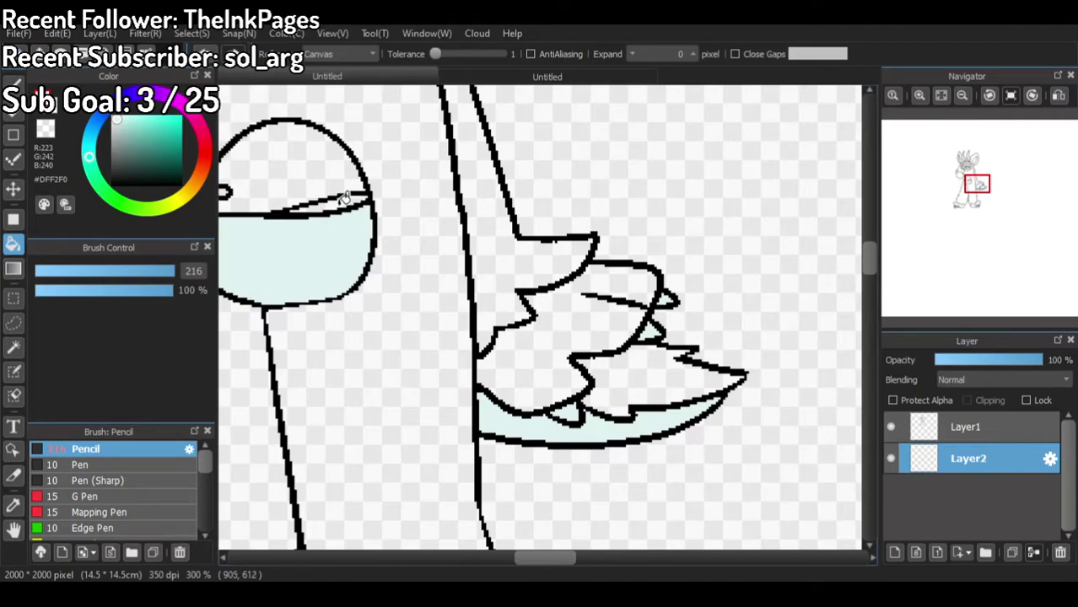
{"action": "scroll", "coordinate": [345, 196], "scroll_direction": "down", "scroll_amount": 2}
{"action": "scroll", "coordinate": [363, 199], "scroll_direction": "up", "scroll_amount": 3}
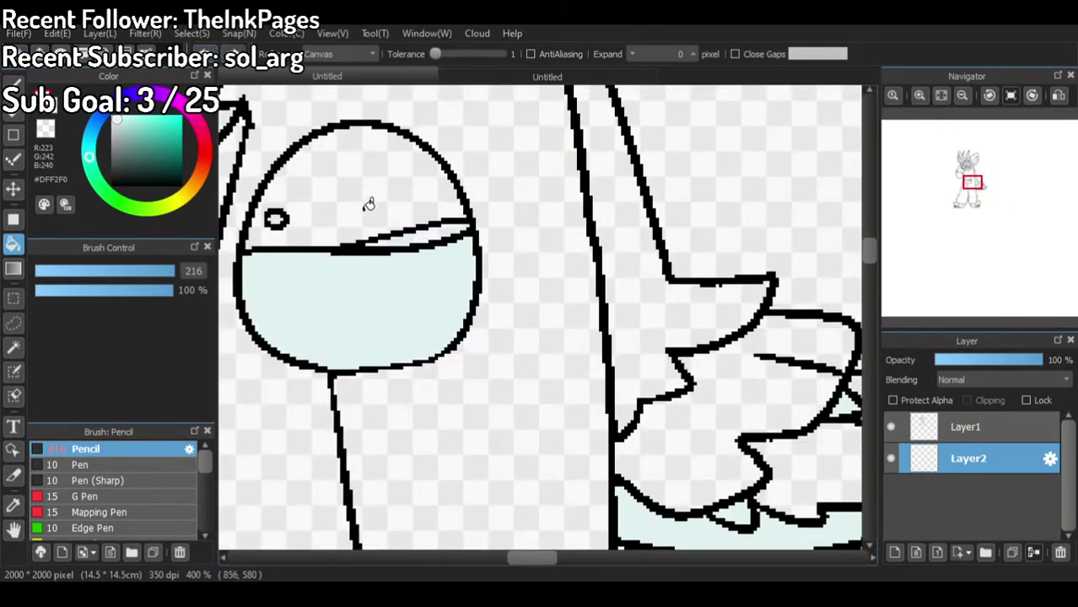
{"action": "scroll", "coordinate": [281, 205], "scroll_direction": "up", "scroll_amount": 3}
Step: Fill the oval toe claws on the feet with the pale mint on Layer2
{"action": "scroll", "coordinate": [405, 253], "scroll_direction": "down", "scroll_amount": 4}
{"action": "scroll", "coordinate": [531, 456], "scroll_direction": "up", "scroll_amount": 2}
{"action": "scroll", "coordinate": [538, 448], "scroll_direction": "up", "scroll_amount": 3}
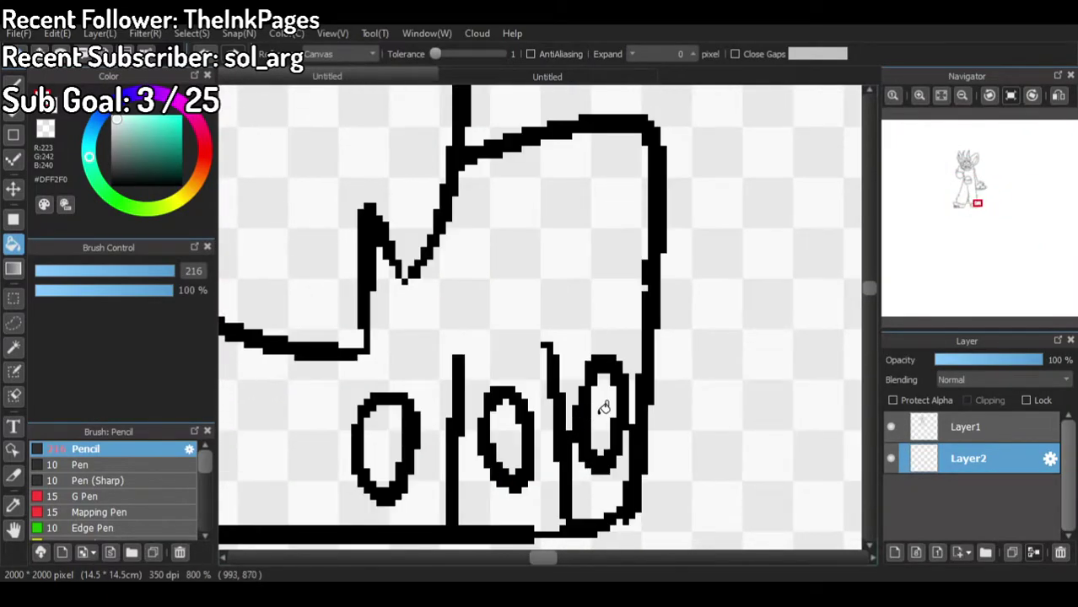
{"action": "left_click", "coordinate": [890, 427]}
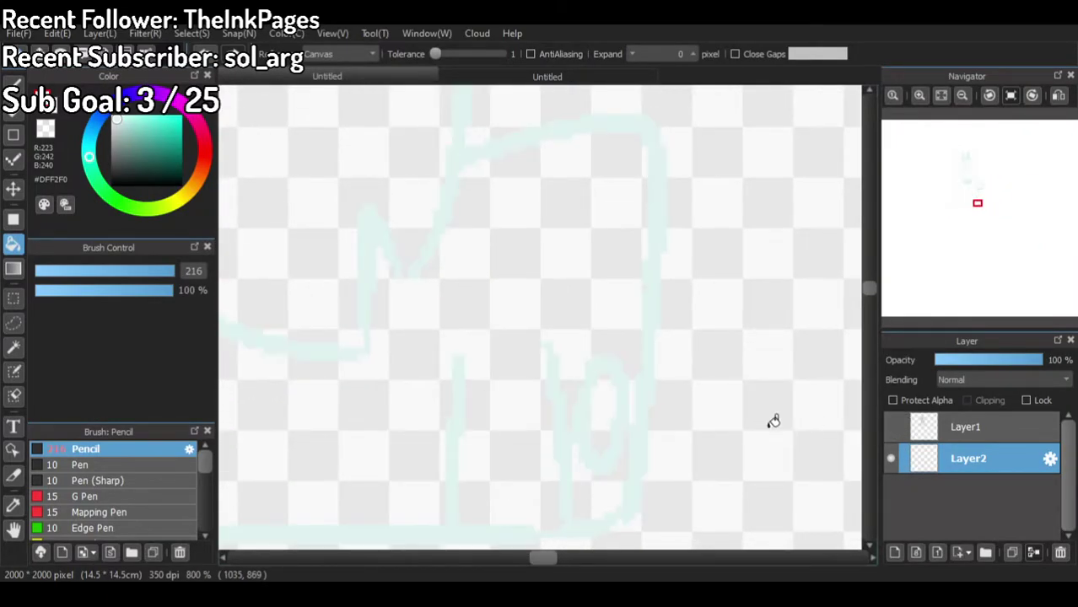
{"action": "scroll", "coordinate": [812, 419], "scroll_direction": "up", "scroll_amount": 5}
{"action": "scroll", "coordinate": [696, 316], "scroll_direction": "down", "scroll_amount": 3}
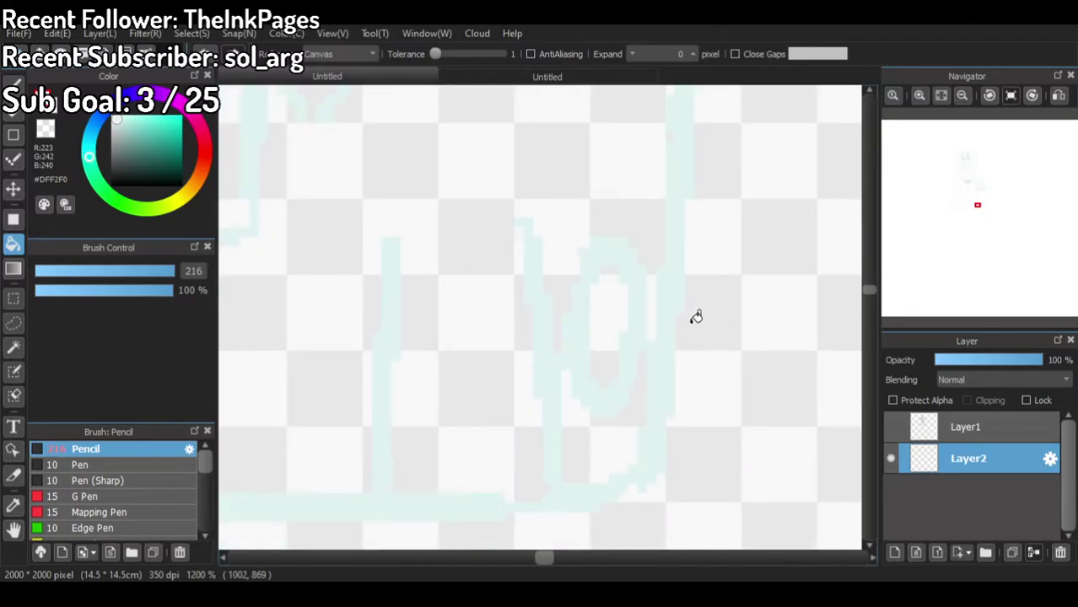
{"action": "left_click", "coordinate": [890, 427]}
{"action": "left_click", "coordinate": [609, 346]}
{"action": "left_click", "coordinate": [455, 365]}
{"action": "left_click", "coordinate": [308, 353]}
{"action": "scroll", "coordinate": [422, 380], "scroll_direction": "down", "scroll_amount": 4}
{"action": "scroll", "coordinate": [432, 394], "scroll_direction": "up", "scroll_amount": 3}
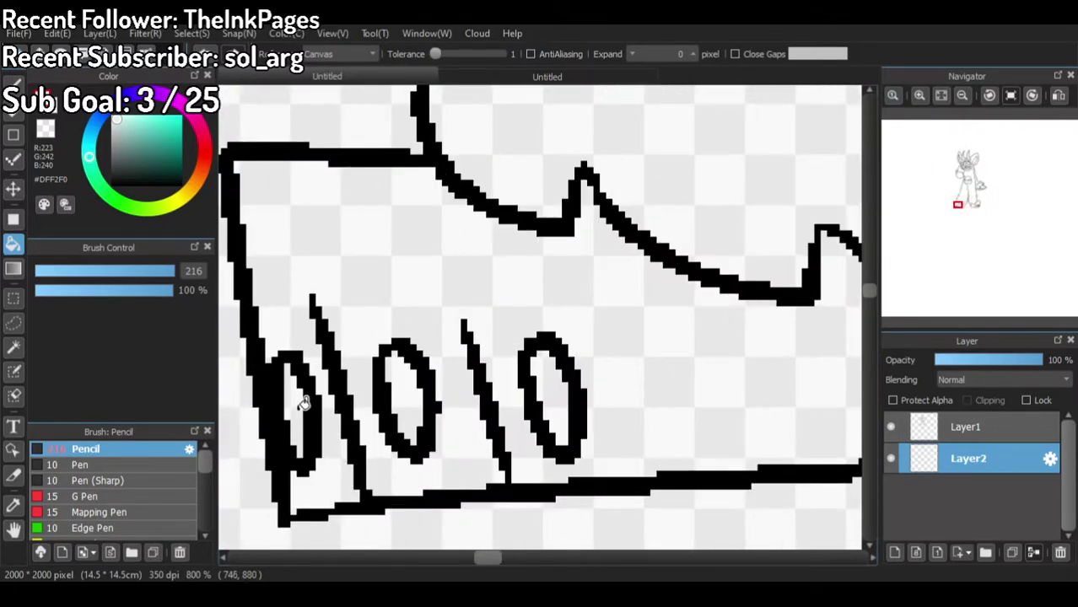
{"action": "scroll", "coordinate": [548, 373], "scroll_direction": "down", "scroll_amount": 5}
{"action": "scroll", "coordinate": [602, 344], "scroll_direction": "up", "scroll_amount": 6}
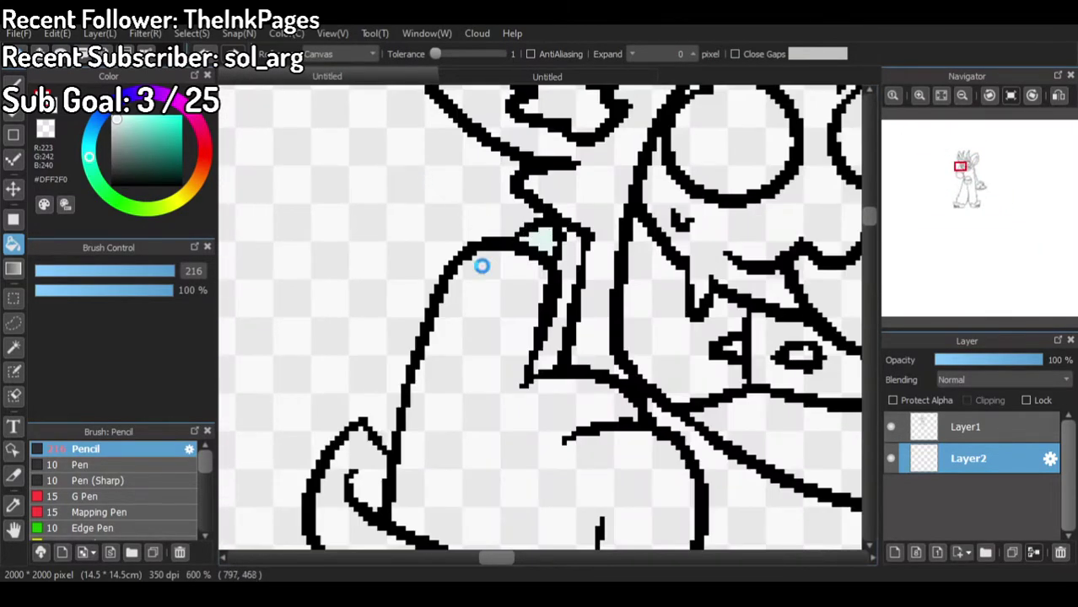
Step: Check the eye colours in the reference drawing and fill the sketch's left eye with the pale mint
{"action": "scroll", "coordinate": [491, 255], "scroll_direction": "down", "scroll_amount": 3}
{"action": "left_click", "coordinate": [637, 82]}
{"action": "scroll", "coordinate": [563, 190], "scroll_direction": "down", "scroll_amount": 2}
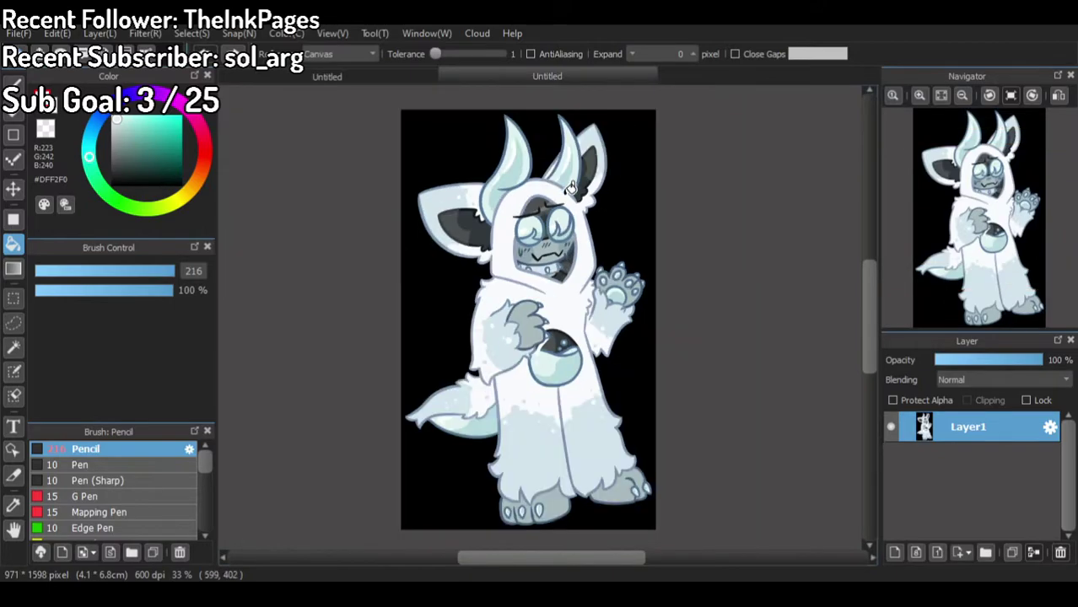
{"action": "scroll", "coordinate": [565, 269], "scroll_direction": "up", "scroll_amount": 2}
{"action": "scroll", "coordinate": [561, 371], "scroll_direction": "down", "scroll_amount": 1}
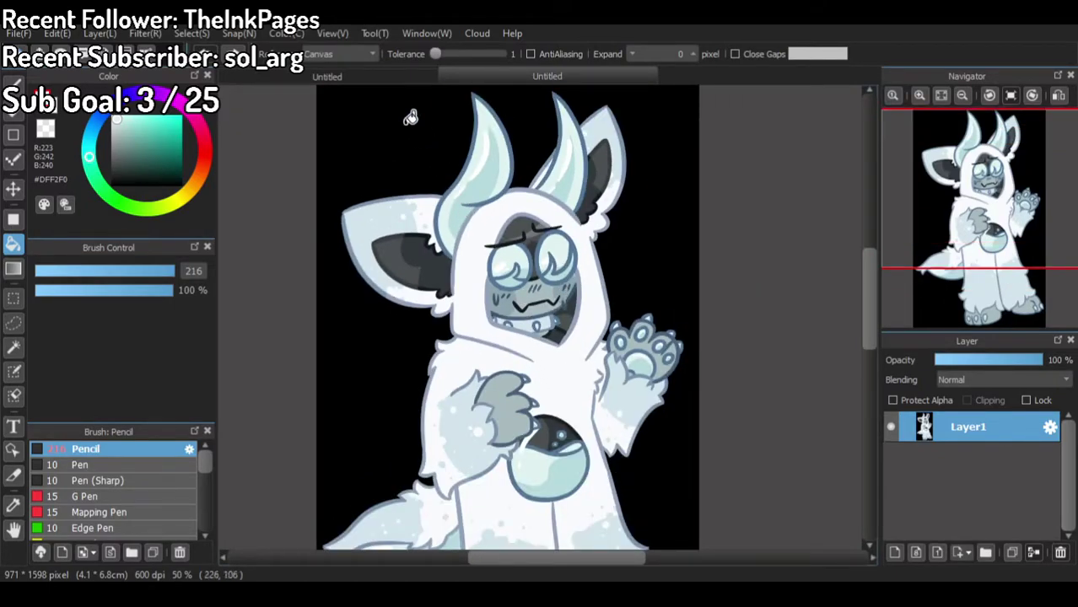
{"action": "scroll", "coordinate": [452, 156], "scroll_direction": "down", "scroll_amount": 1}
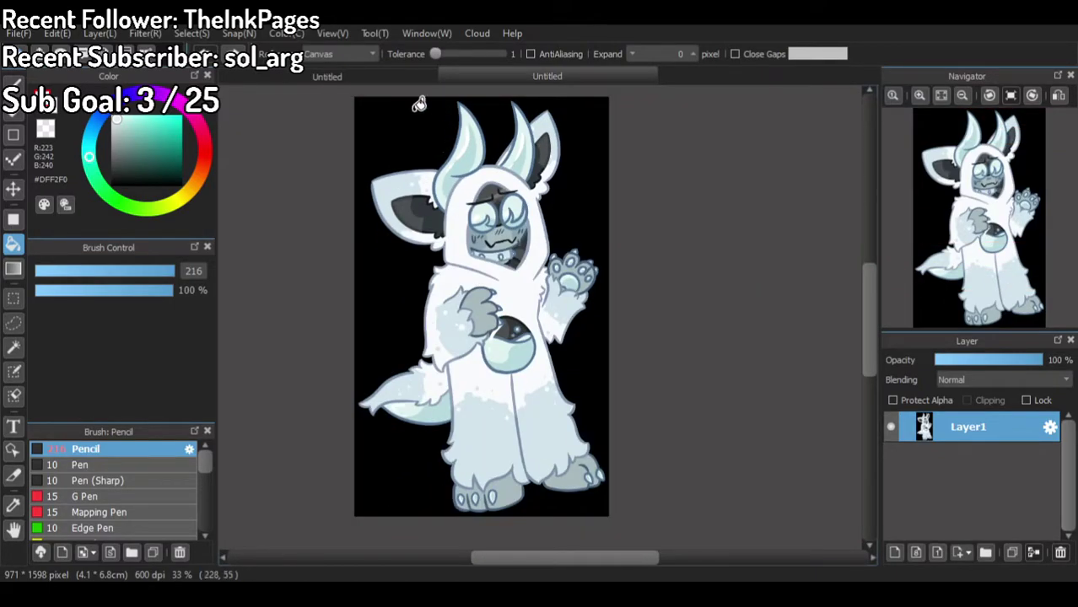
{"action": "left_click", "coordinate": [327, 76]}
{"action": "scroll", "coordinate": [579, 267], "scroll_direction": "up", "scroll_amount": 2}
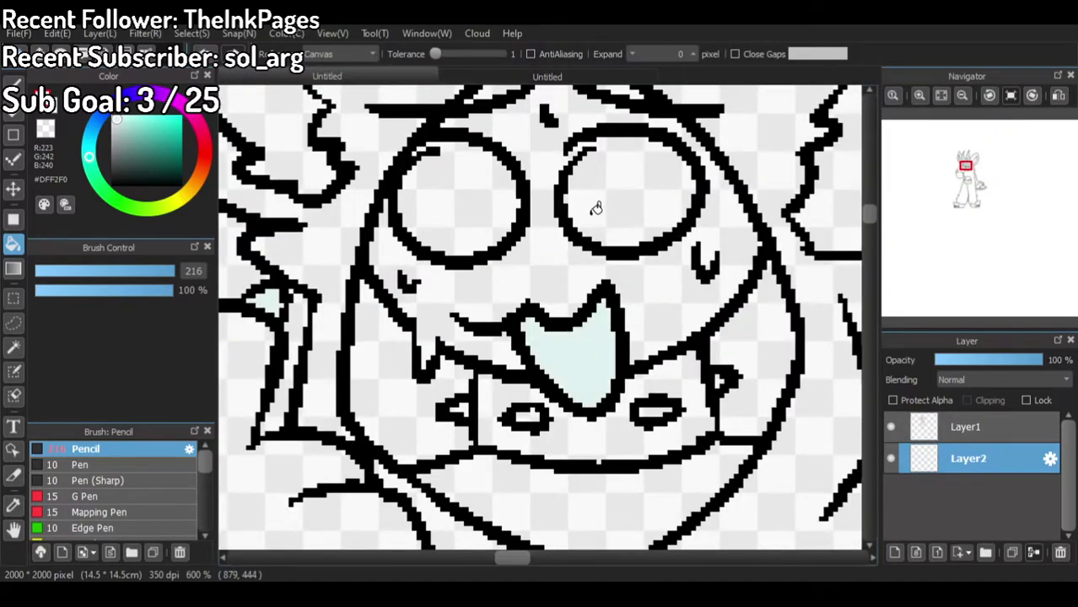
{"action": "scroll", "coordinate": [465, 178], "scroll_direction": "up", "scroll_amount": 1}
{"action": "left_click", "coordinate": [396, 198]}
{"action": "scroll", "coordinate": [366, 149], "scroll_direction": "up", "scroll_amount": 3}
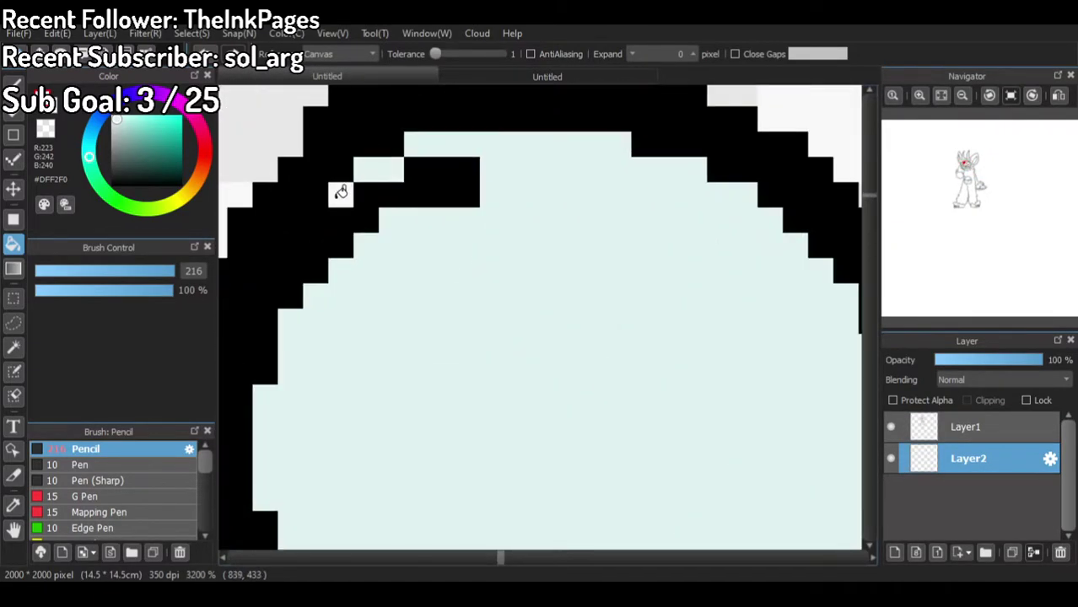
Step: Close the gap in the right eye's outline with a 6.7 px mint Pencil stroke and fill that eye with the pale mint
{"action": "scroll", "coordinate": [339, 190], "scroll_direction": "down", "scroll_amount": 4}
{"action": "scroll", "coordinate": [327, 150], "scroll_direction": "up", "scroll_amount": 2}
{"action": "key", "text": "b"}
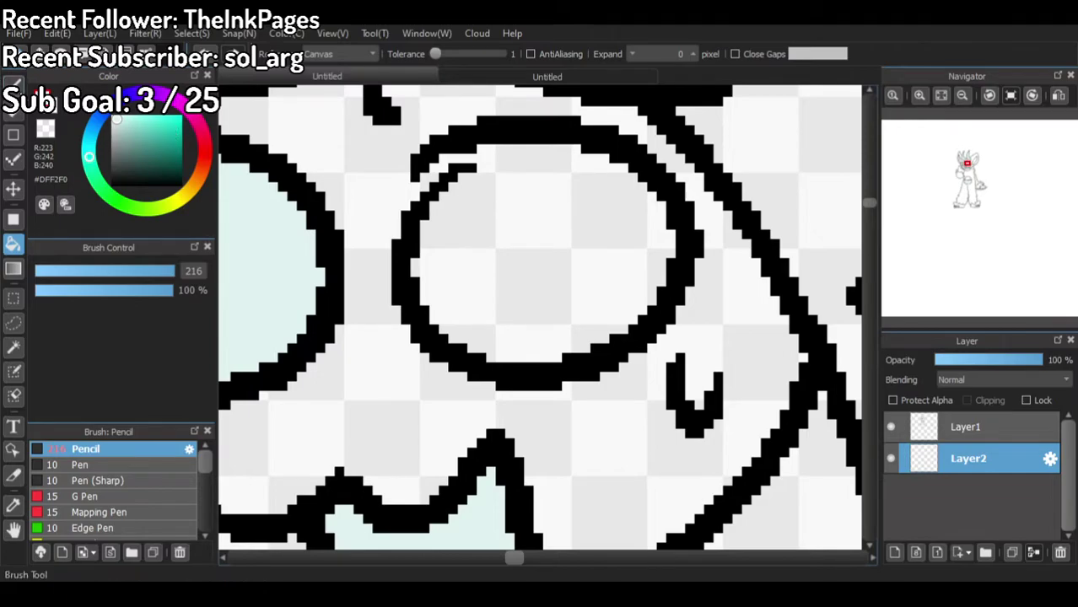
{"action": "left_click_drag", "start_coordinate": [144, 283], "coordinate": [52, 279]}
{"action": "mouse_move", "coordinate": [414, 244]}
{"action": "left_mouse_down"}
{"action": "mouse_move", "coordinate": [426, 268]}
{"action": "mouse_move", "coordinate": [373, 173]}
{"action": "left_mouse_up"}
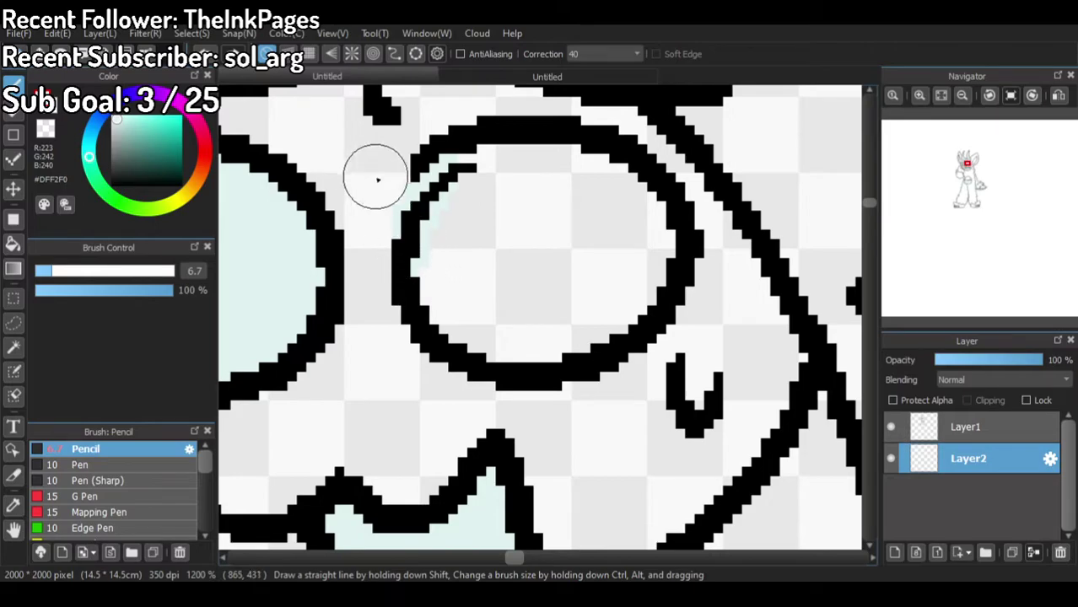
{"action": "left_click", "coordinate": [12, 244]}
{"action": "left_click", "coordinate": [457, 272]}
{"action": "scroll", "coordinate": [545, 256], "scroll_direction": "down", "scroll_amount": 1}
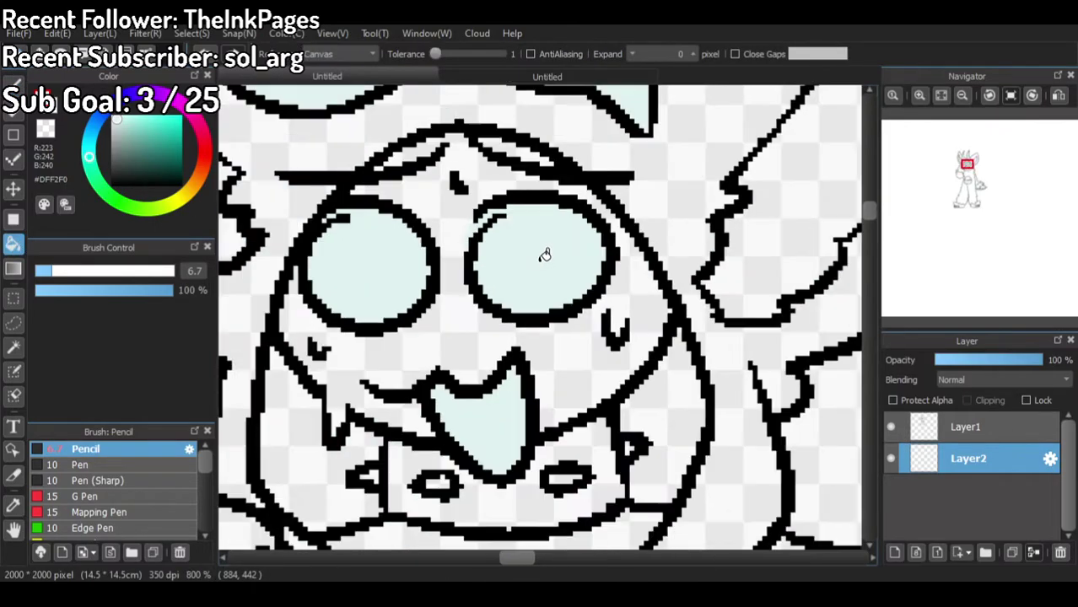
{"action": "scroll", "coordinate": [544, 256], "scroll_direction": "down", "scroll_amount": 2}
{"action": "scroll", "coordinate": [553, 241], "scroll_direction": "up", "scroll_amount": 5}
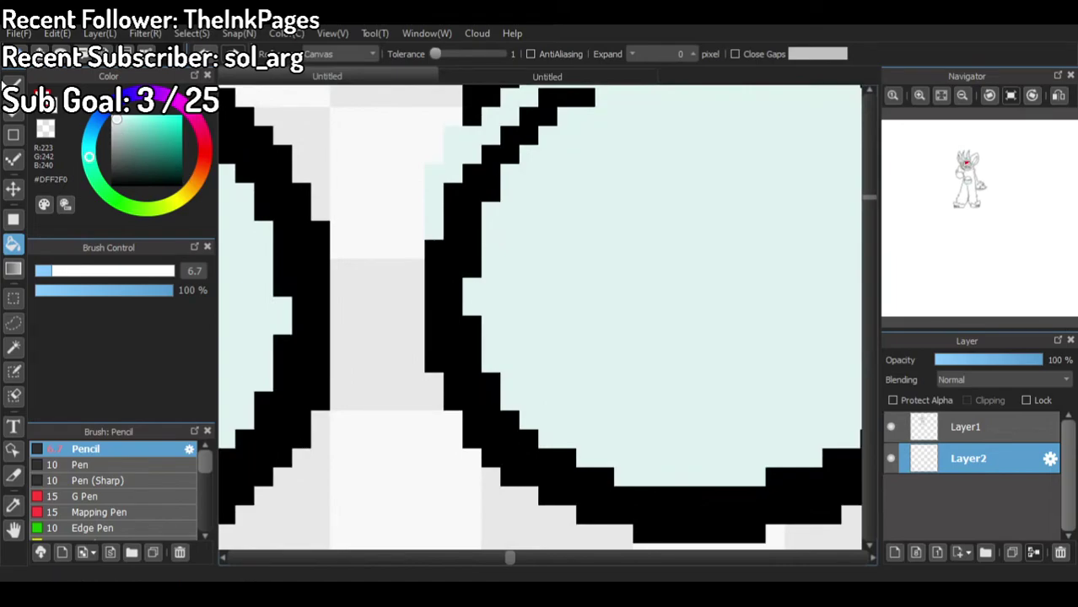
Step: Erase the stray mint outside the right eye's outline using the transparent colour, and restore the mint as drawing colour
{"action": "left_click", "coordinate": [13, 85]}
{"action": "left_click", "coordinate": [46, 130]}
{"action": "scroll", "coordinate": [345, 283], "scroll_direction": "down", "scroll_amount": 3}
{"action": "scroll", "coordinate": [385, 184], "scroll_direction": "up", "scroll_amount": 1}
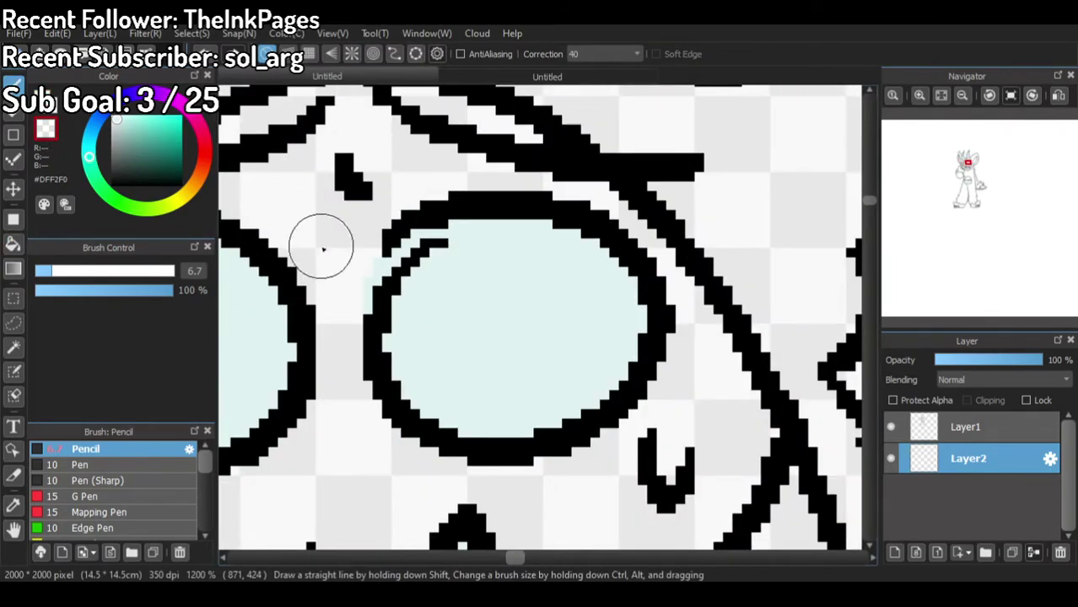
{"action": "mouse_move", "coordinate": [469, 183]}
{"action": "left_mouse_down"}
{"action": "mouse_move", "coordinate": [404, 205]}
{"action": "mouse_move", "coordinate": [421, 195]}
{"action": "left_mouse_up"}
{"action": "left_click", "coordinate": [49, 101]}
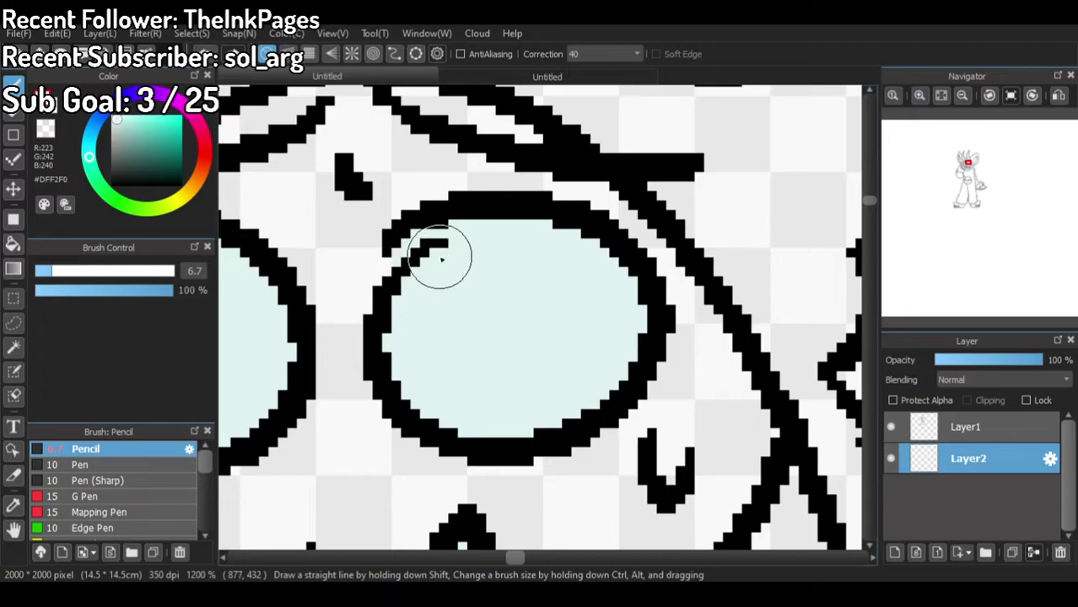
Step: Sample the darker blue #B6DADD from the reference drawing and turn on Protect Alpha for Layer2
{"action": "scroll", "coordinate": [500, 248], "scroll_direction": "down", "scroll_amount": 2}
{"action": "scroll", "coordinate": [530, 228], "scroll_direction": "up", "scroll_amount": 2}
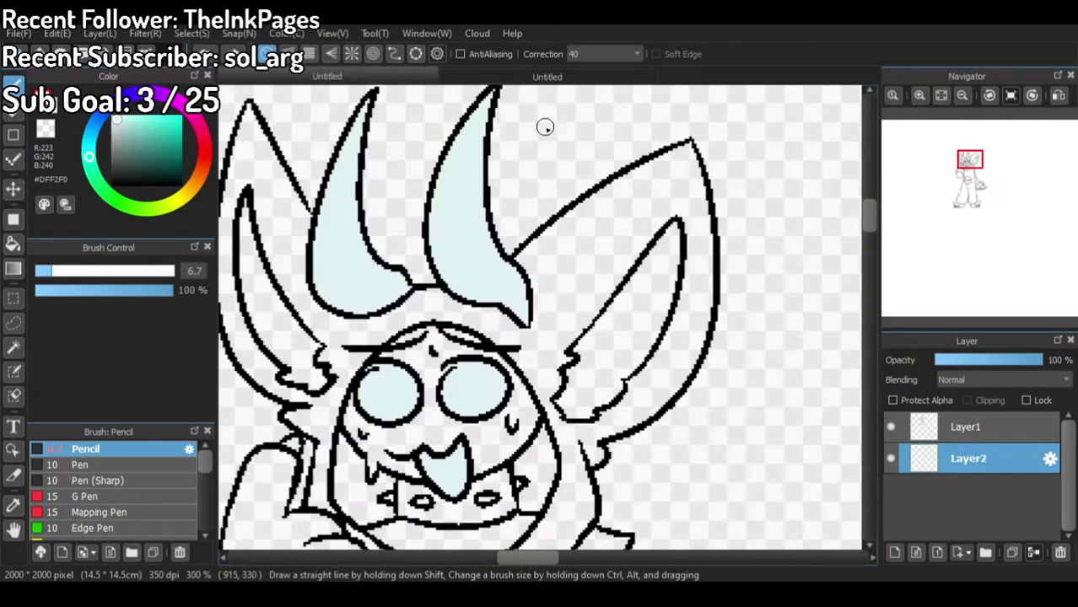
{"action": "scroll", "coordinate": [522, 173], "scroll_direction": "down", "scroll_amount": 2}
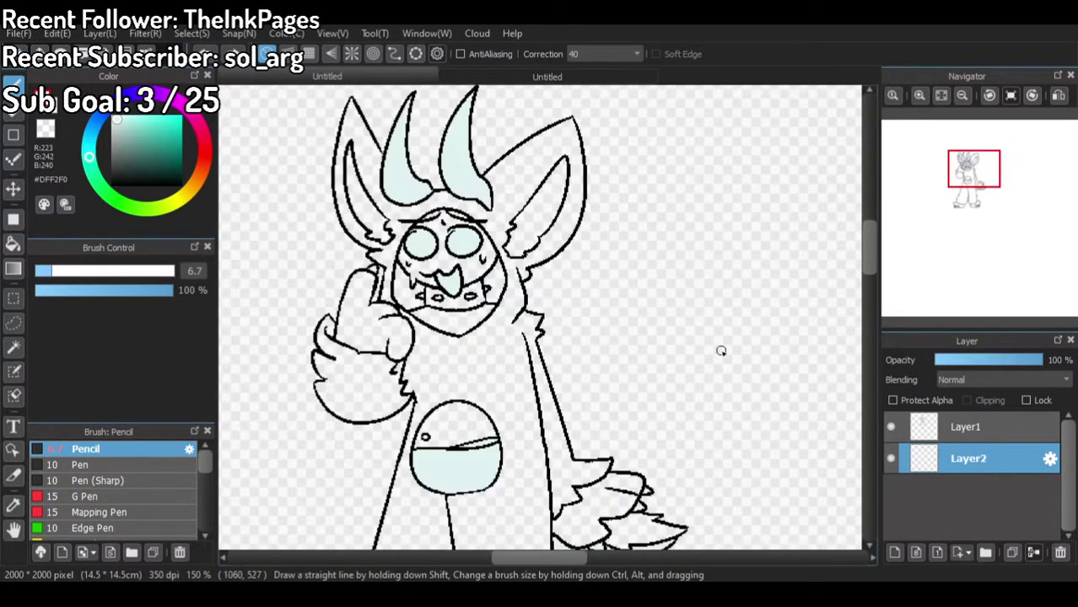
{"action": "scroll", "coordinate": [709, 207], "scroll_direction": "down", "scroll_amount": 1}
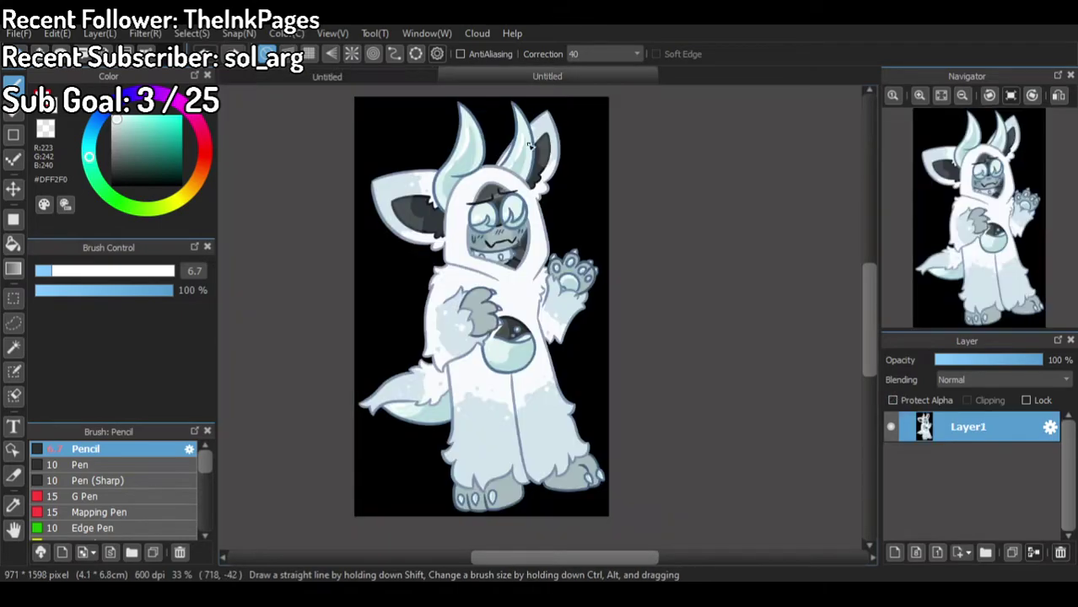
{"action": "scroll", "coordinate": [526, 332], "scroll_direction": "up", "scroll_amount": 2}
{"action": "right_click", "coordinate": [507, 520]}
{"action": "scroll", "coordinate": [512, 397], "scroll_direction": "down", "scroll_amount": 5}
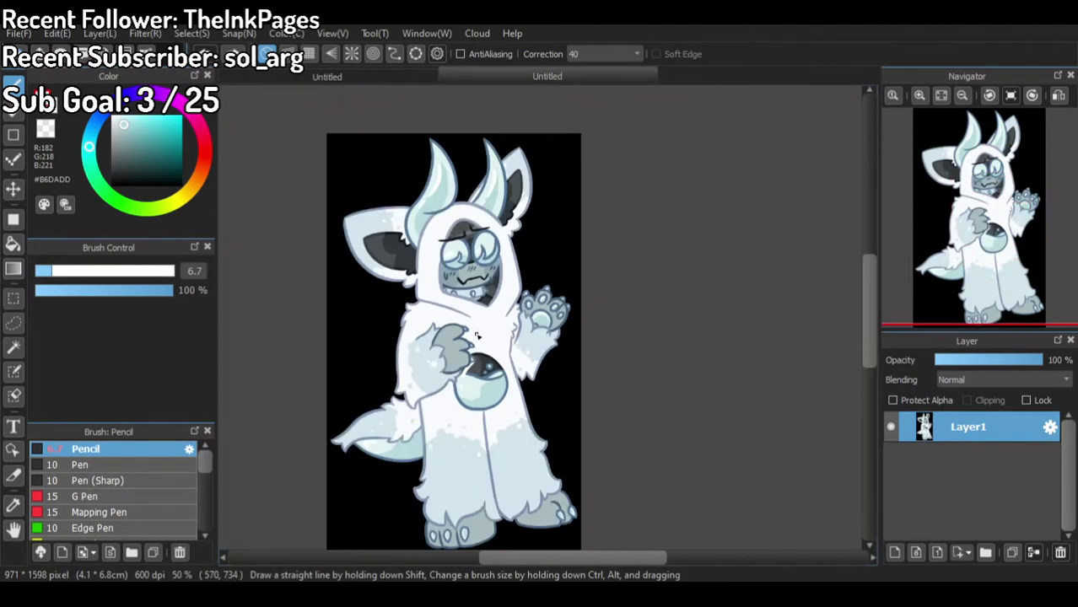
{"action": "scroll", "coordinate": [464, 178], "scroll_direction": "up", "scroll_amount": 1}
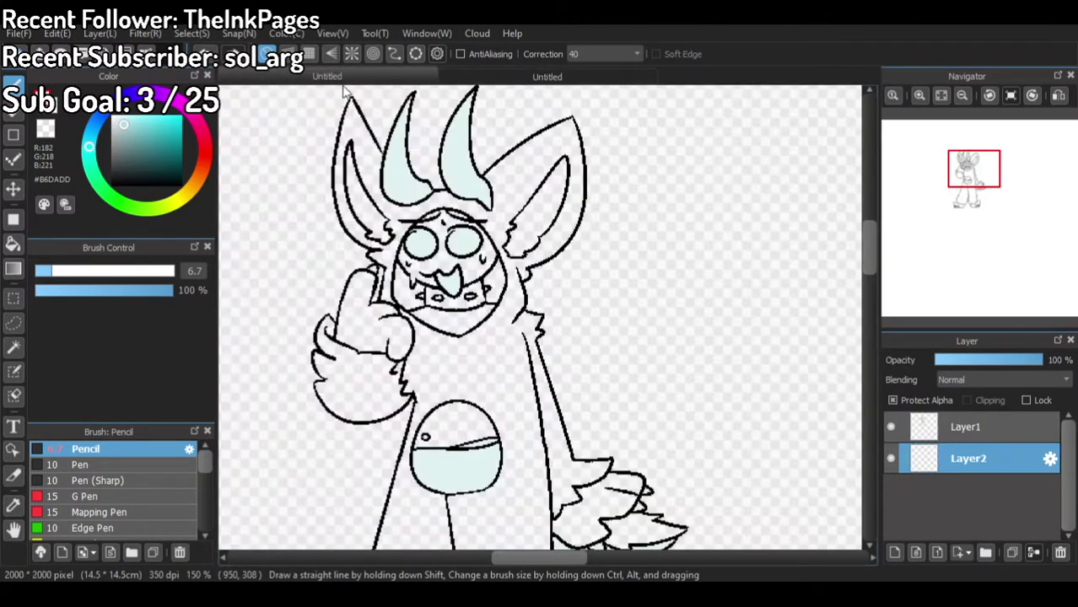
{"action": "scroll", "coordinate": [430, 221], "scroll_direction": "up", "scroll_amount": 3}
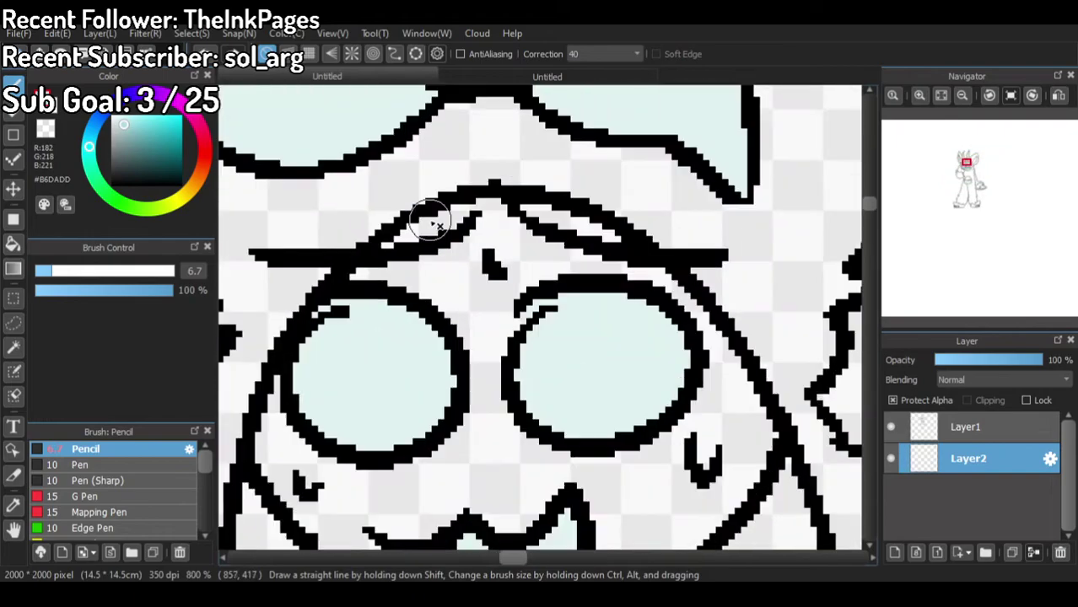
Step: Shade the lower part of both eyes and the left corner of the mouth shape with #B6DADD, trimming the shadow edges with mint
{"action": "mouse_move", "coordinate": [539, 426]}
{"action": "left_mouse_down"}
{"action": "mouse_move", "coordinate": [666, 355]}
{"action": "mouse_move", "coordinate": [762, 370]}
{"action": "left_mouse_up"}
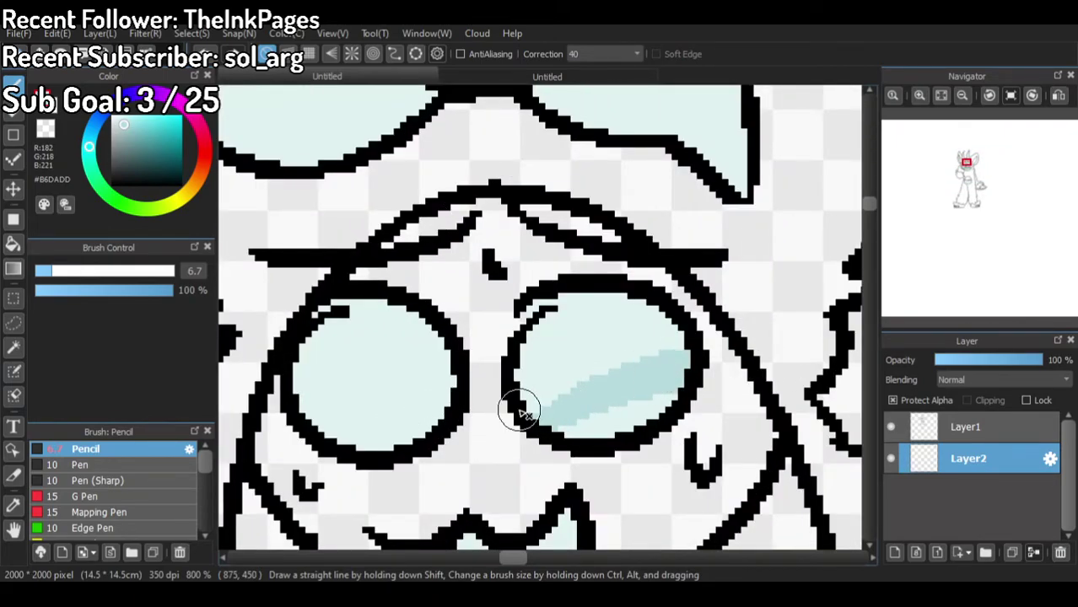
{"action": "mouse_move", "coordinate": [528, 404]}
{"action": "left_mouse_down"}
{"action": "mouse_move", "coordinate": [580, 437]}
{"action": "mouse_move", "coordinate": [709, 376]}
{"action": "left_mouse_up"}
{"action": "mouse_move", "coordinate": [447, 421]}
{"action": "left_mouse_down"}
{"action": "mouse_move", "coordinate": [301, 434]}
{"action": "mouse_move", "coordinate": [222, 470]}
{"action": "mouse_move", "coordinate": [295, 414]}
{"action": "mouse_move", "coordinate": [404, 403]}
{"action": "mouse_move", "coordinate": [548, 411]}
{"action": "mouse_move", "coordinate": [676, 341]}
{"action": "mouse_move", "coordinate": [763, 339]}
{"action": "left_mouse_up"}
{"action": "right_click", "coordinate": [421, 344]}
{"action": "mouse_move", "coordinate": [261, 432]}
{"action": "left_mouse_down"}
{"action": "mouse_move", "coordinate": [282, 405]}
{"action": "mouse_move", "coordinate": [442, 374]}
{"action": "mouse_move", "coordinate": [597, 381]}
{"action": "mouse_move", "coordinate": [755, 296]}
{"action": "left_mouse_up"}
{"action": "left_click_drag", "start_coordinate": [621, 337], "coordinate": [667, 332]}
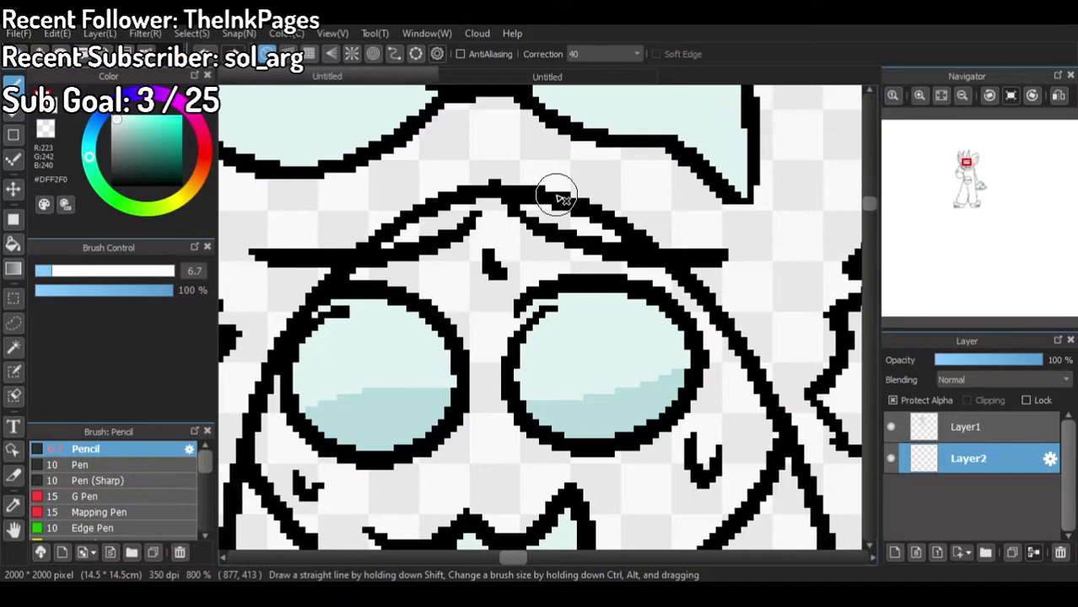
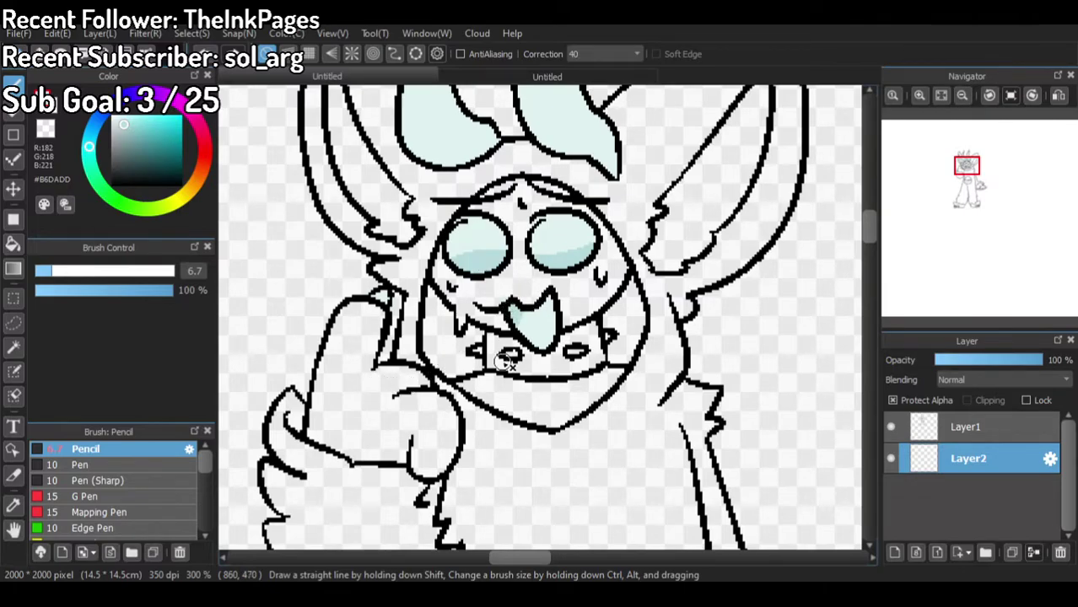
{"action": "left_click_drag", "start_coordinate": [519, 334], "coordinate": [526, 338]}
Step: Outline a curved shadow shape inside the right horn with the #B6DADD Pencil
{"action": "scroll", "coordinate": [529, 346], "scroll_direction": "down", "scroll_amount": 3}
{"action": "scroll", "coordinate": [518, 287], "scroll_direction": "up", "scroll_amount": 5}
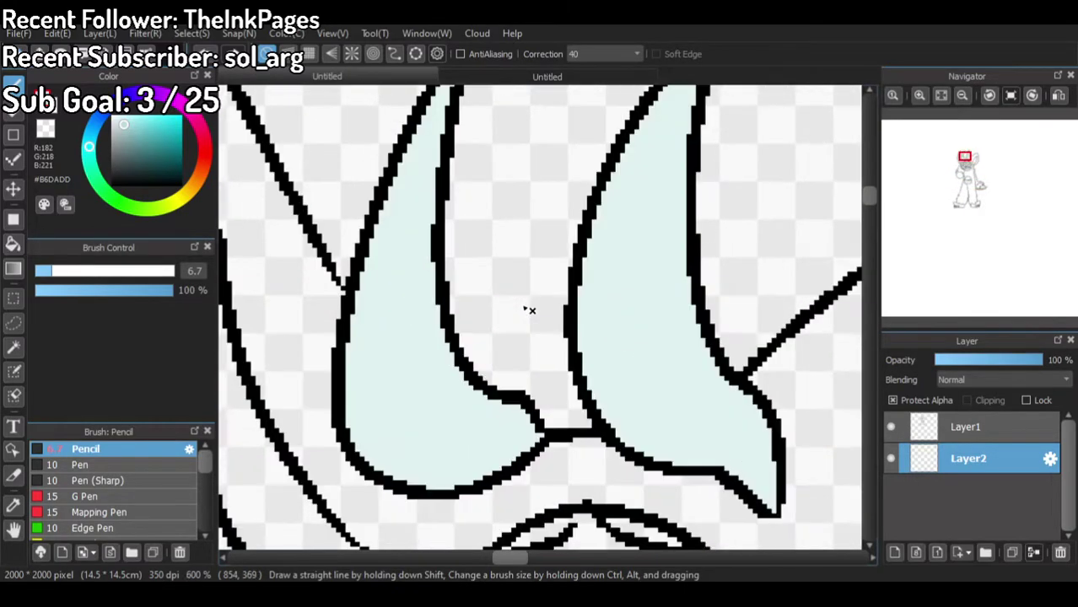
{"action": "mouse_move", "coordinate": [741, 473]}
{"action": "left_mouse_down"}
{"action": "mouse_move", "coordinate": [626, 349]}
{"action": "mouse_move", "coordinate": [654, 182]}
{"action": "left_mouse_up"}
{"action": "key", "text": "ctrl+z"}
{"action": "mouse_move", "coordinate": [750, 471]}
{"action": "left_mouse_down"}
{"action": "mouse_move", "coordinate": [729, 411]}
{"action": "mouse_move", "coordinate": [657, 313]}
{"action": "left_mouse_up"}
{"action": "mouse_move", "coordinate": [664, 214]}
{"action": "left_mouse_down"}
{"action": "mouse_move", "coordinate": [674, 173]}
{"action": "mouse_move", "coordinate": [643, 181]}
{"action": "mouse_move", "coordinate": [622, 344]}
{"action": "left_mouse_up"}
{"action": "left_click_drag", "start_coordinate": [659, 447], "coordinate": [702, 454]}
{"action": "left_click_drag", "start_coordinate": [665, 158], "coordinate": [685, 115]}
Step: Shade the middle of the left horn with #B6DADD and fill the inside of the right horn's shadow outline
{"action": "mouse_move", "coordinate": [531, 445]}
{"action": "left_mouse_down"}
{"action": "mouse_move", "coordinate": [401, 335]}
{"action": "mouse_move", "coordinate": [415, 174]}
{"action": "mouse_move", "coordinate": [398, 206]}
{"action": "mouse_move", "coordinate": [373, 369]}
{"action": "mouse_move", "coordinate": [384, 464]}
{"action": "left_mouse_up"}
{"action": "key", "text": "ctrl+z"}
{"action": "mouse_move", "coordinate": [402, 234]}
{"action": "left_mouse_down"}
{"action": "mouse_move", "coordinate": [370, 330]}
{"action": "mouse_move", "coordinate": [375, 446]}
{"action": "left_mouse_up"}
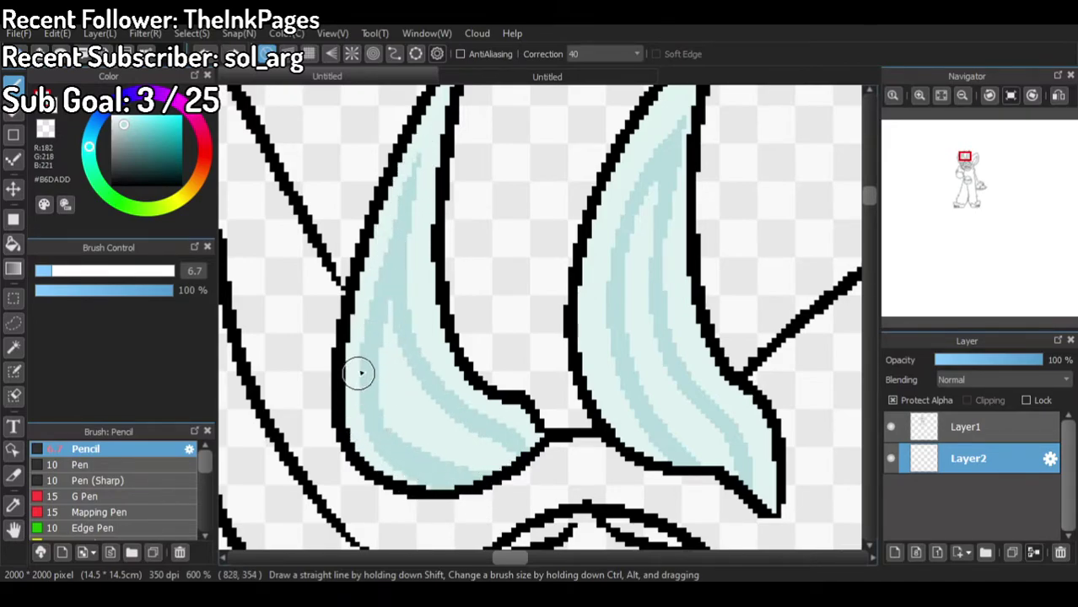
{"action": "key", "text": "ctrl+z"}
{"action": "mouse_move", "coordinate": [400, 234]}
{"action": "left_mouse_down"}
{"action": "mouse_move", "coordinate": [373, 386]}
{"action": "mouse_move", "coordinate": [456, 487]}
{"action": "mouse_move", "coordinate": [513, 451]}
{"action": "left_mouse_up"}
{"action": "mouse_move", "coordinate": [390, 312]}
{"action": "left_mouse_down"}
{"action": "mouse_move", "coordinate": [399, 354]}
{"action": "mouse_move", "coordinate": [494, 445]}
{"action": "mouse_move", "coordinate": [531, 447]}
{"action": "left_mouse_up"}
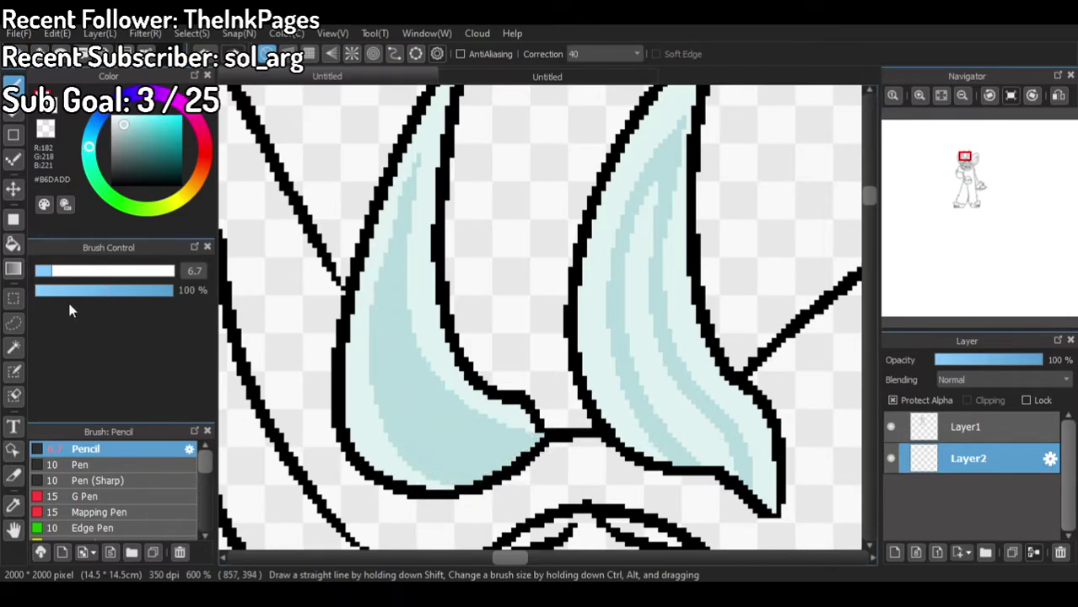
{"action": "left_click", "coordinate": [13, 243]}
{"action": "left_click", "coordinate": [689, 405]}
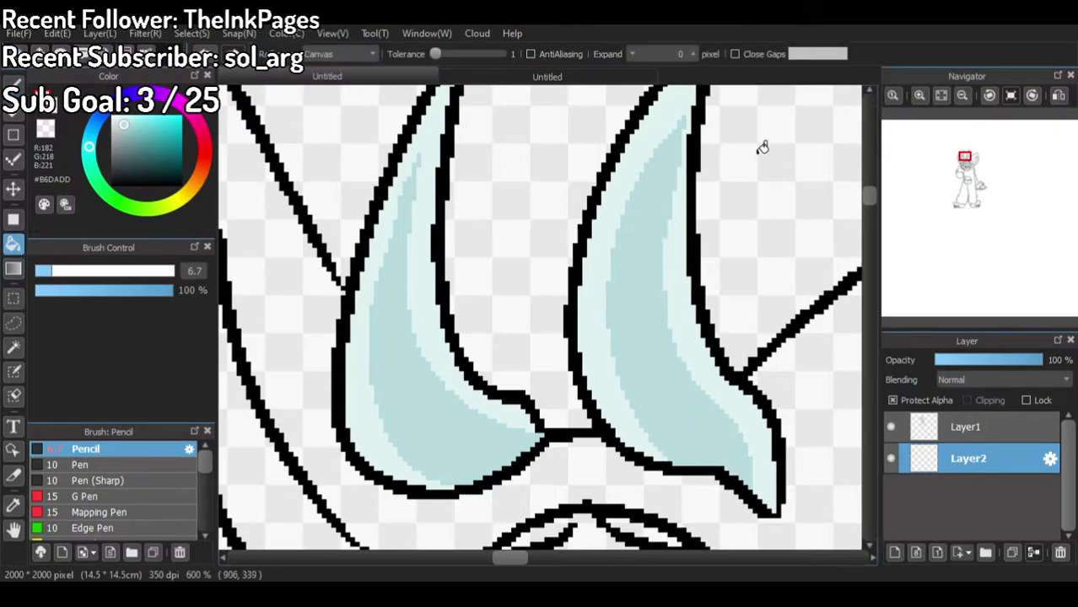
Step: Sample the dark grey #4C5051 of the upper face inside the hood from the reference drawing
{"action": "scroll", "coordinate": [457, 265], "scroll_direction": "down", "scroll_amount": 5}
{"action": "scroll", "coordinate": [510, 356], "scroll_direction": "up", "scroll_amount": 3}
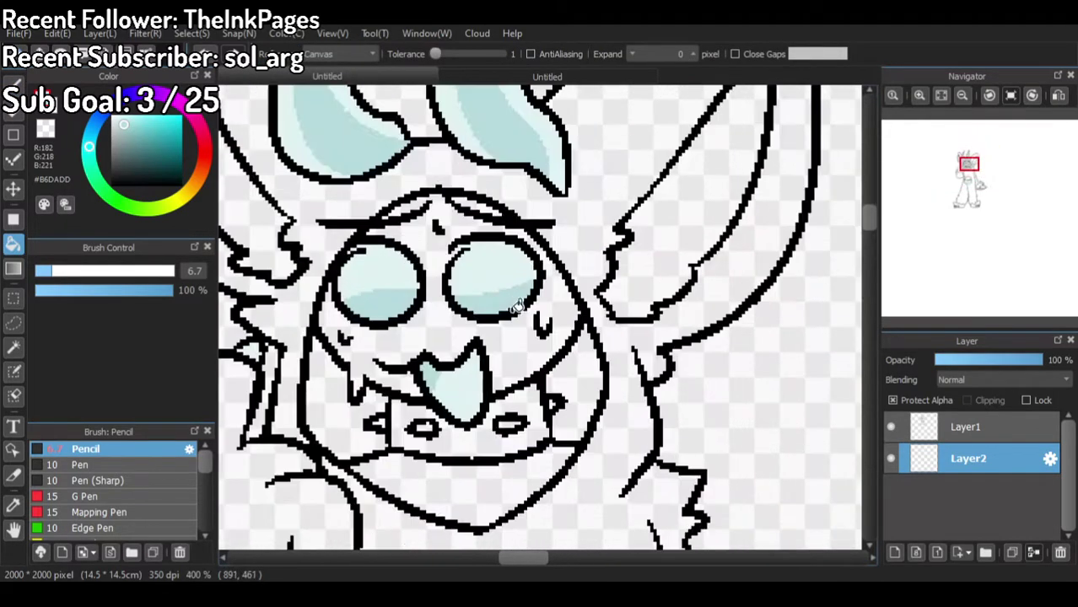
{"action": "left_click", "coordinate": [549, 77]}
{"action": "scroll", "coordinate": [486, 361], "scroll_direction": "up", "scroll_amount": 2}
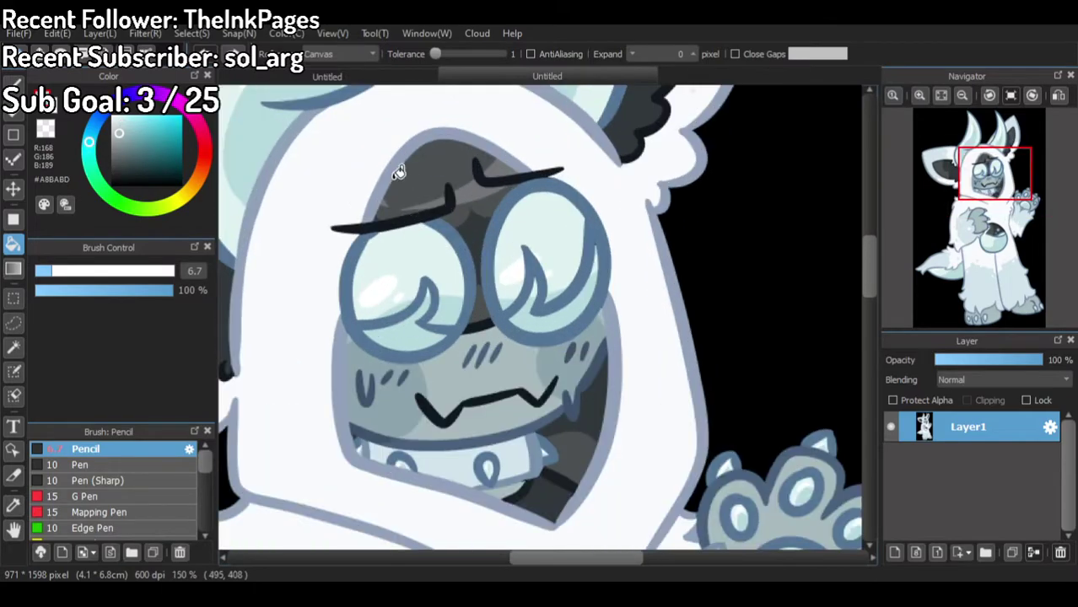
{"action": "right_click", "coordinate": [430, 172]}
{"action": "scroll", "coordinate": [432, 172], "scroll_direction": "down", "scroll_amount": 3}
{"action": "left_click", "coordinate": [389, 77]}
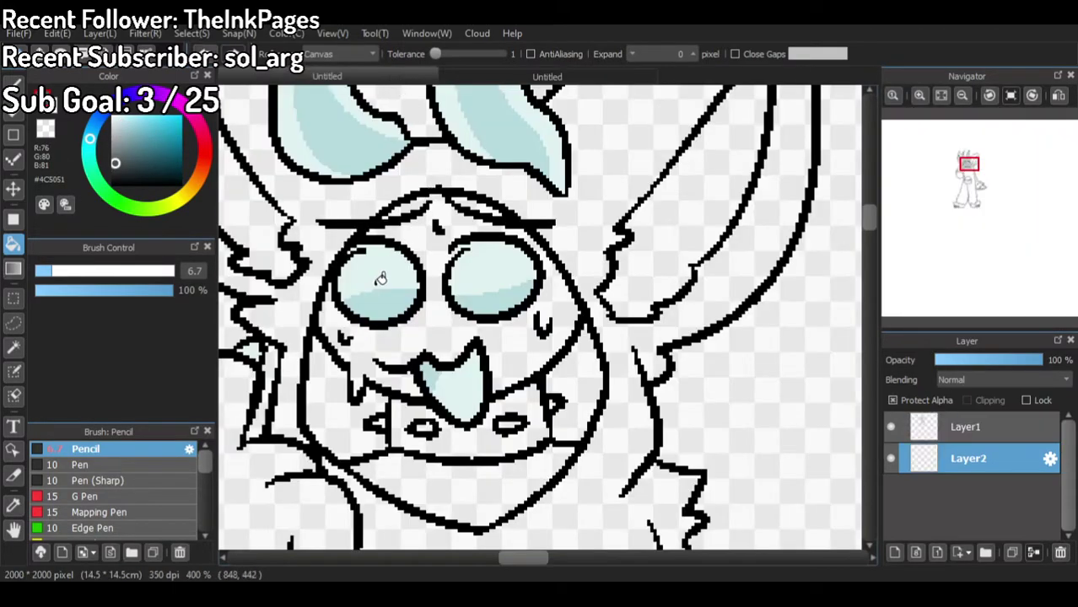
{"action": "scroll", "coordinate": [365, 295], "scroll_direction": "up", "scroll_amount": 1}
Step: Draw a black marking line with jagged ends across the face beneath the eyes on Layer1, using a 3 px Pencil
{"action": "left_click_drag", "start_coordinate": [150, 171], "coordinate": [13, 218]}
{"action": "left_click", "coordinate": [11, 85]}
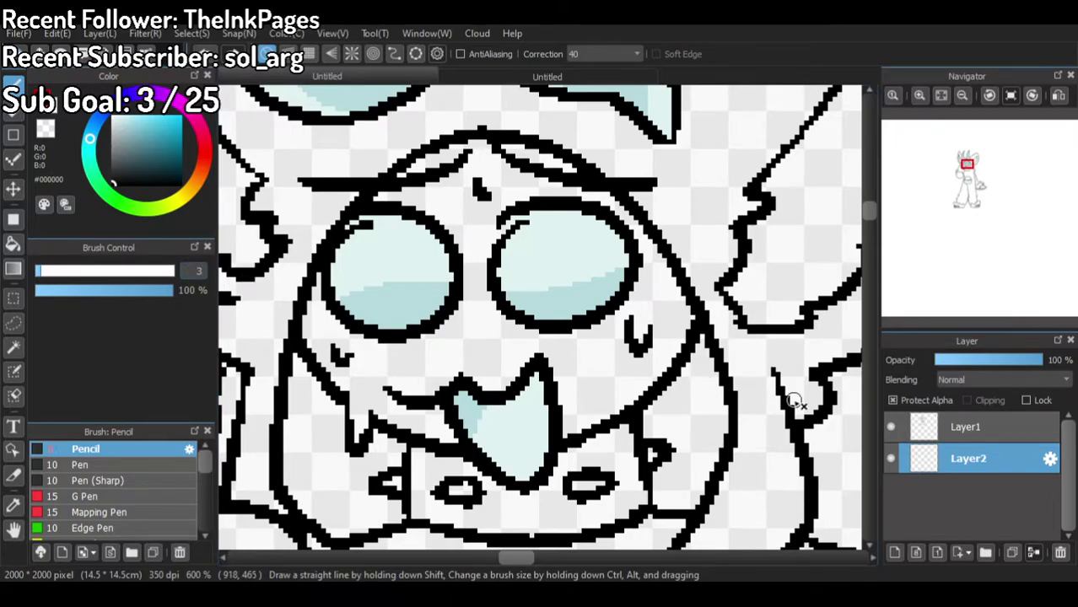
{"action": "left_click", "coordinate": [987, 439]}
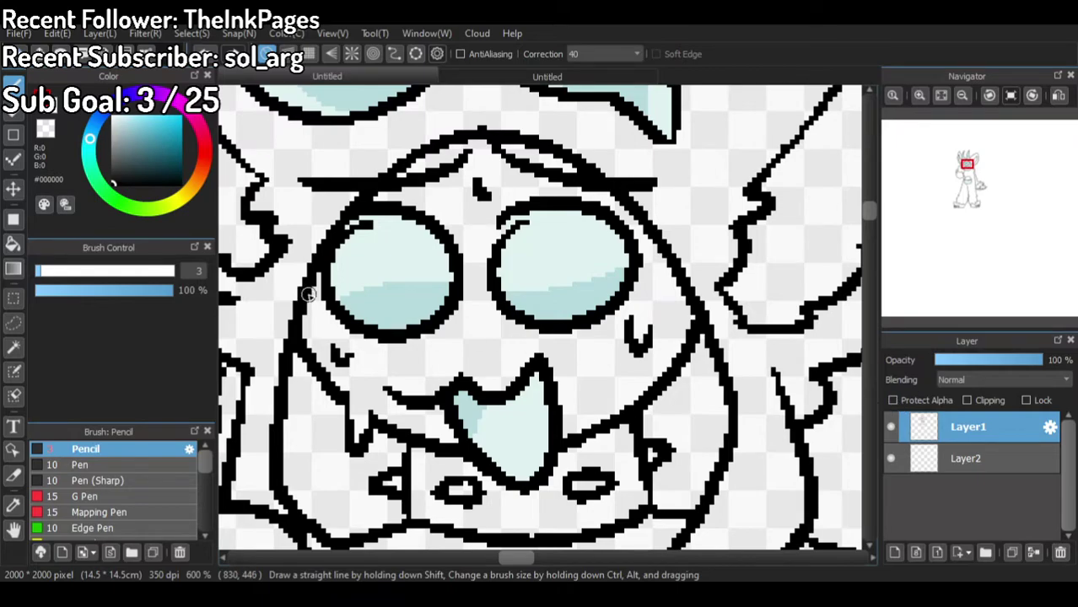
{"action": "mouse_move", "coordinate": [301, 309]}
{"action": "left_mouse_down"}
{"action": "mouse_move", "coordinate": [416, 370]}
{"action": "mouse_move", "coordinate": [436, 366]}
{"action": "mouse_move", "coordinate": [427, 321]}
{"action": "mouse_move", "coordinate": [542, 347]}
{"action": "mouse_move", "coordinate": [578, 322]}
{"action": "mouse_move", "coordinate": [615, 347]}
{"action": "mouse_move", "coordinate": [678, 338]}
{"action": "mouse_move", "coordinate": [660, 316]}
{"action": "left_mouse_up"}
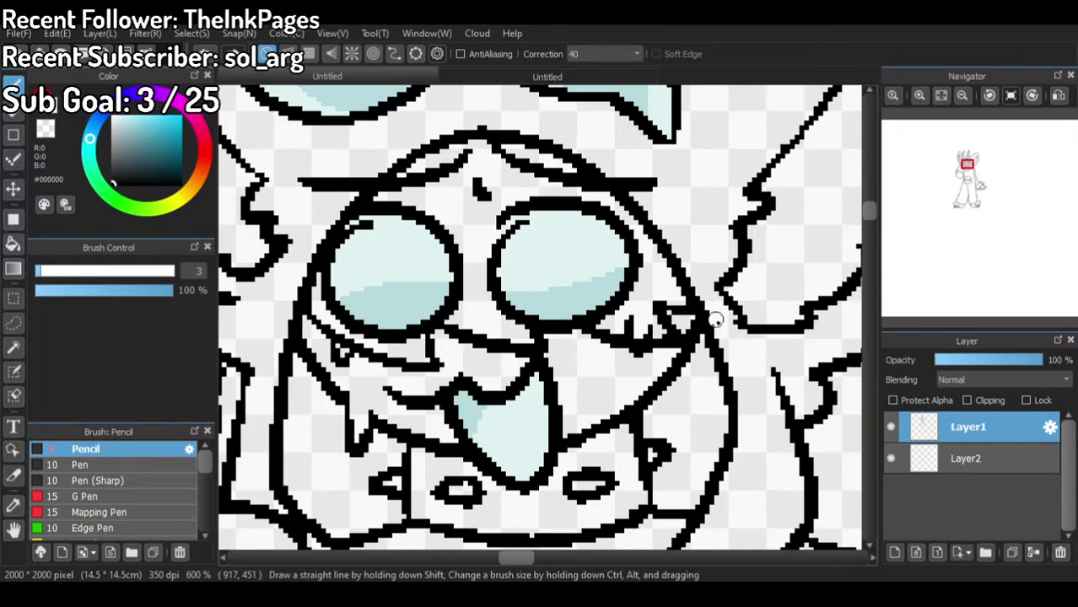
Step: Sample the shadow colour #B6DADD from the horn on Layer2 and shade the small claw at the raised fingertip
{"action": "scroll", "coordinate": [686, 299], "scroll_direction": "down", "scroll_amount": 4}
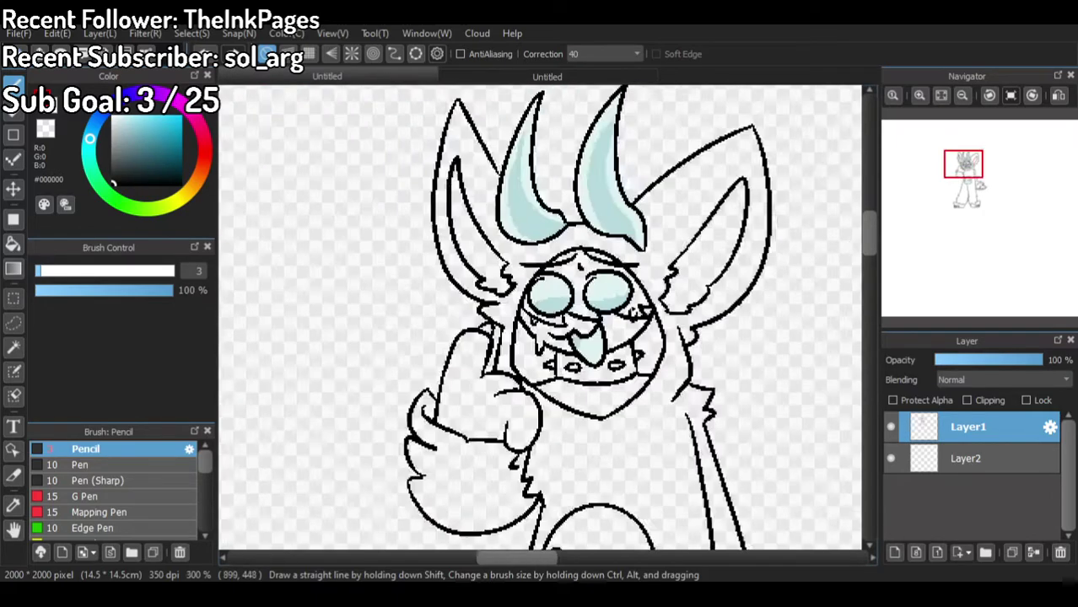
{"action": "left_click", "coordinate": [966, 458]}
{"action": "scroll", "coordinate": [709, 263], "scroll_direction": "up", "scroll_amount": 2}
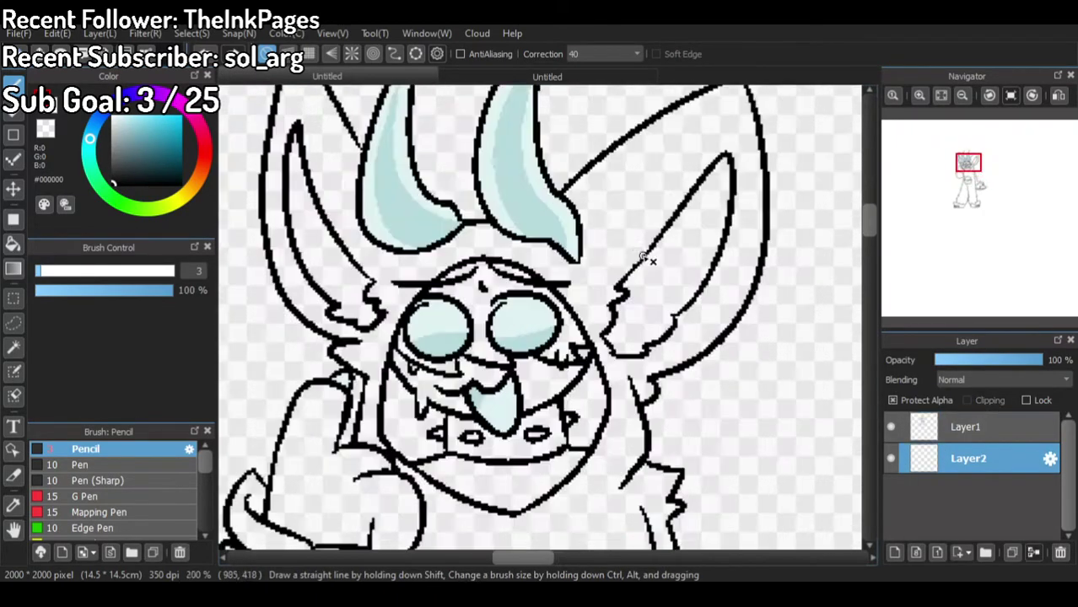
{"action": "left_click", "coordinate": [525, 200], "text": "alt"}
{"action": "scroll", "coordinate": [854, 373], "scroll_direction": "down", "scroll_amount": 2}
{"action": "scroll", "coordinate": [371, 318], "scroll_direction": "up", "scroll_amount": 4}
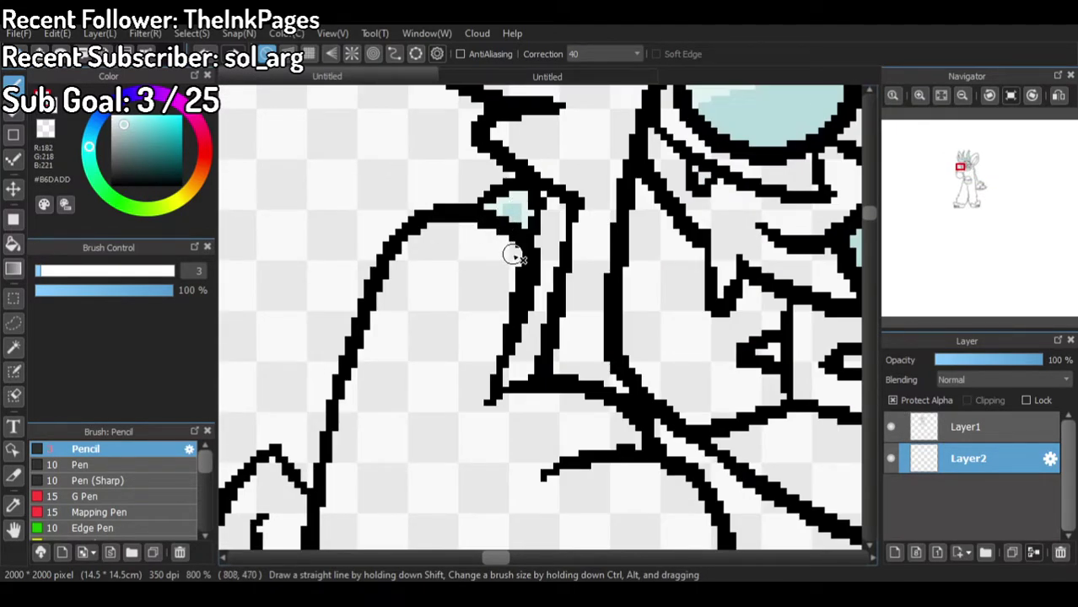
Step: Draw a curved #B6DADD shadow edge across the belly liquid, fill its lower part and the surface sliver, and shade the small bubble
{"action": "scroll", "coordinate": [514, 255], "scroll_direction": "down", "scroll_amount": 3}
{"action": "scroll", "coordinate": [565, 241], "scroll_direction": "up", "scroll_amount": 3}
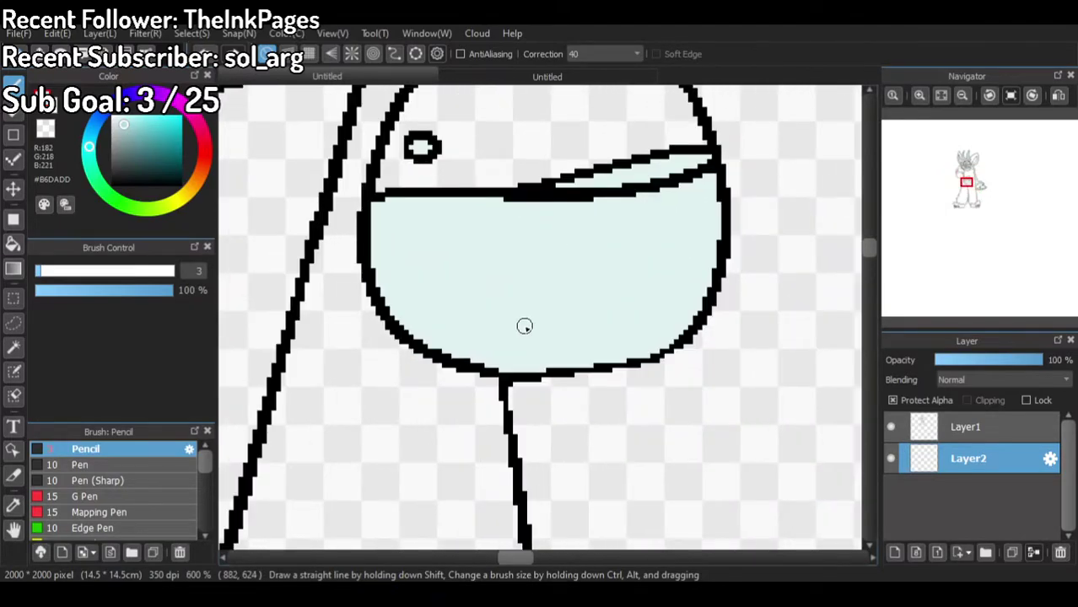
{"action": "mouse_move", "coordinate": [590, 214]}
{"action": "left_mouse_down"}
{"action": "mouse_move", "coordinate": [388, 339]}
{"action": "mouse_move", "coordinate": [405, 333]}
{"action": "left_mouse_up"}
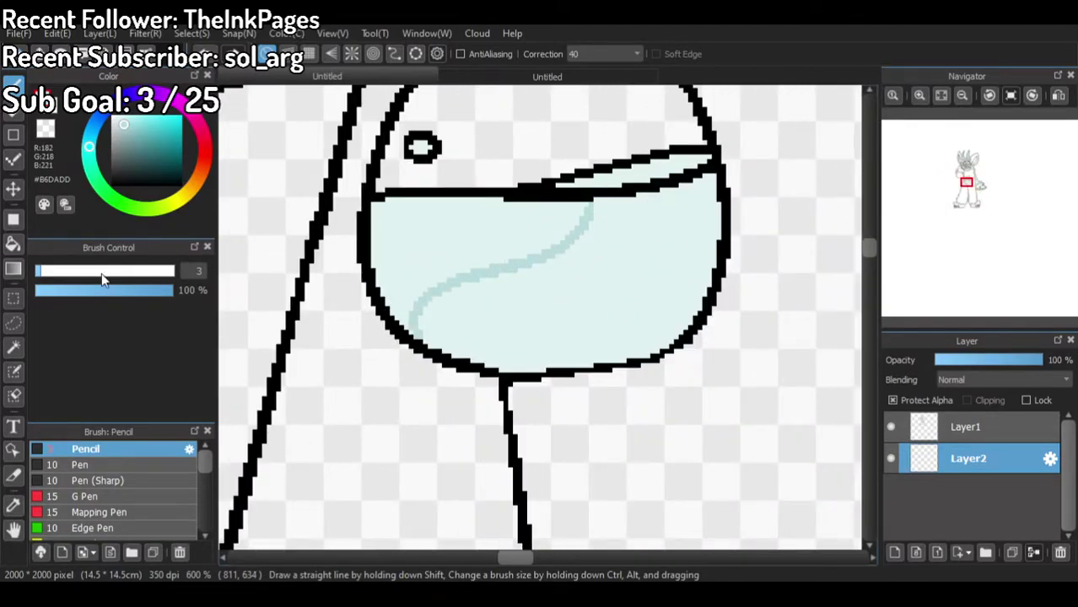
{"action": "left_click", "coordinate": [13, 244]}
{"action": "left_click", "coordinate": [647, 175]}
{"action": "left_click", "coordinate": [621, 222]}
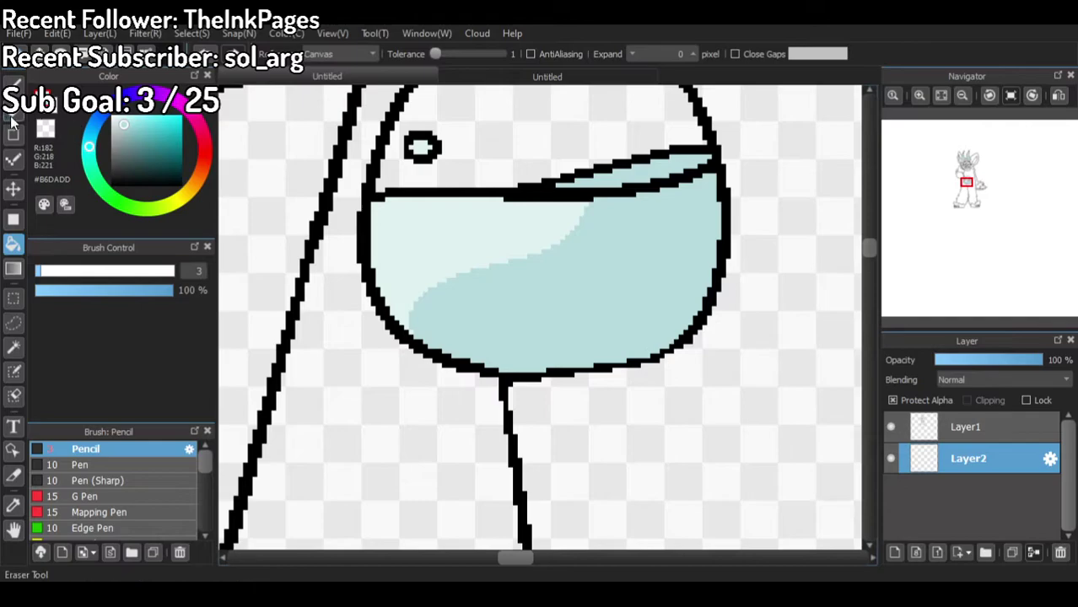
{"action": "left_click", "coordinate": [13, 86]}
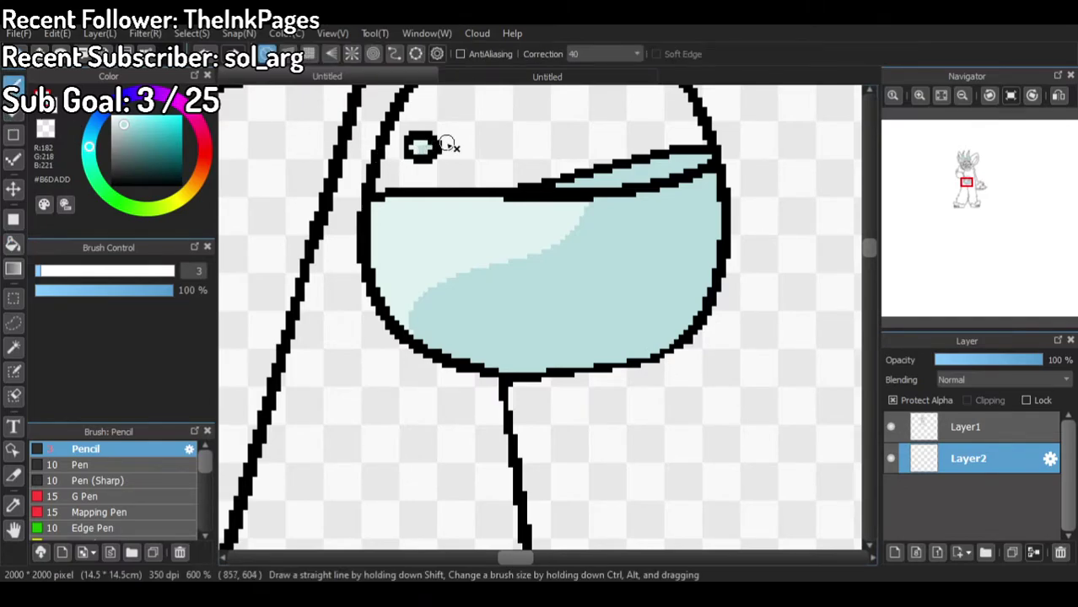
Step: Draw a #B6DADD shadow edge across the tail's pale underside, shade the small spikes, and fill the underside's part nearest the body
{"action": "scroll", "coordinate": [447, 145], "scroll_direction": "down", "scroll_amount": 3}
{"action": "scroll", "coordinate": [516, 401], "scroll_direction": "up", "scroll_amount": 3}
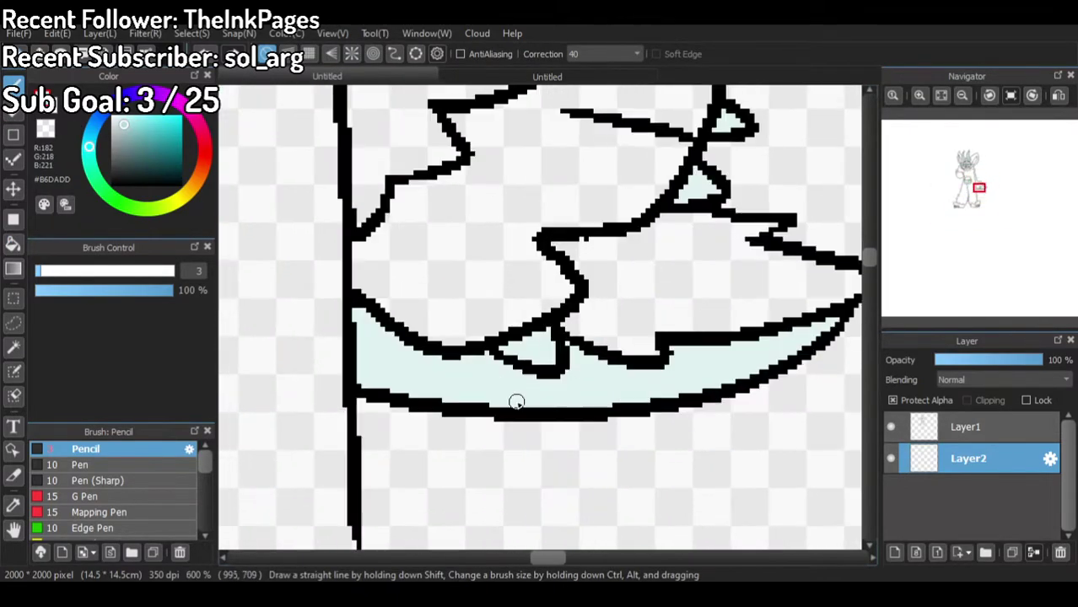
{"action": "left_click", "coordinate": [500, 81]}
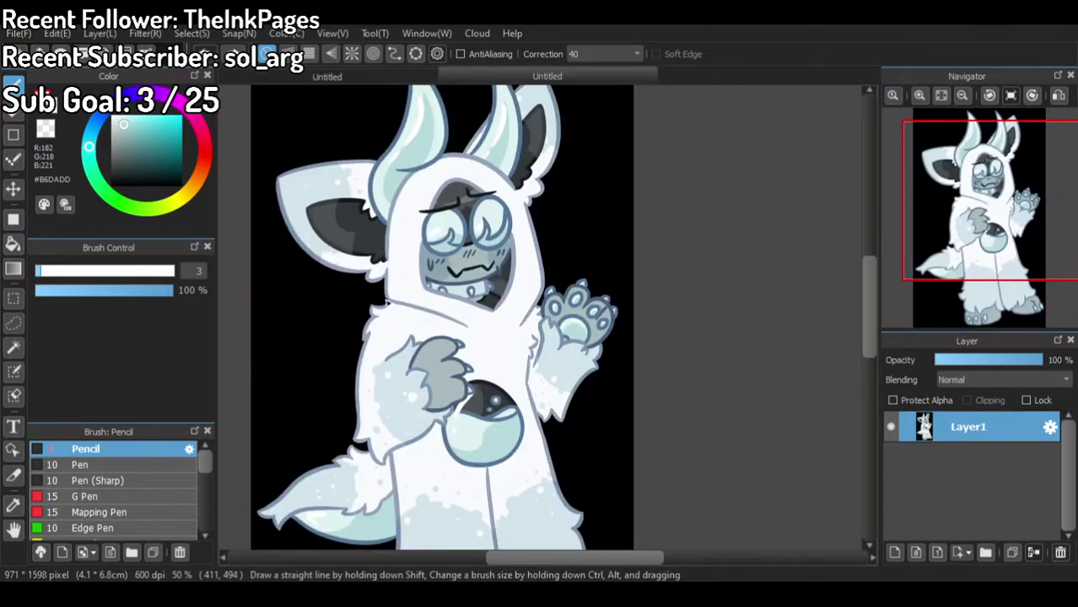
{"action": "left_click", "coordinate": [364, 78]}
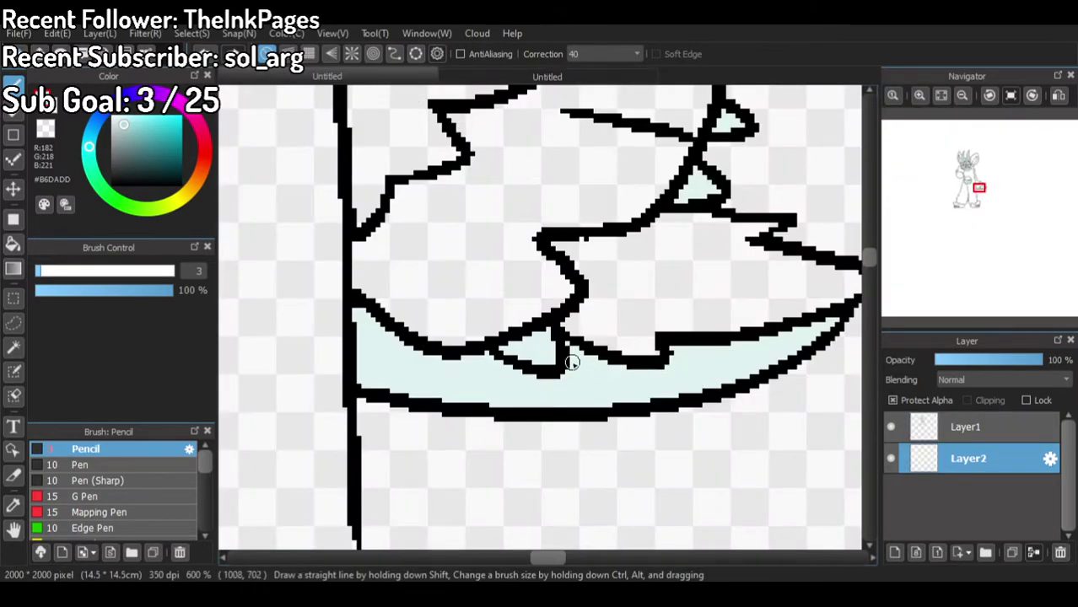
{"action": "left_click_drag", "start_coordinate": [572, 344], "coordinate": [675, 417]}
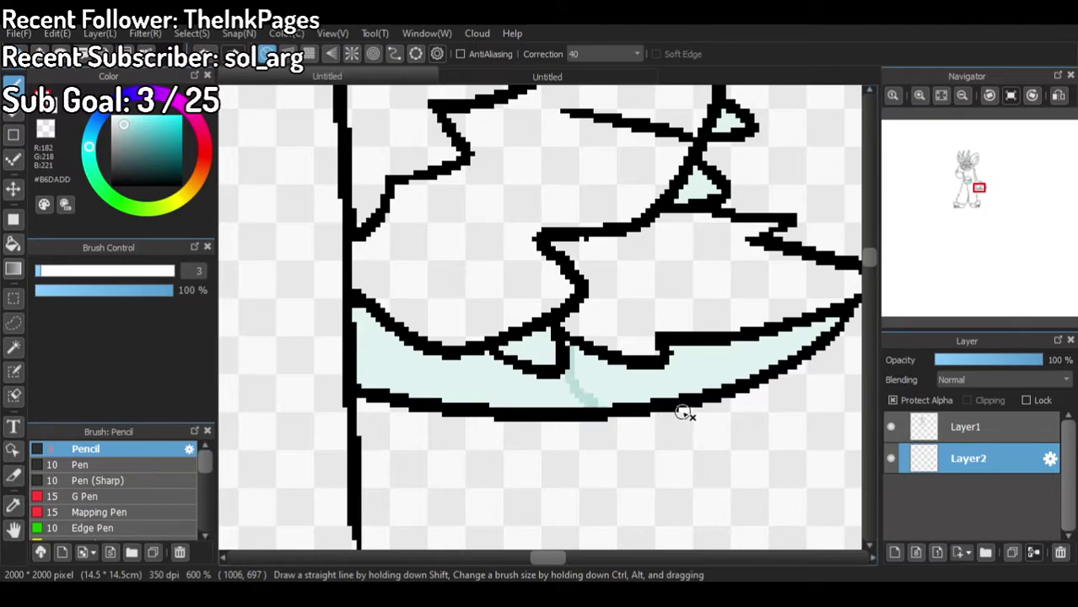
{"action": "left_click_drag", "start_coordinate": [510, 333], "coordinate": [546, 347]}
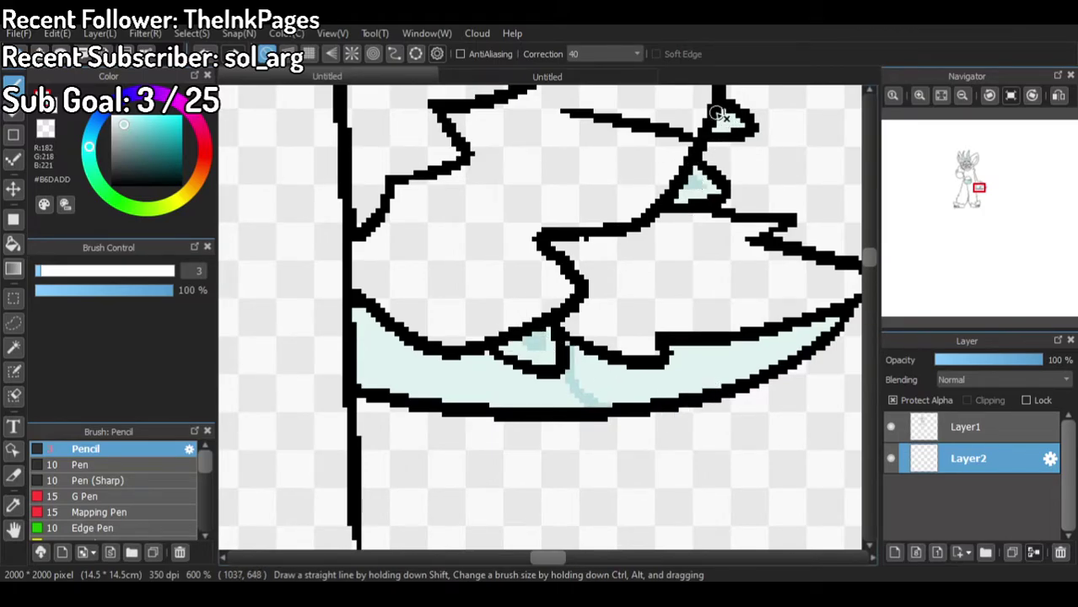
{"action": "left_click", "coordinate": [13, 244]}
{"action": "left_click", "coordinate": [459, 363]}
Step: Shade the three oval claws on the left foot with #B6DADD Pencil strokes
{"action": "scroll", "coordinate": [459, 363], "scroll_direction": "down", "scroll_amount": 8}
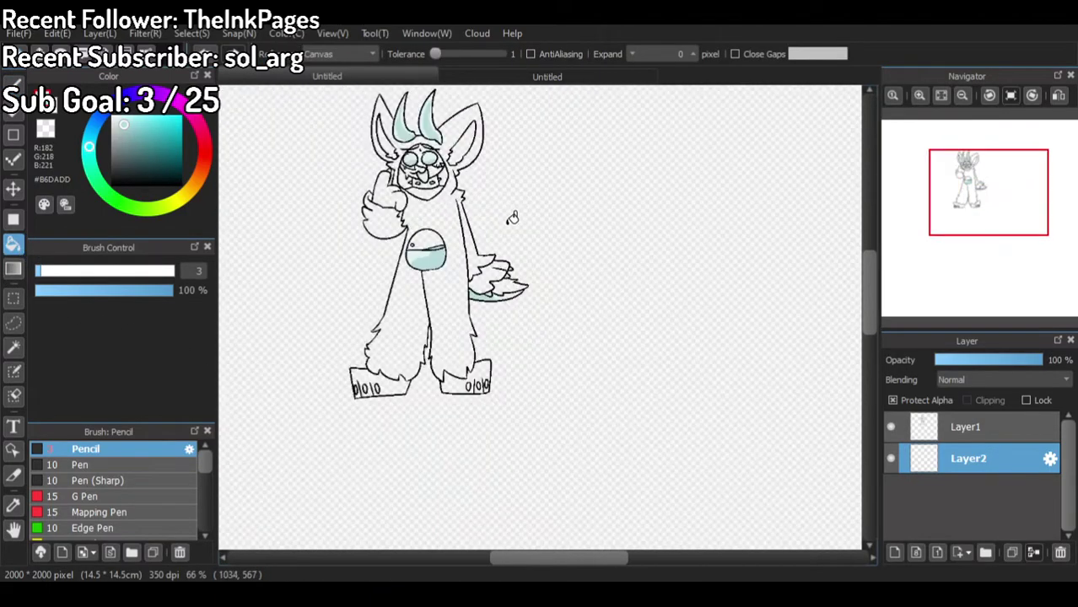
{"action": "scroll", "coordinate": [354, 365], "scroll_direction": "up", "scroll_amount": 5}
{"action": "left_click", "coordinate": [12, 85]}
{"action": "scroll", "coordinate": [283, 245], "scroll_direction": "down", "scroll_amount": 1}
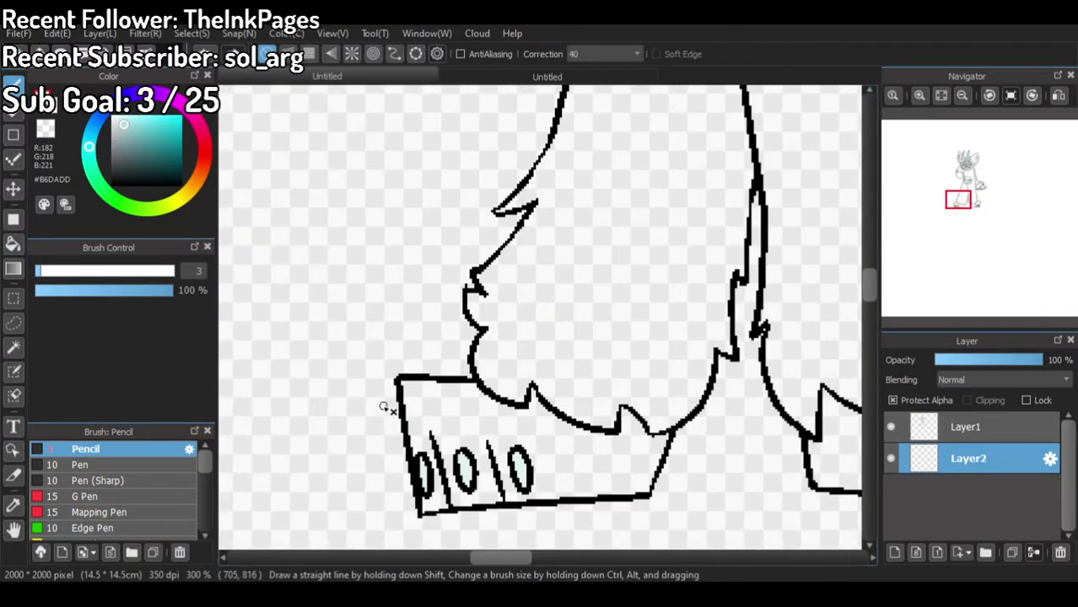
{"action": "scroll", "coordinate": [430, 475], "scroll_direction": "up", "scroll_amount": 3}
{"action": "left_click_drag", "start_coordinate": [406, 427], "coordinate": [430, 506]}
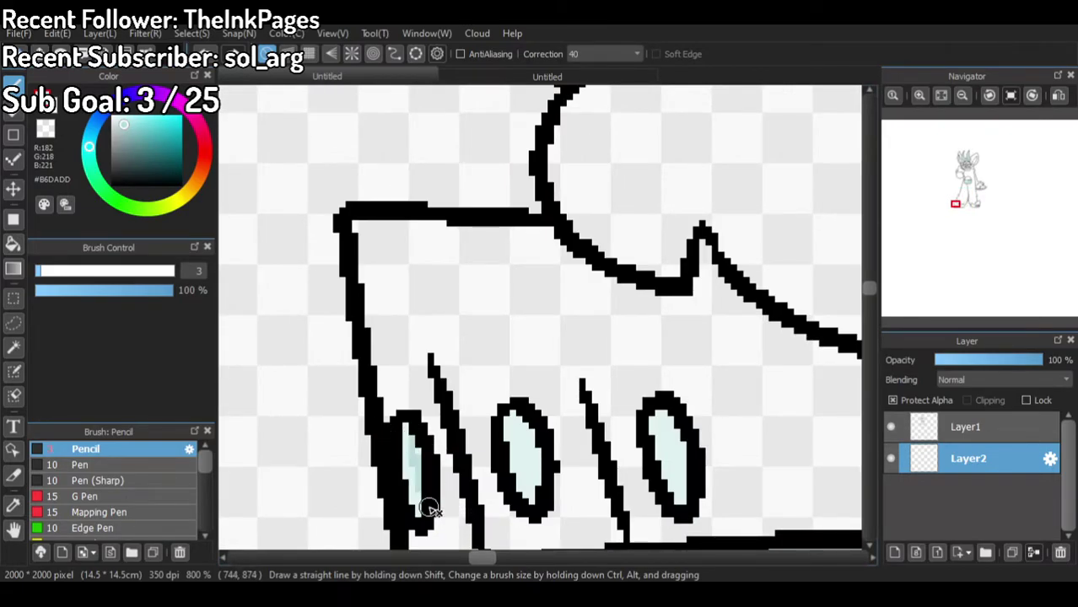
{"action": "left_click_drag", "start_coordinate": [518, 430], "coordinate": [519, 459]}
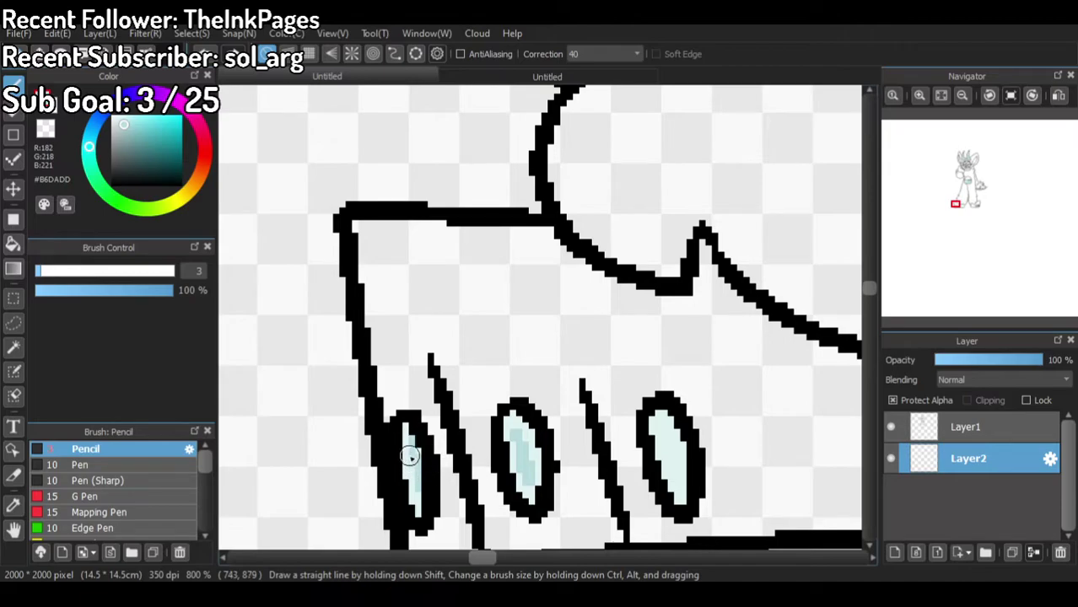
{"action": "left_click_drag", "start_coordinate": [662, 432], "coordinate": [671, 451]}
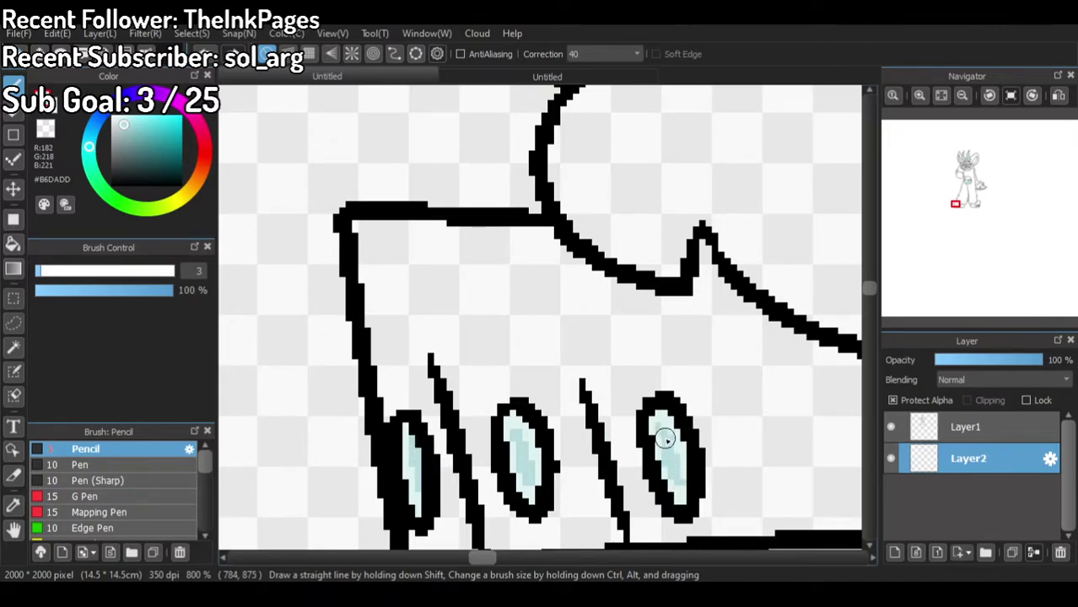
Step: Shade the three oval claws on the right foot with #B6DADD Pencil strokes
{"action": "scroll", "coordinate": [596, 355], "scroll_direction": "down", "scroll_amount": 9}
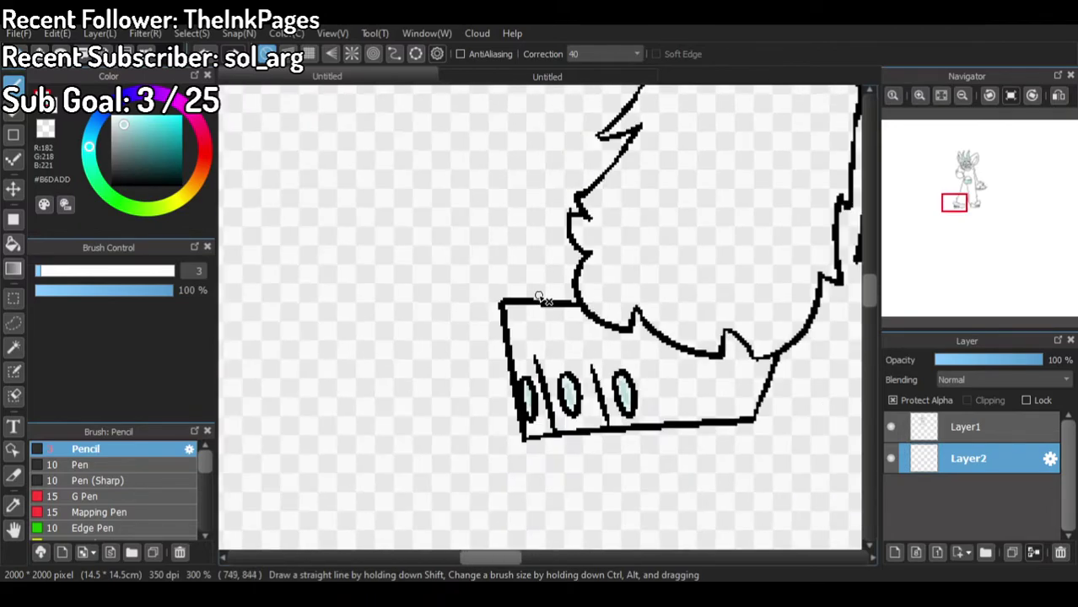
{"action": "scroll", "coordinate": [706, 283], "scroll_direction": "up", "scroll_amount": 8}
{"action": "scroll", "coordinate": [253, 330], "scroll_direction": "down", "scroll_amount": 2}
{"action": "scroll", "coordinate": [233, 336], "scroll_direction": "up", "scroll_amount": 4}
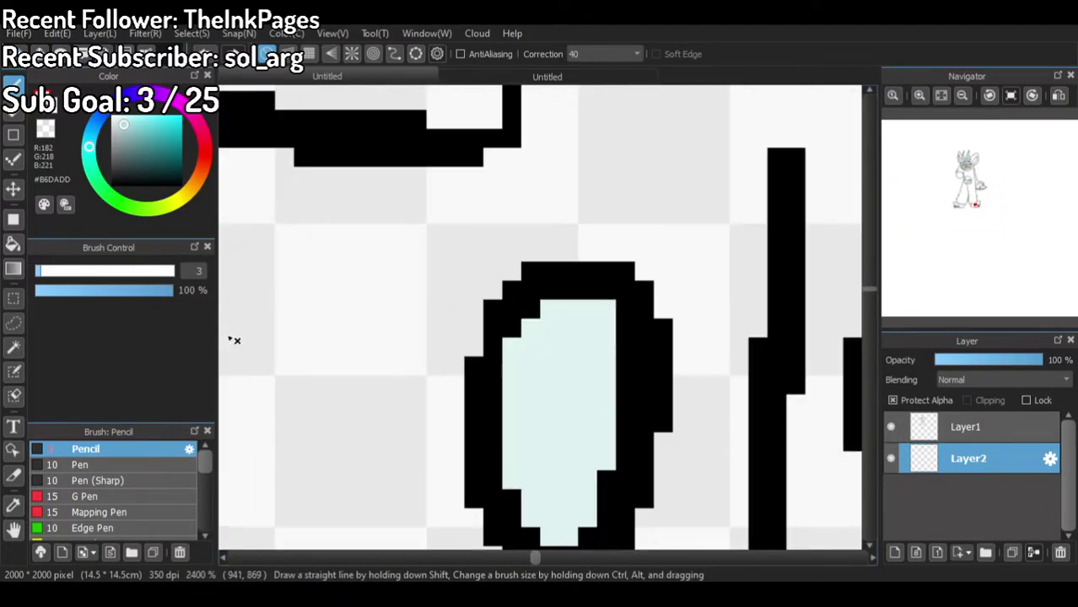
{"action": "scroll", "coordinate": [270, 299], "scroll_direction": "down", "scroll_amount": 4}
{"action": "scroll", "coordinate": [239, 305], "scroll_direction": "up", "scroll_amount": 3}
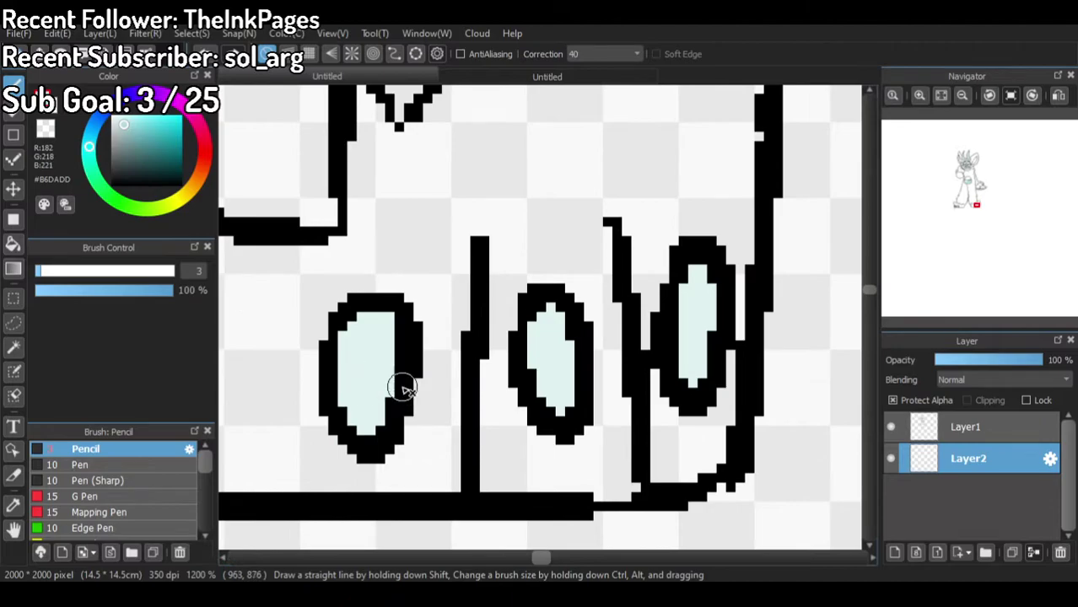
{"action": "left_click_drag", "start_coordinate": [365, 344], "coordinate": [365, 419]}
{"action": "left_click_drag", "start_coordinate": [535, 335], "coordinate": [572, 402]}
{"action": "left_click_drag", "start_coordinate": [700, 285], "coordinate": [698, 341]}
Step: Sample the white highlight colour #FFFFFF from the reference drawing and return to the character canvas
{"action": "scroll", "coordinate": [707, 320], "scroll_direction": "down", "scroll_amount": 6}
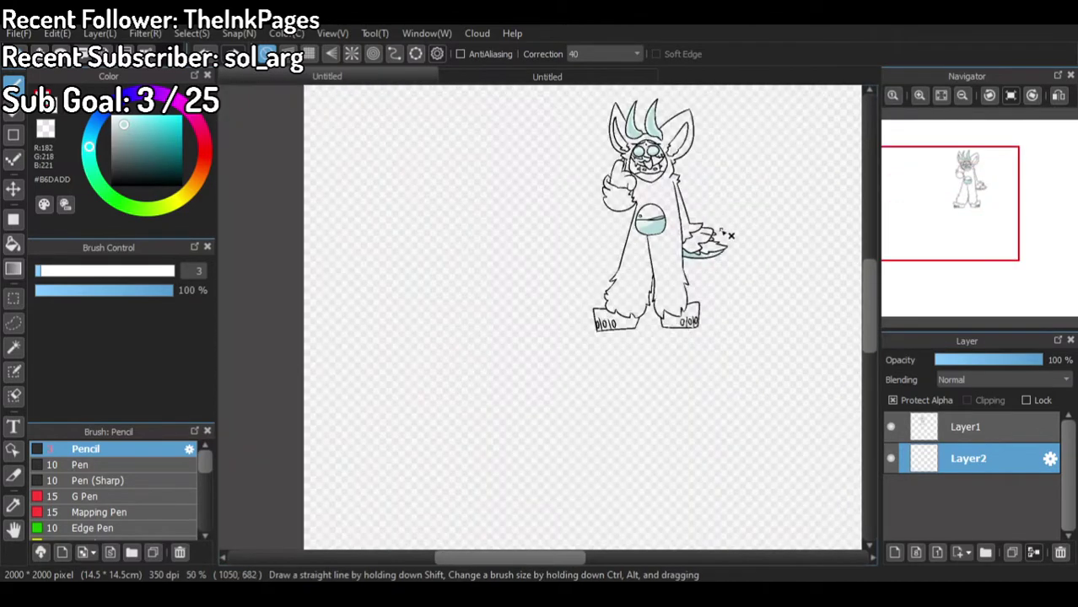
{"action": "scroll", "coordinate": [648, 203], "scroll_direction": "up", "scroll_amount": 2}
{"action": "left_click", "coordinate": [545, 77]}
{"action": "scroll", "coordinate": [540, 168], "scroll_direction": "down", "scroll_amount": 1}
{"action": "scroll", "coordinate": [515, 144], "scroll_direction": "up", "scroll_amount": 6}
{"action": "right_click", "coordinate": [563, 260]}
{"action": "scroll", "coordinate": [560, 255], "scroll_direction": "down", "scroll_amount": 5}
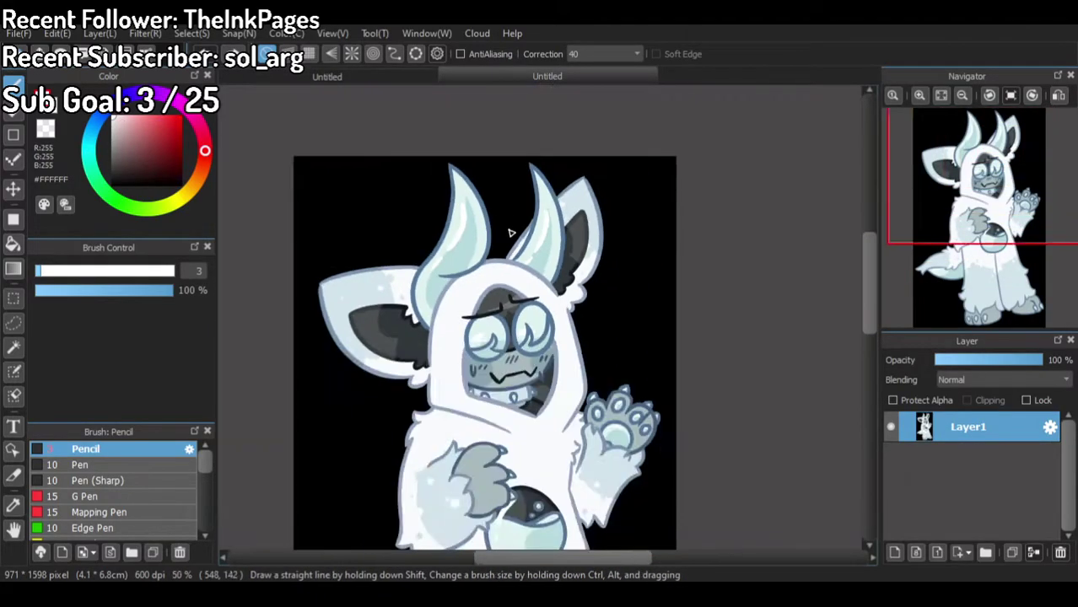
{"action": "scroll", "coordinate": [511, 222], "scroll_direction": "up", "scroll_amount": 1}
{"action": "left_click", "coordinate": [407, 77]}
Step: Paint white highlight streaks on both eyes and along the two horns with the 3 px Pencil
{"action": "scroll", "coordinate": [432, 371], "scroll_direction": "up", "scroll_amount": 4}
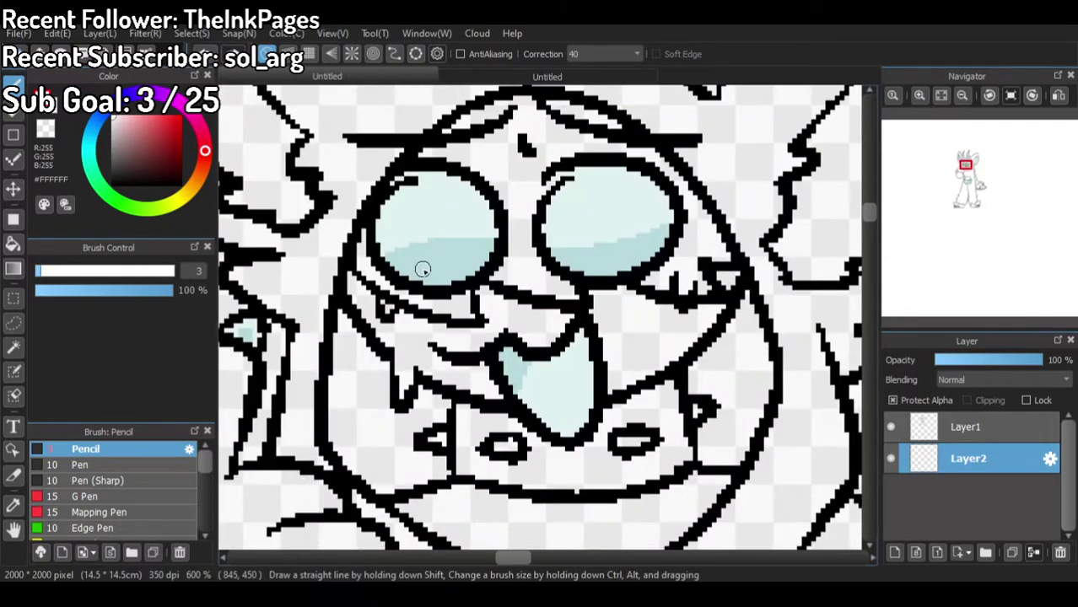
{"action": "left_click_drag", "start_coordinate": [409, 234], "coordinate": [445, 227]}
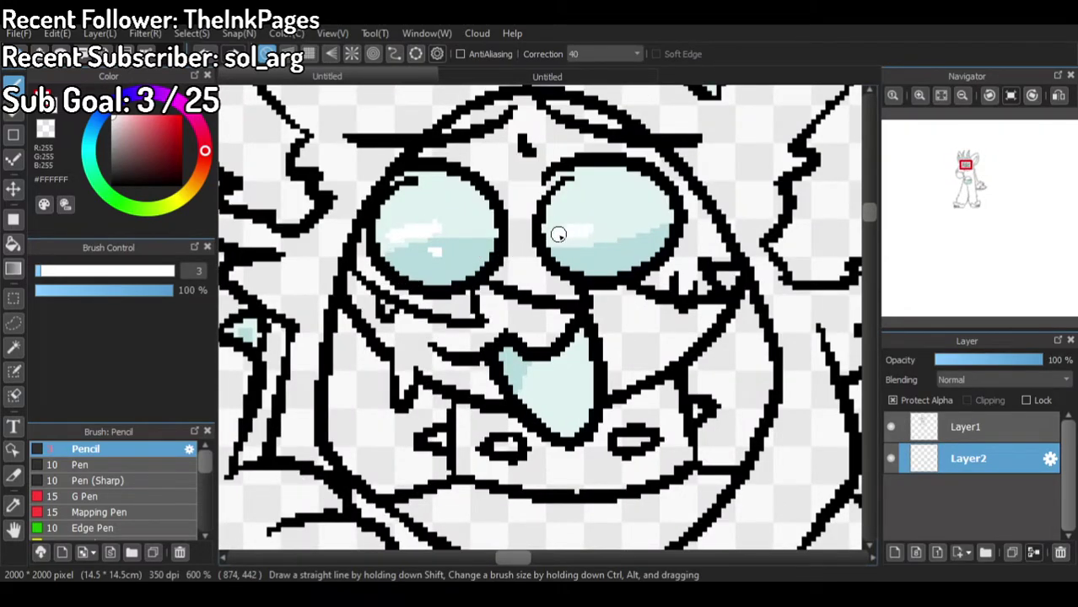
{"action": "scroll", "coordinate": [582, 236], "scroll_direction": "down", "scroll_amount": 3}
{"action": "scroll", "coordinate": [525, 191], "scroll_direction": "up", "scroll_amount": 2}
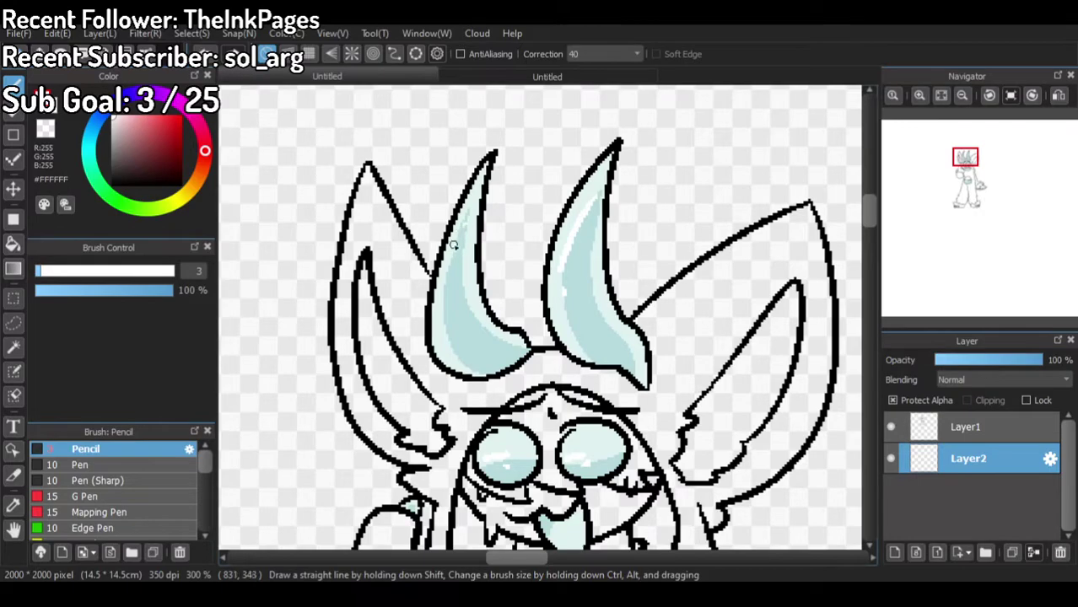
Step: Look over the hand and belly areas, and examine the shape of the white horn highlights in the reference drawing
{"action": "scroll", "coordinate": [475, 324], "scroll_direction": "down", "scroll_amount": 3}
{"action": "scroll", "coordinate": [456, 186], "scroll_direction": "up", "scroll_amount": 4}
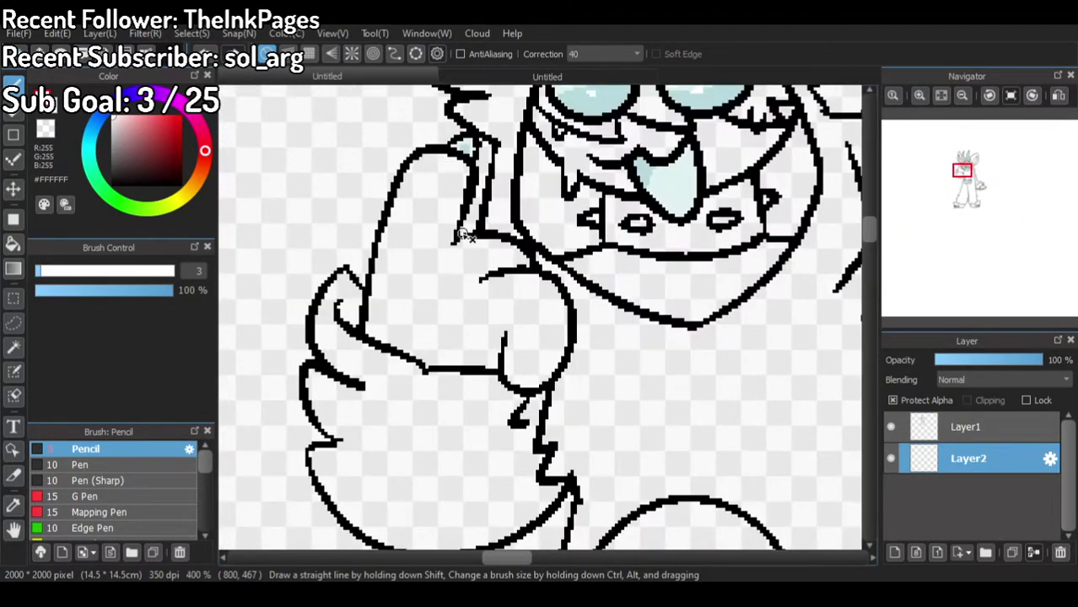
{"action": "scroll", "coordinate": [474, 146], "scroll_direction": "down", "scroll_amount": 3}
{"action": "scroll", "coordinate": [472, 295], "scroll_direction": "up", "scroll_amount": 3}
{"action": "scroll", "coordinate": [393, 228], "scroll_direction": "down", "scroll_amount": 1}
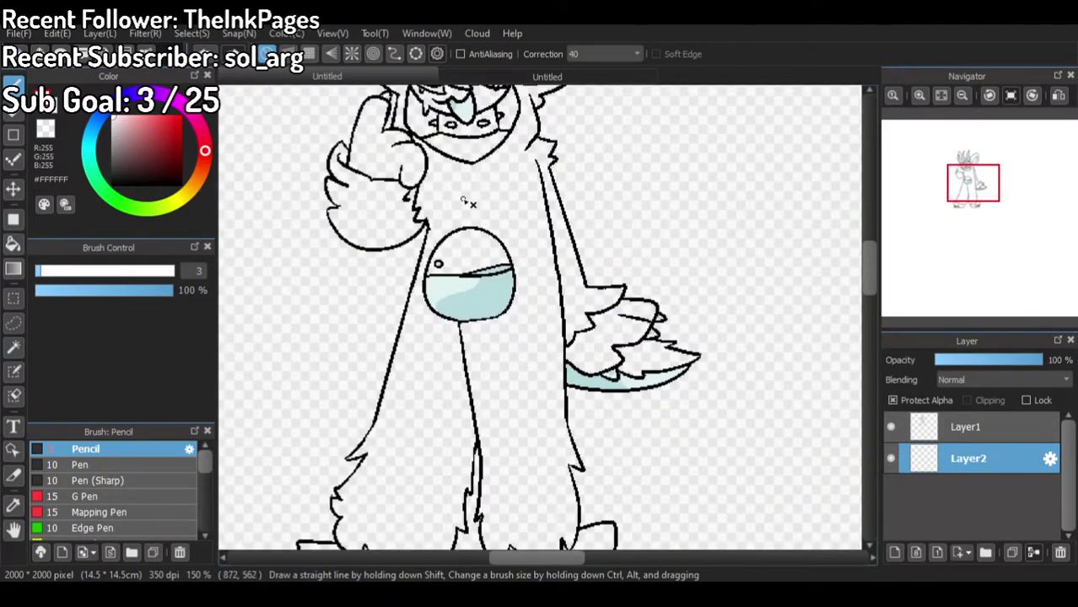
{"action": "left_click", "coordinate": [543, 76]}
{"action": "scroll", "coordinate": [420, 220], "scroll_direction": "up", "scroll_amount": 2}
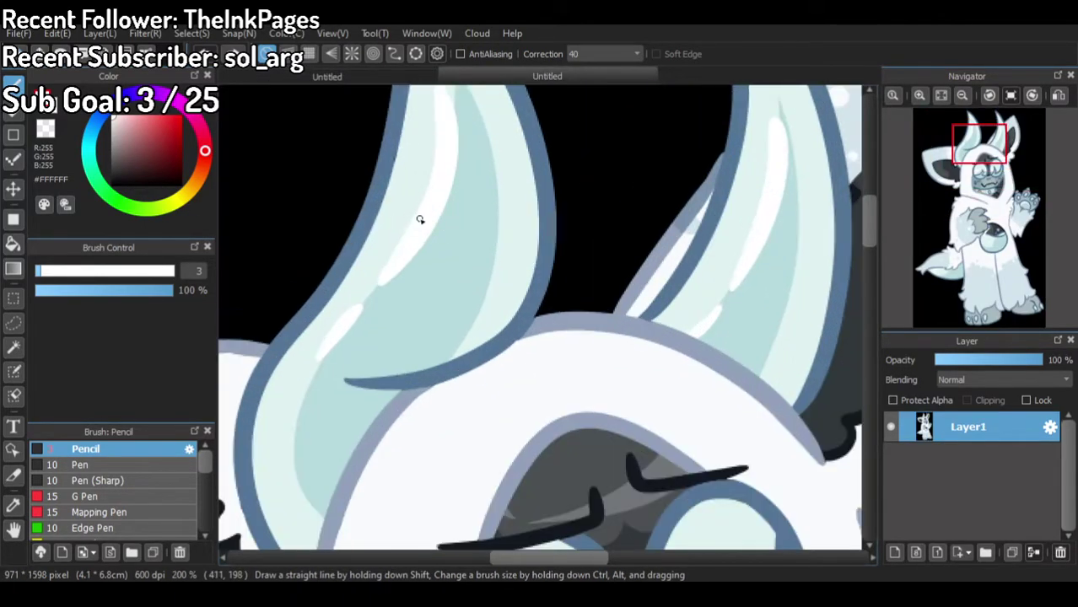
Step: Add white highlights to the small spikes beside the tail and to the pale underside near the tail tip
{"action": "left_click", "coordinate": [418, 80]}
{"action": "scroll", "coordinate": [532, 227], "scroll_direction": "up", "scroll_amount": 5}
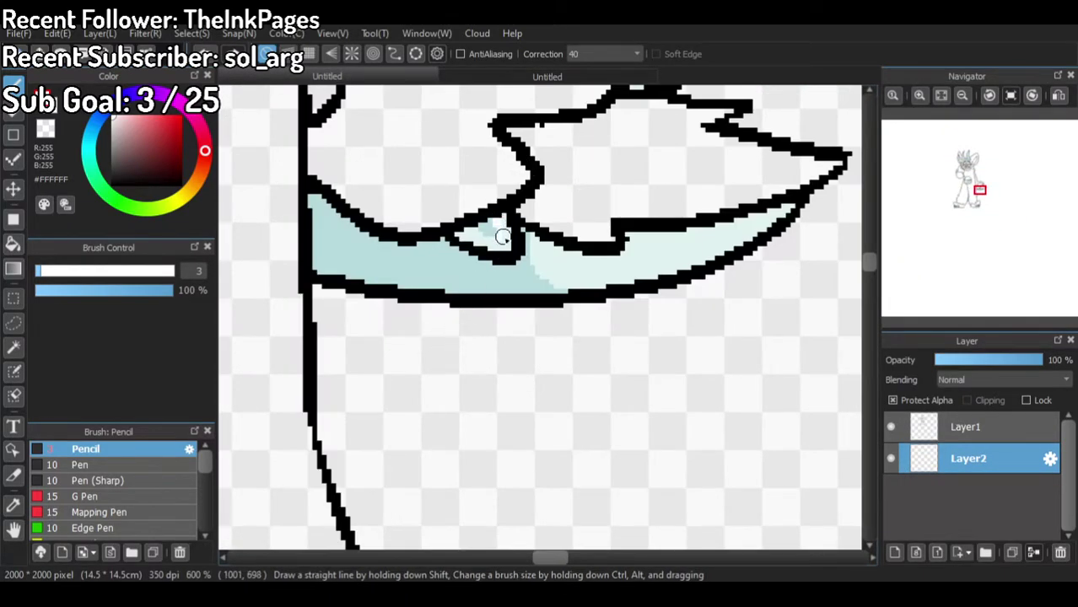
{"action": "scroll", "coordinate": [525, 248], "scroll_direction": "down", "scroll_amount": 2}
{"action": "scroll", "coordinate": [567, 138], "scroll_direction": "up", "scroll_amount": 2}
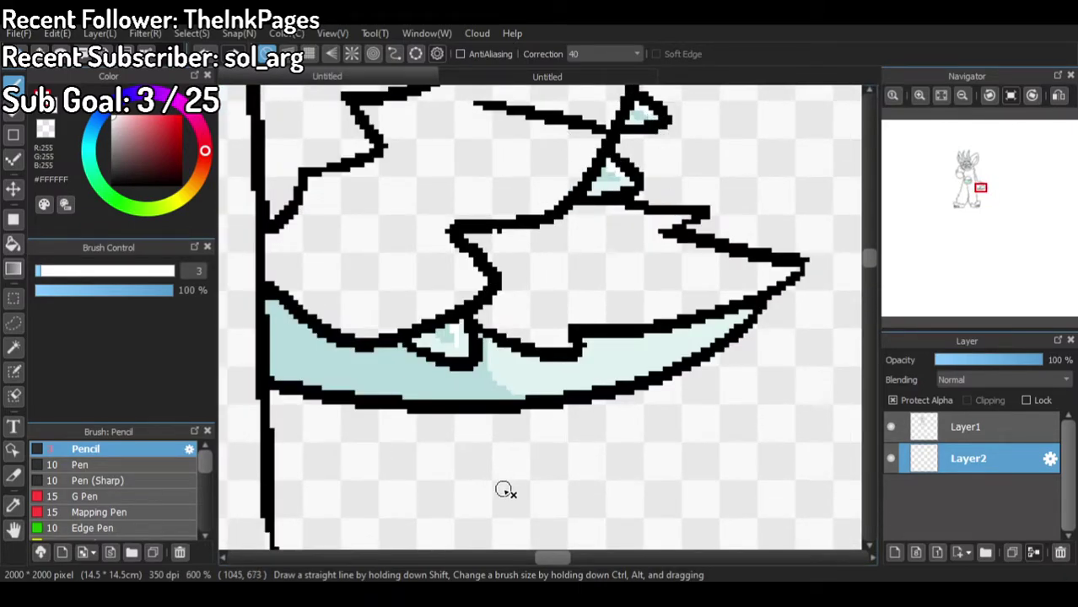
{"action": "left_click_drag", "start_coordinate": [624, 356], "coordinate": [679, 348]}
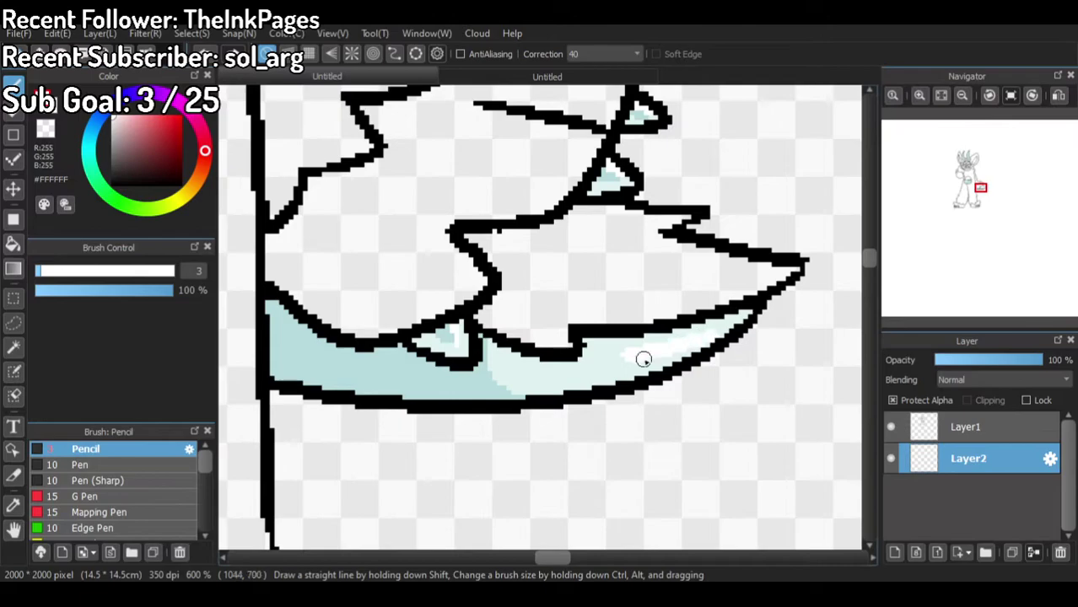
{"action": "scroll", "coordinate": [631, 295], "scroll_direction": "down", "scroll_amount": 2}
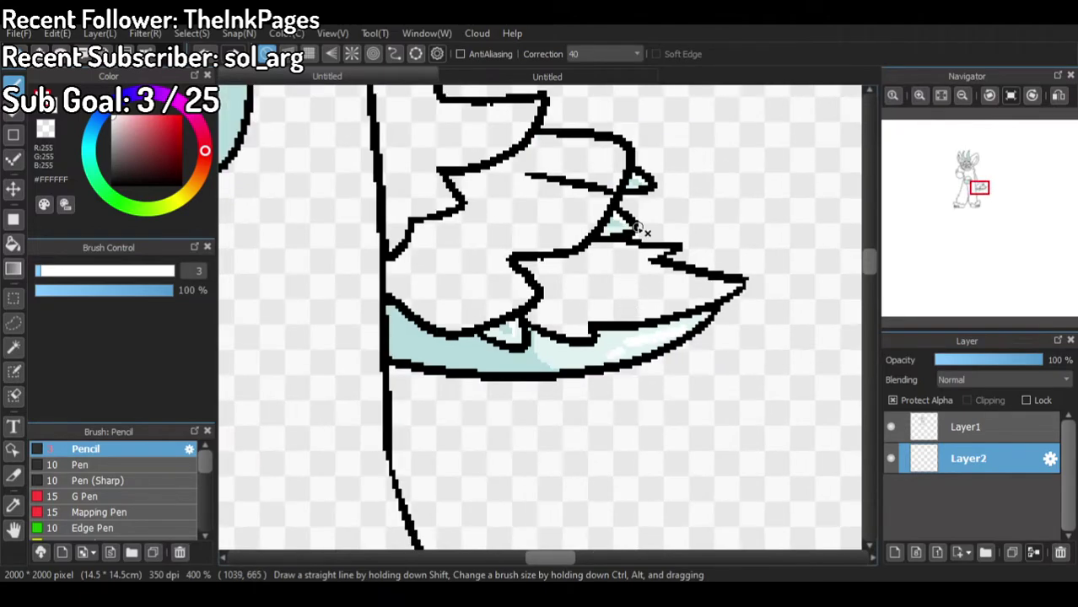
Step: Paint white highlights on the three oval claws of the right foot with the 3 px Pencil
{"action": "scroll", "coordinate": [641, 261], "scroll_direction": "down", "scroll_amount": 4}
{"action": "scroll", "coordinate": [582, 399], "scroll_direction": "up", "scroll_amount": 5}
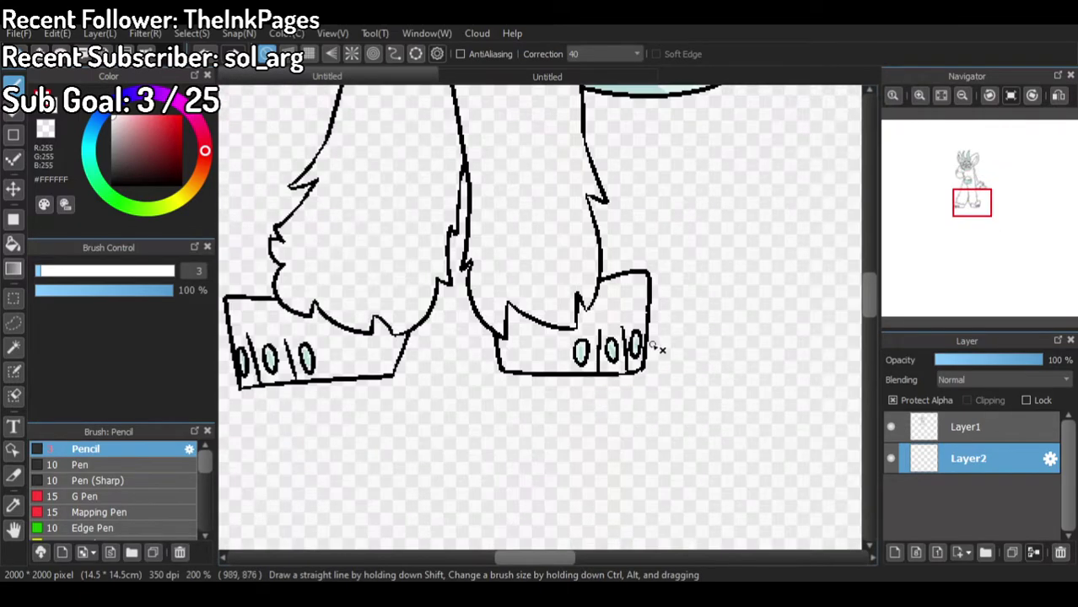
{"action": "scroll", "coordinate": [581, 398], "scroll_direction": "up", "scroll_amount": 4}
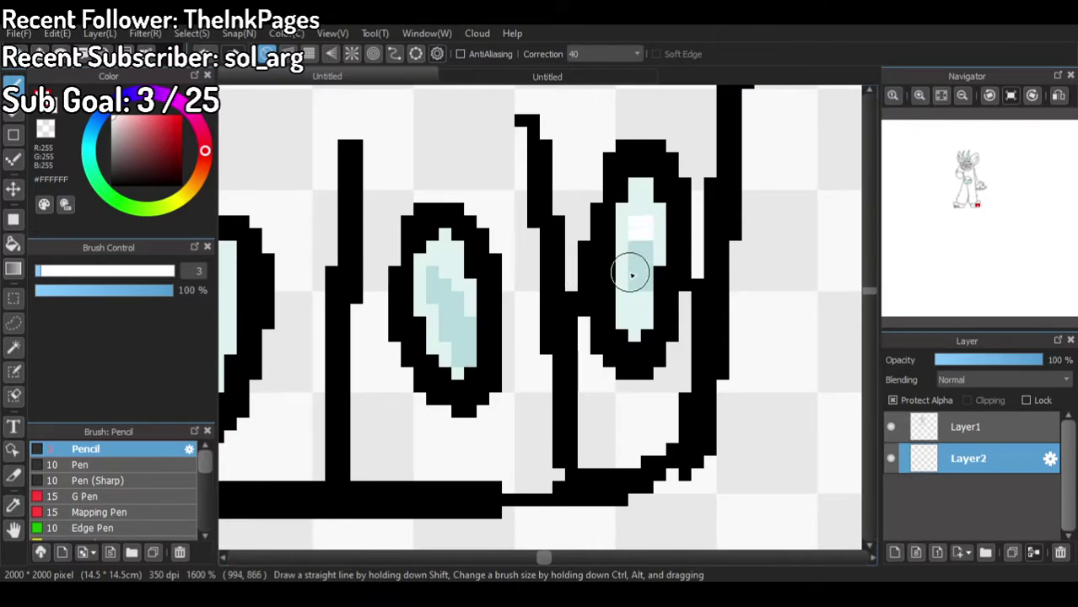
{"action": "scroll", "coordinate": [656, 326], "scroll_direction": "down", "scroll_amount": 5}
{"action": "scroll", "coordinate": [550, 269], "scroll_direction": "up", "scroll_amount": 3}
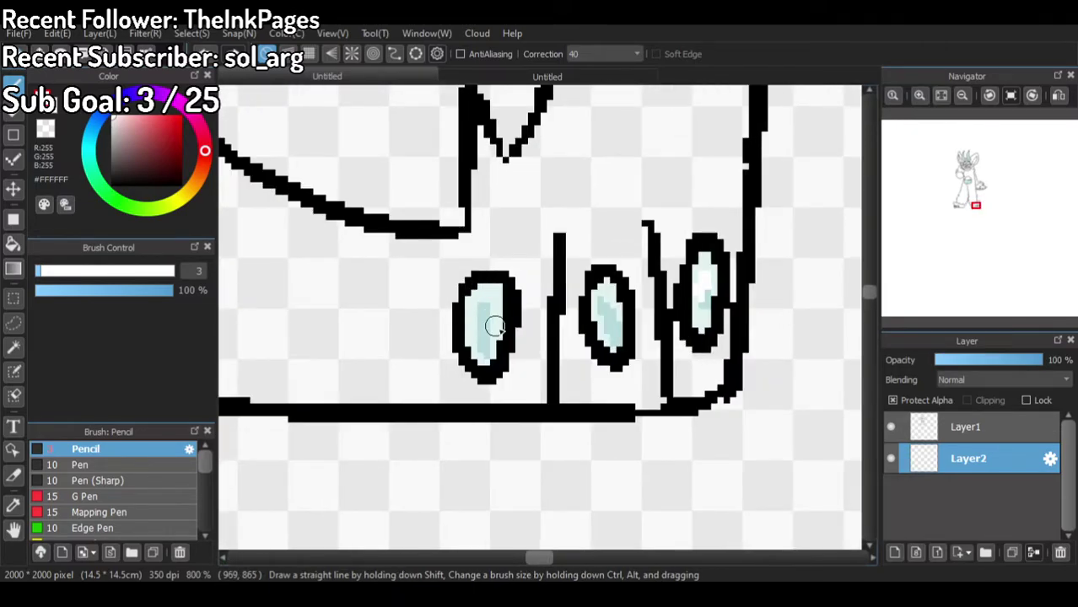
{"action": "left_click_drag", "start_coordinate": [599, 302], "coordinate": [619, 346]}
{"action": "left_click_drag", "start_coordinate": [484, 304], "coordinate": [482, 353]}
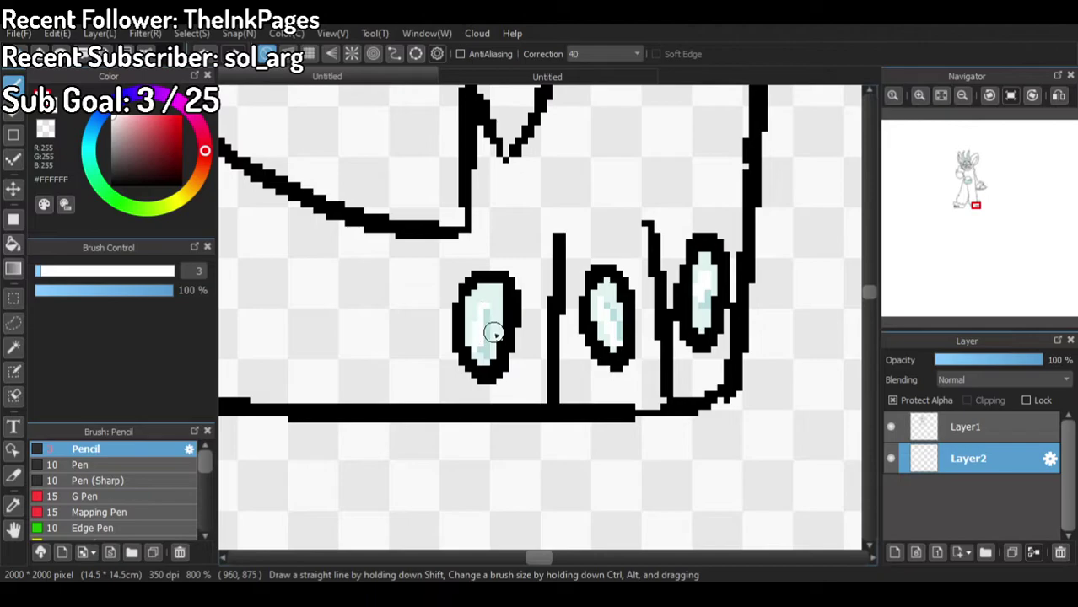
Step: Paint white highlights along the inner edges of the three oval claws on the left foot
{"action": "scroll", "coordinate": [592, 257], "scroll_direction": "down", "scroll_amount": 5}
{"action": "scroll", "coordinate": [648, 272], "scroll_direction": "up", "scroll_amount": 2}
{"action": "scroll", "coordinate": [648, 272], "scroll_direction": "up", "scroll_amount": 6}
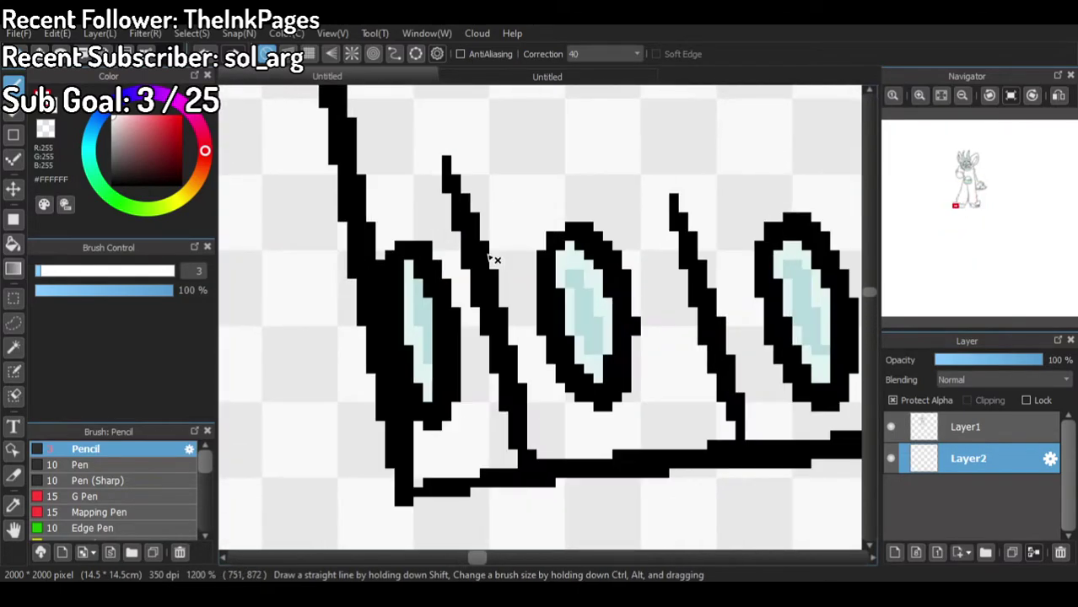
{"action": "left_click_drag", "start_coordinate": [775, 271], "coordinate": [799, 337]}
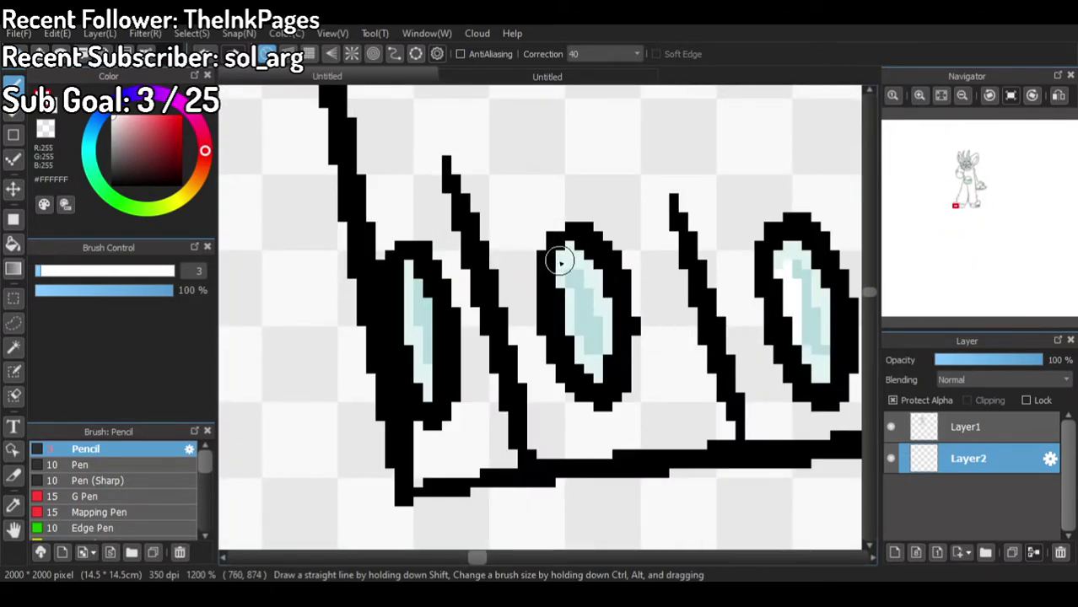
{"action": "left_click_drag", "start_coordinate": [579, 351], "coordinate": [584, 363]}
{"action": "left_click_drag", "start_coordinate": [406, 281], "coordinate": [431, 376]}
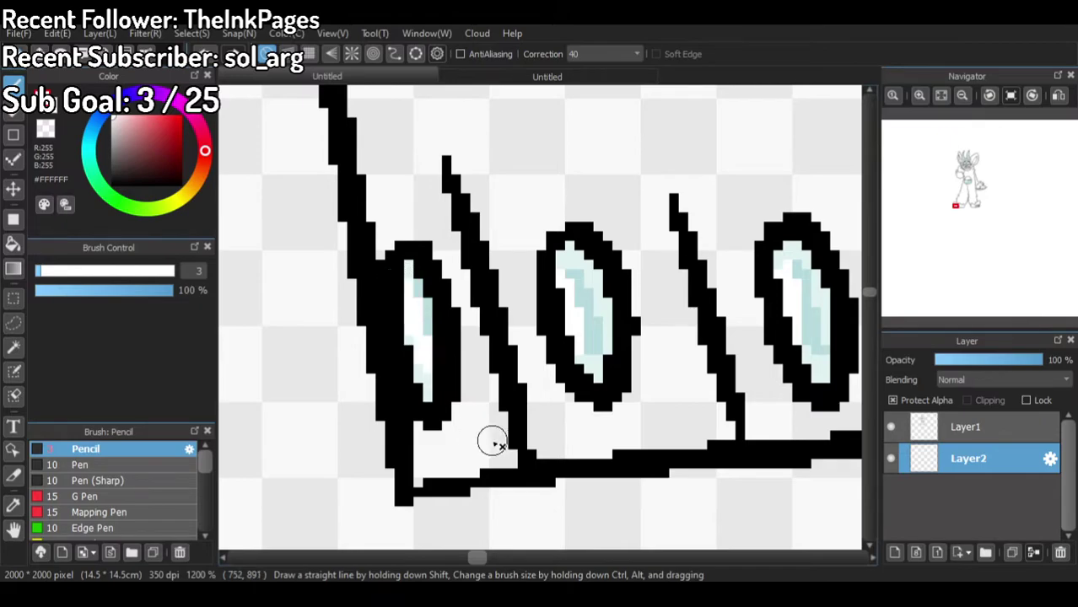
{"action": "scroll", "coordinate": [514, 397], "scroll_direction": "down", "scroll_amount": 6}
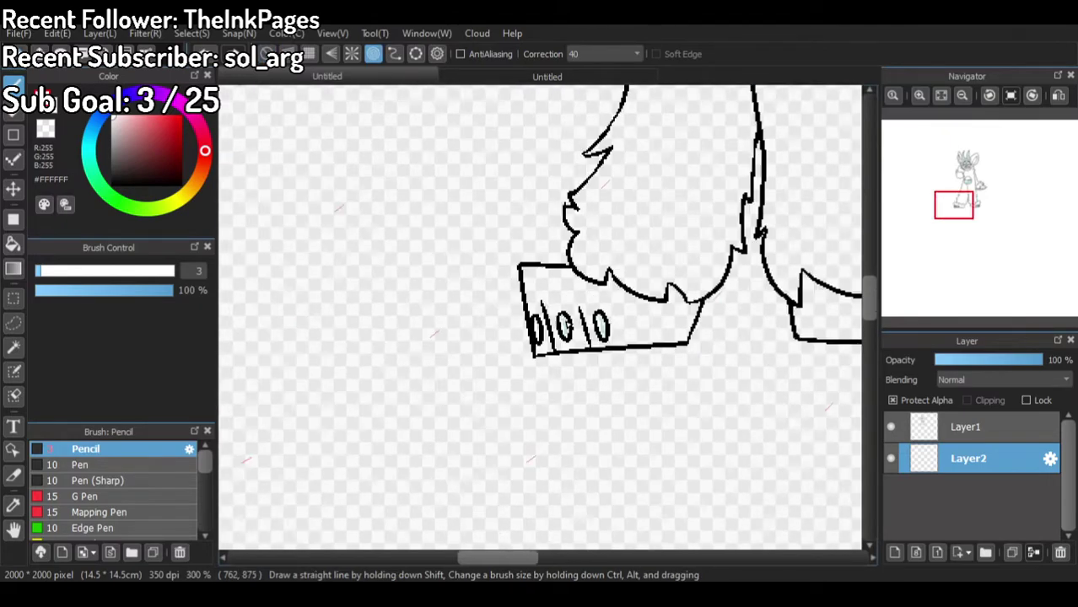
Step: Add a white highlight to the small belly bubble and a curved one at the upper left of the belly liquid
{"action": "scroll", "coordinate": [312, 161], "scroll_direction": "down", "scroll_amount": 4}
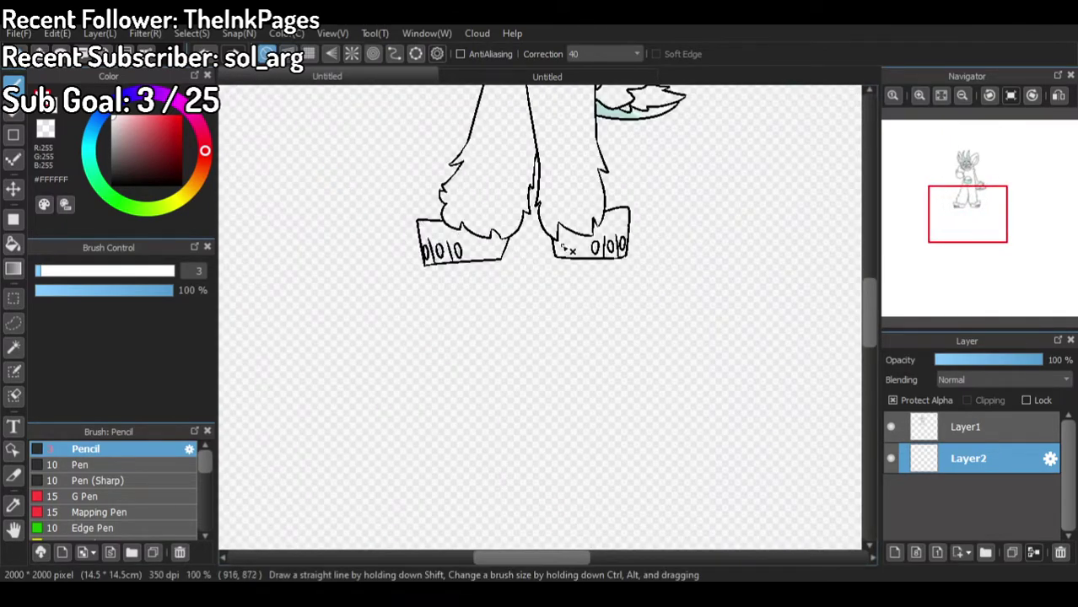
{"action": "scroll", "coordinate": [581, 250], "scroll_direction": "up", "scroll_amount": 3}
{"action": "scroll", "coordinate": [506, 228], "scroll_direction": "down", "scroll_amount": 1}
{"action": "scroll", "coordinate": [415, 210], "scroll_direction": "up", "scroll_amount": 3}
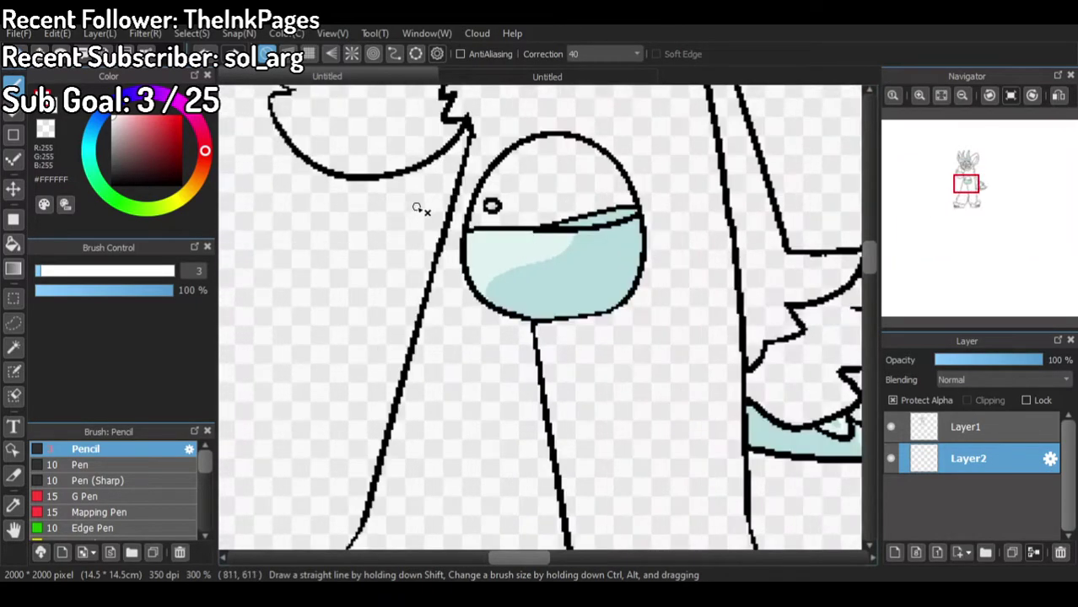
{"action": "scroll", "coordinate": [537, 223], "scroll_direction": "up", "scroll_amount": 3}
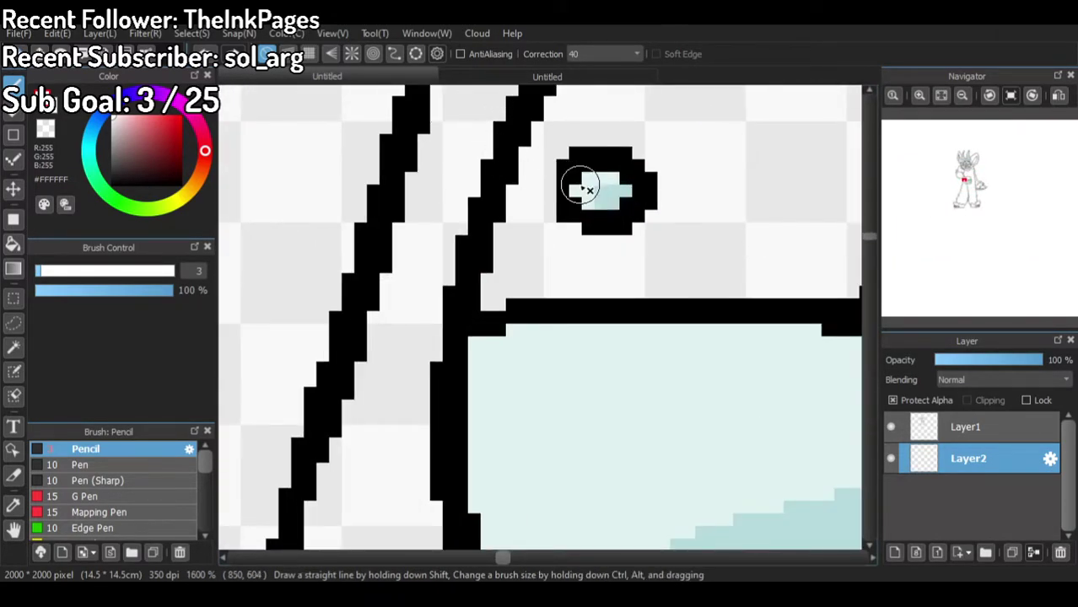
{"action": "mouse_move", "coordinate": [519, 502]}
{"action": "left_mouse_down"}
{"action": "mouse_move", "coordinate": [501, 445]}
{"action": "mouse_move", "coordinate": [518, 388]}
{"action": "mouse_move", "coordinate": [679, 360]}
{"action": "left_mouse_up"}
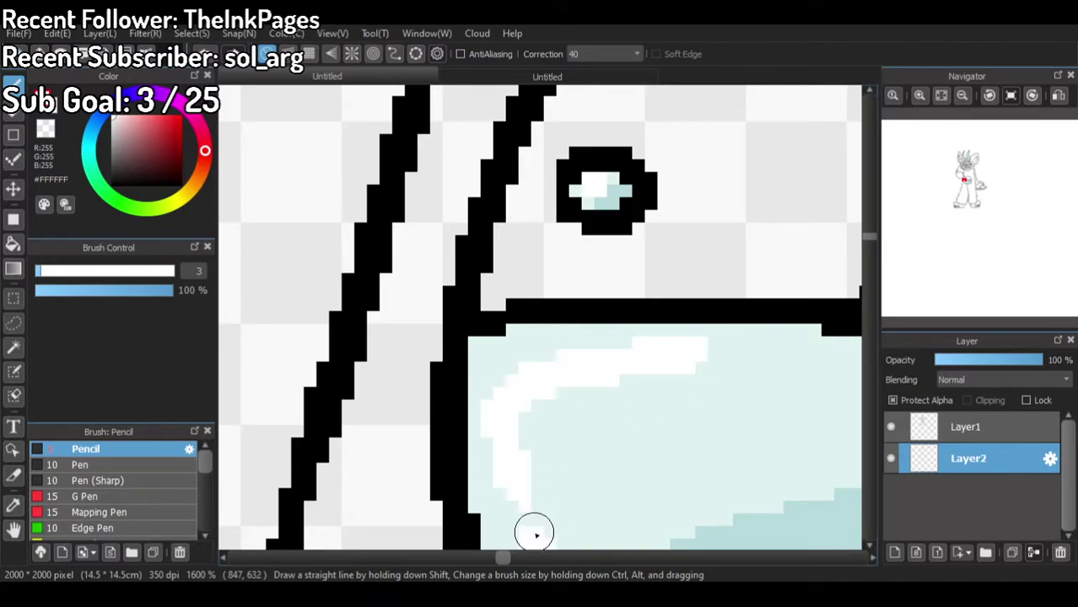
Step: Add a new layer and place it beneath Layer2, at the bottom of the layer stack
{"action": "scroll", "coordinate": [540, 529], "scroll_direction": "down", "scroll_amount": 3}
{"action": "scroll", "coordinate": [556, 440], "scroll_direction": "down", "scroll_amount": 4}
{"action": "scroll", "coordinate": [679, 284], "scroll_direction": "up", "scroll_amount": 1}
{"action": "scroll", "coordinate": [657, 263], "scroll_direction": "down", "scroll_amount": 1}
{"action": "scroll", "coordinate": [657, 262], "scroll_direction": "down", "scroll_amount": 1}
{"action": "scroll", "coordinate": [685, 330], "scroll_direction": "up", "scroll_amount": 1}
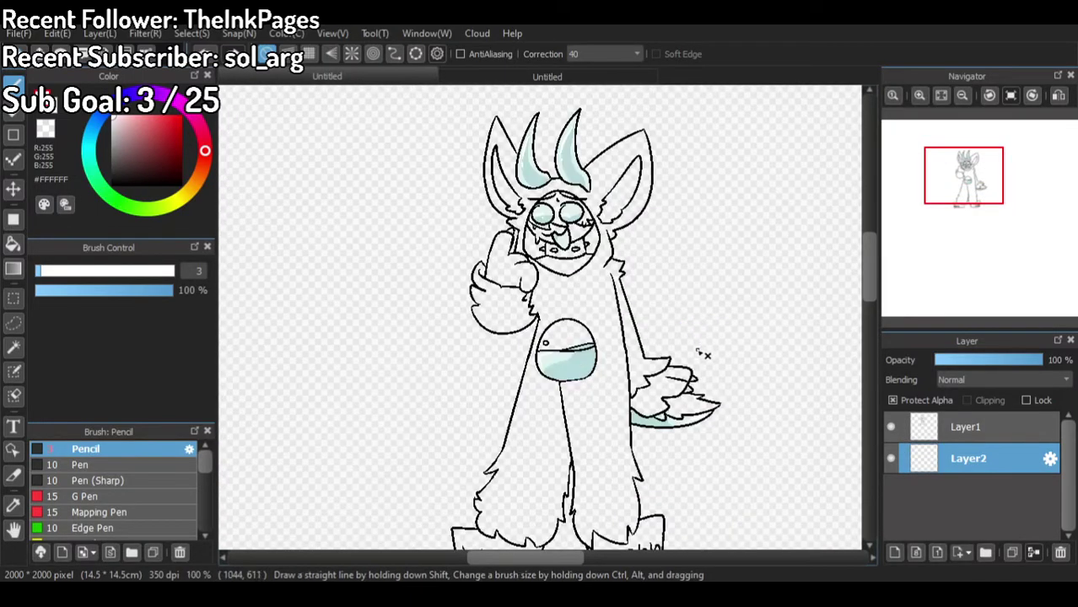
{"action": "left_click", "coordinate": [898, 551]}
{"action": "left_click_drag", "start_coordinate": [953, 459], "coordinate": [955, 493]}
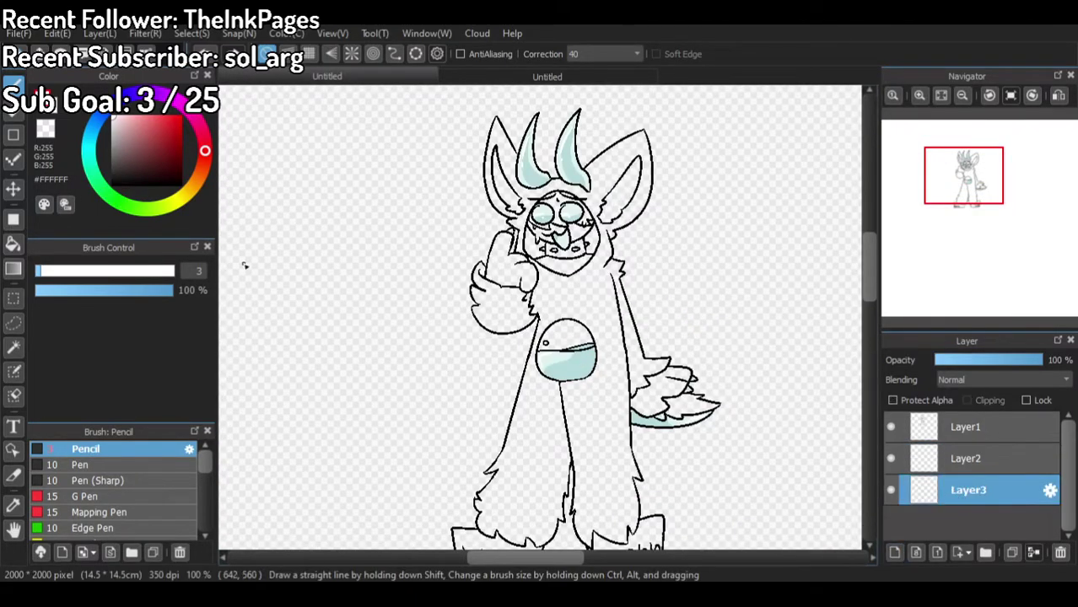
Step: Sample the dark grey #4C5051 from the reference drawing and fill the empty area above the belly liquid with the Bucket
{"action": "left_click", "coordinate": [13, 244]}
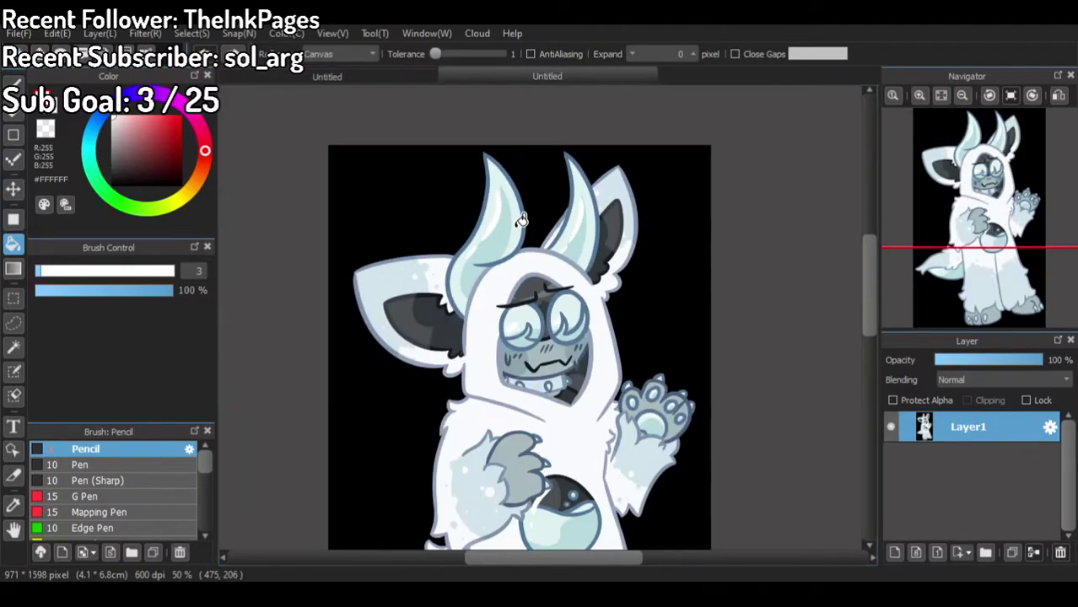
{"action": "scroll", "coordinate": [546, 373], "scroll_direction": "up", "scroll_amount": 5}
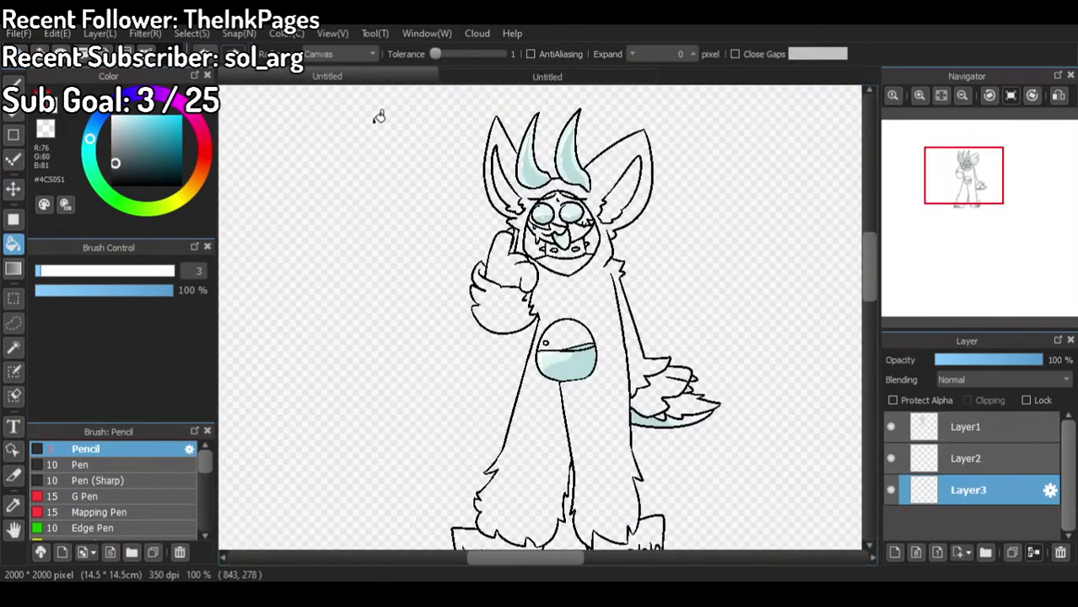
{"action": "scroll", "coordinate": [567, 325], "scroll_direction": "up", "scroll_amount": 2}
{"action": "scroll", "coordinate": [584, 368], "scroll_direction": "down", "scroll_amount": 1}
{"action": "scroll", "coordinate": [628, 193], "scroll_direction": "up", "scroll_amount": 2}
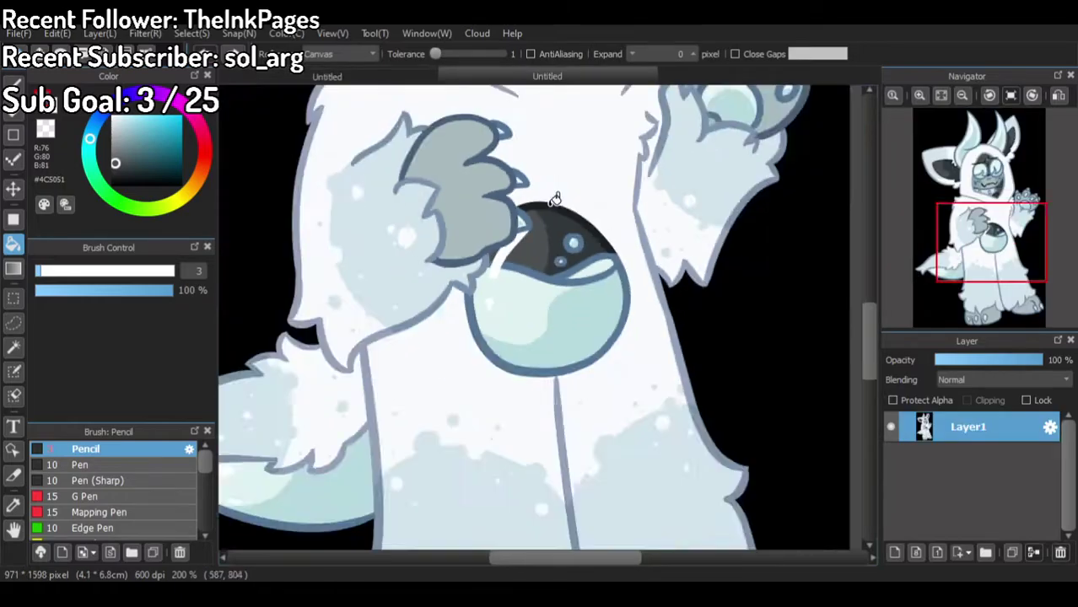
{"action": "scroll", "coordinate": [557, 206], "scroll_direction": "down", "scroll_amount": 3}
{"action": "scroll", "coordinate": [534, 283], "scroll_direction": "up", "scroll_amount": 4}
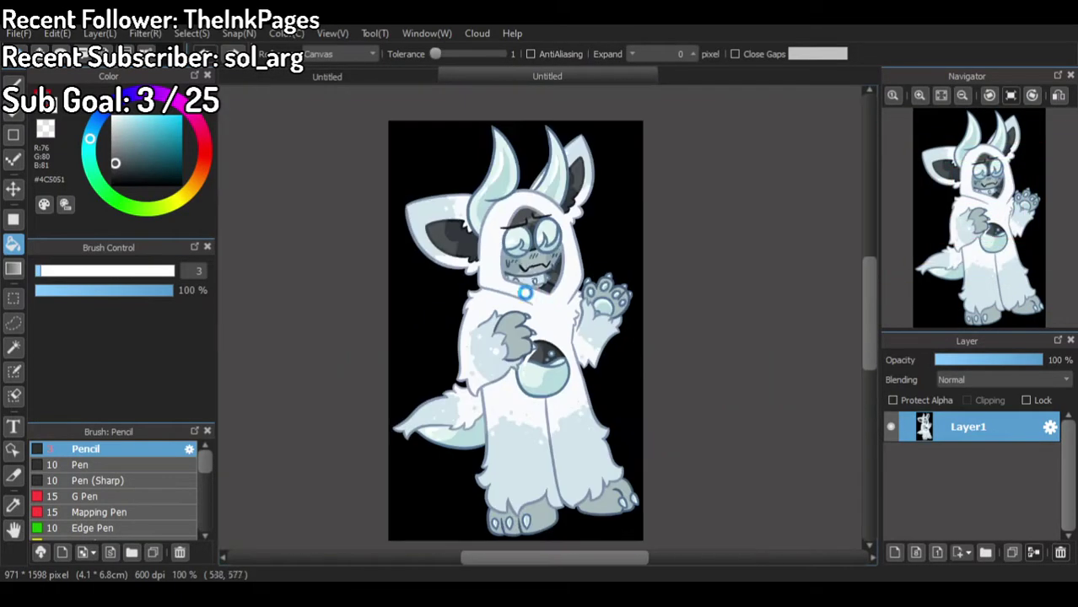
{"action": "scroll", "coordinate": [533, 283], "scroll_direction": "up", "scroll_amount": 2}
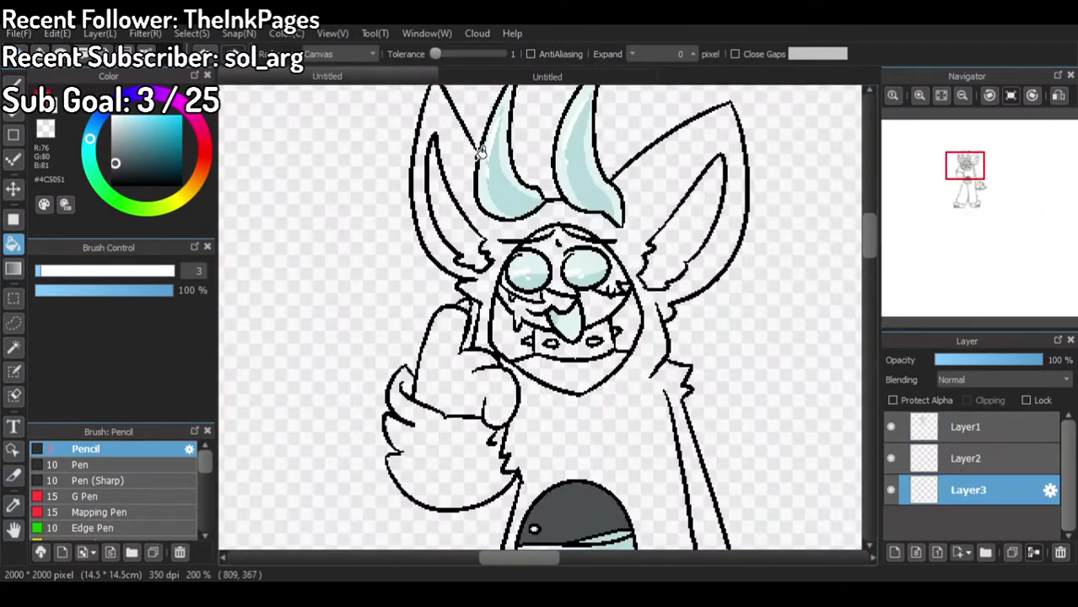
Step: Fill the upper face around the eyes and both inner ears with the dark grey #4C5051
{"action": "scroll", "coordinate": [448, 248], "scroll_direction": "up", "scroll_amount": 6}
{"action": "scroll", "coordinate": [532, 220], "scroll_direction": "up", "scroll_amount": 1}
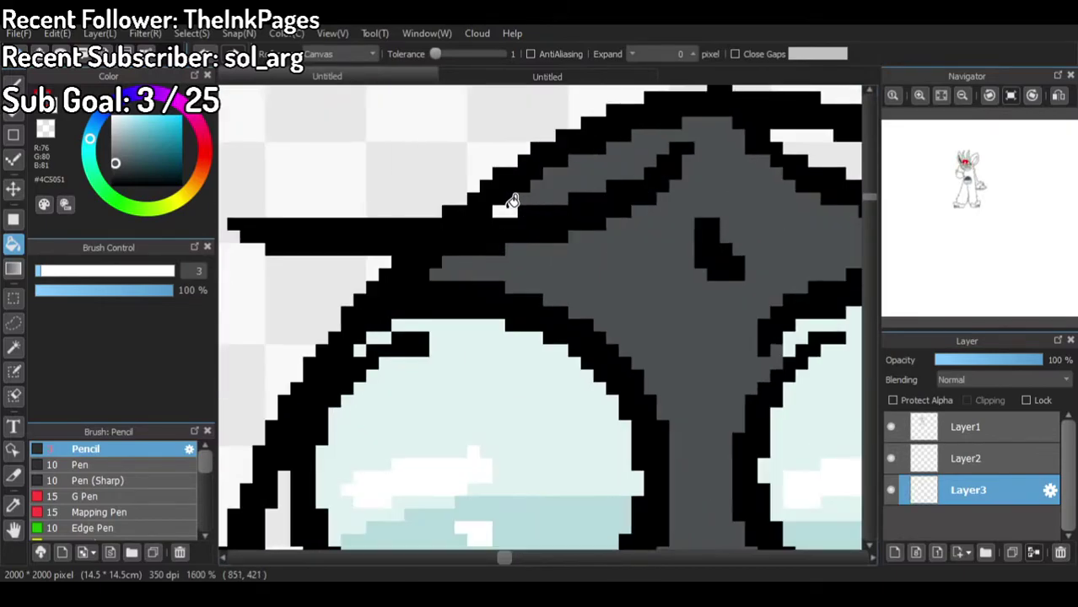
{"action": "scroll", "coordinate": [595, 284], "scroll_direction": "down", "scroll_amount": 2}
{"action": "scroll", "coordinate": [640, 299], "scroll_direction": "up", "scroll_amount": 6}
{"action": "scroll", "coordinate": [639, 300], "scroll_direction": "down", "scroll_amount": 5}
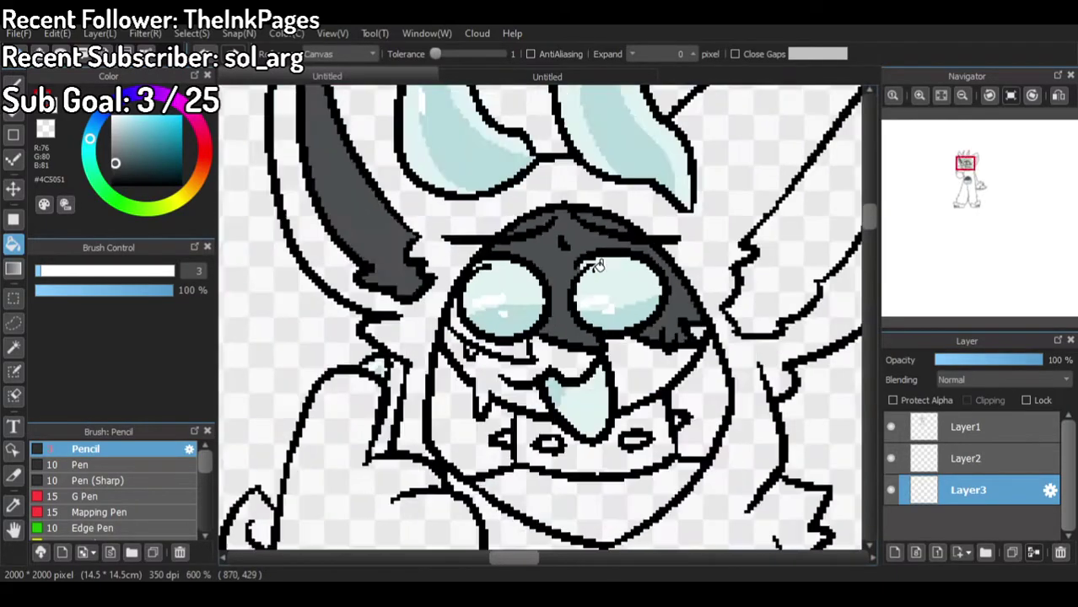
{"action": "scroll", "coordinate": [427, 333], "scroll_direction": "down", "scroll_amount": 3}
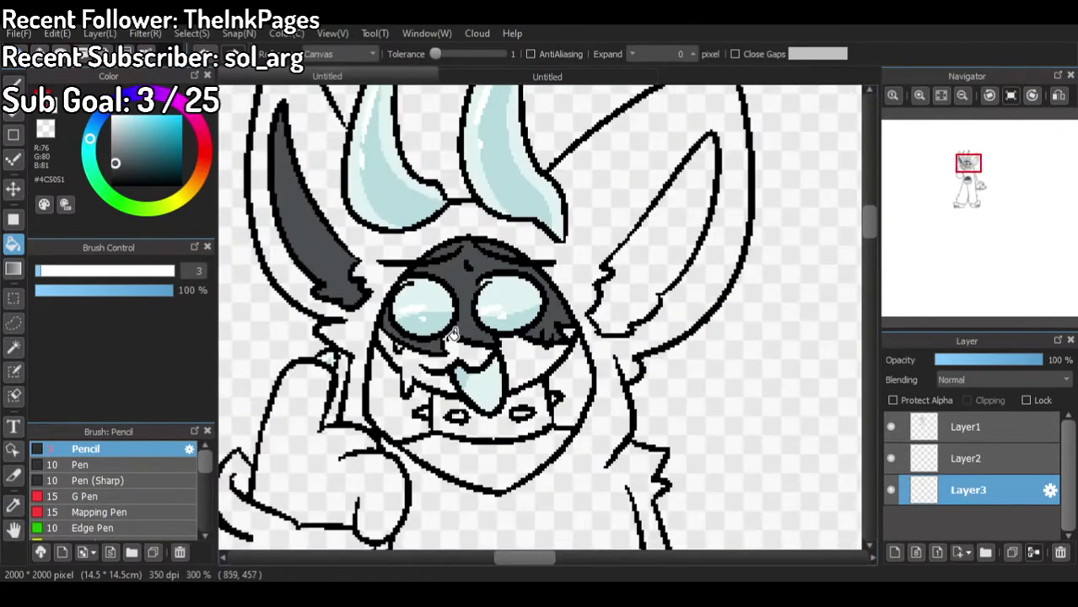
{"action": "left_click", "coordinate": [573, 293]}
{"action": "scroll", "coordinate": [574, 293], "scroll_direction": "down", "scroll_amount": 4}
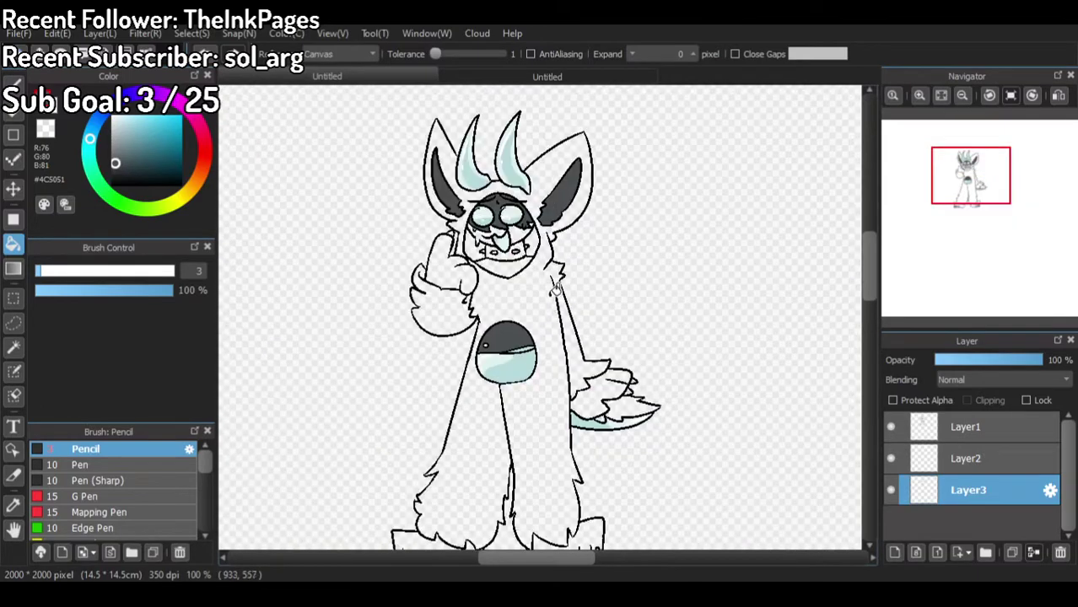
Step: Sample the darker ear shading colour #32383C from the reference drawing and return to the character canvas
{"action": "left_click", "coordinate": [551, 80]}
{"action": "scroll", "coordinate": [525, 158], "scroll_direction": "down", "scroll_amount": 6}
{"action": "scroll", "coordinate": [552, 292], "scroll_direction": "up", "scroll_amount": 2}
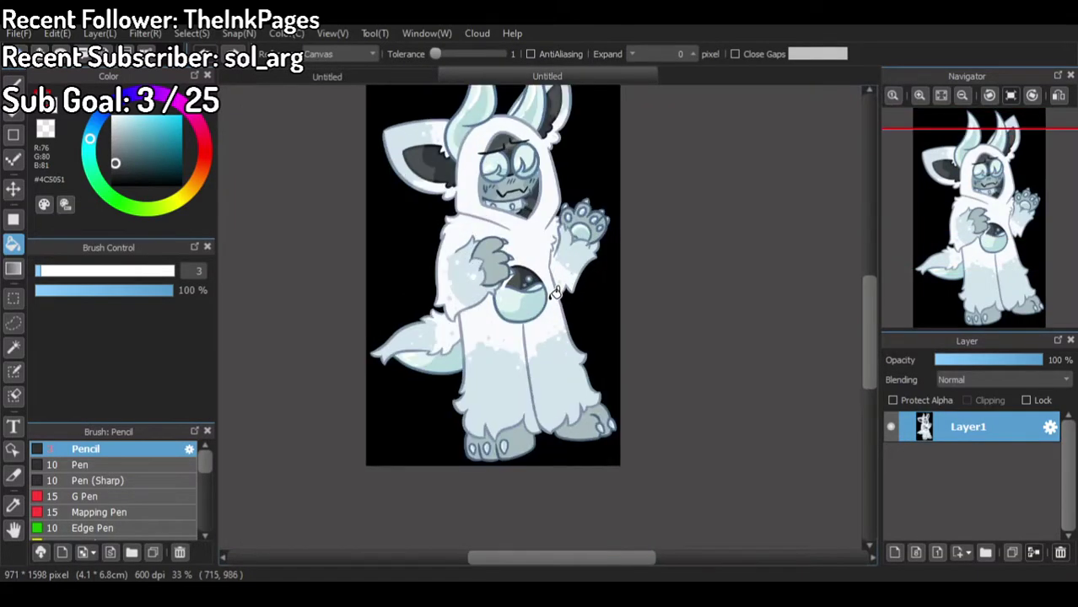
{"action": "scroll", "coordinate": [462, 177], "scroll_direction": "up", "scroll_amount": 2}
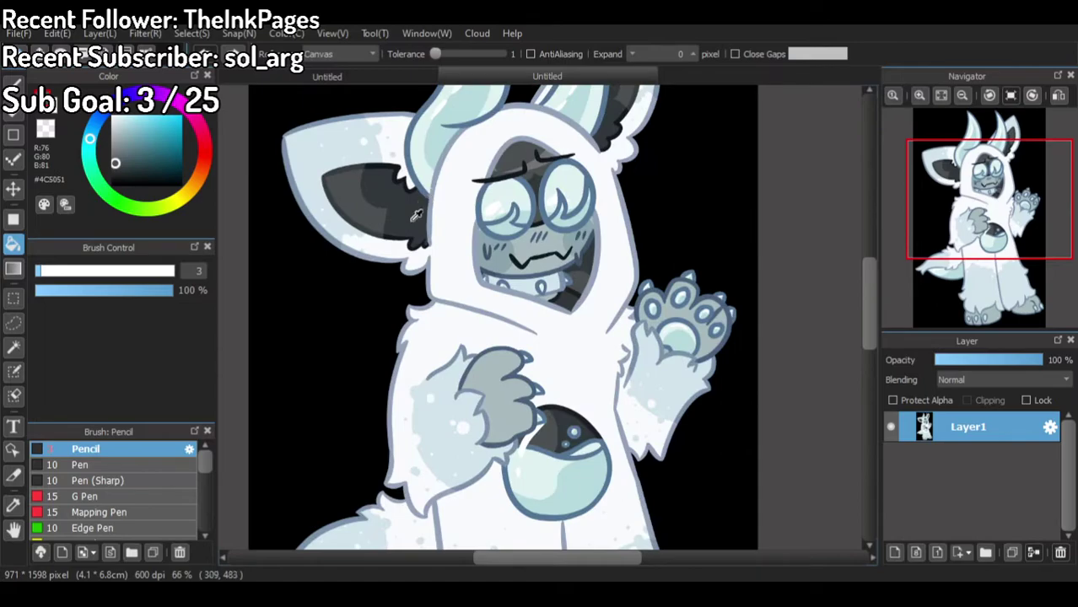
{"action": "left_click", "coordinate": [387, 78]}
{"action": "scroll", "coordinate": [744, 258], "scroll_direction": "up", "scroll_amount": 3}
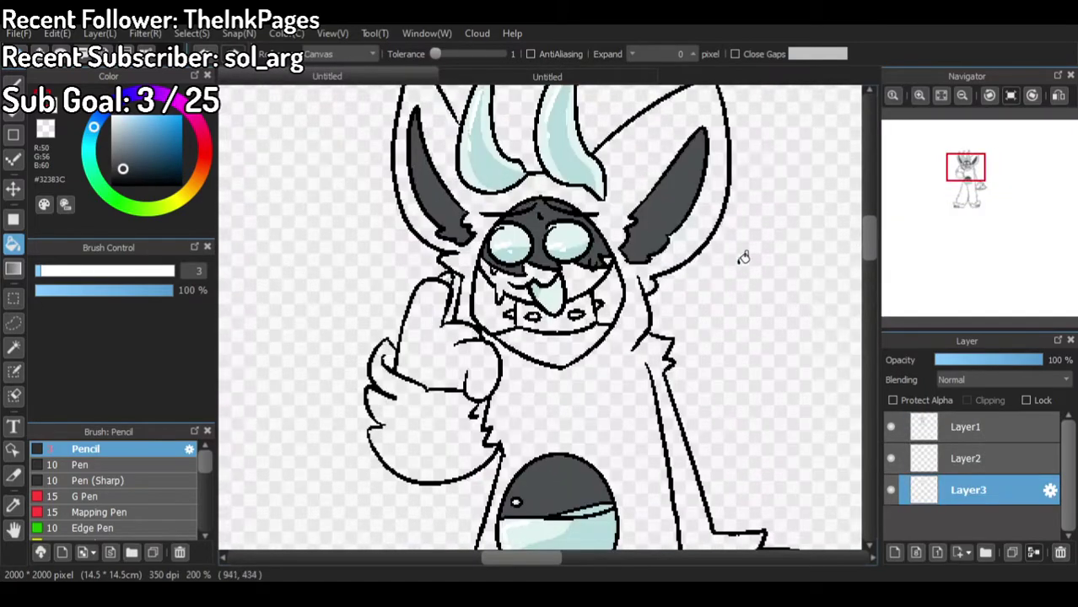
Step: Turn on Protect Alpha for Layer3 and ready the Pencil at a brush size of 8.6
{"action": "left_click", "coordinate": [910, 402]}
{"action": "scroll", "coordinate": [682, 386], "scroll_direction": "down", "scroll_amount": 2}
{"action": "scroll", "coordinate": [642, 317], "scroll_direction": "up", "scroll_amount": 4}
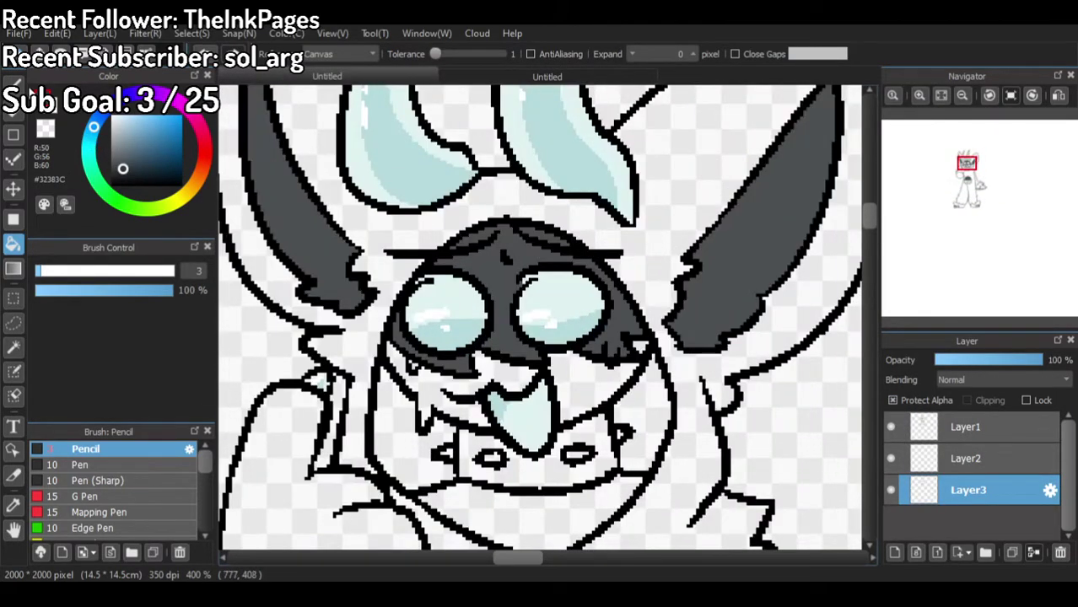
{"action": "left_click", "coordinate": [14, 84]}
{"action": "scroll", "coordinate": [307, 257], "scroll_direction": "down", "scroll_amount": 2}
{"action": "scroll", "coordinate": [300, 172], "scroll_direction": "up", "scroll_amount": 1}
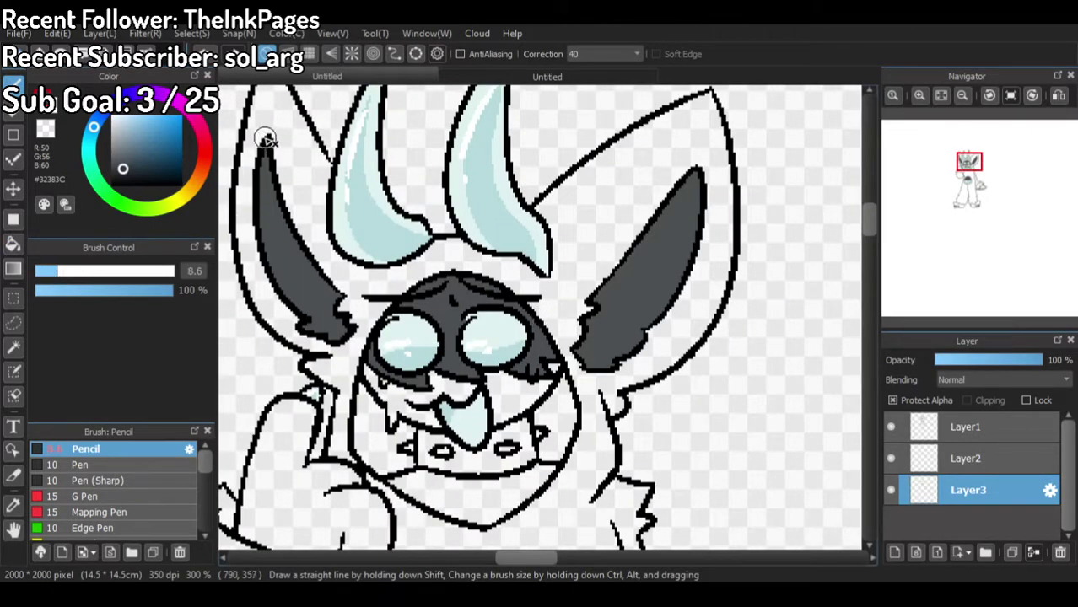
Step: Try shading along the edge of the left inner ear with #32383C, and check the ear shading in the reference drawing
{"action": "left_click_drag", "start_coordinate": [266, 156], "coordinate": [314, 272]}
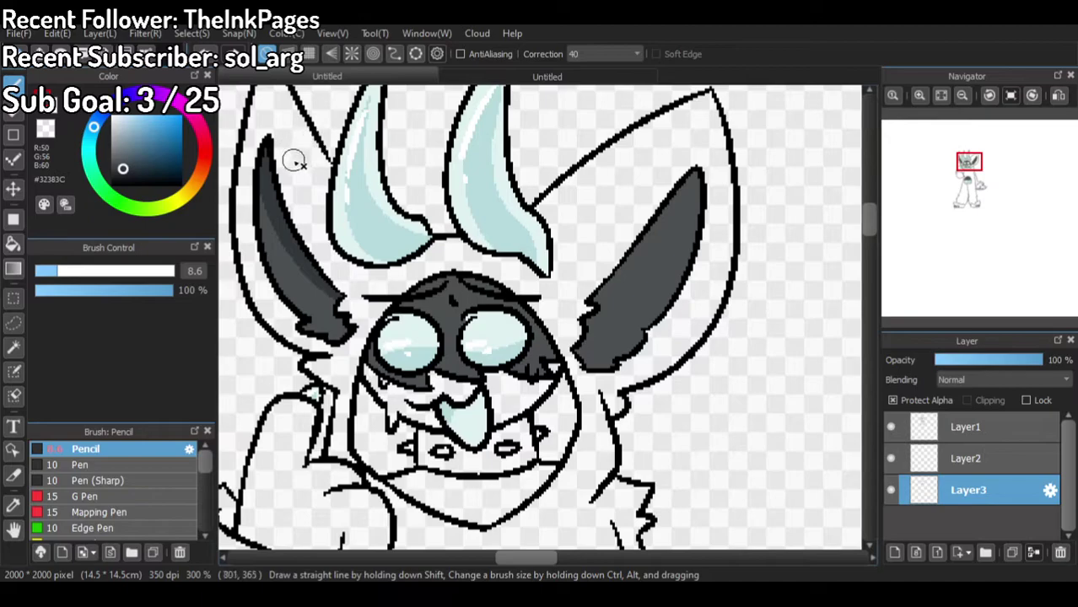
{"action": "key", "text": "ctrl+z"}
{"action": "left_click_drag", "start_coordinate": [263, 158], "coordinate": [362, 313]}
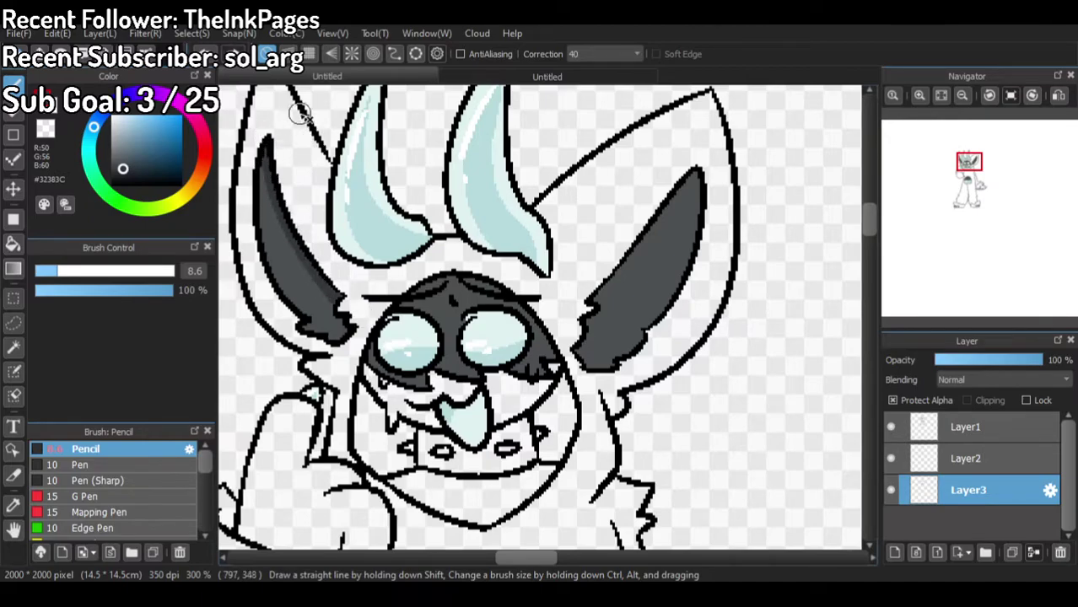
{"action": "left_click", "coordinate": [511, 74]}
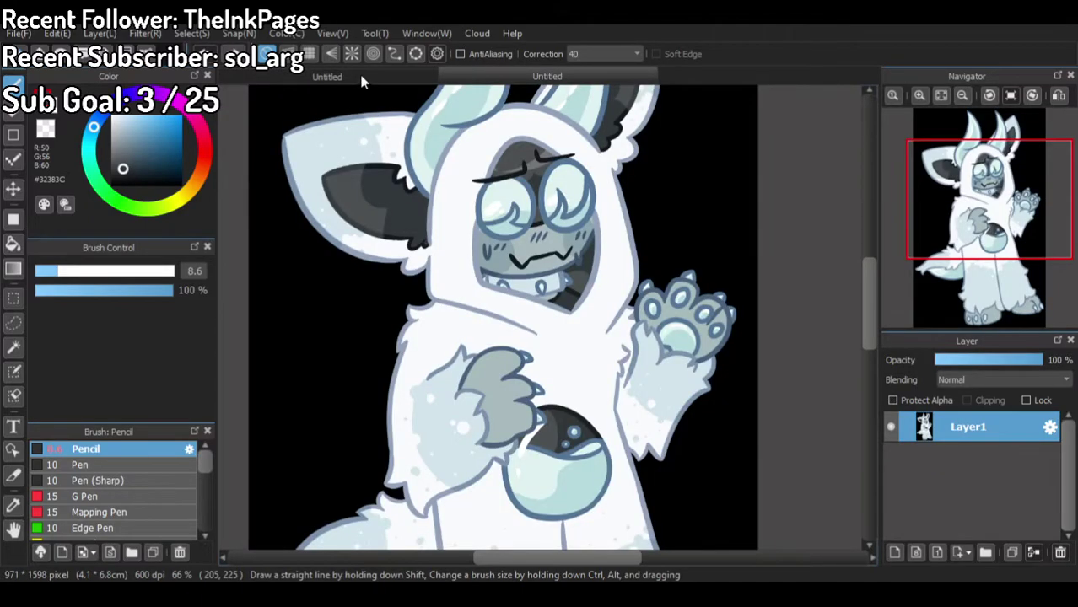
{"action": "left_click", "coordinate": [361, 77]}
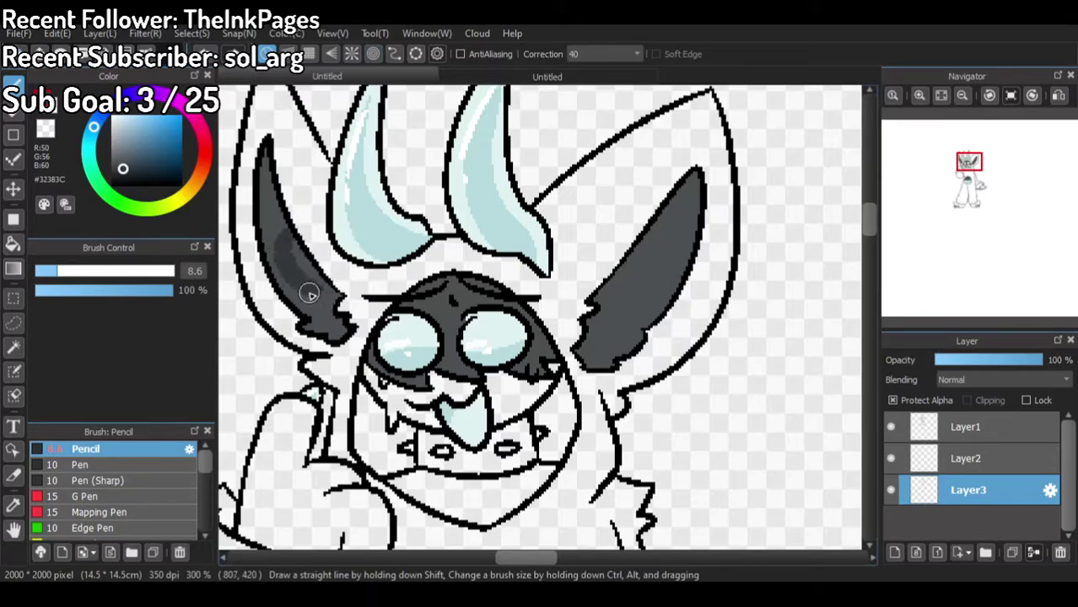
Step: Shade the lower parts of both inner ears with #32383C using the Pencil, and switch back to the reference drawing
{"action": "mouse_move", "coordinate": [287, 254]}
{"action": "left_mouse_down"}
{"action": "mouse_move", "coordinate": [341, 317]}
{"action": "mouse_move", "coordinate": [311, 299]}
{"action": "mouse_move", "coordinate": [318, 331]}
{"action": "left_mouse_up"}
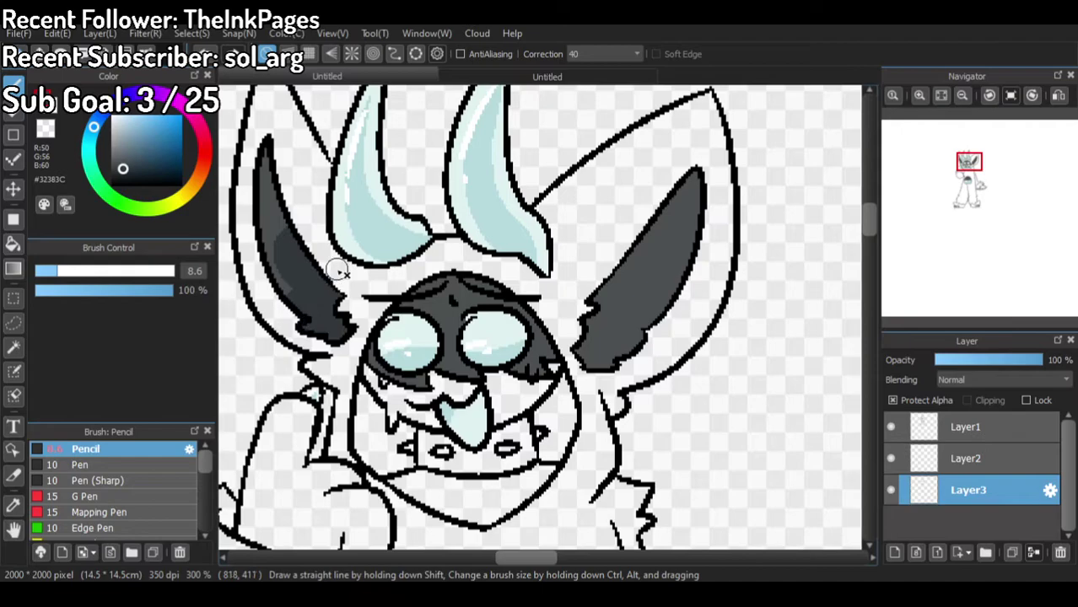
{"action": "mouse_move", "coordinate": [633, 229]}
{"action": "left_mouse_down"}
{"action": "mouse_move", "coordinate": [639, 287]}
{"action": "mouse_move", "coordinate": [620, 305]}
{"action": "mouse_move", "coordinate": [666, 352]}
{"action": "mouse_move", "coordinate": [616, 312]}
{"action": "mouse_move", "coordinate": [631, 247]}
{"action": "mouse_move", "coordinate": [594, 302]}
{"action": "left_mouse_up"}
{"action": "left_click_drag", "start_coordinate": [570, 396], "coordinate": [606, 377]}
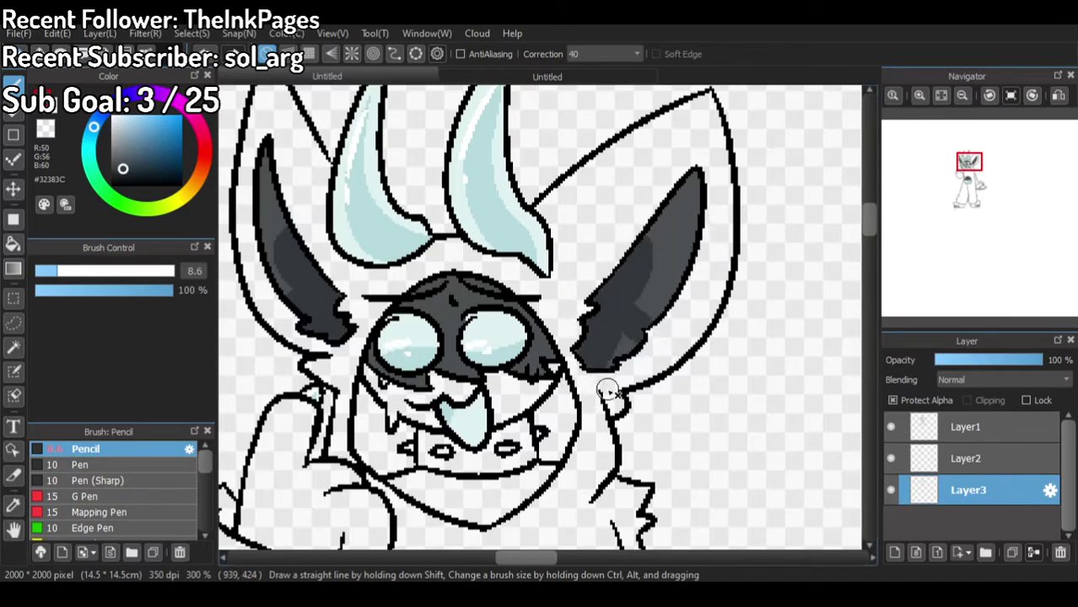
{"action": "left_click", "coordinate": [405, 79]}
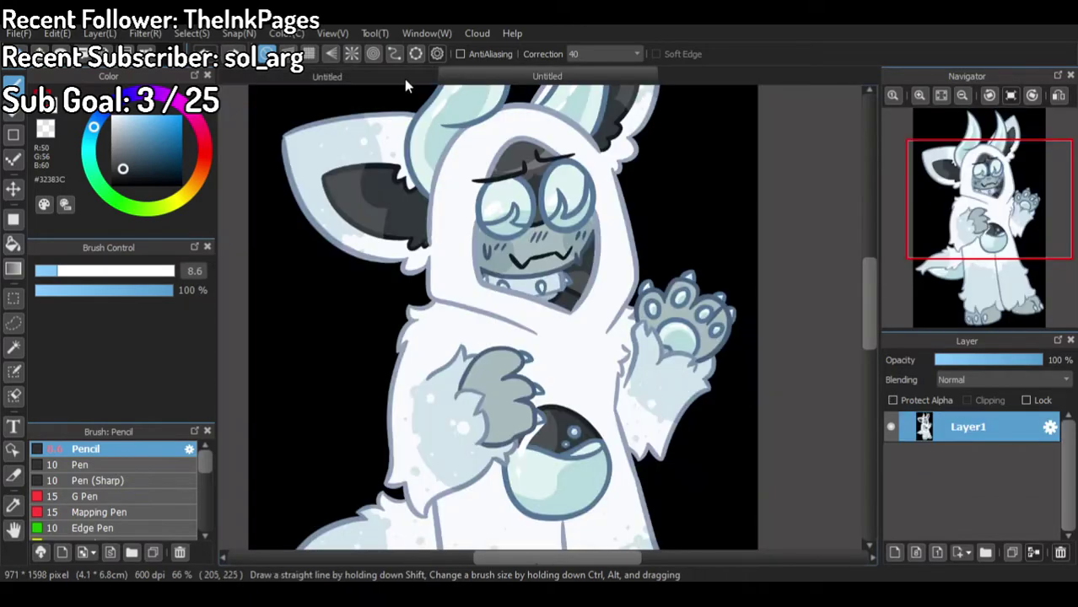
Step: Try shading the dark upper part of the belly orb with #32383C, and compare it with the reference drawing
{"action": "left_click", "coordinate": [401, 78]}
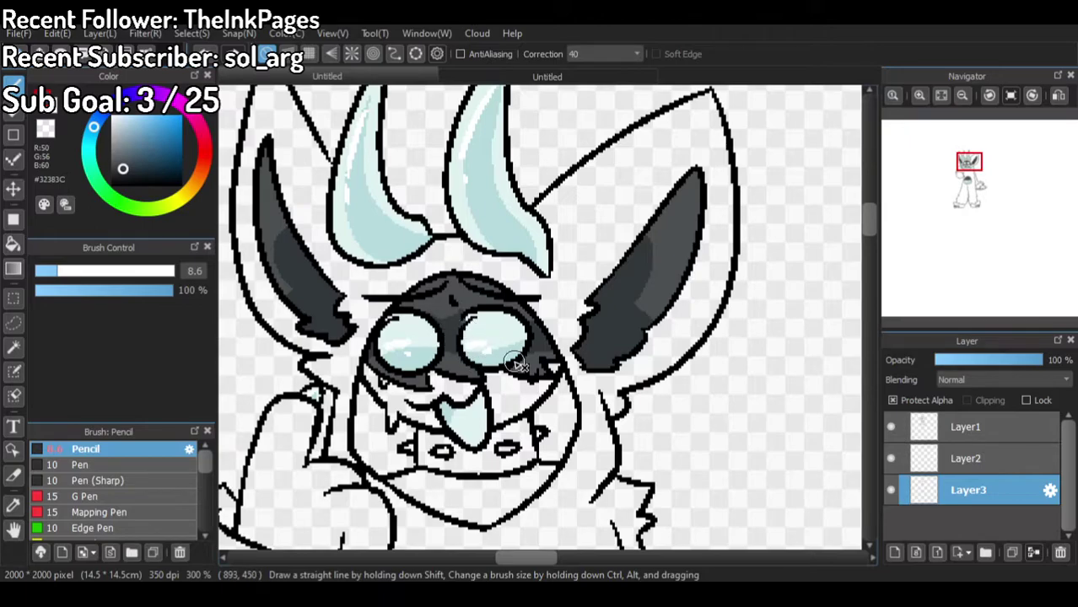
{"action": "scroll", "coordinate": [577, 201], "scroll_direction": "down", "scroll_amount": 2}
{"action": "scroll", "coordinate": [533, 477], "scroll_direction": "up", "scroll_amount": 3}
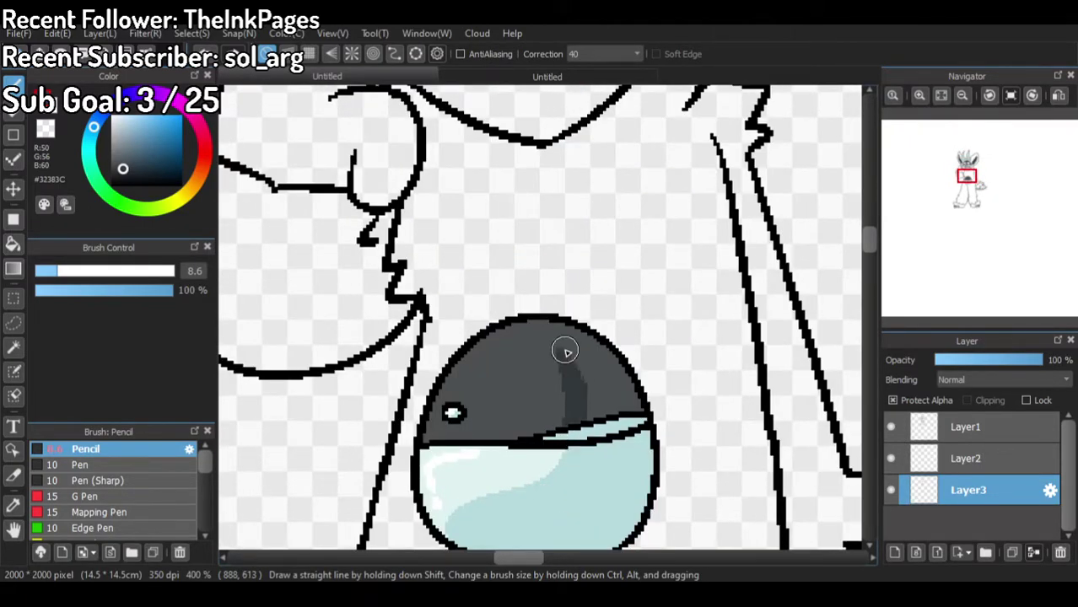
{"action": "mouse_move", "coordinate": [534, 322]}
{"action": "left_mouse_down"}
{"action": "mouse_move", "coordinate": [543, 454]}
{"action": "mouse_move", "coordinate": [568, 452]}
{"action": "mouse_move", "coordinate": [561, 314]}
{"action": "mouse_move", "coordinate": [589, 308]}
{"action": "mouse_move", "coordinate": [577, 386]}
{"action": "mouse_move", "coordinate": [486, 492]}
{"action": "left_mouse_up"}
{"action": "key", "text": "ctrl+z"}
{"action": "key", "text": "ctrl+z"}
{"action": "mouse_move", "coordinate": [573, 443]}
{"action": "left_mouse_down"}
{"action": "mouse_move", "coordinate": [545, 306]}
{"action": "mouse_move", "coordinate": [583, 453]}
{"action": "mouse_move", "coordinate": [638, 485]}
{"action": "mouse_move", "coordinate": [657, 449]}
{"action": "left_mouse_up"}
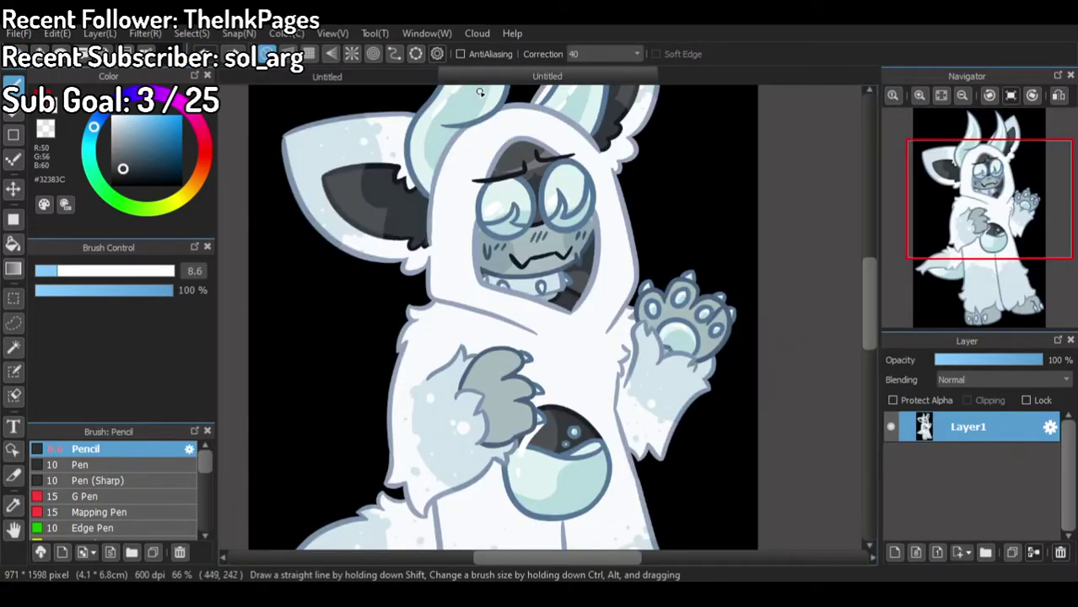
{"action": "left_click", "coordinate": [396, 75]}
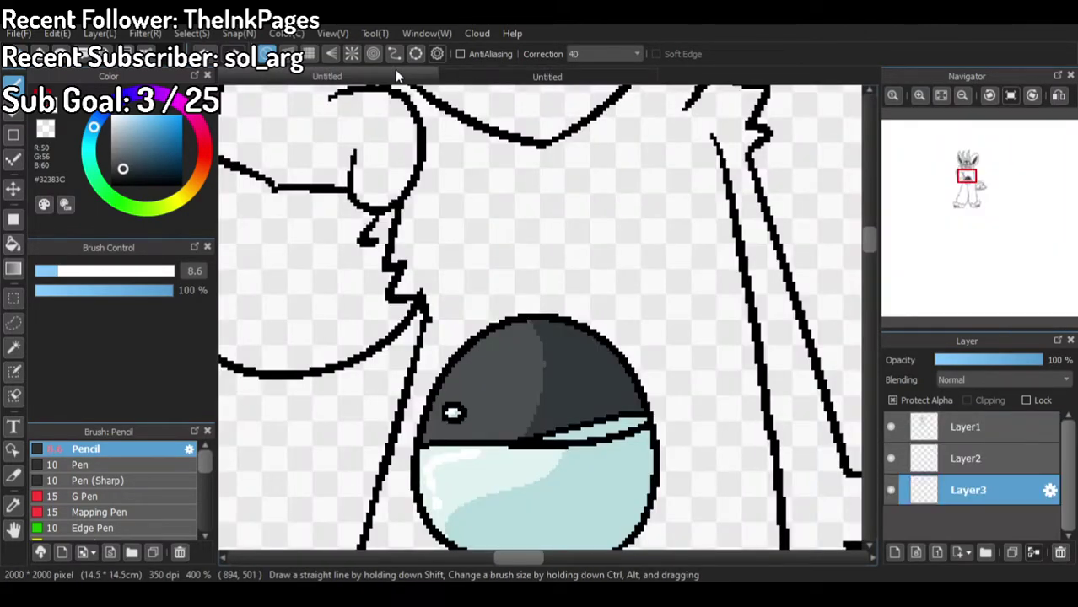
Step: Undo the last orb shading and shade the right side of the orb's dark upper part with #32383C
{"action": "key", "text": "ctrl+z"}
{"action": "mouse_move", "coordinate": [585, 344]}
{"action": "left_mouse_down"}
{"action": "mouse_move", "coordinate": [556, 463]}
{"action": "mouse_move", "coordinate": [514, 486]}
{"action": "mouse_move", "coordinate": [611, 410]}
{"action": "mouse_move", "coordinate": [574, 296]}
{"action": "mouse_move", "coordinate": [632, 446]}
{"action": "mouse_move", "coordinate": [601, 438]}
{"action": "mouse_move", "coordinate": [654, 350]}
{"action": "mouse_move", "coordinate": [648, 451]}
{"action": "left_mouse_up"}
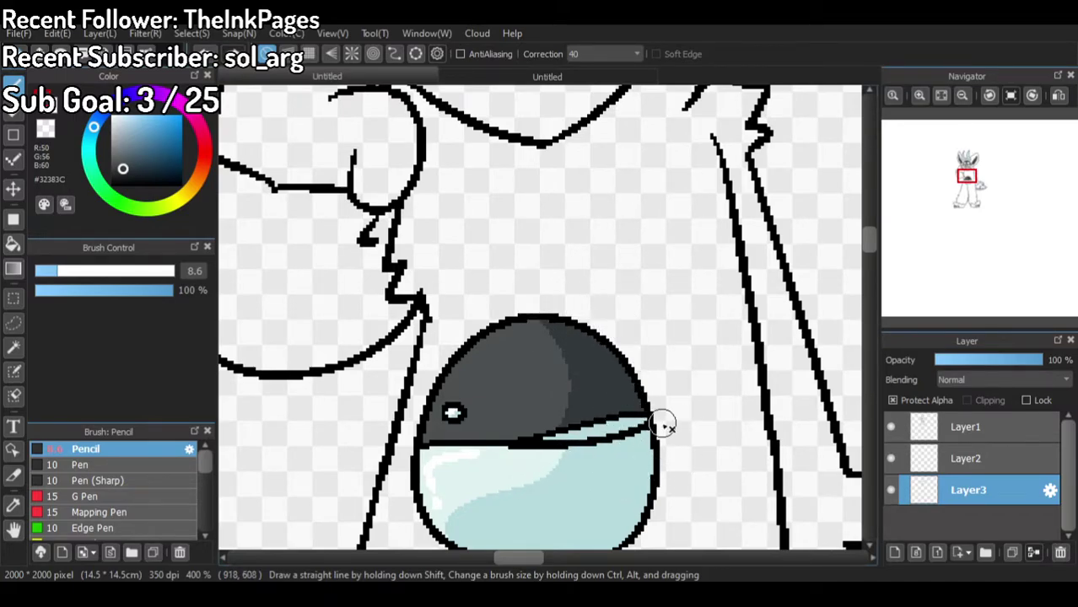
{"action": "scroll", "coordinate": [631, 309], "scroll_direction": "down", "scroll_amount": 3}
{"action": "scroll", "coordinate": [656, 344], "scroll_direction": "down", "scroll_amount": 1}
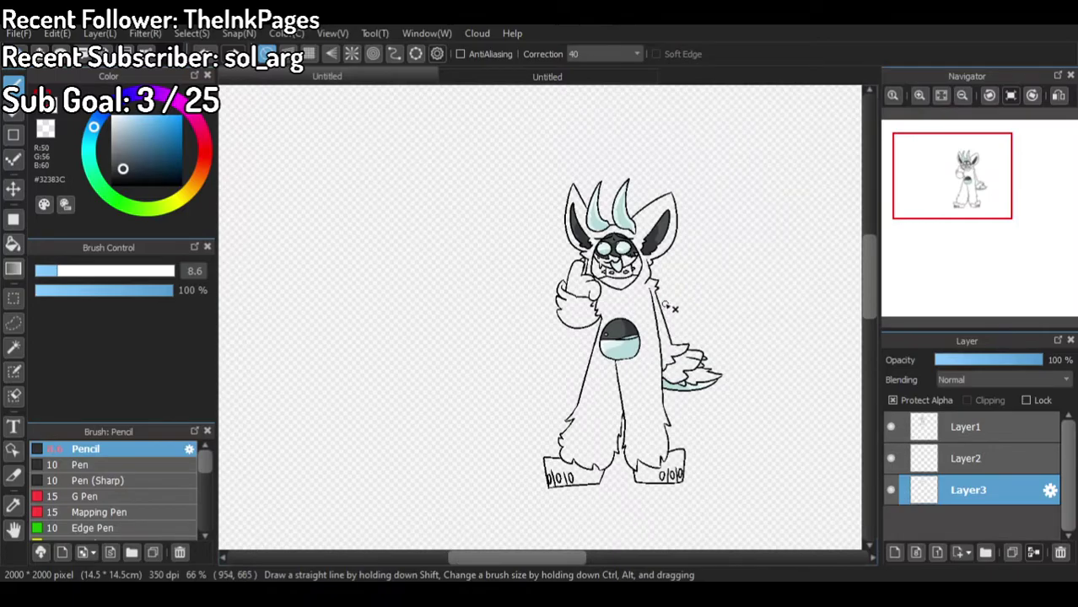
Step: Add a new layer above Layer3, sample the grey face colour #A8BABD from the reference drawing, and return to the character canvas
{"action": "scroll", "coordinate": [667, 304], "scroll_direction": "up", "scroll_amount": 2}
{"action": "scroll", "coordinate": [652, 271], "scroll_direction": "down", "scroll_amount": 1}
{"action": "scroll", "coordinate": [648, 263], "scroll_direction": "down", "scroll_amount": 1}
{"action": "scroll", "coordinate": [646, 259], "scroll_direction": "up", "scroll_amount": 1}
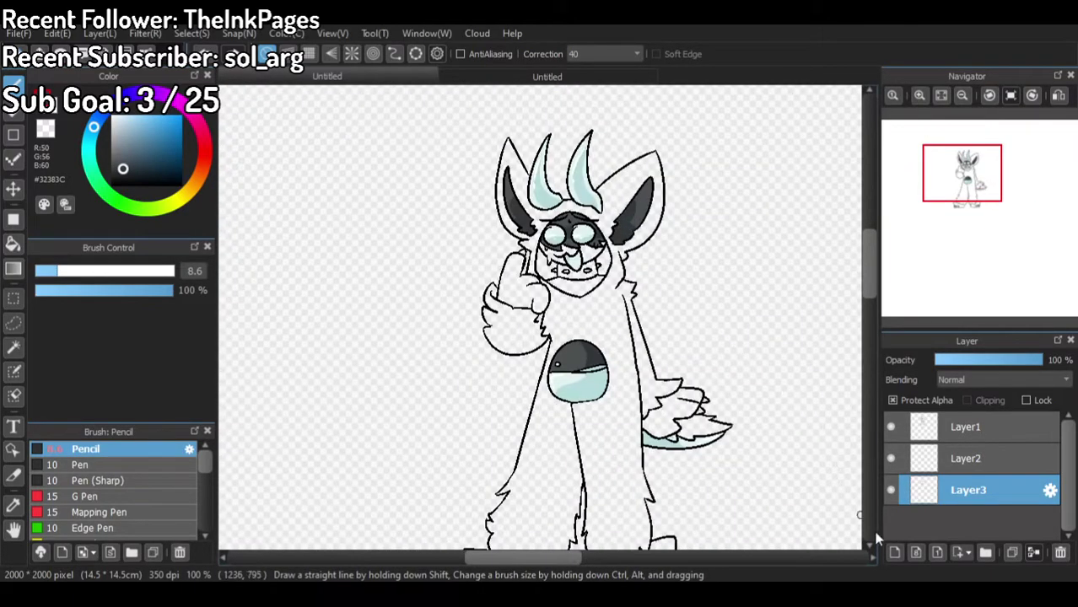
{"action": "left_click", "coordinate": [895, 553]}
{"action": "left_click", "coordinate": [596, 76]}
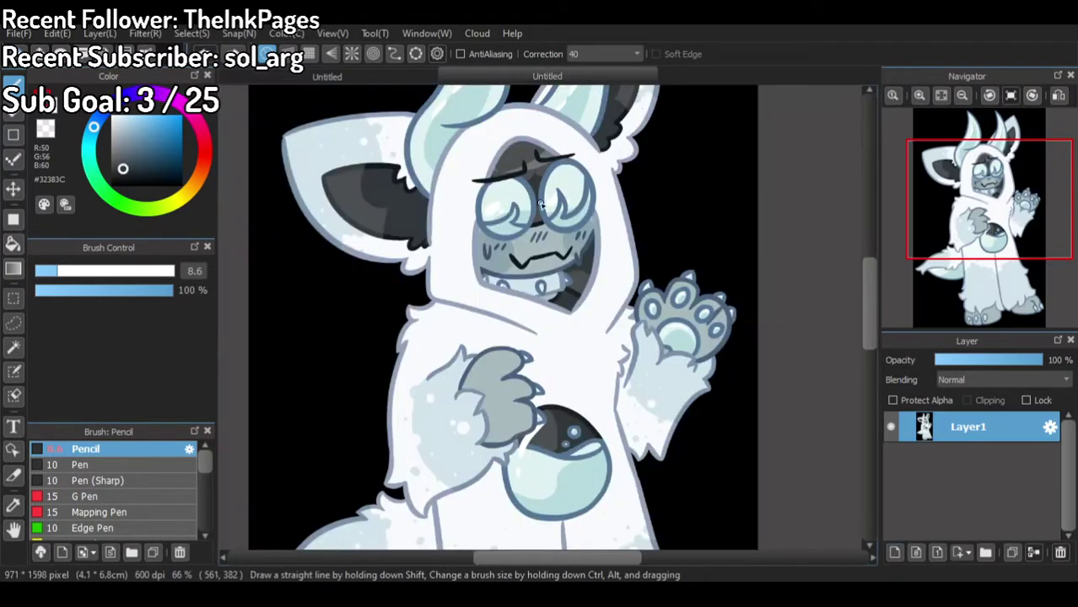
{"action": "scroll", "coordinate": [540, 192], "scroll_direction": "up", "scroll_amount": 1}
{"action": "left_click", "coordinate": [509, 246], "text": "alt"}
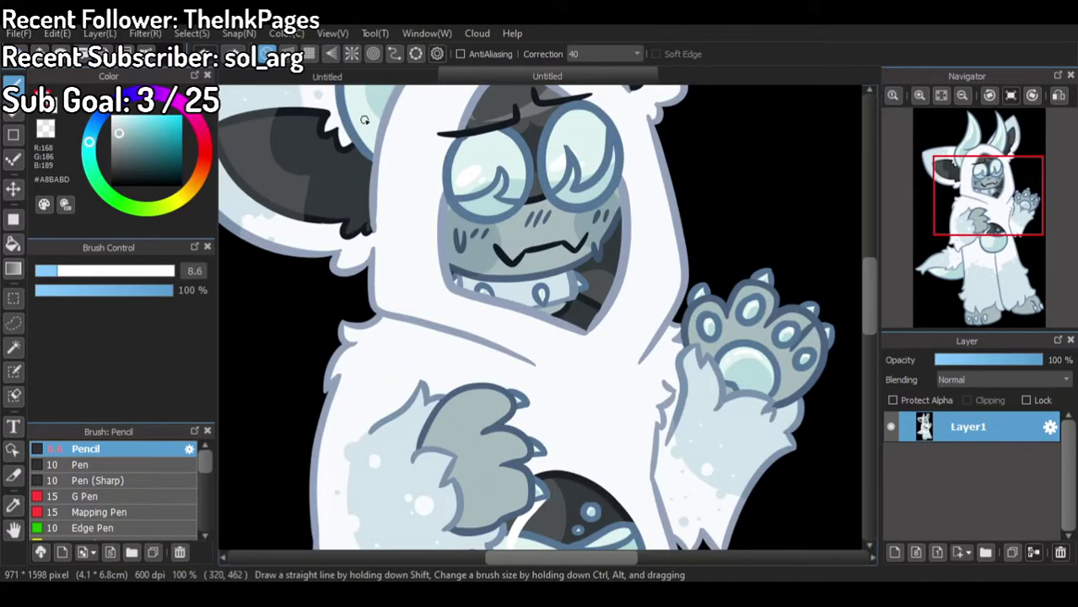
{"action": "left_click", "coordinate": [378, 74]}
Step: Fill the lower face areas on both sides of the tongue with #A8BABD on Layer4 using the Bucket
{"action": "left_click", "coordinate": [13, 245]}
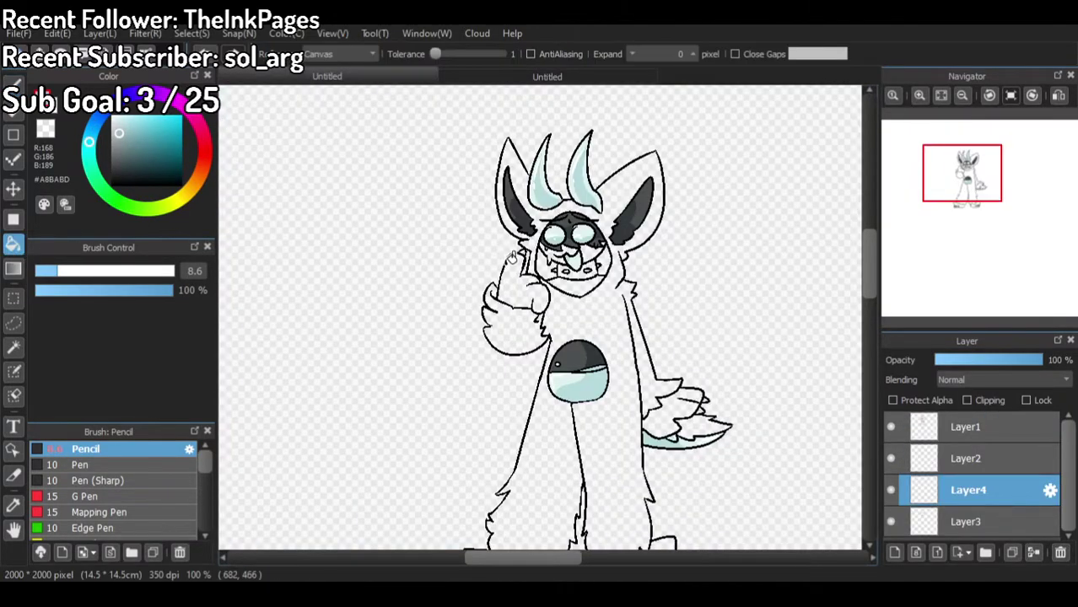
{"action": "scroll", "coordinate": [572, 261], "scroll_direction": "up", "scroll_amount": 5}
{"action": "left_click", "coordinate": [653, 228]}
{"action": "left_click", "coordinate": [550, 187]}
{"action": "scroll", "coordinate": [418, 165], "scroll_direction": "up", "scroll_amount": 2}
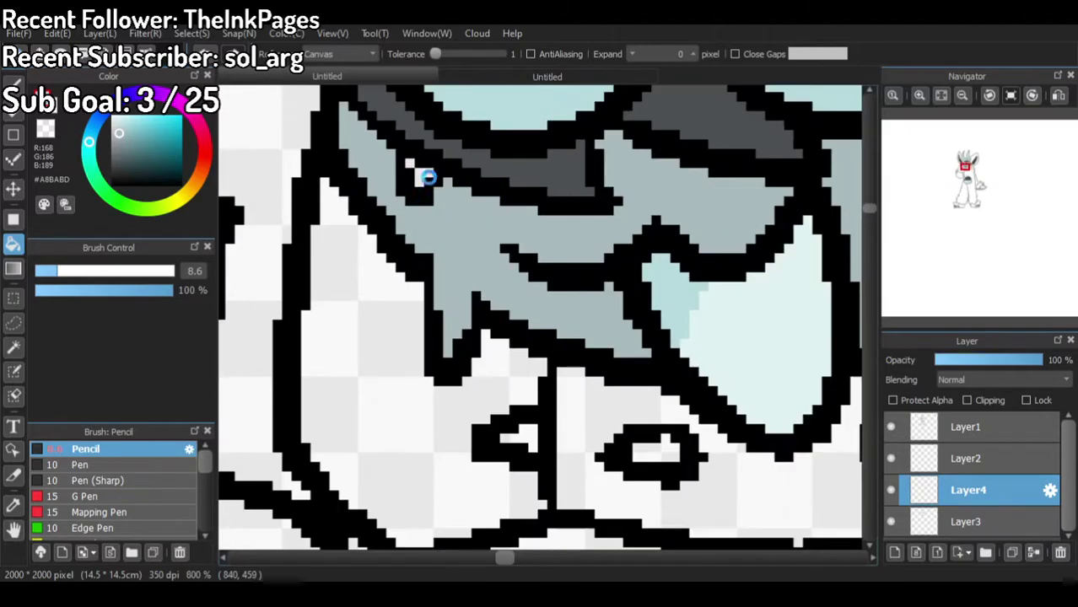
{"action": "scroll", "coordinate": [413, 157], "scroll_direction": "down", "scroll_amount": 3}
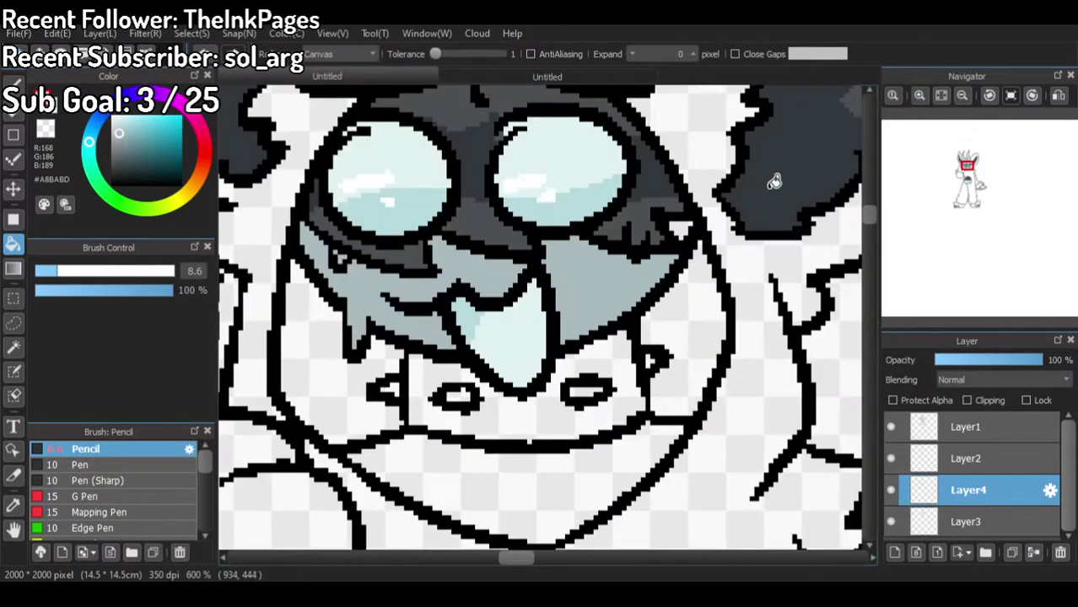
{"action": "scroll", "coordinate": [667, 246], "scroll_direction": "up", "scroll_amount": 3}
{"action": "scroll", "coordinate": [666, 246], "scroll_direction": "down", "scroll_amount": 6}
Step: Sample the dark colour inside the hood beside the collar from the reference drawing and return to the character canvas
{"action": "left_click", "coordinate": [580, 77]}
{"action": "scroll", "coordinate": [590, 269], "scroll_direction": "up", "scroll_amount": 1}
{"action": "left_click", "coordinate": [602, 278], "text": "alt"}
{"action": "scroll", "coordinate": [603, 257], "scroll_direction": "down", "scroll_amount": 2}
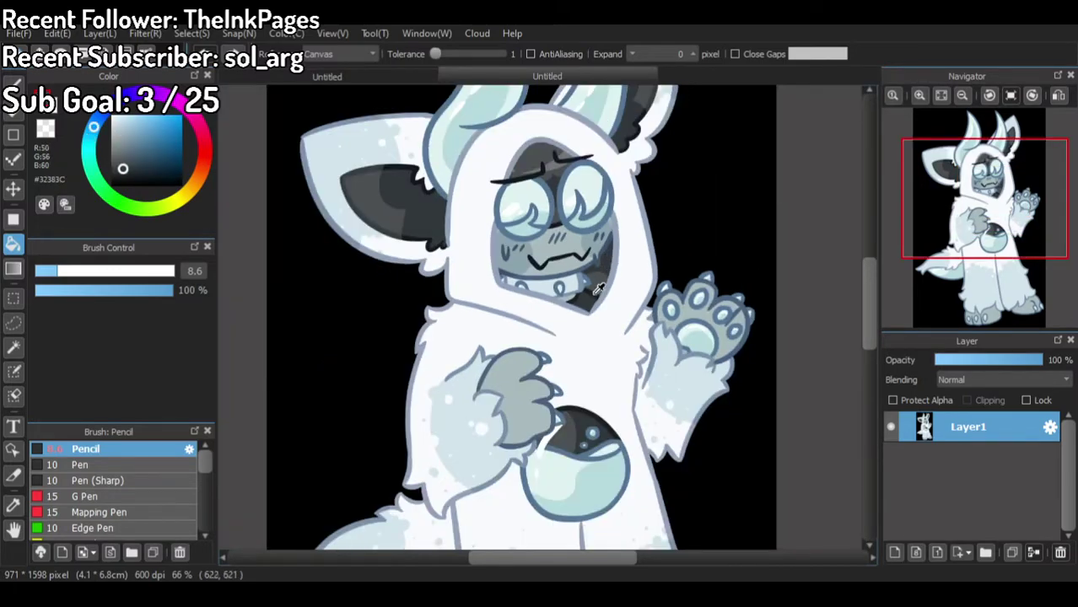
{"action": "left_click", "coordinate": [328, 76]}
Step: Move Layer3 above Layer4 and make Layer3 the active layer
{"action": "left_click", "coordinate": [928, 456]}
{"action": "left_click", "coordinate": [892, 522]}
{"action": "left_click_drag", "start_coordinate": [924, 521], "coordinate": [970, 489]}
{"action": "left_click", "coordinate": [968, 520]}
{"action": "left_click", "coordinate": [969, 497]}
Step: Fill the hood interior on both sides of the collar with #4C5051 using the Bucket
{"action": "scroll", "coordinate": [742, 308], "scroll_direction": "up", "scroll_amount": 2}
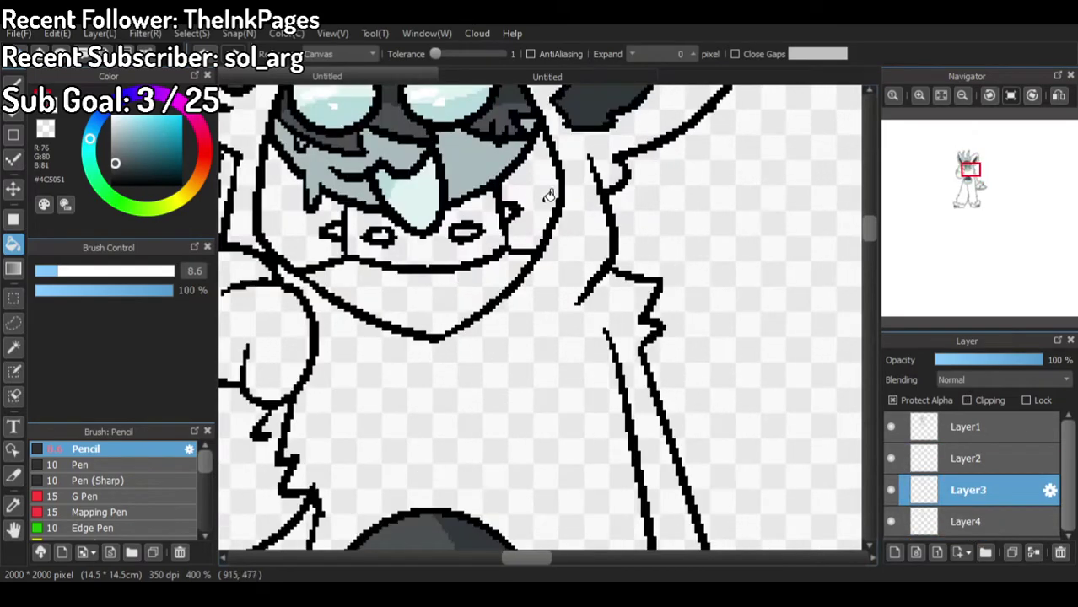
{"action": "scroll", "coordinate": [523, 188], "scroll_direction": "down", "scroll_amount": 1}
{"action": "scroll", "coordinate": [540, 219], "scroll_direction": "up", "scroll_amount": 1}
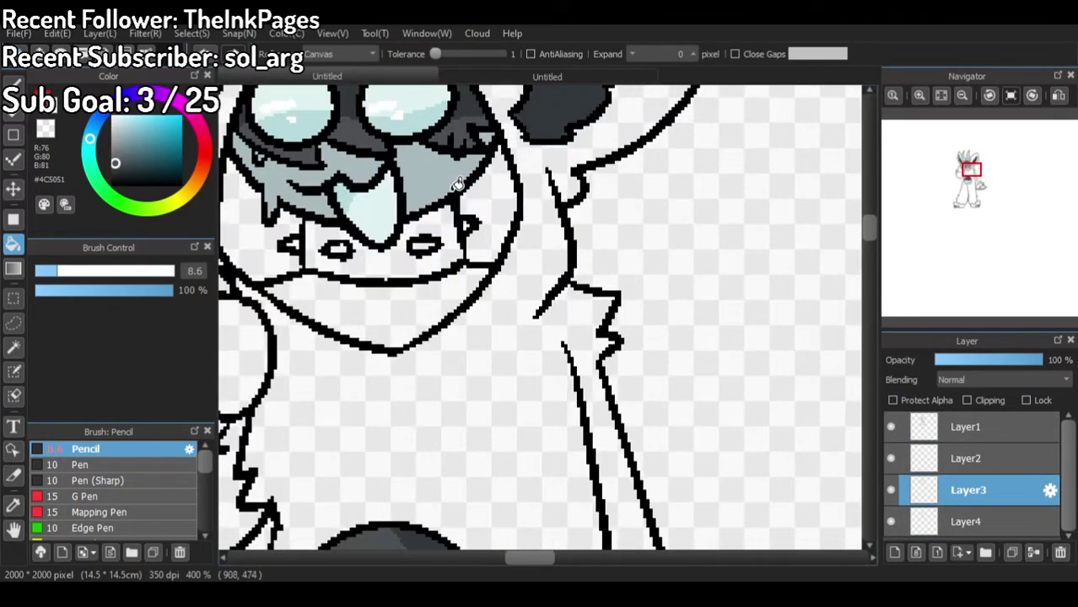
{"action": "left_click", "coordinate": [493, 189]}
{"action": "left_click", "coordinate": [236, 238]}
{"action": "scroll", "coordinate": [696, 326], "scroll_direction": "down", "scroll_amount": 2}
{"action": "scroll", "coordinate": [623, 248], "scroll_direction": "up", "scroll_amount": 1}
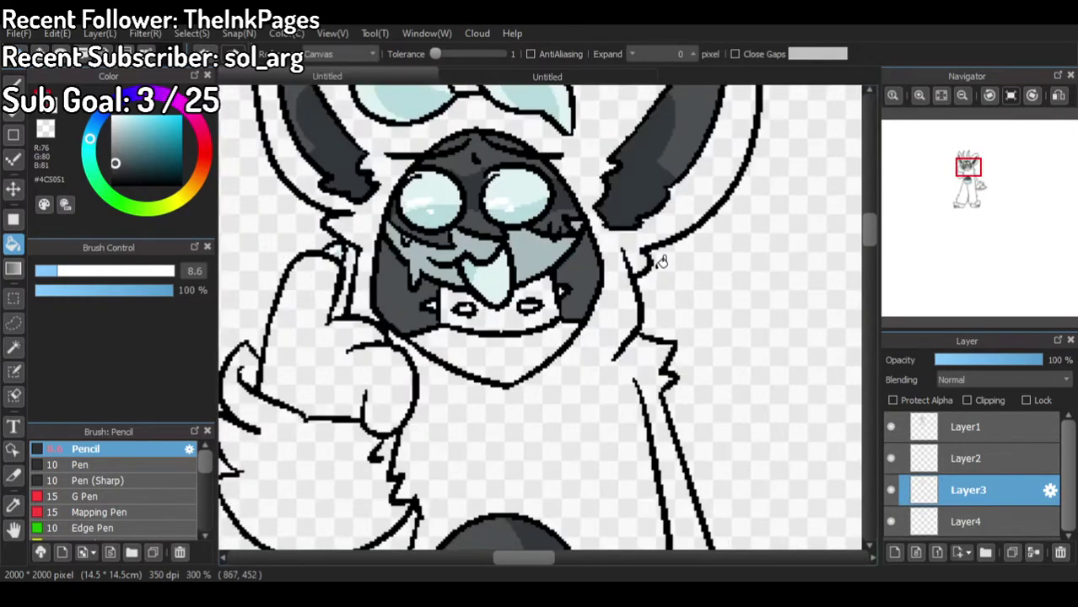
Step: Sample #32383C from the face shading and shade the upper hood interior on both sides of the collar with the Pencil
{"action": "scroll", "coordinate": [432, 182], "scroll_direction": "up", "scroll_amount": 2}
{"action": "right_click", "coordinate": [506, 192]}
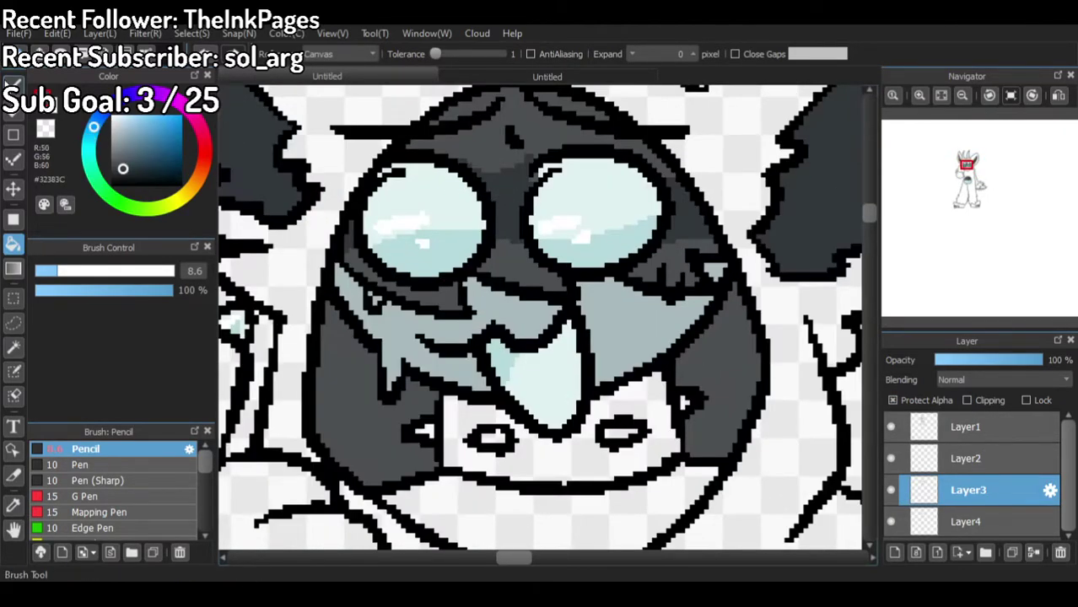
{"action": "left_click", "coordinate": [12, 83]}
{"action": "mouse_move", "coordinate": [305, 430]}
{"action": "left_mouse_down"}
{"action": "mouse_move", "coordinate": [453, 380]}
{"action": "mouse_move", "coordinate": [305, 415]}
{"action": "mouse_move", "coordinate": [343, 371]}
{"action": "mouse_move", "coordinate": [383, 359]}
{"action": "mouse_move", "coordinate": [316, 341]}
{"action": "mouse_move", "coordinate": [334, 300]}
{"action": "mouse_move", "coordinate": [364, 359]}
{"action": "left_mouse_up"}
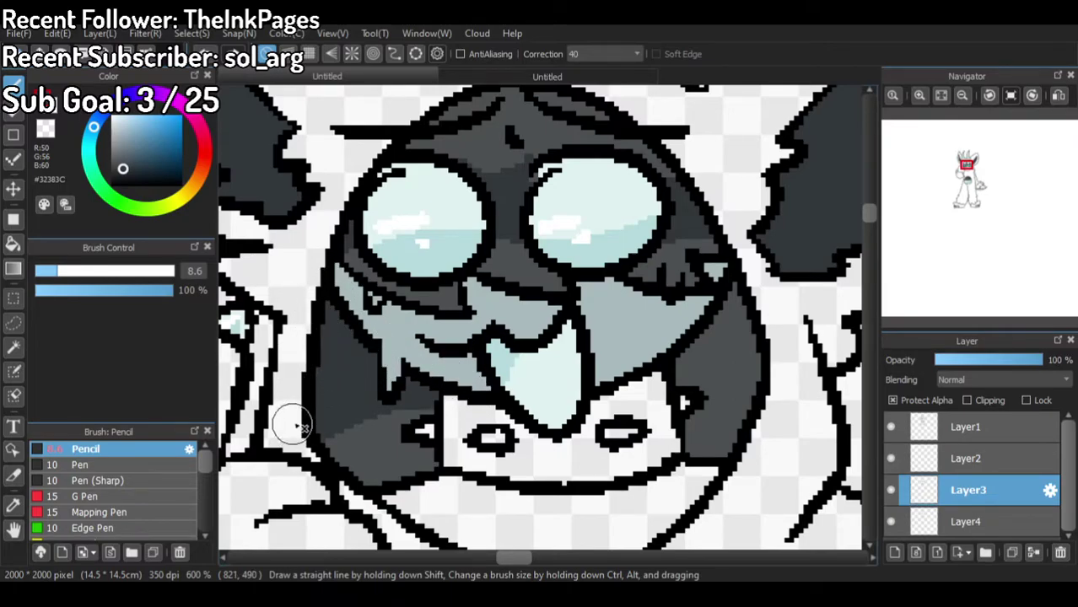
{"action": "mouse_move", "coordinate": [768, 401]}
{"action": "left_mouse_down"}
{"action": "mouse_move", "coordinate": [739, 288]}
{"action": "mouse_move", "coordinate": [687, 364]}
{"action": "mouse_move", "coordinate": [785, 355]}
{"action": "left_mouse_up"}
{"action": "mouse_move", "coordinate": [446, 392]}
{"action": "left_mouse_down"}
{"action": "mouse_move", "coordinate": [340, 417]}
{"action": "mouse_move", "coordinate": [297, 493]}
{"action": "left_mouse_up"}
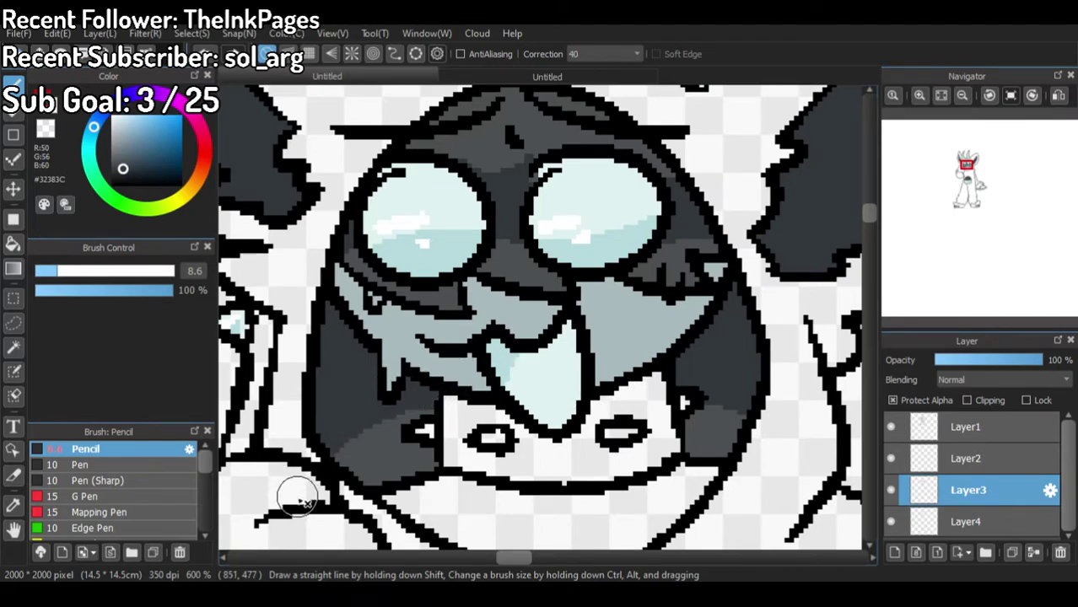
Step: Sample #4C5051 and reshape the lower edge of the shading in the left hood interior
{"action": "left_click", "coordinate": [390, 459], "text": "alt"}
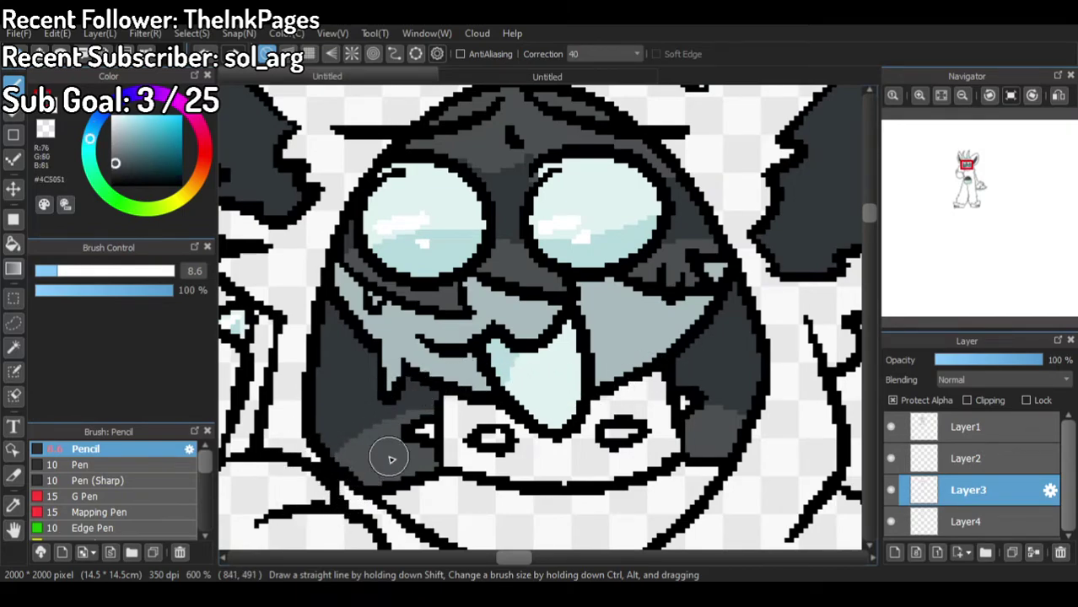
{"action": "left_click_drag", "start_coordinate": [312, 474], "coordinate": [449, 393]}
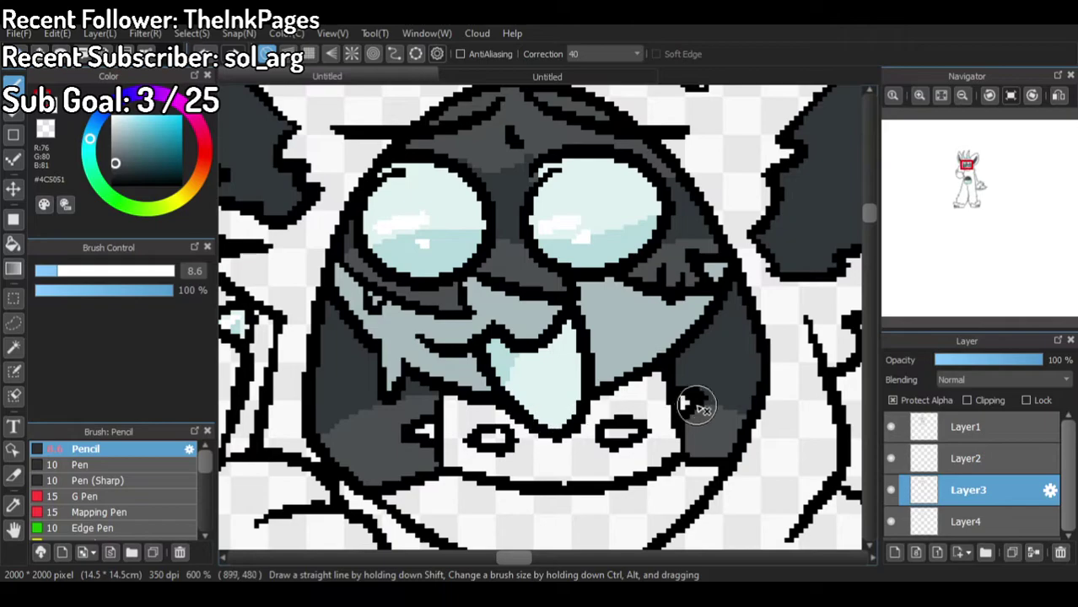
{"action": "key", "text": "ctrl+minus"}
{"action": "key", "text": "ctrl+minus"}
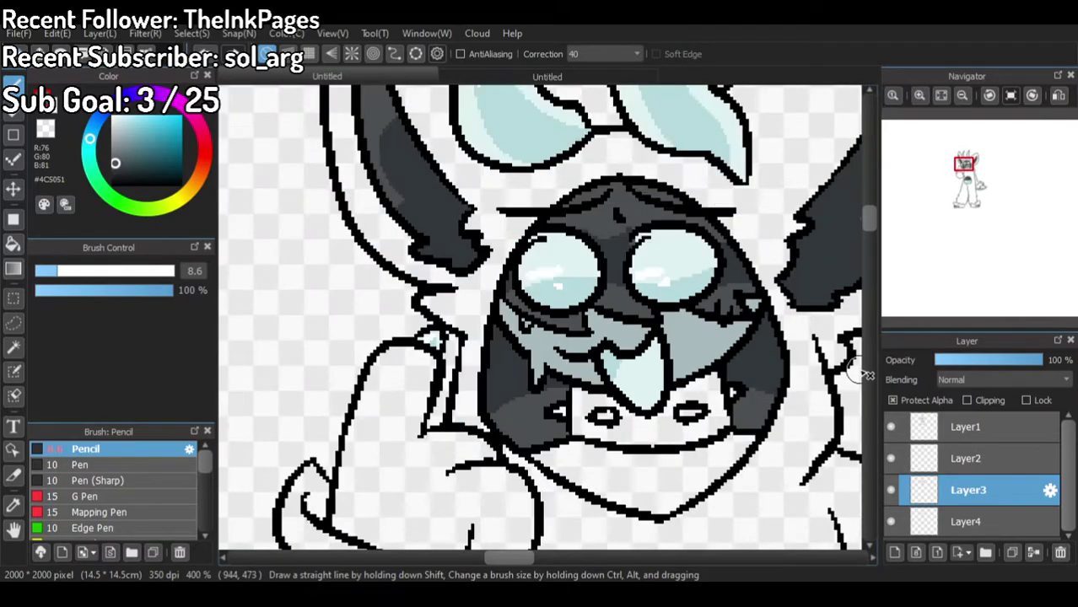
{"action": "scroll", "coordinate": [498, 295], "scroll_direction": "up", "scroll_amount": 1}
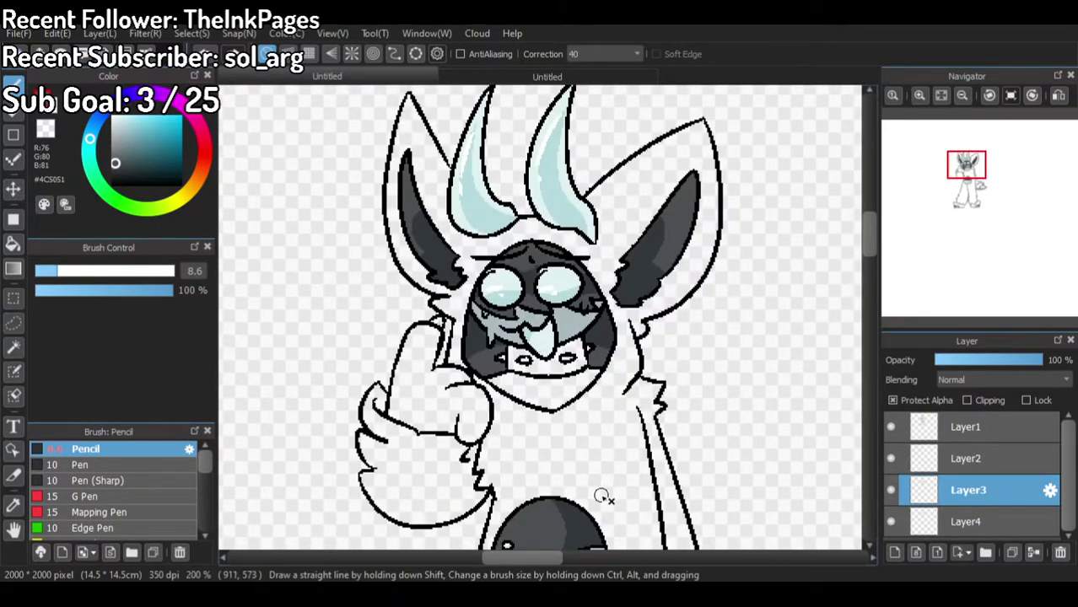
{"action": "scroll", "coordinate": [547, 255], "scroll_direction": "down", "scroll_amount": 2}
{"action": "scroll", "coordinate": [589, 336], "scroll_direction": "up", "scroll_amount": 1}
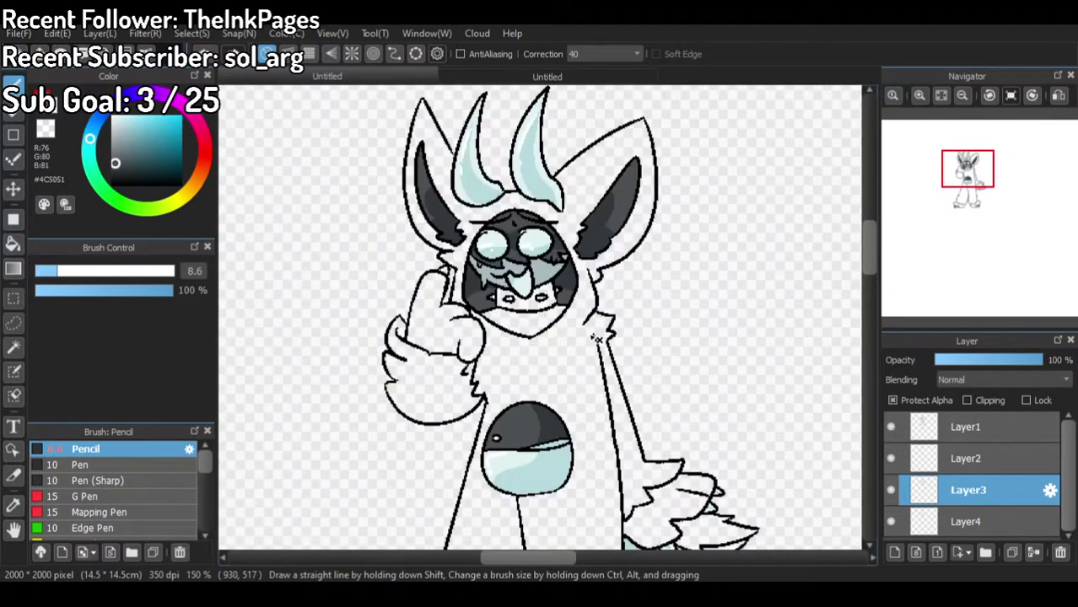
Step: Check the character's colouring in the reference drawing and return to the character canvas
{"action": "left_click", "coordinate": [519, 80]}
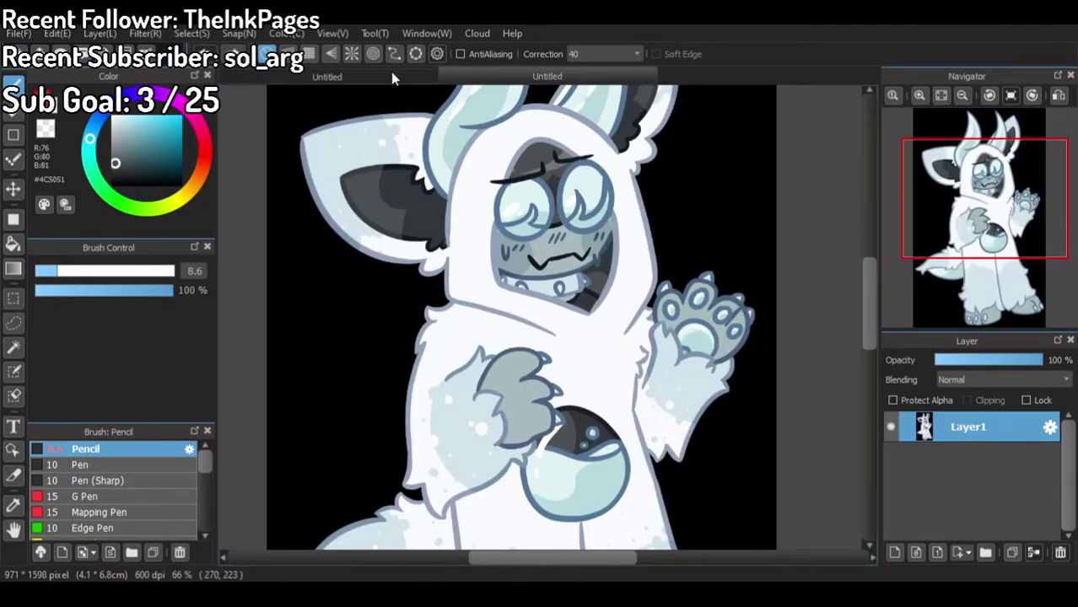
{"action": "scroll", "coordinate": [540, 354], "scroll_direction": "up", "scroll_amount": 3}
{"action": "scroll", "coordinate": [533, 408], "scroll_direction": "down", "scroll_amount": 4}
{"action": "left_click", "coordinate": [373, 75]}
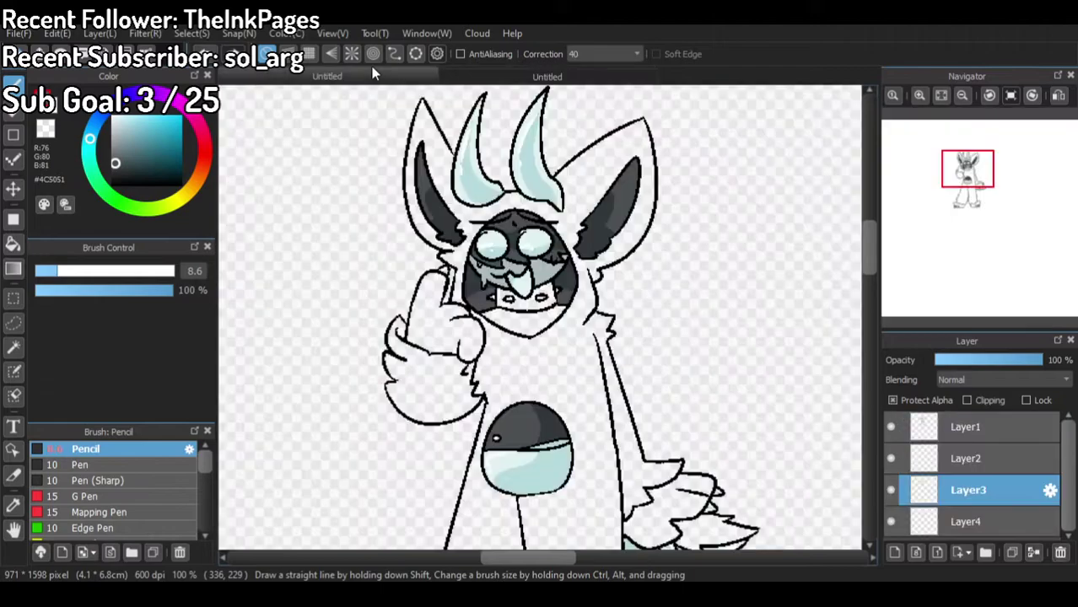
Step: Make Layer2 active with Protect Alpha off, sample the pale horn colour #DFF2F0, and ready the Bucket for the collar studs
{"action": "left_click", "coordinate": [928, 458]}
{"action": "scroll", "coordinate": [529, 154], "scroll_direction": "up", "scroll_amount": 3}
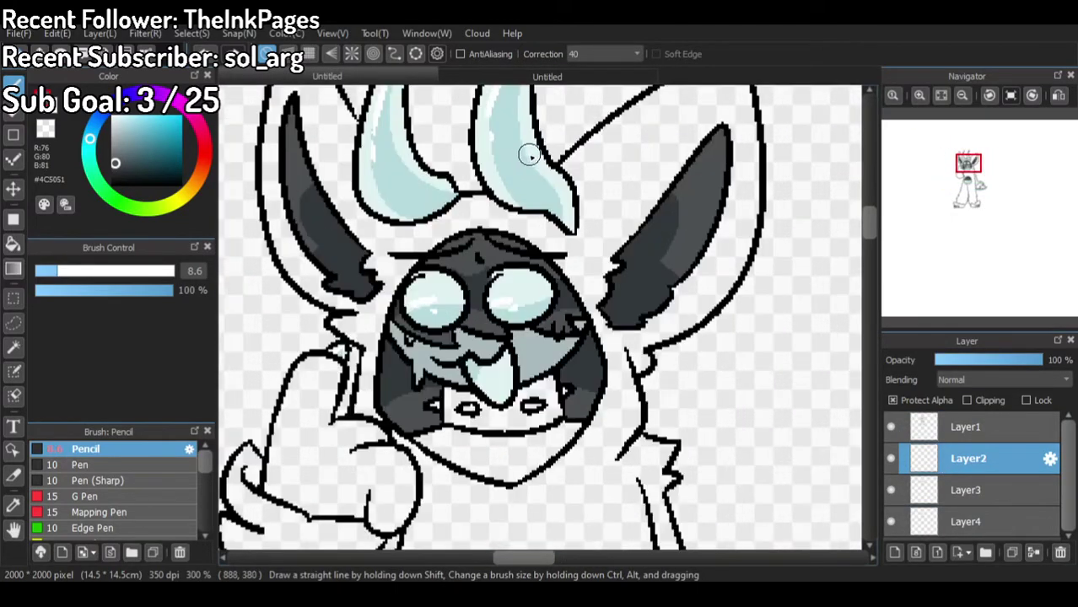
{"action": "left_click", "coordinate": [529, 154], "text": "alt"}
{"action": "scroll", "coordinate": [528, 149], "scroll_direction": "up", "scroll_amount": 2}
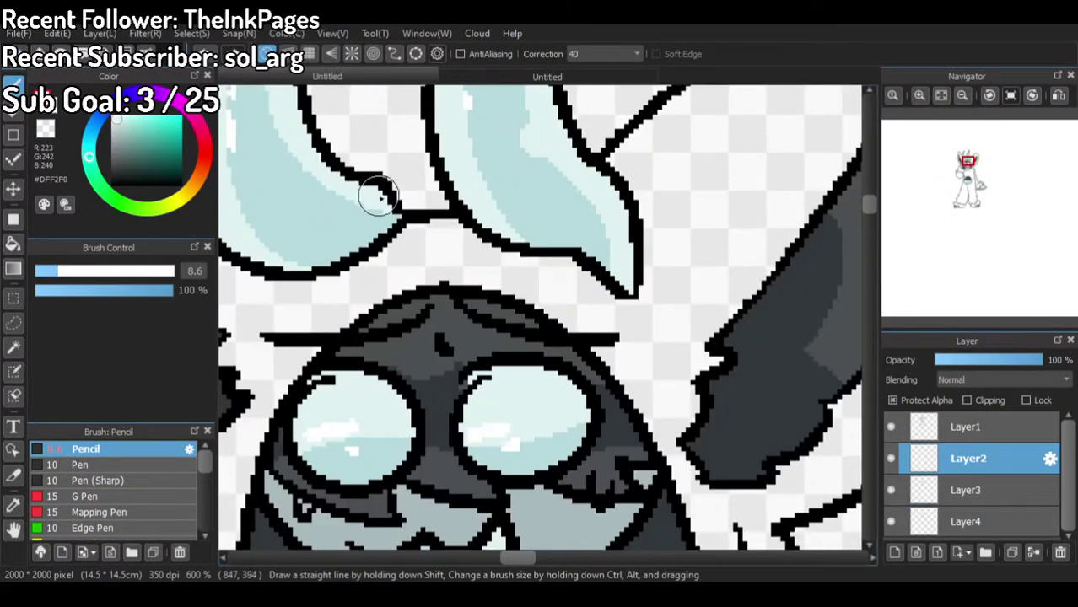
{"action": "left_click", "coordinate": [13, 244]}
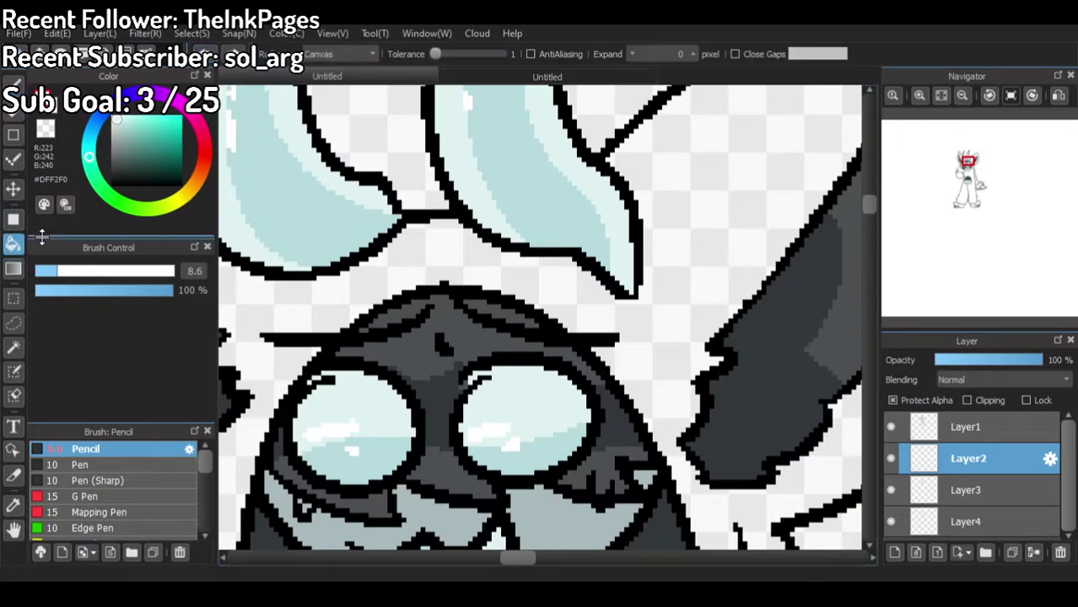
{"action": "scroll", "coordinate": [392, 430], "scroll_direction": "down", "scroll_amount": 2}
{"action": "scroll", "coordinate": [393, 430], "scroll_direction": "up", "scroll_amount": 3}
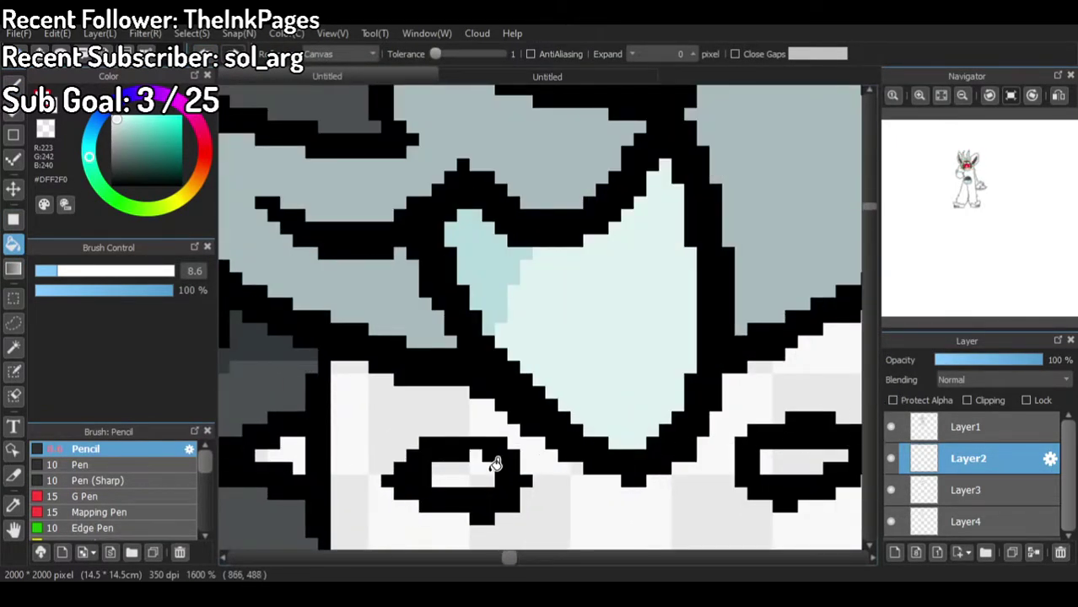
Step: Fill the remaining collar stud centres and spikes with pale mint #DFF2F0 on Layer2
{"action": "scroll", "coordinate": [525, 445], "scroll_direction": "down", "scroll_amount": 2}
{"action": "scroll", "coordinate": [601, 447], "scroll_direction": "up", "scroll_amount": 2}
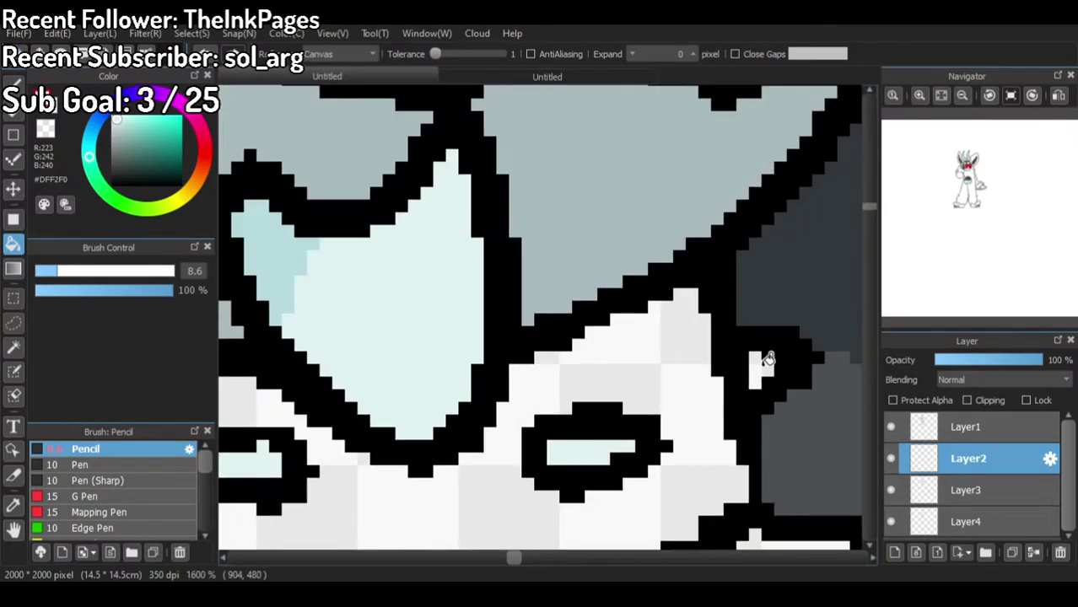
{"action": "scroll", "coordinate": [760, 358], "scroll_direction": "down", "scroll_amount": 5}
Step: Sample the grey-teal colour #A8BABD from the character in the reference drawing
{"action": "left_click", "coordinate": [940, 509]}
{"action": "left_click", "coordinate": [961, 491]}
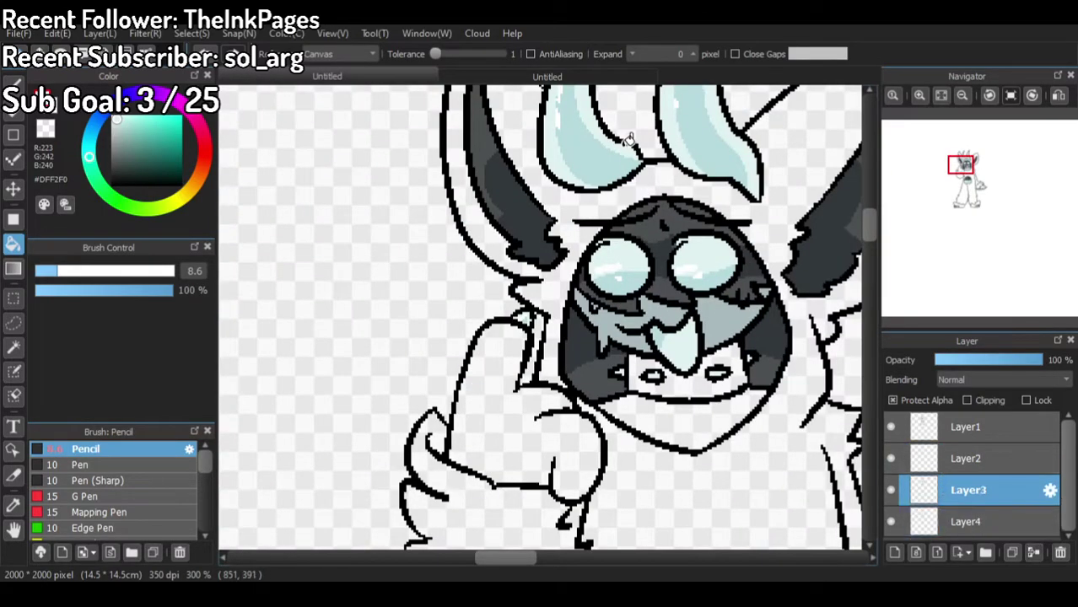
{"action": "left_click", "coordinate": [571, 81]}
{"action": "scroll", "coordinate": [551, 178], "scroll_direction": "down", "scroll_amount": 1}
{"action": "scroll", "coordinate": [579, 313], "scroll_direction": "up", "scroll_amount": 2}
{"action": "right_click", "coordinate": [572, 310]}
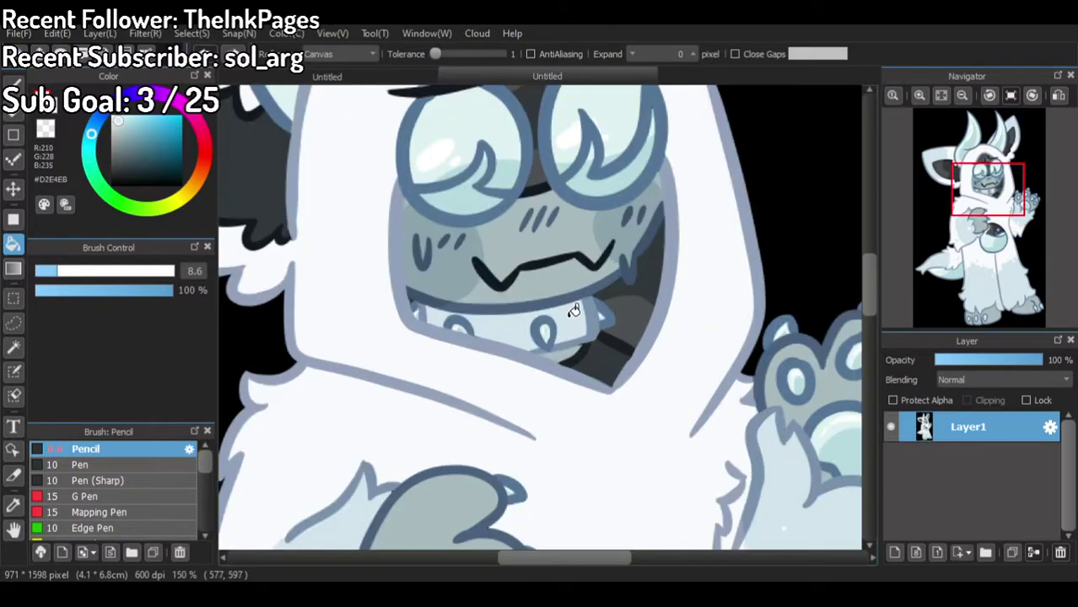
{"action": "scroll", "coordinate": [573, 309], "scroll_direction": "down", "scroll_amount": 4}
{"action": "scroll", "coordinate": [556, 308], "scroll_direction": "up", "scroll_amount": 5}
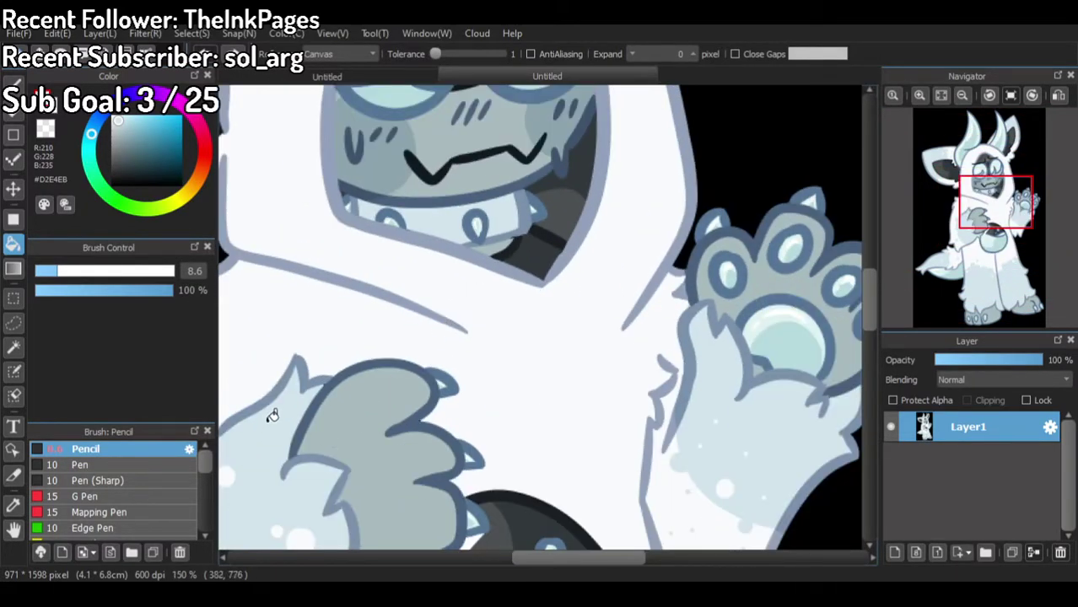
{"action": "scroll", "coordinate": [273, 415], "scroll_direction": "down", "scroll_amount": 2}
{"action": "scroll", "coordinate": [397, 346], "scroll_direction": "up", "scroll_amount": 1}
{"action": "left_click", "coordinate": [441, 369], "text": "alt"}
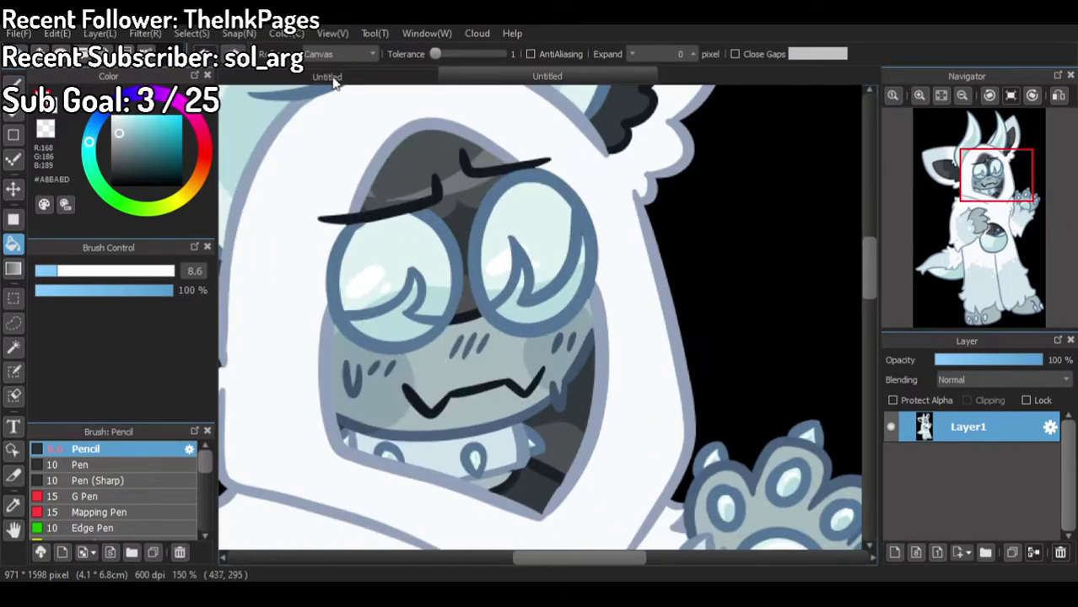
Step: Fill both hands and both feet of the character with #A8BABD on Layer4
{"action": "left_click", "coordinate": [330, 77]}
{"action": "scroll", "coordinate": [707, 336], "scroll_direction": "down", "scroll_amount": 3}
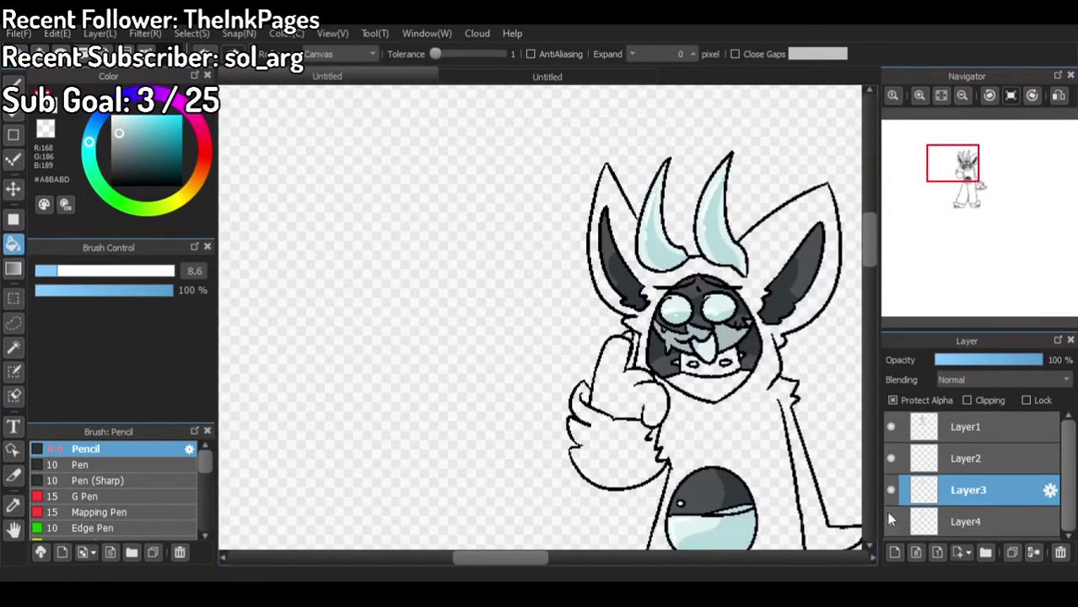
{"action": "left_click", "coordinate": [919, 518]}
{"action": "scroll", "coordinate": [789, 347], "scroll_direction": "up", "scroll_amount": 2}
{"action": "scroll", "coordinate": [789, 347], "scroll_direction": "up", "scroll_amount": 2}
{"action": "scroll", "coordinate": [289, 392], "scroll_direction": "down", "scroll_amount": 3}
{"action": "scroll", "coordinate": [504, 460], "scroll_direction": "down", "scroll_amount": 3}
{"action": "scroll", "coordinate": [498, 464], "scroll_direction": "up", "scroll_amount": 2}
{"action": "scroll", "coordinate": [420, 449], "scroll_direction": "up", "scroll_amount": 3}
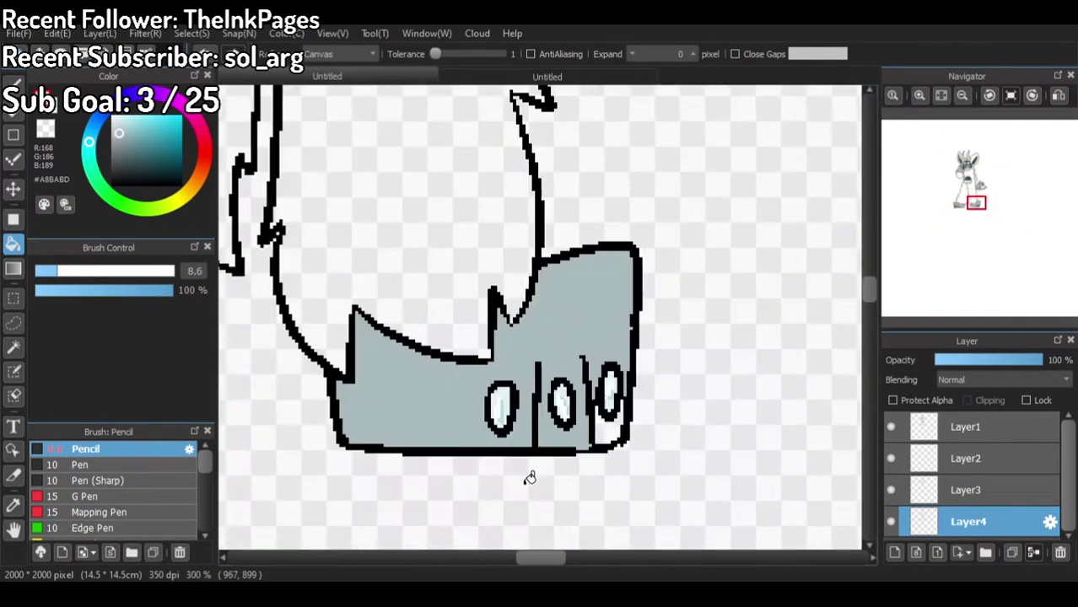
{"action": "scroll", "coordinate": [610, 428], "scroll_direction": "down", "scroll_amount": 5}
{"action": "scroll", "coordinate": [628, 490], "scroll_direction": "up", "scroll_amount": 1}
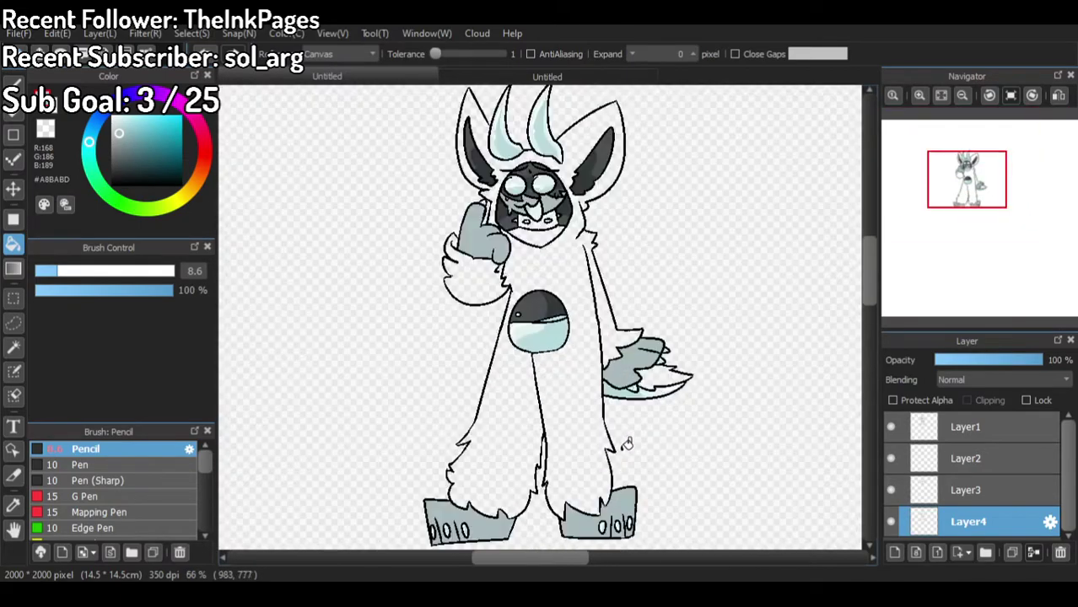
Step: Shade both sides of the snout with darker grey-blue #8BA4AC from the reference, using the 8.6 px Pencil with alpha protected on Layer4
{"action": "scroll", "coordinate": [532, 185], "scroll_direction": "up", "scroll_amount": 3}
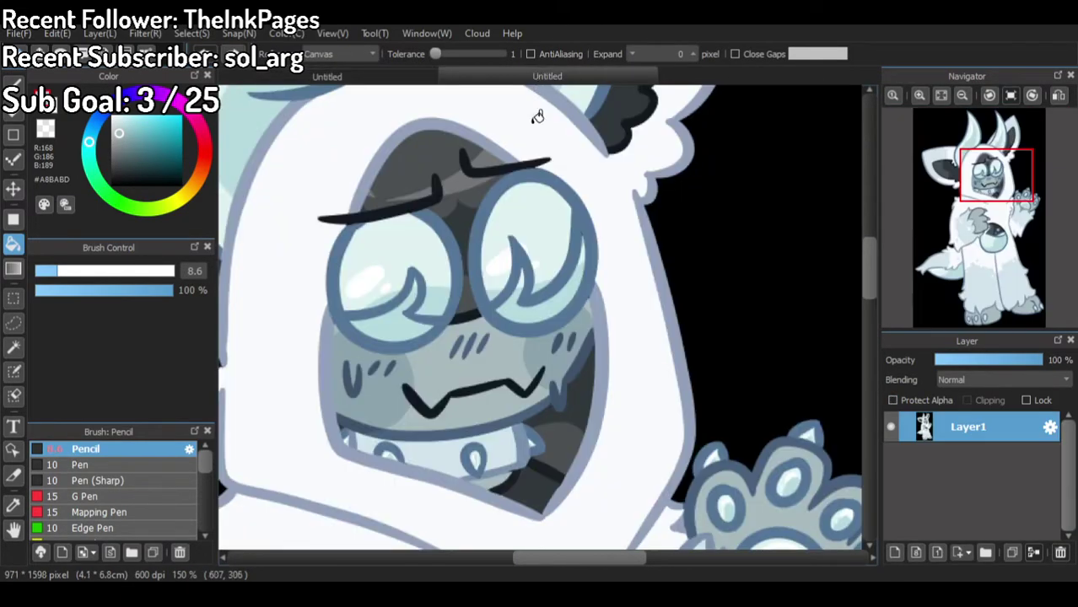
{"action": "scroll", "coordinate": [545, 361], "scroll_direction": "up", "scroll_amount": 2}
{"action": "scroll", "coordinate": [545, 361], "scroll_direction": "down", "scroll_amount": 5}
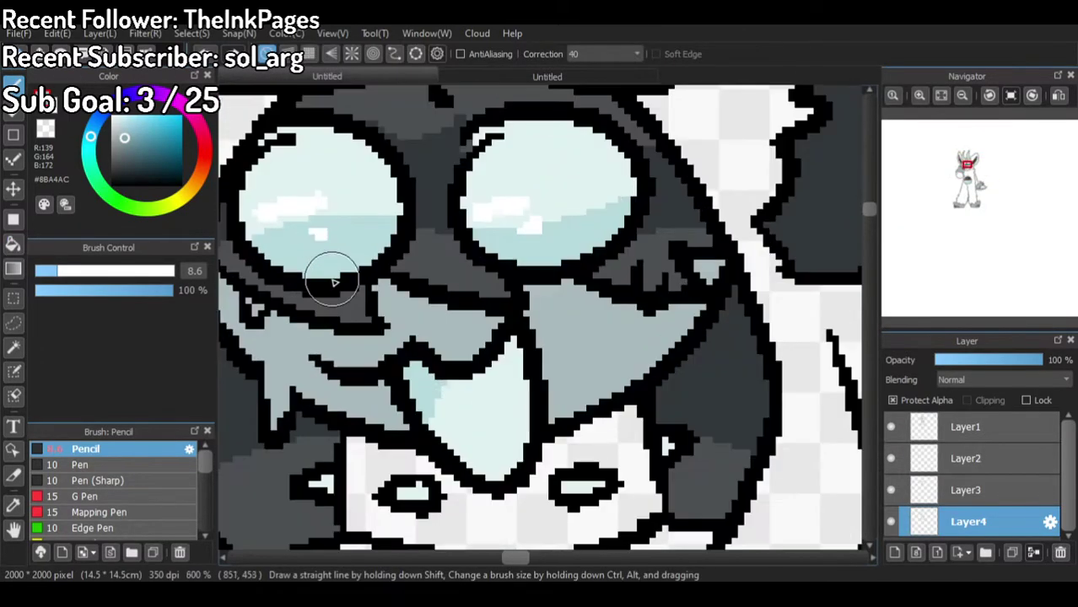
{"action": "mouse_move", "coordinate": [612, 299]}
{"action": "left_mouse_down"}
{"action": "mouse_move", "coordinate": [583, 400]}
{"action": "mouse_move", "coordinate": [705, 369]}
{"action": "mouse_move", "coordinate": [688, 259]}
{"action": "mouse_move", "coordinate": [608, 371]}
{"action": "mouse_move", "coordinate": [700, 318]}
{"action": "mouse_move", "coordinate": [562, 346]}
{"action": "mouse_move", "coordinate": [614, 402]}
{"action": "mouse_move", "coordinate": [602, 364]}
{"action": "mouse_move", "coordinate": [611, 282]}
{"action": "mouse_move", "coordinate": [599, 335]}
{"action": "left_mouse_up"}
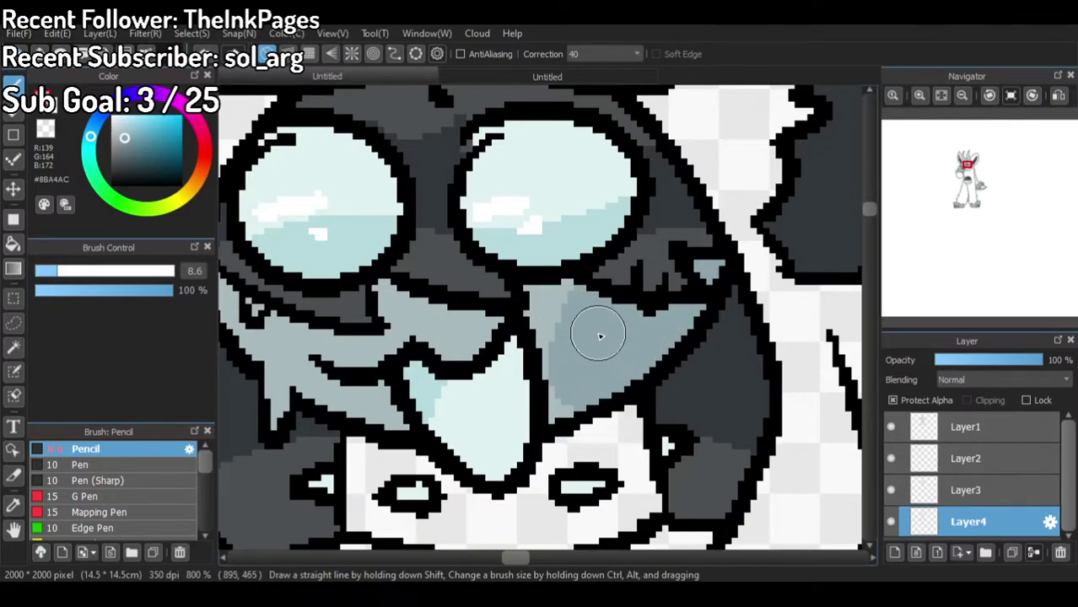
{"action": "left_click_drag", "start_coordinate": [214, 359], "coordinate": [244, 358]}
{"action": "mouse_move", "coordinate": [270, 304]}
{"action": "left_mouse_down"}
{"action": "mouse_move", "coordinate": [278, 354]}
{"action": "mouse_move", "coordinate": [354, 397]}
{"action": "mouse_move", "coordinate": [324, 439]}
{"action": "left_mouse_up"}
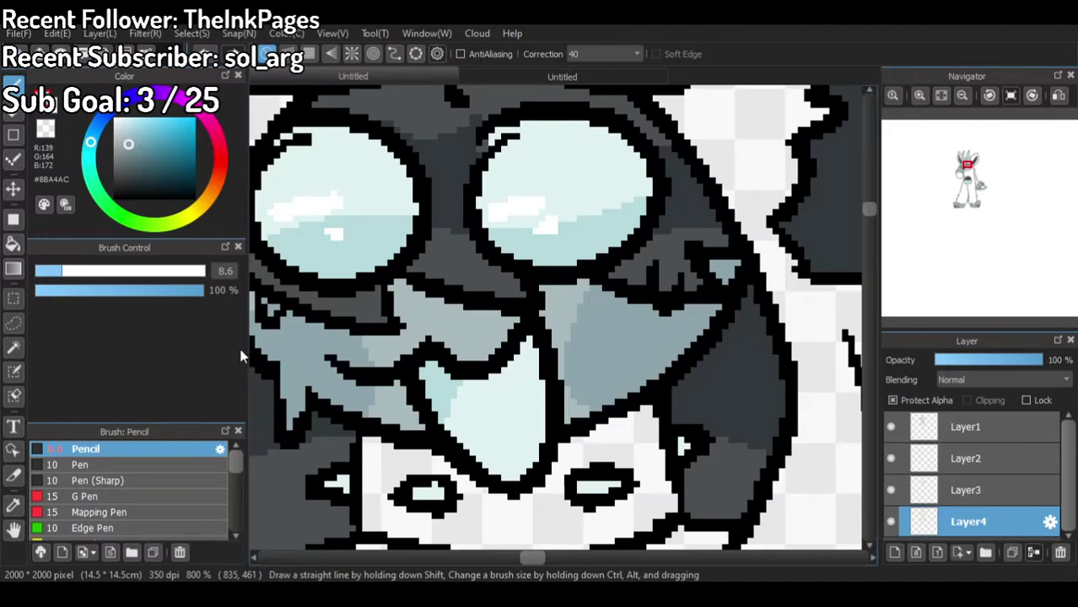
{"action": "left_click_drag", "start_coordinate": [248, 351], "coordinate": [183, 362]}
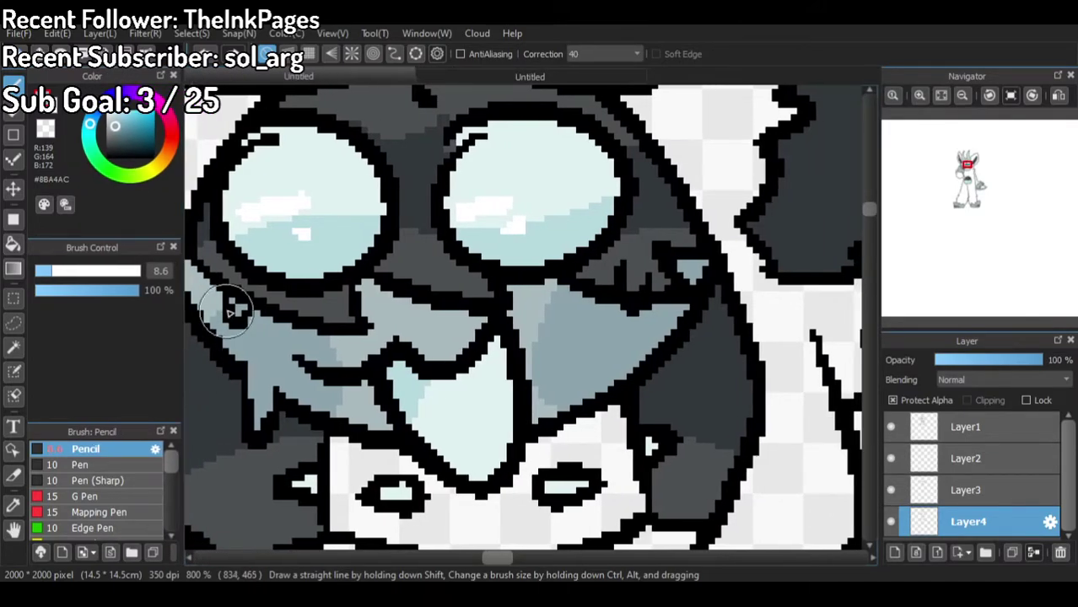
{"action": "scroll", "coordinate": [235, 300], "scroll_direction": "down", "scroll_amount": 4}
{"action": "scroll", "coordinate": [313, 226], "scroll_direction": "down", "scroll_amount": 2}
{"action": "scroll", "coordinate": [363, 240], "scroll_direction": "down", "scroll_amount": 2}
{"action": "scroll", "coordinate": [363, 246], "scroll_direction": "up", "scroll_amount": 3}
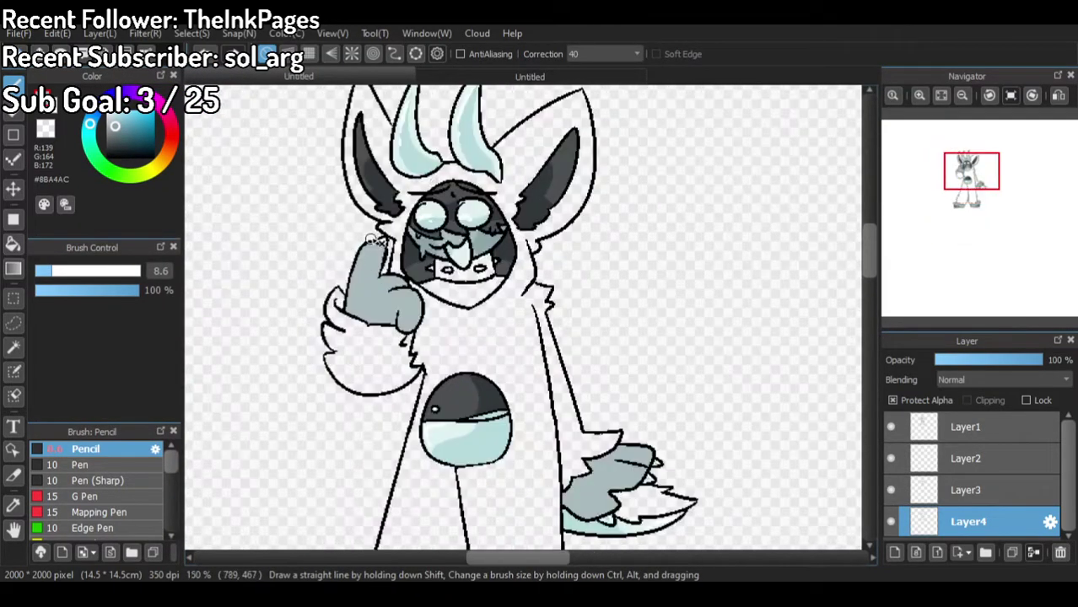
Step: Check the reference's neck area and draw a black curved line below the collar on Layer1 with the Pencil at size 3
{"action": "left_click", "coordinate": [501, 78]}
{"action": "scroll", "coordinate": [555, 428], "scroll_direction": "up", "scroll_amount": 3}
{"action": "scroll", "coordinate": [553, 472], "scroll_direction": "down", "scroll_amount": 4}
{"action": "scroll", "coordinate": [554, 473], "scroll_direction": "up", "scroll_amount": 4}
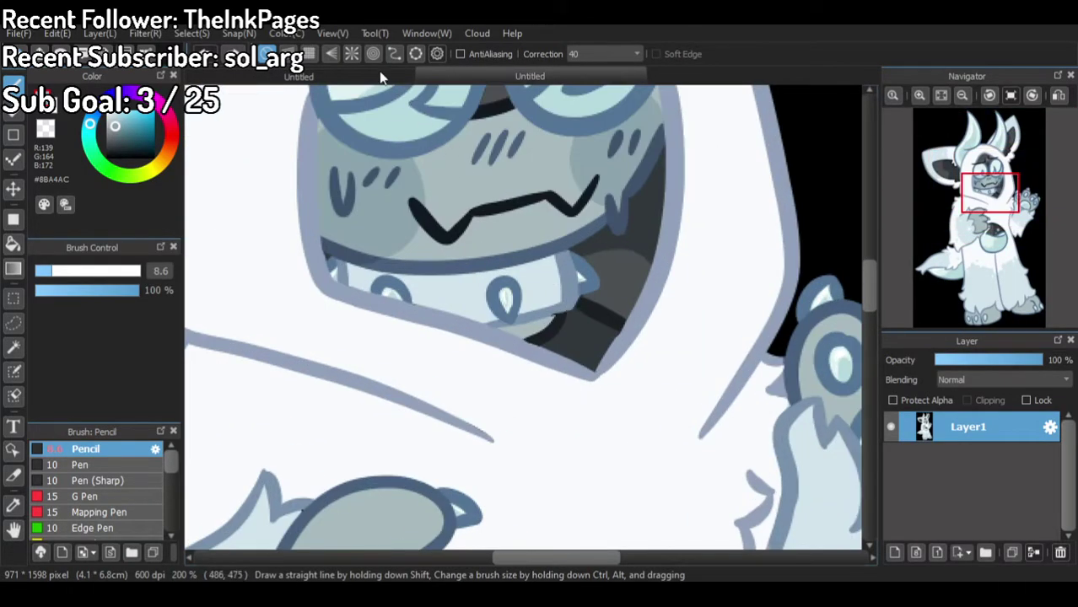
{"action": "left_click", "coordinate": [379, 78]}
{"action": "scroll", "coordinate": [433, 289], "scroll_direction": "up", "scroll_amount": 4}
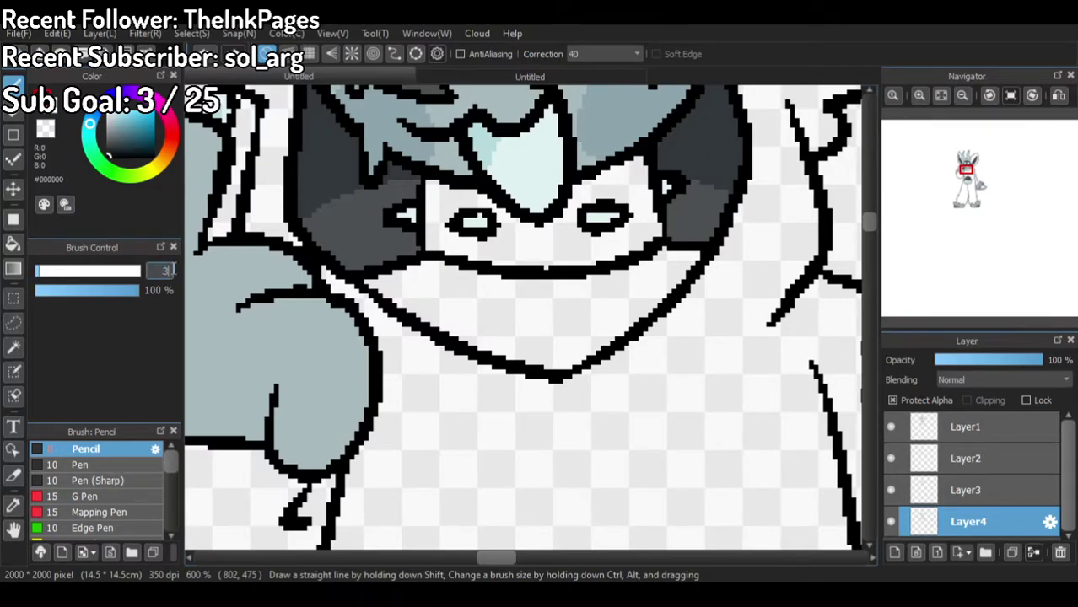
{"action": "left_click", "coordinate": [962, 435]}
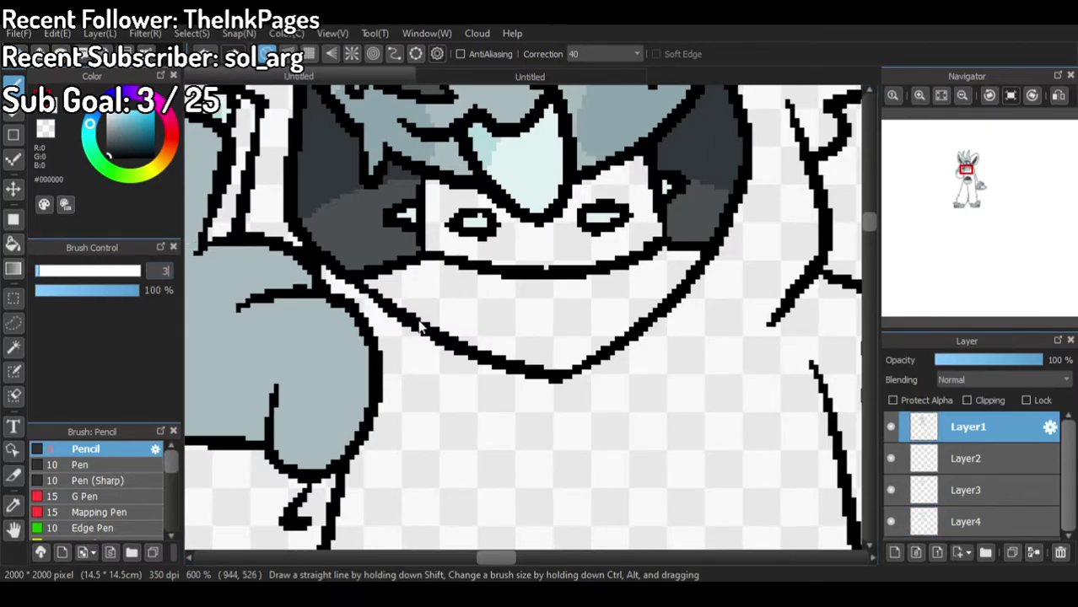
{"action": "left_click_drag", "start_coordinate": [413, 268], "coordinate": [453, 321]}
{"action": "mouse_move", "coordinate": [527, 349]}
{"action": "left_mouse_down"}
{"action": "mouse_move", "coordinate": [659, 295]}
{"action": "mouse_move", "coordinate": [683, 240]}
{"action": "left_mouse_up"}
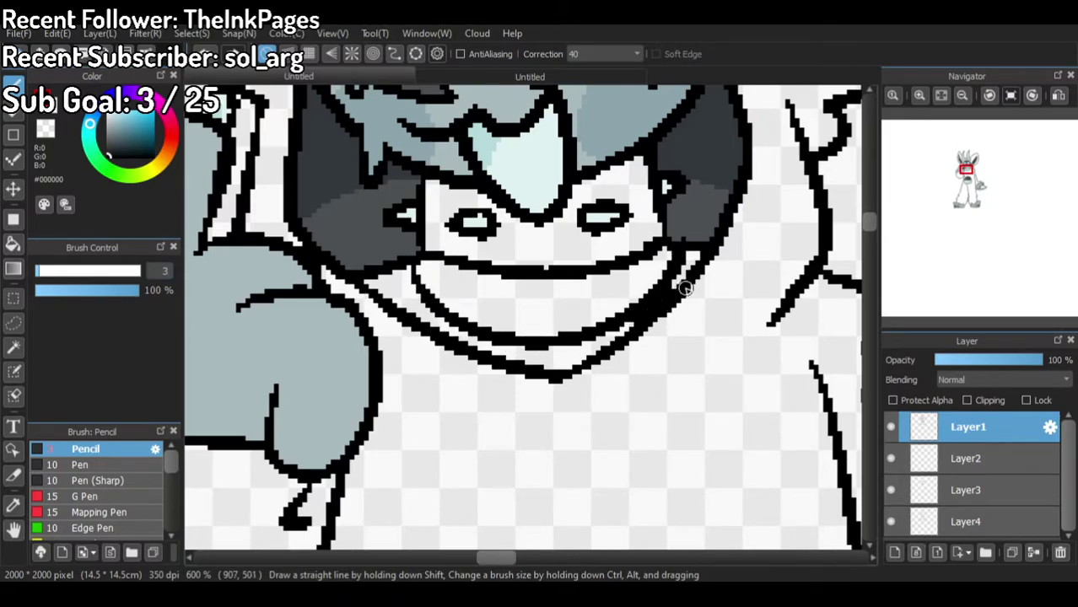
Step: Turn off alpha protection on Layer4 and fill the curved area below the collar with #A8BABD
{"action": "scroll", "coordinate": [685, 289], "scroll_direction": "down", "scroll_amount": 2}
{"action": "left_click", "coordinate": [891, 523]}
{"action": "left_click", "coordinate": [891, 522]}
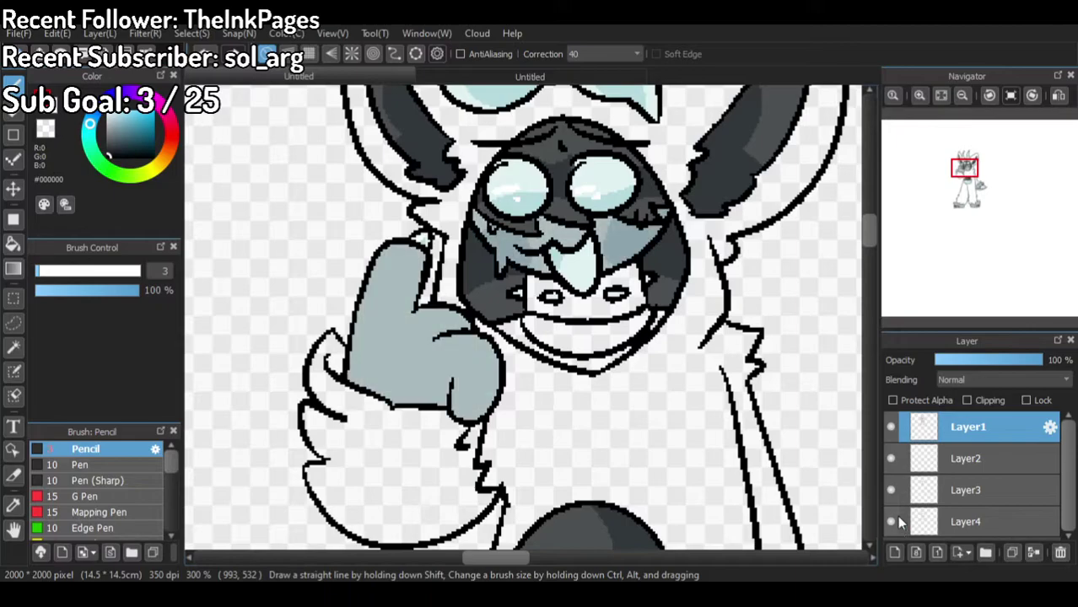
{"action": "left_click", "coordinate": [963, 494]}
{"action": "left_click", "coordinate": [958, 520]}
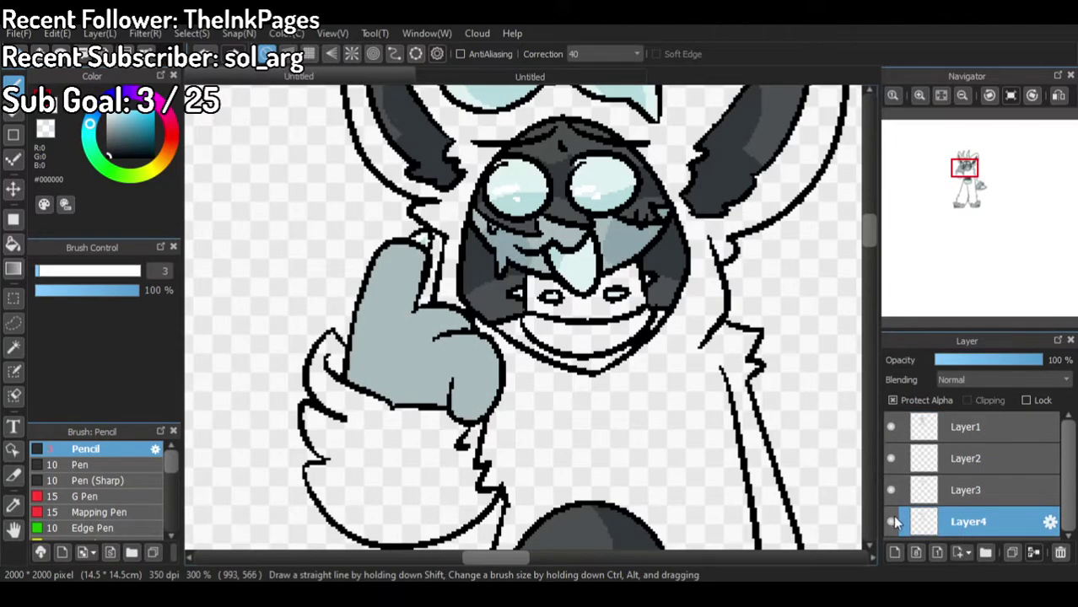
{"action": "scroll", "coordinate": [538, 195], "scroll_direction": "up", "scroll_amount": 2}
{"action": "left_click", "coordinate": [538, 195], "text": "alt"}
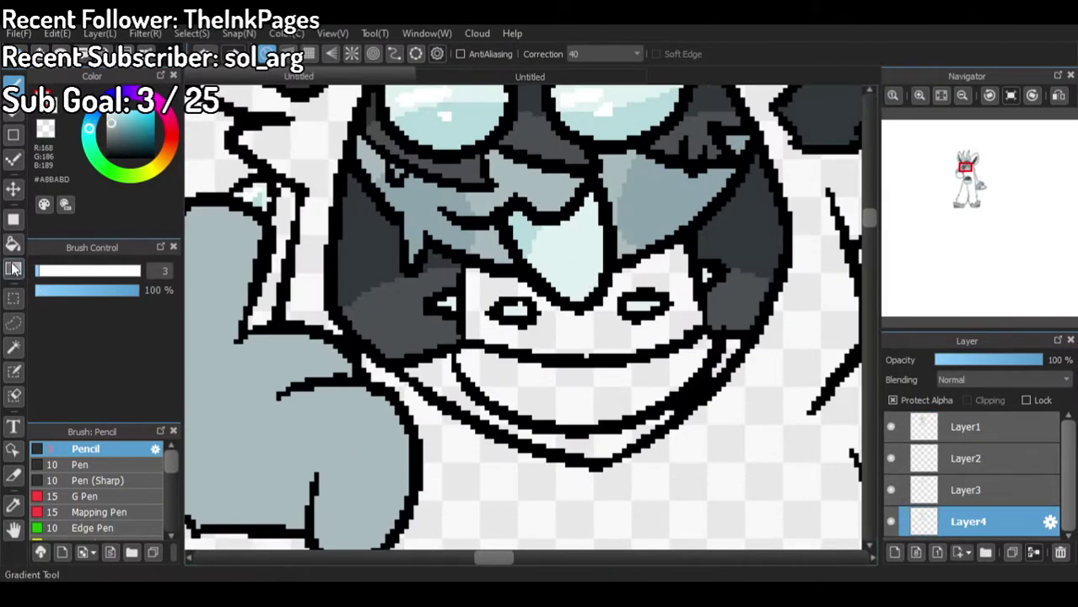
{"action": "key", "text": "g"}
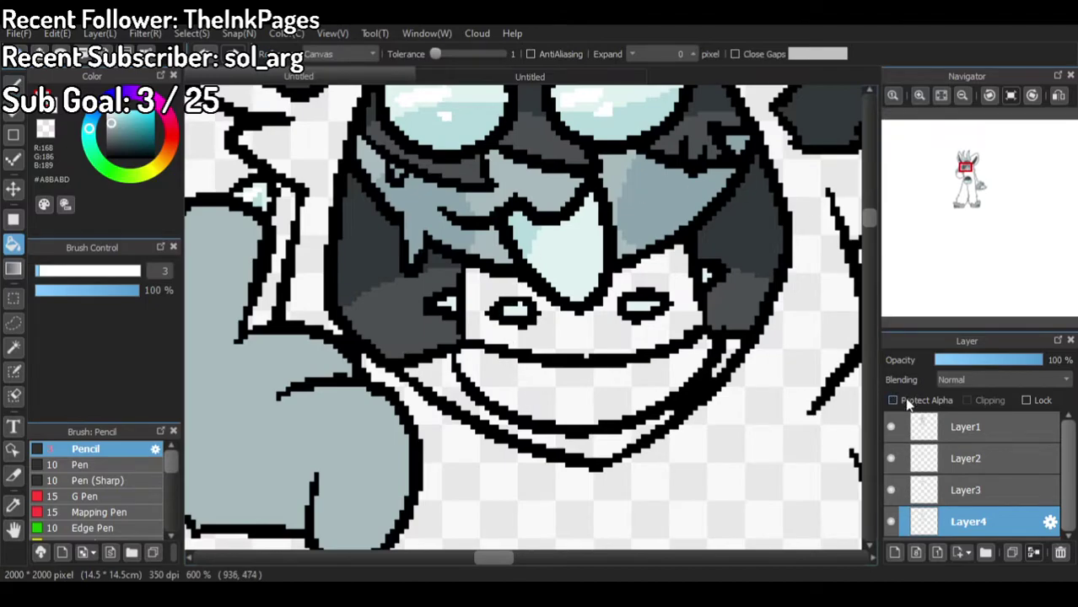
{"action": "left_click", "coordinate": [609, 386]}
Step: Sample dark grey #32383C from the reference and fill the gaps between the neck curve and the hood's edge with it
{"action": "left_click", "coordinate": [550, 77]}
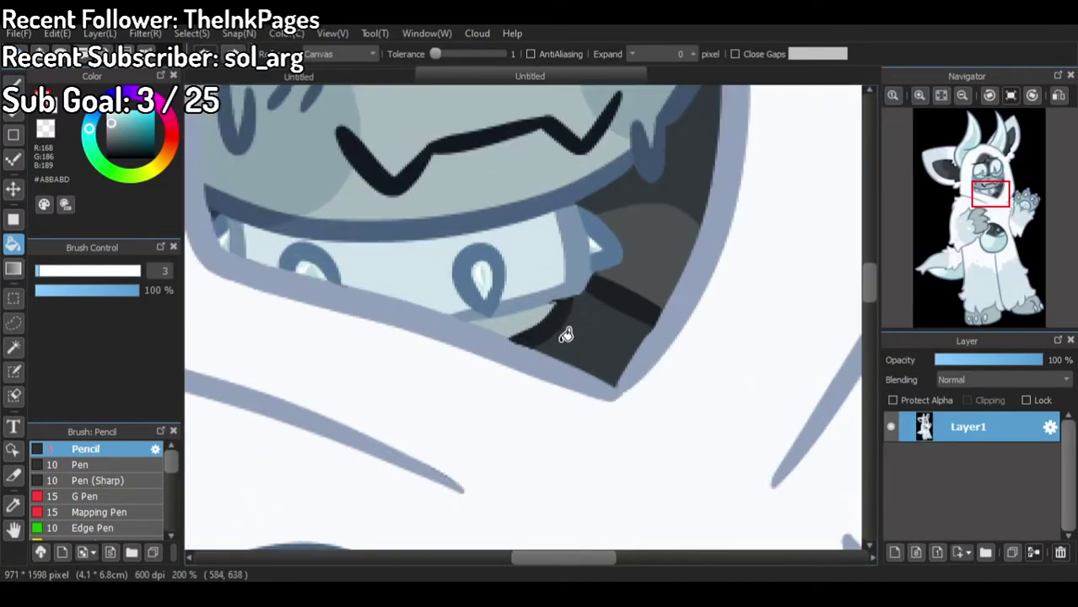
{"action": "left_click", "coordinate": [394, 167], "text": "alt"}
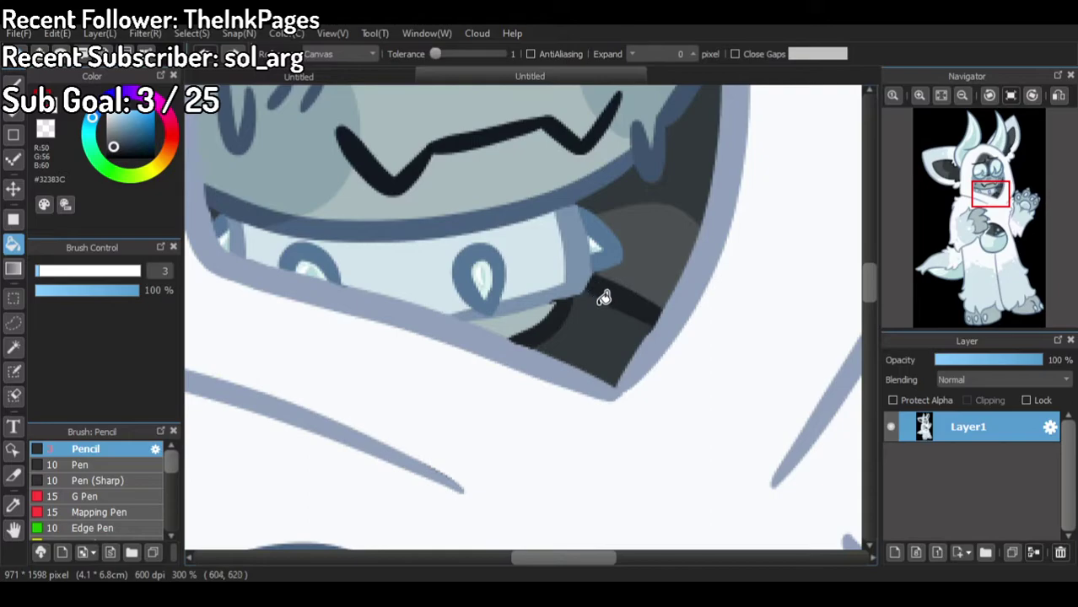
{"action": "left_click", "coordinate": [384, 78]}
{"action": "left_click", "coordinate": [395, 419]}
{"action": "scroll", "coordinate": [439, 384], "scroll_direction": "down", "scroll_amount": 5}
{"action": "scroll", "coordinate": [617, 394], "scroll_direction": "up", "scroll_amount": 6}
{"action": "left_click", "coordinate": [598, 330]}
{"action": "scroll", "coordinate": [599, 320], "scroll_direction": "down", "scroll_amount": 8}
{"action": "scroll", "coordinate": [547, 316], "scroll_direction": "down", "scroll_amount": 1}
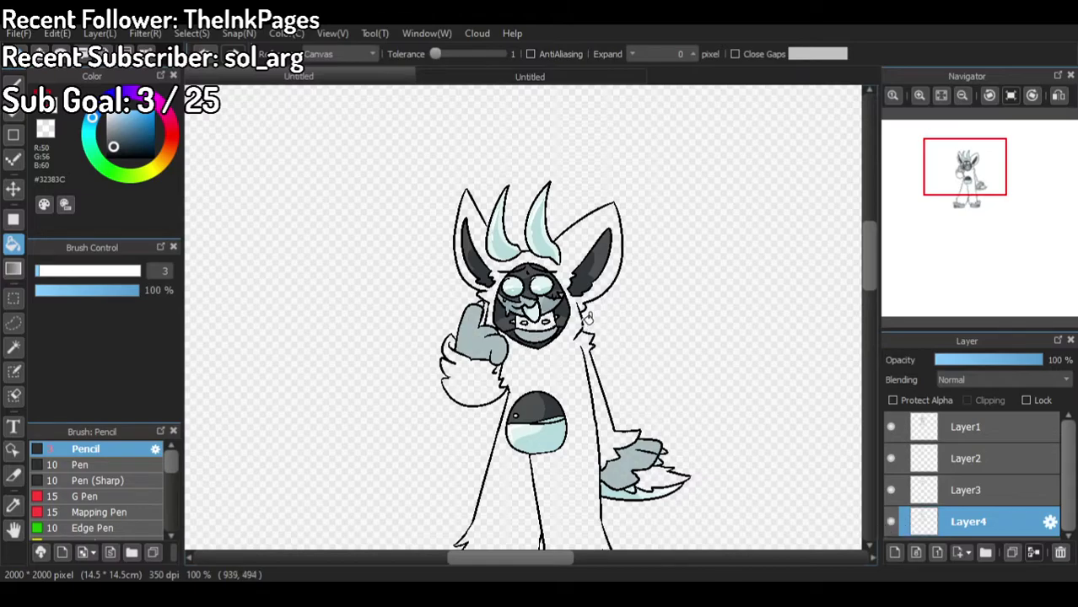
{"action": "scroll", "coordinate": [587, 319], "scroll_direction": "down", "scroll_amount": 1}
{"action": "scroll", "coordinate": [632, 420], "scroll_direction": "up", "scroll_amount": 1}
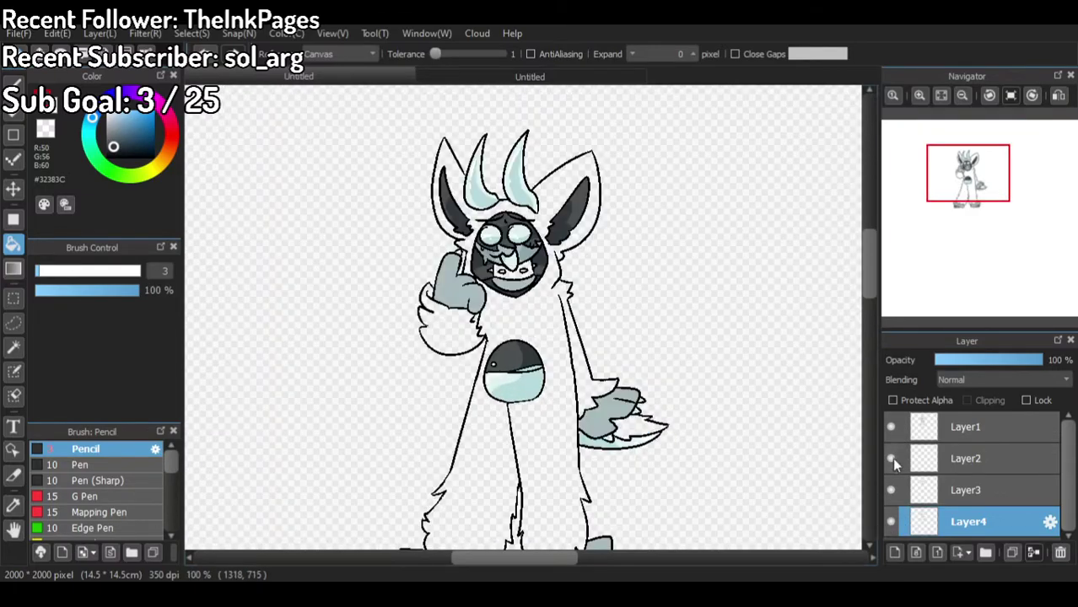
Step: Fill the collar with #D2E4EB and the body fur with #F9FBFC on two new layers, undoing the stray background fill
{"action": "left_click", "coordinate": [895, 553]}
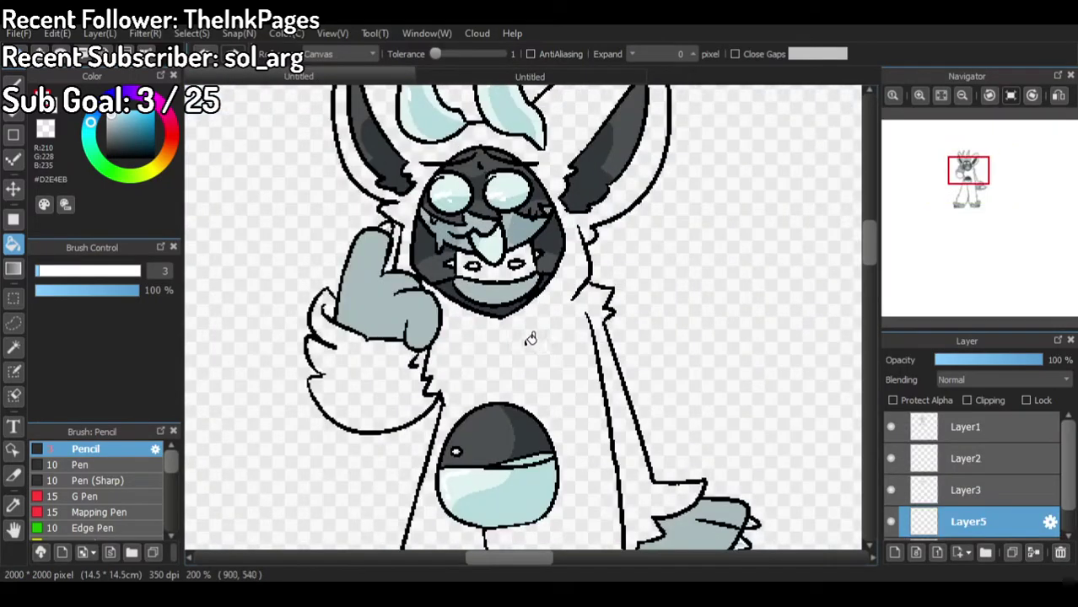
{"action": "left_click", "coordinate": [895, 553]}
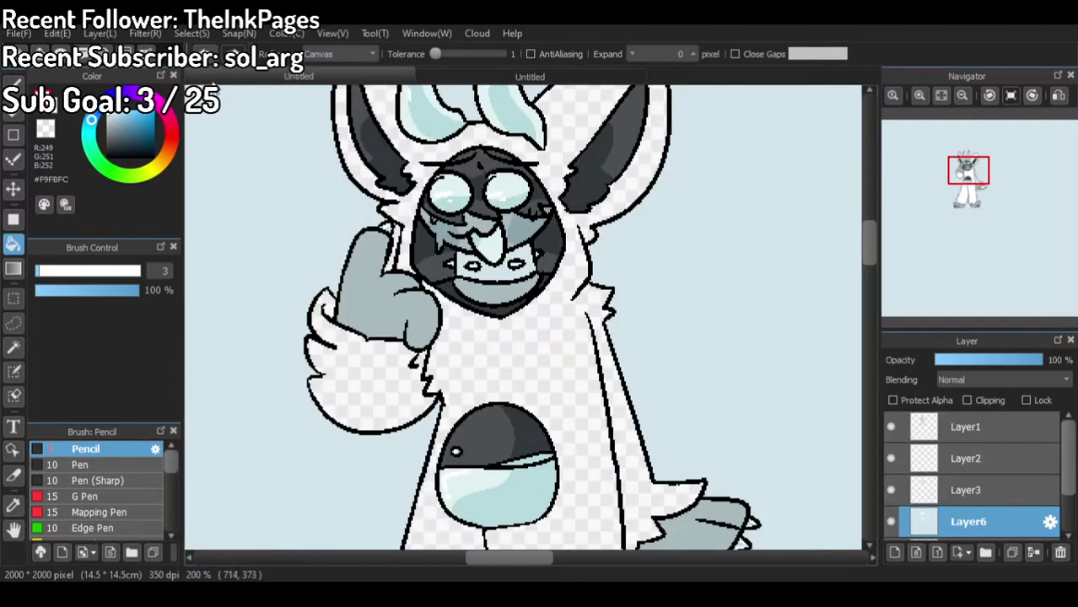
{"action": "key", "text": "ctrl+z"}
{"action": "scroll", "coordinate": [426, 158], "scroll_direction": "up", "scroll_amount": 1}
{"action": "left_click", "coordinate": [431, 160]}
{"action": "scroll", "coordinate": [369, 299], "scroll_direction": "up", "scroll_amount": 1}
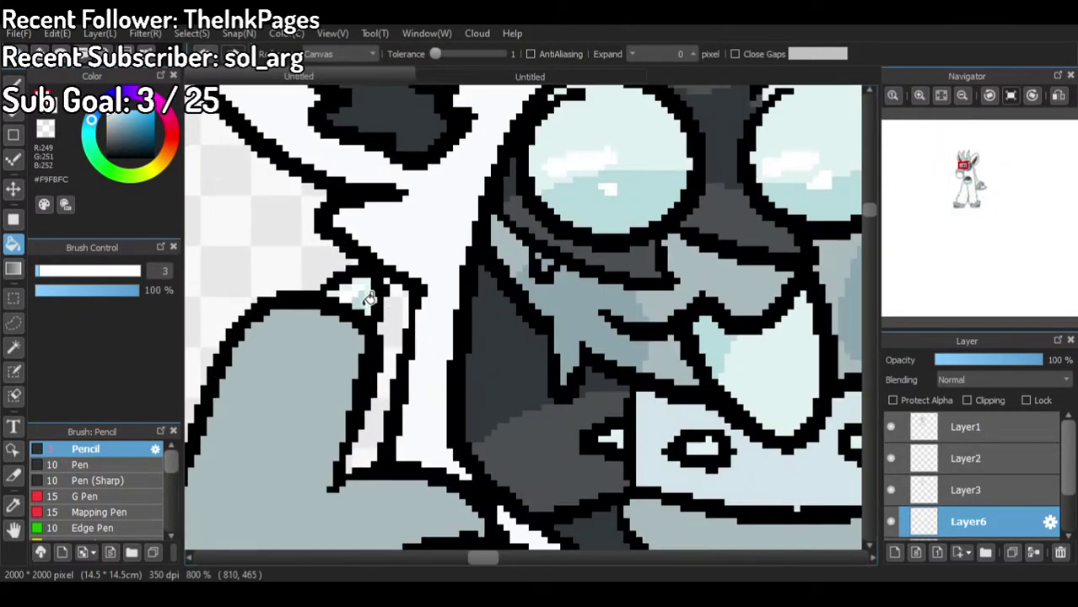
Step: Fill the remaining uncoloured fur areas with #F9FBFC and protect the alpha of Layer6
{"action": "scroll", "coordinate": [405, 253], "scroll_direction": "down", "scroll_amount": 5}
{"action": "scroll", "coordinate": [387, 357], "scroll_direction": "up", "scroll_amount": 2}
{"action": "scroll", "coordinate": [397, 345], "scroll_direction": "down", "scroll_amount": 2}
{"action": "scroll", "coordinate": [527, 384], "scroll_direction": "up", "scroll_amount": 1}
{"action": "scroll", "coordinate": [637, 314], "scroll_direction": "down", "scroll_amount": 2}
{"action": "scroll", "coordinate": [642, 339], "scroll_direction": "up", "scroll_amount": 1}
{"action": "scroll", "coordinate": [698, 356], "scroll_direction": "down", "scroll_amount": 1}
{"action": "scroll", "coordinate": [665, 453], "scroll_direction": "up", "scroll_amount": 1}
{"action": "scroll", "coordinate": [661, 440], "scroll_direction": "down", "scroll_amount": 2}
{"action": "scroll", "coordinate": [661, 439], "scroll_direction": "up", "scroll_amount": 2}
{"action": "scroll", "coordinate": [782, 291], "scroll_direction": "up", "scroll_amount": 1}
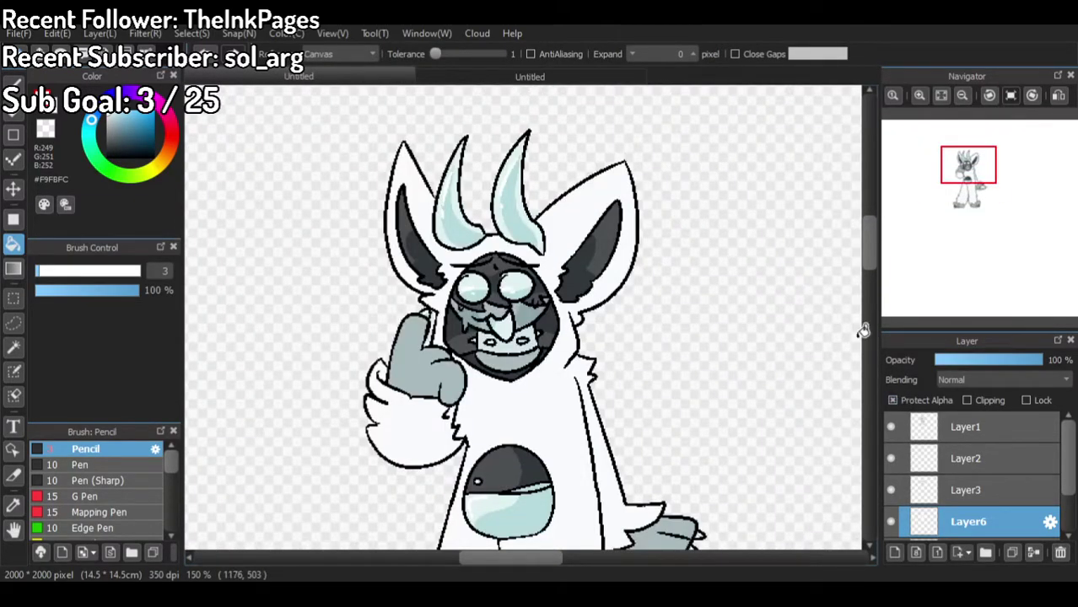
Step: Sample #D2E4EB from the reference's ear and pencil marking edges and small spots on both of the creature's ears
{"action": "left_click", "coordinate": [553, 78]}
{"action": "left_click", "coordinate": [320, 156], "text": "alt"}
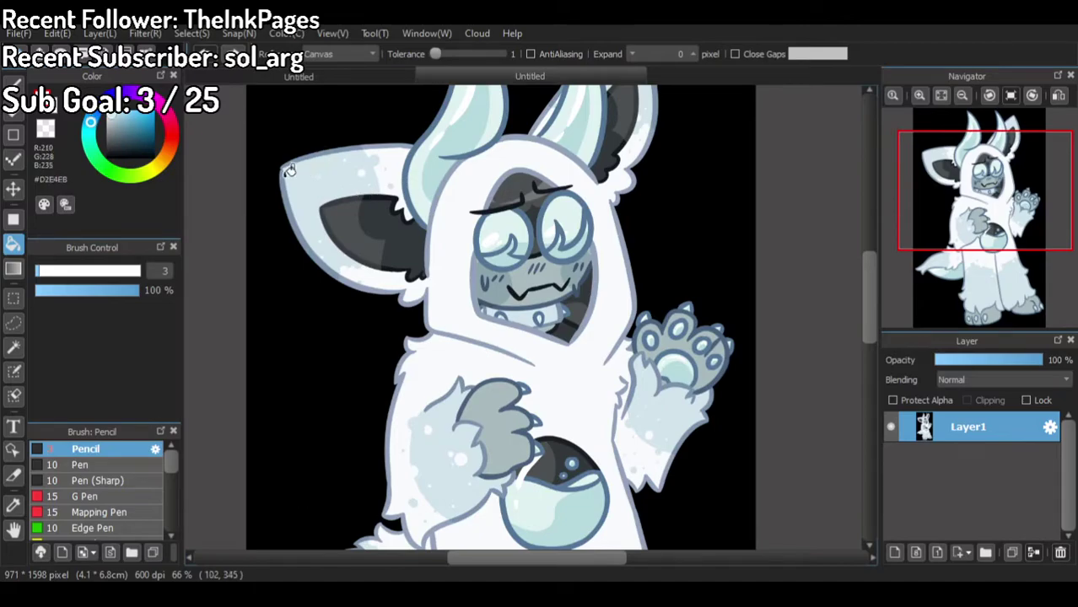
{"action": "left_click", "coordinate": [297, 76]}
{"action": "key", "text": "b"}
{"action": "scroll", "coordinate": [434, 156], "scroll_direction": "up", "scroll_amount": 1}
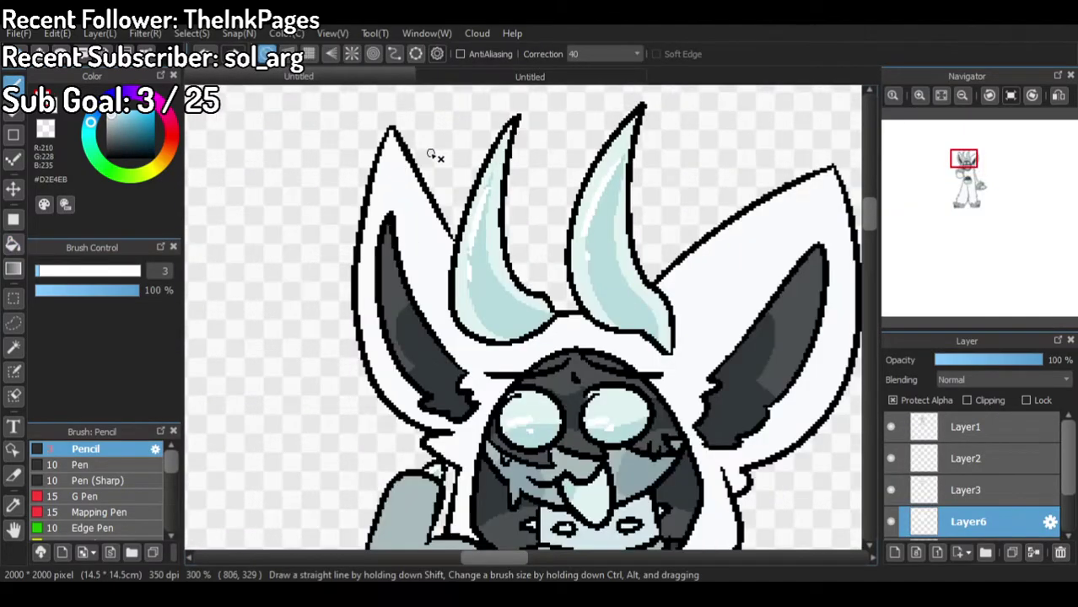
{"action": "left_click_drag", "start_coordinate": [397, 345], "coordinate": [460, 251]}
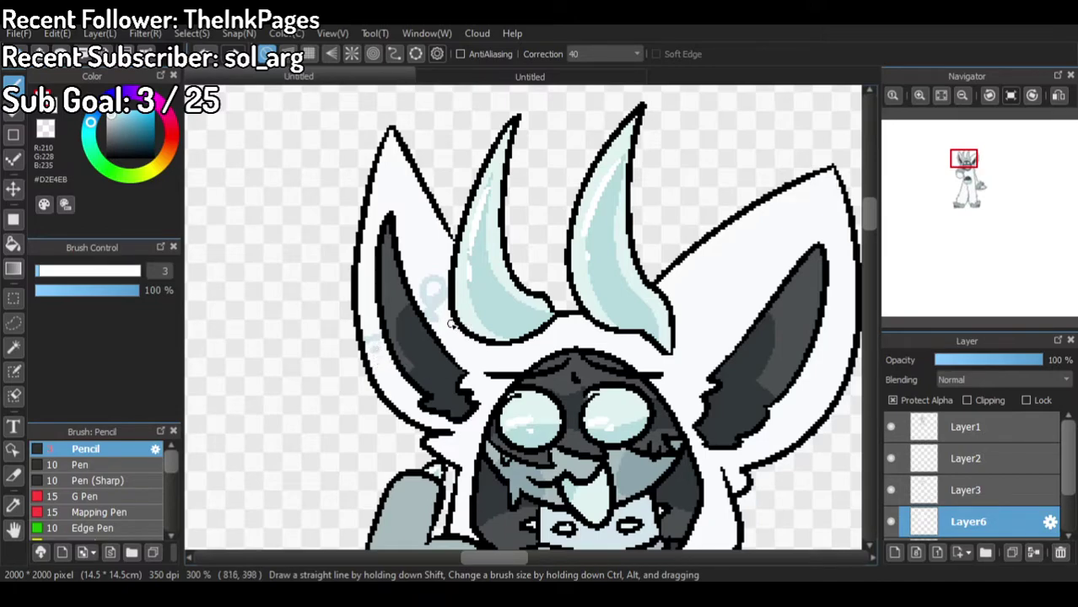
{"action": "mouse_move", "coordinate": [704, 248]}
{"action": "left_mouse_down"}
{"action": "mouse_move", "coordinate": [766, 378]}
{"action": "mouse_move", "coordinate": [830, 398]}
{"action": "left_mouse_up"}
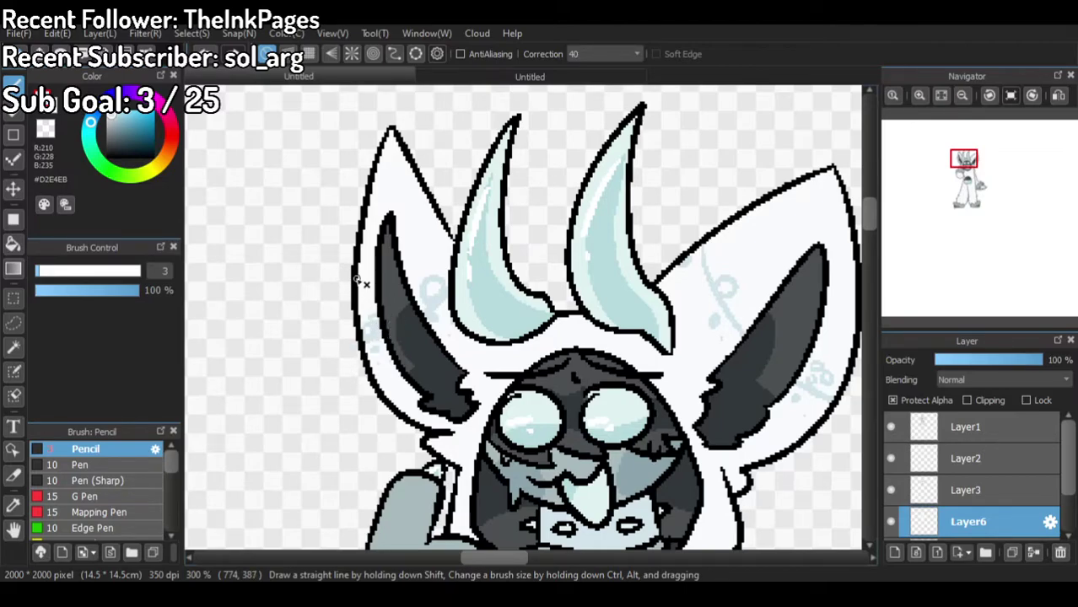
Step: Fill the upper parts of both ears with #D2E4EB above the pencilled marking edges
{"action": "left_click", "coordinate": [10, 245]}
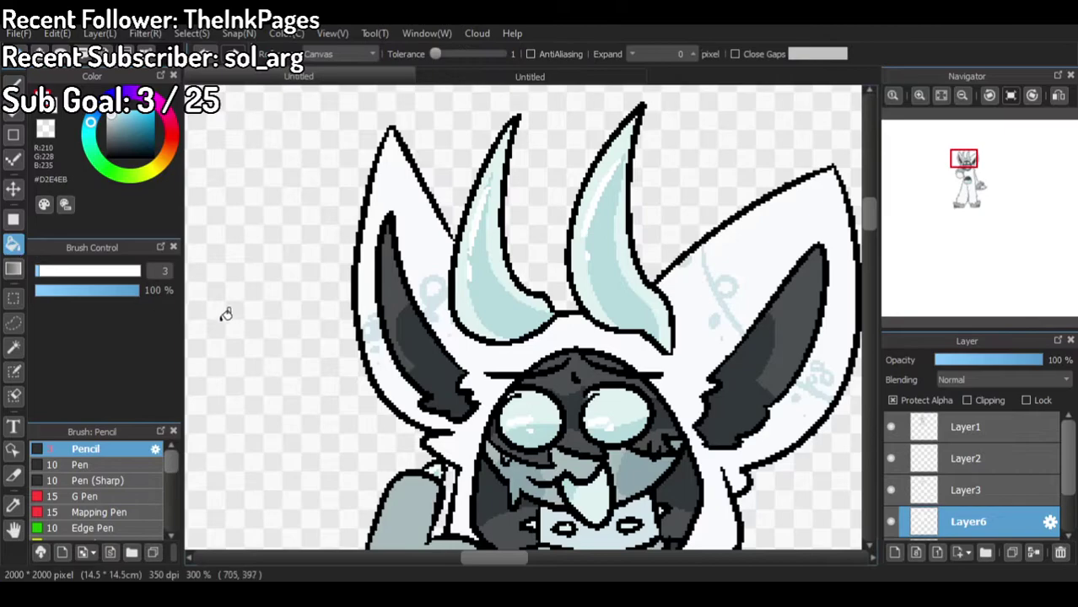
{"action": "left_click", "coordinate": [428, 256]}
{"action": "left_click", "coordinate": [770, 231]}
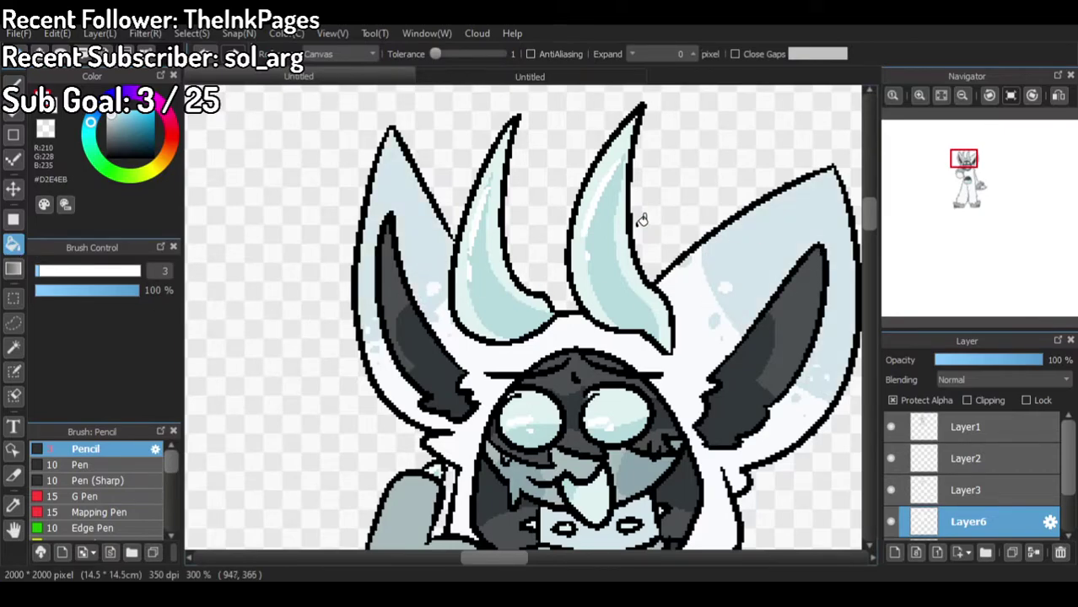
Step: Draw a curved #D2E4EB marking edge across the raised arm's fur cuff with the Pencil
{"action": "scroll", "coordinate": [692, 229], "scroll_direction": "down", "scroll_amount": 4}
{"action": "scroll", "coordinate": [671, 209], "scroll_direction": "up", "scroll_amount": 2}
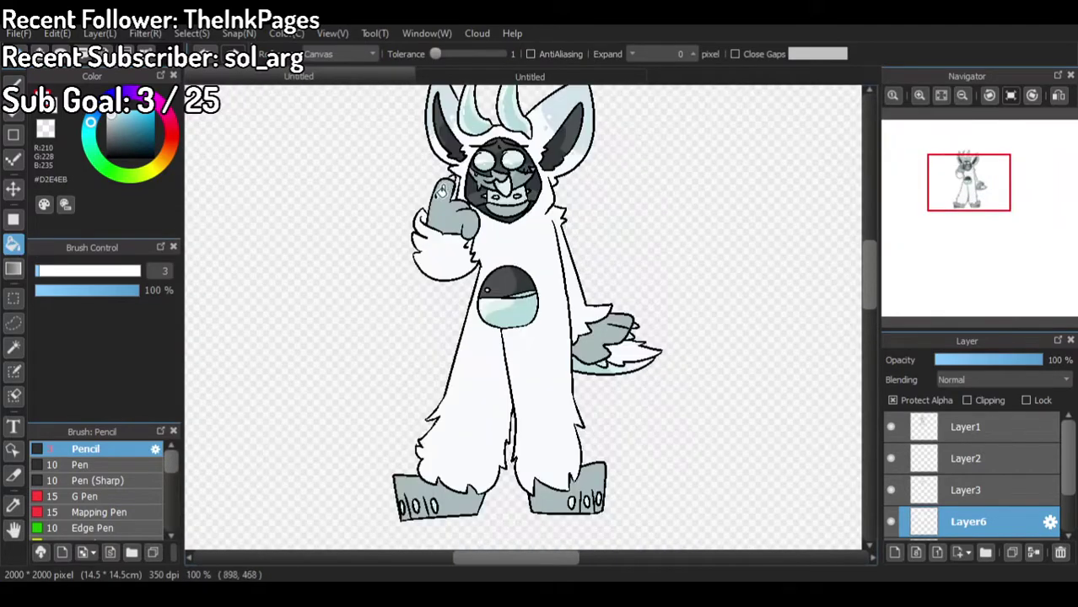
{"action": "key", "text": "b"}
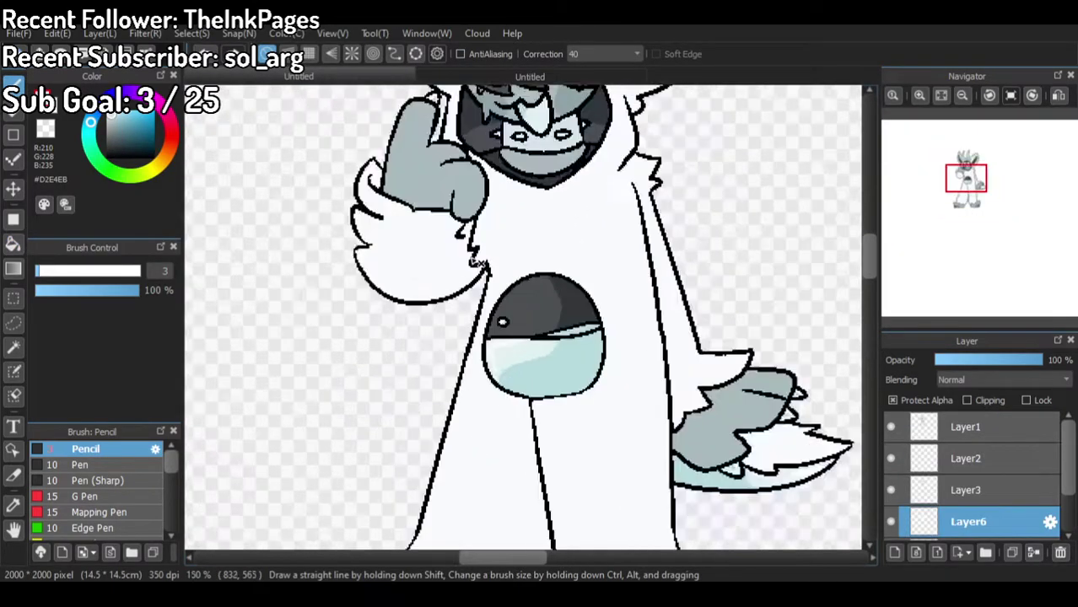
{"action": "scroll", "coordinate": [439, 232], "scroll_direction": "up", "scroll_amount": 2}
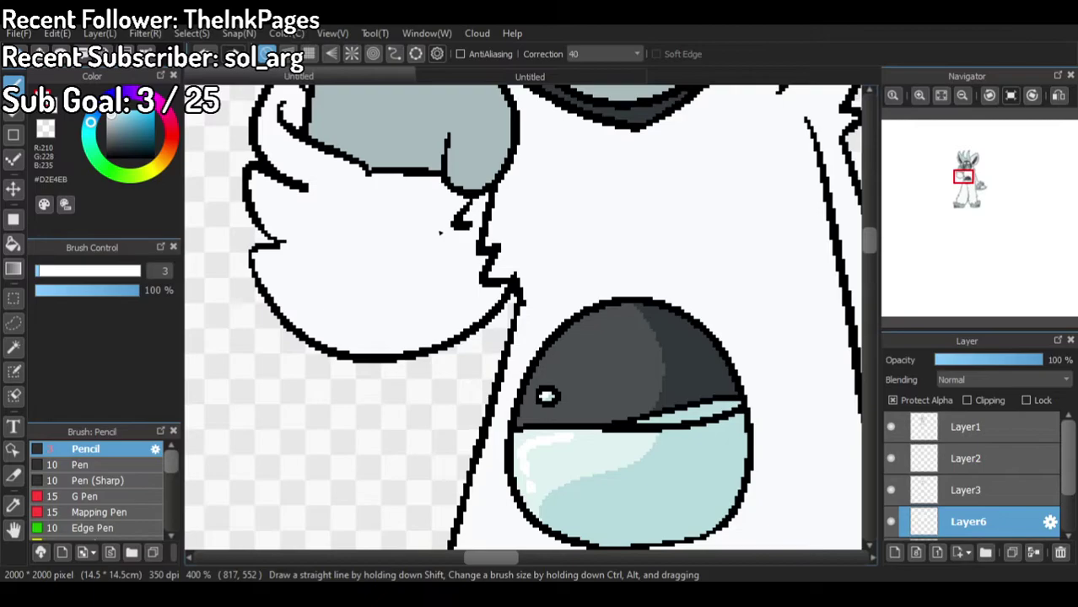
{"action": "left_click_drag", "start_coordinate": [462, 256], "coordinate": [339, 354]}
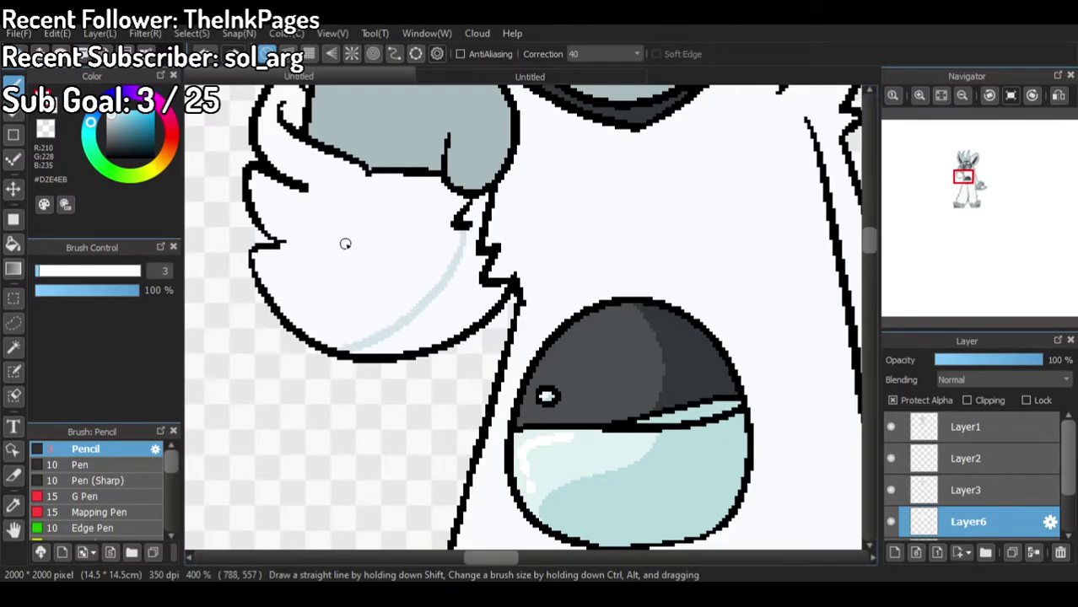
{"action": "scroll", "coordinate": [562, 313], "scroll_direction": "down", "scroll_amount": 2}
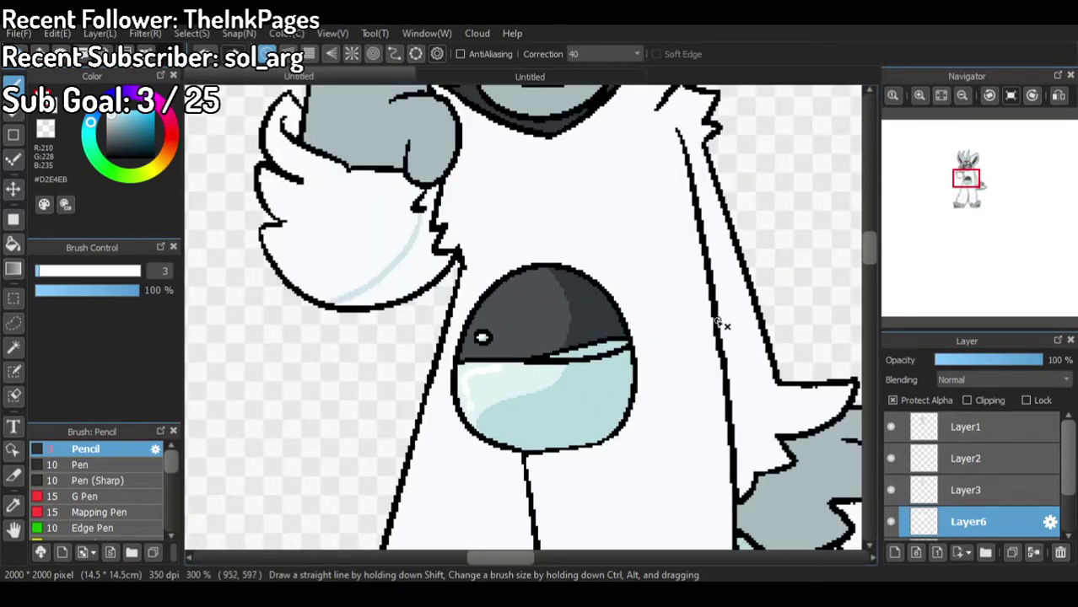
{"action": "scroll", "coordinate": [838, 282], "scroll_direction": "down", "scroll_amount": 3}
{"action": "scroll", "coordinate": [669, 276], "scroll_direction": "up", "scroll_amount": 1}
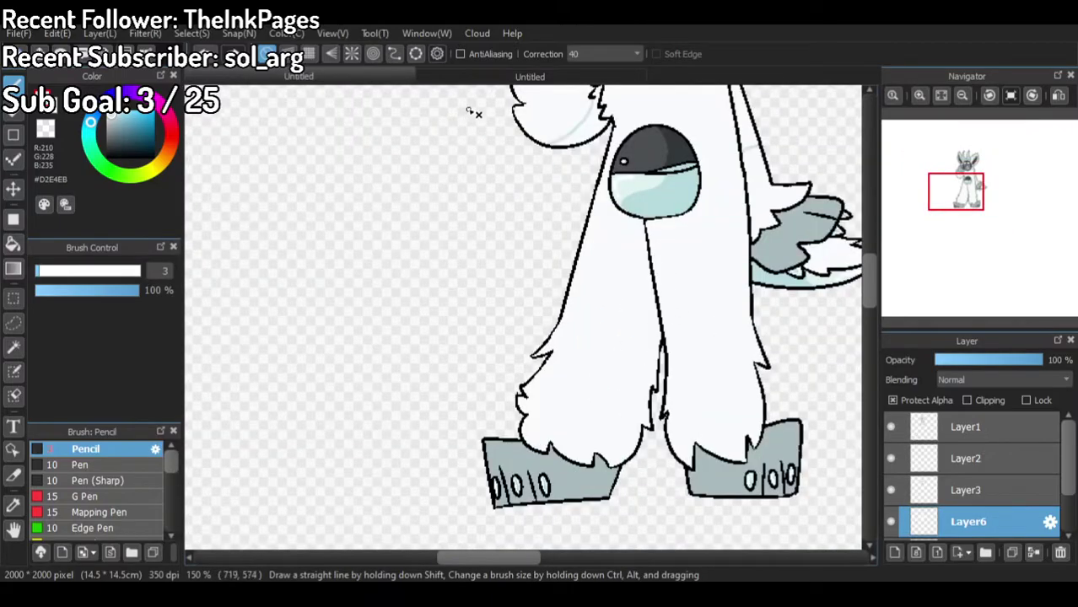
Step: Check the reference and draw curved #D2E4EB marking edges across the lowered sleeve and both legs, redoing the faulty stroke
{"action": "left_click", "coordinate": [458, 78]}
{"action": "left_click", "coordinate": [361, 81]}
{"action": "scroll", "coordinate": [607, 253], "scroll_direction": "down", "scroll_amount": 2}
{"action": "scroll", "coordinate": [698, 224], "scroll_direction": "up", "scroll_amount": 2}
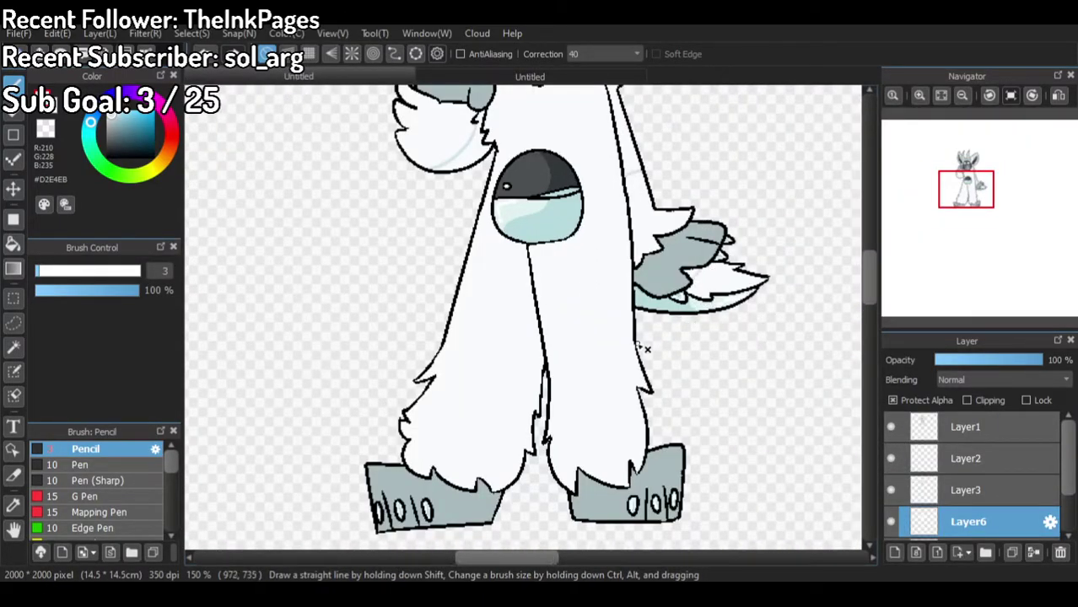
{"action": "left_click_drag", "start_coordinate": [550, 366], "coordinate": [635, 349]}
{"action": "mouse_move", "coordinate": [435, 361]}
{"action": "left_mouse_down"}
{"action": "mouse_move", "coordinate": [490, 346]}
{"action": "mouse_move", "coordinate": [551, 401]}
{"action": "mouse_move", "coordinate": [409, 368]}
{"action": "mouse_move", "coordinate": [355, 296]}
{"action": "mouse_move", "coordinate": [449, 370]}
{"action": "mouse_move", "coordinate": [443, 345]}
{"action": "mouse_move", "coordinate": [530, 364]}
{"action": "mouse_move", "coordinate": [460, 340]}
{"action": "left_mouse_up"}
{"action": "key", "text": "ctrl+z"}
Step: Fill the lower legs, tail fur, lowered sleeve and raised arm's cuff with #D2E4EB
{"action": "left_click", "coordinate": [13, 244]}
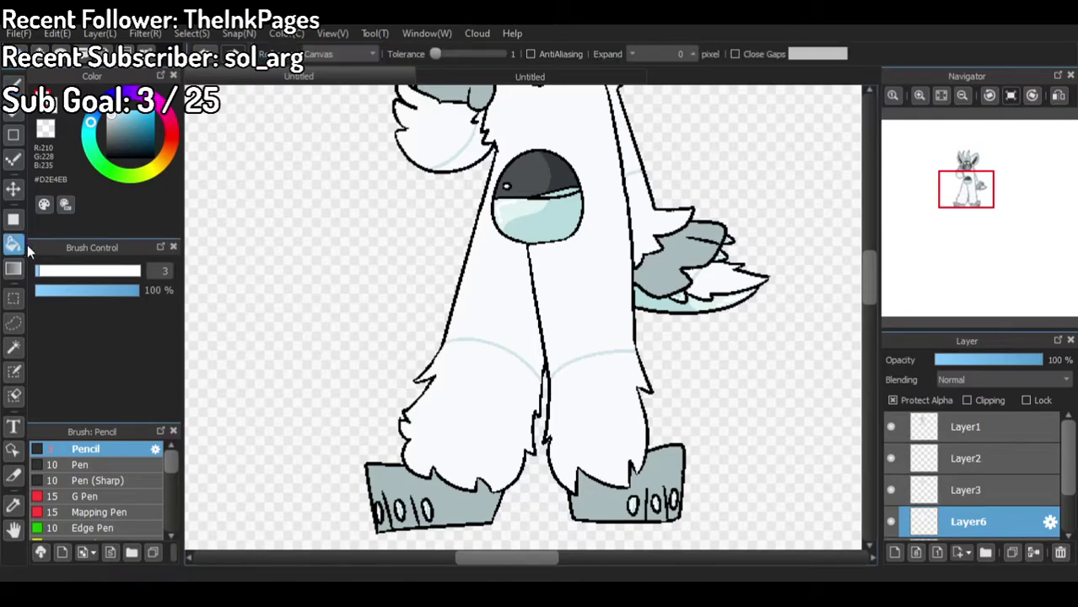
{"action": "left_click", "coordinate": [486, 397]}
{"action": "left_click", "coordinate": [595, 413]}
{"action": "left_click", "coordinate": [742, 291]}
{"action": "left_click", "coordinate": [643, 208]}
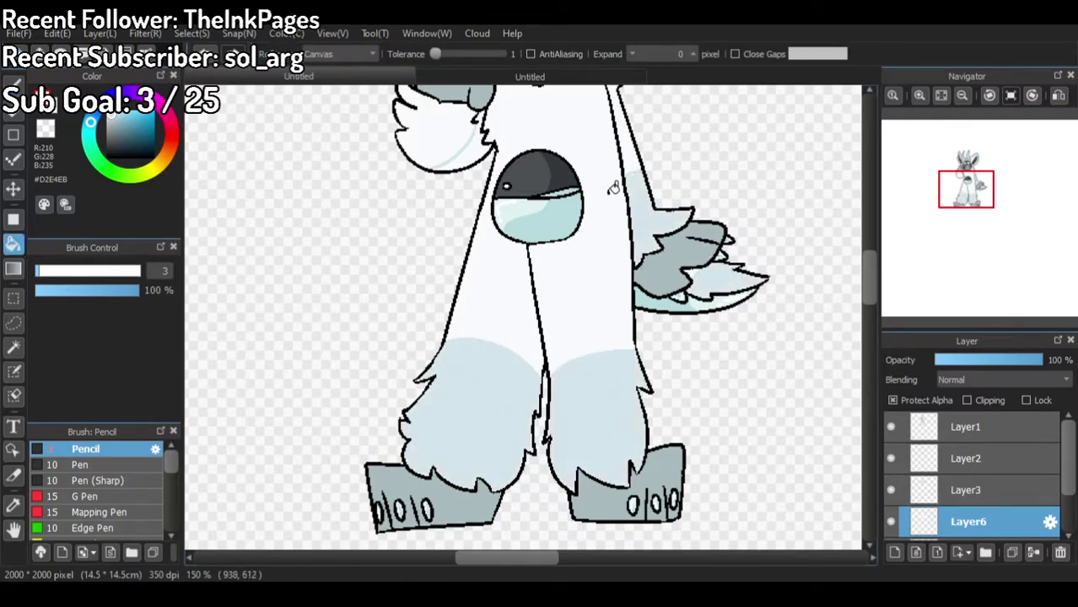
{"action": "left_click", "coordinate": [437, 128]}
Step: Roughen the raised arm's marking edge with #D2E4EB blobs and dot small spots beside it
{"action": "scroll", "coordinate": [499, 252], "scroll_direction": "down", "scroll_amount": 3}
{"action": "scroll", "coordinate": [540, 198], "scroll_direction": "up", "scroll_amount": 1}
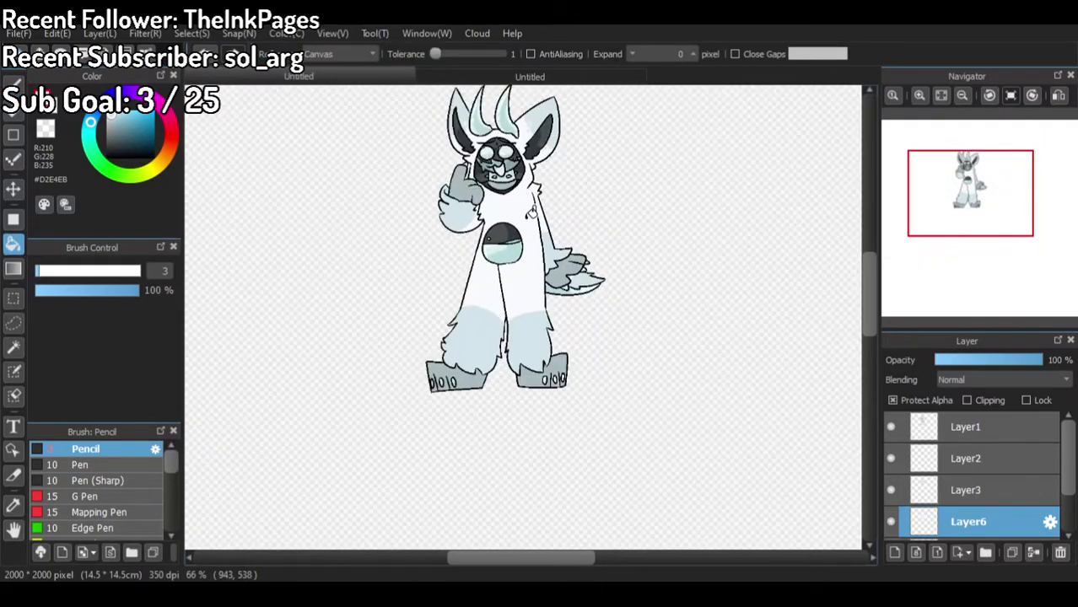
{"action": "scroll", "coordinate": [535, 186], "scroll_direction": "down", "scroll_amount": 1}
{"action": "scroll", "coordinate": [515, 135], "scroll_direction": "up", "scroll_amount": 4}
{"action": "key", "text": "b"}
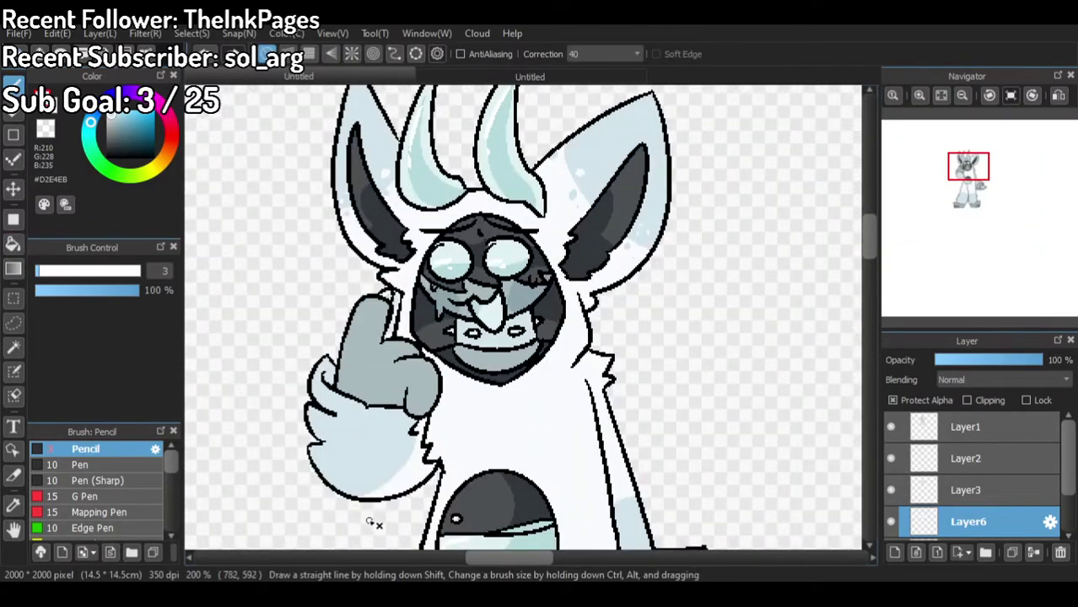
{"action": "scroll", "coordinate": [369, 508], "scroll_direction": "up", "scroll_amount": 3}
{"action": "left_click_drag", "start_coordinate": [426, 448], "coordinate": [438, 435]}
{"action": "left_click_drag", "start_coordinate": [478, 354], "coordinate": [502, 399]}
{"action": "left_click", "coordinate": [403, 466]}
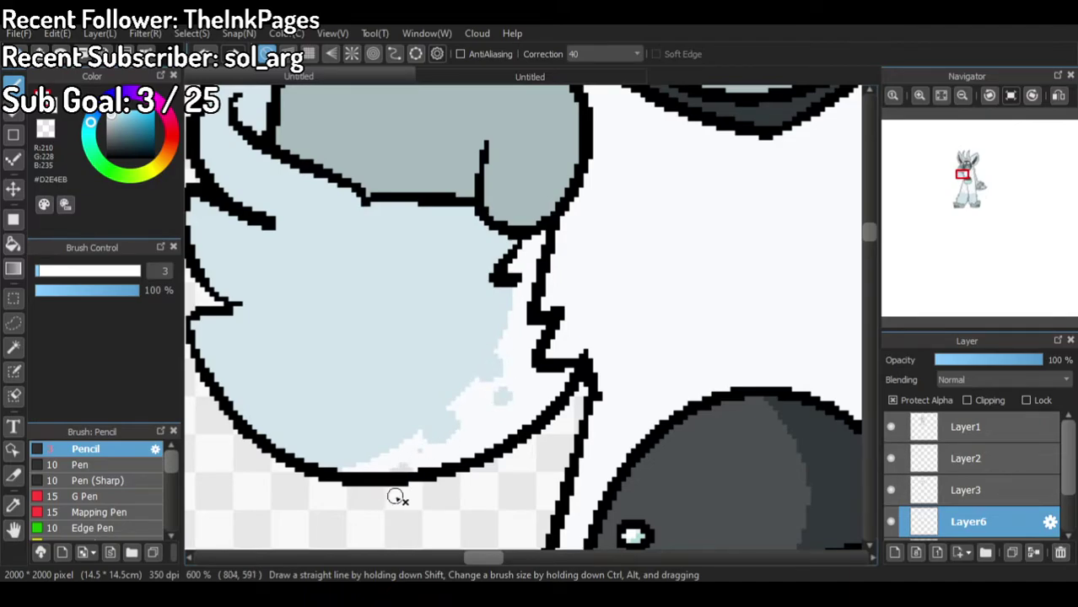
{"action": "left_click_drag", "start_coordinate": [521, 315], "coordinate": [520, 336]}
Step: Add #D2E4EB blobs and small spots along the upper edge of the lowered sleeve's marking
{"action": "scroll", "coordinate": [408, 187], "scroll_direction": "down", "scroll_amount": 6}
{"action": "scroll", "coordinate": [515, 232], "scroll_direction": "up", "scroll_amount": 6}
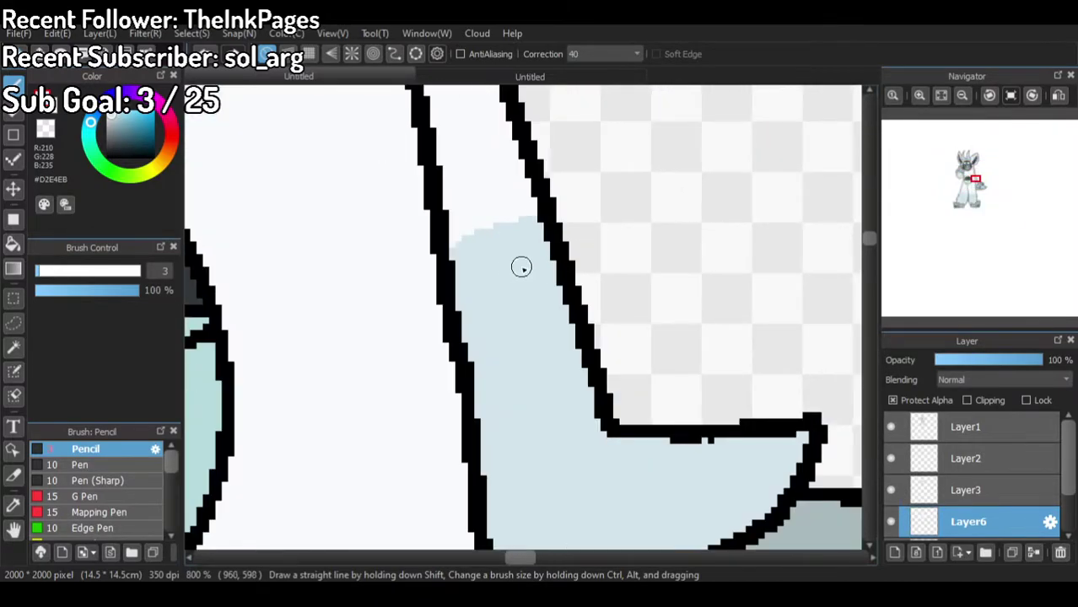
{"action": "mouse_move", "coordinate": [505, 220]}
{"action": "left_mouse_down"}
{"action": "mouse_move", "coordinate": [522, 226]}
{"action": "mouse_move", "coordinate": [500, 234]}
{"action": "mouse_move", "coordinate": [443, 195]}
{"action": "mouse_move", "coordinate": [447, 218]}
{"action": "left_mouse_up"}
{"action": "left_click", "coordinate": [471, 161]}
{"action": "left_click", "coordinate": [483, 118]}
Step: Pencil #D2E4EB over the edge of the white corner in the tail fur beside the lowered paw and dot a spot there
{"action": "scroll", "coordinate": [536, 161], "scroll_direction": "down", "scroll_amount": 6}
{"action": "scroll", "coordinate": [496, 254], "scroll_direction": "up", "scroll_amount": 1}
{"action": "scroll", "coordinate": [496, 255], "scroll_direction": "down", "scroll_amount": 1}
{"action": "scroll", "coordinate": [585, 221], "scroll_direction": "up", "scroll_amount": 8}
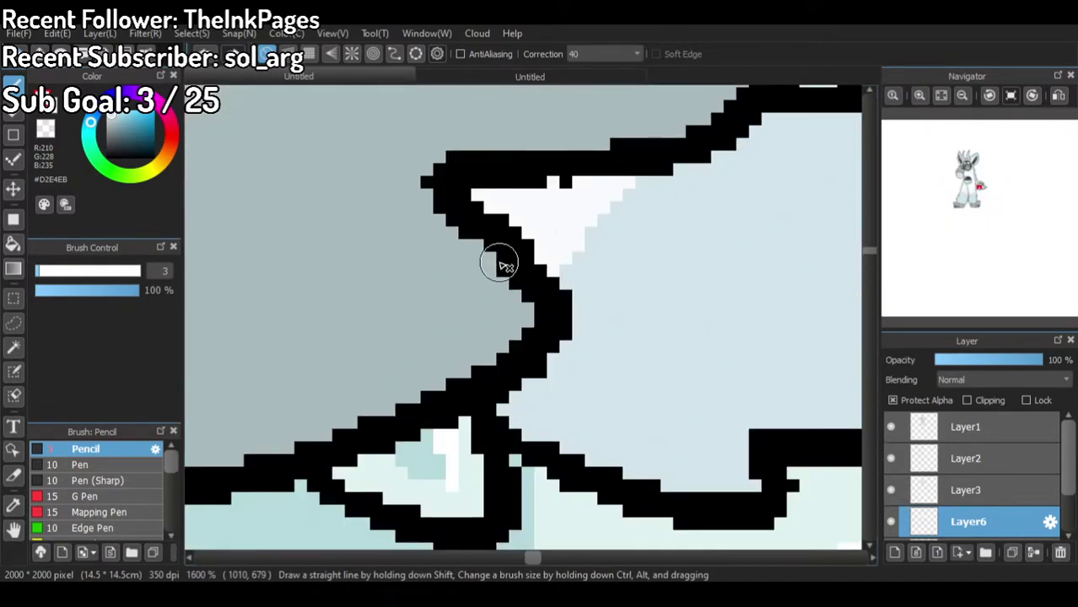
{"action": "left_click_drag", "start_coordinate": [621, 174], "coordinate": [645, 174]}
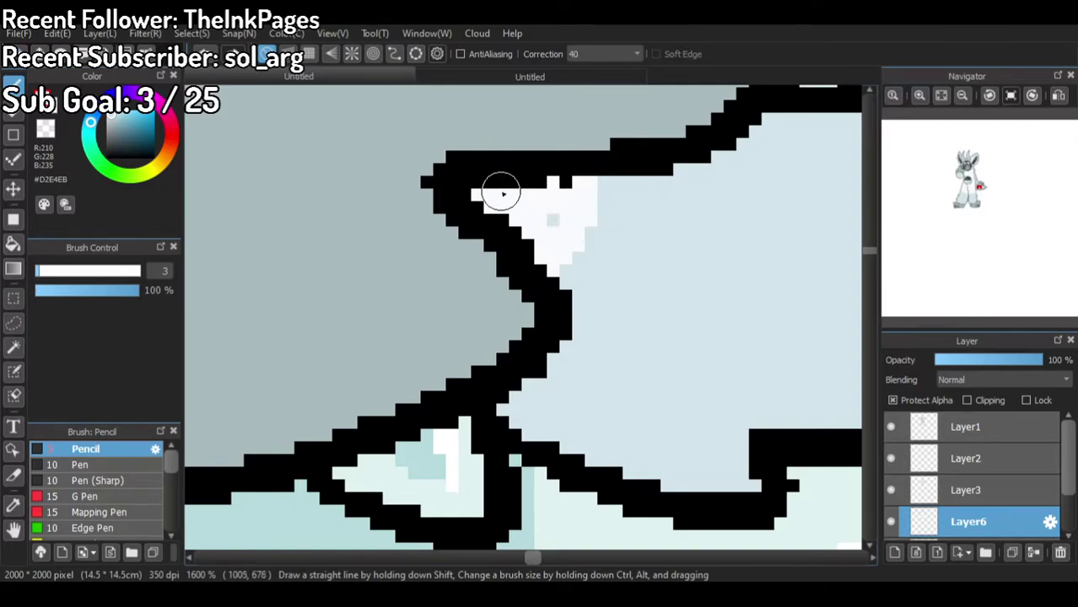
{"action": "scroll", "coordinate": [497, 186], "scroll_direction": "down", "scroll_amount": 2}
{"action": "scroll", "coordinate": [501, 180], "scroll_direction": "down", "scroll_amount": 1}
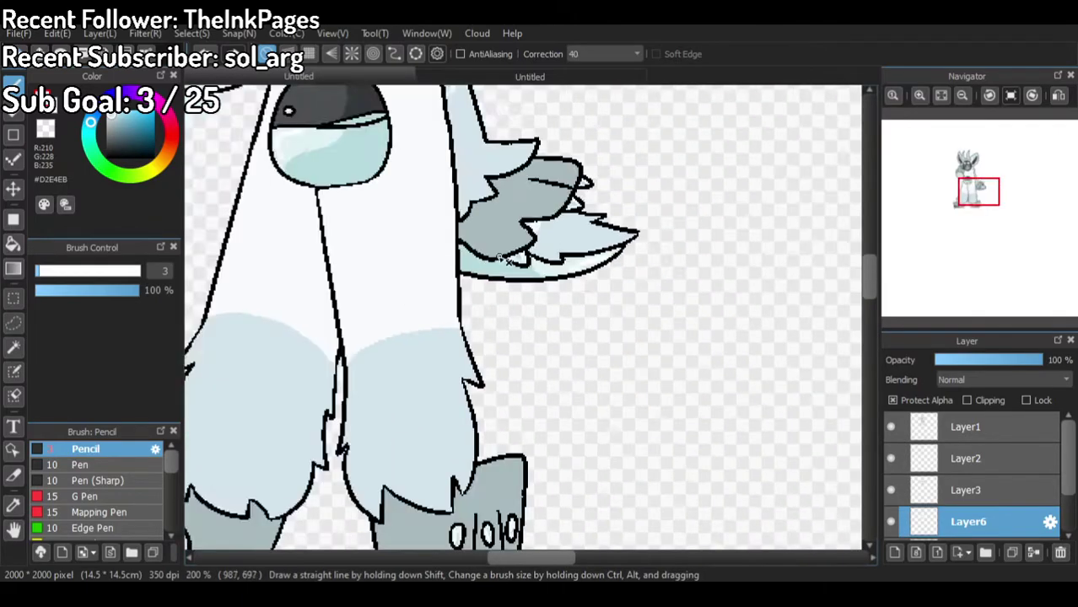
Step: Add #D2E4EB blobs to the marking edge on the leg nearest the tail and scatter small spots above it
{"action": "scroll", "coordinate": [429, 301], "scroll_direction": "up", "scroll_amount": 2}
{"action": "mouse_move", "coordinate": [385, 339]}
{"action": "left_mouse_down"}
{"action": "mouse_move", "coordinate": [411, 307]}
{"action": "mouse_move", "coordinate": [398, 365]}
{"action": "mouse_move", "coordinate": [445, 296]}
{"action": "mouse_move", "coordinate": [382, 333]}
{"action": "mouse_move", "coordinate": [441, 325]}
{"action": "mouse_move", "coordinate": [375, 320]}
{"action": "mouse_move", "coordinate": [425, 352]}
{"action": "mouse_move", "coordinate": [409, 287]}
{"action": "mouse_move", "coordinate": [382, 359]}
{"action": "mouse_move", "coordinate": [450, 331]}
{"action": "mouse_move", "coordinate": [394, 297]}
{"action": "mouse_move", "coordinate": [420, 348]}
{"action": "mouse_move", "coordinate": [399, 330]}
{"action": "mouse_move", "coordinate": [489, 308]}
{"action": "left_mouse_up"}
{"action": "mouse_move", "coordinate": [530, 207]}
{"action": "left_mouse_down"}
{"action": "mouse_move", "coordinate": [525, 228]}
{"action": "mouse_move", "coordinate": [522, 219]}
{"action": "left_mouse_up"}
{"action": "left_click", "coordinate": [689, 234]}
{"action": "left_click_drag", "start_coordinate": [739, 167], "coordinate": [744, 164]}
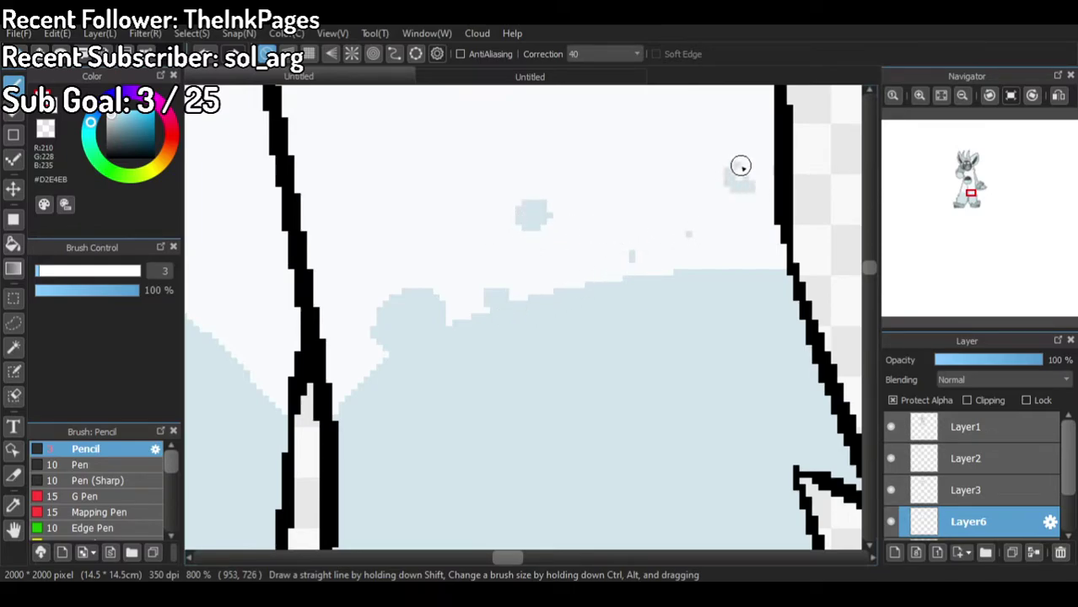
{"action": "left_click", "coordinate": [348, 375]}
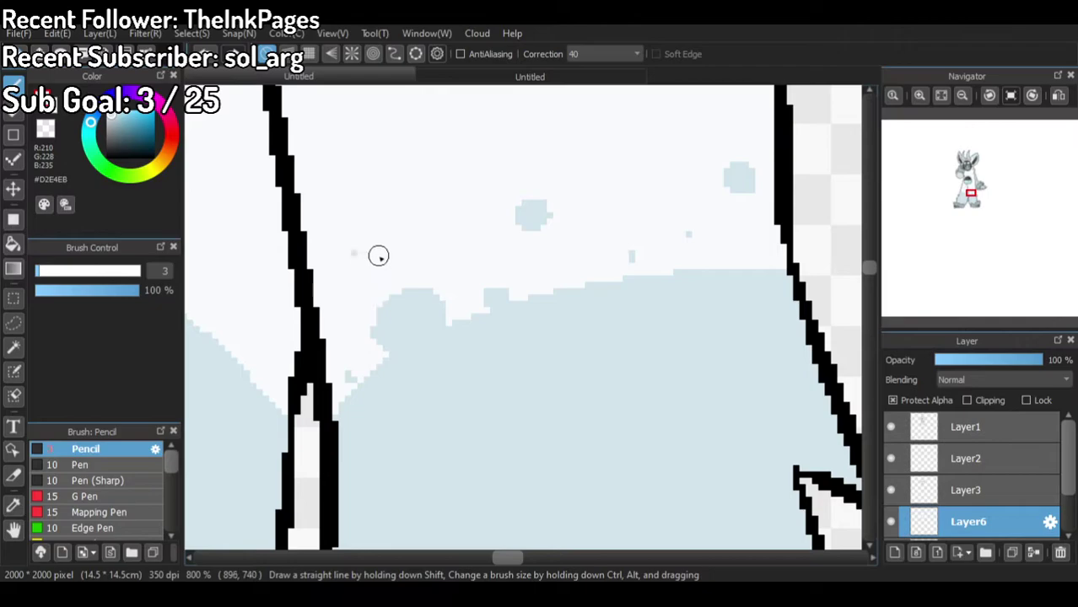
{"action": "scroll", "coordinate": [506, 233], "scroll_direction": "down", "scroll_amount": 4}
{"action": "scroll", "coordinate": [518, 120], "scroll_direction": "up", "scroll_amount": 6}
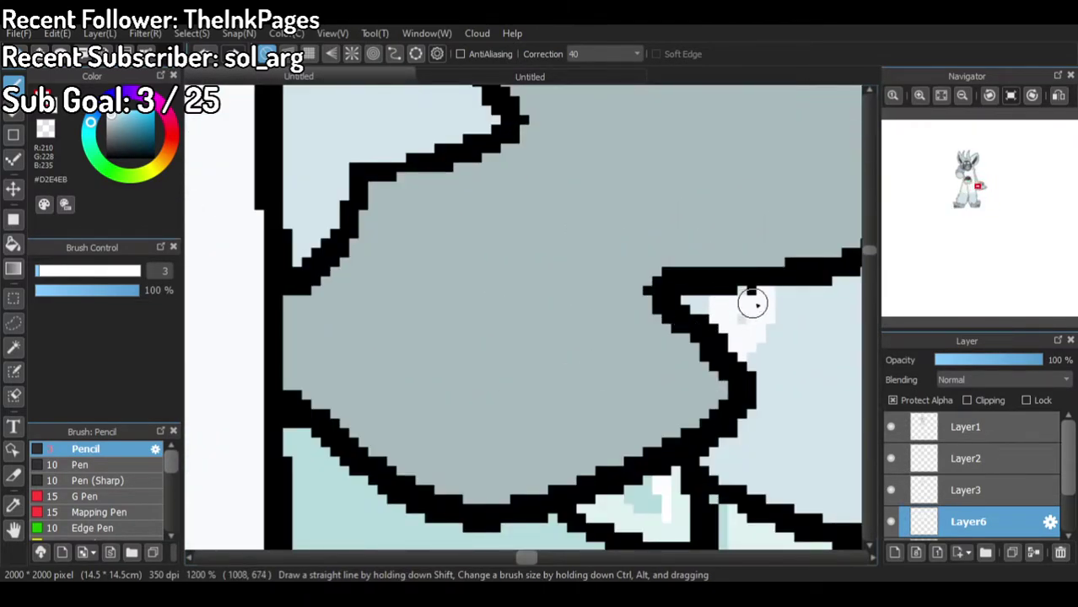
Step: Add #D2E4EB blobs and scattered spots along the marking edge on the leg below the raised arm
{"action": "scroll", "coordinate": [613, 268], "scroll_direction": "down", "scroll_amount": 5}
{"action": "scroll", "coordinate": [418, 315], "scroll_direction": "up", "scroll_amount": 5}
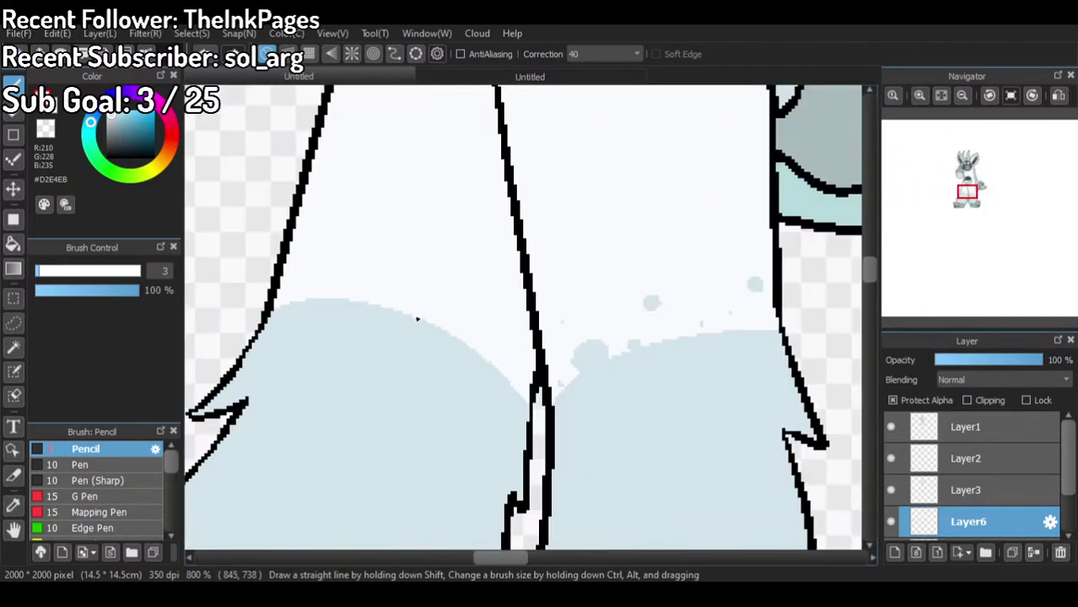
{"action": "scroll", "coordinate": [262, 303], "scroll_direction": "down", "scroll_amount": 2}
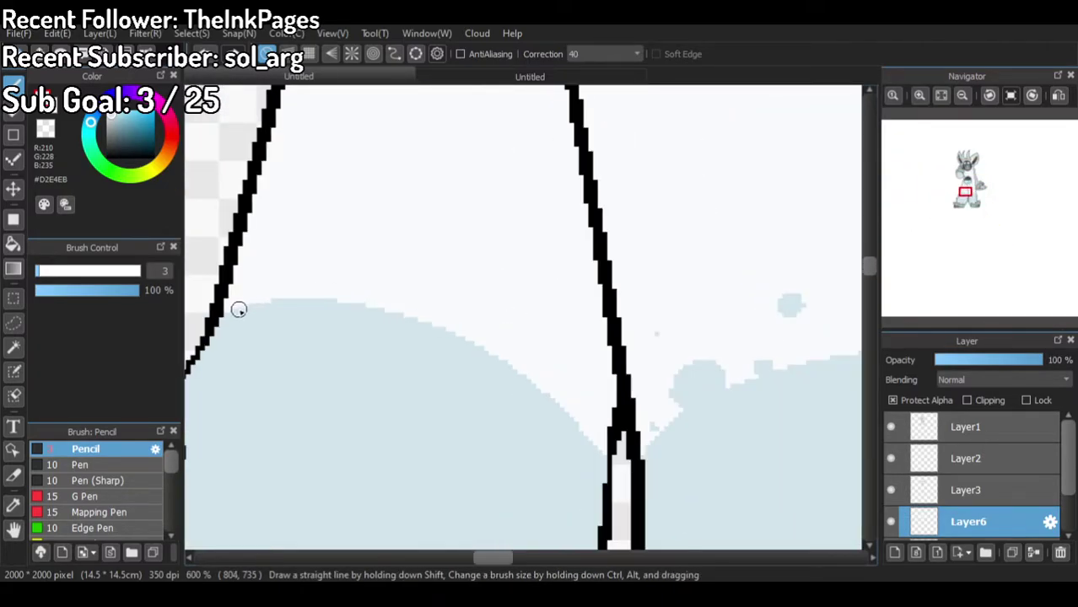
{"action": "mouse_move", "coordinate": [268, 279]}
{"action": "left_mouse_down"}
{"action": "mouse_move", "coordinate": [282, 271]}
{"action": "mouse_move", "coordinate": [287, 284]}
{"action": "mouse_move", "coordinate": [244, 283]}
{"action": "mouse_move", "coordinate": [251, 270]}
{"action": "left_mouse_up"}
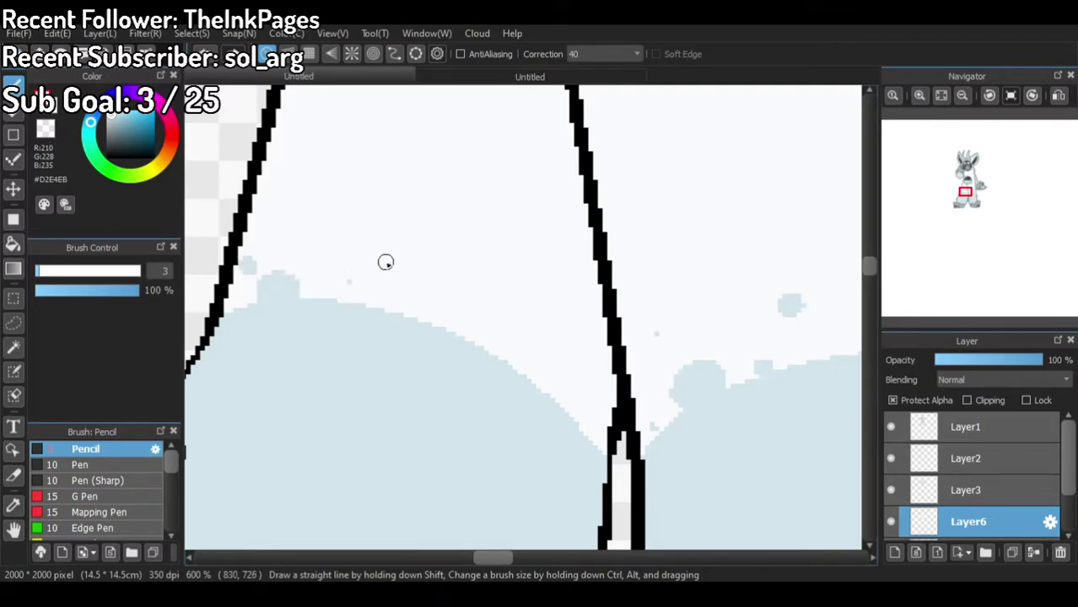
{"action": "left_click", "coordinate": [434, 245]}
{"action": "left_click", "coordinate": [497, 343]}
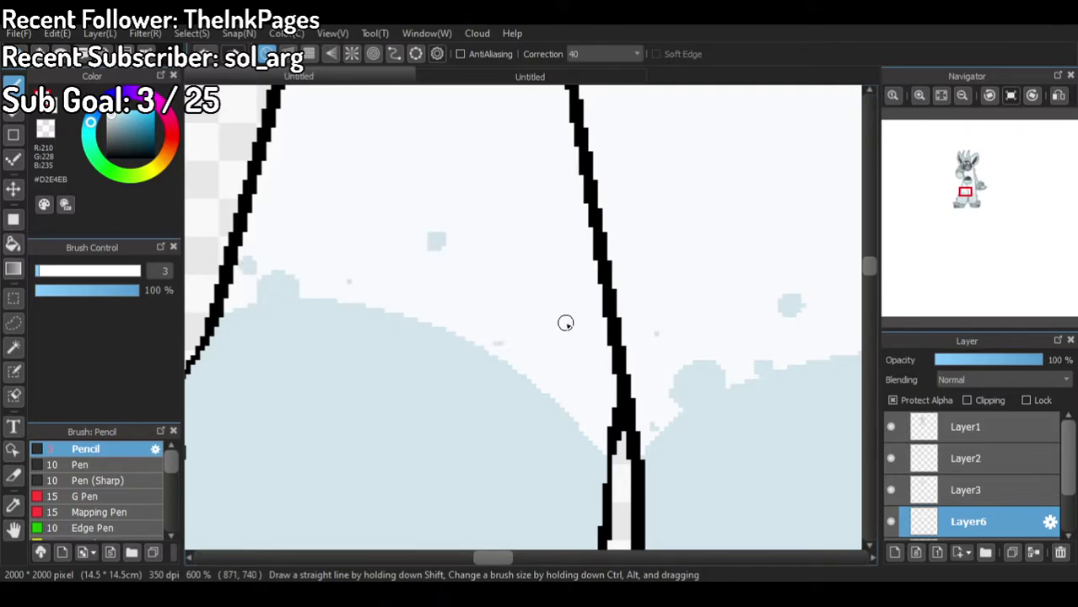
{"action": "left_click", "coordinate": [566, 311]}
{"action": "left_click", "coordinate": [588, 378]}
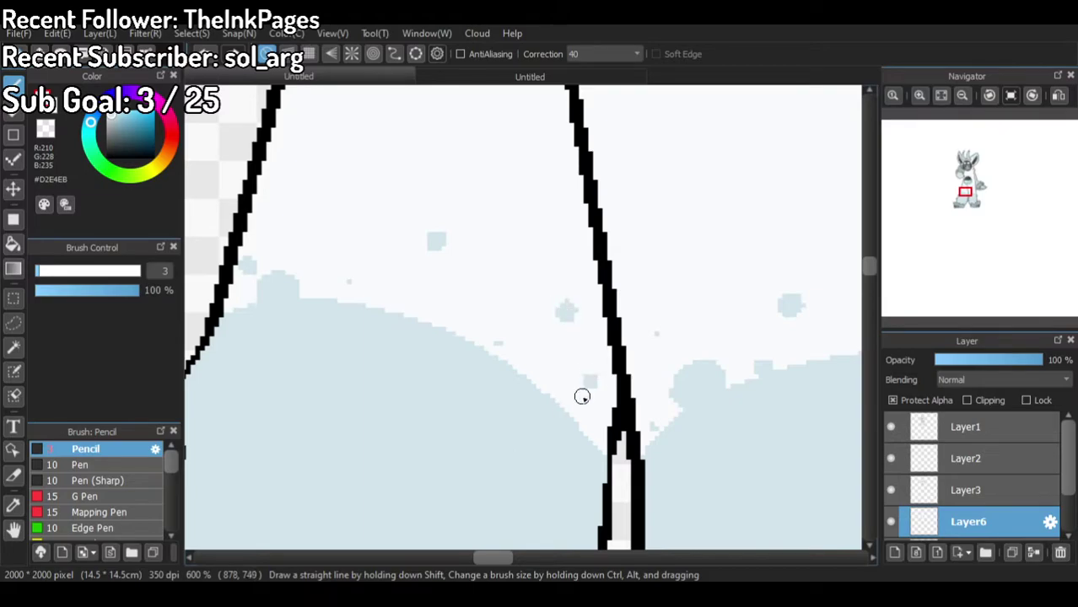
{"action": "left_click", "coordinate": [574, 409]}
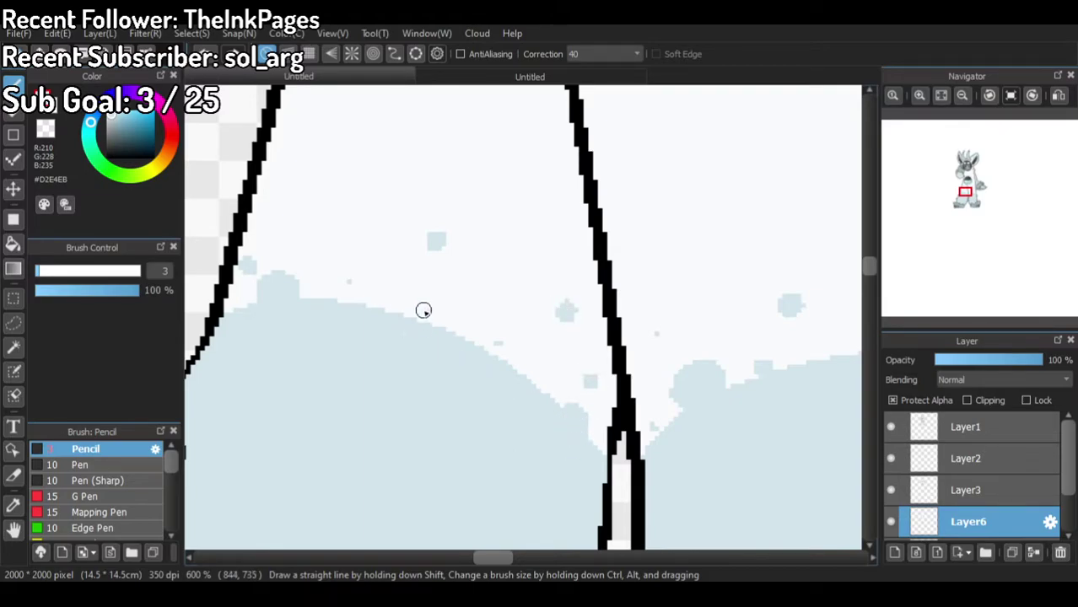
Step: Sample #F9FBFC from the body fur and dot light speckles inside the raised arm's blue marking
{"action": "scroll", "coordinate": [511, 312], "scroll_direction": "down", "scroll_amount": 5}
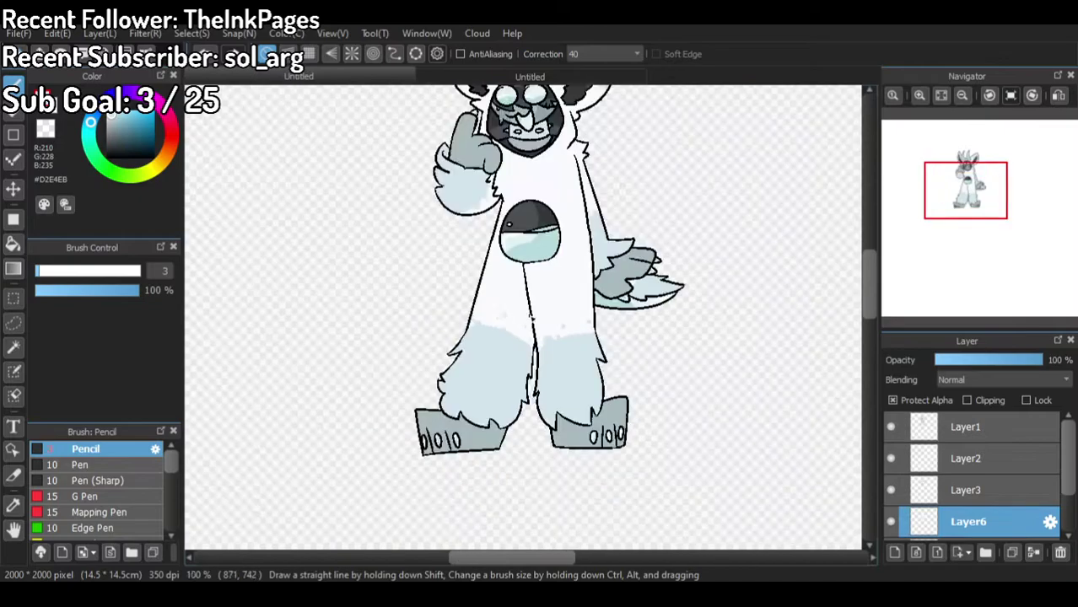
{"action": "scroll", "coordinate": [567, 291], "scroll_direction": "up", "scroll_amount": 1}
{"action": "right_click", "coordinate": [547, 321]}
{"action": "scroll", "coordinate": [354, 195], "scroll_direction": "up", "scroll_amount": 4}
{"action": "scroll", "coordinate": [542, 250], "scroll_direction": "down", "scroll_amount": 3}
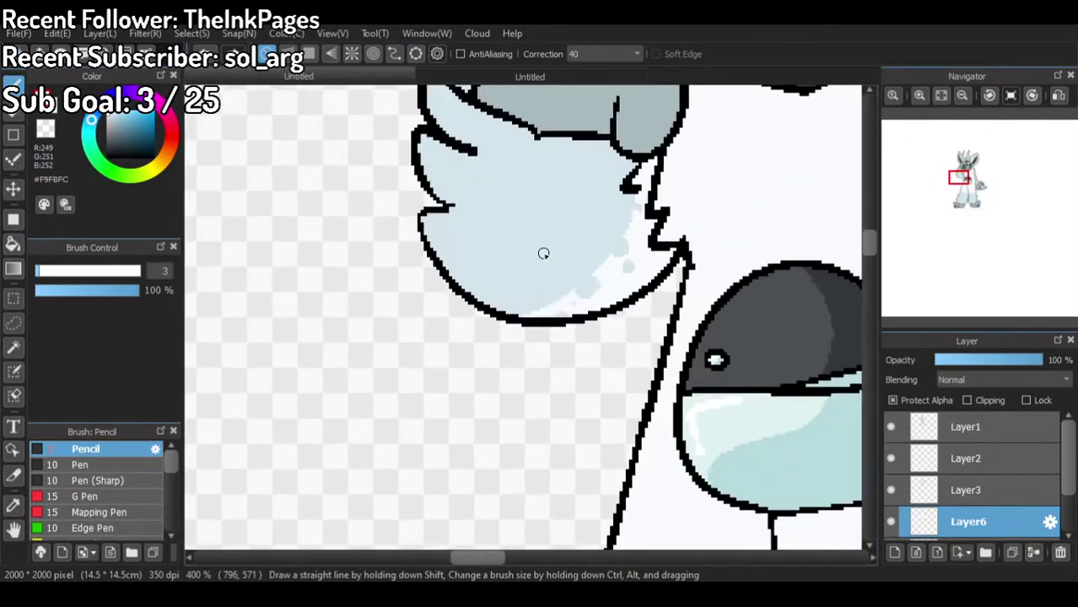
{"action": "scroll", "coordinate": [589, 253], "scroll_direction": "up", "scroll_amount": 3}
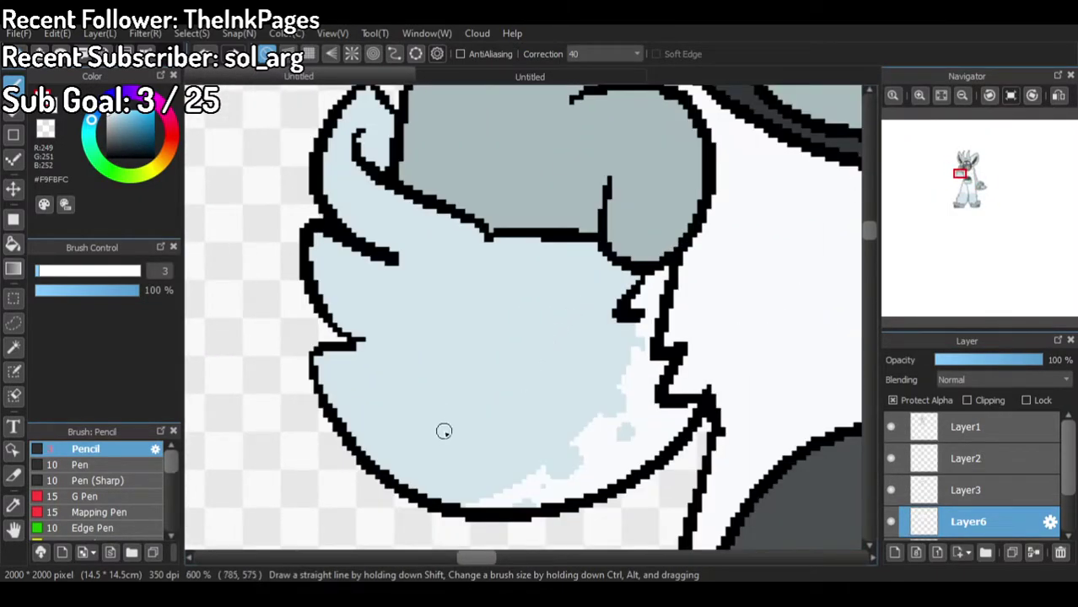
{"action": "mouse_move", "coordinate": [481, 482]}
{"action": "left_mouse_down"}
{"action": "mouse_move", "coordinate": [500, 470]}
{"action": "mouse_move", "coordinate": [491, 475]}
{"action": "left_mouse_up"}
{"action": "left_click_drag", "start_coordinate": [562, 348], "coordinate": [573, 350]}
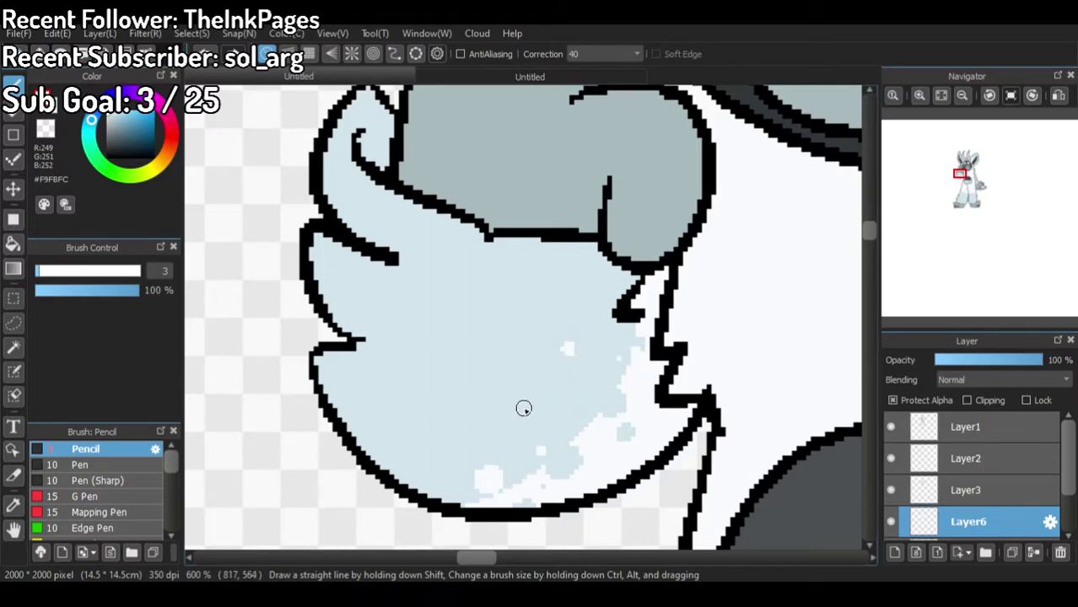
Step: Dot #F9FBFC speckles along the upper edge and inside the blue marking on the lowered arm
{"action": "scroll", "coordinate": [418, 477], "scroll_direction": "down", "scroll_amount": 5}
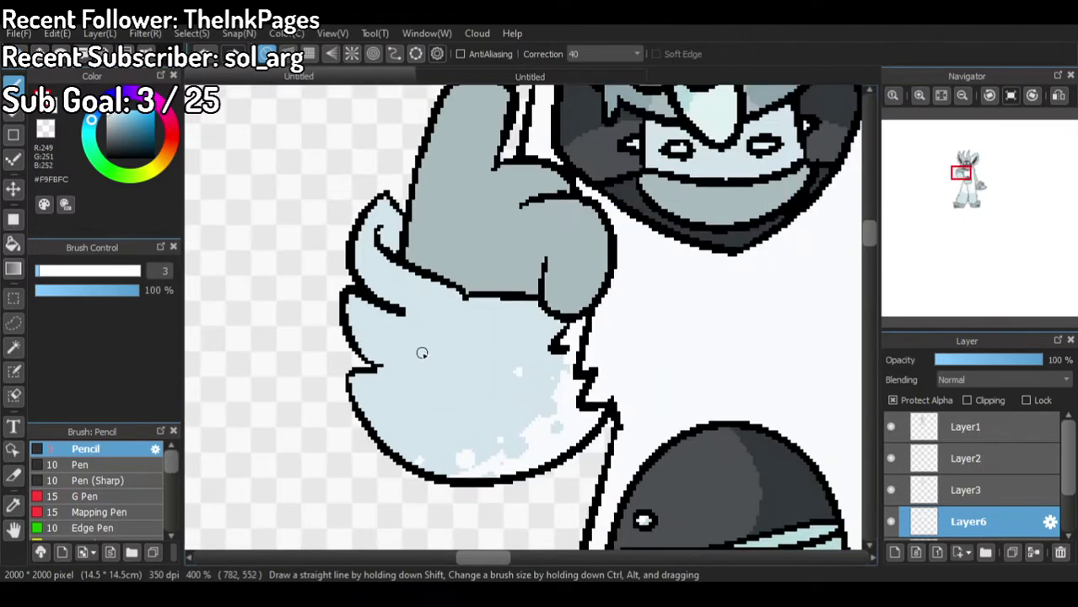
{"action": "scroll", "coordinate": [647, 444], "scroll_direction": "up", "scroll_amount": 4}
{"action": "scroll", "coordinate": [562, 281], "scroll_direction": "up", "scroll_amount": 2}
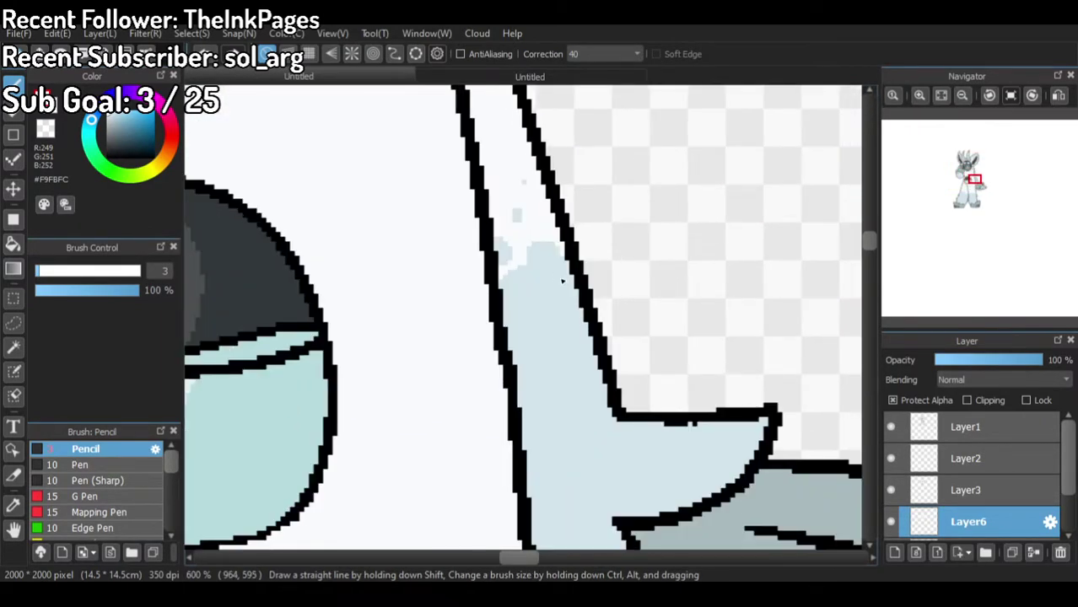
{"action": "left_click_drag", "start_coordinate": [512, 283], "coordinate": [520, 281]}
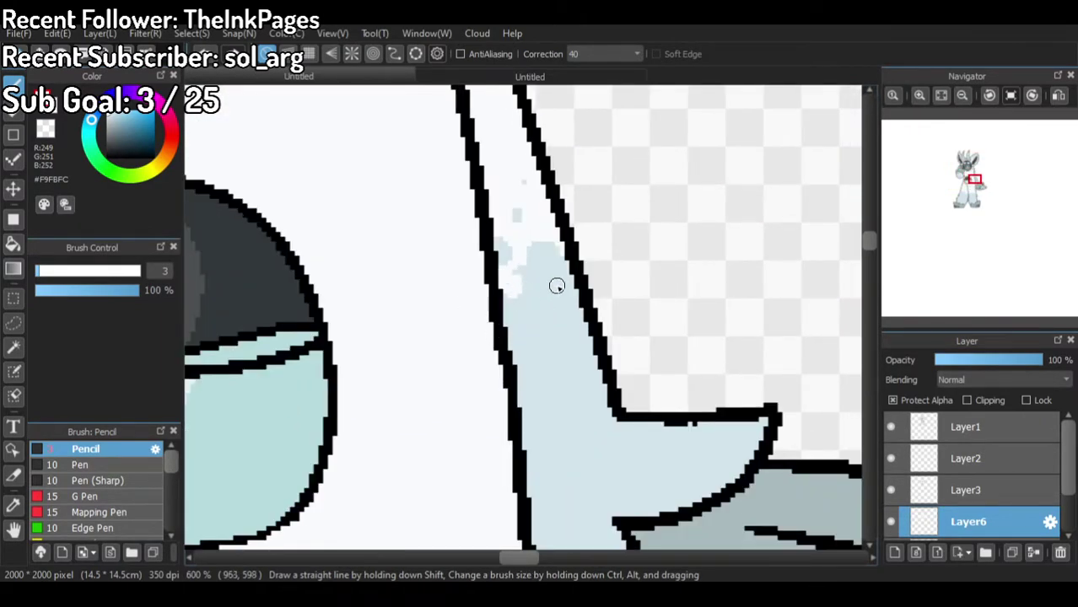
{"action": "left_click", "coordinate": [556, 283]}
{"action": "left_click", "coordinate": [528, 313]}
Step: Extend the white corner of the tail fur beside the lowered paw with #F9FBFC blobs and dot small speckles near it
{"action": "scroll", "coordinate": [539, 382], "scroll_direction": "down", "scroll_amount": 5}
{"action": "scroll", "coordinate": [557, 203], "scroll_direction": "up", "scroll_amount": 5}
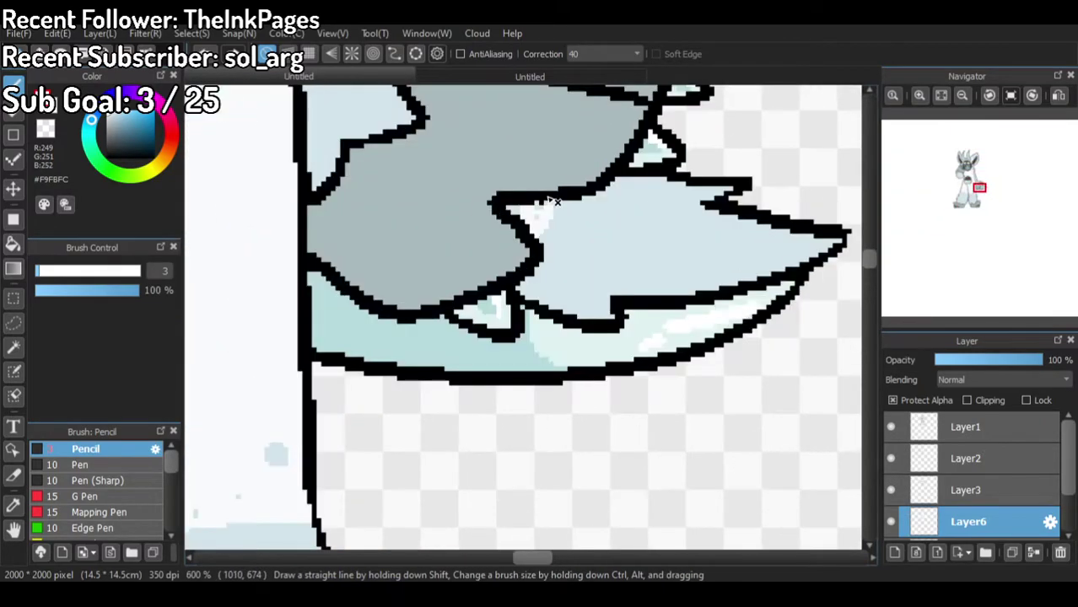
{"action": "scroll", "coordinate": [557, 203], "scroll_direction": "up", "scroll_amount": 2}
{"action": "mouse_move", "coordinate": [567, 246]}
{"action": "left_mouse_down"}
{"action": "mouse_move", "coordinate": [586, 251]}
{"action": "mouse_move", "coordinate": [563, 251]}
{"action": "mouse_move", "coordinate": [575, 242]}
{"action": "left_mouse_up"}
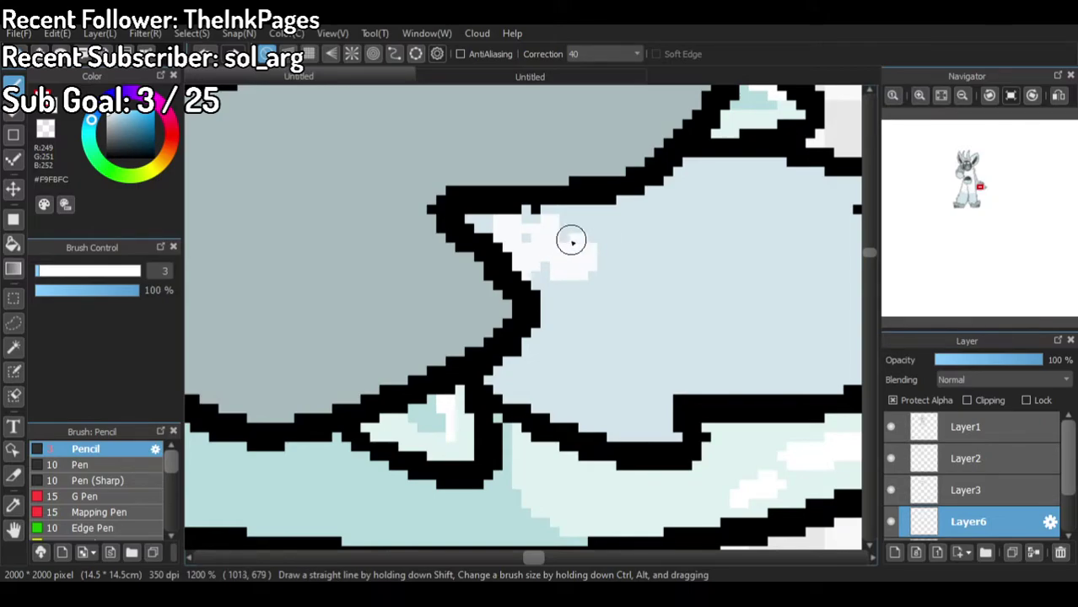
{"action": "left_click", "coordinate": [630, 219]}
{"action": "left_click_drag", "start_coordinate": [549, 356], "coordinate": [563, 349]}
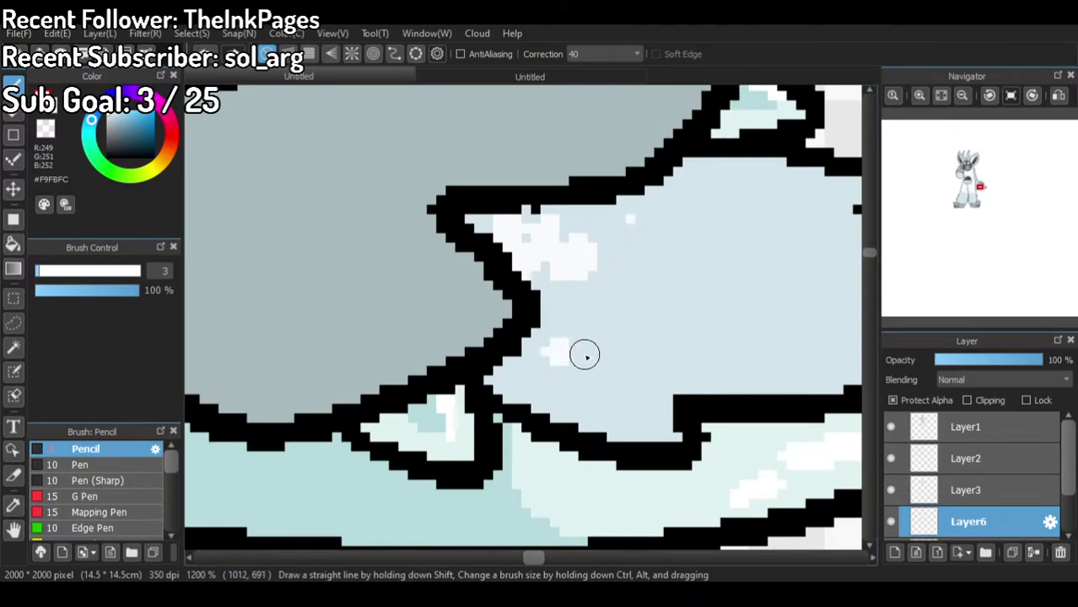
Step: Notch the marking edge on the leg nearest the tail with #F9FBFC and scatter light speckles inside its blue fur
{"action": "scroll", "coordinate": [590, 325], "scroll_direction": "down", "scroll_amount": 4}
{"action": "scroll", "coordinate": [423, 277], "scroll_direction": "up", "scroll_amount": 3}
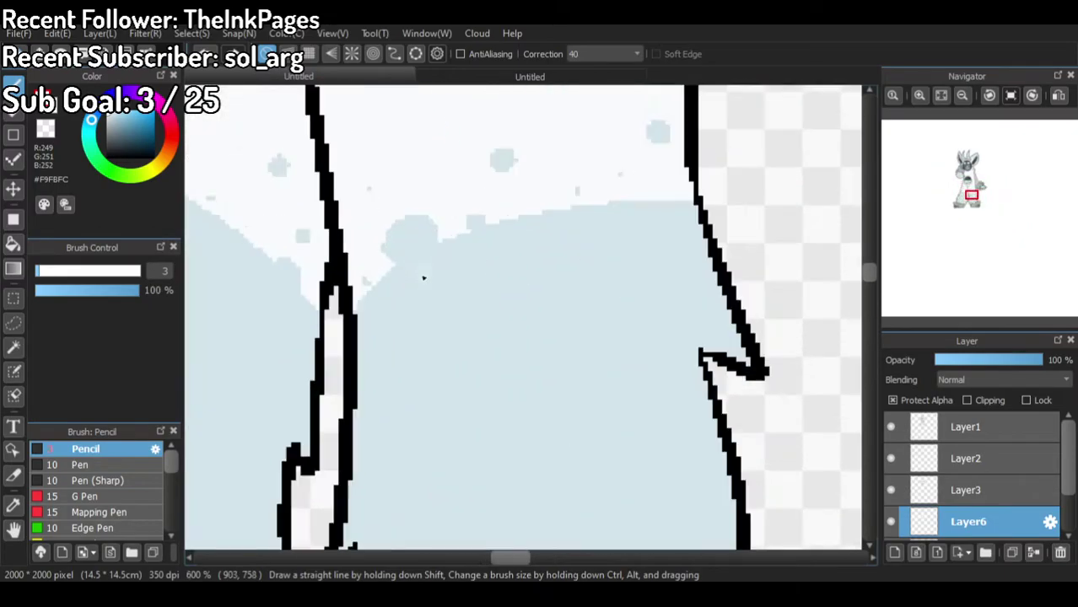
{"action": "mouse_move", "coordinate": [509, 233]}
{"action": "left_mouse_down"}
{"action": "mouse_move", "coordinate": [551, 228]}
{"action": "mouse_move", "coordinate": [525, 218]}
{"action": "left_mouse_up"}
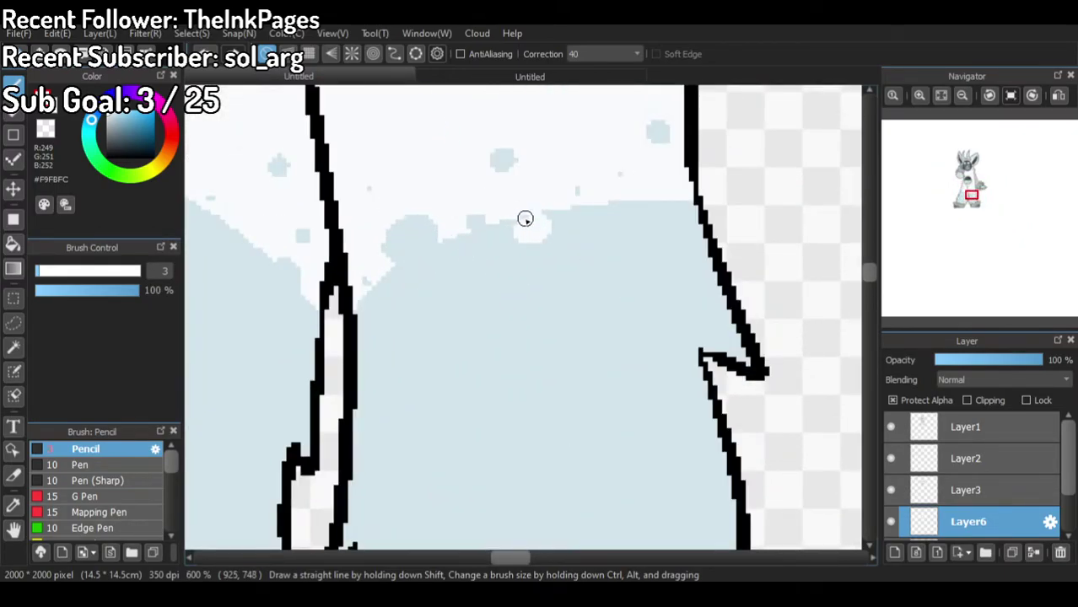
{"action": "left_click", "coordinate": [606, 219]}
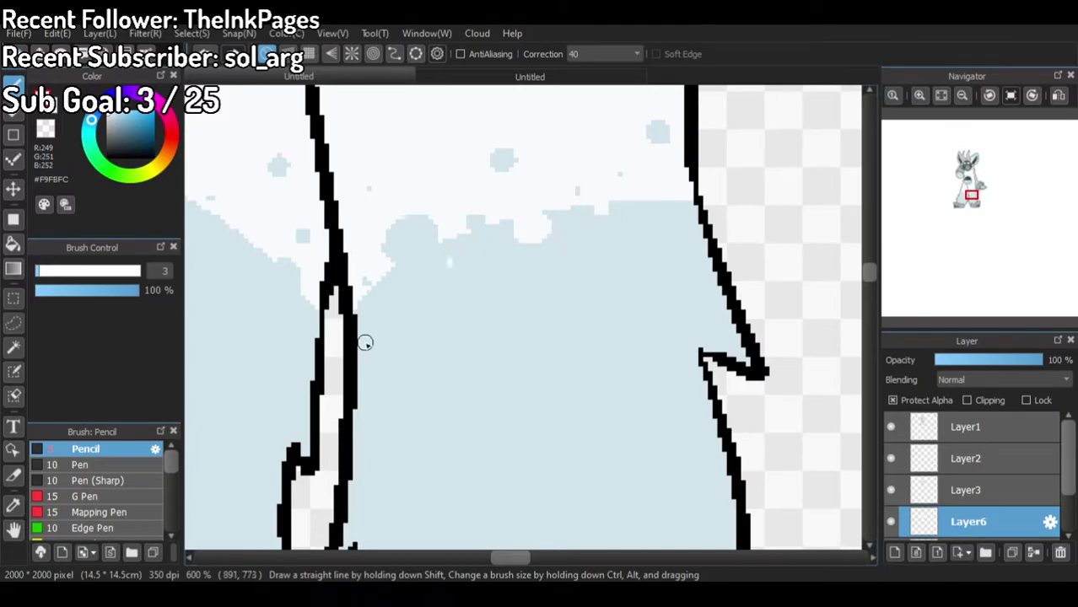
{"action": "left_click", "coordinate": [394, 328]}
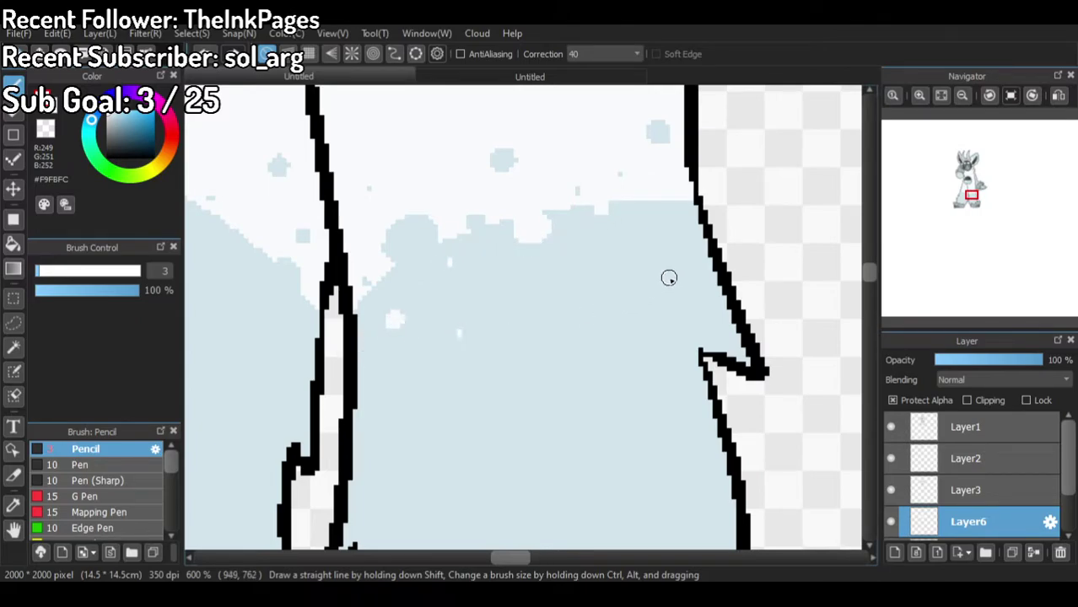
{"action": "left_click_drag", "start_coordinate": [682, 230], "coordinate": [669, 231]}
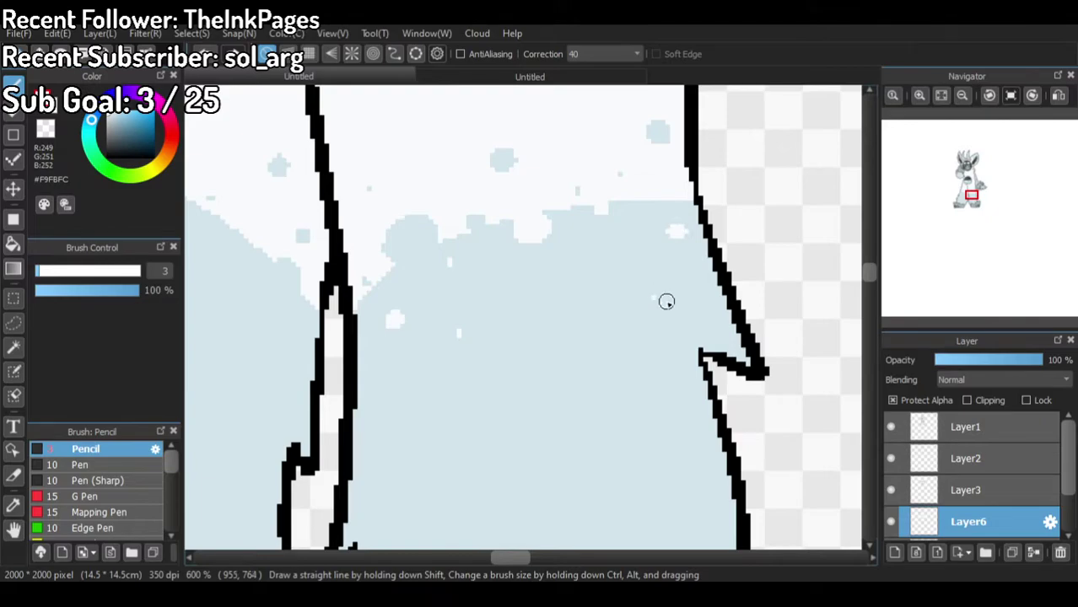
Step: Notch the marking edge on the leg below the raised arm with #F9FBFC and scatter light speckles inside its blue fur
{"action": "scroll", "coordinate": [666, 301], "scroll_direction": "down", "scroll_amount": 4}
{"action": "scroll", "coordinate": [501, 265], "scroll_direction": "up", "scroll_amount": 4}
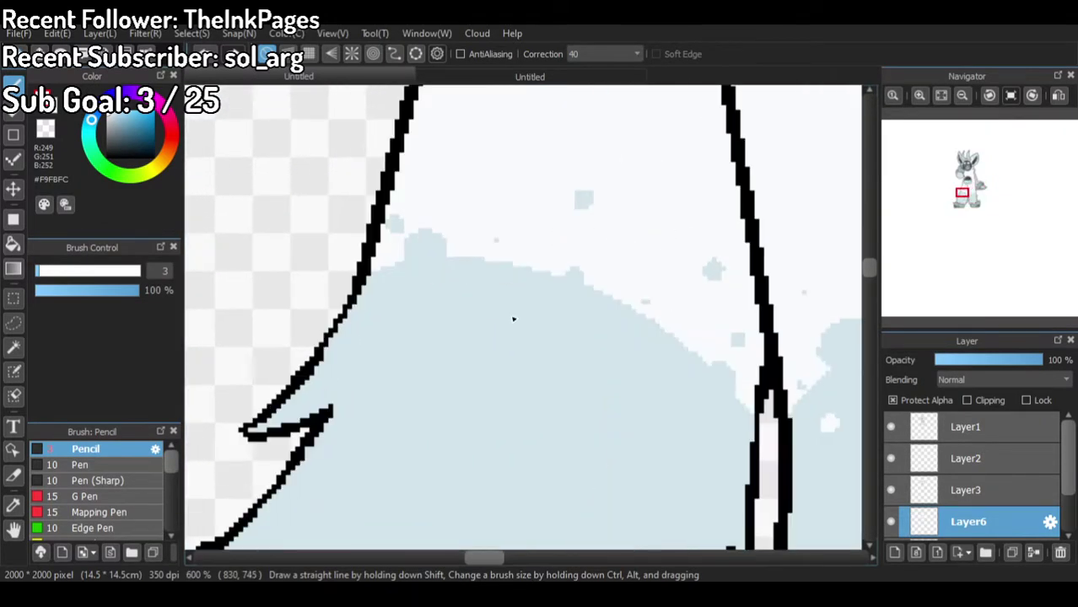
{"action": "mouse_move", "coordinate": [496, 273]}
{"action": "left_mouse_down"}
{"action": "mouse_move", "coordinate": [486, 291]}
{"action": "mouse_move", "coordinate": [483, 280]}
{"action": "mouse_move", "coordinate": [498, 278]}
{"action": "left_mouse_up"}
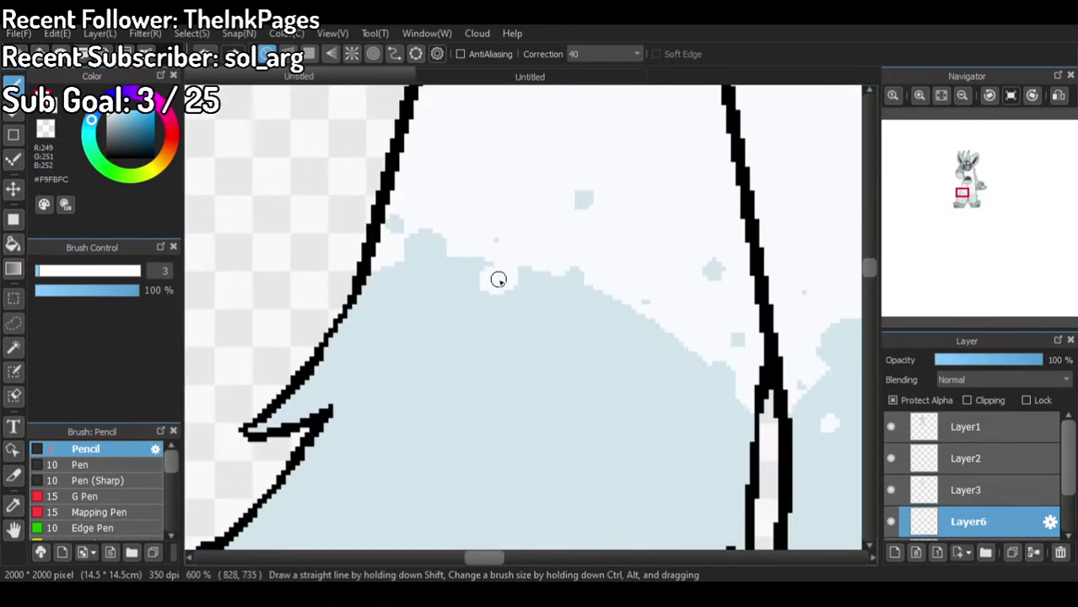
{"action": "left_click", "coordinate": [388, 303]}
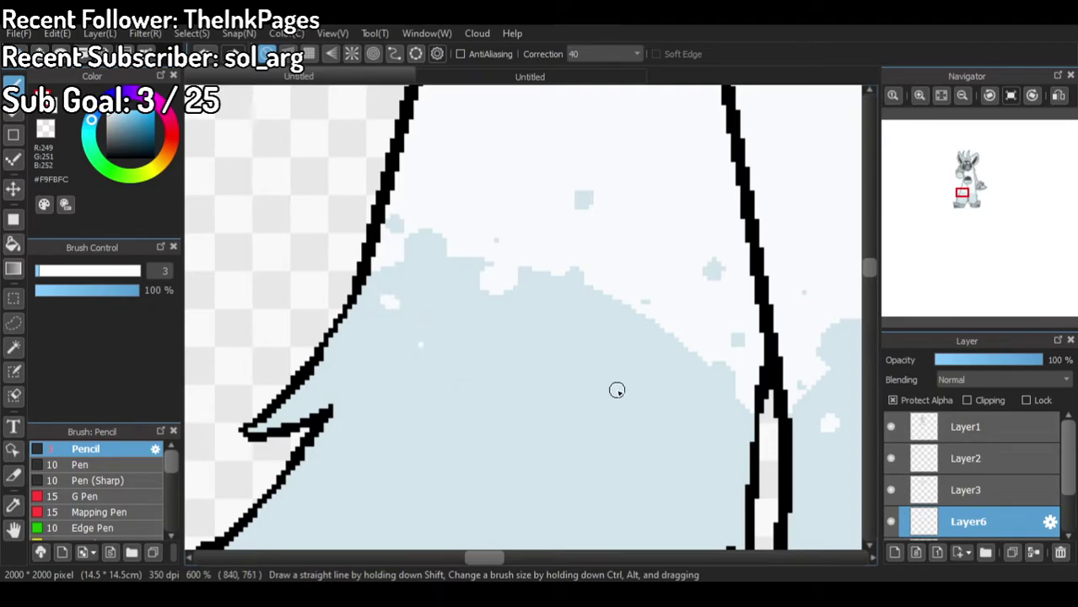
{"action": "left_click", "coordinate": [622, 324]}
{"action": "left_click", "coordinate": [669, 369]}
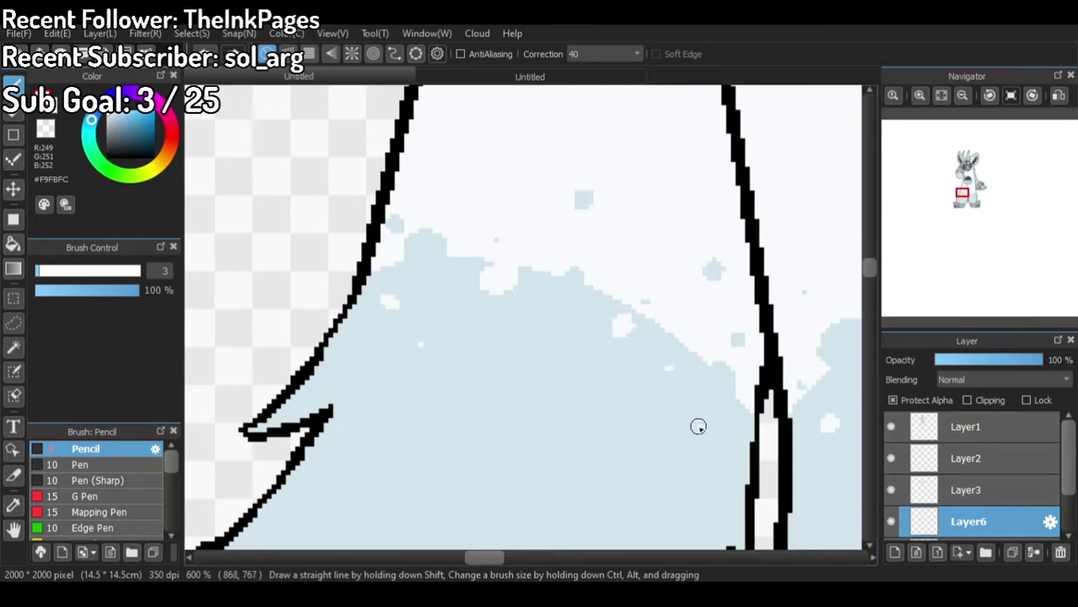
{"action": "left_click", "coordinate": [697, 430]}
{"action": "left_click", "coordinate": [472, 482]}
Step: Dot #F9FBFC speckles inside the blue marking of the ear on the tail side
{"action": "scroll", "coordinate": [561, 357], "scroll_direction": "down", "scroll_amount": 5}
{"action": "scroll", "coordinate": [589, 247], "scroll_direction": "down", "scroll_amount": 3}
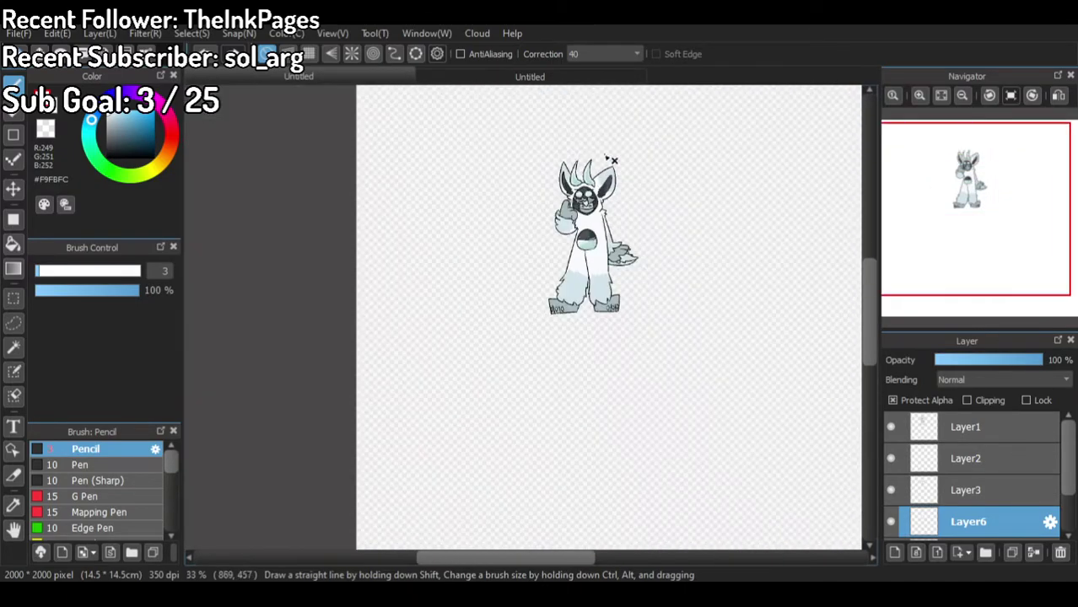
{"action": "scroll", "coordinate": [602, 157], "scroll_direction": "up", "scroll_amount": 8}
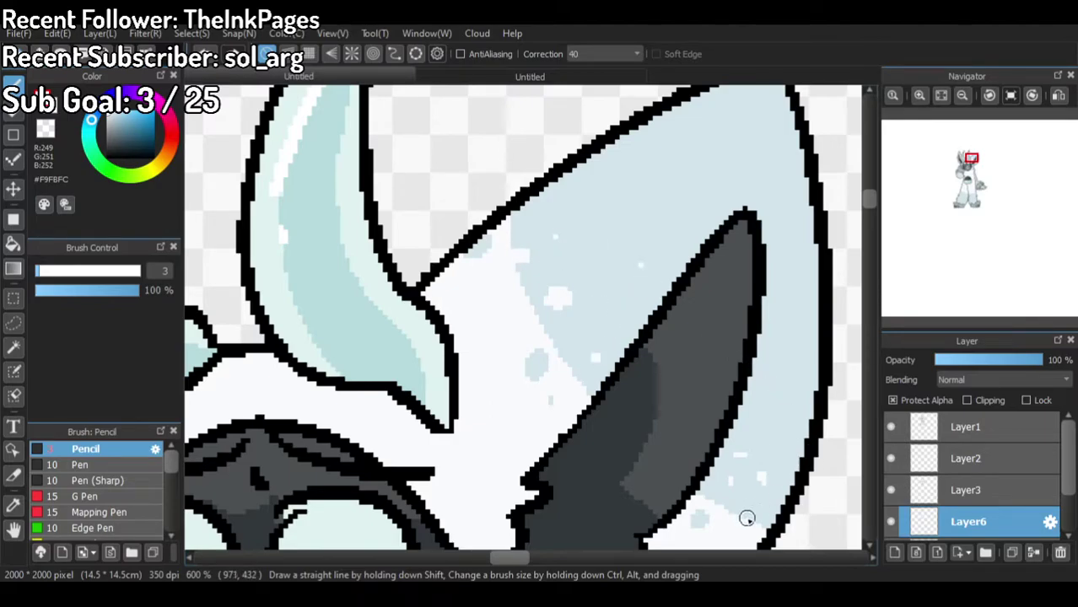
{"action": "scroll", "coordinate": [505, 318], "scroll_direction": "down", "scroll_amount": 4}
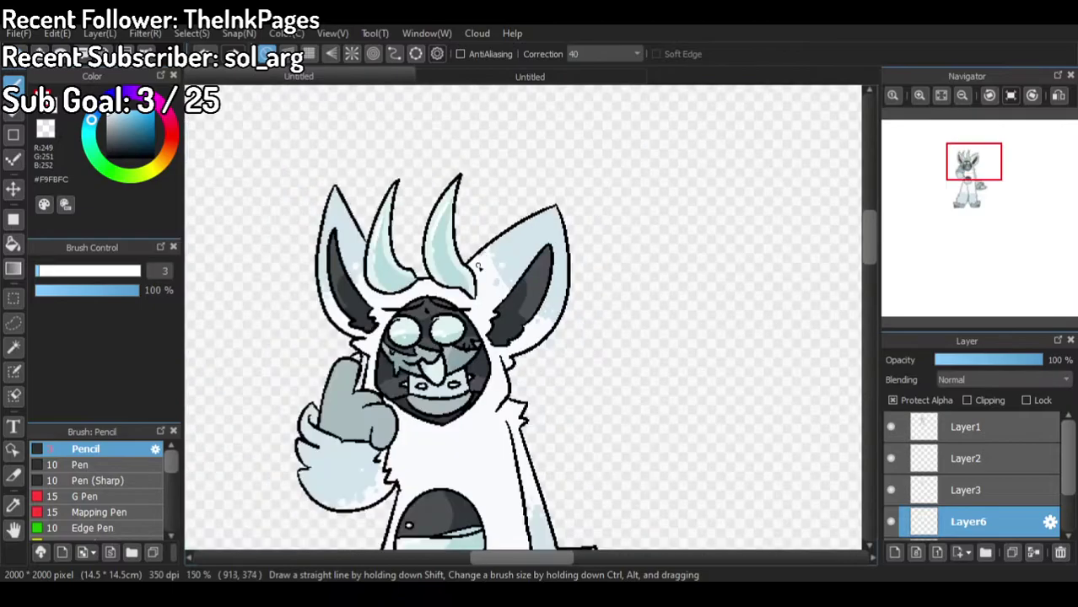
Step: Review the fur markings over the whole figure and compare them with the reference drawing
{"action": "scroll", "coordinate": [471, 260], "scroll_direction": "down", "scroll_amount": 2}
{"action": "scroll", "coordinate": [486, 390], "scroll_direction": "up", "scroll_amount": 2}
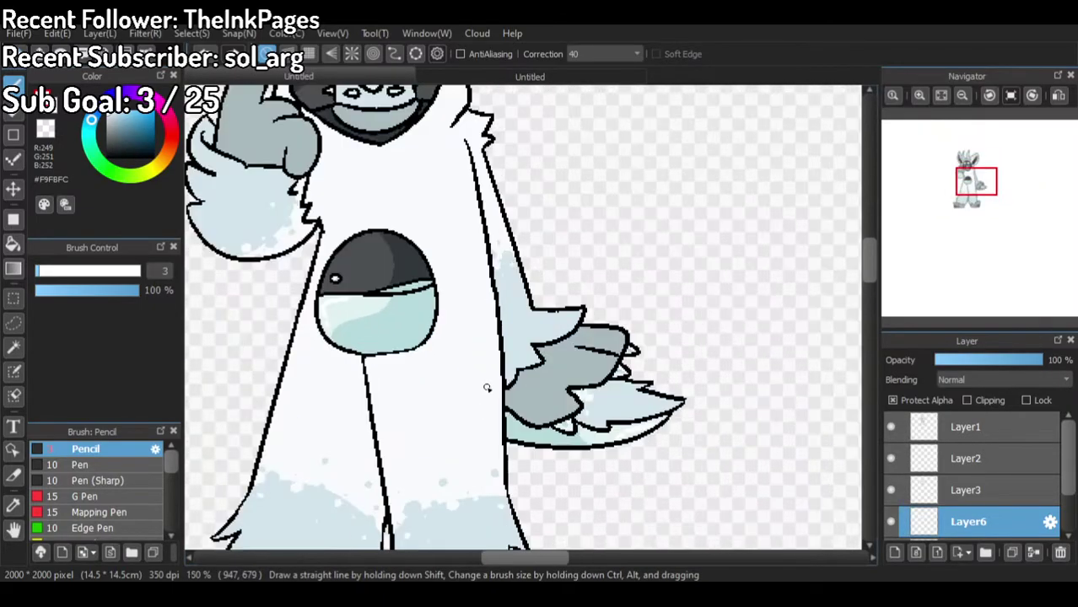
{"action": "scroll", "coordinate": [511, 253], "scroll_direction": "down", "scroll_amount": 3}
{"action": "scroll", "coordinate": [504, 225], "scroll_direction": "up", "scroll_amount": 1}
{"action": "scroll", "coordinate": [477, 301], "scroll_direction": "down", "scroll_amount": 1}
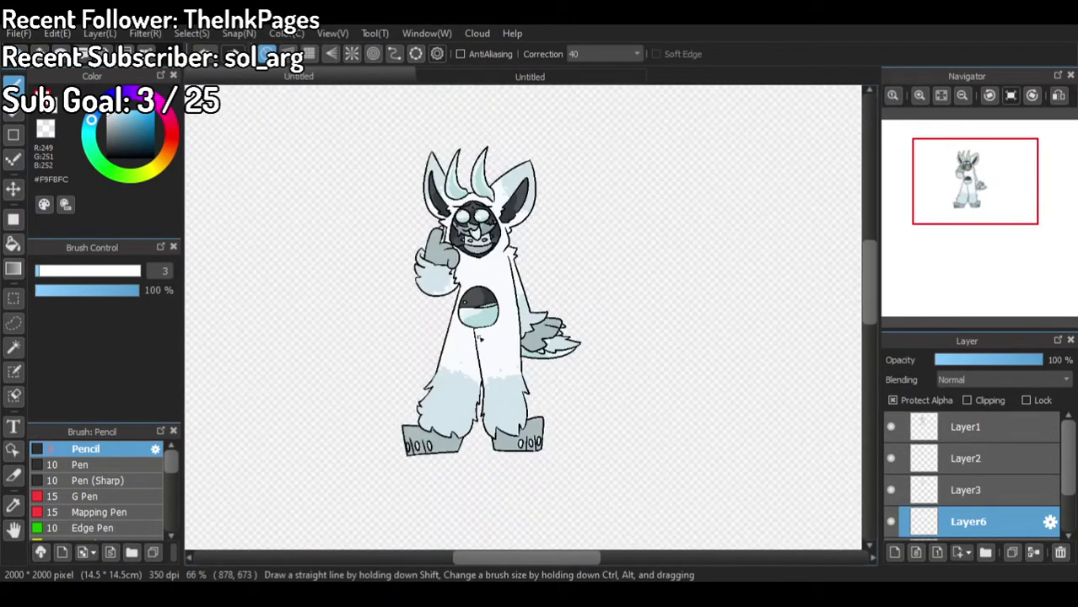
{"action": "scroll", "coordinate": [469, 304], "scroll_direction": "up", "scroll_amount": 1}
{"action": "left_click", "coordinate": [507, 74]}
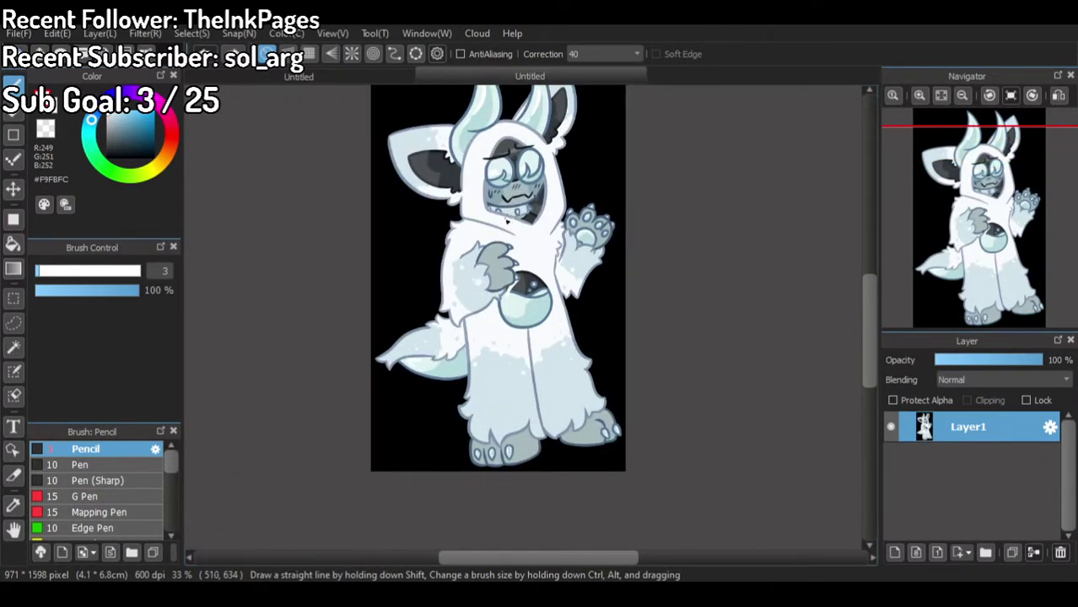
{"action": "scroll", "coordinate": [498, 278], "scroll_direction": "up", "scroll_amount": 2}
{"action": "left_click", "coordinate": [330, 77]}
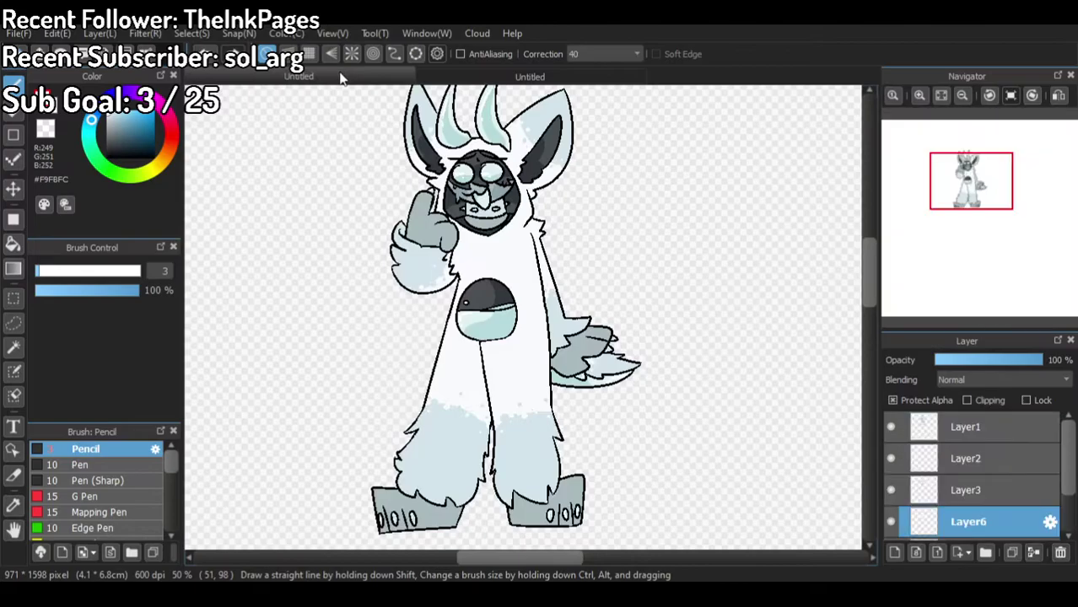
{"action": "scroll", "coordinate": [971, 446], "scroll_direction": "down", "scroll_amount": 1}
{"action": "scroll", "coordinate": [971, 446], "scroll_direction": "up", "scroll_amount": 1}
Step: Merge the colour layers from Layer2 downward into Layer4, keeping the line art on Layer1 separate
{"action": "left_click", "coordinate": [982, 462]}
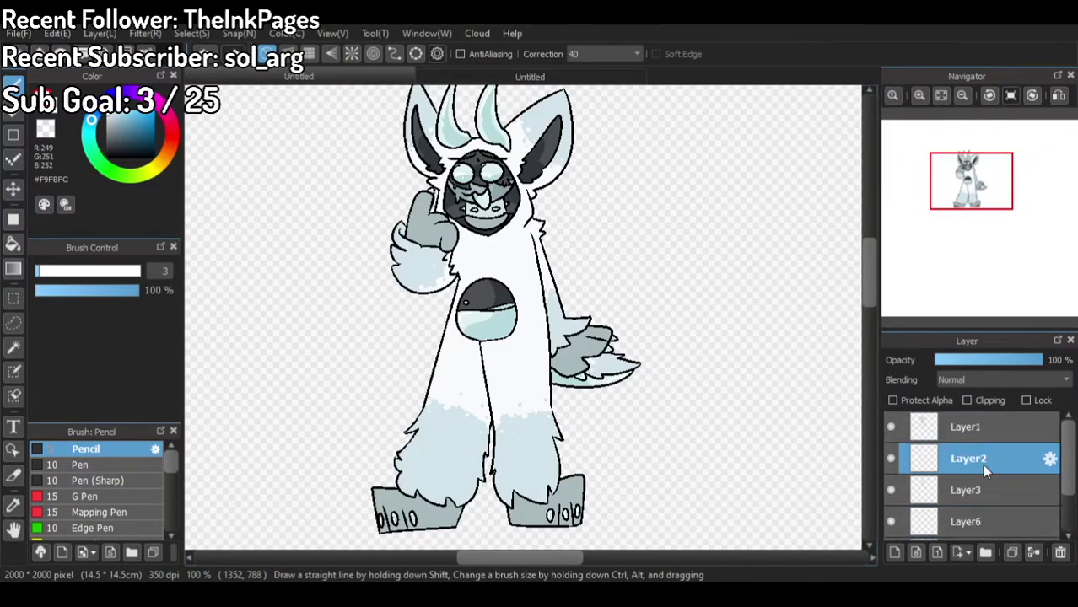
{"action": "left_click", "coordinate": [1034, 553]}
{"action": "left_click", "coordinate": [1034, 553]}
{"action": "left_click", "coordinate": [1034, 553]}
{"action": "left_click", "coordinate": [1033, 553]}
Step: Add a layer above Layer4, cover the figure in #FFFFFF with the Pencil at size 310, and clip it to Layer4
{"action": "left_click", "coordinate": [890, 556]}
{"action": "left_click_drag", "start_coordinate": [124, 124], "coordinate": [49, 100]}
{"action": "left_click_drag", "start_coordinate": [97, 263], "coordinate": [169, 279]}
{"action": "scroll", "coordinate": [451, 307], "scroll_direction": "down", "scroll_amount": 2}
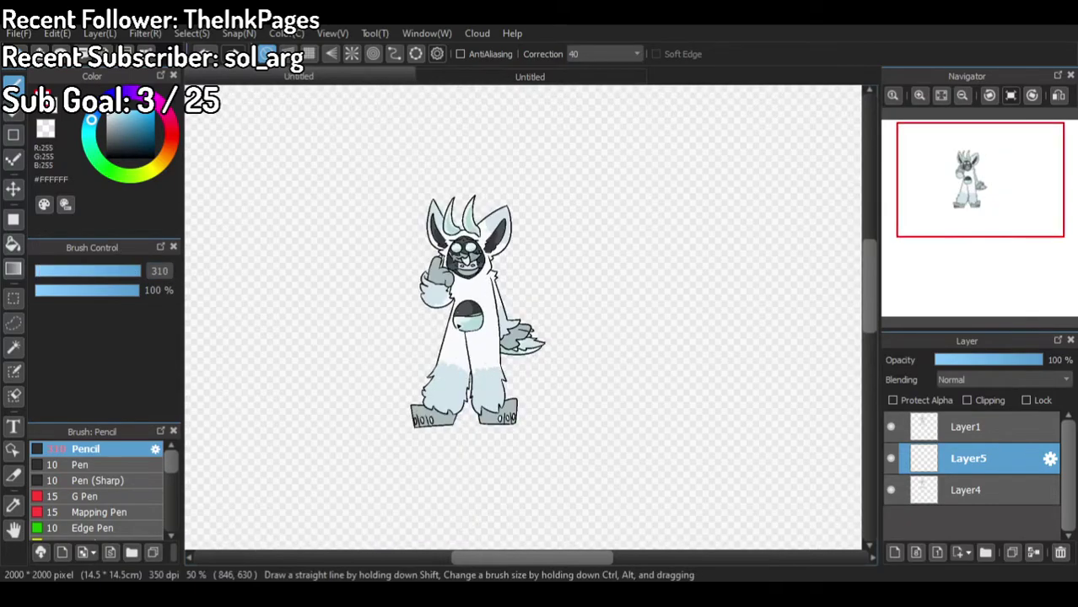
{"action": "mouse_move", "coordinate": [457, 108]}
{"action": "left_mouse_down"}
{"action": "mouse_move", "coordinate": [469, 469]}
{"action": "mouse_move", "coordinate": [457, 145]}
{"action": "mouse_move", "coordinate": [485, 433]}
{"action": "left_mouse_up"}
{"action": "left_click", "coordinate": [977, 402]}
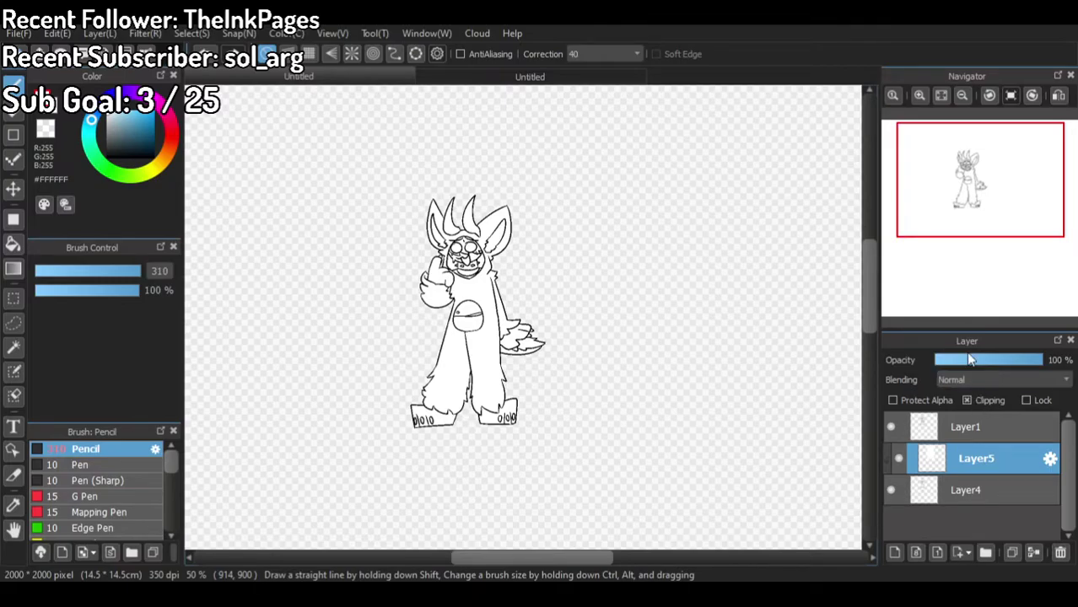
Step: Shade both ears softly in #C0C0DD on the clipped white layer using the Watercolor (Wet) brush at size 15
{"action": "scroll", "coordinate": [428, 229], "scroll_direction": "up", "scroll_amount": 5}
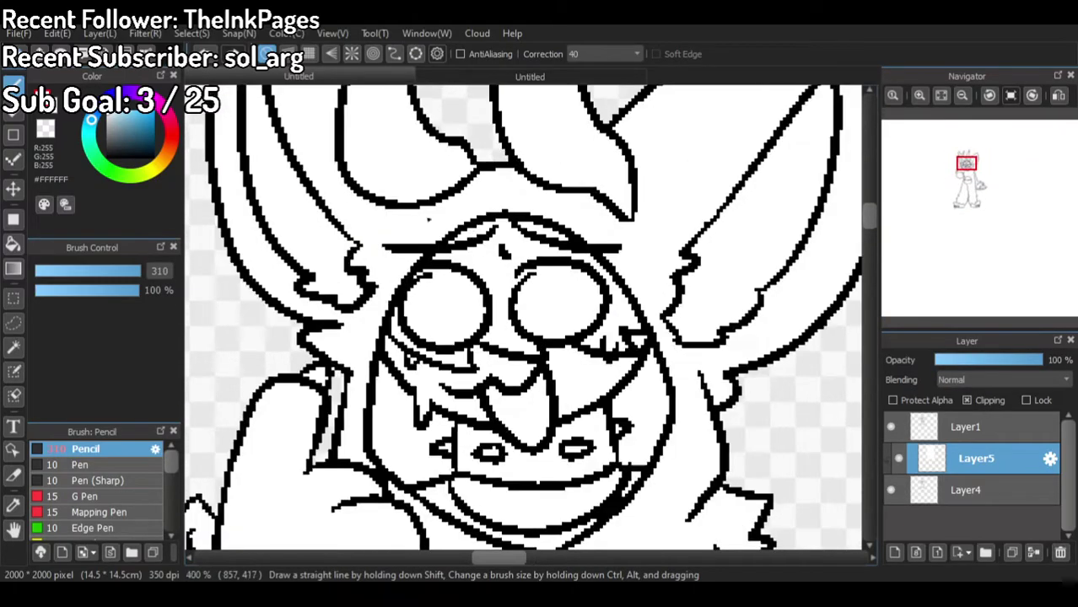
{"action": "left_click", "coordinate": [112, 117]}
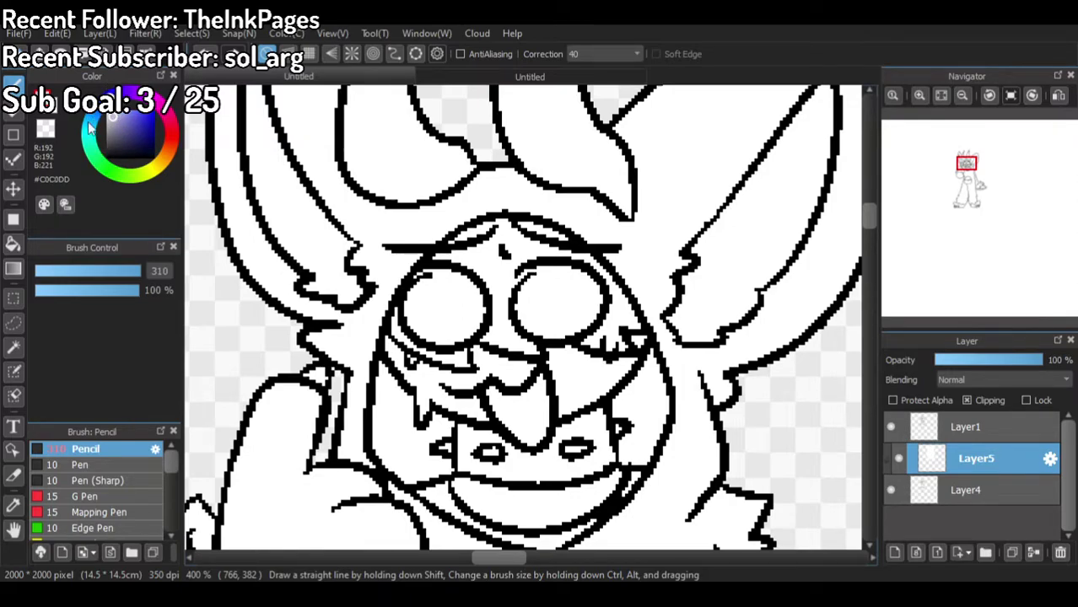
{"action": "scroll", "coordinate": [82, 501], "scroll_direction": "down", "scroll_amount": 3}
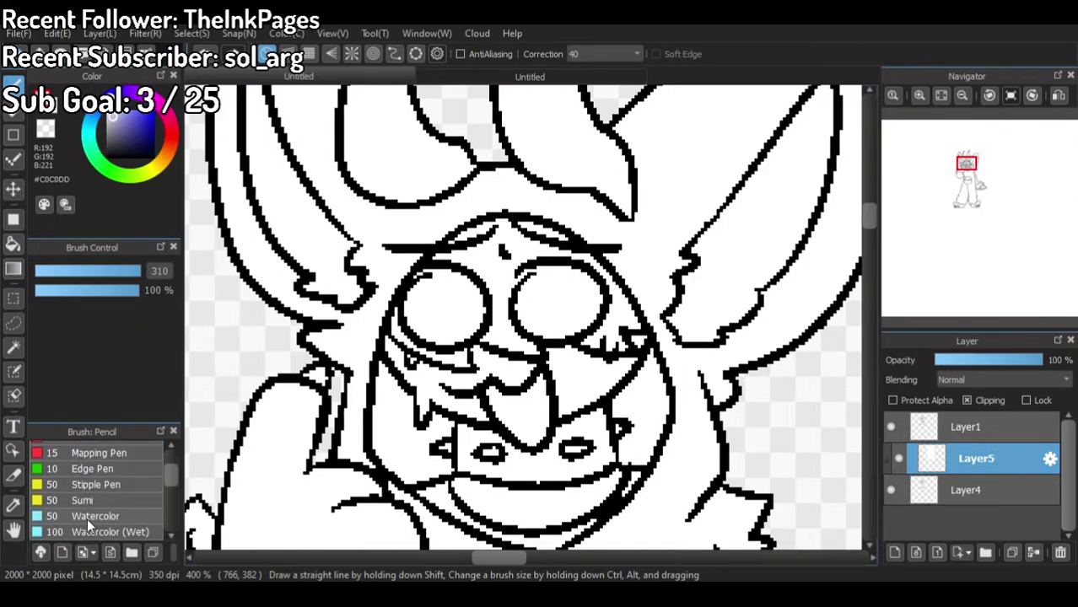
{"action": "left_click", "coordinate": [94, 533]}
{"action": "left_click", "coordinate": [67, 271]}
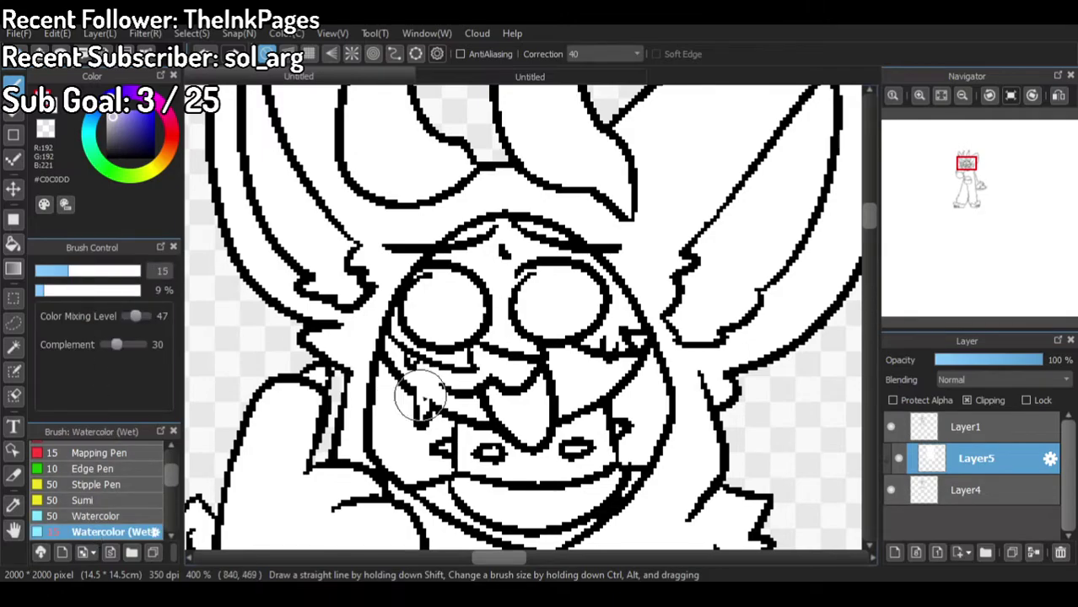
{"action": "scroll", "coordinate": [402, 391], "scroll_direction": "down", "scroll_amount": 1}
{"action": "mouse_move", "coordinate": [739, 113]}
{"action": "left_mouse_down"}
{"action": "mouse_move", "coordinate": [756, 264]}
{"action": "mouse_move", "coordinate": [643, 420]}
{"action": "mouse_move", "coordinate": [616, 423]}
{"action": "left_mouse_up"}
{"action": "mouse_move", "coordinate": [778, 272]}
{"action": "left_mouse_down"}
{"action": "mouse_move", "coordinate": [664, 443]}
{"action": "mouse_move", "coordinate": [677, 441]}
{"action": "mouse_move", "coordinate": [644, 416]}
{"action": "mouse_move", "coordinate": [622, 372]}
{"action": "mouse_move", "coordinate": [634, 343]}
{"action": "left_mouse_up"}
{"action": "left_click_drag", "start_coordinate": [734, 224], "coordinate": [663, 308]}
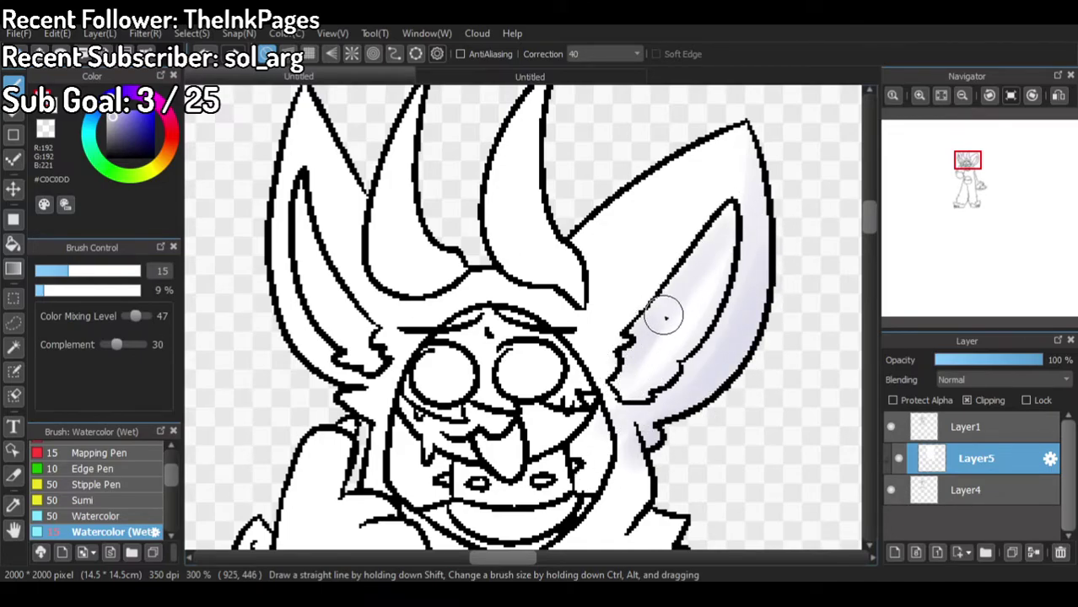
{"action": "mouse_move", "coordinate": [305, 196]}
{"action": "left_mouse_down"}
{"action": "mouse_move", "coordinate": [379, 339]}
{"action": "mouse_move", "coordinate": [348, 312]}
{"action": "mouse_move", "coordinate": [306, 215]}
{"action": "mouse_move", "coordinate": [358, 130]}
{"action": "mouse_move", "coordinate": [343, 142]}
{"action": "mouse_move", "coordinate": [352, 262]}
{"action": "left_mouse_up"}
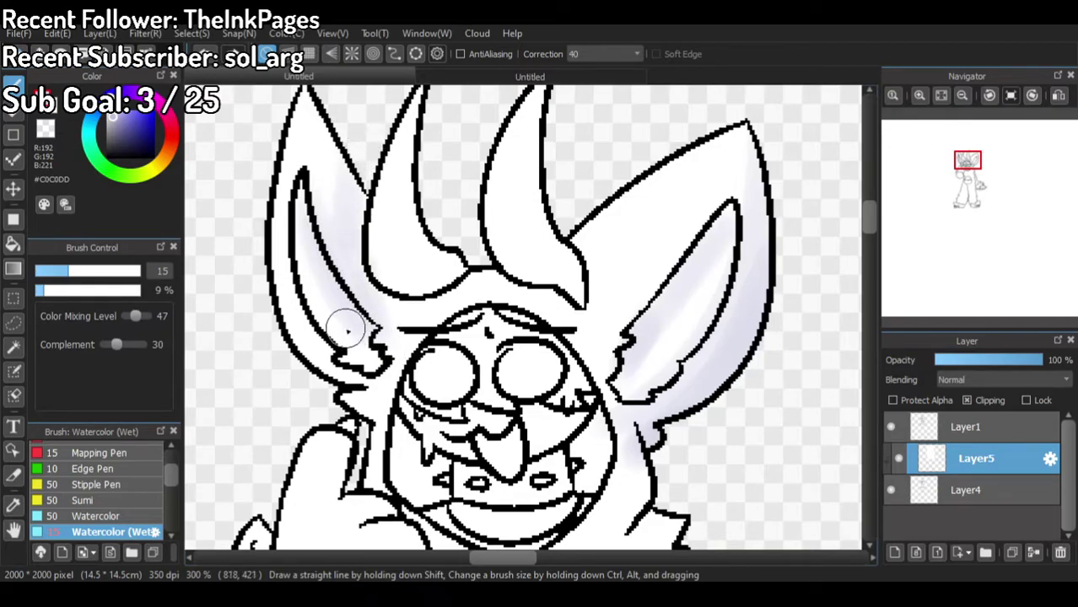
Step: Brush soft #C0C0DD shading onto both horns, the forehead and the upper part of the eyes
{"action": "mouse_move", "coordinate": [428, 125]}
{"action": "left_mouse_down"}
{"action": "mouse_move", "coordinate": [432, 288]}
{"action": "mouse_move", "coordinate": [466, 236]}
{"action": "mouse_move", "coordinate": [430, 293]}
{"action": "mouse_move", "coordinate": [424, 184]}
{"action": "mouse_move", "coordinate": [404, 291]}
{"action": "mouse_move", "coordinate": [380, 213]}
{"action": "mouse_move", "coordinate": [393, 272]}
{"action": "left_mouse_up"}
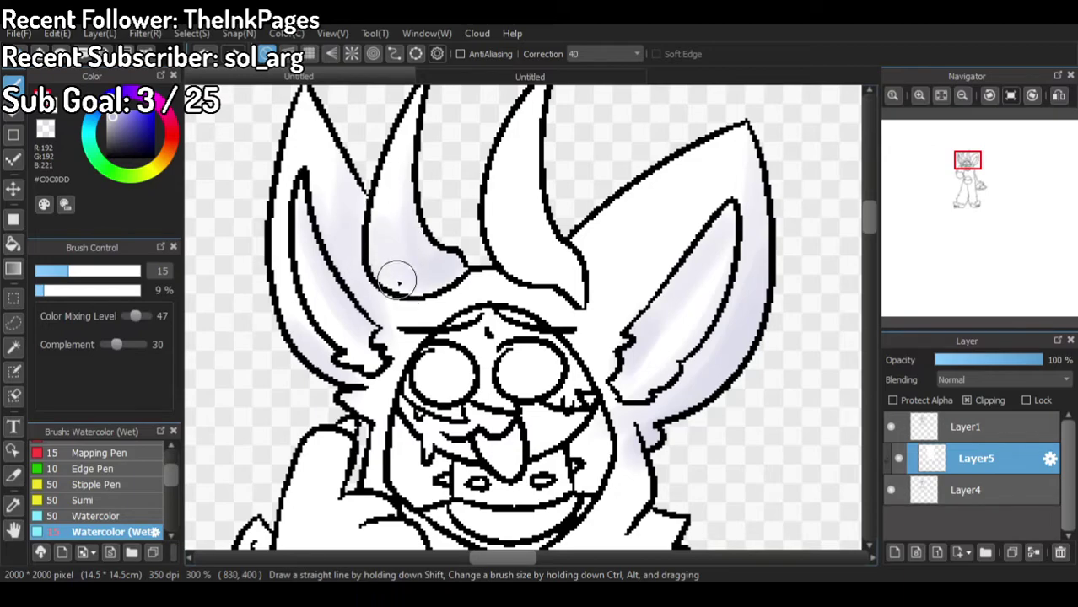
{"action": "mouse_move", "coordinate": [532, 253]}
{"action": "left_mouse_down"}
{"action": "mouse_move", "coordinate": [548, 145]}
{"action": "mouse_move", "coordinate": [529, 275]}
{"action": "mouse_move", "coordinate": [502, 245]}
{"action": "mouse_move", "coordinate": [573, 276]}
{"action": "mouse_move", "coordinate": [584, 299]}
{"action": "mouse_move", "coordinate": [542, 228]}
{"action": "mouse_move", "coordinate": [567, 292]}
{"action": "mouse_move", "coordinate": [485, 264]}
{"action": "mouse_move", "coordinate": [537, 249]}
{"action": "left_mouse_up"}
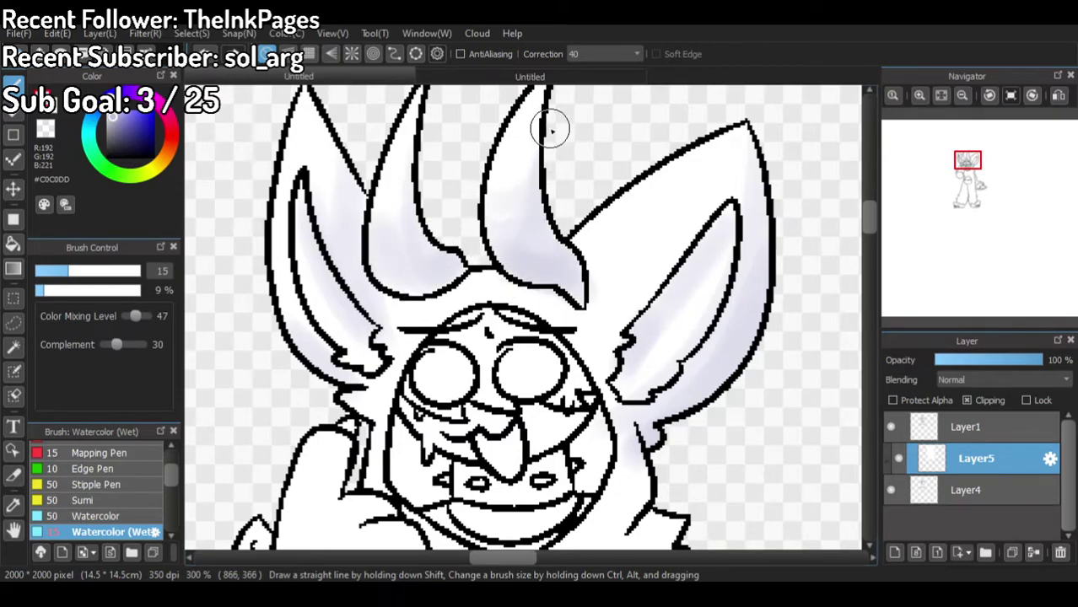
{"action": "mouse_move", "coordinate": [532, 319]}
{"action": "left_mouse_down"}
{"action": "mouse_move", "coordinate": [454, 324]}
{"action": "mouse_move", "coordinate": [533, 336]}
{"action": "mouse_move", "coordinate": [436, 337]}
{"action": "left_mouse_up"}
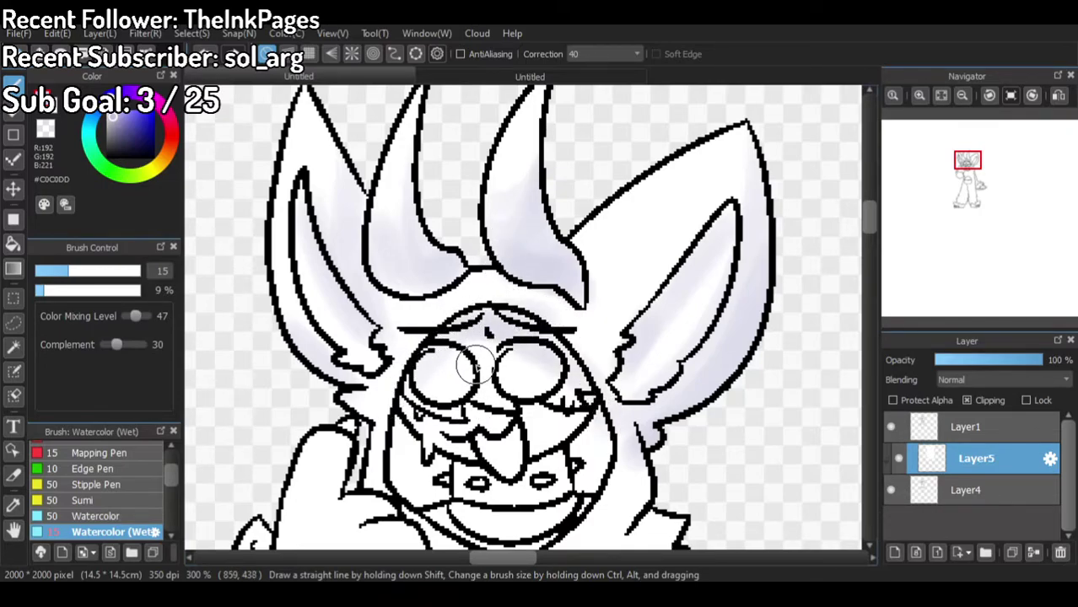
{"action": "left_click_drag", "start_coordinate": [553, 351], "coordinate": [433, 359]}
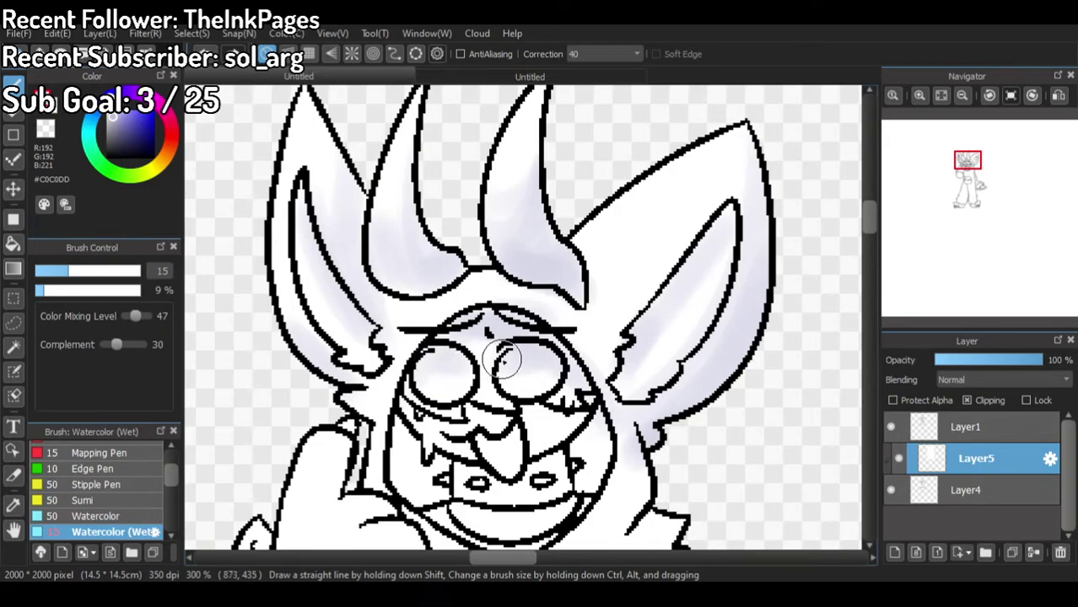
Step: Shade the face below the eyes with soft #C0C0DD, covering both cheeks, the snout area and the mouth
{"action": "scroll", "coordinate": [488, 289], "scroll_direction": "down", "scroll_amount": 1}
{"action": "left_click_drag", "start_coordinate": [449, 440], "coordinate": [462, 369]}
{"action": "scroll", "coordinate": [463, 367], "scroll_direction": "up", "scroll_amount": 3}
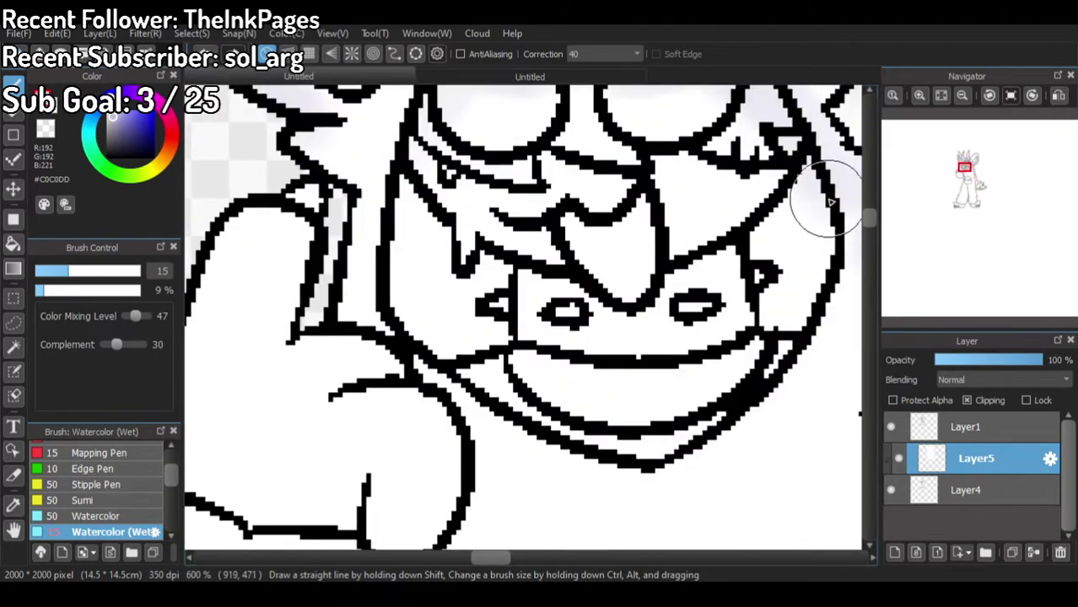
{"action": "mouse_move", "coordinate": [406, 222]}
{"action": "left_mouse_down"}
{"action": "mouse_move", "coordinate": [417, 324]}
{"action": "mouse_move", "coordinate": [424, 227]}
{"action": "mouse_move", "coordinate": [468, 292]}
{"action": "mouse_move", "coordinate": [498, 274]}
{"action": "mouse_move", "coordinate": [486, 292]}
{"action": "mouse_move", "coordinate": [446, 288]}
{"action": "mouse_move", "coordinate": [402, 194]}
{"action": "mouse_move", "coordinate": [428, 240]}
{"action": "left_mouse_up"}
{"action": "left_click_drag", "start_coordinate": [738, 201], "coordinate": [747, 168]}
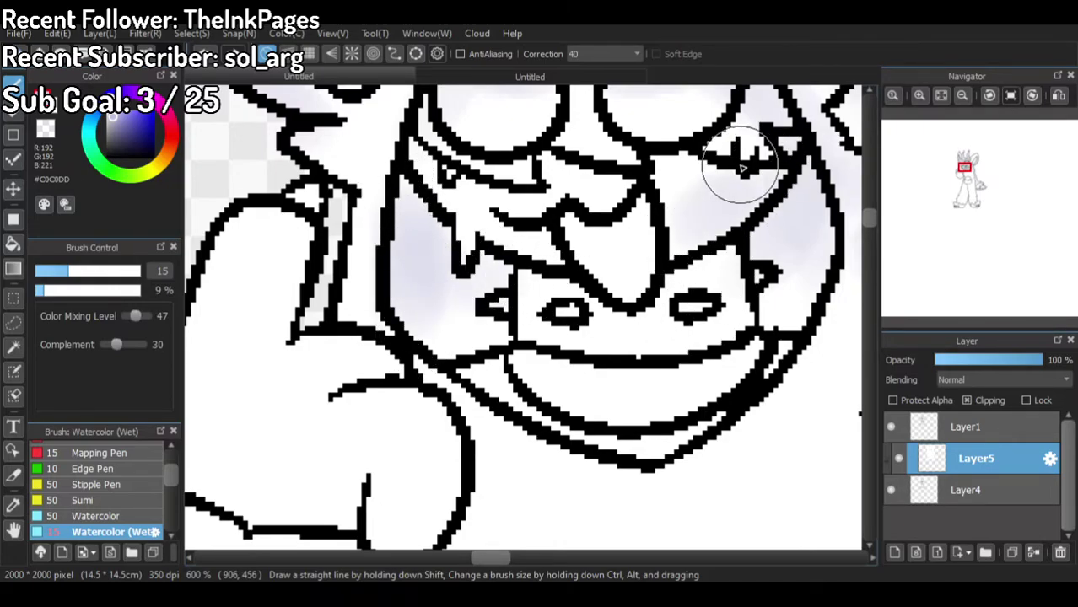
{"action": "mouse_move", "coordinate": [470, 221]}
{"action": "left_mouse_down"}
{"action": "mouse_move", "coordinate": [569, 252]}
{"action": "mouse_move", "coordinate": [535, 253]}
{"action": "mouse_move", "coordinate": [566, 294]}
{"action": "mouse_move", "coordinate": [524, 276]}
{"action": "left_mouse_up"}
{"action": "mouse_move", "coordinate": [731, 259]}
{"action": "left_mouse_down"}
{"action": "mouse_move", "coordinate": [746, 277]}
{"action": "mouse_move", "coordinate": [660, 349]}
{"action": "mouse_move", "coordinate": [618, 359]}
{"action": "mouse_move", "coordinate": [724, 263]}
{"action": "mouse_move", "coordinate": [789, 351]}
{"action": "mouse_move", "coordinate": [737, 374]}
{"action": "mouse_move", "coordinate": [793, 250]}
{"action": "mouse_move", "coordinate": [599, 390]}
{"action": "mouse_move", "coordinate": [522, 389]}
{"action": "mouse_move", "coordinate": [554, 376]}
{"action": "left_mouse_up"}
{"action": "scroll", "coordinate": [534, 253], "scroll_direction": "down", "scroll_amount": 6}
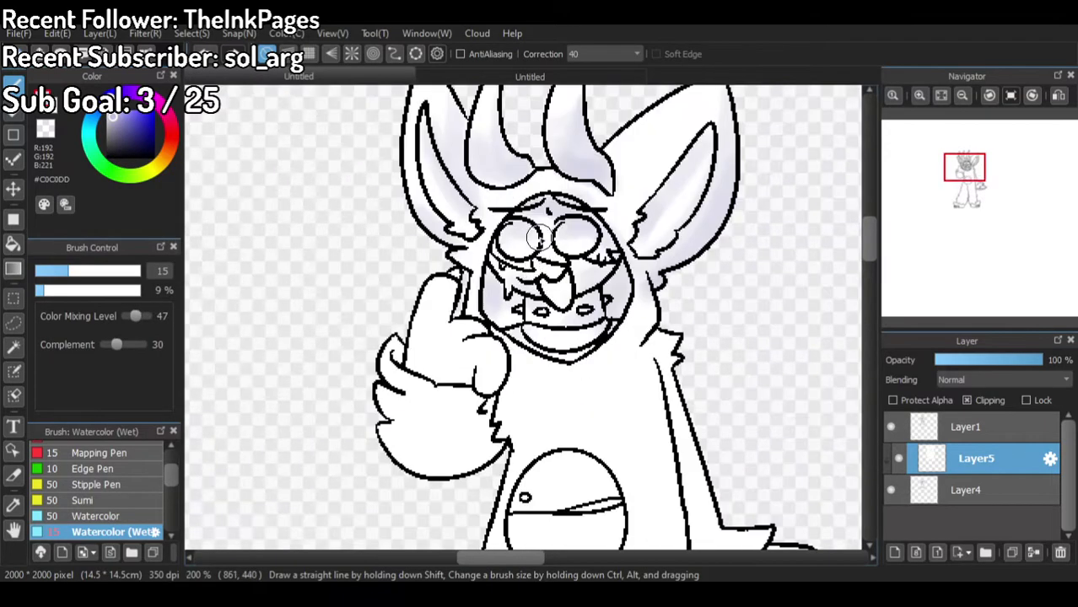
Step: Brush soft #C0C0DD shading onto the raised hand and its furry cuff
{"action": "scroll", "coordinate": [572, 325], "scroll_direction": "up", "scroll_amount": 1}
{"action": "scroll", "coordinate": [517, 314], "scroll_direction": "down", "scroll_amount": 1}
{"action": "scroll", "coordinate": [462, 322], "scroll_direction": "up", "scroll_amount": 6}
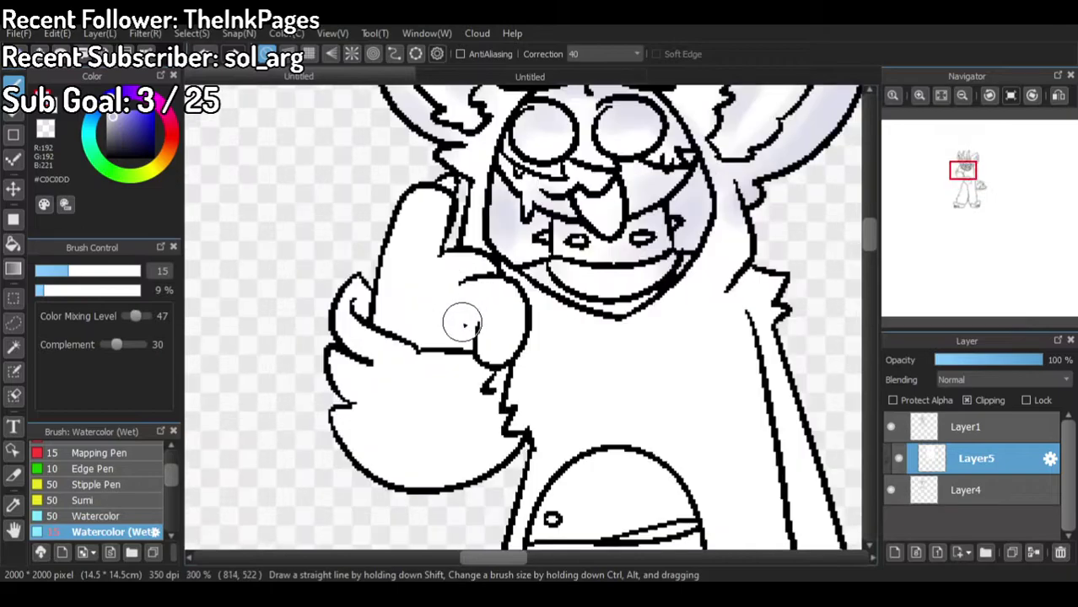
{"action": "mouse_move", "coordinate": [472, 250]}
{"action": "left_mouse_down"}
{"action": "mouse_move", "coordinate": [441, 272]}
{"action": "mouse_move", "coordinate": [445, 371]}
{"action": "mouse_move", "coordinate": [501, 257]}
{"action": "mouse_move", "coordinate": [481, 374]}
{"action": "mouse_move", "coordinate": [532, 298]}
{"action": "mouse_move", "coordinate": [500, 334]}
{"action": "mouse_move", "coordinate": [538, 349]}
{"action": "mouse_move", "coordinate": [476, 260]}
{"action": "mouse_move", "coordinate": [483, 377]}
{"action": "mouse_move", "coordinate": [404, 292]}
{"action": "mouse_move", "coordinate": [441, 388]}
{"action": "mouse_move", "coordinate": [428, 371]}
{"action": "mouse_move", "coordinate": [459, 512]}
{"action": "mouse_move", "coordinate": [506, 496]}
{"action": "mouse_move", "coordinate": [519, 504]}
{"action": "mouse_move", "coordinate": [464, 374]}
{"action": "mouse_move", "coordinate": [516, 508]}
{"action": "mouse_move", "coordinate": [515, 346]}
{"action": "mouse_move", "coordinate": [502, 490]}
{"action": "mouse_move", "coordinate": [541, 514]}
{"action": "mouse_move", "coordinate": [522, 493]}
{"action": "mouse_move", "coordinate": [414, 476]}
{"action": "mouse_move", "coordinate": [399, 410]}
{"action": "mouse_move", "coordinate": [416, 518]}
{"action": "mouse_move", "coordinate": [313, 509]}
{"action": "mouse_move", "coordinate": [476, 510]}
{"action": "mouse_move", "coordinate": [445, 509]}
{"action": "mouse_move", "coordinate": [364, 560]}
{"action": "mouse_move", "coordinate": [485, 521]}
{"action": "mouse_move", "coordinate": [376, 554]}
{"action": "mouse_move", "coordinate": [456, 491]}
{"action": "mouse_move", "coordinate": [437, 347]}
{"action": "mouse_move", "coordinate": [475, 474]}
{"action": "mouse_move", "coordinate": [438, 564]}
{"action": "mouse_move", "coordinate": [494, 436]}
{"action": "mouse_move", "coordinate": [511, 475]}
{"action": "mouse_move", "coordinate": [385, 545]}
{"action": "mouse_move", "coordinate": [480, 520]}
{"action": "mouse_move", "coordinate": [290, 463]}
{"action": "mouse_move", "coordinate": [398, 489]}
{"action": "mouse_move", "coordinate": [424, 292]}
{"action": "left_mouse_up"}
{"action": "scroll", "coordinate": [473, 279], "scroll_direction": "down", "scroll_amount": 3}
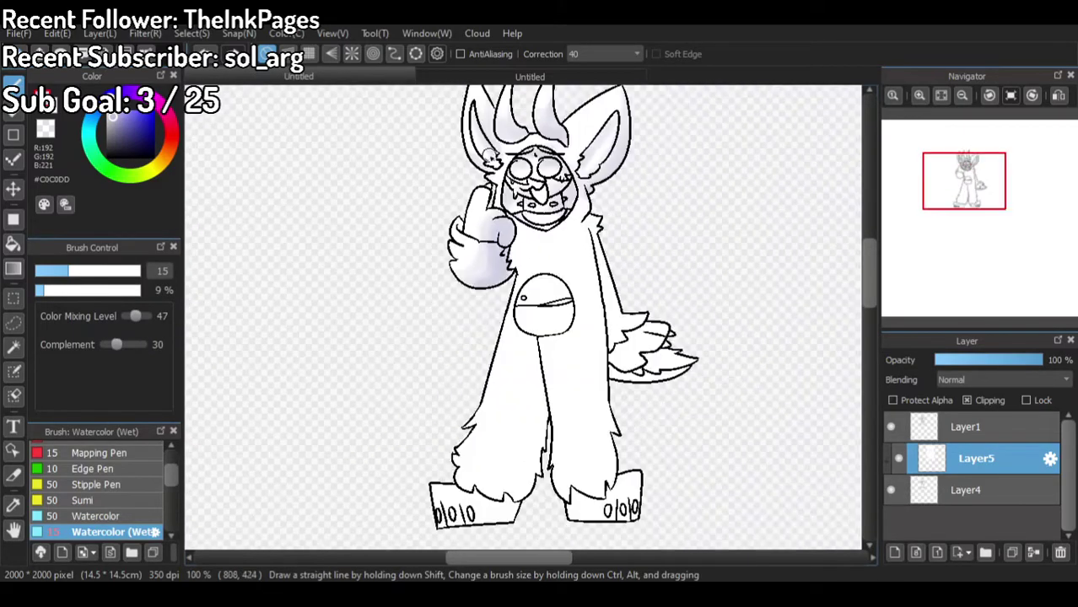
Step: Shade the oval belly patch and the tail with its connecting strip behind the body in soft #C0C0DD
{"action": "scroll", "coordinate": [642, 272], "scroll_direction": "up", "scroll_amount": 1}
{"action": "mouse_move", "coordinate": [517, 307]}
{"action": "left_mouse_down"}
{"action": "mouse_move", "coordinate": [512, 361]}
{"action": "mouse_move", "coordinate": [535, 289]}
{"action": "mouse_move", "coordinate": [471, 330]}
{"action": "mouse_move", "coordinate": [537, 365]}
{"action": "mouse_move", "coordinate": [503, 295]}
{"action": "mouse_move", "coordinate": [502, 371]}
{"action": "mouse_move", "coordinate": [521, 303]}
{"action": "mouse_move", "coordinate": [494, 364]}
{"action": "mouse_move", "coordinate": [541, 322]}
{"action": "mouse_move", "coordinate": [495, 352]}
{"action": "mouse_move", "coordinate": [538, 328]}
{"action": "left_mouse_up"}
{"action": "mouse_move", "coordinate": [483, 368]}
{"action": "left_mouse_down"}
{"action": "mouse_move", "coordinate": [453, 339]}
{"action": "mouse_move", "coordinate": [507, 285]}
{"action": "mouse_move", "coordinate": [472, 329]}
{"action": "mouse_move", "coordinate": [469, 357]}
{"action": "left_mouse_up"}
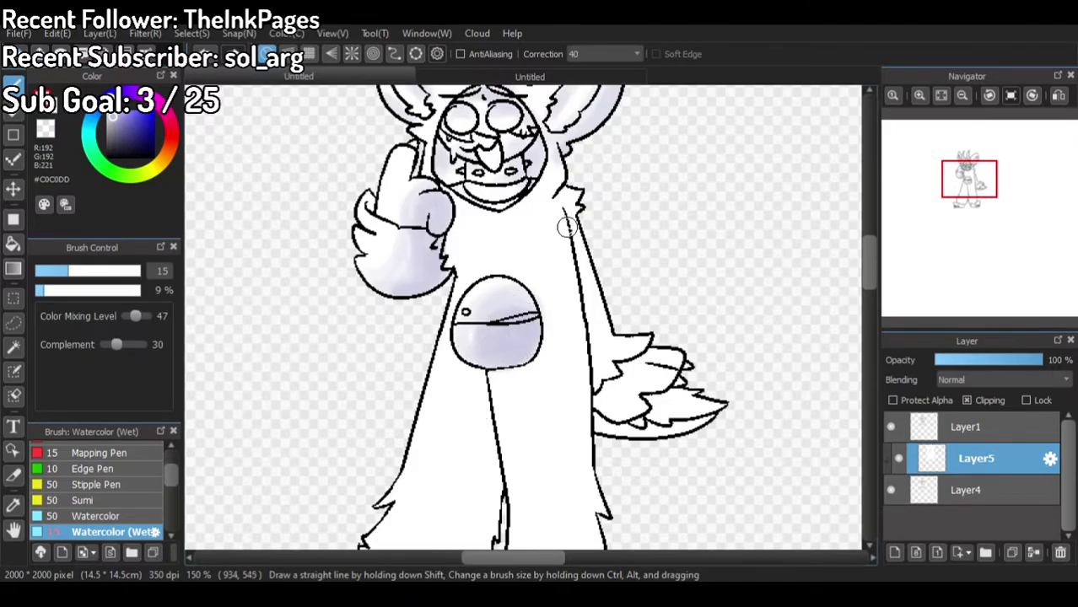
{"action": "mouse_move", "coordinate": [621, 330]}
{"action": "left_mouse_down"}
{"action": "mouse_move", "coordinate": [610, 410]}
{"action": "mouse_move", "coordinate": [621, 315]}
{"action": "mouse_move", "coordinate": [621, 400]}
{"action": "mouse_move", "coordinate": [653, 341]}
{"action": "mouse_move", "coordinate": [605, 438]}
{"action": "mouse_move", "coordinate": [679, 308]}
{"action": "mouse_move", "coordinate": [641, 372]}
{"action": "left_mouse_up"}
{"action": "mouse_move", "coordinate": [610, 440]}
{"action": "left_mouse_down"}
{"action": "mouse_move", "coordinate": [718, 408]}
{"action": "mouse_move", "coordinate": [654, 436]}
{"action": "mouse_move", "coordinate": [715, 397]}
{"action": "mouse_move", "coordinate": [648, 412]}
{"action": "mouse_move", "coordinate": [716, 397]}
{"action": "mouse_move", "coordinate": [654, 402]}
{"action": "left_mouse_up"}
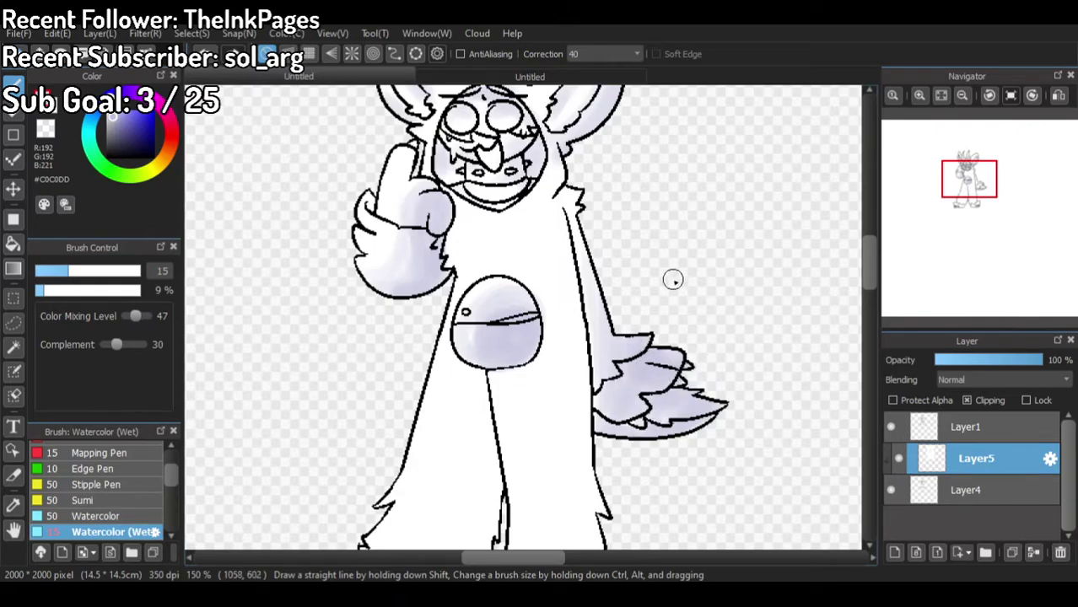
Step: Brush #C0C0DD shading onto both shoes beneath the leg fur
{"action": "scroll", "coordinate": [636, 263], "scroll_direction": "down", "scroll_amount": 2}
{"action": "scroll", "coordinate": [637, 377], "scroll_direction": "up", "scroll_amount": 2}
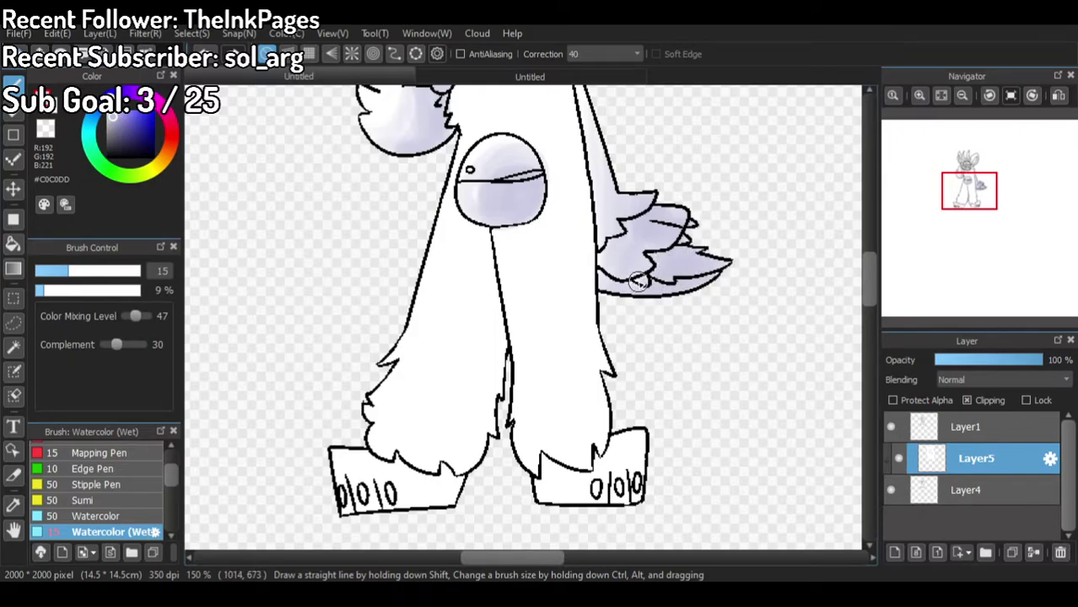
{"action": "mouse_move", "coordinate": [583, 488]}
{"action": "left_mouse_down"}
{"action": "mouse_move", "coordinate": [621, 490]}
{"action": "mouse_move", "coordinate": [645, 412]}
{"action": "mouse_move", "coordinate": [565, 520]}
{"action": "mouse_move", "coordinate": [684, 438]}
{"action": "mouse_move", "coordinate": [566, 529]}
{"action": "mouse_move", "coordinate": [689, 449]}
{"action": "left_mouse_up"}
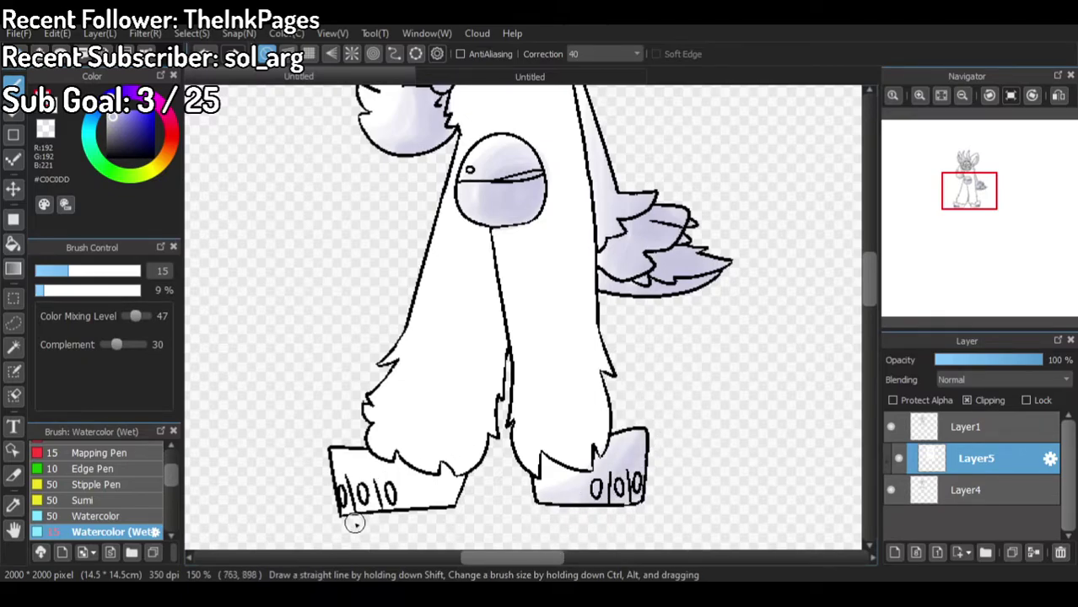
{"action": "mouse_move", "coordinate": [413, 478]}
{"action": "left_mouse_down"}
{"action": "mouse_move", "coordinate": [447, 464]}
{"action": "mouse_move", "coordinate": [414, 486]}
{"action": "mouse_move", "coordinate": [430, 504]}
{"action": "mouse_move", "coordinate": [480, 452]}
{"action": "mouse_move", "coordinate": [398, 534]}
{"action": "mouse_move", "coordinate": [447, 502]}
{"action": "left_mouse_up"}
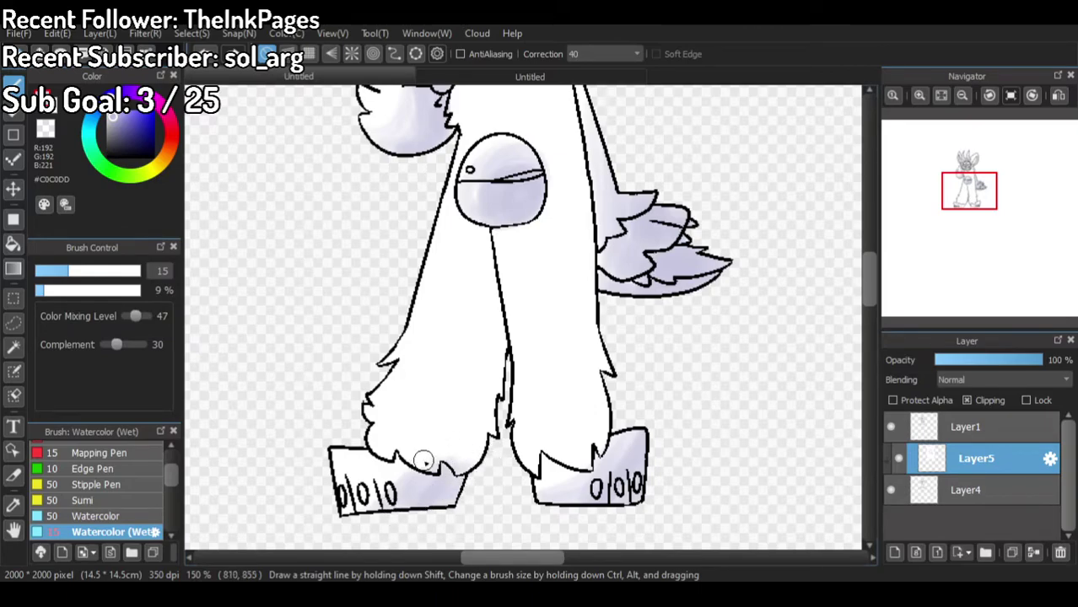
Step: Shade the inner side of the left-hand leg in #C0C0DD from below the belly patch to the fur hem
{"action": "mouse_move", "coordinate": [418, 466]}
{"action": "left_mouse_down"}
{"action": "mouse_move", "coordinate": [484, 282]}
{"action": "mouse_move", "coordinate": [471, 229]}
{"action": "left_mouse_up"}
{"action": "mouse_move", "coordinate": [488, 361]}
{"action": "left_mouse_down"}
{"action": "mouse_move", "coordinate": [480, 402]}
{"action": "mouse_move", "coordinate": [494, 336]}
{"action": "mouse_move", "coordinate": [459, 486]}
{"action": "mouse_move", "coordinate": [484, 426]}
{"action": "mouse_move", "coordinate": [484, 403]}
{"action": "mouse_move", "coordinate": [439, 498]}
{"action": "mouse_move", "coordinate": [476, 427]}
{"action": "mouse_move", "coordinate": [474, 475]}
{"action": "mouse_move", "coordinate": [484, 449]}
{"action": "mouse_move", "coordinate": [507, 348]}
{"action": "left_mouse_up"}
{"action": "mouse_move", "coordinate": [473, 217]}
{"action": "left_mouse_down"}
{"action": "mouse_move", "coordinate": [454, 356]}
{"action": "mouse_move", "coordinate": [404, 463]}
{"action": "mouse_move", "coordinate": [392, 454]}
{"action": "mouse_move", "coordinate": [436, 442]}
{"action": "mouse_move", "coordinate": [482, 265]}
{"action": "mouse_move", "coordinate": [449, 445]}
{"action": "mouse_move", "coordinate": [414, 468]}
{"action": "left_mouse_up"}
{"action": "mouse_move", "coordinate": [478, 272]}
{"action": "left_mouse_down"}
{"action": "mouse_move", "coordinate": [477, 394]}
{"action": "mouse_move", "coordinate": [421, 478]}
{"action": "left_mouse_up"}
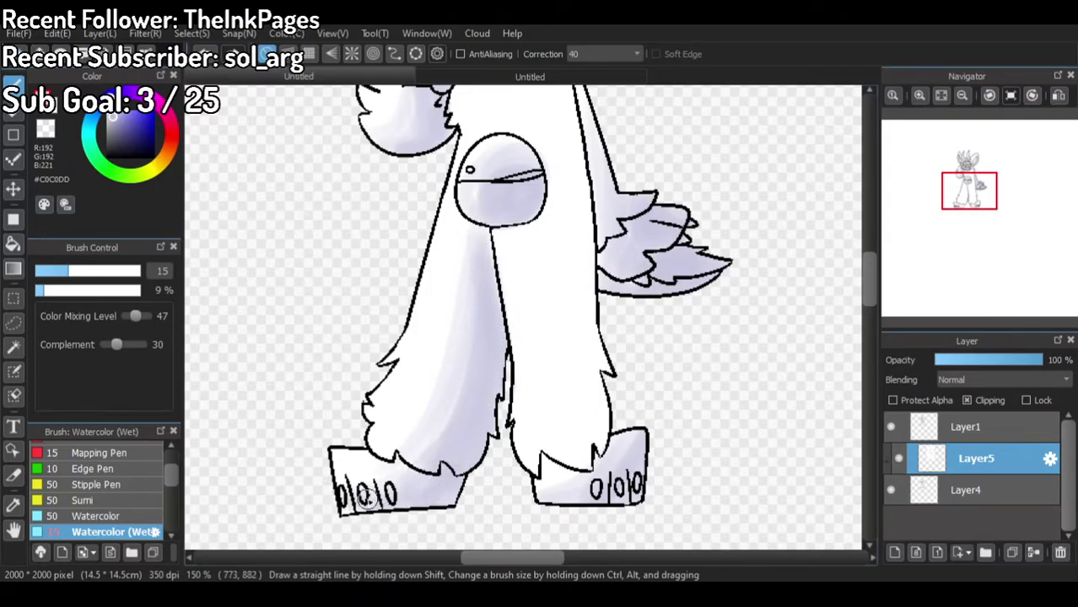
{"action": "left_click_drag", "start_coordinate": [445, 444], "coordinate": [365, 517]}
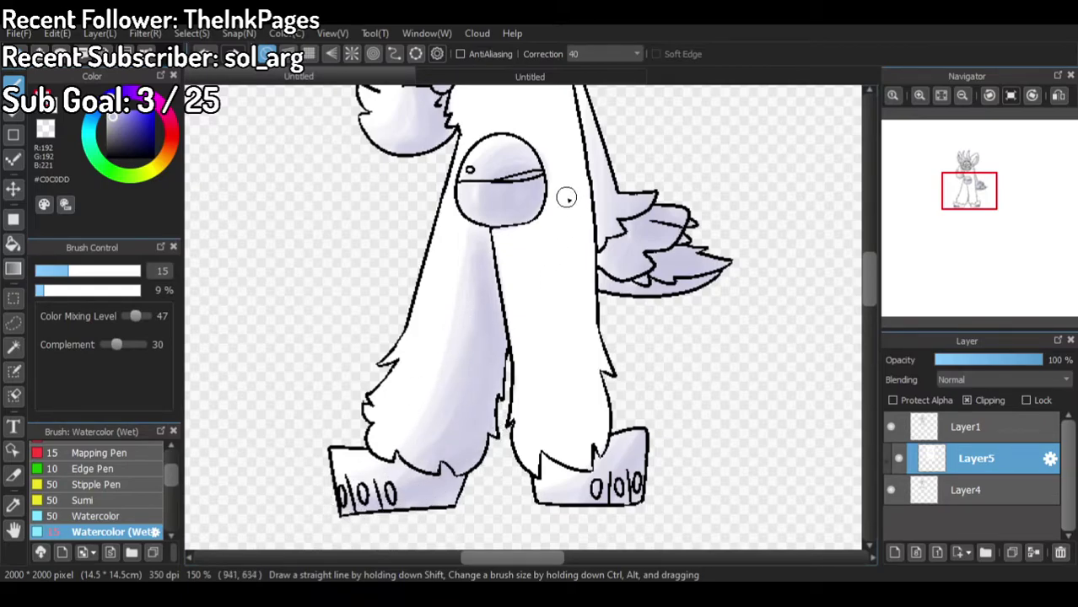
Step: Shade the outer edge of the right-hand leg and the adjoining torso side in #C0C0DD
{"action": "mouse_move", "coordinate": [583, 165]}
{"action": "left_mouse_down"}
{"action": "mouse_move", "coordinate": [583, 403]}
{"action": "mouse_move", "coordinate": [521, 464]}
{"action": "mouse_move", "coordinate": [561, 443]}
{"action": "mouse_move", "coordinate": [590, 465]}
{"action": "mouse_move", "coordinate": [564, 454]}
{"action": "mouse_move", "coordinate": [607, 365]}
{"action": "mouse_move", "coordinate": [611, 317]}
{"action": "mouse_move", "coordinate": [568, 444]}
{"action": "mouse_move", "coordinate": [606, 296]}
{"action": "mouse_move", "coordinate": [592, 428]}
{"action": "mouse_move", "coordinate": [575, 462]}
{"action": "mouse_move", "coordinate": [618, 369]}
{"action": "left_mouse_up"}
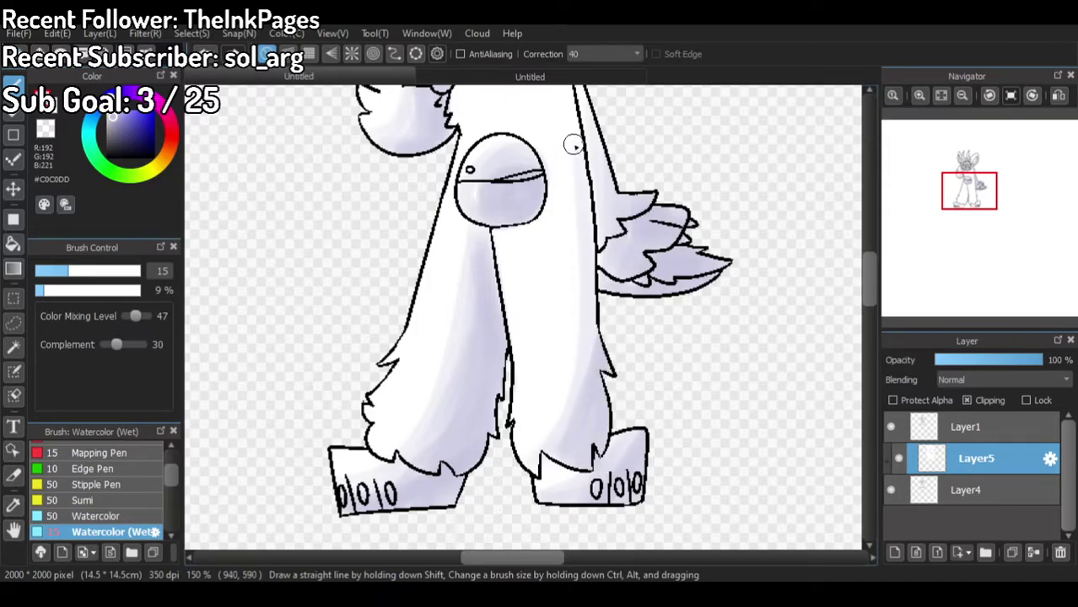
{"action": "mouse_move", "coordinate": [547, 423]}
{"action": "left_mouse_down"}
{"action": "mouse_move", "coordinate": [500, 447]}
{"action": "mouse_move", "coordinate": [550, 436]}
{"action": "left_mouse_up"}
{"action": "mouse_move", "coordinate": [588, 323]}
{"action": "left_mouse_down"}
{"action": "mouse_move", "coordinate": [582, 253]}
{"action": "mouse_move", "coordinate": [578, 435]}
{"action": "mouse_move", "coordinate": [601, 222]}
{"action": "left_mouse_up"}
Step: Add soft #C0C0DD shading to the neck, shoulder and upper chest below the face
{"action": "scroll", "coordinate": [579, 262], "scroll_direction": "down", "scroll_amount": 3}
{"action": "scroll", "coordinate": [577, 185], "scroll_direction": "up", "scroll_amount": 3}
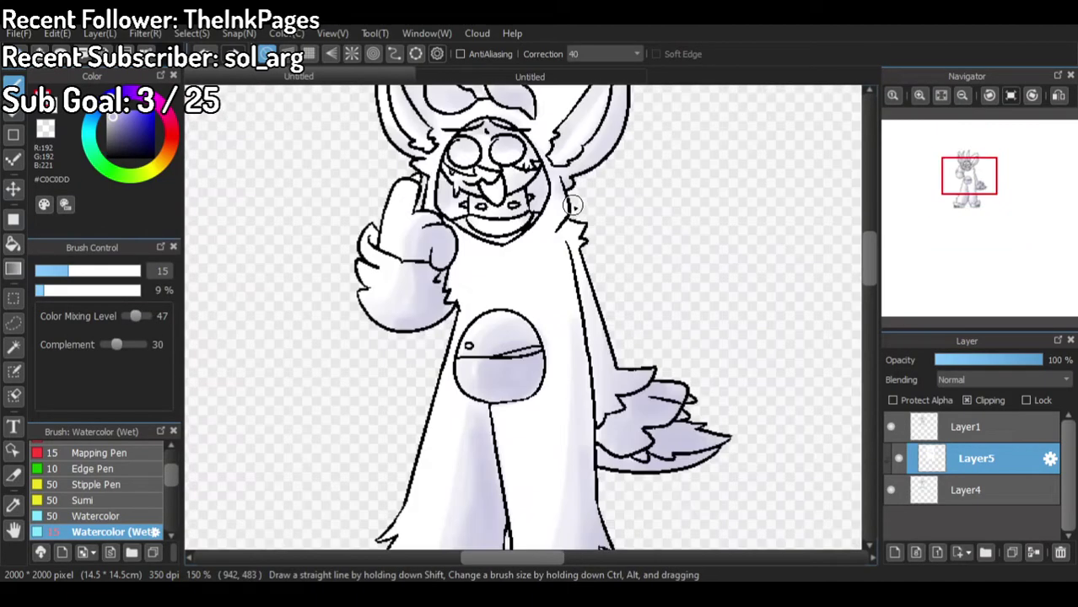
{"action": "scroll", "coordinate": [571, 257], "scroll_direction": "down", "scroll_amount": 3}
{"action": "scroll", "coordinate": [568, 195], "scroll_direction": "up", "scroll_amount": 3}
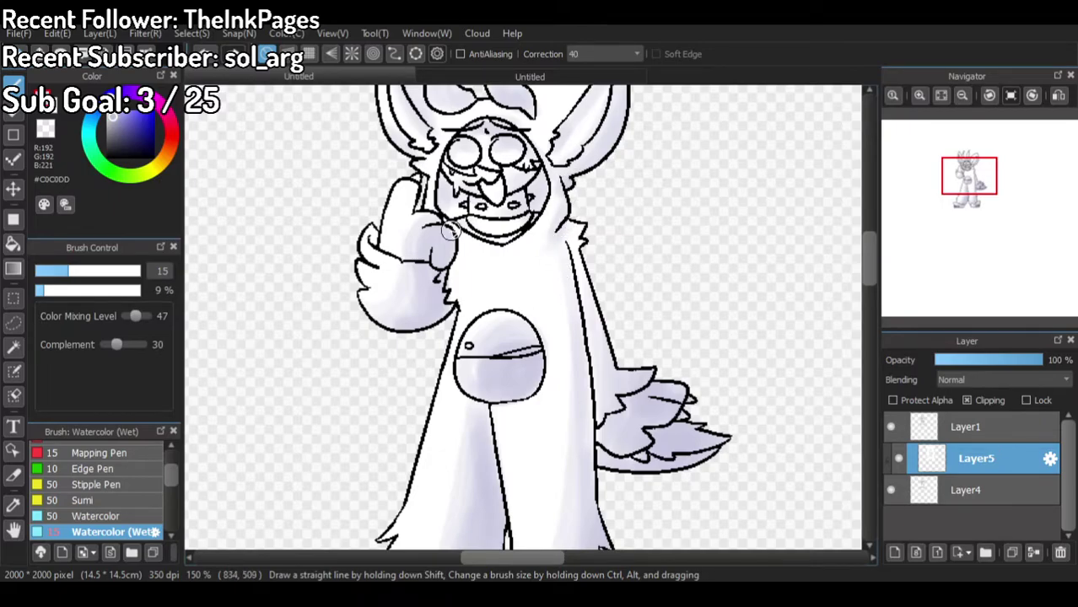
{"action": "scroll", "coordinate": [525, 267], "scroll_direction": "down", "scroll_amount": 2}
{"action": "scroll", "coordinate": [527, 262], "scroll_direction": "up", "scroll_amount": 1}
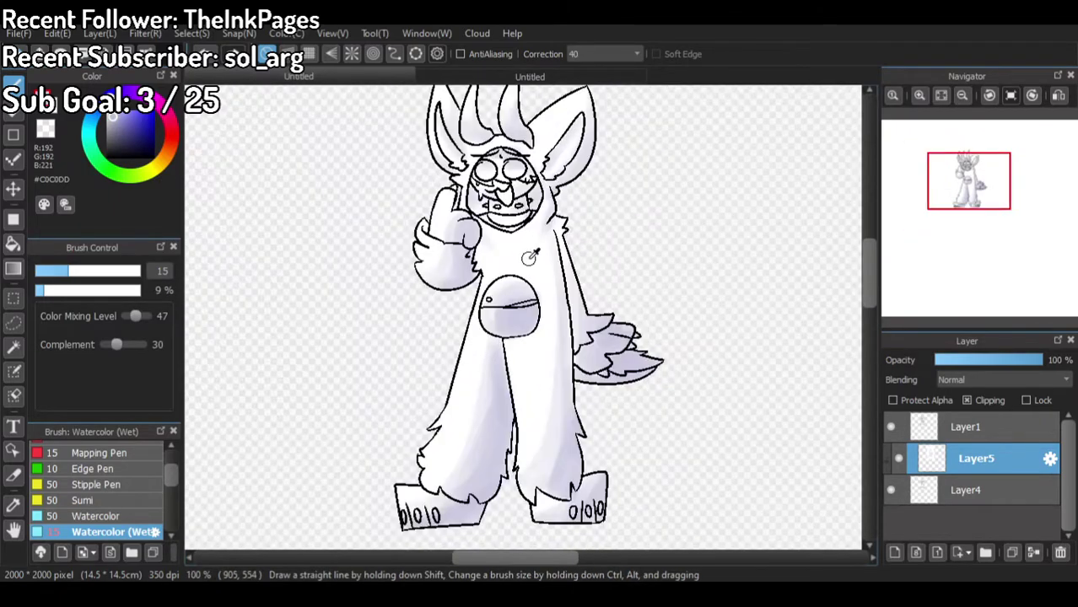
Step: Sample white #FFFFFF from the chest and soften the shading edges around the head
{"action": "right_click", "coordinate": [528, 260]}
{"action": "scroll", "coordinate": [529, 260], "scroll_direction": "down", "scroll_amount": 1}
{"action": "scroll", "coordinate": [484, 233], "scroll_direction": "up", "scroll_amount": 1}
{"action": "scroll", "coordinate": [477, 228], "scroll_direction": "down", "scroll_amount": 1}
{"action": "scroll", "coordinate": [486, 92], "scroll_direction": "up", "scroll_amount": 2}
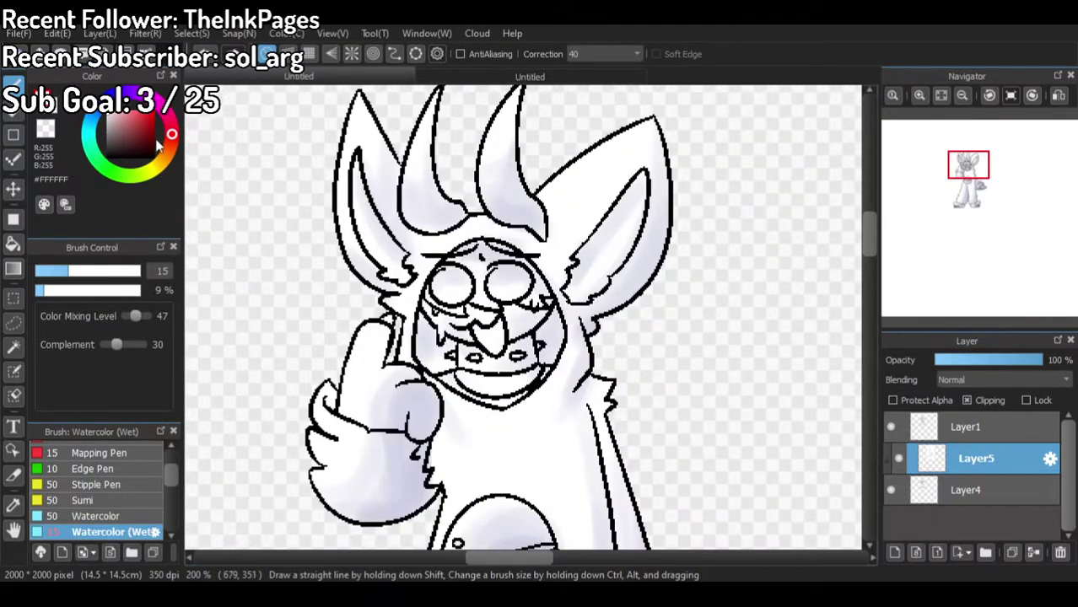
{"action": "scroll", "coordinate": [291, 269], "scroll_direction": "down", "scroll_amount": 2}
{"action": "scroll", "coordinate": [307, 206], "scroll_direction": "up", "scroll_amount": 2}
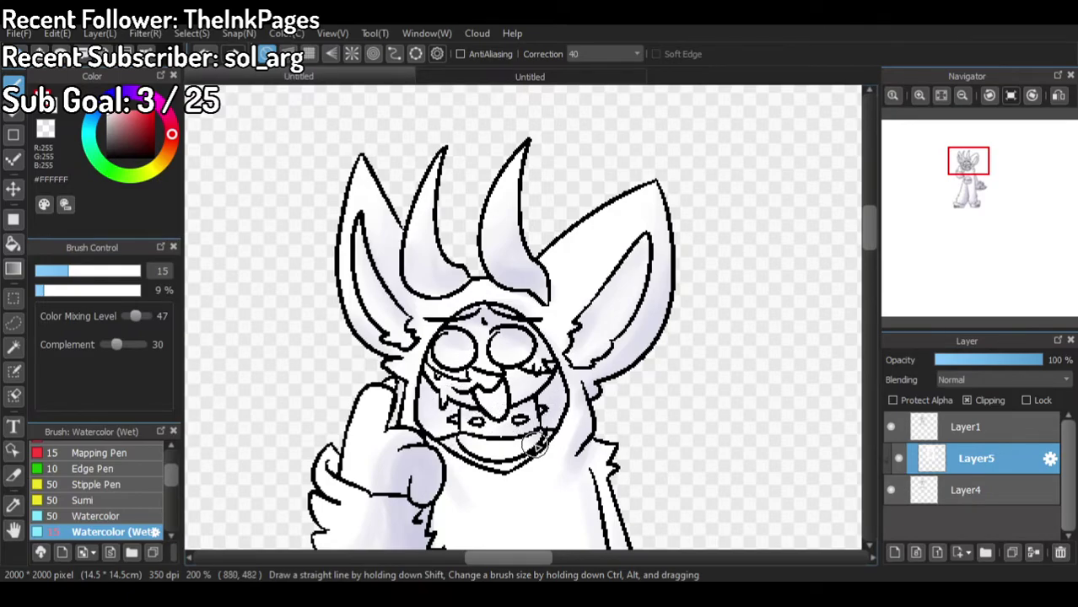
Step: Soften the lavender shading on the belly patch, raised hand and furry cuff with #FFFFFF
{"action": "scroll", "coordinate": [501, 268], "scroll_direction": "down", "scroll_amount": 2}
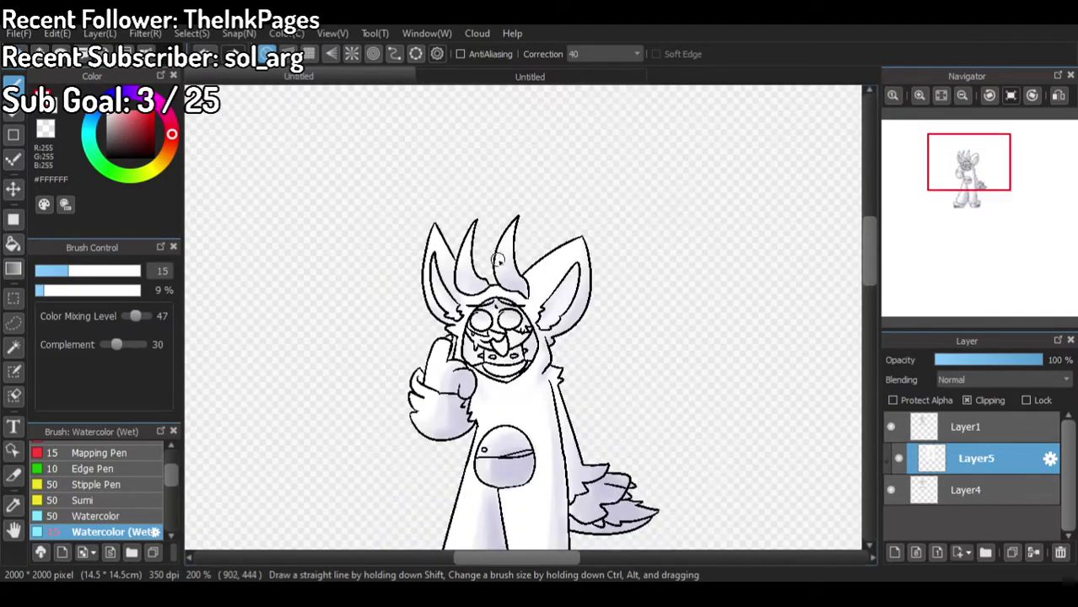
{"action": "scroll", "coordinate": [490, 460], "scroll_direction": "up", "scroll_amount": 3}
{"action": "left_click_drag", "start_coordinate": [506, 447], "coordinate": [496, 509]}
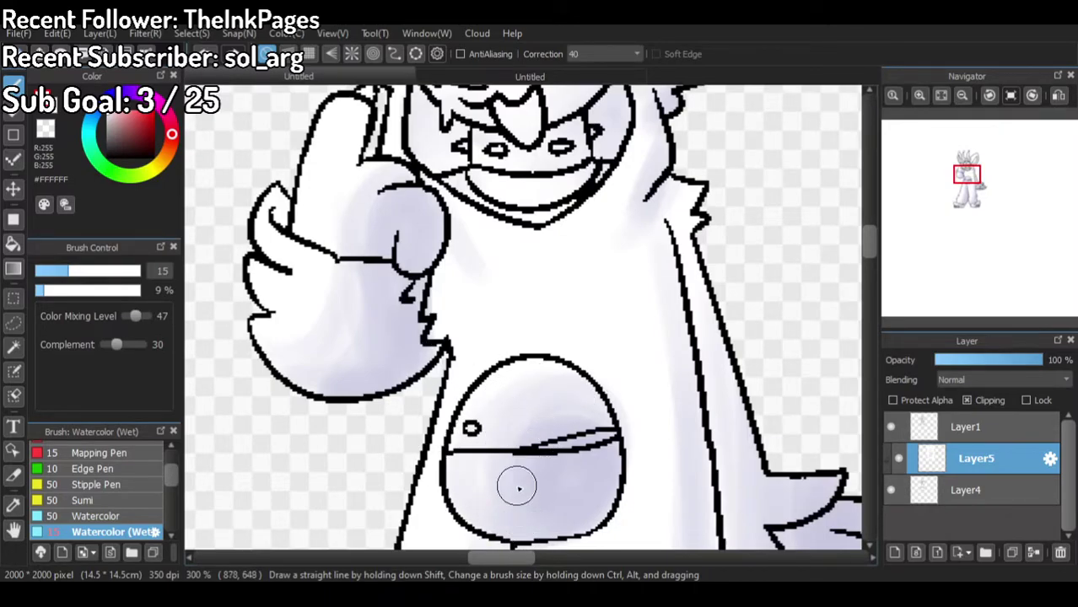
{"action": "mouse_move", "coordinate": [391, 175]}
{"action": "left_mouse_down"}
{"action": "mouse_move", "coordinate": [355, 339]}
{"action": "mouse_move", "coordinate": [369, 349]}
{"action": "left_mouse_up"}
{"action": "left_click_drag", "start_coordinate": [402, 182], "coordinate": [362, 179]}
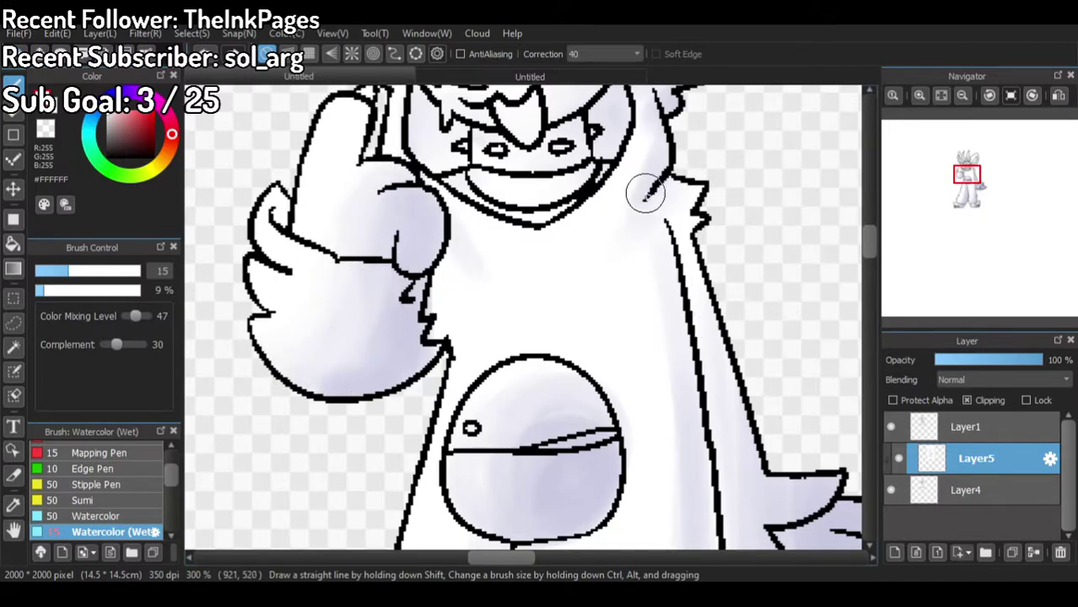
{"action": "scroll", "coordinate": [584, 172], "scroll_direction": "down", "scroll_amount": 2}
{"action": "scroll", "coordinate": [665, 371], "scroll_direction": "up", "scroll_amount": 1}
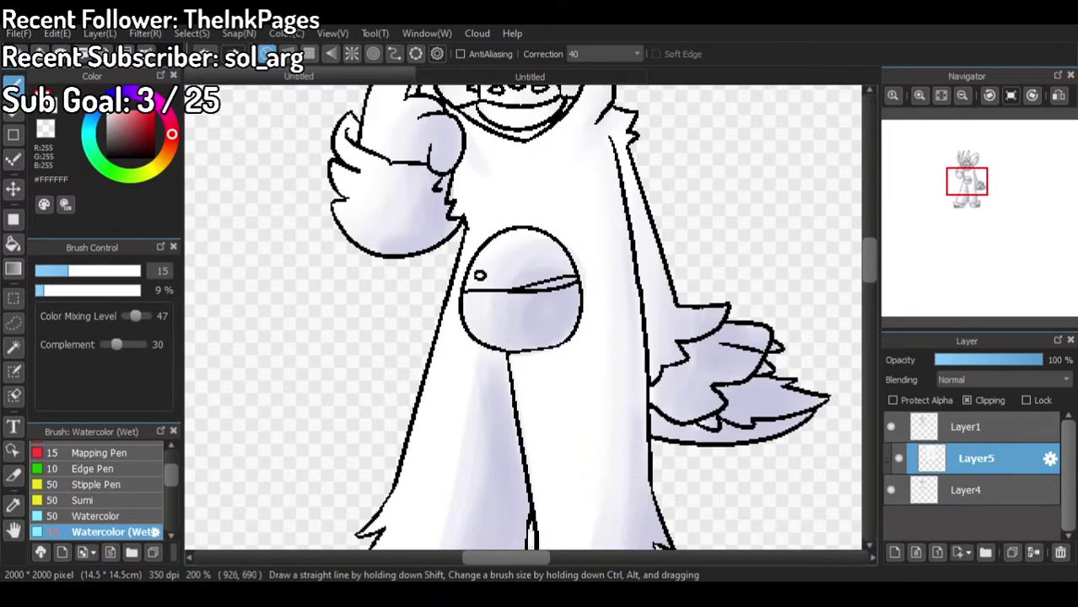
Step: Blend the shading on both legs and shoes into smoother gradients with the #FFFFFF watercolor brush
{"action": "scroll", "coordinate": [633, 346], "scroll_direction": "down", "scroll_amount": 2}
{"action": "scroll", "coordinate": [645, 477], "scroll_direction": "up", "scroll_amount": 2}
{"action": "scroll", "coordinate": [600, 429], "scroll_direction": "down", "scroll_amount": 2}
{"action": "scroll", "coordinate": [584, 479], "scroll_direction": "up", "scroll_amount": 2}
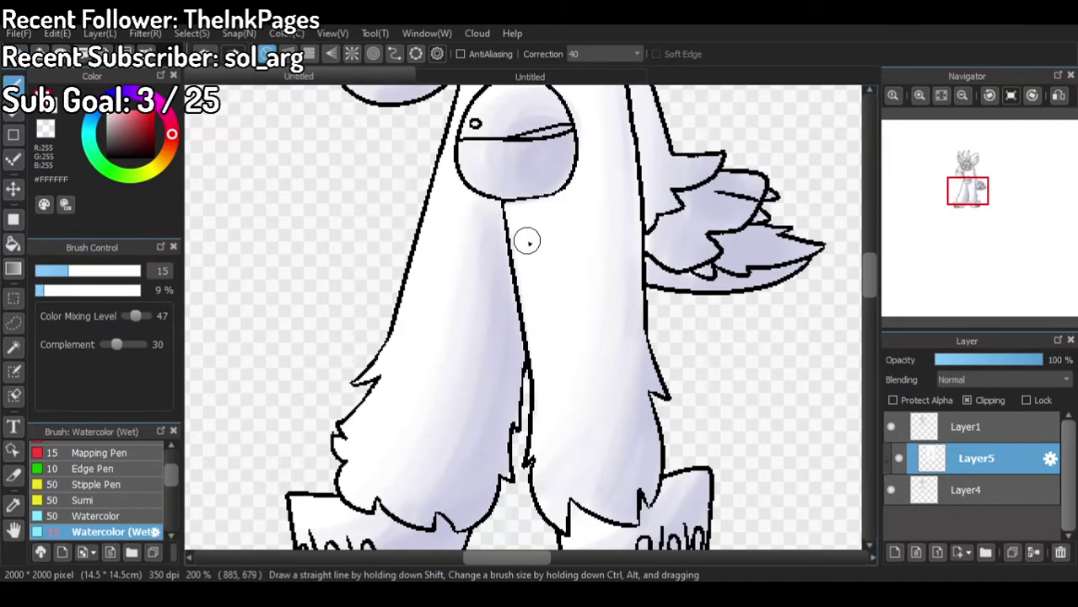
{"action": "scroll", "coordinate": [524, 237], "scroll_direction": "down", "scroll_amount": 1}
{"action": "scroll", "coordinate": [542, 344], "scroll_direction": "up", "scroll_amount": 1}
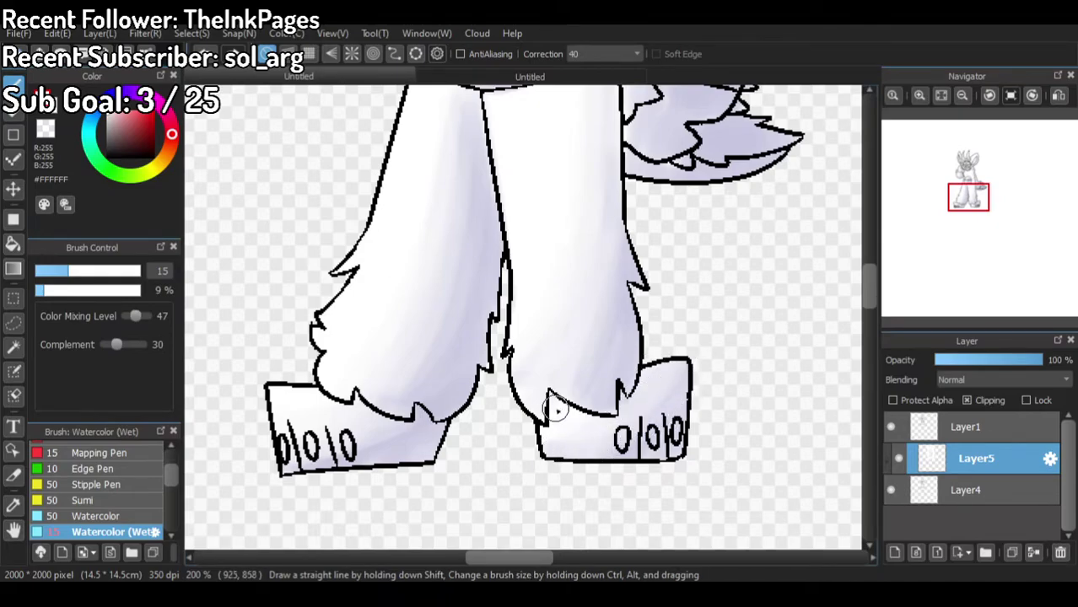
Step: Set the blending mode of the clipped shading layer Layer5 to Multiply
{"action": "scroll", "coordinate": [607, 426], "scroll_direction": "down", "scroll_amount": 3}
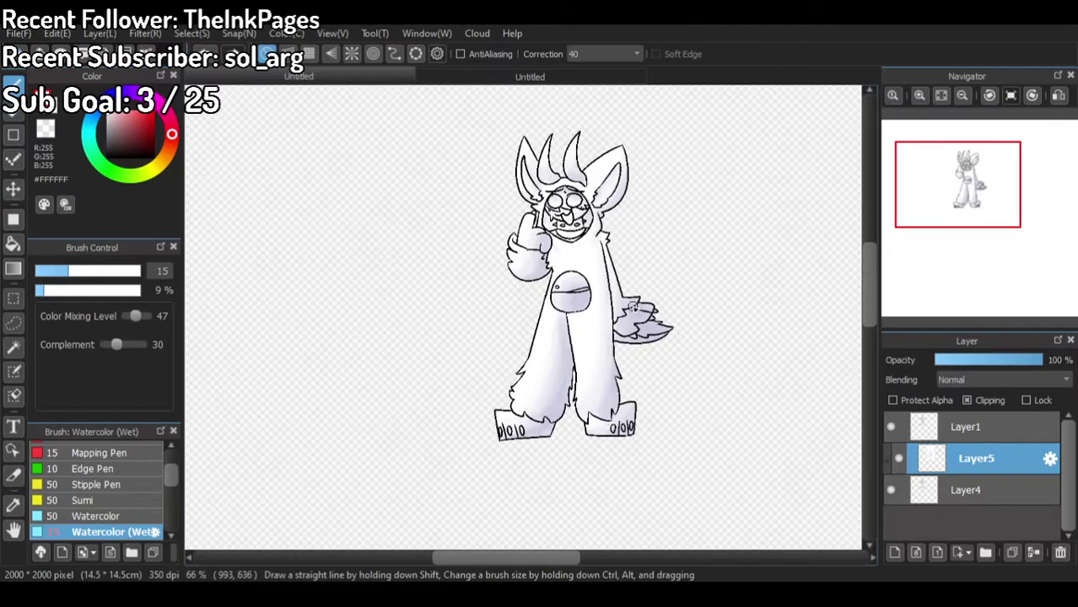
{"action": "scroll", "coordinate": [624, 295], "scroll_direction": "up", "scroll_amount": 2}
{"action": "scroll", "coordinate": [613, 270], "scroll_direction": "down", "scroll_amount": 2}
{"action": "scroll", "coordinate": [554, 336], "scroll_direction": "up", "scroll_amount": 1}
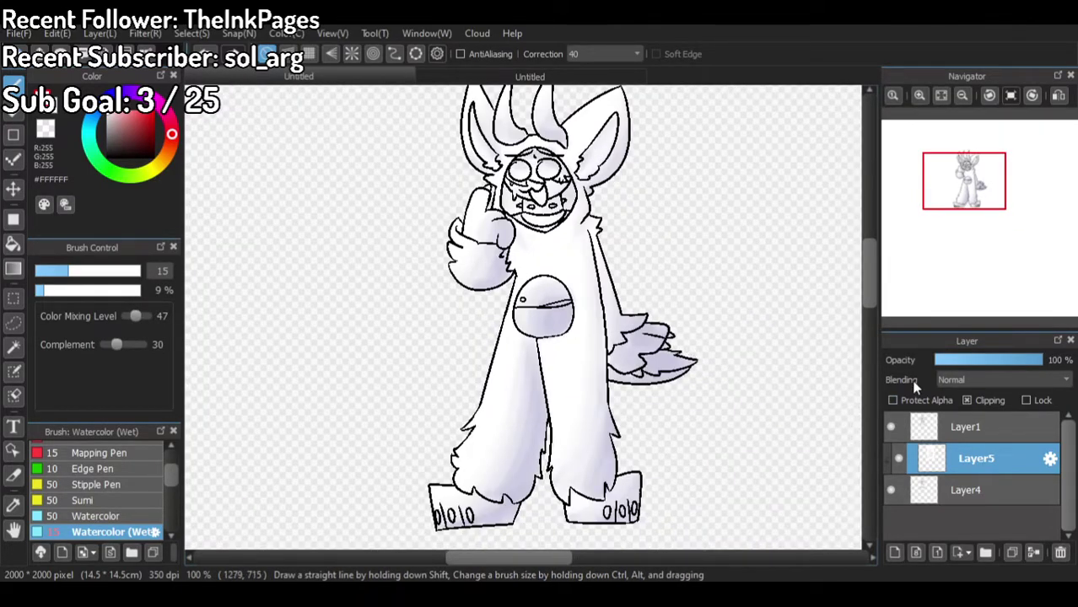
{"action": "left_click", "coordinate": [953, 402]}
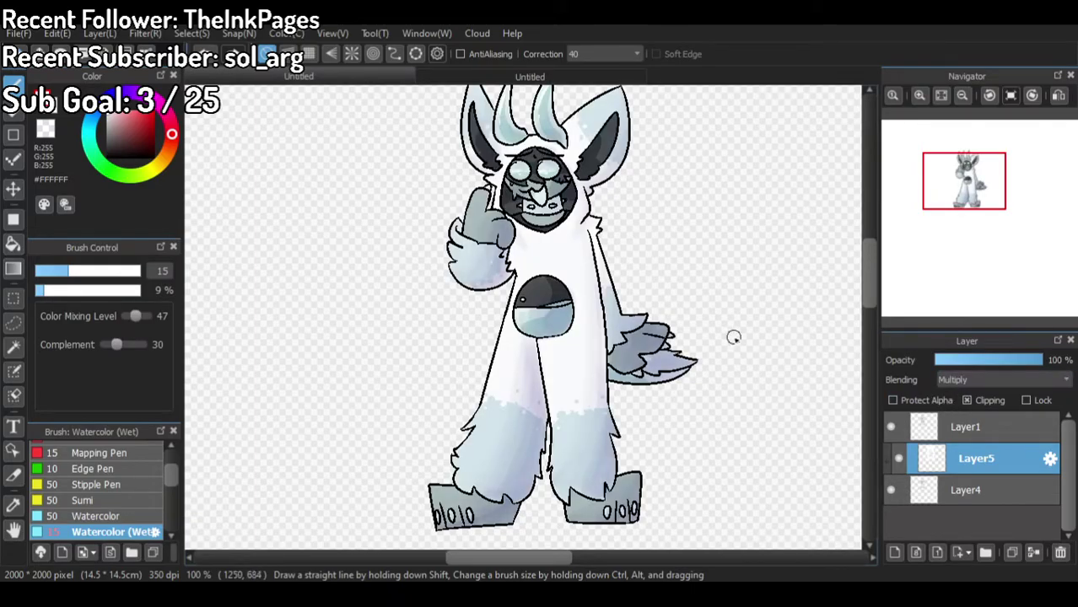
{"action": "scroll", "coordinate": [678, 331], "scroll_direction": "down", "scroll_amount": 1}
{"action": "scroll", "coordinate": [655, 269], "scroll_direction": "up", "scroll_amount": 1}
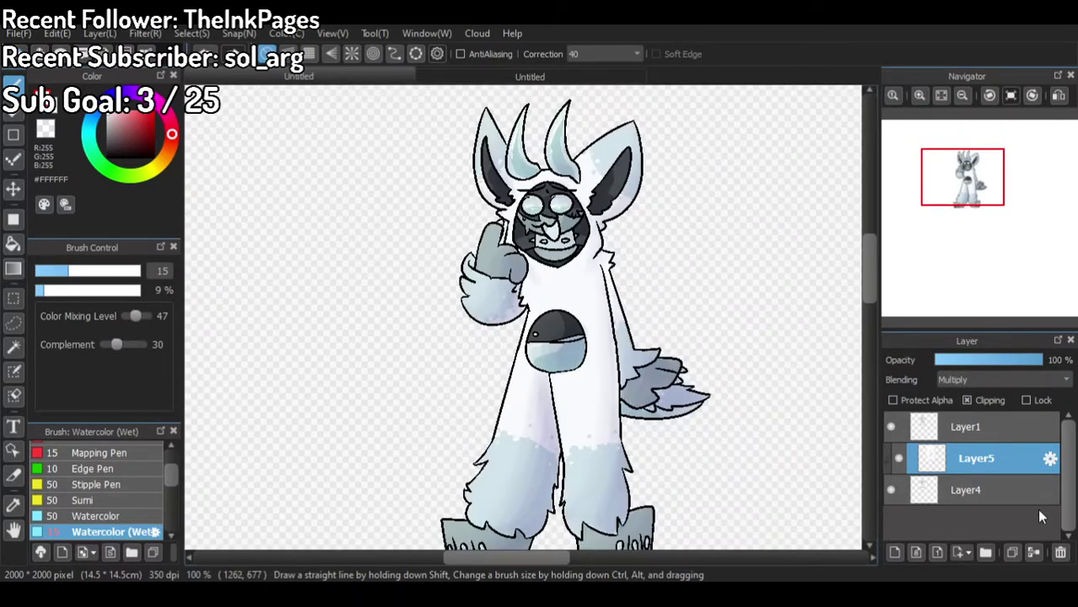
Step: Duplicate the Multiply shading layer and set the copy's opacity to 67%
{"action": "left_click", "coordinate": [1012, 553]}
{"action": "scroll", "coordinate": [689, 423], "scroll_direction": "down", "scroll_amount": 2}
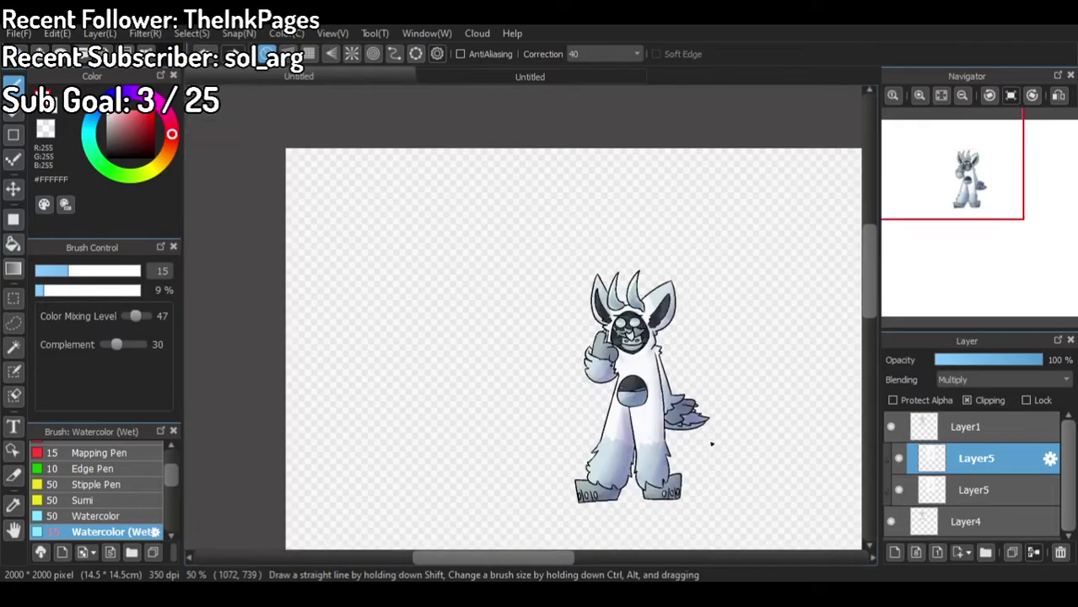
{"action": "scroll", "coordinate": [712, 441], "scroll_direction": "up", "scroll_amount": 1}
{"action": "scroll", "coordinate": [753, 474], "scroll_direction": "up", "scroll_amount": 2}
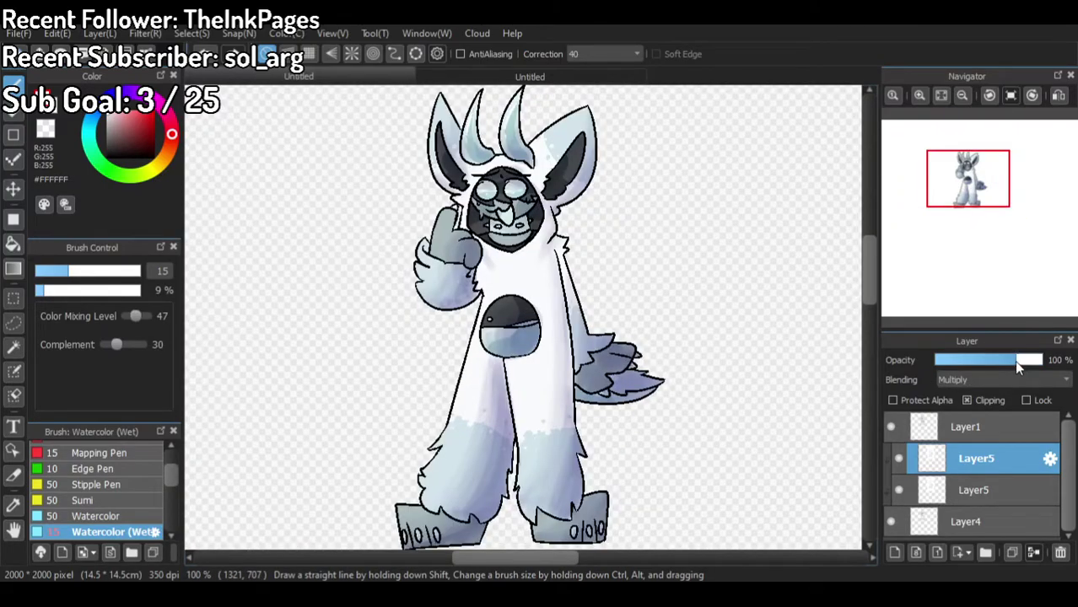
{"action": "mouse_move", "coordinate": [1016, 360]}
{"action": "left_mouse_down"}
{"action": "mouse_move", "coordinate": [999, 358]}
{"action": "mouse_move", "coordinate": [1011, 362]}
{"action": "left_mouse_up"}
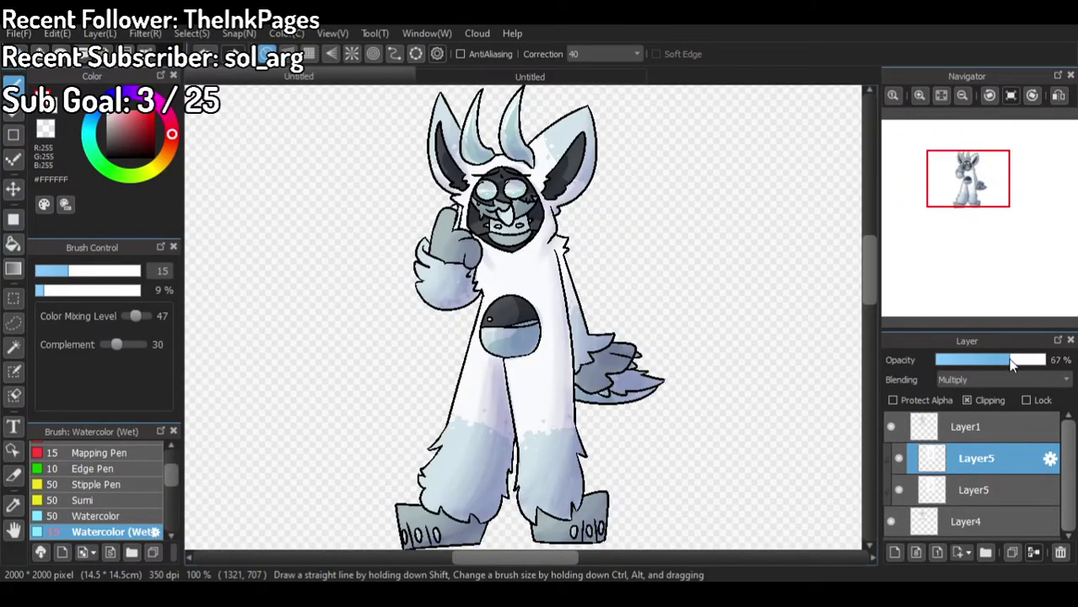
{"action": "scroll", "coordinate": [562, 245], "scroll_direction": "down", "scroll_amount": 2}
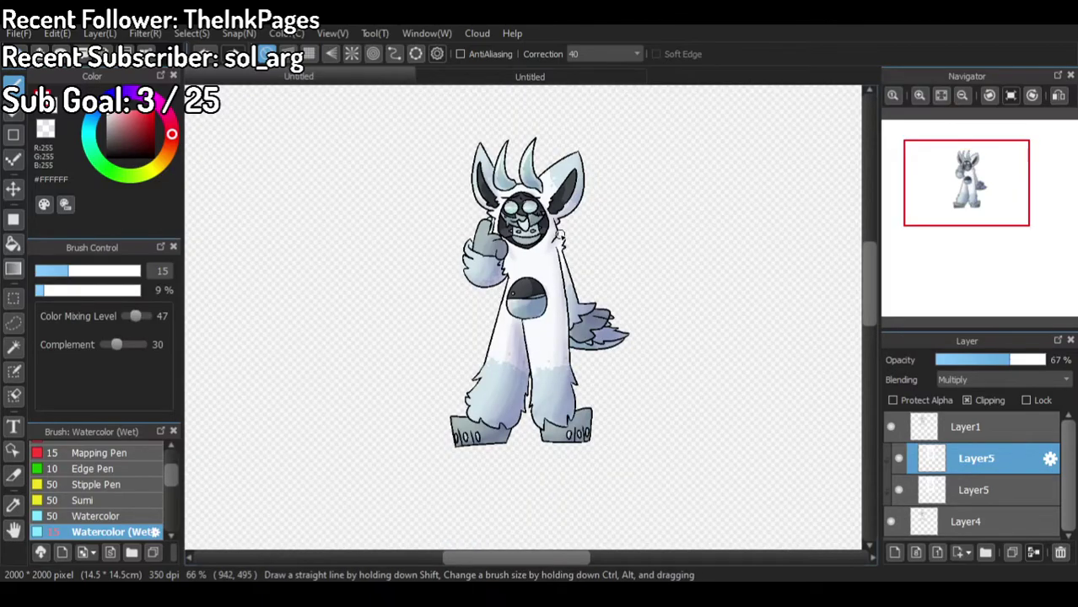
{"action": "scroll", "coordinate": [610, 223], "scroll_direction": "up", "scroll_amount": 2}
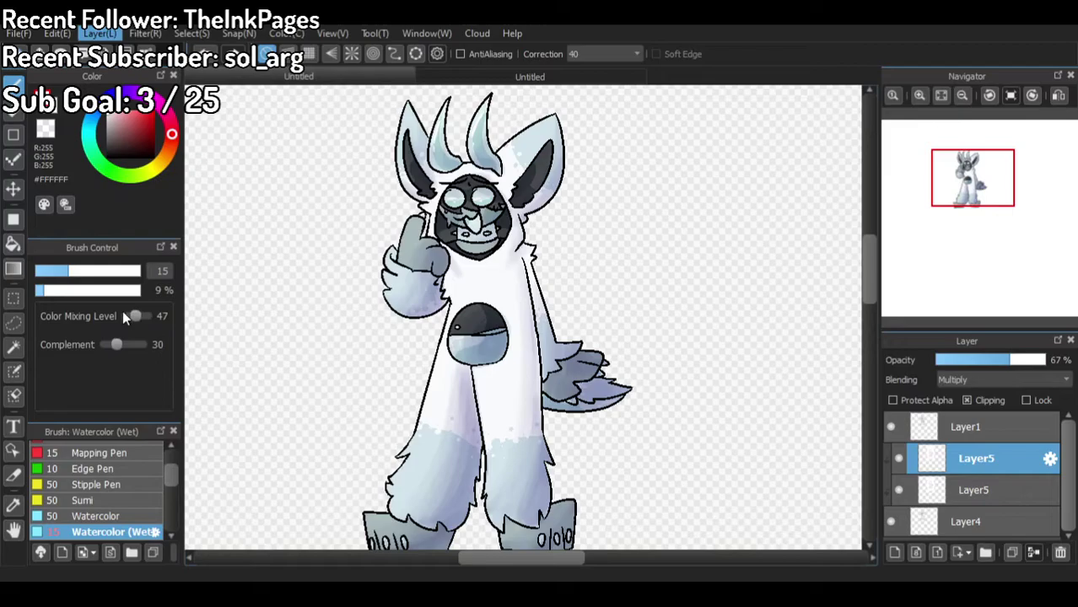
Step: Merge all layers into one and make a selection following the figure's outline
{"action": "key", "text": "ctrl+shift+e"}
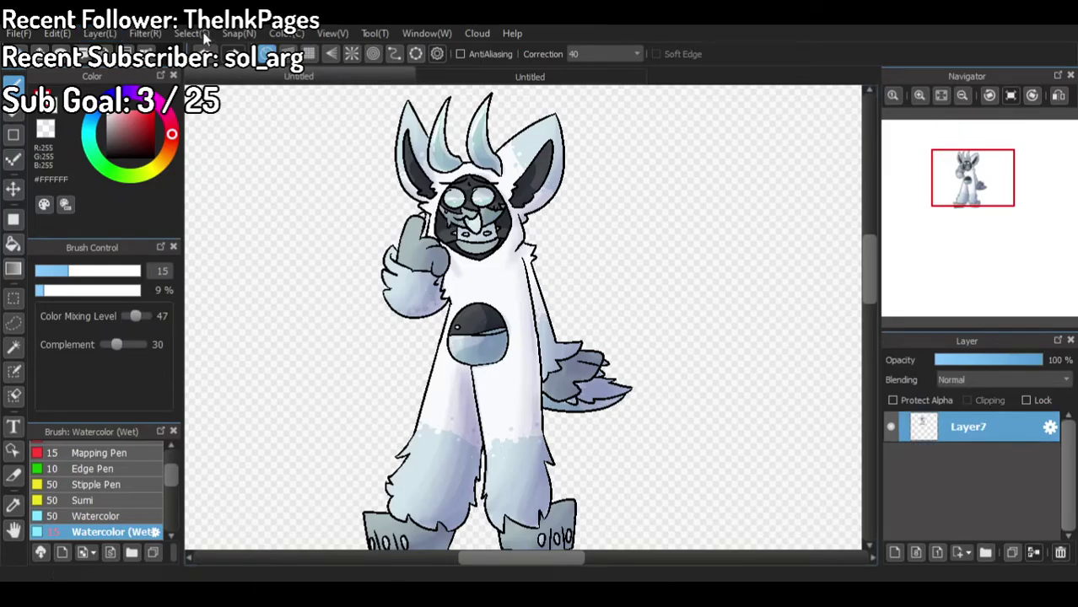
{"action": "left_click", "coordinate": [230, 172]}
{"action": "left_click_drag", "start_coordinate": [302, 217], "coordinate": [305, 192]}
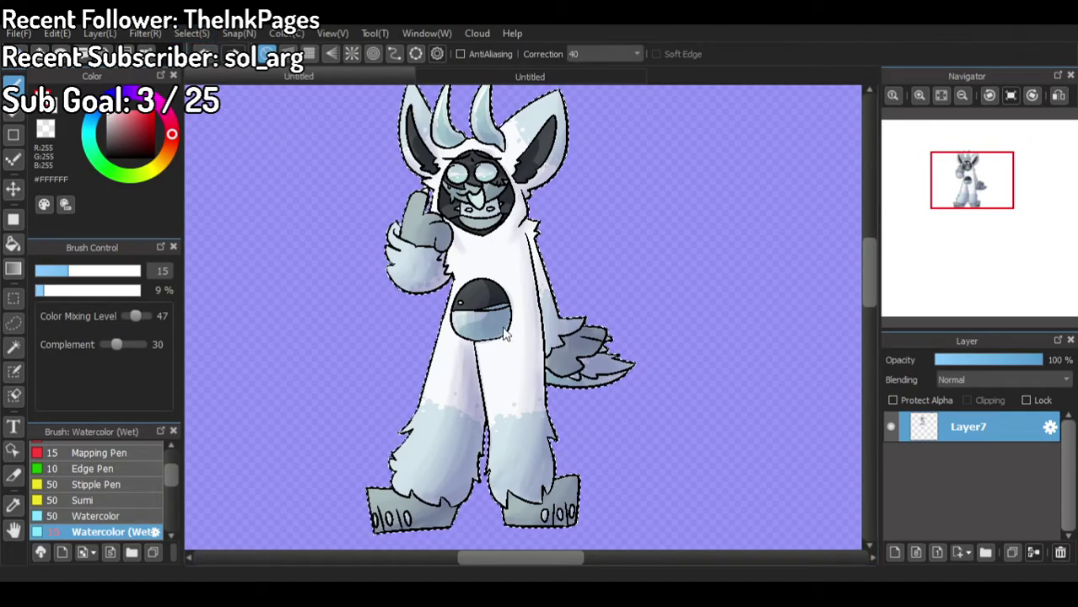
Step: Add a new layer beneath the figure's layer, hide the figure, and fill the outlined selection with white #FFFFFF
{"action": "left_click", "coordinate": [916, 552]}
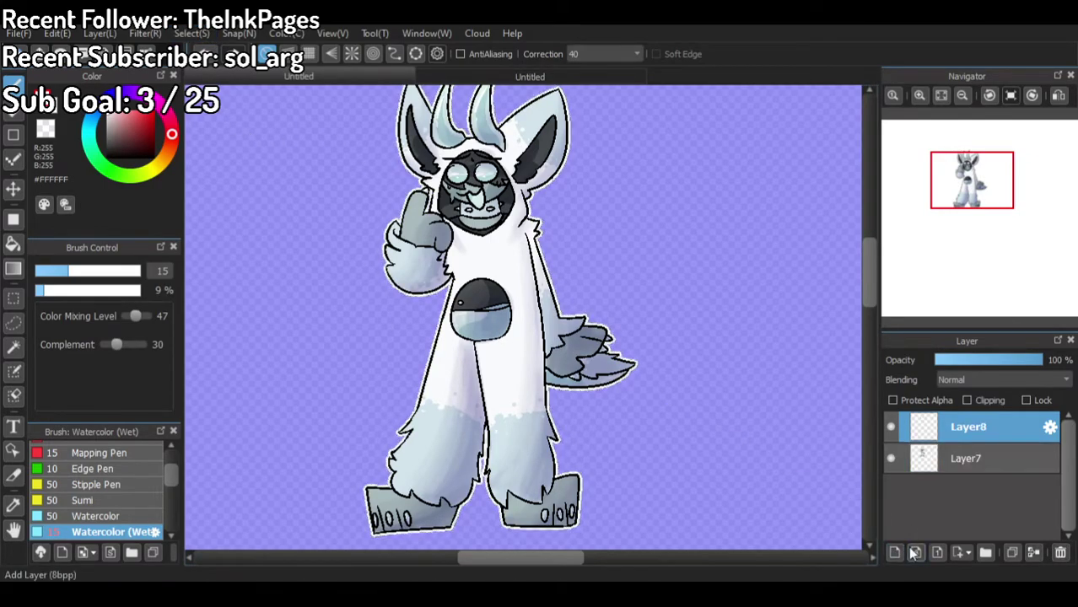
{"action": "left_click_drag", "start_coordinate": [979, 484], "coordinate": [972, 477]}
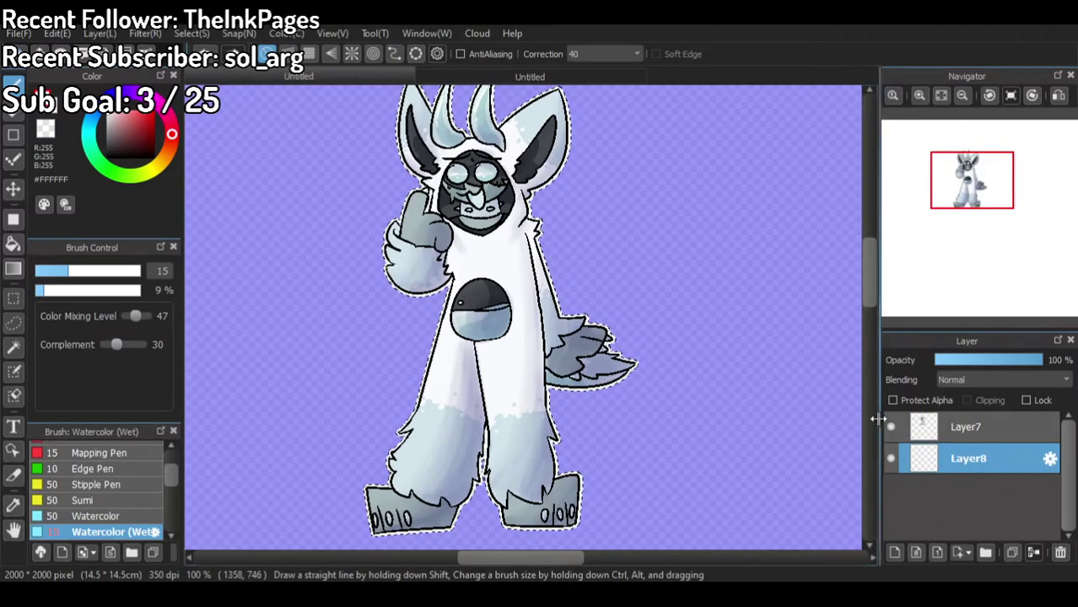
{"action": "left_click", "coordinate": [889, 427]}
{"action": "left_click", "coordinate": [13, 244]}
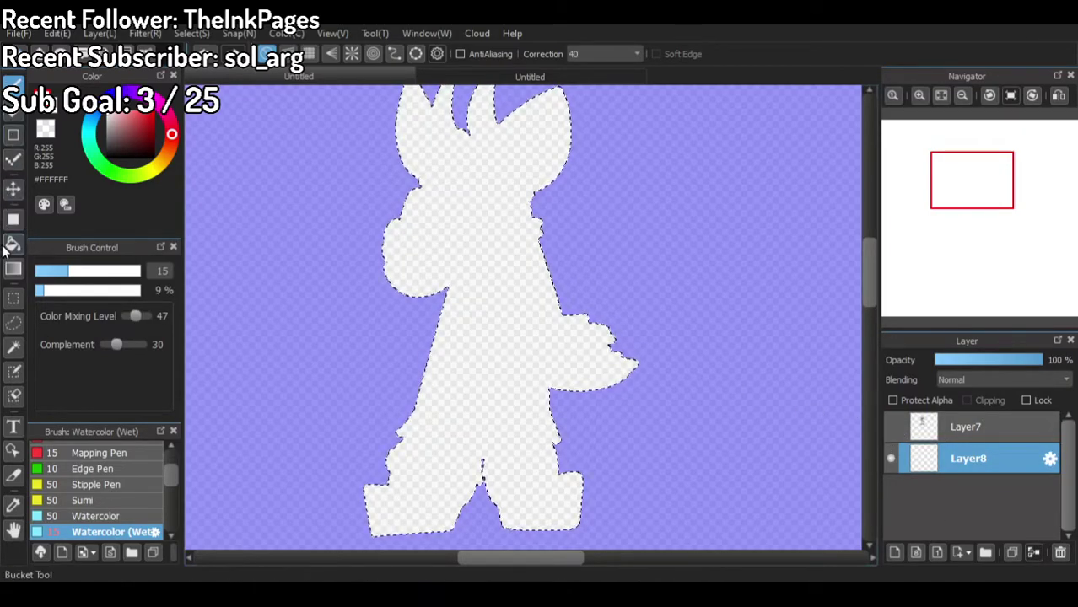
{"action": "left_click", "coordinate": [465, 203]}
Step: Merge the figure with its white backing layer and draw a white border around the selected silhouette
{"action": "left_click", "coordinate": [991, 421]}
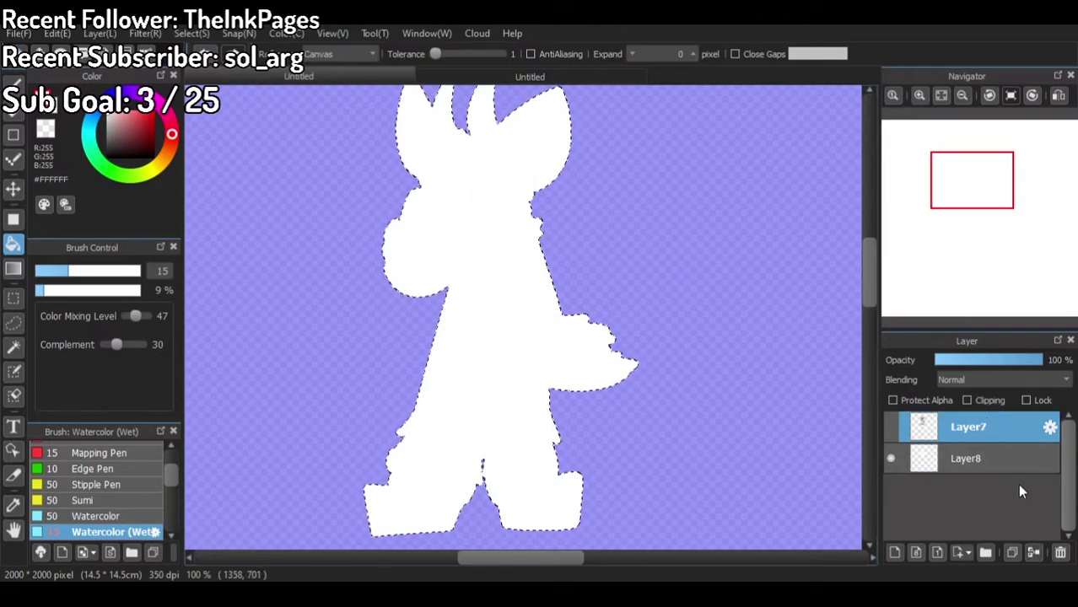
{"action": "left_click", "coordinate": [1042, 561]}
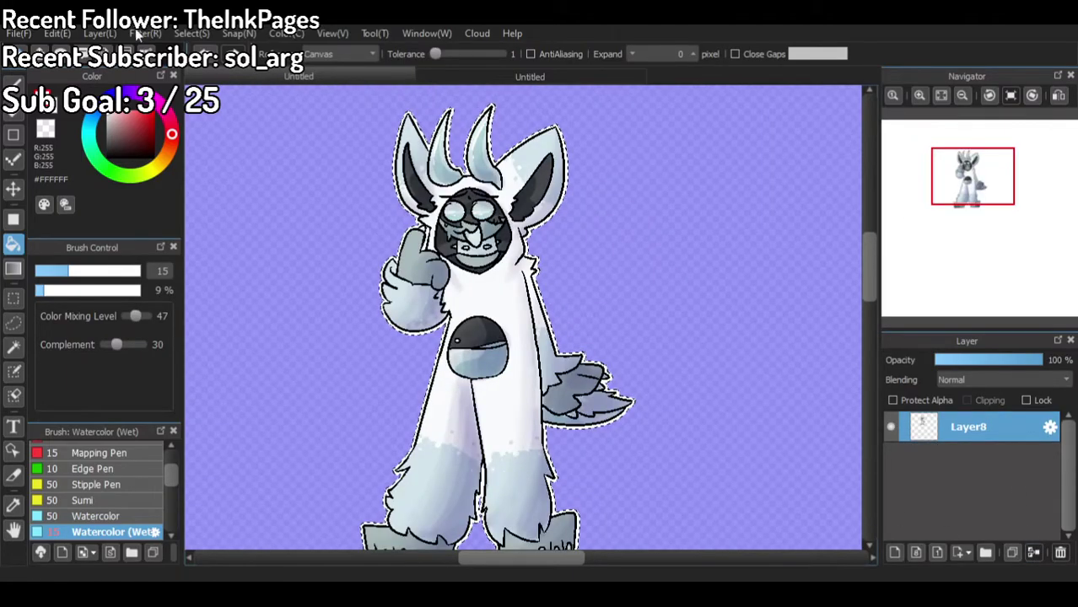
{"action": "left_click", "coordinate": [49, 32]}
{"action": "left_click", "coordinate": [142, 187]}
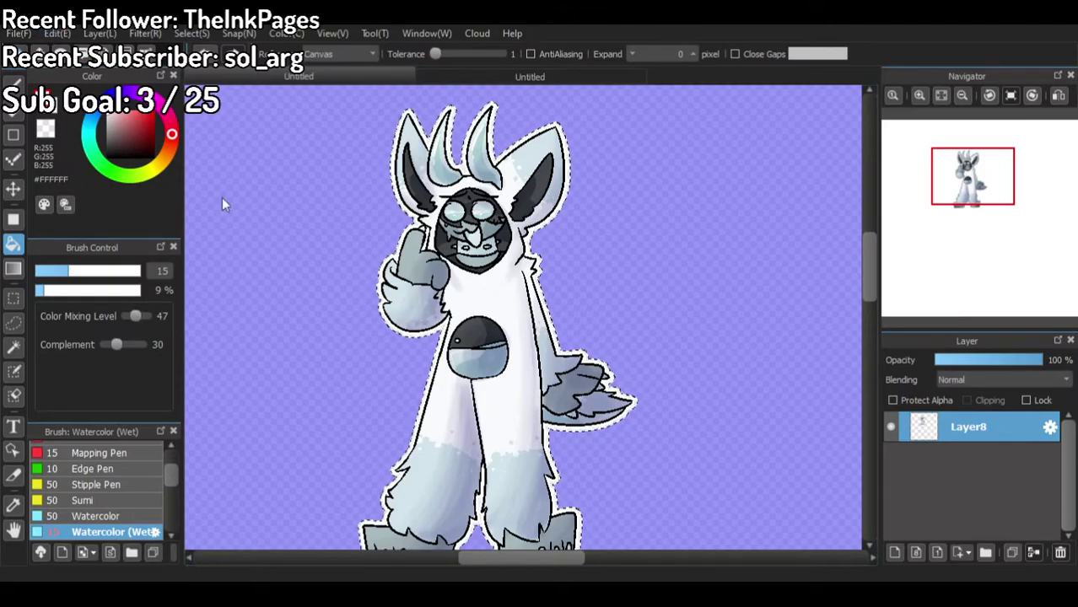
Step: Crop the canvas to the outlined figure and close the saved yeti guy.png along with the other open document
{"action": "left_click", "coordinate": [606, 320]}
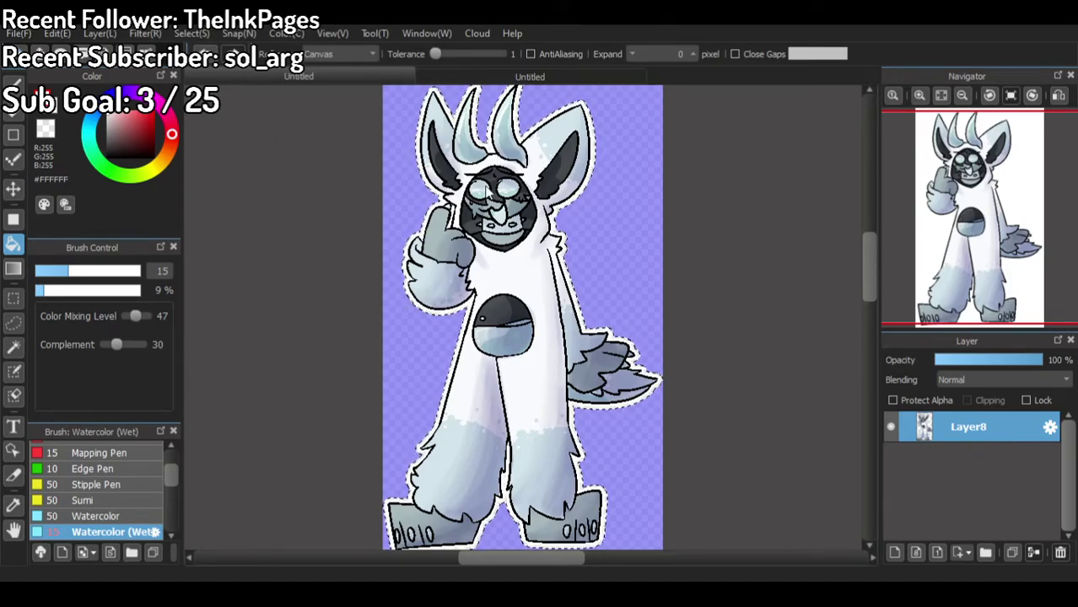
{"action": "left_click", "coordinate": [466, 80]}
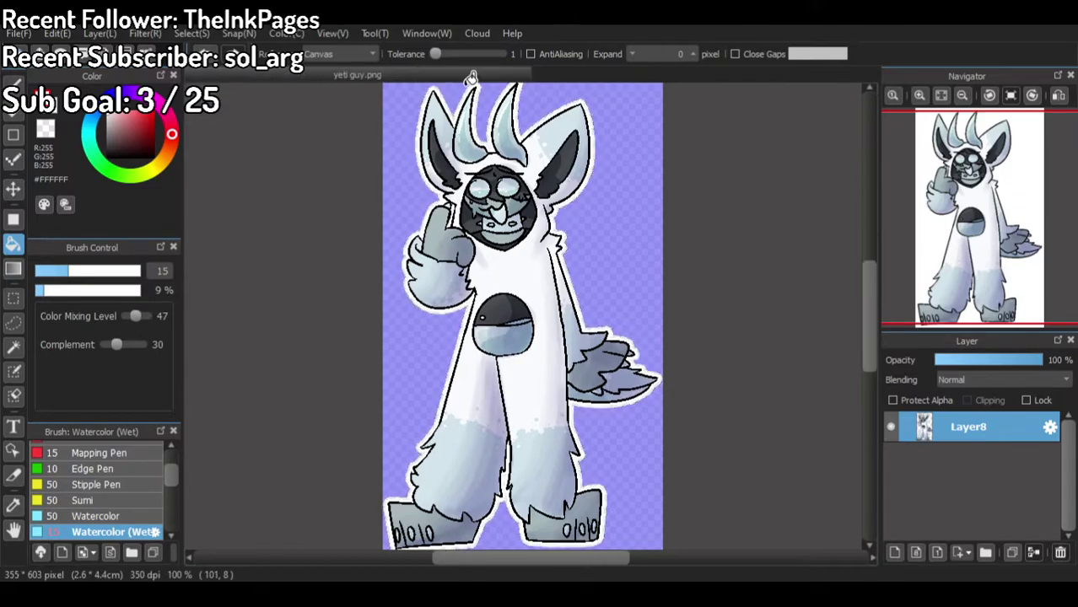
{"action": "left_click", "coordinate": [375, 76]}
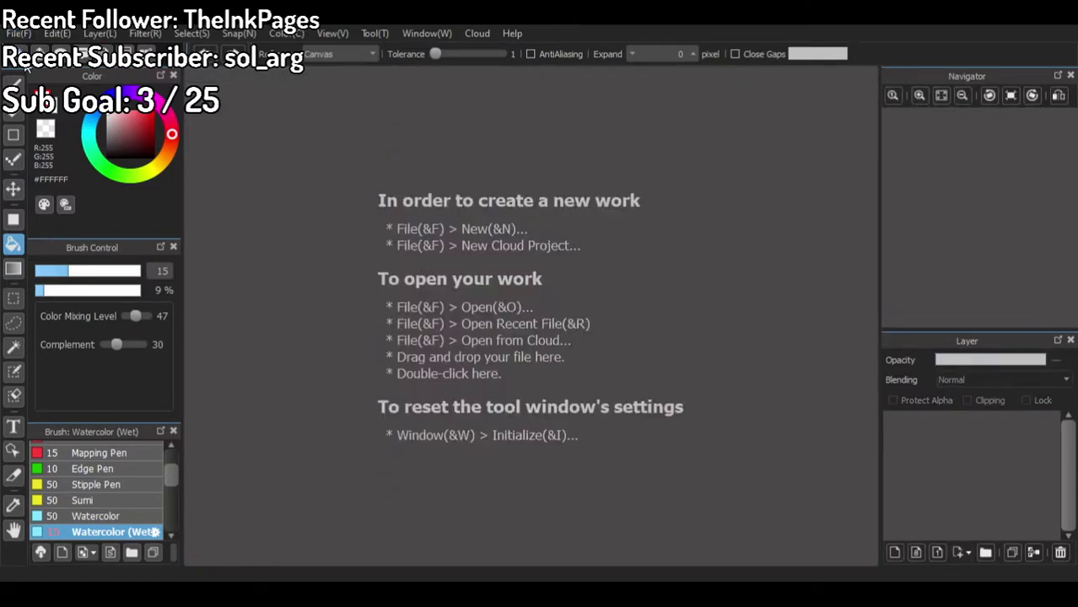
Step: Create a blank 2000 x 2000 pixel canvas and open the bat-winged cat reference image in a second document
{"action": "left_click", "coordinate": [706, 481]}
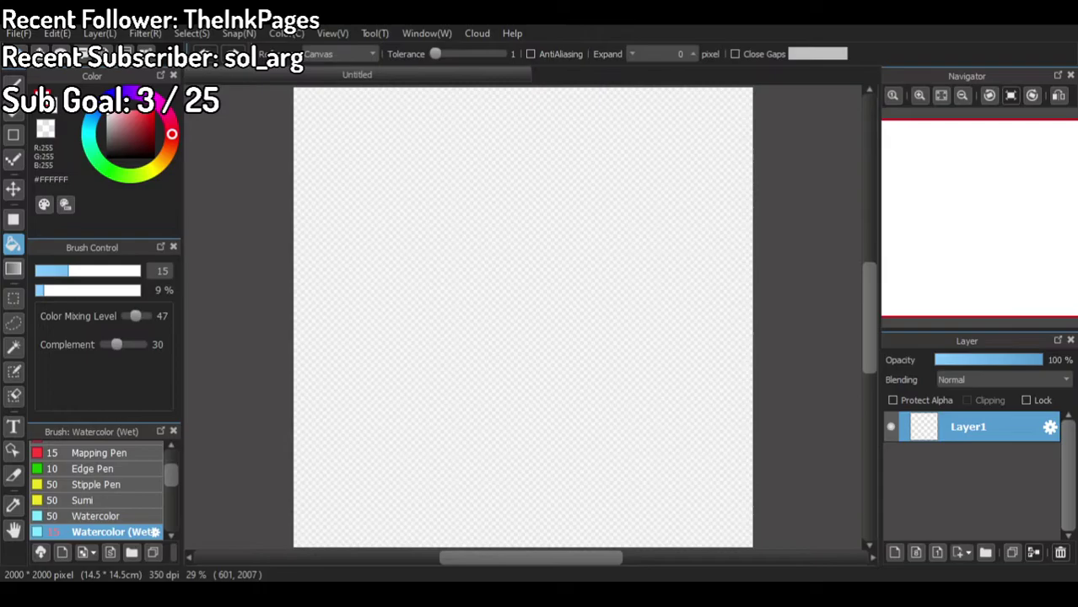
{"action": "left_click", "coordinate": [19, 32]}
{"action": "left_click", "coordinate": [34, 86]}
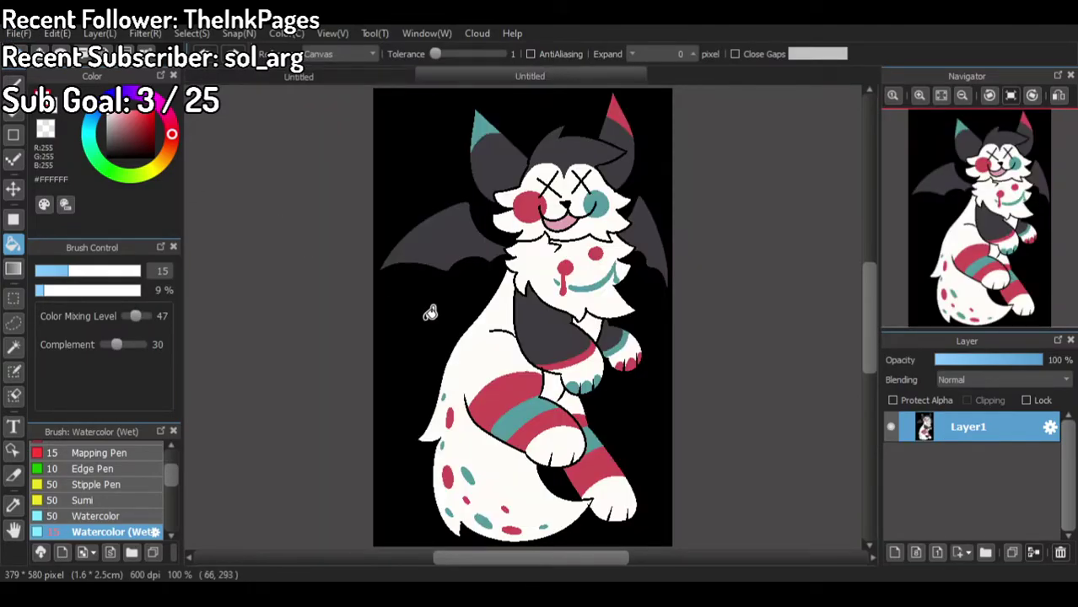
{"action": "scroll", "coordinate": [507, 325], "scroll_direction": "down", "scroll_amount": 1}
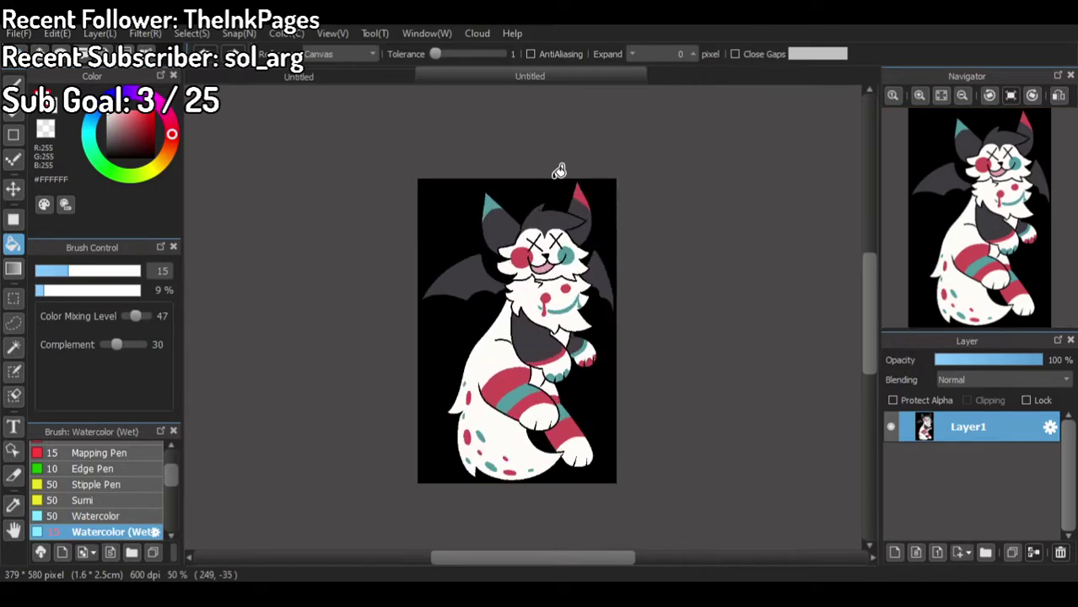
{"action": "scroll", "coordinate": [536, 216], "scroll_direction": "up", "scroll_amount": 2}
{"action": "scroll", "coordinate": [528, 249], "scroll_direction": "down", "scroll_amount": 2}
{"action": "scroll", "coordinate": [478, 384], "scroll_direction": "up", "scroll_amount": 1}
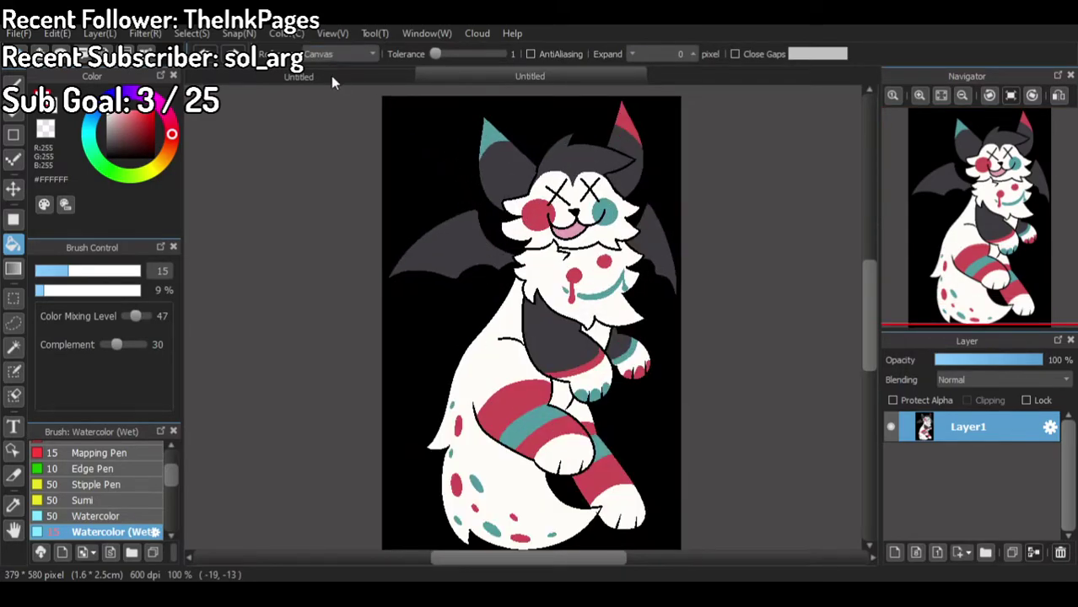
Step: Set up the Pencil brush at size 3 in red #FF0000 on the blank canvas
{"action": "left_click", "coordinate": [330, 75]}
{"action": "key", "text": "b"}
{"action": "scroll", "coordinate": [89, 467], "scroll_direction": "up", "scroll_amount": 3}
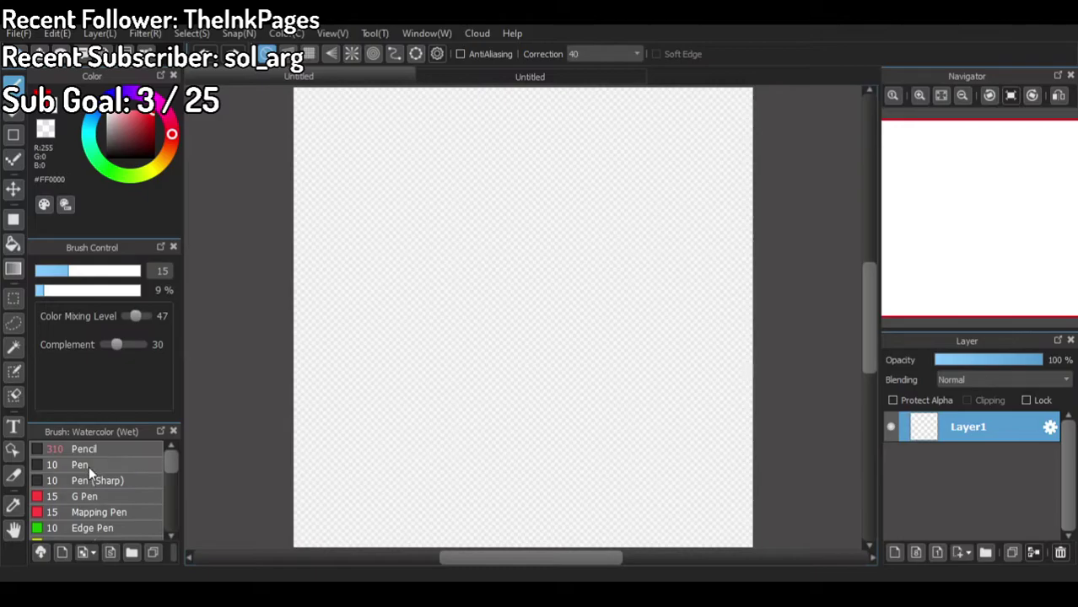
{"action": "left_click", "coordinate": [89, 453]}
{"action": "left_click_drag", "start_coordinate": [154, 275], "coordinate": [190, 260]}
{"action": "type", "text": "3"}
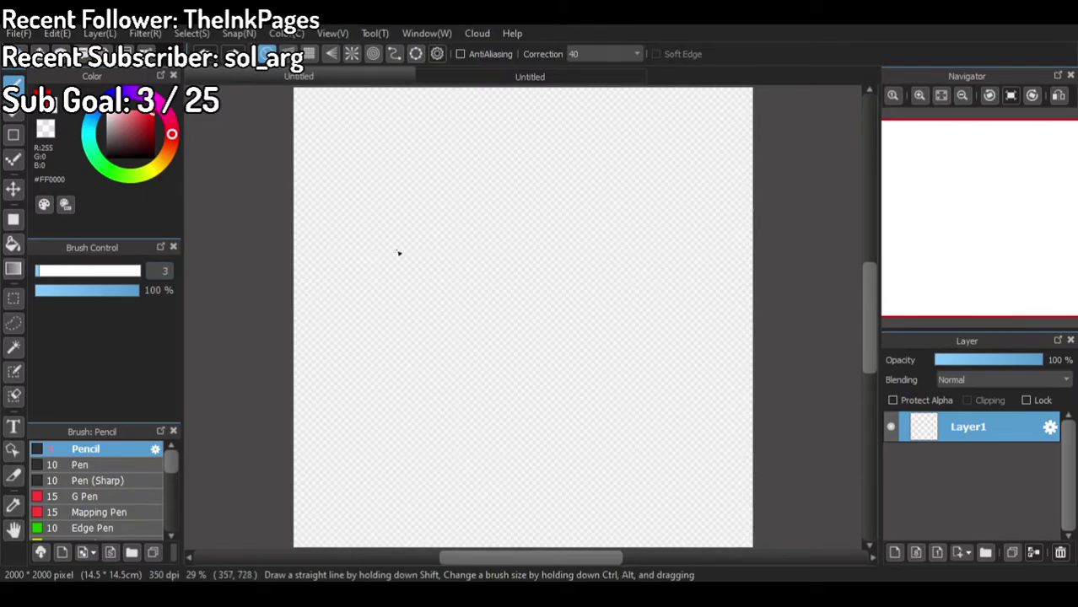
{"action": "scroll", "coordinate": [392, 253], "scroll_direction": "up", "scroll_amount": 3}
{"action": "scroll", "coordinate": [325, 271], "scroll_direction": "up", "scroll_amount": 1}
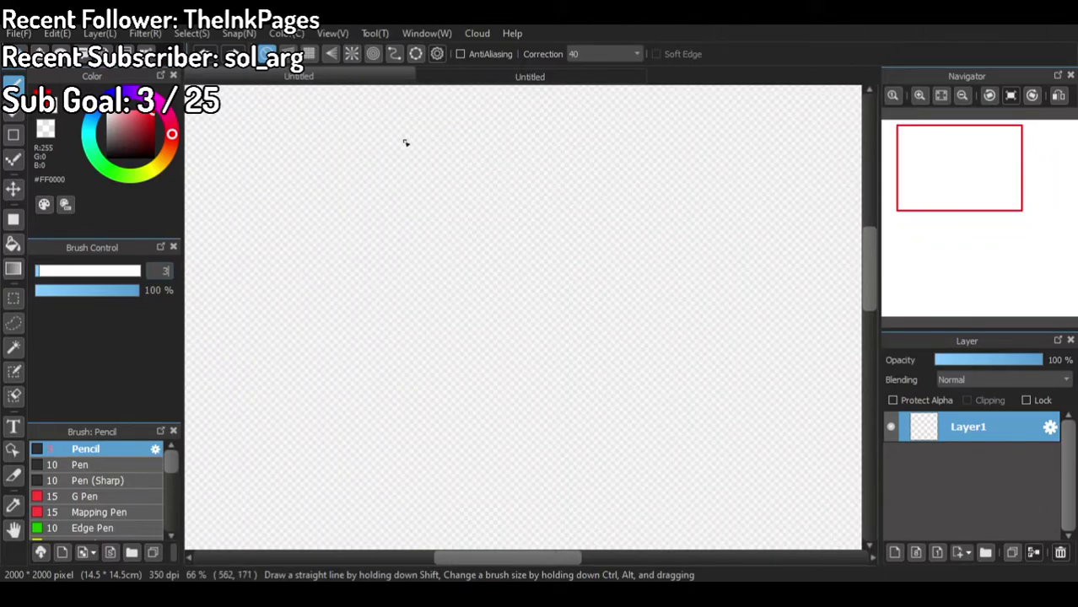
Step: Sketch a red circle for the cat's head on the blank canvas, redrawing it until the shape is clean
{"action": "left_click", "coordinate": [492, 85]}
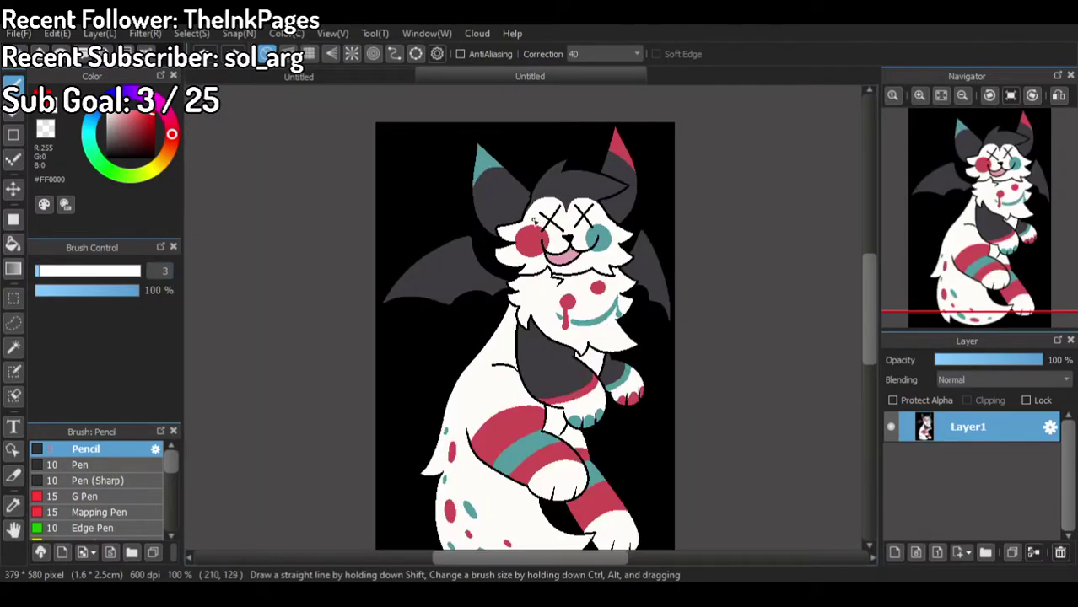
{"action": "scroll", "coordinate": [537, 221], "scroll_direction": "up", "scroll_amount": 1}
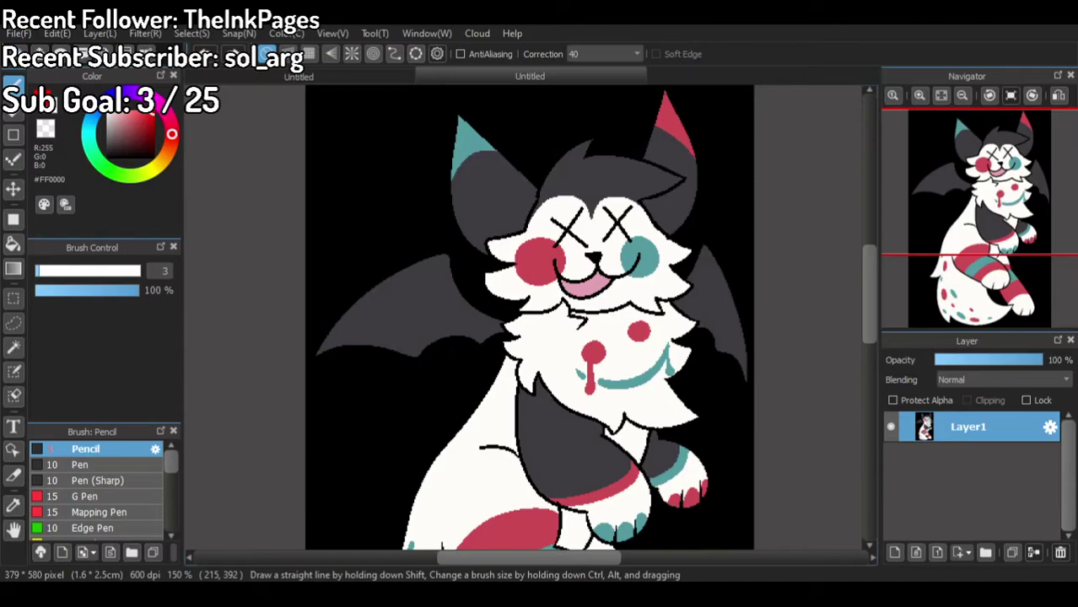
{"action": "scroll", "coordinate": [508, 256], "scroll_direction": "down", "scroll_amount": 2}
{"action": "scroll", "coordinate": [571, 177], "scroll_direction": "up", "scroll_amount": 2}
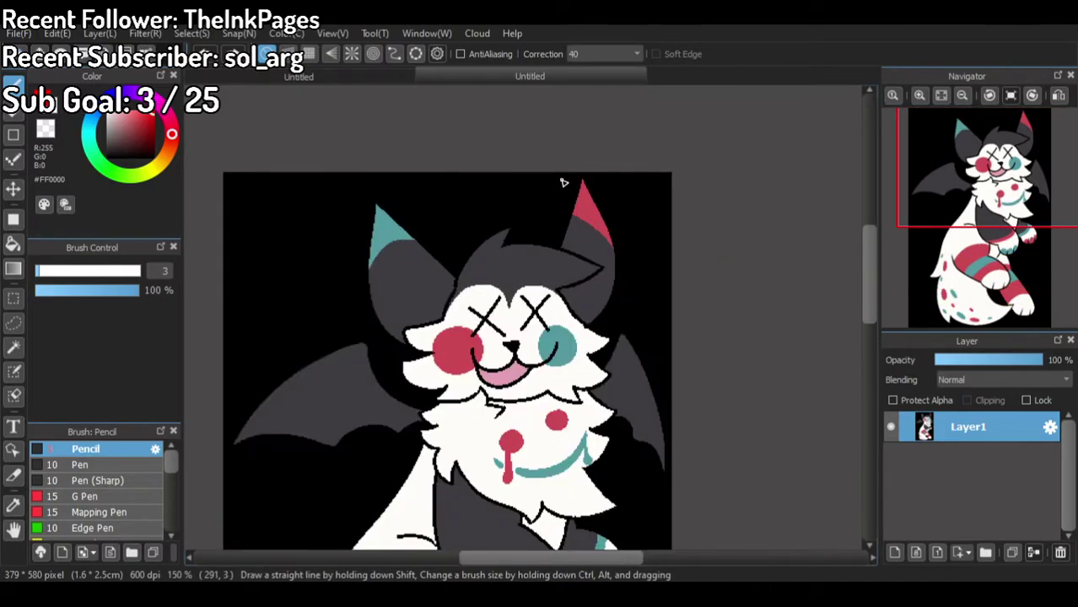
{"action": "left_click", "coordinate": [365, 77]}
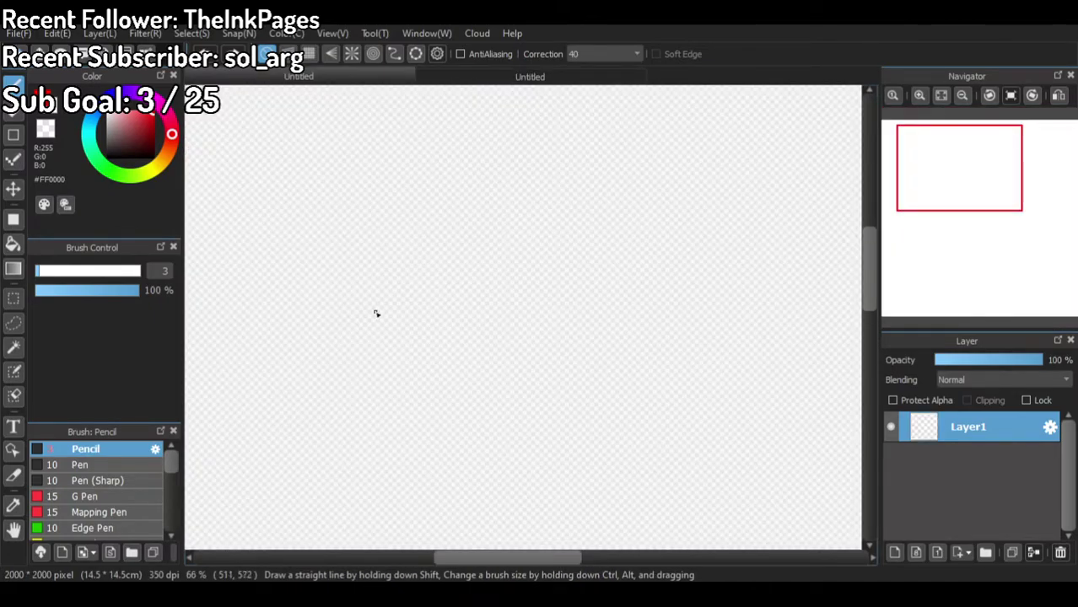
{"action": "scroll", "coordinate": [405, 279], "scroll_direction": "up", "scroll_amount": 2}
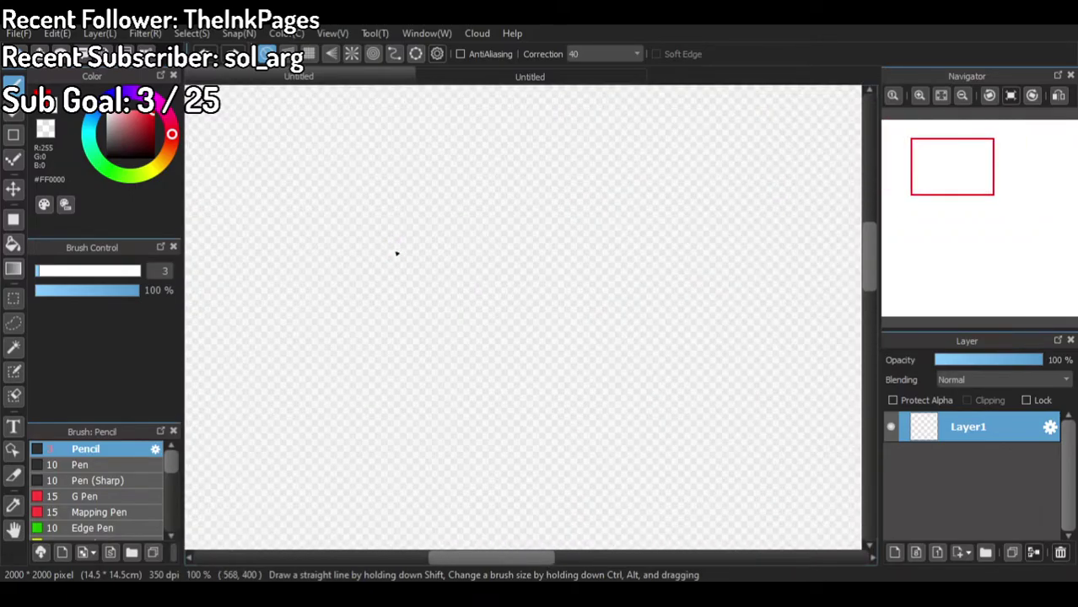
{"action": "mouse_move", "coordinate": [378, 221]}
{"action": "left_mouse_down"}
{"action": "mouse_move", "coordinate": [477, 293]}
{"action": "mouse_move", "coordinate": [509, 165]}
{"action": "mouse_move", "coordinate": [438, 173]}
{"action": "left_mouse_up"}
{"action": "scroll", "coordinate": [440, 169], "scroll_direction": "up", "scroll_amount": 3}
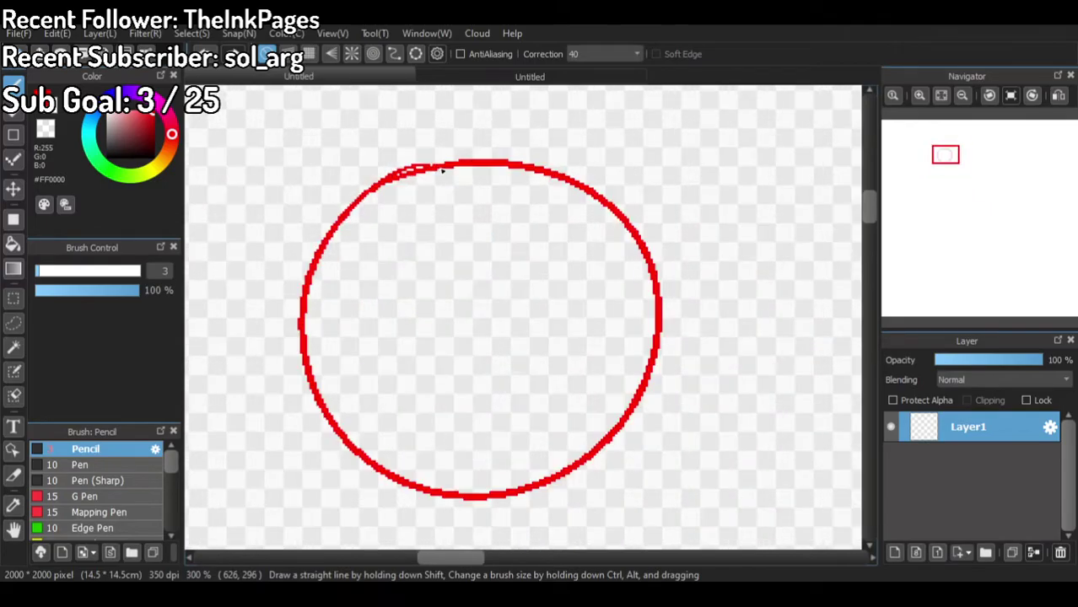
{"action": "key", "text": "ctrl+z"}
{"action": "mouse_move", "coordinate": [506, 146]}
{"action": "left_mouse_down"}
{"action": "mouse_move", "coordinate": [430, 187]}
{"action": "mouse_move", "coordinate": [464, 317]}
{"action": "mouse_move", "coordinate": [587, 346]}
{"action": "mouse_move", "coordinate": [655, 240]}
{"action": "mouse_move", "coordinate": [629, 151]}
{"action": "mouse_move", "coordinate": [509, 148]}
{"action": "mouse_move", "coordinate": [565, 157]}
{"action": "left_mouse_up"}
{"action": "key", "text": "ctrl+z"}
{"action": "mouse_move", "coordinate": [474, 157]}
{"action": "left_mouse_down"}
{"action": "mouse_move", "coordinate": [613, 371]}
{"action": "mouse_move", "coordinate": [652, 197]}
{"action": "mouse_move", "coordinate": [530, 130]}
{"action": "mouse_move", "coordinate": [454, 177]}
{"action": "mouse_move", "coordinate": [486, 145]}
{"action": "left_mouse_up"}
Step: Sketch the tall pointed ear rising from the right side of the head circle, checking it against the reference
{"action": "left_click", "coordinate": [538, 77]}
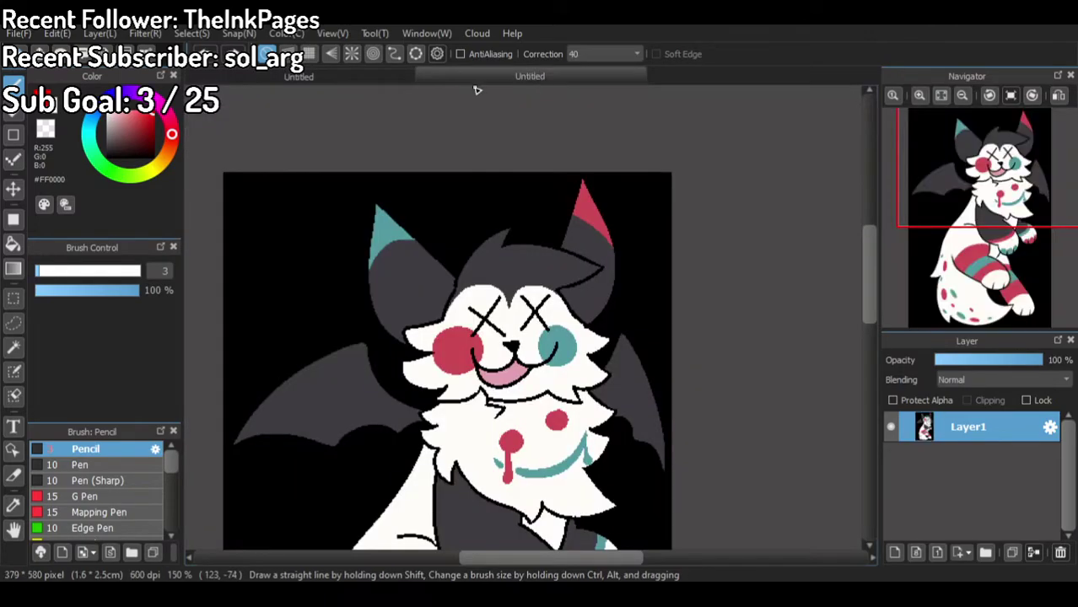
{"action": "left_click", "coordinate": [402, 77]}
{"action": "scroll", "coordinate": [868, 215], "scroll_direction": "up", "scroll_amount": 3}
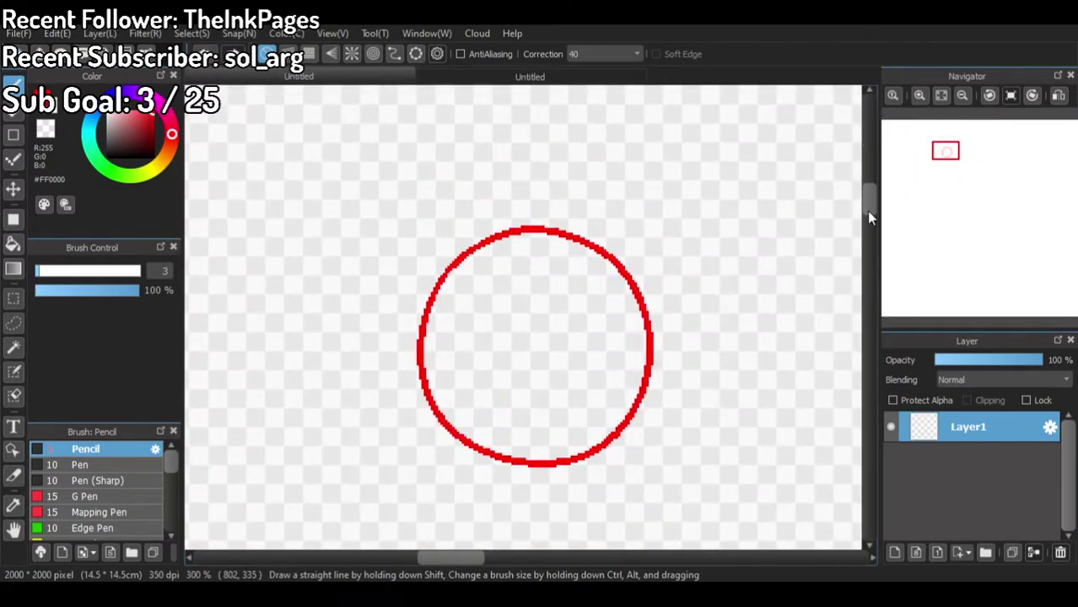
{"action": "left_click_drag", "start_coordinate": [871, 212], "coordinate": [871, 213]}
{"action": "mouse_move", "coordinate": [565, 265]}
{"action": "left_mouse_down"}
{"action": "mouse_move", "coordinate": [691, 121]}
{"action": "mouse_move", "coordinate": [731, 97]}
{"action": "mouse_move", "coordinate": [738, 210]}
{"action": "mouse_move", "coordinate": [723, 367]}
{"action": "left_mouse_up"}
{"action": "left_click_drag", "start_coordinate": [689, 406], "coordinate": [671, 411]}
Step: Sketch jagged cheek fur tufts on both lower sides of the head circle, following the reference
{"action": "left_click", "coordinate": [498, 76]}
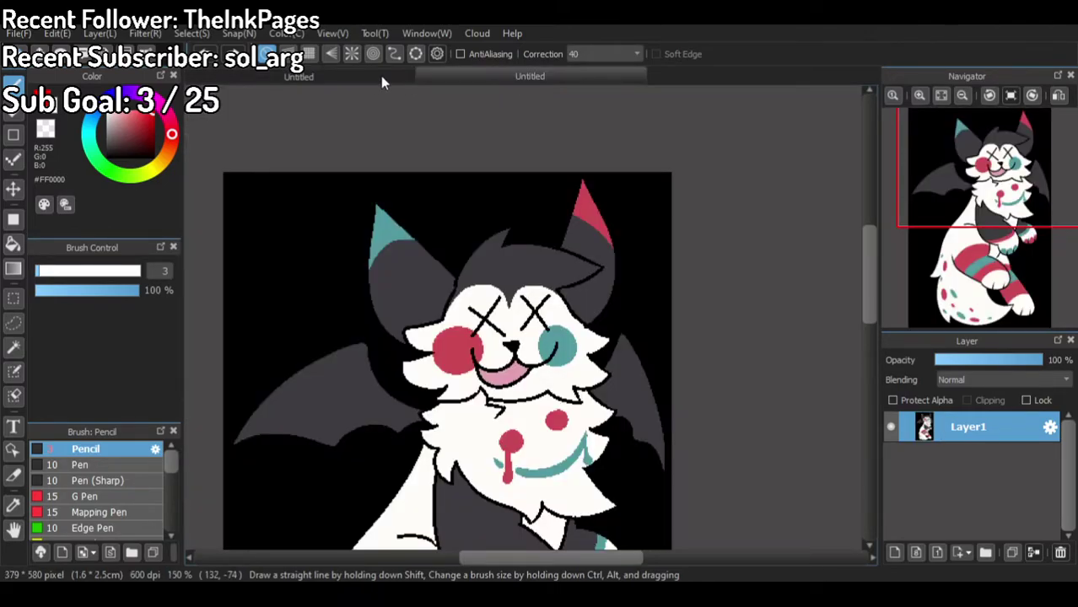
{"action": "left_click", "coordinate": [378, 75]}
{"action": "mouse_move", "coordinate": [653, 386]}
{"action": "left_mouse_down"}
{"action": "mouse_move", "coordinate": [689, 422]}
{"action": "mouse_move", "coordinate": [655, 437]}
{"action": "left_mouse_up"}
{"action": "left_click_drag", "start_coordinate": [636, 484], "coordinate": [567, 460]}
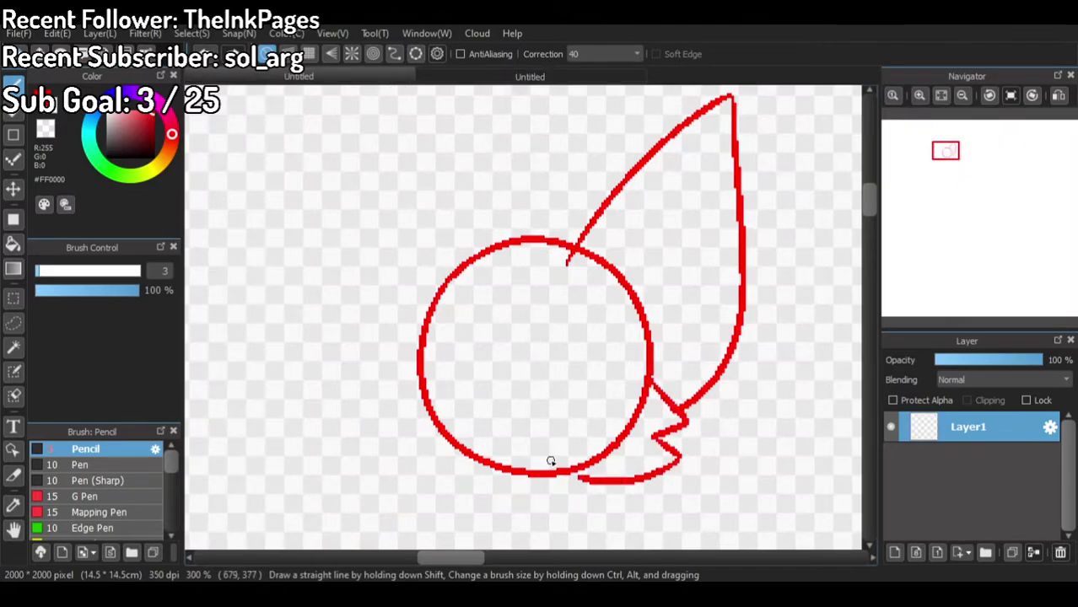
{"action": "mouse_move", "coordinate": [421, 389]}
{"action": "left_mouse_down"}
{"action": "mouse_move", "coordinate": [385, 429]}
{"action": "mouse_move", "coordinate": [422, 436]}
{"action": "mouse_move", "coordinate": [393, 479]}
{"action": "mouse_move", "coordinate": [489, 478]}
{"action": "left_mouse_up"}
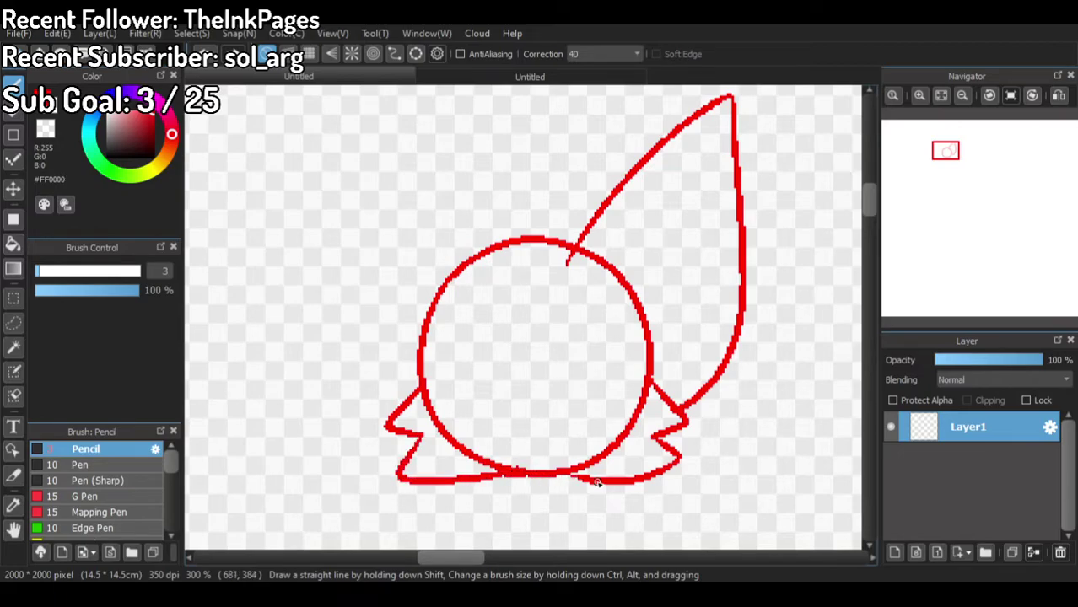
Step: Sketch the hair across the top of the head with a small upright tuft and a pointed fringe on the left
{"action": "left_click", "coordinate": [475, 78]}
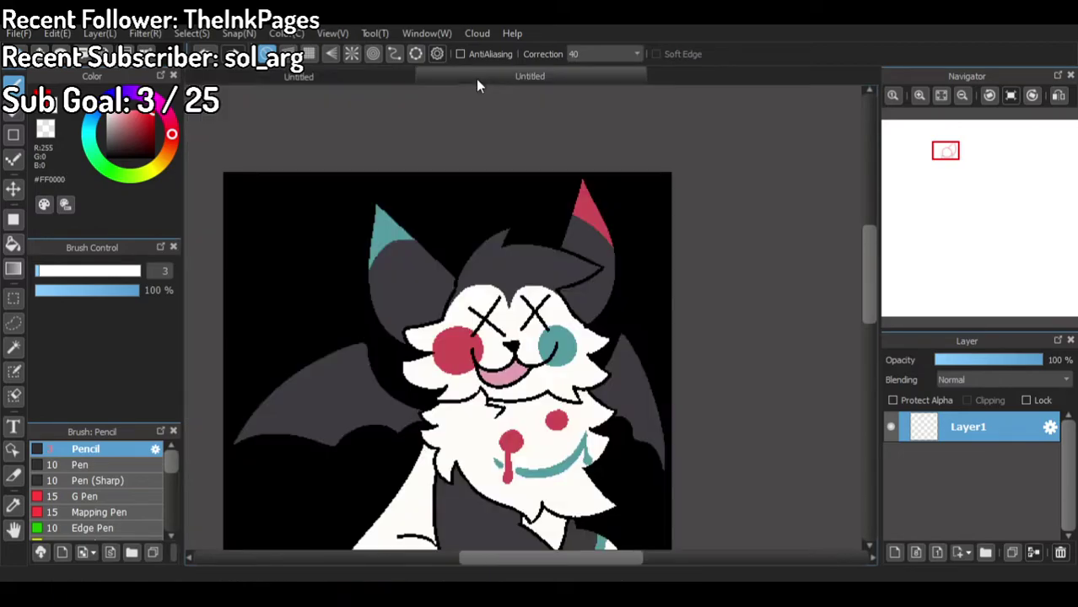
{"action": "left_click", "coordinate": [394, 71]}
{"action": "mouse_move", "coordinate": [577, 238]}
{"action": "left_mouse_down"}
{"action": "mouse_move", "coordinate": [507, 173]}
{"action": "mouse_move", "coordinate": [522, 206]}
{"action": "mouse_move", "coordinate": [496, 200]}
{"action": "mouse_move", "coordinate": [355, 228]}
{"action": "left_mouse_up"}
{"action": "left_click", "coordinate": [488, 75]}
{"action": "left_click", "coordinate": [394, 77]}
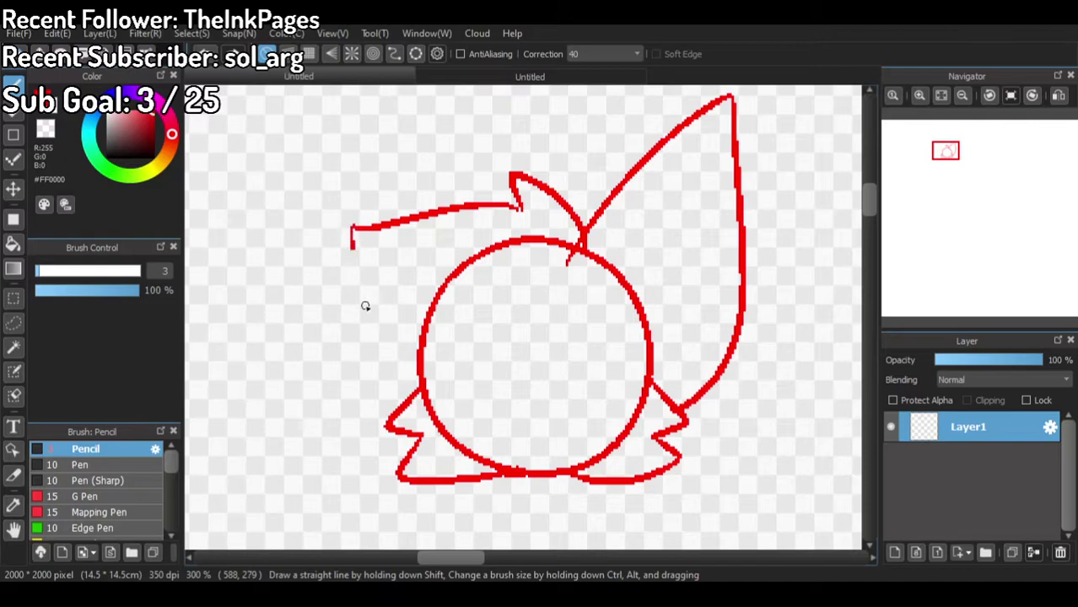
{"action": "left_click_drag", "start_coordinate": [360, 301], "coordinate": [436, 320]}
Step: Sketch the second pointed ear from the fringe down to the left cheek fur, replacing the first attempt's line
{"action": "left_click_drag", "start_coordinate": [456, 208], "coordinate": [359, 127]}
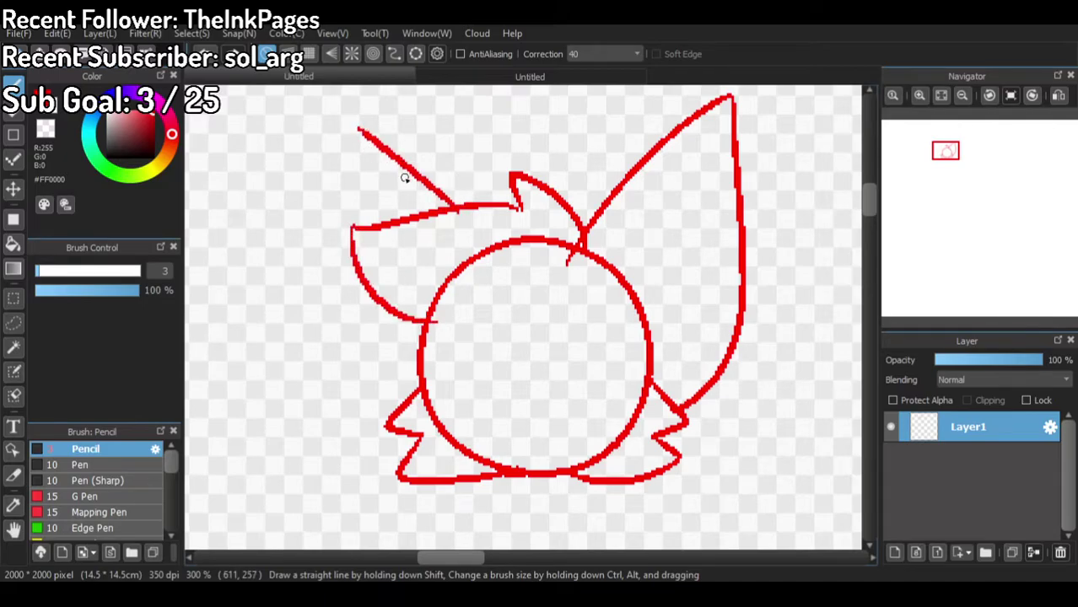
{"action": "key", "text": "ctrl+z"}
{"action": "left_click_drag", "start_coordinate": [426, 212], "coordinate": [324, 150]}
{"action": "mouse_move", "coordinate": [284, 140]}
{"action": "left_mouse_down"}
{"action": "mouse_move", "coordinate": [316, 337]}
{"action": "mouse_move", "coordinate": [422, 388]}
{"action": "left_mouse_up"}
Step: Examine the reference cat's head, hair and full body in the other document
{"action": "left_click", "coordinate": [455, 74]}
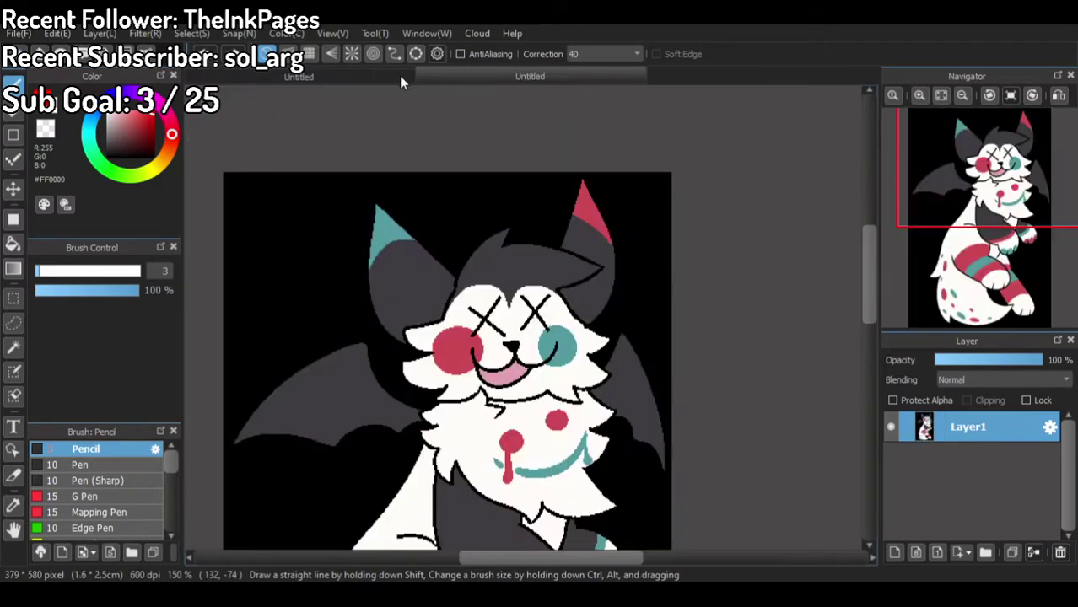
{"action": "scroll", "coordinate": [551, 198], "scroll_direction": "down", "scroll_amount": 2}
{"action": "scroll", "coordinate": [560, 253], "scroll_direction": "up", "scroll_amount": 1}
{"action": "scroll", "coordinate": [558, 252], "scroll_direction": "up", "scroll_amount": 2}
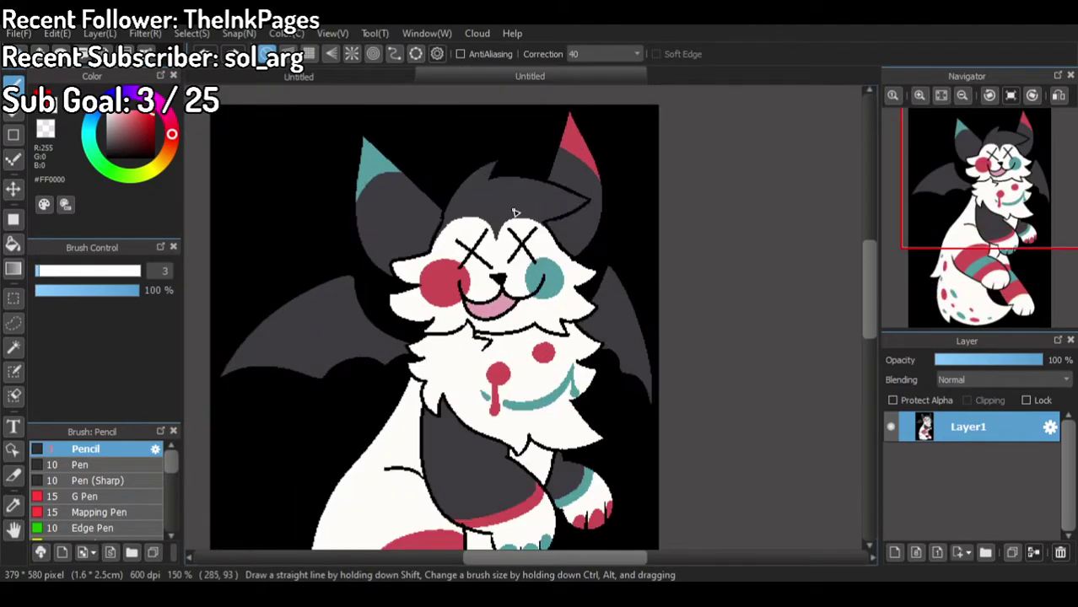
{"action": "scroll", "coordinate": [524, 321], "scroll_direction": "down", "scroll_amount": 5}
{"action": "scroll", "coordinate": [497, 375], "scroll_direction": "up", "scroll_amount": 5}
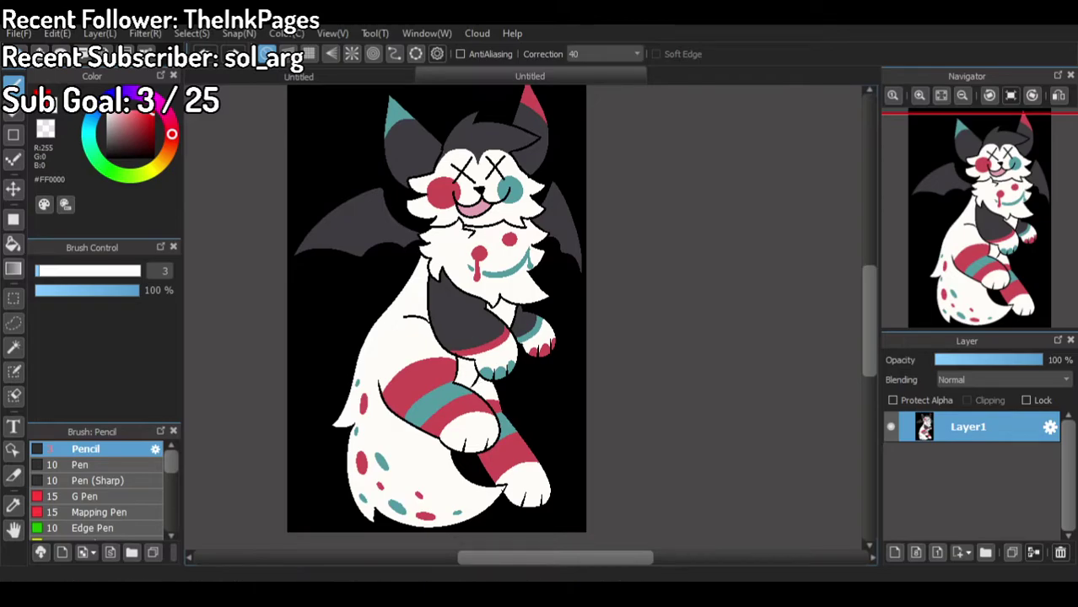
Step: Extend the hair tuft's tip slightly in the red sketch, then erase the head circle where it meets the fringe and the right ear
{"action": "left_click", "coordinate": [322, 81]}
{"action": "scroll", "coordinate": [492, 288], "scroll_direction": "down", "scroll_amount": 1}
{"action": "scroll", "coordinate": [540, 329], "scroll_direction": "up", "scroll_amount": 2}
{"action": "scroll", "coordinate": [529, 279], "scroll_direction": "down", "scroll_amount": 2}
{"action": "scroll", "coordinate": [508, 237], "scroll_direction": "up", "scroll_amount": 1}
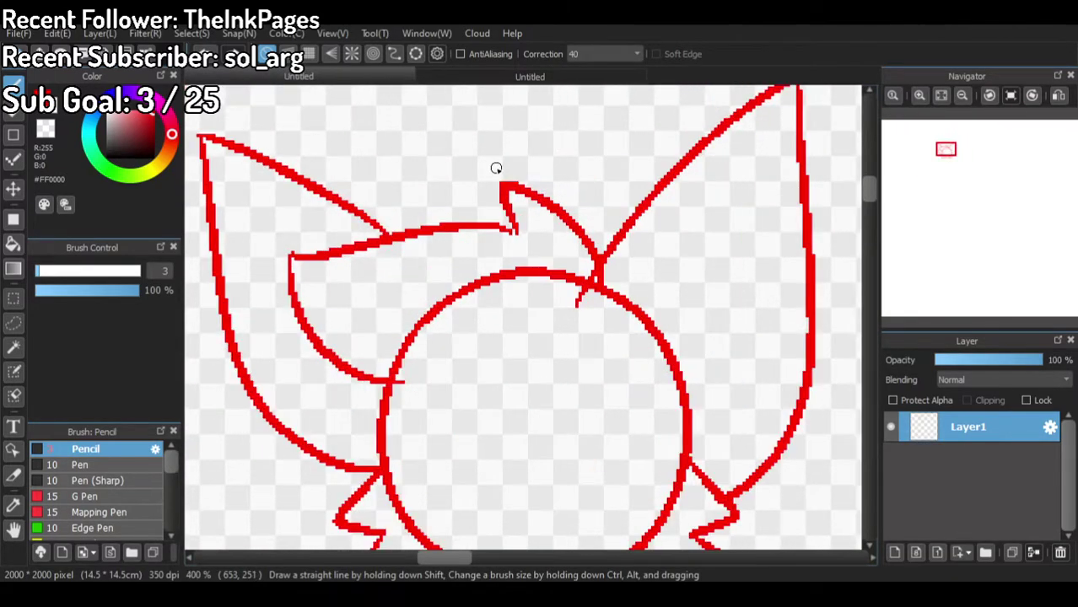
{"action": "left_click_drag", "start_coordinate": [510, 232], "coordinate": [521, 236]}
{"action": "left_click", "coordinate": [45, 128]}
{"action": "left_click_drag", "start_coordinate": [389, 371], "coordinate": [401, 376]}
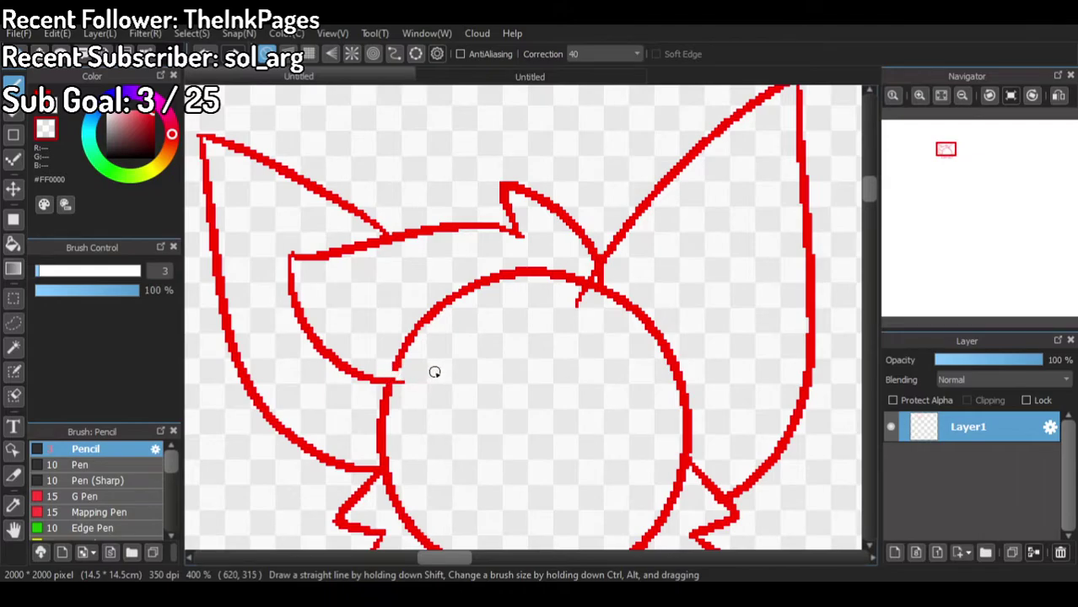
{"action": "left_click_drag", "start_coordinate": [593, 297], "coordinate": [600, 275]}
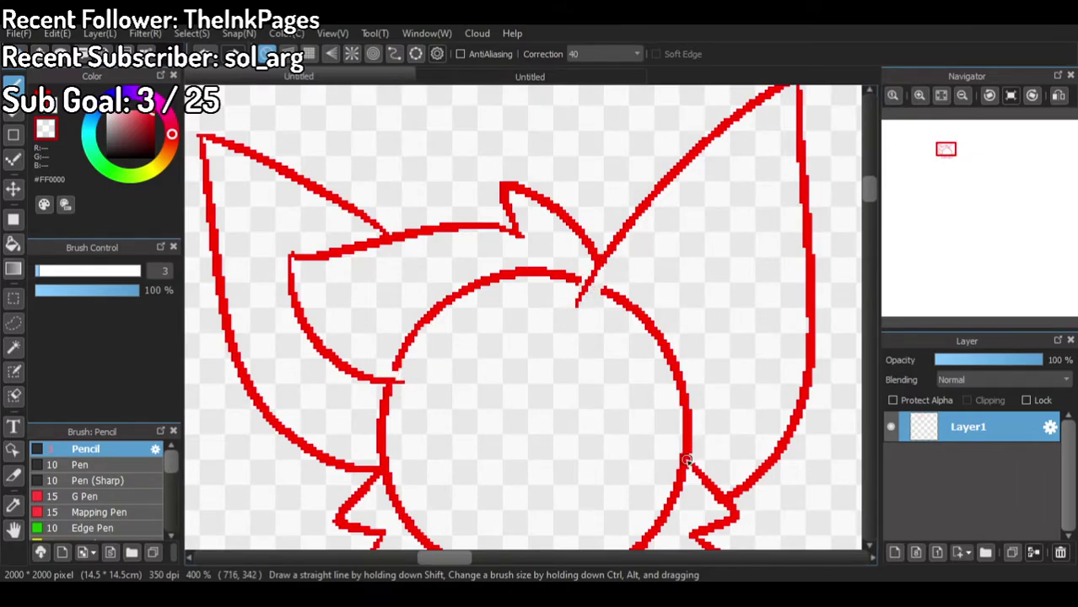
Step: Erase small gaps in the head circle where it meets the right cheek fur and the chin line
{"action": "scroll", "coordinate": [675, 498], "scroll_direction": "down", "scroll_amount": 2}
{"action": "scroll", "coordinate": [641, 485], "scroll_direction": "up", "scroll_amount": 4}
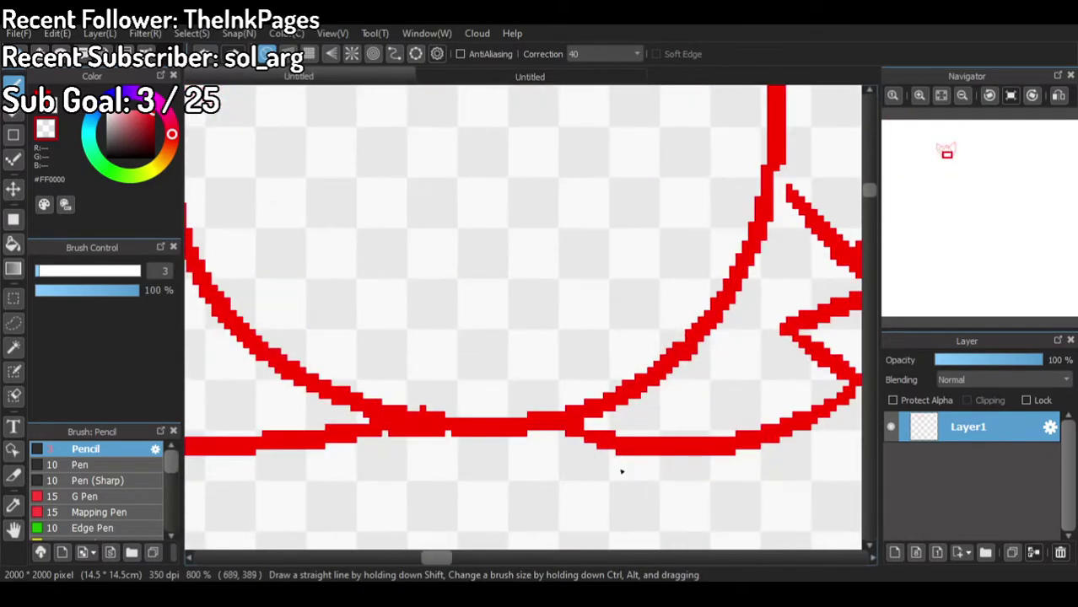
{"action": "left_click_drag", "start_coordinate": [570, 419], "coordinate": [612, 419]}
{"action": "mouse_move", "coordinate": [381, 415]}
{"action": "left_mouse_down"}
{"action": "mouse_move", "coordinate": [484, 384]}
{"action": "mouse_move", "coordinate": [420, 411]}
{"action": "mouse_move", "coordinate": [471, 405]}
{"action": "left_mouse_up"}
{"action": "scroll", "coordinate": [379, 332], "scroll_direction": "down", "scroll_amount": 2}
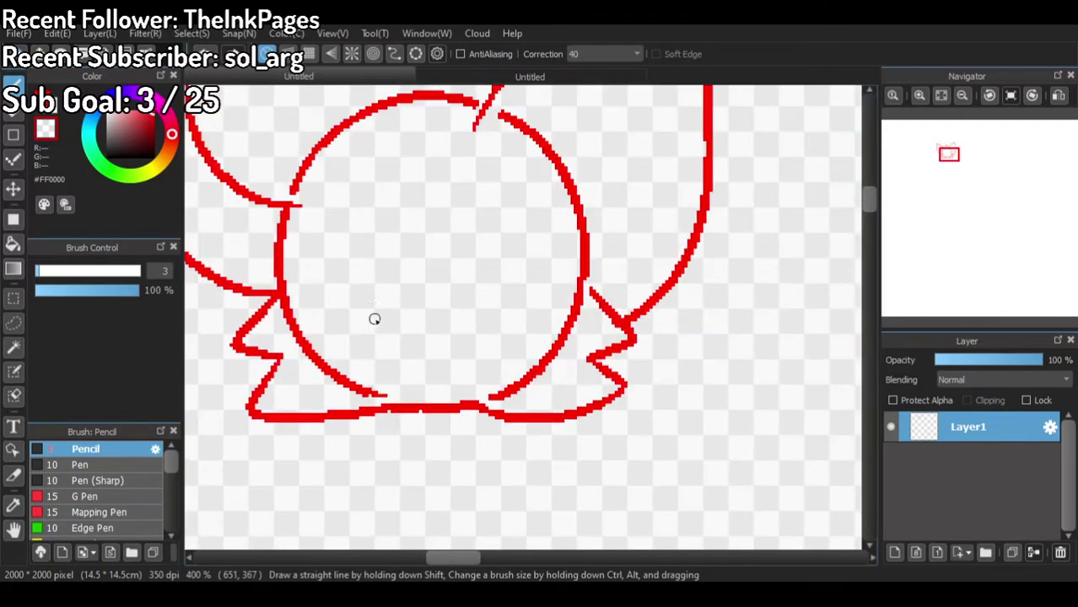
Step: Remove the leftover head circle arcs with a transparent fill, then return to the red pencil
{"action": "scroll", "coordinate": [379, 331], "scroll_direction": "up", "scroll_amount": 2}
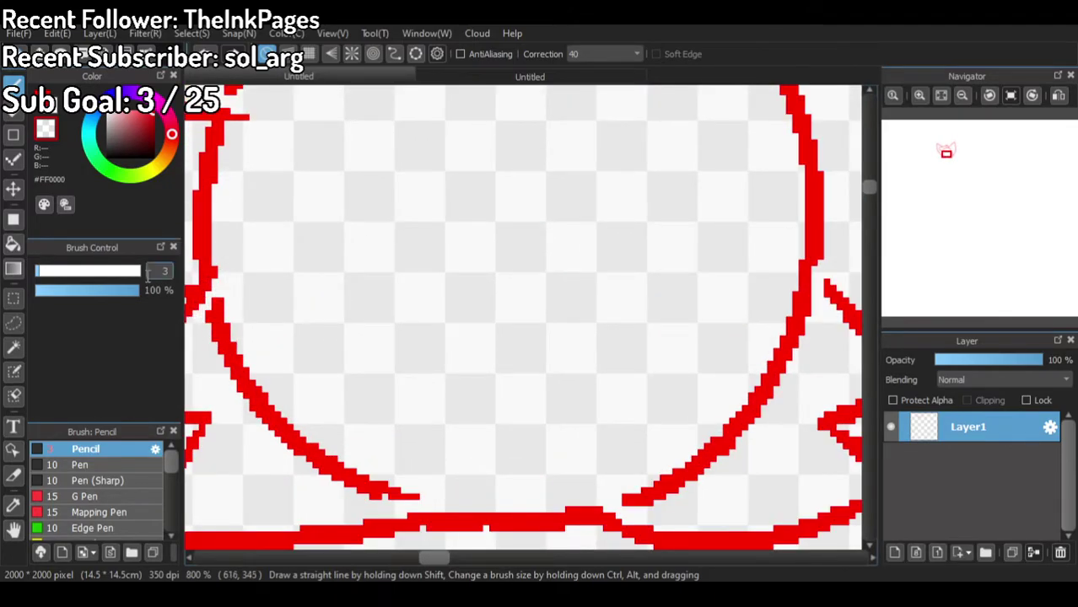
{"action": "left_click", "coordinate": [13, 244]}
{"action": "key", "text": "ctrl+z"}
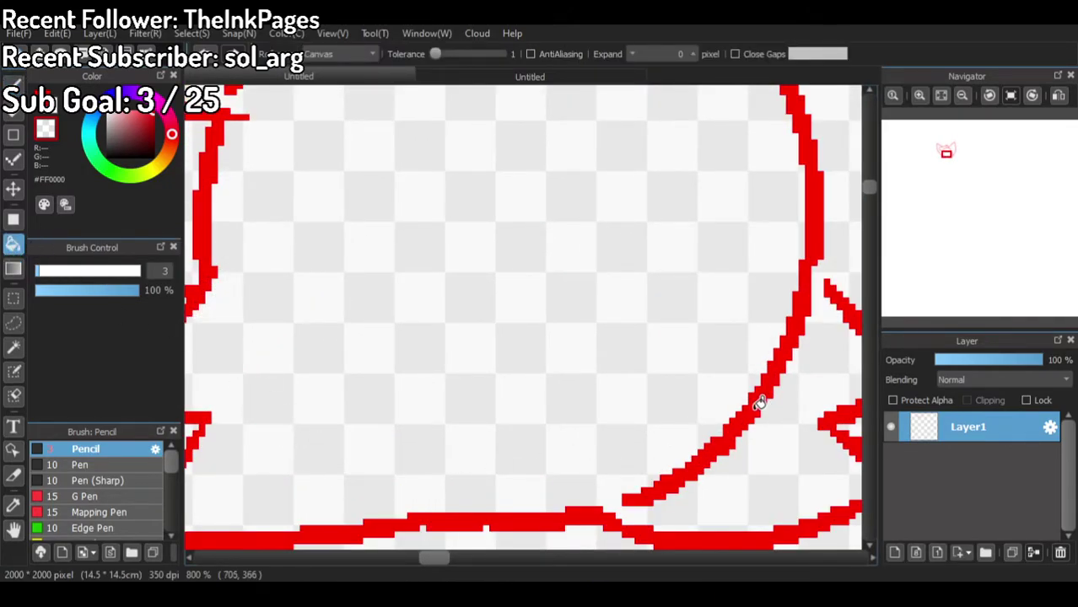
{"action": "key", "text": "ctrl+z"}
{"action": "scroll", "coordinate": [571, 333], "scroll_direction": "down", "scroll_amount": 3}
{"action": "scroll", "coordinate": [567, 191], "scroll_direction": "up", "scroll_amount": 2}
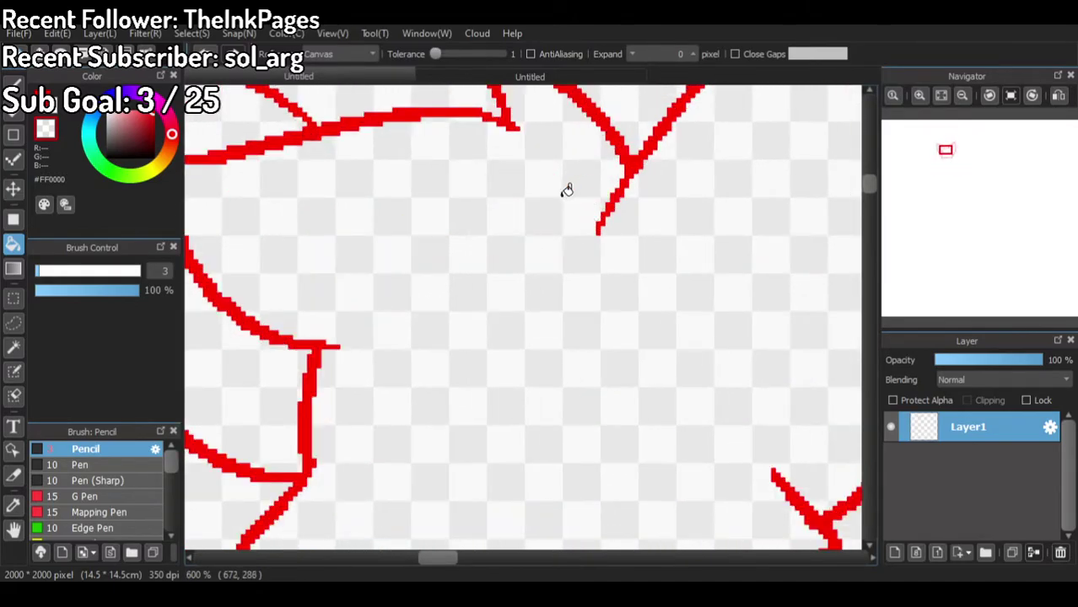
{"action": "left_click", "coordinate": [13, 160]}
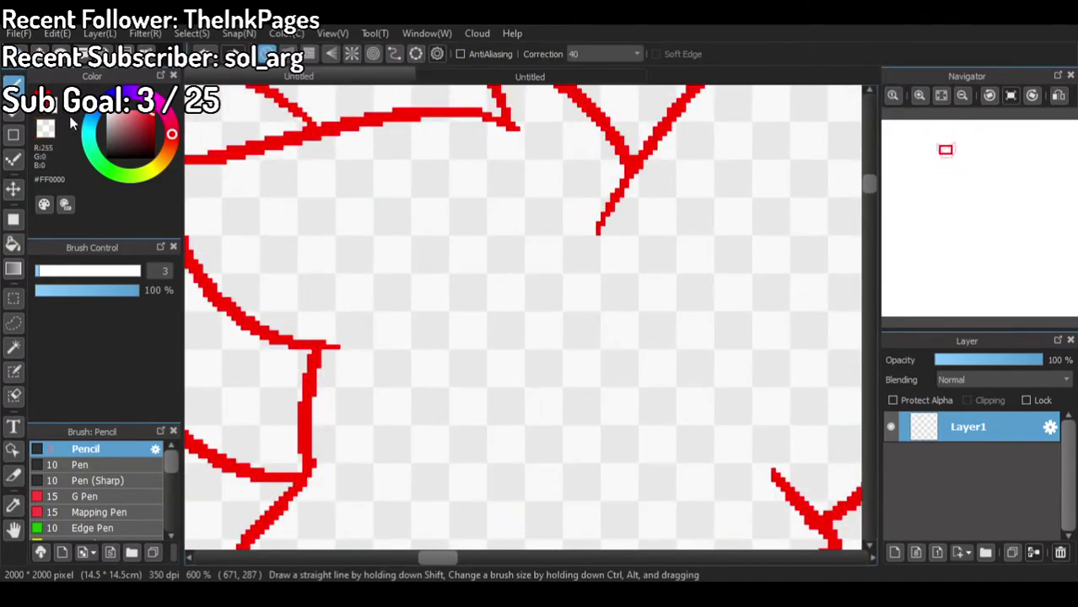
{"action": "scroll", "coordinate": [373, 149], "scroll_direction": "down", "scroll_amount": 4}
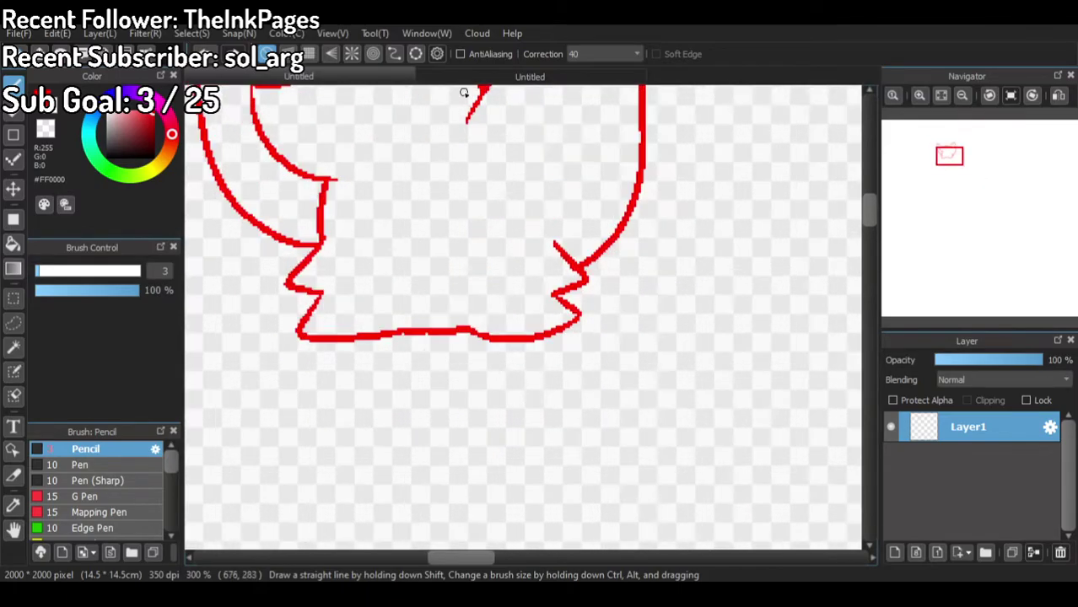
Step: Open the hand-drawn standing cat reference as a separate document
{"action": "left_click", "coordinate": [453, 80]}
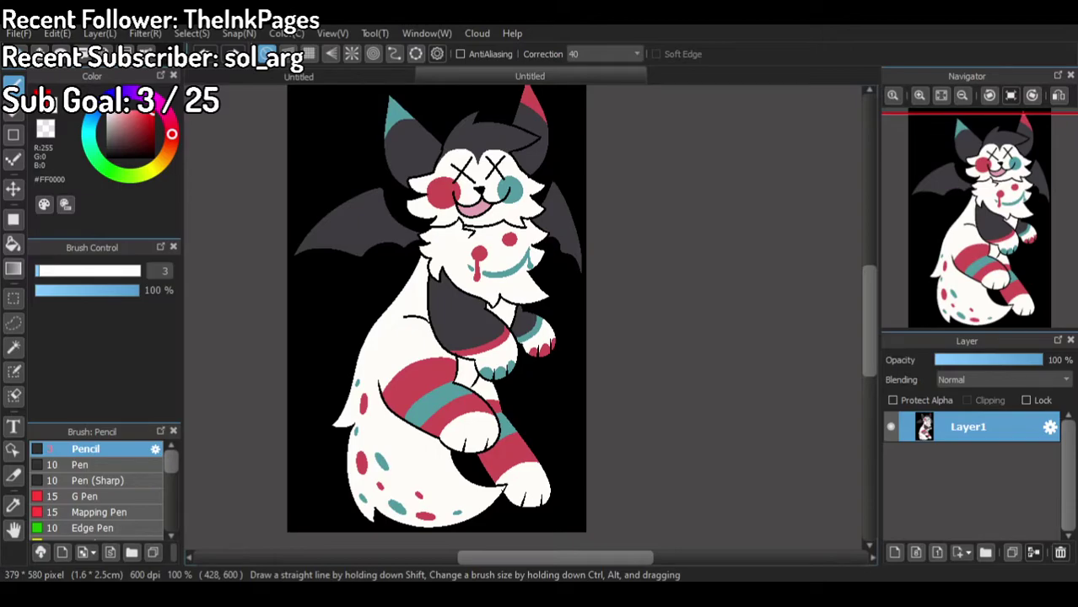
{"action": "left_click", "coordinate": [12, 34]}
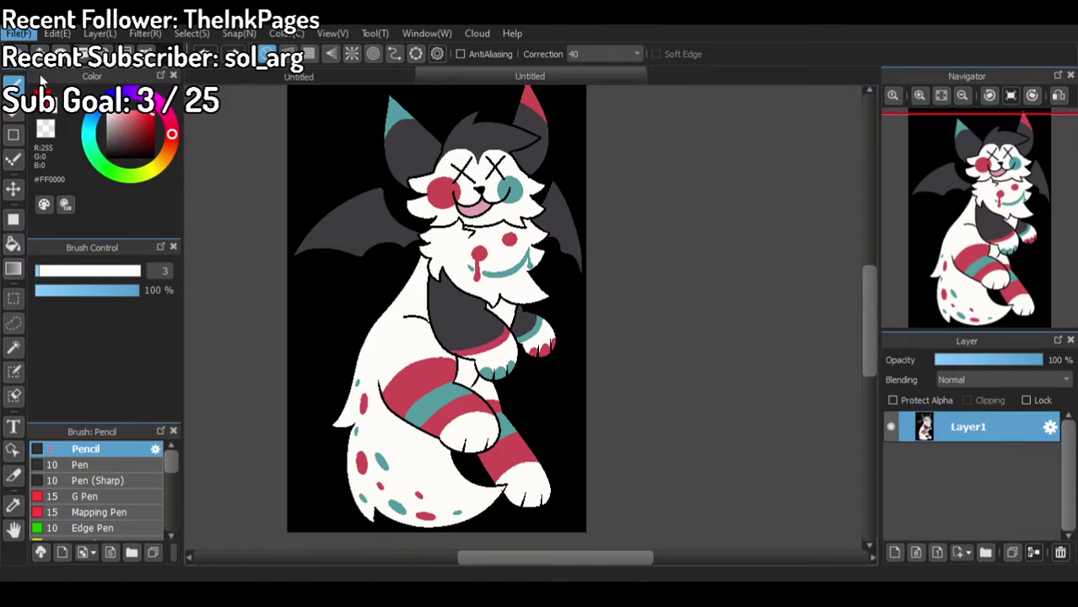
{"action": "left_click", "coordinate": [42, 80]}
{"action": "scroll", "coordinate": [469, 332], "scroll_direction": "up", "scroll_amount": 2}
{"action": "scroll", "coordinate": [514, 333], "scroll_direction": "down", "scroll_amount": 2}
{"action": "scroll", "coordinate": [573, 329], "scroll_direction": "up", "scroll_amount": 1}
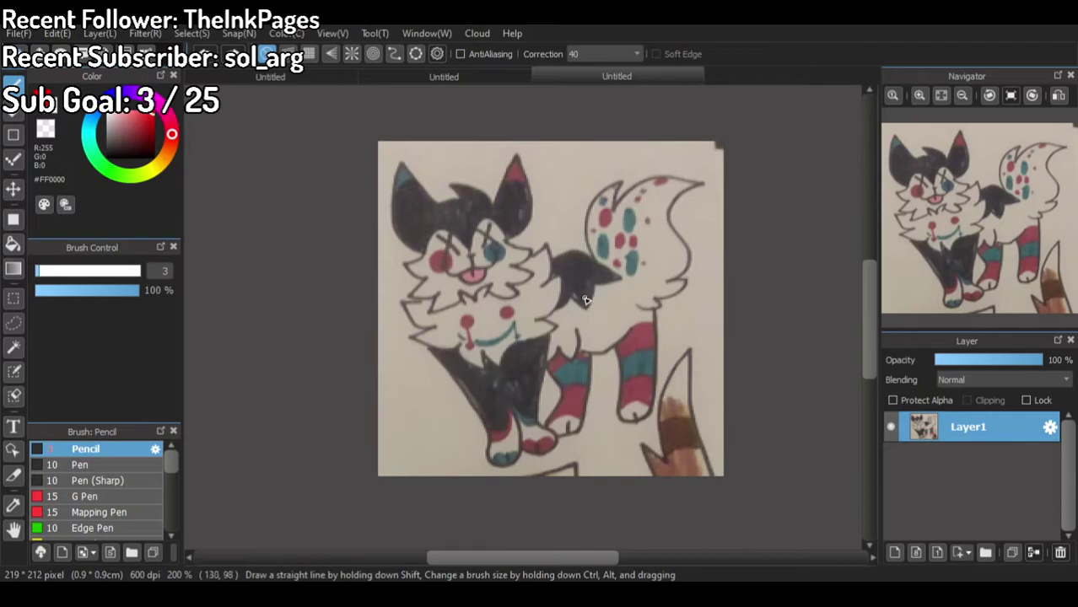
{"action": "mouse_move", "coordinate": [554, 259]}
{"action": "left_mouse_down"}
{"action": "mouse_move", "coordinate": [651, 287]}
{"action": "mouse_move", "coordinate": [590, 259]}
{"action": "left_mouse_up"}
{"action": "key", "text": "d"}
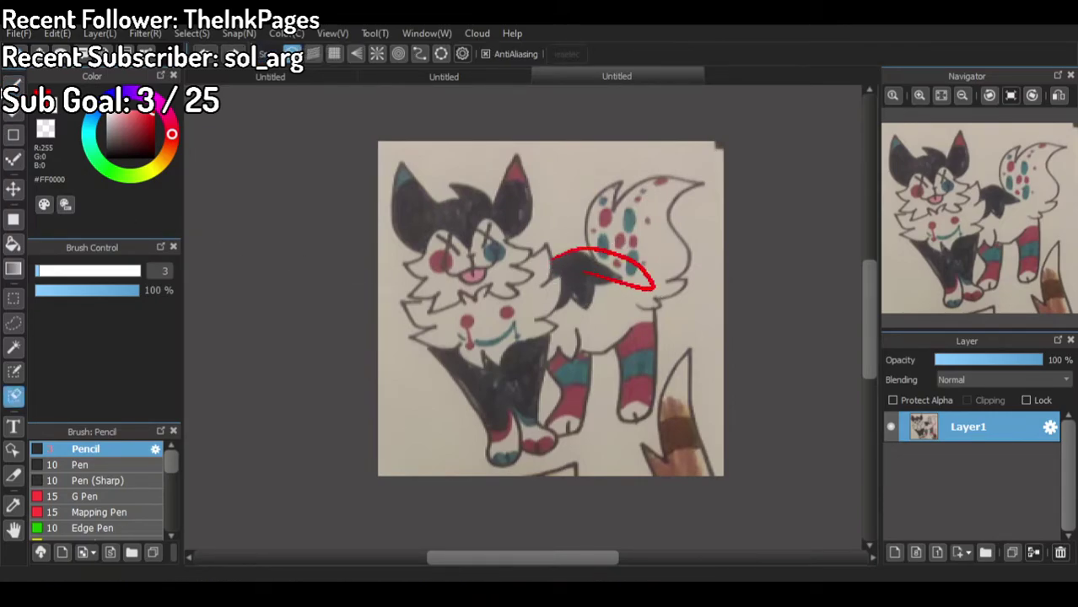
{"action": "key", "text": "ctrl+z"}
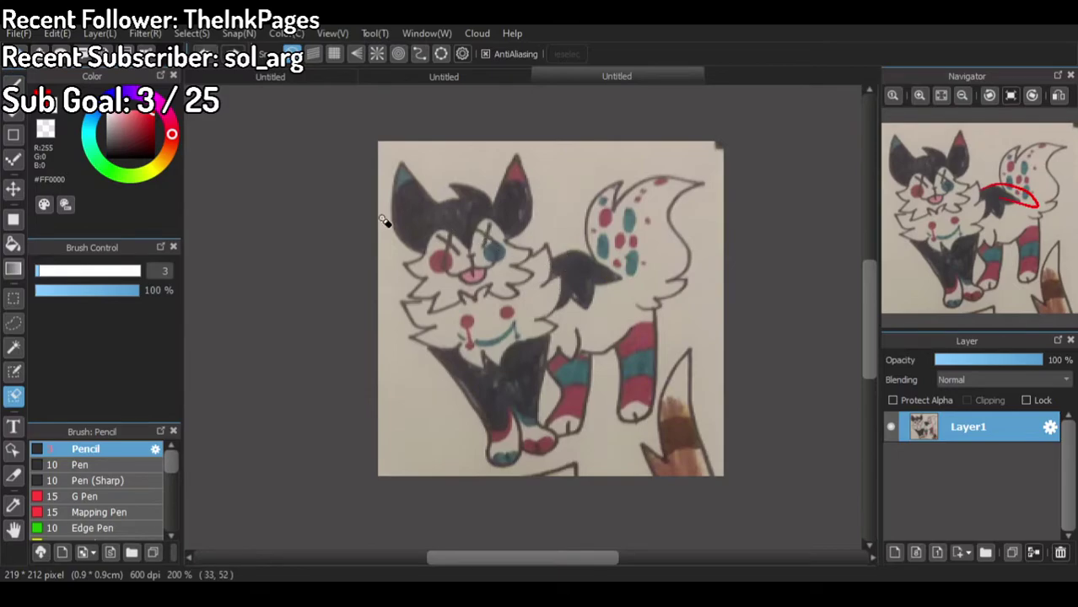
{"action": "left_click", "coordinate": [15, 82]}
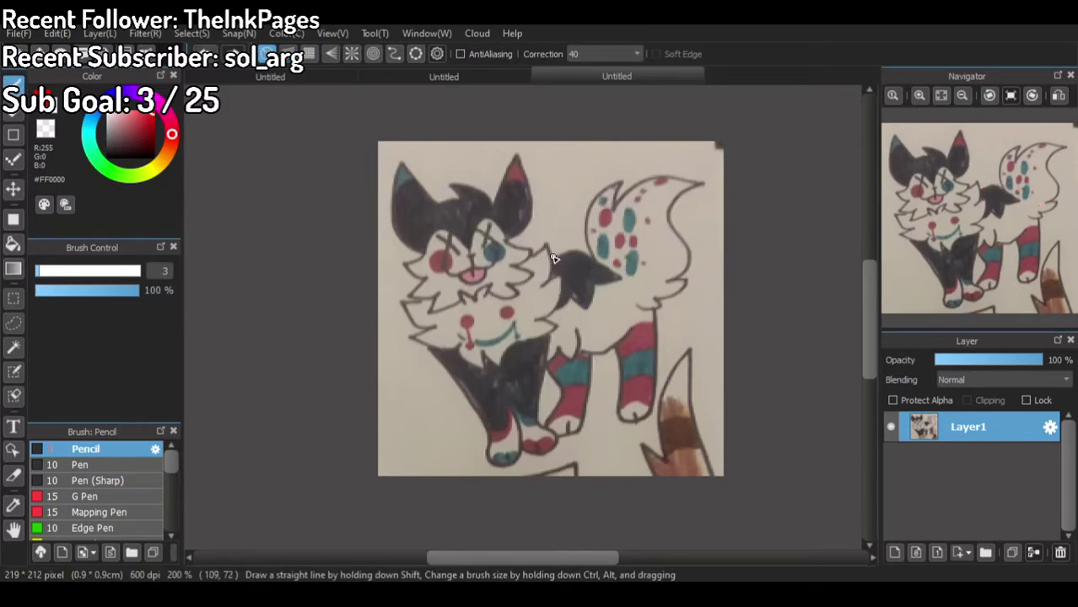
{"action": "mouse_move", "coordinate": [565, 247]}
{"action": "left_mouse_down"}
{"action": "mouse_move", "coordinate": [630, 277]}
{"action": "mouse_move", "coordinate": [587, 277]}
{"action": "mouse_move", "coordinate": [593, 311]}
{"action": "mouse_move", "coordinate": [555, 314]}
{"action": "left_mouse_up"}
{"action": "key", "text": "ctrl+z"}
{"action": "mouse_move", "coordinate": [562, 268]}
{"action": "left_mouse_down"}
{"action": "mouse_move", "coordinate": [634, 278]}
{"action": "mouse_move", "coordinate": [628, 290]}
{"action": "mouse_move", "coordinate": [582, 296]}
{"action": "mouse_move", "coordinate": [600, 325]}
{"action": "mouse_move", "coordinate": [561, 319]}
{"action": "left_mouse_up"}
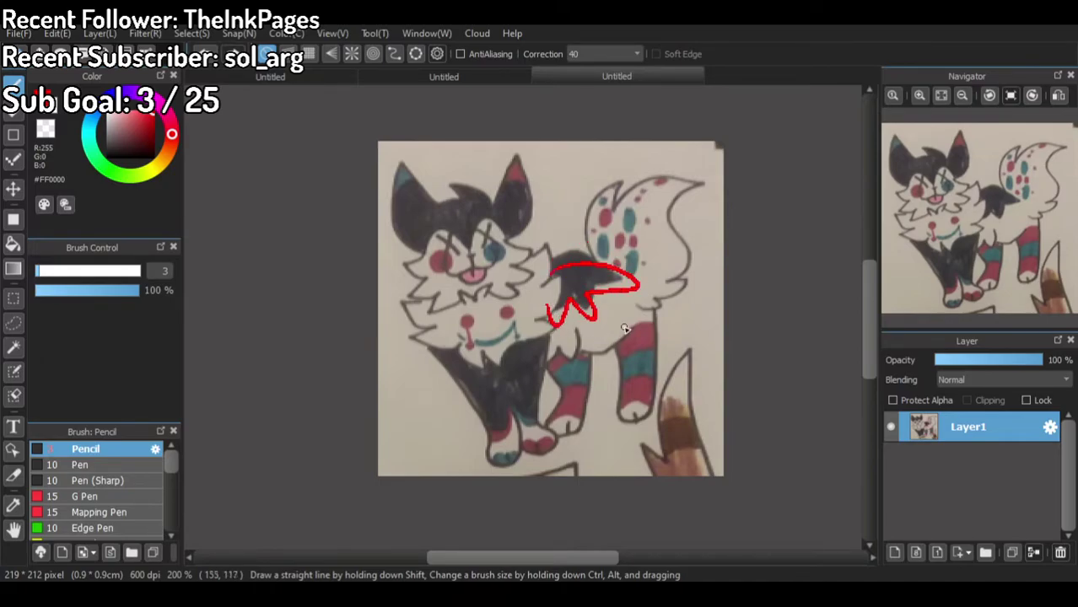
{"action": "key", "text": "ctrl+z"}
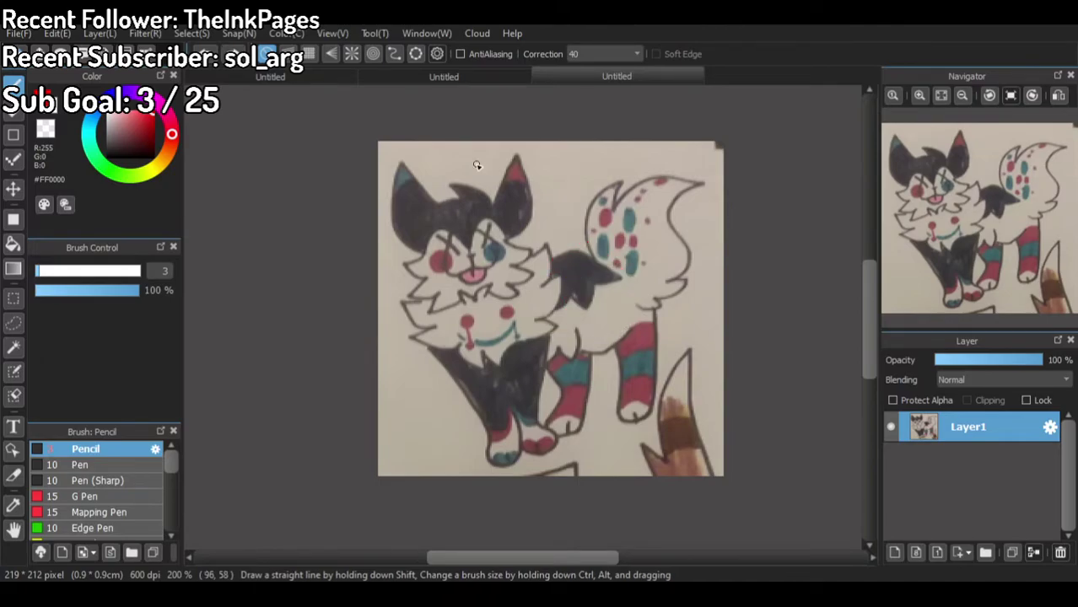
Step: Return to the red head sketch and draw a small solid triangular nose low on the face
{"action": "left_click", "coordinate": [293, 77]}
{"action": "scroll", "coordinate": [482, 269], "scroll_direction": "down", "scroll_amount": 3}
{"action": "scroll", "coordinate": [494, 160], "scroll_direction": "up", "scroll_amount": 3}
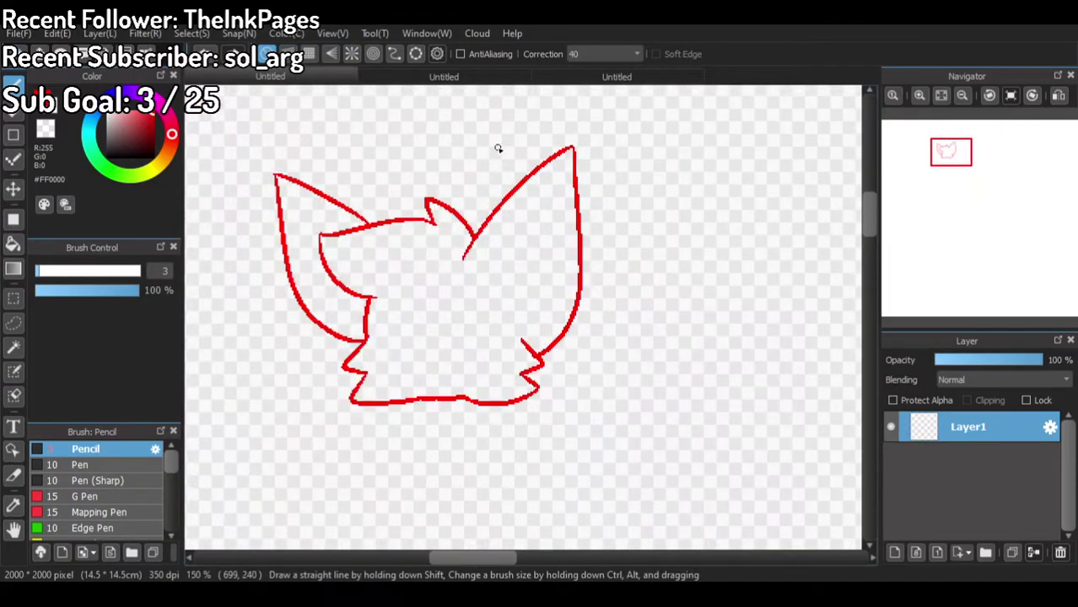
{"action": "left_click", "coordinate": [476, 81]}
{"action": "left_click", "coordinate": [353, 77]}
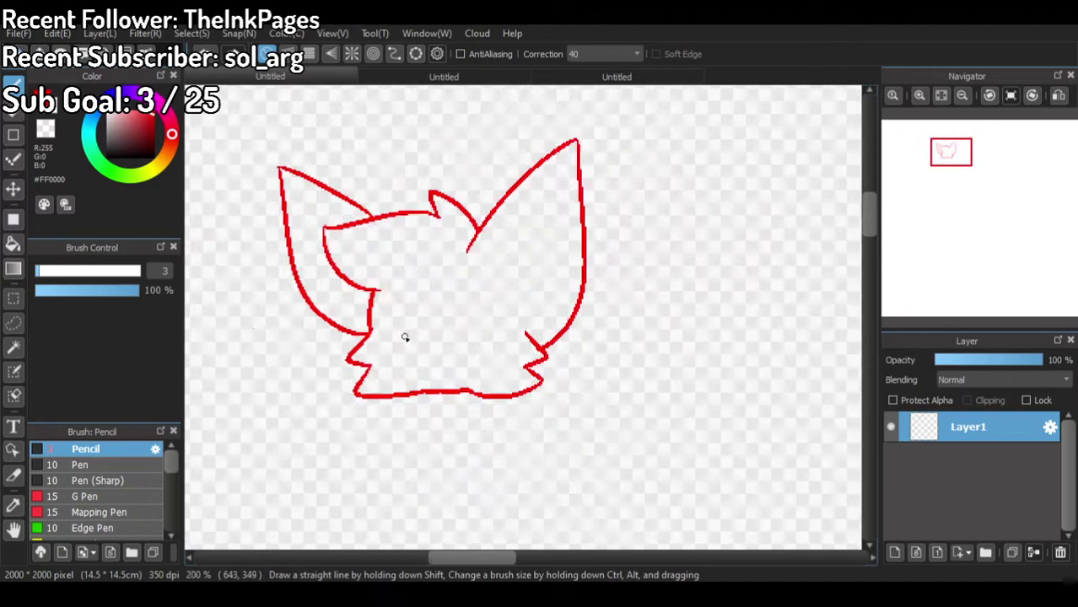
{"action": "scroll", "coordinate": [388, 333], "scroll_direction": "up", "scroll_amount": 2}
{"action": "scroll", "coordinate": [385, 329], "scroll_direction": "down", "scroll_amount": 1}
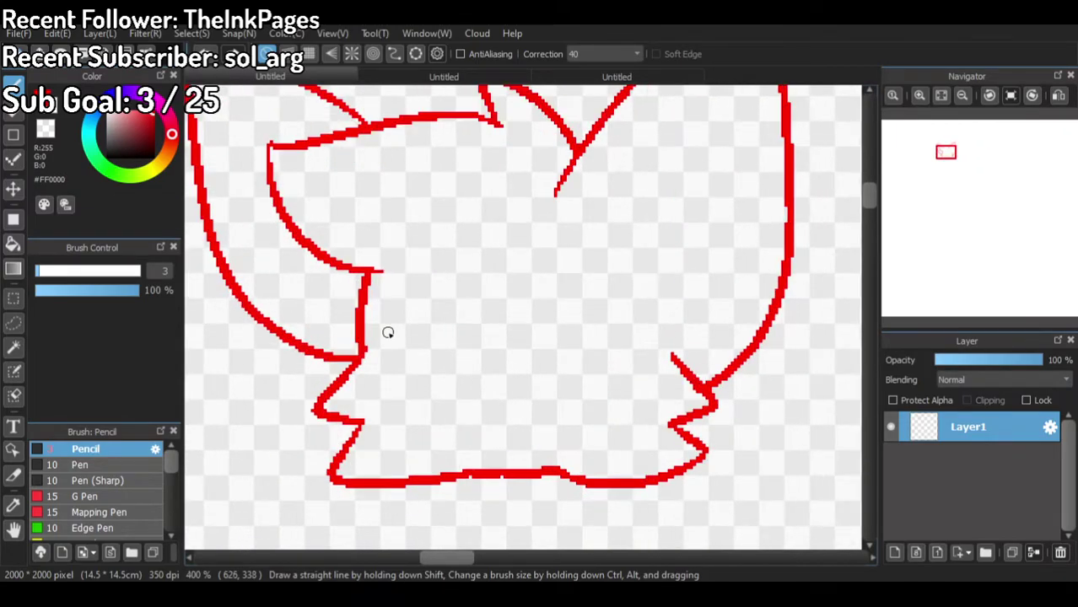
{"action": "mouse_move", "coordinate": [475, 358]}
{"action": "left_mouse_down"}
{"action": "mouse_move", "coordinate": [433, 362]}
{"action": "mouse_move", "coordinate": [461, 382]}
{"action": "mouse_move", "coordinate": [483, 357]}
{"action": "mouse_move", "coordinate": [441, 365]}
{"action": "mouse_move", "coordinate": [459, 373]}
{"action": "mouse_move", "coordinate": [479, 356]}
{"action": "mouse_move", "coordinate": [453, 361]}
{"action": "mouse_move", "coordinate": [485, 355]}
{"action": "left_mouse_up"}
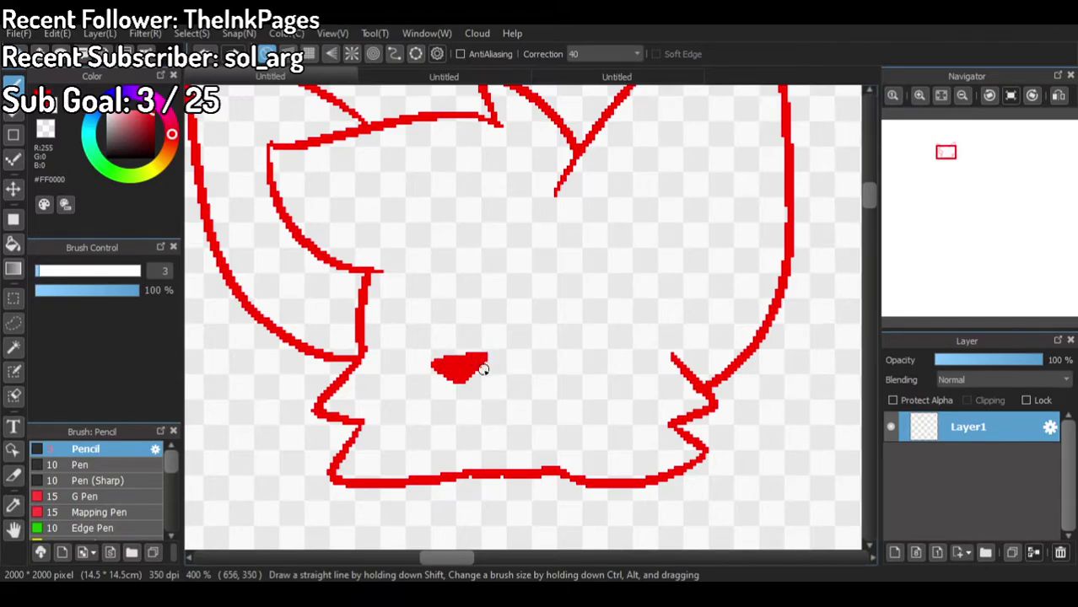
Step: Check the references, then draw X-shaped eyes, a fringe mark above the right eye, and a curved cat mouth with its tongue out
{"action": "left_click", "coordinate": [505, 76]}
{"action": "left_click", "coordinate": [561, 78]}
{"action": "left_click", "coordinate": [253, 75]}
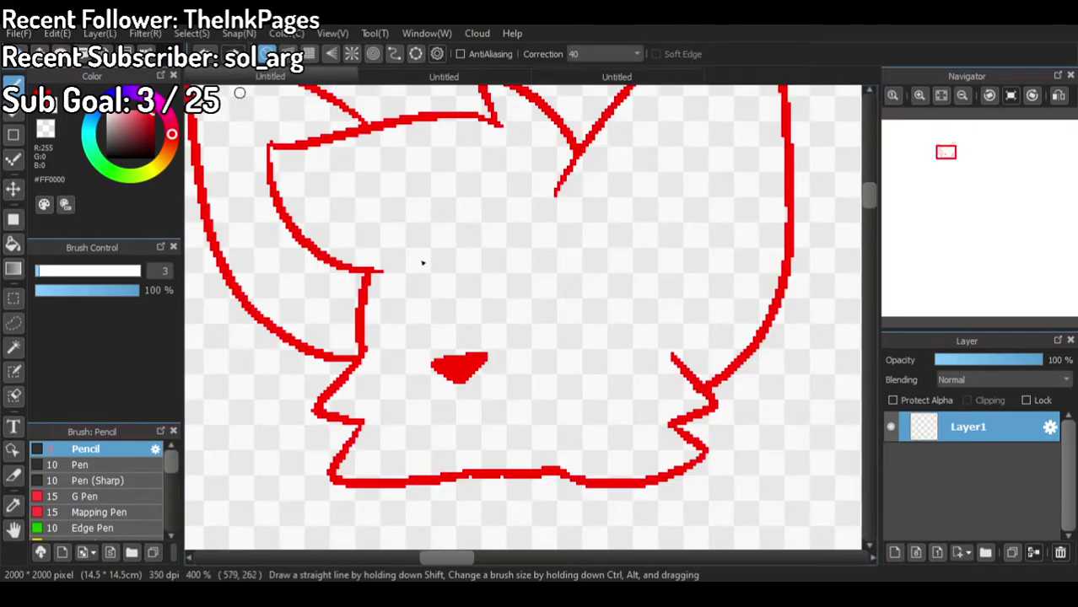
{"action": "mouse_move", "coordinate": [399, 266]}
{"action": "left_mouse_down"}
{"action": "mouse_move", "coordinate": [426, 337]}
{"action": "mouse_move", "coordinate": [448, 245]}
{"action": "mouse_move", "coordinate": [548, 340]}
{"action": "mouse_move", "coordinate": [510, 310]}
{"action": "mouse_move", "coordinate": [569, 236]}
{"action": "left_mouse_up"}
{"action": "mouse_move", "coordinate": [469, 216]}
{"action": "left_mouse_down"}
{"action": "mouse_move", "coordinate": [469, 234]}
{"action": "mouse_move", "coordinate": [560, 226]}
{"action": "left_mouse_up"}
{"action": "mouse_move", "coordinate": [406, 421]}
{"action": "left_mouse_down"}
{"action": "mouse_move", "coordinate": [436, 445]}
{"action": "mouse_move", "coordinate": [472, 404]}
{"action": "mouse_move", "coordinate": [526, 408]}
{"action": "mouse_move", "coordinate": [547, 363]}
{"action": "mouse_move", "coordinate": [574, 403]}
{"action": "mouse_move", "coordinate": [516, 433]}
{"action": "mouse_move", "coordinate": [477, 410]}
{"action": "left_mouse_up"}
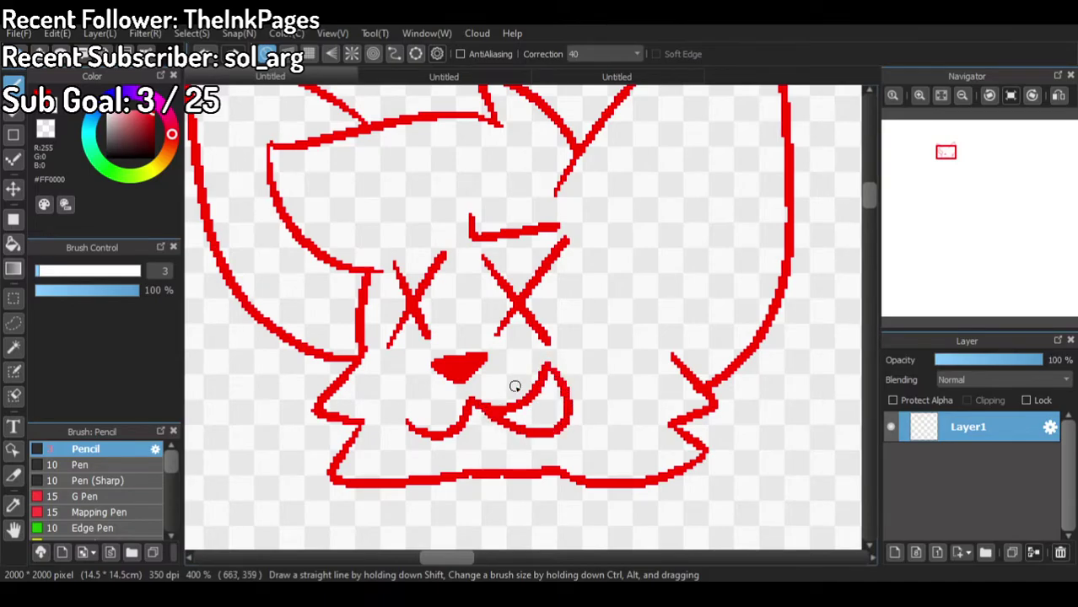
Step: Add pairs of short diagonal blush strokes on both cheeks and between the eyes and nose
{"action": "mouse_move", "coordinate": [563, 353]}
{"action": "left_mouse_down"}
{"action": "mouse_move", "coordinate": [578, 338]}
{"action": "mouse_move", "coordinate": [603, 342]}
{"action": "left_mouse_up"}
{"action": "left_click_drag", "start_coordinate": [441, 334], "coordinate": [466, 312]}
{"action": "left_click_drag", "start_coordinate": [373, 380], "coordinate": [388, 364]}
{"action": "left_click_drag", "start_coordinate": [387, 379], "coordinate": [402, 363]}
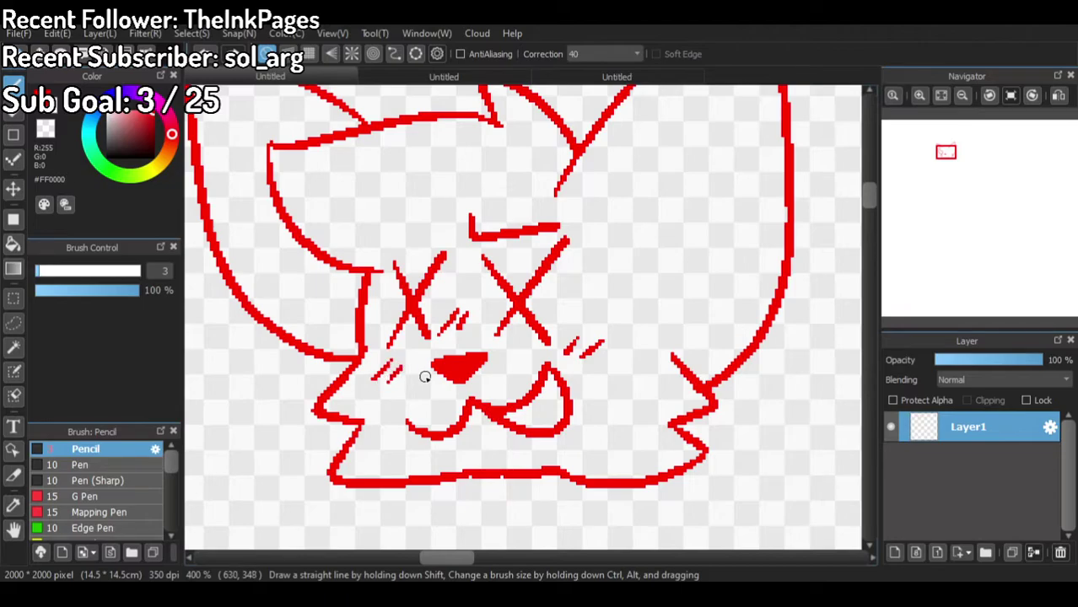
{"action": "scroll", "coordinate": [401, 253], "scroll_direction": "down", "scroll_amount": 2}
{"action": "scroll", "coordinate": [402, 250], "scroll_direction": "up", "scroll_amount": 2}
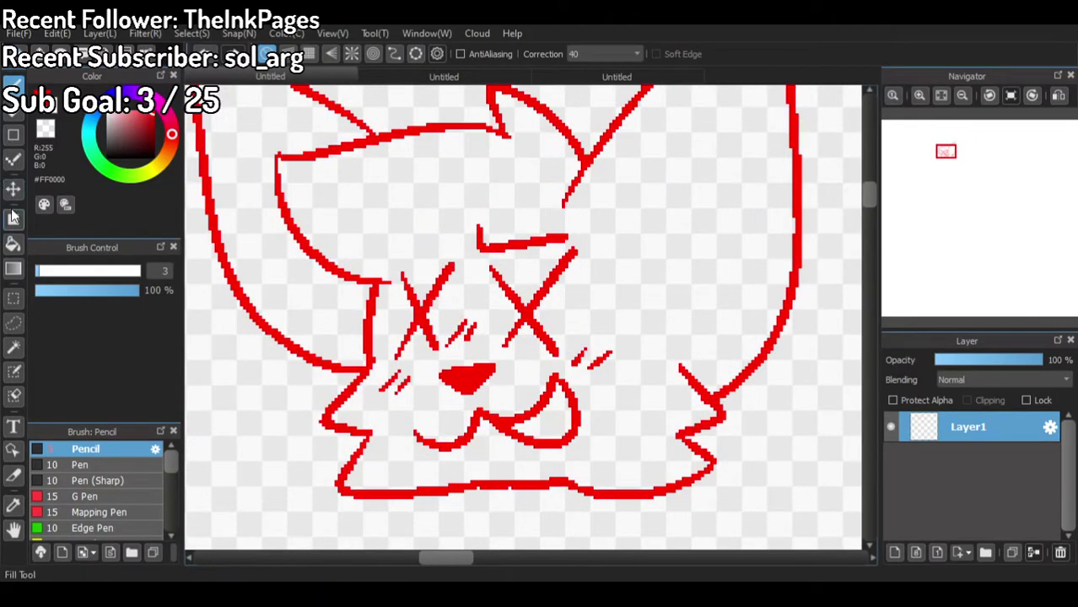
Step: Remove the angular mark above the right eye and draw a short diagonal fringe line below the right ear's base instead
{"action": "key", "text": "g"}
{"action": "scroll", "coordinate": [517, 212], "scroll_direction": "up", "scroll_amount": 2}
{"action": "scroll", "coordinate": [508, 192], "scroll_direction": "down", "scroll_amount": 3}
{"action": "scroll", "coordinate": [508, 194], "scroll_direction": "up", "scroll_amount": 1}
{"action": "key", "text": "b"}
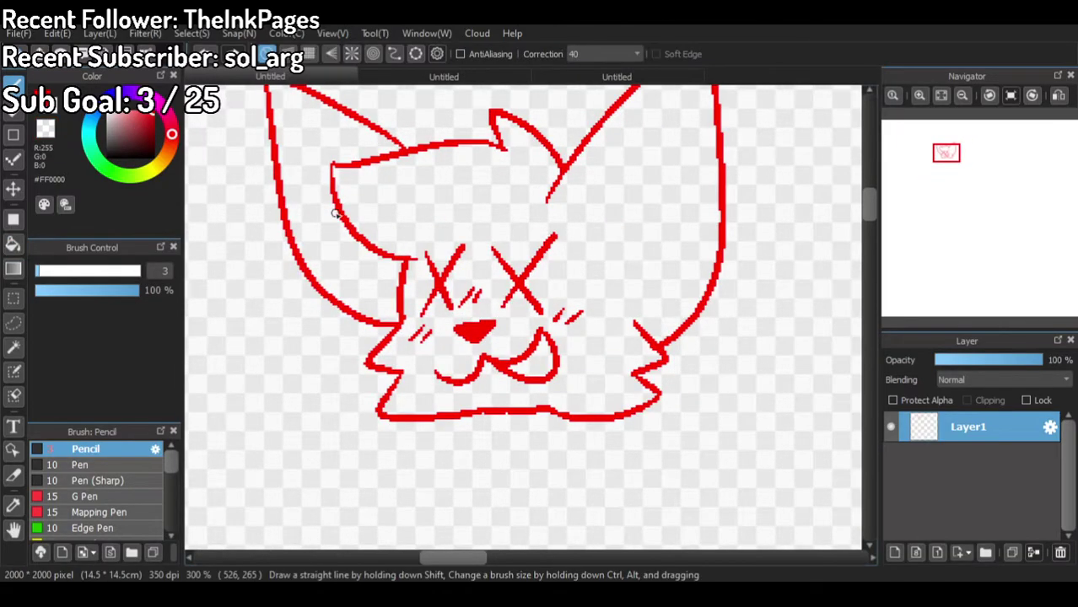
{"action": "scroll", "coordinate": [319, 206], "scroll_direction": "up", "scroll_amount": 1}
{"action": "left_click_drag", "start_coordinate": [534, 225], "coordinate": [593, 183]}
{"action": "scroll", "coordinate": [657, 373], "scroll_direction": "down", "scroll_amount": 4}
{"action": "scroll", "coordinate": [526, 294], "scroll_direction": "up", "scroll_amount": 2}
Step: Compare both cat references, then sketch the short neck and two sloping shoulder lines beneath the head
{"action": "left_click", "coordinate": [460, 76]}
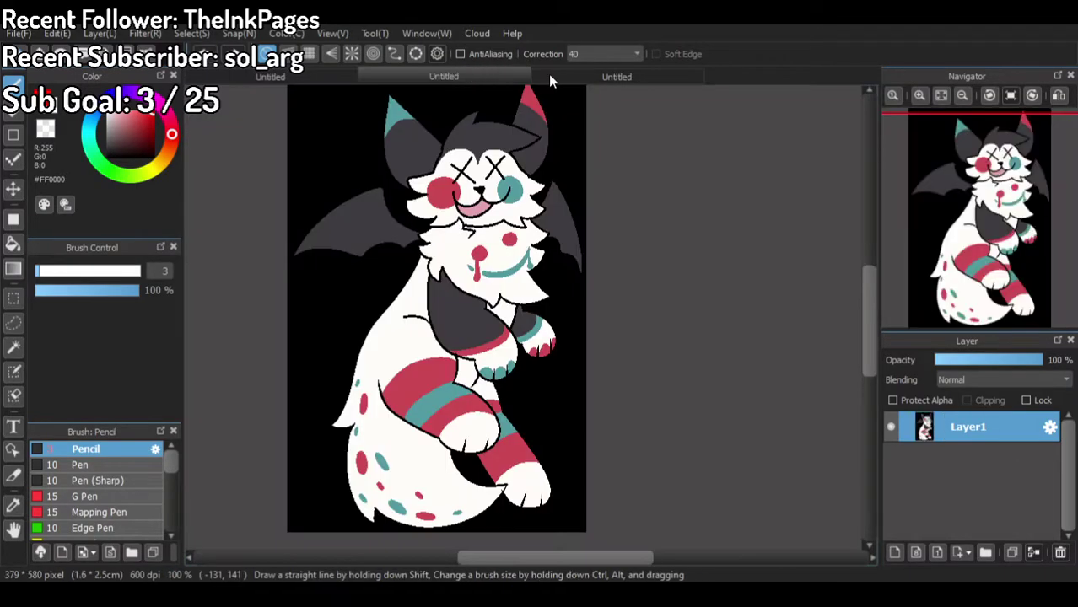
{"action": "left_click", "coordinate": [560, 78]}
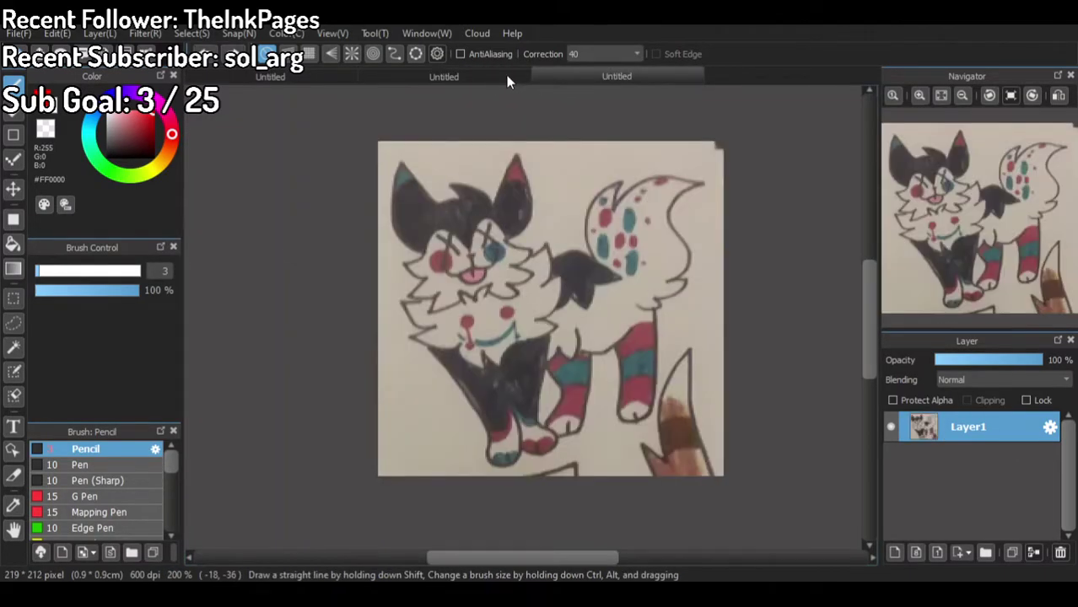
{"action": "left_click", "coordinate": [326, 78]}
{"action": "left_click", "coordinate": [429, 74]}
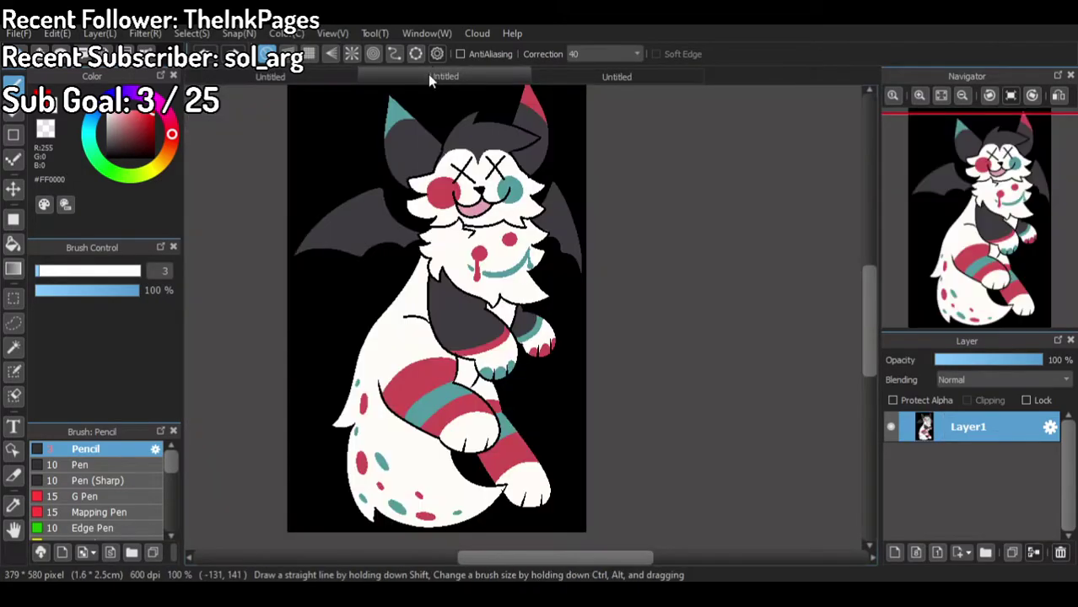
{"action": "left_click", "coordinate": [318, 80]}
{"action": "scroll", "coordinate": [454, 115], "scroll_direction": "down", "scroll_amount": 2}
{"action": "scroll", "coordinate": [450, 245], "scroll_direction": "up", "scroll_amount": 2}
{"action": "scroll", "coordinate": [438, 224], "scroll_direction": "down", "scroll_amount": 2}
{"action": "scroll", "coordinate": [448, 157], "scroll_direction": "up", "scroll_amount": 2}
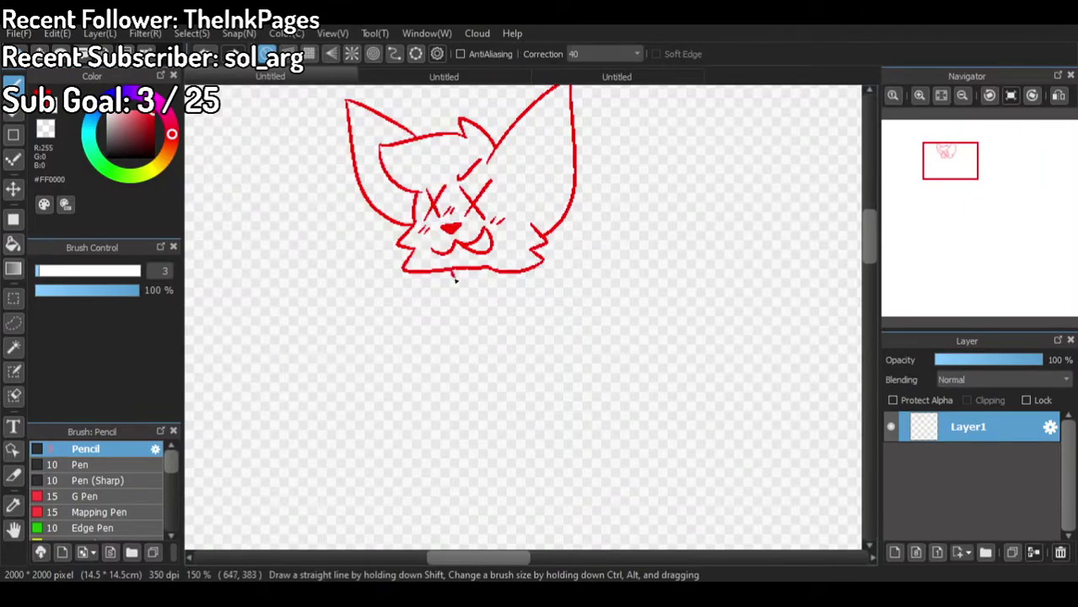
{"action": "left_click_drag", "start_coordinate": [406, 298], "coordinate": [455, 277]}
{"action": "left_click_drag", "start_coordinate": [558, 296], "coordinate": [561, 296]}
{"action": "mouse_move", "coordinate": [417, 318]}
{"action": "left_mouse_down"}
{"action": "mouse_move", "coordinate": [447, 405]}
{"action": "mouse_move", "coordinate": [445, 397]}
{"action": "mouse_move", "coordinate": [458, 402]}
{"action": "mouse_move", "coordinate": [348, 399]}
{"action": "mouse_move", "coordinate": [338, 454]}
{"action": "mouse_move", "coordinate": [357, 498]}
{"action": "mouse_move", "coordinate": [409, 511]}
{"action": "left_mouse_up"}
{"action": "scroll", "coordinate": [427, 282], "scroll_direction": "down", "scroll_amount": 3}
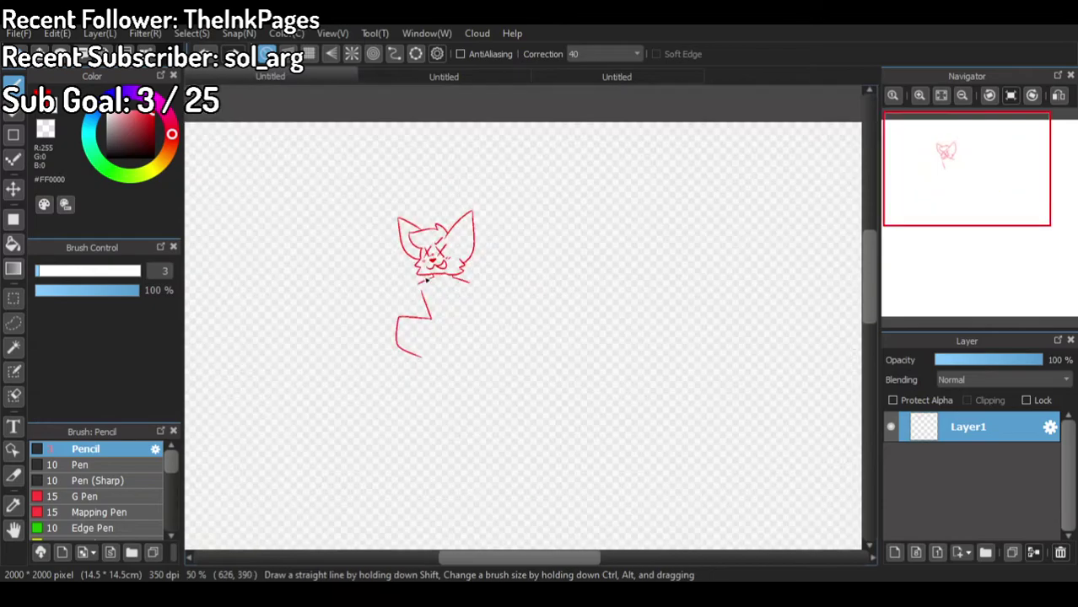
{"action": "scroll", "coordinate": [427, 282], "scroll_direction": "up", "scroll_amount": 3}
{"action": "key", "text": "ctrl+z"}
{"action": "key", "text": "ctrl+z"}
Step: Sketch the torso beneath the shoulders with an angled left side flaring at the hip, a rounded bottom and a curved right side
{"action": "left_click_drag", "start_coordinate": [477, 176], "coordinate": [486, 238]}
{"action": "mouse_move", "coordinate": [448, 276]}
{"action": "left_mouse_down"}
{"action": "mouse_move", "coordinate": [511, 316]}
{"action": "mouse_move", "coordinate": [631, 331]}
{"action": "left_mouse_up"}
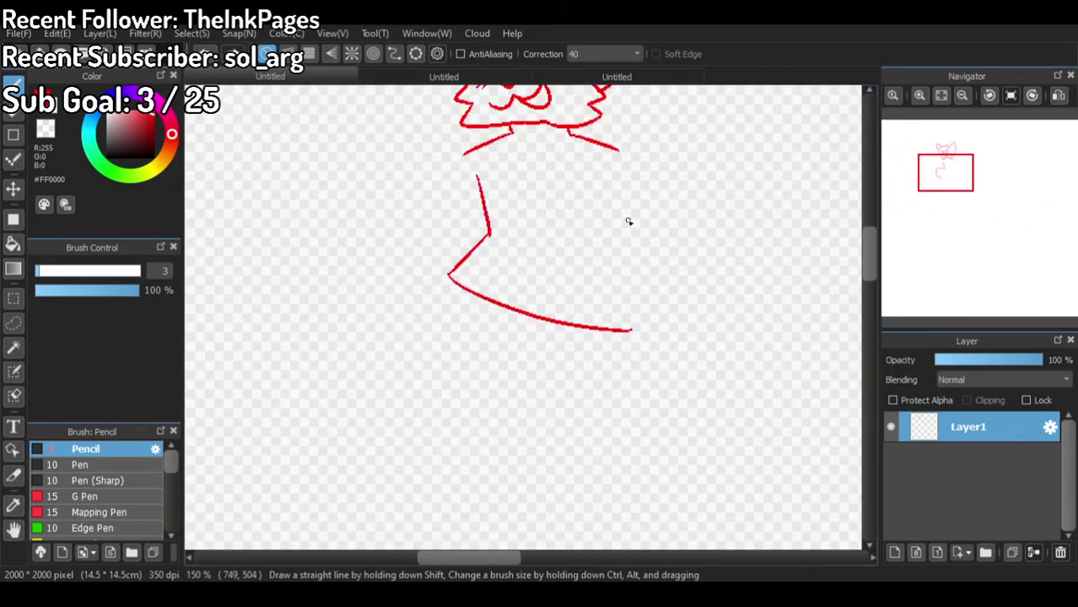
{"action": "key", "text": "ctrl+z"}
{"action": "mouse_move", "coordinate": [448, 274]}
{"action": "left_mouse_down"}
{"action": "mouse_move", "coordinate": [539, 324]}
{"action": "mouse_move", "coordinate": [637, 296]}
{"action": "left_mouse_up"}
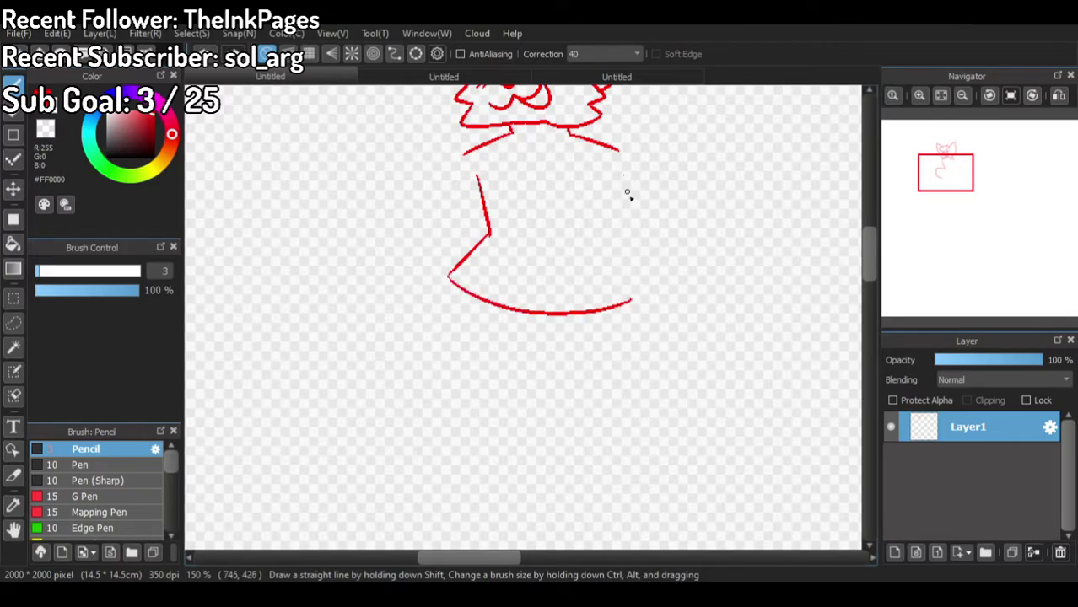
{"action": "left_click_drag", "start_coordinate": [623, 176], "coordinate": [635, 304]}
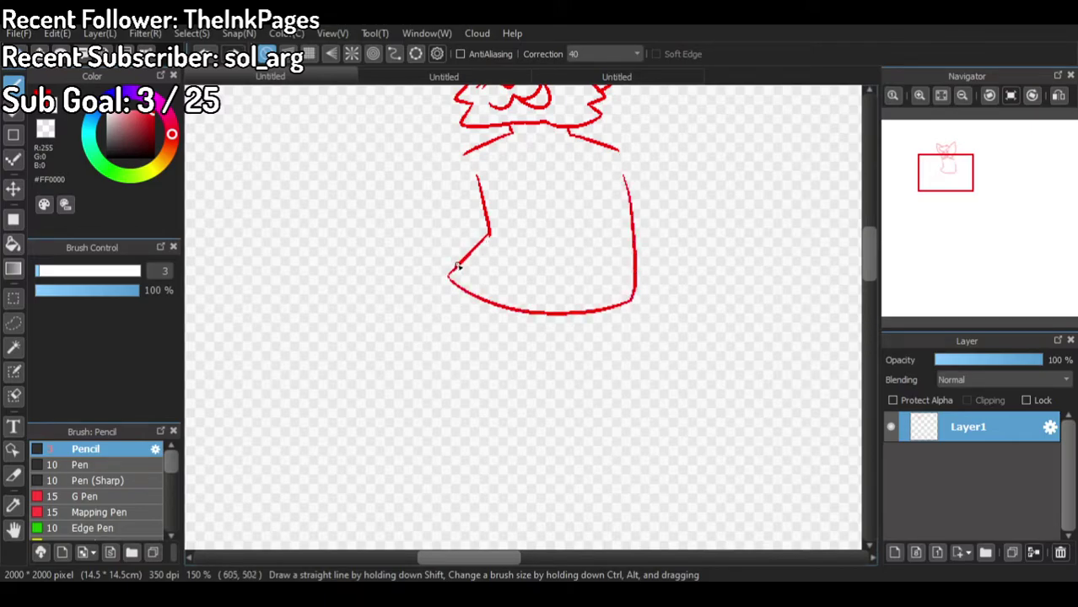
{"action": "mouse_move", "coordinate": [448, 274]}
{"action": "left_mouse_down"}
{"action": "mouse_move", "coordinate": [356, 334]}
{"action": "mouse_move", "coordinate": [358, 357]}
{"action": "mouse_move", "coordinate": [493, 428]}
{"action": "left_mouse_up"}
{"action": "key", "text": "ctrl+z"}
{"action": "mouse_move", "coordinate": [448, 274]}
{"action": "left_mouse_down"}
{"action": "mouse_move", "coordinate": [387, 342]}
{"action": "mouse_move", "coordinate": [382, 405]}
{"action": "mouse_move", "coordinate": [467, 450]}
{"action": "left_mouse_up"}
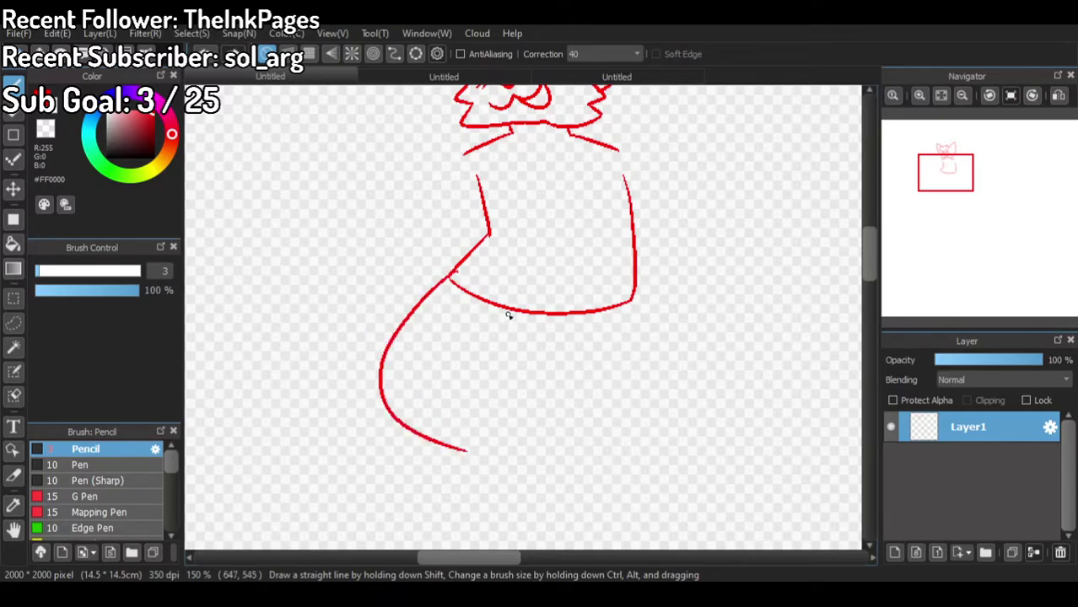
{"action": "left_click_drag", "start_coordinate": [509, 317], "coordinate": [458, 464]}
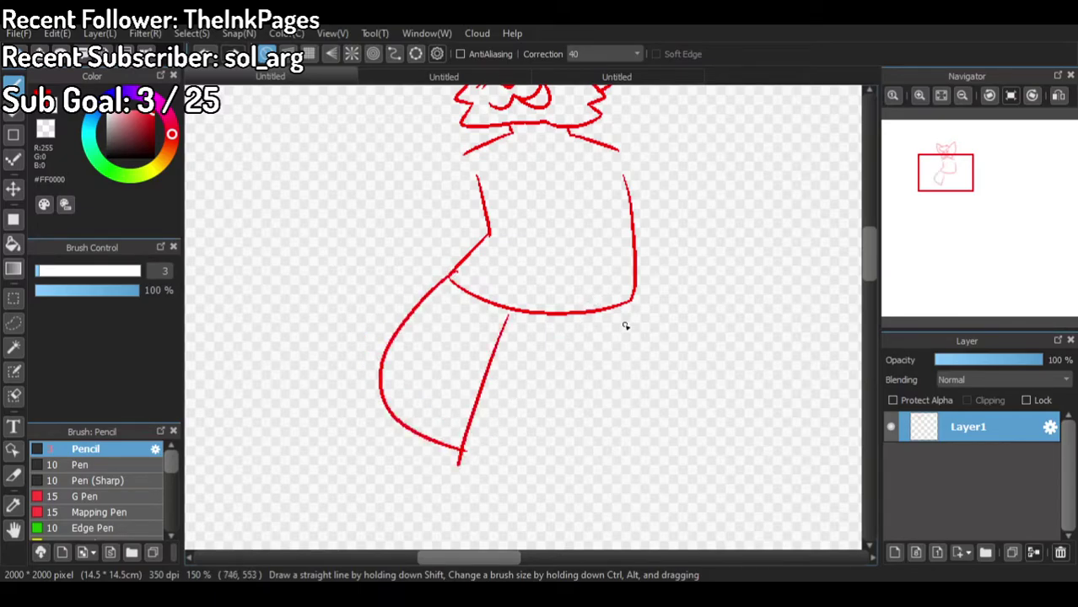
{"action": "scroll", "coordinate": [633, 203], "scroll_direction": "down", "scroll_amount": 2}
{"action": "scroll", "coordinate": [614, 249], "scroll_direction": "up", "scroll_amount": 2}
{"action": "key", "text": "ctrl+z"}
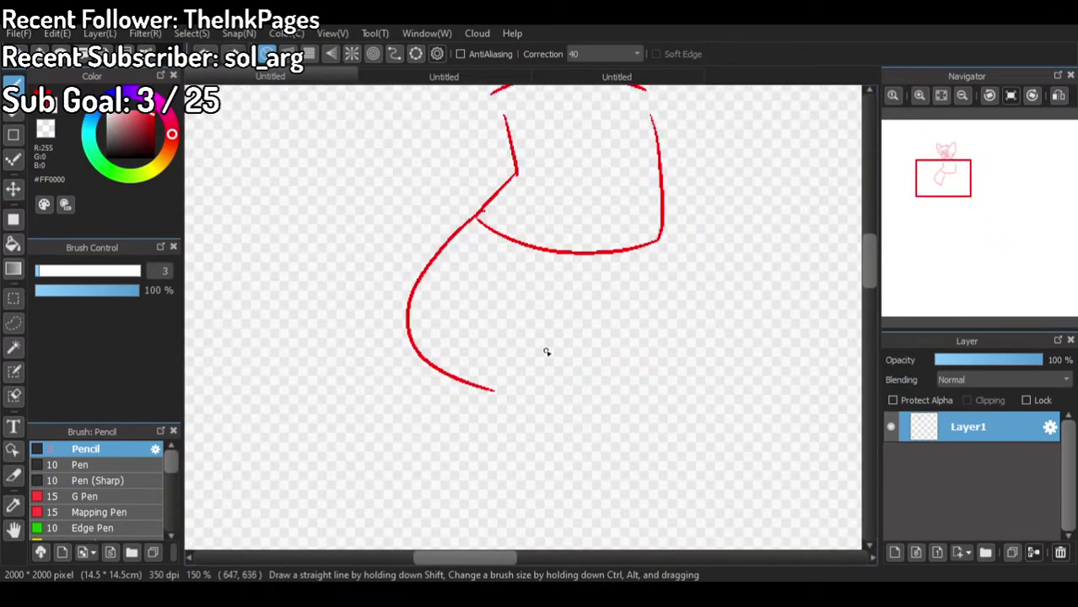
{"action": "mouse_move", "coordinate": [530, 267]}
{"action": "left_mouse_down"}
{"action": "mouse_move", "coordinate": [454, 447]}
{"action": "mouse_move", "coordinate": [468, 371]}
{"action": "mouse_move", "coordinate": [494, 414]}
{"action": "mouse_move", "coordinate": [533, 435]}
{"action": "left_mouse_up"}
{"action": "key", "text": "ctrl+z"}
{"action": "key", "text": "ctrl+z"}
{"action": "key", "text": "ctrl+z"}
{"action": "mouse_move", "coordinate": [475, 221]}
{"action": "left_mouse_down"}
{"action": "mouse_move", "coordinate": [416, 272]}
{"action": "mouse_move", "coordinate": [417, 323]}
{"action": "mouse_move", "coordinate": [441, 342]}
{"action": "left_mouse_up"}
{"action": "key", "text": "ctrl+z"}
Step: Sketch the front leg below the torso with a curved left side, a right side notched at the ankle and a rounded foot
{"action": "mouse_move", "coordinate": [530, 249]}
{"action": "left_mouse_down"}
{"action": "mouse_move", "coordinate": [499, 390]}
{"action": "mouse_move", "coordinate": [554, 408]}
{"action": "left_mouse_up"}
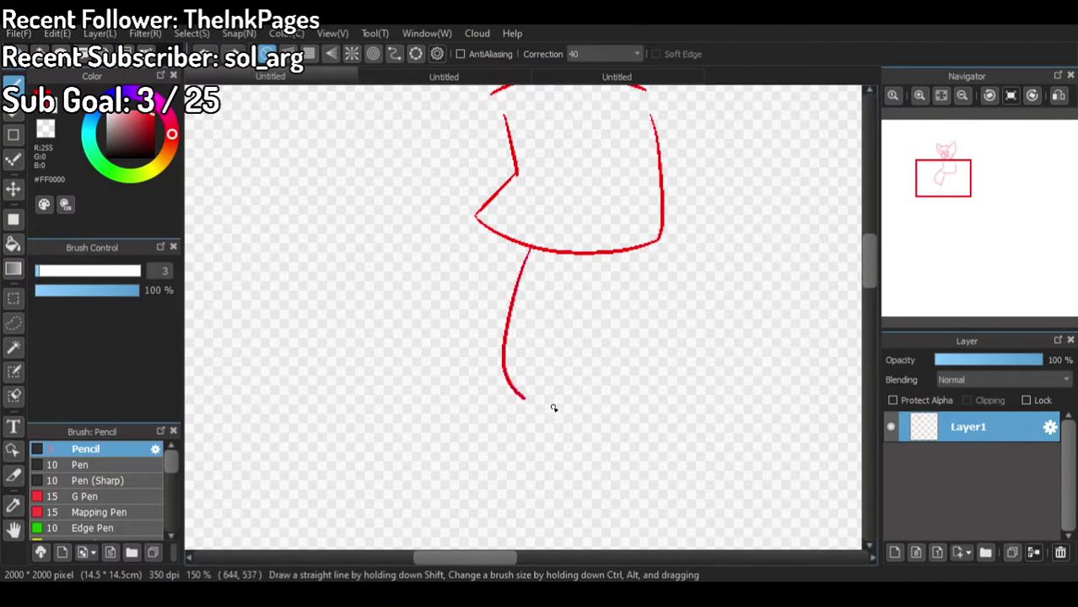
{"action": "mouse_move", "coordinate": [658, 245]}
{"action": "left_mouse_down"}
{"action": "mouse_move", "coordinate": [630, 338]}
{"action": "mouse_move", "coordinate": [650, 359]}
{"action": "left_mouse_up"}
{"action": "mouse_move", "coordinate": [554, 410]}
{"action": "left_mouse_down"}
{"action": "mouse_move", "coordinate": [504, 523]}
{"action": "mouse_move", "coordinate": [554, 542]}
{"action": "mouse_move", "coordinate": [628, 483]}
{"action": "left_mouse_up"}
{"action": "left_click_drag", "start_coordinate": [643, 438], "coordinate": [648, 358]}
{"action": "key", "text": "ctrl+z"}
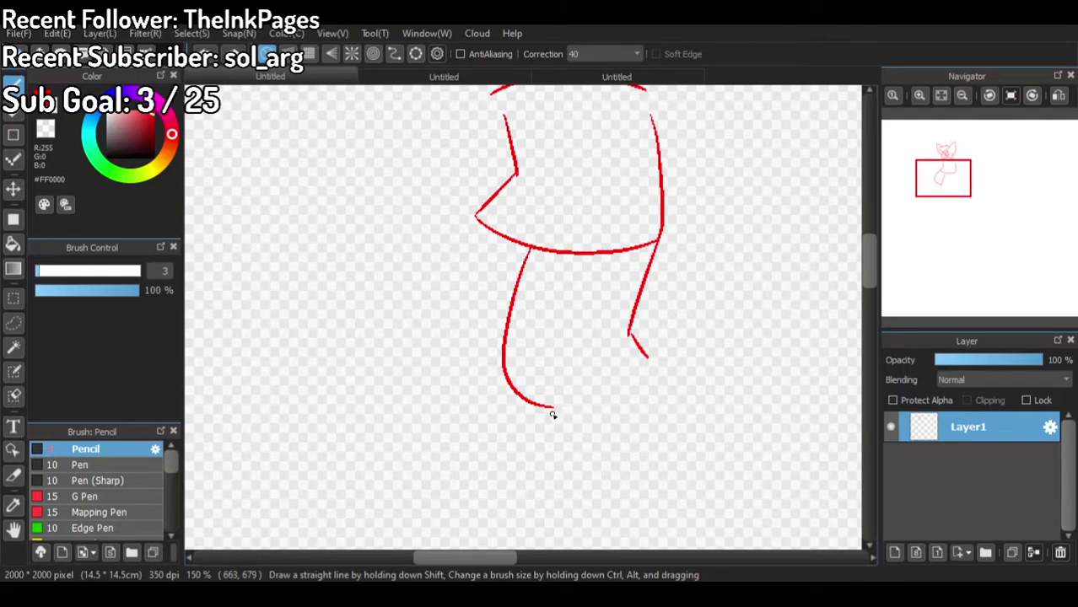
{"action": "mouse_move", "coordinate": [554, 412]}
{"action": "left_mouse_down"}
{"action": "mouse_move", "coordinate": [524, 448]}
{"action": "mouse_move", "coordinate": [532, 515]}
{"action": "mouse_move", "coordinate": [601, 497]}
{"action": "left_mouse_up"}
{"action": "key", "text": "ctrl+z"}
{"action": "mouse_move", "coordinate": [531, 482]}
{"action": "left_mouse_down"}
{"action": "mouse_move", "coordinate": [586, 485]}
{"action": "mouse_move", "coordinate": [635, 441]}
{"action": "mouse_move", "coordinate": [639, 399]}
{"action": "mouse_move", "coordinate": [667, 348]}
{"action": "left_mouse_up"}
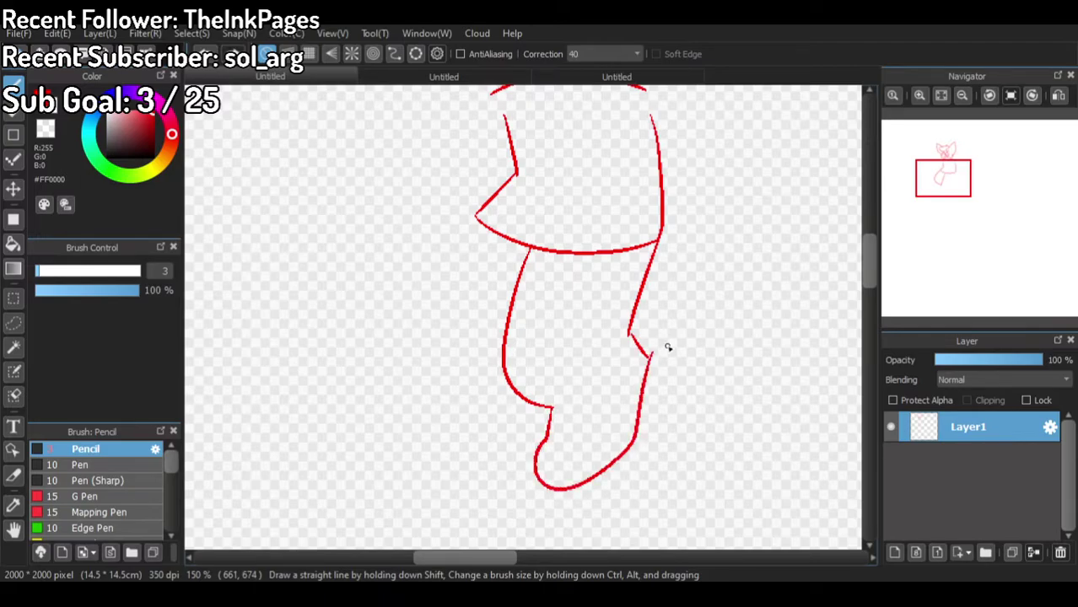
Step: Check the coloured cat reference, then erase the stray overlapping strokes at the front leg's right ankle corner with transparent colour
{"action": "left_click", "coordinate": [520, 78]}
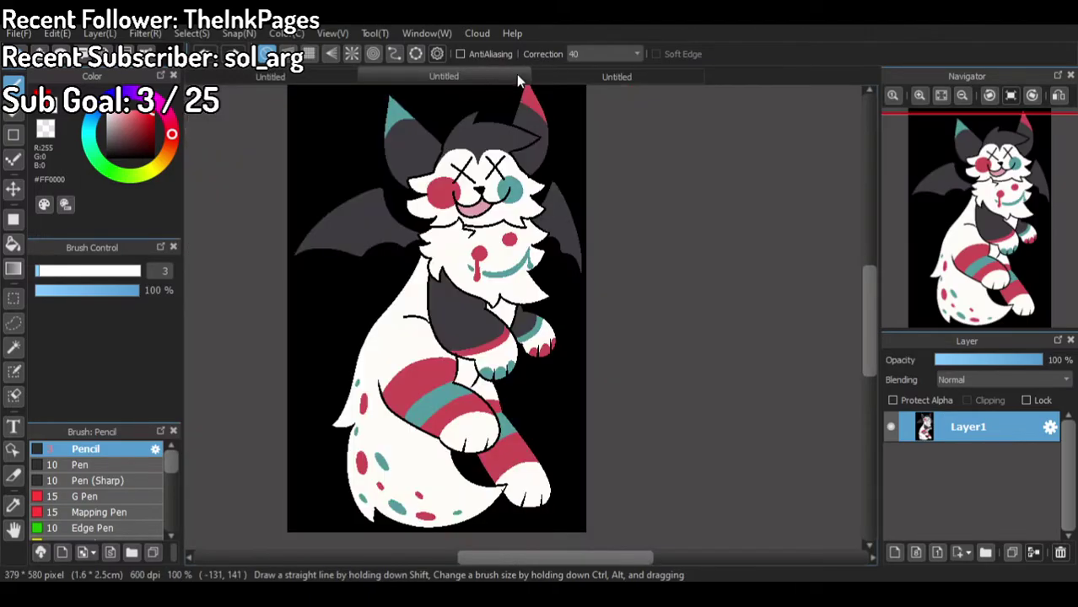
{"action": "scroll", "coordinate": [867, 278], "scroll_direction": "up", "scroll_amount": 2}
{"action": "scroll", "coordinate": [868, 281], "scroll_direction": "down", "scroll_amount": 2}
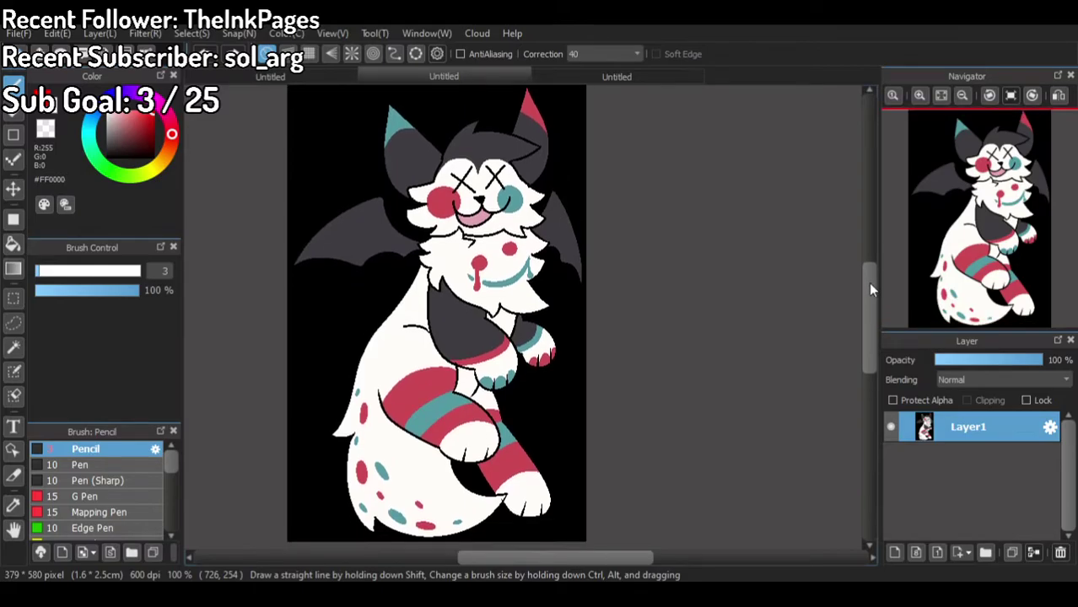
{"action": "left_click", "coordinate": [323, 75]}
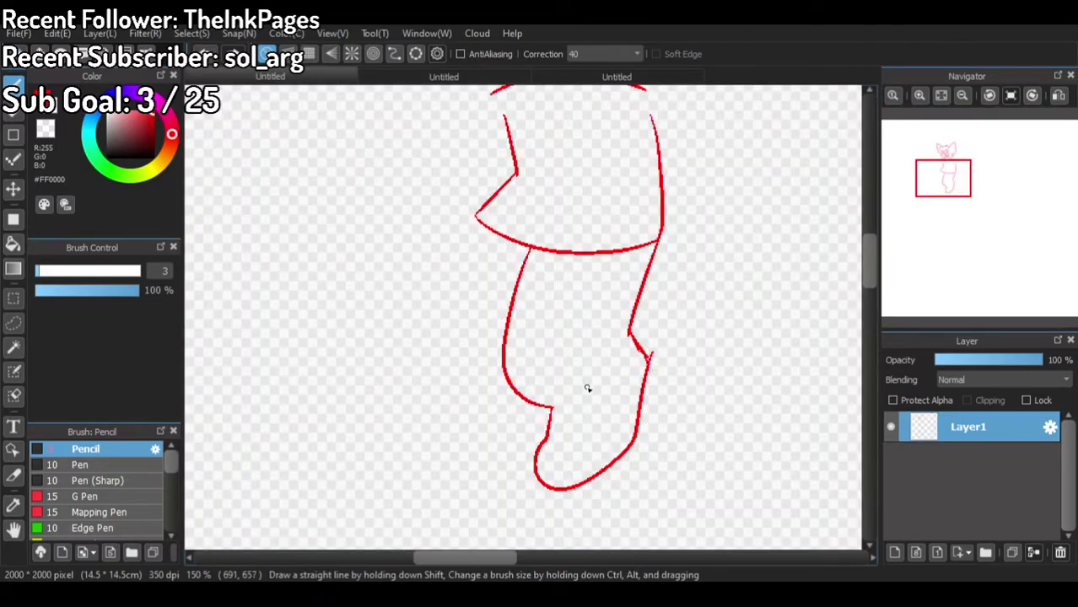
{"action": "left_click", "coordinate": [47, 130]}
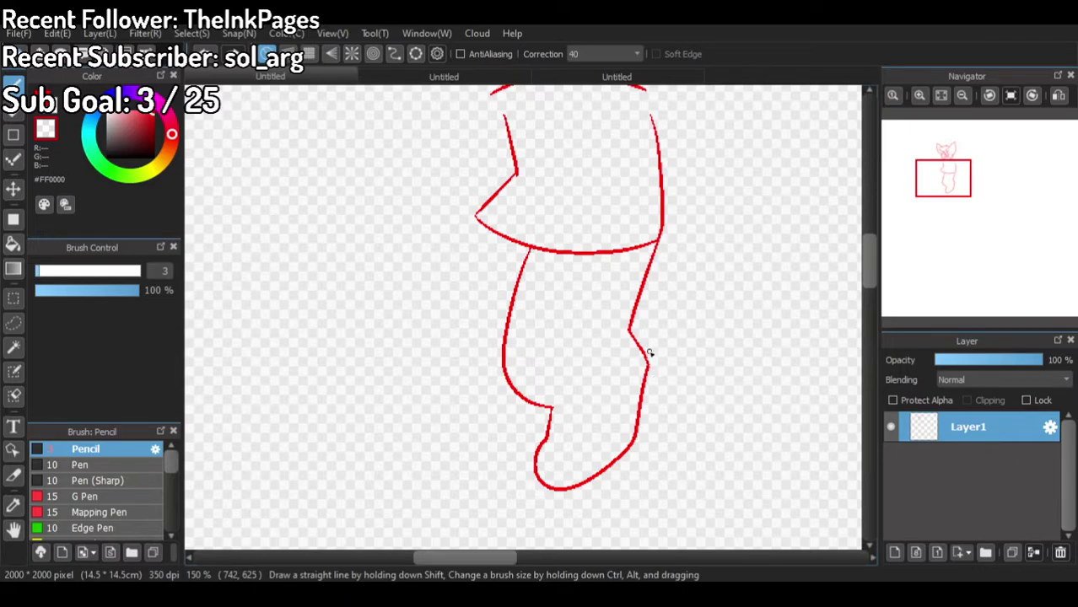
Step: Sketch the second leg from the left hip with a smaller rounded paw, and add two short toe lines to each foot
{"action": "left_click", "coordinate": [44, 128]}
{"action": "mouse_move", "coordinate": [483, 209]}
{"action": "left_mouse_down"}
{"action": "mouse_move", "coordinate": [433, 259]}
{"action": "mouse_move", "coordinate": [464, 351]}
{"action": "mouse_move", "coordinate": [424, 397]}
{"action": "mouse_move", "coordinate": [460, 453]}
{"action": "left_mouse_up"}
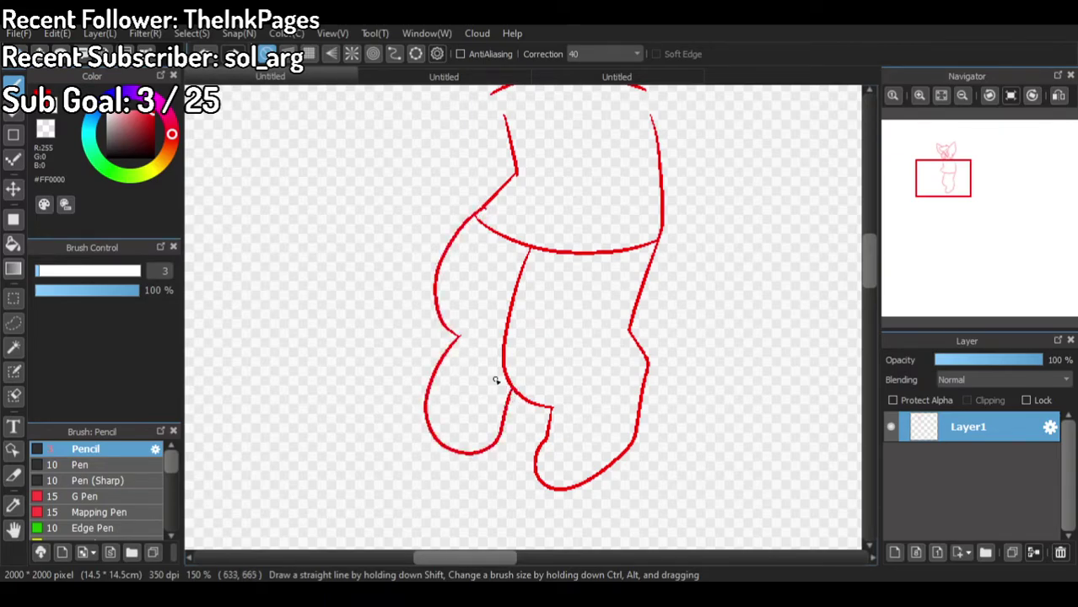
{"action": "key", "text": "ctrl+z"}
{"action": "mouse_move", "coordinate": [457, 337]}
{"action": "left_mouse_down"}
{"action": "mouse_move", "coordinate": [426, 377]}
{"action": "mouse_move", "coordinate": [468, 430]}
{"action": "mouse_move", "coordinate": [500, 420]}
{"action": "mouse_move", "coordinate": [508, 384]}
{"action": "mouse_move", "coordinate": [488, 420]}
{"action": "left_mouse_up"}
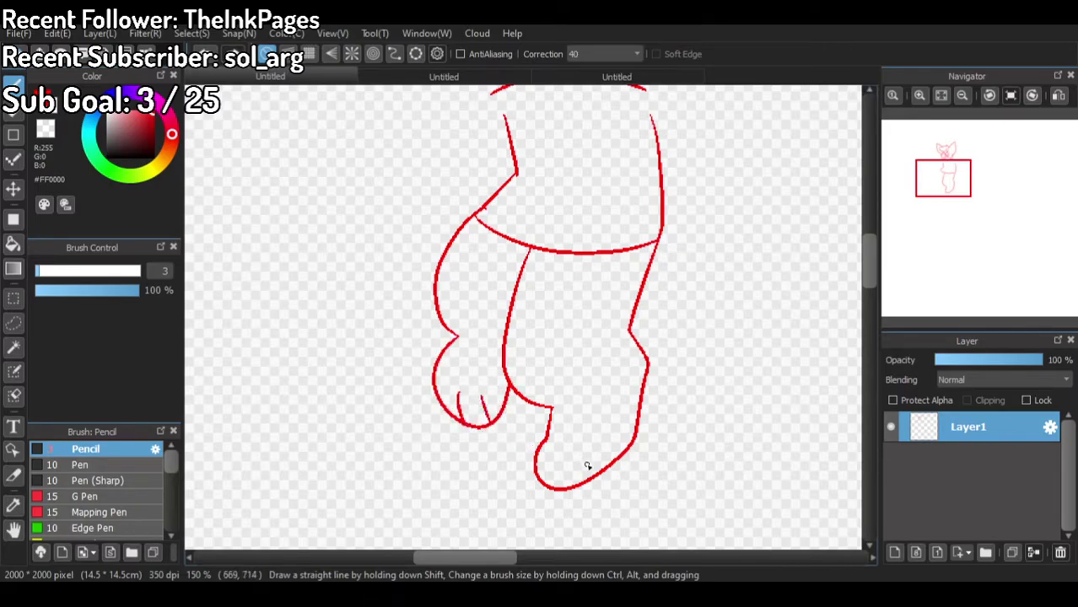
{"action": "left_click_drag", "start_coordinate": [580, 456], "coordinate": [581, 477]}
Step: Erase the torso's curved bottom line between the hips and the overlap at the left hip with transparent colour
{"action": "scroll", "coordinate": [567, 329], "scroll_direction": "down", "scroll_amount": 3}
{"action": "scroll", "coordinate": [583, 279], "scroll_direction": "up", "scroll_amount": 2}
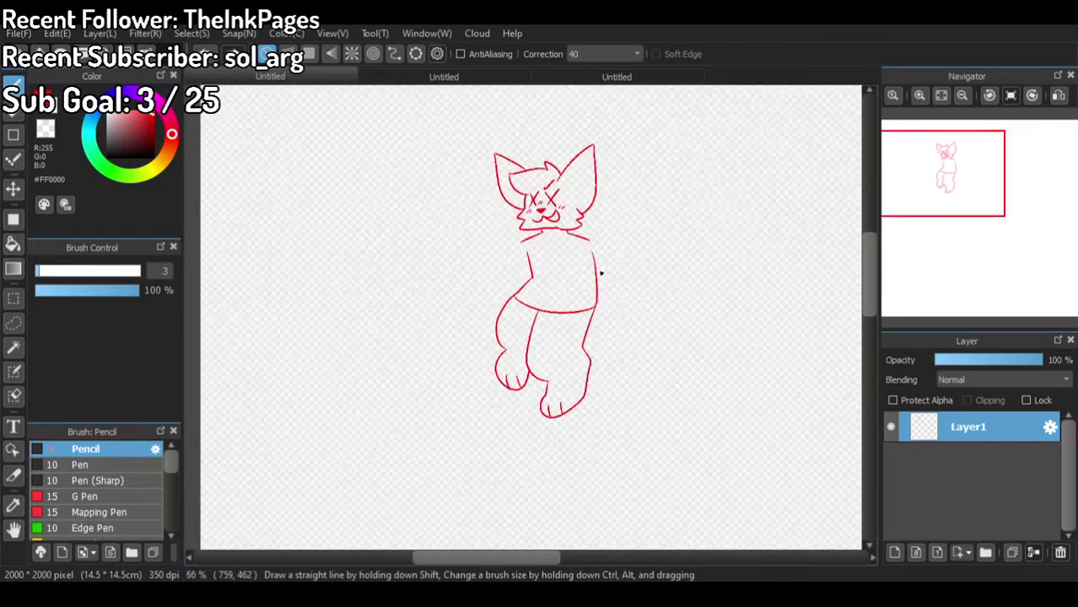
{"action": "scroll", "coordinate": [559, 218], "scroll_direction": "up", "scroll_amount": 3}
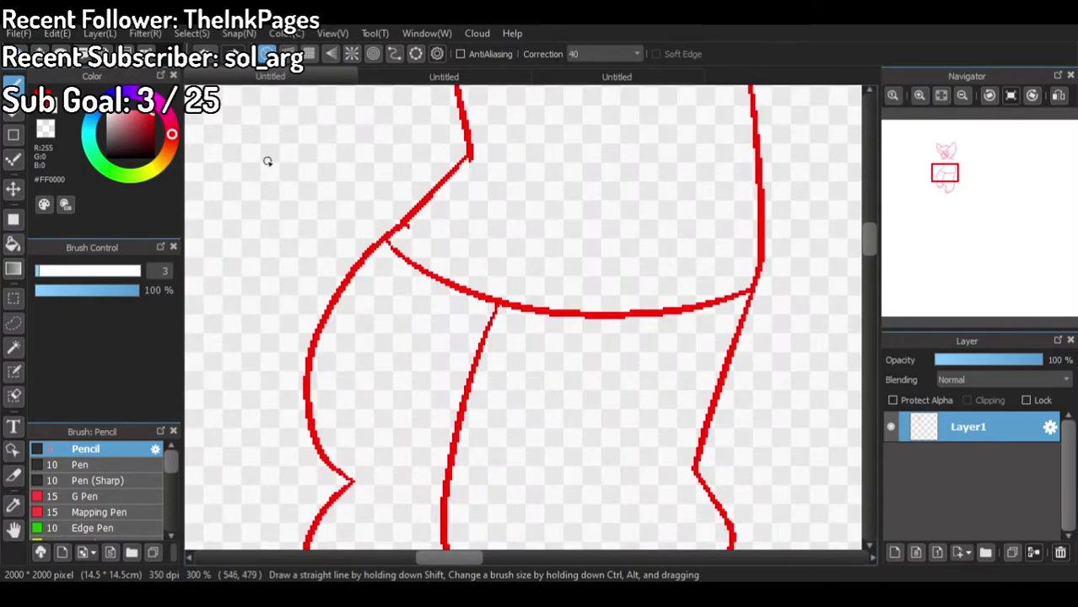
{"action": "left_click", "coordinate": [46, 137]}
{"action": "mouse_move", "coordinate": [409, 224]}
{"action": "left_mouse_down"}
{"action": "mouse_move", "coordinate": [379, 249]}
{"action": "mouse_move", "coordinate": [394, 244]}
{"action": "mouse_move", "coordinate": [403, 266]}
{"action": "mouse_move", "coordinate": [484, 295]}
{"action": "mouse_move", "coordinate": [442, 290]}
{"action": "mouse_move", "coordinate": [422, 268]}
{"action": "mouse_move", "coordinate": [487, 300]}
{"action": "mouse_move", "coordinate": [542, 309]}
{"action": "mouse_move", "coordinate": [465, 291]}
{"action": "mouse_move", "coordinate": [504, 309]}
{"action": "mouse_move", "coordinate": [653, 324]}
{"action": "mouse_move", "coordinate": [496, 303]}
{"action": "left_mouse_up"}
{"action": "mouse_move", "coordinate": [645, 319]}
{"action": "left_mouse_down"}
{"action": "mouse_move", "coordinate": [554, 309]}
{"action": "mouse_move", "coordinate": [645, 313]}
{"action": "mouse_move", "coordinate": [725, 301]}
{"action": "mouse_move", "coordinate": [669, 317]}
{"action": "mouse_move", "coordinate": [641, 316]}
{"action": "mouse_move", "coordinate": [729, 295]}
{"action": "mouse_move", "coordinate": [716, 309]}
{"action": "mouse_move", "coordinate": [745, 287]}
{"action": "left_mouse_up"}
Step: Reconnect the right hip outline in red and add a short diagonal line above the front leg's inner edge
{"action": "left_click", "coordinate": [47, 127]}
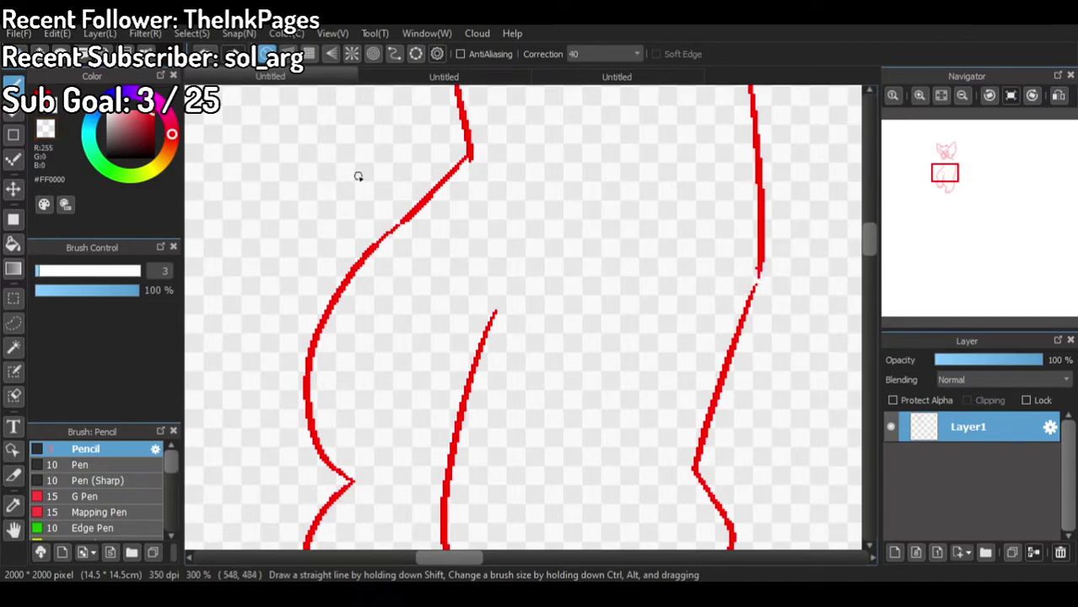
{"action": "left_click_drag", "start_coordinate": [750, 295], "coordinate": [759, 268]}
{"action": "left_click_drag", "start_coordinate": [496, 311], "coordinate": [460, 272]}
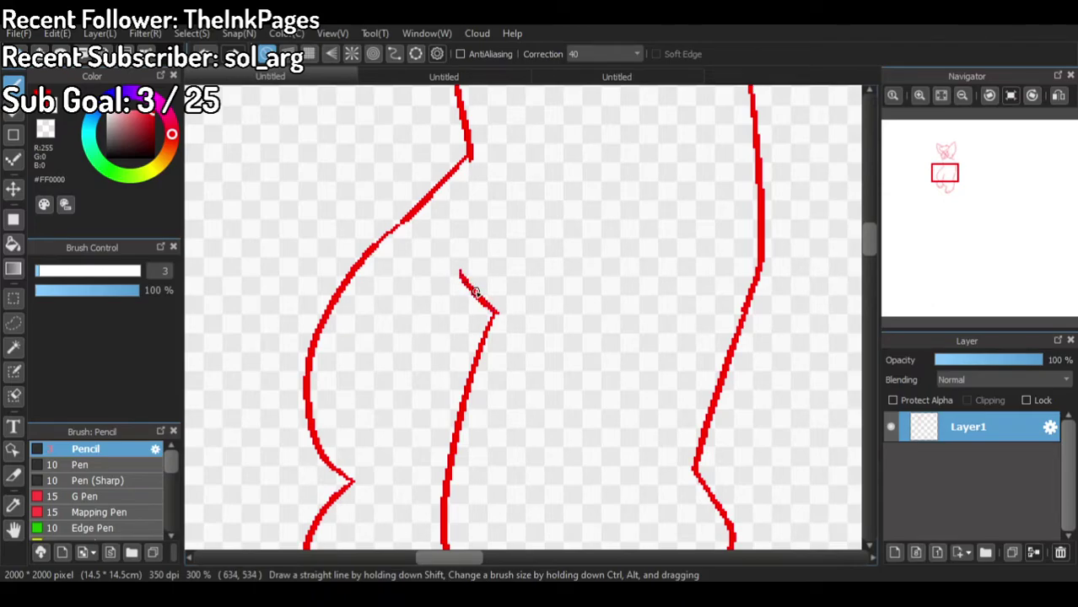
Step: Check the photographed cat reference, then sketch a large chest ruff beneath the head with pointed fur tufts at the sides and bottom
{"action": "scroll", "coordinate": [476, 292], "scroll_direction": "down", "scroll_amount": 6}
{"action": "scroll", "coordinate": [506, 314], "scroll_direction": "up", "scroll_amount": 1}
{"action": "scroll", "coordinate": [504, 319], "scroll_direction": "up", "scroll_amount": 3}
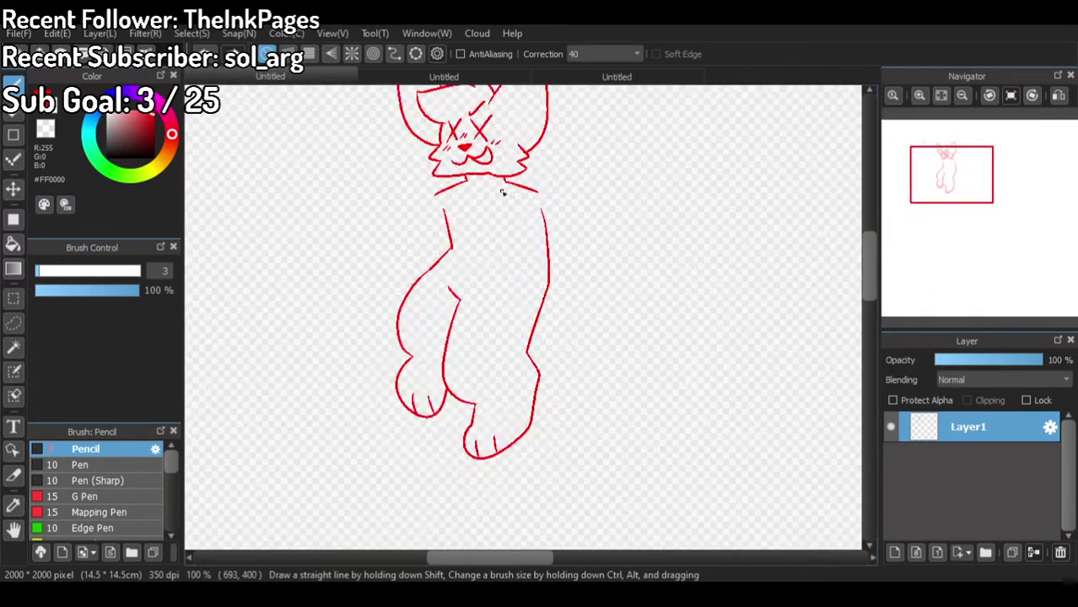
{"action": "left_click", "coordinate": [533, 76]}
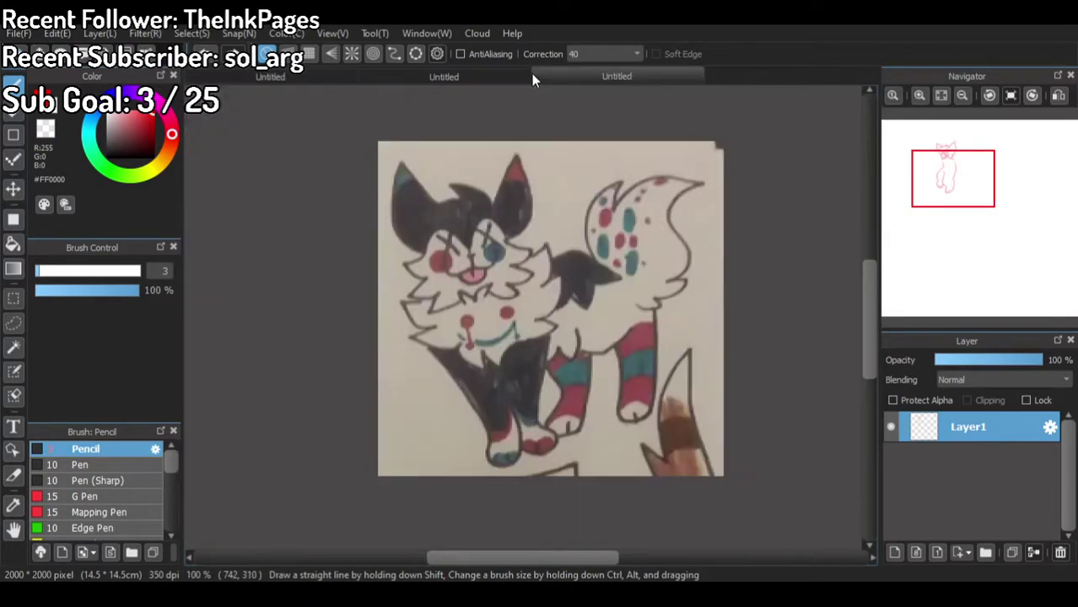
{"action": "left_click", "coordinate": [334, 81]}
{"action": "scroll", "coordinate": [352, 281], "scroll_direction": "down", "scroll_amount": 2}
{"action": "scroll", "coordinate": [372, 218], "scroll_direction": "up", "scroll_amount": 3}
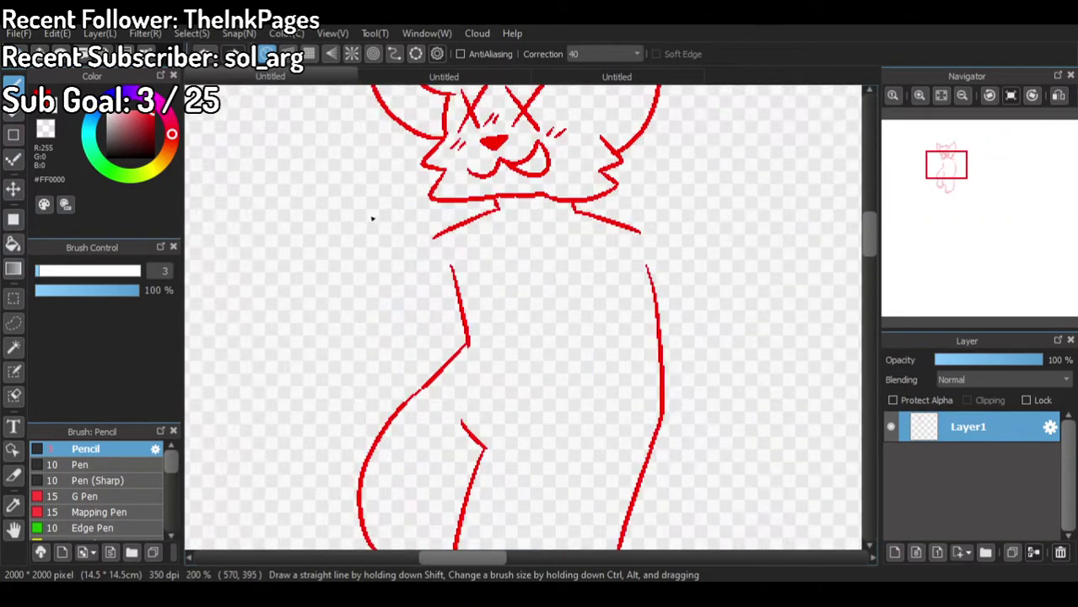
{"action": "mouse_move", "coordinate": [434, 185]}
{"action": "left_mouse_down"}
{"action": "mouse_move", "coordinate": [405, 209]}
{"action": "mouse_move", "coordinate": [432, 239]}
{"action": "mouse_move", "coordinate": [405, 247]}
{"action": "mouse_move", "coordinate": [405, 267]}
{"action": "mouse_move", "coordinate": [492, 310]}
{"action": "mouse_move", "coordinate": [515, 318]}
{"action": "mouse_move", "coordinate": [518, 307]}
{"action": "mouse_move", "coordinate": [512, 330]}
{"action": "mouse_move", "coordinate": [621, 297]}
{"action": "mouse_move", "coordinate": [643, 268]}
{"action": "mouse_move", "coordinate": [622, 274]}
{"action": "mouse_move", "coordinate": [663, 228]}
{"action": "mouse_move", "coordinate": [658, 159]}
{"action": "mouse_move", "coordinate": [638, 186]}
{"action": "mouse_move", "coordinate": [638, 156]}
{"action": "left_mouse_up"}
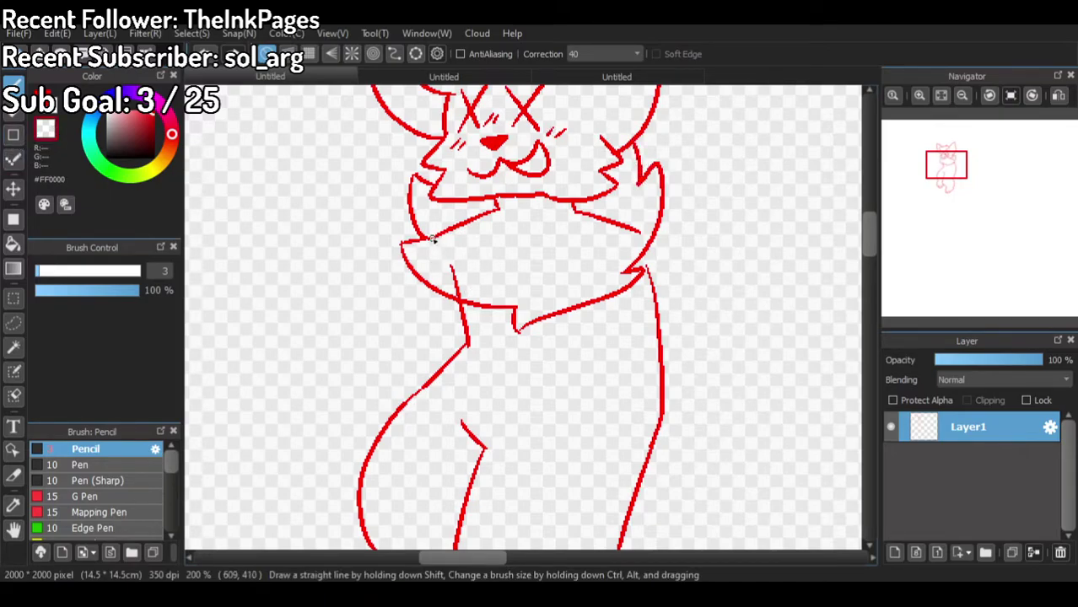
Step: Erase the neck and shoulder lines and the torso's upper left line inside the chest ruff
{"action": "left_click_drag", "start_coordinate": [447, 235], "coordinate": [496, 207]}
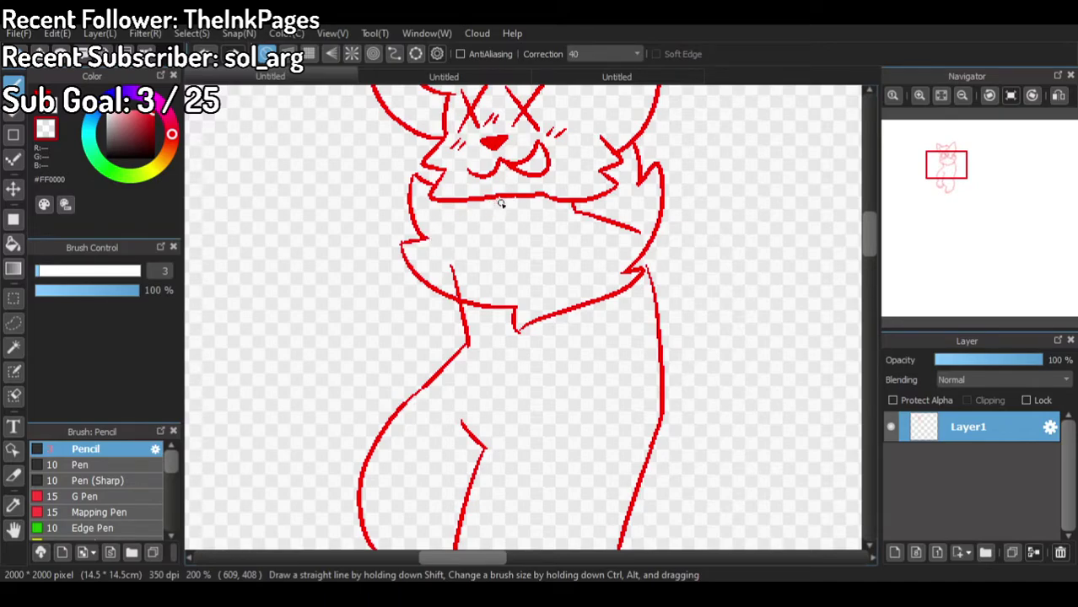
{"action": "mouse_move", "coordinate": [570, 210]}
{"action": "left_mouse_down"}
{"action": "mouse_move", "coordinate": [618, 221]}
{"action": "mouse_move", "coordinate": [575, 213]}
{"action": "left_mouse_up"}
{"action": "left_click_drag", "start_coordinate": [641, 230], "coordinate": [587, 216]}
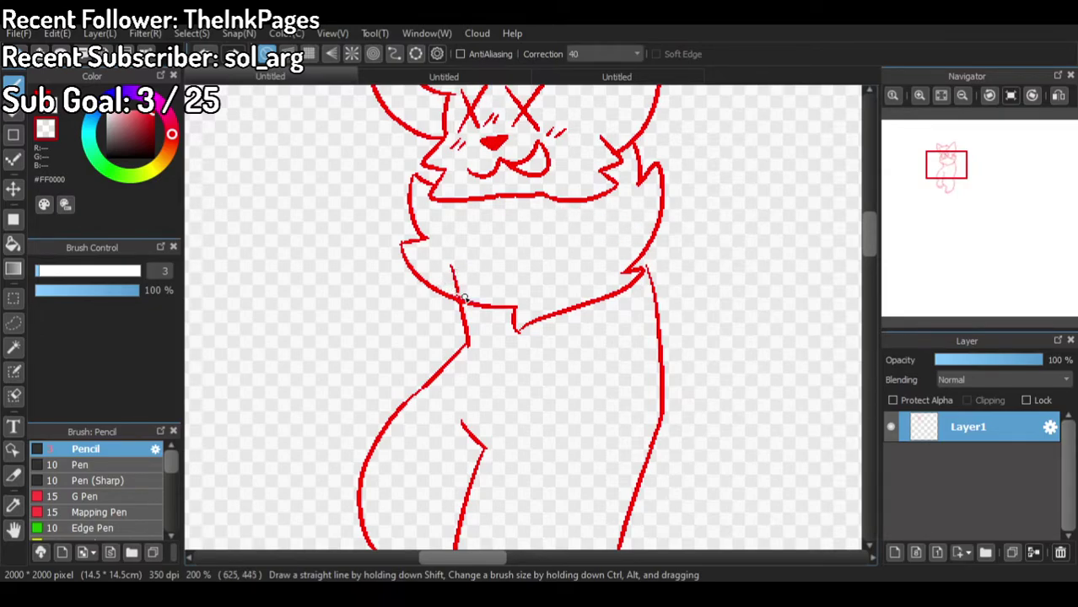
{"action": "mouse_move", "coordinate": [473, 300]}
{"action": "left_mouse_down"}
{"action": "mouse_move", "coordinate": [449, 250]}
{"action": "mouse_move", "coordinate": [465, 284]}
{"action": "mouse_move", "coordinate": [458, 270]}
{"action": "left_mouse_up"}
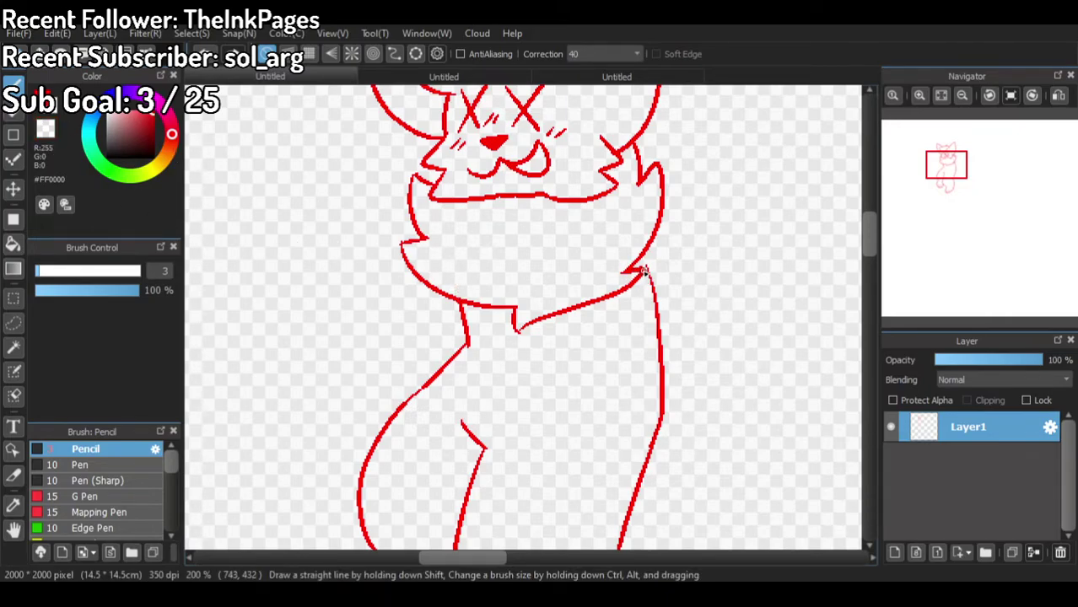
Step: Check the coloured cat reference, then sketch the right arm slanting down and outward from the chest ruff with a bumpy paw
{"action": "scroll", "coordinate": [546, 201], "scroll_direction": "down", "scroll_amount": 3}
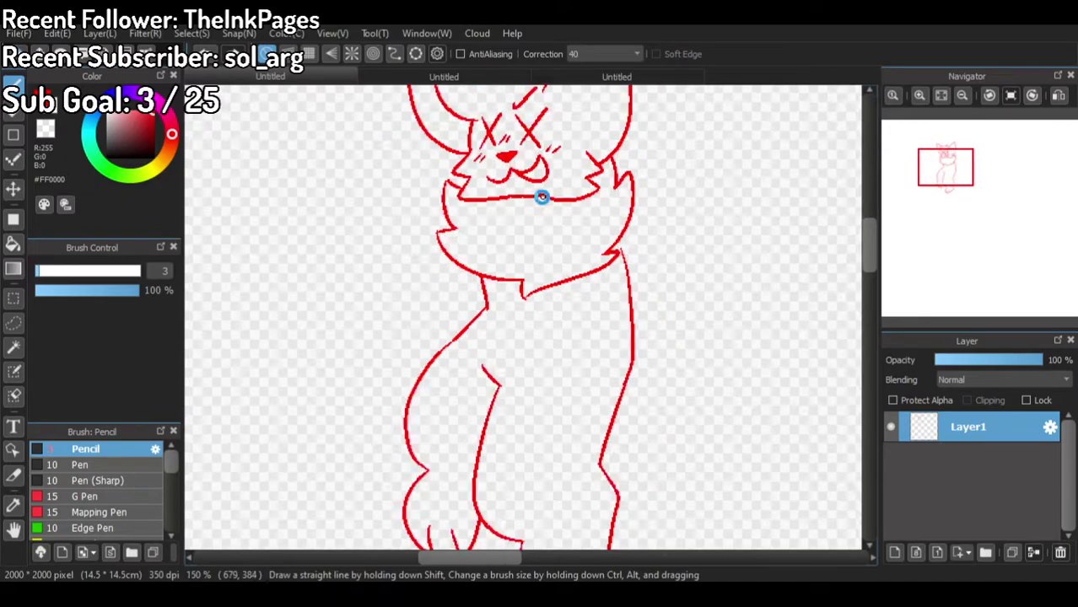
{"action": "scroll", "coordinate": [570, 165], "scroll_direction": "up", "scroll_amount": 2}
{"action": "left_click", "coordinate": [511, 75]}
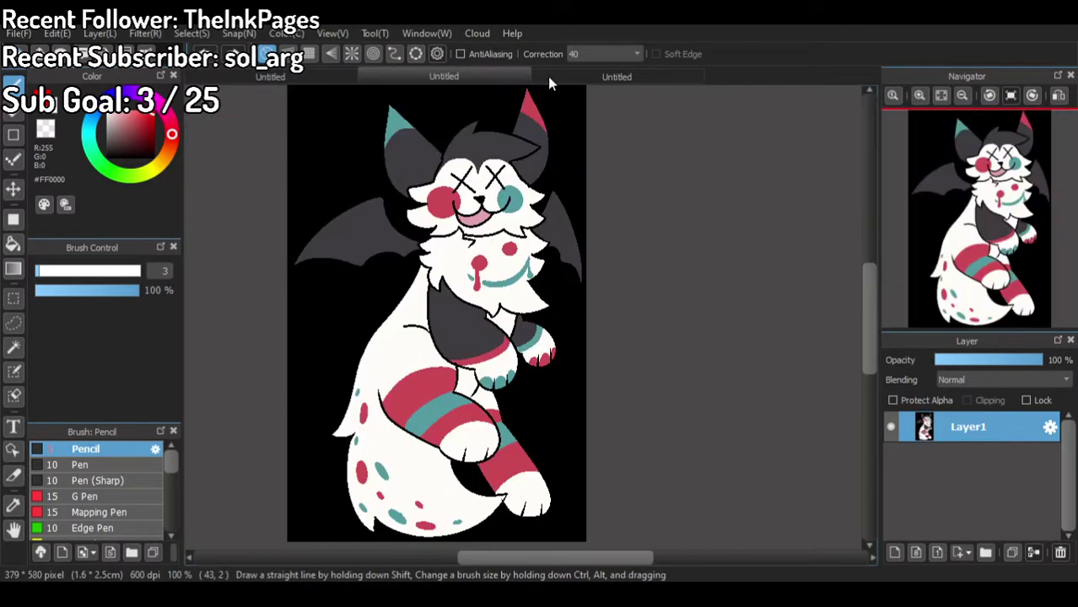
{"action": "left_click", "coordinate": [309, 73]}
{"action": "scroll", "coordinate": [446, 268], "scroll_direction": "up", "scroll_amount": 5}
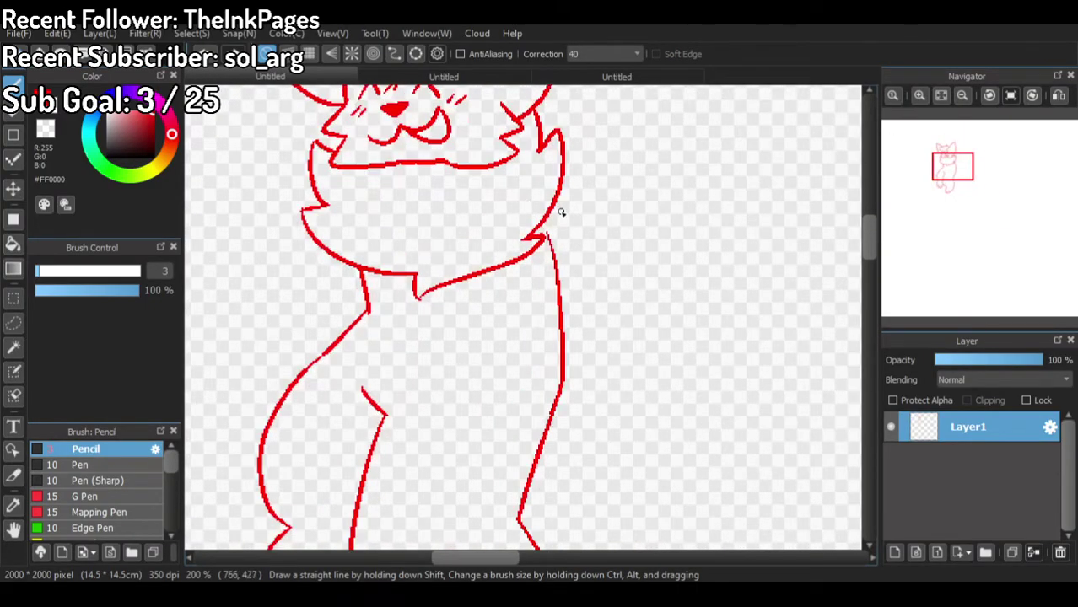
{"action": "mouse_move", "coordinate": [557, 201]}
{"action": "left_mouse_down"}
{"action": "mouse_move", "coordinate": [627, 332]}
{"action": "mouse_move", "coordinate": [669, 377]}
{"action": "mouse_move", "coordinate": [663, 418]}
{"action": "mouse_move", "coordinate": [609, 446]}
{"action": "mouse_move", "coordinate": [566, 441]}
{"action": "mouse_move", "coordinate": [517, 297]}
{"action": "left_mouse_up"}
Step: Remove the torso's right side line inside the right arm by filling it with transparent colour using the Bucket tool
{"action": "scroll", "coordinate": [548, 286], "scroll_direction": "down", "scroll_amount": 2}
{"action": "scroll", "coordinate": [494, 244], "scroll_direction": "up", "scroll_amount": 3}
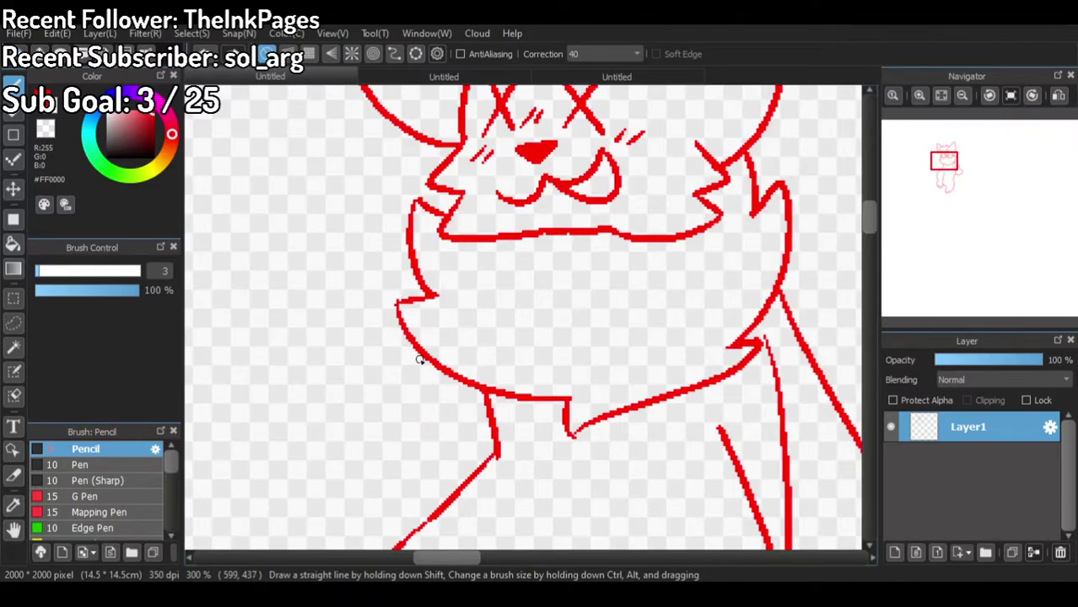
{"action": "scroll", "coordinate": [602, 302], "scroll_direction": "down", "scroll_amount": 2}
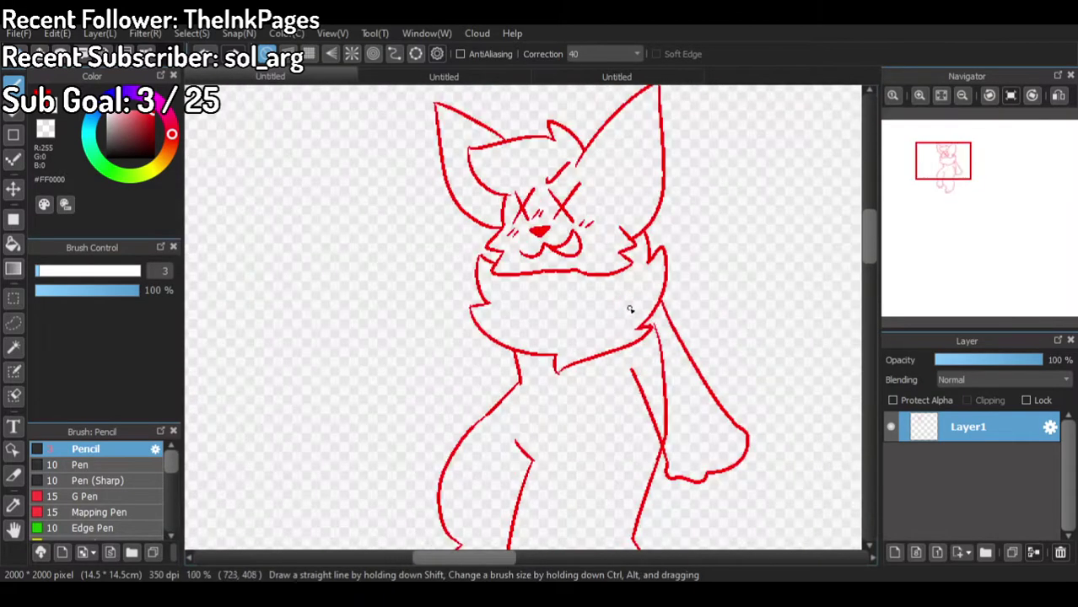
{"action": "scroll", "coordinate": [615, 325], "scroll_direction": "up", "scroll_amount": 1}
{"action": "scroll", "coordinate": [624, 399], "scroll_direction": "up", "scroll_amount": 2}
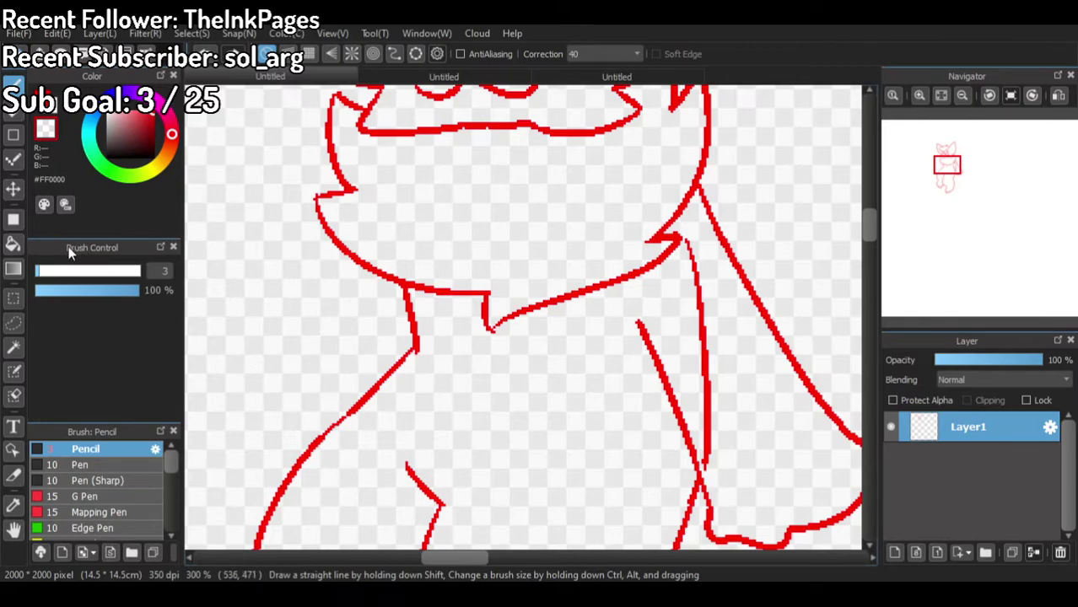
{"action": "left_click", "coordinate": [13, 243]}
{"action": "left_click", "coordinate": [690, 349]}
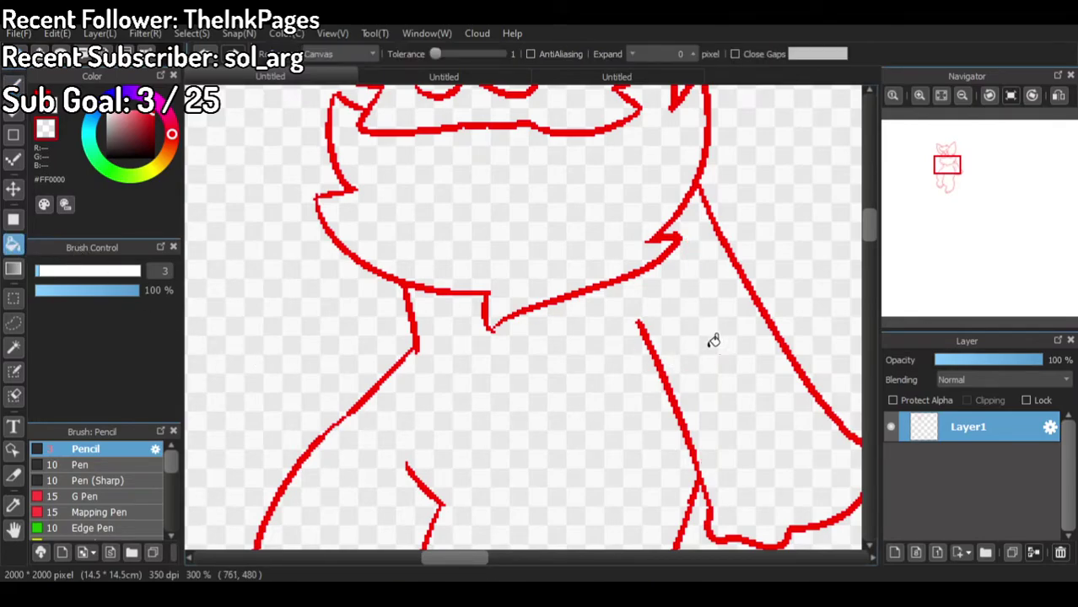
Step: Switch back to the red pencil and add a short diagonal toe line on the outer edge of the right arm's paw
{"action": "scroll", "coordinate": [636, 286], "scroll_direction": "down", "scroll_amount": 3}
{"action": "scroll", "coordinate": [817, 384], "scroll_direction": "up", "scroll_amount": 3}
{"action": "left_click", "coordinate": [12, 83]}
{"action": "key", "text": "z"}
{"action": "left_click_drag", "start_coordinate": [501, 309], "coordinate": [488, 290]}
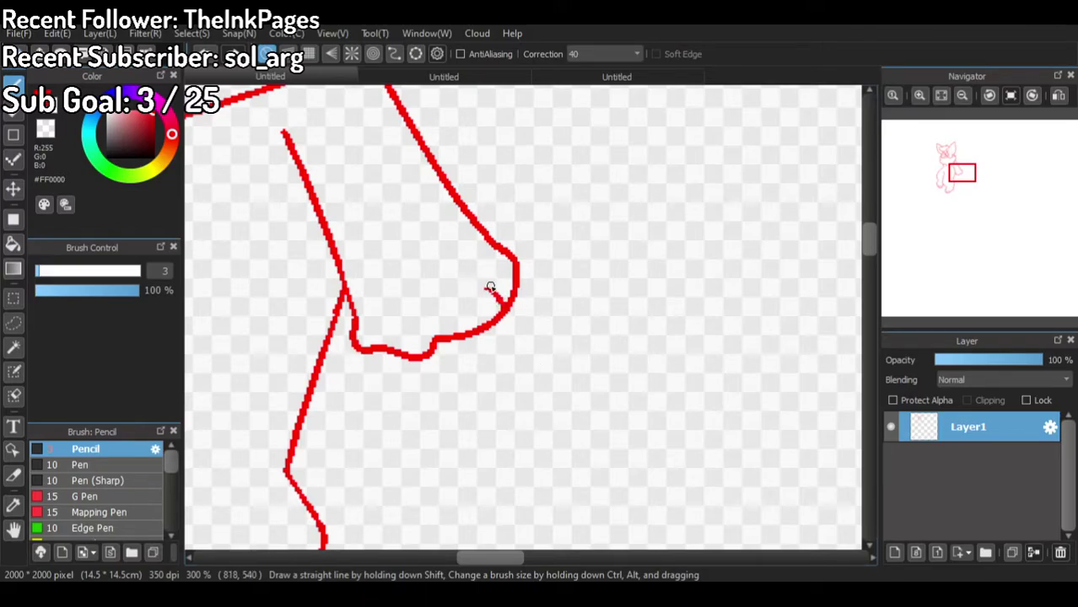
Step: Sketch the left arm reaching outward from the chest ruff, redrawing its paw and lower edge with rounded toes and a short toe line
{"action": "scroll", "coordinate": [504, 285], "scroll_direction": "down", "scroll_amount": 4}
{"action": "scroll", "coordinate": [505, 284], "scroll_direction": "up", "scroll_amount": 3}
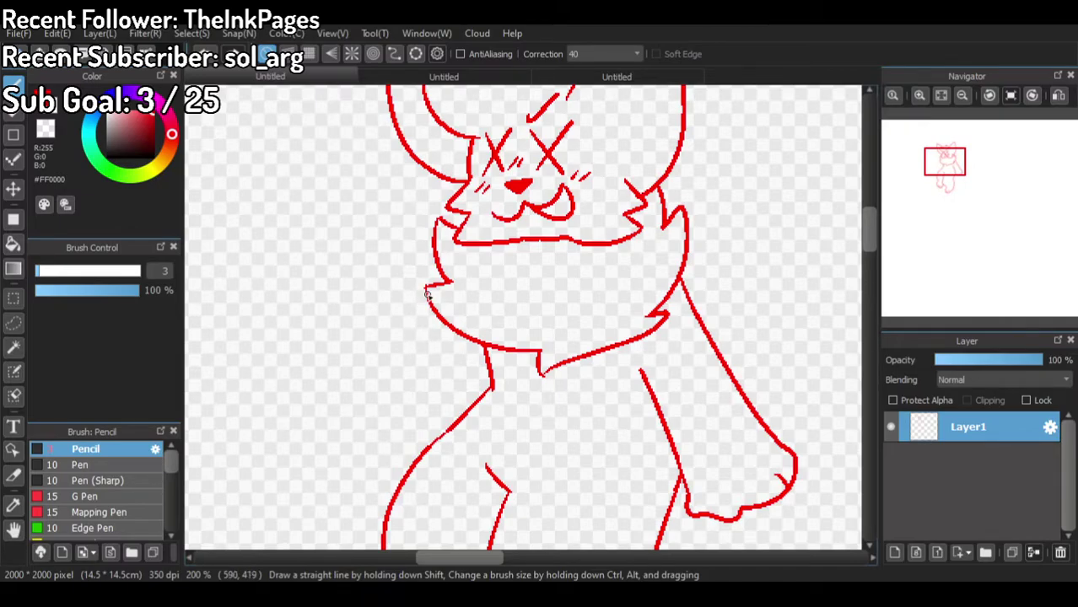
{"action": "mouse_move", "coordinate": [426, 339]}
{"action": "left_mouse_down"}
{"action": "mouse_move", "coordinate": [337, 315]}
{"action": "mouse_move", "coordinate": [322, 325]}
{"action": "mouse_move", "coordinate": [331, 336]}
{"action": "mouse_move", "coordinate": [301, 349]}
{"action": "mouse_move", "coordinate": [347, 419]}
{"action": "mouse_move", "coordinate": [381, 435]}
{"action": "mouse_move", "coordinate": [462, 426]}
{"action": "left_mouse_up"}
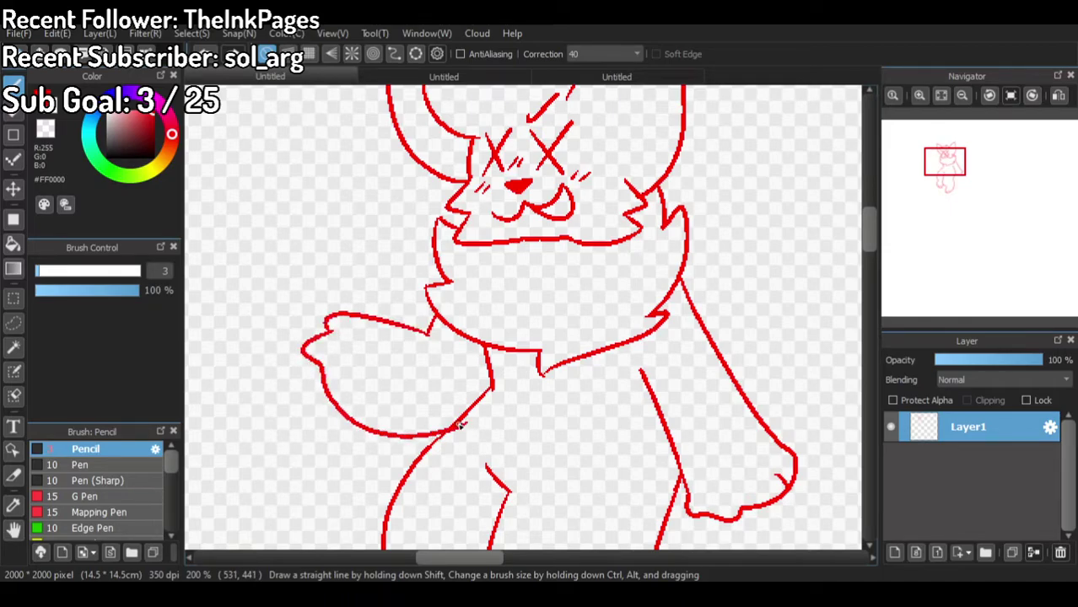
{"action": "left_click_drag", "start_coordinate": [340, 403], "coordinate": [362, 386]}
{"action": "key", "text": "ctrl+z"}
{"action": "key", "text": "ctrl+z"}
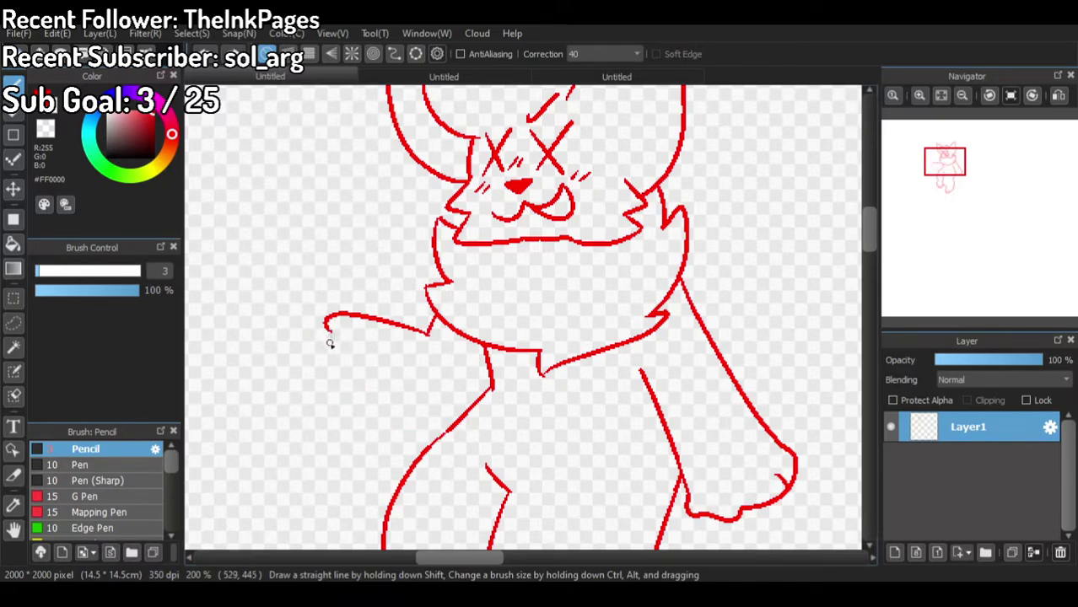
{"action": "mouse_move", "coordinate": [334, 333]}
{"action": "left_mouse_down"}
{"action": "mouse_move", "coordinate": [301, 364]}
{"action": "mouse_move", "coordinate": [325, 380]}
{"action": "mouse_move", "coordinate": [318, 421]}
{"action": "mouse_move", "coordinate": [371, 441]}
{"action": "mouse_move", "coordinate": [470, 407]}
{"action": "left_mouse_up"}
{"action": "key", "text": "ctrl+z"}
{"action": "mouse_move", "coordinate": [323, 384]}
{"action": "left_mouse_down"}
{"action": "mouse_move", "coordinate": [320, 421]}
{"action": "mouse_move", "coordinate": [394, 437]}
{"action": "mouse_move", "coordinate": [451, 427]}
{"action": "left_mouse_up"}
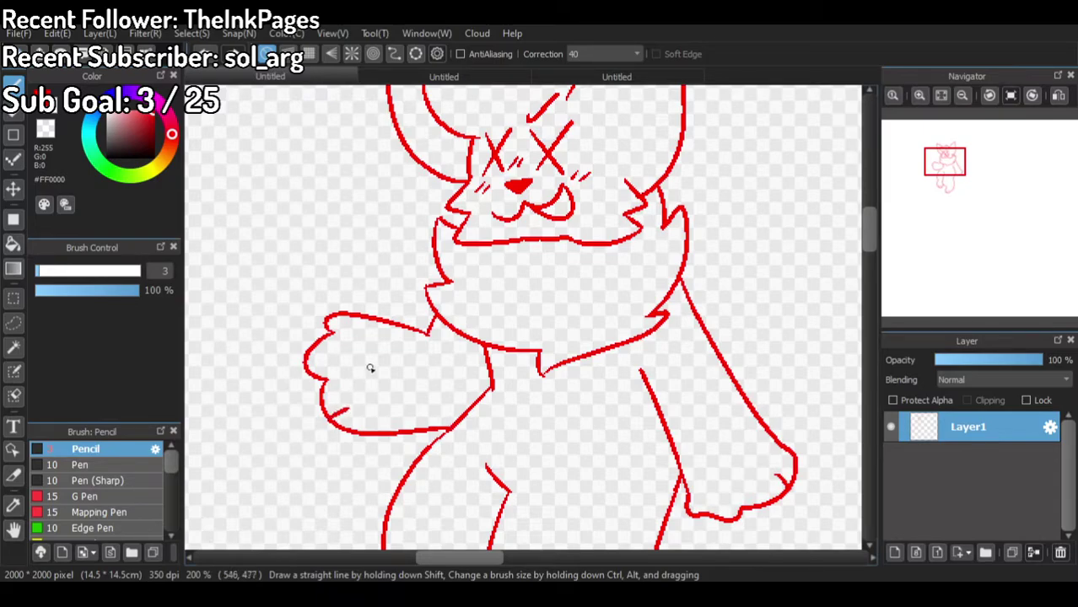
Step: Check the coloured cat reference, then draw one large paw pad and four small toe pads on the left arm's raised paw
{"action": "left_click", "coordinate": [510, 76]}
{"action": "left_click", "coordinate": [555, 76]}
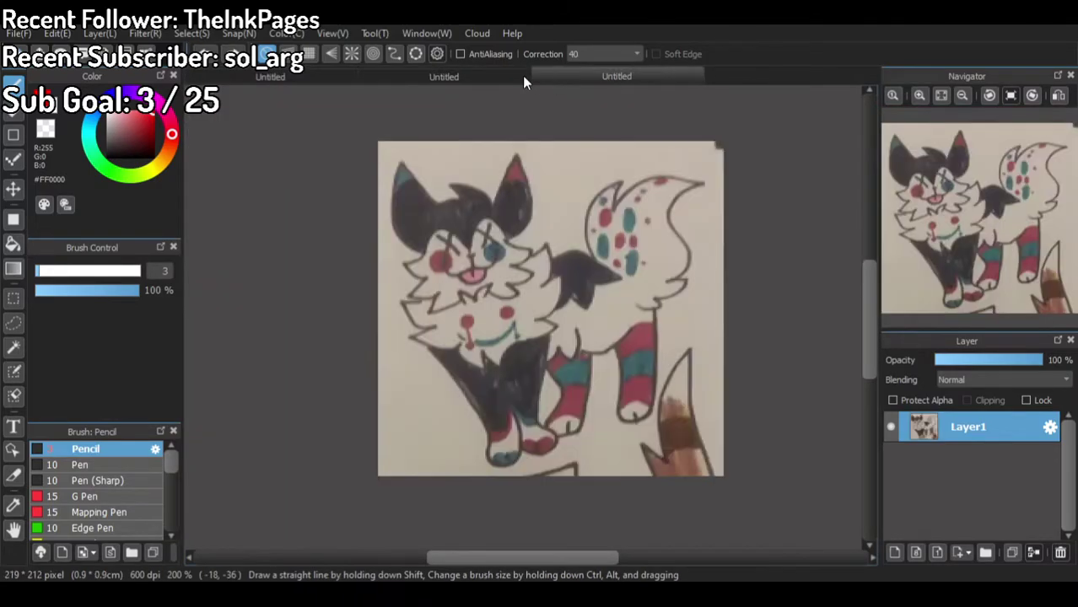
{"action": "left_click", "coordinate": [278, 77]}
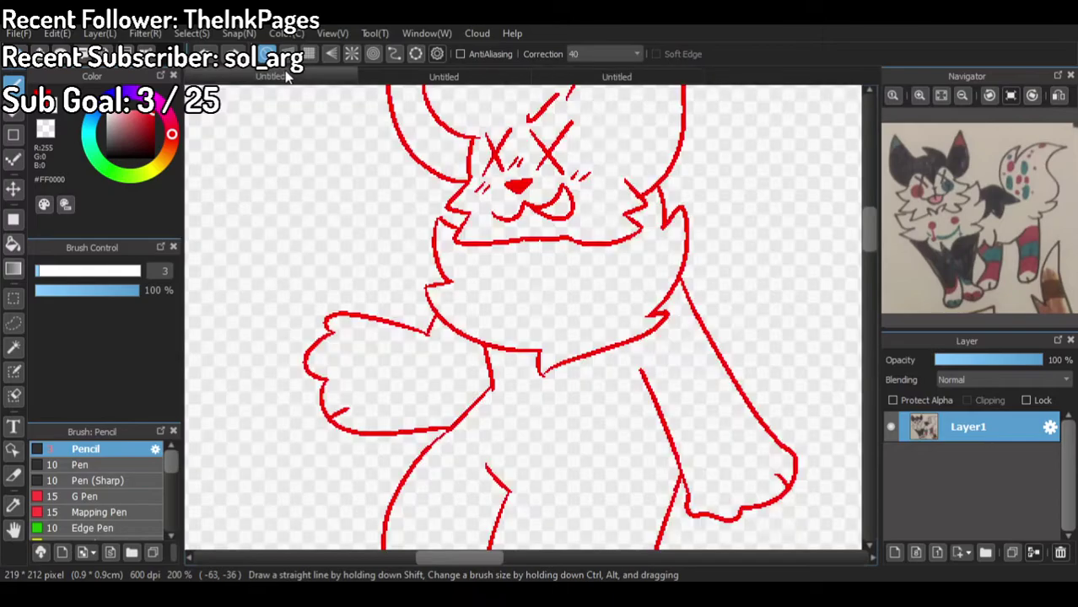
{"action": "mouse_move", "coordinate": [330, 346]}
{"action": "left_mouse_down"}
{"action": "mouse_move", "coordinate": [342, 361]}
{"action": "mouse_move", "coordinate": [331, 344]}
{"action": "mouse_move", "coordinate": [361, 326]}
{"action": "mouse_move", "coordinate": [346, 334]}
{"action": "left_mouse_up"}
{"action": "mouse_move", "coordinate": [336, 383]}
{"action": "left_mouse_down"}
{"action": "mouse_move", "coordinate": [337, 405]}
{"action": "mouse_move", "coordinate": [348, 397]}
{"action": "mouse_move", "coordinate": [390, 415]}
{"action": "mouse_move", "coordinate": [361, 408]}
{"action": "left_mouse_up"}
{"action": "mouse_move", "coordinate": [372, 344]}
{"action": "left_mouse_down"}
{"action": "mouse_move", "coordinate": [386, 393]}
{"action": "mouse_move", "coordinate": [415, 382]}
{"action": "mouse_move", "coordinate": [383, 334]}
{"action": "mouse_move", "coordinate": [364, 340]}
{"action": "mouse_move", "coordinate": [368, 368]}
{"action": "mouse_move", "coordinate": [377, 344]}
{"action": "mouse_move", "coordinate": [365, 339]}
{"action": "mouse_move", "coordinate": [362, 368]}
{"action": "mouse_move", "coordinate": [391, 385]}
{"action": "mouse_move", "coordinate": [412, 372]}
{"action": "mouse_move", "coordinate": [377, 332]}
{"action": "mouse_move", "coordinate": [364, 363]}
{"action": "mouse_move", "coordinate": [384, 395]}
{"action": "mouse_move", "coordinate": [423, 399]}
{"action": "mouse_move", "coordinate": [426, 374]}
{"action": "mouse_move", "coordinate": [403, 363]}
{"action": "mouse_move", "coordinate": [403, 344]}
{"action": "mouse_move", "coordinate": [389, 333]}
{"action": "mouse_move", "coordinate": [361, 369]}
{"action": "mouse_move", "coordinate": [398, 389]}
{"action": "mouse_move", "coordinate": [415, 382]}
{"action": "mouse_move", "coordinate": [402, 346]}
{"action": "mouse_move", "coordinate": [387, 331]}
{"action": "mouse_move", "coordinate": [366, 365]}
{"action": "left_mouse_up"}
{"action": "key", "text": "ctrl+z"}
{"action": "key", "text": "ctrl+z"}
{"action": "key", "text": "ctrl+z"}
Step: Check both reference images, then sketch a bat wing behind the right arm with a tall pointed tip and scalloped lower edge
{"action": "scroll", "coordinate": [403, 299], "scroll_direction": "down", "scroll_amount": 2}
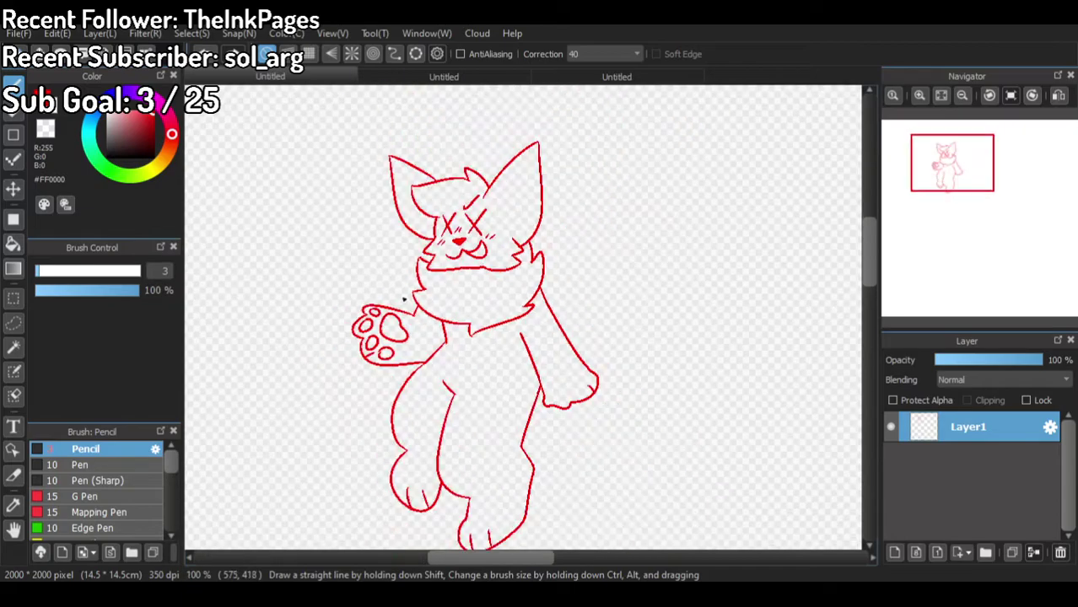
{"action": "scroll", "coordinate": [405, 298], "scroll_direction": "down", "scroll_amount": 1}
{"action": "scroll", "coordinate": [430, 329], "scroll_direction": "up", "scroll_amount": 1}
{"action": "scroll", "coordinate": [468, 380], "scroll_direction": "down", "scroll_amount": 2}
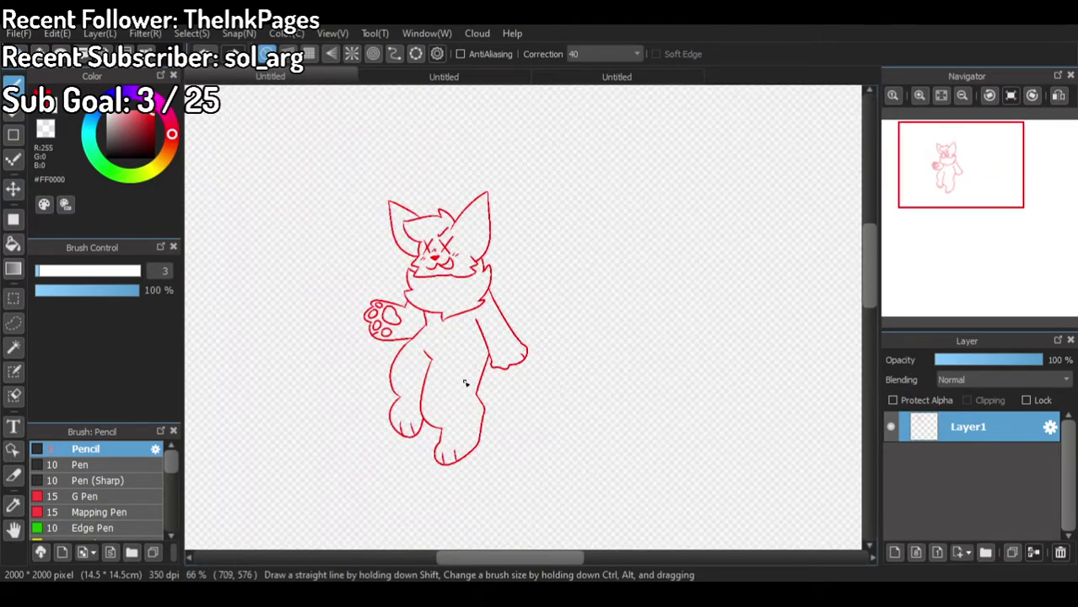
{"action": "scroll", "coordinate": [428, 300], "scroll_direction": "up", "scroll_amount": 2}
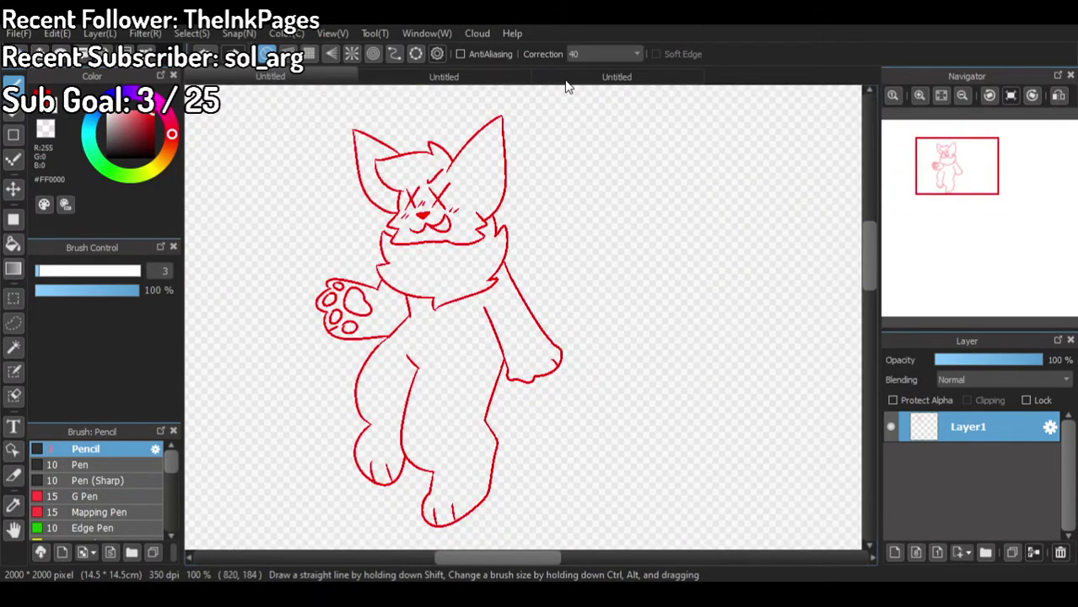
{"action": "left_click", "coordinate": [568, 78]}
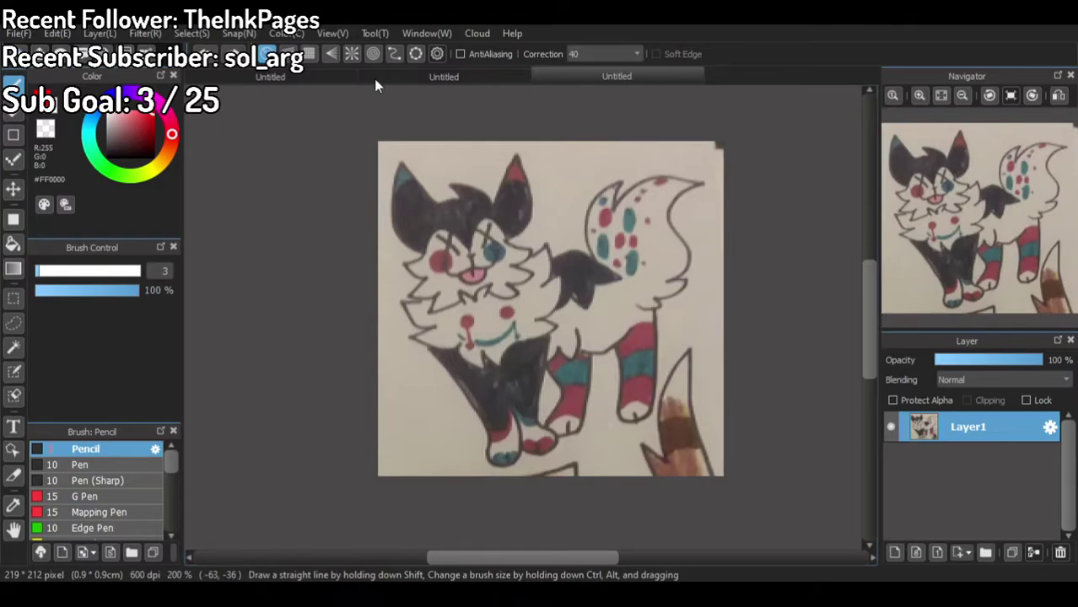
{"action": "left_click", "coordinate": [373, 78]}
{"action": "scroll", "coordinate": [533, 177], "scroll_direction": "up", "scroll_amount": 3}
{"action": "left_click", "coordinate": [539, 76]}
{"action": "left_click", "coordinate": [506, 77]}
{"action": "left_click", "coordinate": [319, 79]}
{"action": "scroll", "coordinate": [479, 290], "scroll_direction": "down", "scroll_amount": 3}
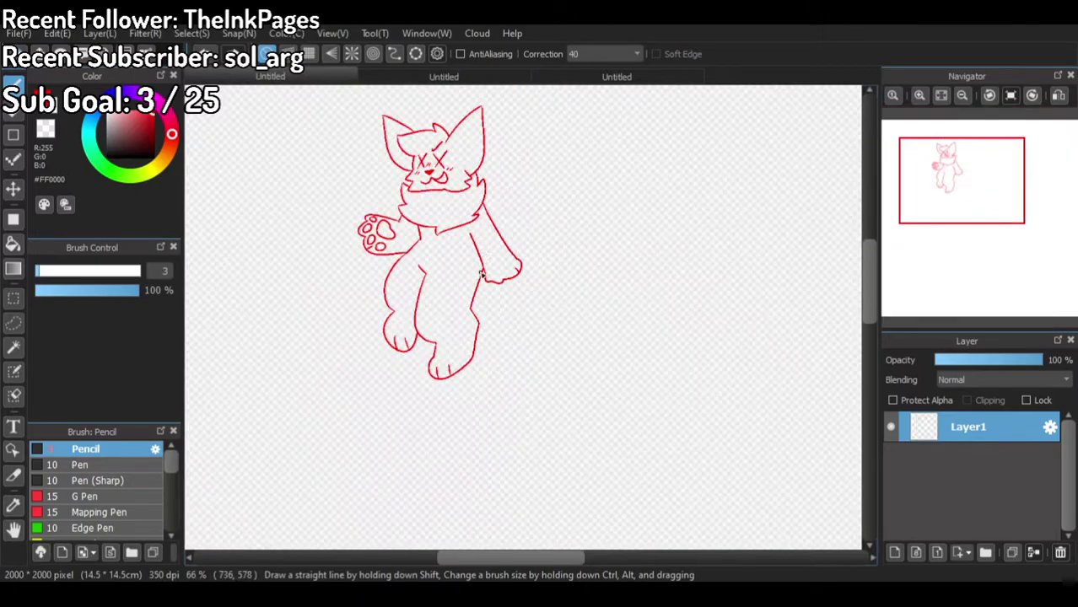
{"action": "scroll", "coordinate": [490, 152], "scroll_direction": "up", "scroll_amount": 4}
{"action": "mouse_move", "coordinate": [462, 268]}
{"action": "left_mouse_down"}
{"action": "mouse_move", "coordinate": [532, 140]}
{"action": "mouse_move", "coordinate": [521, 109]}
{"action": "mouse_move", "coordinate": [615, 218]}
{"action": "mouse_move", "coordinate": [665, 440]}
{"action": "mouse_move", "coordinate": [658, 540]}
{"action": "mouse_move", "coordinate": [601, 449]}
{"action": "mouse_move", "coordinate": [552, 448]}
{"action": "mouse_move", "coordinate": [528, 401]}
{"action": "mouse_move", "coordinate": [491, 393]}
{"action": "left_mouse_up"}
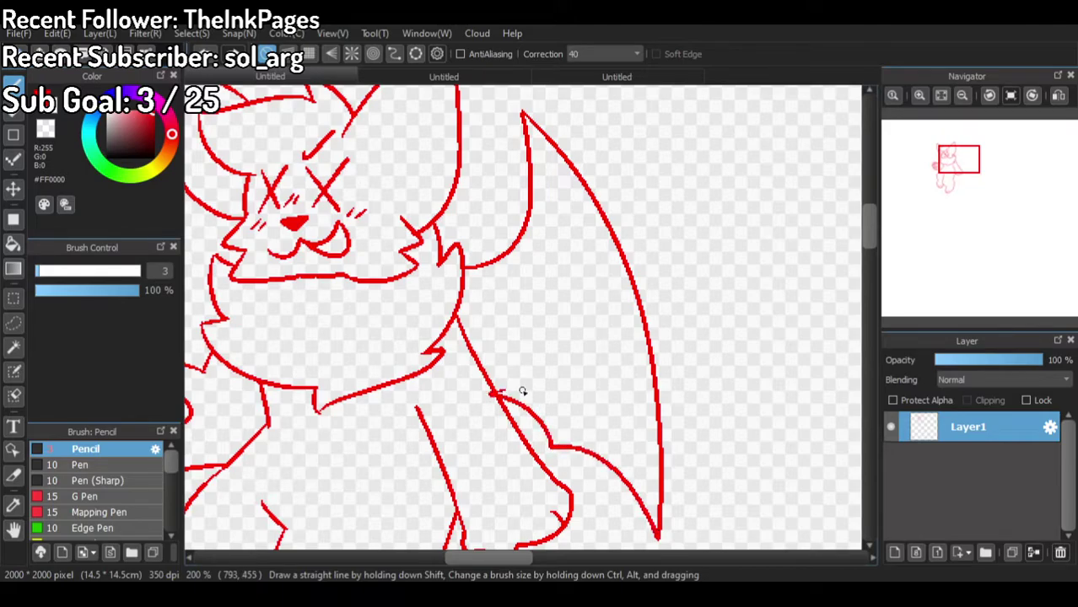
Step: Erase the wing line's stray end inside the right arm with transparent colour and switch back to red
{"action": "scroll", "coordinate": [514, 367], "scroll_direction": "down", "scroll_amount": 3}
{"action": "scroll", "coordinate": [527, 347], "scroll_direction": "up", "scroll_amount": 5}
{"action": "left_click", "coordinate": [44, 131]}
{"action": "mouse_move", "coordinate": [499, 265]}
{"action": "left_mouse_down"}
{"action": "mouse_move", "coordinate": [518, 298]}
{"action": "mouse_move", "coordinate": [507, 288]}
{"action": "left_mouse_up"}
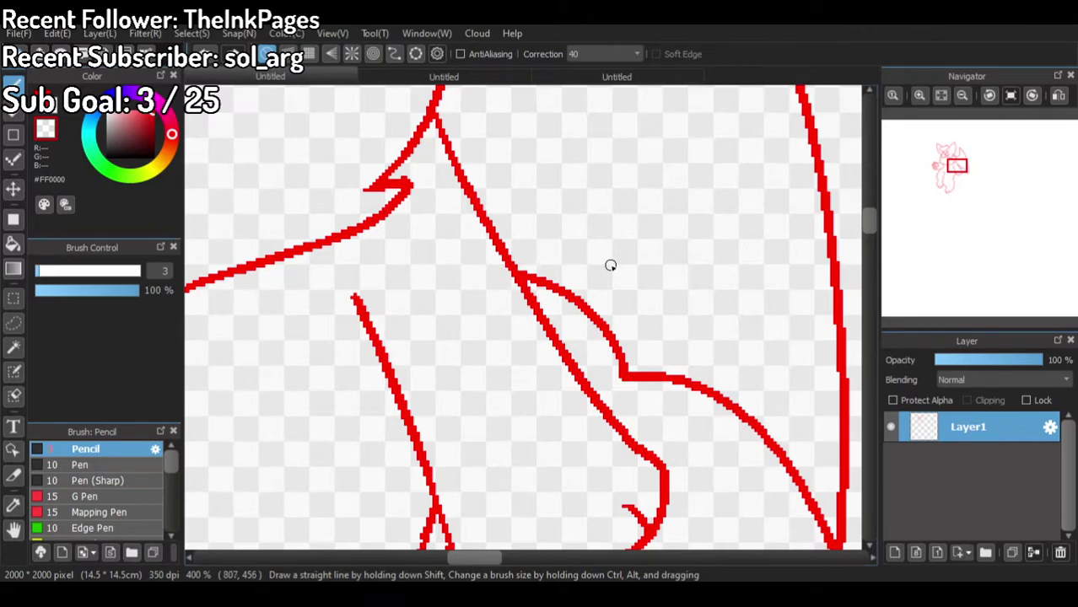
{"action": "scroll", "coordinate": [609, 265], "scroll_direction": "down", "scroll_amount": 4}
{"action": "scroll", "coordinate": [510, 208], "scroll_direction": "up", "scroll_amount": 1}
{"action": "left_click", "coordinate": [53, 109]}
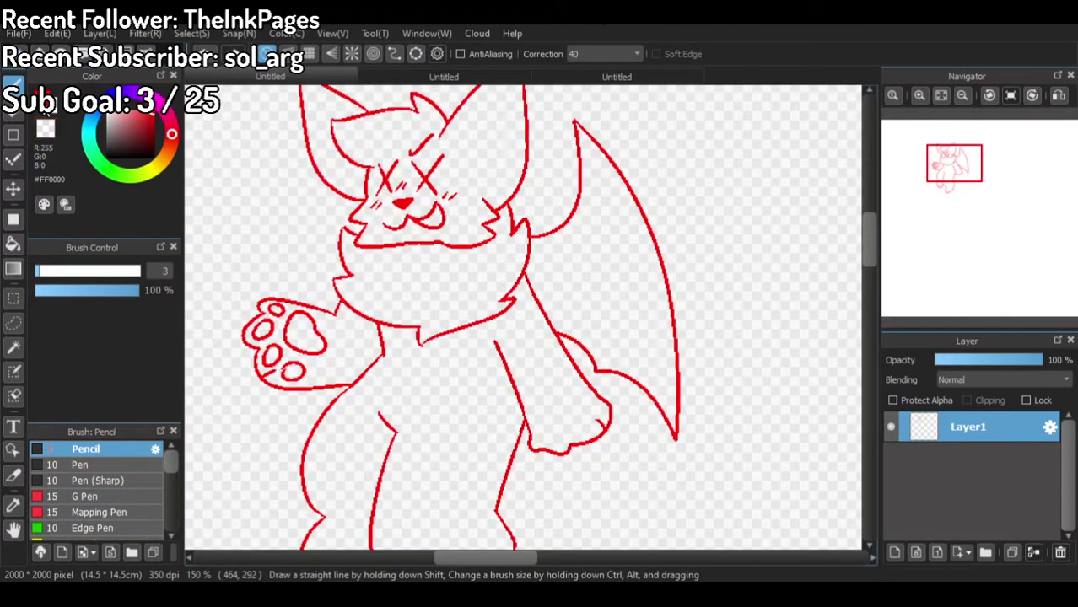
Step: Sketch the smaller left bat wing rising from the chest ruff, with its lower tip showing beneath the raised paw
{"action": "scroll", "coordinate": [300, 229], "scroll_direction": "down", "scroll_amount": 2}
{"action": "scroll", "coordinate": [260, 202], "scroll_direction": "up", "scroll_amount": 2}
{"action": "scroll", "coordinate": [288, 229], "scroll_direction": "up", "scroll_amount": 1}
{"action": "scroll", "coordinate": [333, 255], "scroll_direction": "down", "scroll_amount": 1}
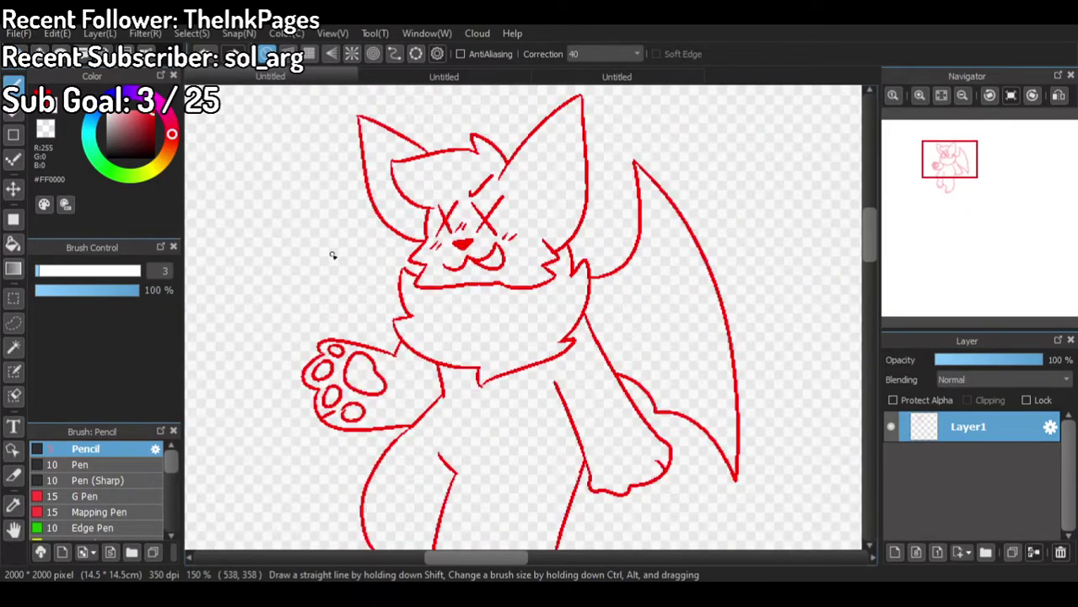
{"action": "mouse_move", "coordinate": [401, 291]}
{"action": "left_mouse_down"}
{"action": "mouse_move", "coordinate": [361, 240]}
{"action": "mouse_move", "coordinate": [363, 203]}
{"action": "mouse_move", "coordinate": [334, 340]}
{"action": "left_mouse_up"}
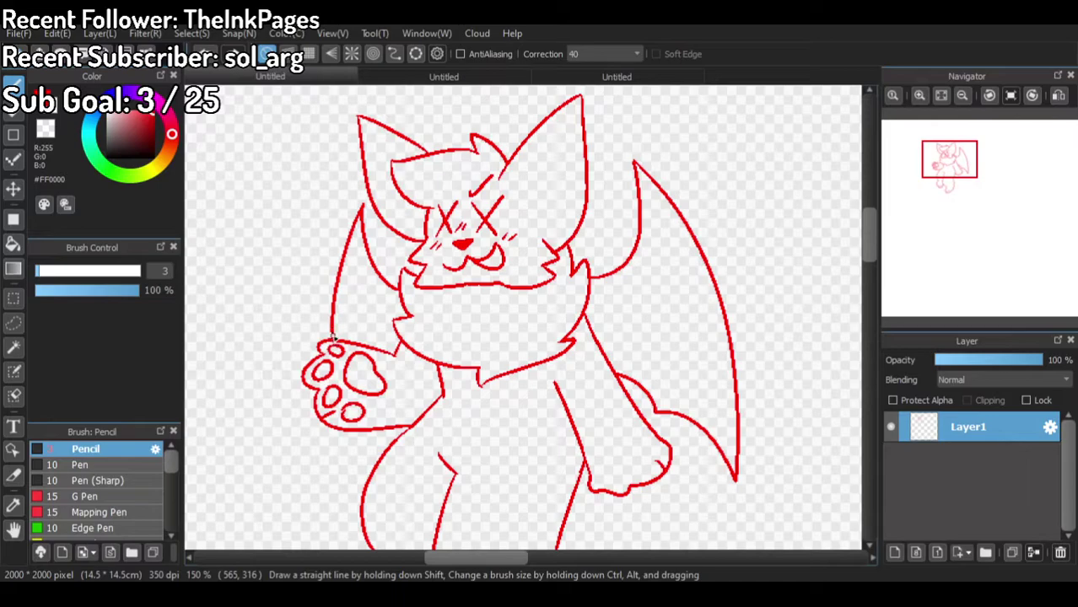
{"action": "mouse_move", "coordinate": [347, 433]}
{"action": "left_mouse_down"}
{"action": "mouse_move", "coordinate": [358, 477]}
{"action": "mouse_move", "coordinate": [366, 445]}
{"action": "mouse_move", "coordinate": [394, 449]}
{"action": "left_mouse_up"}
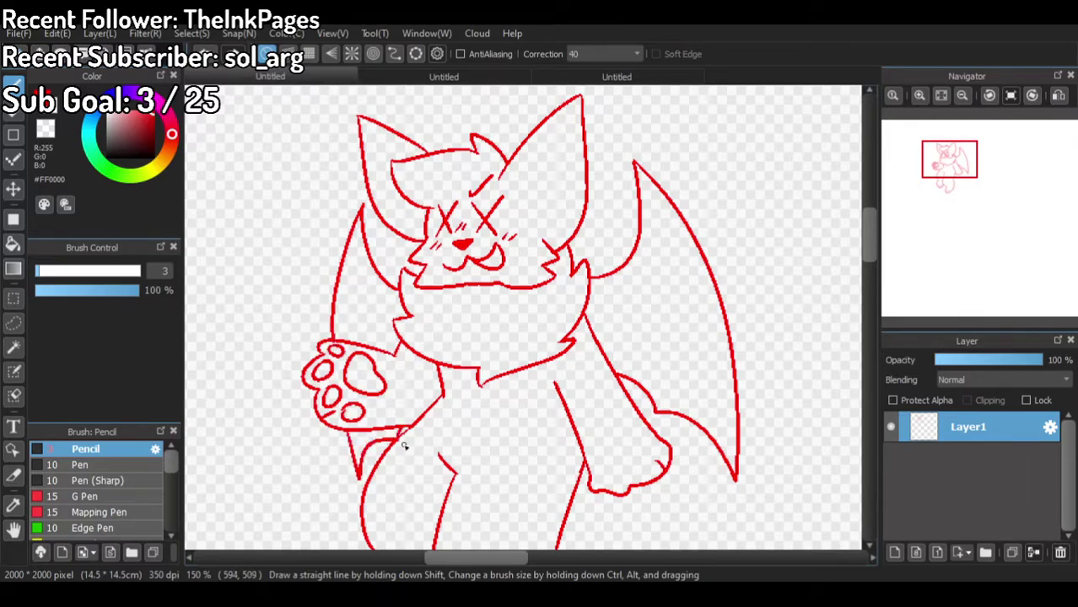
Step: Check the coloured cat reference, then try to sketch a bushy tail hanging down beside the right leg
{"action": "scroll", "coordinate": [431, 262], "scroll_direction": "down", "scroll_amount": 4}
{"action": "scroll", "coordinate": [496, 332], "scroll_direction": "up", "scroll_amount": 4}
{"action": "scroll", "coordinate": [372, 144], "scroll_direction": "up", "scroll_amount": 1}
{"action": "left_click", "coordinate": [599, 77]}
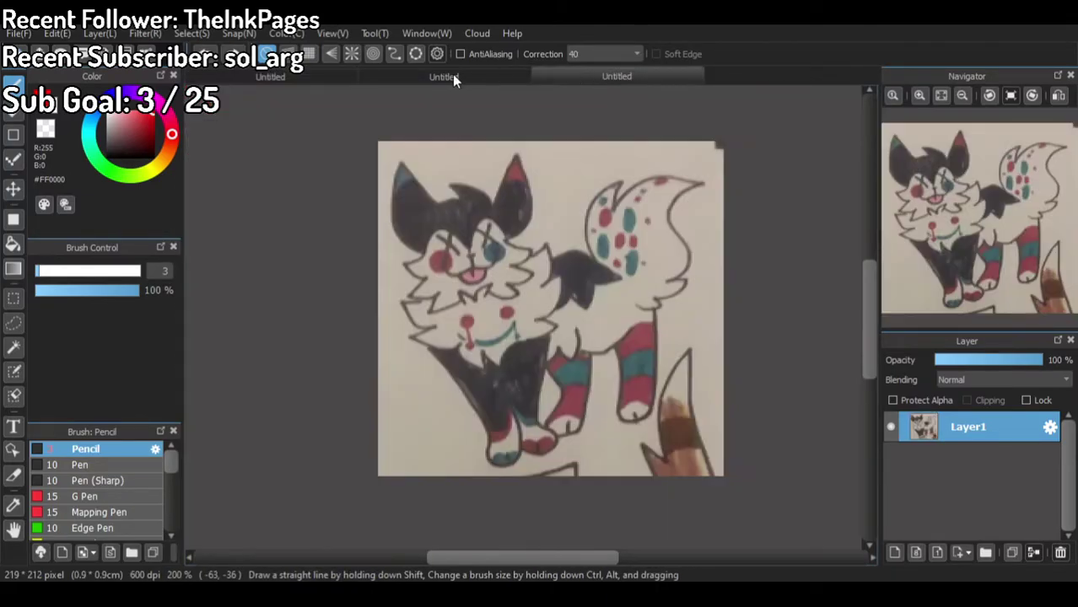
{"action": "left_click", "coordinate": [321, 82]}
{"action": "mouse_move", "coordinate": [492, 255]}
{"action": "left_mouse_down"}
{"action": "mouse_move", "coordinate": [587, 291]}
{"action": "mouse_move", "coordinate": [558, 310]}
{"action": "mouse_move", "coordinate": [609, 333]}
{"action": "mouse_move", "coordinate": [651, 445]}
{"action": "mouse_move", "coordinate": [638, 532]}
{"action": "mouse_move", "coordinate": [671, 550]}
{"action": "left_mouse_up"}
{"action": "mouse_move", "coordinate": [521, 551]}
{"action": "left_mouse_down"}
{"action": "mouse_move", "coordinate": [466, 429]}
{"action": "mouse_move", "coordinate": [414, 402]}
{"action": "mouse_move", "coordinate": [395, 287]}
{"action": "left_mouse_up"}
{"action": "scroll", "coordinate": [395, 285], "scroll_direction": "down", "scroll_amount": 4}
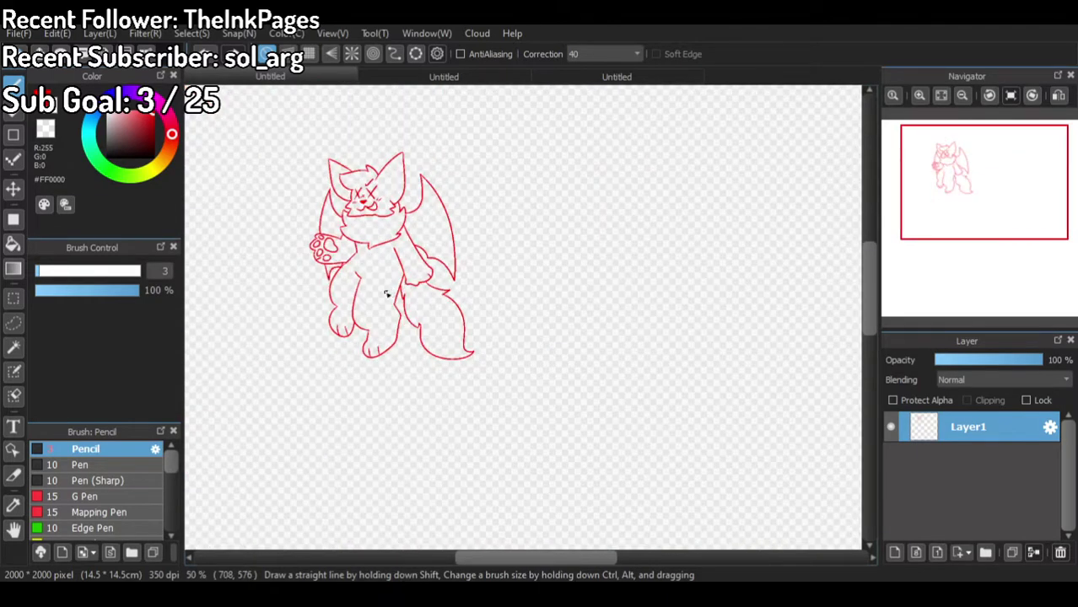
{"action": "scroll", "coordinate": [385, 294], "scroll_direction": "up", "scroll_amount": 3}
{"action": "key", "text": "ctrl+z"}
{"action": "key", "text": "ctrl+z"}
Step: Sketch a large bushy tail sweeping out from below the right paw to a pointed tip and curving back to the leg
{"action": "mouse_move", "coordinate": [517, 257]}
{"action": "left_mouse_down"}
{"action": "mouse_move", "coordinate": [555, 321]}
{"action": "mouse_move", "coordinate": [626, 248]}
{"action": "mouse_move", "coordinate": [692, 236]}
{"action": "left_mouse_up"}
{"action": "left_click_drag", "start_coordinate": [747, 265], "coordinate": [735, 271]}
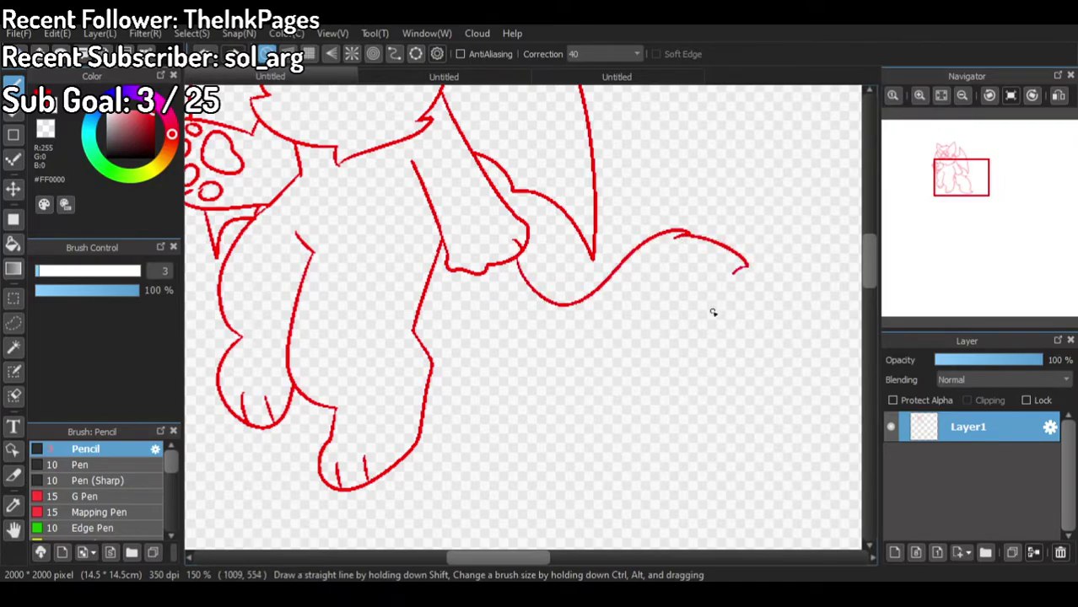
{"action": "left_click_drag", "start_coordinate": [459, 419], "coordinate": [445, 402]}
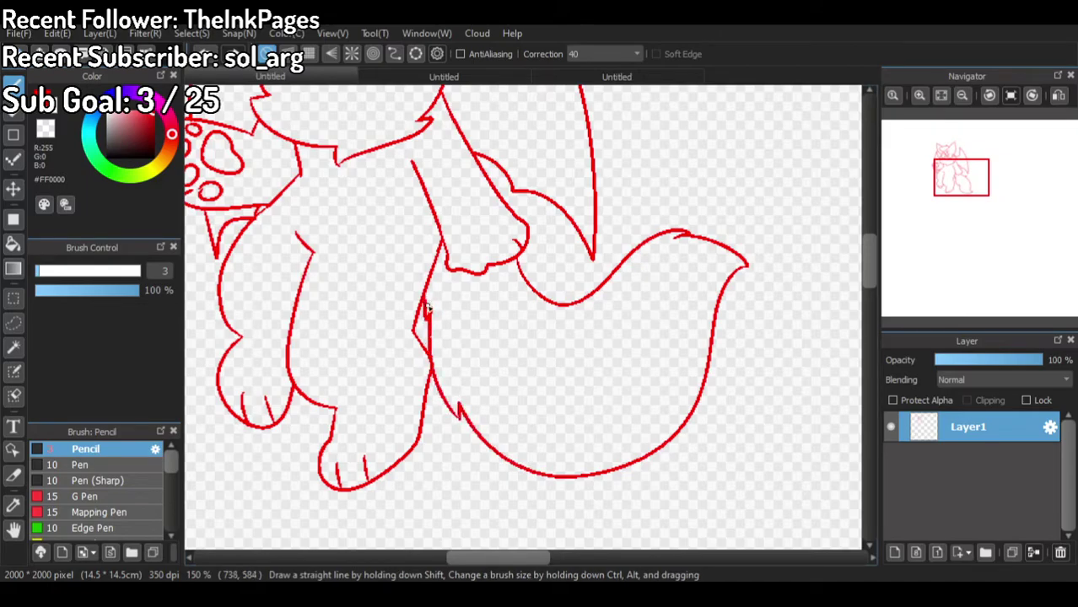
{"action": "scroll", "coordinate": [438, 317], "scroll_direction": "down", "scroll_amount": 5}
Step: Add a slanted brow above the left X-shaped eye, redrawing it slightly lower
{"action": "scroll", "coordinate": [445, 313], "scroll_direction": "up", "scroll_amount": 8}
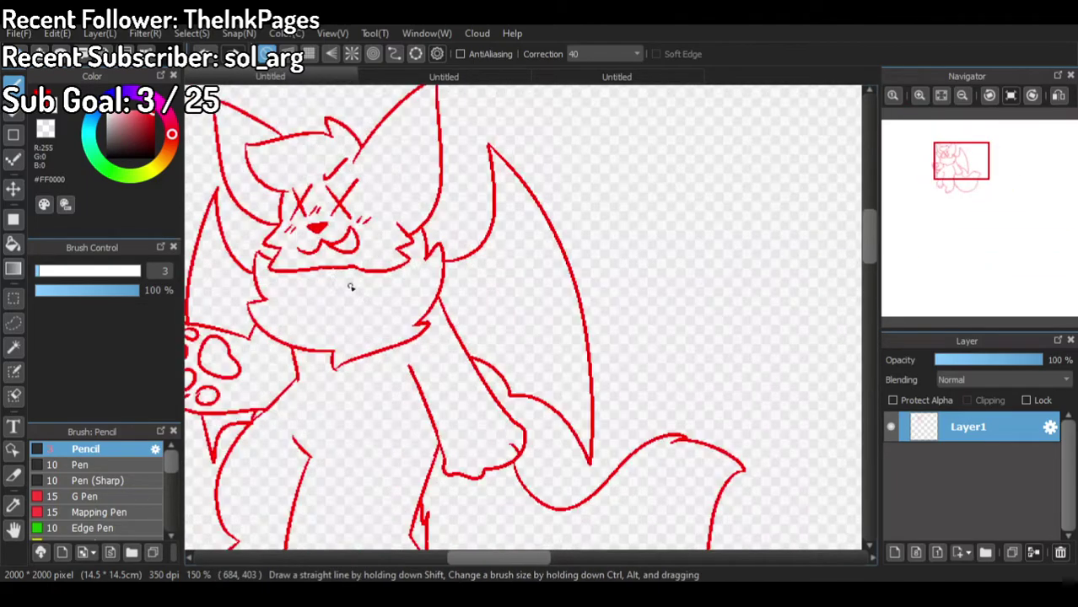
{"action": "scroll", "coordinate": [337, 221], "scroll_direction": "up", "scroll_amount": 1}
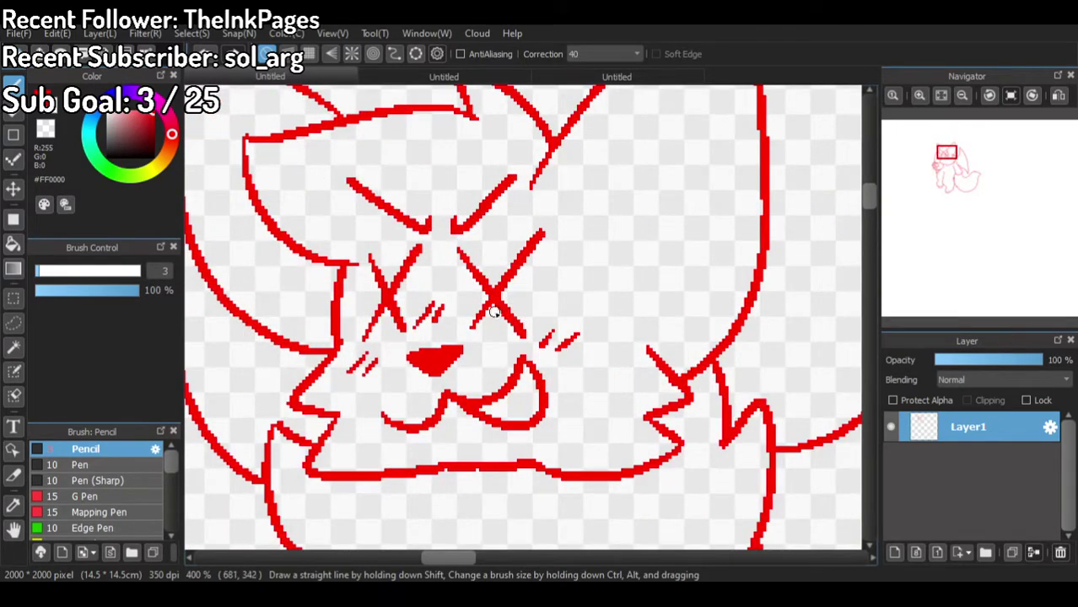
{"action": "key", "text": "ctrl+z"}
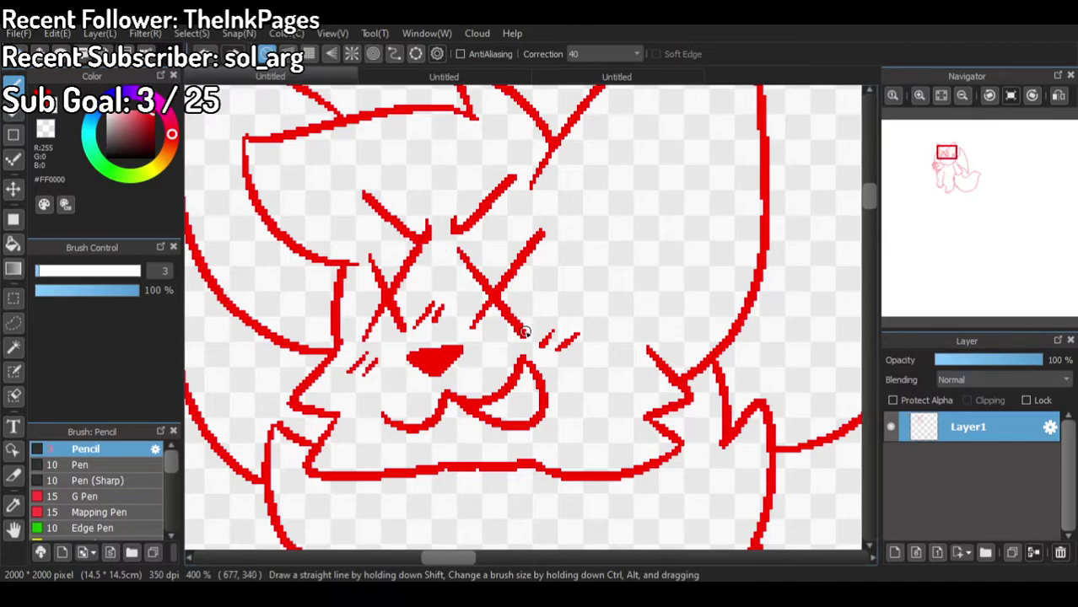
{"action": "scroll", "coordinate": [573, 291], "scroll_direction": "down", "scroll_amount": 5}
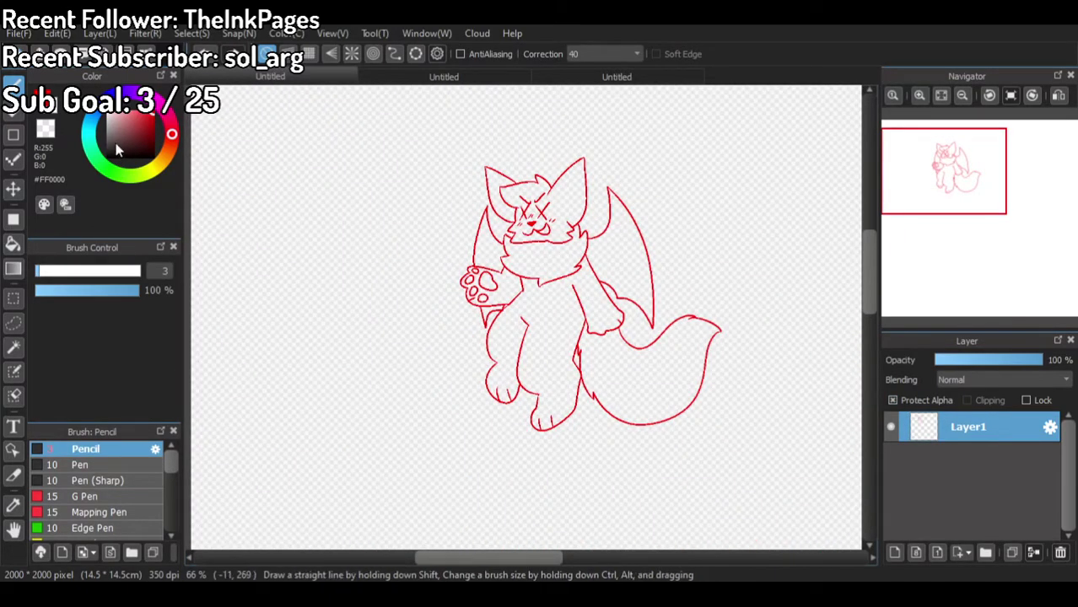
Step: Recolour all the line art black using Protect Alpha and a size 222 pencil, then add a new layer beneath it
{"action": "left_click_drag", "start_coordinate": [91, 270], "coordinate": [153, 297]}
{"action": "mouse_move", "coordinate": [514, 203]}
{"action": "left_mouse_down"}
{"action": "mouse_move", "coordinate": [544, 152]}
{"action": "mouse_move", "coordinate": [562, 510]}
{"action": "mouse_move", "coordinate": [675, 63]}
{"action": "mouse_move", "coordinate": [661, 543]}
{"action": "mouse_move", "coordinate": [613, 482]}
{"action": "mouse_move", "coordinate": [718, 494]}
{"action": "left_mouse_up"}
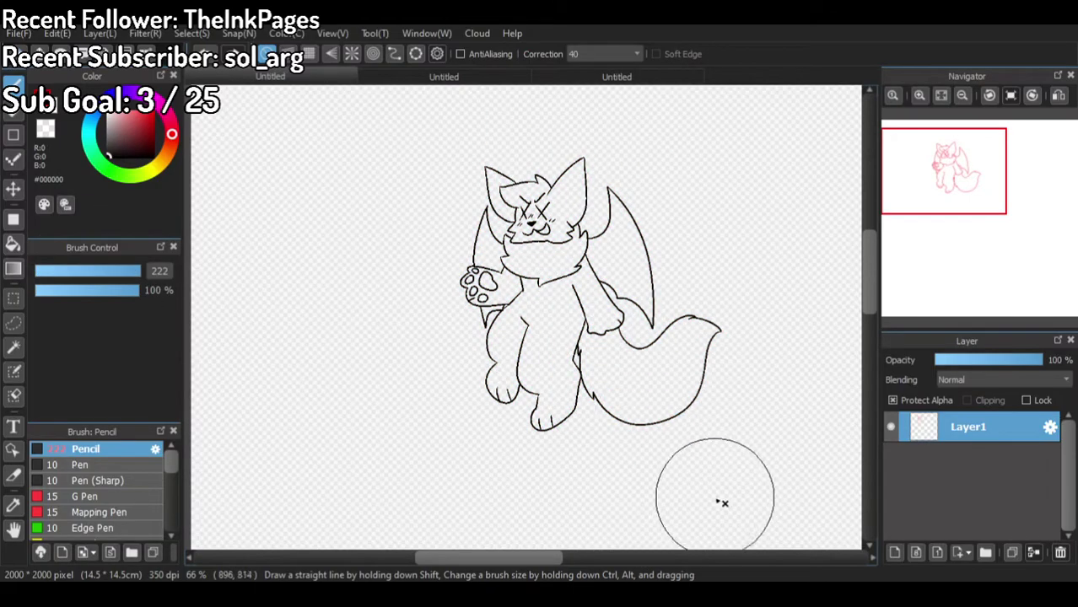
{"action": "left_click", "coordinate": [895, 553]}
{"action": "left_click_drag", "start_coordinate": [952, 453], "coordinate": [987, 400]}
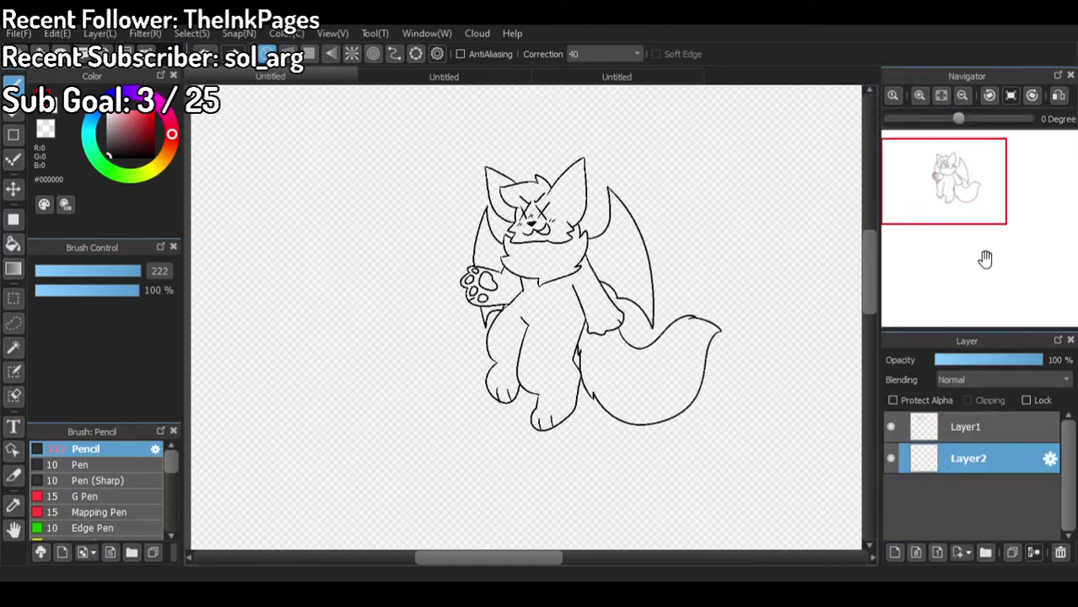
Step: Sample dark grey #3E3B41 from the digital reference and fill the left ear and both wings with it using the Bucket tool
{"action": "left_click", "coordinate": [572, 76]}
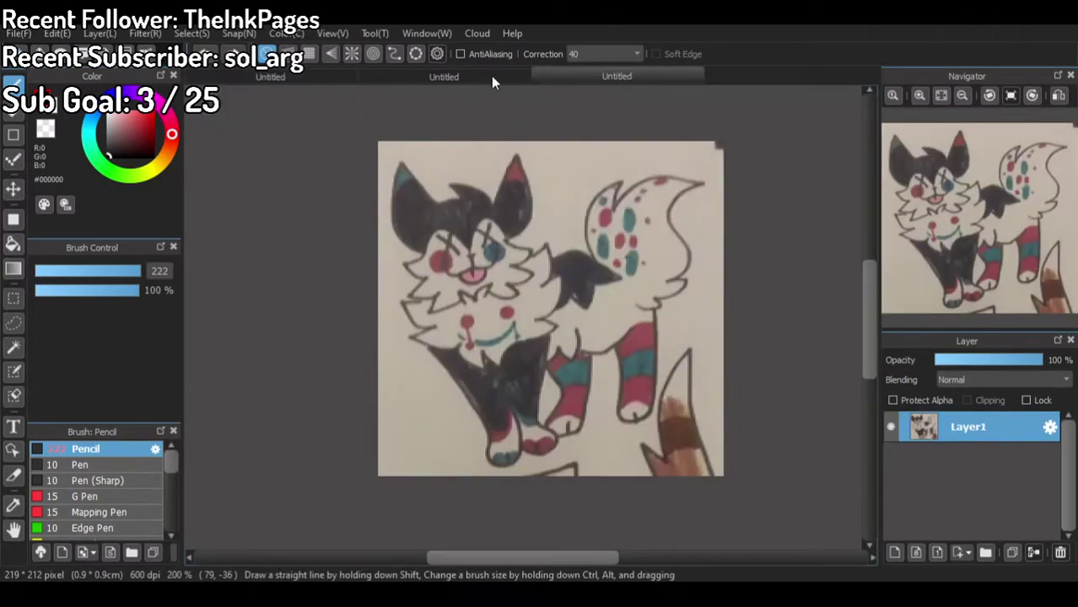
{"action": "left_click", "coordinate": [450, 75]}
{"action": "scroll", "coordinate": [446, 144], "scroll_direction": "up", "scroll_amount": 2}
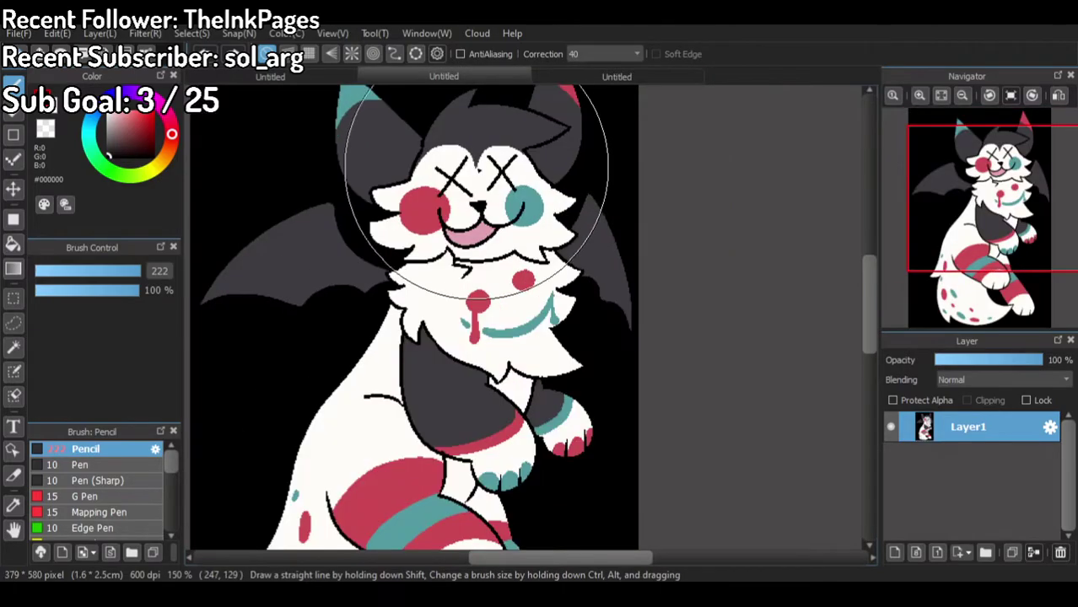
{"action": "left_click", "coordinate": [298, 75]}
{"action": "scroll", "coordinate": [504, 157], "scroll_direction": "up", "scroll_amount": 1}
{"action": "left_click", "coordinate": [12, 244]}
{"action": "scroll", "coordinate": [480, 227], "scroll_direction": "up", "scroll_amount": 1}
{"action": "left_click", "coordinate": [475, 166]}
{"action": "left_click", "coordinate": [449, 300]}
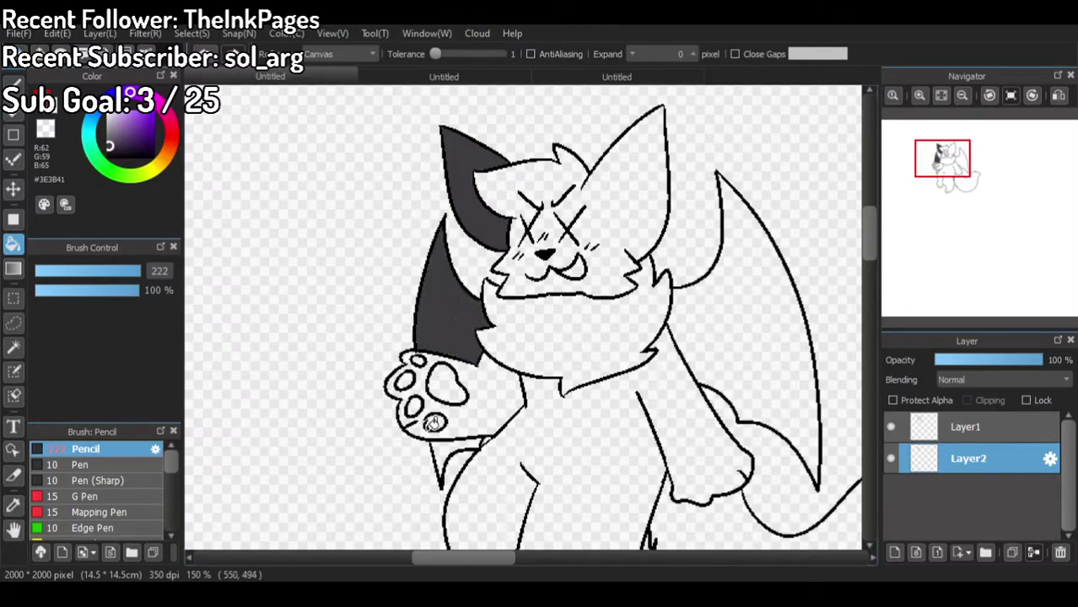
{"action": "left_click", "coordinate": [710, 344]}
{"action": "scroll", "coordinate": [621, 325], "scroll_direction": "down", "scroll_amount": 2}
{"action": "scroll", "coordinate": [621, 325], "scroll_direction": "up", "scroll_amount": 1}
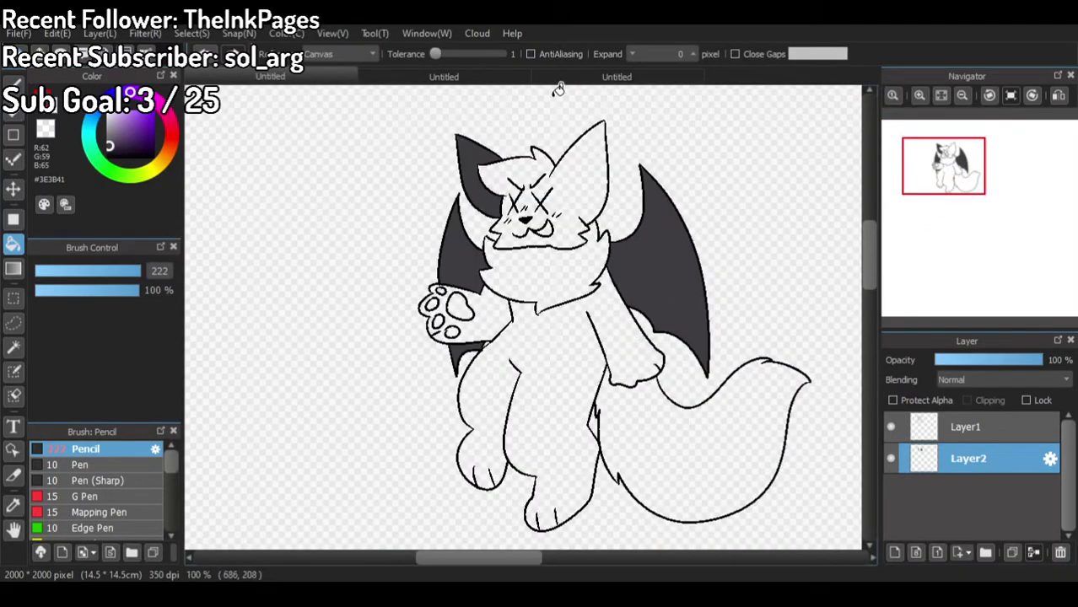
Step: Recheck the references, protect the alpha of the colour layer, and sample teal #559AA2 from the digital reference's ear tip
{"action": "left_click", "coordinate": [545, 76]}
{"action": "left_click", "coordinate": [469, 74]}
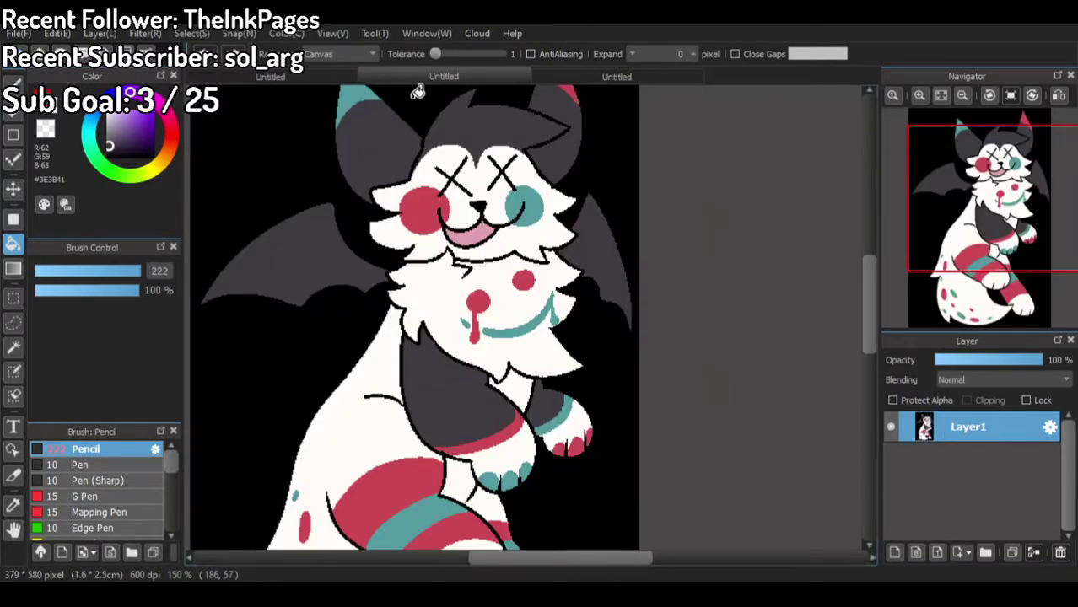
{"action": "left_click", "coordinate": [348, 77]}
{"action": "scroll", "coordinate": [589, 193], "scroll_direction": "up", "scroll_amount": 1}
{"action": "scroll", "coordinate": [551, 173], "scroll_direction": "down", "scroll_amount": 1}
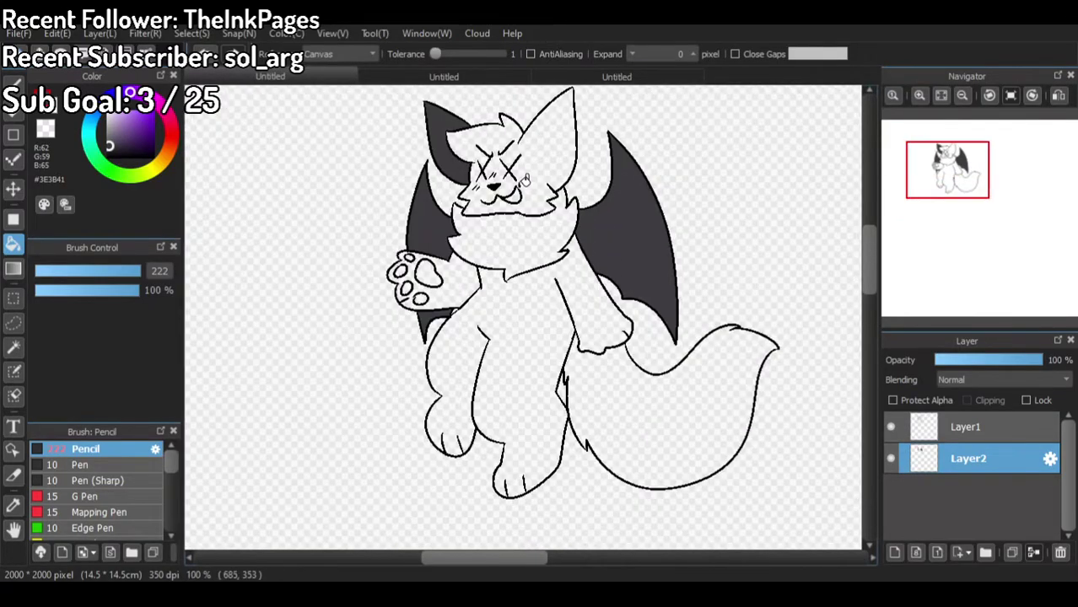
{"action": "scroll", "coordinate": [523, 321], "scroll_direction": "up", "scroll_amount": 2}
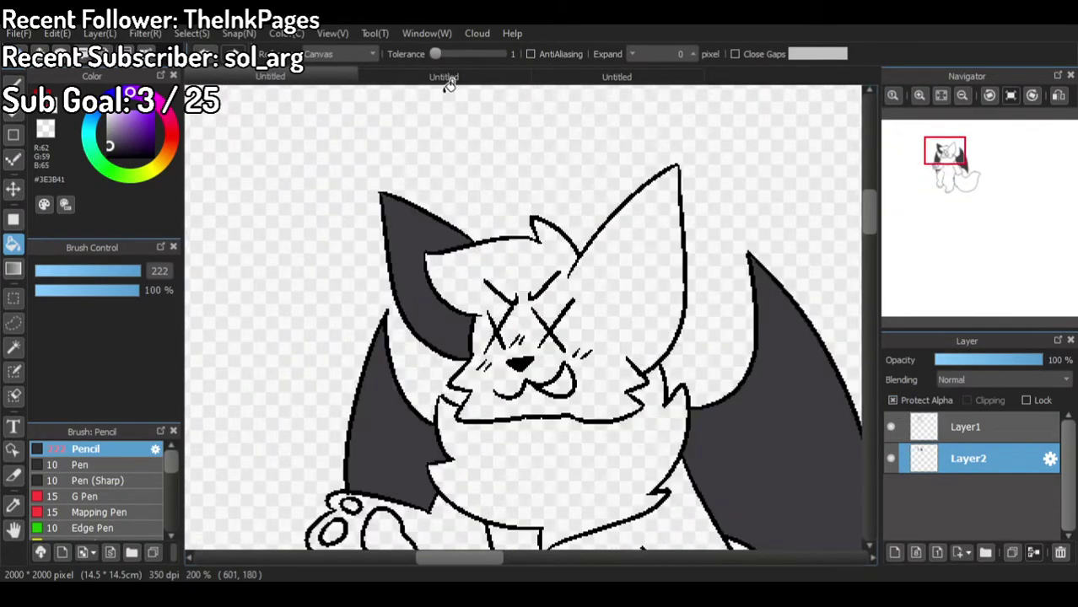
{"action": "left_click", "coordinate": [455, 77]}
{"action": "scroll", "coordinate": [388, 128], "scroll_direction": "up", "scroll_amount": 2}
{"action": "left_click", "coordinate": [370, 95], "text": "alt"}
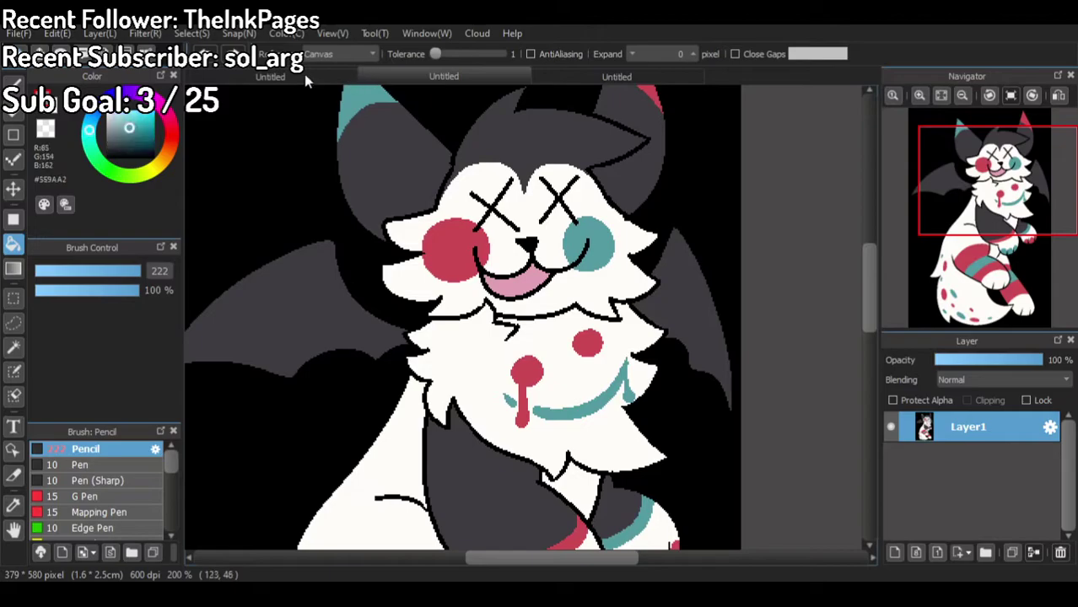
Step: Paint the left ear's tip teal with a size 15 pencil and trim its lower edge with the sampled dark grey #3E3B41
{"action": "left_click", "coordinate": [278, 74]}
{"action": "key", "text": "b"}
{"action": "scroll", "coordinate": [364, 233], "scroll_direction": "up", "scroll_amount": 2}
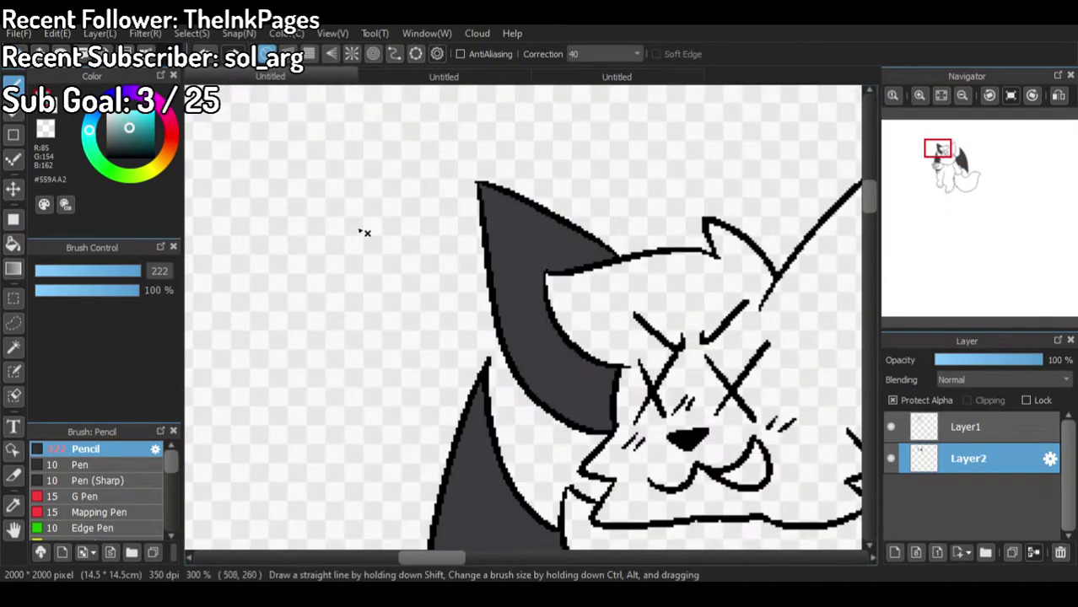
{"action": "left_click", "coordinate": [67, 271]}
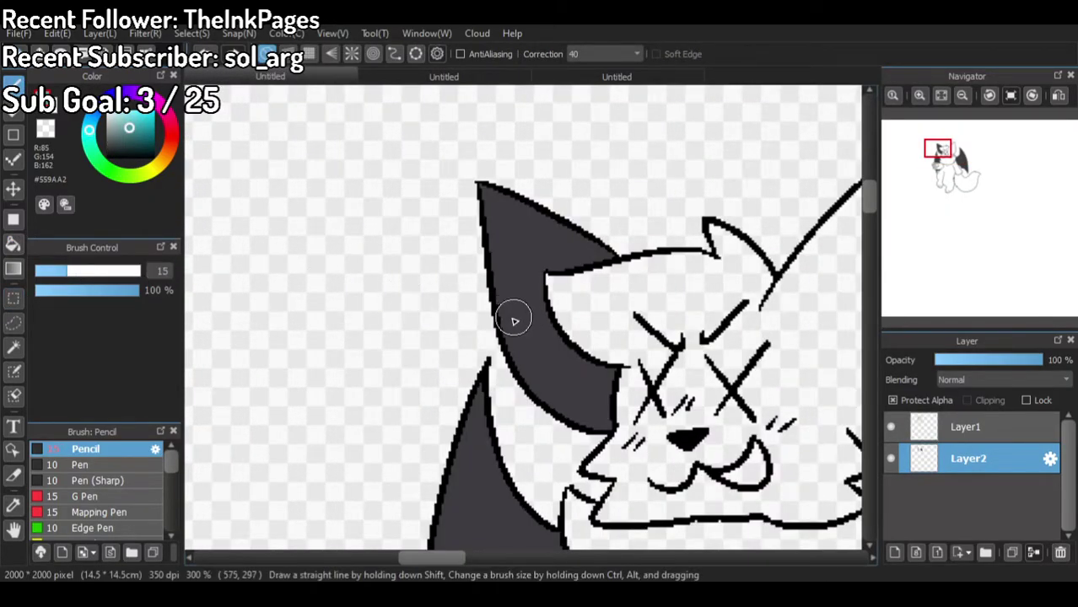
{"action": "mouse_move", "coordinate": [478, 321]}
{"action": "left_mouse_down"}
{"action": "mouse_move", "coordinate": [544, 211]}
{"action": "mouse_move", "coordinate": [668, 230]}
{"action": "left_mouse_up"}
{"action": "left_click_drag", "start_coordinate": [487, 226], "coordinate": [473, 129]}
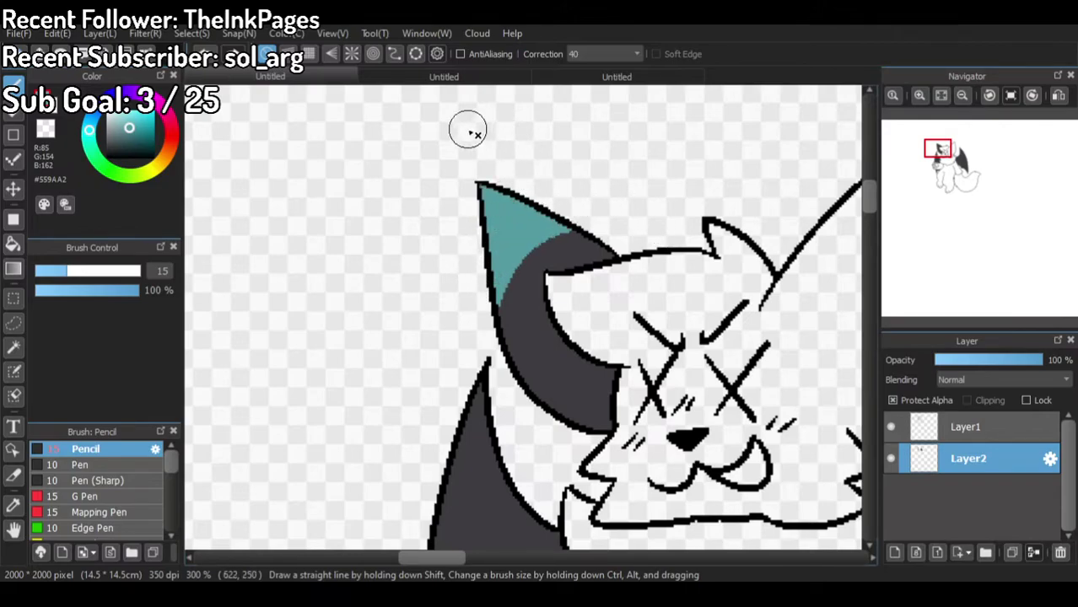
{"action": "left_click", "coordinate": [503, 305], "text": "alt"}
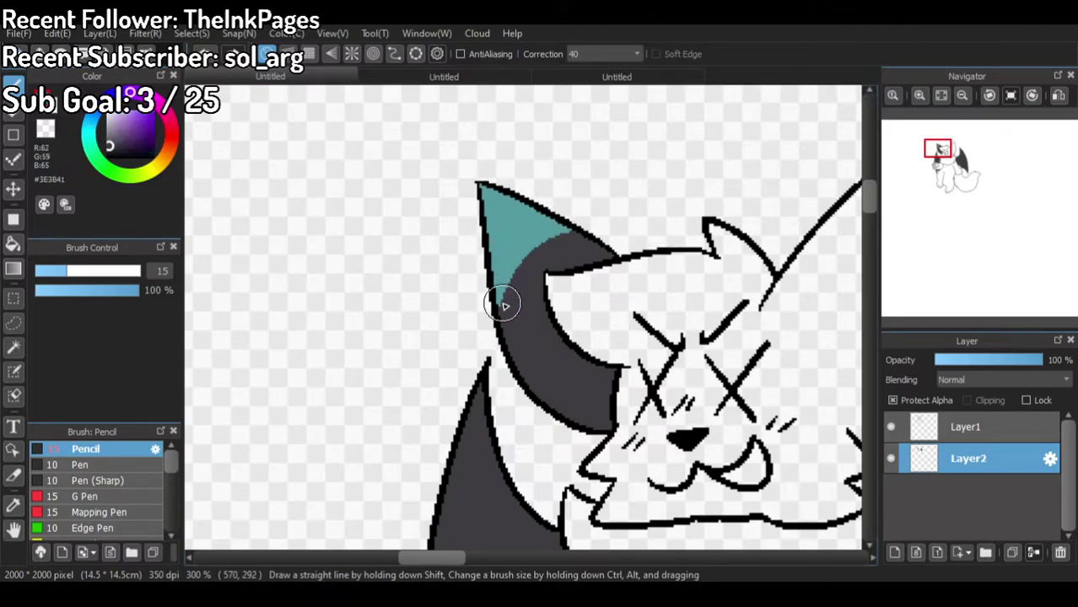
{"action": "mouse_move", "coordinate": [512, 331]}
{"action": "left_mouse_down"}
{"action": "mouse_move", "coordinate": [514, 258]}
{"action": "mouse_move", "coordinate": [613, 233]}
{"action": "left_mouse_up"}
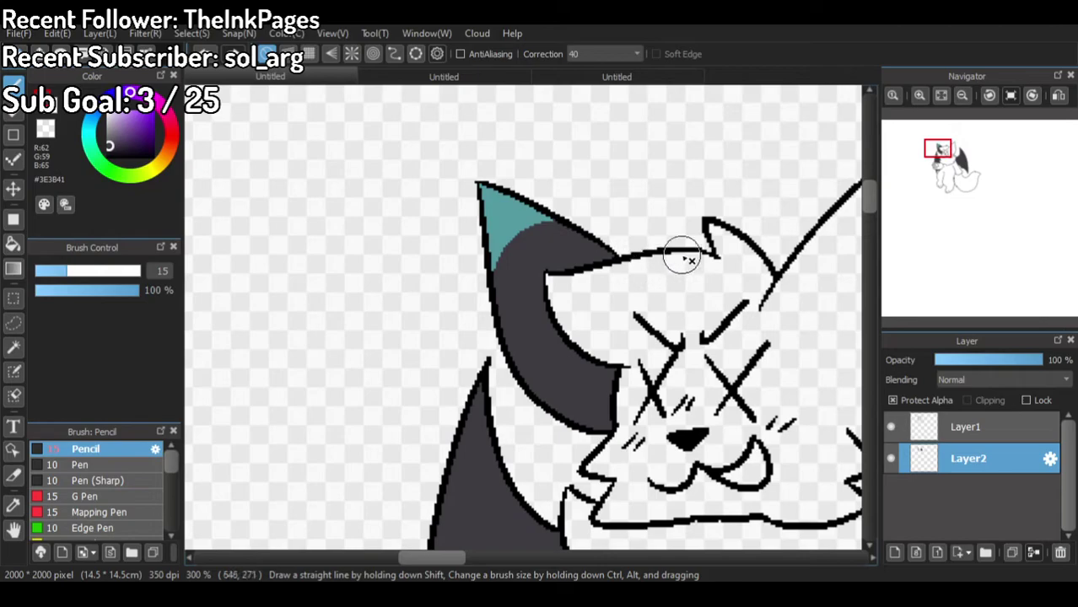
{"action": "scroll", "coordinate": [538, 172], "scroll_direction": "down", "scroll_amount": 3}
{"action": "scroll", "coordinate": [608, 227], "scroll_direction": "up", "scroll_amount": 1}
{"action": "scroll", "coordinate": [541, 289], "scroll_direction": "down", "scroll_amount": 1}
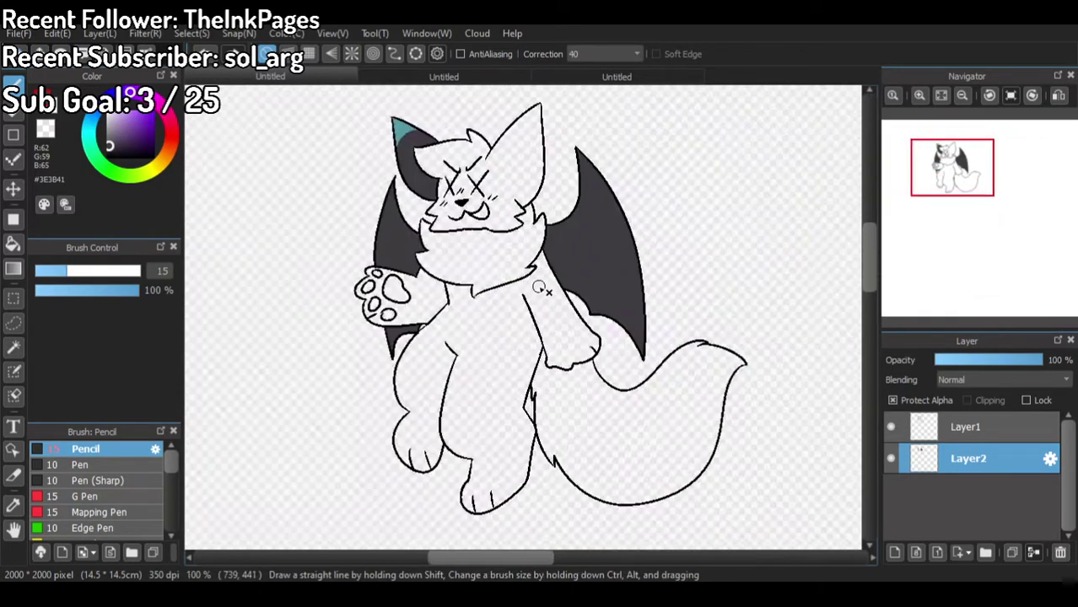
Step: Sample red #CD4A53 from the markings in the digital reference and return to the cat drawing
{"action": "left_click", "coordinate": [506, 75]}
{"action": "scroll", "coordinate": [536, 155], "scroll_direction": "down", "scroll_amount": 3}
{"action": "scroll", "coordinate": [540, 257], "scroll_direction": "up", "scroll_amount": 3}
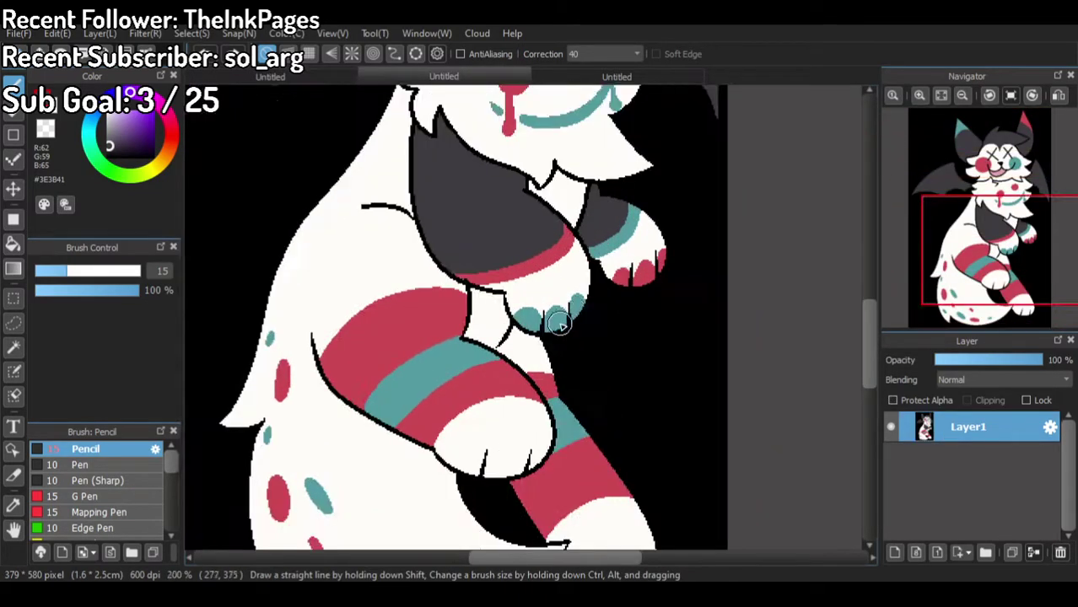
{"action": "scroll", "coordinate": [561, 324], "scroll_direction": "up", "scroll_amount": 1}
{"action": "left_click", "coordinate": [524, 235], "text": "alt"}
{"action": "scroll", "coordinate": [525, 235], "scroll_direction": "down", "scroll_amount": 4}
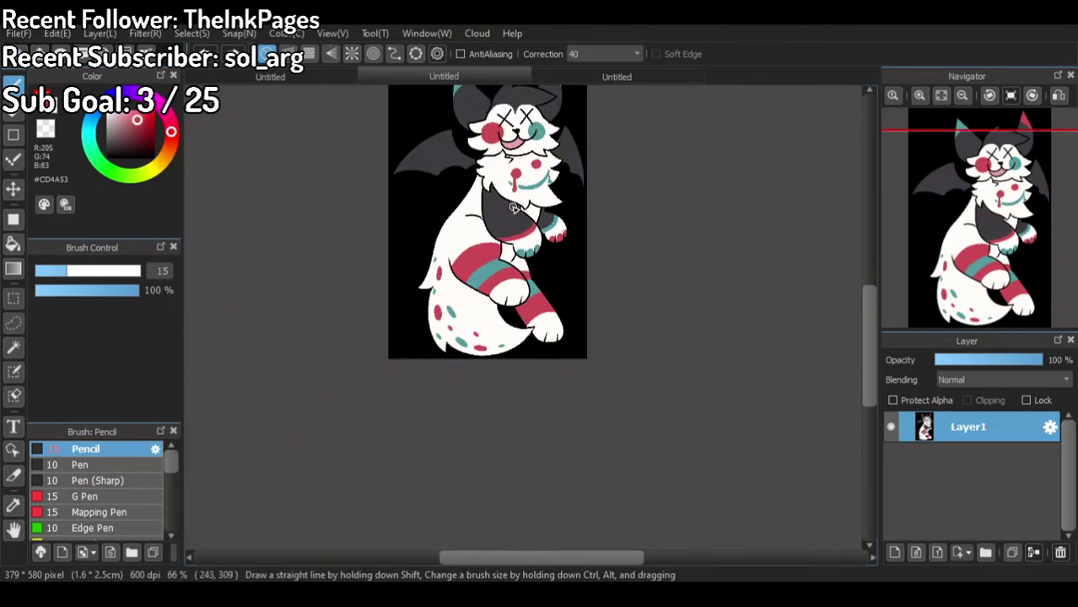
{"action": "left_click", "coordinate": [537, 78]}
{"action": "left_click", "coordinate": [272, 76]}
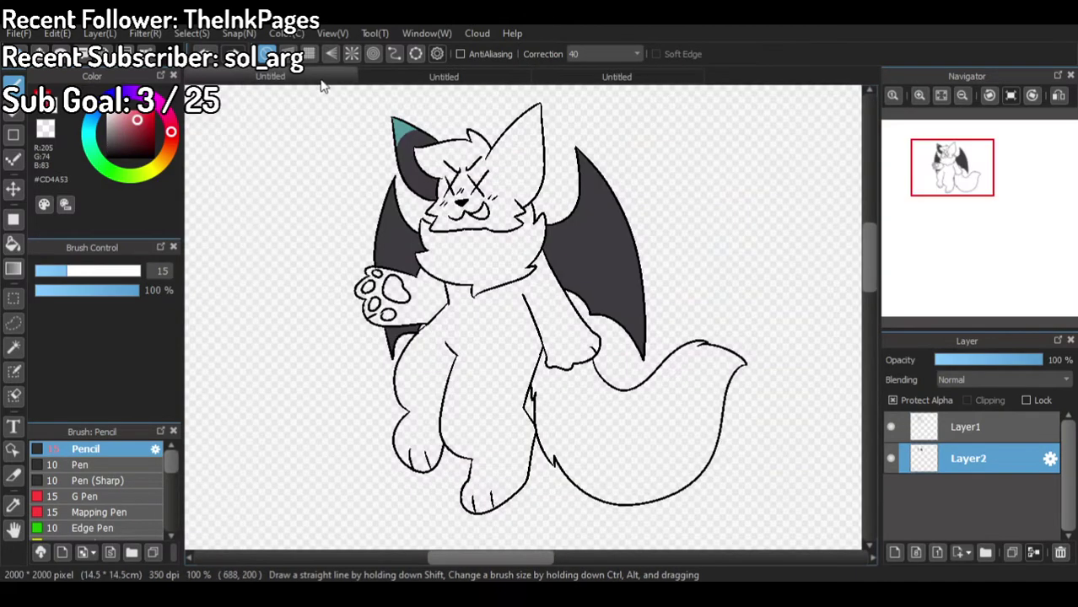
Step: Turn off the colour layer's alpha protection and fill the raised paw's large pad and four toe pads red with the Bucket tool
{"action": "left_click", "coordinate": [13, 244]}
{"action": "scroll", "coordinate": [361, 395], "scroll_direction": "up", "scroll_amount": 3}
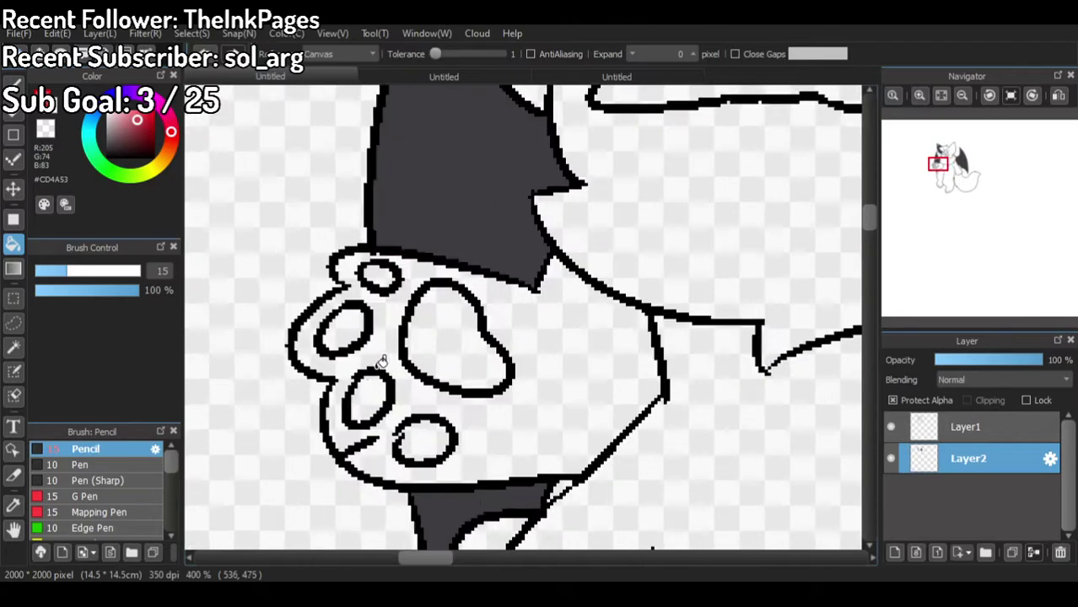
{"action": "left_click", "coordinate": [917, 399]}
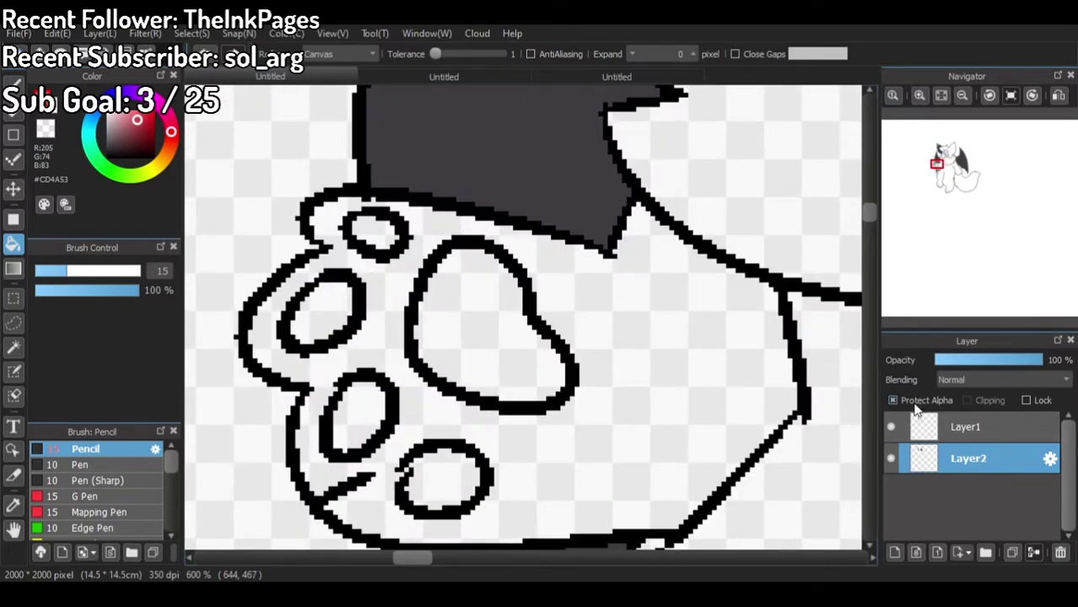
{"action": "left_click", "coordinate": [486, 346]}
{"action": "left_click", "coordinate": [371, 243]}
{"action": "left_click", "coordinate": [328, 314]}
{"action": "left_click", "coordinate": [371, 403]}
{"action": "left_click", "coordinate": [437, 462]}
{"action": "scroll", "coordinate": [445, 450], "scroll_direction": "down", "scroll_amount": 3}
{"action": "scroll", "coordinate": [469, 390], "scroll_direction": "up", "scroll_amount": 2}
{"action": "scroll", "coordinate": [469, 356], "scroll_direction": "down", "scroll_amount": 5}
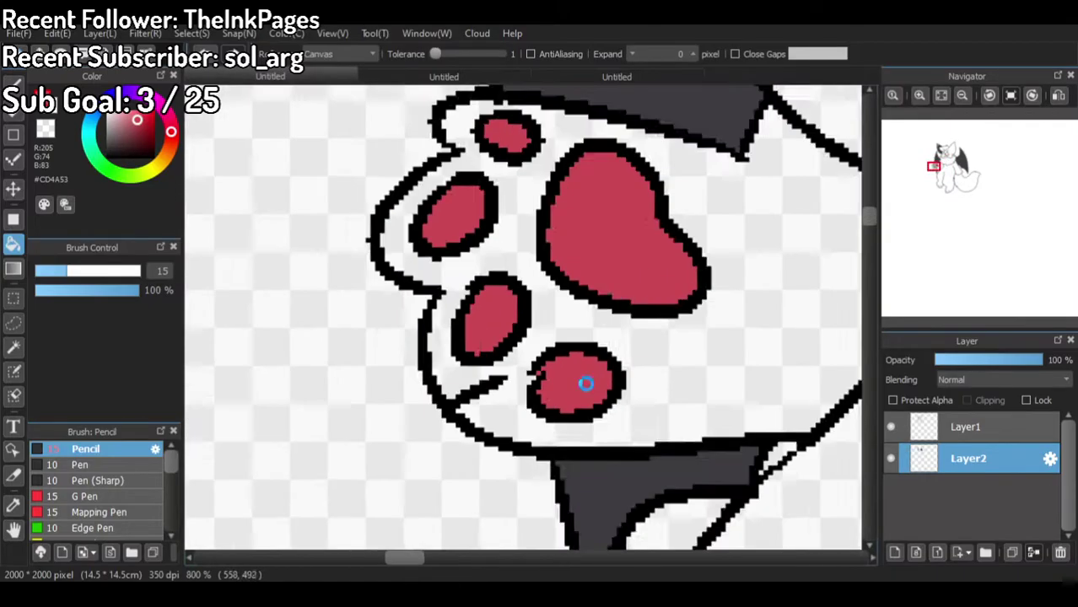
{"action": "scroll", "coordinate": [739, 363], "scroll_direction": "down", "scroll_amount": 2}
{"action": "scroll", "coordinate": [622, 148], "scroll_direction": "up", "scroll_amount": 1}
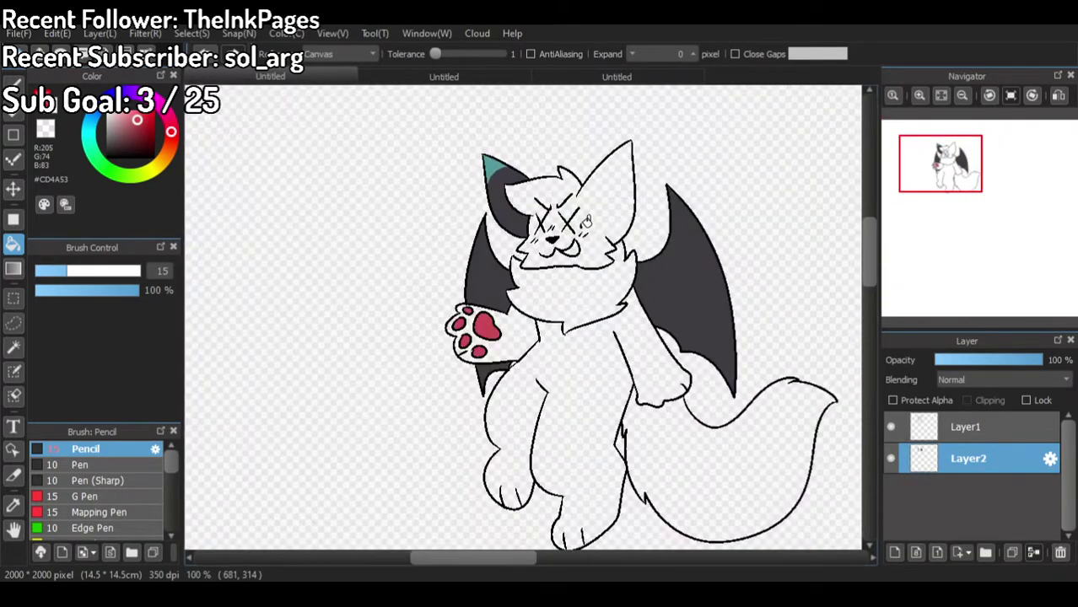
Step: Fill the cat's open mouth with the same red
{"action": "scroll", "coordinate": [585, 218], "scroll_direction": "up", "scroll_amount": 3}
{"action": "left_click", "coordinate": [541, 238]}
{"action": "scroll", "coordinate": [563, 325], "scroll_direction": "down", "scroll_amount": 3}
{"action": "scroll", "coordinate": [596, 274], "scroll_direction": "up", "scroll_amount": 1}
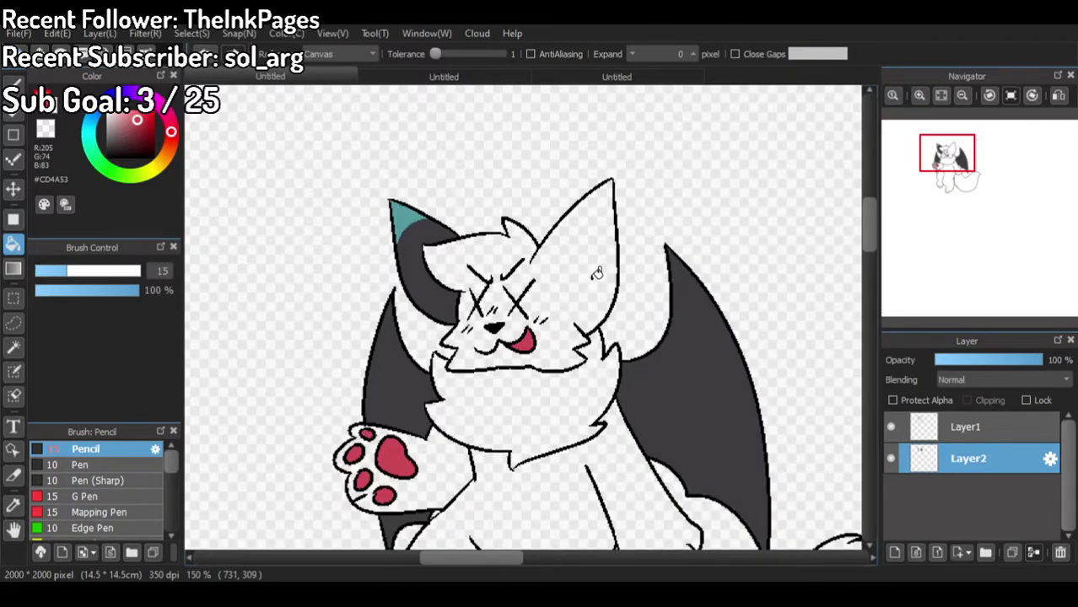
Step: Add a new layer at the bottom of the stack, sample dark grey #3E3B41 from the digital reference, and fill the raised arm and paw
{"action": "scroll", "coordinate": [596, 273], "scroll_direction": "down", "scroll_amount": 2}
{"action": "scroll", "coordinate": [754, 499], "scroll_direction": "up", "scroll_amount": 1}
{"action": "left_click", "coordinate": [895, 553]}
{"action": "left_click_drag", "start_coordinate": [945, 458], "coordinate": [942, 505]}
{"action": "left_click", "coordinate": [516, 78]}
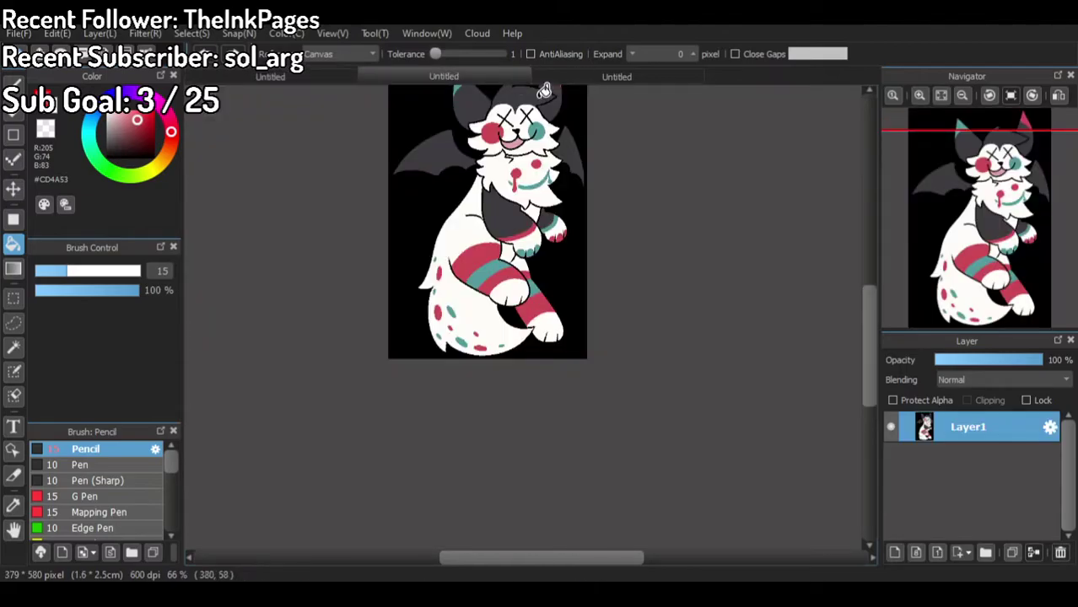
{"action": "scroll", "coordinate": [530, 195], "scroll_direction": "up", "scroll_amount": 2}
{"action": "right_click", "coordinate": [502, 223]}
{"action": "left_click", "coordinate": [331, 77]}
{"action": "scroll", "coordinate": [441, 300], "scroll_direction": "up", "scroll_amount": 2}
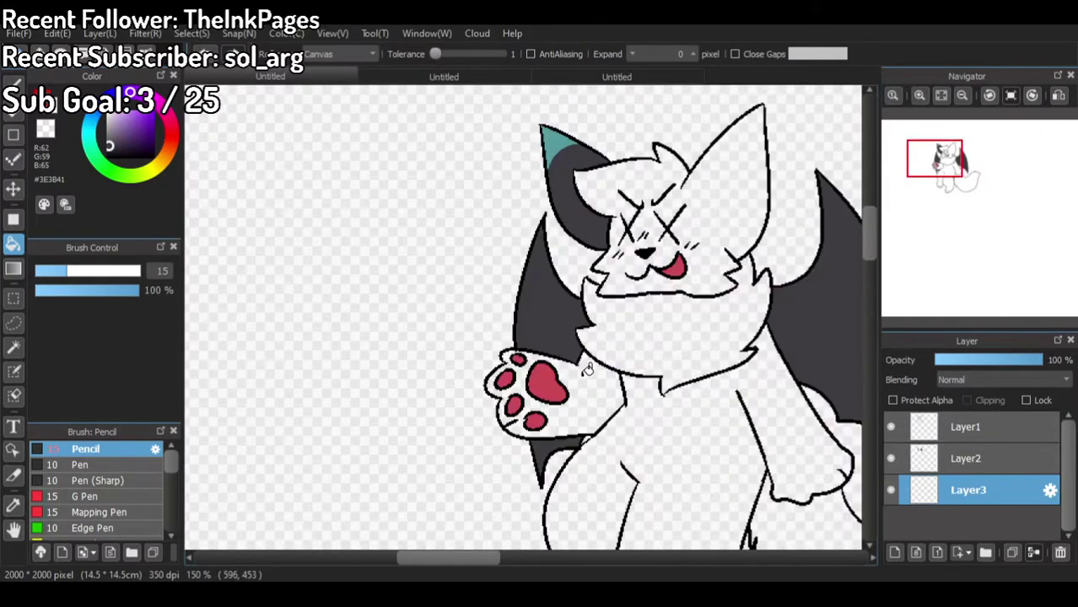
{"action": "scroll", "coordinate": [588, 371], "scroll_direction": "up", "scroll_amount": 3}
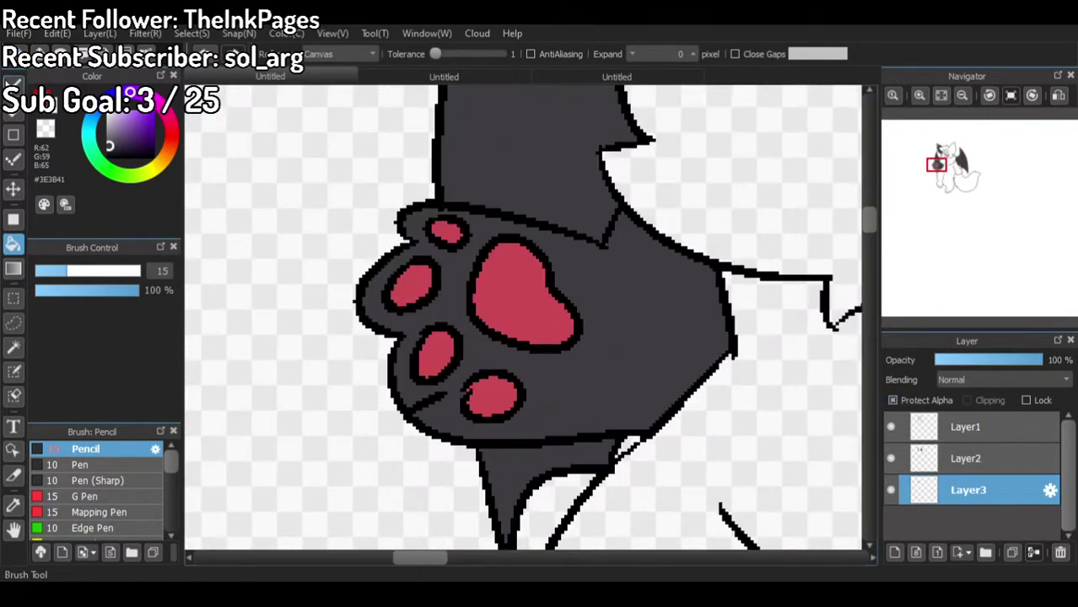
Step: Paint the raised paw off-white #FFFCF8 sampled from the digital reference, and add a curved red #CD4A53 stripe at the wrist
{"action": "key", "text": "b"}
{"action": "left_click", "coordinate": [524, 74]}
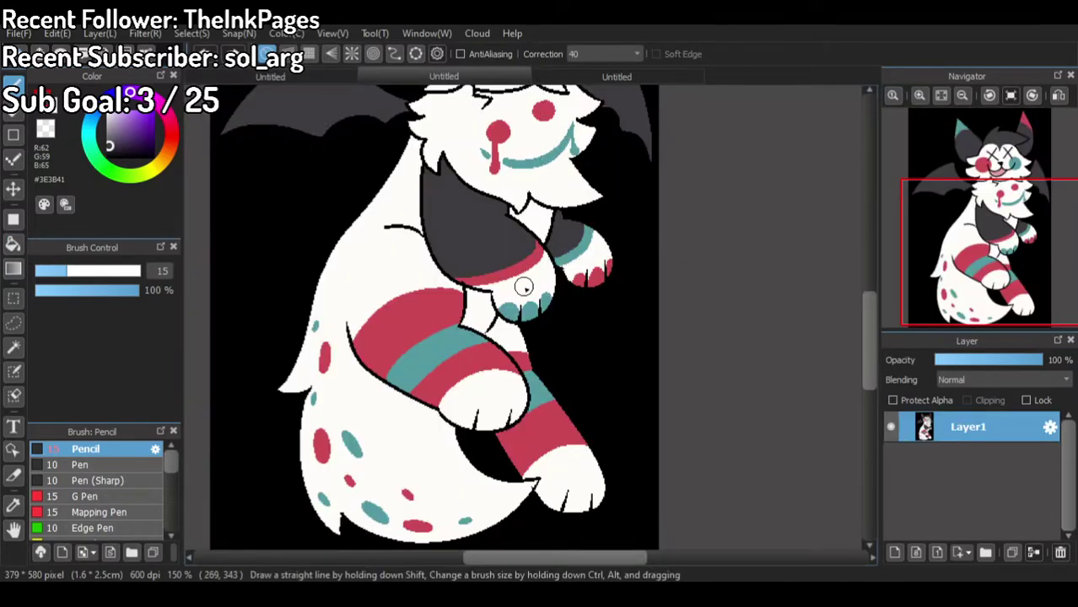
{"action": "left_click", "coordinate": [419, 104], "text": "alt"}
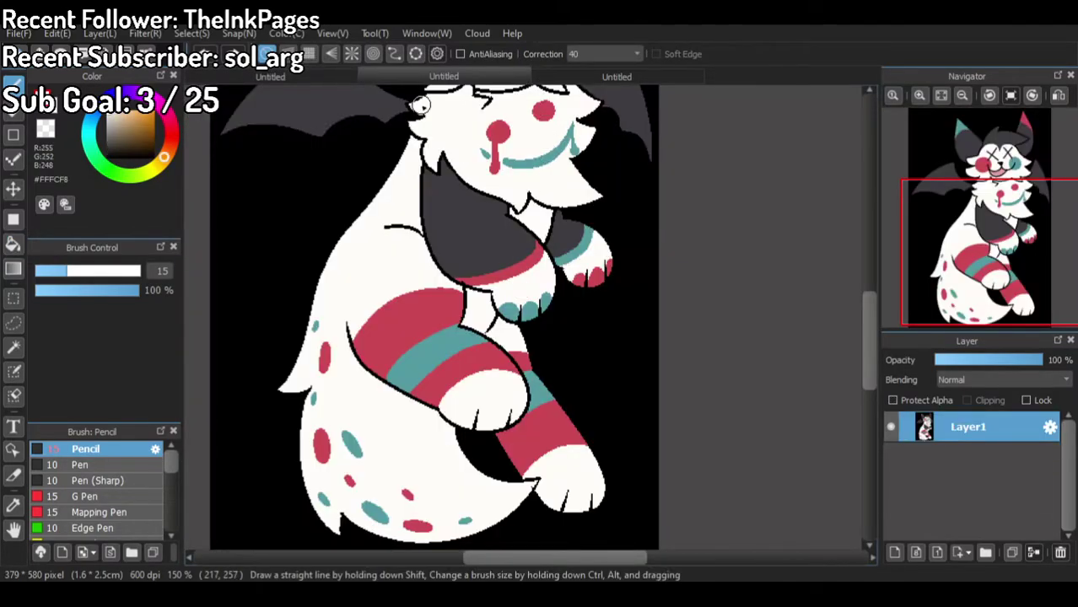
{"action": "left_click", "coordinate": [320, 79]}
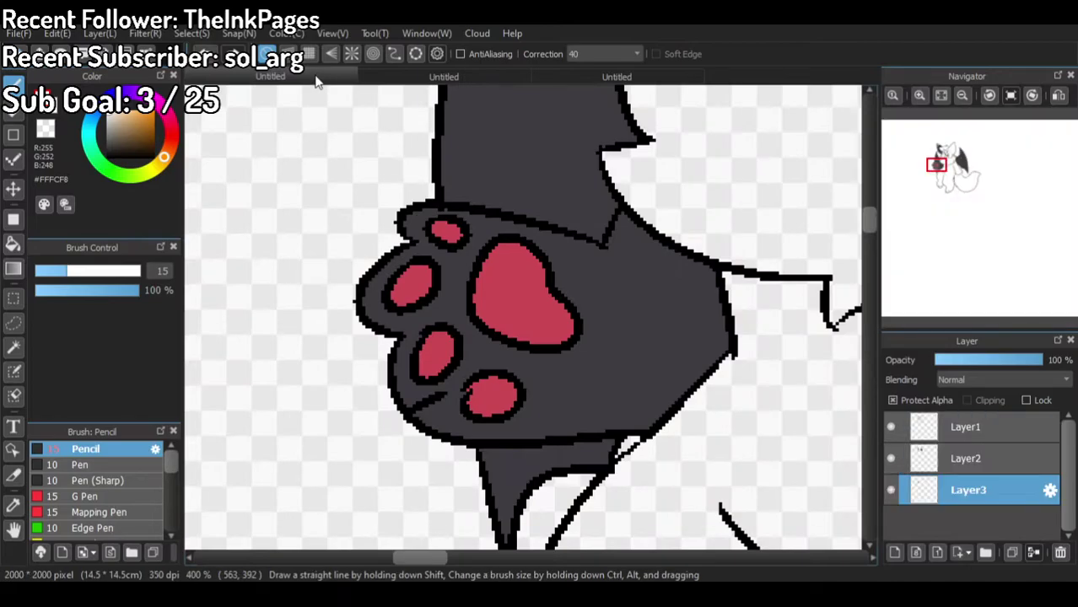
{"action": "mouse_move", "coordinate": [544, 229]}
{"action": "left_mouse_down"}
{"action": "mouse_move", "coordinate": [585, 445]}
{"action": "mouse_move", "coordinate": [559, 284]}
{"action": "mouse_move", "coordinate": [518, 475]}
{"action": "mouse_move", "coordinate": [506, 150]}
{"action": "mouse_move", "coordinate": [438, 349]}
{"action": "mouse_move", "coordinate": [409, 494]}
{"action": "mouse_move", "coordinate": [408, 182]}
{"action": "mouse_move", "coordinate": [372, 325]}
{"action": "left_mouse_up"}
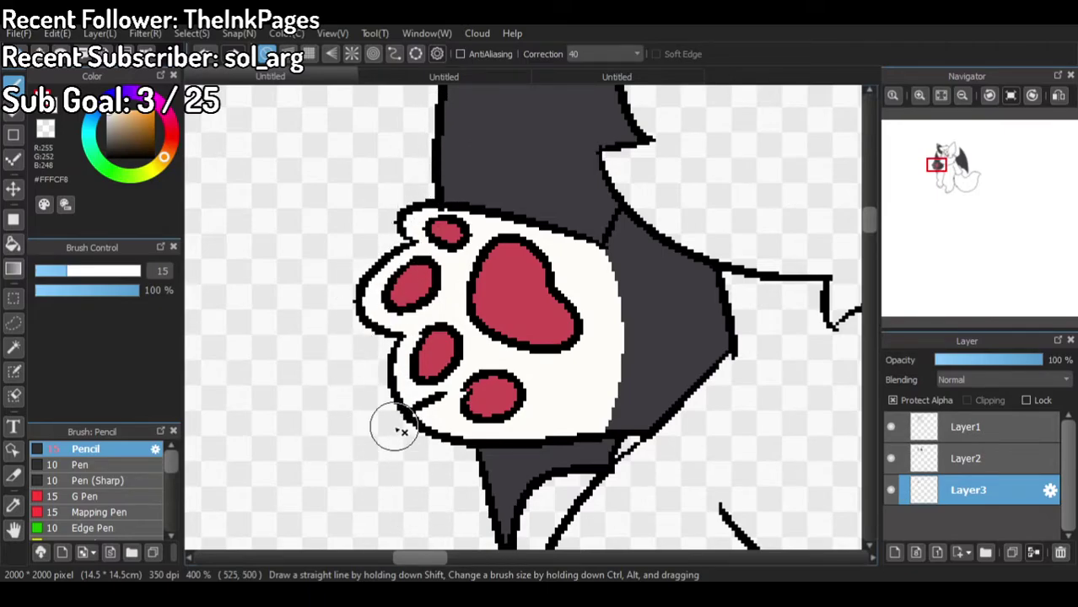
{"action": "left_click", "coordinate": [523, 308], "text": "alt"}
{"action": "mouse_move", "coordinate": [578, 228]}
{"action": "left_mouse_down"}
{"action": "mouse_move", "coordinate": [626, 297]}
{"action": "mouse_move", "coordinate": [622, 399]}
{"action": "mouse_move", "coordinate": [580, 467]}
{"action": "mouse_move", "coordinate": [650, 422]}
{"action": "left_mouse_up"}
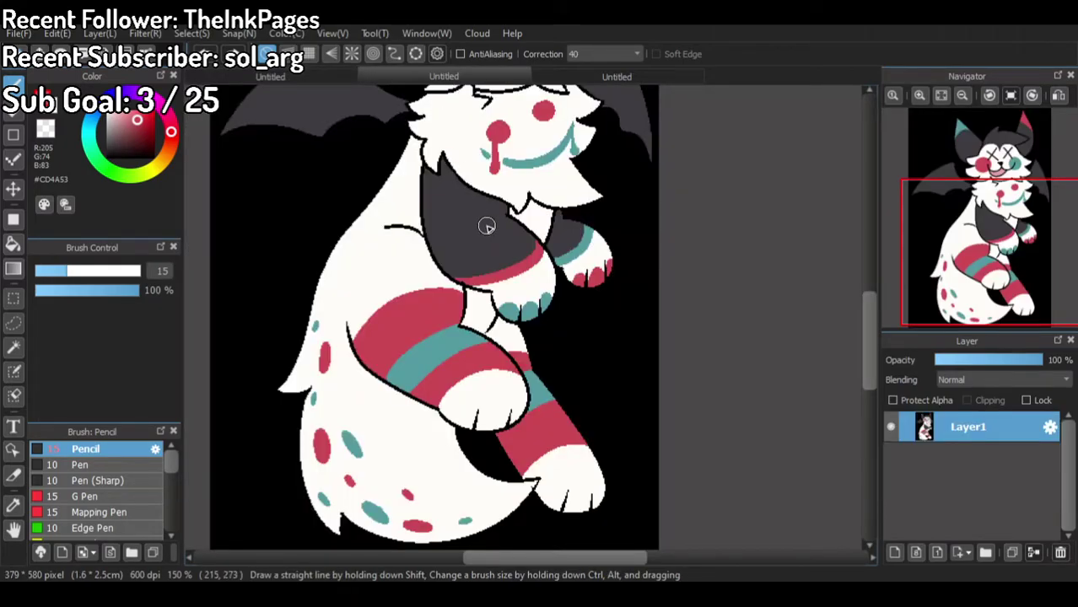
Step: Sample teal #559AA2 from the digital reference and paint it over the raised paw's toes
{"action": "scroll", "coordinate": [489, 224], "scroll_direction": "up", "scroll_amount": 4}
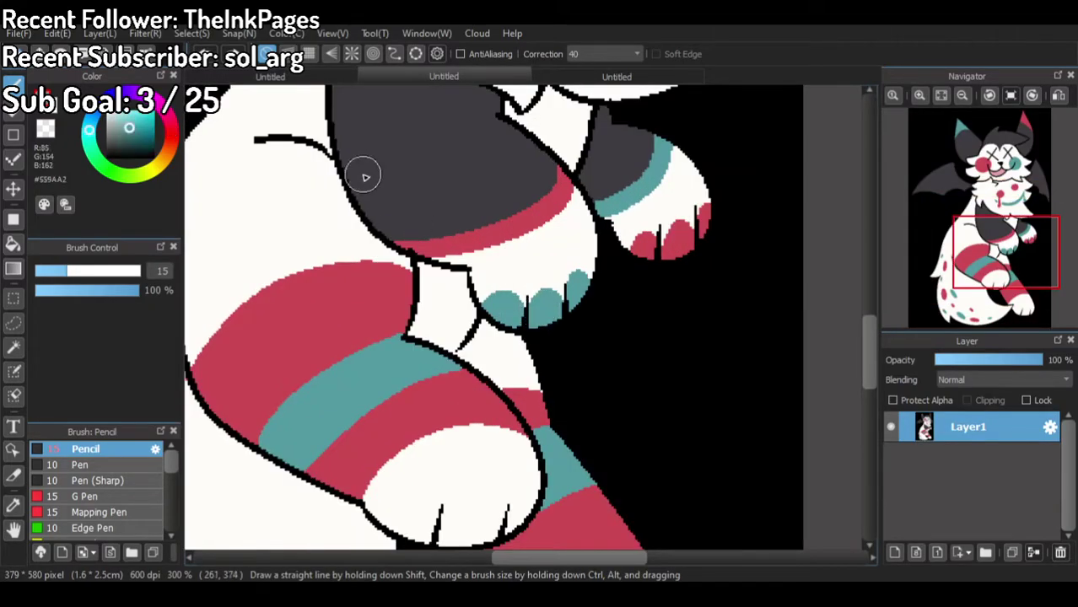
{"action": "left_click", "coordinate": [291, 76]}
{"action": "mouse_move", "coordinate": [413, 224]}
{"action": "left_mouse_down"}
{"action": "mouse_move", "coordinate": [491, 240]}
{"action": "mouse_move", "coordinate": [425, 180]}
{"action": "mouse_move", "coordinate": [454, 226]}
{"action": "mouse_move", "coordinate": [378, 216]}
{"action": "mouse_move", "coordinate": [434, 253]}
{"action": "mouse_move", "coordinate": [458, 251]}
{"action": "mouse_move", "coordinate": [468, 303]}
{"action": "mouse_move", "coordinate": [427, 357]}
{"action": "mouse_move", "coordinate": [443, 340]}
{"action": "mouse_move", "coordinate": [482, 344]}
{"action": "mouse_move", "coordinate": [459, 371]}
{"action": "mouse_move", "coordinate": [505, 370]}
{"action": "mouse_move", "coordinate": [533, 416]}
{"action": "mouse_move", "coordinate": [476, 459]}
{"action": "mouse_move", "coordinate": [484, 427]}
{"action": "mouse_move", "coordinate": [457, 386]}
{"action": "mouse_move", "coordinate": [476, 444]}
{"action": "mouse_move", "coordinate": [475, 403]}
{"action": "mouse_move", "coordinate": [502, 425]}
{"action": "mouse_move", "coordinate": [401, 343]}
{"action": "mouse_move", "coordinate": [453, 237]}
{"action": "mouse_move", "coordinate": [483, 454]}
{"action": "mouse_move", "coordinate": [434, 395]}
{"action": "mouse_move", "coordinate": [407, 196]}
{"action": "mouse_move", "coordinate": [397, 436]}
{"action": "mouse_move", "coordinate": [381, 208]}
{"action": "left_mouse_up"}
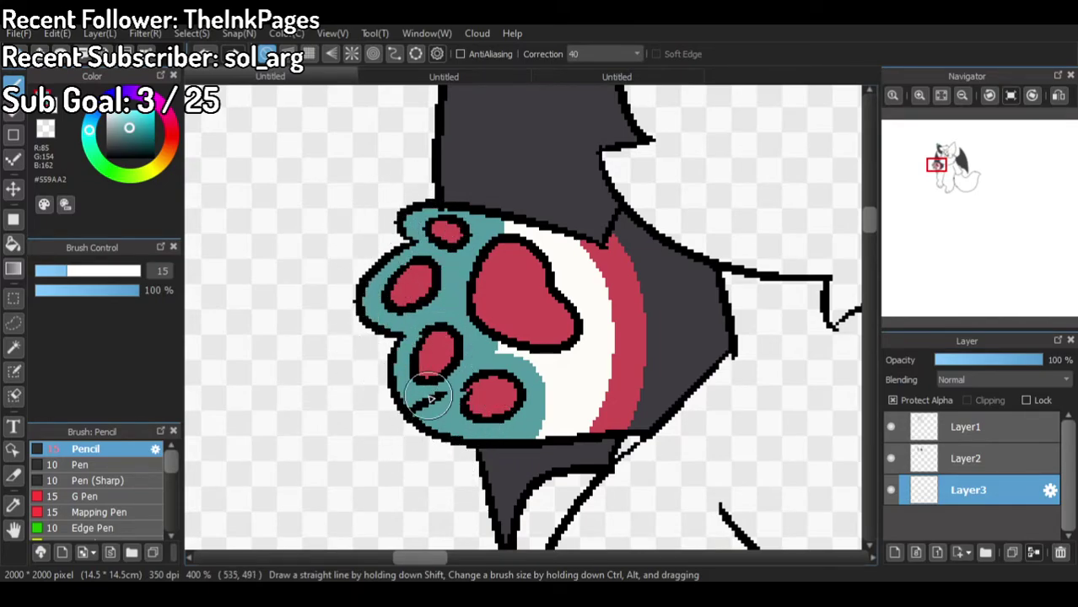
{"action": "scroll", "coordinate": [473, 274], "scroll_direction": "down", "scroll_amount": 5}
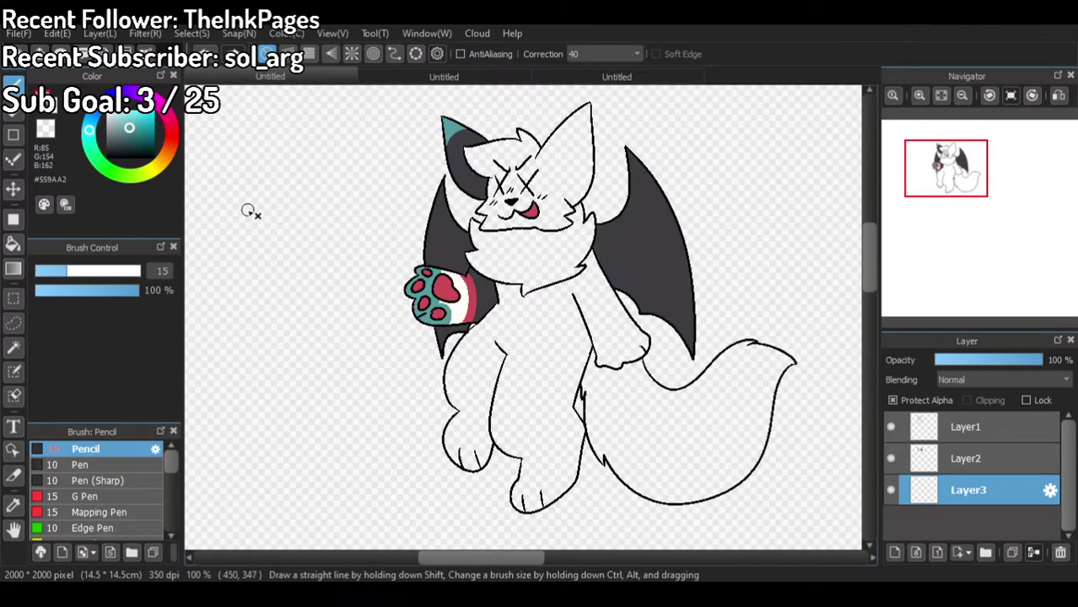
Step: Sample off-white #FFFCF8 from the digital reference and fill the head, chest fur and body on a new layer above the arm layer
{"action": "left_click", "coordinate": [12, 245]}
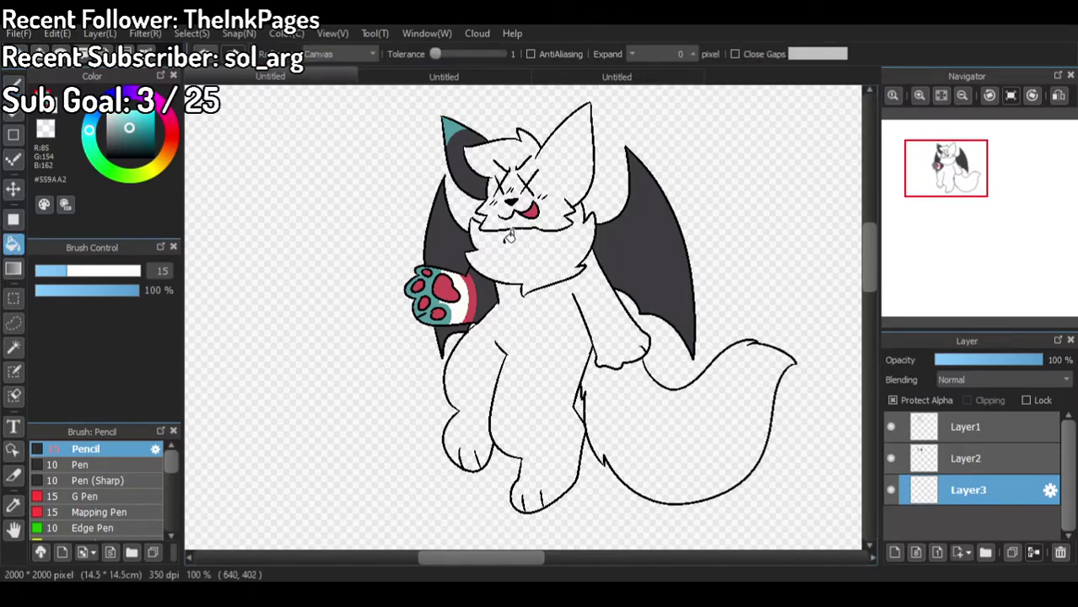
{"action": "scroll", "coordinate": [524, 293], "scroll_direction": "down", "scroll_amount": 2}
{"action": "scroll", "coordinate": [540, 215], "scroll_direction": "up", "scroll_amount": 3}
{"action": "left_click", "coordinate": [600, 77]}
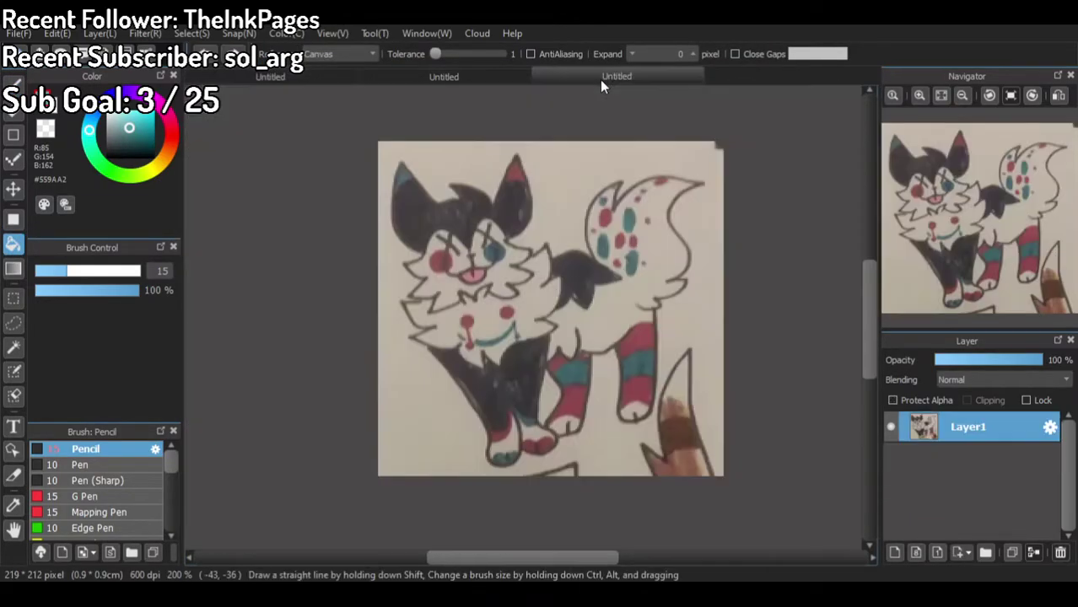
{"action": "left_click", "coordinate": [480, 78]}
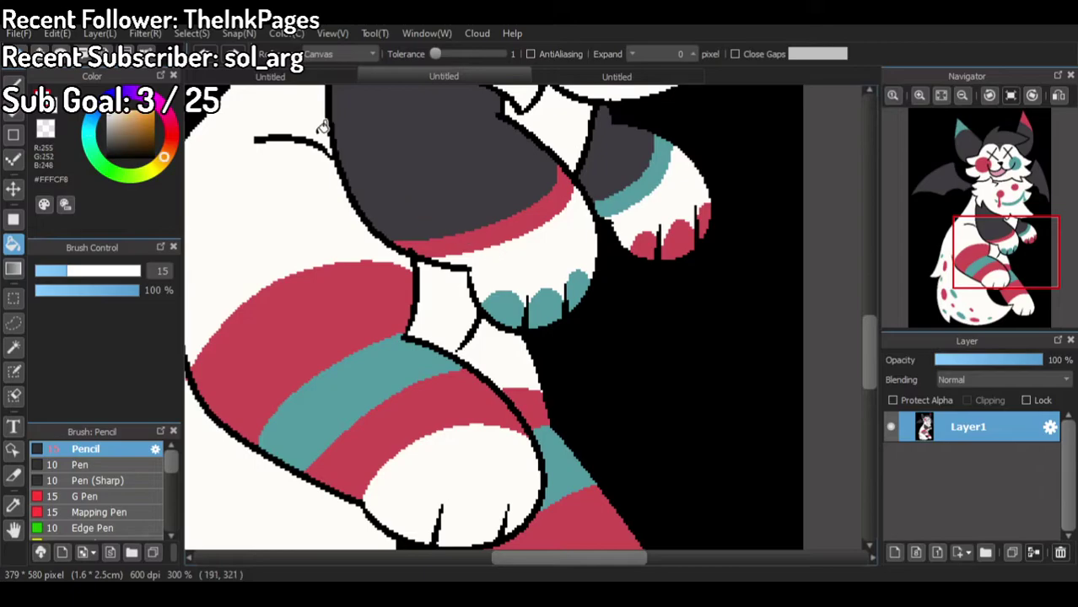
{"action": "left_click", "coordinate": [277, 78]}
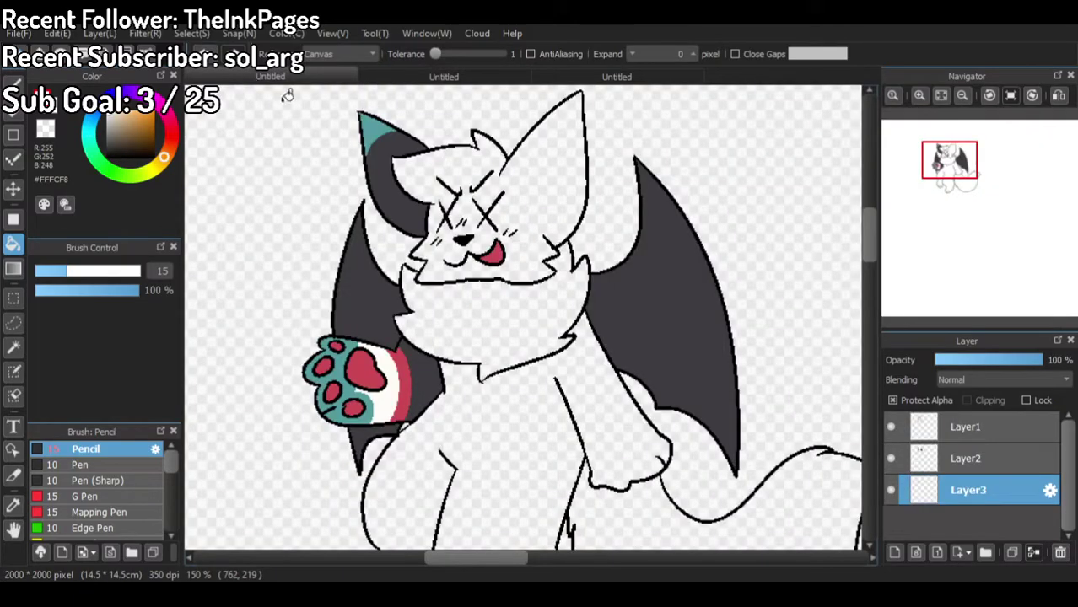
{"action": "left_click", "coordinate": [896, 552]}
{"action": "scroll", "coordinate": [638, 327], "scroll_direction": "up", "scroll_amount": 1}
{"action": "scroll", "coordinate": [472, 364], "scroll_direction": "down", "scroll_amount": 4}
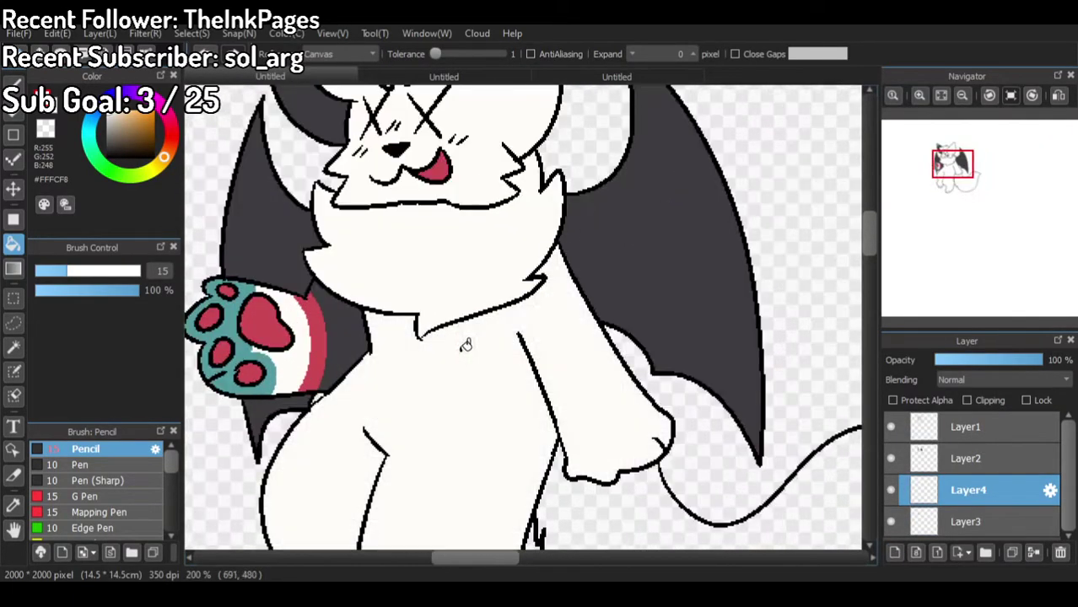
{"action": "scroll", "coordinate": [413, 221], "scroll_direction": "up", "scroll_amount": 4}
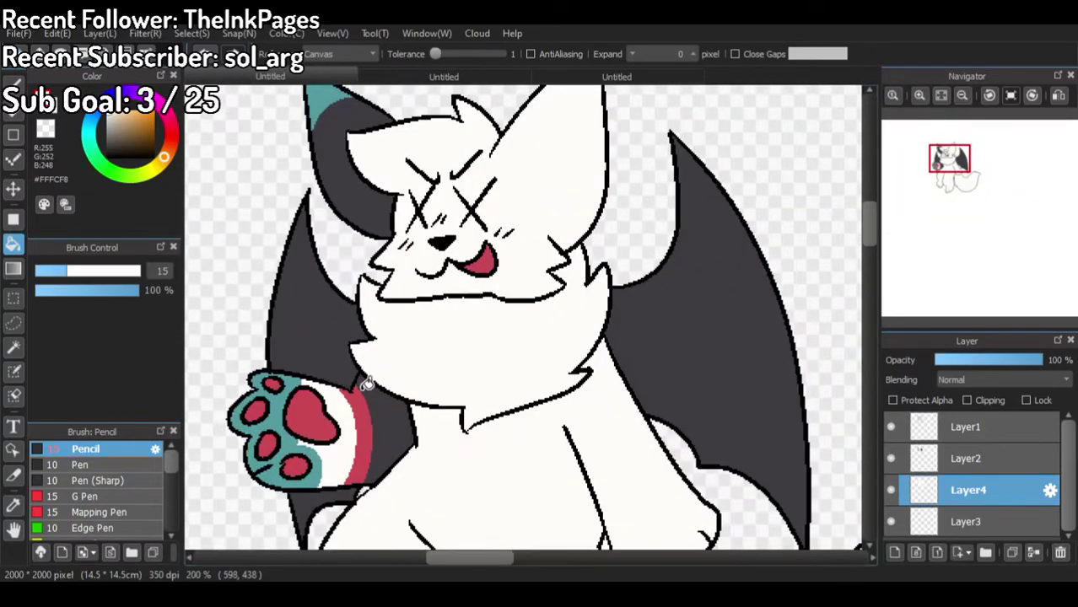
Step: Sample dark grey #3E3B41, close the gap at the lowered arm's shoulder with the pencil, and fill that arm with the Bucket tool
{"action": "right_click", "coordinate": [390, 415]}
{"action": "scroll", "coordinate": [356, 354], "scroll_direction": "down", "scroll_amount": 1}
{"action": "scroll", "coordinate": [378, 342], "scroll_direction": "up", "scroll_amount": 1}
{"action": "left_click", "coordinate": [13, 83]}
{"action": "scroll", "coordinate": [497, 319], "scroll_direction": "up", "scroll_amount": 1}
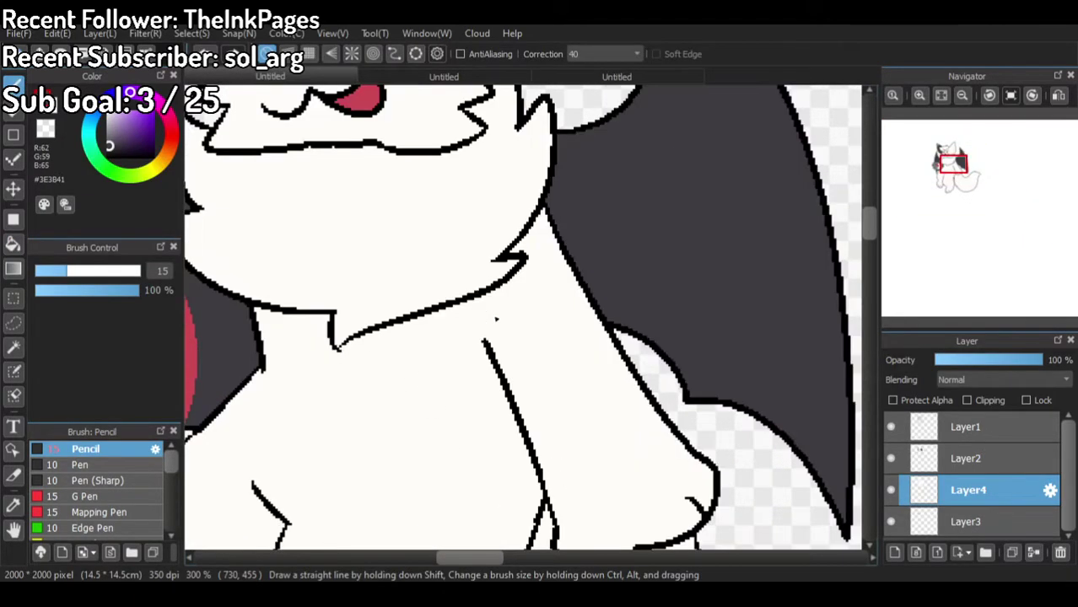
{"action": "left_click_drag", "start_coordinate": [482, 308], "coordinate": [496, 342]}
{"action": "key", "text": "g"}
{"action": "left_click", "coordinate": [591, 350]}
{"action": "scroll", "coordinate": [747, 309], "scroll_direction": "down", "scroll_amount": 2}
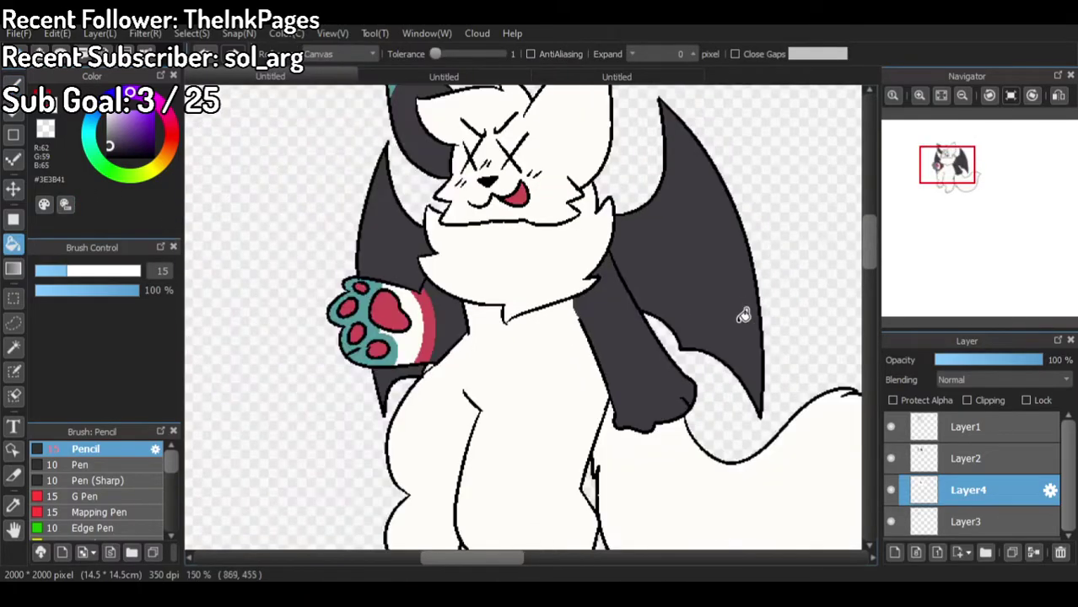
Step: Protect Layer4's alpha, sample off-white #FFFCF8 and paint the lowered forearm and paw with a curved upper edge using the Pencil
{"action": "scroll", "coordinate": [420, 332], "scroll_direction": "up", "scroll_amount": 1}
{"action": "right_click", "coordinate": [414, 336]}
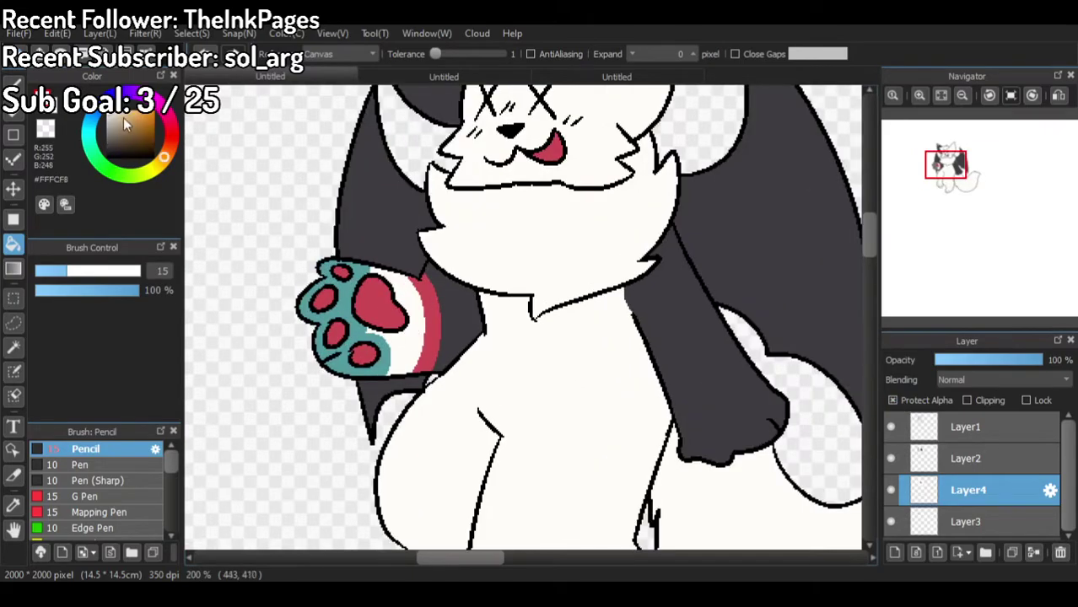
{"action": "left_click", "coordinate": [14, 85]}
{"action": "scroll", "coordinate": [588, 329], "scroll_direction": "up", "scroll_amount": 1}
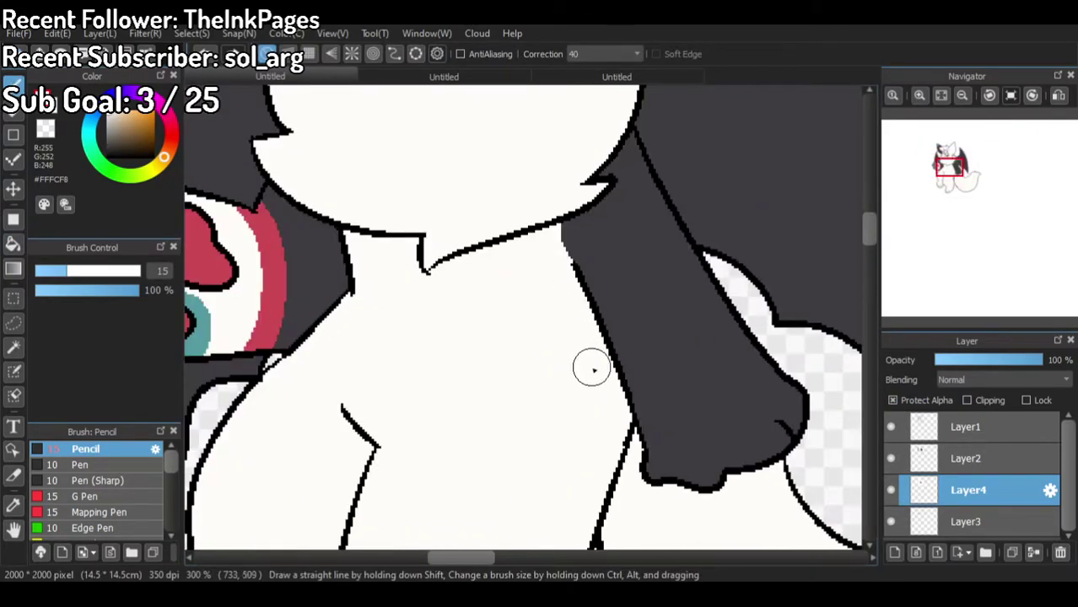
{"action": "left_click_drag", "start_coordinate": [614, 419], "coordinate": [766, 320]}
{"action": "key", "text": "ctrl+z"}
{"action": "mouse_move", "coordinate": [626, 392]}
{"action": "left_mouse_down"}
{"action": "mouse_move", "coordinate": [761, 288]}
{"action": "mouse_move", "coordinate": [600, 418]}
{"action": "left_mouse_up"}
{"action": "key", "text": "ctrl+z"}
{"action": "mouse_move", "coordinate": [583, 368]}
{"action": "left_mouse_down"}
{"action": "mouse_move", "coordinate": [751, 274]}
{"action": "mouse_move", "coordinate": [606, 444]}
{"action": "mouse_move", "coordinate": [624, 411]}
{"action": "mouse_move", "coordinate": [799, 315]}
{"action": "mouse_move", "coordinate": [642, 434]}
{"action": "mouse_move", "coordinate": [610, 443]}
{"action": "mouse_move", "coordinate": [847, 337]}
{"action": "mouse_move", "coordinate": [591, 500]}
{"action": "mouse_move", "coordinate": [871, 352]}
{"action": "mouse_move", "coordinate": [616, 546]}
{"action": "mouse_move", "coordinate": [862, 391]}
{"action": "mouse_move", "coordinate": [635, 430]}
{"action": "left_mouse_up"}
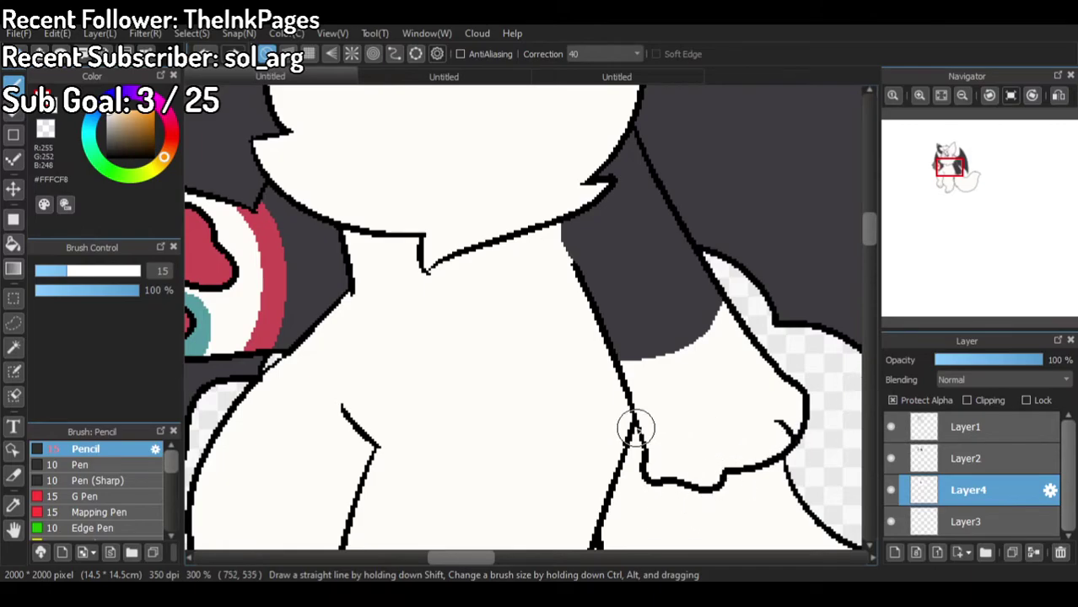
Step: Paint a curved teal #559AA2 stripe where the lowered arm's grey meets the white, and cover its overspill on the body with off-white #FFFCF8
{"action": "left_click", "coordinate": [264, 316], "text": "alt"}
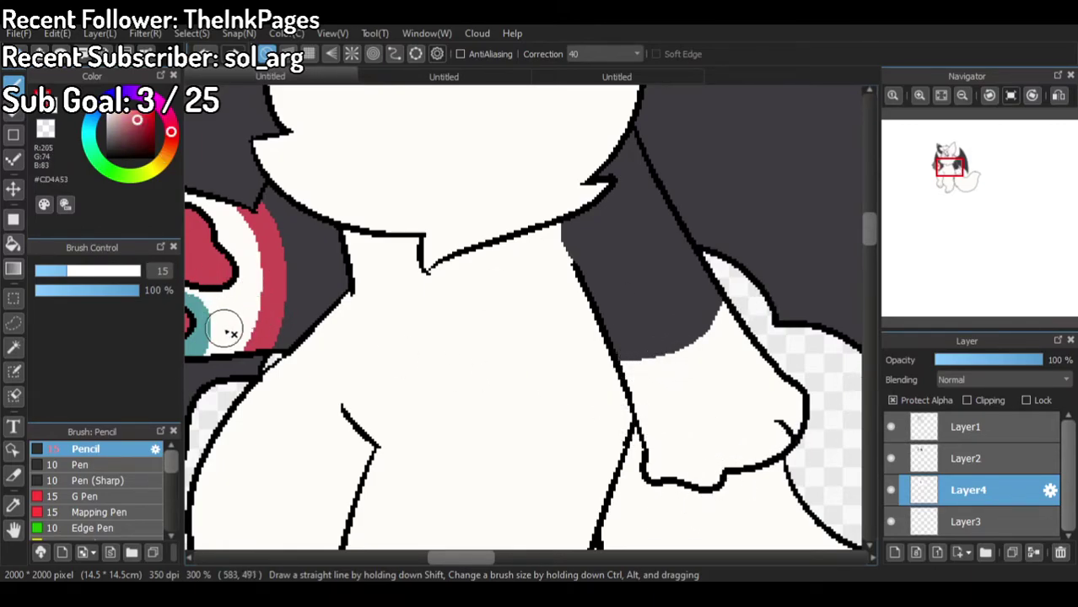
{"action": "left_click", "coordinate": [202, 341], "text": "alt"}
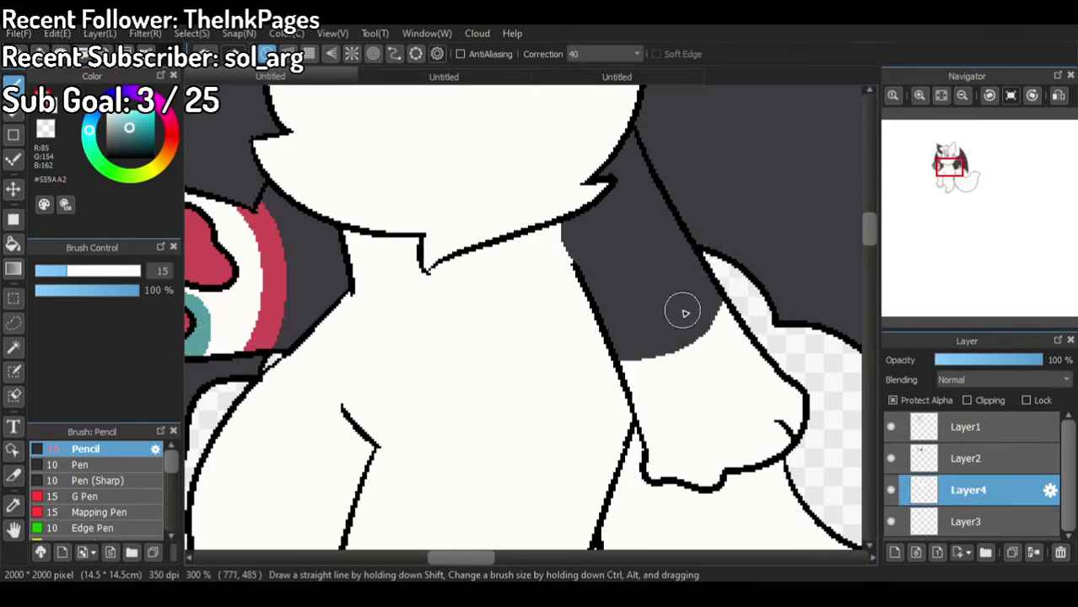
{"action": "mouse_move", "coordinate": [636, 365]}
{"action": "left_mouse_down"}
{"action": "mouse_move", "coordinate": [716, 337]}
{"action": "mouse_move", "coordinate": [749, 282]}
{"action": "left_mouse_up"}
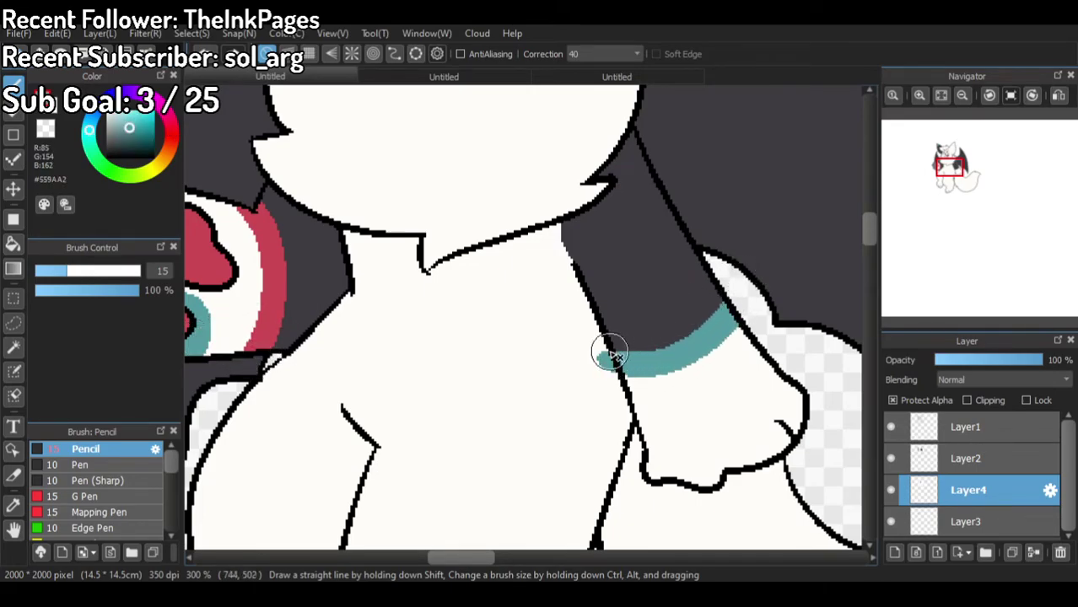
{"action": "key", "text": "ctrl+z"}
{"action": "mouse_move", "coordinate": [597, 354]}
{"action": "left_mouse_down"}
{"action": "mouse_move", "coordinate": [627, 363]}
{"action": "mouse_move", "coordinate": [716, 331]}
{"action": "mouse_move", "coordinate": [772, 261]}
{"action": "left_mouse_up"}
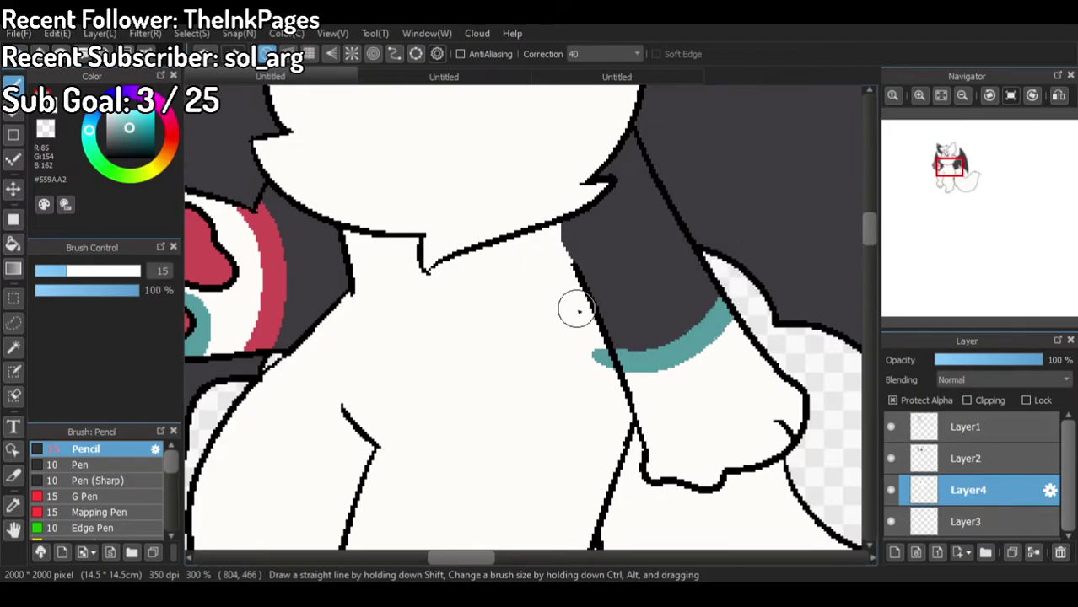
{"action": "left_click", "coordinate": [514, 357], "text": "alt"}
{"action": "left_click_drag", "start_coordinate": [600, 355], "coordinate": [619, 388]}
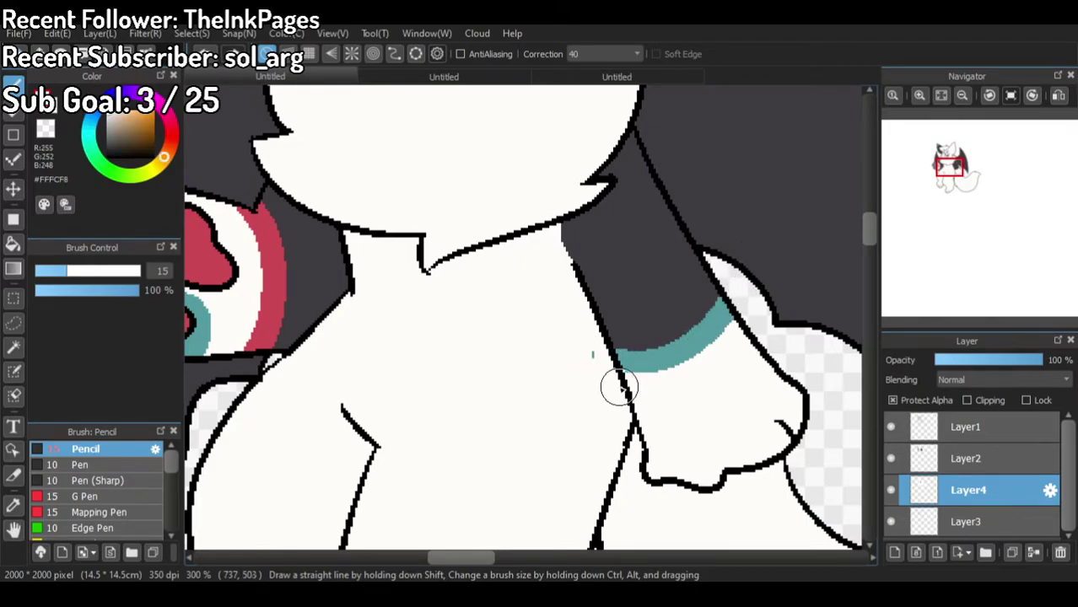
Step: Sample red #CD4A53 and paint it over the lowered paw's toes in a scalloped shape
{"action": "scroll", "coordinate": [656, 336], "scroll_direction": "down", "scroll_amount": 2}
{"action": "scroll", "coordinate": [429, 301], "scroll_direction": "up", "scroll_amount": 1}
{"action": "left_click", "coordinate": [422, 286], "text": "alt"}
{"action": "scroll", "coordinate": [456, 294], "scroll_direction": "down", "scroll_amount": 2}
{"action": "scroll", "coordinate": [608, 371], "scroll_direction": "up", "scroll_amount": 4}
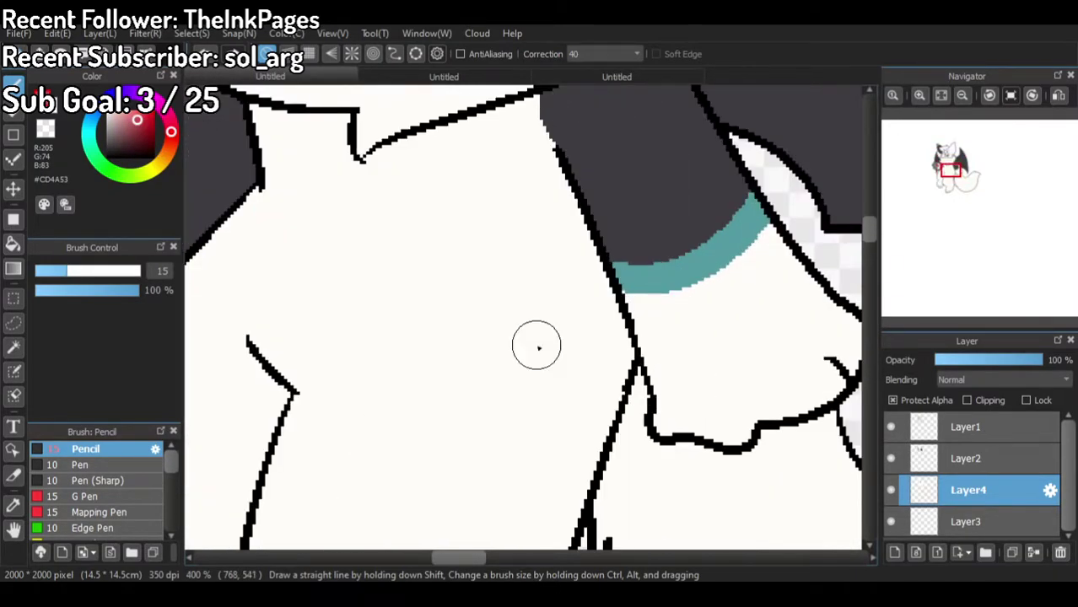
{"action": "mouse_move", "coordinate": [659, 424]}
{"action": "left_mouse_down"}
{"action": "mouse_move", "coordinate": [711, 428]}
{"action": "mouse_move", "coordinate": [701, 417]}
{"action": "mouse_move", "coordinate": [717, 436]}
{"action": "mouse_move", "coordinate": [745, 422]}
{"action": "mouse_move", "coordinate": [723, 404]}
{"action": "mouse_move", "coordinate": [704, 424]}
{"action": "mouse_move", "coordinate": [734, 400]}
{"action": "left_mouse_up"}
{"action": "scroll", "coordinate": [743, 354], "scroll_direction": "down", "scroll_amount": 1}
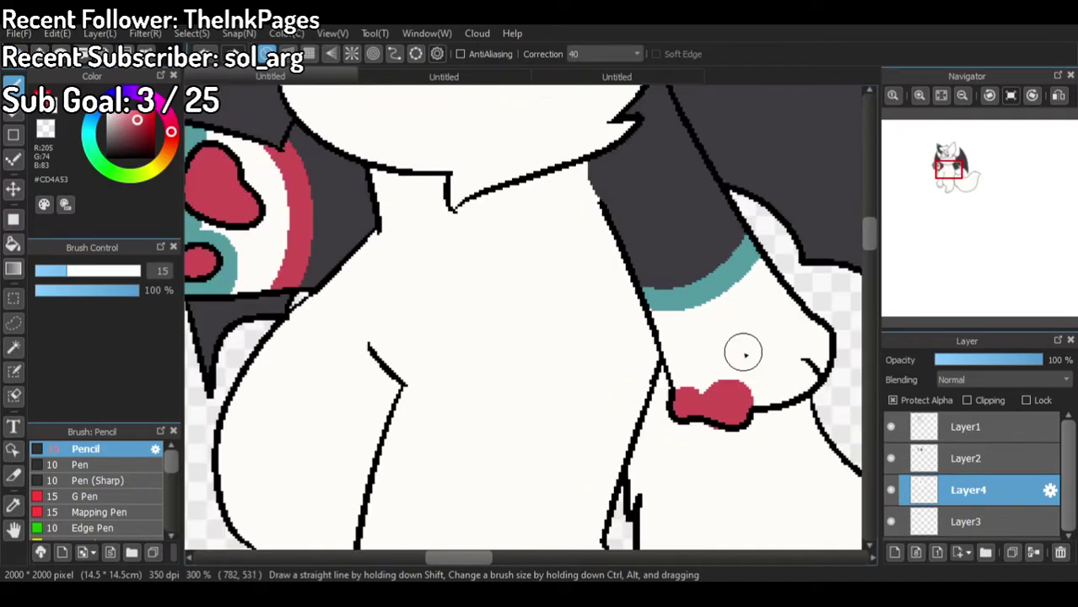
{"action": "scroll", "coordinate": [743, 353], "scroll_direction": "up", "scroll_amount": 2}
{"action": "mouse_move", "coordinate": [739, 356]}
{"action": "left_mouse_down"}
{"action": "mouse_move", "coordinate": [702, 391]}
{"action": "mouse_move", "coordinate": [741, 423]}
{"action": "mouse_move", "coordinate": [819, 391]}
{"action": "mouse_move", "coordinate": [805, 354]}
{"action": "mouse_move", "coordinate": [739, 371]}
{"action": "mouse_move", "coordinate": [764, 386]}
{"action": "left_mouse_up"}
{"action": "scroll", "coordinate": [811, 353], "scroll_direction": "up", "scroll_amount": 2}
{"action": "scroll", "coordinate": [743, 339], "scroll_direction": "down", "scroll_amount": 2}
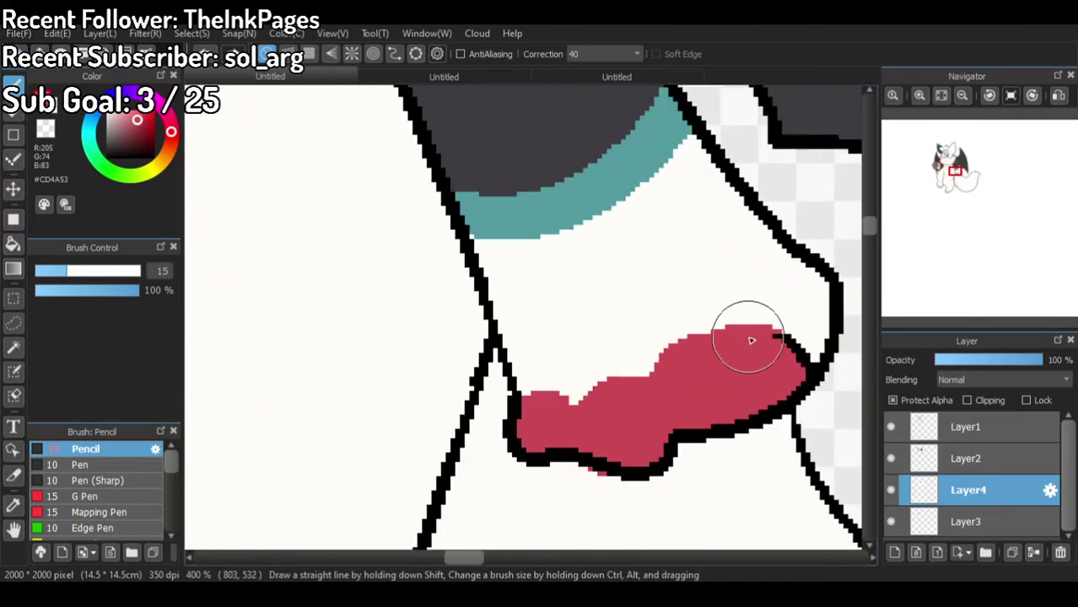
{"action": "mouse_move", "coordinate": [804, 291]}
{"action": "left_mouse_down"}
{"action": "mouse_move", "coordinate": [782, 324]}
{"action": "mouse_move", "coordinate": [848, 337]}
{"action": "mouse_move", "coordinate": [830, 291]}
{"action": "mouse_move", "coordinate": [788, 326]}
{"action": "mouse_move", "coordinate": [828, 359]}
{"action": "mouse_move", "coordinate": [794, 335]}
{"action": "mouse_move", "coordinate": [701, 374]}
{"action": "left_mouse_up"}
{"action": "left_click", "coordinate": [601, 525], "text": "alt"}
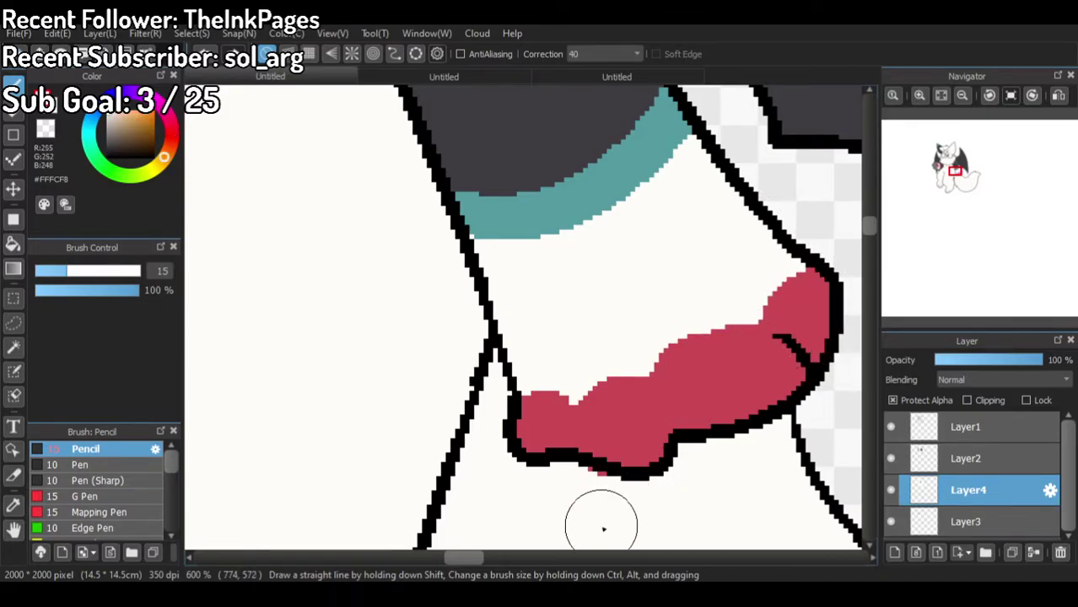
Step: Sample teal #559AA2 from the digital reference and paint a curved smile across the chest fur
{"action": "scroll", "coordinate": [650, 473], "scroll_direction": "down", "scroll_amount": 8}
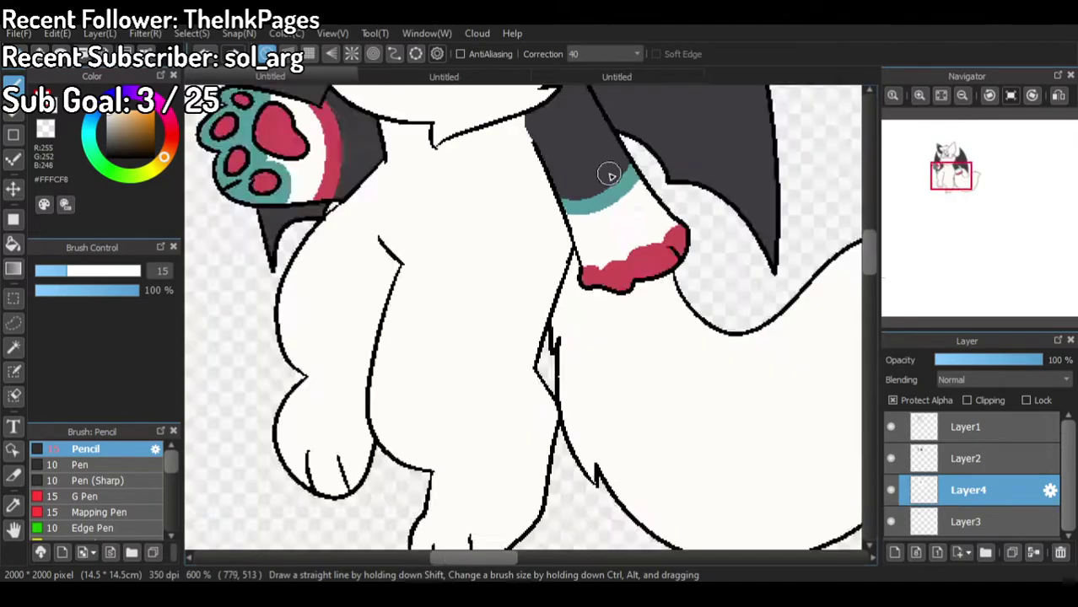
{"action": "scroll", "coordinate": [609, 315], "scroll_direction": "down", "scroll_amount": 1}
{"action": "scroll", "coordinate": [572, 338], "scroll_direction": "up", "scroll_amount": 3}
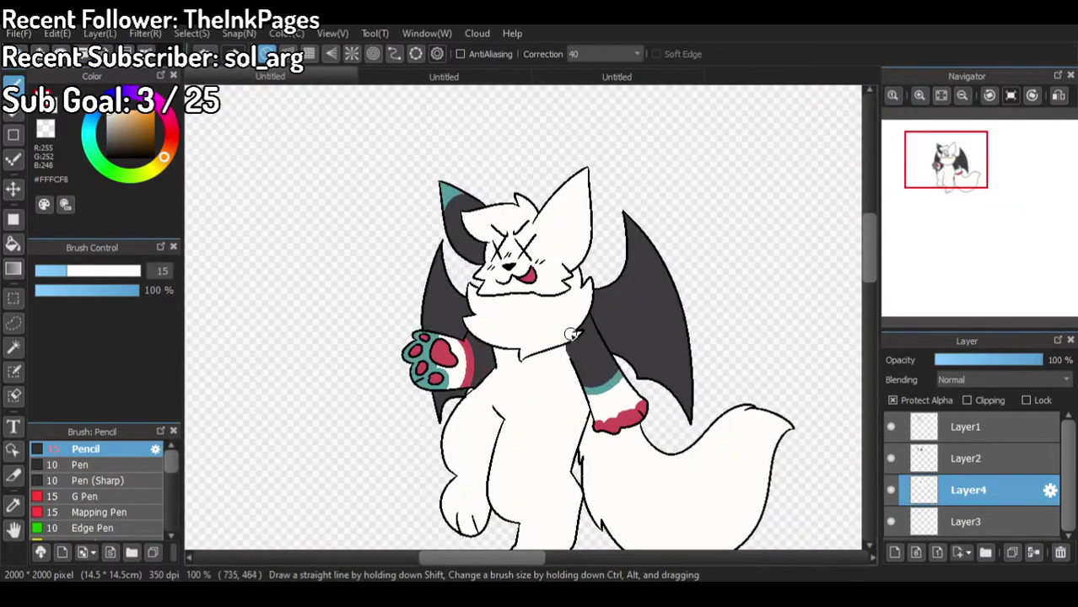
{"action": "left_click", "coordinate": [444, 76]}
{"action": "scroll", "coordinate": [505, 217], "scroll_direction": "down", "scroll_amount": 3}
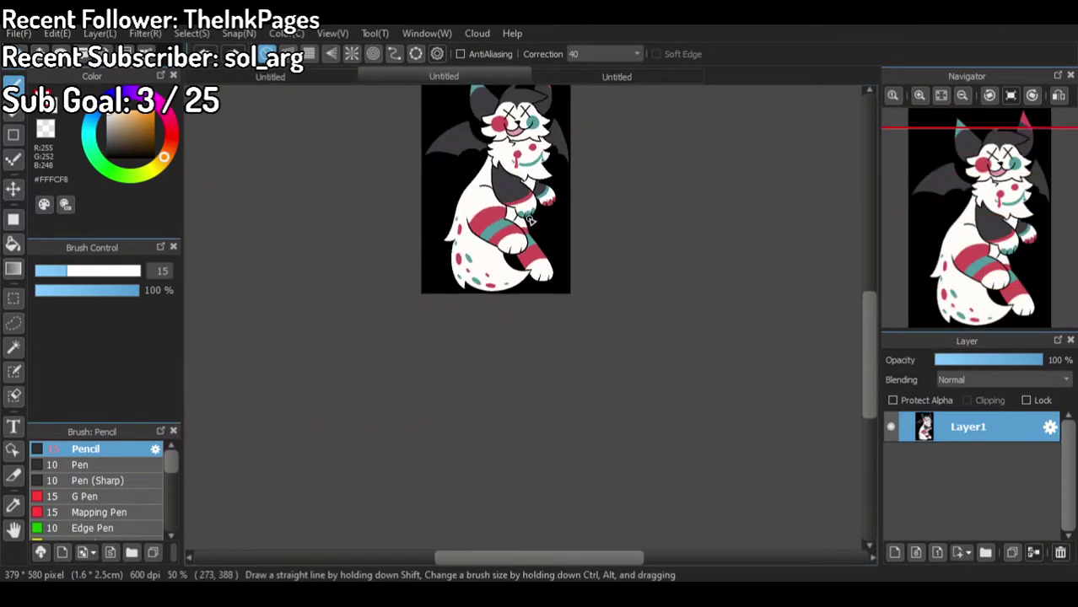
{"action": "scroll", "coordinate": [535, 156], "scroll_direction": "up", "scroll_amount": 2}
{"action": "left_click", "coordinate": [491, 309], "text": "alt"}
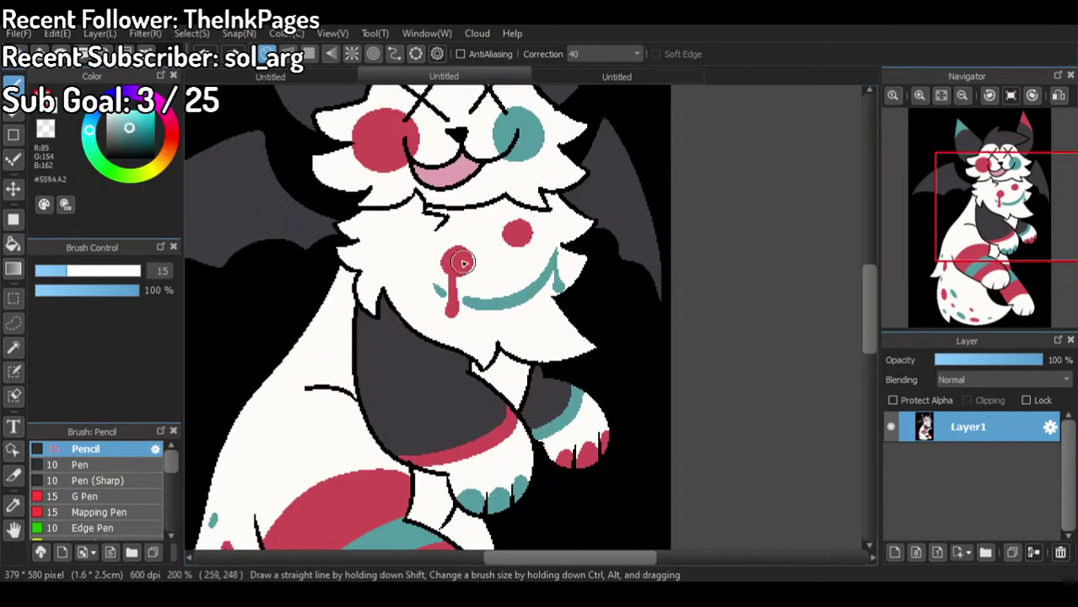
{"action": "left_click", "coordinate": [330, 78]}
{"action": "scroll", "coordinate": [507, 403], "scroll_direction": "up", "scroll_amount": 4}
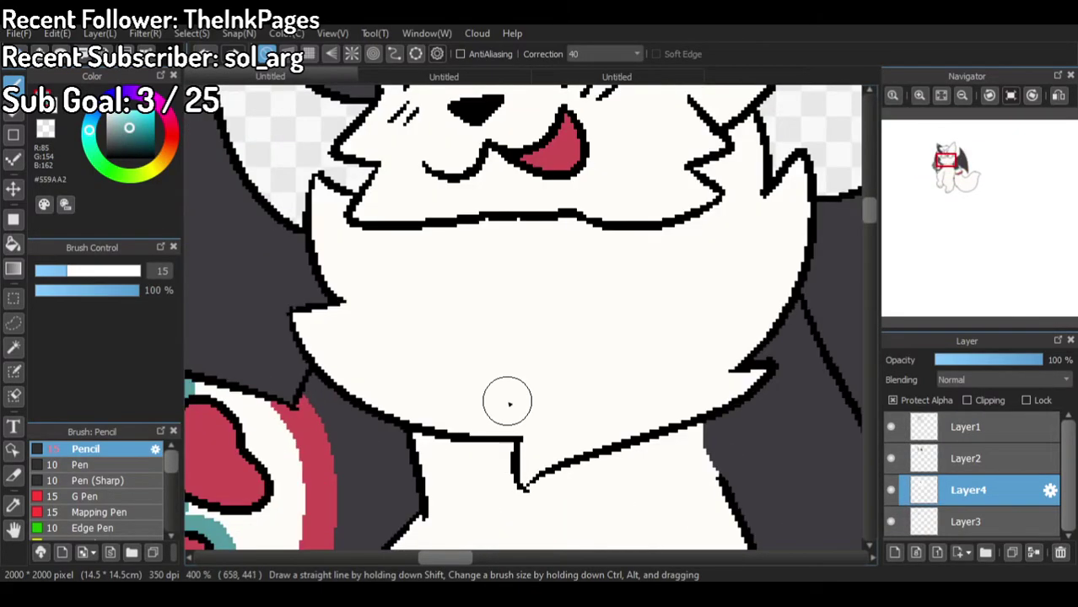
{"action": "mouse_move", "coordinate": [378, 317]}
{"action": "left_mouse_down"}
{"action": "mouse_move", "coordinate": [506, 393]}
{"action": "mouse_move", "coordinate": [679, 355]}
{"action": "mouse_move", "coordinate": [711, 263]}
{"action": "left_mouse_up"}
{"action": "key", "text": "ctrl+z"}
{"action": "mouse_move", "coordinate": [405, 327]}
{"action": "left_mouse_down"}
{"action": "mouse_move", "coordinate": [435, 361]}
{"action": "mouse_move", "coordinate": [615, 374]}
{"action": "mouse_move", "coordinate": [689, 261]}
{"action": "left_mouse_up"}
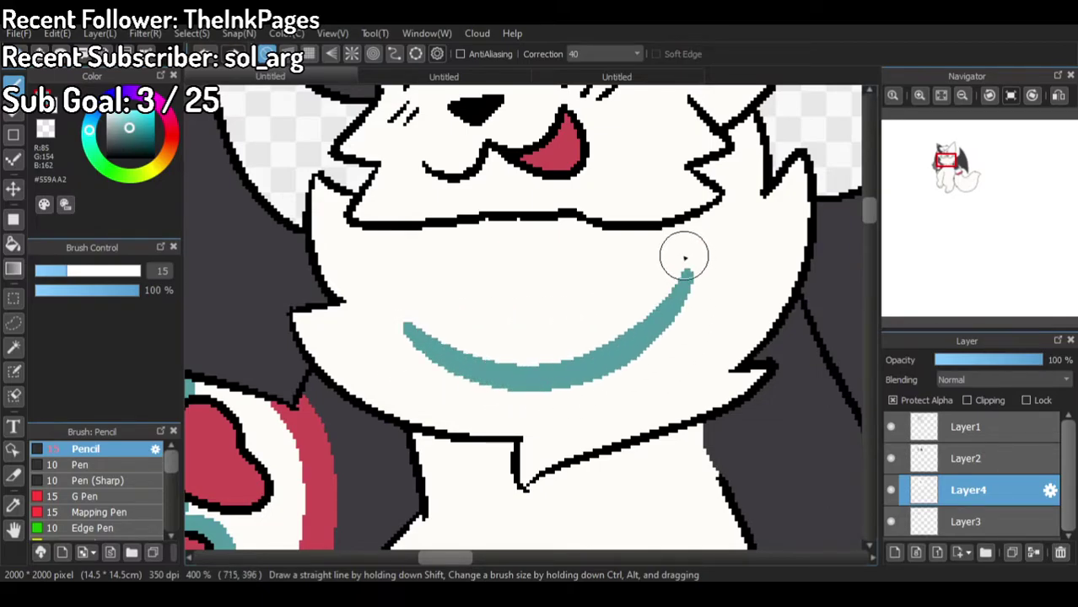
Step: Check the traditional reference and paint a small teal drip at the smile's upper right end
{"action": "left_click", "coordinate": [595, 78]}
{"action": "left_click", "coordinate": [333, 78]}
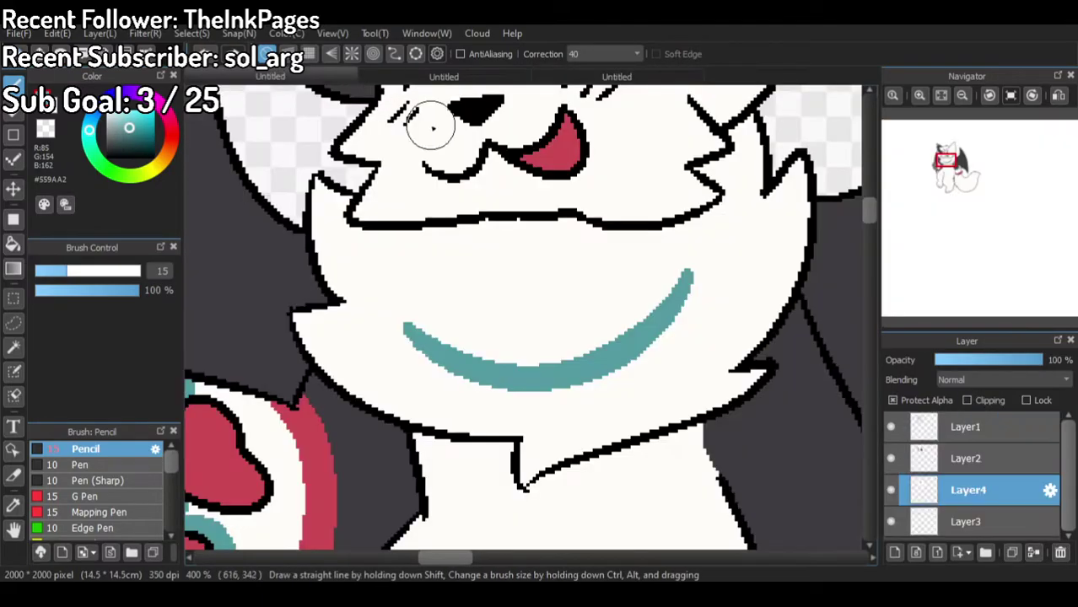
{"action": "mouse_move", "coordinate": [687, 317]}
{"action": "left_mouse_down"}
{"action": "mouse_move", "coordinate": [689, 372]}
{"action": "mouse_move", "coordinate": [683, 270]}
{"action": "left_mouse_up"}
{"action": "key", "text": "ctrl+z"}
{"action": "scroll", "coordinate": [699, 237], "scroll_direction": "down", "scroll_amount": 3}
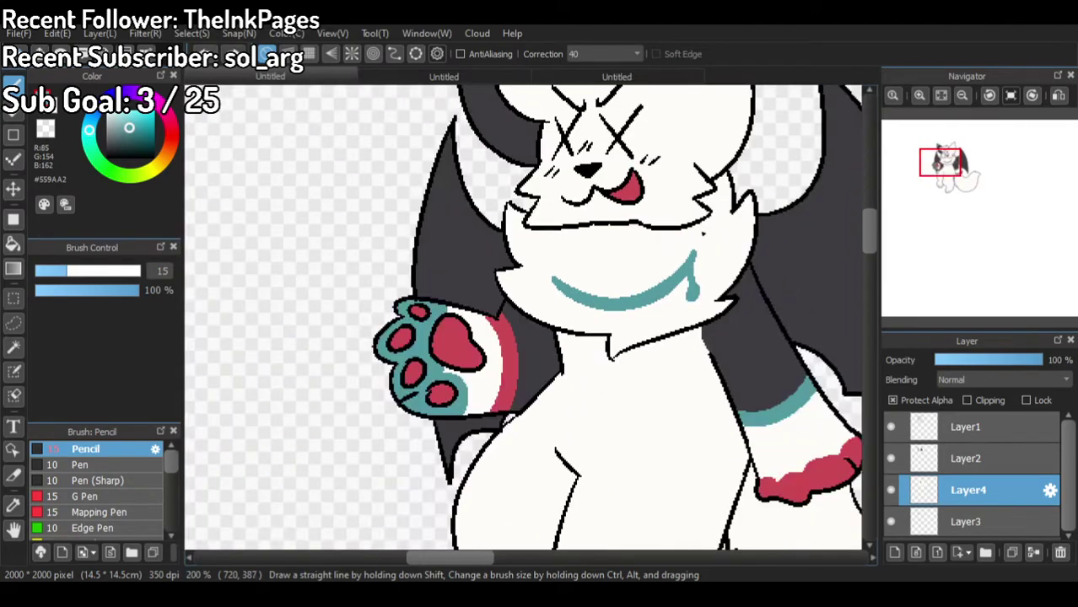
{"action": "scroll", "coordinate": [669, 216], "scroll_direction": "up", "scroll_amount": 4}
Step: Sample red #CD4A53 and paint two round eyes above the chest smile, with a drip running down from the left one
{"action": "left_click", "coordinate": [590, 79]}
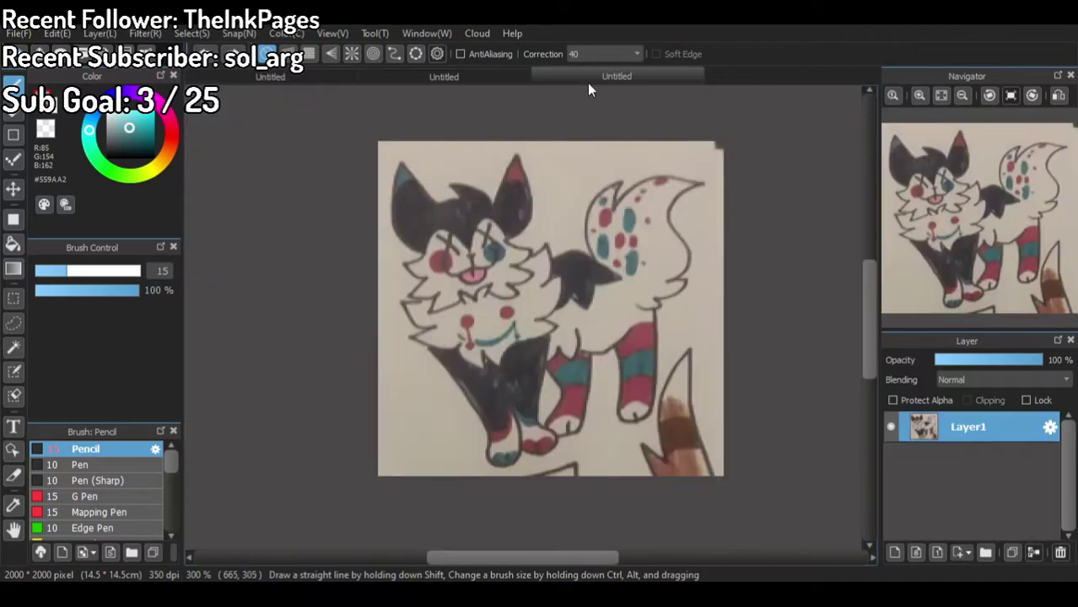
{"action": "left_click", "coordinate": [348, 79]}
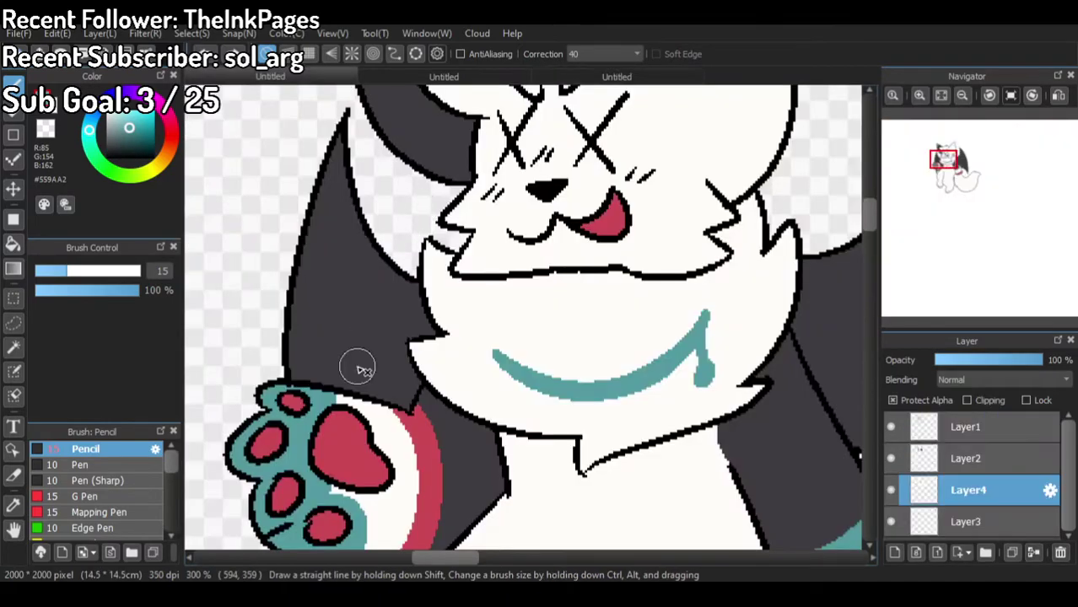
{"action": "left_click", "coordinate": [425, 462], "text": "alt"}
{"action": "scroll", "coordinate": [495, 405], "scroll_direction": "up", "scroll_amount": 2}
{"action": "scroll", "coordinate": [655, 298], "scroll_direction": "down", "scroll_amount": 2}
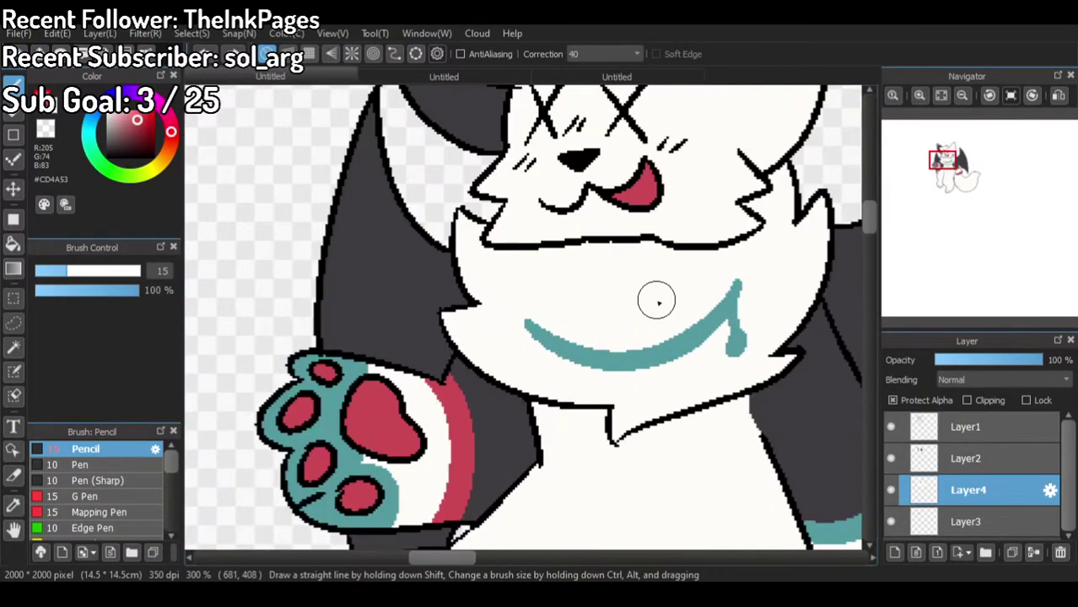
{"action": "scroll", "coordinate": [659, 304], "scroll_direction": "up", "scroll_amount": 1}
{"action": "mouse_move", "coordinate": [676, 272]}
{"action": "left_mouse_down"}
{"action": "mouse_move", "coordinate": [704, 275]}
{"action": "mouse_move", "coordinate": [679, 292]}
{"action": "left_mouse_up"}
{"action": "mouse_move", "coordinate": [553, 304]}
{"action": "left_mouse_down"}
{"action": "mouse_move", "coordinate": [594, 313]}
{"action": "mouse_move", "coordinate": [548, 292]}
{"action": "mouse_move", "coordinate": [566, 330]}
{"action": "mouse_move", "coordinate": [561, 307]}
{"action": "mouse_move", "coordinate": [555, 402]}
{"action": "left_mouse_up"}
{"action": "key", "text": "ctrl+z"}
{"action": "left_click_drag", "start_coordinate": [558, 313], "coordinate": [559, 412]}
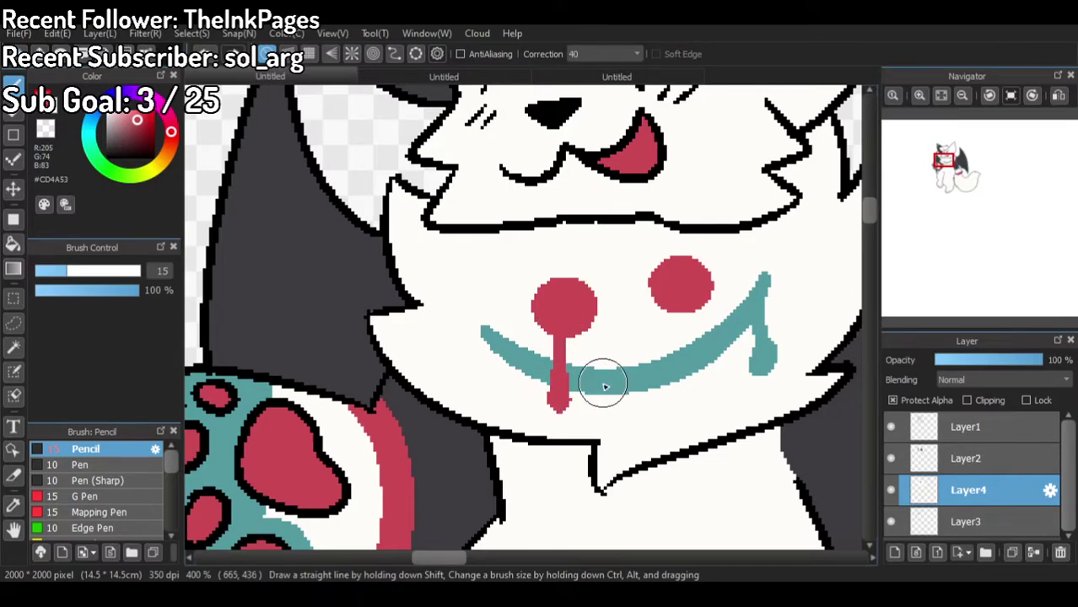
Step: Sample off-white #FFFCF8 and paint away the teal smile on both sides of the red drip to leave a gap
{"action": "scroll", "coordinate": [602, 378], "scroll_direction": "up", "scroll_amount": 3}
{"action": "left_click", "coordinate": [578, 402], "text": "alt"}
{"action": "left_click_drag", "start_coordinate": [531, 299], "coordinate": [551, 404]}
{"action": "mouse_move", "coordinate": [517, 295]}
{"action": "left_mouse_down"}
{"action": "mouse_move", "coordinate": [529, 318]}
{"action": "mouse_move", "coordinate": [545, 301]}
{"action": "mouse_move", "coordinate": [541, 353]}
{"action": "mouse_move", "coordinate": [451, 272]}
{"action": "mouse_move", "coordinate": [457, 324]}
{"action": "mouse_move", "coordinate": [444, 373]}
{"action": "left_mouse_up"}
{"action": "key", "text": "ctrl+z"}
{"action": "left_click_drag", "start_coordinate": [455, 278], "coordinate": [439, 373]}
{"action": "scroll", "coordinate": [484, 351], "scroll_direction": "down", "scroll_amount": 10}
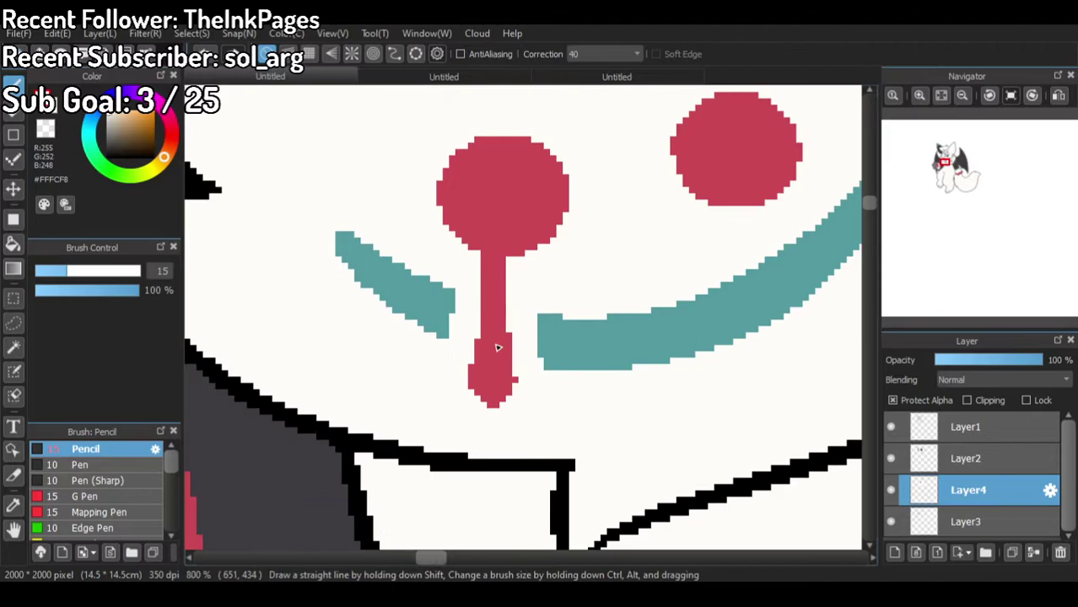
Step: Compare both references, sample dark grey #3E3B41 and paint the mask's lower edge arching over both eyes with a point above the nose
{"action": "left_click", "coordinate": [550, 77]}
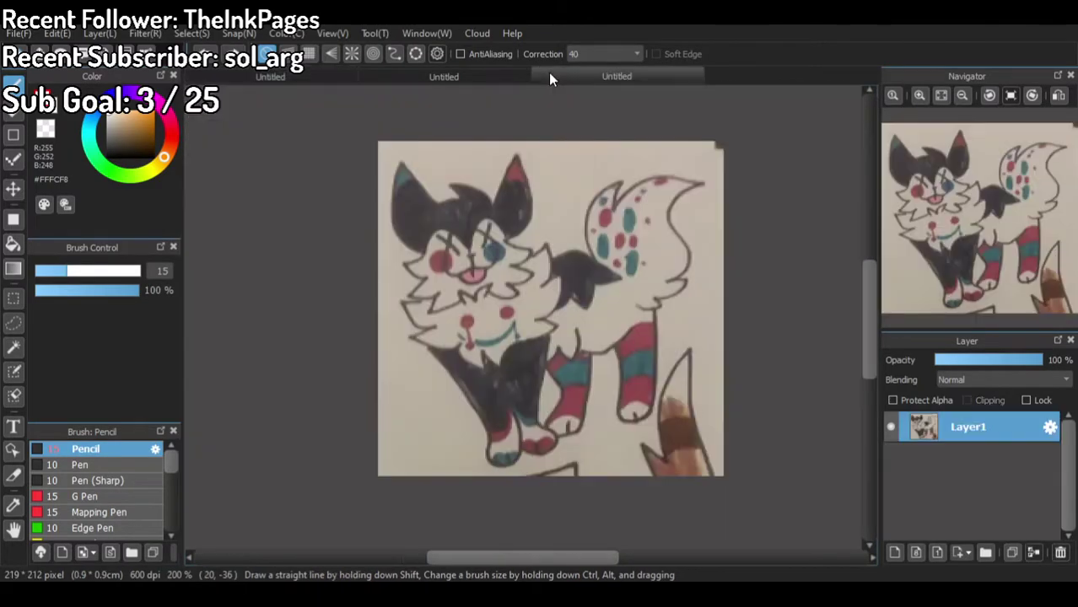
{"action": "left_click", "coordinate": [471, 78]}
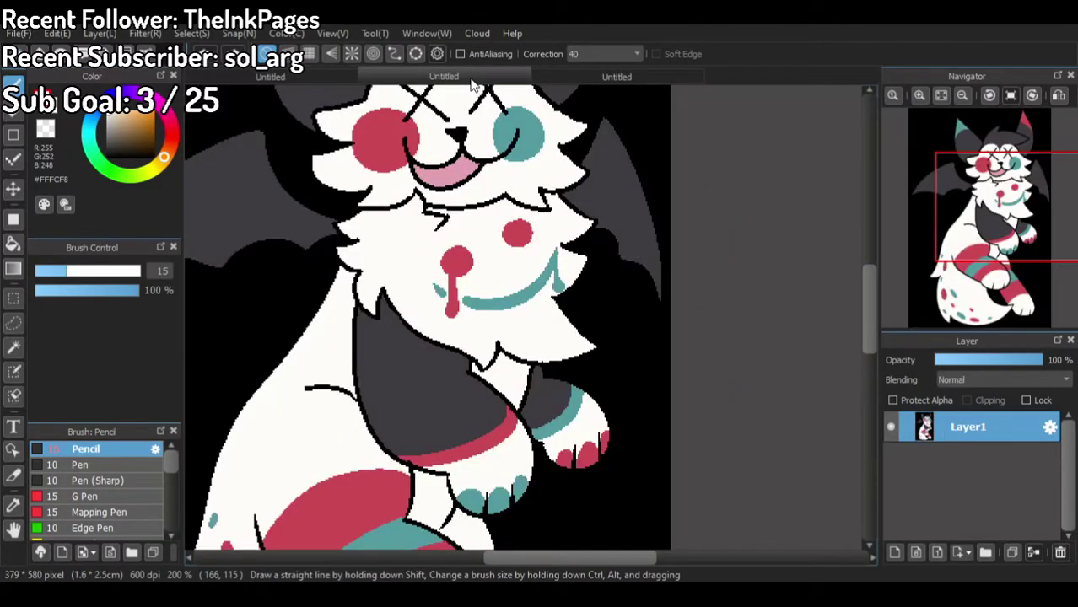
{"action": "left_click", "coordinate": [341, 73]}
{"action": "scroll", "coordinate": [485, 257], "scroll_direction": "up", "scroll_amount": 3}
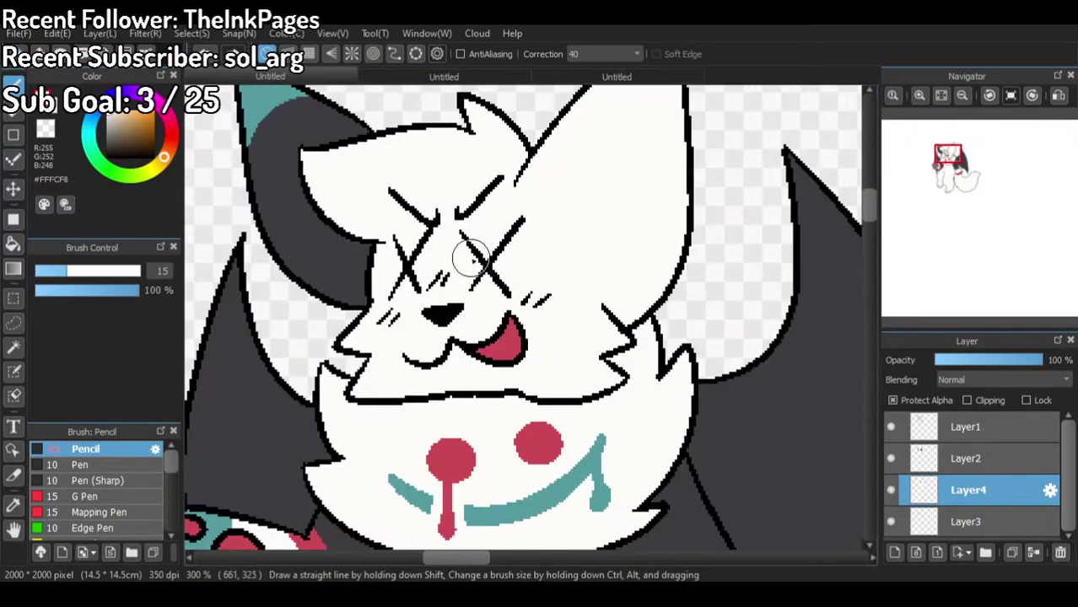
{"action": "scroll", "coordinate": [442, 164], "scroll_direction": "up", "scroll_amount": 1}
{"action": "left_click", "coordinate": [499, 78]}
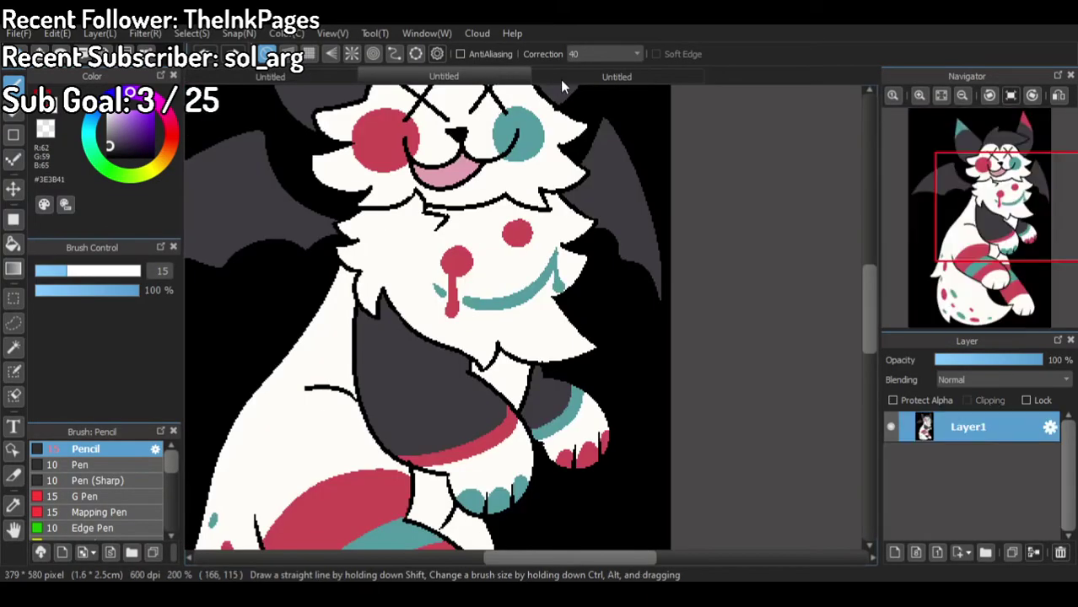
{"action": "scroll", "coordinate": [549, 116], "scroll_direction": "up", "scroll_amount": 2}
{"action": "left_click", "coordinate": [572, 80]}
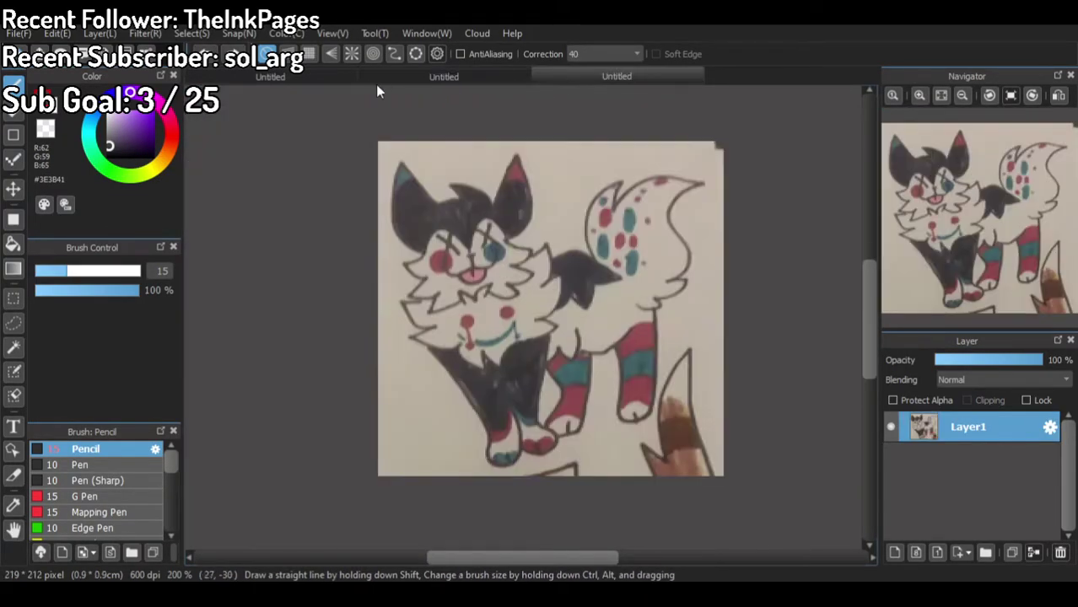
{"action": "left_click", "coordinate": [328, 73]}
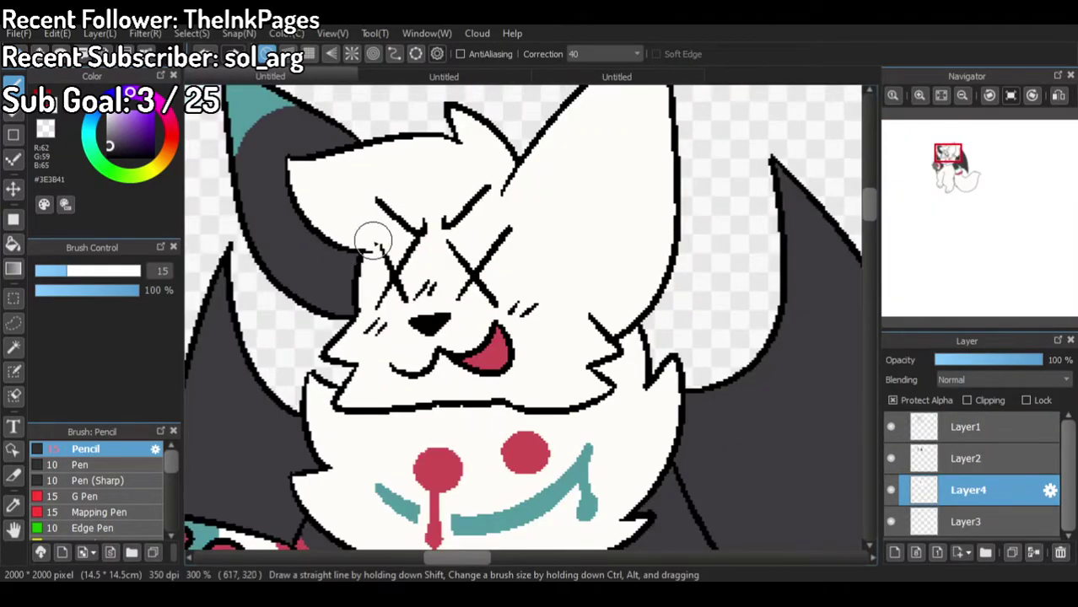
{"action": "mouse_move", "coordinate": [358, 253]}
{"action": "left_mouse_down"}
{"action": "mouse_move", "coordinate": [420, 255]}
{"action": "mouse_move", "coordinate": [432, 311]}
{"action": "mouse_move", "coordinate": [449, 237]}
{"action": "mouse_move", "coordinate": [510, 208]}
{"action": "mouse_move", "coordinate": [570, 261]}
{"action": "mouse_move", "coordinate": [597, 319]}
{"action": "left_mouse_up"}
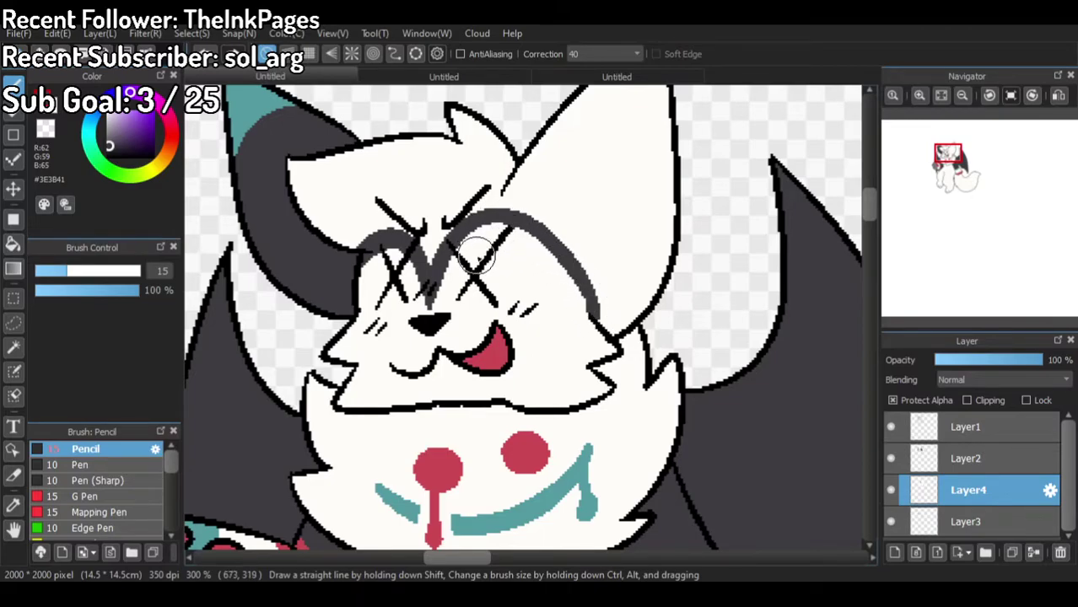
{"action": "mouse_move", "coordinate": [458, 228]}
{"action": "left_mouse_down"}
{"action": "mouse_move", "coordinate": [430, 262]}
{"action": "mouse_move", "coordinate": [401, 226]}
{"action": "mouse_move", "coordinate": [436, 247]}
{"action": "mouse_move", "coordinate": [473, 215]}
{"action": "left_mouse_up"}
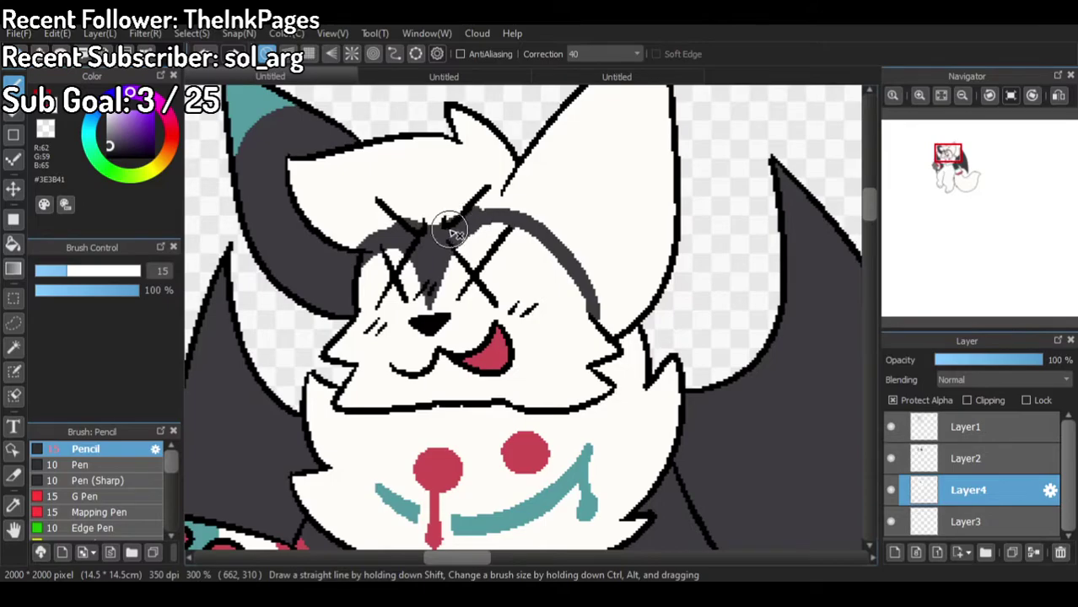
Step: Fill the hair and its adjoining ear with dark grey #3E3B41, and paint that ear's tip red #CD4A53
{"action": "left_click", "coordinate": [12, 244]}
{"action": "left_click", "coordinate": [345, 171]}
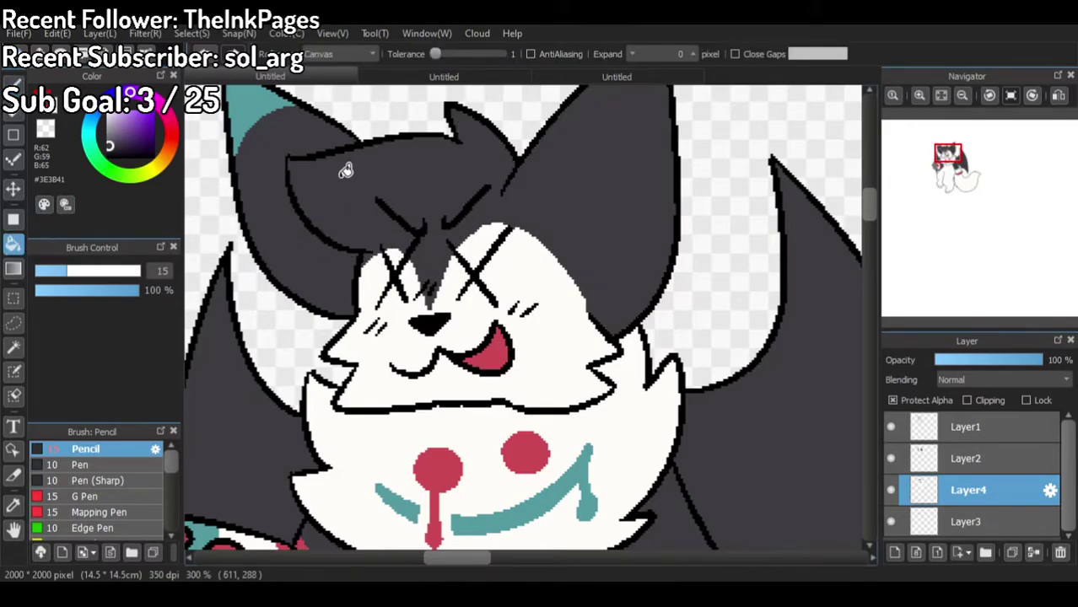
{"action": "right_click", "coordinate": [499, 352]}
{"action": "scroll", "coordinate": [499, 353], "scroll_direction": "down", "scroll_amount": 2}
{"action": "scroll", "coordinate": [547, 232], "scroll_direction": "up", "scroll_amount": 2}
{"action": "left_click", "coordinate": [12, 81]}
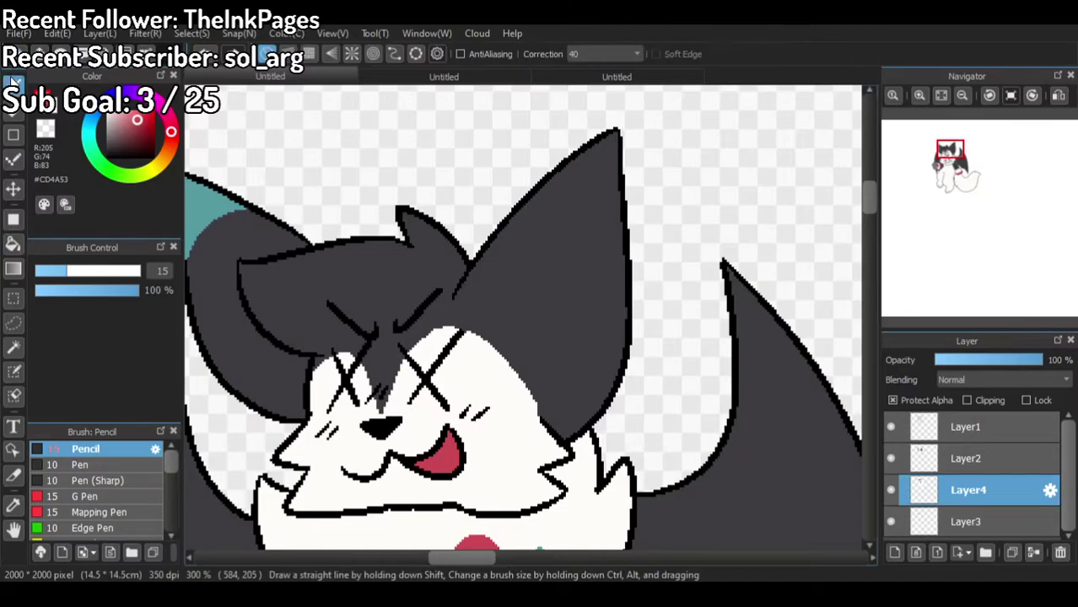
{"action": "mouse_move", "coordinate": [498, 190]}
{"action": "left_mouse_down"}
{"action": "mouse_move", "coordinate": [648, 274]}
{"action": "mouse_move", "coordinate": [648, 351]}
{"action": "mouse_move", "coordinate": [617, 172]}
{"action": "mouse_move", "coordinate": [490, 183]}
{"action": "mouse_move", "coordinate": [641, 222]}
{"action": "mouse_move", "coordinate": [549, 166]}
{"action": "mouse_move", "coordinate": [657, 133]}
{"action": "mouse_move", "coordinate": [546, 154]}
{"action": "mouse_move", "coordinate": [626, 163]}
{"action": "left_mouse_up"}
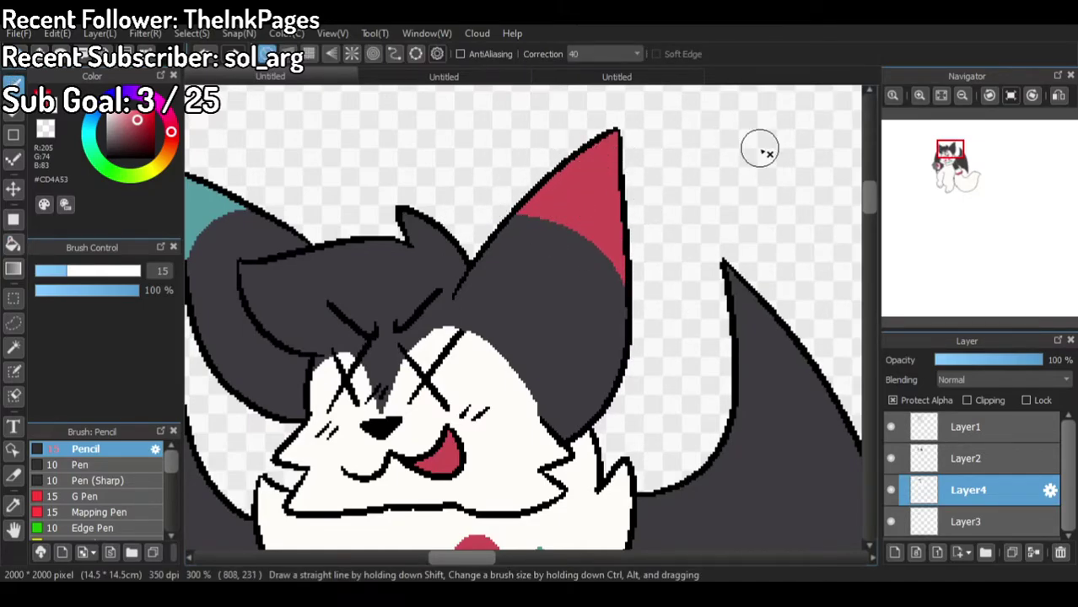
Step: Consult the reference drawing and paint a round red #CD4A53 cheek patch on the character's face beside the nose
{"action": "scroll", "coordinate": [744, 135], "scroll_direction": "down", "scroll_amount": 2}
{"action": "scroll", "coordinate": [606, 173], "scroll_direction": "down", "scroll_amount": 1}
{"action": "scroll", "coordinate": [680, 179], "scroll_direction": "up", "scroll_amount": 3}
{"action": "left_click", "coordinate": [616, 77]}
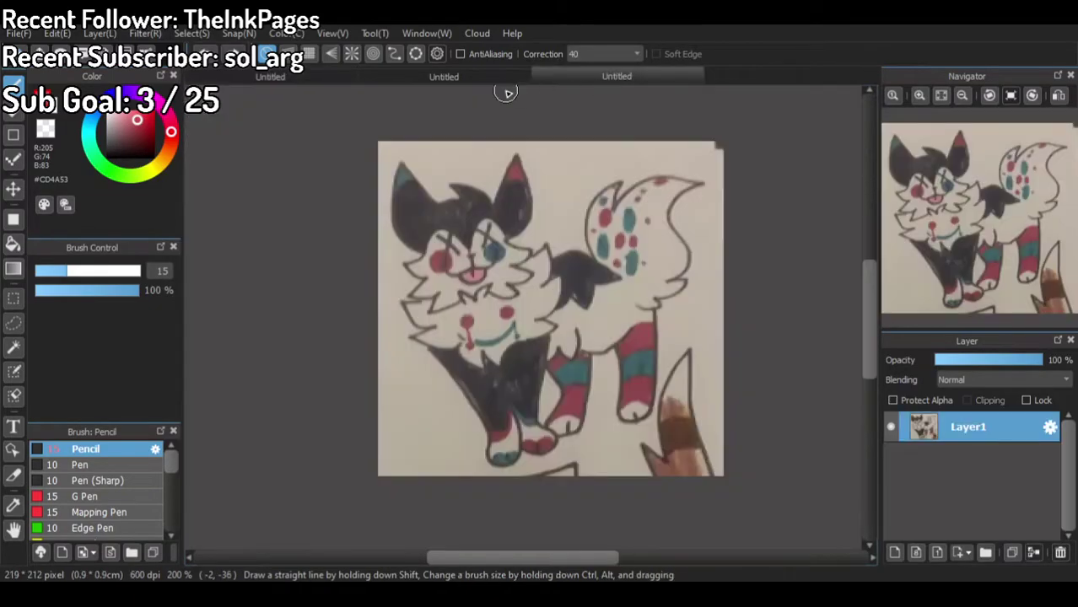
{"action": "left_click", "coordinate": [289, 78]}
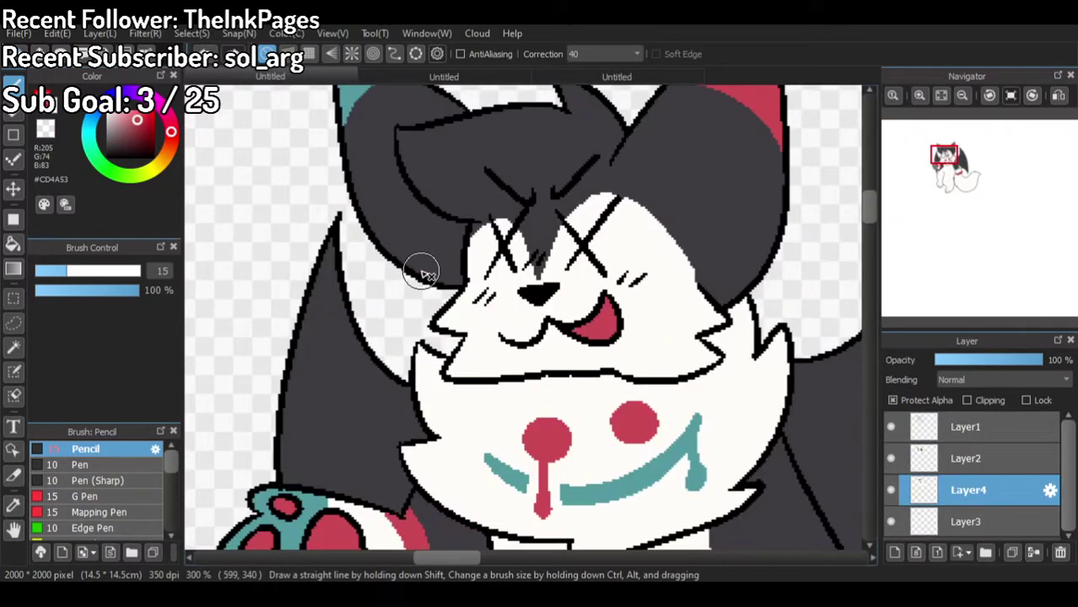
{"action": "mouse_move", "coordinate": [486, 299]}
{"action": "left_mouse_down"}
{"action": "mouse_move", "coordinate": [490, 329]}
{"action": "mouse_move", "coordinate": [513, 293]}
{"action": "mouse_move", "coordinate": [484, 289]}
{"action": "mouse_move", "coordinate": [481, 319]}
{"action": "mouse_move", "coordinate": [491, 301]}
{"action": "mouse_move", "coordinate": [484, 291]}
{"action": "mouse_move", "coordinate": [477, 318]}
{"action": "mouse_move", "coordinate": [516, 296]}
{"action": "mouse_move", "coordinate": [476, 297]}
{"action": "mouse_move", "coordinate": [505, 299]}
{"action": "left_mouse_up"}
{"action": "key", "text": "ctrl+z"}
Step: Sample teal #559AA2 from the chest smile and paint a round patch on the cheek beside the open mouth
{"action": "right_click", "coordinate": [605, 482]}
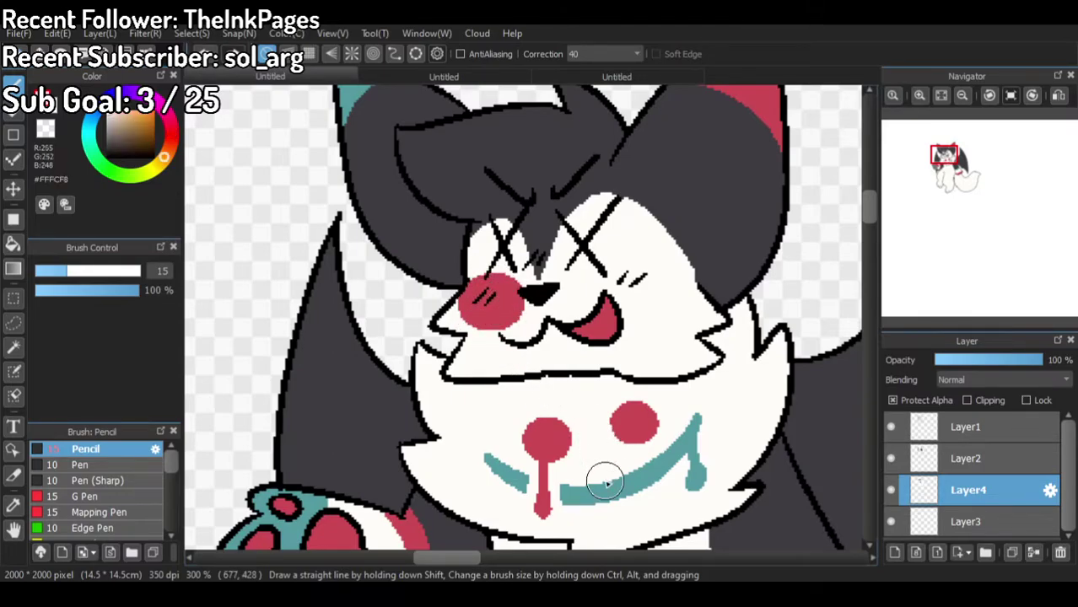
{"action": "left_click", "coordinate": [627, 491], "text": "alt"}
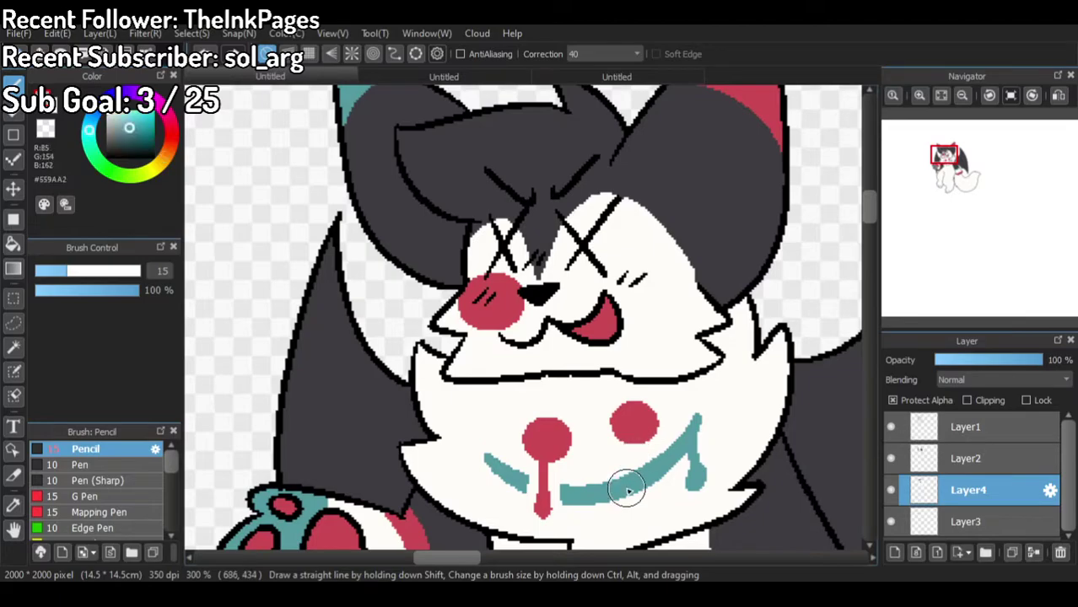
{"action": "mouse_move", "coordinate": [621, 260]}
{"action": "left_mouse_down"}
{"action": "mouse_move", "coordinate": [606, 290]}
{"action": "mouse_move", "coordinate": [654, 292]}
{"action": "mouse_move", "coordinate": [629, 259]}
{"action": "mouse_move", "coordinate": [605, 291]}
{"action": "left_mouse_up"}
Step: Try merging Layer2 and Layer4 down into Layer3, and undo the merges
{"action": "scroll", "coordinate": [646, 268], "scroll_direction": "down", "scroll_amount": 3}
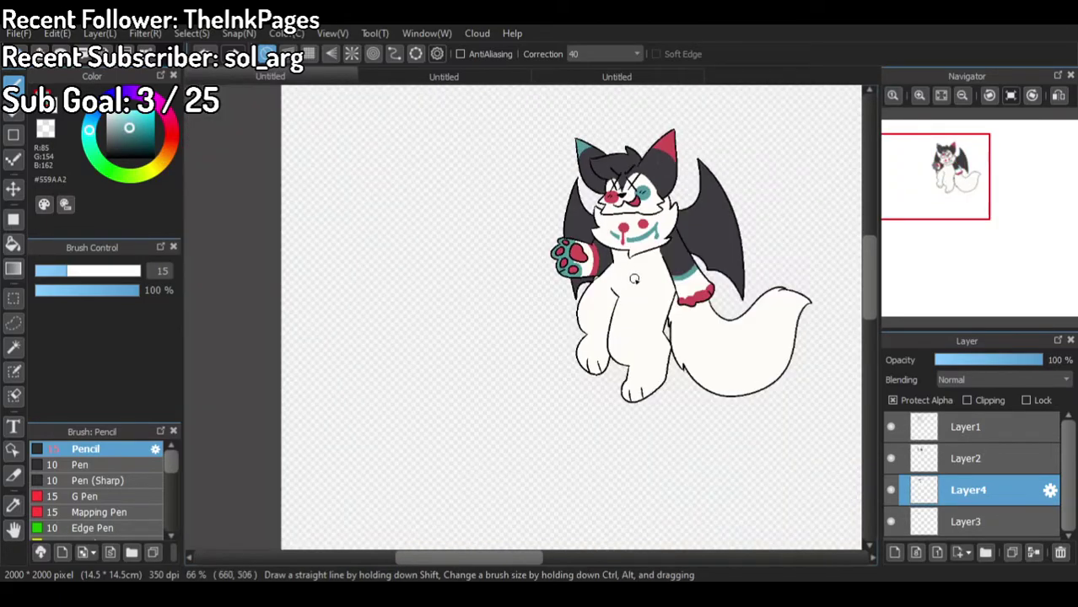
{"action": "left_click", "coordinate": [977, 465], "text": "shift"}
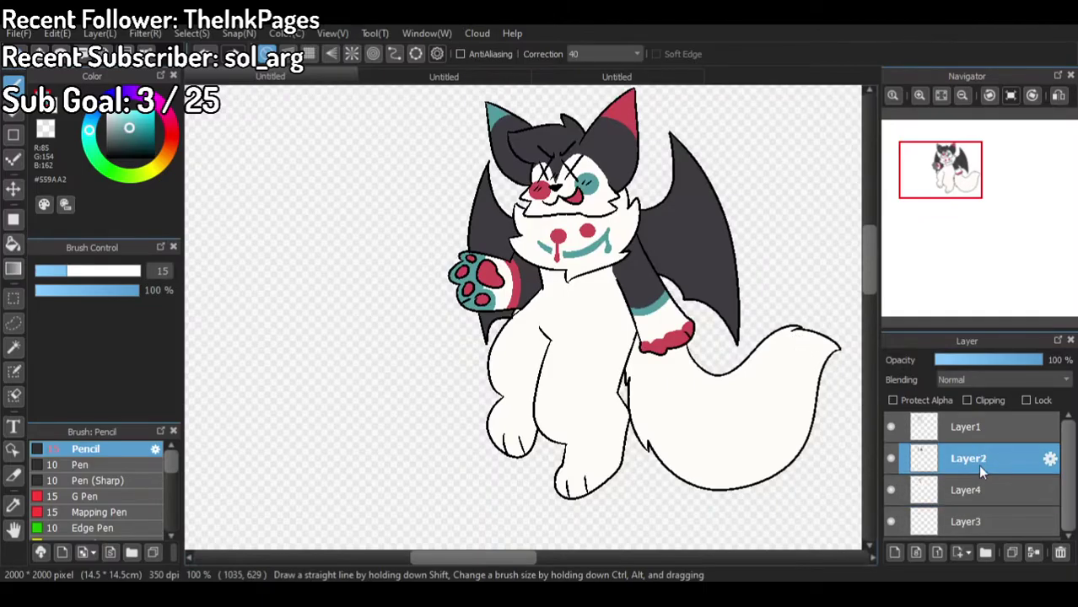
{"action": "left_click", "coordinate": [1031, 553]}
{"action": "left_click", "coordinate": [890, 460]}
{"action": "left_click", "coordinate": [889, 461]}
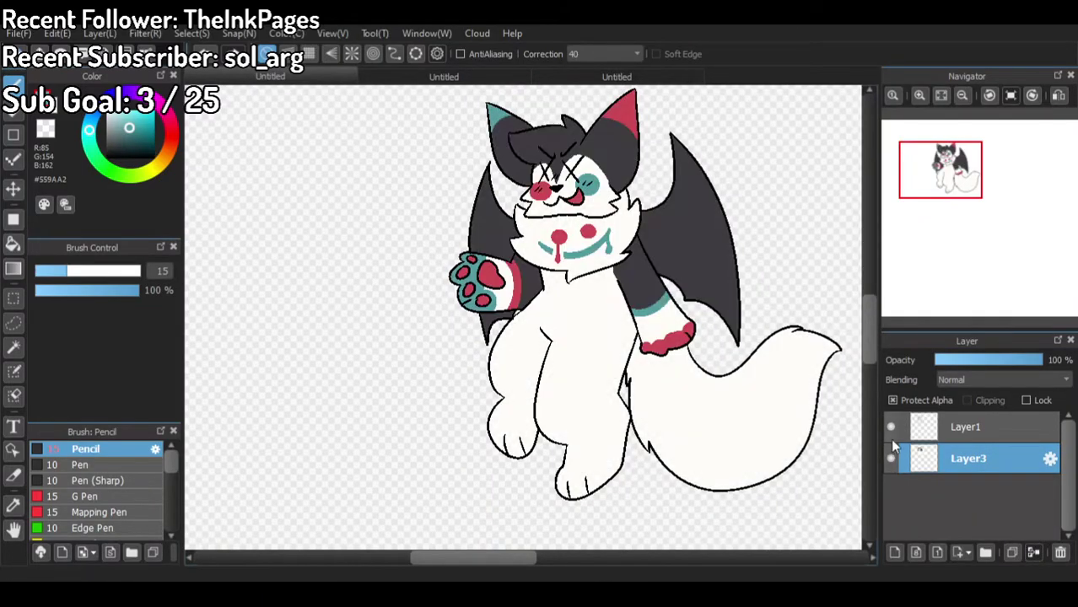
{"action": "key", "text": "ctrl+z"}
{"action": "key", "text": "ctrl+z"}
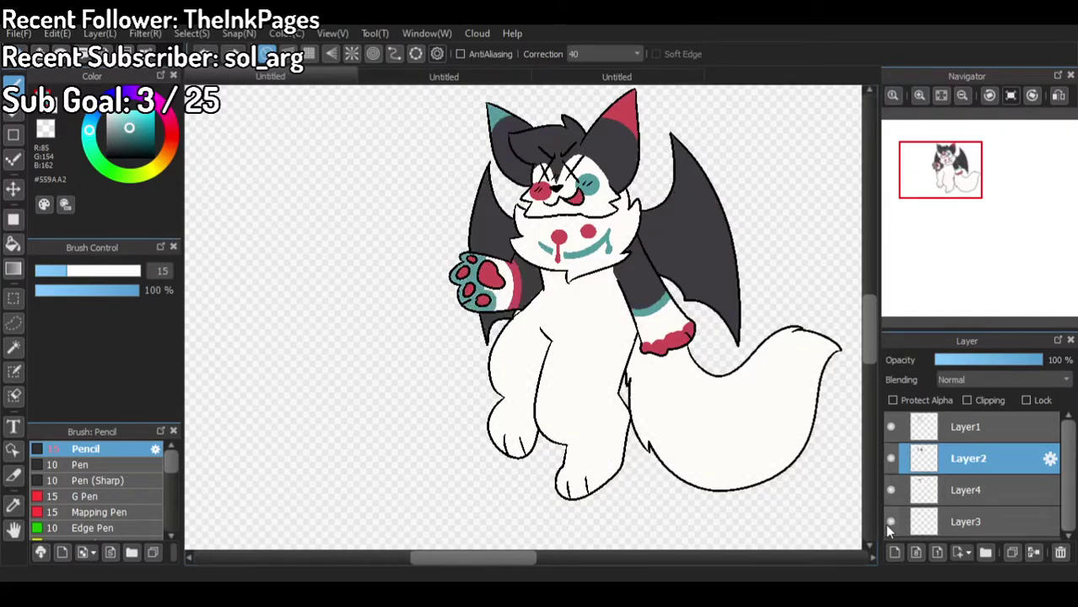
Step: On Layer4, paint a red #CD4A53 band across each leg just above the foot, using the reference's leg colour
{"action": "left_click", "coordinate": [953, 487]}
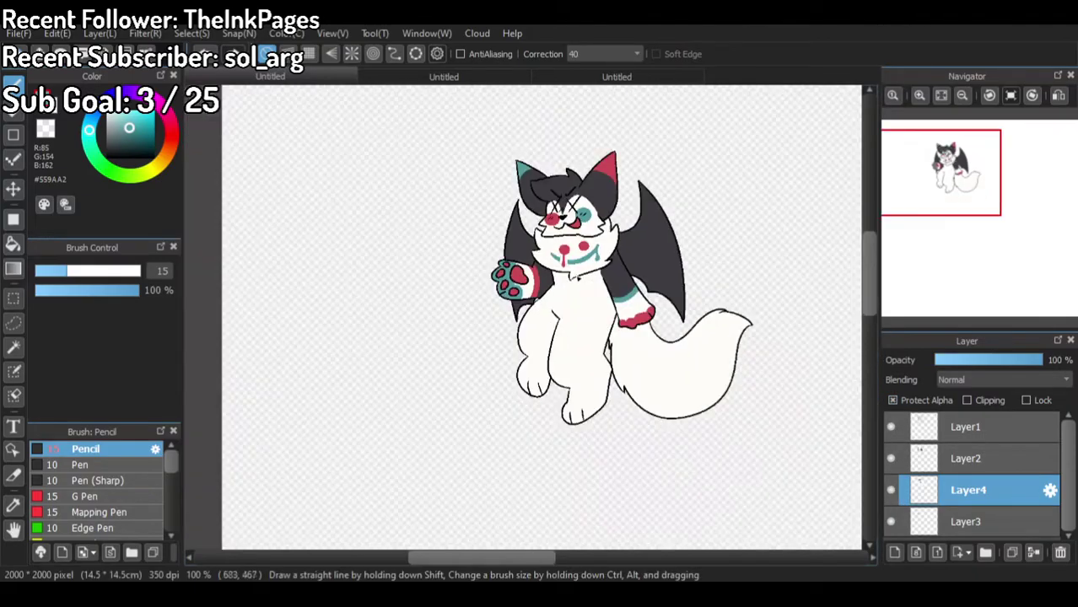
{"action": "left_click", "coordinate": [494, 79]}
{"action": "scroll", "coordinate": [527, 150], "scroll_direction": "down", "scroll_amount": 3}
{"action": "scroll", "coordinate": [455, 338], "scroll_direction": "up", "scroll_amount": 3}
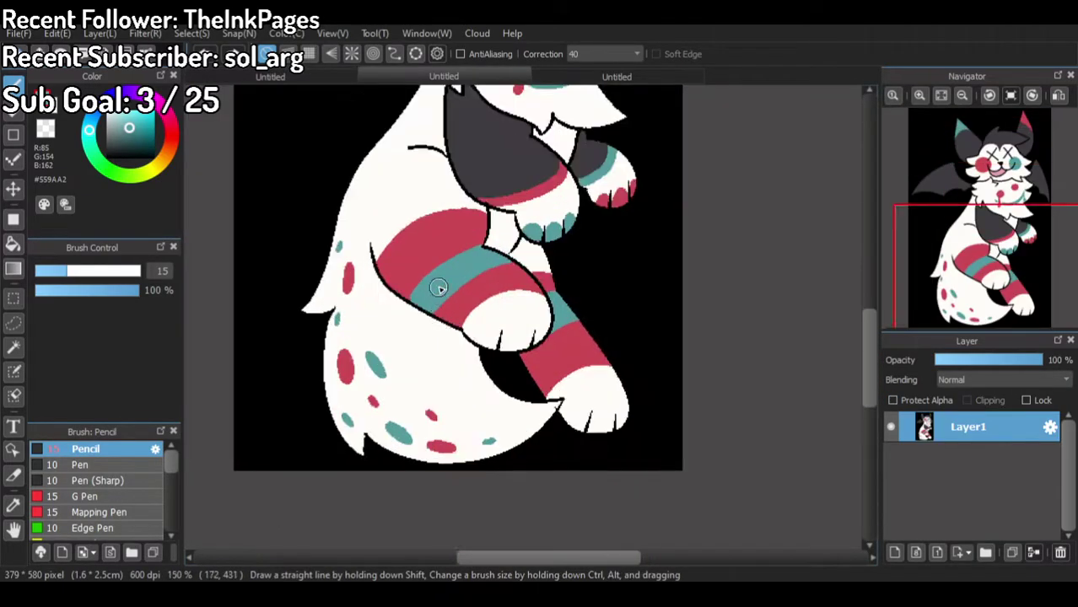
{"action": "right_click", "coordinate": [440, 238]}
{"action": "left_click", "coordinate": [353, 81]}
{"action": "scroll", "coordinate": [497, 385], "scroll_direction": "up", "scroll_amount": 3}
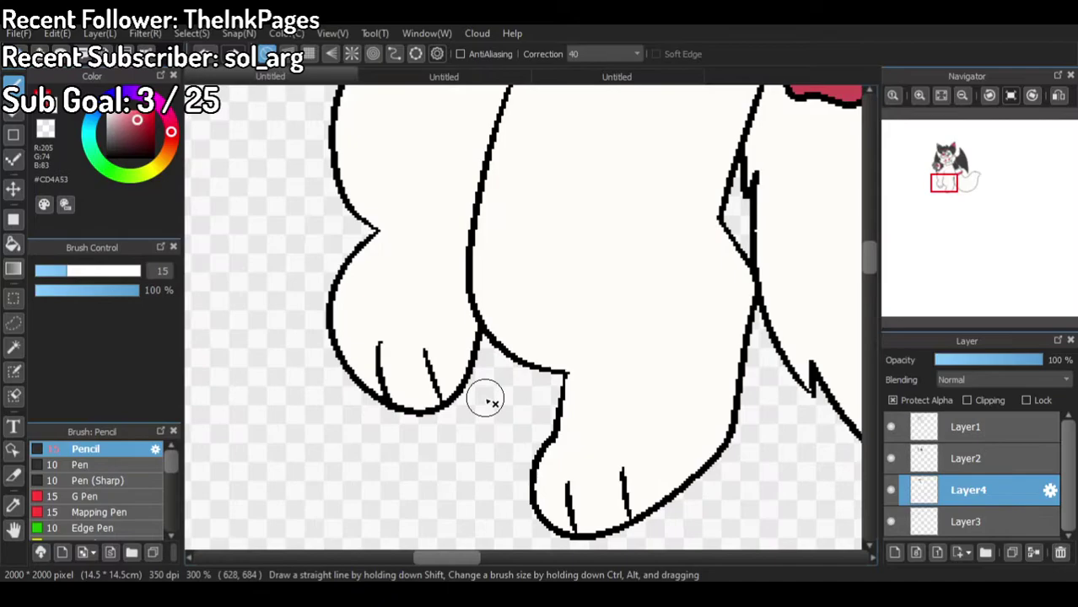
{"action": "left_click_drag", "start_coordinate": [327, 308], "coordinate": [479, 333]}
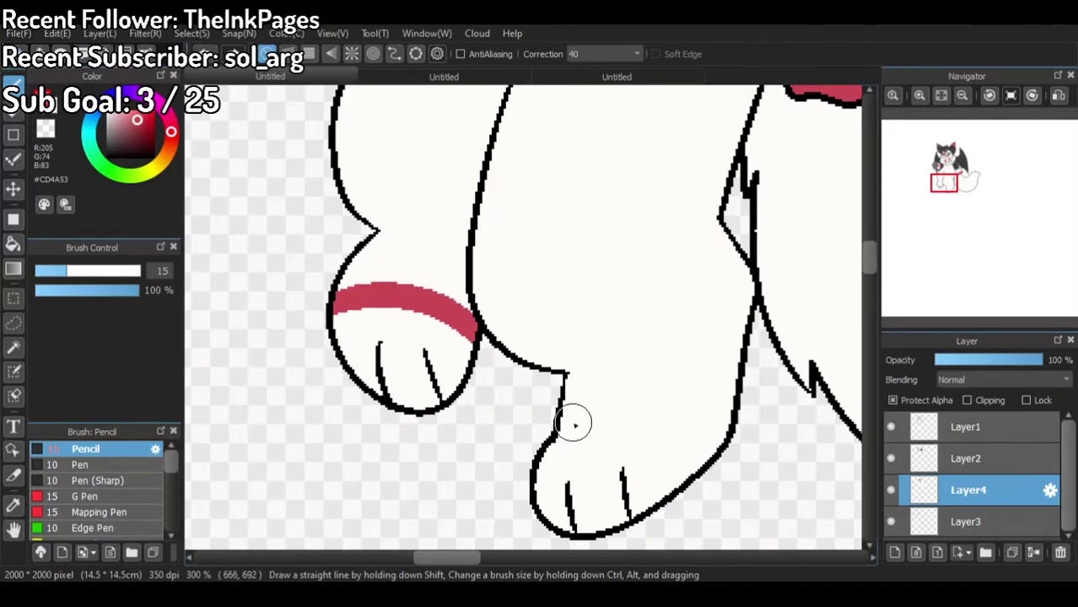
{"action": "left_click_drag", "start_coordinate": [578, 418], "coordinate": [742, 405]}
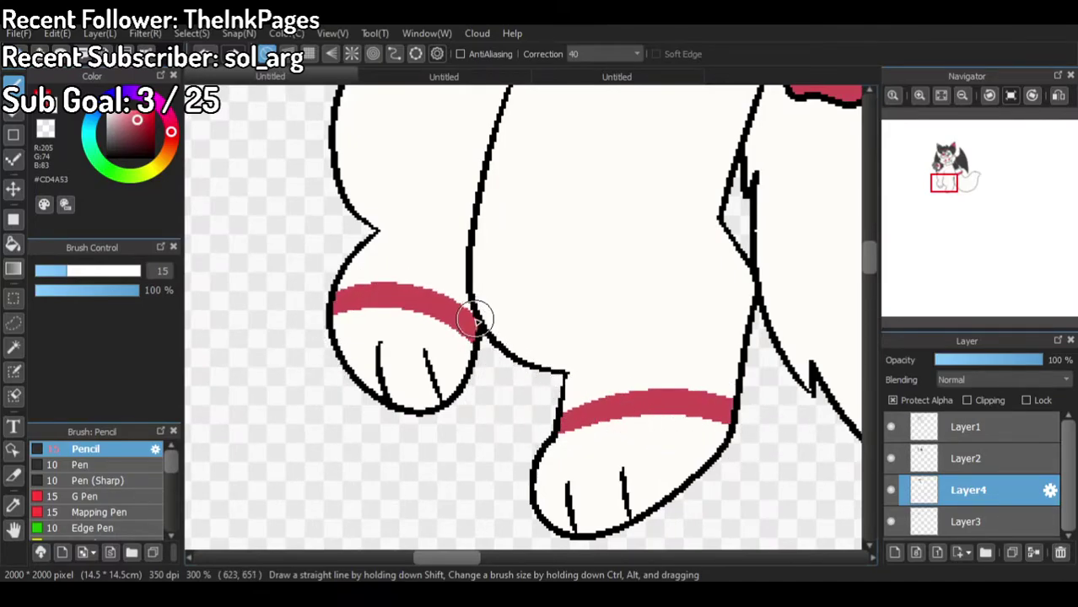
Step: Check the reference's leg stripes and paint a curved red band across each thigh to mark the upper edge of the markings
{"action": "left_click", "coordinate": [517, 74]}
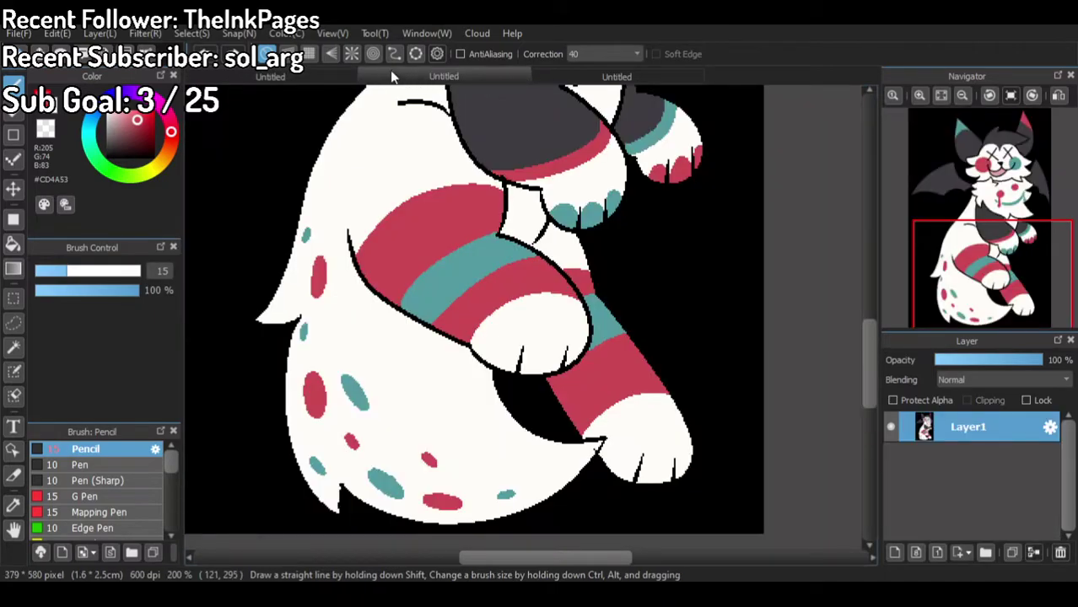
{"action": "left_click", "coordinate": [351, 72]}
{"action": "mouse_move", "coordinate": [485, 198]}
{"action": "left_mouse_down"}
{"action": "mouse_move", "coordinate": [617, 161]}
{"action": "mouse_move", "coordinate": [717, 202]}
{"action": "left_mouse_up"}
{"action": "scroll", "coordinate": [701, 221], "scroll_direction": "down", "scroll_amount": 2}
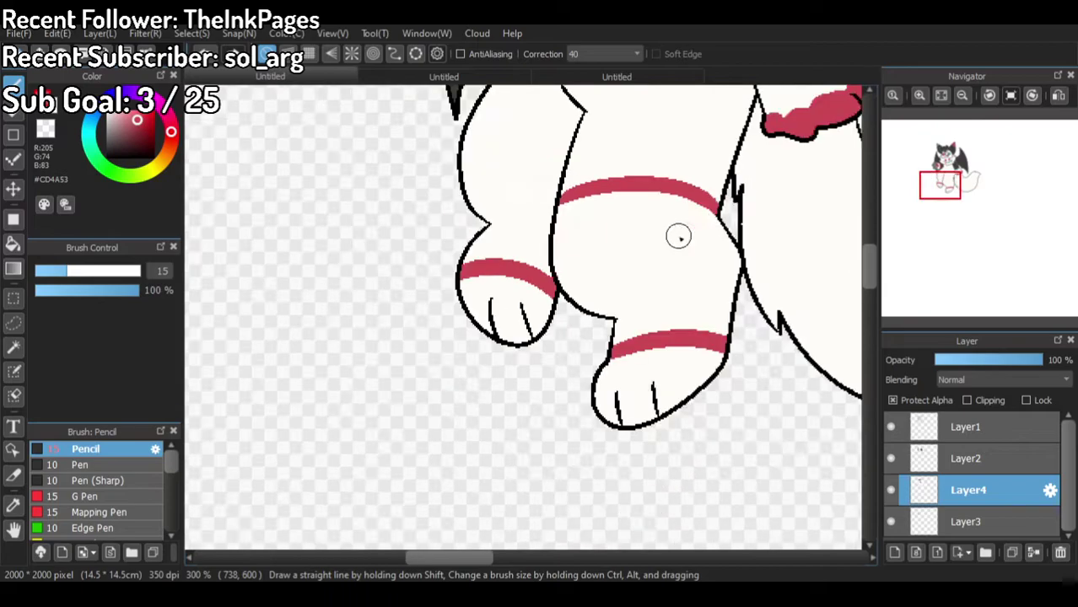
{"action": "scroll", "coordinate": [698, 222], "scroll_direction": "down", "scroll_amount": 2}
{"action": "scroll", "coordinate": [574, 125], "scroll_direction": "up", "scroll_amount": 3}
{"action": "mouse_move", "coordinate": [460, 223]}
{"action": "left_mouse_down"}
{"action": "mouse_move", "coordinate": [592, 258]}
{"action": "mouse_move", "coordinate": [578, 279]}
{"action": "left_mouse_up"}
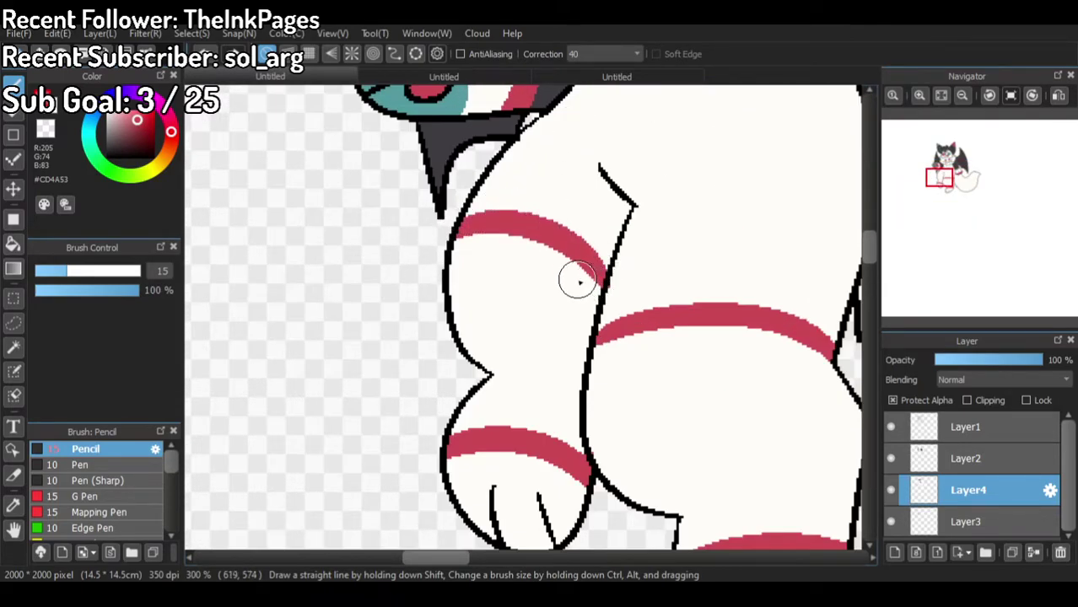
Step: Tidy the thigh band's end with off-white and fill the areas between the bands on both legs with red #CD4A53
{"action": "left_click", "coordinate": [665, 290], "text": "alt"}
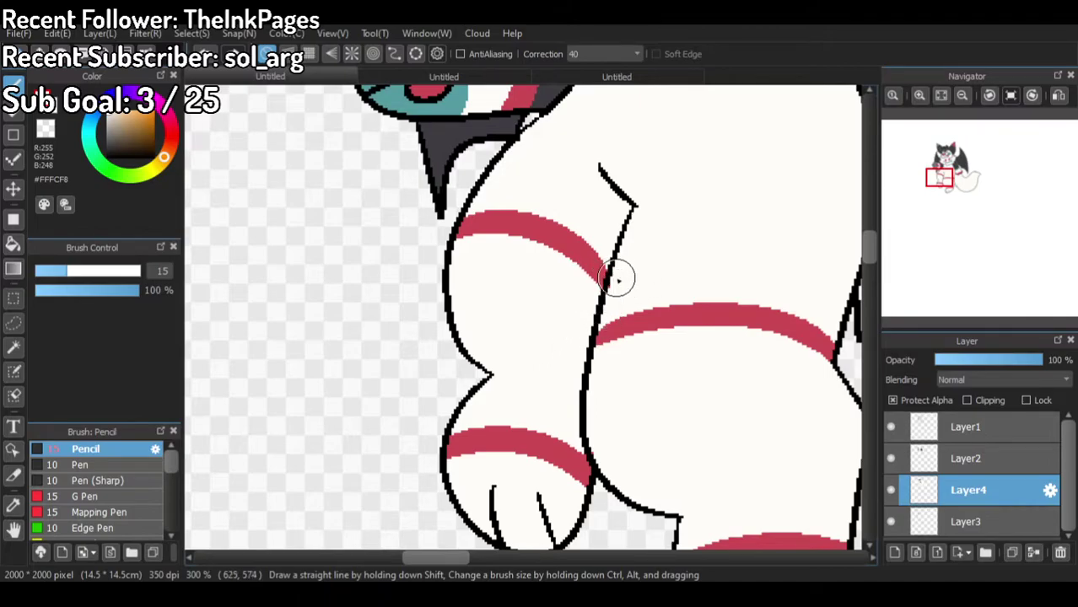
{"action": "left_click", "coordinate": [570, 254], "text": "alt"}
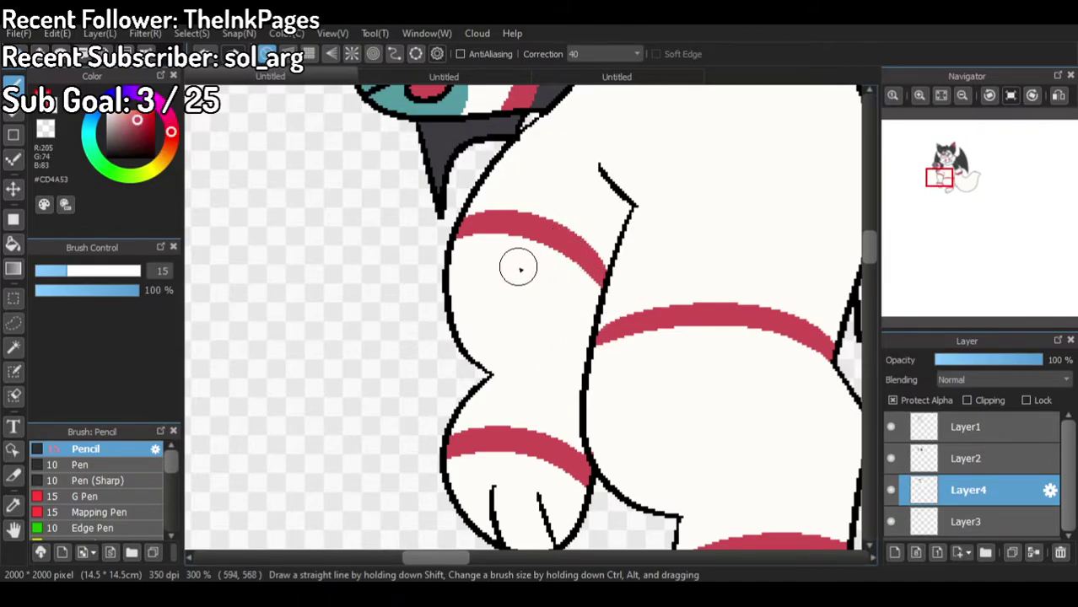
{"action": "left_click", "coordinate": [13, 244]}
{"action": "left_click", "coordinate": [511, 302]}
{"action": "left_click", "coordinate": [671, 382]}
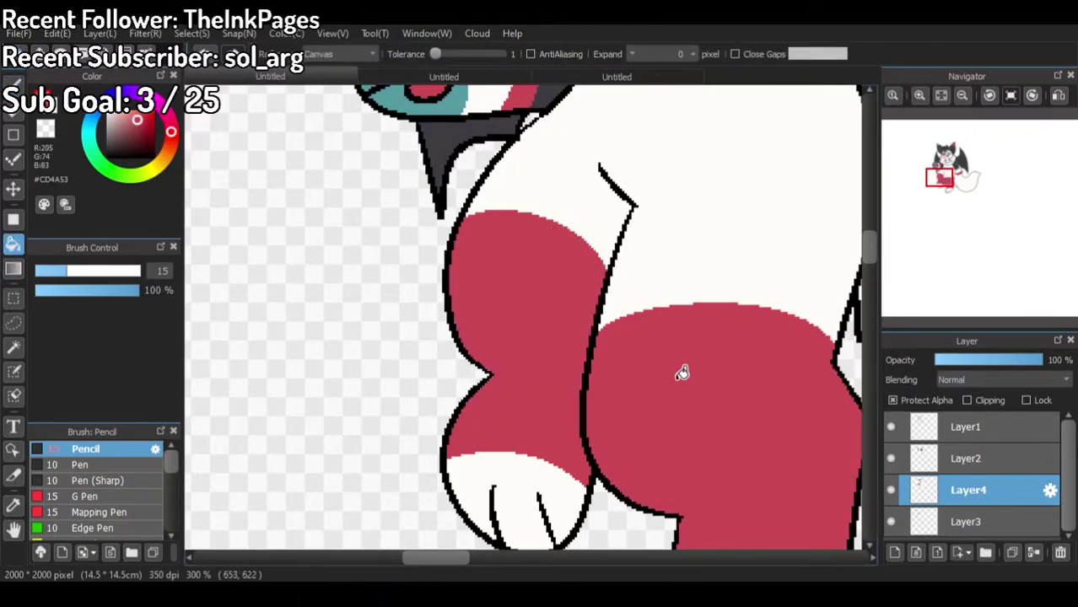
Step: Paint two curved teal #559AA2 lines across the front leg's red area, one at the ankle and one above it
{"action": "scroll", "coordinate": [518, 276], "scroll_direction": "down", "scroll_amount": 1}
{"action": "left_click", "coordinate": [390, 148], "text": "alt"}
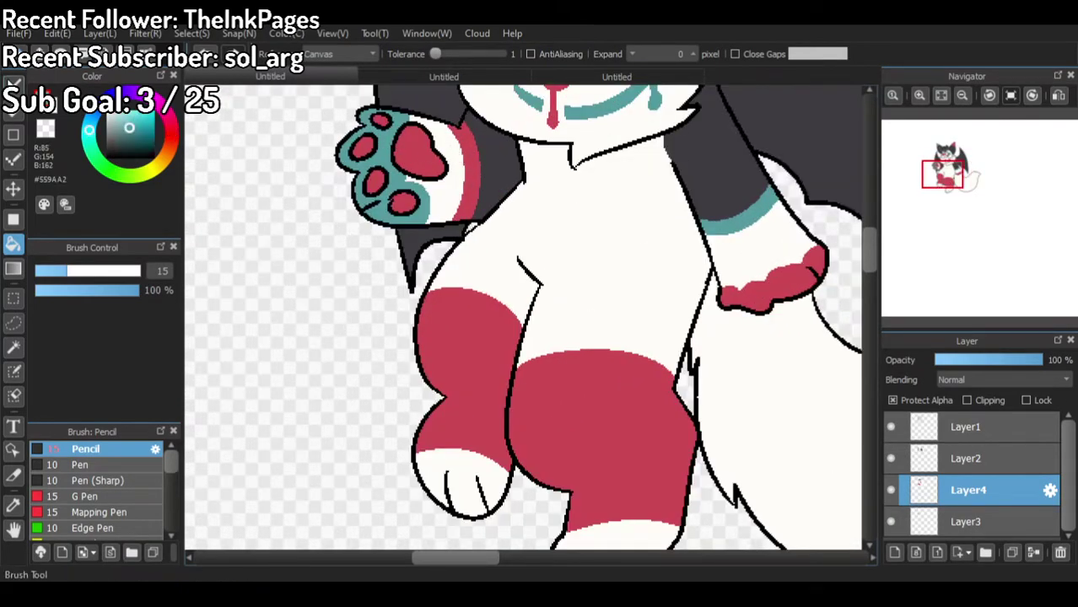
{"action": "left_click", "coordinate": [13, 84]}
{"action": "scroll", "coordinate": [237, 218], "scroll_direction": "down", "scroll_amount": 1}
{"action": "scroll", "coordinate": [460, 447], "scroll_direction": "up", "scroll_amount": 2}
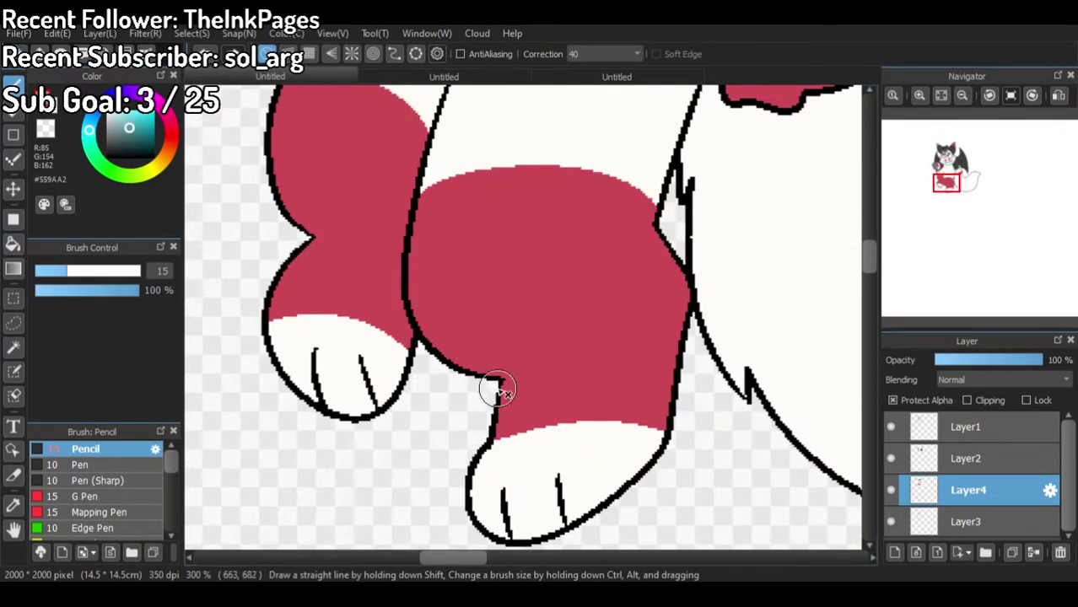
{"action": "left_click_drag", "start_coordinate": [506, 420], "coordinate": [638, 322]}
{"action": "key", "text": "ctrl+z"}
{"action": "left_click_drag", "start_coordinate": [496, 376], "coordinate": [711, 328]}
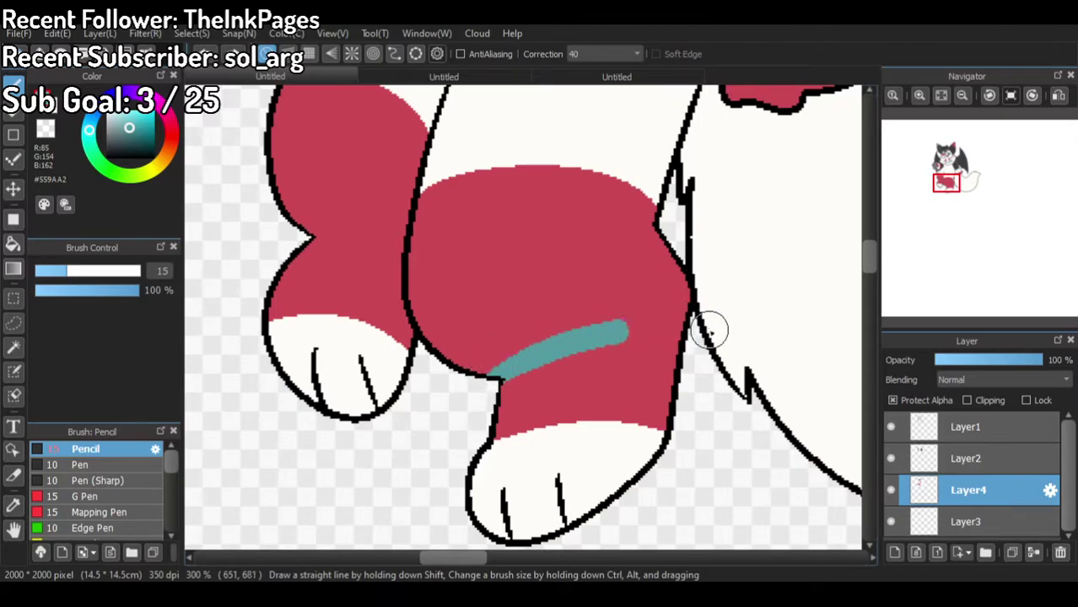
{"action": "mouse_move", "coordinate": [437, 345]}
{"action": "left_mouse_down"}
{"action": "mouse_move", "coordinate": [616, 252]}
{"action": "mouse_move", "coordinate": [696, 265]}
{"action": "left_mouse_up"}
{"action": "key", "text": "ctrl+z"}
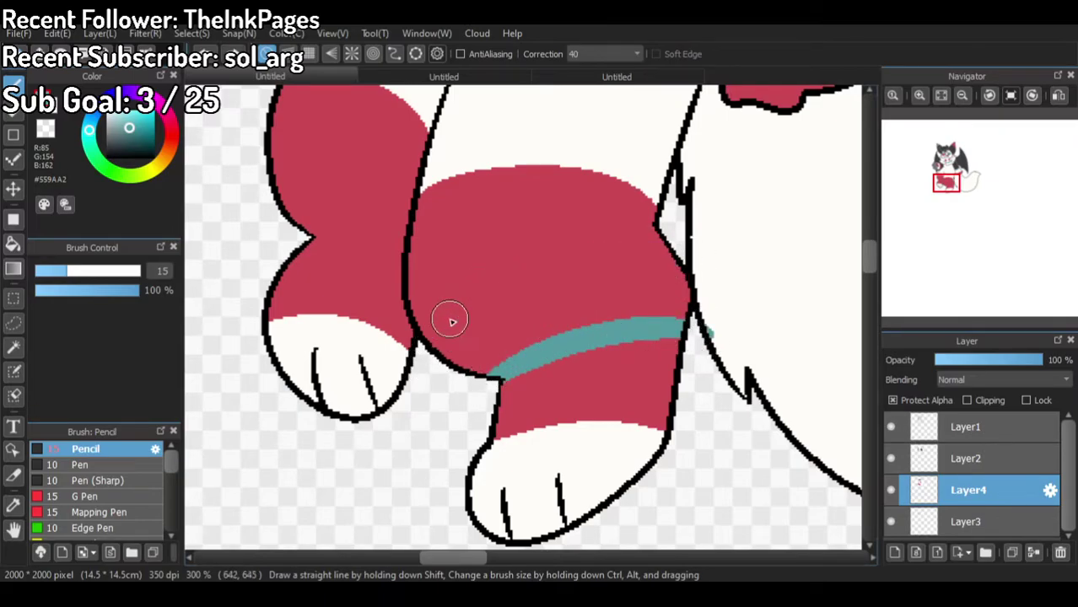
{"action": "left_click_drag", "start_coordinate": [428, 337], "coordinate": [687, 263]}
Step: Paint two matching teal lines across the other leg, one from the ankle notch and one higher up
{"action": "left_click_drag", "start_coordinate": [308, 237], "coordinate": [375, 248]}
{"action": "key", "text": "ctrl+z"}
{"action": "left_click_drag", "start_coordinate": [306, 237], "coordinate": [403, 255]}
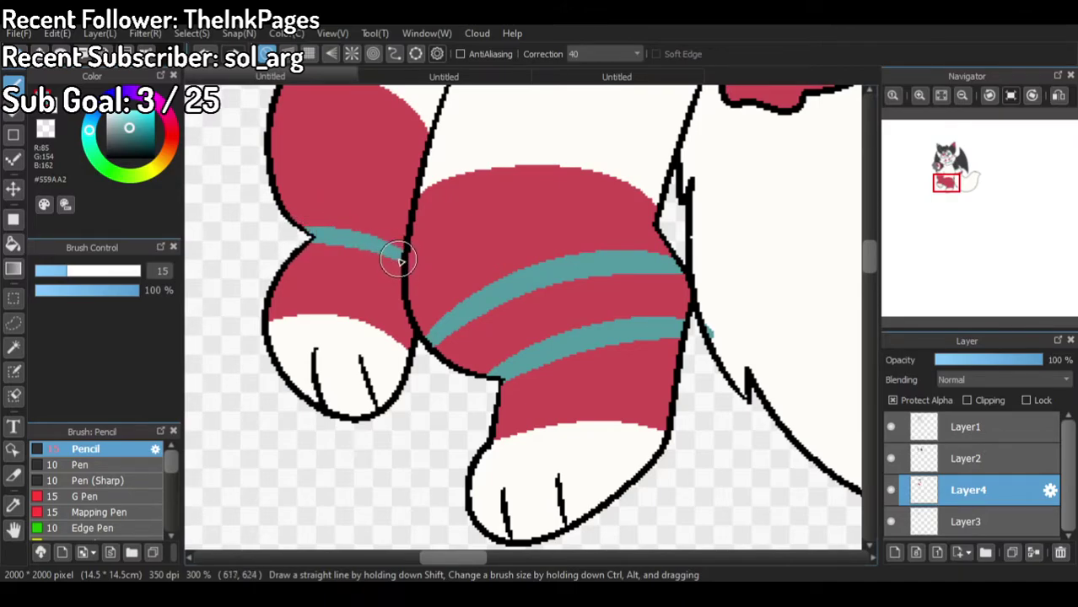
{"action": "mouse_move", "coordinate": [258, 155]}
{"action": "left_mouse_down"}
{"action": "mouse_move", "coordinate": [379, 171]}
{"action": "mouse_move", "coordinate": [417, 186]}
{"action": "left_mouse_up"}
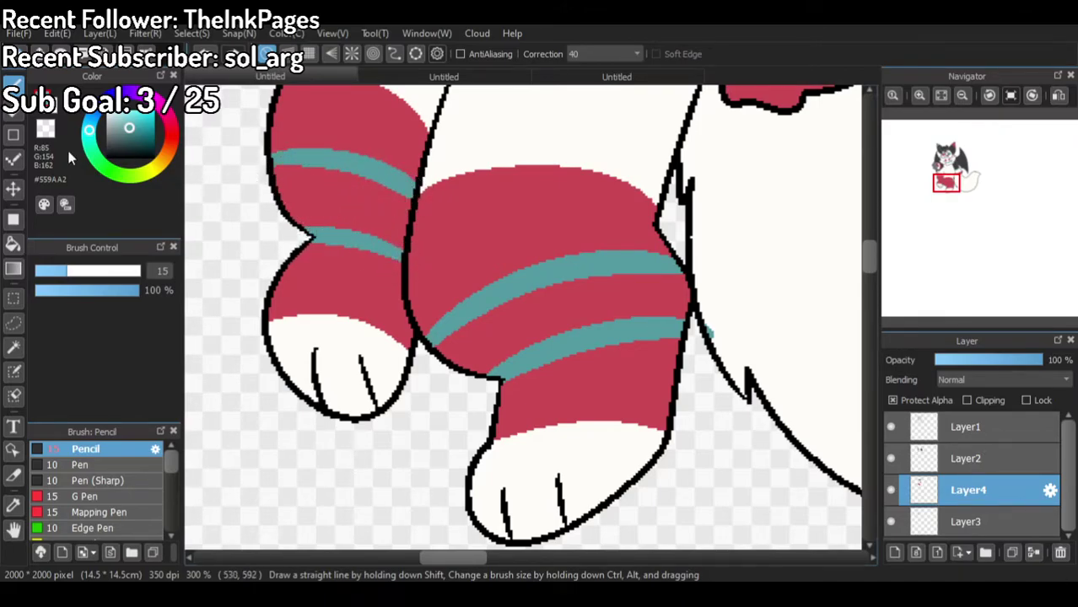
Step: Fill between the teal lines on both legs with teal, and cover the stray teal on the tail's edge with off-white #FFFCF8
{"action": "left_click", "coordinate": [13, 244]}
{"action": "left_click", "coordinate": [351, 199]}
{"action": "left_click", "coordinate": [584, 294]}
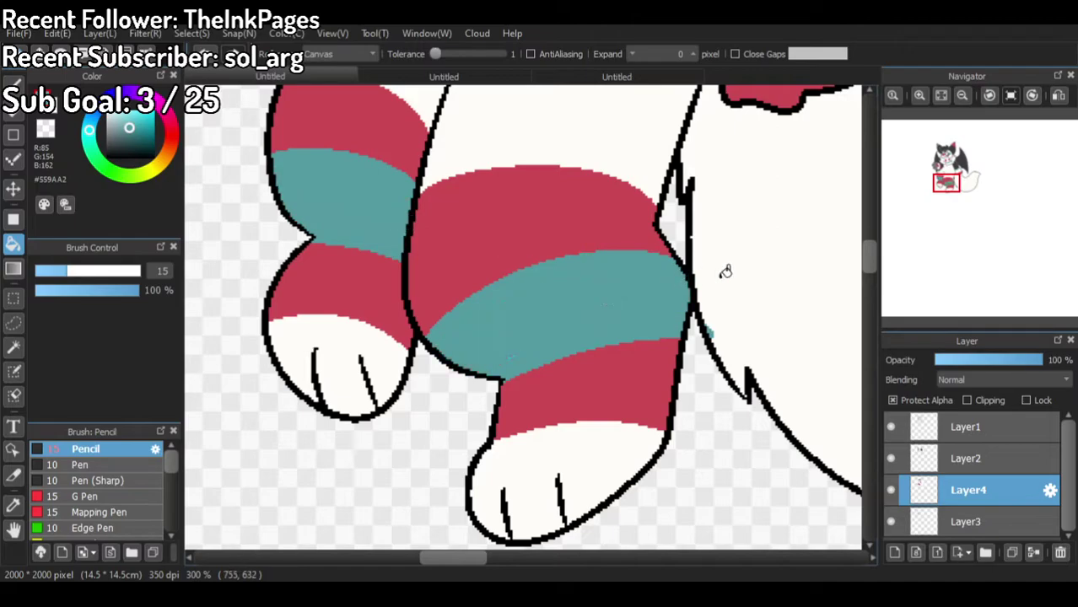
{"action": "left_click", "coordinate": [725, 273], "text": "alt"}
{"action": "left_click", "coordinate": [13, 84]}
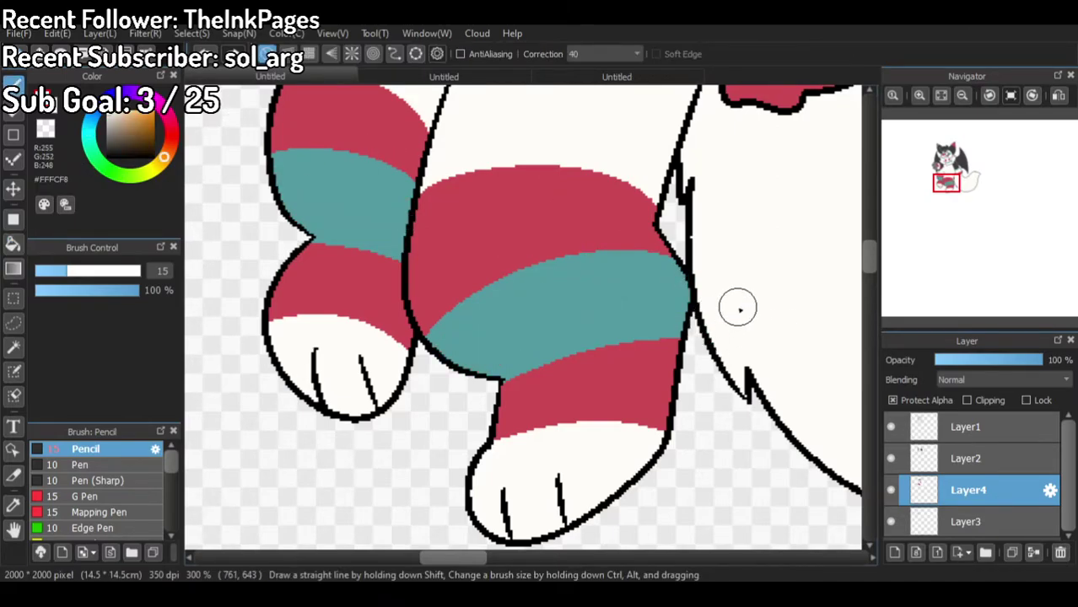
Step: With Protect Alpha off on Layer4, fill the missed pixel inside the tail outline with off-white #FFFCF8, and re-enable Protect Alpha
{"action": "scroll", "coordinate": [736, 306], "scroll_direction": "down", "scroll_amount": 3}
{"action": "scroll", "coordinate": [647, 282], "scroll_direction": "up", "scroll_amount": 8}
{"action": "scroll", "coordinate": [577, 355], "scroll_direction": "up", "scroll_amount": 1}
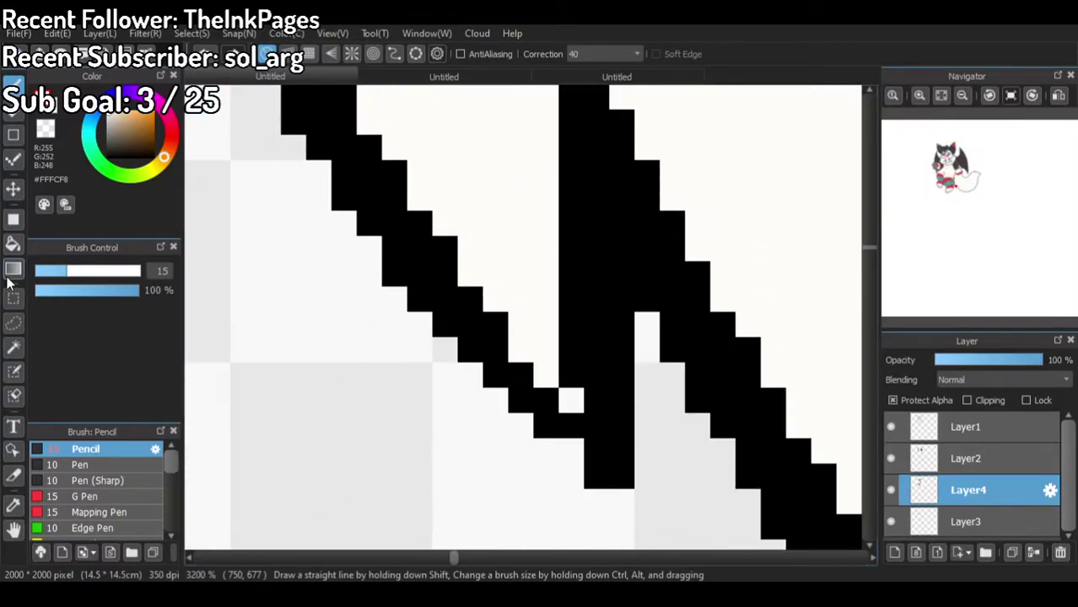
{"action": "key", "text": "g"}
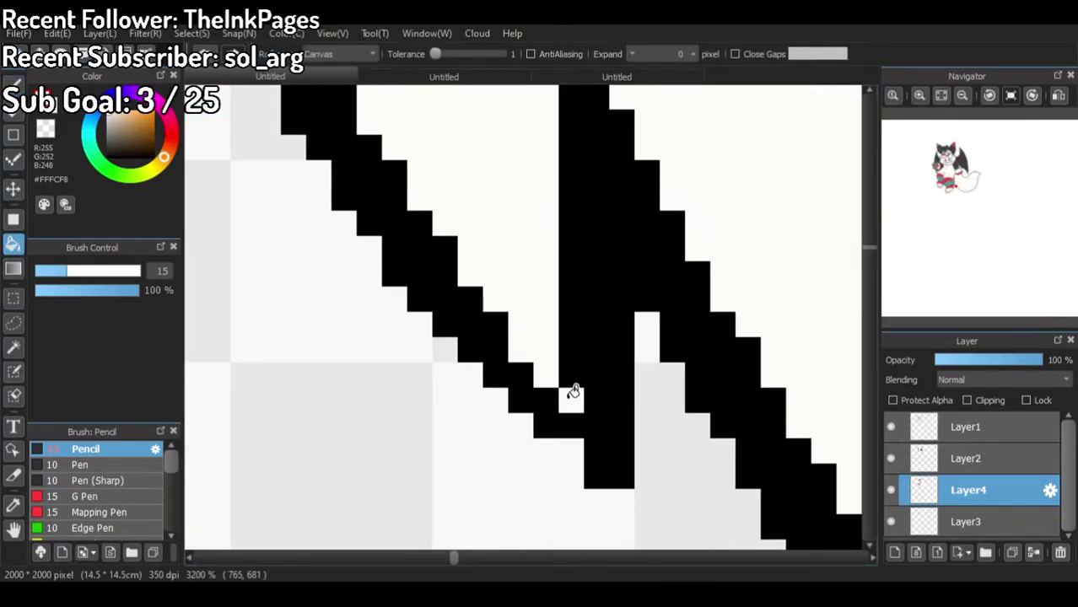
{"action": "scroll", "coordinate": [573, 393], "scroll_direction": "down", "scroll_amount": 6}
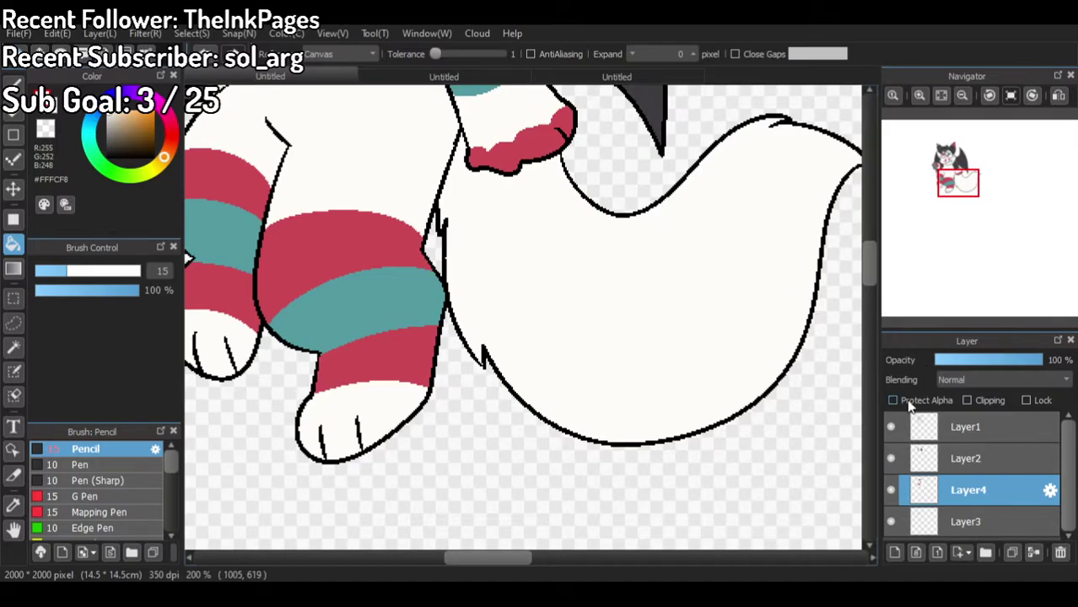
{"action": "left_click", "coordinate": [909, 404]}
Step: Sample the red #CD4A53 from the sitting character's reference drawing for the tail spots, and return to the winged character's canvas
{"action": "scroll", "coordinate": [738, 378], "scroll_direction": "down", "scroll_amount": 6}
{"action": "scroll", "coordinate": [691, 306], "scroll_direction": "up", "scroll_amount": 3}
{"action": "scroll", "coordinate": [526, 343], "scroll_direction": "up", "scroll_amount": 1}
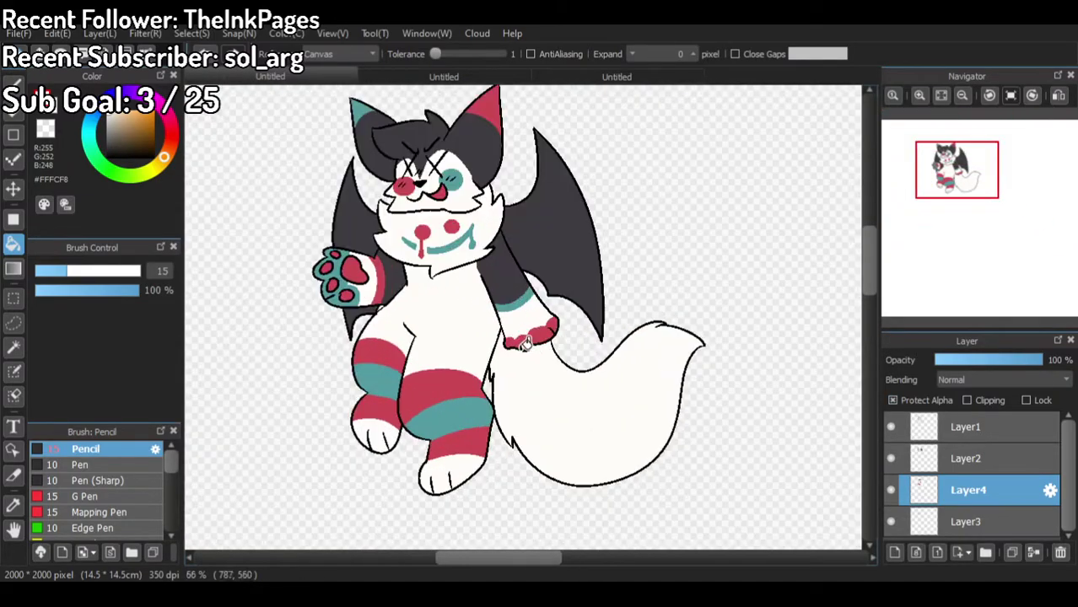
{"action": "left_click", "coordinate": [476, 74]}
{"action": "scroll", "coordinate": [435, 354], "scroll_direction": "down", "scroll_amount": 3}
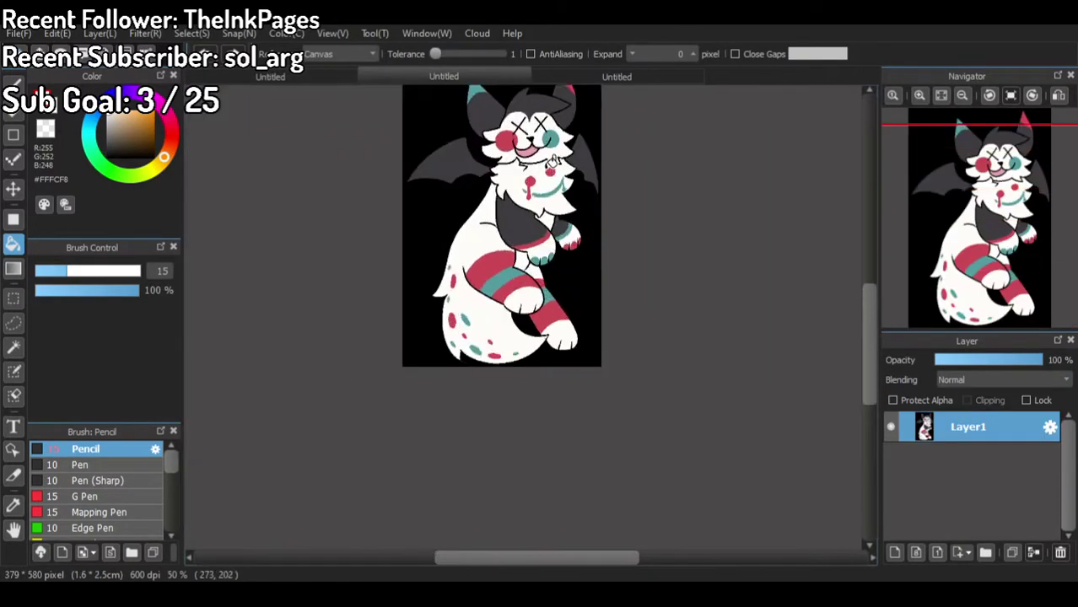
{"action": "scroll", "coordinate": [436, 354], "scroll_direction": "up", "scroll_amount": 3}
{"action": "left_click", "coordinate": [396, 319], "text": "alt"}
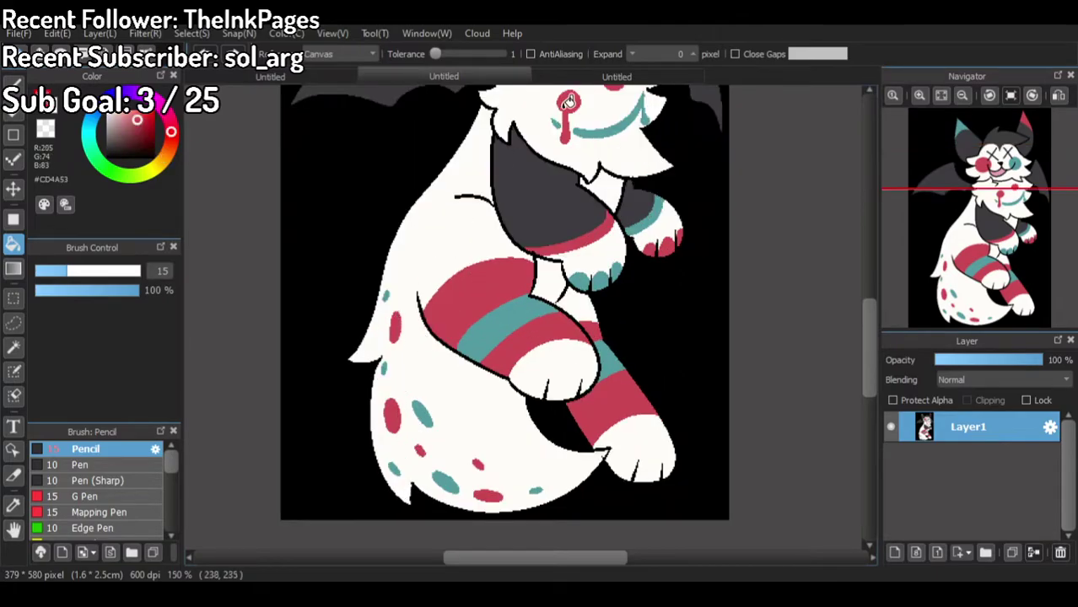
{"action": "left_click", "coordinate": [591, 77]}
{"action": "left_click", "coordinate": [341, 77]}
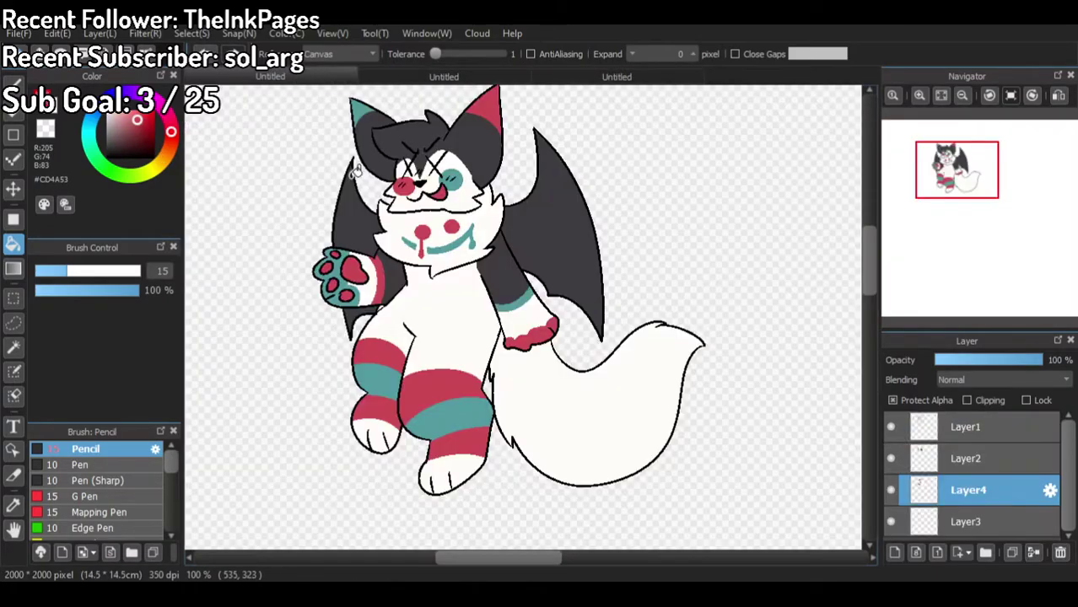
Step: Paint red #CD4A53 oval spots of varying size across the tail with the Pencil at size 10
{"action": "scroll", "coordinate": [238, 222], "scroll_direction": "up", "scroll_amount": 3}
{"action": "key", "text": "b"}
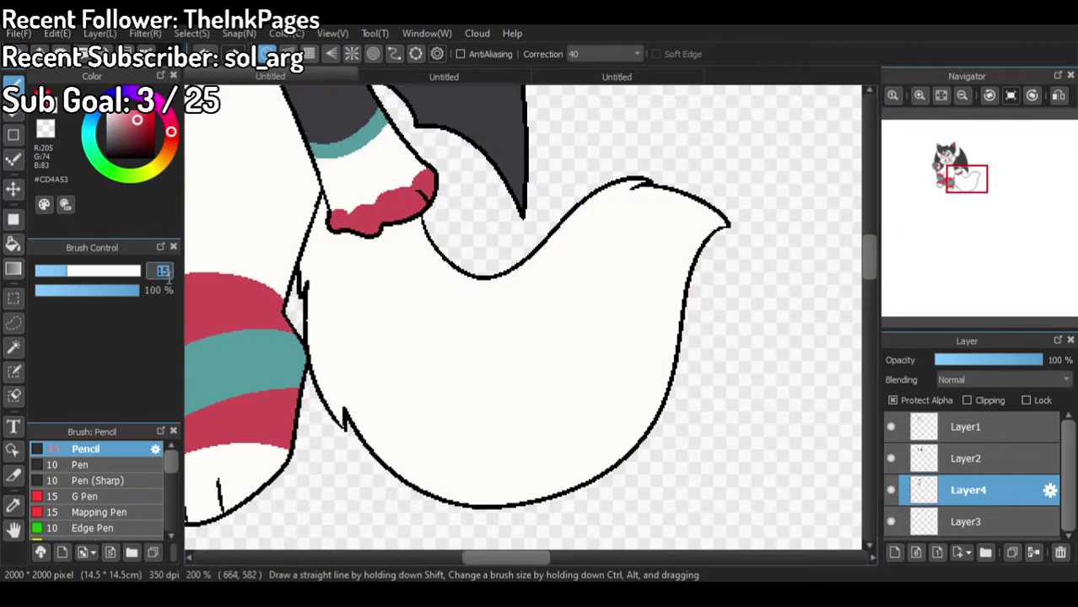
{"action": "type", "text": "10"}
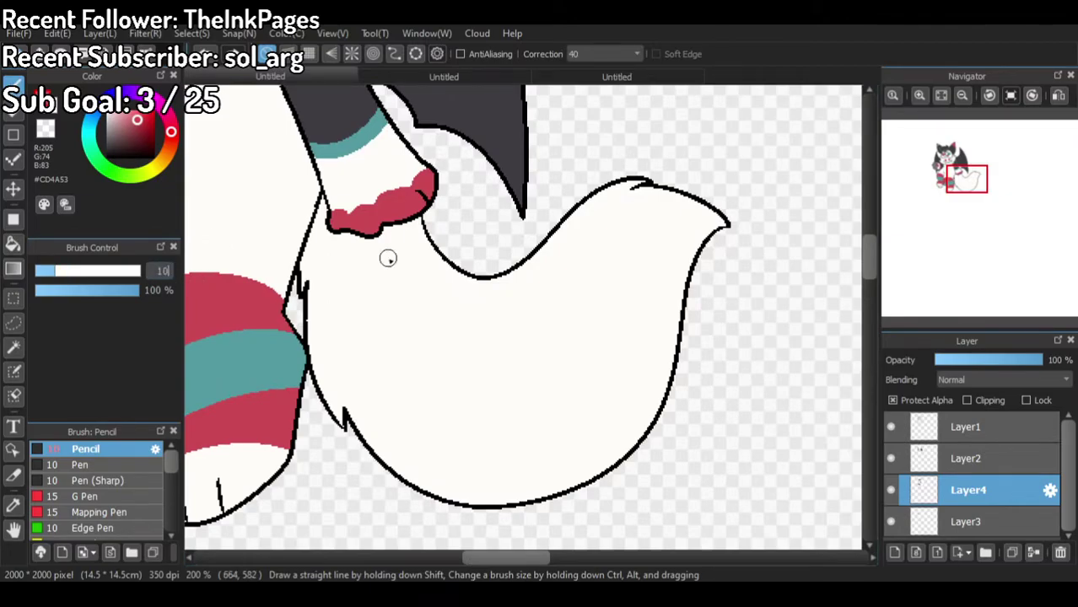
{"action": "left_click_drag", "start_coordinate": [460, 322], "coordinate": [449, 317]}
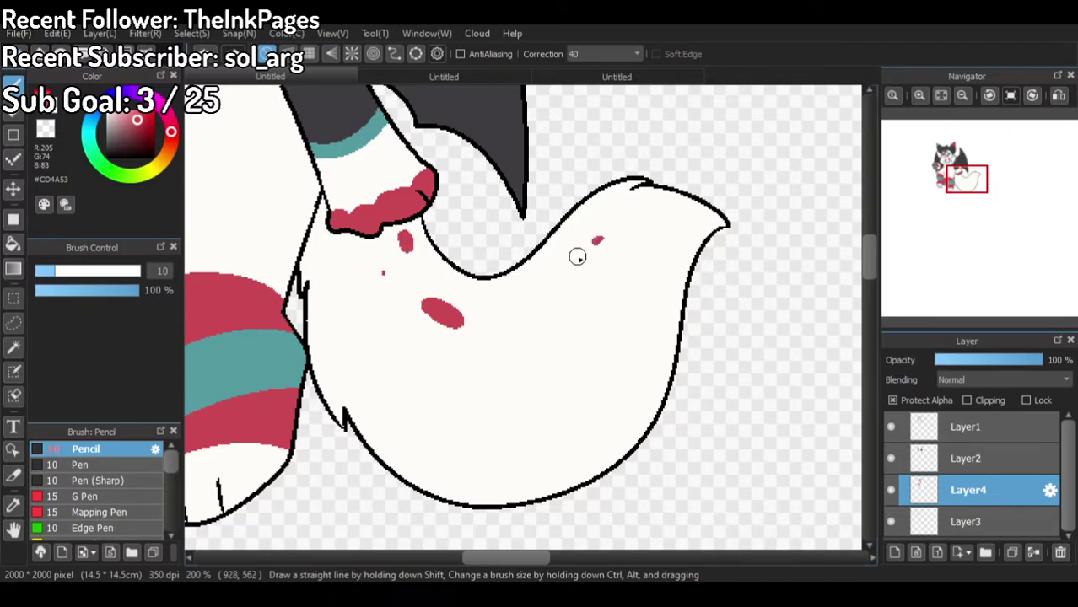
{"action": "mouse_move", "coordinate": [621, 332]}
{"action": "left_mouse_down"}
{"action": "mouse_move", "coordinate": [586, 353]}
{"action": "mouse_move", "coordinate": [613, 337]}
{"action": "left_mouse_up"}
Step: Sample the teal #559AA2 from the leg stripe and paint small teal spots among the red ones on the tail
{"action": "left_click", "coordinate": [230, 377], "text": "alt"}
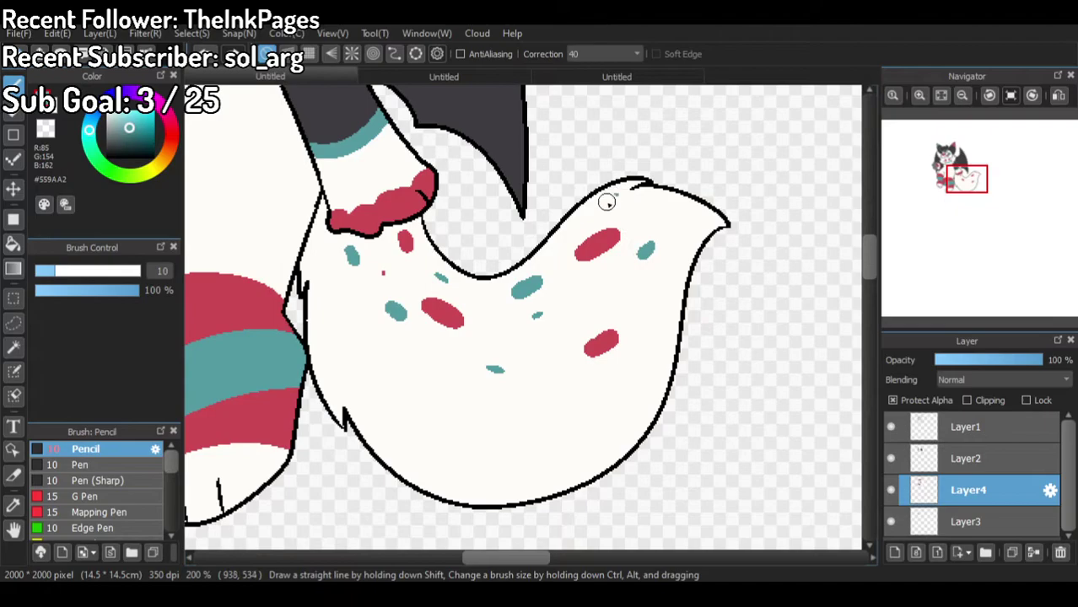
{"action": "scroll", "coordinate": [646, 240], "scroll_direction": "down", "scroll_amount": 5}
{"action": "scroll", "coordinate": [615, 230], "scroll_direction": "up", "scroll_amount": 3}
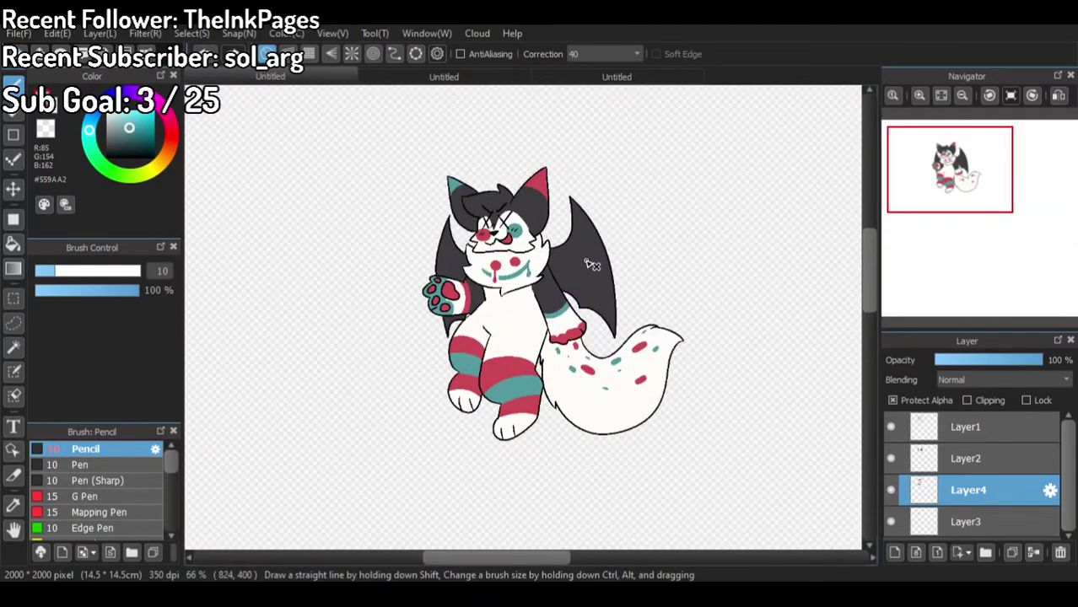
Step: Merge Layer2 and Layer4 down into Layer3, and add a new layer above the merged colours
{"action": "left_click", "coordinate": [978, 464]}
{"action": "left_click", "coordinate": [1034, 552]}
{"action": "left_click", "coordinate": [1034, 552]}
{"action": "left_click", "coordinate": [894, 553]}
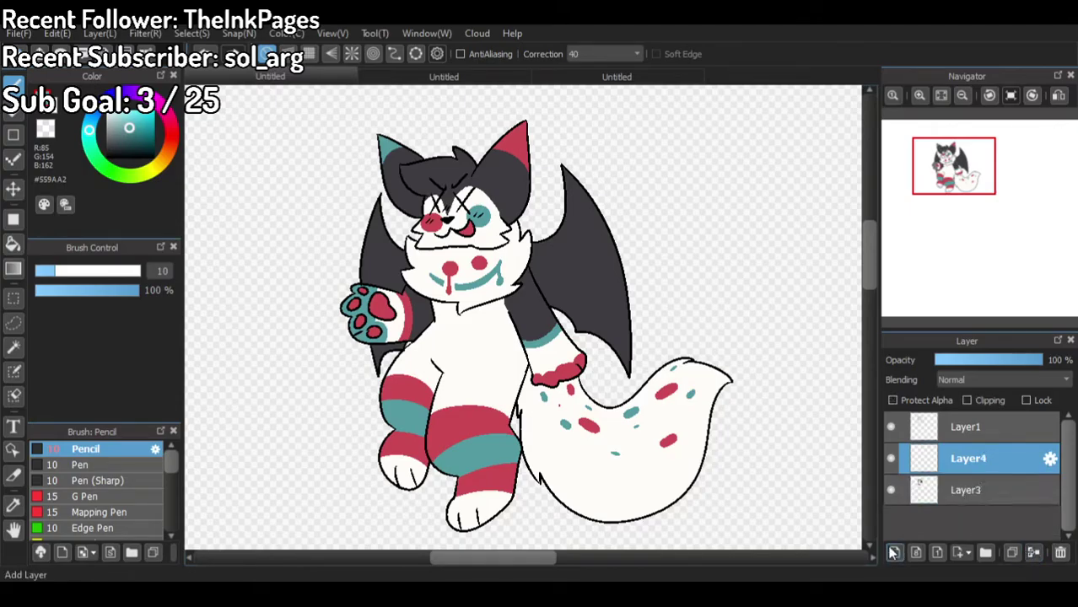
Step: Cover the whole character with white #FFFFFF using the Pencil at size 409, and clip the new layer to the colours below
{"action": "left_click_drag", "start_coordinate": [105, 272], "coordinate": [173, 280]}
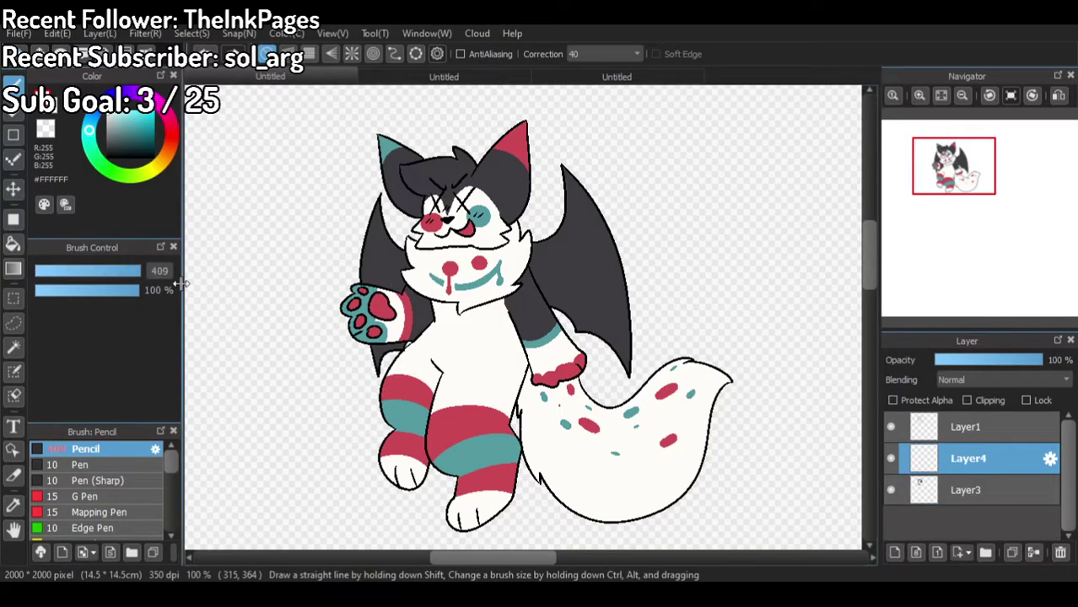
{"action": "mouse_move", "coordinate": [447, 173]}
{"action": "left_mouse_down"}
{"action": "mouse_move", "coordinate": [387, 394]}
{"action": "mouse_move", "coordinate": [687, 229]}
{"action": "mouse_move", "coordinate": [727, 339]}
{"action": "left_mouse_up"}
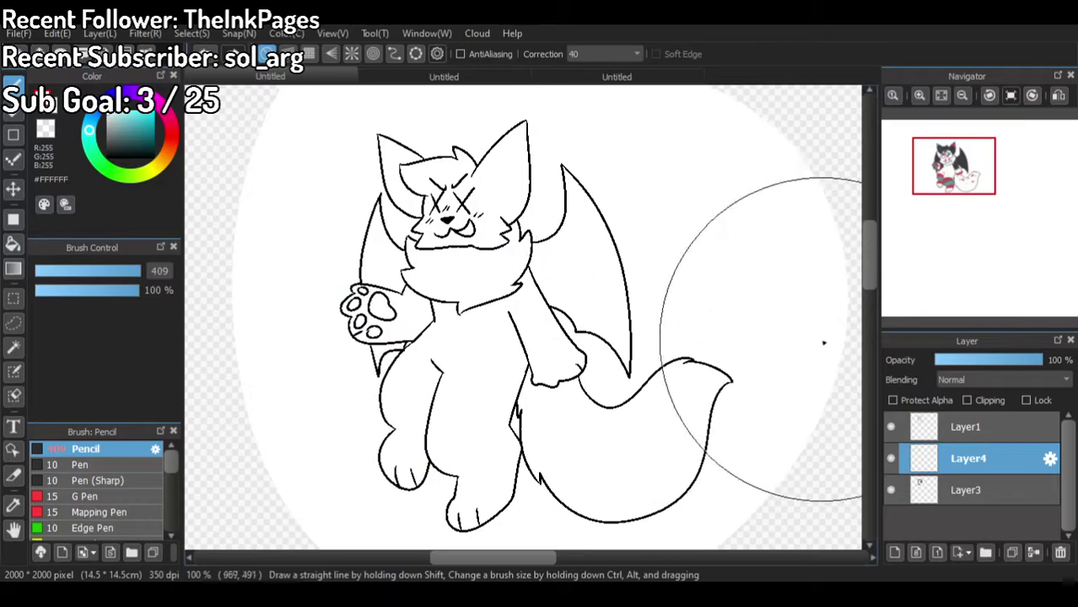
{"action": "left_click", "coordinate": [967, 400]}
Step: Shade the larger wing with soft vertical and diagonal folds in light purple #CCB9D9, using the Watercolor (Wet) brush at size 15
{"action": "left_click", "coordinate": [133, 98]}
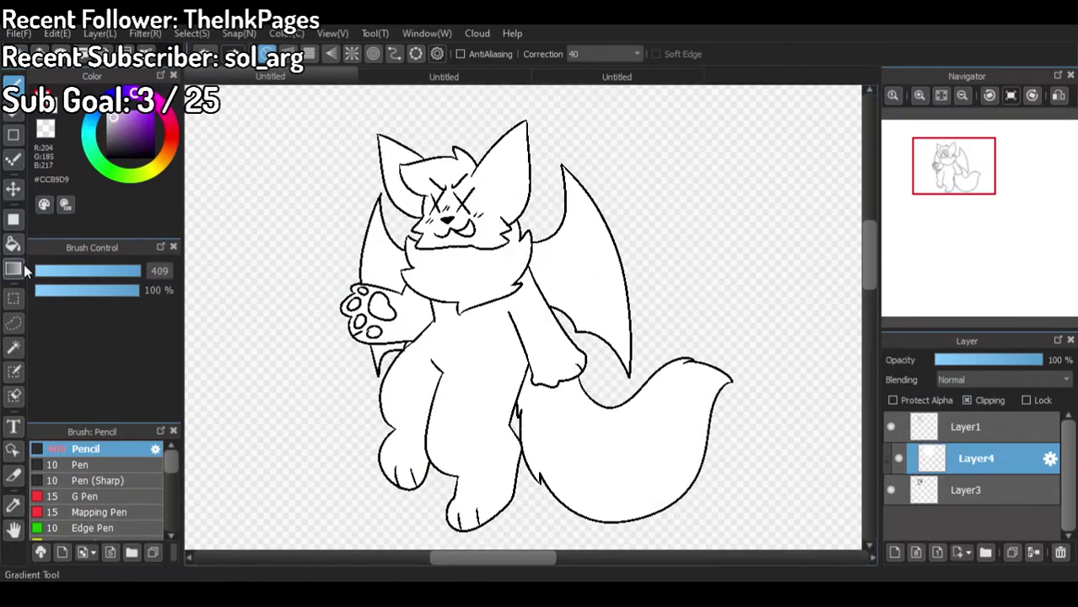
{"action": "scroll", "coordinate": [169, 470], "scroll_direction": "down", "scroll_amount": 5}
{"action": "left_click", "coordinate": [119, 502]}
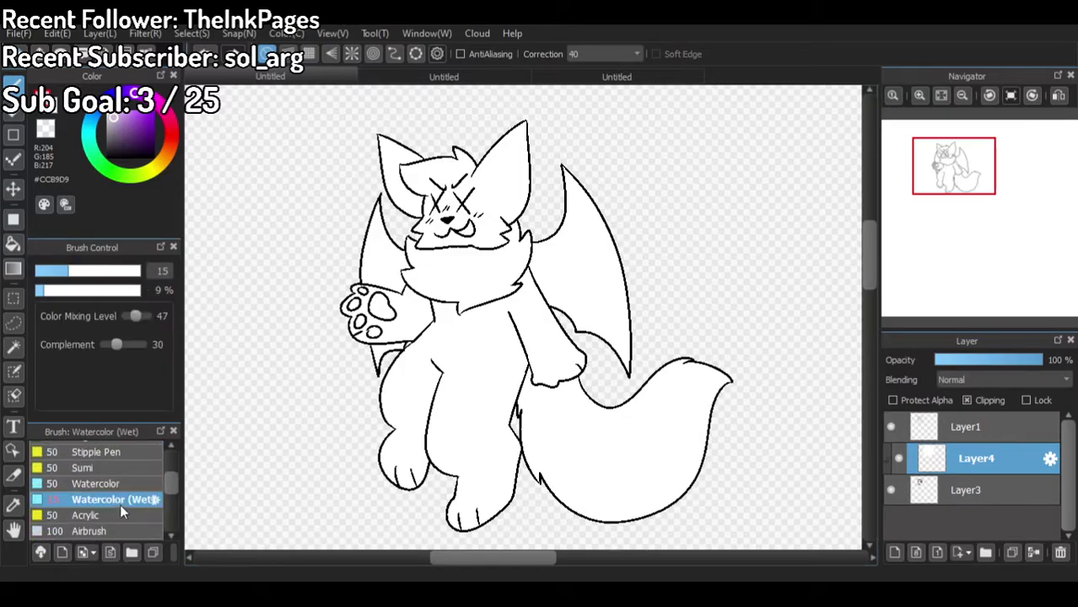
{"action": "scroll", "coordinate": [348, 229], "scroll_direction": "up", "scroll_amount": 2}
{"action": "scroll", "coordinate": [439, 211], "scroll_direction": "down", "scroll_amount": 2}
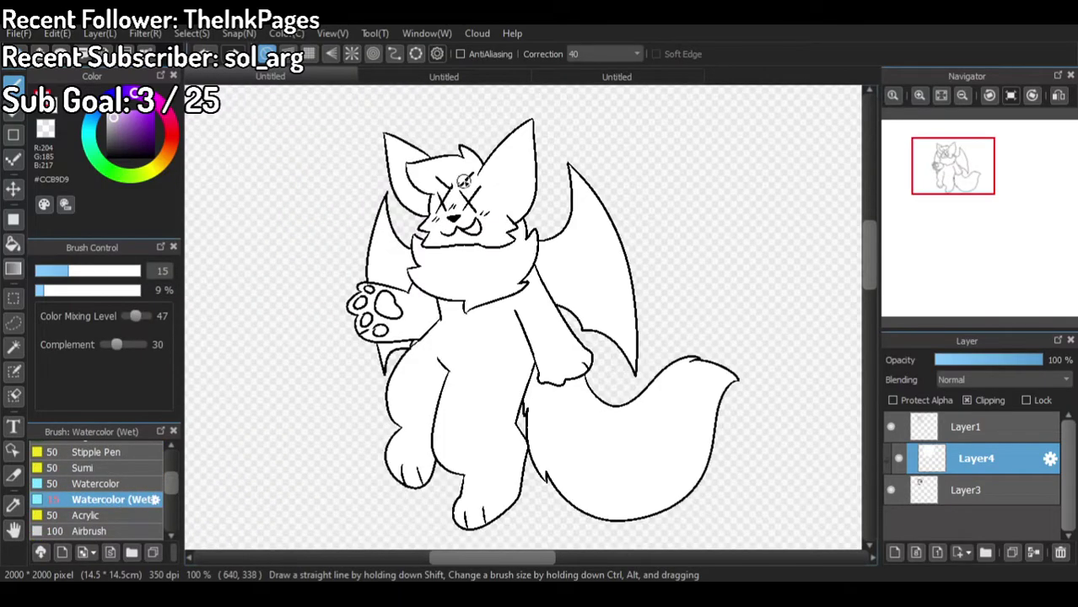
{"action": "scroll", "coordinate": [460, 159], "scroll_direction": "up", "scroll_amount": 1}
{"action": "mouse_move", "coordinate": [639, 449]}
{"action": "left_mouse_down"}
{"action": "mouse_move", "coordinate": [653, 410]}
{"action": "mouse_move", "coordinate": [639, 253]}
{"action": "left_mouse_up"}
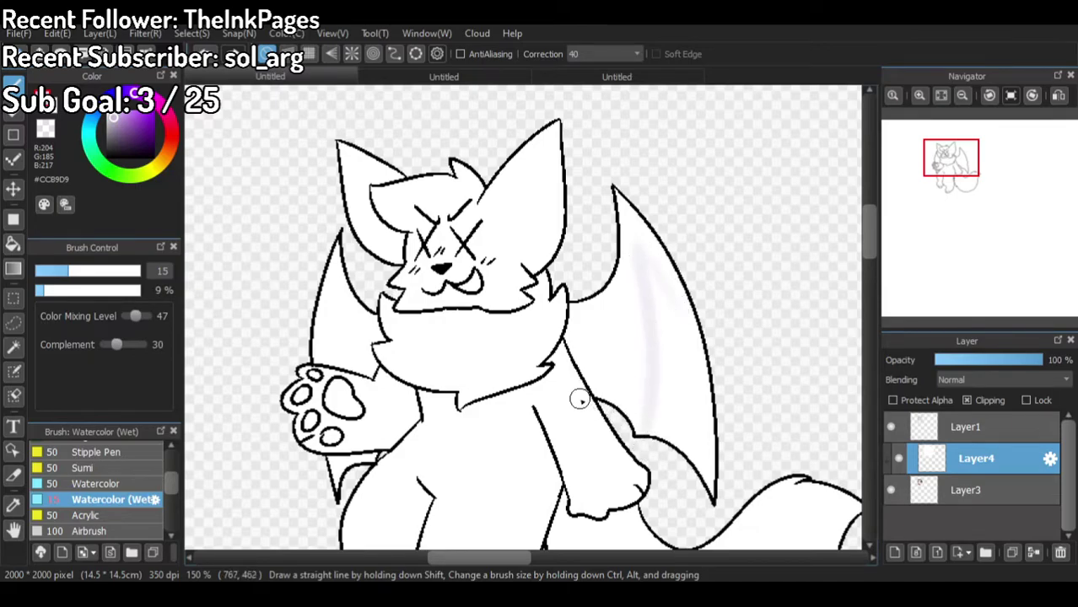
{"action": "left_click_drag", "start_coordinate": [634, 292], "coordinate": [617, 412]}
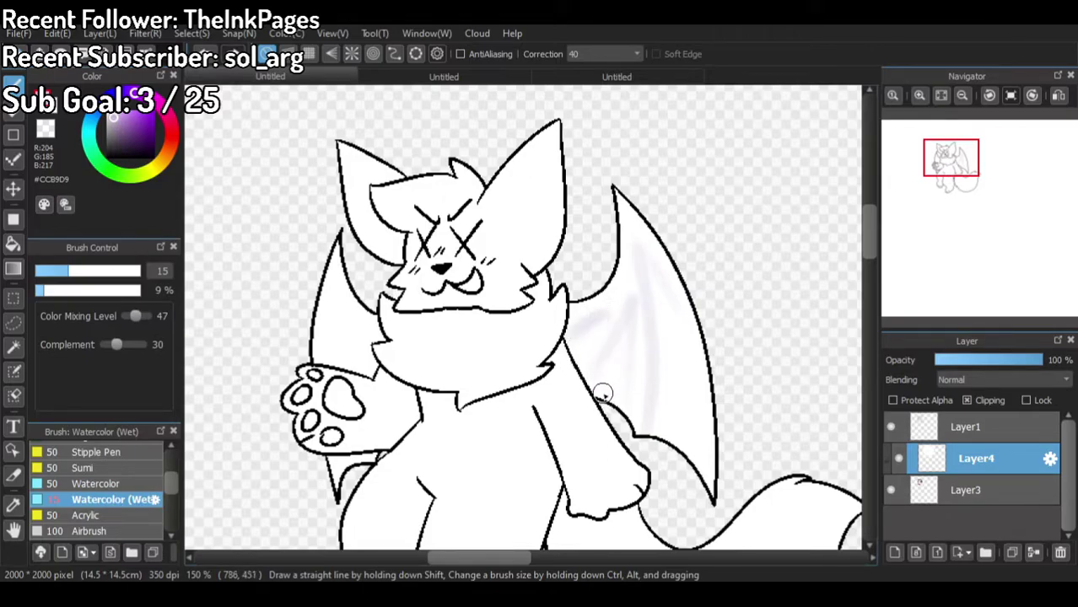
{"action": "left_click_drag", "start_coordinate": [627, 338], "coordinate": [586, 392]}
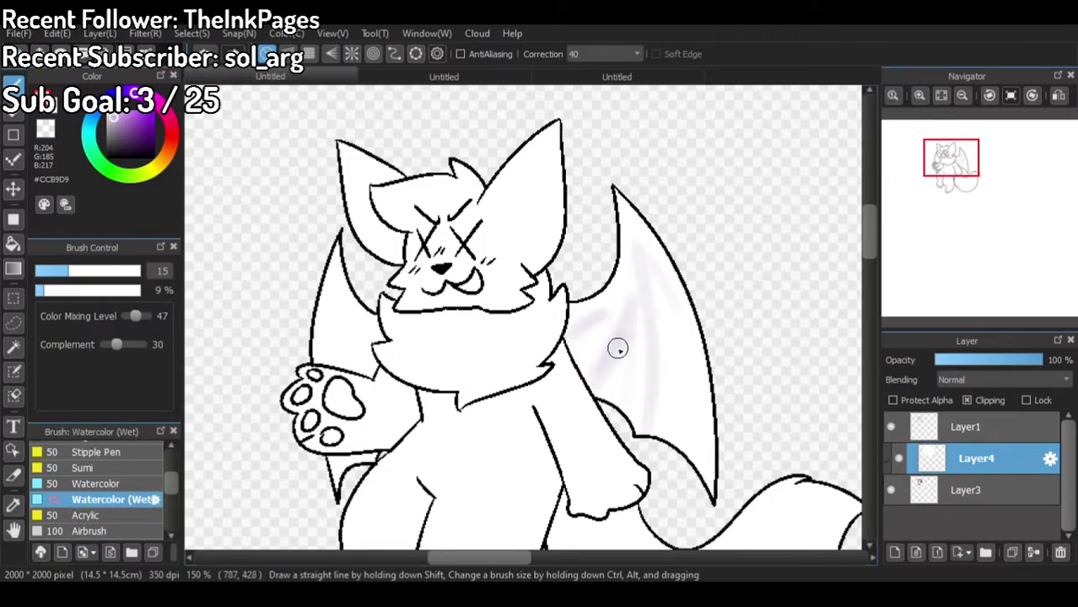
{"action": "mouse_move", "coordinate": [651, 445]}
{"action": "left_mouse_down"}
{"action": "mouse_move", "coordinate": [659, 308]}
{"action": "mouse_move", "coordinate": [639, 252]}
{"action": "mouse_move", "coordinate": [656, 399]}
{"action": "mouse_move", "coordinate": [646, 448]}
{"action": "left_mouse_up"}
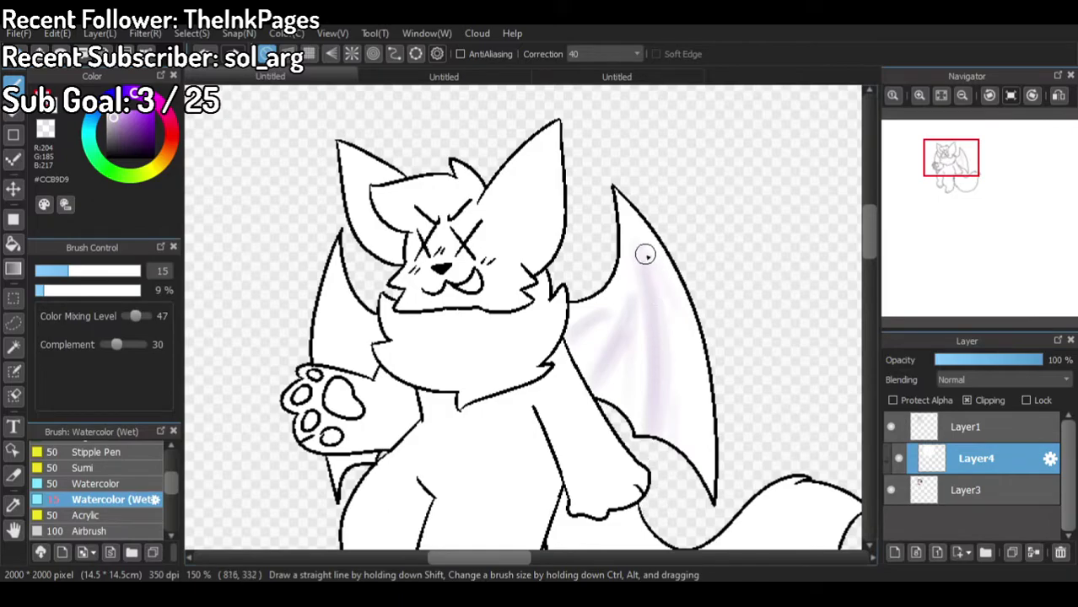
{"action": "mouse_move", "coordinate": [669, 312]}
{"action": "left_mouse_down"}
{"action": "mouse_move", "coordinate": [657, 270]}
{"action": "mouse_move", "coordinate": [695, 372]}
{"action": "mouse_move", "coordinate": [675, 407]}
{"action": "left_mouse_up"}
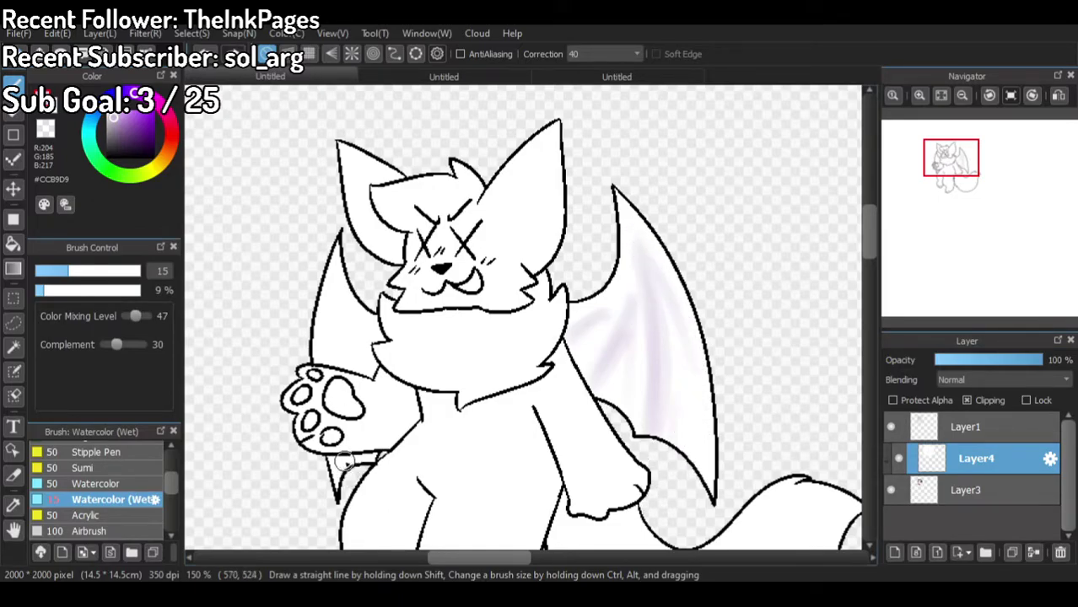
Step: Shade the smaller wing and the smaller ear beside the hair with the same light purple
{"action": "left_click_drag", "start_coordinate": [330, 312], "coordinate": [337, 279]}
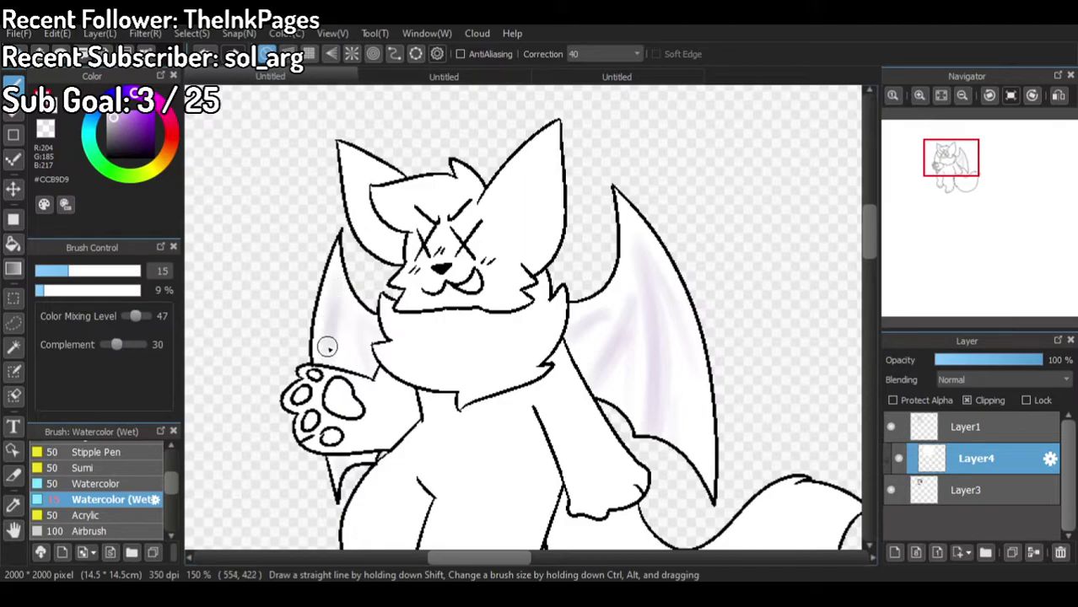
{"action": "left_click_drag", "start_coordinate": [340, 289], "coordinate": [350, 357]}
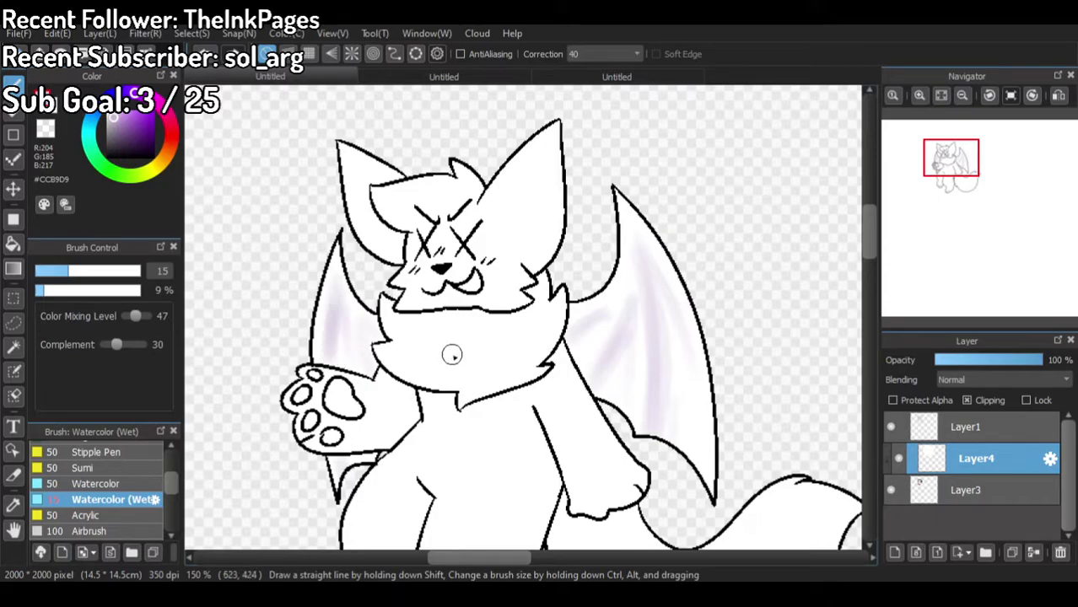
{"action": "mouse_move", "coordinate": [355, 140]}
{"action": "left_mouse_down"}
{"action": "mouse_move", "coordinate": [356, 199]}
{"action": "mouse_move", "coordinate": [391, 261]}
{"action": "mouse_move", "coordinate": [376, 216]}
{"action": "mouse_move", "coordinate": [393, 252]}
{"action": "mouse_move", "coordinate": [398, 245]}
{"action": "mouse_move", "coordinate": [369, 199]}
{"action": "mouse_move", "coordinate": [366, 158]}
{"action": "mouse_move", "coordinate": [367, 172]}
{"action": "mouse_move", "coordinate": [393, 181]}
{"action": "mouse_move", "coordinate": [369, 178]}
{"action": "mouse_move", "coordinate": [413, 178]}
{"action": "mouse_move", "coordinate": [370, 159]}
{"action": "left_mouse_up"}
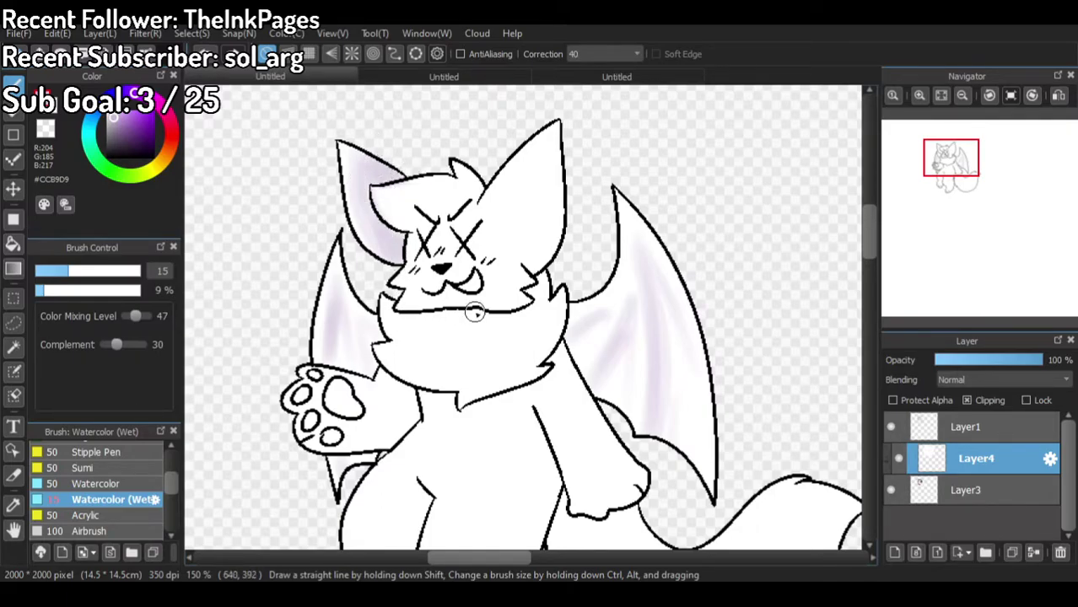
Step: Build up light purple shading along the larger ear's outer side, down the cheek and across the chin
{"action": "left_click_drag", "start_coordinate": [536, 231], "coordinate": [528, 253]}
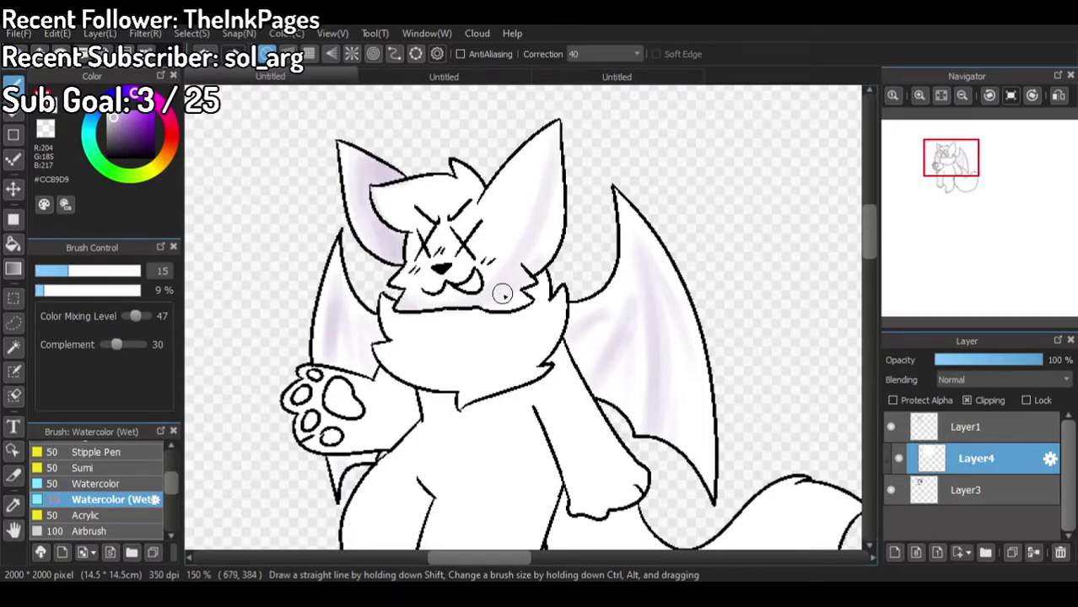
{"action": "mouse_move", "coordinate": [519, 284]}
{"action": "left_mouse_down"}
{"action": "mouse_move", "coordinate": [573, 135]}
{"action": "mouse_move", "coordinate": [528, 283]}
{"action": "mouse_move", "coordinate": [573, 185]}
{"action": "left_mouse_up"}
{"action": "mouse_move", "coordinate": [505, 301]}
{"action": "left_mouse_down"}
{"action": "mouse_move", "coordinate": [567, 197]}
{"action": "mouse_move", "coordinate": [567, 115]}
{"action": "left_mouse_up"}
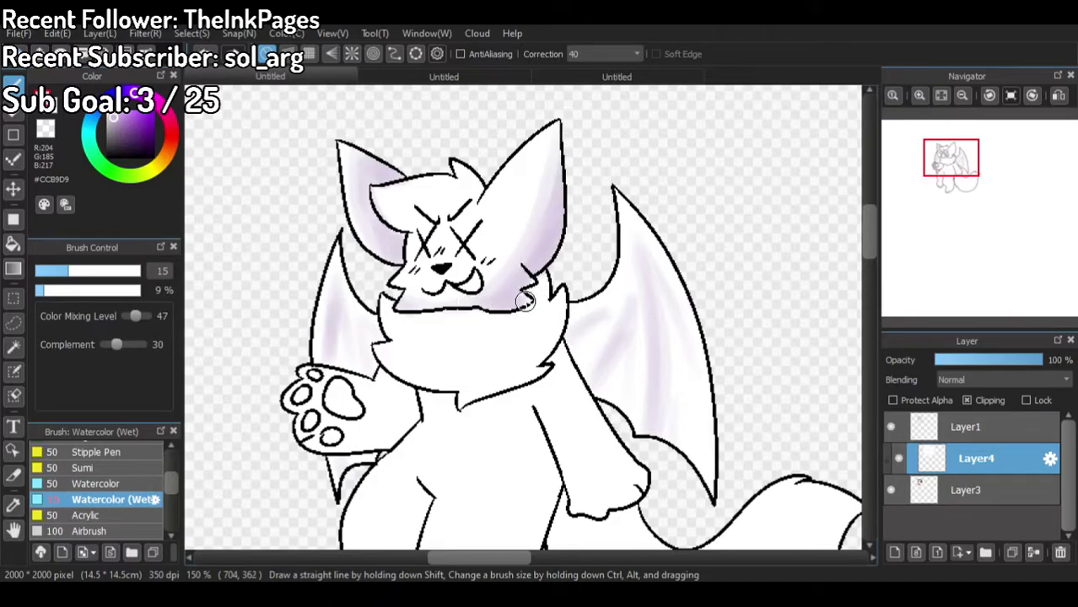
{"action": "mouse_move", "coordinate": [528, 295]}
{"action": "left_mouse_down"}
{"action": "mouse_move", "coordinate": [422, 306]}
{"action": "mouse_move", "coordinate": [381, 265]}
{"action": "left_mouse_up"}
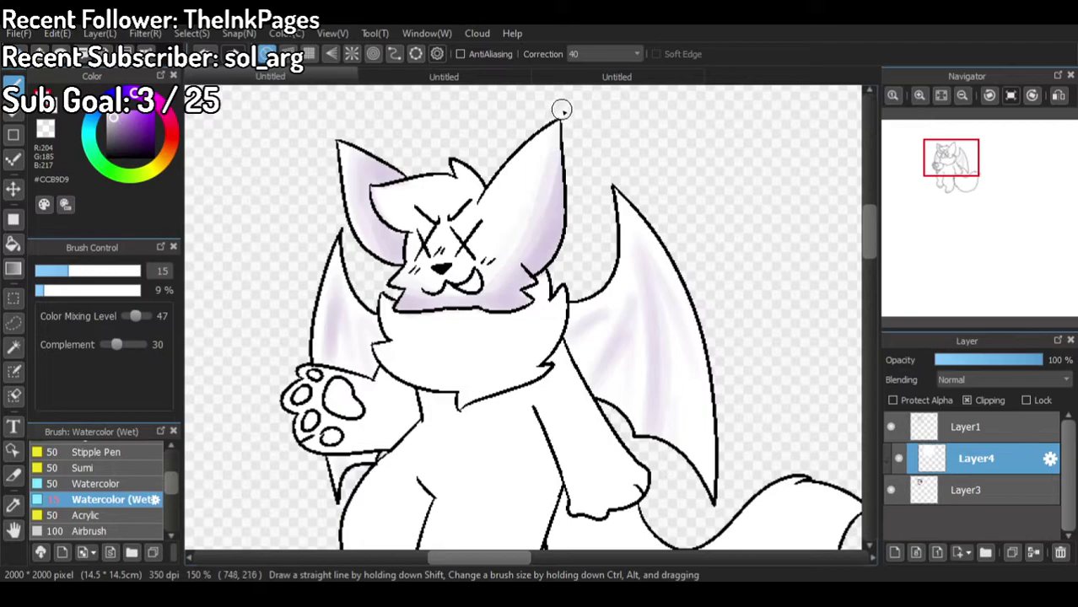
Step: Undo the first shading stroke on the hair and shade the hair tuft again in light purple
{"action": "left_click_drag", "start_coordinate": [374, 189], "coordinate": [421, 205]}
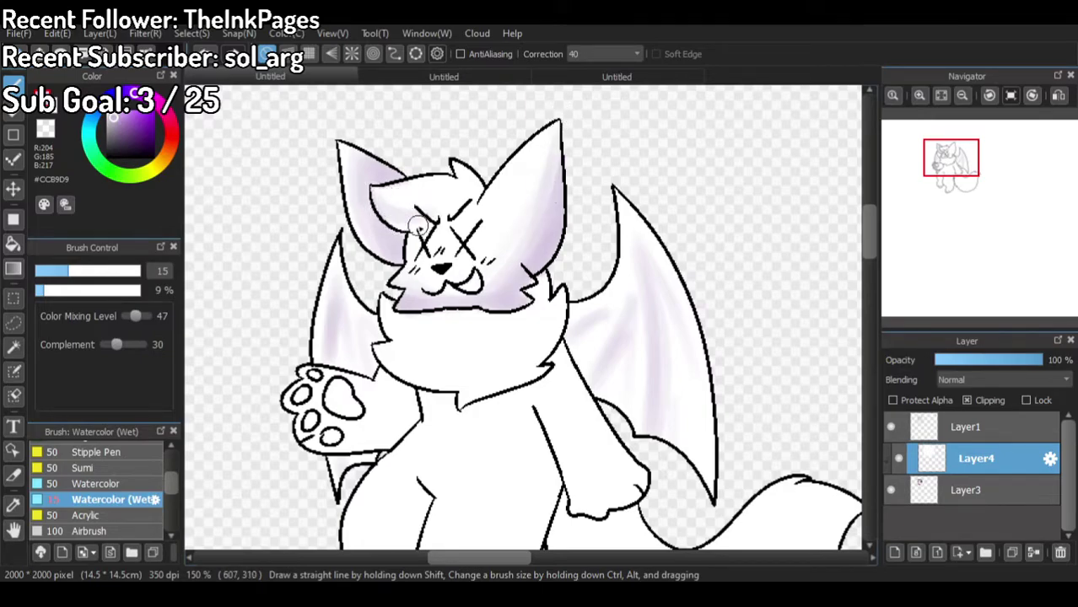
{"action": "key", "text": "ctrl+z"}
{"action": "mouse_move", "coordinate": [446, 200]}
{"action": "left_mouse_down"}
{"action": "mouse_move", "coordinate": [382, 220]}
{"action": "mouse_move", "coordinate": [419, 223]}
{"action": "mouse_move", "coordinate": [452, 202]}
{"action": "mouse_move", "coordinate": [450, 163]}
{"action": "left_mouse_up"}
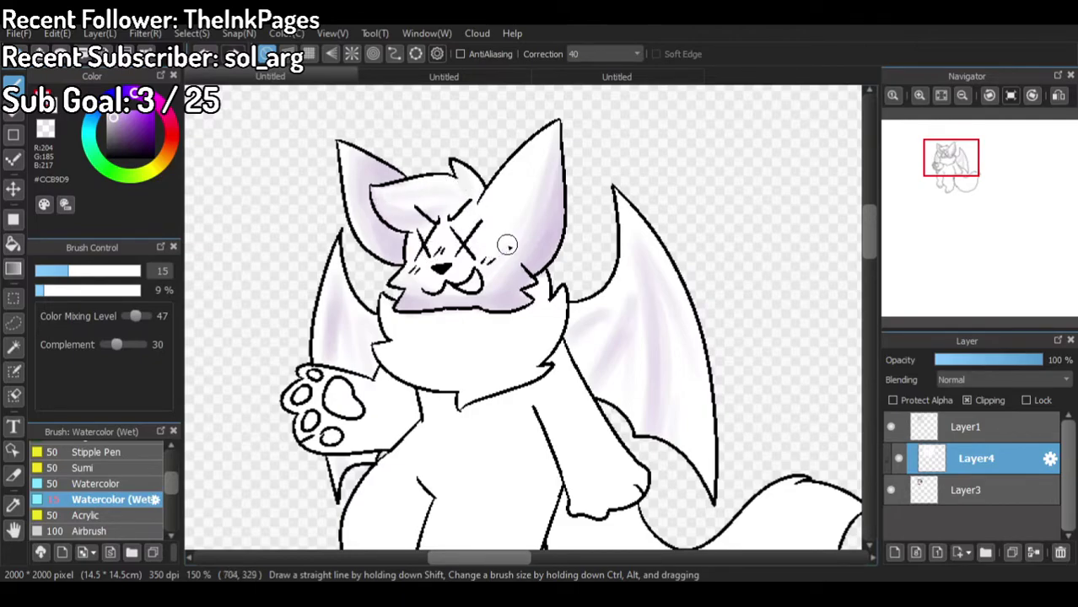
Step: Shade the neck fluff in light purple, along its lower edge and sides and in the shadow beneath the chin
{"action": "scroll", "coordinate": [512, 118], "scroll_direction": "down", "scroll_amount": 2}
{"action": "scroll", "coordinate": [487, 192], "scroll_direction": "up", "scroll_amount": 4}
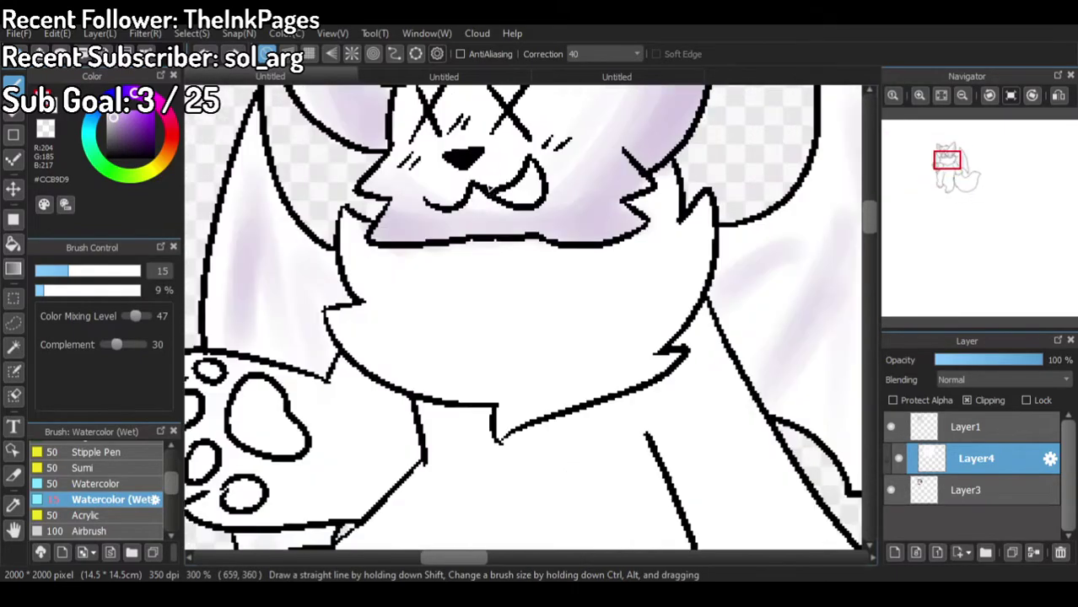
{"action": "scroll", "coordinate": [490, 313], "scroll_direction": "down", "scroll_amount": 2}
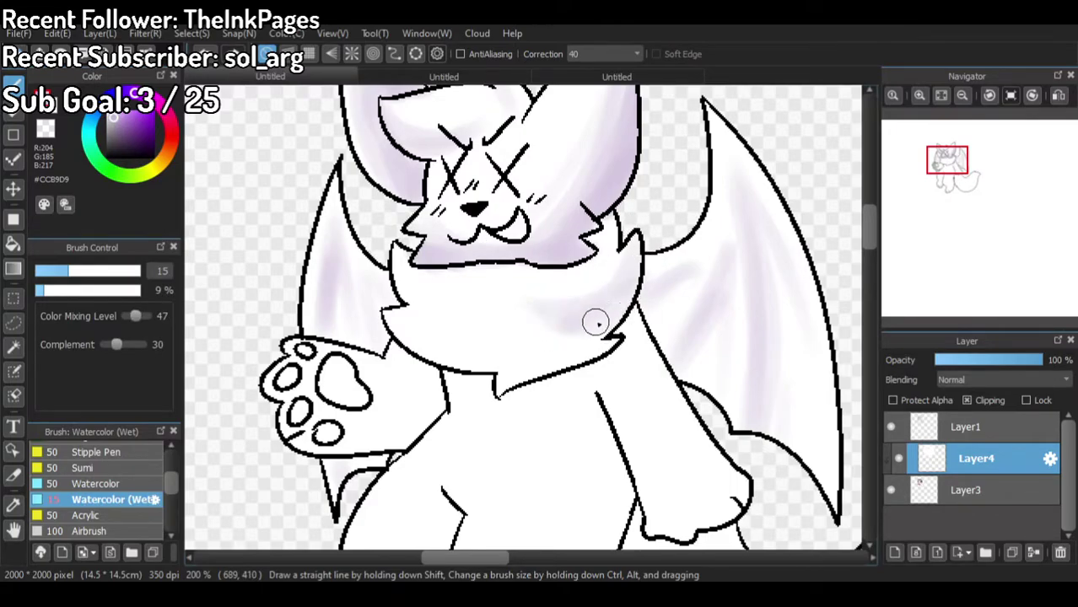
{"action": "mouse_move", "coordinate": [502, 386]}
{"action": "left_mouse_down"}
{"action": "mouse_move", "coordinate": [614, 344]}
{"action": "mouse_move", "coordinate": [561, 363]}
{"action": "left_mouse_up"}
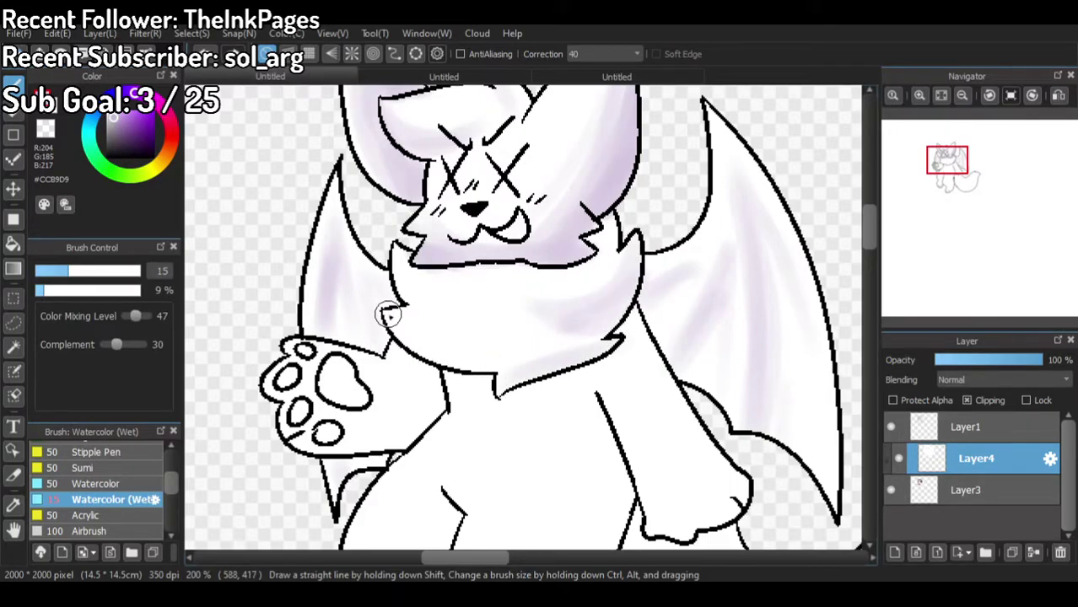
{"action": "left_click_drag", "start_coordinate": [413, 344], "coordinate": [520, 331]}
{"action": "left_click_drag", "start_coordinate": [399, 337], "coordinate": [515, 332]}
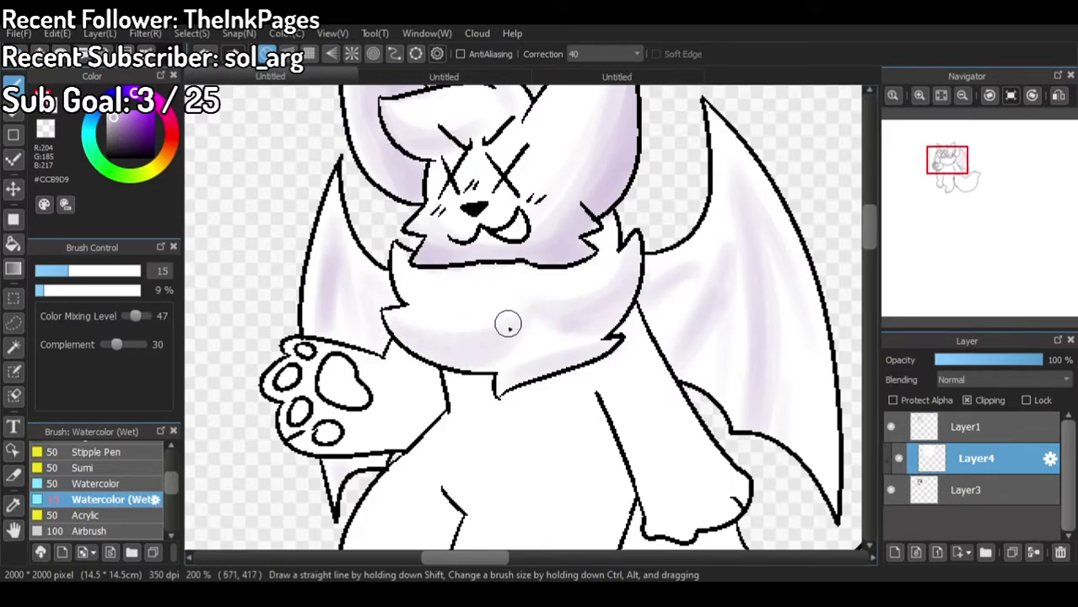
{"action": "mouse_move", "coordinate": [398, 263]}
{"action": "left_mouse_down"}
{"action": "mouse_move", "coordinate": [458, 297]}
{"action": "mouse_move", "coordinate": [448, 282]}
{"action": "mouse_move", "coordinate": [408, 295]}
{"action": "mouse_move", "coordinate": [449, 296]}
{"action": "mouse_move", "coordinate": [441, 319]}
{"action": "mouse_move", "coordinate": [413, 319]}
{"action": "mouse_move", "coordinate": [441, 323]}
{"action": "mouse_move", "coordinate": [497, 282]}
{"action": "mouse_move", "coordinate": [537, 298]}
{"action": "mouse_move", "coordinate": [536, 312]}
{"action": "mouse_move", "coordinate": [520, 282]}
{"action": "mouse_move", "coordinate": [526, 304]}
{"action": "mouse_move", "coordinate": [546, 310]}
{"action": "mouse_move", "coordinate": [506, 275]}
{"action": "mouse_move", "coordinate": [517, 282]}
{"action": "mouse_move", "coordinate": [423, 326]}
{"action": "mouse_move", "coordinate": [516, 273]}
{"action": "left_mouse_up"}
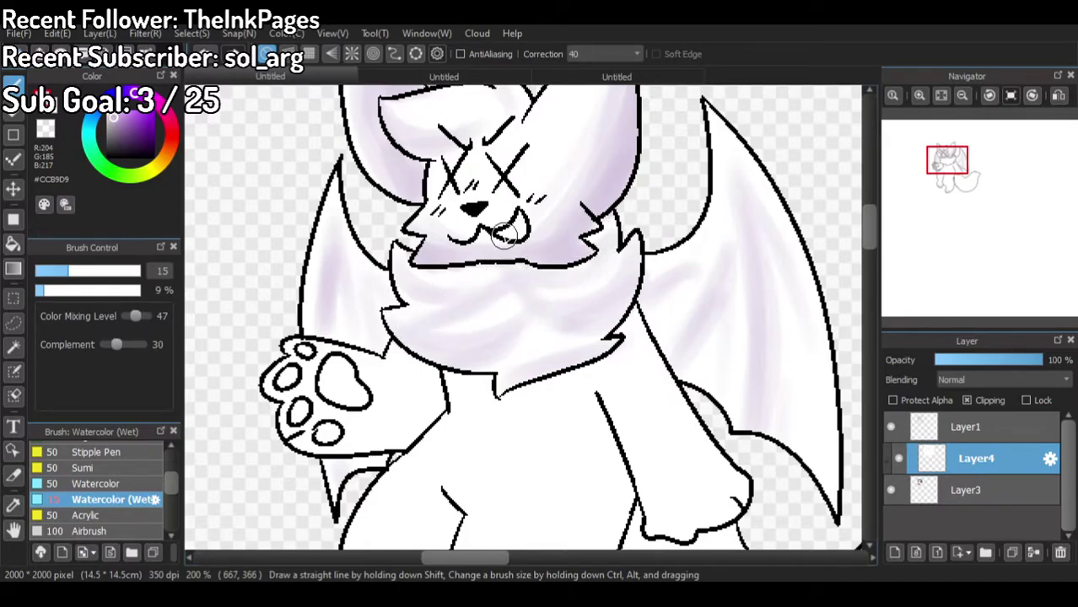
{"action": "scroll", "coordinate": [503, 237], "scroll_direction": "down", "scroll_amount": 1}
{"action": "scroll", "coordinate": [504, 237], "scroll_direction": "down", "scroll_amount": 2}
{"action": "scroll", "coordinate": [559, 273], "scroll_direction": "up", "scroll_amount": 1}
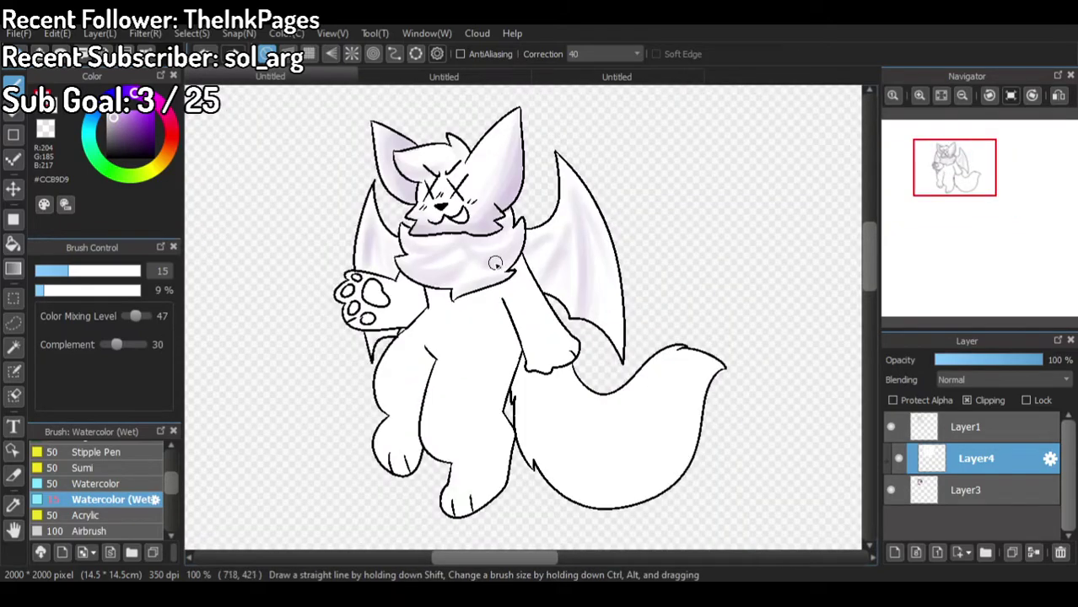
{"action": "scroll", "coordinate": [457, 284], "scroll_direction": "up", "scroll_amount": 1}
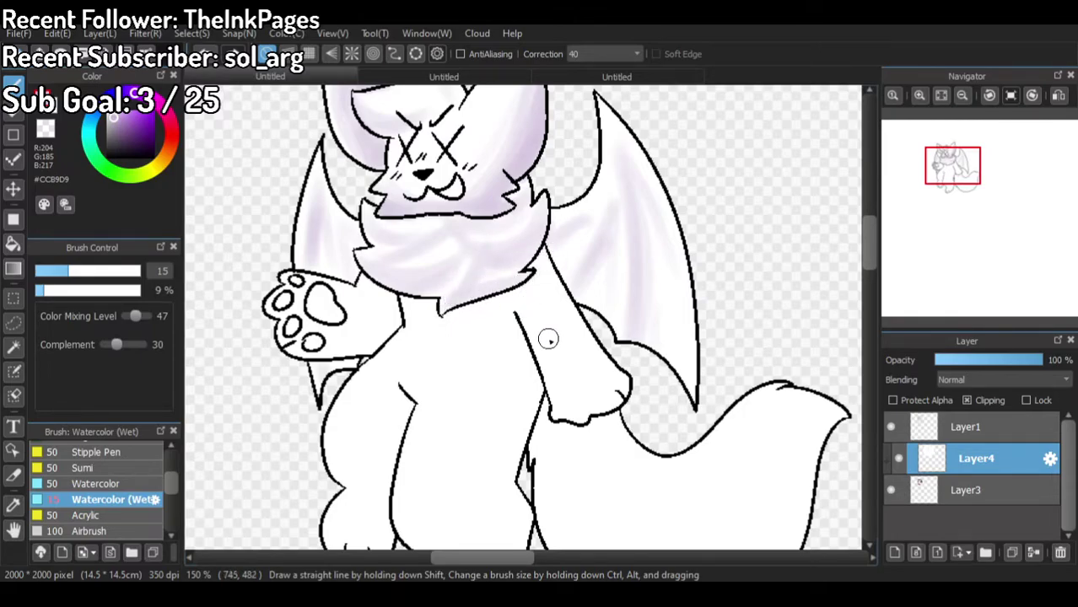
Step: Shade the lowered arm from shoulder to paw and the inner side of the raised arm in light purple
{"action": "mouse_move", "coordinate": [537, 249]}
{"action": "left_mouse_down"}
{"action": "mouse_move", "coordinate": [575, 333]}
{"action": "mouse_move", "coordinate": [555, 415]}
{"action": "mouse_move", "coordinate": [588, 416]}
{"action": "mouse_move", "coordinate": [571, 420]}
{"action": "mouse_move", "coordinate": [605, 407]}
{"action": "mouse_move", "coordinate": [638, 370]}
{"action": "mouse_move", "coordinate": [583, 407]}
{"action": "mouse_move", "coordinate": [590, 335]}
{"action": "mouse_move", "coordinate": [576, 307]}
{"action": "mouse_move", "coordinate": [606, 395]}
{"action": "mouse_move", "coordinate": [599, 344]}
{"action": "mouse_move", "coordinate": [618, 394]}
{"action": "mouse_move", "coordinate": [578, 411]}
{"action": "mouse_move", "coordinate": [638, 370]}
{"action": "mouse_move", "coordinate": [570, 417]}
{"action": "mouse_move", "coordinate": [582, 423]}
{"action": "mouse_move", "coordinate": [548, 404]}
{"action": "mouse_move", "coordinate": [559, 400]}
{"action": "mouse_move", "coordinate": [560, 326]}
{"action": "mouse_move", "coordinate": [530, 257]}
{"action": "left_mouse_up"}
{"action": "mouse_move", "coordinate": [575, 393]}
{"action": "left_mouse_down"}
{"action": "mouse_move", "coordinate": [598, 362]}
{"action": "mouse_move", "coordinate": [562, 302]}
{"action": "mouse_move", "coordinate": [615, 387]}
{"action": "mouse_move", "coordinate": [595, 415]}
{"action": "mouse_move", "coordinate": [620, 359]}
{"action": "mouse_move", "coordinate": [600, 408]}
{"action": "mouse_move", "coordinate": [637, 373]}
{"action": "mouse_move", "coordinate": [622, 411]}
{"action": "mouse_move", "coordinate": [578, 312]}
{"action": "left_mouse_up"}
{"action": "mouse_move", "coordinate": [589, 368]}
{"action": "left_mouse_down"}
{"action": "mouse_move", "coordinate": [551, 414]}
{"action": "mouse_move", "coordinate": [546, 379]}
{"action": "mouse_move", "coordinate": [565, 302]}
{"action": "left_mouse_up"}
{"action": "mouse_move", "coordinate": [601, 400]}
{"action": "left_mouse_down"}
{"action": "mouse_move", "coordinate": [565, 312]}
{"action": "mouse_move", "coordinate": [568, 283]}
{"action": "left_mouse_up"}
{"action": "scroll", "coordinate": [371, 262], "scroll_direction": "up", "scroll_amount": 2}
{"action": "scroll", "coordinate": [232, 274], "scroll_direction": "down", "scroll_amount": 3}
{"action": "scroll", "coordinate": [211, 283], "scroll_direction": "up", "scroll_amount": 2}
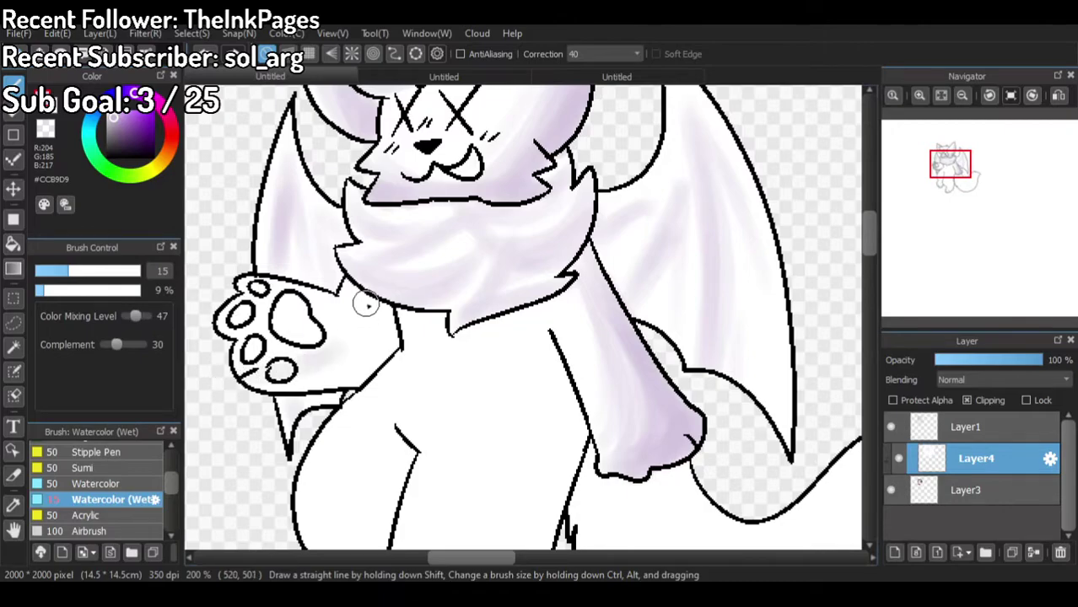
{"action": "mouse_move", "coordinate": [345, 366]}
{"action": "left_mouse_down"}
{"action": "mouse_move", "coordinate": [257, 388]}
{"action": "mouse_move", "coordinate": [378, 366]}
{"action": "mouse_move", "coordinate": [392, 314]}
{"action": "mouse_move", "coordinate": [360, 351]}
{"action": "mouse_move", "coordinate": [390, 342]}
{"action": "mouse_move", "coordinate": [384, 301]}
{"action": "mouse_move", "coordinate": [351, 385]}
{"action": "mouse_move", "coordinate": [383, 359]}
{"action": "mouse_move", "coordinate": [386, 314]}
{"action": "mouse_move", "coordinate": [347, 373]}
{"action": "left_mouse_up"}
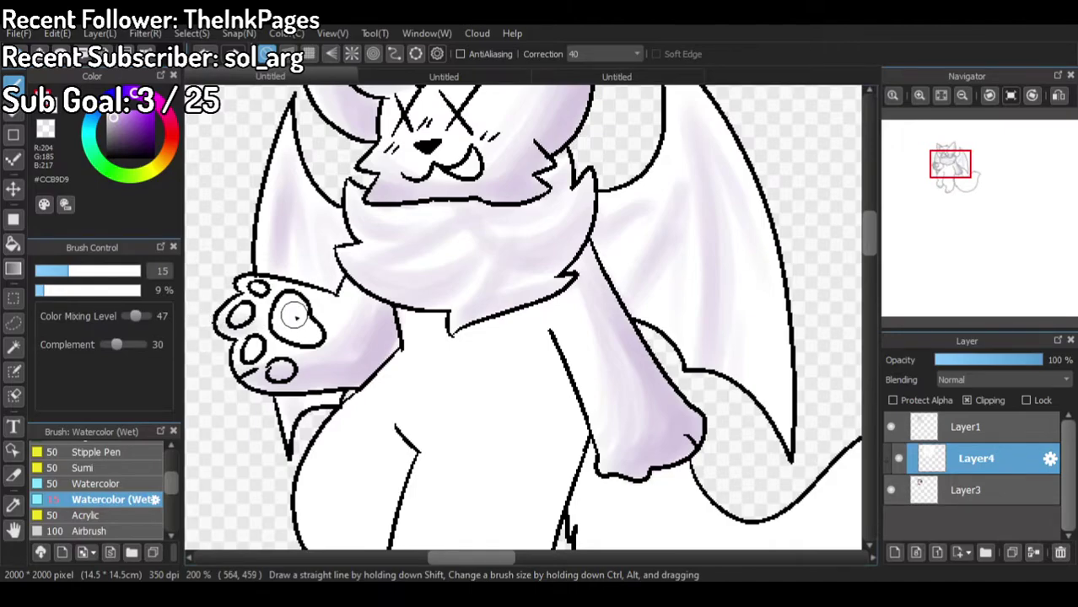
Step: Shade the tail in light purple, from its base beside the leg along the lower curve up toward the tip
{"action": "scroll", "coordinate": [332, 354], "scroll_direction": "down", "scroll_amount": 2}
{"action": "scroll", "coordinate": [578, 349], "scroll_direction": "down", "scroll_amount": 1}
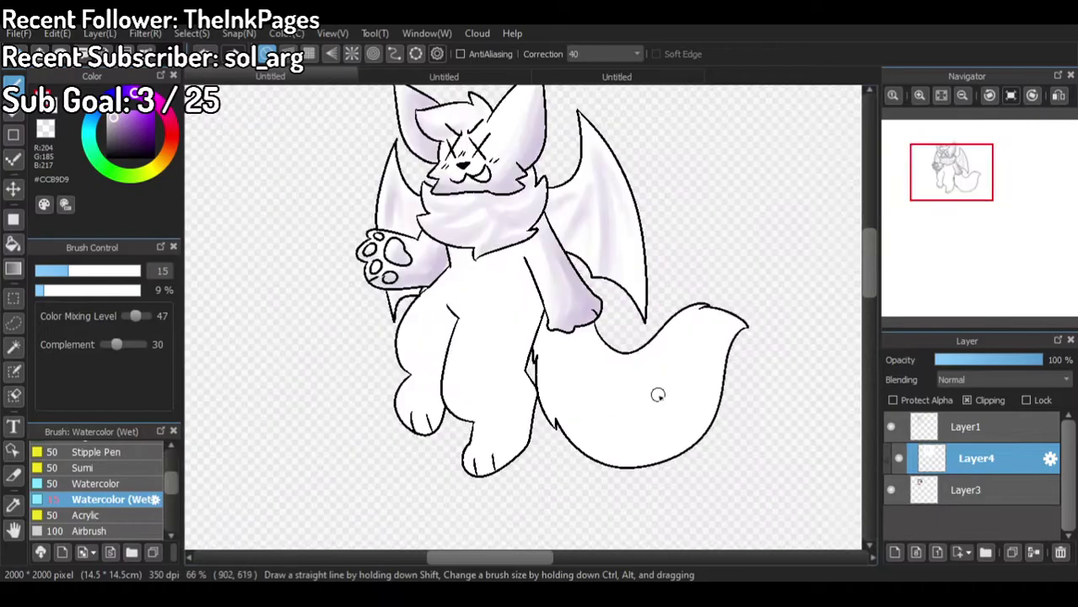
{"action": "scroll", "coordinate": [660, 390], "scroll_direction": "up", "scroll_amount": 2}
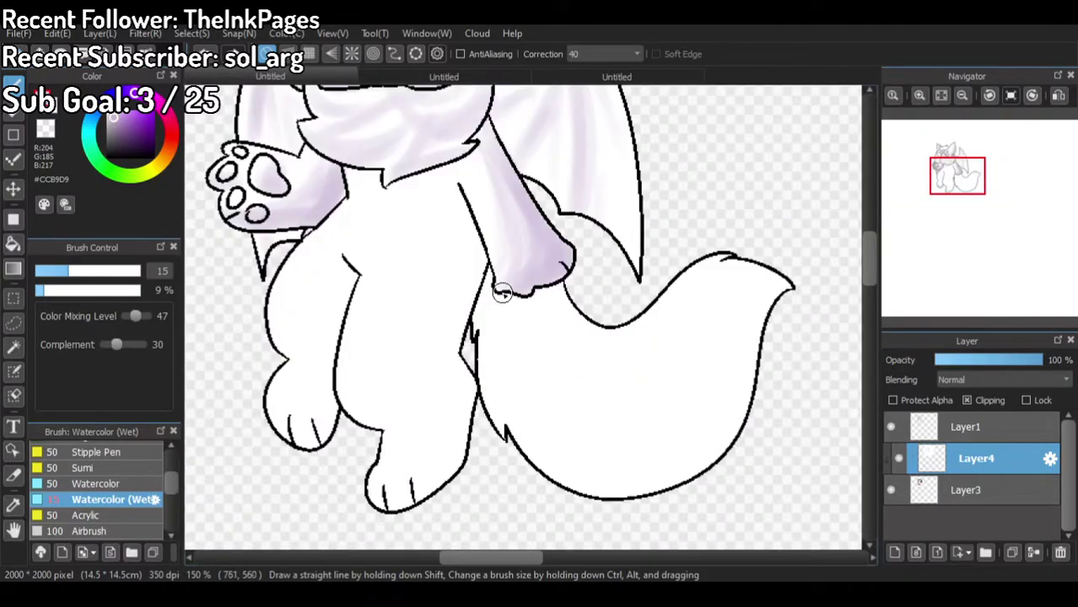
{"action": "mouse_move", "coordinate": [502, 292]}
{"action": "left_mouse_down"}
{"action": "mouse_move", "coordinate": [509, 399]}
{"action": "mouse_move", "coordinate": [571, 409]}
{"action": "left_mouse_up"}
{"action": "mouse_move", "coordinate": [553, 372]}
{"action": "left_mouse_down"}
{"action": "mouse_move", "coordinate": [639, 449]}
{"action": "mouse_move", "coordinate": [594, 399]}
{"action": "mouse_move", "coordinate": [559, 396]}
{"action": "mouse_move", "coordinate": [611, 418]}
{"action": "mouse_move", "coordinate": [710, 366]}
{"action": "mouse_move", "coordinate": [709, 351]}
{"action": "mouse_move", "coordinate": [650, 416]}
{"action": "mouse_move", "coordinate": [602, 423]}
{"action": "mouse_move", "coordinate": [639, 429]}
{"action": "mouse_move", "coordinate": [666, 410]}
{"action": "mouse_move", "coordinate": [575, 419]}
{"action": "mouse_move", "coordinate": [709, 357]}
{"action": "mouse_move", "coordinate": [669, 351]}
{"action": "mouse_move", "coordinate": [700, 360]}
{"action": "mouse_move", "coordinate": [763, 282]}
{"action": "mouse_move", "coordinate": [800, 296]}
{"action": "mouse_move", "coordinate": [617, 441]}
{"action": "mouse_move", "coordinate": [540, 409]}
{"action": "mouse_move", "coordinate": [582, 429]}
{"action": "left_mouse_up"}
{"action": "mouse_move", "coordinate": [486, 317]}
{"action": "left_mouse_down"}
{"action": "mouse_move", "coordinate": [497, 271]}
{"action": "mouse_move", "coordinate": [482, 322]}
{"action": "mouse_move", "coordinate": [493, 372]}
{"action": "left_mouse_up"}
{"action": "mouse_move", "coordinate": [537, 472]}
{"action": "left_mouse_down"}
{"action": "mouse_move", "coordinate": [550, 447]}
{"action": "mouse_move", "coordinate": [512, 461]}
{"action": "mouse_move", "coordinate": [473, 357]}
{"action": "mouse_move", "coordinate": [620, 492]}
{"action": "mouse_move", "coordinate": [495, 383]}
{"action": "mouse_move", "coordinate": [636, 442]}
{"action": "mouse_move", "coordinate": [742, 371]}
{"action": "mouse_move", "coordinate": [771, 310]}
{"action": "left_mouse_up"}
{"action": "mouse_move", "coordinate": [732, 356]}
{"action": "left_mouse_down"}
{"action": "mouse_move", "coordinate": [790, 294]}
{"action": "mouse_move", "coordinate": [747, 333]}
{"action": "mouse_move", "coordinate": [762, 348]}
{"action": "mouse_move", "coordinate": [748, 396]}
{"action": "mouse_move", "coordinate": [618, 441]}
{"action": "mouse_move", "coordinate": [506, 393]}
{"action": "mouse_move", "coordinate": [511, 381]}
{"action": "mouse_move", "coordinate": [540, 448]}
{"action": "mouse_move", "coordinate": [737, 413]}
{"action": "mouse_move", "coordinate": [754, 370]}
{"action": "mouse_move", "coordinate": [596, 468]}
{"action": "mouse_move", "coordinate": [513, 392]}
{"action": "mouse_move", "coordinate": [623, 452]}
{"action": "mouse_move", "coordinate": [768, 364]}
{"action": "mouse_move", "coordinate": [697, 451]}
{"action": "mouse_move", "coordinate": [520, 465]}
{"action": "mouse_move", "coordinate": [742, 429]}
{"action": "mouse_move", "coordinate": [763, 374]}
{"action": "mouse_move", "coordinate": [652, 503]}
{"action": "mouse_move", "coordinate": [553, 487]}
{"action": "mouse_move", "coordinate": [734, 449]}
{"action": "mouse_move", "coordinate": [612, 501]}
{"action": "mouse_move", "coordinate": [754, 413]}
{"action": "mouse_move", "coordinate": [575, 508]}
{"action": "mouse_move", "coordinate": [757, 426]}
{"action": "mouse_move", "coordinate": [541, 490]}
{"action": "mouse_move", "coordinate": [516, 383]}
{"action": "mouse_move", "coordinate": [502, 391]}
{"action": "mouse_move", "coordinate": [533, 478]}
{"action": "mouse_move", "coordinate": [486, 398]}
{"action": "mouse_move", "coordinate": [482, 352]}
{"action": "mouse_move", "coordinate": [519, 466]}
{"action": "mouse_move", "coordinate": [529, 467]}
{"action": "mouse_move", "coordinate": [526, 437]}
{"action": "mouse_move", "coordinate": [703, 452]}
{"action": "mouse_move", "coordinate": [550, 441]}
{"action": "mouse_move", "coordinate": [582, 485]}
{"action": "mouse_move", "coordinate": [742, 447]}
{"action": "mouse_move", "coordinate": [693, 490]}
{"action": "mouse_move", "coordinate": [742, 435]}
{"action": "left_mouse_up"}
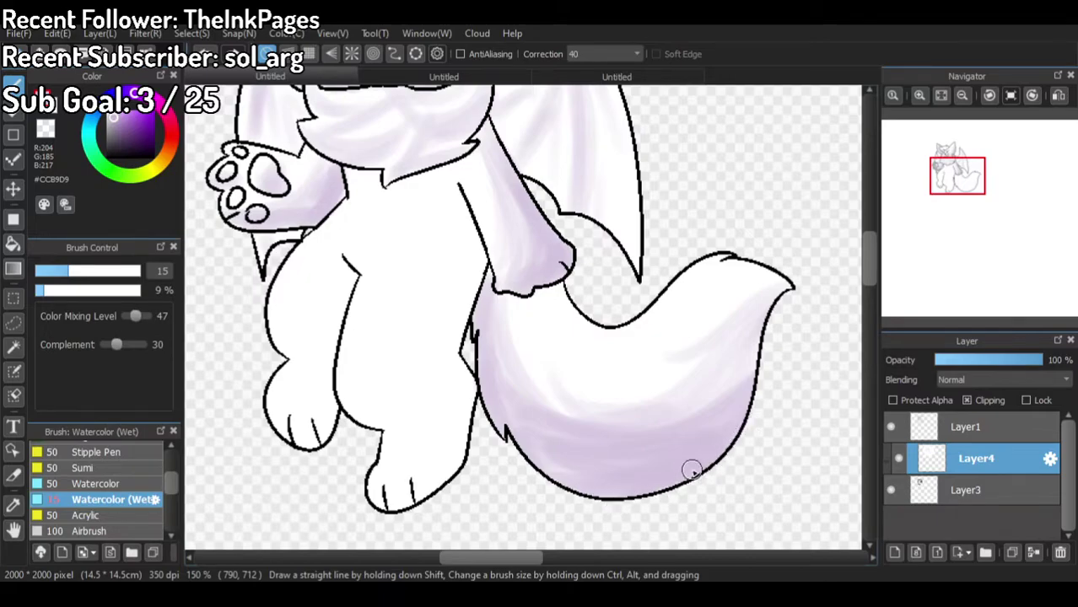
{"action": "mouse_move", "coordinate": [660, 483]}
{"action": "left_mouse_down"}
{"action": "mouse_move", "coordinate": [598, 491]}
{"action": "mouse_move", "coordinate": [520, 402]}
{"action": "mouse_move", "coordinate": [533, 453]}
{"action": "mouse_move", "coordinate": [695, 463]}
{"action": "mouse_move", "coordinate": [554, 450]}
{"action": "mouse_move", "coordinate": [741, 442]}
{"action": "mouse_move", "coordinate": [665, 458]}
{"action": "mouse_move", "coordinate": [521, 447]}
{"action": "mouse_move", "coordinate": [504, 370]}
{"action": "mouse_move", "coordinate": [567, 483]}
{"action": "mouse_move", "coordinate": [489, 394]}
{"action": "mouse_move", "coordinate": [528, 427]}
{"action": "mouse_move", "coordinate": [522, 418]}
{"action": "mouse_move", "coordinate": [521, 460]}
{"action": "mouse_move", "coordinate": [482, 335]}
{"action": "mouse_move", "coordinate": [490, 398]}
{"action": "mouse_move", "coordinate": [618, 522]}
{"action": "mouse_move", "coordinate": [524, 447]}
{"action": "mouse_move", "coordinate": [620, 505]}
{"action": "mouse_move", "coordinate": [586, 434]}
{"action": "mouse_move", "coordinate": [679, 455]}
{"action": "mouse_move", "coordinate": [624, 451]}
{"action": "mouse_move", "coordinate": [750, 371]}
{"action": "mouse_move", "coordinate": [743, 345]}
{"action": "mouse_move", "coordinate": [718, 417]}
{"action": "mouse_move", "coordinate": [770, 335]}
{"action": "left_mouse_up"}
{"action": "mouse_move", "coordinate": [678, 394]}
{"action": "left_mouse_down"}
{"action": "mouse_move", "coordinate": [736, 364]}
{"action": "mouse_move", "coordinate": [811, 288]}
{"action": "mouse_move", "coordinate": [767, 333]}
{"action": "mouse_move", "coordinate": [706, 475]}
{"action": "mouse_move", "coordinate": [779, 326]}
{"action": "mouse_move", "coordinate": [675, 447]}
{"action": "left_mouse_up"}
Step: Shade beneath the neck fluff, then down the body's side beside the lowered arm and along the front leg to its foot
{"action": "scroll", "coordinate": [582, 307], "scroll_direction": "down", "scroll_amount": 4}
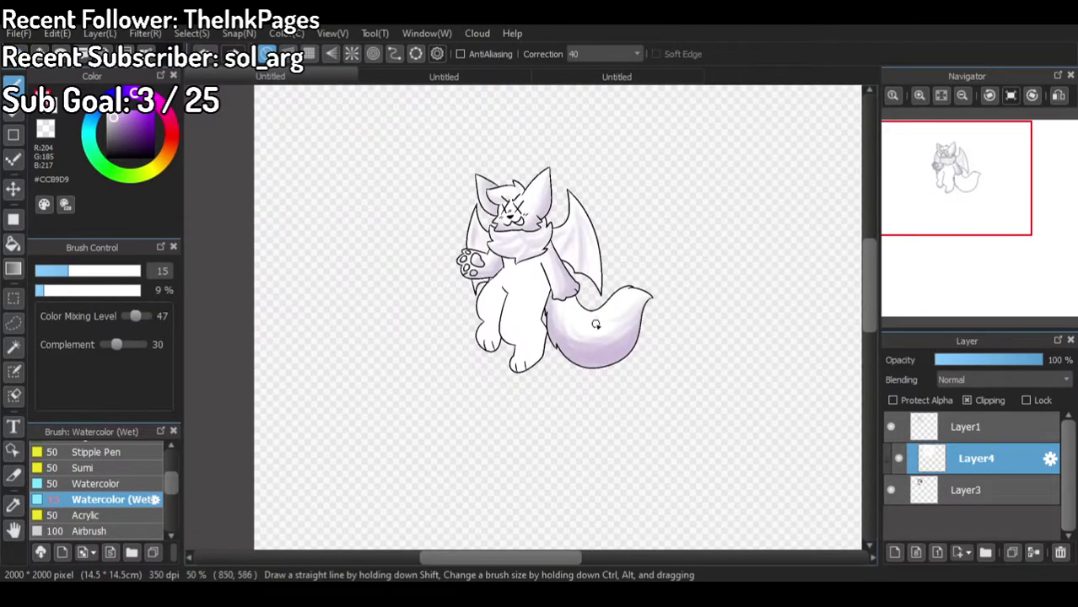
{"action": "scroll", "coordinate": [549, 317], "scroll_direction": "up", "scroll_amount": 3}
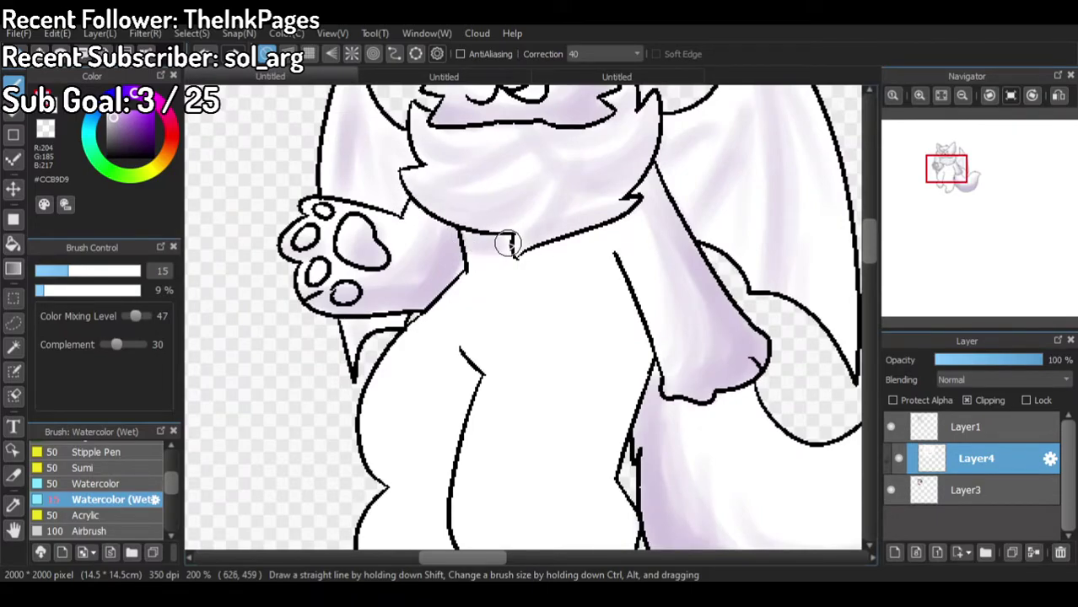
{"action": "mouse_move", "coordinate": [529, 260]}
{"action": "left_mouse_down"}
{"action": "mouse_move", "coordinate": [613, 244]}
{"action": "mouse_move", "coordinate": [684, 204]}
{"action": "mouse_move", "coordinate": [545, 252]}
{"action": "mouse_move", "coordinate": [655, 193]}
{"action": "left_mouse_up"}
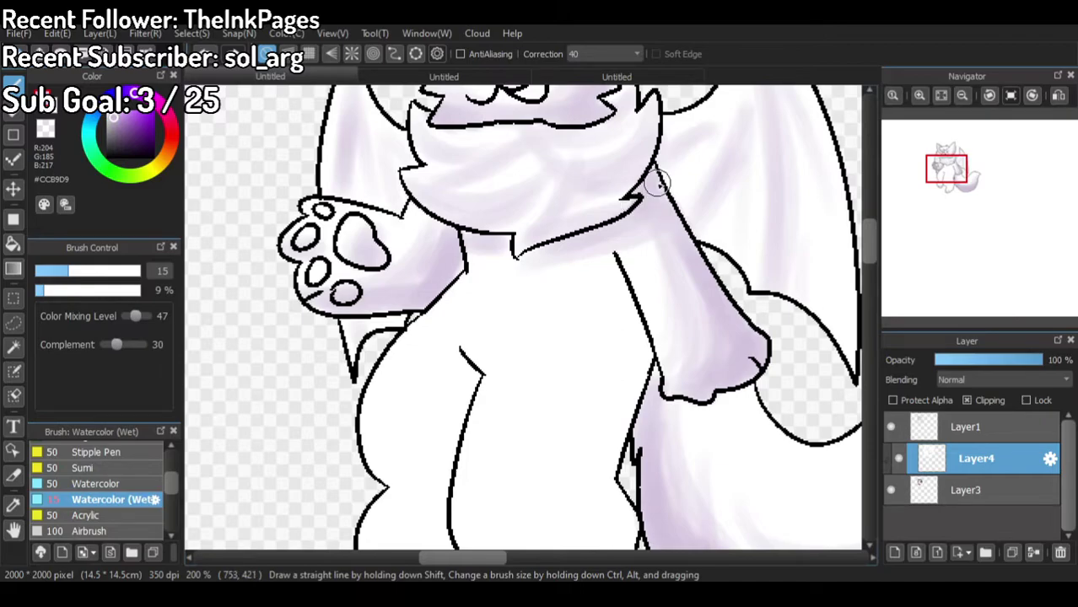
{"action": "scroll", "coordinate": [633, 169], "scroll_direction": "down", "scroll_amount": 1}
{"action": "scroll", "coordinate": [632, 169], "scroll_direction": "up", "scroll_amount": 2}
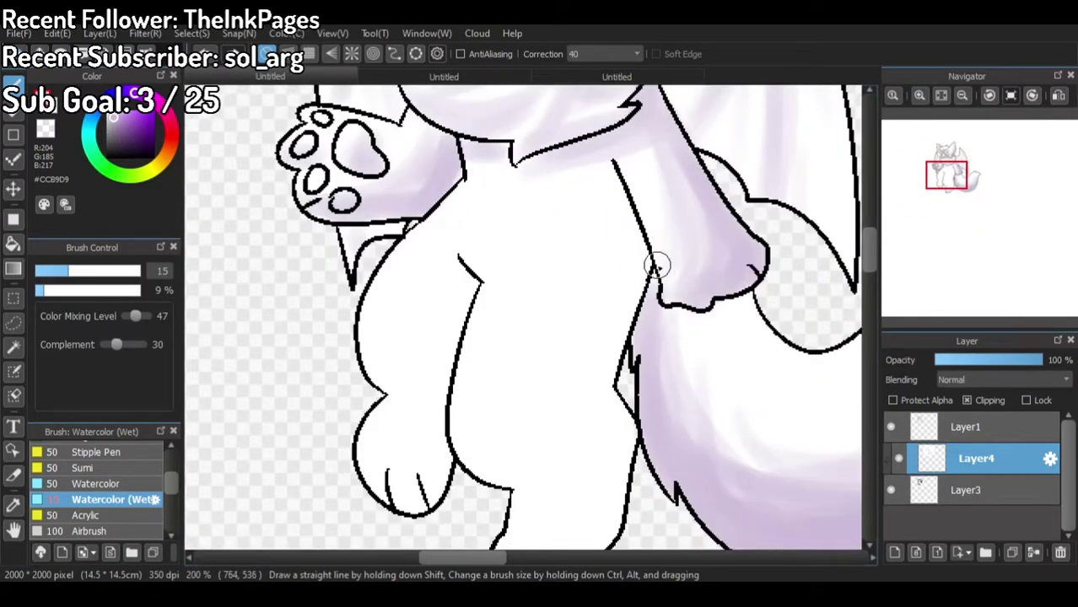
{"action": "left_click_drag", "start_coordinate": [621, 175], "coordinate": [630, 243]}
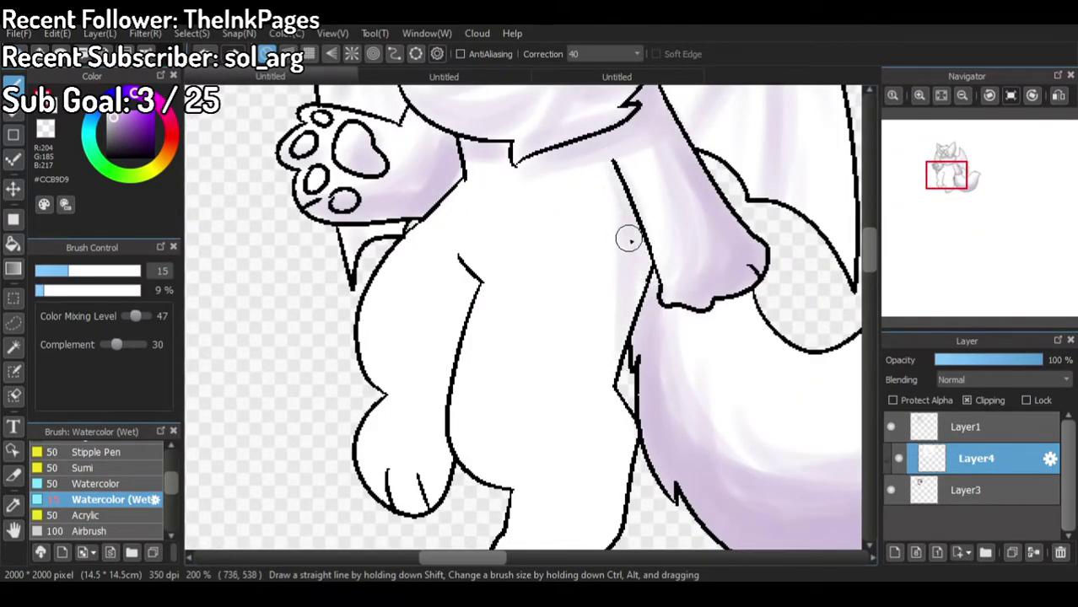
{"action": "scroll", "coordinate": [539, 423], "scroll_direction": "down", "scroll_amount": 2}
{"action": "scroll", "coordinate": [539, 424], "scroll_direction": "up", "scroll_amount": 2}
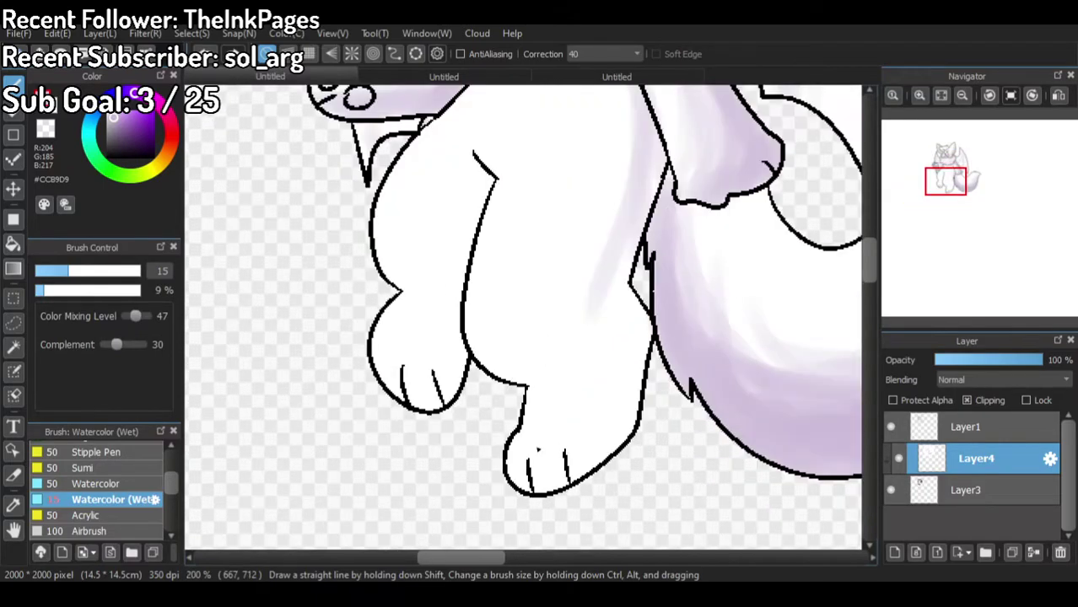
{"action": "mouse_move", "coordinate": [592, 322]}
{"action": "left_mouse_down"}
{"action": "mouse_move", "coordinate": [531, 461]}
{"action": "mouse_move", "coordinate": [482, 448]}
{"action": "mouse_move", "coordinate": [541, 493]}
{"action": "mouse_move", "coordinate": [614, 417]}
{"action": "mouse_move", "coordinate": [528, 475]}
{"action": "mouse_move", "coordinate": [603, 429]}
{"action": "mouse_move", "coordinate": [616, 278]}
{"action": "mouse_move", "coordinate": [613, 309]}
{"action": "mouse_move", "coordinate": [663, 155]}
{"action": "mouse_move", "coordinate": [618, 328]}
{"action": "mouse_move", "coordinate": [629, 288]}
{"action": "mouse_move", "coordinate": [639, 365]}
{"action": "mouse_move", "coordinate": [568, 478]}
{"action": "mouse_move", "coordinate": [491, 464]}
{"action": "mouse_move", "coordinate": [538, 491]}
{"action": "mouse_move", "coordinate": [624, 430]}
{"action": "mouse_move", "coordinate": [644, 302]}
{"action": "mouse_move", "coordinate": [607, 456]}
{"action": "mouse_move", "coordinate": [592, 469]}
{"action": "mouse_move", "coordinate": [611, 457]}
{"action": "mouse_move", "coordinate": [509, 484]}
{"action": "mouse_move", "coordinate": [629, 463]}
{"action": "mouse_move", "coordinate": [521, 448]}
{"action": "mouse_move", "coordinate": [579, 455]}
{"action": "mouse_move", "coordinate": [644, 287]}
{"action": "mouse_move", "coordinate": [617, 469]}
{"action": "mouse_move", "coordinate": [497, 475]}
{"action": "mouse_move", "coordinate": [544, 479]}
{"action": "mouse_move", "coordinate": [637, 375]}
{"action": "mouse_move", "coordinate": [646, 348]}
{"action": "mouse_move", "coordinate": [613, 478]}
{"action": "mouse_move", "coordinate": [631, 450]}
{"action": "mouse_move", "coordinate": [640, 292]}
{"action": "left_mouse_up"}
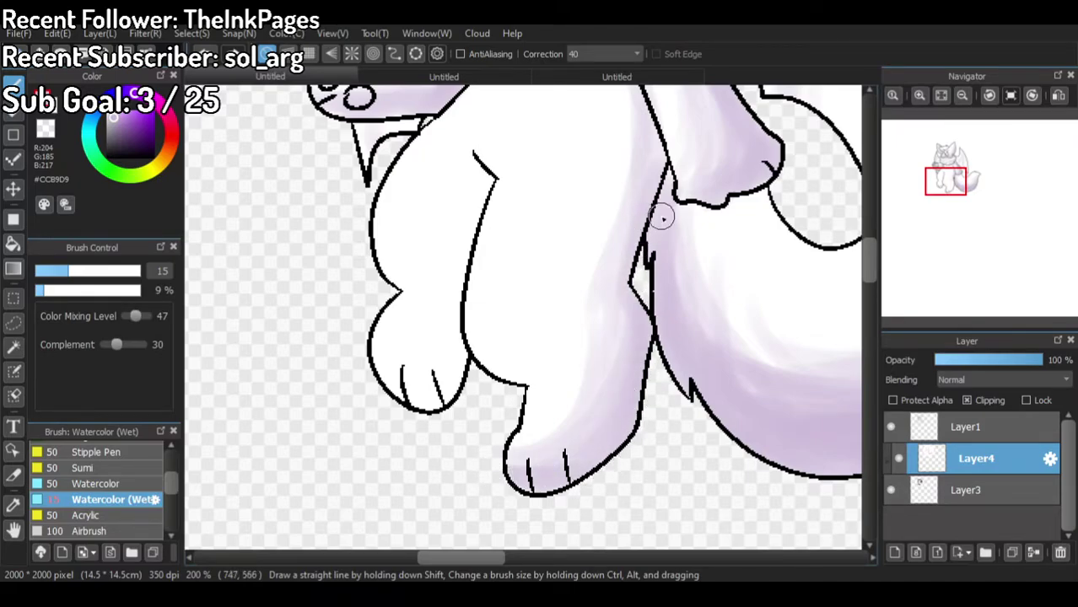
Step: Shade the rear leg in light purple along its inner edge beside the front leg, down to the foot
{"action": "scroll", "coordinate": [566, 248], "scroll_direction": "down", "scroll_amount": 3}
{"action": "scroll", "coordinate": [546, 236], "scroll_direction": "up", "scroll_amount": 2}
{"action": "scroll", "coordinate": [467, 398], "scroll_direction": "up", "scroll_amount": 2}
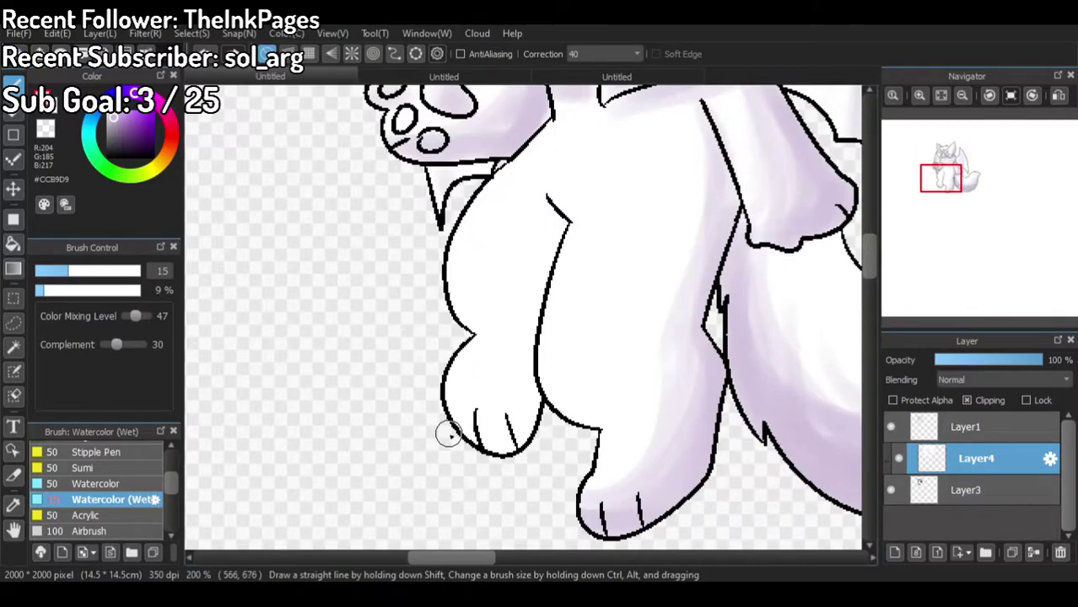
{"action": "mouse_move", "coordinate": [502, 392]}
{"action": "left_mouse_down"}
{"action": "mouse_move", "coordinate": [519, 308]}
{"action": "mouse_move", "coordinate": [535, 294]}
{"action": "mouse_move", "coordinate": [506, 292]}
{"action": "mouse_move", "coordinate": [559, 223]}
{"action": "mouse_move", "coordinate": [532, 332]}
{"action": "mouse_move", "coordinate": [530, 299]}
{"action": "mouse_move", "coordinate": [551, 239]}
{"action": "mouse_move", "coordinate": [520, 291]}
{"action": "mouse_move", "coordinate": [561, 225]}
{"action": "mouse_move", "coordinate": [497, 464]}
{"action": "mouse_move", "coordinate": [478, 452]}
{"action": "mouse_move", "coordinate": [539, 427]}
{"action": "mouse_move", "coordinate": [536, 412]}
{"action": "mouse_move", "coordinate": [483, 460]}
{"action": "mouse_move", "coordinate": [469, 443]}
{"action": "mouse_move", "coordinate": [537, 394]}
{"action": "mouse_move", "coordinate": [531, 427]}
{"action": "mouse_move", "coordinate": [526, 318]}
{"action": "mouse_move", "coordinate": [555, 245]}
{"action": "mouse_move", "coordinate": [529, 297]}
{"action": "mouse_move", "coordinate": [544, 249]}
{"action": "left_mouse_up"}
Step: Sample white from the belly and soften the purple shading on the legs, wings and raised arm
{"action": "left_click", "coordinate": [586, 247], "text": "alt"}
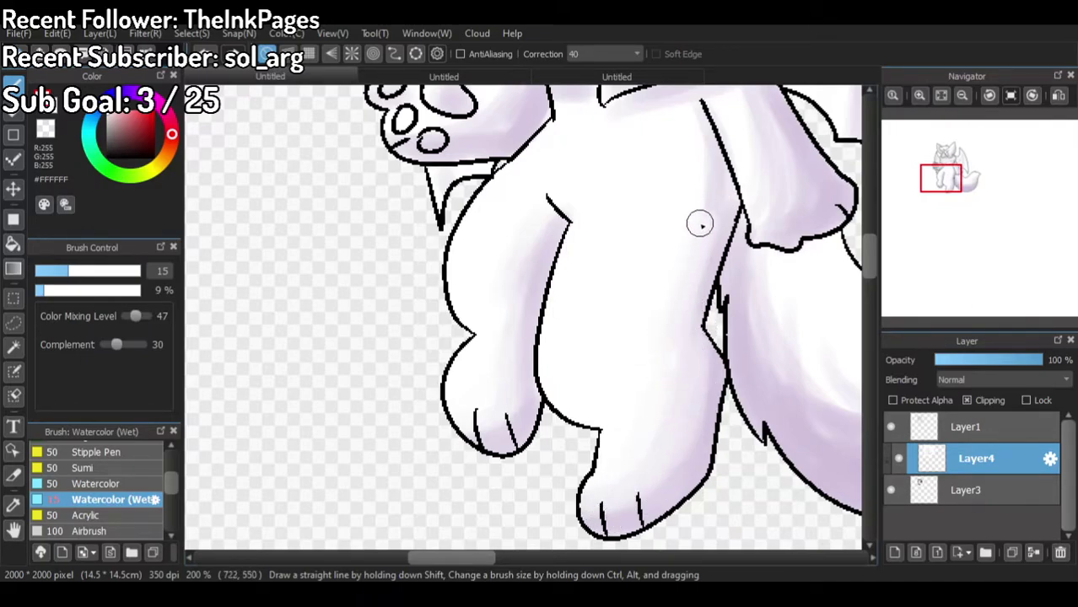
{"action": "scroll", "coordinate": [736, 221], "scroll_direction": "down", "scroll_amount": 2}
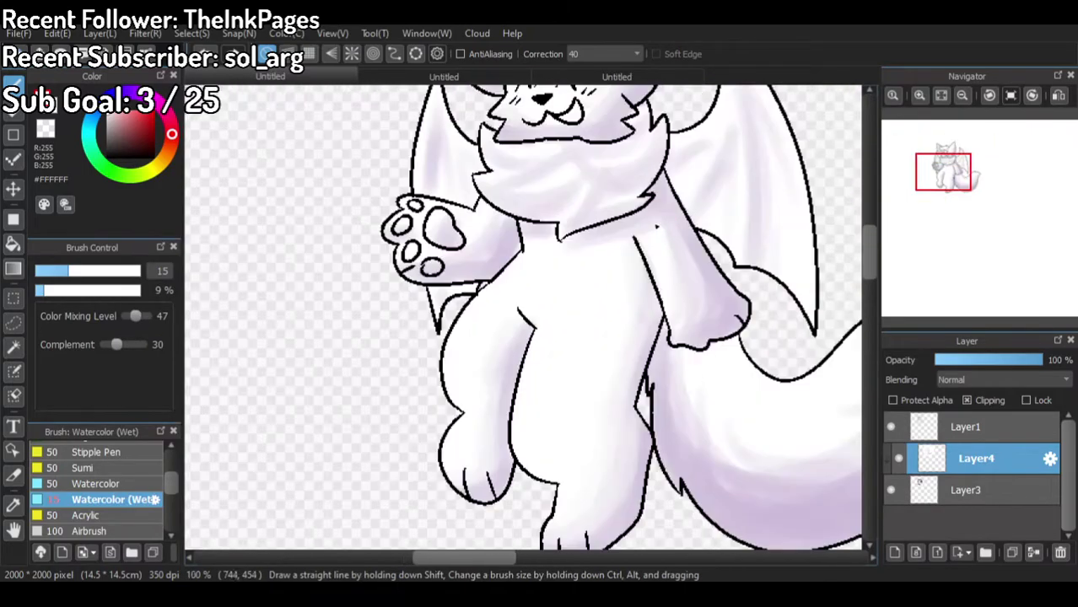
{"action": "scroll", "coordinate": [657, 226], "scroll_direction": "up", "scroll_amount": 1}
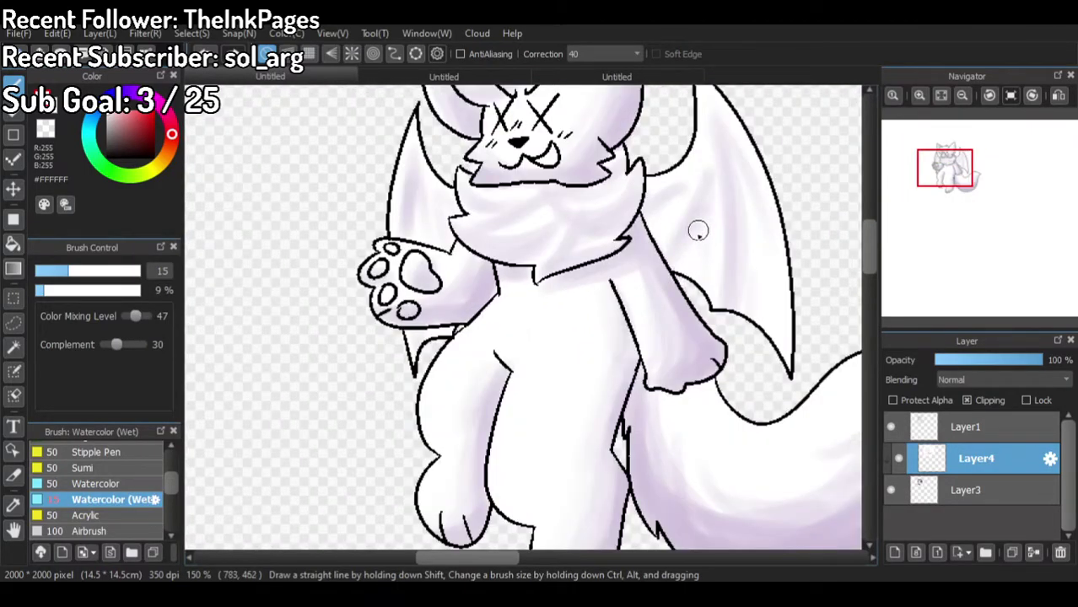
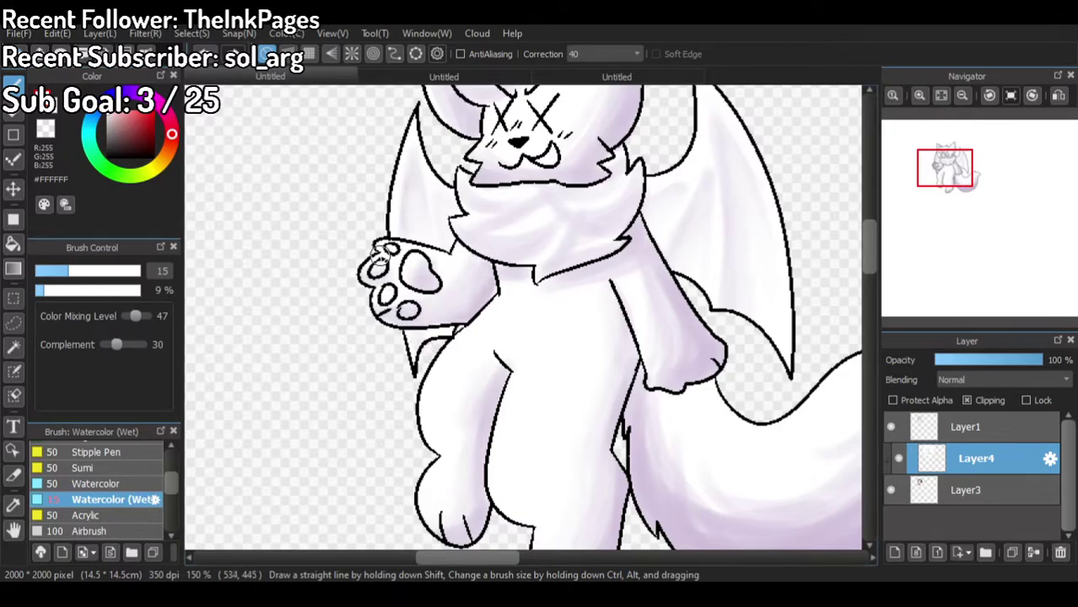
{"action": "left_click_drag", "start_coordinate": [419, 274], "coordinate": [419, 286]}
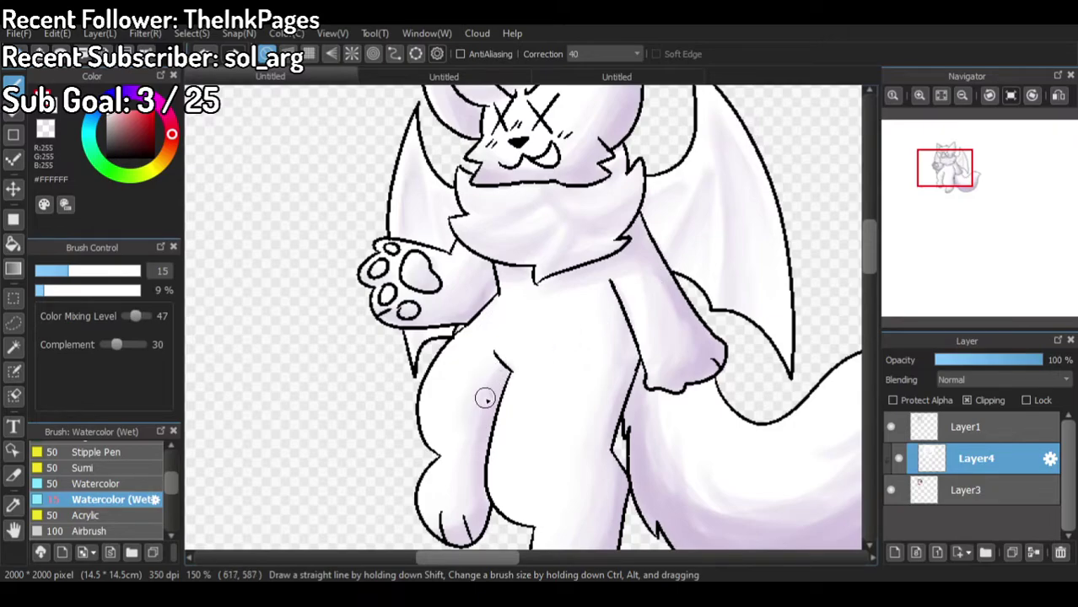
{"action": "scroll", "coordinate": [452, 341], "scroll_direction": "down", "scroll_amount": 2}
{"action": "scroll", "coordinate": [502, 354], "scroll_direction": "up", "scroll_amount": 1}
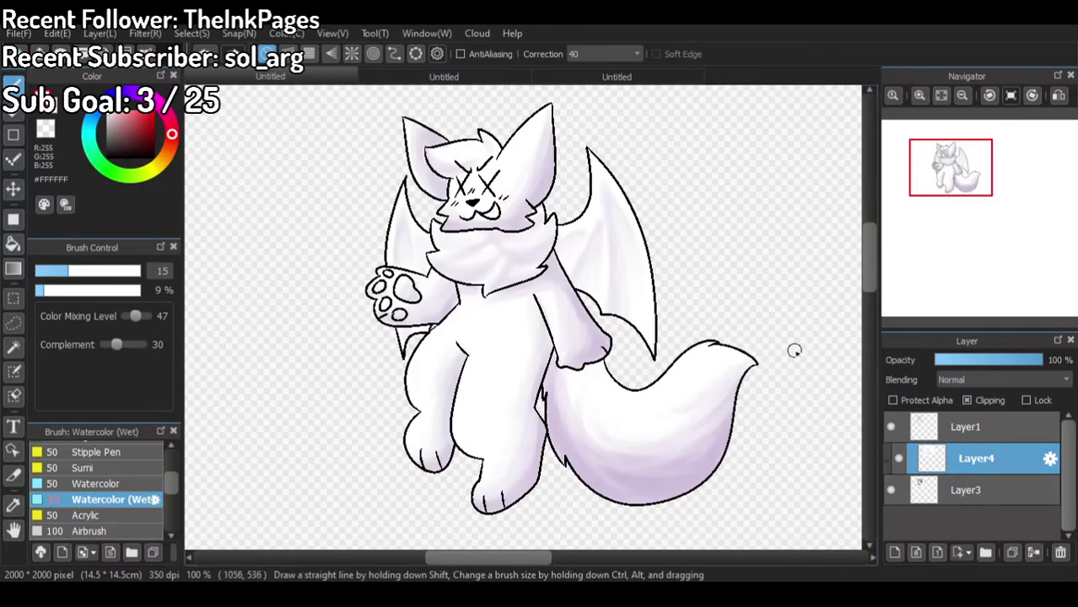
Step: Set the shading layer's blending to Multiply and compare the character with that layer hidden and shown
{"action": "scroll", "coordinate": [696, 304], "scroll_direction": "down", "scroll_amount": 1}
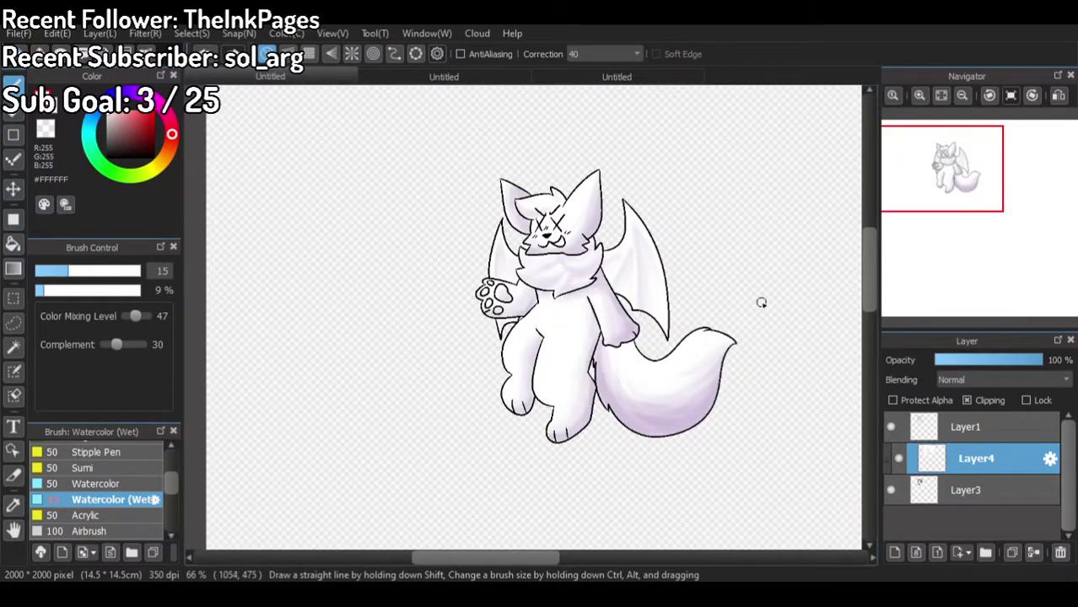
{"action": "scroll", "coordinate": [775, 342], "scroll_direction": "up", "scroll_amount": 1}
{"action": "scroll", "coordinate": [942, 380], "scroll_direction": "down", "scroll_amount": 1}
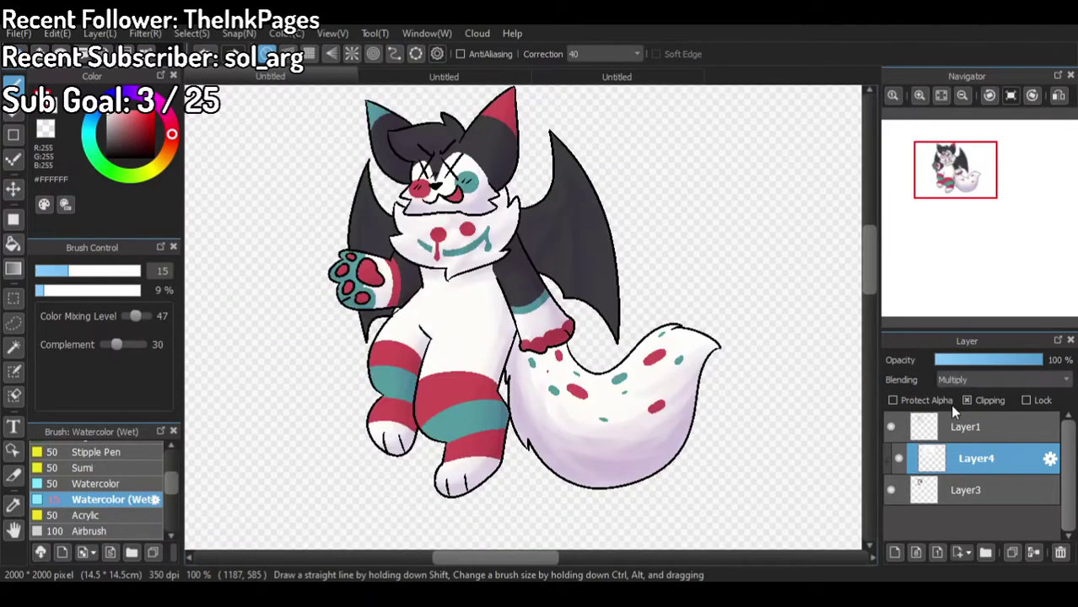
{"action": "scroll", "coordinate": [781, 382], "scroll_direction": "down", "scroll_amount": 1}
{"action": "scroll", "coordinate": [680, 288], "scroll_direction": "up", "scroll_amount": 1}
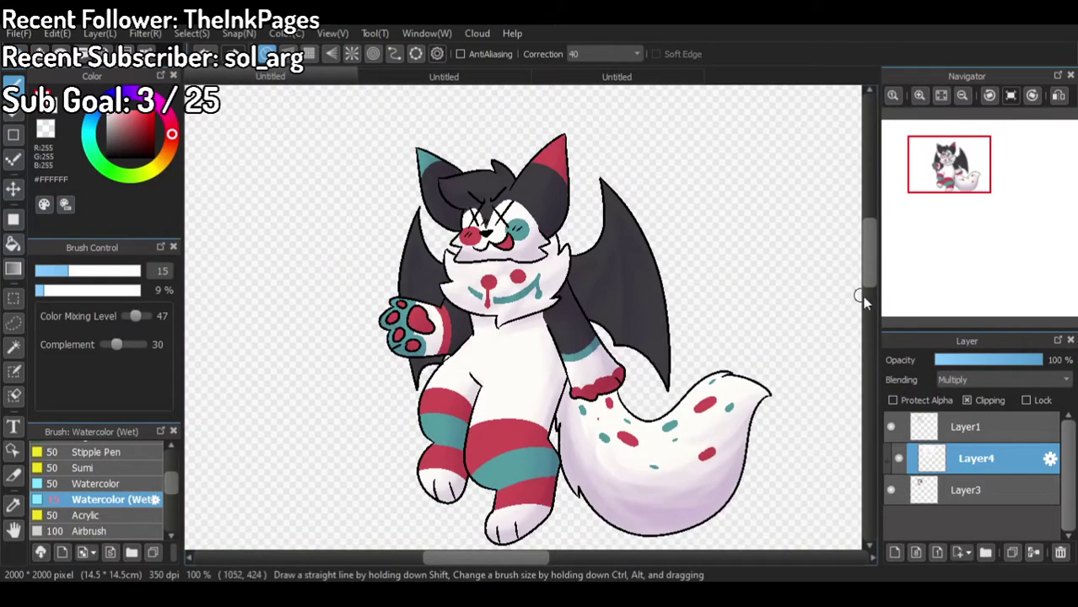
{"action": "left_click", "coordinate": [899, 459]}
{"action": "left_click", "coordinate": [900, 459]}
Step: Add a clipped layer above the shading and cover the whole character in black using the Pencil at size 409
{"action": "left_click", "coordinate": [898, 557]}
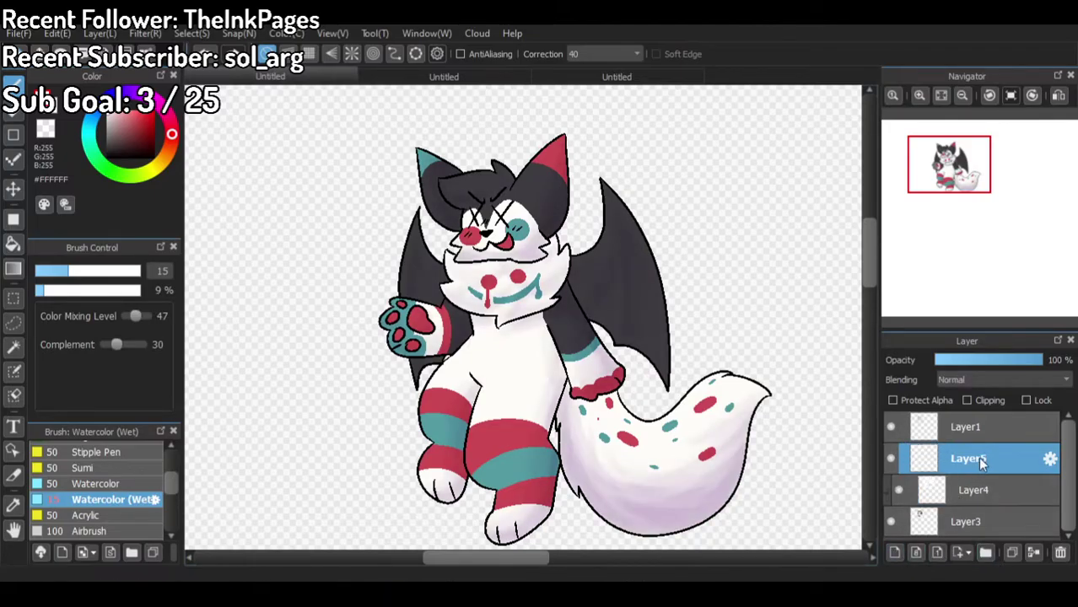
{"action": "left_click", "coordinate": [988, 400]}
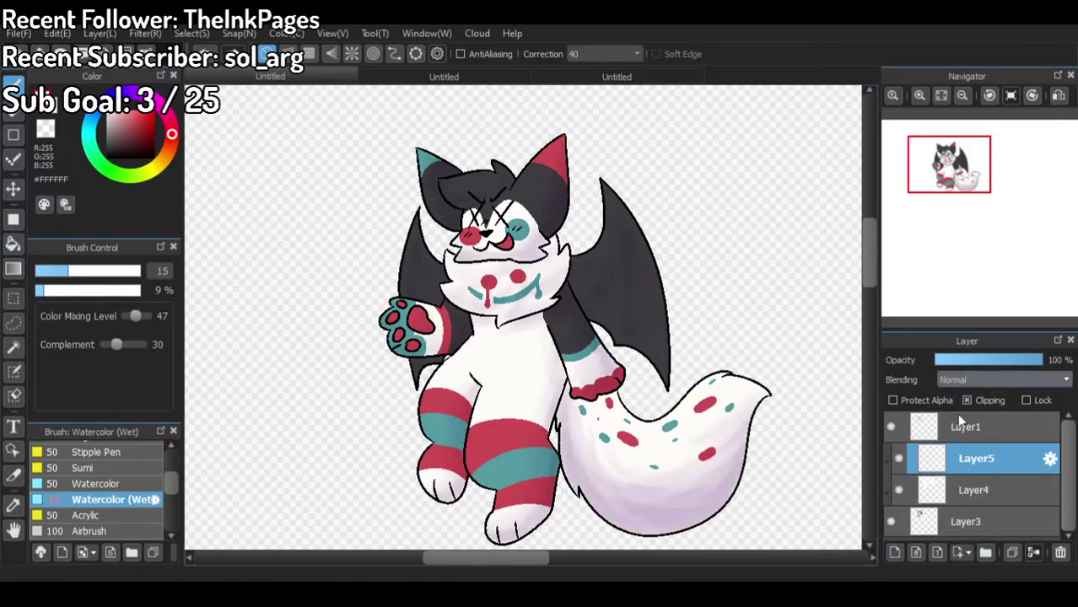
{"action": "left_click_drag", "start_coordinate": [130, 127], "coordinate": [30, 242]}
{"action": "scroll", "coordinate": [64, 477], "scroll_direction": "up", "scroll_amount": 3}
{"action": "left_click", "coordinate": [59, 450]}
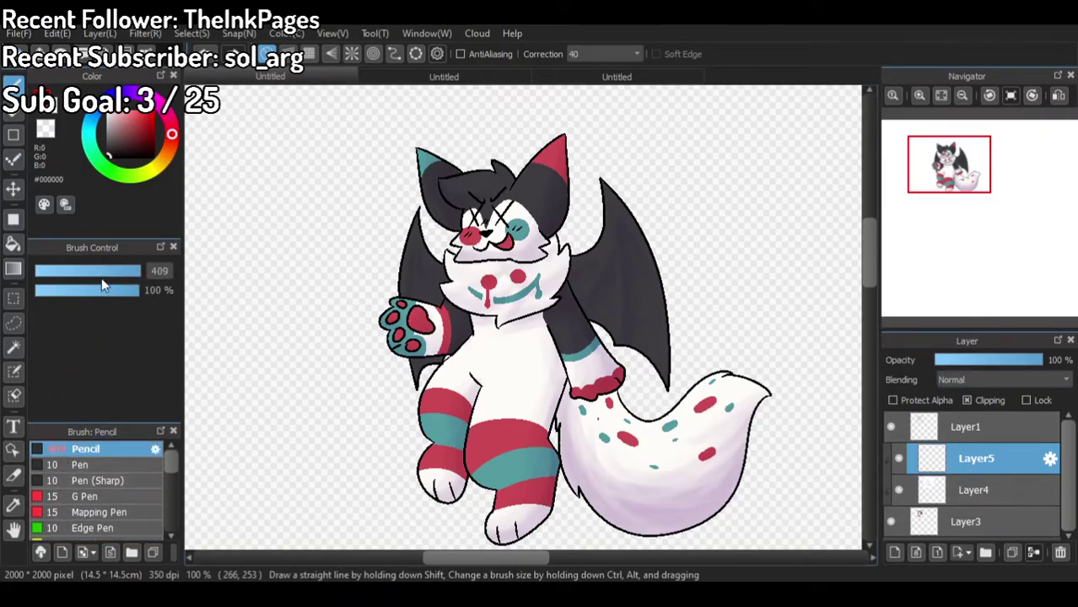
{"action": "mouse_move", "coordinate": [422, 168]}
{"action": "left_mouse_down"}
{"action": "mouse_move", "coordinate": [518, 120]}
{"action": "mouse_move", "coordinate": [397, 481]}
{"action": "mouse_move", "coordinate": [607, 485]}
{"action": "left_mouse_up"}
Step: Set the black layer's blending to Add and sample the wing's dark grey while the shading layer is temporarily hidden
{"action": "scroll", "coordinate": [954, 382], "scroll_direction": "down", "scroll_amount": 2}
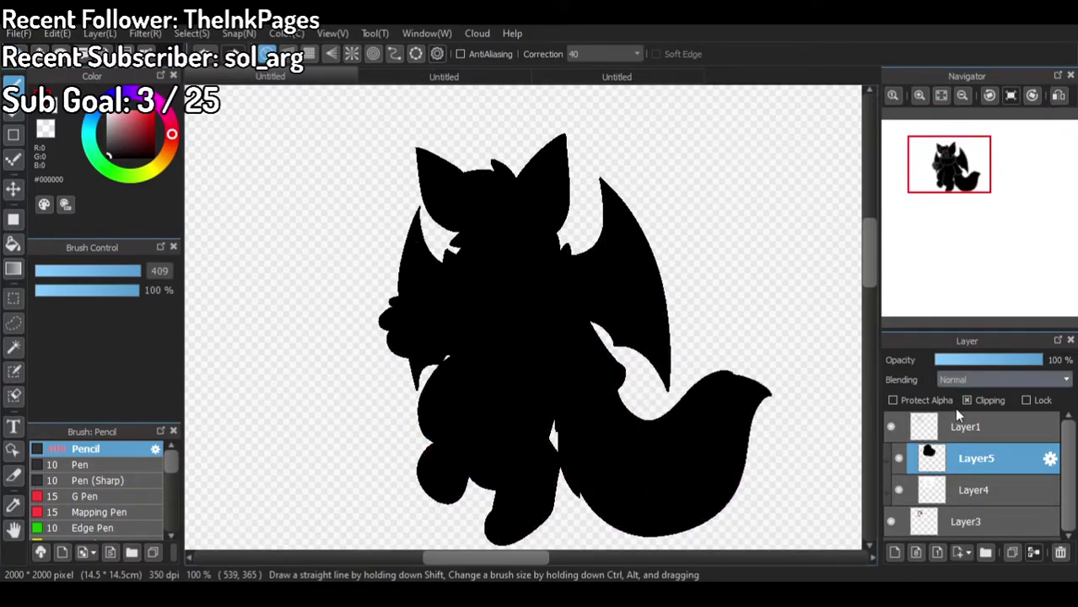
{"action": "left_click", "coordinate": [899, 490]}
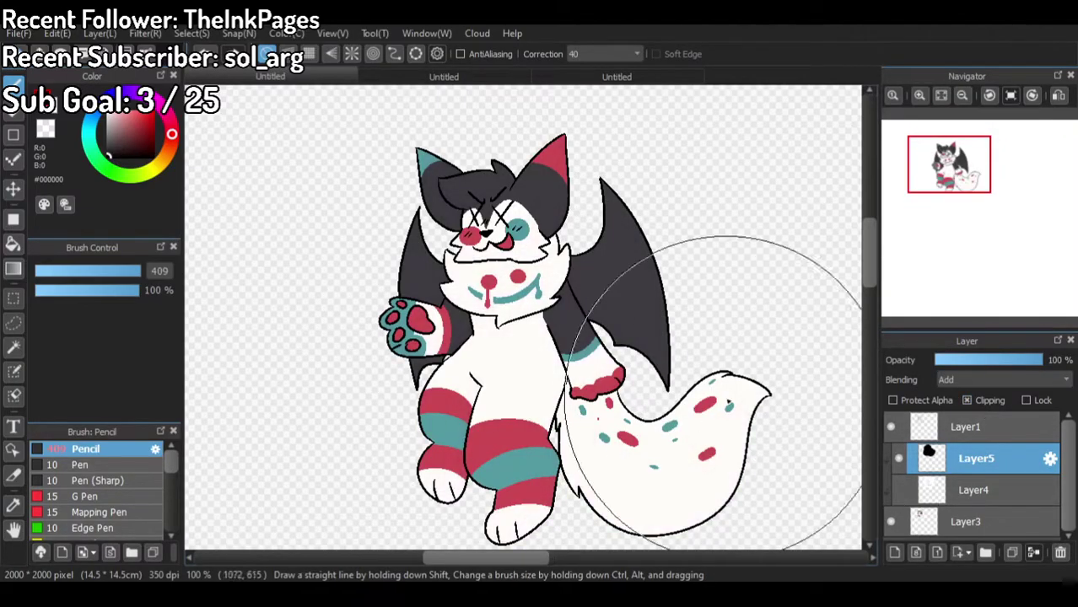
{"action": "scroll", "coordinate": [657, 267], "scroll_direction": "up", "scroll_amount": 2}
{"action": "left_click", "coordinate": [606, 281], "text": "alt"}
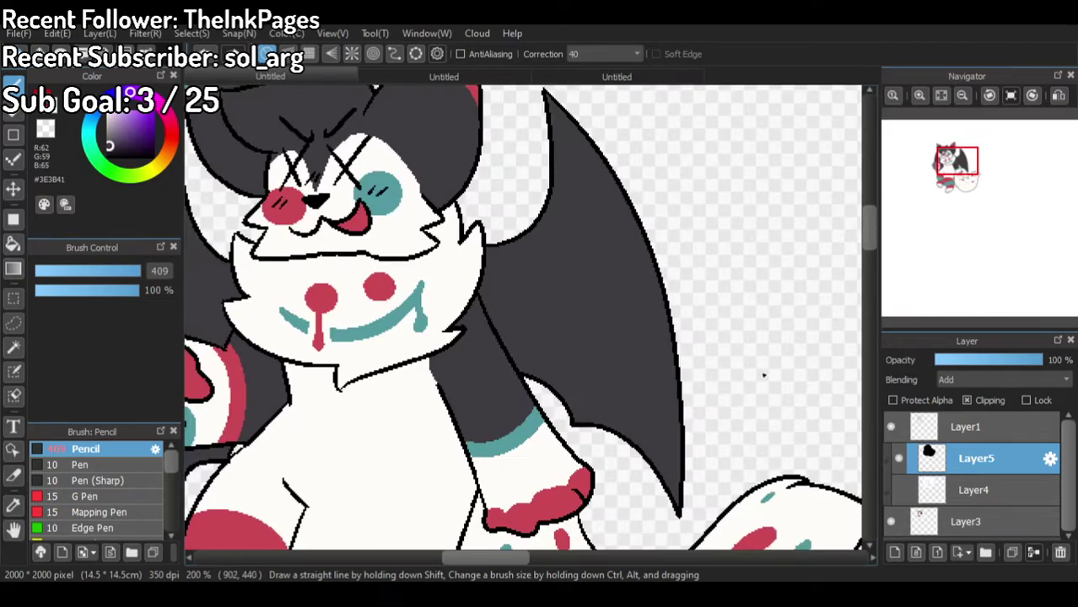
{"action": "left_click", "coordinate": [899, 490]}
Step: Paint soft dark grey highlights on the hair tuft and the smaller ear using the Watercolor (Wet) brush
{"action": "scroll", "coordinate": [356, 342], "scroll_direction": "down", "scroll_amount": 3}
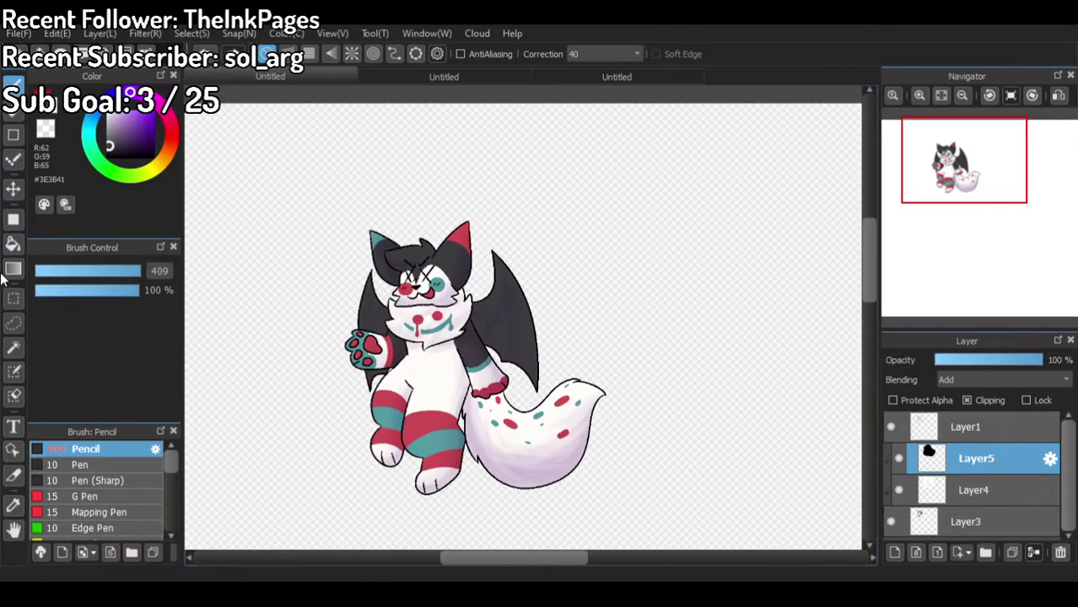
{"action": "scroll", "coordinate": [106, 515], "scroll_direction": "down", "scroll_amount": 3}
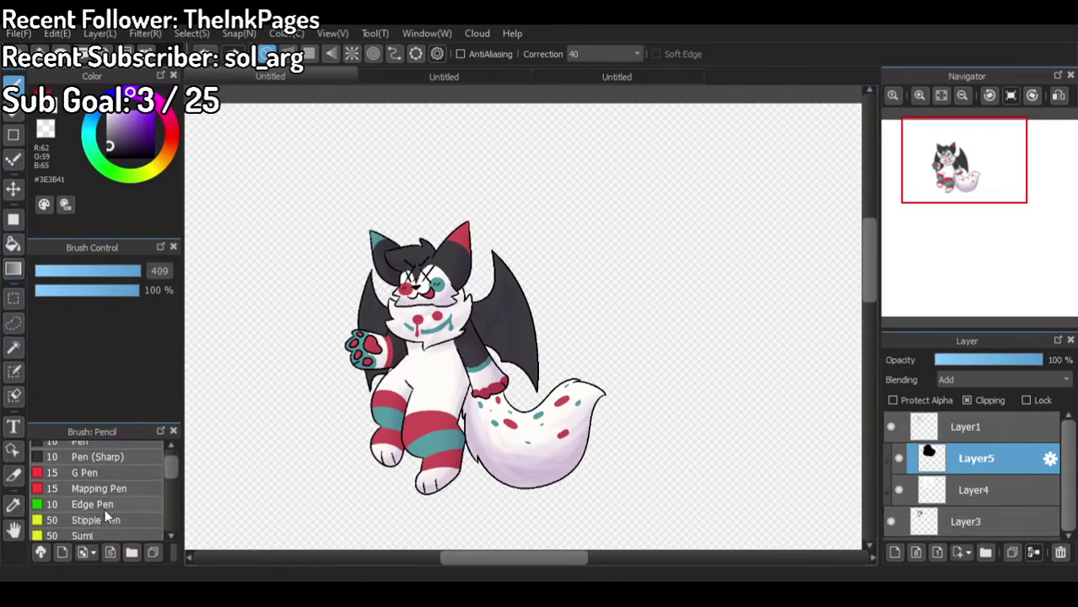
{"action": "left_click", "coordinate": [96, 534]}
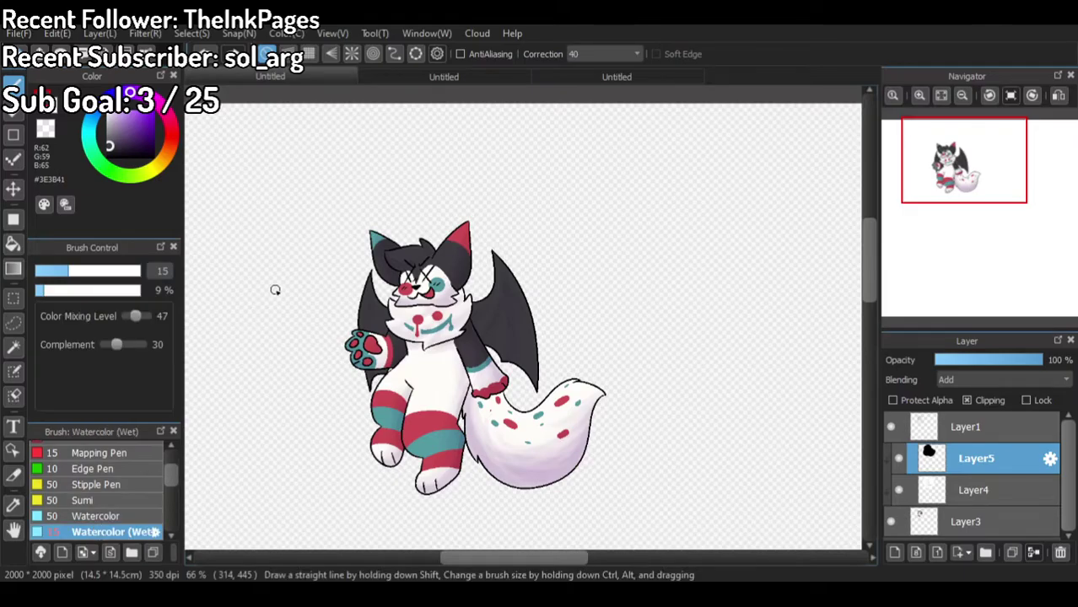
{"action": "scroll", "coordinate": [410, 253], "scroll_direction": "up", "scroll_amount": 5}
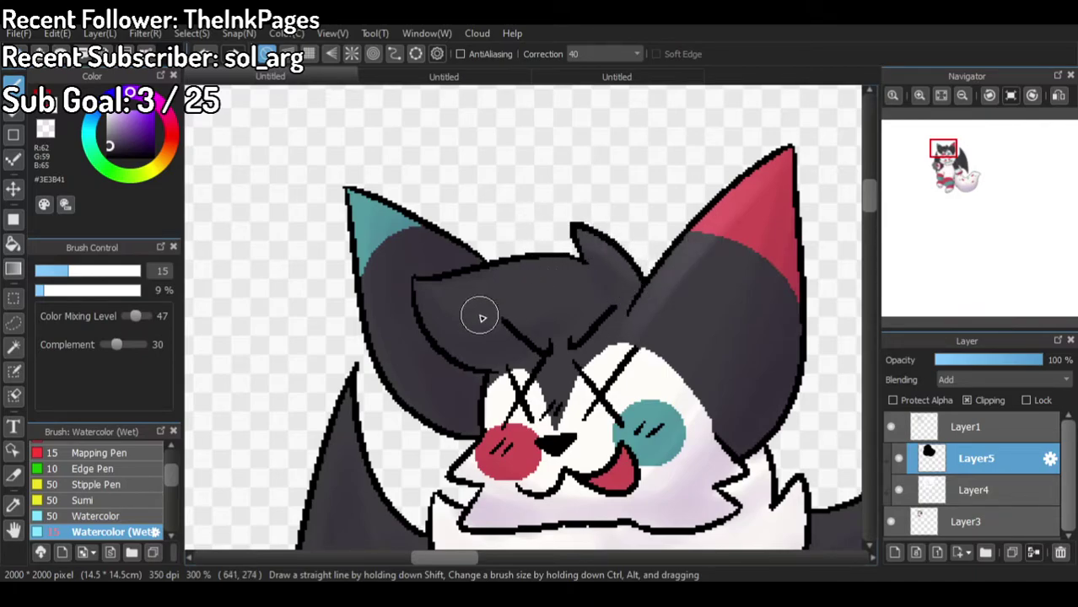
{"action": "mouse_move", "coordinate": [451, 301]}
{"action": "left_mouse_down"}
{"action": "mouse_move", "coordinate": [551, 270]}
{"action": "mouse_move", "coordinate": [567, 284]}
{"action": "left_mouse_up"}
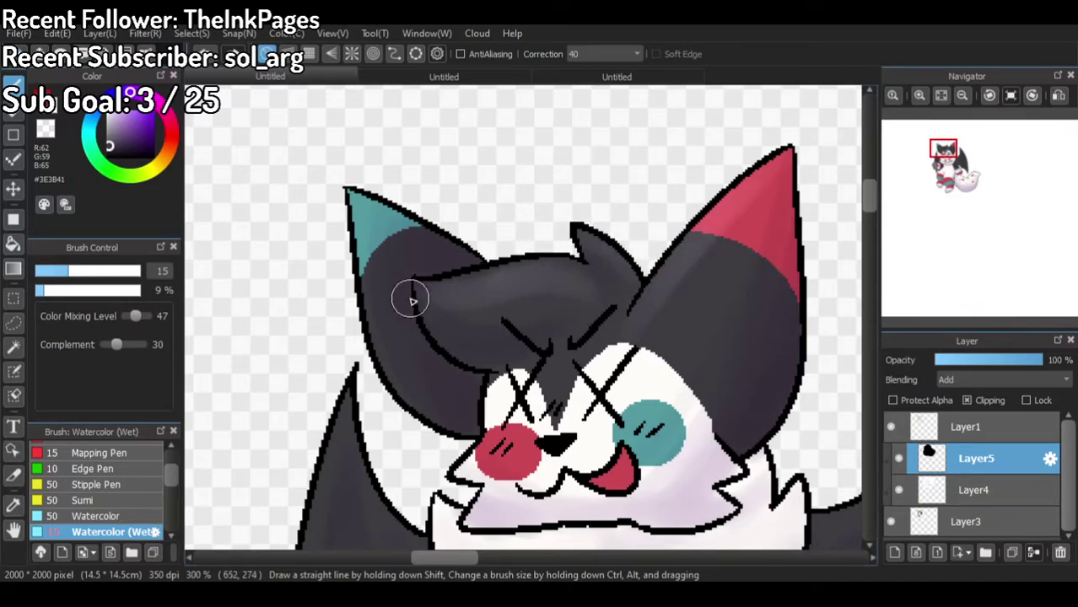
{"action": "mouse_move", "coordinate": [349, 181]}
{"action": "left_mouse_down"}
{"action": "mouse_move", "coordinate": [378, 350]}
{"action": "mouse_move", "coordinate": [405, 389]}
{"action": "left_mouse_up"}
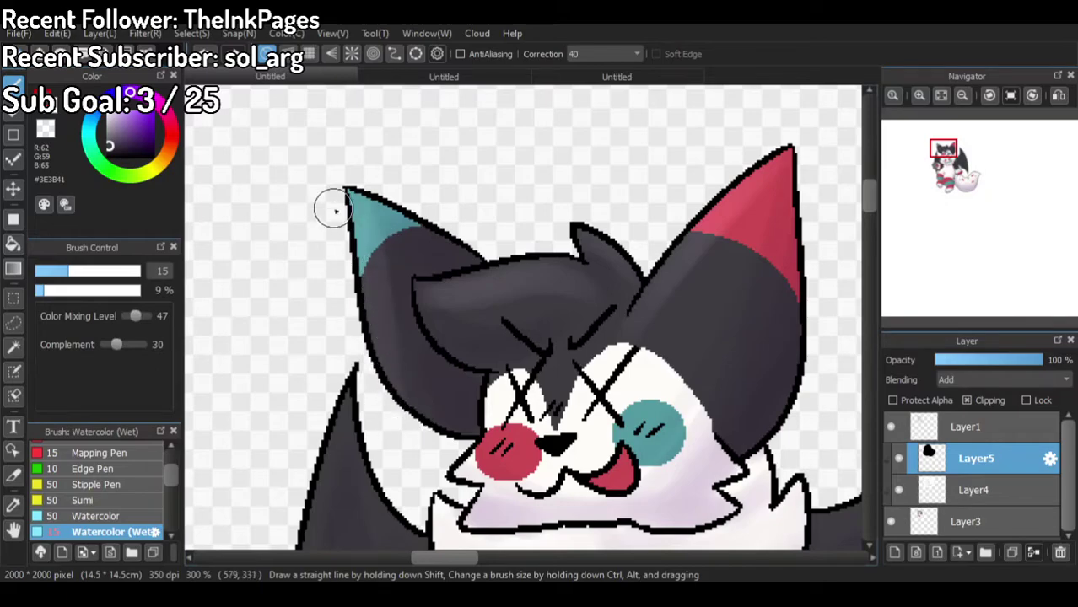
{"action": "scroll", "coordinate": [523, 161], "scroll_direction": "down", "scroll_amount": 3}
{"action": "scroll", "coordinate": [516, 167], "scroll_direction": "up", "scroll_amount": 2}
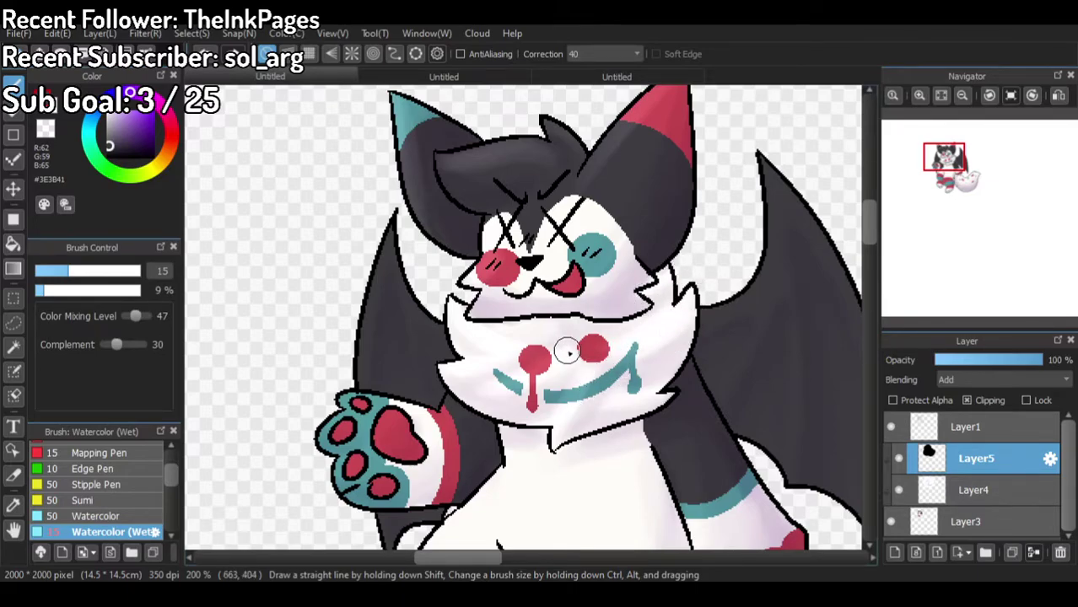
Step: Paint soft dark grey highlights on the wings and on the red pads of the raised paw with the Watercolor (Wet) brush
{"action": "scroll", "coordinate": [560, 226], "scroll_direction": "down", "scroll_amount": 1}
{"action": "scroll", "coordinate": [749, 322], "scroll_direction": "up", "scroll_amount": 1}
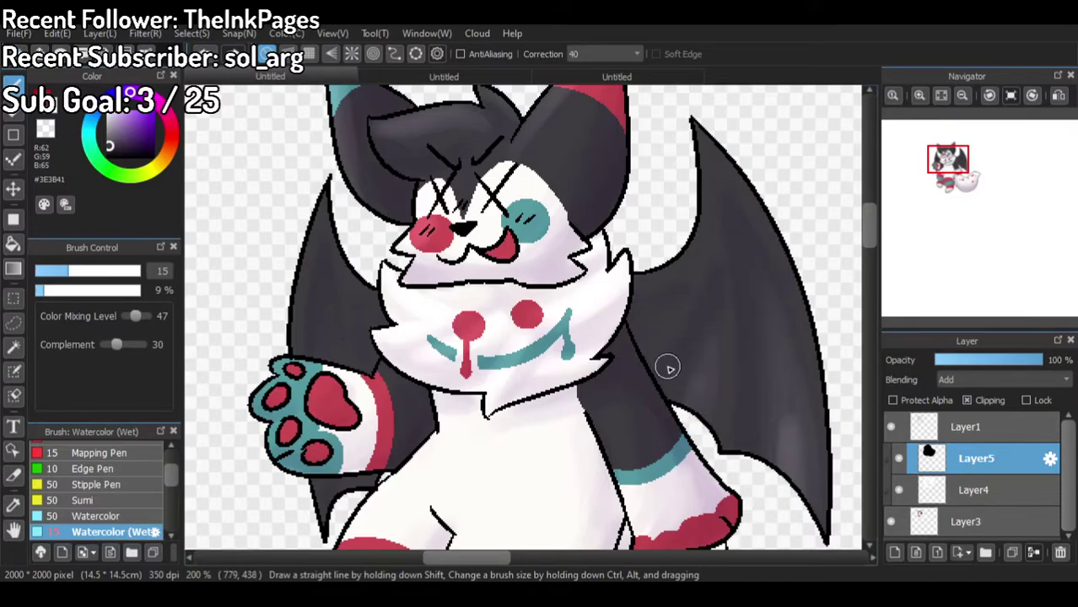
{"action": "scroll", "coordinate": [690, 353], "scroll_direction": "down", "scroll_amount": 3}
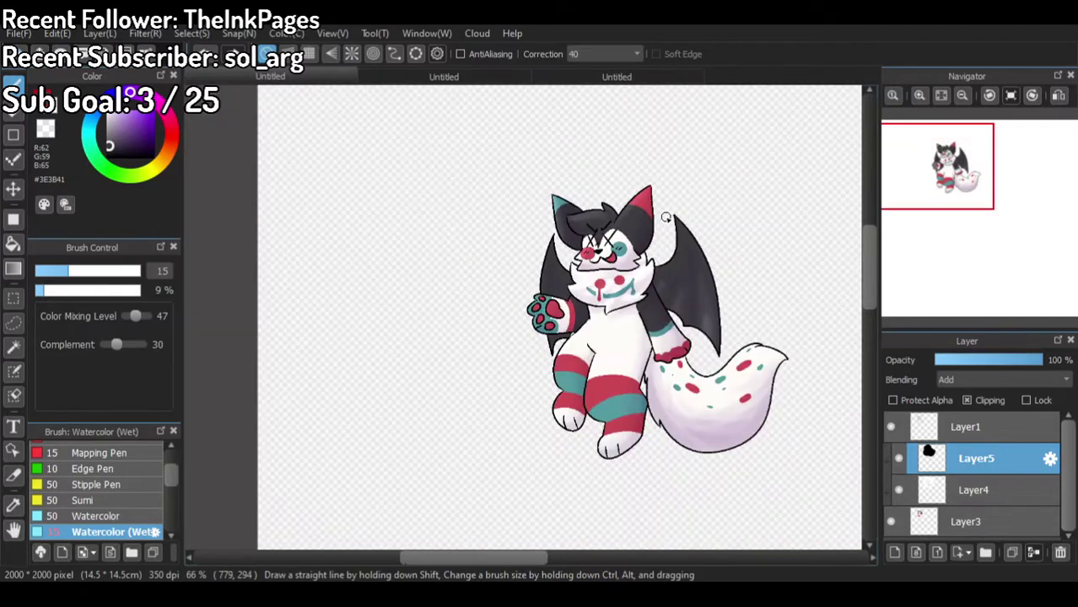
{"action": "scroll", "coordinate": [663, 244], "scroll_direction": "up", "scroll_amount": 2}
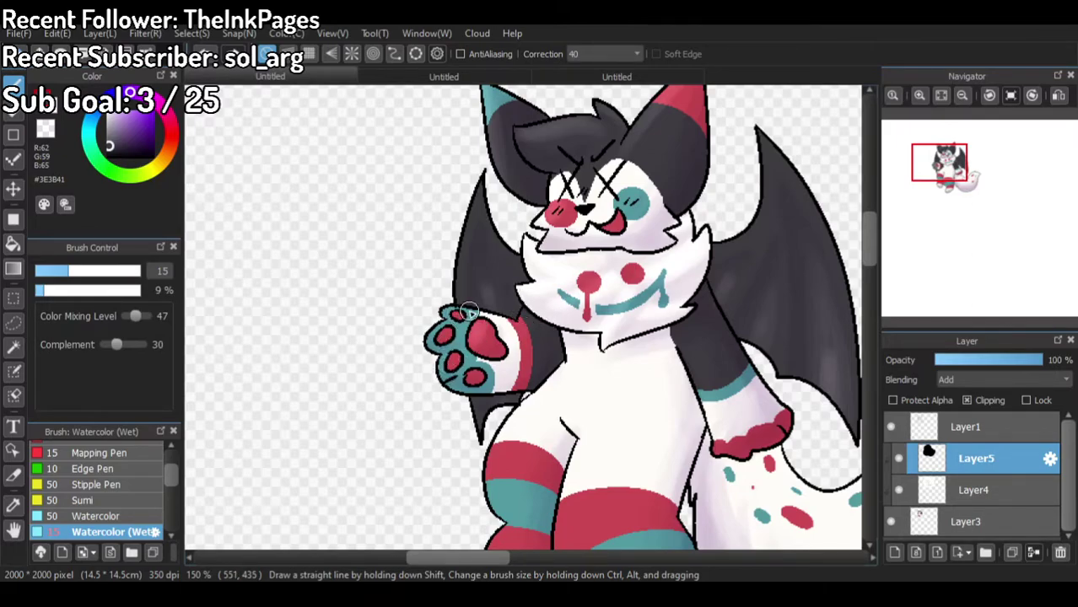
{"action": "scroll", "coordinate": [469, 312], "scroll_direction": "down", "scroll_amount": 1}
{"action": "scroll", "coordinate": [567, 361], "scroll_direction": "up", "scroll_amount": 4}
{"action": "mouse_move", "coordinate": [369, 216]}
{"action": "left_mouse_down"}
{"action": "mouse_move", "coordinate": [403, 223]}
{"action": "mouse_move", "coordinate": [393, 224]}
{"action": "left_mouse_up"}
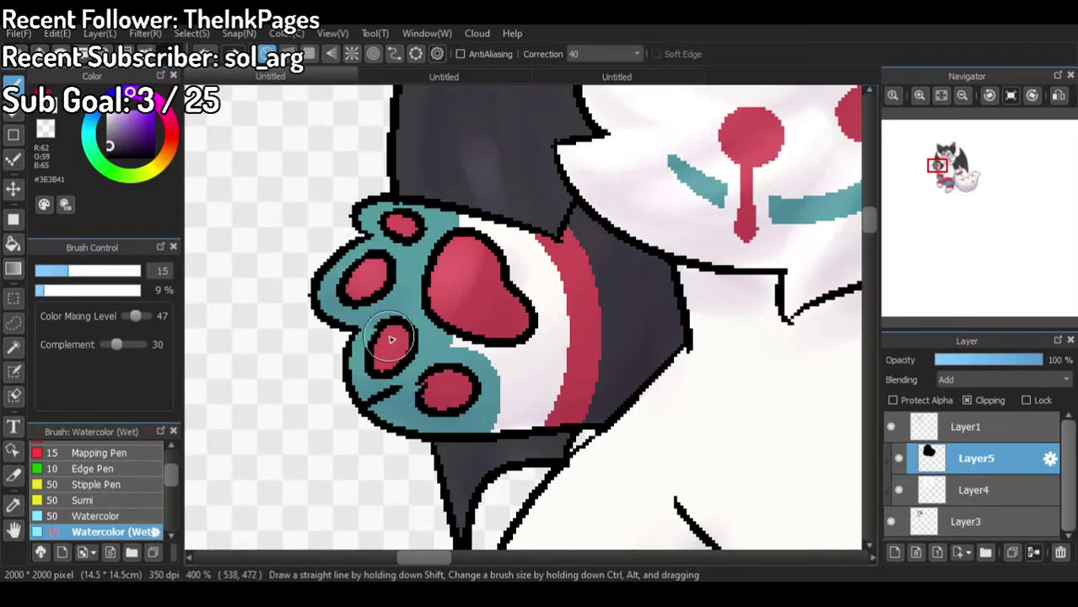
{"action": "scroll", "coordinate": [456, 377], "scroll_direction": "down", "scroll_amount": 3}
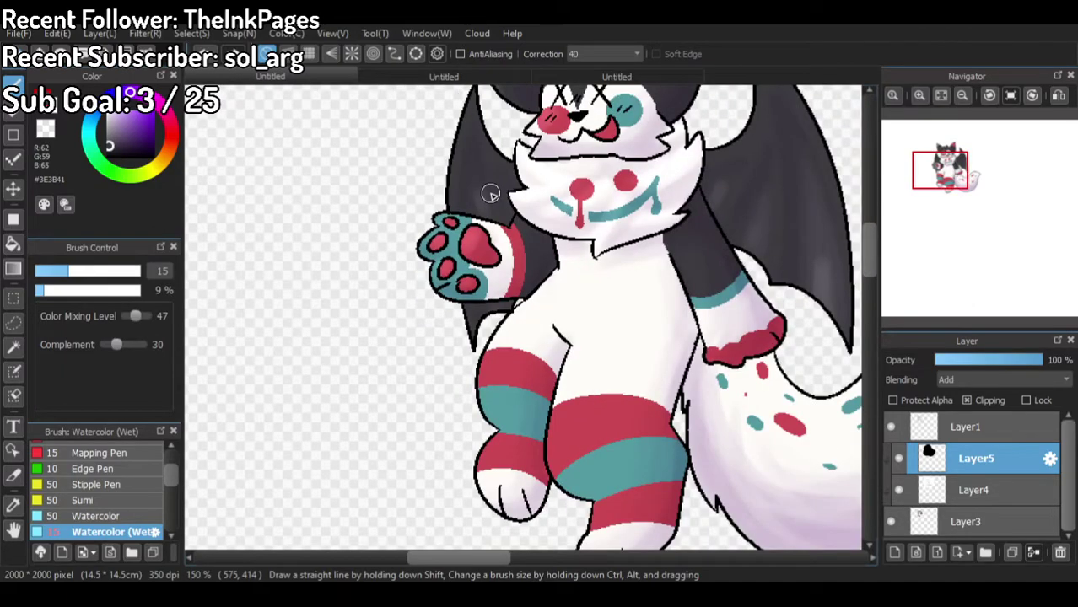
Step: Paint soft highlights down the red and teal stripes of the character's legs
{"action": "scroll", "coordinate": [507, 236], "scroll_direction": "down", "scroll_amount": 2}
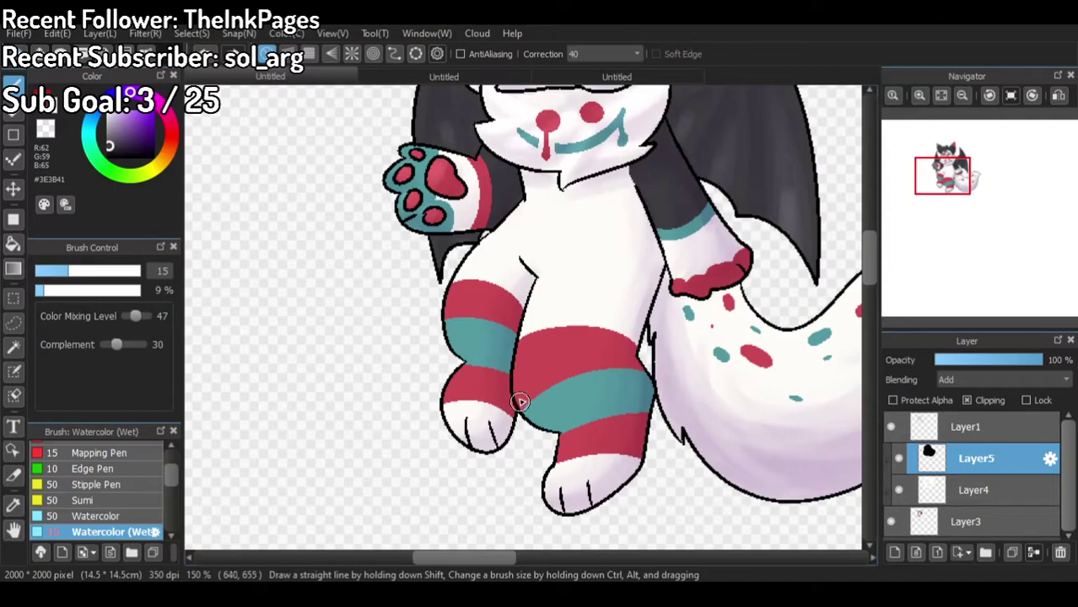
{"action": "mouse_move", "coordinate": [579, 259]}
{"action": "left_mouse_down"}
{"action": "mouse_move", "coordinate": [547, 413]}
{"action": "mouse_move", "coordinate": [533, 375]}
{"action": "mouse_move", "coordinate": [574, 267]}
{"action": "mouse_move", "coordinate": [530, 406]}
{"action": "left_mouse_up"}
{"action": "left_click_drag", "start_coordinate": [564, 270], "coordinate": [528, 403]}
{"action": "left_click_drag", "start_coordinate": [564, 308], "coordinate": [532, 396]}
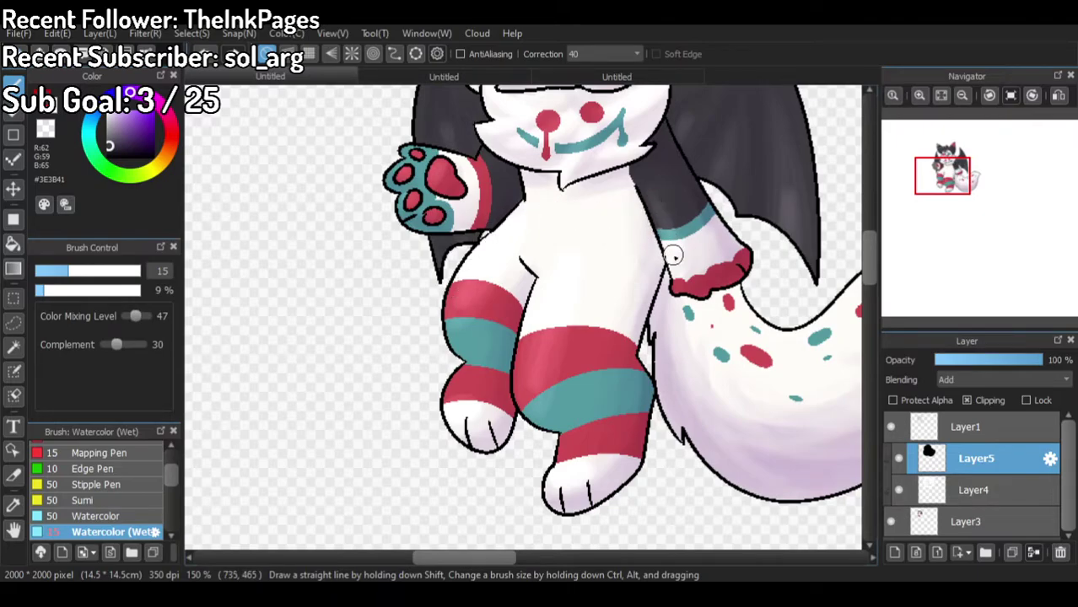
Step: Add soft highlights to the coloured spots on the tail
{"action": "scroll", "coordinate": [712, 246], "scroll_direction": "down", "scroll_amount": 3}
{"action": "scroll", "coordinate": [720, 268], "scroll_direction": "up", "scroll_amount": 3}
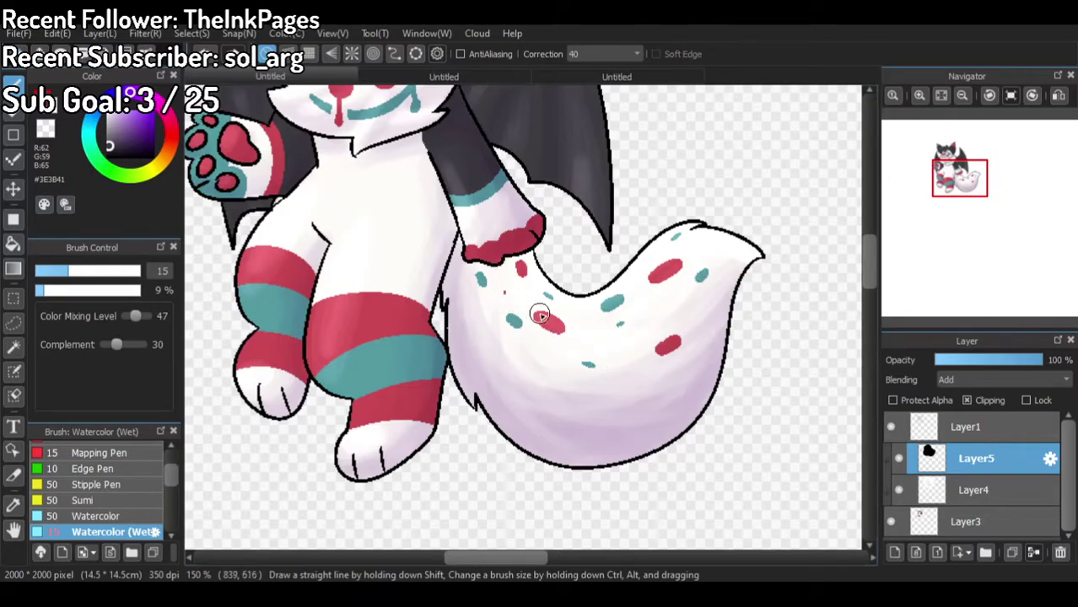
{"action": "scroll", "coordinate": [741, 236], "scroll_direction": "up", "scroll_amount": 2}
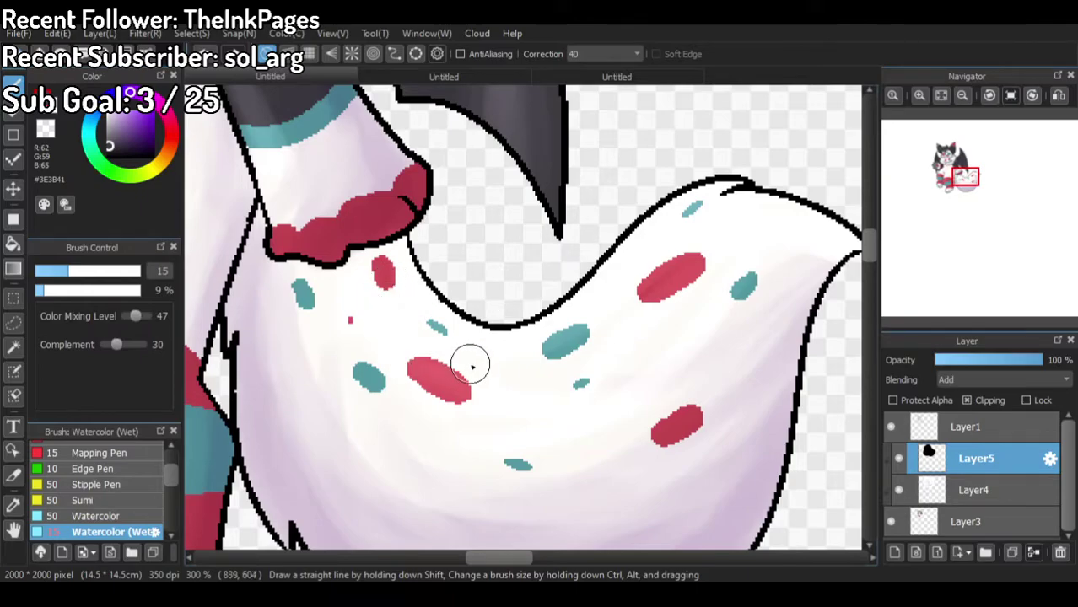
{"action": "scroll", "coordinate": [740, 275], "scroll_direction": "down", "scroll_amount": 5}
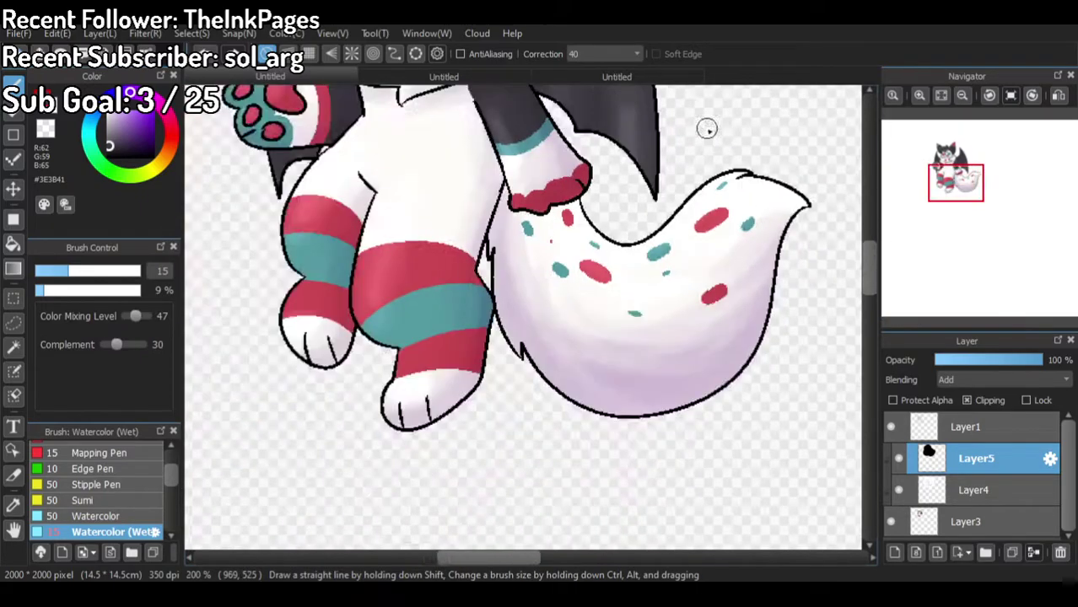
{"action": "scroll", "coordinate": [683, 264], "scroll_direction": "up", "scroll_amount": 4}
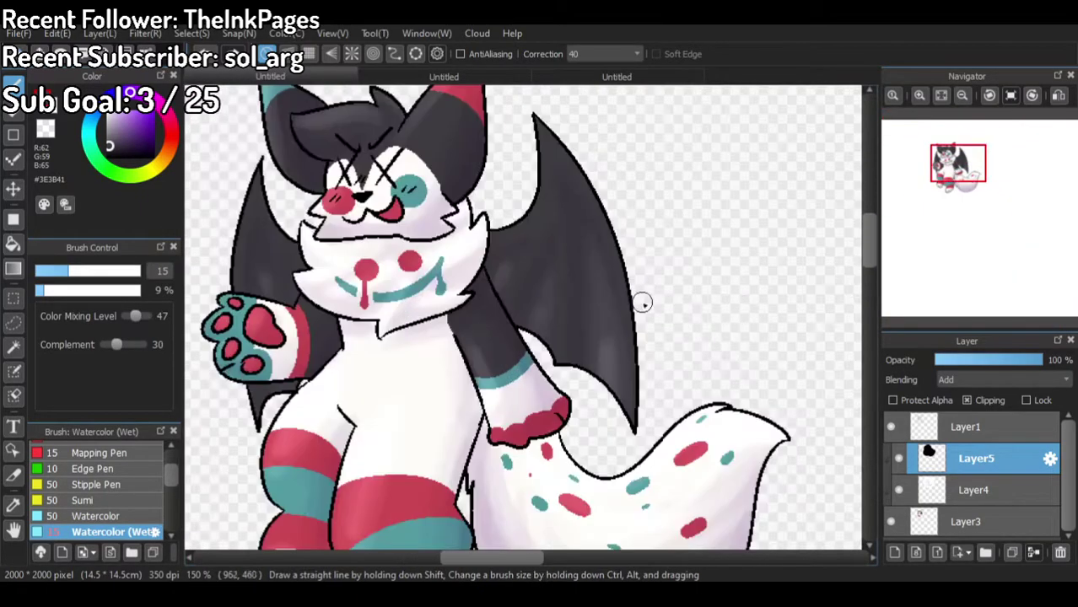
{"action": "scroll", "coordinate": [669, 308], "scroll_direction": "down", "scroll_amount": 2}
Step: Set the colour to black and touch up the highlights on the character's markings with the Watercolor (Wet) brush
{"action": "left_click_drag", "start_coordinate": [148, 146], "coordinate": [119, 211]}
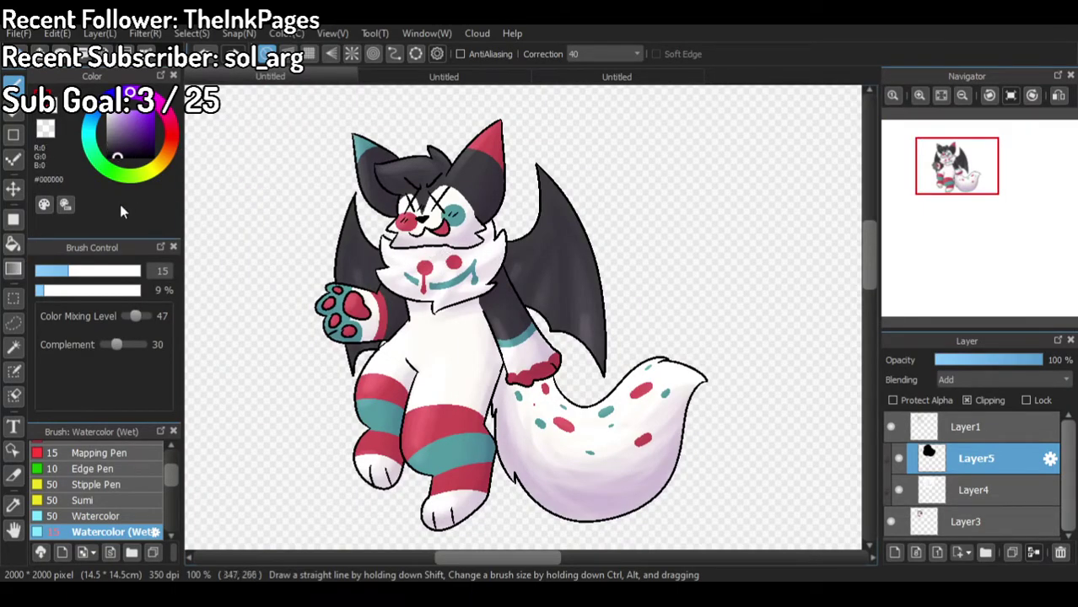
{"action": "scroll", "coordinate": [391, 135], "scroll_direction": "up", "scroll_amount": 2}
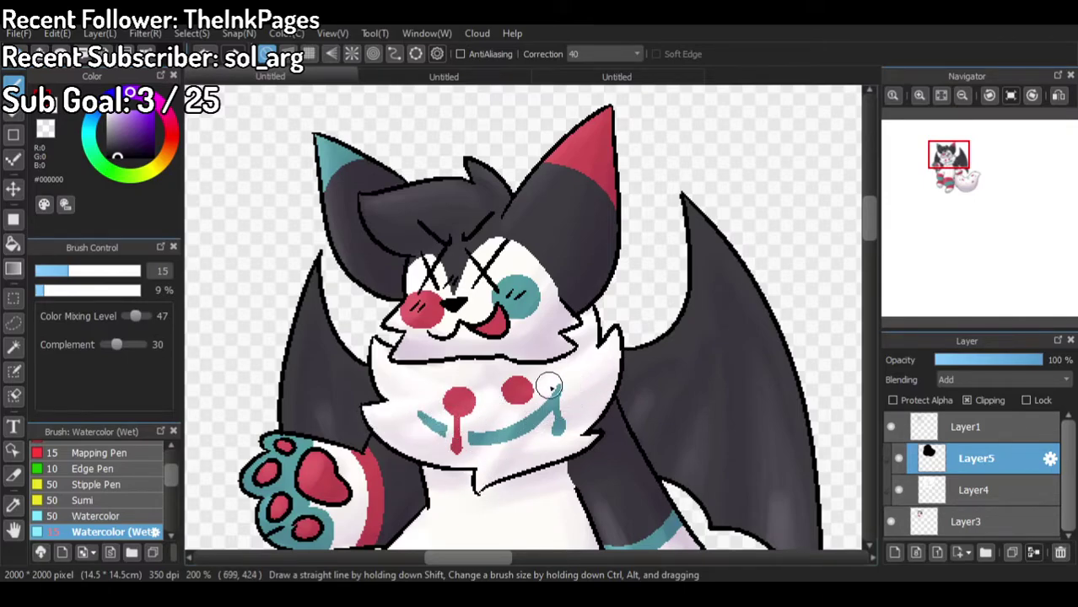
{"action": "scroll", "coordinate": [616, 305], "scroll_direction": "down", "scroll_amount": 2}
{"action": "scroll", "coordinate": [371, 278], "scroll_direction": "up", "scroll_amount": 4}
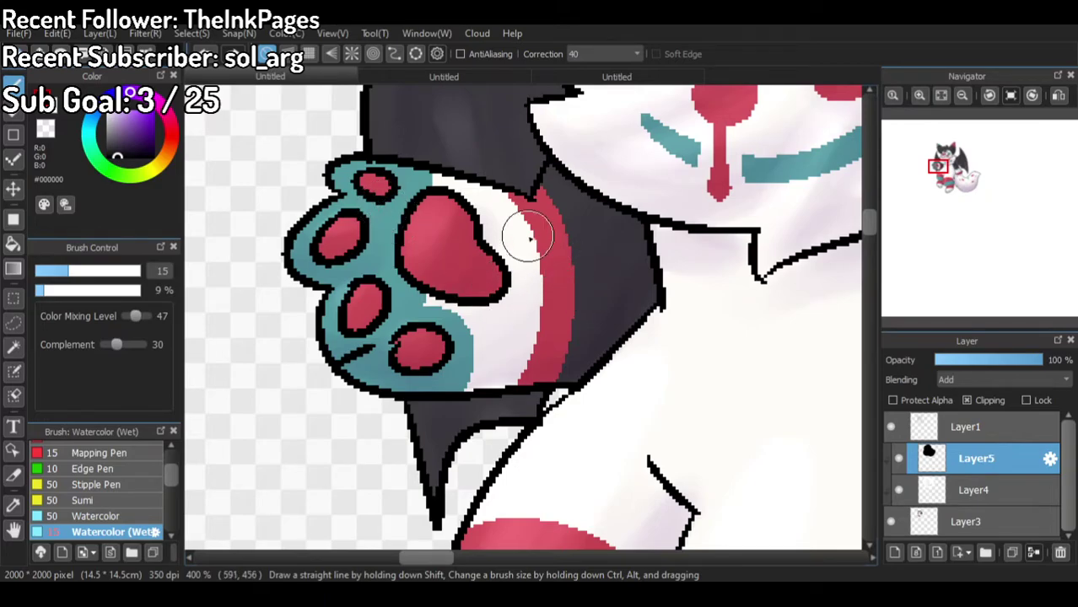
{"action": "scroll", "coordinate": [552, 256], "scroll_direction": "down", "scroll_amount": 3}
{"action": "scroll", "coordinate": [537, 439], "scroll_direction": "up", "scroll_amount": 2}
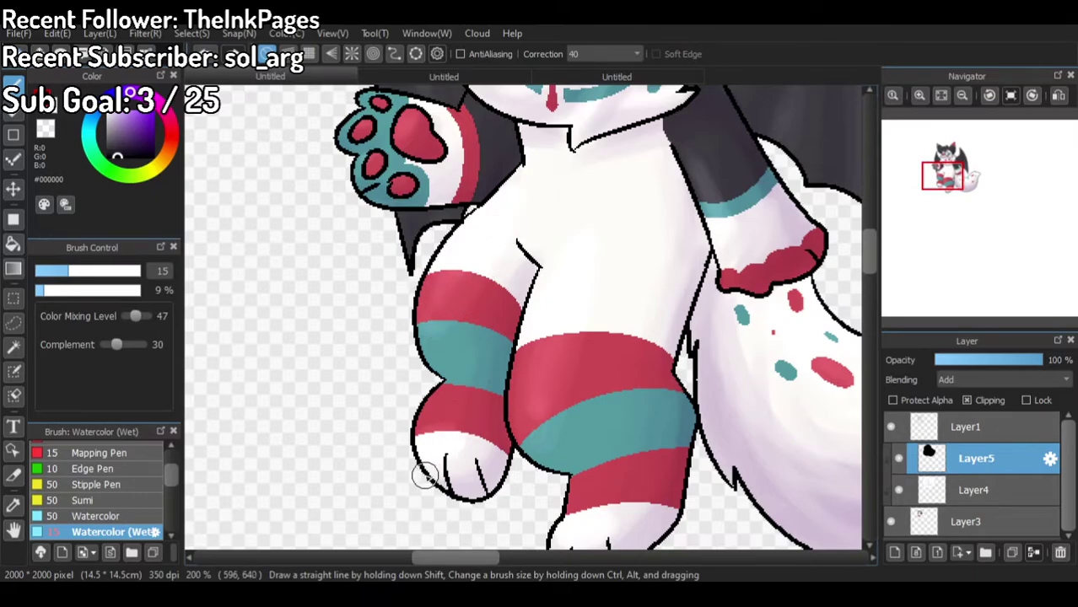
{"action": "scroll", "coordinate": [593, 470], "scroll_direction": "down", "scroll_amount": 5}
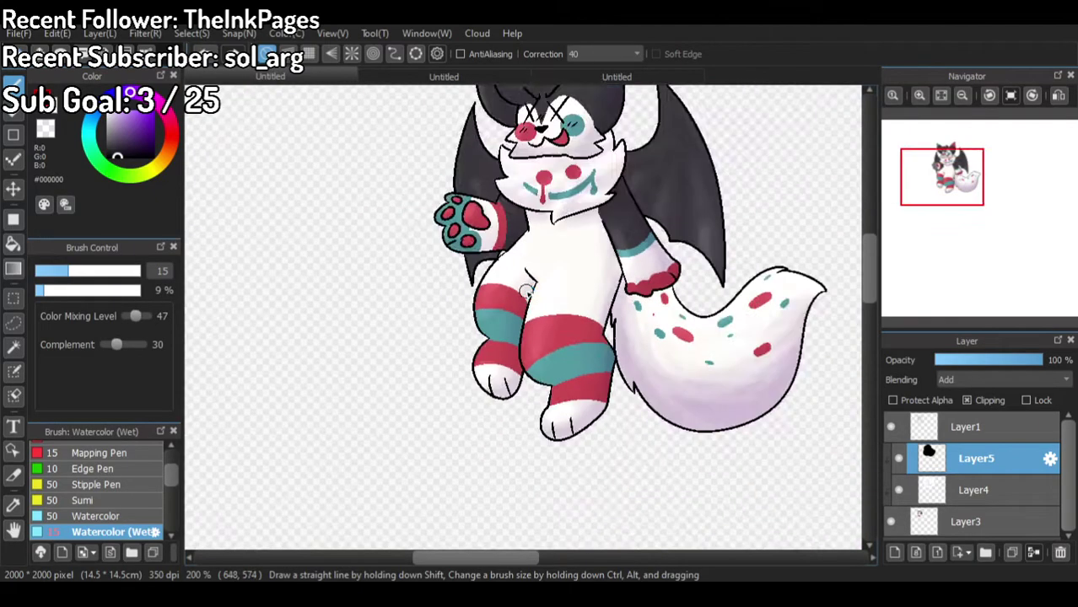
{"action": "scroll", "coordinate": [601, 278], "scroll_direction": "up", "scroll_amount": 2}
{"action": "scroll", "coordinate": [595, 261], "scroll_direction": "up", "scroll_amount": 1}
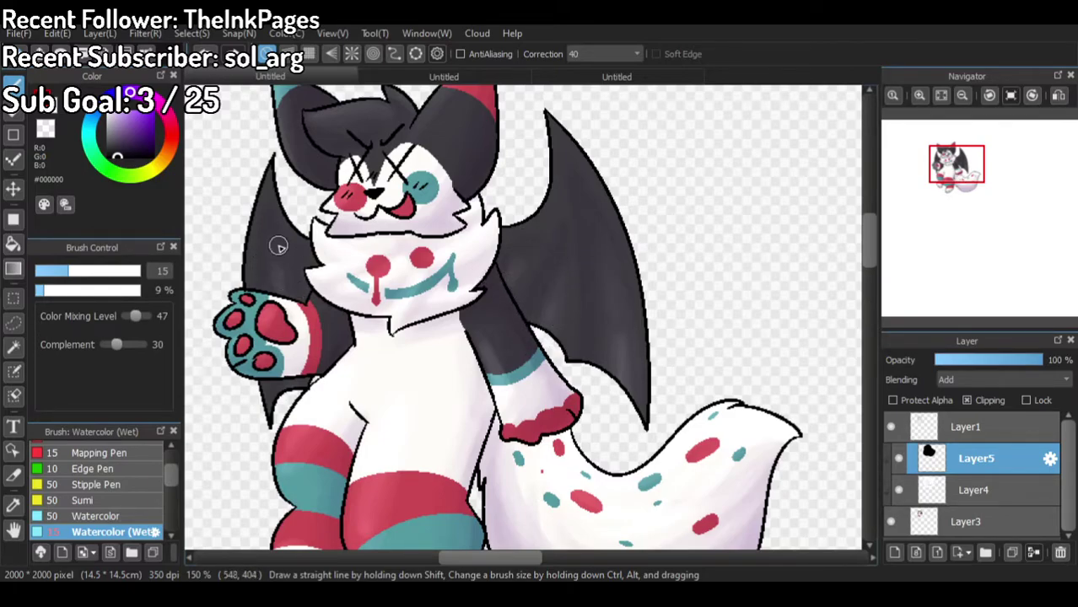
{"action": "scroll", "coordinate": [515, 240], "scroll_direction": "down", "scroll_amount": 4}
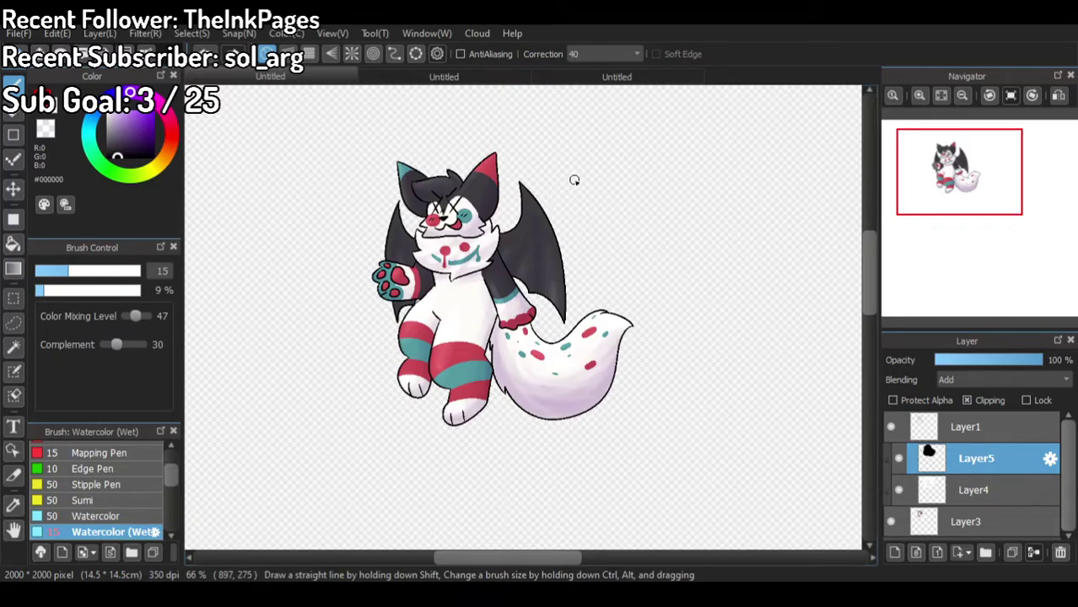
{"action": "scroll", "coordinate": [574, 180], "scroll_direction": "up", "scroll_amount": 3}
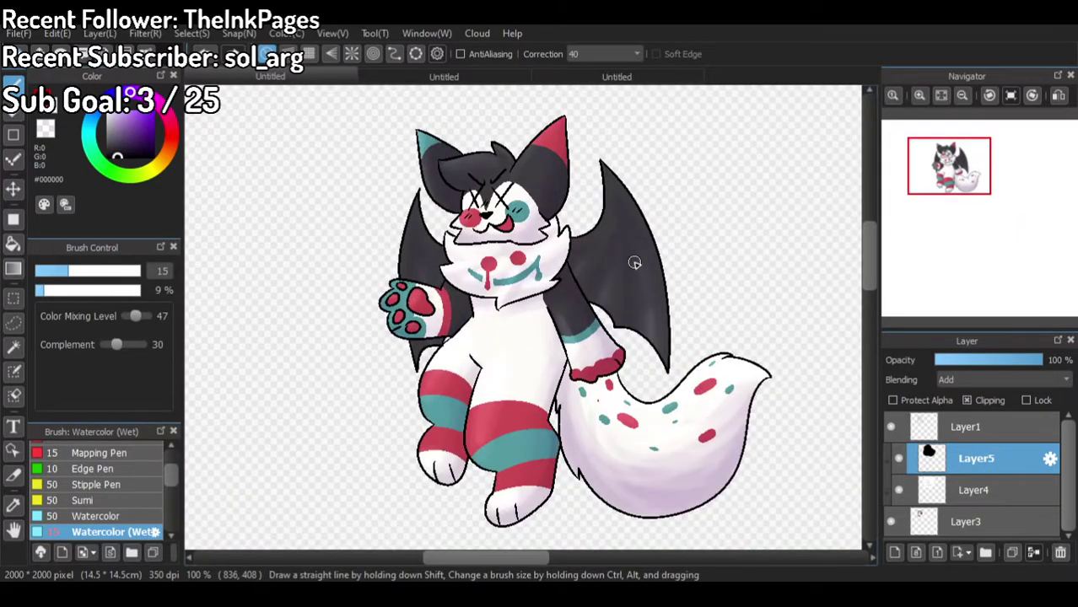
Step: Merge the Multiply shading layer and the Add highlight layer down into the flat colour layer, Layer3
{"action": "scroll", "coordinate": [635, 263], "scroll_direction": "down", "scroll_amount": 1}
{"action": "scroll", "coordinate": [655, 253], "scroll_direction": "up", "scroll_amount": 1}
{"action": "scroll", "coordinate": [679, 300], "scroll_direction": "down", "scroll_amount": 1}
{"action": "scroll", "coordinate": [744, 336], "scroll_direction": "up", "scroll_amount": 1}
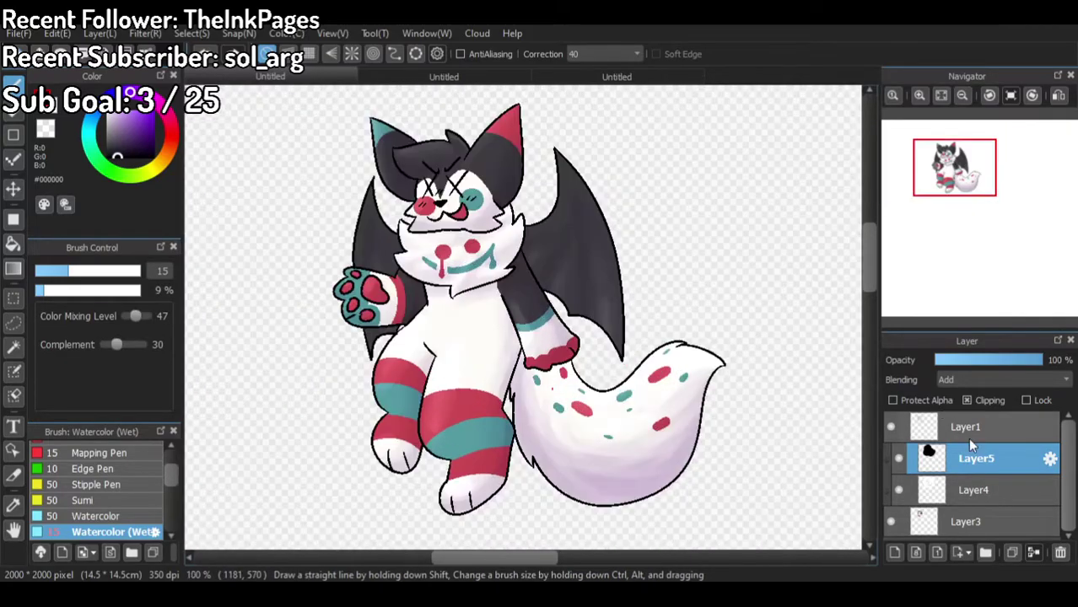
{"action": "left_click", "coordinate": [1022, 500]}
{"action": "left_click", "coordinate": [1036, 555]}
{"action": "left_click", "coordinate": [995, 461]}
{"action": "left_click", "coordinate": [1034, 555]}
Step: Add a new layer above the line art layer, Layer1, and clip it to the line art
{"action": "left_click", "coordinate": [970, 432]}
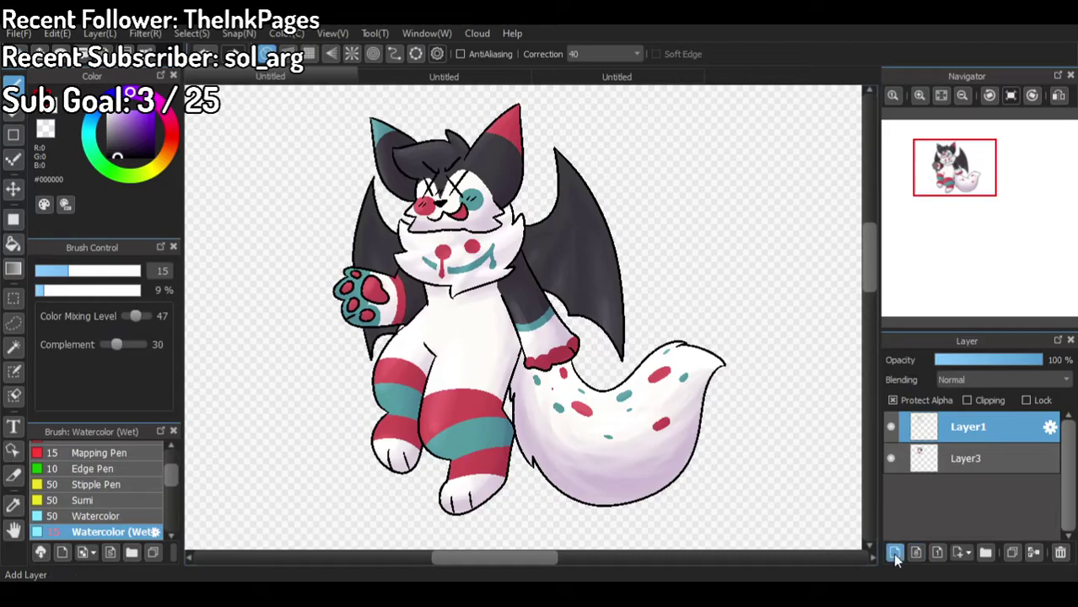
{"action": "left_click", "coordinate": [895, 554]}
{"action": "left_click", "coordinate": [968, 401]}
Step: Choose the very dark purple-grey #201D27 based on the fur and set the Pencil to size 9.9
{"action": "scroll", "coordinate": [440, 121], "scroll_direction": "up", "scroll_amount": 3}
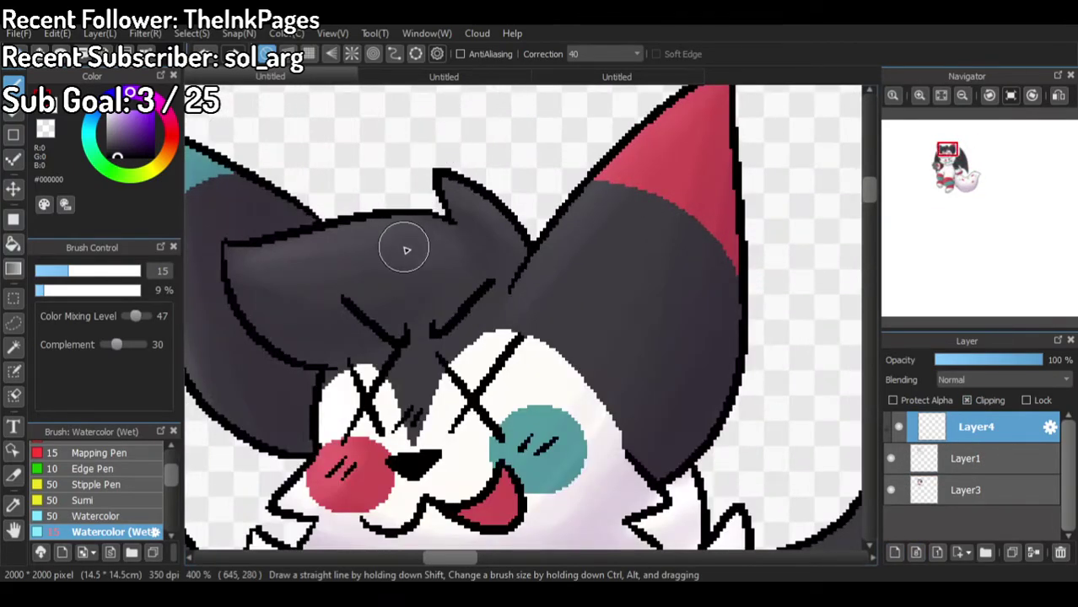
{"action": "scroll", "coordinate": [405, 247], "scroll_direction": "down", "scroll_amount": 2}
{"action": "scroll", "coordinate": [316, 295], "scroll_direction": "up", "scroll_amount": 3}
{"action": "right_click", "coordinate": [356, 341]}
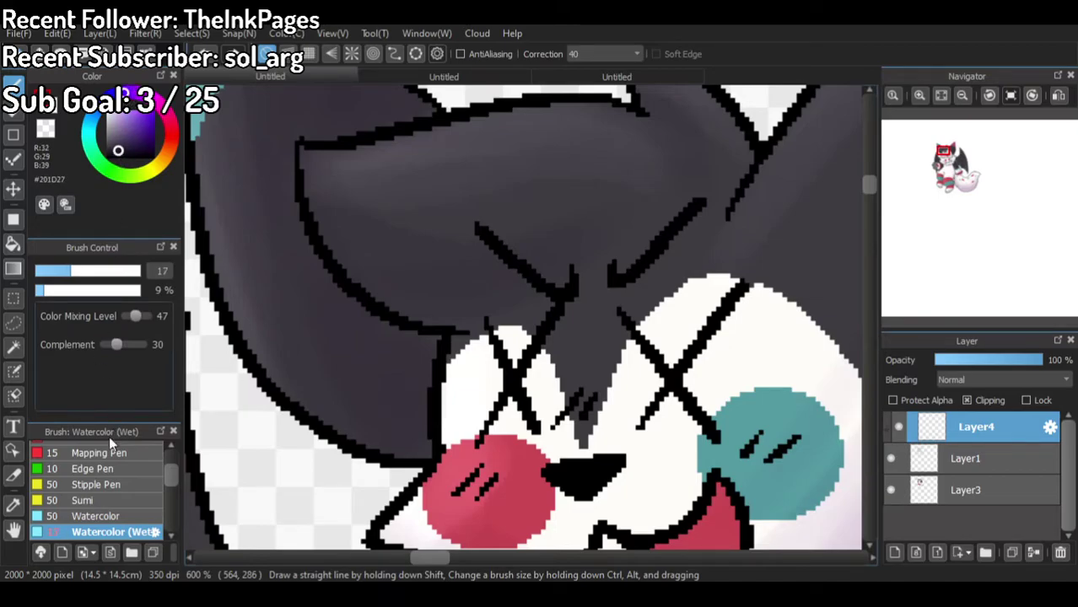
{"action": "scroll", "coordinate": [79, 476], "scroll_direction": "up", "scroll_amount": 4}
{"action": "left_click", "coordinate": [78, 449]}
{"action": "left_click_drag", "start_coordinate": [101, 271], "coordinate": [39, 271]}
{"action": "scroll", "coordinate": [371, 341], "scroll_direction": "down", "scroll_amount": 3}
{"action": "scroll", "coordinate": [371, 340], "scroll_direction": "up", "scroll_amount": 2}
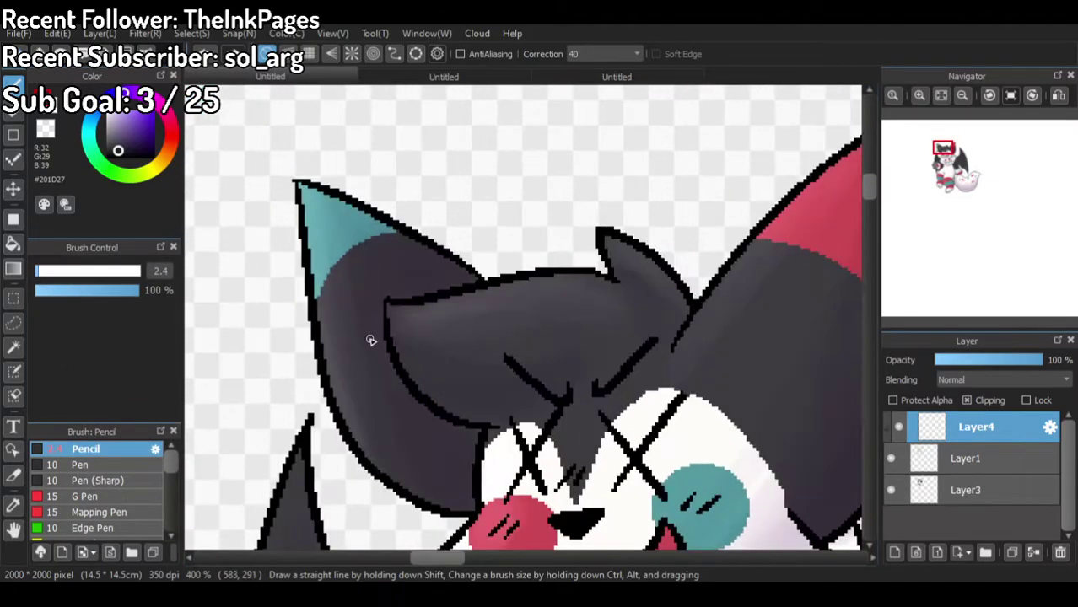
{"action": "left_click_drag", "start_coordinate": [37, 274], "coordinate": [56, 272]}
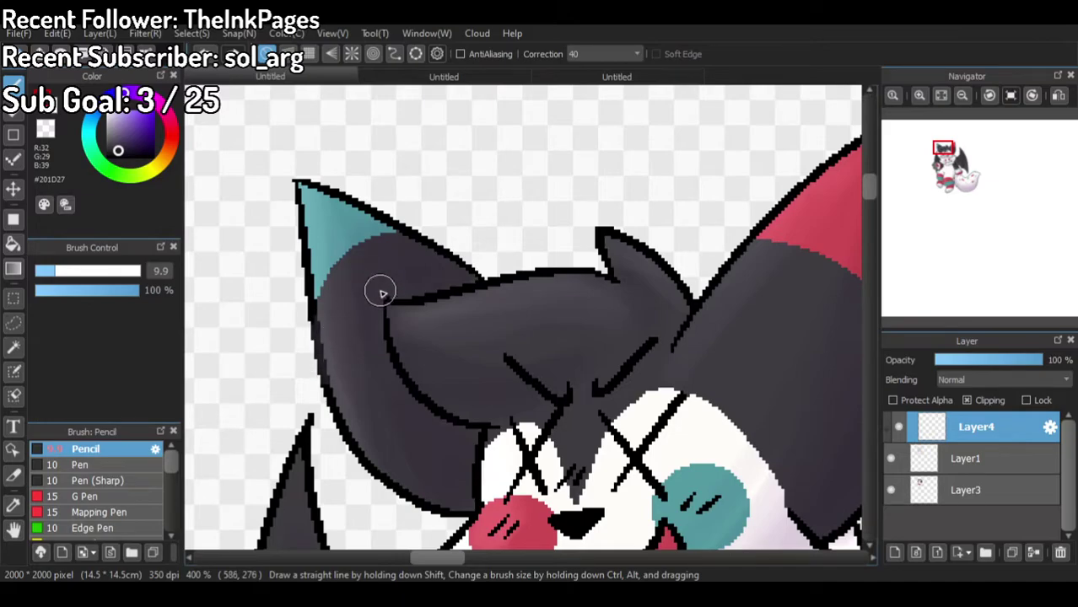
Step: Sample the smaller ear's dark fur, darken it to #221F2B and recolour the outlines of that ear and the hair tuft
{"action": "scroll", "coordinate": [379, 291], "scroll_direction": "up", "scroll_amount": 3}
{"action": "right_click", "coordinate": [340, 166]}
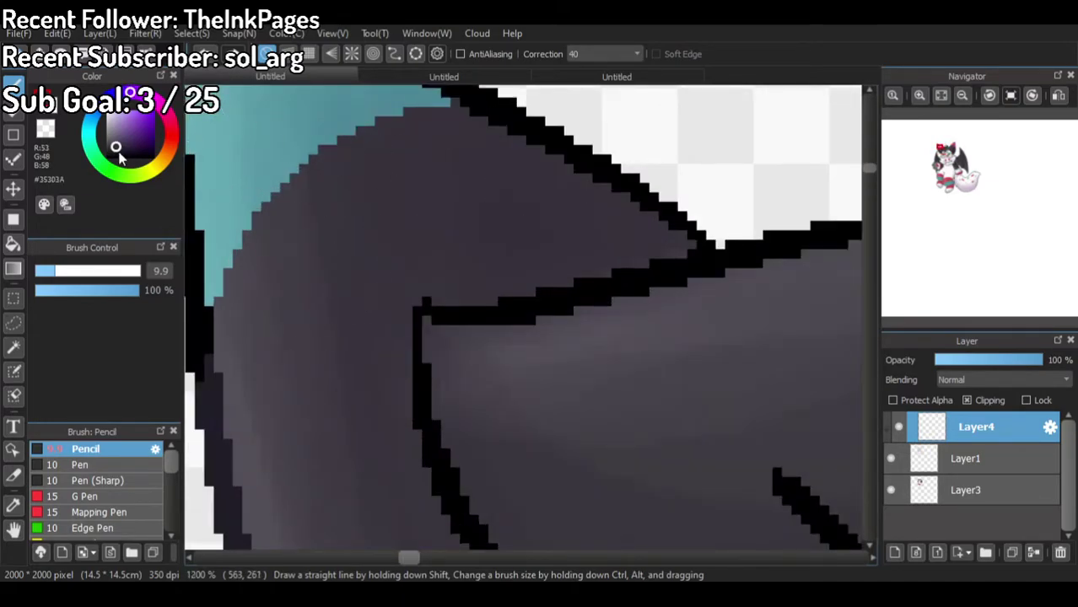
{"action": "scroll", "coordinate": [253, 180], "scroll_direction": "down", "scroll_amount": 2}
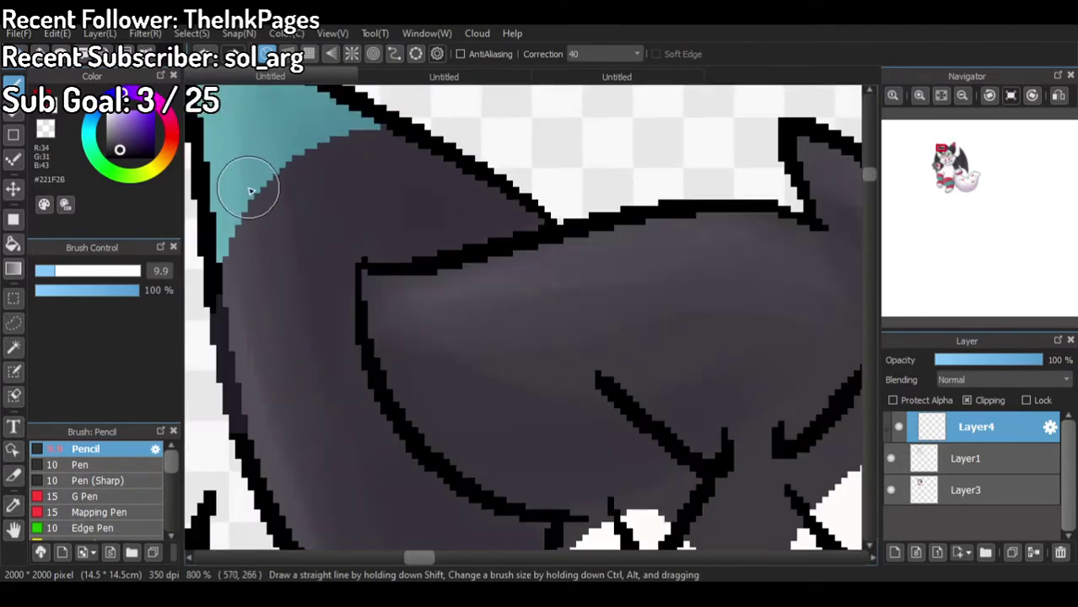
{"action": "mouse_move", "coordinate": [222, 415]}
{"action": "left_mouse_down"}
{"action": "mouse_move", "coordinate": [250, 477]}
{"action": "mouse_move", "coordinate": [293, 519]}
{"action": "mouse_move", "coordinate": [265, 498]}
{"action": "left_mouse_up"}
{"action": "mouse_move", "coordinate": [373, 169]}
{"action": "left_mouse_down"}
{"action": "mouse_move", "coordinate": [412, 136]}
{"action": "mouse_move", "coordinate": [496, 142]}
{"action": "mouse_move", "coordinate": [415, 154]}
{"action": "mouse_move", "coordinate": [533, 200]}
{"action": "mouse_move", "coordinate": [599, 249]}
{"action": "mouse_move", "coordinate": [333, 286]}
{"action": "mouse_move", "coordinate": [584, 226]}
{"action": "mouse_move", "coordinate": [319, 293]}
{"action": "mouse_move", "coordinate": [405, 417]}
{"action": "mouse_move", "coordinate": [528, 461]}
{"action": "mouse_move", "coordinate": [449, 469]}
{"action": "mouse_move", "coordinate": [361, 339]}
{"action": "mouse_move", "coordinate": [400, 364]}
{"action": "mouse_move", "coordinate": [544, 243]}
{"action": "mouse_move", "coordinate": [791, 192]}
{"action": "mouse_move", "coordinate": [863, 263]}
{"action": "left_mouse_up"}
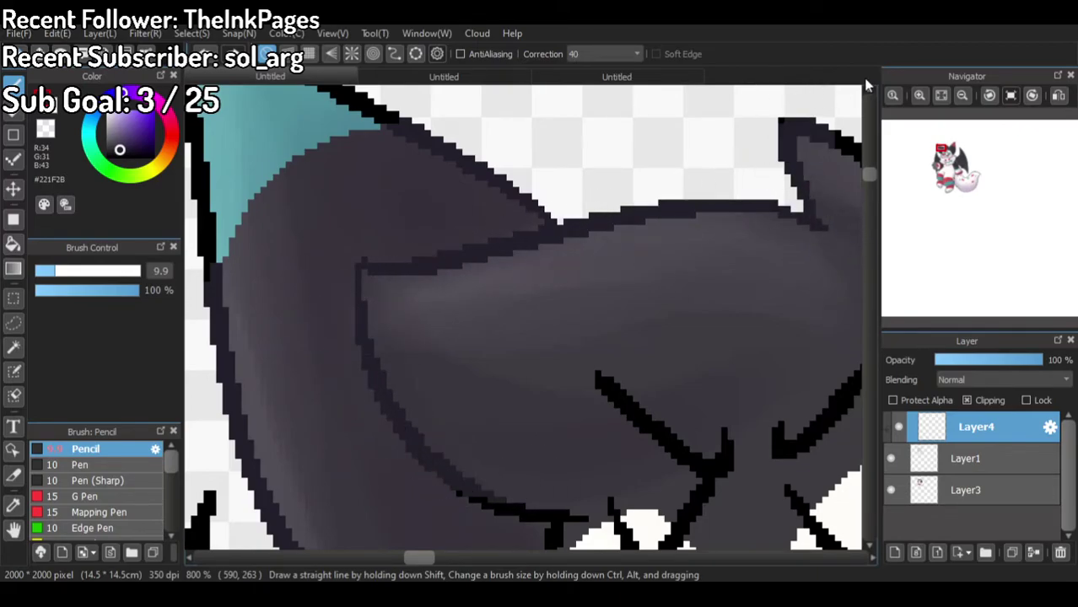
{"action": "scroll", "coordinate": [714, 139], "scroll_direction": "down", "scroll_amount": 4}
{"action": "scroll", "coordinate": [663, 138], "scroll_direction": "up", "scroll_amount": 2}
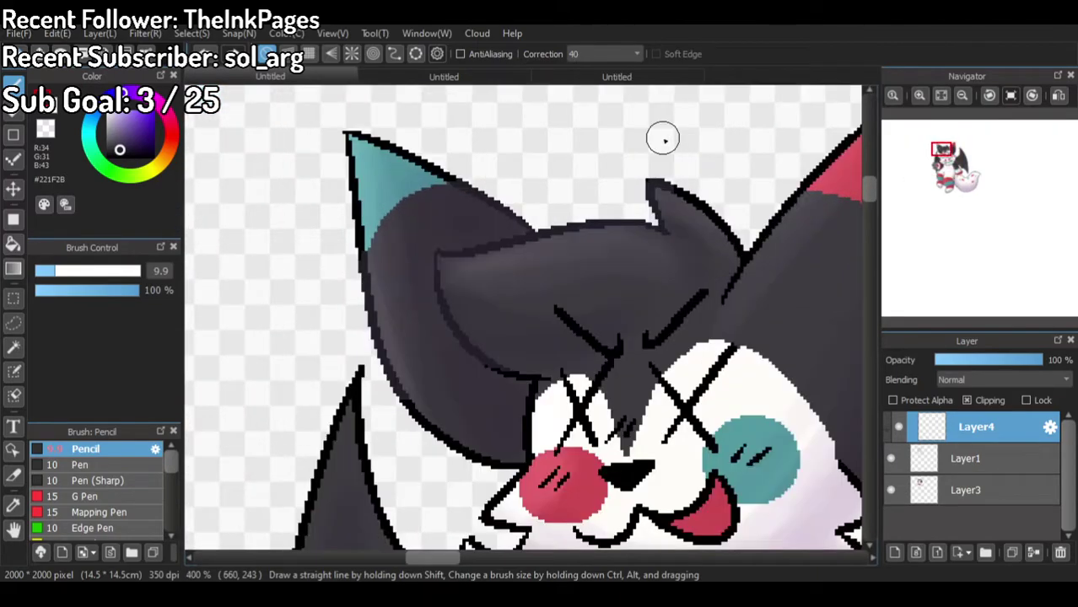
Step: Recolour the remaining outlines of the smaller ear and hair tuft, plus both eyebrows, in #221F2B
{"action": "mouse_move", "coordinate": [356, 421]}
{"action": "left_mouse_down"}
{"action": "mouse_move", "coordinate": [414, 421]}
{"action": "mouse_move", "coordinate": [495, 465]}
{"action": "mouse_move", "coordinate": [539, 366]}
{"action": "mouse_move", "coordinate": [451, 365]}
{"action": "left_mouse_up"}
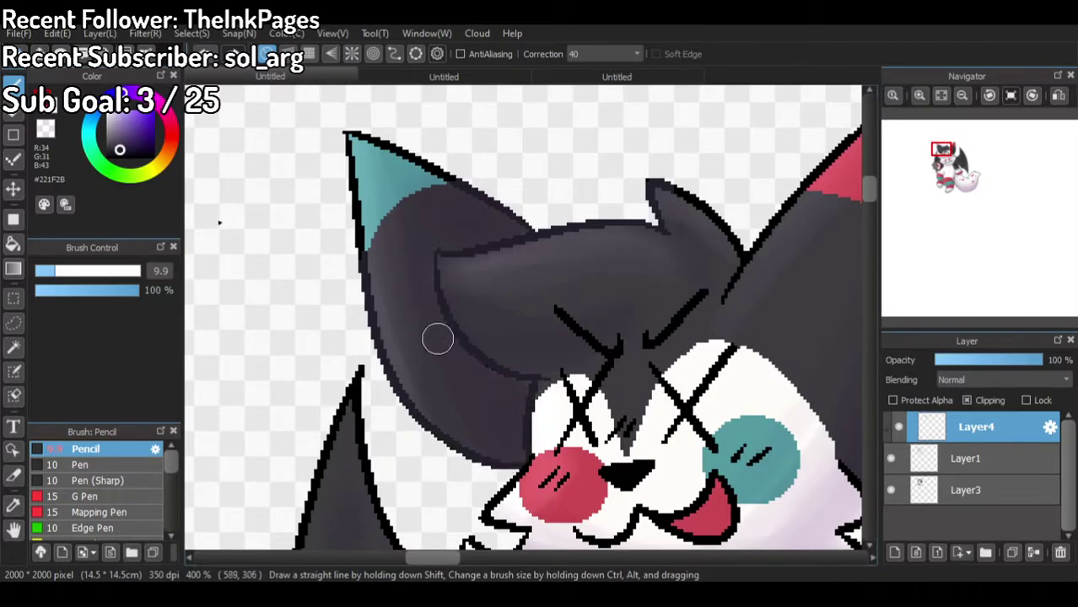
{"action": "mouse_move", "coordinate": [544, 403]}
{"action": "left_mouse_down"}
{"action": "mouse_move", "coordinate": [524, 439]}
{"action": "mouse_move", "coordinate": [534, 448]}
{"action": "mouse_move", "coordinate": [536, 427]}
{"action": "mouse_move", "coordinate": [535, 475]}
{"action": "left_mouse_up"}
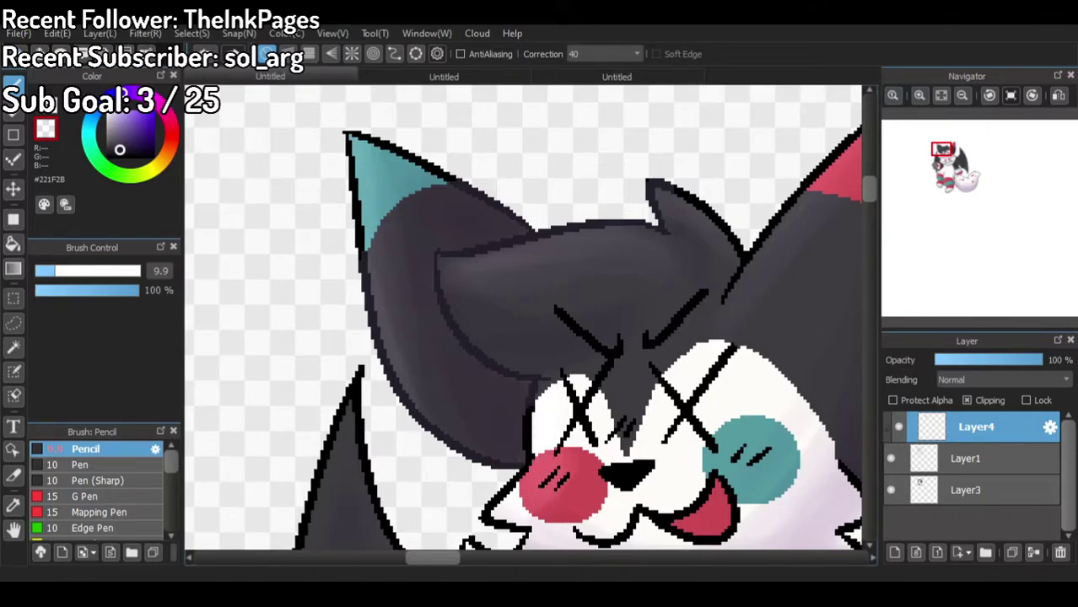
{"action": "mouse_move", "coordinate": [675, 187]}
{"action": "left_mouse_down"}
{"action": "mouse_move", "coordinate": [749, 260]}
{"action": "mouse_move", "coordinate": [725, 300]}
{"action": "mouse_move", "coordinate": [789, 199]}
{"action": "left_mouse_up"}
{"action": "mouse_move", "coordinate": [700, 299]}
{"action": "left_mouse_down"}
{"action": "mouse_move", "coordinate": [637, 353]}
{"action": "mouse_move", "coordinate": [629, 321]}
{"action": "mouse_move", "coordinate": [624, 348]}
{"action": "mouse_move", "coordinate": [598, 341]}
{"action": "mouse_move", "coordinate": [542, 289]}
{"action": "mouse_move", "coordinate": [612, 325]}
{"action": "left_mouse_up"}
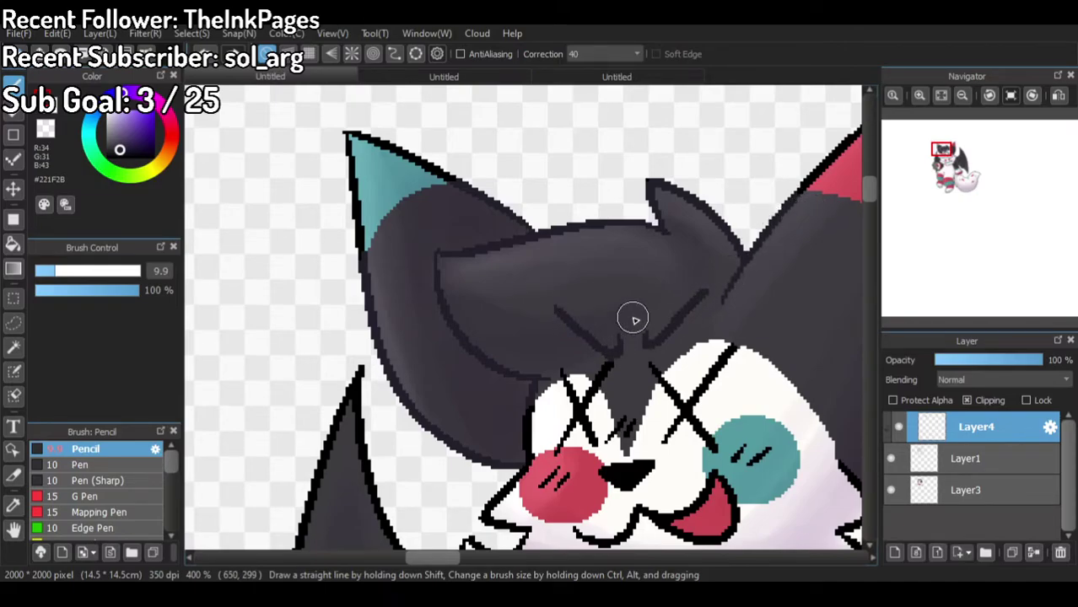
Step: Recolour the short lines on the nose bridge and the outline around the larger ear's dark fur in #221F2B
{"action": "scroll", "coordinate": [634, 319], "scroll_direction": "down", "scroll_amount": 2}
{"action": "scroll", "coordinate": [613, 328], "scroll_direction": "up", "scroll_amount": 3}
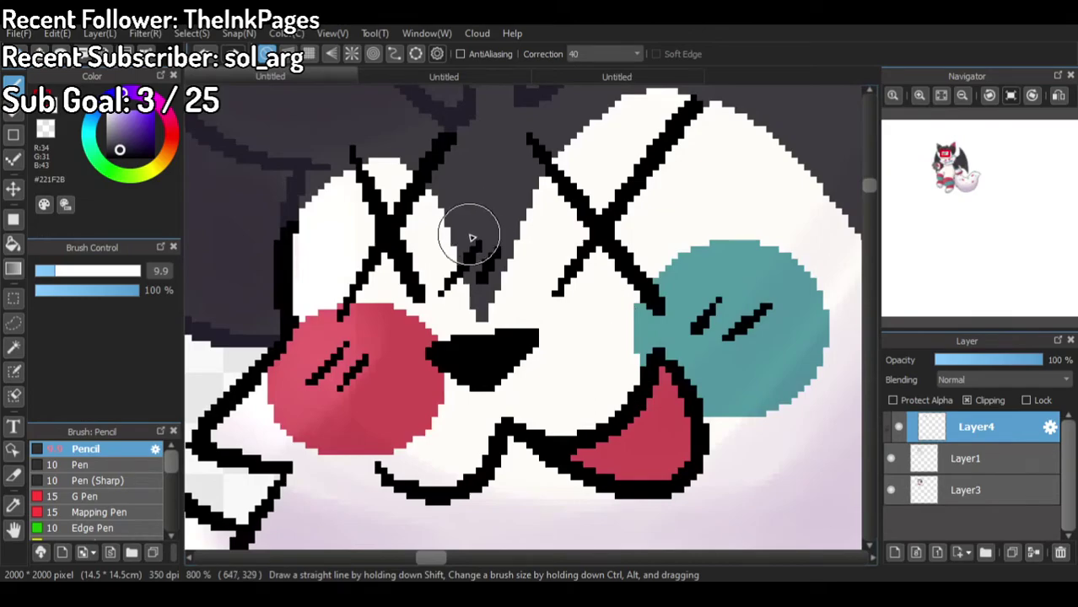
{"action": "scroll", "coordinate": [494, 188], "scroll_direction": "down", "scroll_amount": 2}
{"action": "scroll", "coordinate": [494, 363], "scroll_direction": "down", "scroll_amount": 2}
{"action": "scroll", "coordinate": [558, 285], "scroll_direction": "up", "scroll_amount": 2}
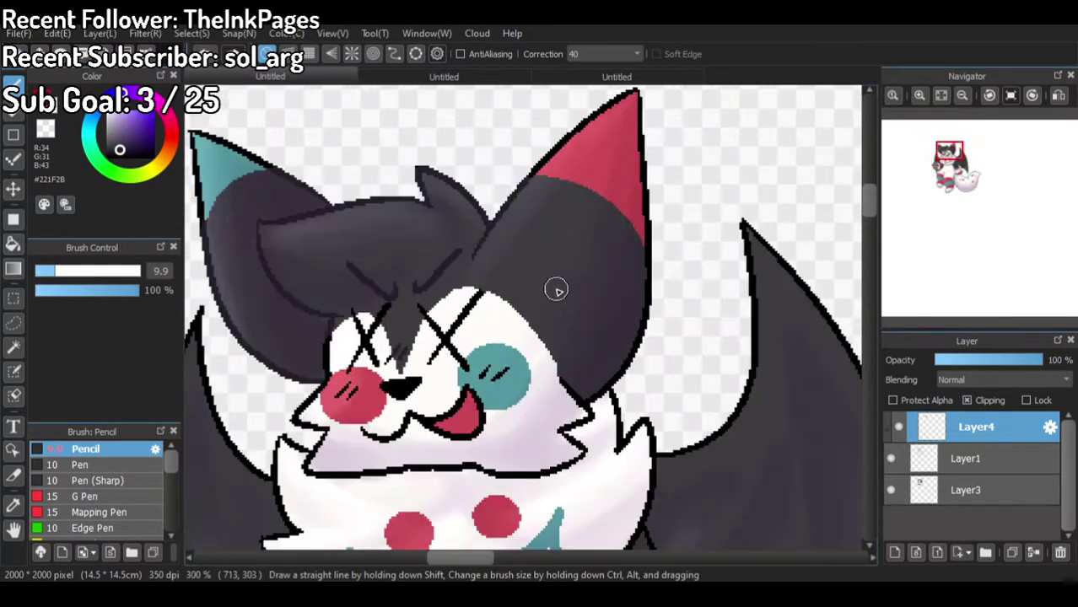
{"action": "scroll", "coordinate": [573, 311], "scroll_direction": "up", "scroll_amount": 1}
{"action": "scroll", "coordinate": [591, 371], "scroll_direction": "down", "scroll_amount": 1}
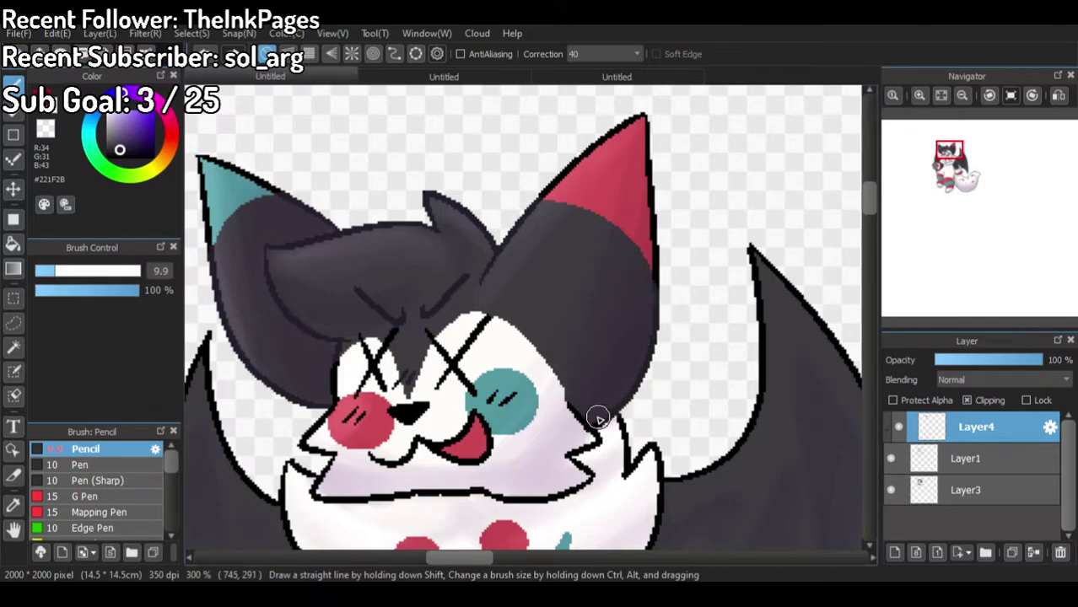
Step: Recolour the outlines of the lowered arm's dark fur and the adjoining scalloped lower edge of the larger wing in #221F2B
{"action": "scroll", "coordinate": [597, 372], "scroll_direction": "down", "scroll_amount": 3}
{"action": "scroll", "coordinate": [582, 405], "scroll_direction": "up", "scroll_amount": 4}
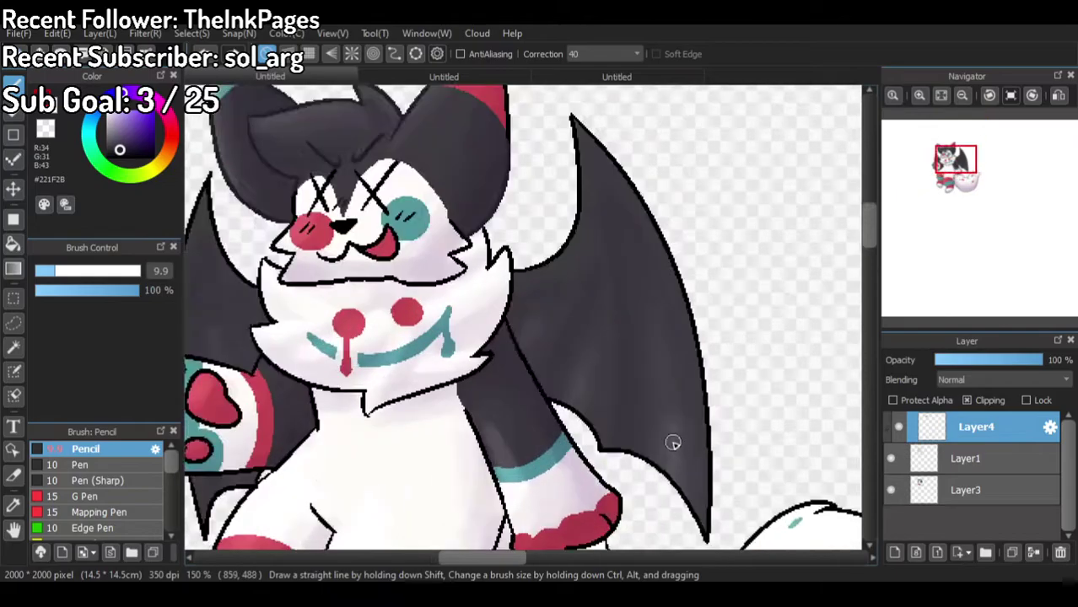
{"action": "left_click_drag", "start_coordinate": [303, 408], "coordinate": [347, 497]}
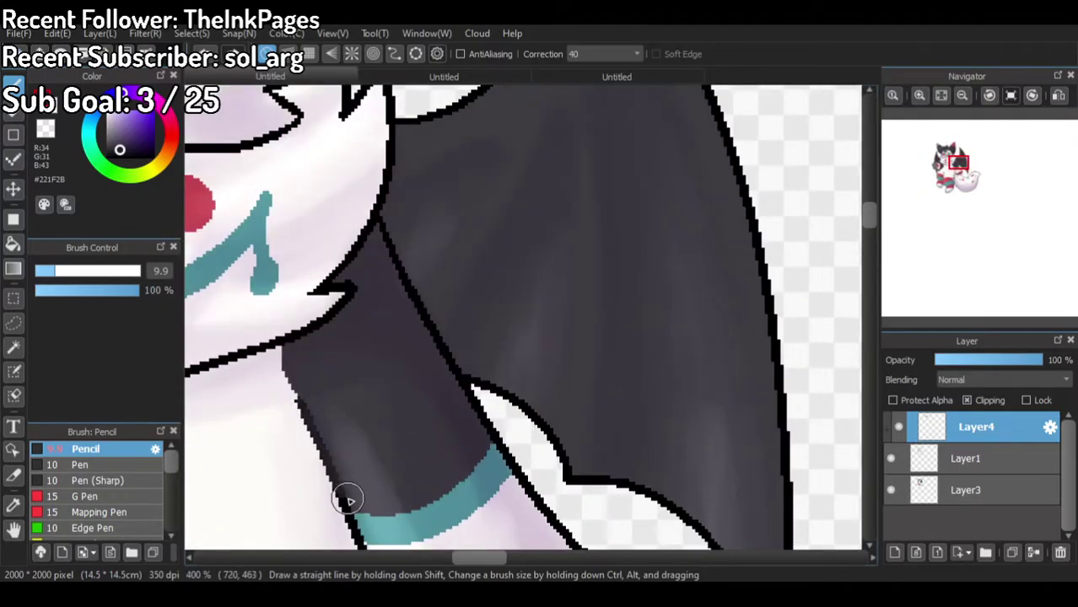
{"action": "mouse_move", "coordinate": [474, 428]}
{"action": "left_mouse_down"}
{"action": "mouse_move", "coordinate": [407, 292]}
{"action": "mouse_move", "coordinate": [398, 218]}
{"action": "left_mouse_up"}
{"action": "mouse_move", "coordinate": [476, 371]}
{"action": "left_mouse_down"}
{"action": "mouse_move", "coordinate": [523, 403]}
{"action": "mouse_move", "coordinate": [591, 503]}
{"action": "mouse_move", "coordinate": [605, 478]}
{"action": "mouse_move", "coordinate": [594, 485]}
{"action": "mouse_move", "coordinate": [722, 518]}
{"action": "mouse_move", "coordinate": [714, 548]}
{"action": "left_mouse_up"}
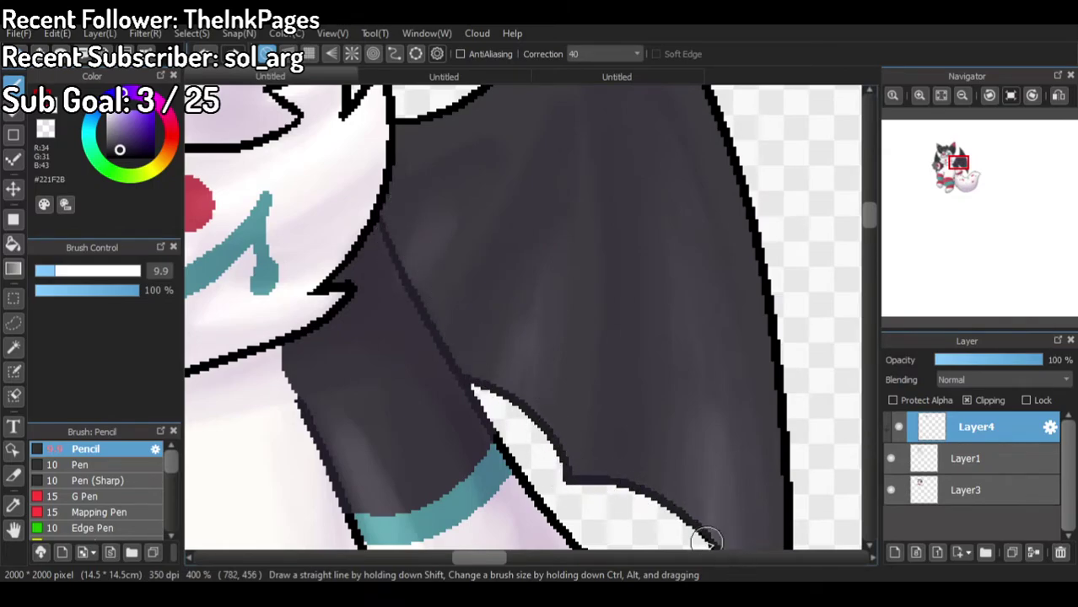
{"action": "scroll", "coordinate": [308, 379], "scroll_direction": "down", "scroll_amount": 1}
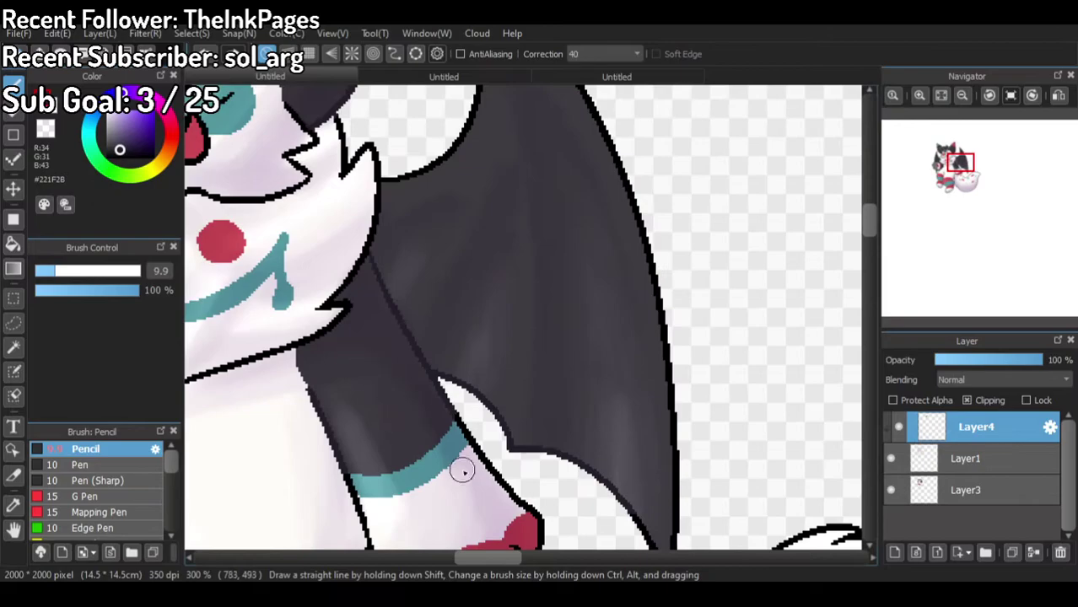
Step: Recolour the larger wing's outer edge, both pointed tips and the curved inner edge up to the chest fluff in #221F2B
{"action": "scroll", "coordinate": [455, 464], "scroll_direction": "down", "scroll_amount": 2}
{"action": "scroll", "coordinate": [538, 445], "scroll_direction": "up", "scroll_amount": 2}
{"action": "mouse_move", "coordinate": [611, 444]}
{"action": "left_mouse_down"}
{"action": "mouse_move", "coordinate": [654, 530]}
{"action": "mouse_move", "coordinate": [665, 527]}
{"action": "mouse_move", "coordinate": [647, 185]}
{"action": "mouse_move", "coordinate": [612, 116]}
{"action": "left_mouse_up"}
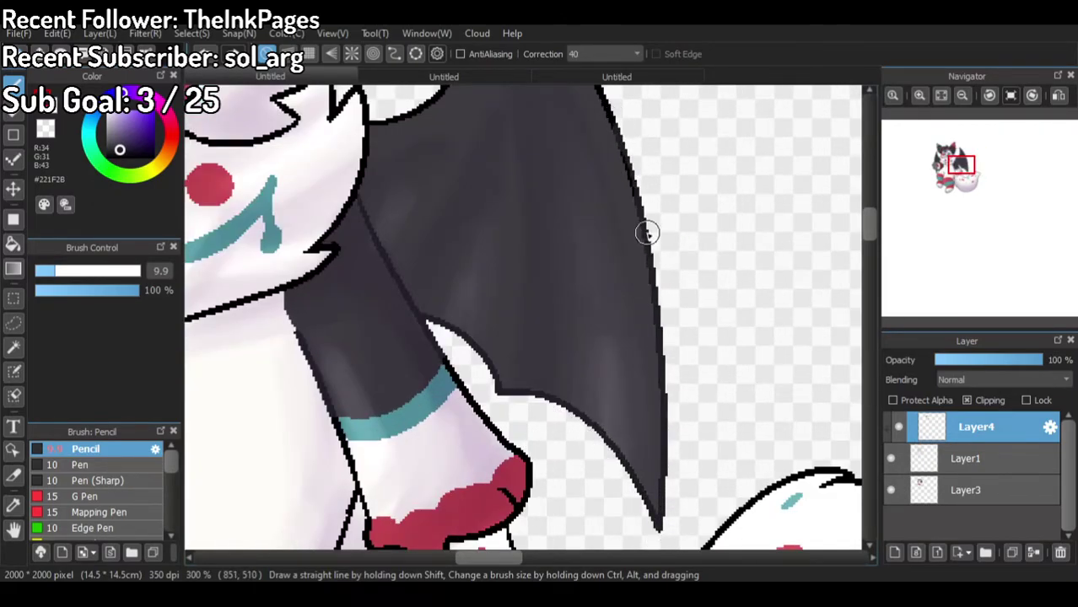
{"action": "scroll", "coordinate": [683, 303], "scroll_direction": "down", "scroll_amount": 2}
{"action": "scroll", "coordinate": [583, 184], "scroll_direction": "up", "scroll_amount": 2}
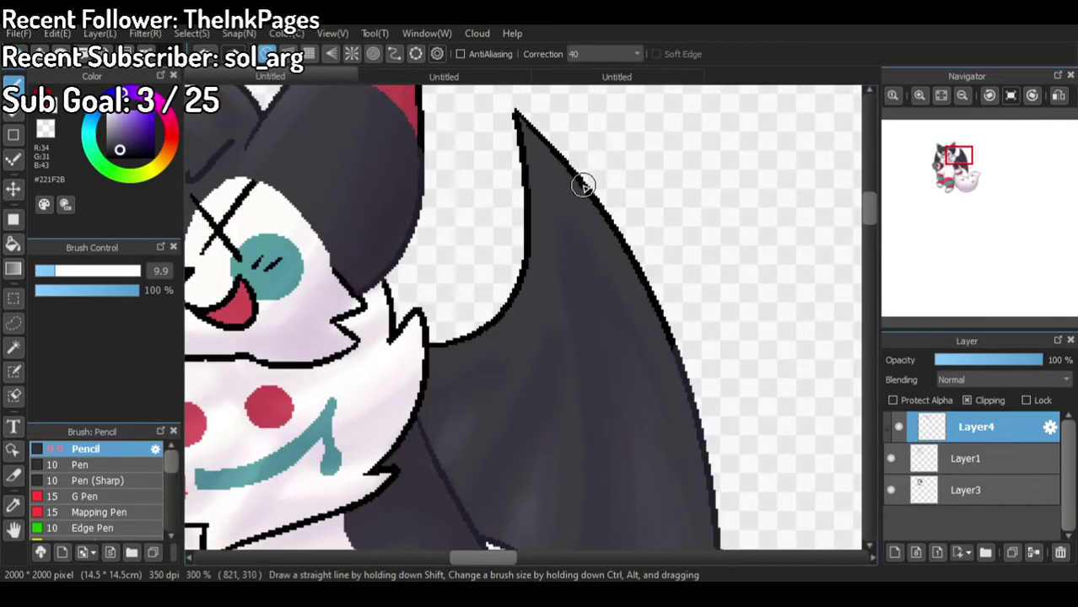
{"action": "mouse_move", "coordinate": [617, 351]}
{"action": "left_mouse_down"}
{"action": "mouse_move", "coordinate": [665, 330]}
{"action": "mouse_move", "coordinate": [574, 197]}
{"action": "mouse_move", "coordinate": [575, 180]}
{"action": "mouse_move", "coordinate": [648, 273]}
{"action": "mouse_move", "coordinate": [515, 112]}
{"action": "mouse_move", "coordinate": [524, 234]}
{"action": "mouse_move", "coordinate": [495, 317]}
{"action": "left_mouse_up"}
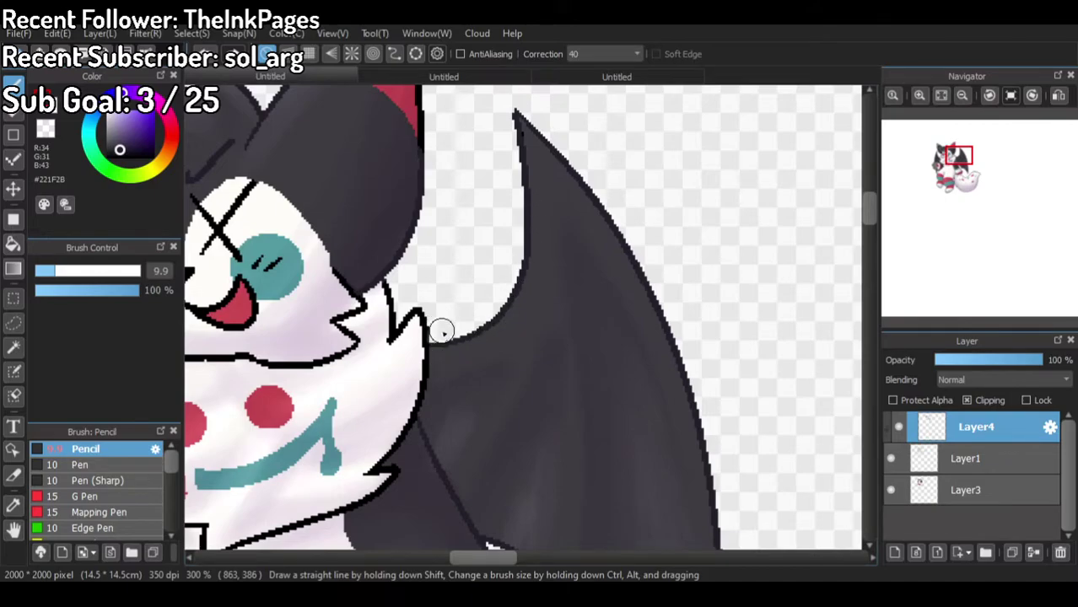
{"action": "scroll", "coordinate": [478, 311], "scroll_direction": "up", "scroll_amount": 4}
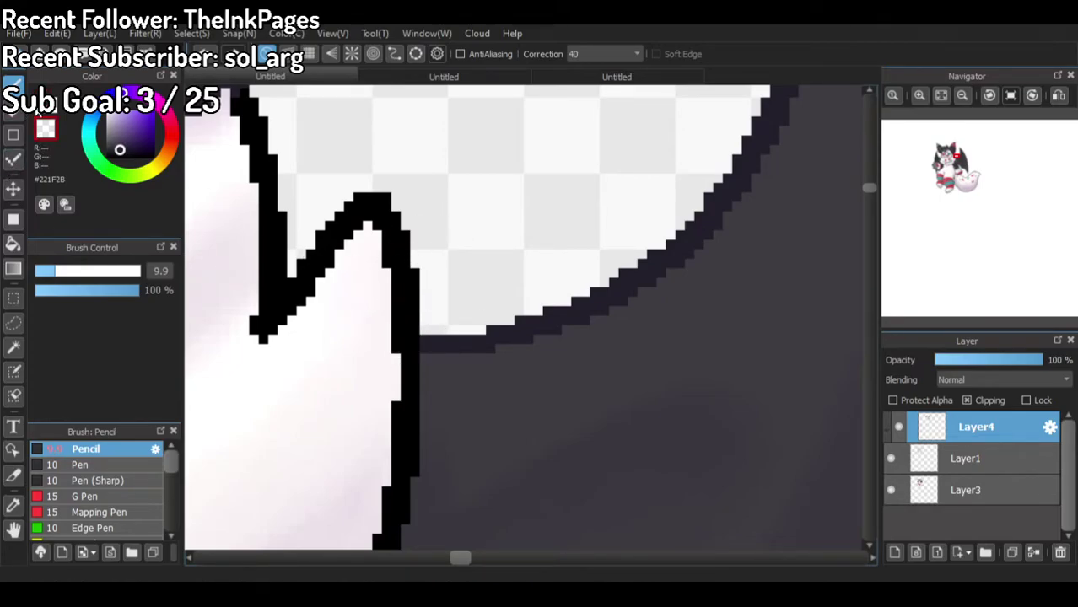
Step: Recolour both edges of the smaller wing above the raised paw in #221F2B, from its tip downwards
{"action": "scroll", "coordinate": [308, 279], "scroll_direction": "down", "scroll_amount": 7}
{"action": "scroll", "coordinate": [308, 278], "scroll_direction": "up", "scroll_amount": 3}
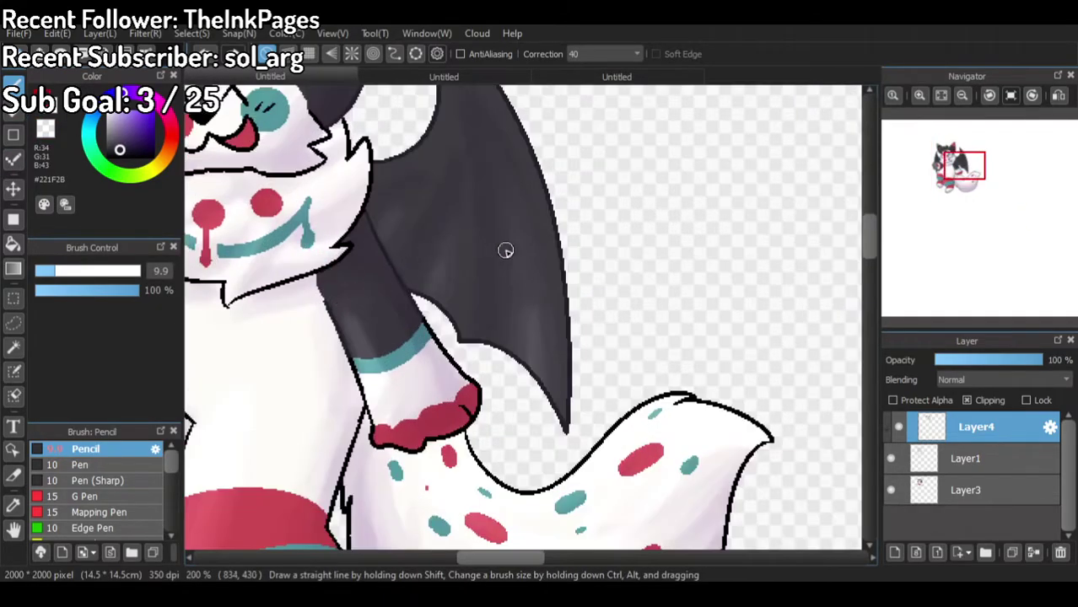
{"action": "scroll", "coordinate": [429, 284], "scroll_direction": "down", "scroll_amount": 3}
{"action": "scroll", "coordinate": [429, 217], "scroll_direction": "up", "scroll_amount": 5}
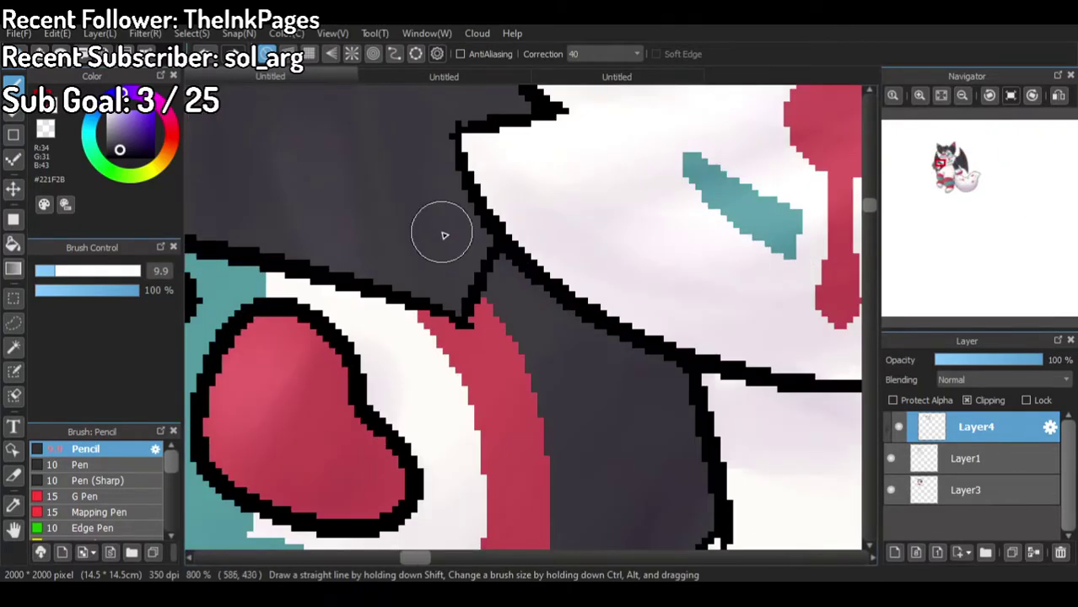
{"action": "scroll", "coordinate": [413, 259], "scroll_direction": "down", "scroll_amount": 3}
{"action": "scroll", "coordinate": [413, 259], "scroll_direction": "down", "scroll_amount": 2}
{"action": "scroll", "coordinate": [392, 152], "scroll_direction": "up", "scroll_amount": 3}
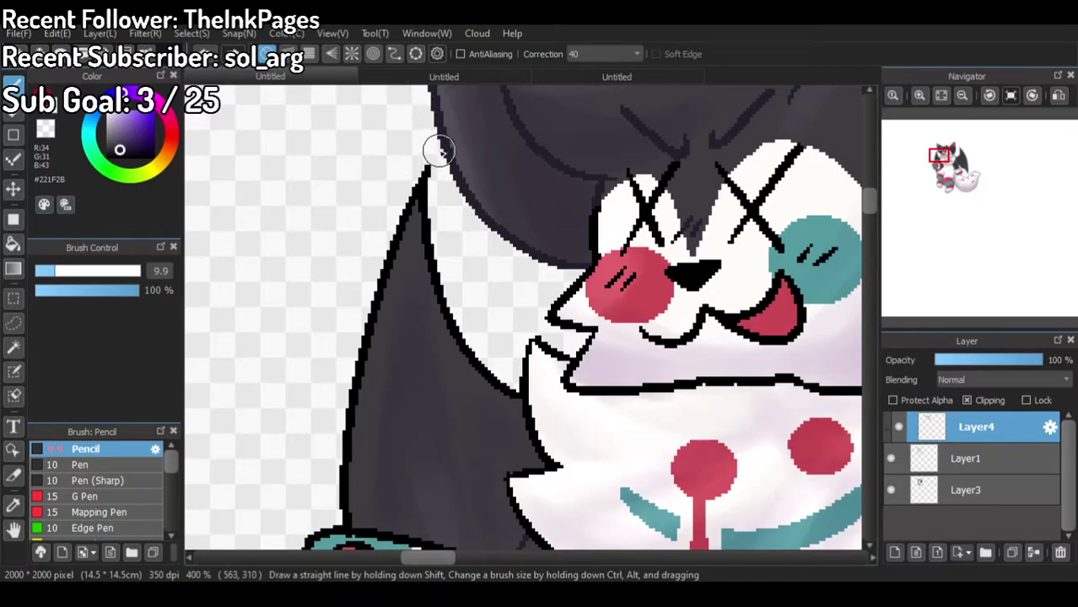
{"action": "mouse_move", "coordinate": [436, 152]}
{"action": "left_mouse_down"}
{"action": "mouse_move", "coordinate": [430, 252]}
{"action": "mouse_move", "coordinate": [481, 334]}
{"action": "left_mouse_up"}
{"action": "left_click_drag", "start_coordinate": [416, 169], "coordinate": [382, 351]}
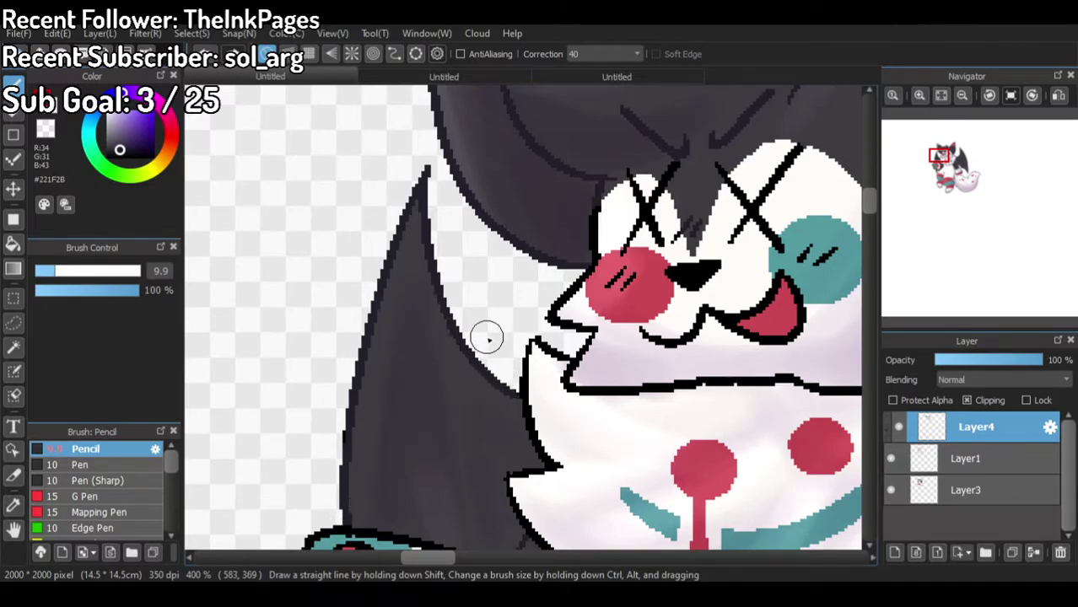
Step: Recolour the outline of the smaller wing's lower point beneath the raised paw in #221F2B
{"action": "scroll", "coordinate": [479, 312], "scroll_direction": "down", "scroll_amount": 3}
{"action": "scroll", "coordinate": [590, 228], "scroll_direction": "up", "scroll_amount": 1}
{"action": "scroll", "coordinate": [604, 244], "scroll_direction": "down", "scroll_amount": 2}
{"action": "scroll", "coordinate": [677, 501], "scroll_direction": "up", "scroll_amount": 2}
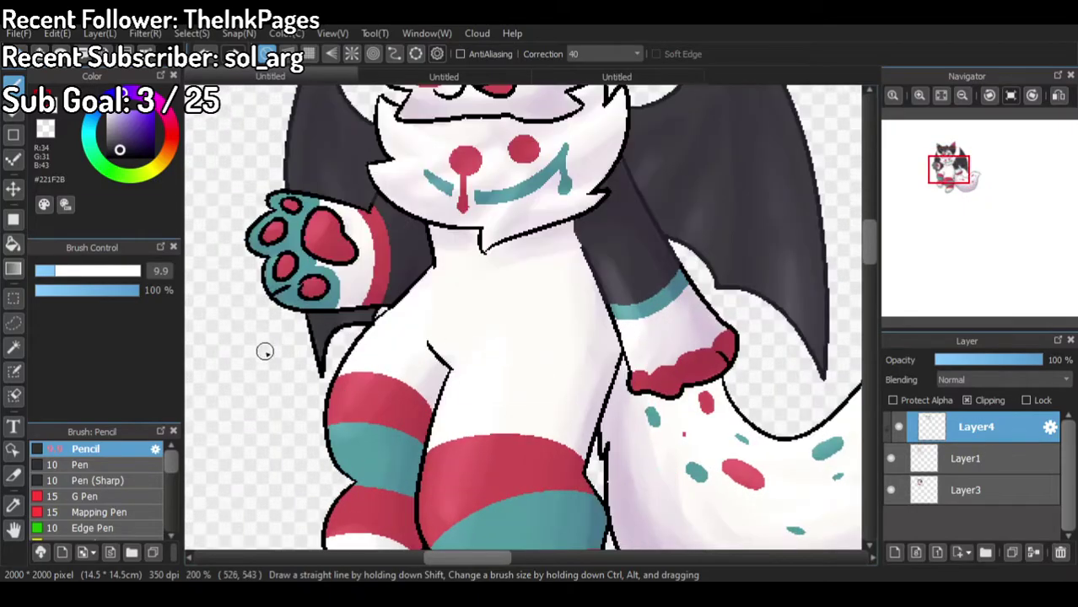
{"action": "scroll", "coordinate": [266, 358], "scroll_direction": "up", "scroll_amount": 2}
{"action": "mouse_move", "coordinate": [358, 311]}
{"action": "left_mouse_down"}
{"action": "mouse_move", "coordinate": [380, 436]}
{"action": "mouse_move", "coordinate": [386, 354]}
{"action": "mouse_move", "coordinate": [423, 309]}
{"action": "mouse_move", "coordinate": [459, 307]}
{"action": "mouse_move", "coordinate": [518, 258]}
{"action": "left_mouse_up"}
{"action": "scroll", "coordinate": [536, 248], "scroll_direction": "down", "scroll_amount": 6}
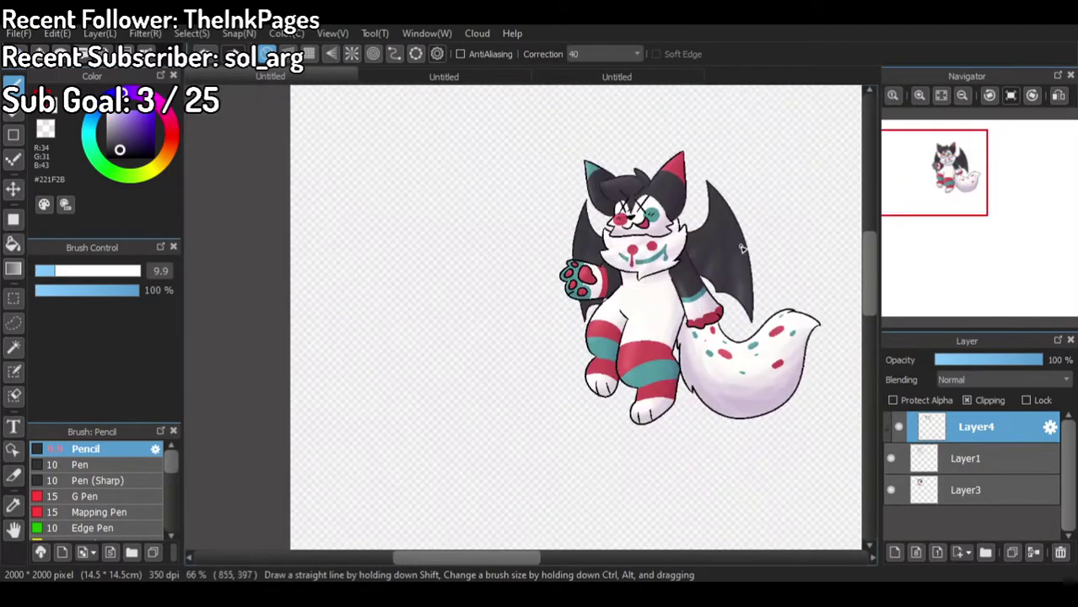
Step: Add a new clipped layer directly above Layer1 and choose dark red #7C2724 based on the larger ear's red tip
{"action": "scroll", "coordinate": [686, 169], "scroll_direction": "up", "scroll_amount": 3}
{"action": "left_click", "coordinate": [966, 458]}
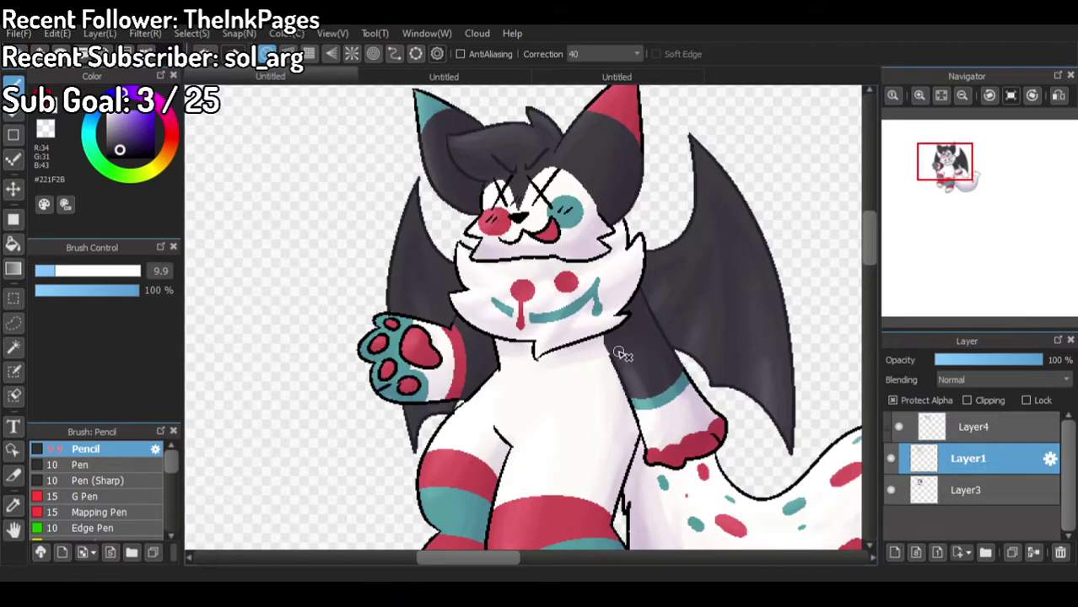
{"action": "scroll", "coordinate": [641, 403], "scroll_direction": "down", "scroll_amount": 2}
{"action": "left_click", "coordinate": [895, 552]}
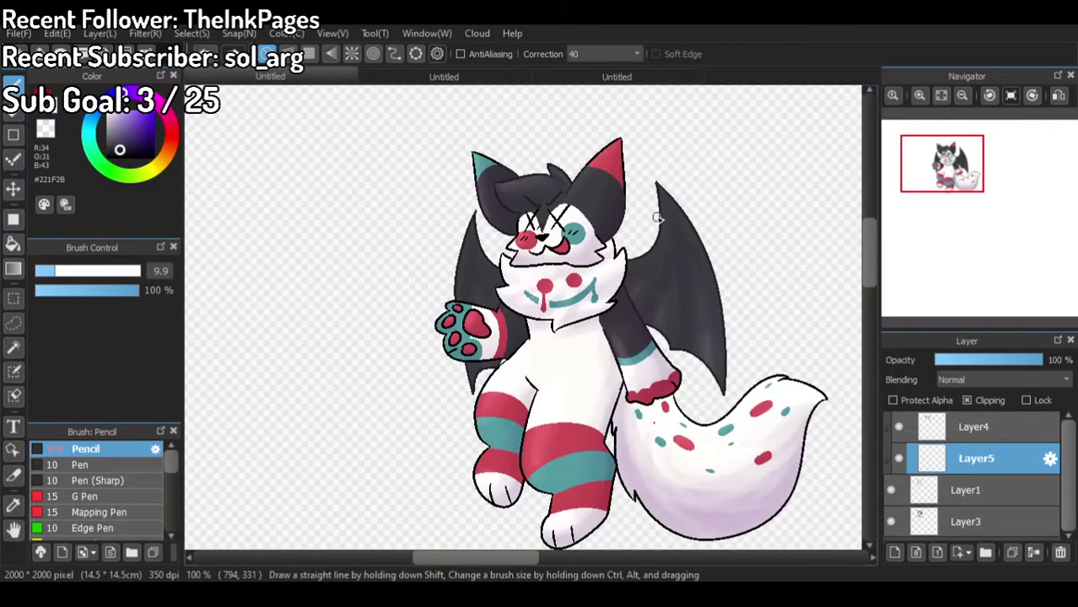
{"action": "scroll", "coordinate": [623, 152], "scroll_direction": "up", "scroll_amount": 6}
{"action": "left_click", "coordinate": [620, 392], "text": "alt"}
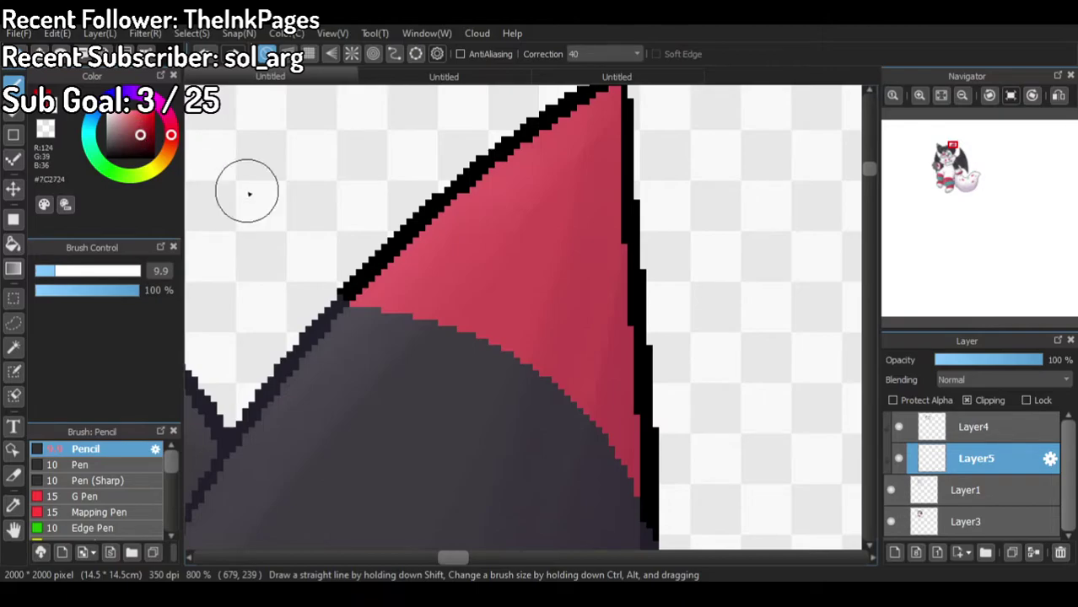
Step: Recolour both sides of the outline around the larger ear's red tip in #7C2724
{"action": "scroll", "coordinate": [422, 278], "scroll_direction": "down", "scroll_amount": 2}
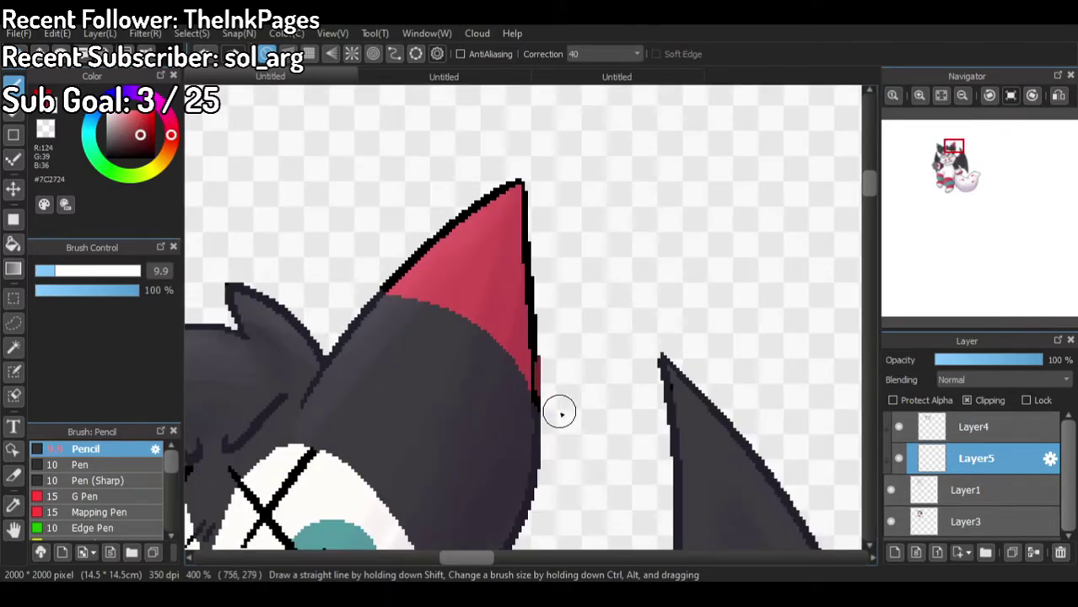
{"action": "mouse_move", "coordinate": [540, 395]}
{"action": "left_mouse_down"}
{"action": "mouse_move", "coordinate": [525, 334]}
{"action": "mouse_move", "coordinate": [527, 270]}
{"action": "left_mouse_up"}
{"action": "mouse_move", "coordinate": [529, 215]}
{"action": "left_mouse_down"}
{"action": "mouse_move", "coordinate": [458, 237]}
{"action": "mouse_move", "coordinate": [381, 289]}
{"action": "left_mouse_up"}
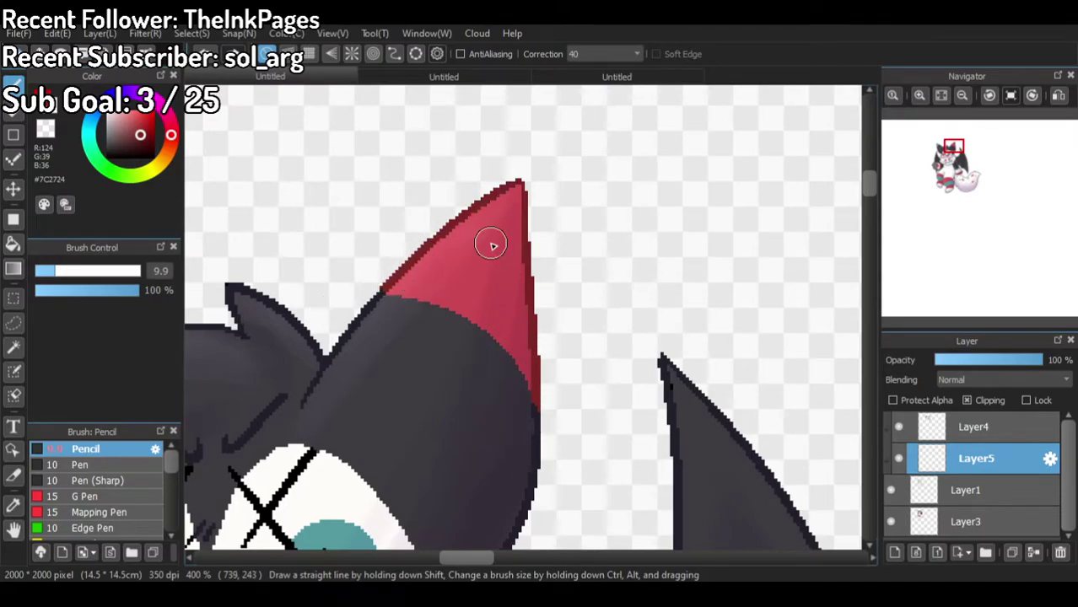
Step: Recolour the blush lines on the red cheek and the bit of face outline touching it in #7C2724
{"action": "scroll", "coordinate": [494, 245], "scroll_direction": "down", "scroll_amount": 5}
{"action": "scroll", "coordinate": [431, 204], "scroll_direction": "up", "scroll_amount": 3}
{"action": "scroll", "coordinate": [405, 282], "scroll_direction": "up", "scroll_amount": 3}
{"action": "mouse_move", "coordinate": [626, 262]}
{"action": "left_mouse_down"}
{"action": "mouse_move", "coordinate": [596, 291]}
{"action": "mouse_move", "coordinate": [627, 295]}
{"action": "left_mouse_up"}
{"action": "left_click", "coordinate": [642, 247]}
{"action": "left_click_drag", "start_coordinate": [570, 268], "coordinate": [582, 251]}
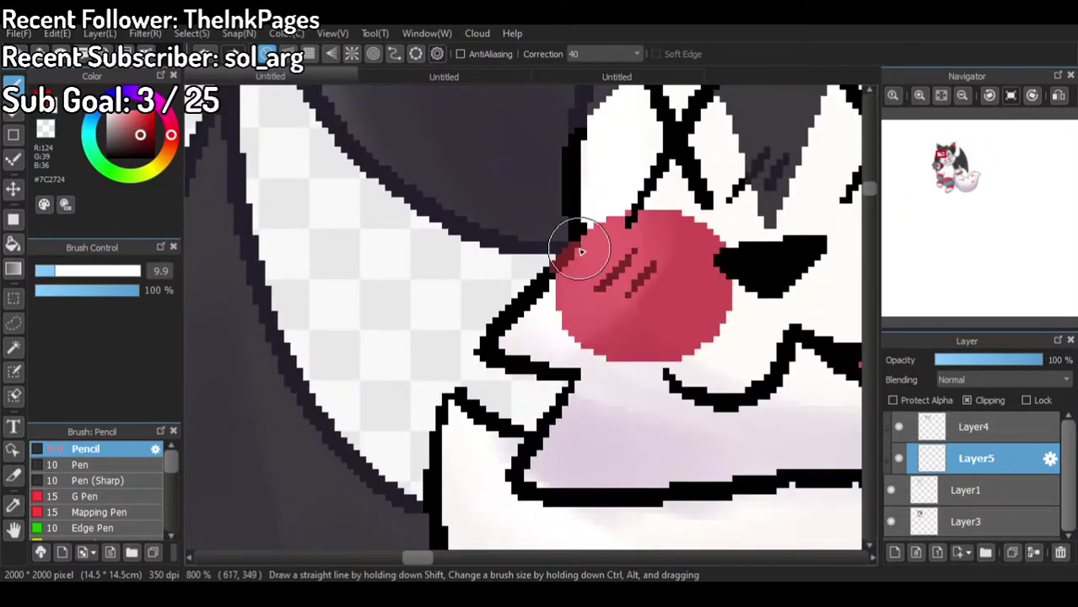
Step: Recolour the outlines of the raised paw's pads and the edges of its red wrist band in #7C2724
{"action": "scroll", "coordinate": [614, 225], "scroll_direction": "down", "scroll_amount": 5}
{"action": "scroll", "coordinate": [582, 325], "scroll_direction": "up", "scroll_amount": 3}
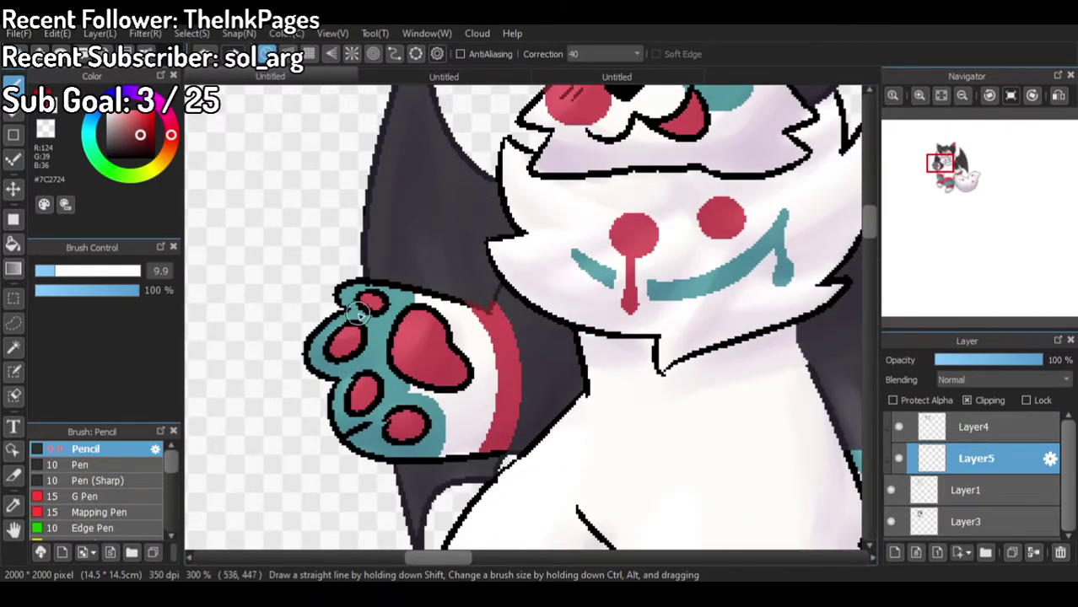
{"action": "mouse_move", "coordinate": [367, 299]}
{"action": "left_mouse_down"}
{"action": "mouse_move", "coordinate": [341, 337]}
{"action": "mouse_move", "coordinate": [339, 361]}
{"action": "mouse_move", "coordinate": [372, 334]}
{"action": "mouse_move", "coordinate": [348, 333]}
{"action": "mouse_move", "coordinate": [394, 316]}
{"action": "mouse_move", "coordinate": [394, 382]}
{"action": "mouse_move", "coordinate": [478, 384]}
{"action": "mouse_move", "coordinate": [419, 317]}
{"action": "mouse_move", "coordinate": [397, 310]}
{"action": "mouse_move", "coordinate": [459, 325]}
{"action": "mouse_move", "coordinate": [462, 378]}
{"action": "left_mouse_up"}
{"action": "left_click_drag", "start_coordinate": [498, 433], "coordinate": [512, 437]}
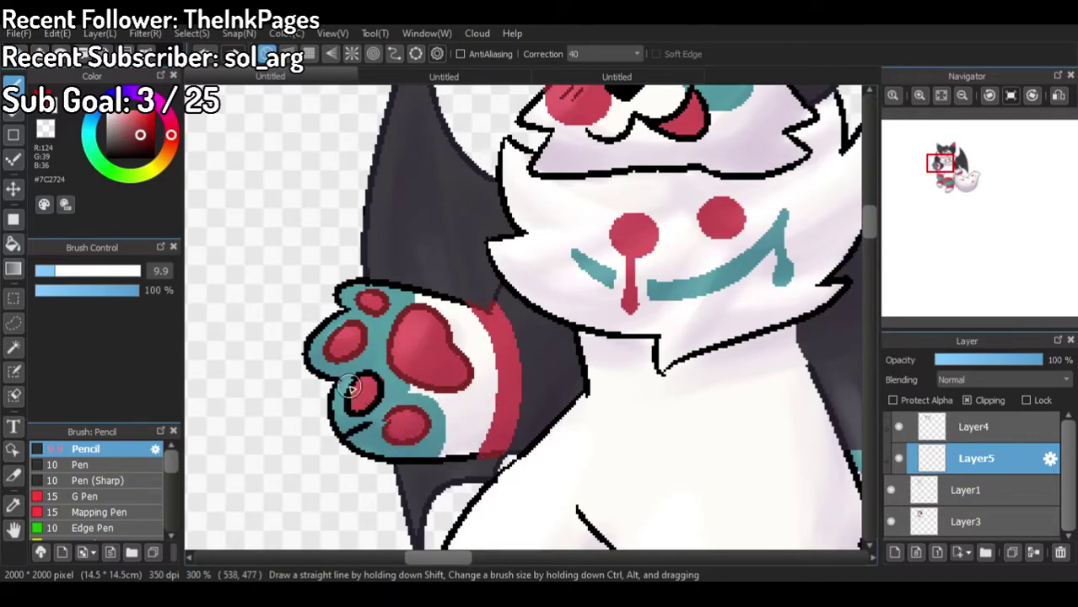
{"action": "mouse_move", "coordinate": [356, 417]}
{"action": "left_mouse_down"}
{"action": "mouse_move", "coordinate": [386, 378]}
{"action": "mouse_move", "coordinate": [342, 393]}
{"action": "mouse_move", "coordinate": [359, 407]}
{"action": "mouse_move", "coordinate": [356, 390]}
{"action": "mouse_move", "coordinate": [357, 412]}
{"action": "mouse_move", "coordinate": [390, 364]}
{"action": "left_mouse_up"}
{"action": "key", "text": "ctrl+z"}
{"action": "key", "text": "ctrl+z"}
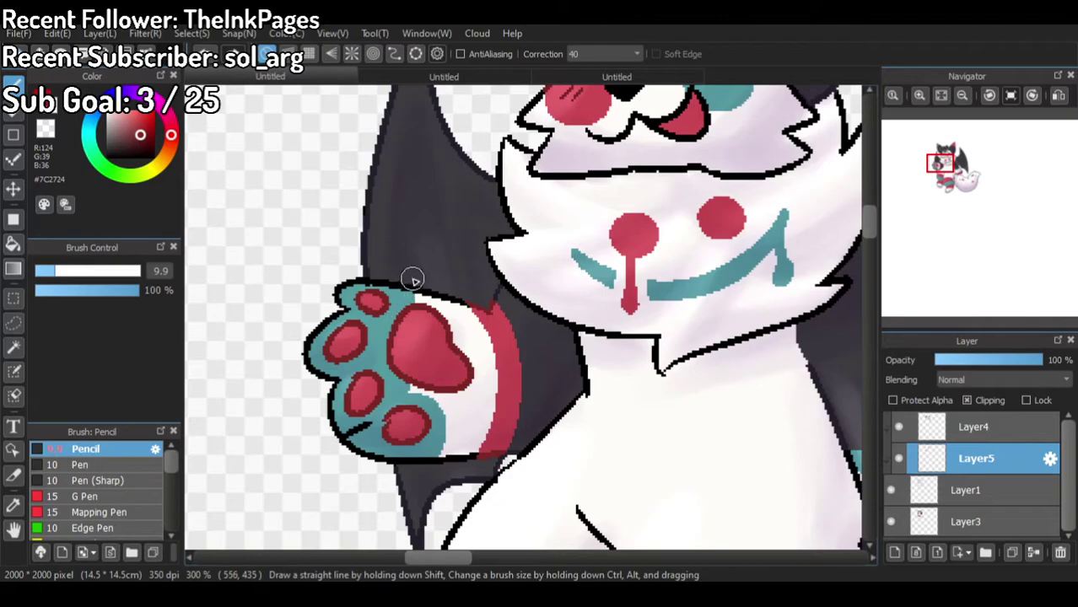
Step: Recolour the outline and toe line around the lowered paw's red fingertips in #7C2724
{"action": "scroll", "coordinate": [411, 280], "scroll_direction": "down", "scroll_amount": 5}
{"action": "scroll", "coordinate": [525, 368], "scroll_direction": "up", "scroll_amount": 5}
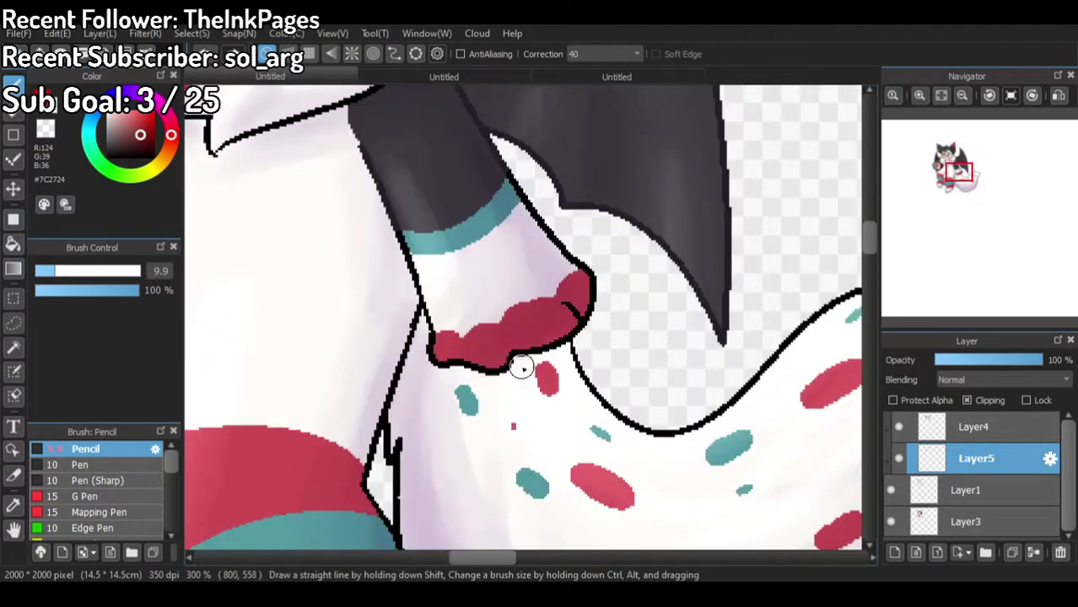
{"action": "scroll", "coordinate": [525, 369], "scroll_direction": "up", "scroll_amount": 3}
{"action": "mouse_move", "coordinate": [395, 327]}
{"action": "left_mouse_down"}
{"action": "mouse_move", "coordinate": [403, 385]}
{"action": "mouse_move", "coordinate": [463, 395]}
{"action": "mouse_move", "coordinate": [457, 378]}
{"action": "mouse_move", "coordinate": [530, 419]}
{"action": "mouse_move", "coordinate": [563, 379]}
{"action": "mouse_move", "coordinate": [642, 350]}
{"action": "mouse_move", "coordinate": [702, 305]}
{"action": "mouse_move", "coordinate": [740, 229]}
{"action": "mouse_move", "coordinate": [728, 192]}
{"action": "mouse_move", "coordinate": [686, 237]}
{"action": "mouse_move", "coordinate": [680, 290]}
{"action": "mouse_move", "coordinate": [722, 230]}
{"action": "left_mouse_up"}
{"action": "scroll", "coordinate": [679, 228], "scroll_direction": "down", "scroll_amount": 5}
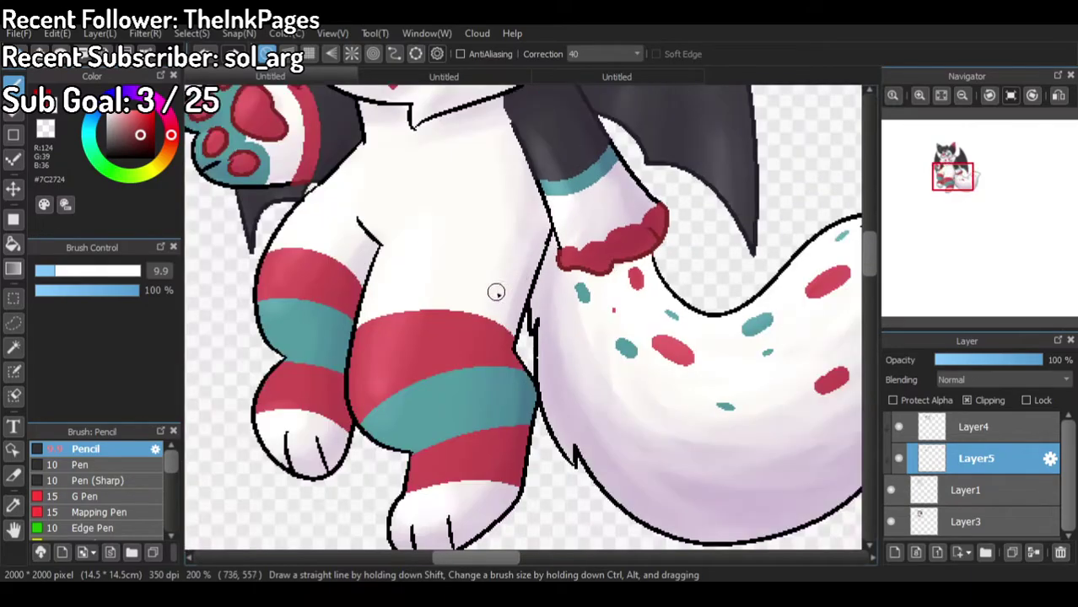
Step: Recolour the outlines bordering the red stripes on both legs in #7C2724
{"action": "scroll", "coordinate": [385, 205], "scroll_direction": "up", "scroll_amount": 3}
{"action": "mouse_move", "coordinate": [354, 253]}
{"action": "left_mouse_down"}
{"action": "mouse_move", "coordinate": [316, 306]}
{"action": "mouse_move", "coordinate": [355, 284]}
{"action": "left_mouse_up"}
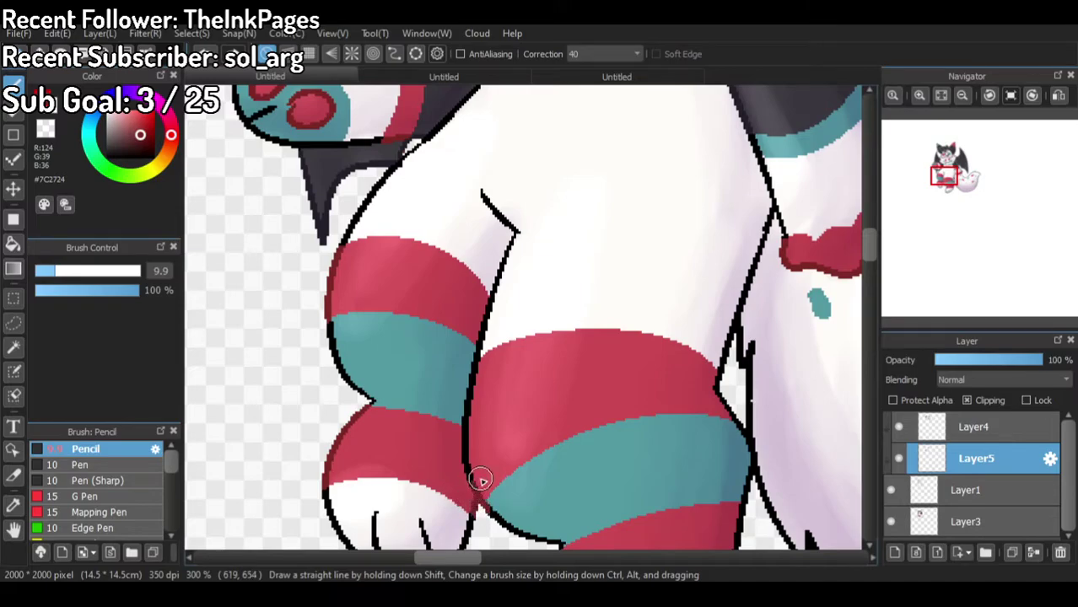
{"action": "left_click", "coordinate": [46, 128]}
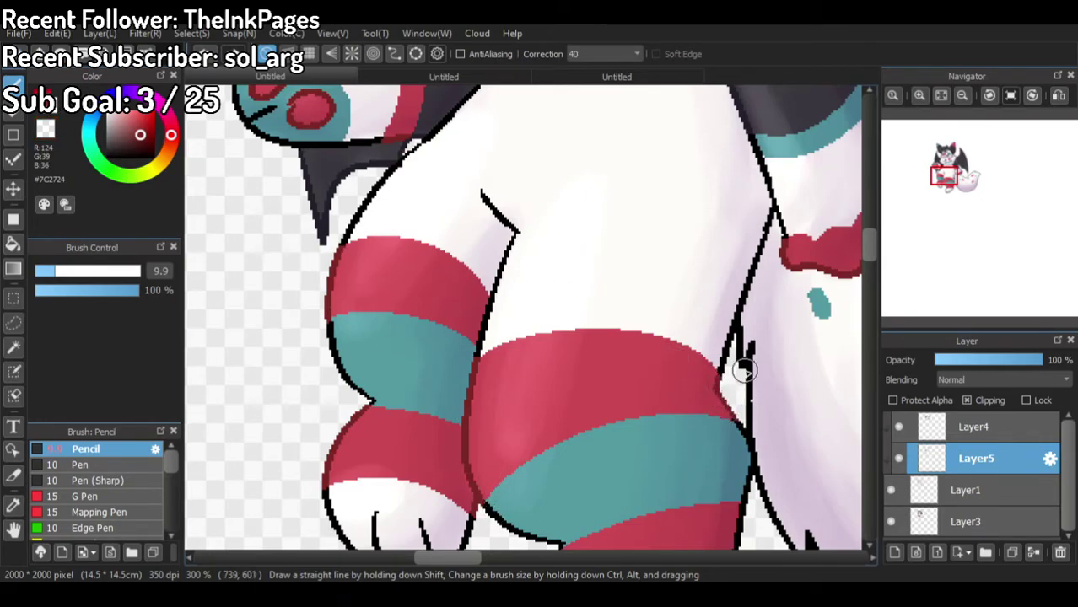
{"action": "scroll", "coordinate": [745, 370], "scroll_direction": "down", "scroll_amount": 4}
{"action": "scroll", "coordinate": [747, 378], "scroll_direction": "up", "scroll_amount": 3}
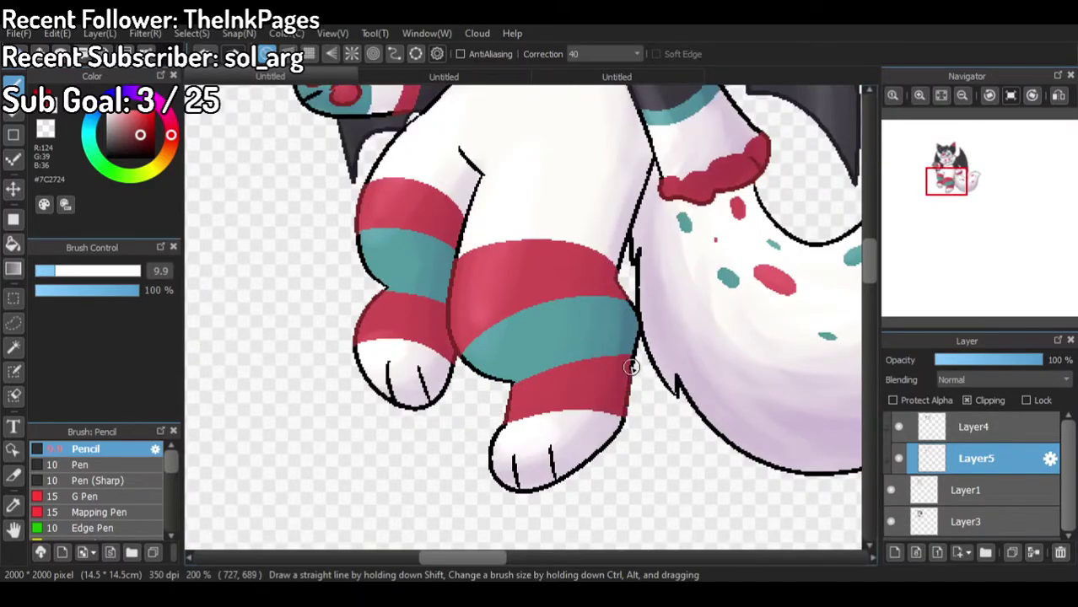
{"action": "scroll", "coordinate": [625, 336], "scroll_direction": "down", "scroll_amount": 2}
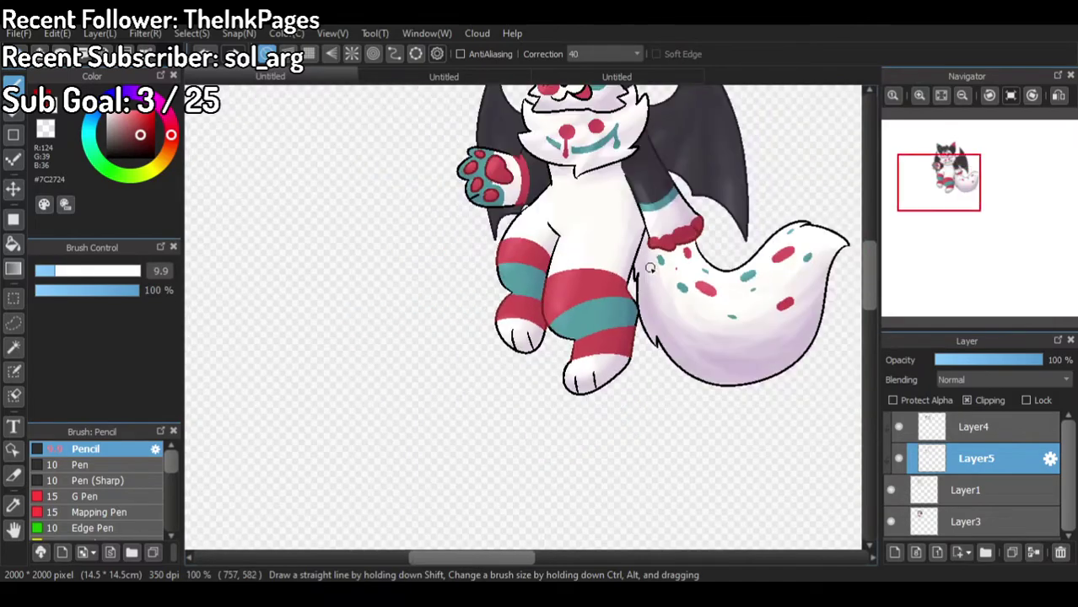
Step: Add another clipped layer directly above Layer1 and choose dark blue #2B4E6F based on the teal marking
{"action": "scroll", "coordinate": [646, 221], "scroll_direction": "up", "scroll_amount": 4}
{"action": "scroll", "coordinate": [582, 250], "scroll_direction": "down", "scroll_amount": 2}
{"action": "scroll", "coordinate": [473, 193], "scroll_direction": "up", "scroll_amount": 3}
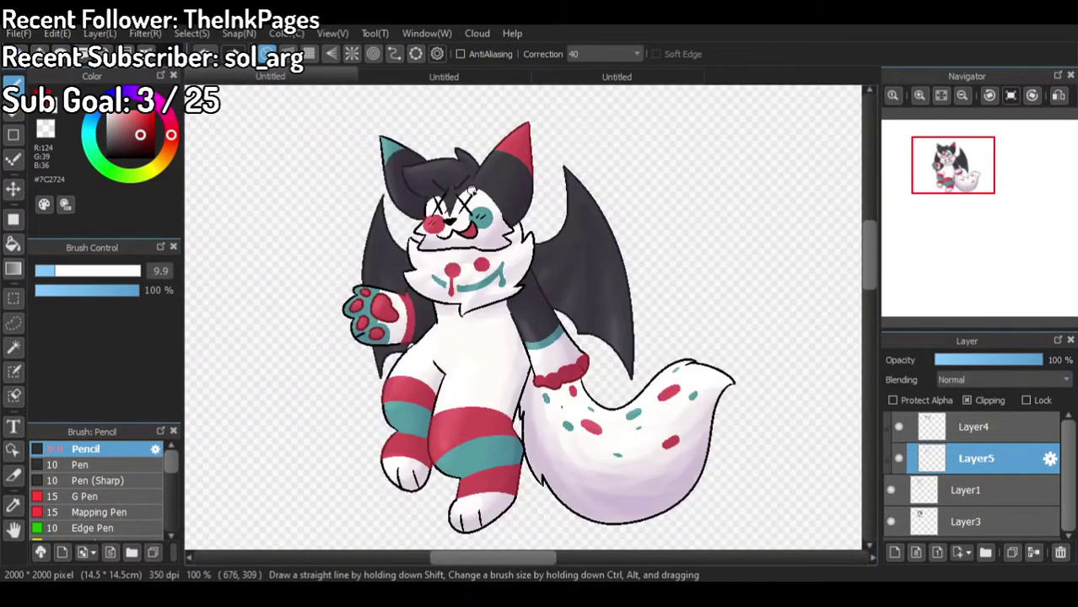
{"action": "left_click", "coordinate": [971, 493]}
{"action": "key", "text": "ctrl+shift+n"}
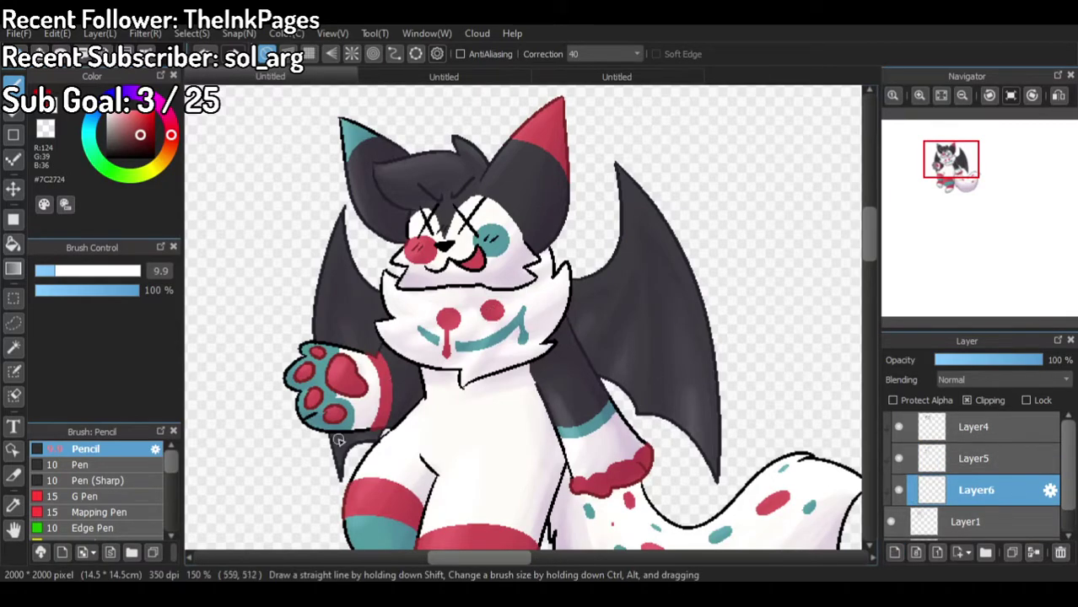
{"action": "scroll", "coordinate": [597, 357], "scroll_direction": "up", "scroll_amount": 6}
{"action": "left_click", "coordinate": [597, 356], "text": "alt"}
{"action": "mouse_move", "coordinate": [125, 131]}
{"action": "left_mouse_down"}
{"action": "mouse_move", "coordinate": [138, 141]}
{"action": "mouse_move", "coordinate": [96, 115]}
{"action": "left_mouse_up"}
Step: Recolour the outlines at both ends of the lowered arm's teal band in #2B4E6F
{"action": "scroll", "coordinate": [561, 257], "scroll_direction": "down", "scroll_amount": 3}
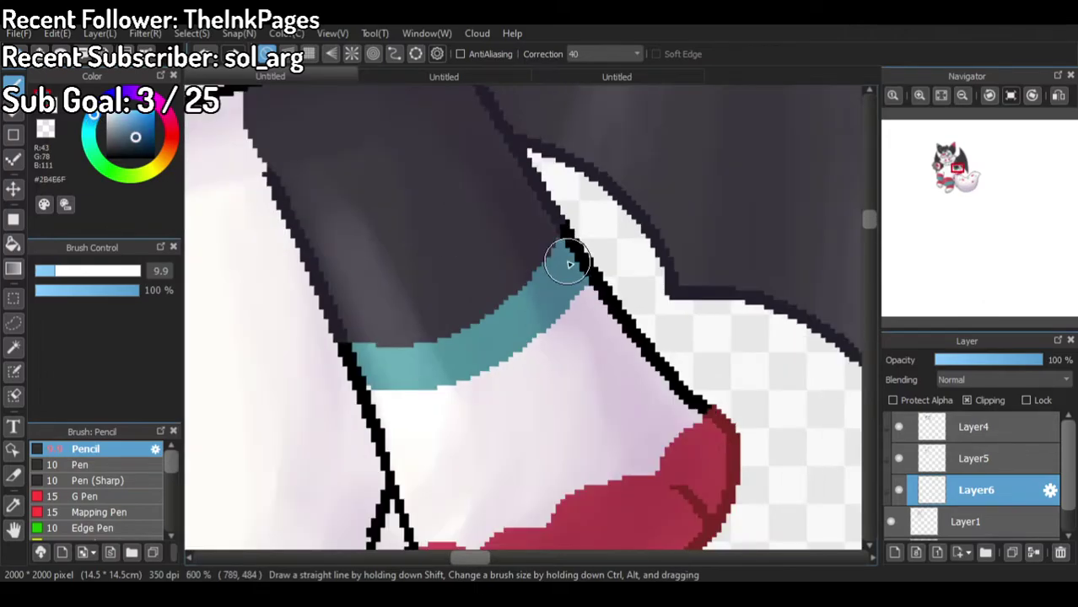
{"action": "mouse_move", "coordinate": [569, 289]}
{"action": "left_mouse_down"}
{"action": "mouse_move", "coordinate": [583, 194]}
{"action": "mouse_move", "coordinate": [542, 245]}
{"action": "mouse_move", "coordinate": [353, 373]}
{"action": "mouse_move", "coordinate": [308, 341]}
{"action": "left_mouse_up"}
{"action": "scroll", "coordinate": [394, 305], "scroll_direction": "down", "scroll_amount": 3}
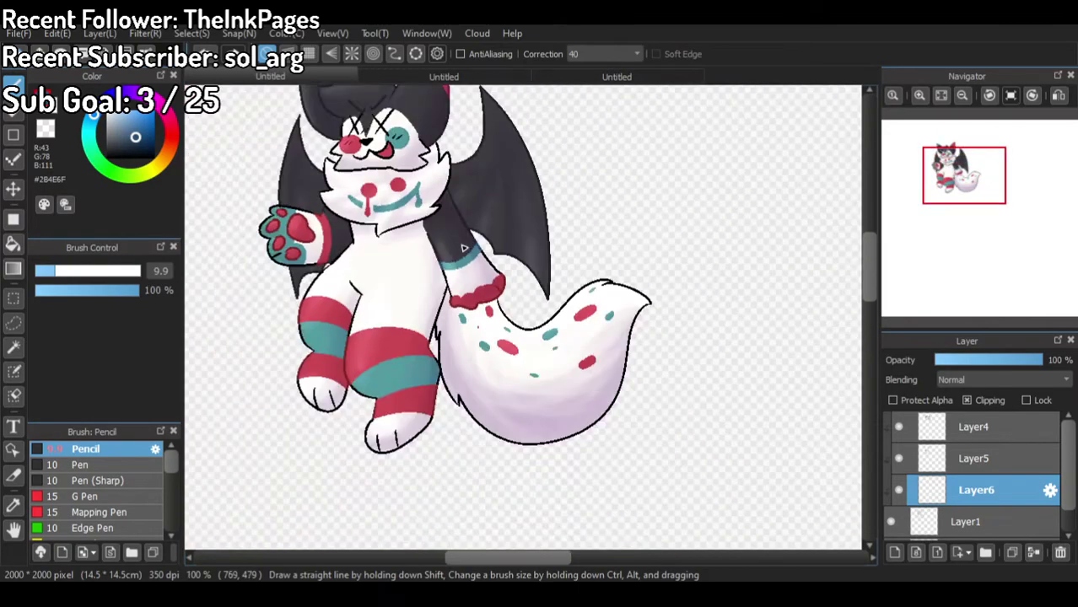
Step: Recolour the outline around the raised paw's teal fur and its short toe line in #2B4E6F
{"action": "scroll", "coordinate": [224, 165], "scroll_direction": "up", "scroll_amount": 2}
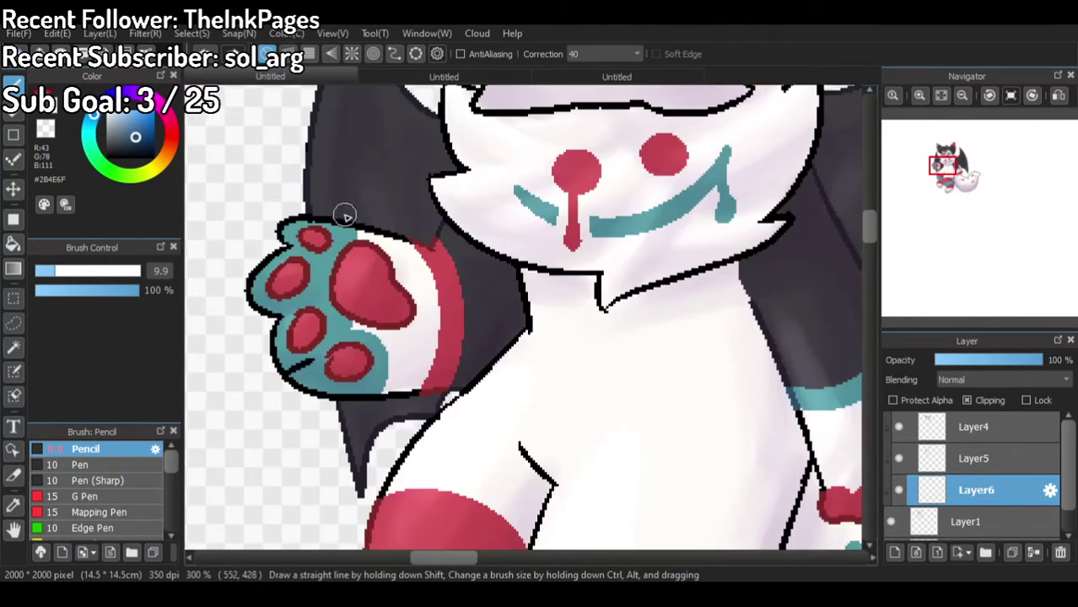
{"action": "mouse_move", "coordinate": [350, 226]}
{"action": "left_mouse_down"}
{"action": "mouse_move", "coordinate": [291, 223]}
{"action": "mouse_move", "coordinate": [253, 255]}
{"action": "left_mouse_up"}
{"action": "mouse_move", "coordinate": [318, 265]}
{"action": "left_mouse_down"}
{"action": "mouse_move", "coordinate": [248, 300]}
{"action": "mouse_move", "coordinate": [264, 340]}
{"action": "mouse_move", "coordinate": [314, 395]}
{"action": "mouse_move", "coordinate": [338, 388]}
{"action": "mouse_move", "coordinate": [295, 388]}
{"action": "mouse_move", "coordinate": [361, 399]}
{"action": "mouse_move", "coordinate": [376, 386]}
{"action": "mouse_move", "coordinate": [343, 414]}
{"action": "left_mouse_up"}
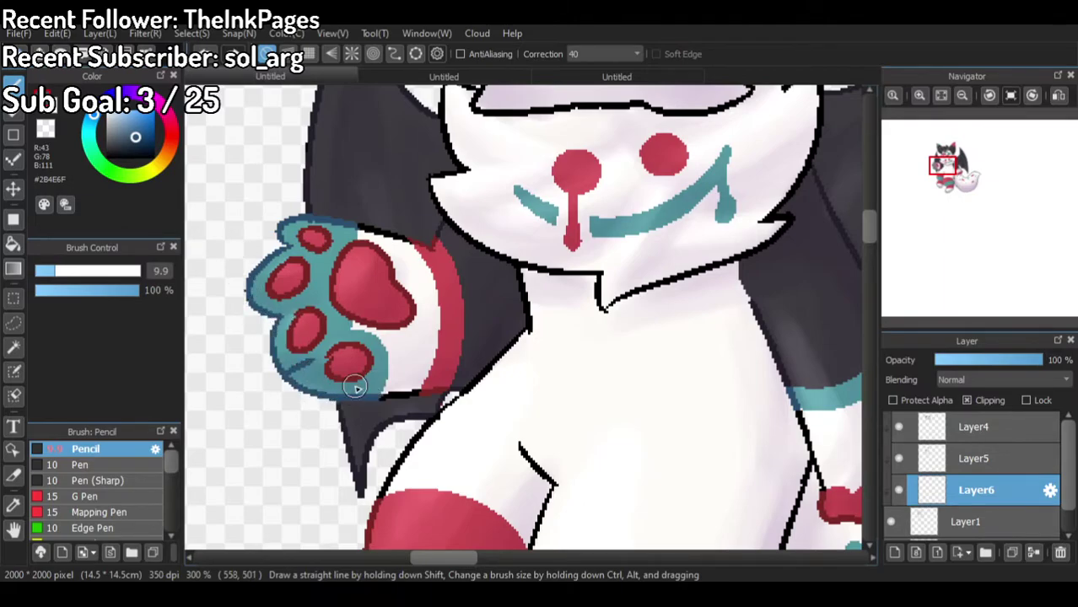
Step: Recolour the outer outline of the teal stripe on the bent leg in #2B4E6F
{"action": "scroll", "coordinate": [355, 391], "scroll_direction": "down", "scroll_amount": 4}
{"action": "scroll", "coordinate": [411, 274], "scroll_direction": "up", "scroll_amount": 3}
{"action": "scroll", "coordinate": [421, 405], "scroll_direction": "up", "scroll_amount": 3}
{"action": "scroll", "coordinate": [524, 271], "scroll_direction": "down", "scroll_amount": 2}
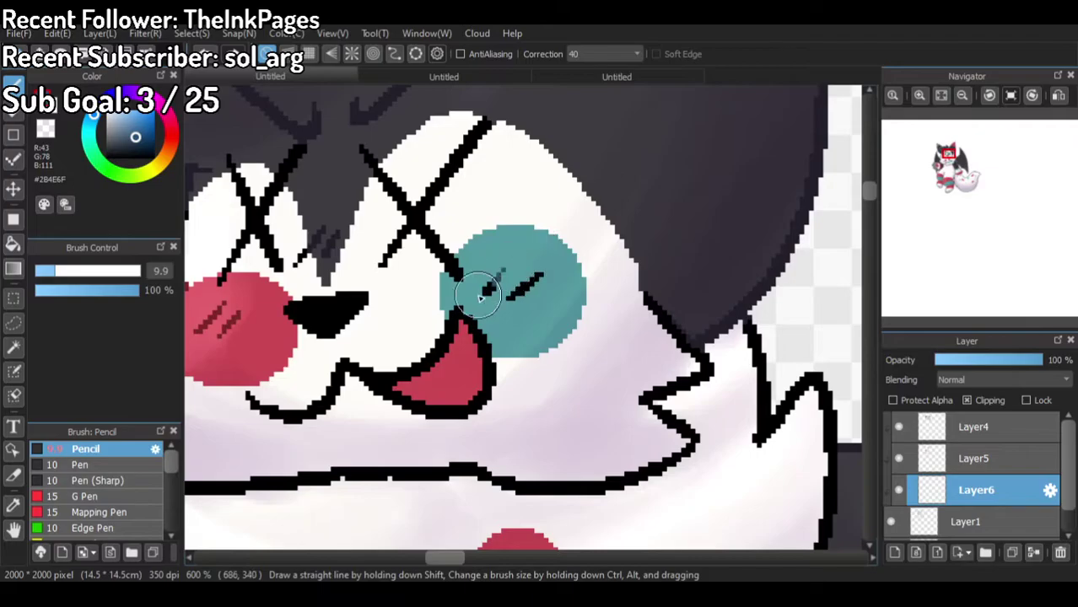
{"action": "scroll", "coordinate": [631, 262], "scroll_direction": "down", "scroll_amount": 2}
{"action": "scroll", "coordinate": [589, 228], "scroll_direction": "down", "scroll_amount": 3}
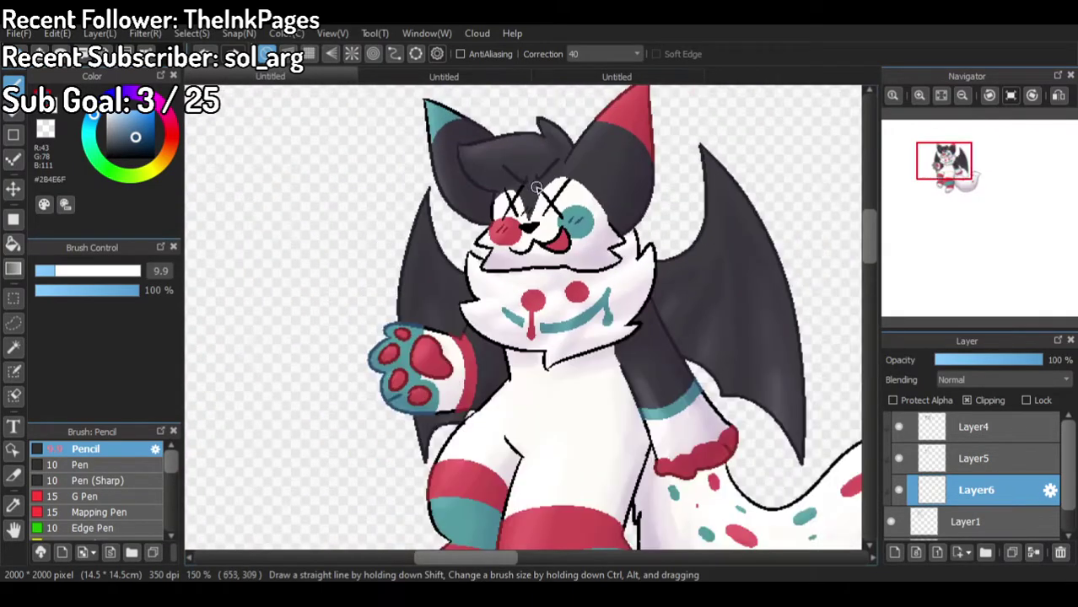
{"action": "scroll", "coordinate": [582, 397], "scroll_direction": "up", "scroll_amount": 3}
{"action": "scroll", "coordinate": [564, 383], "scroll_direction": "up", "scroll_amount": 2}
{"action": "scroll", "coordinate": [511, 378], "scroll_direction": "up", "scroll_amount": 2}
{"action": "mouse_move", "coordinate": [254, 269]}
{"action": "left_mouse_down"}
{"action": "mouse_move", "coordinate": [315, 374]}
{"action": "mouse_move", "coordinate": [305, 381]}
{"action": "left_mouse_up"}
{"action": "scroll", "coordinate": [399, 308], "scroll_direction": "down", "scroll_amount": 2}
Step: Recolour the outlines at both ends of the front leg's teal stripe in #2B4E6F
{"action": "scroll", "coordinate": [421, 339], "scroll_direction": "up", "scroll_amount": 4}
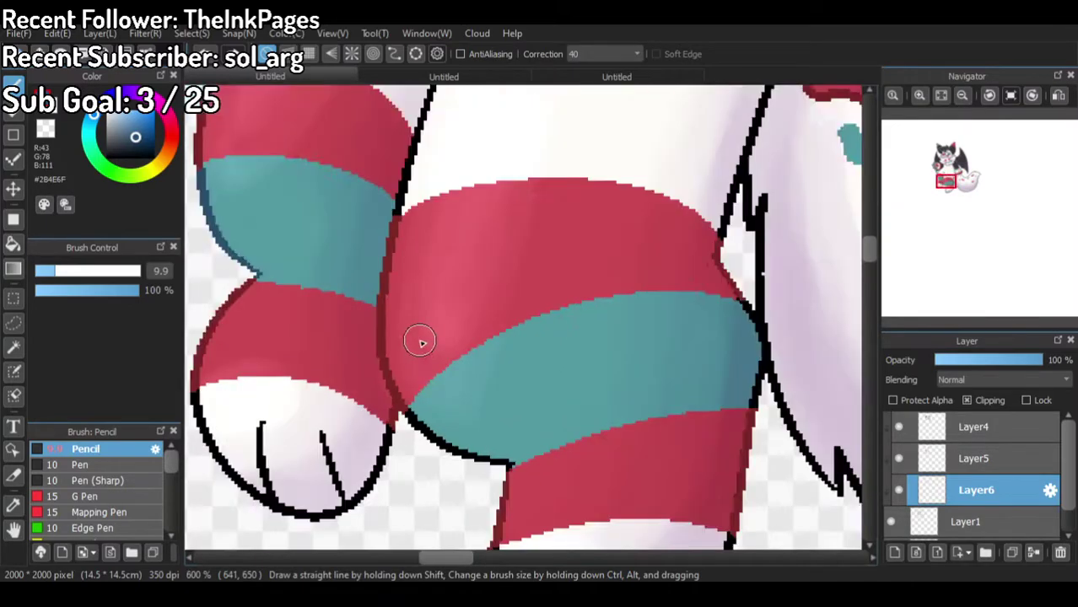
{"action": "mouse_move", "coordinate": [373, 356]}
{"action": "left_mouse_down"}
{"action": "mouse_move", "coordinate": [428, 413]}
{"action": "mouse_move", "coordinate": [525, 448]}
{"action": "left_mouse_up"}
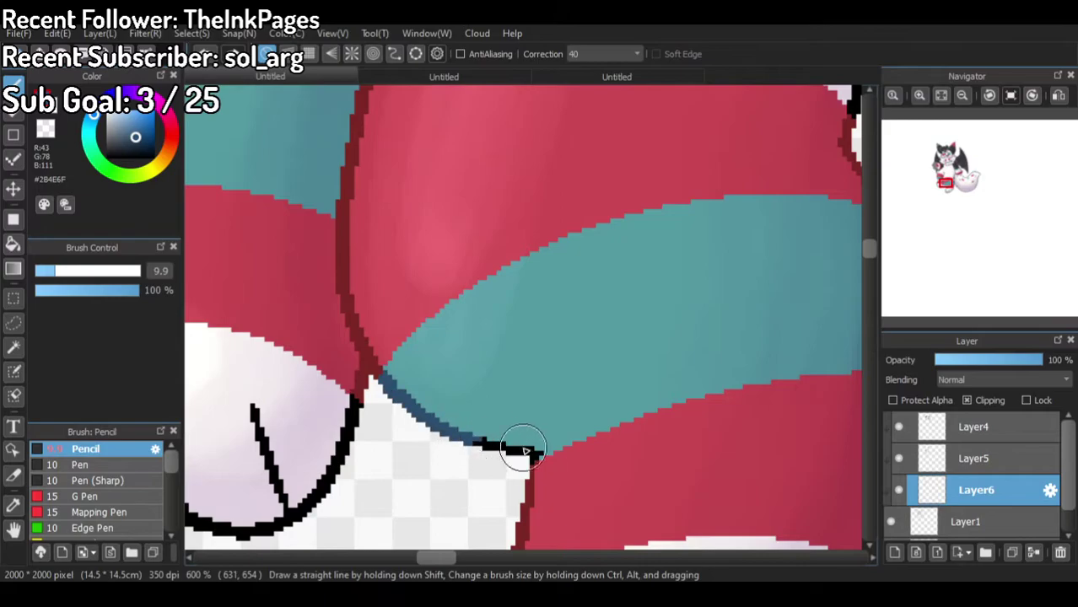
{"action": "scroll", "coordinate": [596, 304], "scroll_direction": "down", "scroll_amount": 2}
{"action": "scroll", "coordinate": [731, 311], "scroll_direction": "up", "scroll_amount": 2}
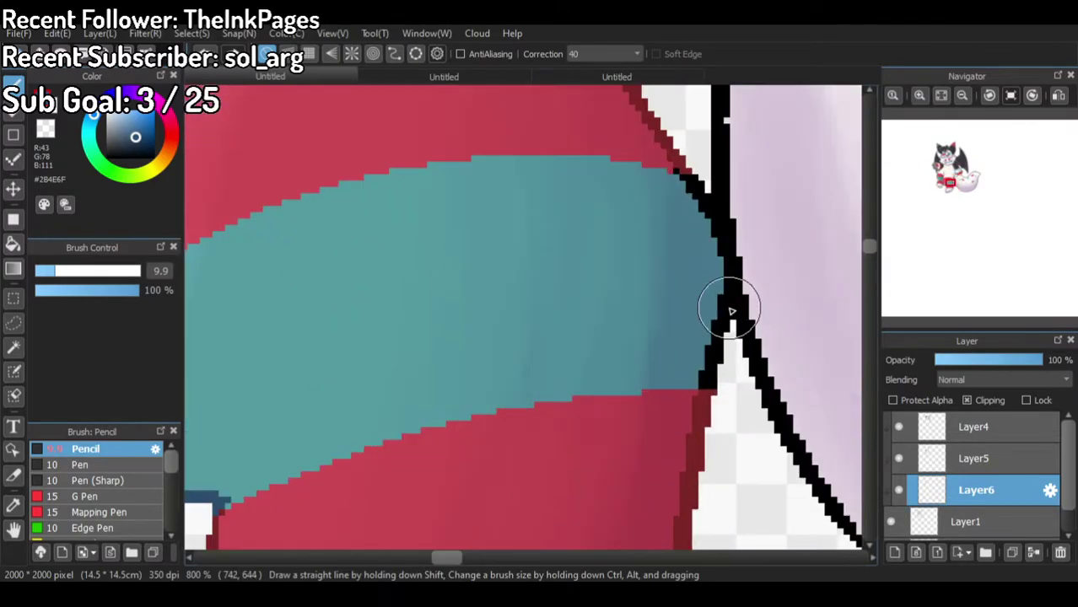
{"action": "mouse_move", "coordinate": [662, 168]}
{"action": "left_mouse_down"}
{"action": "mouse_move", "coordinate": [690, 193]}
{"action": "mouse_move", "coordinate": [724, 272]}
{"action": "mouse_move", "coordinate": [703, 353]}
{"action": "left_mouse_up"}
{"action": "scroll", "coordinate": [590, 241], "scroll_direction": "down", "scroll_amount": 5}
{"action": "scroll", "coordinate": [621, 278], "scroll_direction": "up", "scroll_amount": 1}
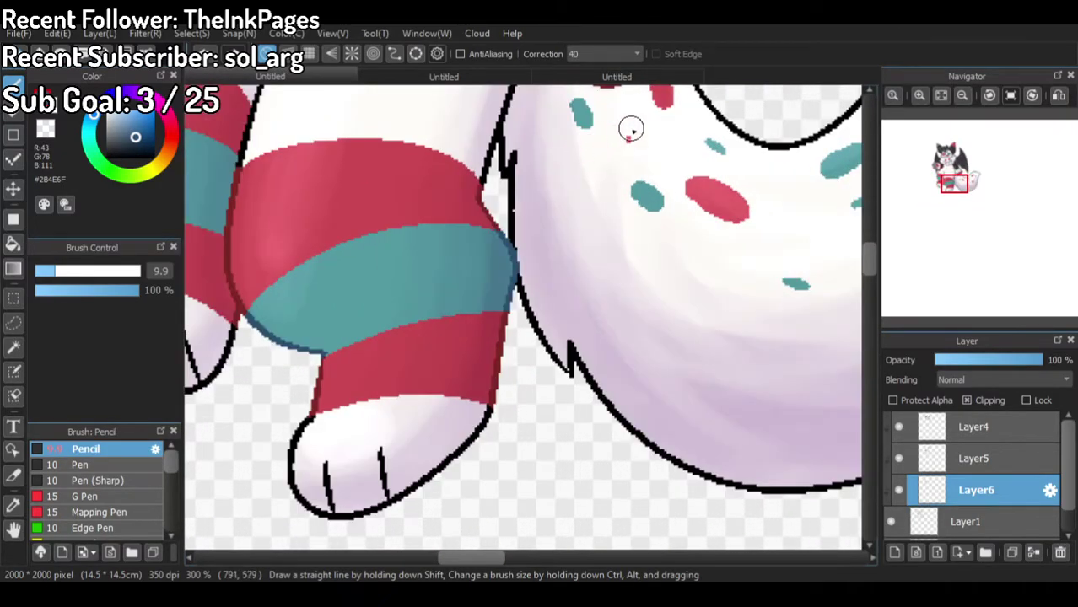
Step: Recolour both edges of the teal ear tip's outline in #2B4E6F
{"action": "scroll", "coordinate": [631, 128], "scroll_direction": "down", "scroll_amount": 3}
{"action": "scroll", "coordinate": [510, 301], "scroll_direction": "up", "scroll_amount": 3}
{"action": "scroll", "coordinate": [408, 174], "scroll_direction": "down", "scroll_amount": 3}
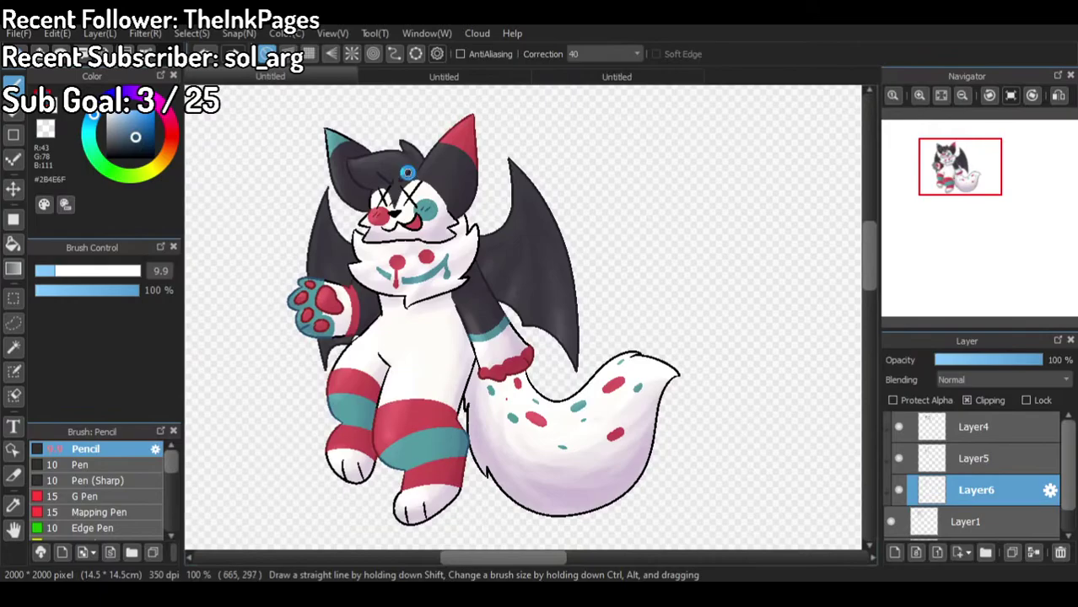
{"action": "scroll", "coordinate": [408, 174], "scroll_direction": "up", "scroll_amount": 5}
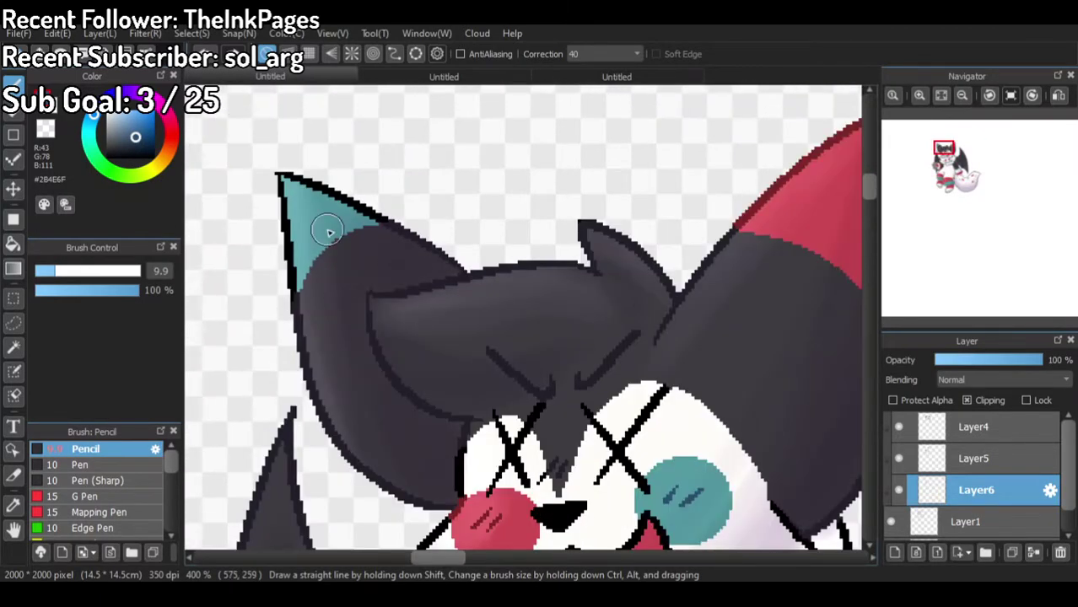
{"action": "left_click_drag", "start_coordinate": [269, 173], "coordinate": [302, 326]}
{"action": "mouse_move", "coordinate": [261, 150]}
{"action": "left_mouse_down"}
{"action": "mouse_move", "coordinate": [347, 192]}
{"action": "mouse_move", "coordinate": [425, 252]}
{"action": "left_mouse_up"}
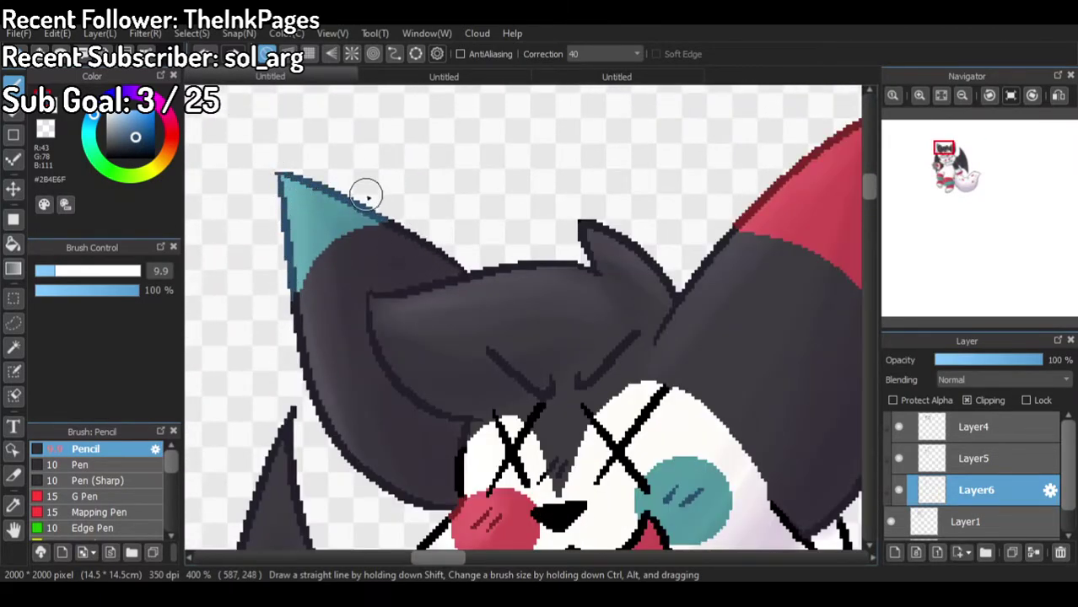
{"action": "scroll", "coordinate": [368, 198], "scroll_direction": "down", "scroll_amount": 4}
Step: Add another clipped layer directly above Layer1 and choose muted purple #847291 based on the tail's shading
{"action": "right_click", "coordinate": [430, 161]}
{"action": "scroll", "coordinate": [430, 164], "scroll_direction": "down", "scroll_amount": 1}
{"action": "scroll", "coordinate": [380, 239], "scroll_direction": "up", "scroll_amount": 1}
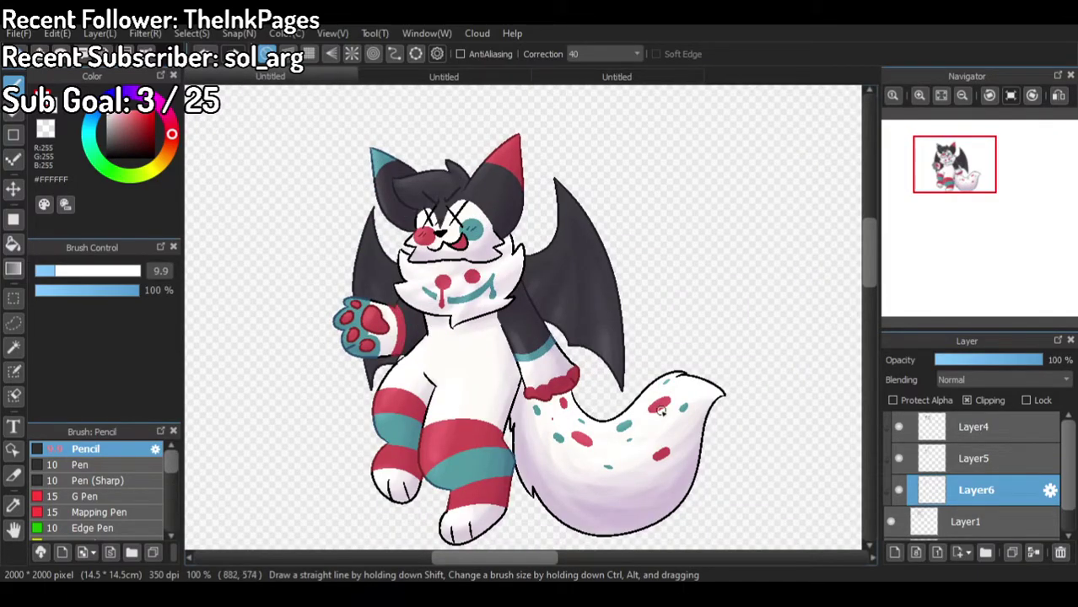
{"action": "scroll", "coordinate": [926, 493], "scroll_direction": "down", "scroll_amount": 1}
{"action": "left_click", "coordinate": [928, 494]}
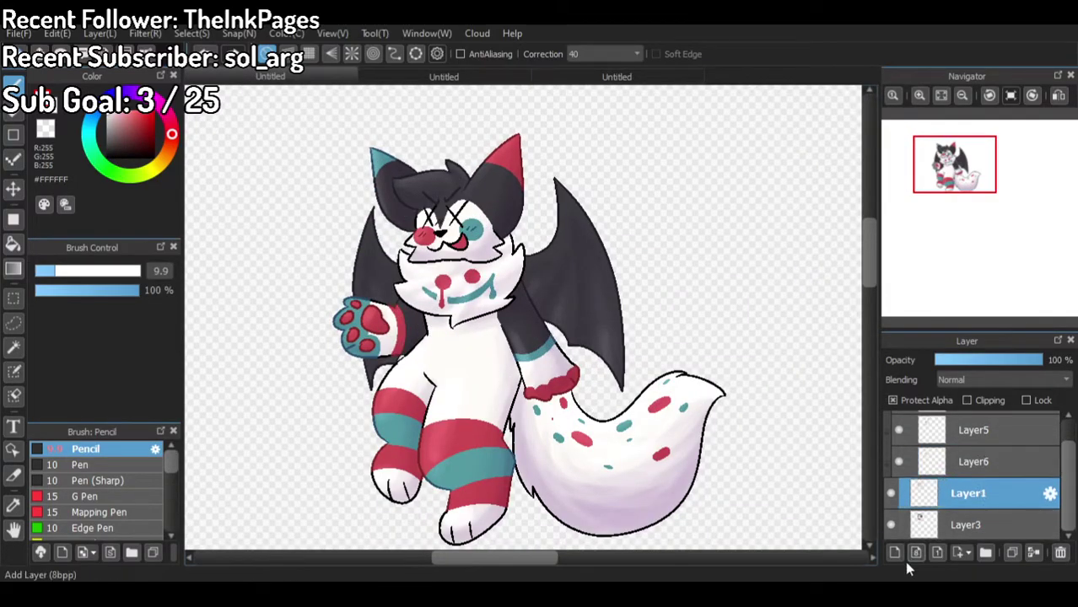
{"action": "left_click", "coordinate": [896, 552]}
{"action": "scroll", "coordinate": [659, 534], "scroll_direction": "up", "scroll_amount": 3}
{"action": "right_click", "coordinate": [553, 474]}
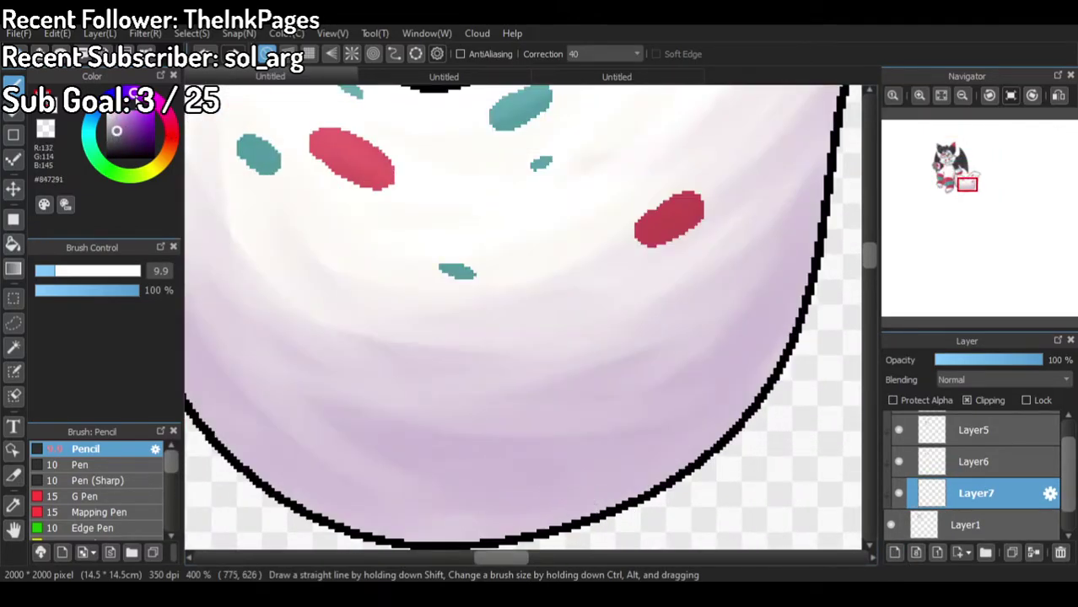
Step: Enlarge the brush to 39 and recolour the outlines of the white legs, torso and tail in #847291
{"action": "scroll", "coordinate": [467, 362], "scroll_direction": "down", "scroll_amount": 4}
{"action": "left_click_drag", "start_coordinate": [268, 208], "coordinate": [305, 245]}
{"action": "scroll", "coordinate": [306, 246], "scroll_direction": "up", "scroll_amount": 1}
{"action": "left_click", "coordinate": [96, 275]}
{"action": "left_click", "coordinate": [104, 282]}
{"action": "mouse_move", "coordinate": [266, 141]}
{"action": "left_mouse_down"}
{"action": "mouse_move", "coordinate": [340, 114]}
{"action": "mouse_move", "coordinate": [363, 217]}
{"action": "mouse_move", "coordinate": [247, 307]}
{"action": "mouse_move", "coordinate": [266, 486]}
{"action": "left_mouse_up"}
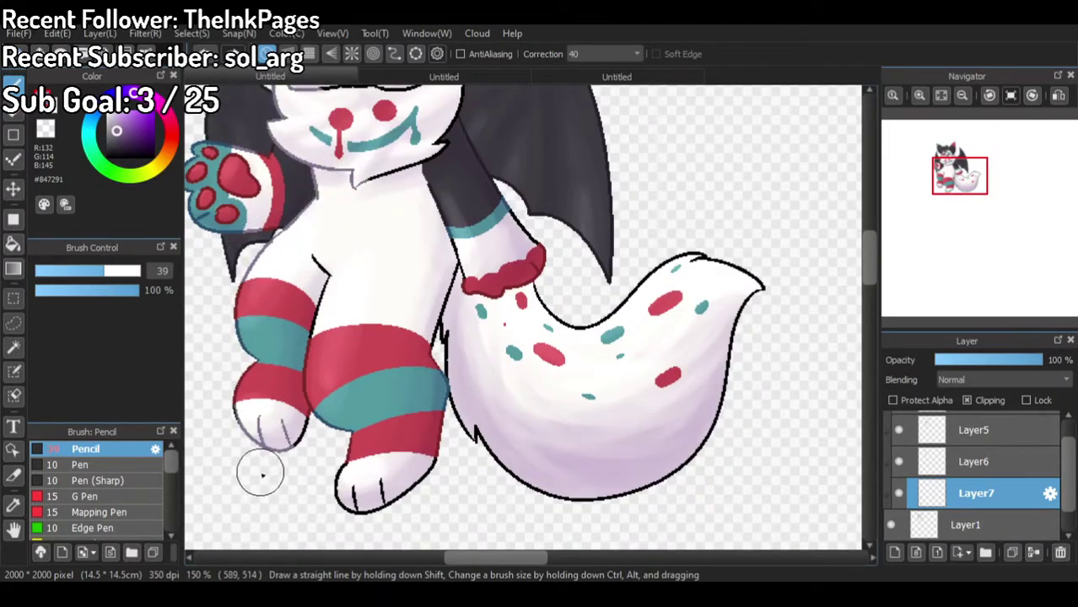
{"action": "left_click_drag", "start_coordinate": [346, 505], "coordinate": [405, 493]}
{"action": "left_click_drag", "start_coordinate": [477, 410], "coordinate": [434, 446]}
{"action": "mouse_move", "coordinate": [445, 224]}
{"action": "left_mouse_down"}
{"action": "mouse_move", "coordinate": [415, 379]}
{"action": "mouse_move", "coordinate": [647, 488]}
{"action": "mouse_move", "coordinate": [751, 271]}
{"action": "mouse_move", "coordinate": [613, 314]}
{"action": "mouse_move", "coordinate": [648, 281]}
{"action": "mouse_move", "coordinate": [532, 315]}
{"action": "left_mouse_up"}
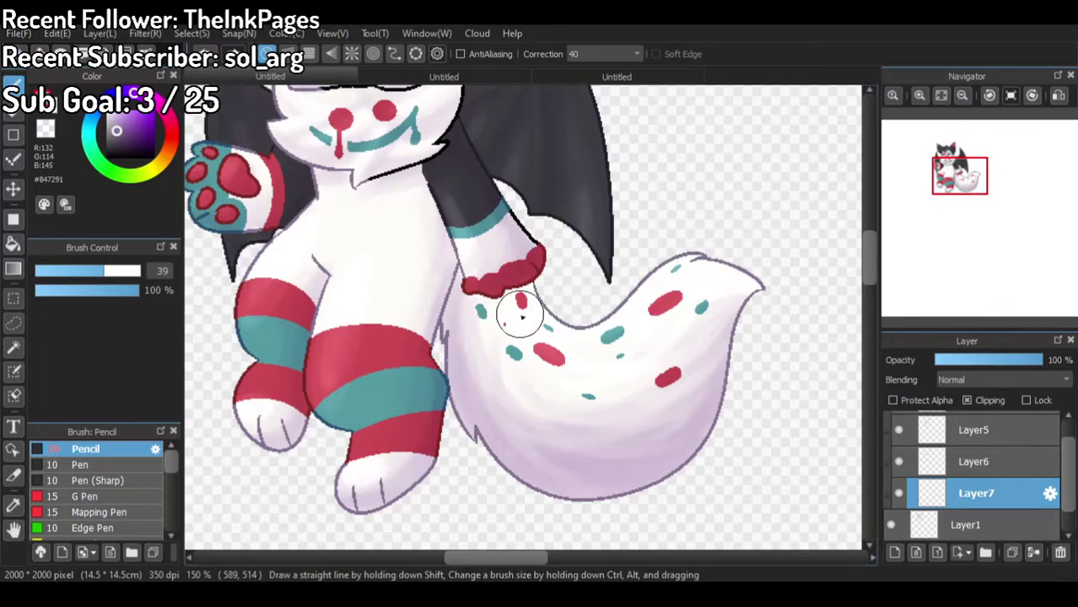
Step: Recolour the outlines of the white cheeks and neck fluff in #847291, and reduce the brush size to 13.1
{"action": "scroll", "coordinate": [537, 226], "scroll_direction": "down", "scroll_amount": 4}
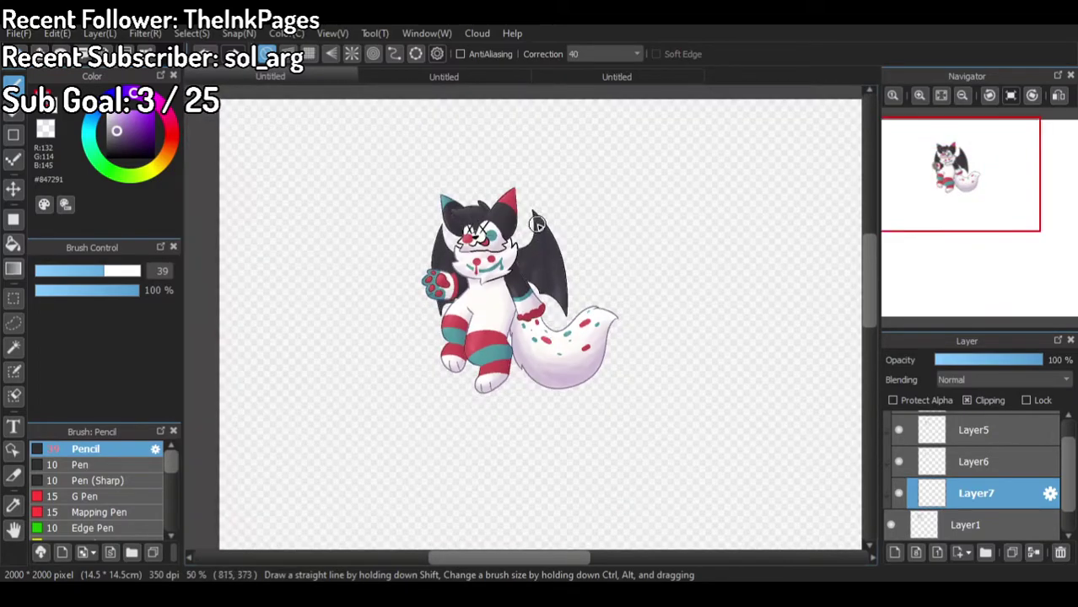
{"action": "scroll", "coordinate": [538, 227], "scroll_direction": "up", "scroll_amount": 2}
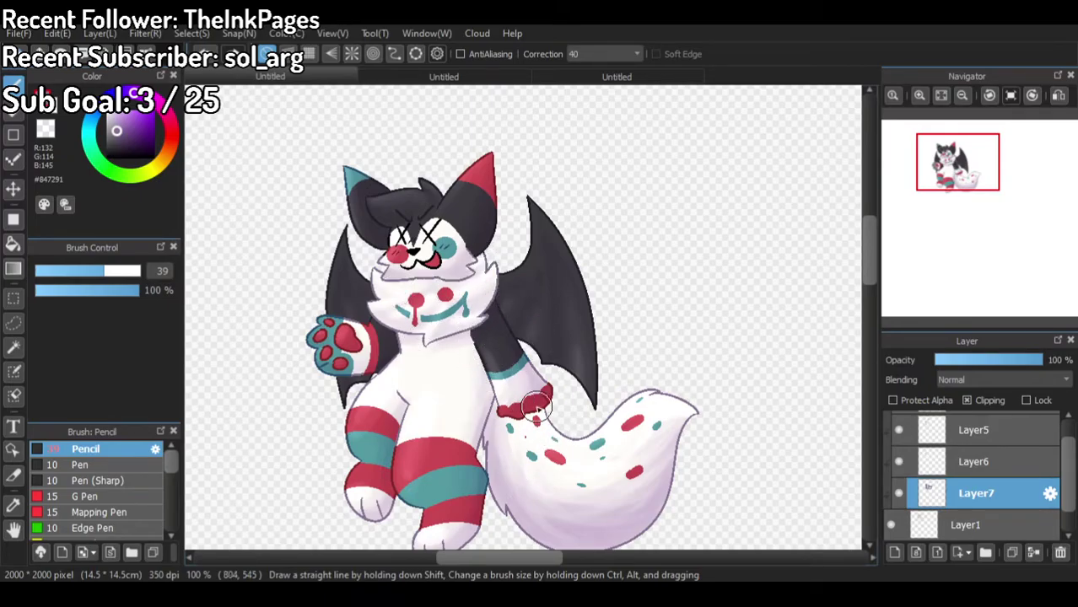
{"action": "scroll", "coordinate": [460, 246], "scroll_direction": "up", "scroll_amount": 2}
{"action": "scroll", "coordinate": [318, 218], "scroll_direction": "up", "scroll_amount": 2}
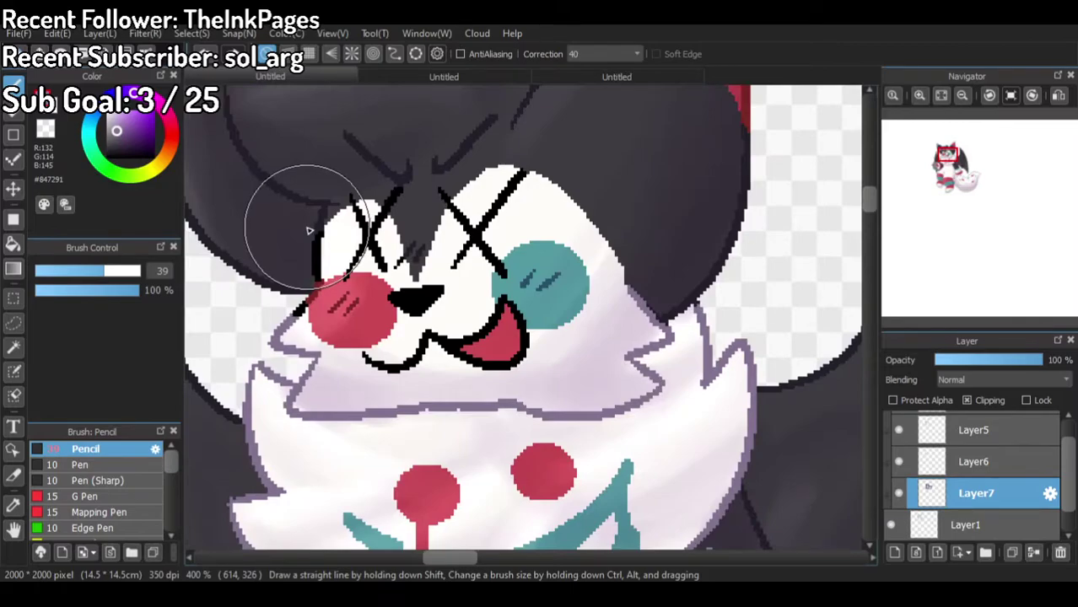
{"action": "mouse_move", "coordinate": [284, 267]}
{"action": "left_mouse_down"}
{"action": "mouse_move", "coordinate": [307, 235]}
{"action": "mouse_move", "coordinate": [284, 313]}
{"action": "left_mouse_up"}
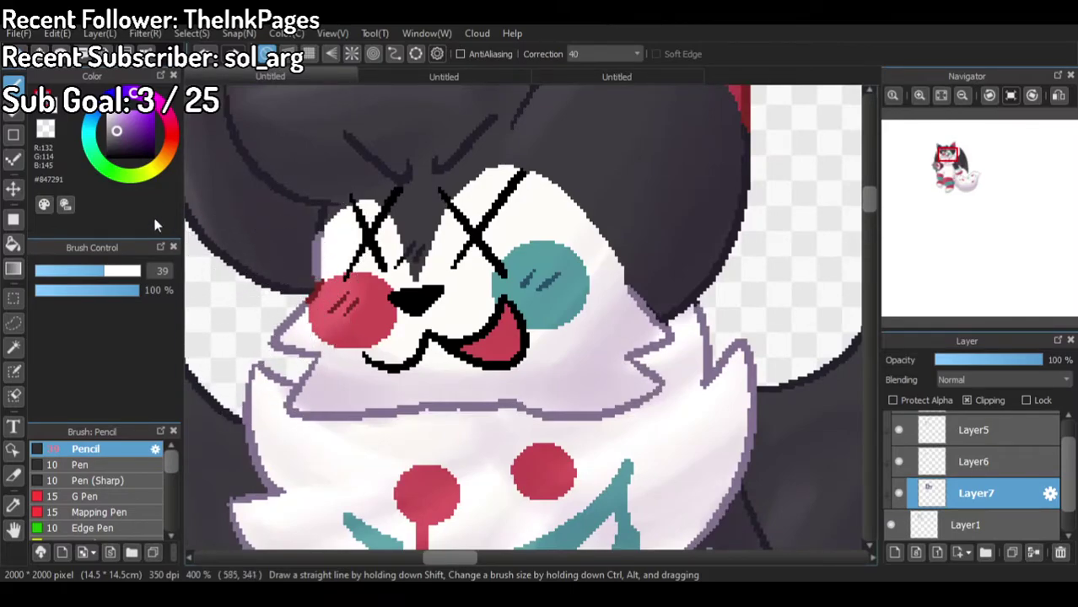
{"action": "left_click_drag", "start_coordinate": [73, 270], "coordinate": [61, 271]}
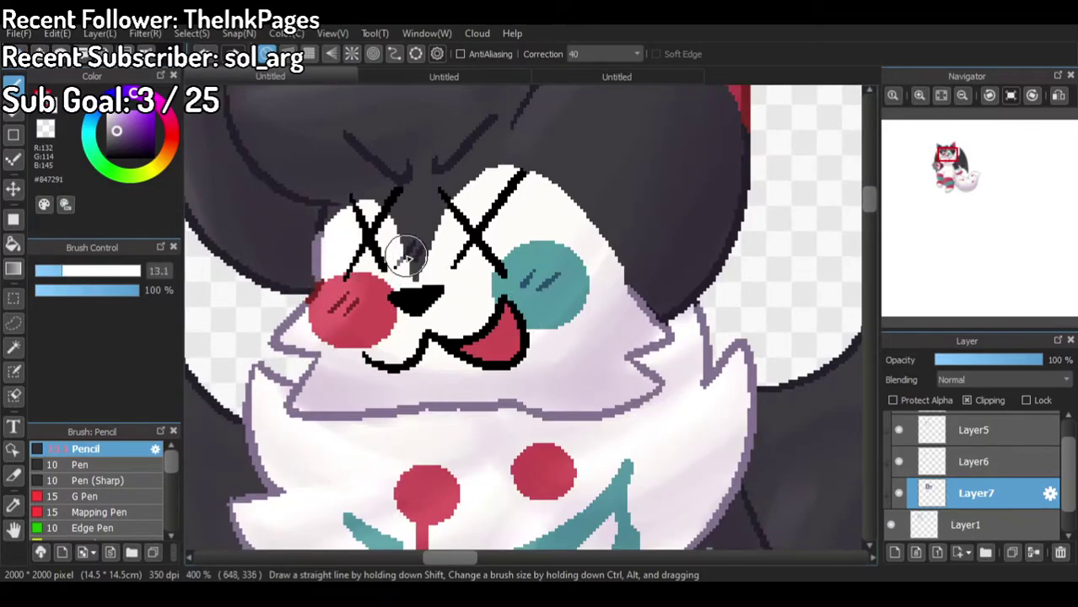
Step: Merge all layers into one and make a selection of the character's silhouette
{"action": "scroll", "coordinate": [445, 234], "scroll_direction": "down", "scroll_amount": 4}
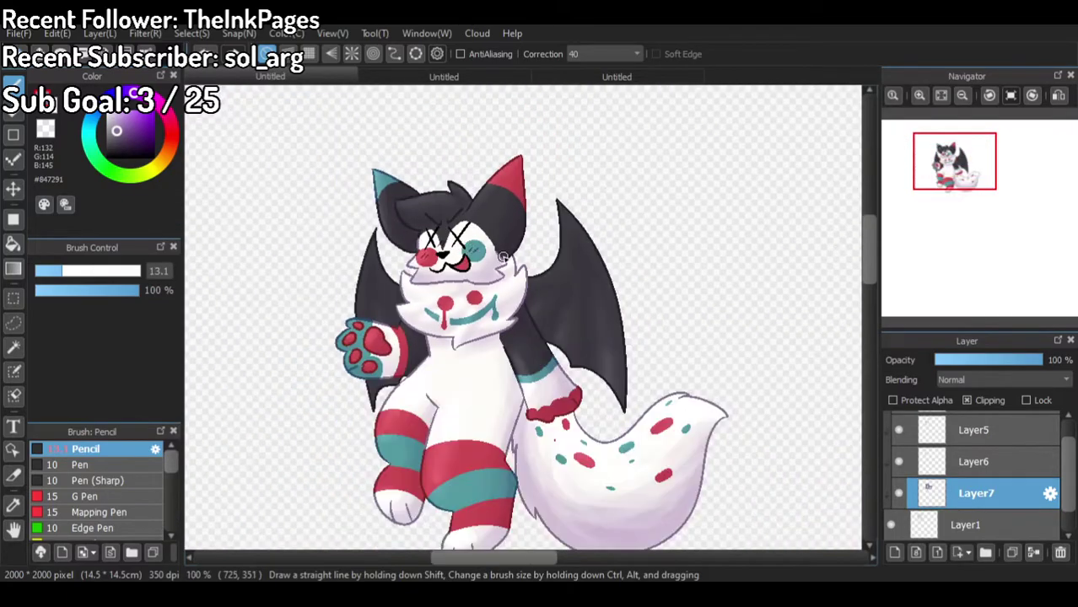
{"action": "scroll", "coordinate": [456, 253], "scroll_direction": "up", "scroll_amount": 2}
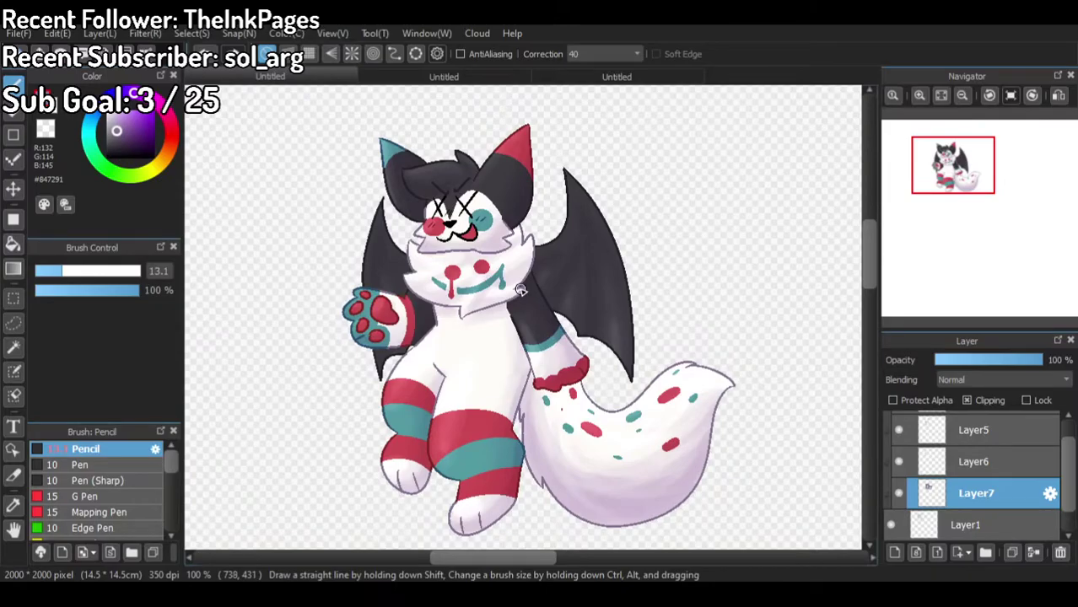
{"action": "scroll", "coordinate": [400, 234], "scroll_direction": "down", "scroll_amount": 1}
{"action": "scroll", "coordinate": [421, 307], "scroll_direction": "up", "scroll_amount": 1}
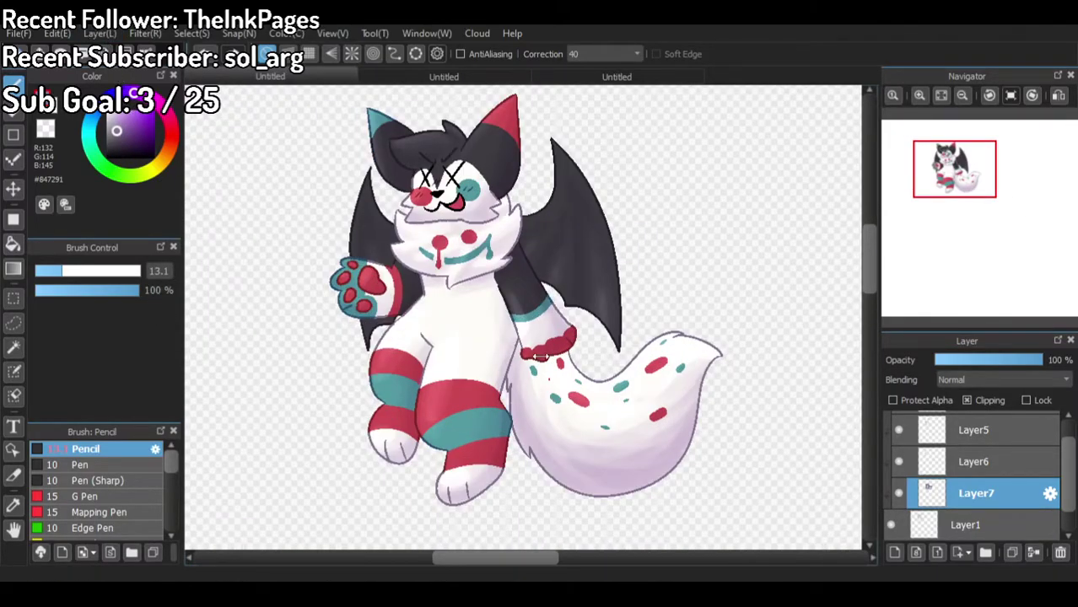
{"action": "left_click", "coordinate": [199, 37]}
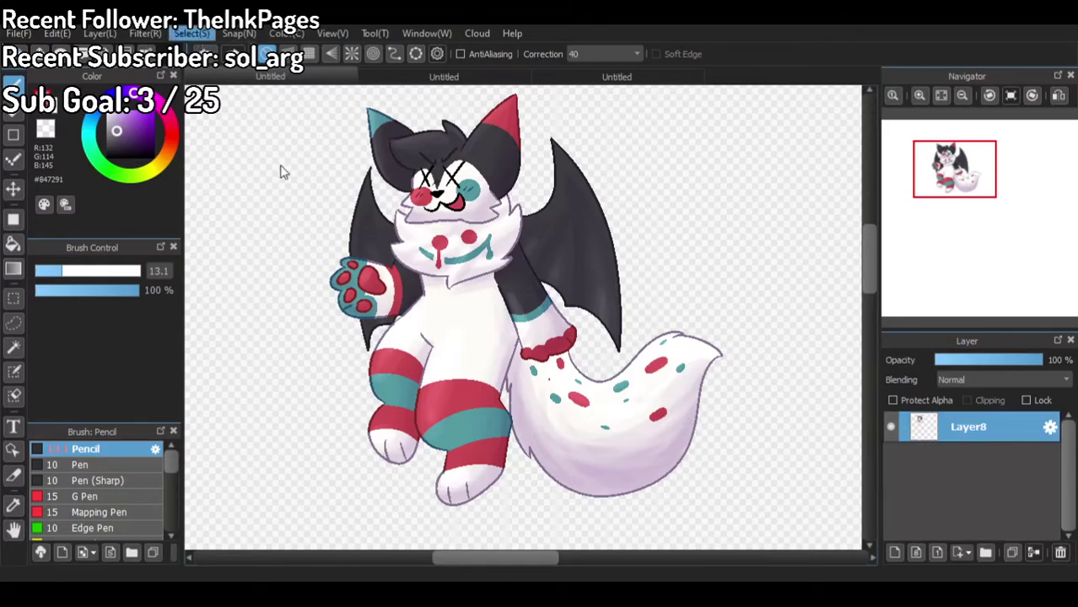
{"action": "left_click", "coordinate": [279, 168]}
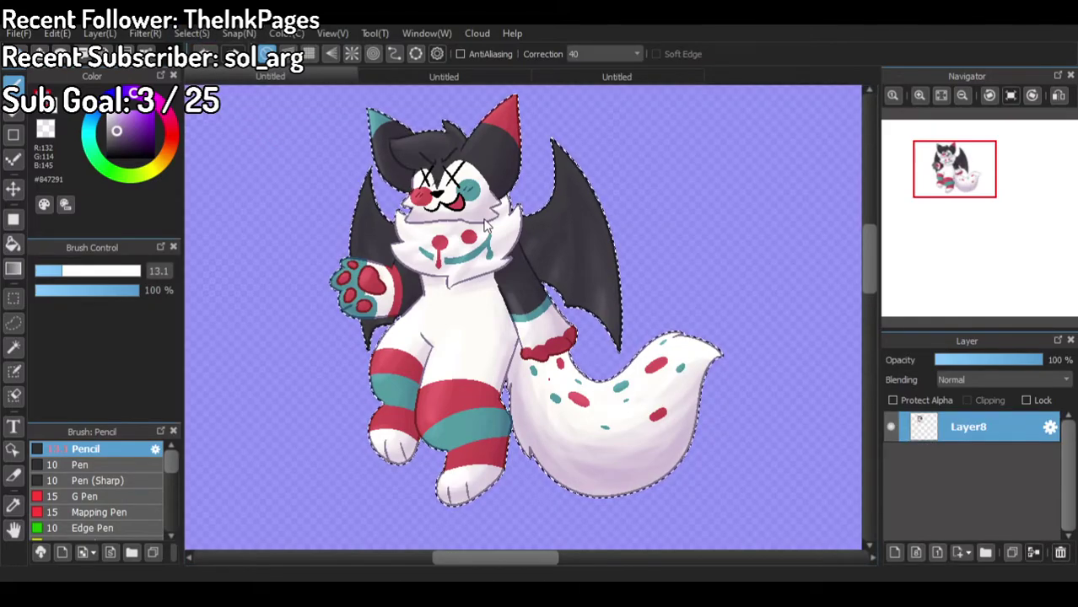
Step: Fill the slightly expanded silhouette selection with white #FFFFFF on a new layer beneath the hidden character artwork
{"action": "left_click", "coordinate": [893, 553]}
{"action": "left_click_drag", "start_coordinate": [911, 429], "coordinate": [908, 462]}
{"action": "left_click", "coordinate": [891, 427]}
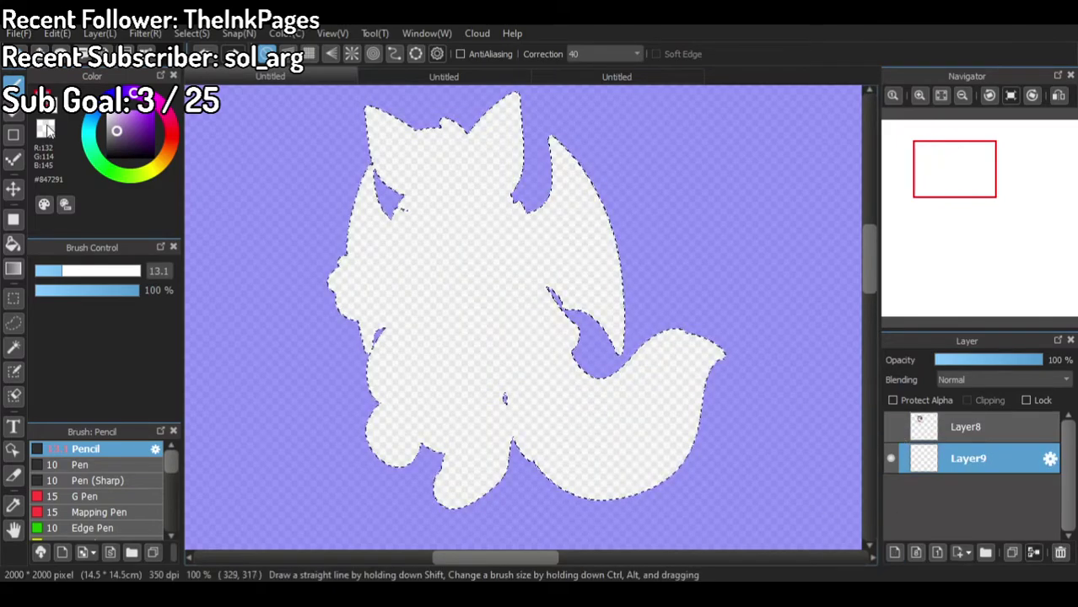
{"action": "left_click_drag", "start_coordinate": [117, 133], "coordinate": [100, 107]}
{"action": "left_click", "coordinate": [11, 245]}
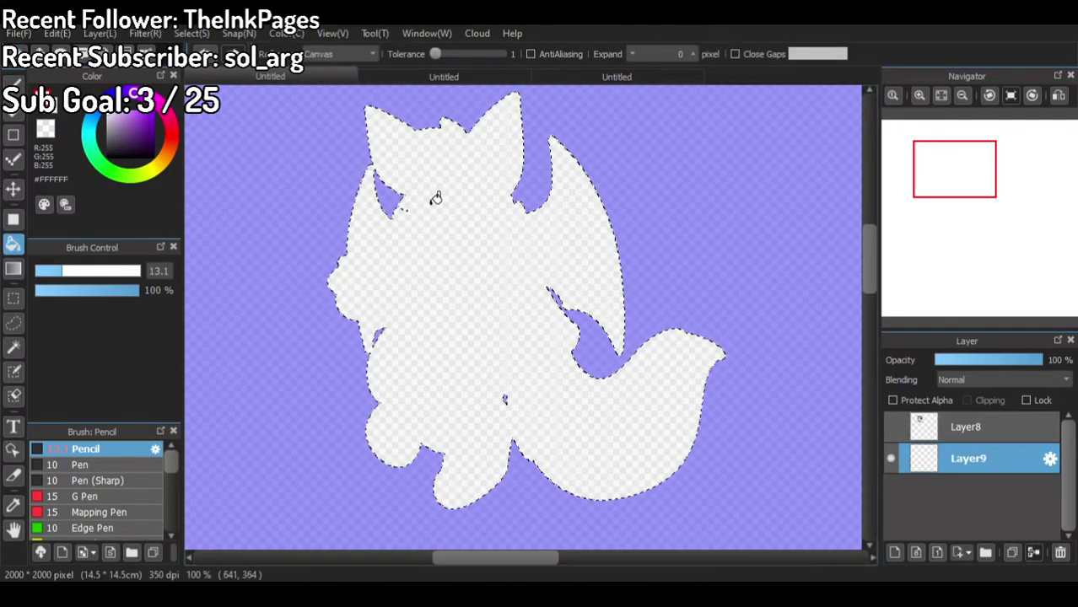
{"action": "left_click", "coordinate": [434, 199]}
Step: Merge the character artwork with the white silhouette layer and crop the canvas to the selection
{"action": "left_click", "coordinate": [1016, 429]}
{"action": "left_click", "coordinate": [1033, 553]}
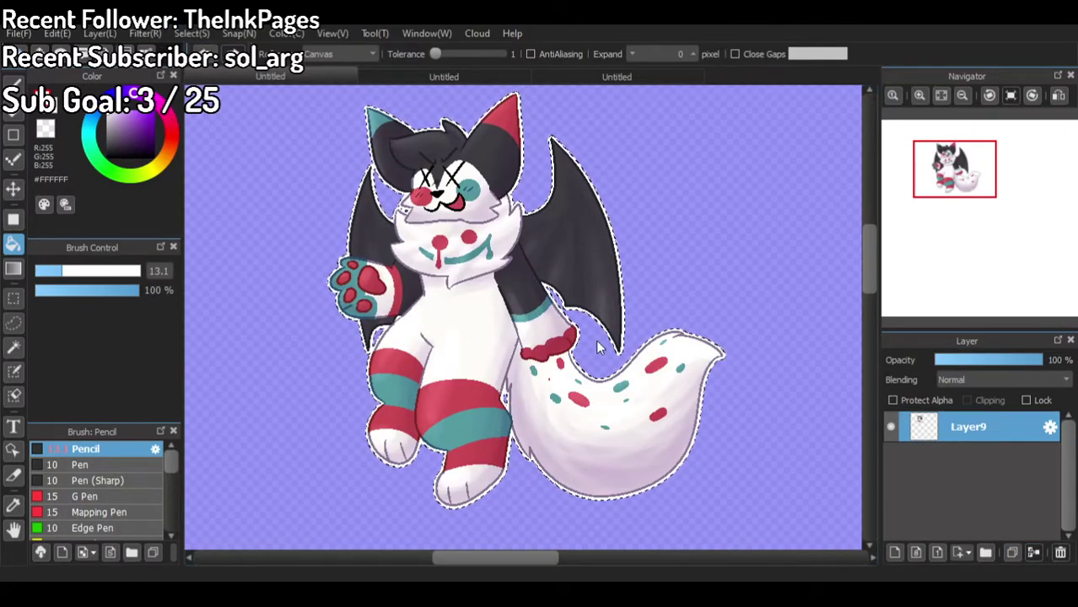
{"action": "left_click", "coordinate": [52, 35]}
{"action": "left_click", "coordinate": [122, 173]}
{"action": "left_click", "coordinate": [626, 317]}
Step: Save the cropped character artwork and close the open documents, including the hand-drawn reference
{"action": "left_click", "coordinate": [19, 34]}
{"action": "left_click", "coordinate": [120, 246]}
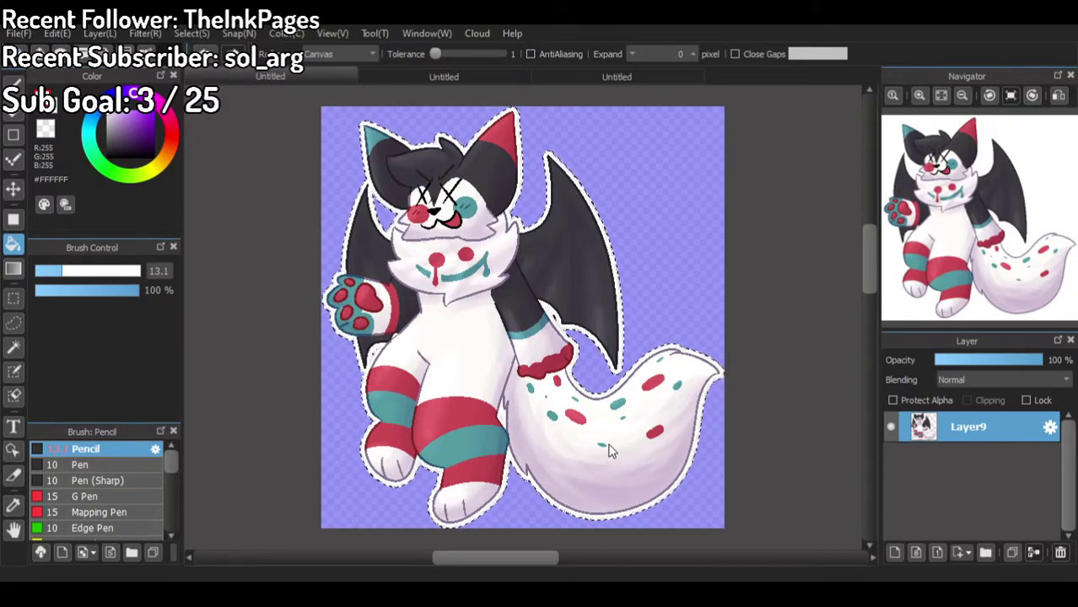
{"action": "left_click", "coordinate": [775, 479]}
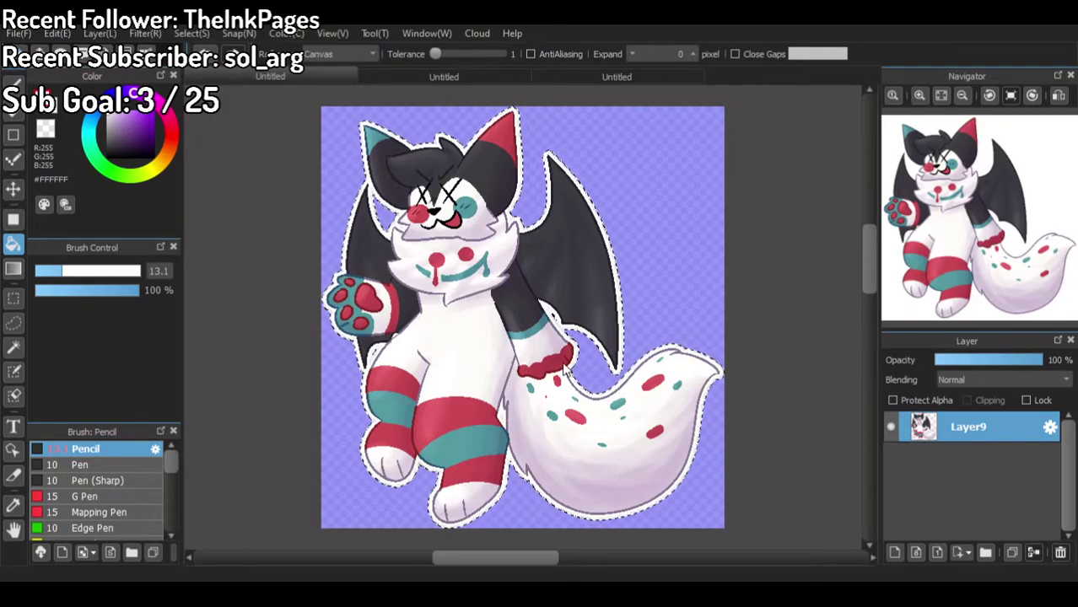
{"action": "key", "text": "ctrl+w"}
{"action": "key", "text": "ctrl+w"}
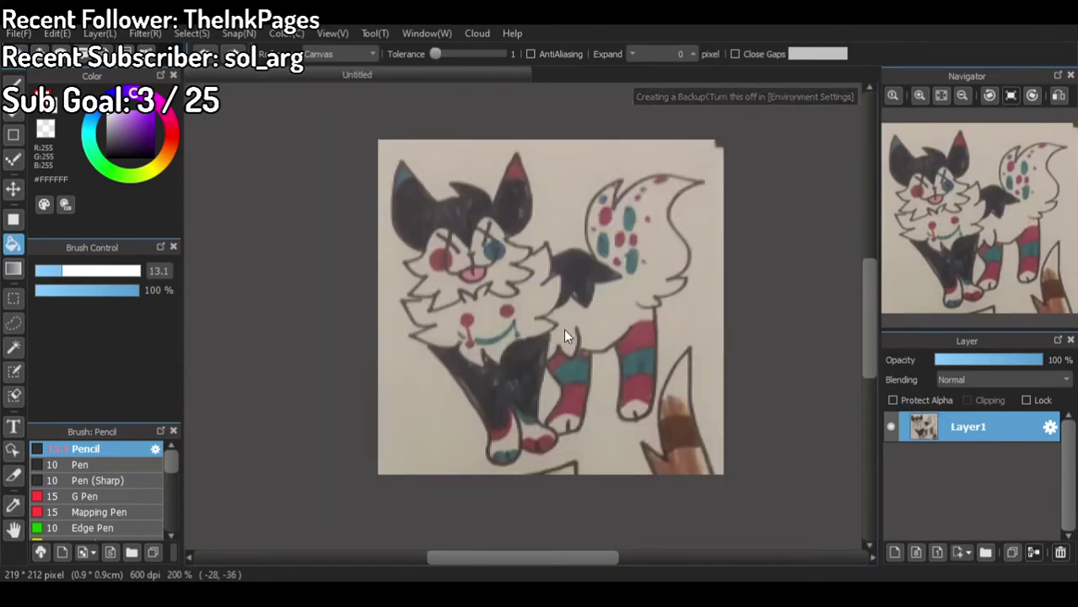
{"action": "key", "text": "ctrl+w"}
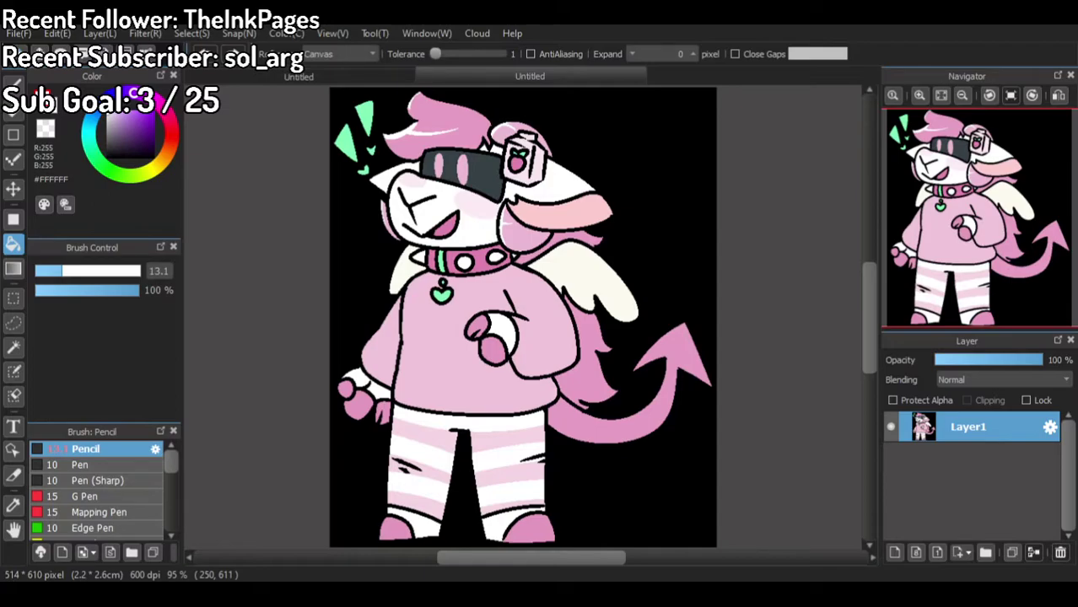
Step: Switch to the blank canvas and set up the Pencil brush with red #FF0700
{"action": "left_click", "coordinate": [352, 73]}
{"action": "left_click", "coordinate": [173, 138]}
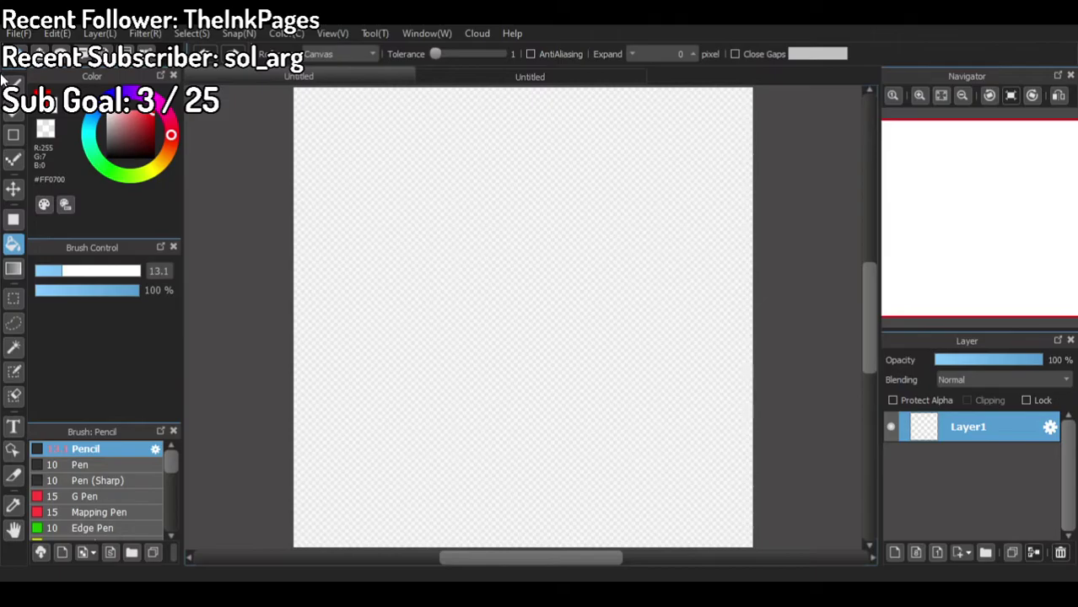
{"action": "key", "text": "p"}
Step: Examine the pink winged character reference with its visor and striped trousers, and return to the blank canvas
{"action": "left_click", "coordinate": [489, 74]}
{"action": "scroll", "coordinate": [507, 205], "scroll_direction": "up", "scroll_amount": 1}
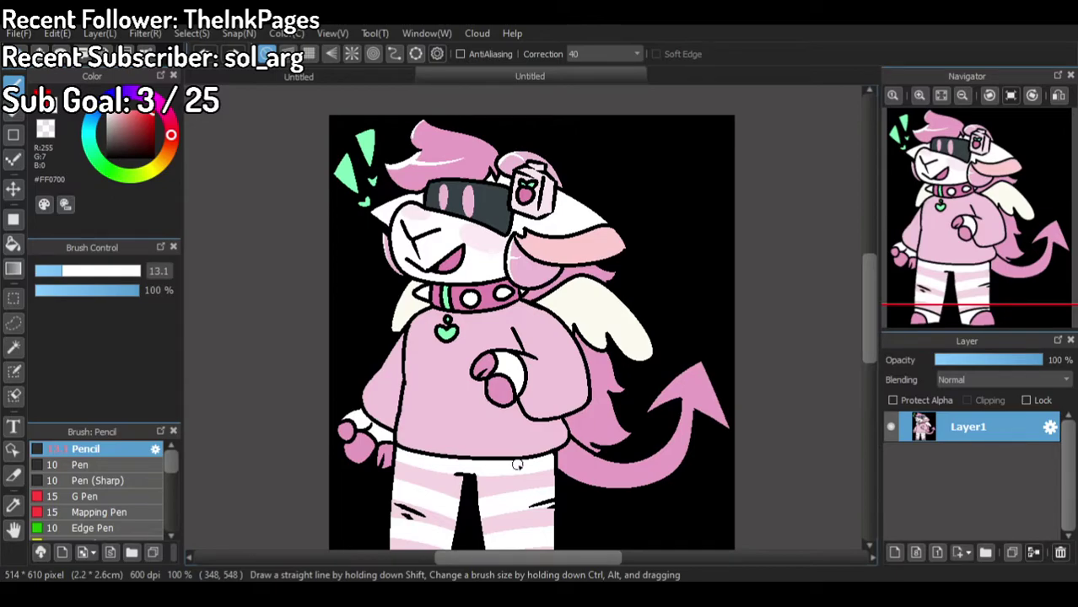
{"action": "scroll", "coordinate": [513, 147], "scroll_direction": "down", "scroll_amount": 2}
{"action": "scroll", "coordinate": [599, 198], "scroll_direction": "up", "scroll_amount": 2}
{"action": "scroll", "coordinate": [375, 89], "scroll_direction": "down", "scroll_amount": 1}
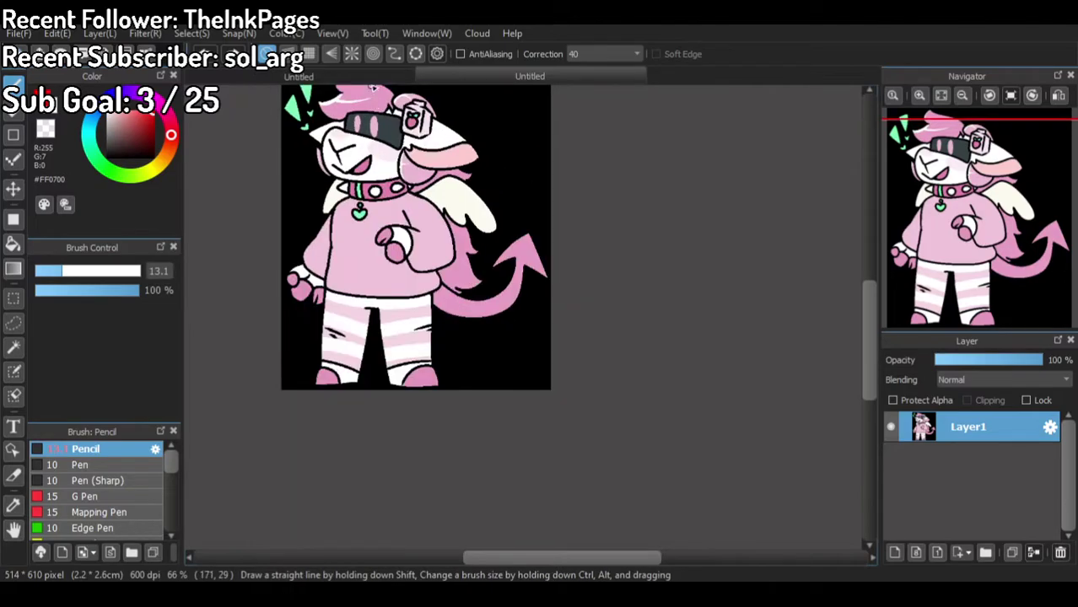
{"action": "left_click", "coordinate": [368, 72]}
{"action": "scroll", "coordinate": [434, 221], "scroll_direction": "down", "scroll_amount": 2}
{"action": "scroll", "coordinate": [455, 187], "scroll_direction": "up", "scroll_amount": 3}
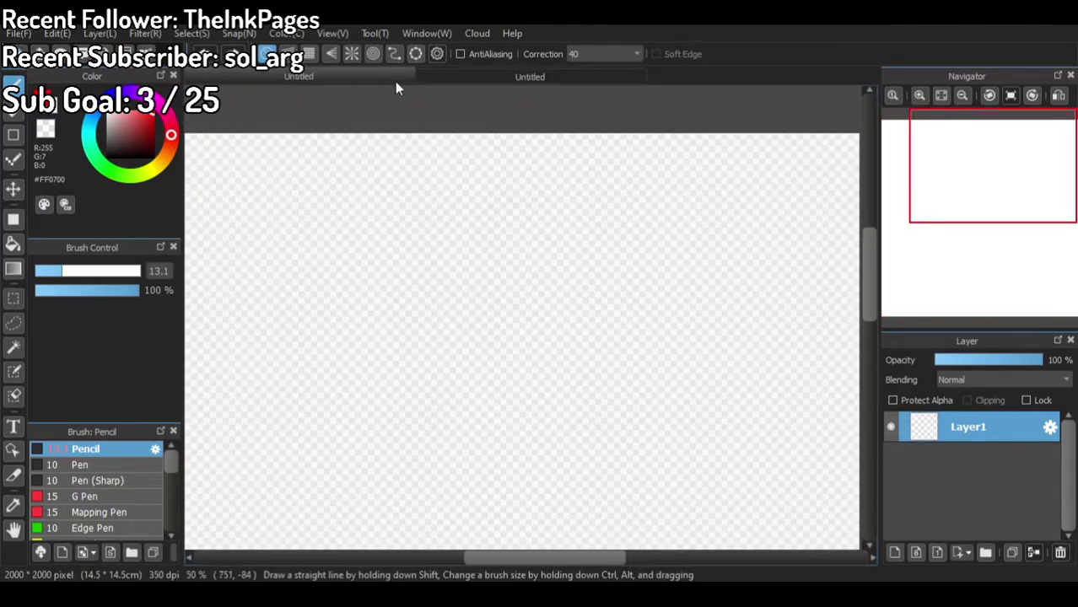
Step: Check the head of the pink winged character reference and return to the blank canvas
{"action": "left_click", "coordinate": [435, 76]}
{"action": "scroll", "coordinate": [471, 253], "scroll_direction": "down", "scroll_amount": 1}
{"action": "scroll", "coordinate": [377, 140], "scroll_direction": "up", "scroll_amount": 2}
{"action": "scroll", "coordinate": [443, 235], "scroll_direction": "down", "scroll_amount": 1}
{"action": "scroll", "coordinate": [374, 209], "scroll_direction": "up", "scroll_amount": 1}
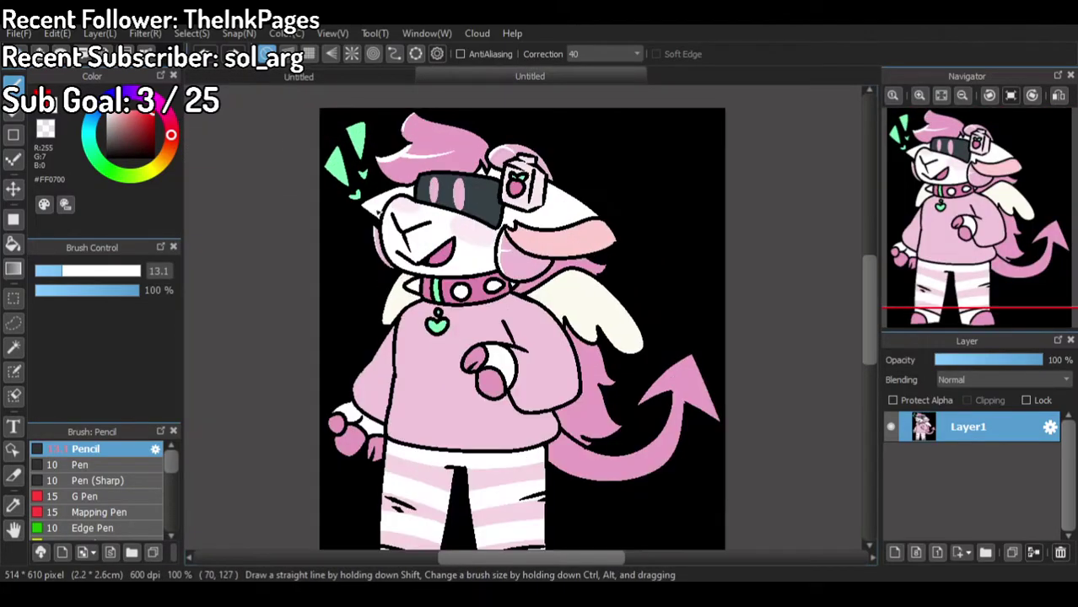
{"action": "left_click", "coordinate": [390, 77]}
{"action": "scroll", "coordinate": [391, 220], "scroll_direction": "down", "scroll_amount": 1}
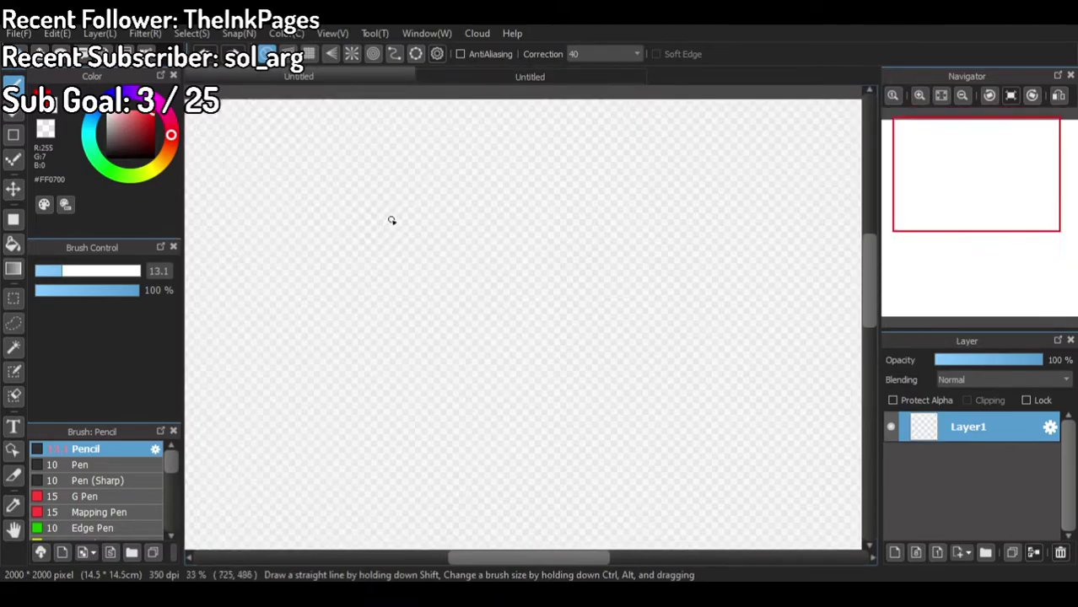
{"action": "scroll", "coordinate": [391, 220], "scroll_direction": "up", "scroll_amount": 3}
{"action": "mouse_move", "coordinate": [412, 126]}
{"action": "left_mouse_down"}
{"action": "mouse_move", "coordinate": [433, 275]}
{"action": "mouse_move", "coordinate": [452, 121]}
{"action": "left_mouse_up"}
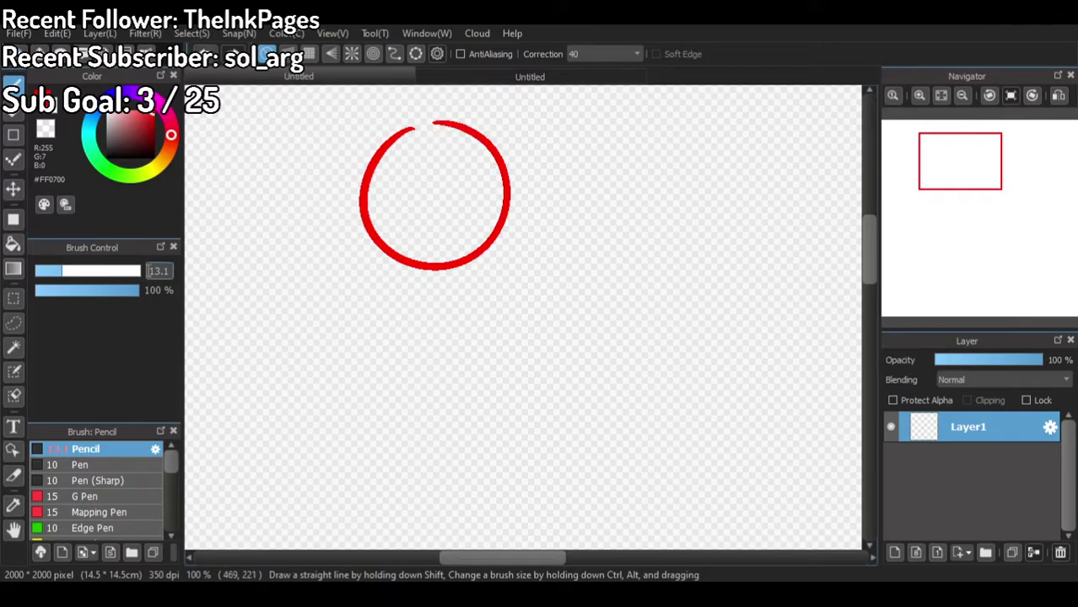
{"action": "key", "text": "ctrl+z"}
Step: Set the Pencil size to 3 and sketch the oval head with a large pointed ear, a hair bun and a lower hair lock
{"action": "left_click", "coordinate": [159, 270]}
{"action": "type", "text": "3"}
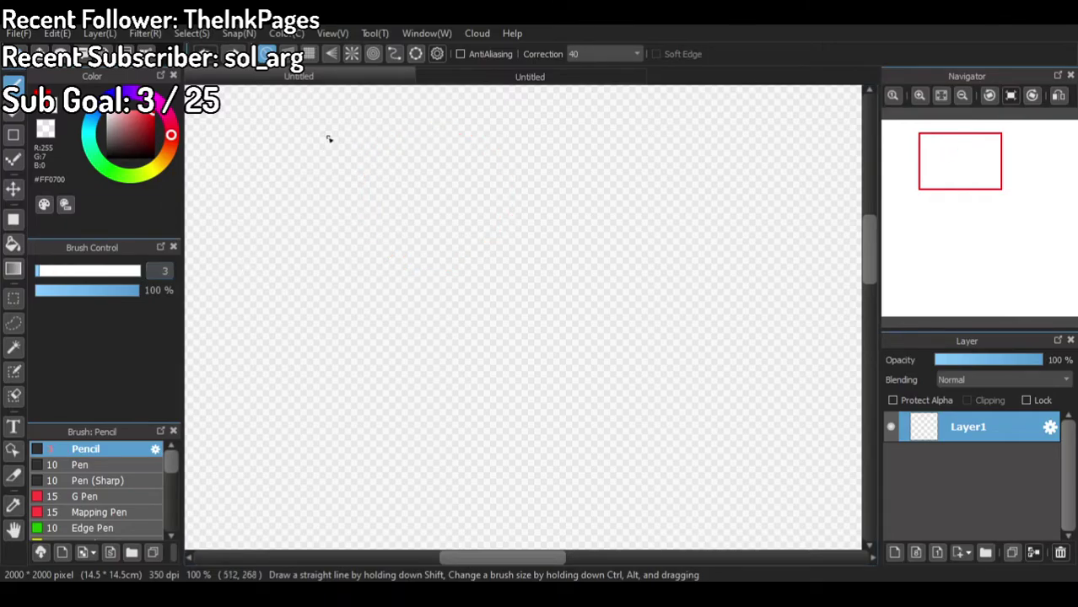
{"action": "scroll", "coordinate": [323, 147], "scroll_direction": "up", "scroll_amount": 2}
{"action": "mouse_move", "coordinate": [446, 152]}
{"action": "left_mouse_down"}
{"action": "mouse_move", "coordinate": [371, 180]}
{"action": "mouse_move", "coordinate": [404, 368]}
{"action": "mouse_move", "coordinate": [585, 350]}
{"action": "mouse_move", "coordinate": [592, 182]}
{"action": "mouse_move", "coordinate": [477, 140]}
{"action": "mouse_move", "coordinate": [381, 181]}
{"action": "mouse_move", "coordinate": [289, 157]}
{"action": "mouse_move", "coordinate": [233, 163]}
{"action": "mouse_move", "coordinate": [254, 261]}
{"action": "mouse_move", "coordinate": [342, 314]}
{"action": "mouse_move", "coordinate": [360, 313]}
{"action": "mouse_move", "coordinate": [357, 336]}
{"action": "mouse_move", "coordinate": [405, 325]}
{"action": "mouse_move", "coordinate": [437, 297]}
{"action": "left_mouse_up"}
{"action": "left_click", "coordinate": [477, 79]}
{"action": "left_click", "coordinate": [375, 79]}
{"action": "mouse_move", "coordinate": [440, 346]}
{"action": "left_mouse_down"}
{"action": "mouse_move", "coordinate": [373, 383]}
{"action": "mouse_move", "coordinate": [329, 313]}
{"action": "left_mouse_up"}
{"action": "mouse_move", "coordinate": [355, 168]}
{"action": "left_mouse_down"}
{"action": "mouse_move", "coordinate": [467, 141]}
{"action": "mouse_move", "coordinate": [435, 200]}
{"action": "mouse_move", "coordinate": [383, 166]}
{"action": "mouse_move", "coordinate": [410, 173]}
{"action": "mouse_move", "coordinate": [400, 167]}
{"action": "mouse_move", "coordinate": [444, 146]}
{"action": "mouse_move", "coordinate": [395, 165]}
{"action": "mouse_move", "coordinate": [448, 146]}
{"action": "left_mouse_up"}
Step: Erase the head outline where it crosses the large ear and the lower hair lock, using the transparent colour
{"action": "left_click", "coordinate": [39, 134]}
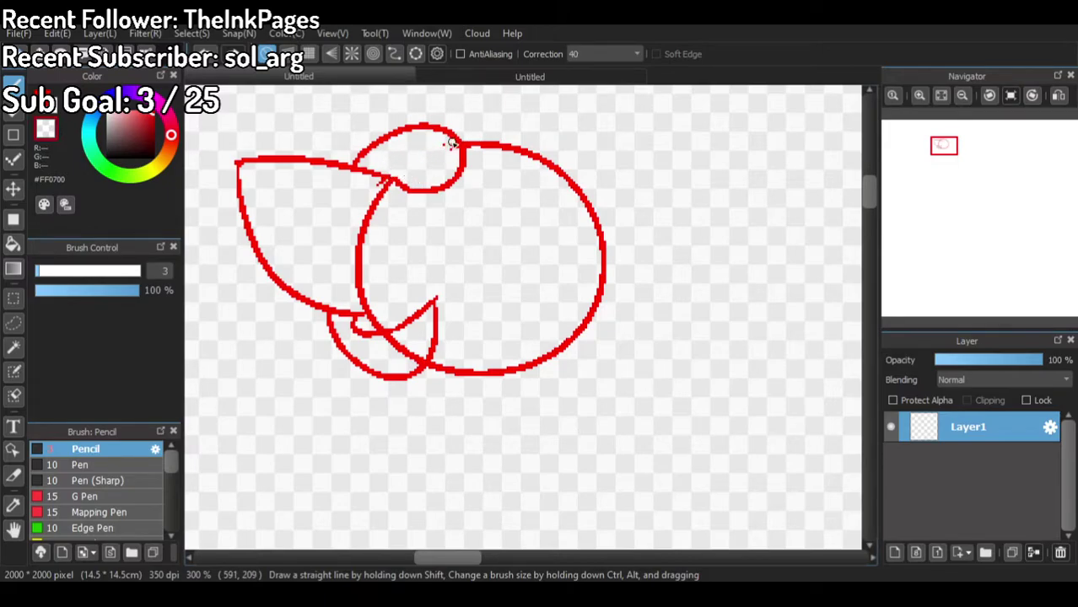
{"action": "left_click_drag", "start_coordinate": [393, 175], "coordinate": [371, 180]}
{"action": "left_click_drag", "start_coordinate": [361, 237], "coordinate": [364, 306]}
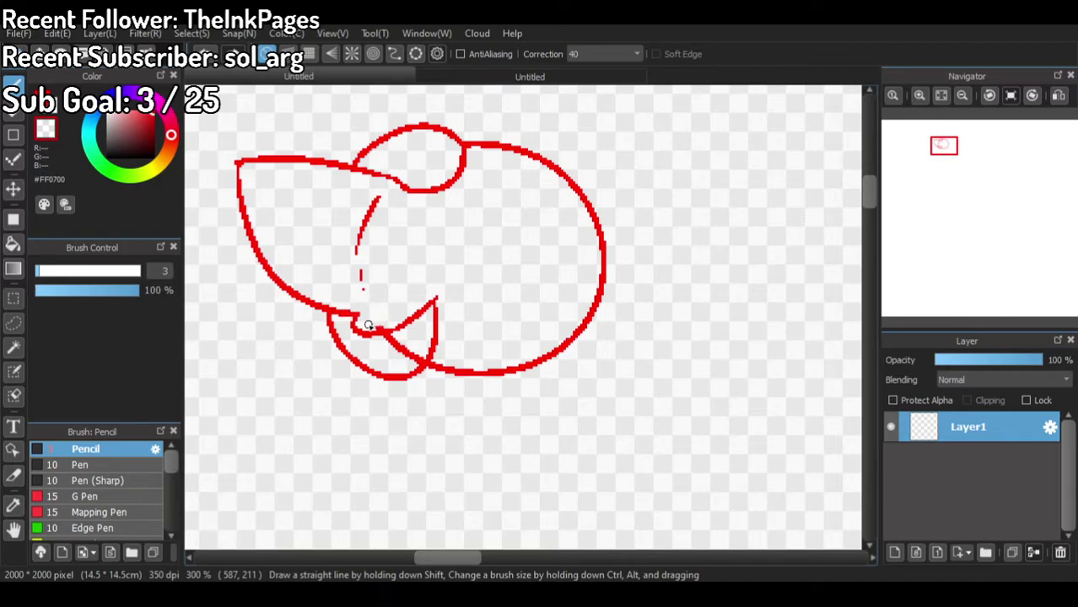
{"action": "mouse_move", "coordinate": [355, 246]}
{"action": "left_mouse_down"}
{"action": "mouse_move", "coordinate": [362, 284]}
{"action": "mouse_move", "coordinate": [376, 206]}
{"action": "mouse_move", "coordinate": [359, 230]}
{"action": "mouse_move", "coordinate": [355, 272]}
{"action": "mouse_move", "coordinate": [377, 202]}
{"action": "mouse_move", "coordinate": [354, 265]}
{"action": "mouse_move", "coordinate": [358, 236]}
{"action": "left_mouse_up"}
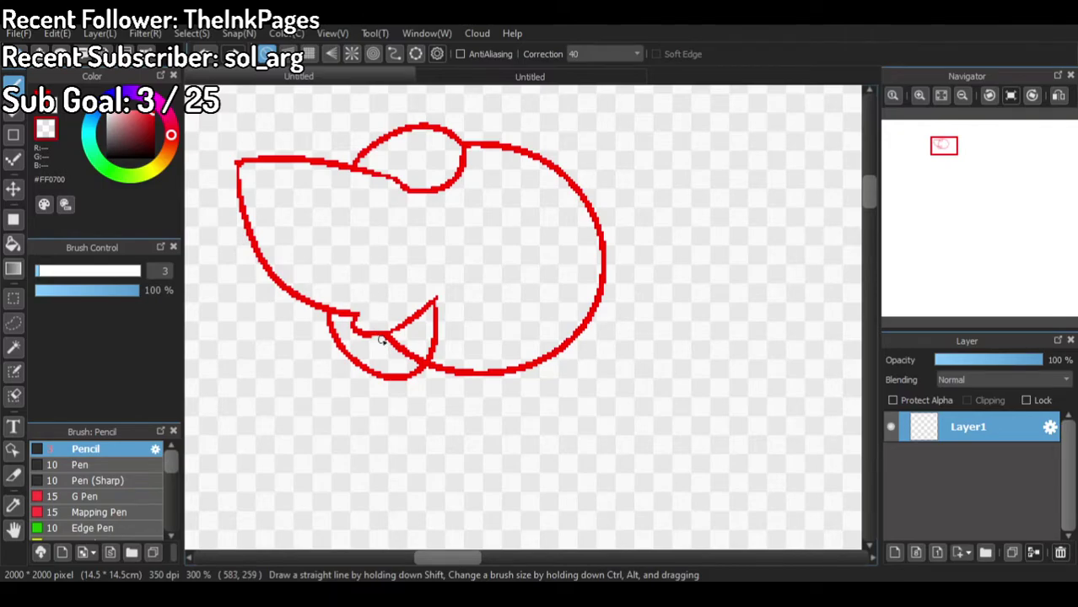
{"action": "left_click_drag", "start_coordinate": [401, 347], "coordinate": [412, 357]}
Step: Switch back to red and draw the curved muzzle outline beneath the head, checking the reference
{"action": "left_click", "coordinate": [52, 107]}
{"action": "left_click", "coordinate": [438, 78]}
{"action": "left_click", "coordinate": [397, 79]}
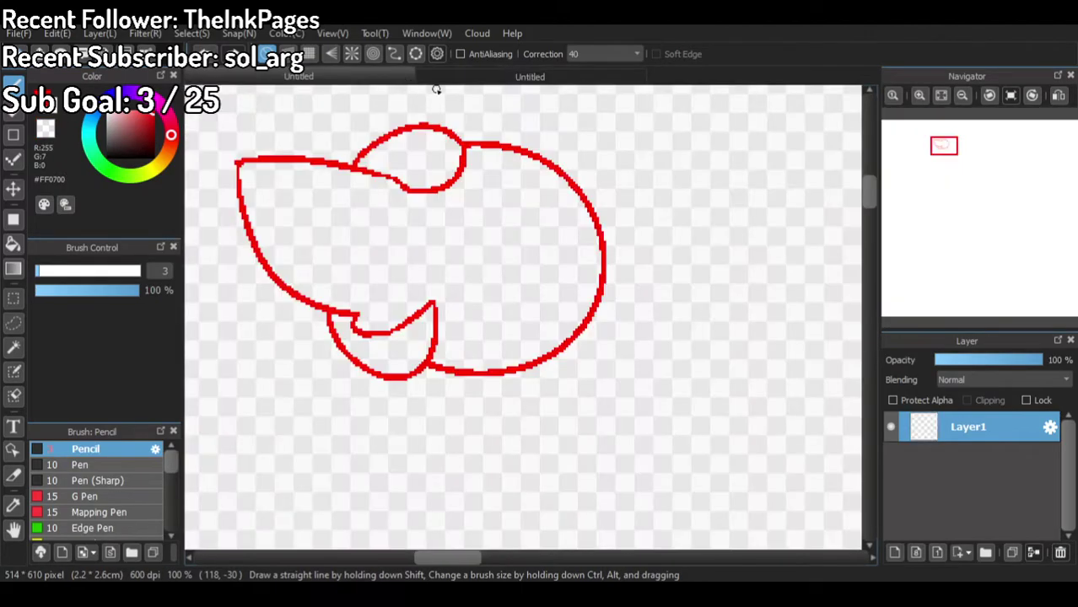
{"action": "mouse_move", "coordinate": [596, 297]}
{"action": "left_mouse_down"}
{"action": "mouse_move", "coordinate": [552, 401]}
{"action": "mouse_move", "coordinate": [437, 392]}
{"action": "mouse_move", "coordinate": [412, 376]}
{"action": "mouse_move", "coordinate": [498, 412]}
{"action": "mouse_move", "coordinate": [589, 391]}
{"action": "mouse_move", "coordinate": [622, 324]}
{"action": "mouse_move", "coordinate": [592, 297]}
{"action": "left_mouse_up"}
{"action": "key", "text": "ctrl+z"}
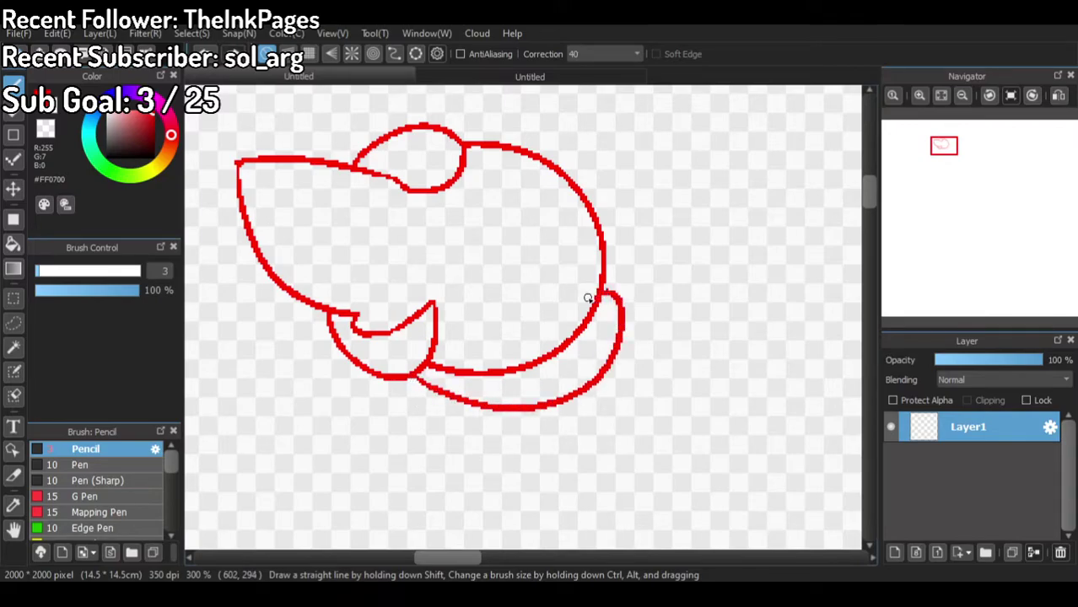
Step: Draw the swept hair fringe over the forehead with a small curl beside the bun, following the reference
{"action": "left_click", "coordinate": [446, 75]}
{"action": "left_click", "coordinate": [400, 73]}
{"action": "mouse_move", "coordinate": [460, 138]}
{"action": "left_mouse_down"}
{"action": "mouse_move", "coordinate": [503, 111]}
{"action": "mouse_move", "coordinate": [645, 136]}
{"action": "mouse_move", "coordinate": [685, 106]}
{"action": "mouse_move", "coordinate": [690, 166]}
{"action": "mouse_move", "coordinate": [622, 205]}
{"action": "mouse_move", "coordinate": [653, 234]}
{"action": "mouse_move", "coordinate": [639, 242]}
{"action": "mouse_move", "coordinate": [540, 245]}
{"action": "mouse_move", "coordinate": [479, 184]}
{"action": "mouse_move", "coordinate": [447, 224]}
{"action": "mouse_move", "coordinate": [430, 203]}
{"action": "mouse_move", "coordinate": [460, 173]}
{"action": "left_mouse_up"}
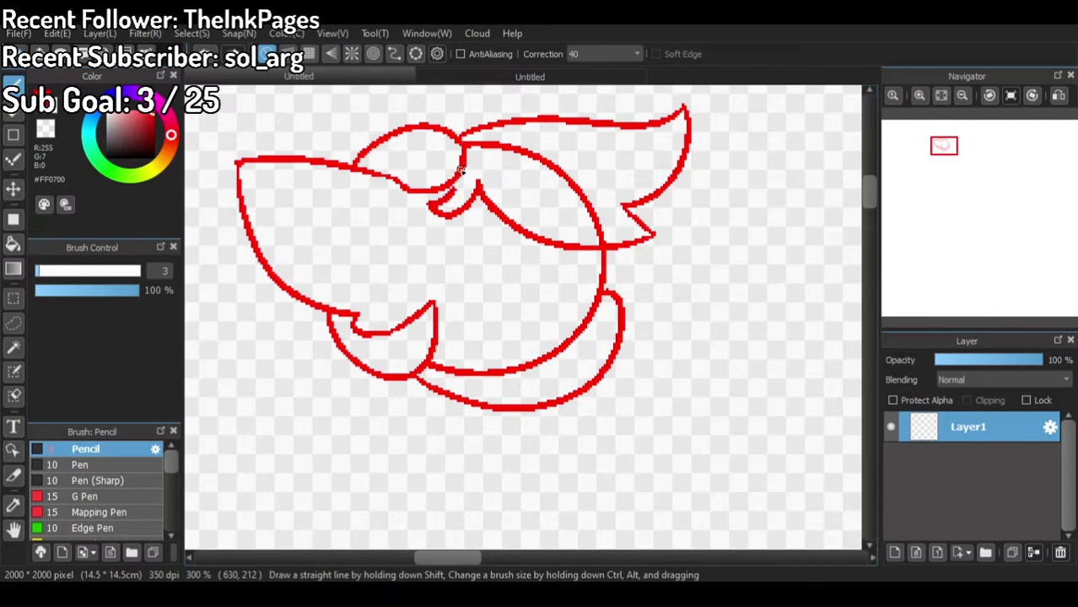
Step: Draw the slanted rectangular visor across the face beneath the fringe, following the reference
{"action": "left_click", "coordinate": [447, 76]}
{"action": "left_click", "coordinate": [401, 76]}
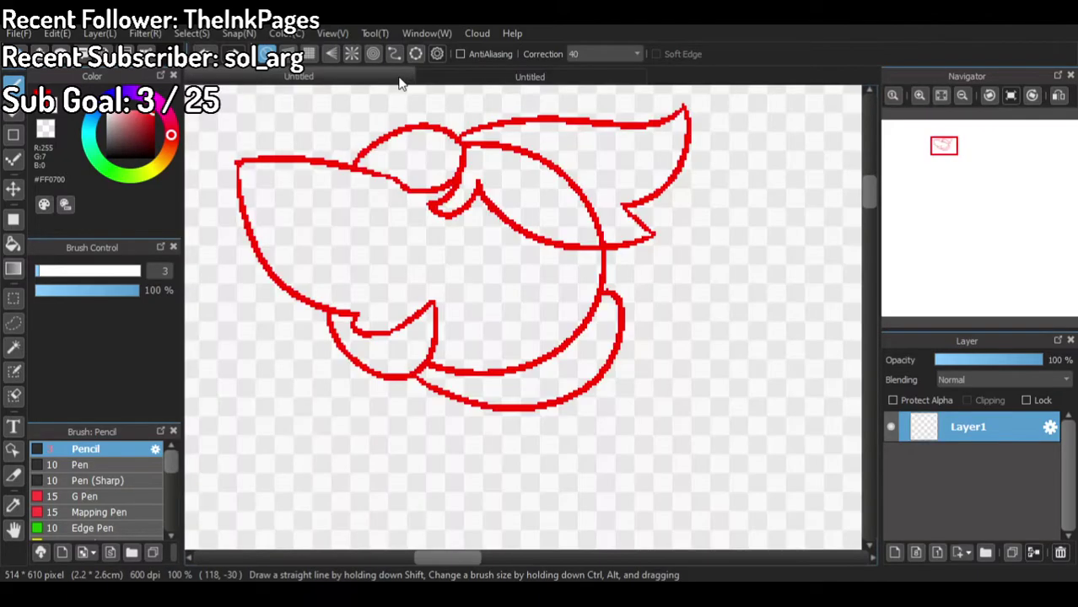
{"action": "mouse_move", "coordinate": [453, 243]}
{"action": "left_mouse_down"}
{"action": "mouse_move", "coordinate": [455, 330]}
{"action": "mouse_move", "coordinate": [600, 306]}
{"action": "mouse_move", "coordinate": [597, 247]}
{"action": "left_mouse_up"}
{"action": "left_click_drag", "start_coordinate": [456, 238], "coordinate": [600, 218]}
Step: Erase the head and visor lines that overlap the fringe and muzzle, using the transparent colour
{"action": "left_click", "coordinate": [50, 128]}
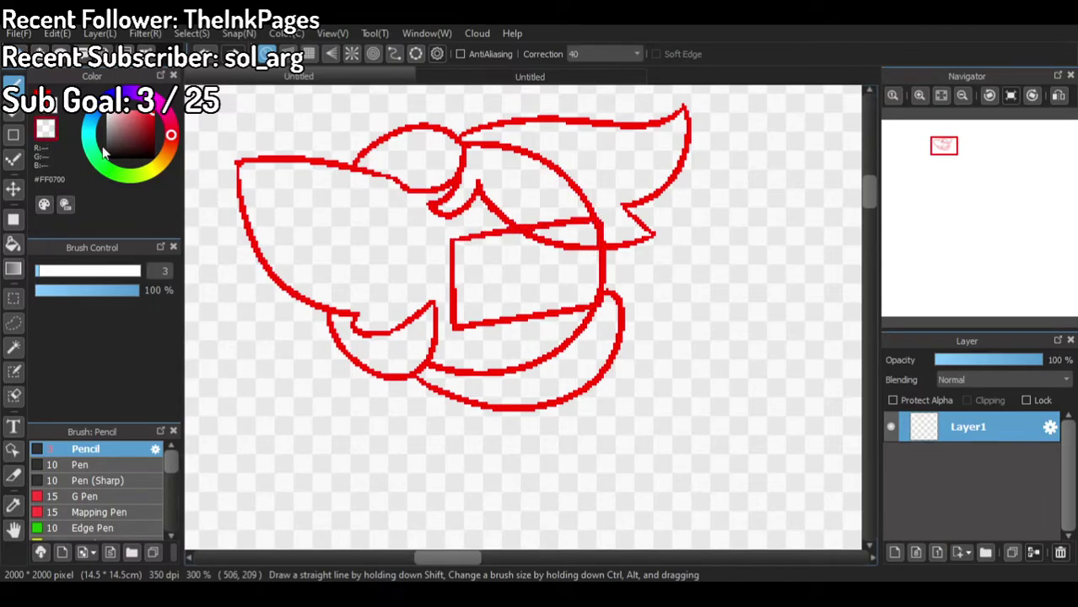
{"action": "mouse_move", "coordinate": [532, 232]}
{"action": "left_mouse_down"}
{"action": "mouse_move", "coordinate": [552, 234]}
{"action": "mouse_move", "coordinate": [523, 222]}
{"action": "left_mouse_up"}
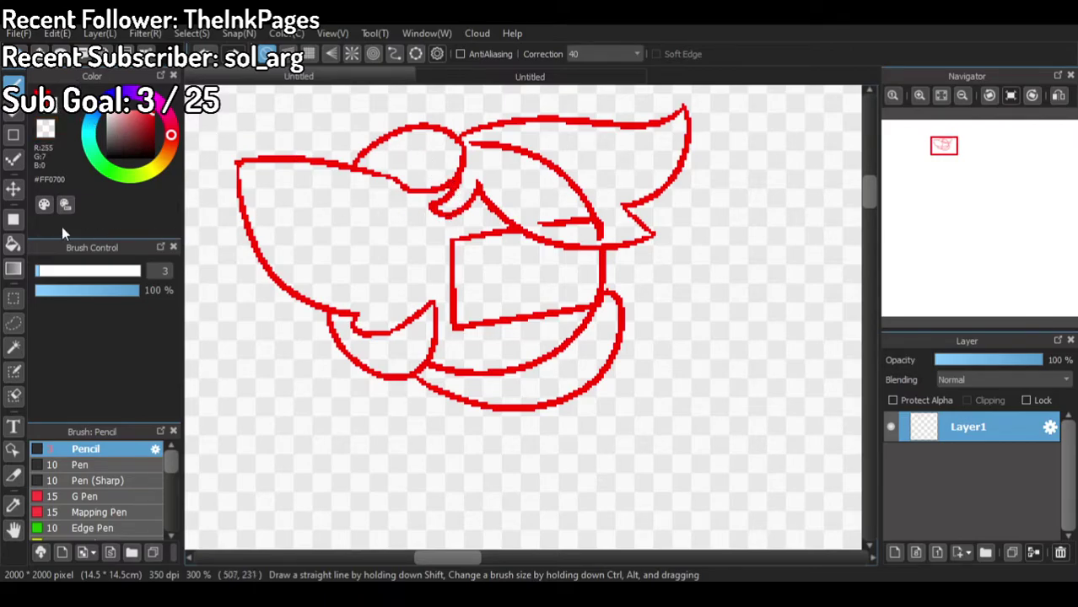
{"action": "left_click", "coordinate": [46, 131]}
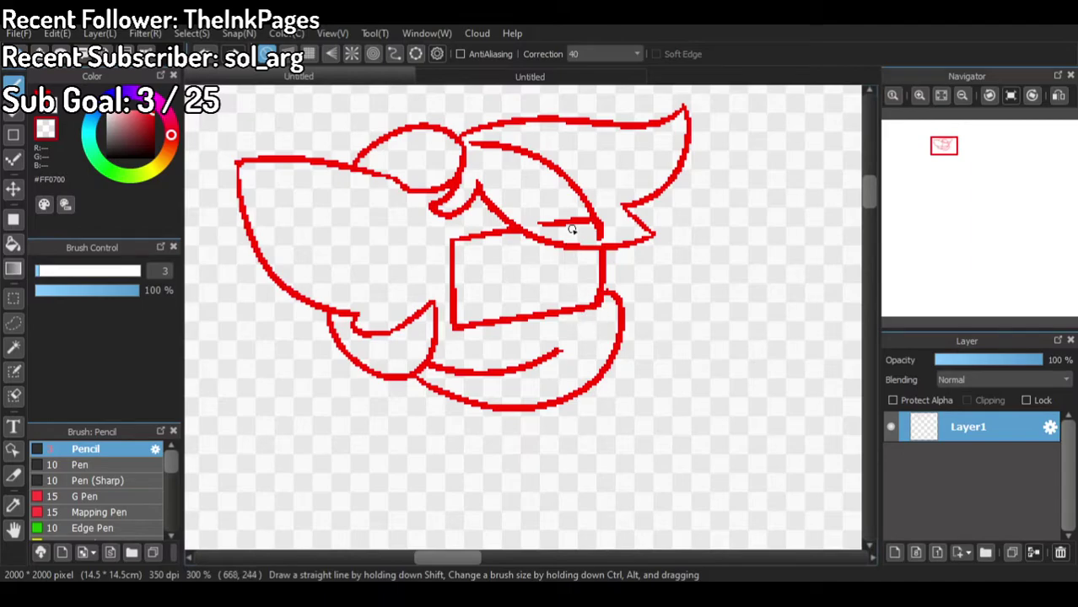
{"action": "key", "text": "ctrl+z"}
{"action": "left_click_drag", "start_coordinate": [590, 235], "coordinate": [527, 222]}
{"action": "mouse_move", "coordinate": [526, 221]}
{"action": "left_mouse_down"}
{"action": "mouse_move", "coordinate": [588, 221]}
{"action": "mouse_move", "coordinate": [545, 217]}
{"action": "mouse_move", "coordinate": [569, 179]}
{"action": "mouse_move", "coordinate": [589, 193]}
{"action": "mouse_move", "coordinate": [583, 204]}
{"action": "mouse_move", "coordinate": [559, 171]}
{"action": "mouse_move", "coordinate": [595, 211]}
{"action": "mouse_move", "coordinate": [542, 150]}
{"action": "mouse_move", "coordinate": [570, 177]}
{"action": "mouse_move", "coordinate": [466, 139]}
{"action": "mouse_move", "coordinate": [547, 159]}
{"action": "left_mouse_up"}
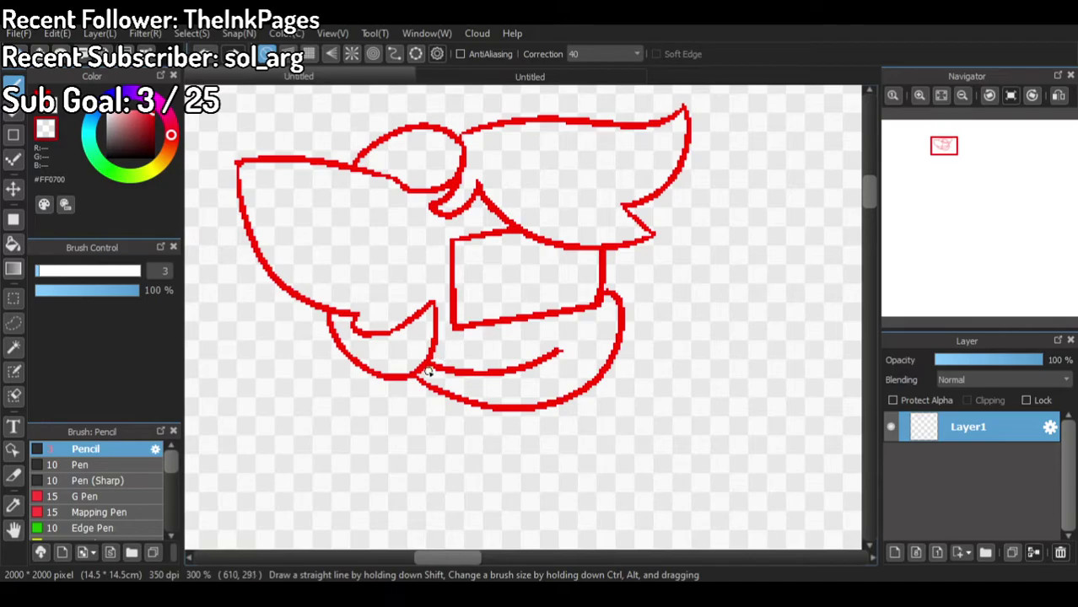
{"action": "mouse_move", "coordinate": [429, 369]}
{"action": "left_mouse_down"}
{"action": "mouse_move", "coordinate": [469, 376]}
{"action": "mouse_move", "coordinate": [520, 367]}
{"action": "mouse_move", "coordinate": [436, 367]}
{"action": "mouse_move", "coordinate": [493, 372]}
{"action": "mouse_move", "coordinate": [557, 353]}
{"action": "left_mouse_up"}
Step: Select the head sketch and paste it into a new 2000 × 2000 pixel canvas
{"action": "scroll", "coordinate": [549, 322], "scroll_direction": "down", "scroll_amount": 2}
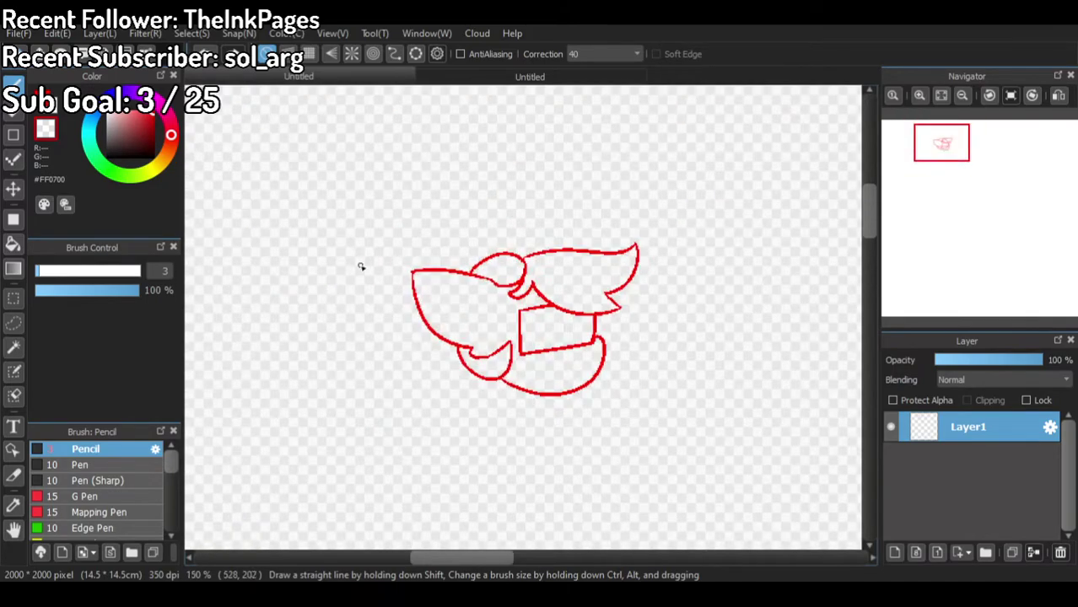
{"action": "left_click", "coordinate": [13, 299]}
{"action": "mouse_move", "coordinate": [327, 208]}
{"action": "left_mouse_down"}
{"action": "mouse_move", "coordinate": [654, 385]}
{"action": "mouse_move", "coordinate": [704, 439]}
{"action": "left_mouse_up"}
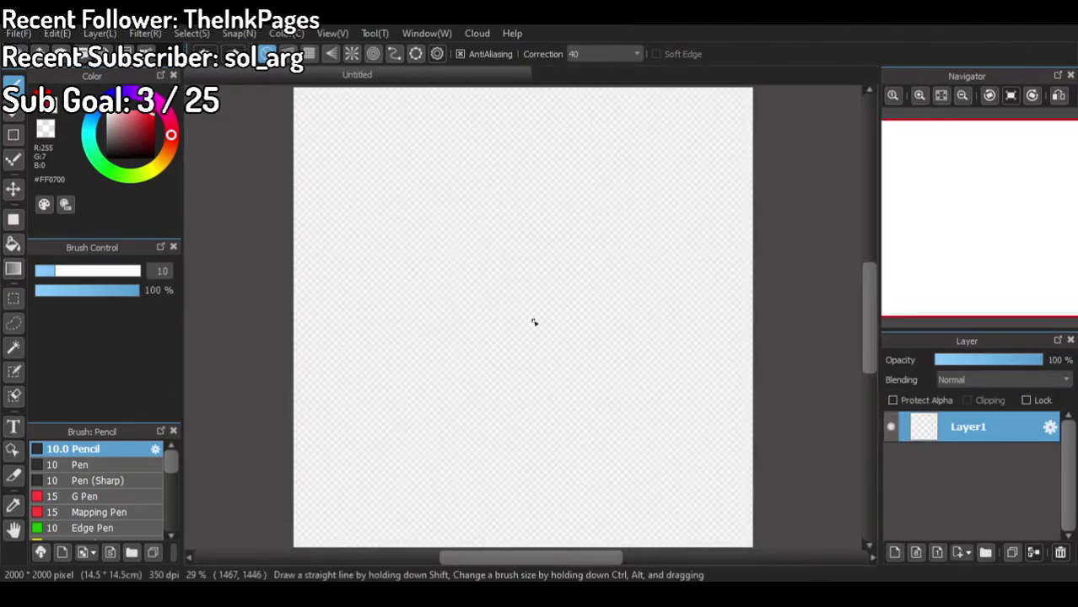
{"action": "key", "text": "ctrl+v"}
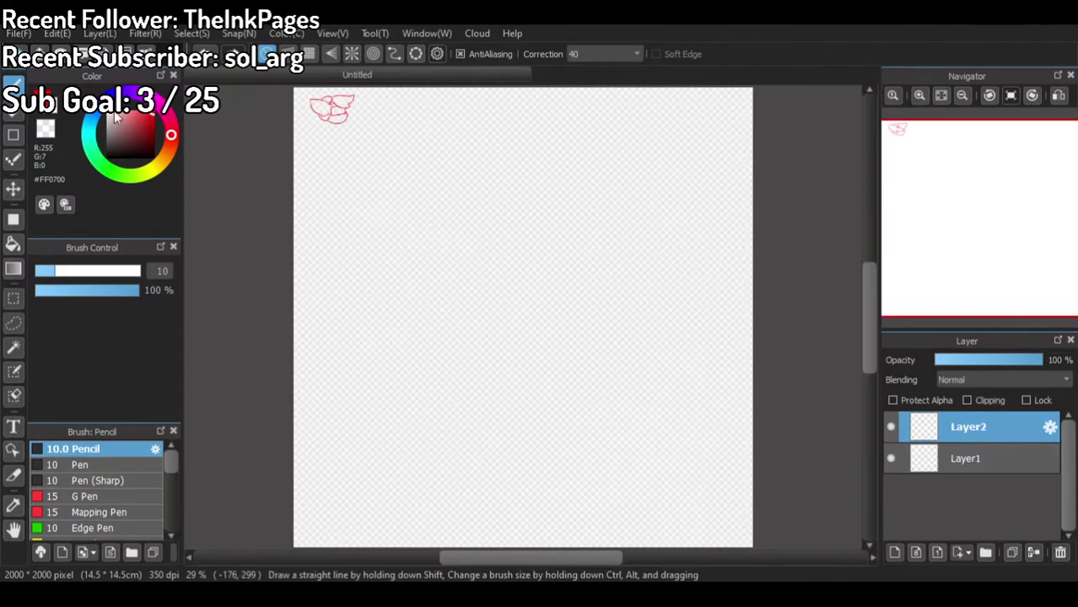
Step: Move the pasted head sketch near the canvas centre and bring in the character reference as a second document
{"action": "left_click", "coordinate": [12, 189]}
{"action": "mouse_move", "coordinate": [304, 190]}
{"action": "left_mouse_down"}
{"action": "mouse_move", "coordinate": [359, 250]}
{"action": "mouse_move", "coordinate": [523, 362]}
{"action": "left_mouse_up"}
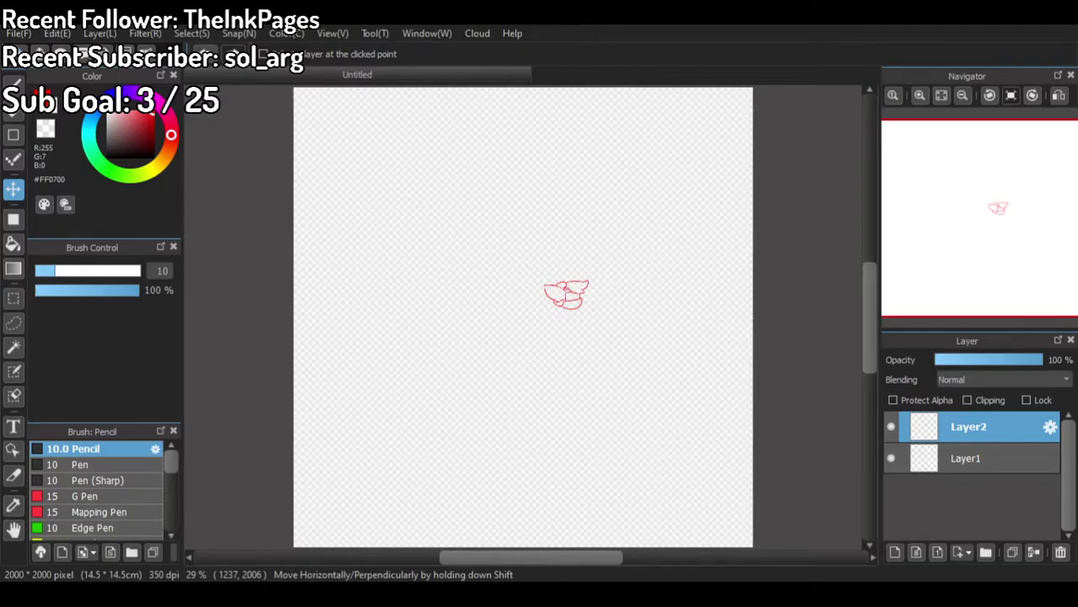
{"action": "left_click", "coordinate": [12, 36]}
{"action": "left_click", "coordinate": [44, 79]}
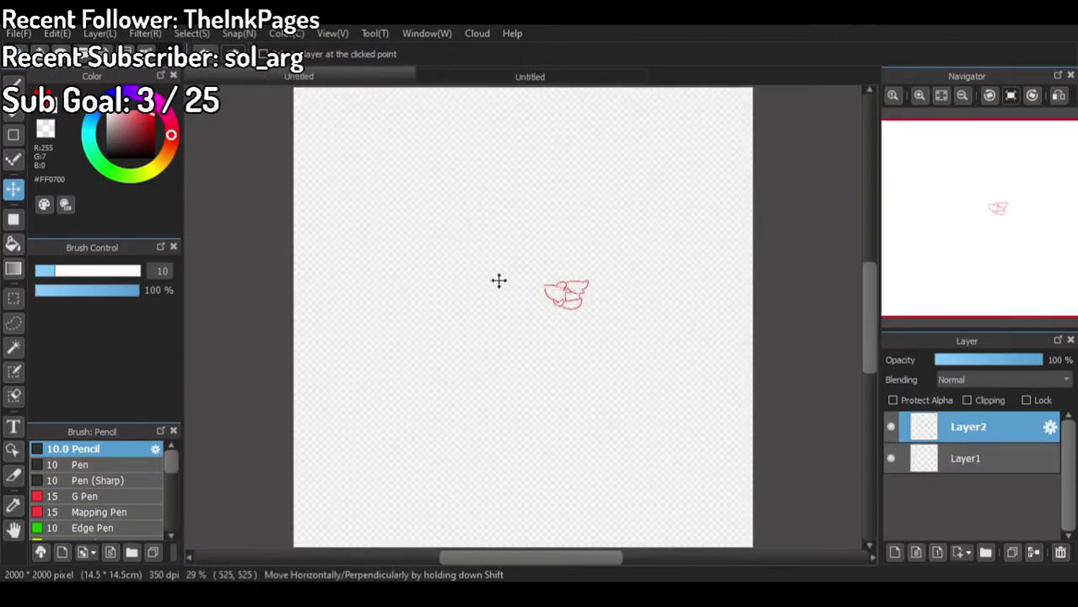
Step: Set the Pencil to size 3 with anti-aliasing off, undoing the test stroke
{"action": "scroll", "coordinate": [498, 280], "scroll_direction": "up", "scroll_amount": 8}
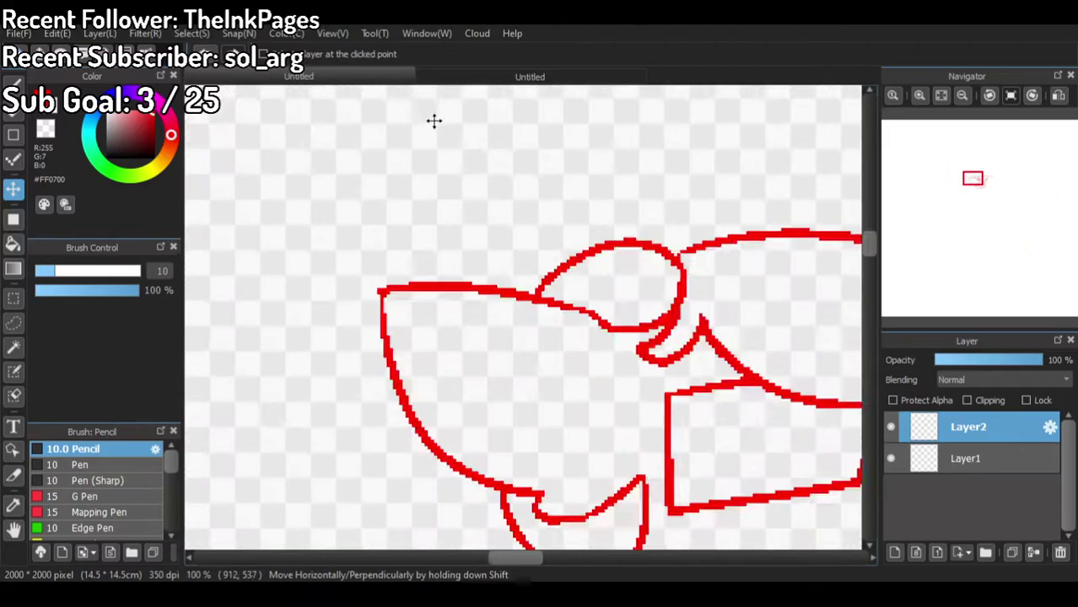
{"action": "left_click", "coordinate": [12, 84]}
{"action": "scroll", "coordinate": [369, 184], "scroll_direction": "down", "scroll_amount": 5}
{"action": "scroll", "coordinate": [463, 215], "scroll_direction": "up", "scroll_amount": 1}
{"action": "left_click_drag", "start_coordinate": [152, 265], "coordinate": [164, 271]}
{"action": "type", "text": "3"}
{"action": "key", "text": "Return"}
{"action": "mouse_move", "coordinate": [445, 302]}
{"action": "left_mouse_down"}
{"action": "mouse_move", "coordinate": [440, 338]}
{"action": "mouse_move", "coordinate": [460, 359]}
{"action": "left_mouse_up"}
{"action": "key", "text": "ctrl+z"}
{"action": "key", "text": "ctrl+z"}
{"action": "left_click", "coordinate": [490, 54]}
{"action": "left_click_drag", "start_coordinate": [410, 263], "coordinate": [408, 345]}
{"action": "mouse_move", "coordinate": [406, 290]}
{"action": "left_mouse_down"}
{"action": "mouse_move", "coordinate": [434, 274]}
{"action": "mouse_move", "coordinate": [436, 376]}
{"action": "left_mouse_up"}
{"action": "scroll", "coordinate": [484, 216], "scroll_direction": "up", "scroll_amount": 2}
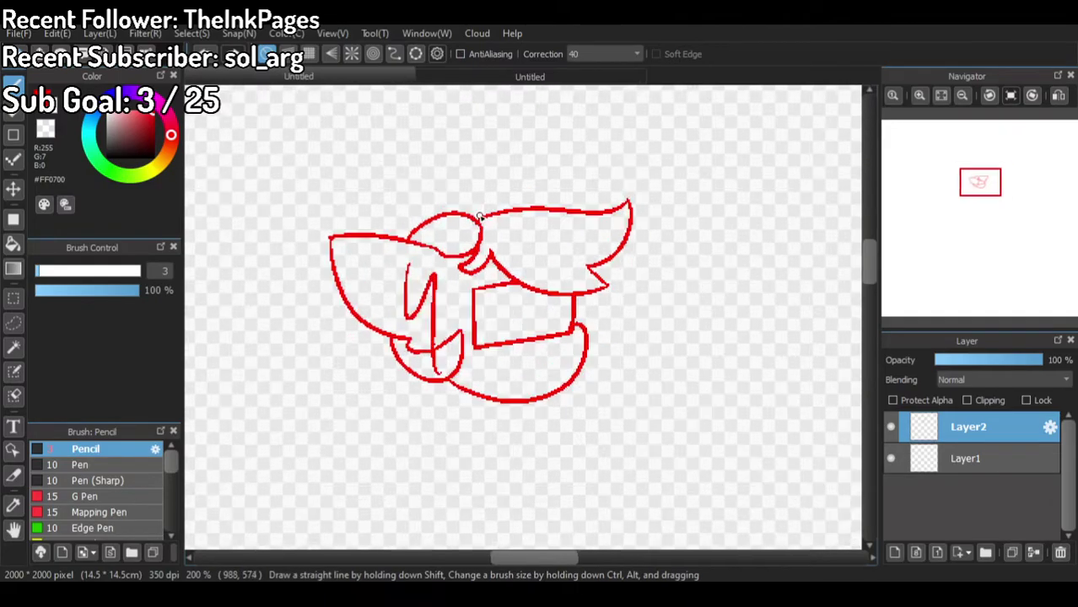
{"action": "key", "text": "ctrl+z"}
{"action": "key", "text": "ctrl+z"}
{"action": "key", "text": "ctrl+z"}
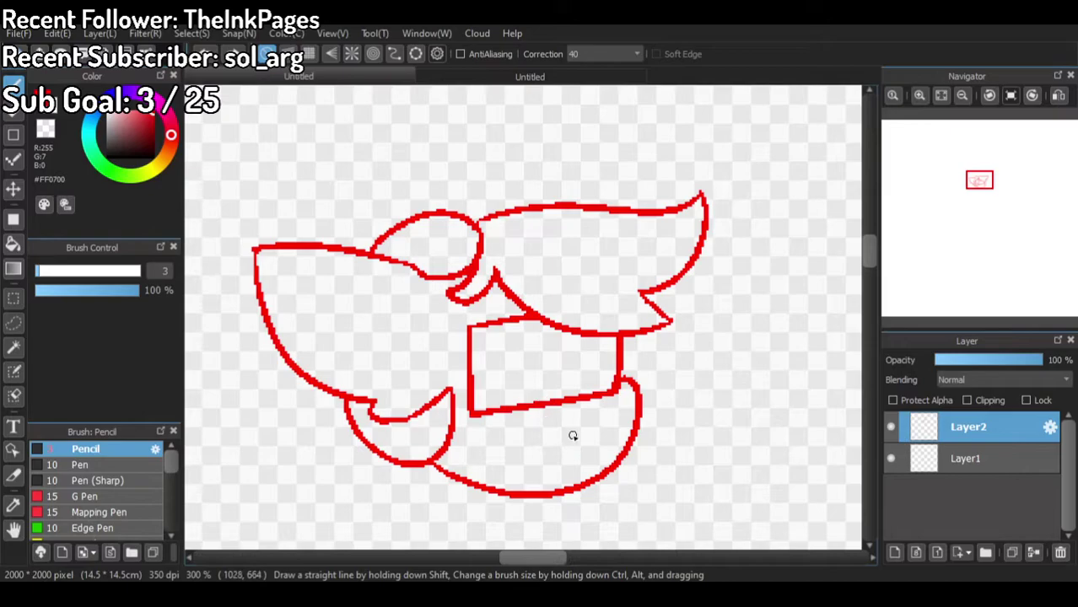
Step: Draw a V-shaped nose on the muzzle and the far ear behind the swept fringe
{"action": "mouse_move", "coordinate": [564, 420]}
{"action": "left_mouse_down"}
{"action": "mouse_move", "coordinate": [581, 445]}
{"action": "mouse_move", "coordinate": [611, 413]}
{"action": "left_mouse_up"}
{"action": "mouse_move", "coordinate": [570, 207]}
{"action": "left_mouse_down"}
{"action": "mouse_move", "coordinate": [596, 132]}
{"action": "mouse_move", "coordinate": [611, 122]}
{"action": "mouse_move", "coordinate": [646, 214]}
{"action": "left_mouse_up"}
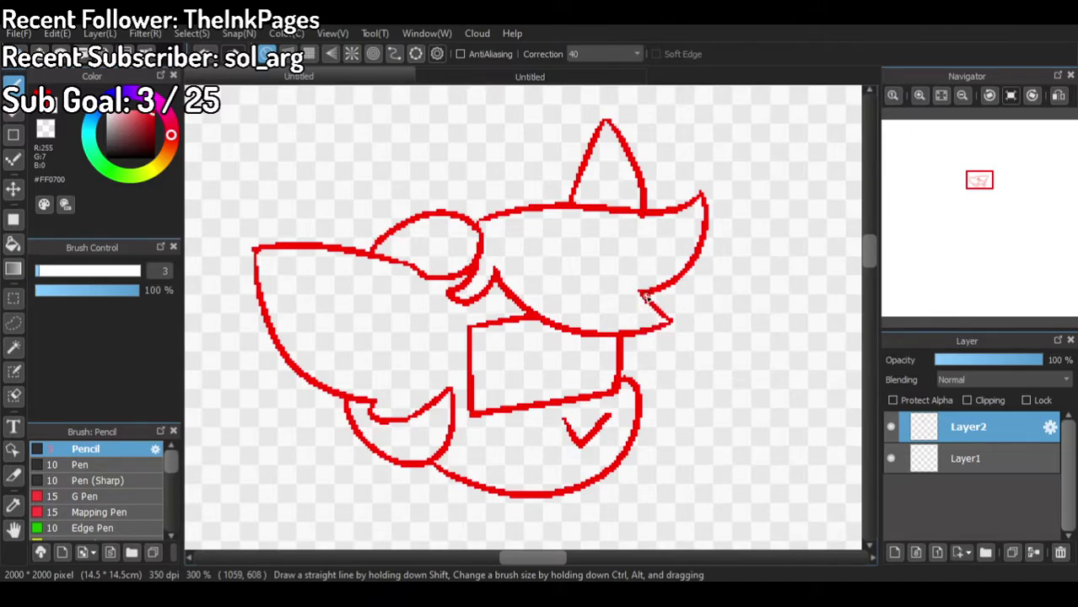
{"action": "left_click_drag", "start_coordinate": [634, 336], "coordinate": [637, 372]}
{"action": "key", "text": "ctrl+z"}
{"action": "key", "text": "ctrl+z"}
{"action": "key", "text": "ctrl+z"}
{"action": "key", "text": "ctrl+z"}
{"action": "mouse_move", "coordinate": [690, 263]}
{"action": "left_mouse_down"}
{"action": "mouse_move", "coordinate": [721, 263]}
{"action": "mouse_move", "coordinate": [687, 362]}
{"action": "mouse_move", "coordinate": [640, 395]}
{"action": "left_mouse_up"}
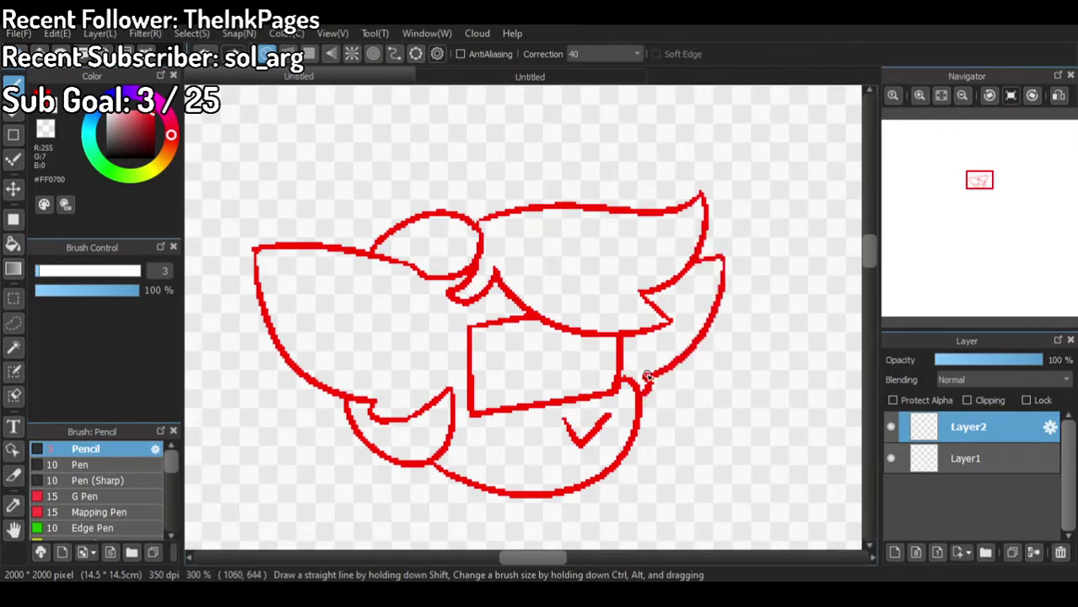
Step: Draw two vertical bar eyes and short blush marks on the visor, and a small open mouth below the nose
{"action": "left_click", "coordinate": [319, 76]}
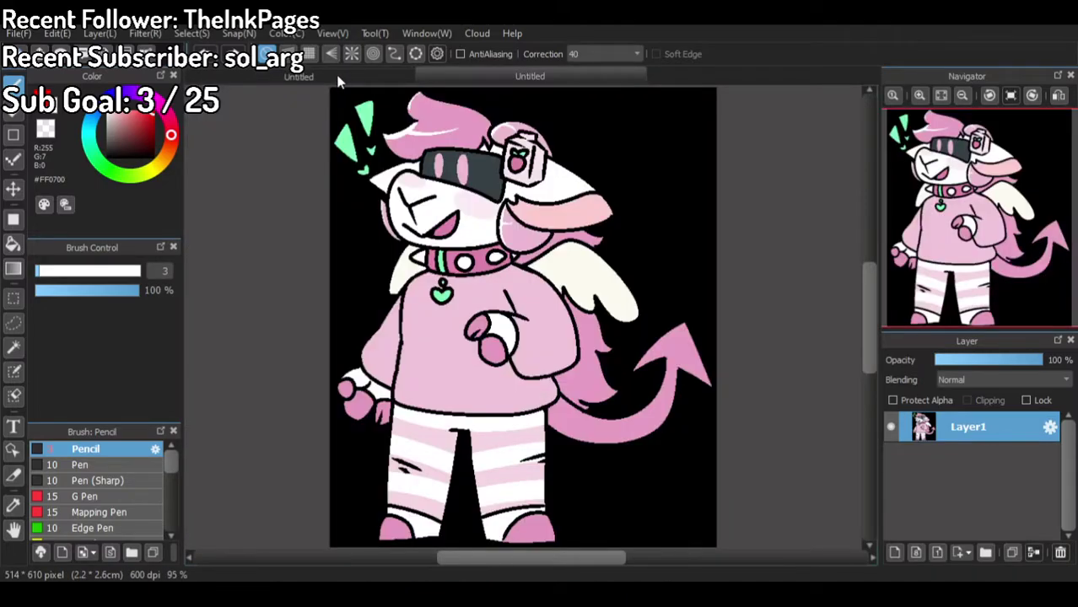
{"action": "left_click", "coordinate": [338, 76]}
{"action": "left_click_drag", "start_coordinate": [530, 344], "coordinate": [531, 379]}
{"action": "left_click_drag", "start_coordinate": [577, 336], "coordinate": [580, 381]}
{"action": "mouse_move", "coordinate": [571, 473]}
{"action": "left_mouse_down"}
{"action": "mouse_move", "coordinate": [517, 460]}
{"action": "mouse_move", "coordinate": [500, 435]}
{"action": "mouse_move", "coordinate": [485, 456]}
{"action": "mouse_move", "coordinate": [503, 475]}
{"action": "mouse_move", "coordinate": [529, 458]}
{"action": "mouse_move", "coordinate": [488, 443]}
{"action": "left_mouse_up"}
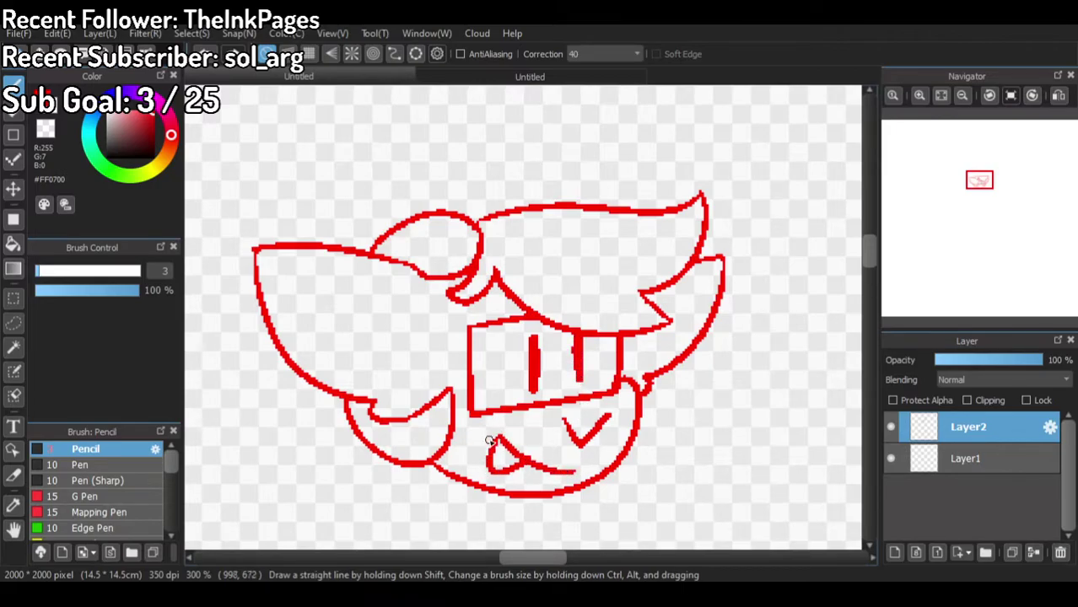
{"action": "mouse_move", "coordinate": [501, 391]}
{"action": "left_mouse_down"}
{"action": "mouse_move", "coordinate": [491, 405]}
{"action": "mouse_move", "coordinate": [502, 404]}
{"action": "left_mouse_up"}
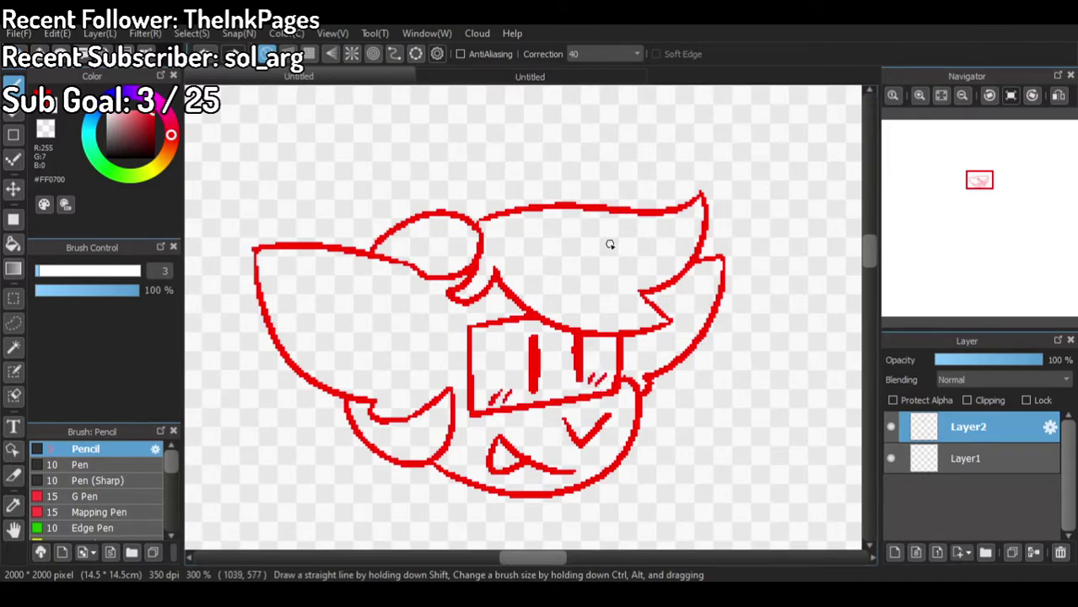
Step: Draw a small pointed hair lock beneath the far ear, beside the muzzle
{"action": "mouse_move", "coordinate": [644, 392]}
{"action": "left_mouse_down"}
{"action": "mouse_move", "coordinate": [675, 362]}
{"action": "mouse_move", "coordinate": [642, 449]}
{"action": "left_mouse_up"}
{"action": "key", "text": "ctrl+z"}
{"action": "key", "text": "ctrl+z"}
{"action": "mouse_move", "coordinate": [638, 388]}
{"action": "left_mouse_down"}
{"action": "mouse_move", "coordinate": [656, 358]}
{"action": "mouse_move", "coordinate": [643, 433]}
{"action": "mouse_move", "coordinate": [628, 439]}
{"action": "mouse_move", "coordinate": [639, 414]}
{"action": "left_mouse_up"}
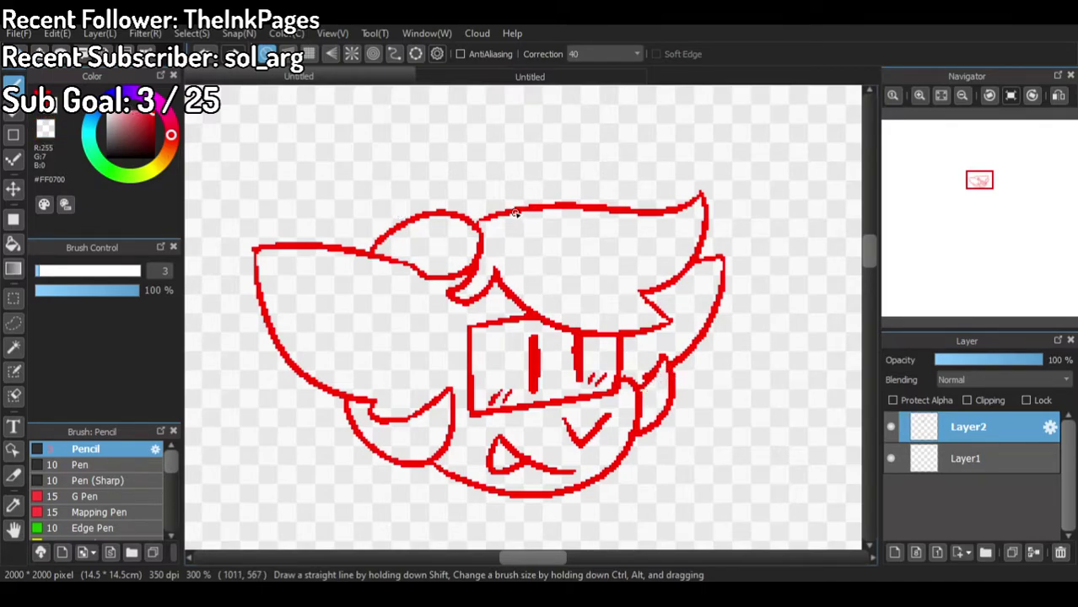
Step: Draw the inner shape of the large ear with a jagged fur edge, checking the reference
{"action": "left_click", "coordinate": [395, 77]}
{"action": "left_click", "coordinate": [378, 78]}
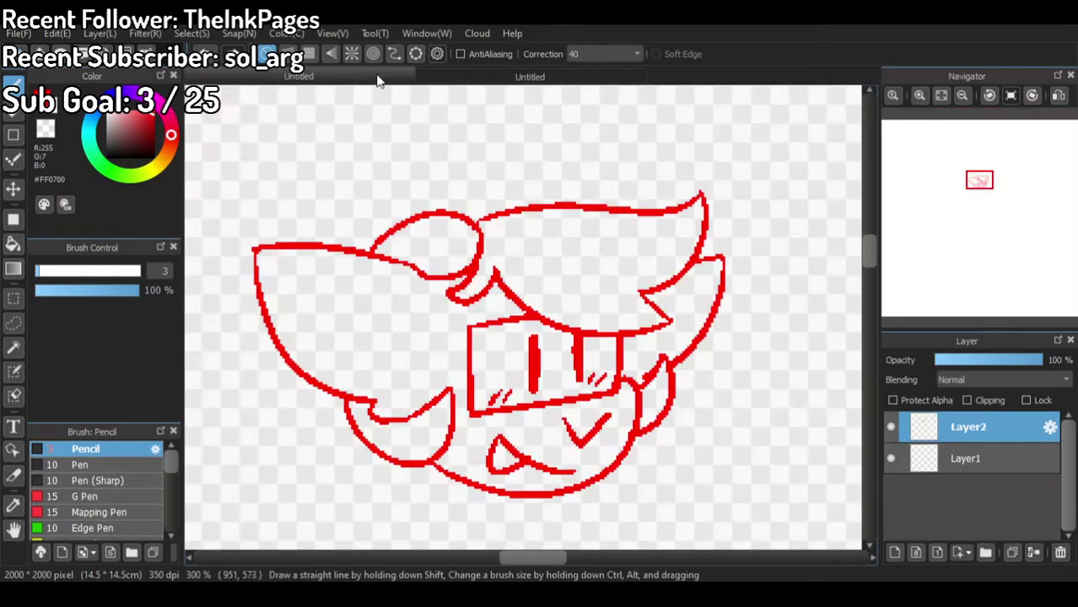
{"action": "mouse_move", "coordinate": [288, 285]}
{"action": "left_mouse_down"}
{"action": "mouse_move", "coordinate": [382, 299]}
{"action": "mouse_move", "coordinate": [405, 318]}
{"action": "mouse_move", "coordinate": [379, 327]}
{"action": "mouse_move", "coordinate": [407, 347]}
{"action": "mouse_move", "coordinate": [432, 357]}
{"action": "left_mouse_up"}
{"action": "mouse_move", "coordinate": [287, 286]}
{"action": "left_mouse_down"}
{"action": "mouse_move", "coordinate": [325, 355]}
{"action": "mouse_move", "coordinate": [402, 375]}
{"action": "mouse_move", "coordinate": [432, 361]}
{"action": "left_mouse_up"}
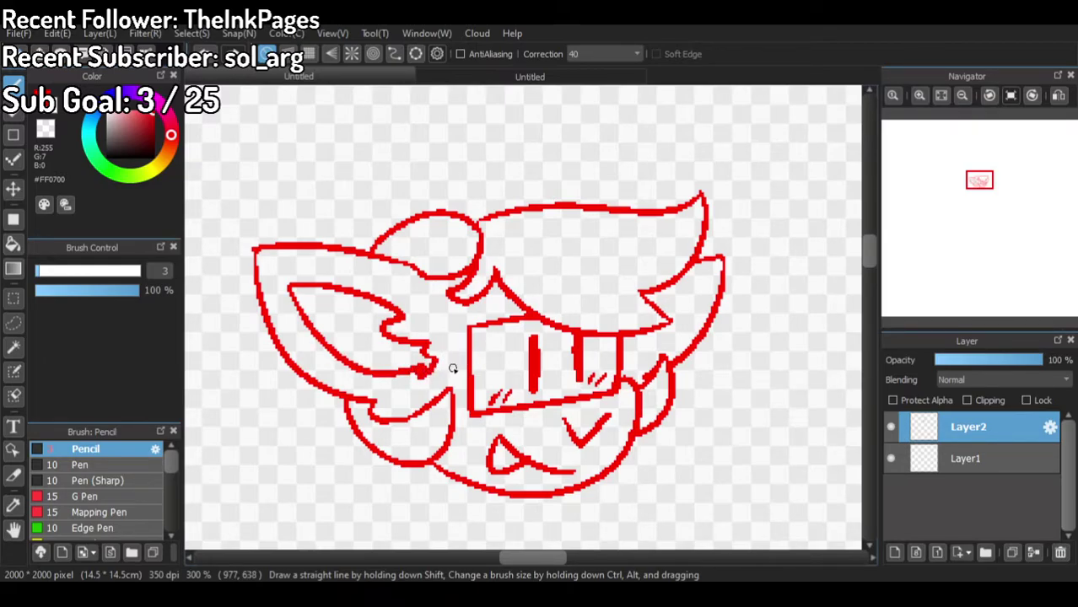
Step: Compare the head sketch with the pink winged character reference
{"action": "scroll", "coordinate": [511, 275], "scroll_direction": "down", "scroll_amount": 3}
{"action": "scroll", "coordinate": [540, 262], "scroll_direction": "up", "scroll_amount": 3}
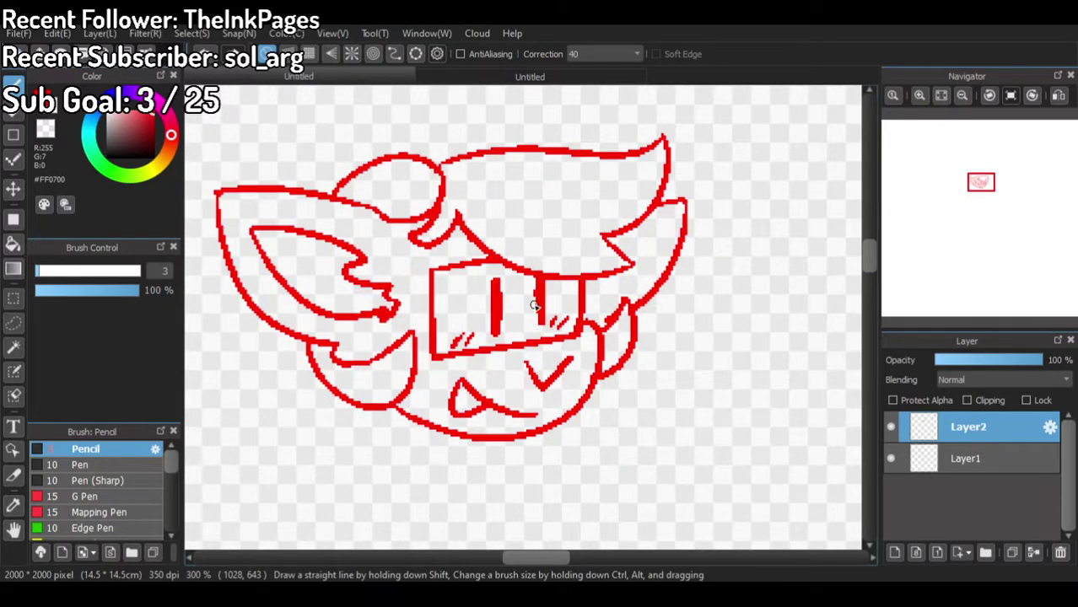
{"action": "scroll", "coordinate": [544, 210], "scroll_direction": "down", "scroll_amount": 1}
{"action": "scroll", "coordinate": [544, 110], "scroll_direction": "up", "scroll_amount": 1}
{"action": "left_click", "coordinate": [542, 77]}
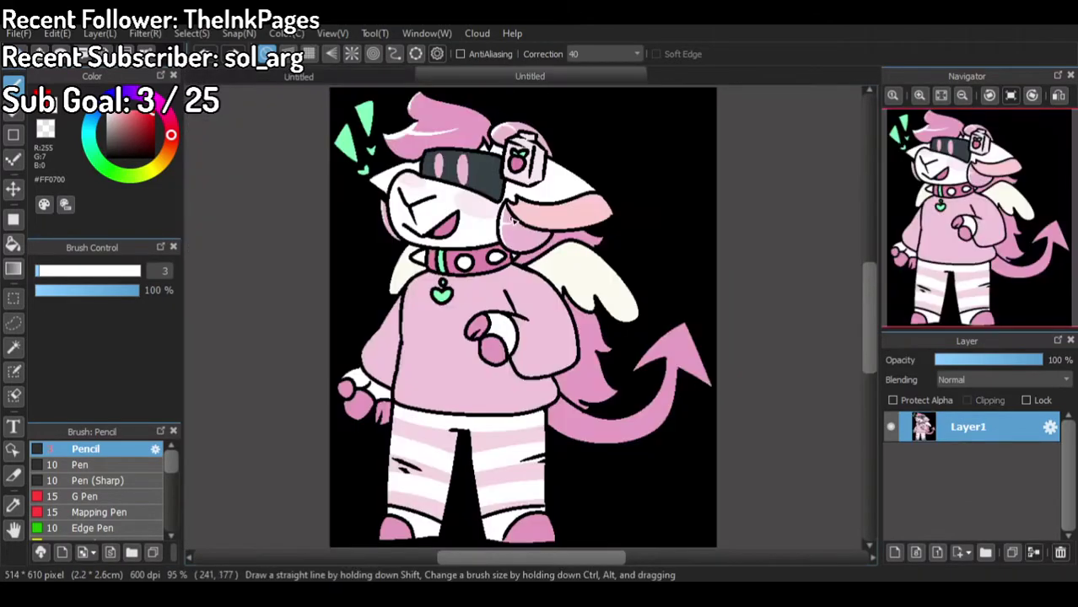
{"action": "left_click", "coordinate": [344, 74]}
{"action": "scroll", "coordinate": [510, 432], "scroll_direction": "down", "scroll_amount": 2}
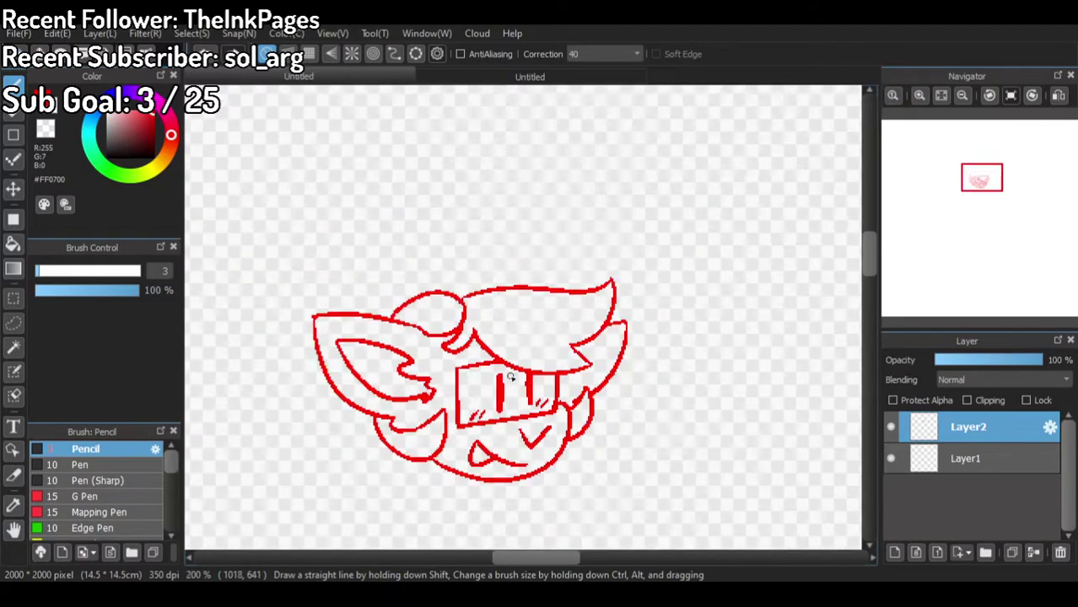
{"action": "scroll", "coordinate": [501, 295], "scroll_direction": "up", "scroll_amount": 1}
{"action": "scroll", "coordinate": [476, 325], "scroll_direction": "down", "scroll_amount": 2}
{"action": "scroll", "coordinate": [470, 362], "scroll_direction": "up", "scroll_amount": 3}
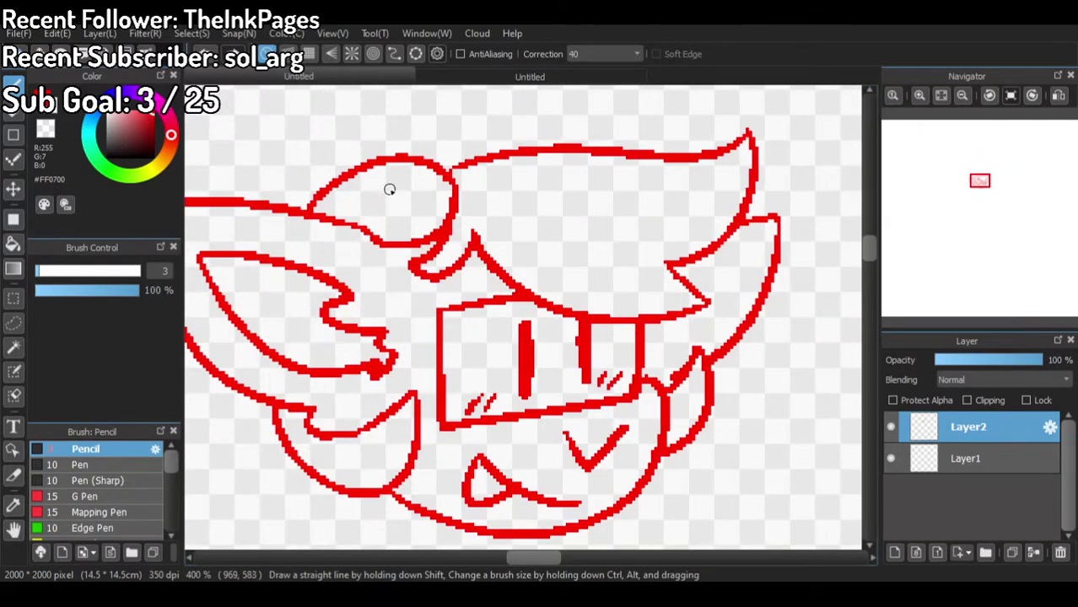
Step: Draw a tilted juice carton with a cap over the hair beside the large ear, and erase the lines inside it
{"action": "mouse_move", "coordinate": [405, 145]}
{"action": "left_mouse_down"}
{"action": "mouse_move", "coordinate": [375, 294]}
{"action": "mouse_move", "coordinate": [487, 292]}
{"action": "mouse_move", "coordinate": [508, 144]}
{"action": "left_mouse_up"}
{"action": "mouse_move", "coordinate": [404, 139]}
{"action": "left_mouse_down"}
{"action": "mouse_move", "coordinate": [441, 109]}
{"action": "mouse_move", "coordinate": [486, 112]}
{"action": "mouse_move", "coordinate": [512, 151]}
{"action": "left_mouse_up"}
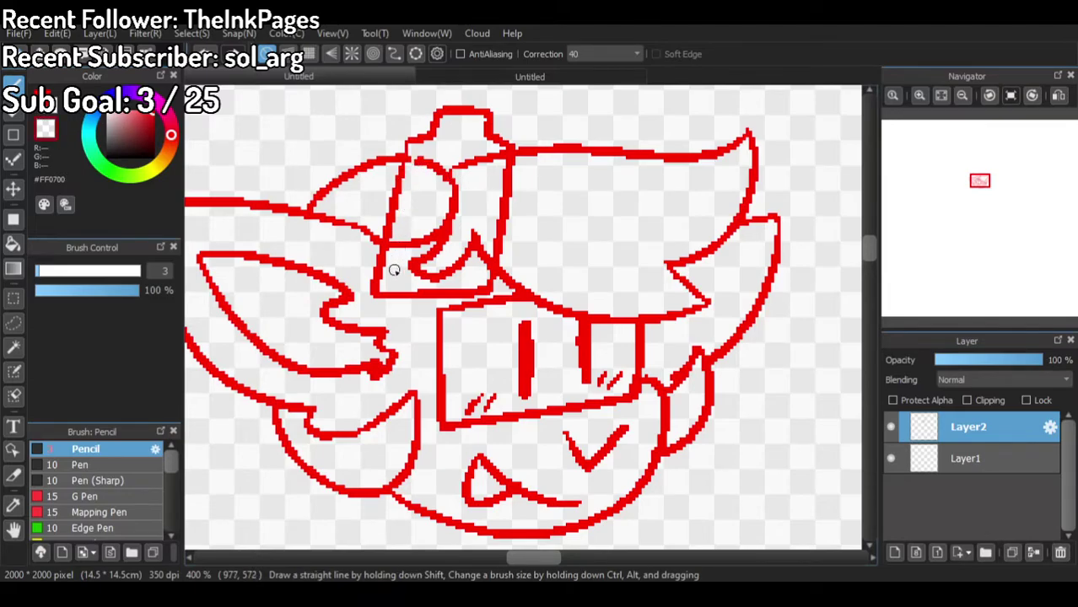
{"action": "mouse_move", "coordinate": [417, 170]}
{"action": "left_mouse_down"}
{"action": "mouse_move", "coordinate": [413, 157]}
{"action": "mouse_move", "coordinate": [427, 176]}
{"action": "left_mouse_up"}
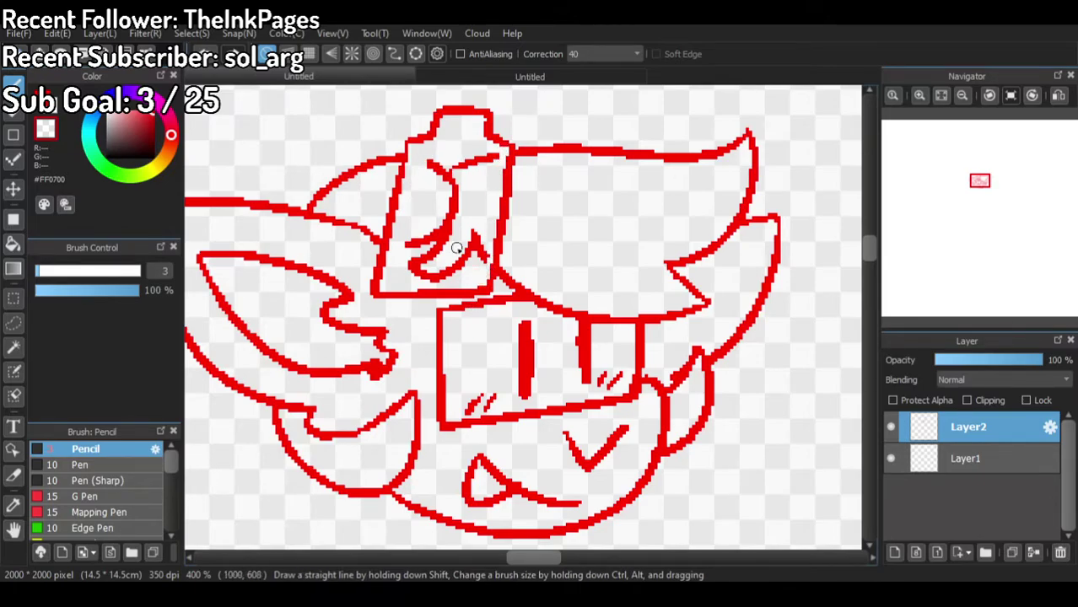
{"action": "left_click", "coordinate": [14, 243]}
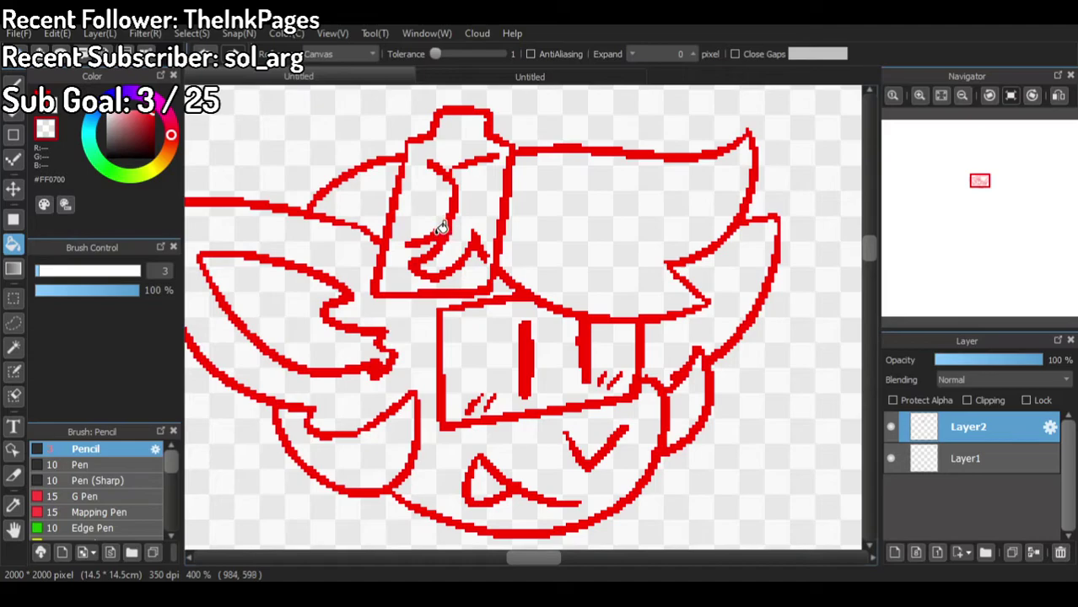
{"action": "key", "text": "ctrl+z"}
{"action": "key", "text": "ctrl+z"}
{"action": "left_click", "coordinate": [13, 82]}
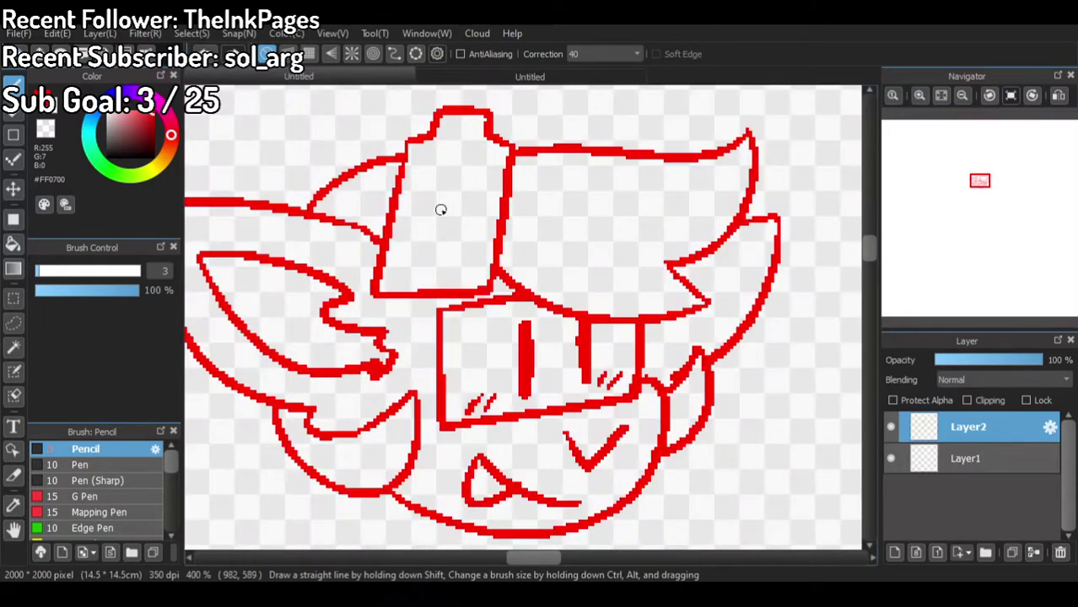
Step: Draw a heart-shaped fruit with two small leaves on the front of the carton, redrawing the leaves smaller
{"action": "mouse_move", "coordinate": [452, 199]}
{"action": "left_mouse_down"}
{"action": "mouse_move", "coordinate": [457, 244]}
{"action": "mouse_move", "coordinate": [491, 204]}
{"action": "mouse_move", "coordinate": [464, 193]}
{"action": "mouse_move", "coordinate": [455, 203]}
{"action": "mouse_move", "coordinate": [434, 163]}
{"action": "mouse_move", "coordinate": [457, 181]}
{"action": "mouse_move", "coordinate": [478, 166]}
{"action": "mouse_move", "coordinate": [487, 173]}
{"action": "mouse_move", "coordinate": [453, 198]}
{"action": "left_mouse_up"}
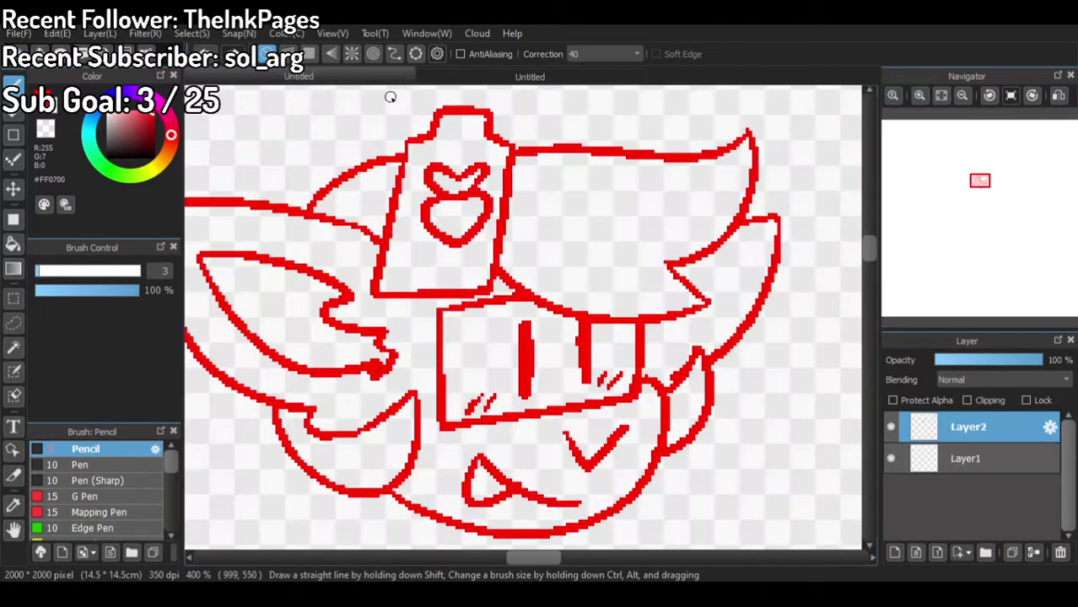
{"action": "key", "text": "ctrl+z"}
{"action": "key", "text": "ctrl+z"}
{"action": "mouse_move", "coordinate": [452, 198]}
{"action": "left_mouse_down"}
{"action": "mouse_move", "coordinate": [424, 164]}
{"action": "mouse_move", "coordinate": [480, 180]}
{"action": "mouse_move", "coordinate": [456, 188]}
{"action": "mouse_move", "coordinate": [454, 209]}
{"action": "left_mouse_up"}
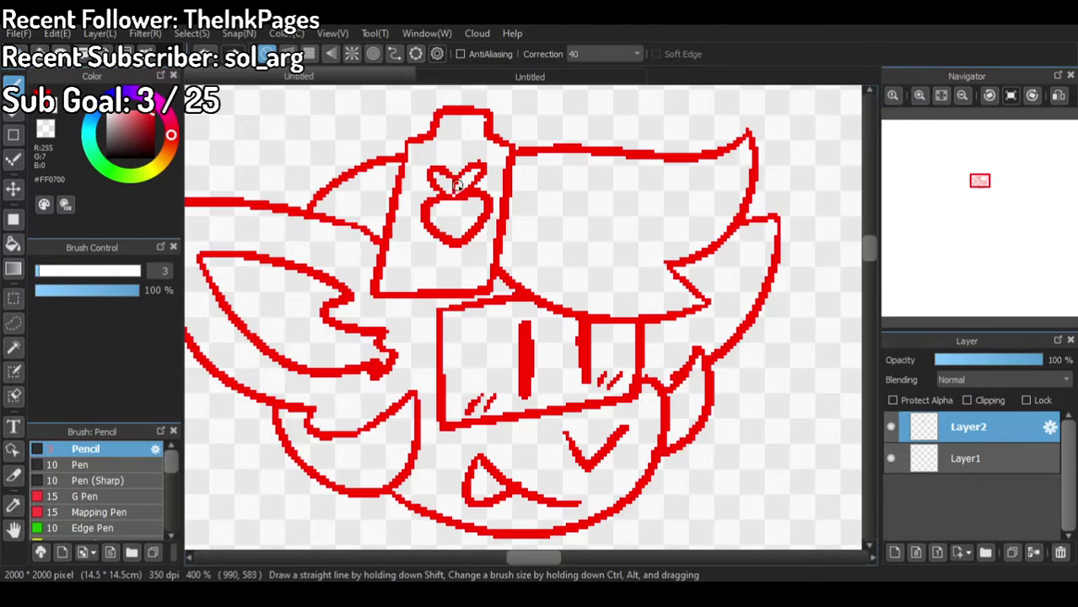
{"action": "scroll", "coordinate": [456, 188], "scroll_direction": "down", "scroll_amount": 4}
{"action": "scroll", "coordinate": [471, 145], "scroll_direction": "up", "scroll_amount": 1}
{"action": "scroll", "coordinate": [442, 211], "scroll_direction": "down", "scroll_amount": 3}
{"action": "scroll", "coordinate": [449, 244], "scroll_direction": "up", "scroll_amount": 5}
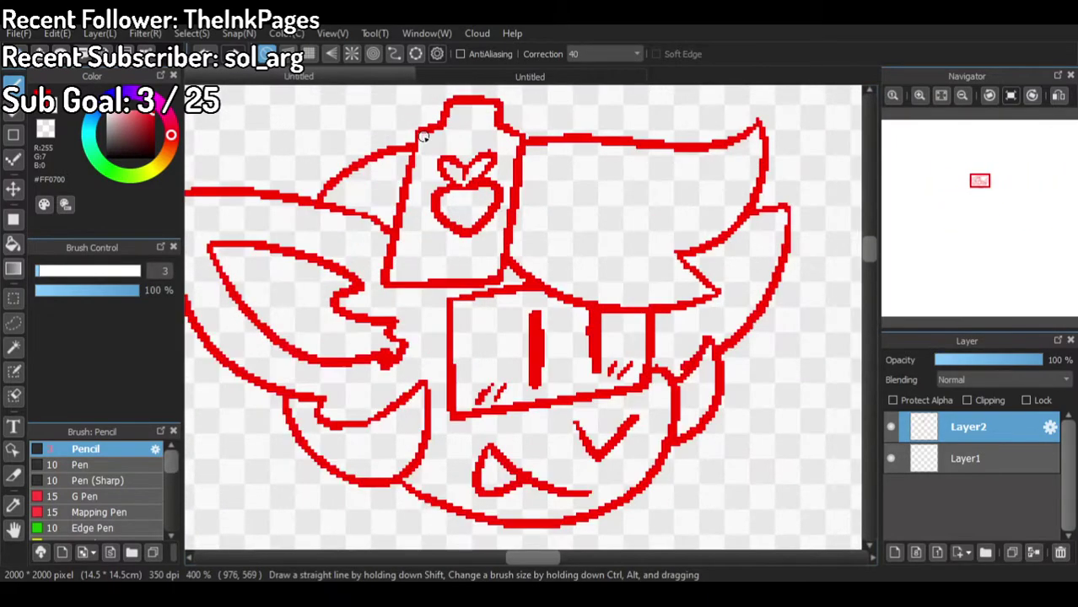
Step: Draw inner edge lines along the carton's top and side, and a short line beneath its cap
{"action": "mouse_move", "coordinate": [507, 135]}
{"action": "left_mouse_down"}
{"action": "mouse_move", "coordinate": [429, 140]}
{"action": "mouse_move", "coordinate": [434, 159]}
{"action": "mouse_move", "coordinate": [399, 279]}
{"action": "left_mouse_up"}
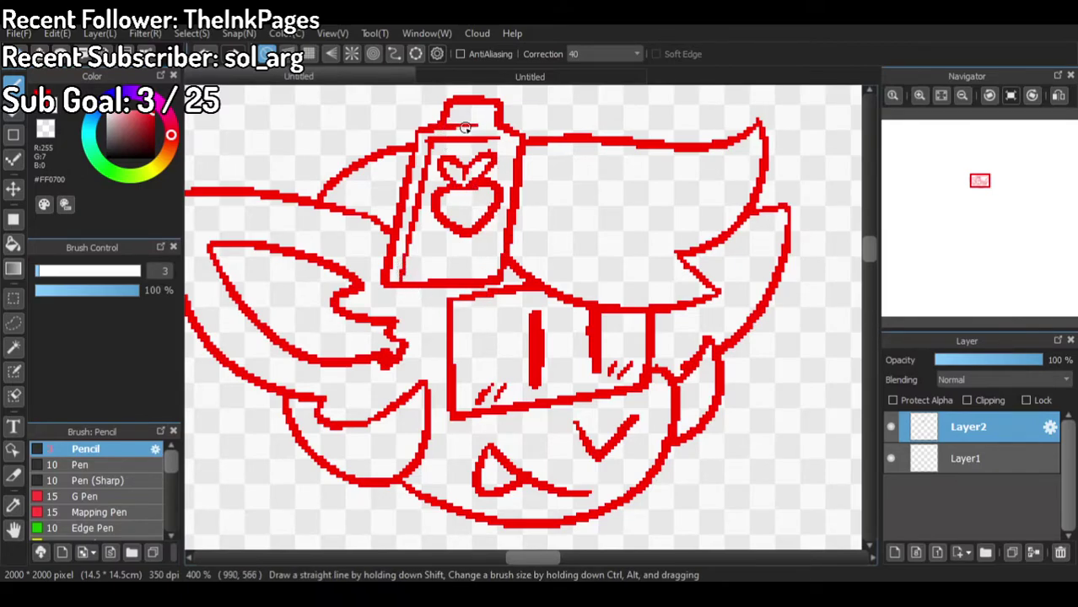
{"action": "scroll", "coordinate": [526, 145], "scroll_direction": "down", "scroll_amount": 5}
{"action": "scroll", "coordinate": [527, 145], "scroll_direction": "up", "scroll_amount": 4}
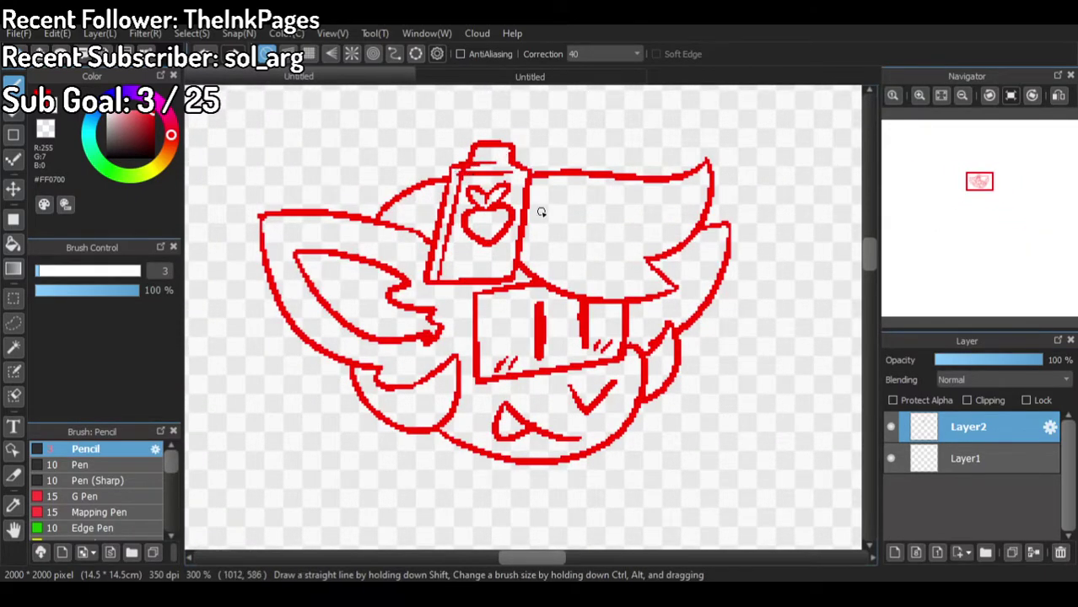
{"action": "scroll", "coordinate": [548, 172], "scroll_direction": "down", "scroll_amount": 3}
{"action": "scroll", "coordinate": [569, 141], "scroll_direction": "up", "scroll_amount": 2}
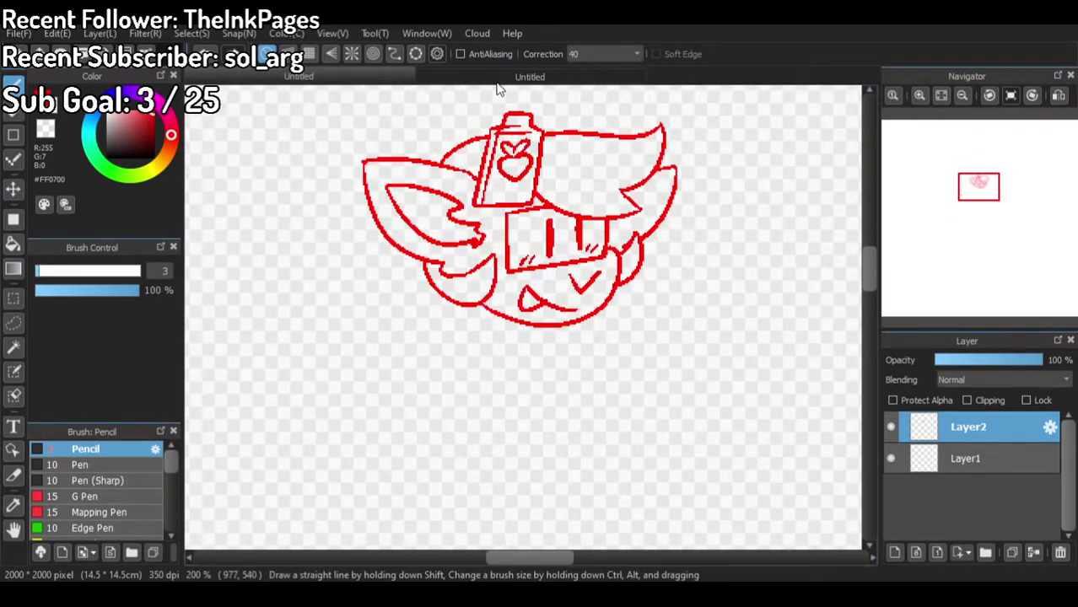
Step: Draw a curved collar band beneath the chin, checking it against the character reference
{"action": "scroll", "coordinate": [531, 307], "scroll_direction": "up", "scroll_amount": 2}
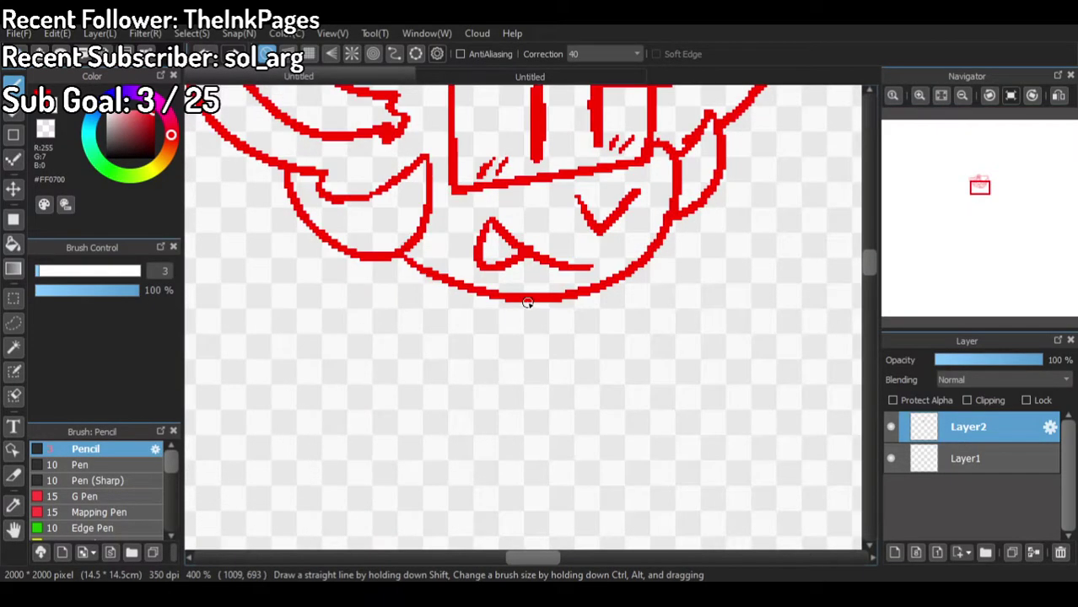
{"action": "mouse_move", "coordinate": [401, 262]}
{"action": "left_mouse_down"}
{"action": "mouse_move", "coordinate": [393, 320]}
{"action": "mouse_move", "coordinate": [552, 343]}
{"action": "left_mouse_up"}
{"action": "left_click_drag", "start_coordinate": [609, 320], "coordinate": [612, 281]}
{"action": "scroll", "coordinate": [567, 245], "scroll_direction": "down", "scroll_amount": 1}
{"action": "scroll", "coordinate": [520, 213], "scroll_direction": "down", "scroll_amount": 4}
{"action": "scroll", "coordinate": [523, 201], "scroll_direction": "up", "scroll_amount": 4}
{"action": "left_click", "coordinate": [505, 76]}
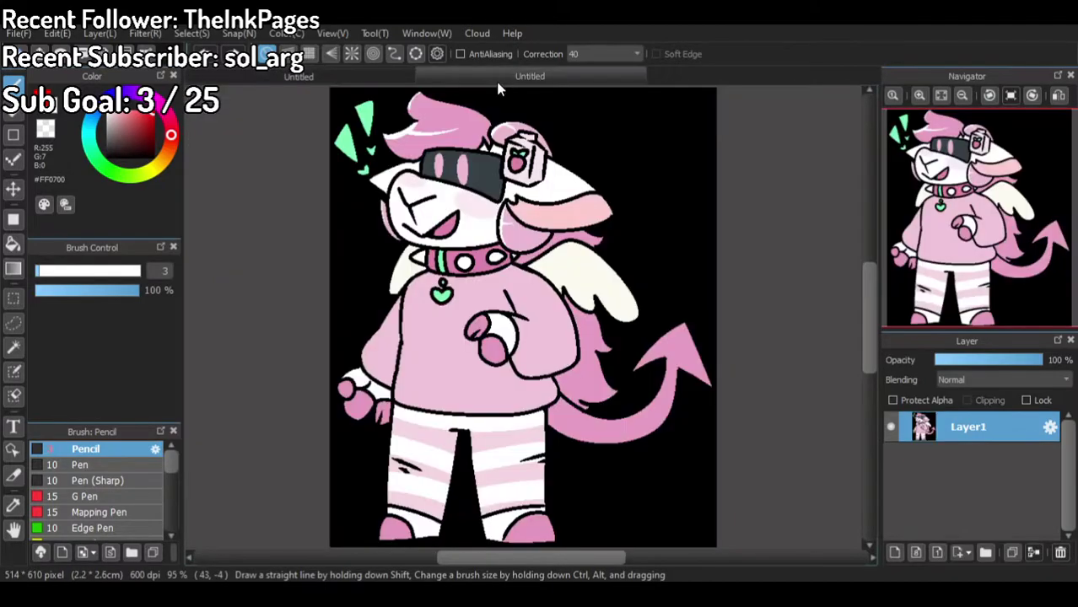
{"action": "left_click", "coordinate": [364, 76]}
{"action": "scroll", "coordinate": [495, 262], "scroll_direction": "up", "scroll_amount": 2}
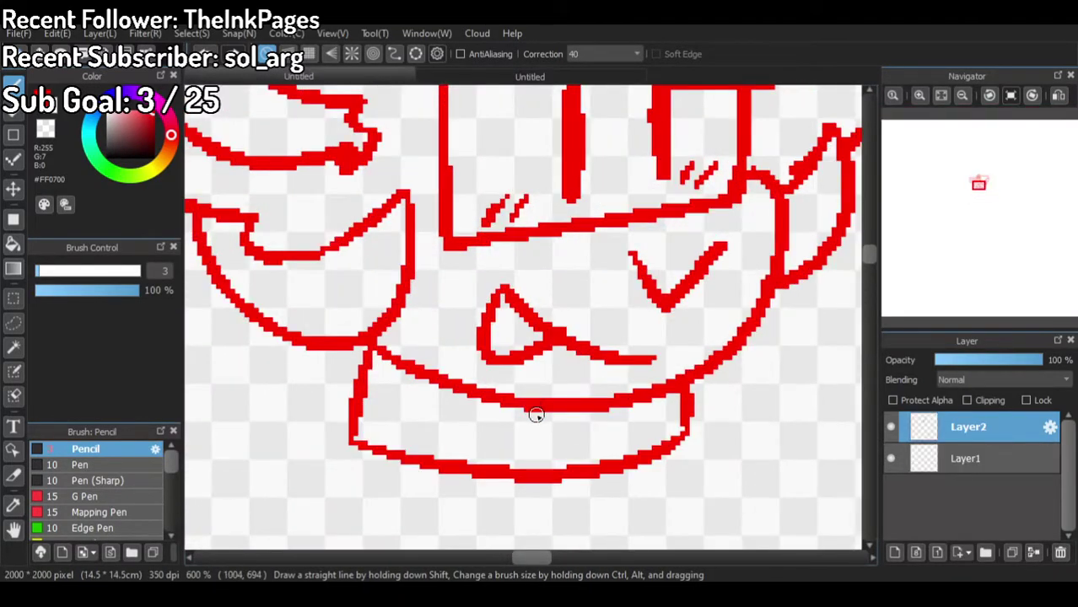
Step: Draw a vertical stripe across the collar, with a small ring and a heart pendant hanging below it
{"action": "left_click_drag", "start_coordinate": [571, 411], "coordinate": [582, 466]}
{"action": "mouse_move", "coordinate": [612, 411]}
{"action": "left_mouse_down"}
{"action": "mouse_move", "coordinate": [622, 465]}
{"action": "mouse_move", "coordinate": [610, 498]}
{"action": "left_mouse_up"}
{"action": "scroll", "coordinate": [658, 372], "scroll_direction": "down", "scroll_amount": 2}
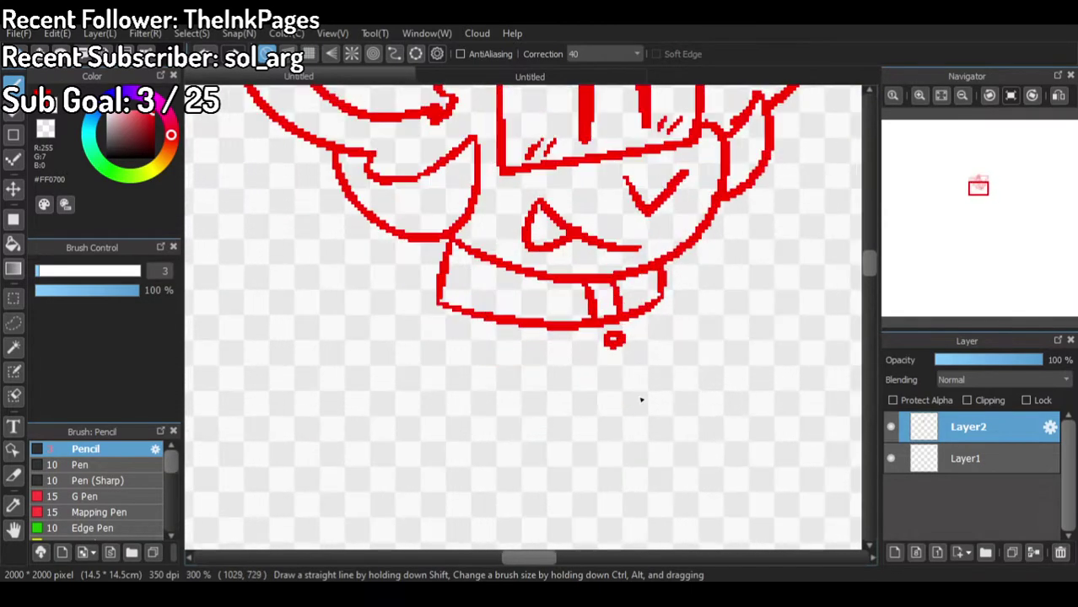
{"action": "mouse_move", "coordinate": [616, 364]}
{"action": "left_mouse_down"}
{"action": "mouse_move", "coordinate": [626, 410]}
{"action": "mouse_move", "coordinate": [646, 350]}
{"action": "mouse_move", "coordinate": [619, 364]}
{"action": "left_mouse_up"}
{"action": "left_click", "coordinate": [582, 80]}
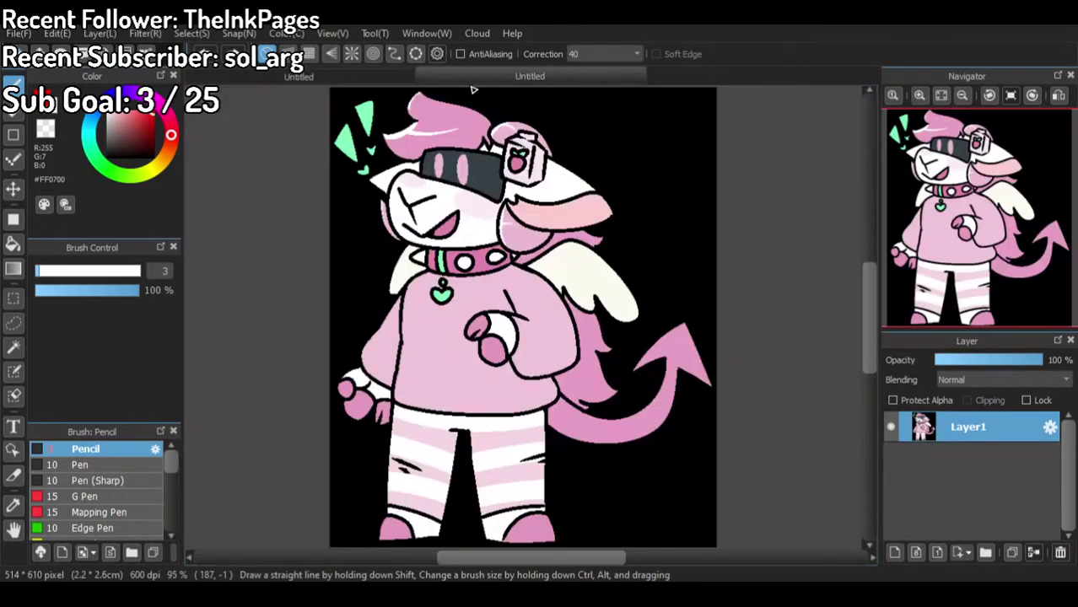
{"action": "left_click", "coordinate": [383, 76]}
{"action": "scroll", "coordinate": [513, 330], "scroll_direction": "down", "scroll_amount": 5}
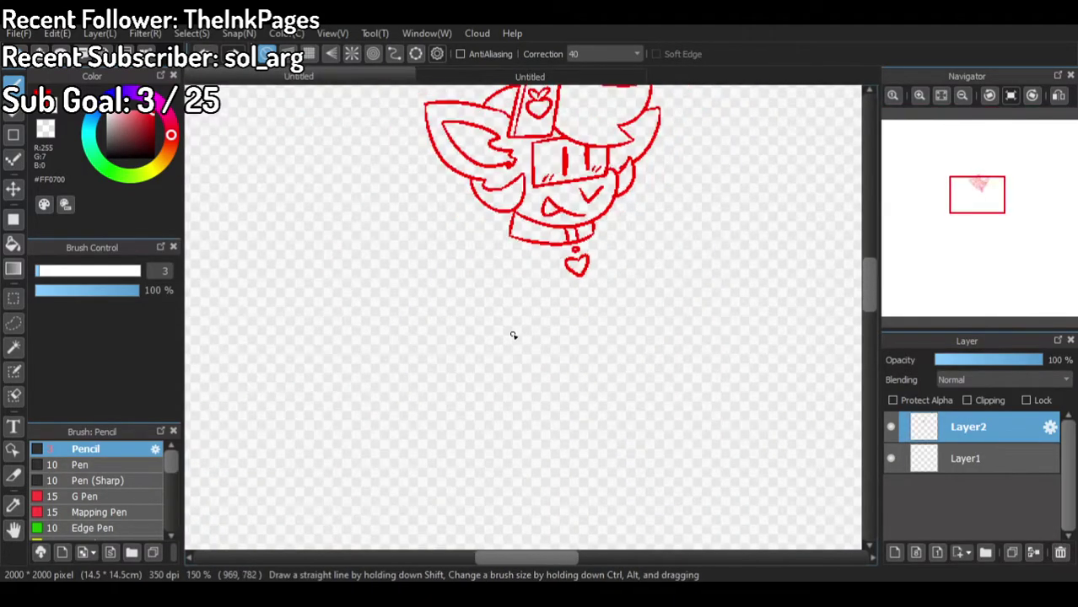
Step: Compare the head and collar sketch with the full-body character reference to judge the body's proportions and pose
{"action": "scroll", "coordinate": [540, 321], "scroll_direction": "up", "scroll_amount": 2}
{"action": "scroll", "coordinate": [431, 274], "scroll_direction": "up", "scroll_amount": 1}
{"action": "scroll", "coordinate": [469, 241], "scroll_direction": "down", "scroll_amount": 2}
{"action": "scroll", "coordinate": [481, 202], "scroll_direction": "up", "scroll_amount": 1}
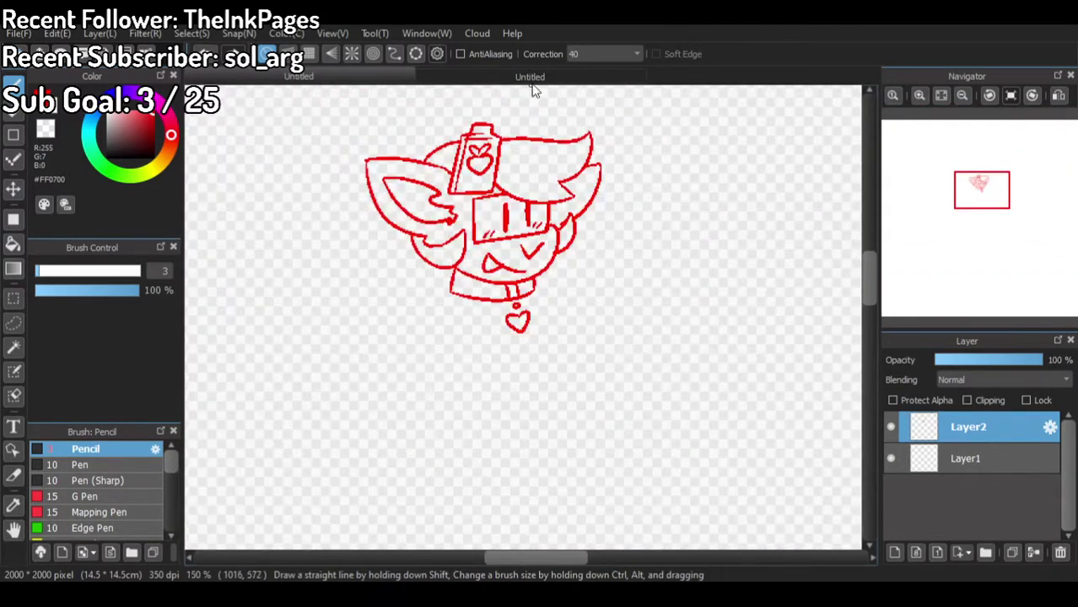
{"action": "left_click", "coordinate": [533, 80]}
{"action": "scroll", "coordinate": [530, 226], "scroll_direction": "down", "scroll_amount": 1}
{"action": "scroll", "coordinate": [433, 101], "scroll_direction": "down", "scroll_amount": 1}
{"action": "scroll", "coordinate": [433, 101], "scroll_direction": "up", "scroll_amount": 2}
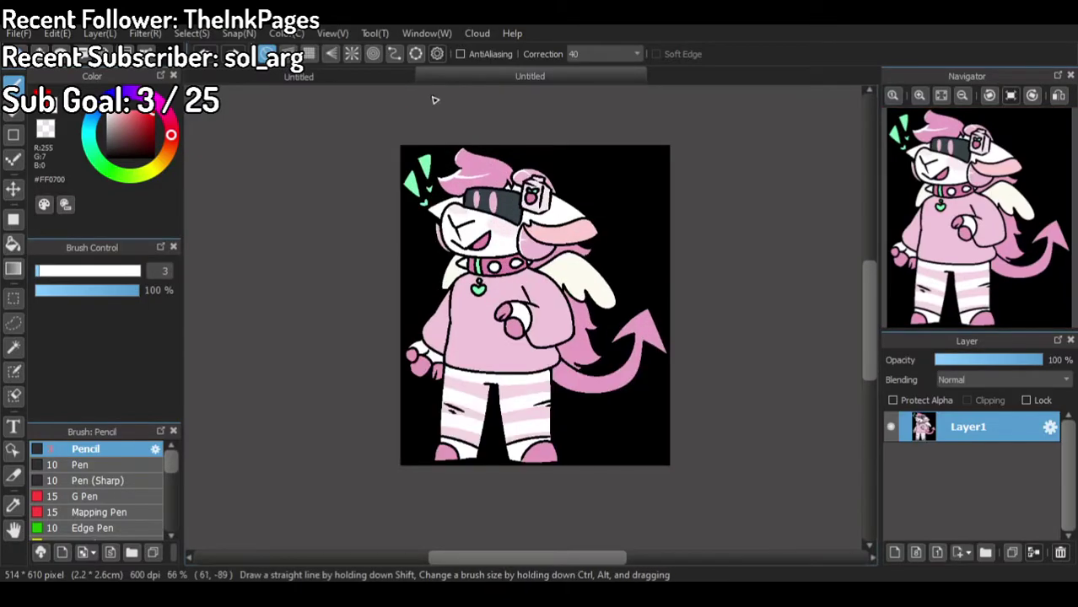
{"action": "left_click", "coordinate": [379, 78]}
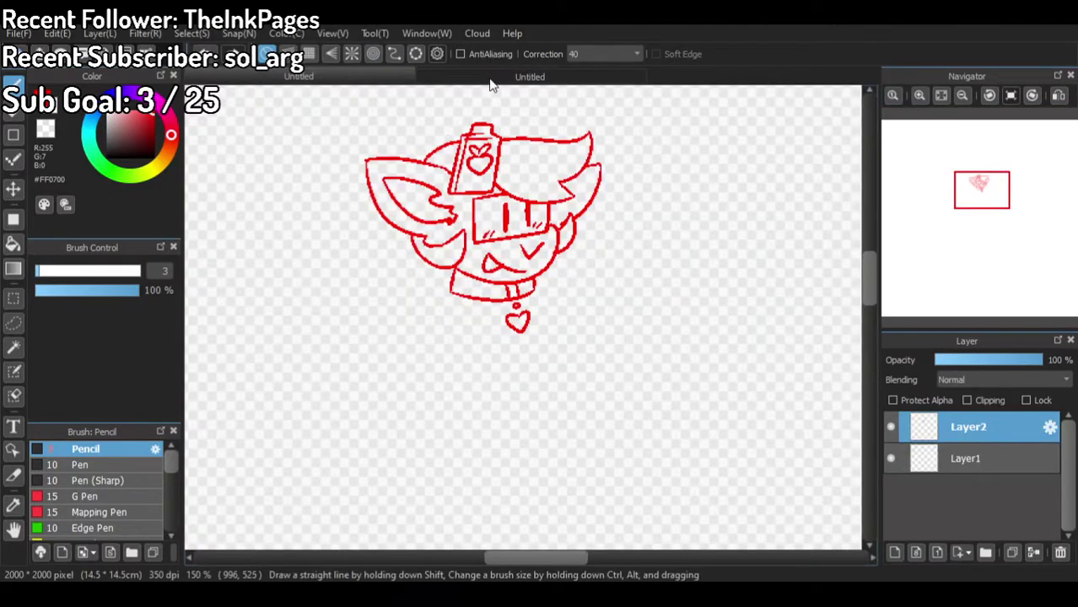
{"action": "left_click", "coordinate": [493, 78]}
{"action": "left_click", "coordinate": [385, 78]}
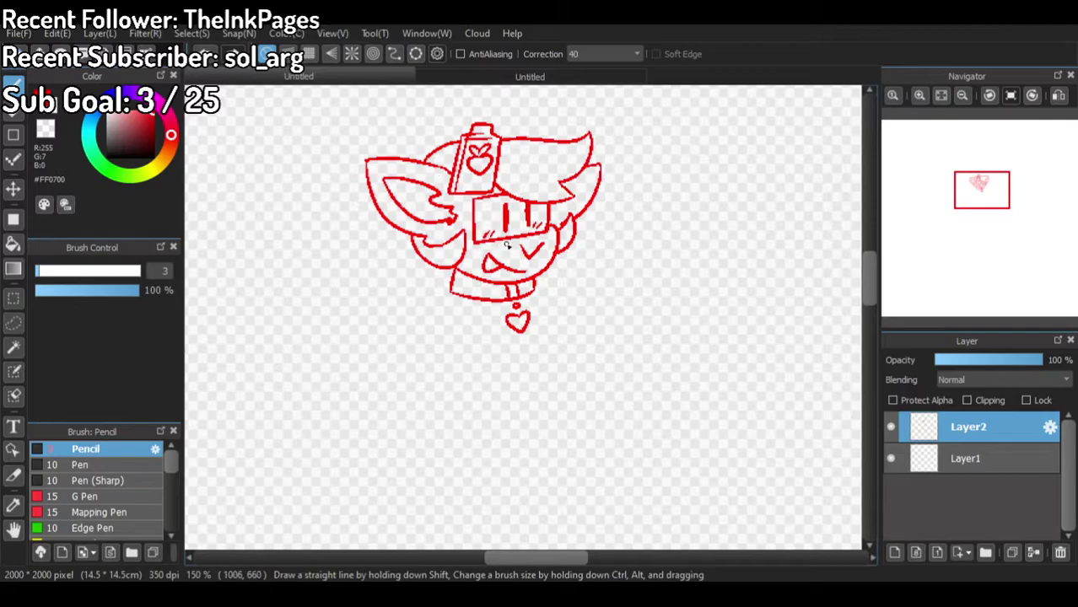
{"action": "scroll", "coordinate": [503, 246], "scroll_direction": "up", "scroll_amount": 2}
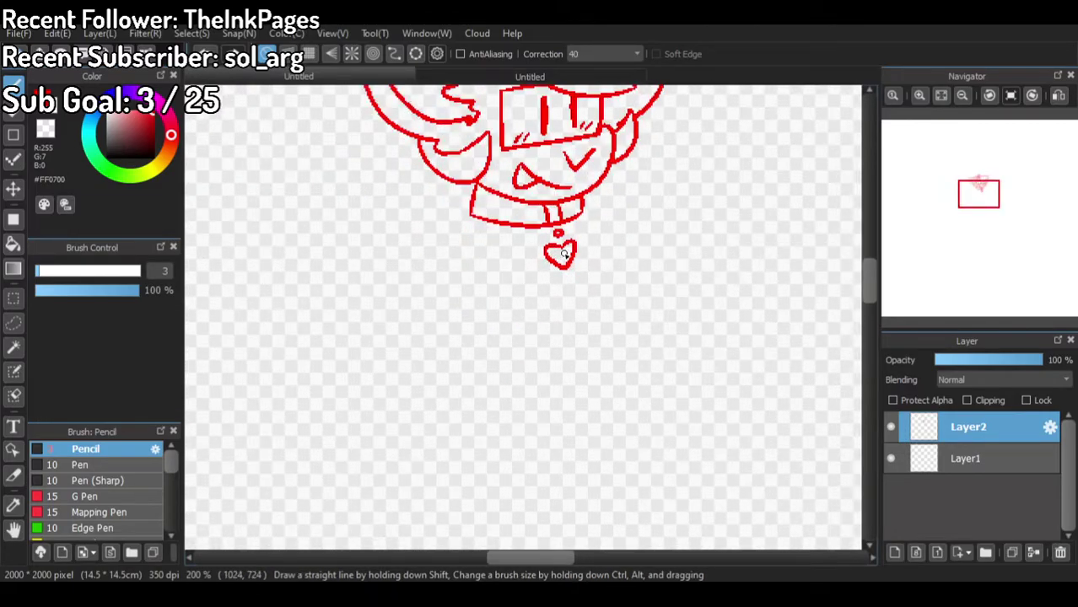
{"action": "scroll", "coordinate": [565, 254], "scroll_direction": "down", "scroll_amount": 4}
{"action": "scroll", "coordinate": [581, 210], "scroll_direction": "up", "scroll_amount": 6}
{"action": "left_click", "coordinate": [552, 74]}
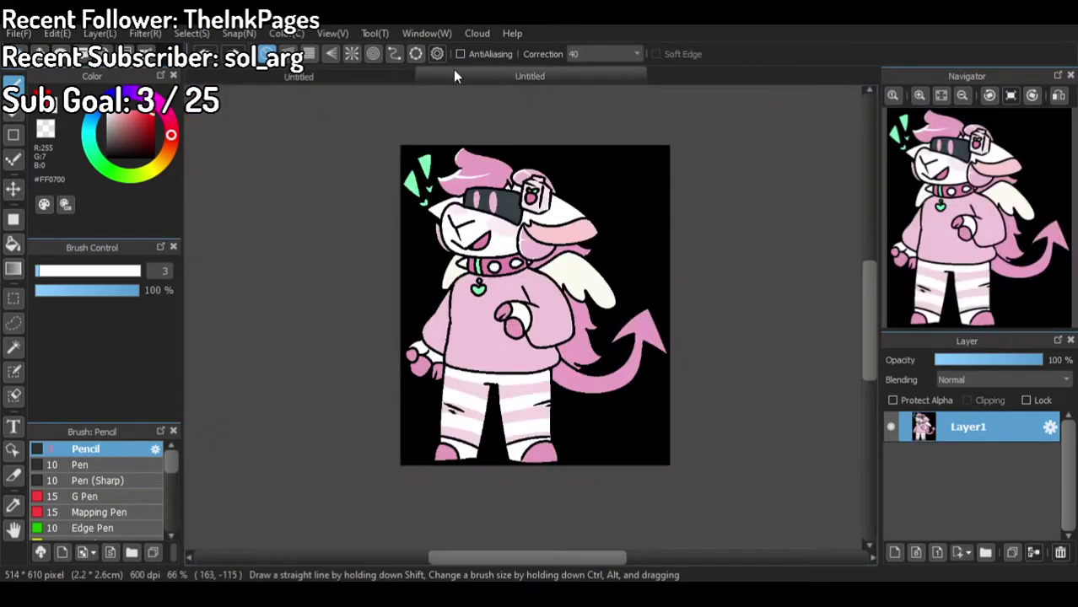
{"action": "left_click", "coordinate": [388, 75]}
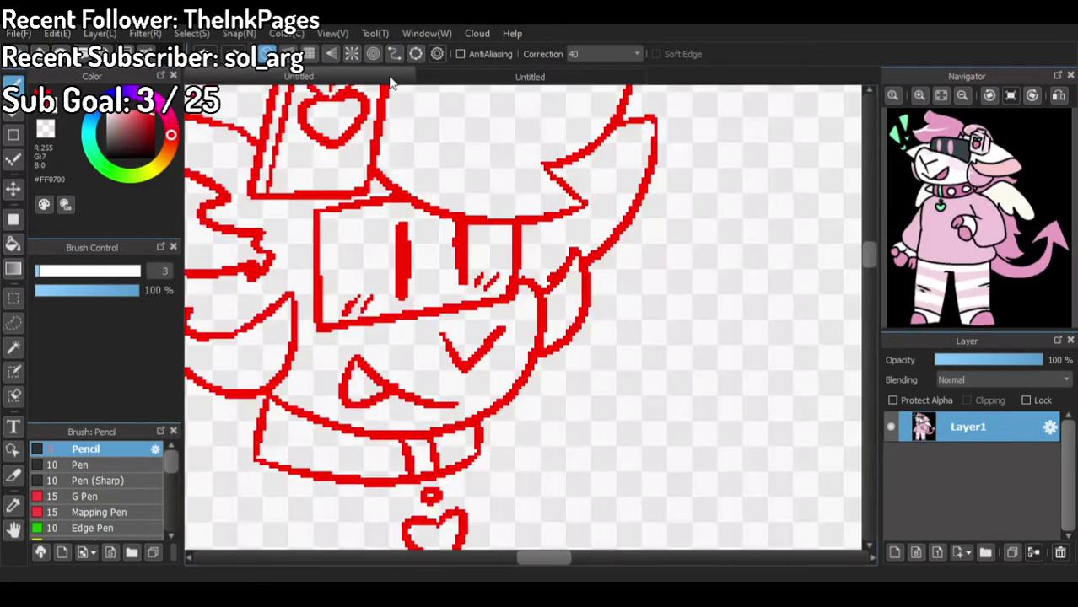
{"action": "scroll", "coordinate": [490, 253], "scroll_direction": "down", "scroll_amount": 5}
{"action": "scroll", "coordinate": [454, 268], "scroll_direction": "up", "scroll_amount": 2}
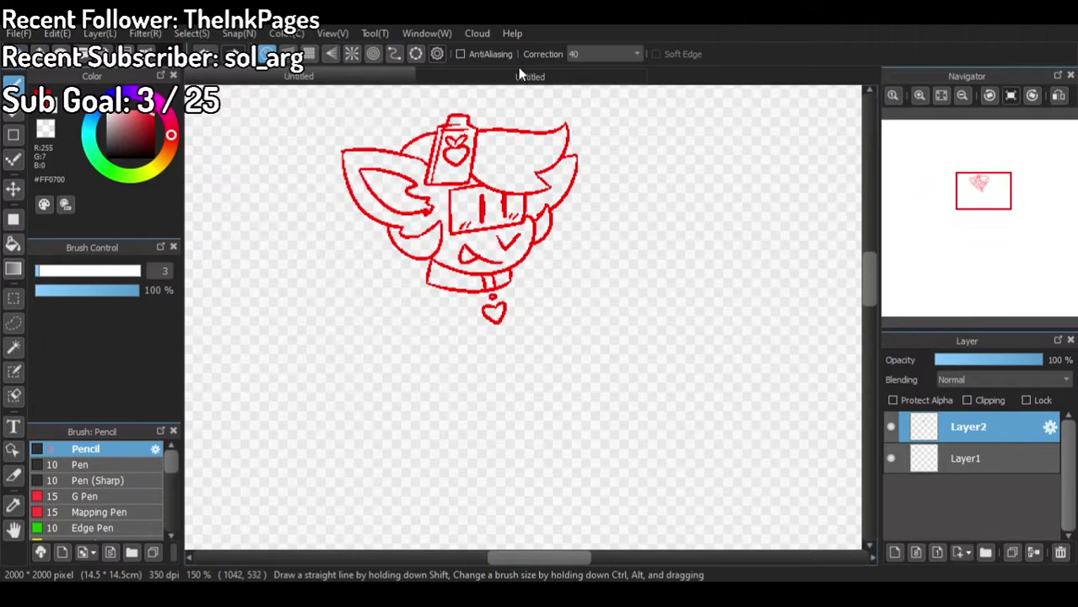
{"action": "left_click", "coordinate": [517, 71]}
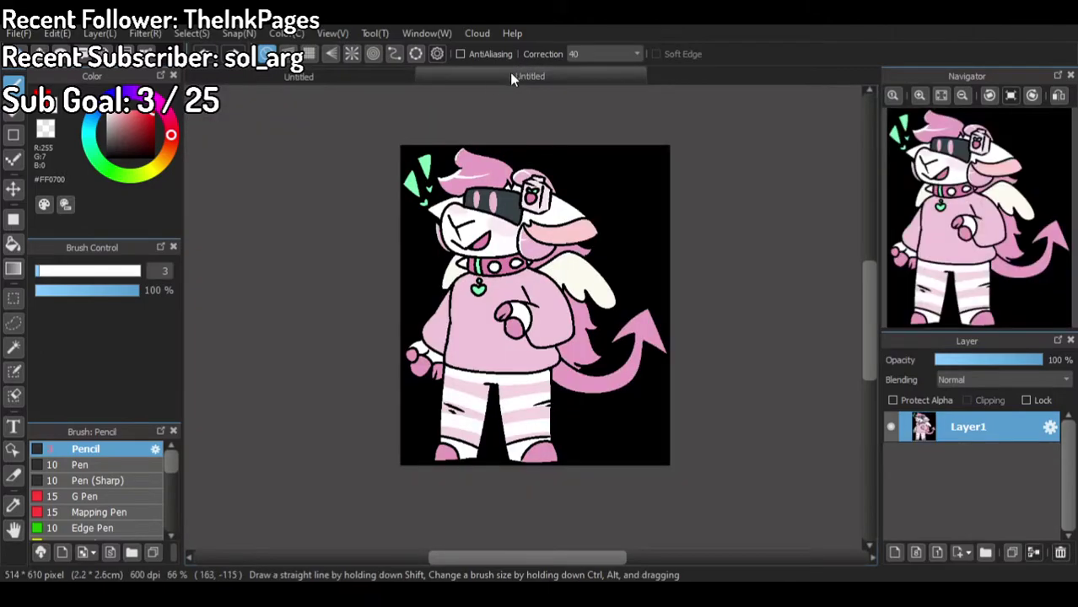
{"action": "left_click", "coordinate": [387, 77]}
{"action": "scroll", "coordinate": [506, 202], "scroll_direction": "down", "scroll_amount": 1}
{"action": "scroll", "coordinate": [513, 193], "scroll_direction": "up", "scroll_amount": 3}
{"action": "scroll", "coordinate": [487, 230], "scroll_direction": "down", "scroll_amount": 1}
{"action": "scroll", "coordinate": [487, 230], "scroll_direction": "up", "scroll_amount": 1}
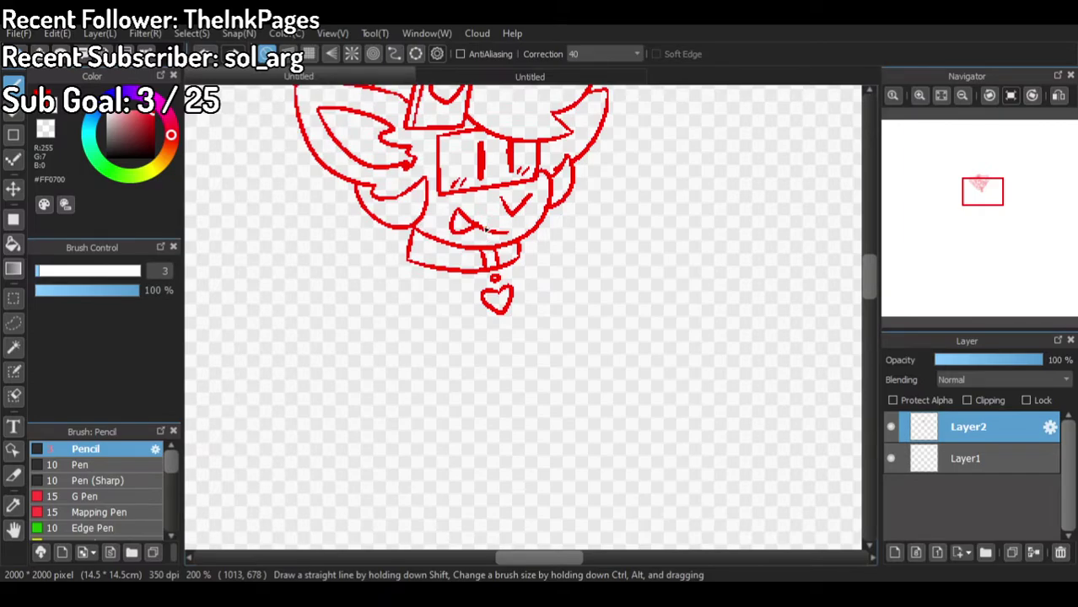
Step: Draw two short shoulder lines sloping outward from both sides of the collar, and check the reference
{"action": "left_click_drag", "start_coordinate": [401, 265], "coordinate": [375, 283]}
{"action": "left_click_drag", "start_coordinate": [554, 284], "coordinate": [556, 284]}
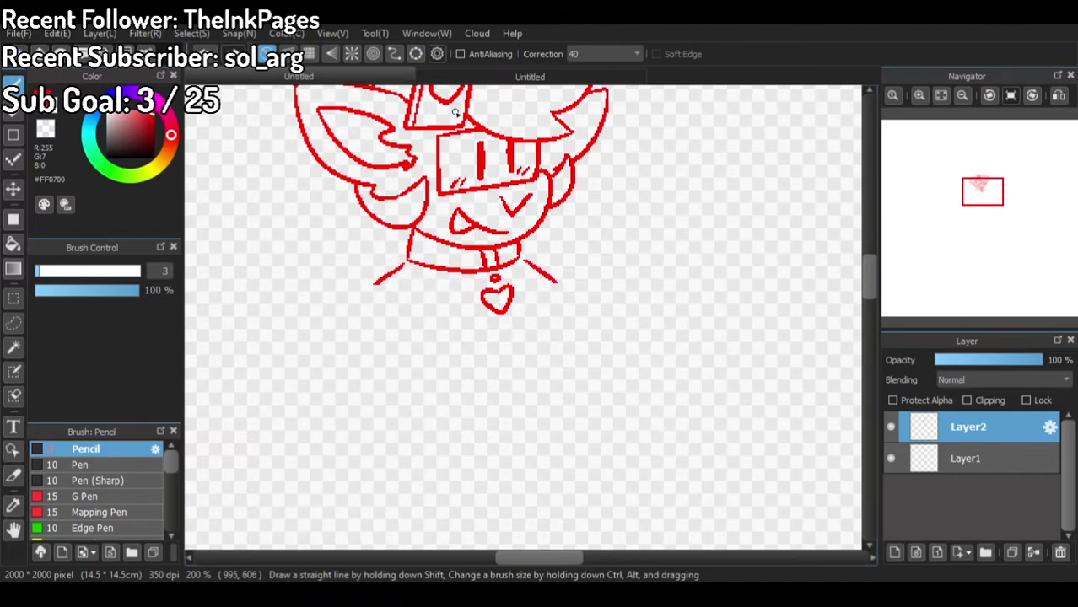
{"action": "left_click", "coordinate": [464, 75]}
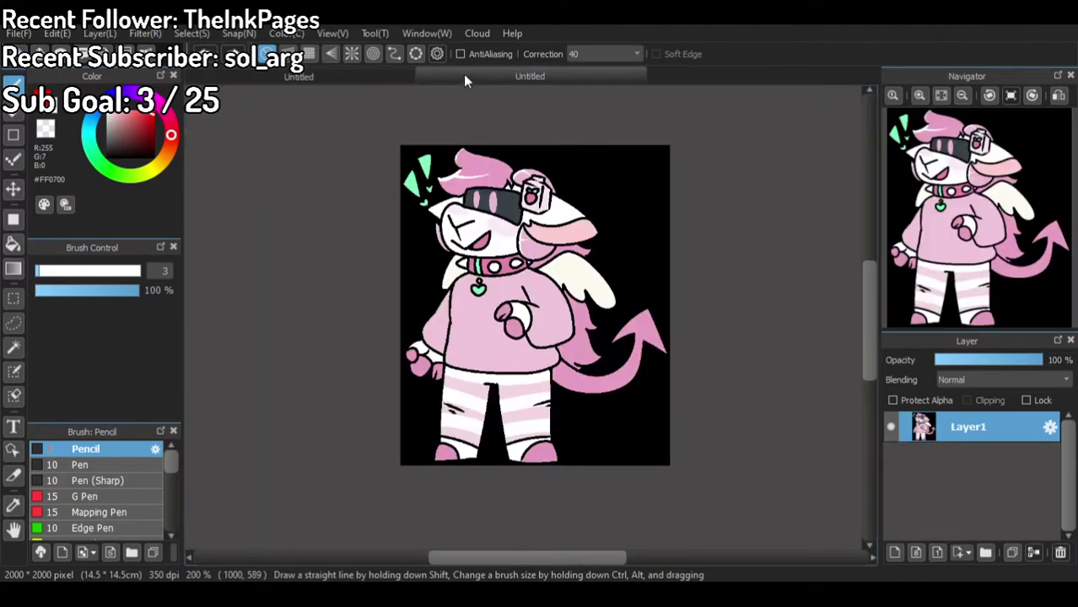
{"action": "left_click", "coordinate": [388, 73]}
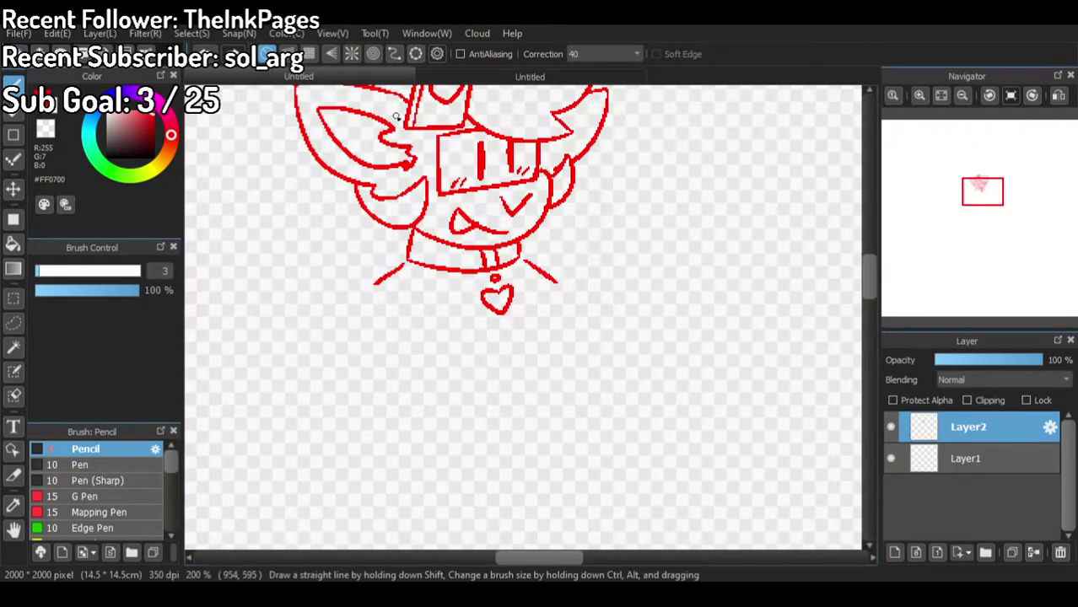
{"action": "mouse_move", "coordinate": [435, 353]}
{"action": "left_mouse_down"}
{"action": "mouse_move", "coordinate": [501, 340]}
{"action": "mouse_move", "coordinate": [507, 365]}
{"action": "mouse_move", "coordinate": [480, 372]}
{"action": "mouse_move", "coordinate": [485, 412]}
{"action": "left_mouse_up"}
{"action": "mouse_move", "coordinate": [515, 323]}
{"action": "left_mouse_down"}
{"action": "mouse_move", "coordinate": [502, 357]}
{"action": "mouse_move", "coordinate": [533, 363]}
{"action": "mouse_move", "coordinate": [540, 393]}
{"action": "left_mouse_up"}
{"action": "key", "text": "ctrl+z"}
{"action": "key", "text": "ctrl+z"}
{"action": "key", "text": "ctrl+z"}
{"action": "key", "text": "ctrl+z"}
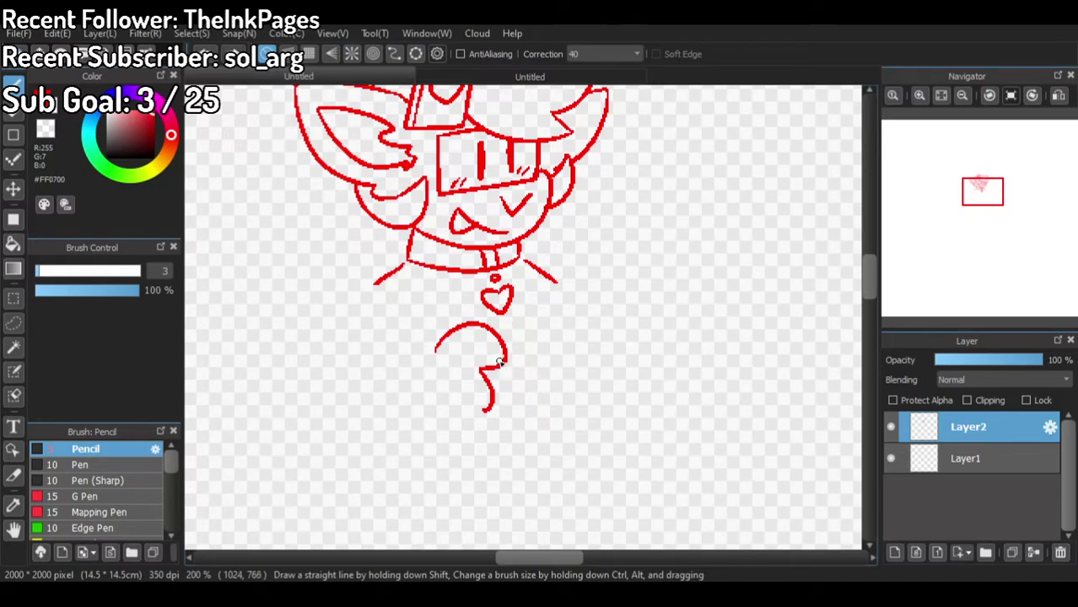
{"action": "mouse_move", "coordinate": [376, 286]}
{"action": "left_mouse_down"}
{"action": "mouse_move", "coordinate": [373, 328]}
{"action": "mouse_move", "coordinate": [416, 421]}
{"action": "left_mouse_up"}
{"action": "key", "text": "ctrl+z"}
{"action": "left_click_drag", "start_coordinate": [493, 336], "coordinate": [446, 342]}
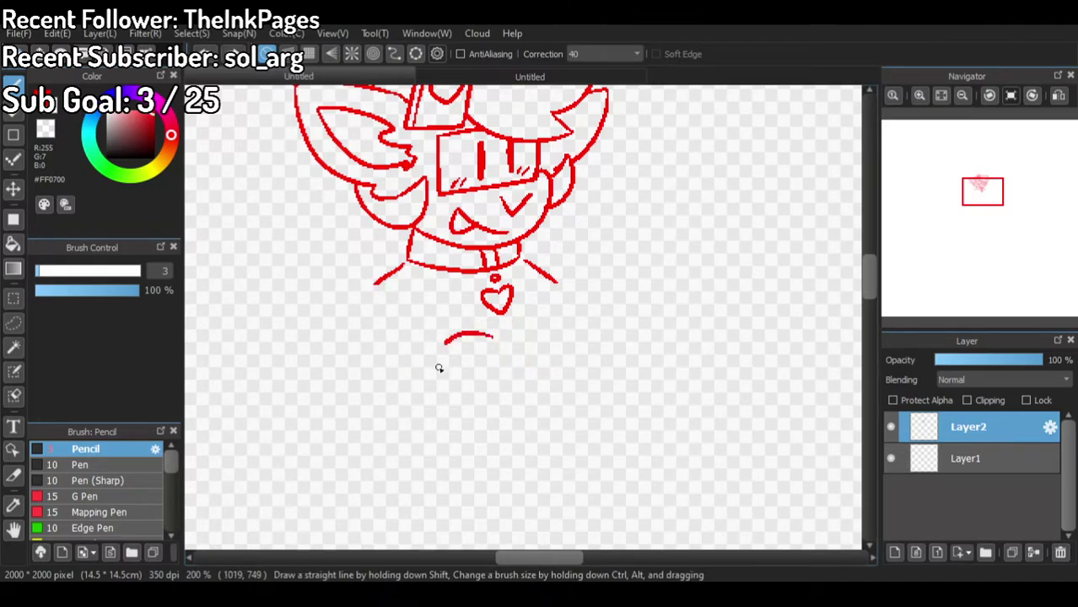
{"action": "key", "text": "ctrl+z"}
Step: Join both shoulder lines to the collar's lower corners, and check the sweater and arms in the reference
{"action": "scroll", "coordinate": [482, 291], "scroll_direction": "down", "scroll_amount": 3}
{"action": "scroll", "coordinate": [482, 291], "scroll_direction": "up", "scroll_amount": 5}
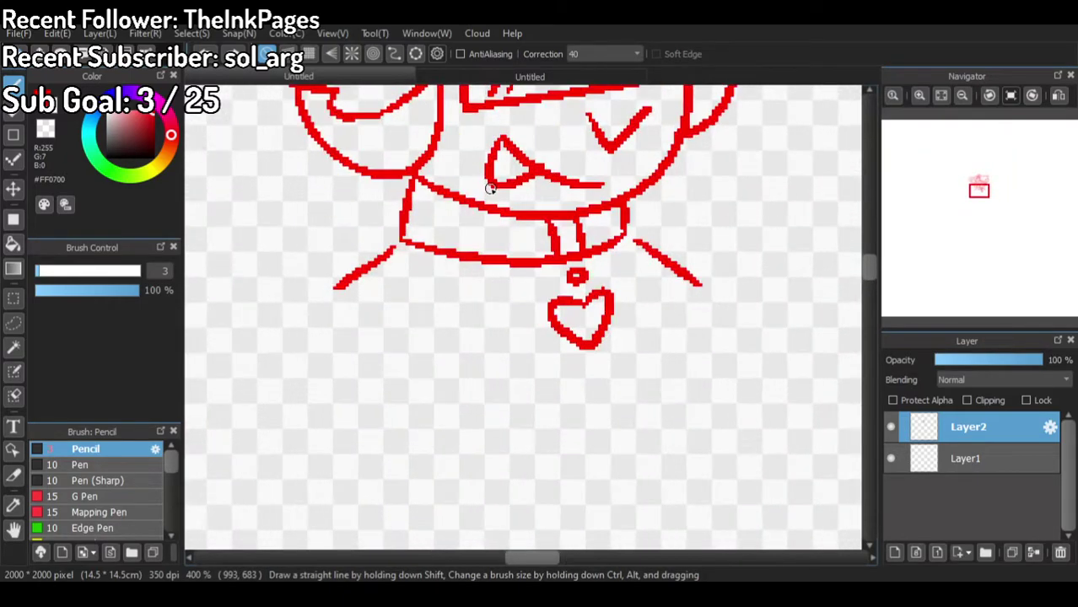
{"action": "left_click_drag", "start_coordinate": [400, 247], "coordinate": [406, 241]}
{"action": "left_click_drag", "start_coordinate": [625, 228], "coordinate": [638, 240]}
{"action": "scroll", "coordinate": [648, 255], "scroll_direction": "down", "scroll_amount": 3}
{"action": "scroll", "coordinate": [672, 272], "scroll_direction": "up", "scroll_amount": 4}
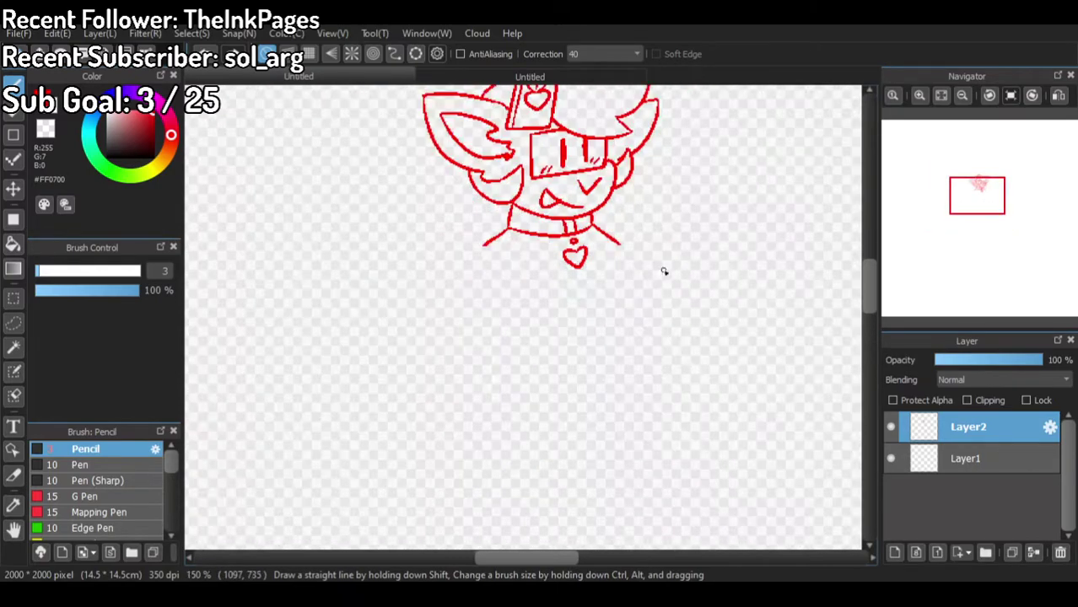
{"action": "left_click", "coordinate": [498, 76]}
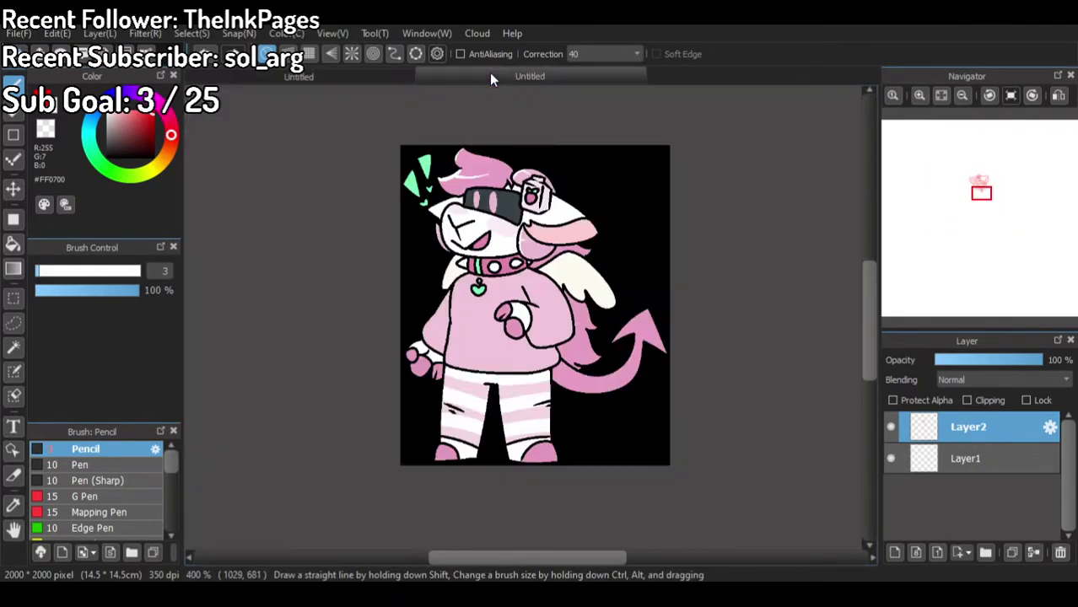
{"action": "left_click", "coordinate": [400, 75]}
{"action": "scroll", "coordinate": [424, 274], "scroll_direction": "down", "scroll_amount": 2}
{"action": "scroll", "coordinate": [420, 286], "scroll_direction": "up", "scroll_amount": 2}
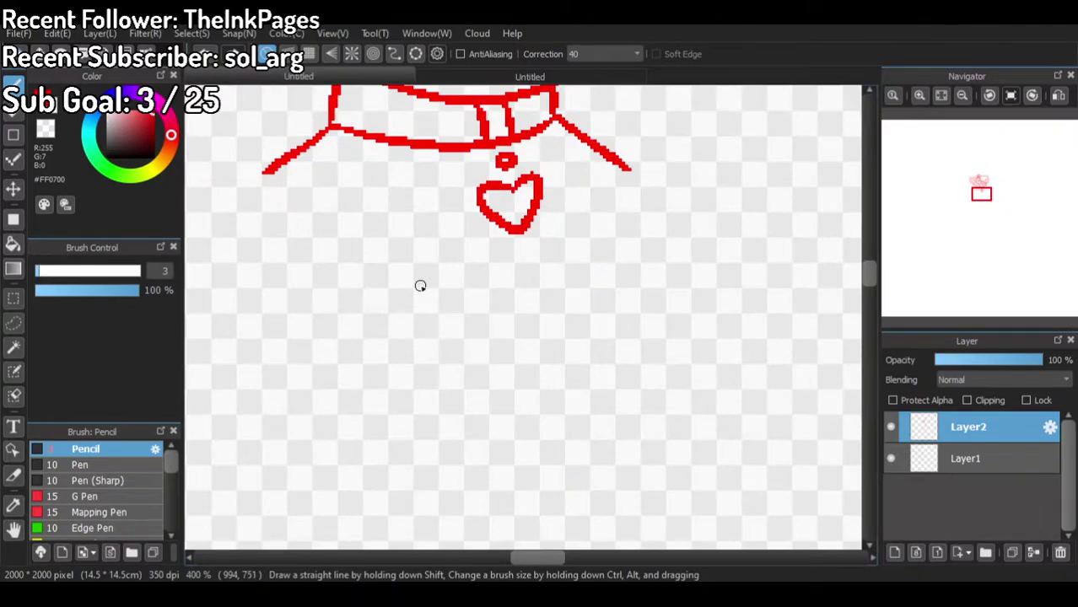
Step: Add a layer with a vertical body guideline running down from the collar, fade it to 15% opacity, and reselect Layer2
{"action": "left_click", "coordinate": [894, 552]}
{"action": "mouse_move", "coordinate": [493, 129]}
{"action": "left_mouse_down"}
{"action": "mouse_move", "coordinate": [534, 287]}
{"action": "mouse_move", "coordinate": [532, 548]}
{"action": "left_mouse_up"}
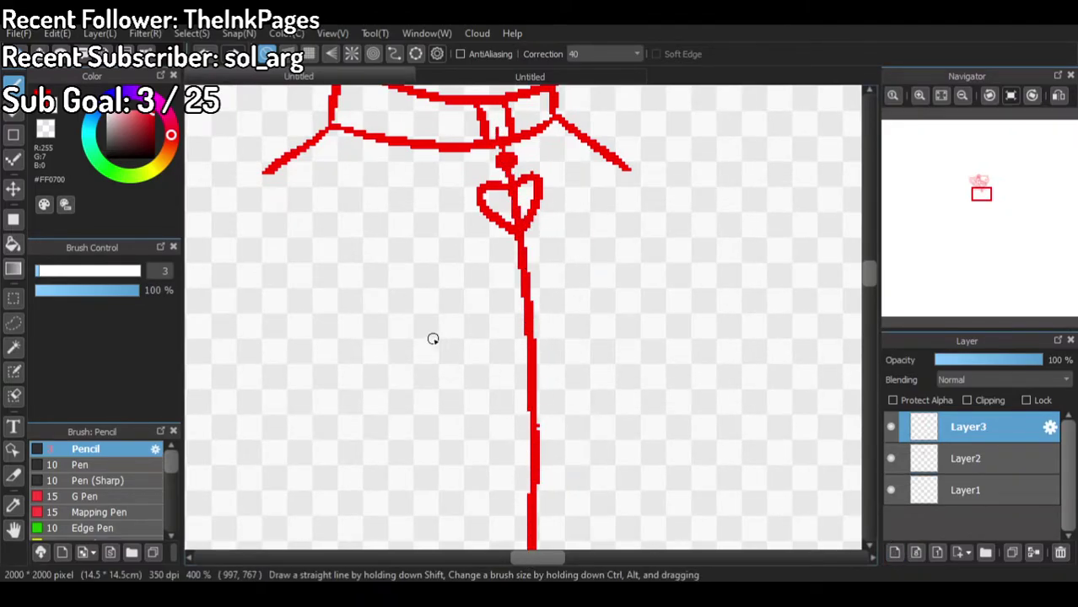
{"action": "left_click_drag", "start_coordinate": [992, 365], "coordinate": [961, 365]}
{"action": "left_click", "coordinate": [966, 458]}
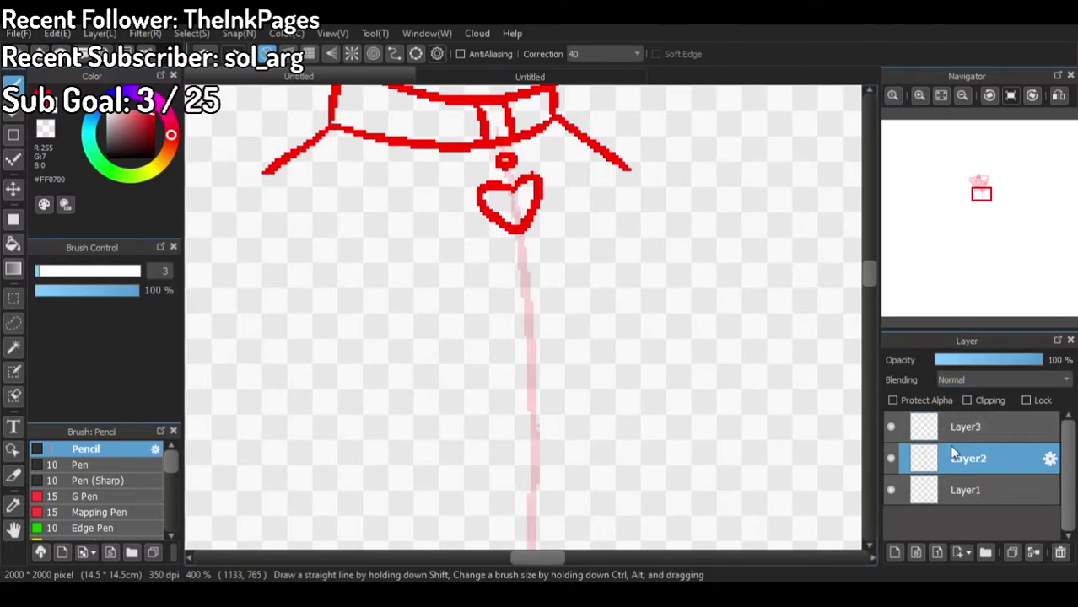
{"action": "mouse_move", "coordinate": [505, 358]}
{"action": "left_mouse_down"}
{"action": "mouse_move", "coordinate": [535, 388]}
{"action": "mouse_move", "coordinate": [517, 424]}
{"action": "mouse_move", "coordinate": [472, 411]}
{"action": "left_mouse_up"}
{"action": "mouse_move", "coordinate": [561, 358]}
{"action": "left_mouse_down"}
{"action": "mouse_move", "coordinate": [538, 417]}
{"action": "mouse_move", "coordinate": [586, 415]}
{"action": "left_mouse_up"}
{"action": "mouse_move", "coordinate": [468, 297]}
{"action": "left_mouse_down"}
{"action": "mouse_move", "coordinate": [544, 317]}
{"action": "mouse_move", "coordinate": [512, 355]}
{"action": "left_mouse_up"}
{"action": "mouse_move", "coordinate": [595, 311]}
{"action": "left_mouse_down"}
{"action": "mouse_move", "coordinate": [535, 327]}
{"action": "mouse_move", "coordinate": [590, 360]}
{"action": "left_mouse_up"}
{"action": "key", "text": "ctrl+z"}
{"action": "key", "text": "ctrl+z"}
{"action": "key", "text": "ctrl+z"}
{"action": "key", "text": "ctrl+z"}
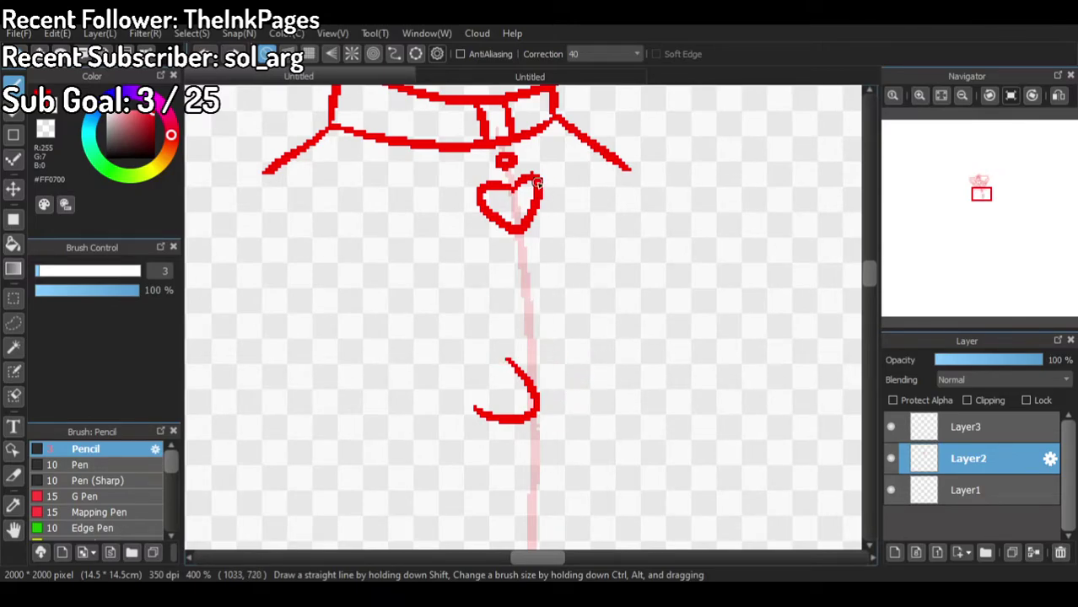
{"action": "mouse_move", "coordinate": [471, 299]}
{"action": "left_mouse_down"}
{"action": "mouse_move", "coordinate": [530, 348]}
{"action": "mouse_move", "coordinate": [441, 378]}
{"action": "mouse_move", "coordinate": [487, 415]}
{"action": "left_mouse_up"}
{"action": "left_click_drag", "start_coordinate": [535, 451], "coordinate": [487, 415]}
{"action": "mouse_move", "coordinate": [542, 348]}
{"action": "left_mouse_down"}
{"action": "mouse_move", "coordinate": [598, 400]}
{"action": "mouse_move", "coordinate": [540, 452]}
{"action": "left_mouse_up"}
{"action": "key", "text": "ctrl+z"}
{"action": "key", "text": "ctrl+z"}
{"action": "key", "text": "ctrl+z"}
{"action": "scroll", "coordinate": [572, 244], "scroll_direction": "down", "scroll_amount": 5}
{"action": "key", "text": "ctrl+z"}
{"action": "key", "text": "ctrl+z"}
{"action": "key", "text": "ctrl+z"}
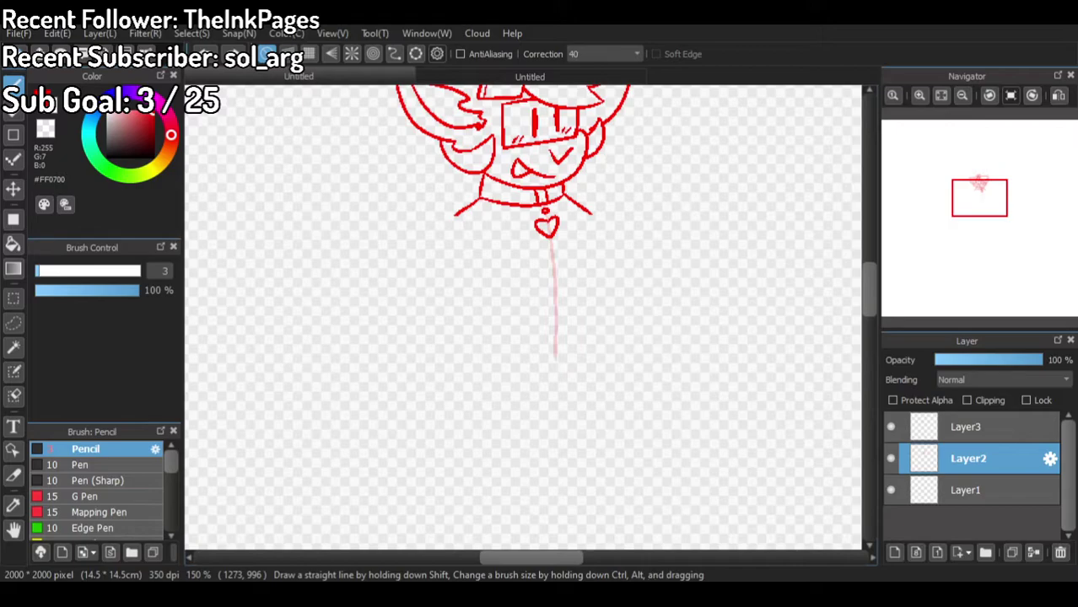
Step: Delete the guideline layer, and briefly hide and reshow the line art layer
{"action": "scroll", "coordinate": [633, 180], "scroll_direction": "down", "scroll_amount": 2}
{"action": "scroll", "coordinate": [628, 173], "scroll_direction": "up", "scroll_amount": 2}
{"action": "left_click", "coordinate": [969, 427]}
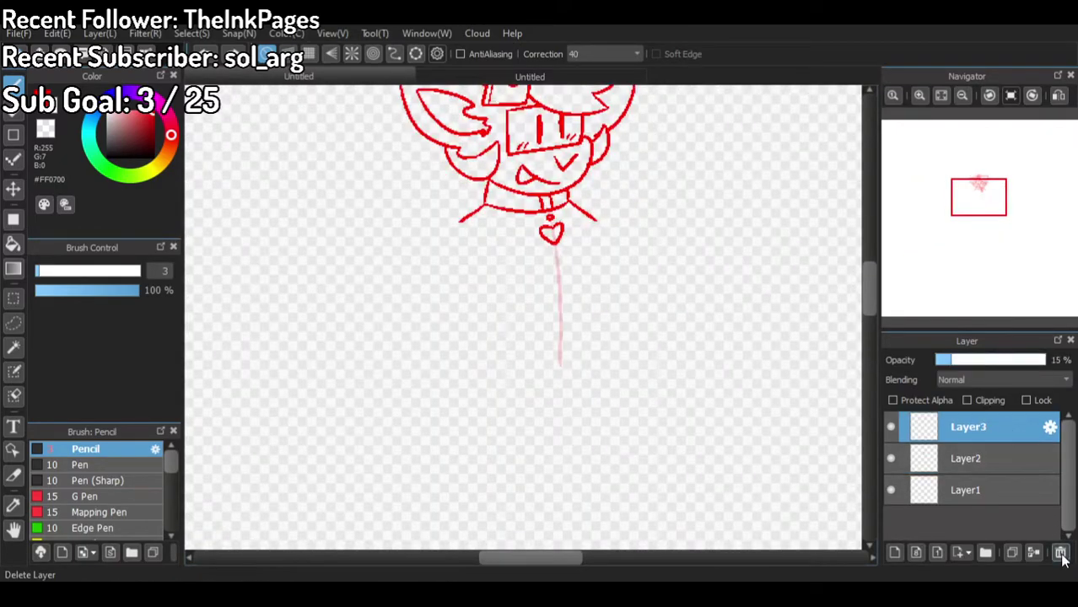
{"action": "left_click", "coordinate": [1061, 553]}
{"action": "scroll", "coordinate": [539, 259], "scroll_direction": "up", "scroll_amount": 1}
{"action": "left_click", "coordinate": [892, 426]}
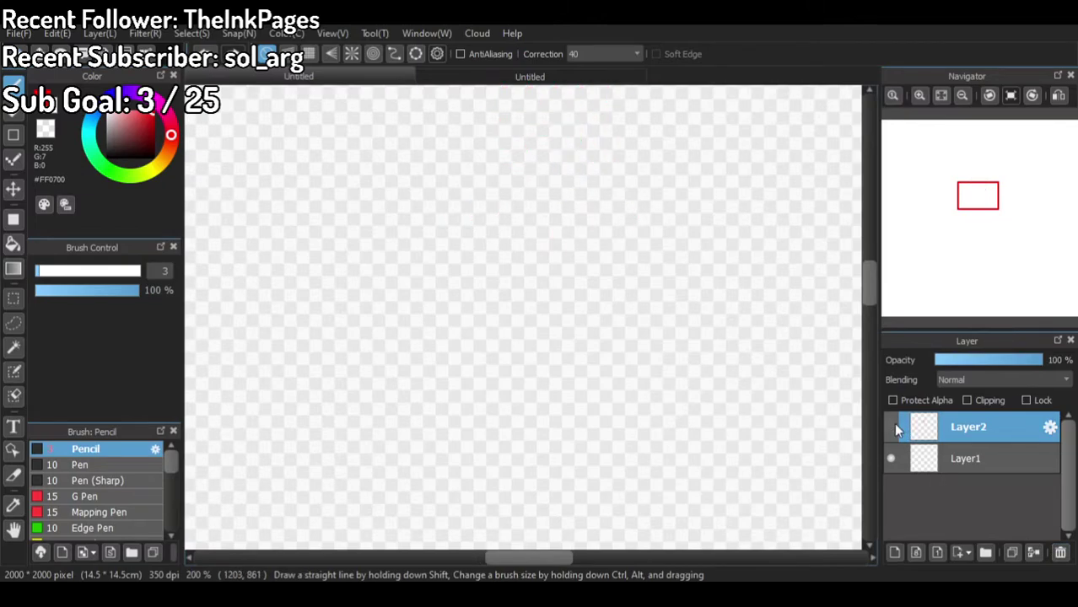
{"action": "left_click", "coordinate": [892, 426]}
Step: Check the reference and draw the sweater's torso with sides flaring to a curved hem, erasing the overshooting side line
{"action": "scroll", "coordinate": [498, 236], "scroll_direction": "down", "scroll_amount": 3}
{"action": "scroll", "coordinate": [565, 101], "scroll_direction": "up", "scroll_amount": 2}
{"action": "left_click", "coordinate": [409, 76]}
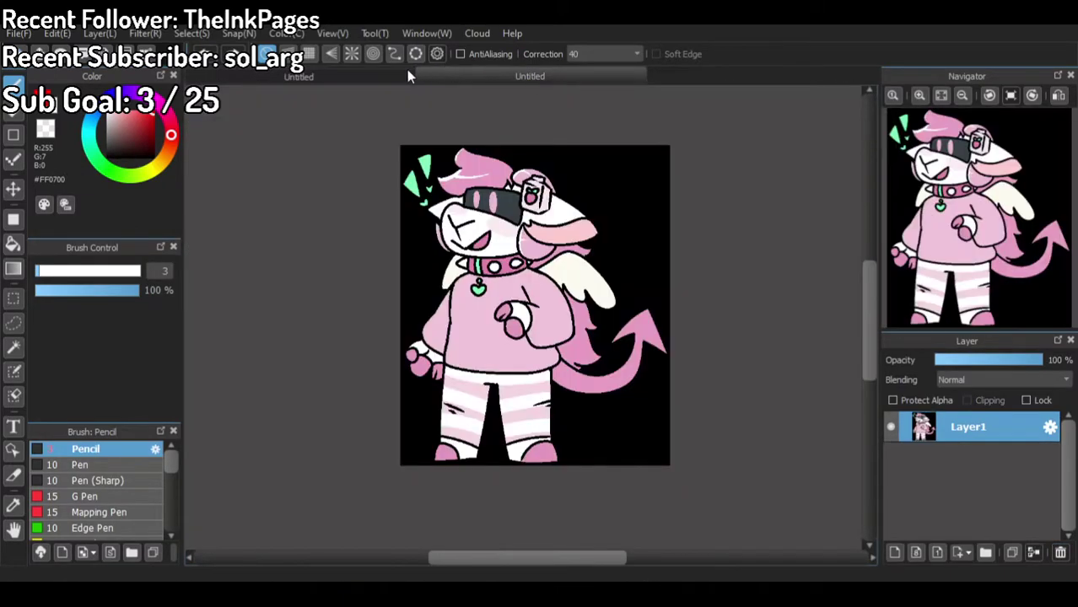
{"action": "left_click", "coordinate": [403, 74]}
{"action": "scroll", "coordinate": [426, 253], "scroll_direction": "up", "scroll_amount": 2}
{"action": "scroll", "coordinate": [428, 227], "scroll_direction": "down", "scroll_amount": 3}
{"action": "scroll", "coordinate": [426, 270], "scroll_direction": "up", "scroll_amount": 2}
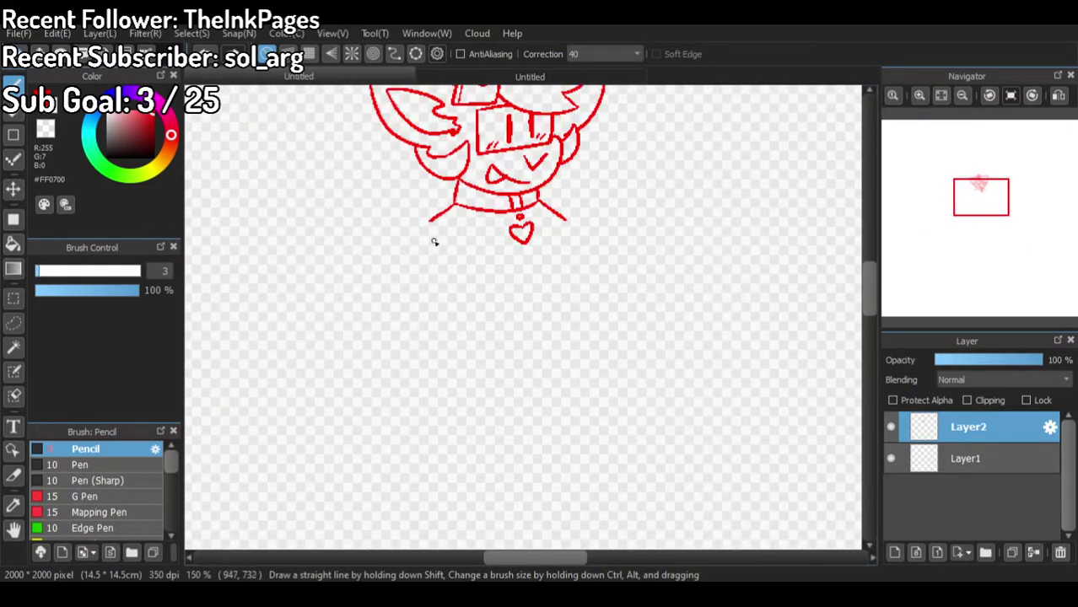
{"action": "left_click_drag", "start_coordinate": [432, 243], "coordinate": [444, 308]}
{"action": "key", "text": "ctrl+z"}
{"action": "left_click_drag", "start_coordinate": [567, 239], "coordinate": [572, 343]}
{"action": "mouse_move", "coordinate": [428, 243]}
{"action": "left_mouse_down"}
{"action": "mouse_move", "coordinate": [430, 327]}
{"action": "mouse_move", "coordinate": [417, 368]}
{"action": "mouse_move", "coordinate": [584, 364]}
{"action": "mouse_move", "coordinate": [411, 407]}
{"action": "mouse_move", "coordinate": [448, 422]}
{"action": "mouse_move", "coordinate": [572, 393]}
{"action": "mouse_move", "coordinate": [582, 368]}
{"action": "left_mouse_up"}
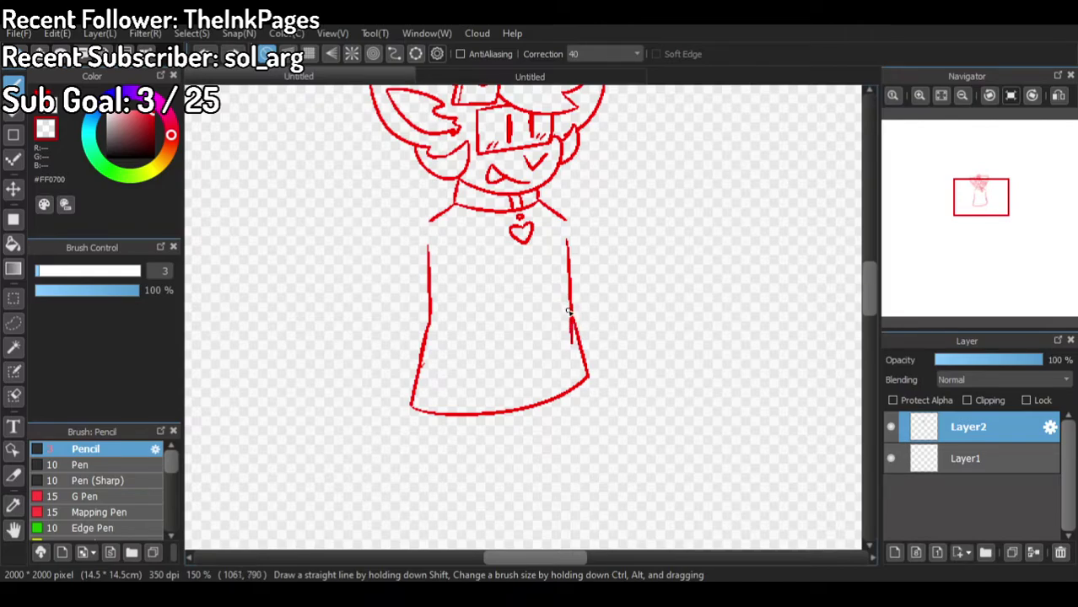
{"action": "left_click_drag", "start_coordinate": [570, 327], "coordinate": [583, 335]}
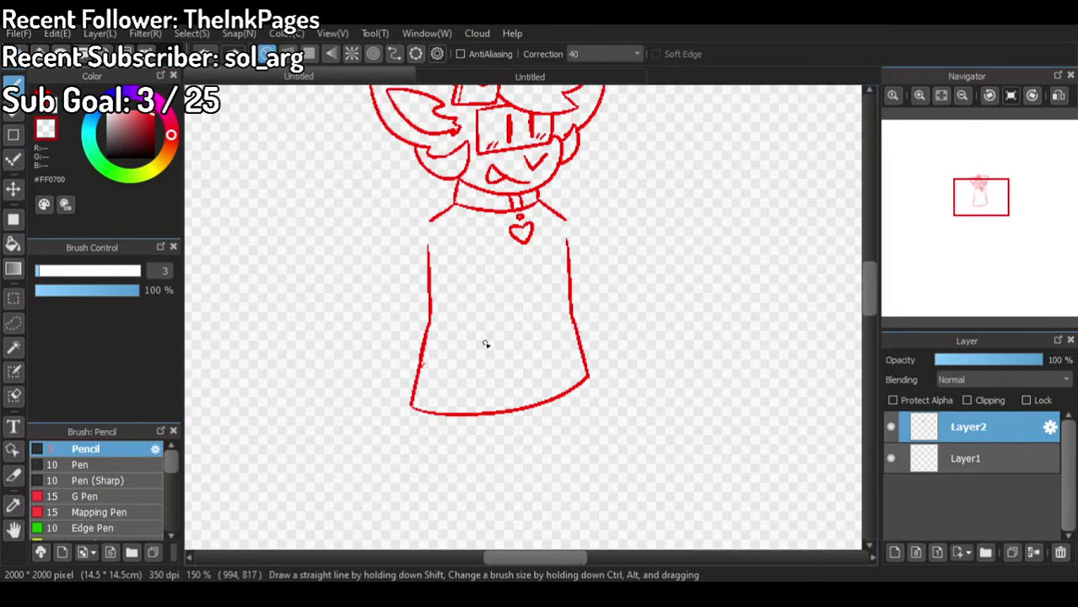
Step: Compare the sweater torso with the full-body character reference to judge how the arms and paws attach
{"action": "scroll", "coordinate": [505, 344], "scroll_direction": "up", "scroll_amount": 2}
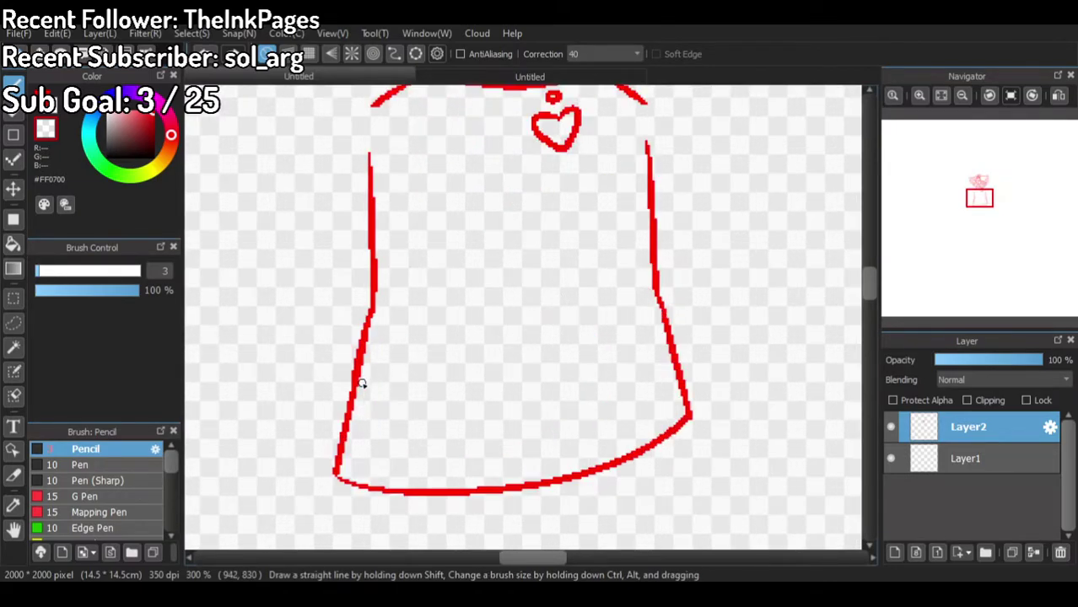
{"action": "scroll", "coordinate": [391, 404], "scroll_direction": "down", "scroll_amount": 3}
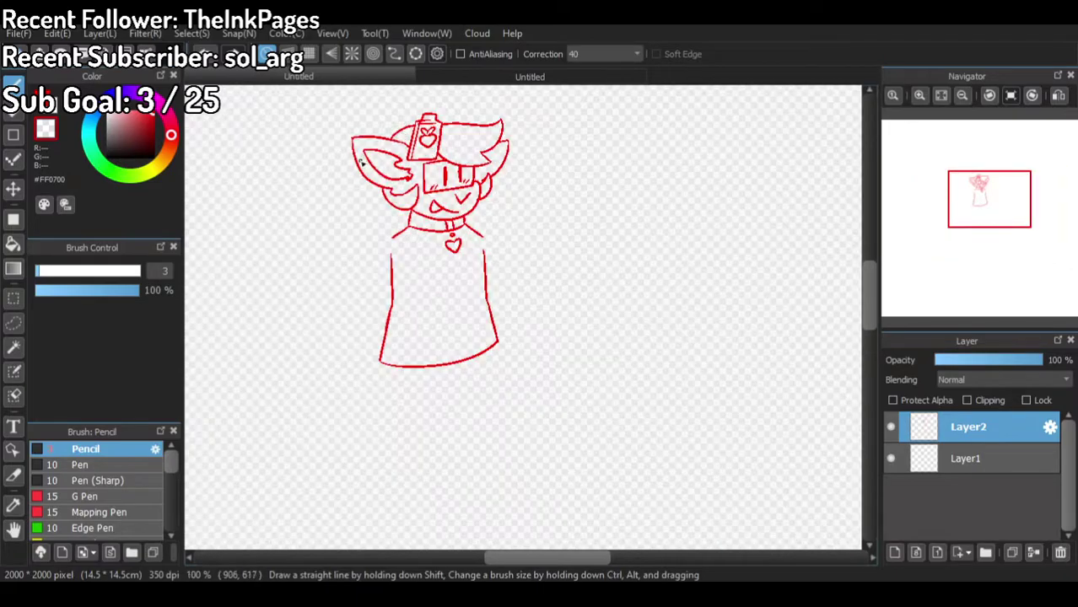
{"action": "scroll", "coordinate": [307, 143], "scroll_direction": "down", "scroll_amount": 1}
{"action": "scroll", "coordinate": [348, 178], "scroll_direction": "up", "scroll_amount": 2}
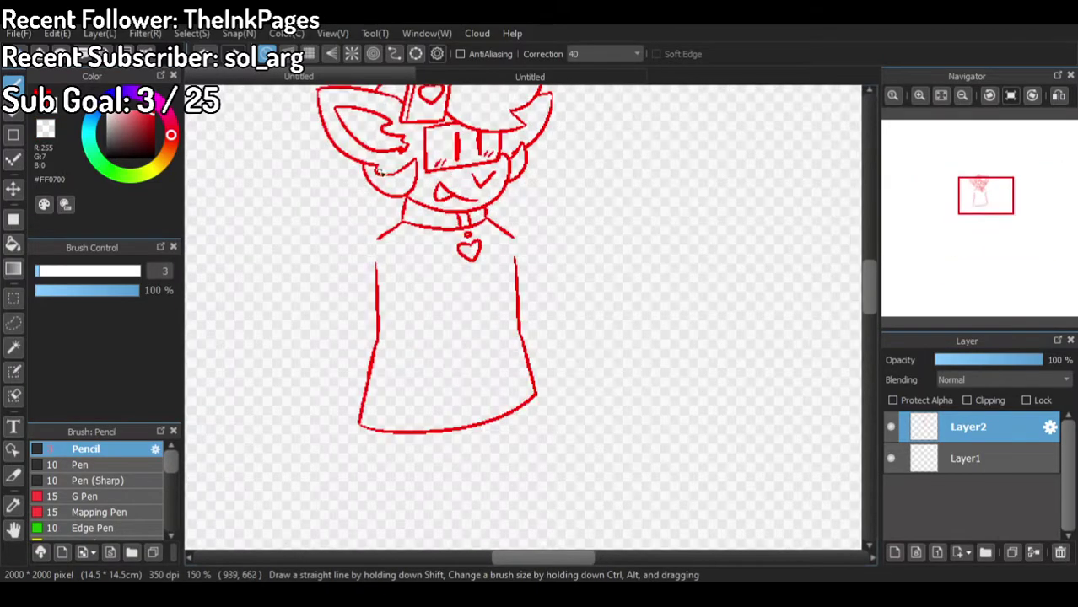
{"action": "left_click", "coordinate": [472, 75]}
{"action": "left_click", "coordinate": [396, 73]}
{"action": "scroll", "coordinate": [379, 275], "scroll_direction": "up", "scroll_amount": 1}
{"action": "scroll", "coordinate": [462, 236], "scroll_direction": "down", "scroll_amount": 2}
{"action": "scroll", "coordinate": [476, 226], "scroll_direction": "up", "scroll_amount": 2}
Step: Draw the raised arm's upper edge from the shoulder and a paw with three rounded fingers beside the torso
{"action": "left_click_drag", "start_coordinate": [538, 238], "coordinate": [578, 315]}
{"action": "key", "text": "ctrl+z"}
{"action": "mouse_move", "coordinate": [535, 235]}
{"action": "left_mouse_down"}
{"action": "mouse_move", "coordinate": [582, 314]}
{"action": "mouse_move", "coordinate": [630, 240]}
{"action": "left_mouse_up"}
{"action": "key", "text": "ctrl+z"}
{"action": "mouse_move", "coordinate": [581, 314]}
{"action": "left_mouse_down"}
{"action": "mouse_move", "coordinate": [615, 290]}
{"action": "mouse_move", "coordinate": [598, 253]}
{"action": "mouse_move", "coordinate": [630, 247]}
{"action": "mouse_move", "coordinate": [637, 267]}
{"action": "mouse_move", "coordinate": [677, 247]}
{"action": "mouse_move", "coordinate": [694, 274]}
{"action": "mouse_move", "coordinate": [686, 296]}
{"action": "mouse_move", "coordinate": [704, 297]}
{"action": "mouse_move", "coordinate": [716, 347]}
{"action": "mouse_move", "coordinate": [623, 389]}
{"action": "left_mouse_up"}
{"action": "mouse_move", "coordinate": [643, 275]}
{"action": "left_mouse_down"}
{"action": "mouse_move", "coordinate": [692, 297]}
{"action": "mouse_move", "coordinate": [681, 327]}
{"action": "mouse_move", "coordinate": [693, 361]}
{"action": "left_mouse_up"}
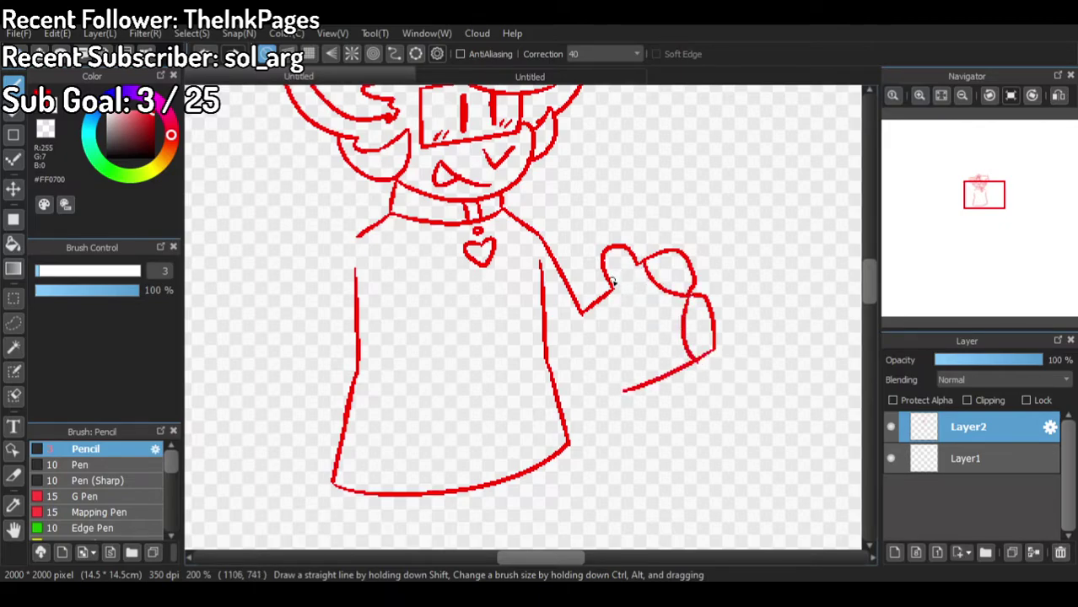
{"action": "left_click_drag", "start_coordinate": [637, 279], "coordinate": [611, 292]}
Step: Check the reference, draw the raised arm's rounded sleeve back to the torso, and erase the overlapping line ends
{"action": "left_click", "coordinate": [545, 77]}
{"action": "left_click", "coordinate": [377, 78]}
{"action": "left_click_drag", "start_coordinate": [582, 311], "coordinate": [616, 287]}
{"action": "mouse_move", "coordinate": [623, 290]}
{"action": "left_mouse_down"}
{"action": "mouse_move", "coordinate": [647, 337]}
{"action": "mouse_move", "coordinate": [662, 403]}
{"action": "mouse_move", "coordinate": [643, 420]}
{"action": "mouse_move", "coordinate": [559, 400]}
{"action": "left_mouse_up"}
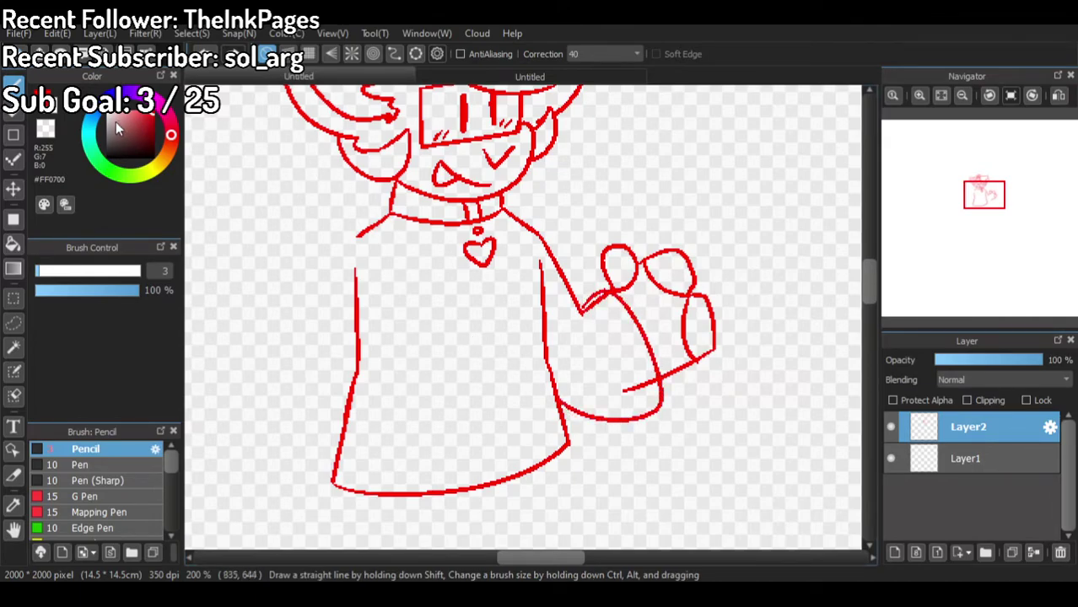
{"action": "left_click", "coordinate": [46, 129]}
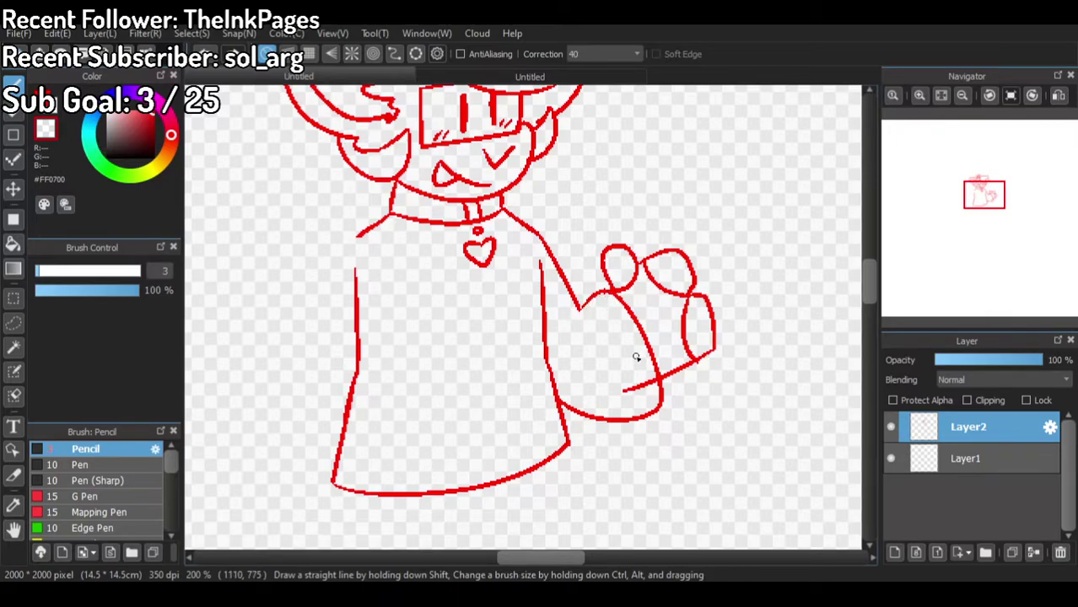
{"action": "left_click_drag", "start_coordinate": [657, 382], "coordinate": [628, 389]}
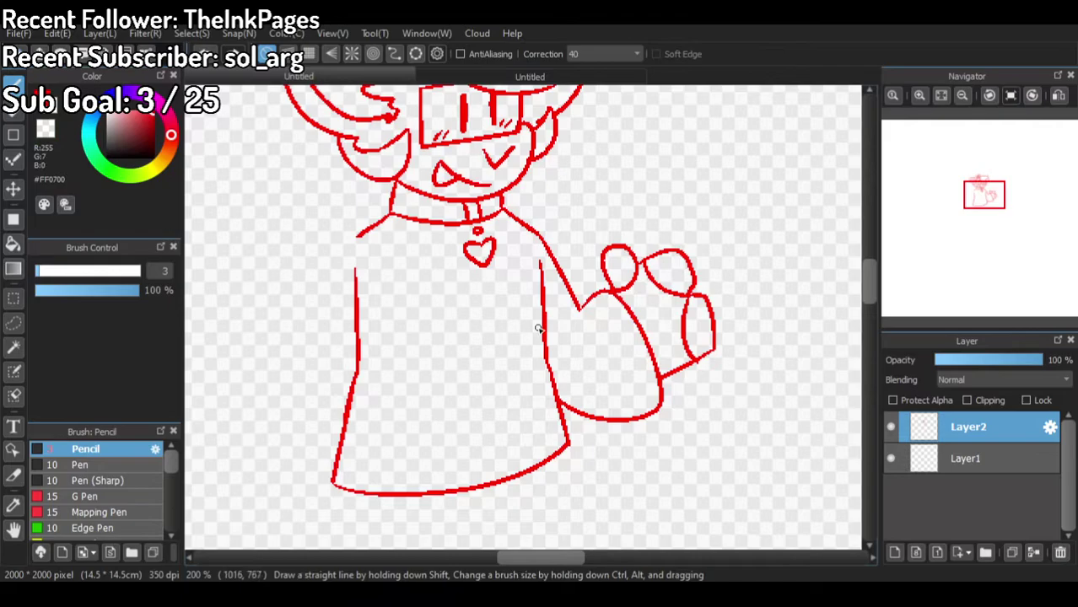
{"action": "key", "text": "ctrl+z"}
{"action": "left_click_drag", "start_coordinate": [596, 295], "coordinate": [579, 308]}
{"action": "key", "text": "ctrl+z"}
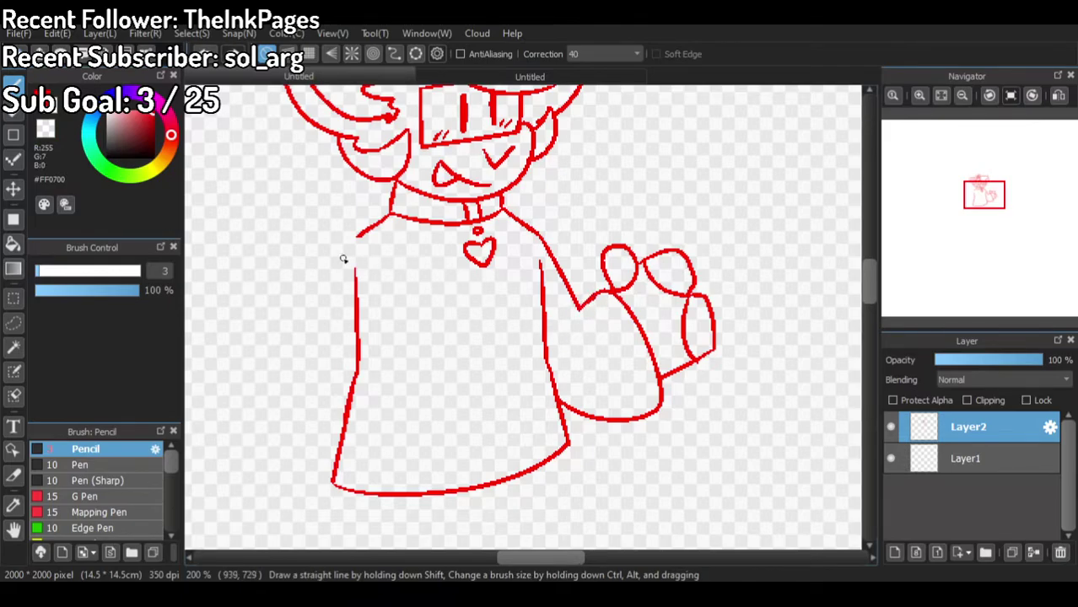
Step: Draw the lowered arm as a long sleeve from the other shoulder, with a rounded cuff below the hem and an inner edge
{"action": "left_click_drag", "start_coordinate": [356, 235], "coordinate": [289, 398]}
{"action": "mouse_move", "coordinate": [270, 440]}
{"action": "left_mouse_down"}
{"action": "mouse_move", "coordinate": [265, 454]}
{"action": "mouse_move", "coordinate": [296, 498]}
{"action": "mouse_move", "coordinate": [388, 516]}
{"action": "left_mouse_up"}
{"action": "scroll", "coordinate": [363, 396], "scroll_direction": "down", "scroll_amount": 2}
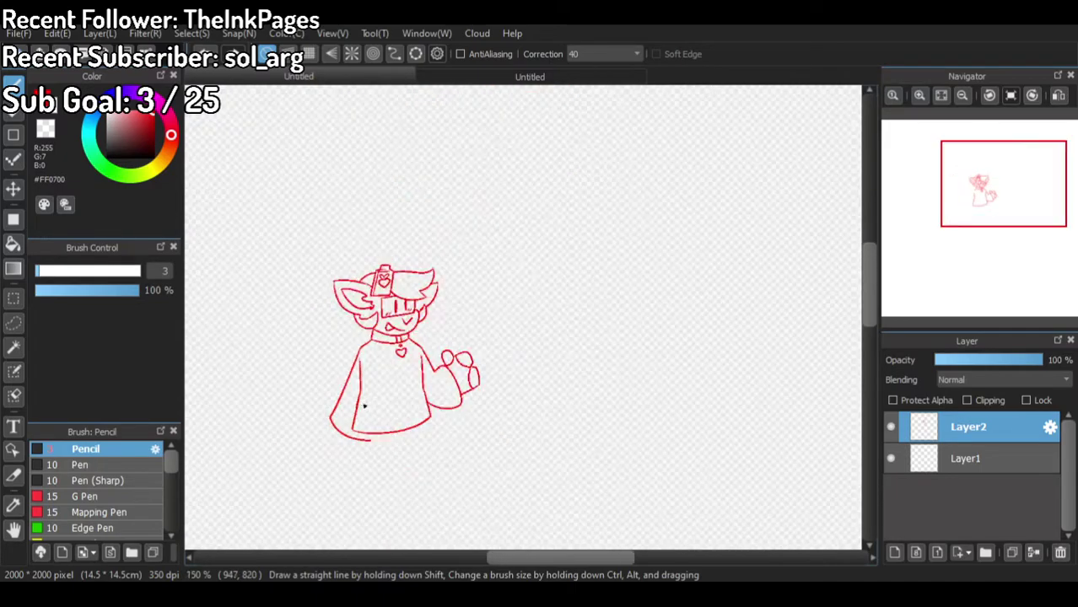
{"action": "scroll", "coordinate": [329, 426], "scroll_direction": "up", "scroll_amount": 3}
{"action": "key", "text": "ctrl+z"}
{"action": "mouse_move", "coordinate": [428, 90]}
{"action": "left_mouse_down"}
{"action": "mouse_move", "coordinate": [276, 464]}
{"action": "mouse_move", "coordinate": [344, 535]}
{"action": "mouse_move", "coordinate": [452, 537]}
{"action": "mouse_move", "coordinate": [501, 491]}
{"action": "mouse_move", "coordinate": [487, 402]}
{"action": "mouse_move", "coordinate": [496, 196]}
{"action": "left_mouse_up"}
{"action": "scroll", "coordinate": [506, 231], "scroll_direction": "down", "scroll_amount": 2}
{"action": "scroll", "coordinate": [473, 264], "scroll_direction": "up", "scroll_amount": 2}
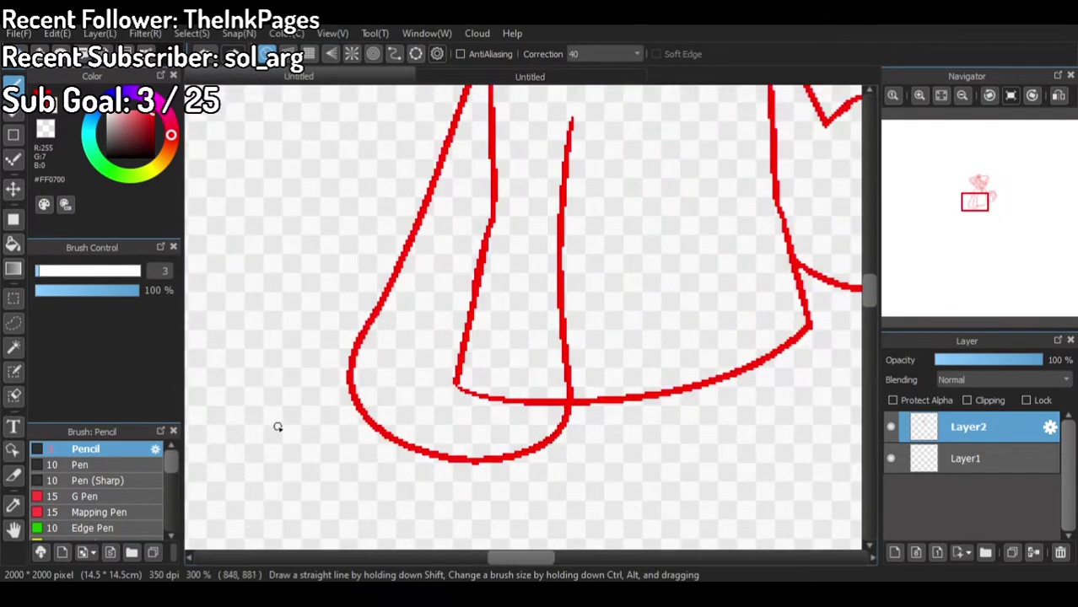
Step: Draw the lowered paw under the cuff with two large rounded fingers, a small one, and pad lines
{"action": "mouse_move", "coordinate": [358, 411]}
{"action": "left_mouse_down"}
{"action": "mouse_move", "coordinate": [321, 503]}
{"action": "mouse_move", "coordinate": [367, 533]}
{"action": "mouse_move", "coordinate": [406, 507]}
{"action": "mouse_move", "coordinate": [398, 538]}
{"action": "mouse_move", "coordinate": [467, 554]}
{"action": "mouse_move", "coordinate": [503, 541]}
{"action": "mouse_move", "coordinate": [523, 496]}
{"action": "mouse_move", "coordinate": [548, 493]}
{"action": "mouse_move", "coordinate": [539, 450]}
{"action": "mouse_move", "coordinate": [520, 460]}
{"action": "mouse_move", "coordinate": [526, 497]}
{"action": "left_mouse_up"}
{"action": "mouse_move", "coordinate": [405, 506]}
{"action": "left_mouse_down"}
{"action": "mouse_move", "coordinate": [464, 484]}
{"action": "mouse_move", "coordinate": [517, 498]}
{"action": "left_mouse_up"}
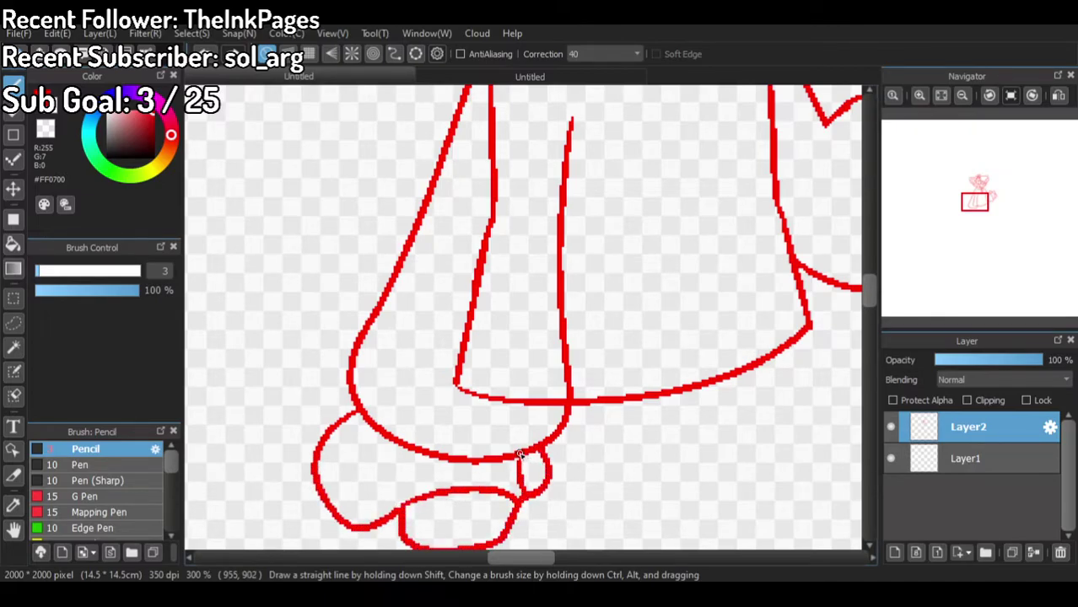
{"action": "mouse_move", "coordinate": [333, 430]}
{"action": "left_mouse_down"}
{"action": "mouse_move", "coordinate": [384, 454]}
{"action": "mouse_move", "coordinate": [413, 503]}
{"action": "mouse_move", "coordinate": [343, 431]}
{"action": "mouse_move", "coordinate": [405, 512]}
{"action": "left_mouse_up"}
{"action": "key", "text": "ctrl+z"}
{"action": "key", "text": "ctrl+z"}
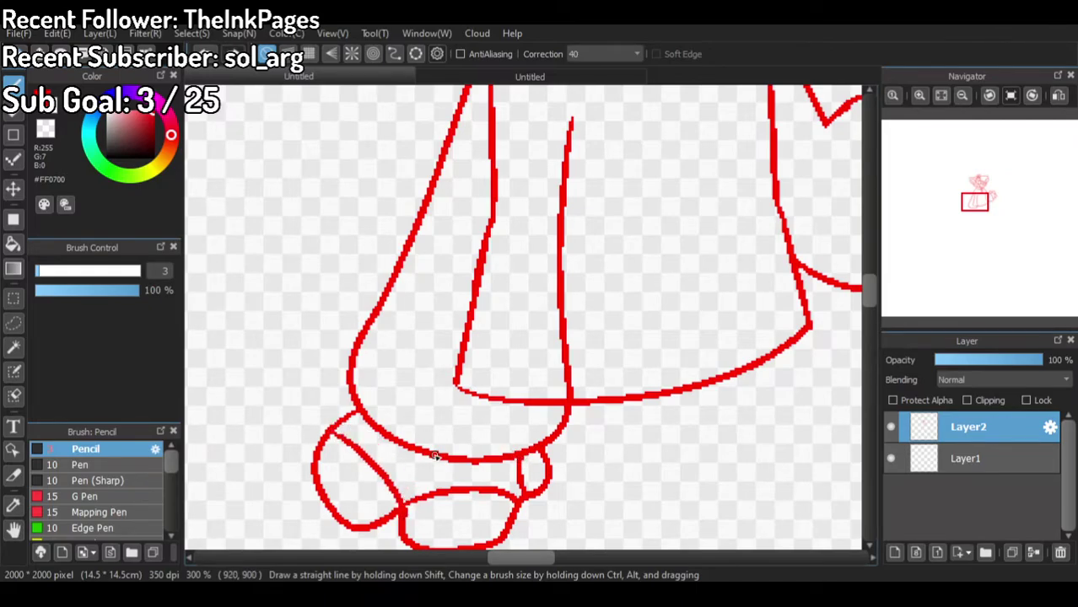
Step: Remove the torso side and hem lines showing inside the lowered sleeve using a transparent bucket fill, and return to the pencil
{"action": "scroll", "coordinate": [462, 275], "scroll_direction": "down", "scroll_amount": 3}
{"action": "scroll", "coordinate": [464, 275], "scroll_direction": "down", "scroll_amount": 1}
{"action": "scroll", "coordinate": [495, 262], "scroll_direction": "up", "scroll_amount": 2}
{"action": "scroll", "coordinate": [457, 220], "scroll_direction": "down", "scroll_amount": 1}
{"action": "scroll", "coordinate": [465, 211], "scroll_direction": "up", "scroll_amount": 2}
{"action": "scroll", "coordinate": [256, 250], "scroll_direction": "up", "scroll_amount": 1}
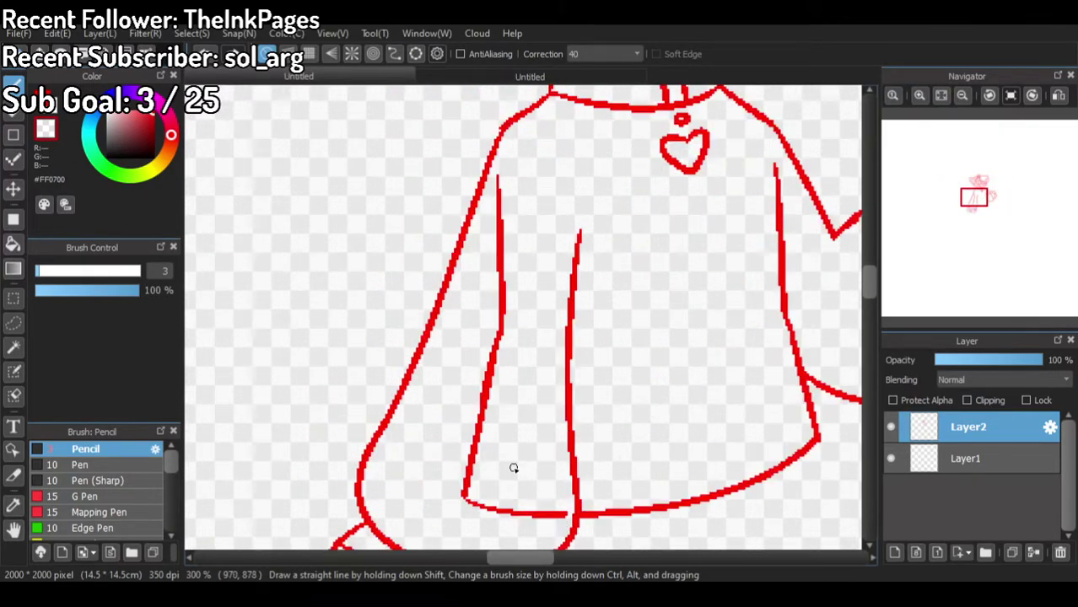
{"action": "left_click", "coordinate": [13, 243]}
{"action": "left_click", "coordinate": [467, 481]}
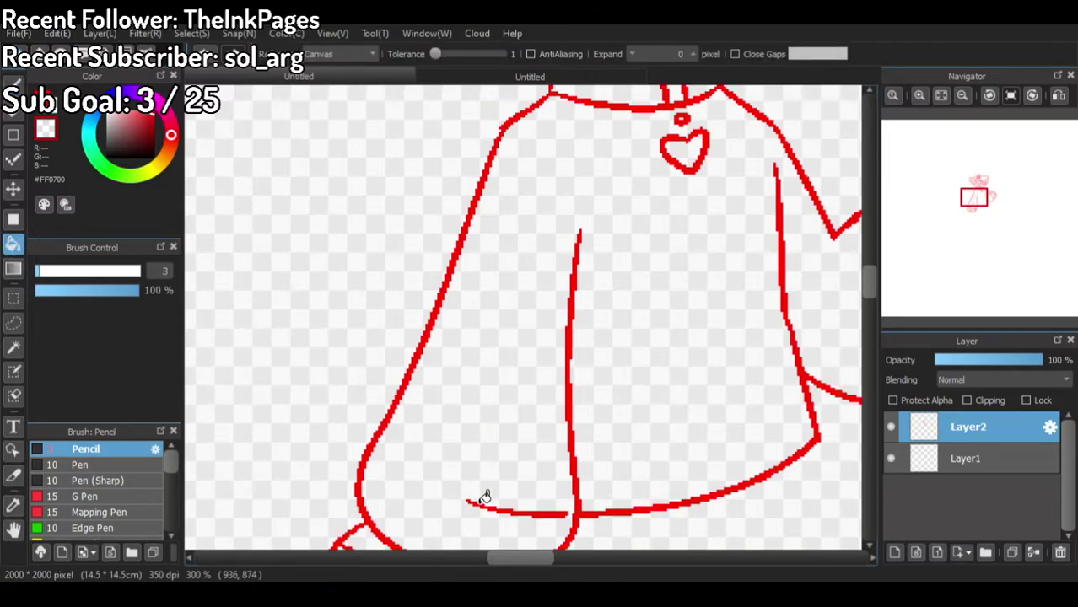
{"action": "left_click", "coordinate": [485, 500]}
{"action": "left_click", "coordinate": [13, 82]}
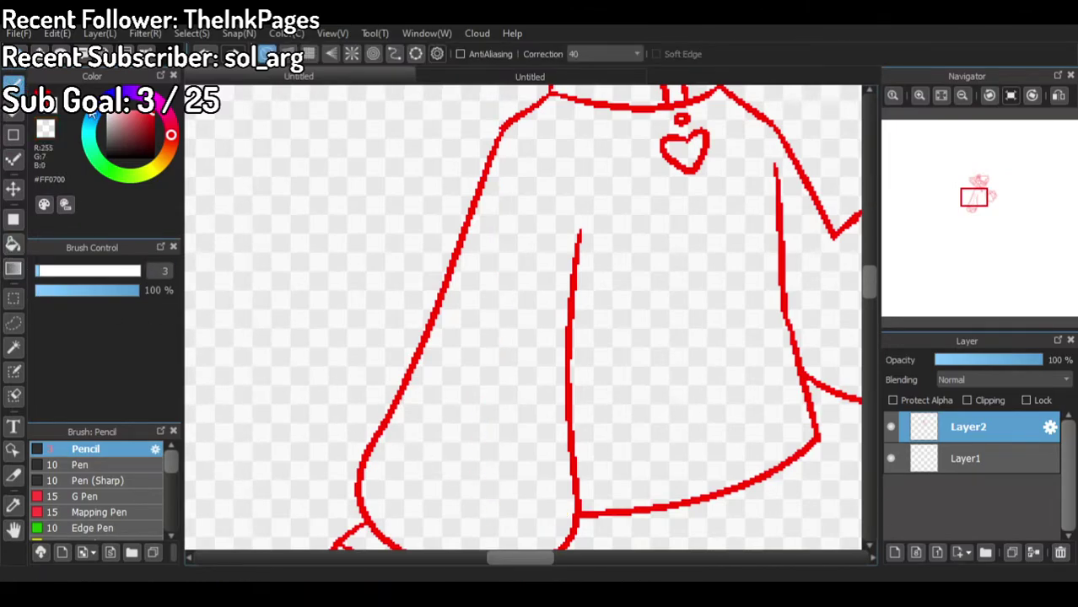
Step: Draw two slanted exclamation marks with heart-shaped dots beside the head, above the raised paw
{"action": "scroll", "coordinate": [466, 282], "scroll_direction": "down", "scroll_amount": 4}
{"action": "scroll", "coordinate": [517, 267], "scroll_direction": "up", "scroll_amount": 4}
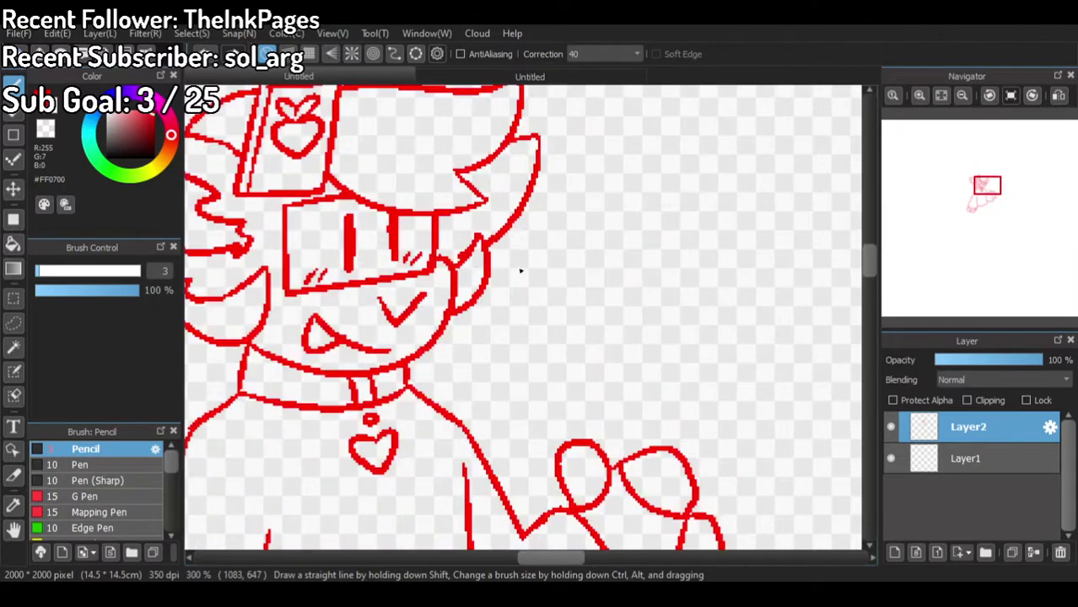
{"action": "mouse_move", "coordinate": [578, 222]}
{"action": "left_mouse_down"}
{"action": "mouse_move", "coordinate": [633, 231]}
{"action": "mouse_move", "coordinate": [554, 320]}
{"action": "mouse_move", "coordinate": [575, 224]}
{"action": "left_mouse_up"}
{"action": "mouse_move", "coordinate": [663, 298]}
{"action": "left_mouse_down"}
{"action": "mouse_move", "coordinate": [582, 341]}
{"action": "mouse_move", "coordinate": [624, 282]}
{"action": "left_mouse_up"}
{"action": "mouse_move", "coordinate": [540, 324]}
{"action": "left_mouse_down"}
{"action": "mouse_move", "coordinate": [530, 356]}
{"action": "mouse_move", "coordinate": [563, 331]}
{"action": "mouse_move", "coordinate": [542, 329]}
{"action": "mouse_move", "coordinate": [571, 348]}
{"action": "mouse_move", "coordinate": [561, 355]}
{"action": "mouse_move", "coordinate": [568, 382]}
{"action": "mouse_move", "coordinate": [590, 375]}
{"action": "mouse_move", "coordinate": [589, 340]}
{"action": "left_mouse_up"}
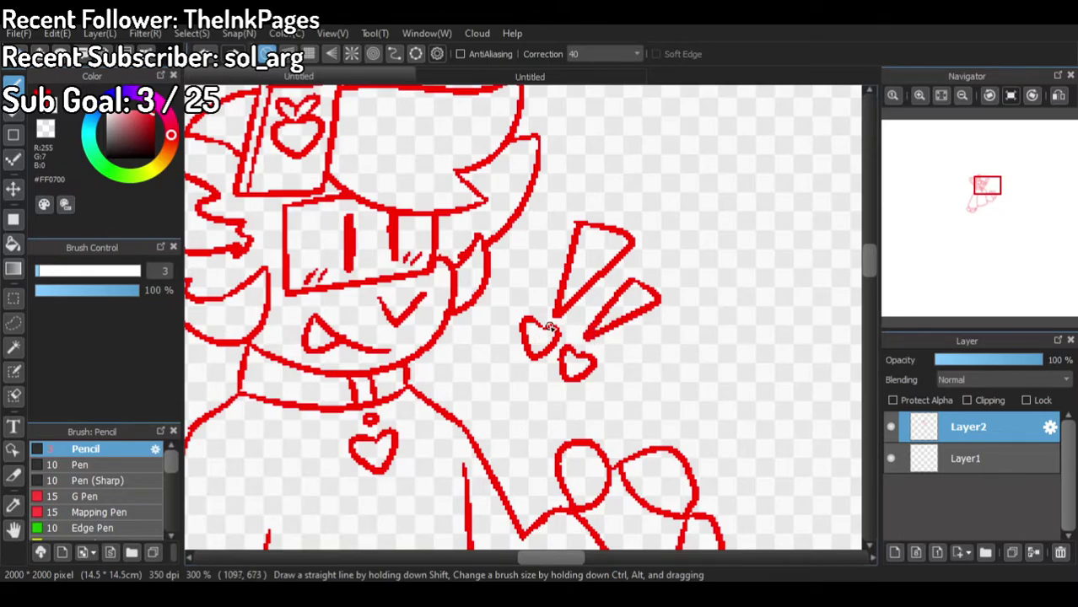
Step: Touch up the mouth line, thickening the joint beside its small rounded end
{"action": "scroll", "coordinate": [564, 181], "scroll_direction": "down", "scroll_amount": 2}
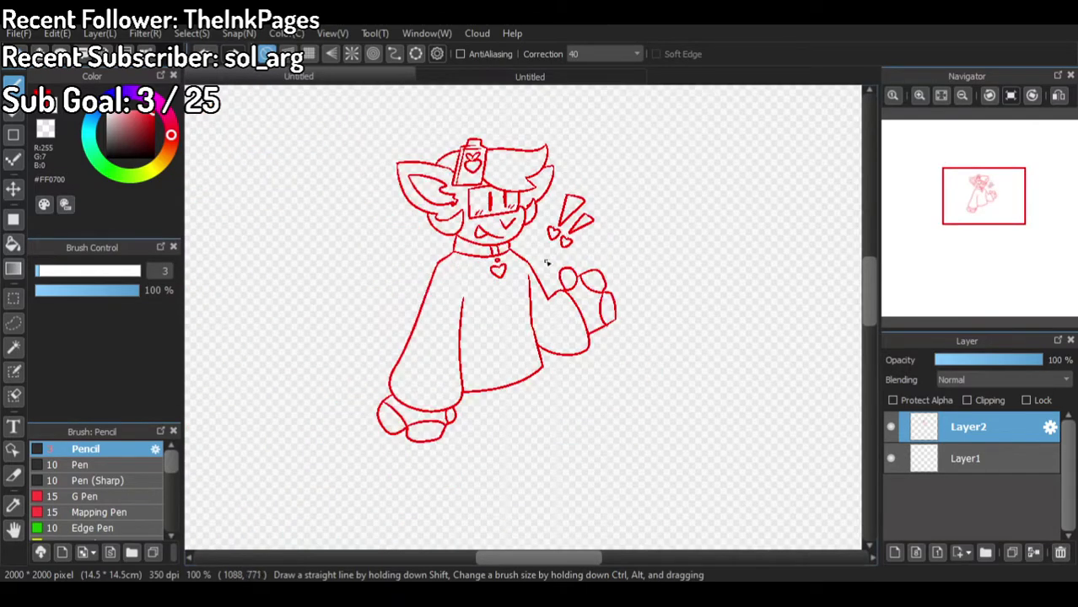
{"action": "scroll", "coordinate": [530, 203], "scroll_direction": "down", "scroll_amount": 1}
{"action": "scroll", "coordinate": [564, 287], "scroll_direction": "up", "scroll_amount": 2}
{"action": "scroll", "coordinate": [561, 275], "scroll_direction": "down", "scroll_amount": 2}
{"action": "scroll", "coordinate": [504, 233], "scroll_direction": "up", "scroll_amount": 4}
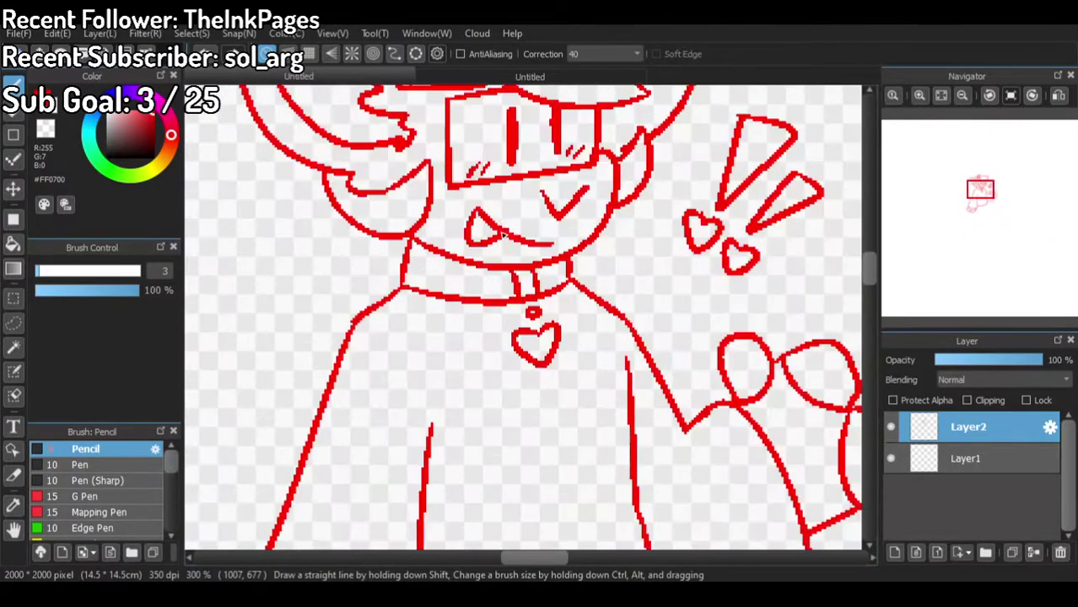
{"action": "scroll", "coordinate": [502, 235], "scroll_direction": "up", "scroll_amount": 3}
{"action": "mouse_move", "coordinate": [430, 252]}
{"action": "left_mouse_down"}
{"action": "mouse_move", "coordinate": [489, 236]}
{"action": "mouse_move", "coordinate": [494, 270]}
{"action": "mouse_move", "coordinate": [478, 227]}
{"action": "mouse_move", "coordinate": [505, 253]}
{"action": "left_mouse_up"}
{"action": "left_click", "coordinate": [49, 131]}
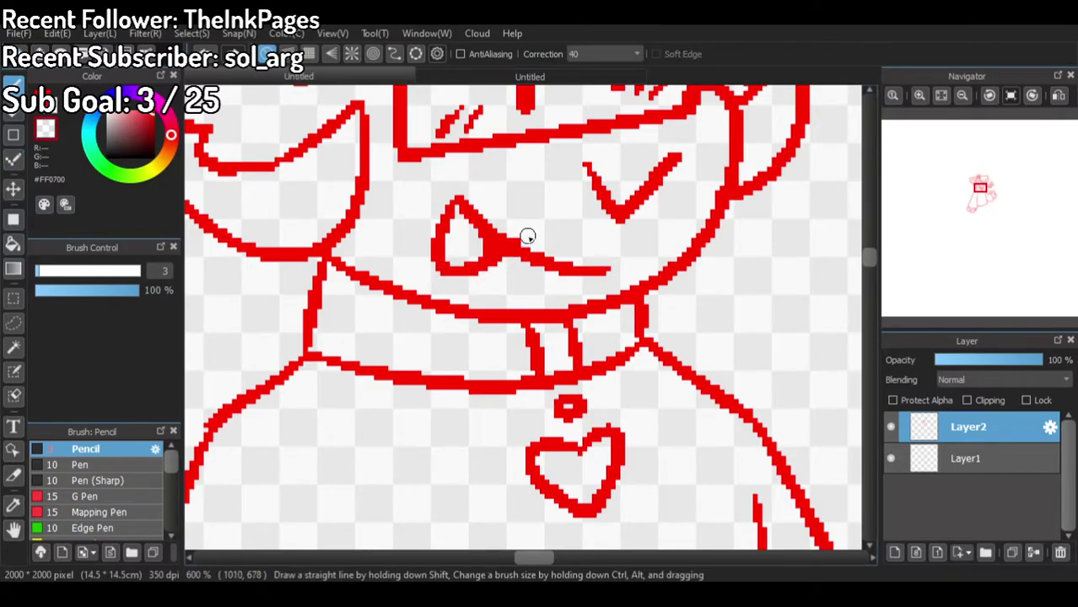
{"action": "scroll", "coordinate": [566, 183], "scroll_direction": "down", "scroll_amount": 6}
{"action": "scroll", "coordinate": [557, 275], "scroll_direction": "up", "scroll_amount": 2}
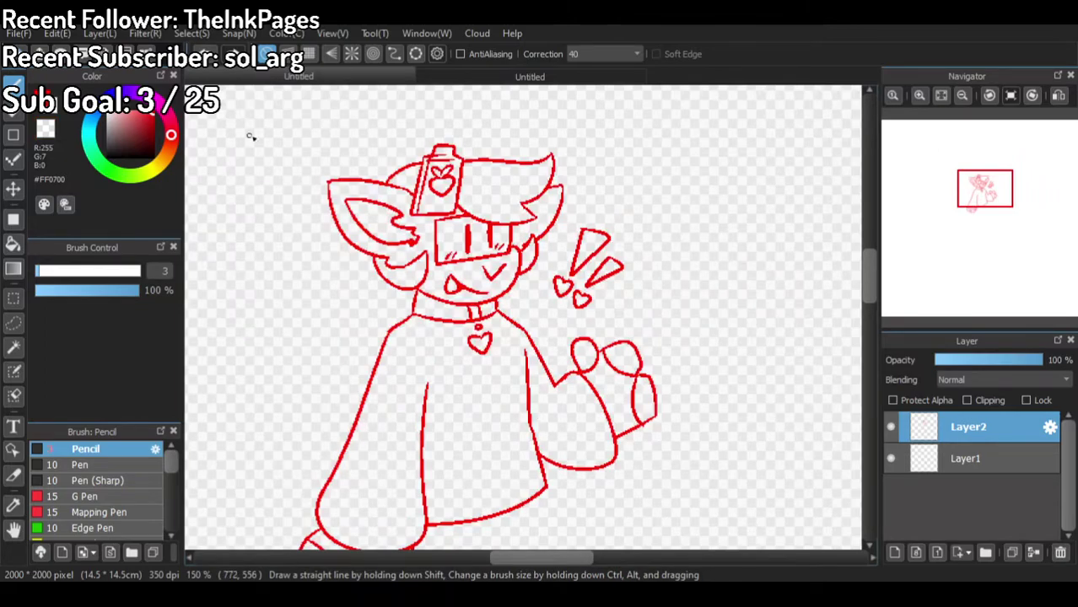
Step: Check the wings in the reference and draw a large feathered wing behind the lowered arm's shoulder
{"action": "scroll", "coordinate": [377, 208], "scroll_direction": "down", "scroll_amount": 2}
{"action": "scroll", "coordinate": [384, 196], "scroll_direction": "up", "scroll_amount": 2}
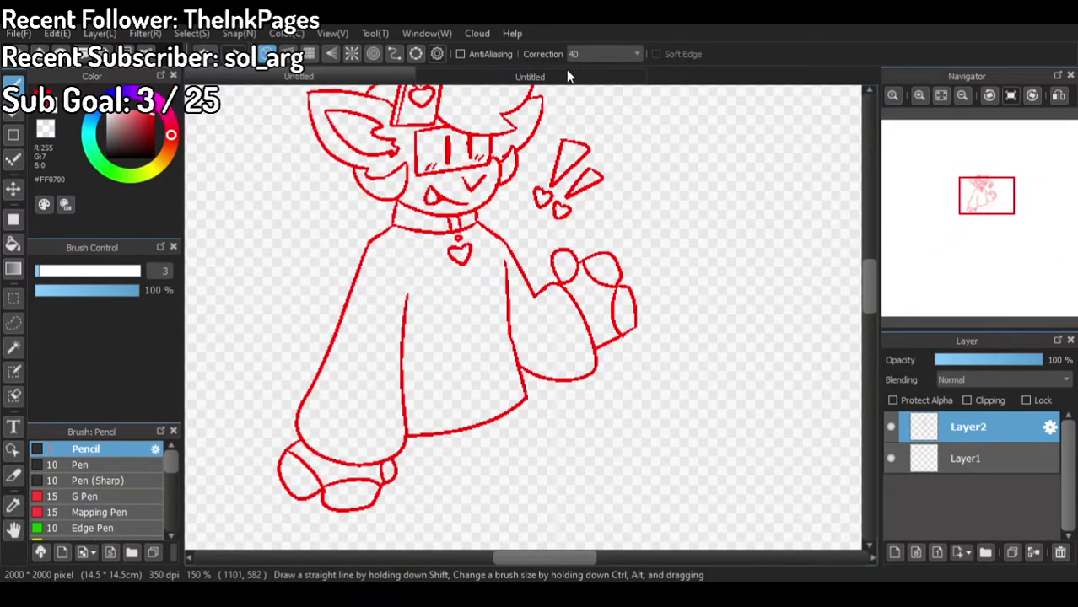
{"action": "left_click", "coordinate": [566, 76]}
{"action": "scroll", "coordinate": [321, 95], "scroll_direction": "up", "scroll_amount": 2}
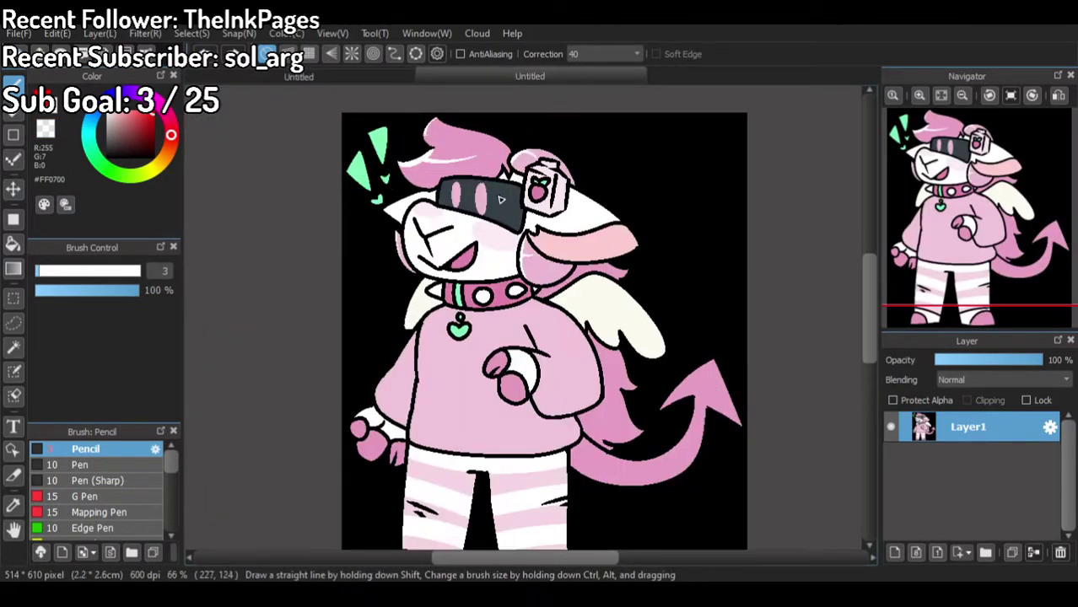
{"action": "left_click", "coordinate": [308, 77]}
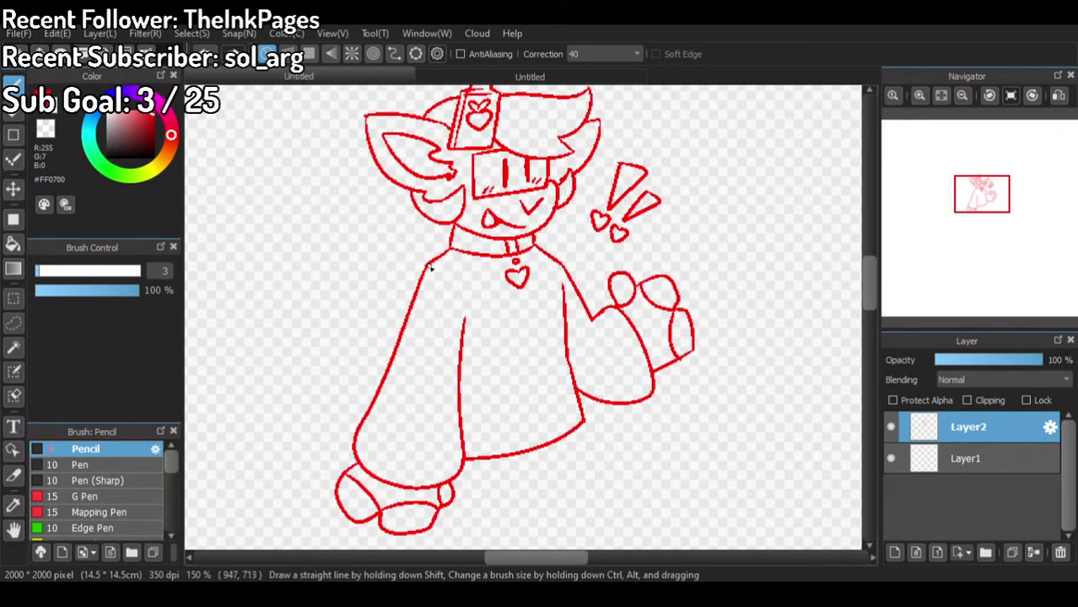
{"action": "mouse_move", "coordinate": [426, 266]}
{"action": "left_mouse_down"}
{"action": "mouse_move", "coordinate": [400, 272]}
{"action": "mouse_move", "coordinate": [392, 205]}
{"action": "mouse_move", "coordinate": [354, 236]}
{"action": "mouse_move", "coordinate": [305, 376]}
{"action": "mouse_move", "coordinate": [327, 407]}
{"action": "mouse_move", "coordinate": [374, 319]}
{"action": "mouse_move", "coordinate": [371, 336]}
{"action": "mouse_move", "coordinate": [392, 334]}
{"action": "mouse_move", "coordinate": [410, 297]}
{"action": "left_mouse_up"}
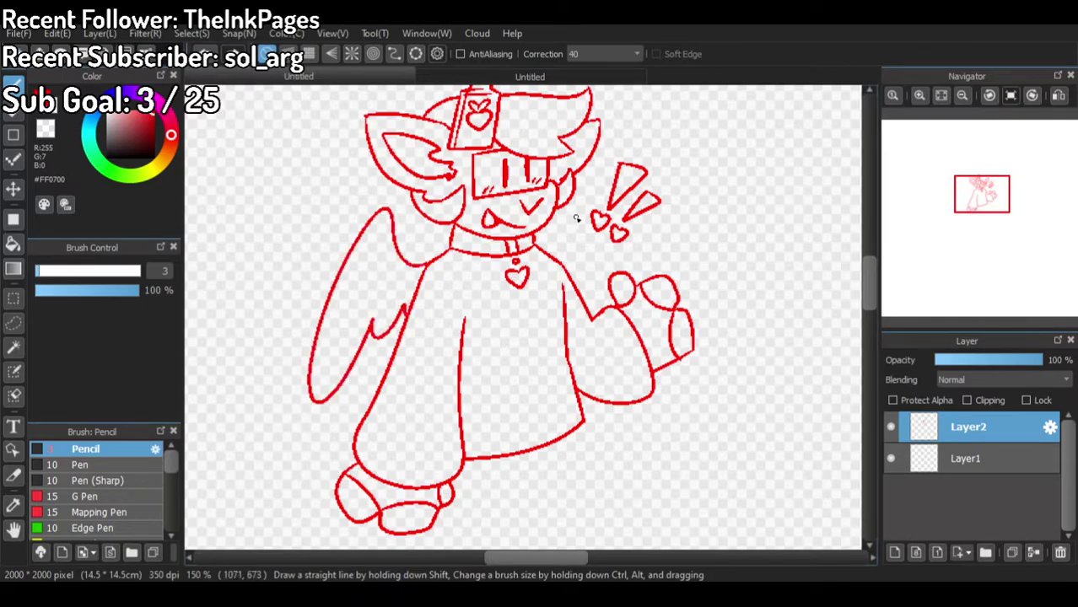
Step: Draw the second wing behind the raised arm's shoulder and add jagged fur tufts beside both ends of the collar, following the reference
{"action": "mouse_move", "coordinate": [564, 229]}
{"action": "left_mouse_down"}
{"action": "mouse_move", "coordinate": [597, 275]}
{"action": "mouse_move", "coordinate": [603, 314]}
{"action": "left_mouse_up"}
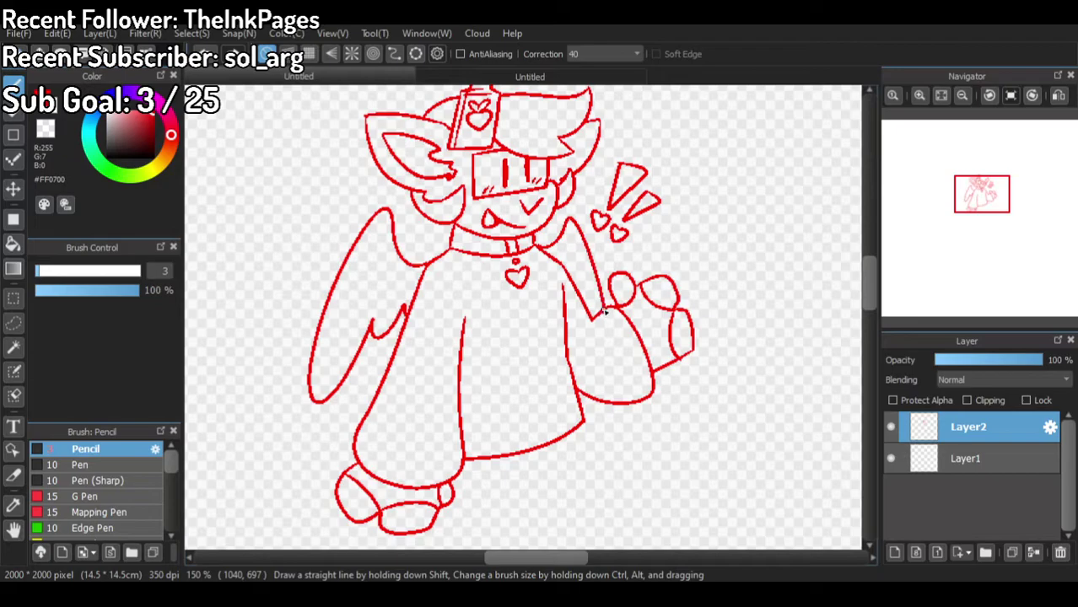
{"action": "left_click_drag", "start_coordinate": [425, 250], "coordinate": [428, 249]}
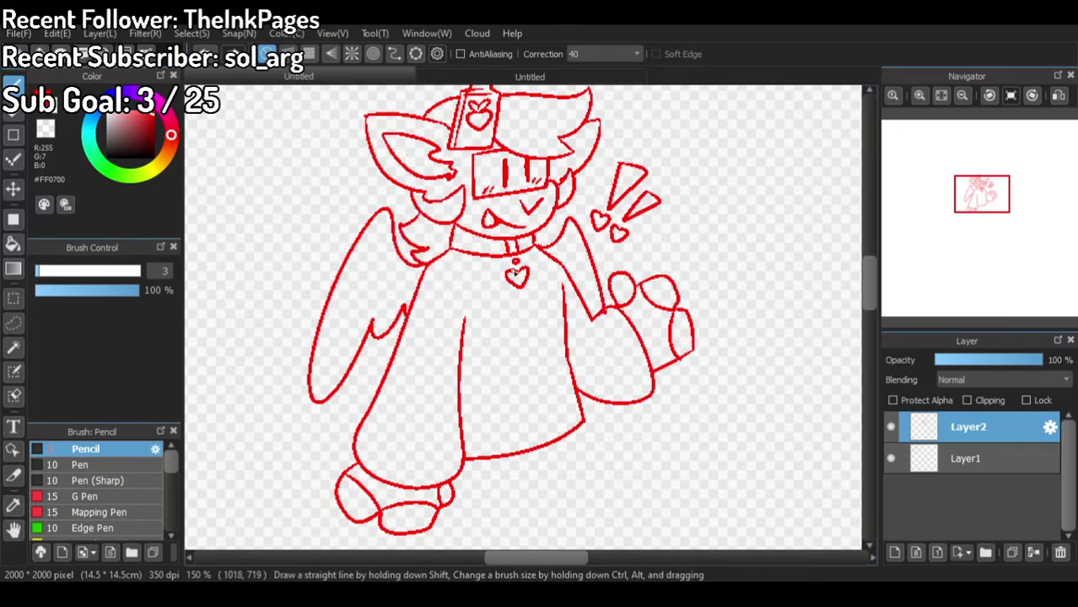
{"action": "scroll", "coordinate": [589, 113], "scroll_direction": "down", "scroll_amount": 1}
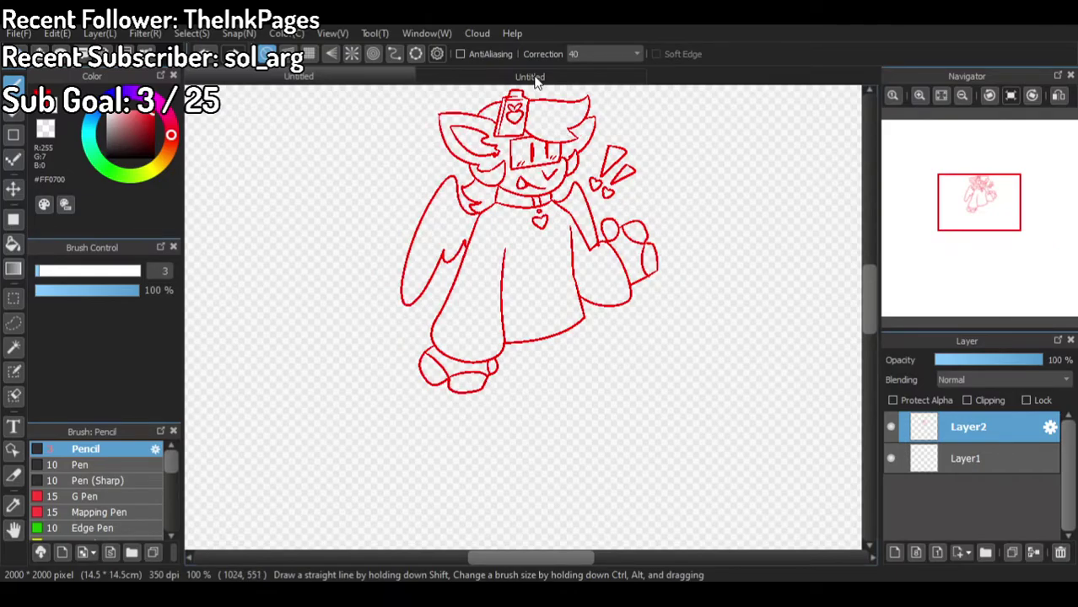
{"action": "left_click", "coordinate": [361, 79]}
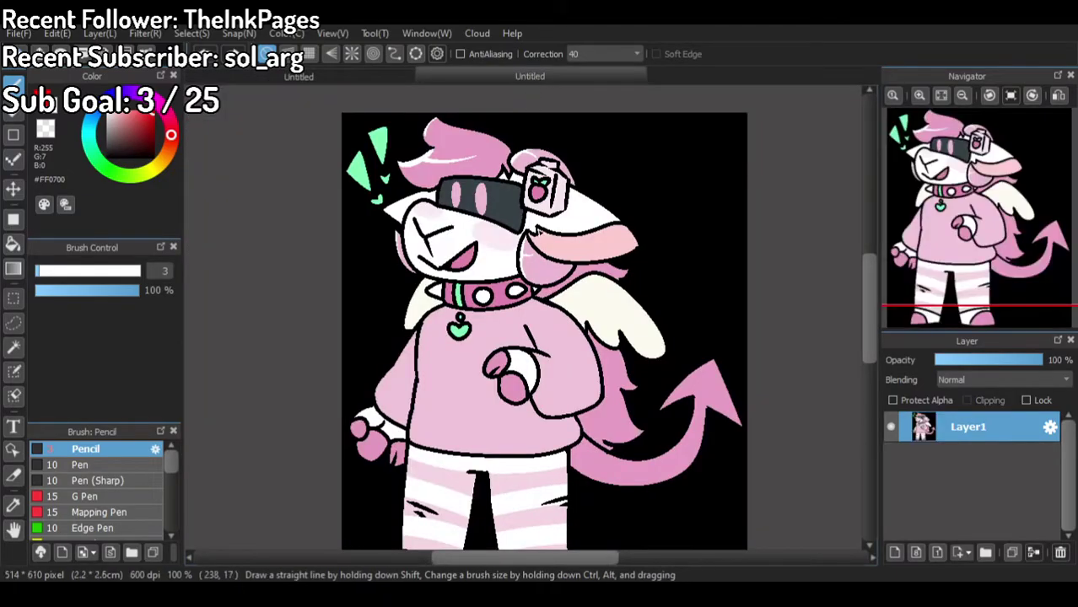
{"action": "left_click", "coordinate": [360, 78]}
{"action": "scroll", "coordinate": [461, 259], "scroll_direction": "up", "scroll_amount": 6}
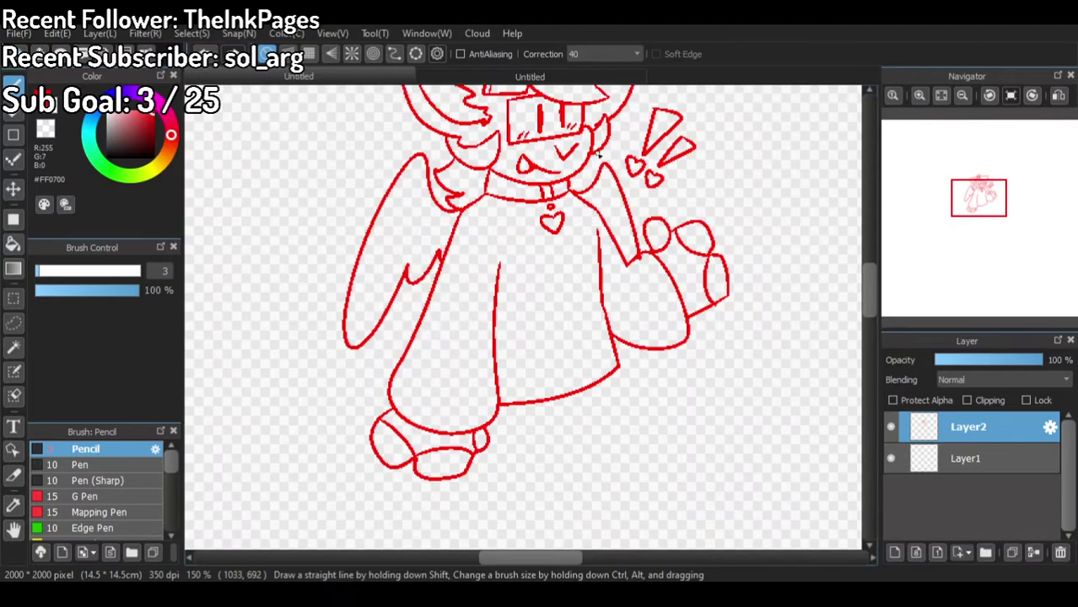
{"action": "mouse_move", "coordinate": [516, 254]}
{"action": "left_mouse_down"}
{"action": "mouse_move", "coordinate": [542, 303]}
{"action": "mouse_move", "coordinate": [557, 300]}
{"action": "mouse_move", "coordinate": [511, 320]}
{"action": "mouse_move", "coordinate": [565, 351]}
{"action": "left_mouse_up"}
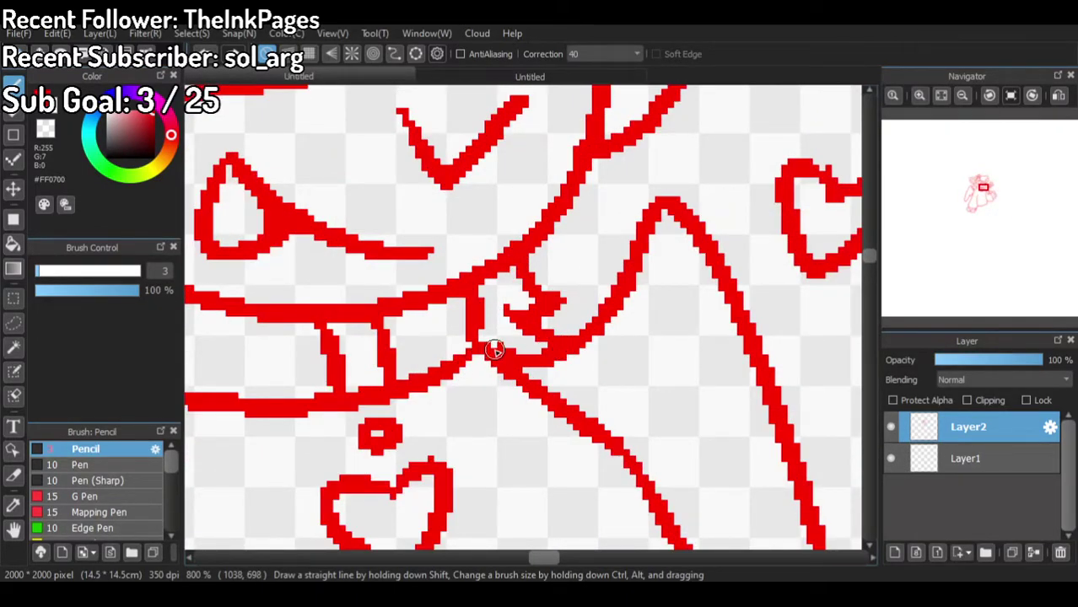
{"action": "scroll", "coordinate": [572, 270], "scroll_direction": "down", "scroll_amount": 4}
{"action": "scroll", "coordinate": [571, 270], "scroll_direction": "down", "scroll_amount": 4}
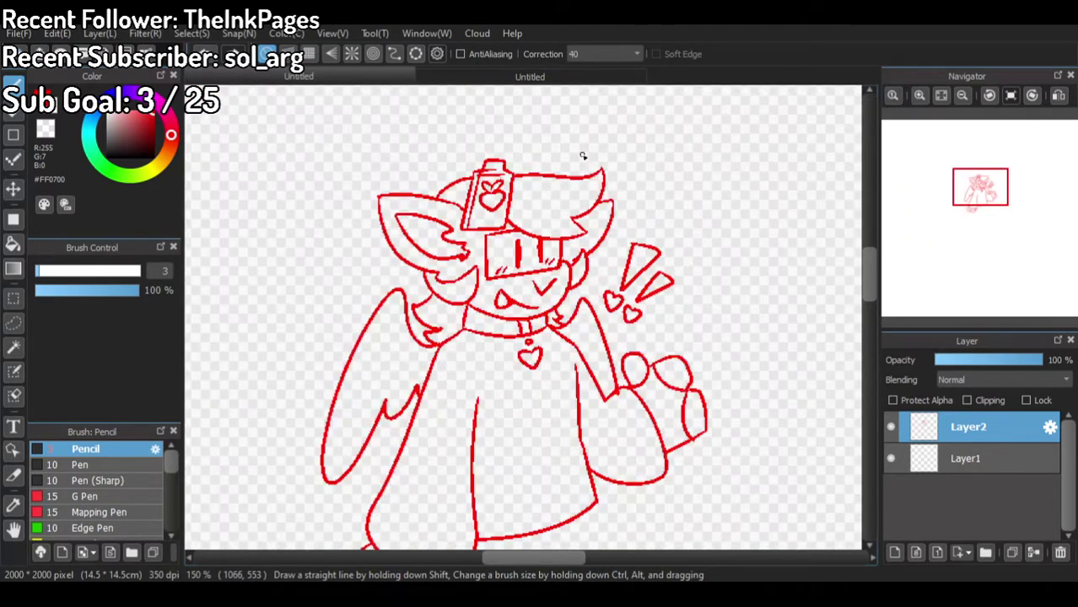
Step: Compare the head, visor and juice carton line art with the reference image
{"action": "left_click", "coordinate": [502, 76]}
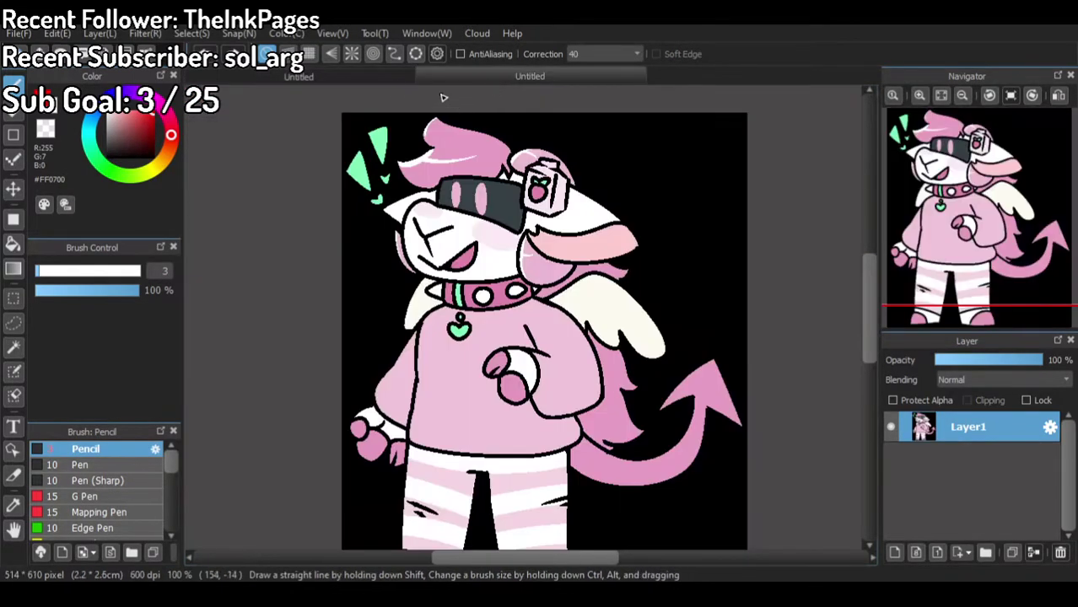
{"action": "left_click", "coordinate": [387, 76]}
{"action": "scroll", "coordinate": [475, 152], "scroll_direction": "down", "scroll_amount": 1}
{"action": "scroll", "coordinate": [500, 194], "scroll_direction": "up", "scroll_amount": 1}
{"action": "scroll", "coordinate": [502, 200], "scroll_direction": "up", "scroll_amount": 3}
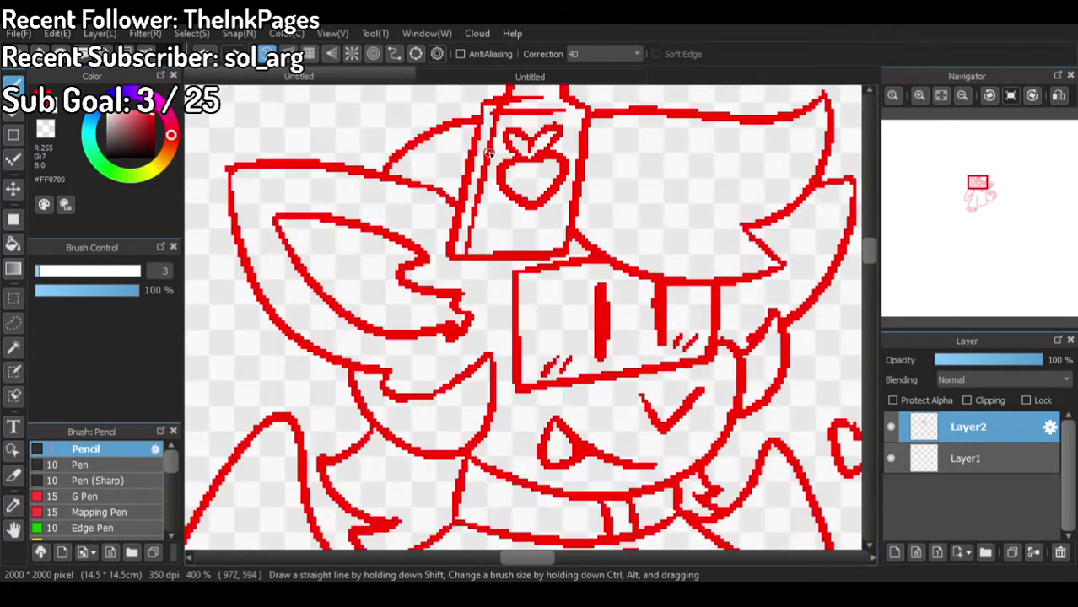
{"action": "scroll", "coordinate": [503, 200], "scroll_direction": "down", "scroll_amount": 2}
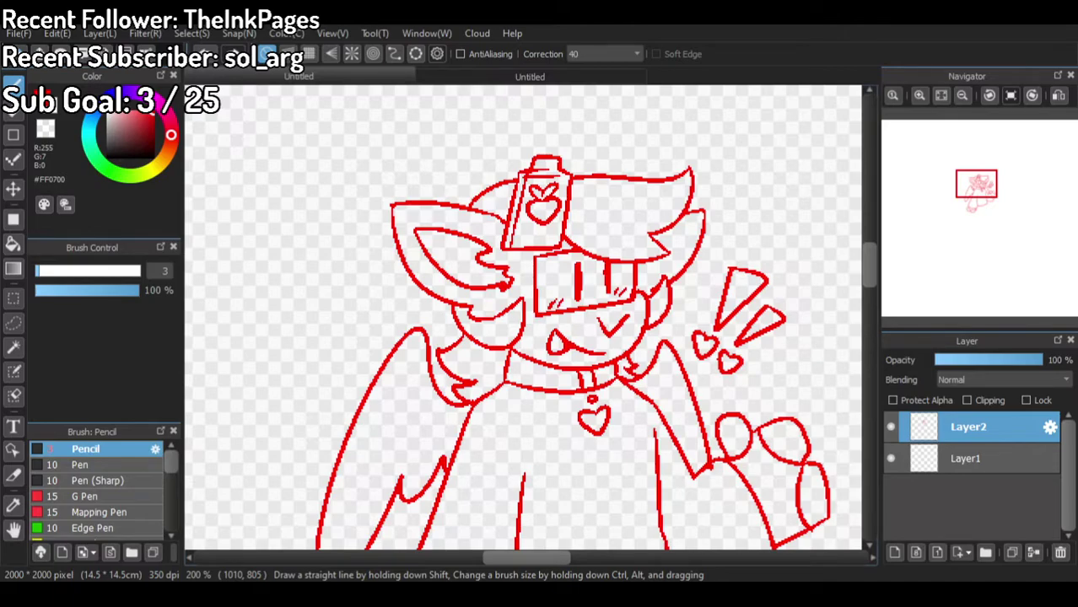
Step: Try to draw two legs with cuffed ends below the sweater hem, and undo the outer leg's strokes
{"action": "key", "text": "ctrl+minus"}
{"action": "scroll", "coordinate": [523, 320], "scroll_direction": "down", "scroll_amount": 2}
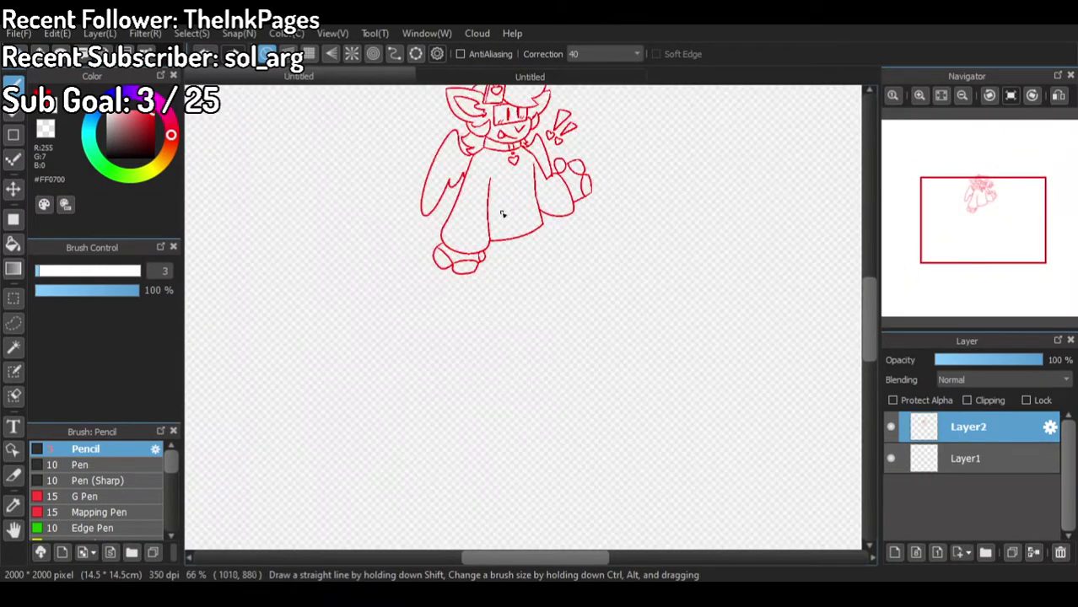
{"action": "scroll", "coordinate": [501, 215], "scroll_direction": "up", "scroll_amount": 3}
{"action": "scroll", "coordinate": [516, 278], "scroll_direction": "down", "scroll_amount": 3}
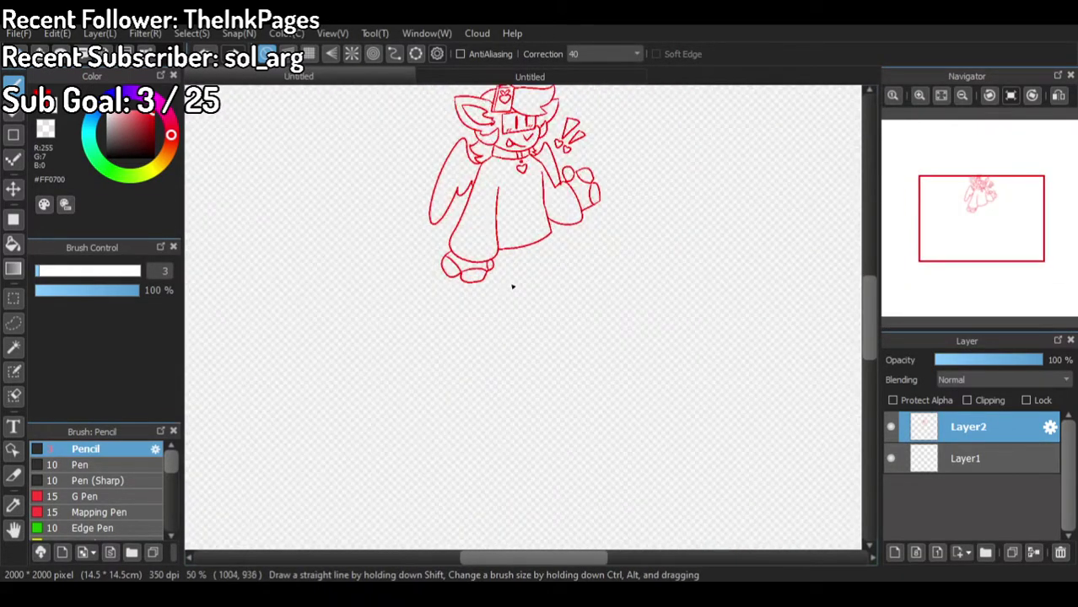
{"action": "scroll", "coordinate": [509, 279], "scroll_direction": "up", "scroll_amount": 2}
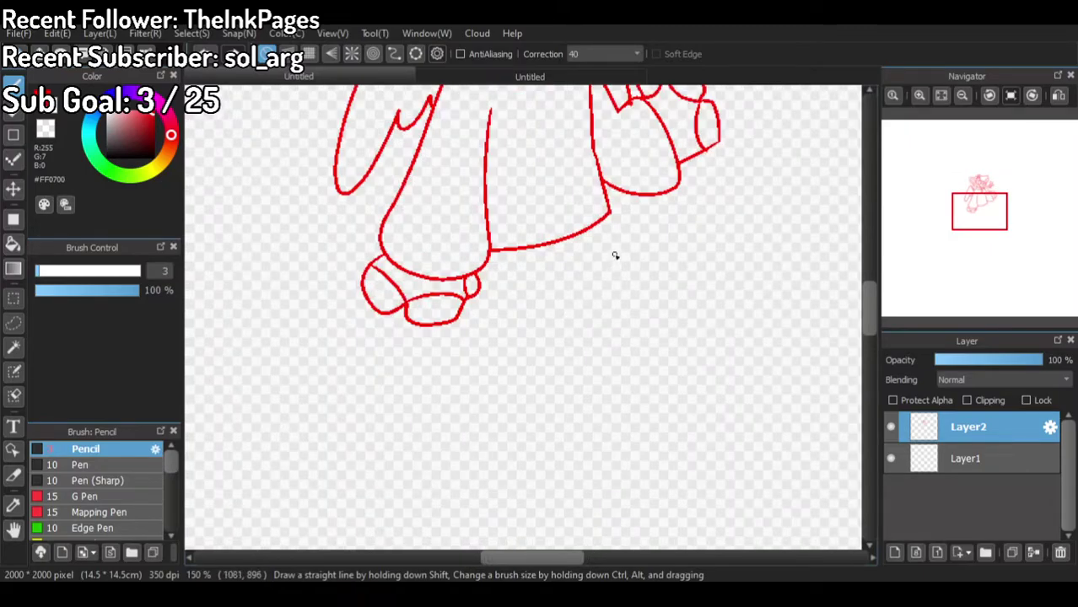
{"action": "mouse_move", "coordinate": [615, 229]}
{"action": "left_mouse_down"}
{"action": "mouse_move", "coordinate": [634, 309]}
{"action": "mouse_move", "coordinate": [615, 372]}
{"action": "left_mouse_up"}
{"action": "mouse_move", "coordinate": [555, 275]}
{"action": "left_mouse_down"}
{"action": "mouse_move", "coordinate": [531, 375]}
{"action": "mouse_move", "coordinate": [530, 450]}
{"action": "mouse_move", "coordinate": [501, 459]}
{"action": "mouse_move", "coordinate": [444, 453]}
{"action": "mouse_move", "coordinate": [436, 325]}
{"action": "left_mouse_up"}
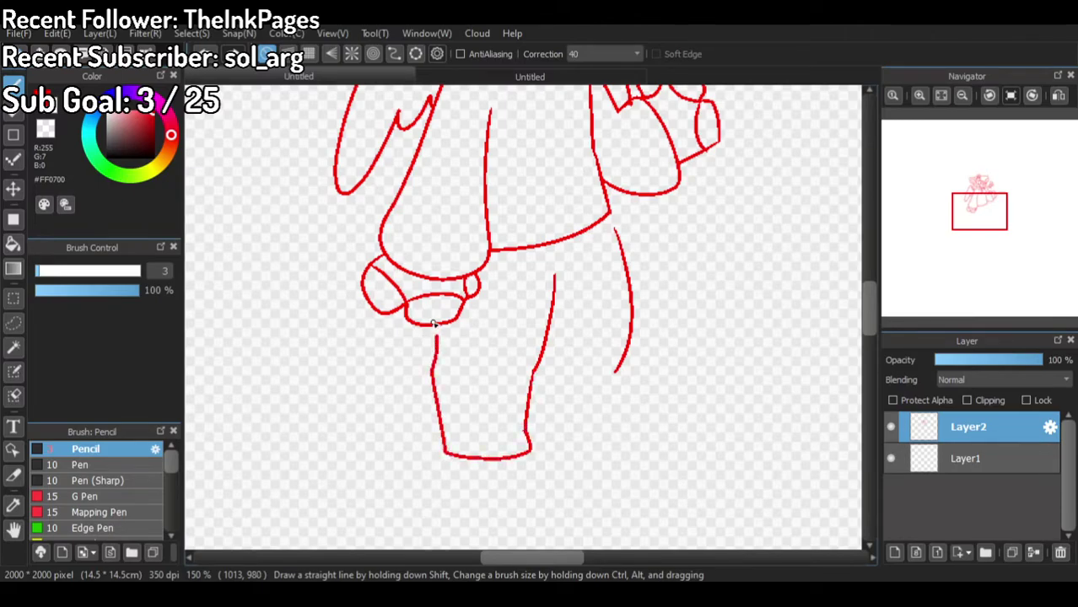
{"action": "left_click_drag", "start_coordinate": [641, 421], "coordinate": [567, 434]}
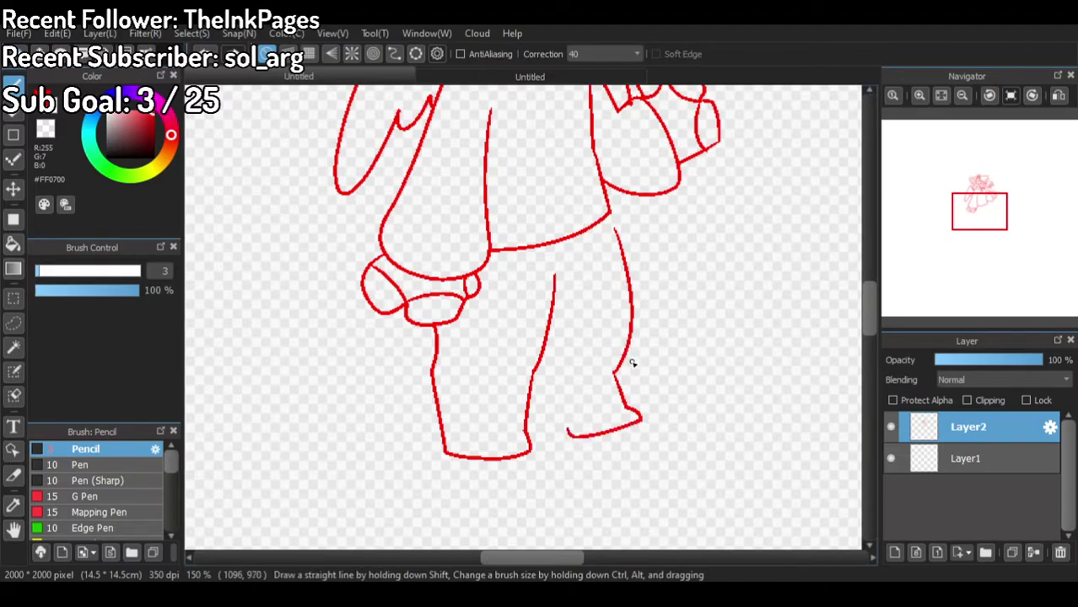
{"action": "key", "text": "ctrl+z"}
{"action": "left_click", "coordinate": [12, 244]}
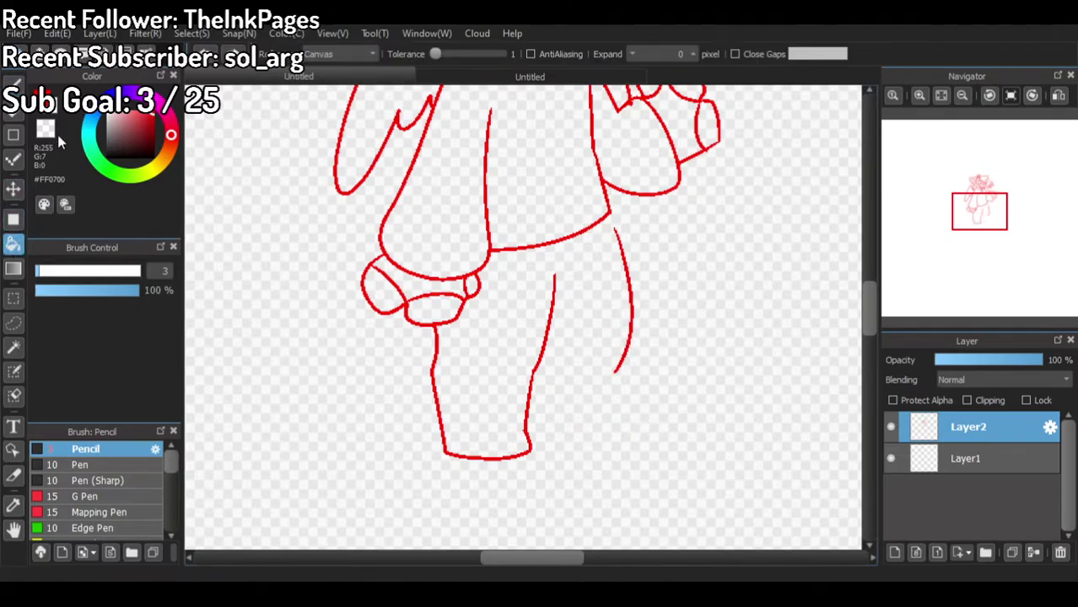
{"action": "key", "text": "ctrl+z"}
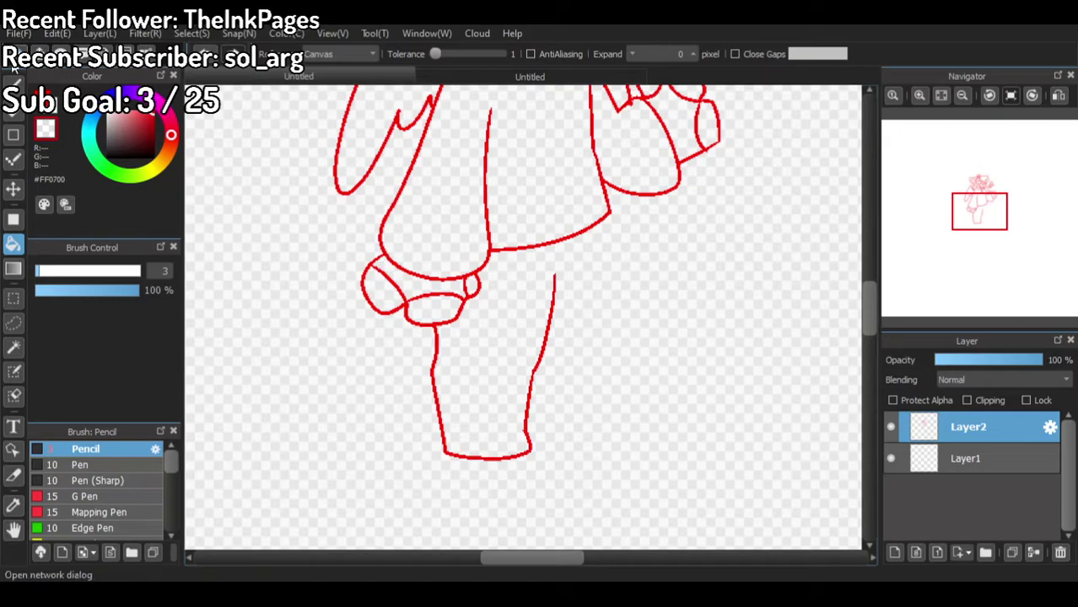
Step: Try a longer, straighter outer leg that branches from the first leg and ends in a flat cuff
{"action": "key", "text": "b"}
{"action": "mouse_move", "coordinate": [611, 225]}
{"action": "left_mouse_down"}
{"action": "mouse_move", "coordinate": [633, 365]}
{"action": "mouse_move", "coordinate": [657, 427]}
{"action": "mouse_move", "coordinate": [573, 427]}
{"action": "mouse_move", "coordinate": [551, 315]}
{"action": "mouse_move", "coordinate": [546, 336]}
{"action": "mouse_move", "coordinate": [572, 447]}
{"action": "mouse_move", "coordinate": [642, 458]}
{"action": "left_mouse_up"}
{"action": "key", "text": "ctrl+z"}
{"action": "key", "text": "ctrl+z"}
{"action": "key", "text": "ctrl+z"}
{"action": "key", "text": "ctrl+z"}
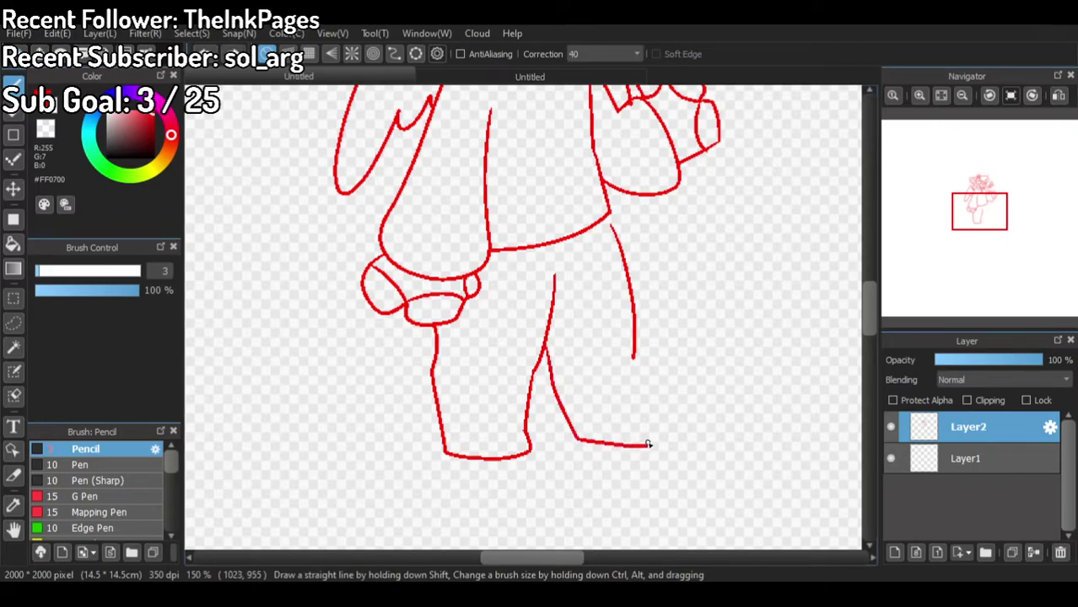
{"action": "key", "text": "ctrl+z"}
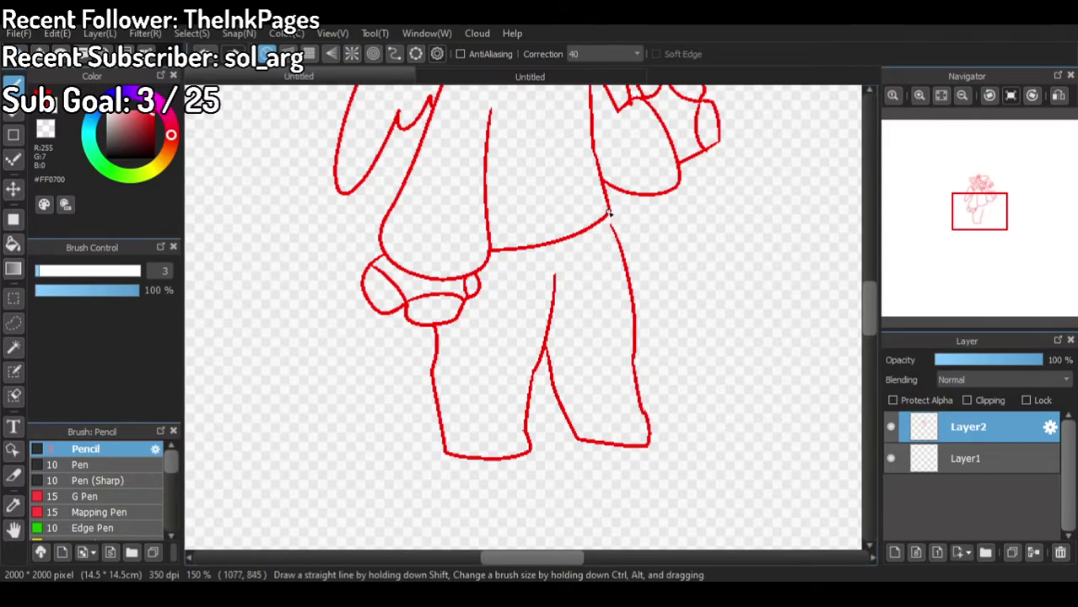
Step: Undo all the strokes of both legs to clear the area below the sweater
{"action": "scroll", "coordinate": [653, 262], "scroll_direction": "down", "scroll_amount": 3}
{"action": "scroll", "coordinate": [659, 238], "scroll_direction": "up", "scroll_amount": 2}
{"action": "scroll", "coordinate": [646, 243], "scroll_direction": "down", "scroll_amount": 2}
{"action": "scroll", "coordinate": [612, 232], "scroll_direction": "up", "scroll_amount": 1}
{"action": "left_click_drag", "start_coordinate": [612, 232], "coordinate": [609, 256]}
{"action": "key", "text": "ctrl+z"}
{"action": "key", "text": "ctrl+z"}
{"action": "key", "text": "ctrl+z"}
{"action": "key", "text": "ctrl+z"}
{"action": "key", "text": "ctrl+z"}
{"action": "key", "text": "ctrl+z"}
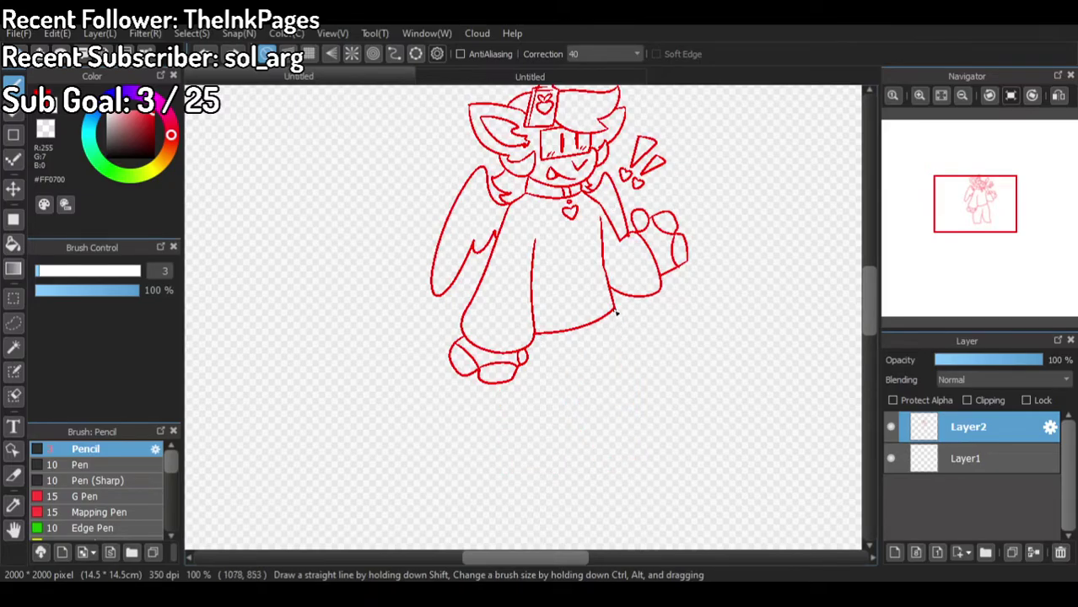
Step: Draw a long, nearly straight outer leg line slanting down from the hem corner below the raised arm, redoing it until it fits
{"action": "left_click_drag", "start_coordinate": [616, 317], "coordinate": [624, 506]}
{"action": "key", "text": "ctrl+z"}
{"action": "left_click_drag", "start_coordinate": [614, 313], "coordinate": [638, 484]}
{"action": "key", "text": "ctrl+z"}
{"action": "left_click_drag", "start_coordinate": [615, 314], "coordinate": [639, 467]}
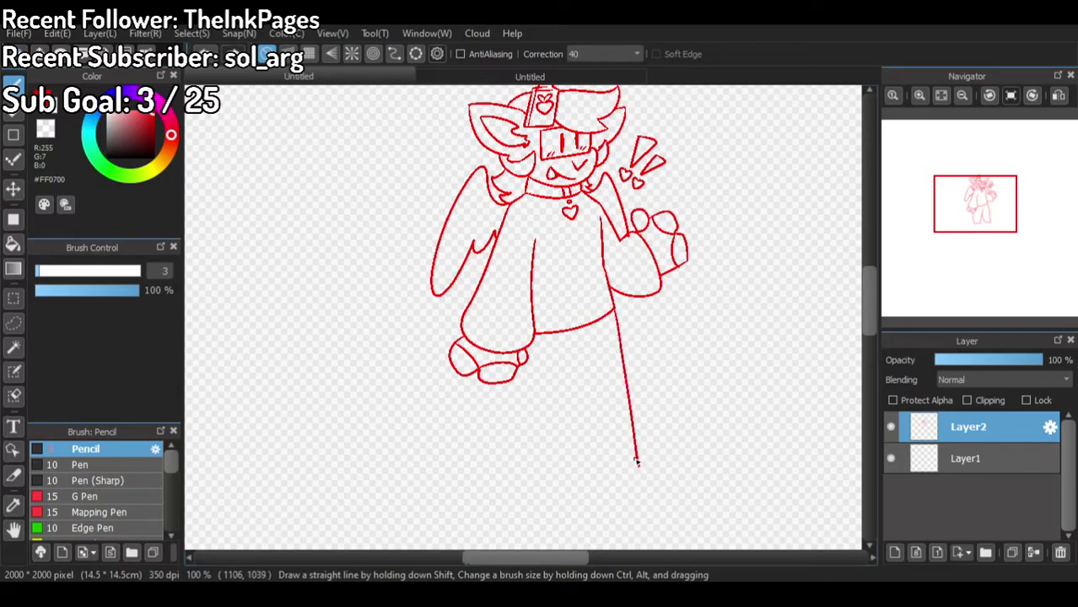
{"action": "key", "text": "ctrl+z"}
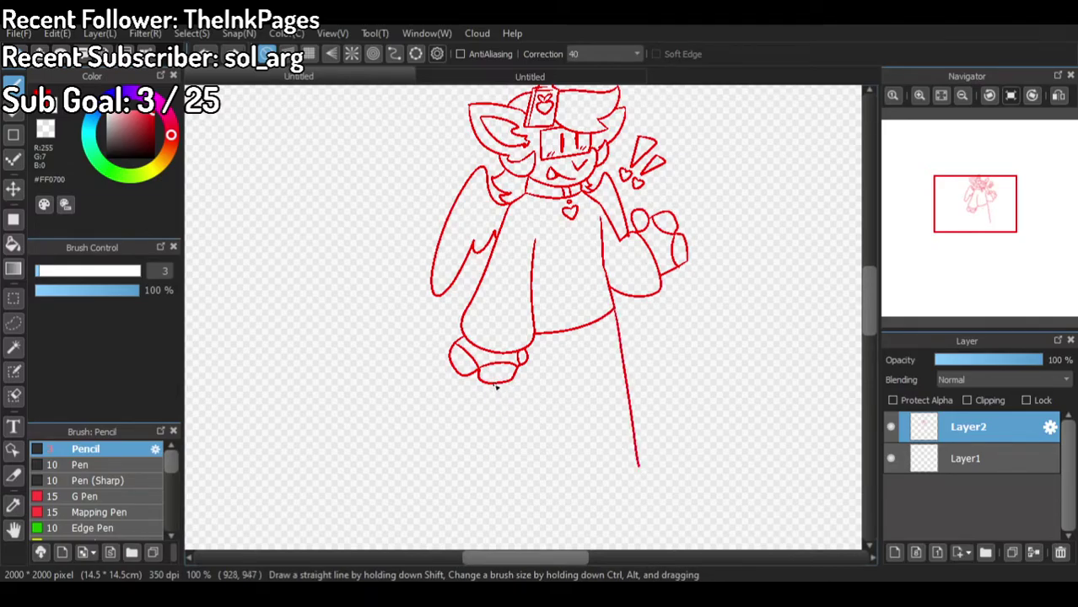
Step: Undo the last strokes and draw the outer leg line running down from the lowered paw
{"action": "key", "text": "ctrl+z"}
{"action": "key", "text": "ctrl+z"}
{"action": "left_click_drag", "start_coordinate": [489, 432], "coordinate": [482, 473]}
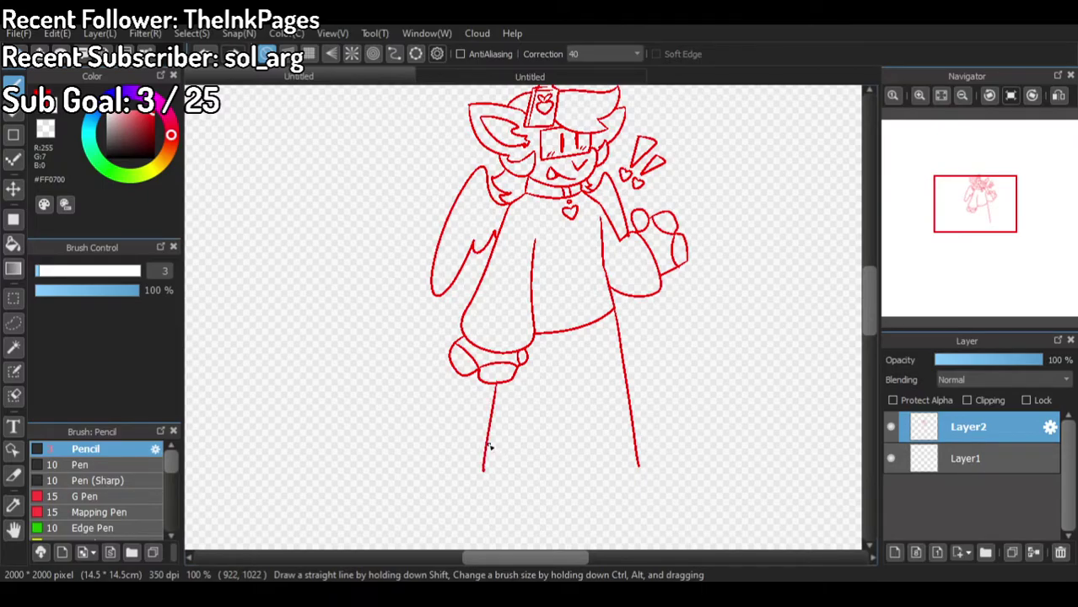
Step: Draw the foot of the leg under the lowered paw and its inner line up to the crotch
{"action": "scroll", "coordinate": [489, 446], "scroll_direction": "up", "scroll_amount": 3}
{"action": "scroll", "coordinate": [512, 359], "scroll_direction": "down", "scroll_amount": 2}
{"action": "scroll", "coordinate": [636, 395], "scroll_direction": "up", "scroll_amount": 1}
{"action": "scroll", "coordinate": [636, 395], "scroll_direction": "down", "scroll_amount": 2}
{"action": "scroll", "coordinate": [703, 362], "scroll_direction": "up", "scroll_amount": 1}
{"action": "scroll", "coordinate": [700, 361], "scroll_direction": "down", "scroll_amount": 2}
{"action": "scroll", "coordinate": [713, 333], "scroll_direction": "up", "scroll_amount": 2}
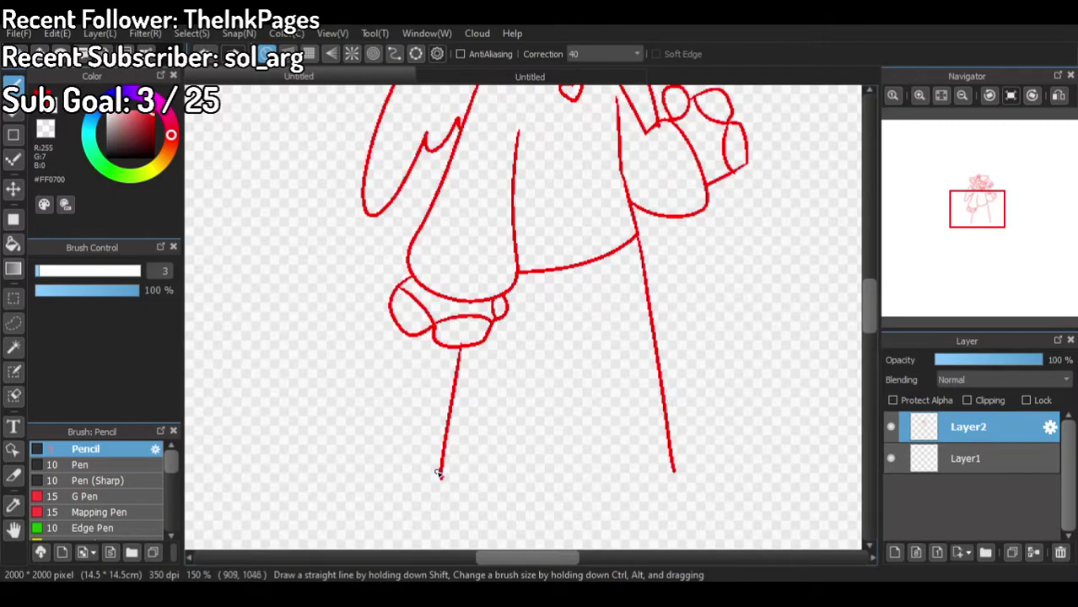
{"action": "mouse_move", "coordinate": [429, 507]}
{"action": "left_mouse_down"}
{"action": "mouse_move", "coordinate": [464, 516]}
{"action": "mouse_move", "coordinate": [538, 500]}
{"action": "mouse_move", "coordinate": [561, 330]}
{"action": "left_mouse_up"}
{"action": "key", "text": "ctrl+z"}
{"action": "left_click_drag", "start_coordinate": [535, 501], "coordinate": [584, 306]}
Step: Draw the inner line and the flared foot outline of the leg under the raised paw
{"action": "mouse_move", "coordinate": [566, 373]}
{"action": "left_mouse_down"}
{"action": "mouse_move", "coordinate": [607, 509]}
{"action": "mouse_move", "coordinate": [706, 500]}
{"action": "left_mouse_up"}
{"action": "key", "text": "ctrl+z"}
{"action": "mouse_move", "coordinate": [601, 502]}
{"action": "left_mouse_down"}
{"action": "mouse_move", "coordinate": [687, 502]}
{"action": "mouse_move", "coordinate": [676, 476]}
{"action": "mouse_move", "coordinate": [692, 507]}
{"action": "left_mouse_up"}
{"action": "key", "text": "ctrl+z"}
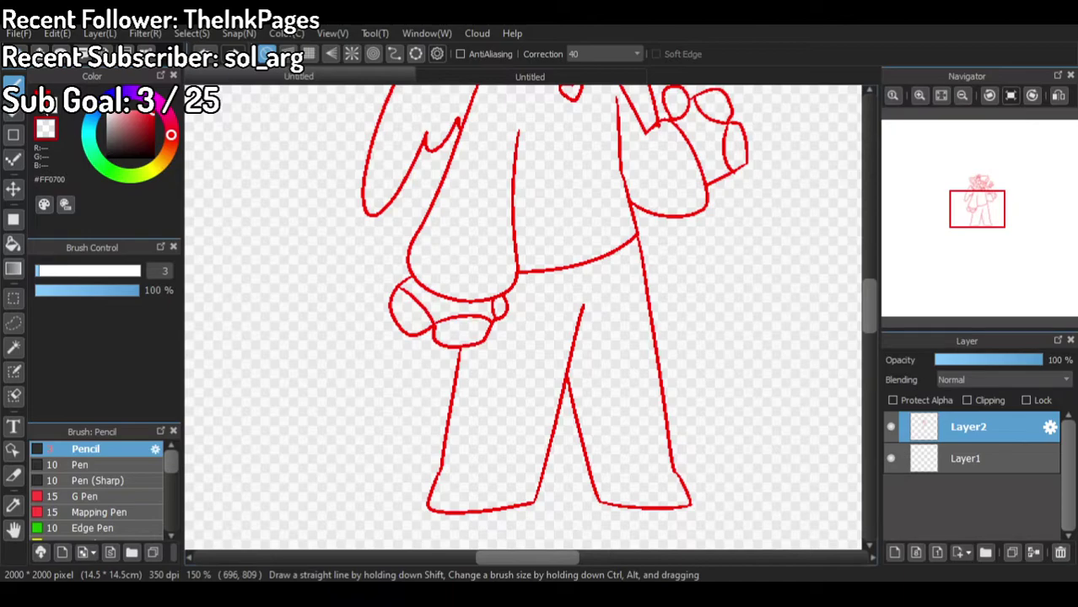
Step: Check the coloured reference drawing, then add curved toe lines to both feet and cuff lines across both ankles
{"action": "left_click", "coordinate": [478, 77]}
{"action": "left_click", "coordinate": [398, 79]}
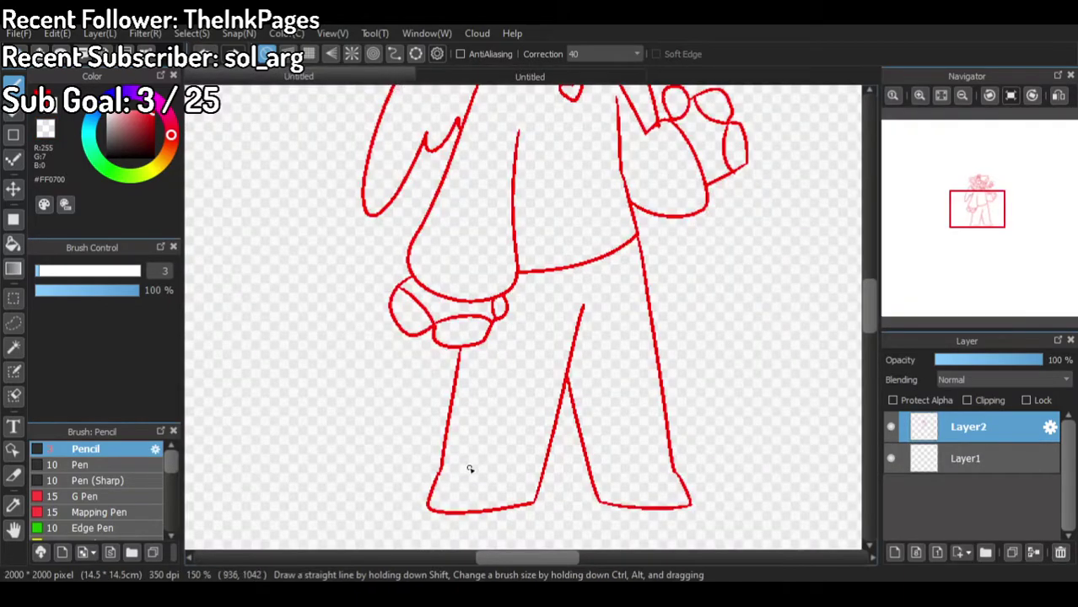
{"action": "left_click_drag", "start_coordinate": [476, 478], "coordinate": [499, 507]}
{"action": "left_click_drag", "start_coordinate": [534, 470], "coordinate": [547, 466]}
{"action": "key", "text": "ctrl+z"}
{"action": "mouse_move", "coordinate": [441, 463]}
{"action": "left_mouse_down"}
{"action": "mouse_move", "coordinate": [600, 472]}
{"action": "mouse_move", "coordinate": [666, 454]}
{"action": "left_mouse_up"}
{"action": "key", "text": "ctrl+z"}
{"action": "key", "text": "ctrl+z"}
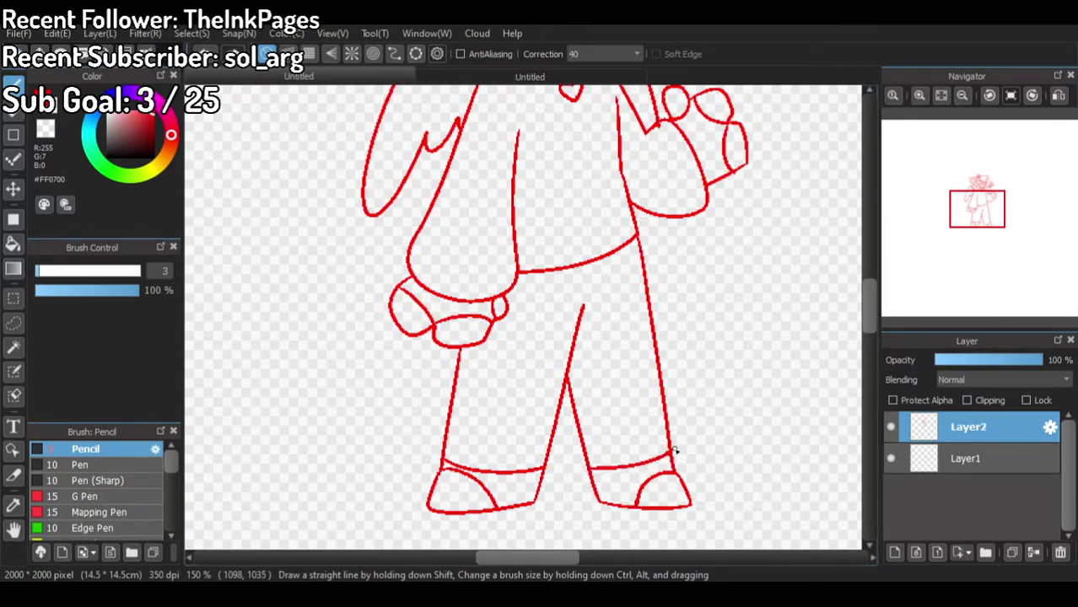
Step: Extend the top of the inner leg line with a short angled stroke at the crotch
{"action": "scroll", "coordinate": [653, 363], "scroll_direction": "down", "scroll_amount": 3}
{"action": "scroll", "coordinate": [663, 308], "scroll_direction": "up", "scroll_amount": 2}
{"action": "scroll", "coordinate": [662, 258], "scroll_direction": "down", "scroll_amount": 1}
{"action": "scroll", "coordinate": [665, 270], "scroll_direction": "up", "scroll_amount": 1}
{"action": "scroll", "coordinate": [643, 318], "scroll_direction": "up", "scroll_amount": 2}
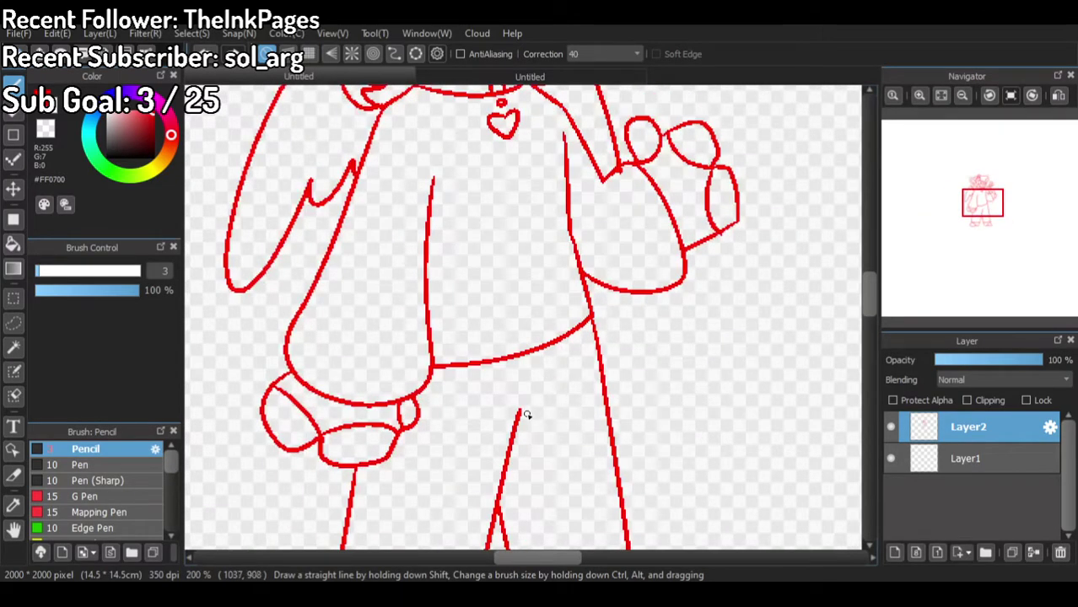
{"action": "scroll", "coordinate": [537, 362], "scroll_direction": "down", "scroll_amount": 2}
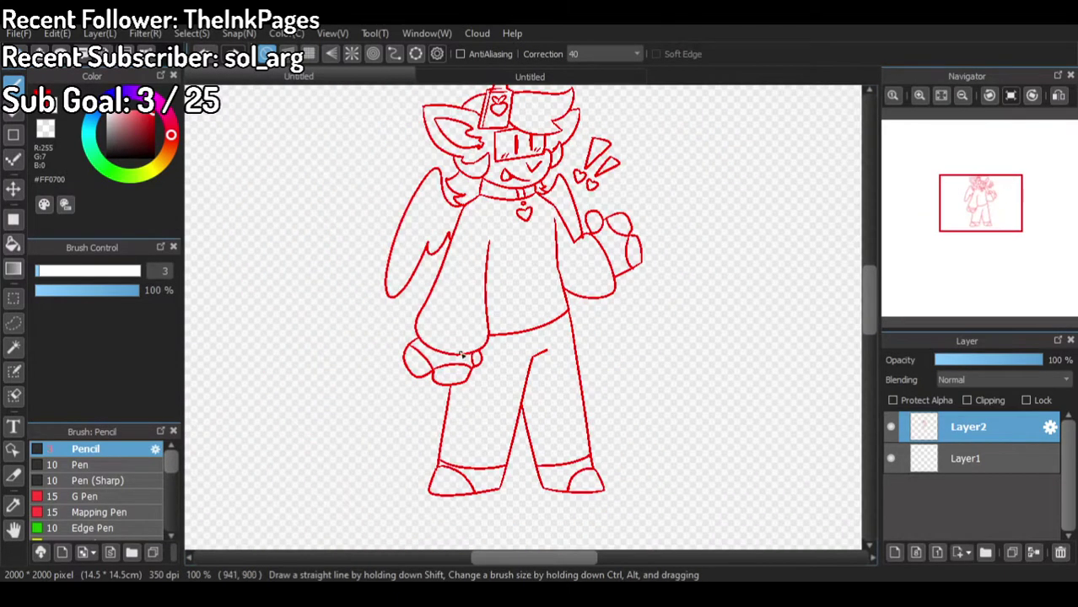
{"action": "scroll", "coordinate": [432, 282], "scroll_direction": "down", "scroll_amount": 2}
{"action": "scroll", "coordinate": [427, 258], "scroll_direction": "up", "scroll_amount": 2}
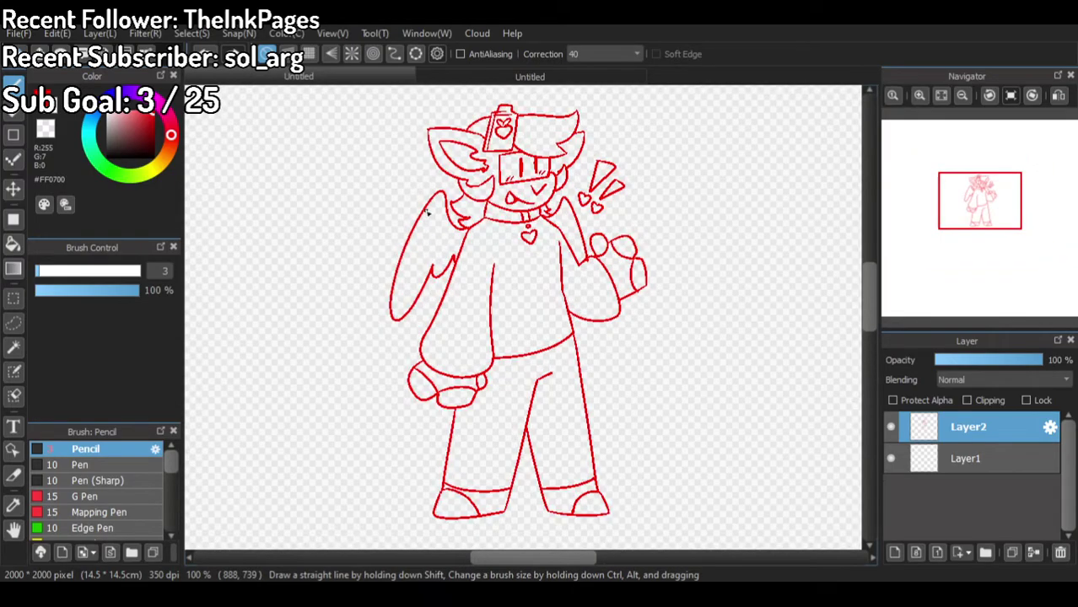
Step: Check the reference drawing and draw a curved tail with an arrow-shaped tip behind the lowered paw
{"action": "left_click", "coordinate": [462, 78]}
{"action": "left_click", "coordinate": [397, 77]}
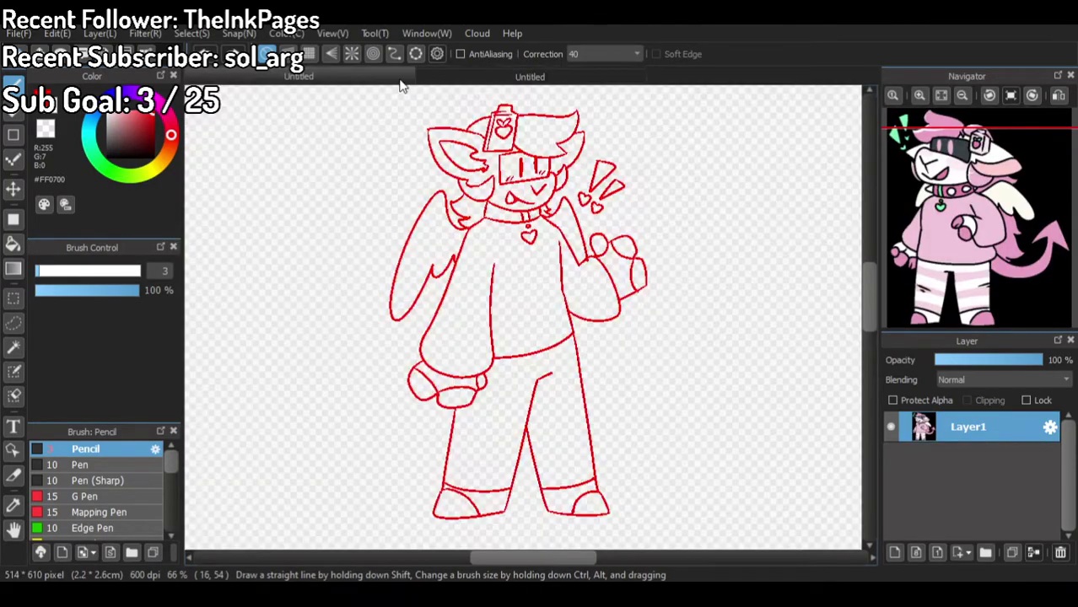
{"action": "scroll", "coordinate": [367, 277], "scroll_direction": "up", "scroll_amount": 3}
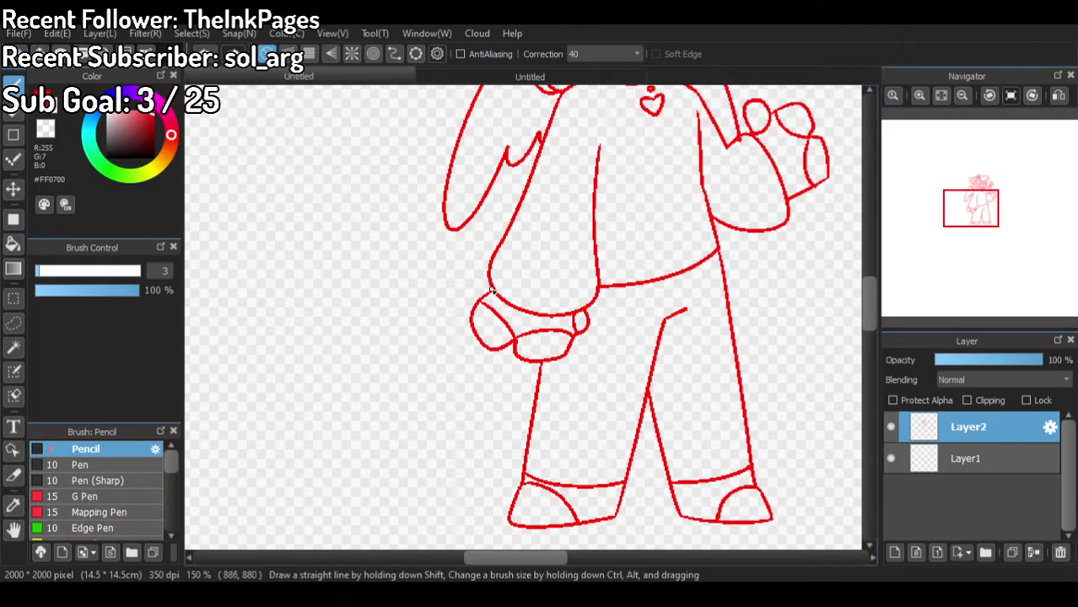
{"action": "left_click_drag", "start_coordinate": [489, 281], "coordinate": [394, 202]}
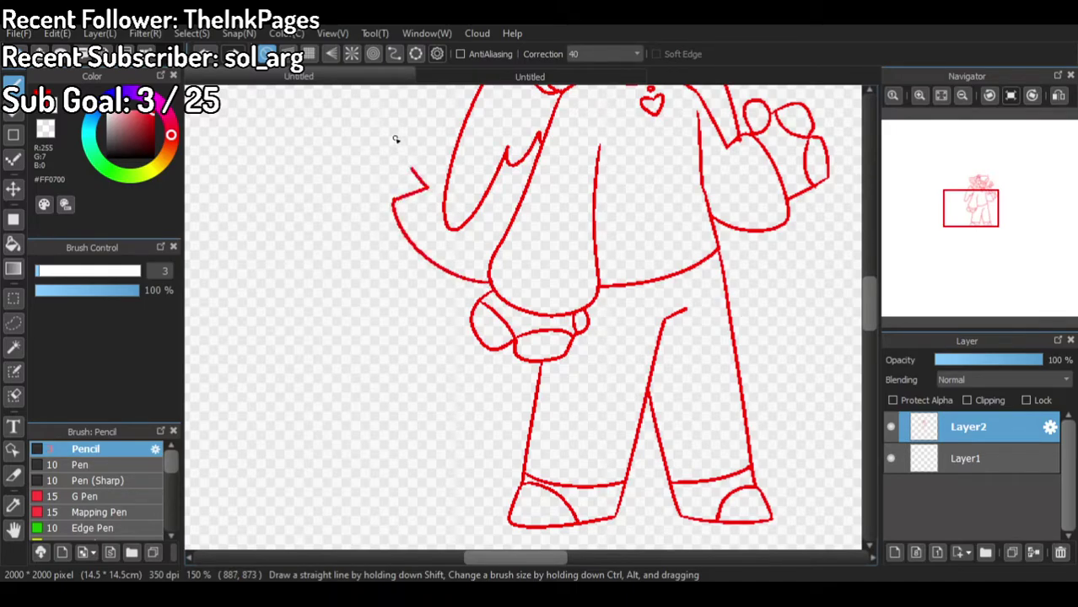
{"action": "mouse_move", "coordinate": [392, 133]}
{"action": "left_mouse_down"}
{"action": "mouse_move", "coordinate": [358, 171]}
{"action": "mouse_move", "coordinate": [341, 226]}
{"action": "mouse_move", "coordinate": [379, 209]}
{"action": "mouse_move", "coordinate": [387, 286]}
{"action": "mouse_move", "coordinate": [452, 353]}
{"action": "mouse_move", "coordinate": [527, 363]}
{"action": "left_mouse_up"}
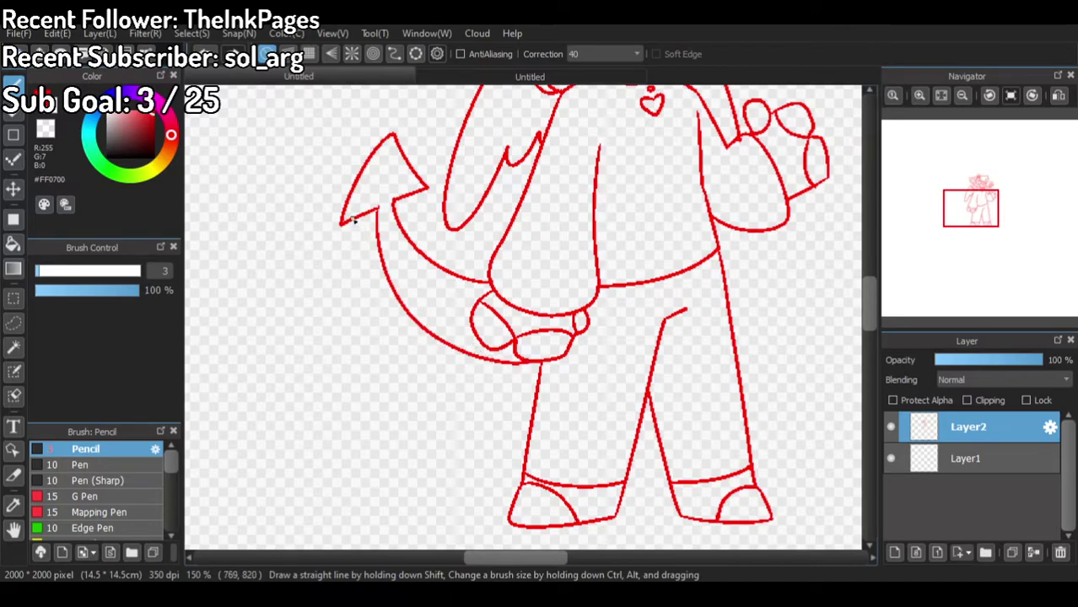
Step: Try to add curved motion lines beside the arrow-shaped tail tip
{"action": "left_click_drag", "start_coordinate": [330, 205], "coordinate": [265, 397]}
{"action": "left_click_drag", "start_coordinate": [336, 239], "coordinate": [309, 303]}
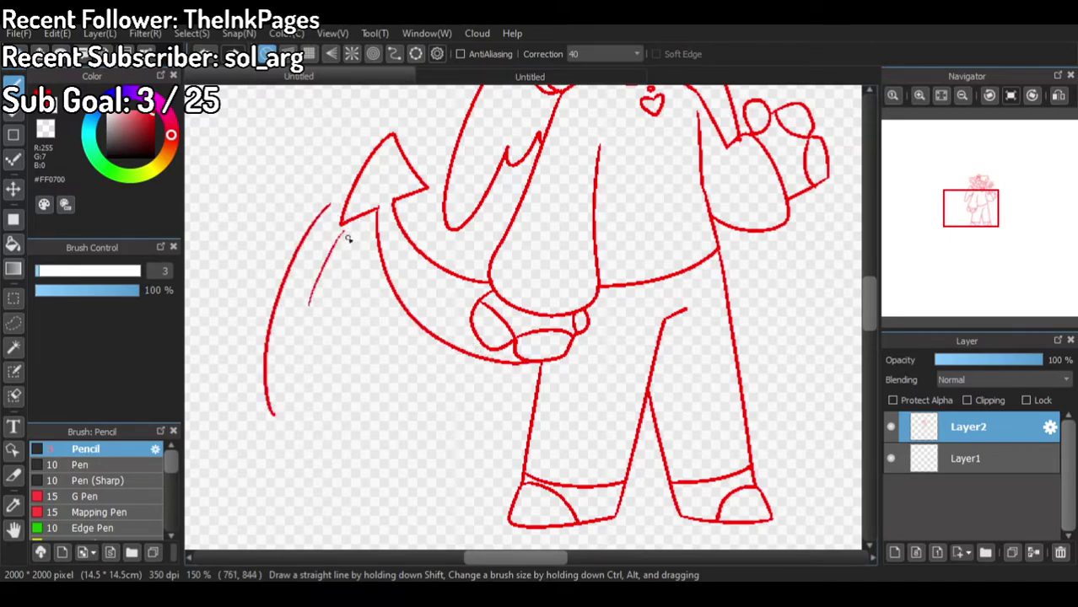
{"action": "key", "text": "ctrl+z"}
{"action": "key", "text": "ctrl+z"}
{"action": "left_click_drag", "start_coordinate": [335, 211], "coordinate": [281, 365]}
{"action": "key", "text": "ctrl+z"}
{"action": "key", "text": "ctrl+z"}
{"action": "mouse_move", "coordinate": [330, 213]}
{"action": "left_mouse_down"}
{"action": "mouse_move", "coordinate": [269, 276]}
{"action": "mouse_move", "coordinate": [262, 359]}
{"action": "left_mouse_up"}
{"action": "left_click_drag", "start_coordinate": [335, 229], "coordinate": [302, 276]}
{"action": "key", "text": "ctrl+z"}
{"action": "left_click_drag", "start_coordinate": [336, 232], "coordinate": [302, 302]}
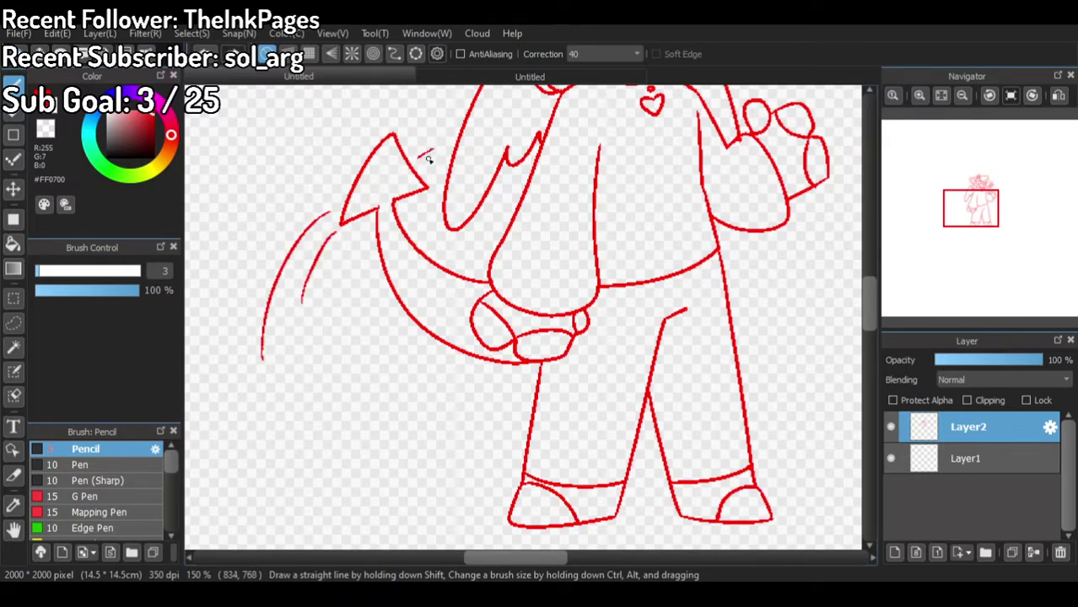
{"action": "key", "text": "ctrl+z"}
{"action": "key", "text": "ctrl+z"}
{"action": "left_click_drag", "start_coordinate": [419, 160], "coordinate": [443, 156]}
{"action": "scroll", "coordinate": [466, 192], "scroll_direction": "down", "scroll_amount": 5}
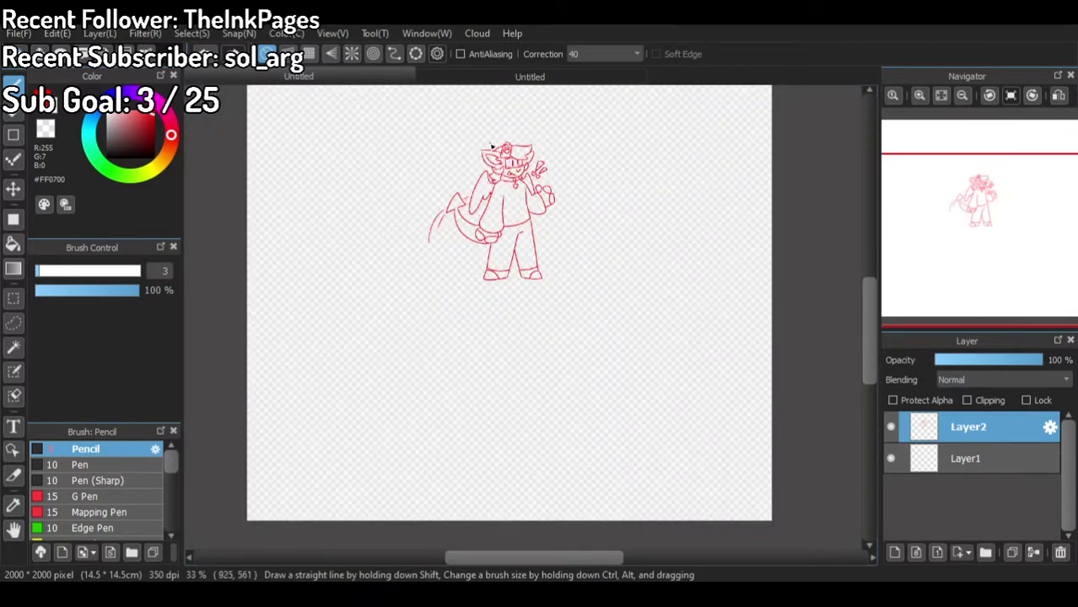
{"action": "scroll", "coordinate": [520, 149], "scroll_direction": "up", "scroll_amount": 3}
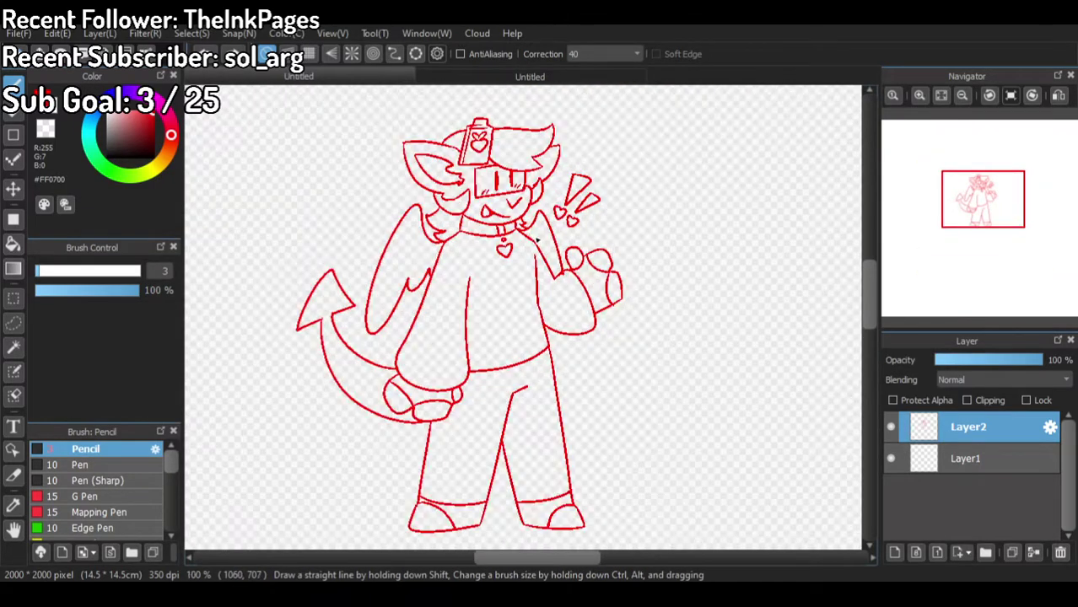
Step: Compare the full line sketch with the coloured reference drawing
{"action": "left_click", "coordinate": [440, 76]}
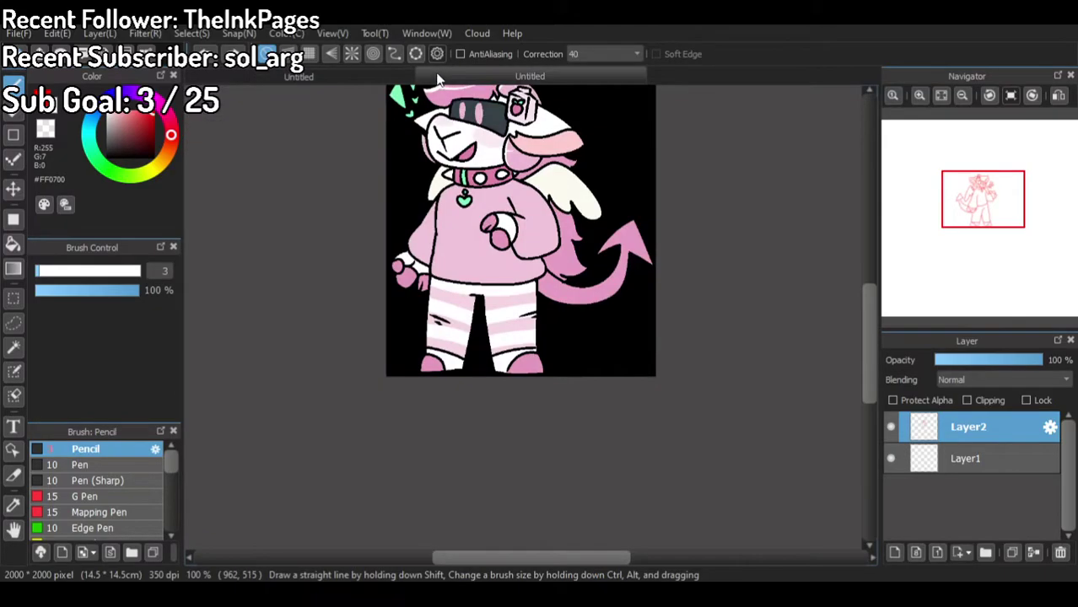
{"action": "left_click", "coordinate": [391, 80]}
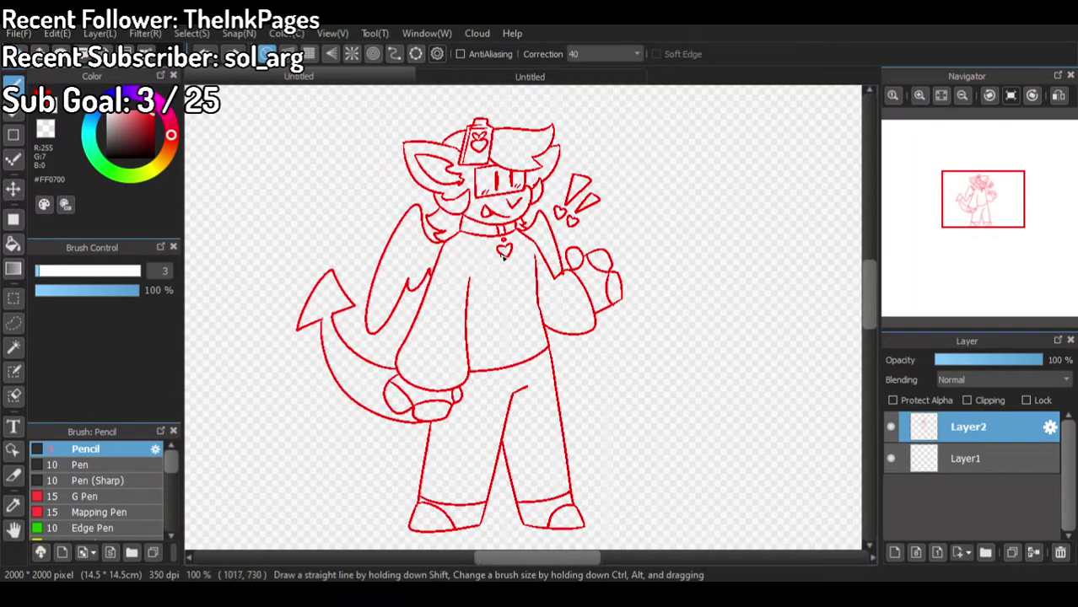
{"action": "scroll", "coordinate": [504, 259], "scroll_direction": "up", "scroll_amount": 1}
{"action": "scroll", "coordinate": [507, 268], "scroll_direction": "down", "scroll_amount": 2}
{"action": "scroll", "coordinate": [522, 272], "scroll_direction": "up", "scroll_amount": 2}
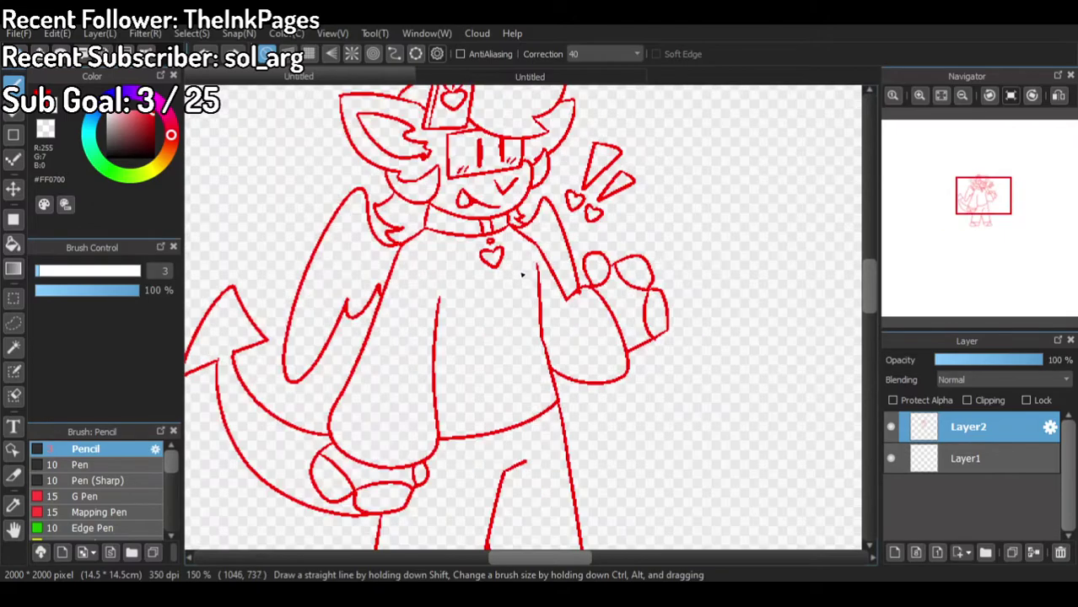
{"action": "scroll", "coordinate": [524, 296], "scroll_direction": "down", "scroll_amount": 2}
{"action": "scroll", "coordinate": [524, 295], "scroll_direction": "up", "scroll_amount": 1}
{"action": "scroll", "coordinate": [524, 295], "scroll_direction": "down", "scroll_amount": 1}
{"action": "scroll", "coordinate": [524, 295], "scroll_direction": "up", "scroll_amount": 1}
Step: Protect the alpha of Layer2 and recolour all its line art black with a 144 px pencil
{"action": "left_click", "coordinate": [892, 400]}
{"action": "left_click", "coordinate": [123, 157]}
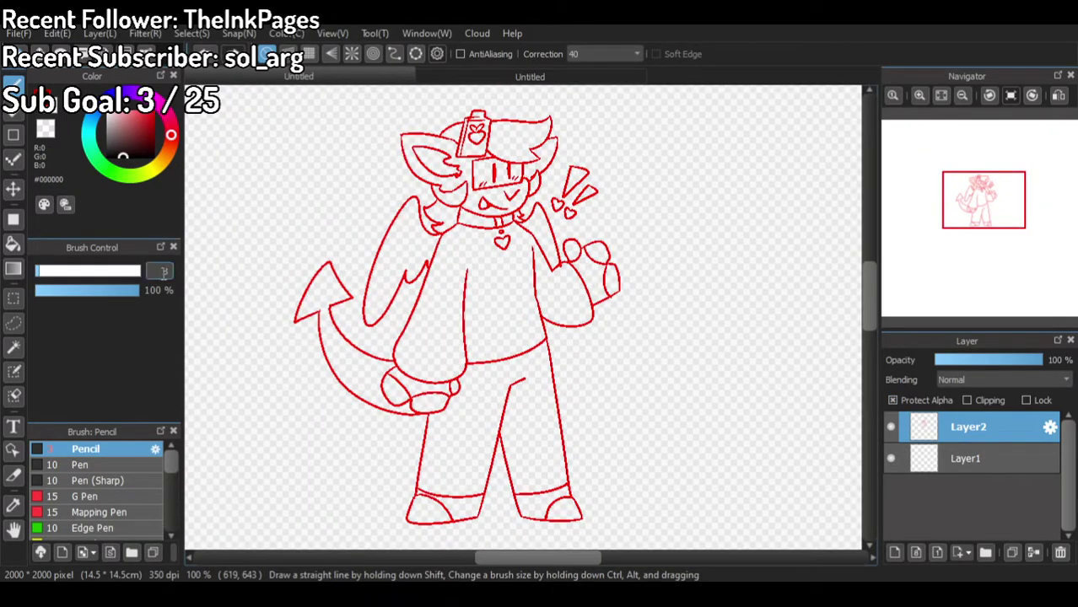
{"action": "left_click_drag", "start_coordinate": [113, 272], "coordinate": [143, 278]}
{"action": "mouse_move", "coordinate": [253, 334]}
{"action": "left_mouse_down"}
{"action": "mouse_move", "coordinate": [496, 144]}
{"action": "mouse_move", "coordinate": [454, 114]}
{"action": "mouse_move", "coordinate": [245, 349]}
{"action": "mouse_move", "coordinate": [312, 440]}
{"action": "mouse_move", "coordinate": [646, 56]}
{"action": "mouse_move", "coordinate": [403, 478]}
{"action": "mouse_move", "coordinate": [376, 582]}
{"action": "mouse_move", "coordinate": [548, 317]}
{"action": "mouse_move", "coordinate": [697, 149]}
{"action": "mouse_move", "coordinate": [540, 525]}
{"action": "mouse_move", "coordinate": [657, 471]}
{"action": "left_mouse_up"}
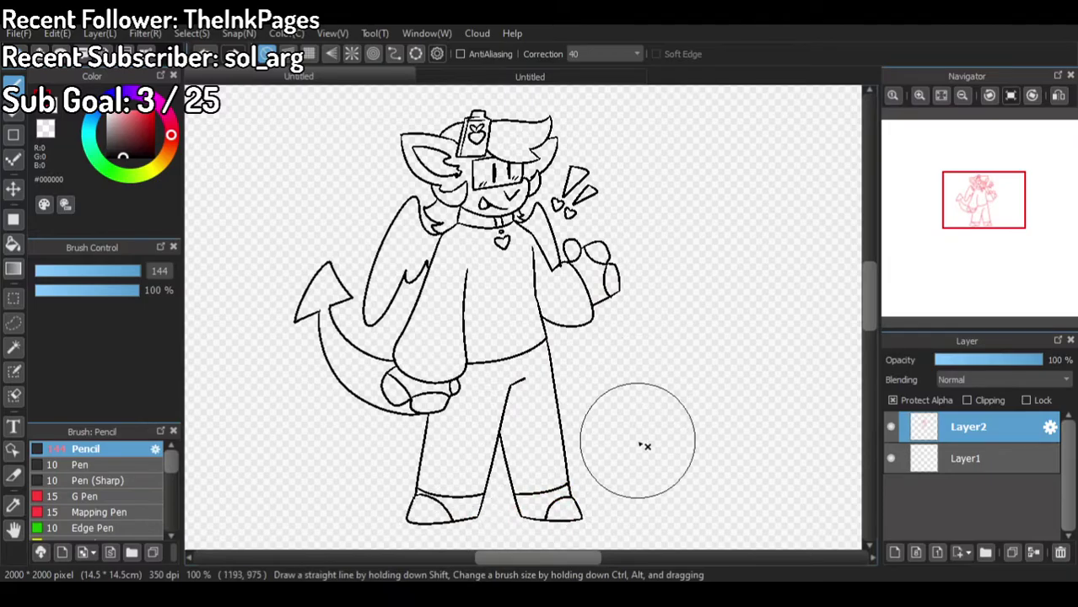
Step: Sample pink #ECB9D5 from the reference and recolour the visor's eyes and small slanted marks with a 9.2 px pencil
{"action": "left_click", "coordinate": [551, 73]}
{"action": "scroll", "coordinate": [487, 106], "scroll_direction": "up", "scroll_amount": 2}
{"action": "right_click", "coordinate": [486, 113]}
{"action": "left_click", "coordinate": [384, 73]}
{"action": "scroll", "coordinate": [439, 126], "scroll_direction": "up", "scroll_amount": 4}
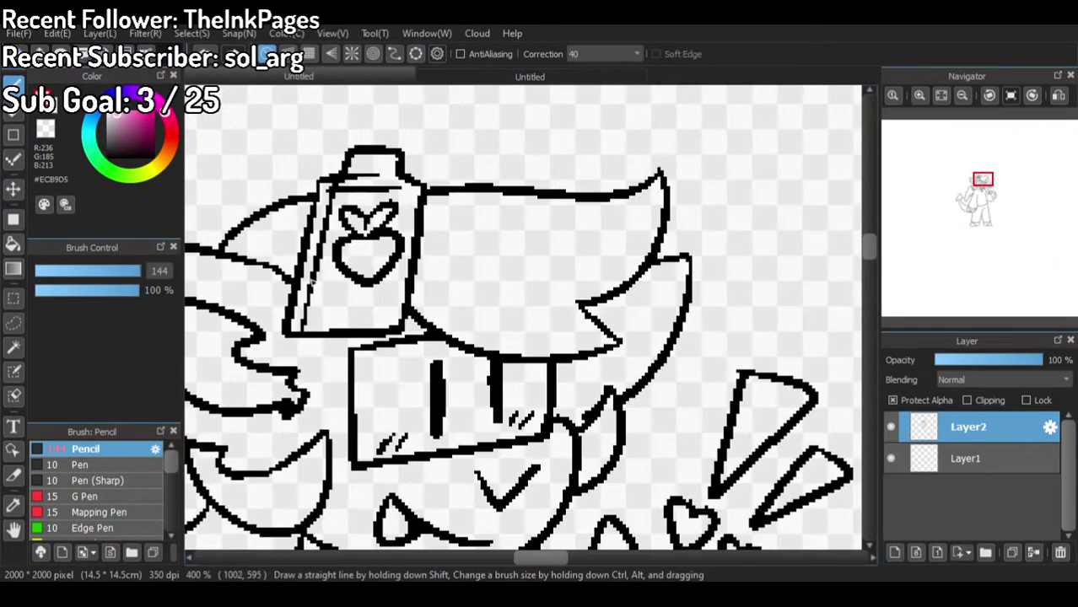
{"action": "left_click_drag", "start_coordinate": [84, 271], "coordinate": [53, 272]}
{"action": "scroll", "coordinate": [424, 449], "scroll_direction": "up", "scroll_amount": 2}
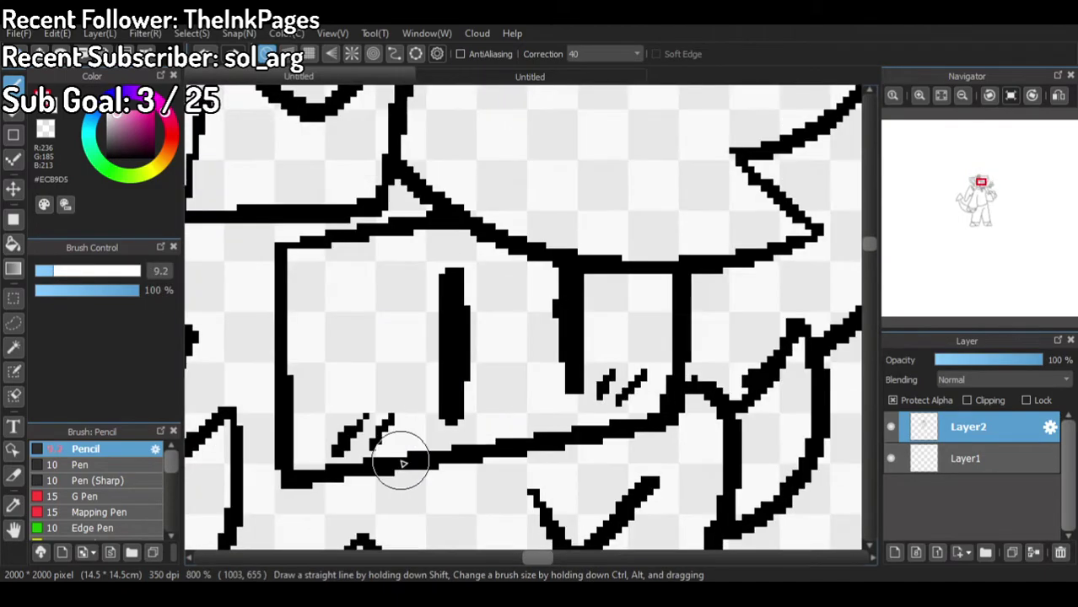
{"action": "mouse_move", "coordinate": [356, 440]}
{"action": "left_mouse_down"}
{"action": "mouse_move", "coordinate": [408, 424]}
{"action": "mouse_move", "coordinate": [354, 424]}
{"action": "left_mouse_up"}
{"action": "mouse_move", "coordinate": [451, 420]}
{"action": "left_mouse_down"}
{"action": "mouse_move", "coordinate": [454, 355]}
{"action": "mouse_move", "coordinate": [456, 279]}
{"action": "left_mouse_up"}
{"action": "mouse_move", "coordinate": [565, 287]}
{"action": "left_mouse_down"}
{"action": "mouse_move", "coordinate": [569, 314]}
{"action": "mouse_move", "coordinate": [580, 386]}
{"action": "left_mouse_up"}
{"action": "key", "text": "ctrl+z"}
{"action": "mouse_move", "coordinate": [560, 277]}
{"action": "left_mouse_down"}
{"action": "mouse_move", "coordinate": [587, 291]}
{"action": "mouse_move", "coordinate": [574, 294]}
{"action": "mouse_move", "coordinate": [564, 324]}
{"action": "mouse_move", "coordinate": [570, 384]}
{"action": "mouse_move", "coordinate": [623, 379]}
{"action": "mouse_move", "coordinate": [611, 388]}
{"action": "mouse_move", "coordinate": [647, 366]}
{"action": "mouse_move", "coordinate": [622, 357]}
{"action": "left_mouse_up"}
{"action": "scroll", "coordinate": [621, 357], "scroll_direction": "down", "scroll_amount": 3}
Step: On Layer1, fill the two exclamation marks and their hearts with green #80F4B8 sampled from the reference's pendant
{"action": "left_click", "coordinate": [953, 460]}
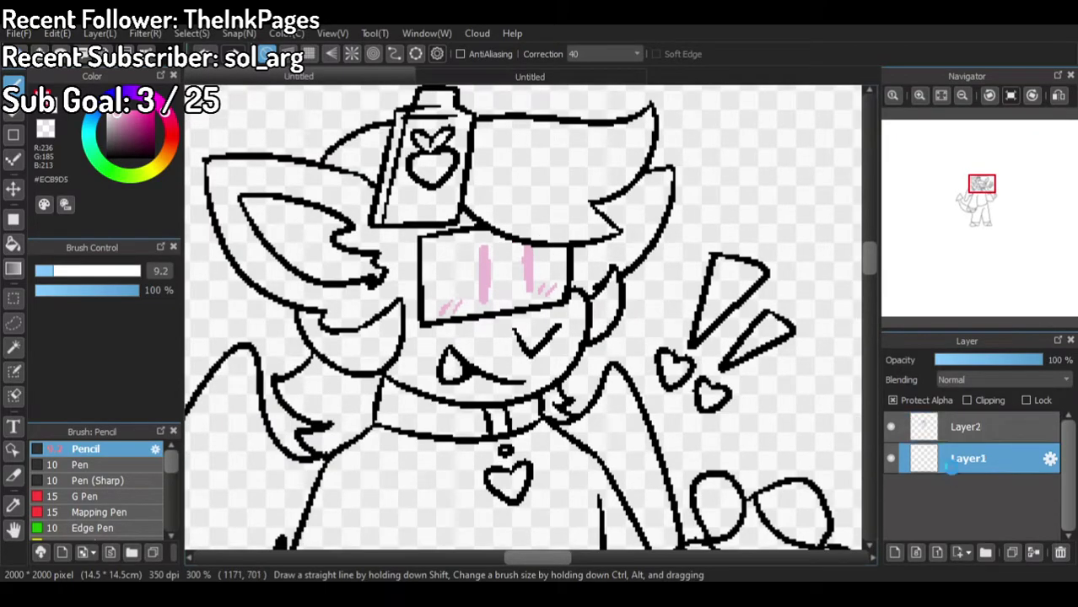
{"action": "left_click", "coordinate": [494, 78]}
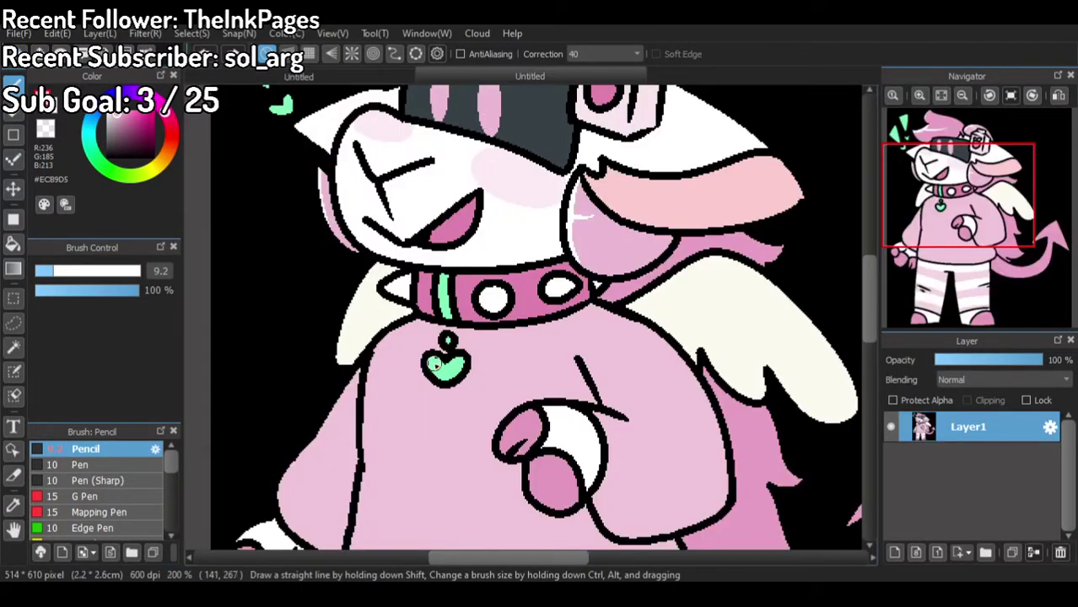
{"action": "right_click", "coordinate": [441, 368]}
{"action": "scroll", "coordinate": [393, 290], "scroll_direction": "down", "scroll_amount": 4}
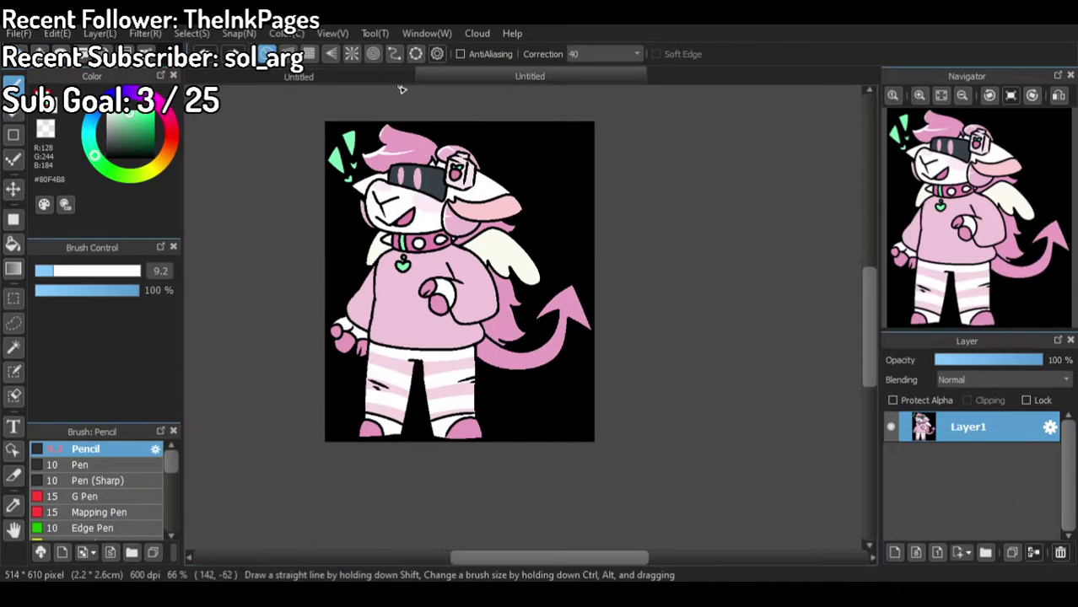
{"action": "left_click", "coordinate": [299, 76]}
{"action": "left_click", "coordinate": [12, 244]}
{"action": "scroll", "coordinate": [675, 346], "scroll_direction": "up", "scroll_amount": 1}
{"action": "left_click", "coordinate": [674, 377]}
{"action": "left_click", "coordinate": [721, 407]}
{"action": "left_click", "coordinate": [802, 327]}
{"action": "left_click", "coordinate": [745, 278]}
Step: Fill the heart pendant, its ring and the collar's narrow strip with the same green
{"action": "scroll", "coordinate": [481, 470], "scroll_direction": "up", "scroll_amount": 1}
{"action": "left_click", "coordinate": [456, 504]}
{"action": "scroll", "coordinate": [465, 453], "scroll_direction": "up", "scroll_amount": 1}
{"action": "left_click", "coordinate": [465, 452]}
{"action": "left_click", "coordinate": [428, 317]}
{"action": "scroll", "coordinate": [428, 317], "scroll_direction": "down", "scroll_amount": 3}
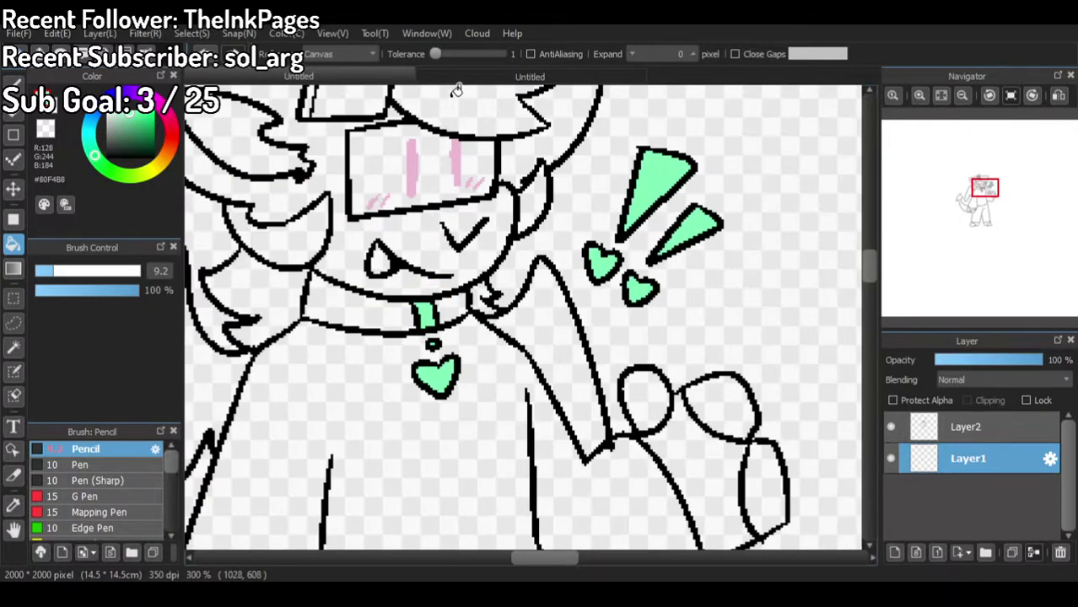
Step: Sample hair pink #E69FC3 from the reference and fill the fringe and the hair tufts beside the neck
{"action": "left_click", "coordinate": [486, 77]}
{"action": "scroll", "coordinate": [398, 153], "scroll_direction": "up", "scroll_amount": 2}
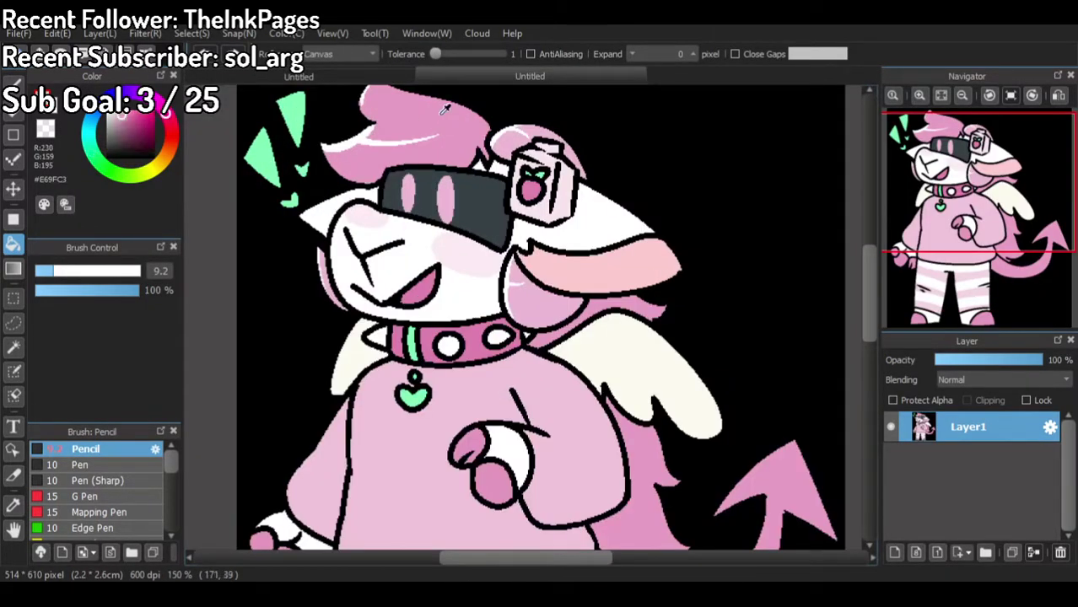
{"action": "left_click", "coordinate": [322, 74]}
{"action": "scroll", "coordinate": [429, 238], "scroll_direction": "down", "scroll_amount": 2}
{"action": "scroll", "coordinate": [417, 150], "scroll_direction": "up", "scroll_amount": 2}
{"action": "left_click", "coordinate": [455, 173]}
{"action": "scroll", "coordinate": [332, 302], "scroll_direction": "up", "scroll_amount": 1}
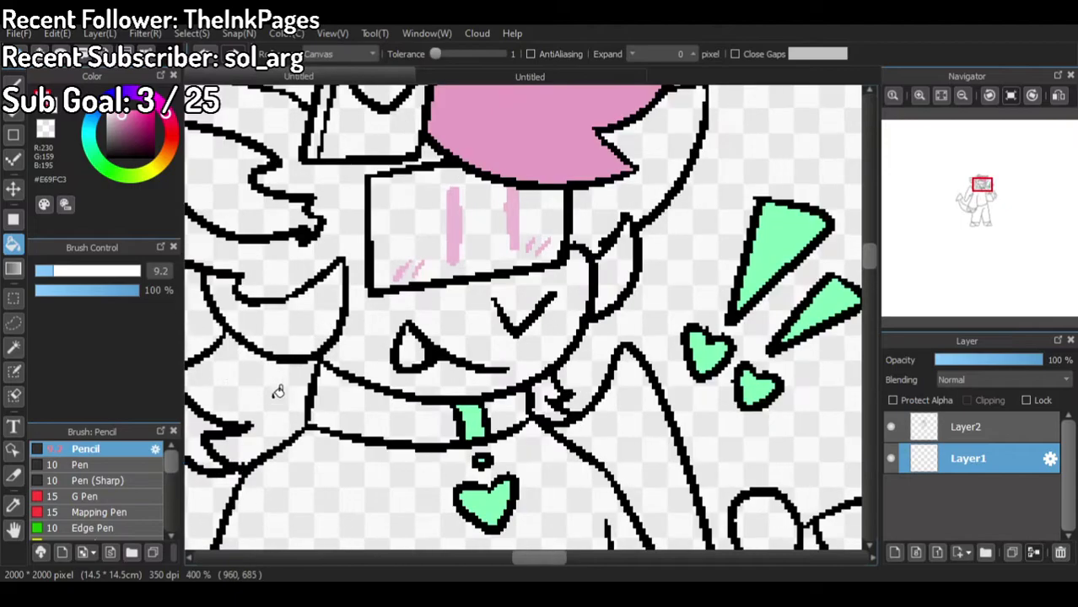
{"action": "left_click", "coordinate": [278, 388]}
{"action": "scroll", "coordinate": [551, 391], "scroll_direction": "down", "scroll_amount": 3}
{"action": "scroll", "coordinate": [551, 91], "scroll_direction": "up", "scroll_amount": 1}
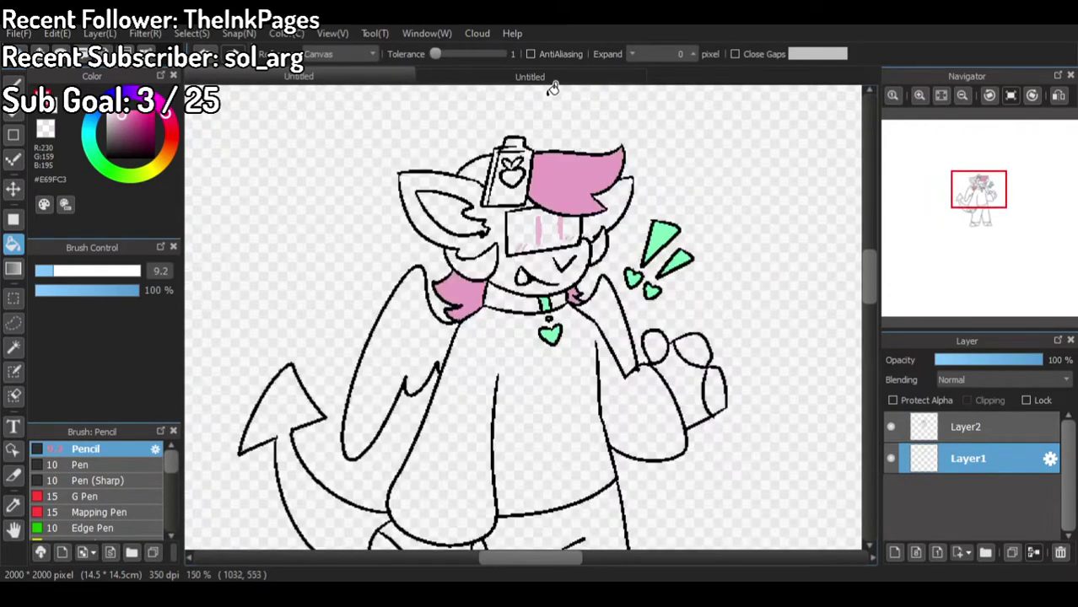
Step: Sample darker pink #DE80AF from the reference and fill the open mouth and both parts of the collar
{"action": "left_click", "coordinate": [542, 75]}
{"action": "scroll", "coordinate": [458, 139], "scroll_direction": "down", "scroll_amount": 1}
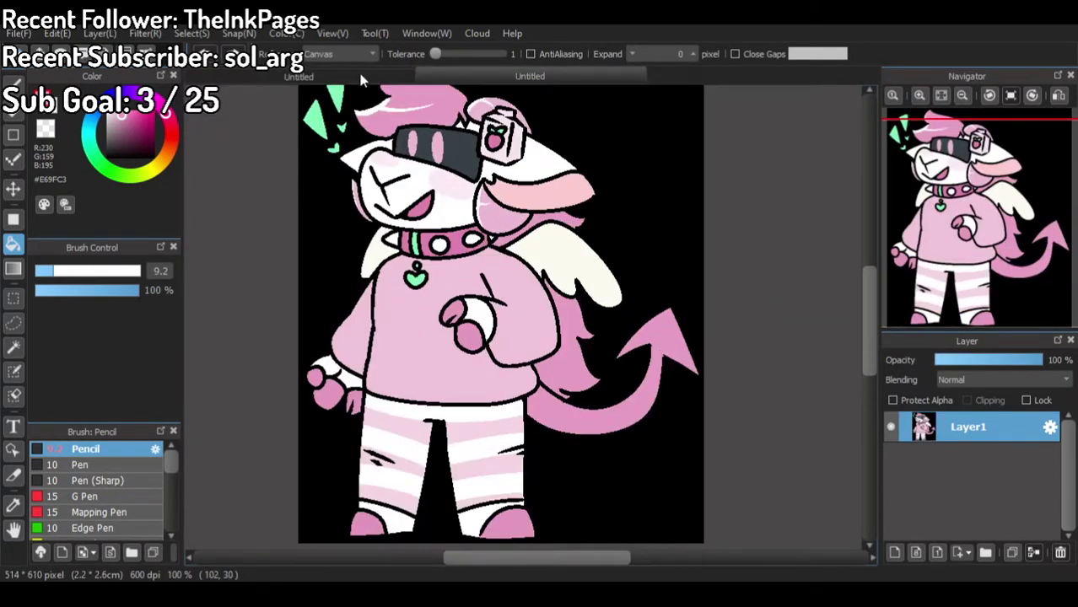
{"action": "scroll", "coordinate": [403, 120], "scroll_direction": "up", "scroll_amount": 1}
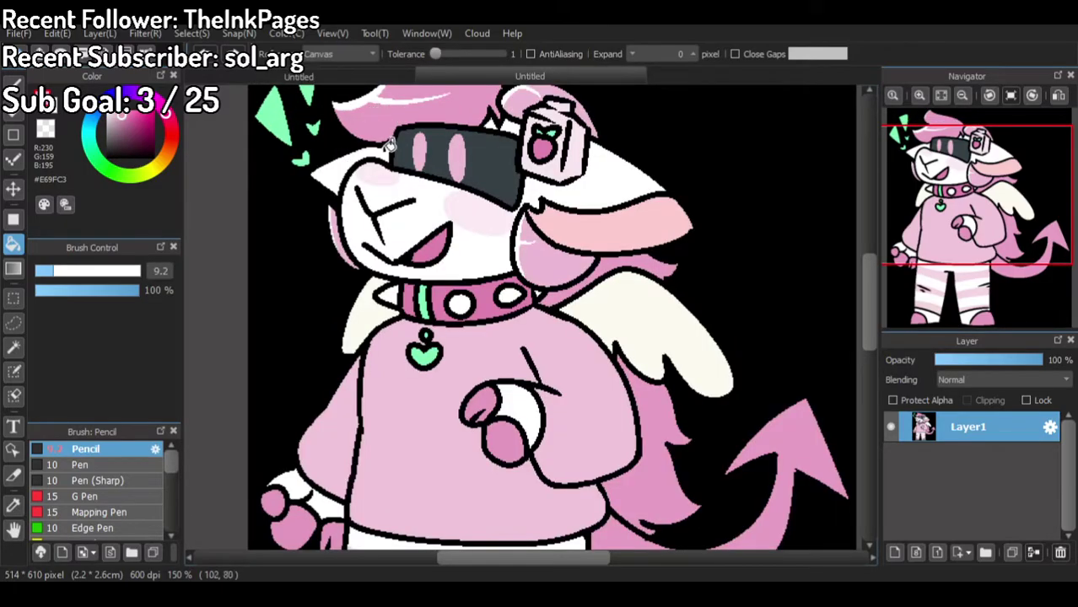
{"action": "scroll", "coordinate": [467, 240], "scroll_direction": "up", "scroll_amount": 1}
{"action": "scroll", "coordinate": [432, 314], "scroll_direction": "down", "scroll_amount": 2}
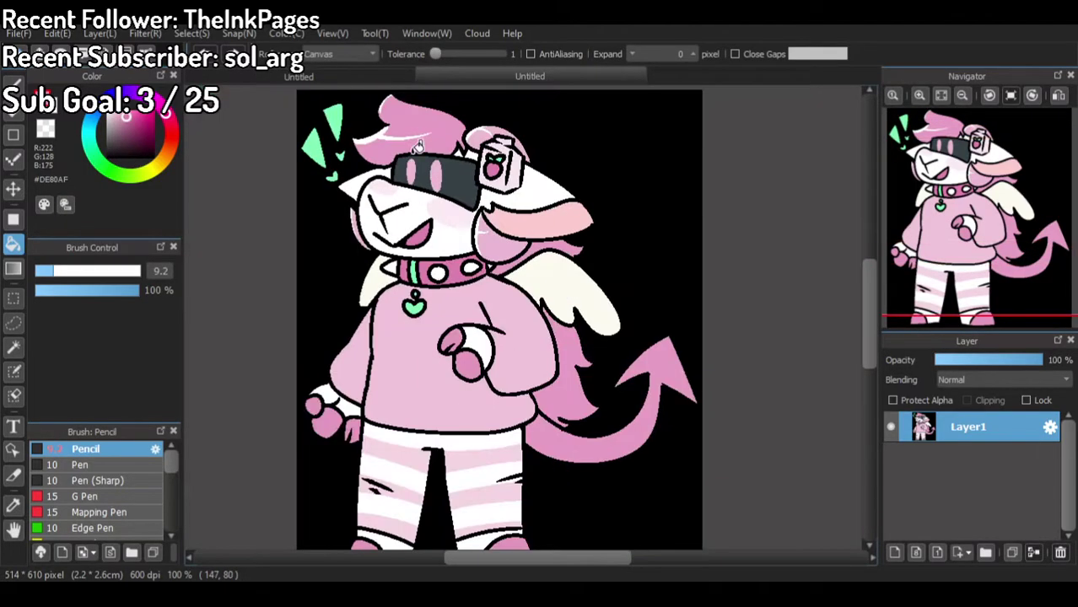
{"action": "left_click", "coordinate": [356, 79]}
{"action": "scroll", "coordinate": [516, 282], "scroll_direction": "up", "scroll_amount": 2}
{"action": "left_click", "coordinate": [527, 272]}
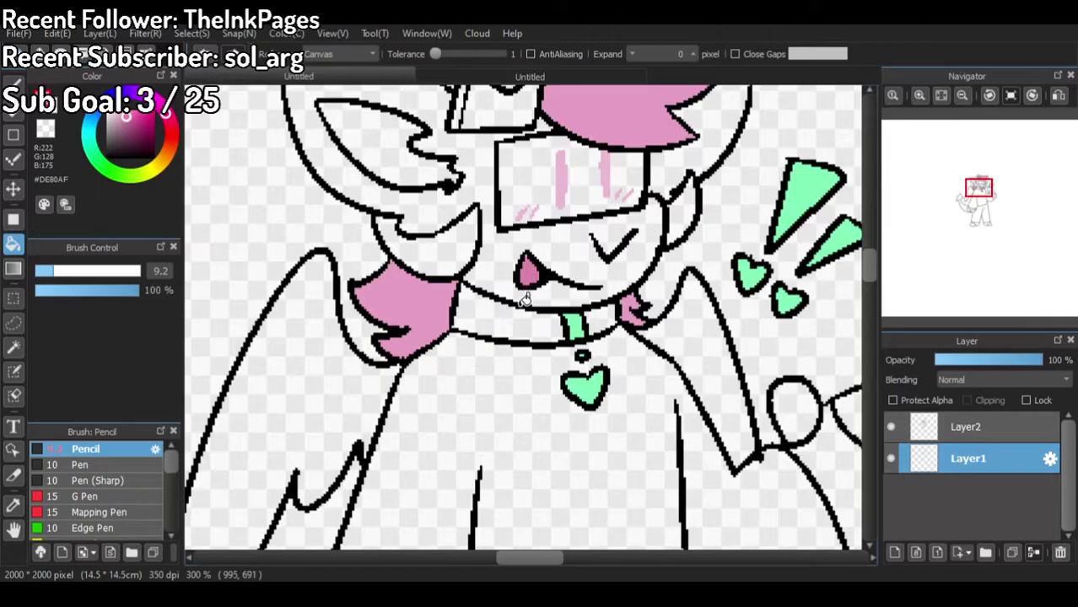
{"action": "scroll", "coordinate": [518, 319], "scroll_direction": "up", "scroll_amount": 1}
{"action": "left_click", "coordinate": [526, 321]}
{"action": "left_click", "coordinate": [621, 322]}
{"action": "scroll", "coordinate": [549, 333], "scroll_direction": "down", "scroll_amount": 1}
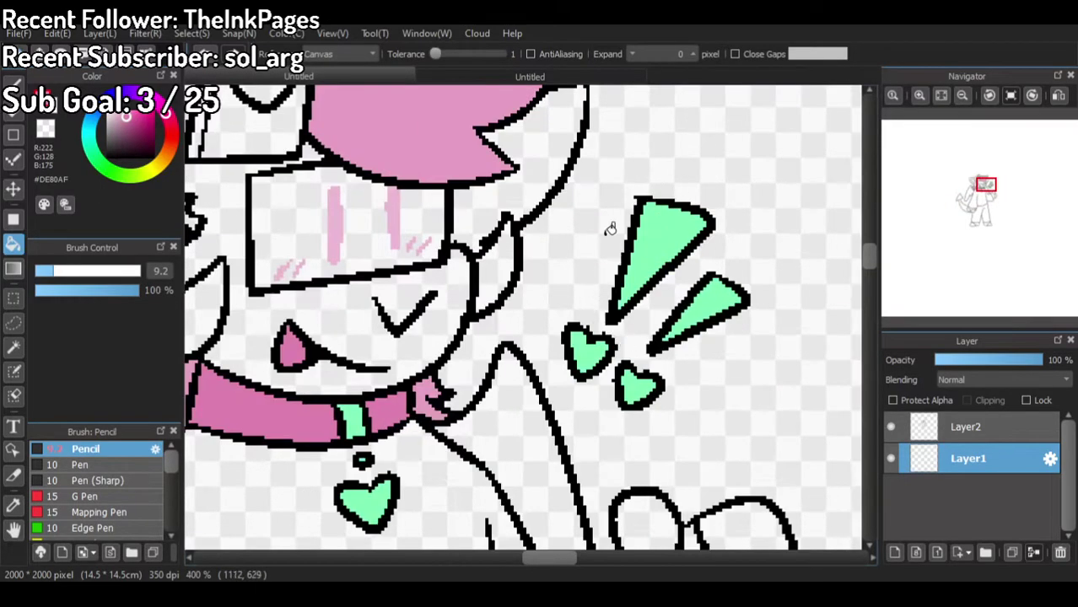
Step: Sample the dark slate #364146 from the reference's visor and fill the chibi's visor with it on Layer1
{"action": "scroll", "coordinate": [538, 308], "scroll_direction": "down", "scroll_amount": 1}
{"action": "scroll", "coordinate": [448, 337], "scroll_direction": "up", "scroll_amount": 3}
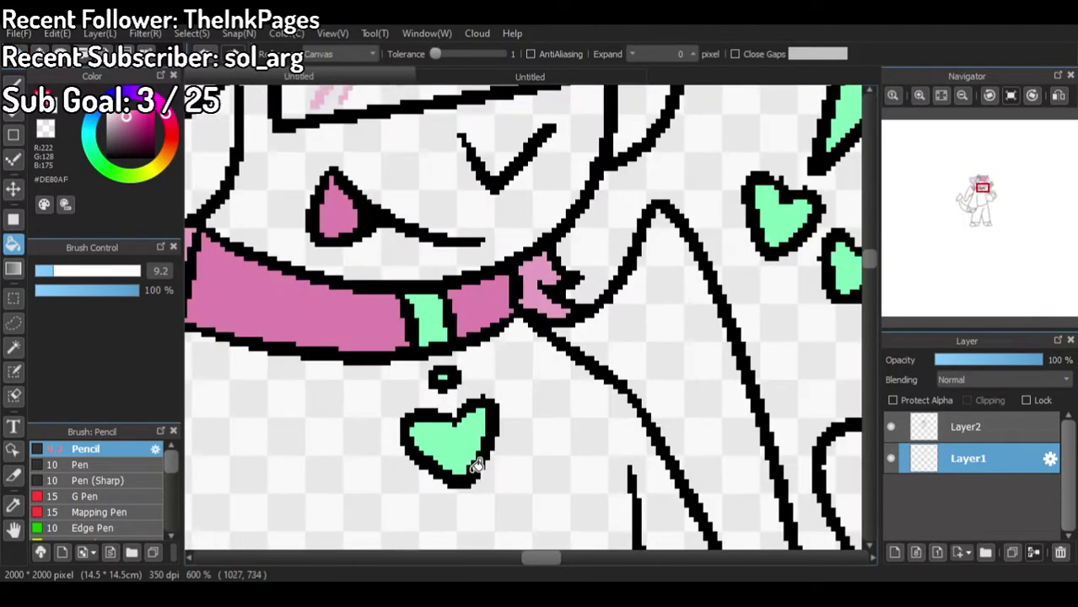
{"action": "left_click", "coordinate": [408, 76]}
{"action": "scroll", "coordinate": [411, 246], "scroll_direction": "up", "scroll_amount": 1}
{"action": "scroll", "coordinate": [412, 246], "scroll_direction": "down", "scroll_amount": 3}
{"action": "scroll", "coordinate": [418, 246], "scroll_direction": "up", "scroll_amount": 1}
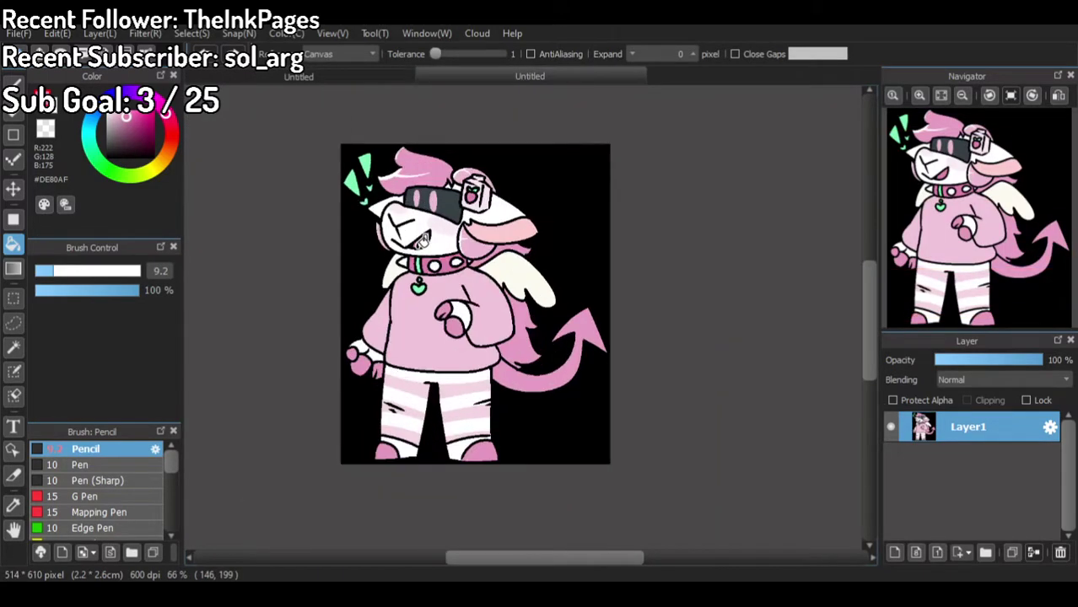
{"action": "left_click", "coordinate": [364, 75]}
{"action": "scroll", "coordinate": [590, 254], "scroll_direction": "down", "scroll_amount": 2}
{"action": "scroll", "coordinate": [626, 103], "scroll_direction": "up", "scroll_amount": 1}
{"action": "left_click", "coordinate": [593, 77]}
{"action": "scroll", "coordinate": [506, 177], "scroll_direction": "up", "scroll_amount": 2}
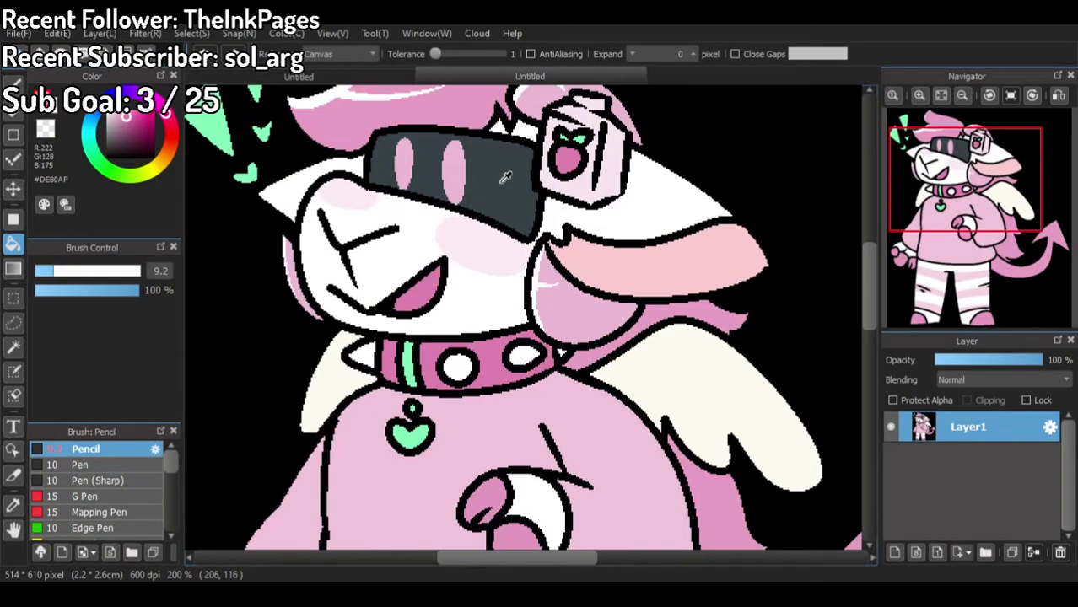
{"action": "left_click", "coordinate": [506, 177], "text": "alt"}
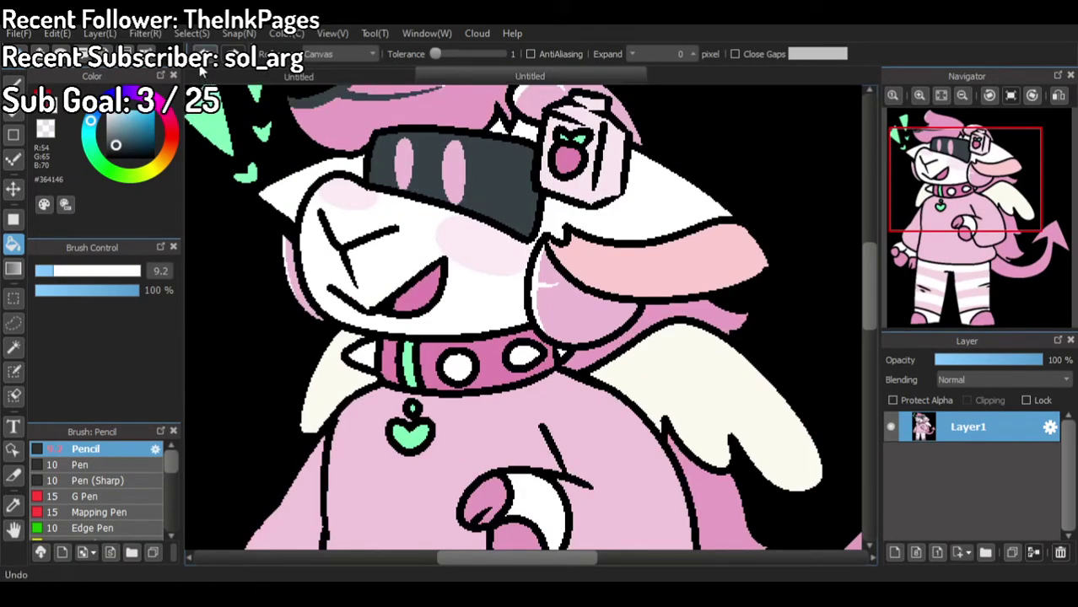
{"action": "left_click", "coordinate": [278, 76]}
{"action": "left_click", "coordinate": [624, 202]}
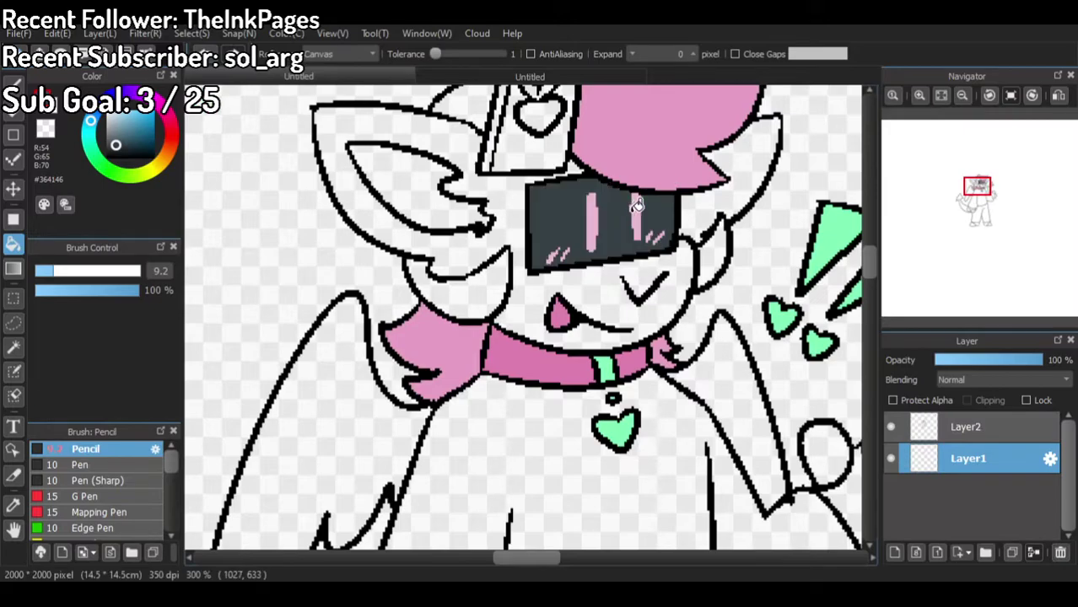
Step: Sample peach pink #FBCCCE from the reference's inner ear and fill the chibi's inner ear and the carton's heart-shaped fruit
{"action": "scroll", "coordinate": [671, 176], "scroll_direction": "down", "scroll_amount": 1}
{"action": "left_click", "coordinate": [509, 82]}
{"action": "left_click", "coordinate": [658, 246], "text": "alt"}
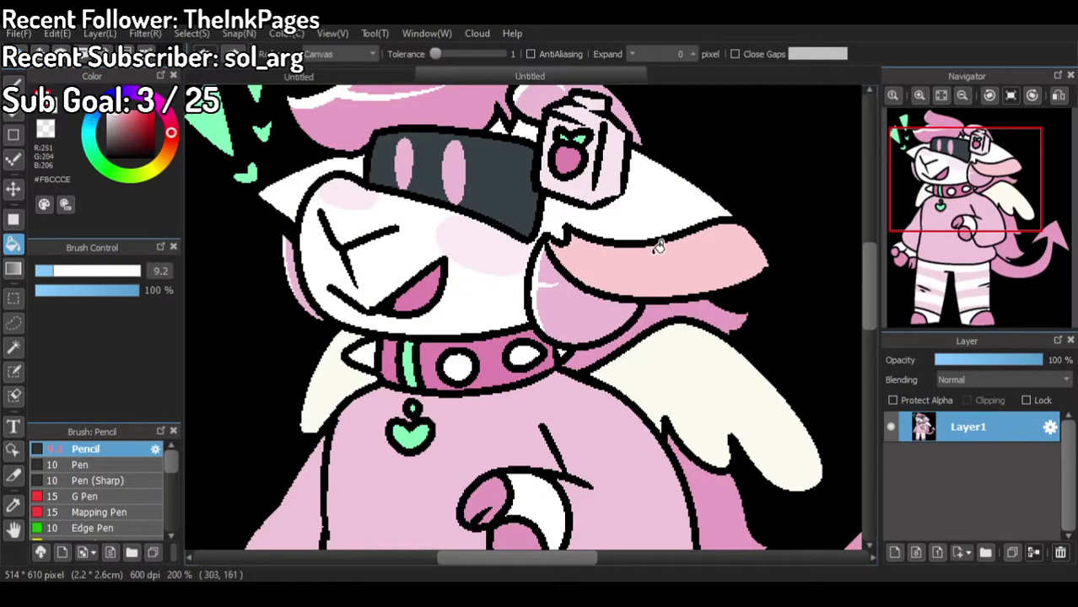
{"action": "left_click", "coordinate": [401, 84]}
{"action": "scroll", "coordinate": [523, 168], "scroll_direction": "up", "scroll_amount": 2}
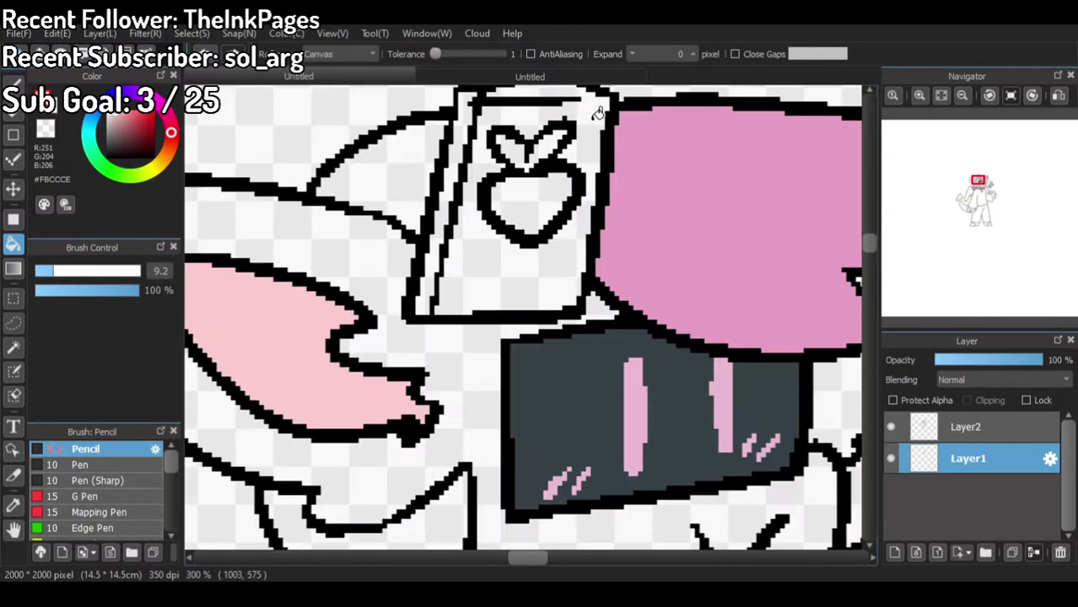
Step: Sample green #80F4B8 from the reference carton and fill both leaves above the carton's fruit
{"action": "left_click", "coordinate": [506, 81]}
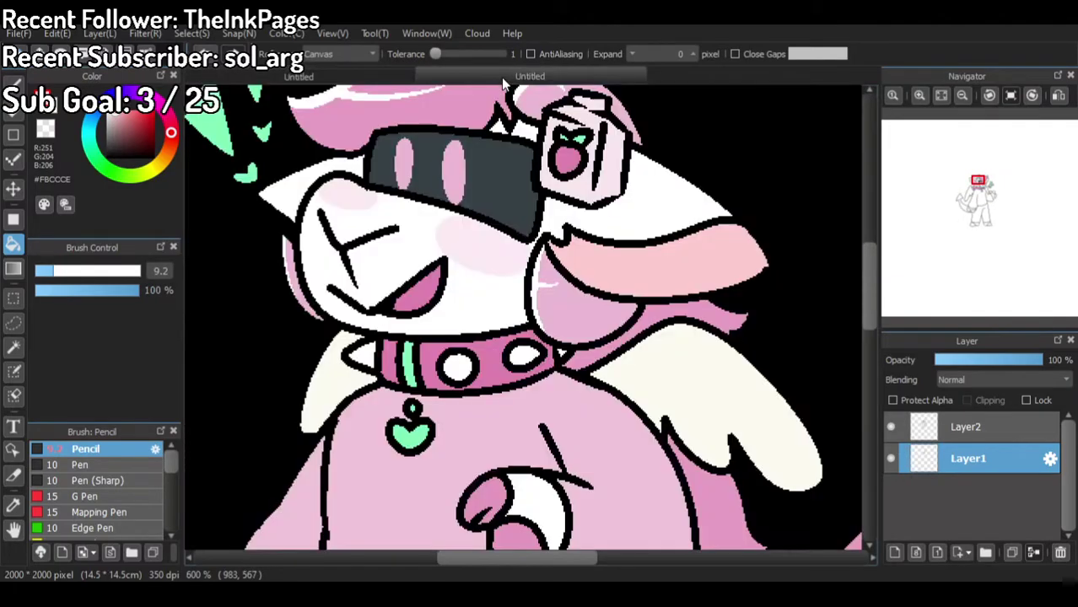
{"action": "scroll", "coordinate": [588, 135], "scroll_direction": "up", "scroll_amount": 1}
{"action": "right_click", "coordinate": [589, 137]}
{"action": "scroll", "coordinate": [588, 137], "scroll_direction": "up", "scroll_amount": 1}
{"action": "scroll", "coordinate": [498, 122], "scroll_direction": "down", "scroll_amount": 2}
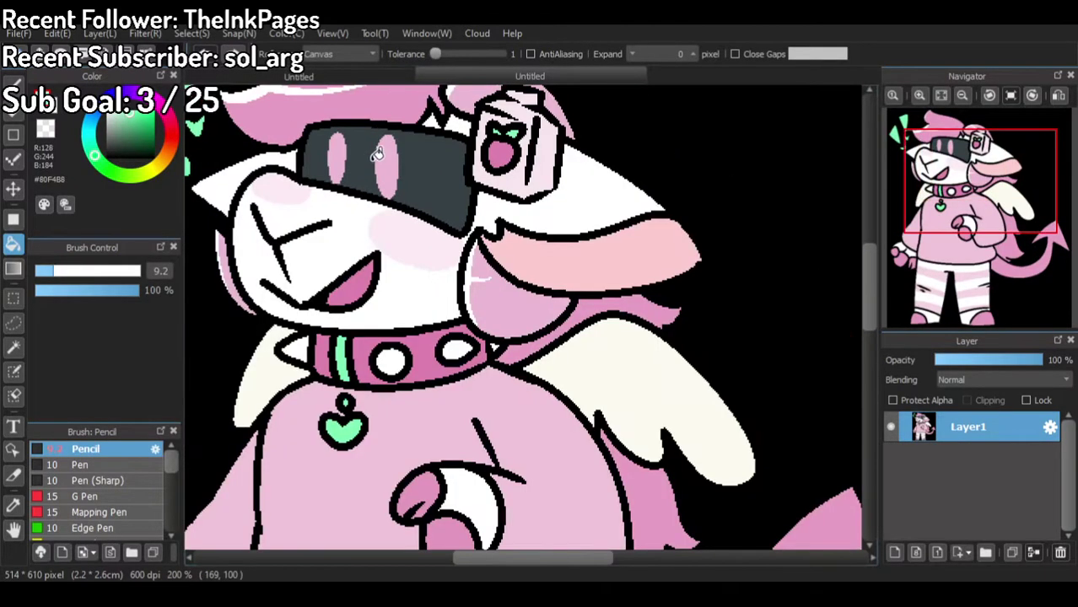
{"action": "left_click", "coordinate": [304, 76]}
{"action": "scroll", "coordinate": [506, 143], "scroll_direction": "up", "scroll_amount": 1}
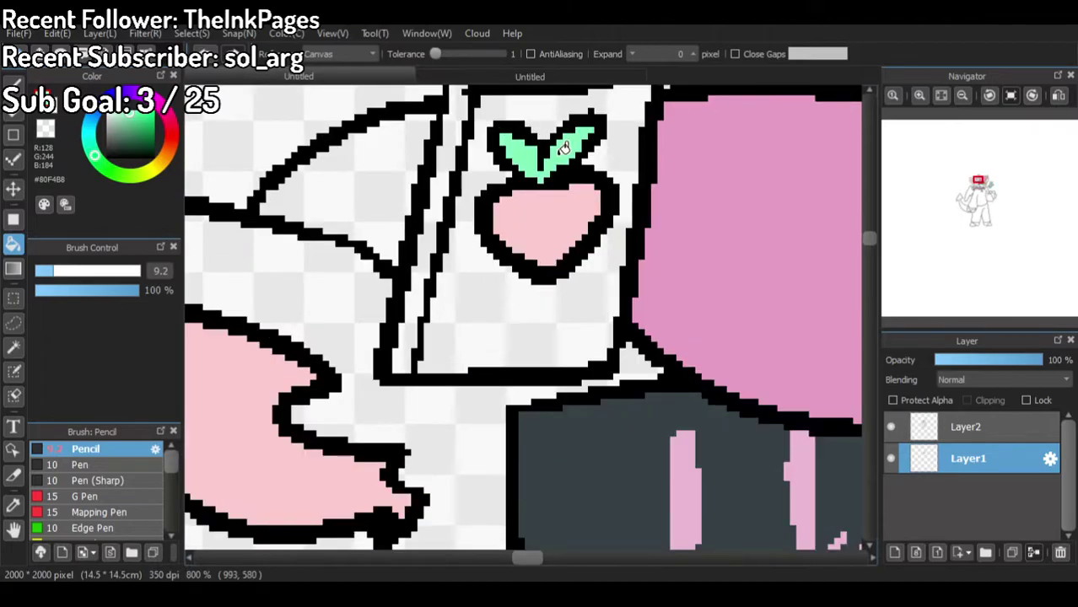
Step: Sample pale pink #F8E5EF from the reference carton and fill the front, side and cap of the chibi's carton
{"action": "scroll", "coordinate": [525, 173], "scroll_direction": "down", "scroll_amount": 2}
{"action": "left_click", "coordinate": [521, 80]}
{"action": "scroll", "coordinate": [545, 160], "scroll_direction": "up", "scroll_amount": 1}
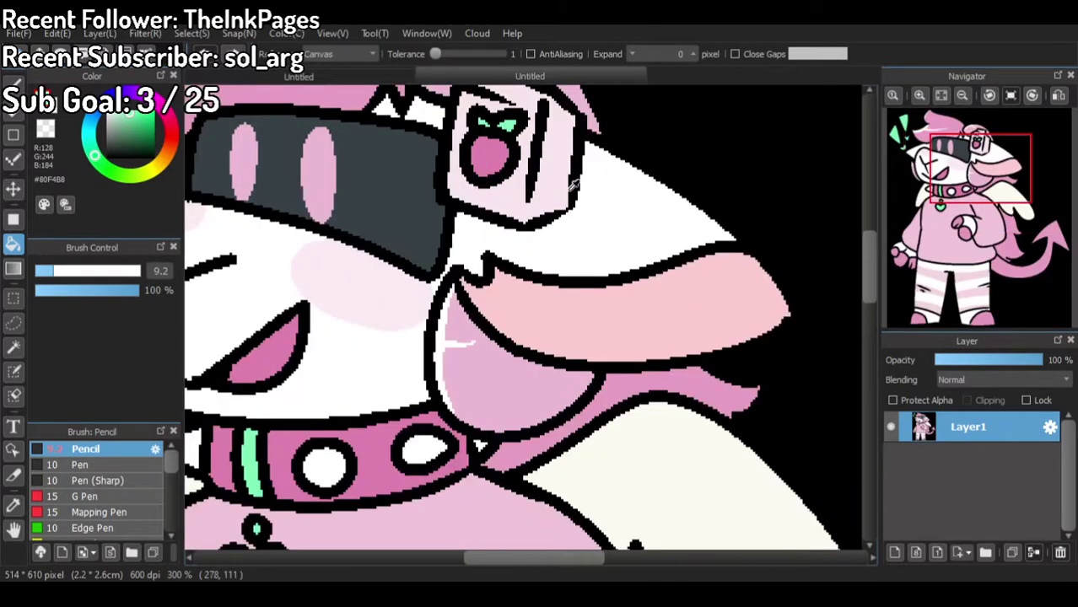
{"action": "left_click", "coordinate": [365, 77]}
{"action": "scroll", "coordinate": [482, 181], "scroll_direction": "up", "scroll_amount": 1}
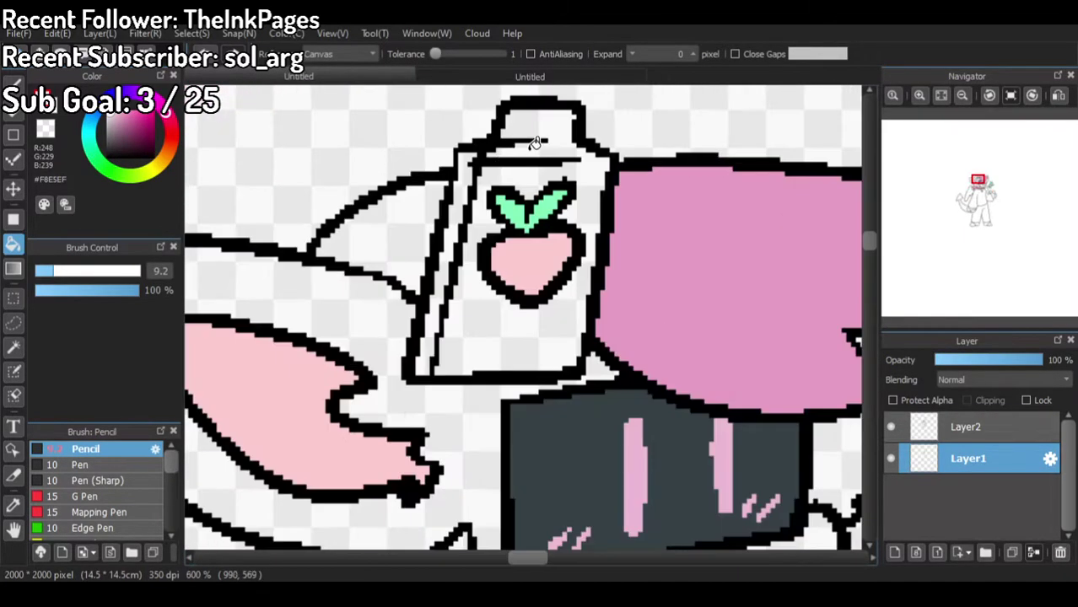
{"action": "scroll", "coordinate": [501, 276], "scroll_direction": "down", "scroll_amount": 2}
{"action": "scroll", "coordinate": [503, 276], "scroll_direction": "up", "scroll_amount": 1}
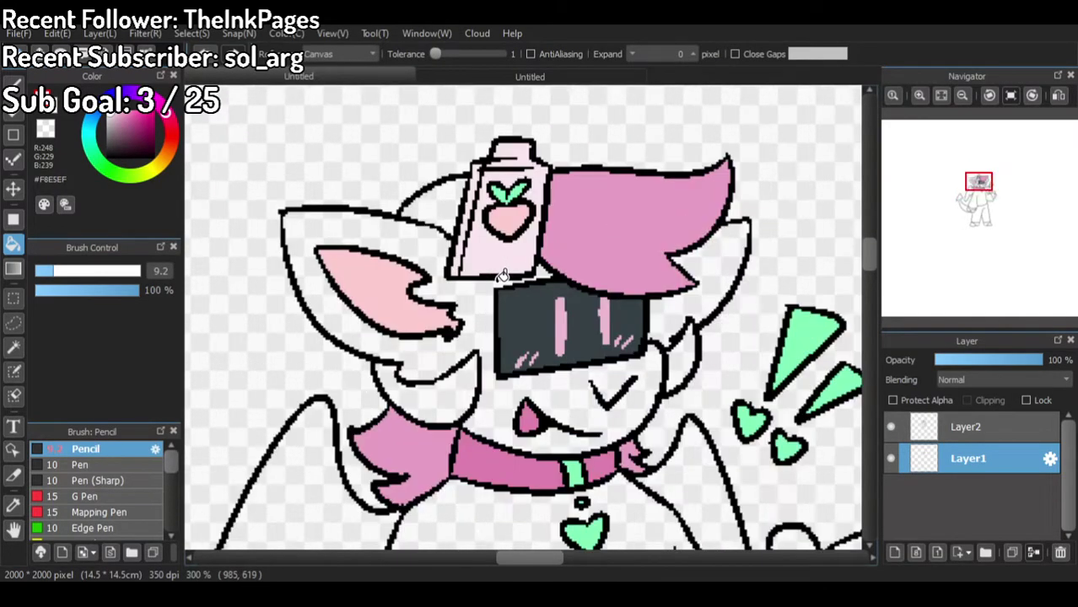
{"action": "scroll", "coordinate": [503, 276], "scroll_direction": "down", "scroll_amount": 1}
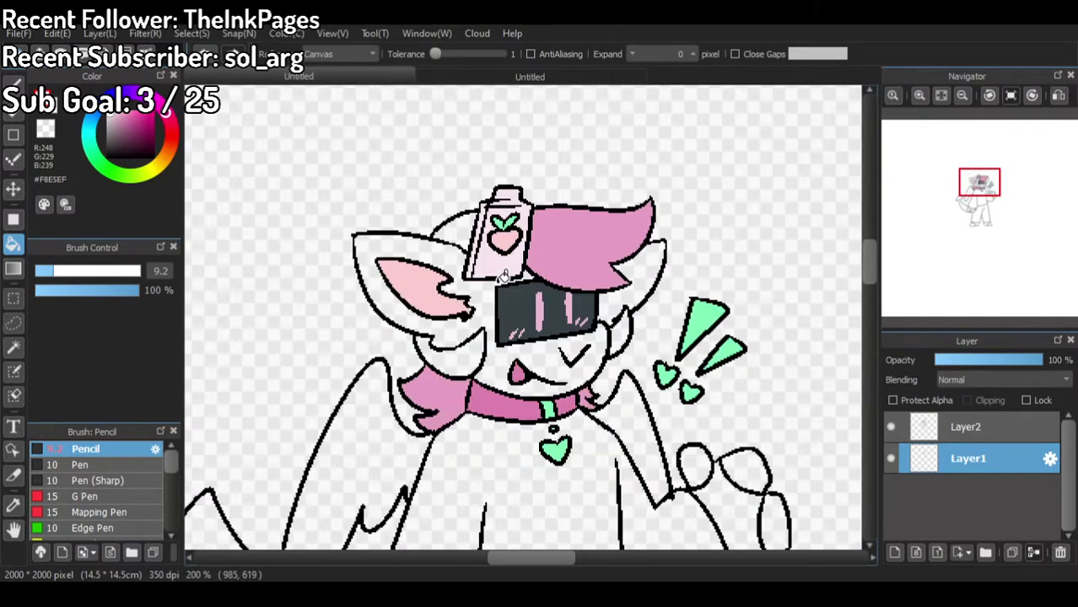
Step: Sample pink #ECB9D5 from the reference's cheek fluff and fill the cheek tufts and the hair behind the carton
{"action": "left_click", "coordinate": [515, 77]}
{"action": "scroll", "coordinate": [530, 306], "scroll_direction": "down", "scroll_amount": 1}
{"action": "scroll", "coordinate": [523, 338], "scroll_direction": "up", "scroll_amount": 1}
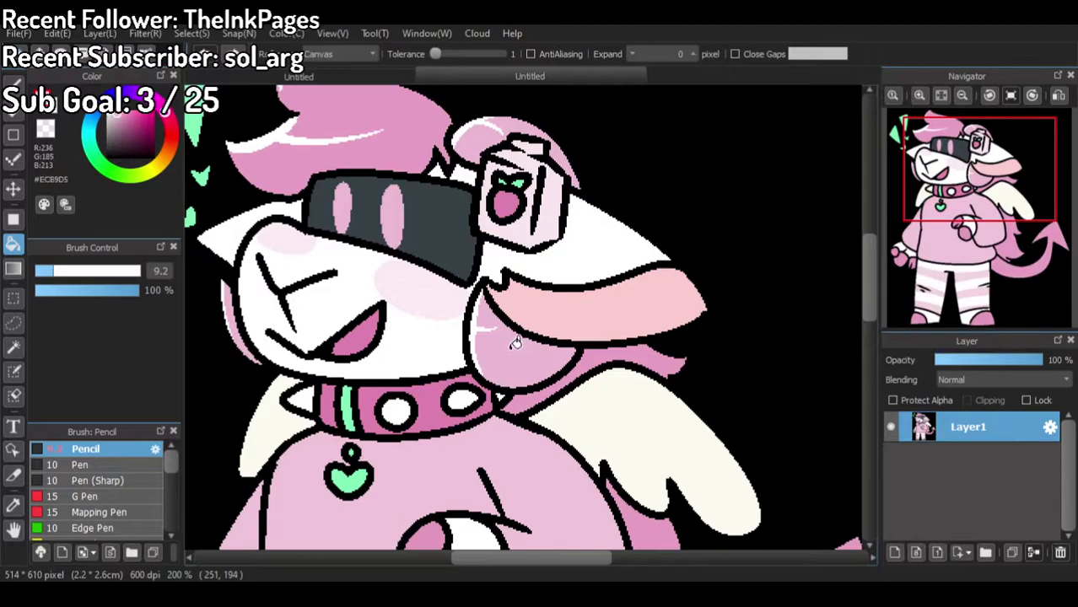
{"action": "left_click", "coordinate": [354, 77]}
{"action": "scroll", "coordinate": [444, 219], "scroll_direction": "up", "scroll_amount": 1}
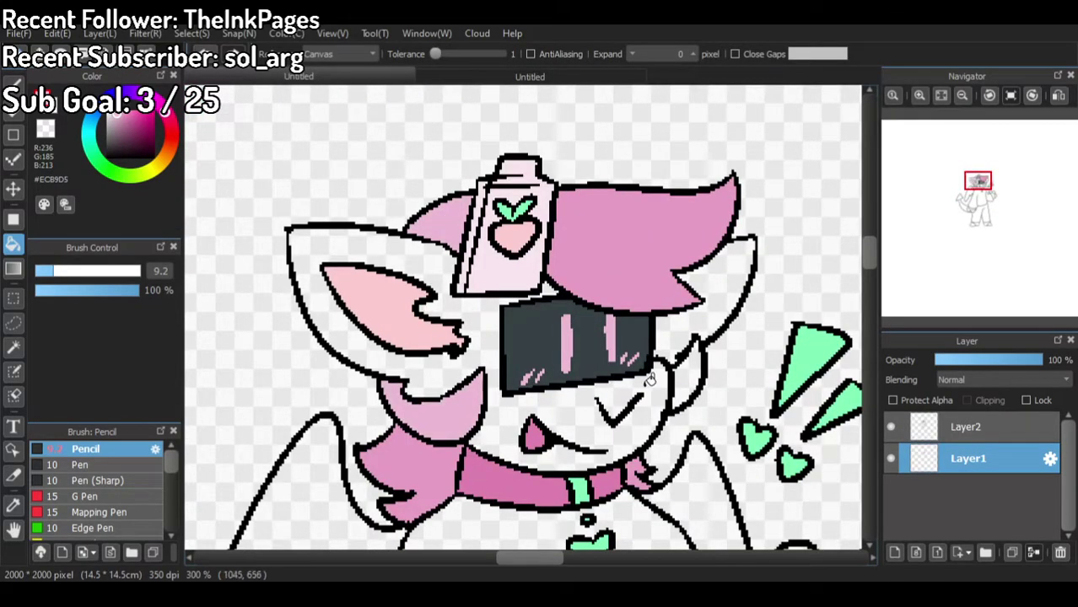
{"action": "scroll", "coordinate": [696, 354], "scroll_direction": "down", "scroll_amount": 1}
Step: Sample pink #E69FC3 from the reference and fill the chibi's tail and the toe areas of both feet
{"action": "left_click", "coordinate": [547, 73]}
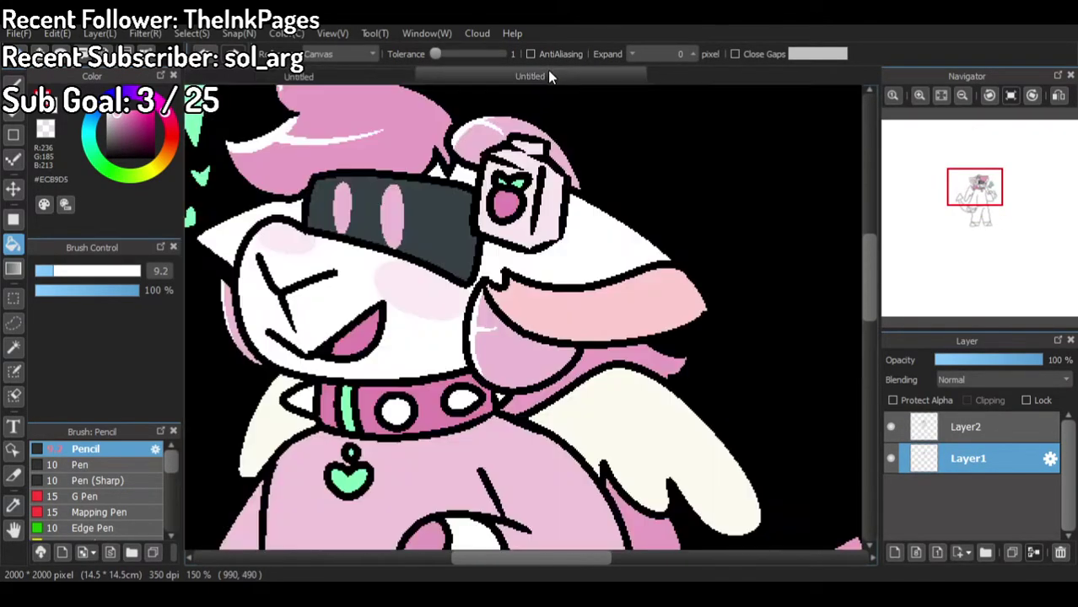
{"action": "scroll", "coordinate": [552, 279], "scroll_direction": "down", "scroll_amount": 2}
{"action": "scroll", "coordinate": [559, 271], "scroll_direction": "up", "scroll_amount": 1}
{"action": "scroll", "coordinate": [558, 272], "scroll_direction": "down", "scroll_amount": 1}
{"action": "scroll", "coordinate": [534, 210], "scroll_direction": "up", "scroll_amount": 1}
{"action": "scroll", "coordinate": [539, 211], "scroll_direction": "down", "scroll_amount": 1}
{"action": "scroll", "coordinate": [525, 221], "scroll_direction": "up", "scroll_amount": 1}
{"action": "scroll", "coordinate": [477, 337], "scroll_direction": "up", "scroll_amount": 1}
{"action": "scroll", "coordinate": [581, 278], "scroll_direction": "down", "scroll_amount": 2}
{"action": "scroll", "coordinate": [580, 278], "scroll_direction": "up", "scroll_amount": 1}
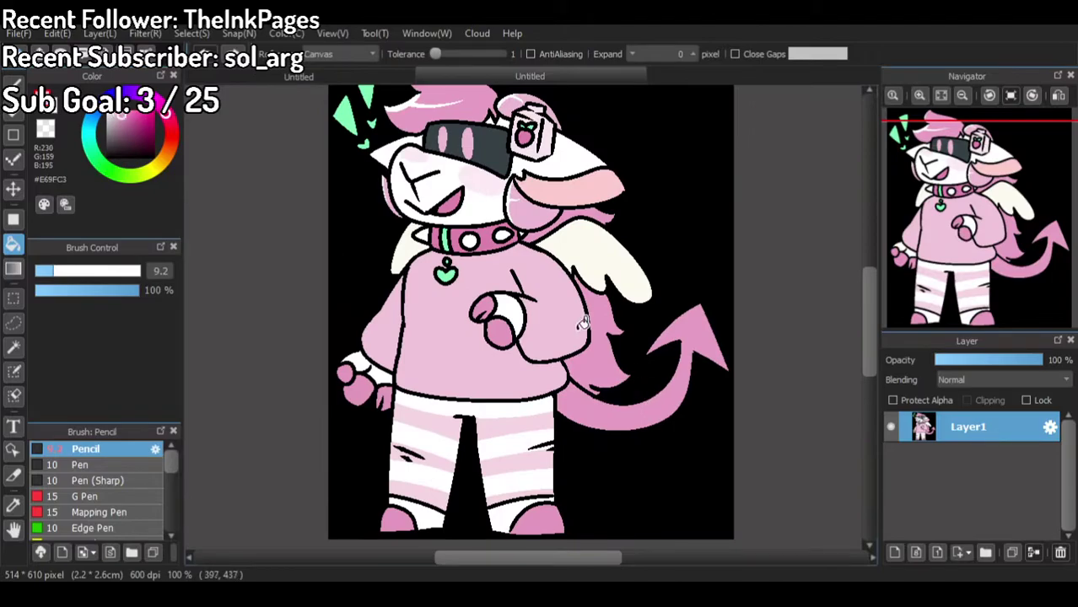
{"action": "left_click", "coordinate": [371, 81]}
{"action": "scroll", "coordinate": [463, 392], "scroll_direction": "up", "scroll_amount": 2}
{"action": "left_click", "coordinate": [429, 395]}
{"action": "scroll", "coordinate": [440, 321], "scroll_direction": "down", "scroll_amount": 2}
{"action": "scroll", "coordinate": [431, 464], "scroll_direction": "up", "scroll_amount": 3}
{"action": "left_click", "coordinate": [427, 465]}
{"action": "left_click", "coordinate": [596, 458]}
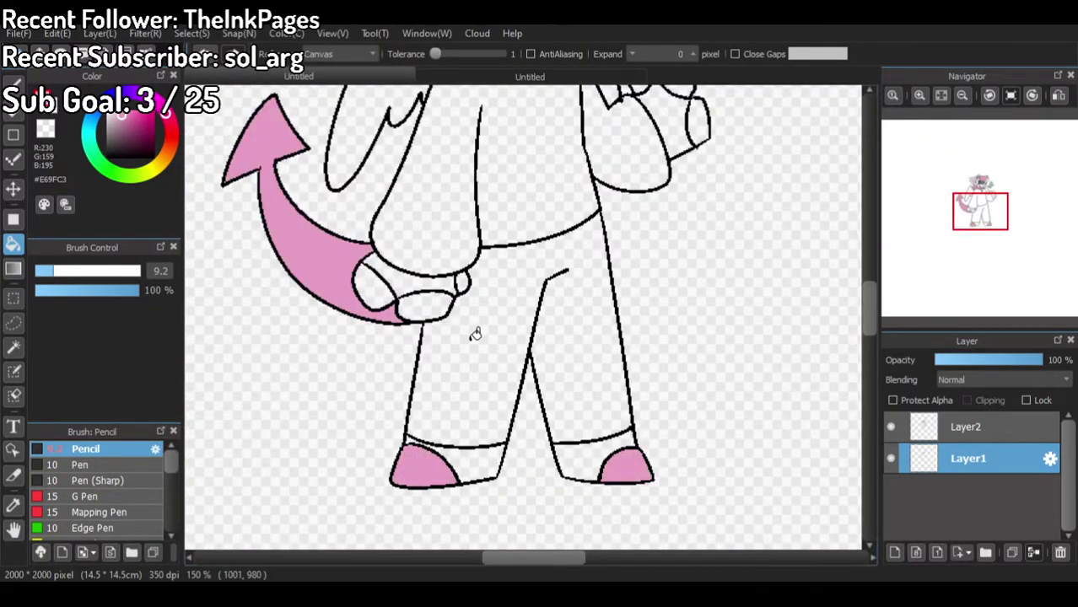
Step: Examine the pinks of the hands, tail and feet in the reference drawing
{"action": "scroll", "coordinate": [397, 308], "scroll_direction": "up", "scroll_amount": 1}
{"action": "left_click", "coordinate": [526, 76]}
{"action": "scroll", "coordinate": [561, 393], "scroll_direction": "up", "scroll_amount": 2}
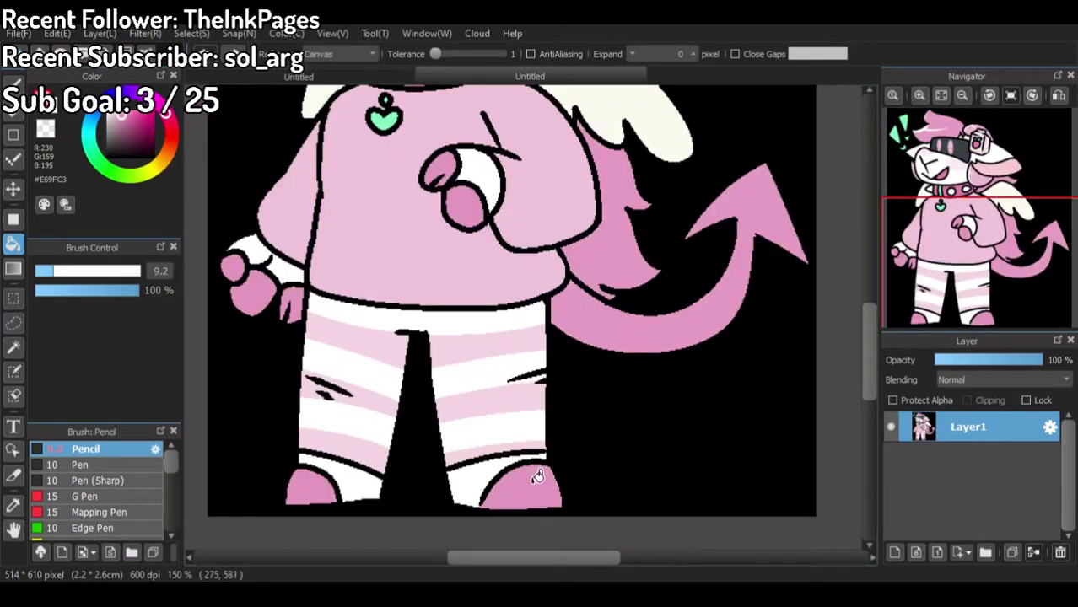
{"action": "scroll", "coordinate": [432, 176], "scroll_direction": "up", "scroll_amount": 1}
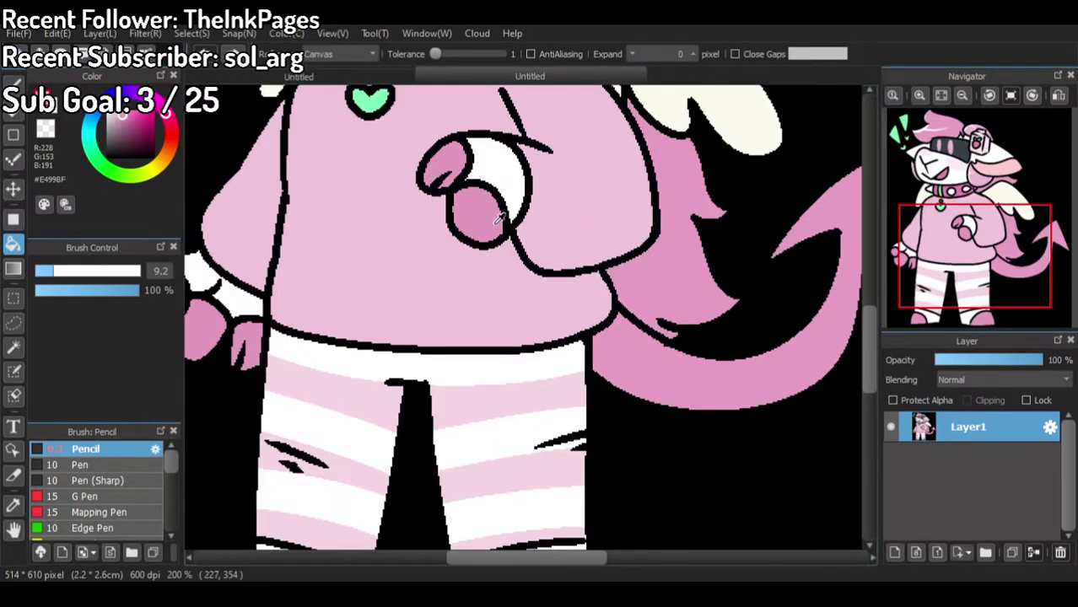
{"action": "scroll", "coordinate": [505, 221], "scroll_direction": "down", "scroll_amount": 2}
{"action": "scroll", "coordinate": [591, 291], "scroll_direction": "up", "scroll_amount": 1}
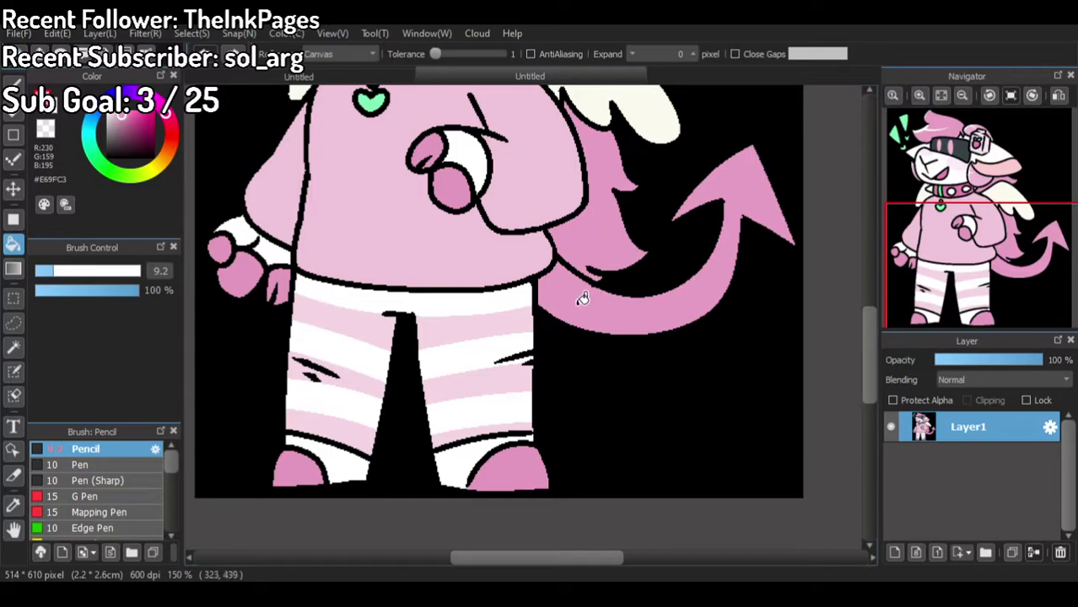
{"action": "scroll", "coordinate": [606, 239], "scroll_direction": "down", "scroll_amount": 1}
{"action": "scroll", "coordinate": [536, 229], "scroll_direction": "up", "scroll_amount": 1}
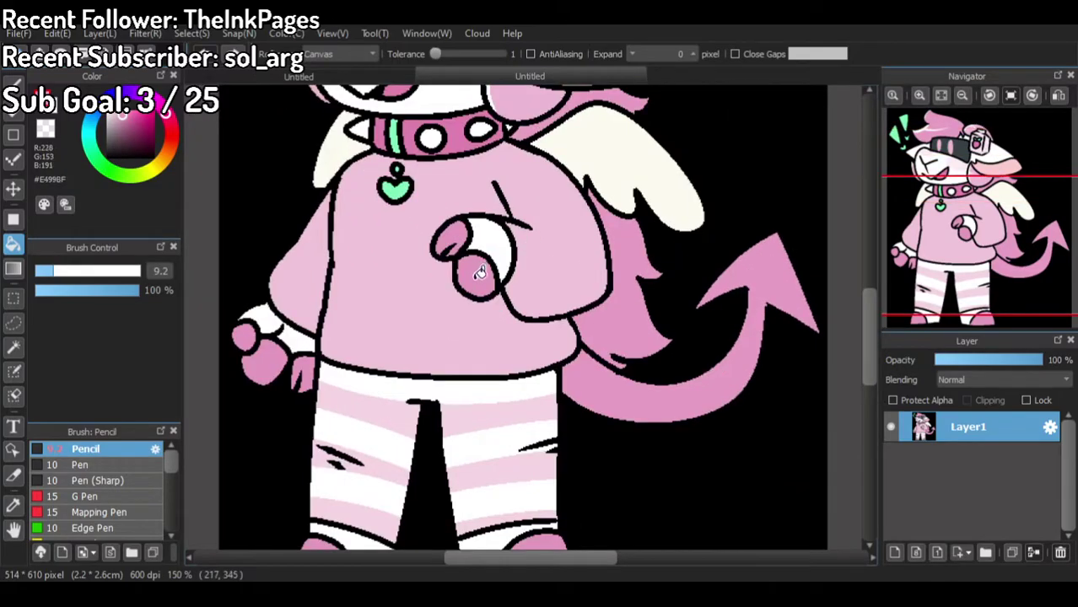
Step: Sample pink #ECB9D5 from the reference and fill the outer finger of the chibi's lowered hand
{"action": "scroll", "coordinate": [478, 272], "scroll_direction": "down", "scroll_amount": 2}
{"action": "scroll", "coordinate": [483, 181], "scroll_direction": "up", "scroll_amount": 2}
{"action": "scroll", "coordinate": [450, 150], "scroll_direction": "down", "scroll_amount": 2}
{"action": "scroll", "coordinate": [473, 191], "scroll_direction": "up", "scroll_amount": 1}
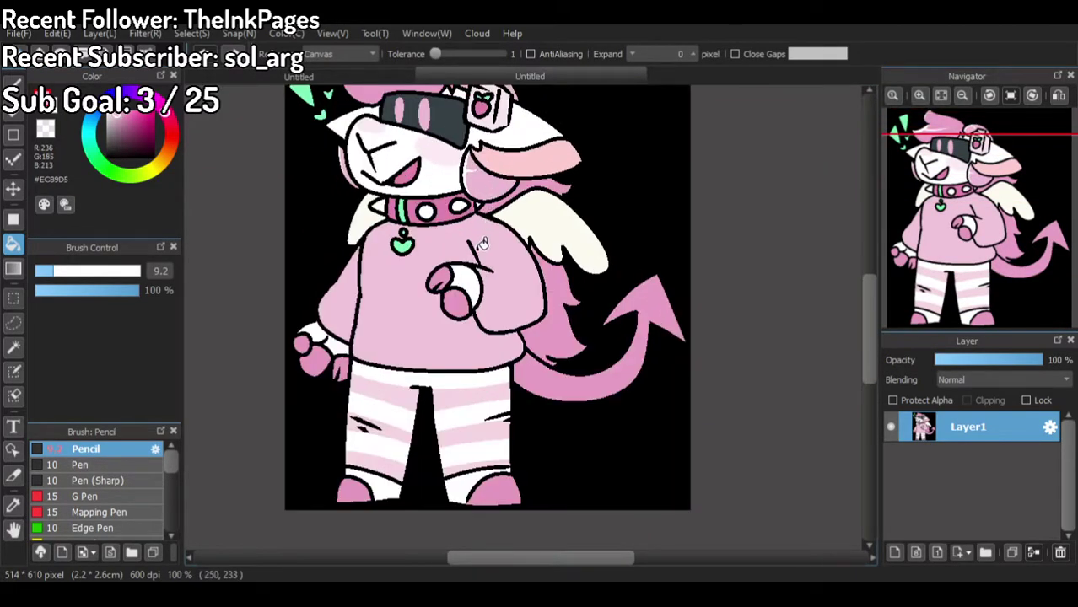
{"action": "scroll", "coordinate": [441, 181], "scroll_direction": "up", "scroll_amount": 1}
{"action": "left_click", "coordinate": [341, 76]}
{"action": "scroll", "coordinate": [409, 293], "scroll_direction": "down", "scroll_amount": 3}
{"action": "scroll", "coordinate": [431, 214], "scroll_direction": "up", "scroll_amount": 2}
{"action": "scroll", "coordinate": [396, 462], "scroll_direction": "up", "scroll_amount": 1}
{"action": "left_click", "coordinate": [337, 476]}
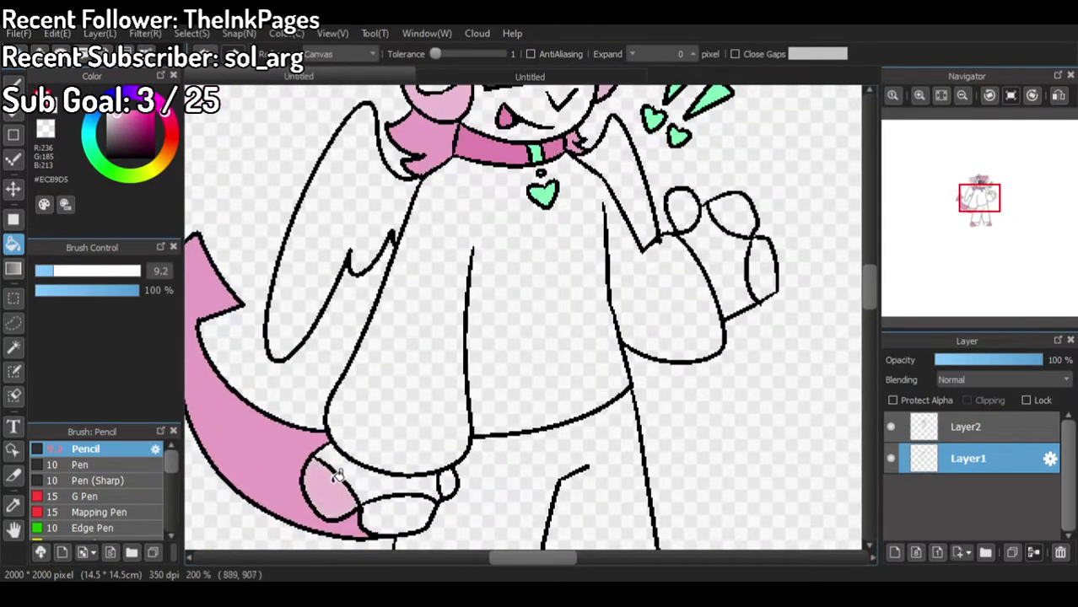
{"action": "scroll", "coordinate": [340, 422], "scroll_direction": "down", "scroll_amount": 3}
{"action": "scroll", "coordinate": [422, 292], "scroll_direction": "up", "scroll_amount": 3}
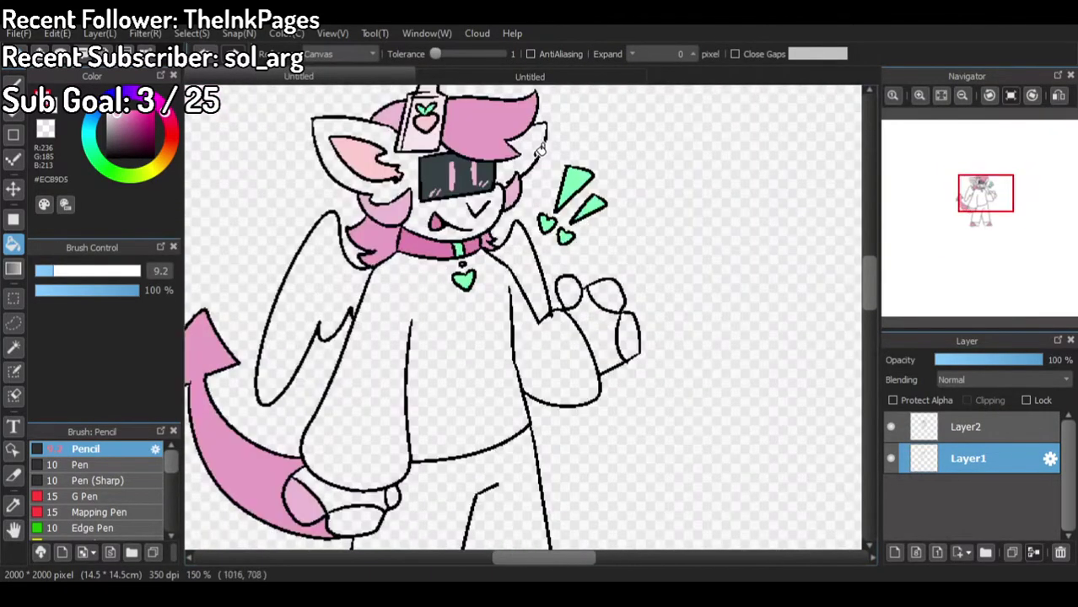
Step: Choose the lighter pink #FFD6EC and refill both cheek tufts and the hair behind the carton
{"action": "left_click", "coordinate": [569, 76]}
{"action": "scroll", "coordinate": [450, 318], "scroll_direction": "up", "scroll_amount": 3}
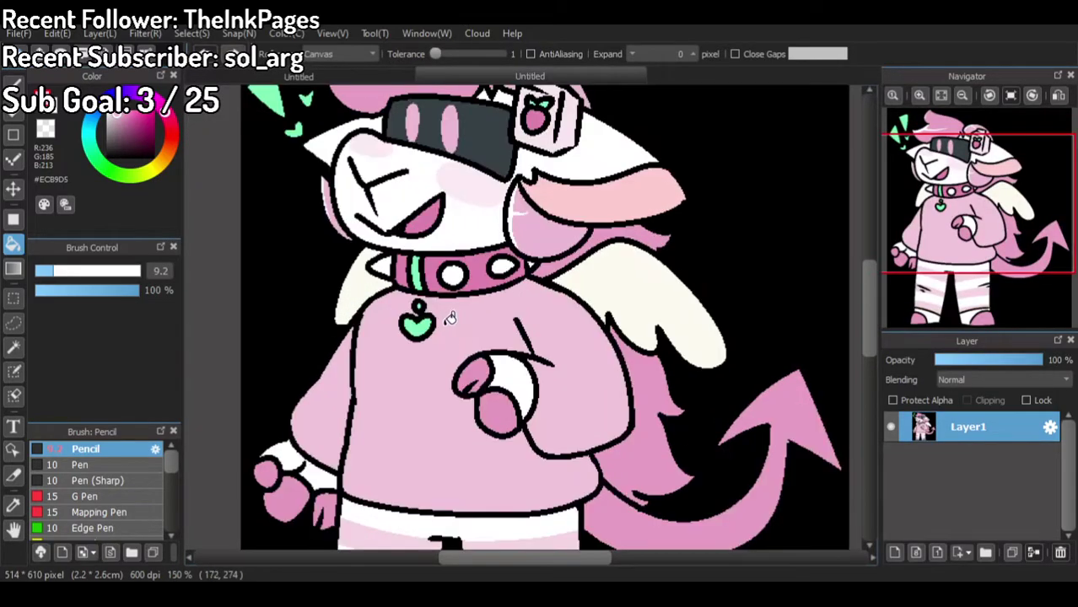
{"action": "left_click", "coordinate": [114, 113]}
{"action": "left_click", "coordinate": [115, 111]}
{"action": "left_click", "coordinate": [299, 76]}
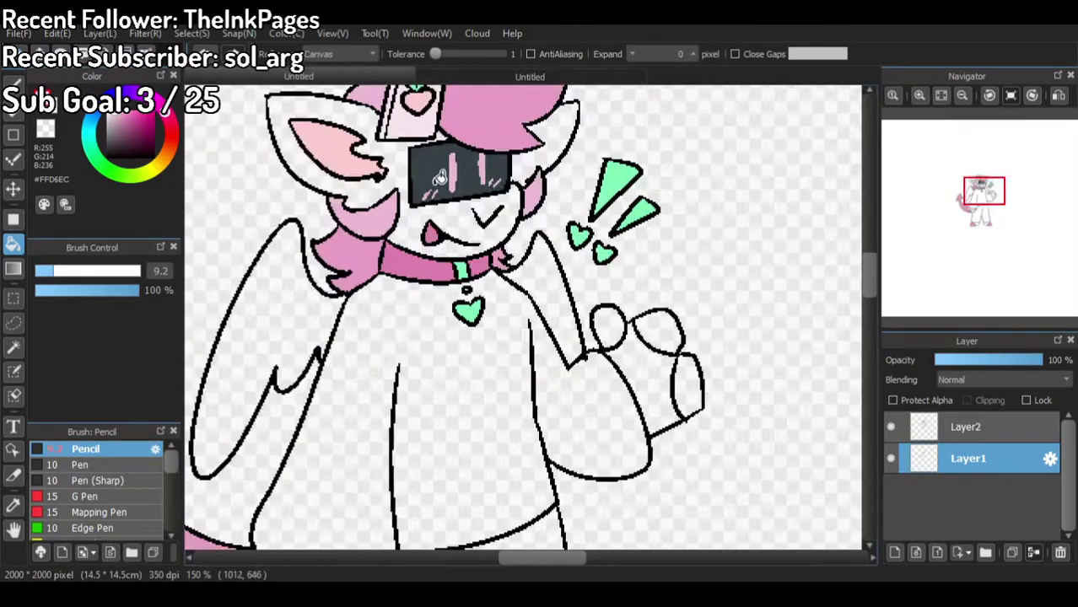
{"action": "scroll", "coordinate": [411, 196], "scroll_direction": "up", "scroll_amount": 1}
{"action": "left_click", "coordinate": [374, 240]}
{"action": "scroll", "coordinate": [381, 275], "scroll_direction": "down", "scroll_amount": 1}
{"action": "scroll", "coordinate": [368, 126], "scroll_direction": "up", "scroll_amount": 1}
{"action": "left_click", "coordinate": [370, 117]}
{"action": "left_click", "coordinate": [593, 262]}
Step: Fill the fingers of the lowered hand and the raised hand with light pink #FFD6EC
{"action": "scroll", "coordinate": [537, 156], "scroll_direction": "down", "scroll_amount": 3}
{"action": "scroll", "coordinate": [446, 328], "scroll_direction": "up", "scroll_amount": 2}
{"action": "left_click", "coordinate": [387, 457]}
{"action": "left_click", "coordinate": [476, 491]}
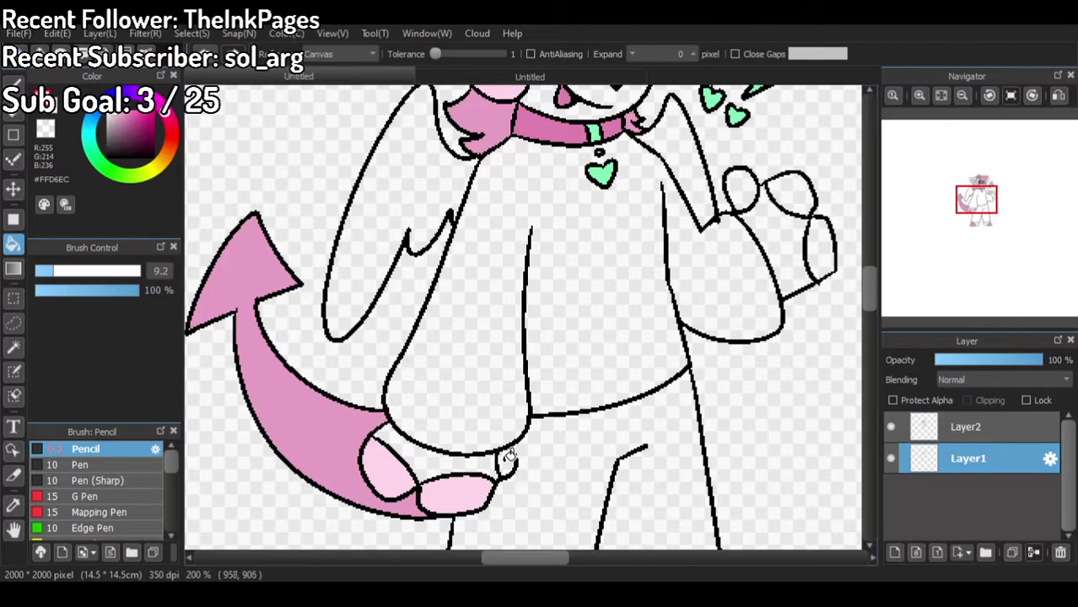
{"action": "scroll", "coordinate": [508, 456], "scroll_direction": "down", "scroll_amount": 3}
{"action": "scroll", "coordinate": [663, 297], "scroll_direction": "up", "scroll_amount": 4}
{"action": "left_click", "coordinate": [529, 288]}
{"action": "left_click", "coordinate": [620, 293]}
Step: Refill the toe areas of both feet with light pink #FFD6EC, undoing a misplaced fill
{"action": "scroll", "coordinate": [681, 385], "scroll_direction": "down", "scroll_amount": 5}
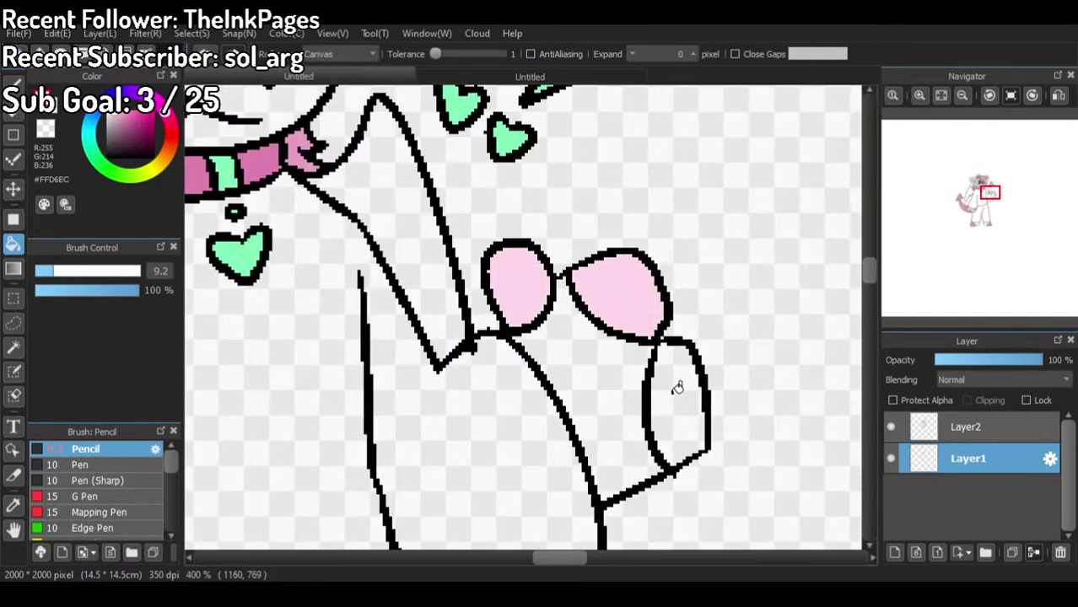
{"action": "left_click", "coordinate": [478, 392]}
{"action": "key", "text": "ctrl+z"}
{"action": "left_click", "coordinate": [424, 407]}
{"action": "left_click", "coordinate": [621, 406]}
{"action": "scroll", "coordinate": [578, 281], "scroll_direction": "down", "scroll_amount": 2}
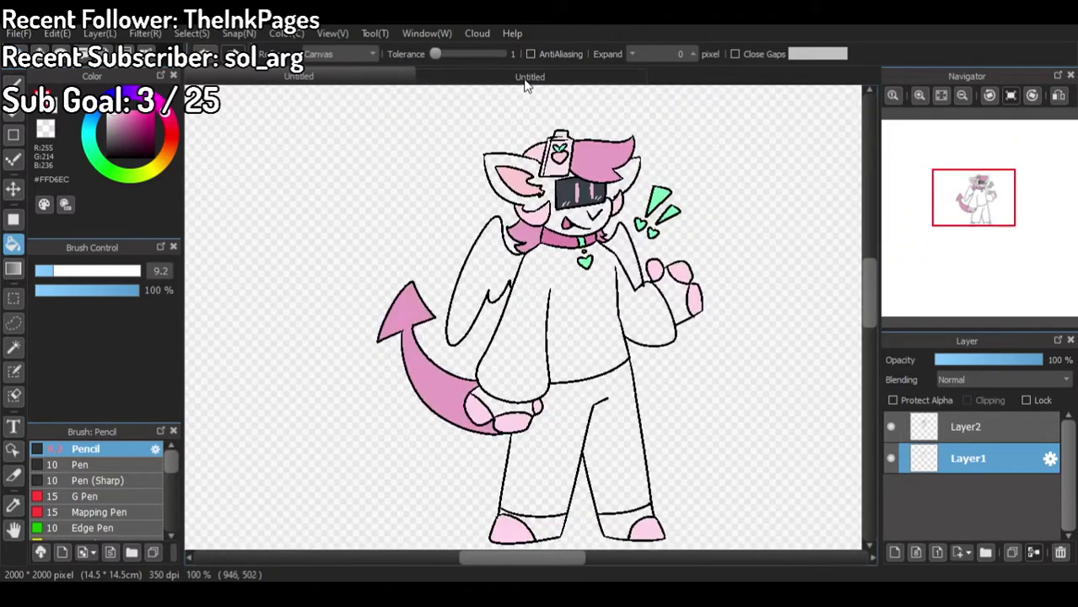
Step: Sample sweater pink #F0C5DA from the reference and fill the chibi's sweater body and both sleeves
{"action": "left_click", "coordinate": [525, 81]}
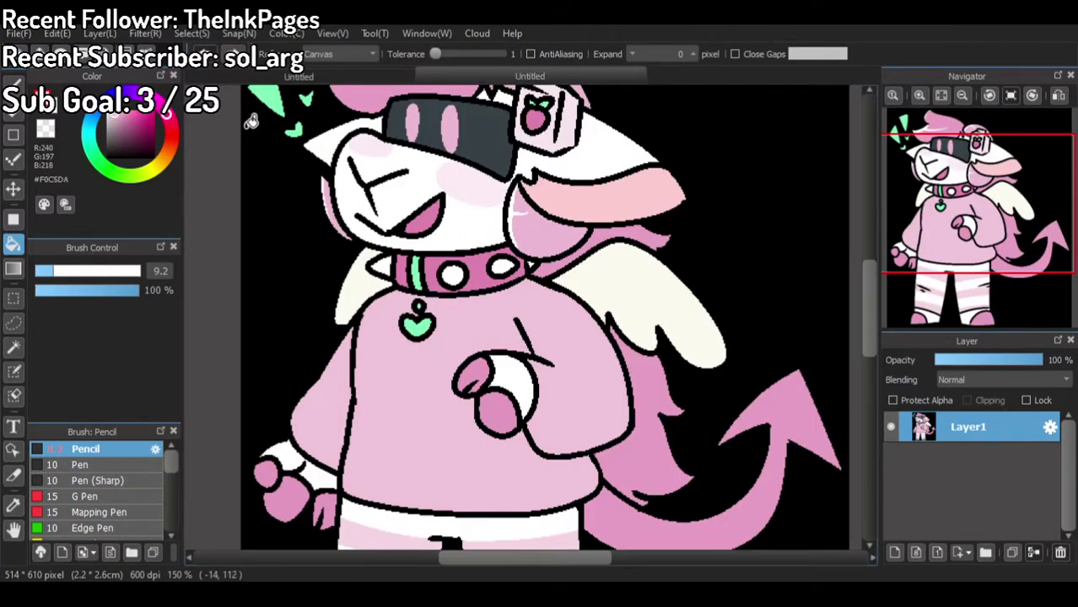
{"action": "scroll", "coordinate": [377, 229], "scroll_direction": "down", "scroll_amount": 1}
{"action": "left_click", "coordinate": [351, 78]}
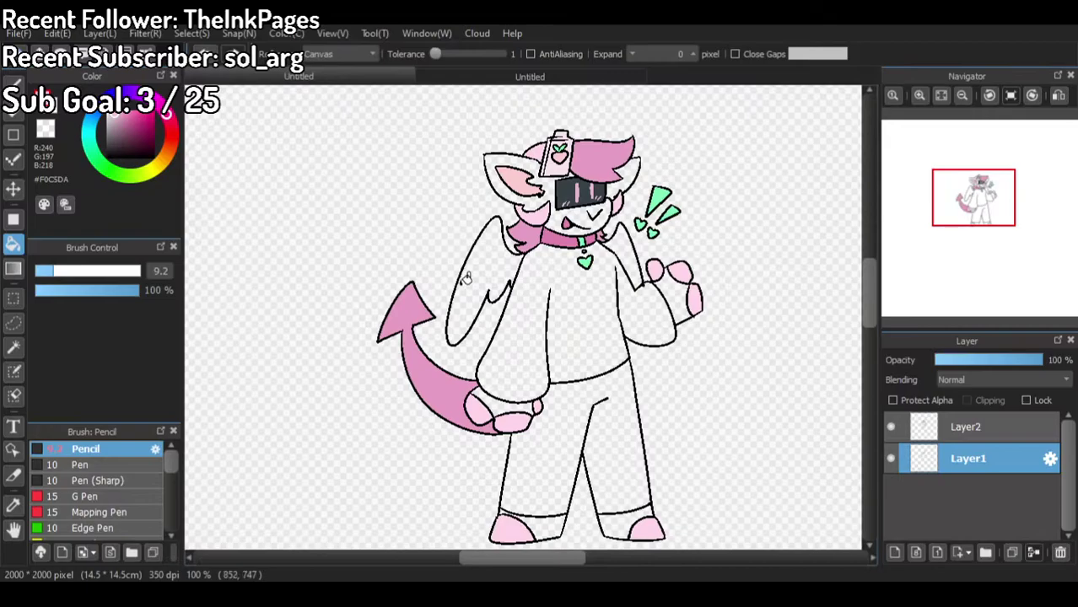
{"action": "scroll", "coordinate": [546, 401], "scroll_direction": "up", "scroll_amount": 2}
{"action": "left_click", "coordinate": [505, 332]}
{"action": "scroll", "coordinate": [717, 265], "scroll_direction": "up", "scroll_amount": 1}
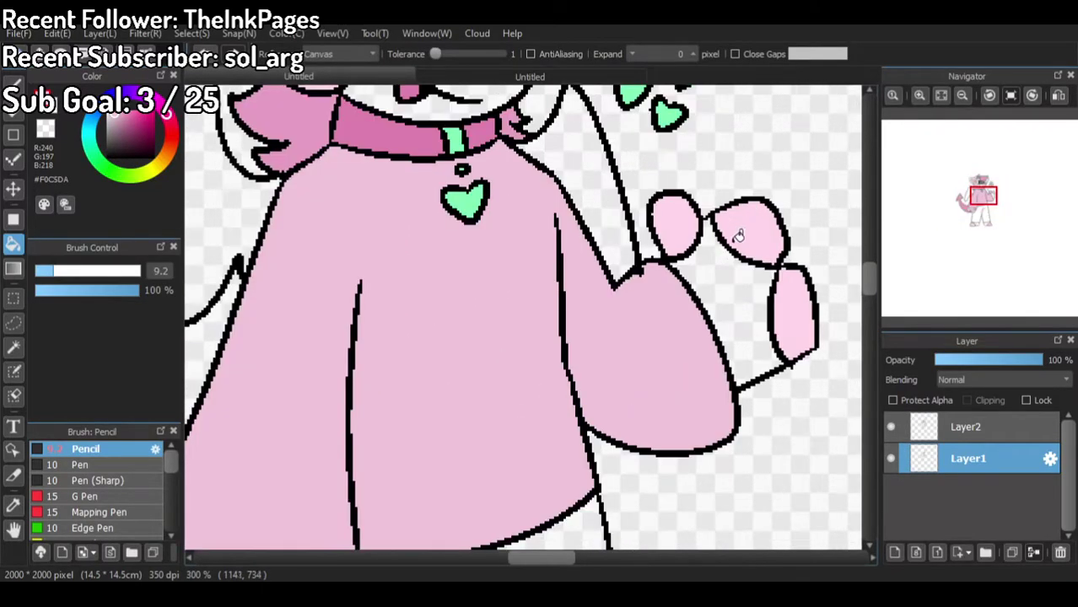
Step: Check the reference's hand colours, choose pink #F7BAD8 and refill the fingers of the lowered hand with it
{"action": "scroll", "coordinate": [473, 258], "scroll_direction": "down", "scroll_amount": 1}
{"action": "scroll", "coordinate": [397, 147], "scroll_direction": "up", "scroll_amount": 1}
{"action": "scroll", "coordinate": [375, 241], "scroll_direction": "down", "scroll_amount": 1}
{"action": "scroll", "coordinate": [388, 226], "scroll_direction": "up", "scroll_amount": 1}
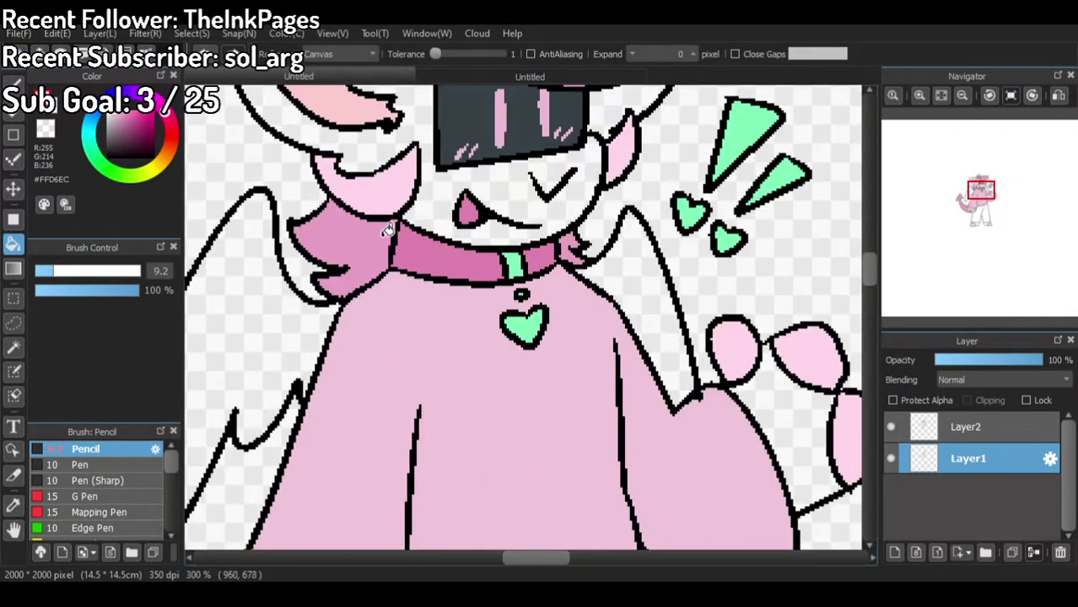
{"action": "scroll", "coordinate": [446, 308], "scroll_direction": "down", "scroll_amount": 2}
{"action": "scroll", "coordinate": [463, 178], "scroll_direction": "up", "scroll_amount": 1}
{"action": "scroll", "coordinate": [463, 178], "scroll_direction": "down", "scroll_amount": 2}
{"action": "left_click", "coordinate": [474, 77]}
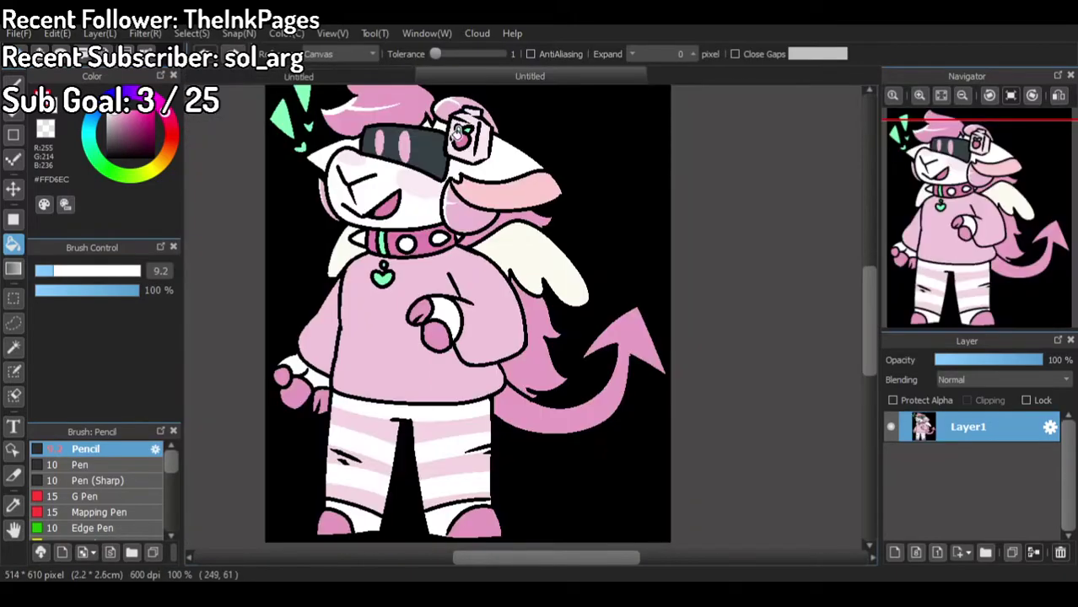
{"action": "scroll", "coordinate": [498, 336], "scroll_direction": "up", "scroll_amount": 1}
{"action": "scroll", "coordinate": [390, 309], "scroll_direction": "up", "scroll_amount": 2}
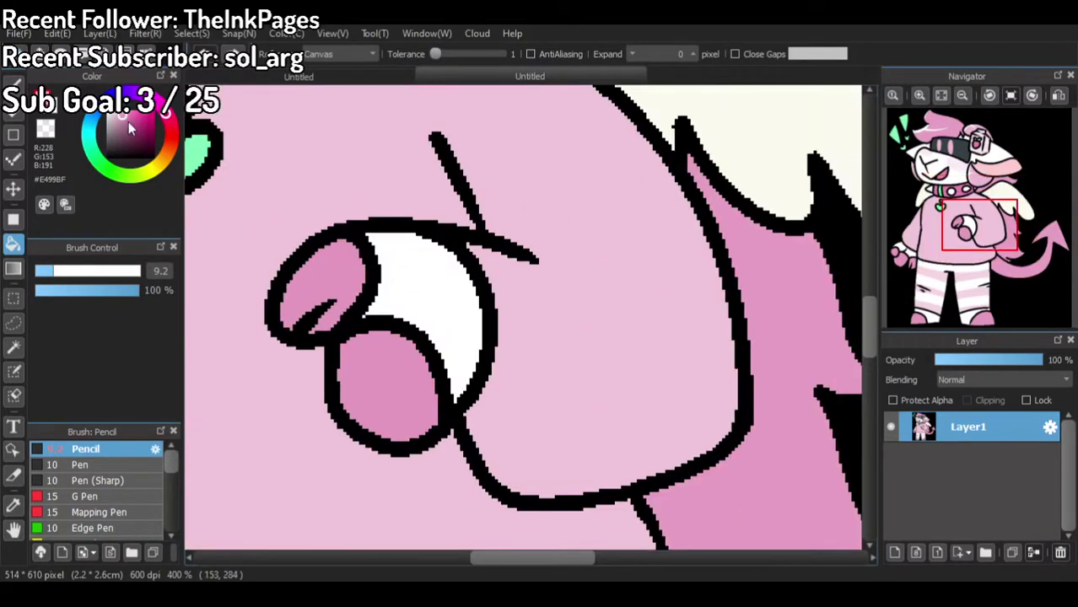
{"action": "left_click", "coordinate": [119, 112]}
{"action": "left_click", "coordinate": [337, 77]}
{"action": "scroll", "coordinate": [394, 420], "scroll_direction": "up", "scroll_amount": 2}
{"action": "left_click", "coordinate": [351, 413]}
{"action": "left_click", "coordinate": [409, 432]}
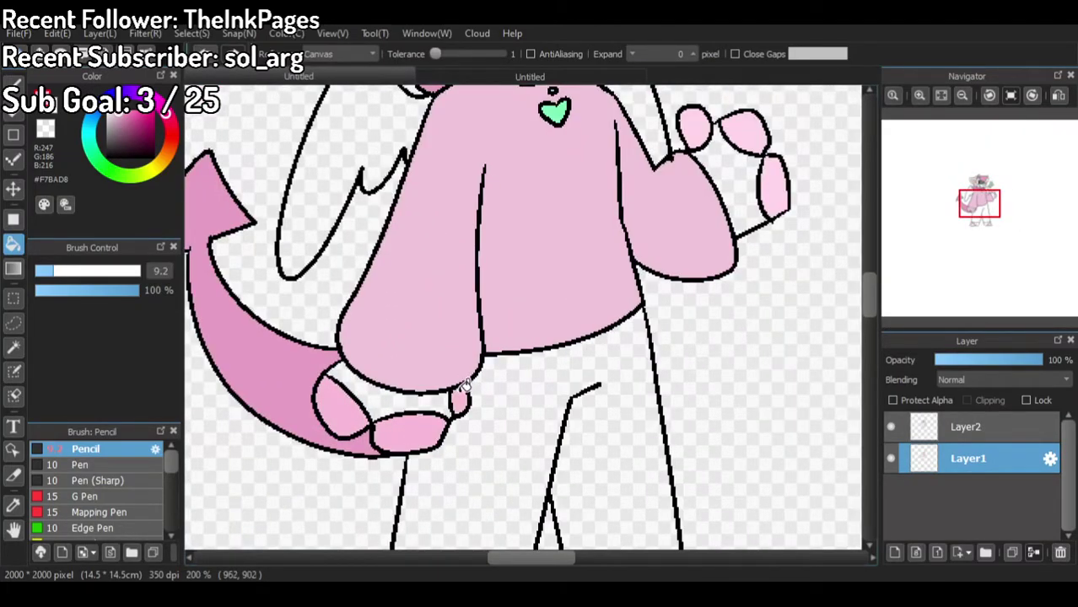
Step: Refill the three fingers of the raised hand with pink #F7BAD8
{"action": "scroll", "coordinate": [463, 386], "scroll_direction": "down", "scroll_amount": 2}
{"action": "scroll", "coordinate": [375, 382], "scroll_direction": "up", "scroll_amount": 3}
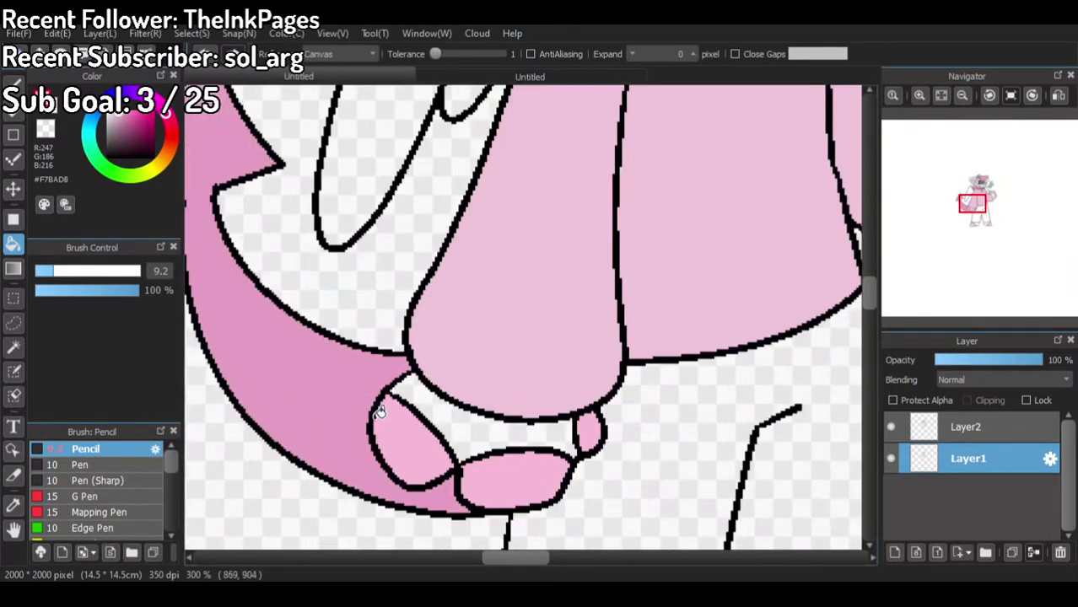
{"action": "scroll", "coordinate": [377, 414], "scroll_direction": "down", "scroll_amount": 2}
{"action": "scroll", "coordinate": [527, 352], "scroll_direction": "up", "scroll_amount": 2}
{"action": "left_click", "coordinate": [559, 251]}
{"action": "left_click", "coordinate": [602, 253]}
{"action": "left_click", "coordinate": [632, 312]}
{"action": "scroll", "coordinate": [513, 344], "scroll_direction": "down", "scroll_amount": 1}
{"action": "scroll", "coordinate": [649, 217], "scroll_direction": "up", "scroll_amount": 1}
{"action": "scroll", "coordinate": [481, 221], "scroll_direction": "down", "scroll_amount": 1}
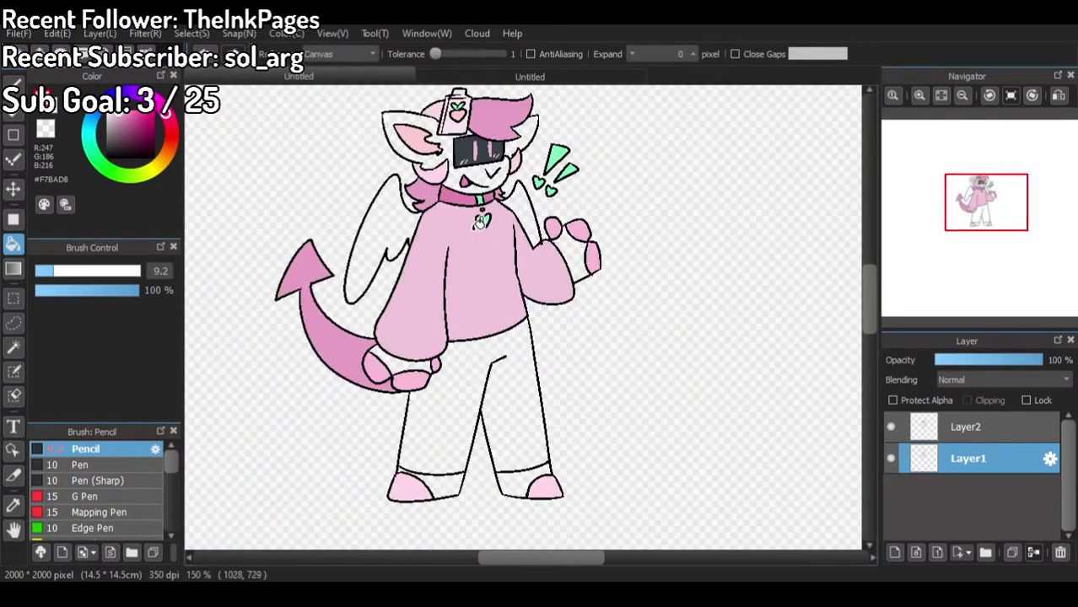
Step: Refill the cheek tufts and the hair behind the carton with pink #F7BAD8, and try the paler pink #F7C2DC
{"action": "scroll", "coordinate": [481, 221], "scroll_direction": "up", "scroll_amount": 1}
{"action": "scroll", "coordinate": [473, 224], "scroll_direction": "up", "scroll_amount": 1}
{"action": "scroll", "coordinate": [452, 270], "scroll_direction": "down", "scroll_amount": 1}
{"action": "scroll", "coordinate": [440, 177], "scroll_direction": "down", "scroll_amount": 1}
{"action": "scroll", "coordinate": [440, 177], "scroll_direction": "up", "scroll_amount": 1}
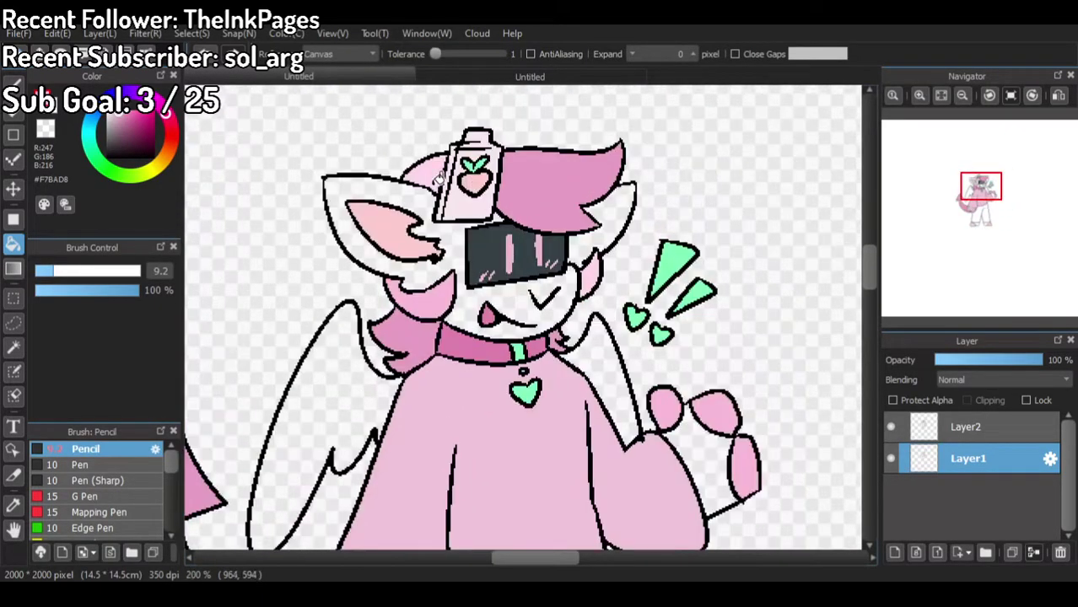
{"action": "scroll", "coordinate": [439, 177], "scroll_direction": "up", "scroll_amount": 1}
{"action": "scroll", "coordinate": [582, 253], "scroll_direction": "down", "scroll_amount": 3}
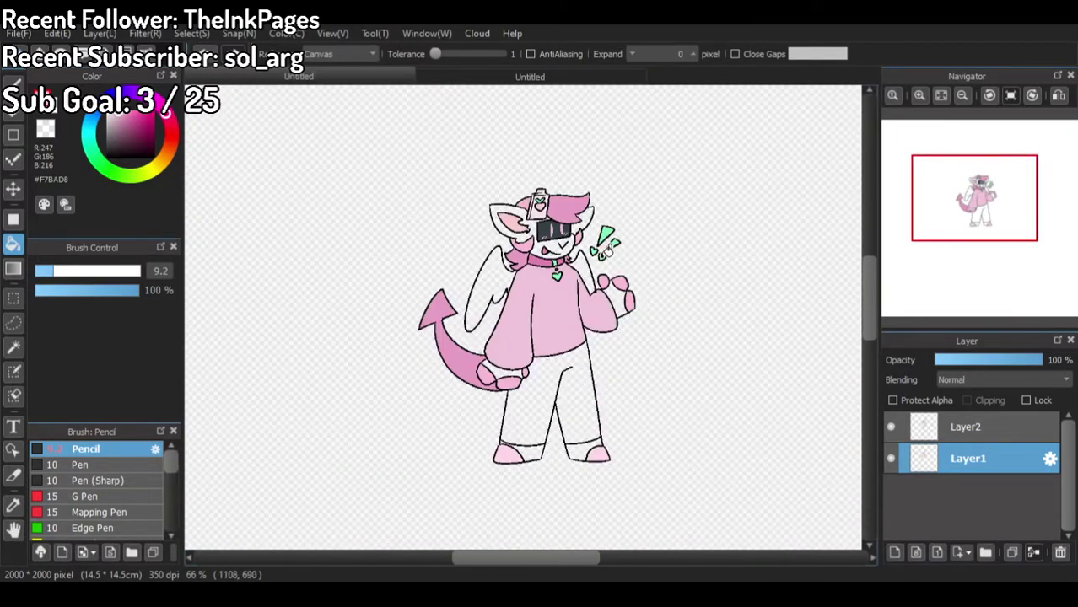
{"action": "scroll", "coordinate": [604, 250], "scroll_direction": "up", "scroll_amount": 2}
{"action": "scroll", "coordinate": [446, 194], "scroll_direction": "up", "scroll_amount": 2}
{"action": "scroll", "coordinate": [313, 144], "scroll_direction": "down", "scroll_amount": 1}
{"action": "scroll", "coordinate": [313, 144], "scroll_direction": "up", "scroll_amount": 1}
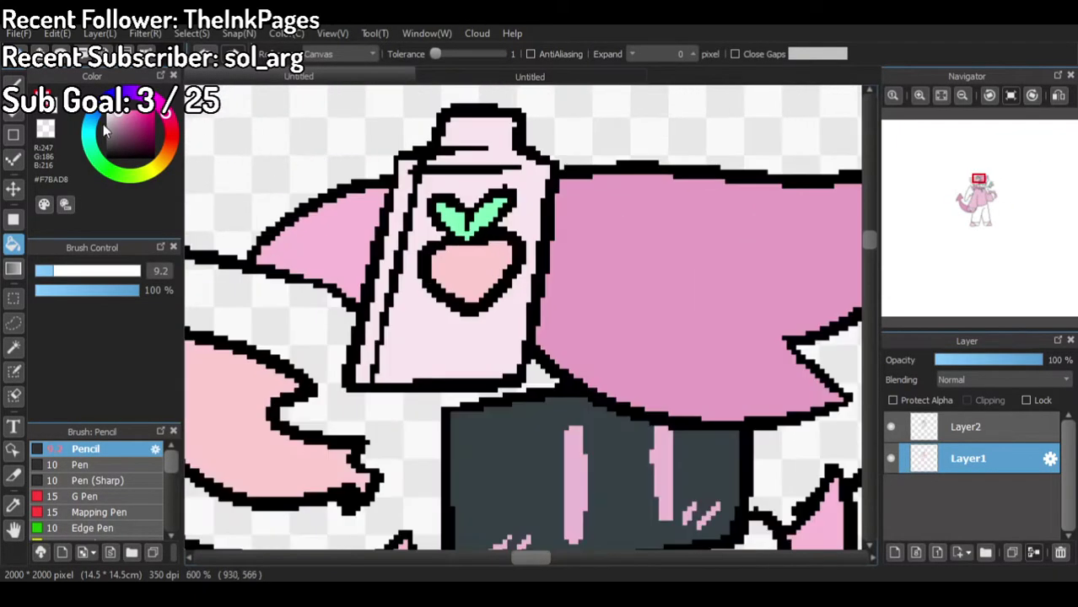
{"action": "scroll", "coordinate": [335, 244], "scroll_direction": "down", "scroll_amount": 2}
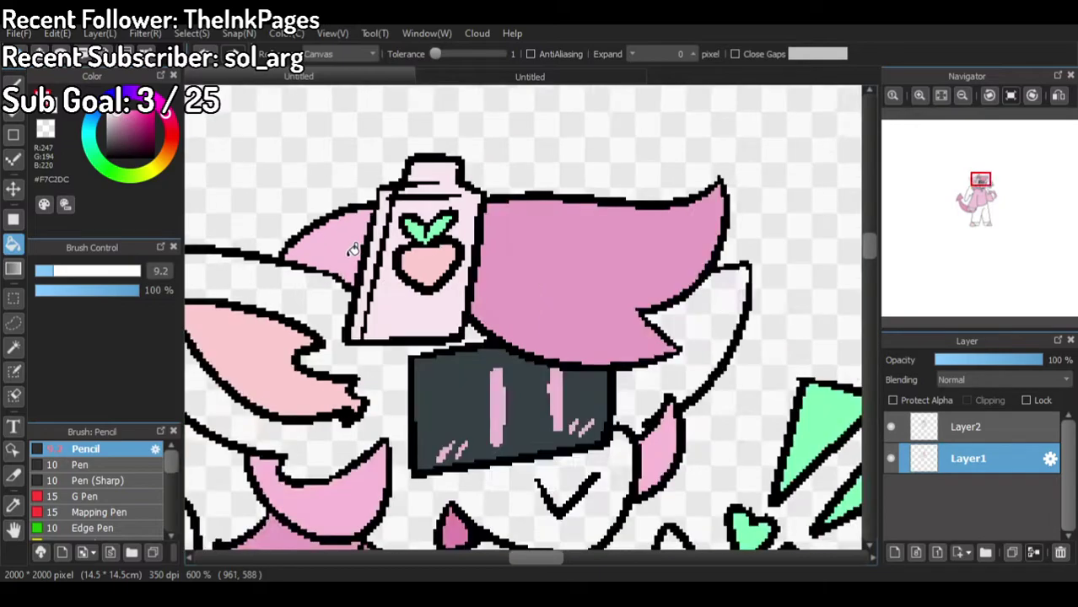
{"action": "scroll", "coordinate": [591, 288], "scroll_direction": "down", "scroll_amount": 3}
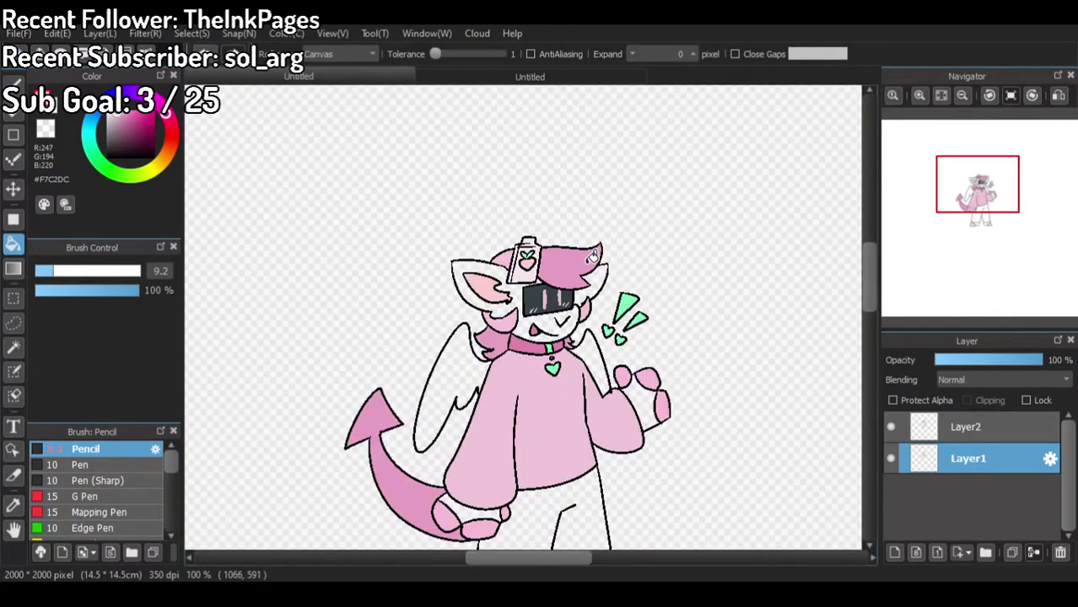
Step: Sample the darker collar pink #DE80AF from the reference drawing
{"action": "scroll", "coordinate": [622, 373], "scroll_direction": "up", "scroll_amount": 3}
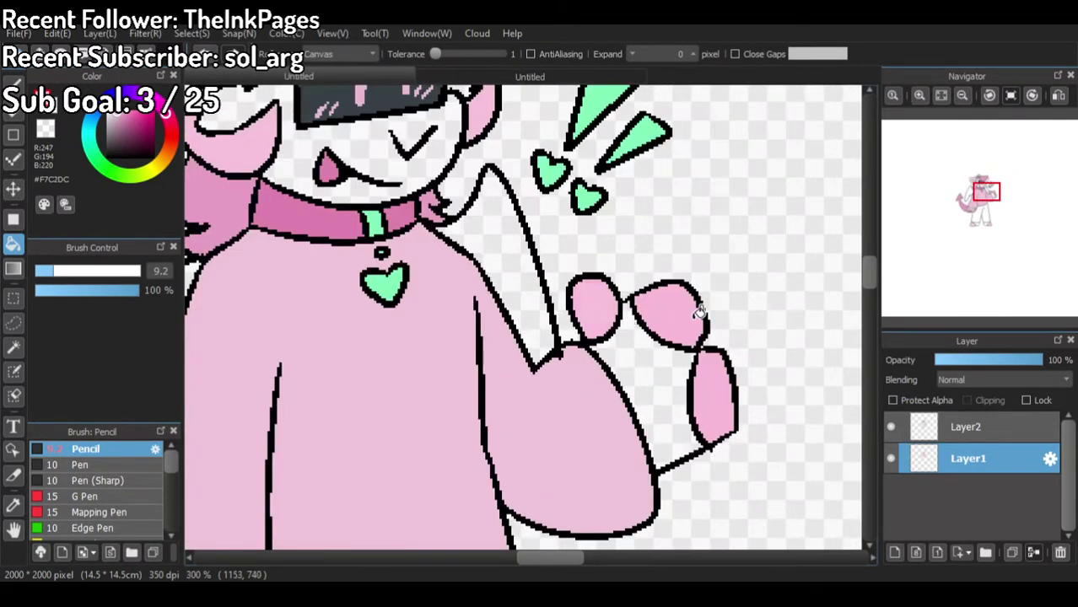
{"action": "scroll", "coordinate": [675, 299], "scroll_direction": "down", "scroll_amount": 3}
{"action": "scroll", "coordinate": [625, 293], "scroll_direction": "up", "scroll_amount": 2}
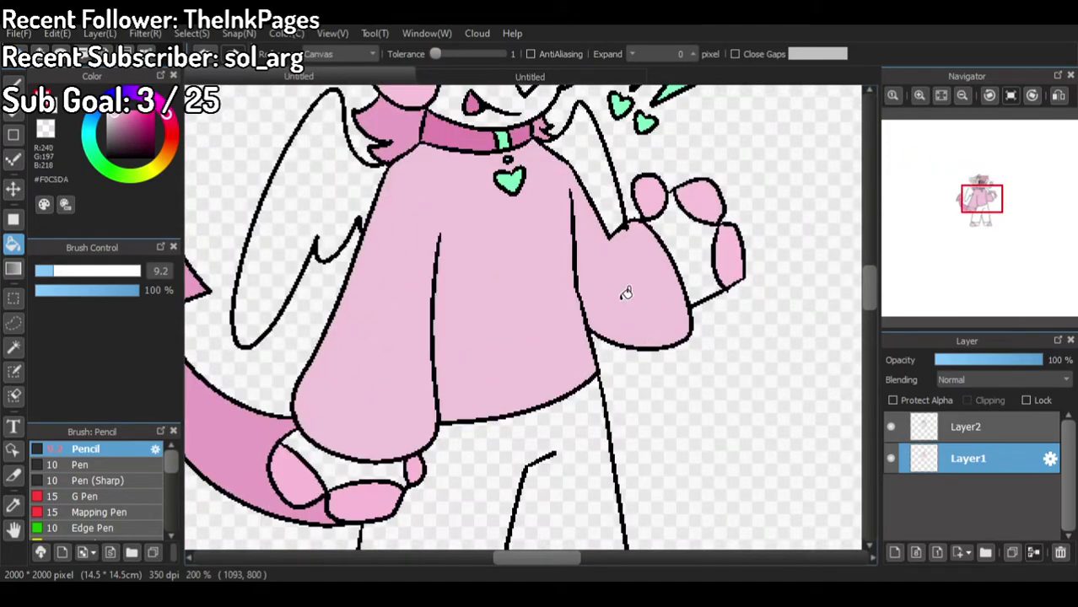
{"action": "scroll", "coordinate": [693, 270], "scroll_direction": "down", "scroll_amount": 2}
{"action": "scroll", "coordinate": [711, 232], "scroll_direction": "up", "scroll_amount": 1}
{"action": "scroll", "coordinate": [695, 243], "scroll_direction": "down", "scroll_amount": 1}
{"action": "left_click", "coordinate": [530, 76]}
{"action": "scroll", "coordinate": [421, 301], "scroll_direction": "down", "scroll_amount": 4}
{"action": "scroll", "coordinate": [429, 239], "scroll_direction": "up", "scroll_amount": 2}
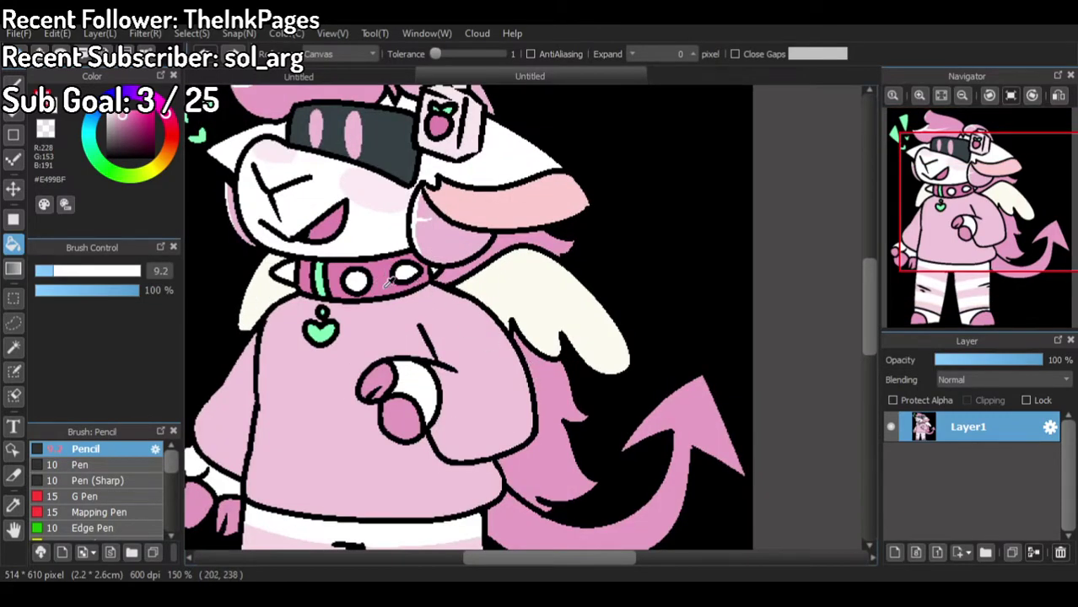
{"action": "left_click", "coordinate": [328, 76]}
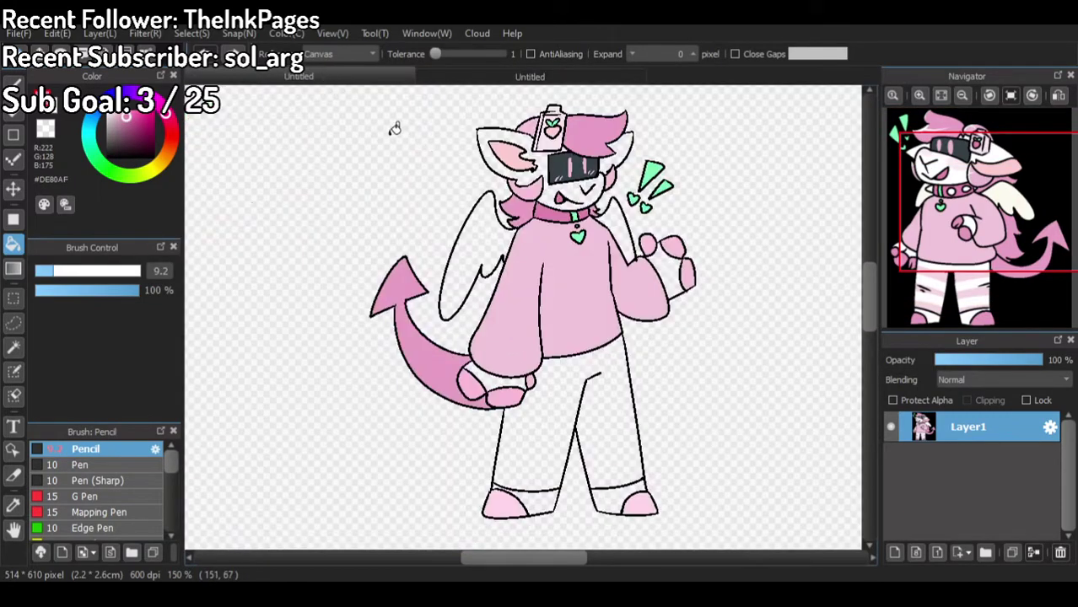
Step: Fill the fingers of the raised hand and the lowered hand with dark pink #DE80AF
{"action": "scroll", "coordinate": [563, 194], "scroll_direction": "up", "scroll_amount": 3}
{"action": "scroll", "coordinate": [633, 218], "scroll_direction": "down", "scroll_amount": 2}
{"action": "scroll", "coordinate": [725, 265], "scroll_direction": "up", "scroll_amount": 1}
{"action": "left_click", "coordinate": [713, 266]}
{"action": "left_click", "coordinate": [762, 279]}
{"action": "left_click", "coordinate": [785, 325]}
{"action": "scroll", "coordinate": [730, 274], "scroll_direction": "down", "scroll_amount": 4}
{"action": "scroll", "coordinate": [498, 396], "scroll_direction": "up", "scroll_amount": 3}
{"action": "left_click", "coordinate": [498, 397]}
{"action": "left_click", "coordinate": [548, 415]}
{"action": "left_click", "coordinate": [590, 391]}
Step: Refill both cheek tufts, the hair behind the carton and the toe areas of both feet with dark pink #DE80AF
{"action": "scroll", "coordinate": [547, 415], "scroll_direction": "down", "scroll_amount": 1}
{"action": "scroll", "coordinate": [650, 127], "scroll_direction": "up", "scroll_amount": 3}
{"action": "left_click", "coordinate": [426, 394]}
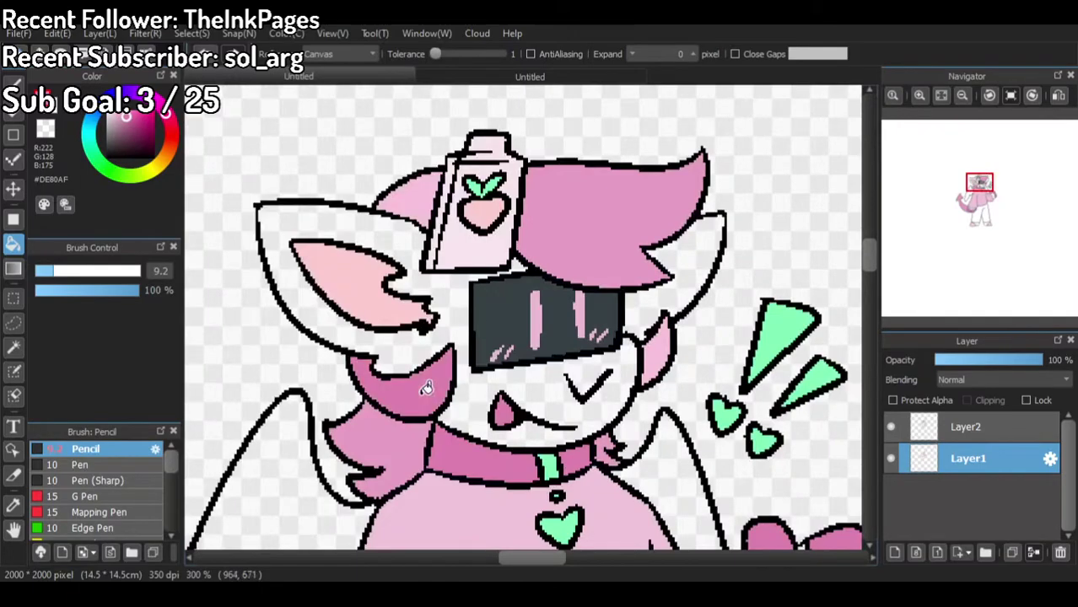
{"action": "left_click", "coordinate": [418, 199]}
{"action": "left_click", "coordinate": [657, 343]}
{"action": "scroll", "coordinate": [611, 364], "scroll_direction": "down", "scroll_amount": 5}
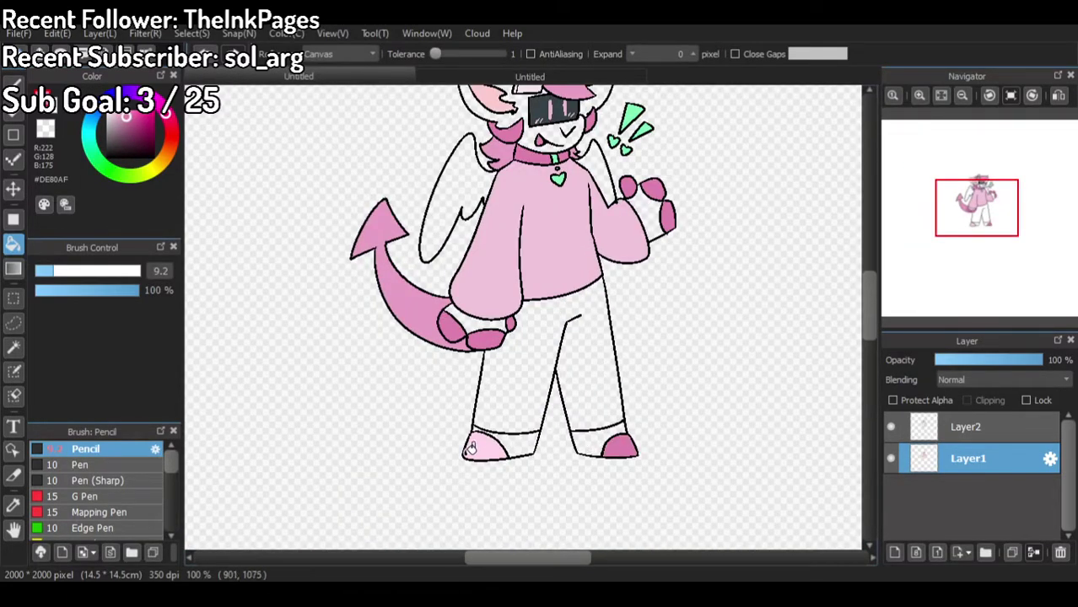
{"action": "scroll", "coordinate": [470, 448], "scroll_direction": "down", "scroll_amount": 2}
{"action": "scroll", "coordinate": [525, 291], "scroll_direction": "up", "scroll_amount": 2}
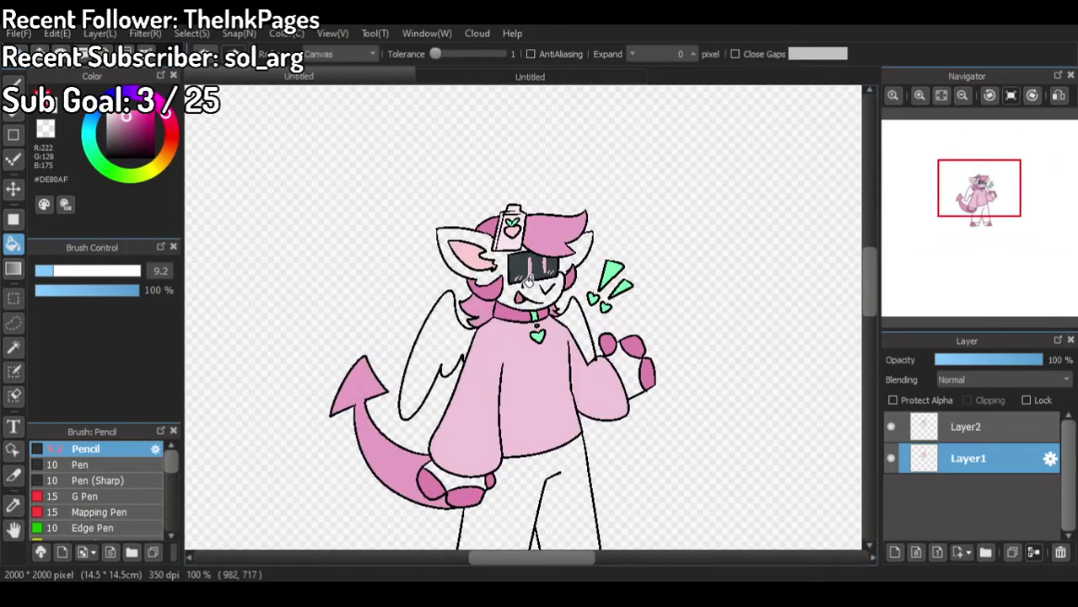
Step: Sample white #FFFFFF from the reference and fill both of the chibi's wings
{"action": "scroll", "coordinate": [524, 291], "scroll_direction": "up", "scroll_amount": 2}
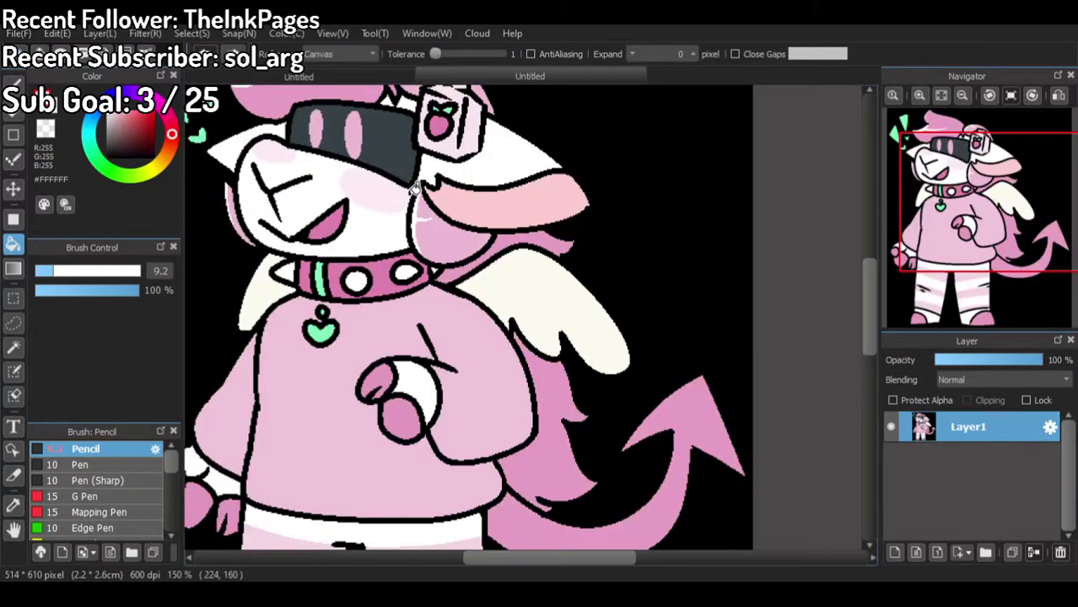
{"action": "scroll", "coordinate": [411, 192], "scroll_direction": "down", "scroll_amount": 1}
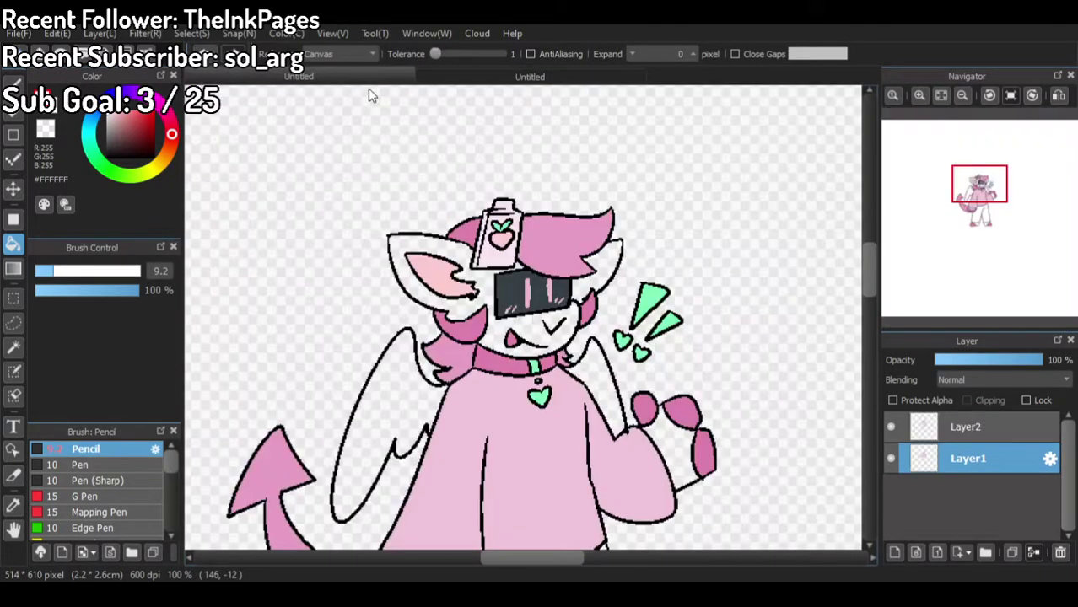
{"action": "scroll", "coordinate": [393, 387], "scroll_direction": "up", "scroll_amount": 3}
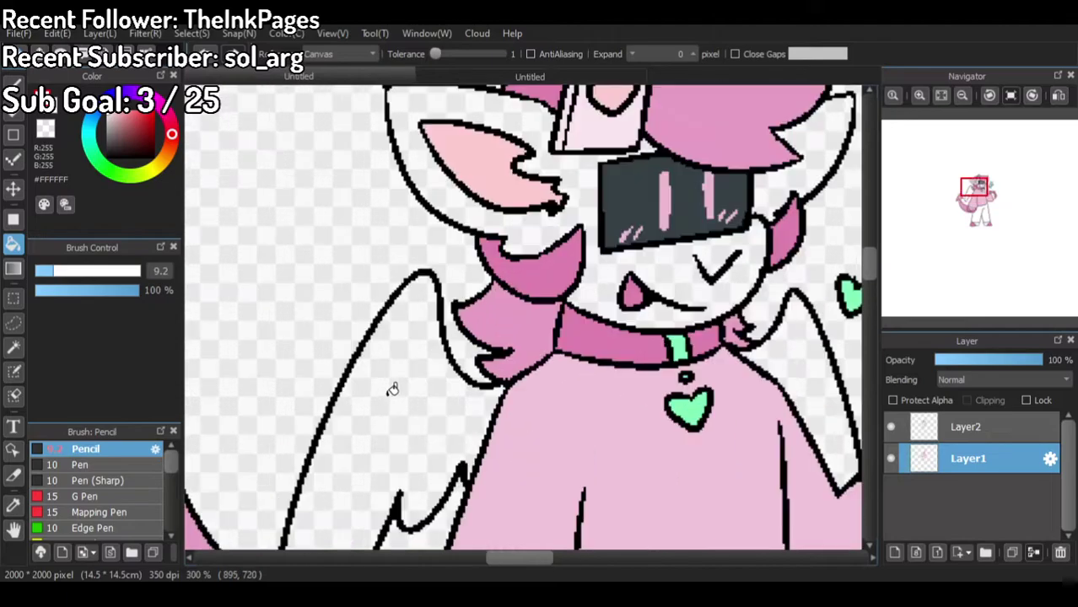
{"action": "scroll", "coordinate": [707, 345], "scroll_direction": "down", "scroll_amount": 3}
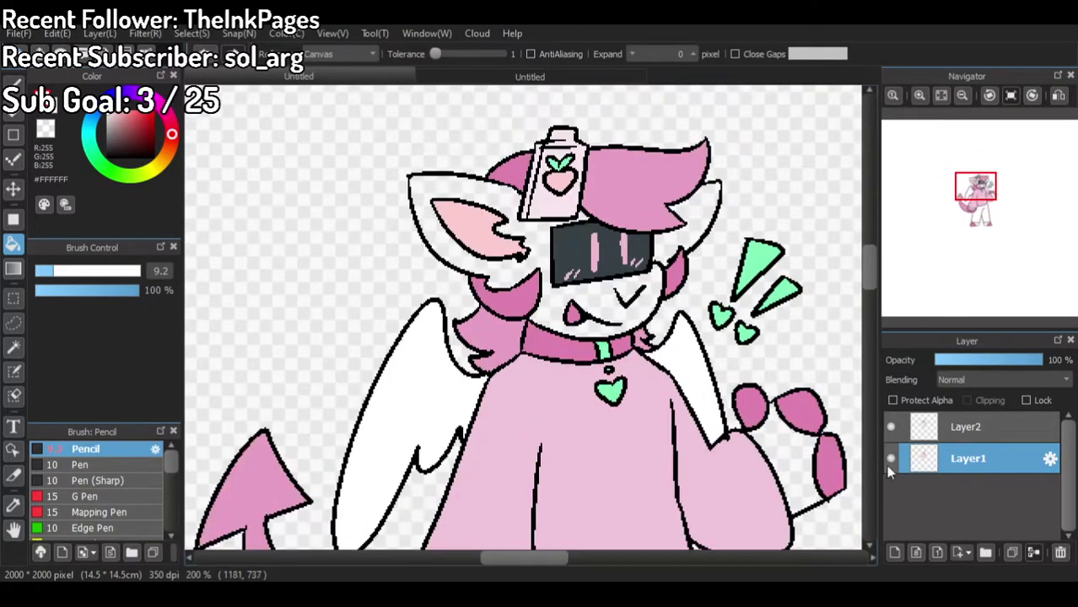
Step: Add a new layer above the base colour layer and fill the face and ears with white
{"action": "left_click", "coordinate": [895, 553]}
{"action": "scroll", "coordinate": [549, 274], "scroll_direction": "up", "scroll_amount": 4}
{"action": "scroll", "coordinate": [783, 318], "scroll_direction": "down", "scroll_amount": 1}
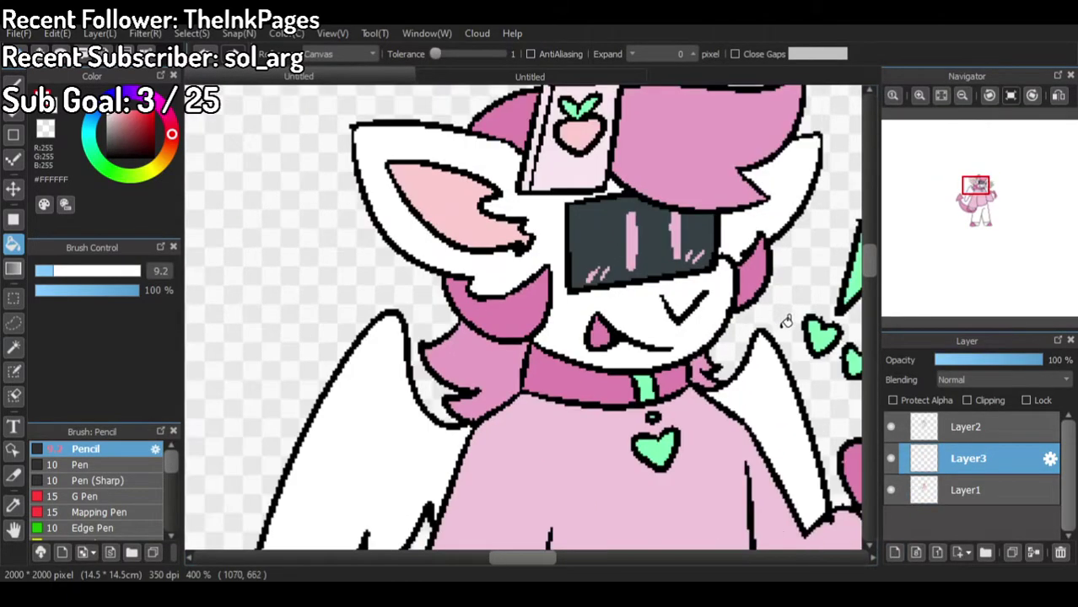
{"action": "scroll", "coordinate": [733, 275], "scroll_direction": "up", "scroll_amount": 1}
Step: Take blush pink #FCECF5 from the reference, protect the white layer's alpha and paint a blush patch on each cheek with the Pencil
{"action": "left_click", "coordinate": [479, 77]}
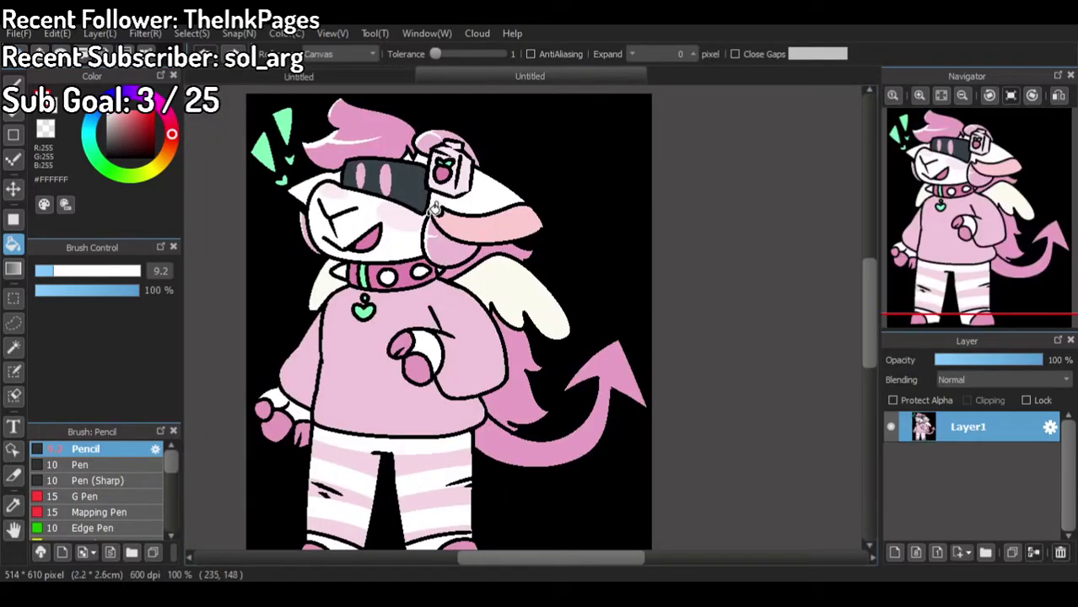
{"action": "scroll", "coordinate": [383, 225], "scroll_direction": "up", "scroll_amount": 1}
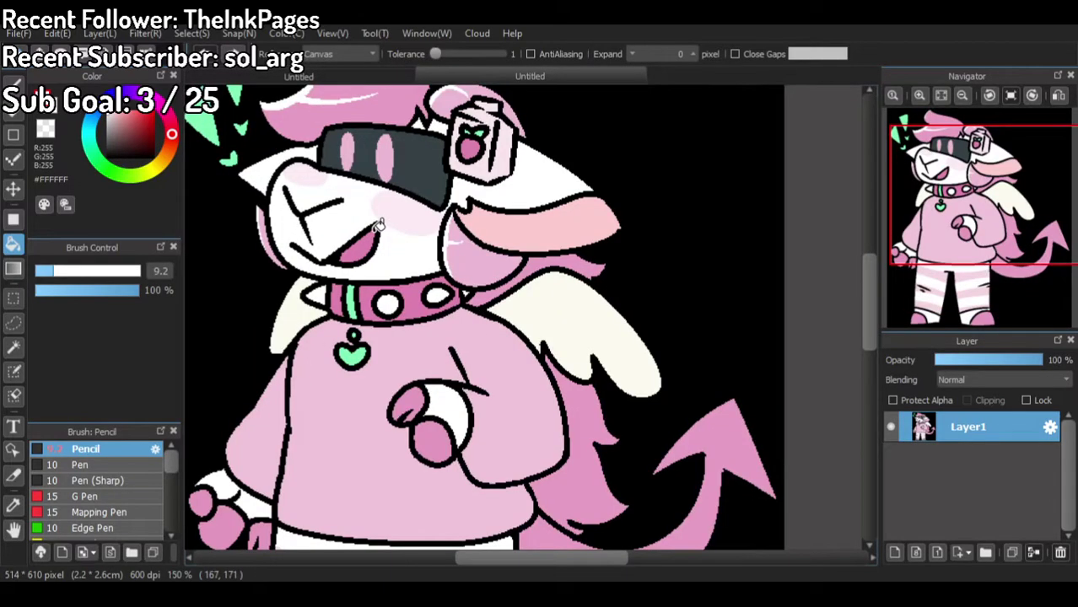
{"action": "left_click", "coordinate": [299, 77]}
{"action": "left_click", "coordinate": [12, 84]}
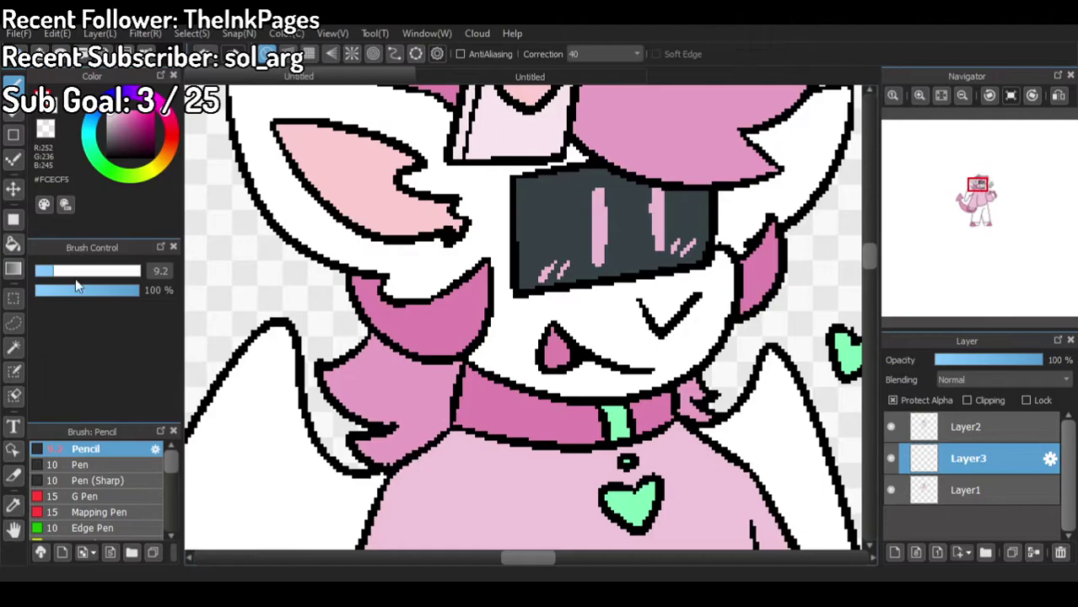
{"action": "mouse_move", "coordinate": [498, 291]}
{"action": "left_mouse_down"}
{"action": "mouse_move", "coordinate": [512, 364]}
{"action": "mouse_move", "coordinate": [595, 296]}
{"action": "mouse_move", "coordinate": [488, 286]}
{"action": "mouse_move", "coordinate": [536, 348]}
{"action": "mouse_move", "coordinate": [528, 287]}
{"action": "mouse_move", "coordinate": [544, 325]}
{"action": "left_mouse_up"}
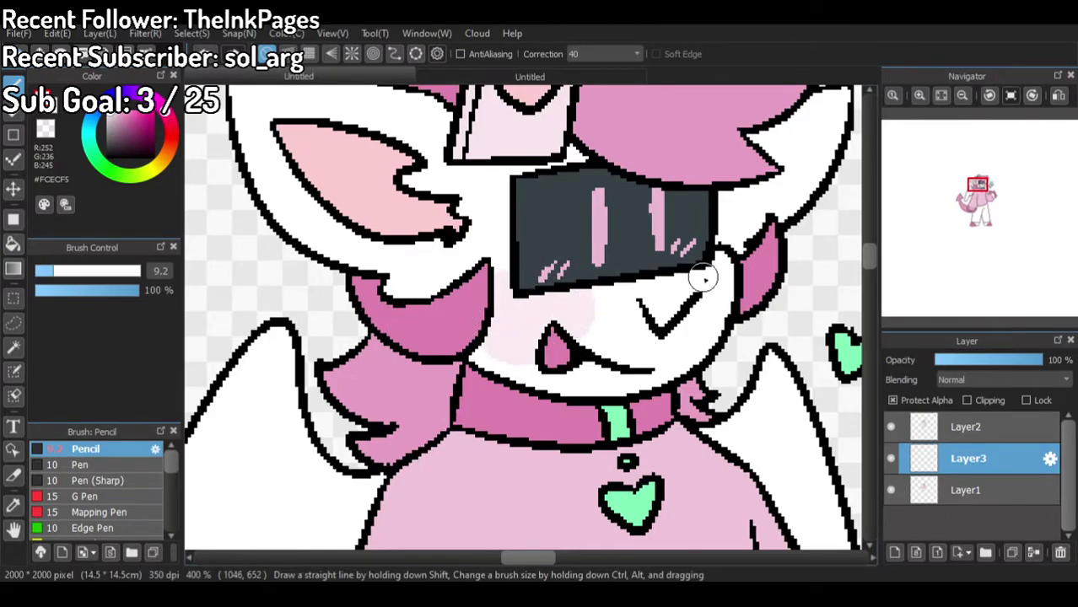
{"action": "mouse_move", "coordinate": [698, 309]}
{"action": "left_mouse_down"}
{"action": "mouse_move", "coordinate": [748, 318]}
{"action": "mouse_move", "coordinate": [716, 265]}
{"action": "mouse_move", "coordinate": [724, 259]}
{"action": "mouse_move", "coordinate": [751, 304]}
{"action": "left_mouse_up"}
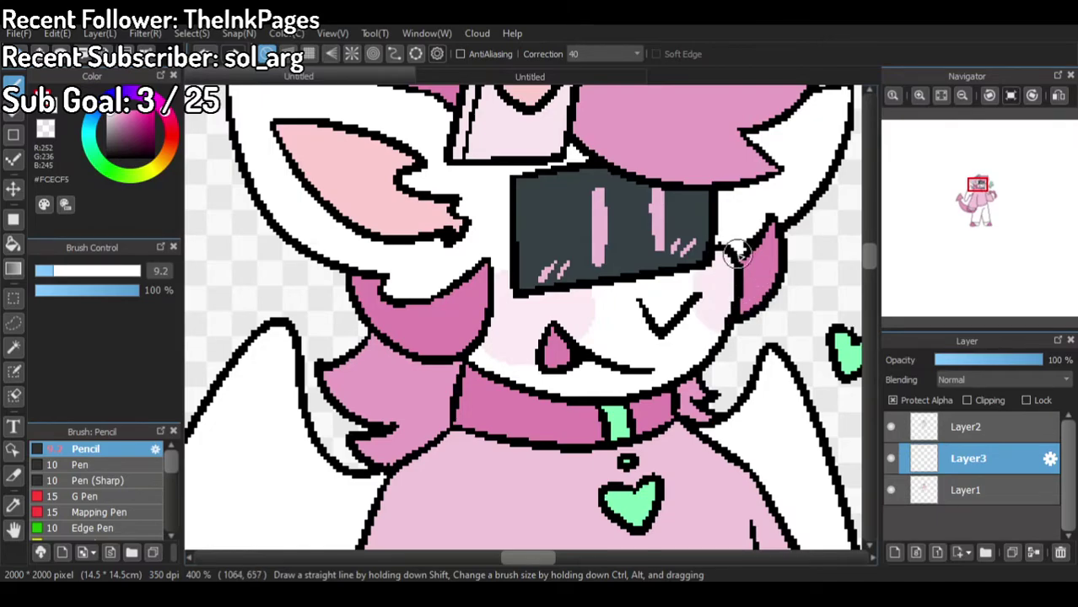
{"action": "scroll", "coordinate": [625, 192], "scroll_direction": "down", "scroll_amount": 4}
{"action": "scroll", "coordinate": [675, 199], "scroll_direction": "up", "scroll_amount": 1}
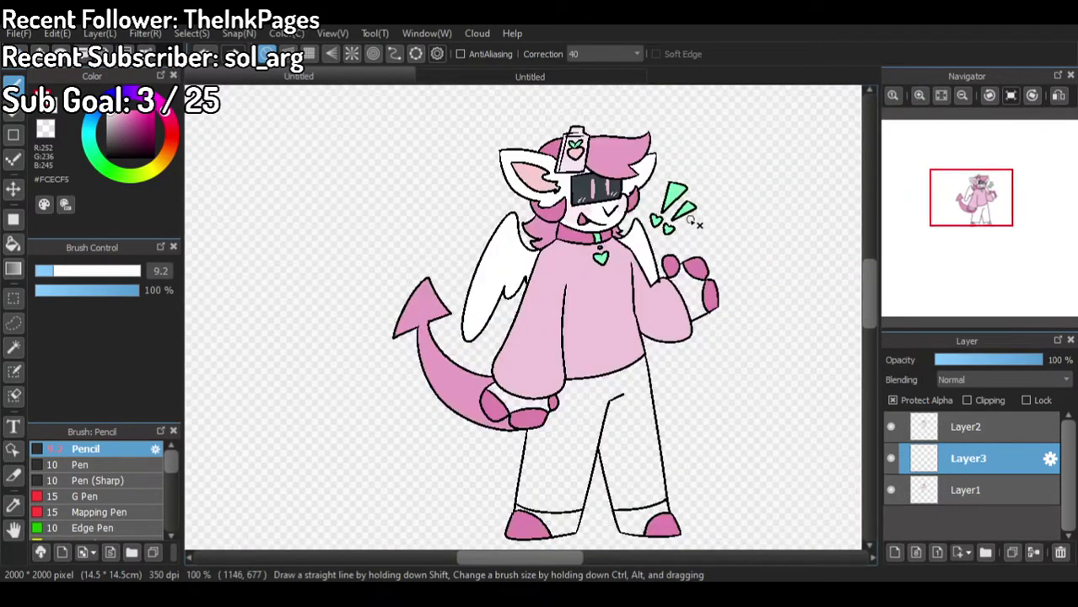
Step: Sample white #FFFFFF again and fill the remaining areas of both feet beside the toes
{"action": "left_click", "coordinate": [508, 77]}
{"action": "scroll", "coordinate": [448, 364], "scroll_direction": "up", "scroll_amount": 2}
{"action": "left_click", "coordinate": [316, 77]}
{"action": "scroll", "coordinate": [550, 226], "scroll_direction": "up", "scroll_amount": 1}
{"action": "right_click", "coordinate": [631, 204]}
{"action": "scroll", "coordinate": [416, 211], "scroll_direction": "down", "scroll_amount": 2}
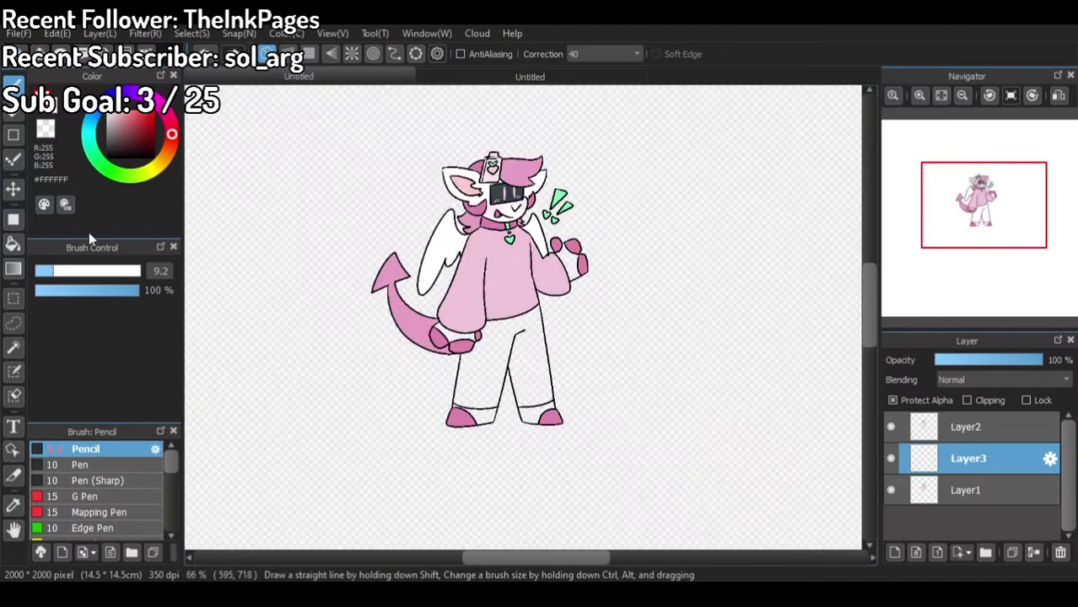
{"action": "left_click", "coordinate": [11, 253]}
{"action": "scroll", "coordinate": [822, 393], "scroll_direction": "up", "scroll_amount": 1}
{"action": "scroll", "coordinate": [591, 420], "scroll_direction": "up", "scroll_amount": 2}
{"action": "left_click", "coordinate": [338, 405]}
{"action": "left_click", "coordinate": [494, 388]}
{"action": "scroll", "coordinate": [486, 272], "scroll_direction": "down", "scroll_amount": 2}
Step: Add a new layer for the trousers, check the reference's striped legs and fill both trouser legs white
{"action": "left_click", "coordinate": [895, 553]}
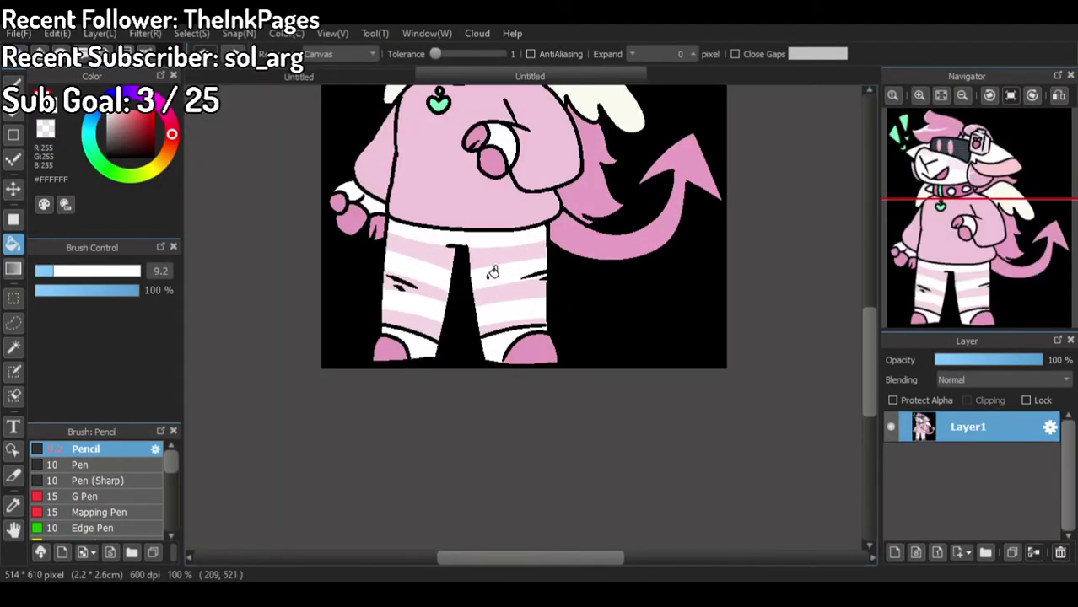
{"action": "scroll", "coordinate": [493, 272], "scroll_direction": "up", "scroll_amount": 2}
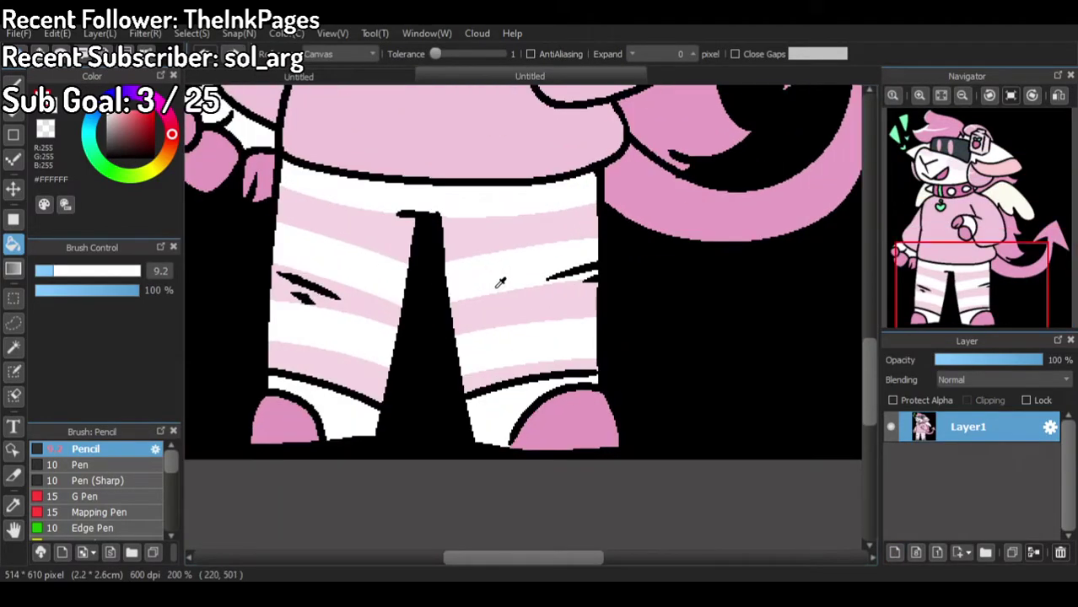
{"action": "left_click", "coordinate": [371, 82]}
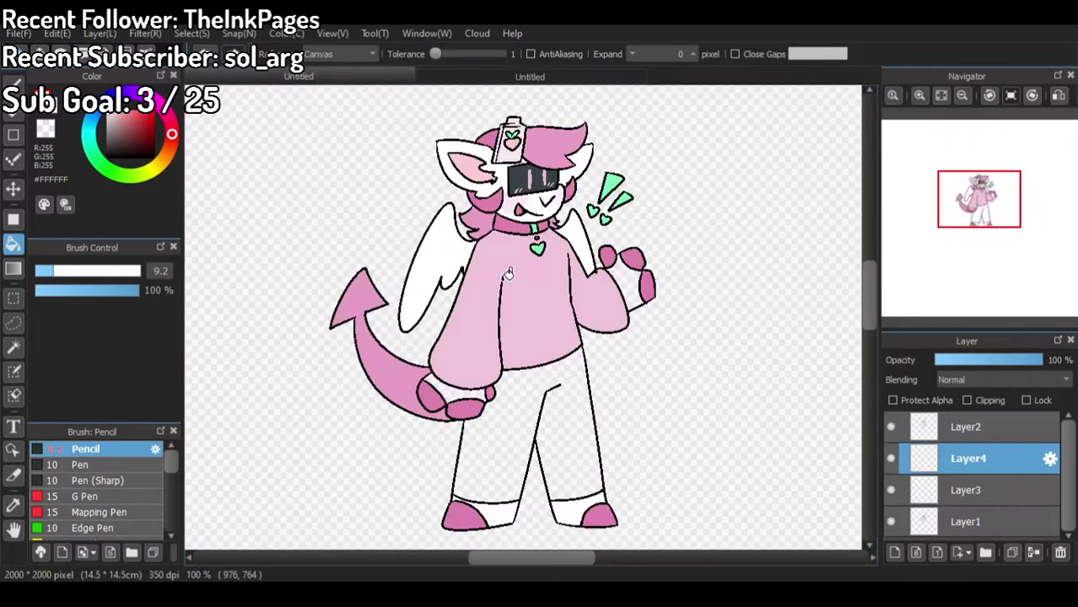
Step: Switch to Layer3 and fill the palms of the raised and lowered hands with white
{"action": "left_click", "coordinate": [979, 499]}
{"action": "scroll", "coordinate": [719, 316], "scroll_direction": "up", "scroll_amount": 1}
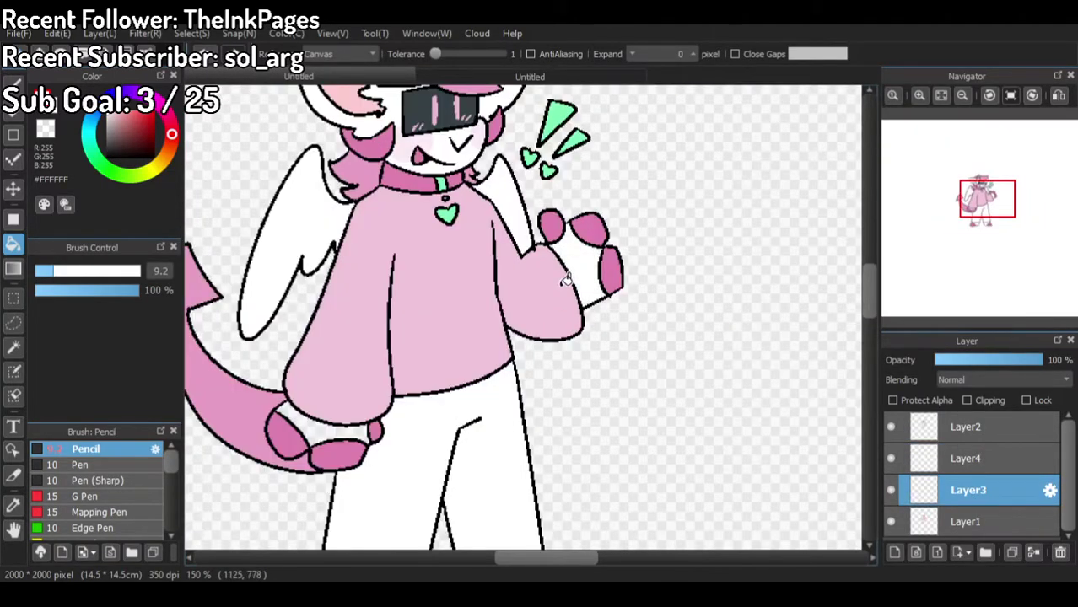
{"action": "scroll", "coordinate": [378, 391], "scroll_direction": "up", "scroll_amount": 1}
{"action": "scroll", "coordinate": [474, 330], "scroll_direction": "down", "scroll_amount": 2}
Step: Select the trouser layer, toggle its visibility to check its contents and protect its alpha
{"action": "left_click", "coordinate": [901, 463]}
{"action": "left_click", "coordinate": [891, 457]}
{"action": "left_click", "coordinate": [890, 458]}
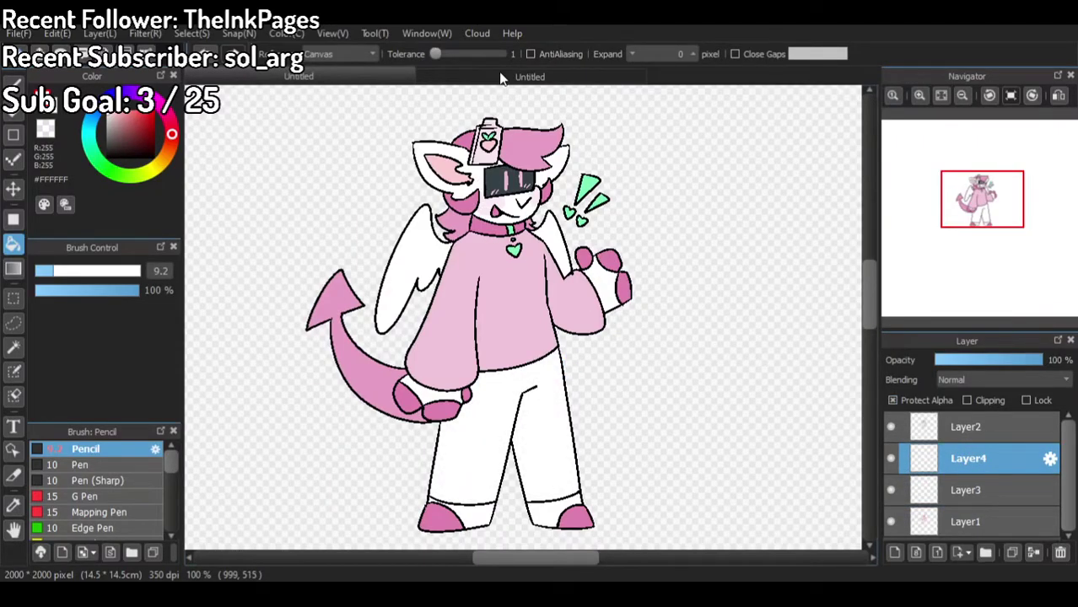
Step: Sample the stripe pink #F4D5E4 from the reference's trousers and set the Pencil brush to size 24 for the chibi's trouser layer
{"action": "left_click", "coordinate": [500, 76]}
{"action": "left_click", "coordinate": [373, 78]}
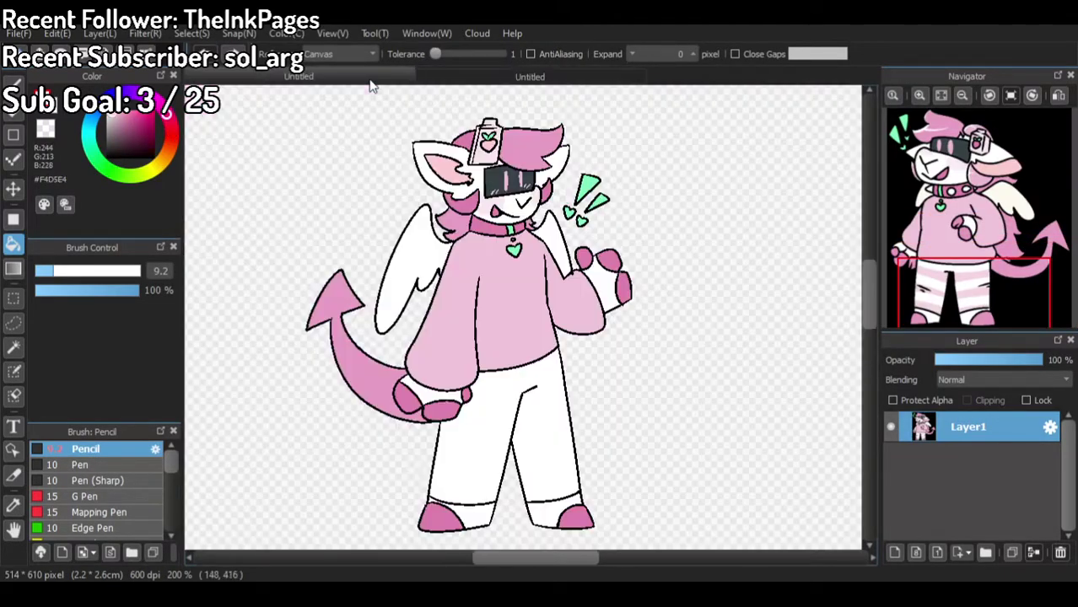
{"action": "key", "text": "b"}
{"action": "scroll", "coordinate": [400, 359], "scroll_direction": "down", "scroll_amount": 1}
{"action": "scroll", "coordinate": [458, 443], "scroll_direction": "up", "scroll_amount": 4}
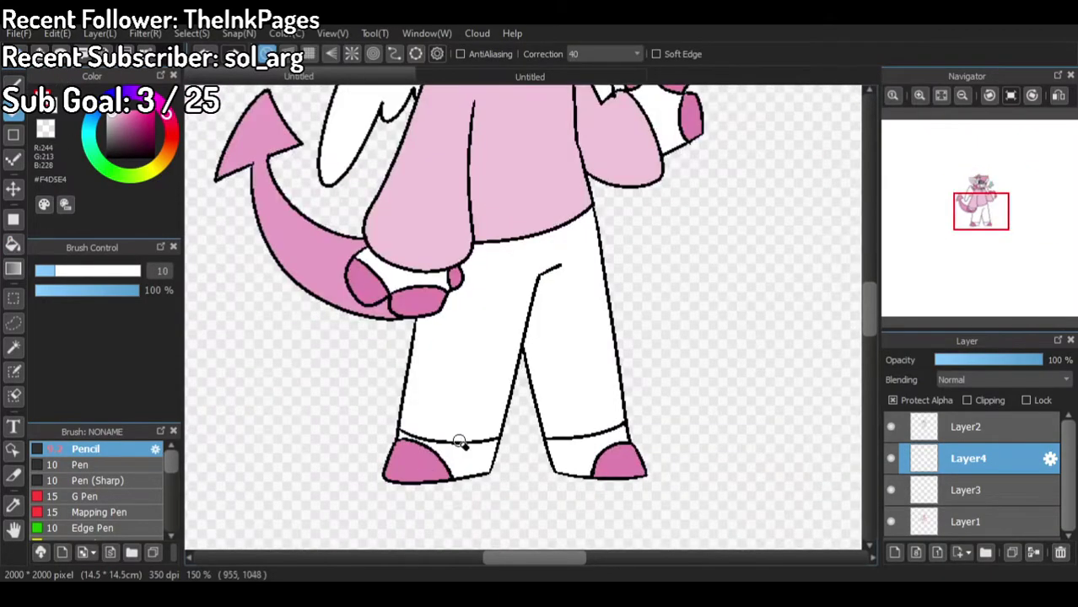
{"action": "left_click", "coordinate": [13, 85]}
{"action": "left_click_drag", "start_coordinate": [61, 271], "coordinate": [87, 272]}
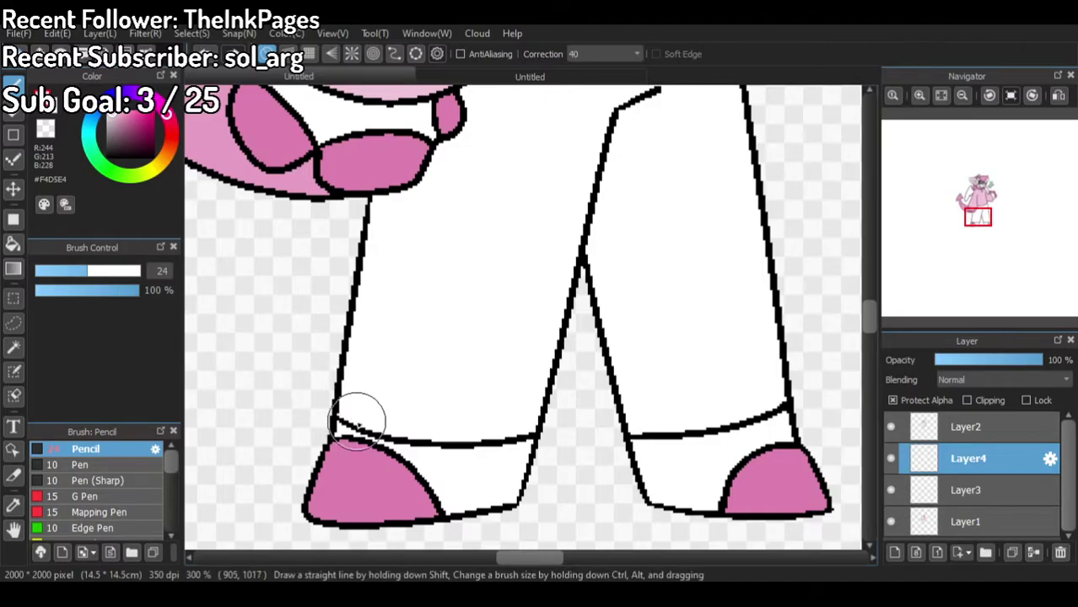
Step: Paint the lowest pink stripe across the tail-side trouser leg just above the cuff, redoing the stroke for an even curve
{"action": "left_click_drag", "start_coordinate": [352, 417], "coordinate": [548, 405]}
{"action": "key", "text": "ctrl+z"}
{"action": "left_click_drag", "start_coordinate": [367, 393], "coordinate": [388, 395]}
{"action": "left_click_drag", "start_coordinate": [493, 424], "coordinate": [585, 400]}
{"action": "key", "text": "ctrl+z"}
{"action": "mouse_move", "coordinate": [342, 384]}
{"action": "left_mouse_down"}
{"action": "mouse_move", "coordinate": [572, 393]}
{"action": "mouse_move", "coordinate": [570, 405]}
{"action": "left_mouse_up"}
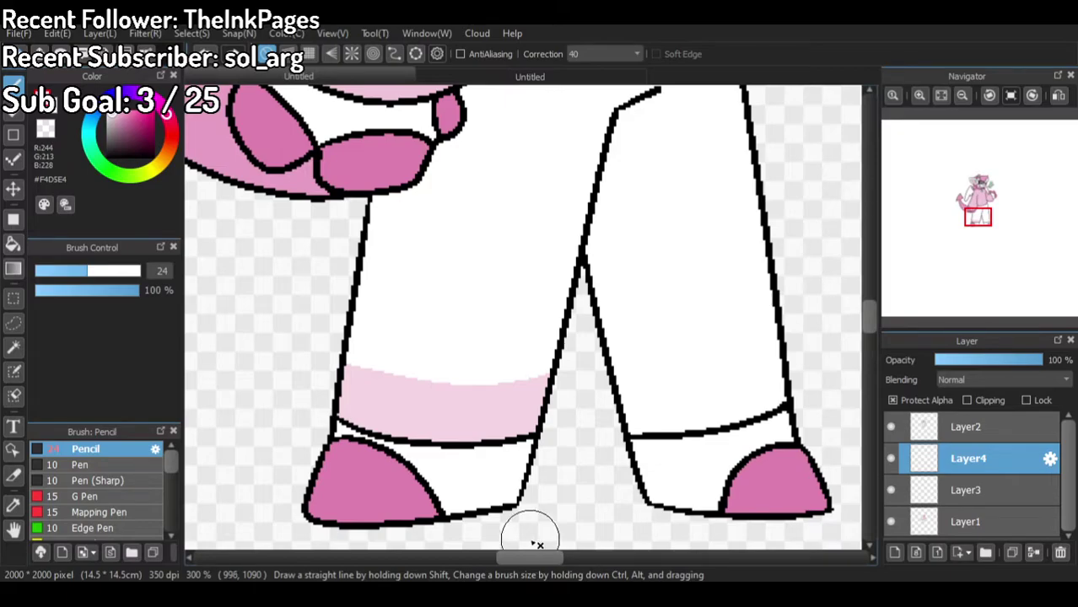
{"action": "key", "text": "ctrl+z"}
{"action": "mouse_move", "coordinate": [332, 385]}
{"action": "left_mouse_down"}
{"action": "mouse_move", "coordinate": [523, 407]}
{"action": "mouse_move", "coordinate": [593, 382]}
{"action": "left_mouse_up"}
{"action": "key", "text": "ctrl+z"}
{"action": "mouse_move", "coordinate": [341, 384]}
{"action": "left_mouse_down"}
{"action": "mouse_move", "coordinate": [450, 428]}
{"action": "mouse_move", "coordinate": [578, 392]}
{"action": "left_mouse_up"}
Step: Paint the two lowest pink stripes across the other trouser leg, curving upward toward its outer edge
{"action": "mouse_move", "coordinate": [309, 370]}
{"action": "left_mouse_down"}
{"action": "mouse_move", "coordinate": [360, 399]}
{"action": "mouse_move", "coordinate": [623, 372]}
{"action": "mouse_move", "coordinate": [700, 385]}
{"action": "left_mouse_up"}
{"action": "key", "text": "ctrl+z"}
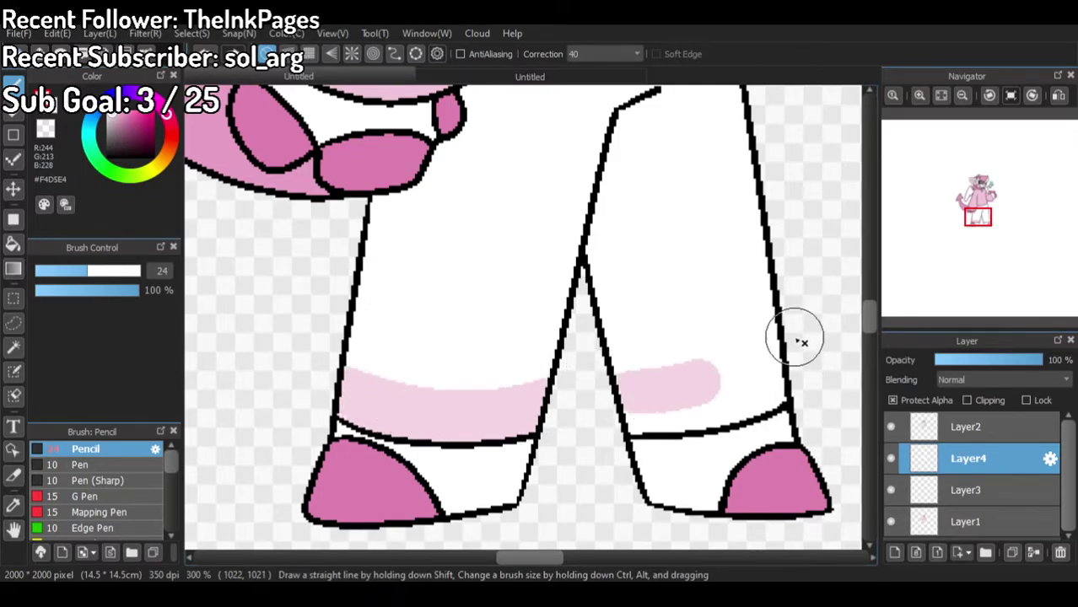
{"action": "key", "text": "ctrl+z"}
{"action": "mouse_move", "coordinate": [621, 404]}
{"action": "left_mouse_down"}
{"action": "mouse_move", "coordinate": [790, 361]}
{"action": "mouse_move", "coordinate": [826, 325]}
{"action": "left_mouse_up"}
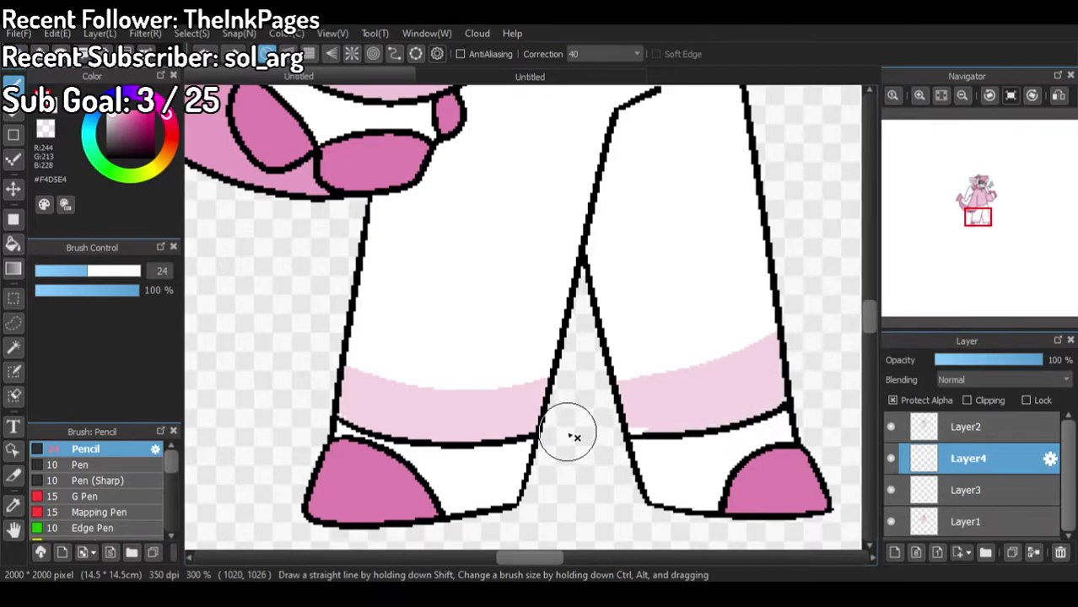
{"action": "mouse_move", "coordinate": [601, 310]}
{"action": "left_mouse_down"}
{"action": "mouse_move", "coordinate": [758, 284]}
{"action": "mouse_move", "coordinate": [811, 211]}
{"action": "mouse_move", "coordinate": [744, 292]}
{"action": "mouse_move", "coordinate": [618, 324]}
{"action": "mouse_move", "coordinate": [704, 289]}
{"action": "mouse_move", "coordinate": [807, 216]}
{"action": "left_mouse_up"}
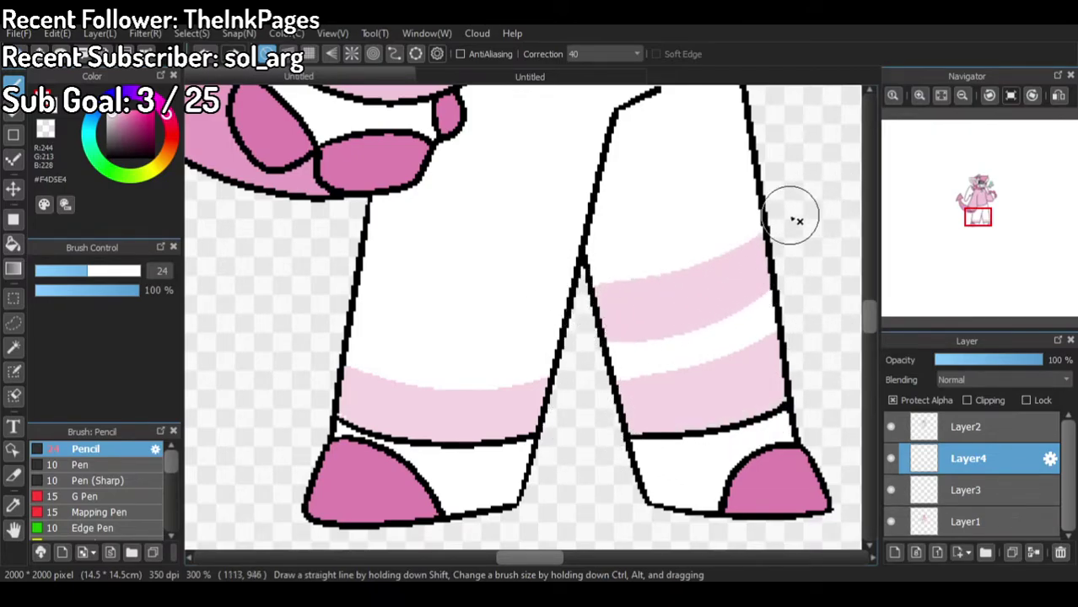
Step: Paint the remaining pink stripes up both trouser legs as far as the sweater's hem
{"action": "mouse_move", "coordinate": [433, 319]}
{"action": "left_mouse_down"}
{"action": "mouse_move", "coordinate": [588, 293]}
{"action": "mouse_move", "coordinate": [399, 271]}
{"action": "mouse_move", "coordinate": [335, 221]}
{"action": "left_mouse_up"}
{"action": "scroll", "coordinate": [501, 296], "scroll_direction": "down", "scroll_amount": 4}
{"action": "scroll", "coordinate": [516, 208], "scroll_direction": "up", "scroll_amount": 4}
{"action": "scroll", "coordinate": [496, 301], "scroll_direction": "down", "scroll_amount": 2}
{"action": "scroll", "coordinate": [480, 397], "scroll_direction": "up", "scroll_amount": 2}
{"action": "mouse_move", "coordinate": [530, 461]}
{"action": "left_mouse_down"}
{"action": "mouse_move", "coordinate": [608, 465]}
{"action": "mouse_move", "coordinate": [768, 381]}
{"action": "left_mouse_up"}
{"action": "left_click_drag", "start_coordinate": [702, 310], "coordinate": [518, 370]}
{"action": "mouse_move", "coordinate": [713, 270]}
{"action": "left_mouse_down"}
{"action": "mouse_move", "coordinate": [697, 293]}
{"action": "mouse_move", "coordinate": [572, 335]}
{"action": "mouse_move", "coordinate": [548, 330]}
{"action": "mouse_move", "coordinate": [546, 357]}
{"action": "mouse_move", "coordinate": [448, 376]}
{"action": "mouse_move", "coordinate": [337, 339]}
{"action": "mouse_move", "coordinate": [365, 312]}
{"action": "mouse_move", "coordinate": [414, 334]}
{"action": "mouse_move", "coordinate": [557, 339]}
{"action": "left_mouse_up"}
{"action": "mouse_move", "coordinate": [385, 236]}
{"action": "left_mouse_down"}
{"action": "mouse_move", "coordinate": [539, 253]}
{"action": "mouse_move", "coordinate": [745, 135]}
{"action": "mouse_move", "coordinate": [507, 227]}
{"action": "left_mouse_up"}
Step: Sample white #FFFFFF and clean up the pink stripe edge beside the crotch line
{"action": "scroll", "coordinate": [559, 221], "scroll_direction": "down", "scroll_amount": 4}
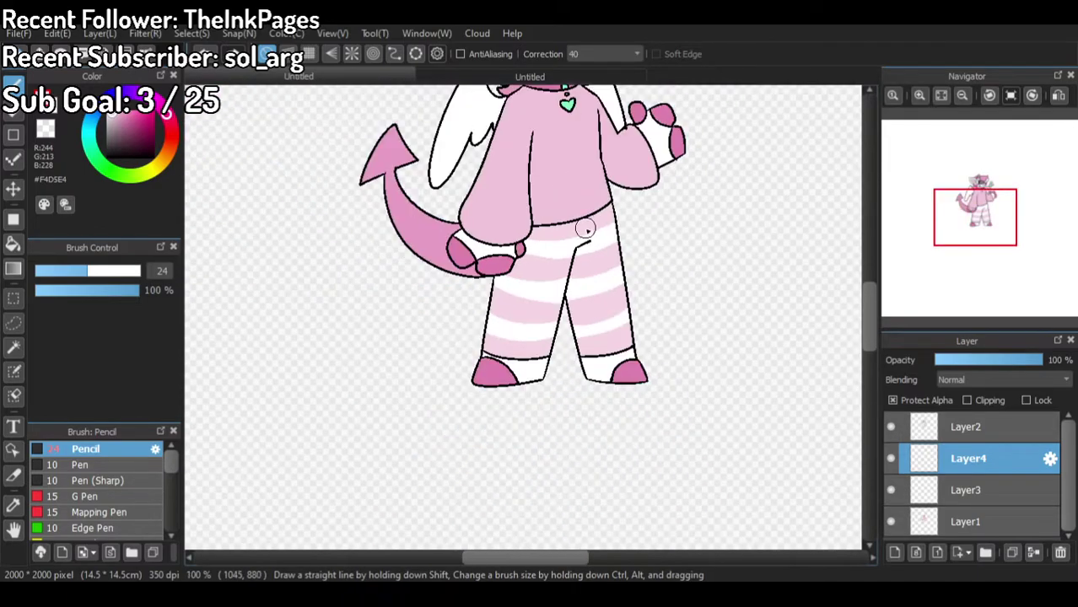
{"action": "scroll", "coordinate": [557, 245], "scroll_direction": "up", "scroll_amount": 2}
{"action": "scroll", "coordinate": [591, 248], "scroll_direction": "up", "scroll_amount": 3}
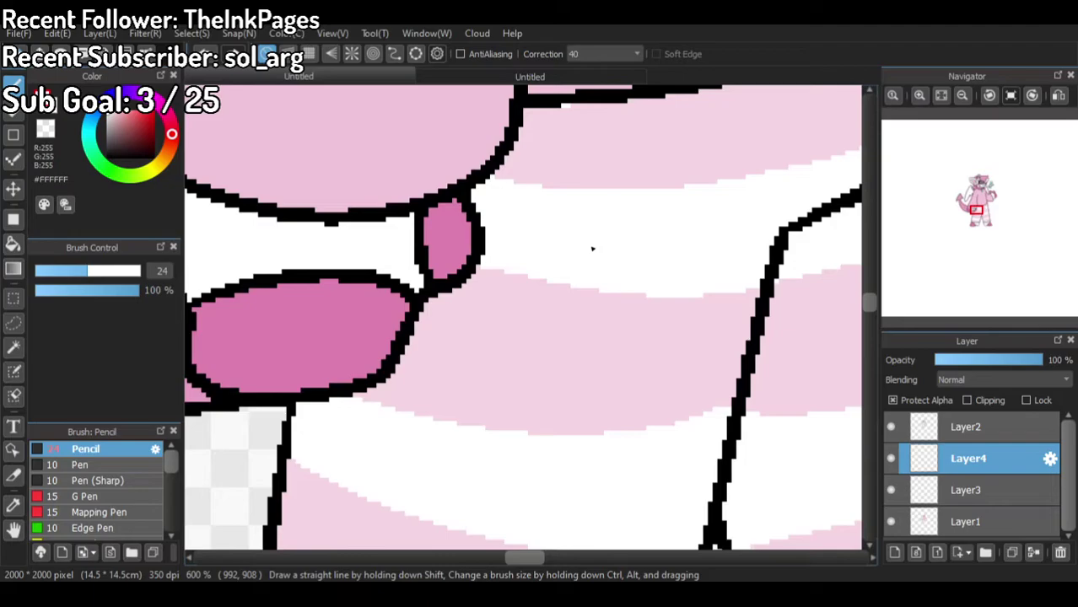
{"action": "right_click", "coordinate": [739, 266]}
{"action": "mouse_move", "coordinate": [691, 284]}
{"action": "left_mouse_down"}
{"action": "mouse_move", "coordinate": [391, 273]}
{"action": "mouse_move", "coordinate": [406, 263]}
{"action": "mouse_move", "coordinate": [580, 281]}
{"action": "mouse_move", "coordinate": [761, 262]}
{"action": "mouse_move", "coordinate": [784, 250]}
{"action": "left_mouse_up"}
{"action": "scroll", "coordinate": [734, 215], "scroll_direction": "down", "scroll_amount": 9}
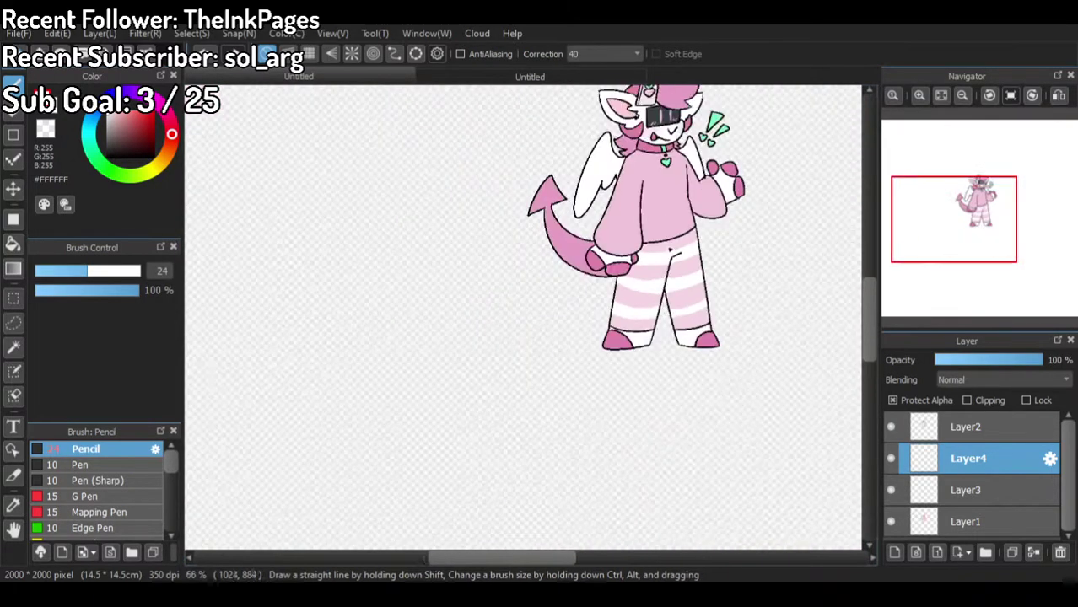
Step: Compare the whole coloured chibi with the full reference drawing
{"action": "scroll", "coordinate": [741, 207], "scroll_direction": "up", "scroll_amount": 2}
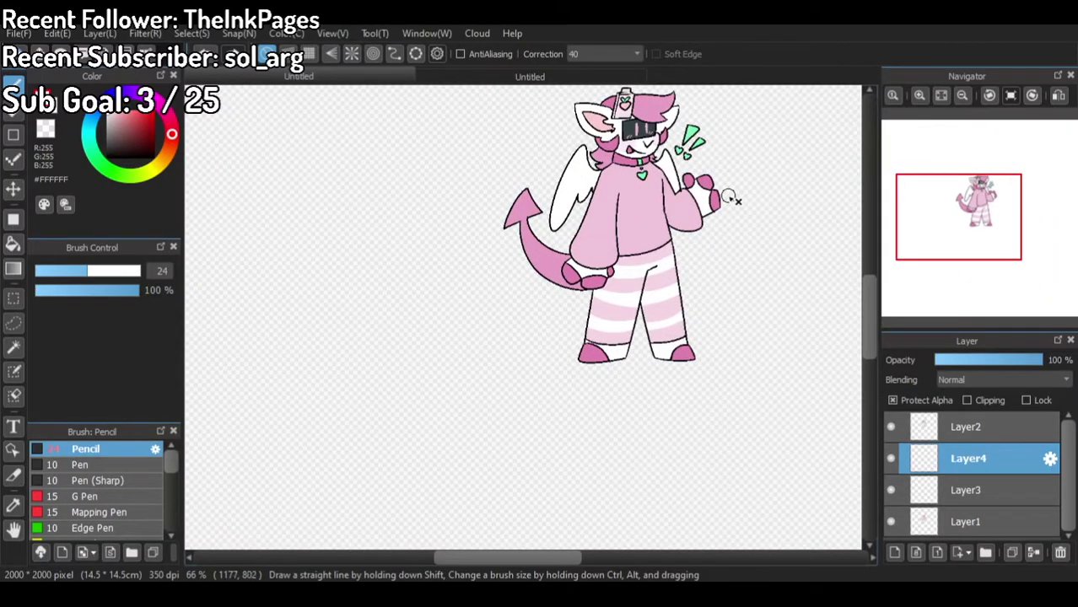
{"action": "scroll", "coordinate": [743, 194], "scroll_direction": "down", "scroll_amount": 1}
{"action": "scroll", "coordinate": [761, 192], "scroll_direction": "up", "scroll_amount": 2}
{"action": "scroll", "coordinate": [750, 207], "scroll_direction": "up", "scroll_amount": 2}
{"action": "left_click", "coordinate": [525, 82]}
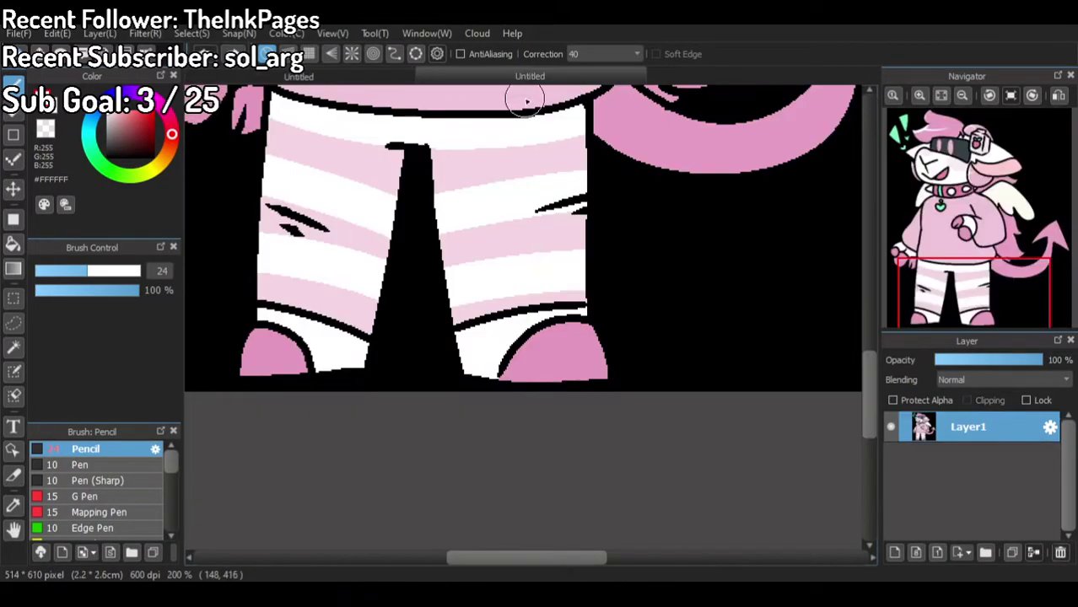
{"action": "scroll", "coordinate": [525, 278], "scroll_direction": "down", "scroll_amount": 6}
{"action": "scroll", "coordinate": [540, 180], "scroll_direction": "up", "scroll_amount": 4}
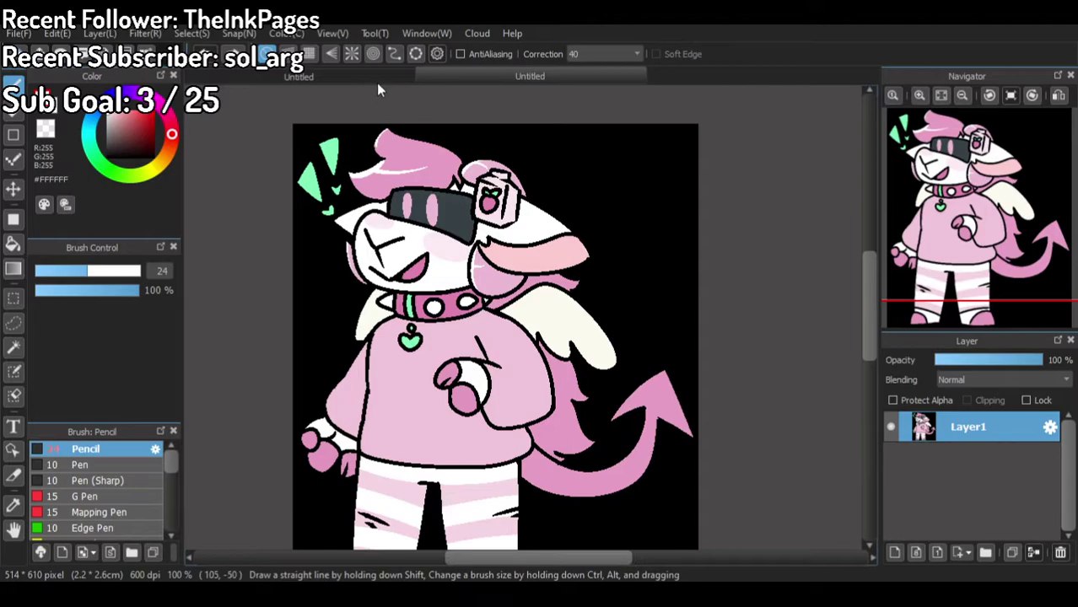
{"action": "left_click", "coordinate": [376, 83]}
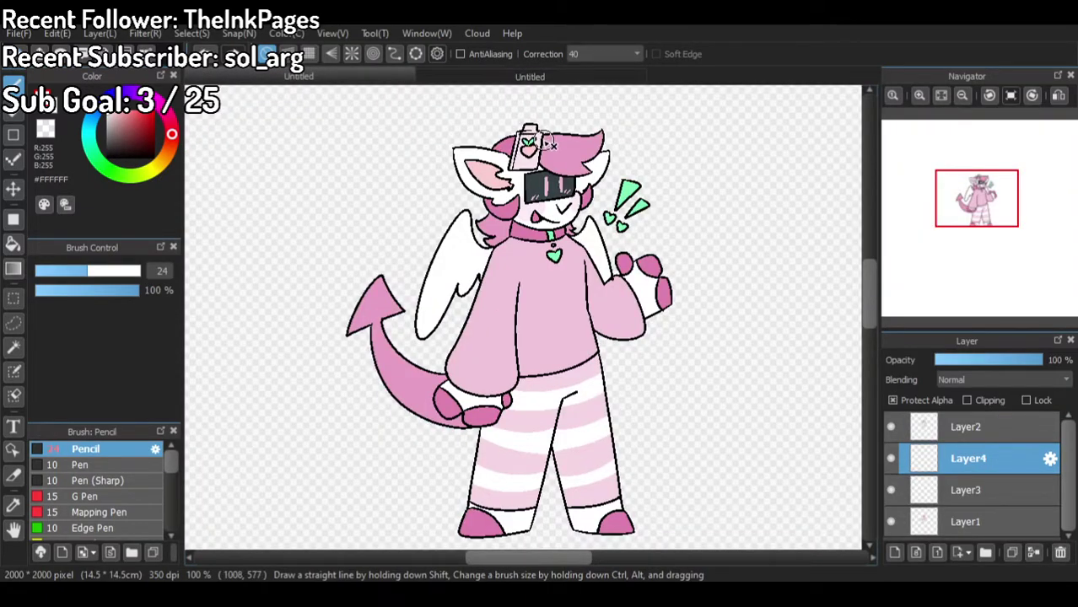
{"action": "scroll", "coordinate": [571, 167], "scroll_direction": "down", "scroll_amount": 1}
{"action": "scroll", "coordinate": [626, 201], "scroll_direction": "up", "scroll_amount": 1}
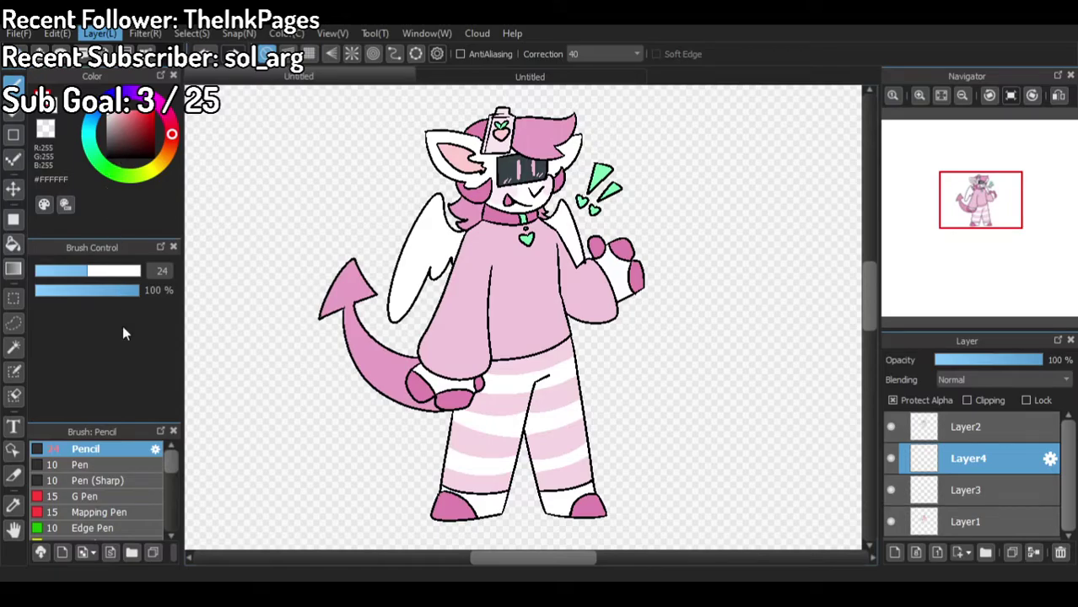
Step: Merge all the layers into one and select the figure's silhouette with a slightly expanded outline
{"action": "left_click", "coordinate": [684, 408]}
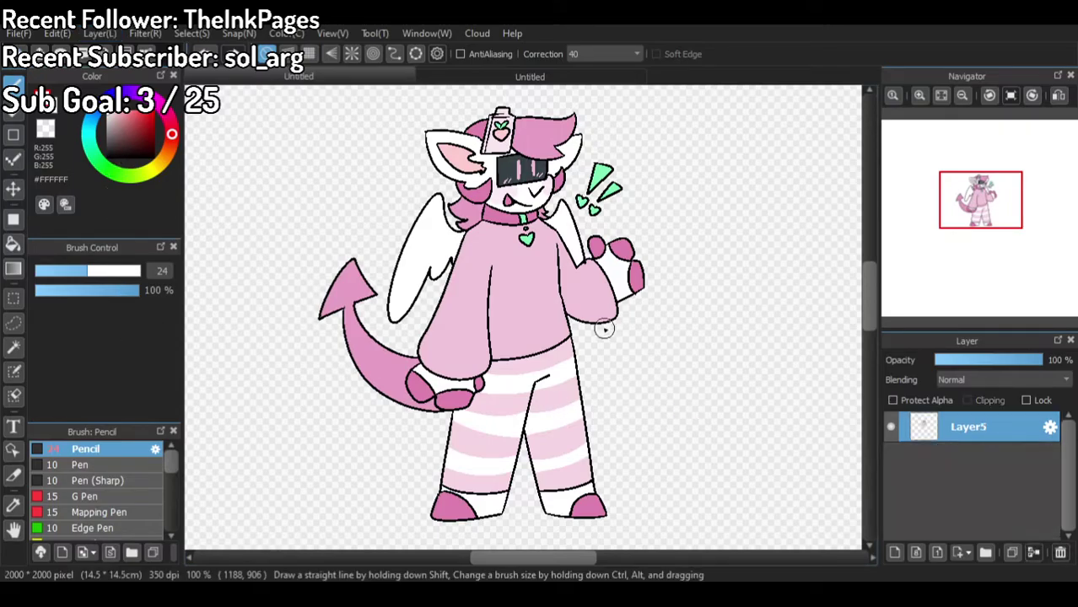
{"action": "left_click", "coordinate": [205, 33]}
{"action": "left_click", "coordinate": [235, 165]}
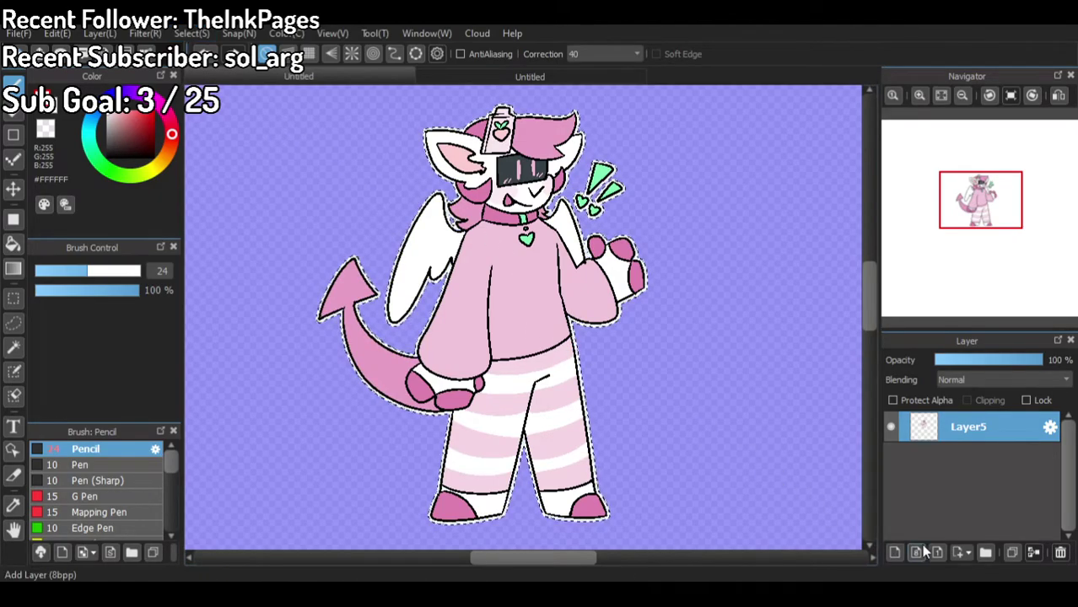
Step: Add a layer beneath the merged figure and fill the expanded selection with the exclamation marks' mint #80F4B8
{"action": "left_click", "coordinate": [895, 553]}
{"action": "left_click_drag", "start_coordinate": [949, 427], "coordinate": [953, 456]}
{"action": "scroll", "coordinate": [639, 151], "scroll_direction": "up", "scroll_amount": 1}
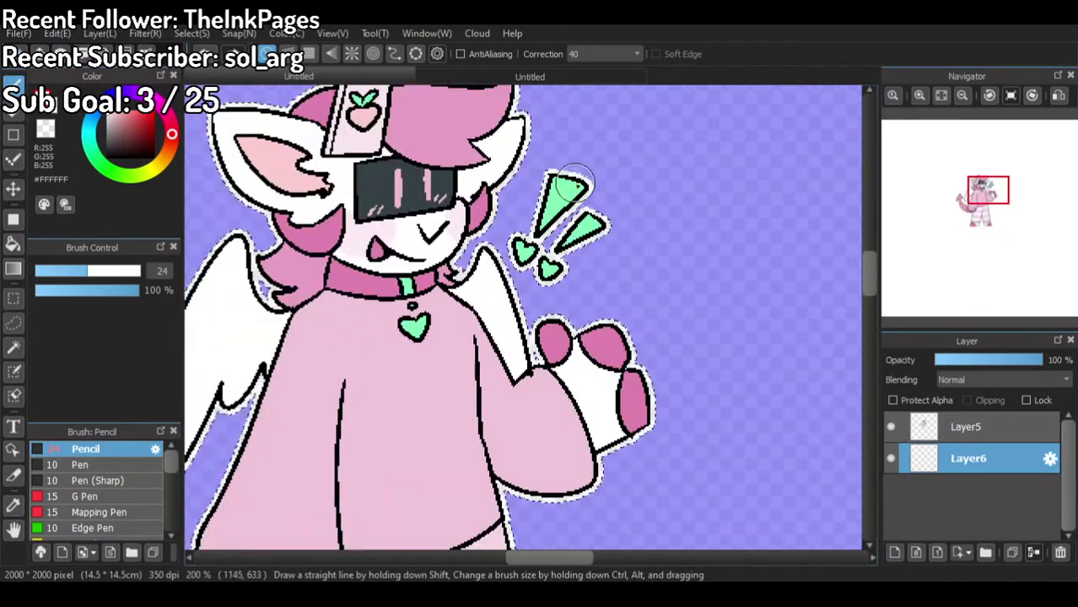
{"action": "right_click", "coordinate": [562, 203]}
{"action": "scroll", "coordinate": [639, 156], "scroll_direction": "down", "scroll_amount": 2}
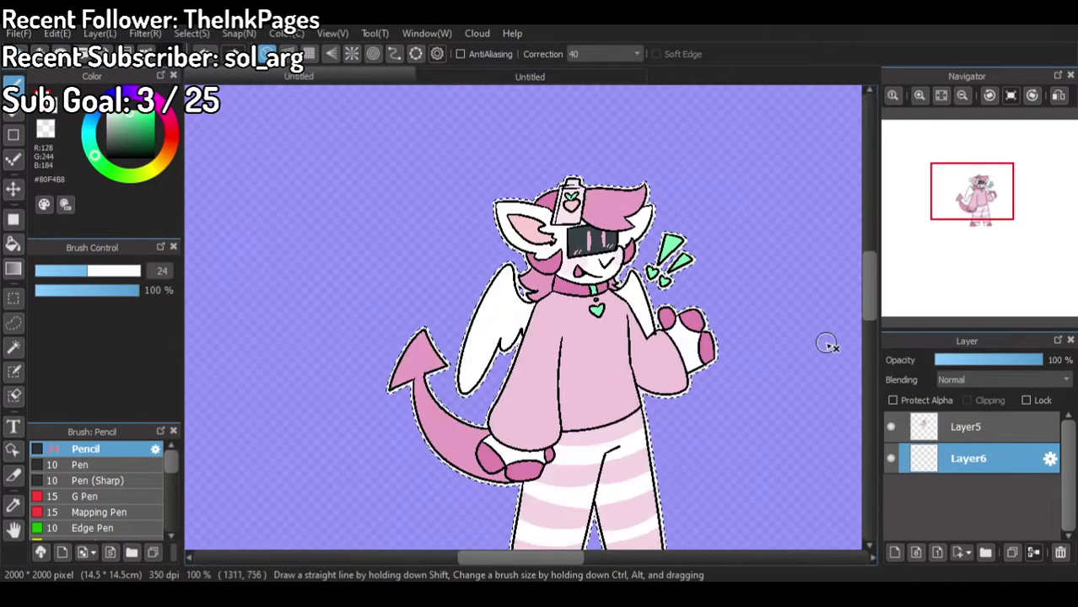
{"action": "left_click", "coordinate": [891, 427]}
{"action": "left_click", "coordinate": [13, 245]}
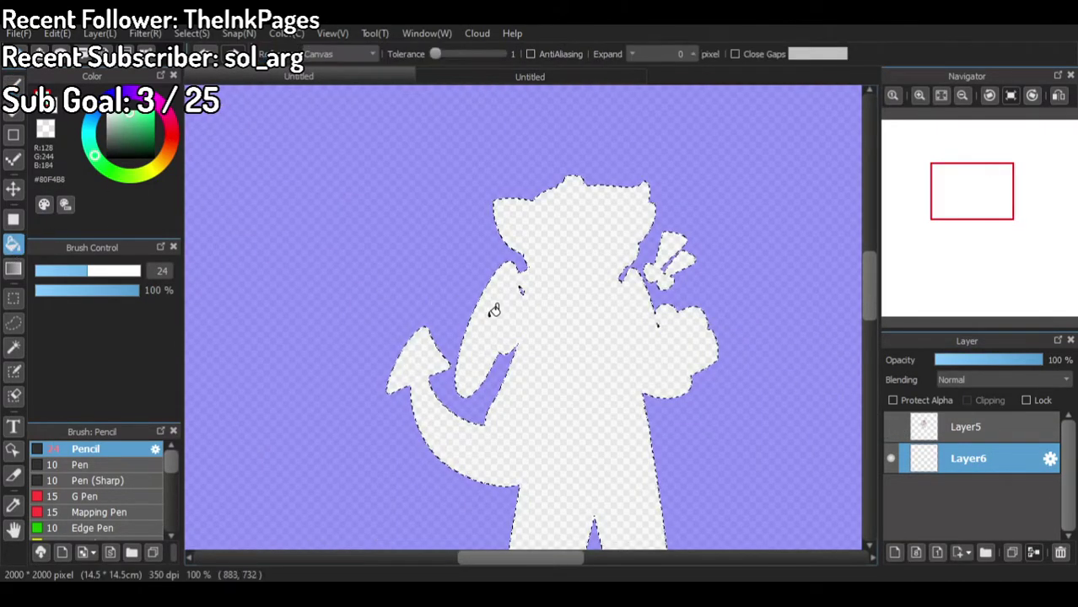
{"action": "left_click", "coordinate": [494, 306]}
{"action": "left_click", "coordinate": [891, 427]}
{"action": "left_click_drag", "start_coordinate": [698, 282], "coordinate": [638, 257]}
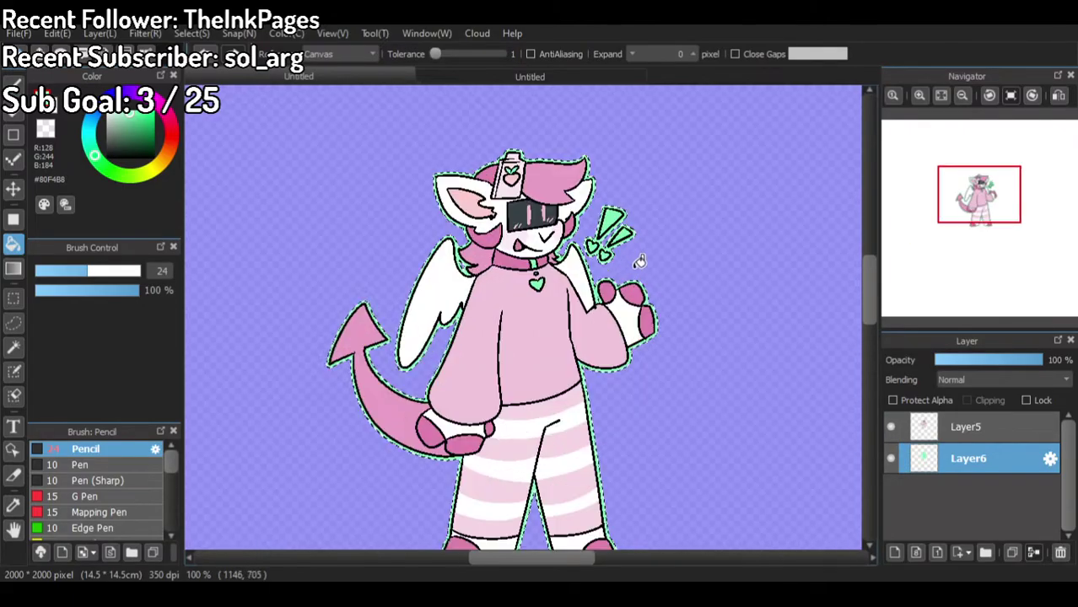
Step: Refill the silhouette on the lower layer with white #FFFFFF, including the exclamation marks and collar heart, with the figure layer temporarily hidden
{"action": "left_click", "coordinate": [108, 113]}
{"action": "key", "text": "ctrl+d"}
{"action": "left_click", "coordinate": [487, 310]}
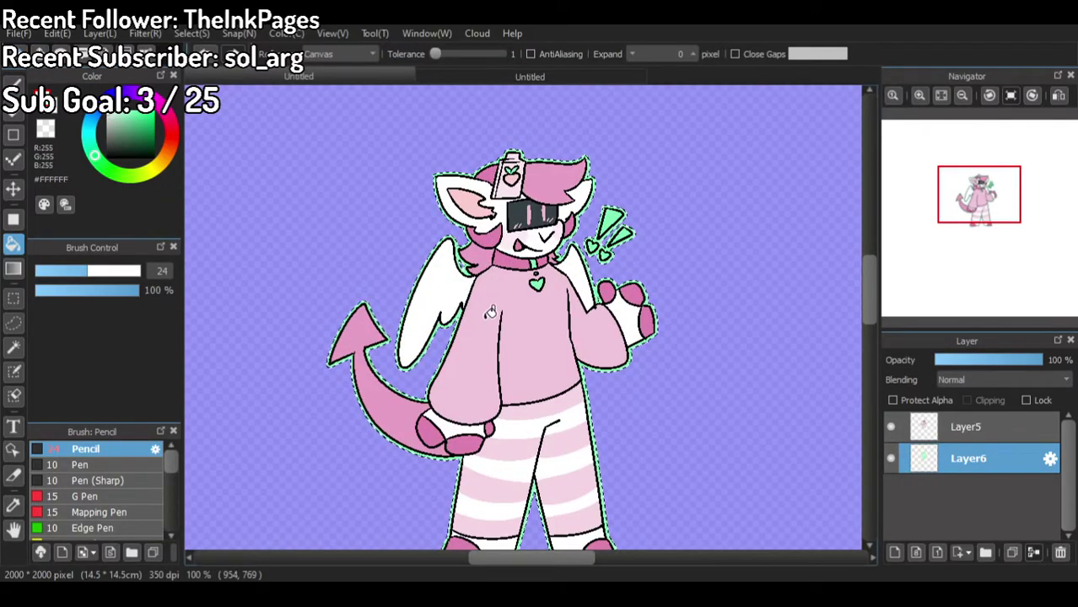
{"action": "left_click", "coordinate": [891, 427]}
{"action": "left_click", "coordinate": [523, 434]}
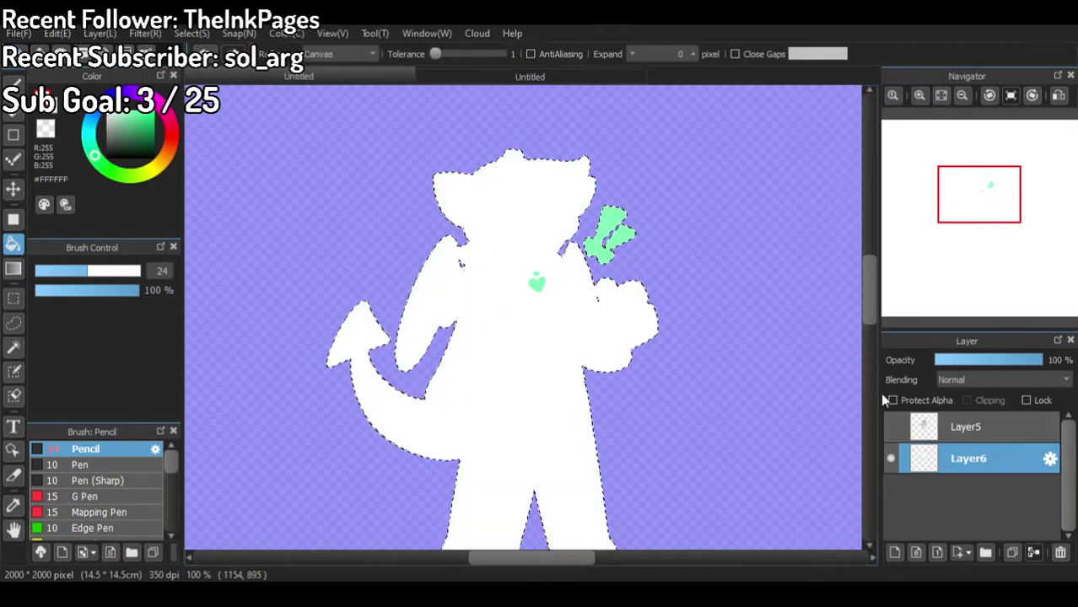
{"action": "scroll", "coordinate": [565, 232], "scroll_direction": "up", "scroll_amount": 3}
{"action": "left_click", "coordinate": [590, 299]}
{"action": "scroll", "coordinate": [436, 372], "scroll_direction": "down", "scroll_amount": 5}
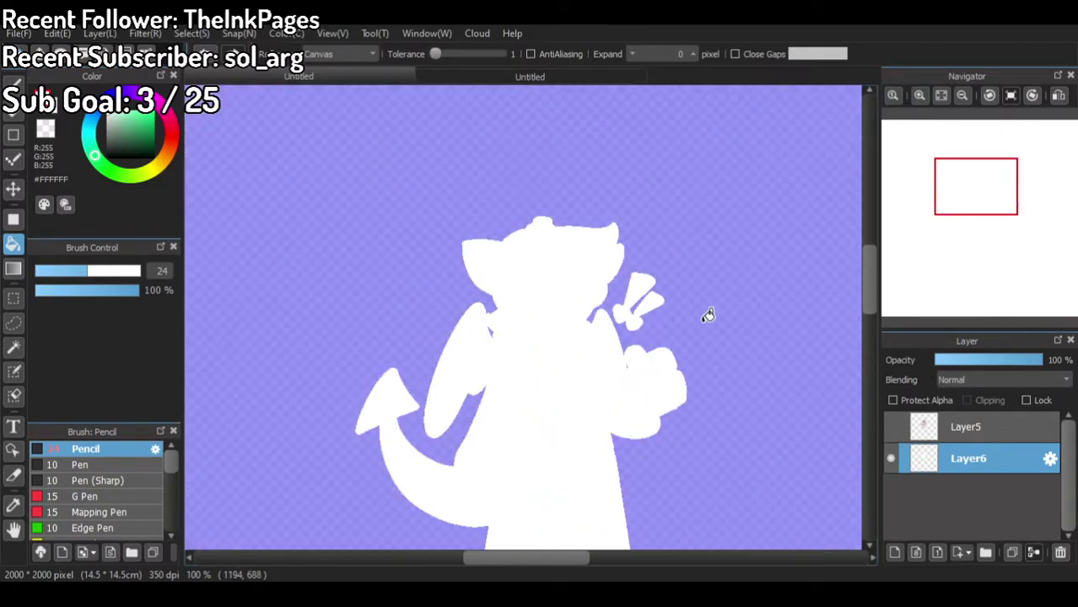
{"action": "left_click", "coordinate": [891, 427]}
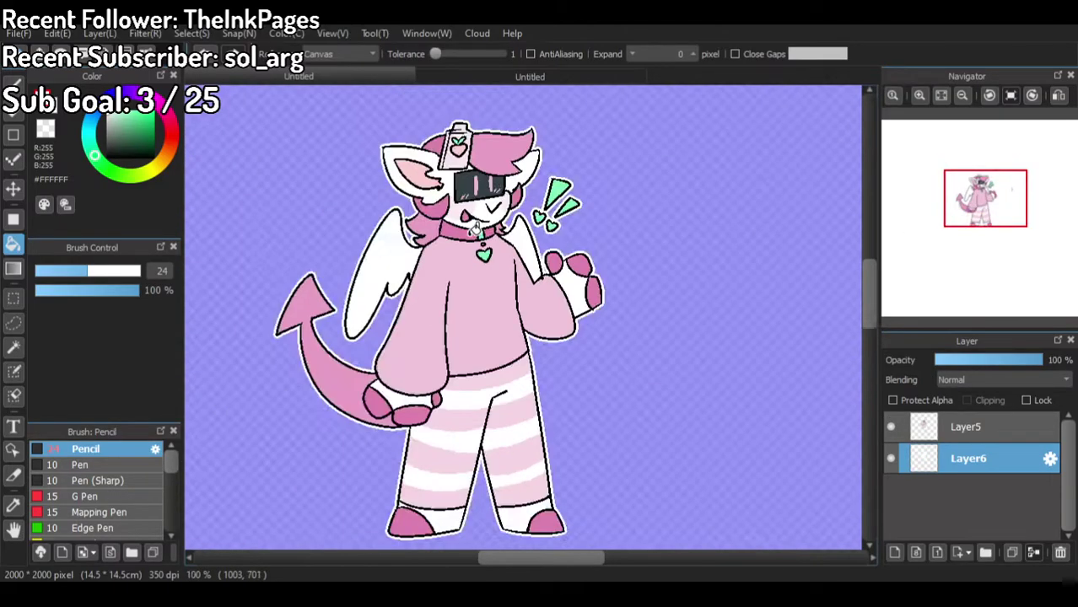
Step: Crop the canvas to a further expanded selection around the outlined figure and clear the selection
{"action": "scroll", "coordinate": [440, 115], "scroll_direction": "up", "scroll_amount": 3}
{"action": "scroll", "coordinate": [438, 128], "scroll_direction": "down", "scroll_amount": 1}
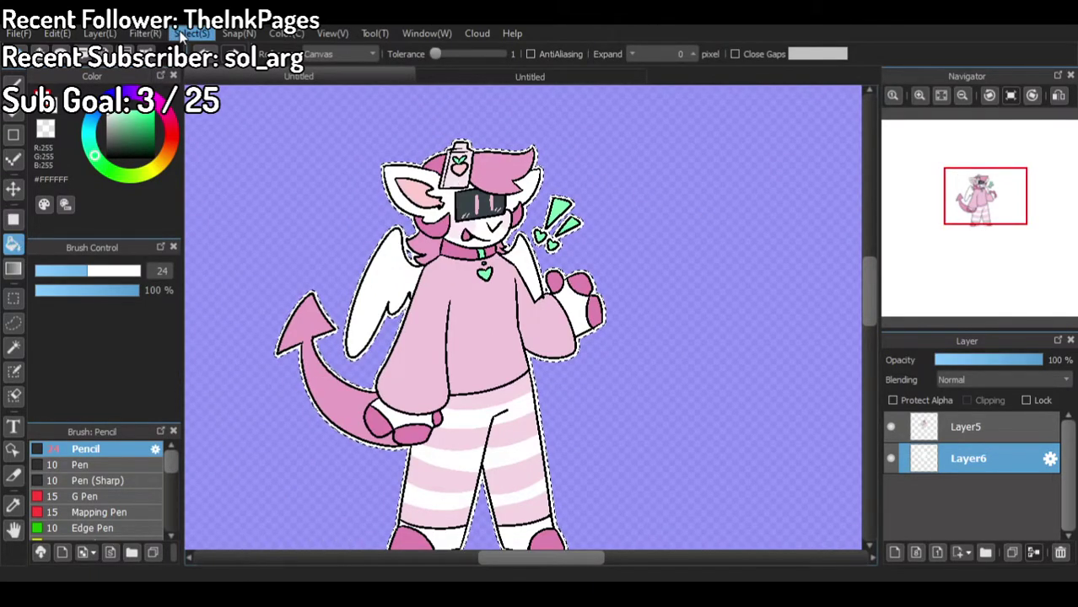
{"action": "key", "text": "ctrl+d"}
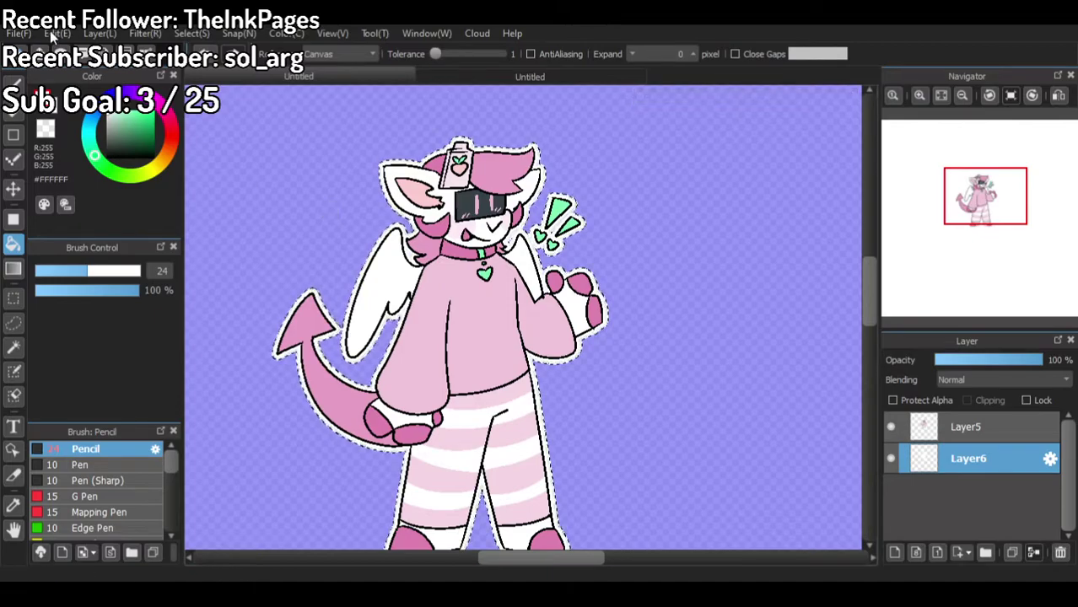
{"action": "scroll", "coordinate": [634, 328], "scroll_direction": "down", "scroll_amount": 1}
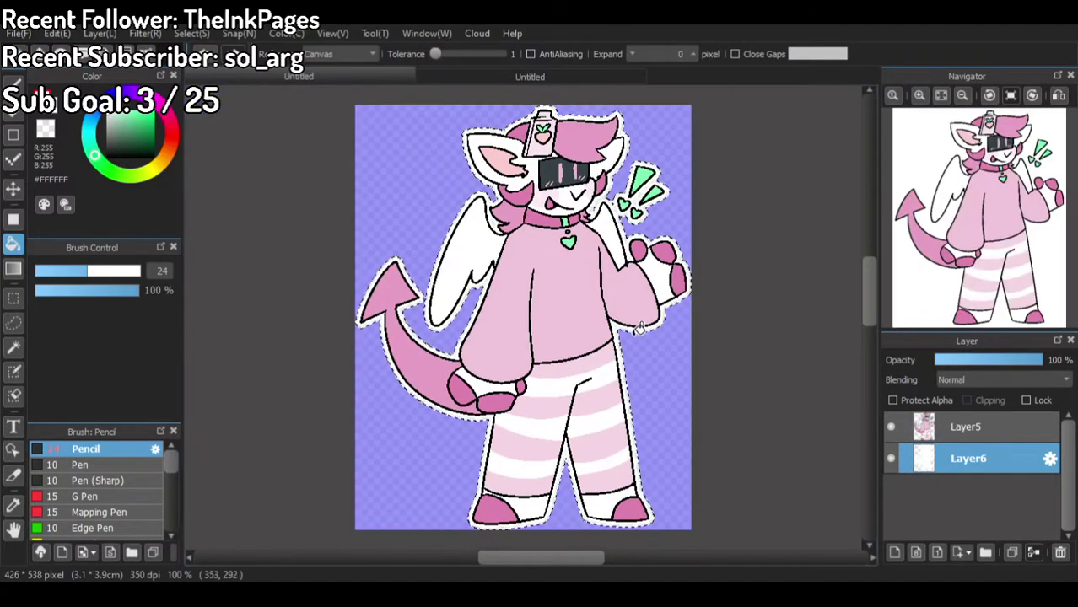
{"action": "left_click", "coordinate": [14, 297]}
{"action": "left_click", "coordinate": [361, 312]}
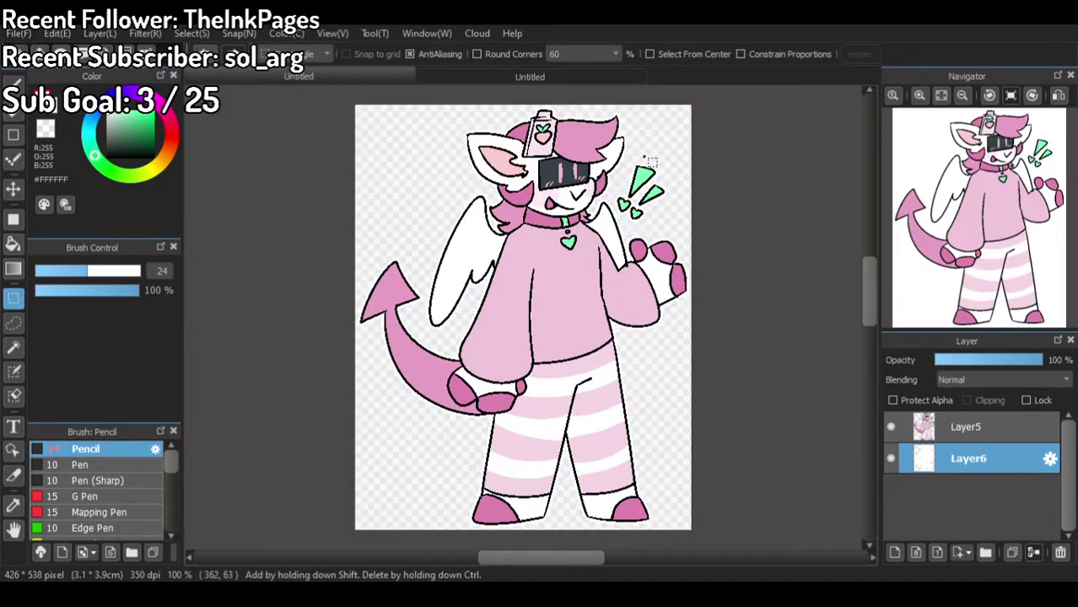
Step: Save the cropped drawing as gacha.png
{"action": "scroll", "coordinate": [605, 165], "scroll_direction": "up", "scroll_amount": 1}
{"action": "scroll", "coordinate": [524, 228], "scroll_direction": "down", "scroll_amount": 1}
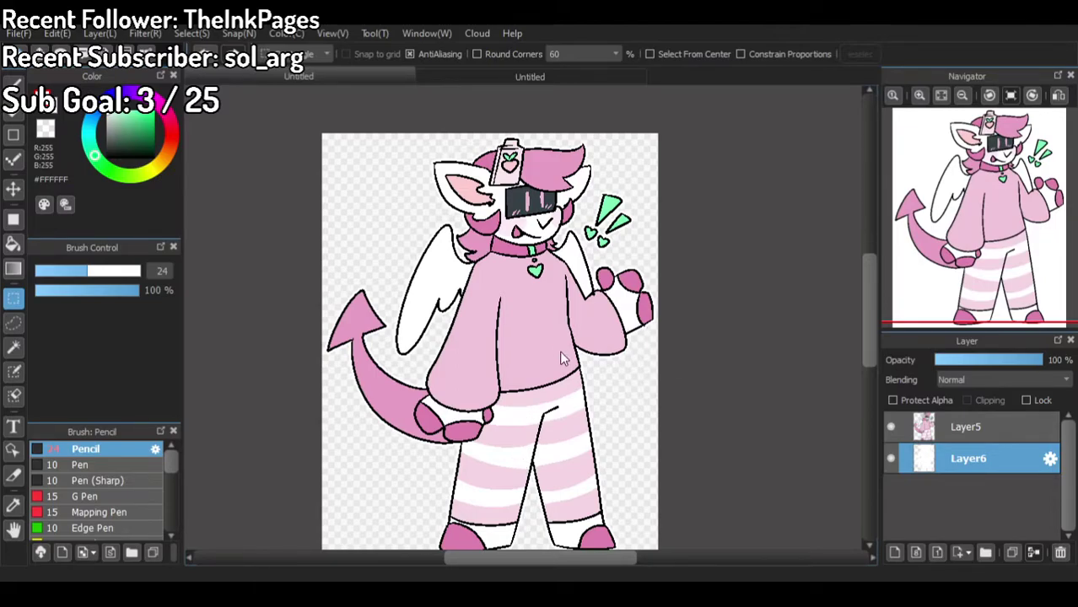
{"action": "left_click_drag", "start_coordinate": [561, 351], "coordinate": [575, 320]}
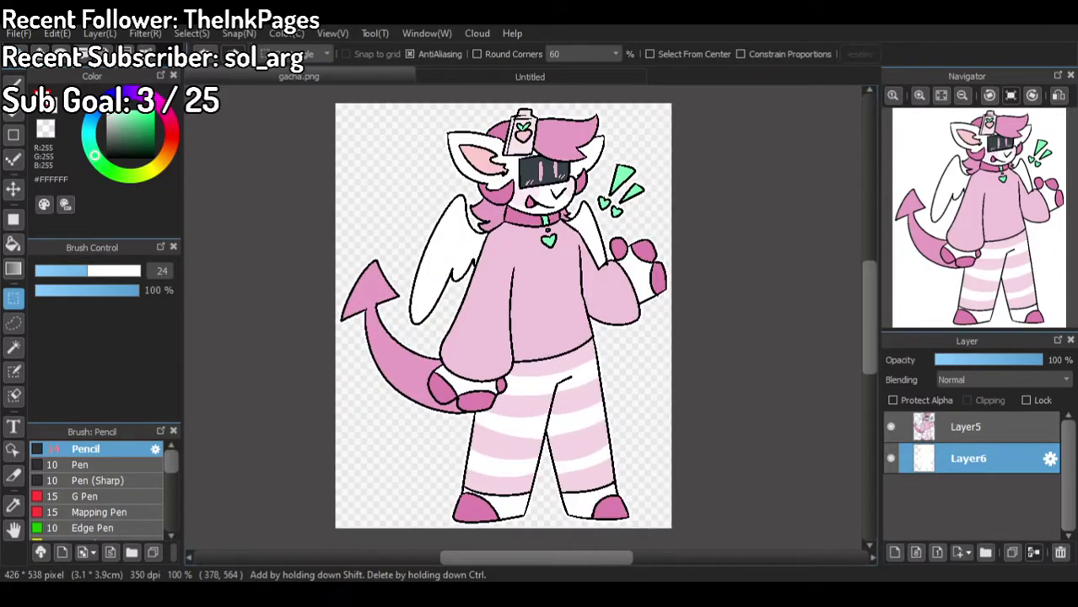
Step: Look over the spotted fox reference, return to gacha.png and close both open documents
{"action": "left_click", "coordinate": [464, 78]}
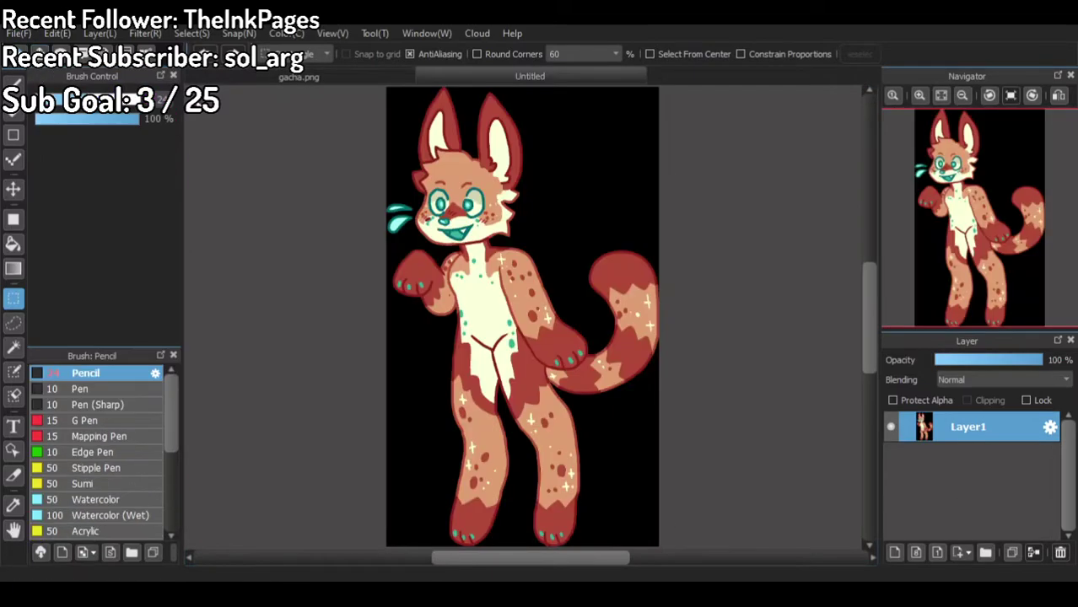
{"action": "left_click", "coordinate": [411, 78]}
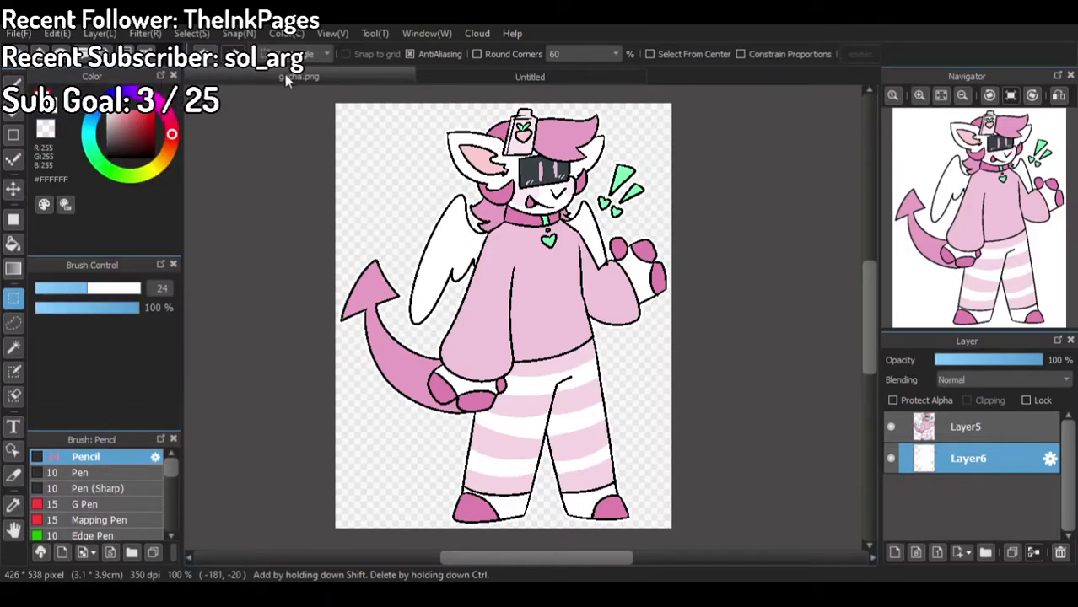
{"action": "key", "text": "ctrl+z"}
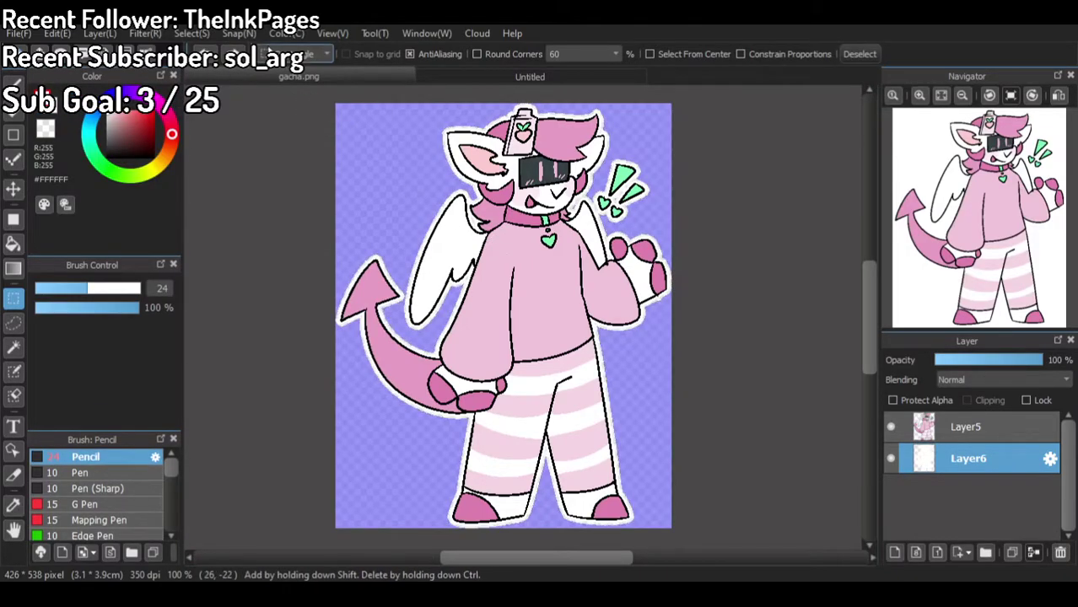
{"action": "key", "text": "ctrl+w"}
{"action": "key", "text": "ctrl+w"}
{"action": "left_click", "coordinate": [22, 33]}
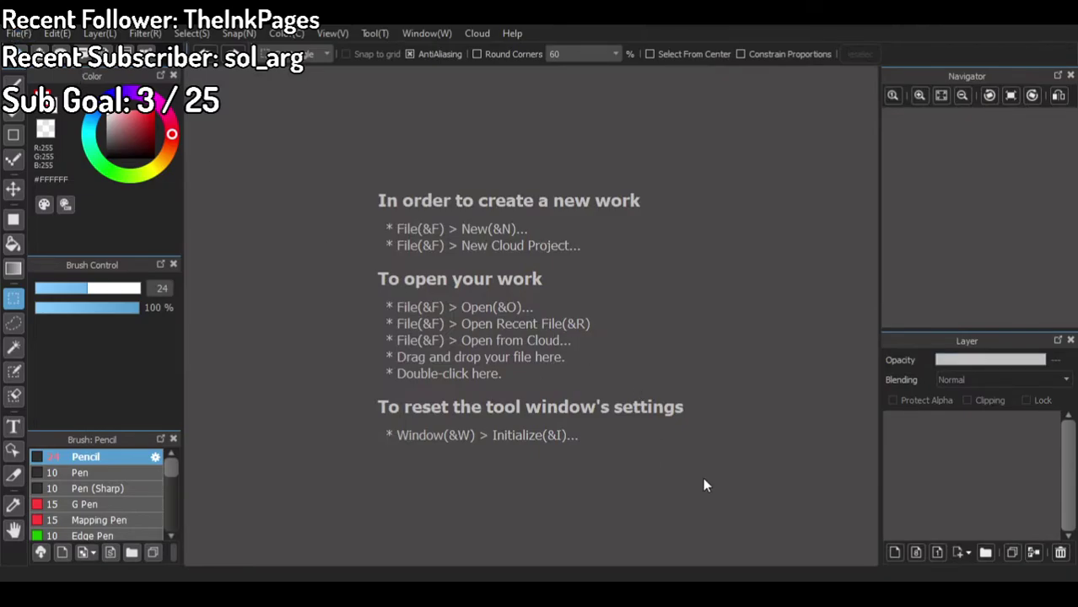
Step: Create a blank 2000 × 2000 pixel canvas at 350 dpi and open the spotted fox reference as a second document
{"action": "left_click", "coordinate": [705, 480]}
{"action": "left_click", "coordinate": [18, 33]}
{"action": "left_click", "coordinate": [32, 68]}
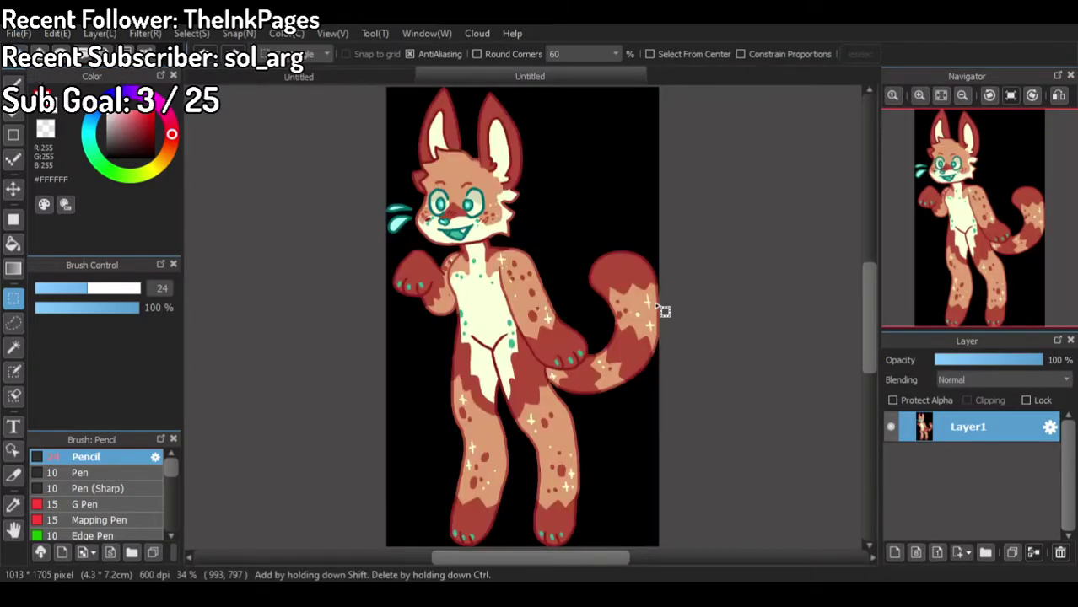
Step: Set up the Pencil brush with red #FF0000 at size 3
{"action": "left_click_drag", "start_coordinate": [144, 127], "coordinate": [234, 89]}
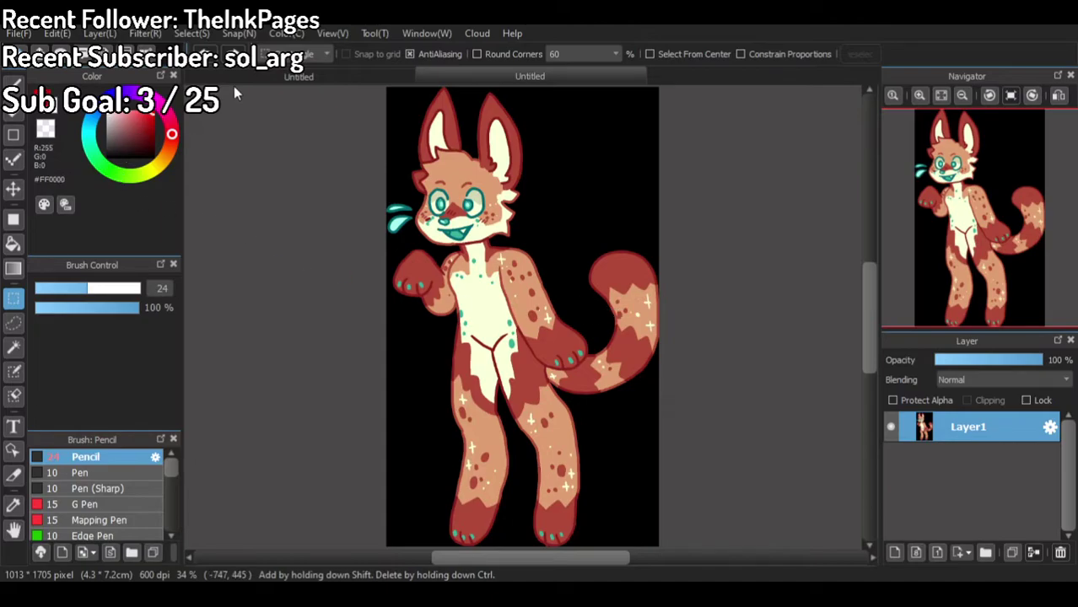
{"action": "left_click", "coordinate": [14, 81]}
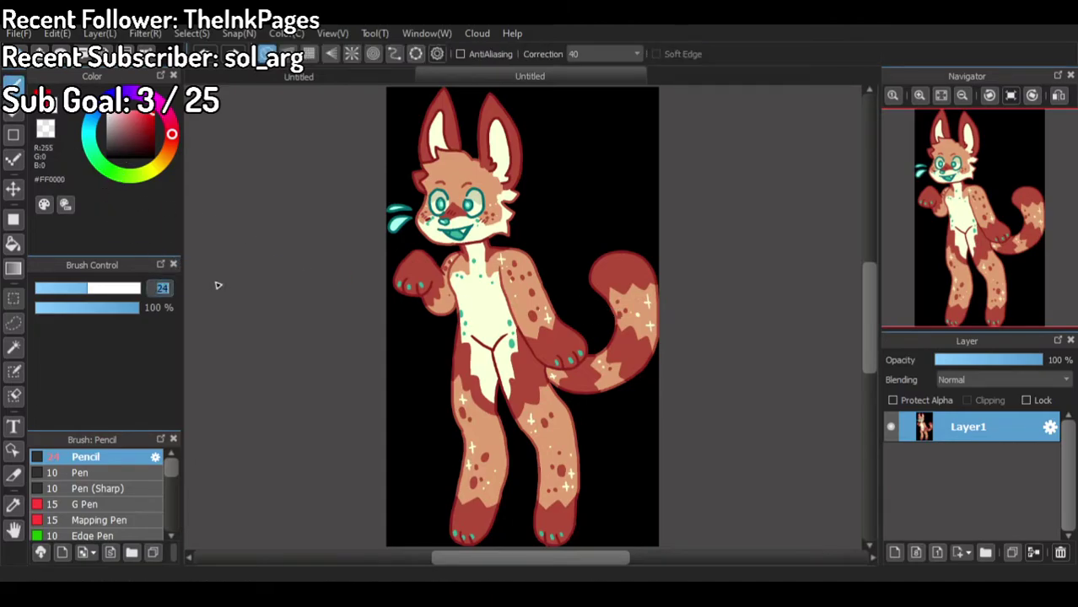
{"action": "type", "text": "3"}
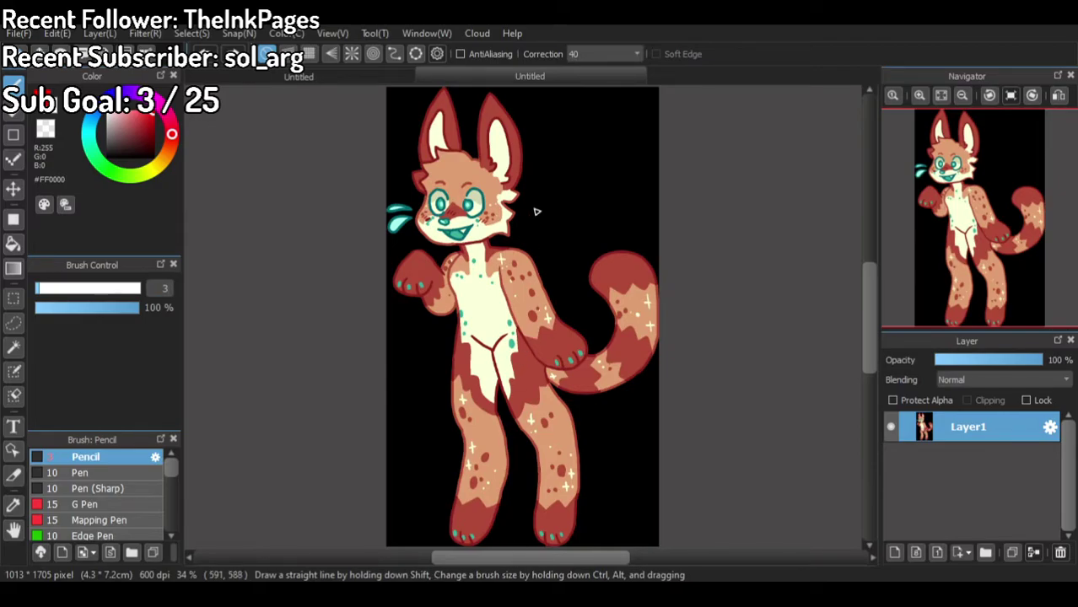
Step: Draw a slightly flattened circle as the head's base shape in the upper-left area of the blank canvas
{"action": "left_click", "coordinate": [362, 73]}
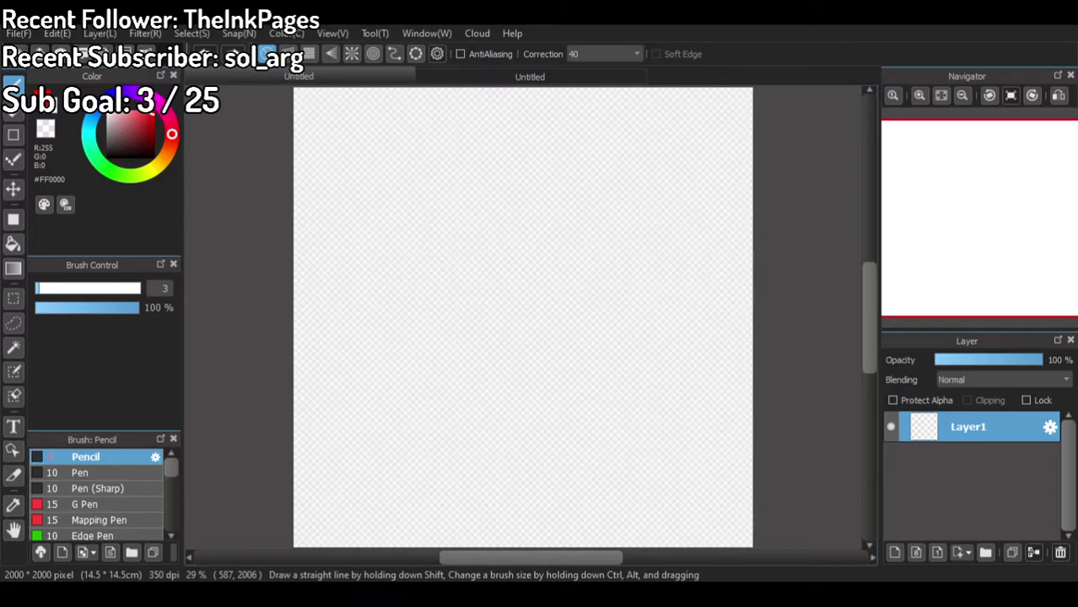
{"action": "left_click", "coordinate": [523, 77]}
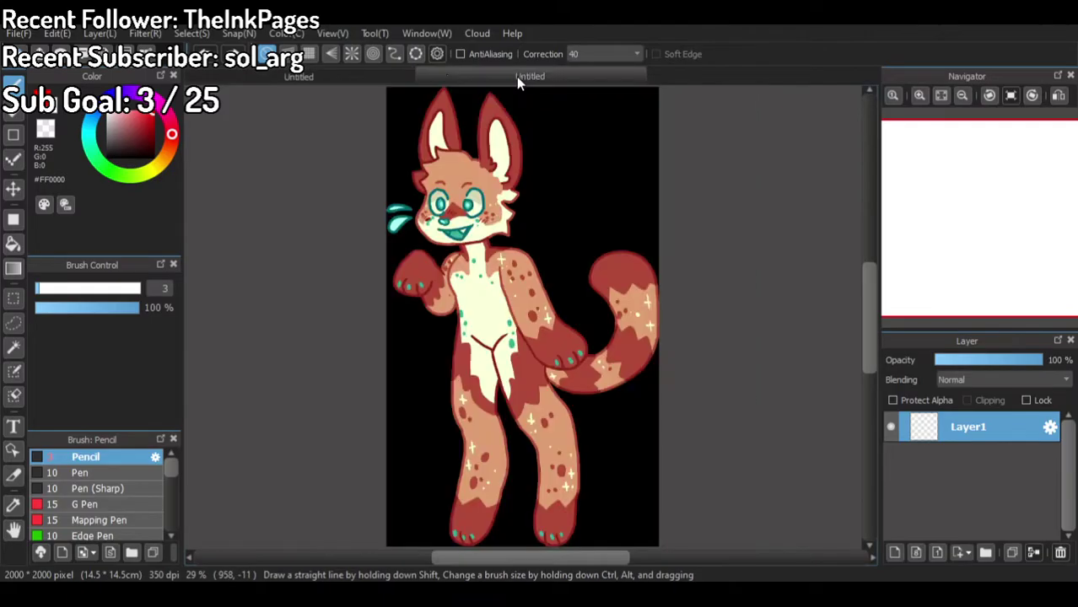
{"action": "left_click", "coordinate": [375, 75]}
{"action": "scroll", "coordinate": [548, 254], "scroll_direction": "down", "scroll_amount": 2}
{"action": "scroll", "coordinate": [510, 202], "scroll_direction": "up", "scroll_amount": 3}
{"action": "scroll", "coordinate": [456, 278], "scroll_direction": "down", "scroll_amount": 2}
{"action": "scroll", "coordinate": [405, 295], "scroll_direction": "up", "scroll_amount": 3}
{"action": "scroll", "coordinate": [370, 224], "scroll_direction": "up", "scroll_amount": 3}
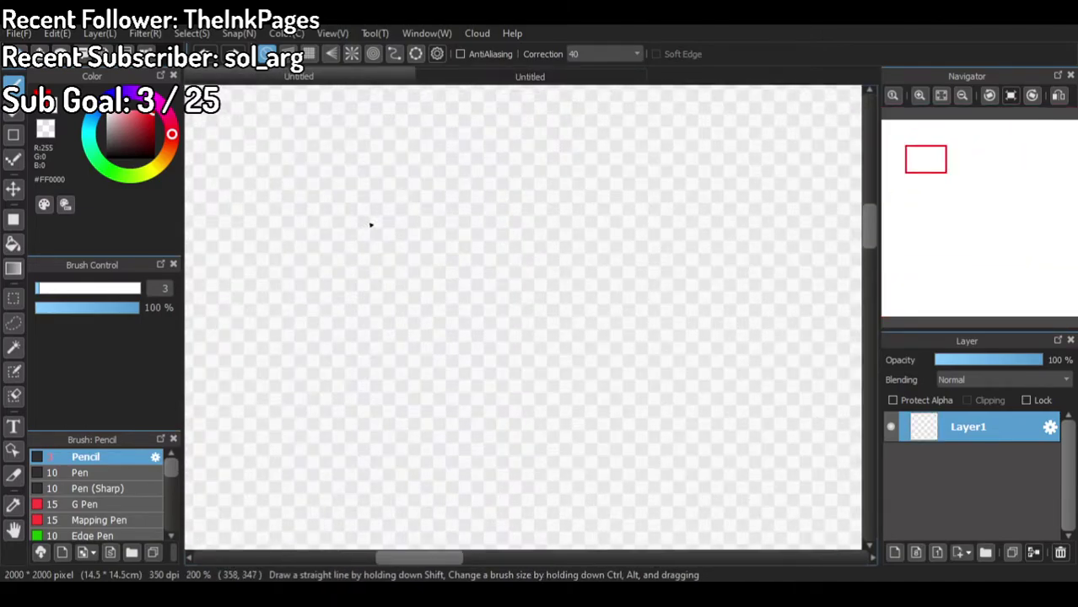
{"action": "scroll", "coordinate": [370, 225], "scroll_direction": "up", "scroll_amount": 1}
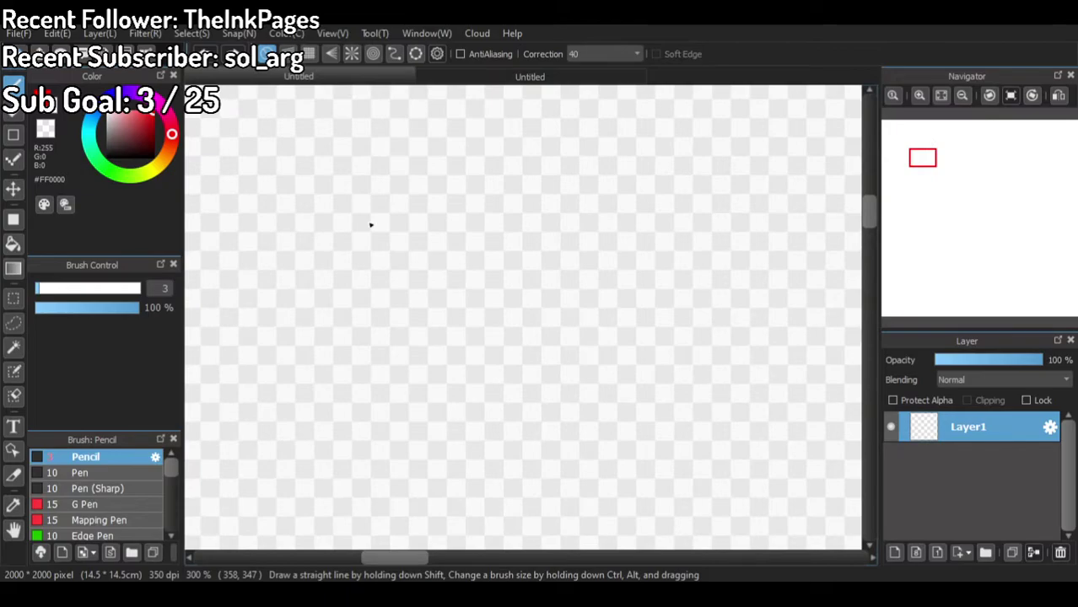
{"action": "mouse_move", "coordinate": [431, 157]}
{"action": "left_mouse_down"}
{"action": "mouse_move", "coordinate": [379, 249]}
{"action": "mouse_move", "coordinate": [490, 315]}
{"action": "mouse_move", "coordinate": [573, 226]}
{"action": "mouse_move", "coordinate": [507, 150]}
{"action": "mouse_move", "coordinate": [438, 153]}
{"action": "mouse_move", "coordinate": [415, 172]}
{"action": "left_mouse_up"}
Step: Draw two tall pointed ears with small fur notches at their outer bases, following the fox reference
{"action": "left_click", "coordinate": [497, 77]}
{"action": "left_click", "coordinate": [394, 80]}
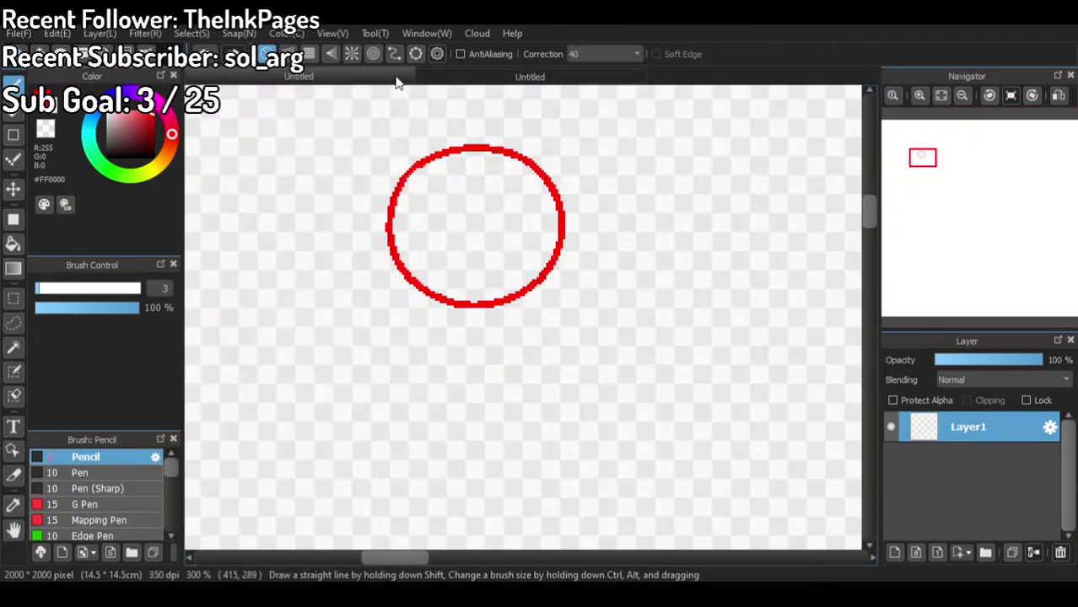
{"action": "left_click_drag", "start_coordinate": [927, 164], "coordinate": [925, 160]}
{"action": "mouse_move", "coordinate": [546, 234]}
{"action": "left_mouse_down"}
{"action": "mouse_move", "coordinate": [572, 126]}
{"action": "mouse_move", "coordinate": [595, 109]}
{"action": "mouse_move", "coordinate": [601, 124]}
{"action": "left_mouse_up"}
{"action": "left_click", "coordinate": [554, 78]}
{"action": "left_click", "coordinate": [399, 73]}
{"action": "mouse_move", "coordinate": [636, 177]}
{"action": "left_mouse_down"}
{"action": "mouse_move", "coordinate": [625, 276]}
{"action": "mouse_move", "coordinate": [601, 313]}
{"action": "left_mouse_up"}
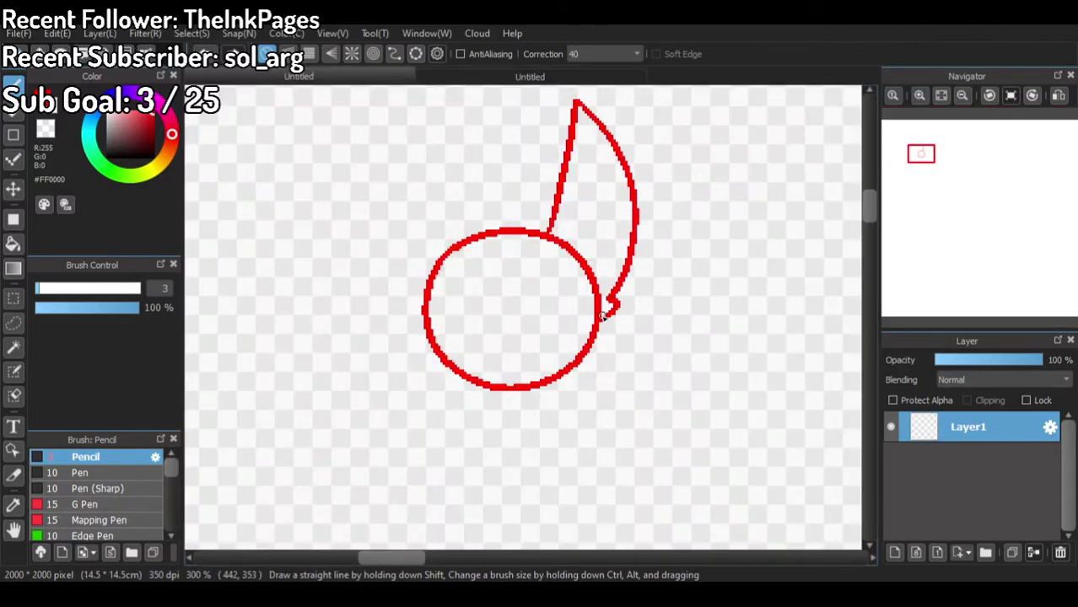
{"action": "mouse_move", "coordinate": [487, 231]}
{"action": "left_mouse_down"}
{"action": "mouse_move", "coordinate": [498, 104]}
{"action": "mouse_move", "coordinate": [458, 123]}
{"action": "mouse_move", "coordinate": [399, 231]}
{"action": "mouse_move", "coordinate": [409, 277]}
{"action": "left_mouse_up"}
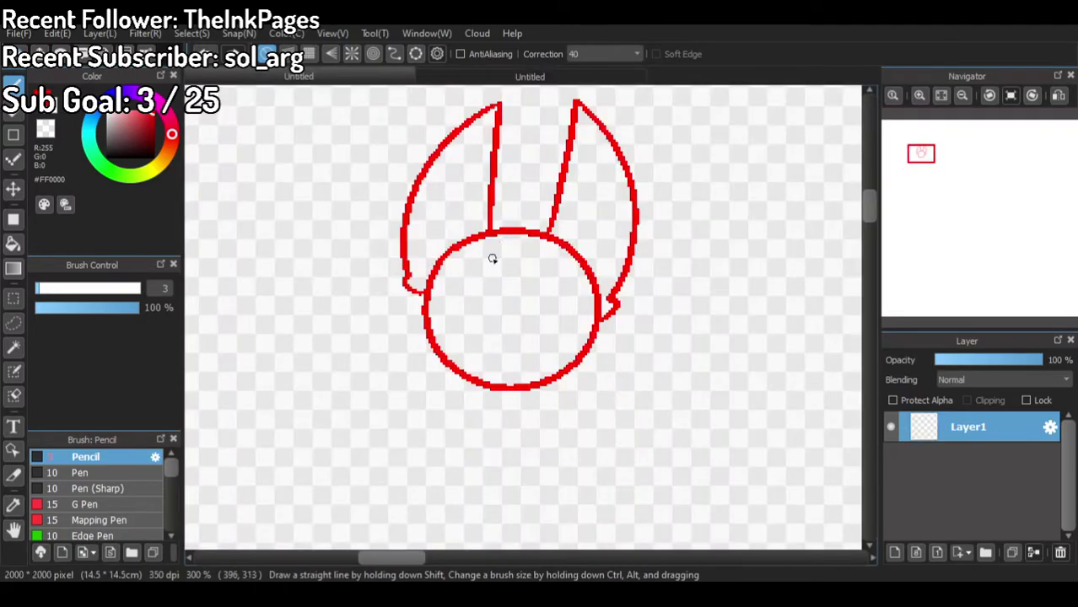
Step: Add jagged cheek fur on both sides of the head and erase the construction circle inside the outline
{"action": "mouse_move", "coordinate": [424, 301]}
{"action": "left_mouse_down"}
{"action": "mouse_move", "coordinate": [400, 354]}
{"action": "mouse_move", "coordinate": [422, 356]}
{"action": "mouse_move", "coordinate": [426, 388]}
{"action": "mouse_move", "coordinate": [498, 388]}
{"action": "left_mouse_up"}
{"action": "mouse_move", "coordinate": [597, 322]}
{"action": "left_mouse_down"}
{"action": "mouse_move", "coordinate": [613, 344]}
{"action": "mouse_move", "coordinate": [592, 366]}
{"action": "mouse_move", "coordinate": [597, 390]}
{"action": "mouse_move", "coordinate": [584, 400]}
{"action": "mouse_move", "coordinate": [540, 389]}
{"action": "left_mouse_up"}
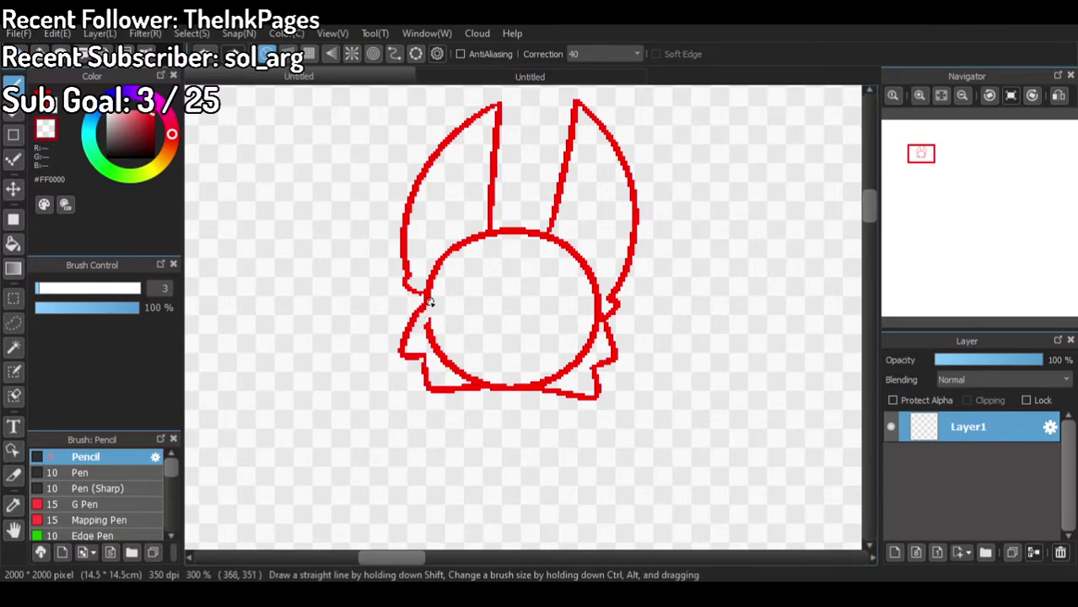
{"action": "mouse_move", "coordinate": [461, 247]}
{"action": "left_mouse_down"}
{"action": "mouse_move", "coordinate": [432, 264]}
{"action": "mouse_move", "coordinate": [483, 229]}
{"action": "mouse_move", "coordinate": [487, 255]}
{"action": "left_mouse_up"}
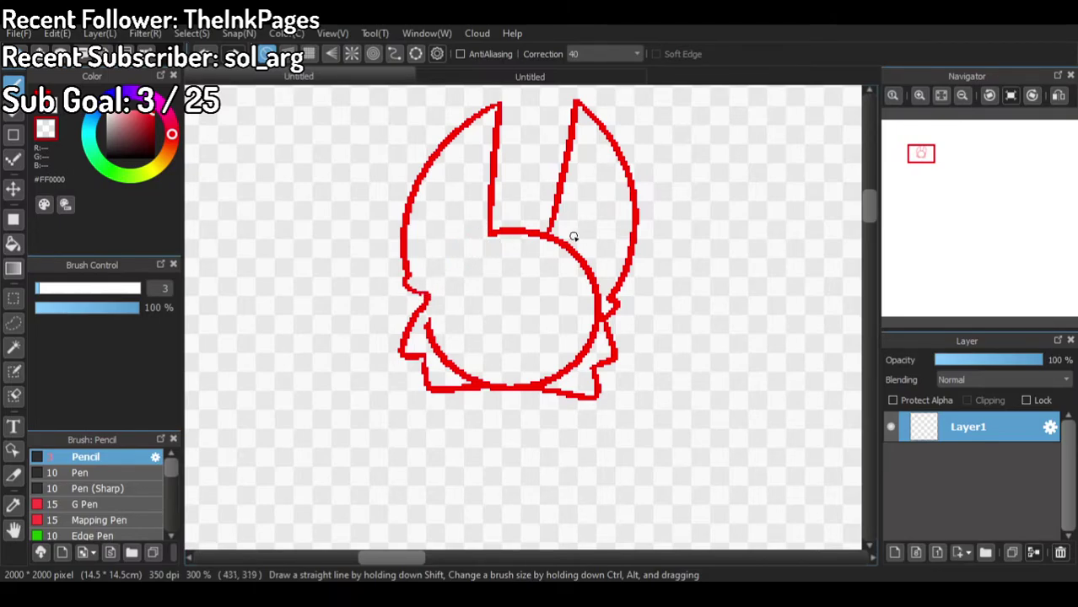
{"action": "mouse_move", "coordinate": [588, 275]}
{"action": "left_mouse_down"}
{"action": "mouse_move", "coordinate": [552, 240]}
{"action": "mouse_move", "coordinate": [590, 257]}
{"action": "mouse_move", "coordinate": [596, 287]}
{"action": "mouse_move", "coordinate": [579, 259]}
{"action": "mouse_move", "coordinate": [592, 308]}
{"action": "mouse_move", "coordinate": [595, 280]}
{"action": "mouse_move", "coordinate": [596, 319]}
{"action": "mouse_move", "coordinate": [599, 291]}
{"action": "mouse_move", "coordinate": [598, 332]}
{"action": "mouse_move", "coordinate": [603, 306]}
{"action": "mouse_move", "coordinate": [583, 360]}
{"action": "mouse_move", "coordinate": [595, 324]}
{"action": "mouse_move", "coordinate": [590, 350]}
{"action": "mouse_move", "coordinate": [569, 371]}
{"action": "mouse_move", "coordinate": [515, 384]}
{"action": "mouse_move", "coordinate": [550, 376]}
{"action": "left_mouse_up"}
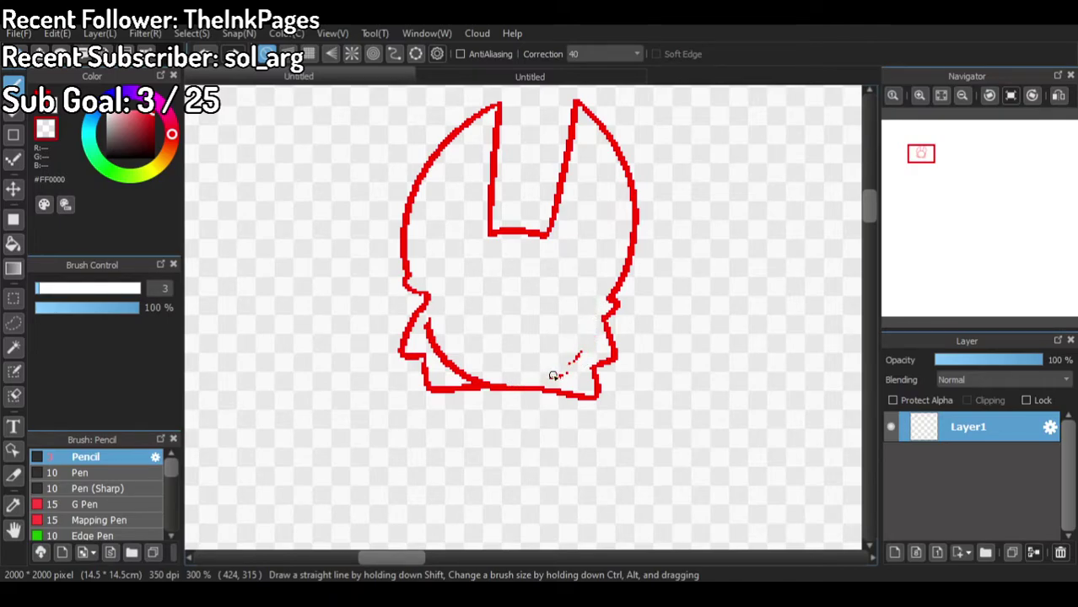
{"action": "left_click_drag", "start_coordinate": [581, 335], "coordinate": [562, 375]}
{"action": "left_click_drag", "start_coordinate": [501, 378], "coordinate": [456, 377]}
{"action": "mouse_move", "coordinate": [421, 323]}
{"action": "left_mouse_down"}
{"action": "mouse_move", "coordinate": [460, 366]}
{"action": "mouse_move", "coordinate": [436, 339]}
{"action": "left_mouse_up"}
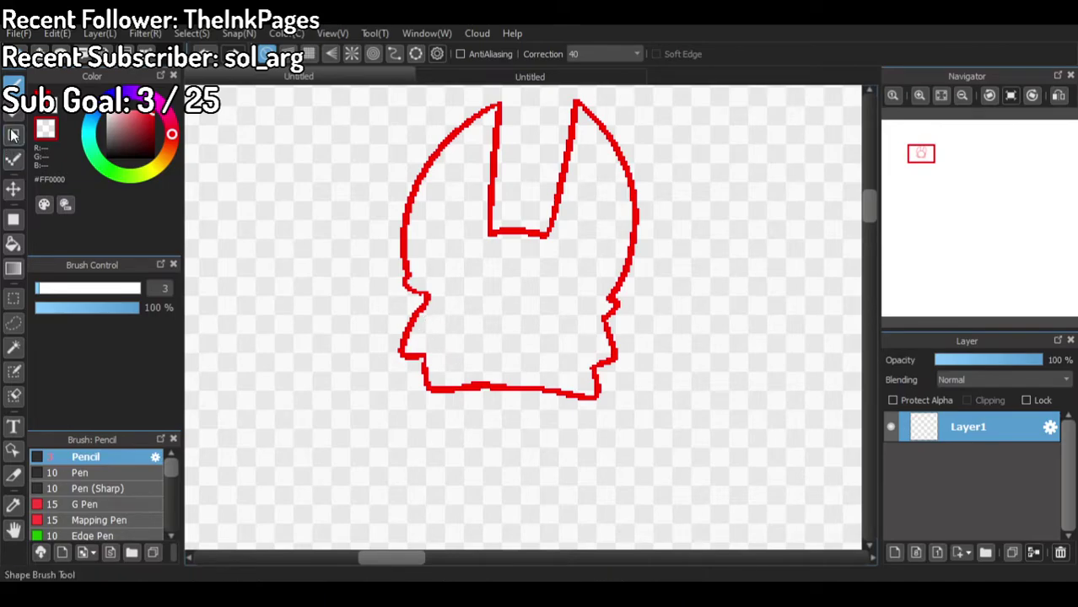
Step: Draw two tall oval eyes with small filled pupils and a small triangular nose below them in red
{"action": "left_click", "coordinate": [45, 128]}
{"action": "mouse_move", "coordinate": [493, 271]}
{"action": "left_mouse_down"}
{"action": "mouse_move", "coordinate": [468, 261]}
{"action": "mouse_move", "coordinate": [452, 321]}
{"action": "mouse_move", "coordinate": [473, 352]}
{"action": "mouse_move", "coordinate": [495, 332]}
{"action": "mouse_move", "coordinate": [496, 269]}
{"action": "mouse_move", "coordinate": [547, 351]}
{"action": "mouse_move", "coordinate": [571, 317]}
{"action": "mouse_move", "coordinate": [561, 275]}
{"action": "mouse_move", "coordinate": [532, 282]}
{"action": "left_mouse_up"}
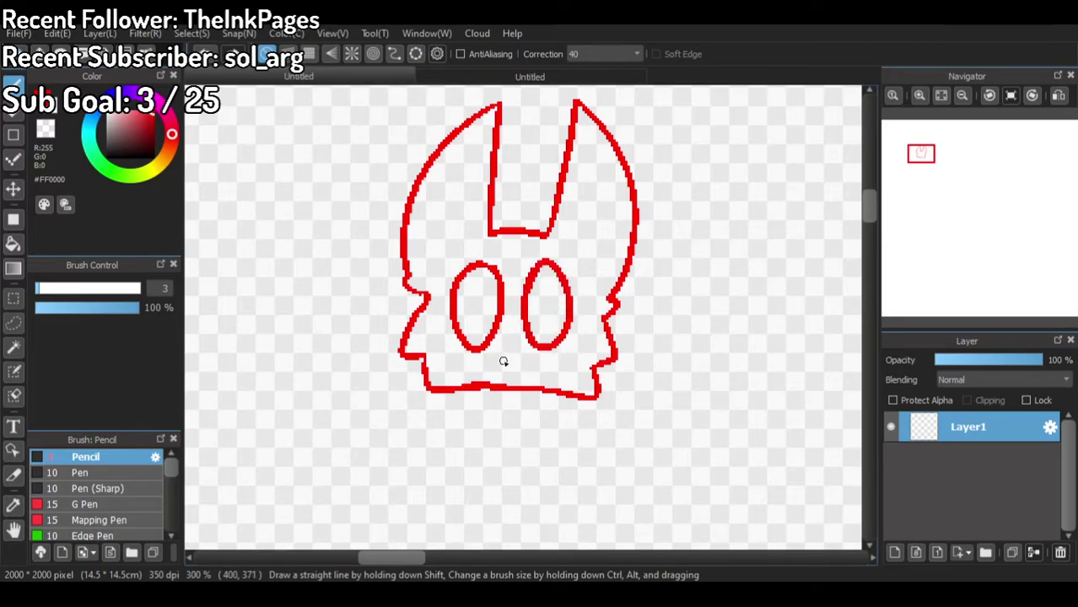
{"action": "mouse_move", "coordinate": [497, 356]}
{"action": "left_mouse_down"}
{"action": "mouse_move", "coordinate": [507, 369]}
{"action": "mouse_move", "coordinate": [528, 358]}
{"action": "mouse_move", "coordinate": [500, 360]}
{"action": "left_mouse_up"}
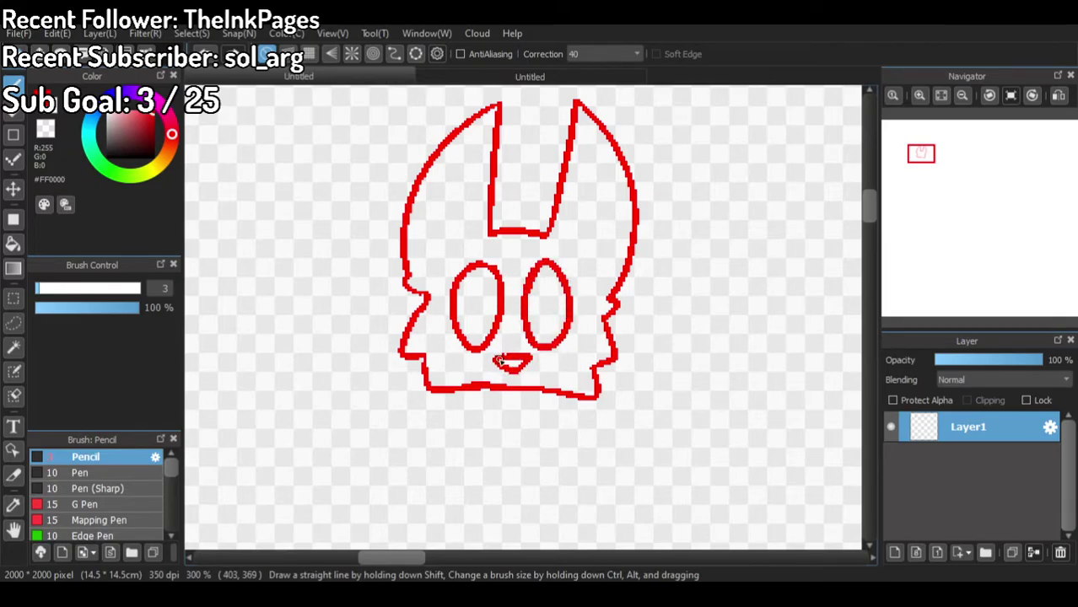
{"action": "left_click", "coordinate": [496, 76]}
{"action": "left_click", "coordinate": [391, 76]}
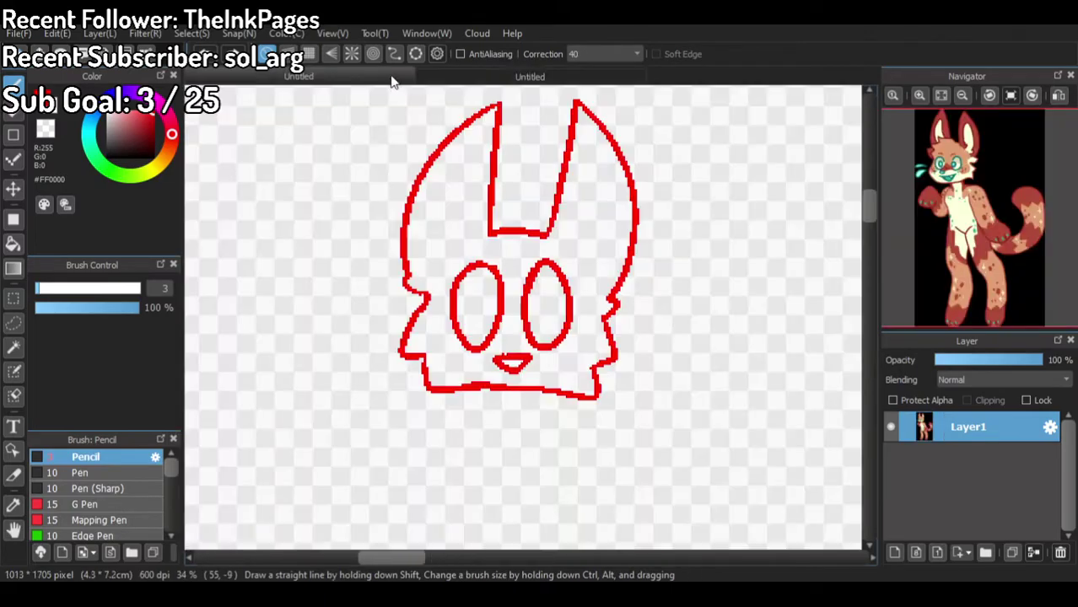
{"action": "mouse_move", "coordinate": [483, 317]}
{"action": "left_mouse_down"}
{"action": "mouse_move", "coordinate": [486, 297]}
{"action": "mouse_move", "coordinate": [486, 310]}
{"action": "mouse_move", "coordinate": [541, 301]}
{"action": "left_mouse_up"}
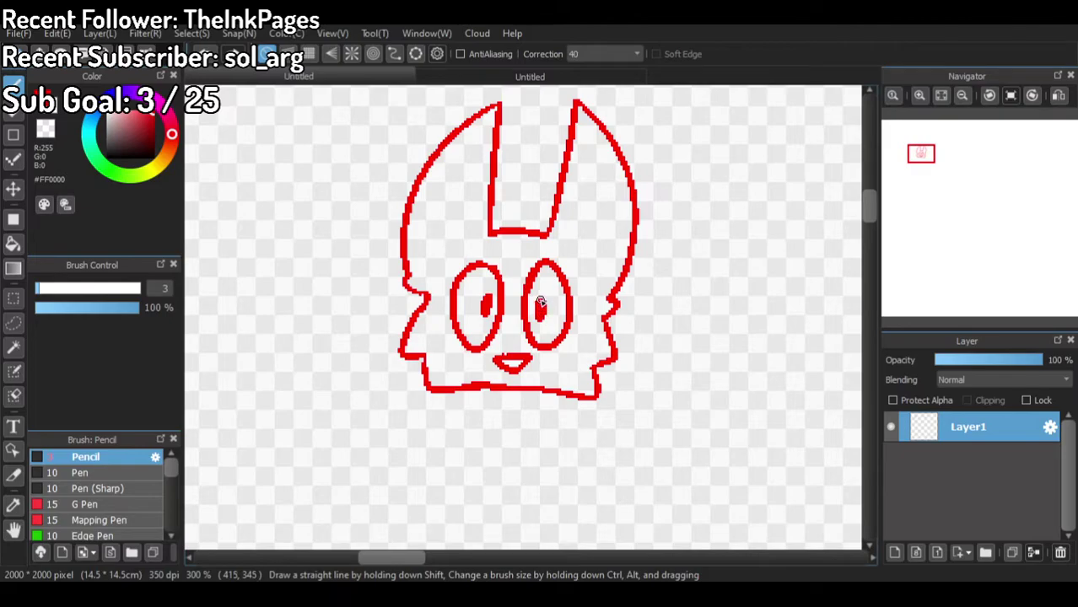
Step: Draw an angular accent mark beside the cheek and short slanted hatch marks between and below the eyes
{"action": "mouse_move", "coordinate": [358, 368]}
{"action": "left_mouse_down"}
{"action": "mouse_move", "coordinate": [389, 369]}
{"action": "mouse_move", "coordinate": [372, 407]}
{"action": "left_mouse_up"}
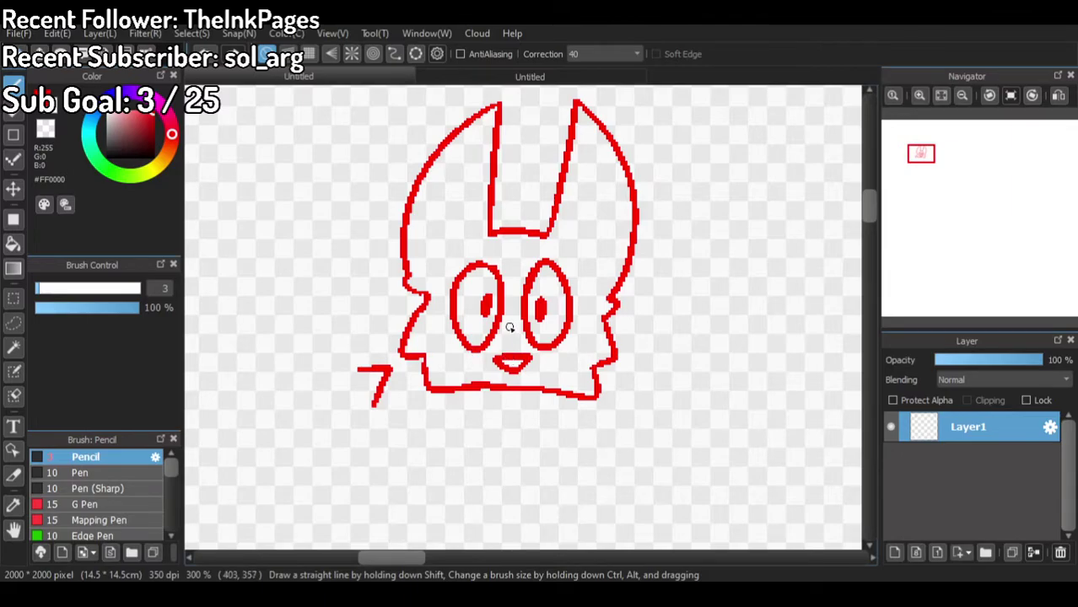
{"action": "mouse_move", "coordinate": [518, 324]}
{"action": "left_mouse_down"}
{"action": "mouse_move", "coordinate": [486, 360]}
{"action": "mouse_move", "coordinate": [513, 336]}
{"action": "left_mouse_up"}
{"action": "key", "text": "ctrl+z"}
{"action": "key", "text": "ctrl+z"}
{"action": "scroll", "coordinate": [617, 339], "scroll_direction": "down", "scroll_amount": 1}
{"action": "scroll", "coordinate": [609, 347], "scroll_direction": "up", "scroll_amount": 2}
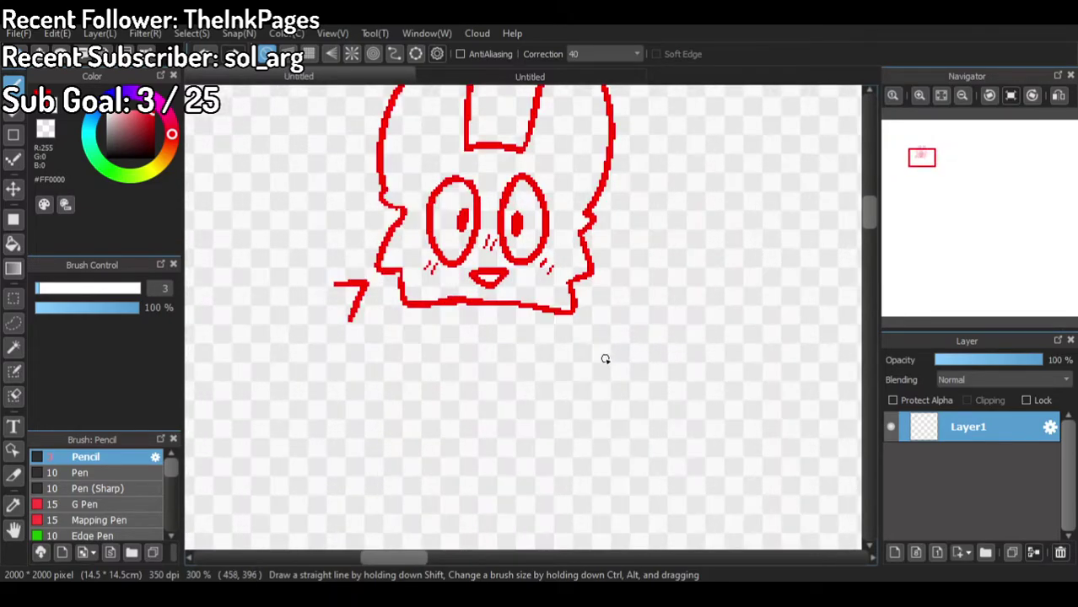
Step: Draw the inner-ear shapes with ragged lower edges inside both ears, following the fox reference
{"action": "left_click", "coordinate": [470, 77]}
{"action": "left_click", "coordinate": [406, 76]}
{"action": "scroll", "coordinate": [506, 235], "scroll_direction": "down", "scroll_amount": 1}
{"action": "scroll", "coordinate": [498, 160], "scroll_direction": "up", "scroll_amount": 1}
{"action": "scroll", "coordinate": [472, 354], "scroll_direction": "down", "scroll_amount": 1}
{"action": "scroll", "coordinate": [471, 221], "scroll_direction": "up", "scroll_amount": 1}
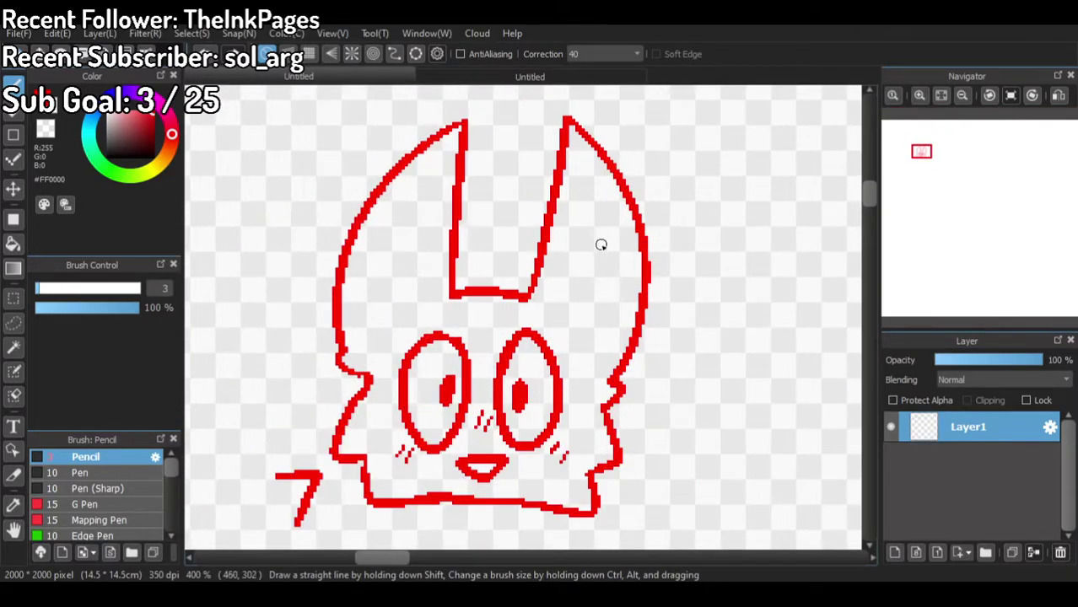
{"action": "left_click_drag", "start_coordinate": [593, 186], "coordinate": [595, 364]}
{"action": "mouse_move", "coordinate": [593, 187]}
{"action": "left_mouse_down"}
{"action": "mouse_move", "coordinate": [569, 336]}
{"action": "mouse_move", "coordinate": [579, 357]}
{"action": "mouse_move", "coordinate": [608, 356]}
{"action": "left_mouse_up"}
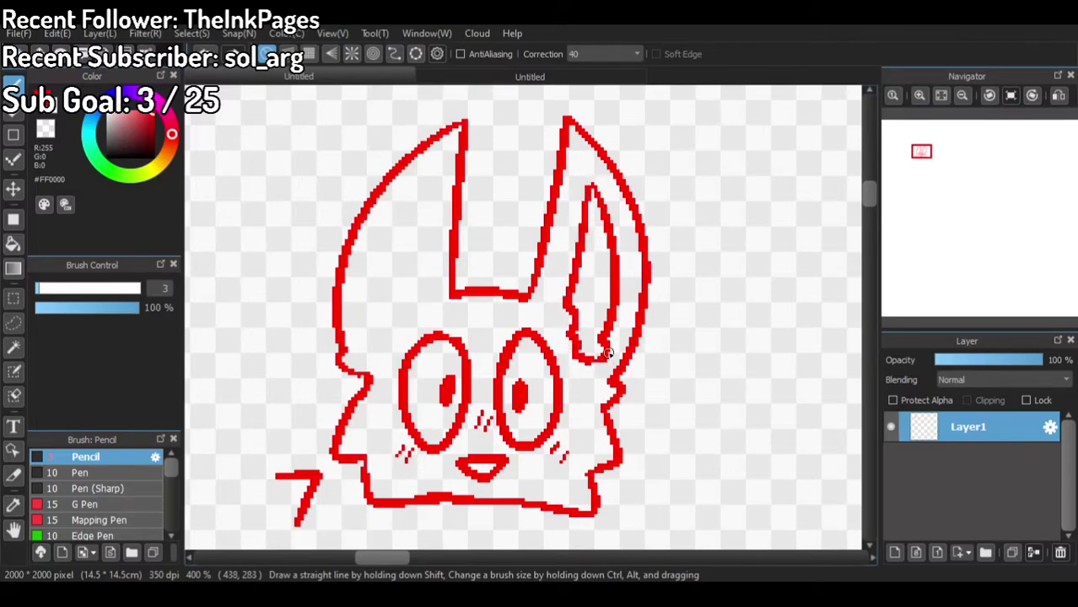
{"action": "mouse_move", "coordinate": [421, 177]}
{"action": "left_mouse_down"}
{"action": "mouse_move", "coordinate": [398, 235]}
{"action": "mouse_move", "coordinate": [388, 327]}
{"action": "left_mouse_up"}
{"action": "mouse_move", "coordinate": [420, 176]}
{"action": "left_mouse_down"}
{"action": "mouse_move", "coordinate": [370, 228]}
{"action": "mouse_move", "coordinate": [350, 323]}
{"action": "mouse_move", "coordinate": [353, 350]}
{"action": "mouse_move", "coordinate": [385, 330]}
{"action": "left_mouse_up"}
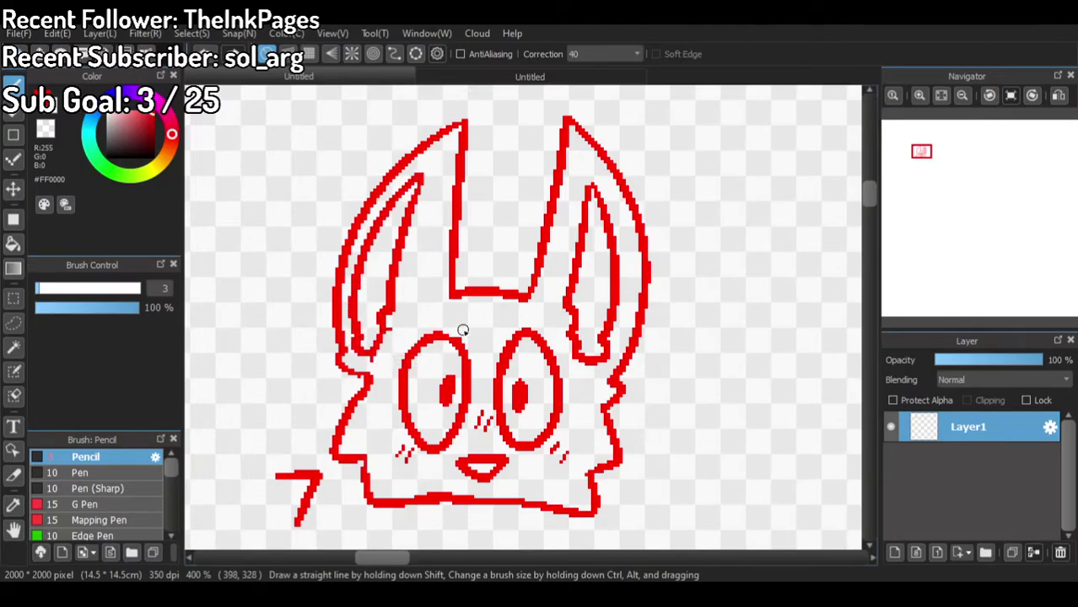
Step: Draw the front and back lines of the neck below the head, with the back line curving into the shoulder
{"action": "scroll", "coordinate": [463, 331], "scroll_direction": "down", "scroll_amount": 4}
{"action": "scroll", "coordinate": [523, 339], "scroll_direction": "up", "scroll_amount": 3}
{"action": "left_click", "coordinate": [431, 78]}
{"action": "left_click", "coordinate": [394, 78]}
{"action": "scroll", "coordinate": [447, 135], "scroll_direction": "down", "scroll_amount": 1}
{"action": "scroll", "coordinate": [422, 239], "scroll_direction": "up", "scroll_amount": 1}
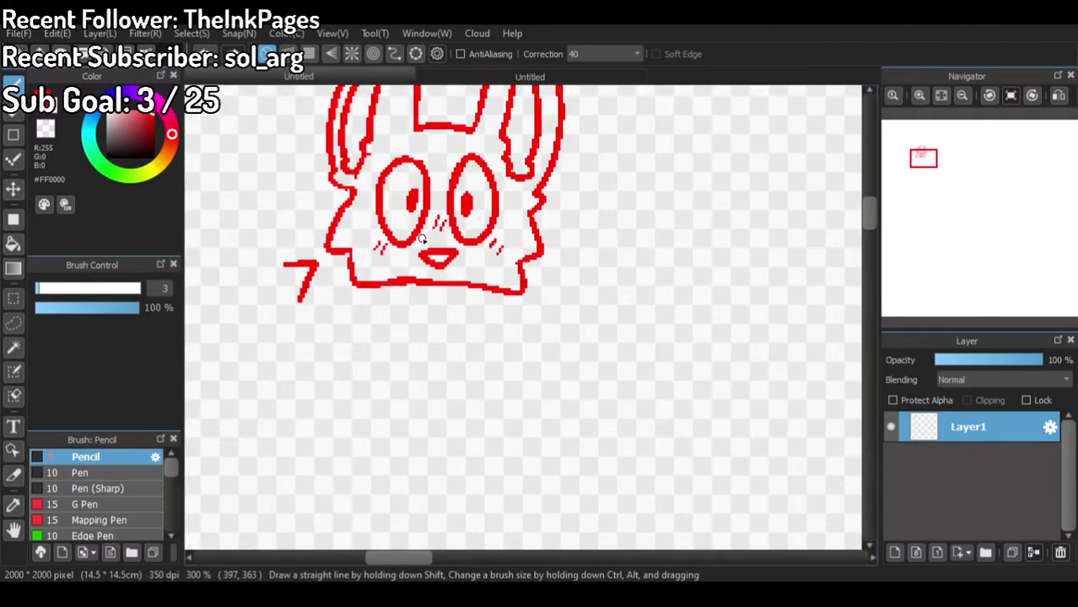
{"action": "left_click_drag", "start_coordinate": [405, 283], "coordinate": [410, 349]}
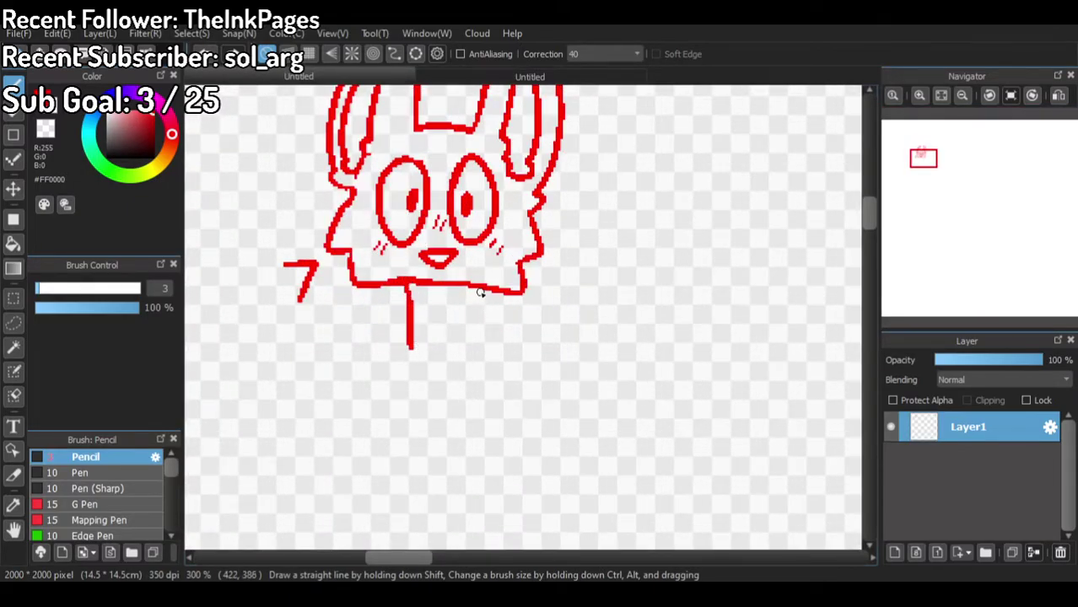
{"action": "mouse_move", "coordinate": [479, 292]}
{"action": "left_mouse_down"}
{"action": "mouse_move", "coordinate": [519, 356]}
{"action": "mouse_move", "coordinate": [533, 355]}
{"action": "left_mouse_up"}
{"action": "left_click_drag", "start_coordinate": [413, 343], "coordinate": [413, 384]}
{"action": "left_click_drag", "start_coordinate": [413, 335], "coordinate": [401, 411]}
{"action": "key", "text": "ctrl+z"}
{"action": "key", "text": "ctrl+z"}
Step: Draw the four-legged body outline with a fur notch on the chest, a curved belly, back and rounded rump
{"action": "mouse_move", "coordinate": [412, 336]}
{"action": "left_mouse_down"}
{"action": "mouse_move", "coordinate": [393, 441]}
{"action": "mouse_move", "coordinate": [412, 435]}
{"action": "mouse_move", "coordinate": [403, 451]}
{"action": "mouse_move", "coordinate": [412, 480]}
{"action": "mouse_move", "coordinate": [453, 516]}
{"action": "left_mouse_up"}
{"action": "mouse_move", "coordinate": [530, 357]}
{"action": "left_mouse_down"}
{"action": "mouse_move", "coordinate": [681, 335]}
{"action": "mouse_move", "coordinate": [788, 446]}
{"action": "mouse_move", "coordinate": [699, 525]}
{"action": "mouse_move", "coordinate": [667, 520]}
{"action": "left_mouse_up"}
{"action": "key", "text": "ctrl+z"}
{"action": "mouse_move", "coordinate": [523, 355]}
{"action": "left_mouse_down"}
{"action": "mouse_move", "coordinate": [698, 363]}
{"action": "mouse_move", "coordinate": [728, 449]}
{"action": "mouse_move", "coordinate": [668, 482]}
{"action": "mouse_move", "coordinate": [626, 469]}
{"action": "mouse_move", "coordinate": [502, 521]}
{"action": "mouse_move", "coordinate": [447, 512]}
{"action": "left_mouse_up"}
{"action": "scroll", "coordinate": [476, 460], "scroll_direction": "down", "scroll_amount": 3}
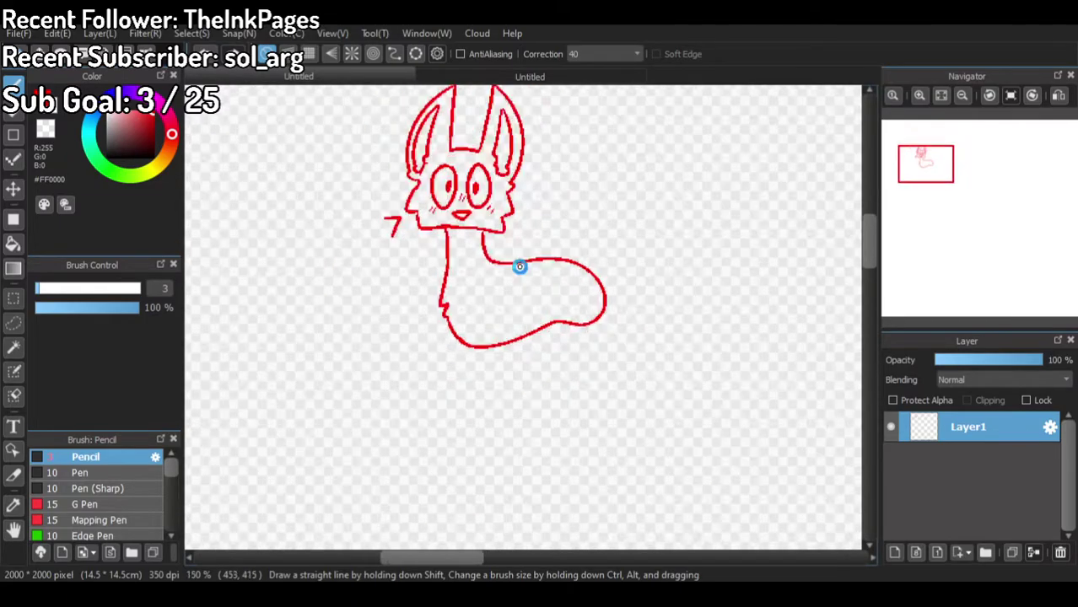
Step: Draw the two front legs with toe marks on the paws and erase the belly line crossing the near leg
{"action": "mouse_move", "coordinate": [453, 330]}
{"action": "left_mouse_down"}
{"action": "mouse_move", "coordinate": [461, 382]}
{"action": "mouse_move", "coordinate": [449, 524]}
{"action": "mouse_move", "coordinate": [494, 517]}
{"action": "mouse_move", "coordinate": [511, 342]}
{"action": "left_mouse_up"}
{"action": "left_click_drag", "start_coordinate": [431, 368], "coordinate": [435, 505]}
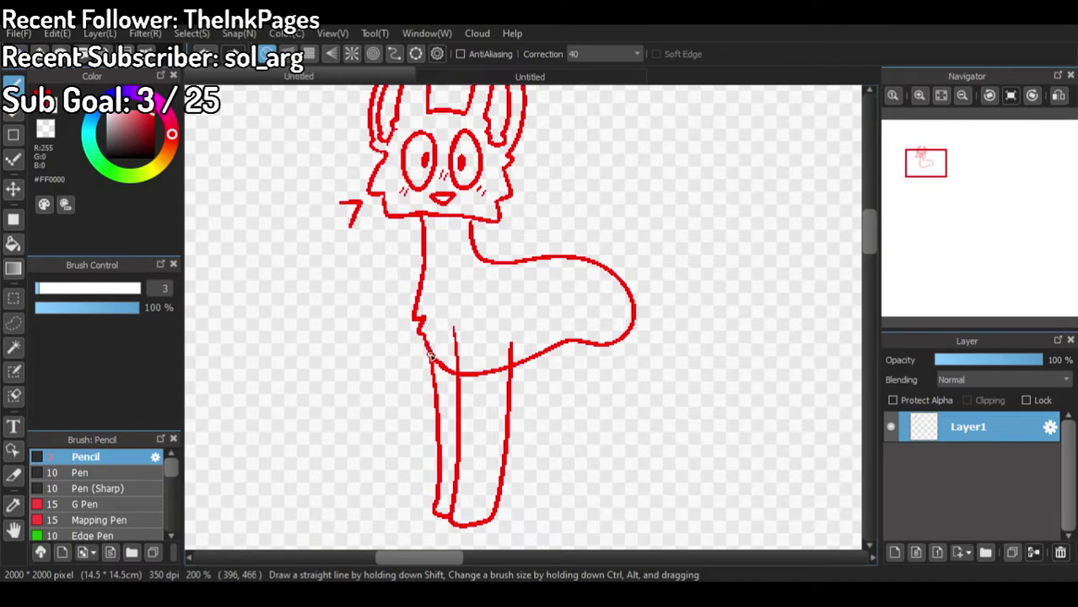
{"action": "left_click", "coordinate": [48, 134]}
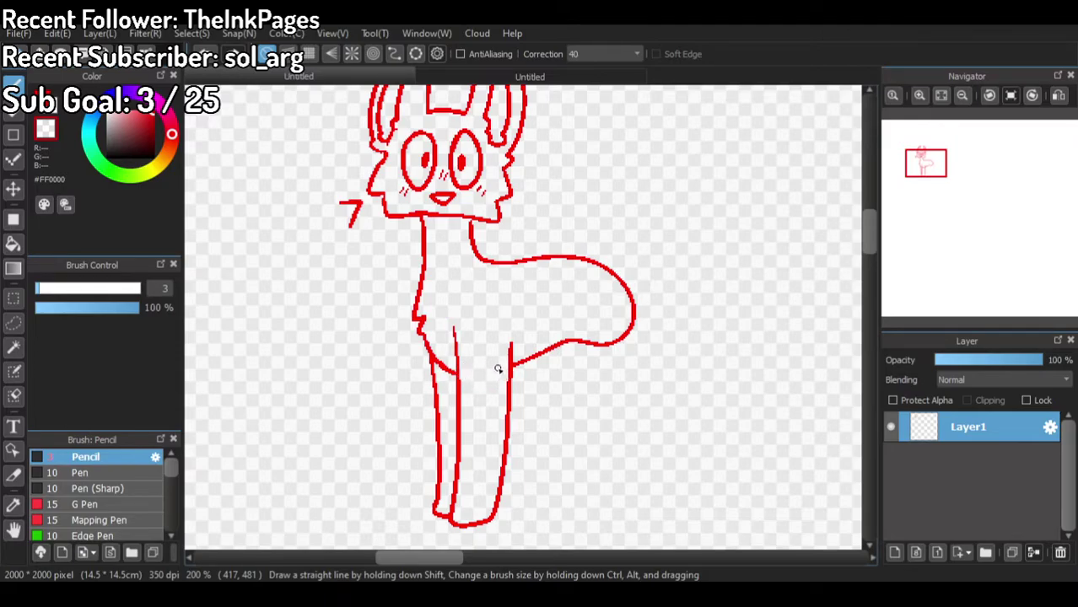
{"action": "left_click", "coordinate": [42, 110]}
Step: Draw the two bent hind legs under the rump and erase the body line overlapping the near thigh
{"action": "mouse_move", "coordinate": [569, 296]}
{"action": "left_mouse_down"}
{"action": "mouse_move", "coordinate": [576, 373]}
{"action": "mouse_move", "coordinate": [588, 378]}
{"action": "left_mouse_up"}
{"action": "key", "text": "ctrl+z"}
{"action": "mouse_move", "coordinate": [564, 301]}
{"action": "left_mouse_down"}
{"action": "mouse_move", "coordinate": [570, 384]}
{"action": "mouse_move", "coordinate": [590, 420]}
{"action": "left_mouse_up"}
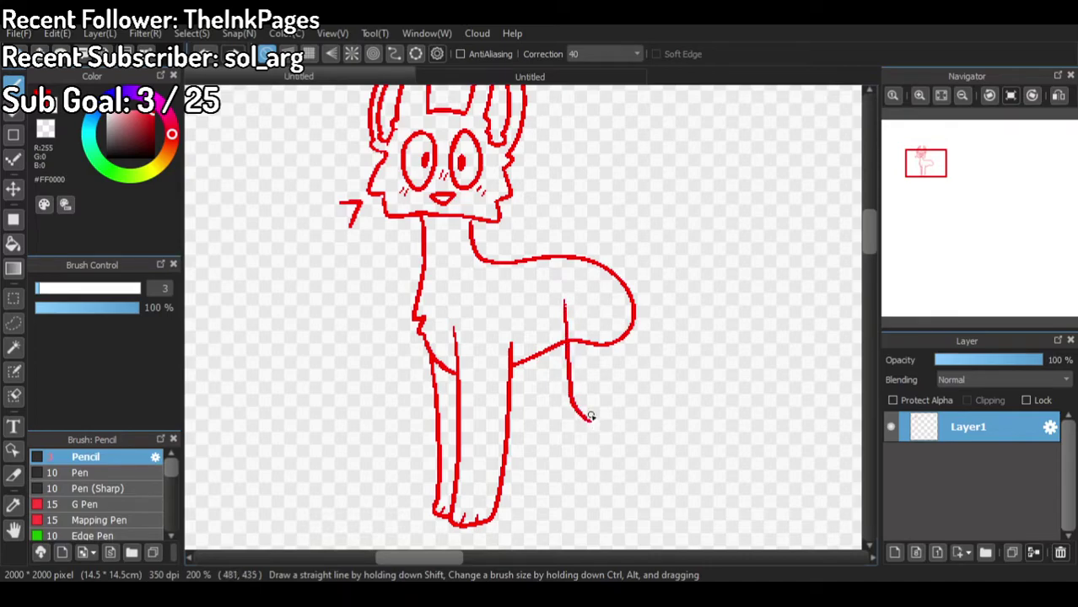
{"action": "mouse_move", "coordinate": [631, 344]}
{"action": "left_mouse_down"}
{"action": "mouse_move", "coordinate": [627, 411]}
{"action": "mouse_move", "coordinate": [610, 407]}
{"action": "mouse_move", "coordinate": [573, 516]}
{"action": "mouse_move", "coordinate": [607, 507]}
{"action": "mouse_move", "coordinate": [628, 415]}
{"action": "left_mouse_up"}
{"action": "mouse_move", "coordinate": [534, 361]}
{"action": "left_mouse_down"}
{"action": "mouse_move", "coordinate": [528, 400]}
{"action": "mouse_move", "coordinate": [539, 425]}
{"action": "mouse_move", "coordinate": [517, 481]}
{"action": "mouse_move", "coordinate": [553, 474]}
{"action": "mouse_move", "coordinate": [575, 413]}
{"action": "left_mouse_up"}
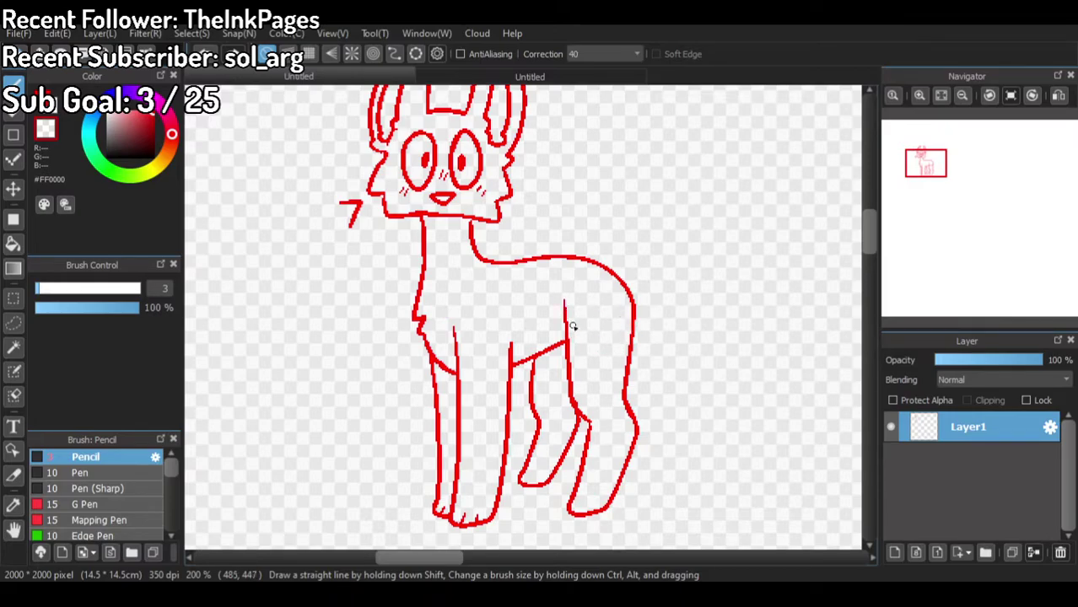
{"action": "left_click_drag", "start_coordinate": [551, 349], "coordinate": [567, 341]}
Step: Draw a long curved tail with a tufted tip rising from the rump, after checking the fox reference
{"action": "left_click", "coordinate": [499, 75]}
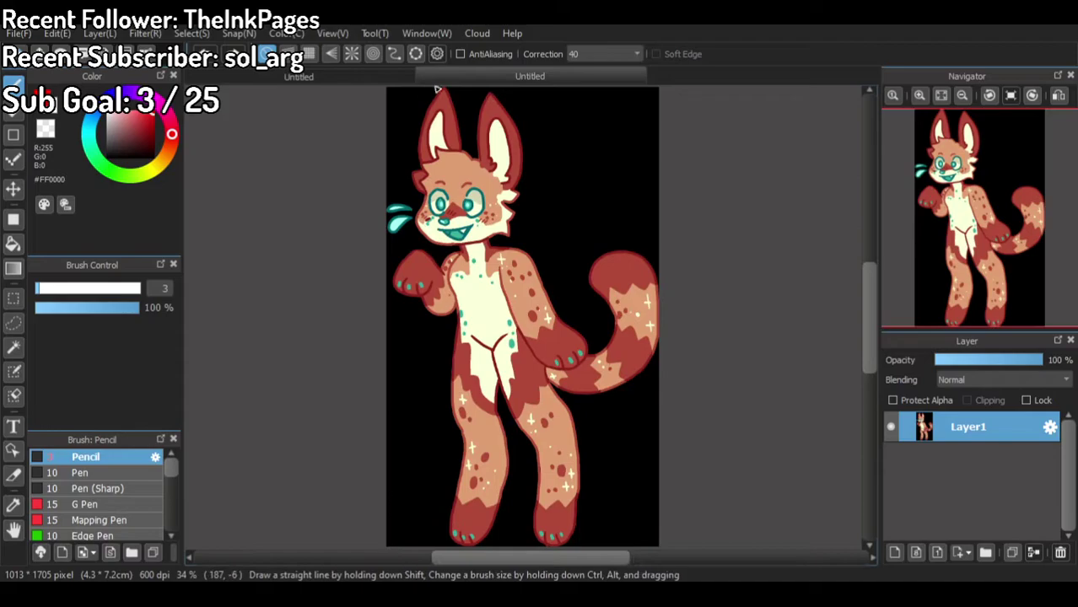
{"action": "left_click", "coordinate": [398, 83]}
{"action": "mouse_move", "coordinate": [628, 253]}
{"action": "left_mouse_down"}
{"action": "mouse_move", "coordinate": [594, 111]}
{"action": "mouse_move", "coordinate": [614, 86]}
{"action": "left_mouse_up"}
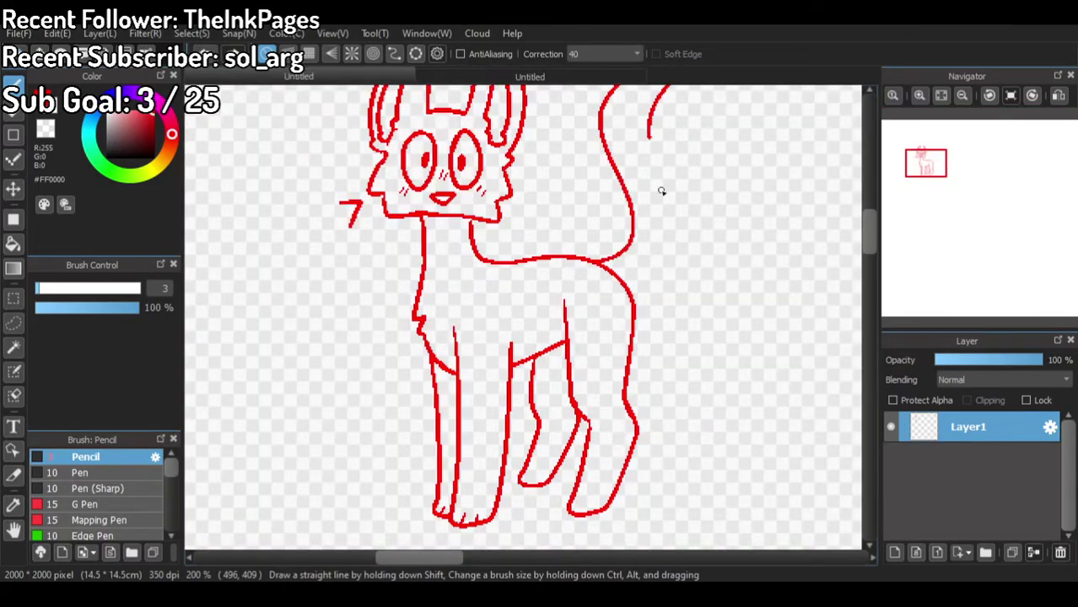
{"action": "scroll", "coordinate": [662, 245], "scroll_direction": "down", "scroll_amount": 3}
{"action": "scroll", "coordinate": [662, 244], "scroll_direction": "up", "scroll_amount": 4}
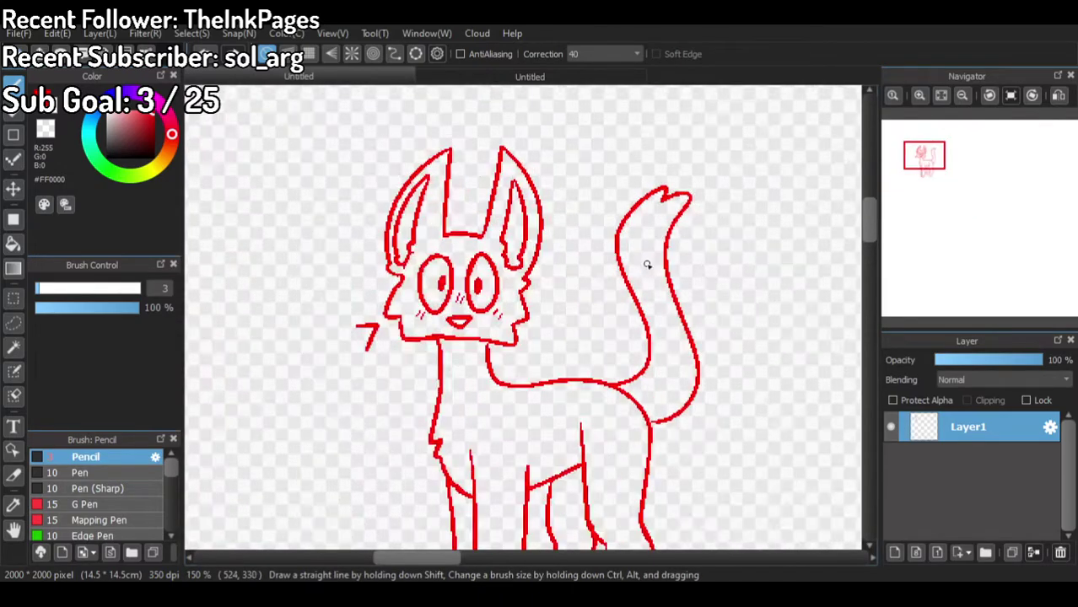
{"action": "scroll", "coordinate": [647, 267], "scroll_direction": "down", "scroll_amount": 2}
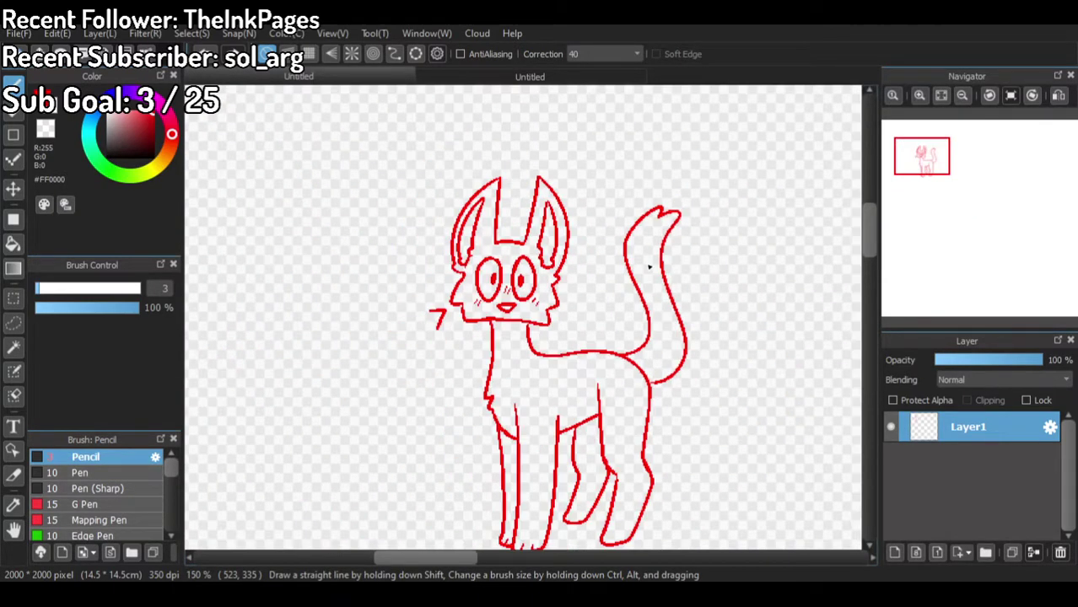
Step: Undo the tail and redraw it as a slimmer S-curve rising from the rump with a notched tip
{"action": "key", "text": "ctrl+z"}
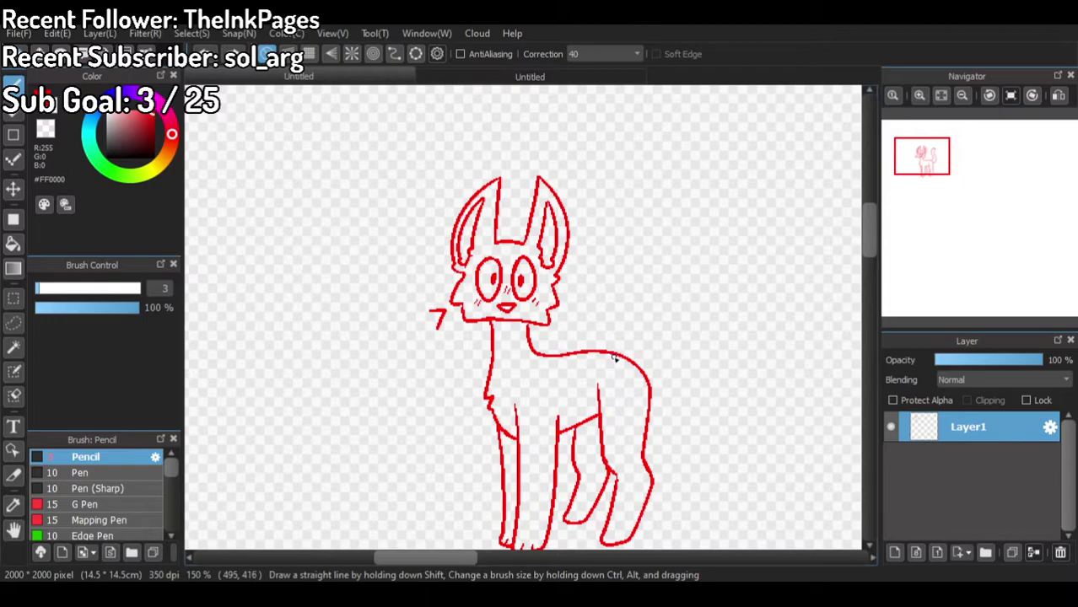
{"action": "mouse_move", "coordinate": [645, 330]}
{"action": "left_mouse_down"}
{"action": "mouse_move", "coordinate": [628, 284]}
{"action": "mouse_move", "coordinate": [633, 226]}
{"action": "mouse_move", "coordinate": [659, 218]}
{"action": "left_mouse_up"}
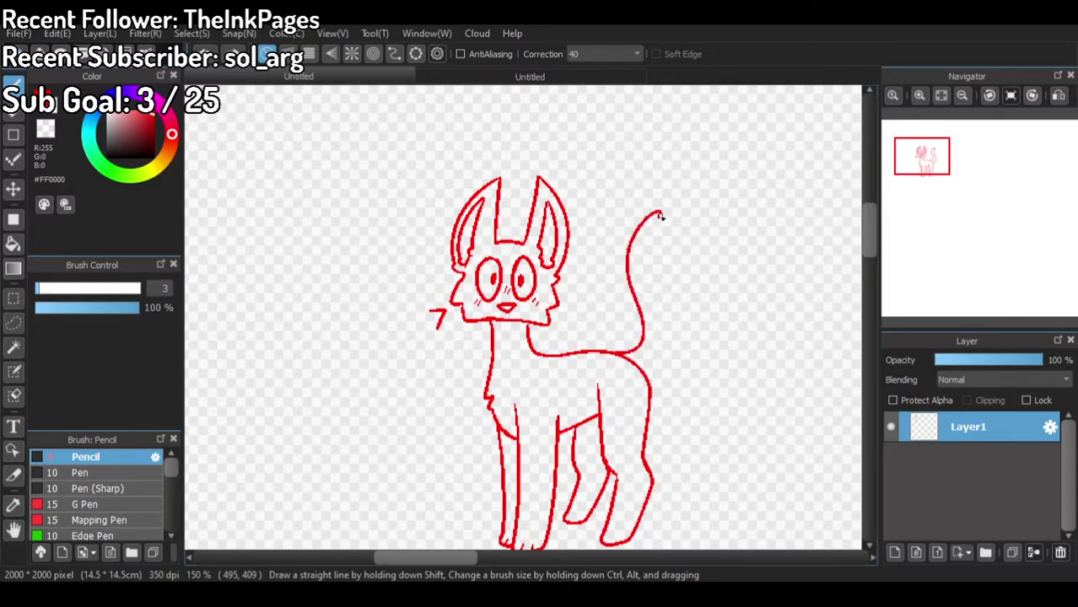
{"action": "mouse_move", "coordinate": [659, 260]}
{"action": "left_mouse_down"}
{"action": "mouse_move", "coordinate": [653, 298]}
{"action": "mouse_move", "coordinate": [666, 329]}
{"action": "left_mouse_up"}
{"action": "left_click_drag", "start_coordinate": [650, 372], "coordinate": [648, 377]}
{"action": "scroll", "coordinate": [658, 237], "scroll_direction": "down", "scroll_amount": 2}
{"action": "scroll", "coordinate": [664, 257], "scroll_direction": "up", "scroll_amount": 2}
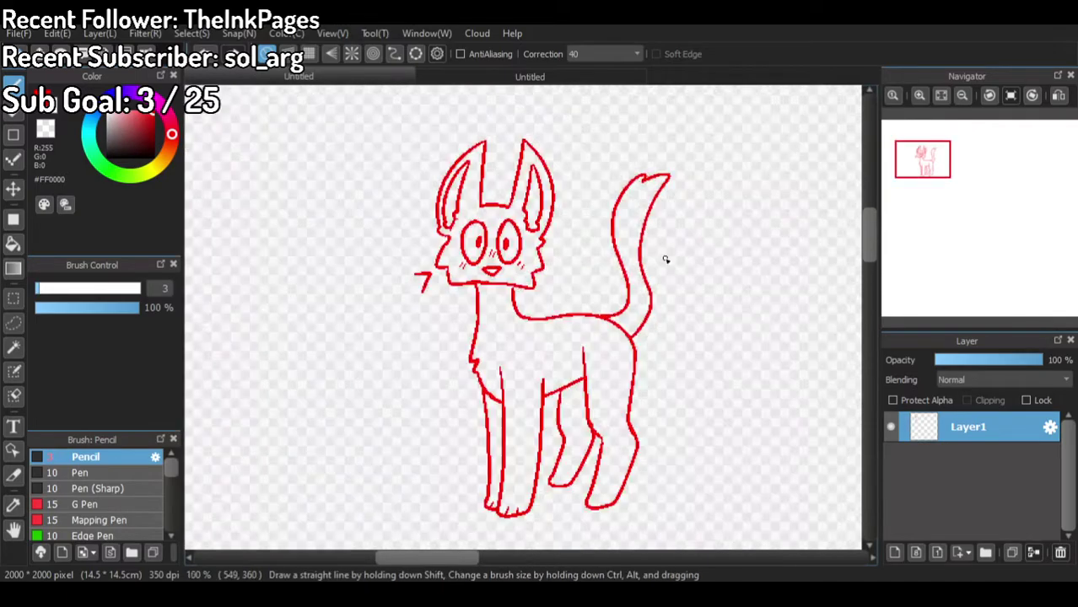
{"action": "scroll", "coordinate": [470, 289], "scroll_direction": "up", "scroll_amount": 2}
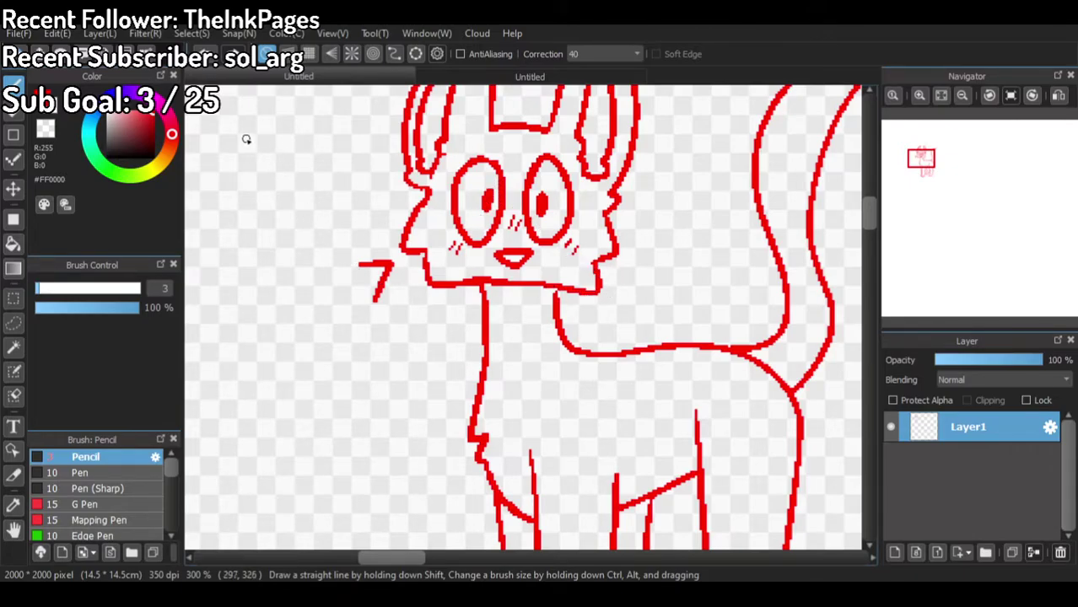
{"action": "mouse_move", "coordinate": [283, 173]}
{"action": "left_mouse_down"}
{"action": "mouse_move", "coordinate": [369, 218]}
{"action": "mouse_move", "coordinate": [284, 164]}
{"action": "mouse_move", "coordinate": [329, 163]}
{"action": "mouse_move", "coordinate": [368, 181]}
{"action": "mouse_move", "coordinate": [328, 169]}
{"action": "left_mouse_up"}
{"action": "mouse_move", "coordinate": [328, 248]}
{"action": "left_mouse_down"}
{"action": "mouse_move", "coordinate": [343, 272]}
{"action": "mouse_move", "coordinate": [365, 237]}
{"action": "mouse_move", "coordinate": [332, 251]}
{"action": "left_mouse_up"}
{"action": "scroll", "coordinate": [393, 235], "scroll_direction": "down", "scroll_amount": 3}
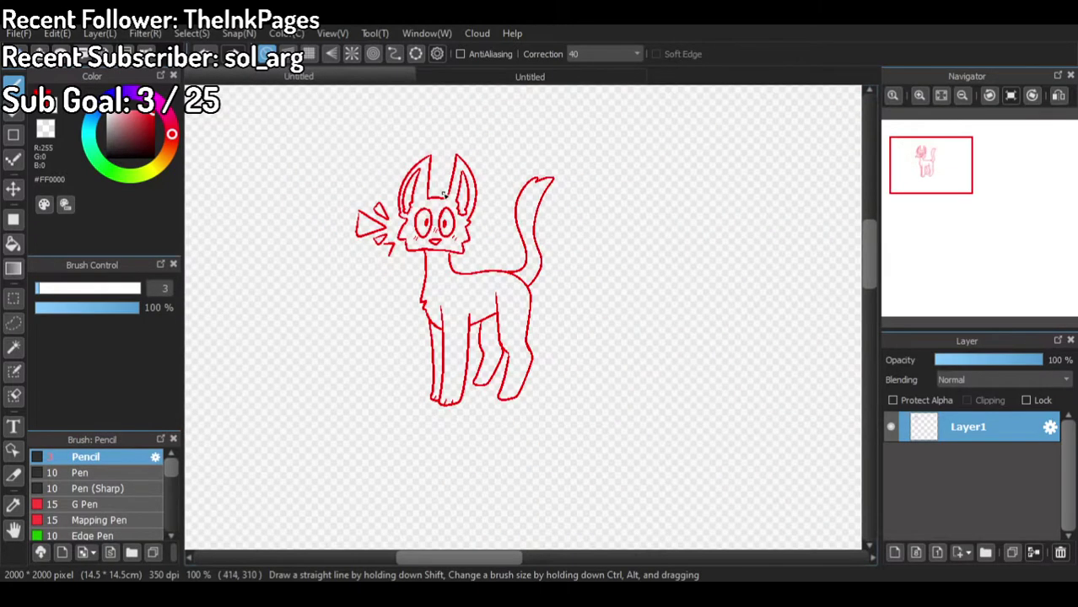
{"action": "key", "text": "ctrl+z"}
{"action": "key", "text": "ctrl+z"}
Step: Erase the stray 7-shaped mark beside the cheek by filling it with the transparent color
{"action": "scroll", "coordinate": [403, 219], "scroll_direction": "up", "scroll_amount": 4}
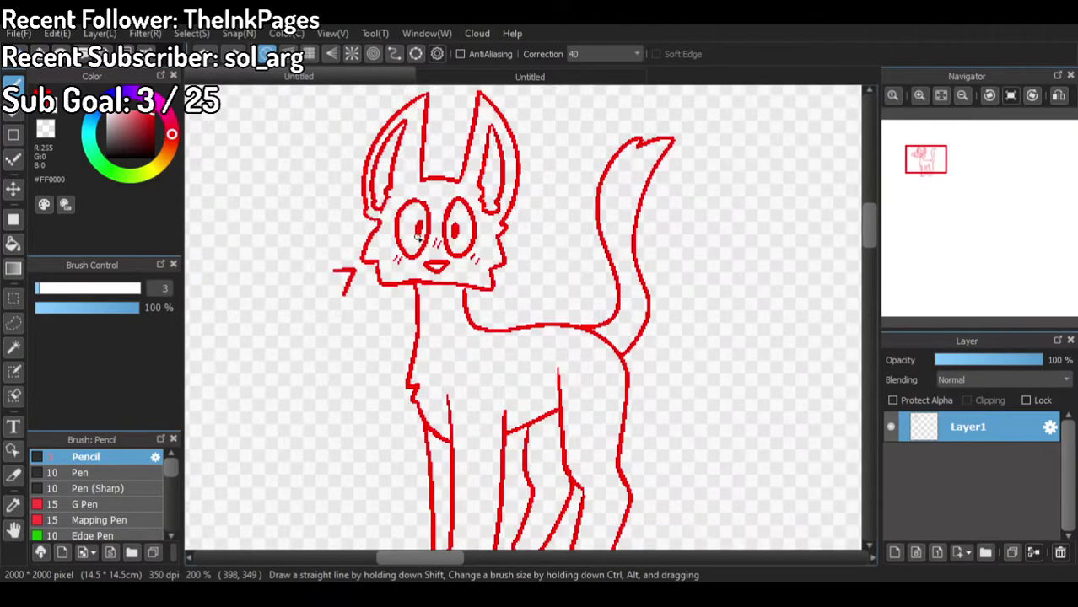
{"action": "left_click", "coordinate": [12, 267]}
{"action": "left_click", "coordinate": [13, 244]}
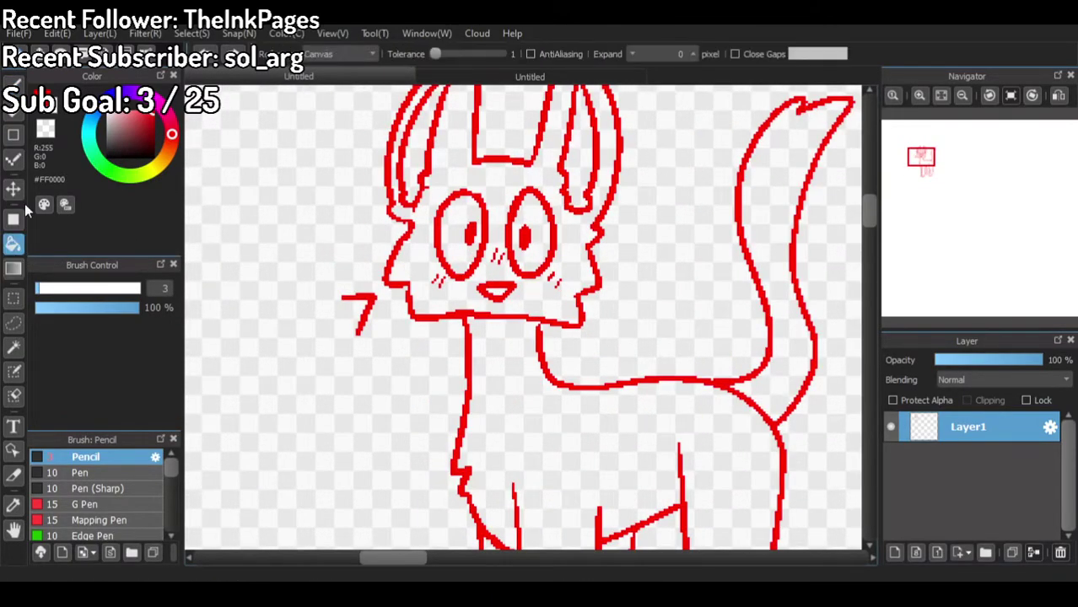
{"action": "left_click", "coordinate": [38, 135]}
{"action": "scroll", "coordinate": [274, 262], "scroll_direction": "up", "scroll_amount": 2}
{"action": "left_click", "coordinate": [456, 326]}
{"action": "scroll", "coordinate": [464, 313], "scroll_direction": "down", "scroll_amount": 2}
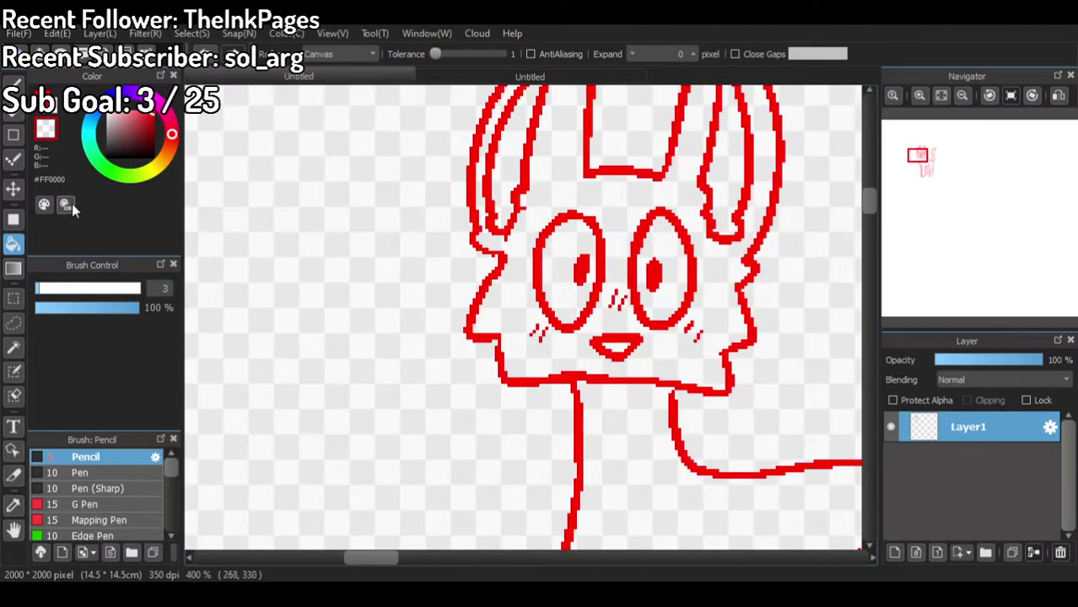
Step: Draw a large triangular mark with two smaller ones around it beside the face, undoing unwanted strokes
{"action": "key", "text": "b"}
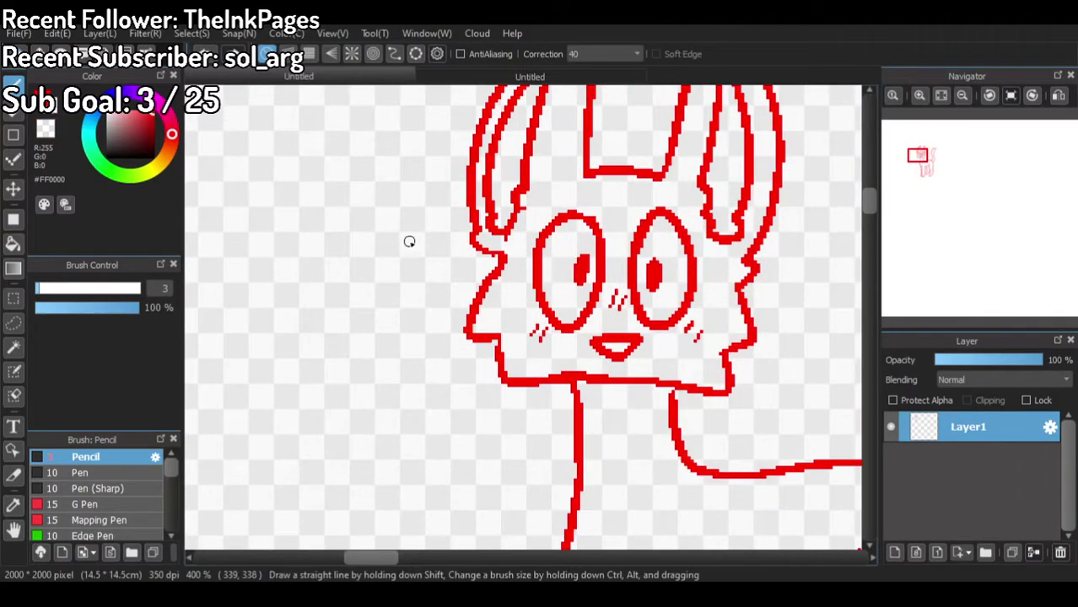
{"action": "mouse_move", "coordinate": [313, 267]}
{"action": "left_mouse_down"}
{"action": "mouse_move", "coordinate": [327, 350]}
{"action": "mouse_move", "coordinate": [444, 305]}
{"action": "mouse_move", "coordinate": [314, 268]}
{"action": "left_mouse_up"}
{"action": "mouse_move", "coordinate": [387, 244]}
{"action": "left_mouse_down"}
{"action": "mouse_move", "coordinate": [388, 258]}
{"action": "mouse_move", "coordinate": [439, 278]}
{"action": "mouse_move", "coordinate": [403, 223]}
{"action": "mouse_move", "coordinate": [386, 253]}
{"action": "left_mouse_up"}
{"action": "mouse_move", "coordinate": [381, 356]}
{"action": "left_mouse_down"}
{"action": "mouse_move", "coordinate": [409, 378]}
{"action": "mouse_move", "coordinate": [445, 332]}
{"action": "mouse_move", "coordinate": [423, 329]}
{"action": "mouse_move", "coordinate": [382, 355]}
{"action": "mouse_move", "coordinate": [400, 385]}
{"action": "mouse_move", "coordinate": [433, 322]}
{"action": "mouse_move", "coordinate": [376, 359]}
{"action": "mouse_move", "coordinate": [434, 333]}
{"action": "mouse_move", "coordinate": [395, 392]}
{"action": "mouse_move", "coordinate": [373, 359]}
{"action": "left_mouse_up"}
{"action": "key", "text": "ctrl+z"}
{"action": "key", "text": "ctrl+z"}
Step: Draw a pair of short curved motion lines below the cheek on each side of the head
{"action": "left_click_drag", "start_coordinate": [481, 373], "coordinate": [432, 460]}
{"action": "left_click_drag", "start_coordinate": [488, 394], "coordinate": [478, 428]}
{"action": "left_click_drag", "start_coordinate": [768, 358], "coordinate": [818, 416]}
{"action": "left_click_drag", "start_coordinate": [764, 381], "coordinate": [773, 415]}
{"action": "scroll", "coordinate": [762, 334], "scroll_direction": "down", "scroll_amount": 7}
{"action": "scroll", "coordinate": [759, 305], "scroll_direction": "up", "scroll_amount": 4}
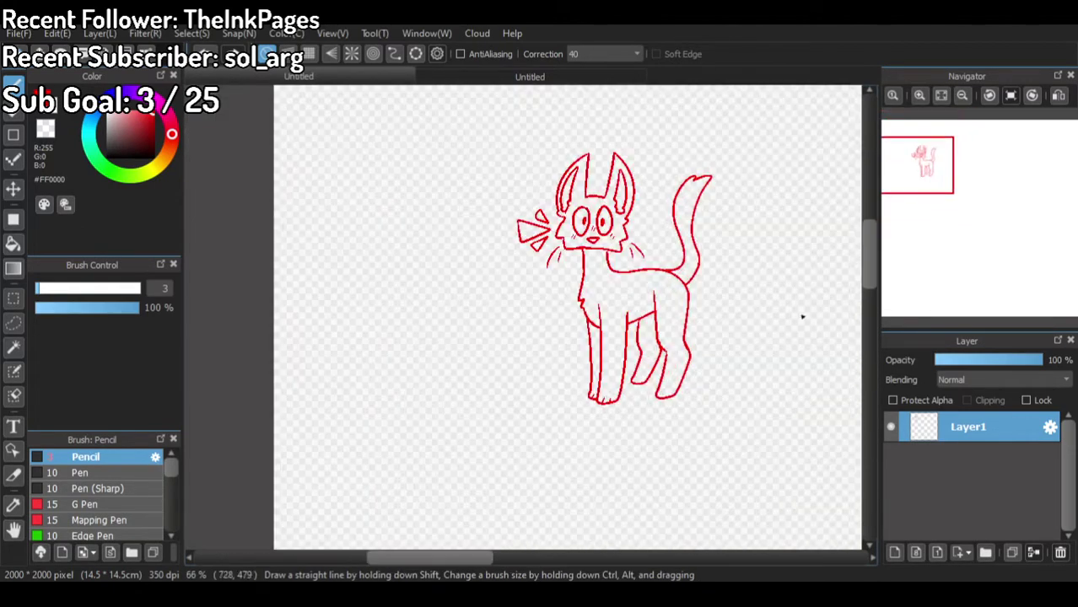
Step: Recolor the whole line art black (#000000) with alpha protected, using a 1000 px pencil
{"action": "scroll", "coordinate": [779, 330], "scroll_direction": "down", "scroll_amount": 2}
{"action": "scroll", "coordinate": [767, 293], "scroll_direction": "up", "scroll_amount": 2}
{"action": "scroll", "coordinate": [661, 244], "scroll_direction": "down", "scroll_amount": 1}
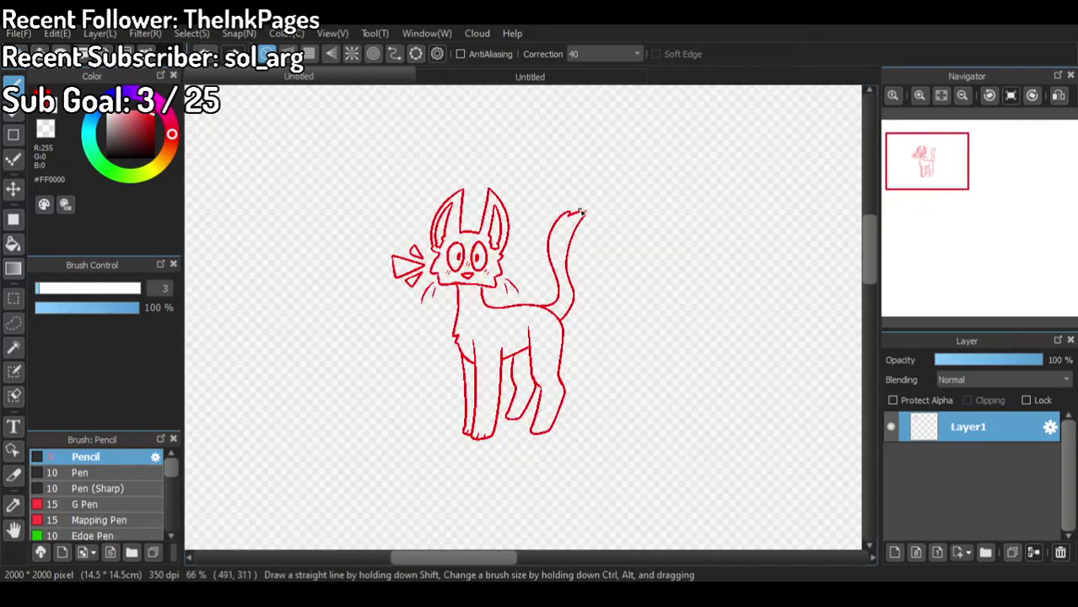
{"action": "left_click", "coordinate": [112, 156]}
{"action": "left_click", "coordinate": [138, 289]}
{"action": "left_click", "coordinate": [454, 265]}
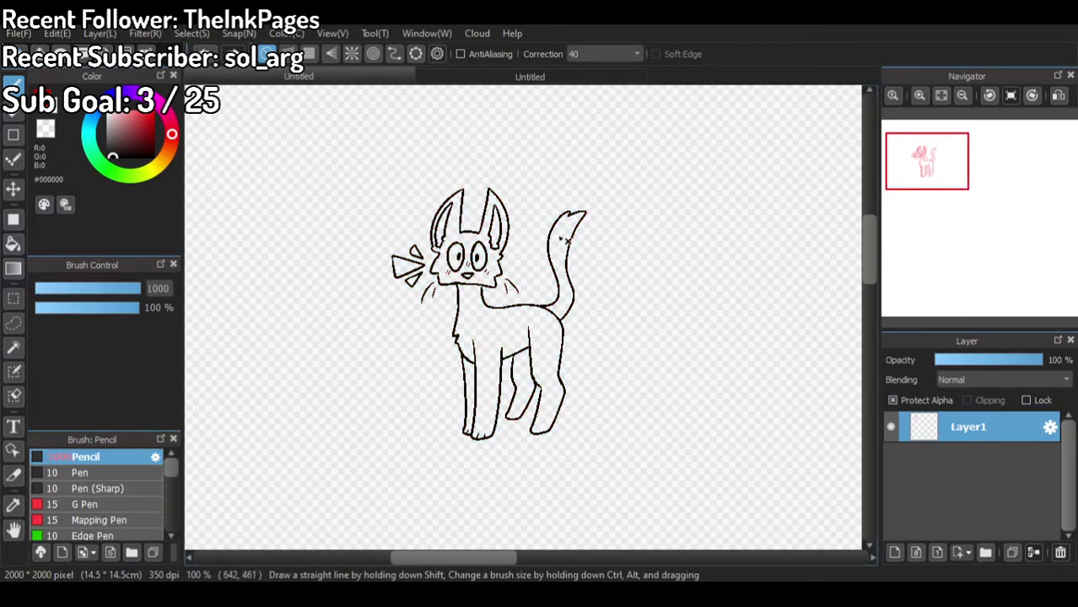
Step: Sample teal #38B19B from the fox reference and recolor both pupils with a 6 px pencil
{"action": "left_click_drag", "start_coordinate": [124, 288], "coordinate": [63, 290]}
{"action": "left_click", "coordinate": [514, 77]}
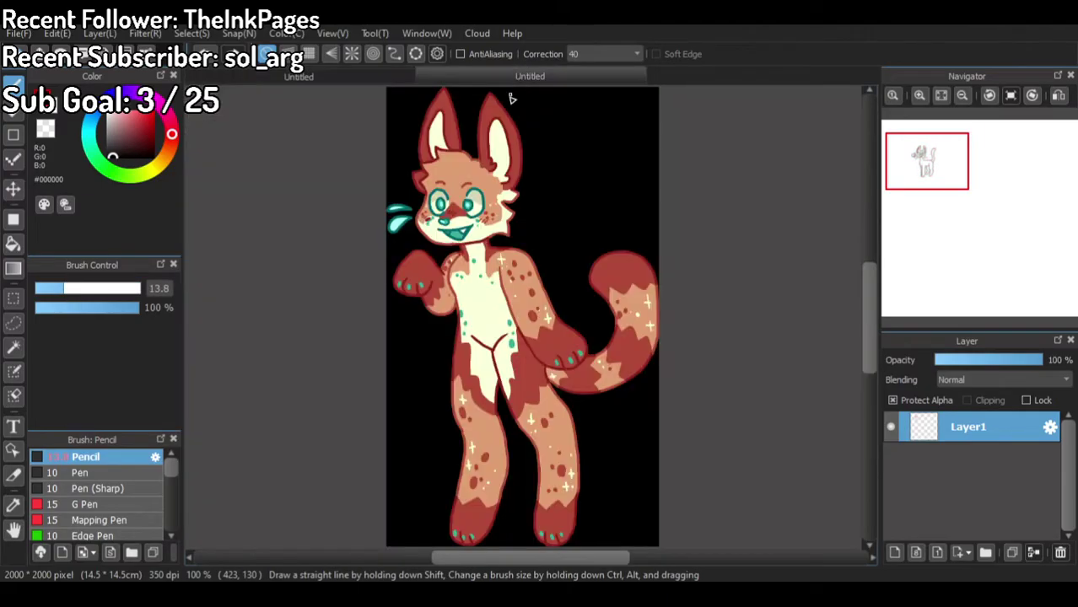
{"action": "scroll", "coordinate": [475, 202], "scroll_direction": "up", "scroll_amount": 4}
{"action": "left_click", "coordinate": [465, 215], "text": "alt"}
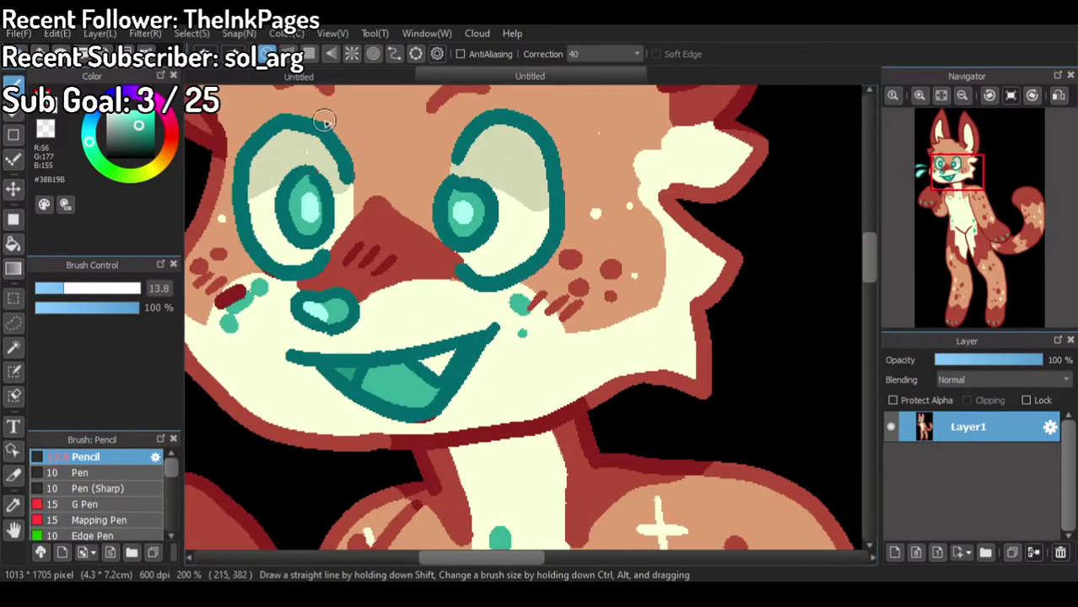
{"action": "left_click", "coordinate": [299, 76]}
{"action": "scroll", "coordinate": [515, 395], "scroll_direction": "up", "scroll_amount": 8}
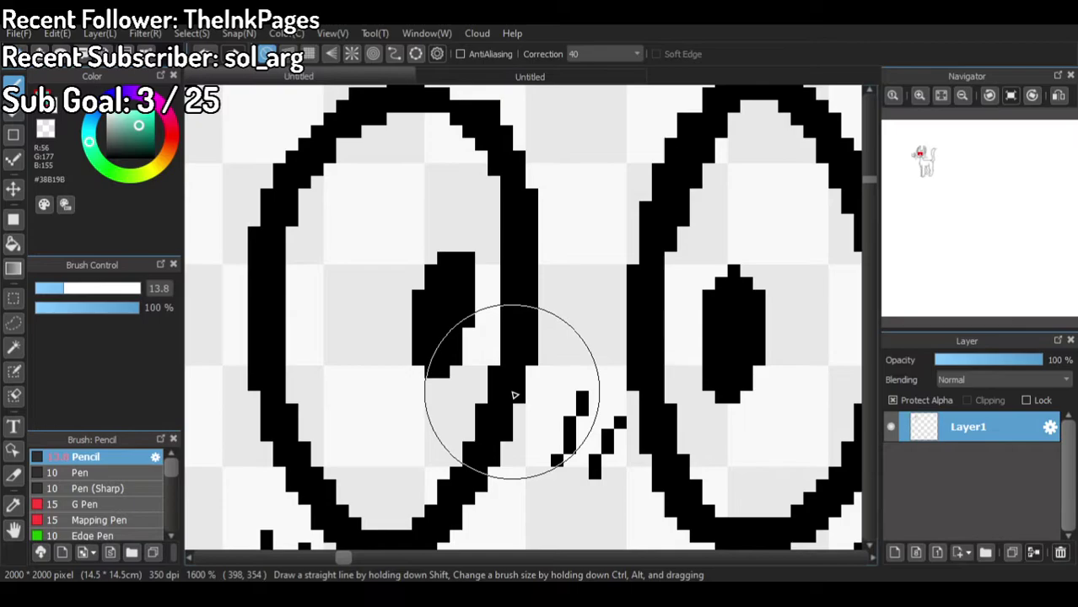
{"action": "left_click_drag", "start_coordinate": [60, 288], "coordinate": [45, 288]}
{"action": "mouse_move", "coordinate": [404, 371]}
{"action": "left_mouse_down"}
{"action": "mouse_move", "coordinate": [449, 311]}
{"action": "mouse_move", "coordinate": [423, 319]}
{"action": "left_mouse_up"}
{"action": "mouse_move", "coordinate": [732, 282]}
{"action": "left_mouse_down"}
{"action": "mouse_move", "coordinate": [719, 397]}
{"action": "mouse_move", "coordinate": [768, 296]}
{"action": "mouse_move", "coordinate": [773, 256]}
{"action": "left_mouse_up"}
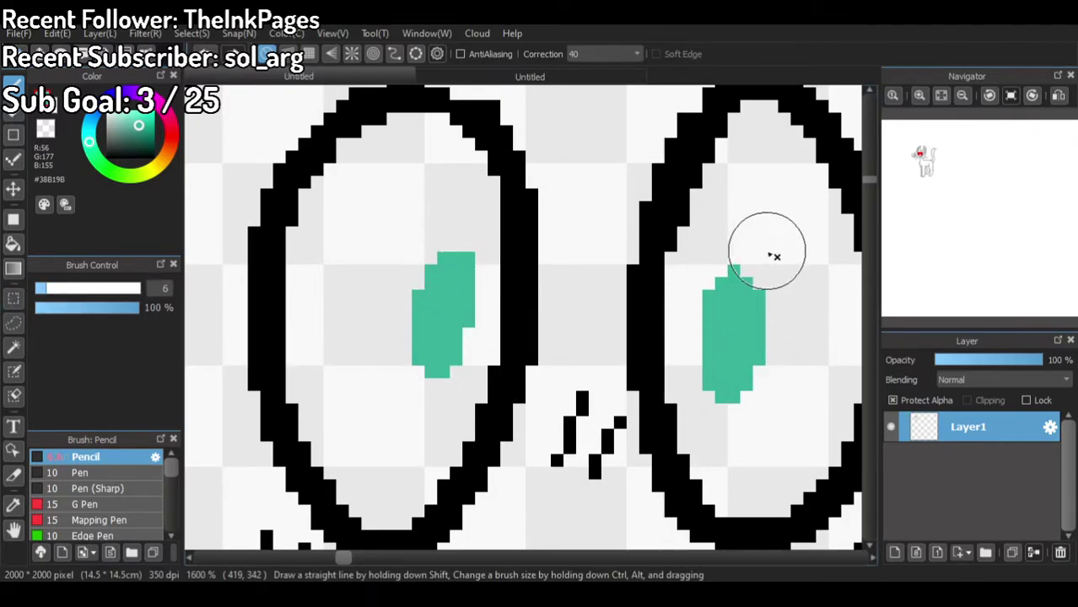
Step: Sample light aqua #A5FFEF from the reference and paint the lower part of both pupils
{"action": "left_click", "coordinate": [459, 78]}
{"action": "scroll", "coordinate": [462, 215], "scroll_direction": "up", "scroll_amount": 2}
{"action": "scroll", "coordinate": [460, 205], "scroll_direction": "down", "scroll_amount": 1}
{"action": "left_click", "coordinate": [330, 76]}
{"action": "mouse_move", "coordinate": [435, 334]}
{"action": "left_mouse_down"}
{"action": "mouse_move", "coordinate": [429, 354]}
{"action": "mouse_move", "coordinate": [441, 344]}
{"action": "mouse_move", "coordinate": [446, 373]}
{"action": "left_mouse_up"}
{"action": "mouse_move", "coordinate": [744, 355]}
{"action": "left_mouse_down"}
{"action": "mouse_move", "coordinate": [726, 390]}
{"action": "mouse_move", "coordinate": [751, 390]}
{"action": "left_mouse_up"}
{"action": "scroll", "coordinate": [626, 192], "scroll_direction": "down", "scroll_amount": 7}
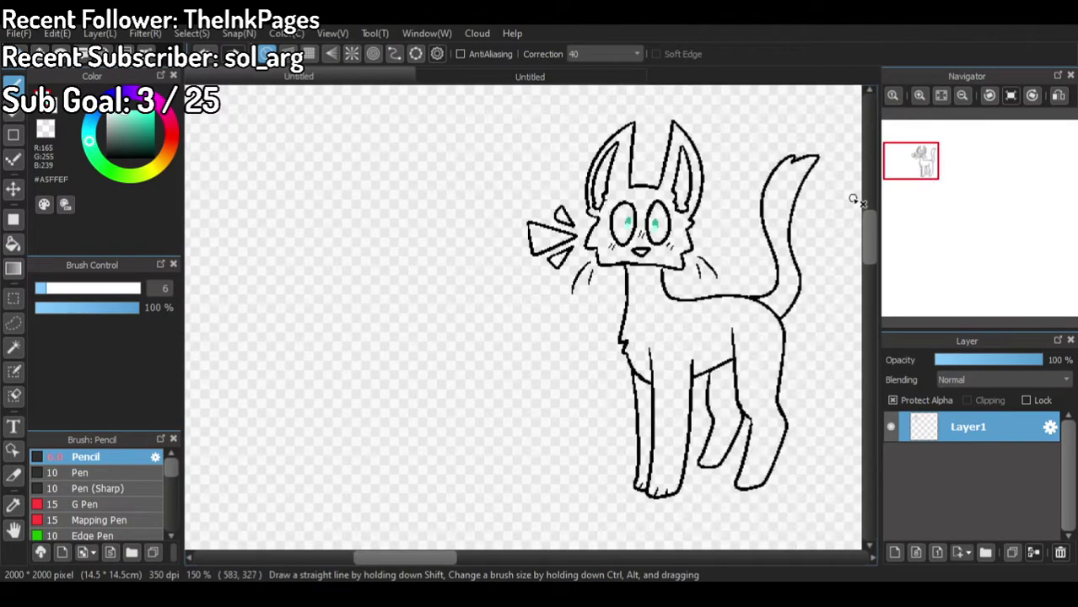
Step: Add a new layer and move it below the line art layer
{"action": "scroll", "coordinate": [853, 200], "scroll_direction": "up", "scroll_amount": 2}
{"action": "left_click", "coordinate": [895, 552]}
{"action": "left_click_drag", "start_coordinate": [970, 427], "coordinate": [961, 469]}
Step: Sample teal #38B19B from the reference, fill the nose on the new layer, and protect that layer's alpha
{"action": "left_click", "coordinate": [13, 243]}
{"action": "left_click", "coordinate": [455, 76]}
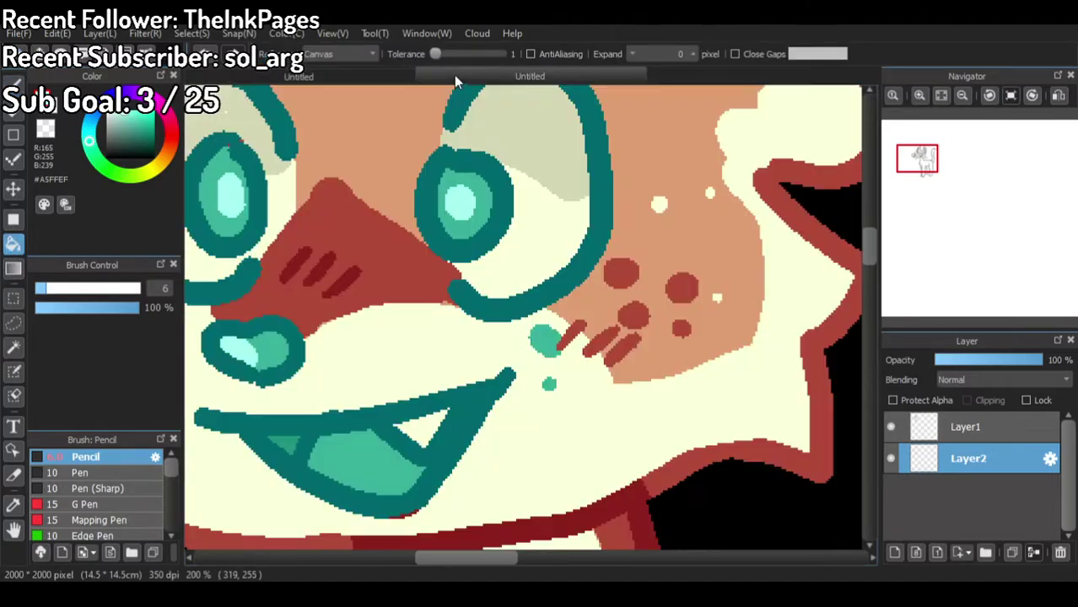
{"action": "left_click", "coordinate": [338, 78]}
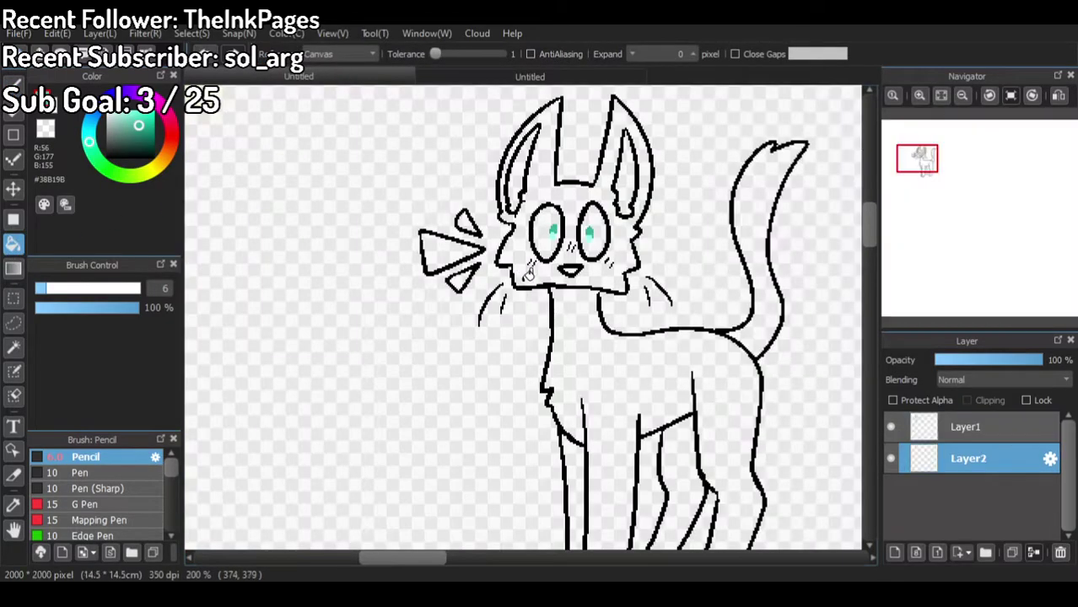
{"action": "scroll", "coordinate": [520, 272], "scroll_direction": "up", "scroll_amount": 5}
{"action": "left_click", "coordinate": [515, 204]}
{"action": "left_click", "coordinate": [921, 409]}
Step: Pick up the light aqua #A5FFEF from the pupil and paint a highlight on one side of the nose
{"action": "scroll", "coordinate": [782, 364], "scroll_direction": "down", "scroll_amount": 1}
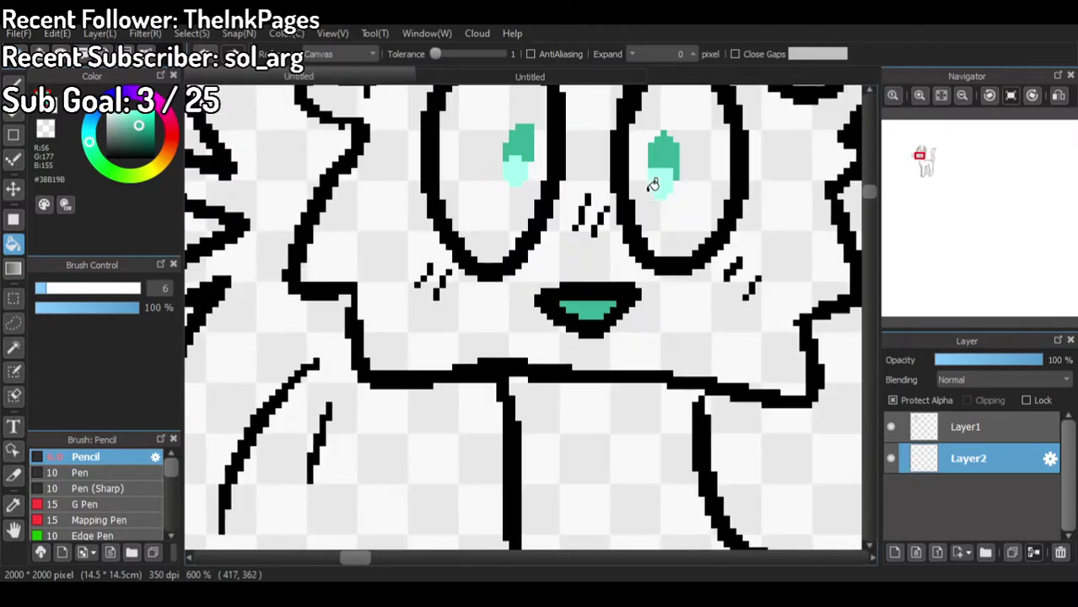
{"action": "right_click", "coordinate": [663, 177]}
{"action": "left_click", "coordinate": [15, 83]}
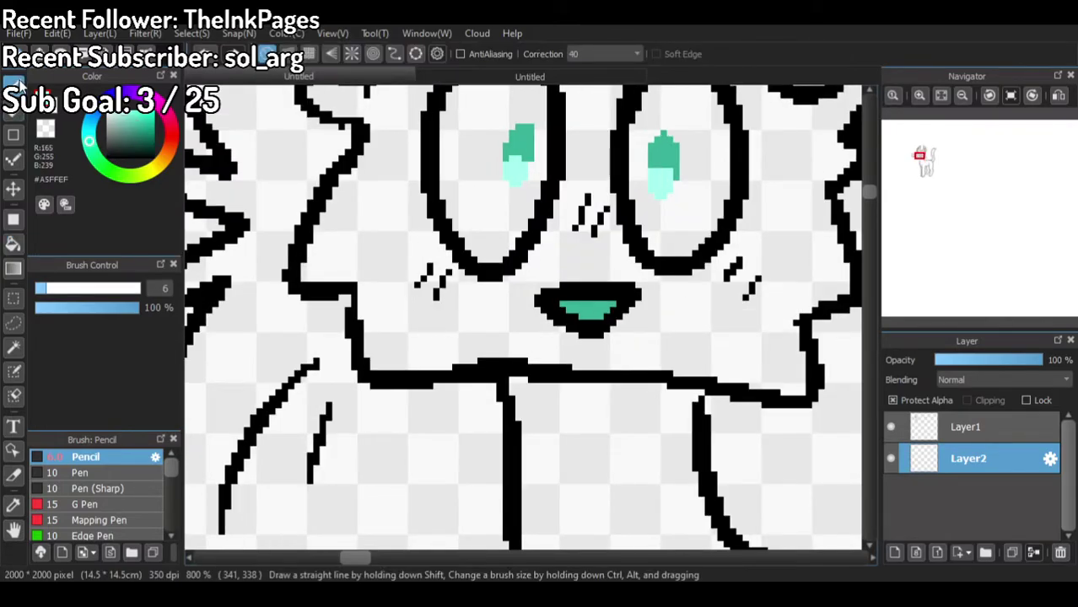
{"action": "left_click_drag", "start_coordinate": [579, 308], "coordinate": [570, 304]}
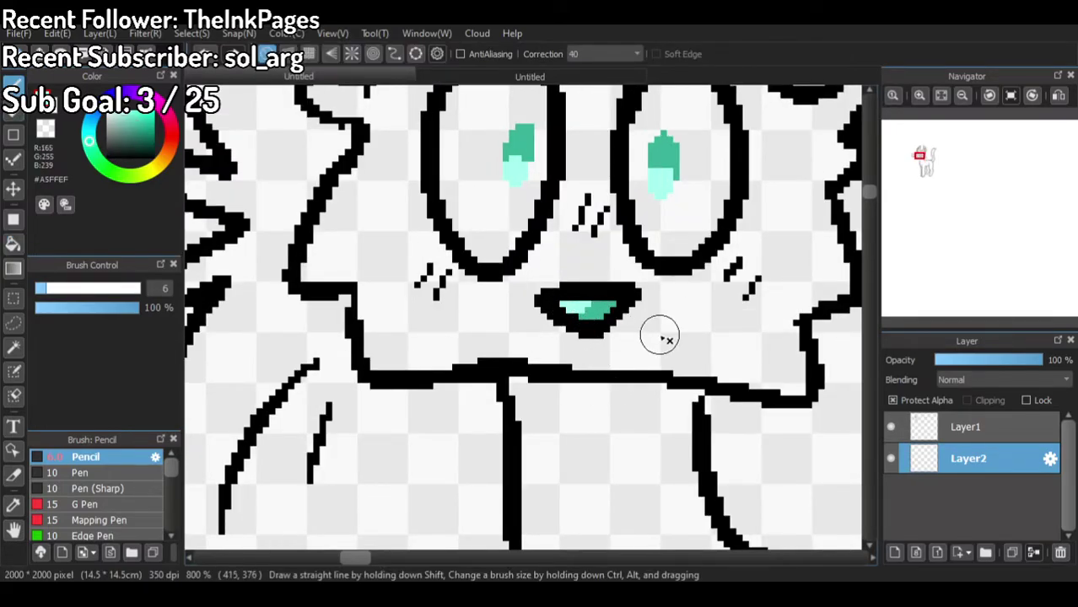
Step: Sample cream #FAFFDA from the reference and, with alpha protection off, fill both eyes and both inner ears
{"action": "scroll", "coordinate": [660, 338], "scroll_direction": "down", "scroll_amount": 4}
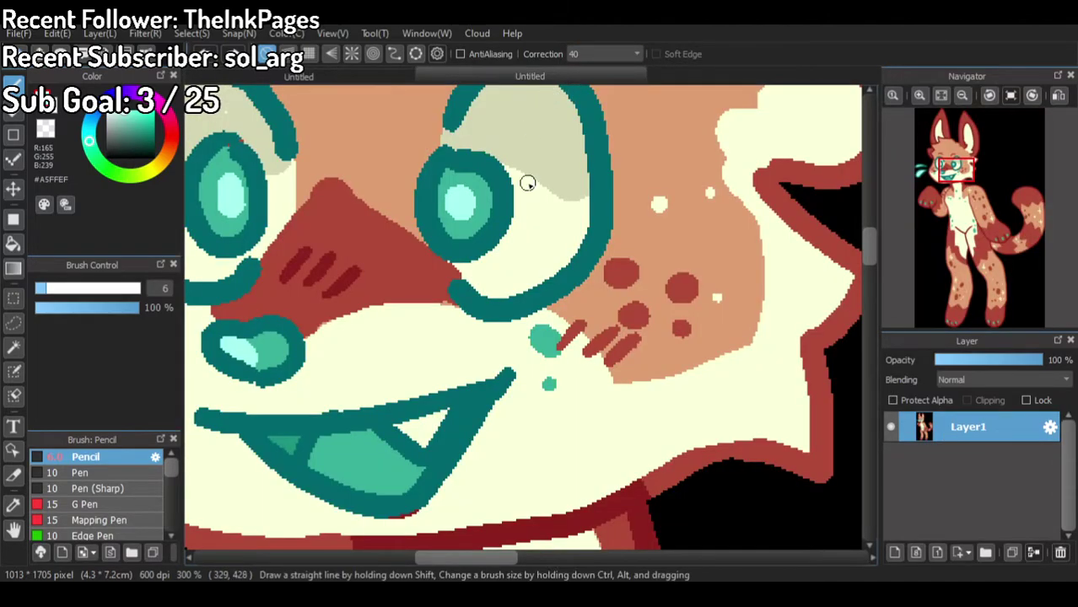
{"action": "left_click", "coordinate": [541, 203], "text": "alt"}
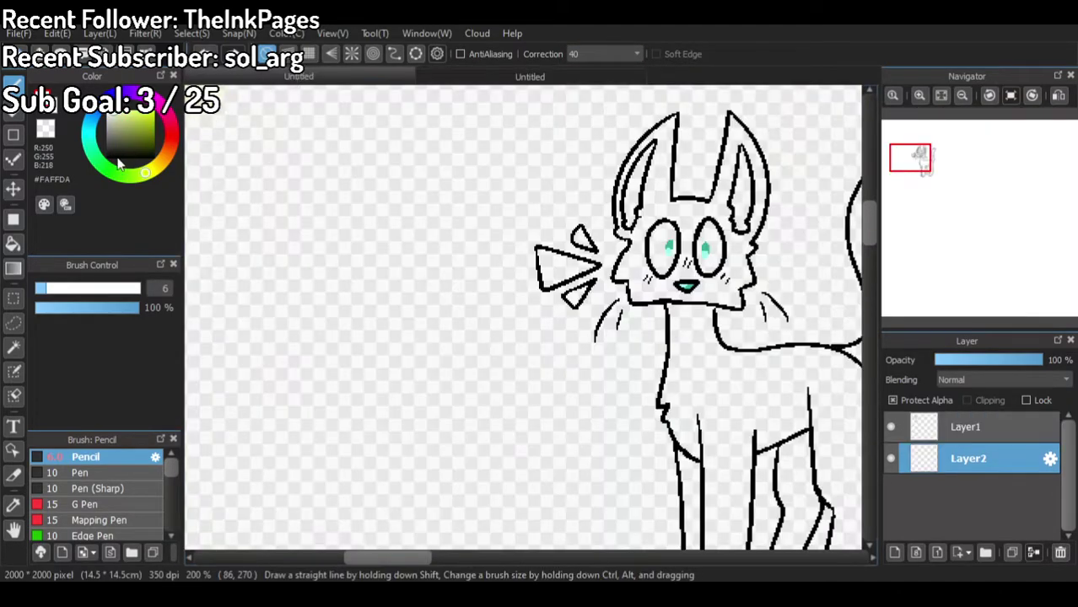
{"action": "left_click", "coordinate": [12, 243]}
{"action": "scroll", "coordinate": [700, 238], "scroll_direction": "up", "scroll_amount": 4}
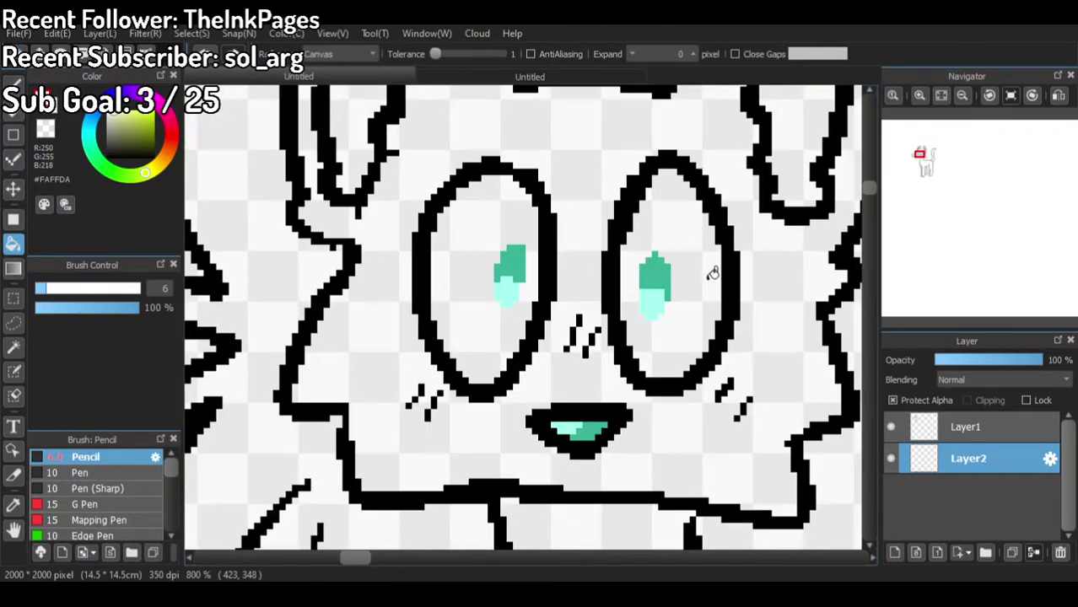
{"action": "left_click", "coordinate": [893, 400]}
{"action": "left_click", "coordinate": [714, 282]}
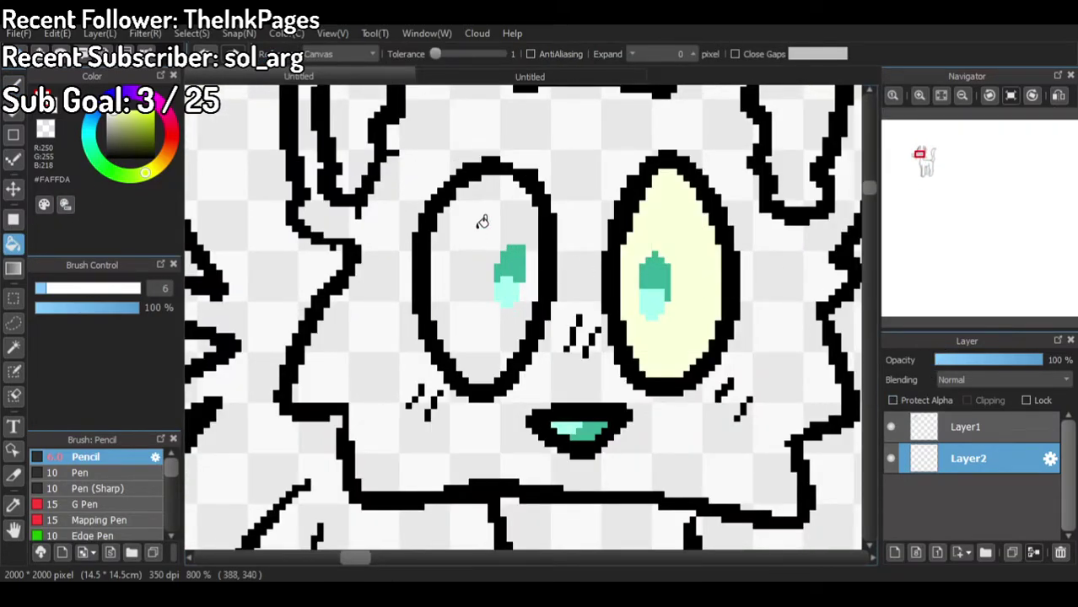
{"action": "left_click", "coordinate": [482, 216]}
{"action": "scroll", "coordinate": [482, 217], "scroll_direction": "down", "scroll_amount": 3}
{"action": "left_click", "coordinate": [633, 187]}
{"action": "left_click", "coordinate": [477, 193]}
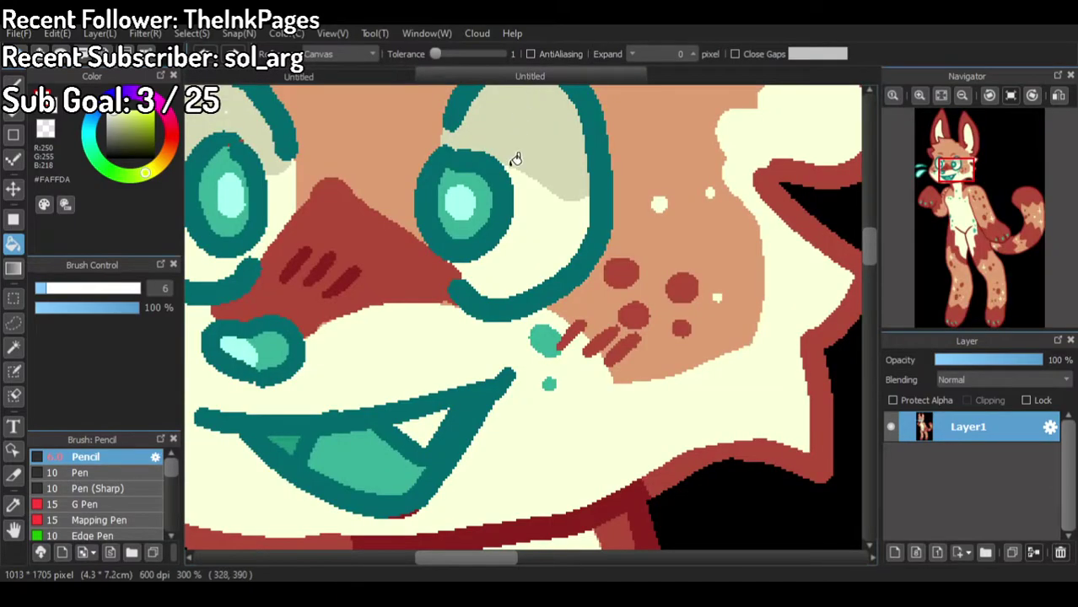
Step: Sample light aqua #A5FFEF from the reference's sweat drops and fill the three triangular marks beside the face
{"action": "scroll", "coordinate": [516, 159], "scroll_direction": "down", "scroll_amount": 4}
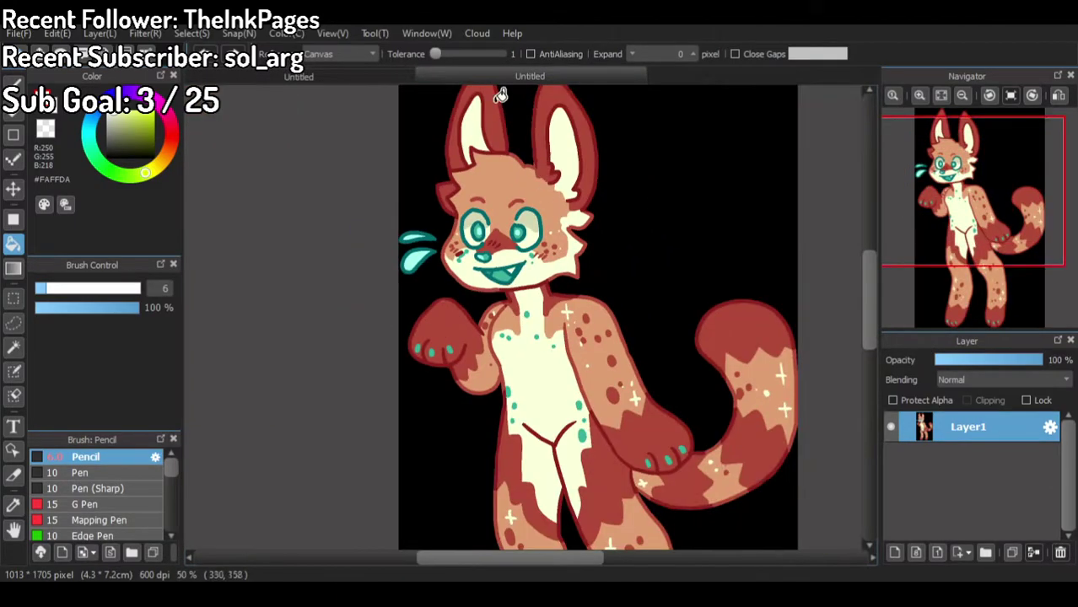
{"action": "left_click", "coordinate": [375, 76]}
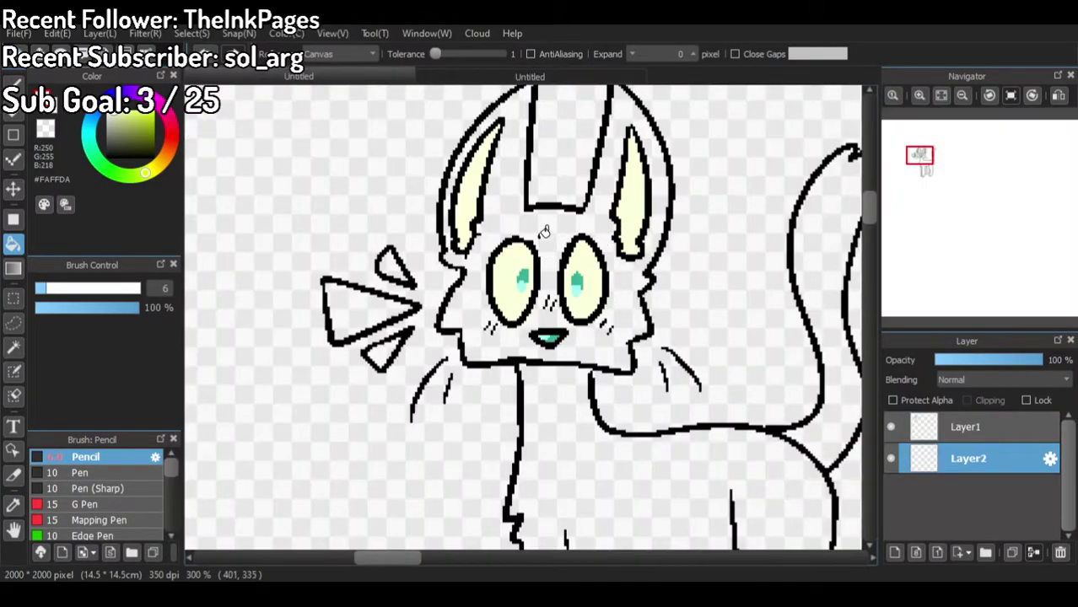
{"action": "left_click", "coordinate": [543, 77]}
{"action": "scroll", "coordinate": [440, 253], "scroll_direction": "up", "scroll_amount": 5}
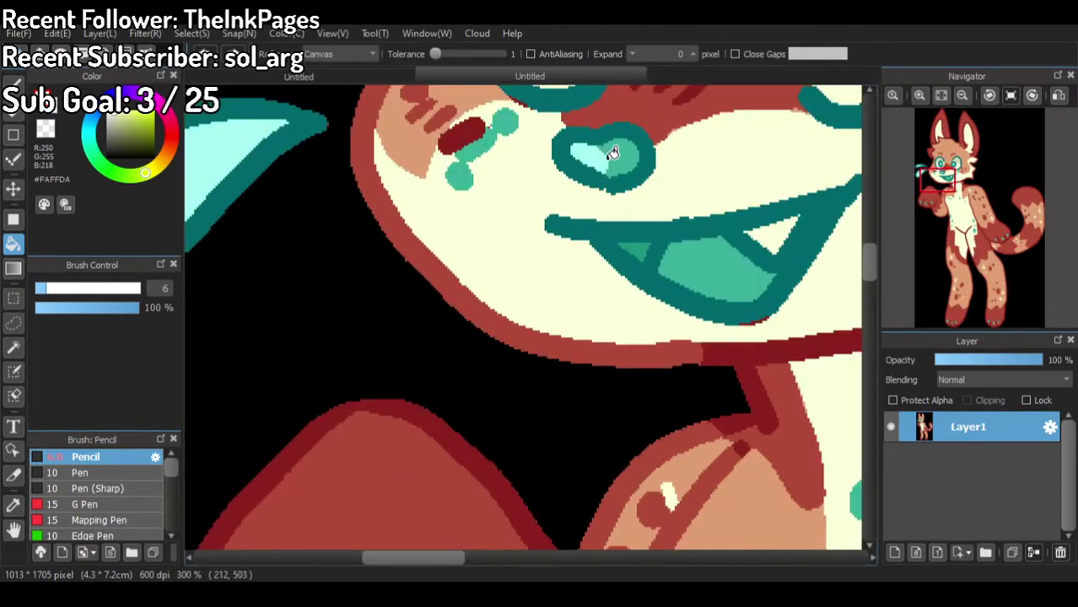
{"action": "scroll", "coordinate": [515, 156], "scroll_direction": "down", "scroll_amount": 1}
{"action": "left_click", "coordinate": [361, 76]}
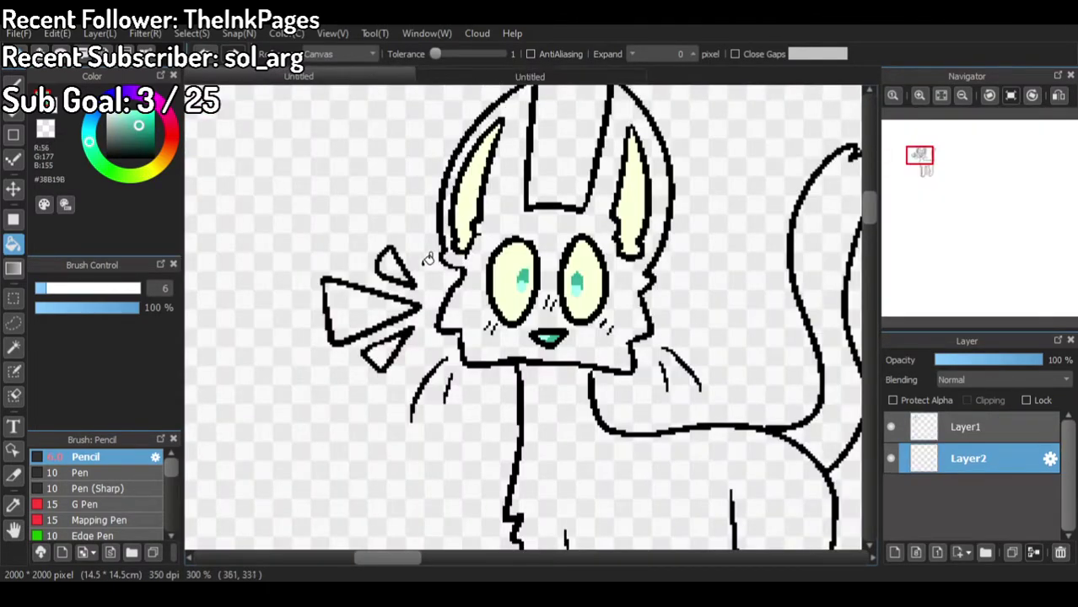
{"action": "scroll", "coordinate": [431, 256], "scroll_direction": "up", "scroll_amount": 1}
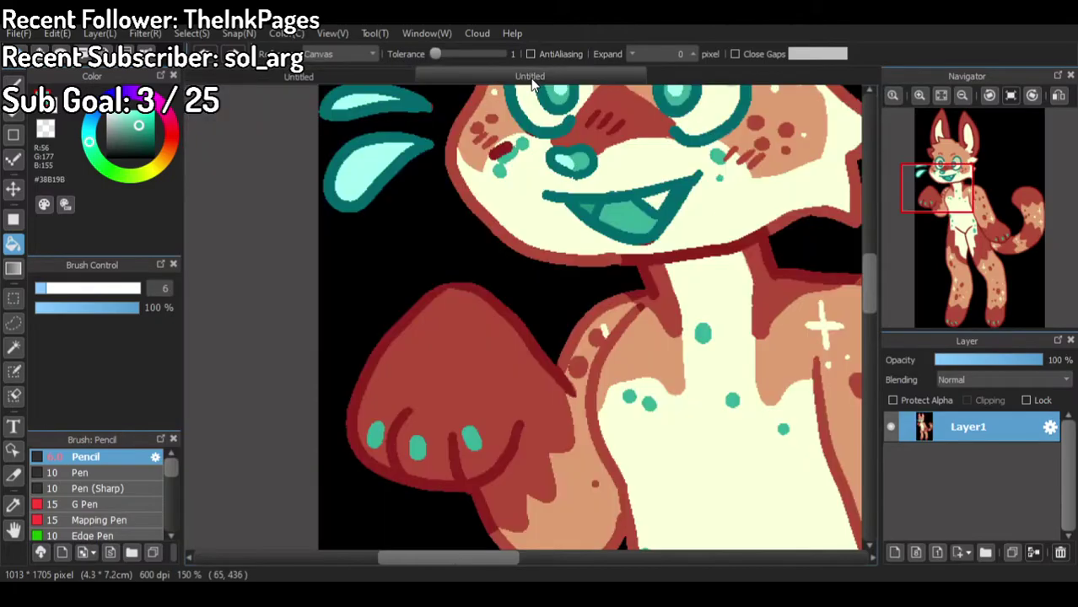
{"action": "left_click", "coordinate": [531, 77]}
{"action": "left_click", "coordinate": [314, 76]}
{"action": "scroll", "coordinate": [364, 313], "scroll_direction": "up", "scroll_amount": 3}
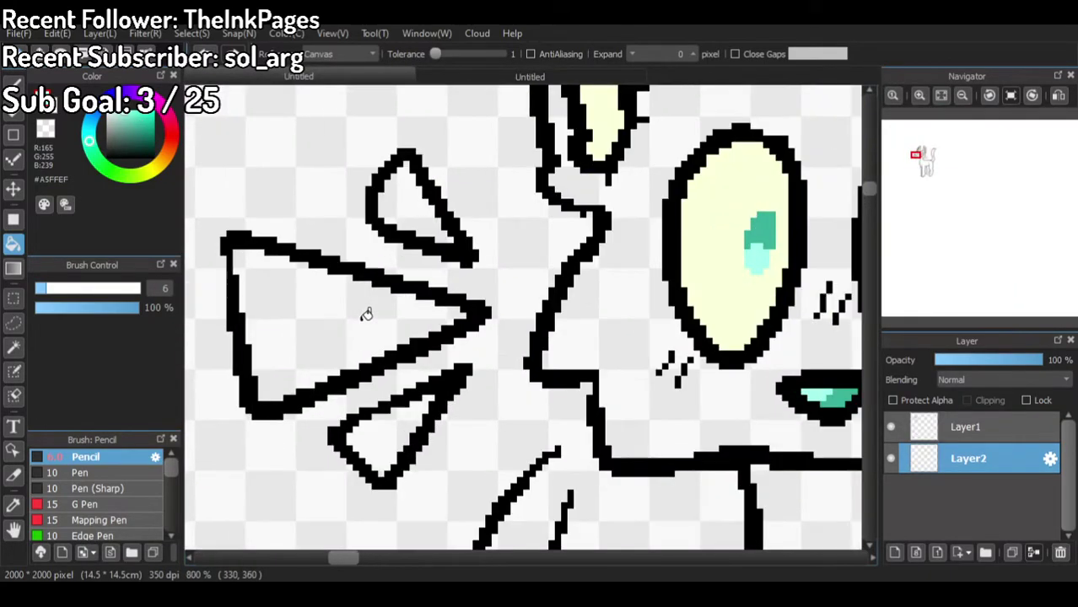
{"action": "left_click", "coordinate": [364, 313]}
{"action": "left_click", "coordinate": [421, 203]}
Step: Compare the reference's face and body markings with the line drawing
{"action": "scroll", "coordinate": [431, 314], "scroll_direction": "down", "scroll_amount": 5}
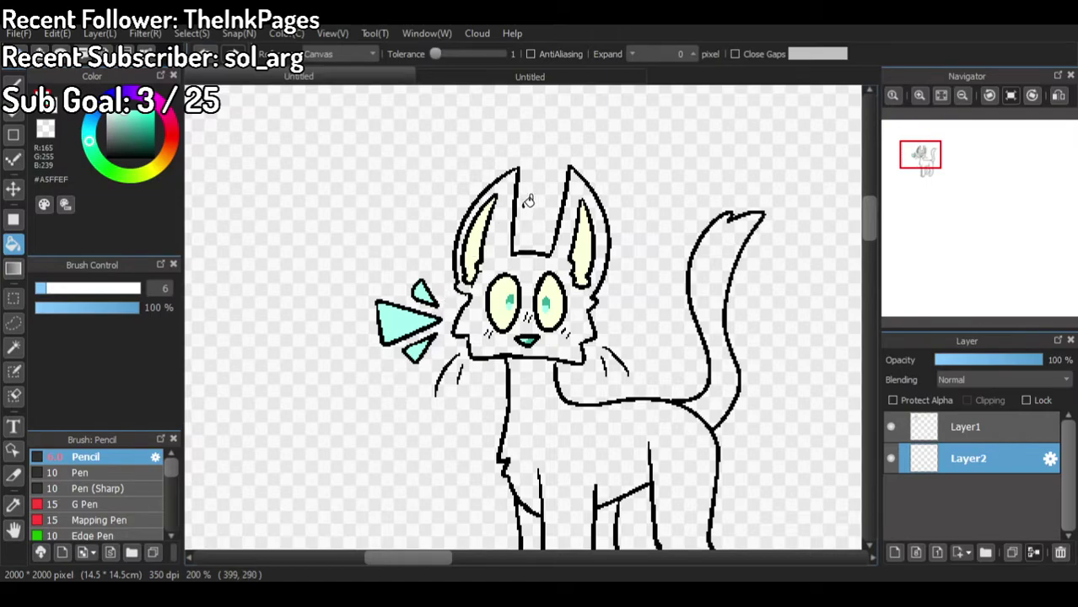
{"action": "scroll", "coordinate": [530, 204], "scroll_direction": "down", "scroll_amount": 1}
{"action": "left_click", "coordinate": [542, 78]}
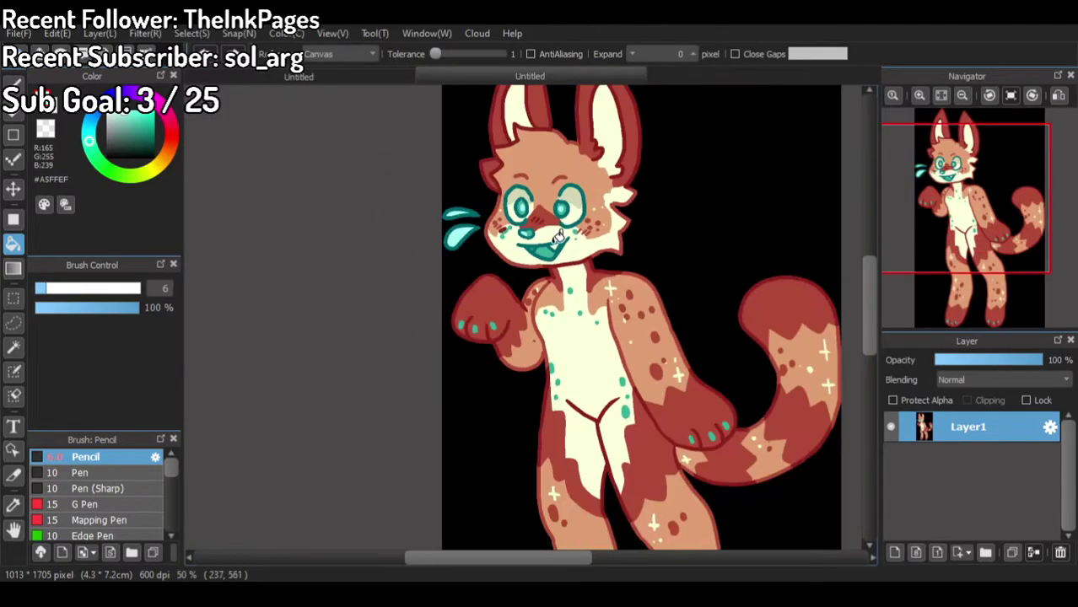
{"action": "scroll", "coordinate": [619, 186], "scroll_direction": "up", "scroll_amount": 3}
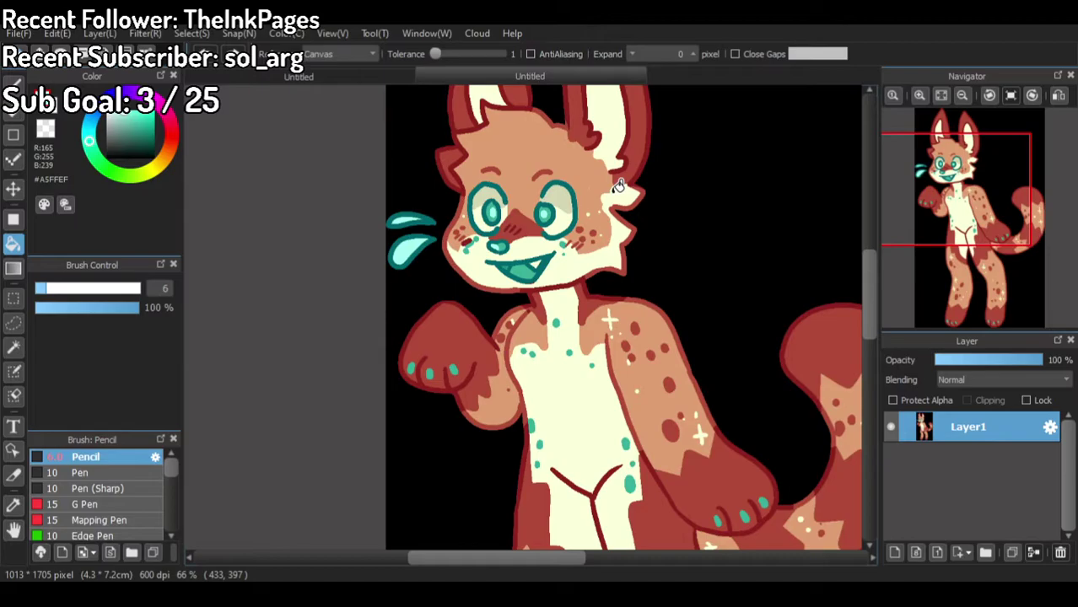
{"action": "left_click", "coordinate": [372, 74]}
{"action": "scroll", "coordinate": [562, 302], "scroll_direction": "up", "scroll_amount": 1}
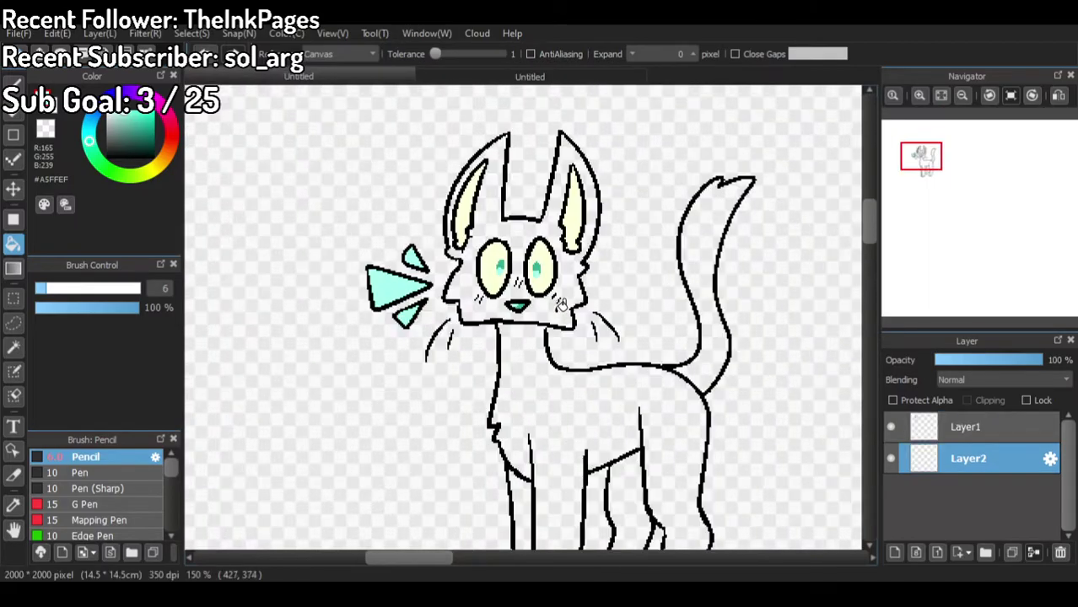
{"action": "scroll", "coordinate": [475, 90], "scroll_direction": "up", "scroll_amount": 1}
{"action": "left_click", "coordinate": [466, 82]}
{"action": "scroll", "coordinate": [584, 334], "scroll_direction": "down", "scroll_amount": 1}
{"action": "scroll", "coordinate": [727, 380], "scroll_direction": "up", "scroll_amount": 1}
{"action": "scroll", "coordinate": [514, 284], "scroll_direction": "down", "scroll_amount": 1}
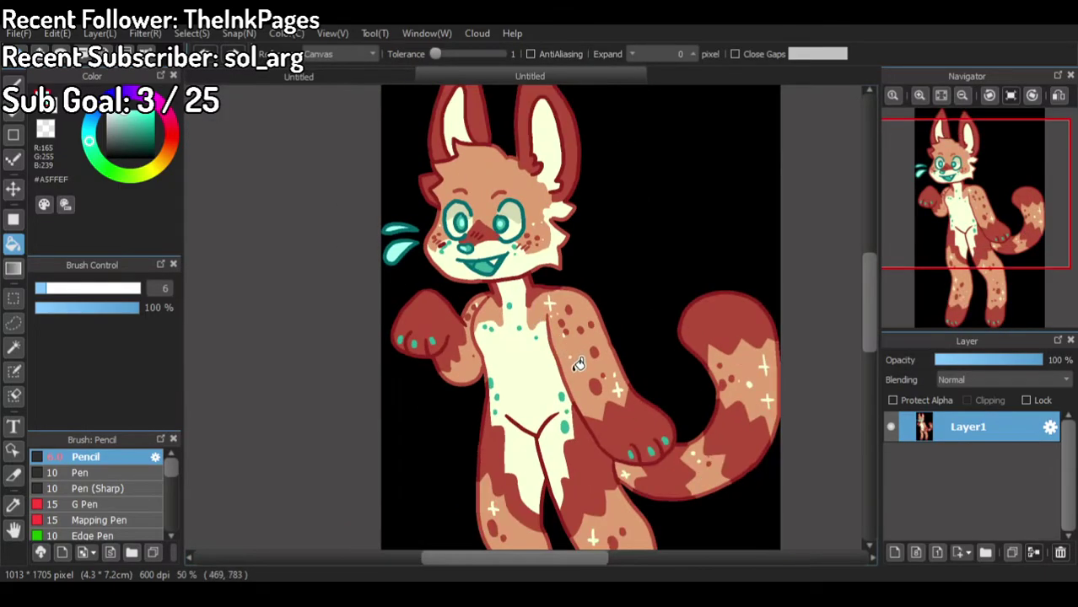
{"action": "scroll", "coordinate": [577, 363], "scroll_direction": "up", "scroll_amount": 1}
{"action": "left_click", "coordinate": [365, 75]}
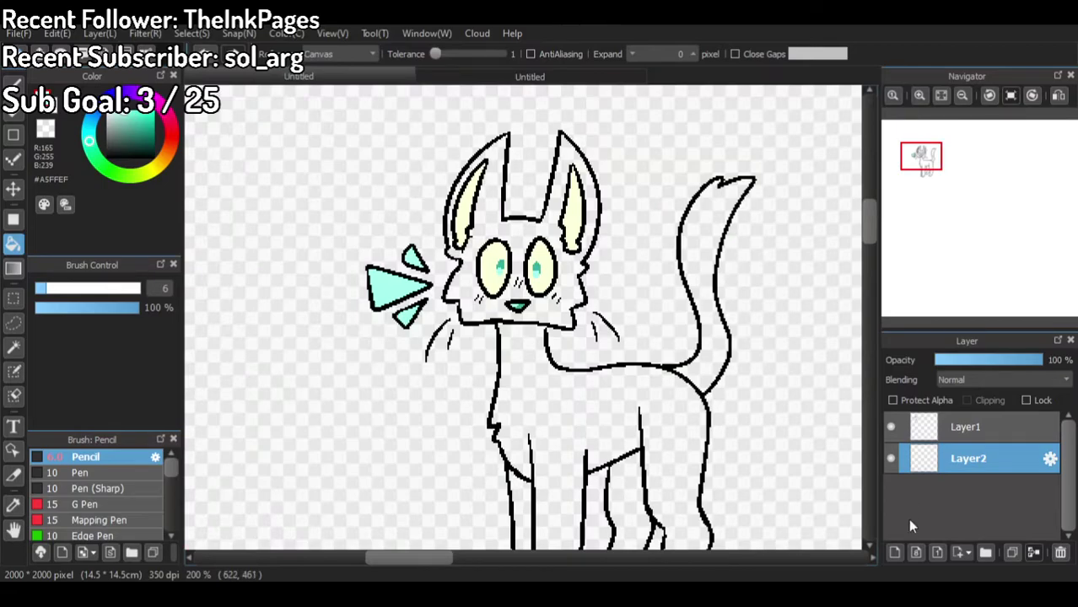
Step: Add a layer below Layer2, sample tan #DF9F72 from the reference, fill the head, and protect the layer's alpha
{"action": "left_click", "coordinate": [894, 552]}
{"action": "left_click_drag", "start_coordinate": [962, 458], "coordinate": [962, 491]}
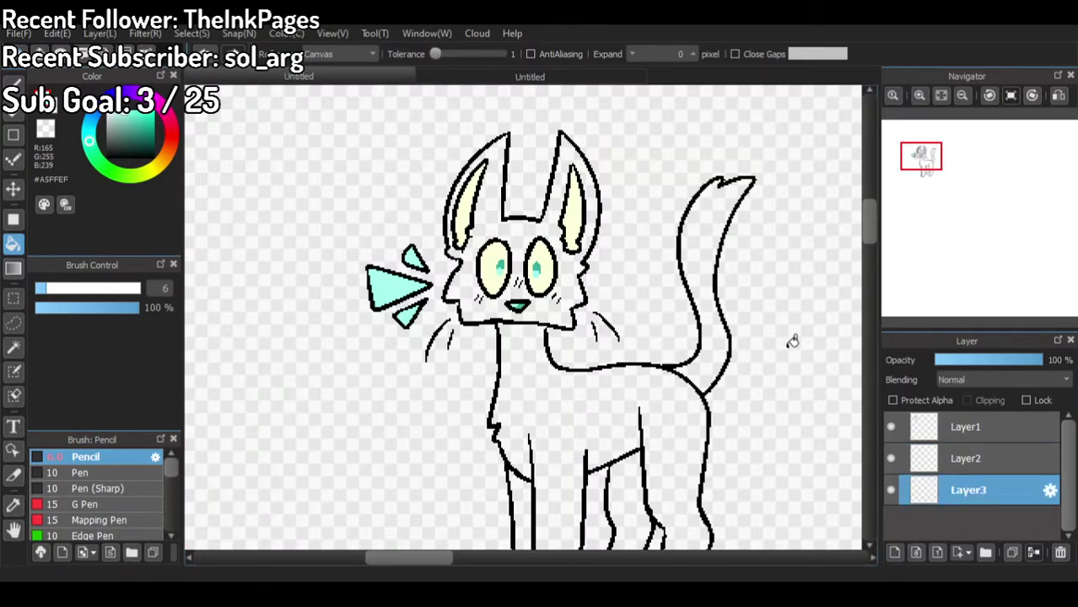
{"action": "left_click", "coordinate": [538, 73]}
{"action": "scroll", "coordinate": [506, 138], "scroll_direction": "up", "scroll_amount": 1}
{"action": "right_click", "coordinate": [434, 104]}
{"action": "left_click", "coordinate": [388, 73]}
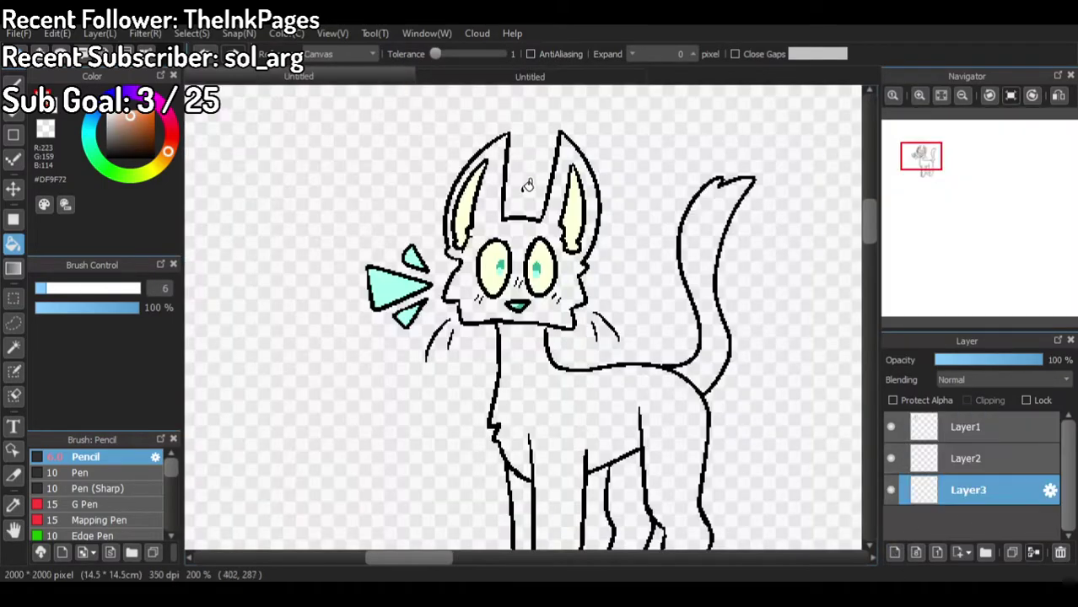
{"action": "scroll", "coordinate": [526, 182], "scroll_direction": "up", "scroll_amount": 1}
{"action": "left_click", "coordinate": [531, 243]}
{"action": "left_click", "coordinate": [905, 400]}
Step: Sample cream #FAFFDA from the reference, outline the muzzle and cheek patch with a size 3 pencil, and fill the lower face
{"action": "scroll", "coordinate": [650, 383], "scroll_direction": "up", "scroll_amount": 1}
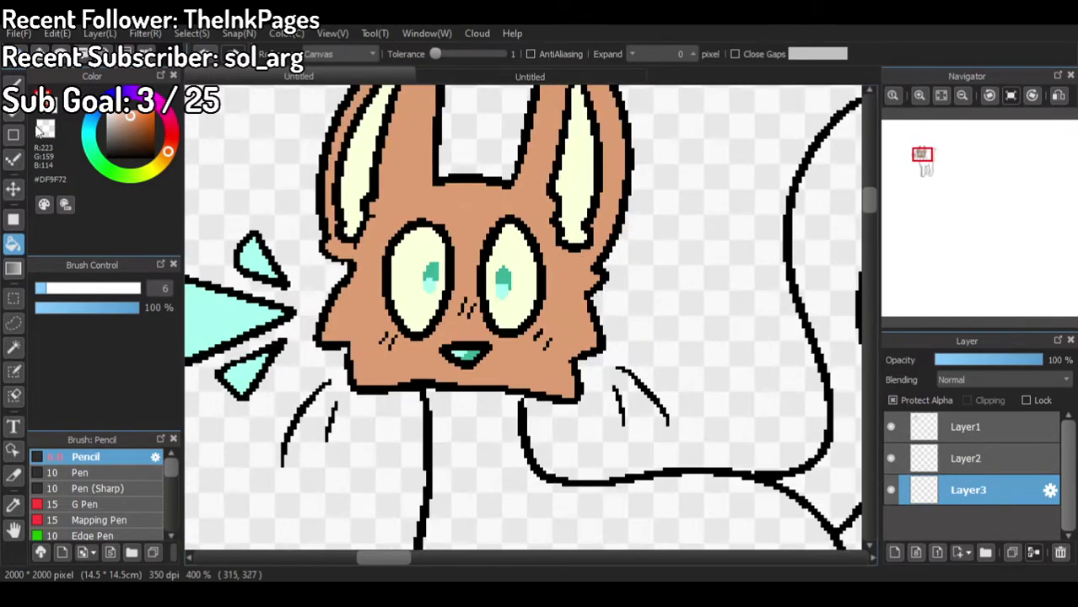
{"action": "left_click", "coordinate": [14, 83]}
{"action": "left_click", "coordinate": [512, 74]}
{"action": "scroll", "coordinate": [453, 214], "scroll_direction": "up", "scroll_amount": 1}
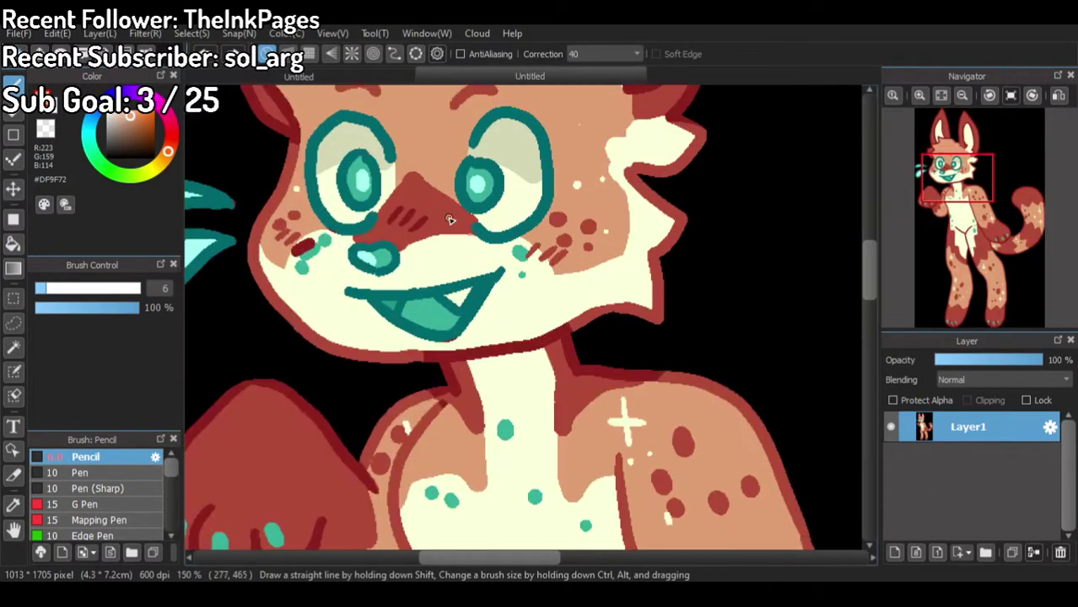
{"action": "left_click", "coordinate": [534, 304], "text": "alt"}
{"action": "left_click", "coordinate": [350, 74]}
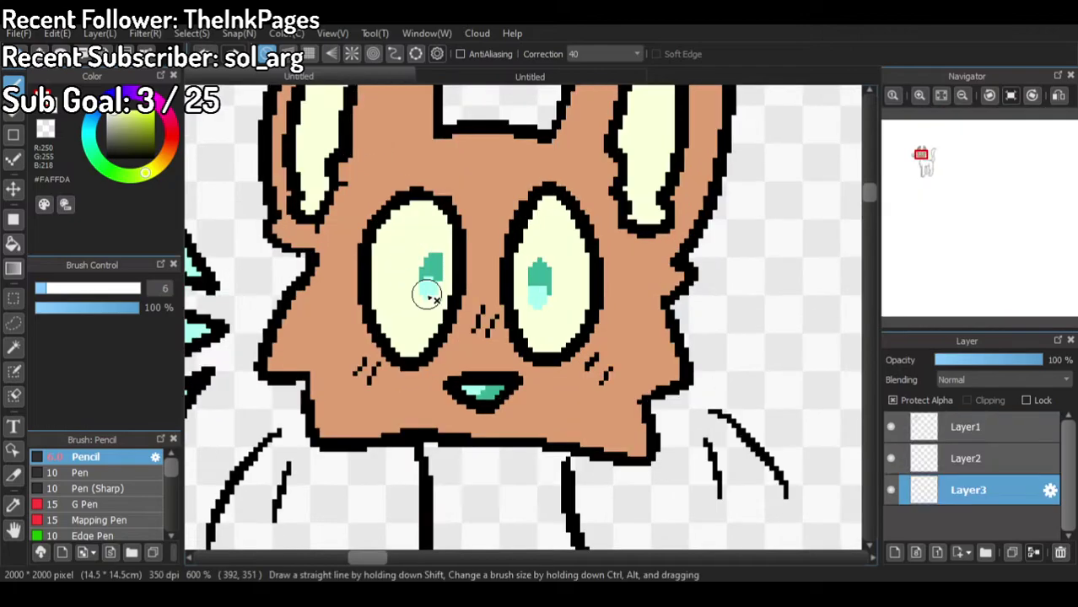
{"action": "left_click", "coordinate": [152, 288]}
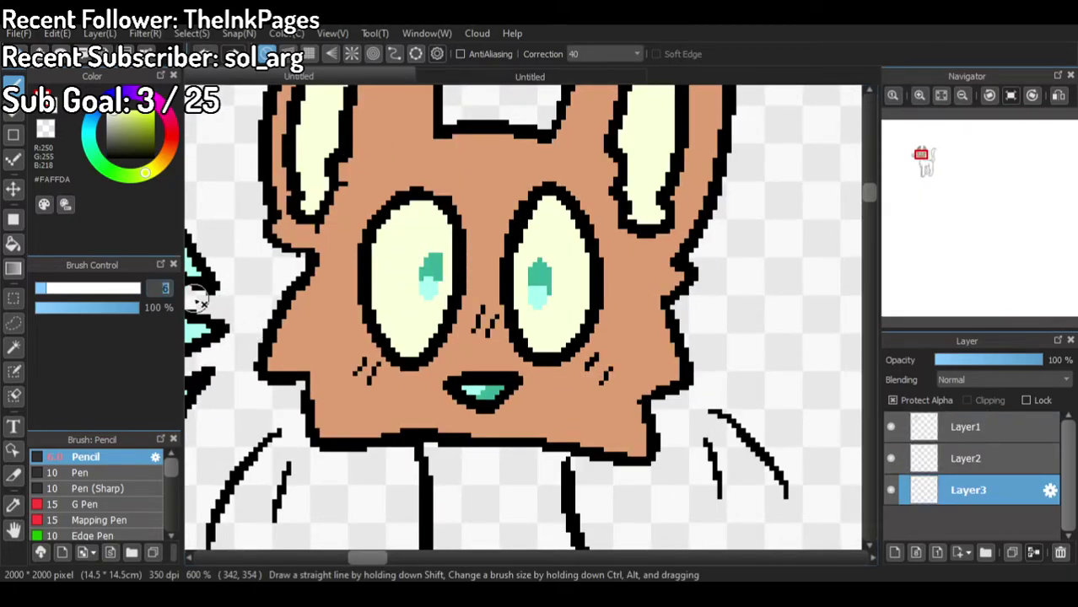
{"action": "type", "text": "3"}
{"action": "mouse_move", "coordinate": [294, 311]}
{"action": "left_mouse_down"}
{"action": "mouse_move", "coordinate": [334, 368]}
{"action": "mouse_move", "coordinate": [387, 321]}
{"action": "mouse_move", "coordinate": [497, 302]}
{"action": "mouse_move", "coordinate": [585, 347]}
{"action": "mouse_move", "coordinate": [589, 390]}
{"action": "mouse_move", "coordinate": [637, 369]}
{"action": "mouse_move", "coordinate": [683, 306]}
{"action": "left_mouse_up"}
{"action": "left_click", "coordinate": [13, 243]}
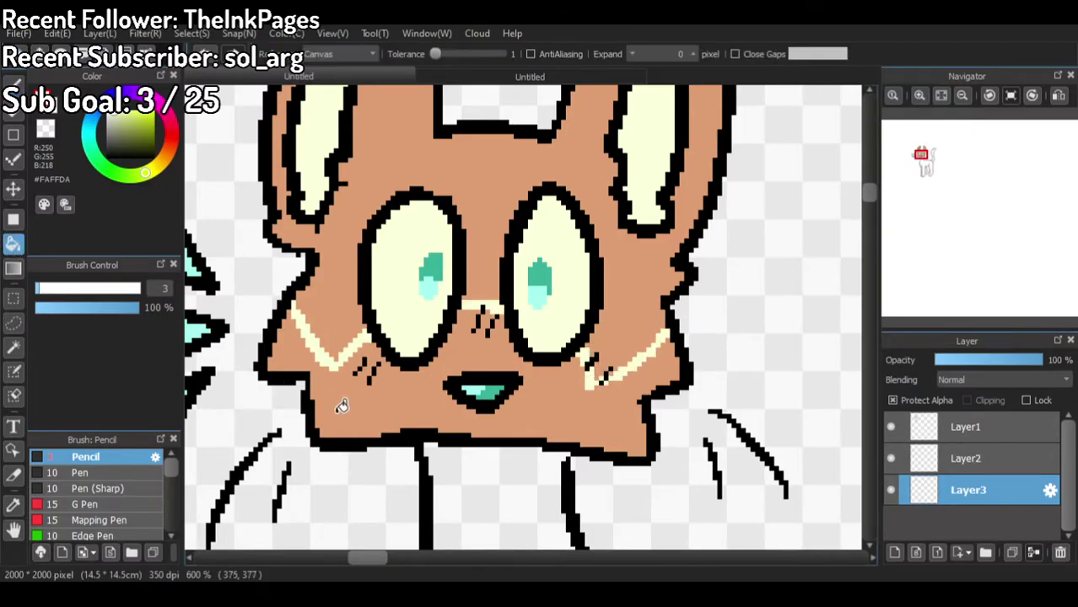
{"action": "left_click", "coordinate": [344, 409]}
Step: Sample red-brown #B14A38 from the reference, outline a pointed patch between the eyes down to the nose, and fill it
{"action": "left_click", "coordinate": [12, 84]}
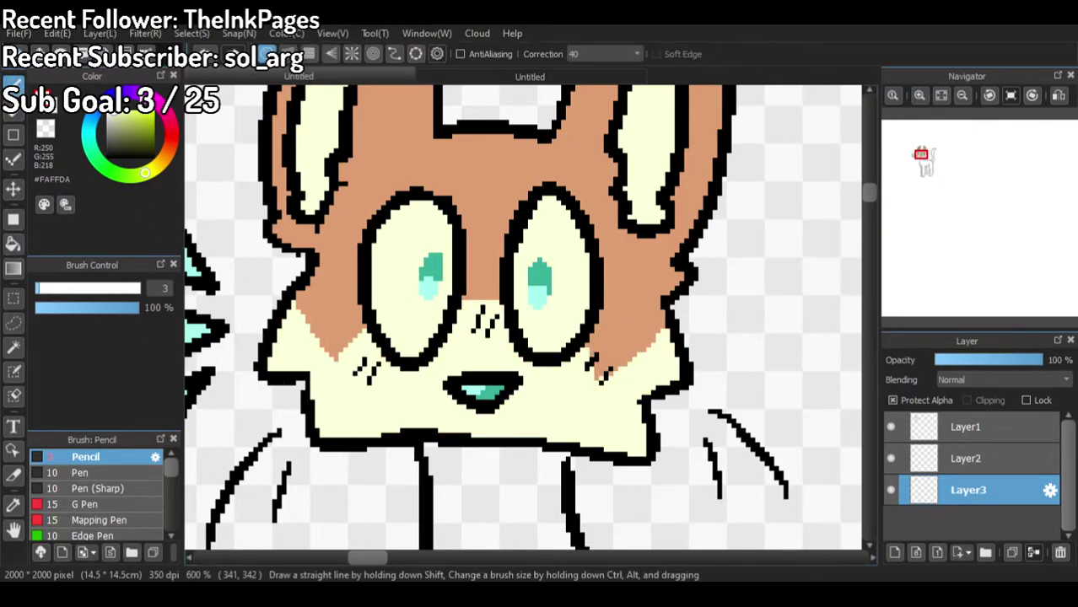
{"action": "left_click", "coordinate": [496, 74]}
{"action": "left_click", "coordinate": [445, 210], "text": "alt"}
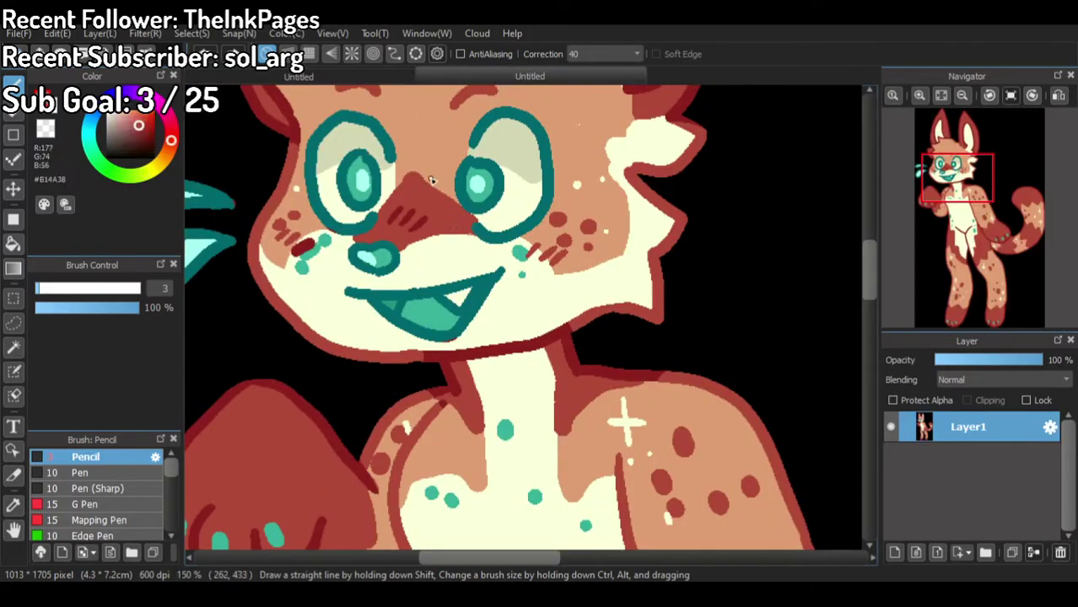
{"action": "left_click", "coordinate": [345, 83]}
{"action": "left_click_drag", "start_coordinate": [440, 343], "coordinate": [485, 390]}
{"action": "left_click_drag", "start_coordinate": [513, 353], "coordinate": [503, 370]}
{"action": "left_click_drag", "start_coordinate": [464, 277], "coordinate": [498, 268]}
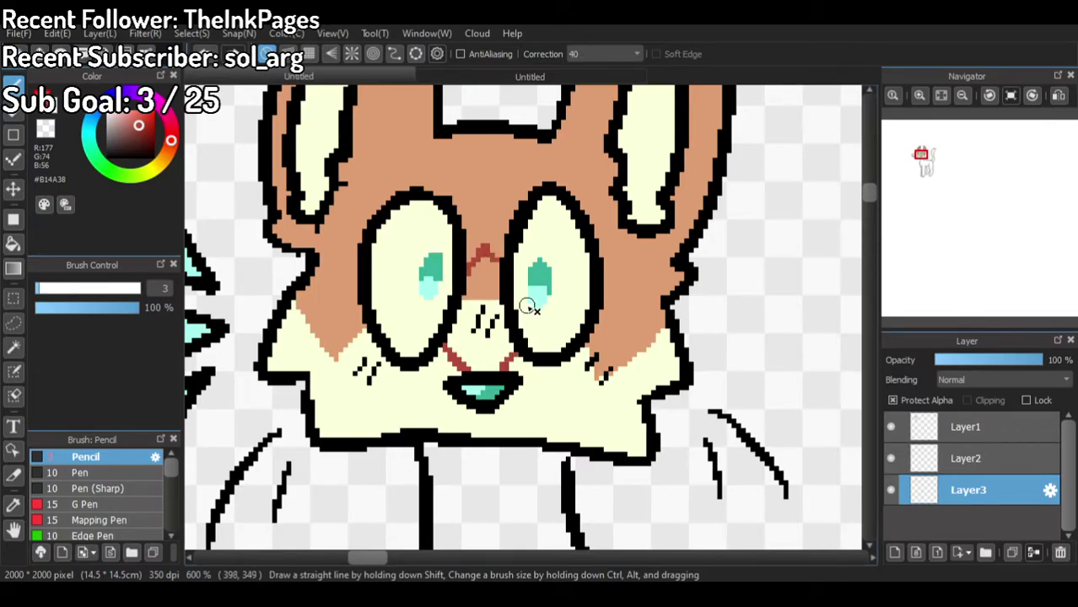
{"action": "left_click", "coordinate": [13, 244]}
{"action": "left_click", "coordinate": [480, 339]}
{"action": "left_click", "coordinate": [483, 282]}
Step: Draw jagged borders at the base of both ears in red-brown #B14A38 and fill the outer ears
{"action": "scroll", "coordinate": [497, 262], "scroll_direction": "down", "scroll_amount": 3}
{"action": "scroll", "coordinate": [533, 137], "scroll_direction": "up", "scroll_amount": 2}
{"action": "left_click", "coordinate": [13, 83]}
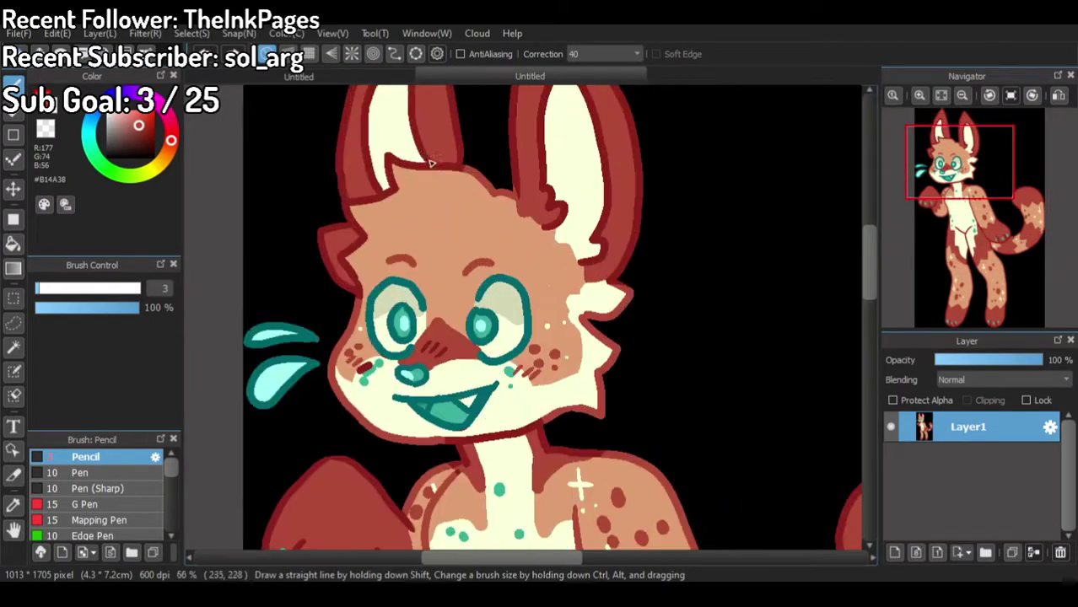
{"action": "left_click", "coordinate": [384, 81]}
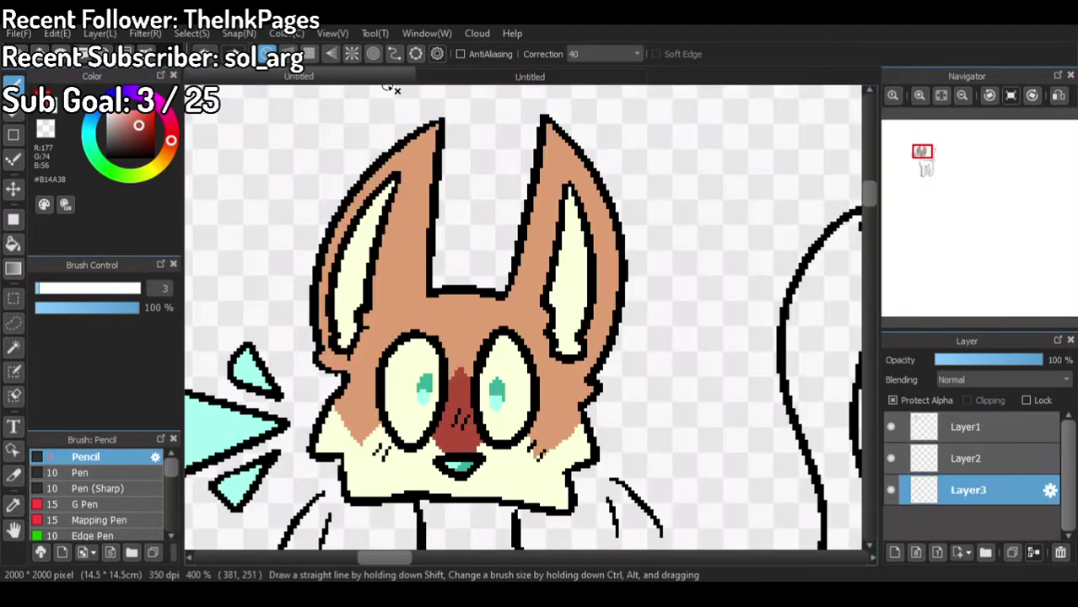
{"action": "mouse_move", "coordinate": [364, 326]}
{"action": "left_mouse_down"}
{"action": "mouse_move", "coordinate": [400, 304]}
{"action": "mouse_move", "coordinate": [453, 295]}
{"action": "left_mouse_up"}
{"action": "left_click_drag", "start_coordinate": [525, 304], "coordinate": [580, 366]}
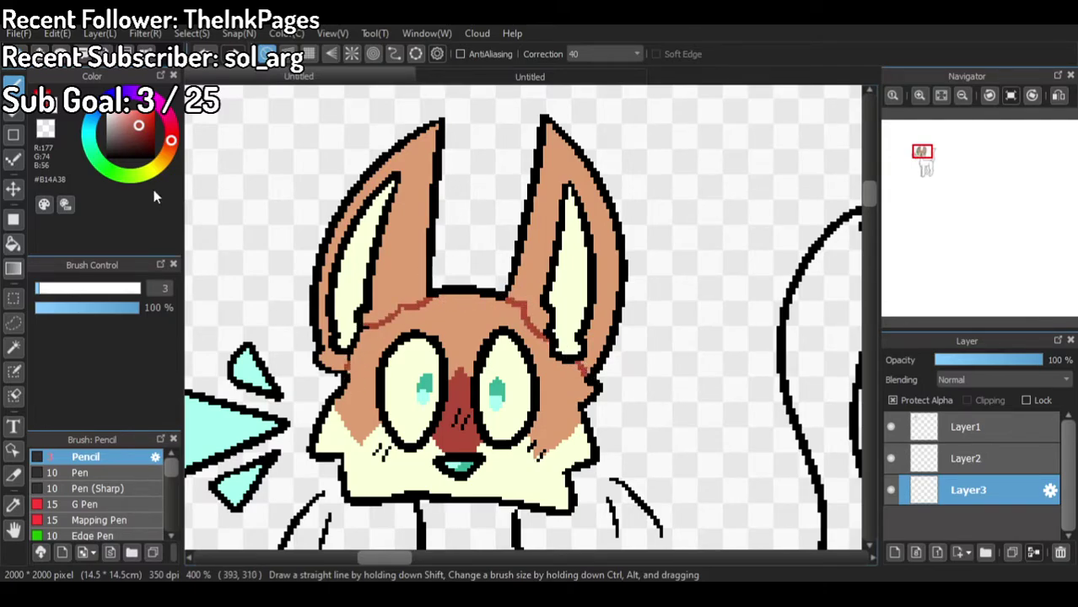
{"action": "left_click", "coordinate": [13, 243]}
{"action": "left_click", "coordinate": [411, 277]}
{"action": "left_click", "coordinate": [519, 268]}
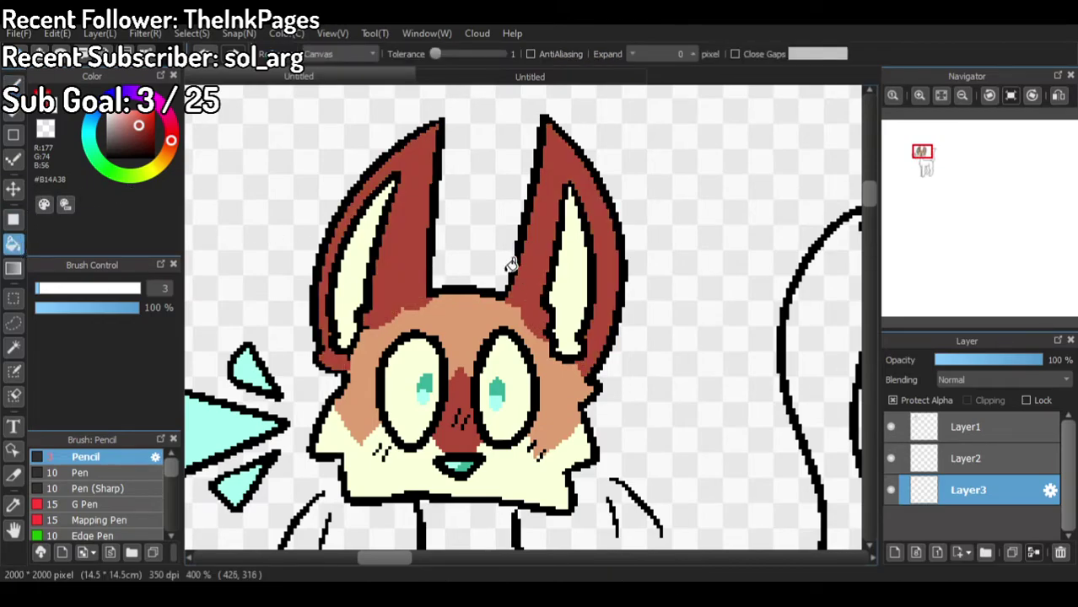
Step: Dot small red-brown #B14A38 freckles on the tan part of both cheeks
{"action": "key", "text": "b"}
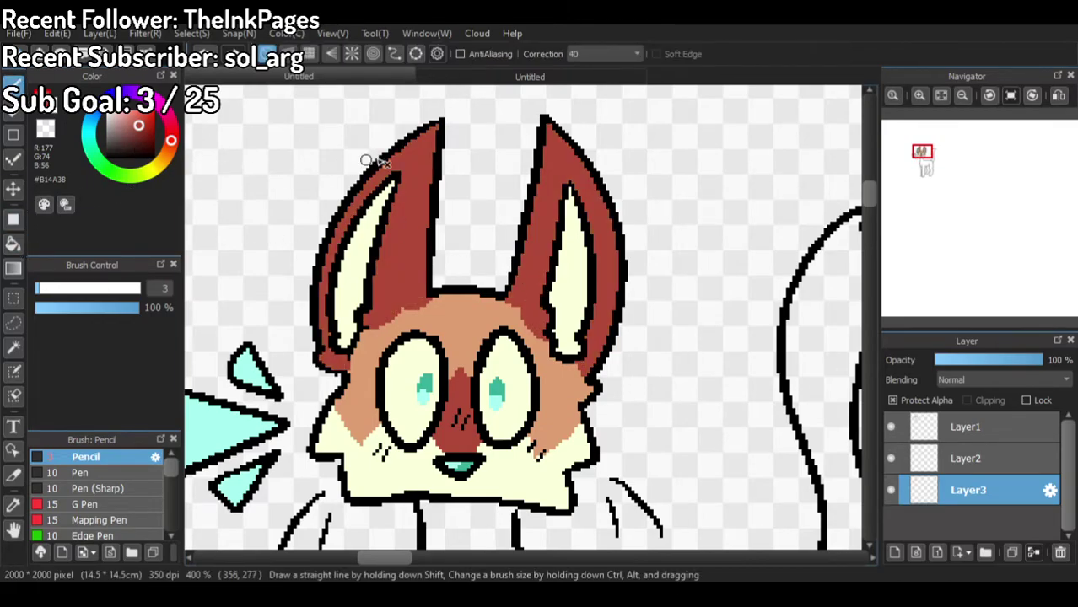
{"action": "left_click", "coordinate": [399, 77]}
{"action": "left_click", "coordinate": [387, 80]}
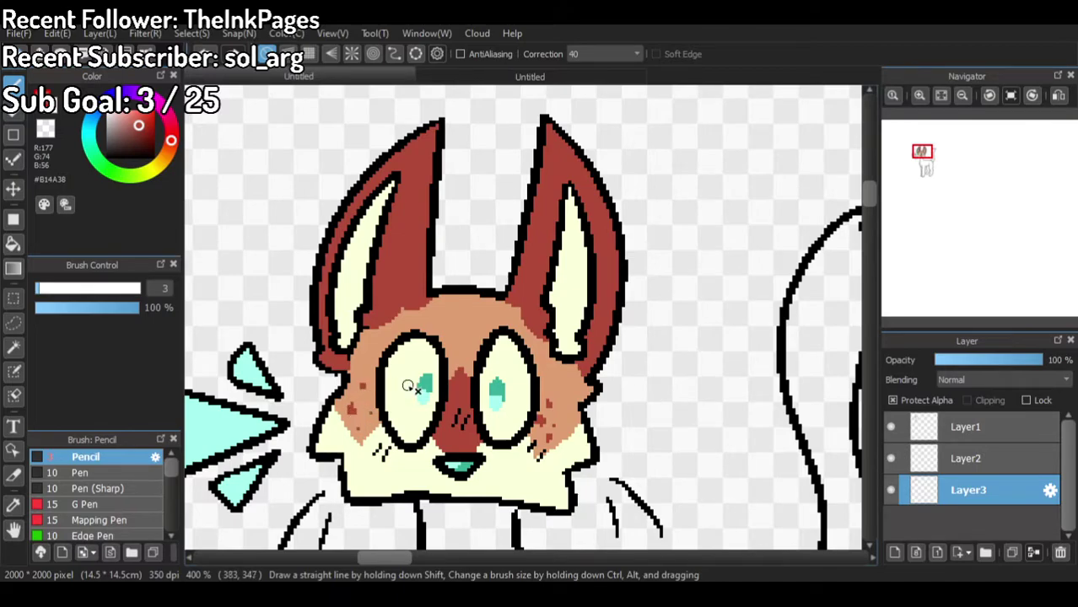
Step: Sample teal #38B19B from the reference and dot small freckles on the cream part of both cheeks
{"action": "left_click", "coordinate": [550, 80]}
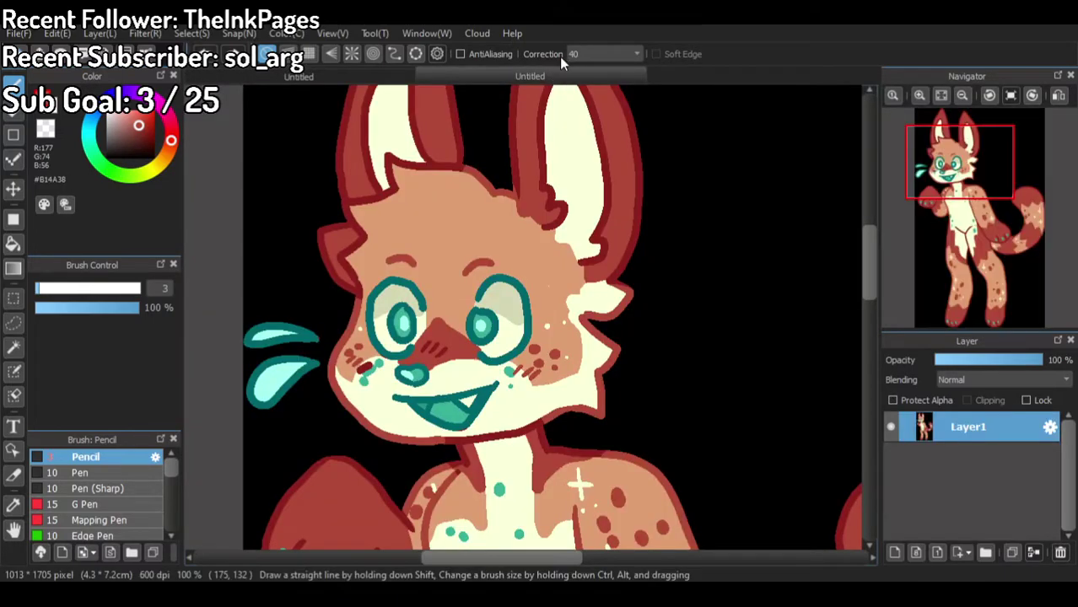
{"action": "scroll", "coordinate": [477, 387], "scroll_direction": "up", "scroll_amount": 1}
{"action": "left_click", "coordinate": [518, 372], "text": "alt"}
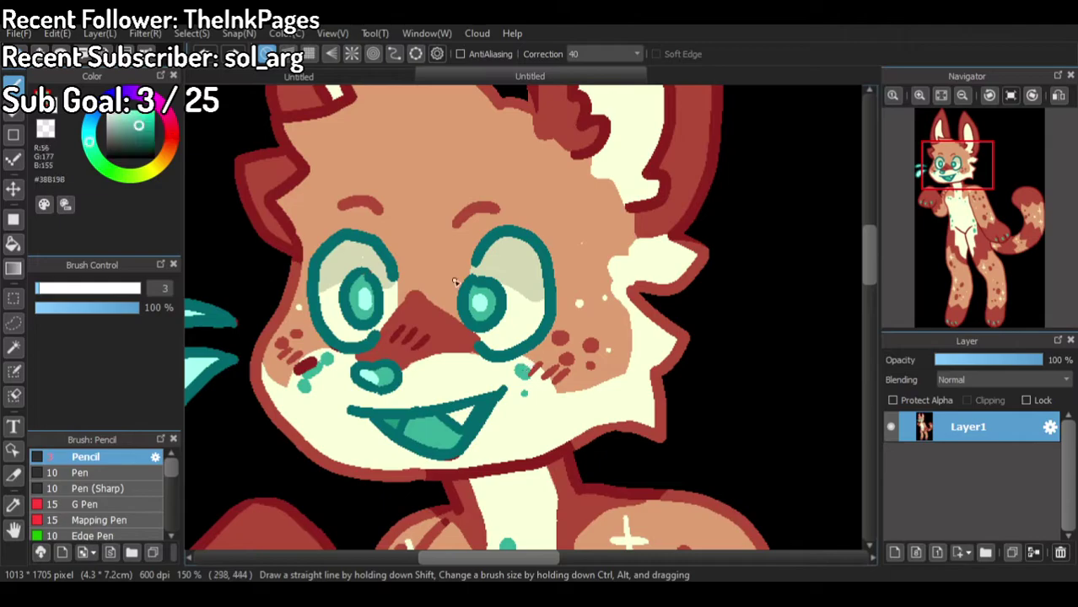
{"action": "left_click", "coordinate": [393, 78]}
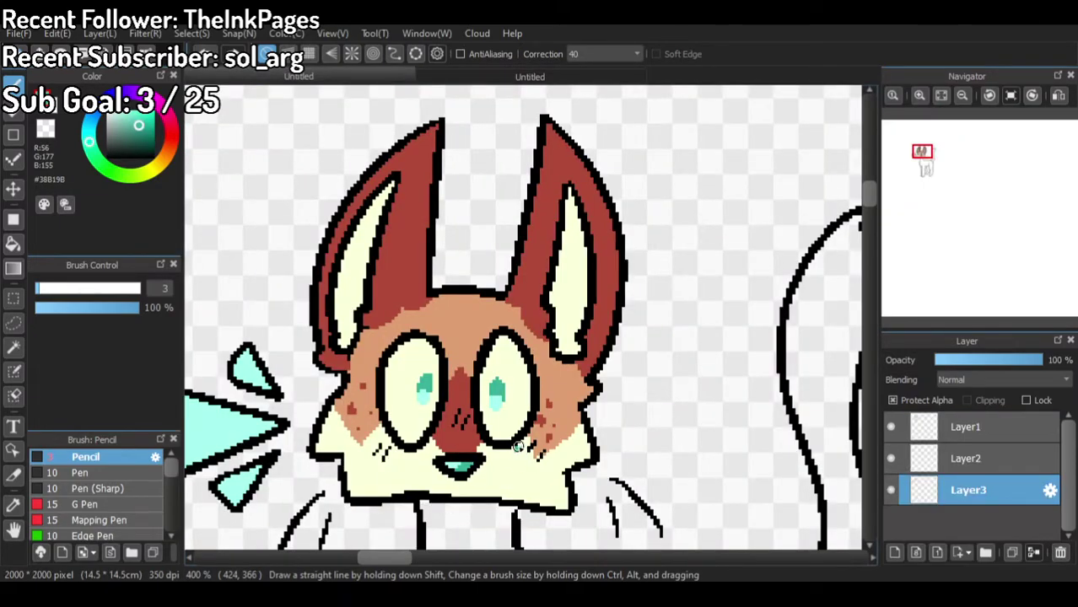
{"action": "left_click_drag", "start_coordinate": [465, 469], "coordinate": [445, 466]}
{"action": "scroll", "coordinate": [390, 451], "scroll_direction": "down", "scroll_amount": 3}
{"action": "scroll", "coordinate": [421, 233], "scroll_direction": "up", "scroll_amount": 2}
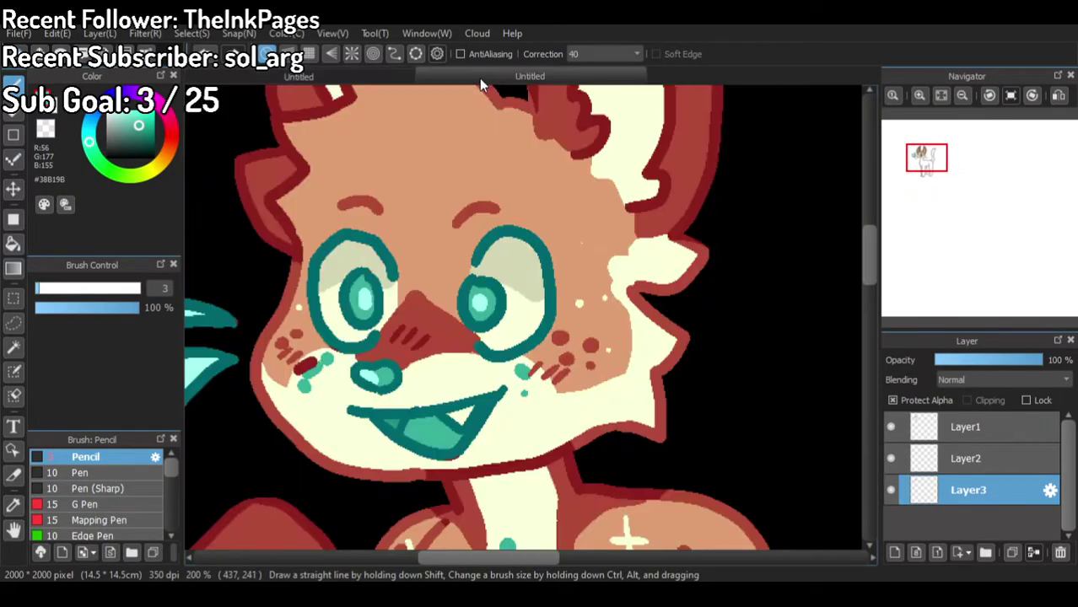
Step: Sample cream #FAFFDA from the reference, add a layer above Layer3, and fill the body, legs and tail
{"action": "scroll", "coordinate": [570, 429], "scroll_direction": "down", "scroll_amount": 3}
{"action": "scroll", "coordinate": [496, 396], "scroll_direction": "up", "scroll_amount": 2}
{"action": "left_click", "coordinate": [496, 396], "text": "alt"}
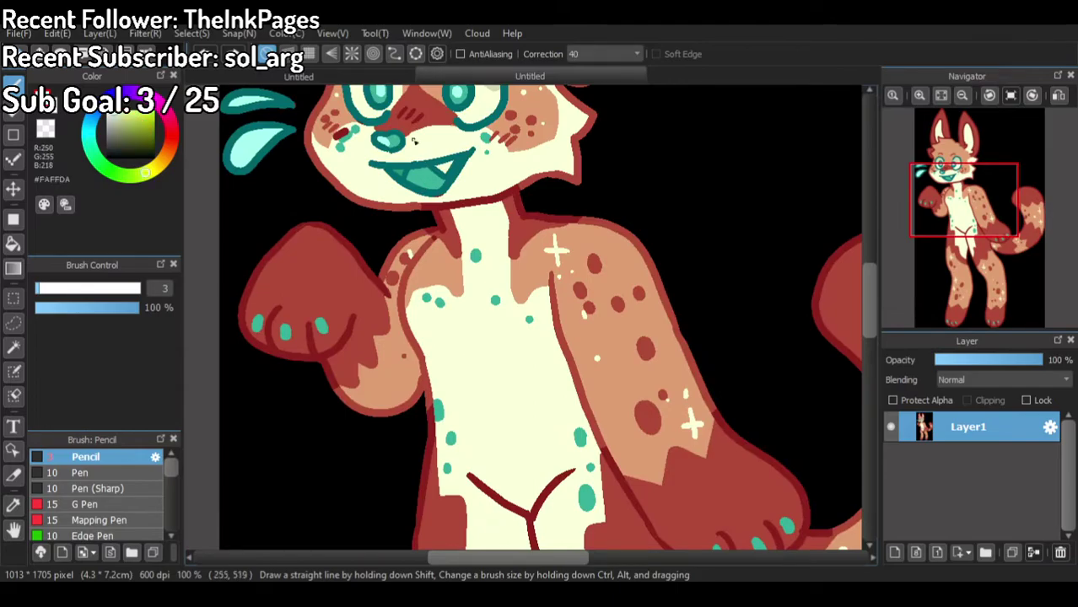
{"action": "left_click", "coordinate": [299, 75]}
{"action": "left_click", "coordinate": [12, 243]}
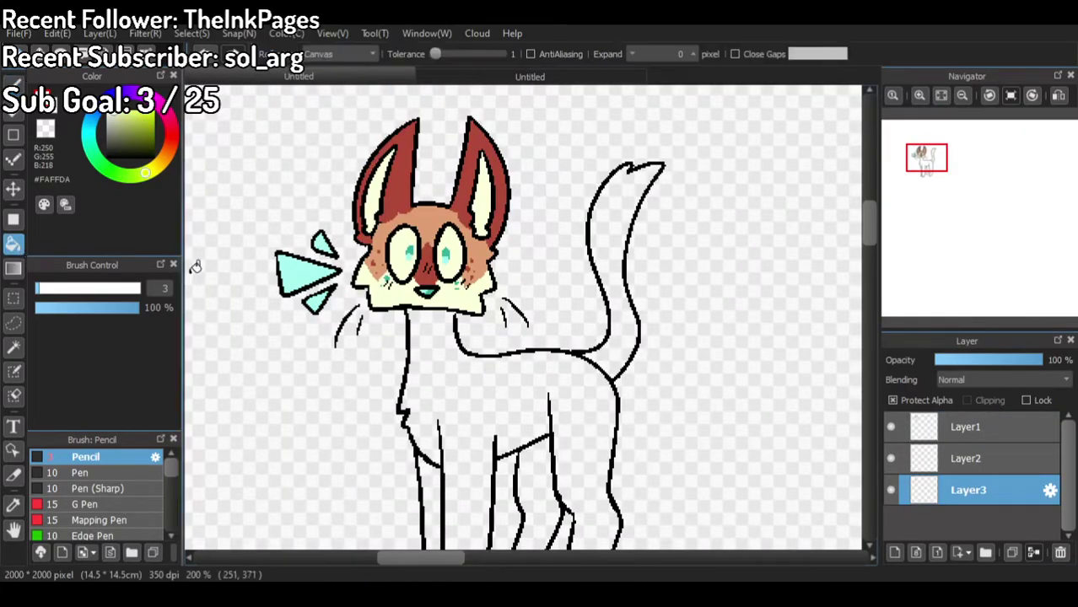
{"action": "scroll", "coordinate": [706, 366], "scroll_direction": "down", "scroll_amount": 3}
{"action": "scroll", "coordinate": [706, 366], "scroll_direction": "up", "scroll_amount": 1}
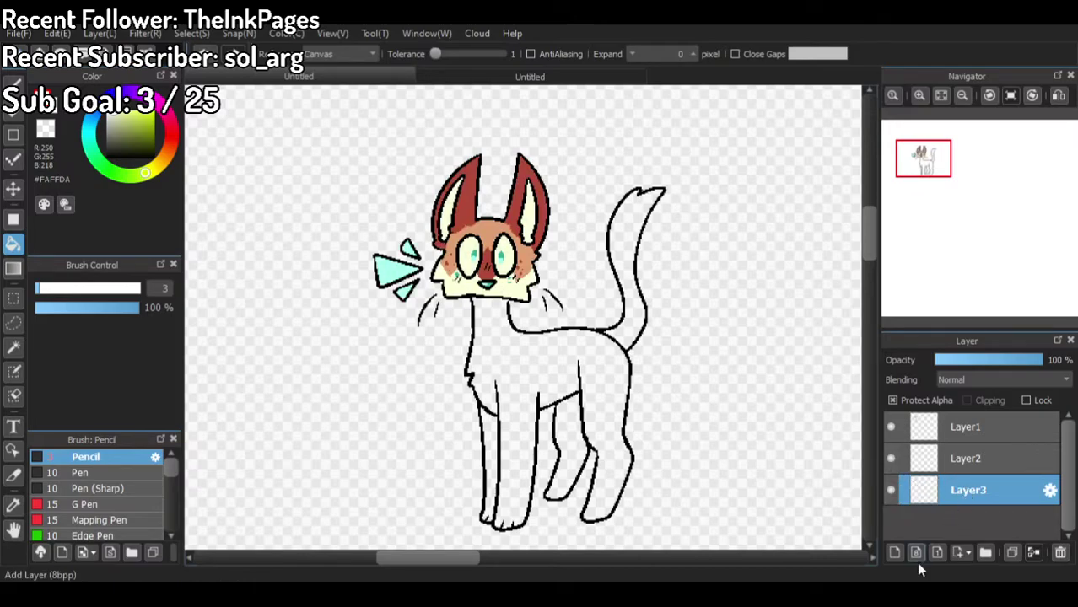
{"action": "left_click", "coordinate": [896, 553]}
{"action": "left_click", "coordinate": [521, 371]}
{"action": "scroll", "coordinate": [506, 405], "scroll_direction": "up", "scroll_amount": 1}
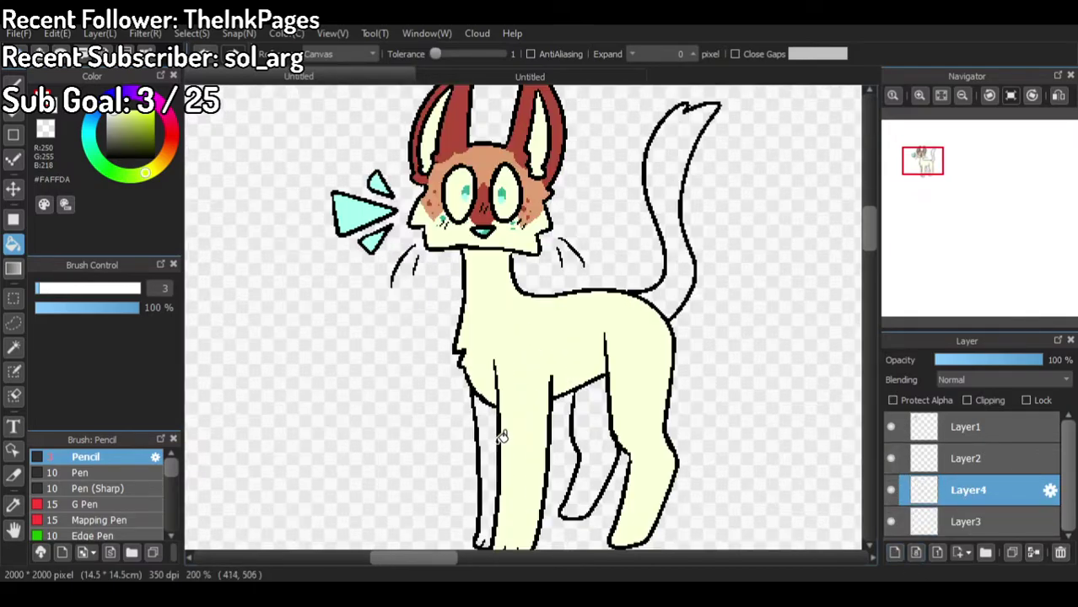
{"action": "left_click", "coordinate": [672, 294]}
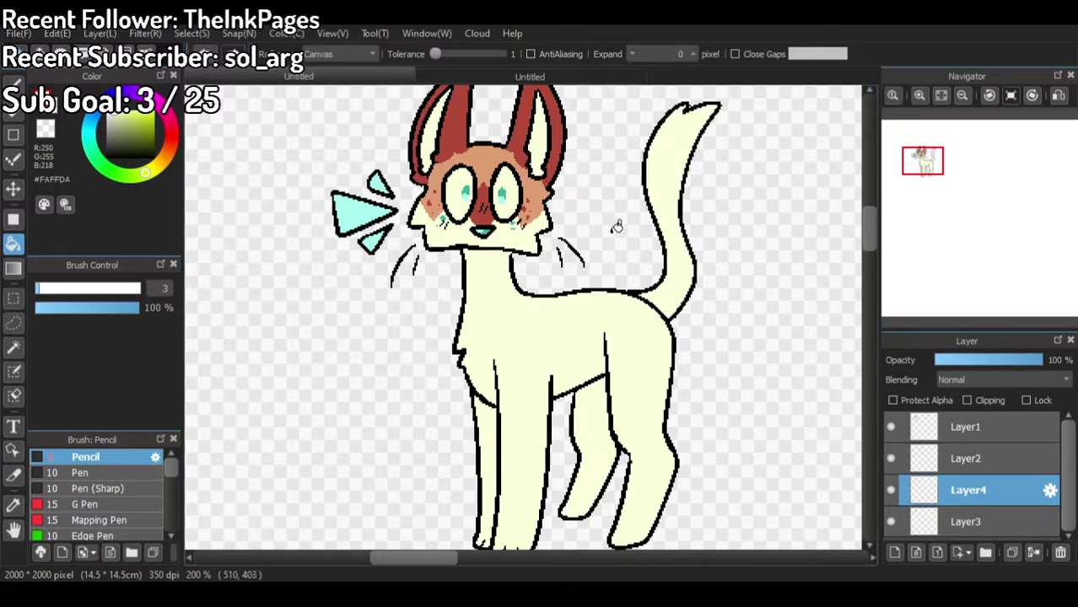
Step: Sample tan #DF9F72 from the head and fill the tail with it
{"action": "left_click", "coordinate": [487, 163], "text": "alt"}
{"action": "scroll", "coordinate": [486, 163], "scroll_direction": "down", "scroll_amount": 1}
{"action": "left_click", "coordinate": [638, 260]}
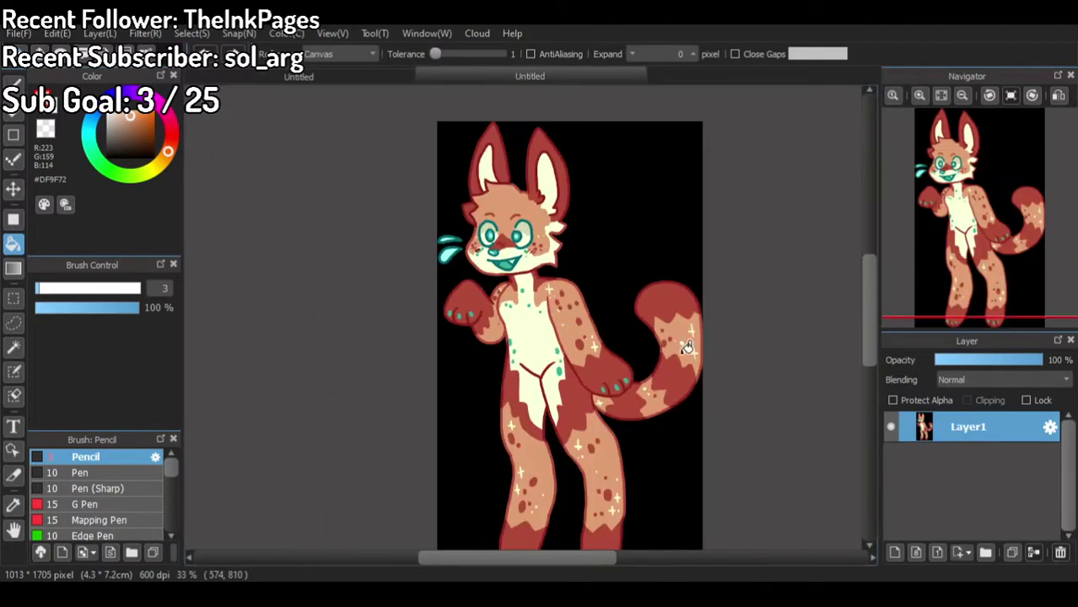
Step: Sample red-brown #B14A38 from the reference's tail and try a zigzag stripe edge at the base of the tail
{"action": "scroll", "coordinate": [687, 348], "scroll_direction": "up", "scroll_amount": 1}
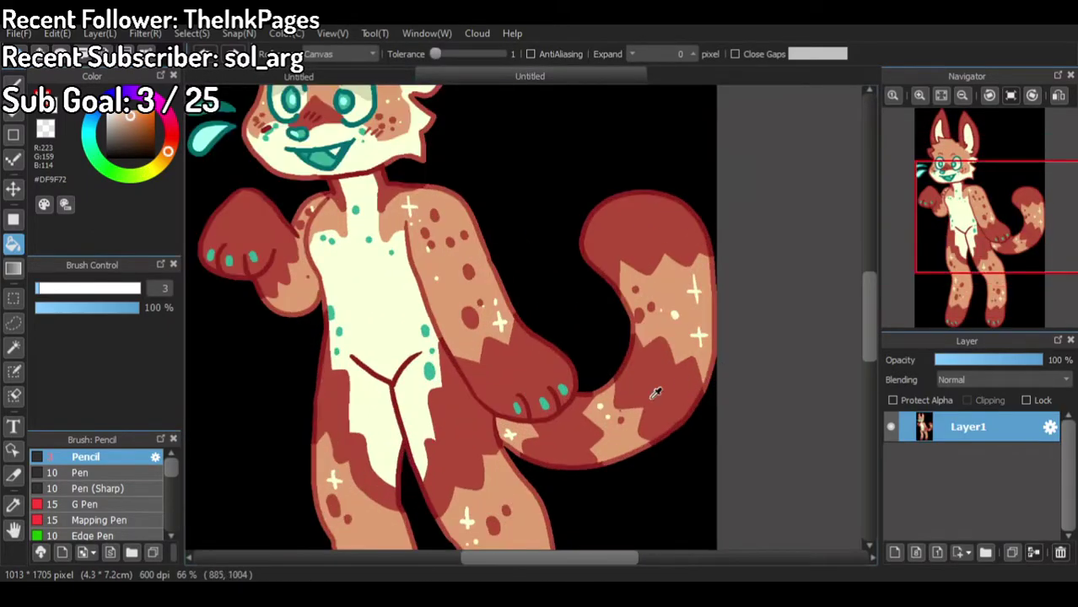
{"action": "left_click", "coordinate": [655, 390], "text": "alt"}
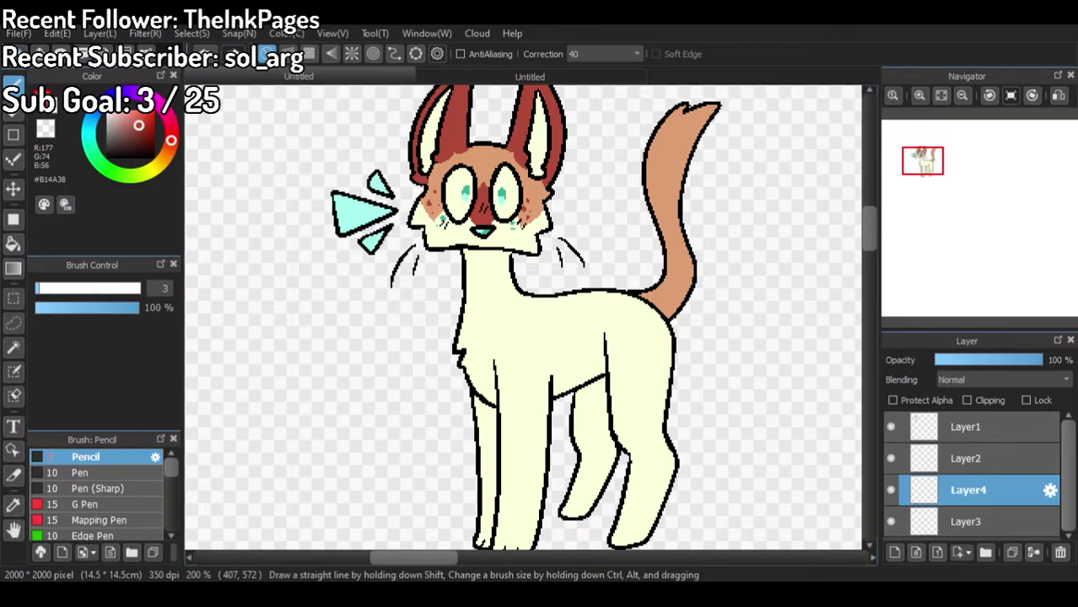
{"action": "scroll", "coordinate": [715, 252], "scroll_direction": "up", "scroll_amount": 1}
{"action": "scroll", "coordinate": [625, 337], "scroll_direction": "down", "scroll_amount": 2}
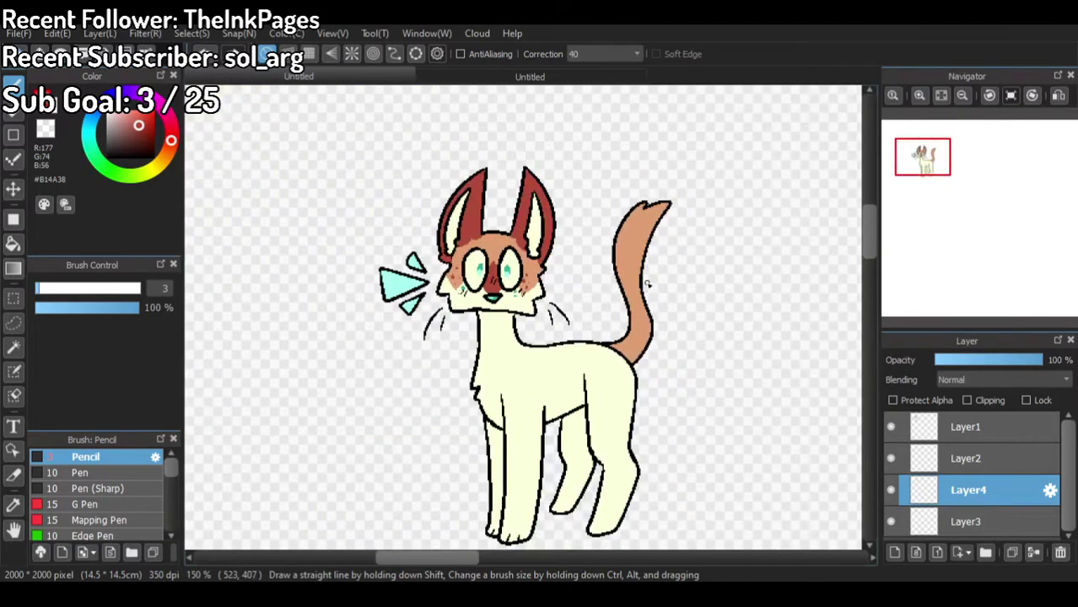
{"action": "scroll", "coordinate": [643, 278], "scroll_direction": "up", "scroll_amount": 3}
{"action": "mouse_move", "coordinate": [585, 433]}
{"action": "left_mouse_down"}
{"action": "mouse_move", "coordinate": [623, 429]}
{"action": "mouse_move", "coordinate": [606, 472]}
{"action": "mouse_move", "coordinate": [664, 466]}
{"action": "left_mouse_up"}
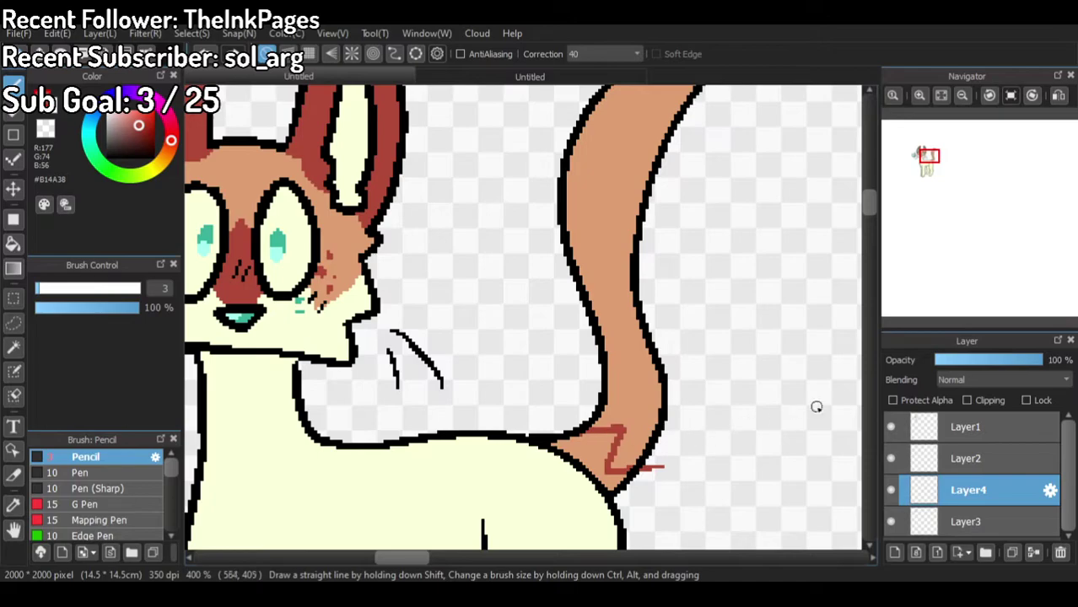
{"action": "key", "text": "ctrl+z"}
Step: Protect the alpha of Layer4 and draw five red-brown zigzag stripe edges across the tail from base to tip
{"action": "left_click", "coordinate": [925, 401]}
{"action": "mouse_move", "coordinate": [596, 424]}
{"action": "left_mouse_down"}
{"action": "mouse_move", "coordinate": [594, 454]}
{"action": "mouse_move", "coordinate": [630, 498]}
{"action": "mouse_move", "coordinate": [624, 465]}
{"action": "left_mouse_up"}
{"action": "mouse_move", "coordinate": [613, 373]}
{"action": "left_mouse_down"}
{"action": "mouse_move", "coordinate": [621, 361]}
{"action": "mouse_move", "coordinate": [647, 377]}
{"action": "mouse_move", "coordinate": [654, 368]}
{"action": "left_mouse_up"}
{"action": "mouse_move", "coordinate": [589, 299]}
{"action": "left_mouse_down"}
{"action": "mouse_move", "coordinate": [607, 270]}
{"action": "mouse_move", "coordinate": [633, 287]}
{"action": "left_mouse_up"}
{"action": "mouse_move", "coordinate": [572, 166]}
{"action": "left_mouse_down"}
{"action": "mouse_move", "coordinate": [599, 182]}
{"action": "mouse_move", "coordinate": [615, 186]}
{"action": "mouse_move", "coordinate": [653, 158]}
{"action": "left_mouse_up"}
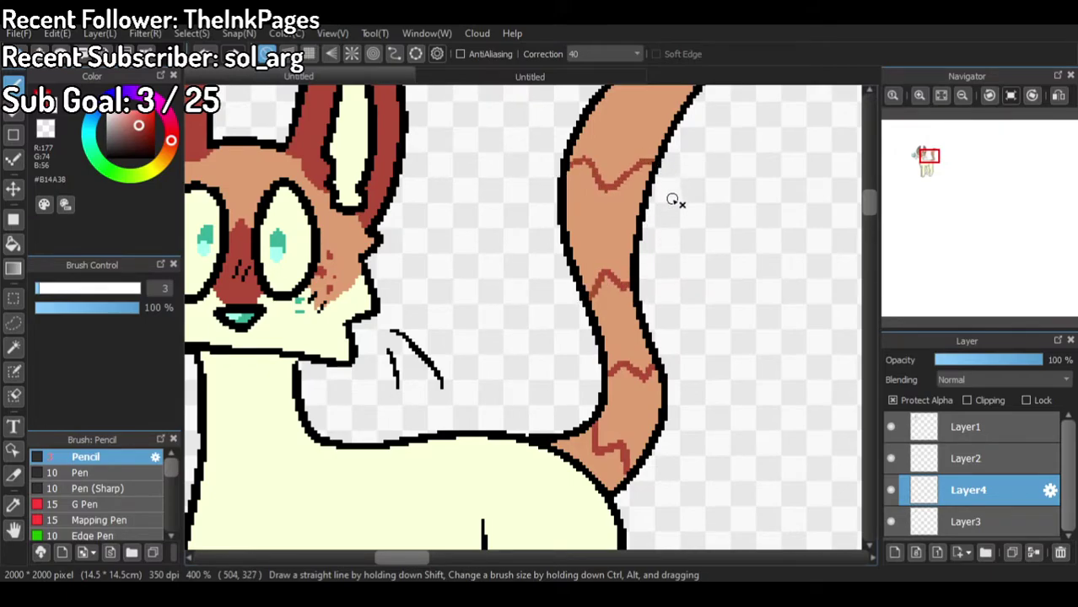
{"action": "scroll", "coordinate": [700, 183], "scroll_direction": "down", "scroll_amount": 3}
{"action": "scroll", "coordinate": [672, 156], "scroll_direction": "up", "scroll_amount": 4}
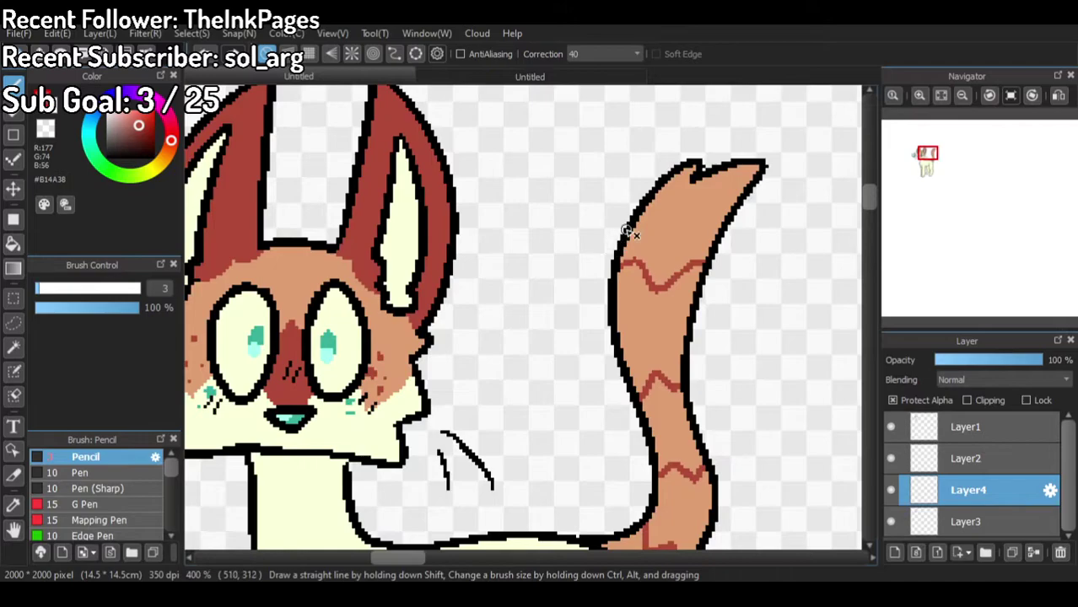
{"action": "mouse_move", "coordinate": [652, 200]}
{"action": "left_mouse_down"}
{"action": "mouse_move", "coordinate": [680, 202]}
{"action": "mouse_move", "coordinate": [689, 233]}
{"action": "mouse_move", "coordinate": [731, 211]}
{"action": "left_mouse_up"}
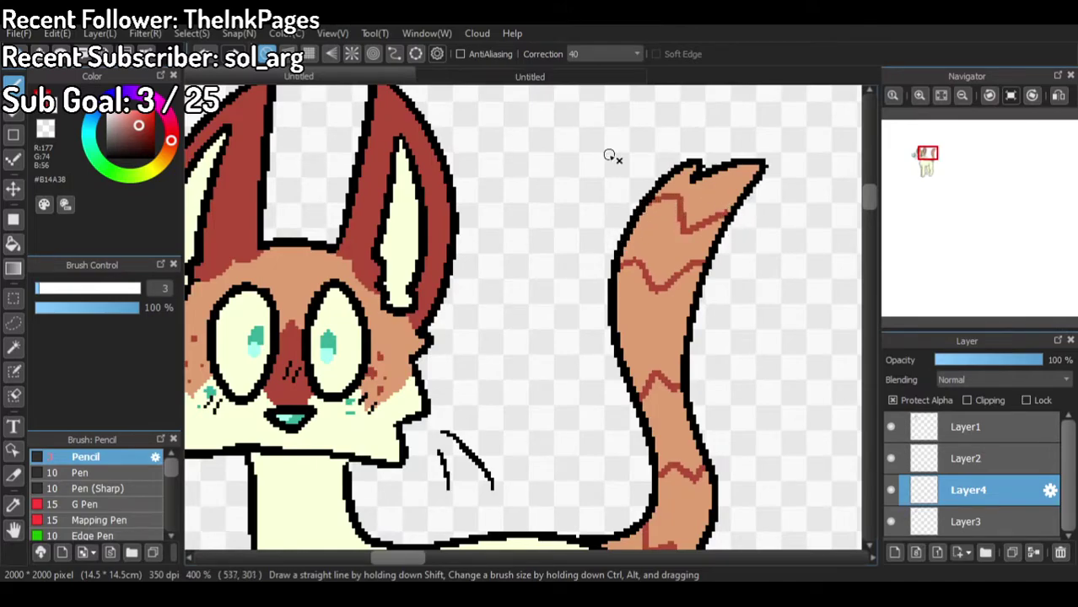
Step: Fill the tail tip and alternate bands between the zigzag edges with red-brown
{"action": "left_click", "coordinate": [13, 244]}
{"action": "left_click", "coordinate": [717, 199]}
{"action": "left_click", "coordinate": [650, 338]}
{"action": "left_click", "coordinate": [677, 480]}
Step: Check the reference's tail and dot small red-brown spots on the tan bands of the tail with the Pencil
{"action": "scroll", "coordinate": [678, 479], "scroll_direction": "down", "scroll_amount": 2}
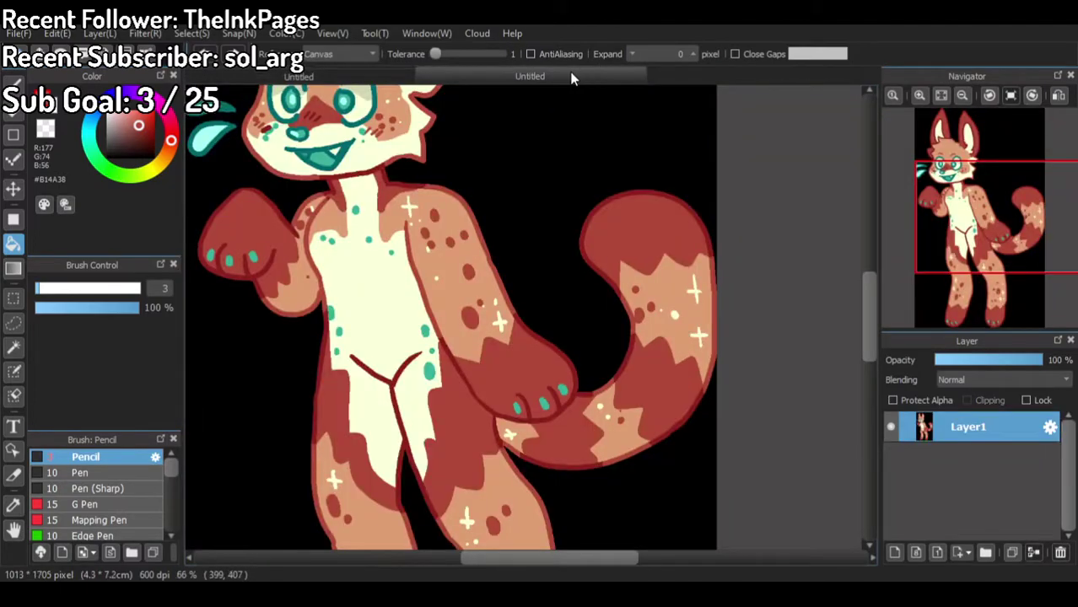
{"action": "scroll", "coordinate": [655, 308], "scroll_direction": "down", "scroll_amount": 1}
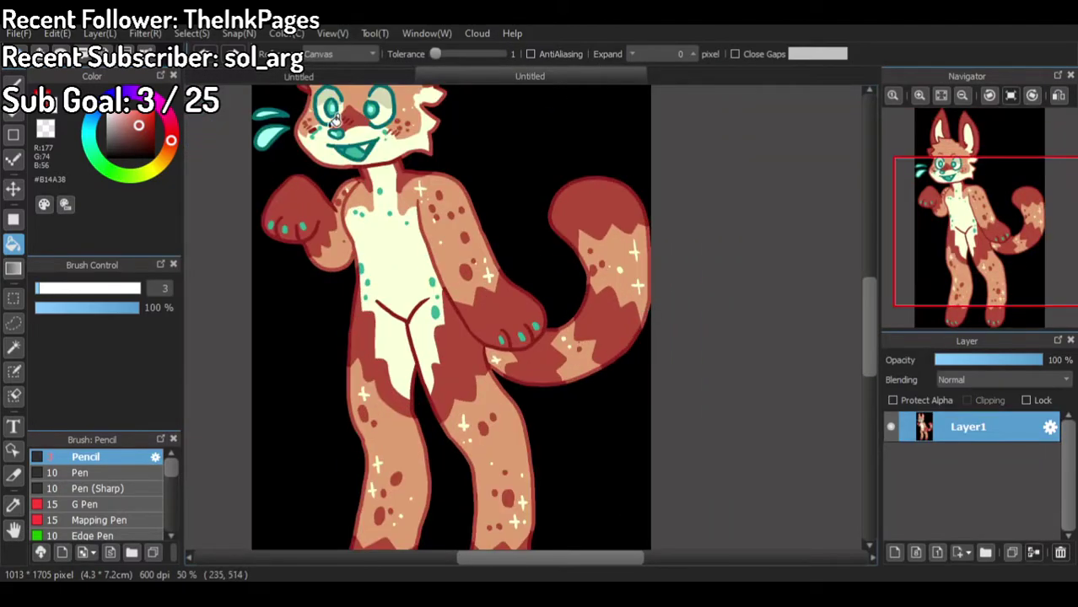
{"action": "left_click", "coordinate": [297, 78]}
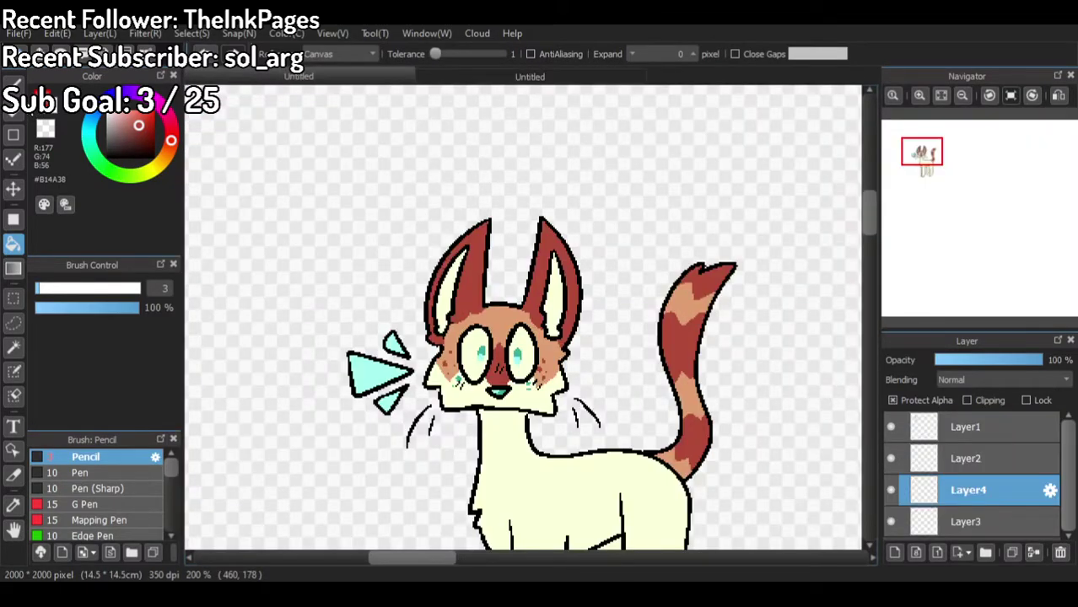
{"action": "key", "text": "b"}
{"action": "scroll", "coordinate": [692, 380], "scroll_direction": "up", "scroll_amount": 2}
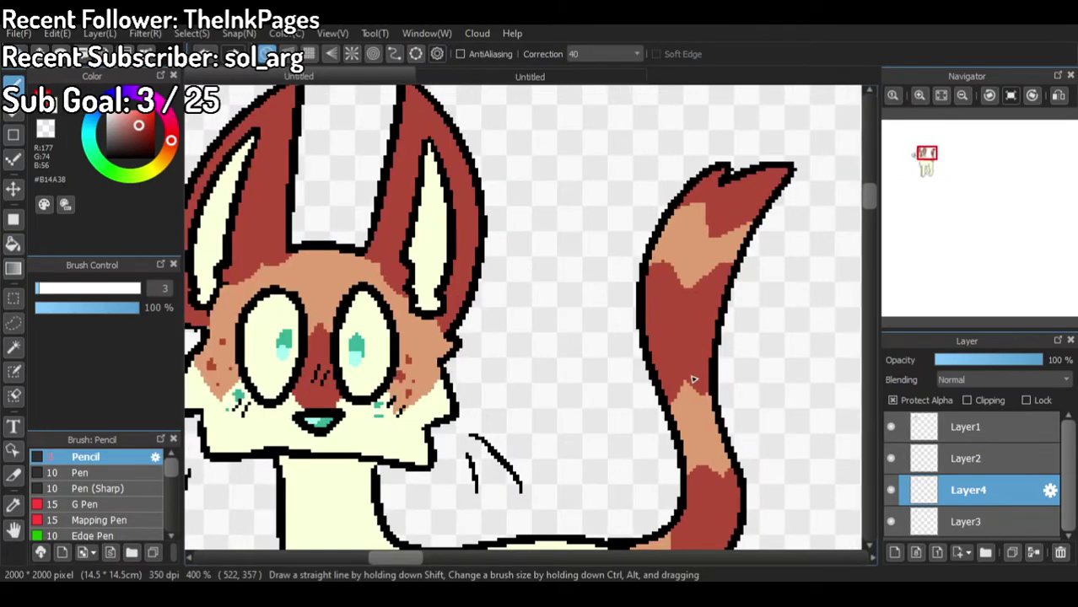
{"action": "left_click", "coordinate": [684, 237]}
{"action": "scroll", "coordinate": [704, 420], "scroll_direction": "down", "scroll_amount": 2}
{"action": "scroll", "coordinate": [533, 548], "scroll_direction": "up", "scroll_amount": 3}
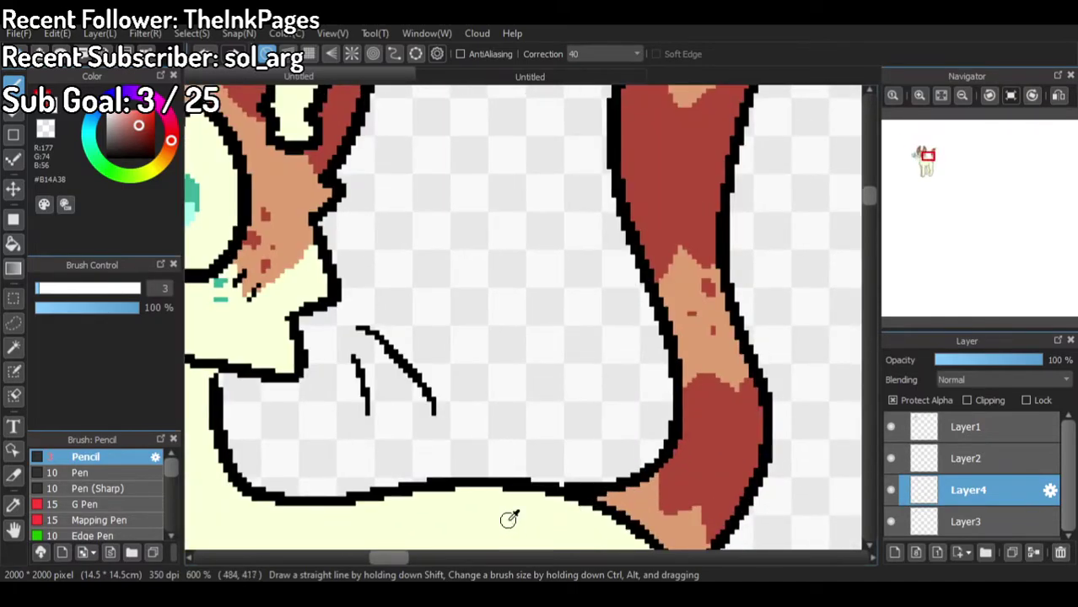
Step: Sample cream #FAFFDA from the body and add small cream specks and a sparkle to the tail's lower tan band
{"action": "left_click", "coordinate": [553, 544], "text": "alt"}
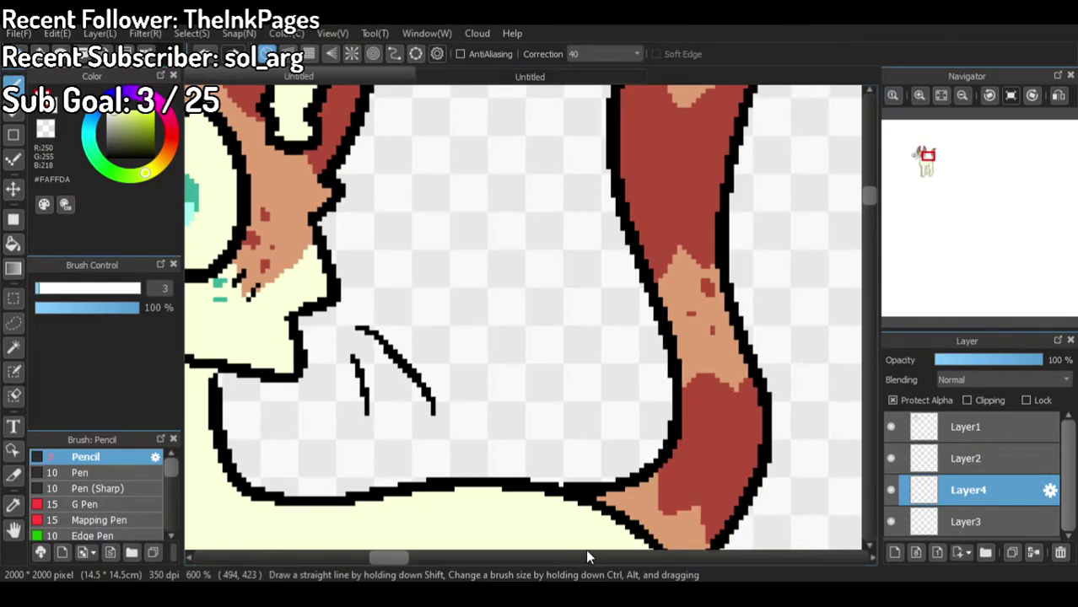
{"action": "left_click_drag", "start_coordinate": [688, 349], "coordinate": [662, 381]}
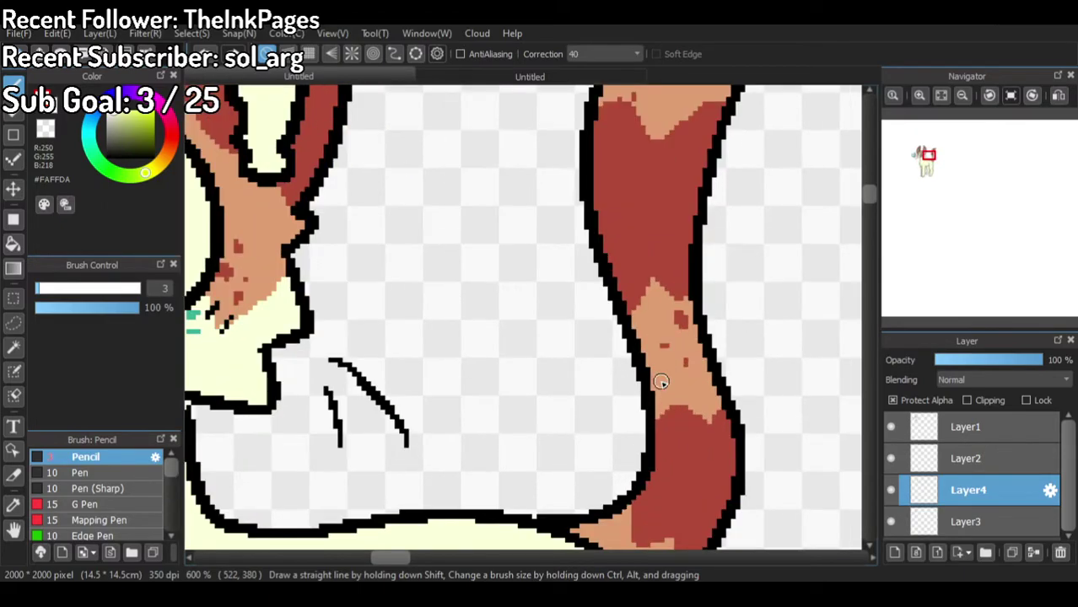
{"action": "left_click", "coordinate": [639, 326]}
{"action": "left_click", "coordinate": [652, 347]}
{"action": "left_click", "coordinate": [661, 332]}
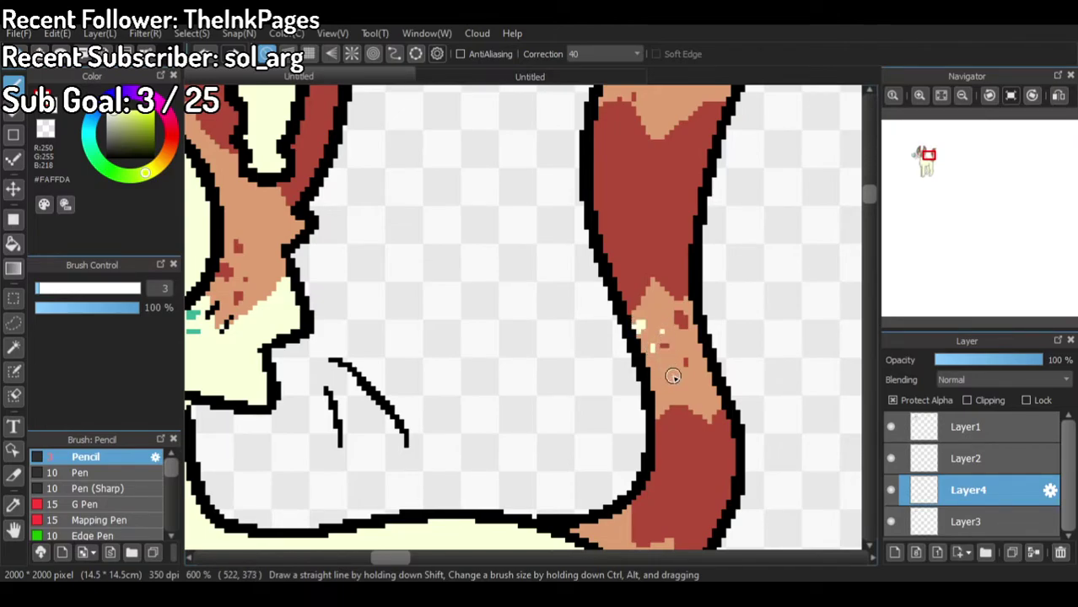
{"action": "mouse_move", "coordinate": [653, 347]}
{"action": "left_mouse_down"}
{"action": "mouse_move", "coordinate": [655, 381]}
{"action": "mouse_move", "coordinate": [647, 361]}
{"action": "mouse_move", "coordinate": [673, 360]}
{"action": "left_mouse_up"}
Step: Draw a cream cross-shaped sparkle and two small cream specks on the tan band near the tail tip
{"action": "scroll", "coordinate": [704, 371], "scroll_direction": "down", "scroll_amount": 2}
{"action": "scroll", "coordinate": [736, 278], "scroll_direction": "up", "scroll_amount": 2}
{"action": "scroll", "coordinate": [688, 305], "scroll_direction": "down", "scroll_amount": 2}
{"action": "scroll", "coordinate": [700, 277], "scroll_direction": "up", "scroll_amount": 4}
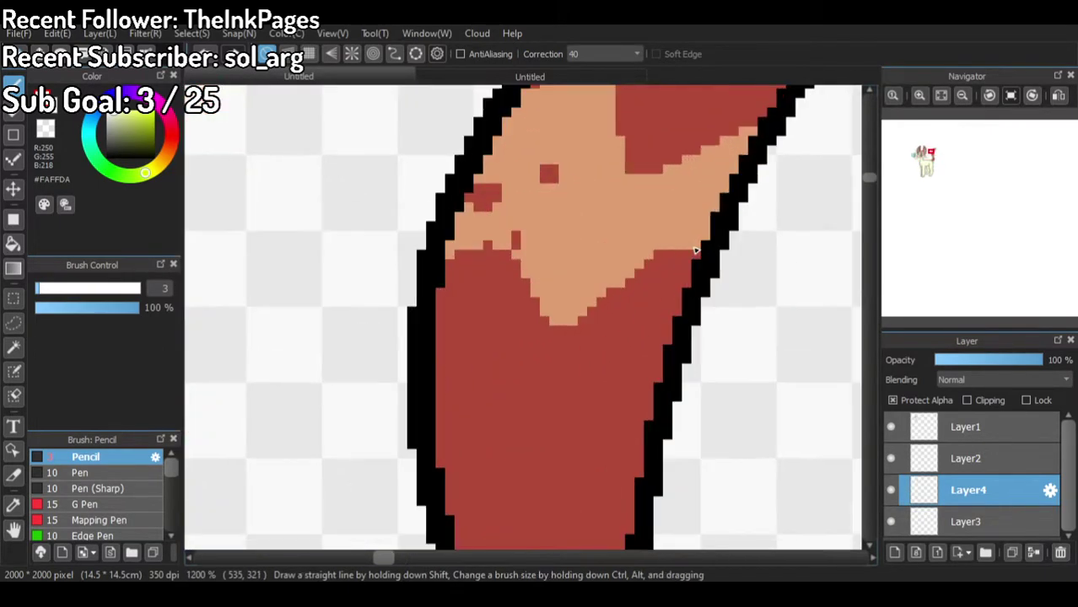
{"action": "left_click_drag", "start_coordinate": [680, 177], "coordinate": [675, 266]}
{"action": "left_click_drag", "start_coordinate": [636, 219], "coordinate": [708, 219]}
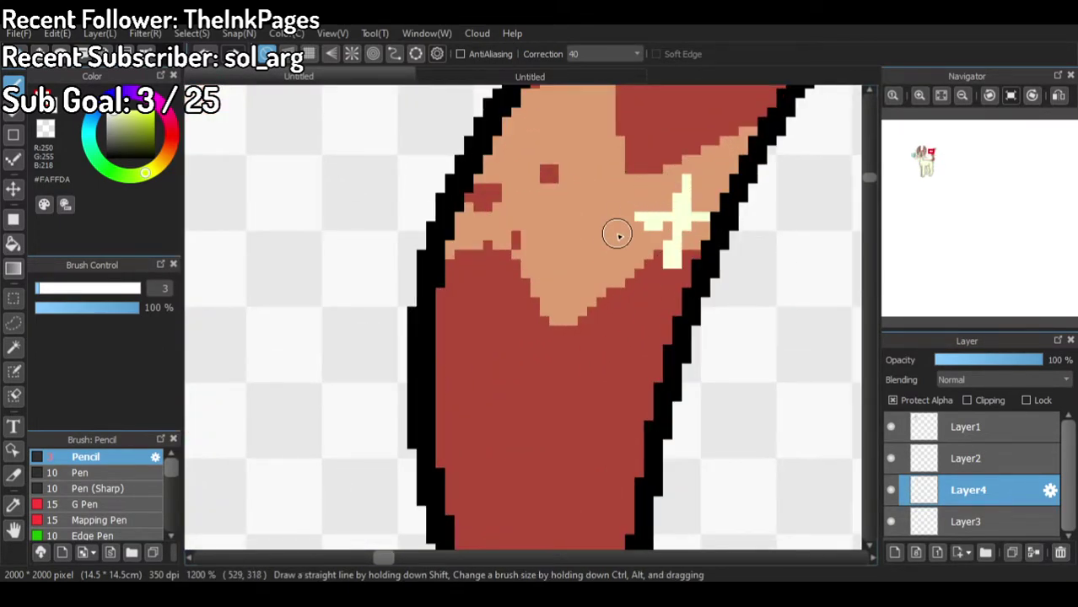
{"action": "left_click", "coordinate": [614, 253]}
{"action": "left_click", "coordinate": [576, 108]}
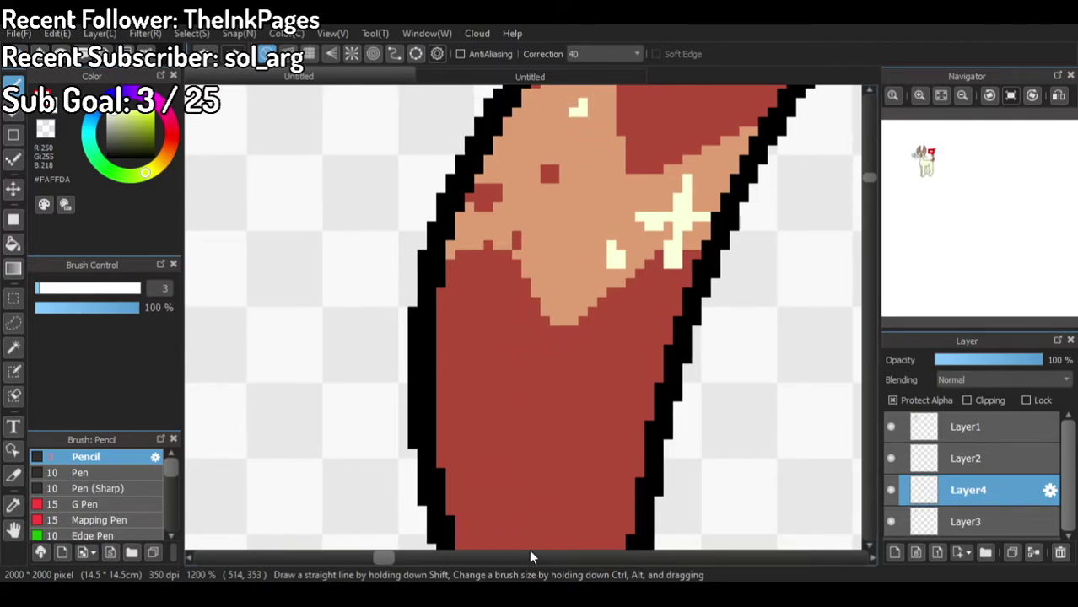
Step: Examine the tail's stripes, spots and sparkles up close and within the whole drawing
{"action": "scroll", "coordinate": [508, 381], "scroll_direction": "down", "scroll_amount": 3}
{"action": "scroll", "coordinate": [551, 277], "scroll_direction": "down", "scroll_amount": 2}
{"action": "scroll", "coordinate": [474, 344], "scroll_direction": "up", "scroll_amount": 2}
{"action": "scroll", "coordinate": [388, 341], "scroll_direction": "down", "scroll_amount": 1}
{"action": "scroll", "coordinate": [397, 329], "scroll_direction": "up", "scroll_amount": 1}
{"action": "scroll", "coordinate": [711, 169], "scroll_direction": "up", "scroll_amount": 4}
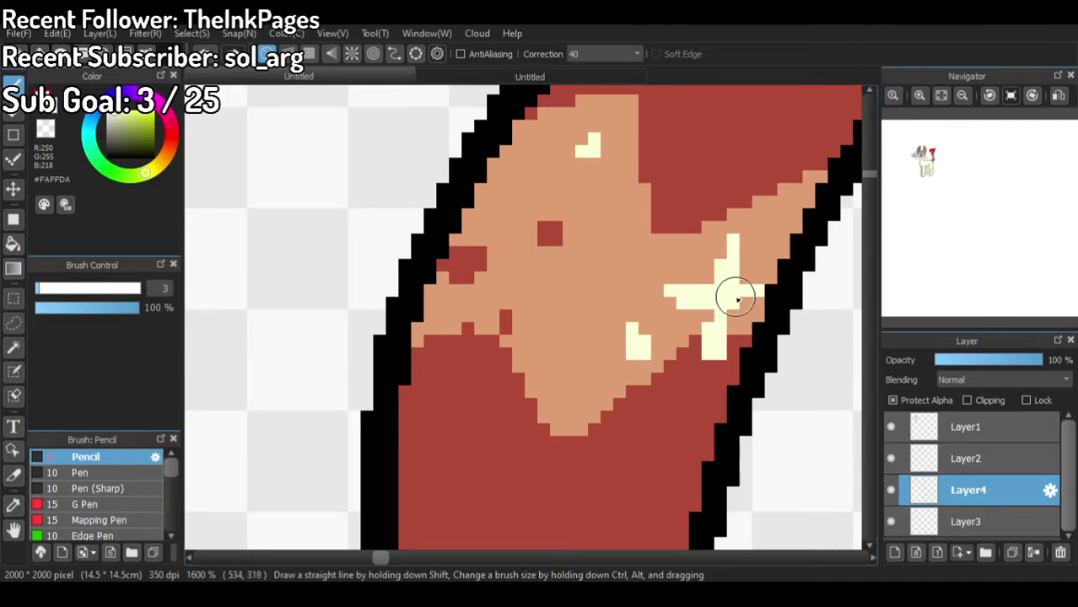
{"action": "scroll", "coordinate": [736, 300], "scroll_direction": "down", "scroll_amount": 5}
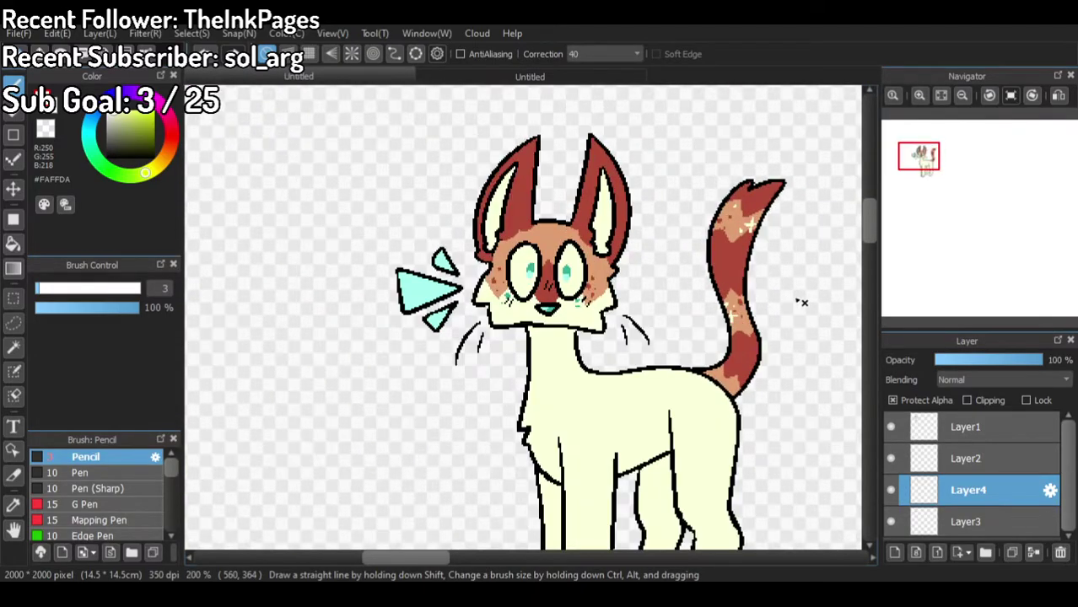
{"action": "scroll", "coordinate": [603, 336], "scroll_direction": "up", "scroll_amount": 1}
{"action": "scroll", "coordinate": [604, 336], "scroll_direction": "down", "scroll_amount": 1}
{"action": "scroll", "coordinate": [566, 317], "scroll_direction": "up", "scroll_amount": 1}
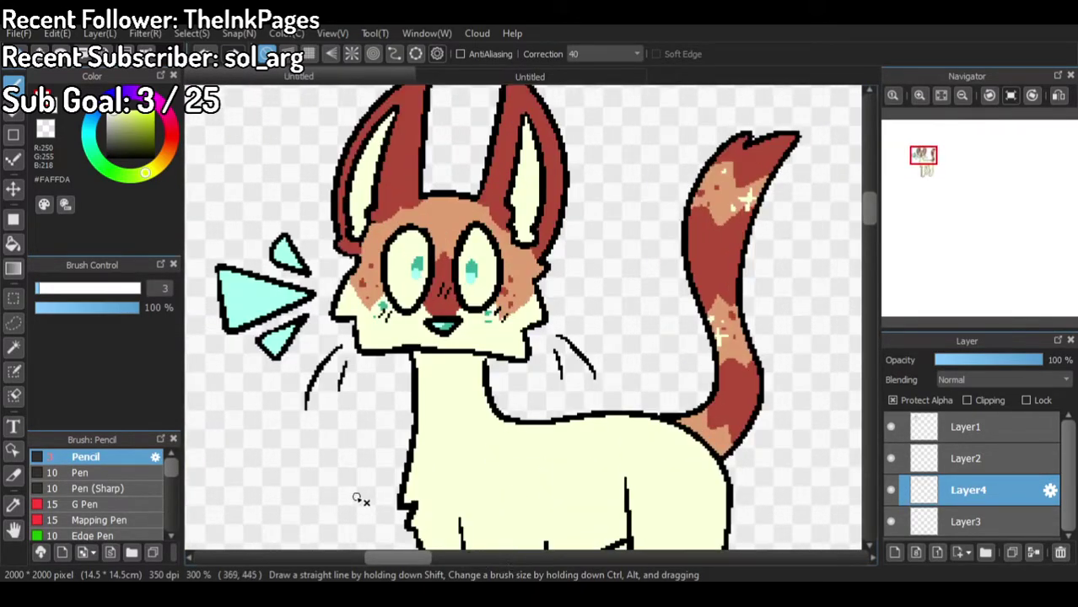
{"action": "scroll", "coordinate": [564, 287], "scroll_direction": "up", "scroll_amount": 2}
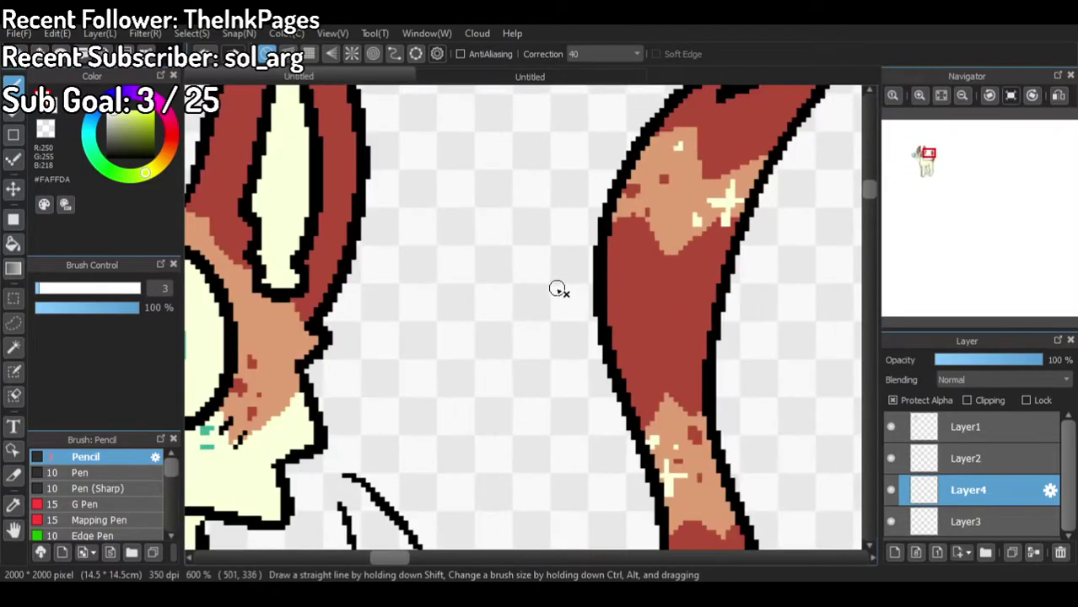
{"action": "scroll", "coordinate": [561, 291], "scroll_direction": "down", "scroll_amount": 3}
{"action": "scroll", "coordinate": [613, 230], "scroll_direction": "up", "scroll_amount": 1}
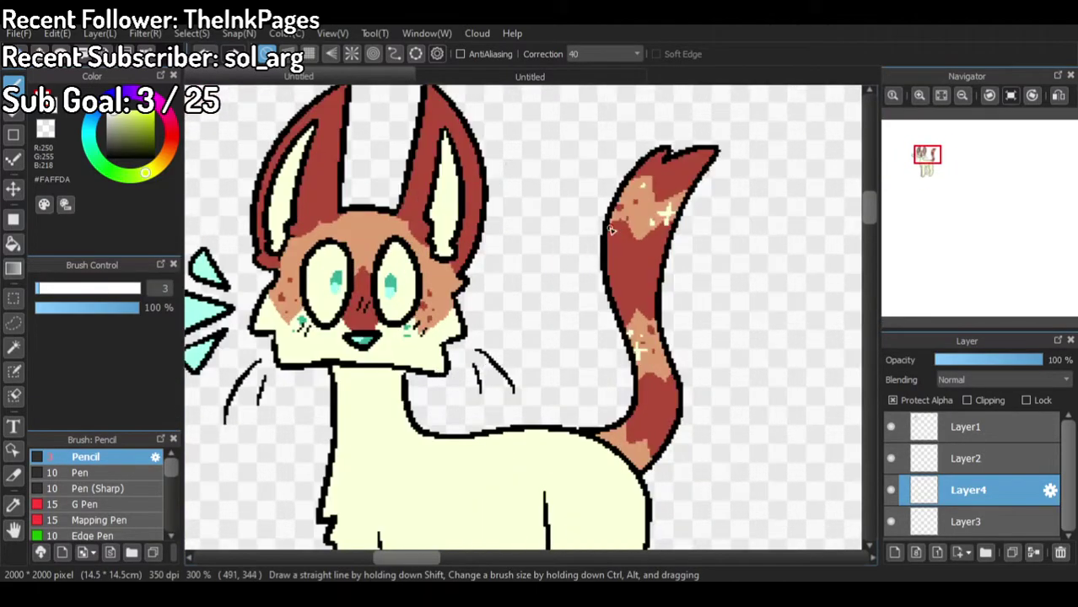
Step: Check the reference and draw a cream cross-shaped sparkle on the tan patch at the base of the tail
{"action": "left_click", "coordinate": [540, 76]}
{"action": "left_click", "coordinate": [386, 76]}
{"action": "scroll", "coordinate": [616, 481], "scroll_direction": "up", "scroll_amount": 3}
{"action": "left_click_drag", "start_coordinate": [593, 278], "coordinate": [593, 325]}
{"action": "left_click_drag", "start_coordinate": [555, 297], "coordinate": [630, 295]}
{"action": "scroll", "coordinate": [622, 293], "scroll_direction": "down", "scroll_amount": 6}
{"action": "scroll", "coordinate": [627, 288], "scroll_direction": "up", "scroll_amount": 2}
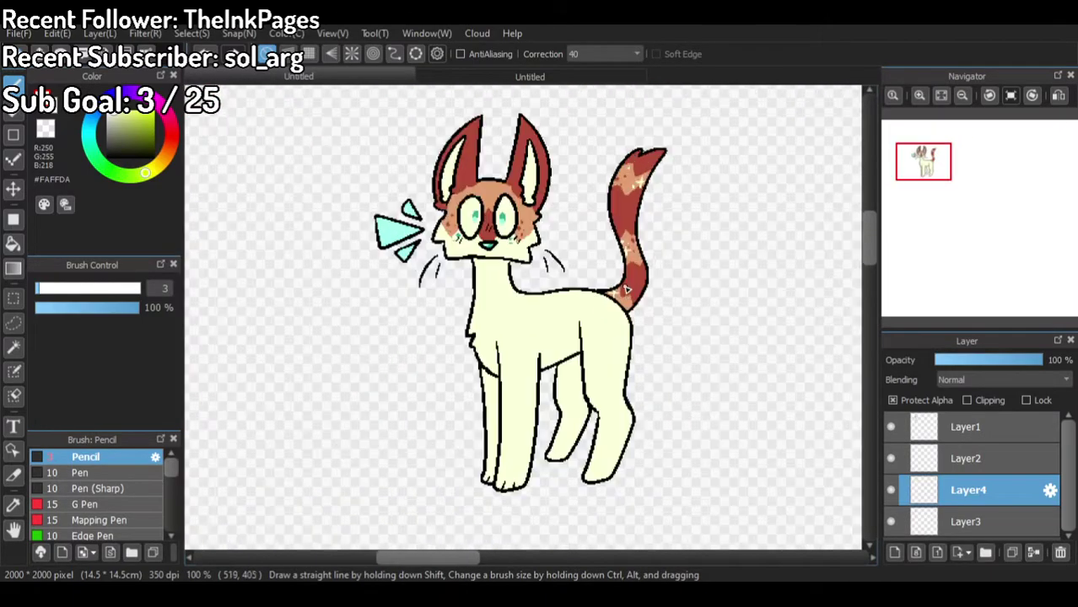
Step: Check Layer4's contents by toggling its visibility, and sample tan #DF9F72 from the reference
{"action": "left_click", "coordinate": [892, 491]}
{"action": "left_click", "coordinate": [890, 490]}
{"action": "left_click", "coordinate": [530, 79]}
{"action": "scroll", "coordinate": [494, 231], "scroll_direction": "down", "scroll_amount": 1}
{"action": "scroll", "coordinate": [444, 216], "scroll_direction": "up", "scroll_amount": 2}
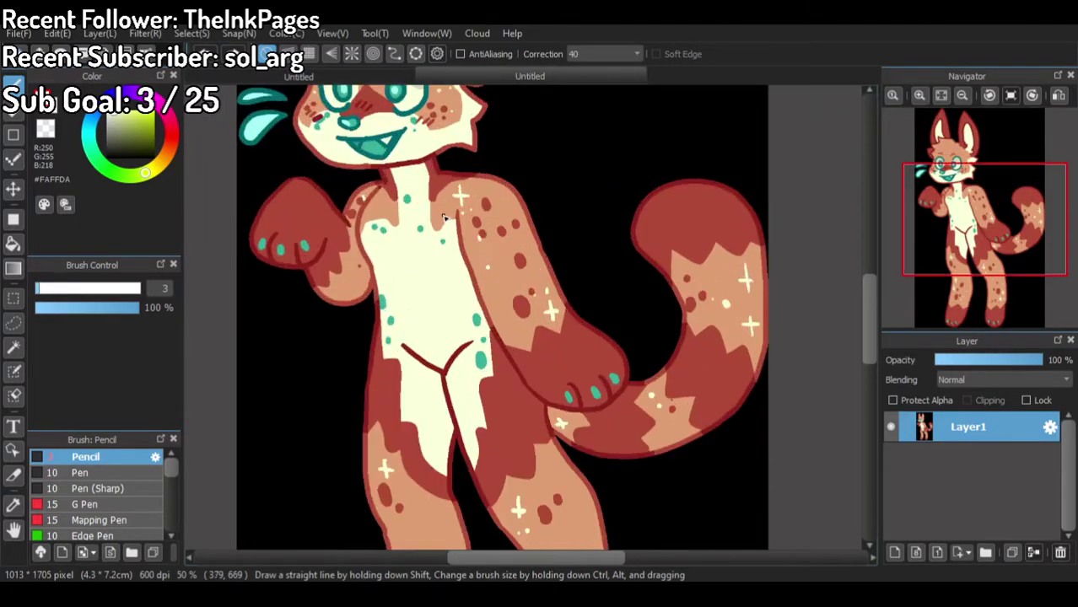
{"action": "left_click", "coordinate": [405, 133], "text": "alt"}
{"action": "left_click", "coordinate": [384, 78]}
{"action": "scroll", "coordinate": [503, 303], "scroll_direction": "up", "scroll_amount": 5}
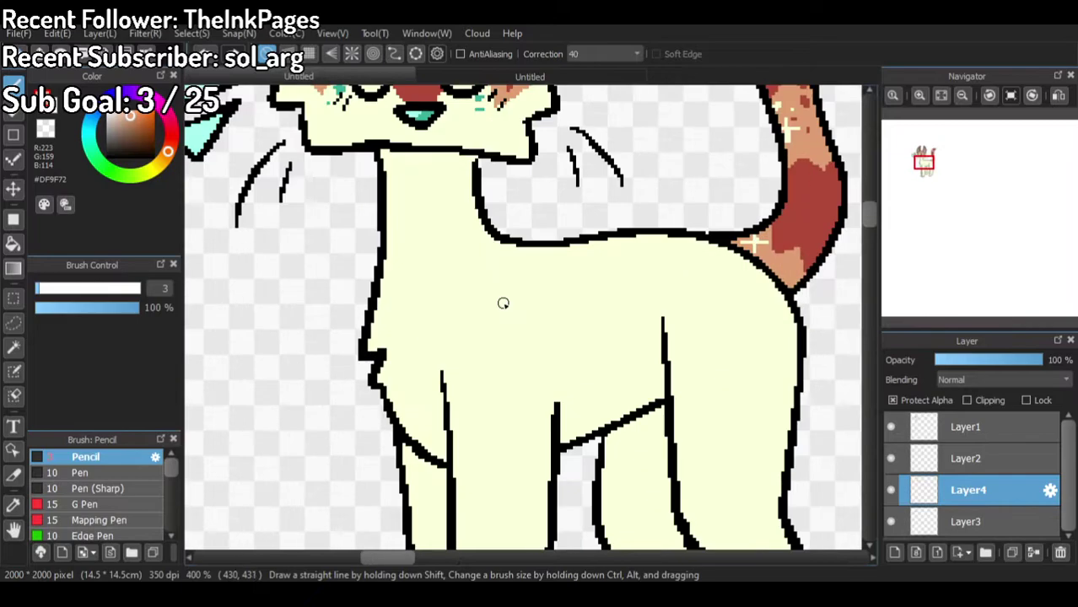
{"action": "mouse_move", "coordinate": [486, 199]}
{"action": "left_mouse_down"}
{"action": "mouse_move", "coordinate": [451, 314]}
{"action": "mouse_move", "coordinate": [456, 469]}
{"action": "left_mouse_up"}
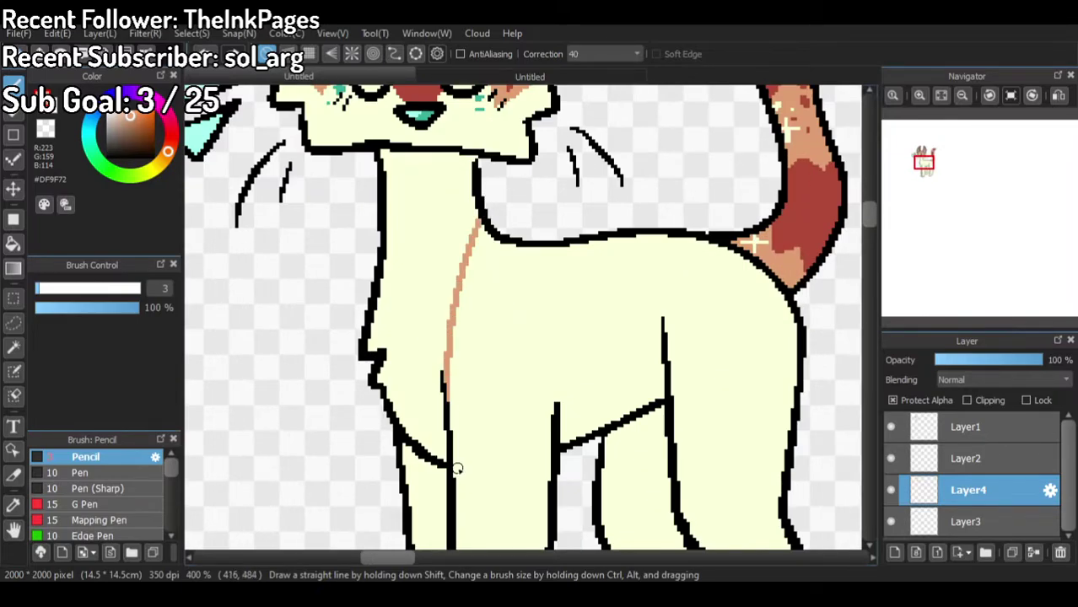
{"action": "left_click", "coordinate": [541, 77]}
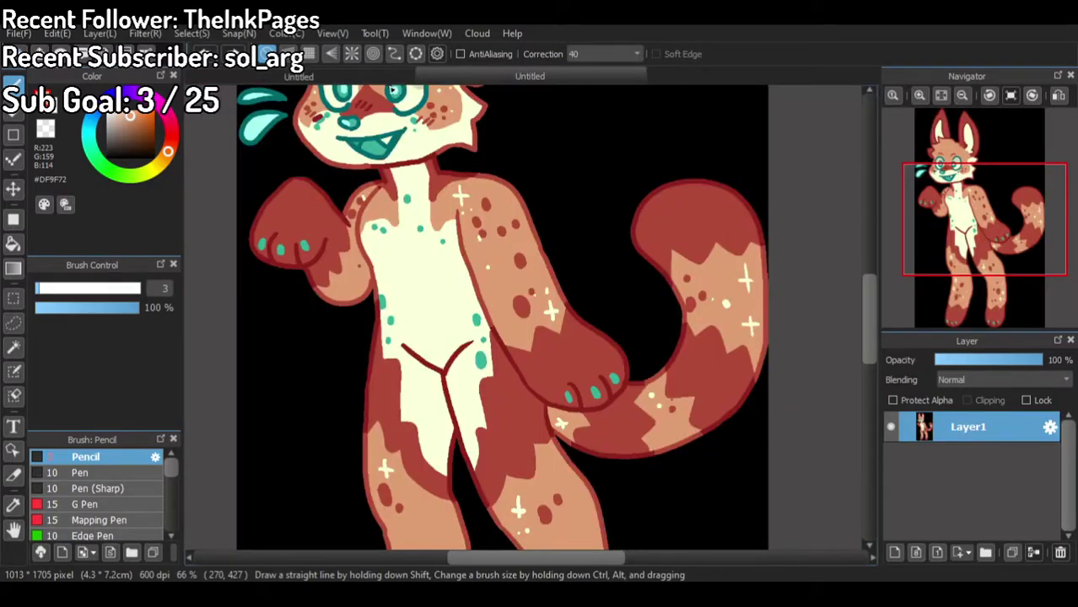
{"action": "left_click", "coordinate": [394, 75]}
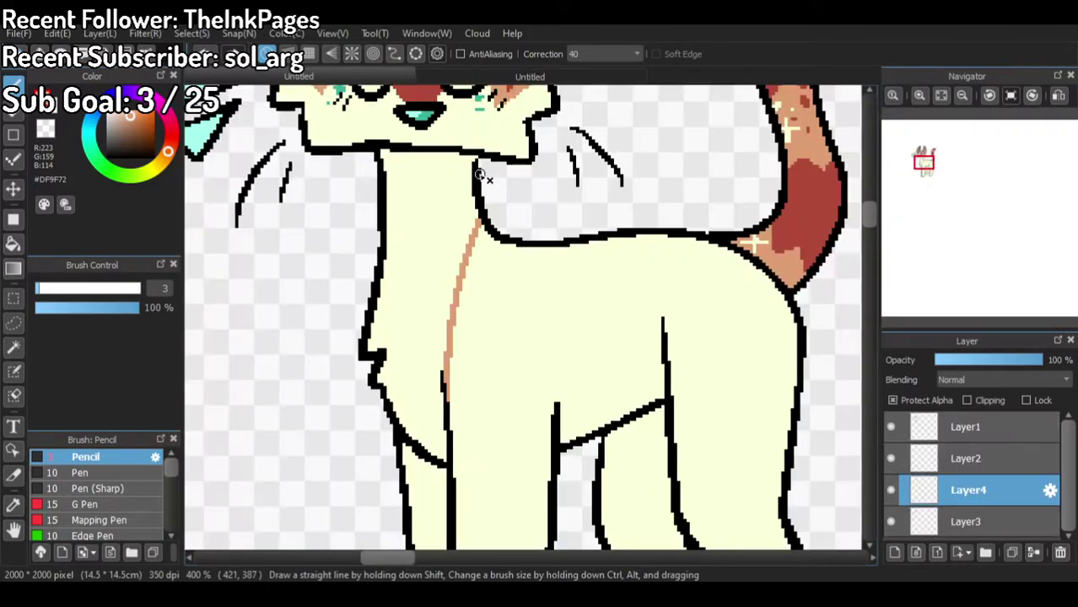
{"action": "key", "text": "ctrl+z"}
{"action": "mouse_move", "coordinate": [471, 198]}
{"action": "left_mouse_down"}
{"action": "mouse_move", "coordinate": [426, 350]}
{"action": "mouse_move", "coordinate": [431, 411]}
{"action": "left_mouse_up"}
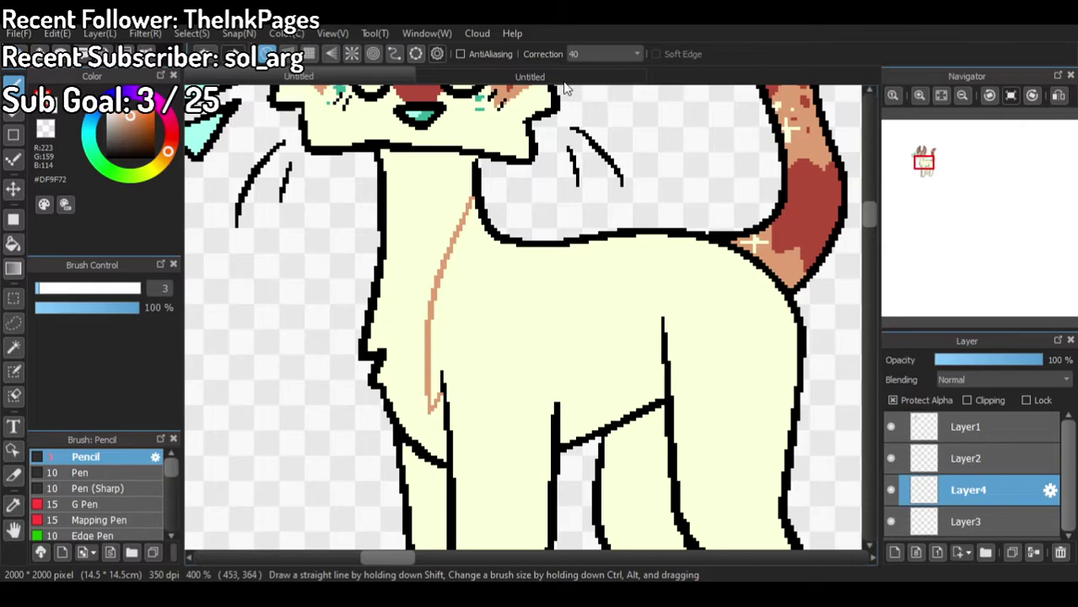
{"action": "key", "text": "ctrl+z"}
{"action": "key", "text": "ctrl+z"}
Step: Draw a curved tan line from the back of the neck down the chest to the front leg and compare it with the reference
{"action": "mouse_move", "coordinate": [413, 272]}
{"action": "left_mouse_down"}
{"action": "mouse_move", "coordinate": [429, 425]}
{"action": "mouse_move", "coordinate": [440, 406]}
{"action": "left_mouse_up"}
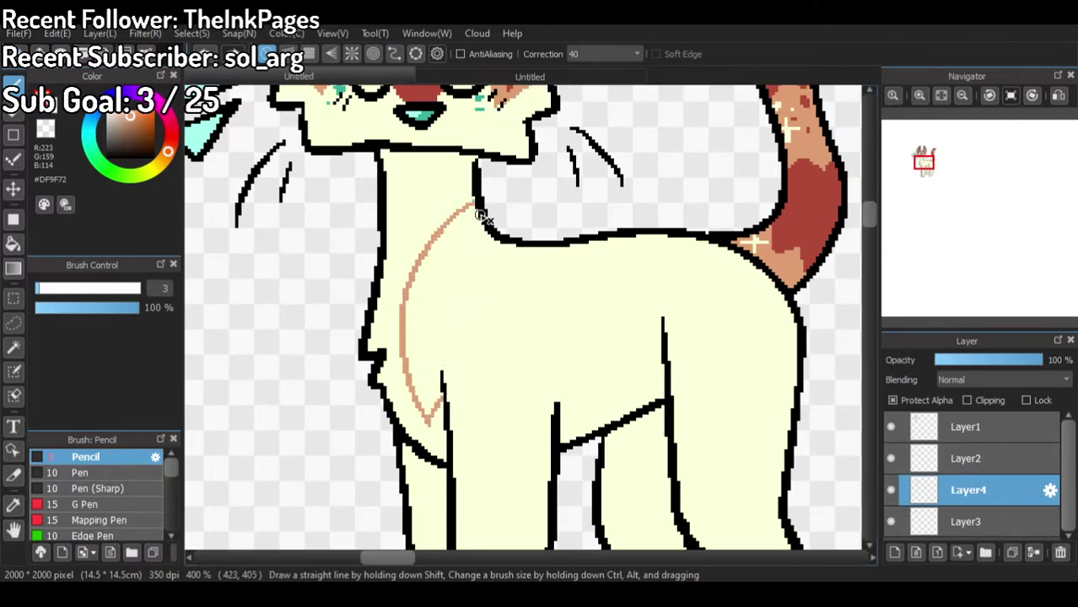
{"action": "key", "text": "ctrl+z"}
{"action": "key", "text": "ctrl+z"}
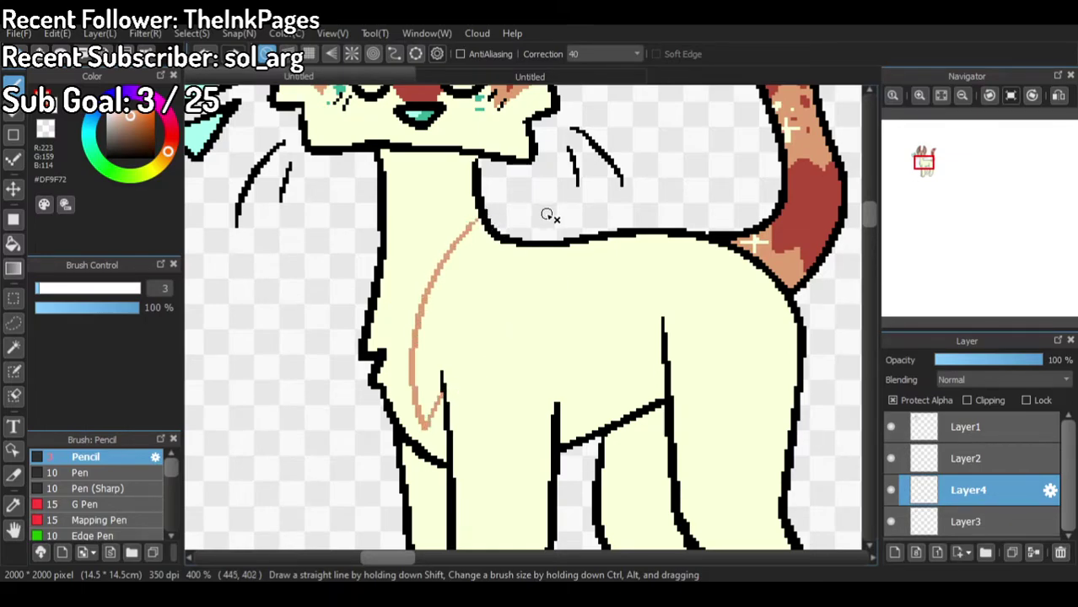
{"action": "scroll", "coordinate": [548, 214], "scroll_direction": "down", "scroll_amount": 2}
{"action": "left_click", "coordinate": [540, 75]}
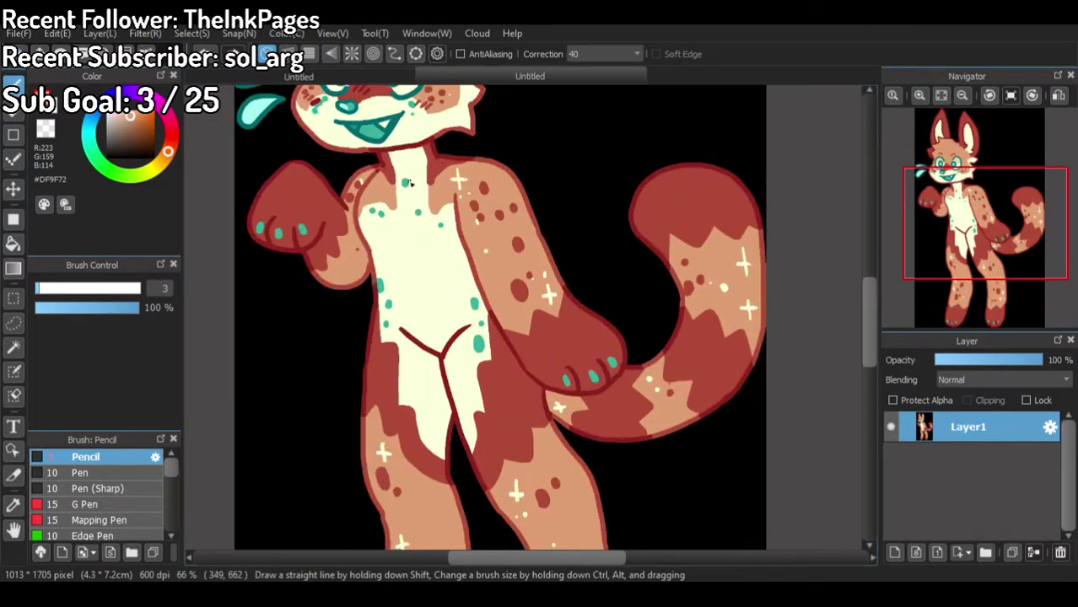
{"action": "left_click", "coordinate": [393, 81]}
{"action": "scroll", "coordinate": [594, 299], "scroll_direction": "up", "scroll_amount": 2}
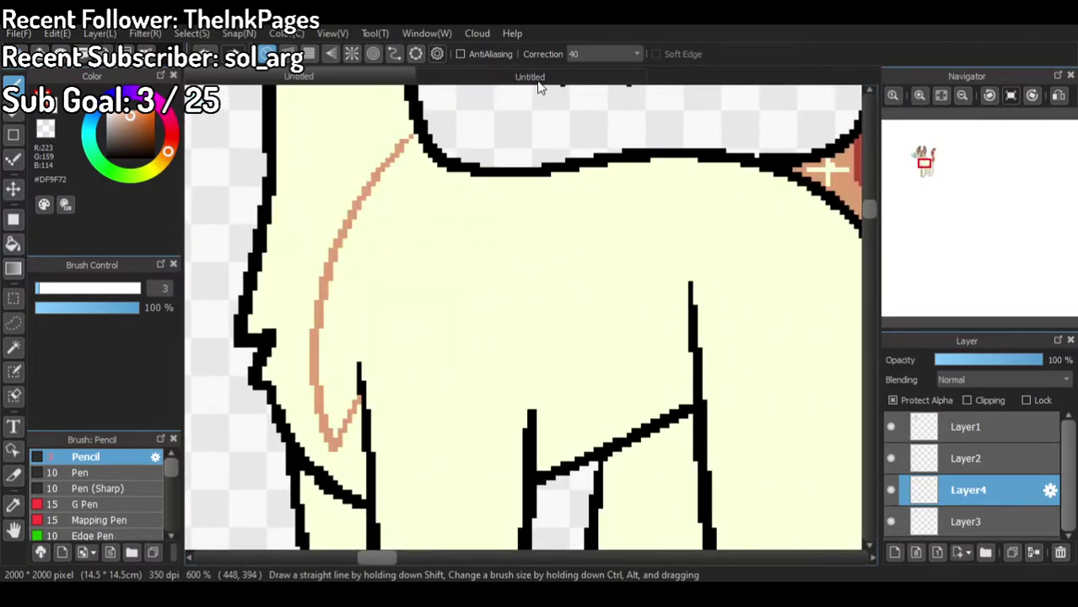
{"action": "left_click", "coordinate": [540, 82]}
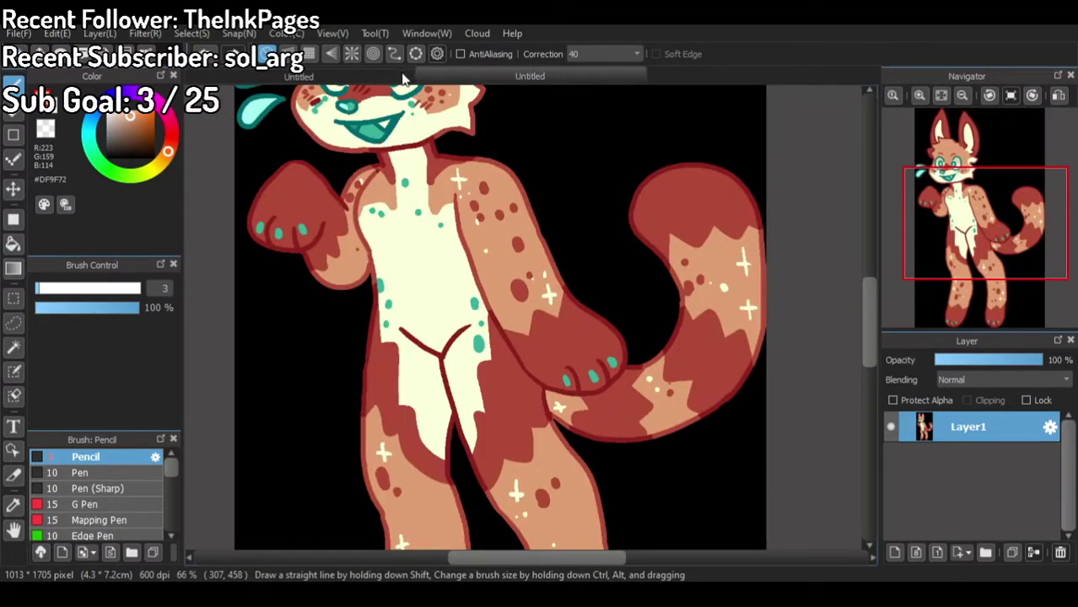
Step: Draw a tan arc on the side of the belly from the top of the near front leg to the hind leg
{"action": "left_click", "coordinate": [396, 77]}
{"action": "mouse_move", "coordinate": [534, 406]}
{"action": "left_mouse_down"}
{"action": "mouse_move", "coordinate": [645, 314]}
{"action": "mouse_move", "coordinate": [700, 323]}
{"action": "left_mouse_up"}
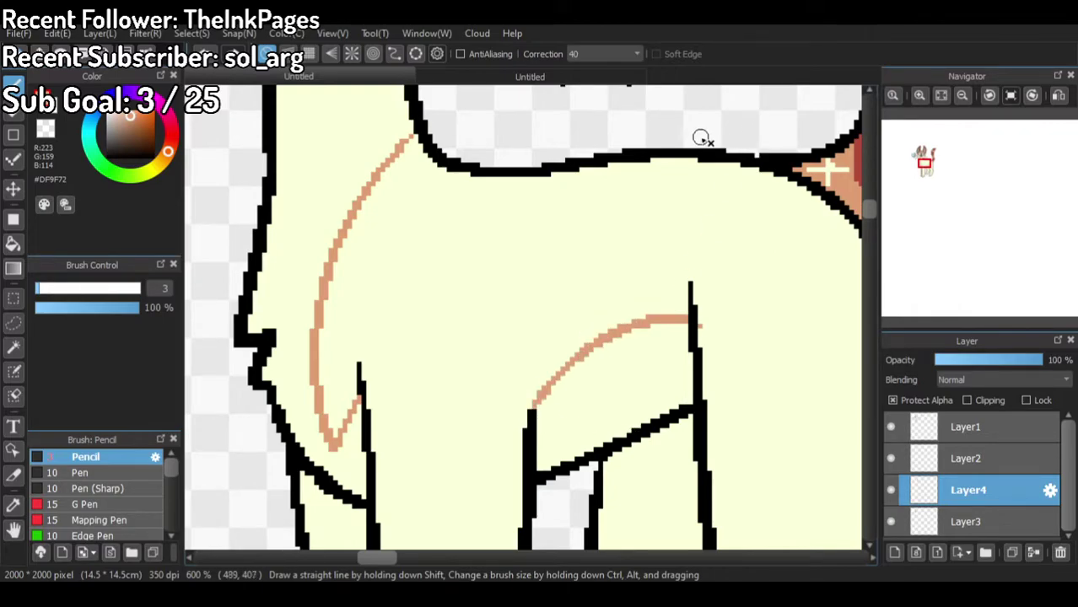
Step: Sample red #B14A38 from the reference, outline a diagonal zigzag stripe across the rump and thigh, and fill it
{"action": "left_click", "coordinate": [544, 84]}
{"action": "left_click", "coordinate": [455, 156], "text": "alt"}
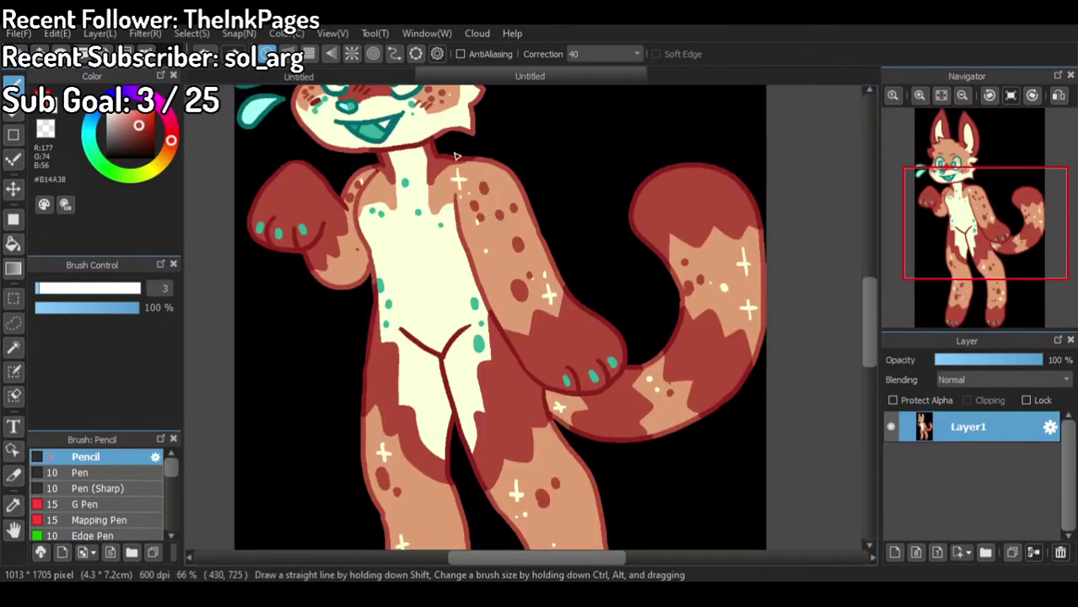
{"action": "left_click", "coordinate": [384, 75]}
{"action": "mouse_move", "coordinate": [462, 136]}
{"action": "left_mouse_down"}
{"action": "mouse_move", "coordinate": [478, 194]}
{"action": "mouse_move", "coordinate": [499, 170]}
{"action": "mouse_move", "coordinate": [547, 279]}
{"action": "left_mouse_up"}
{"action": "left_click_drag", "start_coordinate": [596, 305], "coordinate": [600, 306]}
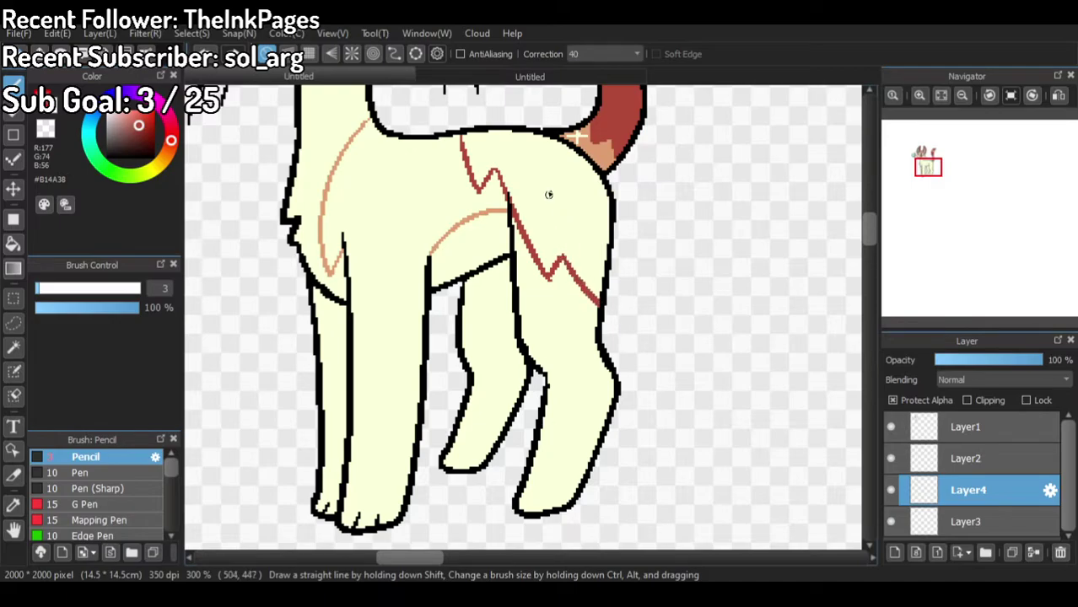
{"action": "mouse_move", "coordinate": [507, 138]}
{"action": "left_mouse_down"}
{"action": "mouse_move", "coordinate": [565, 237]}
{"action": "mouse_move", "coordinate": [580, 222]}
{"action": "mouse_move", "coordinate": [607, 255]}
{"action": "left_mouse_up"}
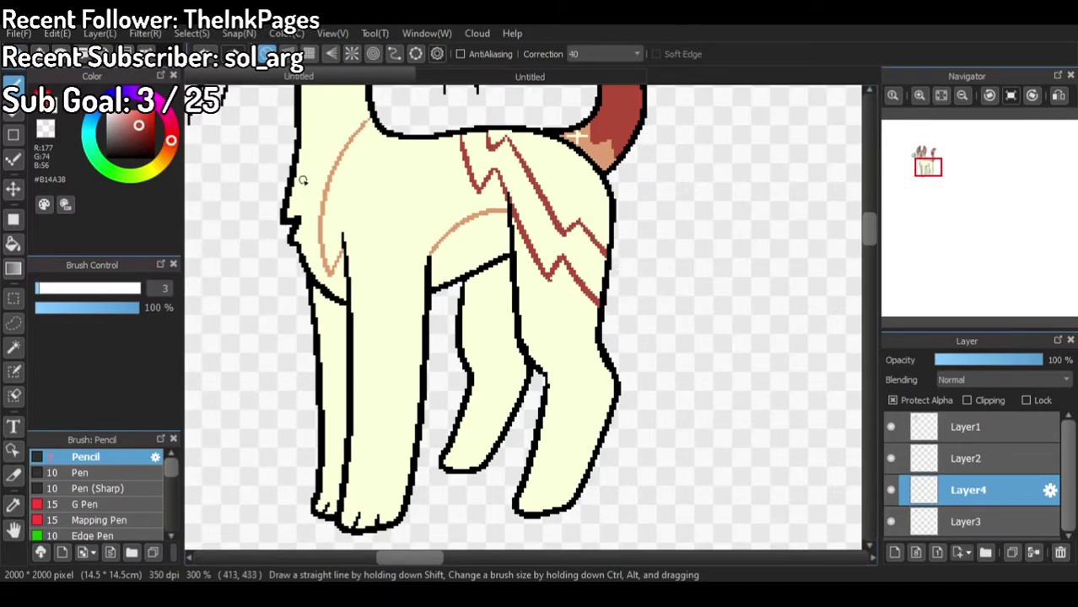
{"action": "left_click", "coordinate": [15, 244]}
{"action": "left_click", "coordinate": [549, 240]}
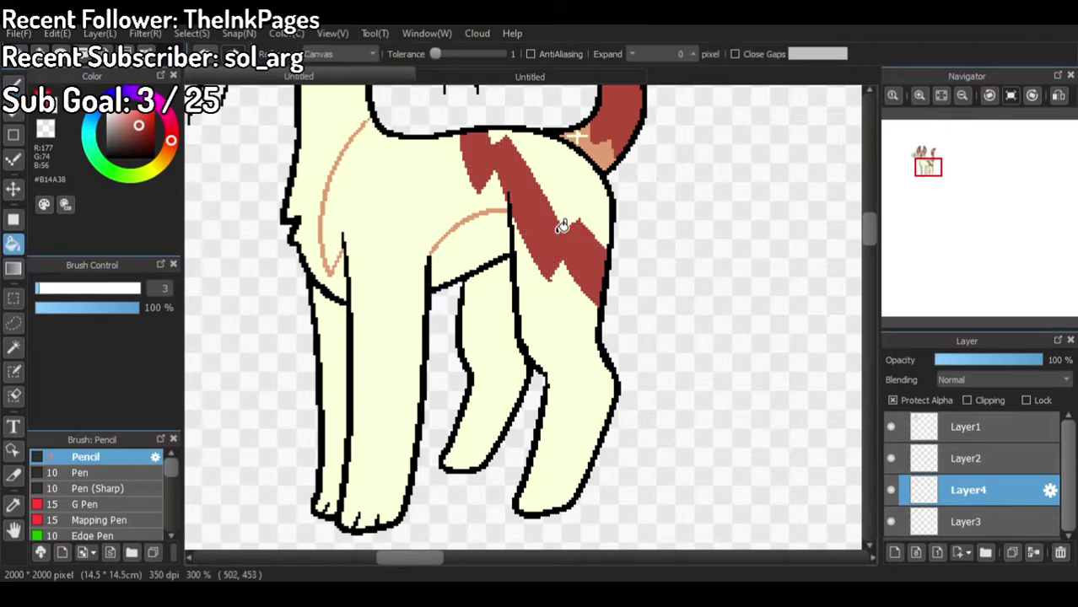
Step: Sample tan #DF9F72 from the belly arc and fill the torso and front legs with it
{"action": "right_click", "coordinate": [447, 232]}
{"action": "scroll", "coordinate": [457, 210], "scroll_direction": "up", "scroll_amount": 4}
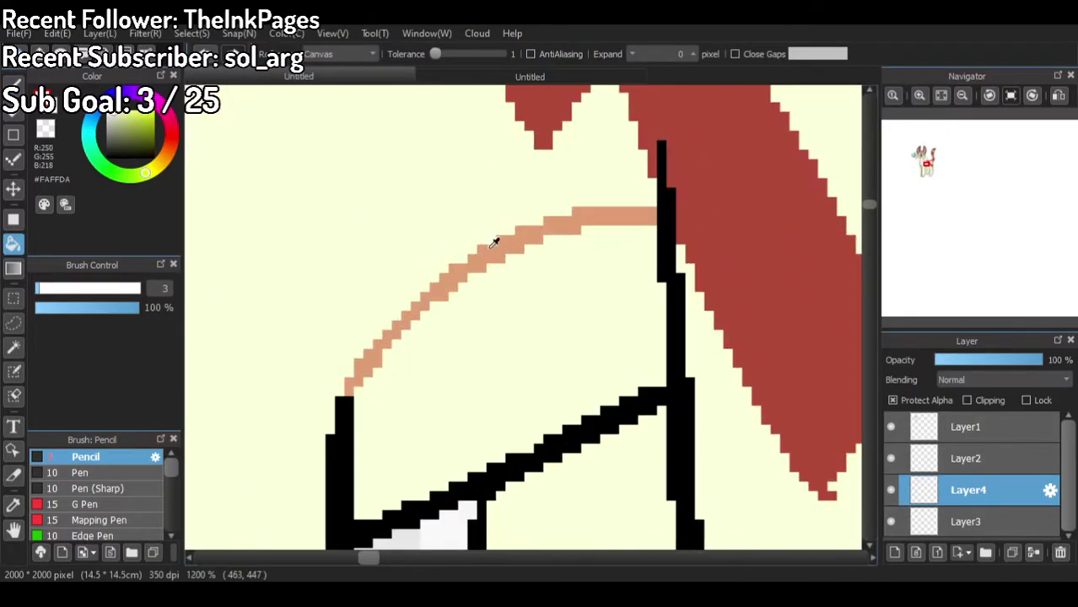
{"action": "right_click", "coordinate": [488, 249]}
{"action": "left_click", "coordinate": [477, 209]}
{"action": "scroll", "coordinate": [477, 209], "scroll_direction": "down", "scroll_amount": 4}
{"action": "scroll", "coordinate": [481, 204], "scroll_direction": "down", "scroll_amount": 5}
{"action": "left_click", "coordinate": [392, 325]}
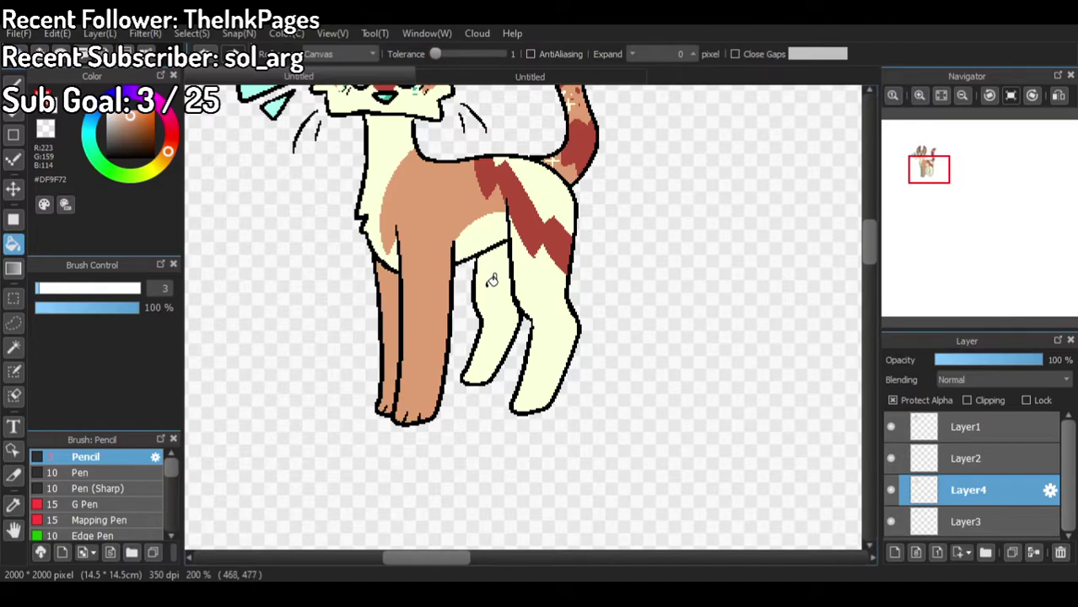
Step: On Layer1, turn off Protect Alpha and draw short black #000000 toe lines on both hind paws
{"action": "scroll", "coordinate": [485, 372], "scroll_direction": "up", "scroll_amount": 2}
{"action": "left_click", "coordinate": [901, 427]}
{"action": "scroll", "coordinate": [192, 199], "scroll_direction": "up", "scroll_amount": 1}
{"action": "left_click", "coordinate": [44, 207]}
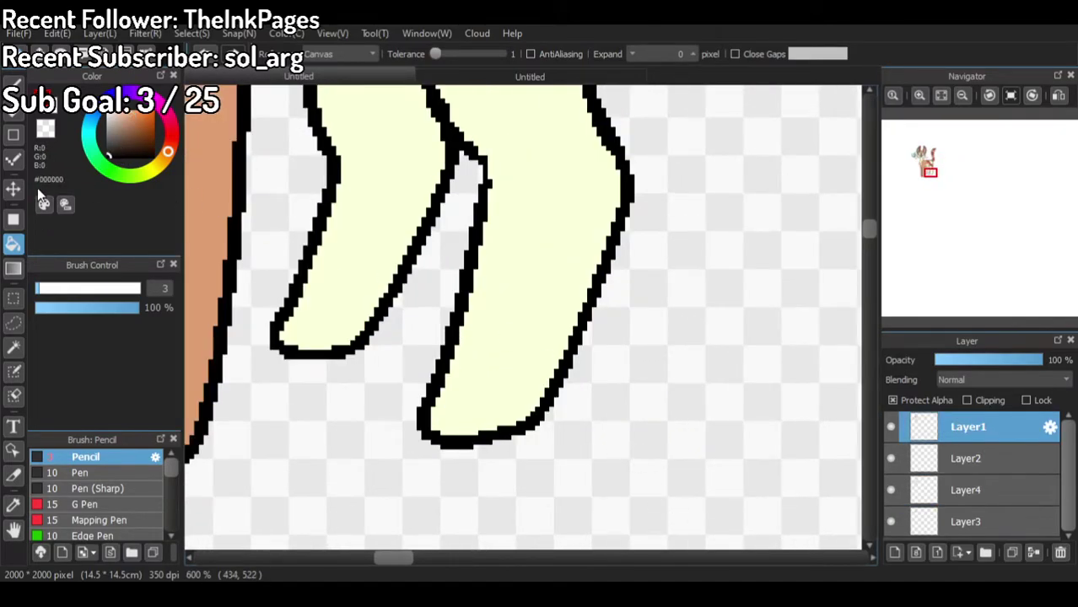
{"action": "key", "text": "b"}
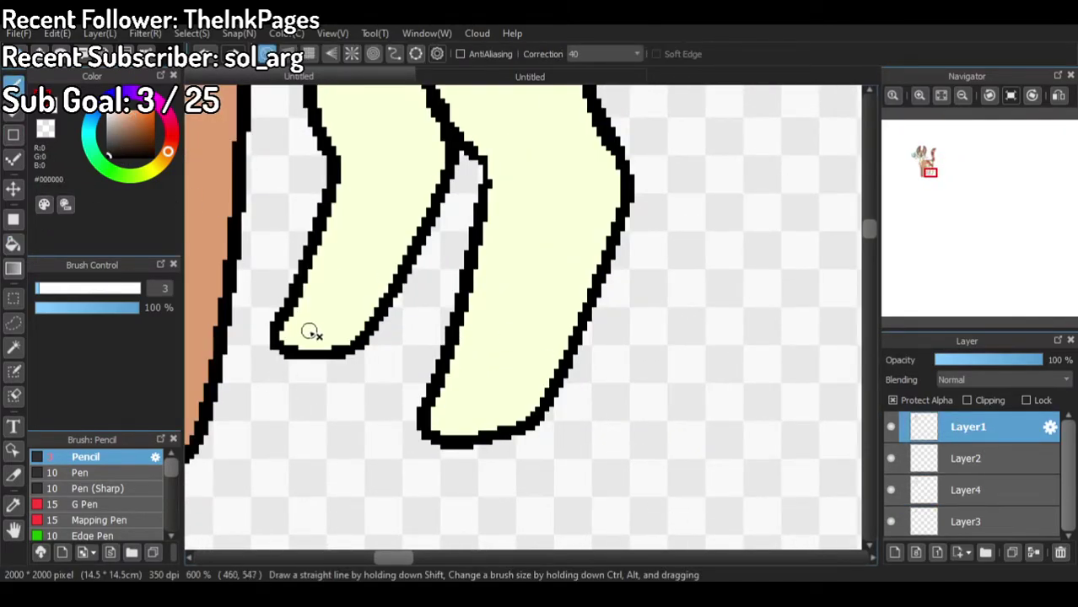
{"action": "mouse_move", "coordinate": [304, 348]}
{"action": "left_mouse_down"}
{"action": "mouse_move", "coordinate": [305, 338]}
{"action": "mouse_move", "coordinate": [329, 337]}
{"action": "left_mouse_up"}
{"action": "mouse_move", "coordinate": [455, 428]}
{"action": "left_mouse_down"}
{"action": "mouse_move", "coordinate": [467, 413]}
{"action": "mouse_move", "coordinate": [496, 418]}
{"action": "left_mouse_up"}
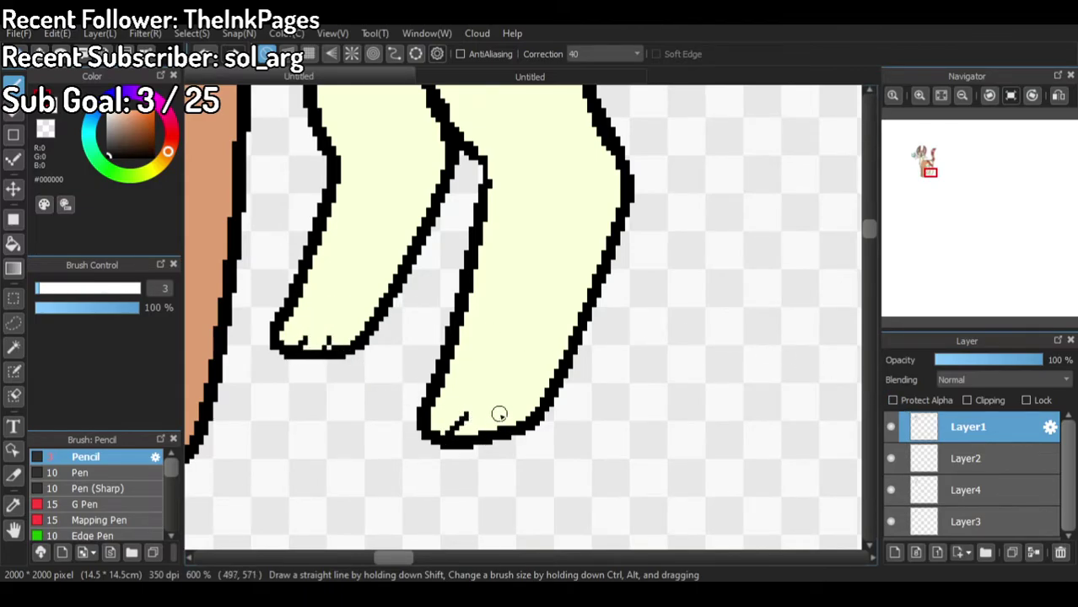
{"action": "scroll", "coordinate": [377, 337], "scroll_direction": "down", "scroll_amount": 5}
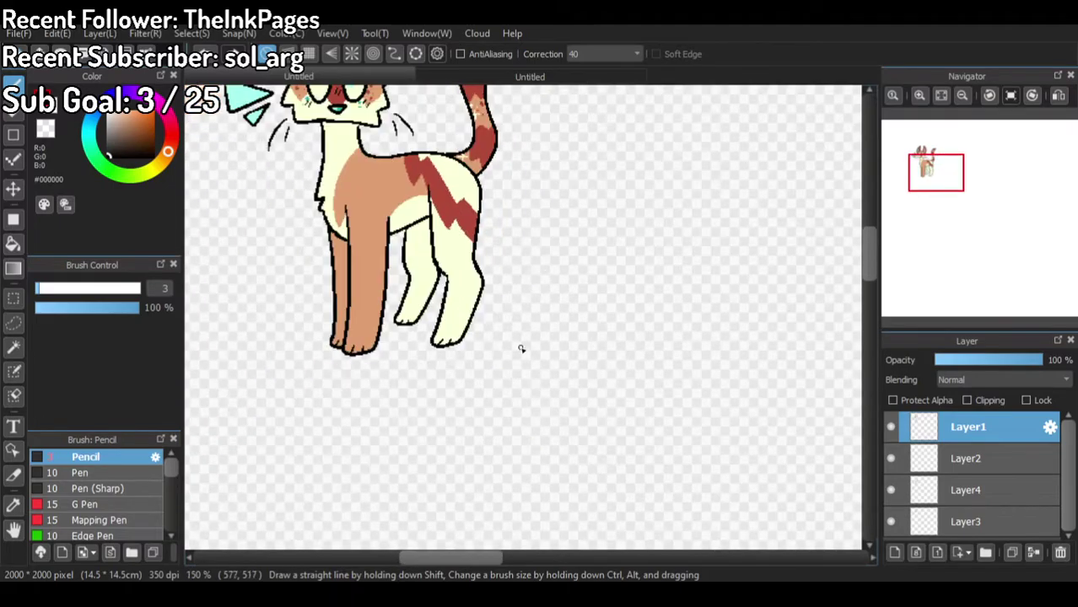
{"action": "scroll", "coordinate": [556, 318], "scroll_direction": "up", "scroll_amount": 3}
{"action": "scroll", "coordinate": [463, 294], "scroll_direction": "down", "scroll_amount": 1}
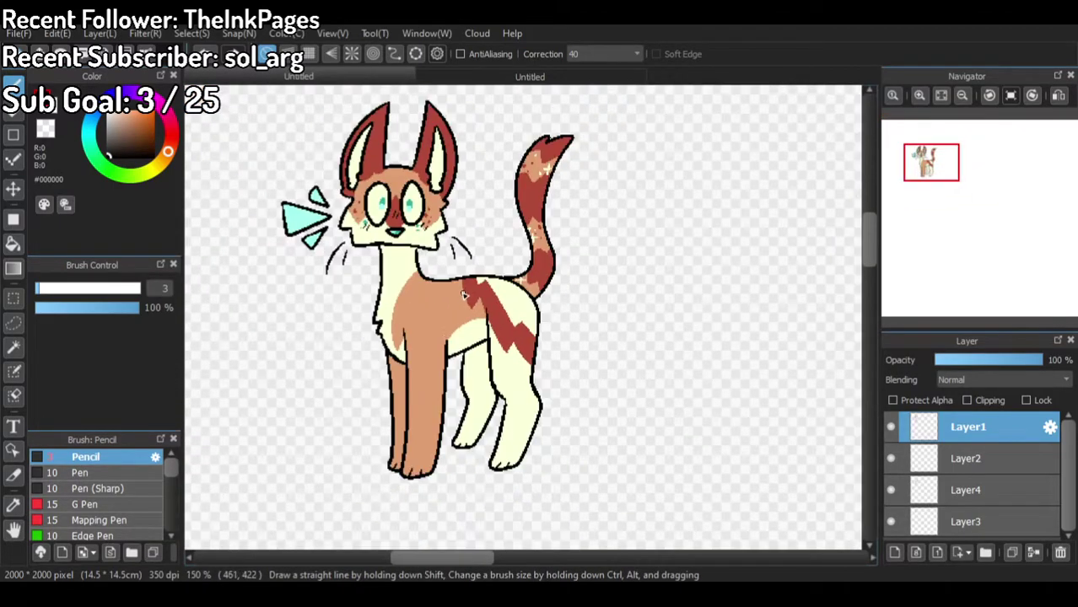
Step: On Layer4, outline and fill a curved marking in sampled red #B14A38 from the back of the neck along the shoulder to the chest
{"action": "left_click", "coordinate": [891, 490]}
{"action": "left_click", "coordinate": [891, 490]}
{"action": "left_click", "coordinate": [937, 492]}
{"action": "left_click", "coordinate": [893, 400]}
{"action": "scroll", "coordinate": [484, 303], "scroll_direction": "up", "scroll_amount": 1}
{"action": "left_click", "coordinate": [484, 302], "text": "alt"}
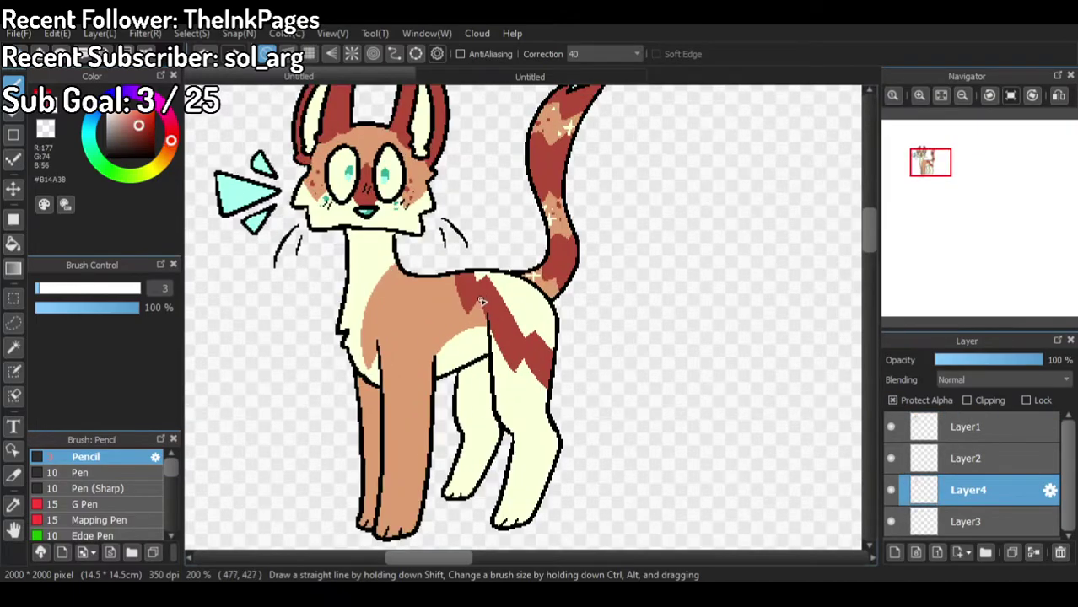
{"action": "scroll", "coordinate": [483, 302], "scroll_direction": "up", "scroll_amount": 2}
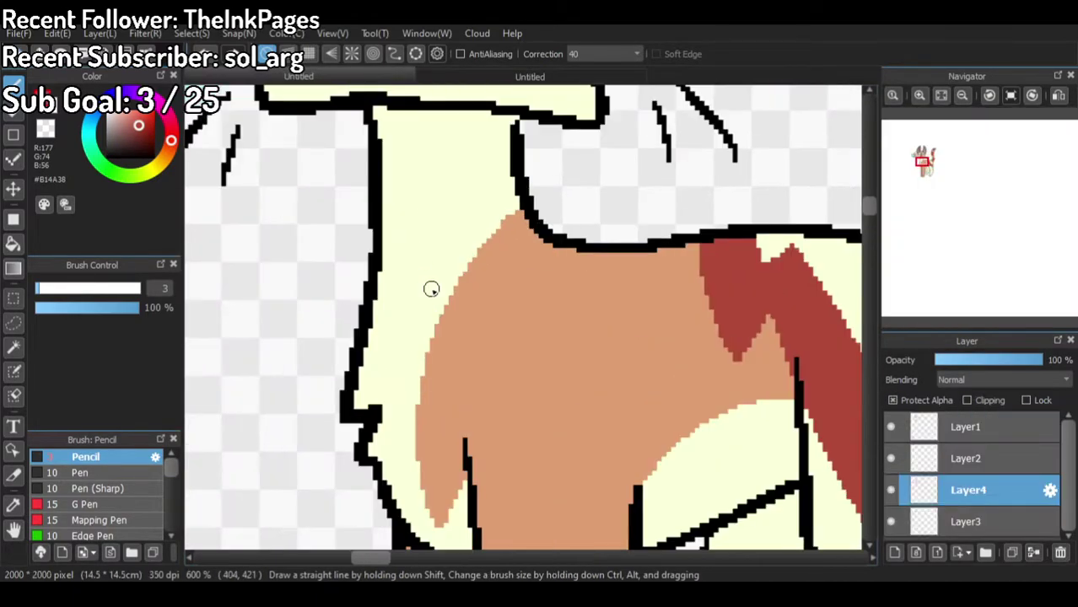
{"action": "mouse_move", "coordinate": [510, 215]}
{"action": "left_mouse_down"}
{"action": "mouse_move", "coordinate": [455, 273]}
{"action": "mouse_move", "coordinate": [414, 379]}
{"action": "mouse_move", "coordinate": [411, 444]}
{"action": "mouse_move", "coordinate": [488, 343]}
{"action": "mouse_move", "coordinate": [614, 253]}
{"action": "left_mouse_up"}
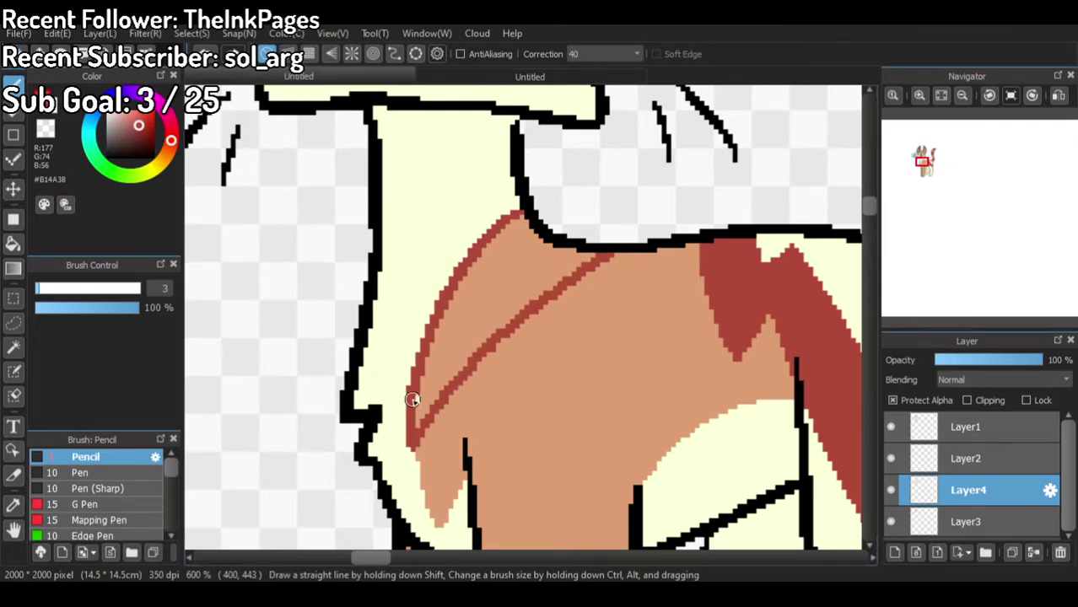
{"action": "left_click", "coordinate": [13, 243]}
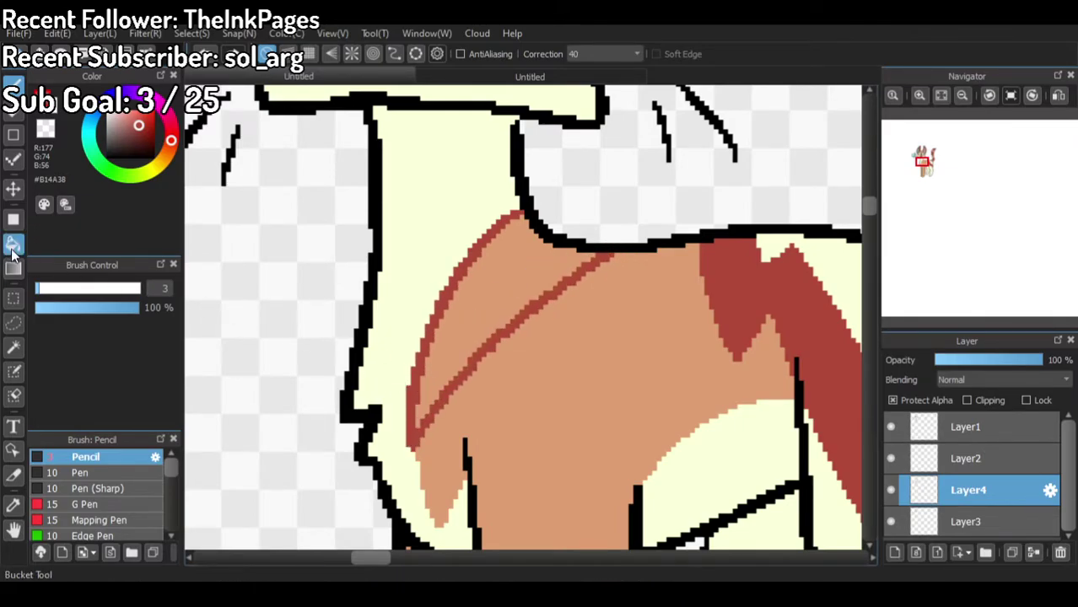
{"action": "left_click", "coordinate": [500, 288]}
{"action": "scroll", "coordinate": [500, 232], "scroll_direction": "down", "scroll_amount": 5}
{"action": "scroll", "coordinate": [645, 264], "scroll_direction": "up", "scroll_amount": 2}
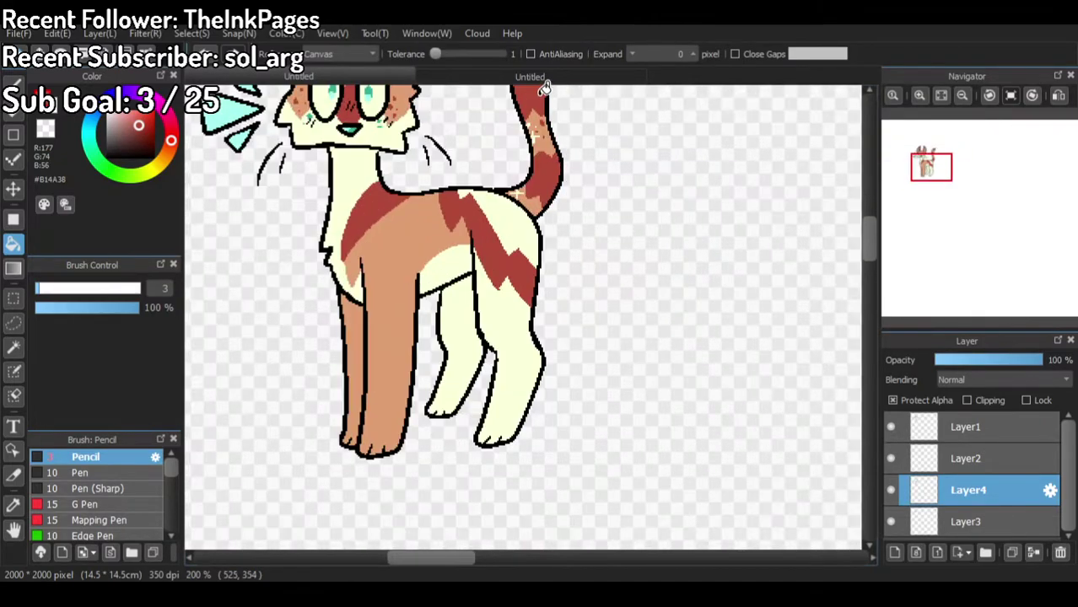
Step: Compare the body markings with the reference and fill the red zigzag stripe on the rump with sampled cream
{"action": "left_click", "coordinate": [537, 78]}
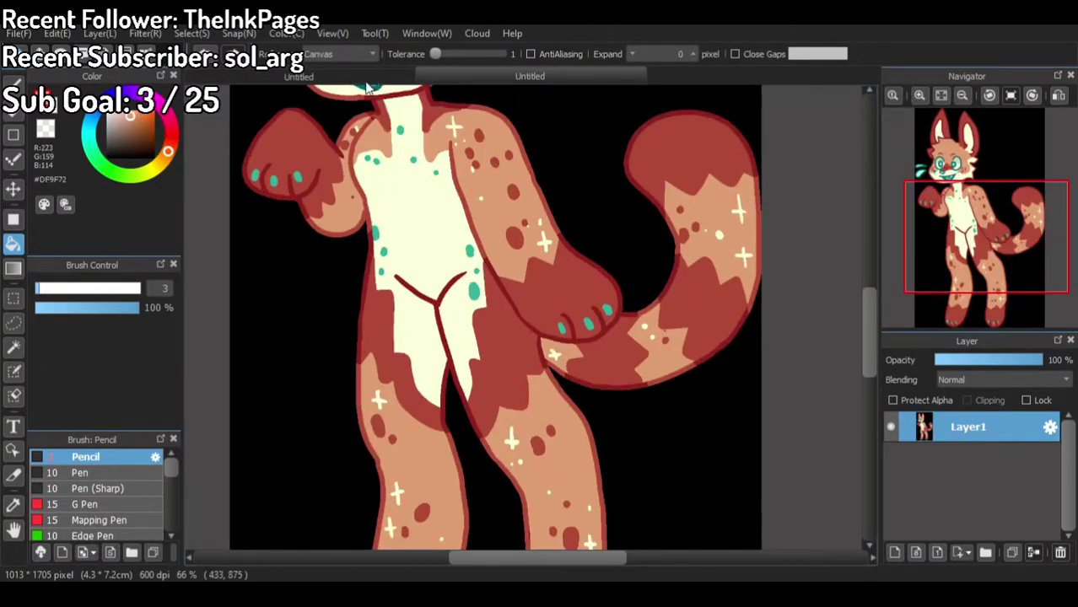
{"action": "left_click", "coordinate": [373, 81]}
{"action": "scroll", "coordinate": [513, 289], "scroll_direction": "up", "scroll_amount": 5}
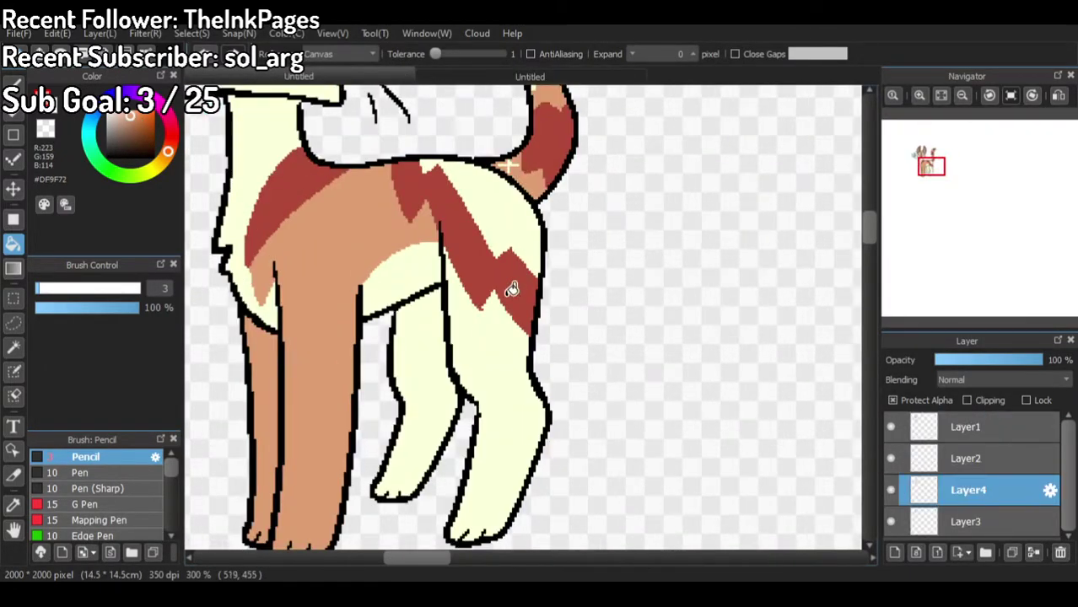
{"action": "left_click", "coordinate": [474, 72]}
{"action": "left_click", "coordinate": [403, 78]}
{"action": "scroll", "coordinate": [477, 216], "scroll_direction": "up", "scroll_amount": 1}
{"action": "right_click", "coordinate": [470, 226]}
{"action": "right_click", "coordinate": [476, 221]}
{"action": "left_click", "coordinate": [458, 234]}
Step: Outline a jagged stripe in sampled red #B14A38 from the tail base down to the front of the near thigh and fill it
{"action": "right_click", "coordinate": [318, 216]}
{"action": "right_click", "coordinate": [234, 176]}
{"action": "left_click", "coordinate": [13, 85]}
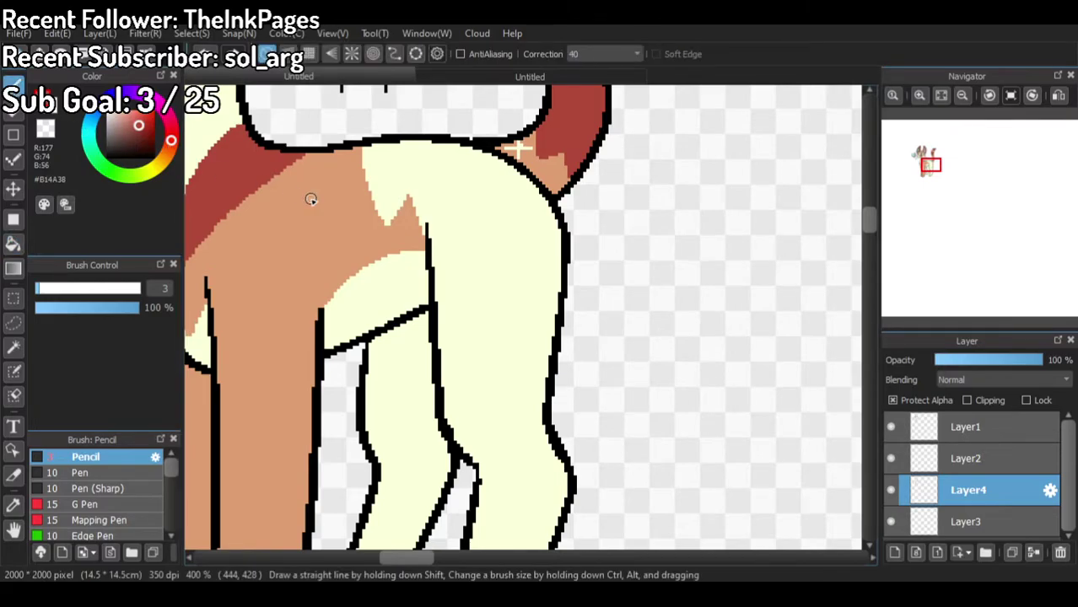
{"action": "mouse_move", "coordinate": [433, 364]}
{"action": "left_mouse_down"}
{"action": "mouse_move", "coordinate": [473, 309]}
{"action": "mouse_move", "coordinate": [492, 328]}
{"action": "mouse_move", "coordinate": [488, 204]}
{"action": "mouse_move", "coordinate": [519, 219]}
{"action": "mouse_move", "coordinate": [492, 150]}
{"action": "left_mouse_up"}
{"action": "mouse_move", "coordinate": [446, 397]}
{"action": "left_mouse_down"}
{"action": "mouse_move", "coordinate": [474, 369]}
{"action": "mouse_move", "coordinate": [486, 384]}
{"action": "mouse_move", "coordinate": [513, 356]}
{"action": "mouse_move", "coordinate": [524, 248]}
{"action": "mouse_move", "coordinate": [545, 250]}
{"action": "mouse_move", "coordinate": [531, 177]}
{"action": "left_mouse_up"}
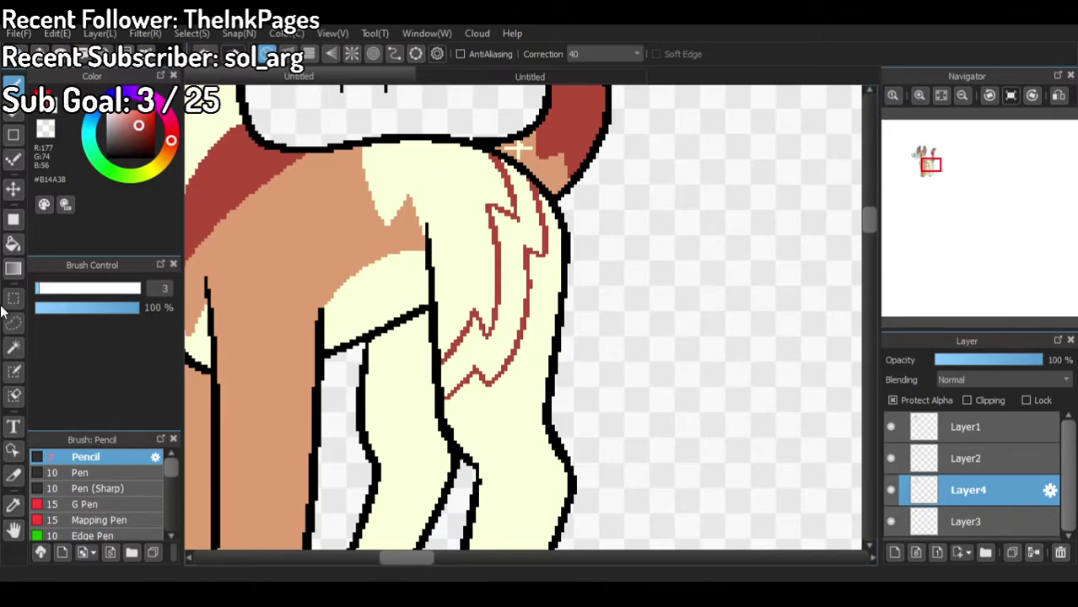
{"action": "left_click", "coordinate": [13, 244]}
{"action": "left_click", "coordinate": [477, 351]}
Step: Draw a jagged red band across the far hind leg just below the belly and fill it
{"action": "scroll", "coordinate": [369, 390], "scroll_direction": "up", "scroll_amount": 1}
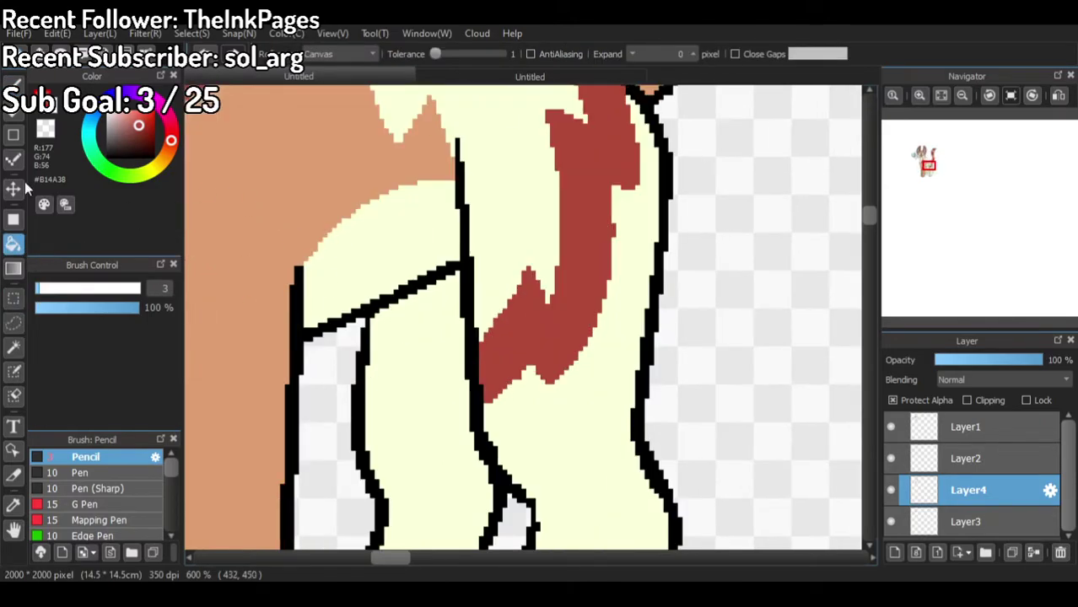
{"action": "left_click", "coordinate": [13, 86]}
{"action": "mouse_move", "coordinate": [390, 311]}
{"action": "left_mouse_down"}
{"action": "mouse_move", "coordinate": [409, 333]}
{"action": "mouse_move", "coordinate": [427, 311]}
{"action": "mouse_move", "coordinate": [462, 373]}
{"action": "left_mouse_up"}
{"action": "mouse_move", "coordinate": [365, 369]}
{"action": "left_mouse_down"}
{"action": "mouse_move", "coordinate": [401, 419]}
{"action": "mouse_move", "coordinate": [445, 402]}
{"action": "left_mouse_up"}
{"action": "left_click", "coordinate": [14, 243]}
{"action": "left_click", "coordinate": [464, 345]}
Step: Fill both lower hind legs and the remaining cream areas of the rump and thigh with sampled tan #DF9F72
{"action": "scroll", "coordinate": [380, 203], "scroll_direction": "down", "scroll_amount": 3}
{"action": "right_click", "coordinate": [341, 207]}
{"action": "scroll", "coordinate": [413, 253], "scroll_direction": "up", "scroll_amount": 1}
{"action": "left_click", "coordinate": [429, 310]}
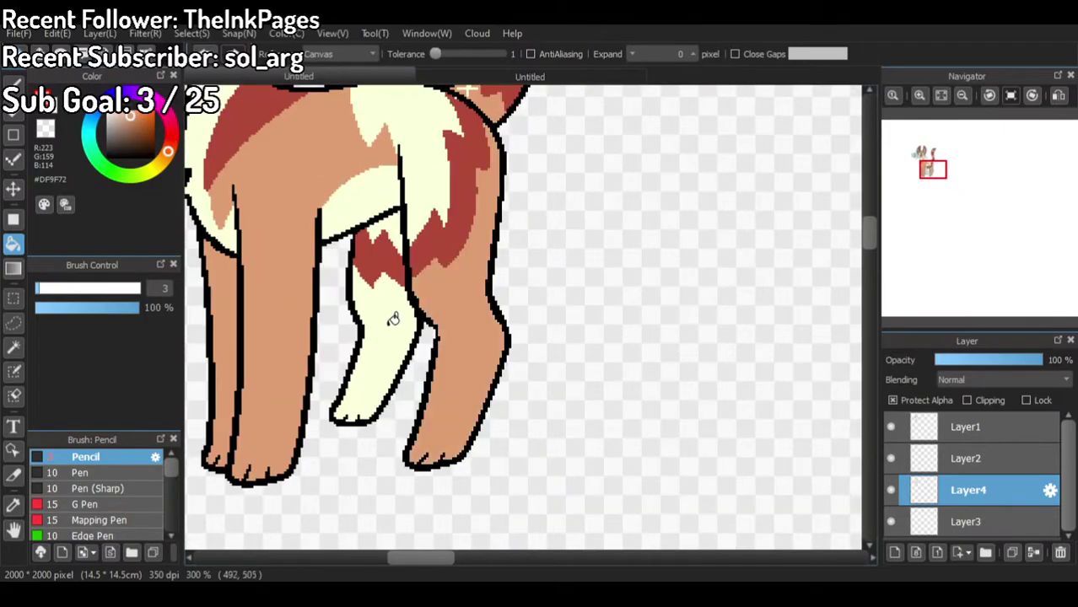
{"action": "left_click", "coordinate": [392, 317]}
{"action": "scroll", "coordinate": [381, 353], "scroll_direction": "down", "scroll_amount": 2}
{"action": "scroll", "coordinate": [368, 230], "scroll_direction": "up", "scroll_amount": 2}
{"action": "left_click", "coordinate": [409, 258]}
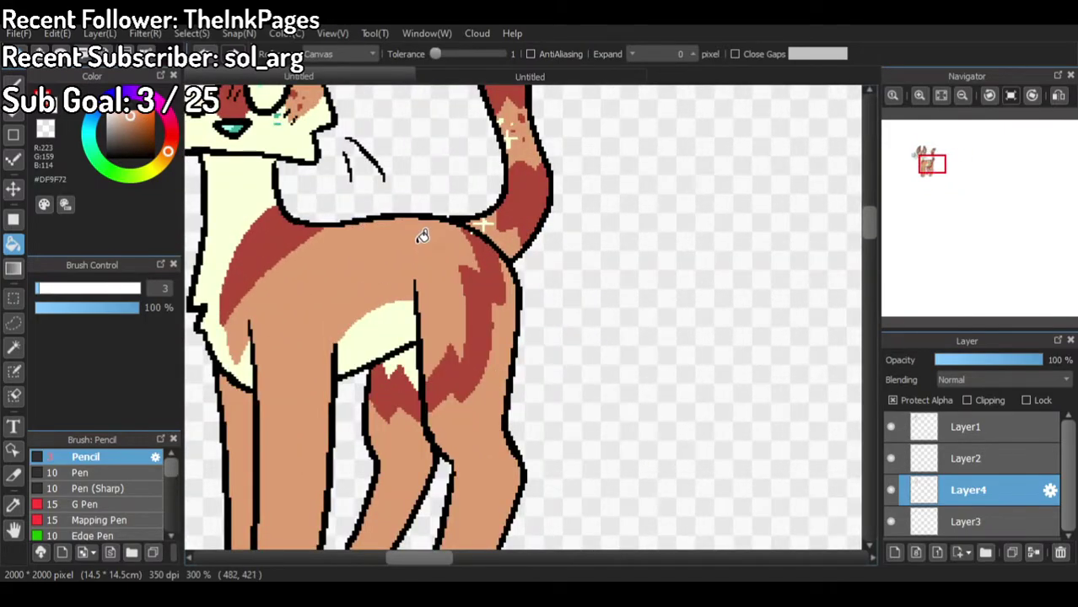
Step: Check the reference, sample cream #FAFFDA, and outline a larger curved belly patch extending over the thigh to the red stripe
{"action": "left_click", "coordinate": [490, 74]}
{"action": "left_click", "coordinate": [400, 79]}
{"action": "scroll", "coordinate": [397, 369], "scroll_direction": "up", "scroll_amount": 1}
{"action": "left_click", "coordinate": [422, 346], "text": "alt"}
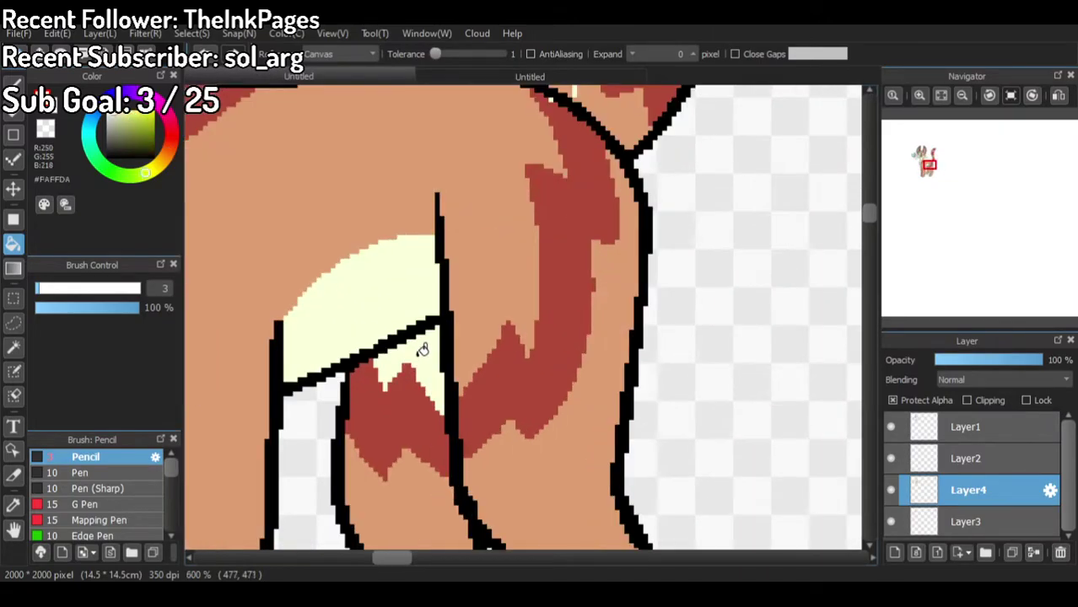
{"action": "scroll", "coordinate": [423, 344], "scroll_direction": "up", "scroll_amount": 1}
{"action": "left_click", "coordinate": [12, 84]}
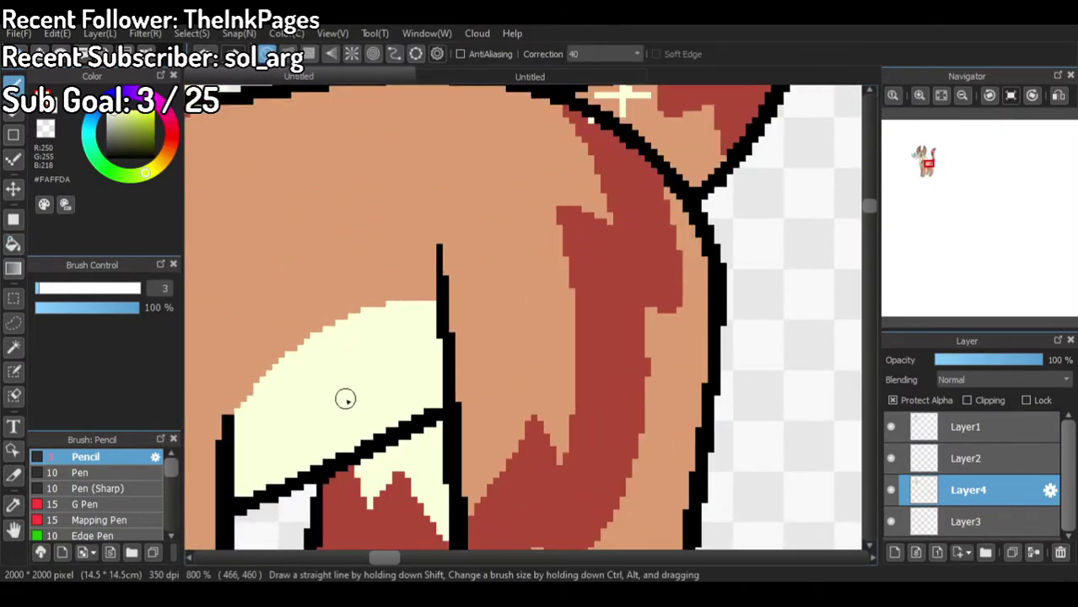
{"action": "left_click", "coordinate": [514, 74]}
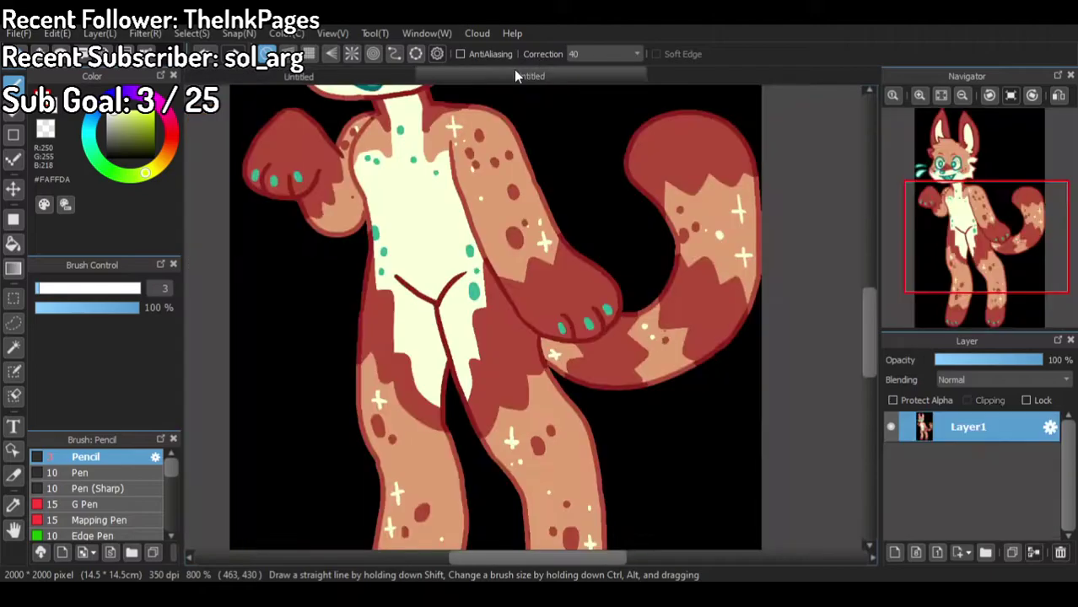
{"action": "left_click", "coordinate": [396, 78]}
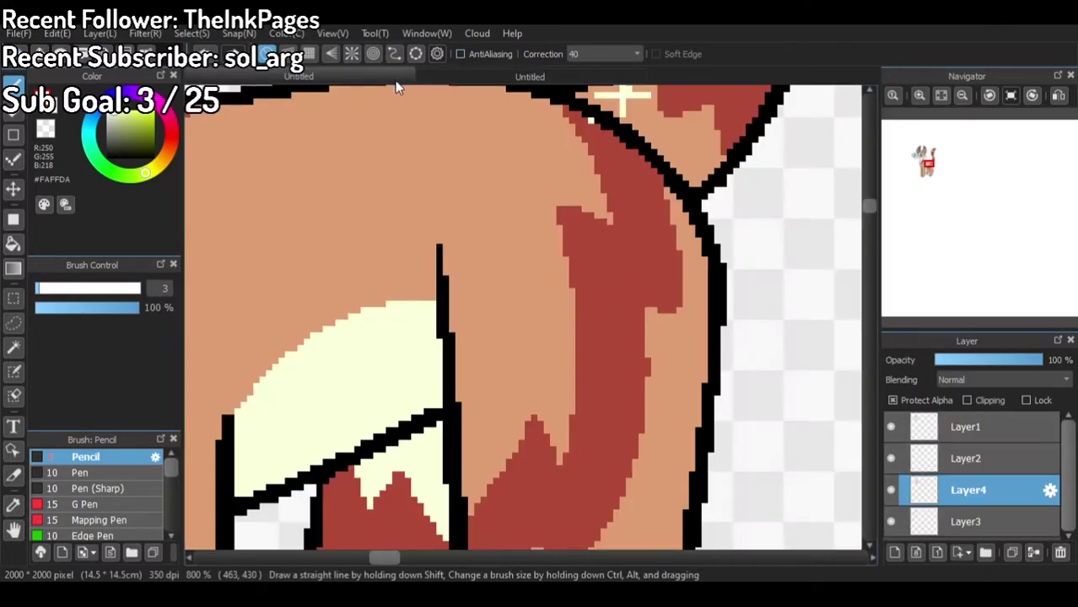
{"action": "mouse_move", "coordinate": [557, 243]}
{"action": "left_mouse_down"}
{"action": "mouse_move", "coordinate": [548, 222]}
{"action": "mouse_move", "coordinate": [444, 201]}
{"action": "left_mouse_up"}
{"action": "mouse_move", "coordinate": [347, 247]}
{"action": "left_mouse_down"}
{"action": "mouse_move", "coordinate": [264, 392]}
{"action": "mouse_move", "coordinate": [360, 216]}
{"action": "mouse_move", "coordinate": [495, 181]}
{"action": "mouse_move", "coordinate": [479, 186]}
{"action": "mouse_move", "coordinate": [547, 197]}
{"action": "mouse_move", "coordinate": [571, 252]}
{"action": "mouse_move", "coordinate": [574, 370]}
{"action": "left_mouse_up"}
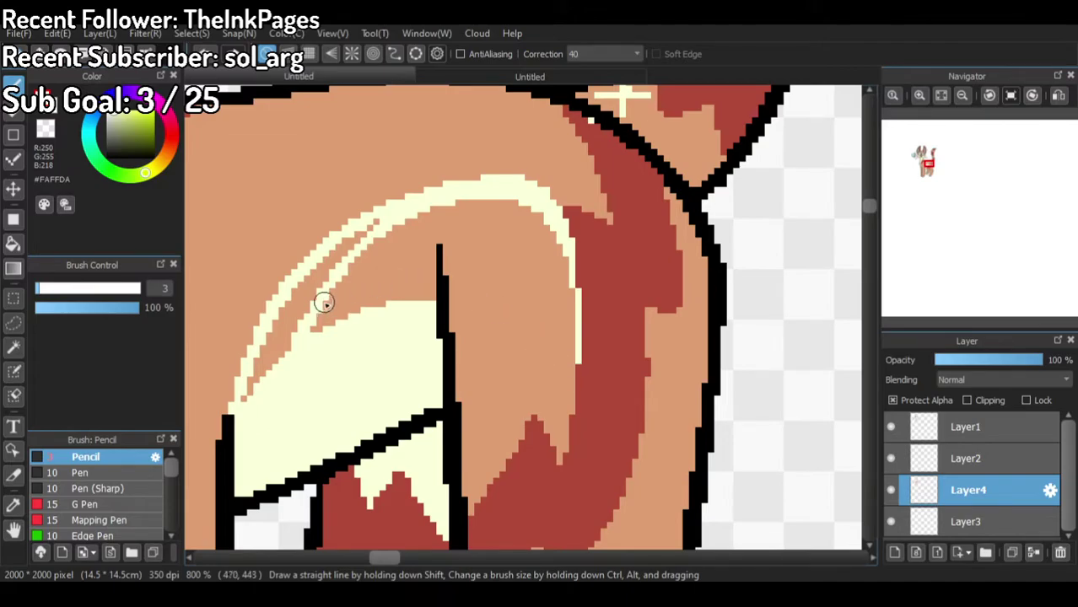
{"action": "mouse_move", "coordinate": [240, 403]}
{"action": "left_mouse_down"}
{"action": "mouse_move", "coordinate": [319, 279]}
{"action": "mouse_move", "coordinate": [383, 220]}
{"action": "mouse_move", "coordinate": [324, 257]}
{"action": "mouse_move", "coordinate": [265, 386]}
{"action": "left_mouse_up"}
Step: Fill the tan areas inside the enlarged belly and thigh outline with cream
{"action": "left_click", "coordinate": [13, 246]}
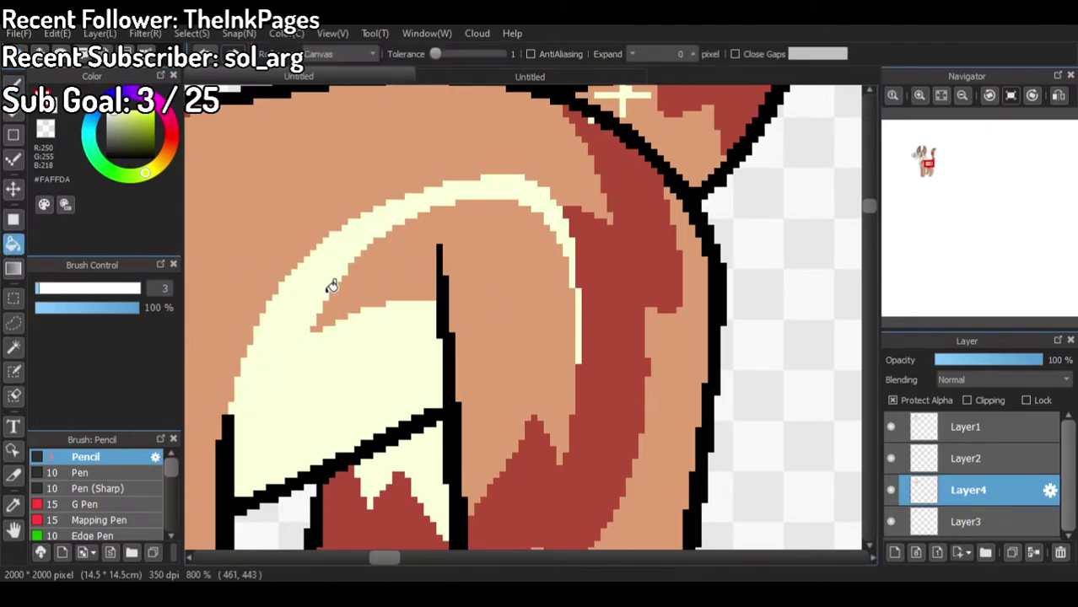
{"action": "left_click", "coordinate": [338, 295]}
{"action": "scroll", "coordinate": [440, 194], "scroll_direction": "down", "scroll_amount": 5}
{"action": "scroll", "coordinate": [478, 245], "scroll_direction": "down", "scroll_amount": 2}
{"action": "scroll", "coordinate": [470, 207], "scroll_direction": "up", "scroll_amount": 2}
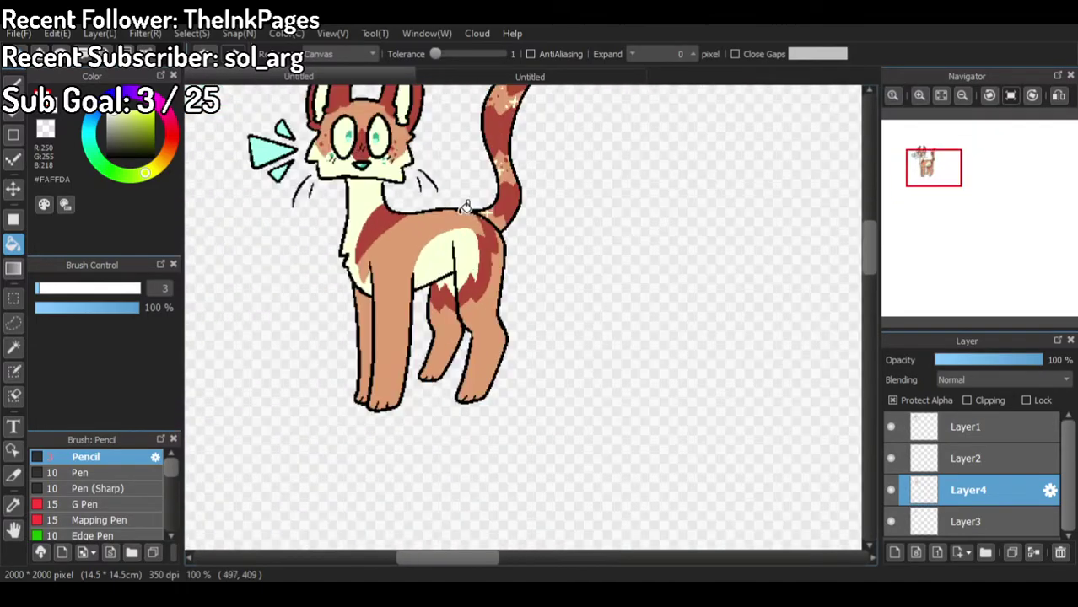
Step: Compare the drawing with the reference, examine its leg and paw markings, and sample red #B14A38 from the reference
{"action": "scroll", "coordinate": [398, 227], "scroll_direction": "down", "scroll_amount": 2}
{"action": "scroll", "coordinate": [380, 226], "scroll_direction": "up", "scroll_amount": 2}
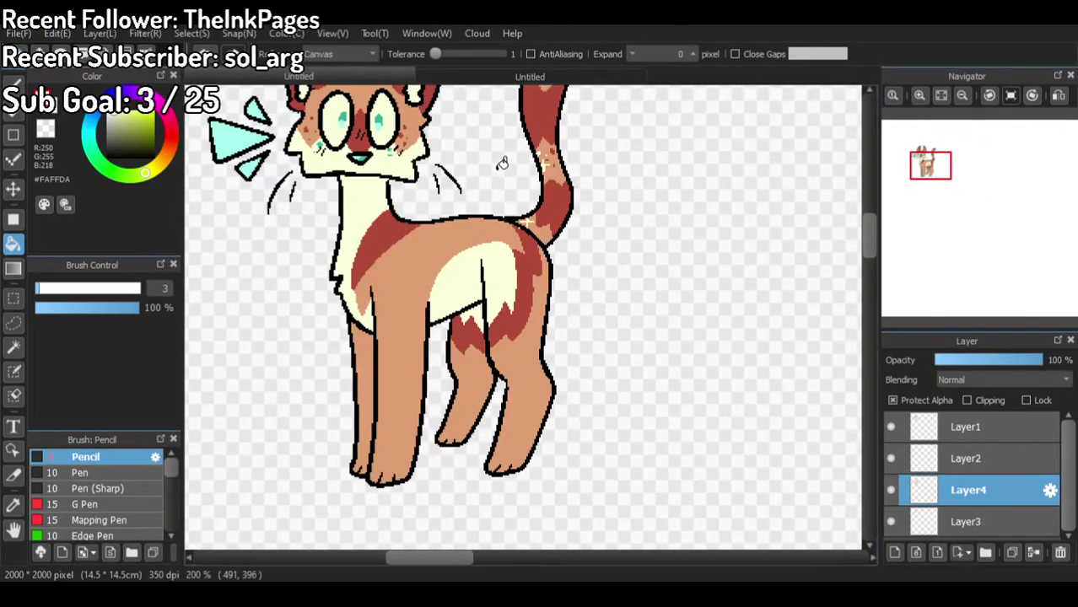
{"action": "scroll", "coordinate": [479, 231], "scroll_direction": "down", "scroll_amount": 2}
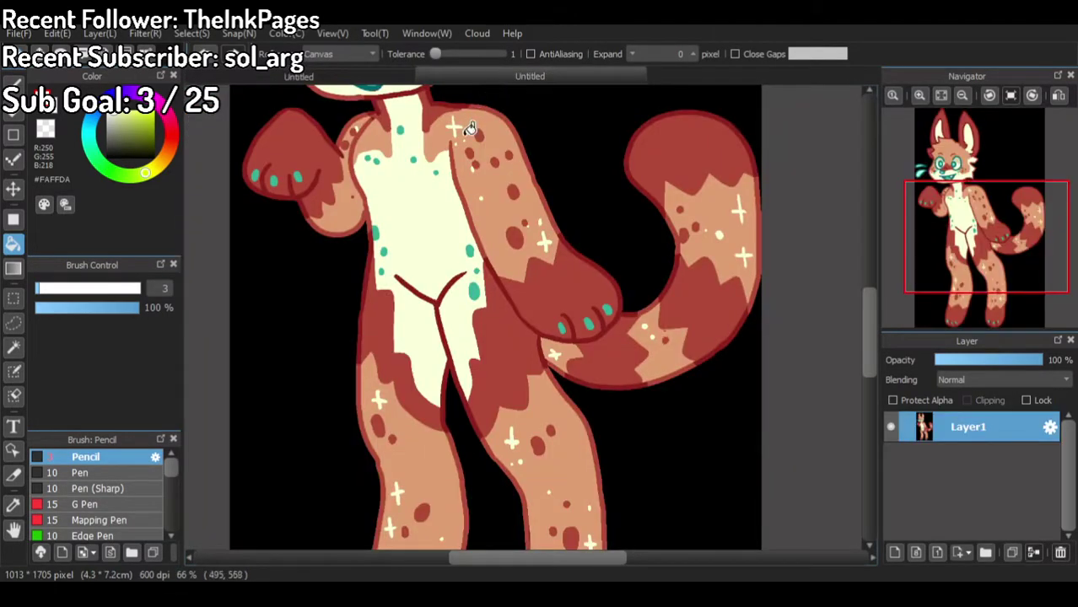
{"action": "scroll", "coordinate": [523, 394], "scroll_direction": "up", "scroll_amount": 2}
{"action": "scroll", "coordinate": [506, 346], "scroll_direction": "down", "scroll_amount": 2}
{"action": "scroll", "coordinate": [537, 455], "scroll_direction": "up", "scroll_amount": 1}
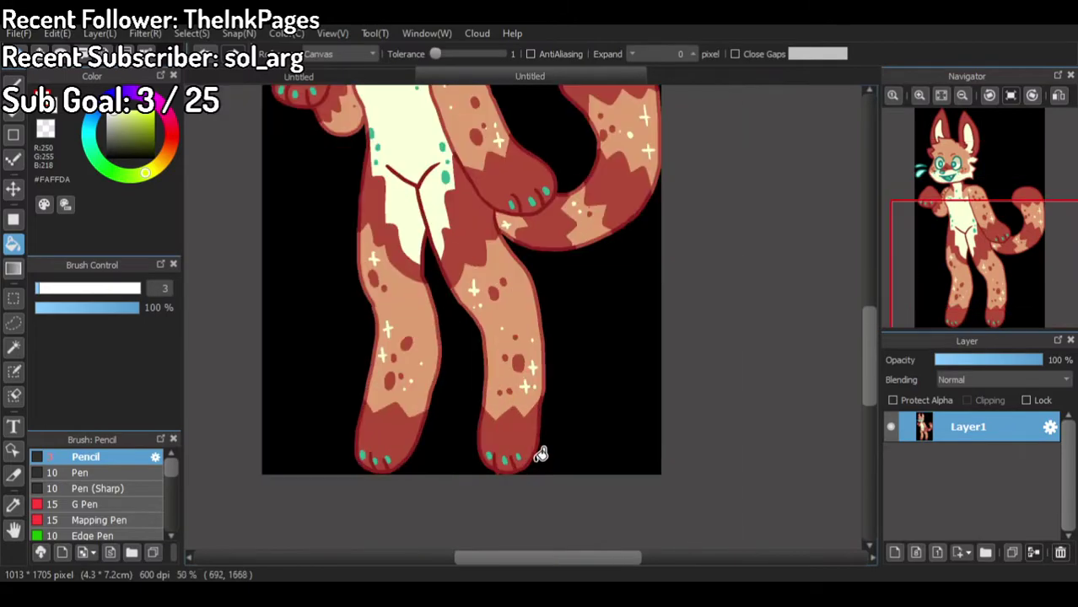
{"action": "right_click", "coordinate": [499, 402]}
{"action": "scroll", "coordinate": [380, 266], "scroll_direction": "down", "scroll_amount": 2}
{"action": "scroll", "coordinate": [369, 164], "scroll_direction": "up", "scroll_amount": 2}
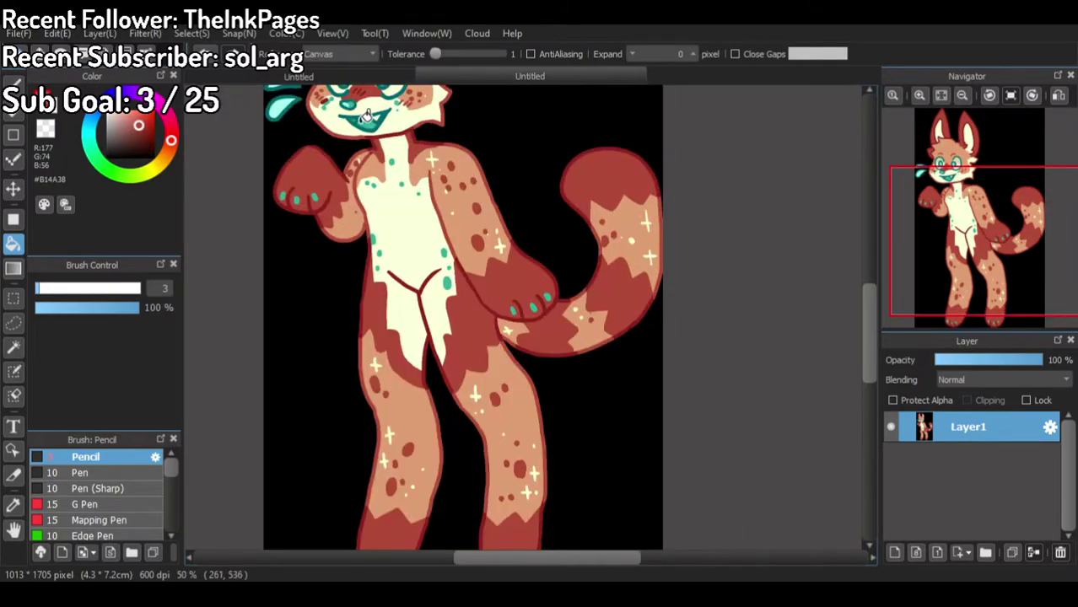
Step: Draw red #B14A38 zigzag boundary lines across all four lower legs just above the paws
{"action": "left_click", "coordinate": [297, 77]}
{"action": "left_click", "coordinate": [13, 85]}
{"action": "scroll", "coordinate": [435, 215], "scroll_direction": "up", "scroll_amount": 2}
{"action": "scroll", "coordinate": [448, 254], "scroll_direction": "down", "scroll_amount": 1}
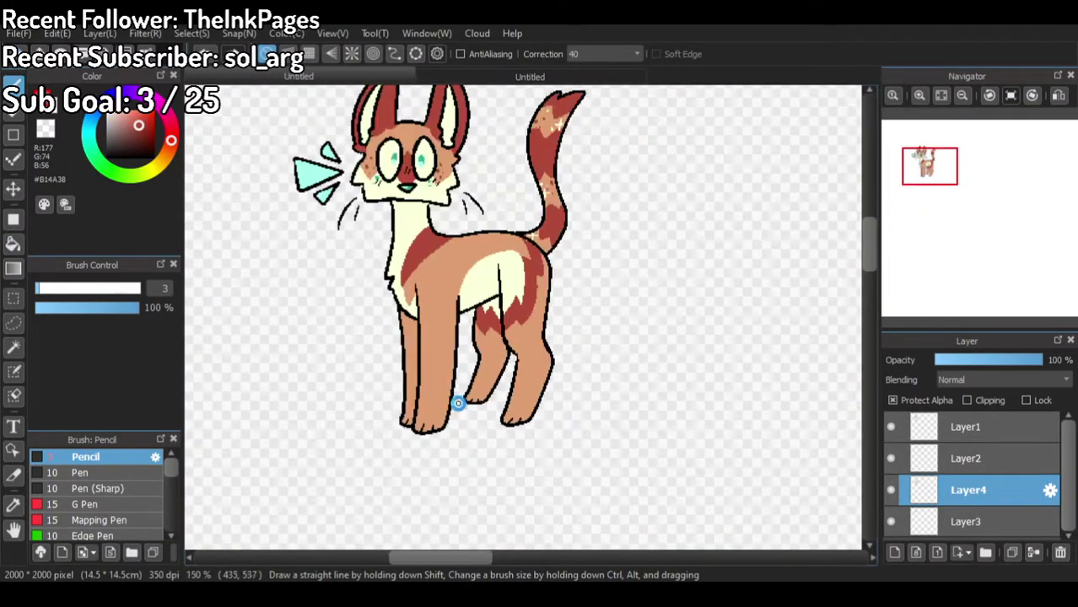
{"action": "scroll", "coordinate": [446, 376], "scroll_direction": "up", "scroll_amount": 3}
{"action": "mouse_move", "coordinate": [336, 391]}
{"action": "left_mouse_down"}
{"action": "mouse_move", "coordinate": [356, 411]}
{"action": "mouse_move", "coordinate": [373, 386]}
{"action": "mouse_move", "coordinate": [384, 405]}
{"action": "mouse_move", "coordinate": [428, 416]}
{"action": "mouse_move", "coordinate": [436, 407]}
{"action": "left_mouse_up"}
{"action": "mouse_move", "coordinate": [501, 365]}
{"action": "left_mouse_down"}
{"action": "mouse_move", "coordinate": [511, 357]}
{"action": "mouse_move", "coordinate": [524, 372]}
{"action": "left_mouse_up"}
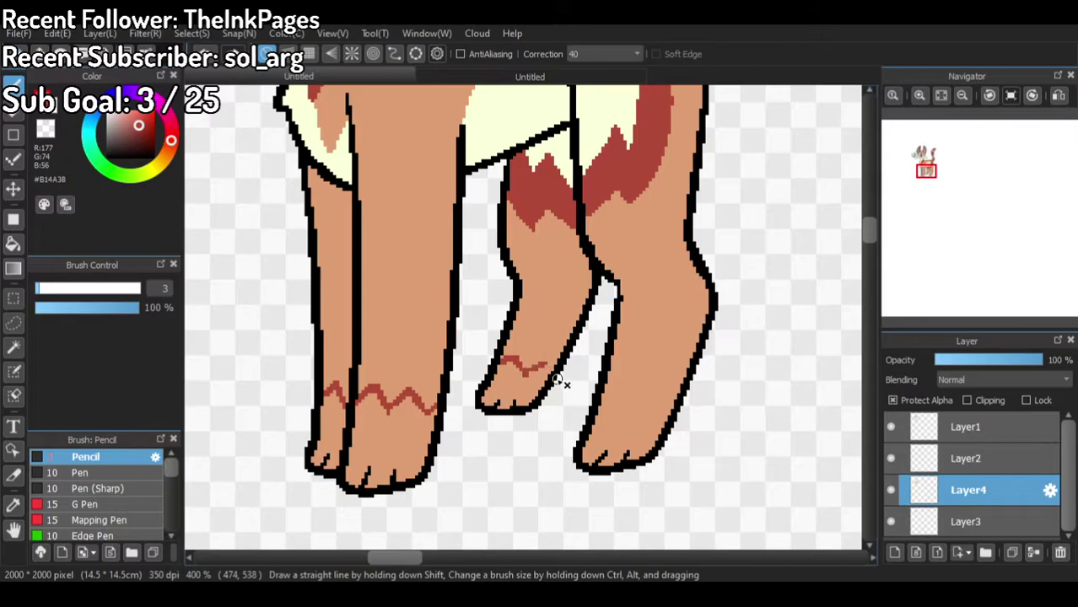
{"action": "mouse_move", "coordinate": [590, 408]}
{"action": "left_mouse_down"}
{"action": "mouse_move", "coordinate": [611, 392]}
{"action": "mouse_move", "coordinate": [621, 414]}
{"action": "mouse_move", "coordinate": [657, 395]}
{"action": "mouse_move", "coordinate": [674, 414]}
{"action": "mouse_move", "coordinate": [685, 401]}
{"action": "left_mouse_up"}
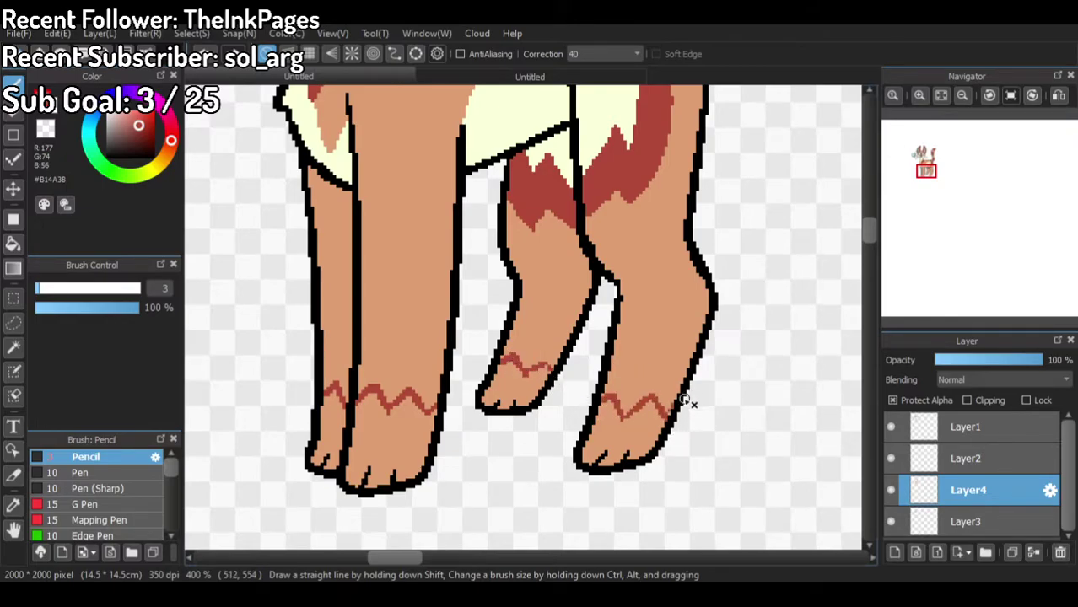
Step: Fill all four paws below the zigzag lines with red #B14A38
{"action": "left_click", "coordinate": [12, 243]}
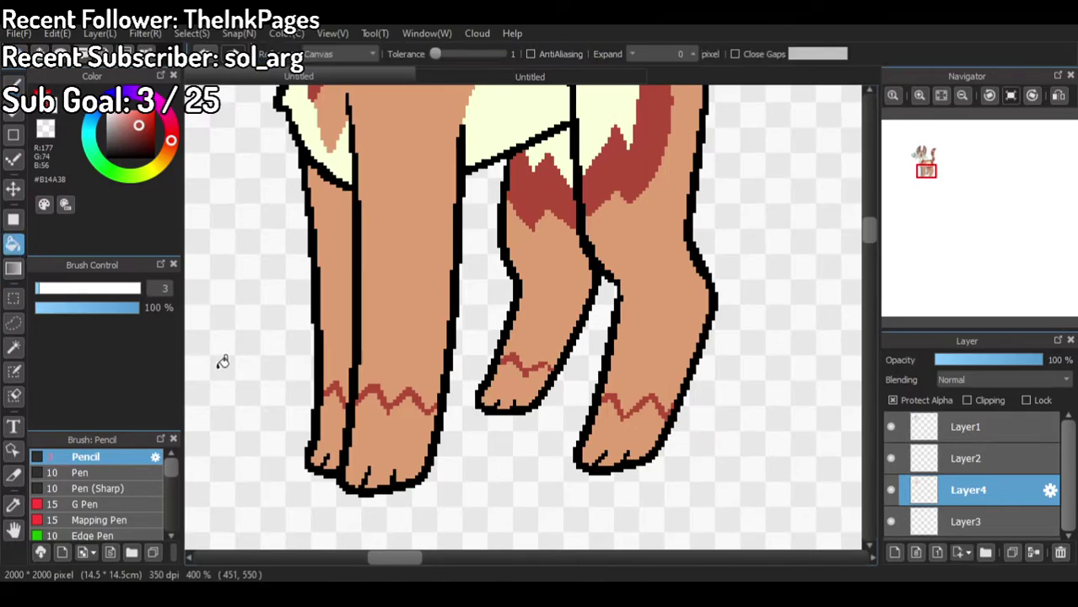
{"action": "left_click", "coordinate": [334, 413]}
{"action": "left_click", "coordinate": [358, 426]}
{"action": "left_click", "coordinate": [511, 384]}
{"action": "left_click", "coordinate": [641, 431]}
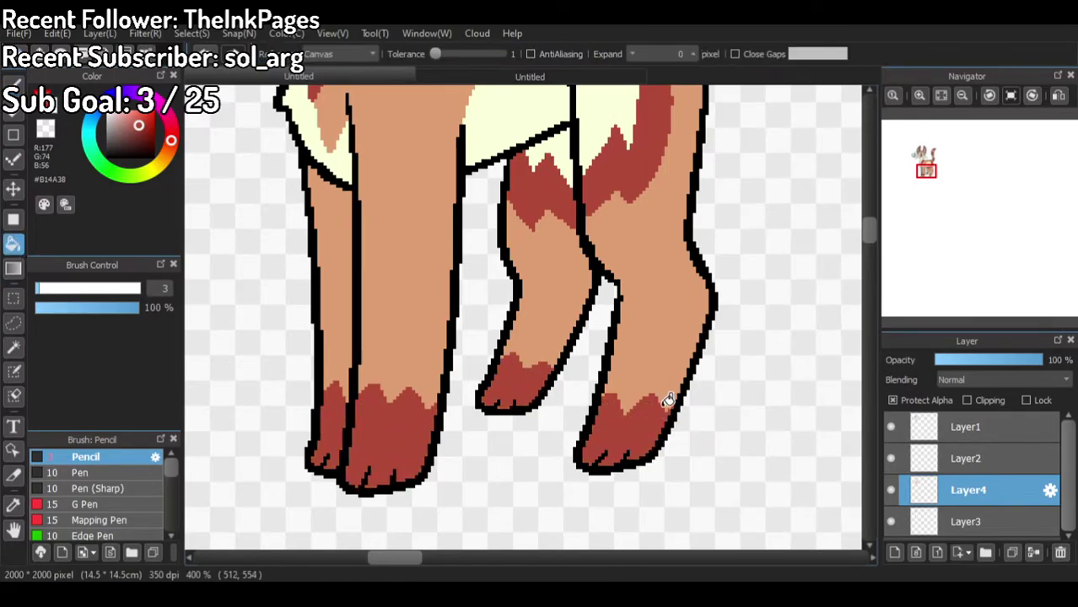
Step: Examine the whole figure and its leg and paw markings, both as a whole and in detail
{"action": "scroll", "coordinate": [605, 290], "scroll_direction": "down", "scroll_amount": 4}
{"action": "scroll", "coordinate": [605, 289], "scroll_direction": "up", "scroll_amount": 2}
{"action": "scroll", "coordinate": [590, 261], "scroll_direction": "down", "scroll_amount": 2}
{"action": "scroll", "coordinate": [561, 240], "scroll_direction": "down", "scroll_amount": 1}
{"action": "scroll", "coordinate": [536, 187], "scroll_direction": "up", "scroll_amount": 3}
{"action": "scroll", "coordinate": [536, 187], "scroll_direction": "down", "scroll_amount": 2}
{"action": "scroll", "coordinate": [481, 190], "scroll_direction": "up", "scroll_amount": 2}
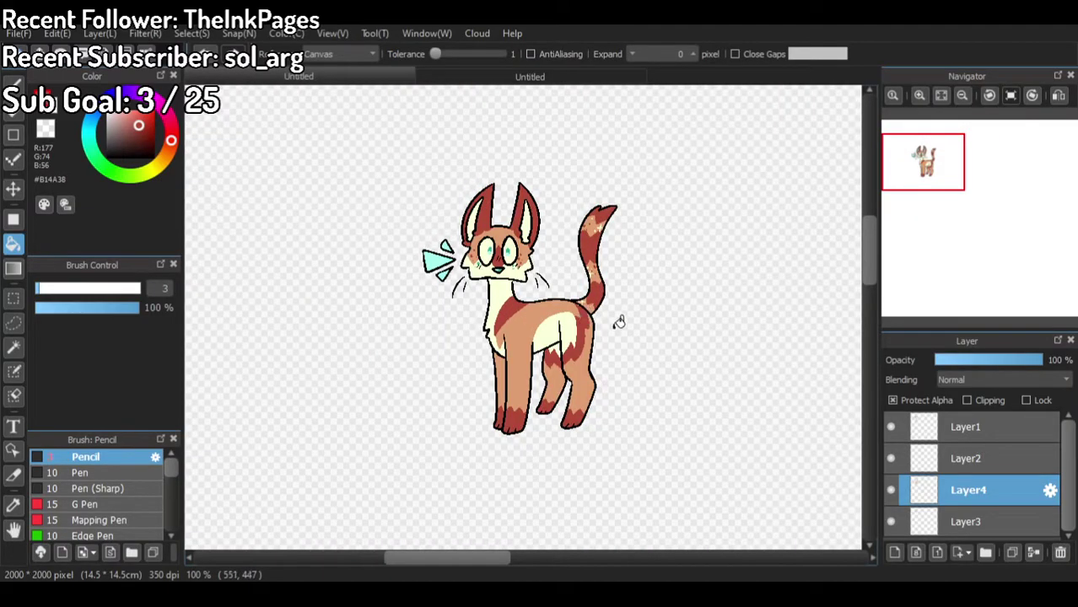
{"action": "scroll", "coordinate": [570, 260], "scroll_direction": "down", "scroll_amount": 1}
{"action": "scroll", "coordinate": [582, 295], "scroll_direction": "up", "scroll_amount": 3}
{"action": "scroll", "coordinate": [574, 228], "scroll_direction": "down", "scroll_amount": 1}
{"action": "scroll", "coordinate": [473, 338], "scroll_direction": "up", "scroll_amount": 2}
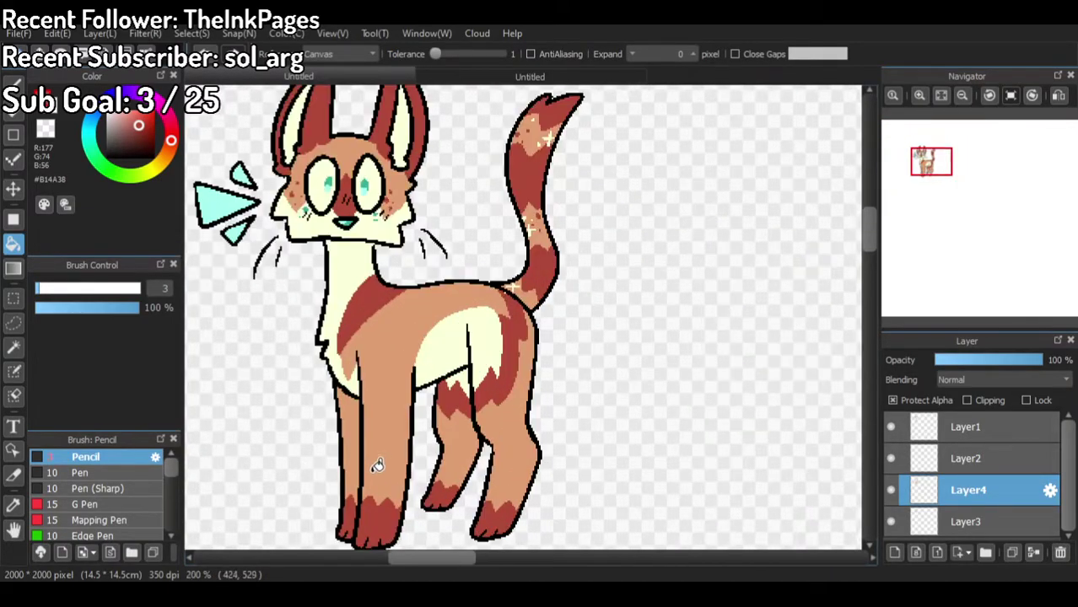
{"action": "scroll", "coordinate": [354, 455], "scroll_direction": "down", "scroll_amount": 1}
{"action": "scroll", "coordinate": [321, 447], "scroll_direction": "up", "scroll_amount": 1}
Step: Check the spots on the reference and pencil small scattered red spots onto both front legs
{"action": "left_click", "coordinate": [12, 83]}
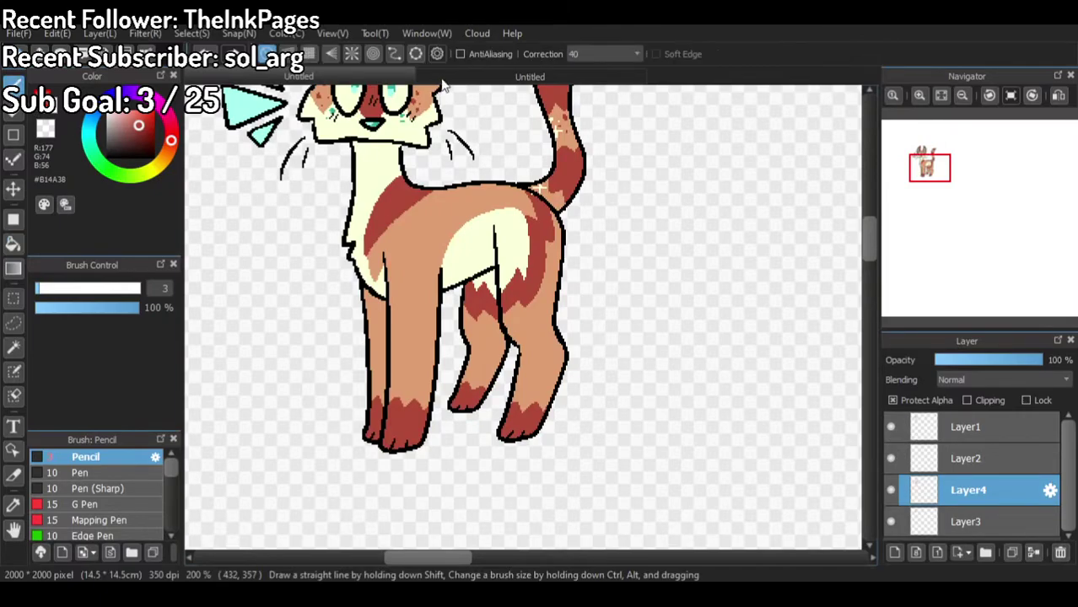
{"action": "left_click", "coordinate": [446, 78]}
{"action": "scroll", "coordinate": [394, 125], "scroll_direction": "up", "scroll_amount": 1}
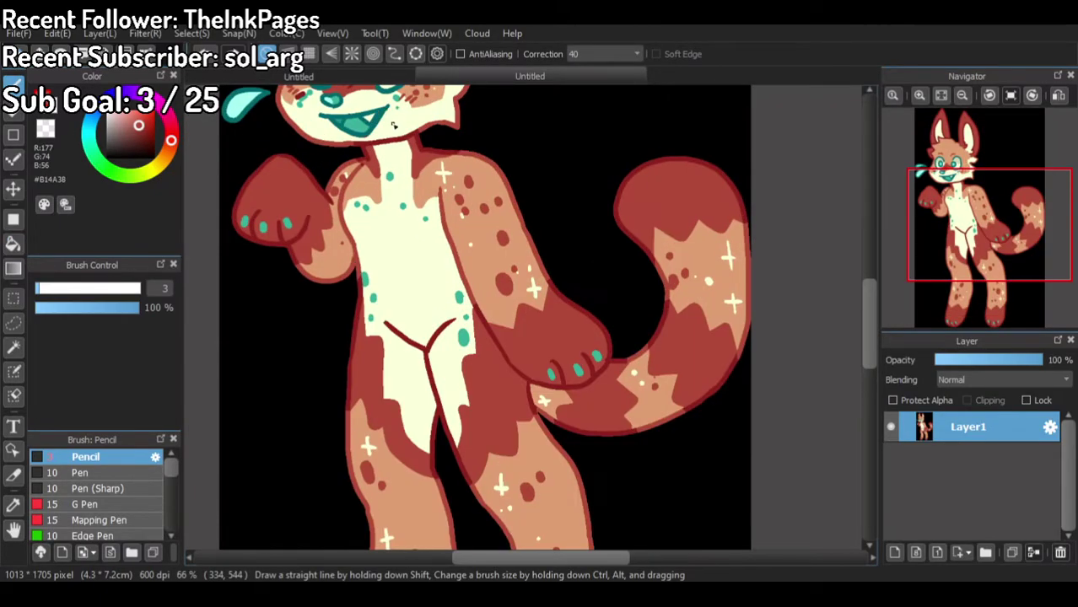
{"action": "left_click", "coordinate": [385, 80]}
{"action": "scroll", "coordinate": [411, 232], "scroll_direction": "up", "scroll_amount": 3}
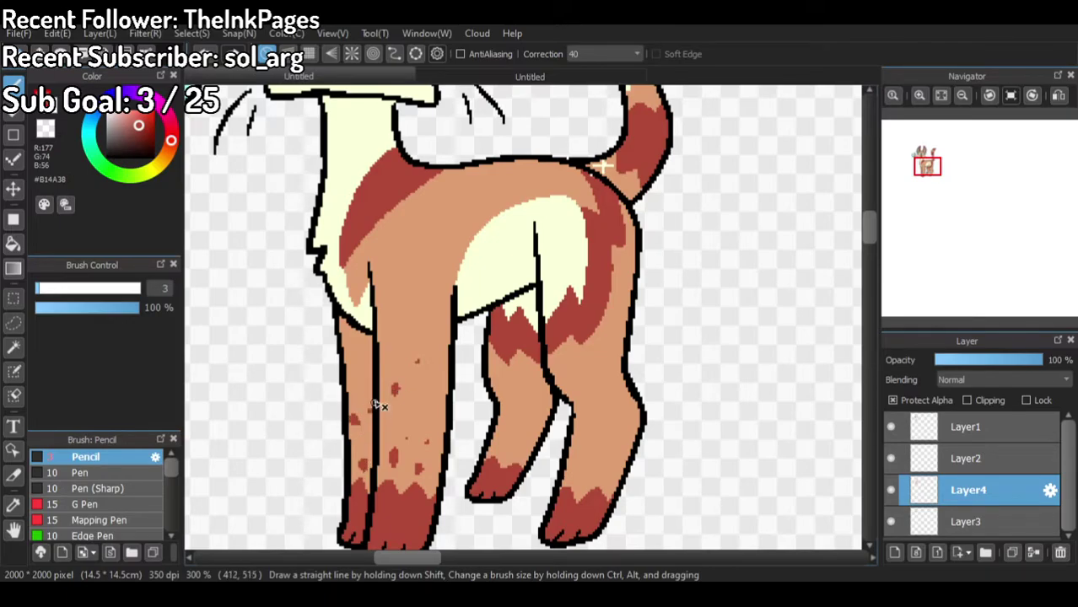
Step: Check the reference's leg and arm spots again and add red spots to both hind legs and along the back
{"action": "left_click", "coordinate": [395, 78]}
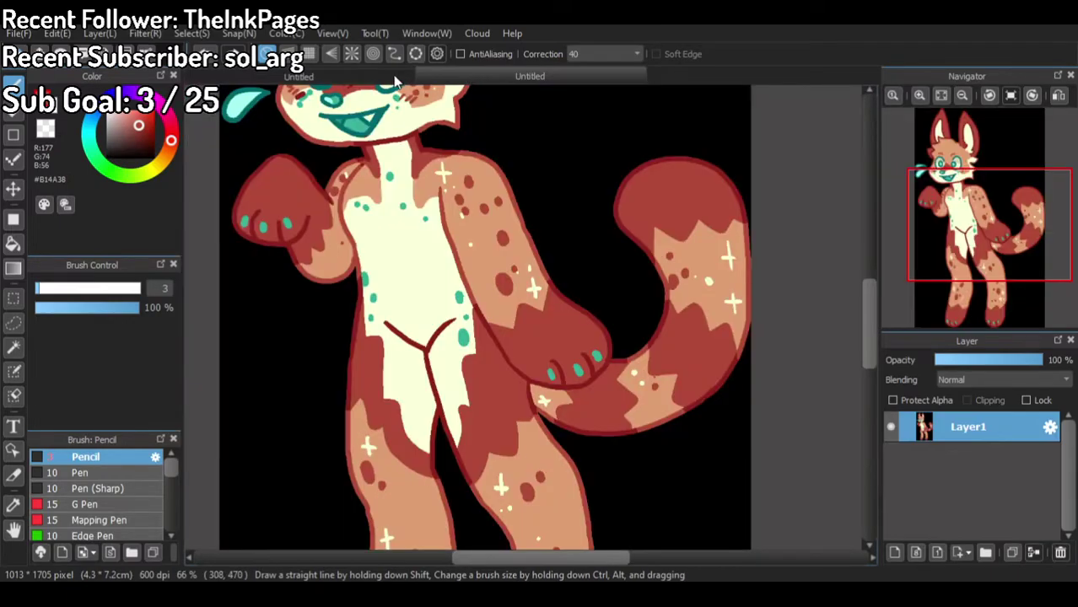
{"action": "left_click", "coordinate": [393, 77]}
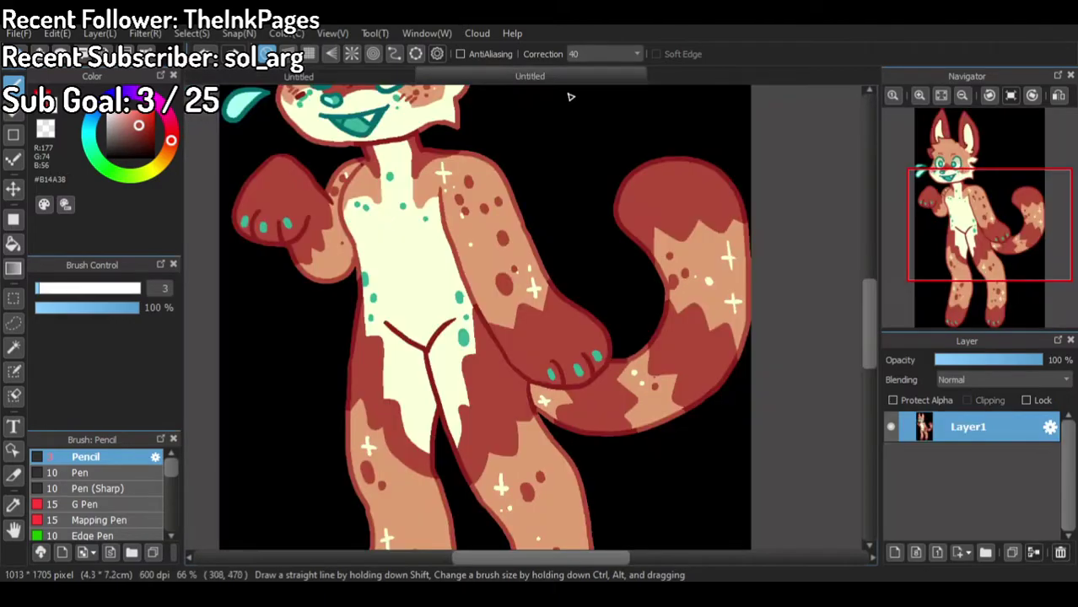
{"action": "mouse_move", "coordinate": [970, 202]}
{"action": "left_mouse_down"}
{"action": "mouse_move", "coordinate": [968, 278]}
{"action": "mouse_move", "coordinate": [966, 222]}
{"action": "left_mouse_up"}
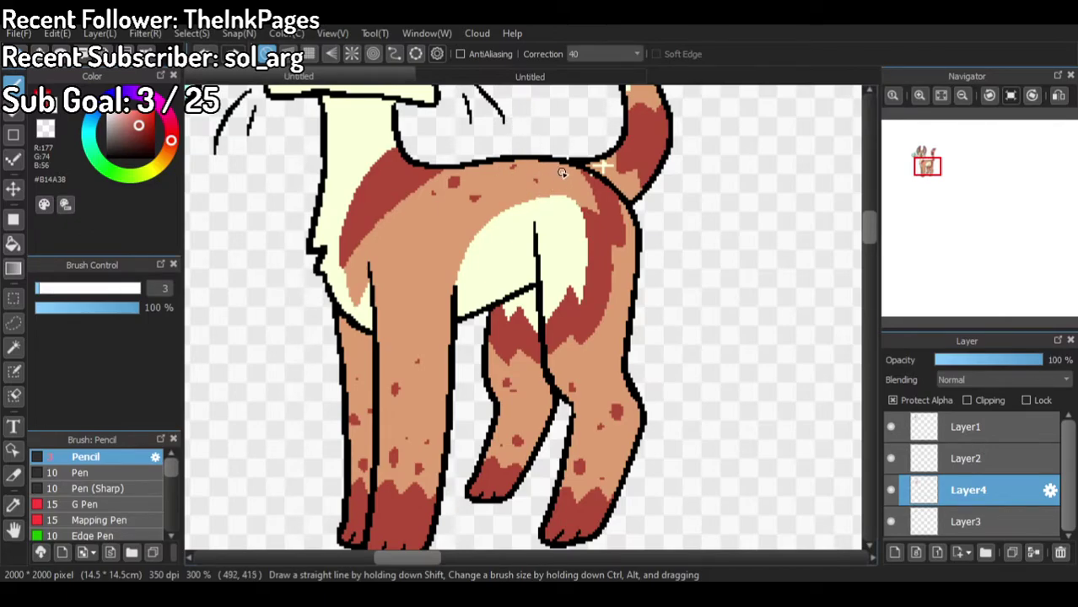
Step: Sample cream #FAFFDA from the belly and add cross-shaped sparkles and small dots to the back, shoulder and front legs
{"action": "left_click", "coordinate": [558, 222], "text": "alt"}
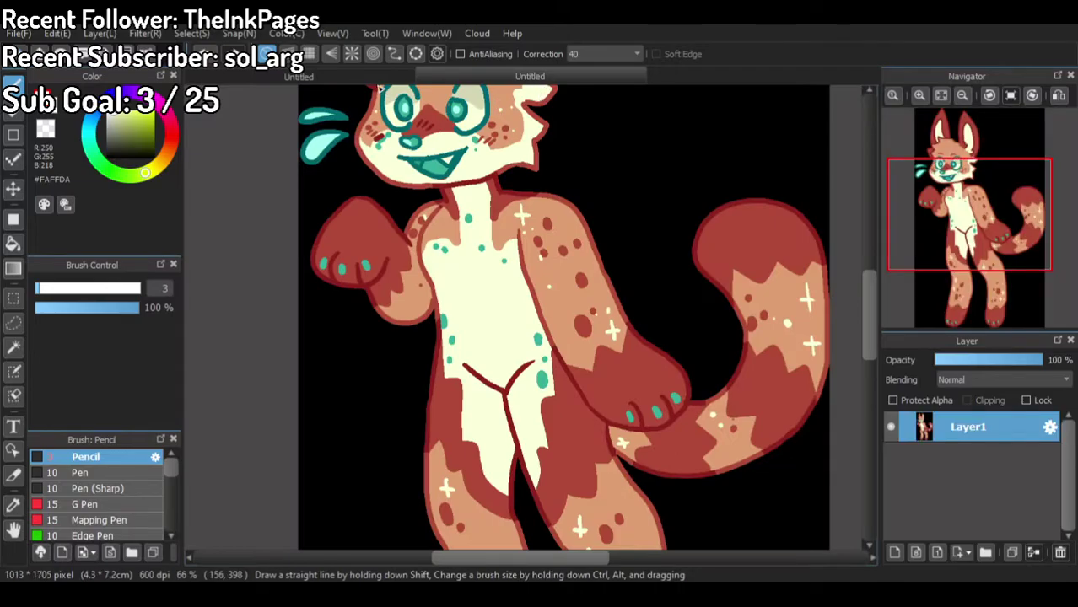
{"action": "left_click", "coordinate": [374, 76]}
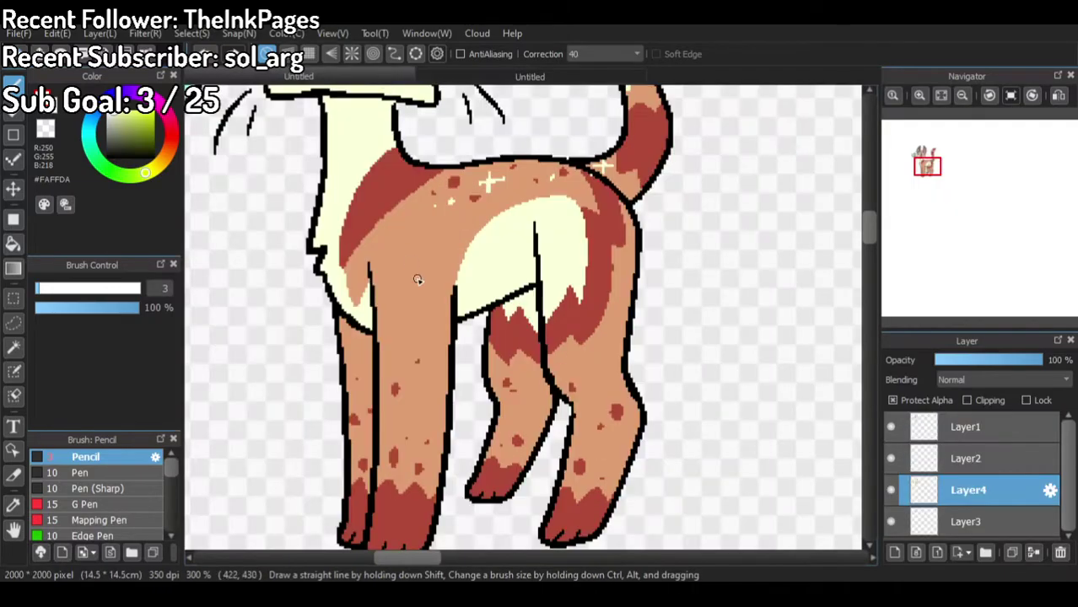
{"action": "mouse_move", "coordinate": [390, 231]}
{"action": "left_mouse_down"}
{"action": "mouse_move", "coordinate": [387, 275]}
{"action": "mouse_move", "coordinate": [375, 252]}
{"action": "mouse_move", "coordinate": [410, 248]}
{"action": "left_mouse_up"}
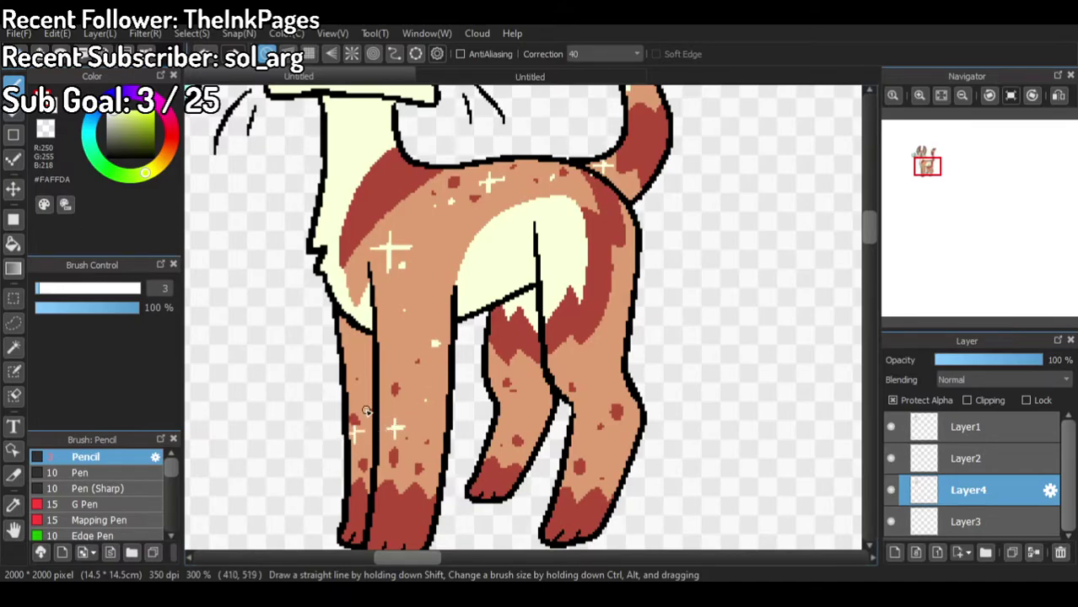
Step: Check the leg sparkles on the reference and add cream cross-shaped sparkles and dots to both hind legs
{"action": "left_click", "coordinate": [545, 77]}
{"action": "left_click_drag", "start_coordinate": [939, 265], "coordinate": [965, 285]}
{"action": "left_click", "coordinate": [378, 82]}
{"action": "mouse_move", "coordinate": [612, 442]}
{"action": "left_mouse_down"}
{"action": "mouse_move", "coordinate": [609, 463]}
{"action": "mouse_move", "coordinate": [619, 452]}
{"action": "left_mouse_up"}
{"action": "left_click", "coordinate": [576, 438]}
{"action": "left_click", "coordinate": [608, 353]}
{"action": "left_click_drag", "start_coordinate": [509, 407], "coordinate": [509, 424]}
{"action": "left_click_drag", "start_coordinate": [500, 416], "coordinate": [518, 416]}
{"action": "left_click", "coordinate": [529, 380]}
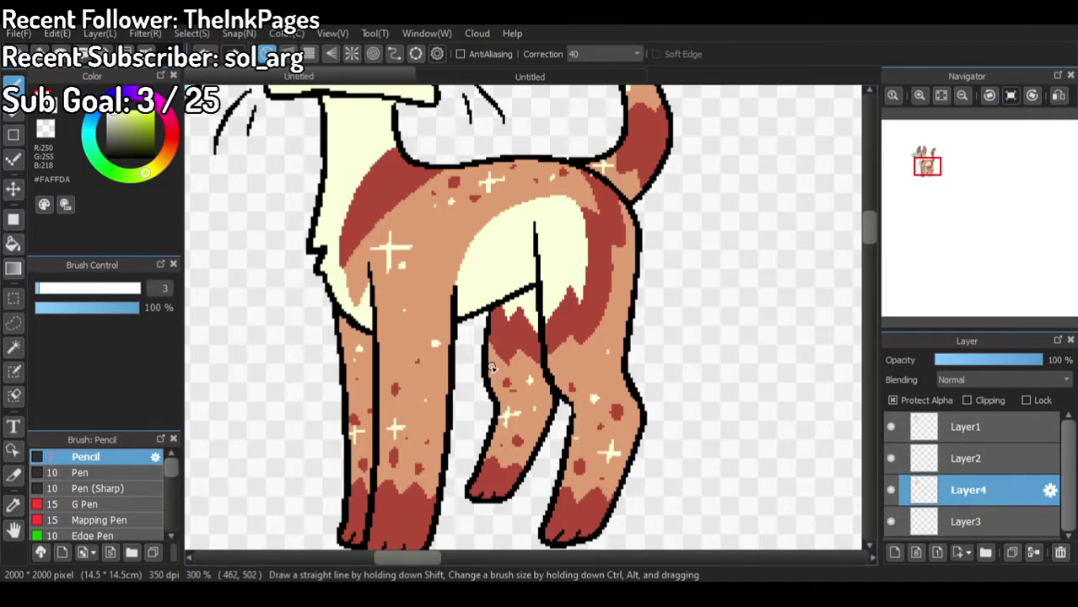
Step: Compare with the reference's face, select Layer3, and add small cream freckles on both cheeks and beside the eyes
{"action": "scroll", "coordinate": [512, 366], "scroll_direction": "down", "scroll_amount": 3}
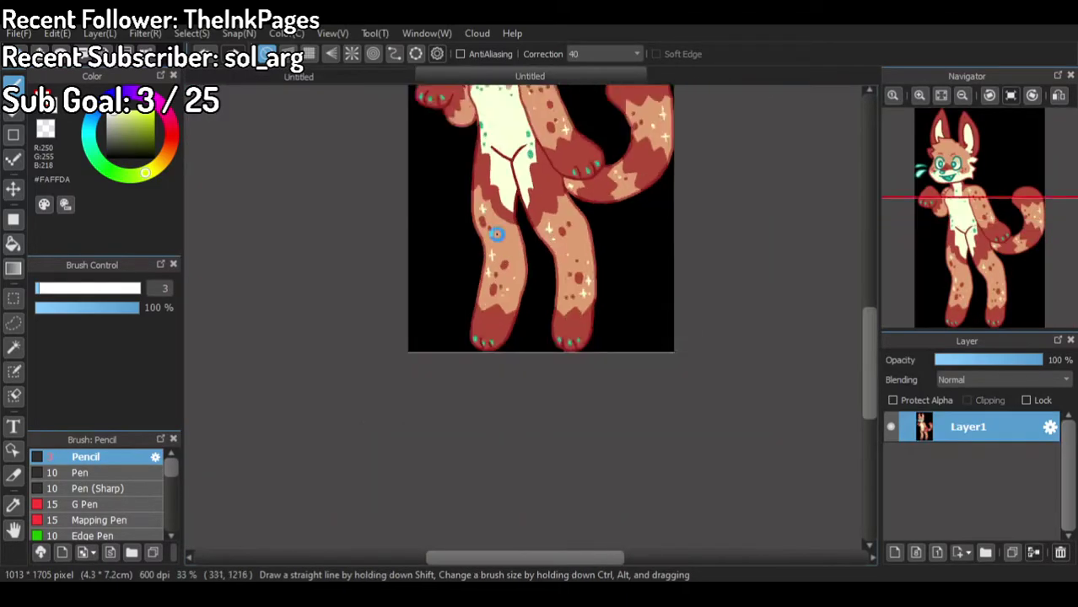
{"action": "scroll", "coordinate": [512, 196], "scroll_direction": "down", "scroll_amount": 4}
{"action": "scroll", "coordinate": [513, 196], "scroll_direction": "up", "scroll_amount": 3}
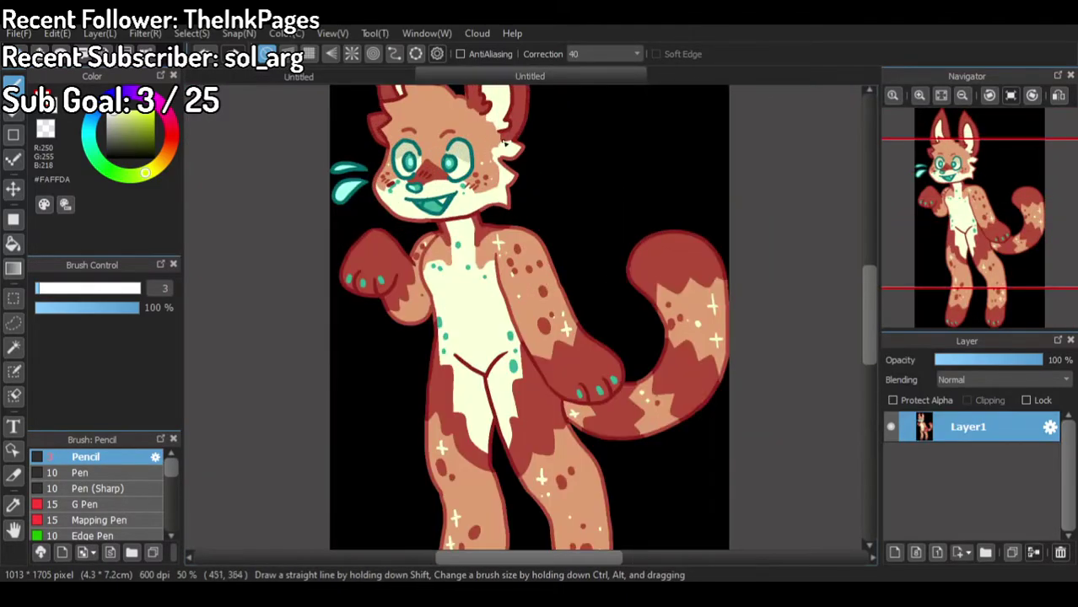
{"action": "scroll", "coordinate": [513, 196], "scroll_direction": "up", "scroll_amount": 2}
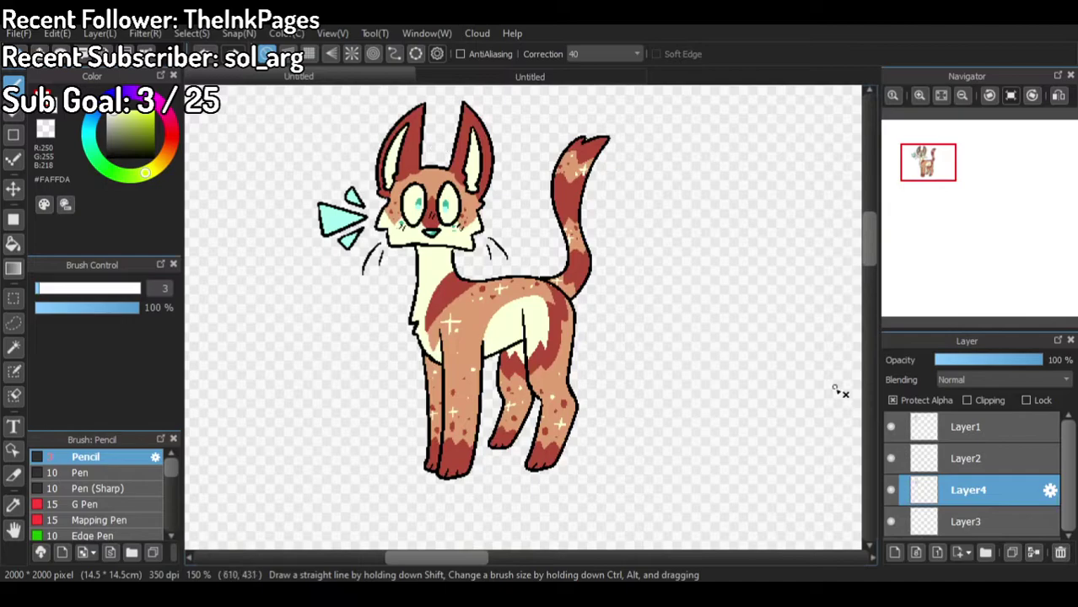
{"action": "left_click", "coordinate": [899, 521]}
{"action": "scroll", "coordinate": [554, 240], "scroll_direction": "up", "scroll_amount": 1}
{"action": "scroll", "coordinate": [555, 241], "scroll_direction": "up", "scroll_amount": 2}
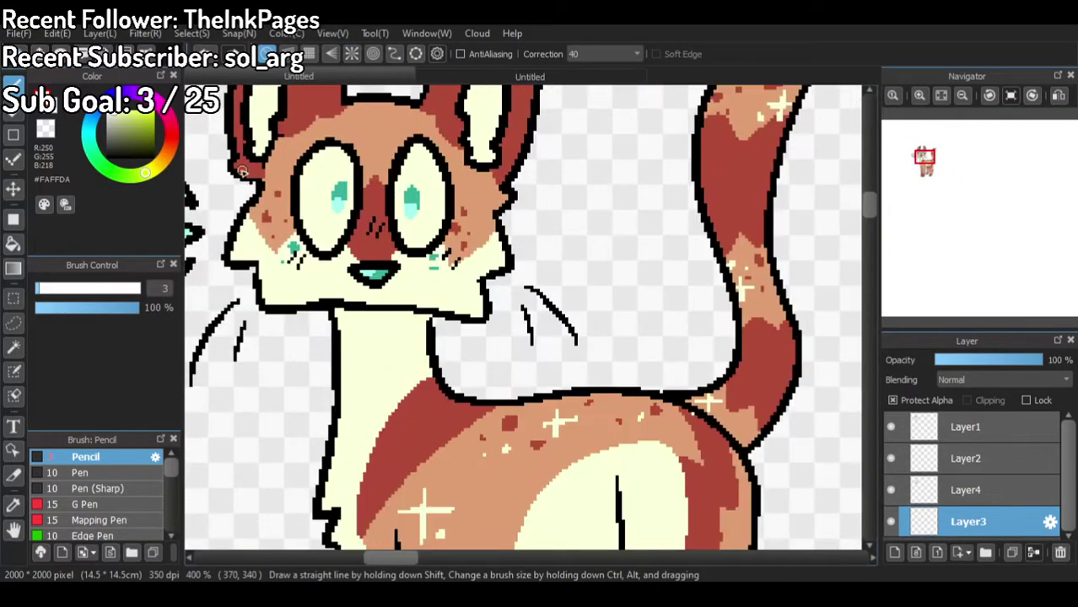
{"action": "scroll", "coordinate": [224, 168], "scroll_direction": "up", "scroll_amount": 2}
{"action": "left_click", "coordinate": [609, 247]}
{"action": "left_click", "coordinate": [602, 213]}
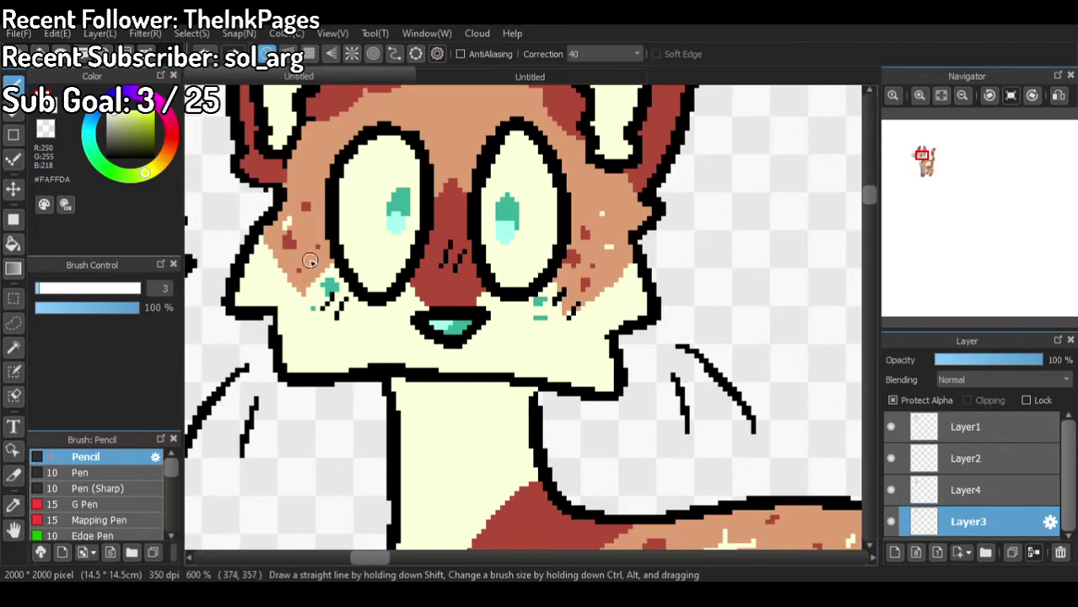
{"action": "left_click", "coordinate": [308, 172]}
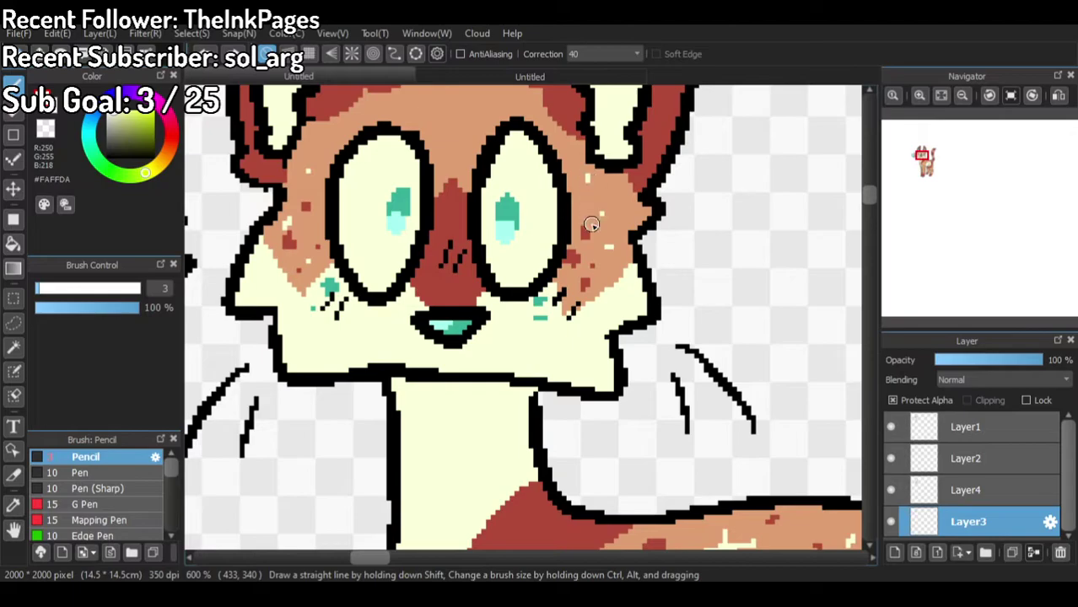
Step: Review the whole figure and make Layer2 the active layer
{"action": "scroll", "coordinate": [633, 221], "scroll_direction": "down", "scroll_amount": 5}
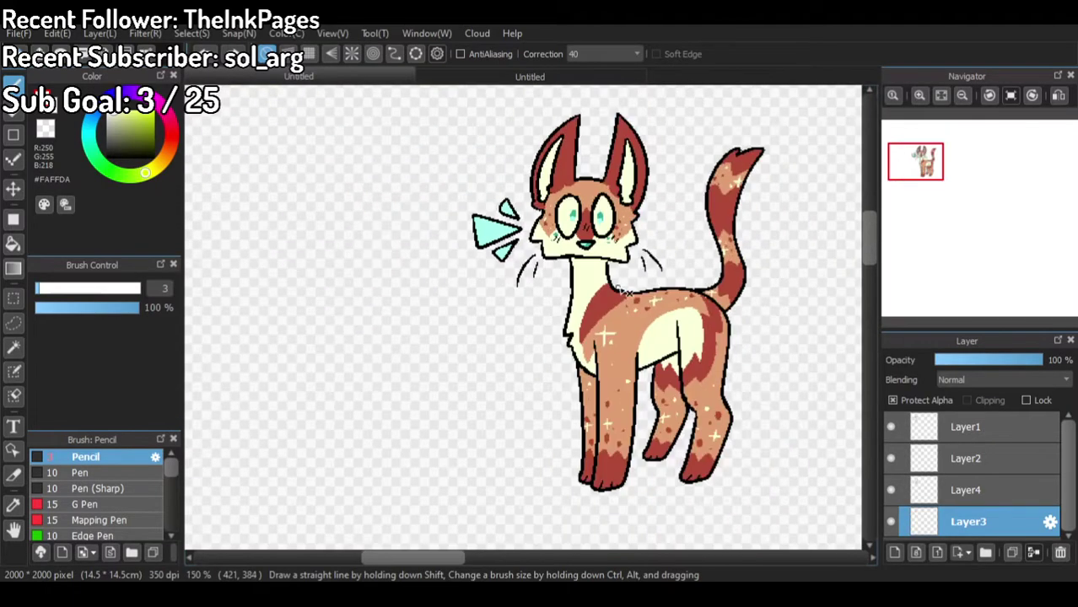
{"action": "left_click_drag", "start_coordinate": [728, 291], "coordinate": [664, 302]}
{"action": "left_click_drag", "start_coordinate": [663, 260], "coordinate": [655, 270]}
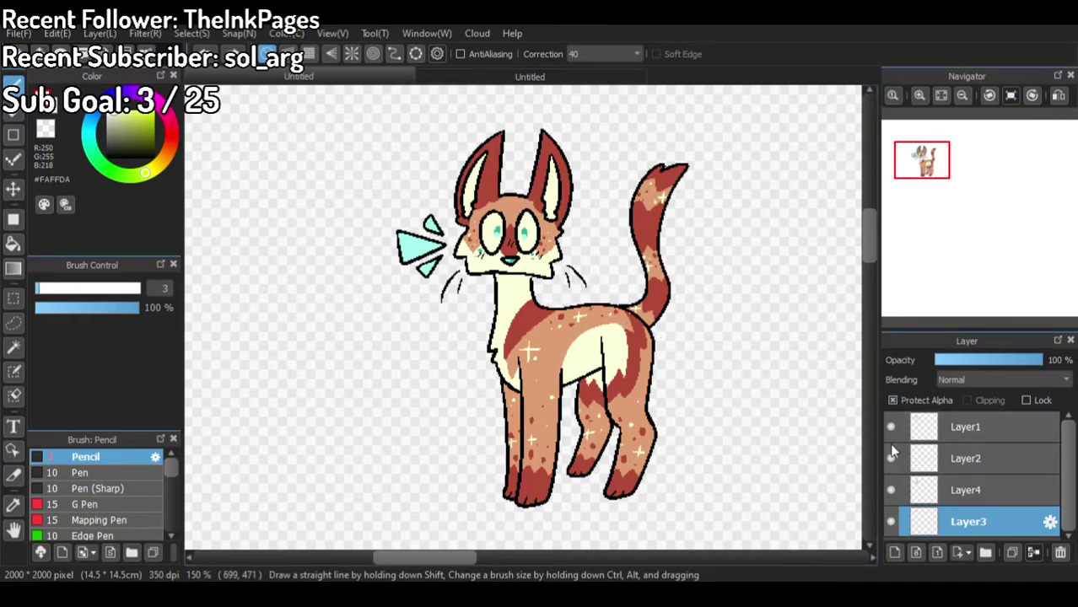
{"action": "left_click", "coordinate": [932, 487]}
{"action": "left_click", "coordinate": [970, 457]}
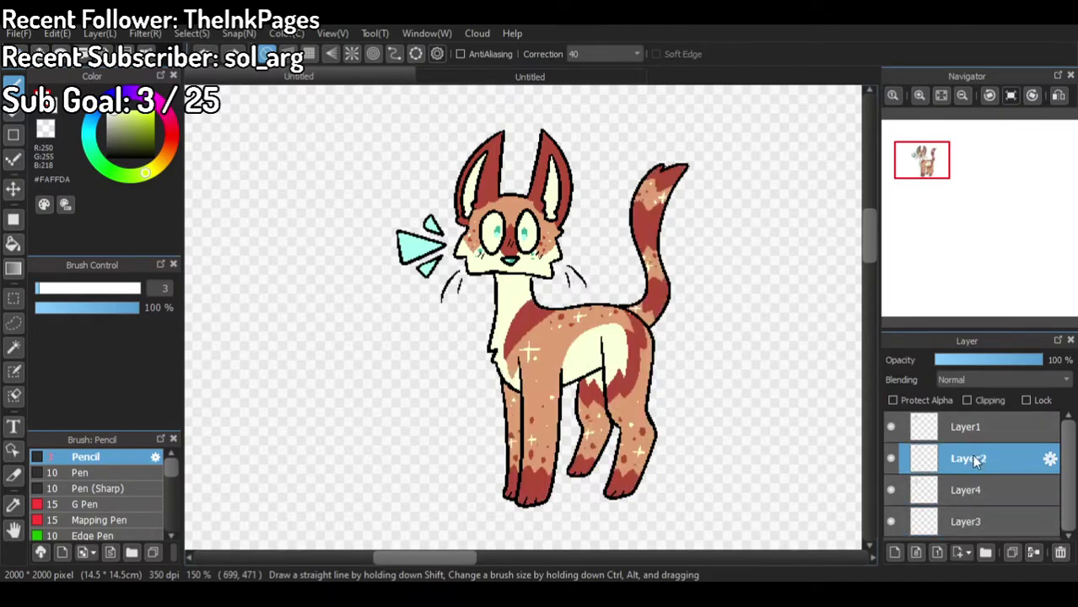
Step: Merge all the cat drawing's layers down into a single layer
{"action": "left_click", "coordinate": [1033, 552]}
{"action": "left_click", "coordinate": [1033, 553]}
{"action": "left_click", "coordinate": [972, 428]}
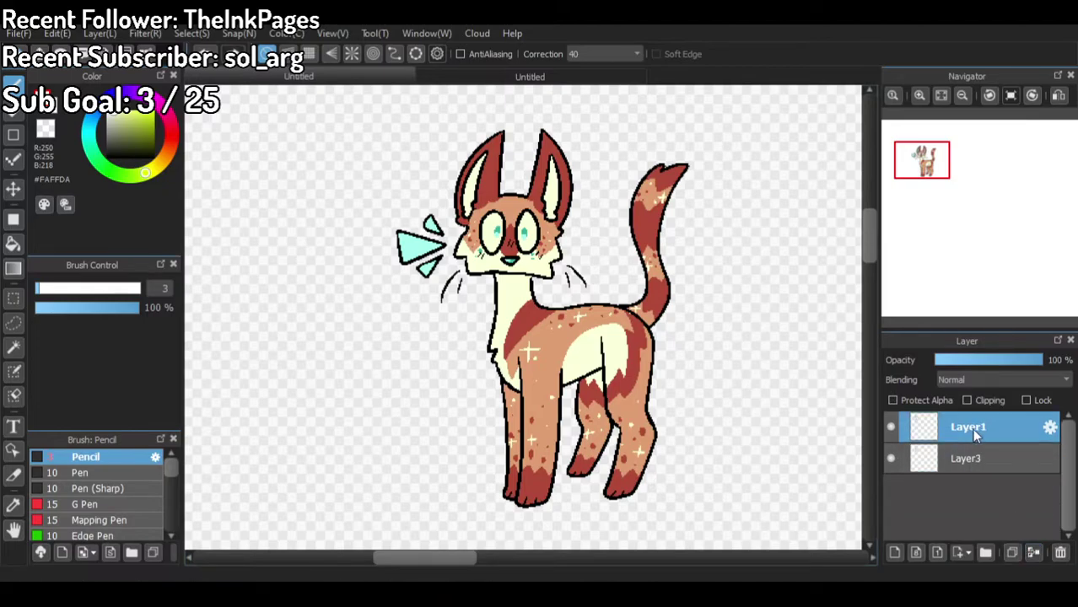
{"action": "left_click", "coordinate": [1031, 553]}
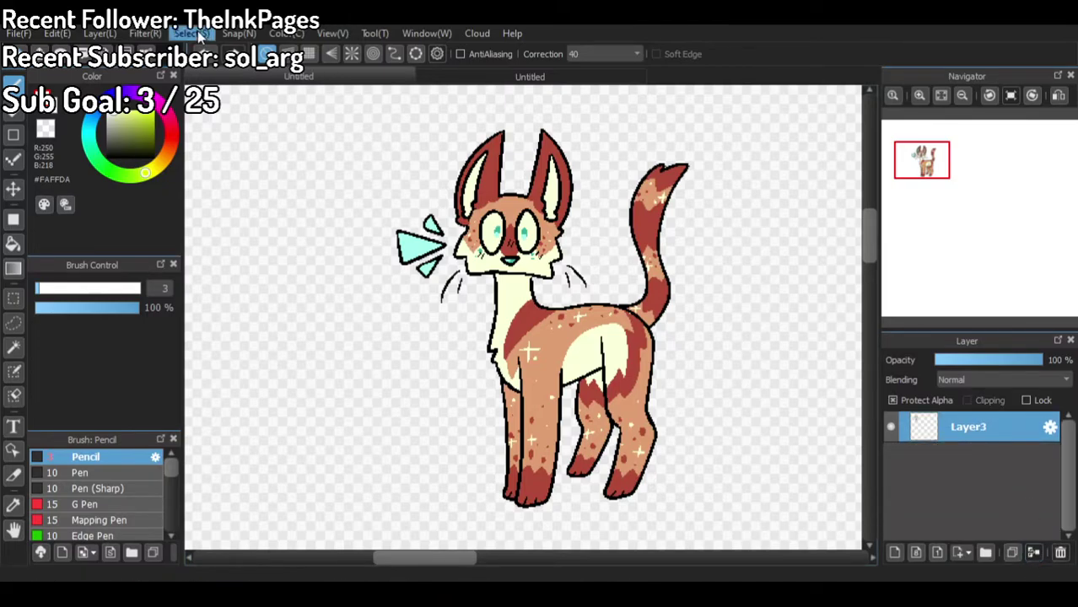
Step: Select the cat artwork's opaque area and expand the selection slightly beyond its outline
{"action": "left_click", "coordinate": [238, 168]}
{"action": "left_click", "coordinate": [191, 33]}
{"action": "left_click", "coordinate": [231, 112]}
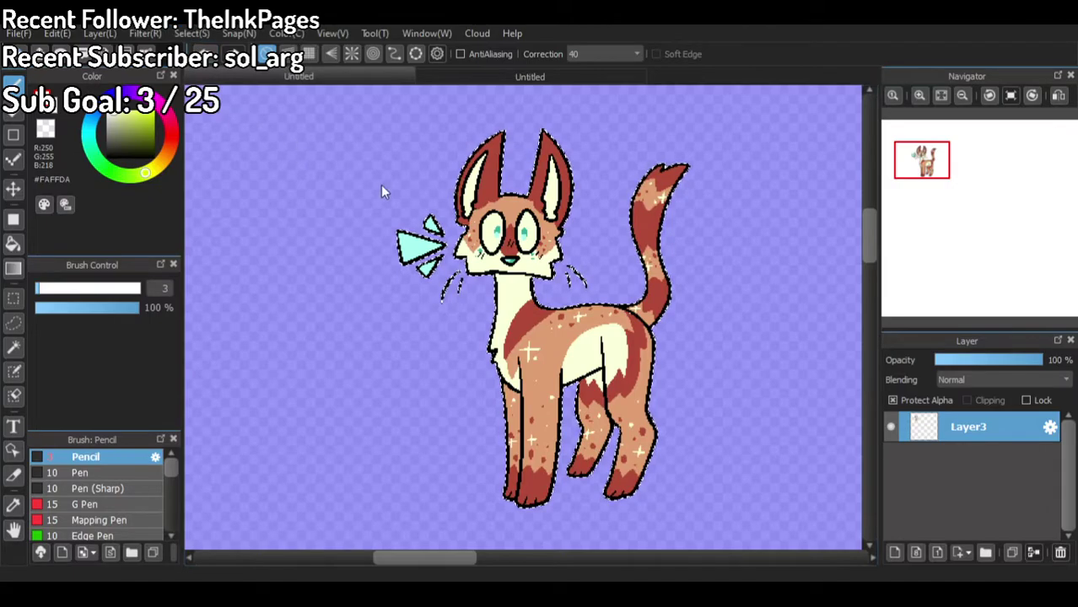
{"action": "left_click", "coordinate": [579, 359]}
Step: Add a new layer beneath the cat artwork and fill the expanded selection on it with white (#FFFFFF)
{"action": "left_click", "coordinate": [895, 553]}
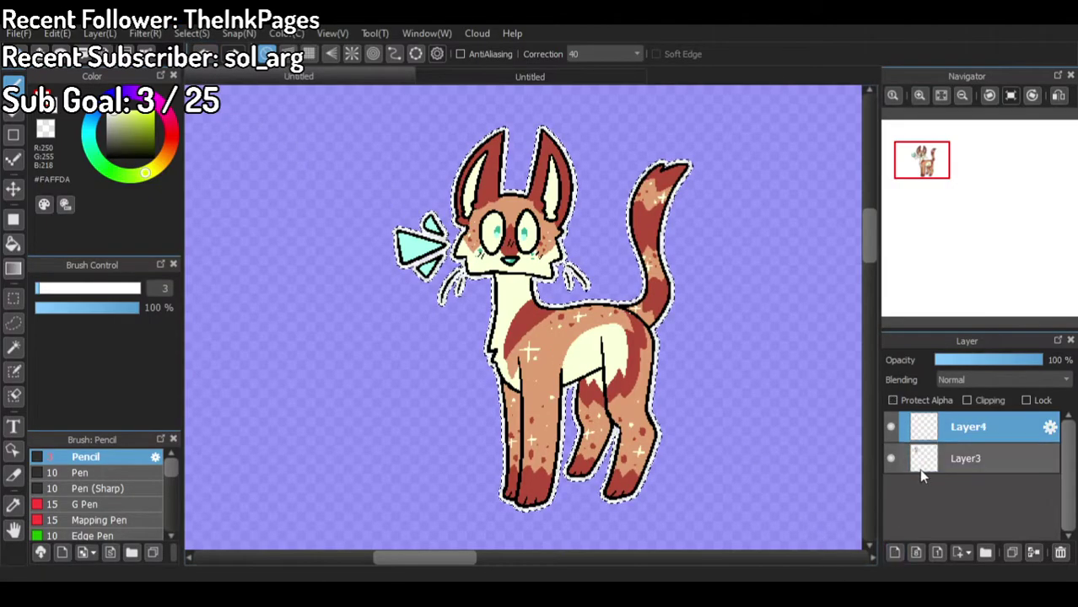
{"action": "left_click_drag", "start_coordinate": [935, 427], "coordinate": [934, 462]}
{"action": "left_click", "coordinate": [891, 427]}
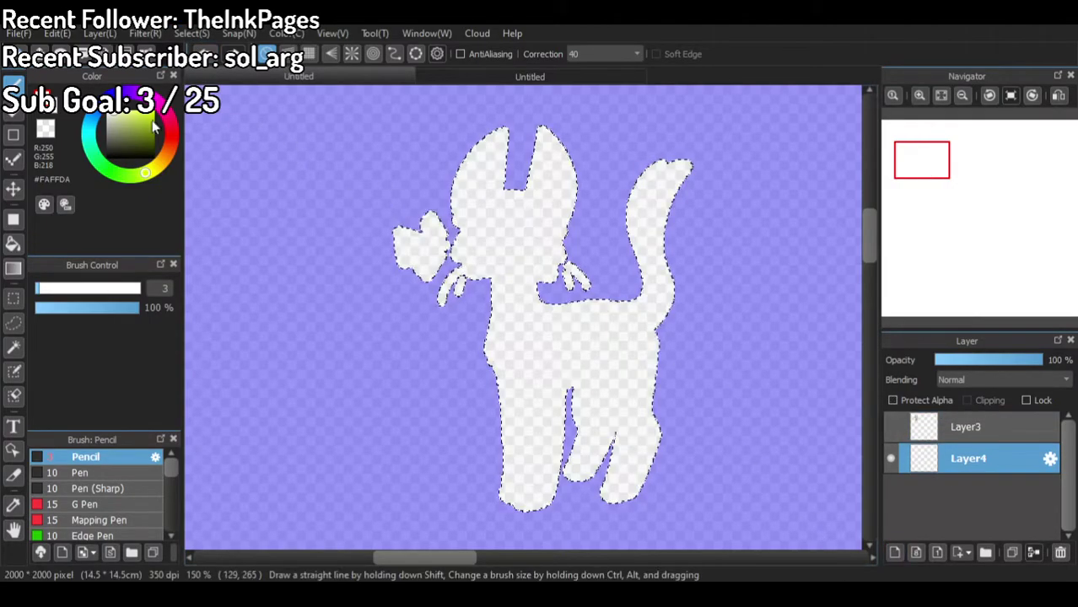
{"action": "left_click", "coordinate": [117, 121]}
{"action": "left_click", "coordinate": [12, 244]}
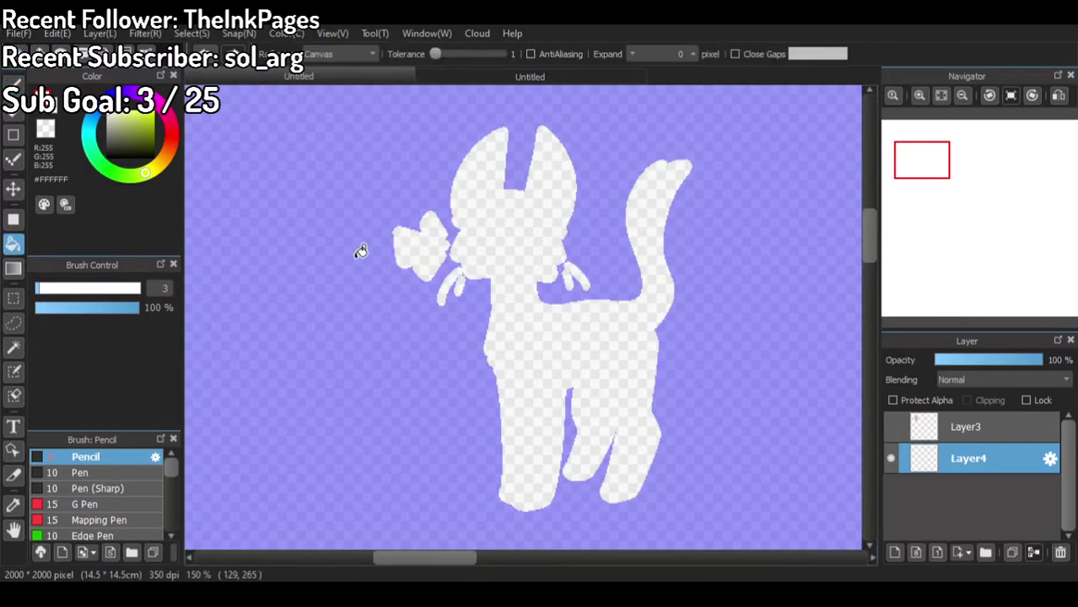
{"action": "left_click", "coordinate": [433, 224]}
Step: Merge the cat artwork into the white outline layer and crop the canvas to the selection
{"action": "left_click", "coordinate": [985, 429]}
{"action": "left_click", "coordinate": [1033, 553]}
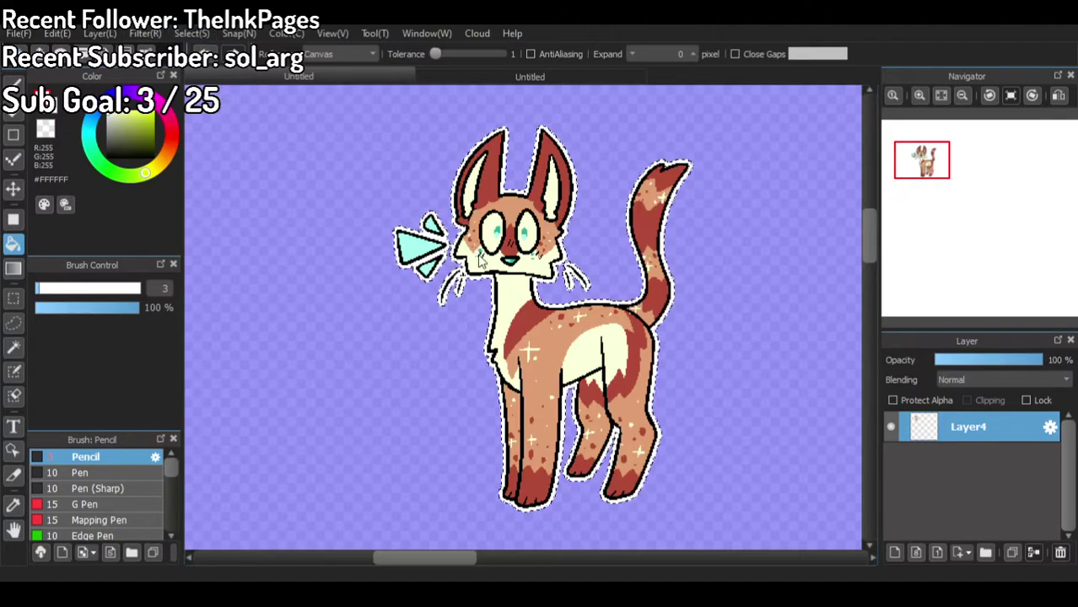
{"action": "key", "text": "ctrl+d"}
{"action": "key", "text": "ctrl+z"}
{"action": "left_click", "coordinate": [57, 32]}
{"action": "left_click", "coordinate": [137, 171]}
Step: Pick the cream eye colour (#FAFFDA) and paint pencil touch-ups around the green and cyan pupils of both eyes
{"action": "scroll", "coordinate": [487, 231], "scroll_direction": "up", "scroll_amount": 7}
{"action": "right_click", "coordinate": [395, 219]}
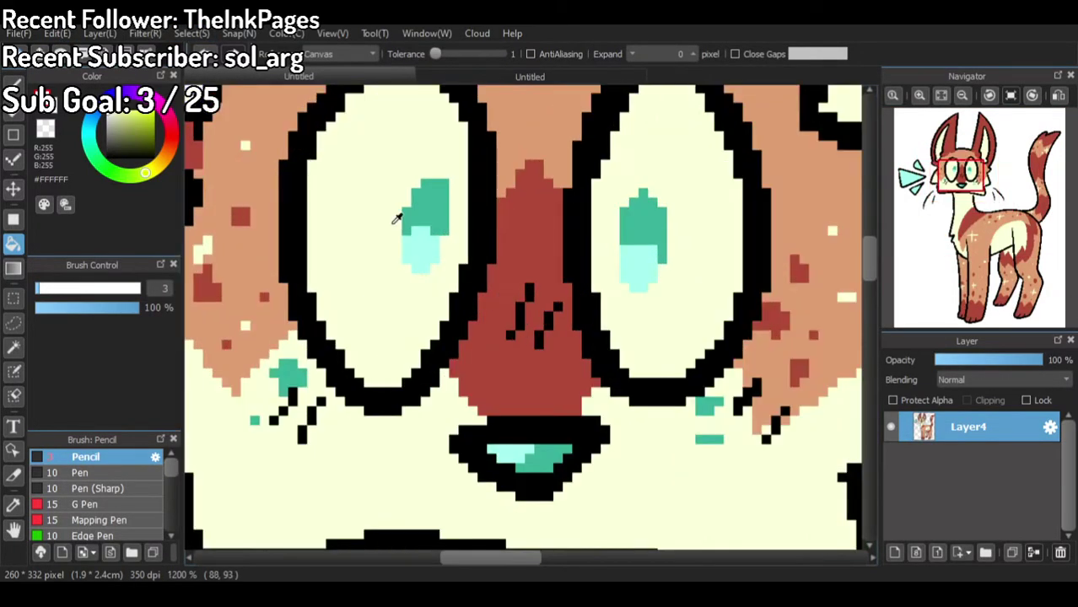
{"action": "left_click", "coordinate": [13, 83]}
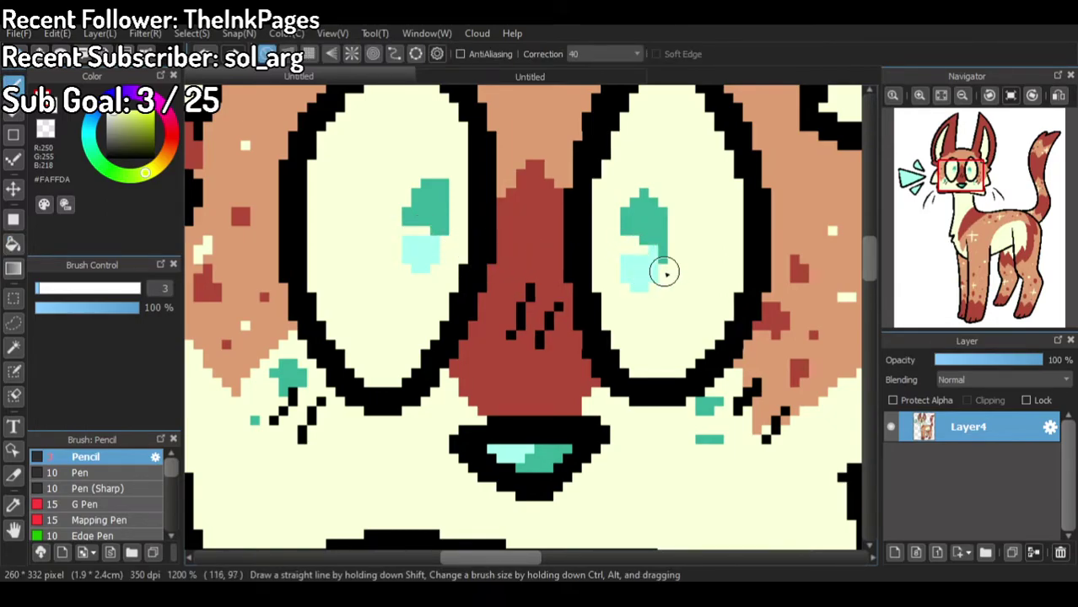
{"action": "scroll", "coordinate": [482, 240], "scroll_direction": "down", "scroll_amount": 6}
{"action": "scroll", "coordinate": [460, 268], "scroll_direction": "up", "scroll_amount": 5}
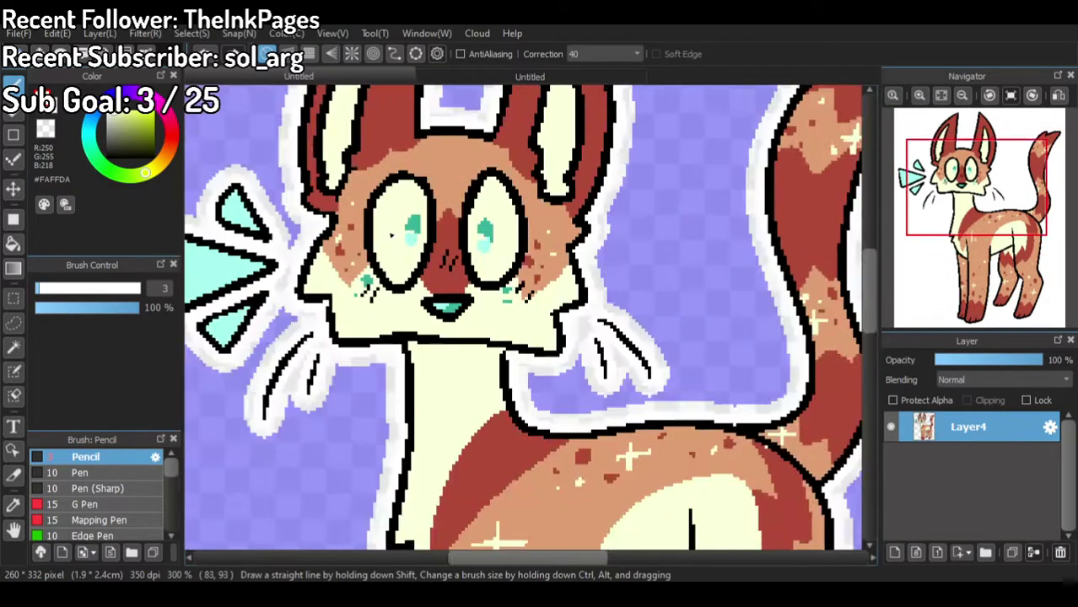
{"action": "scroll", "coordinate": [456, 211], "scroll_direction": "down", "scroll_amount": 2}
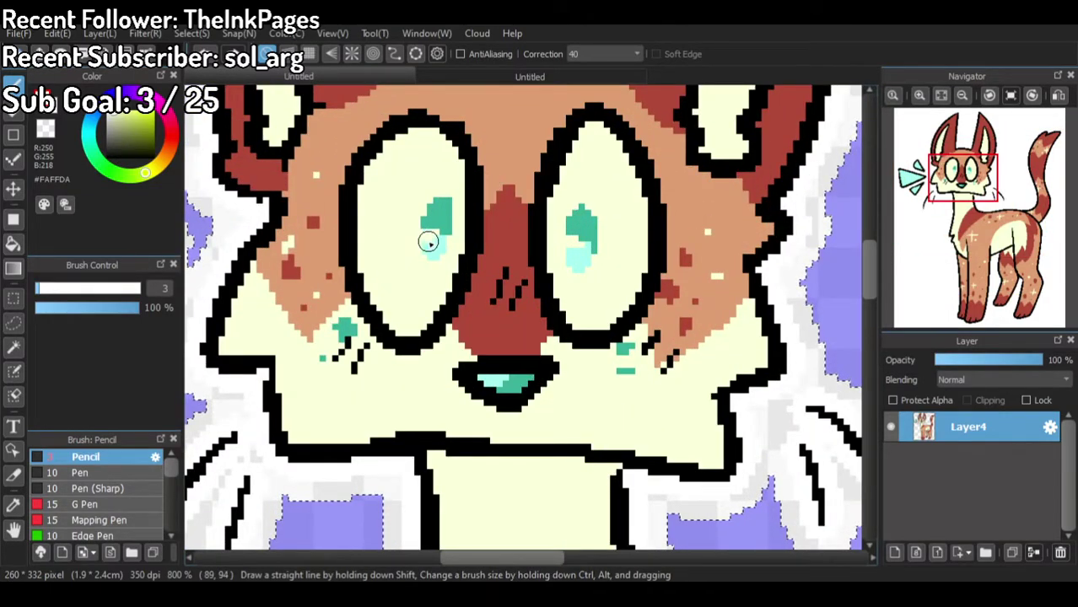
{"action": "scroll", "coordinate": [506, 211], "scroll_direction": "down", "scroll_amount": 4}
{"action": "scroll", "coordinate": [540, 191], "scroll_direction": "up", "scroll_amount": 1}
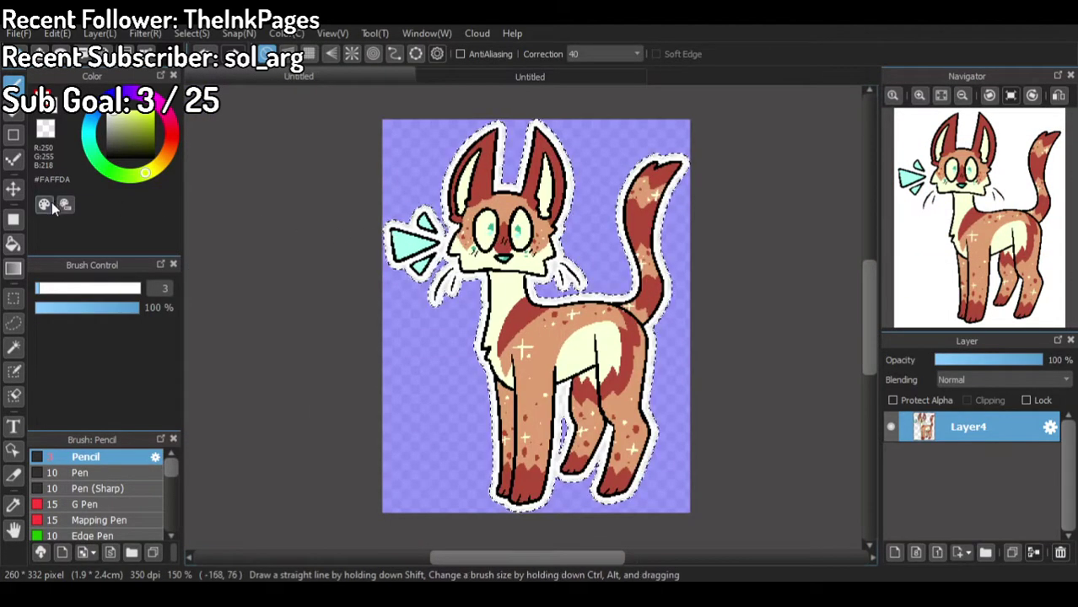
Step: Close alder.png and the other open character drawing so that no document stays open
{"action": "left_click", "coordinate": [12, 299]}
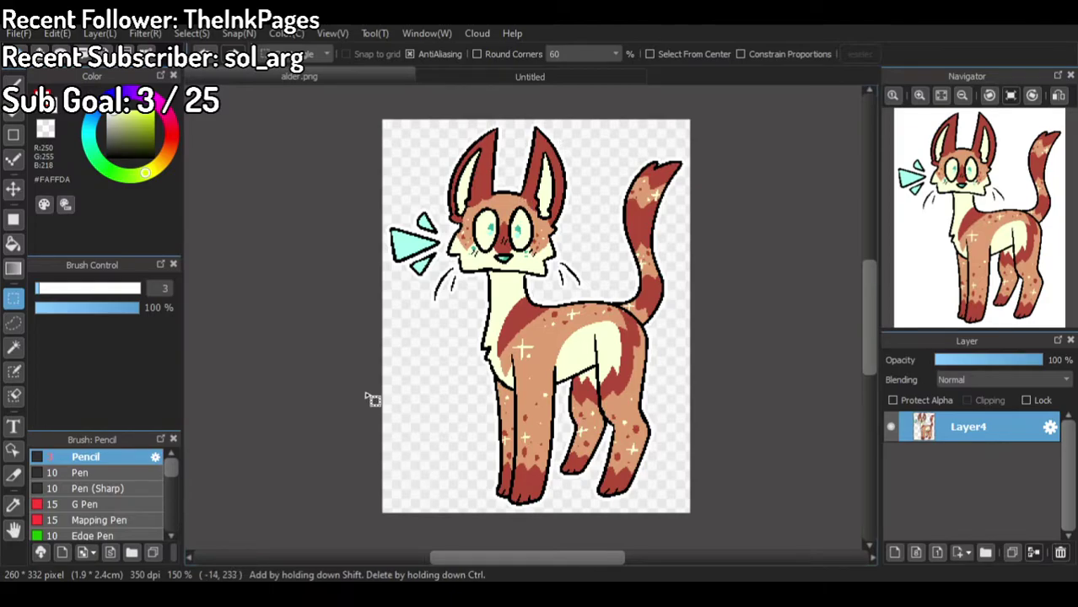
{"action": "left_click", "coordinate": [404, 77]}
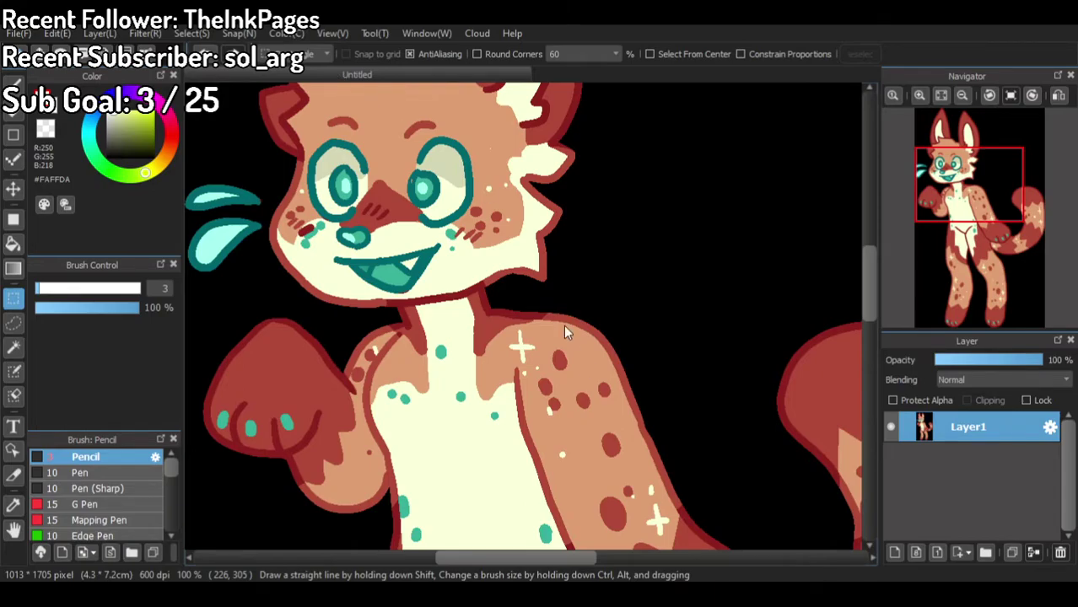
{"action": "key", "text": "ctrl+w"}
{"action": "key", "text": "alt"}
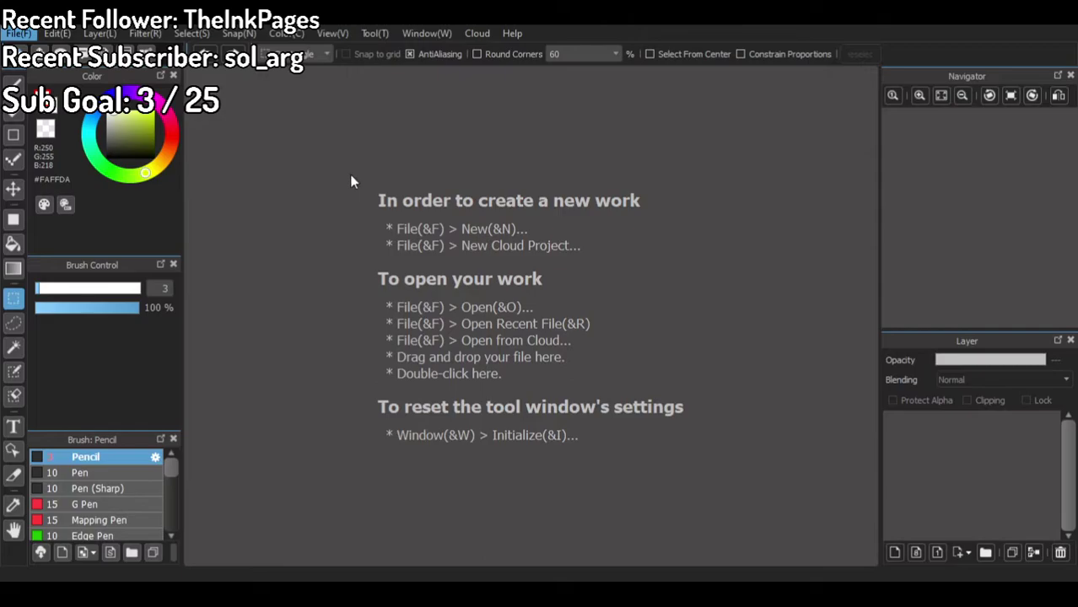
{"action": "left_click", "coordinate": [351, 179]}
{"action": "key", "text": "ctrl+w"}
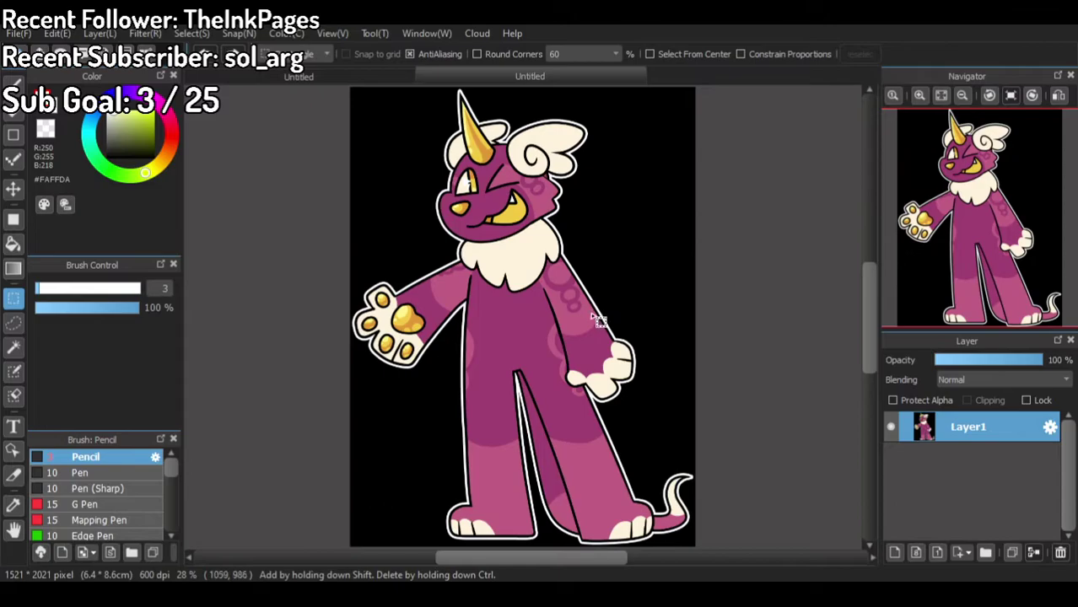
Step: On the blank 2000 × 2000 pixel canvas, sketch the head as a circle with the Pencil in red (#FF0000)
{"action": "scroll", "coordinate": [592, 220], "scroll_direction": "up", "scroll_amount": 2}
{"action": "left_click", "coordinate": [371, 78]}
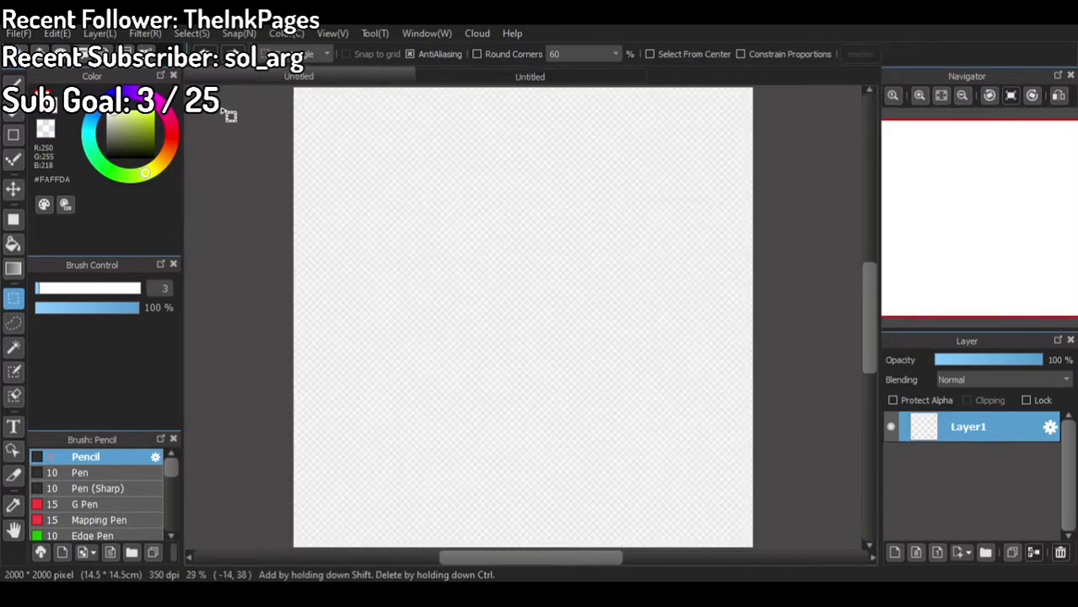
{"action": "left_click", "coordinate": [162, 120]}
{"action": "left_click_drag", "start_coordinate": [172, 139], "coordinate": [219, 135]}
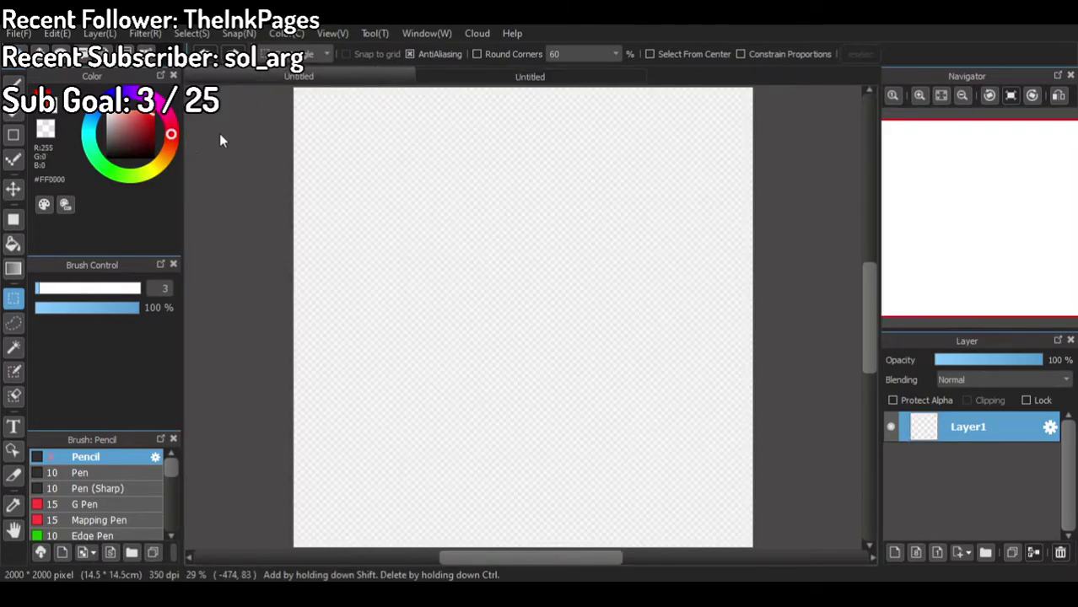
{"action": "left_click", "coordinate": [13, 85]}
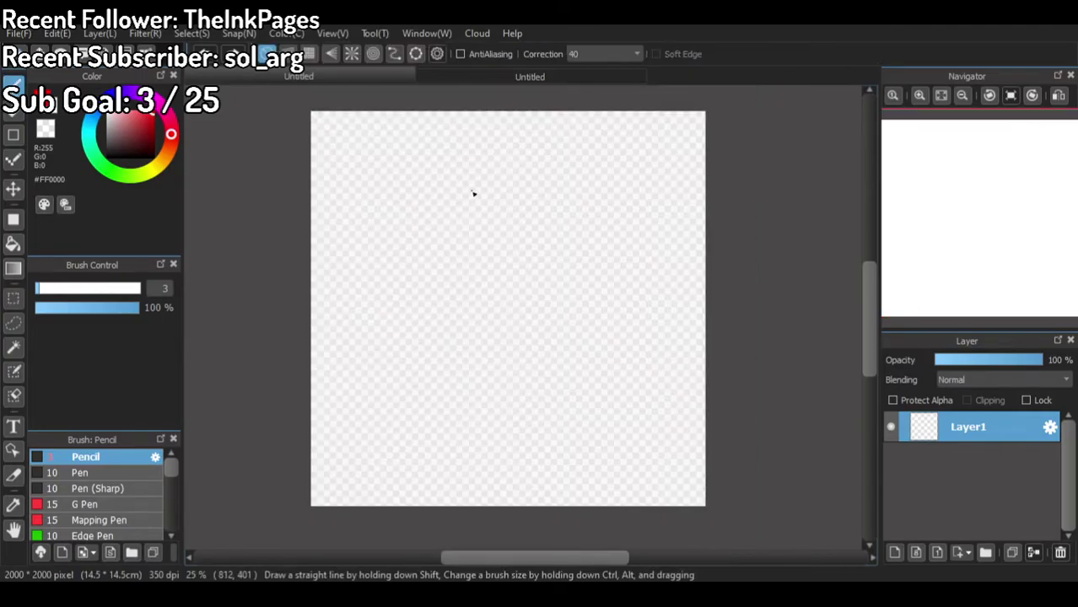
{"action": "scroll", "coordinate": [475, 192], "scroll_direction": "down", "scroll_amount": 1}
{"action": "scroll", "coordinate": [465, 223], "scroll_direction": "up", "scroll_amount": 3}
{"action": "scroll", "coordinate": [489, 161], "scroll_direction": "up", "scroll_amount": 3}
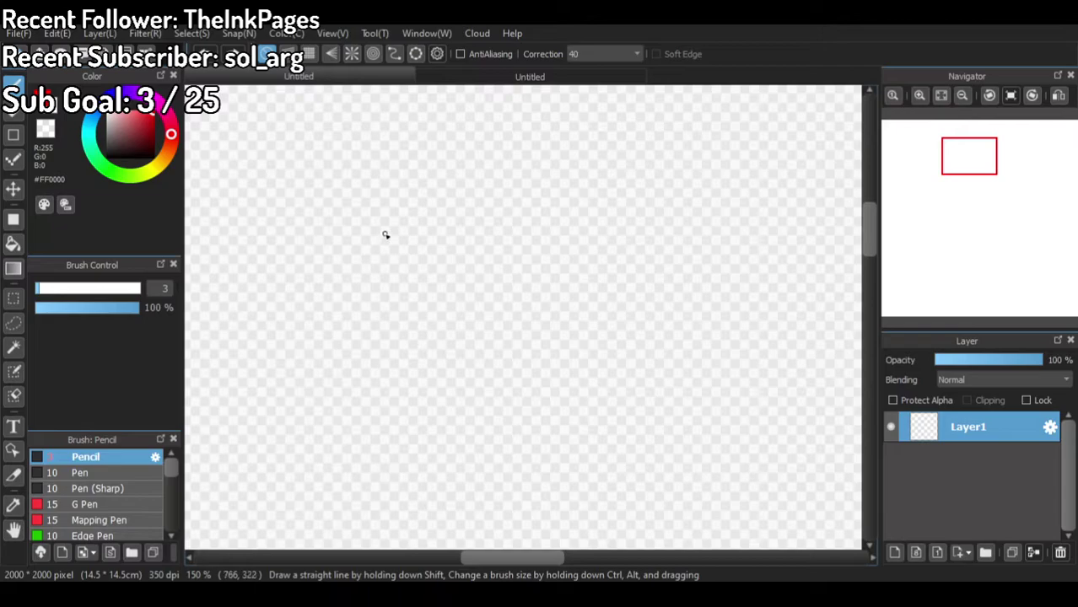
{"action": "mouse_move", "coordinate": [461, 164]}
{"action": "left_mouse_down"}
{"action": "mouse_move", "coordinate": [415, 218]}
{"action": "mouse_move", "coordinate": [478, 274]}
{"action": "mouse_move", "coordinate": [534, 201]}
{"action": "mouse_move", "coordinate": [472, 158]}
{"action": "mouse_move", "coordinate": [473, 190]}
{"action": "mouse_move", "coordinate": [424, 194]}
{"action": "mouse_move", "coordinate": [359, 226]}
{"action": "left_mouse_up"}
{"action": "scroll", "coordinate": [467, 161], "scroll_direction": "up", "scroll_amount": 5}
{"action": "scroll", "coordinate": [402, 253], "scroll_direction": "down", "scroll_amount": 3}
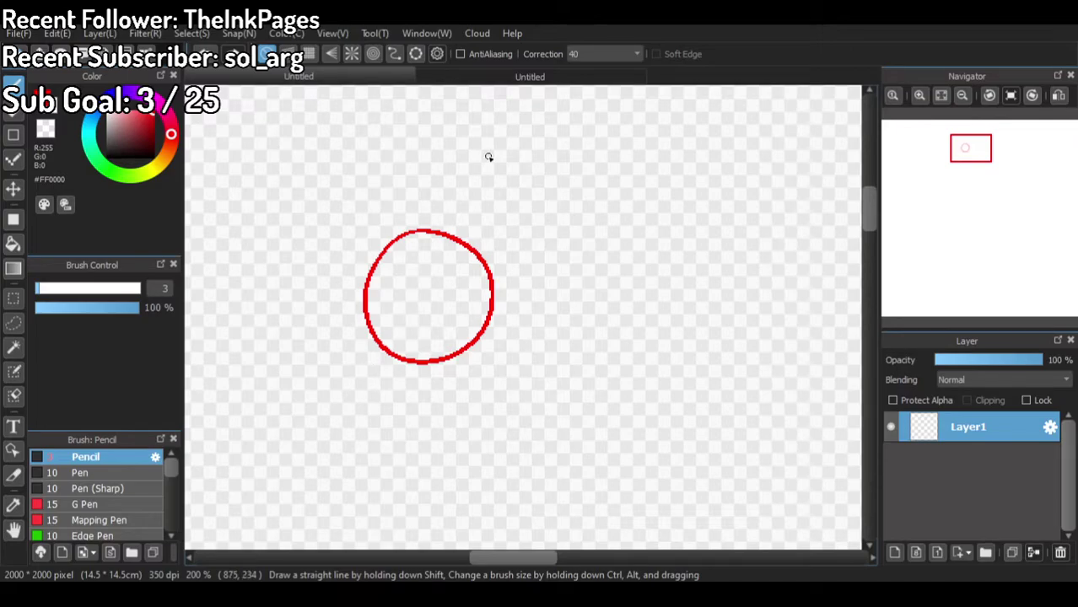
Step: Following the purple character reference, draw a curved pointed horn on top of the head and erase the circle line inside it
{"action": "left_click", "coordinate": [488, 75]}
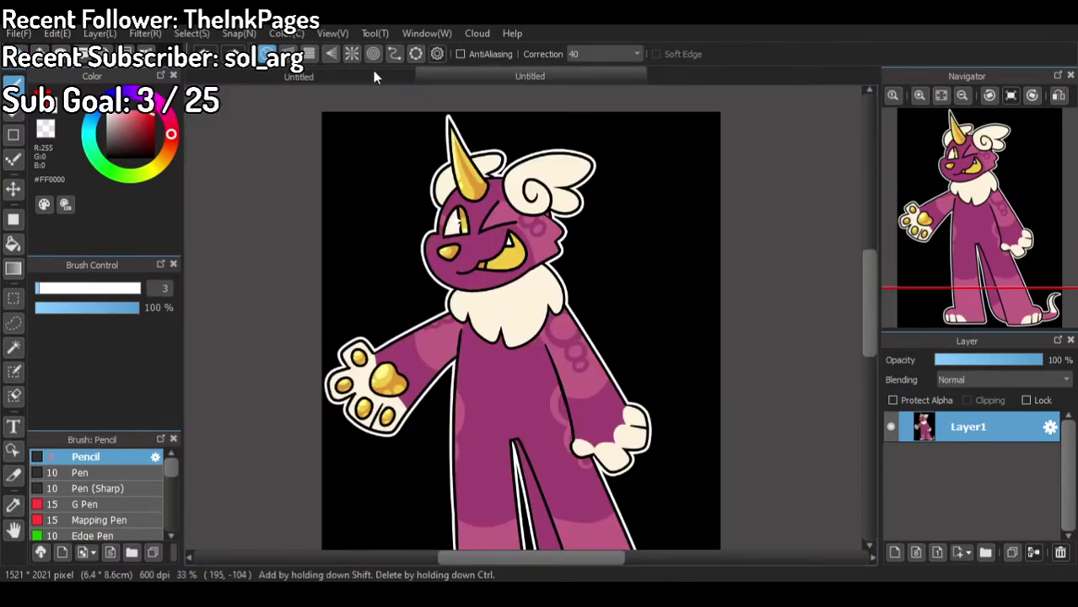
{"action": "left_click", "coordinate": [375, 77]}
{"action": "scroll", "coordinate": [455, 303], "scroll_direction": "up", "scroll_amount": 2}
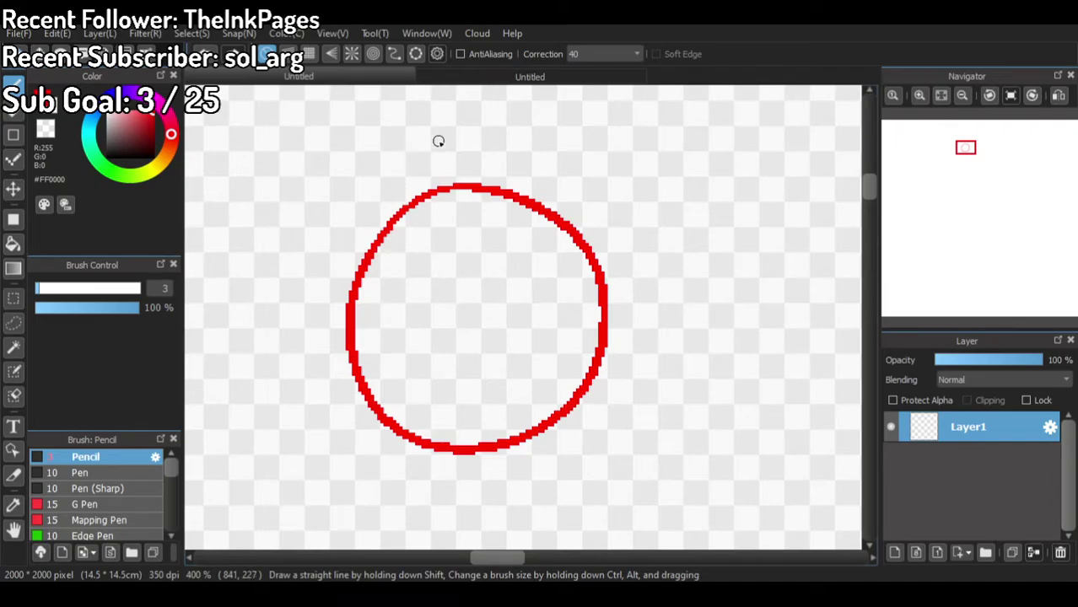
{"action": "left_click", "coordinate": [510, 78]}
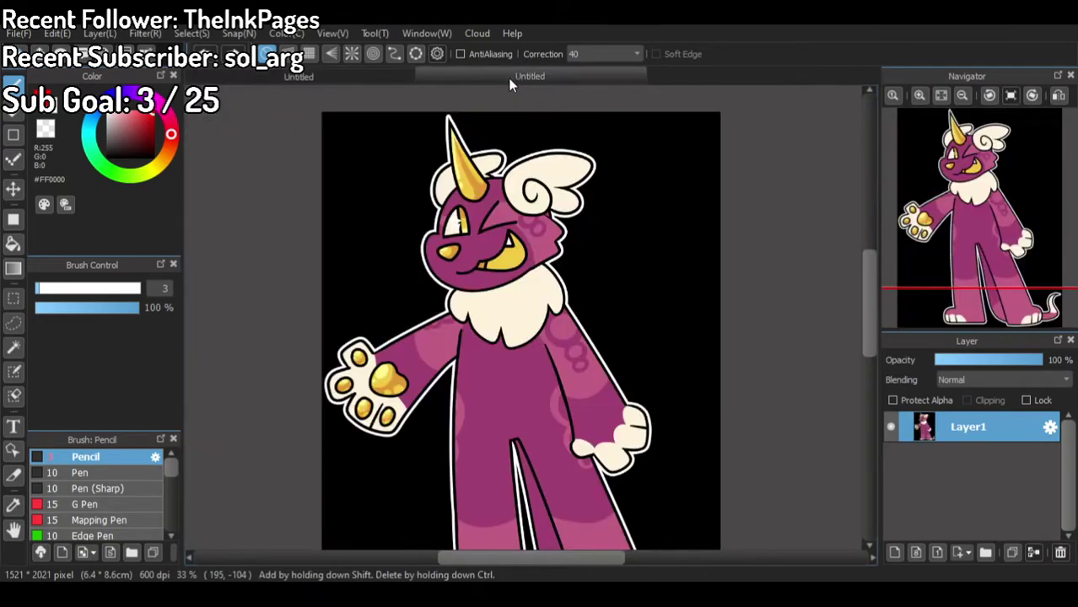
{"action": "left_click", "coordinate": [402, 79]}
{"action": "scroll", "coordinate": [568, 197], "scroll_direction": "down", "scroll_amount": 2}
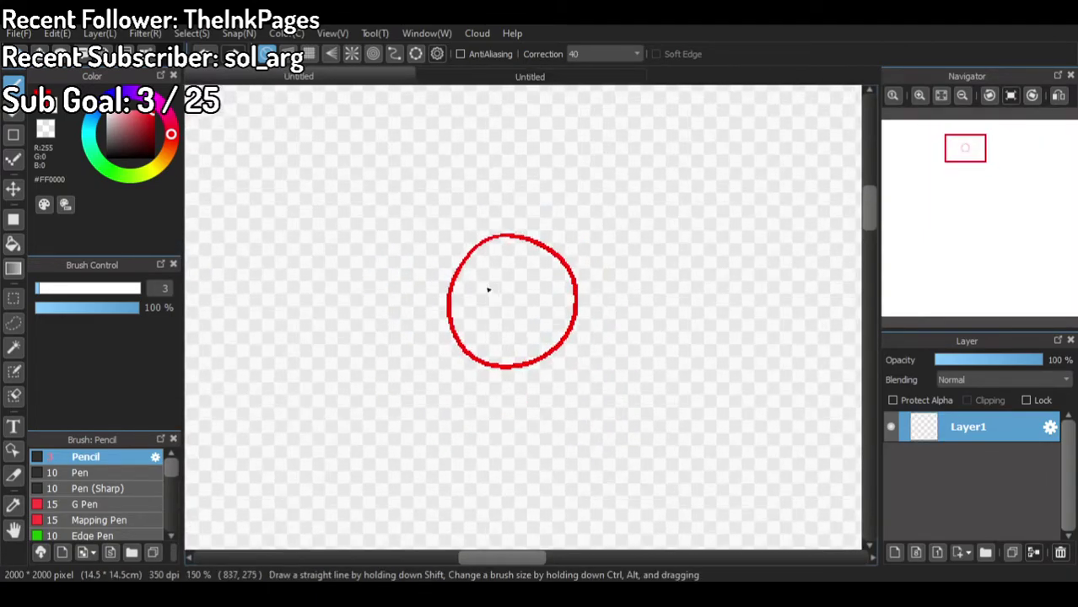
{"action": "scroll", "coordinate": [495, 391], "scroll_direction": "up", "scroll_amount": 2}
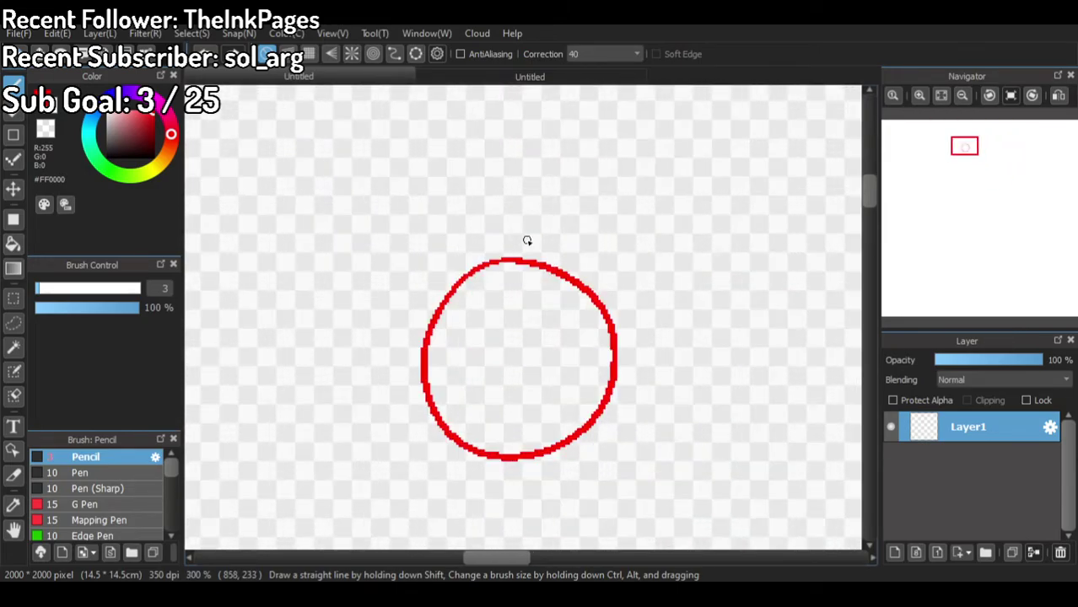
{"action": "mouse_move", "coordinate": [524, 265]}
{"action": "left_mouse_down"}
{"action": "mouse_move", "coordinate": [519, 87]}
{"action": "mouse_move", "coordinate": [488, 122]}
{"action": "mouse_move", "coordinate": [443, 264]}
{"action": "mouse_move", "coordinate": [473, 326]}
{"action": "mouse_move", "coordinate": [523, 289]}
{"action": "left_mouse_up"}
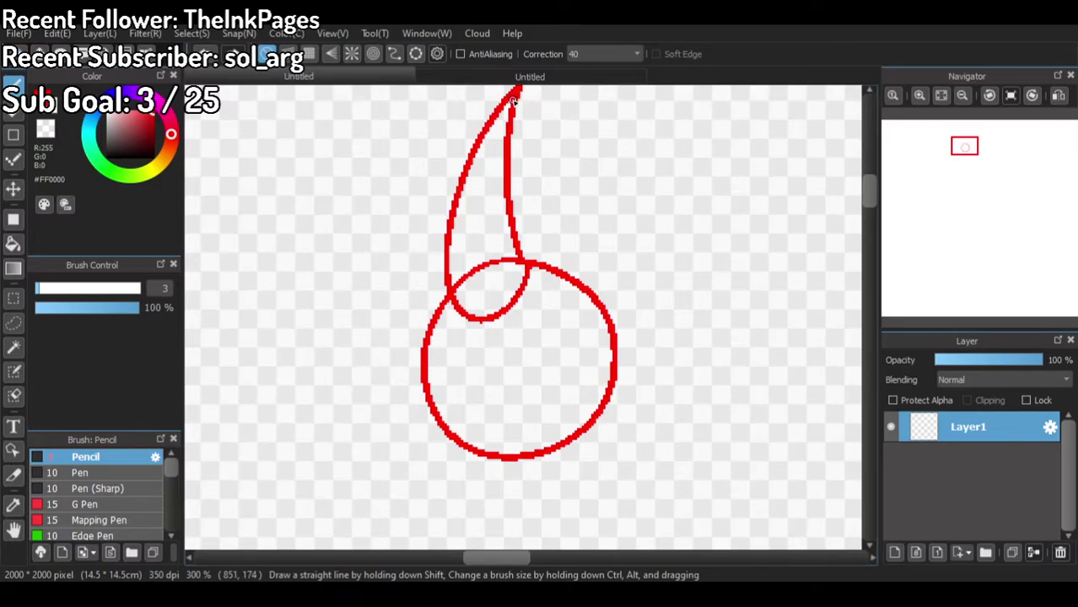
{"action": "left_click", "coordinate": [47, 130]}
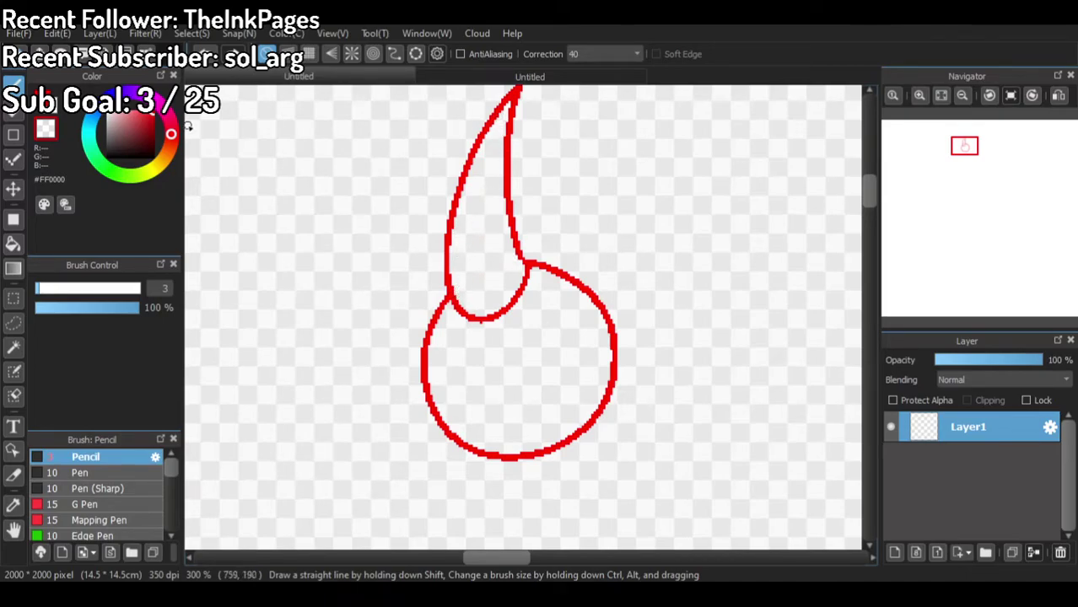
Step: Draw a rounded muzzle bulging from the head's lower left and erase the old circle line inside it
{"action": "left_click", "coordinate": [418, 74]}
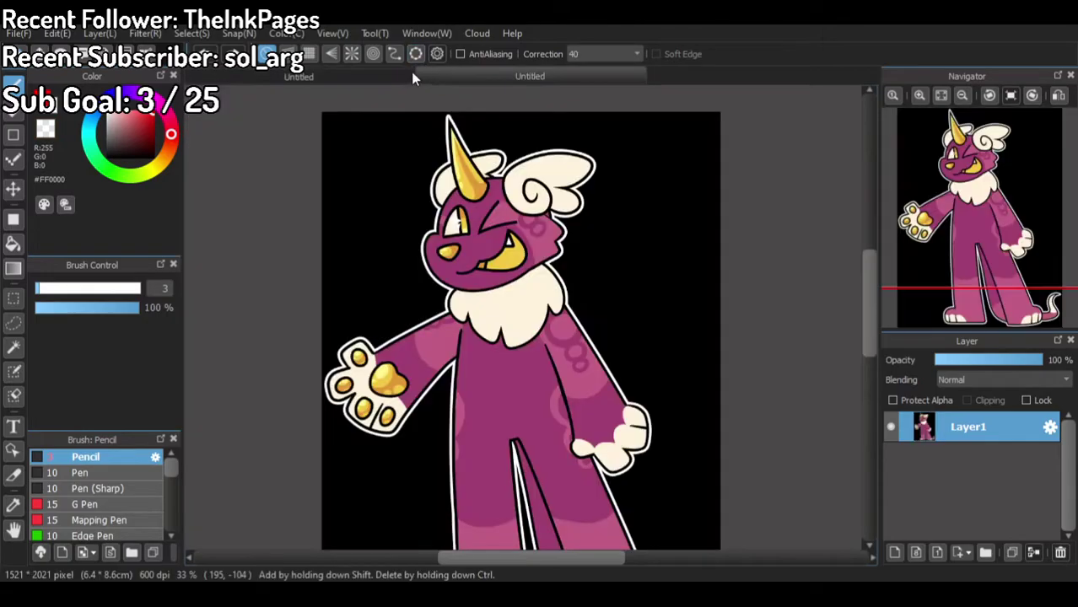
{"action": "left_click", "coordinate": [395, 75]}
{"action": "mouse_move", "coordinate": [422, 390]}
{"action": "left_mouse_down"}
{"action": "mouse_move", "coordinate": [402, 418]}
{"action": "mouse_move", "coordinate": [438, 461]}
{"action": "mouse_move", "coordinate": [507, 468]}
{"action": "mouse_move", "coordinate": [550, 448]}
{"action": "mouse_move", "coordinate": [508, 467]}
{"action": "mouse_move", "coordinate": [577, 435]}
{"action": "left_mouse_up"}
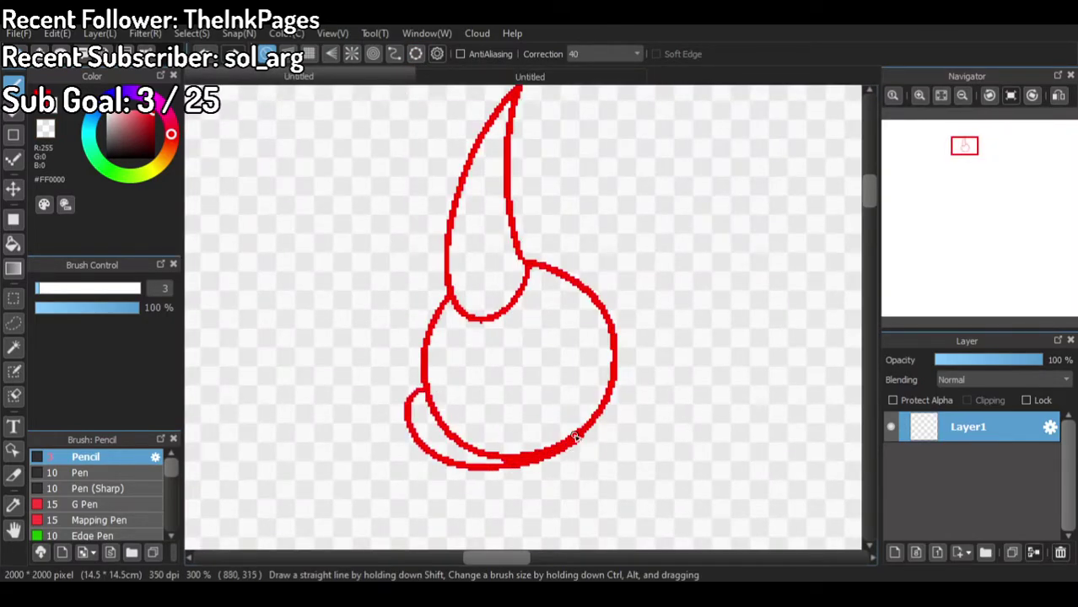
{"action": "left_click", "coordinate": [47, 132]}
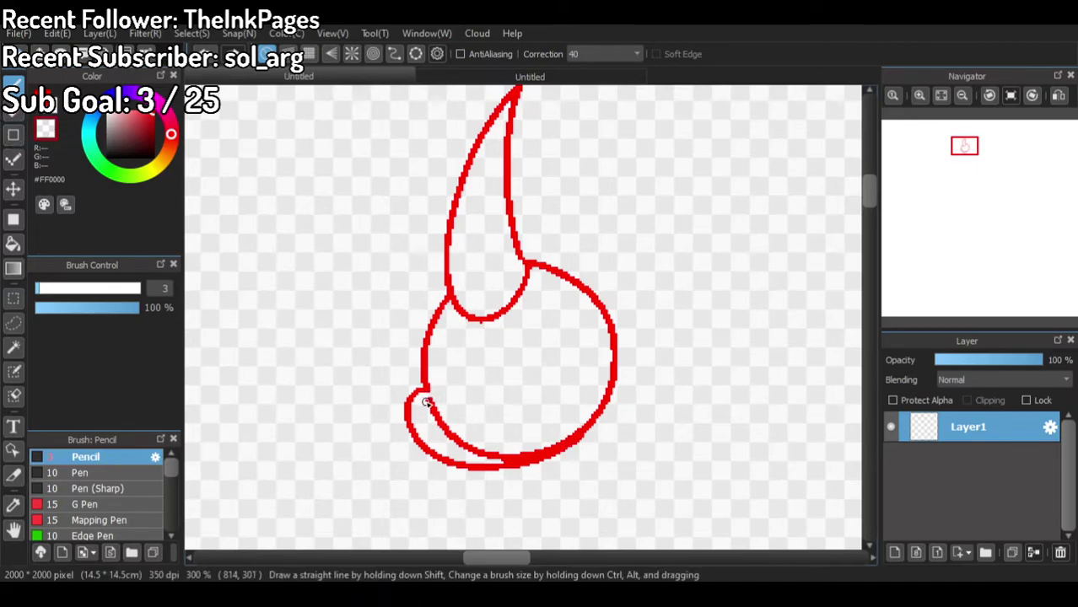
{"action": "mouse_move", "coordinate": [431, 405]}
{"action": "left_mouse_down"}
{"action": "mouse_move", "coordinate": [470, 443]}
{"action": "mouse_move", "coordinate": [438, 428]}
{"action": "mouse_move", "coordinate": [429, 402]}
{"action": "left_mouse_up"}
{"action": "mouse_move", "coordinate": [456, 445]}
{"action": "left_mouse_down"}
{"action": "mouse_move", "coordinate": [484, 459]}
{"action": "mouse_move", "coordinate": [455, 436]}
{"action": "mouse_move", "coordinate": [520, 452]}
{"action": "mouse_move", "coordinate": [494, 460]}
{"action": "mouse_move", "coordinate": [543, 452]}
{"action": "mouse_move", "coordinate": [585, 410]}
{"action": "mouse_move", "coordinate": [542, 446]}
{"action": "left_mouse_up"}
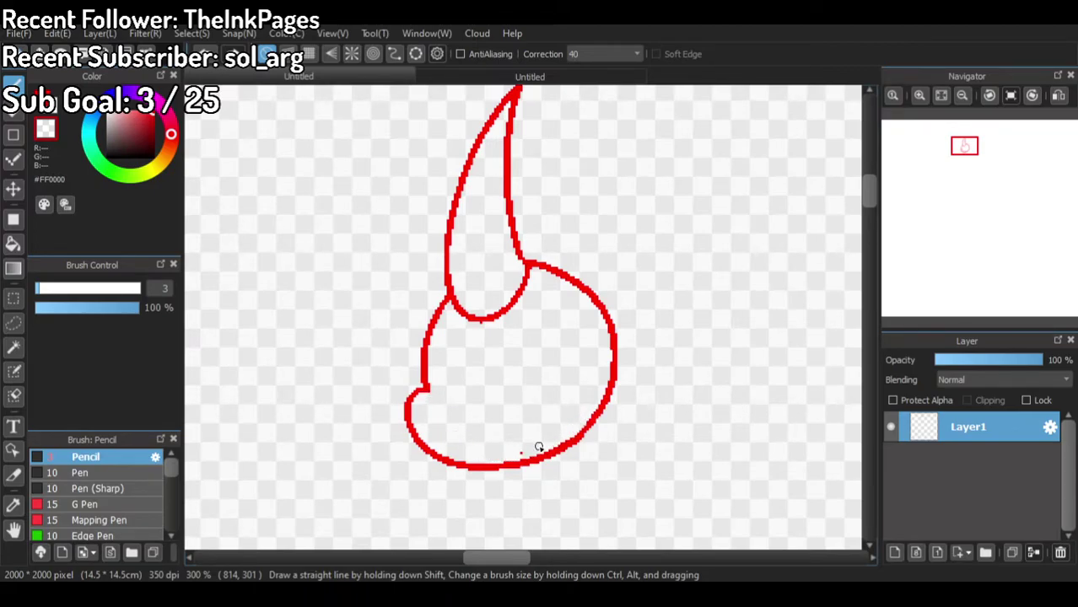
Step: Draw a small rounded nose outline in red on the upper part of the muzzle and clean up its inner edge
{"action": "left_click", "coordinate": [42, 105]}
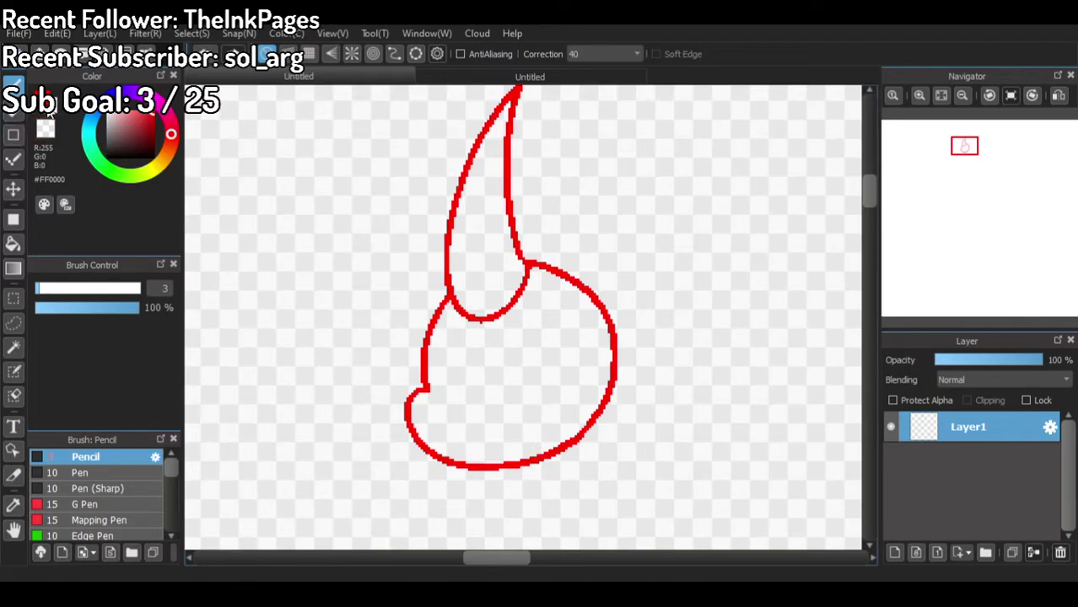
{"action": "mouse_move", "coordinate": [421, 409]}
{"action": "left_mouse_down"}
{"action": "mouse_move", "coordinate": [462, 425]}
{"action": "mouse_move", "coordinate": [475, 412]}
{"action": "mouse_move", "coordinate": [440, 412]}
{"action": "left_mouse_up"}
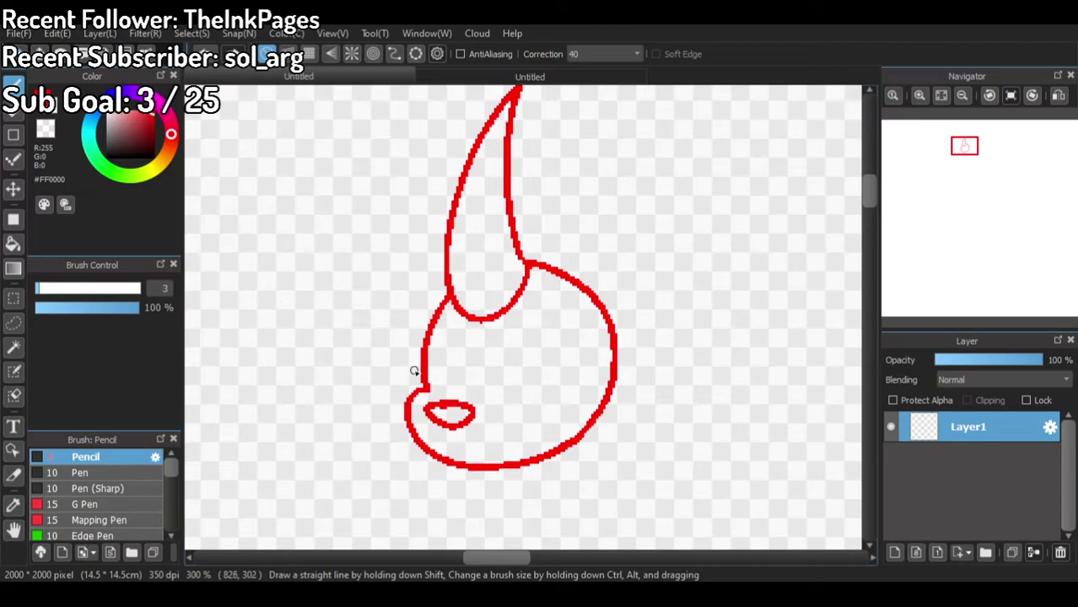
{"action": "left_click", "coordinate": [45, 131]}
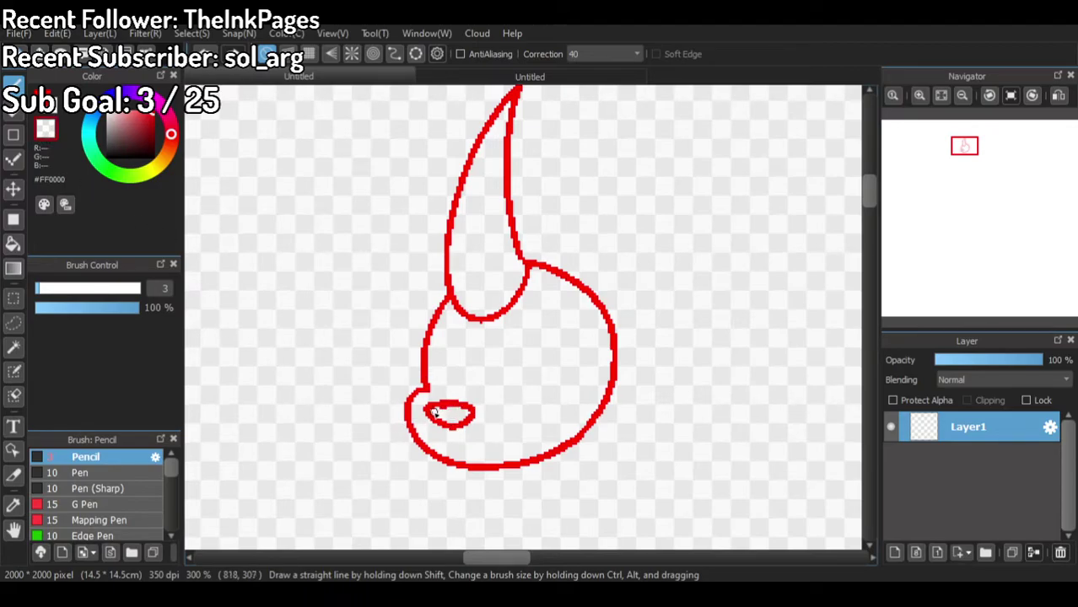
{"action": "left_click", "coordinate": [40, 114]}
Step: Try to draw a curled, wing-shaped ear on the upper right of the head, following the purple reference
{"action": "left_click", "coordinate": [427, 79]}
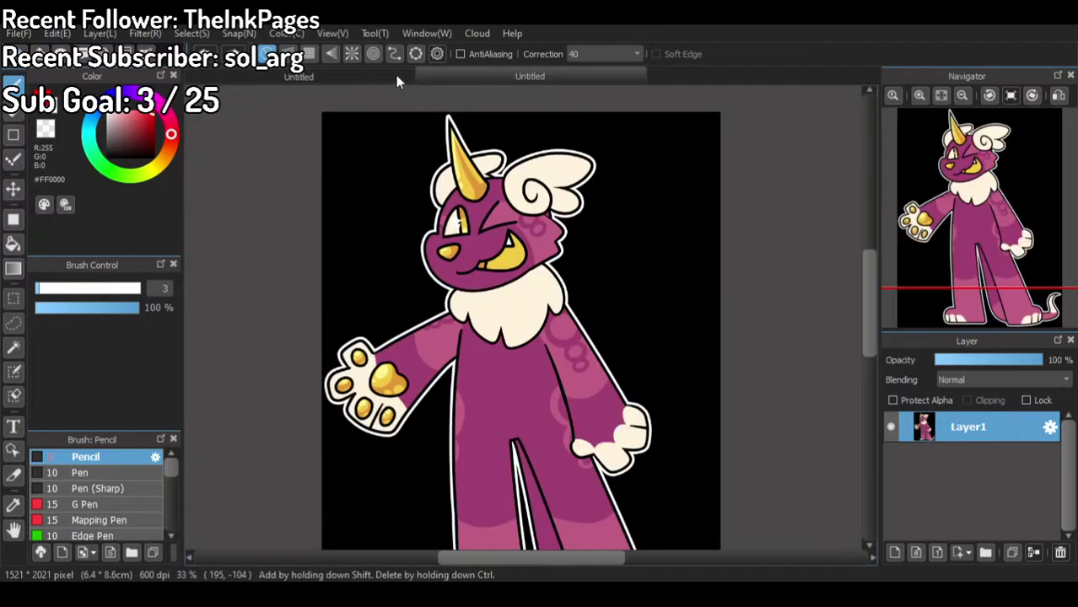
{"action": "left_click", "coordinate": [397, 76]}
{"action": "mouse_move", "coordinate": [583, 312]}
{"action": "left_mouse_down"}
{"action": "mouse_move", "coordinate": [617, 288]}
{"action": "mouse_move", "coordinate": [609, 347]}
{"action": "mouse_move", "coordinate": [545, 331]}
{"action": "mouse_move", "coordinate": [559, 249]}
{"action": "mouse_move", "coordinate": [656, 232]}
{"action": "mouse_move", "coordinate": [652, 252]}
{"action": "mouse_move", "coordinate": [620, 279]}
{"action": "mouse_move", "coordinate": [611, 318]}
{"action": "left_mouse_up"}
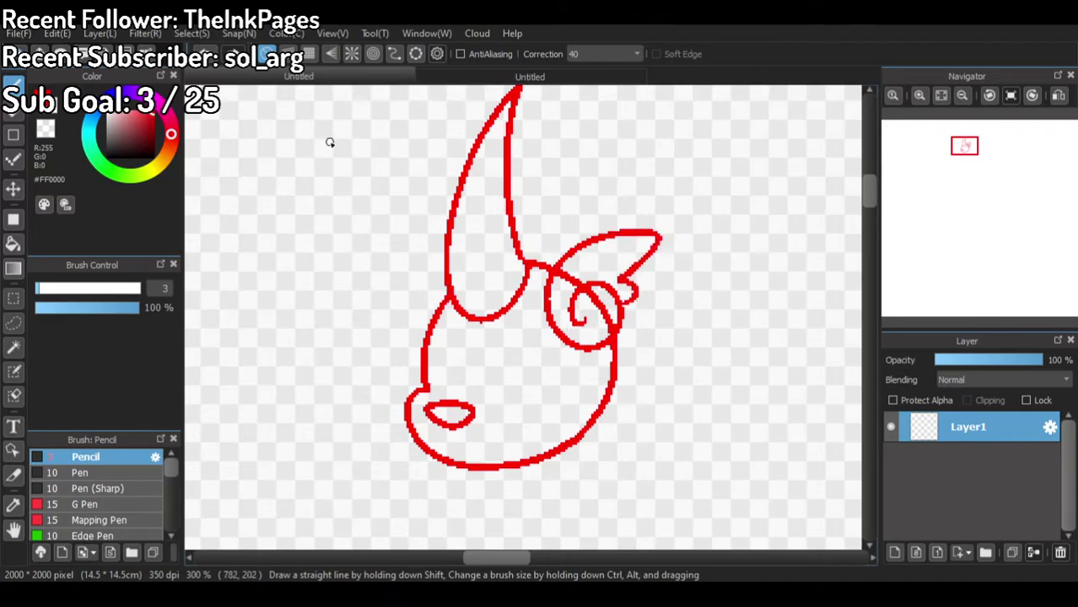
{"action": "key", "text": "ctrl+z"}
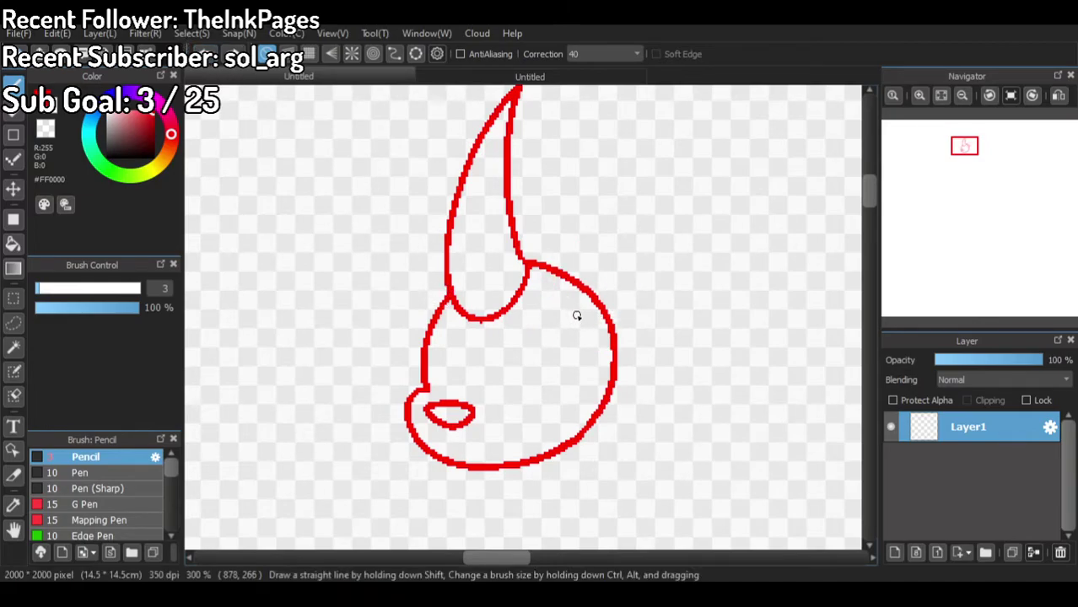
Step: Compare with the purple reference, cut the horn loose from the head outline, and remove its lines with transparent Bucket fills
{"action": "left_click", "coordinate": [506, 79]}
{"action": "left_click", "coordinate": [400, 80]}
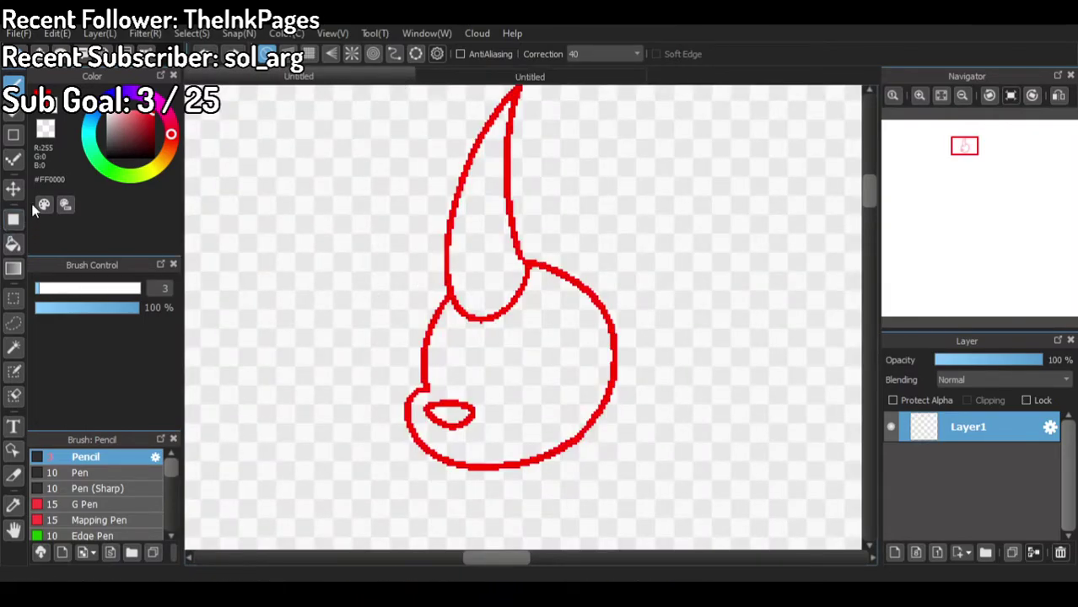
{"action": "left_click", "coordinate": [45, 128]}
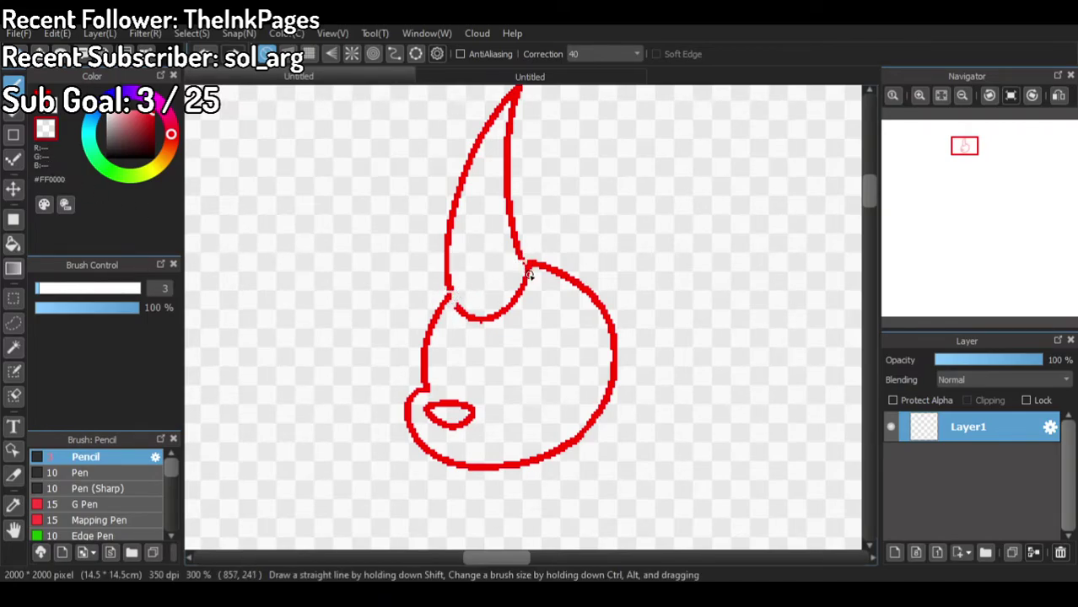
{"action": "left_click", "coordinate": [13, 243]}
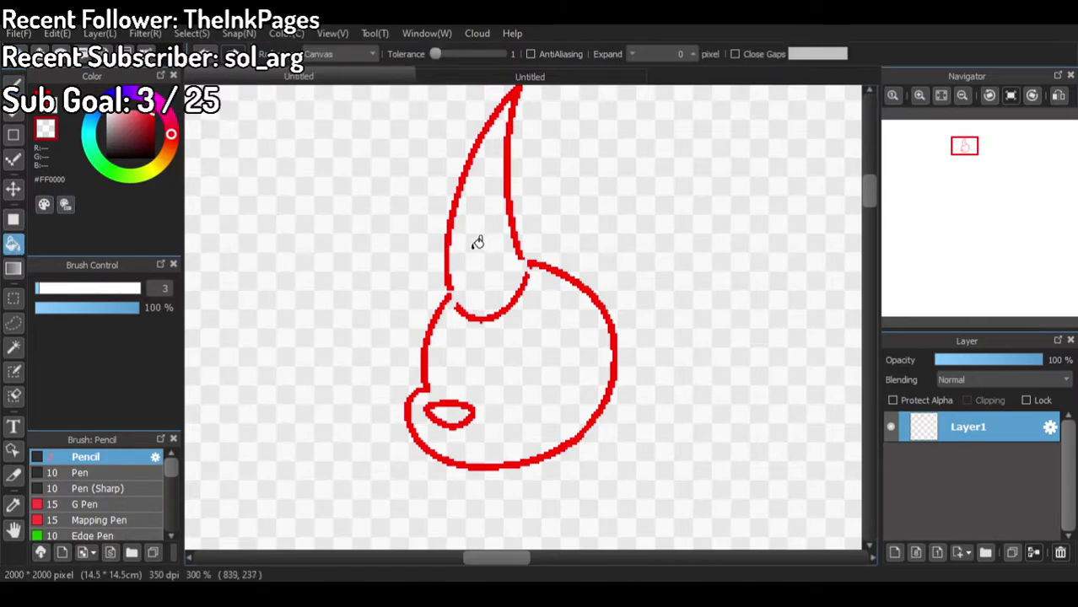
{"action": "left_click", "coordinate": [450, 277]}
{"action": "left_click", "coordinate": [465, 311]}
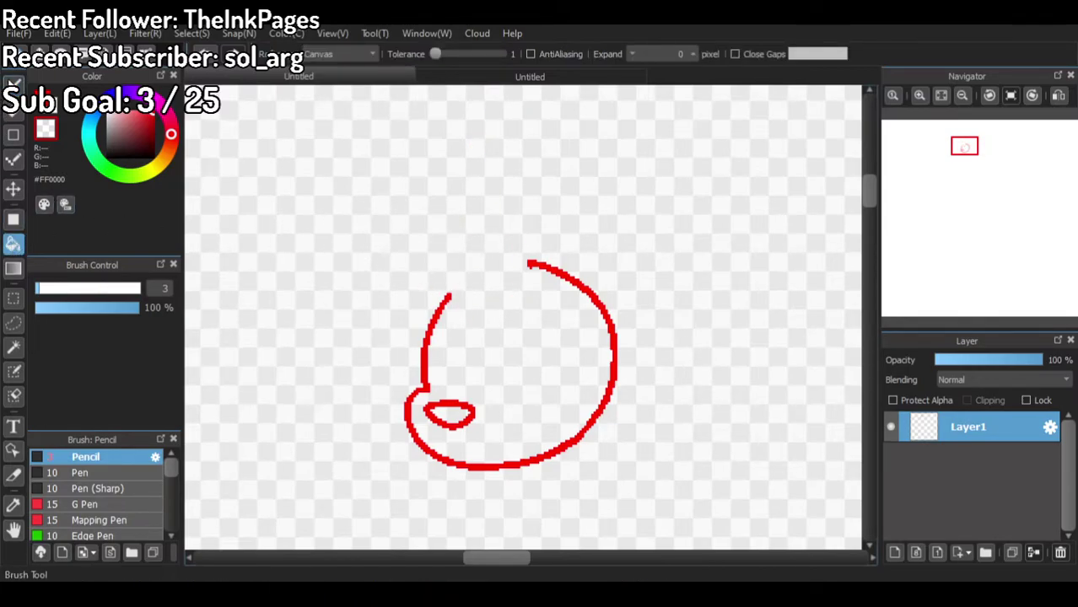
Step: Try a tall, narrow horn in red on top of the head, compare it with the reference, and undo it
{"action": "left_click", "coordinate": [13, 84]}
{"action": "left_click", "coordinate": [42, 104]}
{"action": "mouse_move", "coordinate": [523, 285]}
{"action": "left_mouse_down"}
{"action": "mouse_move", "coordinate": [481, 157]}
{"action": "mouse_move", "coordinate": [480, 104]}
{"action": "mouse_move", "coordinate": [449, 268]}
{"action": "mouse_move", "coordinate": [467, 327]}
{"action": "mouse_move", "coordinate": [496, 328]}
{"action": "mouse_move", "coordinate": [512, 276]}
{"action": "left_mouse_up"}
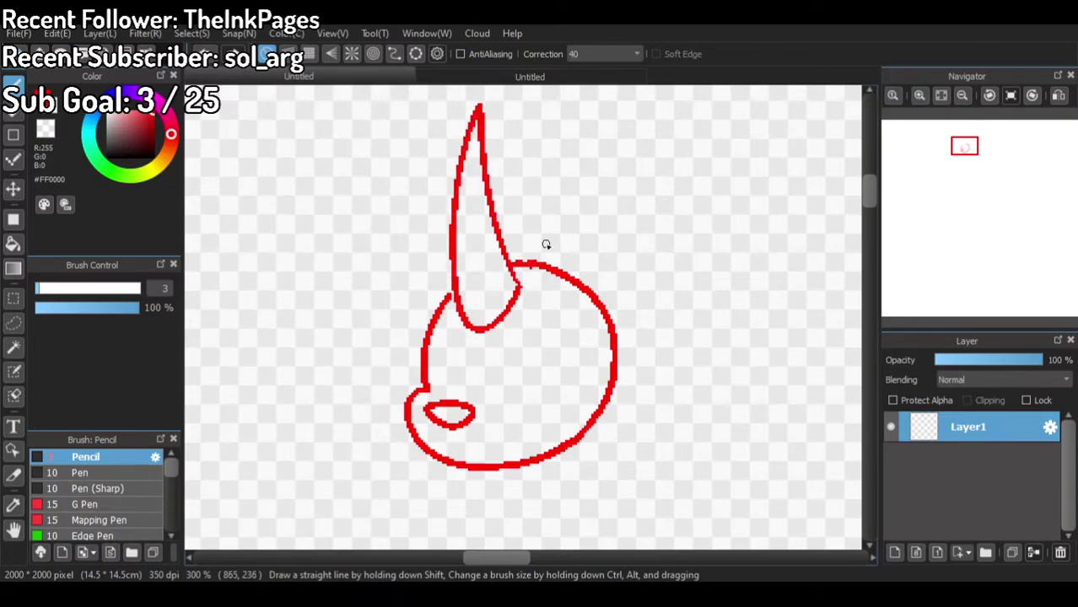
{"action": "scroll", "coordinate": [546, 244], "scroll_direction": "down", "scroll_amount": 3}
{"action": "scroll", "coordinate": [549, 245], "scroll_direction": "up", "scroll_amount": 4}
{"action": "left_click", "coordinate": [507, 77]}
{"action": "scroll", "coordinate": [496, 276], "scroll_direction": "up", "scroll_amount": 3}
{"action": "left_click", "coordinate": [279, 76]}
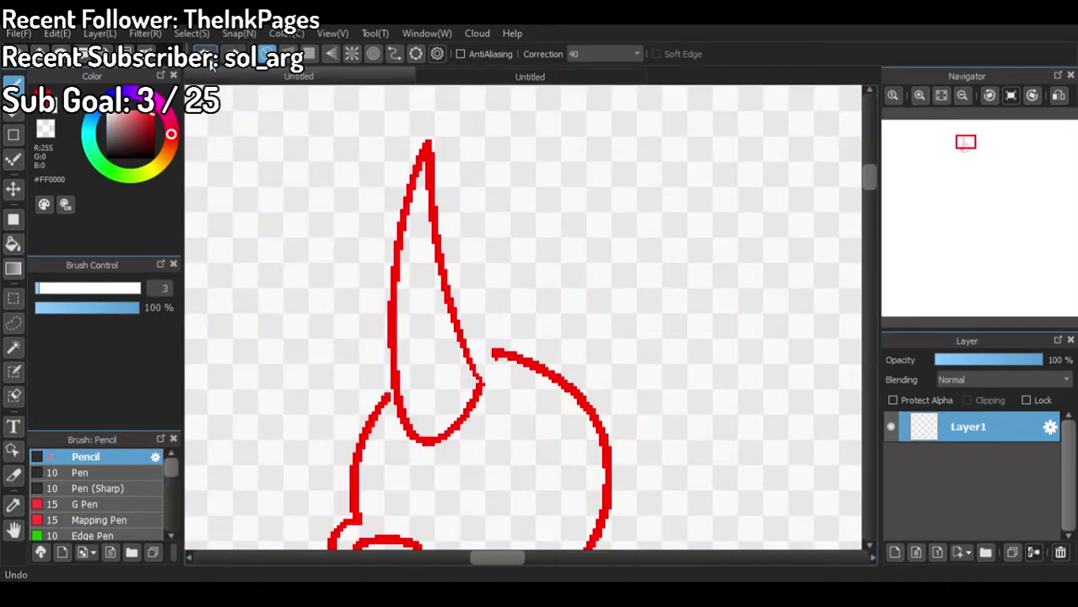
{"action": "left_click", "coordinate": [211, 61]}
Step: Draw a shorter curved horn in the gap on top of the head and join the head outline to both its sides
{"action": "mouse_move", "coordinate": [481, 382]}
{"action": "left_mouse_down"}
{"action": "mouse_move", "coordinate": [437, 285]}
{"action": "mouse_move", "coordinate": [440, 228]}
{"action": "mouse_move", "coordinate": [420, 268]}
{"action": "mouse_move", "coordinate": [400, 395]}
{"action": "mouse_move", "coordinate": [431, 430]}
{"action": "mouse_move", "coordinate": [475, 403]}
{"action": "mouse_move", "coordinate": [478, 377]}
{"action": "mouse_move", "coordinate": [461, 356]}
{"action": "mouse_move", "coordinate": [498, 354]}
{"action": "mouse_move", "coordinate": [470, 355]}
{"action": "left_mouse_up"}
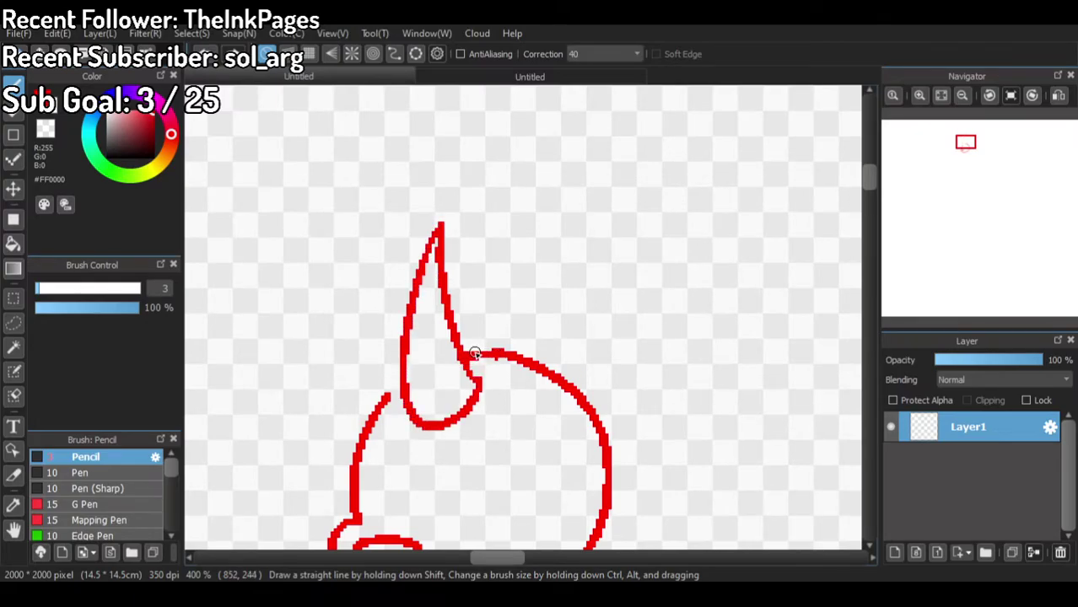
{"action": "left_click_drag", "start_coordinate": [399, 387], "coordinate": [385, 403]}
{"action": "key", "text": "ctrl+z"}
{"action": "left_click_drag", "start_coordinate": [392, 388], "coordinate": [385, 404]}
{"action": "left_click", "coordinate": [49, 128]}
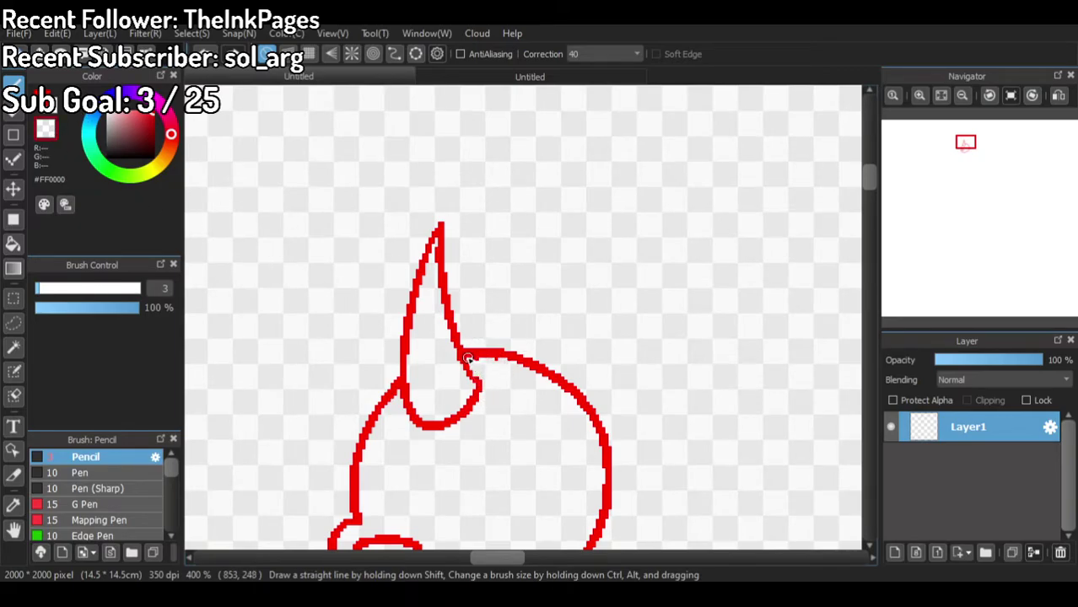
Step: Draw a large wing-shaped ear with an inner curl on the head's right side and the far ear behind the horn
{"action": "left_click_drag", "start_coordinate": [966, 148], "coordinate": [966, 157]}
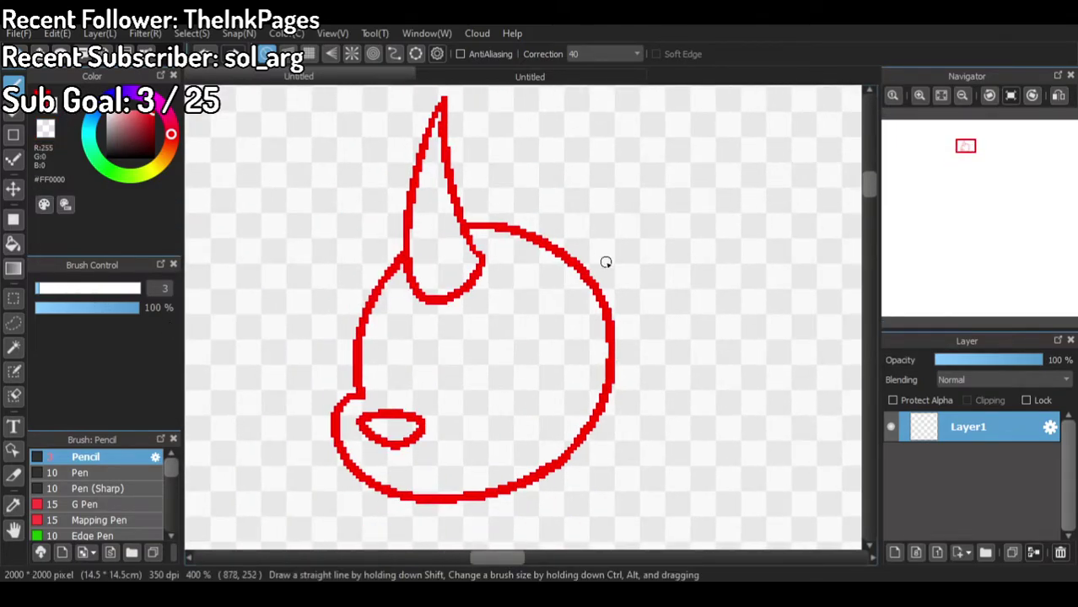
{"action": "mouse_move", "coordinate": [586, 259]}
{"action": "left_mouse_down"}
{"action": "mouse_move", "coordinate": [606, 234]}
{"action": "mouse_move", "coordinate": [630, 288]}
{"action": "mouse_move", "coordinate": [564, 330]}
{"action": "mouse_move", "coordinate": [506, 255]}
{"action": "mouse_move", "coordinate": [561, 174]}
{"action": "mouse_move", "coordinate": [702, 162]}
{"action": "mouse_move", "coordinate": [720, 193]}
{"action": "mouse_move", "coordinate": [642, 249]}
{"action": "mouse_move", "coordinate": [657, 273]}
{"action": "mouse_move", "coordinate": [622, 297]}
{"action": "left_mouse_up"}
{"action": "mouse_move", "coordinate": [361, 314]}
{"action": "left_mouse_down"}
{"action": "mouse_move", "coordinate": [325, 221]}
{"action": "mouse_move", "coordinate": [400, 171]}
{"action": "mouse_move", "coordinate": [457, 162]}
{"action": "mouse_move", "coordinate": [489, 169]}
{"action": "mouse_move", "coordinate": [463, 230]}
{"action": "left_mouse_up"}
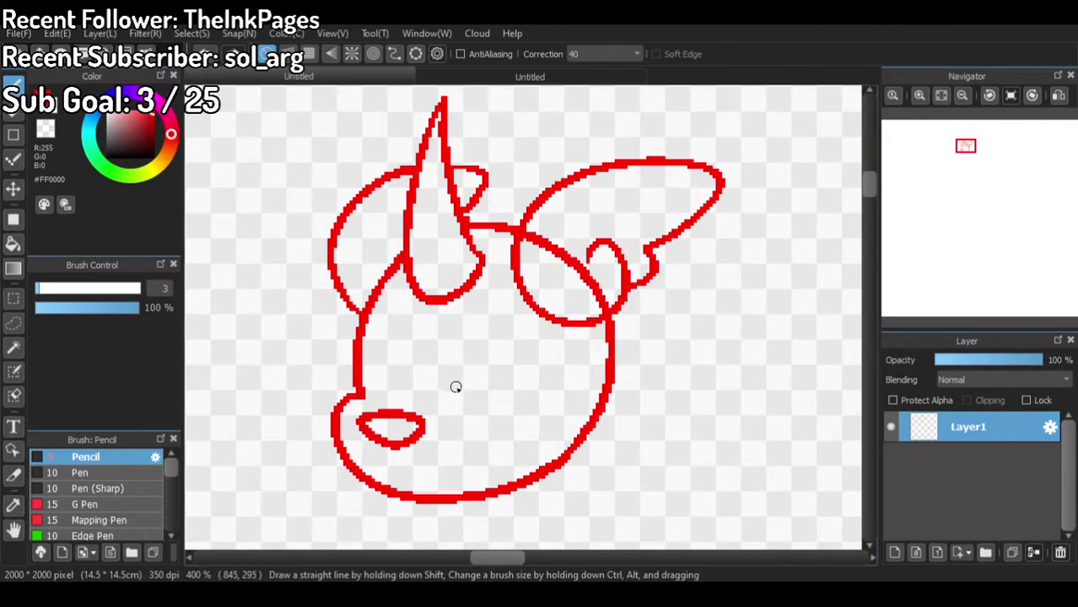
Step: Sketch the facial features: an arched closed eye with a cheek mark, an open eye with a pupil, a muzzle-bridge mark and a smiling open mouth
{"action": "mouse_move", "coordinate": [448, 388]}
{"action": "left_mouse_down"}
{"action": "mouse_move", "coordinate": [514, 348]}
{"action": "mouse_move", "coordinate": [551, 410]}
{"action": "left_mouse_up"}
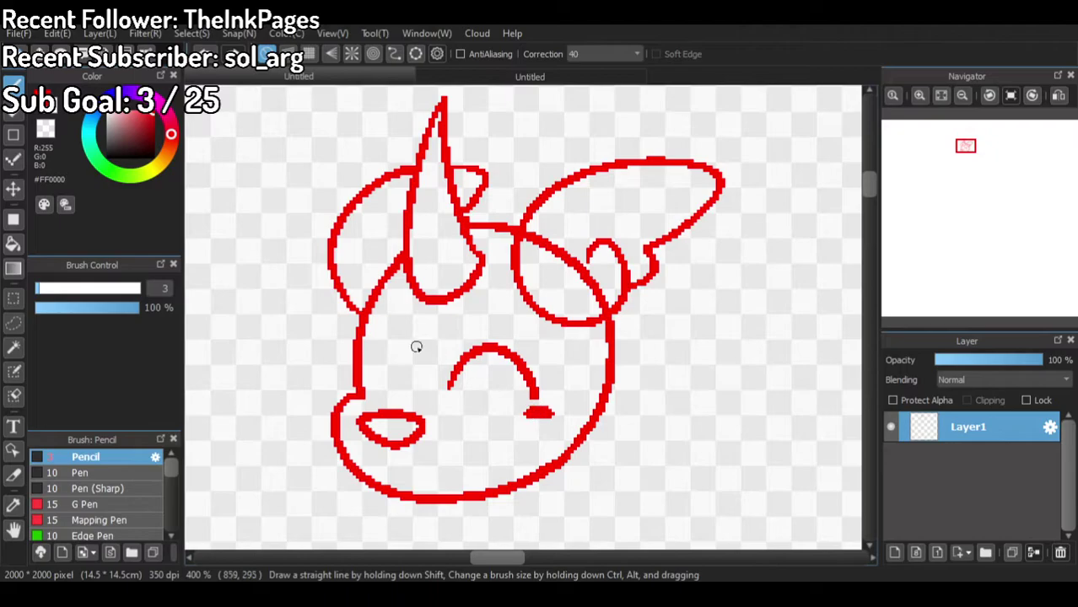
{"action": "mouse_move", "coordinate": [426, 373]}
{"action": "left_mouse_down"}
{"action": "mouse_move", "coordinate": [395, 322]}
{"action": "mouse_move", "coordinate": [379, 392]}
{"action": "mouse_move", "coordinate": [424, 384]}
{"action": "left_mouse_up"}
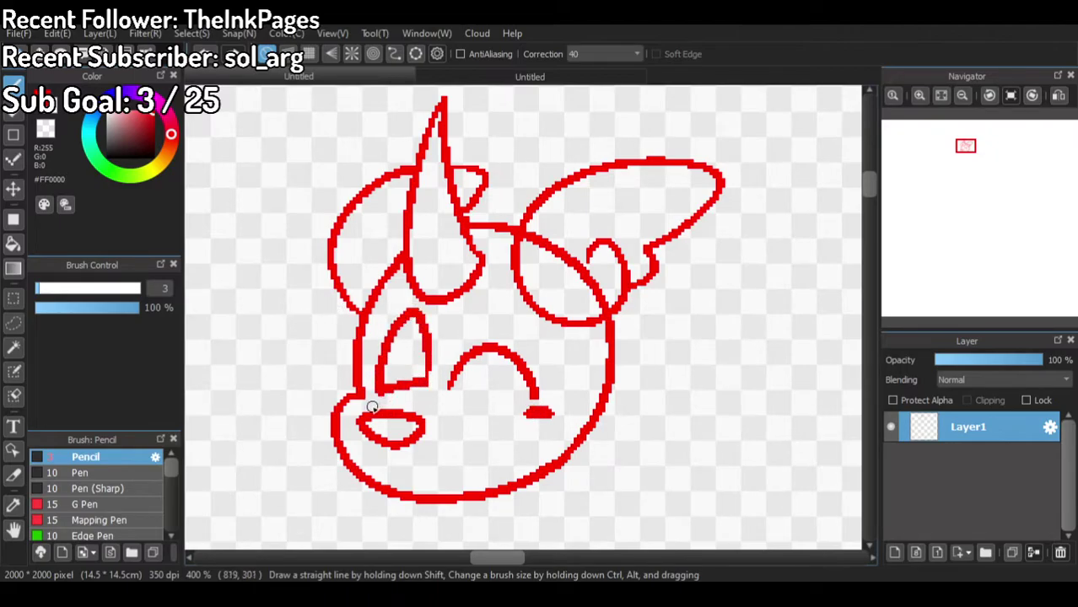
{"action": "mouse_move", "coordinate": [358, 404]}
{"action": "left_mouse_down"}
{"action": "mouse_move", "coordinate": [346, 405]}
{"action": "mouse_move", "coordinate": [363, 399]}
{"action": "left_mouse_up"}
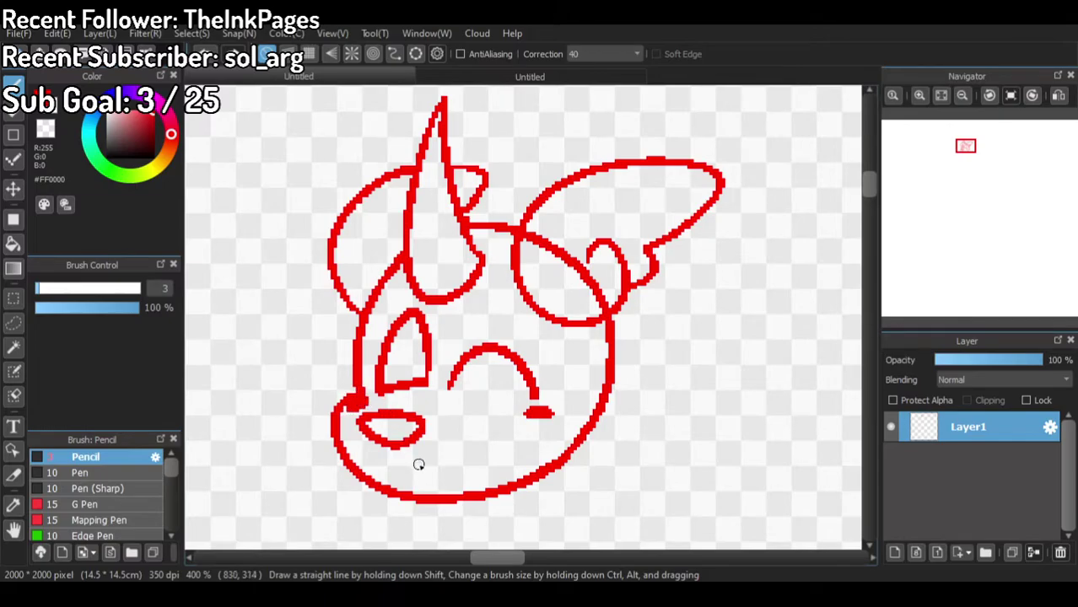
{"action": "mouse_move", "coordinate": [412, 480]}
{"action": "left_mouse_down"}
{"action": "mouse_move", "coordinate": [472, 469]}
{"action": "mouse_move", "coordinate": [491, 435]}
{"action": "mouse_move", "coordinate": [546, 453]}
{"action": "mouse_move", "coordinate": [506, 484]}
{"action": "mouse_move", "coordinate": [472, 467]}
{"action": "mouse_move", "coordinate": [506, 461]}
{"action": "left_mouse_up"}
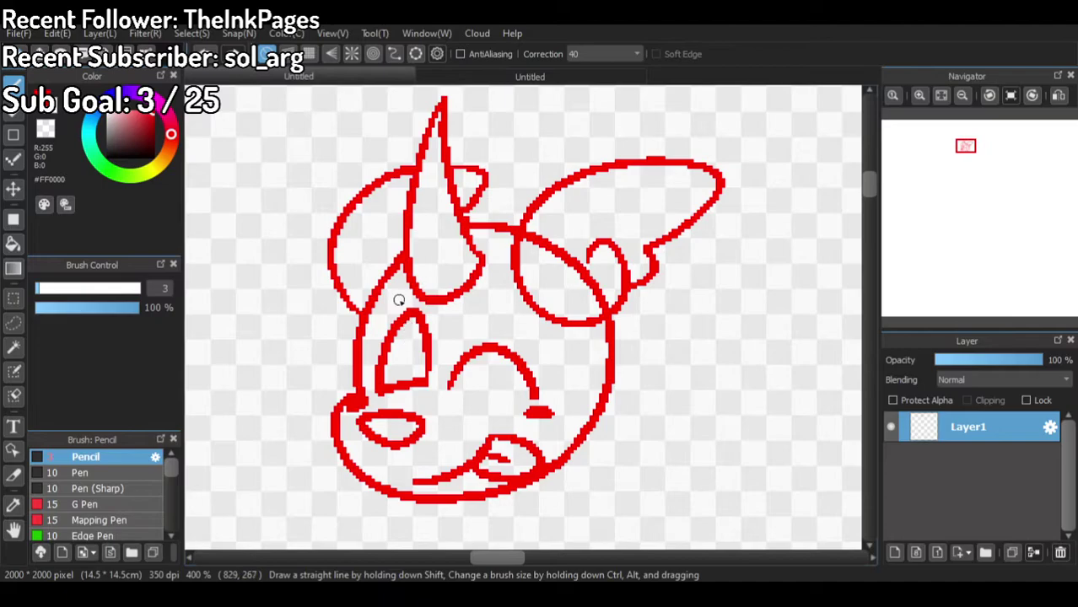
{"action": "mouse_move", "coordinate": [414, 326]}
{"action": "left_mouse_down"}
{"action": "mouse_move", "coordinate": [412, 387]}
{"action": "mouse_move", "coordinate": [413, 358]}
{"action": "left_mouse_up"}
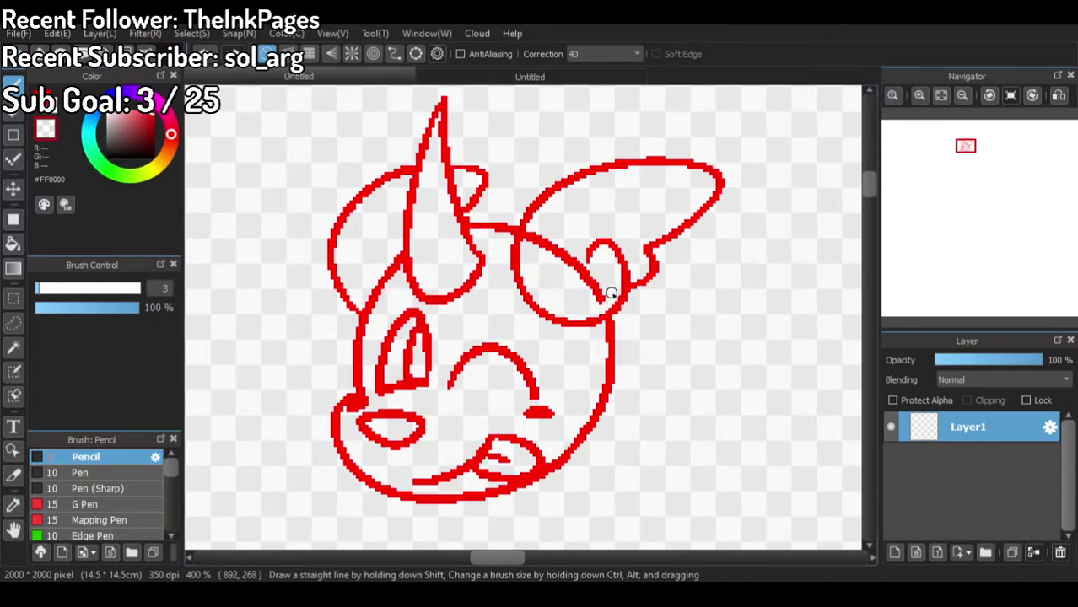
Step: Erase the head line inside the large ear and replace the rounded right cheek with pointed fur tufts like the reference
{"action": "mouse_move", "coordinate": [599, 290]}
{"action": "left_mouse_down"}
{"action": "mouse_move", "coordinate": [548, 247]}
{"action": "mouse_move", "coordinate": [603, 302]}
{"action": "mouse_move", "coordinate": [553, 239]}
{"action": "mouse_move", "coordinate": [603, 289]}
{"action": "mouse_move", "coordinate": [555, 263]}
{"action": "mouse_move", "coordinate": [547, 221]}
{"action": "mouse_move", "coordinate": [544, 258]}
{"action": "mouse_move", "coordinate": [529, 235]}
{"action": "left_mouse_up"}
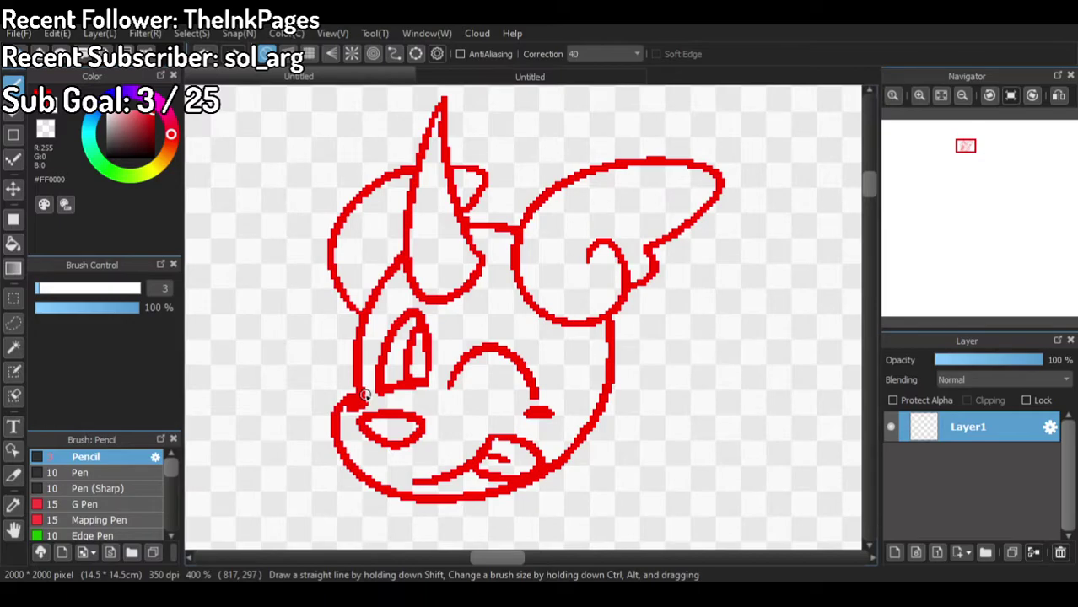
{"action": "left_click", "coordinate": [517, 73]}
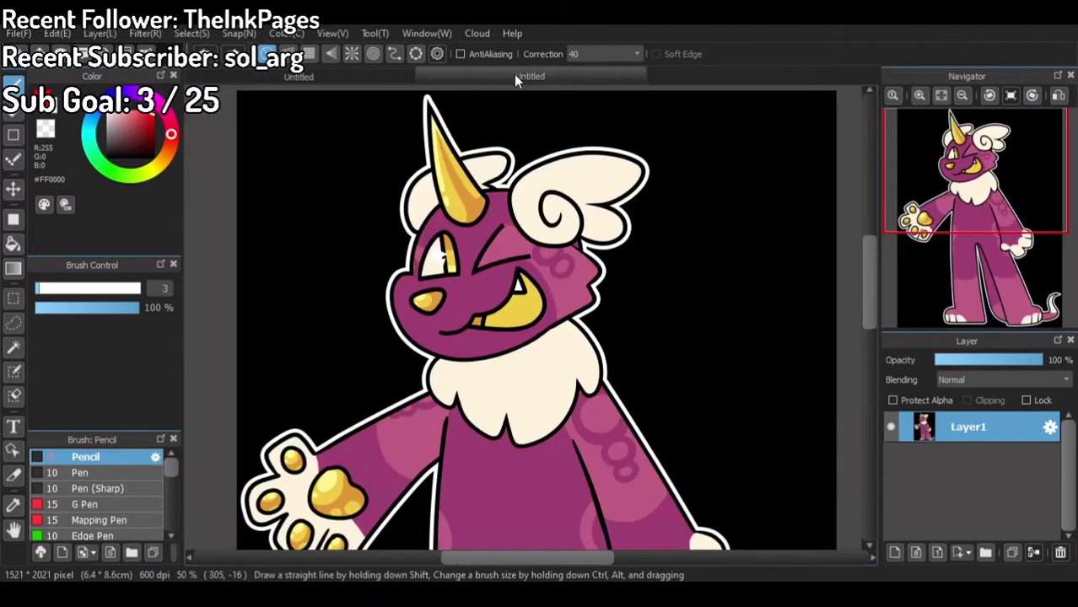
{"action": "scroll", "coordinate": [540, 335], "scroll_direction": "up", "scroll_amount": 1}
{"action": "left_click", "coordinate": [334, 76]}
{"action": "scroll", "coordinate": [580, 452], "scroll_direction": "up", "scroll_amount": 1}
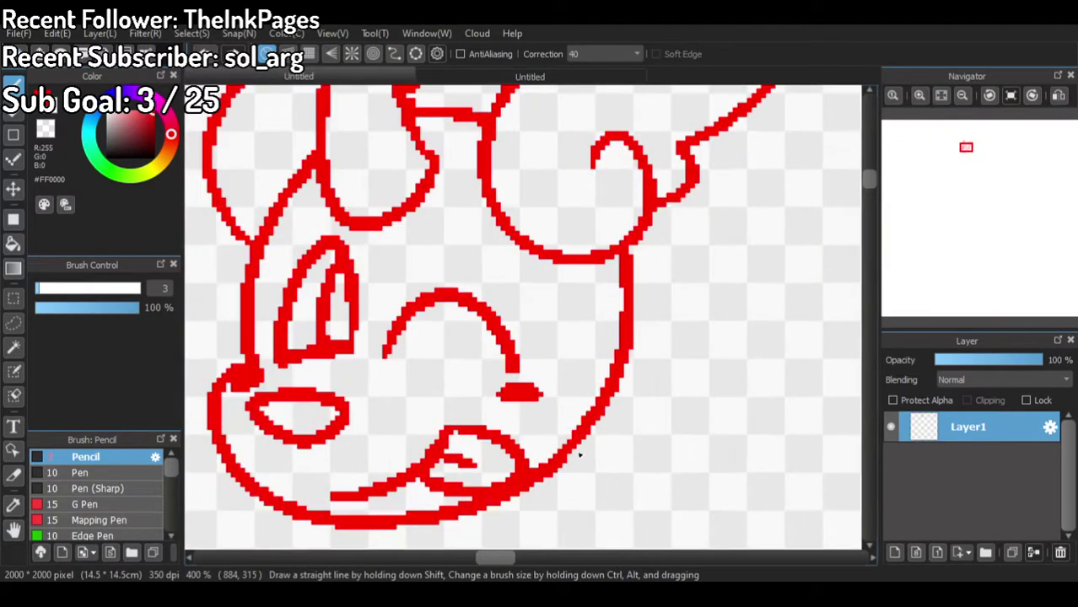
{"action": "scroll", "coordinate": [577, 388], "scroll_direction": "down", "scroll_amount": 2}
{"action": "scroll", "coordinate": [560, 473], "scroll_direction": "up", "scroll_amount": 2}
{"action": "mouse_move", "coordinate": [646, 221]}
{"action": "left_mouse_down"}
{"action": "mouse_move", "coordinate": [674, 279]}
{"action": "mouse_move", "coordinate": [671, 310]}
{"action": "mouse_move", "coordinate": [643, 324]}
{"action": "mouse_move", "coordinate": [656, 363]}
{"action": "mouse_move", "coordinate": [550, 372]}
{"action": "left_mouse_up"}
{"action": "left_click", "coordinate": [48, 135]}
{"action": "left_click_drag", "start_coordinate": [639, 215], "coordinate": [650, 281]}
{"action": "mouse_move", "coordinate": [642, 236]}
{"action": "left_mouse_down"}
{"action": "mouse_move", "coordinate": [635, 283]}
{"action": "mouse_move", "coordinate": [645, 236]}
{"action": "mouse_move", "coordinate": [648, 266]}
{"action": "mouse_move", "coordinate": [630, 266]}
{"action": "mouse_move", "coordinate": [578, 348]}
{"action": "mouse_move", "coordinate": [643, 247]}
{"action": "mouse_move", "coordinate": [622, 307]}
{"action": "mouse_move", "coordinate": [576, 356]}
{"action": "mouse_move", "coordinate": [623, 258]}
{"action": "mouse_move", "coordinate": [626, 288]}
{"action": "mouse_move", "coordinate": [551, 370]}
{"action": "mouse_move", "coordinate": [598, 354]}
{"action": "mouse_move", "coordinate": [561, 364]}
{"action": "left_mouse_up"}
{"action": "left_click", "coordinate": [626, 261]}
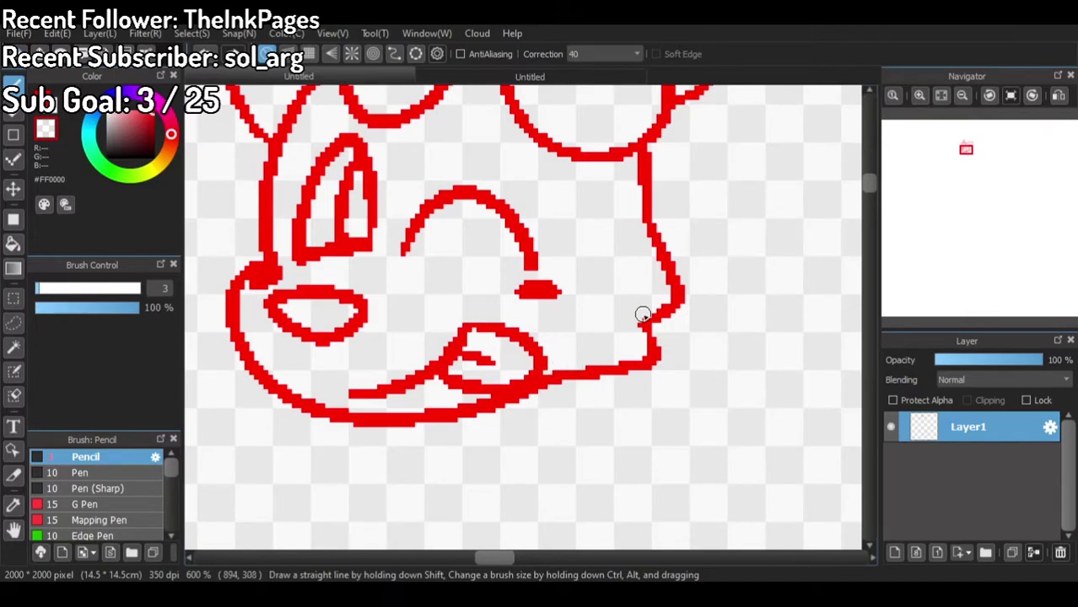
Step: Check the reference and draw a fluffy neck ruff with pointed tufts hanging below the chin and cheek
{"action": "scroll", "coordinate": [560, 260], "scroll_direction": "down", "scroll_amount": 5}
{"action": "scroll", "coordinate": [548, 291], "scroll_direction": "up", "scroll_amount": 4}
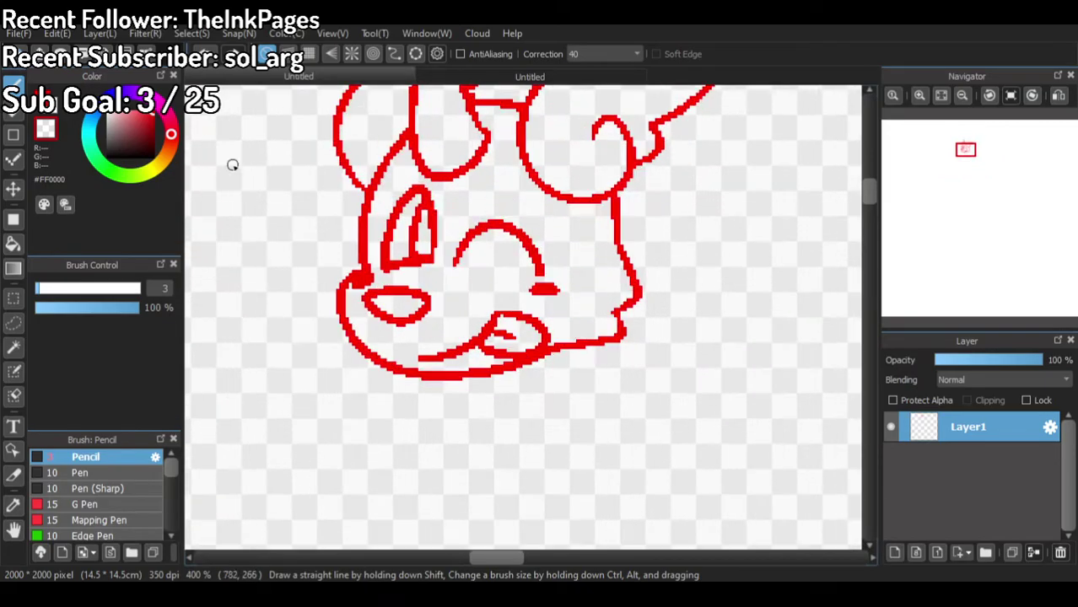
{"action": "scroll", "coordinate": [535, 207], "scroll_direction": "down", "scroll_amount": 2}
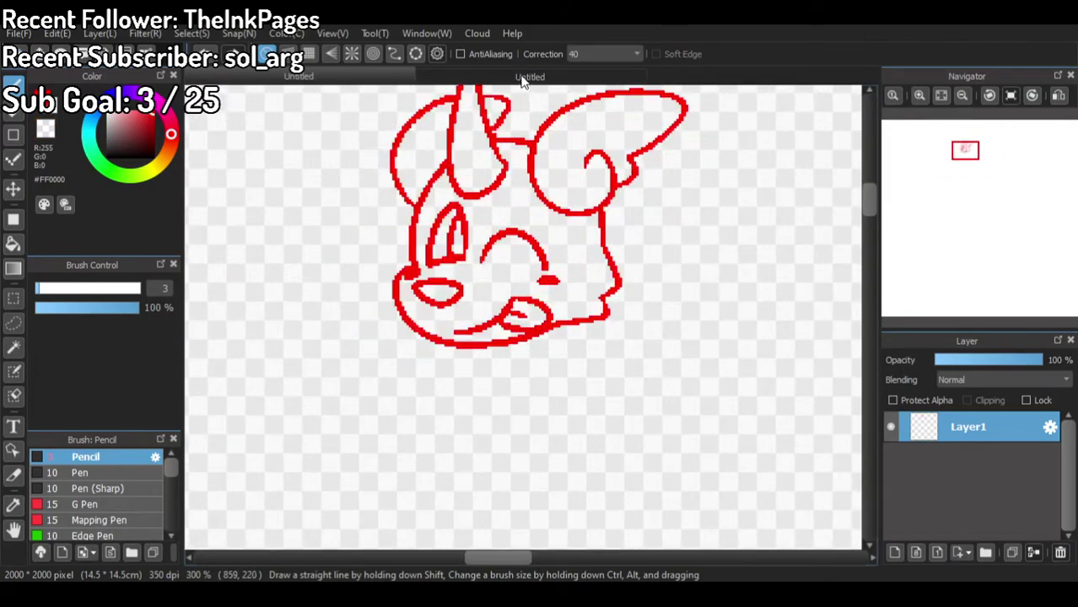
{"action": "left_click", "coordinate": [522, 79]}
{"action": "left_click", "coordinate": [337, 78]}
{"action": "scroll", "coordinate": [502, 262], "scroll_direction": "down", "scroll_amount": 1}
{"action": "scroll", "coordinate": [503, 346], "scroll_direction": "up", "scroll_amount": 2}
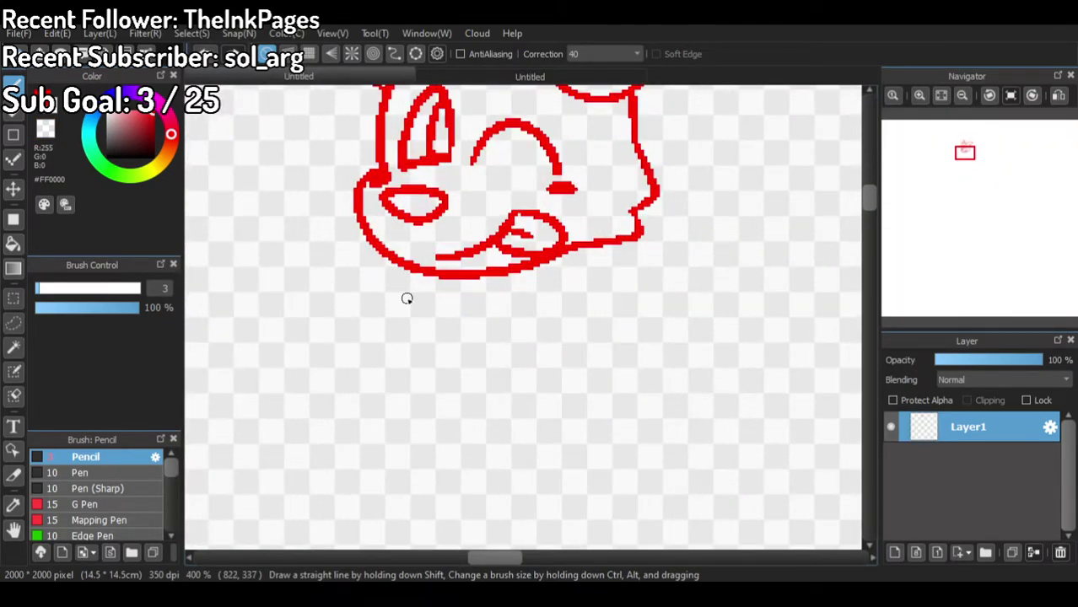
{"action": "mouse_move", "coordinate": [428, 272]}
{"action": "left_mouse_down"}
{"action": "mouse_move", "coordinate": [439, 387]}
{"action": "mouse_move", "coordinate": [451, 356]}
{"action": "mouse_move", "coordinate": [456, 390]}
{"action": "mouse_move", "coordinate": [551, 424]}
{"action": "mouse_move", "coordinate": [637, 328]}
{"action": "mouse_move", "coordinate": [637, 305]}
{"action": "mouse_move", "coordinate": [632, 341]}
{"action": "mouse_move", "coordinate": [677, 311]}
{"action": "mouse_move", "coordinate": [651, 216]}
{"action": "left_mouse_up"}
Step: Sketch the body below the ruff with a zigzag contour curving out on the left and a short slanting line on the right
{"action": "scroll", "coordinate": [507, 236], "scroll_direction": "down", "scroll_amount": 5}
{"action": "scroll", "coordinate": [473, 228], "scroll_direction": "up", "scroll_amount": 3}
{"action": "scroll", "coordinate": [462, 223], "scroll_direction": "down", "scroll_amount": 1}
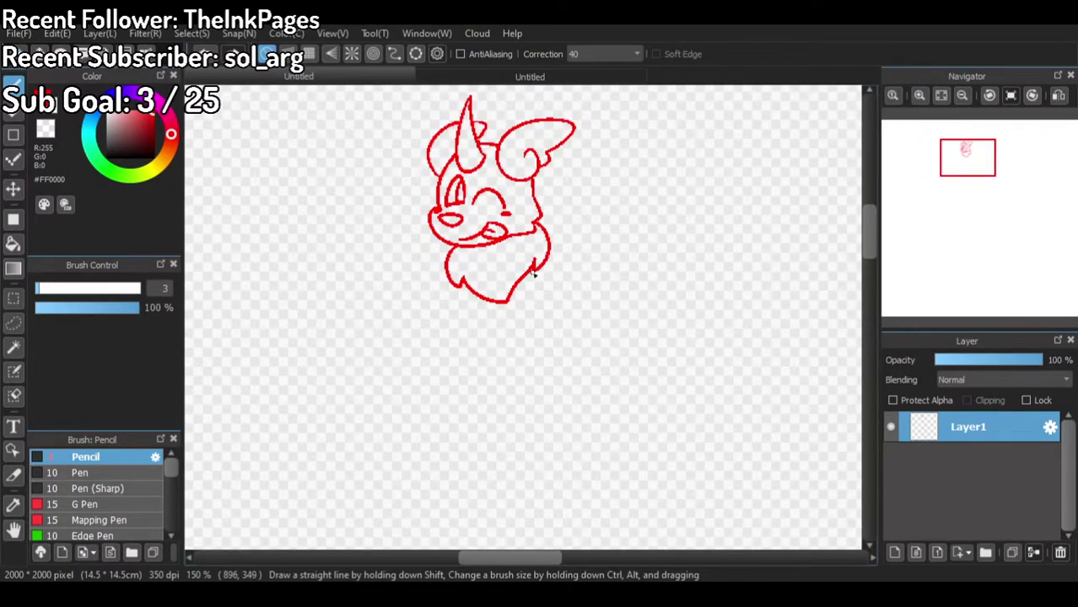
{"action": "scroll", "coordinate": [480, 291], "scroll_direction": "up", "scroll_amount": 1}
{"action": "left_click", "coordinate": [494, 76]}
{"action": "left_click", "coordinate": [373, 76]}
{"action": "left_click_drag", "start_coordinate": [454, 326], "coordinate": [525, 400]}
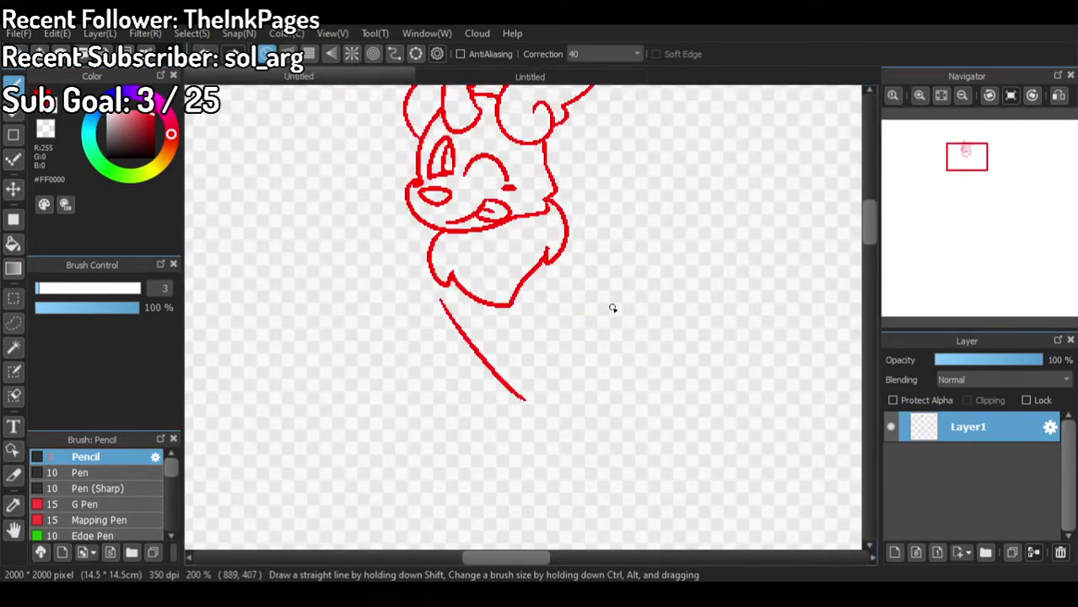
{"action": "left_click_drag", "start_coordinate": [583, 257], "coordinate": [641, 337]}
{"action": "mouse_move", "coordinate": [523, 402]}
{"action": "left_mouse_down"}
{"action": "mouse_move", "coordinate": [438, 495]}
{"action": "mouse_move", "coordinate": [483, 536]}
{"action": "left_mouse_up"}
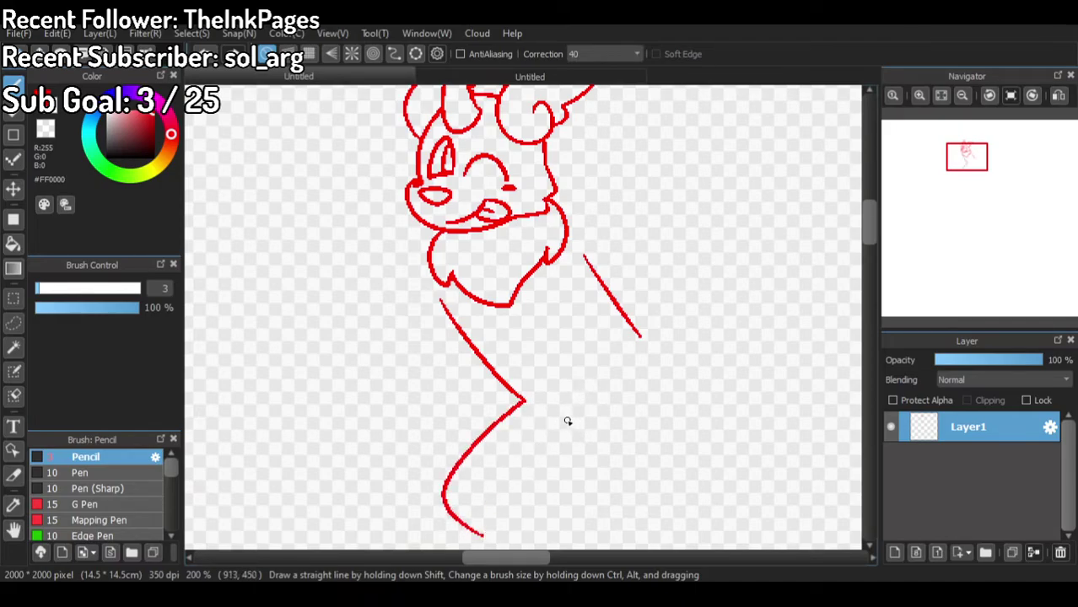
Step: Try a slanting line down from the waist with a second line continuing below it, and undo both
{"action": "left_click_drag", "start_coordinate": [564, 414], "coordinate": [488, 548]}
{"action": "scroll", "coordinate": [515, 253], "scroll_direction": "down", "scroll_amount": 3}
{"action": "scroll", "coordinate": [529, 298], "scroll_direction": "up", "scroll_amount": 3}
{"action": "left_click_drag", "start_coordinate": [458, 373], "coordinate": [496, 487]}
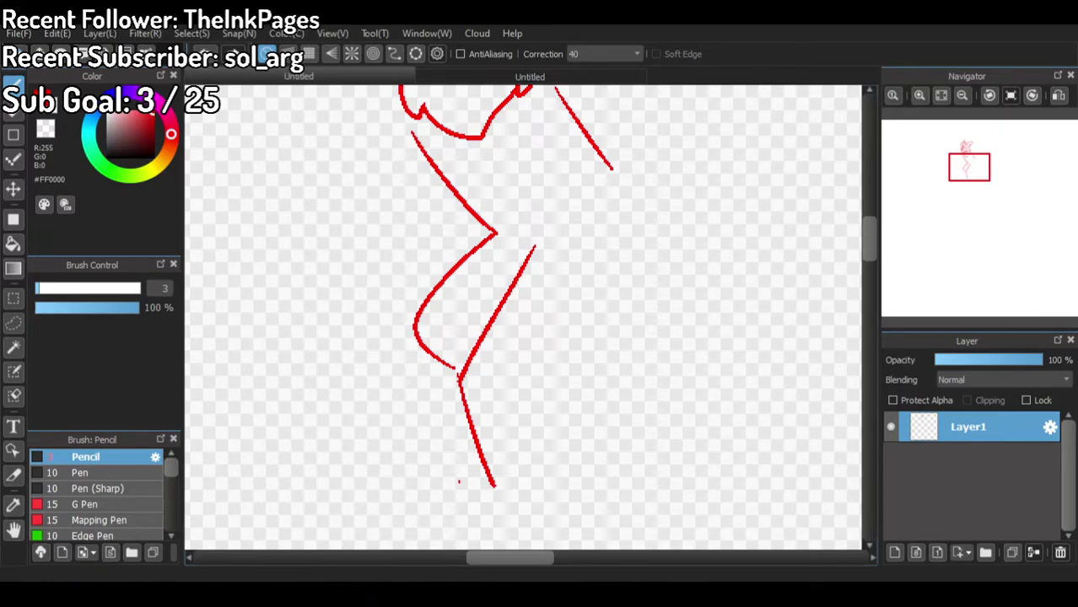
{"action": "key", "text": "ctrl+z"}
{"action": "key", "text": "ctrl+z"}
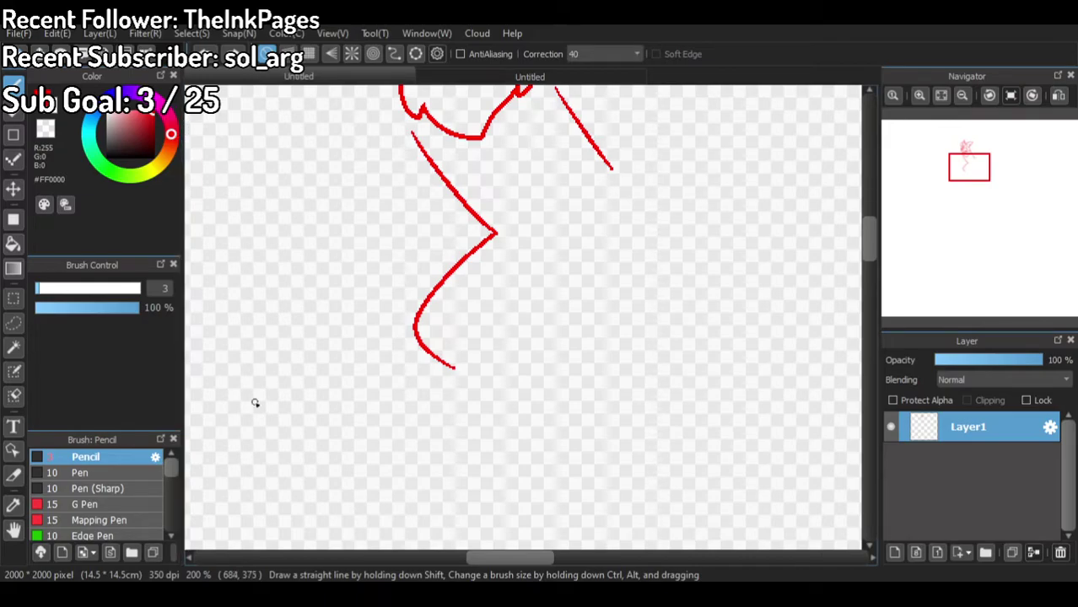
Step: Draw an angled line beside the waist that bends inward and runs down to the right, and extend the left curve to meet it
{"action": "mouse_move", "coordinate": [510, 264]}
{"action": "left_mouse_down"}
{"action": "mouse_move", "coordinate": [543, 284]}
{"action": "mouse_move", "coordinate": [432, 455]}
{"action": "left_mouse_up"}
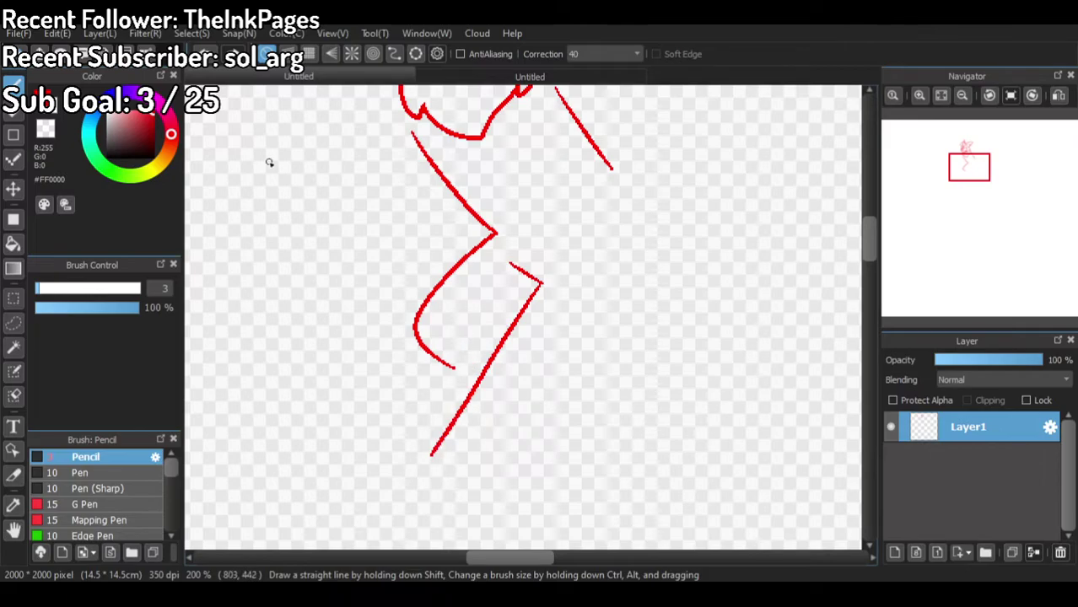
{"action": "key", "text": "ctrl+z"}
{"action": "mouse_move", "coordinate": [542, 284]}
{"action": "left_mouse_down"}
{"action": "mouse_move", "coordinate": [498, 375]}
{"action": "mouse_move", "coordinate": [571, 484]}
{"action": "left_mouse_up"}
{"action": "left_click_drag", "start_coordinate": [449, 365], "coordinate": [503, 390]}
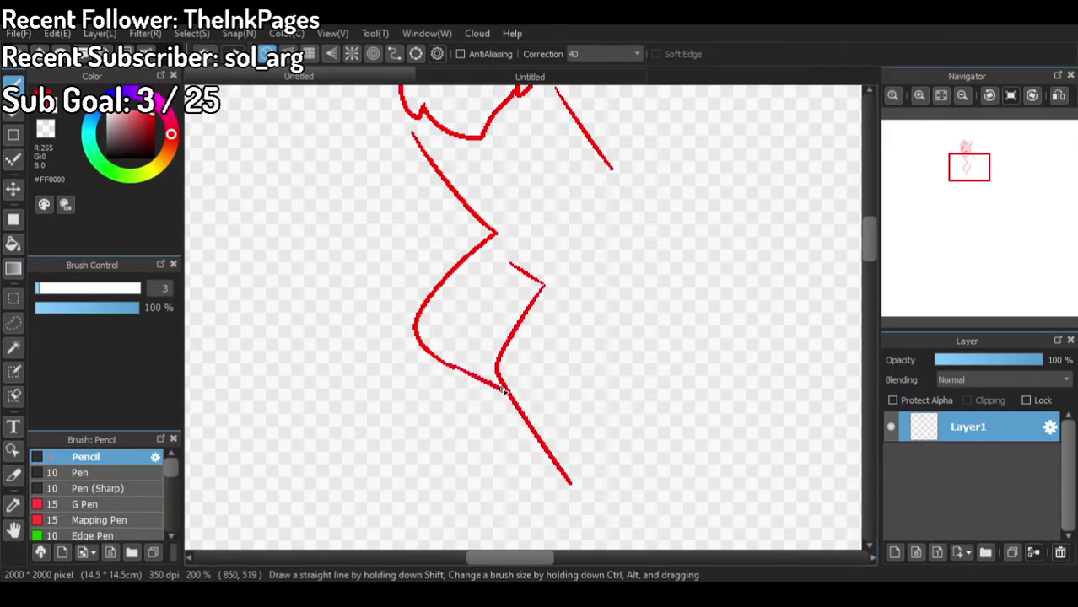
Step: Draw the back contour curving from the shoulder line past the hip to the ankle, and close the leg with a rounded foot
{"action": "mouse_move", "coordinate": [611, 173]}
{"action": "left_mouse_down"}
{"action": "mouse_move", "coordinate": [645, 245]}
{"action": "mouse_move", "coordinate": [609, 388]}
{"action": "mouse_move", "coordinate": [647, 476]}
{"action": "left_mouse_up"}
{"action": "mouse_move", "coordinate": [572, 483]}
{"action": "left_mouse_down"}
{"action": "mouse_move", "coordinate": [580, 538]}
{"action": "mouse_move", "coordinate": [649, 478]}
{"action": "left_mouse_up"}
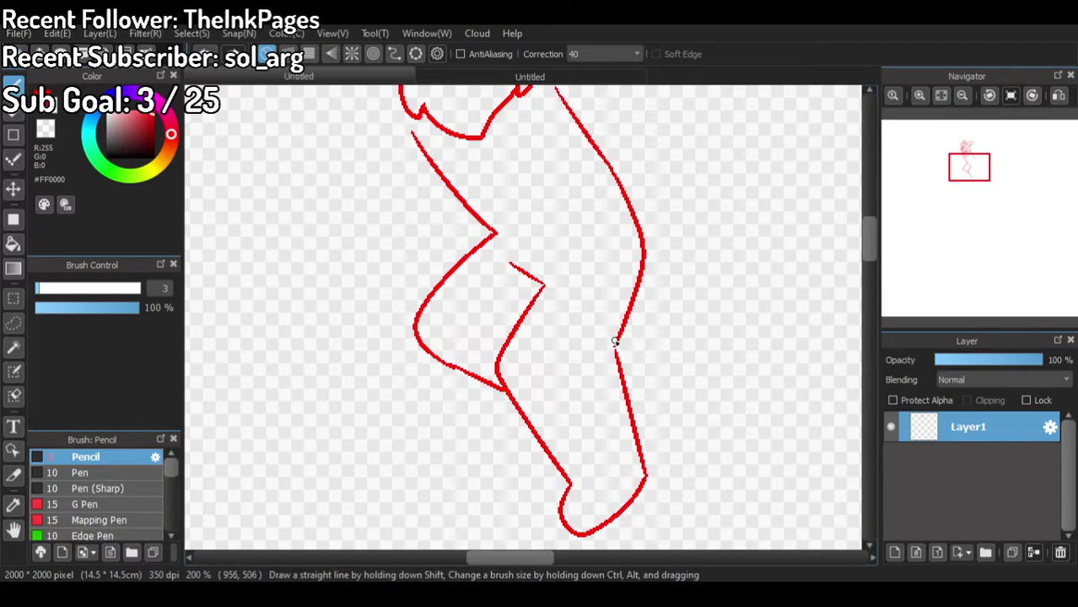
{"action": "scroll", "coordinate": [630, 311], "scroll_direction": "down", "scroll_amount": 3}
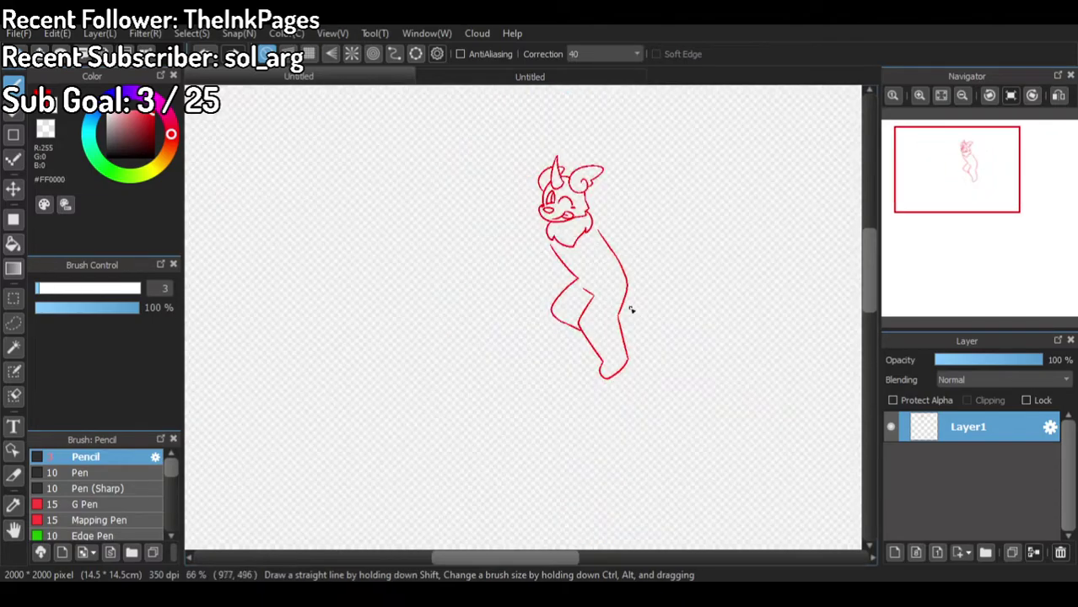
Step: Draw a slanting line from the ruff for the lowered arm, and outline the bent arm with its raised paw on the left
{"action": "scroll", "coordinate": [622, 281], "scroll_direction": "up", "scroll_amount": 2}
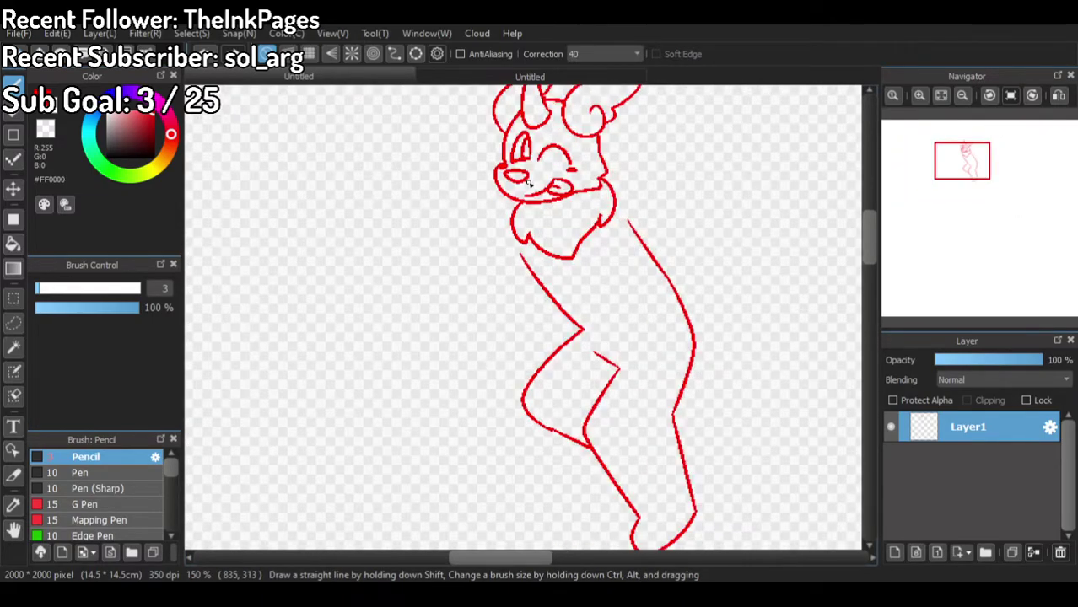
{"action": "left_click_drag", "start_coordinate": [616, 207], "coordinate": [725, 289]}
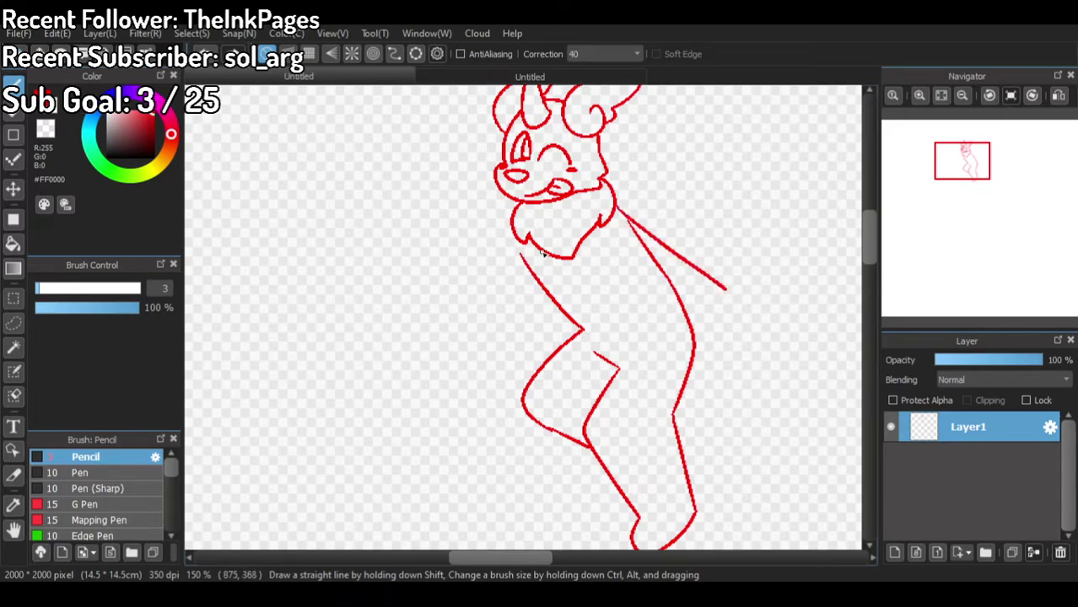
{"action": "mouse_move", "coordinate": [511, 228]}
{"action": "left_mouse_down"}
{"action": "mouse_move", "coordinate": [509, 279]}
{"action": "mouse_move", "coordinate": [477, 259]}
{"action": "mouse_move", "coordinate": [475, 230]}
{"action": "mouse_move", "coordinate": [462, 246]}
{"action": "mouse_move", "coordinate": [429, 237]}
{"action": "mouse_move", "coordinate": [425, 256]}
{"action": "mouse_move", "coordinate": [468, 277]}
{"action": "mouse_move", "coordinate": [469, 302]}
{"action": "mouse_move", "coordinate": [446, 312]}
{"action": "mouse_move", "coordinate": [434, 295]}
{"action": "mouse_move", "coordinate": [445, 273]}
{"action": "mouse_move", "coordinate": [463, 310]}
{"action": "mouse_move", "coordinate": [504, 332]}
{"action": "mouse_move", "coordinate": [546, 329]}
{"action": "left_mouse_up"}
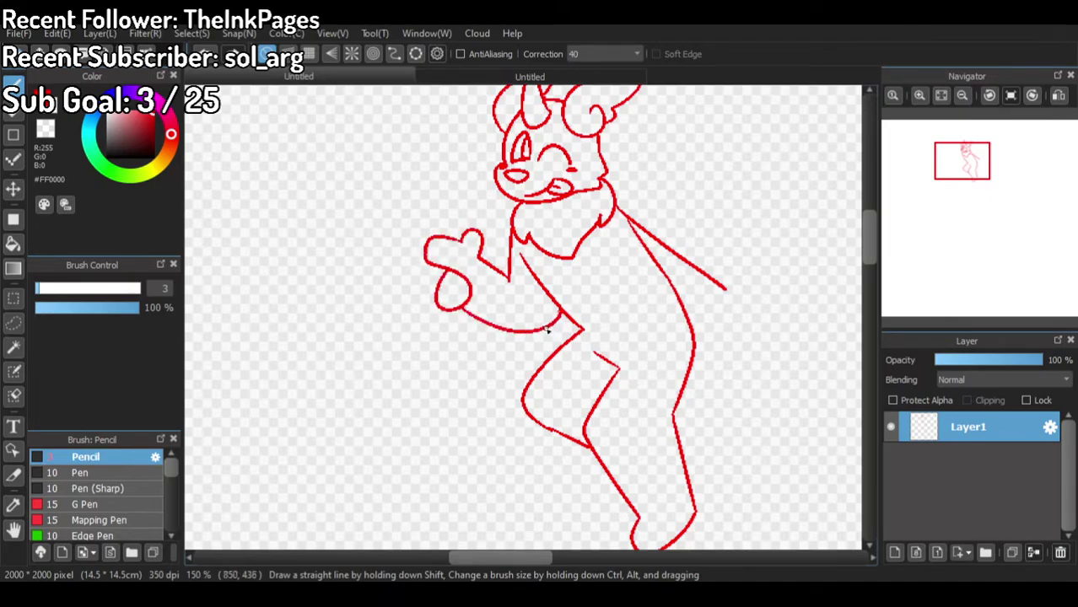
Step: Redraw the two thigh lines of the bent leg more steeply, bringing the outer one up to the raised arm's elbow
{"action": "scroll", "coordinate": [590, 309], "scroll_direction": "down", "scroll_amount": 4}
{"action": "scroll", "coordinate": [614, 308], "scroll_direction": "up", "scroll_amount": 6}
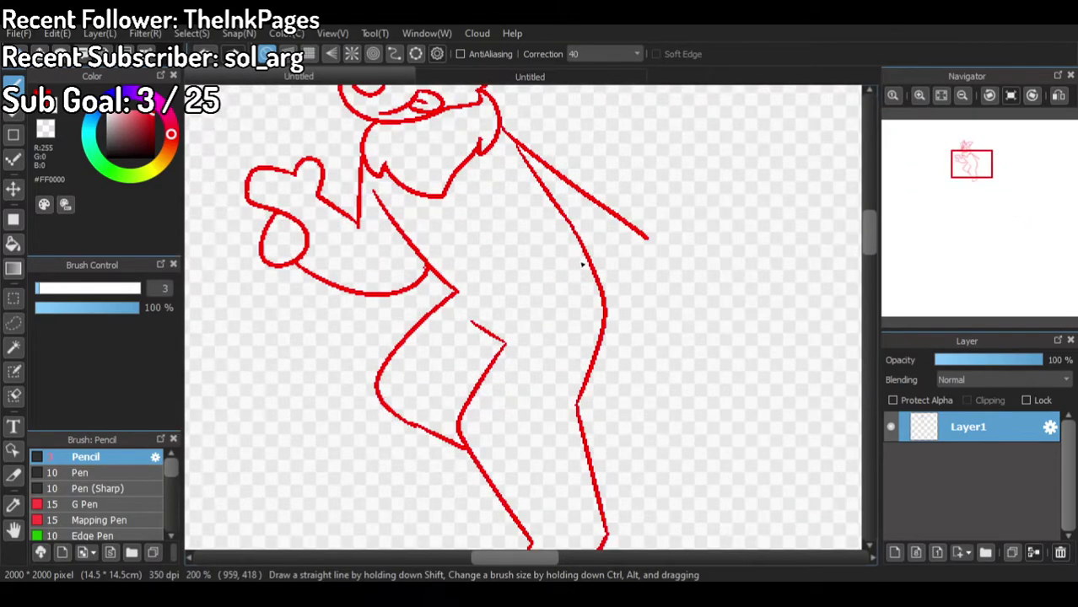
{"action": "mouse_move", "coordinate": [438, 279]}
{"action": "left_mouse_down"}
{"action": "mouse_move", "coordinate": [400, 318]}
{"action": "mouse_move", "coordinate": [382, 393]}
{"action": "left_mouse_up"}
{"action": "left_click", "coordinate": [204, 53]}
{"action": "left_click_drag", "start_coordinate": [460, 432], "coordinate": [487, 310]}
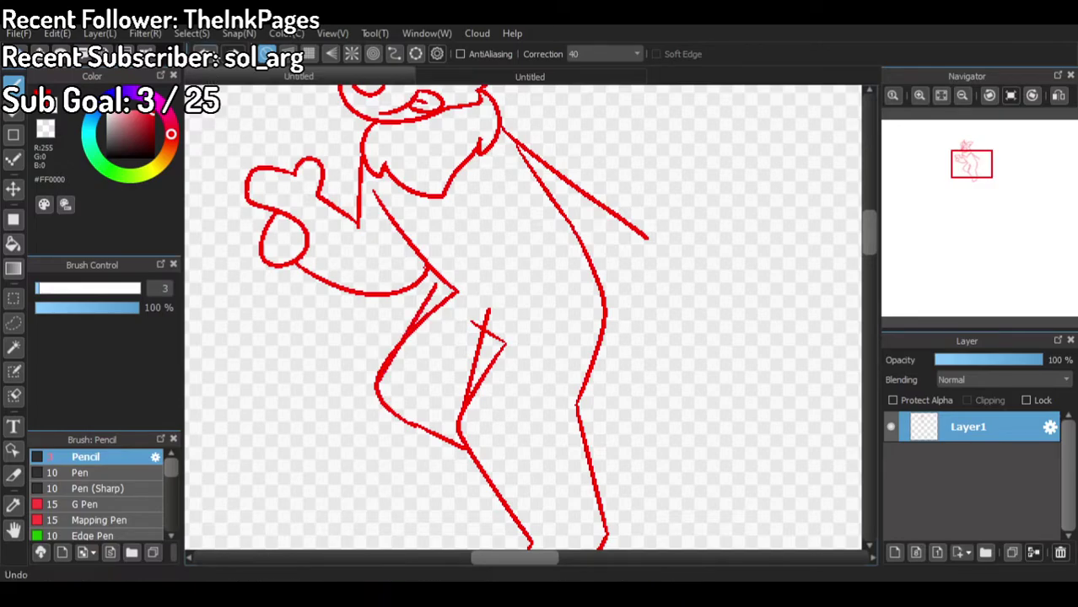
{"action": "left_click_drag", "start_coordinate": [377, 386], "coordinate": [439, 260]}
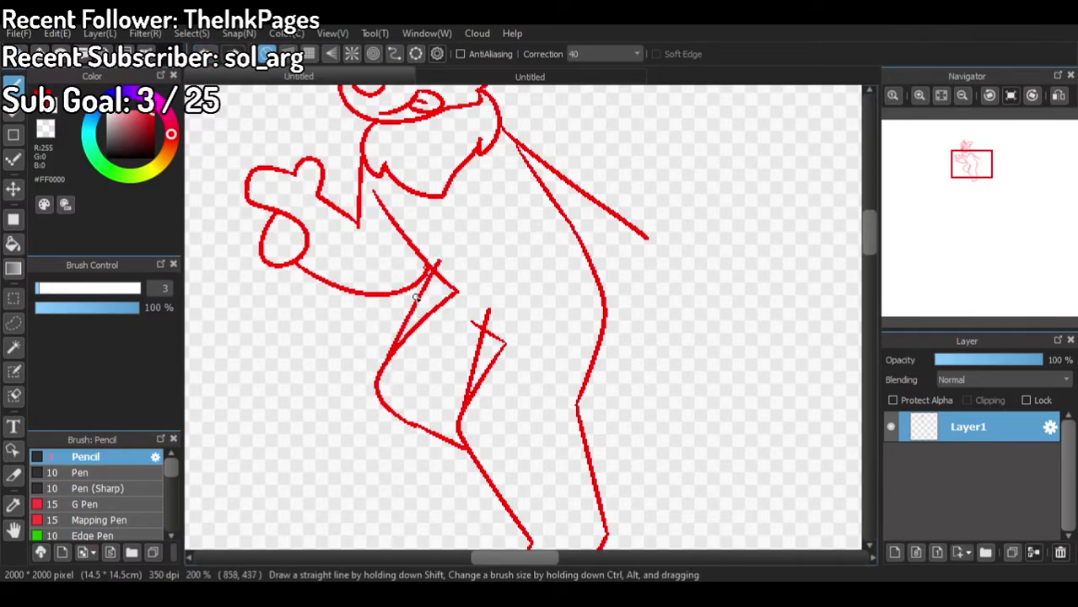
Step: Erase the old thigh lines and the overshooting stroke ends around the waist and bent leg with the transparent colour
{"action": "left_click", "coordinate": [52, 131]}
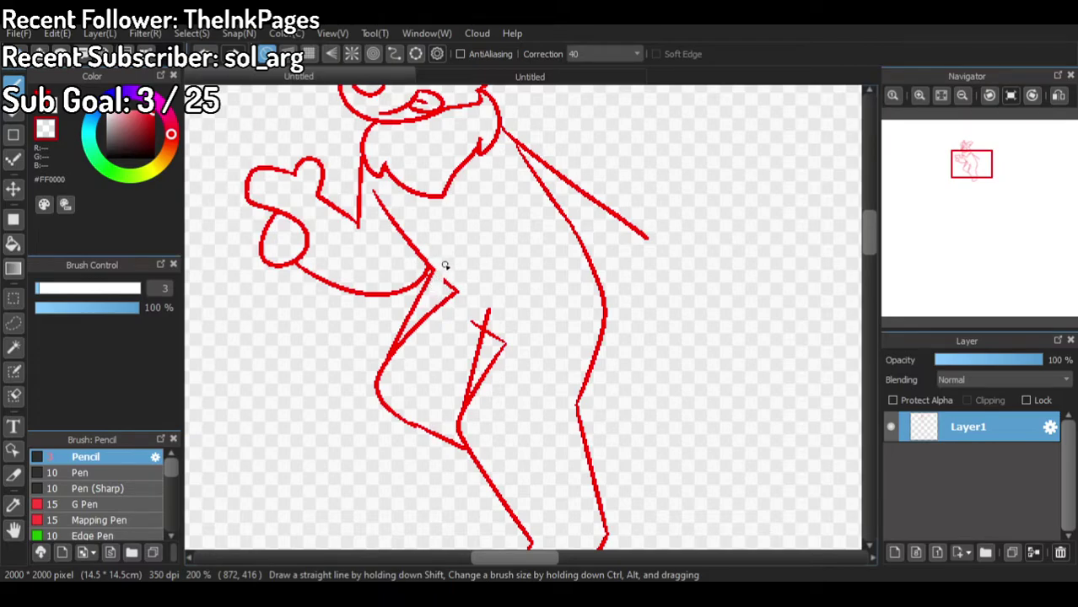
{"action": "mouse_move", "coordinate": [438, 277]}
{"action": "left_mouse_down"}
{"action": "mouse_move", "coordinate": [460, 295]}
{"action": "mouse_move", "coordinate": [407, 345]}
{"action": "mouse_move", "coordinate": [447, 292]}
{"action": "mouse_move", "coordinate": [402, 351]}
{"action": "mouse_move", "coordinate": [422, 311]}
{"action": "left_mouse_up"}
{"action": "mouse_move", "coordinate": [388, 372]}
{"action": "left_mouse_down"}
{"action": "mouse_move", "coordinate": [410, 324]}
{"action": "mouse_move", "coordinate": [446, 297]}
{"action": "left_mouse_up"}
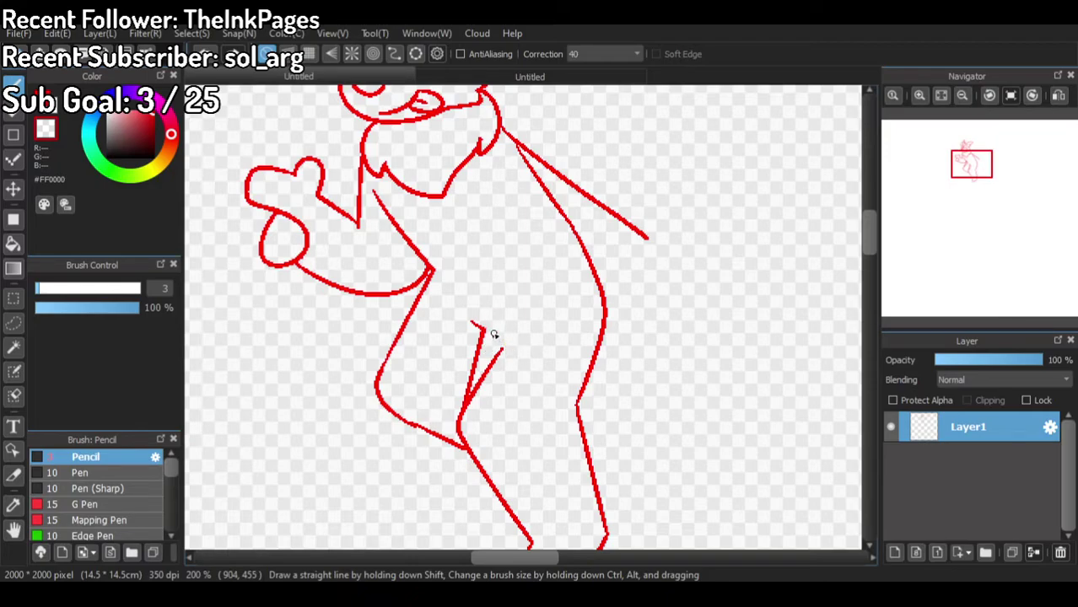
{"action": "mouse_move", "coordinate": [503, 331]}
{"action": "left_mouse_down"}
{"action": "mouse_move", "coordinate": [490, 375]}
{"action": "mouse_move", "coordinate": [514, 332]}
{"action": "mouse_move", "coordinate": [474, 399]}
{"action": "mouse_move", "coordinate": [498, 352]}
{"action": "left_mouse_up"}
{"action": "mouse_move", "coordinate": [471, 422]}
{"action": "left_mouse_down"}
{"action": "mouse_move", "coordinate": [474, 378]}
{"action": "mouse_move", "coordinate": [461, 433]}
{"action": "mouse_move", "coordinate": [478, 365]}
{"action": "left_mouse_up"}
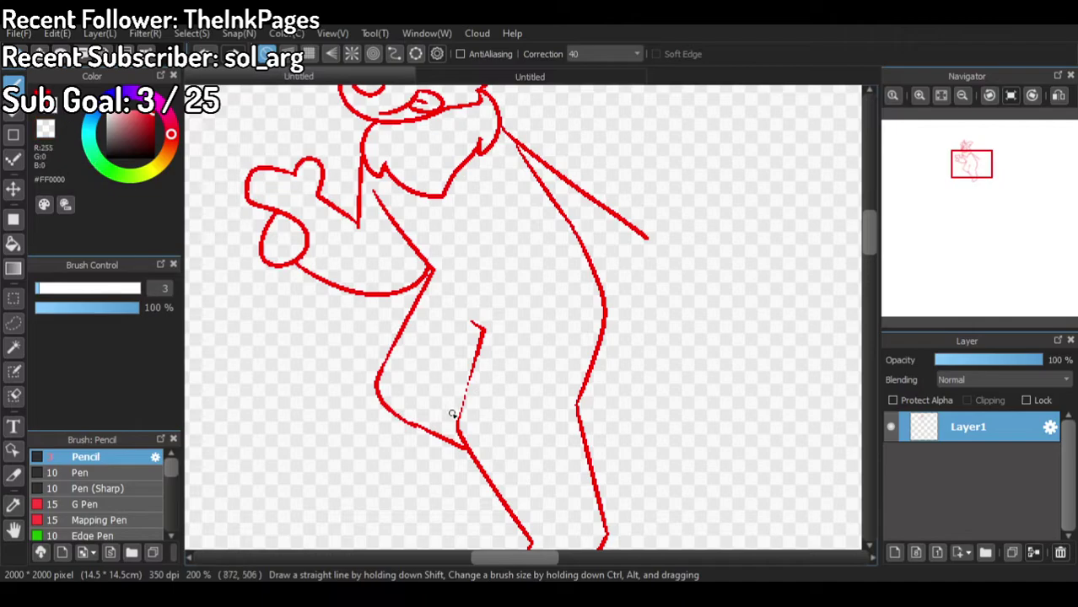
{"action": "mouse_move", "coordinate": [456, 430]}
{"action": "left_mouse_down"}
{"action": "mouse_move", "coordinate": [479, 345]}
{"action": "mouse_move", "coordinate": [466, 369]}
{"action": "left_mouse_up"}
{"action": "key", "text": "ctrl+z"}
{"action": "mouse_move", "coordinate": [475, 359]}
{"action": "left_mouse_down"}
{"action": "mouse_move", "coordinate": [462, 408]}
{"action": "mouse_move", "coordinate": [470, 431]}
{"action": "left_mouse_up"}
Step: Add a small bulging curve behind the knee and two short toe lines on the foot
{"action": "scroll", "coordinate": [523, 396], "scroll_direction": "down", "scroll_amount": 3}
{"action": "scroll", "coordinate": [517, 422], "scroll_direction": "up", "scroll_amount": 4}
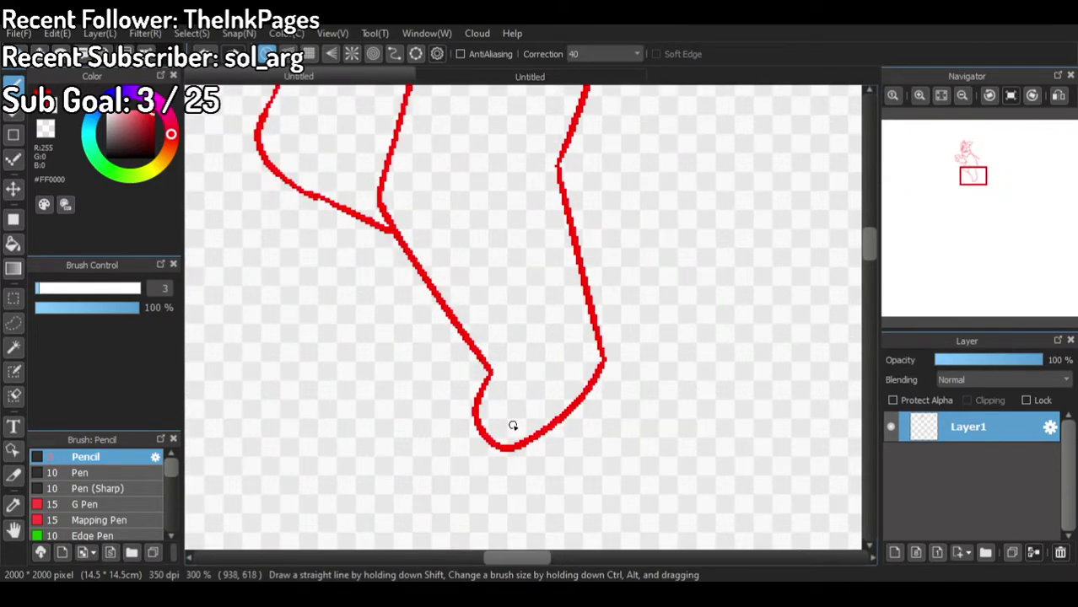
{"action": "left_click_drag", "start_coordinate": [553, 159], "coordinate": [577, 181]}
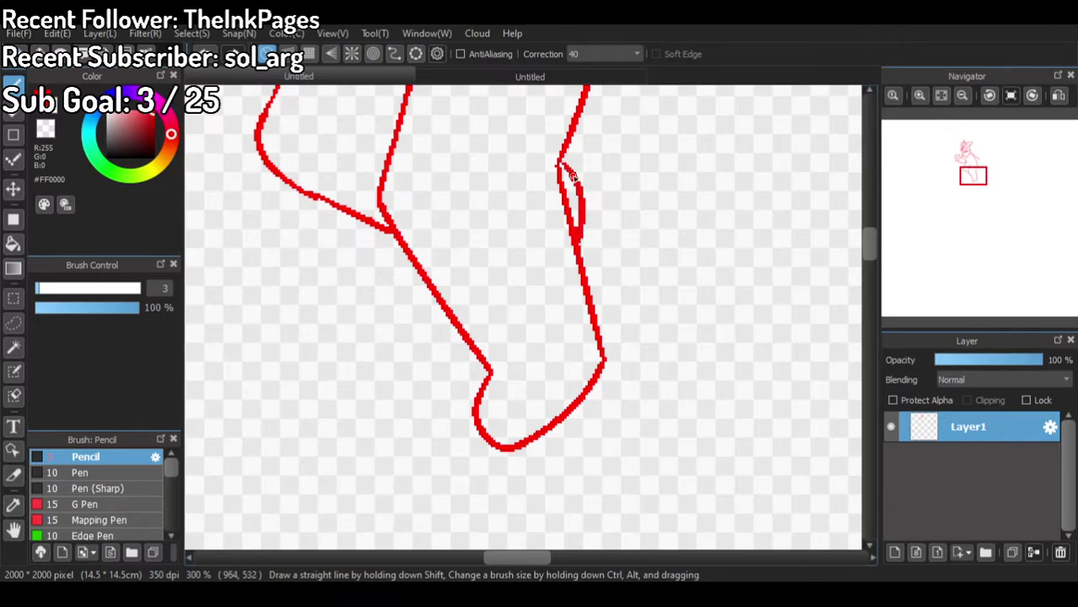
{"action": "left_click_drag", "start_coordinate": [501, 418], "coordinate": [514, 441]}
{"action": "left_click_drag", "start_coordinate": [541, 400], "coordinate": [550, 422]}
Step: Check the reference and detail the raised paw with oval finger pads, a short crease and a rounded lobe beside the lowest finger
{"action": "scroll", "coordinate": [579, 390], "scroll_direction": "down", "scroll_amount": 3}
{"action": "scroll", "coordinate": [416, 241], "scroll_direction": "up", "scroll_amount": 4}
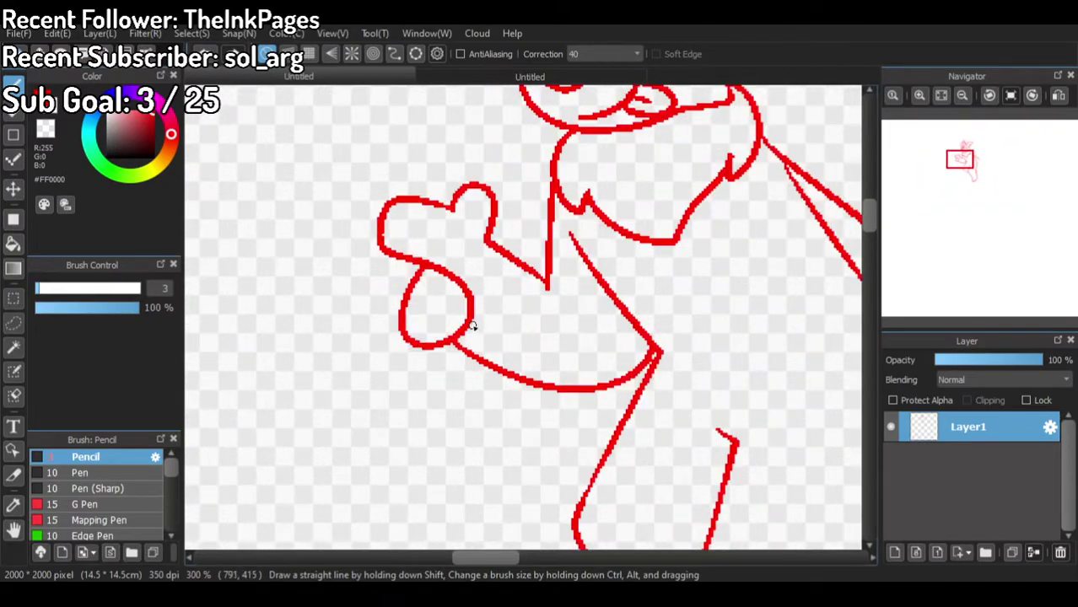
{"action": "left_click_drag", "start_coordinate": [462, 322], "coordinate": [436, 312]}
{"action": "left_click", "coordinate": [458, 77]}
{"action": "left_click", "coordinate": [387, 76]}
{"action": "mouse_move", "coordinate": [464, 206]}
{"action": "left_mouse_down"}
{"action": "mouse_move", "coordinate": [455, 230]}
{"action": "mouse_move", "coordinate": [483, 221]}
{"action": "mouse_move", "coordinate": [469, 201]}
{"action": "mouse_move", "coordinate": [410, 231]}
{"action": "left_mouse_up"}
{"action": "mouse_move", "coordinate": [453, 268]}
{"action": "left_mouse_down"}
{"action": "mouse_move", "coordinate": [488, 264]}
{"action": "mouse_move", "coordinate": [483, 311]}
{"action": "mouse_move", "coordinate": [464, 334]}
{"action": "mouse_move", "coordinate": [478, 321]}
{"action": "left_mouse_up"}
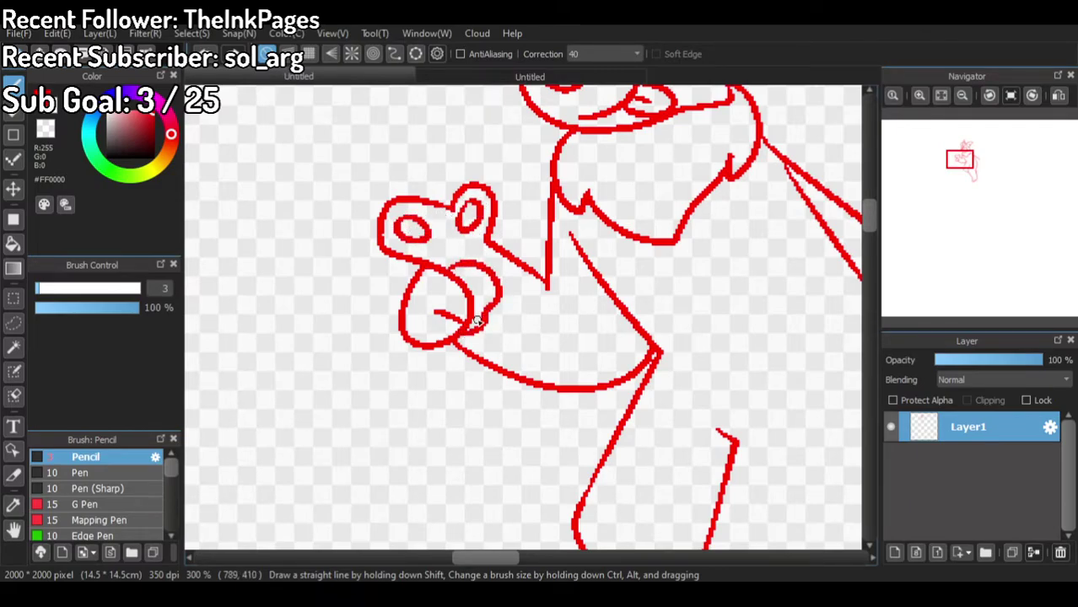
Step: Try a wide lobed paw with a curved inner arm line on the lowered arm, and undo it
{"action": "scroll", "coordinate": [478, 321], "scroll_direction": "down", "scroll_amount": 4}
{"action": "scroll", "coordinate": [645, 329], "scroll_direction": "up", "scroll_amount": 2}
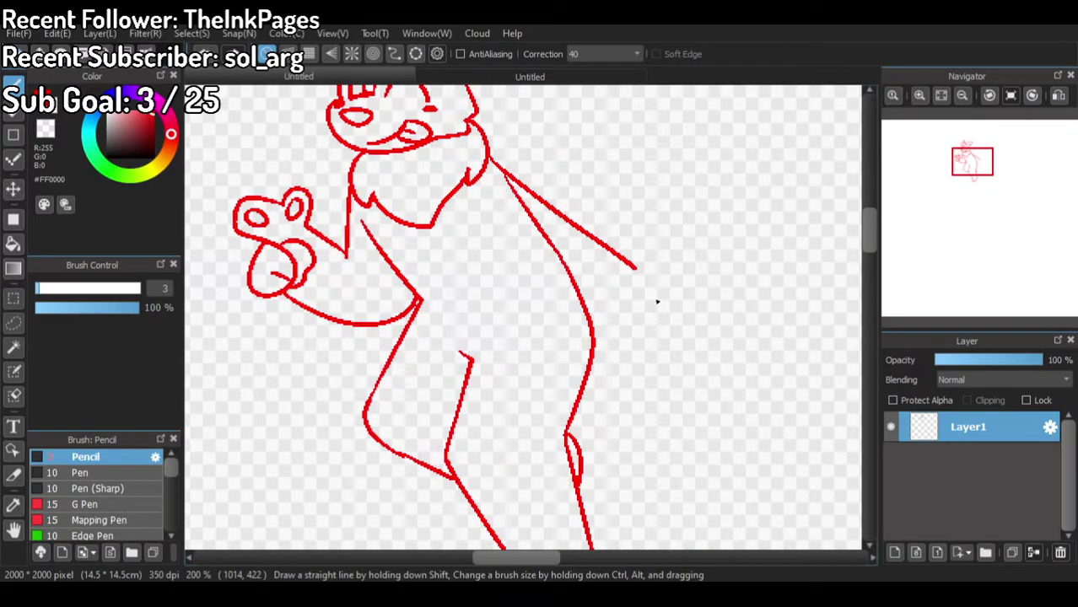
{"action": "mouse_move", "coordinate": [635, 268]}
{"action": "left_mouse_down"}
{"action": "mouse_move", "coordinate": [682, 279]}
{"action": "mouse_move", "coordinate": [679, 320]}
{"action": "mouse_move", "coordinate": [644, 337]}
{"action": "mouse_move", "coordinate": [658, 352]}
{"action": "mouse_move", "coordinate": [652, 366]}
{"action": "mouse_move", "coordinate": [573, 378]}
{"action": "mouse_move", "coordinate": [537, 270]}
{"action": "mouse_move", "coordinate": [501, 233]}
{"action": "left_mouse_up"}
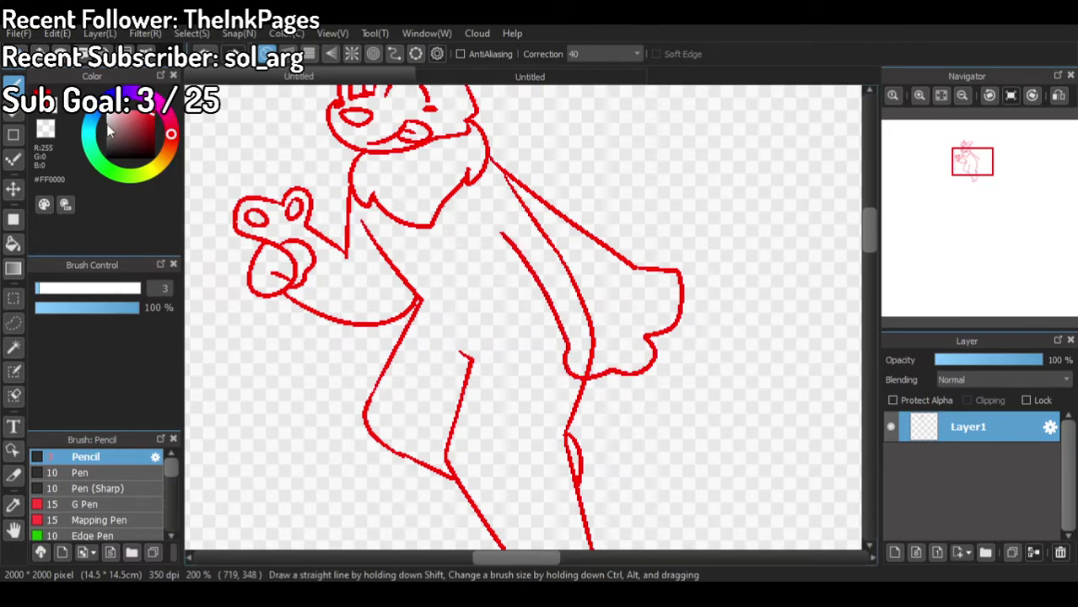
{"action": "left_click", "coordinate": [46, 123]}
{"action": "scroll", "coordinate": [363, 319], "scroll_direction": "down", "scroll_amount": 2}
{"action": "scroll", "coordinate": [371, 253], "scroll_direction": "up", "scroll_amount": 1}
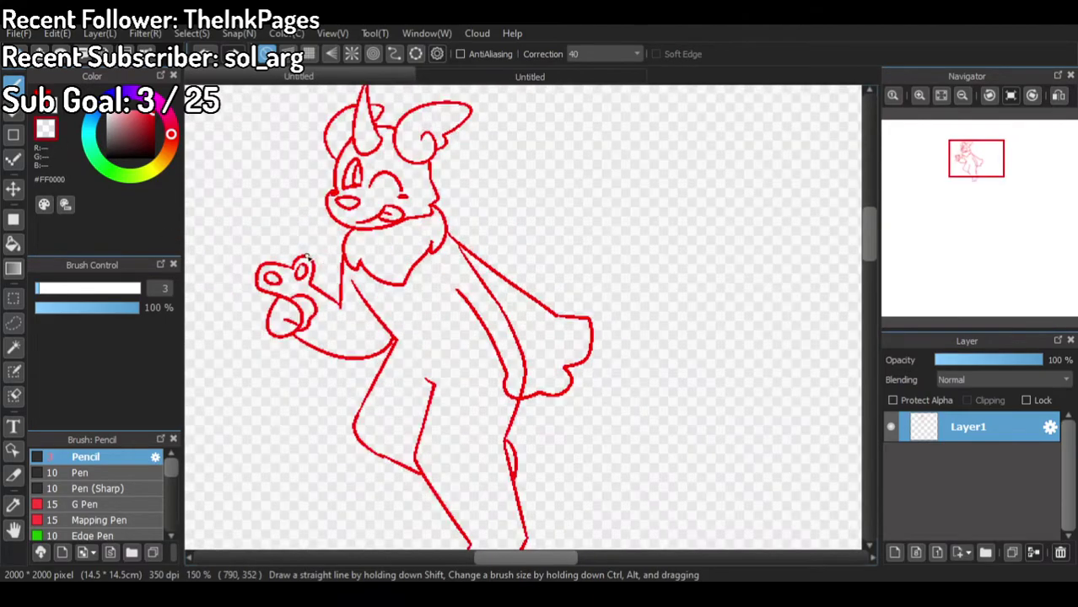
{"action": "scroll", "coordinate": [345, 243], "scroll_direction": "up", "scroll_amount": 1}
{"action": "key", "text": "ctrl+z"}
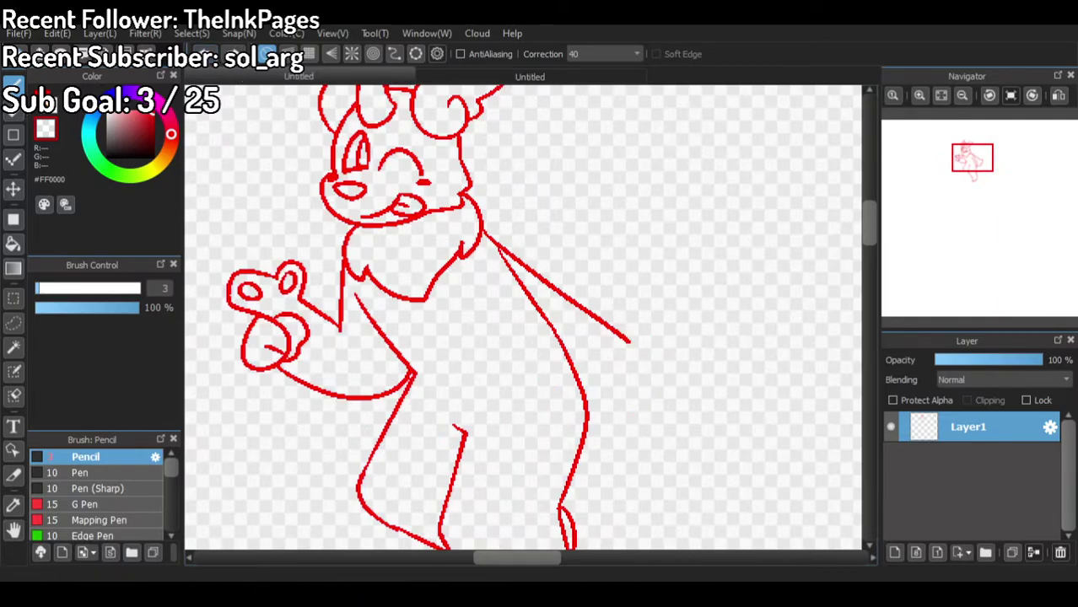
Step: Draw a smaller lobed paw and a straighter inner arm line, and remove the back contour inside the lowered arm with a transparent fill
{"action": "mouse_move", "coordinate": [635, 350]}
{"action": "left_mouse_down"}
{"action": "mouse_move", "coordinate": [663, 341]}
{"action": "mouse_move", "coordinate": [666, 358]}
{"action": "mouse_move", "coordinate": [660, 381]}
{"action": "mouse_move", "coordinate": [637, 391]}
{"action": "mouse_move", "coordinate": [644, 412]}
{"action": "mouse_move", "coordinate": [577, 442]}
{"action": "mouse_move", "coordinate": [490, 313]}
{"action": "left_mouse_up"}
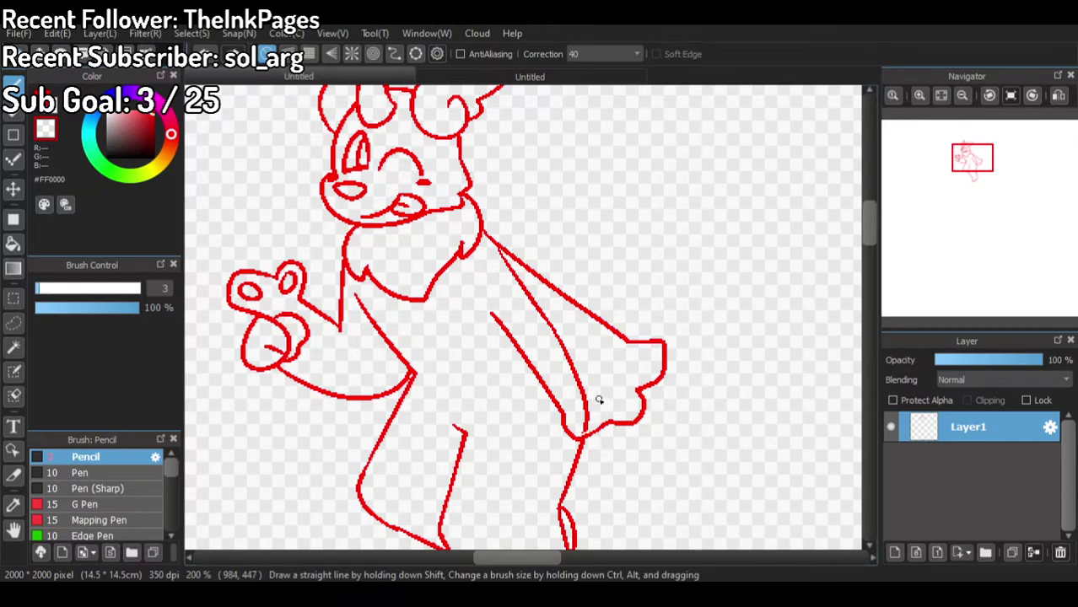
{"action": "scroll", "coordinate": [602, 409], "scroll_direction": "up", "scroll_amount": 2}
{"action": "left_click_drag", "start_coordinate": [575, 479], "coordinate": [579, 473]}
{"action": "mouse_move", "coordinate": [398, 113]}
{"action": "left_mouse_down"}
{"action": "mouse_move", "coordinate": [413, 124]}
{"action": "mouse_move", "coordinate": [404, 119]}
{"action": "left_mouse_up"}
{"action": "left_click", "coordinate": [13, 244]}
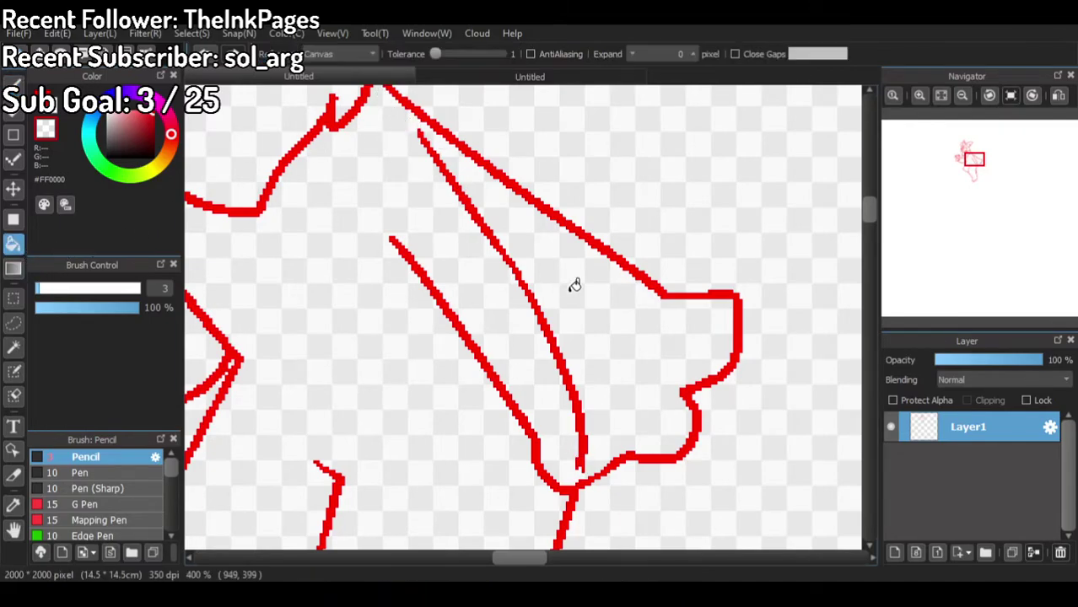
{"action": "left_click", "coordinate": [558, 345]}
{"action": "scroll", "coordinate": [597, 279], "scroll_direction": "down", "scroll_amount": 5}
{"action": "scroll", "coordinate": [607, 236], "scroll_direction": "up", "scroll_amount": 1}
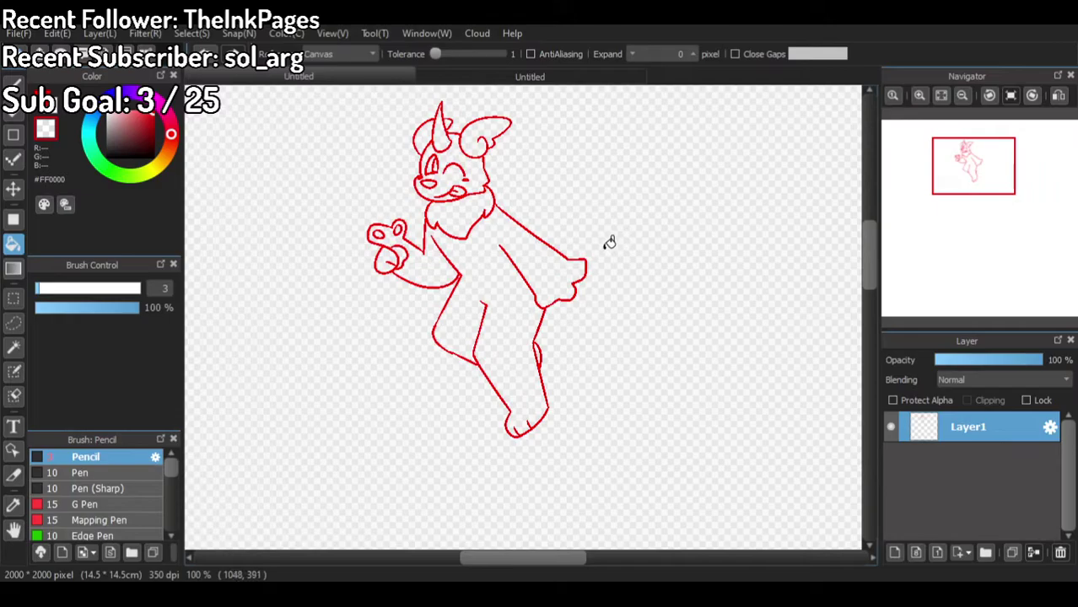
Step: Draw a short red finger line inside the lowered paw with the pencil
{"action": "left_click", "coordinate": [13, 82]}
{"action": "scroll", "coordinate": [537, 281], "scroll_direction": "up", "scroll_amount": 3}
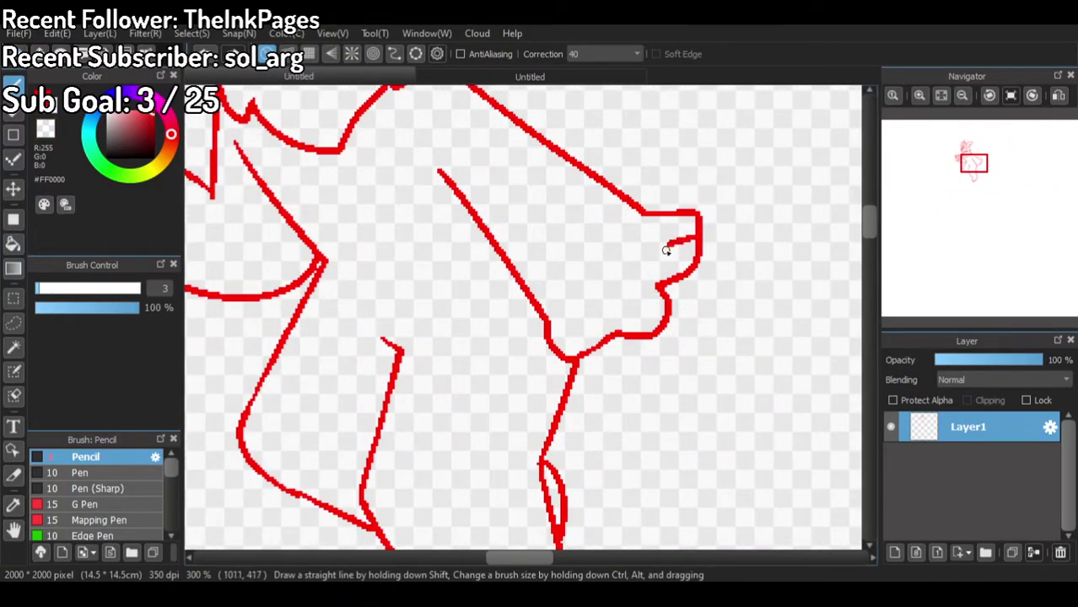
{"action": "scroll", "coordinate": [618, 295], "scroll_direction": "down", "scroll_amount": 3}
{"action": "scroll", "coordinate": [616, 297], "scroll_direction": "up", "scroll_amount": 4}
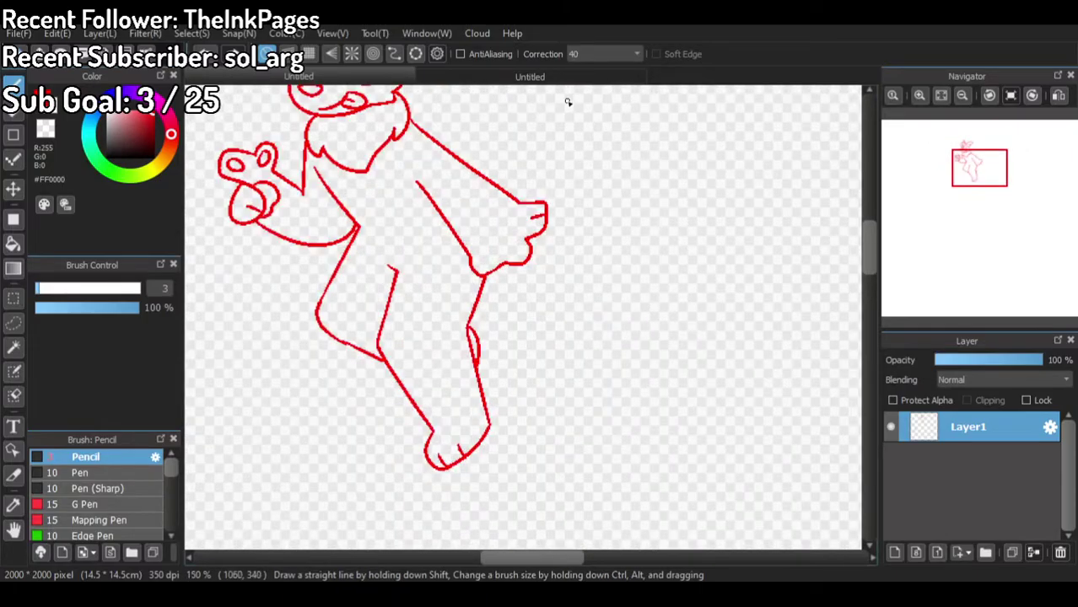
Step: Check the reference, try three different tail strokes starting below the lowered paw, and undo each one
{"action": "left_click", "coordinate": [506, 75]}
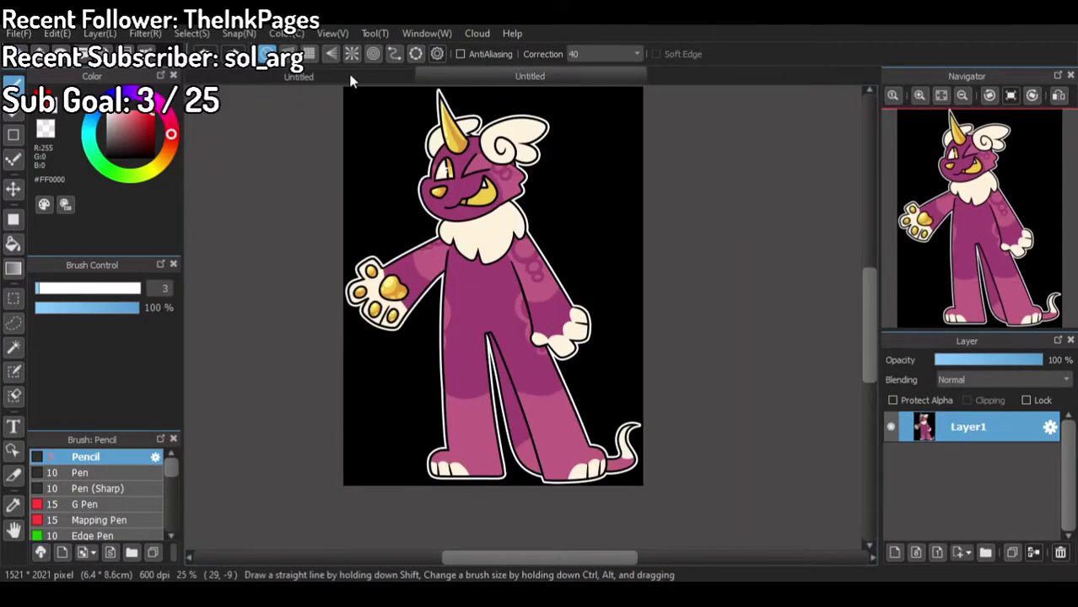
{"action": "left_click", "coordinate": [353, 77]}
{"action": "mouse_move", "coordinate": [520, 266]}
{"action": "left_mouse_down"}
{"action": "mouse_move", "coordinate": [601, 419]}
{"action": "mouse_move", "coordinate": [716, 393]}
{"action": "mouse_move", "coordinate": [797, 344]}
{"action": "mouse_move", "coordinate": [821, 357]}
{"action": "mouse_move", "coordinate": [775, 367]}
{"action": "mouse_move", "coordinate": [689, 442]}
{"action": "mouse_move", "coordinate": [598, 473]}
{"action": "mouse_move", "coordinate": [477, 375]}
{"action": "left_mouse_up"}
{"action": "key", "text": "ctrl+z"}
{"action": "mouse_move", "coordinate": [529, 264]}
{"action": "left_mouse_down"}
{"action": "mouse_move", "coordinate": [556, 347]}
{"action": "mouse_move", "coordinate": [669, 401]}
{"action": "mouse_move", "coordinate": [758, 369]}
{"action": "mouse_move", "coordinate": [784, 379]}
{"action": "mouse_move", "coordinate": [730, 384]}
{"action": "mouse_move", "coordinate": [621, 424]}
{"action": "mouse_move", "coordinate": [517, 366]}
{"action": "left_mouse_up"}
{"action": "key", "text": "ctrl+z"}
{"action": "mouse_move", "coordinate": [526, 262]}
{"action": "left_mouse_down"}
{"action": "mouse_move", "coordinate": [574, 335]}
{"action": "mouse_move", "coordinate": [672, 392]}
{"action": "mouse_move", "coordinate": [749, 376]}
{"action": "left_mouse_up"}
{"action": "key", "text": "ctrl+z"}
Step: Try a long tail of two curves sweeping out to the lower right, and undo both curves
{"action": "mouse_move", "coordinate": [530, 255]}
{"action": "left_mouse_down"}
{"action": "mouse_move", "coordinate": [556, 332]}
{"action": "mouse_move", "coordinate": [624, 428]}
{"action": "mouse_move", "coordinate": [767, 425]}
{"action": "mouse_move", "coordinate": [785, 452]}
{"action": "left_mouse_up"}
{"action": "mouse_move", "coordinate": [485, 289]}
{"action": "left_mouse_down"}
{"action": "mouse_move", "coordinate": [531, 346]}
{"action": "mouse_move", "coordinate": [565, 424]}
{"action": "mouse_move", "coordinate": [685, 450]}
{"action": "mouse_move", "coordinate": [786, 454]}
{"action": "left_mouse_up"}
{"action": "scroll", "coordinate": [700, 364], "scroll_direction": "down", "scroll_amount": 5}
{"action": "scroll", "coordinate": [706, 368], "scroll_direction": "up", "scroll_amount": 3}
{"action": "key", "text": "ctrl+z"}
{"action": "key", "text": "ctrl+z"}
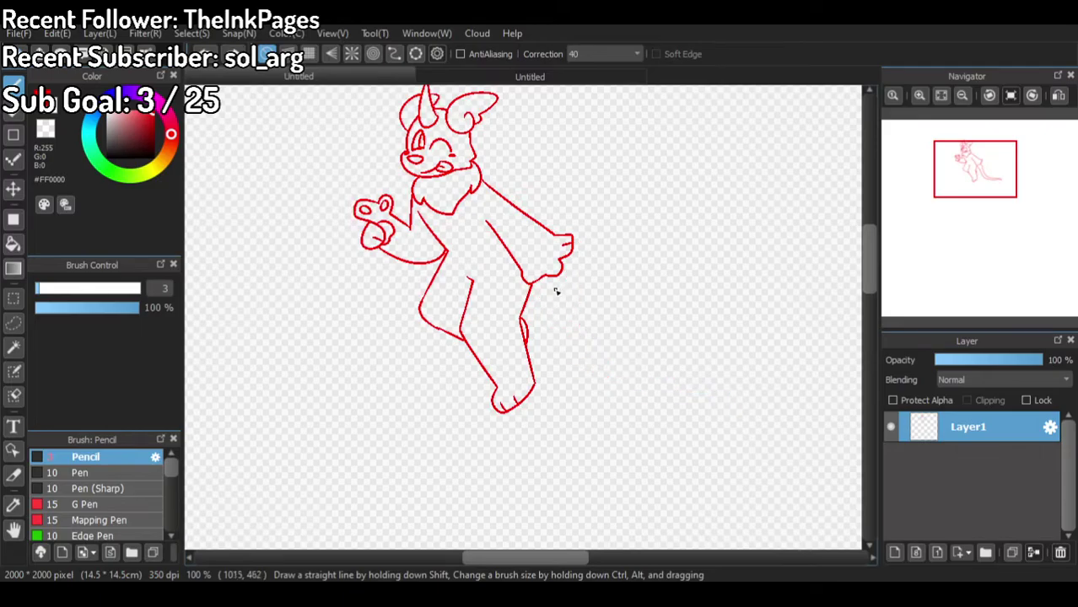
Step: Try a broad tail arcing down to a point and a narrow S-shaped tail beside the foot, undoing both versions
{"action": "mouse_move", "coordinate": [606, 337]}
{"action": "left_mouse_down"}
{"action": "mouse_move", "coordinate": [647, 426]}
{"action": "mouse_move", "coordinate": [621, 508]}
{"action": "mouse_move", "coordinate": [594, 529]}
{"action": "mouse_move", "coordinate": [621, 471]}
{"action": "mouse_move", "coordinate": [591, 375]}
{"action": "left_mouse_up"}
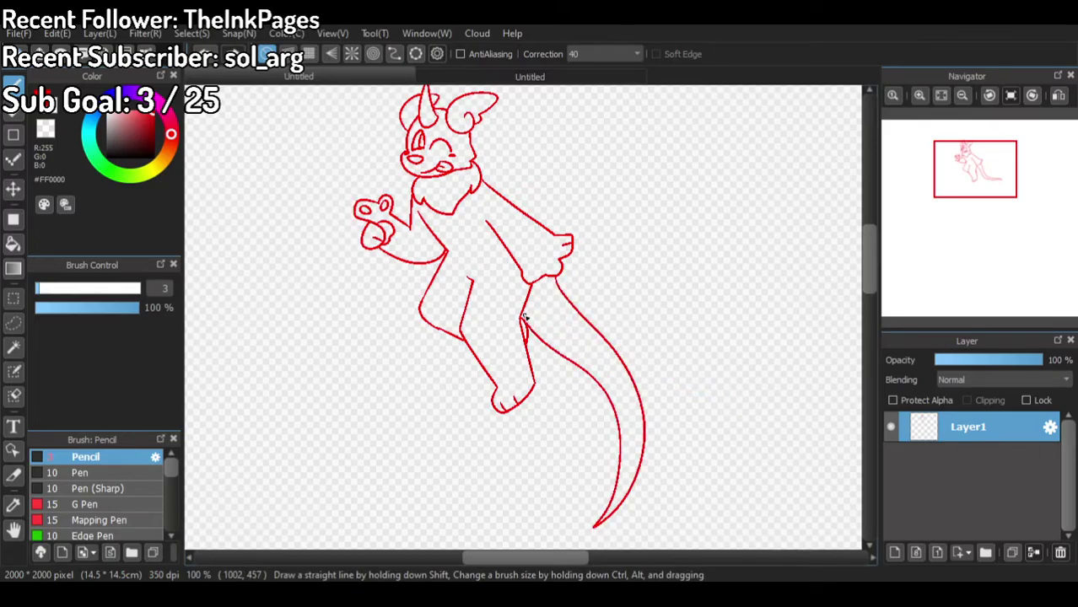
{"action": "key", "text": "ctrl+z"}
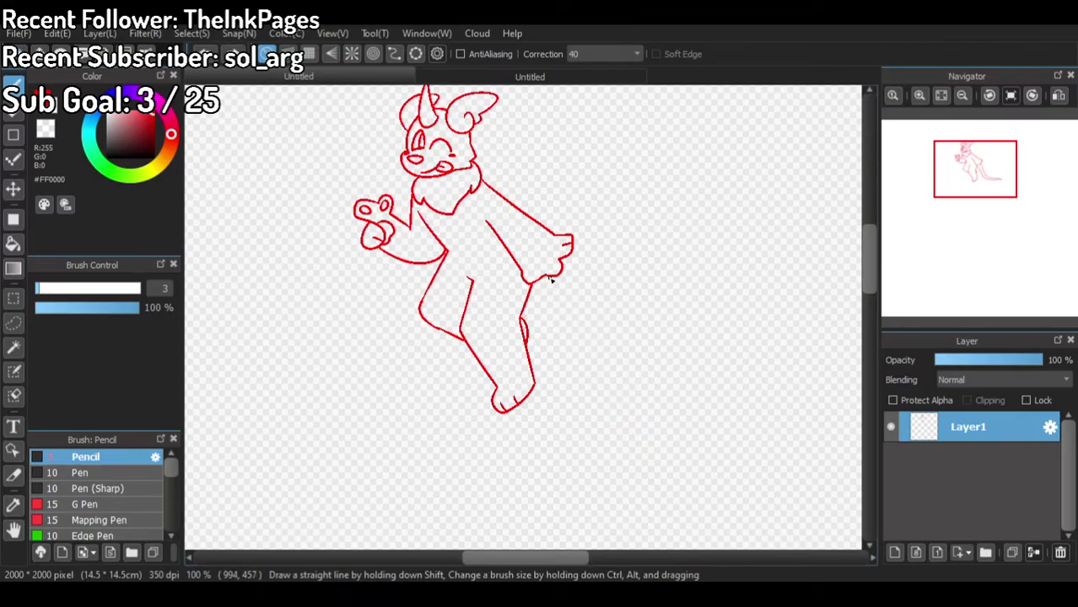
{"action": "mouse_move", "coordinate": [559, 291]}
{"action": "left_mouse_down"}
{"action": "mouse_move", "coordinate": [631, 466]}
{"action": "mouse_move", "coordinate": [563, 372]}
{"action": "mouse_move", "coordinate": [544, 300]}
{"action": "mouse_move", "coordinate": [619, 437]}
{"action": "mouse_move", "coordinate": [582, 442]}
{"action": "mouse_move", "coordinate": [535, 288]}
{"action": "mouse_move", "coordinate": [556, 459]}
{"action": "mouse_move", "coordinate": [566, 462]}
{"action": "mouse_move", "coordinate": [535, 292]}
{"action": "left_mouse_up"}
{"action": "key", "text": "ctrl+z"}
{"action": "key", "text": "ctrl+z"}
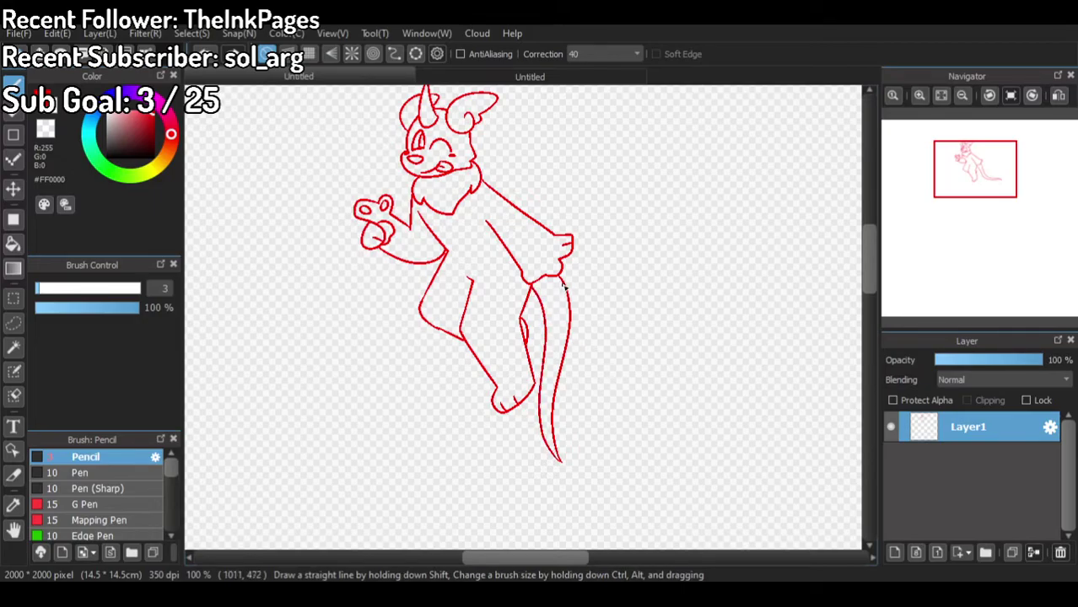
{"action": "key", "text": "ctrl+z"}
{"action": "key", "text": "ctrl+z"}
Step: Try several long tail curves looping from the lowered paw around beneath the foot, and undo each attempt
{"action": "mouse_move", "coordinate": [562, 373]}
{"action": "left_mouse_down"}
{"action": "mouse_move", "coordinate": [527, 454]}
{"action": "mouse_move", "coordinate": [462, 504]}
{"action": "mouse_move", "coordinate": [397, 432]}
{"action": "left_mouse_up"}
{"action": "key", "text": "ctrl+z"}
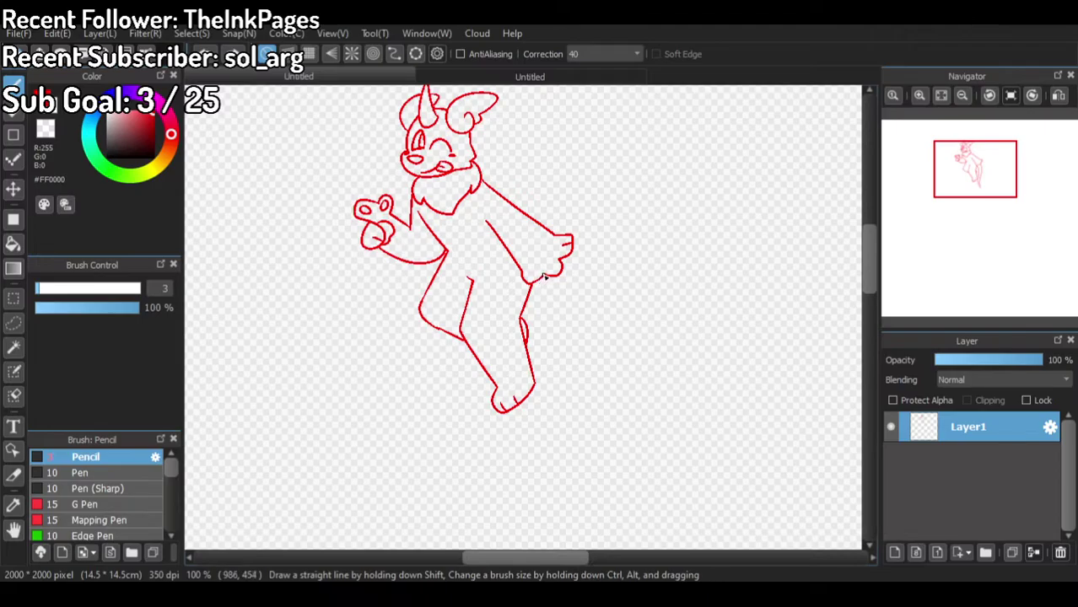
{"action": "mouse_move", "coordinate": [567, 429]}
{"action": "left_mouse_down"}
{"action": "mouse_move", "coordinate": [485, 477]}
{"action": "mouse_move", "coordinate": [408, 430]}
{"action": "mouse_move", "coordinate": [393, 363]}
{"action": "left_mouse_up"}
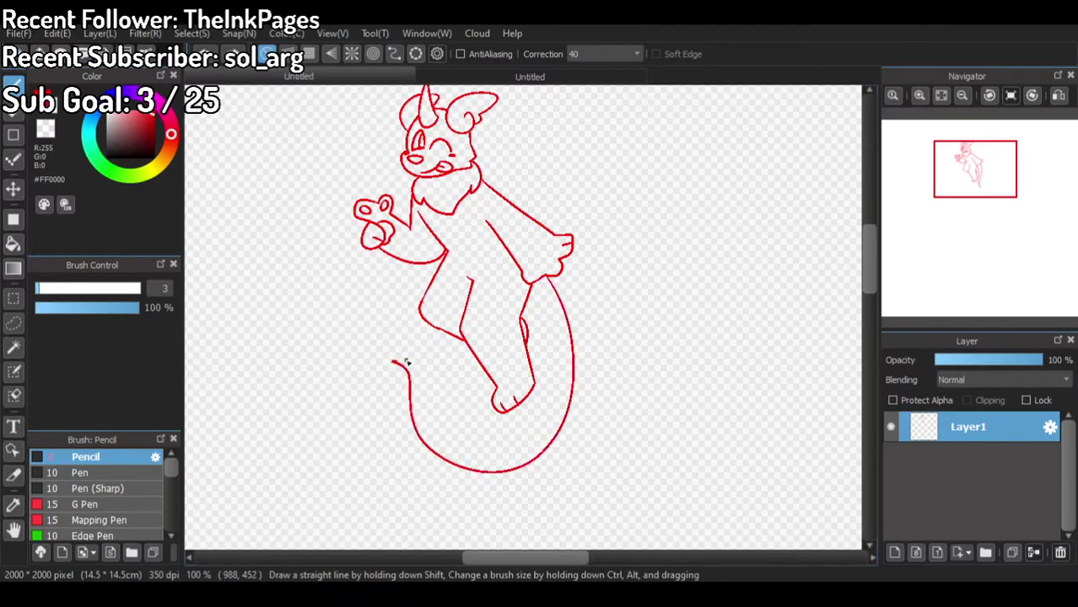
{"action": "left_click_drag", "start_coordinate": [495, 460], "coordinate": [507, 462]}
{"action": "key", "text": "ctrl+z"}
{"action": "key", "text": "ctrl+z"}
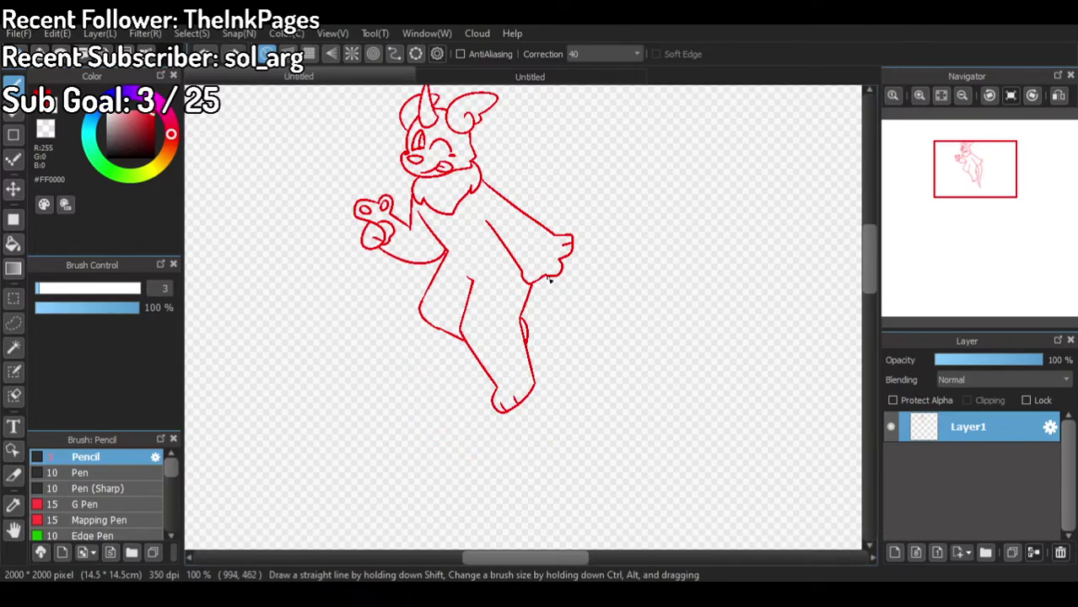
{"action": "mouse_move", "coordinate": [553, 280]}
{"action": "left_mouse_down"}
{"action": "mouse_move", "coordinate": [545, 462]}
{"action": "mouse_move", "coordinate": [398, 403]}
{"action": "left_mouse_up"}
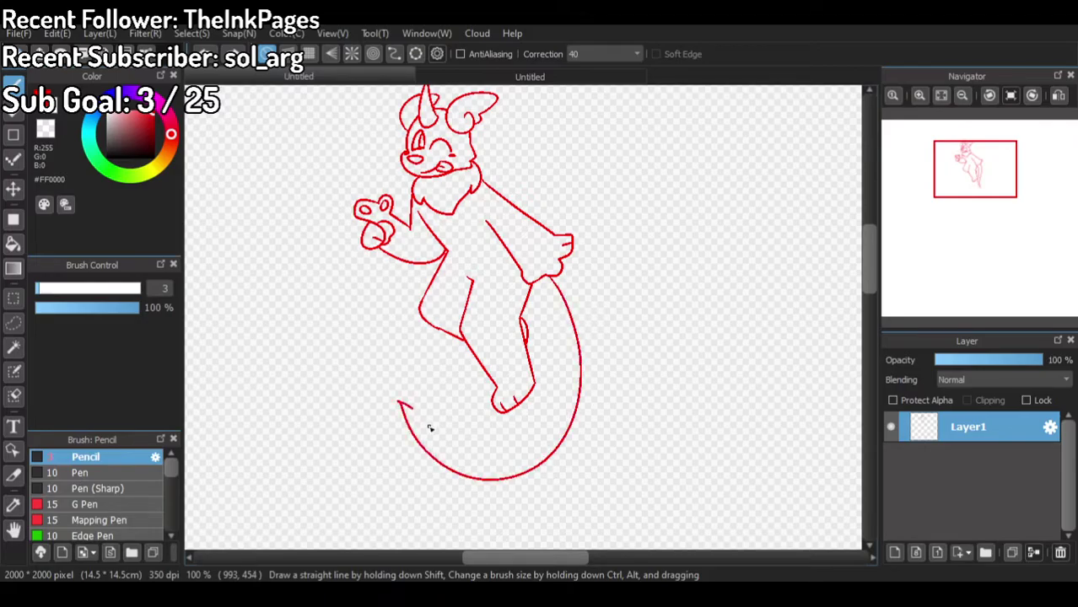
{"action": "key", "text": "ctrl+z"}
{"action": "key", "text": "ctrl+z"}
{"action": "mouse_move", "coordinate": [581, 349]}
{"action": "left_mouse_down"}
{"action": "mouse_move", "coordinate": [547, 457]}
{"action": "mouse_move", "coordinate": [418, 475]}
{"action": "mouse_move", "coordinate": [387, 416]}
{"action": "mouse_move", "coordinate": [430, 453]}
{"action": "mouse_move", "coordinate": [506, 459]}
{"action": "mouse_move", "coordinate": [538, 402]}
{"action": "mouse_move", "coordinate": [532, 348]}
{"action": "left_mouse_up"}
{"action": "key", "text": "ctrl+z"}
{"action": "key", "text": "ctrl+z"}
Step: Draw the tail as two curves running down behind the leg and sweeping beneath the foot to a tapered tip at the lower left
{"action": "mouse_move", "coordinate": [550, 275]}
{"action": "left_mouse_down"}
{"action": "mouse_move", "coordinate": [569, 337]}
{"action": "mouse_move", "coordinate": [559, 431]}
{"action": "mouse_move", "coordinate": [431, 502]}
{"action": "left_mouse_up"}
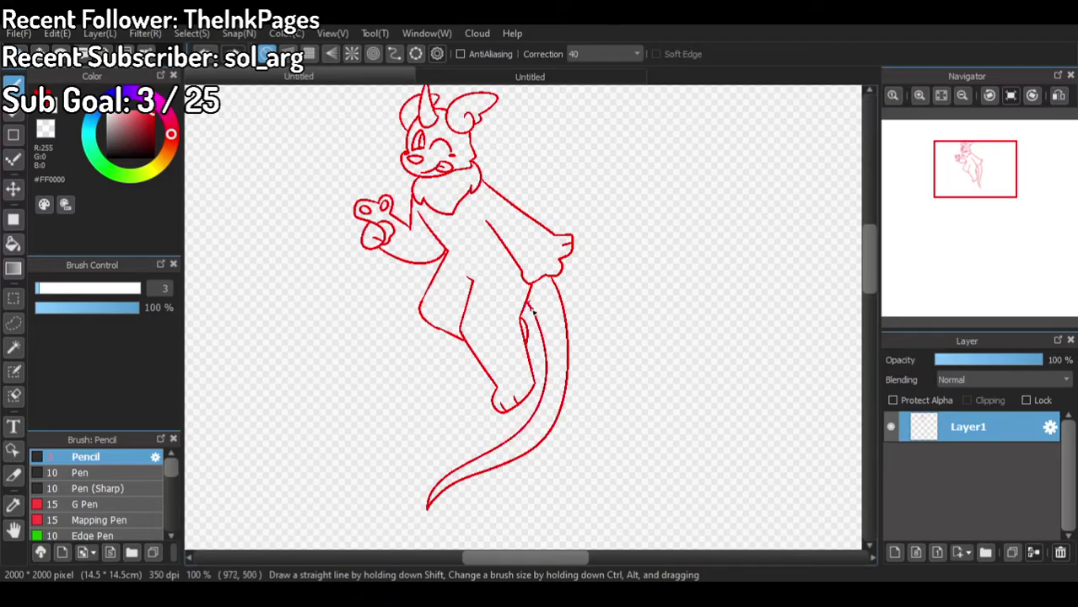
{"action": "scroll", "coordinate": [544, 323], "scroll_direction": "down", "scroll_amount": 2}
{"action": "scroll", "coordinate": [543, 323], "scroll_direction": "up", "scroll_amount": 10}
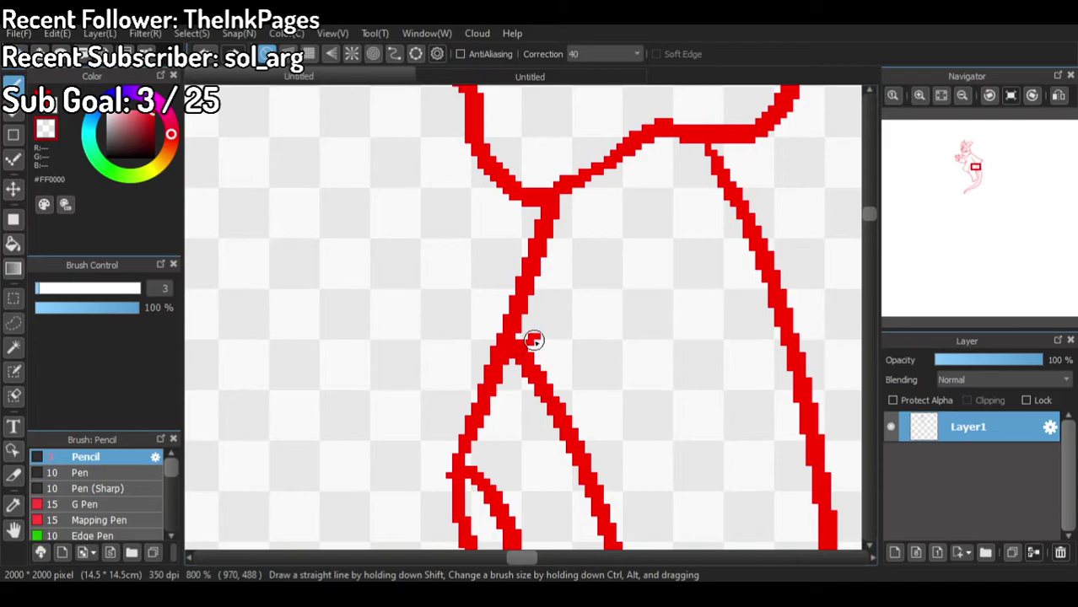
Step: Protect the sketch layer's alpha and recolour all the red lines black (#000000) with a size 1000 pencil
{"action": "scroll", "coordinate": [534, 318], "scroll_direction": "down", "scroll_amount": 8}
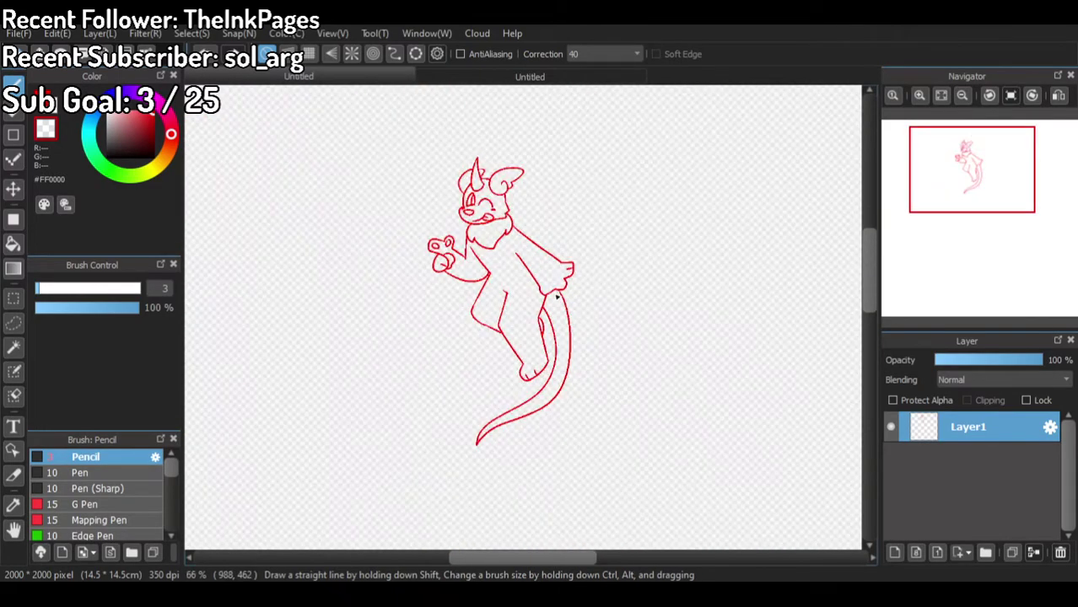
{"action": "scroll", "coordinate": [578, 320], "scroll_direction": "down", "scroll_amount": 1}
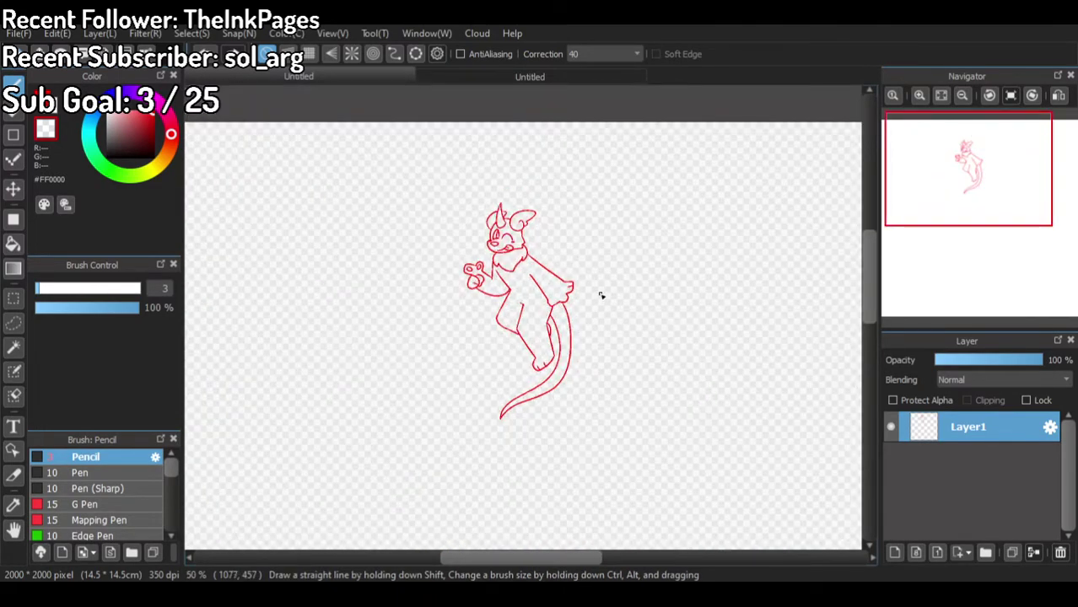
{"action": "scroll", "coordinate": [591, 308], "scroll_direction": "up", "scroll_amount": 1}
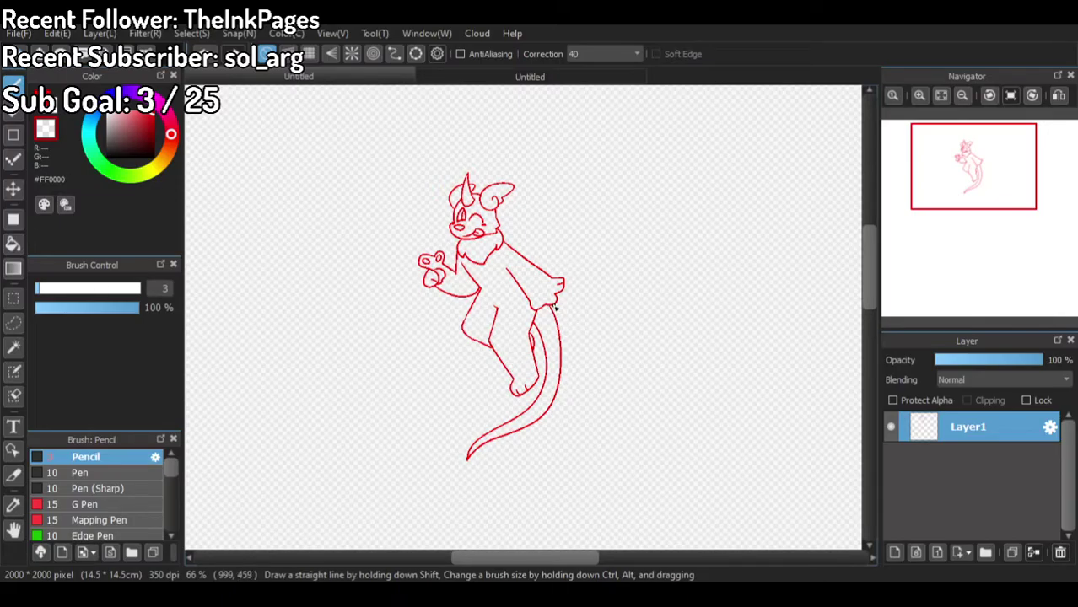
{"action": "left_click", "coordinate": [913, 405]}
{"action": "left_click_drag", "start_coordinate": [105, 288], "coordinate": [236, 309]}
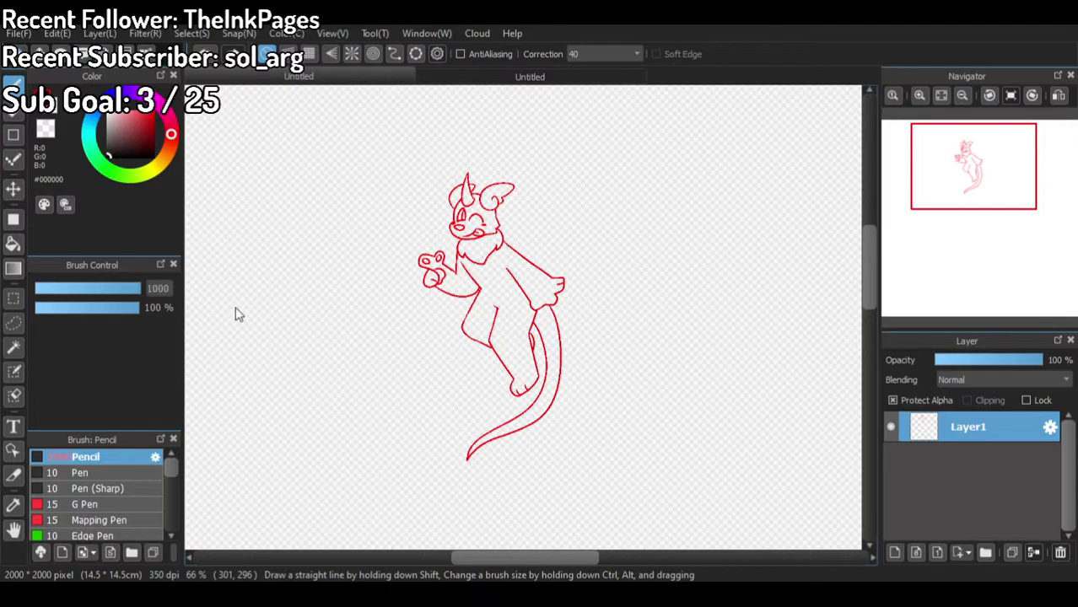
{"action": "left_click_drag", "start_coordinate": [495, 269], "coordinate": [664, 437]}
Step: Add a new layer beneath the line art and sample the cream colour #FFF3DC from the reference character
{"action": "left_click", "coordinate": [895, 552]}
{"action": "left_click_drag", "start_coordinate": [942, 434], "coordinate": [919, 463]}
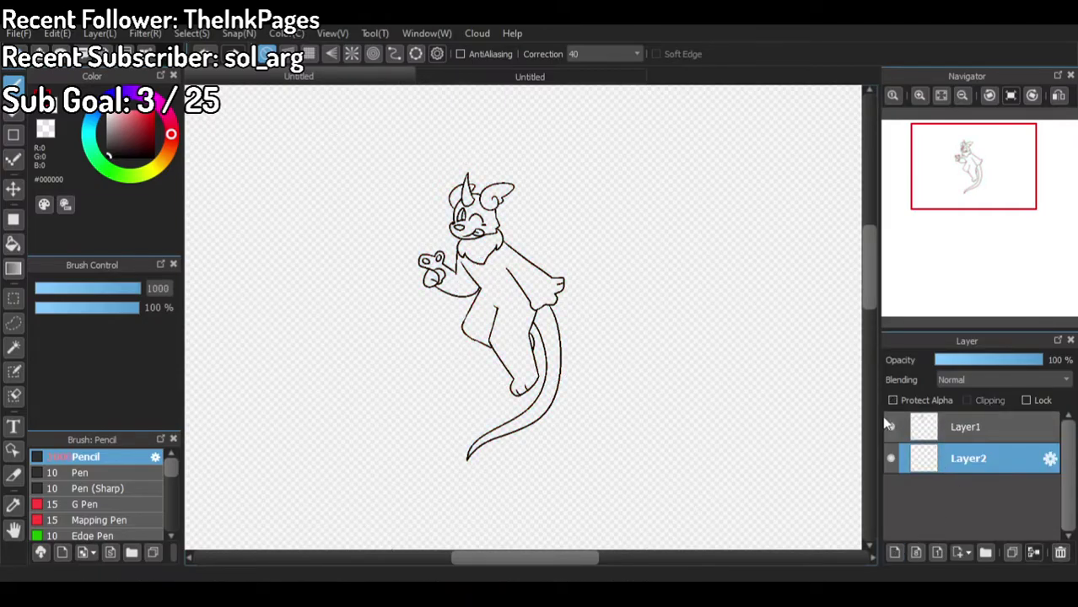
{"action": "left_click", "coordinate": [524, 78]}
{"action": "scroll", "coordinate": [470, 203], "scroll_direction": "up", "scroll_amount": 2}
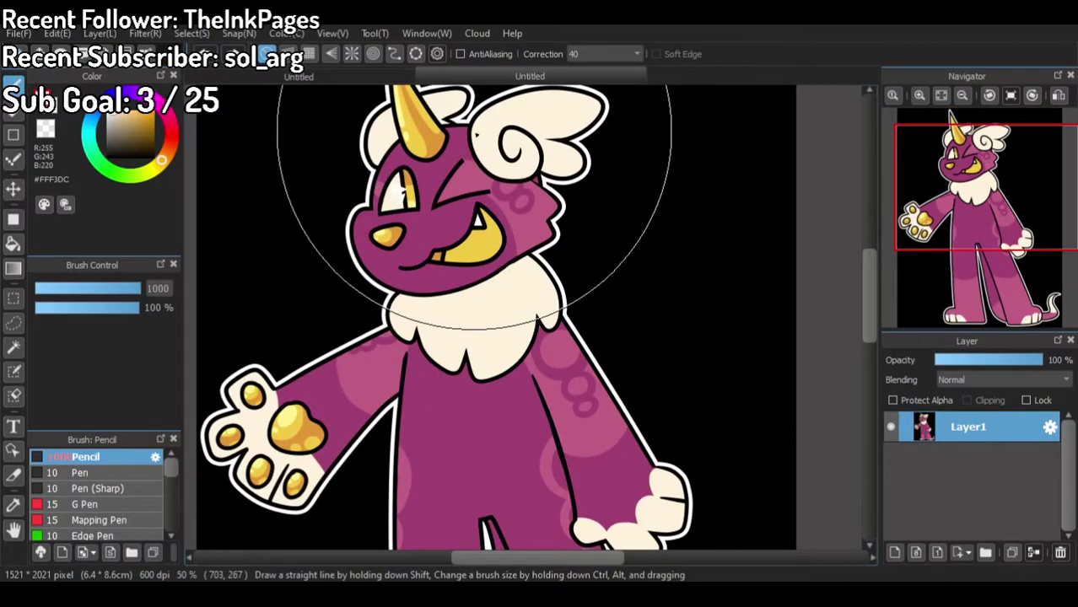
{"action": "left_click", "coordinate": [329, 74]}
{"action": "scroll", "coordinate": [473, 201], "scroll_direction": "up", "scroll_amount": 5}
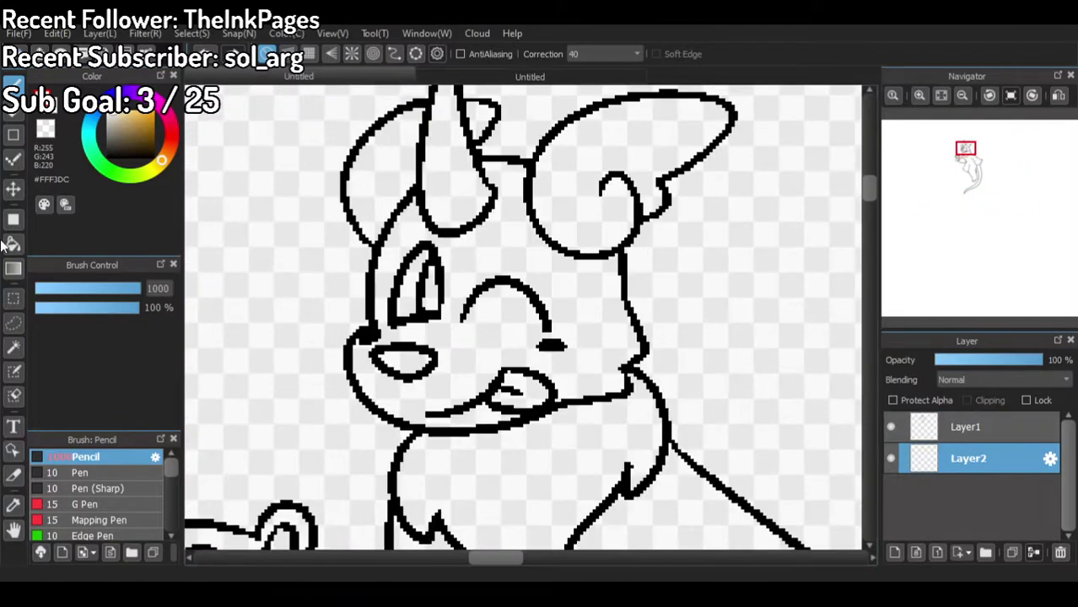
Step: Bucket-fill the white of the open eye and both winged ears with cream on the lower layer
{"action": "left_click", "coordinate": [12, 243]}
{"action": "scroll", "coordinate": [426, 278], "scroll_direction": "up", "scroll_amount": 2}
{"action": "left_click", "coordinate": [394, 283]}
{"action": "scroll", "coordinate": [376, 325], "scroll_direction": "down", "scroll_amount": 3}
{"action": "scroll", "coordinate": [389, 215], "scroll_direction": "up", "scroll_amount": 1}
{"action": "left_click", "coordinate": [389, 215]}
{"action": "left_click", "coordinate": [456, 175]}
{"action": "left_click", "coordinate": [547, 212]}
Step: Fill the neck fur with cream and compare the colouring with the reference character
{"action": "scroll", "coordinate": [534, 213], "scroll_direction": "down", "scroll_amount": 2}
{"action": "left_click", "coordinate": [498, 375]}
{"action": "scroll", "coordinate": [498, 376], "scroll_direction": "up", "scroll_amount": 1}
{"action": "left_click", "coordinate": [532, 77]}
{"action": "left_click", "coordinate": [363, 75]}
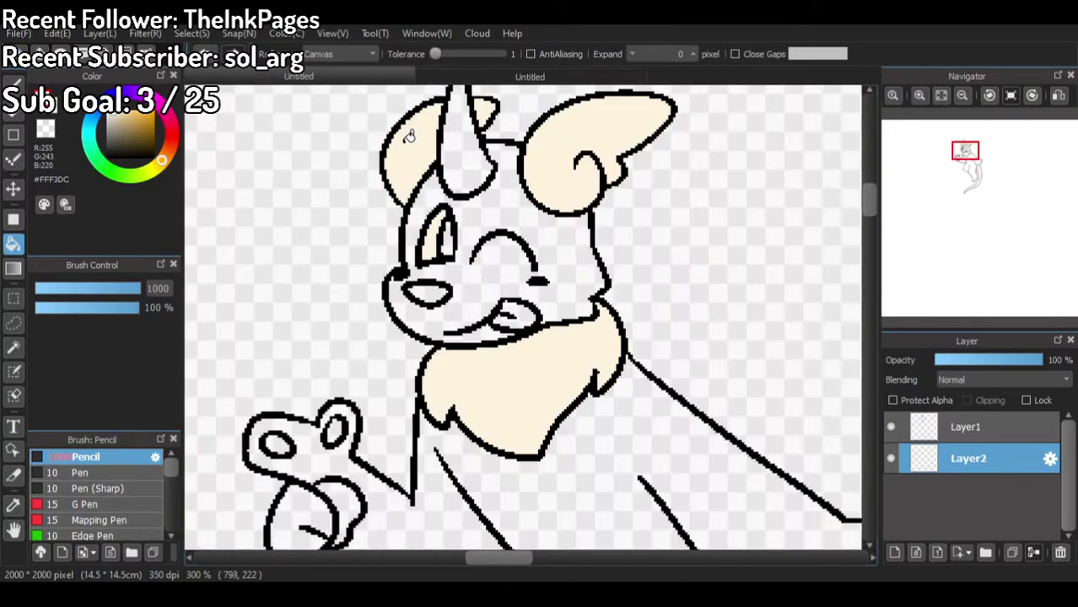
{"action": "scroll", "coordinate": [540, 321], "scroll_direction": "down", "scroll_amount": 4}
{"action": "scroll", "coordinate": [553, 352], "scroll_direction": "up", "scroll_amount": 1}
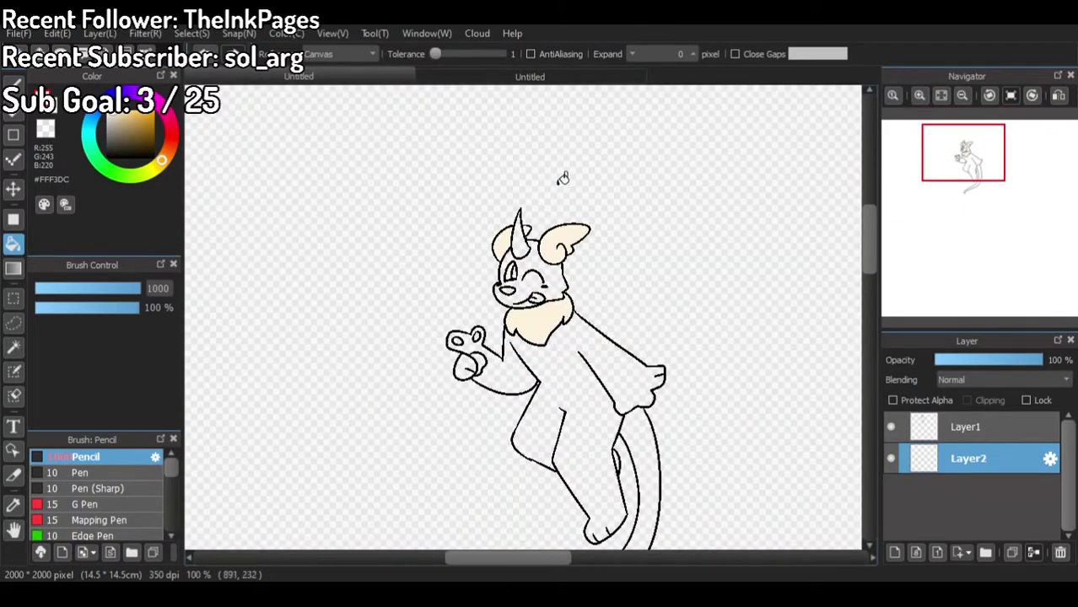
Step: Sample the golden yellow #F2C944 from the reference and add another layer between the line art and the cream fills
{"action": "left_click", "coordinate": [523, 78]}
{"action": "scroll", "coordinate": [428, 258], "scroll_direction": "up", "scroll_amount": 3}
{"action": "scroll", "coordinate": [430, 262], "scroll_direction": "down", "scroll_amount": 1}
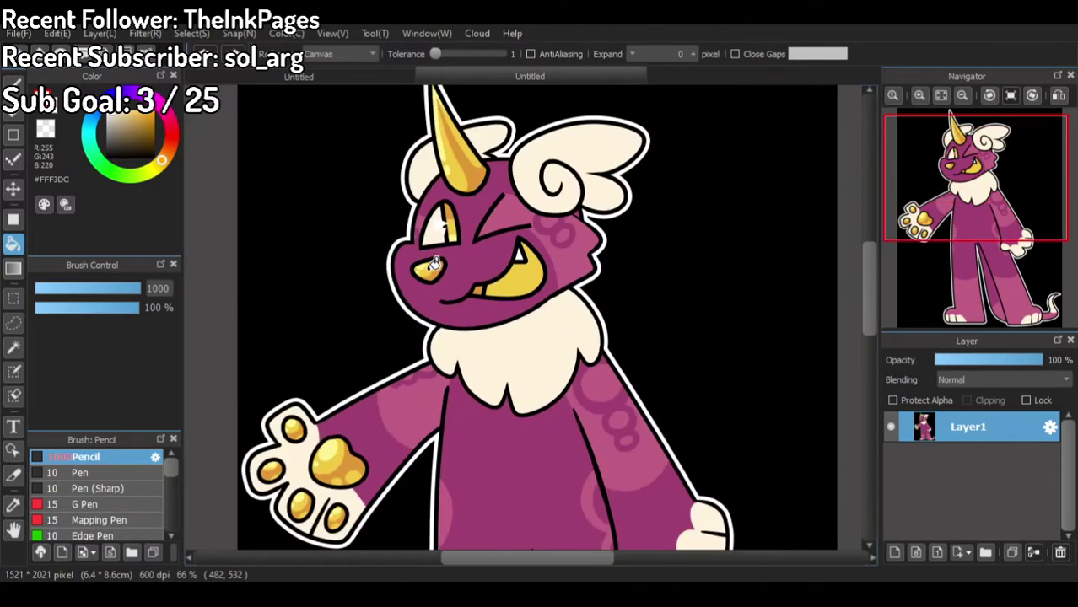
{"action": "scroll", "coordinate": [536, 245], "scroll_direction": "up", "scroll_amount": 1}
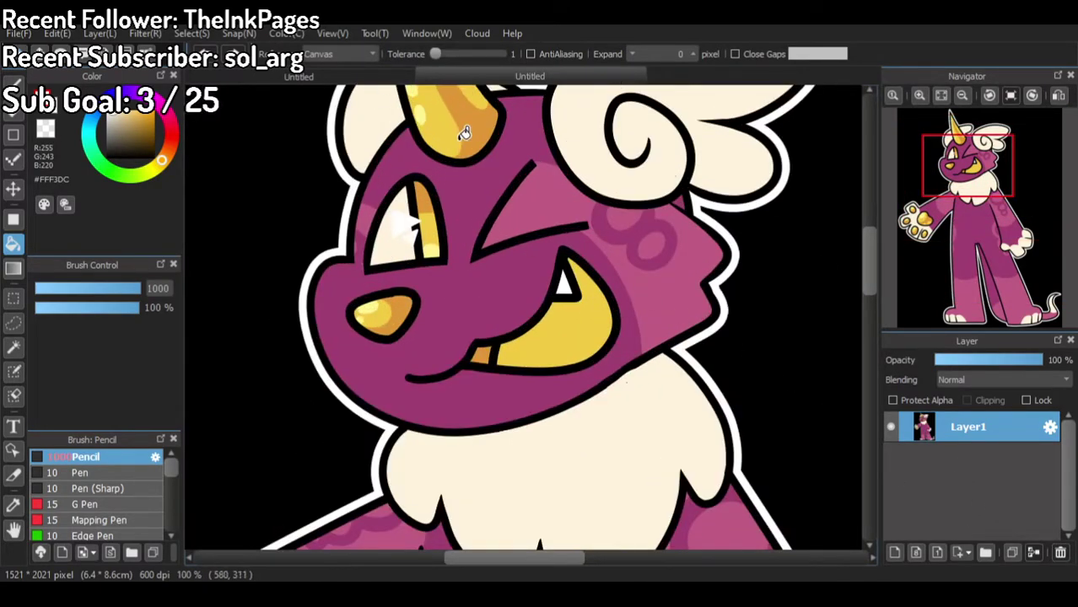
{"action": "left_click", "coordinate": [275, 77]}
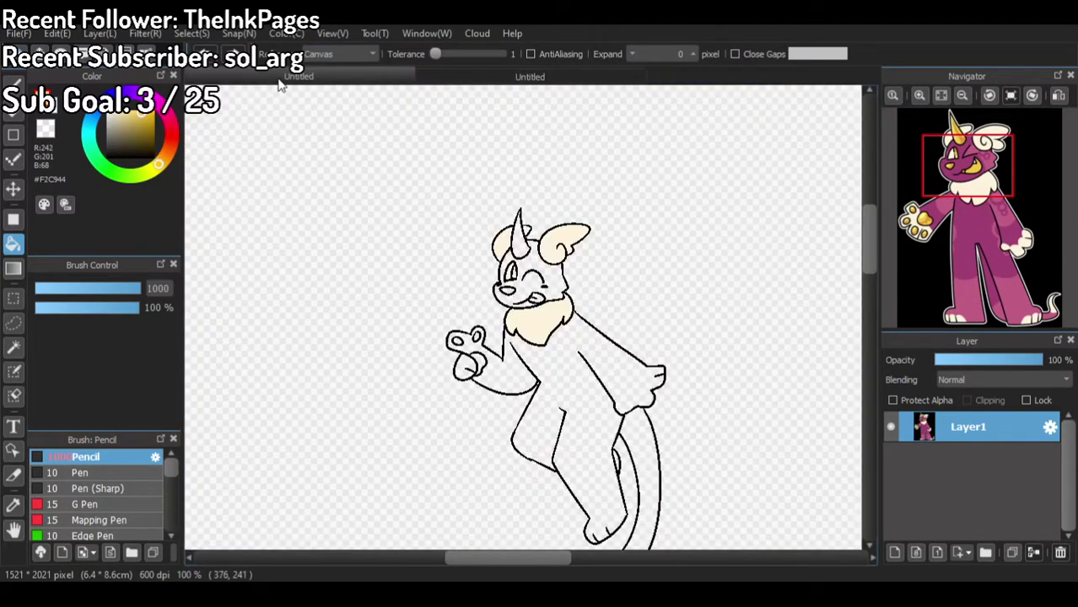
{"action": "left_click", "coordinate": [894, 552]}
Step: Fill the nose, the open eye's iris, the horn and the tongue with golden yellow
{"action": "scroll", "coordinate": [501, 306], "scroll_direction": "up", "scroll_amount": 4}
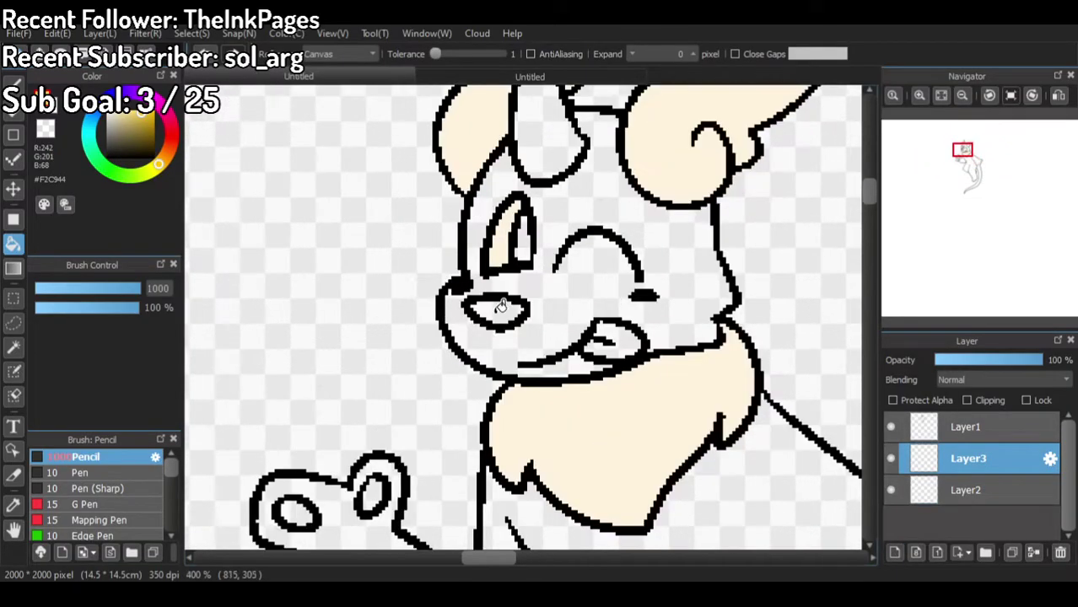
{"action": "left_click", "coordinate": [497, 311]}
{"action": "scroll", "coordinate": [527, 253], "scroll_direction": "up", "scroll_amount": 1}
{"action": "left_click", "coordinate": [519, 243]}
{"action": "scroll", "coordinate": [526, 285], "scroll_direction": "down", "scroll_amount": 2}
{"action": "left_click", "coordinate": [547, 198]}
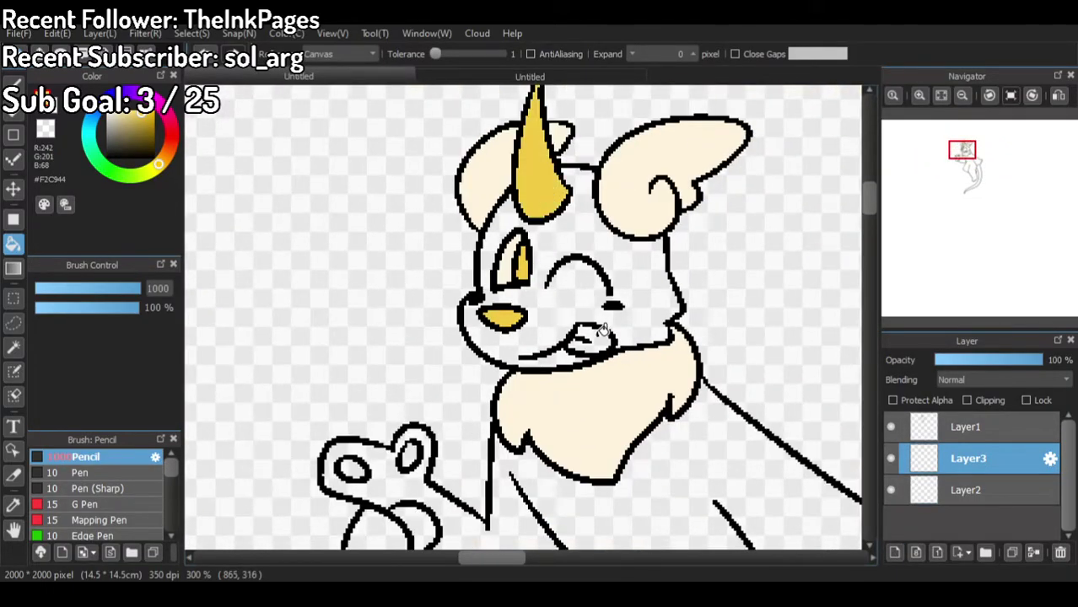
{"action": "left_click", "coordinate": [602, 331]}
Step: Fill the two toe pads and the palm pad of the raised paw with golden yellow
{"action": "scroll", "coordinate": [453, 473], "scroll_direction": "up", "scroll_amount": 1}
{"action": "left_click", "coordinate": [340, 430]}
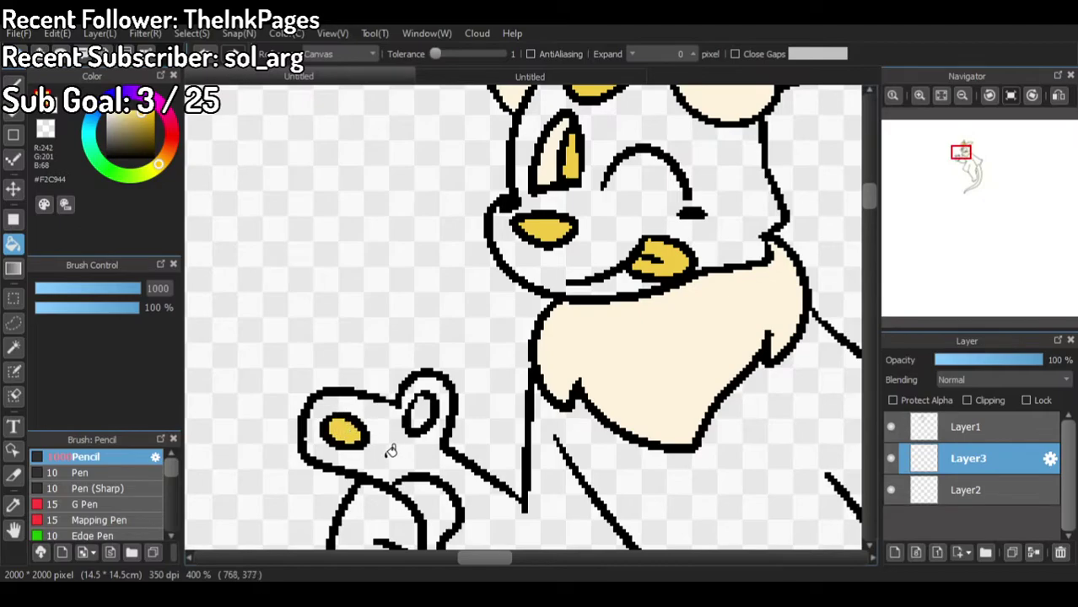
{"action": "left_click", "coordinate": [426, 506]}
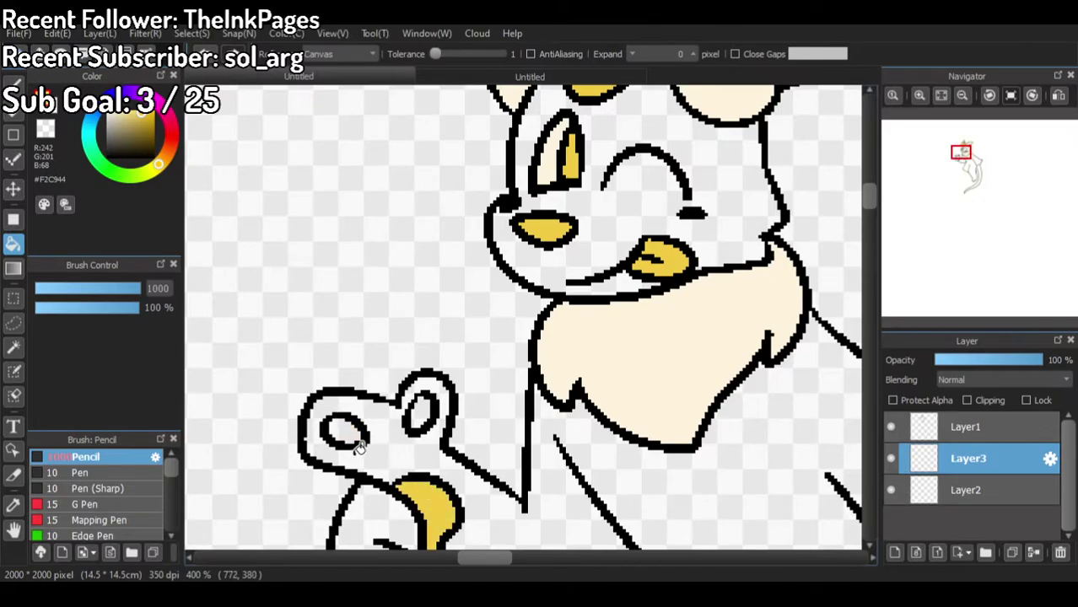
{"action": "scroll", "coordinate": [428, 407], "scroll_direction": "down", "scroll_amount": 5}
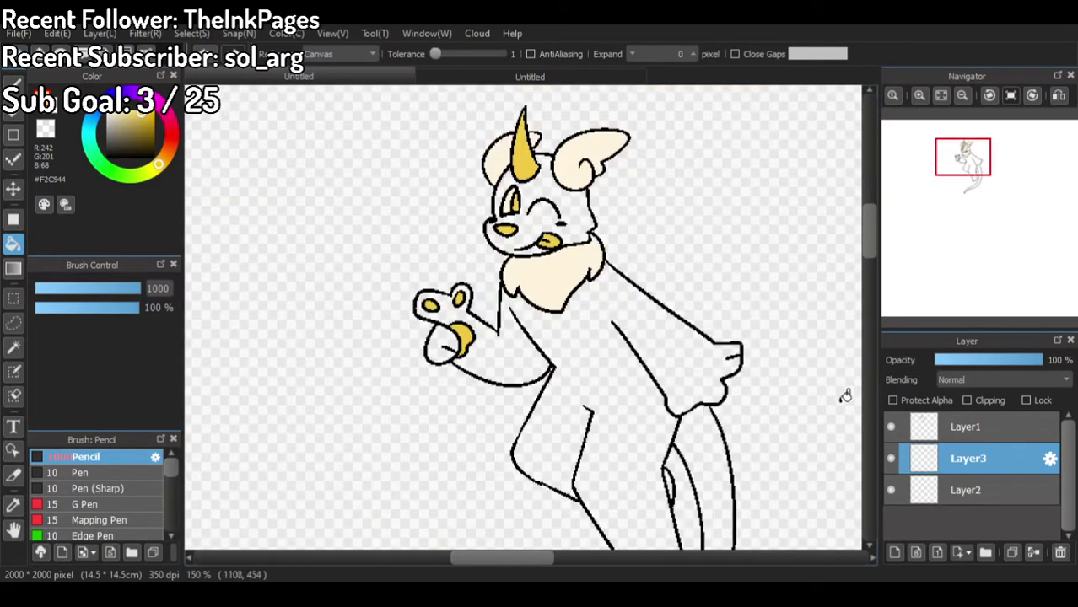
Step: Protect the yellow layer's alpha and sample the orange shade #E09737 from the reference character
{"action": "left_click", "coordinate": [890, 428]}
{"action": "left_click", "coordinate": [890, 427]}
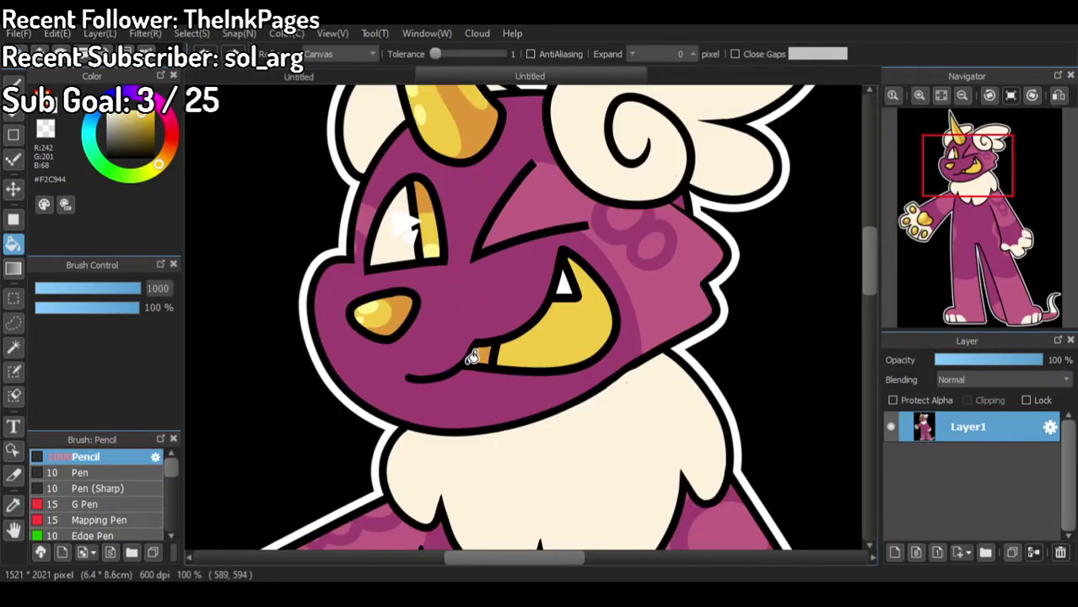
{"action": "scroll", "coordinate": [472, 354], "scroll_direction": "up", "scroll_amount": 3}
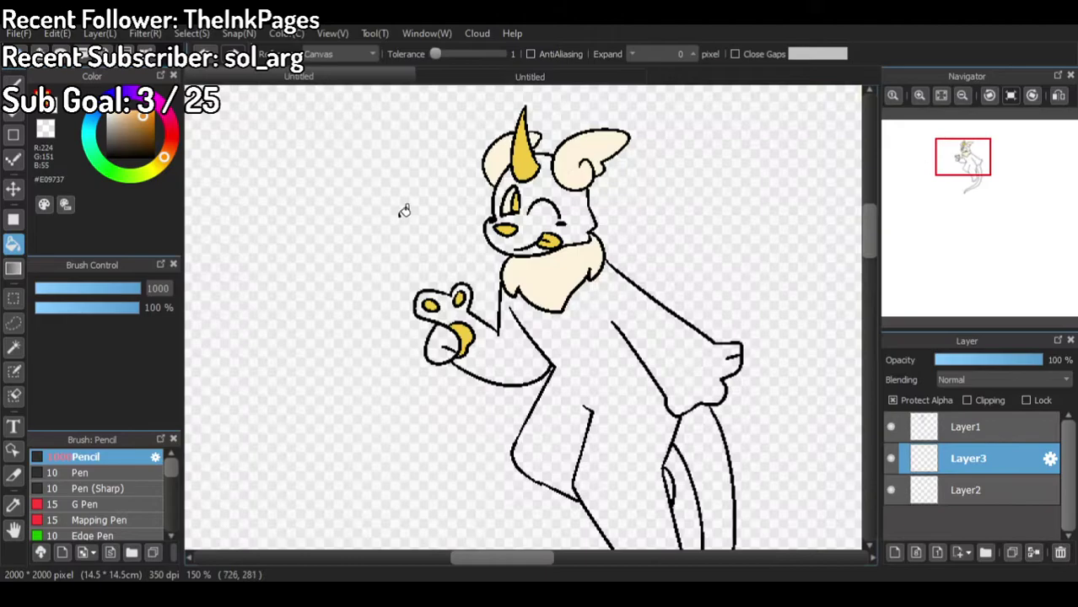
{"action": "scroll", "coordinate": [540, 203], "scroll_direction": "up", "scroll_amount": 4}
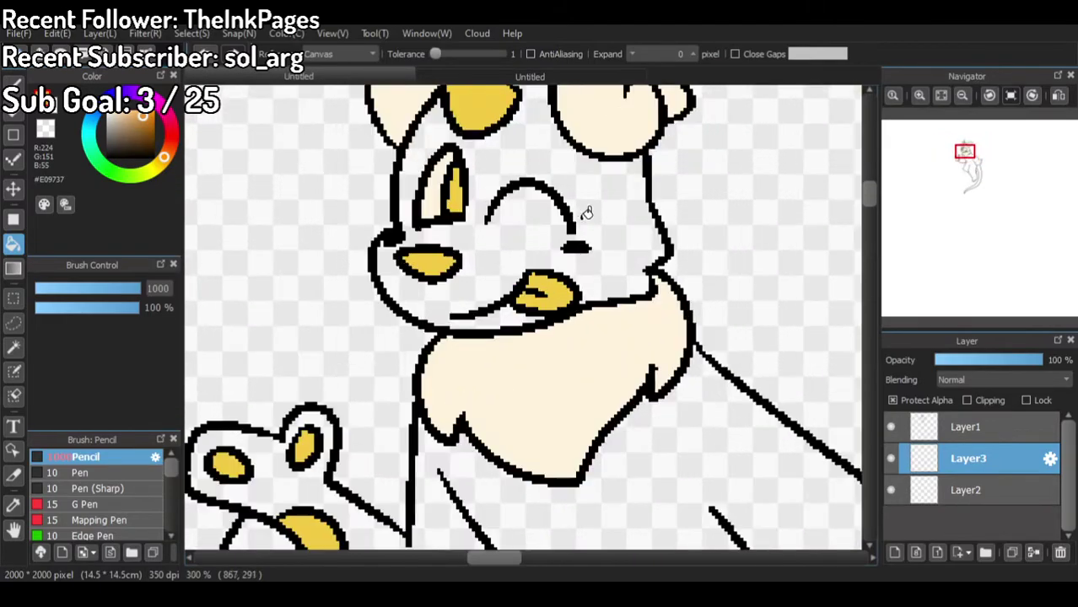
Step: Shade the top of the iris, the tongue's outer end and the underside of the nose orange with a size 6 pencil
{"action": "left_click", "coordinate": [13, 83]}
{"action": "scroll", "coordinate": [390, 236], "scroll_direction": "down", "scroll_amount": 1}
{"action": "scroll", "coordinate": [384, 176], "scroll_direction": "up", "scroll_amount": 2}
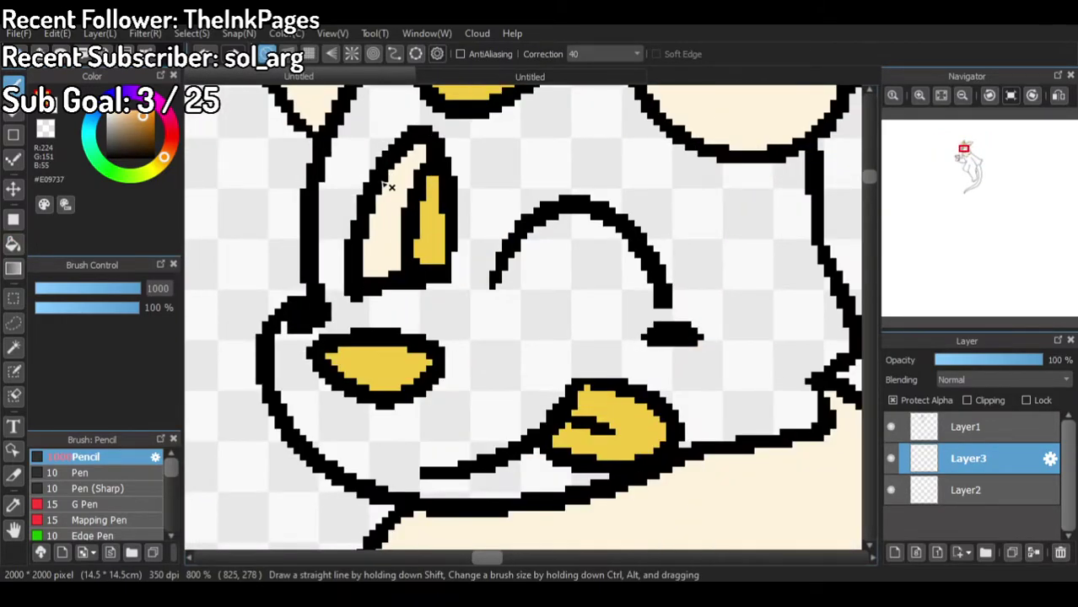
{"action": "left_click_drag", "start_coordinate": [66, 289], "coordinate": [46, 289]}
{"action": "left_click_drag", "start_coordinate": [470, 210], "coordinate": [413, 180]}
{"action": "mouse_move", "coordinate": [645, 414]}
{"action": "left_mouse_down"}
{"action": "mouse_move", "coordinate": [621, 445]}
{"action": "mouse_move", "coordinate": [692, 420]}
{"action": "mouse_move", "coordinate": [652, 430]}
{"action": "left_mouse_up"}
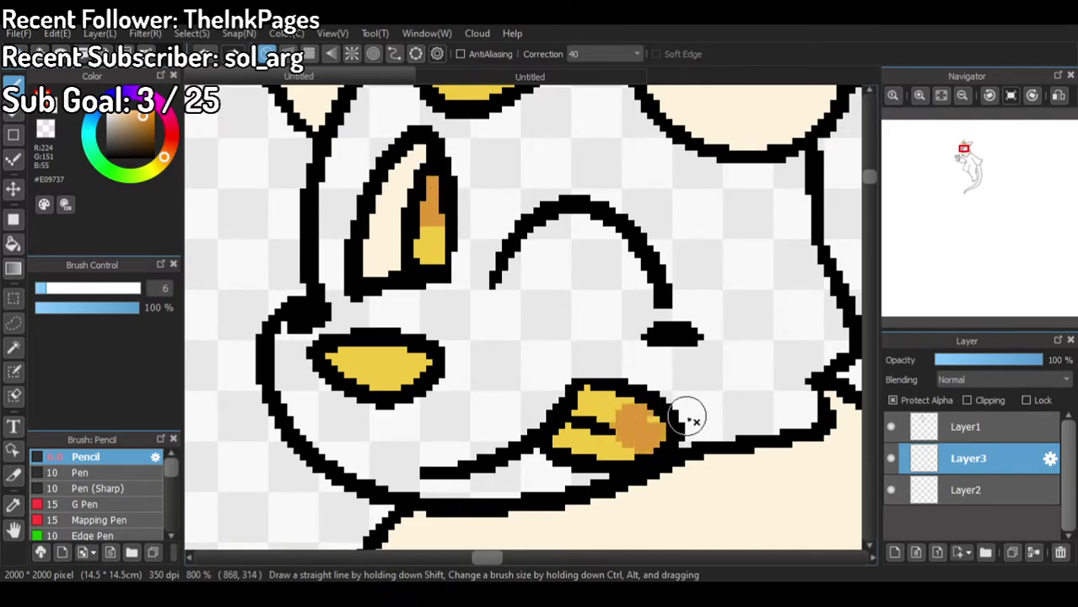
{"action": "mouse_move", "coordinate": [372, 379]}
{"action": "left_mouse_down"}
{"action": "mouse_move", "coordinate": [394, 403]}
{"action": "mouse_move", "coordinate": [420, 359]}
{"action": "mouse_move", "coordinate": [400, 399]}
{"action": "left_mouse_up"}
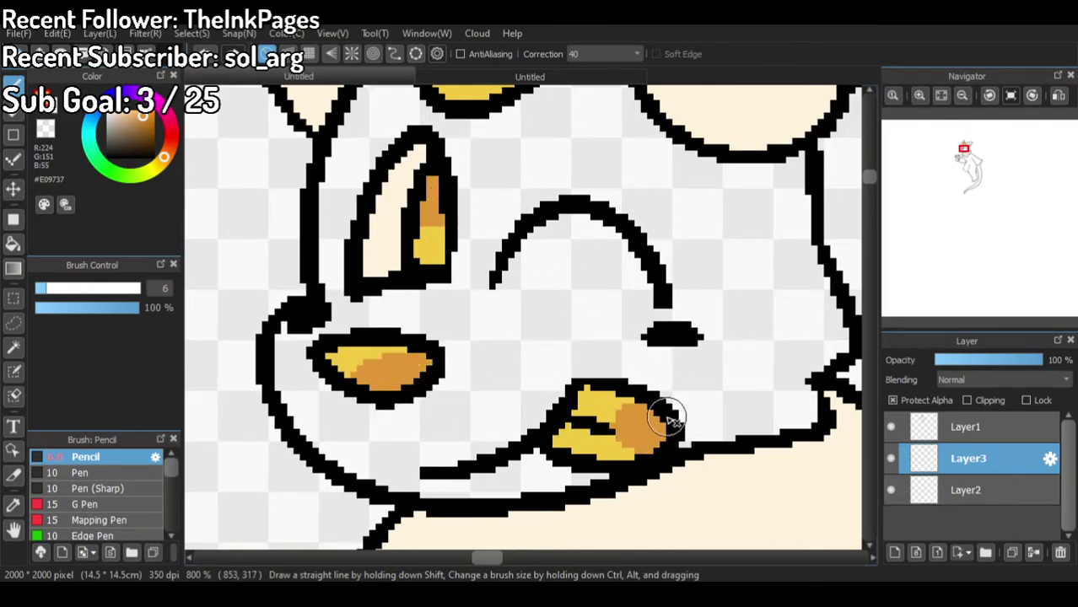
{"action": "left_click_drag", "start_coordinate": [608, 416], "coordinate": [641, 468]}
Step: Shade the horn's two sides and base in orange, leaving a yellow area through its middle and redoing unsuitable strokes
{"action": "scroll", "coordinate": [684, 407], "scroll_direction": "down", "scroll_amount": 3}
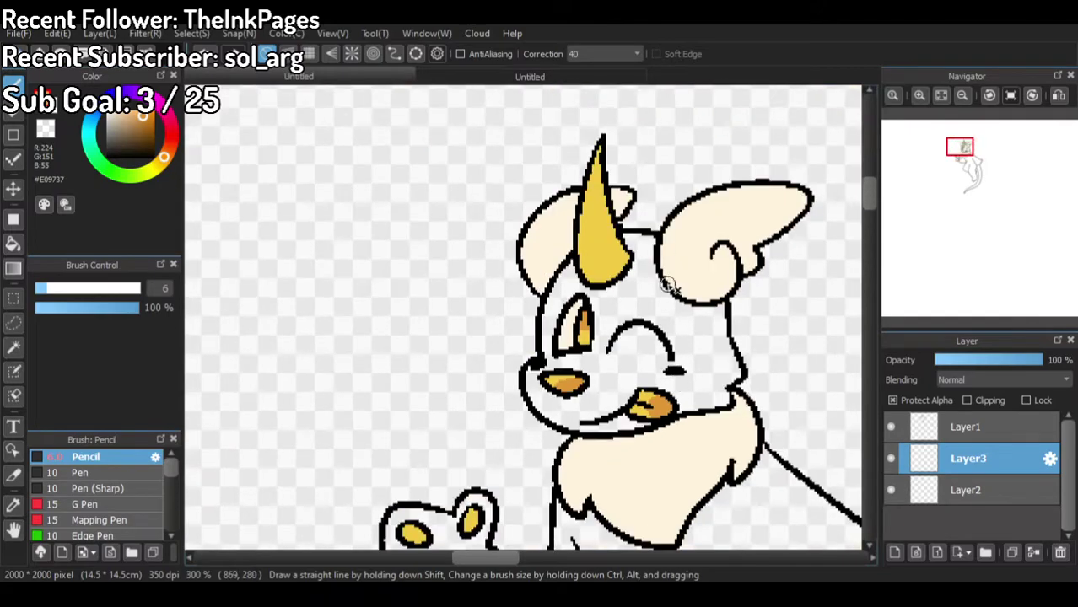
{"action": "scroll", "coordinate": [647, 187], "scroll_direction": "up", "scroll_amount": 2}
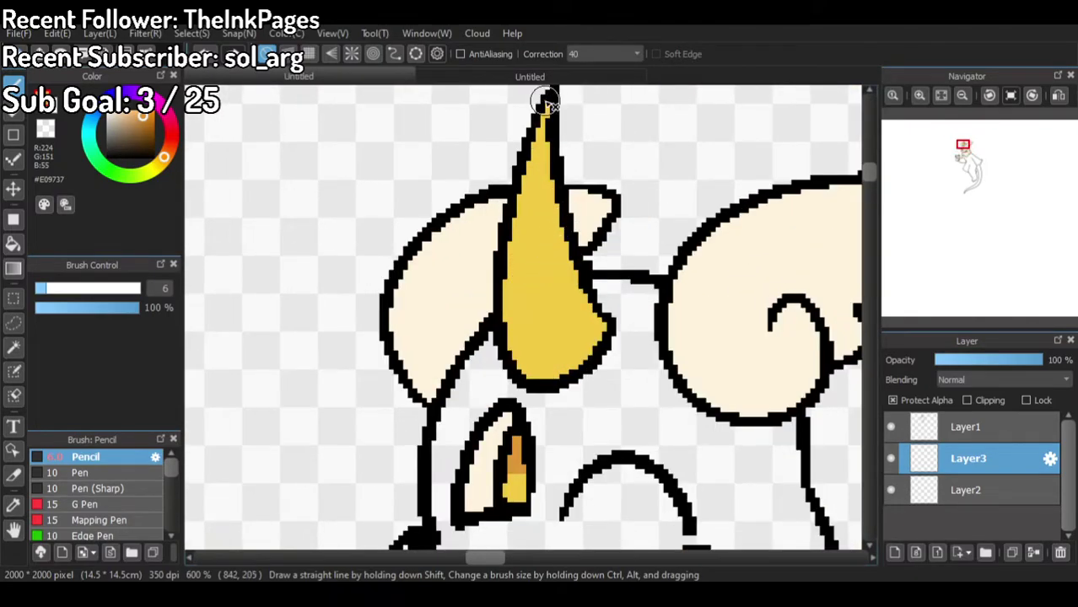
{"action": "mouse_move", "coordinate": [545, 105]}
{"action": "left_mouse_down"}
{"action": "mouse_move", "coordinate": [545, 270]}
{"action": "mouse_move", "coordinate": [595, 347]}
{"action": "left_mouse_up"}
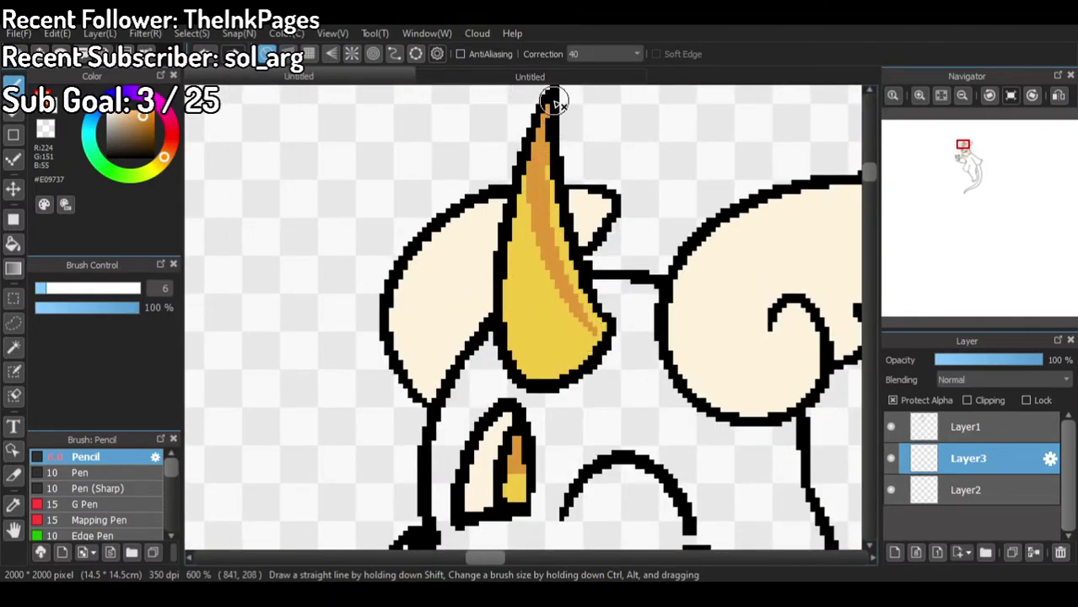
{"action": "key", "text": "ctrl+z"}
{"action": "mouse_move", "coordinate": [552, 99]}
{"action": "left_mouse_down"}
{"action": "mouse_move", "coordinate": [578, 306]}
{"action": "mouse_move", "coordinate": [613, 361]}
{"action": "mouse_move", "coordinate": [591, 337]}
{"action": "mouse_move", "coordinate": [588, 369]}
{"action": "mouse_move", "coordinate": [529, 393]}
{"action": "left_mouse_up"}
{"action": "mouse_move", "coordinate": [546, 111]}
{"action": "left_mouse_down"}
{"action": "mouse_move", "coordinate": [506, 264]}
{"action": "mouse_move", "coordinate": [585, 392]}
{"action": "left_mouse_up"}
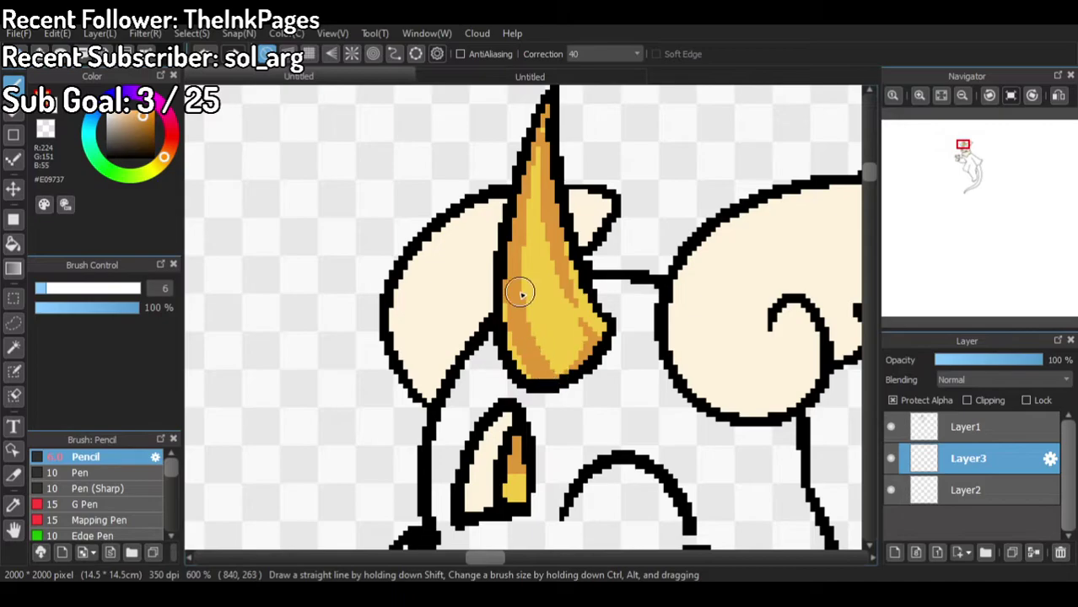
{"action": "key", "text": "ctrl+z"}
{"action": "mouse_move", "coordinate": [557, 94]}
{"action": "left_mouse_down"}
{"action": "mouse_move", "coordinate": [503, 215]}
{"action": "mouse_move", "coordinate": [520, 369]}
{"action": "mouse_move", "coordinate": [590, 373]}
{"action": "left_mouse_up"}
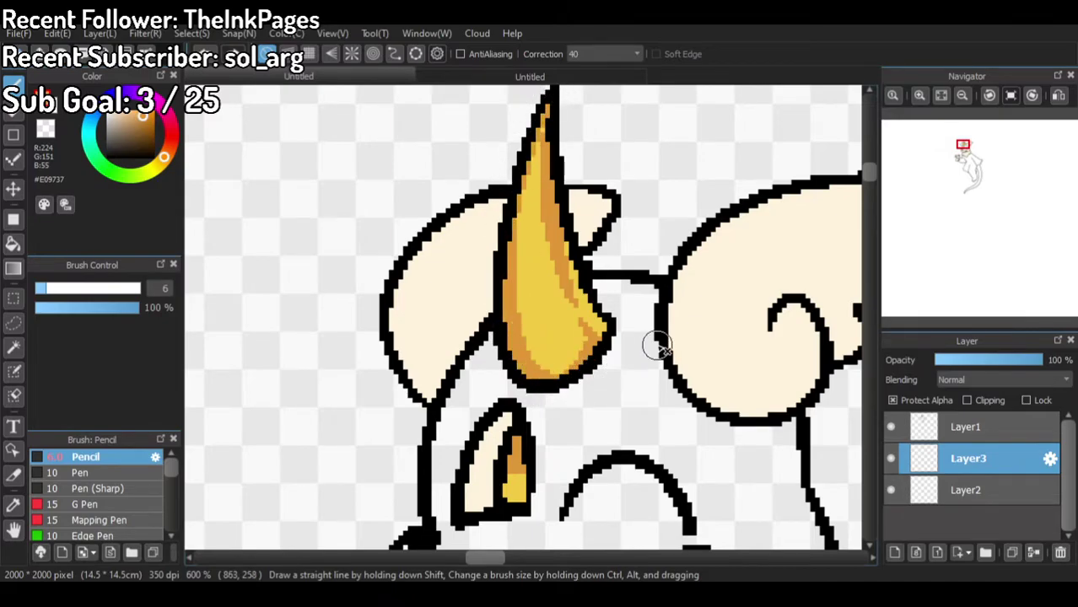
Step: Shade the palm pad and both toe pads of the raised paw with orange
{"action": "scroll", "coordinate": [667, 295], "scroll_direction": "down", "scroll_amount": 4}
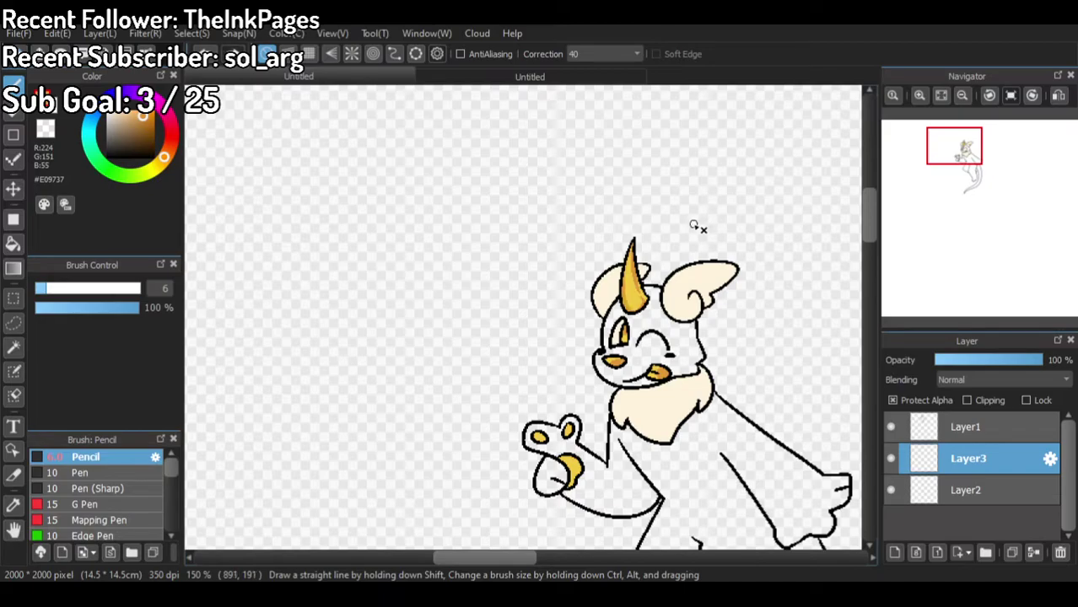
{"action": "scroll", "coordinate": [470, 496], "scroll_direction": "up", "scroll_amount": 4}
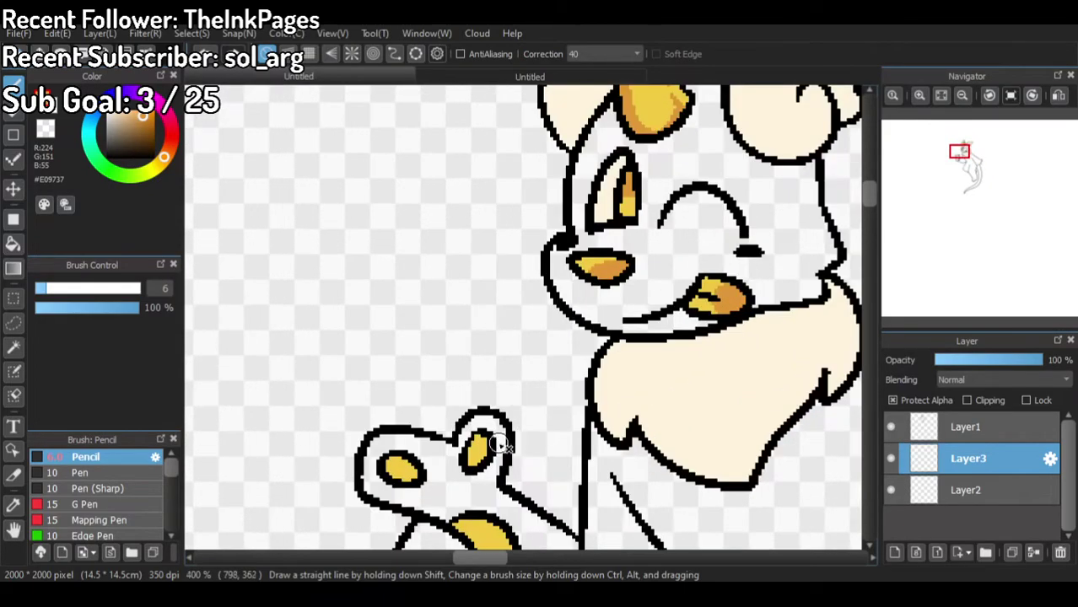
{"action": "mouse_move", "coordinate": [594, 414]}
{"action": "left_mouse_down"}
{"action": "mouse_move", "coordinate": [570, 497]}
{"action": "mouse_move", "coordinate": [537, 530]}
{"action": "mouse_move", "coordinate": [609, 481]}
{"action": "left_mouse_up"}
{"action": "left_click", "coordinate": [893, 401]}
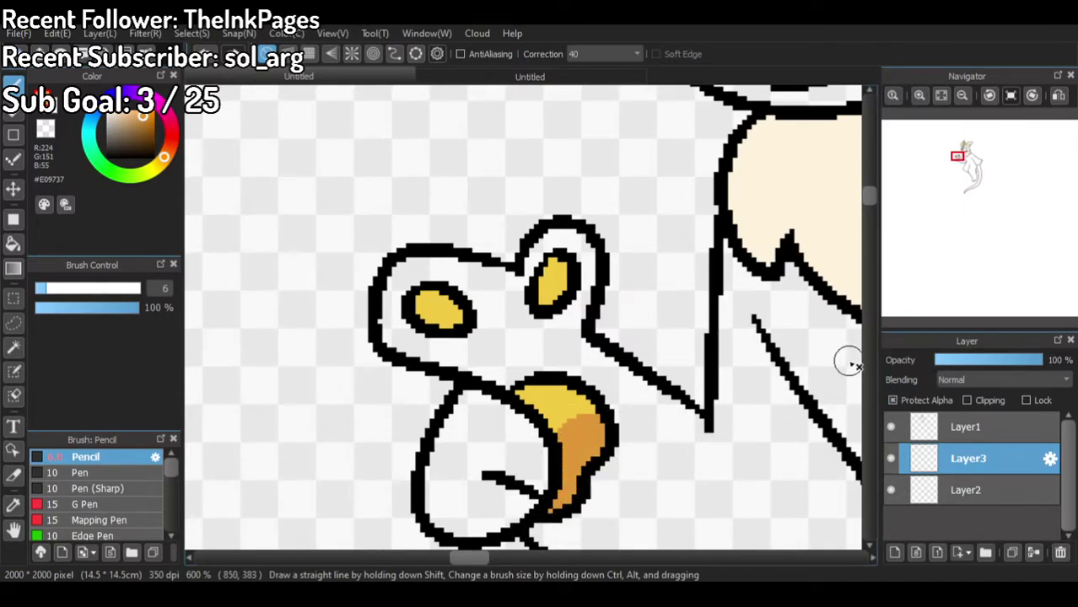
{"action": "mouse_move", "coordinate": [577, 269]}
{"action": "left_mouse_down"}
{"action": "mouse_move", "coordinate": [551, 316]}
{"action": "mouse_move", "coordinate": [571, 287]}
{"action": "left_mouse_up"}
{"action": "mouse_move", "coordinate": [458, 310]}
{"action": "left_mouse_down"}
{"action": "mouse_move", "coordinate": [428, 311]}
{"action": "mouse_move", "coordinate": [475, 334]}
{"action": "mouse_move", "coordinate": [441, 313]}
{"action": "left_mouse_up"}
Step: Switch to pale yellow #FFF490 and add highlights to the tongue and nose
{"action": "scroll", "coordinate": [492, 308], "scroll_direction": "down", "scroll_amount": 4}
{"action": "scroll", "coordinate": [542, 261], "scroll_direction": "down", "scroll_amount": 1}
{"action": "scroll", "coordinate": [544, 253], "scroll_direction": "up", "scroll_amount": 2}
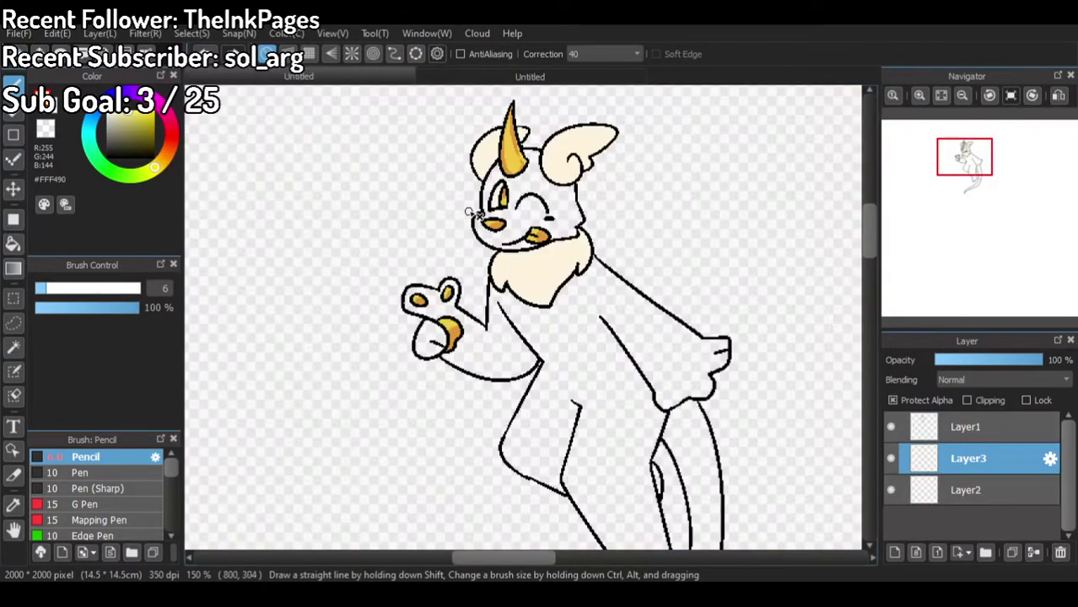
{"action": "scroll", "coordinate": [563, 257], "scroll_direction": "up", "scroll_amount": 3}
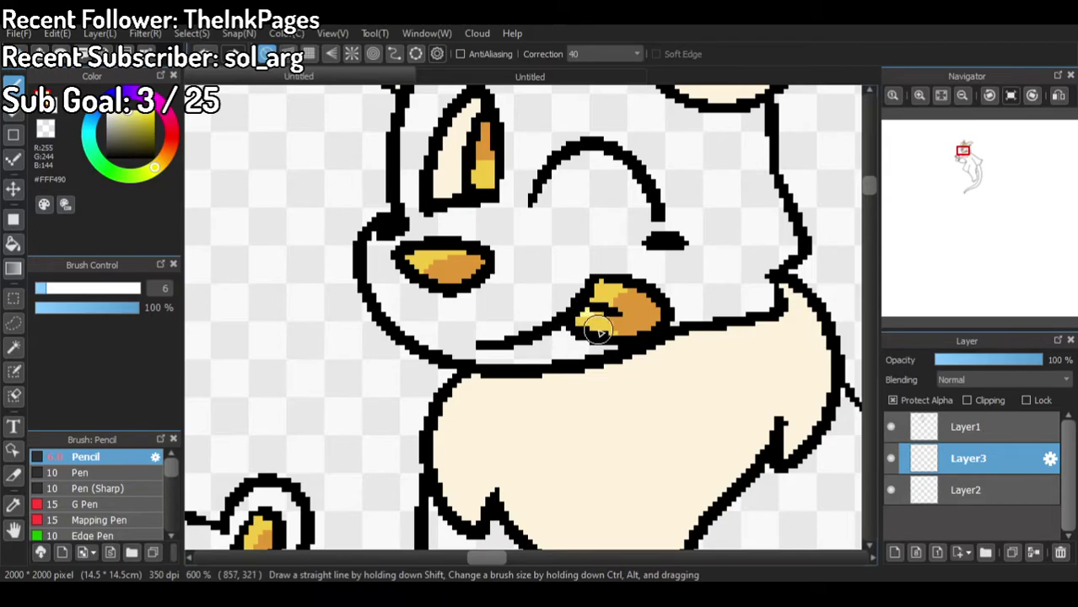
{"action": "left_click_drag", "start_coordinate": [410, 249], "coordinate": [438, 251]}
Step: Paint pale yellow highlight streaks down the horn from its tip to its base
{"action": "scroll", "coordinate": [416, 270], "scroll_direction": "down", "scroll_amount": 2}
{"action": "scroll", "coordinate": [526, 192], "scroll_direction": "down", "scroll_amount": 3}
{"action": "scroll", "coordinate": [507, 190], "scroll_direction": "up", "scroll_amount": 5}
{"action": "mouse_move", "coordinate": [513, 158]}
{"action": "left_mouse_down"}
{"action": "mouse_move", "coordinate": [487, 194]}
{"action": "mouse_move", "coordinate": [485, 330]}
{"action": "mouse_move", "coordinate": [551, 430]}
{"action": "mouse_move", "coordinate": [547, 441]}
{"action": "mouse_move", "coordinate": [510, 411]}
{"action": "left_mouse_up"}
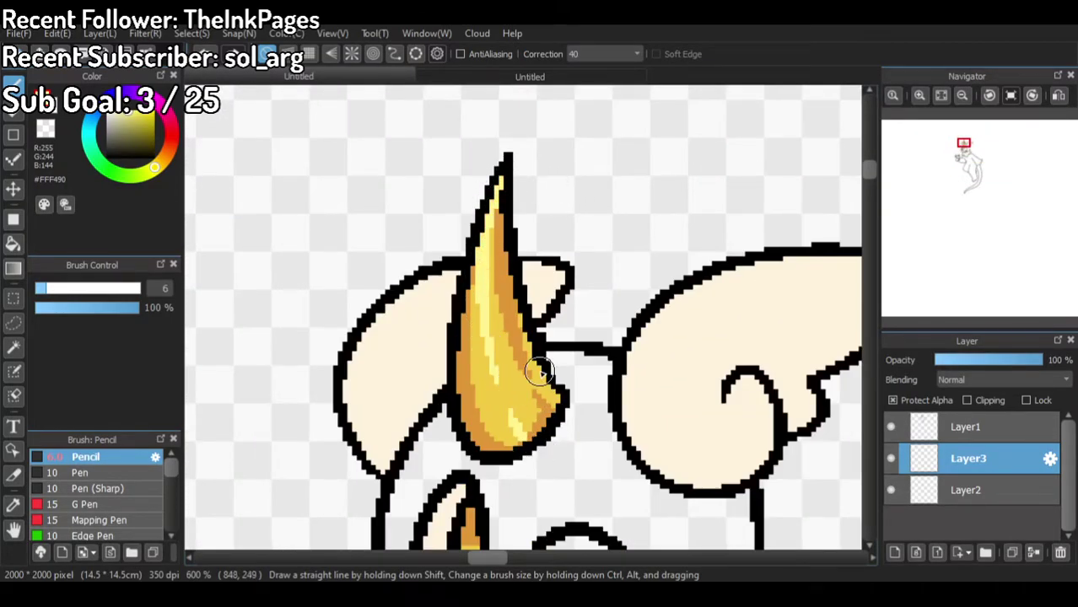
{"action": "scroll", "coordinate": [540, 371], "scroll_direction": "down", "scroll_amount": 5}
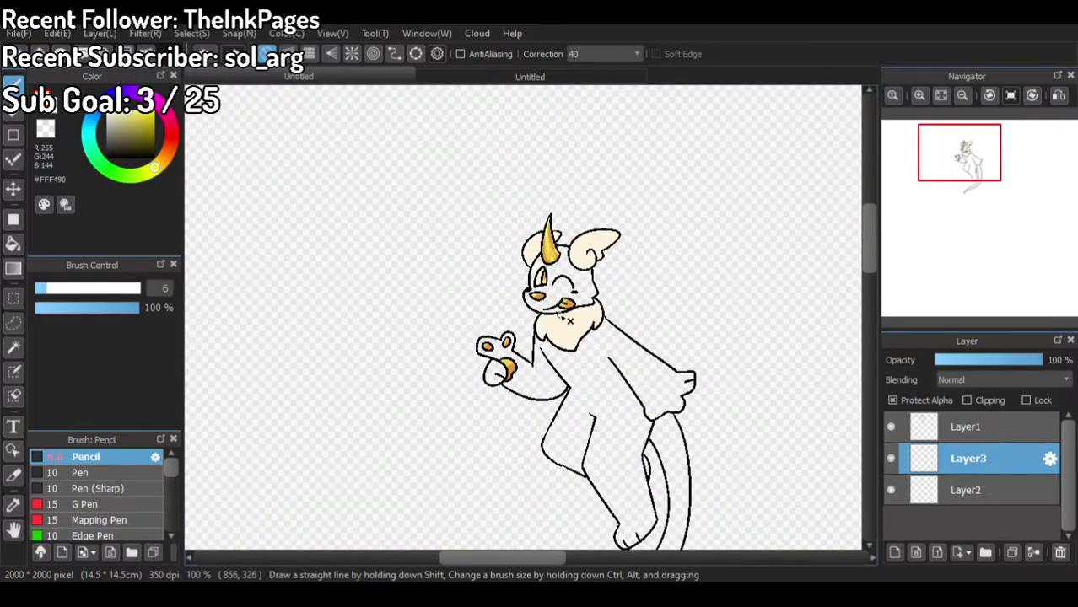
Step: Paint pale yellow highlights on the palm pad and both toe pads of the raised paw
{"action": "scroll", "coordinate": [582, 249], "scroll_direction": "up", "scroll_amount": 3}
{"action": "scroll", "coordinate": [567, 251], "scroll_direction": "down", "scroll_amount": 4}
{"action": "scroll", "coordinate": [510, 285], "scroll_direction": "up", "scroll_amount": 2}
{"action": "scroll", "coordinate": [511, 286], "scroll_direction": "up", "scroll_amount": 4}
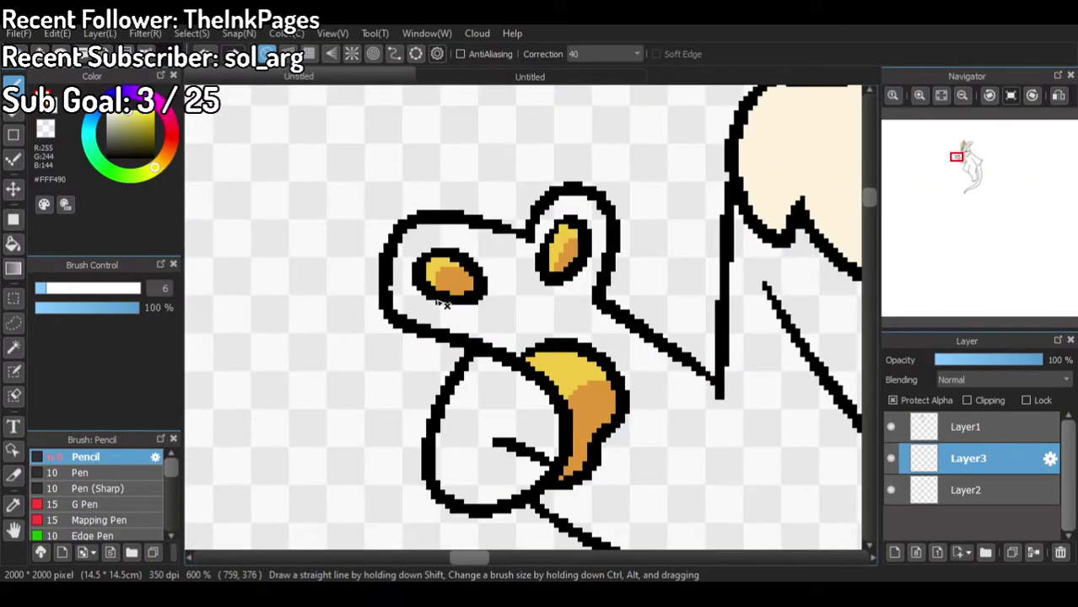
{"action": "mouse_move", "coordinate": [536, 344]}
{"action": "left_mouse_down"}
{"action": "mouse_move", "coordinate": [547, 368]}
{"action": "mouse_move", "coordinate": [538, 350]}
{"action": "left_mouse_up"}
{"action": "left_click", "coordinate": [577, 366]}
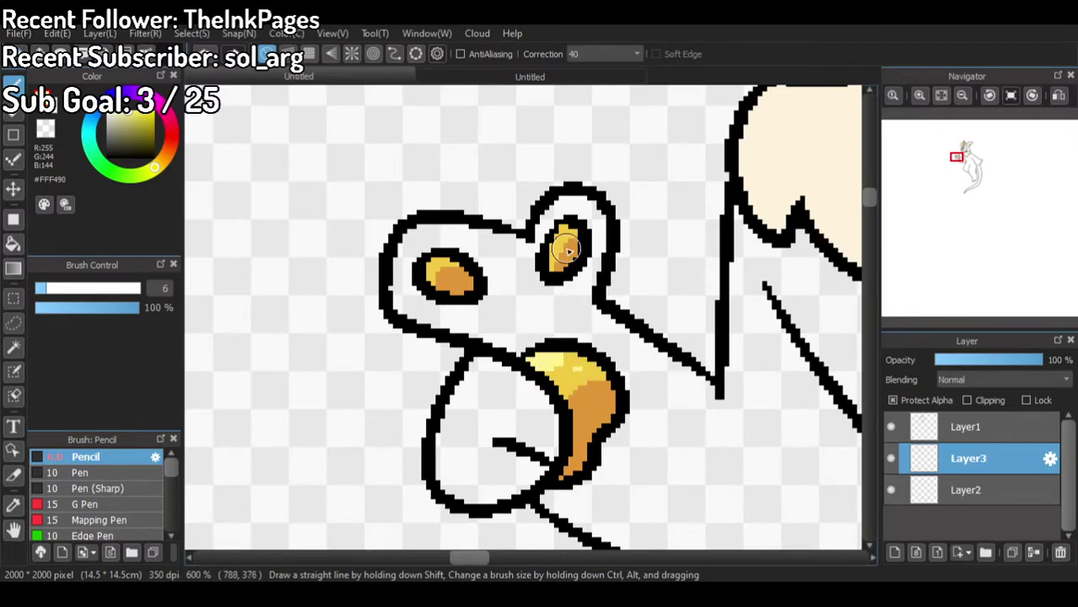
{"action": "left_click_drag", "start_coordinate": [546, 252], "coordinate": [563, 226]}
{"action": "left_click_drag", "start_coordinate": [428, 259], "coordinate": [446, 267]}
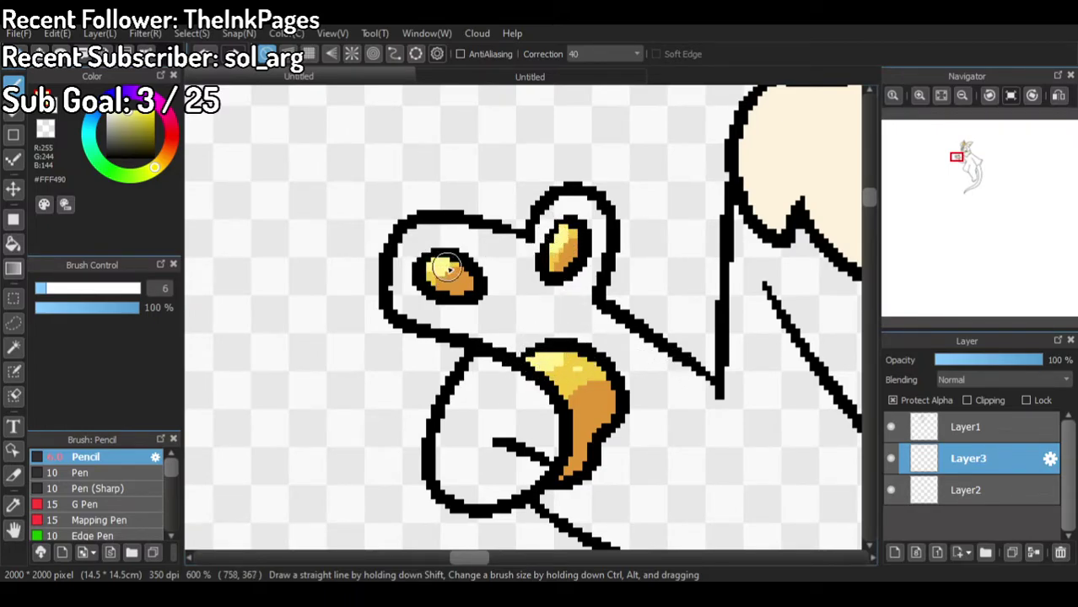
{"action": "scroll", "coordinate": [534, 308], "scroll_direction": "down", "scroll_amount": 5}
{"action": "scroll", "coordinate": [583, 226], "scroll_direction": "up", "scroll_amount": 2}
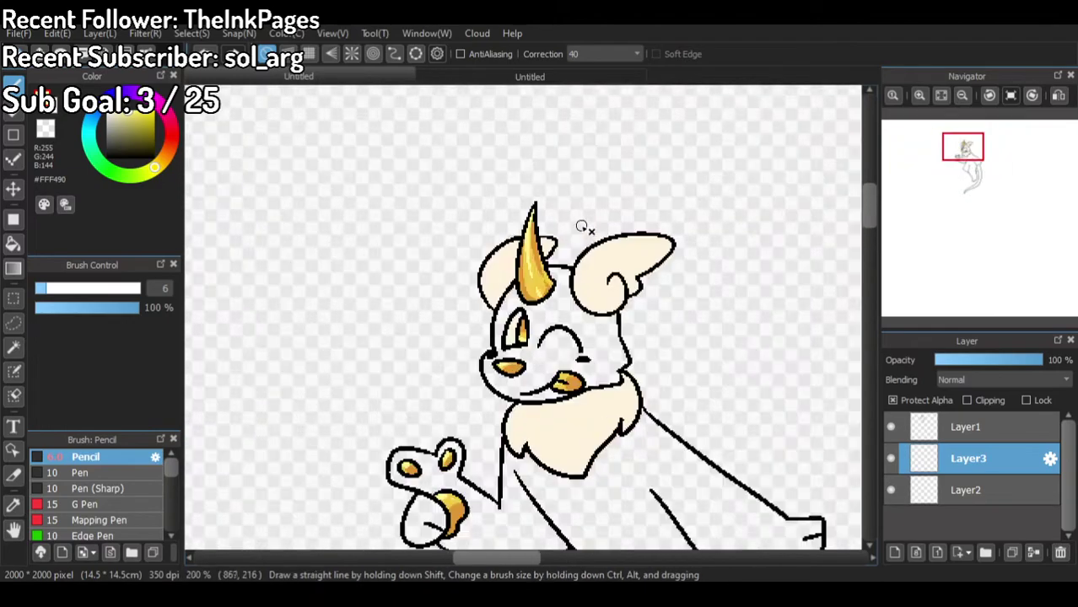
{"action": "scroll", "coordinate": [583, 226], "scroll_direction": "down", "scroll_amount": 2}
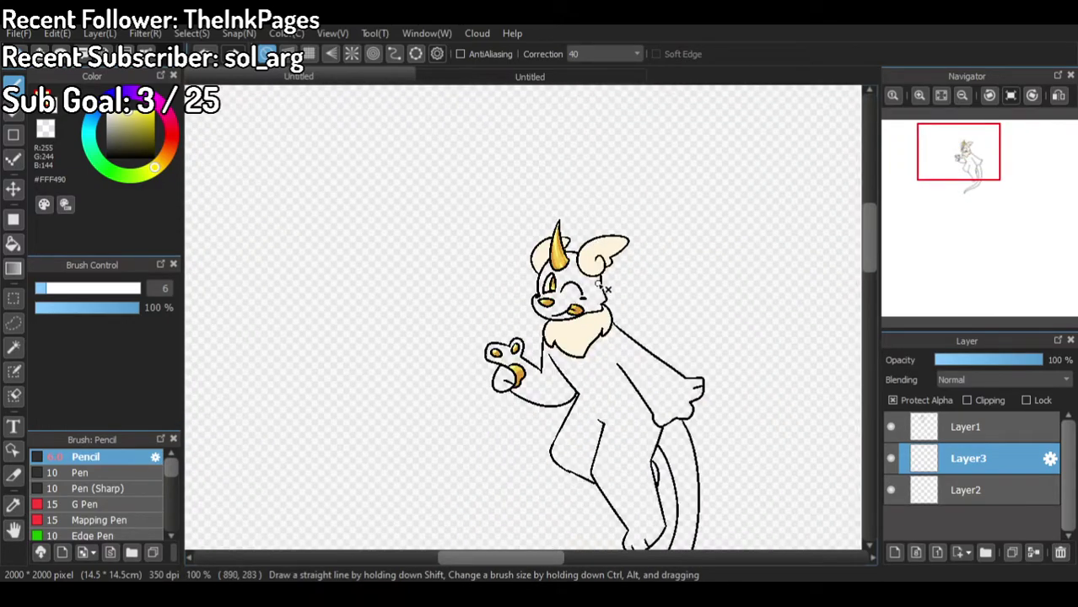
{"action": "scroll", "coordinate": [611, 282], "scroll_direction": "up", "scroll_amount": 1}
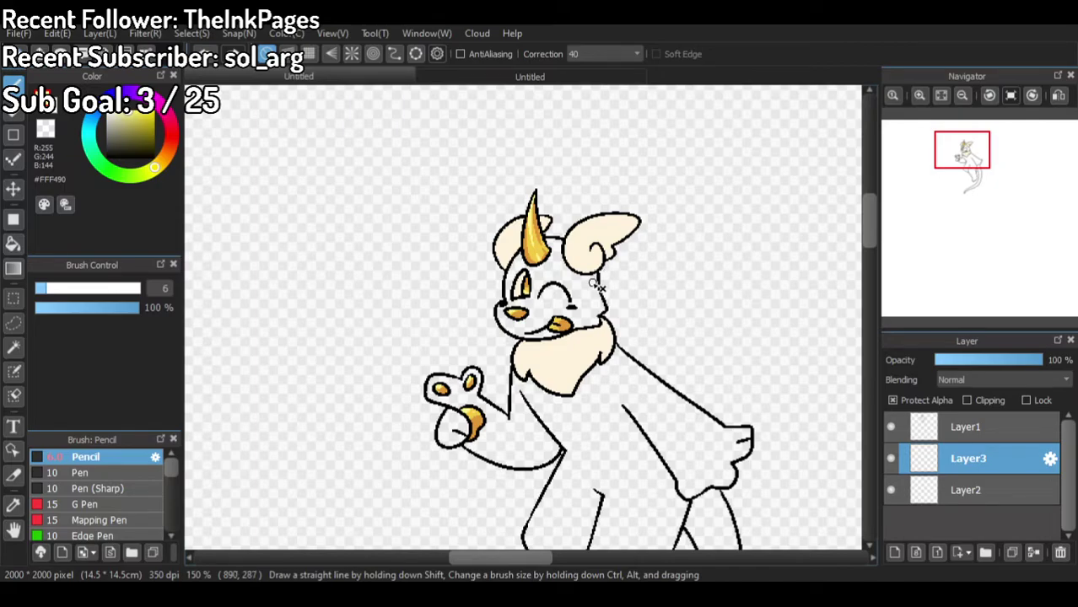
{"action": "scroll", "coordinate": [608, 287], "scroll_direction": "down", "scroll_amount": 2}
{"action": "scroll", "coordinate": [658, 329], "scroll_direction": "down", "scroll_amount": 1}
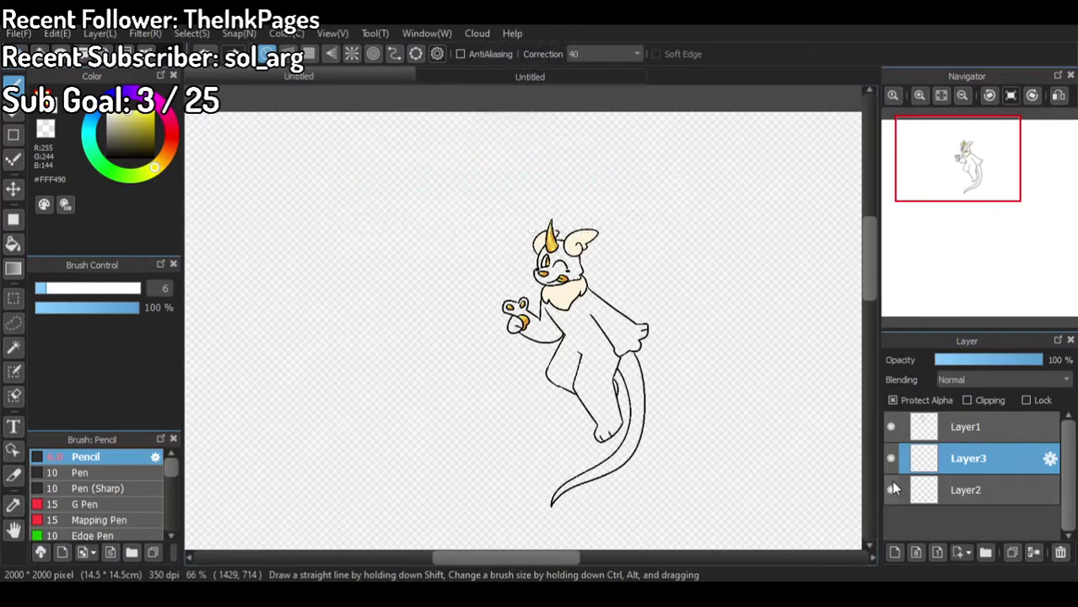
{"action": "scroll", "coordinate": [712, 402], "scroll_direction": "up", "scroll_amount": 3}
{"action": "scroll", "coordinate": [664, 260], "scroll_direction": "down", "scroll_amount": 3}
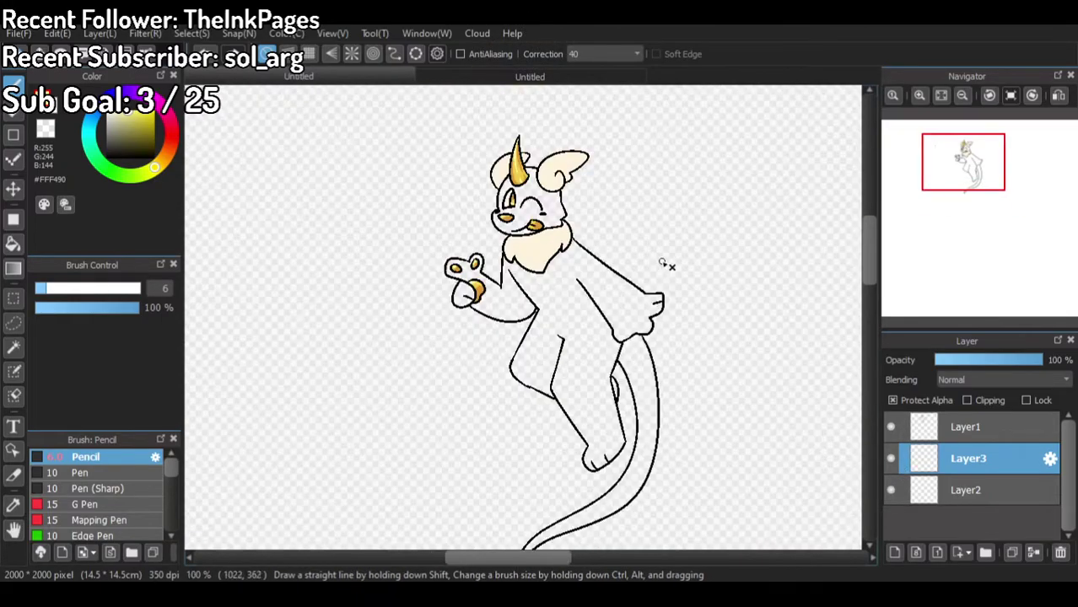
{"action": "scroll", "coordinate": [662, 365], "scroll_direction": "up", "scroll_amount": 2}
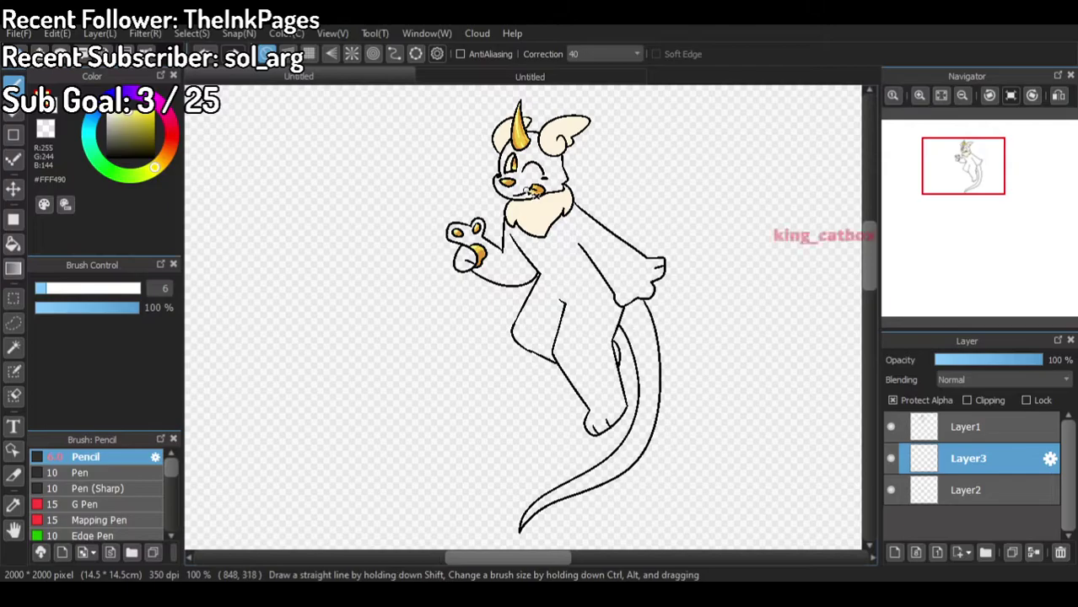
Step: Open alder.png, gacha.png, cirque.png and yeti guy.png alongside the purple reference, browse them, and return to the drawing
{"action": "left_click", "coordinate": [510, 76]}
{"action": "scroll", "coordinate": [436, 353], "scroll_direction": "down", "scroll_amount": 5}
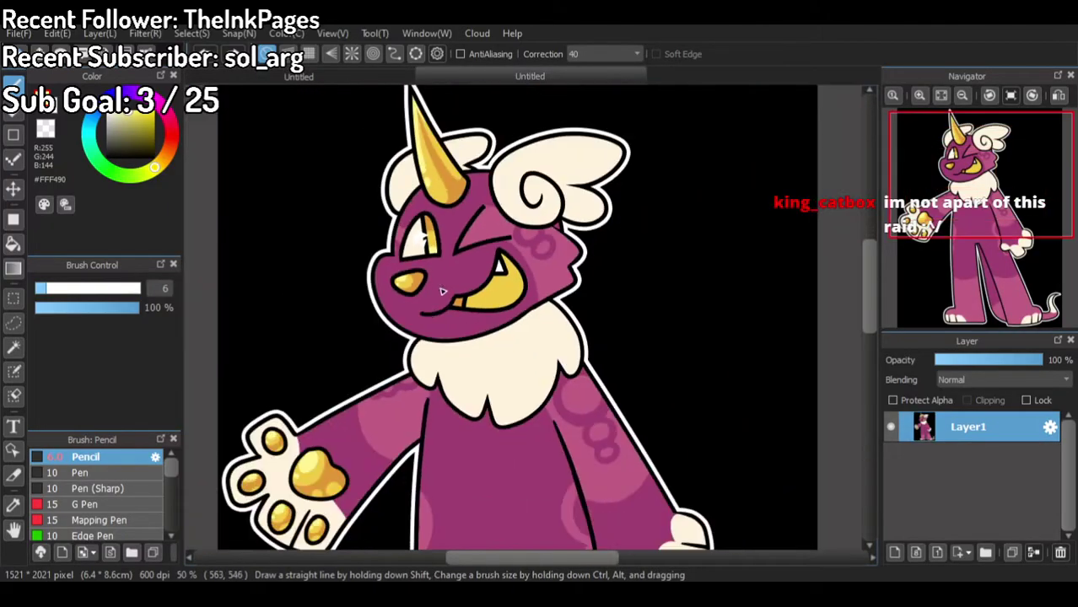
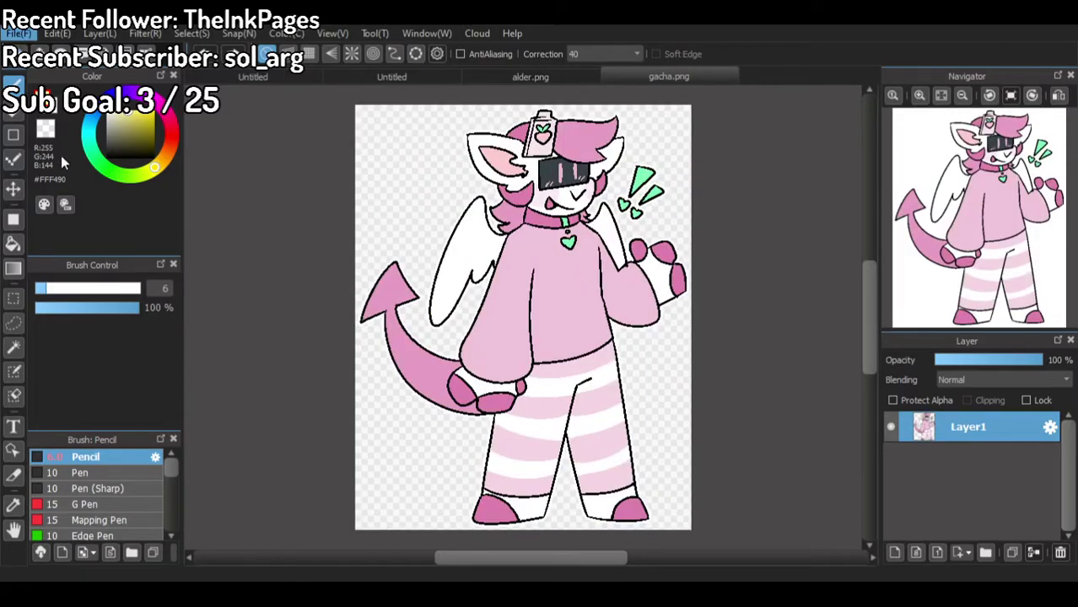
{"action": "left_click", "coordinate": [17, 33]}
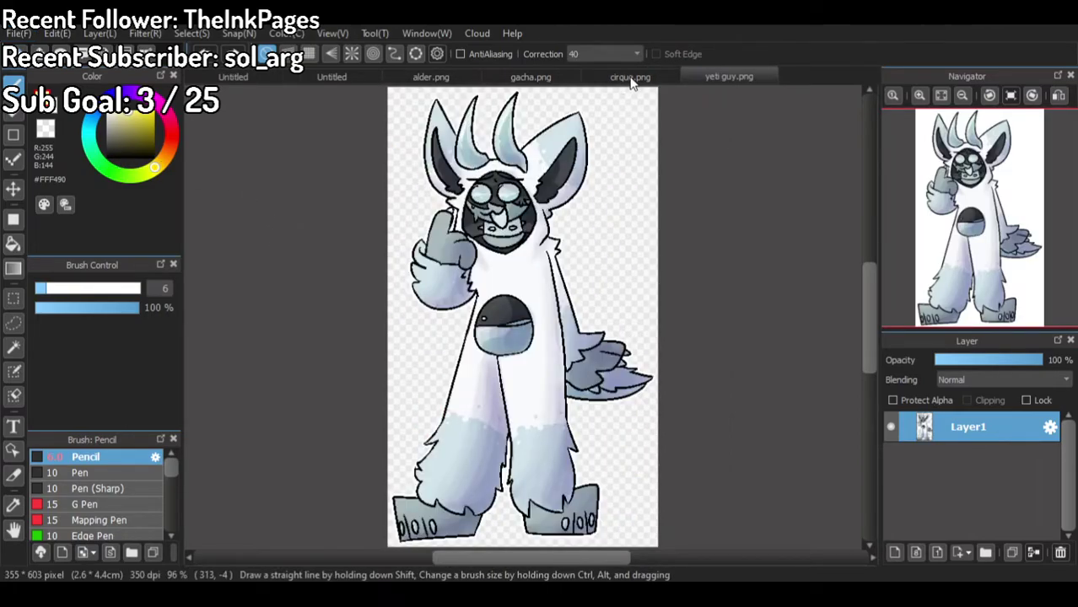
{"action": "left_click", "coordinate": [622, 76]}
{"action": "left_click", "coordinate": [532, 73]}
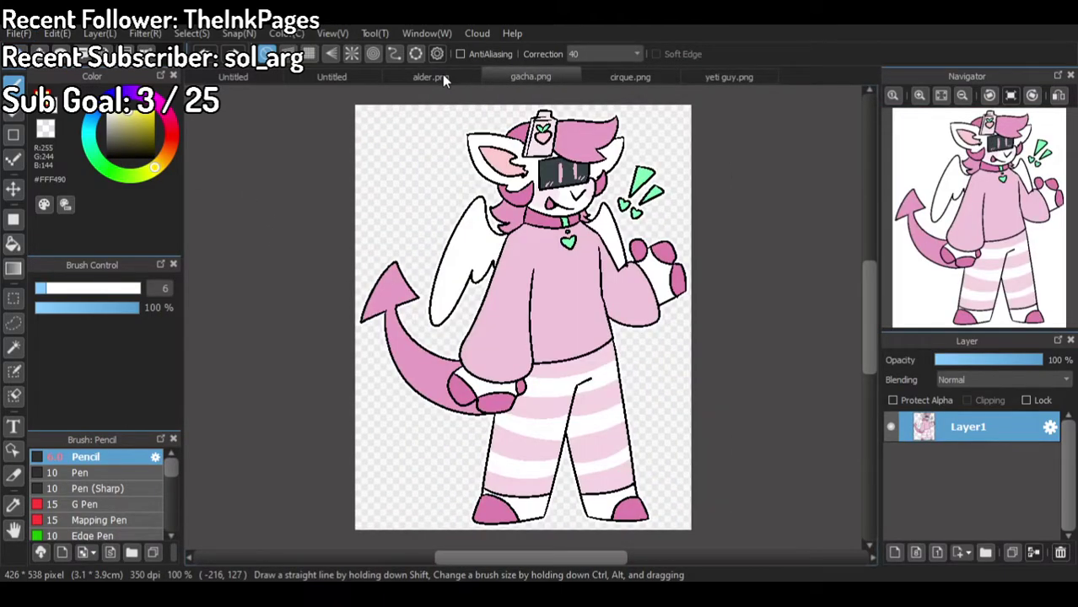
{"action": "left_click", "coordinate": [442, 74]}
{"action": "left_click", "coordinate": [269, 77]}
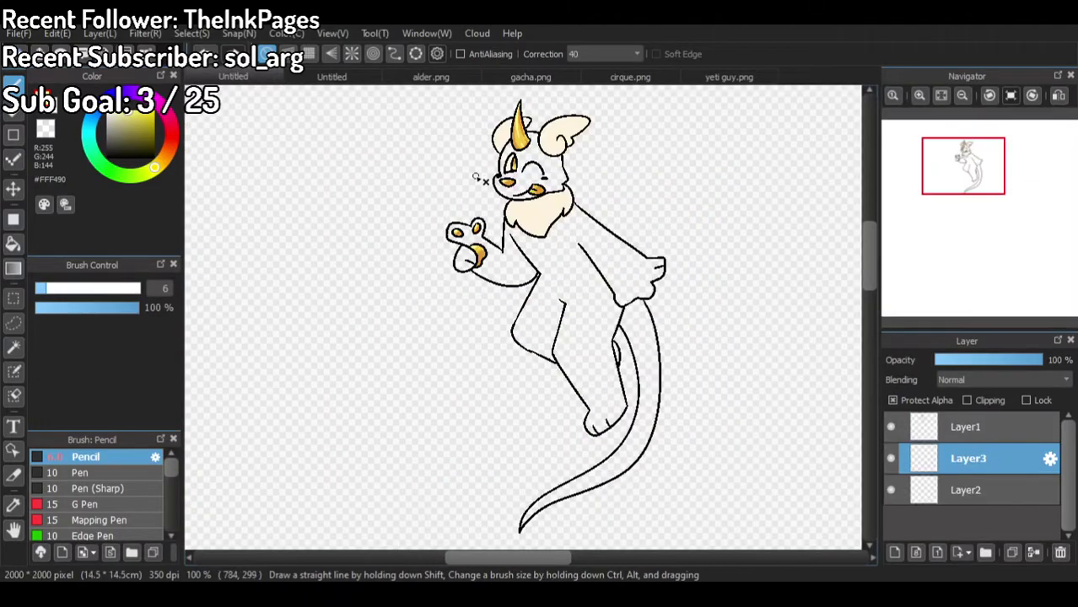
Step: Add a new layer directly above Layer2 and sample the reference's body purple #A04071
{"action": "left_click", "coordinate": [891, 460]}
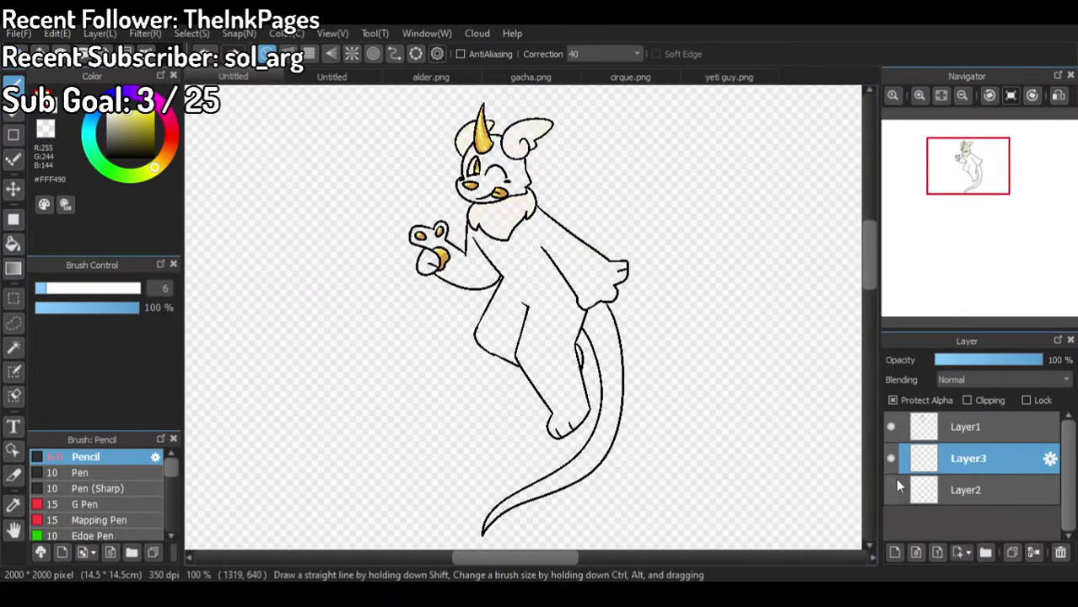
{"action": "left_click", "coordinate": [896, 553]}
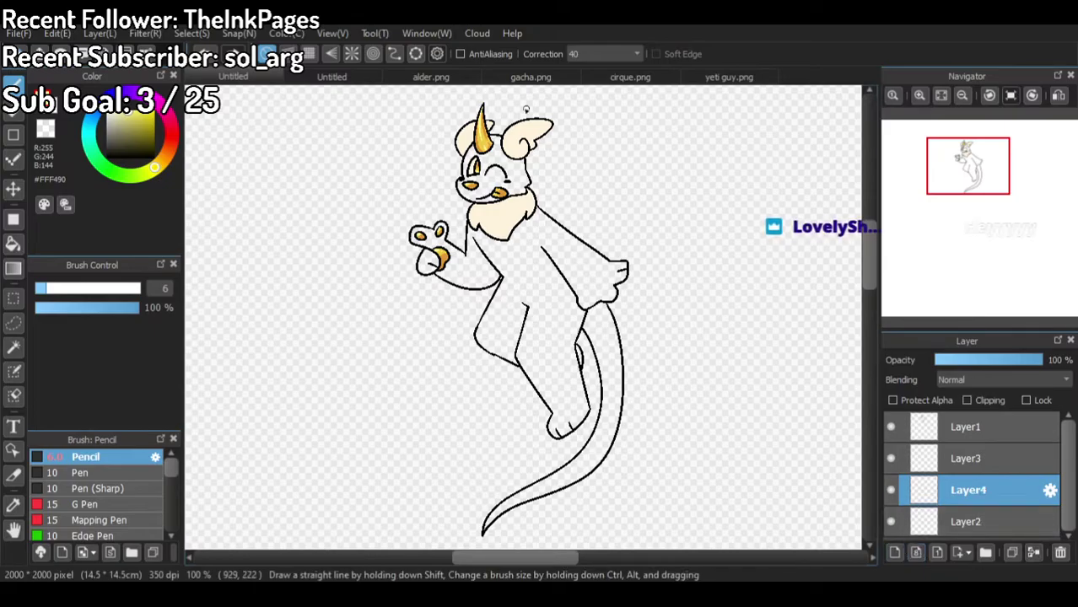
{"action": "left_click", "coordinate": [379, 76]}
{"action": "scroll", "coordinate": [464, 238], "scroll_direction": "up", "scroll_amount": 1}
{"action": "left_click", "coordinate": [451, 242], "text": "alt"}
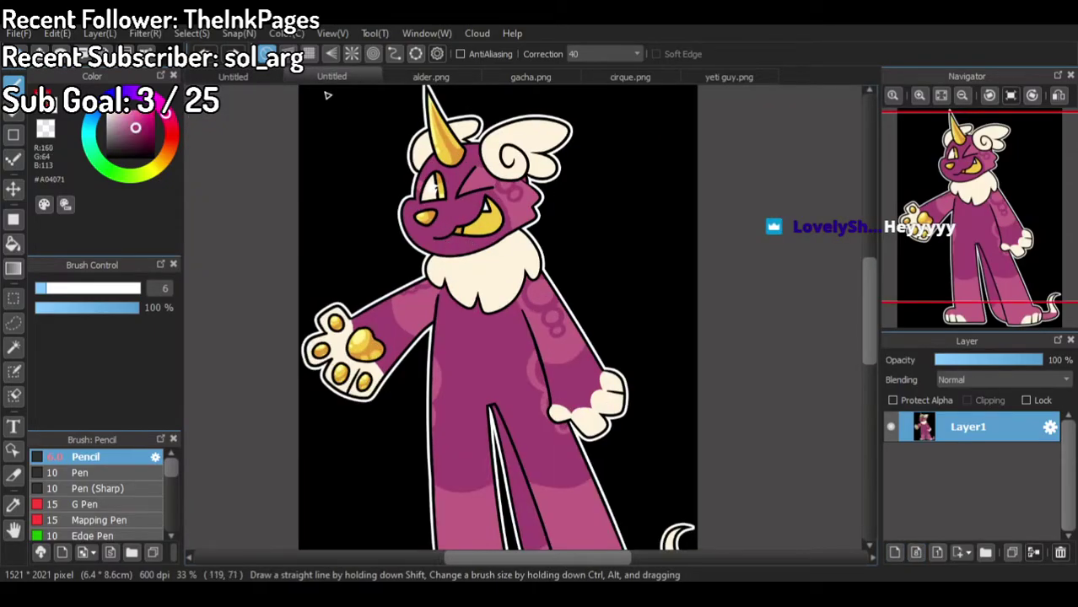
Step: Fill the character's head, body, limbs and tail with purple #A04071 on the new layer
{"action": "left_click", "coordinate": [268, 77]}
{"action": "left_click", "coordinate": [13, 244]}
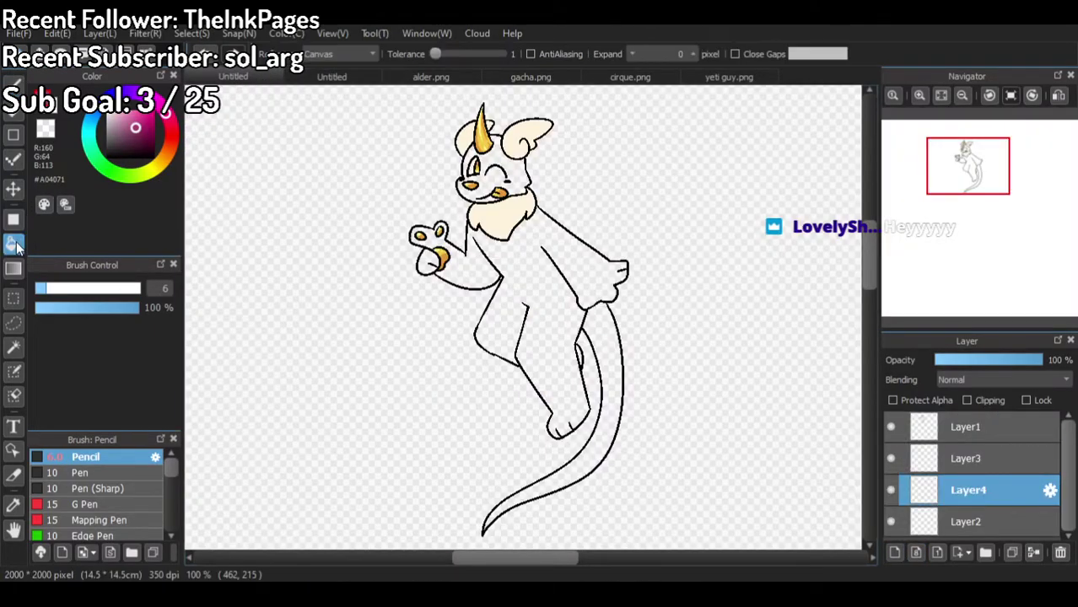
{"action": "scroll", "coordinate": [499, 236], "scroll_direction": "up", "scroll_amount": 4}
{"action": "left_click", "coordinate": [466, 137]}
{"action": "scroll", "coordinate": [467, 217], "scroll_direction": "down", "scroll_amount": 3}
{"action": "scroll", "coordinate": [484, 314], "scroll_direction": "up", "scroll_amount": 2}
{"action": "left_click", "coordinate": [522, 372]}
{"action": "scroll", "coordinate": [350, 309], "scroll_direction": "down", "scroll_amount": 3}
{"action": "scroll", "coordinate": [631, 398], "scroll_direction": "up", "scroll_amount": 4}
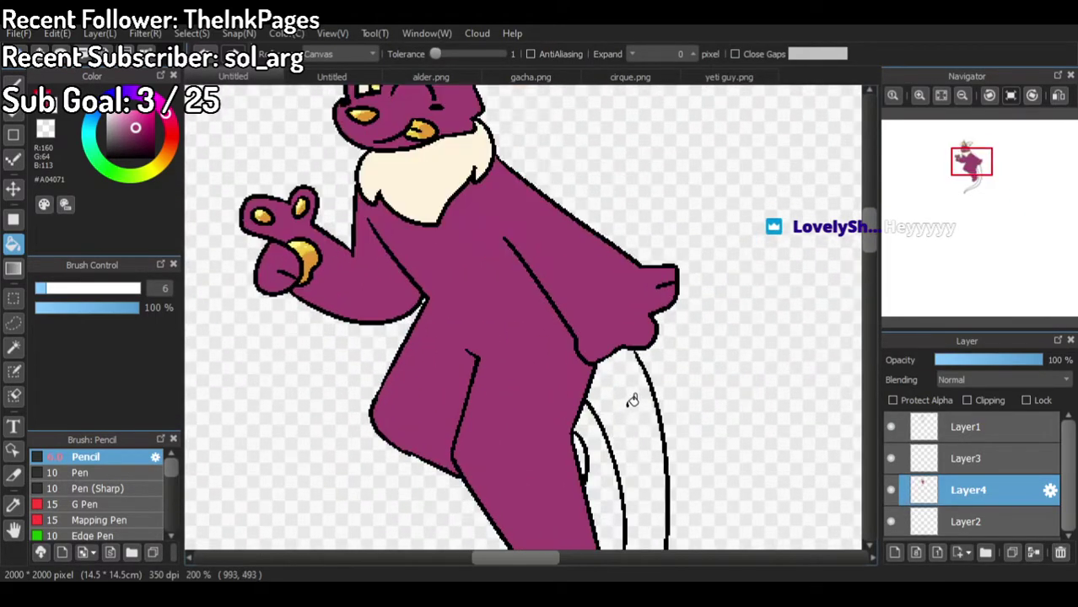
{"action": "scroll", "coordinate": [574, 435], "scroll_direction": "down", "scroll_amount": 5}
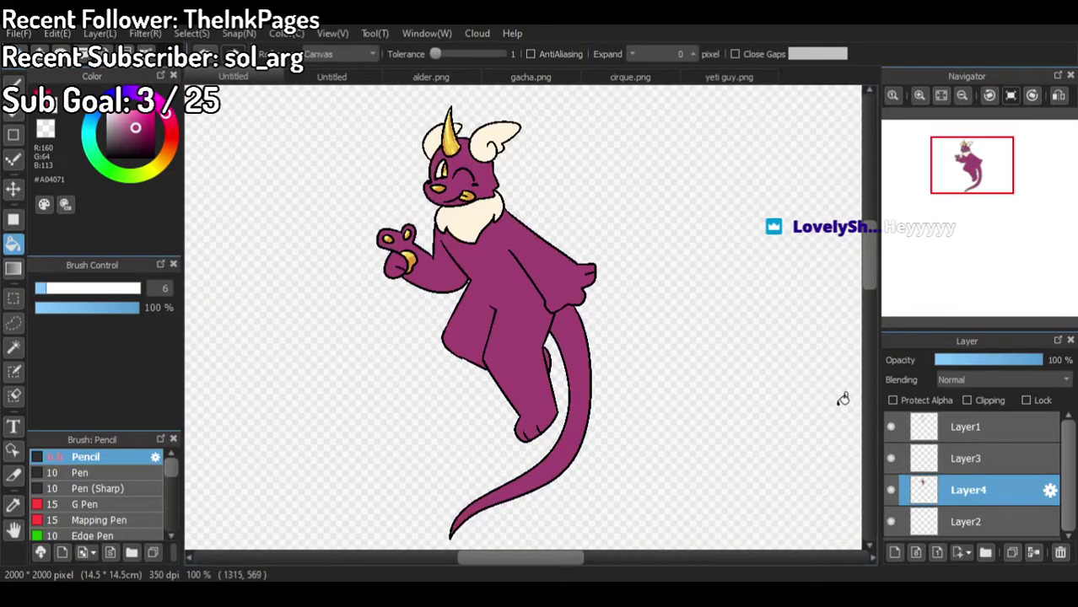
{"action": "scroll", "coordinate": [509, 280], "scroll_direction": "up", "scroll_amount": 3}
{"action": "scroll", "coordinate": [465, 265], "scroll_direction": "down", "scroll_amount": 4}
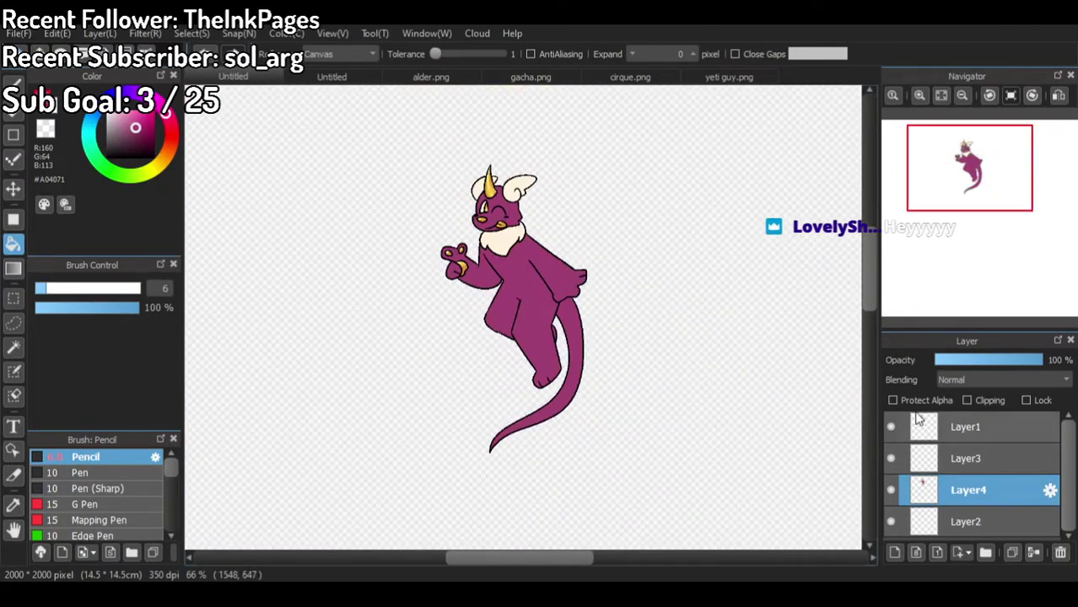
Step: Protect the purple fill layer's alpha and compare the drawing with the reference's face and arm markings
{"action": "scroll", "coordinate": [569, 224], "scroll_direction": "up", "scroll_amount": 1}
{"action": "left_click", "coordinate": [376, 77]}
{"action": "scroll", "coordinate": [397, 307], "scroll_direction": "up", "scroll_amount": 1}
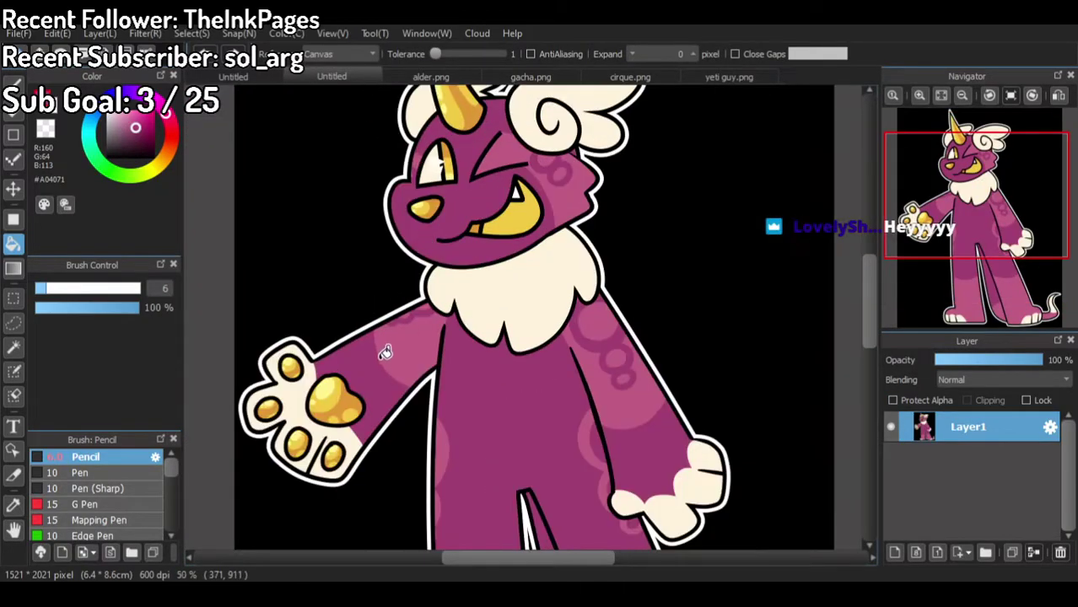
{"action": "left_click", "coordinate": [239, 78]}
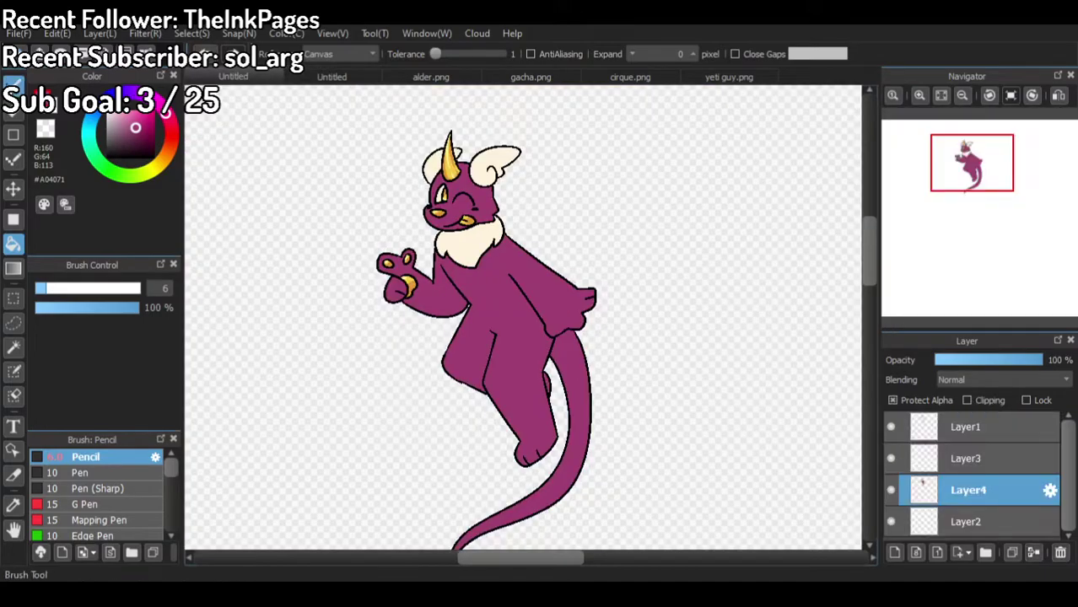
{"action": "left_click", "coordinate": [13, 84]}
{"action": "scroll", "coordinate": [392, 107], "scroll_direction": "up", "scroll_amount": 2}
{"action": "left_click", "coordinate": [349, 79]}
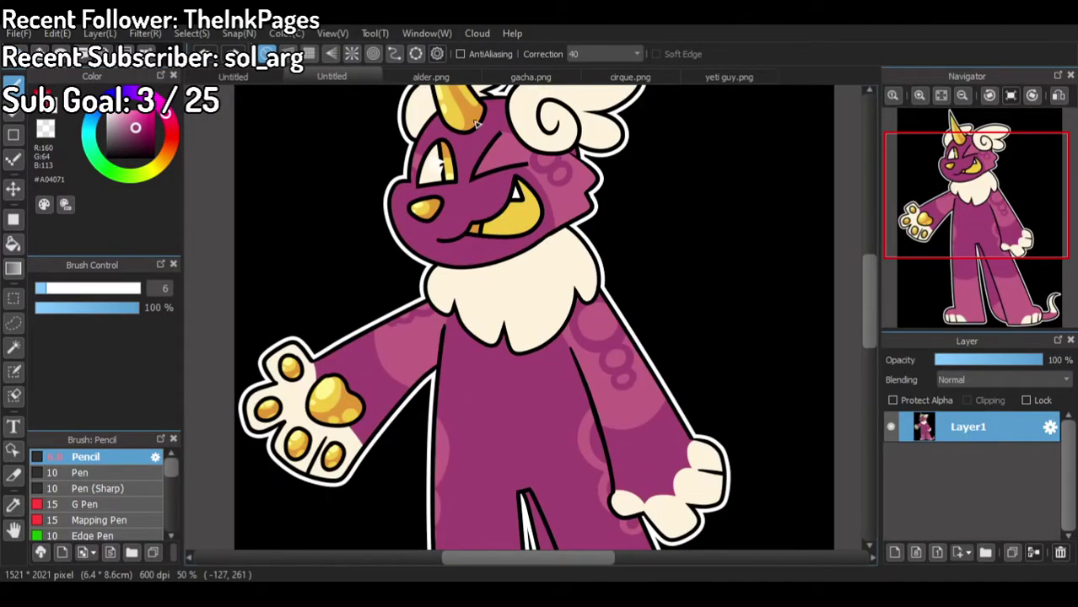
{"action": "scroll", "coordinate": [454, 119], "scroll_direction": "up", "scroll_amount": 1}
{"action": "scroll", "coordinate": [483, 184], "scroll_direction": "down", "scroll_amount": 1}
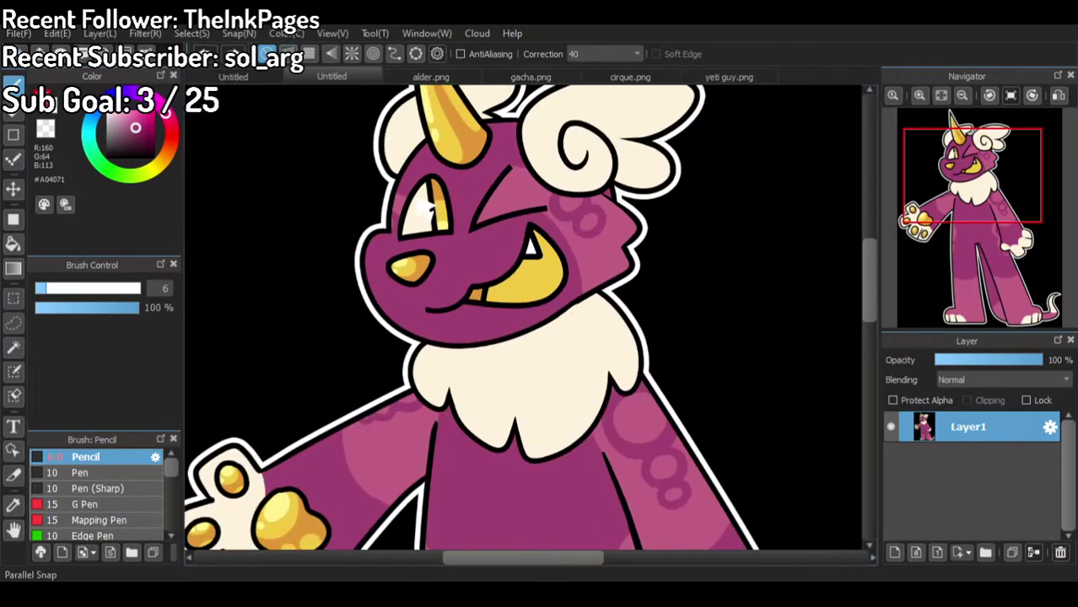
{"action": "left_click", "coordinate": [236, 76]}
{"action": "key", "text": "g"}
{"action": "scroll", "coordinate": [422, 207], "scroll_direction": "up", "scroll_amount": 1}
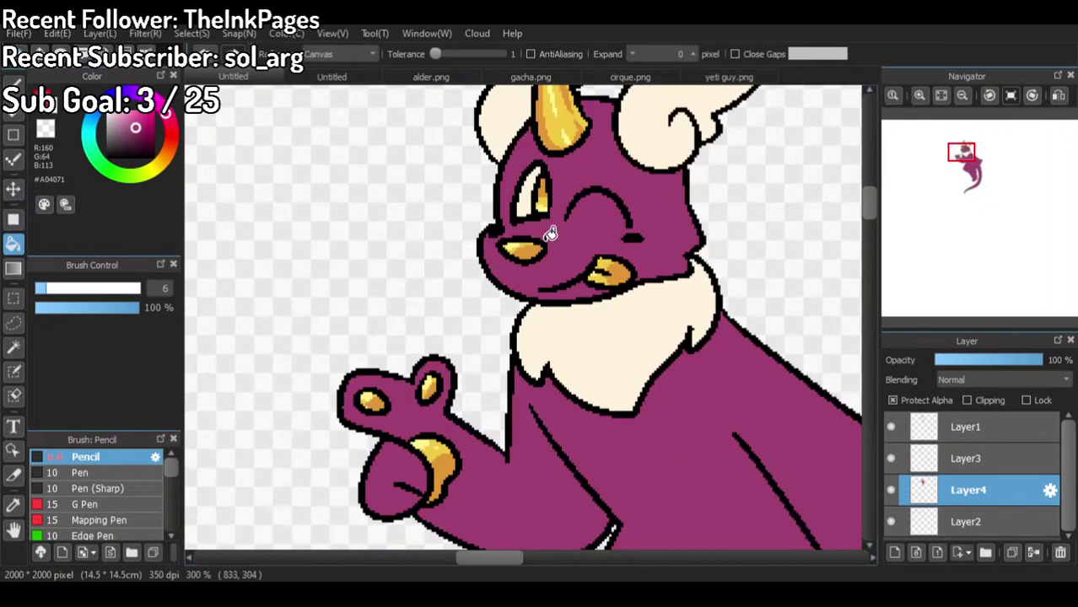
Step: Sample the lighter pink #C05E83 from the reference's cheek marking and ready the Pencil at the drawing's face
{"action": "left_click", "coordinate": [330, 77]}
{"action": "right_click", "coordinate": [542, 205]}
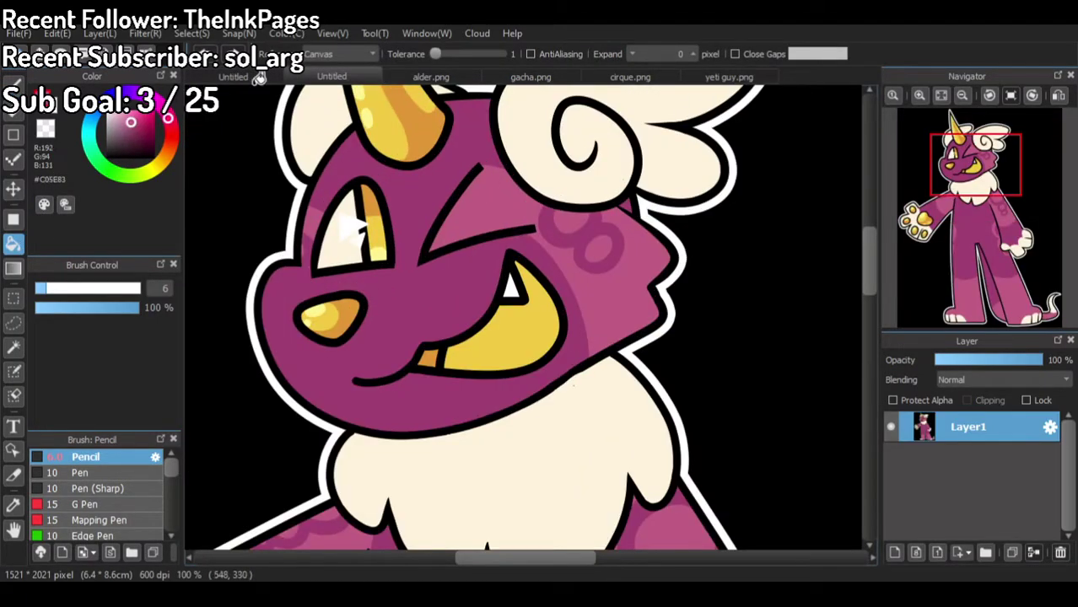
{"action": "left_click", "coordinate": [224, 75]}
{"action": "scroll", "coordinate": [572, 159], "scroll_direction": "up", "scroll_amount": 2}
{"action": "scroll", "coordinate": [573, 159], "scroll_direction": "down", "scroll_amount": 2}
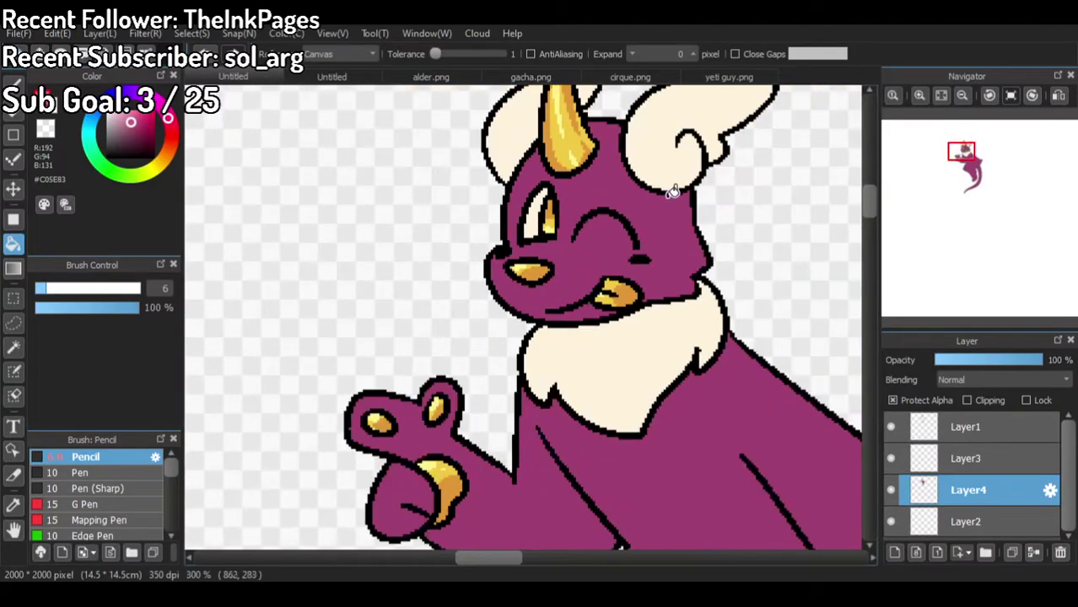
{"action": "scroll", "coordinate": [573, 159], "scroll_direction": "up", "scroll_amount": 1}
{"action": "key", "text": "b"}
{"action": "scroll", "coordinate": [580, 231], "scroll_direction": "up", "scroll_amount": 1}
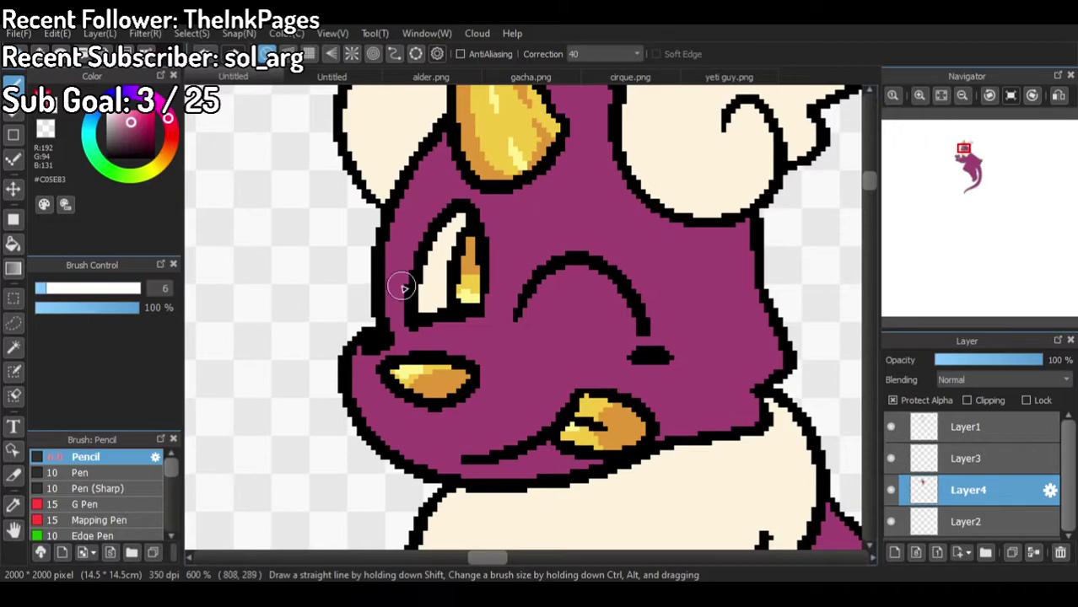
Step: Outline the pink facial markings beside the open eye, across the cheek, and from the closed eye to the head's edge
{"action": "left_click", "coordinate": [362, 77]}
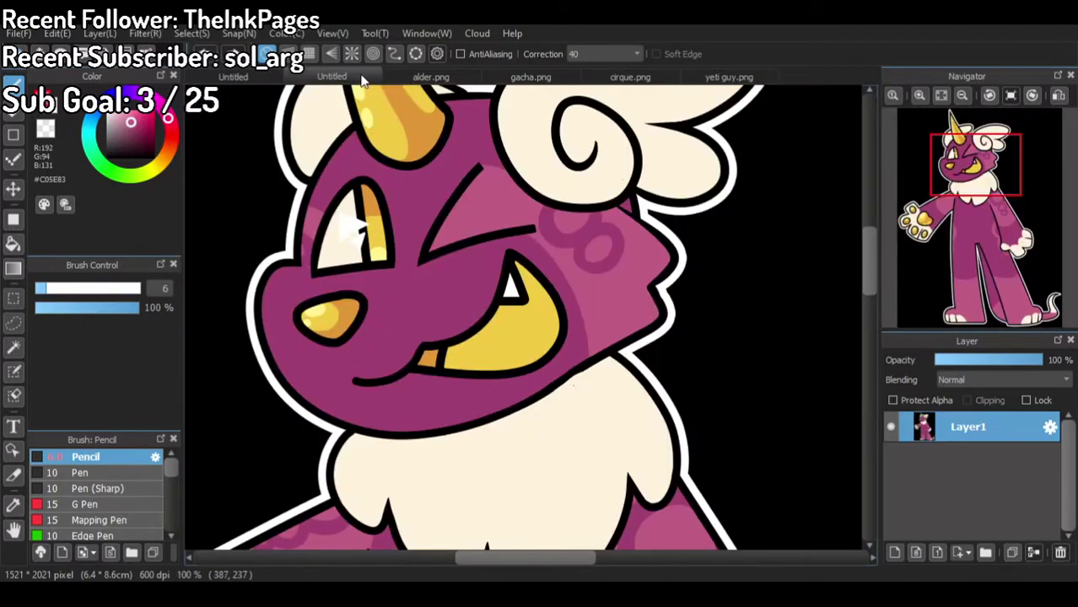
{"action": "left_click", "coordinate": [273, 78]}
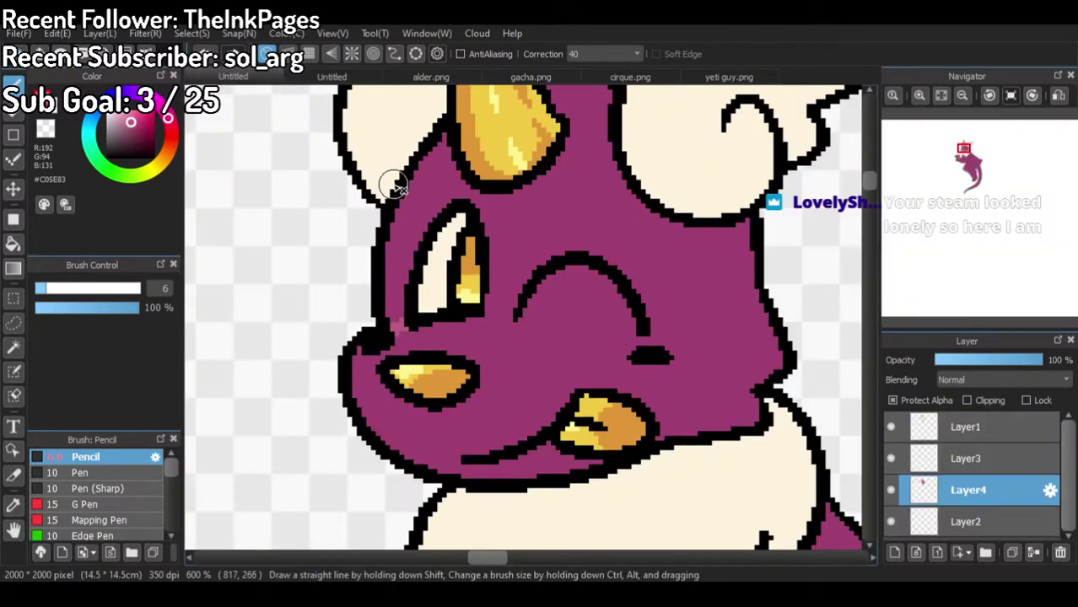
{"action": "left_click_drag", "start_coordinate": [440, 234], "coordinate": [355, 264]}
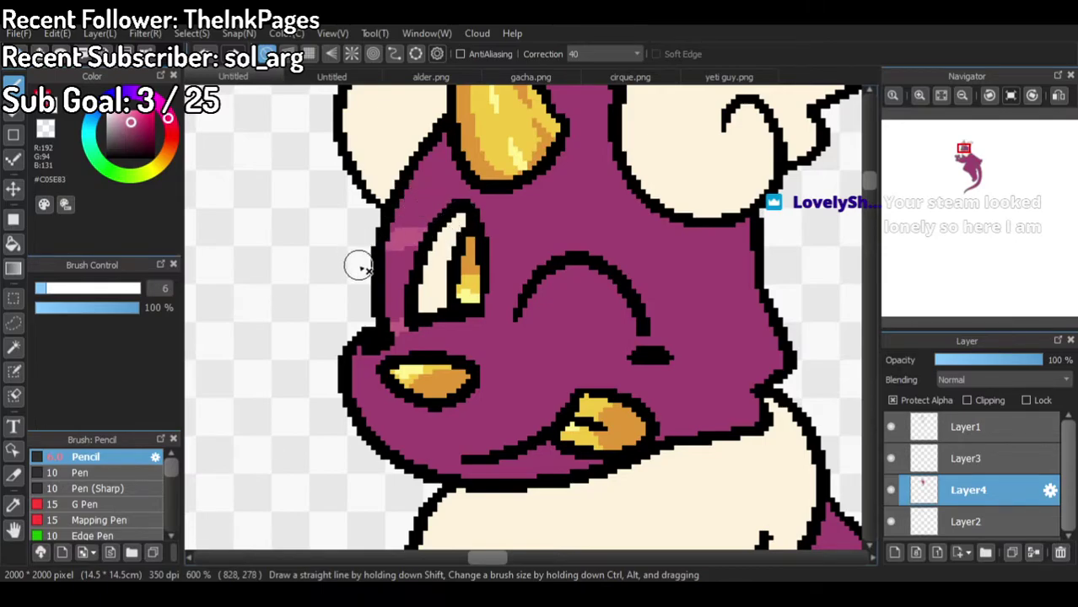
{"action": "left_click_drag", "start_coordinate": [647, 333], "coordinate": [724, 426]}
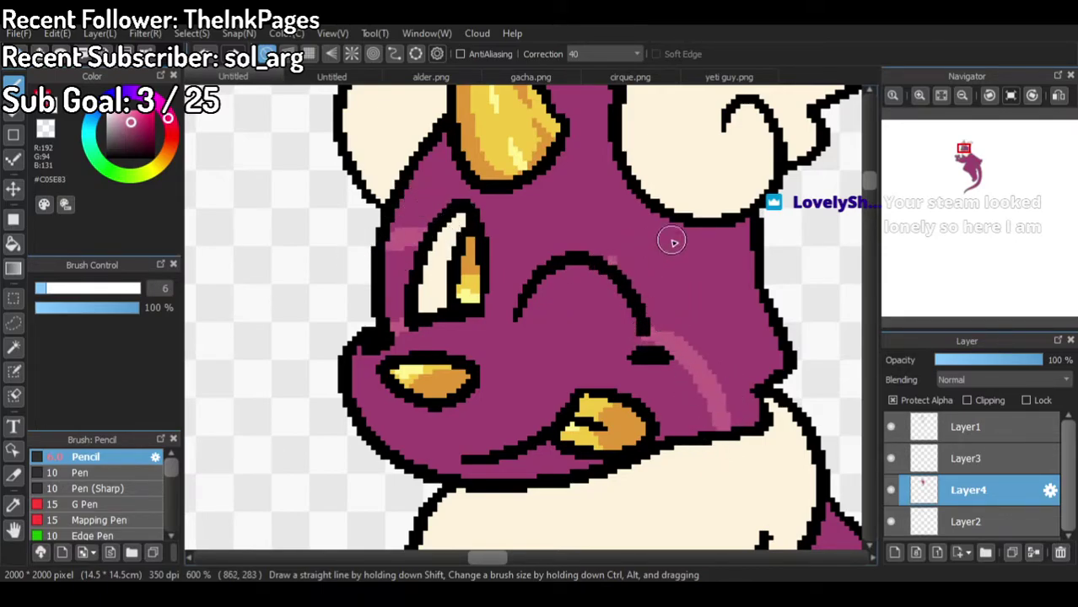
{"action": "left_click_drag", "start_coordinate": [657, 243], "coordinate": [819, 308]}
{"action": "mouse_move", "coordinate": [606, 265]}
{"action": "left_mouse_down"}
{"action": "mouse_move", "coordinate": [689, 234]}
{"action": "mouse_move", "coordinate": [804, 286]}
{"action": "left_mouse_up"}
{"action": "mouse_move", "coordinate": [737, 265]}
{"action": "left_mouse_down"}
{"action": "mouse_move", "coordinate": [655, 237]}
{"action": "mouse_move", "coordinate": [698, 243]}
{"action": "mouse_move", "coordinate": [675, 246]}
{"action": "left_mouse_up"}
Step: Complete the facial marking outline above the closed eye and fill the cheek and open-eye markings with pink #C05E83
{"action": "right_click", "coordinate": [477, 200]}
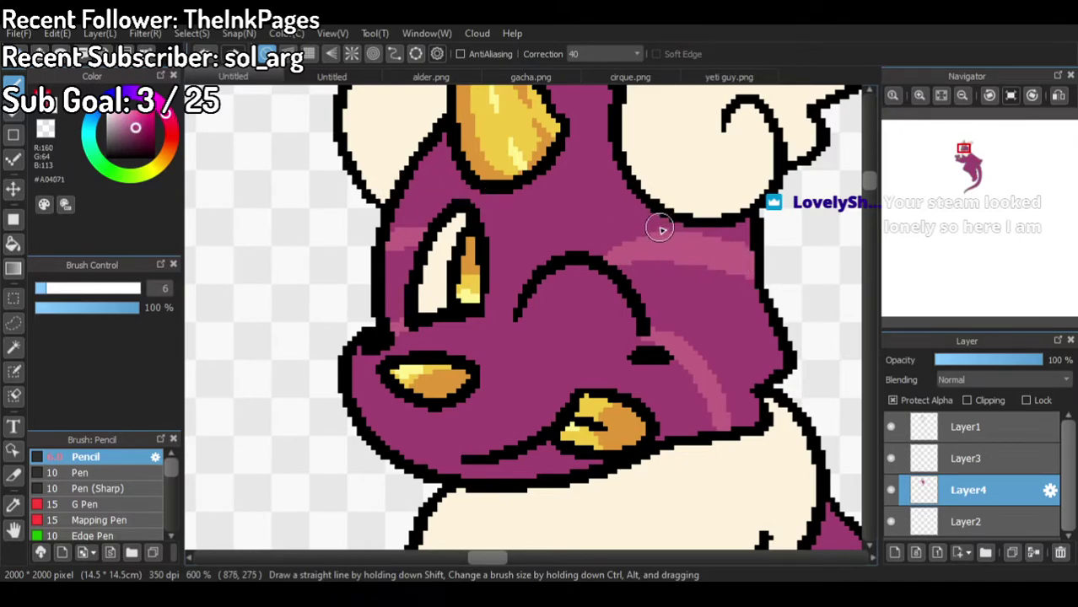
{"action": "left_click", "coordinate": [709, 257], "text": "alt"}
{"action": "key", "text": "g"}
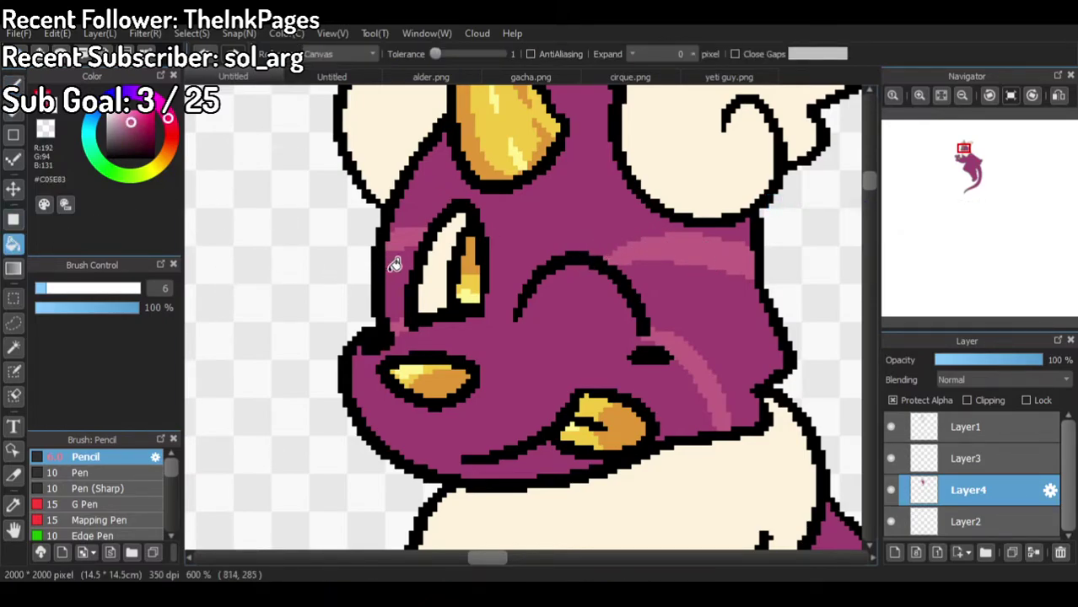
{"action": "left_click", "coordinate": [678, 272]}
Step: Draw two purple #A04071 rings on the pink cheek marking and a partial ring on the marking beside the open eye
{"action": "left_click", "coordinate": [613, 224], "text": "alt"}
{"action": "key", "text": "b"}
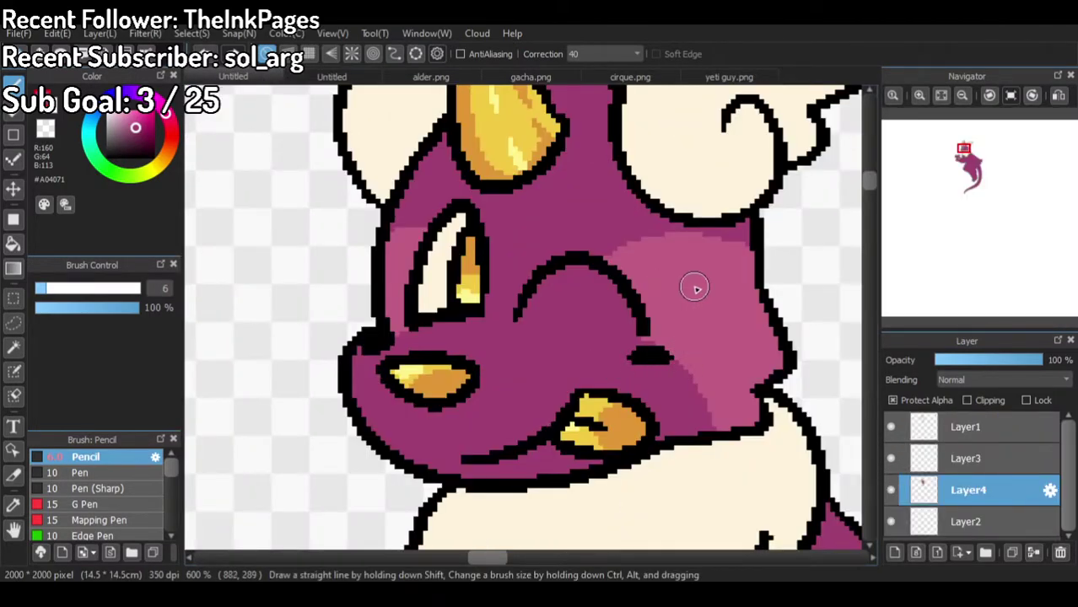
{"action": "mouse_move", "coordinate": [675, 269]}
{"action": "left_mouse_down"}
{"action": "mouse_move", "coordinate": [665, 339]}
{"action": "mouse_move", "coordinate": [738, 308]}
{"action": "mouse_move", "coordinate": [702, 252]}
{"action": "mouse_move", "coordinate": [647, 296]}
{"action": "left_mouse_up"}
{"action": "mouse_move", "coordinate": [714, 368]}
{"action": "left_mouse_down"}
{"action": "mouse_move", "coordinate": [789, 341]}
{"action": "mouse_move", "coordinate": [721, 310]}
{"action": "mouse_move", "coordinate": [719, 364]}
{"action": "left_mouse_up"}
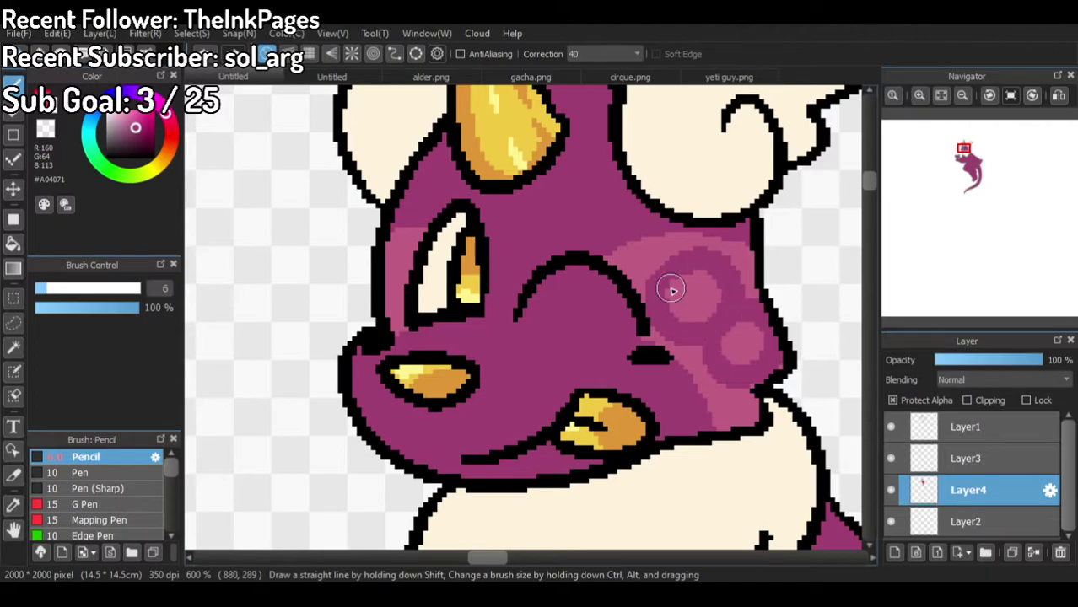
{"action": "mouse_move", "coordinate": [384, 285]}
{"action": "left_mouse_down"}
{"action": "mouse_move", "coordinate": [410, 265]}
{"action": "mouse_move", "coordinate": [374, 302]}
{"action": "mouse_move", "coordinate": [414, 304]}
{"action": "mouse_move", "coordinate": [393, 257]}
{"action": "mouse_move", "coordinate": [426, 290]}
{"action": "left_mouse_up"}
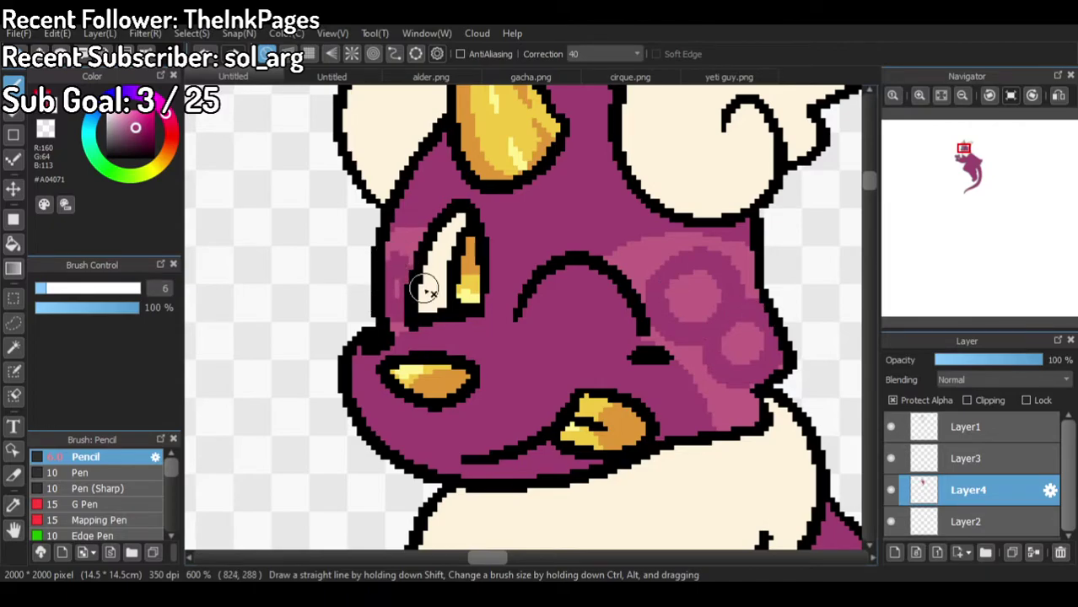
Step: Sample the pink #C05E83 from the face markings and check the arm markings on the reference
{"action": "scroll", "coordinate": [469, 245], "scroll_direction": "down", "scroll_amount": 4}
{"action": "scroll", "coordinate": [531, 230], "scroll_direction": "up", "scroll_amount": 2}
{"action": "right_click", "coordinate": [504, 233]}
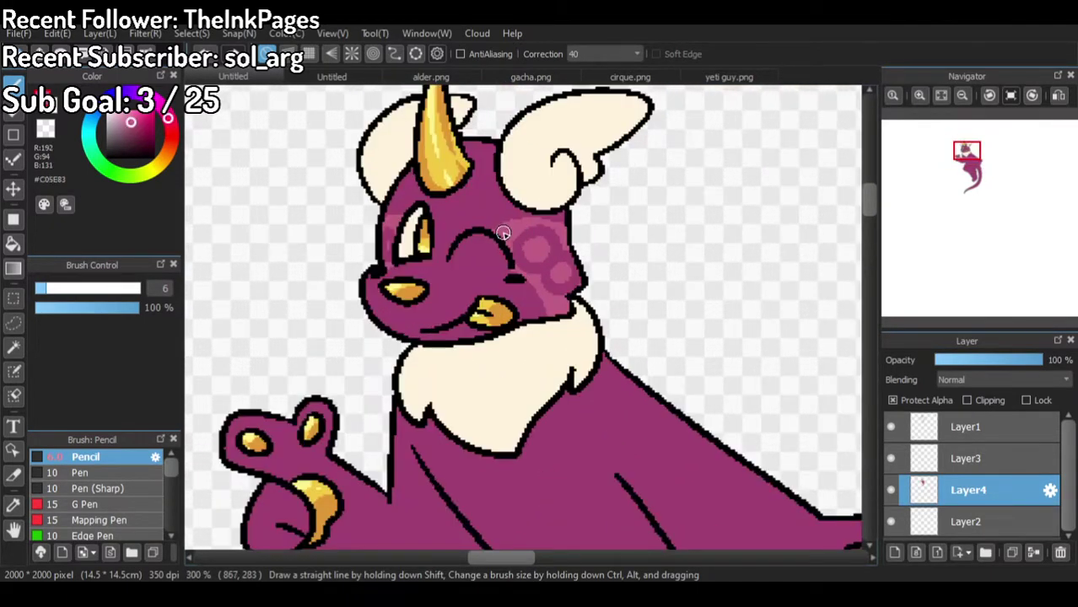
{"action": "scroll", "coordinate": [503, 233], "scroll_direction": "down", "scroll_amount": 4}
{"action": "left_click", "coordinate": [356, 77]}
{"action": "scroll", "coordinate": [462, 242], "scroll_direction": "down", "scroll_amount": 3}
{"action": "scroll", "coordinate": [461, 243], "scroll_direction": "up", "scroll_amount": 1}
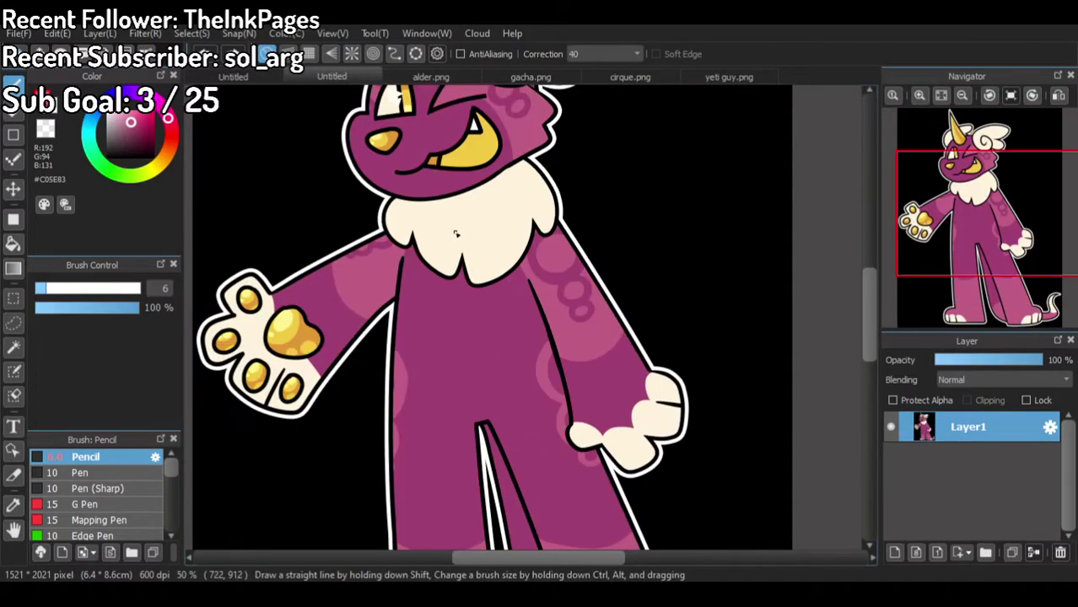
{"action": "left_click", "coordinate": [233, 77]}
{"action": "scroll", "coordinate": [498, 171], "scroll_direction": "up", "scroll_amount": 3}
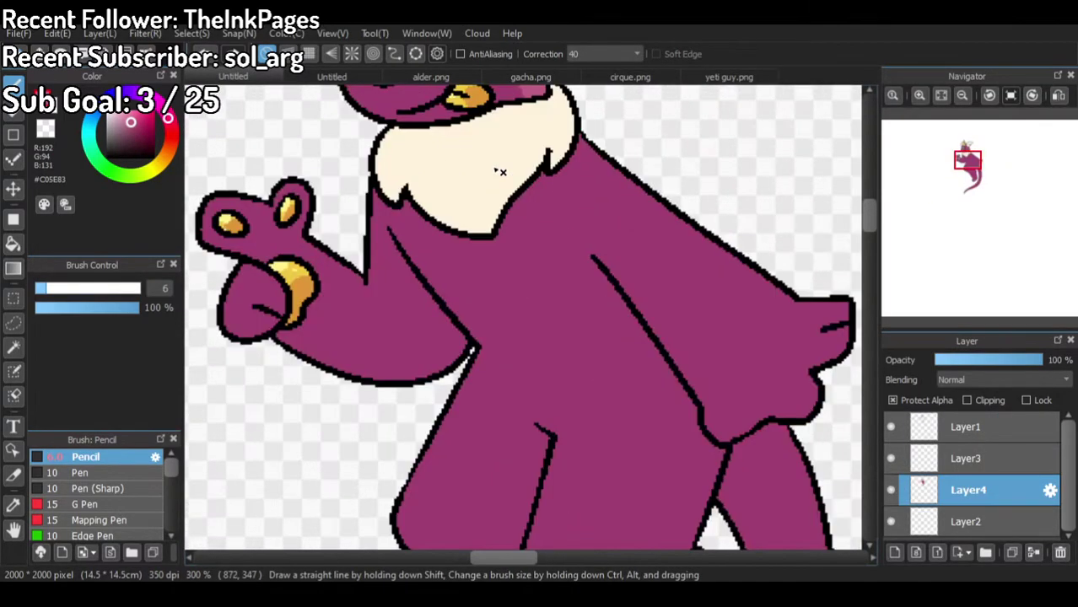
{"action": "left_click_drag", "start_coordinate": [547, 176], "coordinate": [621, 270]}
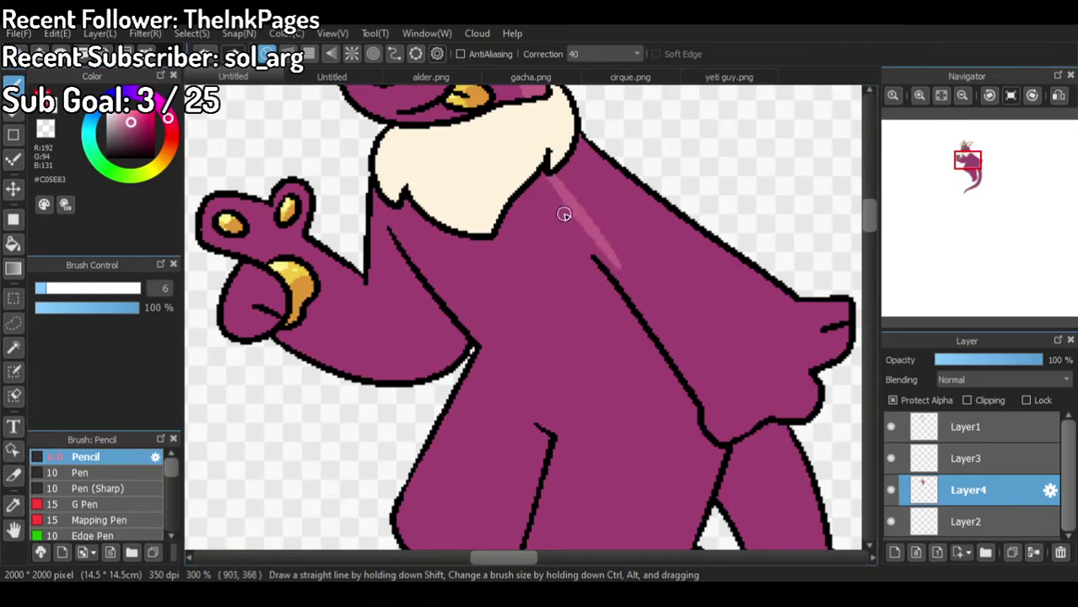
{"action": "key", "text": "ctrl+z"}
{"action": "left_click_drag", "start_coordinate": [525, 174], "coordinate": [620, 268]}
{"action": "key", "text": "ctrl+z"}
Step: Outline the pink markings on both upper arms, from the neck fluff down to curved edges across each arm
{"action": "mouse_move", "coordinate": [534, 185]}
{"action": "left_mouse_down"}
{"action": "mouse_move", "coordinate": [627, 270]}
{"action": "mouse_move", "coordinate": [523, 190]}
{"action": "left_mouse_up"}
{"action": "key", "text": "ctrl+z"}
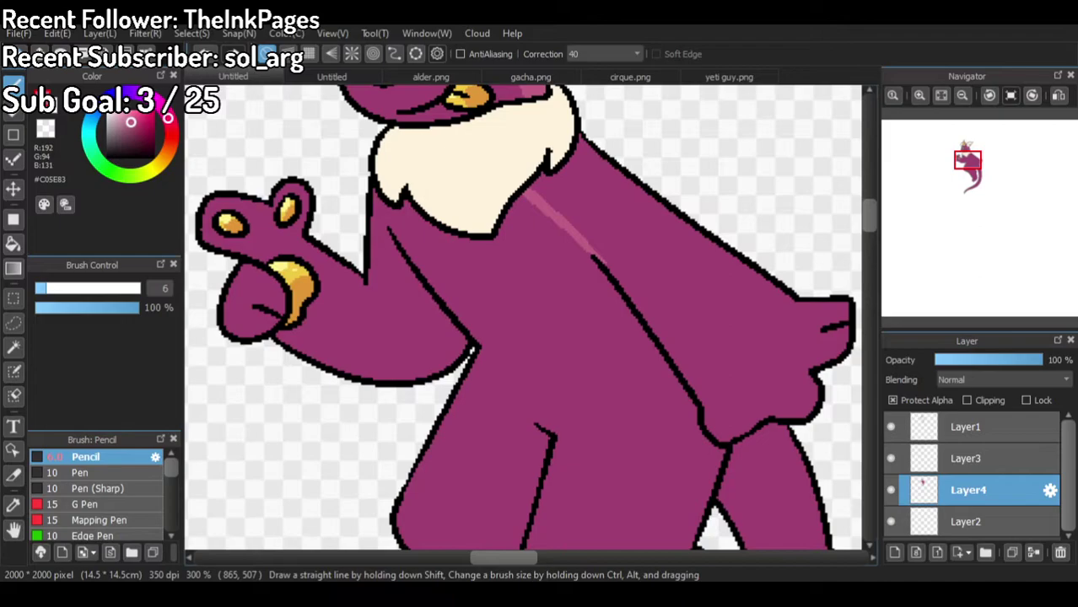
{"action": "left_click_drag", "start_coordinate": [378, 214], "coordinate": [386, 244]}
{"action": "left_click_drag", "start_coordinate": [364, 279], "coordinate": [429, 384]}
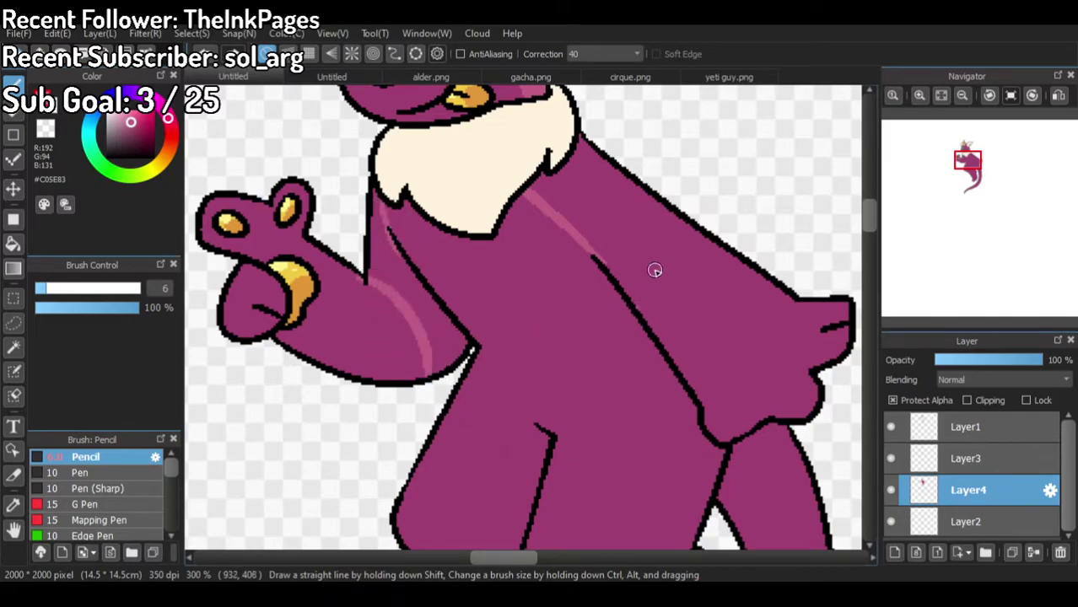
{"action": "left_click_drag", "start_coordinate": [711, 244], "coordinate": [639, 304]}
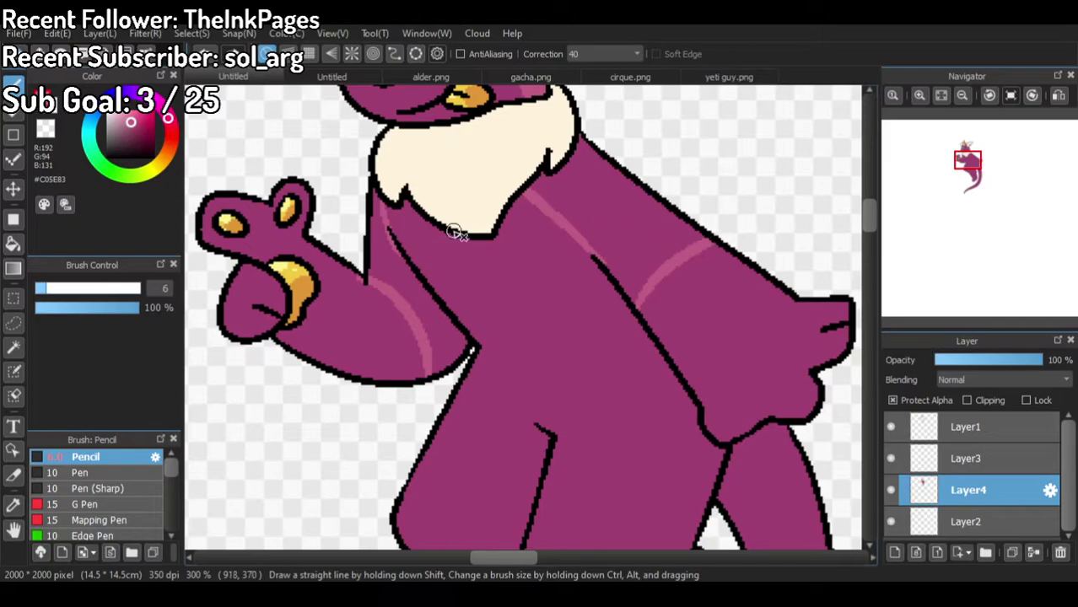
Step: Fill the outlined upper-arm markings on both arms with pink #C05E83
{"action": "left_click", "coordinate": [12, 243]}
{"action": "left_click", "coordinate": [388, 270]}
{"action": "left_click", "coordinate": [621, 221]}
{"action": "scroll", "coordinate": [447, 255], "scroll_direction": "up", "scroll_amount": 1}
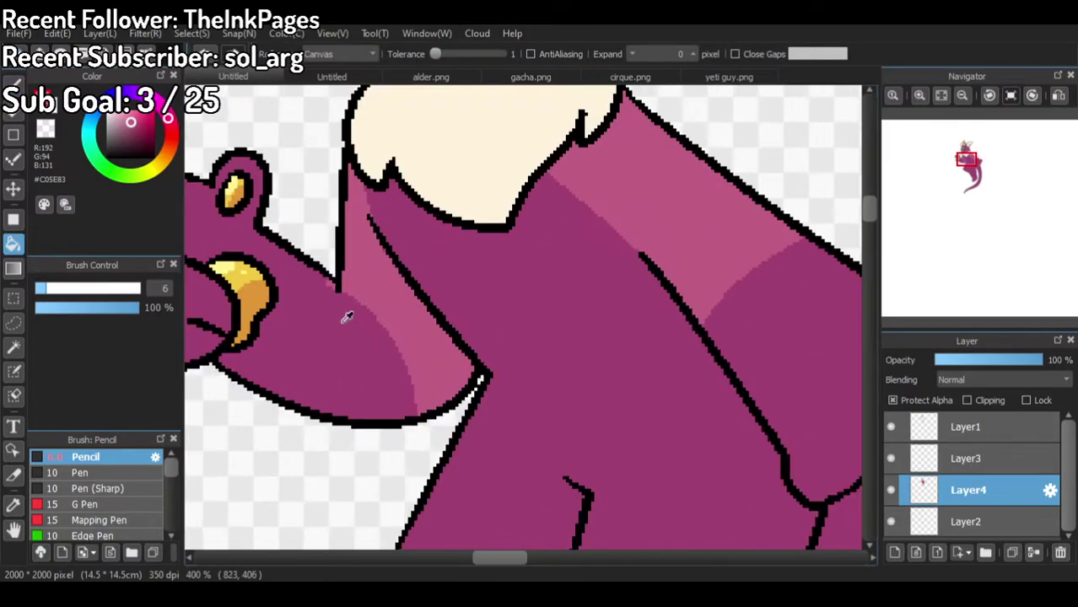
Step: Draw a large and a smaller purple #A04071 ring on the lowered arm's pink shoulder marking, following the reference
{"action": "right_click", "coordinate": [245, 247]}
{"action": "scroll", "coordinate": [328, 274], "scroll_direction": "up", "scroll_amount": 1}
{"action": "scroll", "coordinate": [446, 301], "scroll_direction": "down", "scroll_amount": 3}
{"action": "scroll", "coordinate": [600, 262], "scroll_direction": "up", "scroll_amount": 1}
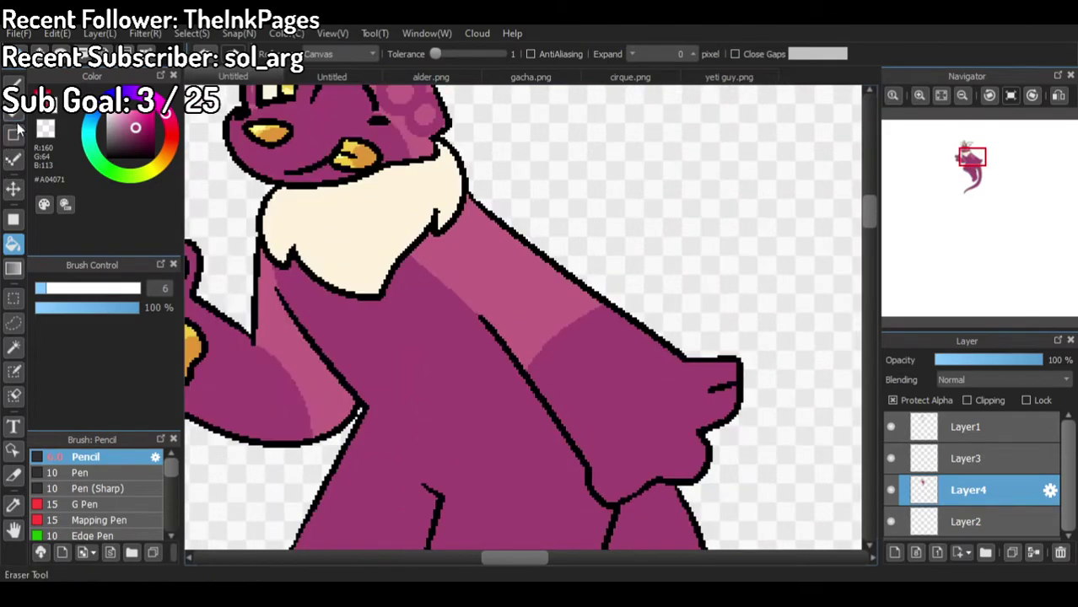
{"action": "left_click", "coordinate": [13, 84]}
{"action": "scroll", "coordinate": [455, 218], "scroll_direction": "down", "scroll_amount": 1}
{"action": "scroll", "coordinate": [362, 217], "scroll_direction": "up", "scroll_amount": 1}
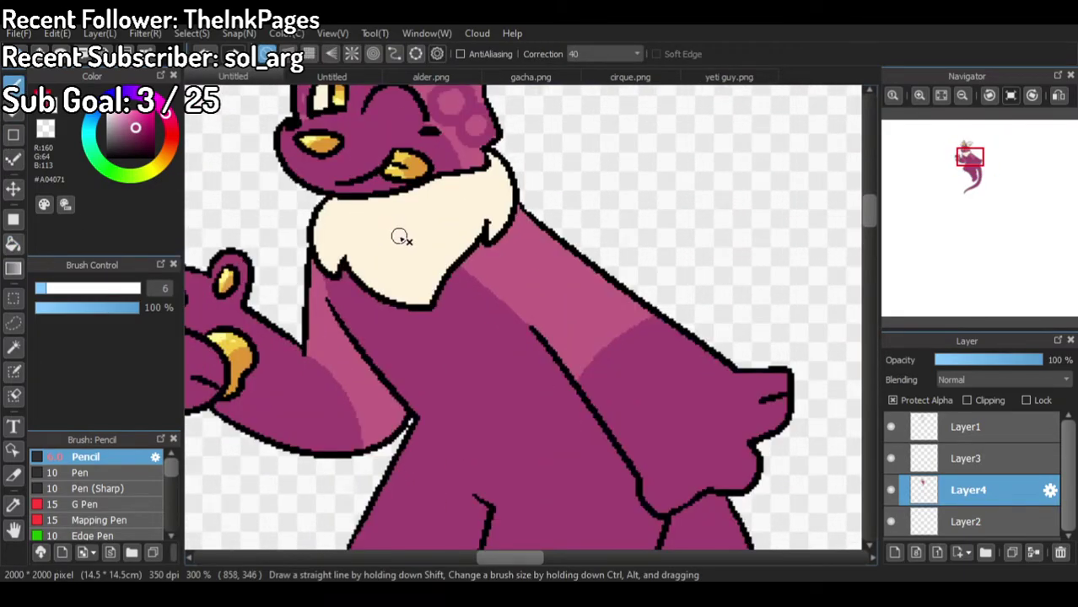
{"action": "scroll", "coordinate": [506, 252], "scroll_direction": "down", "scroll_amount": 1}
{"action": "scroll", "coordinate": [454, 224], "scroll_direction": "up", "scroll_amount": 1}
{"action": "left_click", "coordinate": [310, 76]}
{"action": "left_click", "coordinate": [272, 79]}
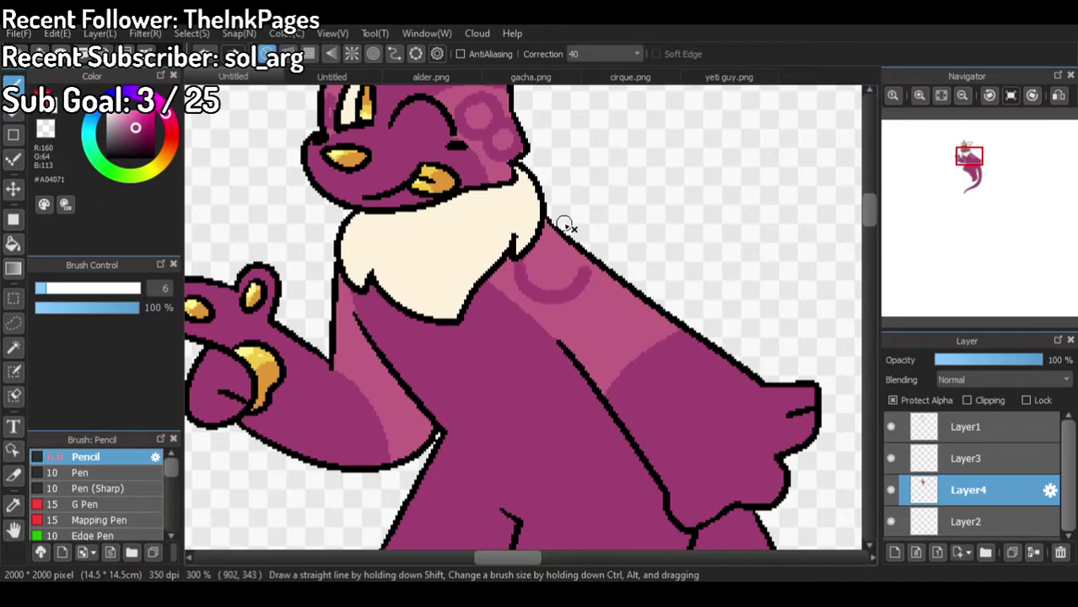
{"action": "mouse_move", "coordinate": [614, 324]}
{"action": "left_mouse_down"}
{"action": "mouse_move", "coordinate": [605, 280]}
{"action": "mouse_move", "coordinate": [576, 290]}
{"action": "left_mouse_up"}
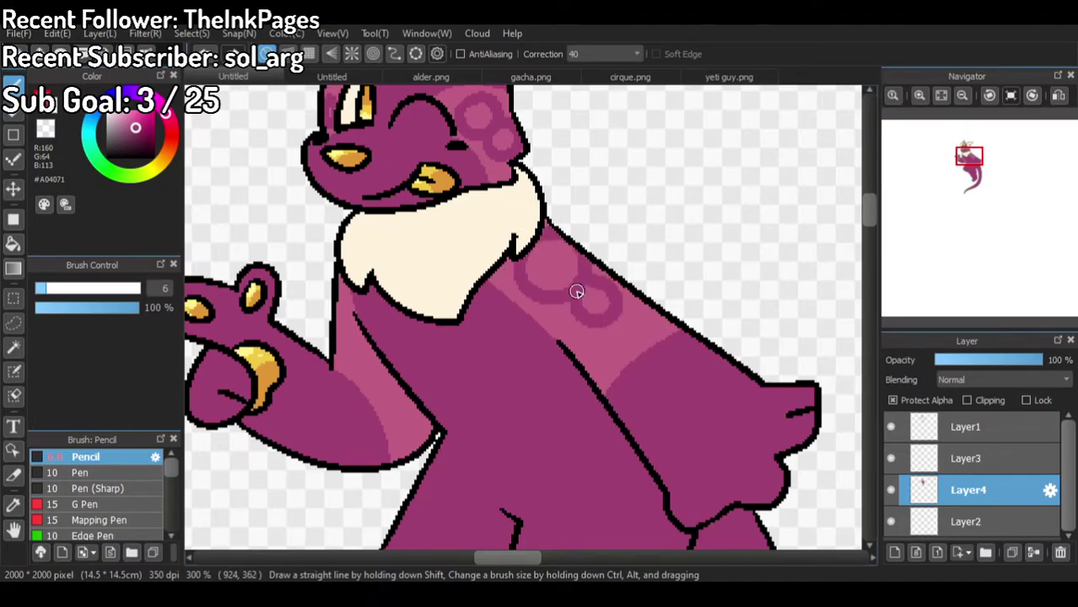
Step: Add a third, smallest purple ring below the shoulder rings and a small purple spot on the raised arm's pink marking
{"action": "left_click", "coordinate": [430, 79]}
{"action": "left_click", "coordinate": [338, 79]}
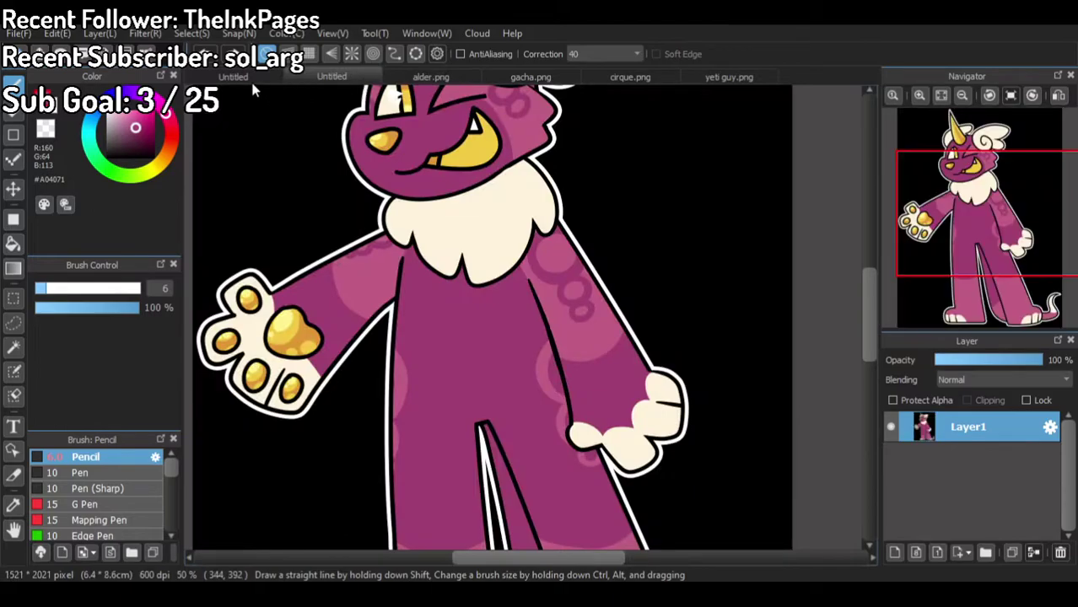
{"action": "left_click", "coordinate": [229, 75]}
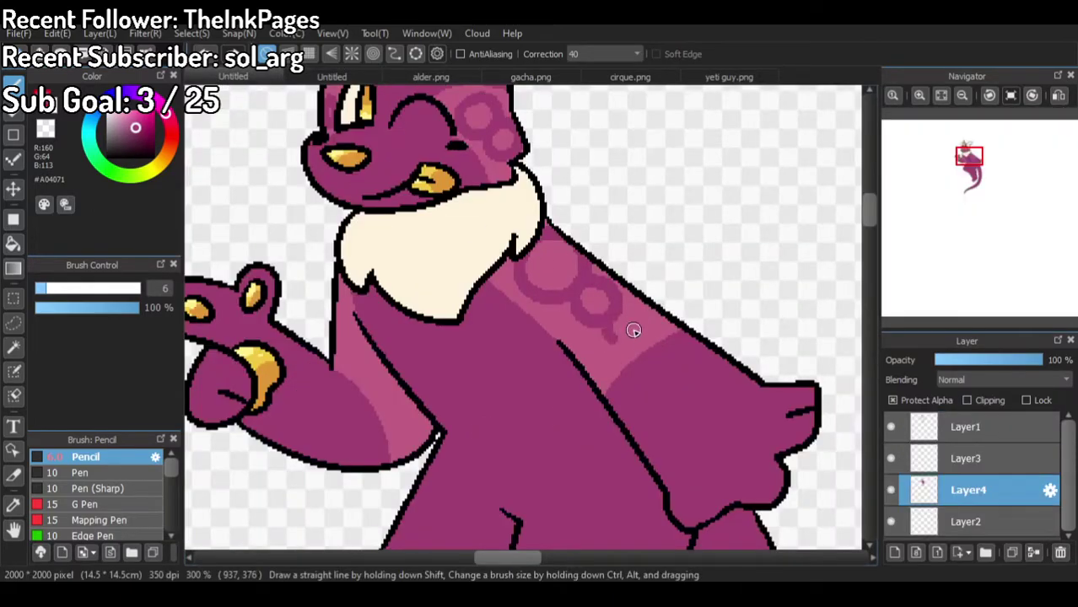
{"action": "left_click", "coordinate": [306, 76]}
{"action": "left_click", "coordinate": [250, 75]}
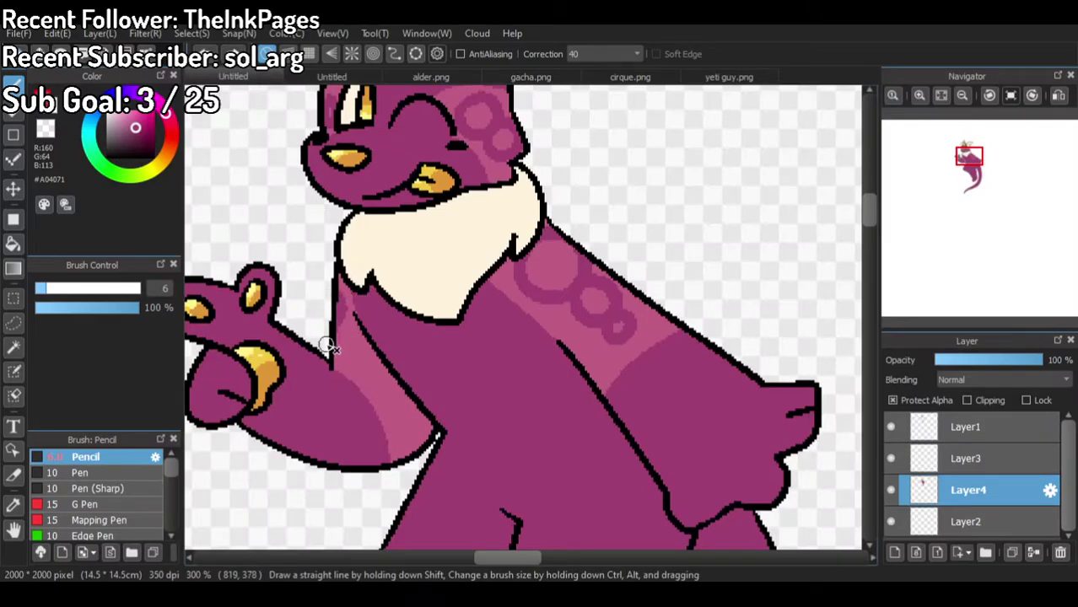
Step: Sample the pink #C05E83 again and check the leg and tail markings on the reference
{"action": "scroll", "coordinate": [419, 272], "scroll_direction": "down", "scroll_amount": 3}
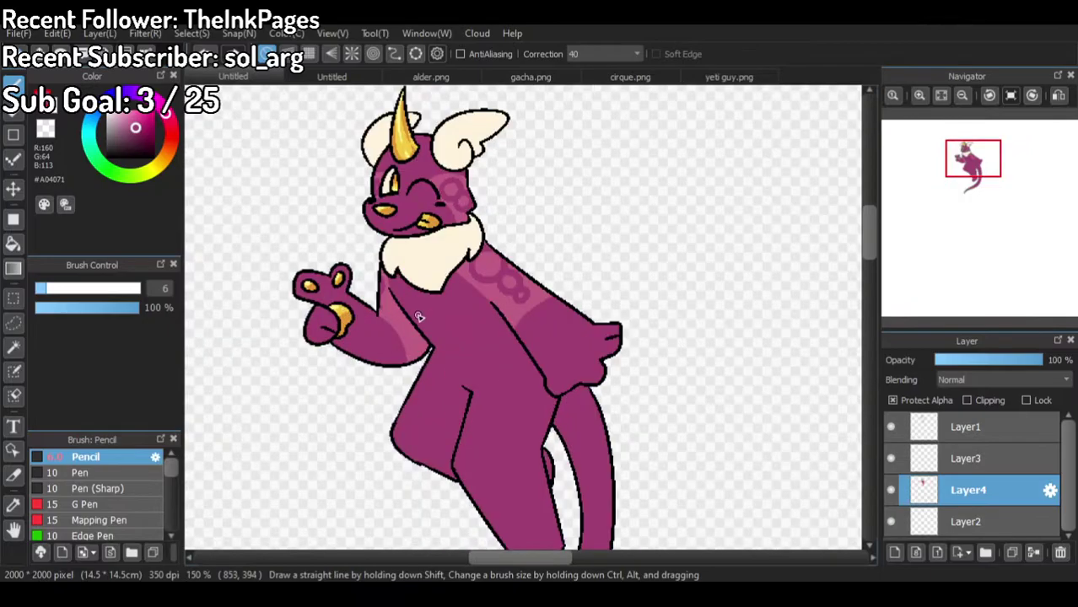
{"action": "scroll", "coordinate": [515, 303], "scroll_direction": "up", "scroll_amount": 1}
{"action": "scroll", "coordinate": [483, 142], "scroll_direction": "down", "scroll_amount": 2}
{"action": "left_click", "coordinate": [331, 56]}
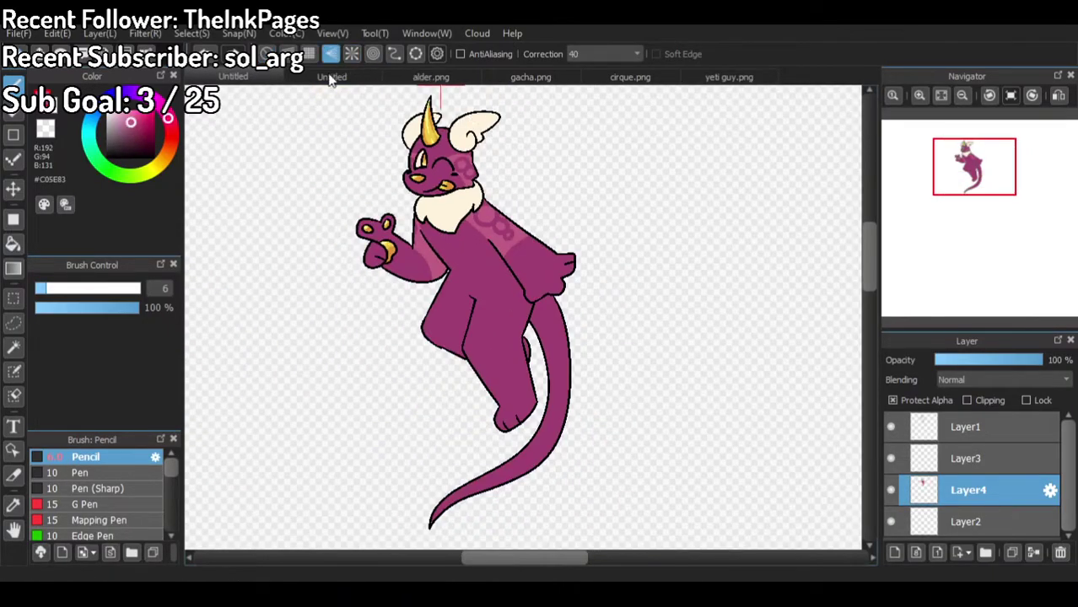
{"action": "left_click", "coordinate": [330, 76]}
{"action": "left_click", "coordinate": [267, 54]}
{"action": "scroll", "coordinate": [454, 228], "scroll_direction": "down", "scroll_amount": 3}
{"action": "scroll", "coordinate": [470, 338], "scroll_direction": "up", "scroll_amount": 2}
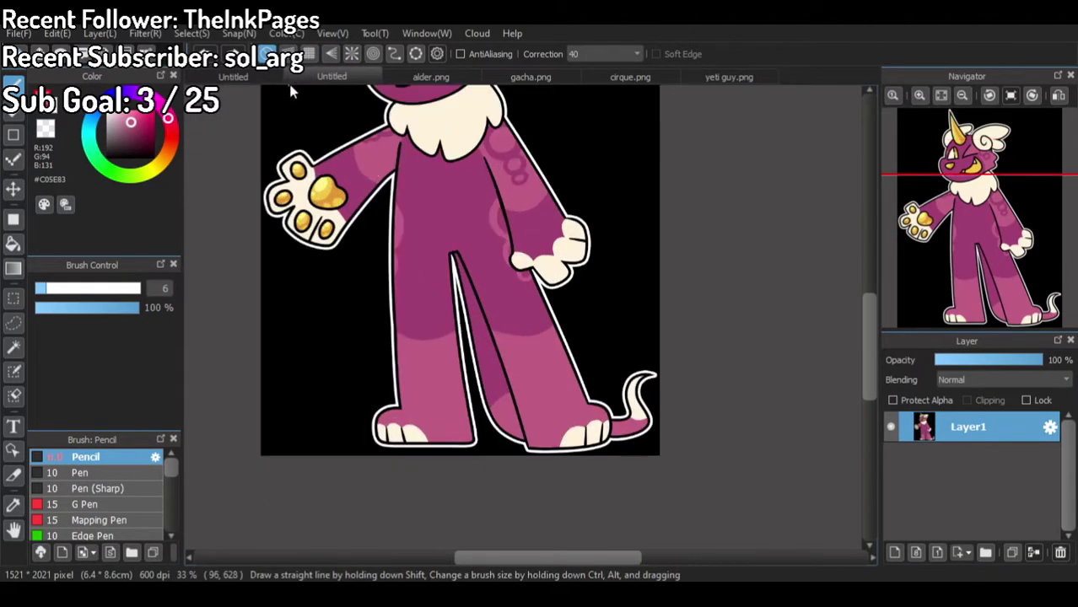
{"action": "left_click", "coordinate": [260, 78]}
{"action": "scroll", "coordinate": [494, 372], "scroll_direction": "up", "scroll_amount": 4}
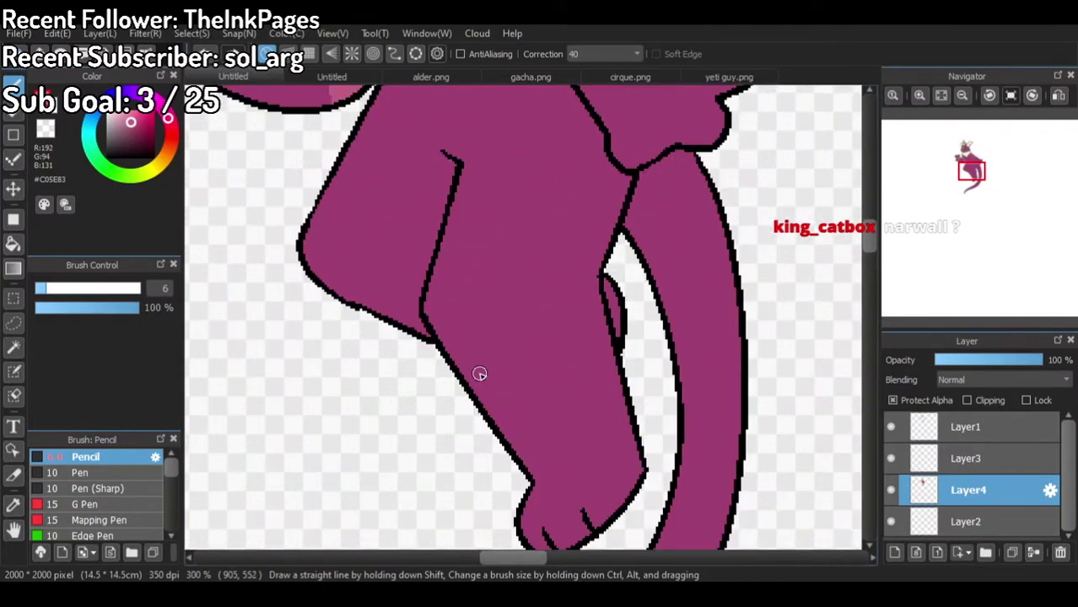
Step: Draw curved pink marking edges across the legs and fill the front leg below its edge with #C05E83
{"action": "mouse_move", "coordinate": [445, 353]}
{"action": "left_mouse_down"}
{"action": "mouse_move", "coordinate": [561, 334]}
{"action": "mouse_move", "coordinate": [601, 285]}
{"action": "left_mouse_up"}
{"action": "left_click_drag", "start_coordinate": [417, 288], "coordinate": [431, 281]}
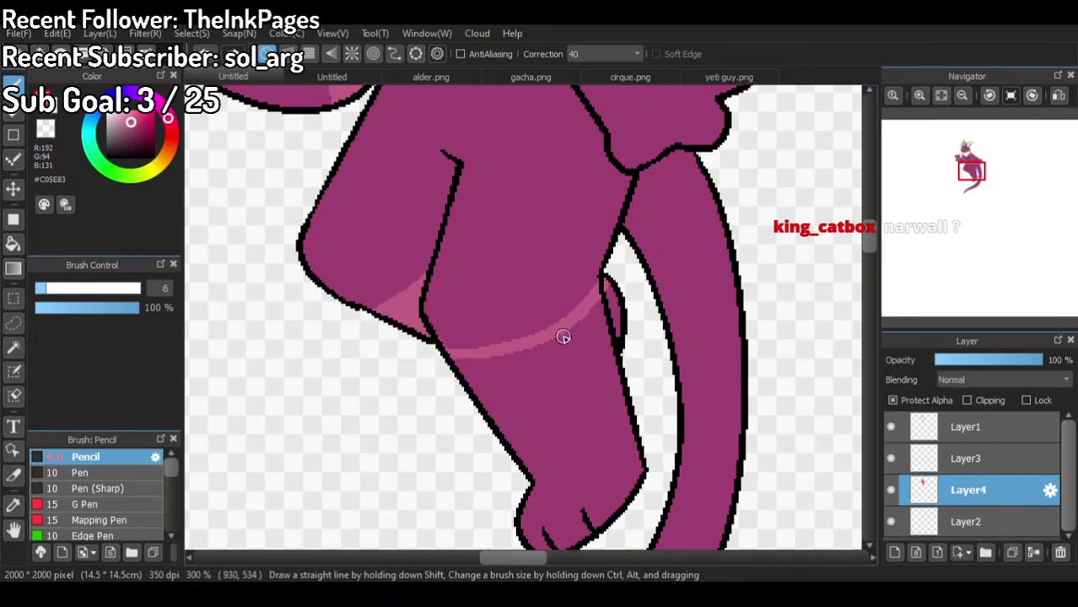
{"action": "left_click_drag", "start_coordinate": [607, 279], "coordinate": [609, 292]}
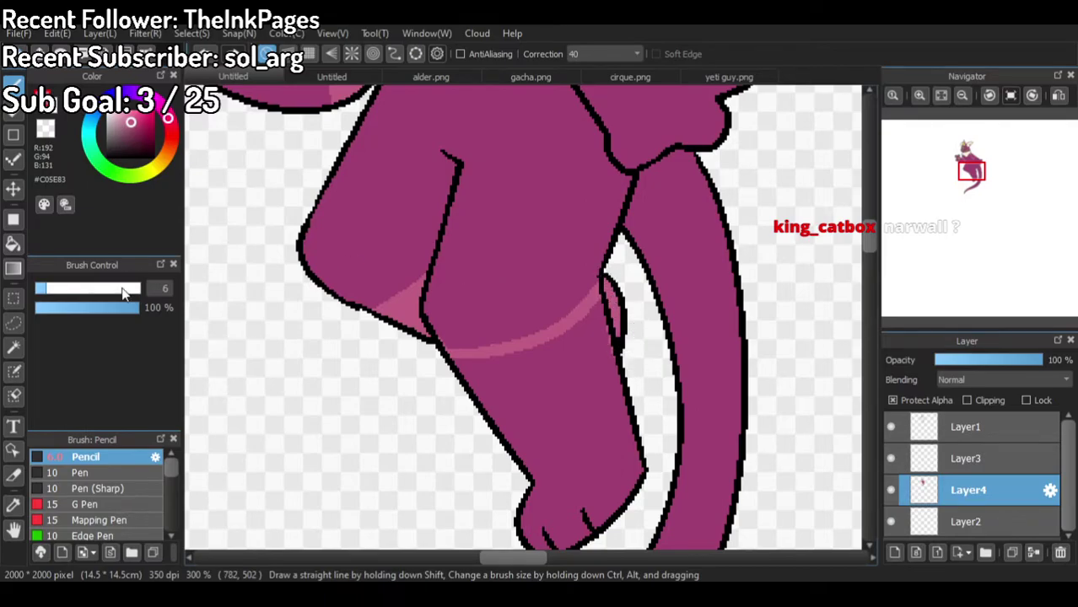
{"action": "left_click", "coordinate": [13, 243]}
{"action": "left_click", "coordinate": [517, 381]}
Step: Draw a curved pink edge across the middle of the tail and fill the tail down to its tip with #C05E83
{"action": "left_click", "coordinate": [537, 281], "text": "alt"}
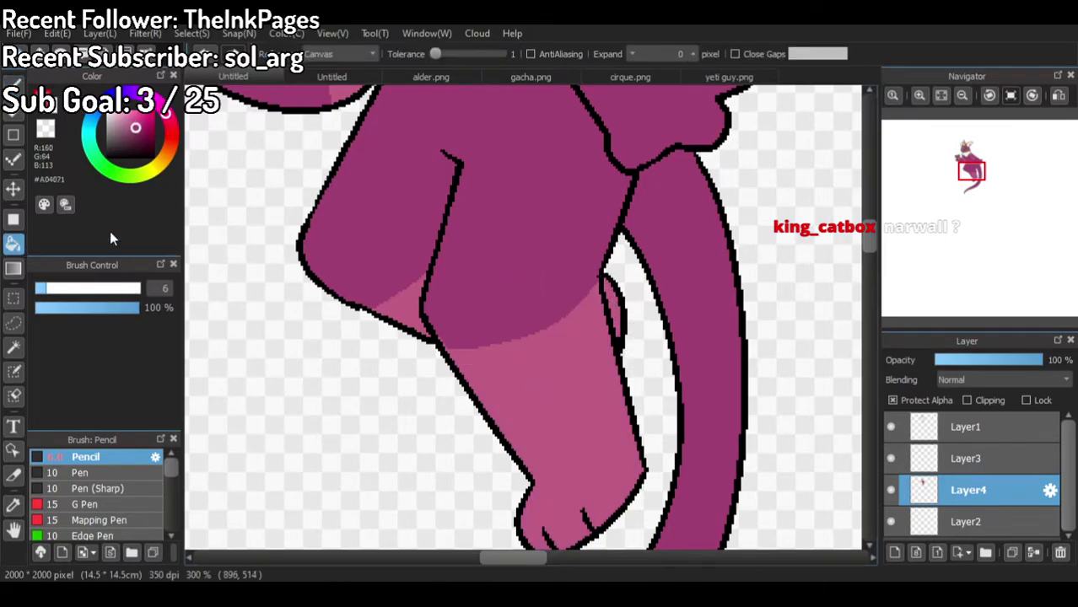
{"action": "left_click", "coordinate": [12, 86]}
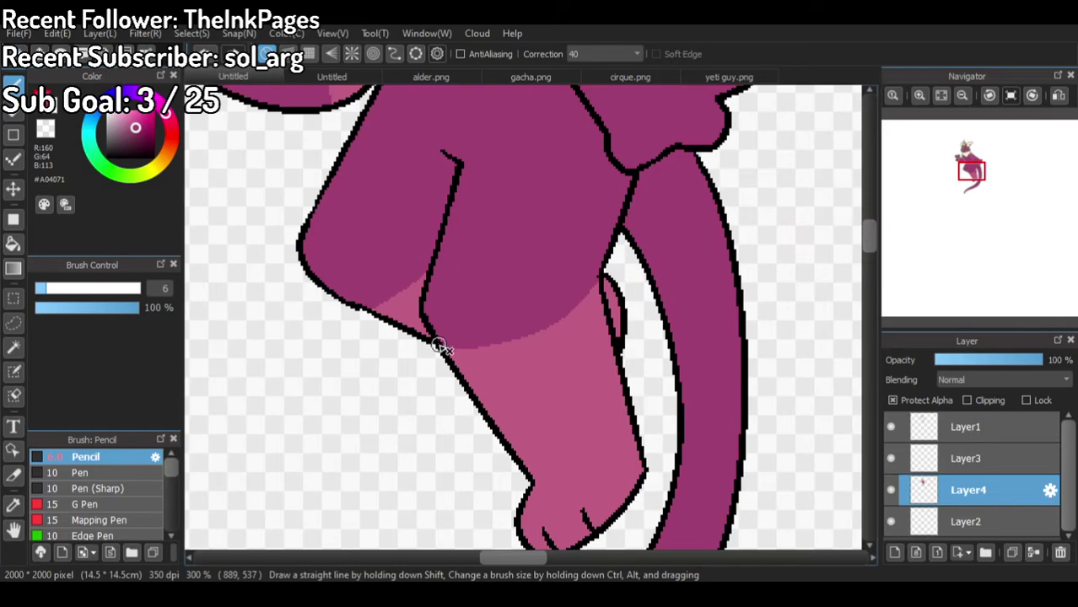
{"action": "scroll", "coordinate": [617, 168], "scroll_direction": "down", "scroll_amount": 4}
{"action": "scroll", "coordinate": [614, 187], "scroll_direction": "up", "scroll_amount": 1}
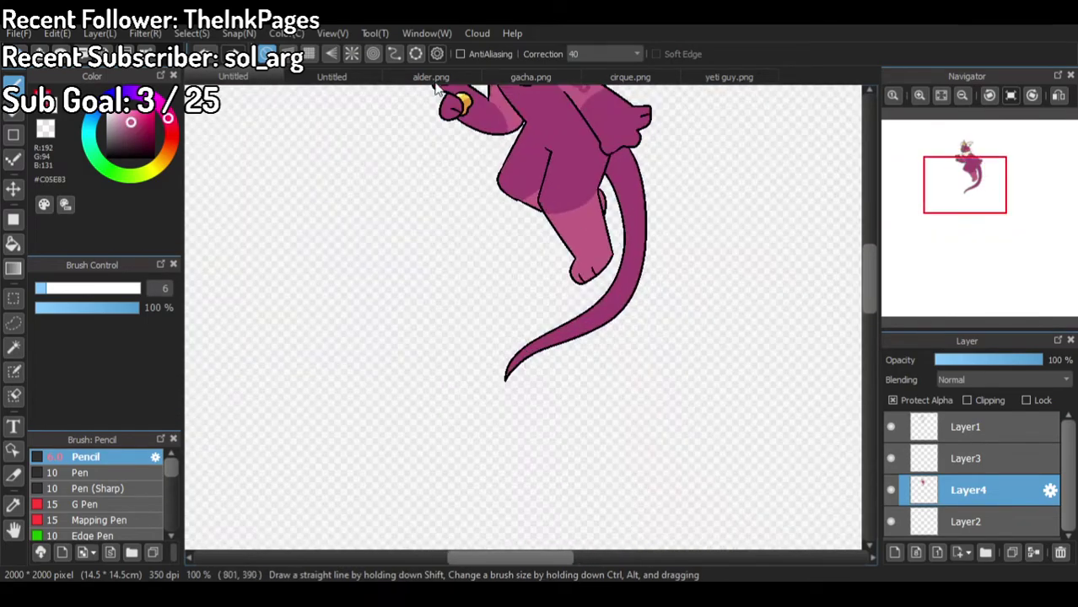
{"action": "left_click", "coordinate": [368, 76]}
{"action": "left_click", "coordinate": [240, 78]}
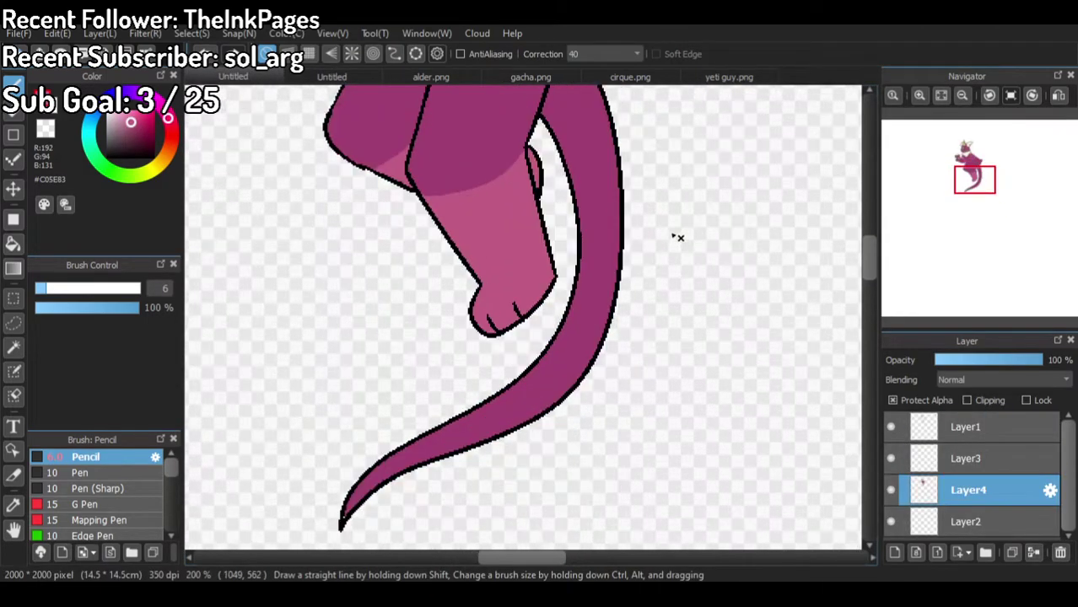
{"action": "left_click_drag", "start_coordinate": [571, 257], "coordinate": [637, 305]}
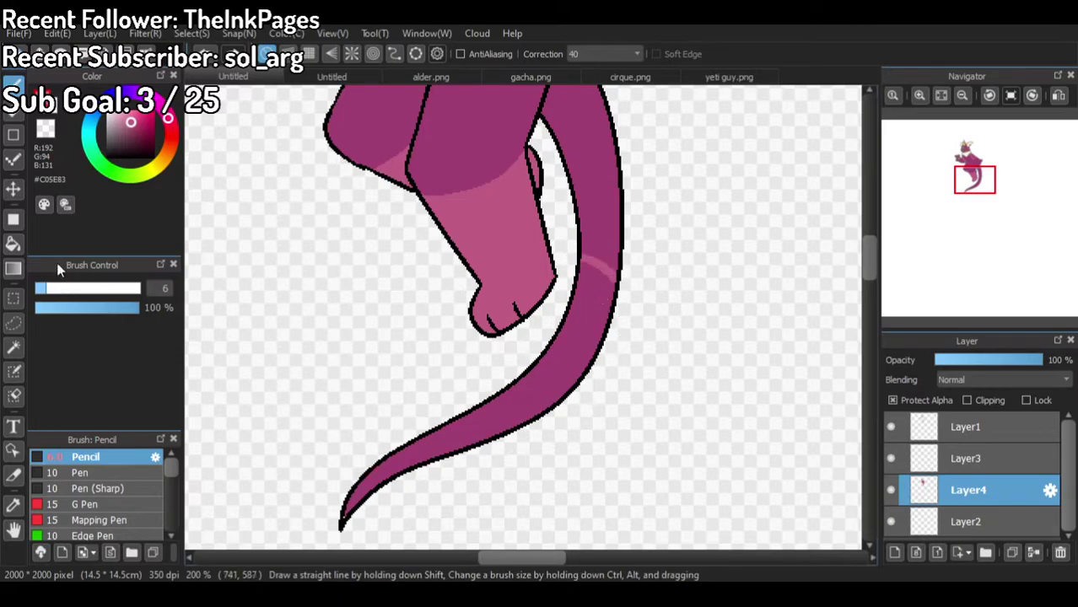
{"action": "left_click", "coordinate": [13, 244]}
{"action": "left_click", "coordinate": [542, 389]}
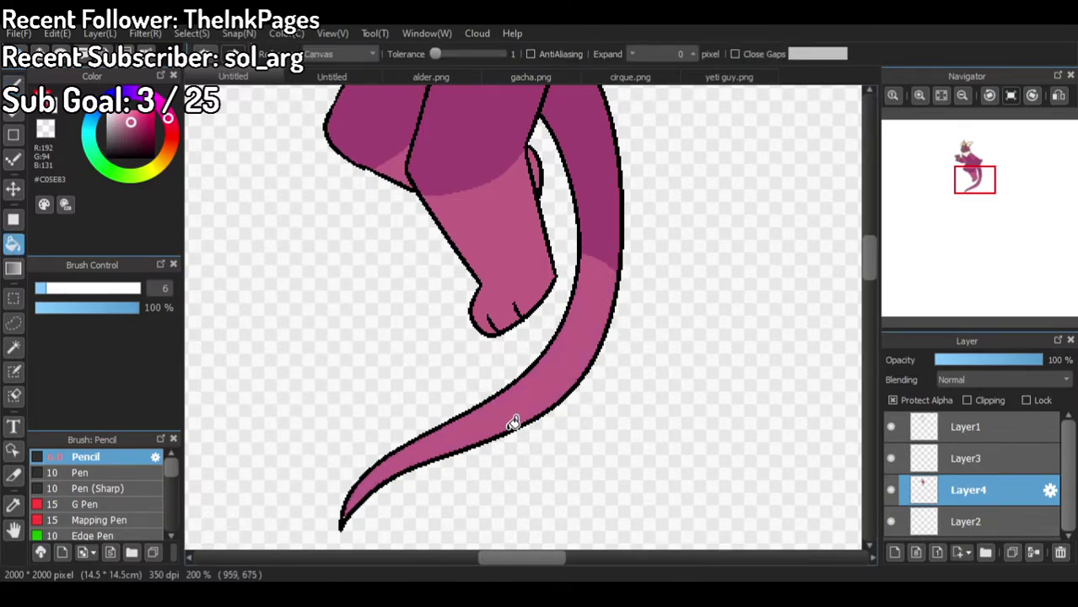
Step: Touch up the unfilled pixel at the tail's tip in pink with Protect Alpha off, and turn the protection back on
{"action": "scroll", "coordinate": [336, 494], "scroll_direction": "up", "scroll_amount": 6}
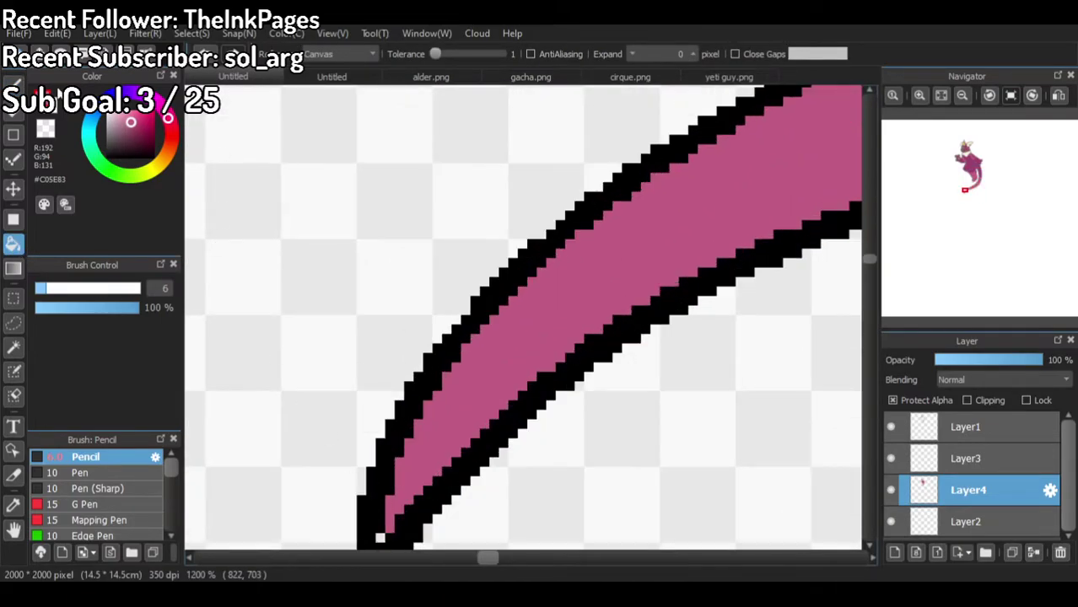
{"action": "left_click", "coordinate": [13, 84]}
{"action": "scroll", "coordinate": [387, 219], "scroll_direction": "down", "scroll_amount": 2}
{"action": "scroll", "coordinate": [391, 353], "scroll_direction": "up", "scroll_amount": 2}
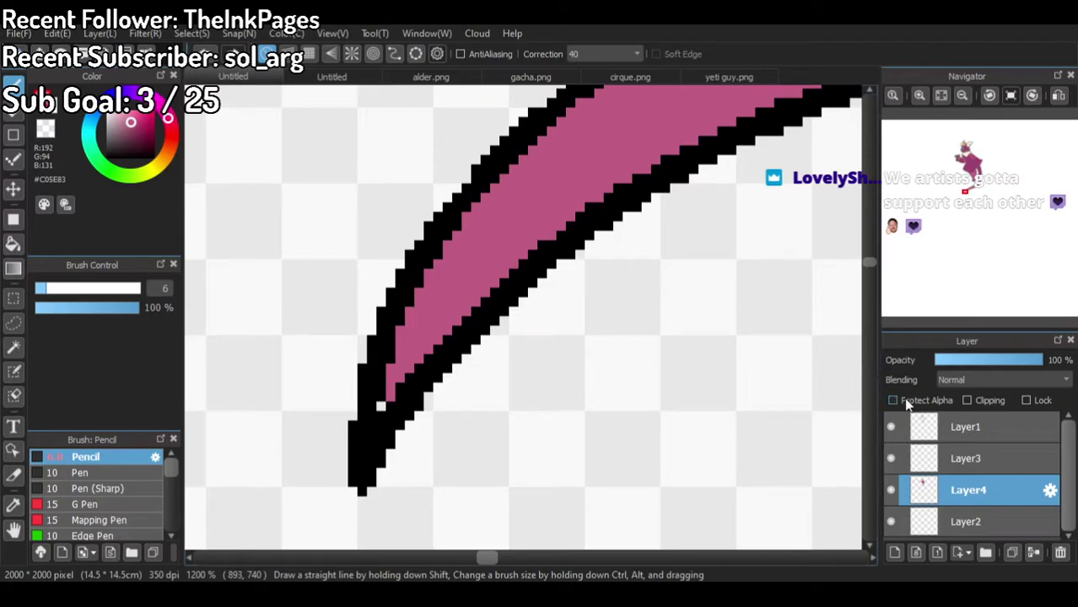
{"action": "scroll", "coordinate": [404, 414], "scroll_direction": "down", "scroll_amount": 10}
{"action": "scroll", "coordinate": [398, 410], "scroll_direction": "up", "scroll_amount": 6}
{"action": "scroll", "coordinate": [398, 410], "scroll_direction": "down", "scroll_amount": 3}
{"action": "scroll", "coordinate": [398, 410], "scroll_direction": "up", "scroll_amount": 1}
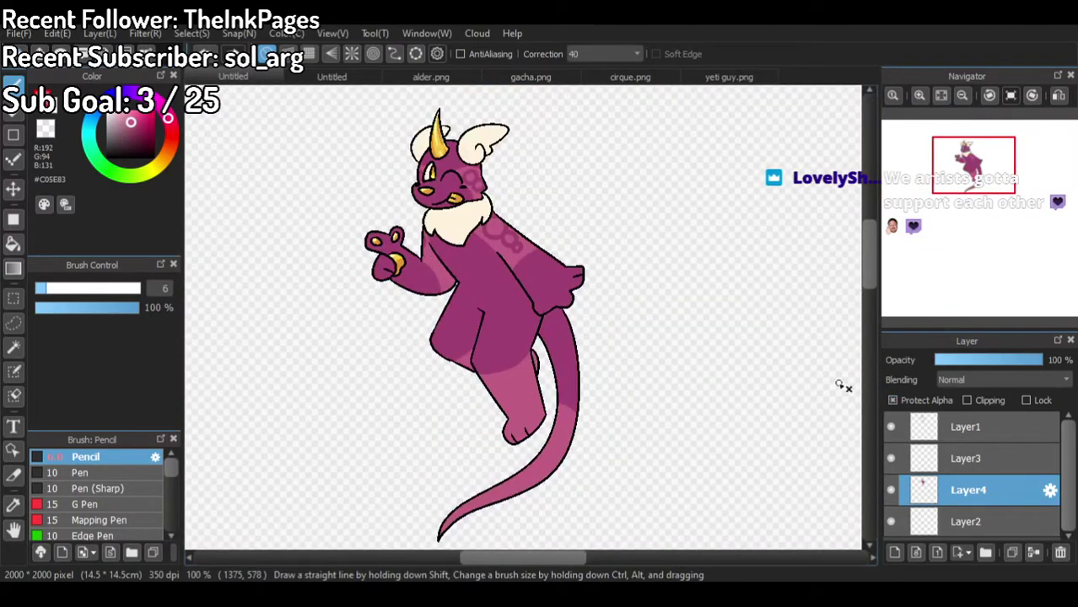
Step: Sample the cream #FFF3DC from the reference, draw a curved edge near the tail's end and fill the tail tip with it
{"action": "left_click", "coordinate": [338, 77]}
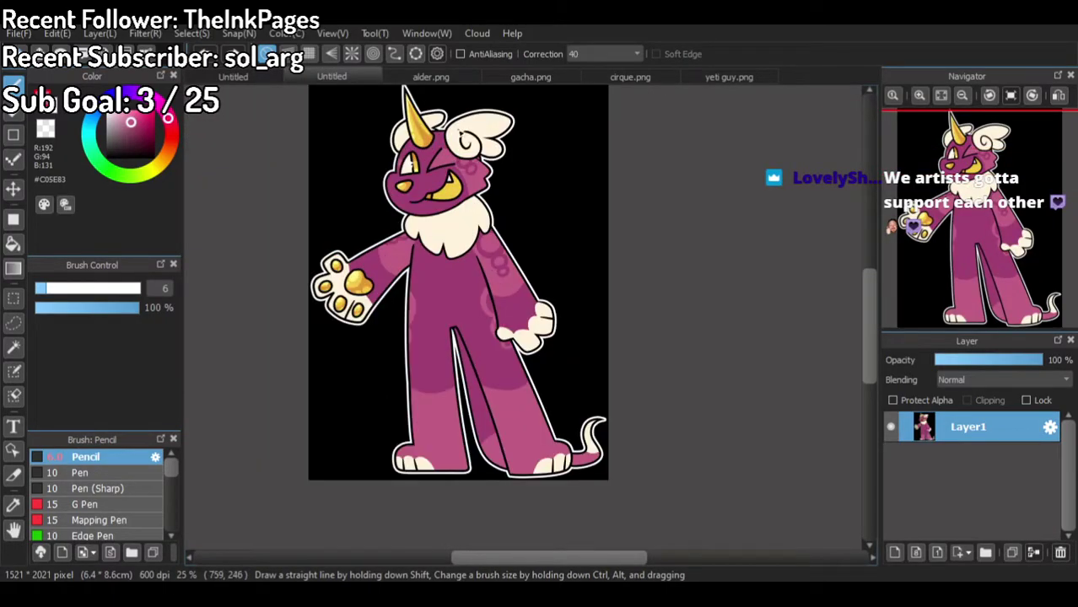
{"action": "left_click", "coordinate": [252, 79]}
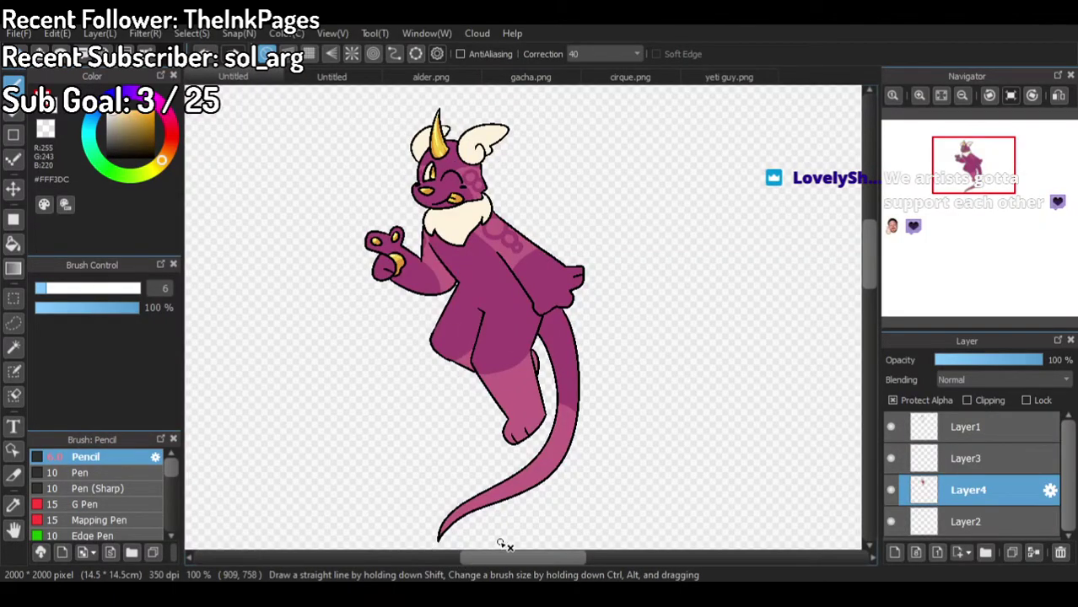
{"action": "scroll", "coordinate": [501, 546], "scroll_direction": "up", "scroll_amount": 3}
{"action": "left_click_drag", "start_coordinate": [477, 347], "coordinate": [544, 374]}
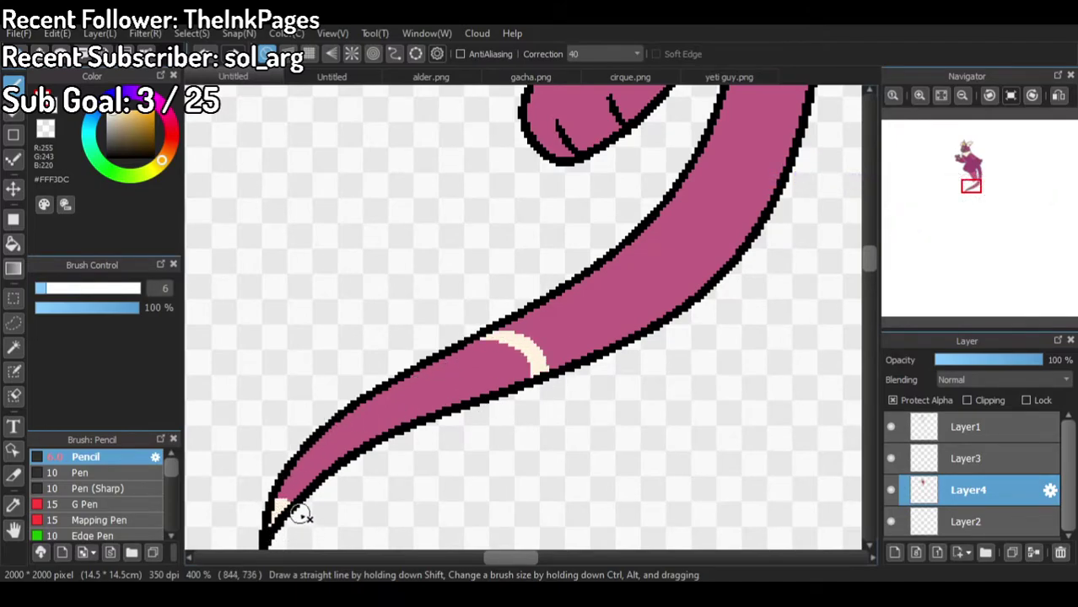
{"action": "key", "text": "g"}
{"action": "left_click", "coordinate": [491, 368]}
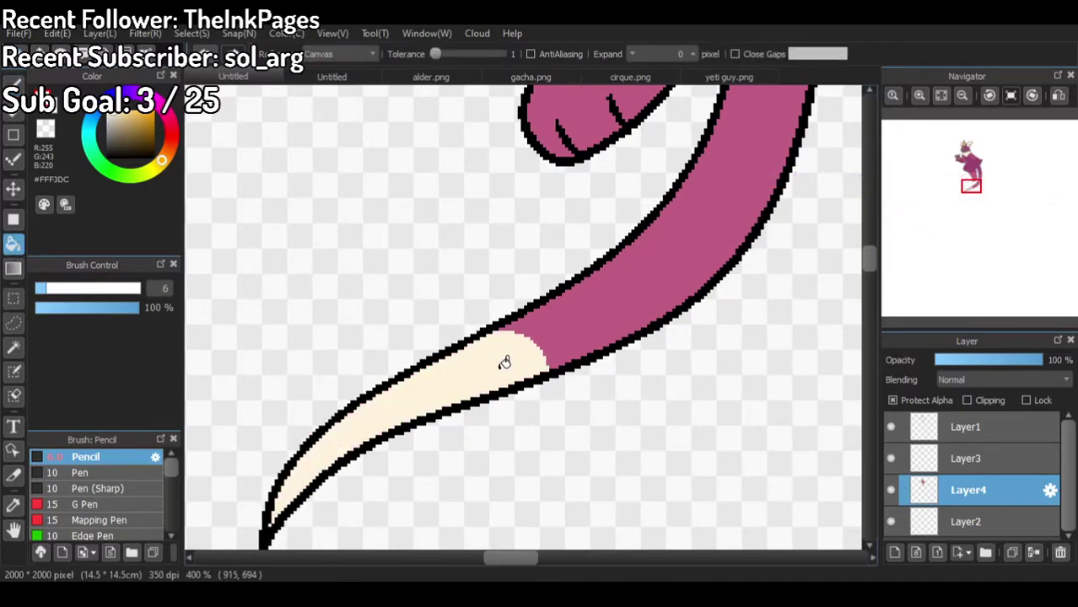
{"action": "scroll", "coordinate": [504, 363], "scroll_direction": "down", "scroll_amount": 5}
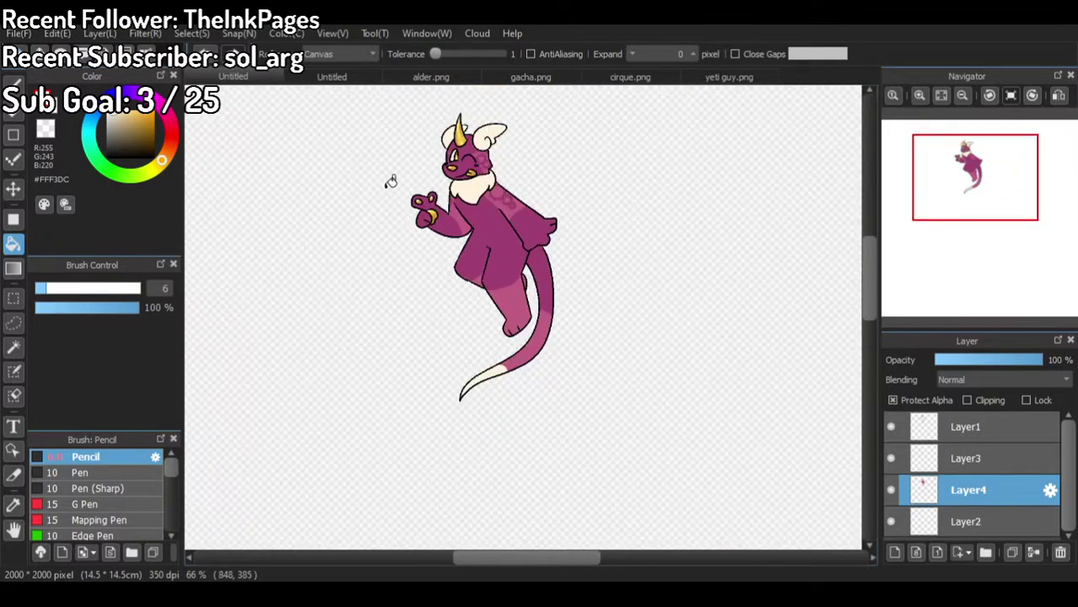
Step: Check the hands on the reference, draw a scalloped cream edge across the lowered arm's hand and fill its fingers with #FFF3DC
{"action": "left_click", "coordinate": [12, 85]}
{"action": "left_click", "coordinate": [300, 78]}
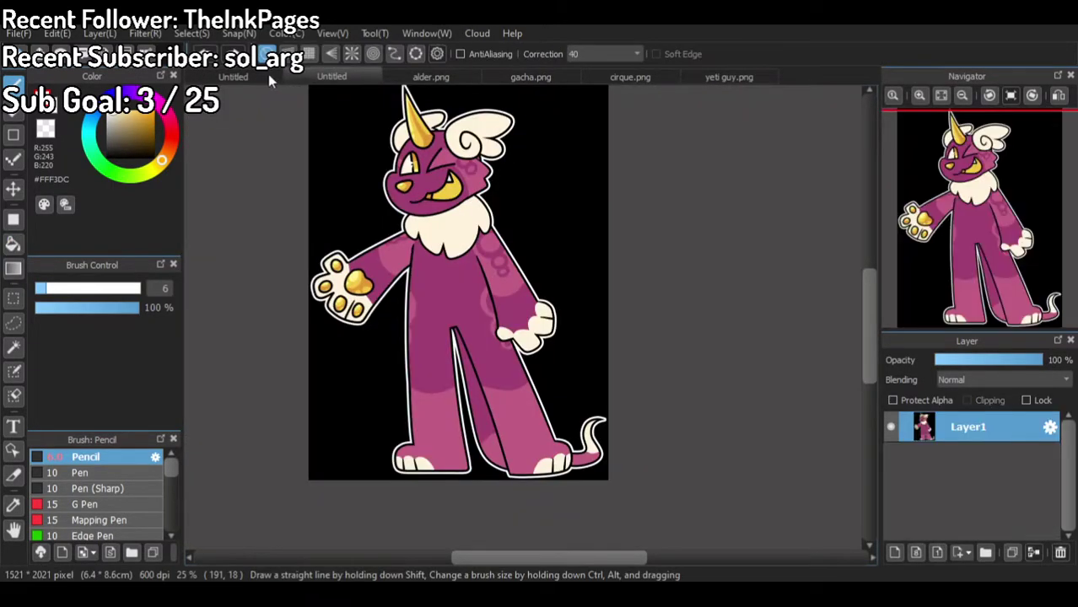
{"action": "left_click", "coordinate": [268, 75]}
{"action": "scroll", "coordinate": [472, 225], "scroll_direction": "up", "scroll_amount": 4}
{"action": "scroll", "coordinate": [475, 215], "scroll_direction": "down", "scroll_amount": 2}
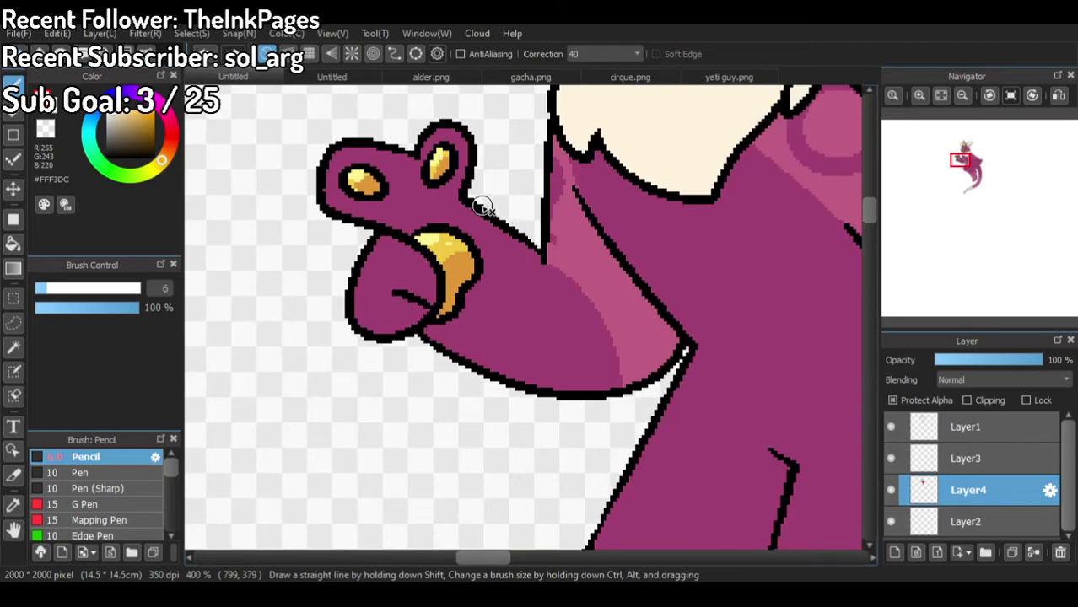
{"action": "scroll", "coordinate": [481, 221], "scroll_direction": "down", "scroll_amount": 3}
{"action": "scroll", "coordinate": [454, 173], "scroll_direction": "up", "scroll_amount": 2}
{"action": "left_click", "coordinate": [326, 75]}
{"action": "left_click", "coordinate": [243, 75]}
{"action": "scroll", "coordinate": [458, 251], "scroll_direction": "up", "scroll_amount": 2}
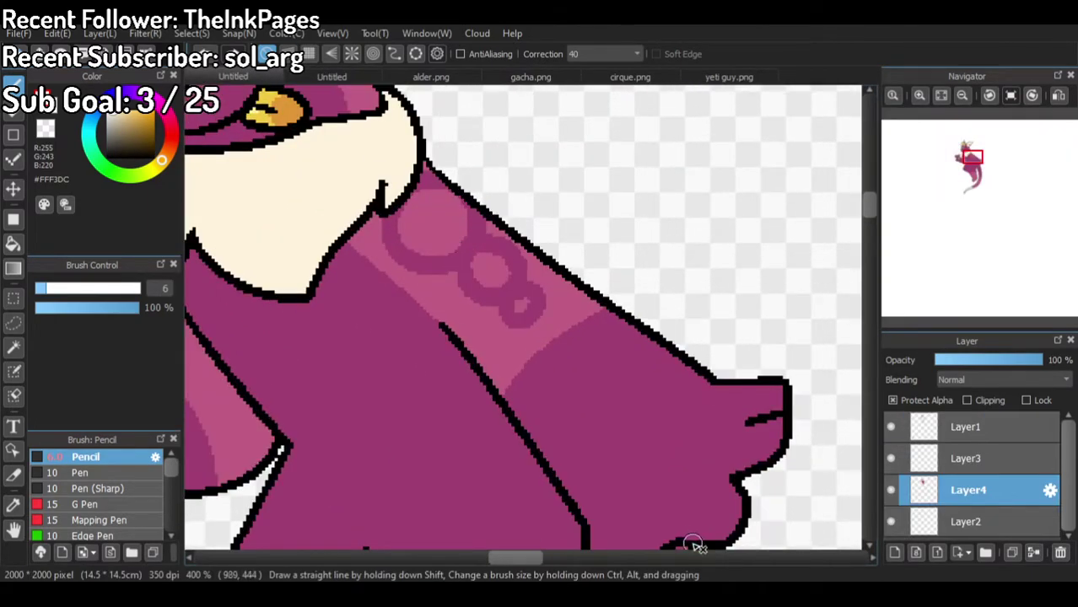
{"action": "mouse_move", "coordinate": [595, 532]}
{"action": "left_mouse_down"}
{"action": "mouse_move", "coordinate": [671, 541]}
{"action": "mouse_move", "coordinate": [659, 512]}
{"action": "mouse_move", "coordinate": [731, 481]}
{"action": "mouse_move", "coordinate": [695, 444]}
{"action": "mouse_move", "coordinate": [740, 384]}
{"action": "left_mouse_up"}
{"action": "key", "text": "g"}
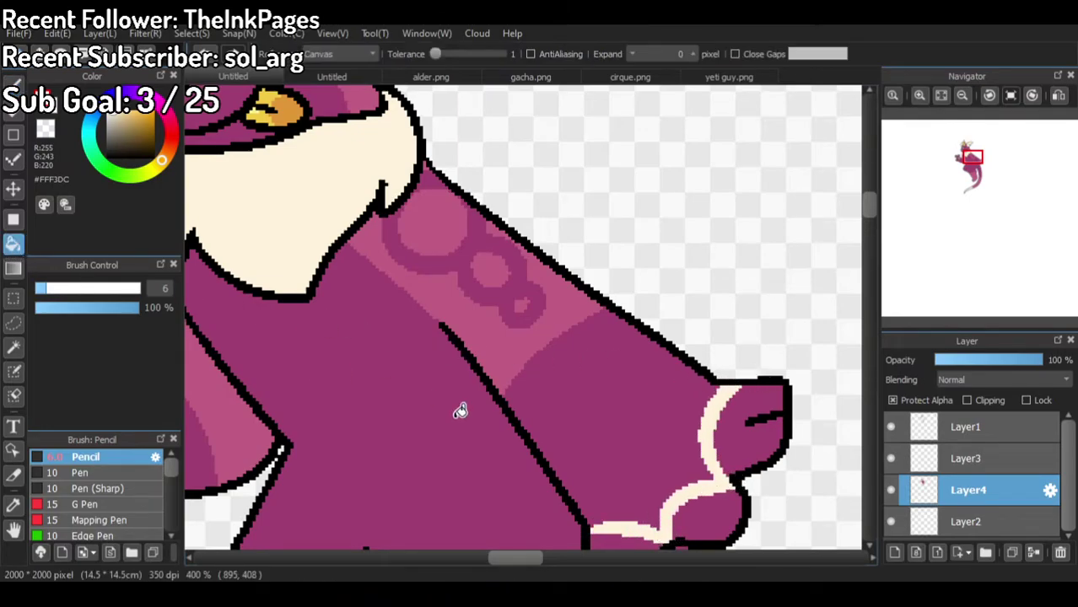
{"action": "left_click", "coordinate": [627, 537]}
{"action": "left_click", "coordinate": [693, 513]}
{"action": "left_click", "coordinate": [742, 443]}
{"action": "scroll", "coordinate": [753, 429], "scroll_direction": "down", "scroll_amount": 2}
Step: Fill the raised hand with cream #FFF3DC, from its wrist edge to the fingers and the curled thumb
{"action": "left_click_drag", "start_coordinate": [416, 342], "coordinate": [522, 338]}
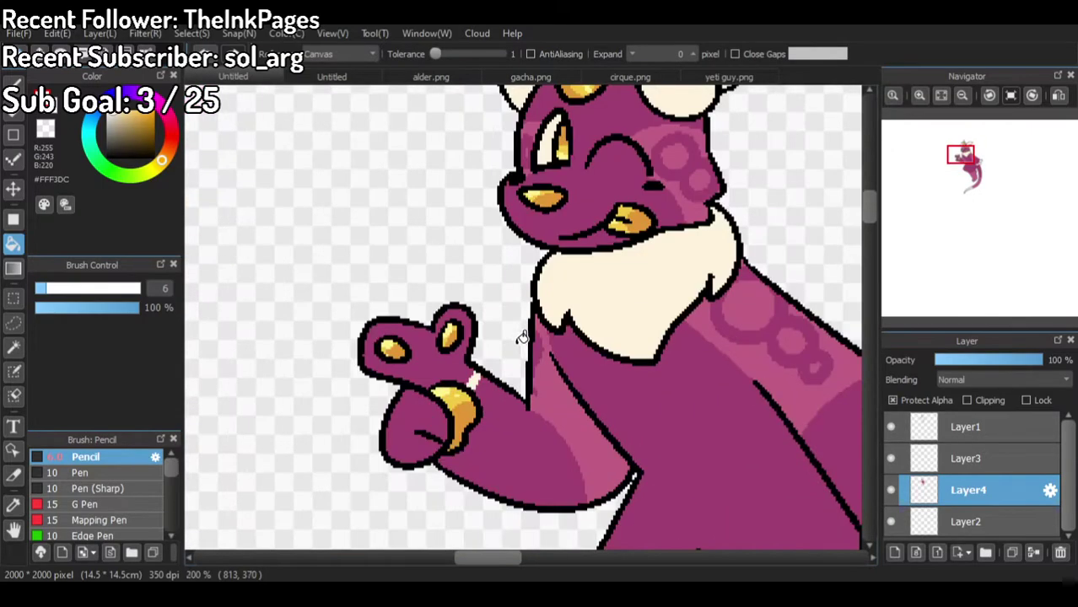
{"action": "left_click", "coordinate": [419, 356]}
{"action": "left_click", "coordinate": [407, 398]}
{"action": "scroll", "coordinate": [403, 388], "scroll_direction": "down", "scroll_amount": 5}
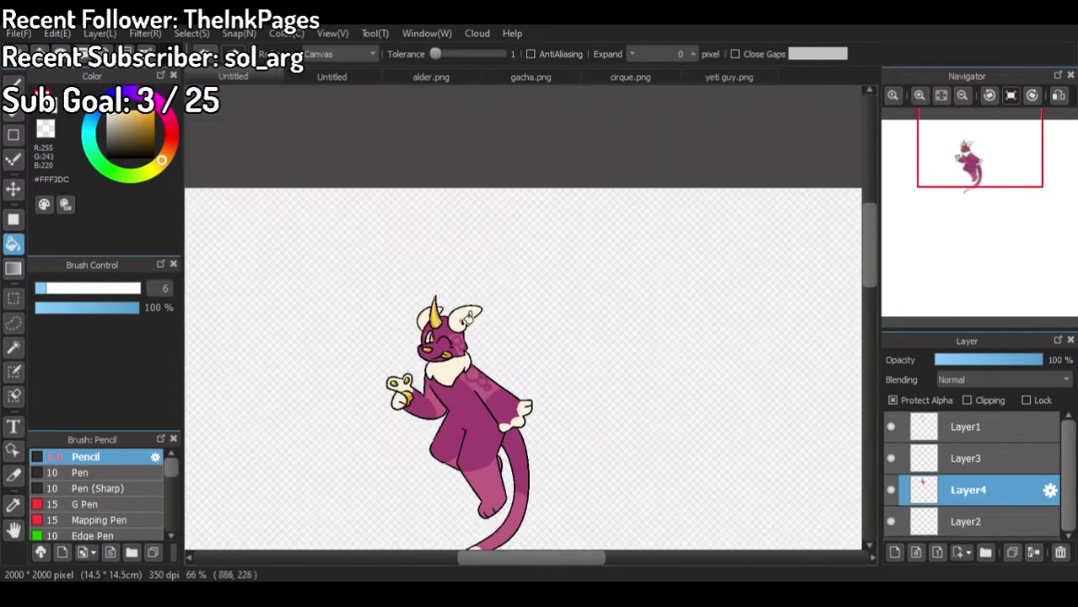
{"action": "scroll", "coordinate": [455, 451], "scroll_direction": "up", "scroll_amount": 4}
{"action": "scroll", "coordinate": [438, 207], "scroll_direction": "down", "scroll_amount": 2}
Step: Sample the pink #C05E83 from the reference and draw a chain of shrinking ring markings on the hip below the lowered hand
{"action": "left_click", "coordinate": [333, 76]}
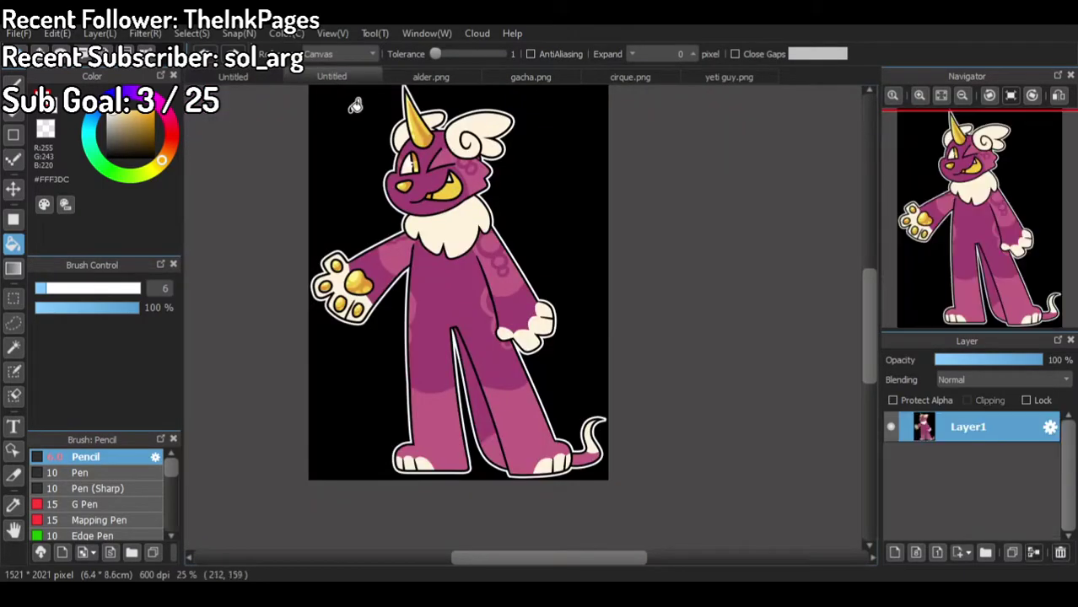
{"action": "left_click", "coordinate": [233, 77]}
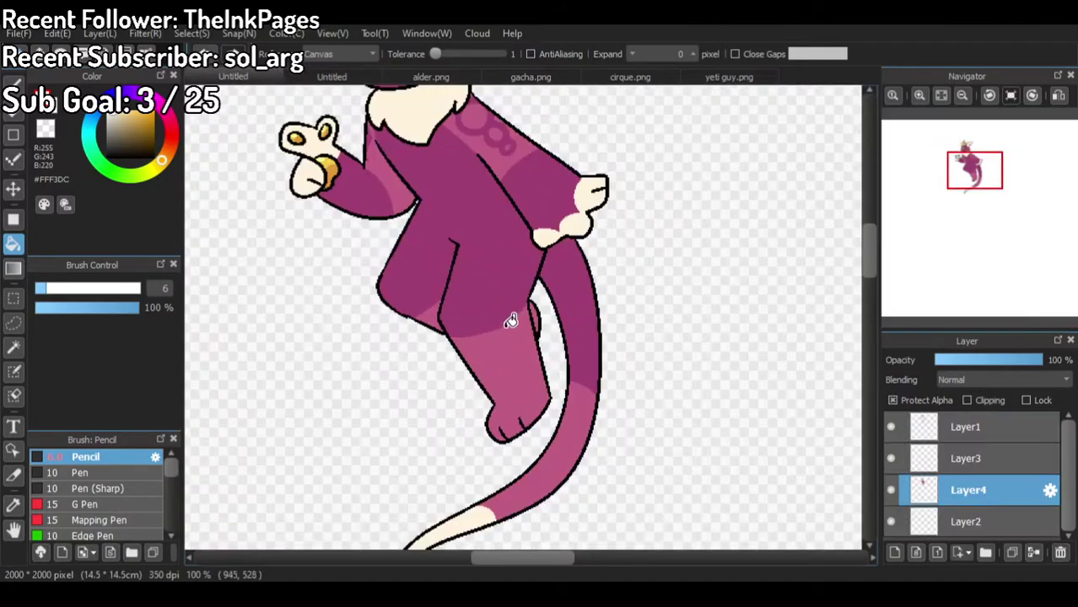
{"action": "scroll", "coordinate": [503, 337], "scroll_direction": "up", "scroll_amount": 2}
{"action": "key", "text": "b"}
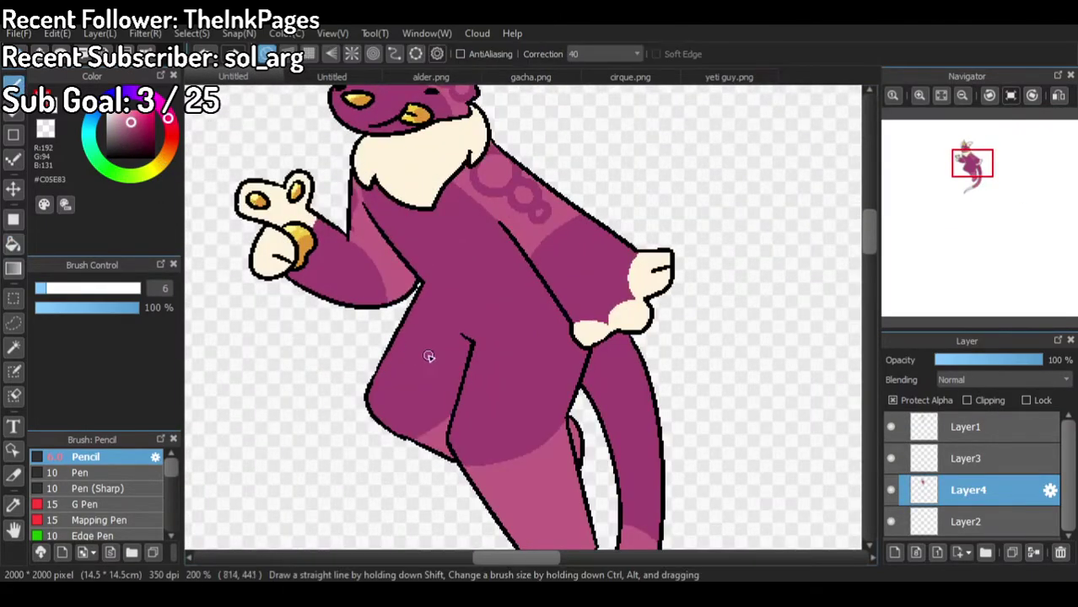
{"action": "scroll", "coordinate": [428, 356], "scroll_direction": "up", "scroll_amount": 1}
{"action": "mouse_move", "coordinate": [615, 276]}
{"action": "left_mouse_down"}
{"action": "mouse_move", "coordinate": [595, 365]}
{"action": "mouse_move", "coordinate": [662, 371]}
{"action": "mouse_move", "coordinate": [588, 376]}
{"action": "mouse_move", "coordinate": [595, 438]}
{"action": "mouse_move", "coordinate": [652, 401]}
{"action": "mouse_move", "coordinate": [617, 369]}
{"action": "mouse_move", "coordinate": [583, 452]}
{"action": "mouse_move", "coordinate": [594, 424]}
{"action": "left_mouse_up"}
{"action": "left_click_drag", "start_coordinate": [411, 279], "coordinate": [372, 330]}
{"action": "scroll", "coordinate": [378, 244], "scroll_direction": "down", "scroll_amount": 3}
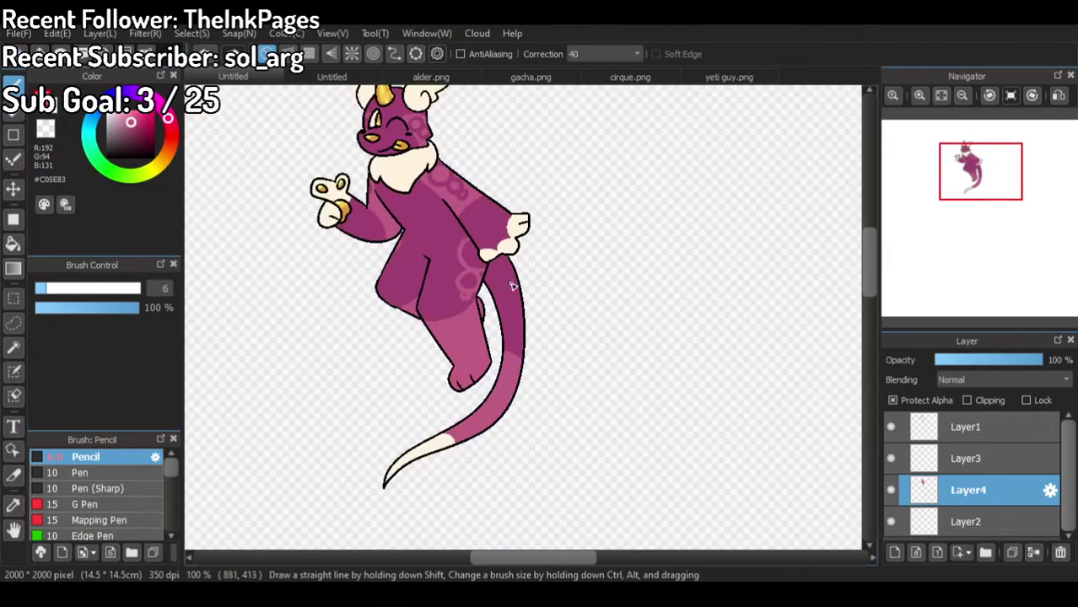
Step: Compare the whole drawing with the reference to examine whether any flat colours or markings are missing
{"action": "scroll", "coordinate": [407, 191], "scroll_direction": "up", "scroll_amount": 1}
{"action": "scroll", "coordinate": [439, 217], "scroll_direction": "down", "scroll_amount": 1}
{"action": "left_click", "coordinate": [355, 77]}
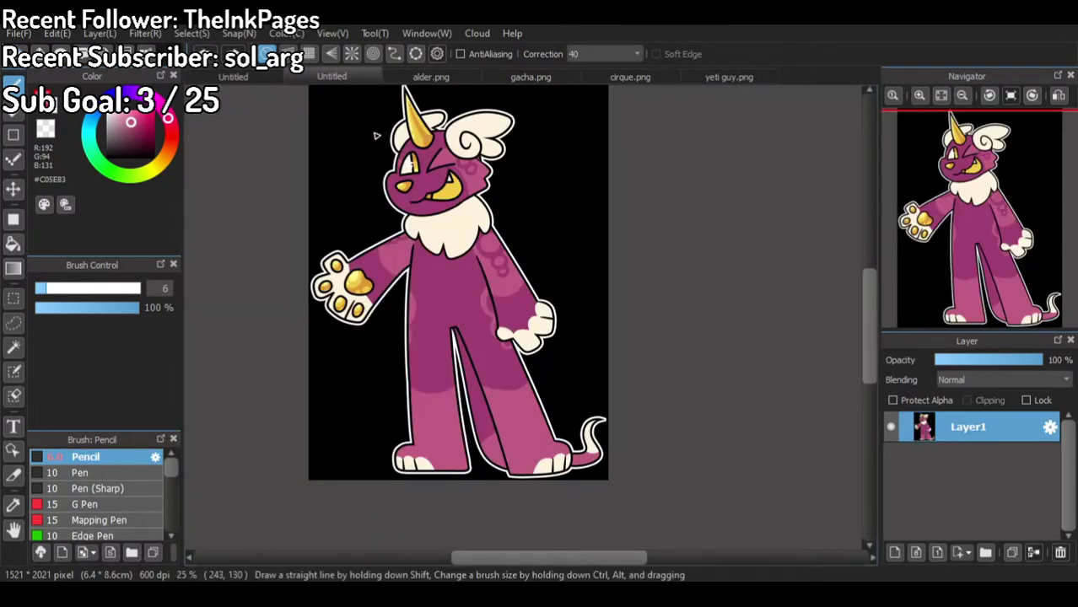
{"action": "left_click", "coordinate": [238, 75]}
{"action": "scroll", "coordinate": [457, 192], "scroll_direction": "up", "scroll_amount": 2}
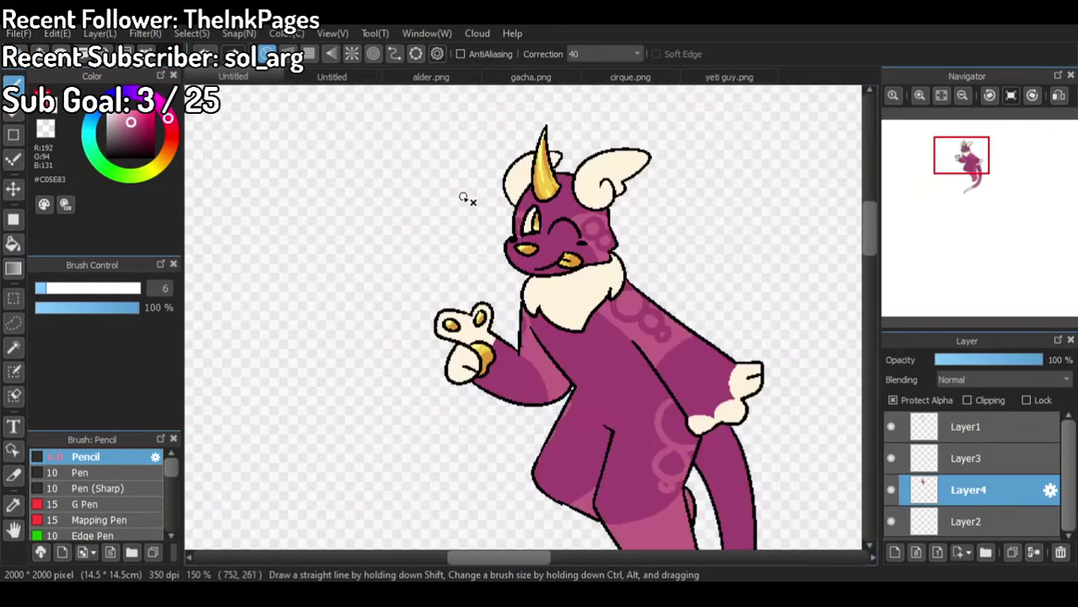
{"action": "scroll", "coordinate": [549, 228], "scroll_direction": "up", "scroll_amount": 3}
{"action": "scroll", "coordinate": [505, 212], "scroll_direction": "down", "scroll_amount": 2}
{"action": "scroll", "coordinate": [613, 309], "scroll_direction": "down", "scroll_amount": 1}
{"action": "scroll", "coordinate": [557, 306], "scroll_direction": "down", "scroll_amount": 2}
{"action": "scroll", "coordinate": [645, 465], "scroll_direction": "up", "scroll_amount": 1}
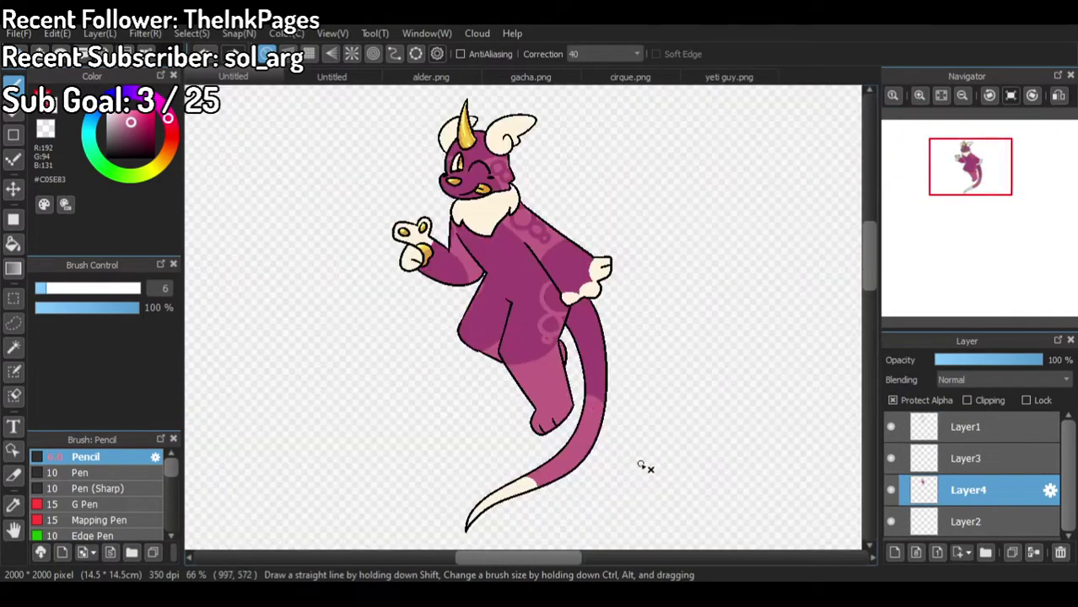
{"action": "scroll", "coordinate": [589, 360], "scroll_direction": "down", "scroll_amount": 1}
{"action": "scroll", "coordinate": [621, 442], "scroll_direction": "up", "scroll_amount": 1}
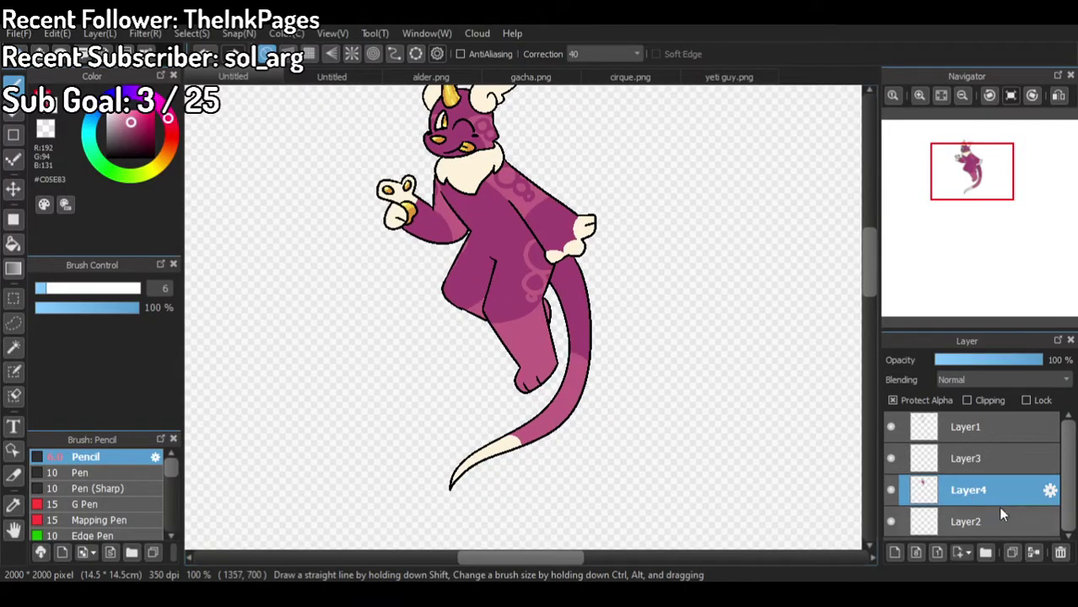
Step: Merge Layer4 down into Layer2, and hide and show Layer2 and Layer3 to check their contents
{"action": "left_click", "coordinate": [1033, 552]}
{"action": "left_click", "coordinate": [891, 491]}
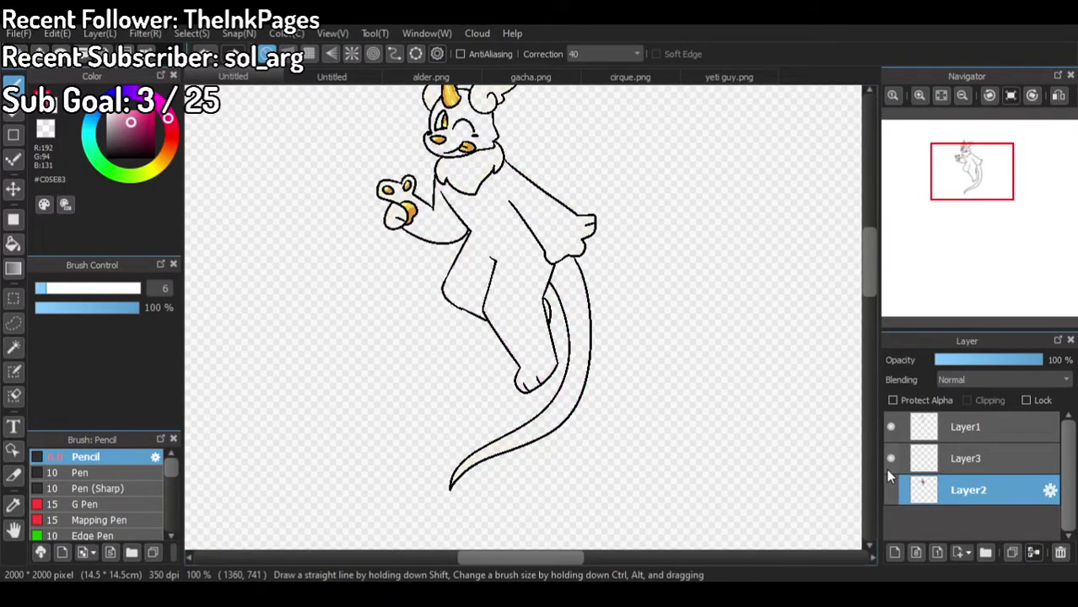
{"action": "left_click", "coordinate": [891, 490]}
{"action": "left_click", "coordinate": [959, 462]}
{"action": "left_click", "coordinate": [891, 461]}
{"action": "left_click", "coordinate": [891, 461]}
{"action": "scroll", "coordinate": [687, 410], "scroll_direction": "down", "scroll_amount": 1}
{"action": "scroll", "coordinate": [564, 222], "scroll_direction": "up", "scroll_amount": 1}
Step: Add a new layer above Layer2, turn on Clipping for it and choose the dark blue #3C3C8D as shading colour
{"action": "left_click", "coordinate": [895, 552]}
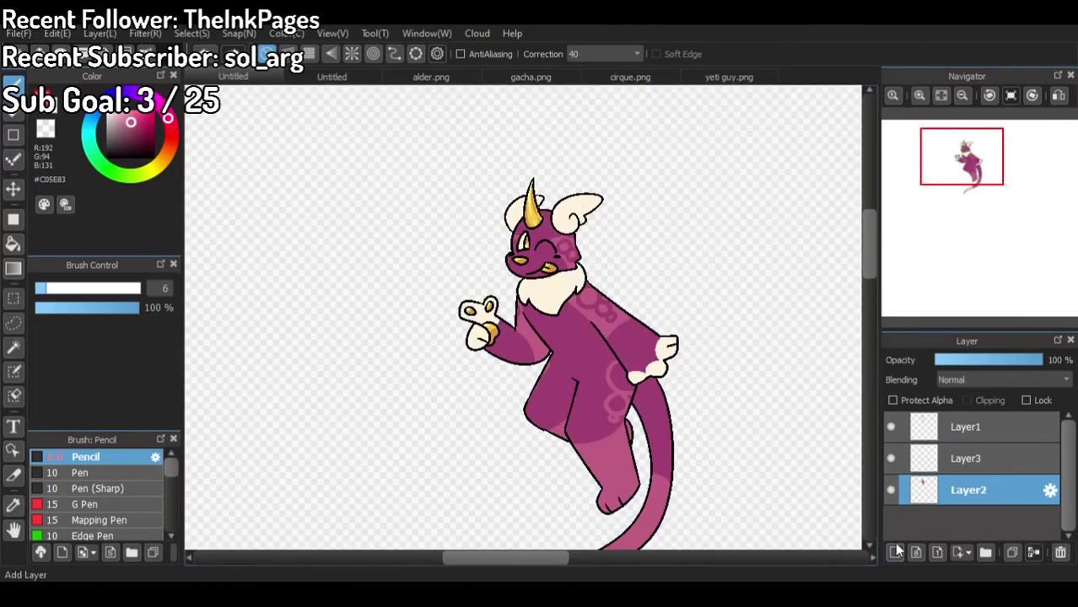
{"action": "left_click", "coordinate": [978, 402]}
{"action": "scroll", "coordinate": [576, 253], "scroll_direction": "up", "scroll_amount": 1}
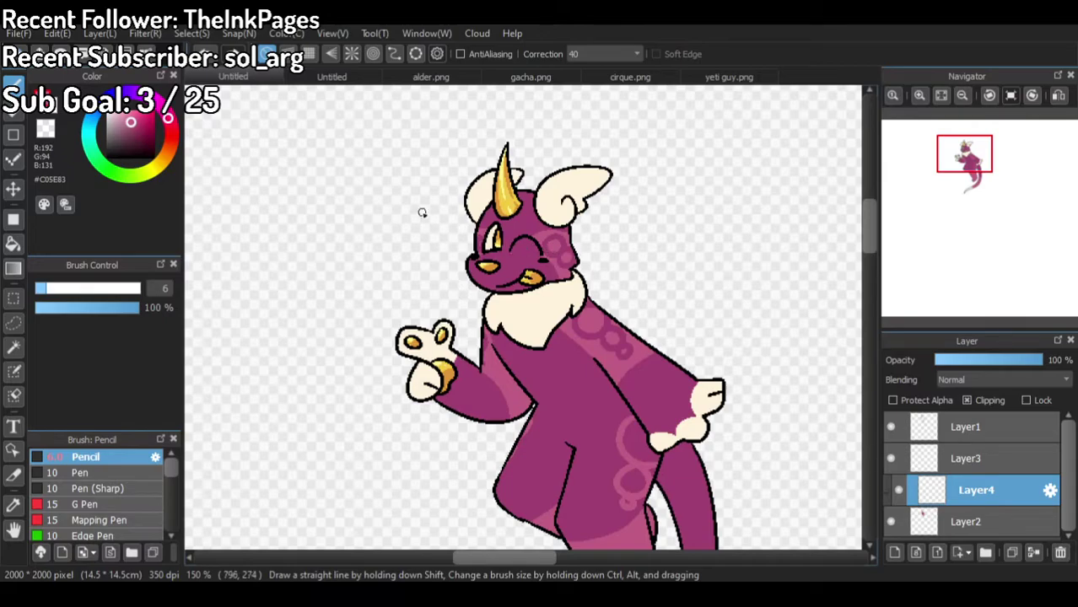
{"action": "scroll", "coordinate": [477, 211], "scroll_direction": "up", "scroll_amount": 1}
{"action": "mouse_move", "coordinate": [154, 166]}
{"action": "left_mouse_down"}
{"action": "mouse_move", "coordinate": [152, 126]}
{"action": "mouse_move", "coordinate": [167, 153]}
{"action": "mouse_move", "coordinate": [175, 145]}
{"action": "mouse_move", "coordinate": [112, 96]}
{"action": "left_mouse_up"}
{"action": "mouse_move", "coordinate": [136, 156]}
{"action": "left_mouse_down"}
{"action": "mouse_move", "coordinate": [133, 124]}
{"action": "mouse_move", "coordinate": [140, 139]}
{"action": "left_mouse_up"}
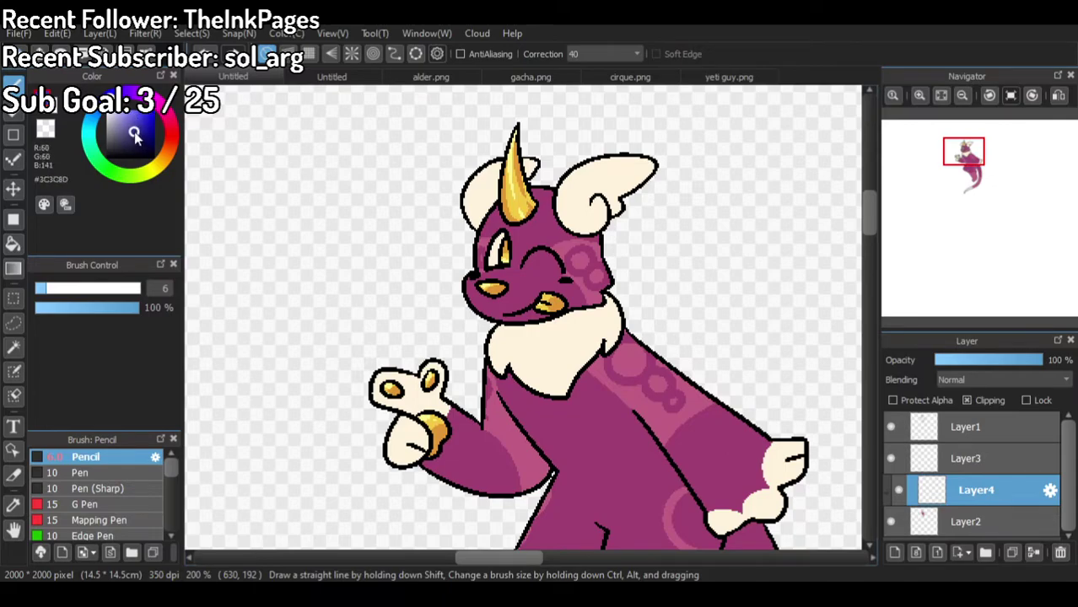
Step: Paint #3C3C8D shading on the inner and lower parts of both ears and erase the blue spill on the forehead
{"action": "scroll", "coordinate": [601, 173], "scroll_direction": "up", "scroll_amount": 5}
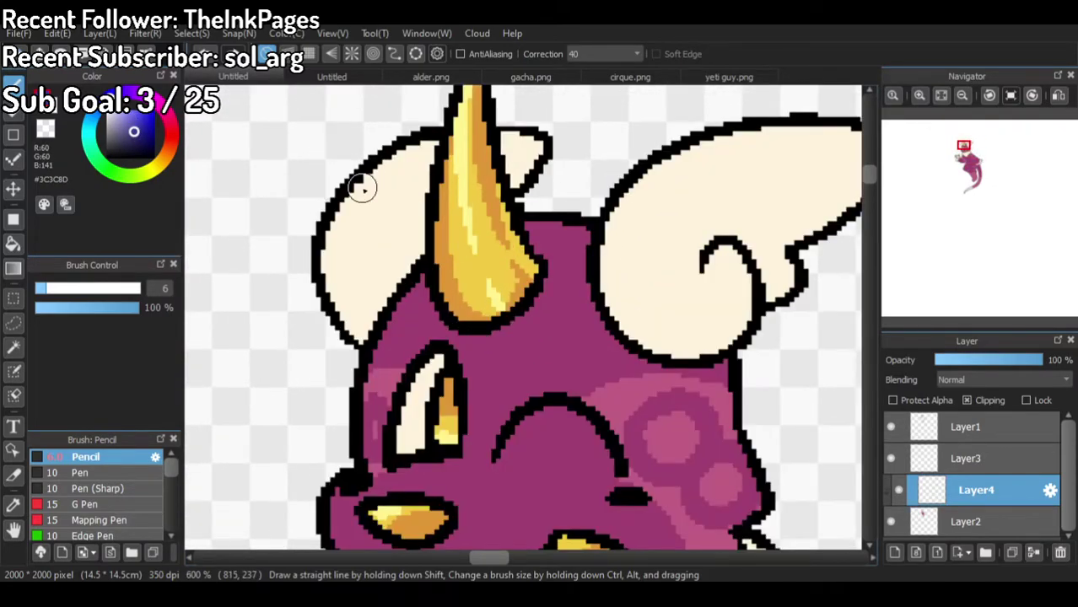
{"action": "mouse_move", "coordinate": [384, 304]}
{"action": "left_mouse_down"}
{"action": "mouse_move", "coordinate": [370, 228]}
{"action": "mouse_move", "coordinate": [442, 168]}
{"action": "left_mouse_up"}
{"action": "mouse_move", "coordinate": [503, 156]}
{"action": "left_mouse_down"}
{"action": "mouse_move", "coordinate": [534, 174]}
{"action": "mouse_move", "coordinate": [506, 179]}
{"action": "left_mouse_up"}
{"action": "mouse_move", "coordinate": [426, 191]}
{"action": "left_mouse_down"}
{"action": "mouse_move", "coordinate": [378, 253]}
{"action": "mouse_move", "coordinate": [390, 292]}
{"action": "mouse_move", "coordinate": [421, 229]}
{"action": "left_mouse_up"}
{"action": "mouse_move", "coordinate": [759, 252]}
{"action": "left_mouse_down"}
{"action": "mouse_move", "coordinate": [718, 336]}
{"action": "mouse_move", "coordinate": [632, 340]}
{"action": "mouse_move", "coordinate": [619, 315]}
{"action": "mouse_move", "coordinate": [654, 355]}
{"action": "mouse_move", "coordinate": [597, 302]}
{"action": "mouse_move", "coordinate": [647, 346]}
{"action": "mouse_move", "coordinate": [709, 341]}
{"action": "mouse_move", "coordinate": [737, 315]}
{"action": "mouse_move", "coordinate": [716, 346]}
{"action": "mouse_move", "coordinate": [682, 359]}
{"action": "mouse_move", "coordinate": [752, 319]}
{"action": "mouse_move", "coordinate": [745, 265]}
{"action": "mouse_move", "coordinate": [717, 248]}
{"action": "mouse_move", "coordinate": [723, 229]}
{"action": "mouse_move", "coordinate": [847, 180]}
{"action": "mouse_move", "coordinate": [856, 205]}
{"action": "mouse_move", "coordinate": [797, 237]}
{"action": "mouse_move", "coordinate": [852, 200]}
{"action": "mouse_move", "coordinate": [730, 243]}
{"action": "mouse_move", "coordinate": [766, 274]}
{"action": "mouse_move", "coordinate": [765, 309]}
{"action": "mouse_move", "coordinate": [834, 202]}
{"action": "mouse_move", "coordinate": [776, 244]}
{"action": "mouse_move", "coordinate": [787, 289]}
{"action": "mouse_move", "coordinate": [747, 239]}
{"action": "mouse_move", "coordinate": [774, 252]}
{"action": "left_mouse_up"}
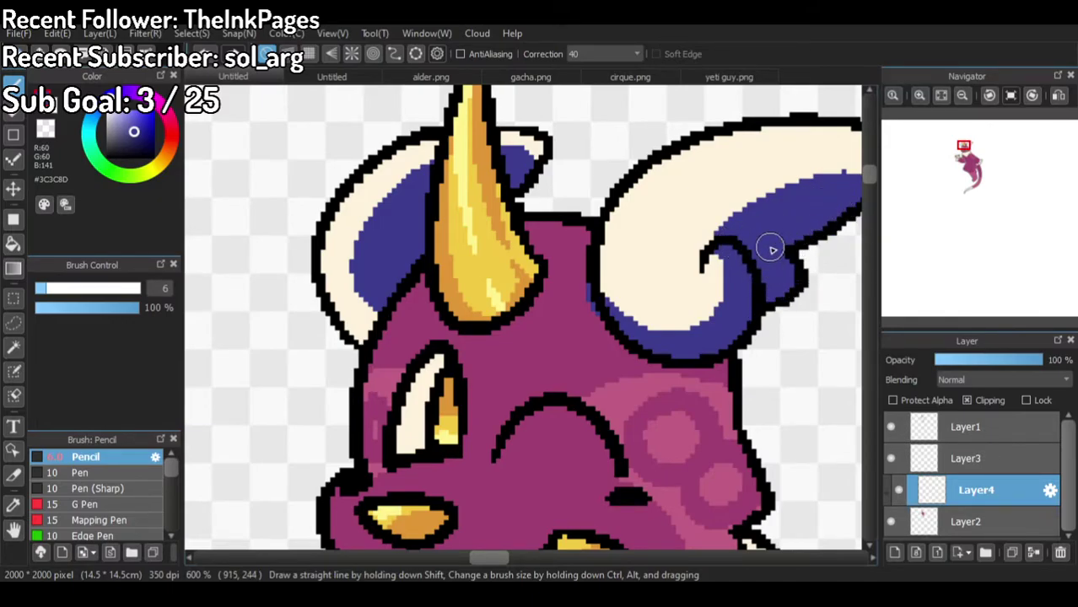
{"action": "left_click", "coordinate": [46, 129]}
{"action": "left_click_drag", "start_coordinate": [576, 284], "coordinate": [607, 344]}
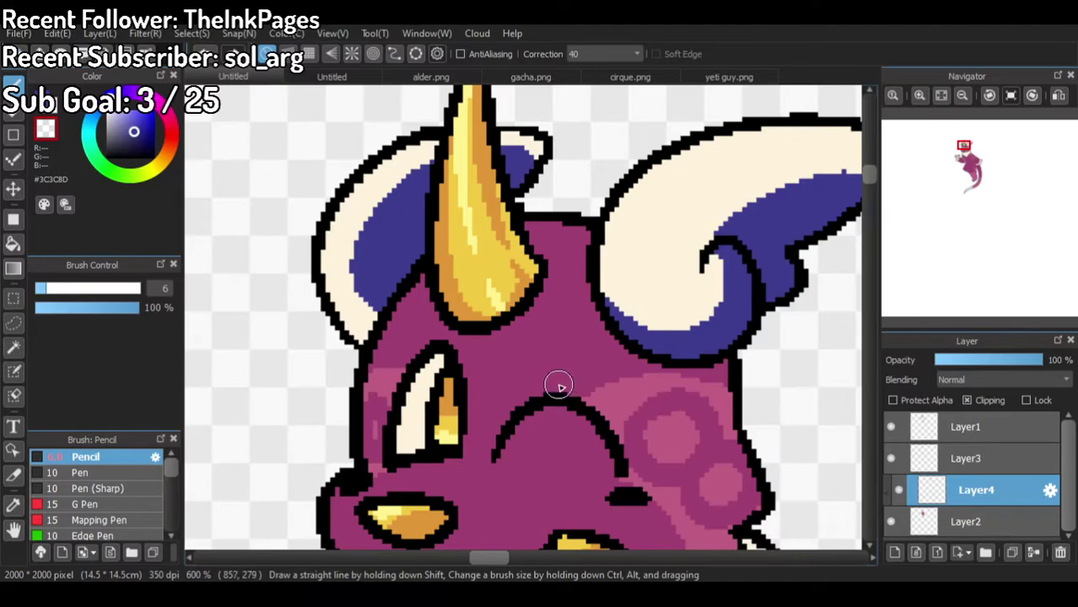
{"action": "scroll", "coordinate": [403, 305], "scroll_direction": "down", "scroll_amount": 4}
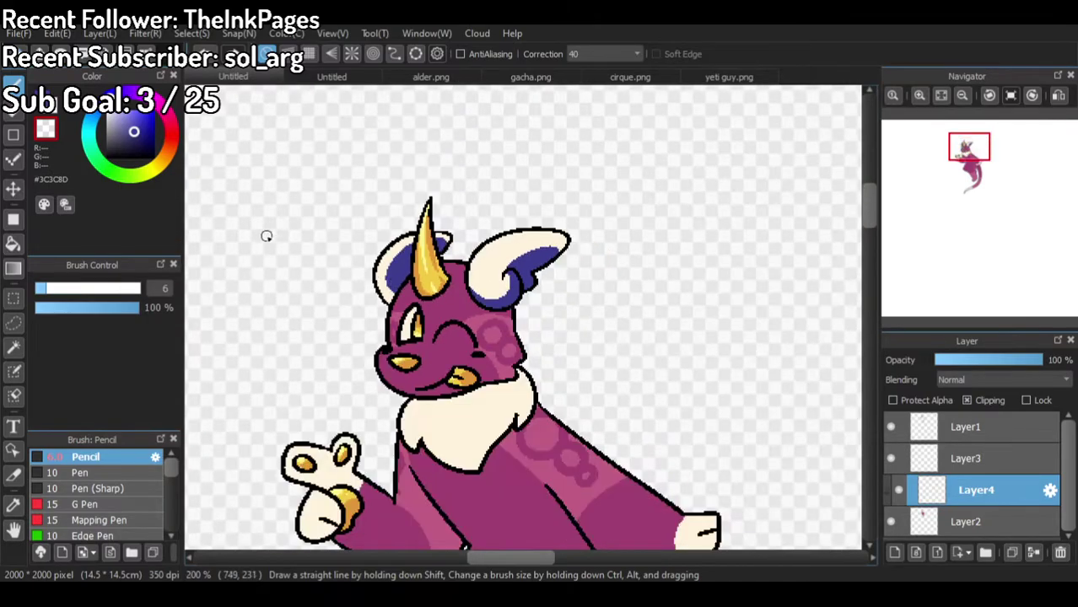
Step: Paint #3C3C8D shading on the head between horn and ear and down the back of the head to the jaw
{"action": "scroll", "coordinate": [389, 384], "scroll_direction": "up", "scroll_amount": 3}
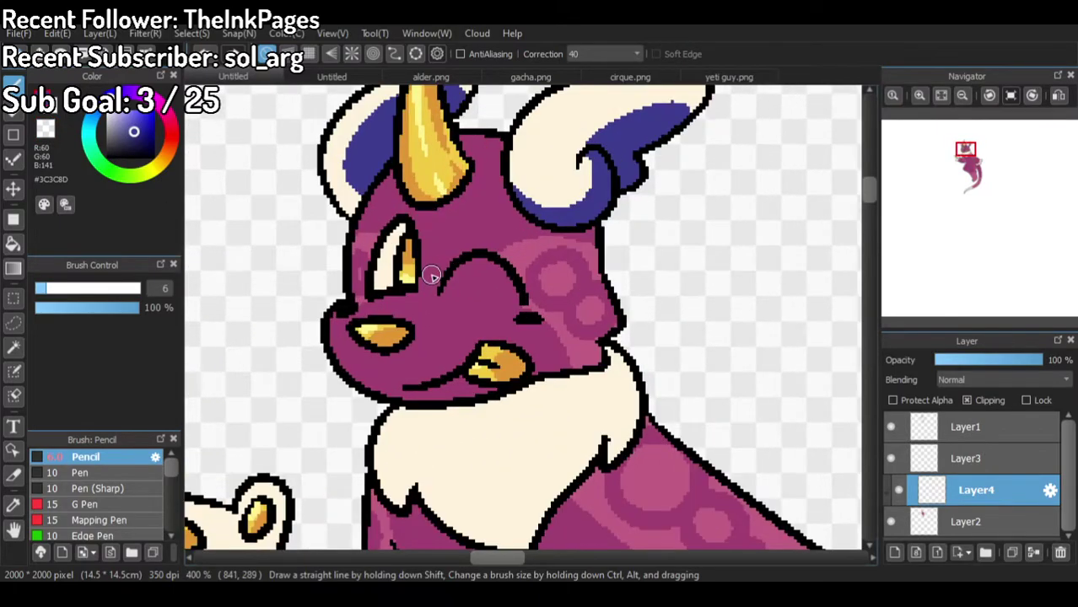
{"action": "left_click_drag", "start_coordinate": [476, 160], "coordinate": [512, 124]}
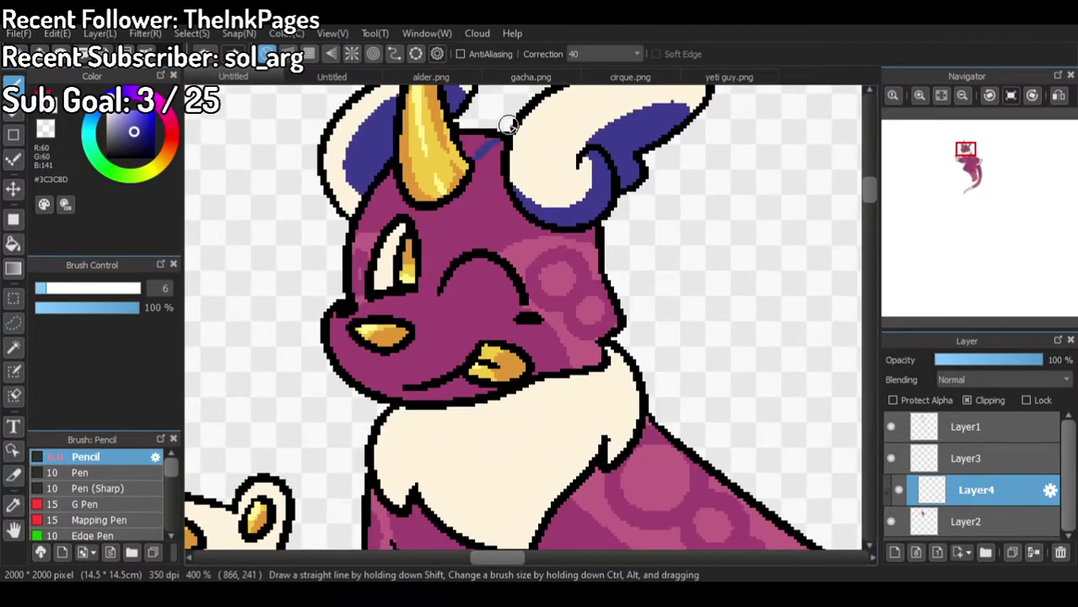
{"action": "key", "text": "ctrl+z"}
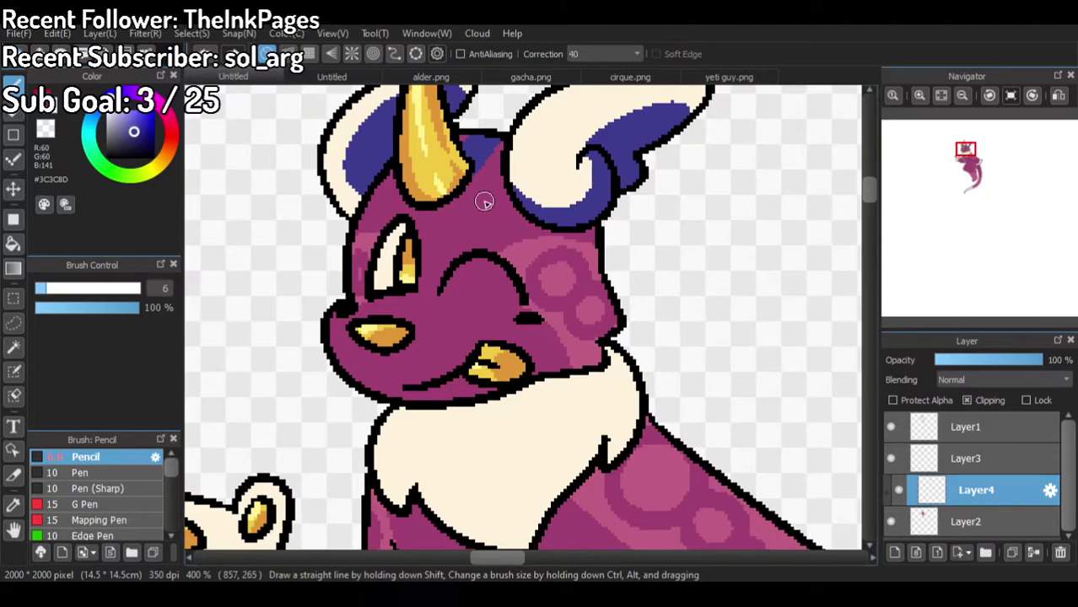
{"action": "mouse_move", "coordinate": [553, 234]}
{"action": "left_mouse_down"}
{"action": "mouse_move", "coordinate": [575, 326]}
{"action": "mouse_move", "coordinate": [561, 329]}
{"action": "mouse_move", "coordinate": [568, 349]}
{"action": "mouse_move", "coordinate": [531, 379]}
{"action": "mouse_move", "coordinate": [599, 359]}
{"action": "mouse_move", "coordinate": [555, 367]}
{"action": "mouse_move", "coordinate": [590, 361]}
{"action": "mouse_move", "coordinate": [596, 342]}
{"action": "mouse_move", "coordinate": [566, 360]}
{"action": "mouse_move", "coordinate": [580, 344]}
{"action": "mouse_move", "coordinate": [572, 322]}
{"action": "mouse_move", "coordinate": [572, 345]}
{"action": "mouse_move", "coordinate": [586, 334]}
{"action": "mouse_move", "coordinate": [558, 241]}
{"action": "mouse_move", "coordinate": [601, 241]}
{"action": "mouse_move", "coordinate": [588, 231]}
{"action": "mouse_move", "coordinate": [567, 246]}
{"action": "mouse_move", "coordinate": [584, 329]}
{"action": "mouse_move", "coordinate": [551, 226]}
{"action": "mouse_move", "coordinate": [573, 293]}
{"action": "mouse_move", "coordinate": [587, 248]}
{"action": "mouse_move", "coordinate": [601, 317]}
{"action": "left_mouse_up"}
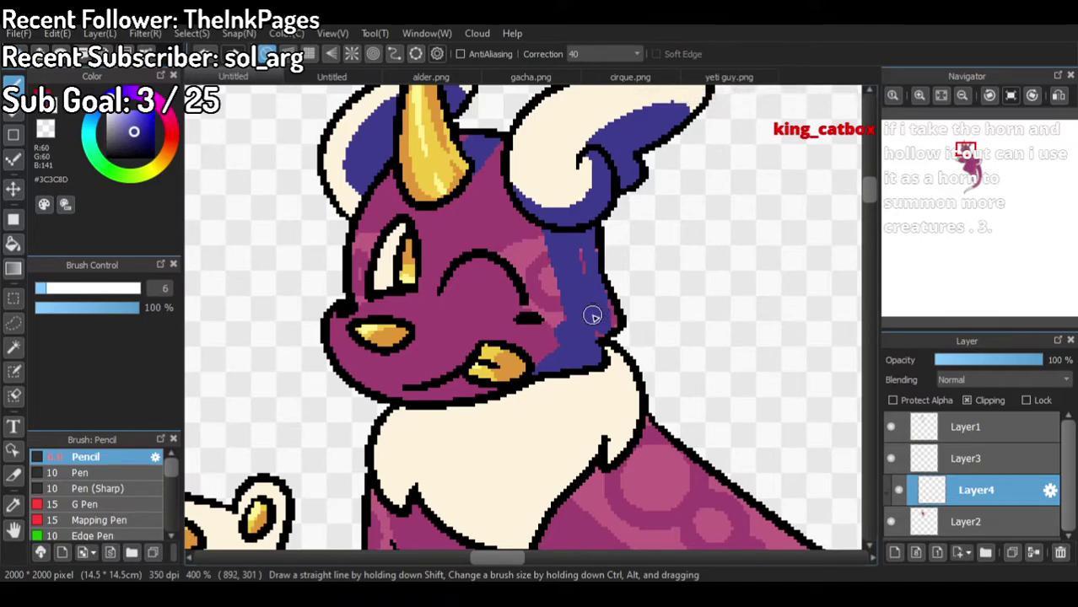
{"action": "mouse_move", "coordinate": [604, 326]}
{"action": "left_mouse_down"}
{"action": "mouse_move", "coordinate": [594, 330]}
{"action": "mouse_move", "coordinate": [610, 324]}
{"action": "left_mouse_up"}
{"action": "left_click_drag", "start_coordinate": [590, 231], "coordinate": [594, 311]}
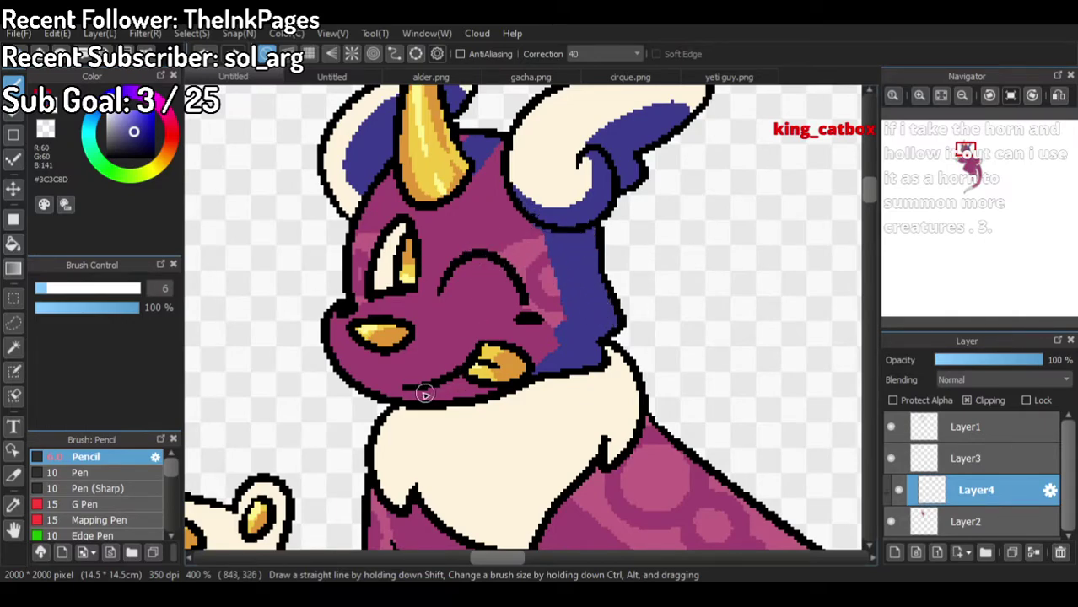
Step: Paint a #3C3C8D shadow on the neck ruff beneath the jaw and along the ruff's back edge
{"action": "mouse_move", "coordinate": [392, 407]}
{"action": "left_mouse_down"}
{"action": "mouse_move", "coordinate": [531, 403]}
{"action": "mouse_move", "coordinate": [581, 359]}
{"action": "mouse_move", "coordinate": [465, 411]}
{"action": "left_mouse_up"}
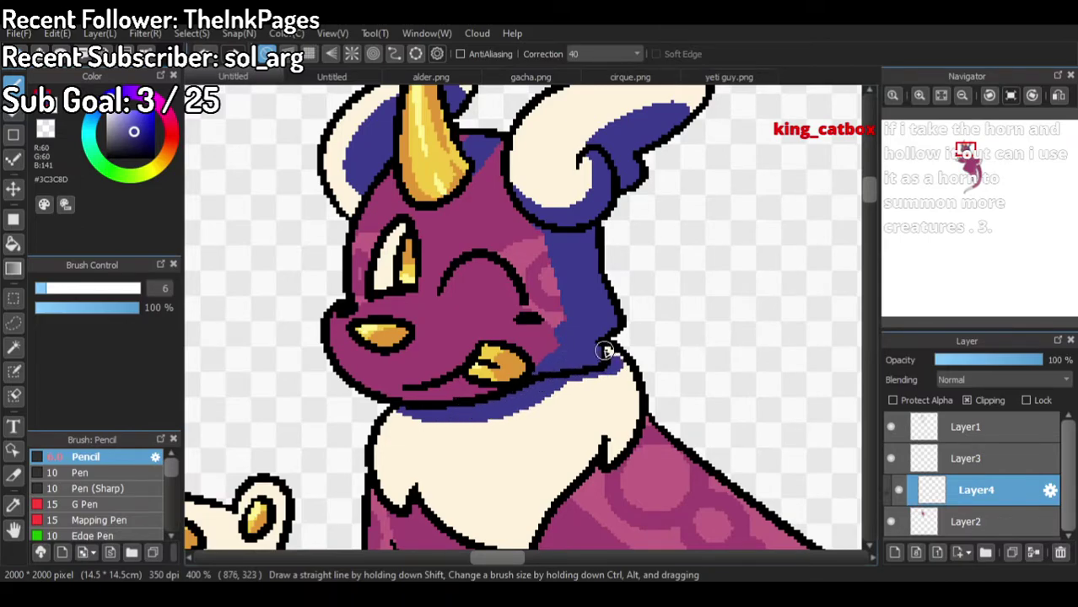
{"action": "scroll", "coordinate": [614, 239], "scroll_direction": "down", "scroll_amount": 2}
{"action": "scroll", "coordinate": [589, 364], "scroll_direction": "up", "scroll_amount": 3}
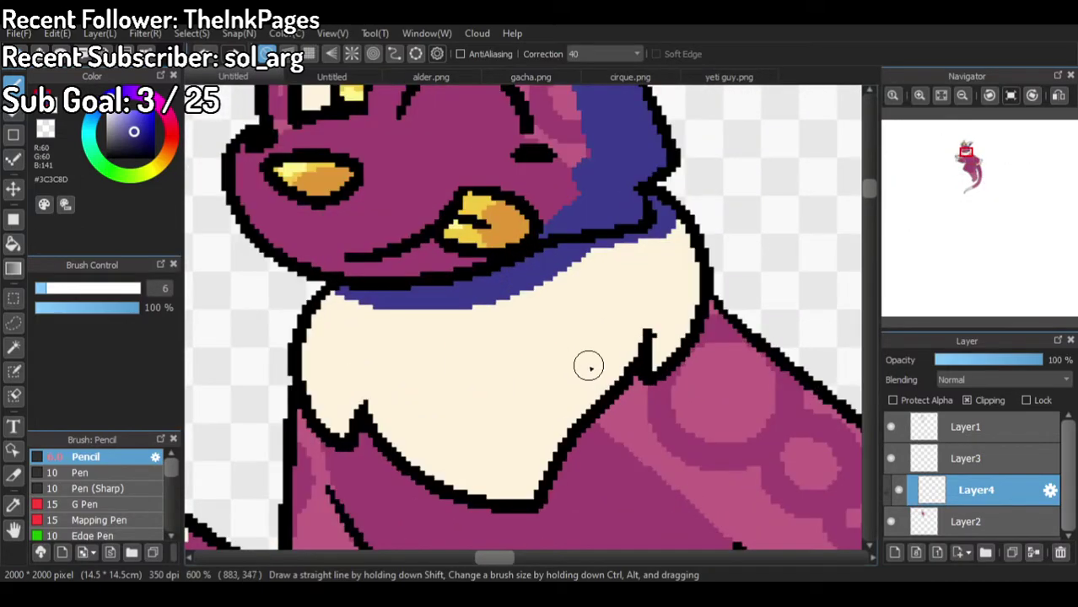
{"action": "left_click_drag", "start_coordinate": [707, 268], "coordinate": [650, 366]}
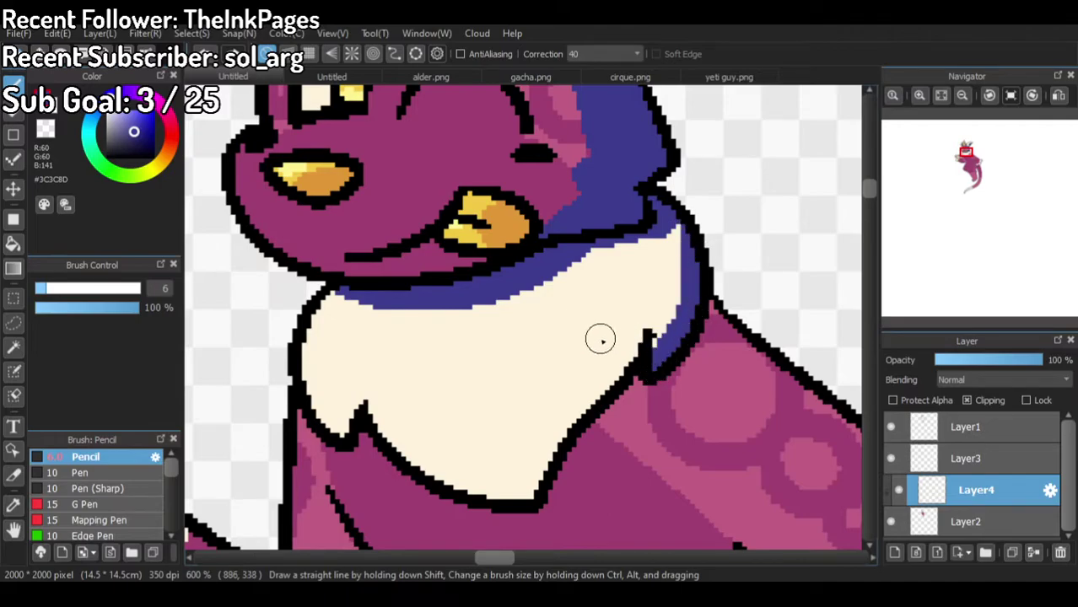
Step: Paint #3C3C8D shading along the neck ruff's lower back edge and on the small tuft at its front
{"action": "left_click_drag", "start_coordinate": [528, 491], "coordinate": [511, 434]}
{"action": "mouse_move", "coordinate": [573, 382]}
{"action": "left_mouse_down"}
{"action": "mouse_move", "coordinate": [632, 308]}
{"action": "mouse_move", "coordinate": [631, 361]}
{"action": "mouse_move", "coordinate": [614, 375]}
{"action": "mouse_move", "coordinate": [626, 366]}
{"action": "mouse_move", "coordinate": [618, 352]}
{"action": "mouse_move", "coordinate": [550, 422]}
{"action": "mouse_move", "coordinate": [531, 457]}
{"action": "mouse_move", "coordinate": [528, 503]}
{"action": "mouse_move", "coordinate": [518, 449]}
{"action": "mouse_move", "coordinate": [535, 450]}
{"action": "mouse_move", "coordinate": [534, 495]}
{"action": "mouse_move", "coordinate": [569, 411]}
{"action": "mouse_move", "coordinate": [611, 373]}
{"action": "left_mouse_up"}
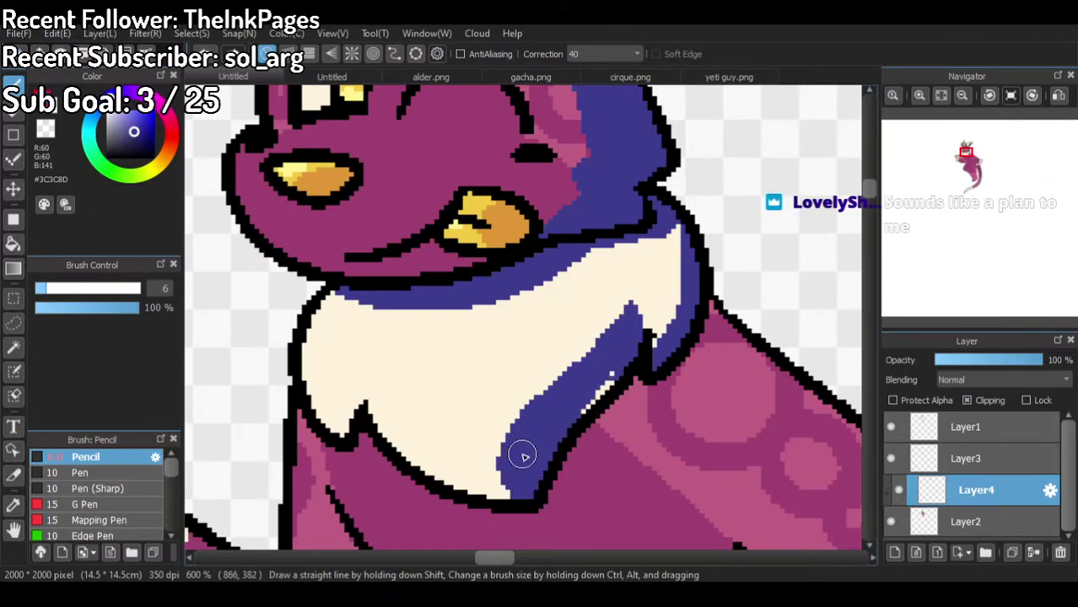
{"action": "left_click_drag", "start_coordinate": [582, 409], "coordinate": [612, 366]}
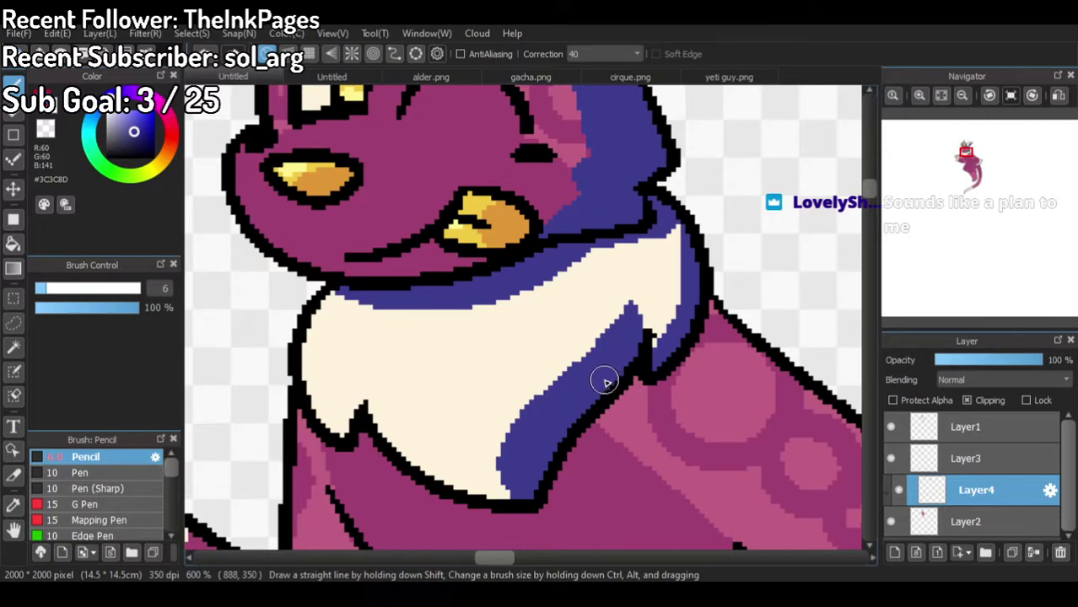
{"action": "mouse_move", "coordinate": [355, 438]}
{"action": "left_mouse_down"}
{"action": "mouse_move", "coordinate": [360, 375]}
{"action": "mouse_move", "coordinate": [353, 419]}
{"action": "mouse_move", "coordinate": [358, 382]}
{"action": "mouse_move", "coordinate": [345, 415]}
{"action": "mouse_move", "coordinate": [313, 425]}
{"action": "mouse_move", "coordinate": [342, 433]}
{"action": "mouse_move", "coordinate": [332, 422]}
{"action": "mouse_move", "coordinate": [347, 409]}
{"action": "mouse_move", "coordinate": [327, 424]}
{"action": "mouse_move", "coordinate": [307, 411]}
{"action": "mouse_move", "coordinate": [354, 424]}
{"action": "left_mouse_up"}
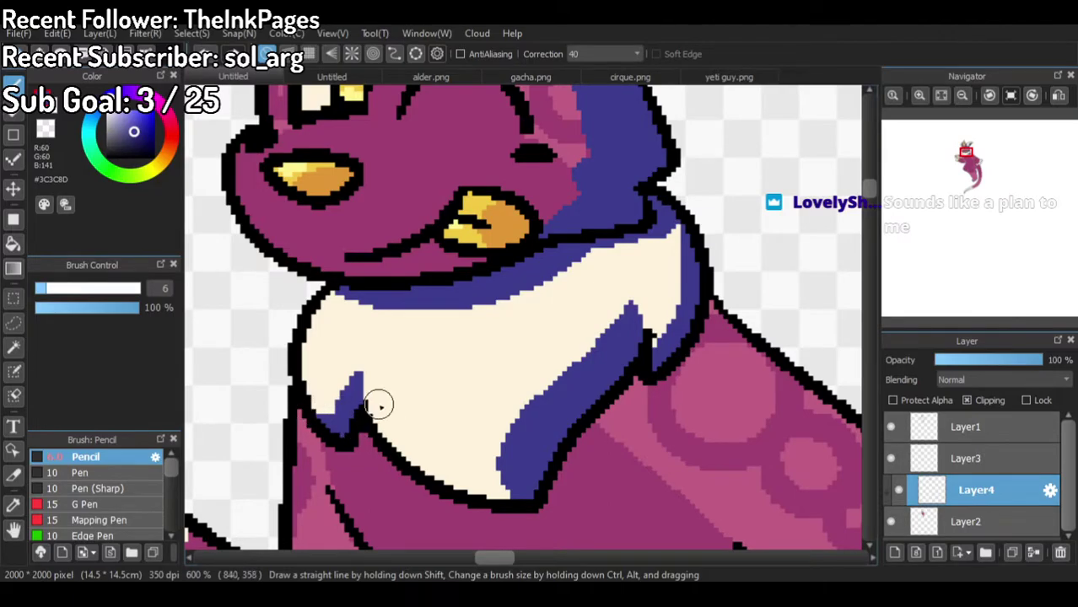
Step: Shade the raised hand's fist and finger edge in #3C3C8D, and outline and fill the shadow along that arm's underside
{"action": "scroll", "coordinate": [487, 239], "scroll_direction": "down", "scroll_amount": 4}
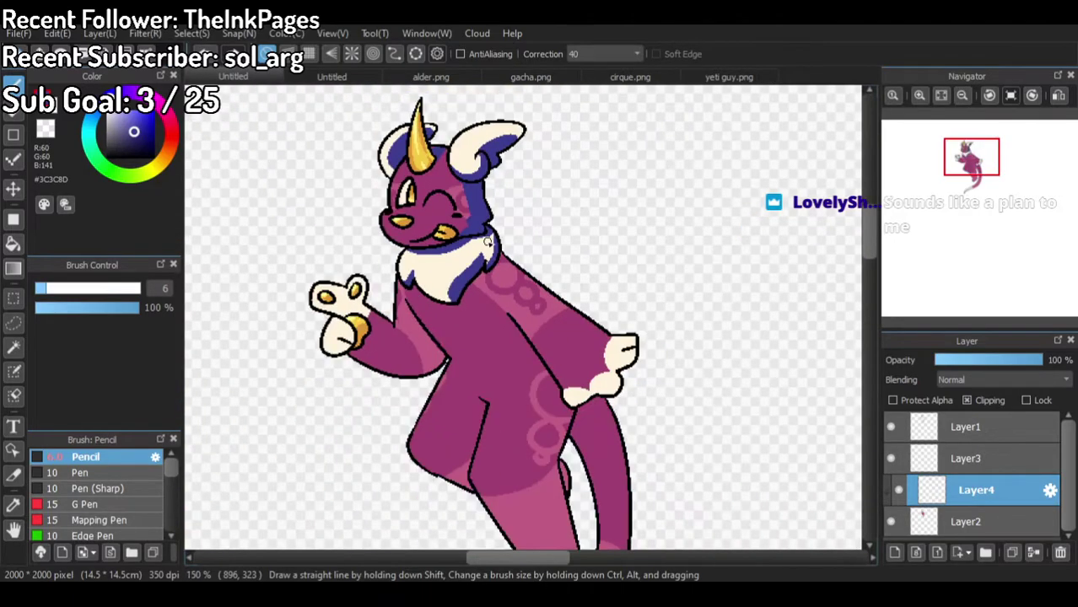
{"action": "scroll", "coordinate": [288, 291], "scroll_direction": "up", "scroll_amount": 3}
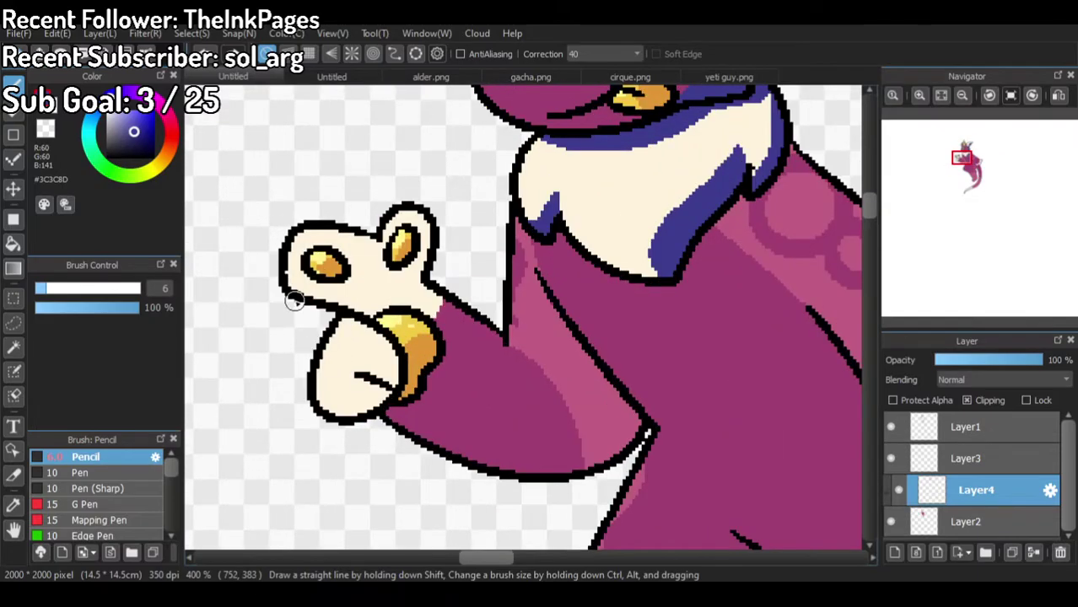
{"action": "mouse_move", "coordinate": [303, 357]}
{"action": "left_mouse_down"}
{"action": "mouse_move", "coordinate": [352, 399]}
{"action": "mouse_move", "coordinate": [400, 361]}
{"action": "mouse_move", "coordinate": [341, 413]}
{"action": "mouse_move", "coordinate": [290, 369]}
{"action": "left_mouse_up"}
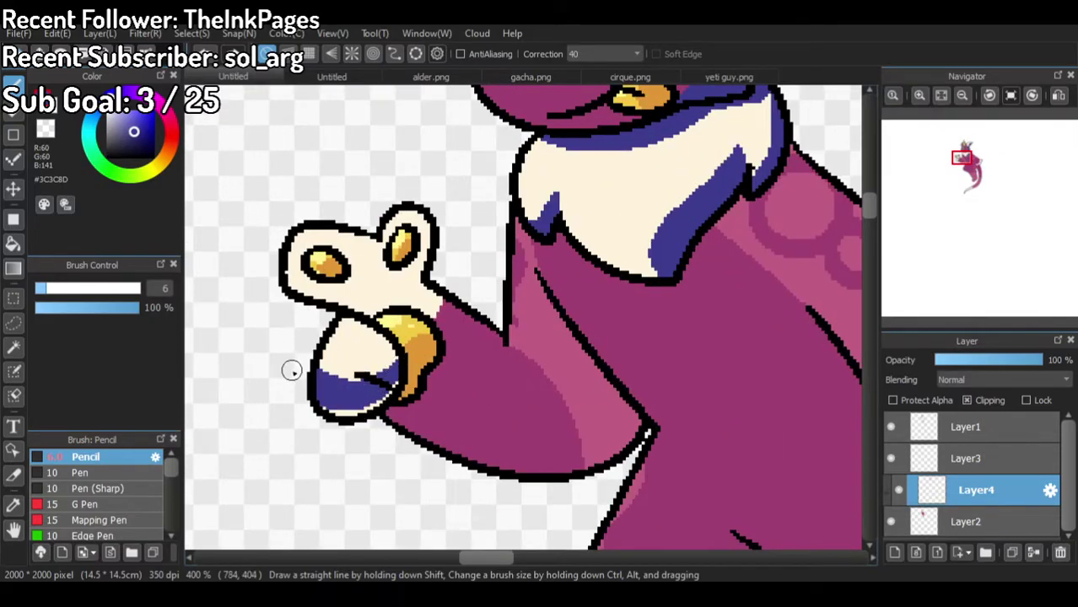
{"action": "left_click", "coordinate": [429, 396]}
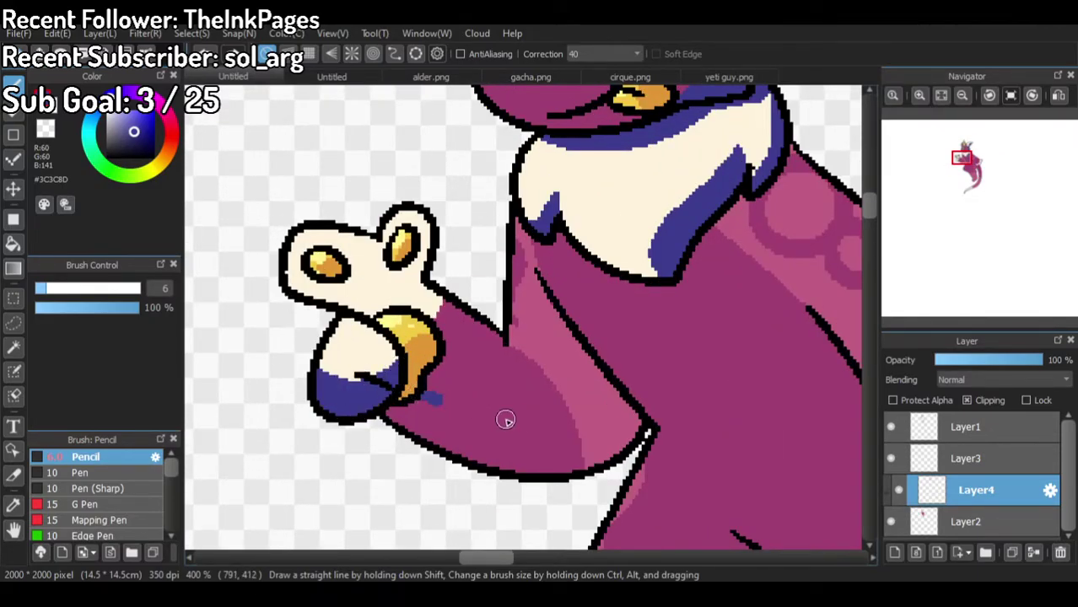
{"action": "left_click_drag", "start_coordinate": [429, 397], "coordinate": [604, 379]}
{"action": "mouse_move", "coordinate": [285, 261]}
{"action": "left_mouse_down"}
{"action": "mouse_move", "coordinate": [287, 277]}
{"action": "mouse_move", "coordinate": [333, 305]}
{"action": "mouse_move", "coordinate": [282, 282]}
{"action": "mouse_move", "coordinate": [380, 317]}
{"action": "left_mouse_up"}
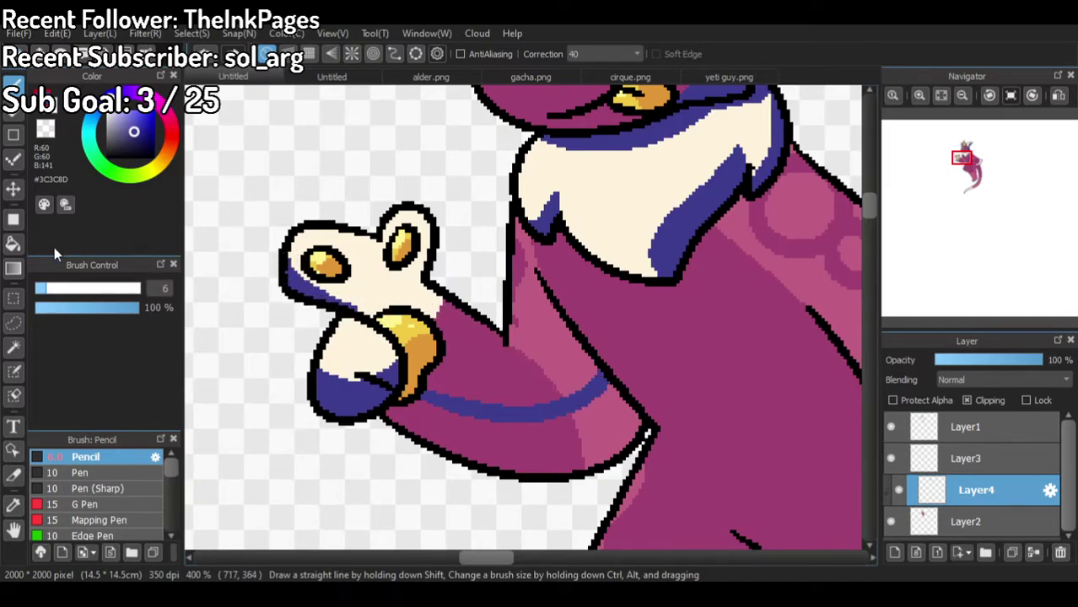
{"action": "left_click", "coordinate": [13, 244]}
{"action": "left_click", "coordinate": [484, 434]}
{"action": "left_click", "coordinate": [584, 425]}
Step: Outline a #3C3C8D shadow along the lowered forearm's outer edge and around its paw, and fill the enclosed areas
{"action": "scroll", "coordinate": [601, 420], "scroll_direction": "down", "scroll_amount": 4}
{"action": "scroll", "coordinate": [589, 426], "scroll_direction": "up", "scroll_amount": 1}
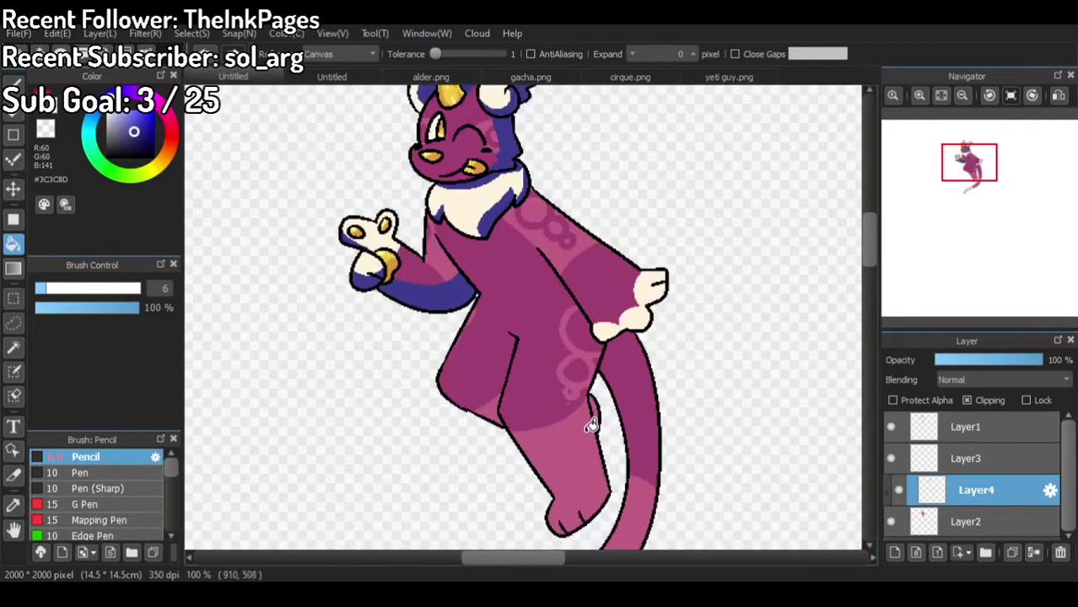
{"action": "left_click", "coordinate": [13, 83]}
{"action": "scroll", "coordinate": [663, 264], "scroll_direction": "up", "scroll_amount": 2}
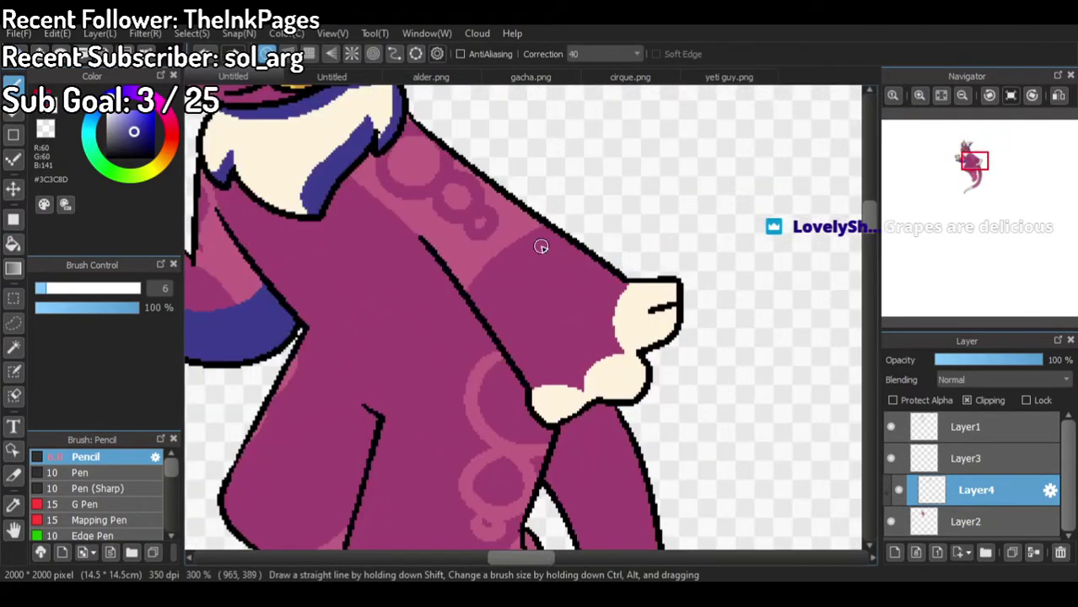
{"action": "mouse_move", "coordinate": [553, 229]}
{"action": "left_mouse_down"}
{"action": "mouse_move", "coordinate": [625, 337]}
{"action": "mouse_move", "coordinate": [594, 366]}
{"action": "mouse_move", "coordinate": [591, 389]}
{"action": "mouse_move", "coordinate": [550, 410]}
{"action": "mouse_move", "coordinate": [529, 398]}
{"action": "mouse_move", "coordinate": [559, 417]}
{"action": "mouse_move", "coordinate": [587, 399]}
{"action": "mouse_move", "coordinate": [550, 415]}
{"action": "mouse_move", "coordinate": [608, 364]}
{"action": "left_mouse_up"}
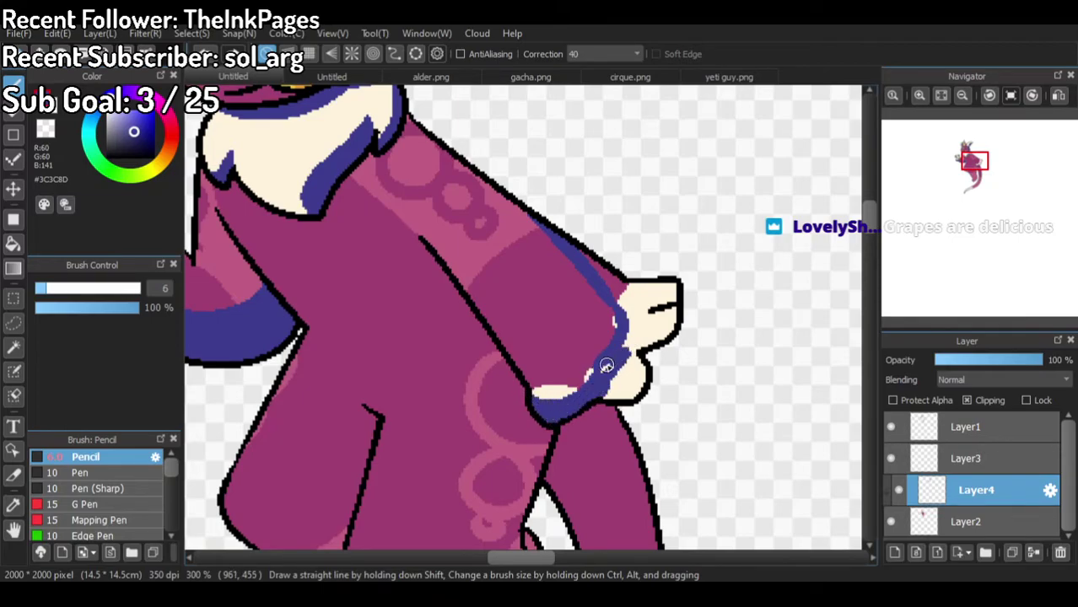
{"action": "left_click", "coordinate": [14, 245]}
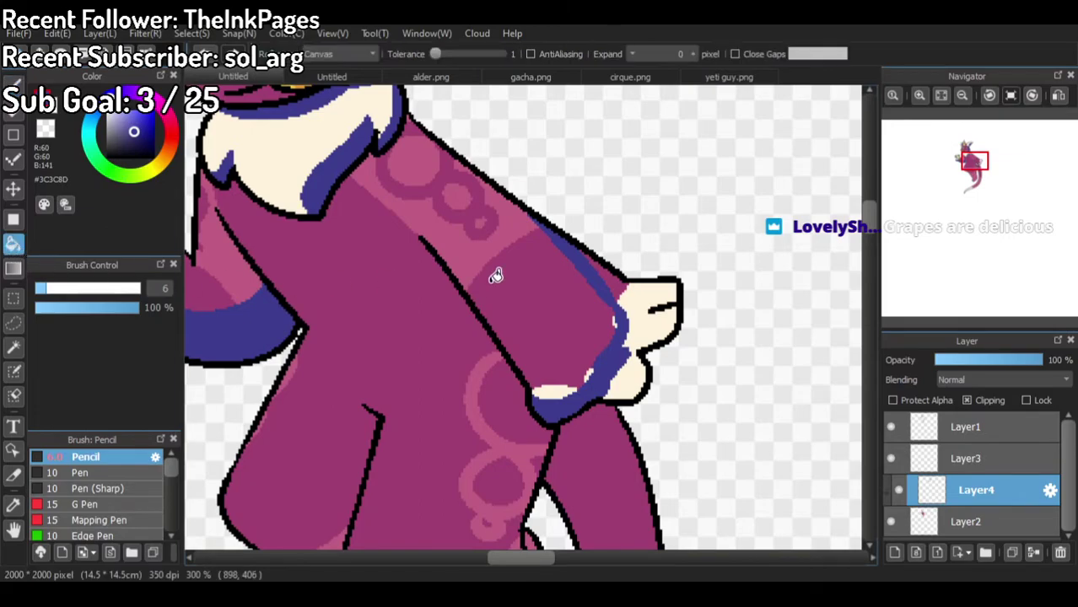
{"action": "left_click", "coordinate": [628, 288]}
{"action": "left_click", "coordinate": [605, 277]}
Step: Paint #3C3C8D shading beneath the lowered arm and draw shadow boundary lines down the near leg to the foot and across the bent leg
{"action": "left_click", "coordinate": [14, 84]}
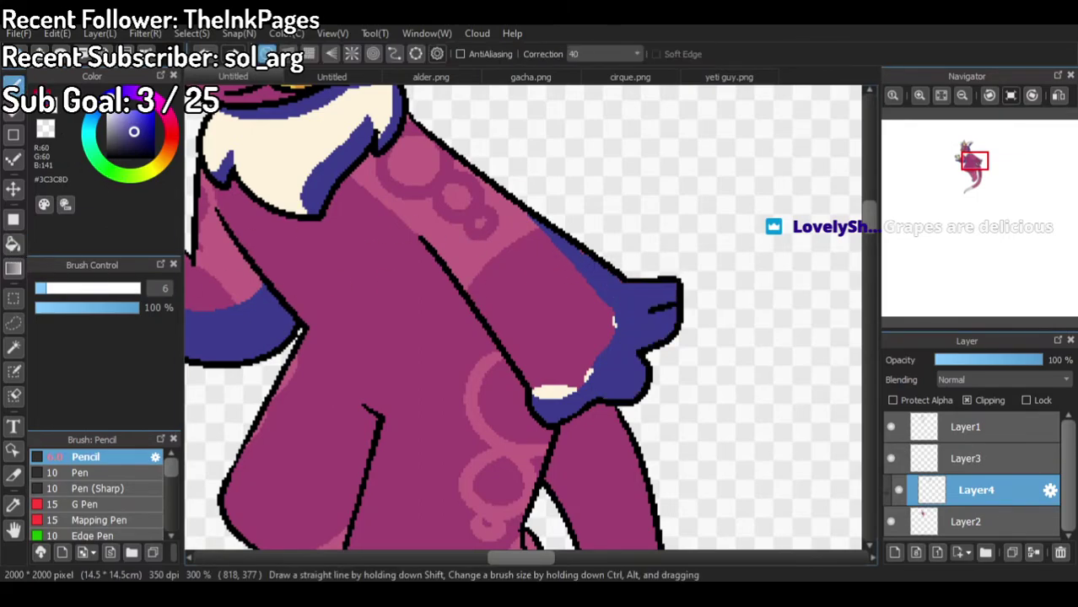
{"action": "scroll", "coordinate": [617, 260], "scroll_direction": "down", "scroll_amount": 5}
{"action": "scroll", "coordinate": [535, 139], "scroll_direction": "up", "scroll_amount": 4}
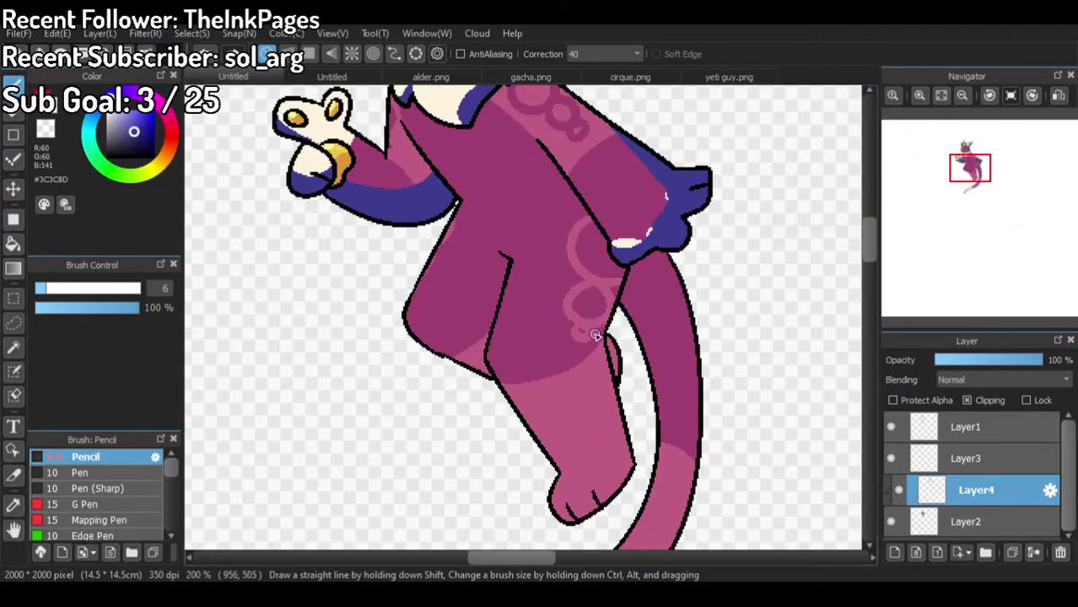
{"action": "left_click_drag", "start_coordinate": [615, 281], "coordinate": [569, 184]}
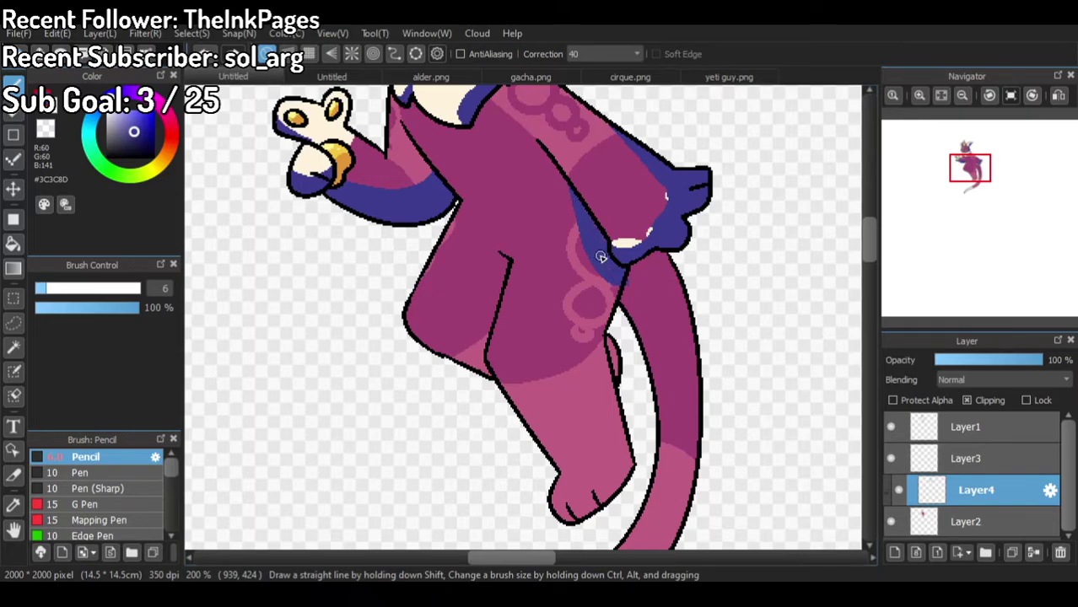
{"action": "mouse_move", "coordinate": [599, 251]}
{"action": "left_mouse_down"}
{"action": "mouse_move", "coordinate": [574, 317]}
{"action": "mouse_move", "coordinate": [576, 372]}
{"action": "mouse_move", "coordinate": [603, 449]}
{"action": "mouse_move", "coordinate": [581, 496]}
{"action": "mouse_move", "coordinate": [532, 492]}
{"action": "left_mouse_up"}
{"action": "mouse_move", "coordinate": [454, 360]}
{"action": "left_mouse_down"}
{"action": "mouse_move", "coordinate": [457, 318]}
{"action": "mouse_move", "coordinate": [496, 269]}
{"action": "left_mouse_up"}
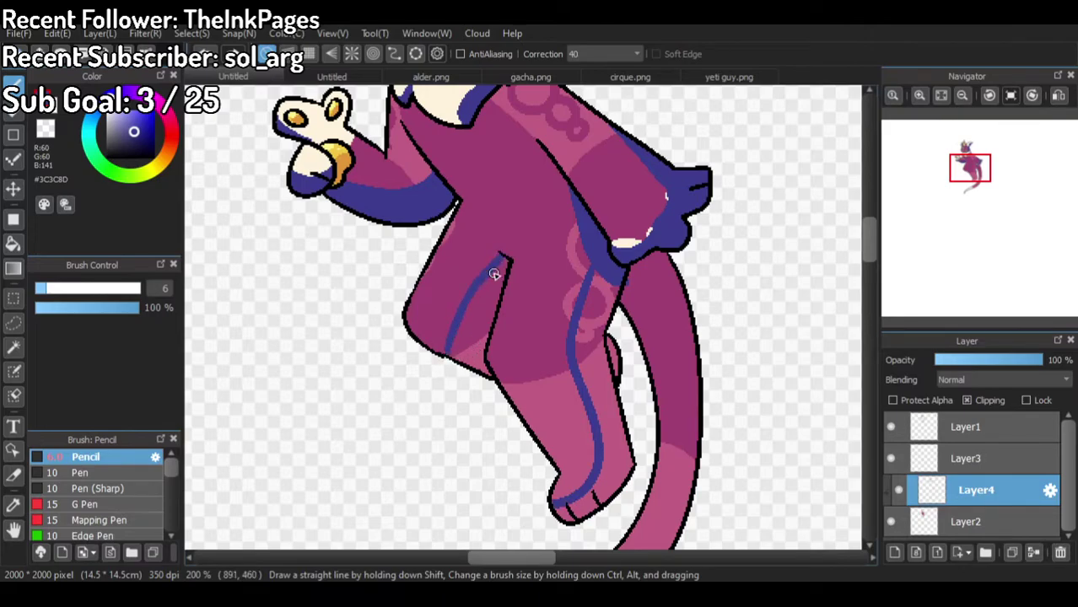
{"action": "key", "text": "g"}
{"action": "left_click", "coordinate": [439, 346]}
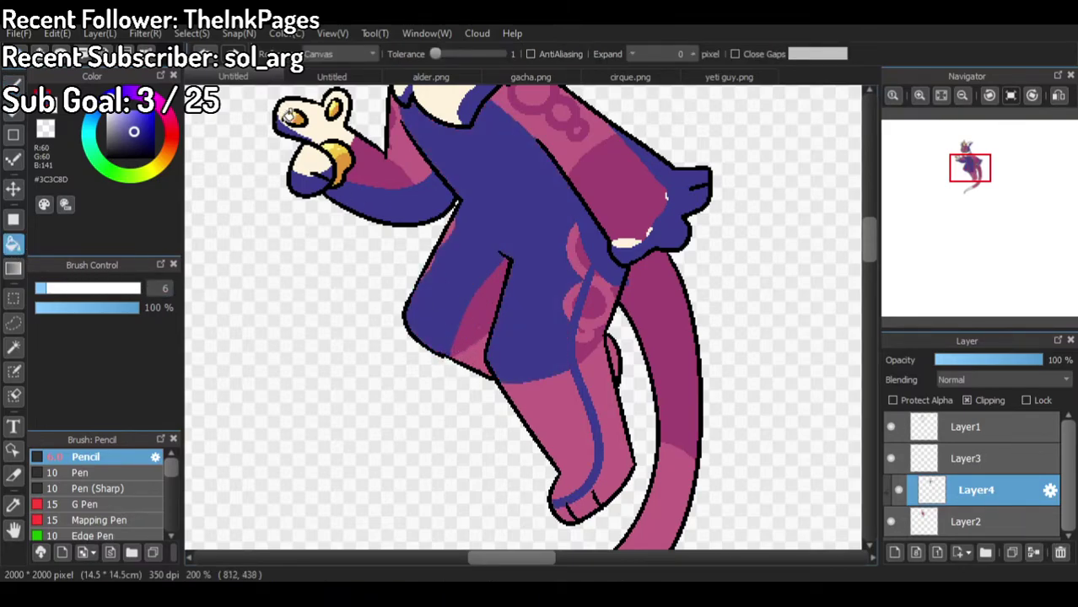
{"action": "key", "text": "ctrl+z"}
{"action": "key", "text": "ctrl+z"}
Step: Fill the outlined shadows on the bent leg and down the back of the near leg with #3C3C8D, covering leftover pink spots
{"action": "left_click", "coordinate": [481, 350]}
{"action": "left_click", "coordinate": [611, 406]}
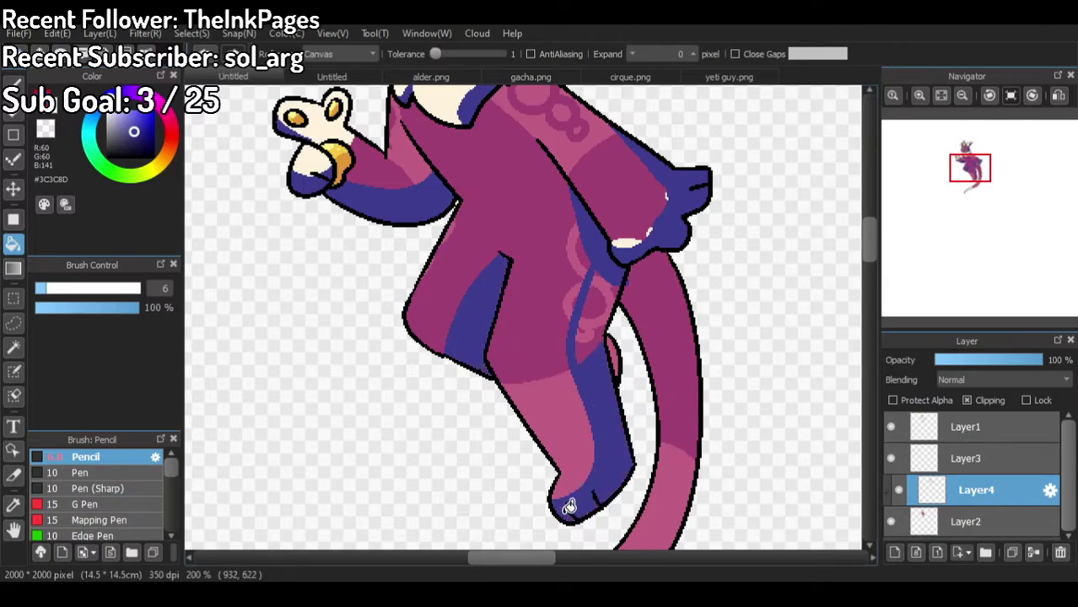
{"action": "left_click", "coordinate": [591, 324]}
{"action": "left_click", "coordinate": [601, 297]}
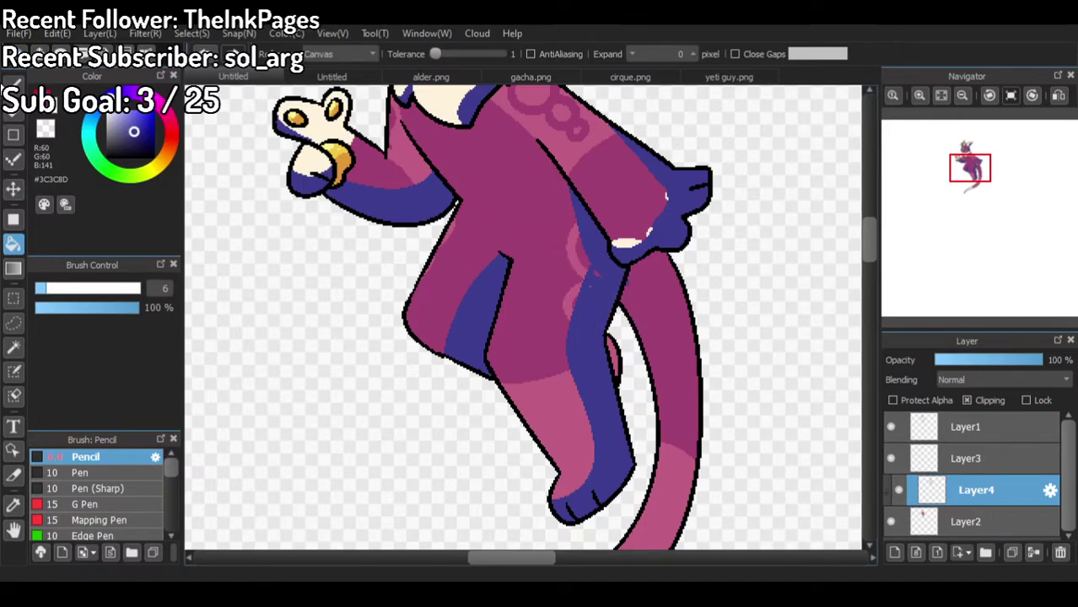
{"action": "left_click", "coordinate": [13, 160]}
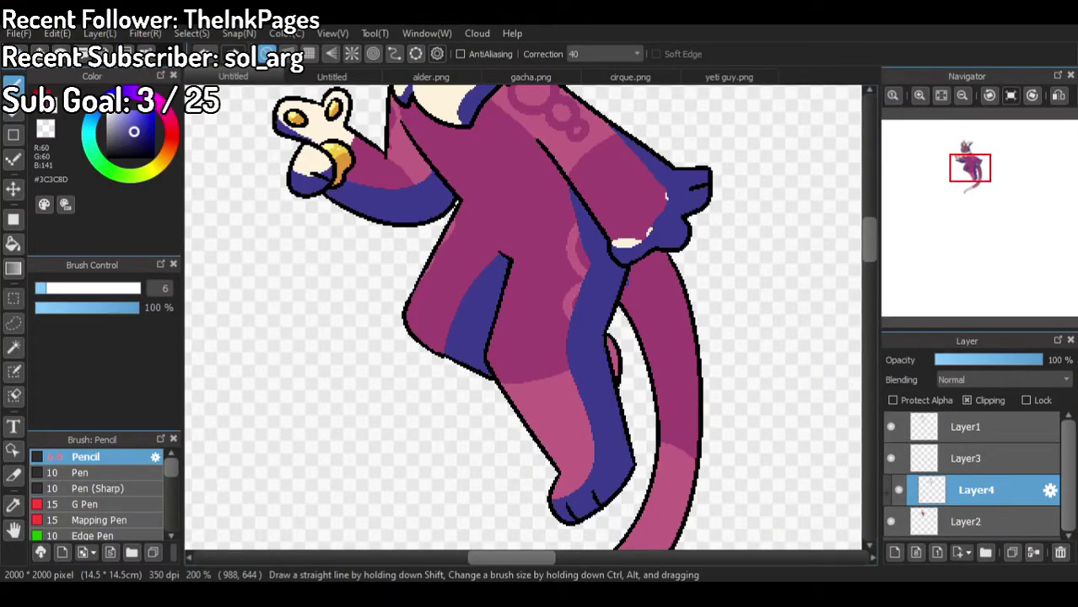
Step: Draw an angled #3C3C8D shadow boundary across the base of the tail and down its outer edge
{"action": "scroll", "coordinate": [547, 276], "scroll_direction": "down", "scroll_amount": 2}
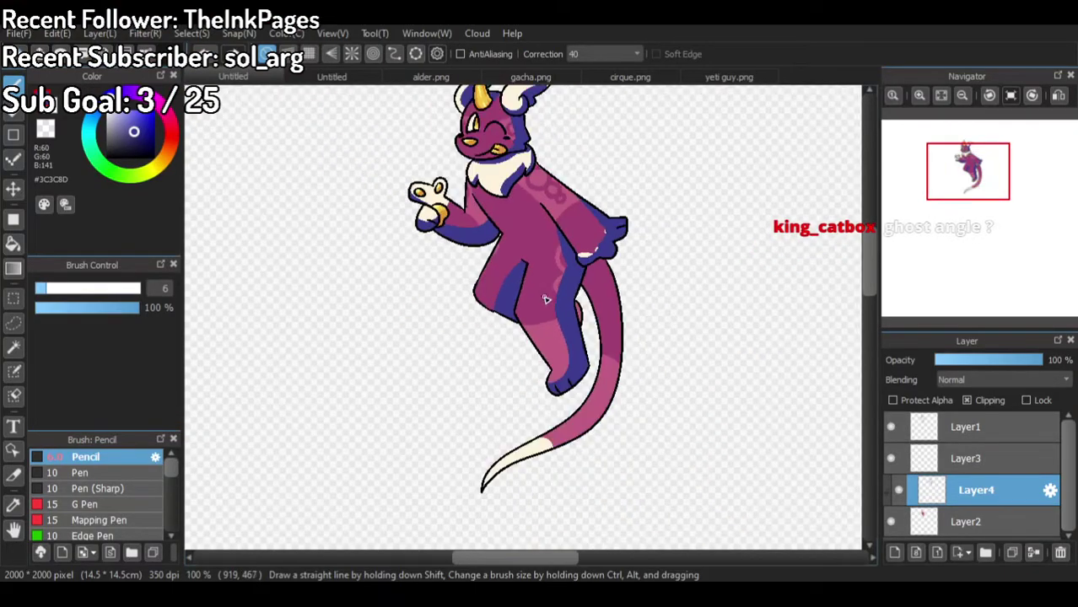
{"action": "scroll", "coordinate": [547, 308], "scroll_direction": "up", "scroll_amount": 1}
{"action": "scroll", "coordinate": [424, 202], "scroll_direction": "up", "scroll_amount": 1}
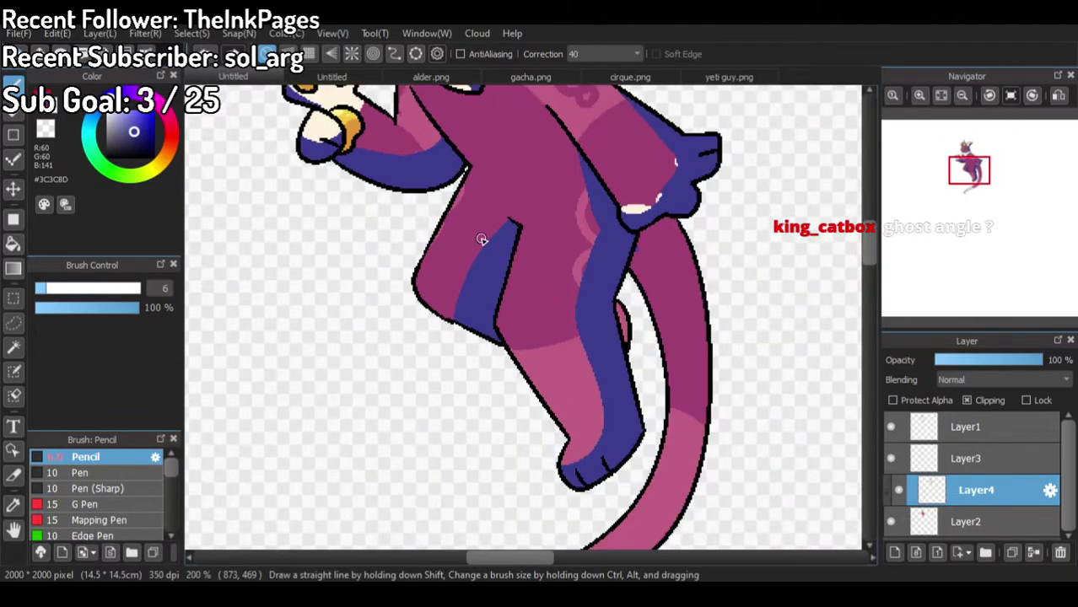
{"action": "left_click_drag", "start_coordinate": [637, 288], "coordinate": [675, 246]}
{"action": "left_click", "coordinate": [710, 309], "text": "shift"}
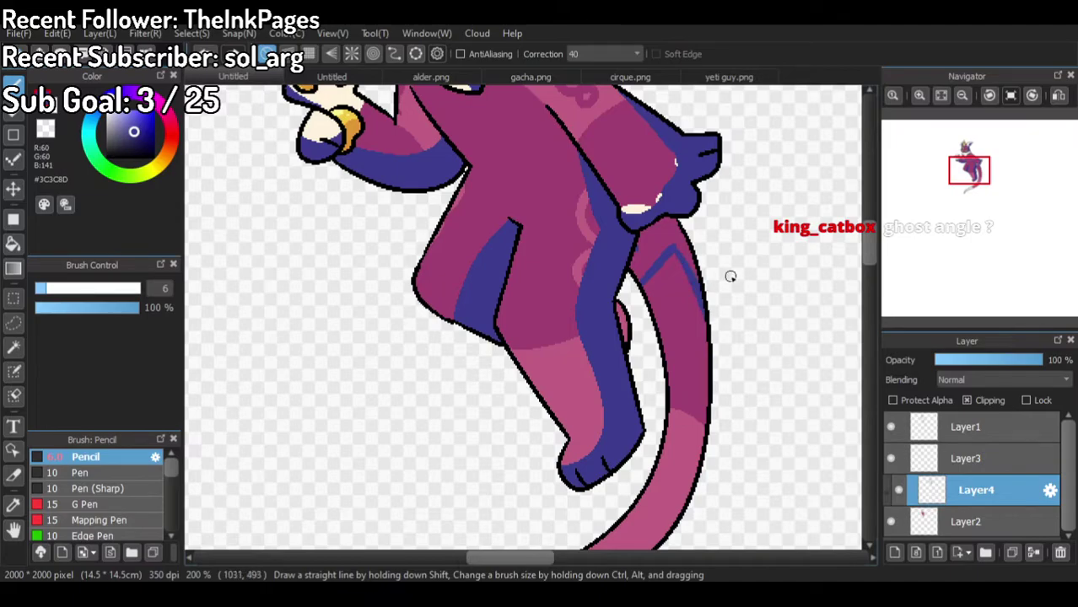
{"action": "scroll", "coordinate": [730, 277], "scroll_direction": "down", "scroll_amount": 2}
{"action": "scroll", "coordinate": [671, 388], "scroll_direction": "up", "scroll_amount": 2}
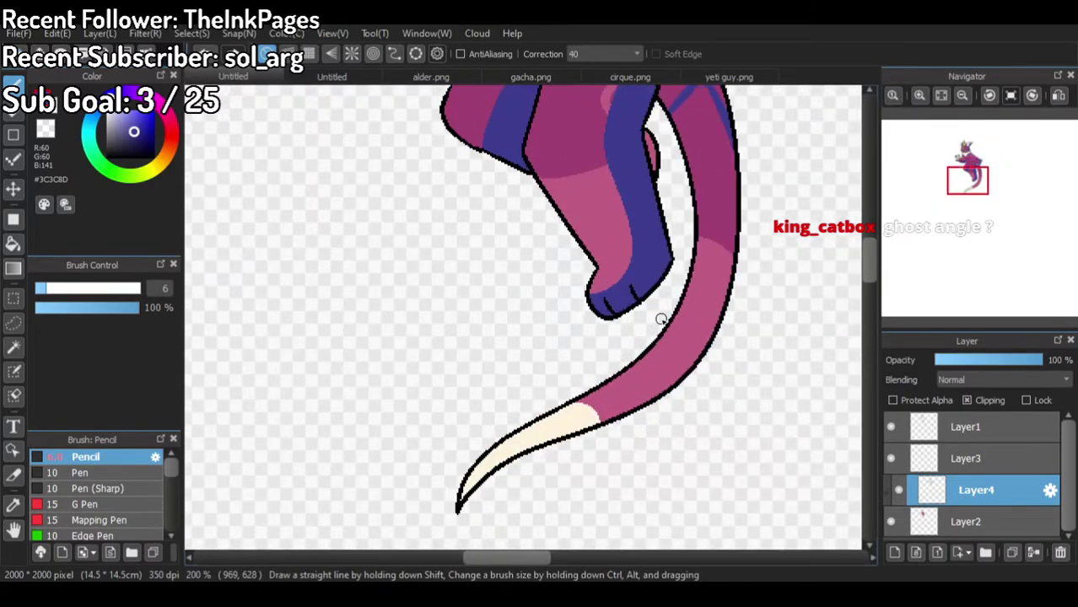
{"action": "mouse_move", "coordinate": [518, 447]}
{"action": "left_mouse_down"}
{"action": "mouse_move", "coordinate": [631, 381]}
{"action": "mouse_move", "coordinate": [683, 331]}
{"action": "mouse_move", "coordinate": [713, 266]}
{"action": "mouse_move", "coordinate": [730, 186]}
{"action": "mouse_move", "coordinate": [723, 127]}
{"action": "mouse_move", "coordinate": [726, 166]}
{"action": "left_mouse_up"}
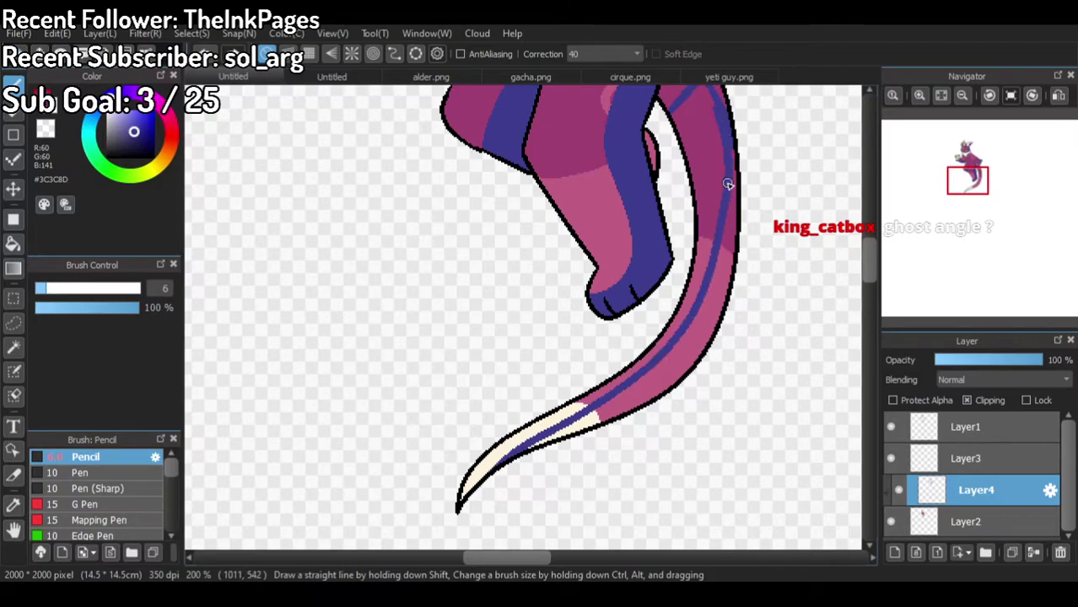
{"action": "scroll", "coordinate": [726, 188], "scroll_direction": "down", "scroll_amount": 2}
{"action": "scroll", "coordinate": [714, 147], "scroll_direction": "up", "scroll_amount": 2}
{"action": "key", "text": "ctrl+z"}
{"action": "mouse_move", "coordinate": [716, 138]}
{"action": "left_mouse_down"}
{"action": "mouse_move", "coordinate": [737, 244]}
{"action": "mouse_move", "coordinate": [714, 327]}
{"action": "mouse_move", "coordinate": [677, 383]}
{"action": "left_mouse_up"}
{"action": "key", "text": "ctrl+z"}
{"action": "scroll", "coordinate": [479, 538], "scroll_direction": "right", "scroll_amount": 1}
{"action": "scroll", "coordinate": [478, 545], "scroll_direction": "right", "scroll_amount": 1}
{"action": "mouse_move", "coordinate": [463, 503]}
{"action": "left_mouse_down"}
{"action": "mouse_move", "coordinate": [604, 430]}
{"action": "mouse_move", "coordinate": [648, 373]}
{"action": "mouse_move", "coordinate": [663, 279]}
{"action": "left_mouse_up"}
{"action": "key", "text": "ctrl+z"}
Step: Paint #3C3C8D shading along the tail's outer side from base to tip, and fill the tail base beneath the paw
{"action": "mouse_move", "coordinate": [666, 163]}
{"action": "left_mouse_down"}
{"action": "mouse_move", "coordinate": [693, 287]}
{"action": "mouse_move", "coordinate": [667, 384]}
{"action": "mouse_move", "coordinate": [617, 436]}
{"action": "mouse_move", "coordinate": [435, 546]}
{"action": "mouse_move", "coordinate": [450, 514]}
{"action": "mouse_move", "coordinate": [606, 437]}
{"action": "mouse_move", "coordinate": [666, 374]}
{"action": "left_mouse_up"}
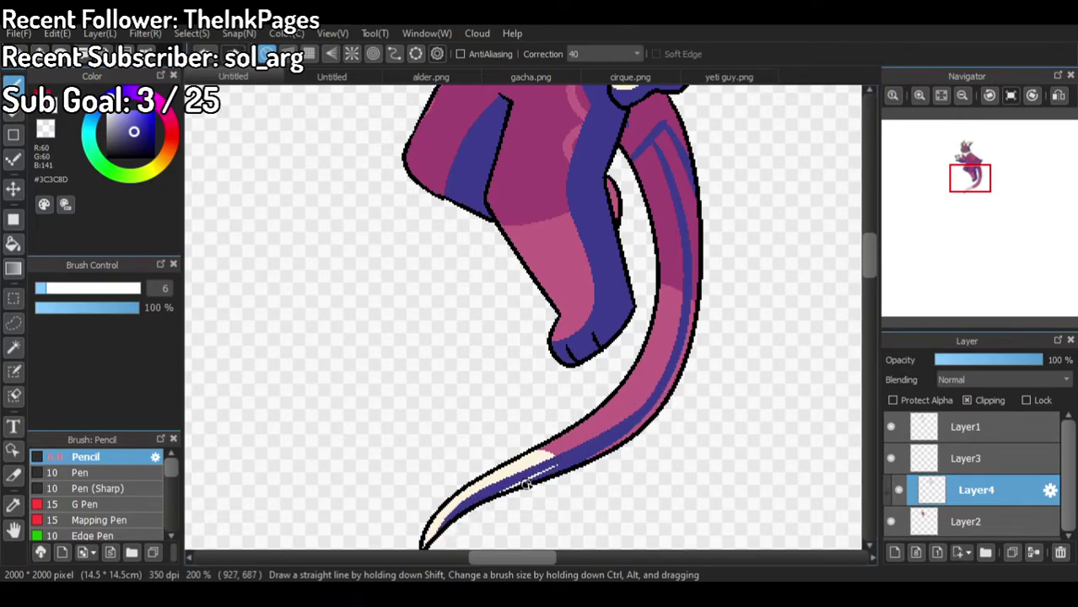
{"action": "left_click_drag", "start_coordinate": [673, 382], "coordinate": [693, 268]}
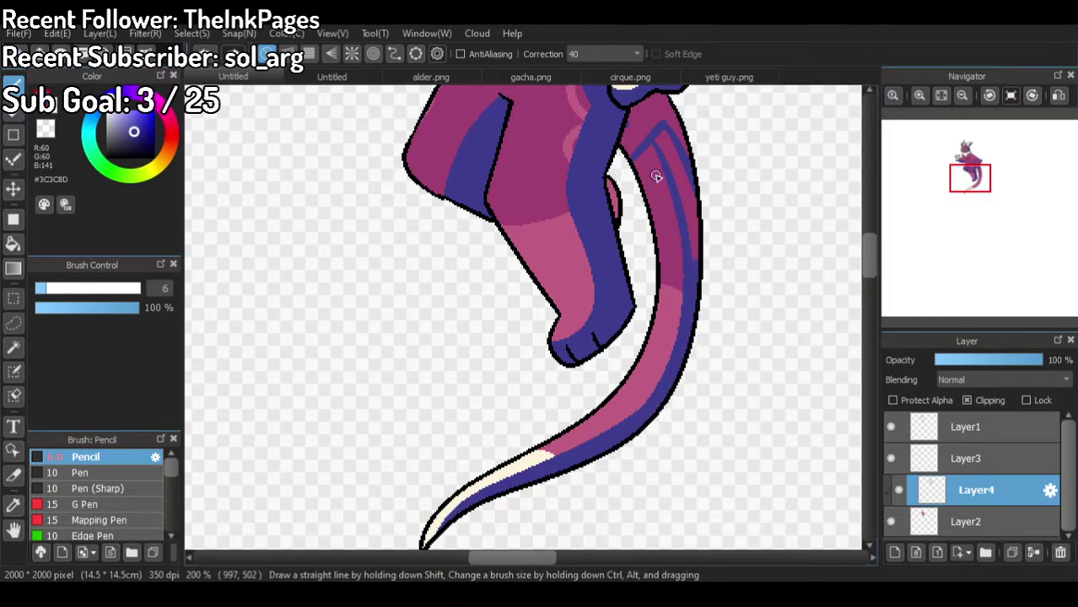
{"action": "left_click_drag", "start_coordinate": [656, 136], "coordinate": [700, 253]}
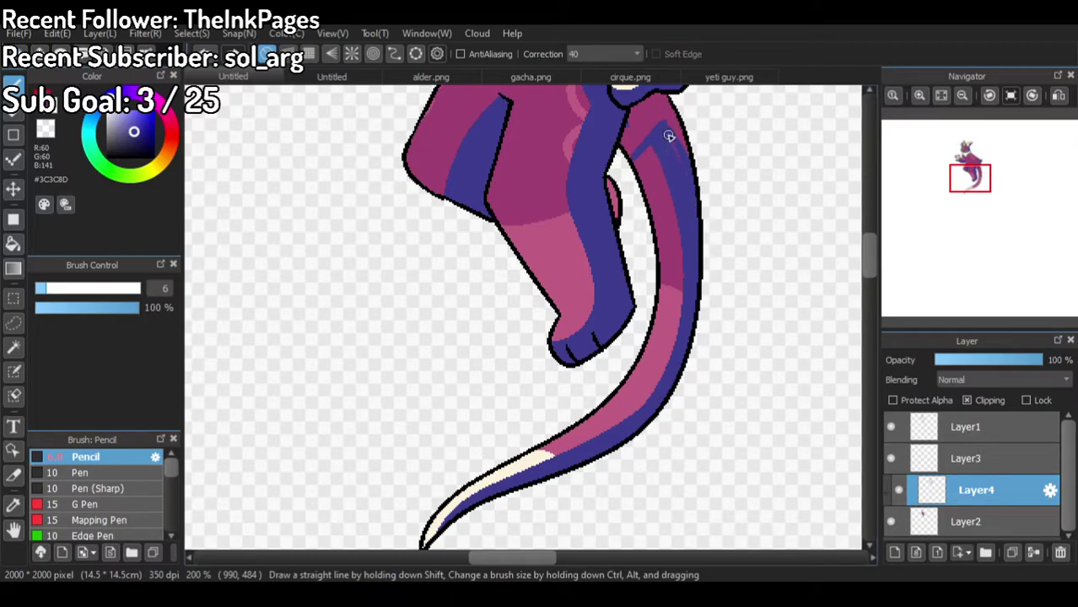
{"action": "left_click", "coordinate": [13, 244]}
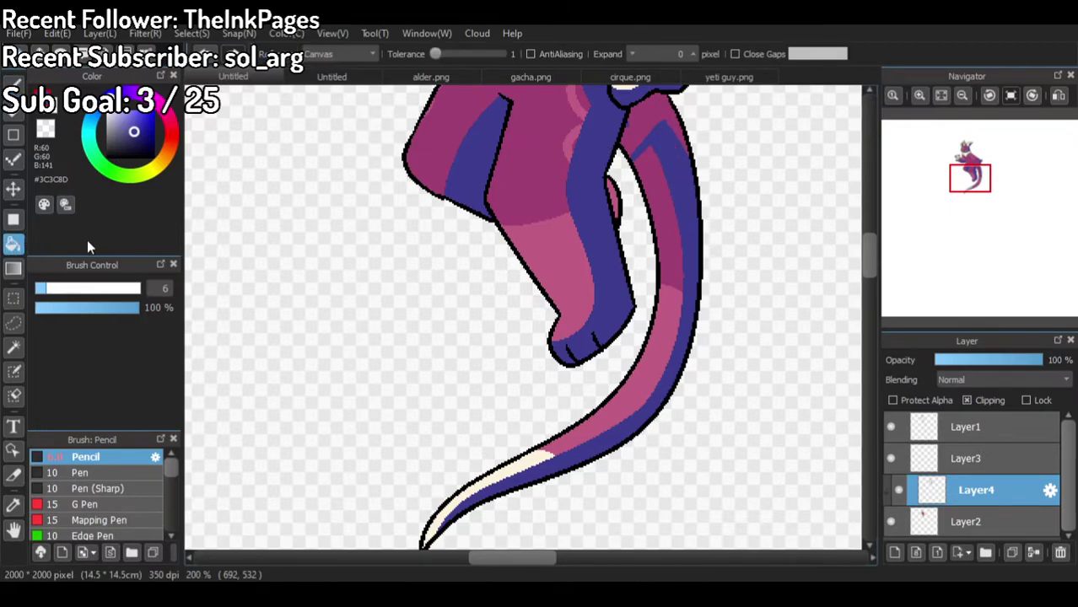
Step: Compare the drawing with and without the shading layer and lower that layer's opacity to 58 %
{"action": "scroll", "coordinate": [672, 232], "scroll_direction": "down", "scroll_amount": 2}
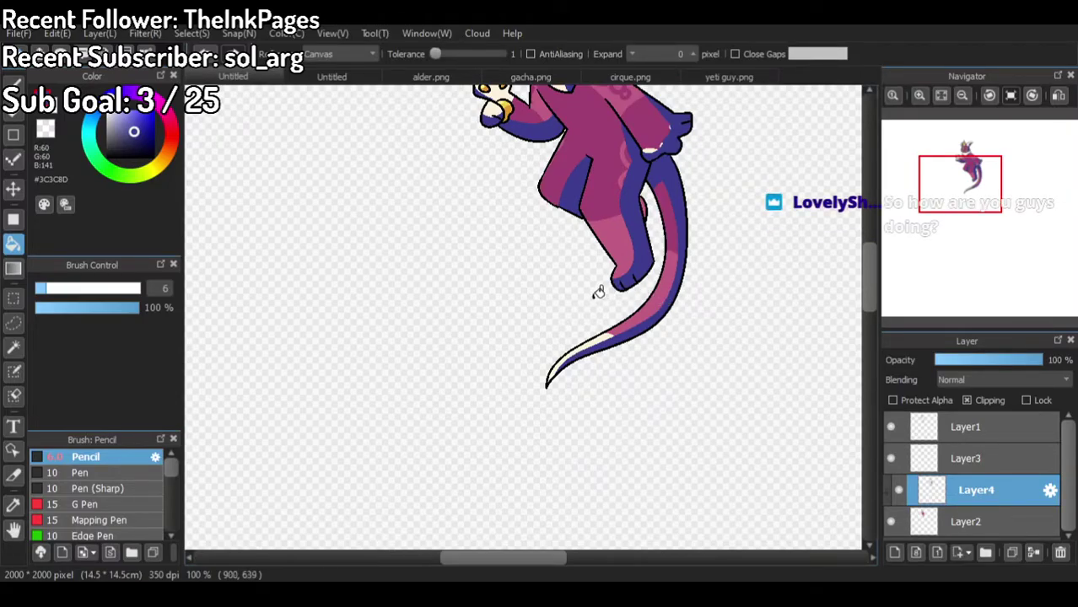
{"action": "scroll", "coordinate": [598, 292], "scroll_direction": "down", "scroll_amount": 1}
{"action": "scroll", "coordinate": [641, 229], "scroll_direction": "up", "scroll_amount": 1}
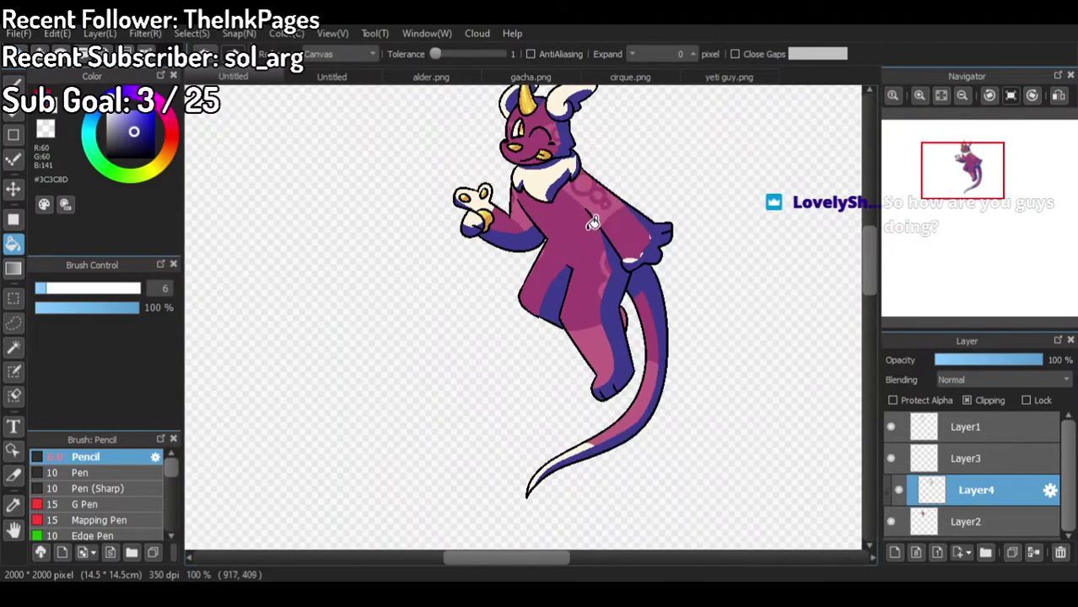
{"action": "scroll", "coordinate": [643, 229], "scroll_direction": "up", "scroll_amount": 1}
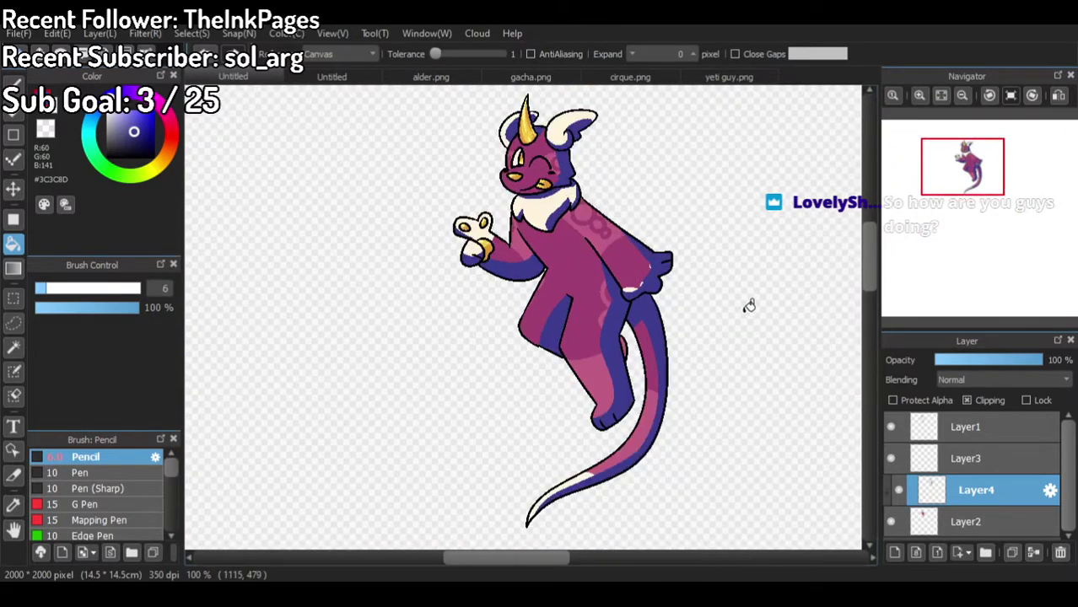
{"action": "left_click", "coordinate": [900, 491]}
{"action": "left_click", "coordinate": [900, 491]}
{"action": "left_click_drag", "start_coordinate": [1010, 365], "coordinate": [999, 361]}
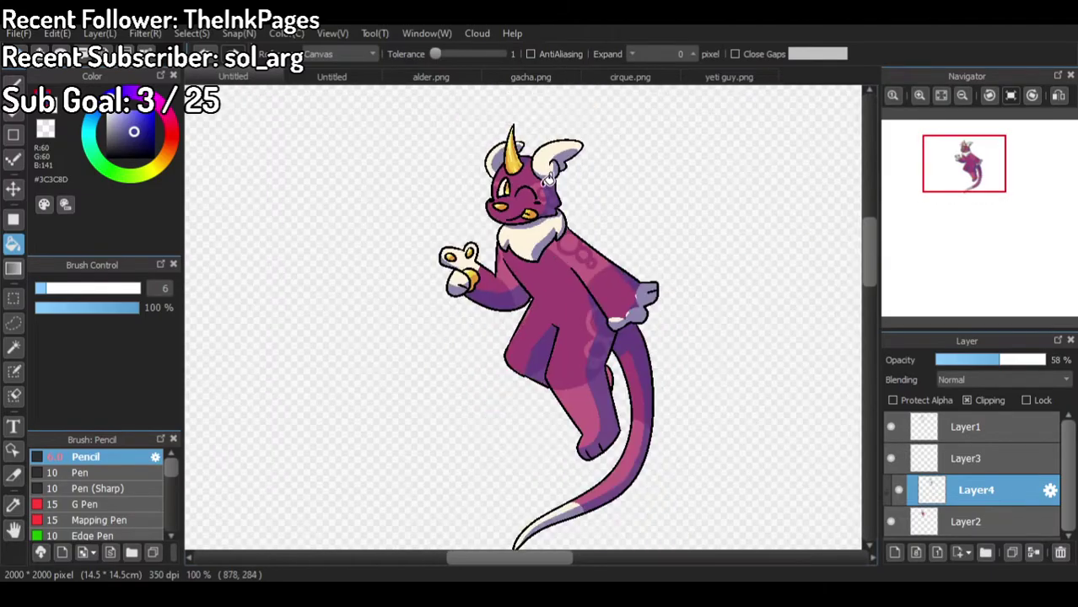
Step: Change the shadow colour to #CCAE9A and fill the purple shadows on both winged ears with it
{"action": "scroll", "coordinate": [538, 145], "scroll_direction": "up", "scroll_amount": 7}
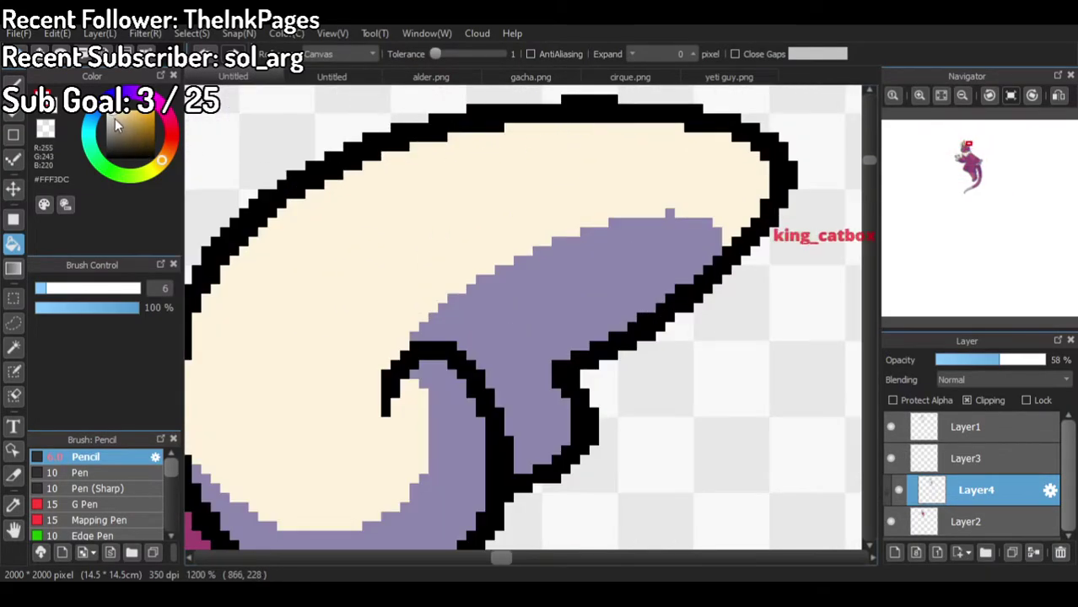
{"action": "left_click", "coordinate": [118, 120]}
{"action": "left_click", "coordinate": [169, 154]}
{"action": "scroll", "coordinate": [317, 220], "scroll_direction": "down", "scroll_amount": 1}
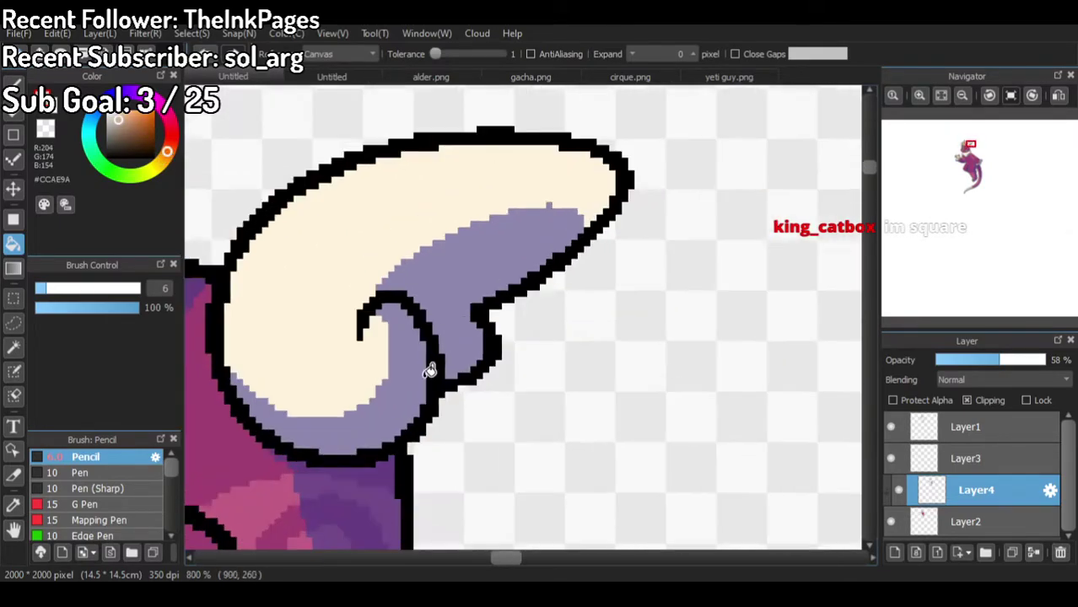
{"action": "scroll", "coordinate": [426, 375], "scroll_direction": "up", "scroll_amount": 1}
{"action": "left_click", "coordinate": [413, 378]}
{"action": "left_click", "coordinate": [443, 209]}
{"action": "scroll", "coordinate": [607, 291], "scroll_direction": "down", "scroll_amount": 4}
{"action": "scroll", "coordinate": [347, 272], "scroll_direction": "up", "scroll_amount": 2}
{"action": "left_click", "coordinate": [468, 285]}
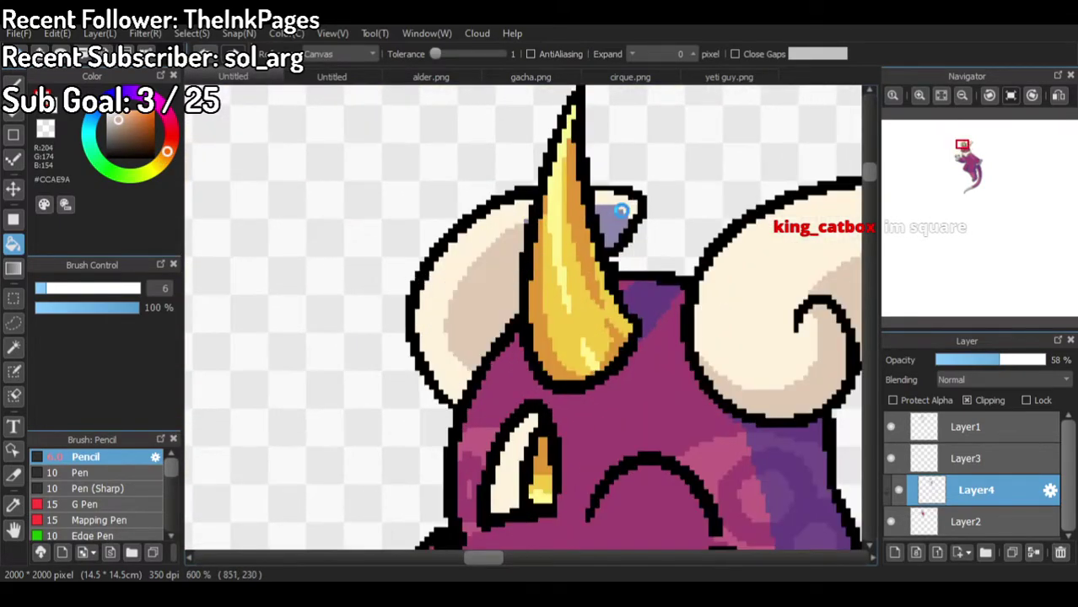
{"action": "scroll", "coordinate": [468, 285], "scroll_direction": "up", "scroll_amount": 3}
{"action": "left_click", "coordinate": [484, 228]}
{"action": "scroll", "coordinate": [493, 183], "scroll_direction": "down", "scroll_amount": 6}
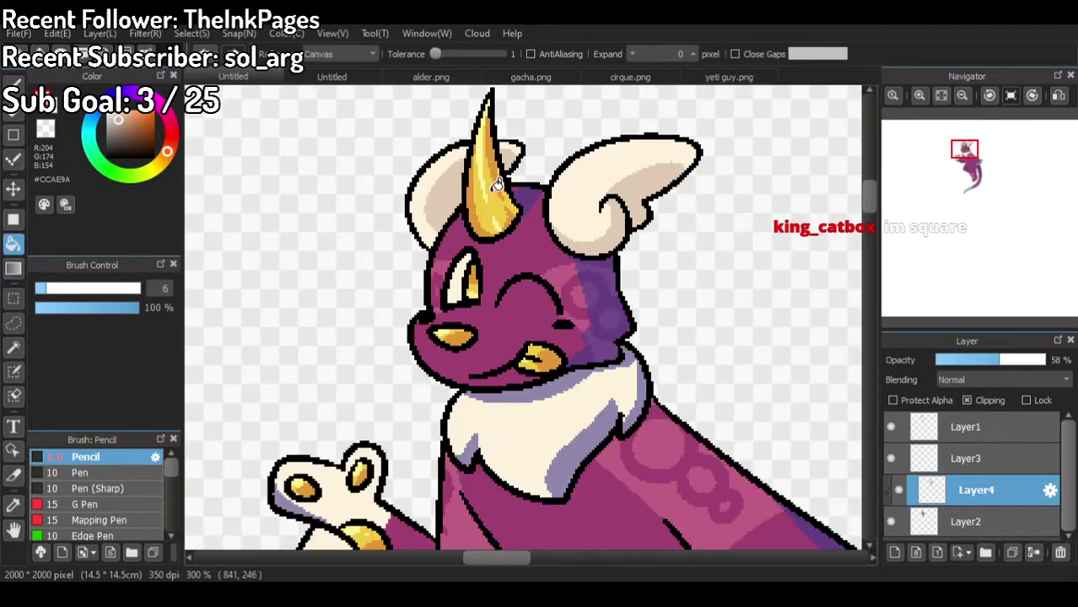
Step: Fill the shadows on the neck ruff and the raised hand with #CCAE9A
{"action": "scroll", "coordinate": [527, 327], "scroll_direction": "up", "scroll_amount": 2}
{"action": "left_click", "coordinate": [513, 292]}
{"action": "scroll", "coordinate": [599, 274], "scroll_direction": "up", "scroll_amount": 1}
{"action": "left_click", "coordinate": [664, 312]}
{"action": "left_click", "coordinate": [584, 354]}
{"action": "scroll", "coordinate": [320, 363], "scroll_direction": "down", "scroll_amount": 6}
{"action": "scroll", "coordinate": [397, 279], "scroll_direction": "up", "scroll_amount": 8}
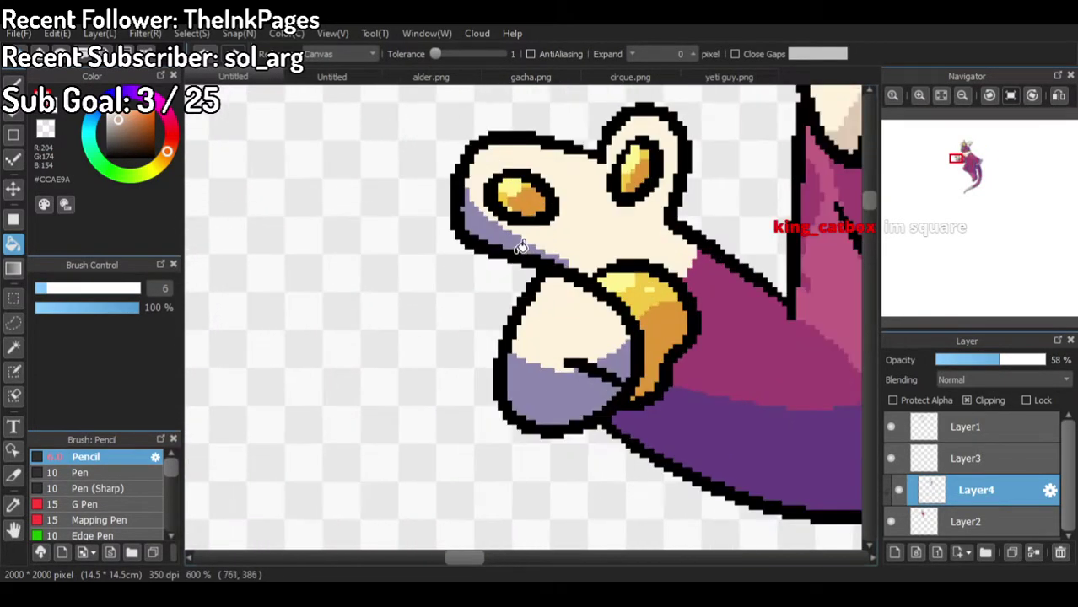
{"action": "left_click", "coordinate": [510, 495]}
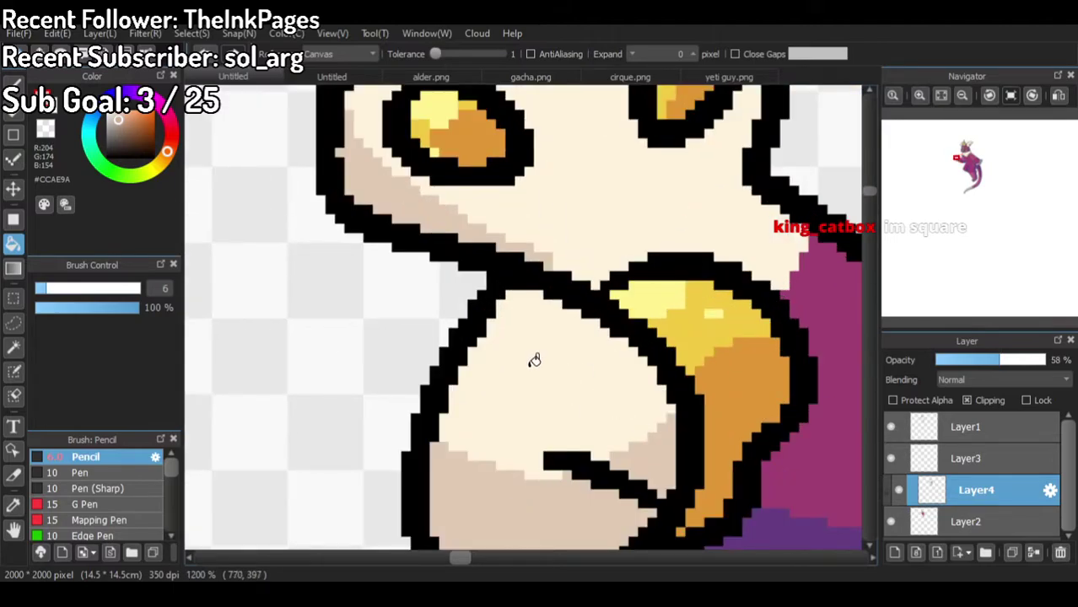
Step: Fill the shadows on the cream tail tip and the lowered paw with #CCAE9A
{"action": "scroll", "coordinate": [534, 360], "scroll_direction": "down", "scroll_amount": 8}
{"action": "scroll", "coordinate": [553, 456], "scroll_direction": "up", "scroll_amount": 6}
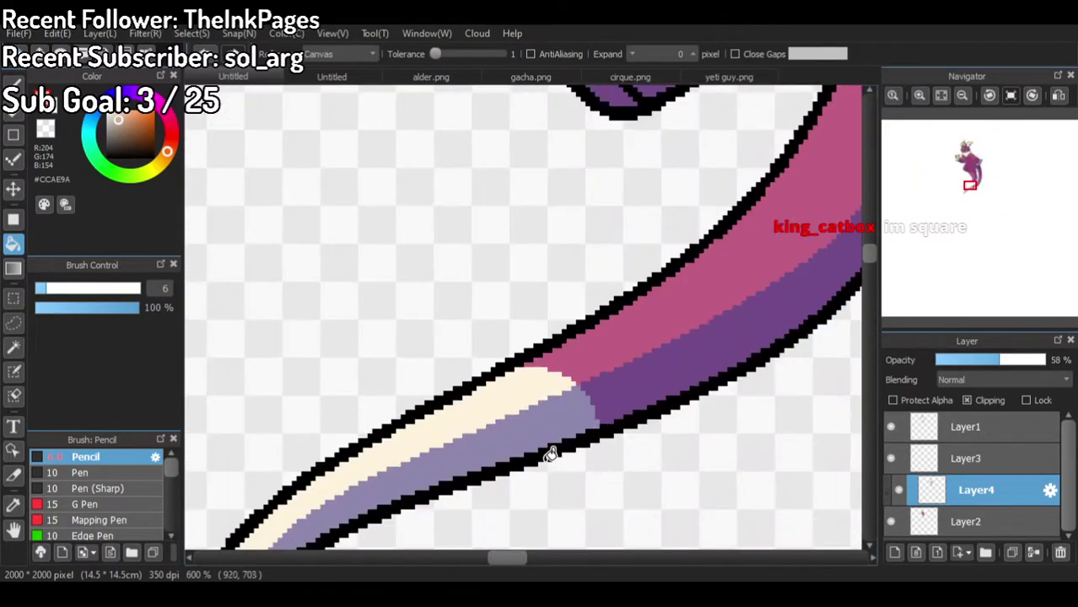
{"action": "left_click", "coordinate": [554, 456]}
{"action": "scroll", "coordinate": [421, 402], "scroll_direction": "down", "scroll_amount": 2}
{"action": "scroll", "coordinate": [356, 481], "scroll_direction": "up", "scroll_amount": 5}
{"action": "scroll", "coordinate": [430, 485], "scroll_direction": "down", "scroll_amount": 4}
{"action": "scroll", "coordinate": [430, 485], "scroll_direction": "down", "scroll_amount": 4}
{"action": "scroll", "coordinate": [510, 371], "scroll_direction": "up", "scroll_amount": 5}
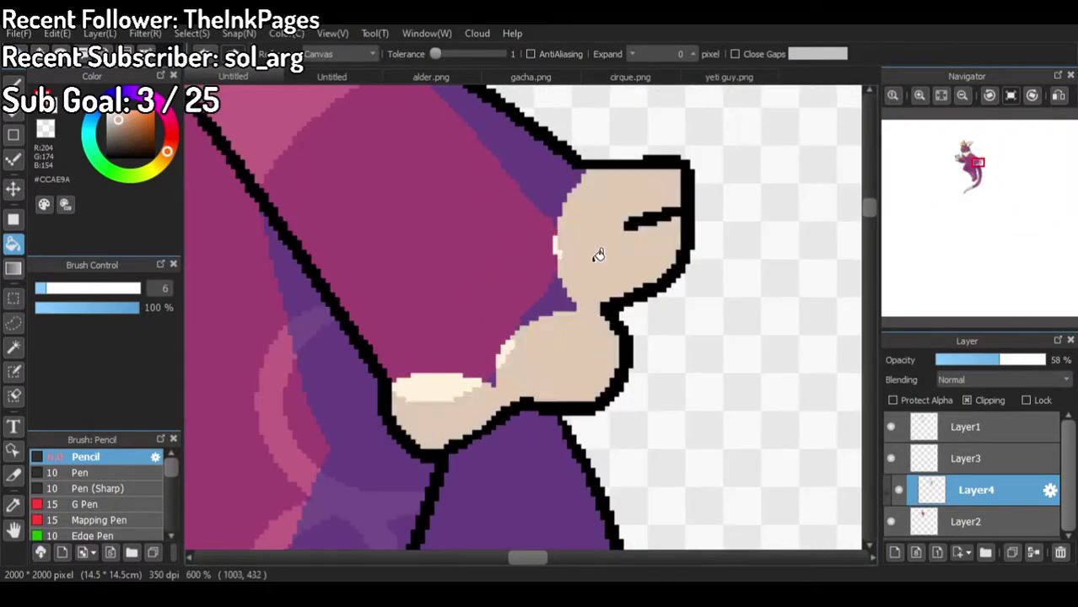
Step: Sample the body magenta, darken it to #661A37, and fill the purple shadow between the horn and the ear
{"action": "scroll", "coordinate": [583, 357], "scroll_direction": "down", "scroll_amount": 5}
{"action": "scroll", "coordinate": [441, 241], "scroll_direction": "up", "scroll_amount": 5}
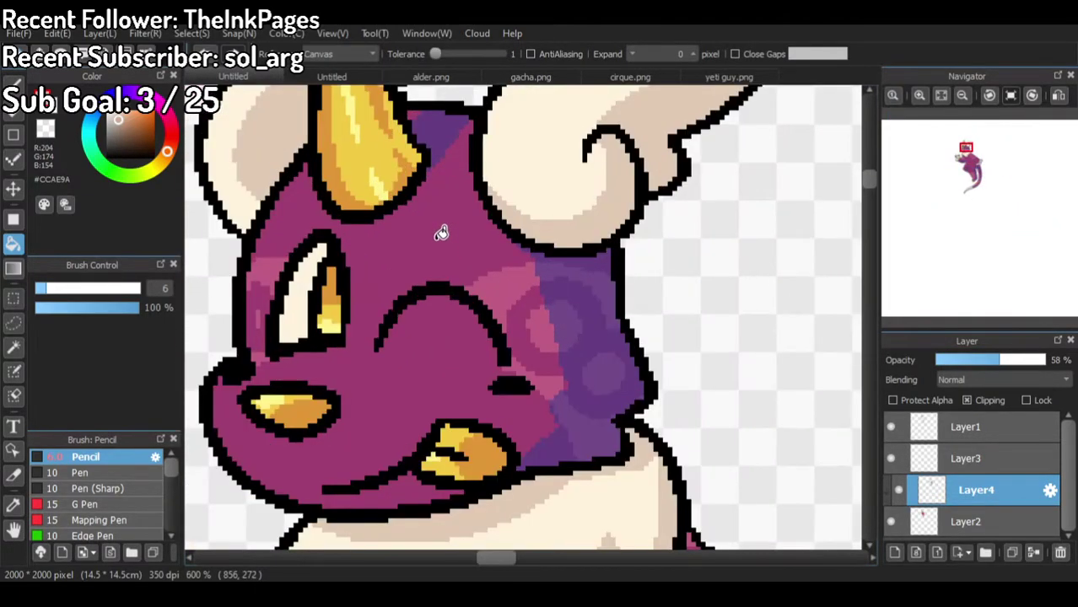
{"action": "scroll", "coordinate": [440, 233], "scroll_direction": "down", "scroll_amount": 4}
{"action": "scroll", "coordinate": [440, 233], "scroll_direction": "up", "scroll_amount": 6}
{"action": "right_click", "coordinate": [441, 247]}
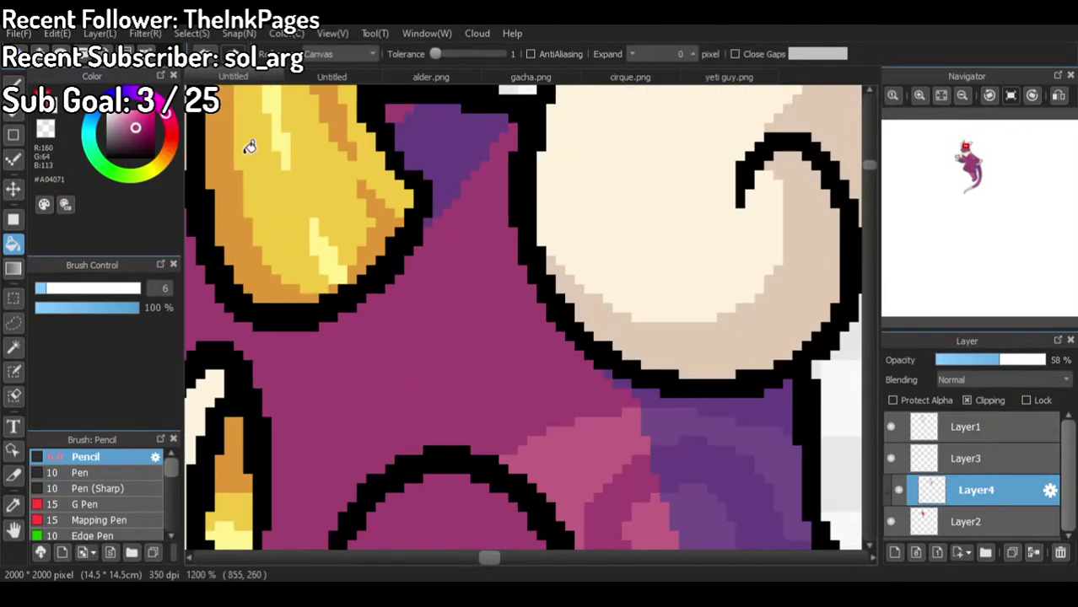
{"action": "left_click", "coordinate": [136, 137]}
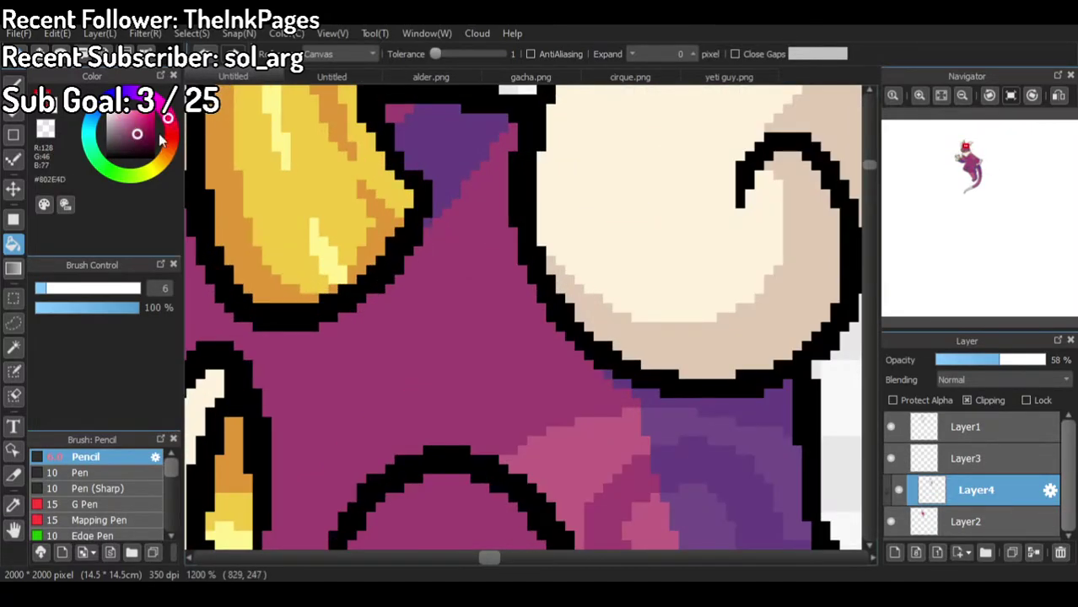
{"action": "left_click", "coordinate": [435, 144]}
{"action": "scroll", "coordinate": [435, 212], "scroll_direction": "down", "scroll_amount": 3}
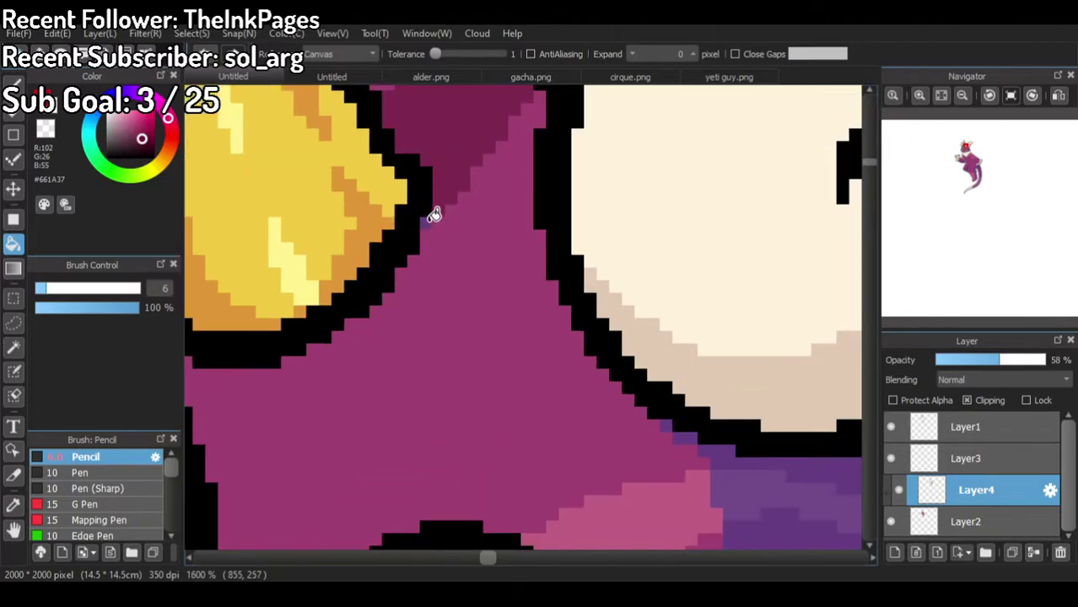
{"action": "scroll", "coordinate": [578, 264], "scroll_direction": "up", "scroll_amount": 1}
{"action": "scroll", "coordinate": [578, 264], "scroll_direction": "up", "scroll_amount": 4}
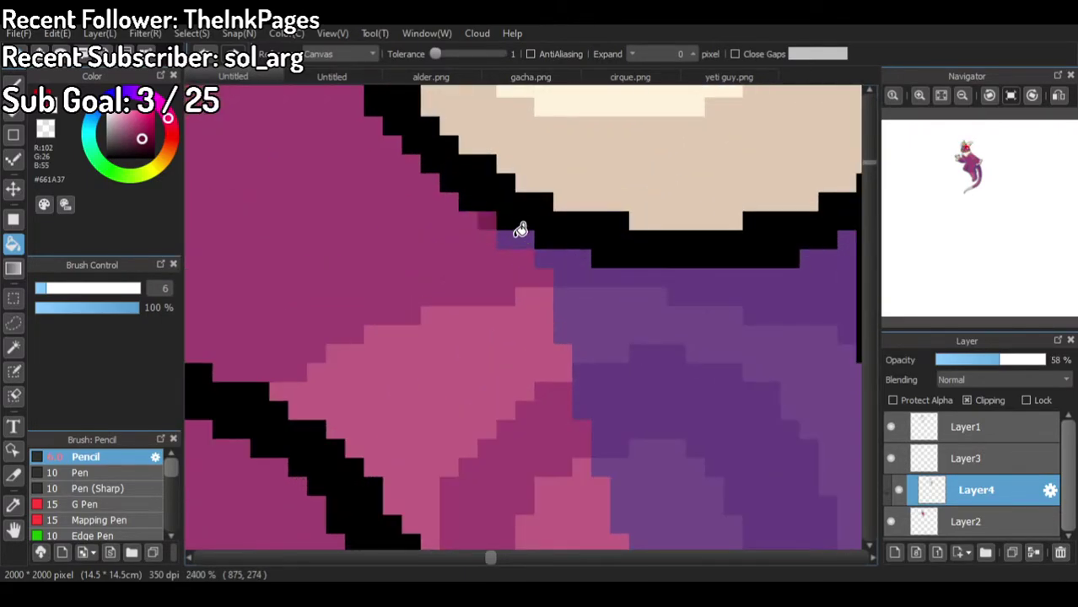
Step: Fill the shaded magenta ring markings and jaw areas on the side of the head with #661A37
{"action": "scroll", "coordinate": [585, 253], "scroll_direction": "down", "scroll_amount": 2}
{"action": "scroll", "coordinate": [621, 251], "scroll_direction": "down", "scroll_amount": 2}
{"action": "scroll", "coordinate": [590, 330], "scroll_direction": "up", "scroll_amount": 1}
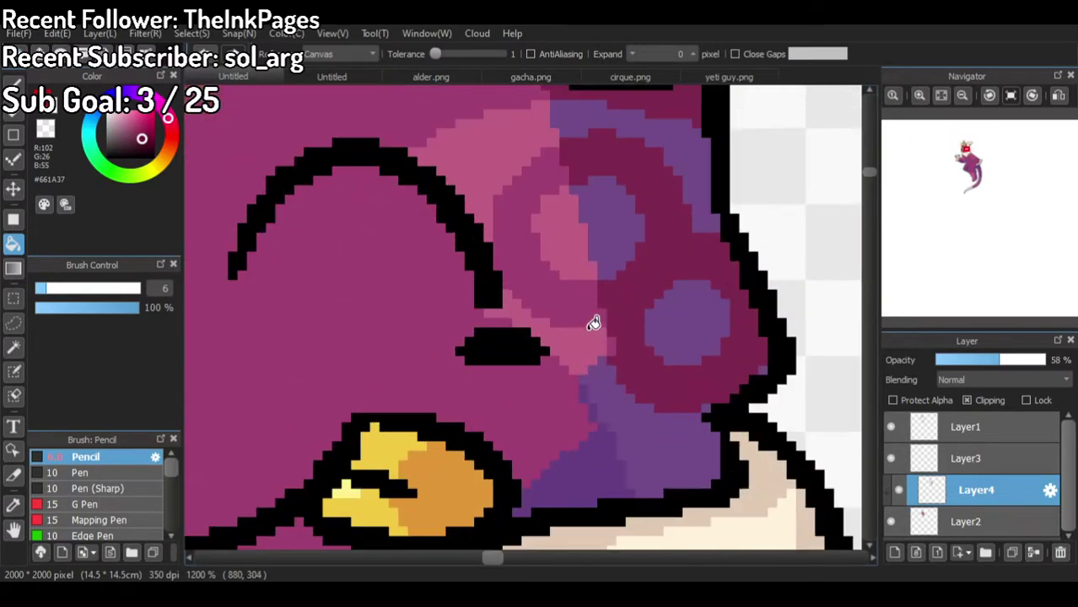
{"action": "scroll", "coordinate": [621, 282], "scroll_direction": "down", "scroll_amount": 1}
{"action": "left_click", "coordinate": [600, 403]}
{"action": "scroll", "coordinate": [600, 403], "scroll_direction": "up", "scroll_amount": 2}
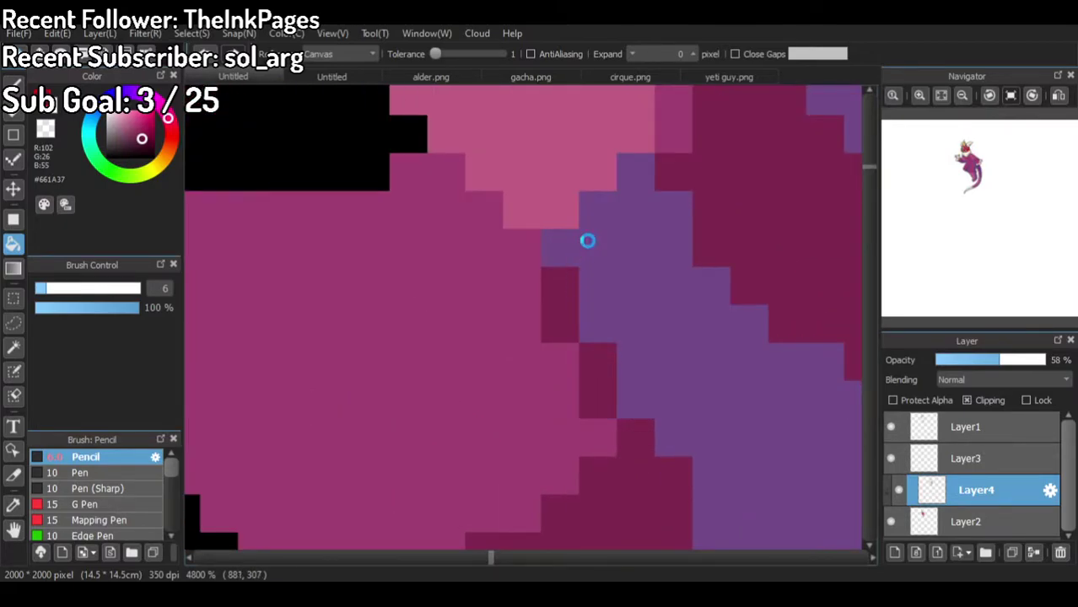
{"action": "scroll", "coordinate": [590, 233], "scroll_direction": "down", "scroll_amount": 6}
{"action": "scroll", "coordinate": [360, 431], "scroll_direction": "up", "scroll_amount": 3}
{"action": "scroll", "coordinate": [385, 440], "scroll_direction": "down", "scroll_amount": 3}
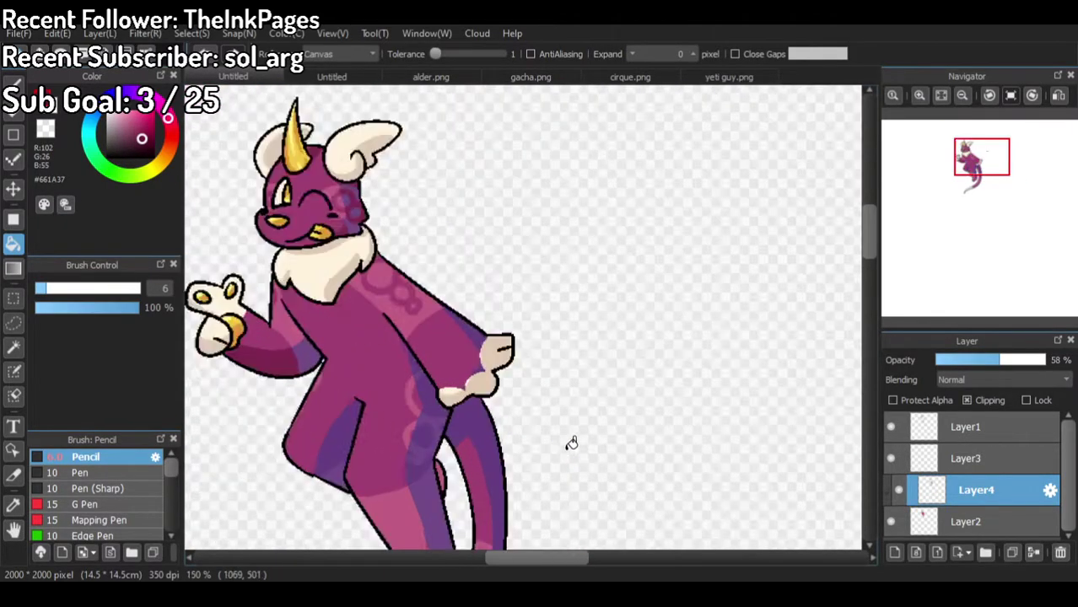
Step: Fill the magenta shadows on the raised forearm and along the lowered arm with #661A37
{"action": "scroll", "coordinate": [506, 354], "scroll_direction": "up", "scroll_amount": 2}
{"action": "left_click", "coordinate": [351, 241]}
{"action": "scroll", "coordinate": [344, 201], "scroll_direction": "up", "scroll_amount": 4}
{"action": "scroll", "coordinate": [342, 187], "scroll_direction": "down", "scroll_amount": 4}
{"action": "scroll", "coordinate": [416, 355], "scroll_direction": "up", "scroll_amount": 2}
{"action": "left_click", "coordinate": [421, 276]}
{"action": "scroll", "coordinate": [385, 313], "scroll_direction": "up", "scroll_amount": 4}
{"action": "scroll", "coordinate": [354, 325], "scroll_direction": "down", "scroll_amount": 7}
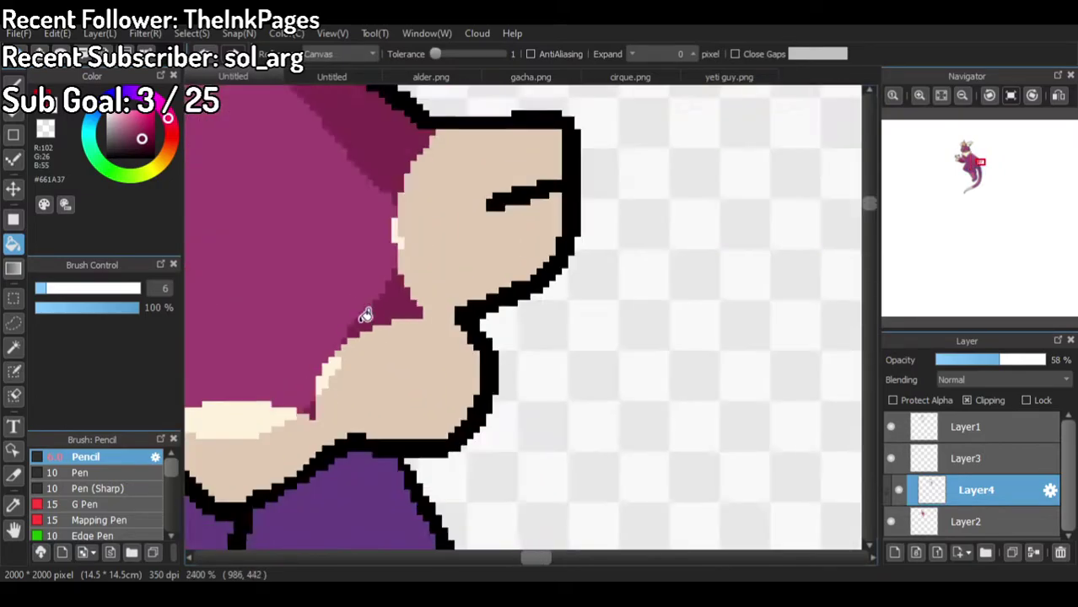
{"action": "scroll", "coordinate": [376, 306], "scroll_direction": "up", "scroll_amount": 2}
{"action": "scroll", "coordinate": [377, 307], "scroll_direction": "up", "scroll_amount": 2}
Step: Fill the shaded magenta areas on the hip, around and inside its ring markings, with #661A37
{"action": "left_click", "coordinate": [369, 193]}
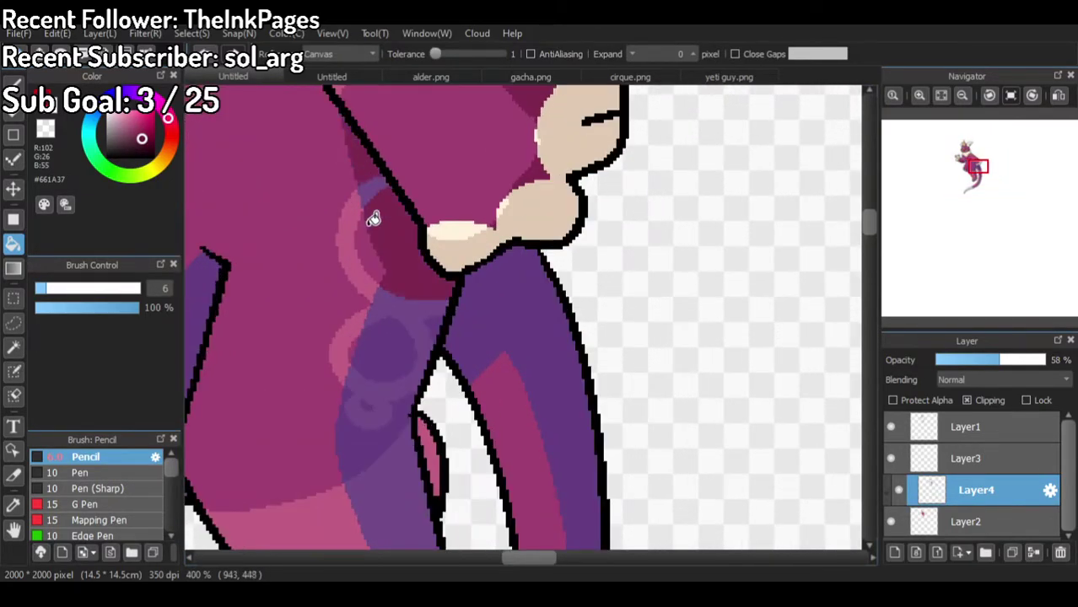
{"action": "scroll", "coordinate": [401, 310], "scroll_direction": "up", "scroll_amount": 2}
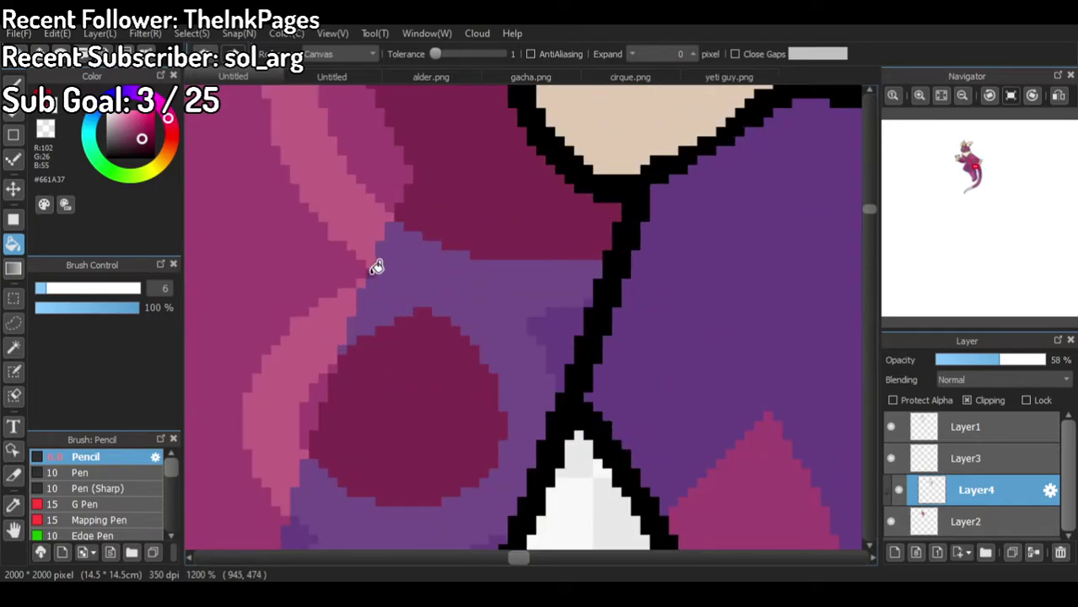
{"action": "scroll", "coordinate": [346, 357], "scroll_direction": "up", "scroll_amount": 1}
{"action": "scroll", "coordinate": [399, 258], "scroll_direction": "down", "scroll_amount": 1}
{"action": "scroll", "coordinate": [404, 254], "scroll_direction": "down", "scroll_amount": 2}
{"action": "scroll", "coordinate": [408, 308], "scroll_direction": "up", "scroll_amount": 2}
{"action": "scroll", "coordinate": [413, 405], "scroll_direction": "down", "scroll_amount": 3}
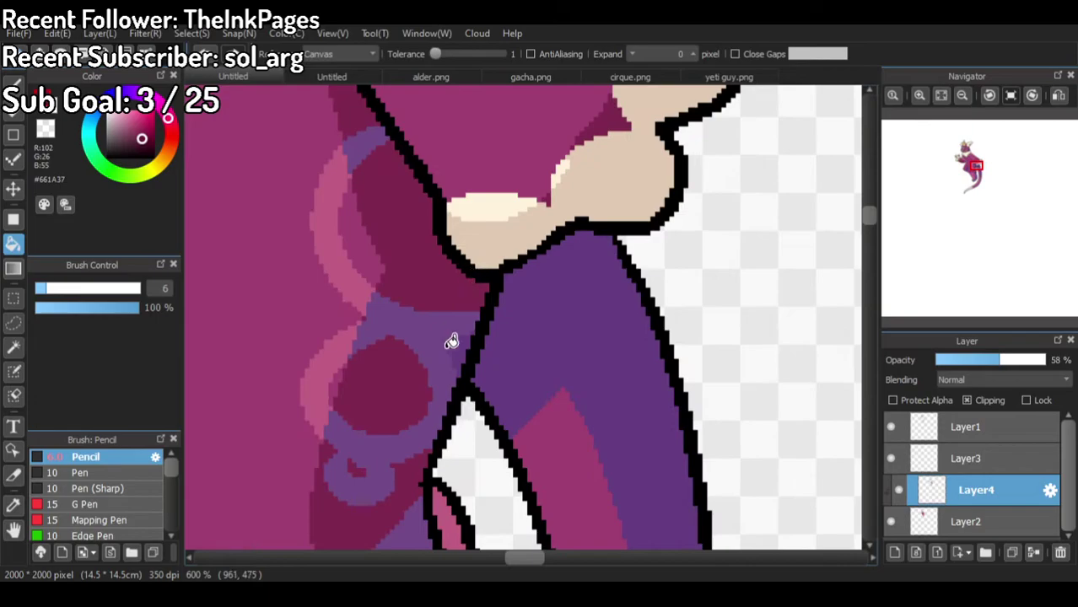
Step: Fill the magenta shadows on the upper tail and the bent thigh with #661A37
{"action": "scroll", "coordinate": [540, 363], "scroll_direction": "down", "scroll_amount": 2}
{"action": "scroll", "coordinate": [438, 296], "scroll_direction": "up", "scroll_amount": 1}
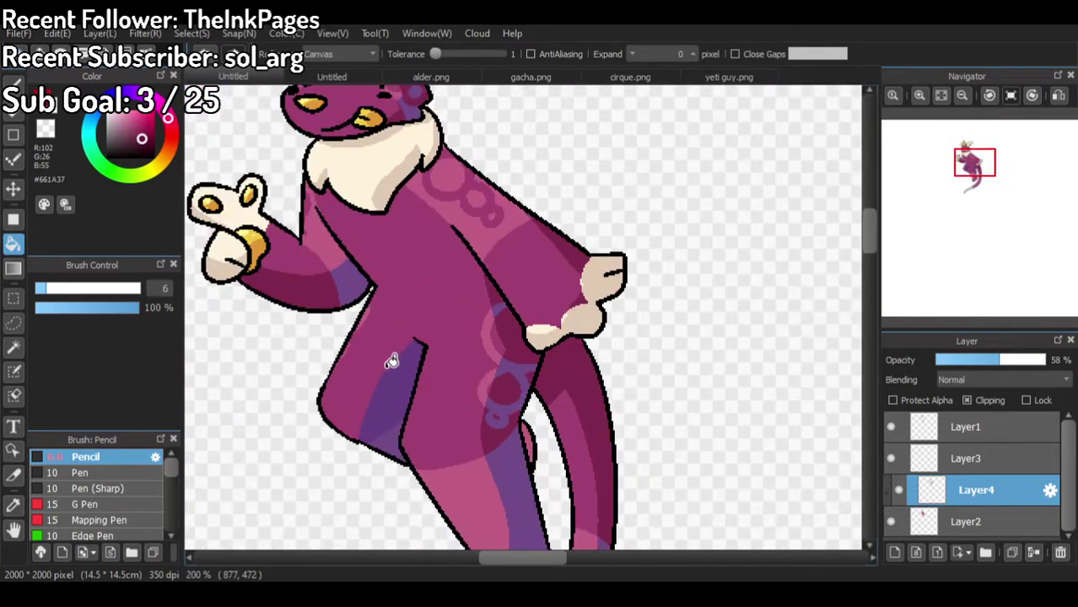
{"action": "scroll", "coordinate": [396, 356], "scroll_direction": "up", "scroll_amount": 1}
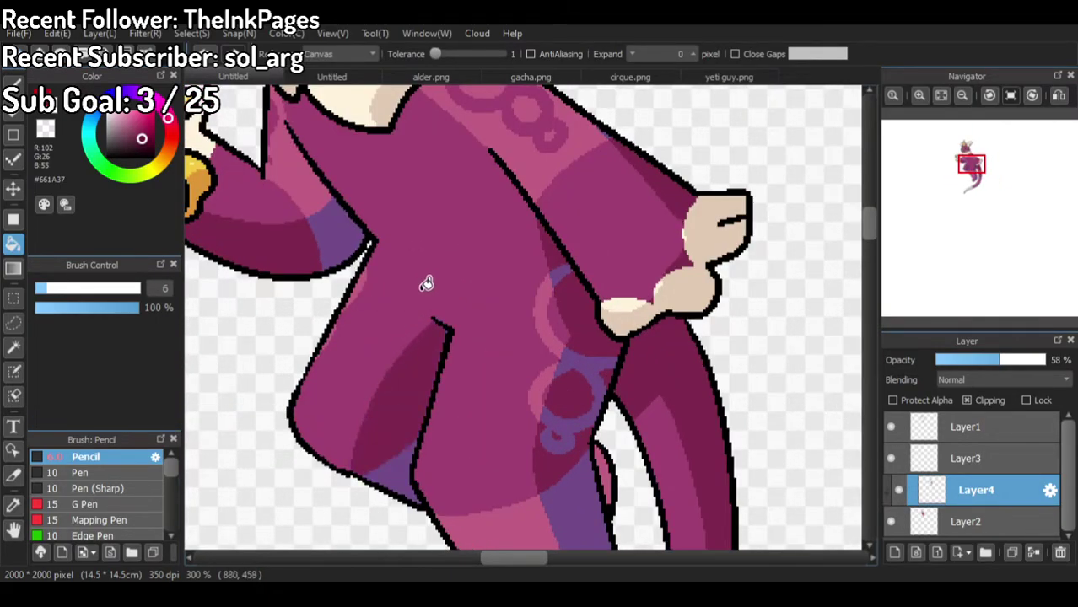
{"action": "scroll", "coordinate": [451, 283], "scroll_direction": "down", "scroll_amount": 3}
{"action": "scroll", "coordinate": [430, 255], "scroll_direction": "up", "scroll_amount": 2}
{"action": "scroll", "coordinate": [397, 211], "scroll_direction": "up", "scroll_amount": 1}
Step: Sample the light pink, darken it to #A24056, and fill the shaded pink areas on the raised arm and head markings
{"action": "right_click", "coordinate": [360, 236]}
{"action": "scroll", "coordinate": [352, 233], "scroll_direction": "up", "scroll_amount": 3}
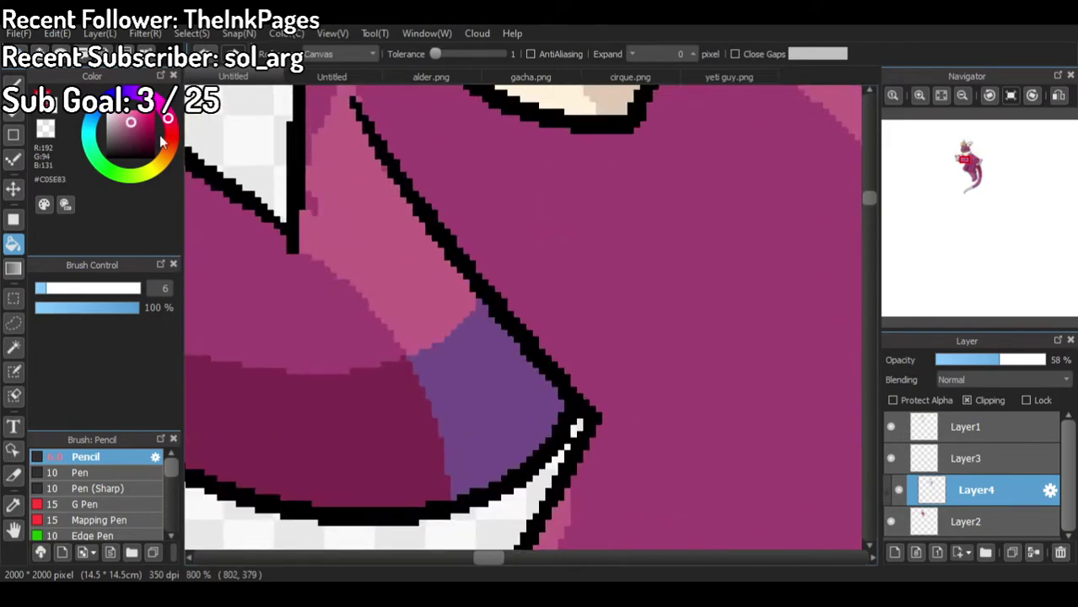
{"action": "left_click", "coordinate": [136, 129]}
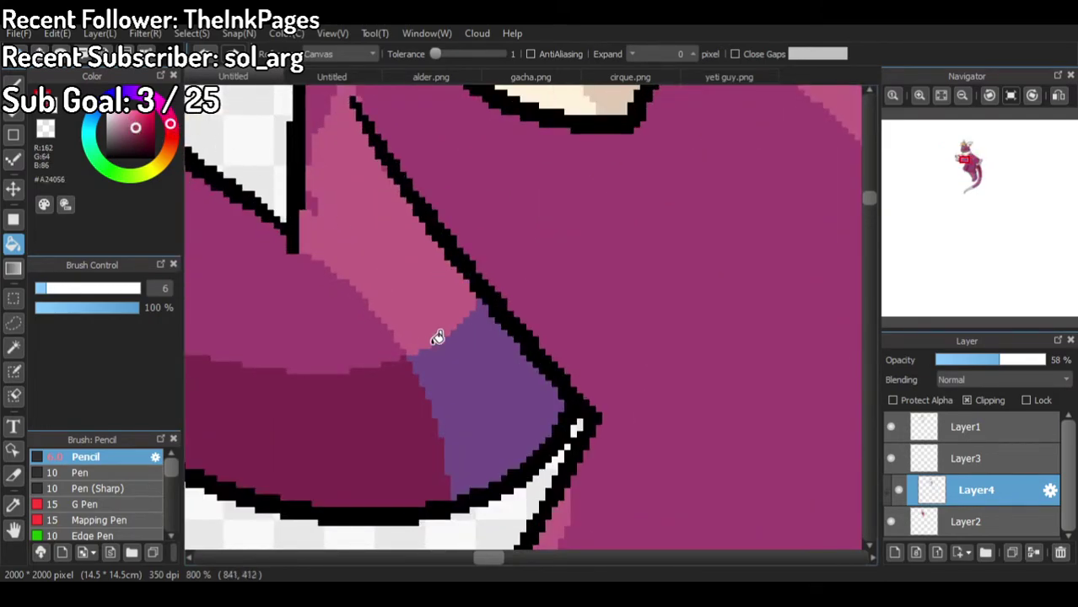
{"action": "scroll", "coordinate": [429, 333], "scroll_direction": "down", "scroll_amount": 4}
{"action": "scroll", "coordinate": [497, 236], "scroll_direction": "up", "scroll_amount": 3}
{"action": "left_click", "coordinate": [504, 275]}
{"action": "left_click", "coordinate": [521, 214]}
{"action": "scroll", "coordinate": [480, 172], "scroll_direction": "up", "scroll_amount": 3}
{"action": "left_click", "coordinate": [469, 175]}
{"action": "left_click", "coordinate": [563, 119]}
{"action": "scroll", "coordinate": [636, 358], "scroll_direction": "up", "scroll_amount": 1}
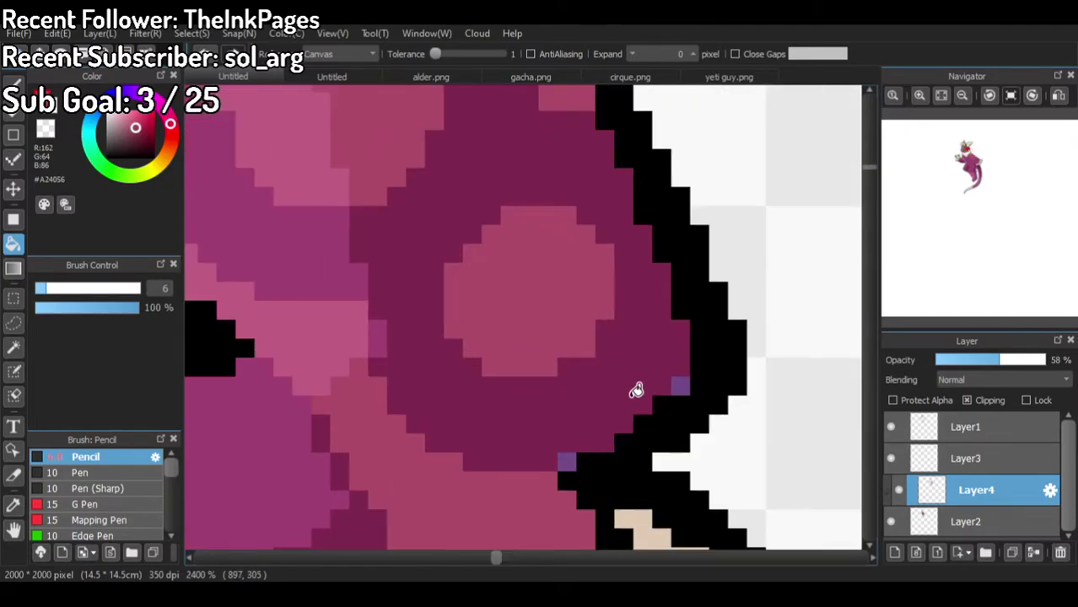
{"action": "scroll", "coordinate": [565, 282], "scroll_direction": "down", "scroll_amount": 7}
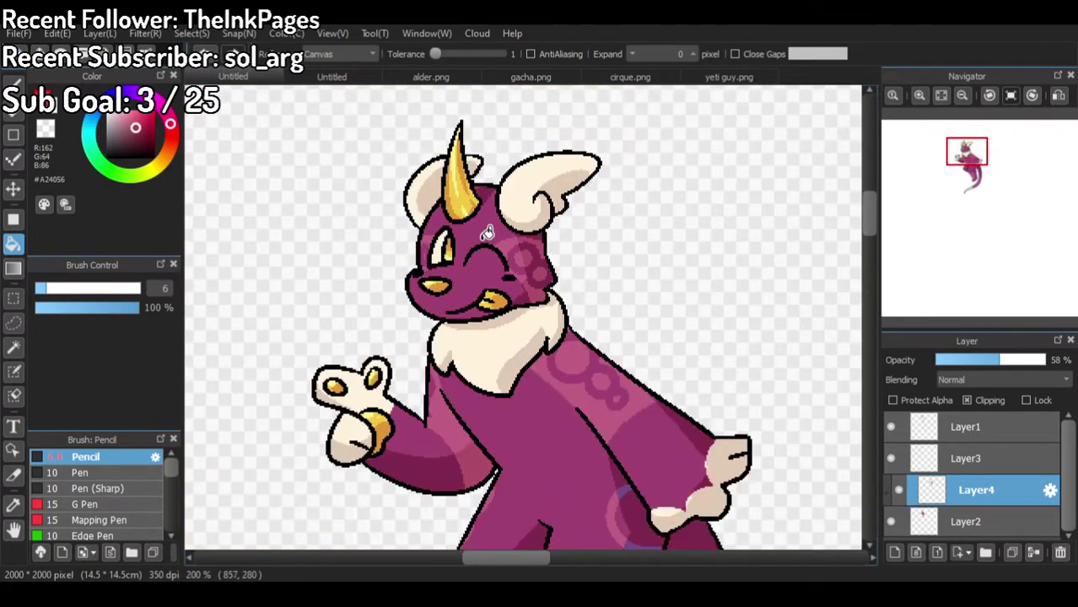
Step: Fill the shaded pink ring markings on the hip with #A24056
{"action": "scroll", "coordinate": [561, 369], "scroll_direction": "up", "scroll_amount": 6}
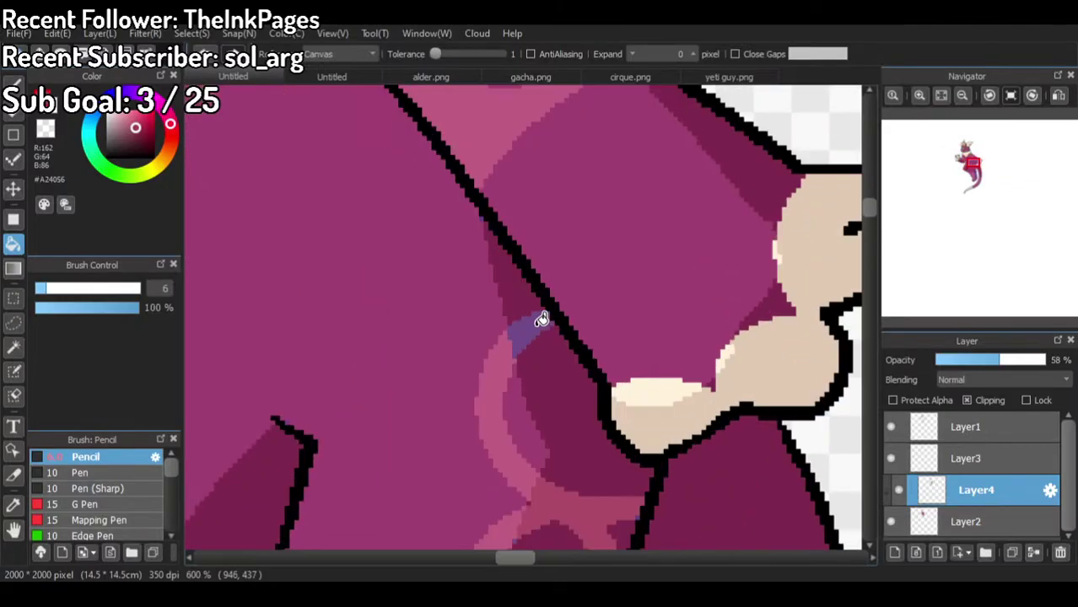
{"action": "scroll", "coordinate": [542, 315], "scroll_direction": "down", "scroll_amount": 5}
{"action": "scroll", "coordinate": [466, 232], "scroll_direction": "up", "scroll_amount": 3}
{"action": "scroll", "coordinate": [506, 240], "scroll_direction": "down", "scroll_amount": 1}
{"action": "scroll", "coordinate": [574, 245], "scroll_direction": "up", "scroll_amount": 4}
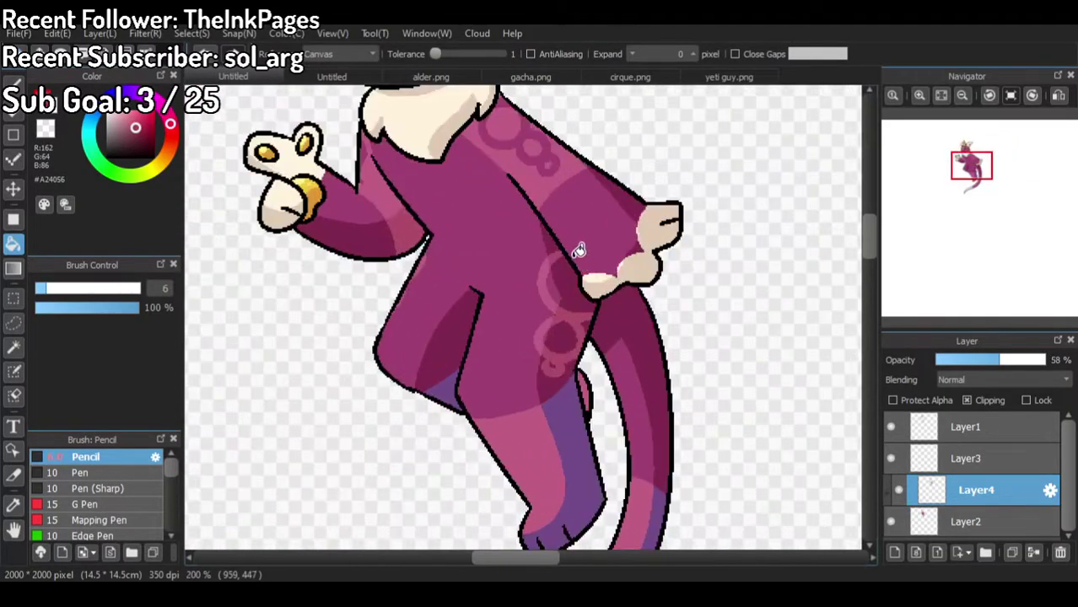
Step: Raise the shading layer's opacity to 100 %, sample #661A37, and fill the leftover blue pixel at the top of the torso shadow
{"action": "scroll", "coordinate": [547, 258], "scroll_direction": "up", "scroll_amount": 3}
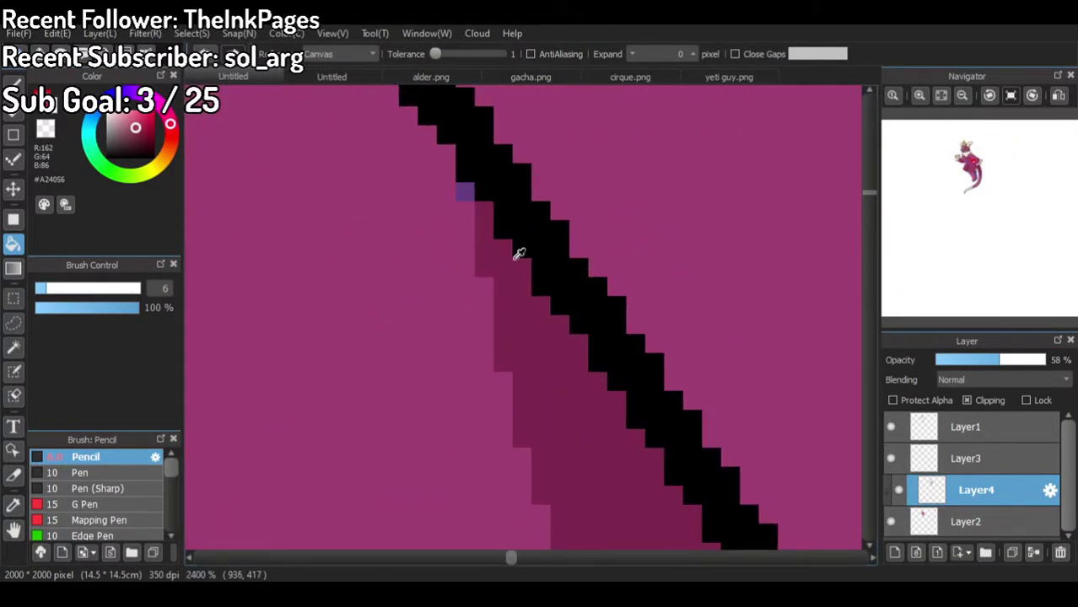
{"action": "left_click", "coordinate": [518, 252], "text": "alt"}
{"action": "scroll", "coordinate": [506, 244], "scroll_direction": "down", "scroll_amount": 7}
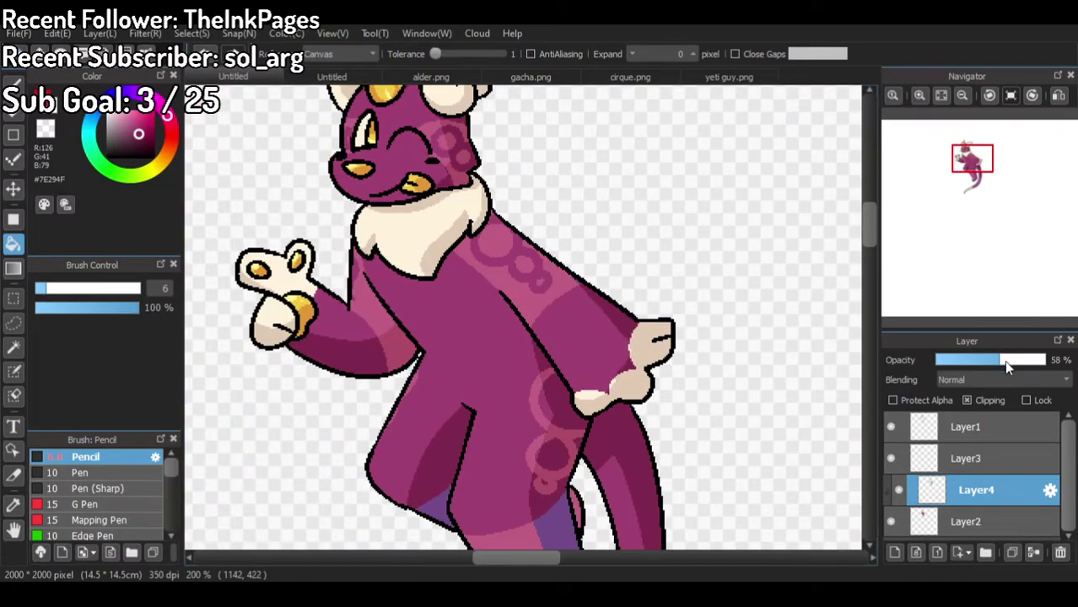
{"action": "left_click_drag", "start_coordinate": [1003, 360], "coordinate": [1046, 360]}
{"action": "scroll", "coordinate": [540, 337], "scroll_direction": "up", "scroll_amount": 2}
{"action": "scroll", "coordinate": [524, 356], "scroll_direction": "up", "scroll_amount": 2}
{"action": "scroll", "coordinate": [523, 351], "scroll_direction": "down", "scroll_amount": 3}
{"action": "left_click", "coordinate": [523, 349], "text": "alt"}
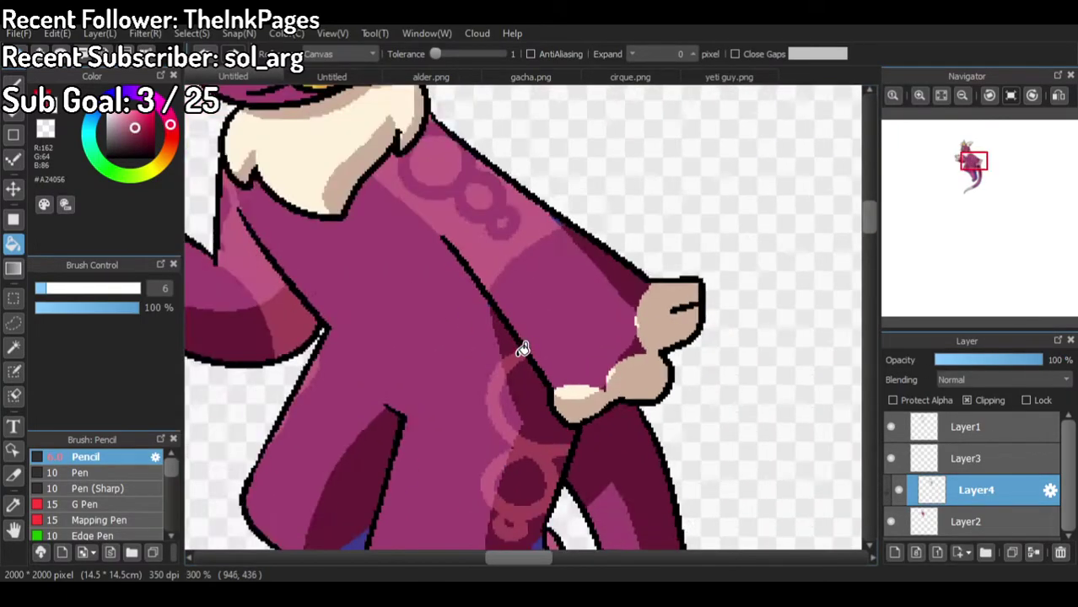
{"action": "scroll", "coordinate": [523, 348], "scroll_direction": "up", "scroll_amount": 2}
{"action": "left_click", "coordinate": [518, 361], "text": "alt"}
{"action": "scroll", "coordinate": [479, 267], "scroll_direction": "up", "scroll_amount": 2}
{"action": "left_click", "coordinate": [474, 278]}
{"action": "scroll", "coordinate": [475, 359], "scroll_direction": "down", "scroll_amount": 3}
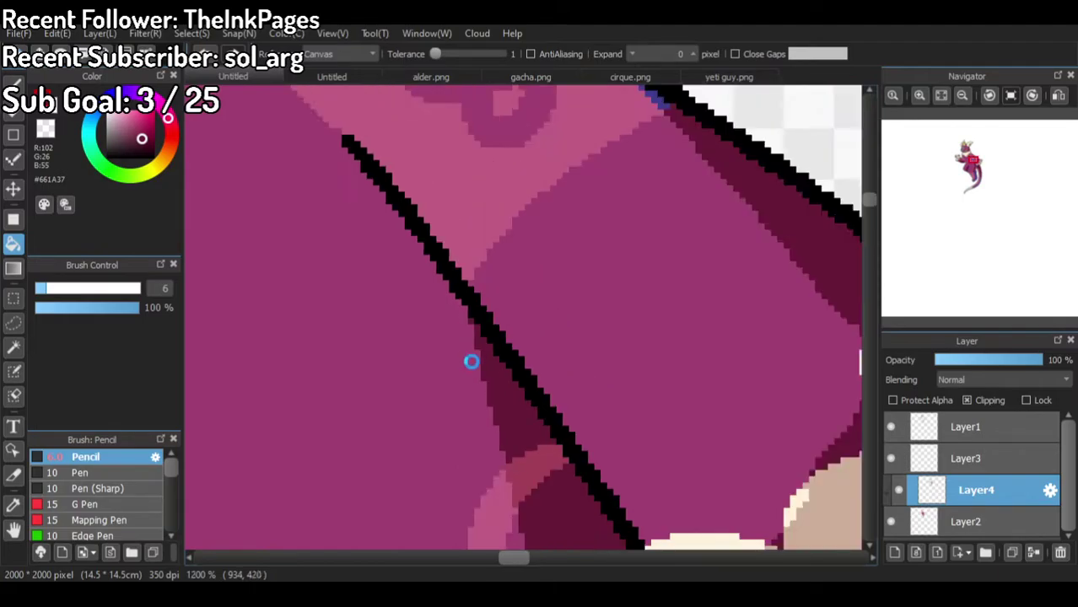
Step: Sample #A24056 and fill the leftover blue shadow along the lowered arm's outer edge
{"action": "scroll", "coordinate": [602, 169], "scroll_direction": "up", "scroll_amount": 1}
{"action": "scroll", "coordinate": [579, 211], "scroll_direction": "down", "scroll_amount": 2}
{"action": "scroll", "coordinate": [506, 363], "scroll_direction": "up", "scroll_amount": 1}
{"action": "left_click", "coordinate": [527, 378], "text": "alt"}
{"action": "scroll", "coordinate": [527, 378], "scroll_direction": "down", "scroll_amount": 3}
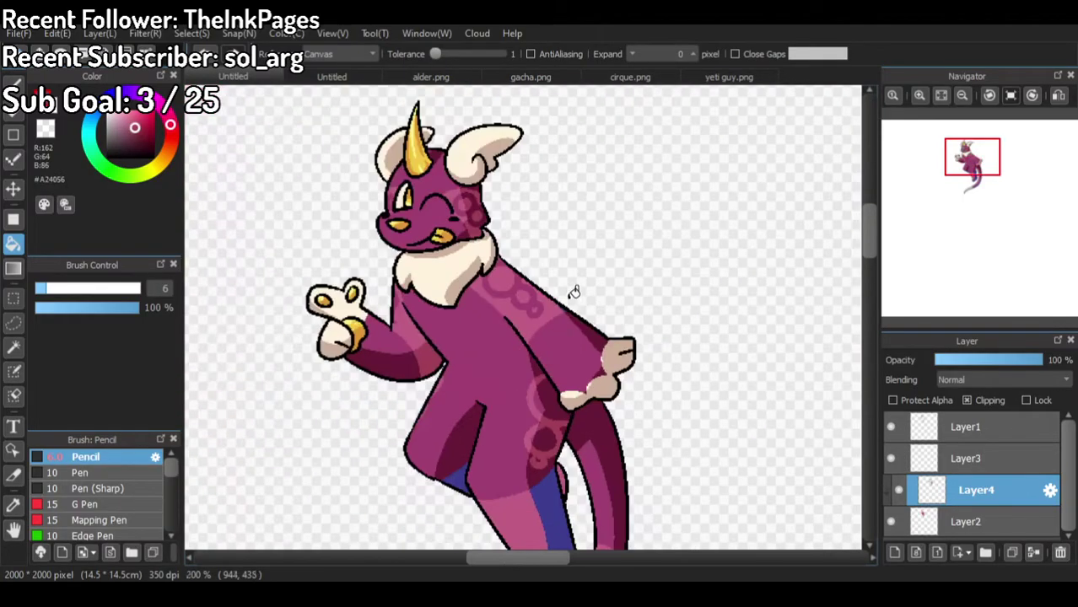
{"action": "scroll", "coordinate": [568, 287], "scroll_direction": "up", "scroll_amount": 9}
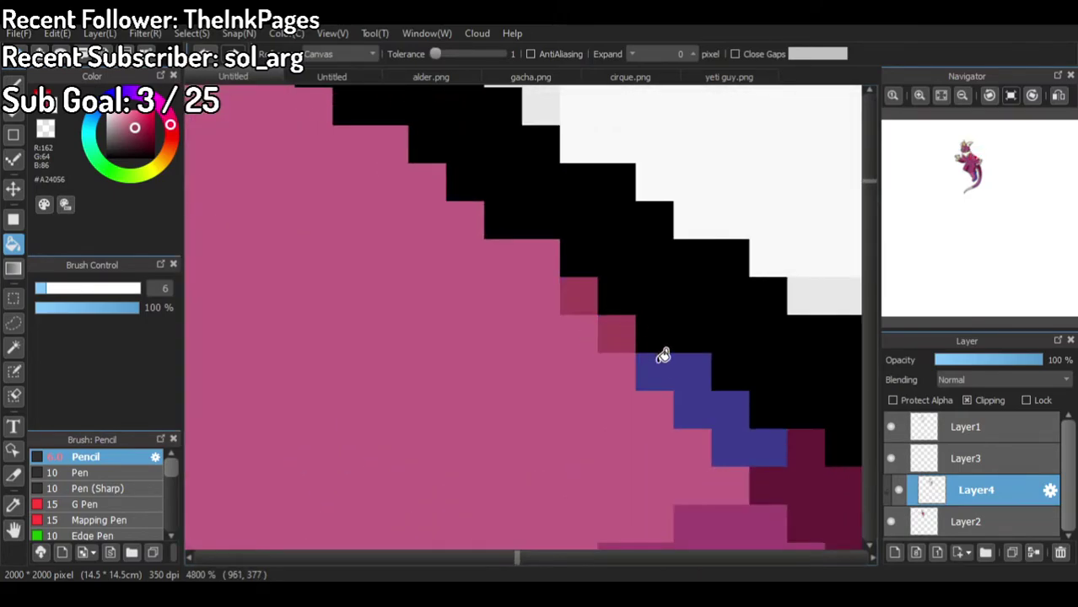
{"action": "left_click", "coordinate": [663, 355]}
{"action": "scroll", "coordinate": [641, 320], "scroll_direction": "down", "scroll_amount": 9}
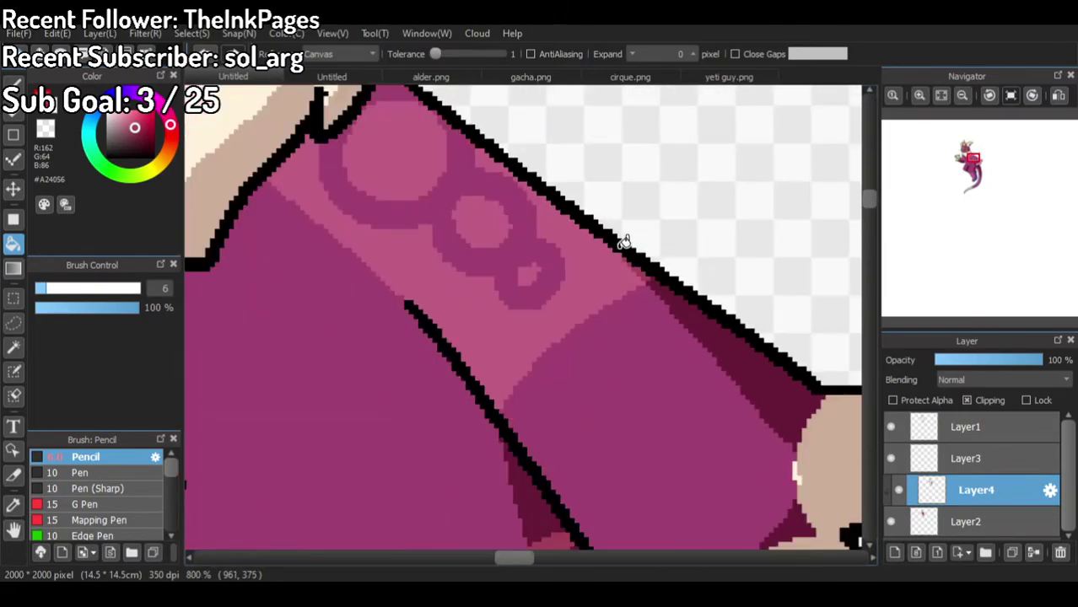
Step: Fill the remaining blue shadows on the underside of the bent leg and along the lower tail with #A24056
{"action": "scroll", "coordinate": [572, 372], "scroll_direction": "up", "scroll_amount": 1}
{"action": "left_click", "coordinate": [539, 432]}
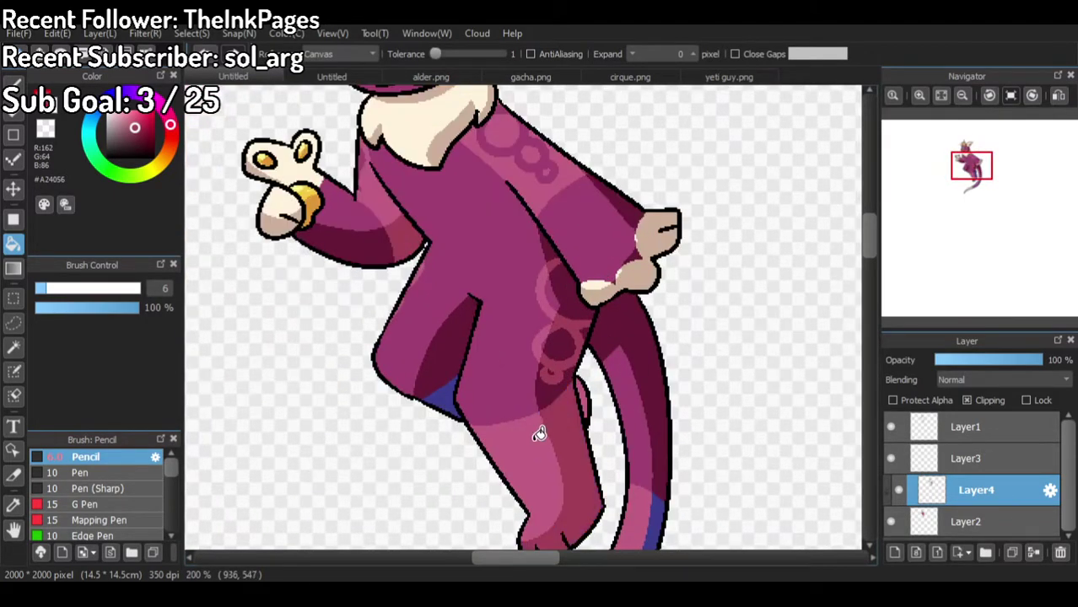
{"action": "scroll", "coordinate": [539, 433], "scroll_direction": "up", "scroll_amount": 1}
{"action": "scroll", "coordinate": [448, 269], "scroll_direction": "down", "scroll_amount": 3}
{"action": "scroll", "coordinate": [531, 403], "scroll_direction": "up", "scroll_amount": 2}
{"action": "left_click", "coordinate": [547, 396]}
{"action": "scroll", "coordinate": [529, 427], "scroll_direction": "down", "scroll_amount": 4}
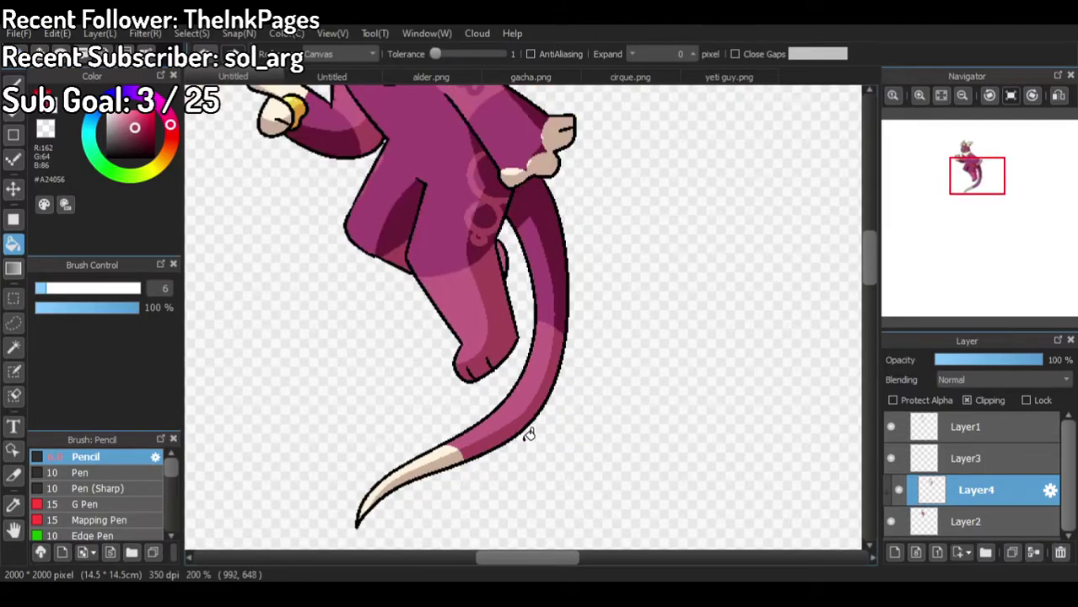
{"action": "scroll", "coordinate": [480, 262], "scroll_direction": "up", "scroll_amount": 2}
{"action": "scroll", "coordinate": [440, 222], "scroll_direction": "up", "scroll_amount": 1}
{"action": "scroll", "coordinate": [625, 286], "scroll_direction": "down", "scroll_amount": 1}
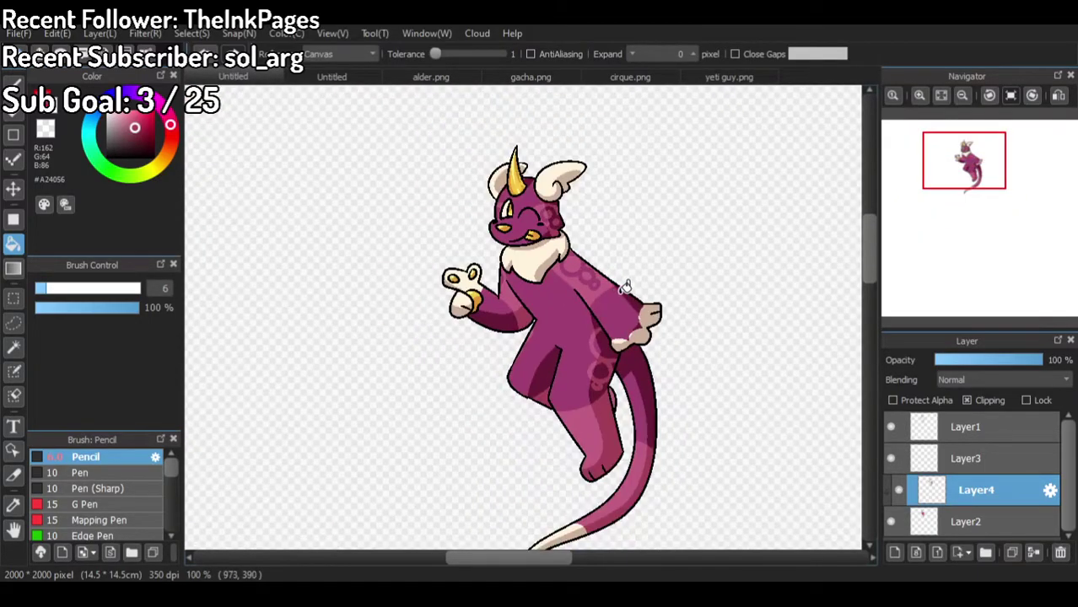
Step: Set the clipped shading layer's opacity to 70 % and make Layer1, the line art, the active layer
{"action": "left_click_drag", "start_coordinate": [1018, 360], "coordinate": [1004, 361]}
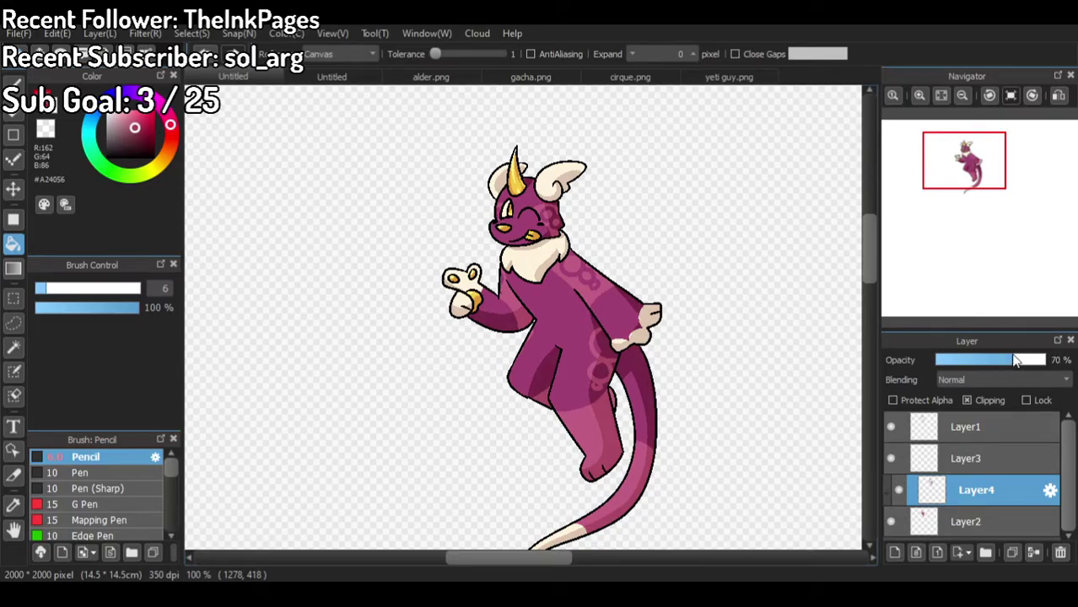
{"action": "scroll", "coordinate": [710, 329], "scroll_direction": "up", "scroll_amount": 5}
{"action": "scroll", "coordinate": [294, 217], "scroll_direction": "down", "scroll_amount": 4}
{"action": "scroll", "coordinate": [206, 210], "scroll_direction": "up", "scroll_amount": 4}
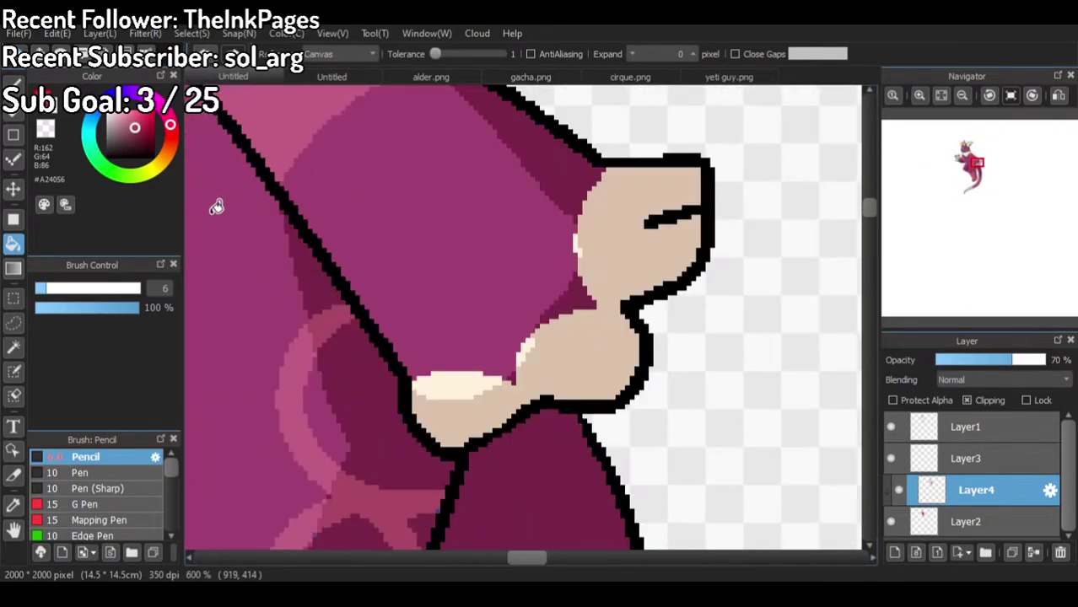
{"action": "scroll", "coordinate": [485, 275], "scroll_direction": "down", "scroll_amount": 6}
{"action": "scroll", "coordinate": [426, 219], "scroll_direction": "up", "scroll_amount": 1}
{"action": "left_click", "coordinate": [976, 437]}
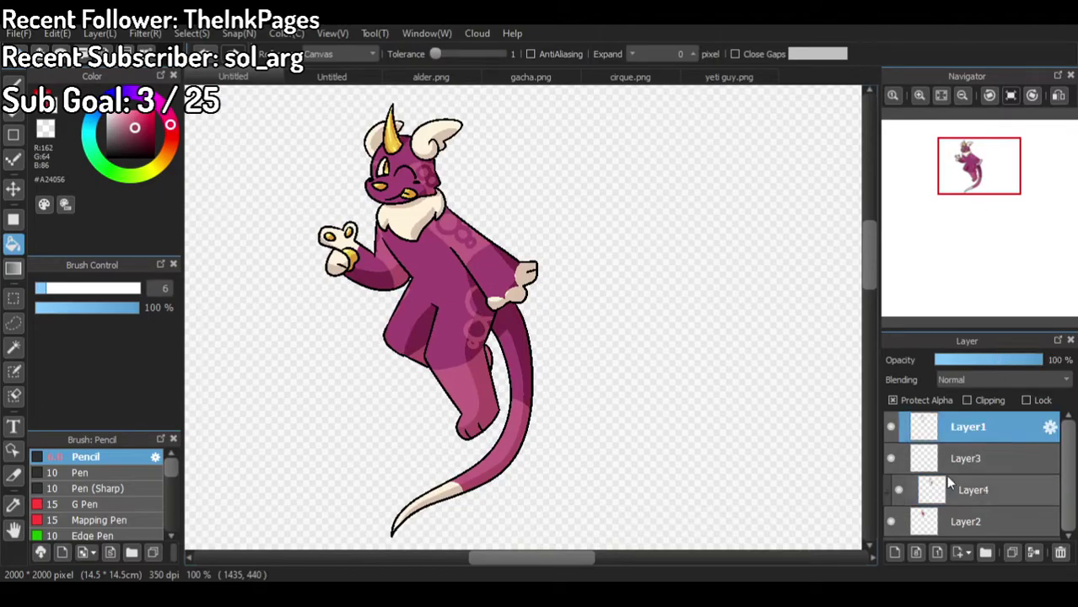
Step: Mix the reddish tone #88233F and recolour the black oval mark below the winking eye and the one above the snout with the Pencil
{"action": "scroll", "coordinate": [435, 175], "scroll_direction": "up", "scroll_amount": 2}
{"action": "scroll", "coordinate": [434, 176], "scroll_direction": "up", "scroll_amount": 3}
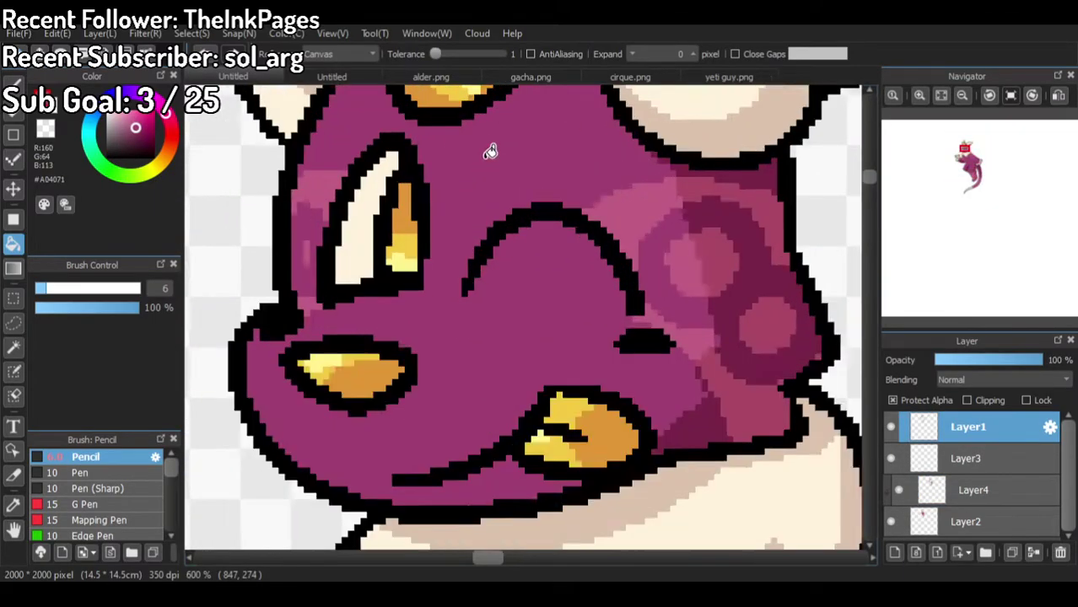
{"action": "scroll", "coordinate": [816, 230], "scroll_direction": "down", "scroll_amount": 2}
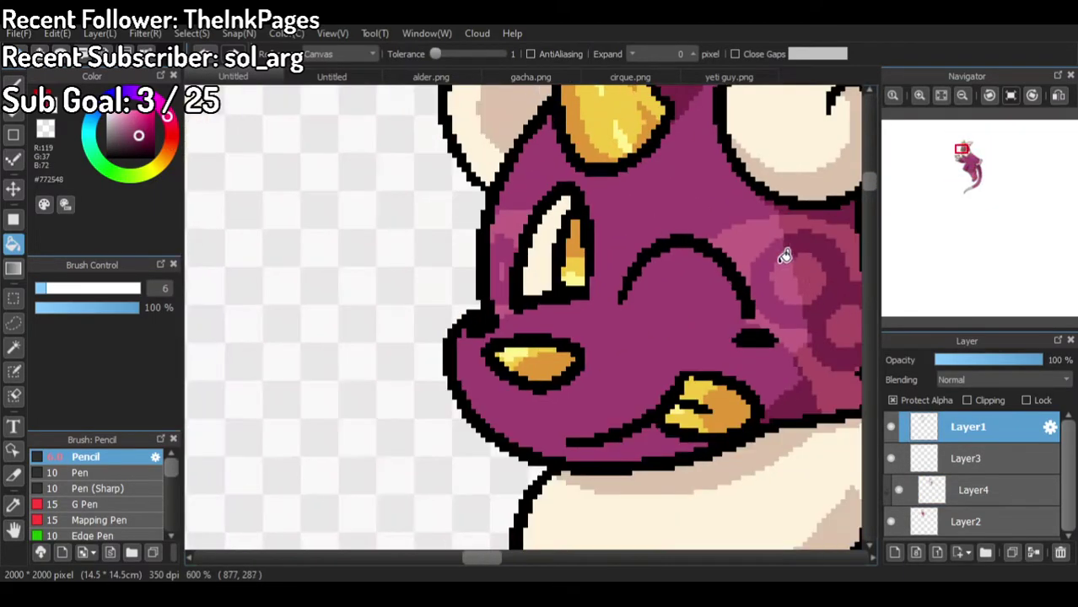
{"action": "scroll", "coordinate": [578, 159], "scroll_direction": "up", "scroll_amount": 2}
{"action": "left_click", "coordinate": [144, 135]}
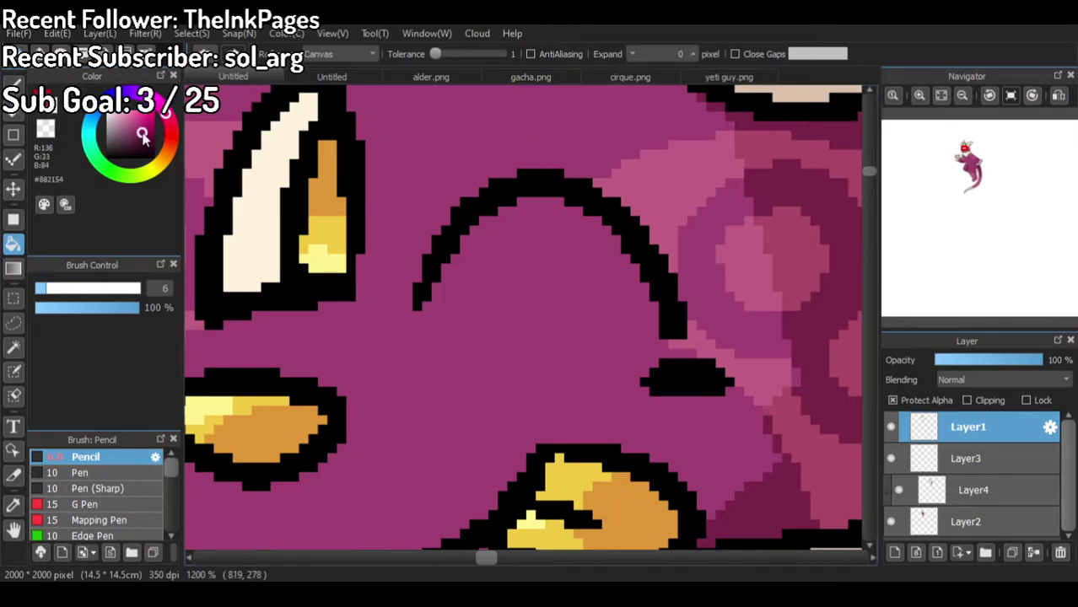
{"action": "key", "text": "b"}
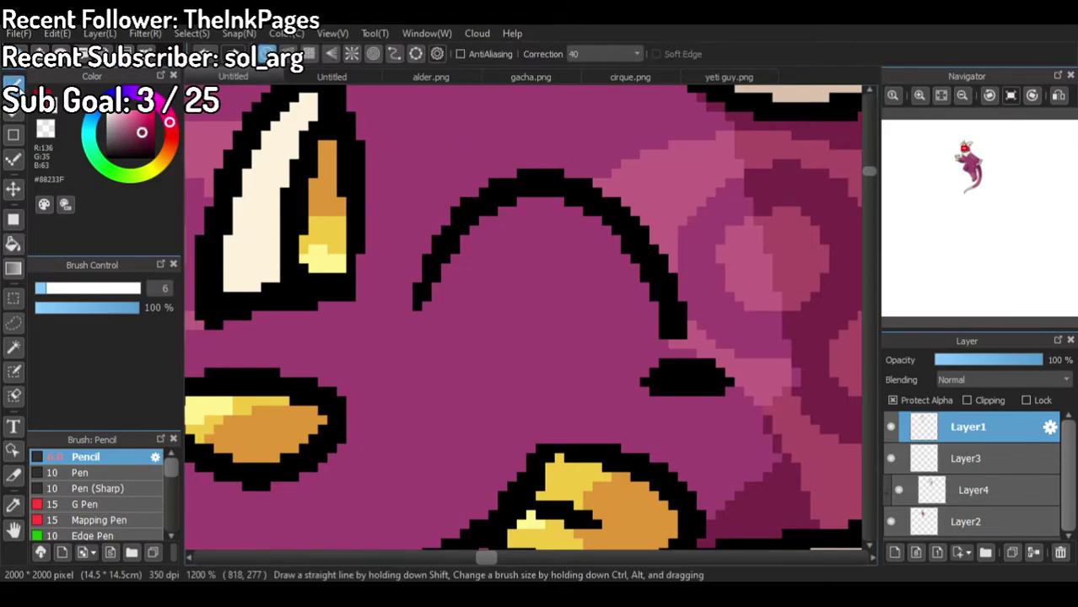
{"action": "mouse_move", "coordinate": [696, 379]}
{"action": "left_mouse_down"}
{"action": "mouse_move", "coordinate": [638, 385]}
{"action": "mouse_move", "coordinate": [768, 377]}
{"action": "left_mouse_up"}
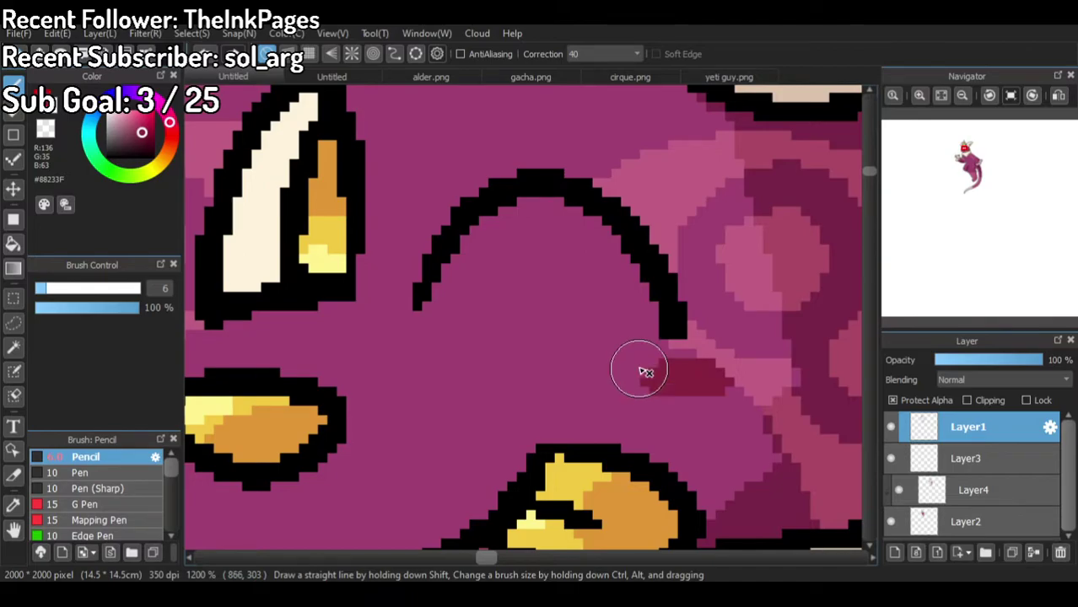
{"action": "scroll", "coordinate": [640, 385], "scroll_direction": "down", "scroll_amount": 2}
{"action": "scroll", "coordinate": [479, 325], "scroll_direction": "up", "scroll_amount": 2}
{"action": "mouse_move", "coordinate": [412, 348]}
{"action": "left_mouse_down"}
{"action": "mouse_move", "coordinate": [437, 314]}
{"action": "mouse_move", "coordinate": [487, 300]}
{"action": "mouse_move", "coordinate": [452, 331]}
{"action": "mouse_move", "coordinate": [486, 312]}
{"action": "left_mouse_up"}
{"action": "scroll", "coordinate": [505, 284], "scroll_direction": "down", "scroll_amount": 6}
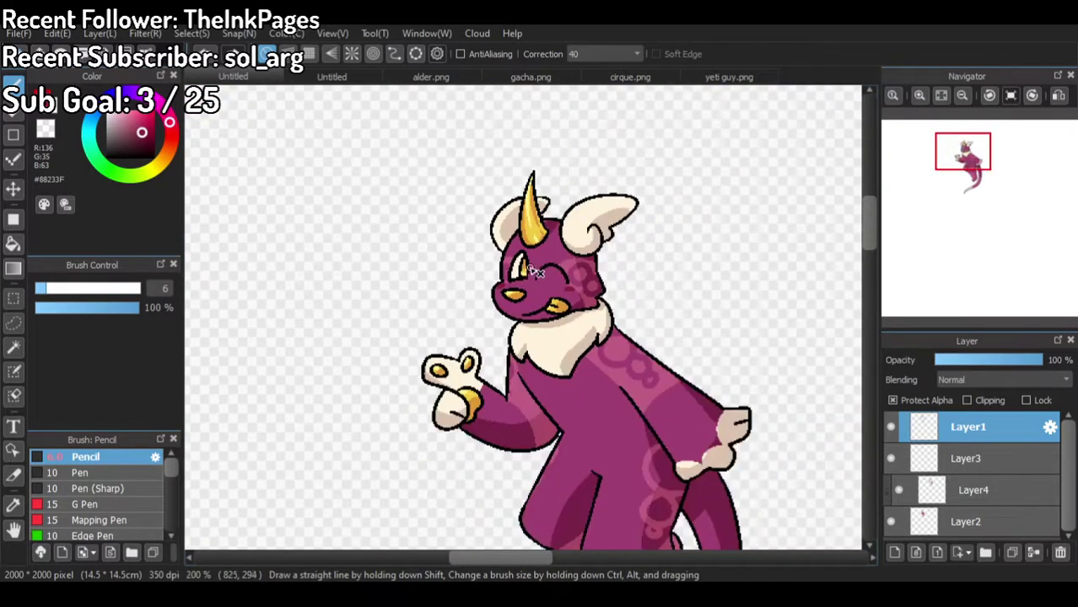
{"action": "scroll", "coordinate": [560, 266], "scroll_direction": "up", "scroll_amount": 1}
{"action": "scroll", "coordinate": [562, 267], "scroll_direction": "down", "scroll_amount": 1}
{"action": "scroll", "coordinate": [535, 303], "scroll_direction": "up", "scroll_amount": 2}
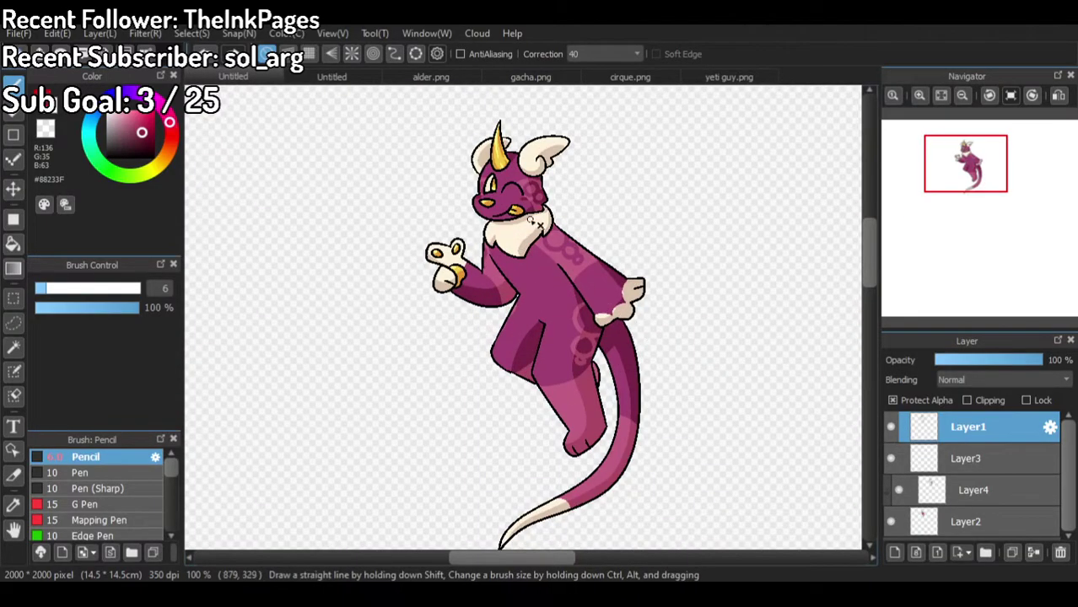
{"action": "scroll", "coordinate": [493, 193], "scroll_direction": "up", "scroll_amount": 5}
{"action": "scroll", "coordinate": [552, 160], "scroll_direction": "up", "scroll_amount": 1}
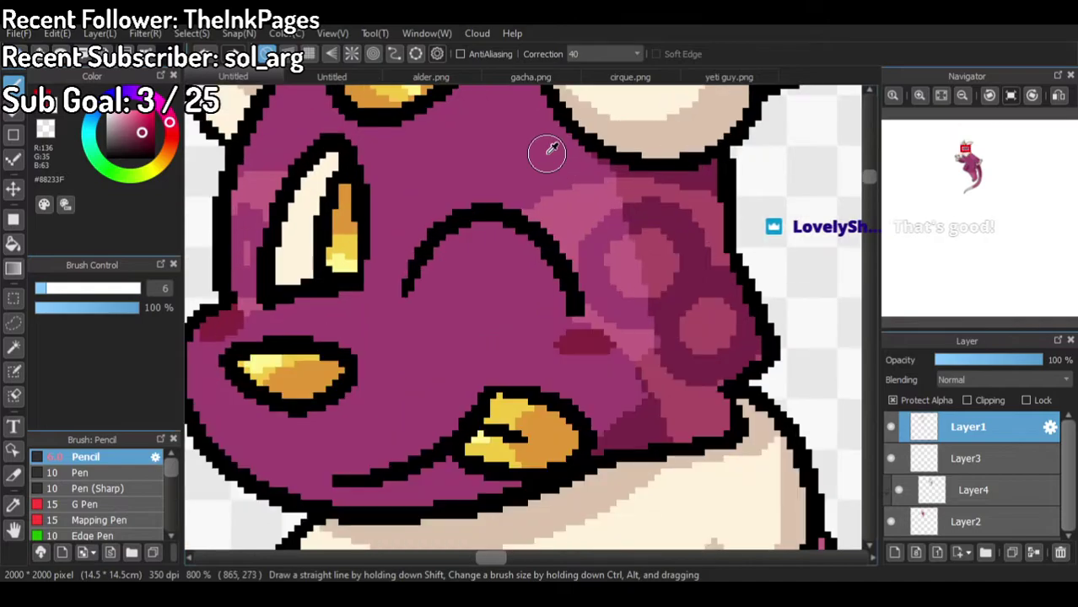
Step: Sample the dark magenta shadow, darken it to #5E182B, and repaint both oval face marks
{"action": "left_click", "coordinate": [654, 215], "text": "alt"}
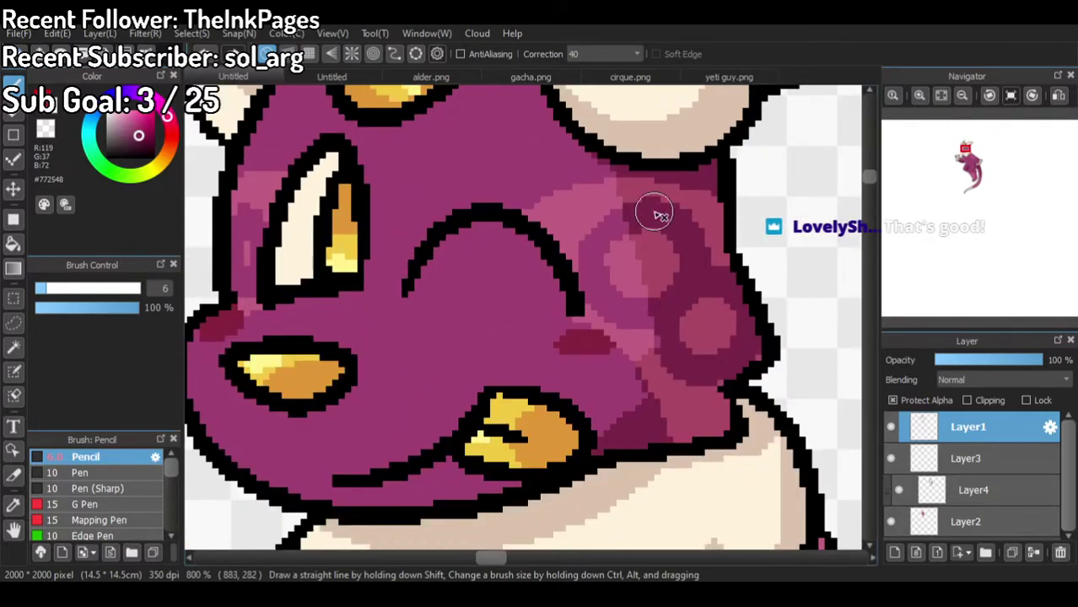
{"action": "left_click", "coordinate": [147, 142]}
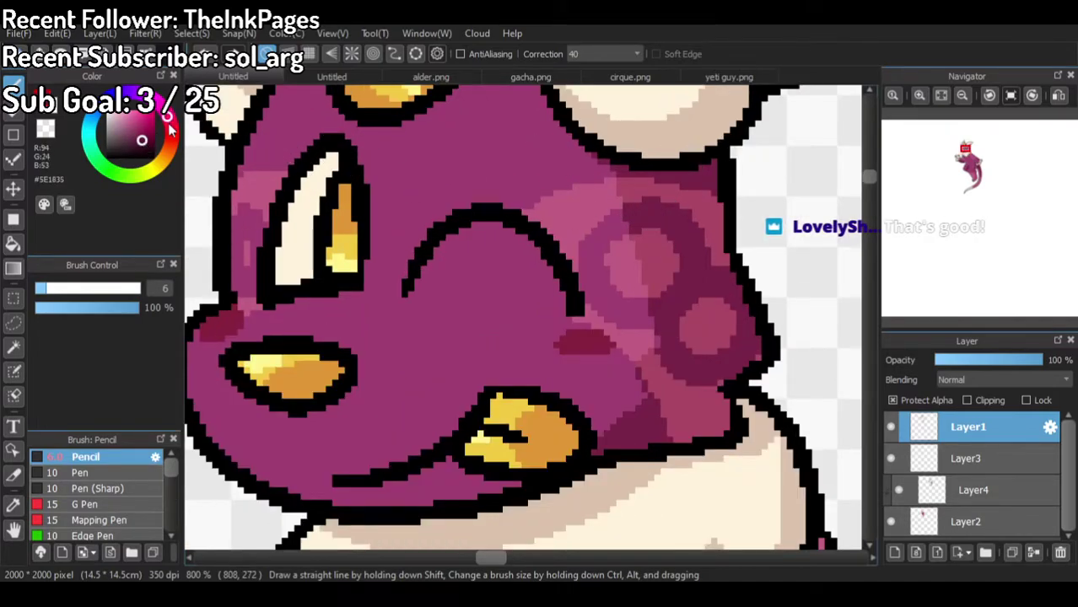
{"action": "mouse_move", "coordinate": [604, 359]}
{"action": "left_mouse_down"}
{"action": "mouse_move", "coordinate": [539, 351]}
{"action": "mouse_move", "coordinate": [637, 342]}
{"action": "mouse_move", "coordinate": [561, 351]}
{"action": "left_mouse_up"}
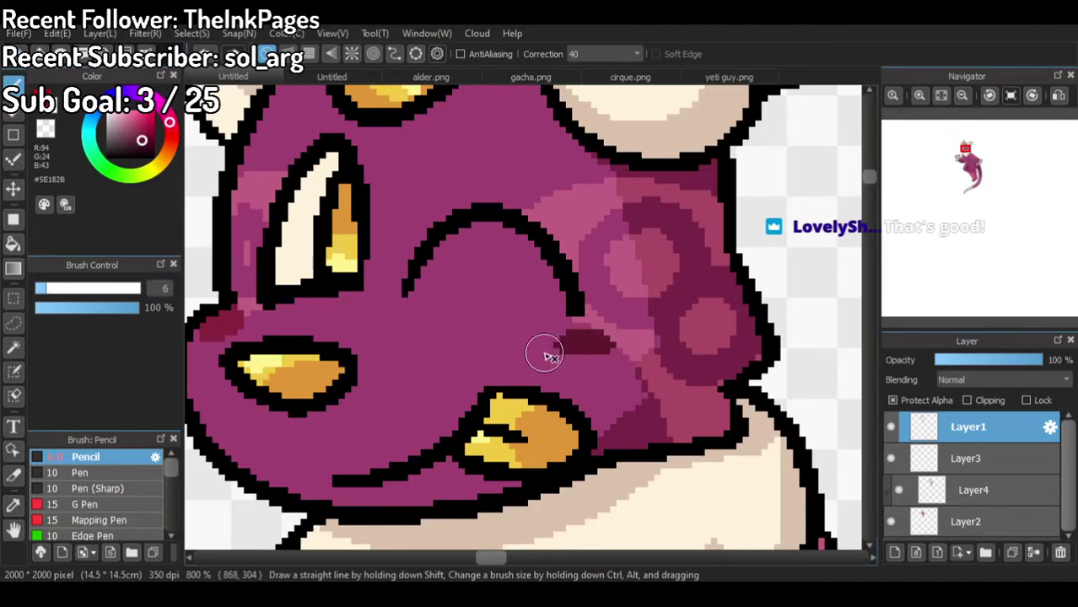
{"action": "left_click_drag", "start_coordinate": [207, 341], "coordinate": [243, 305]}
{"action": "scroll", "coordinate": [281, 325], "scroll_direction": "down", "scroll_amount": 6}
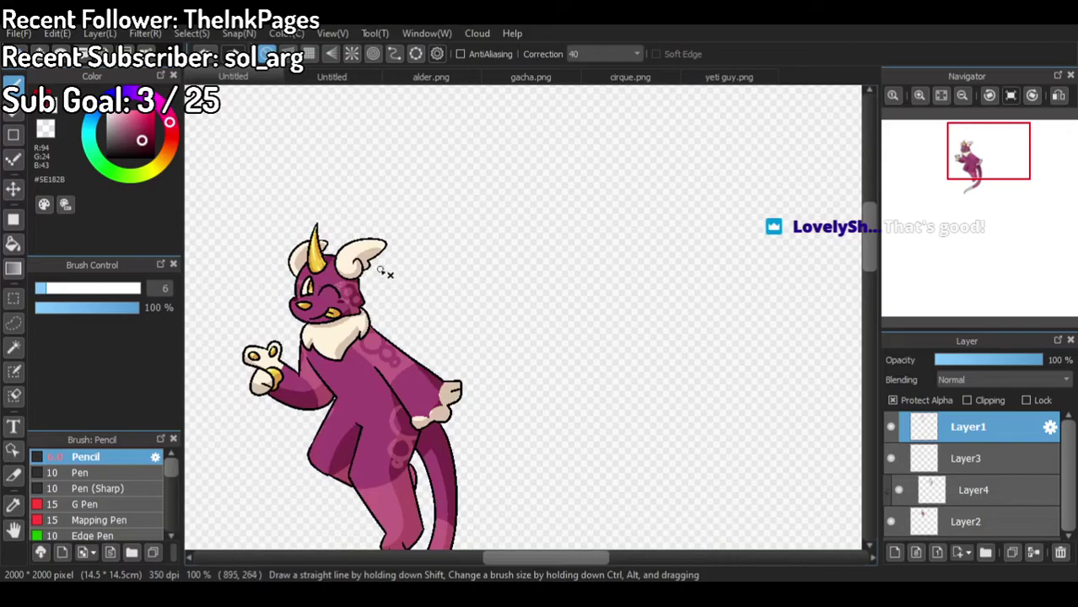
Step: Sample the shadow colour #772548 from the head markings and repaint both oval face marks with it
{"action": "scroll", "coordinate": [297, 277], "scroll_direction": "up", "scroll_amount": 6}
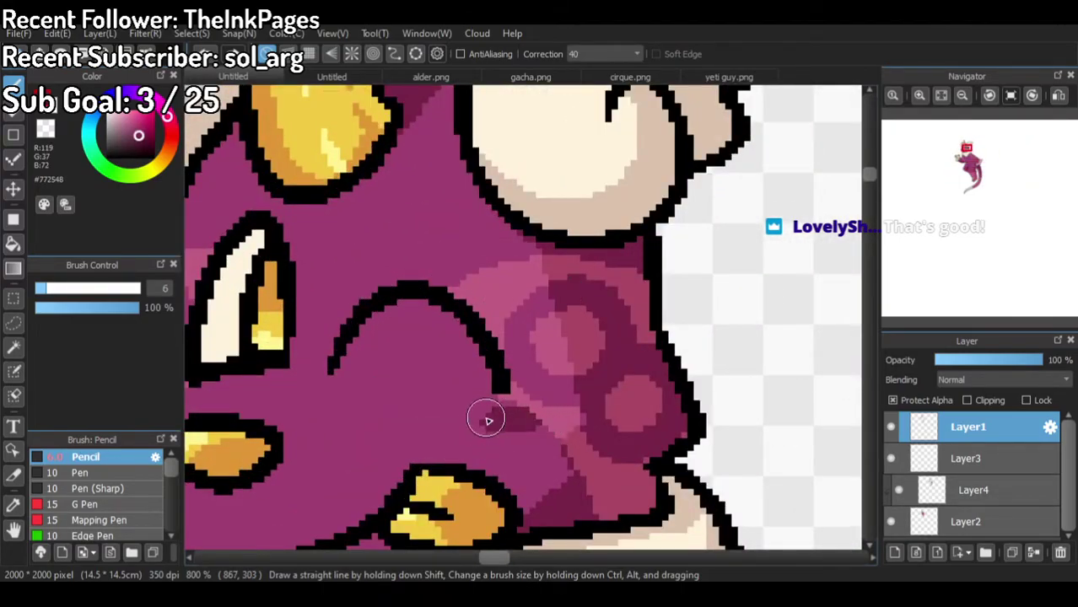
{"action": "scroll", "coordinate": [371, 446], "scroll_direction": "down", "scroll_amount": 2}
{"action": "scroll", "coordinate": [371, 445], "scroll_direction": "up", "scroll_amount": 2}
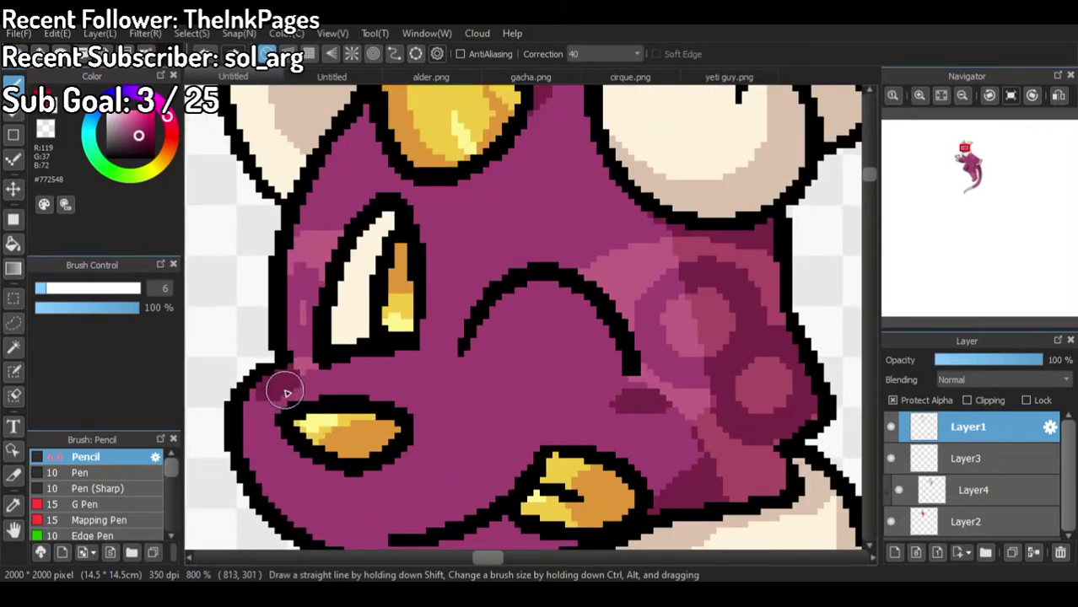
{"action": "scroll", "coordinate": [474, 204], "scroll_direction": "down", "scroll_amount": 4}
{"action": "scroll", "coordinate": [474, 204], "scroll_direction": "down", "scroll_amount": 3}
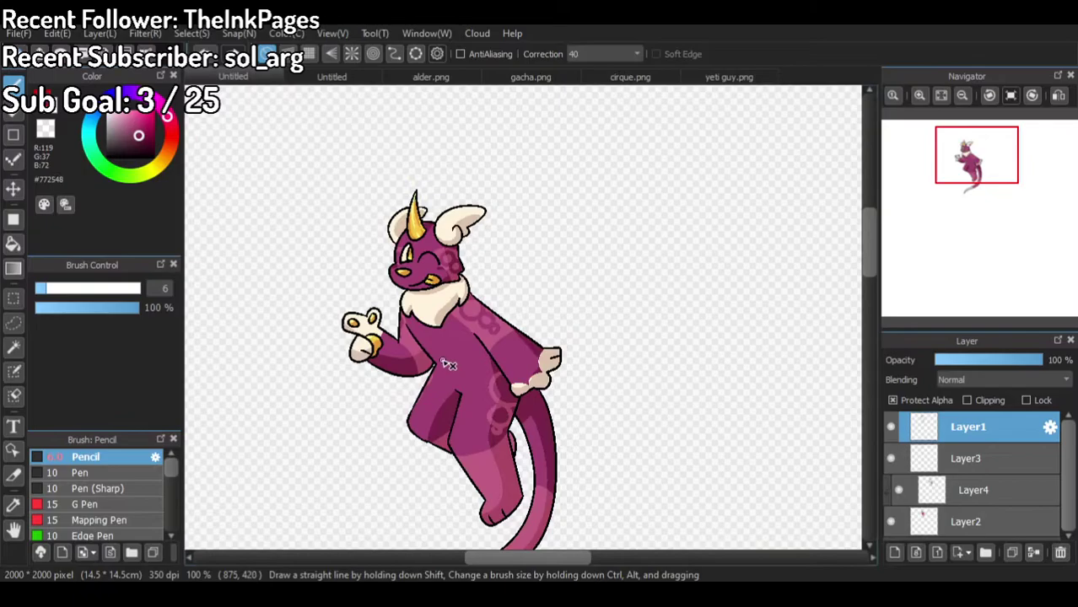
{"action": "scroll", "coordinate": [403, 389], "scroll_direction": "up", "scroll_amount": 1}
{"action": "scroll", "coordinate": [540, 327], "scroll_direction": "down", "scroll_amount": 1}
{"action": "scroll", "coordinate": [520, 393], "scroll_direction": "up", "scroll_amount": 1}
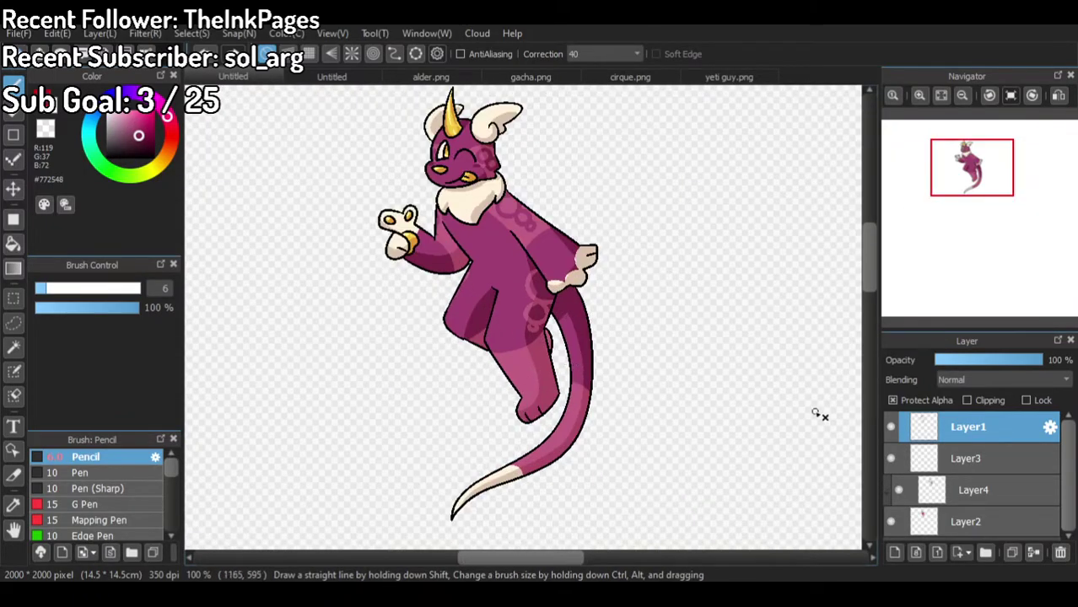
Step: Turn off alpha protection on Layer1 and paint white #FFFFFF highlights over the open eye's pupil and iris
{"action": "scroll", "coordinate": [416, 152], "scroll_direction": "up", "scroll_amount": 6}
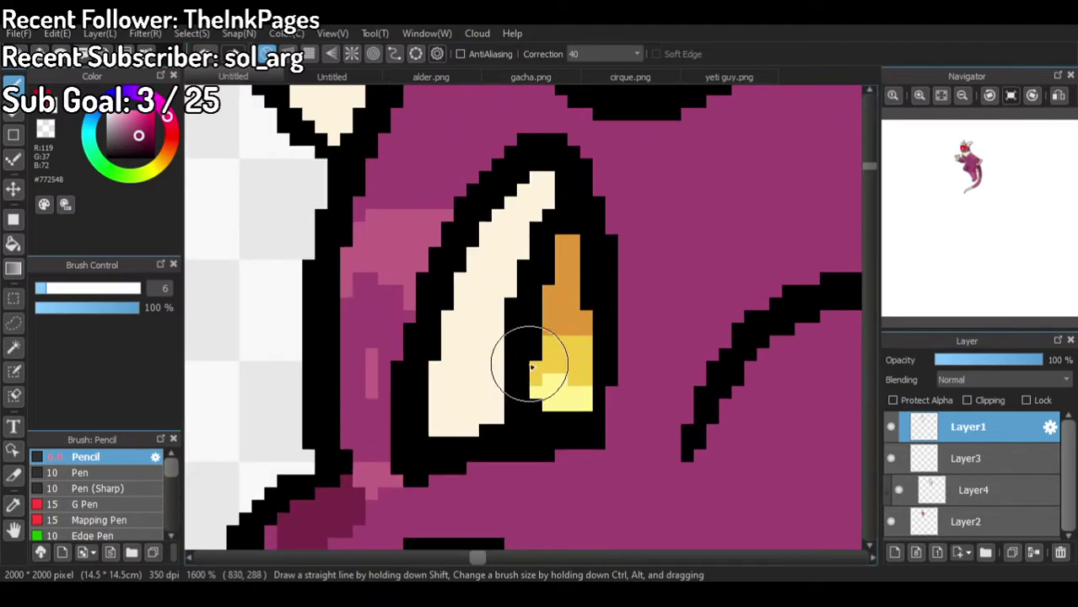
{"action": "left_click_drag", "start_coordinate": [113, 140], "coordinate": [30, 36]}
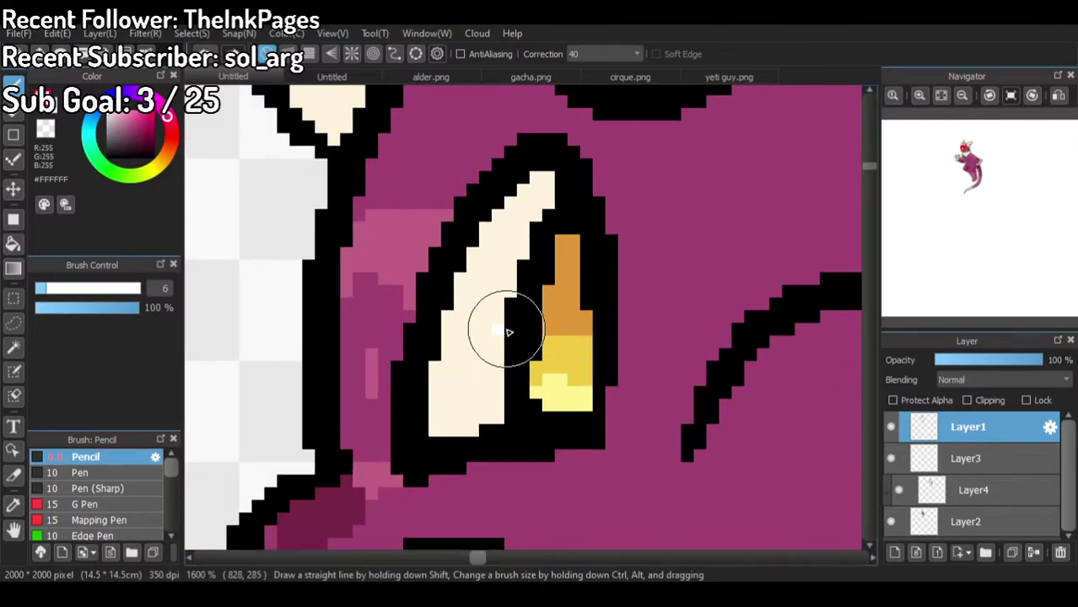
{"action": "left_click_drag", "start_coordinate": [494, 321], "coordinate": [556, 356]}
{"action": "left_click_drag", "start_coordinate": [504, 381], "coordinate": [537, 390]}
{"action": "scroll", "coordinate": [560, 222], "scroll_direction": "down", "scroll_amount": 5}
{"action": "scroll", "coordinate": [567, 192], "scroll_direction": "down", "scroll_amount": 2}
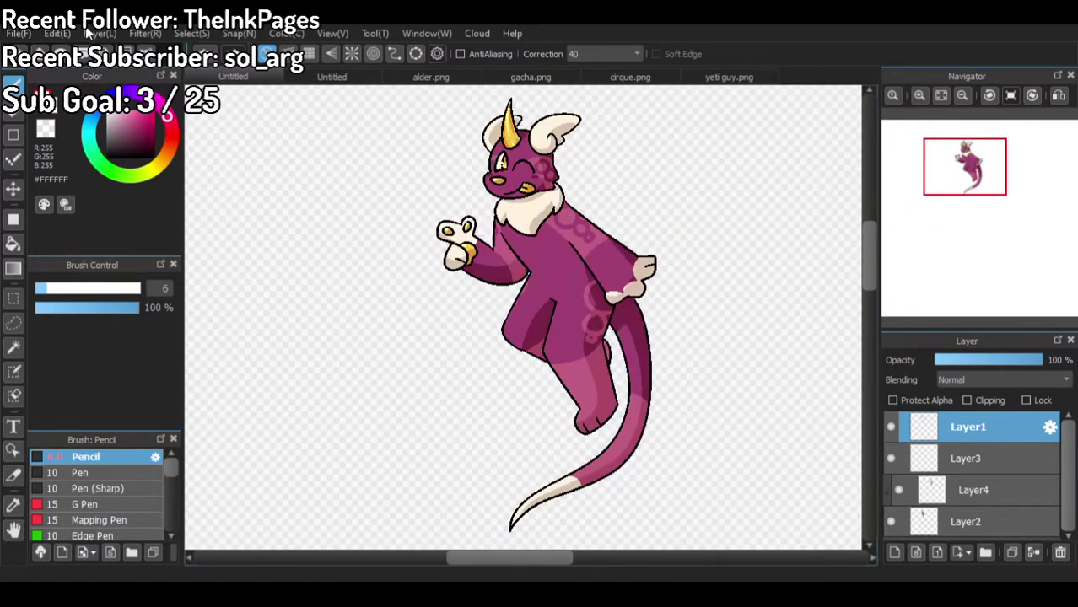
Step: Merge all layers into one and create a selection along the character's outer contour
{"action": "key", "text": "ctrl+shift+e"}
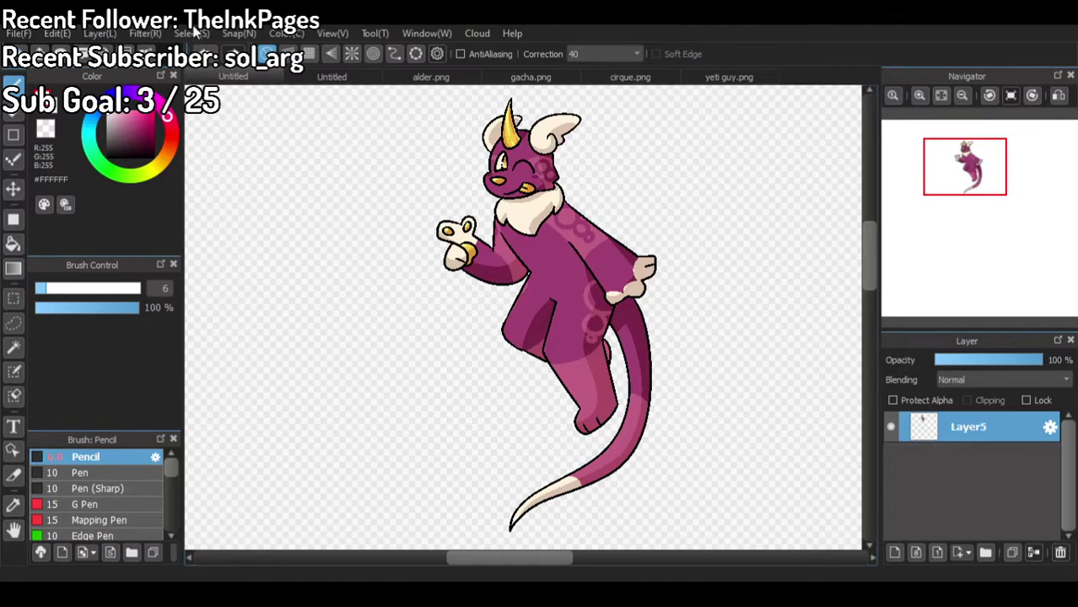
{"action": "left_click", "coordinate": [186, 32]}
{"action": "left_click", "coordinate": [241, 156]}
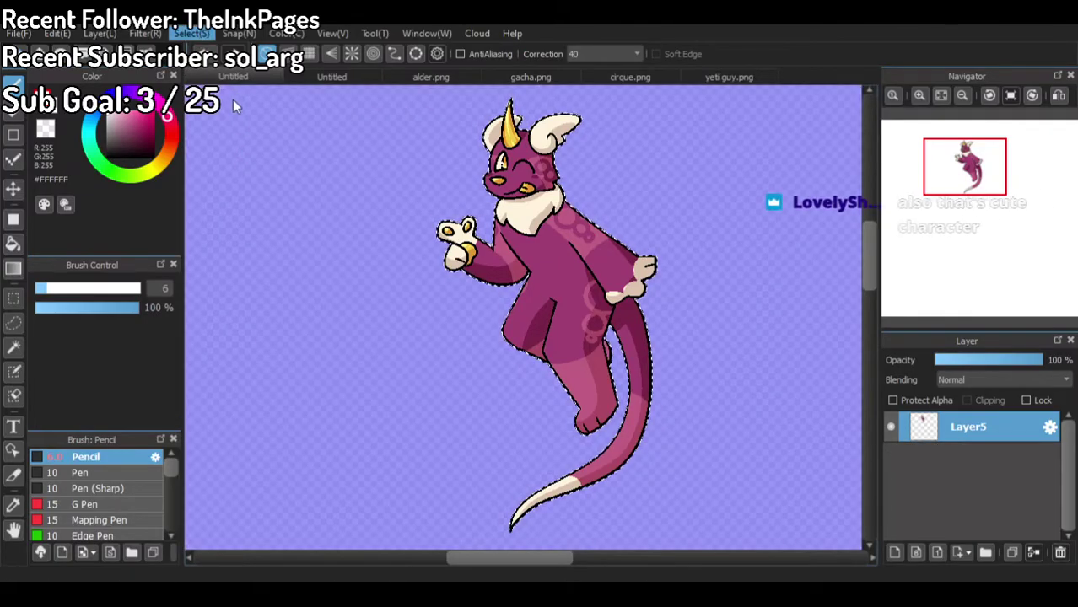
Step: Add a layer beneath the character artwork and fill the selected silhouette on it with white (#FFFFFF)
{"action": "left_click", "coordinate": [894, 553]}
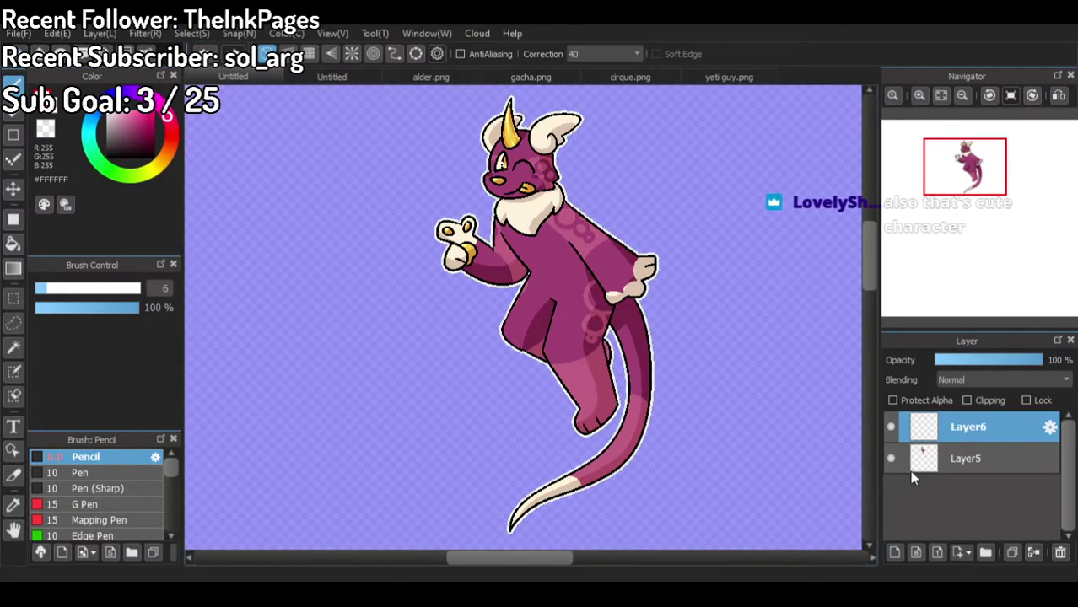
{"action": "left_click_drag", "start_coordinate": [922, 427], "coordinate": [920, 462]}
{"action": "left_click", "coordinate": [891, 427]}
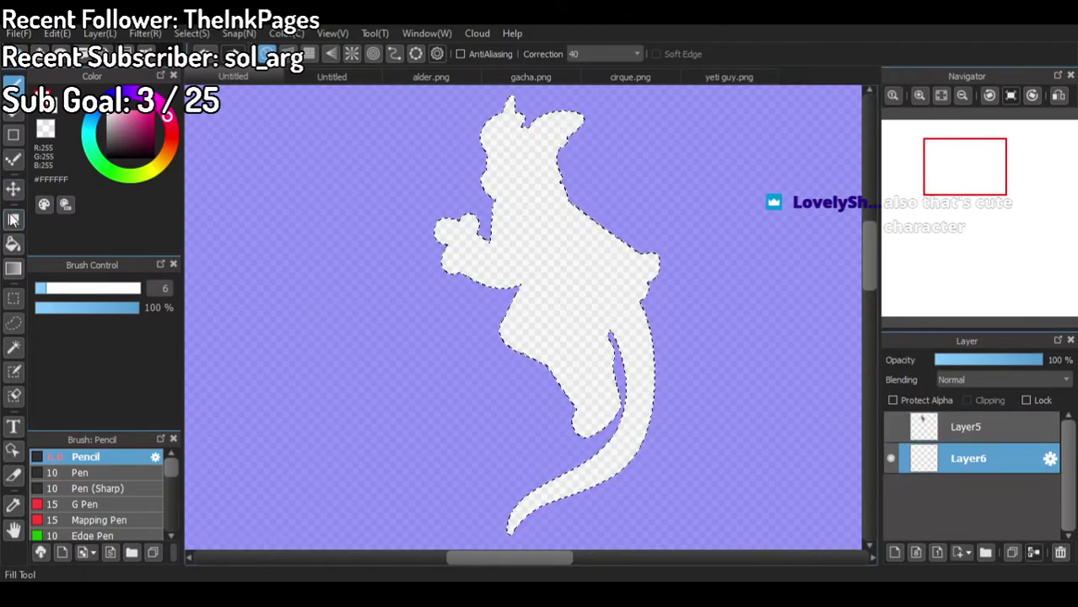
{"action": "left_click", "coordinate": [13, 244]}
{"action": "left_click", "coordinate": [549, 236]}
Step: Merge the character with its white outline layer and crop the canvas tightly around the figure
{"action": "left_click", "coordinate": [970, 427]}
{"action": "left_click", "coordinate": [1027, 557]}
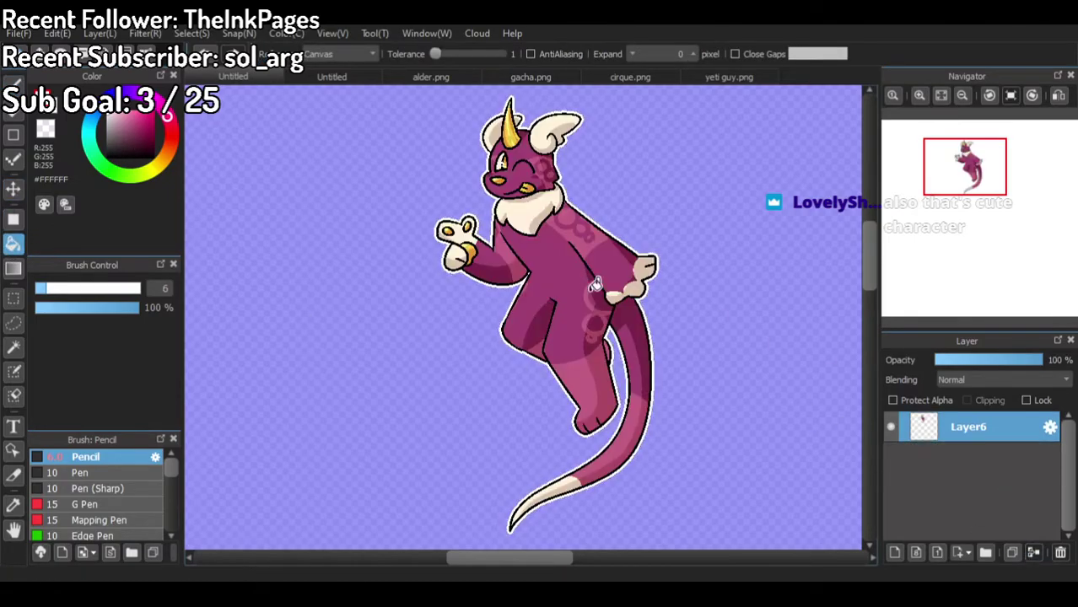
{"action": "left_click", "coordinate": [236, 129]}
{"action": "left_click", "coordinate": [571, 352]}
{"action": "left_click", "coordinate": [54, 33]}
{"action": "left_click", "coordinate": [114, 171]}
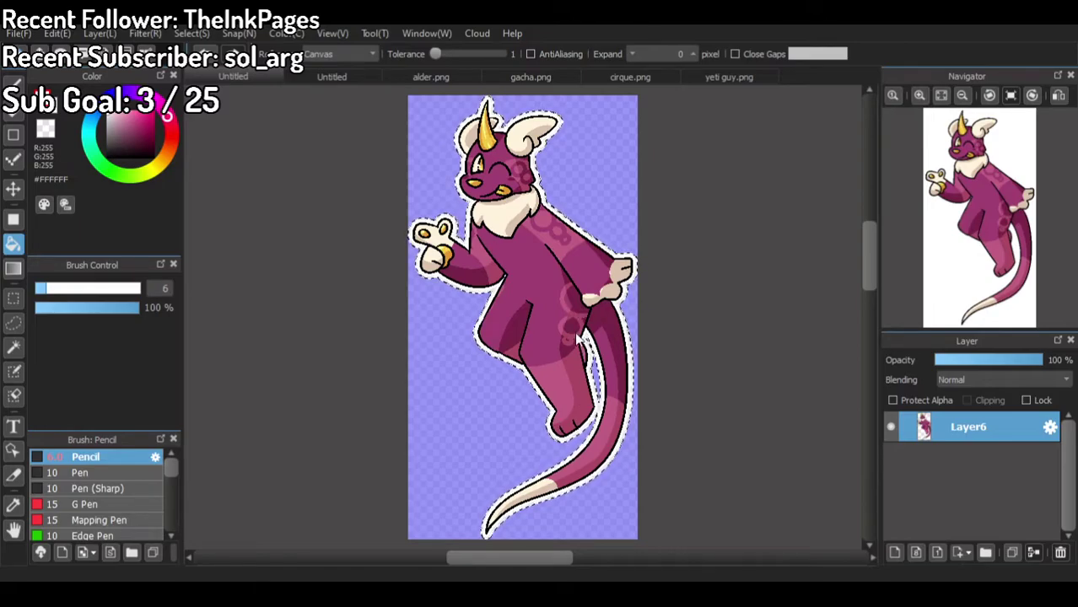
Step: Close all the open documents, including cirque.png and yeti guy.png
{"action": "middle_click", "coordinate": [271, 79]}
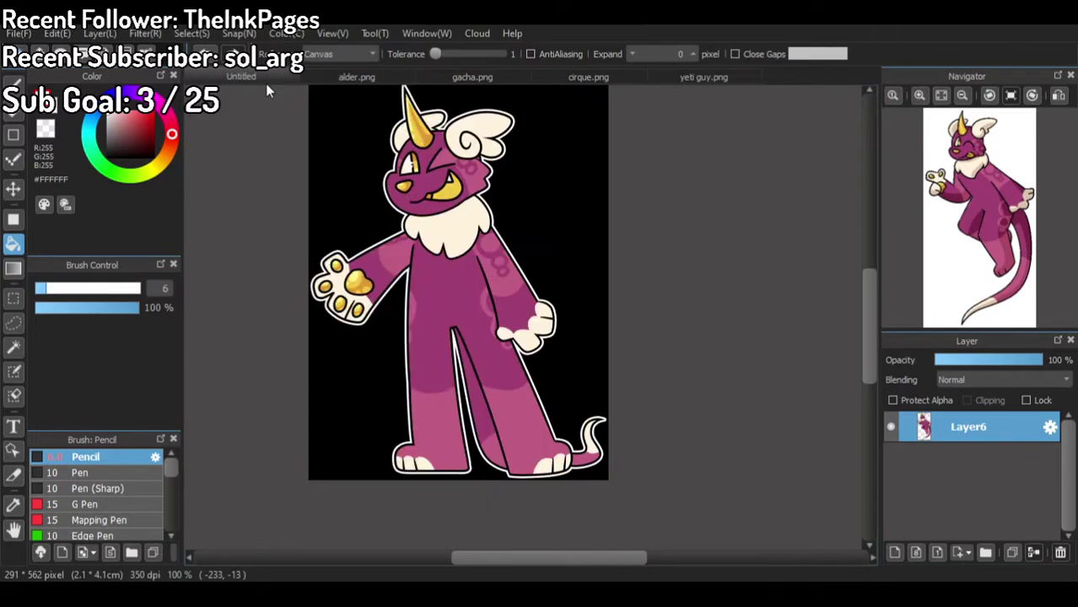
{"action": "middle_click", "coordinate": [281, 83]}
{"action": "middle_click", "coordinate": [295, 78]}
{"action": "key", "text": "ctrl+w"}
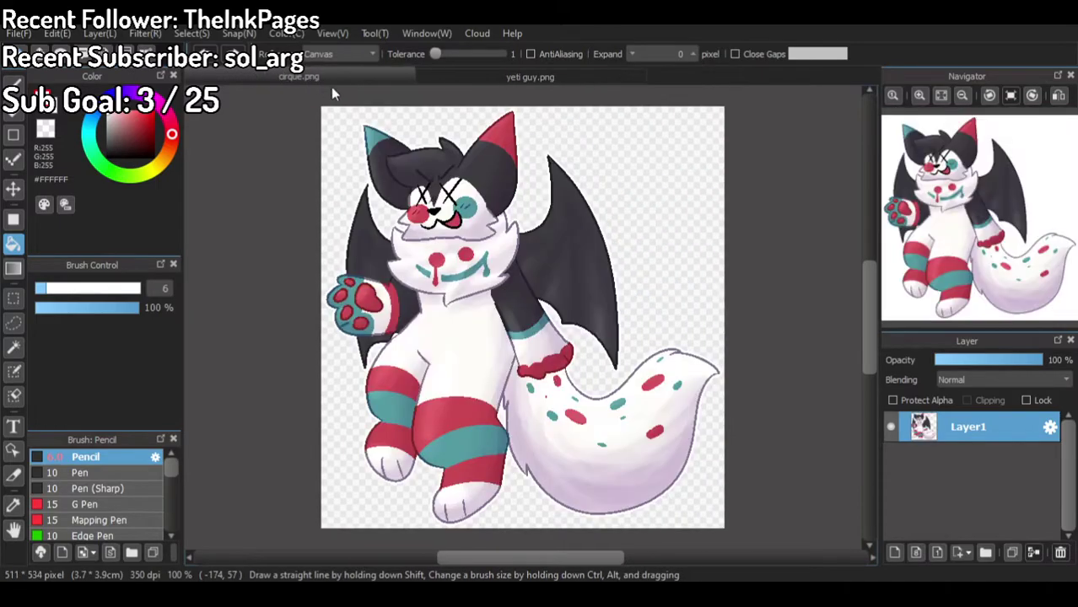
{"action": "key", "text": "ctrl+w"}
{"action": "key", "text": "ctrl+w"}
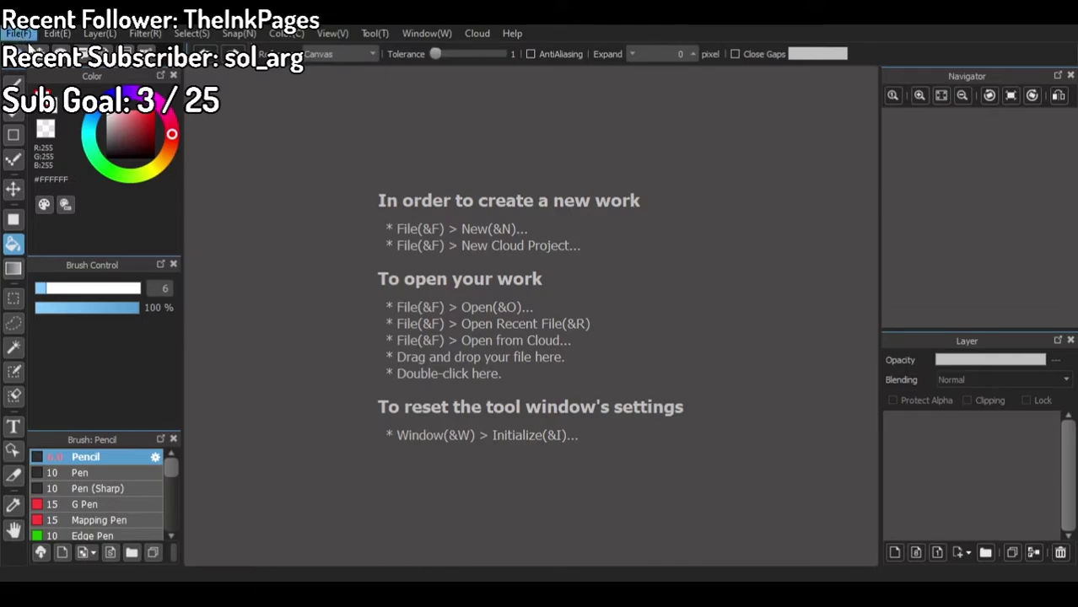
Step: Create a blank 2000 × 2000 pixel canvas at 350 dpi and open the Axing Poetic reference image as a separate document
{"action": "left_click", "coordinate": [686, 466]}
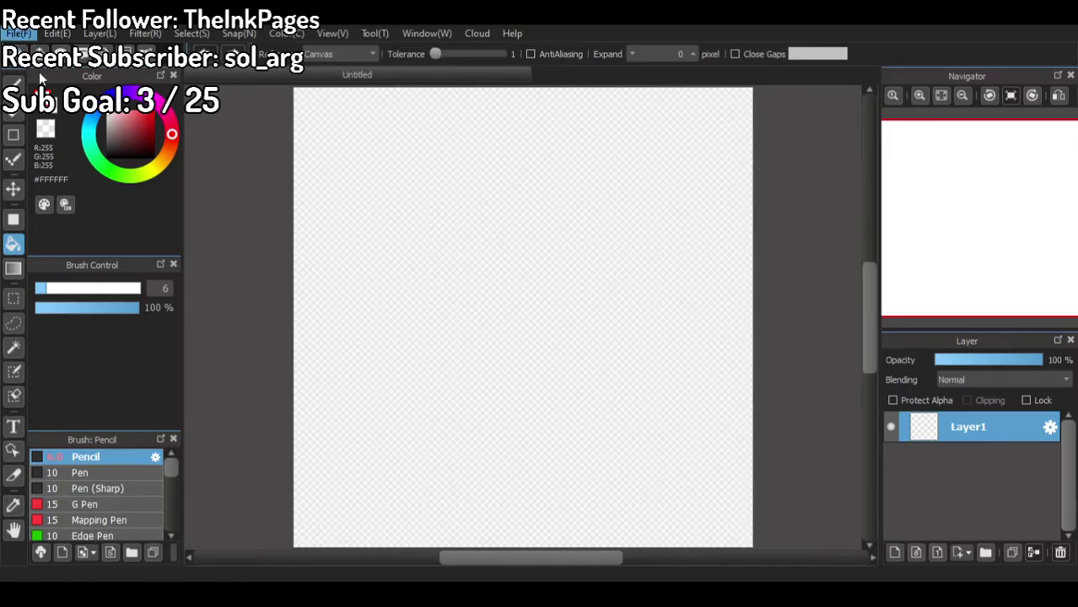
{"action": "left_click", "coordinate": [66, 85]}
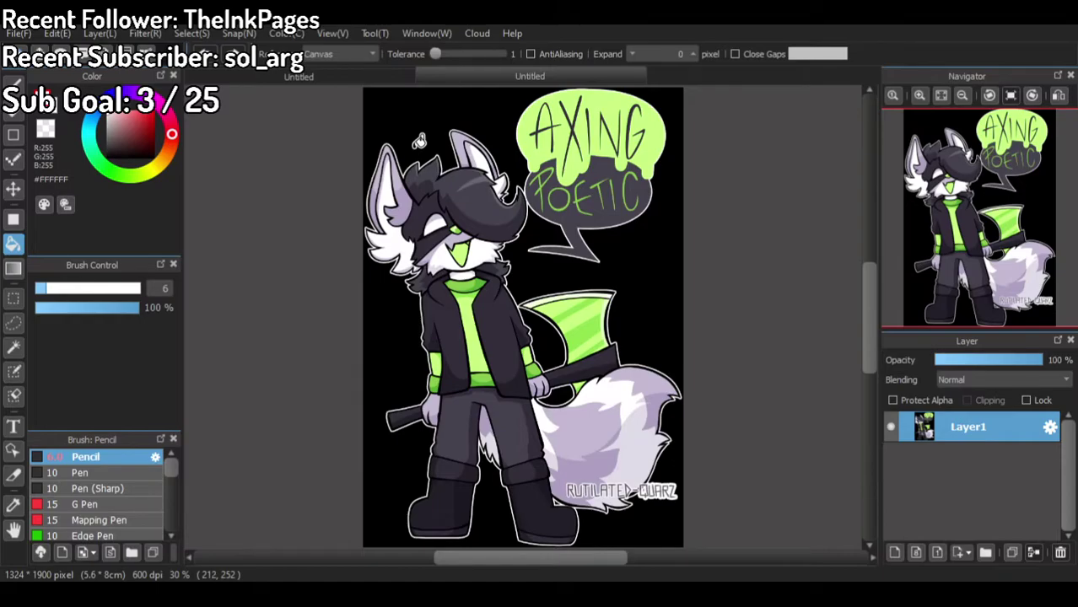
Step: Examine the character's head, ears and hair up close in the Axing Poetic reference image
{"action": "scroll", "coordinate": [405, 150], "scroll_direction": "up", "scroll_amount": 3}
{"action": "scroll", "coordinate": [408, 185], "scroll_direction": "down", "scroll_amount": 2}
{"action": "scroll", "coordinate": [404, 175], "scroll_direction": "up", "scroll_amount": 1}
{"action": "scroll", "coordinate": [403, 176], "scroll_direction": "down", "scroll_amount": 2}
{"action": "scroll", "coordinate": [435, 244], "scroll_direction": "up", "scroll_amount": 1}
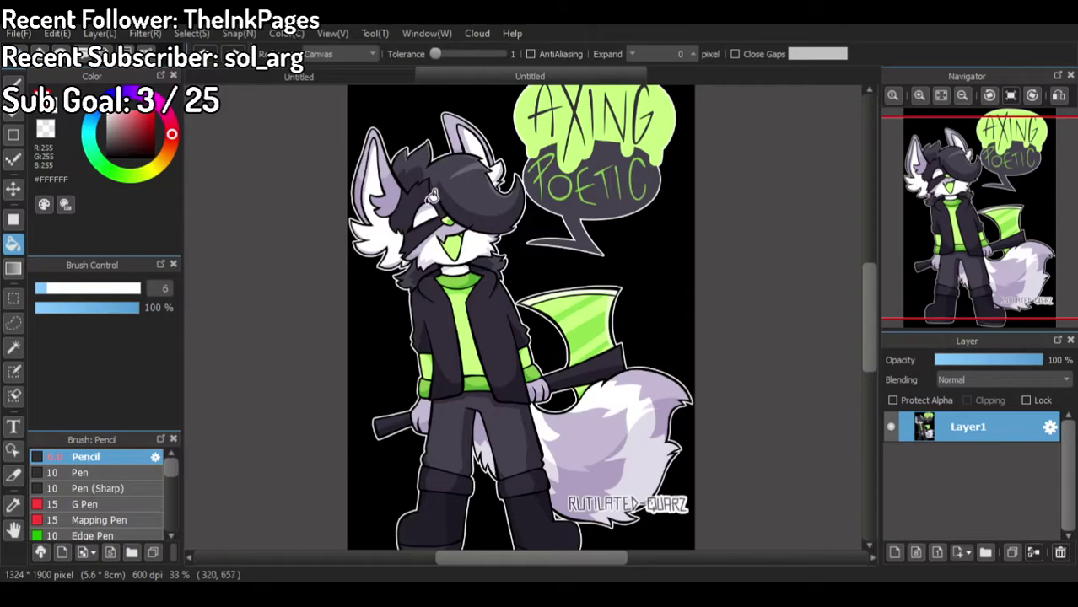
{"action": "scroll", "coordinate": [426, 202], "scroll_direction": "up", "scroll_amount": 5}
{"action": "scroll", "coordinate": [449, 214], "scroll_direction": "down", "scroll_amount": 2}
{"action": "scroll", "coordinate": [387, 172], "scroll_direction": "up", "scroll_amount": 3}
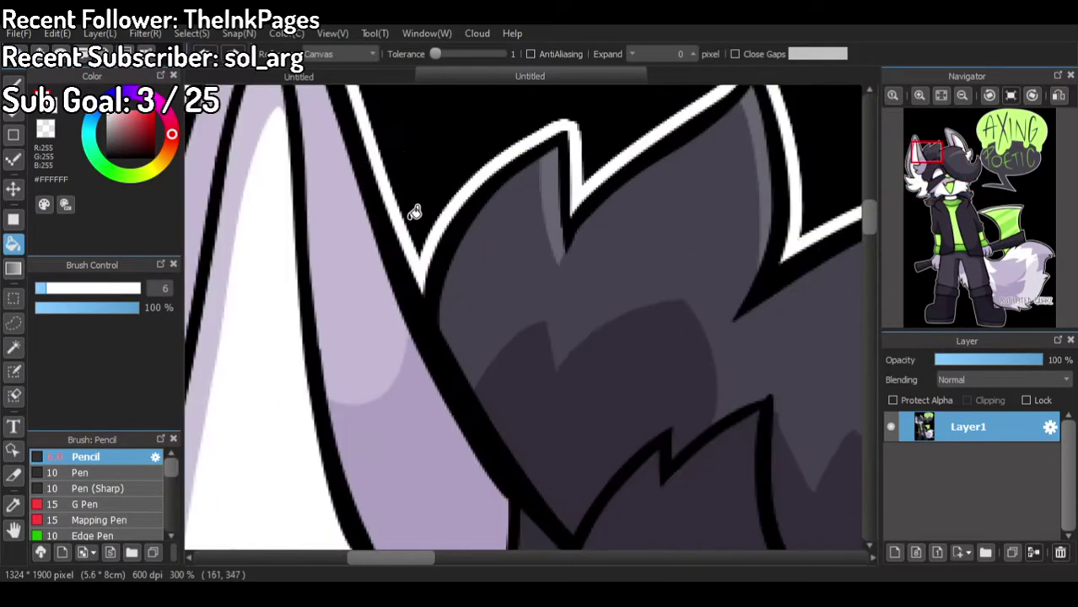
{"action": "scroll", "coordinate": [414, 209], "scroll_direction": "down", "scroll_amount": 2}
{"action": "scroll", "coordinate": [421, 224], "scroll_direction": "up", "scroll_amount": 1}
{"action": "scroll", "coordinate": [424, 250], "scroll_direction": "down", "scroll_amount": 5}
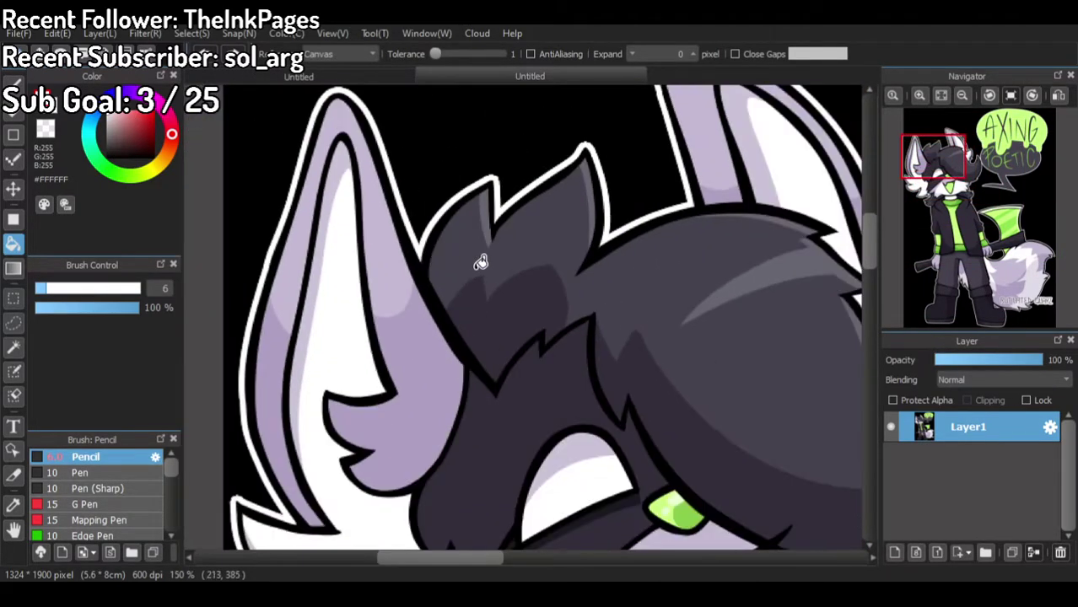
{"action": "scroll", "coordinate": [666, 357], "scroll_direction": "up", "scroll_amount": 2}
{"action": "scroll", "coordinate": [641, 358], "scroll_direction": "down", "scroll_amount": 1}
{"action": "scroll", "coordinate": [574, 360], "scroll_direction": "up", "scroll_amount": 2}
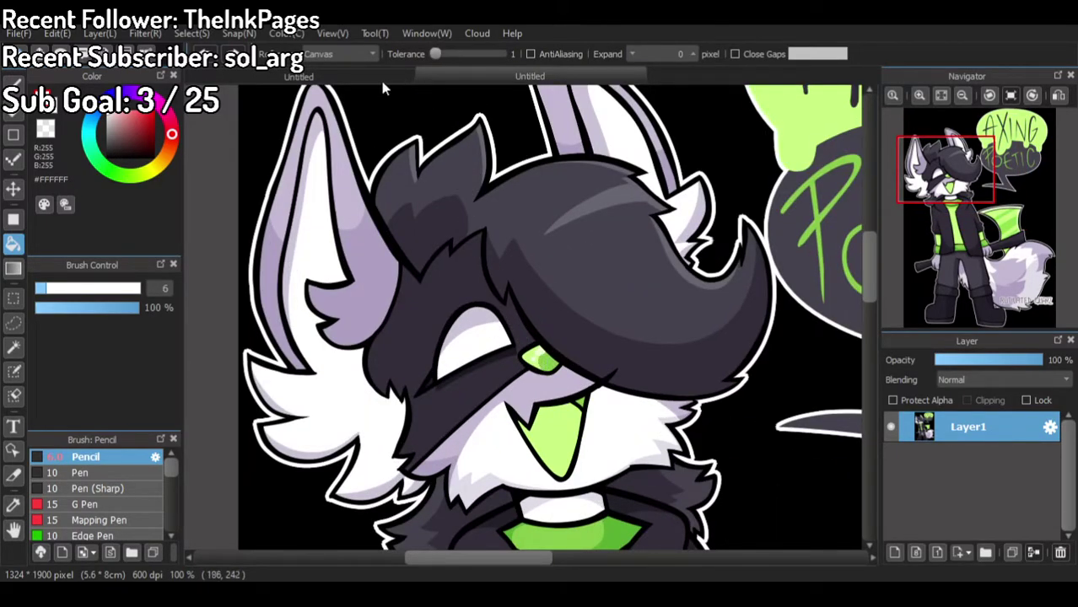
Step: Switch to the blank canvas and set up the Pencil brush in red (#FF0000) with a size of 3
{"action": "left_click", "coordinate": [356, 77]}
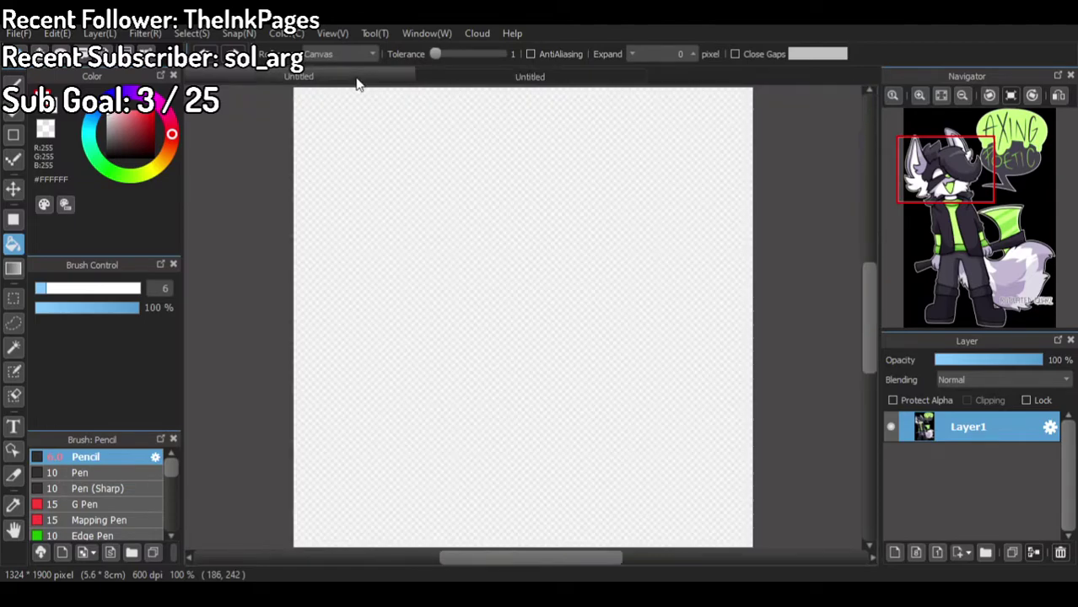
{"action": "left_click", "coordinate": [148, 118]}
{"action": "key", "text": "b"}
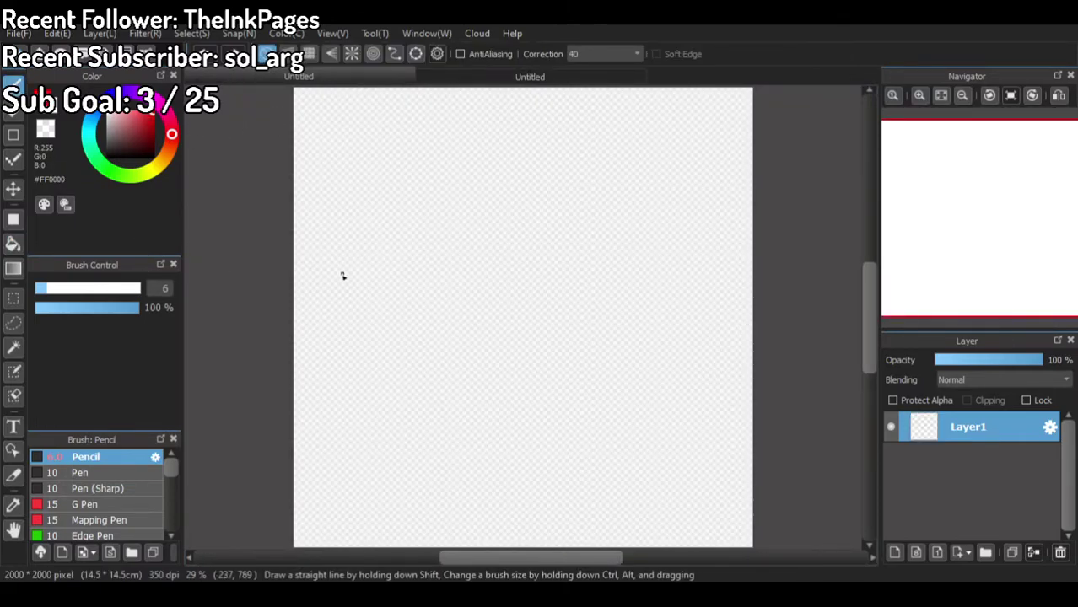
{"action": "type", "text": "3"}
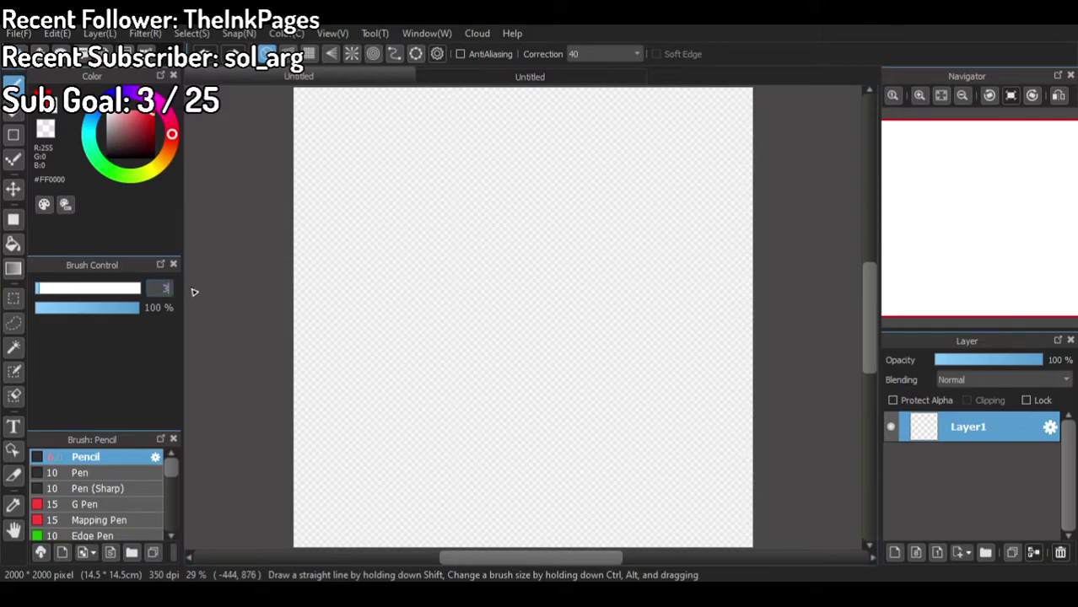
Step: Draw a red circle for the head in the upper middle of the blank canvas
{"action": "scroll", "coordinate": [226, 274], "scroll_direction": "down", "scroll_amount": 1}
{"action": "scroll", "coordinate": [359, 237], "scroll_direction": "up", "scroll_amount": 6}
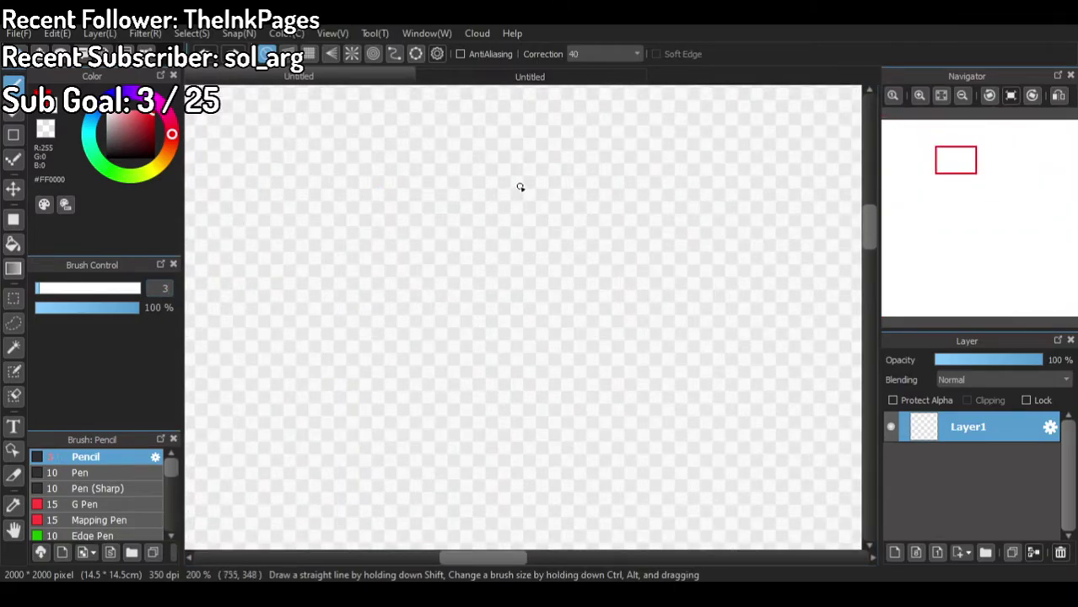
{"action": "mouse_move", "coordinate": [477, 135]}
{"action": "left_mouse_down"}
{"action": "mouse_move", "coordinate": [390, 252]}
{"action": "mouse_move", "coordinate": [525, 351]}
{"action": "mouse_move", "coordinate": [642, 240]}
{"action": "mouse_move", "coordinate": [545, 122]}
{"action": "mouse_move", "coordinate": [448, 158]}
{"action": "mouse_move", "coordinate": [462, 257]}
{"action": "mouse_move", "coordinate": [615, 333]}
{"action": "mouse_move", "coordinate": [679, 178]}
{"action": "mouse_move", "coordinate": [566, 122]}
{"action": "mouse_move", "coordinate": [493, 180]}
{"action": "left_mouse_up"}
{"action": "key", "text": "ctrl+z"}
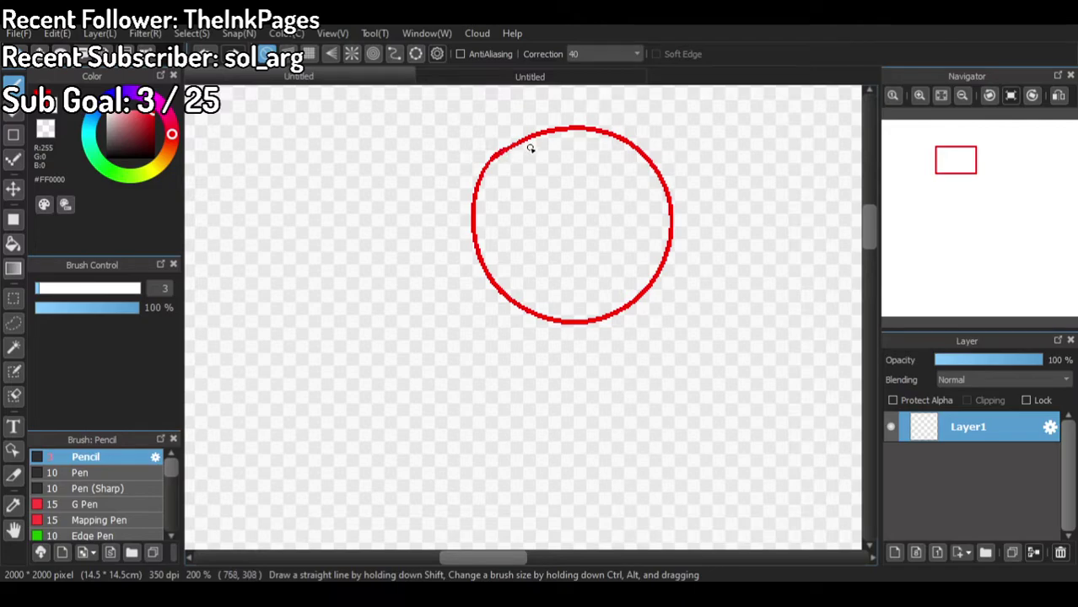
Step: Check the pose in the reference image and sketch short neck lines and both sloping shoulder lines beneath the head circle
{"action": "scroll", "coordinate": [544, 168], "scroll_direction": "down", "scroll_amount": 3}
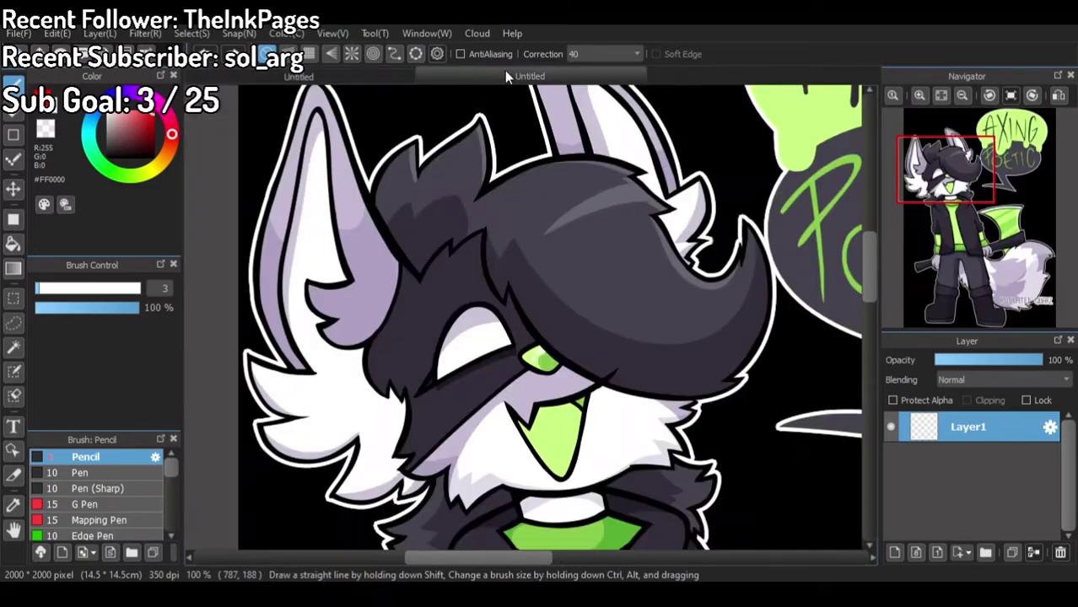
{"action": "scroll", "coordinate": [502, 135], "scroll_direction": "down", "scroll_amount": 5}
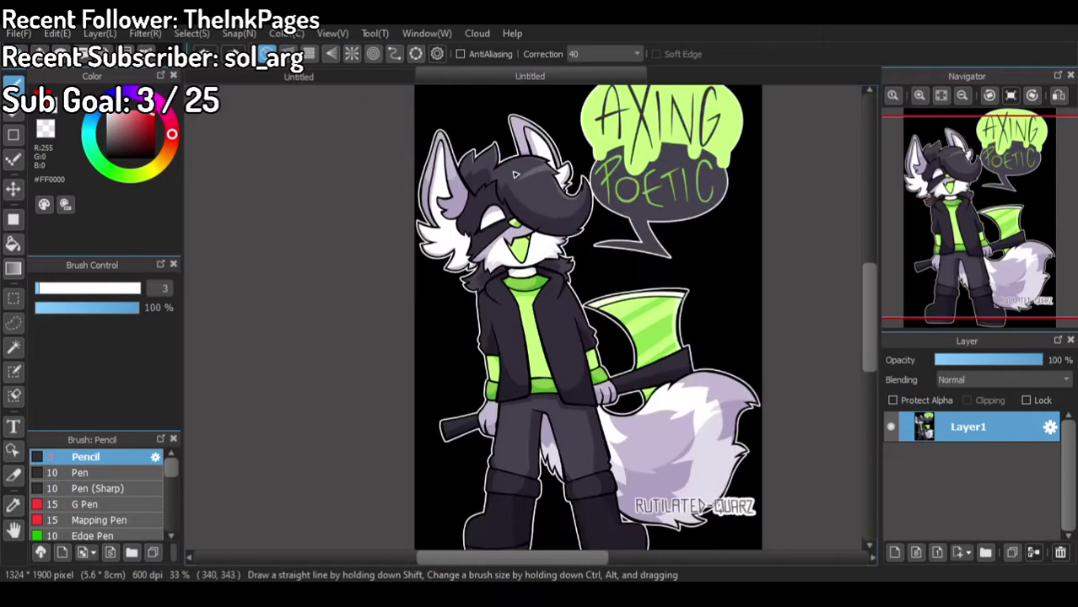
{"action": "scroll", "coordinate": [592, 258], "scroll_direction": "up", "scroll_amount": 2}
{"action": "scroll", "coordinate": [474, 200], "scroll_direction": "down", "scroll_amount": 1}
{"action": "scroll", "coordinate": [475, 205], "scroll_direction": "up", "scroll_amount": 1}
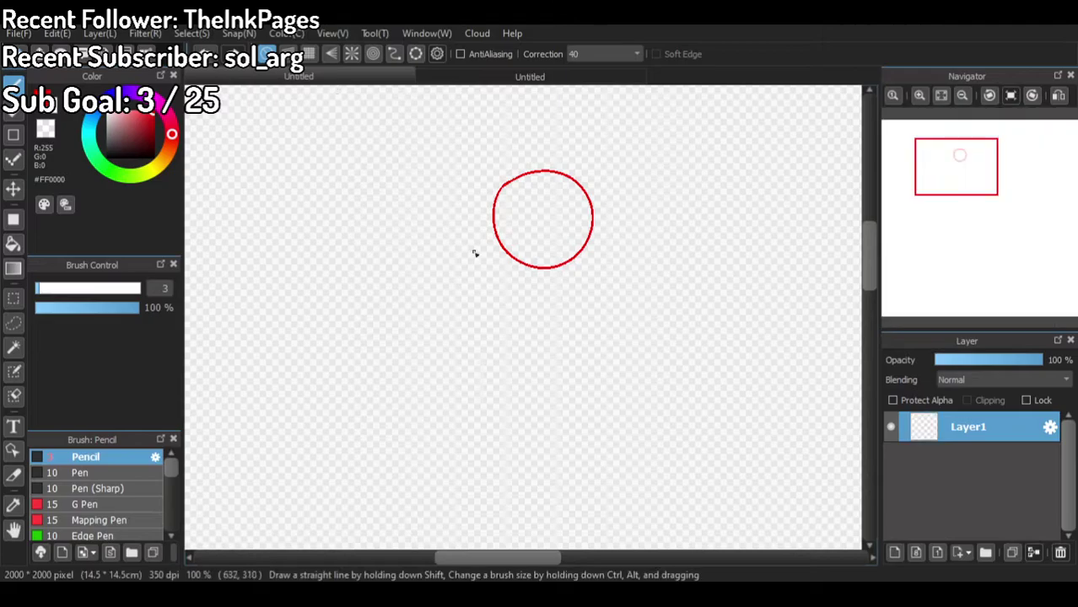
{"action": "scroll", "coordinate": [524, 261], "scroll_direction": "up", "scroll_amount": 3}
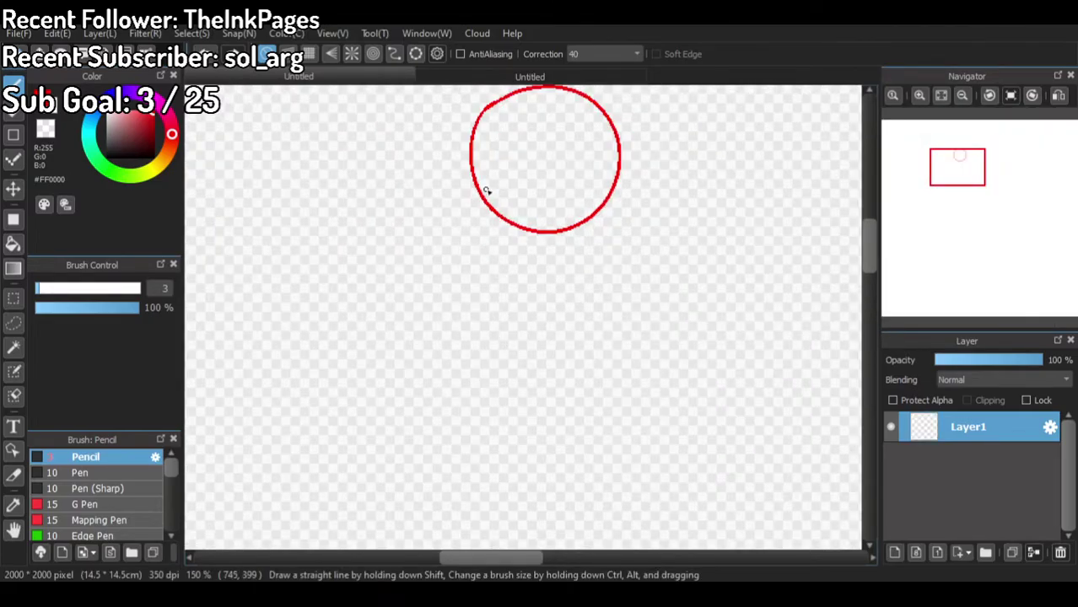
{"action": "scroll", "coordinate": [493, 185], "scroll_direction": "up", "scroll_amount": 1}
{"action": "left_click_drag", "start_coordinate": [490, 220], "coordinate": [479, 247]}
{"action": "mouse_move", "coordinate": [568, 251]}
{"action": "left_mouse_down"}
{"action": "mouse_move", "coordinate": [564, 260]}
{"action": "mouse_move", "coordinate": [607, 270]}
{"action": "left_mouse_up"}
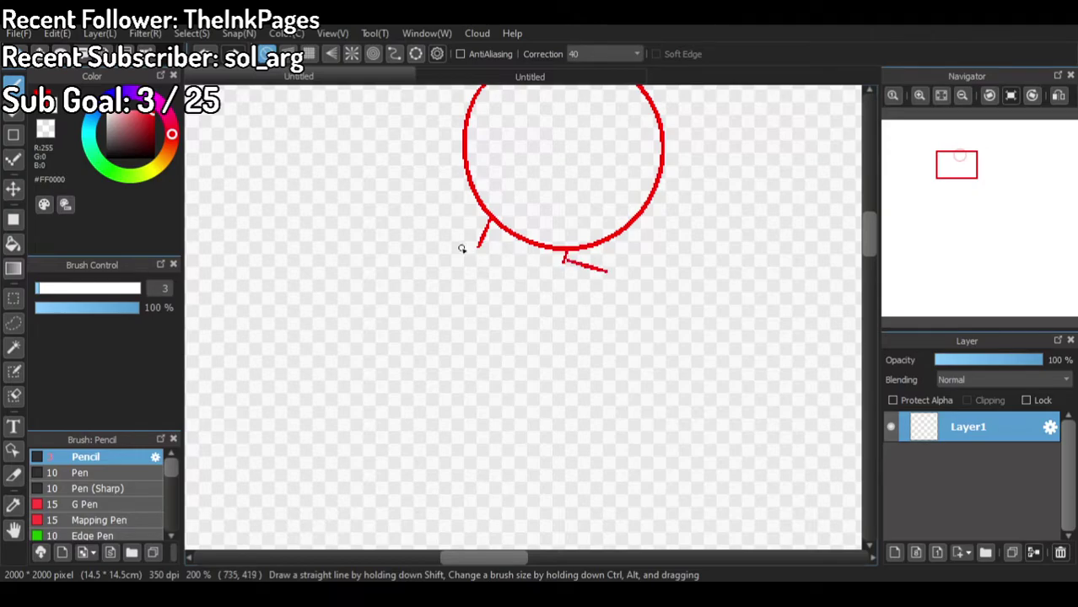
{"action": "left_click_drag", "start_coordinate": [478, 250], "coordinate": [420, 276]}
{"action": "key", "text": "ctrl+z"}
{"action": "left_click_drag", "start_coordinate": [479, 248], "coordinate": [397, 290]}
{"action": "key", "text": "ctrl+z"}
{"action": "left_click_drag", "start_coordinate": [478, 248], "coordinate": [406, 274]}
Step: Sketch the two slanted torso sides below the shoulders and continue each with a long outer leg line
{"action": "left_click_drag", "start_coordinate": [610, 290], "coordinate": [569, 374]}
{"action": "left_click_drag", "start_coordinate": [400, 287], "coordinate": [347, 442]}
{"action": "scroll", "coordinate": [476, 169], "scroll_direction": "down", "scroll_amount": 3}
{"action": "scroll", "coordinate": [443, 233], "scroll_direction": "up", "scroll_amount": 3}
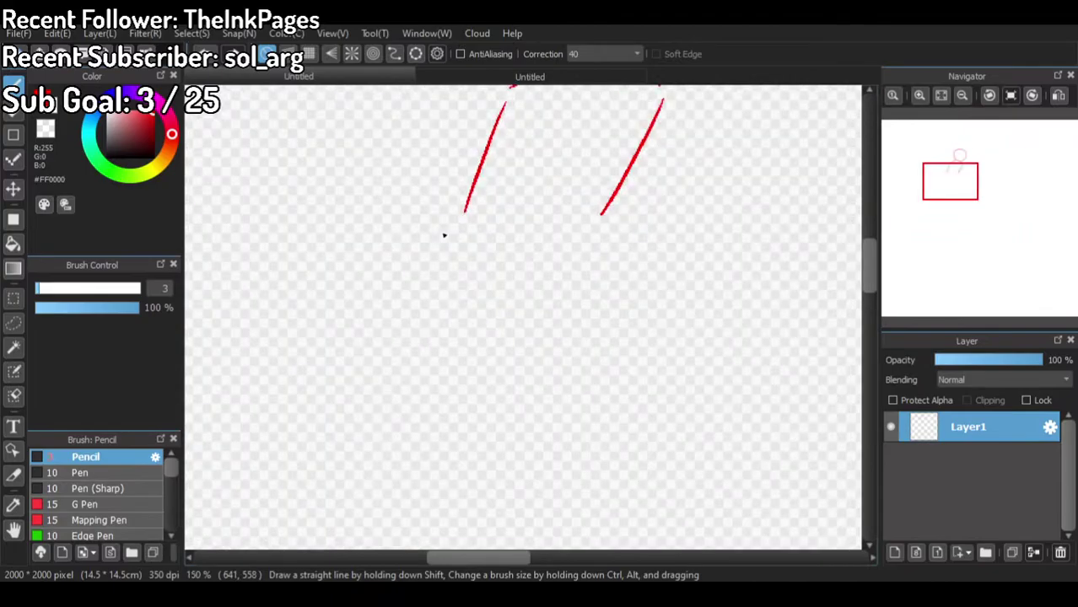
{"action": "left_click_drag", "start_coordinate": [602, 218], "coordinate": [711, 417]}
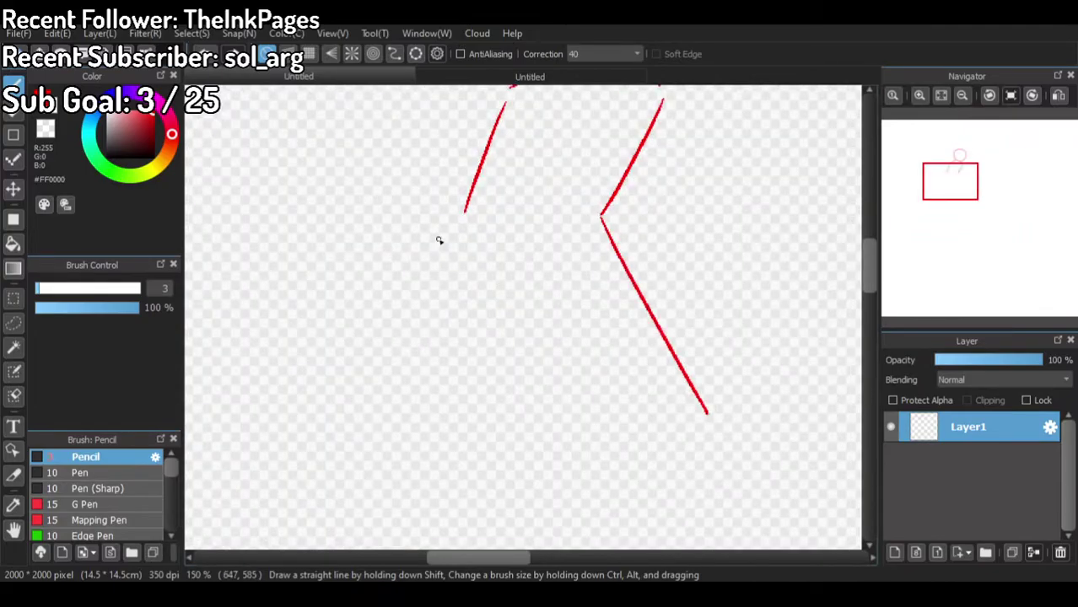
{"action": "left_click_drag", "start_coordinate": [465, 211], "coordinate": [482, 425]}
{"action": "scroll", "coordinate": [483, 422], "scroll_direction": "down", "scroll_amount": 2}
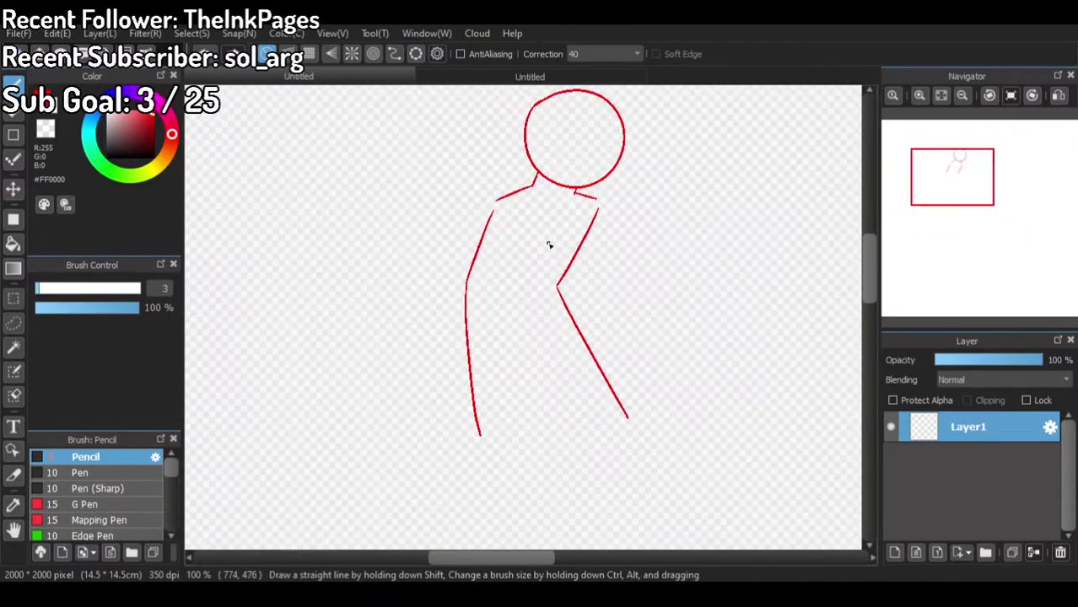
Step: Sketch a line down from each shoulder, one crossing diagonally over the torso and one running nearly straight down
{"action": "left_click_drag", "start_coordinate": [496, 203], "coordinate": [571, 338]}
{"action": "left_click_drag", "start_coordinate": [601, 201], "coordinate": [606, 221]}
{"action": "key", "text": "ctrl+z"}
{"action": "mouse_move", "coordinate": [601, 202]}
{"action": "left_mouse_down"}
{"action": "mouse_move", "coordinate": [612, 333]}
{"action": "mouse_move", "coordinate": [586, 364]}
{"action": "left_mouse_up"}
{"action": "key", "text": "ctrl+z"}
{"action": "scroll", "coordinate": [588, 365], "scroll_direction": "down", "scroll_amount": 1}
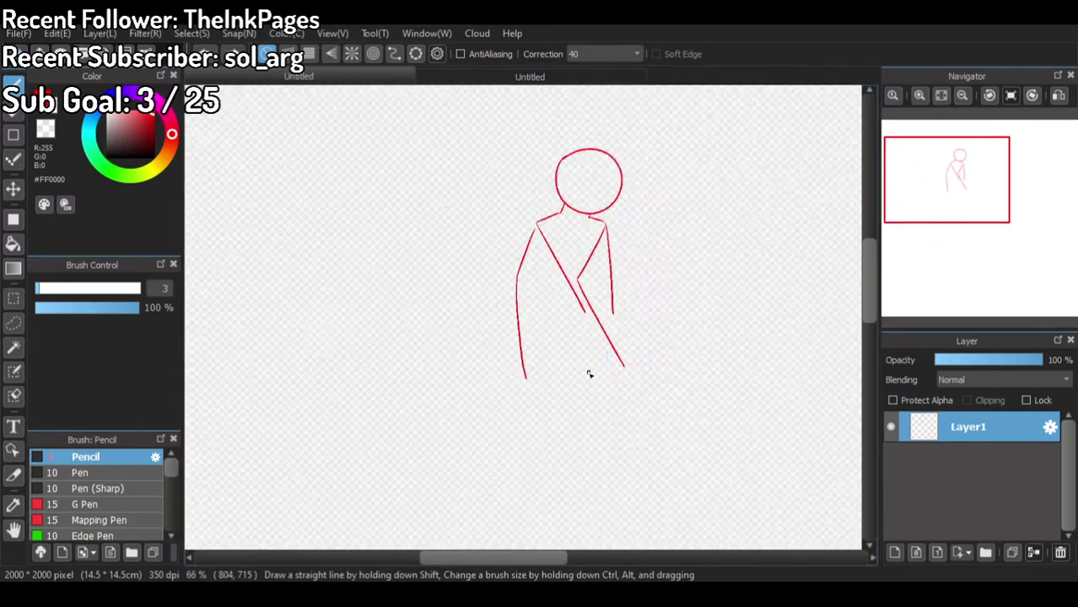
Step: Sketch the inner line of the left leg, starting with a short curve at the crotch and running straight down
{"action": "scroll", "coordinate": [580, 337], "scroll_direction": "up", "scroll_amount": 2}
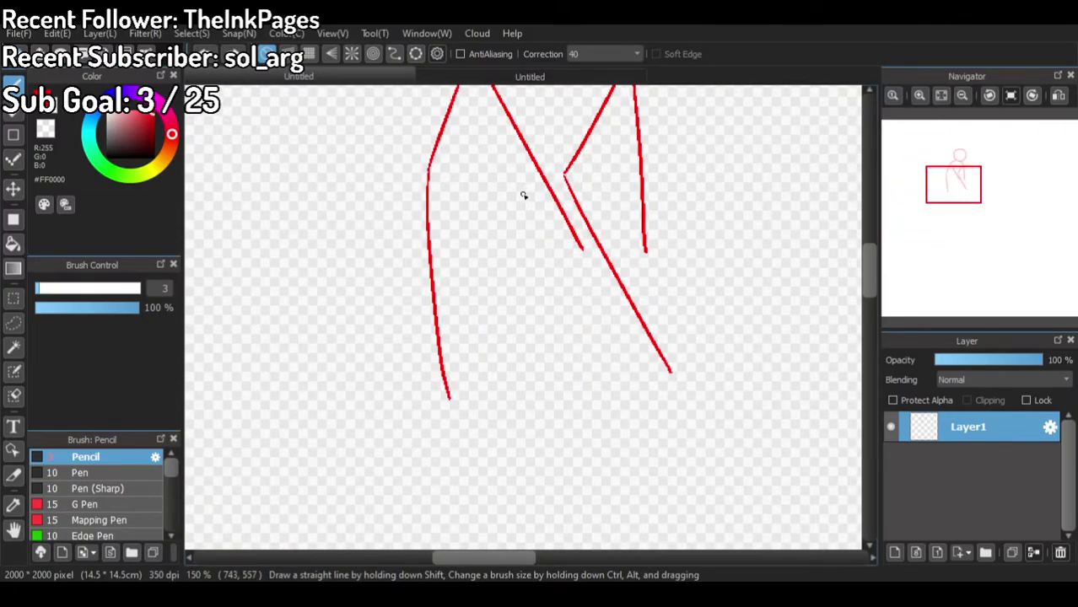
{"action": "mouse_move", "coordinate": [538, 192]}
{"action": "left_mouse_down"}
{"action": "mouse_move", "coordinate": [525, 205]}
{"action": "mouse_move", "coordinate": [548, 376]}
{"action": "left_mouse_up"}
{"action": "key", "text": "ctrl+z"}
{"action": "left_click_drag", "start_coordinate": [525, 209], "coordinate": [536, 400]}
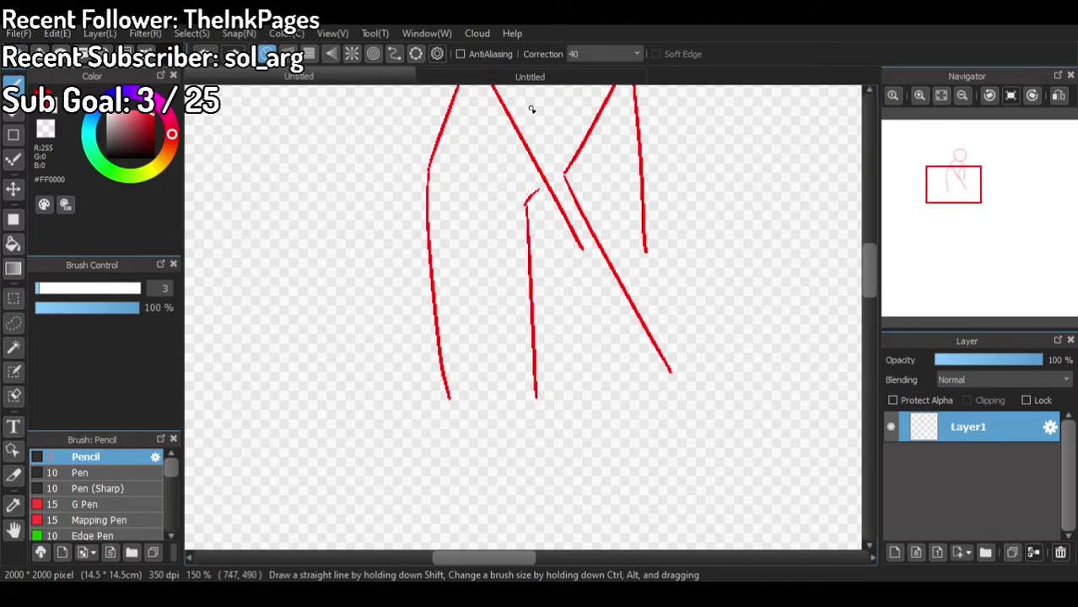
{"action": "left_click", "coordinate": [536, 80]}
{"action": "left_click", "coordinate": [401, 80]}
{"action": "key", "text": "ctrl+z"}
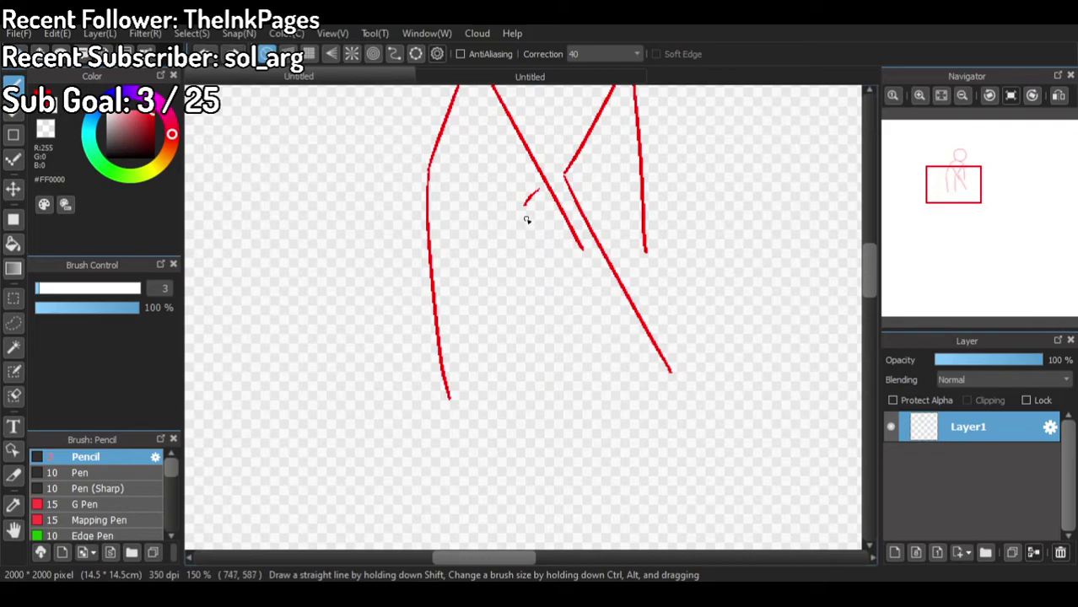
{"action": "left_click_drag", "start_coordinate": [529, 210], "coordinate": [530, 384]}
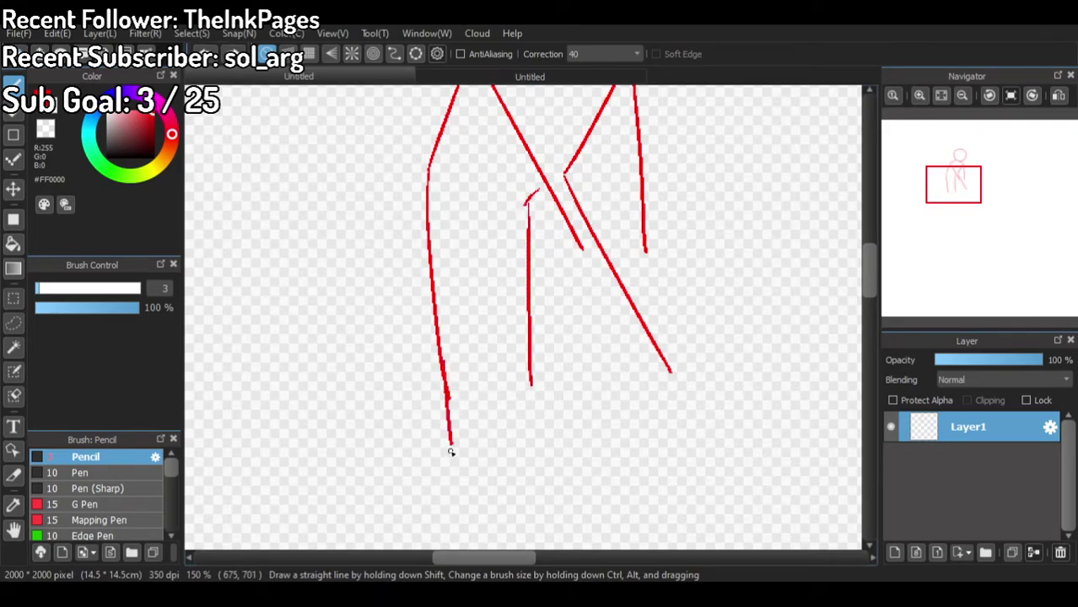
Step: Extend the lower left leg and outline its foot with a stepped toe and a curved sole
{"action": "mouse_move", "coordinate": [440, 367]}
{"action": "left_mouse_down"}
{"action": "mouse_move", "coordinate": [448, 464]}
{"action": "mouse_move", "coordinate": [574, 494]}
{"action": "mouse_move", "coordinate": [573, 426]}
{"action": "left_mouse_up"}
{"action": "key", "text": "ctrl+z"}
{"action": "mouse_move", "coordinate": [530, 384]}
{"action": "left_mouse_down"}
{"action": "mouse_move", "coordinate": [535, 414]}
{"action": "mouse_move", "coordinate": [570, 439]}
{"action": "mouse_move", "coordinate": [568, 494]}
{"action": "left_mouse_up"}
{"action": "left_click_drag", "start_coordinate": [447, 459], "coordinate": [565, 496]}
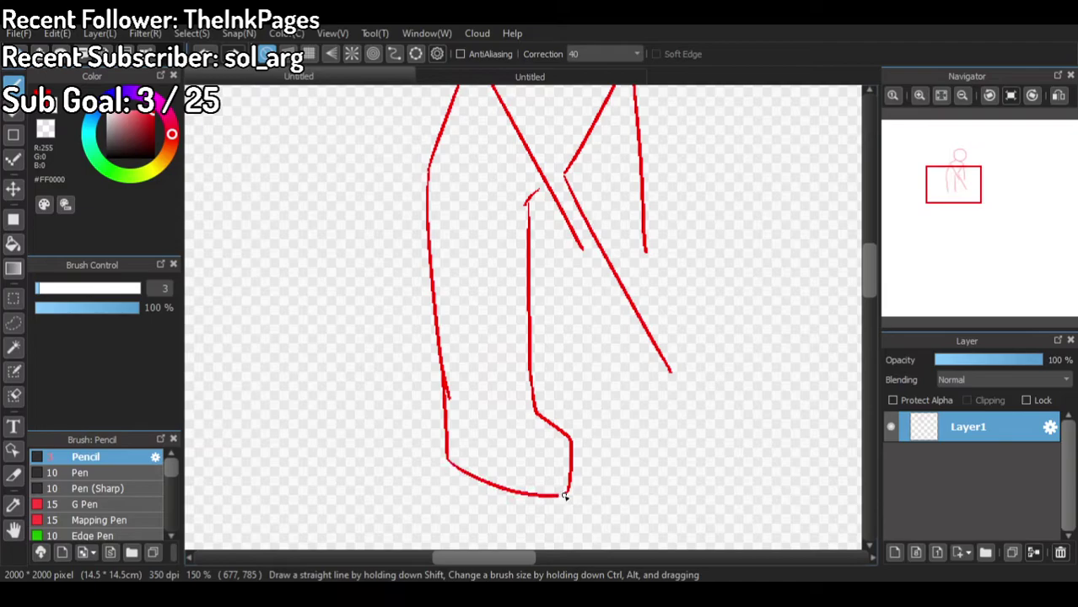
Step: Outline the foot of the diagonal right leg with a short instep, an angled toe and a slanted sole
{"action": "scroll", "coordinate": [692, 305], "scroll_direction": "down", "scroll_amount": 3}
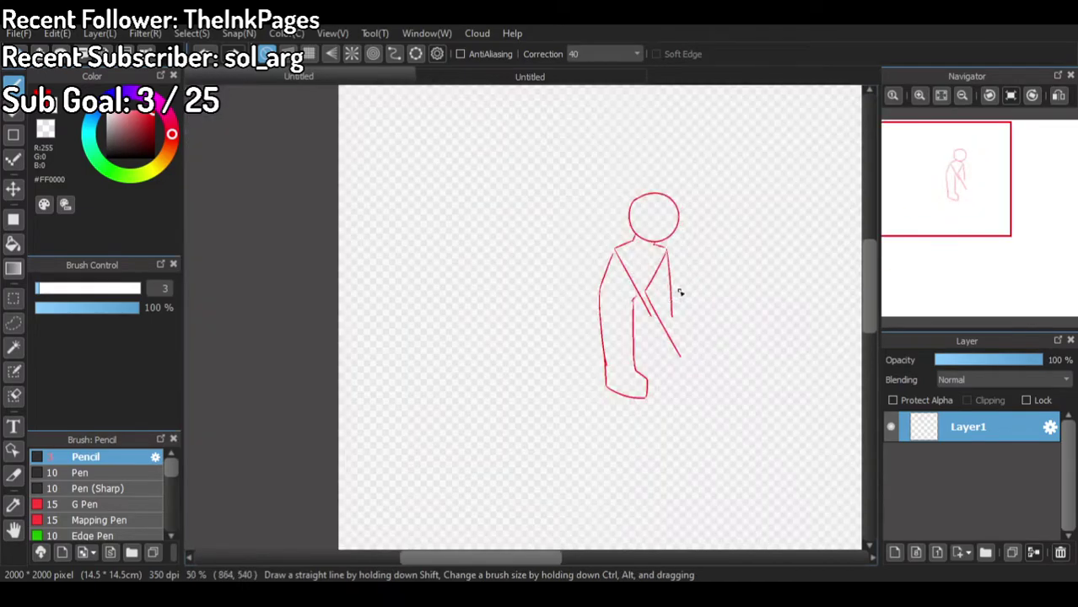
{"action": "scroll", "coordinate": [684, 287], "scroll_direction": "up", "scroll_amount": 2}
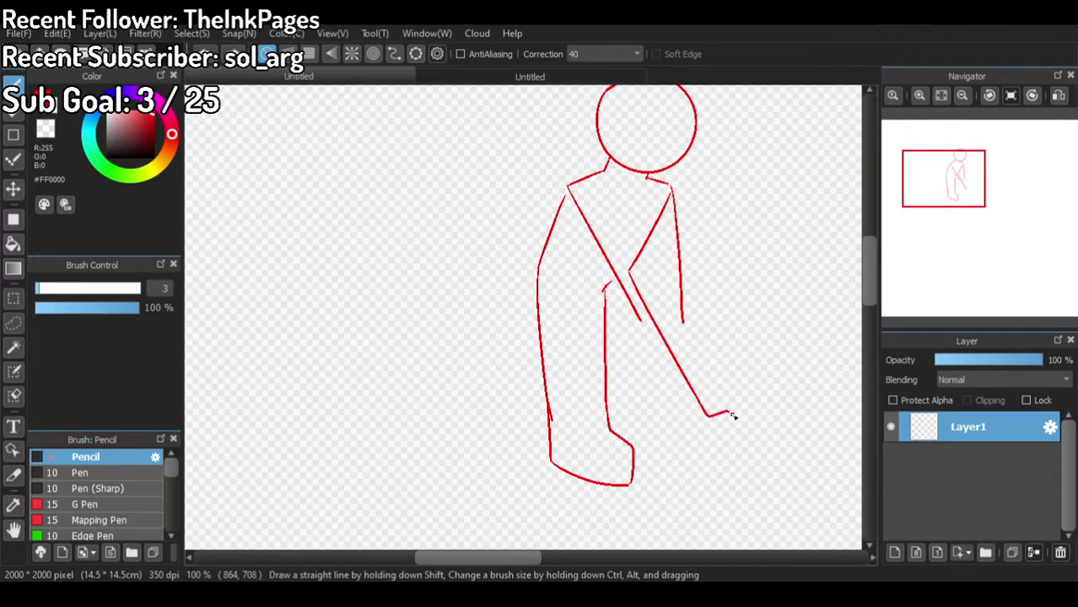
{"action": "left_click_drag", "start_coordinate": [752, 444], "coordinate": [707, 467]}
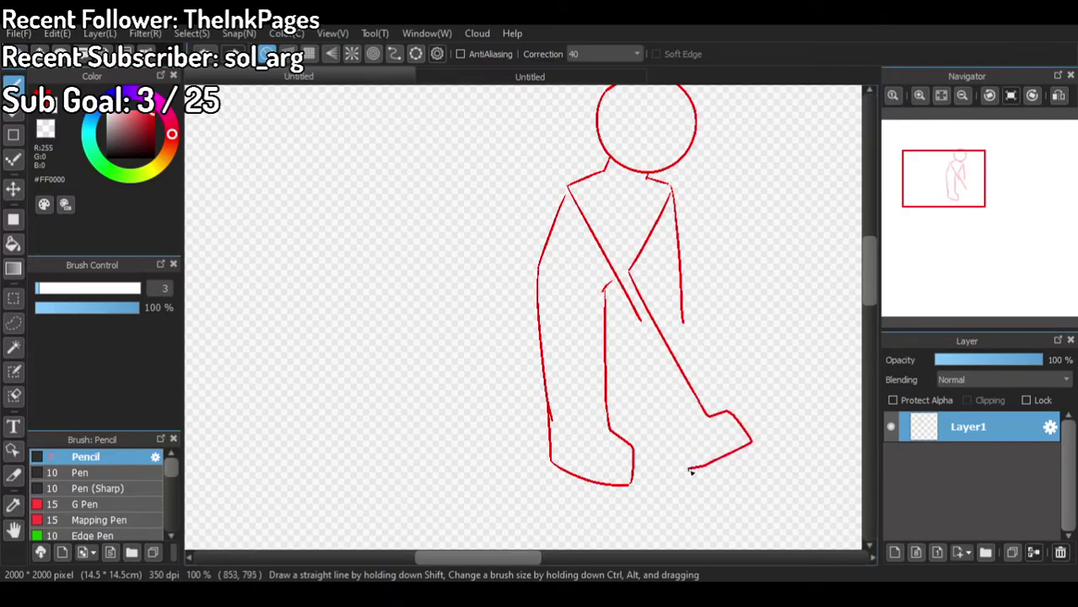
Step: Draw the straight inner line of the diagonal leg from the standing leg down to the heel of the right foot
{"action": "mouse_move", "coordinate": [649, 430]}
{"action": "left_mouse_down"}
{"action": "mouse_move", "coordinate": [615, 349]}
{"action": "mouse_move", "coordinate": [669, 462]}
{"action": "left_mouse_up"}
{"action": "key", "text": "ctrl+z"}
{"action": "key", "text": "ctrl+z"}
{"action": "left_click_drag", "start_coordinate": [610, 344], "coordinate": [691, 469]}
{"action": "key", "text": "ctrl+z"}
{"action": "left_click_drag", "start_coordinate": [611, 349], "coordinate": [693, 465]}
{"action": "scroll", "coordinate": [612, 349], "scroll_direction": "down", "scroll_amount": 2}
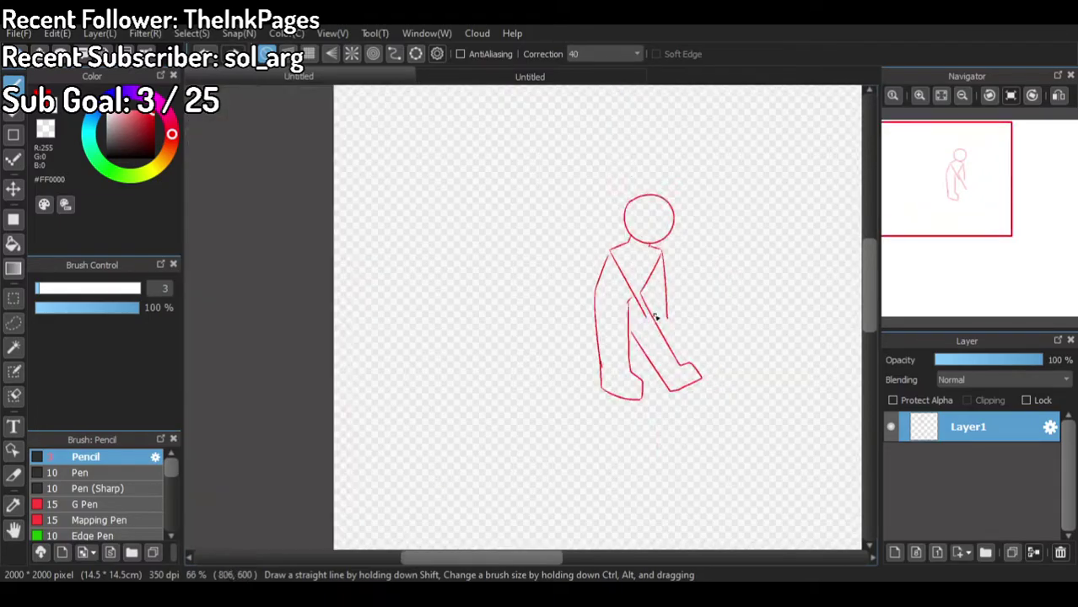
Step: Sketch a large bushy tail curving out behind the hip, with small jagged fur notches and a hooked tip
{"action": "scroll", "coordinate": [612, 348], "scroll_direction": "up", "scroll_amount": 3}
{"action": "mouse_move", "coordinate": [516, 196]}
{"action": "left_mouse_down"}
{"action": "mouse_move", "coordinate": [425, 174]}
{"action": "mouse_move", "coordinate": [336, 128]}
{"action": "mouse_move", "coordinate": [251, 245]}
{"action": "mouse_move", "coordinate": [270, 240]}
{"action": "mouse_move", "coordinate": [244, 297]}
{"action": "mouse_move", "coordinate": [288, 425]}
{"action": "mouse_move", "coordinate": [407, 422]}
{"action": "mouse_move", "coordinate": [366, 371]}
{"action": "left_mouse_up"}
{"action": "mouse_move", "coordinate": [365, 333]}
{"action": "left_mouse_down"}
{"action": "mouse_move", "coordinate": [399, 319]}
{"action": "mouse_move", "coordinate": [434, 345]}
{"action": "mouse_move", "coordinate": [523, 336]}
{"action": "left_mouse_up"}
{"action": "scroll", "coordinate": [524, 332], "scroll_direction": "down", "scroll_amount": 4}
{"action": "scroll", "coordinate": [566, 328], "scroll_direction": "up", "scroll_amount": 4}
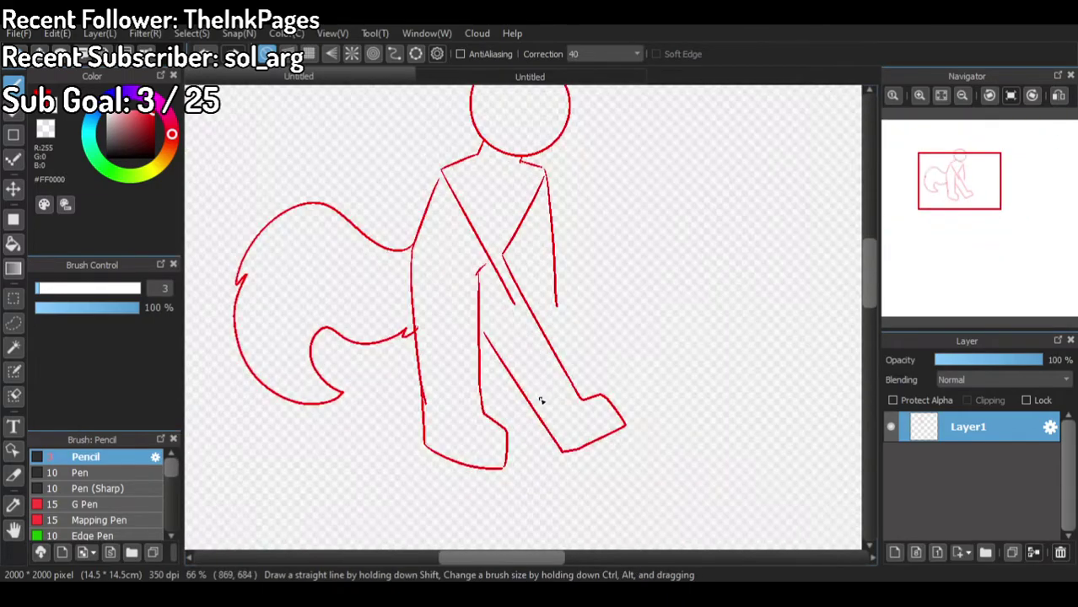
Step: Check the reference image and draw a curved line with a jagged end across the tail near its hooked tip
{"action": "scroll", "coordinate": [511, 356], "scroll_direction": "down", "scroll_amount": 2}
{"action": "left_click", "coordinate": [498, 74]}
{"action": "left_click", "coordinate": [403, 76]}
{"action": "scroll", "coordinate": [301, 332], "scroll_direction": "up", "scroll_amount": 3}
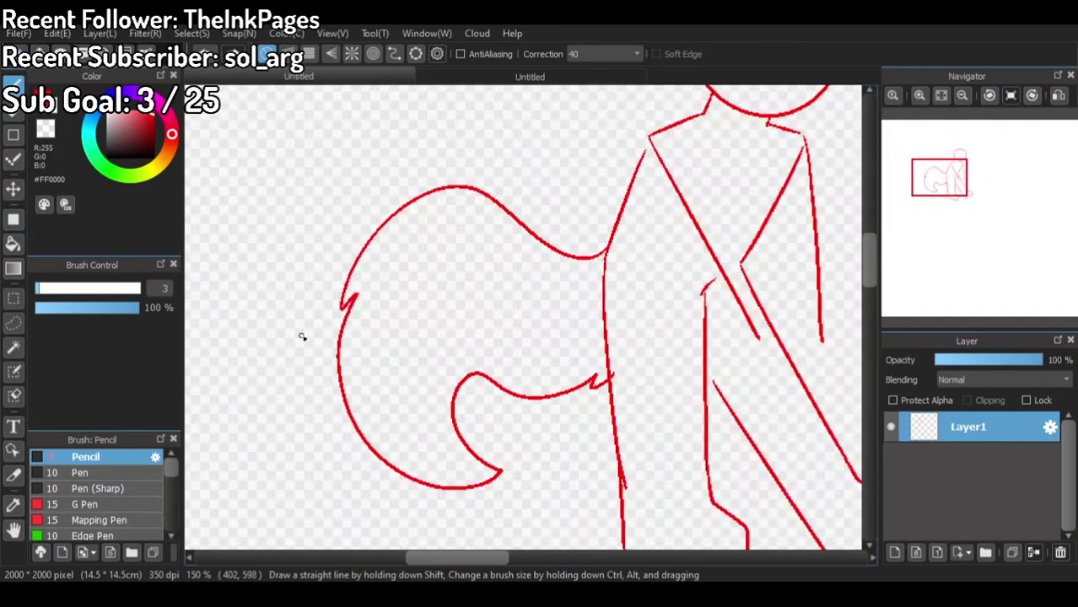
{"action": "left_click_drag", "start_coordinate": [494, 368], "coordinate": [419, 487]}
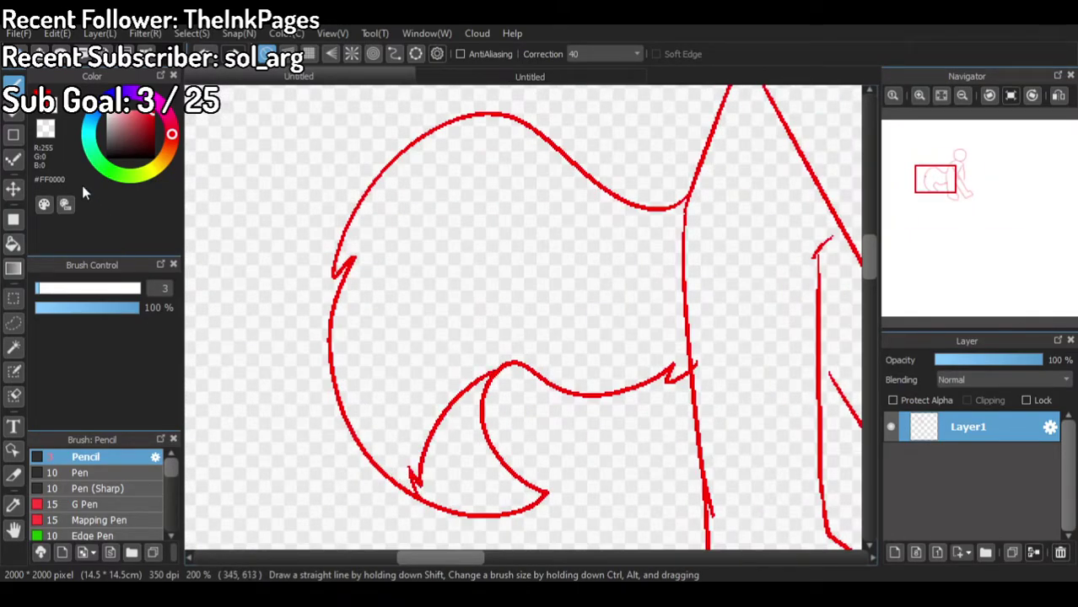
Step: Erase the old top of the tail's lower curve and redraw it so the new inner line joins the tail's underside smoothly
{"action": "left_click", "coordinate": [45, 129]}
{"action": "mouse_move", "coordinate": [485, 382]}
{"action": "left_mouse_down"}
{"action": "mouse_move", "coordinate": [518, 369]}
{"action": "mouse_move", "coordinate": [500, 369]}
{"action": "left_mouse_up"}
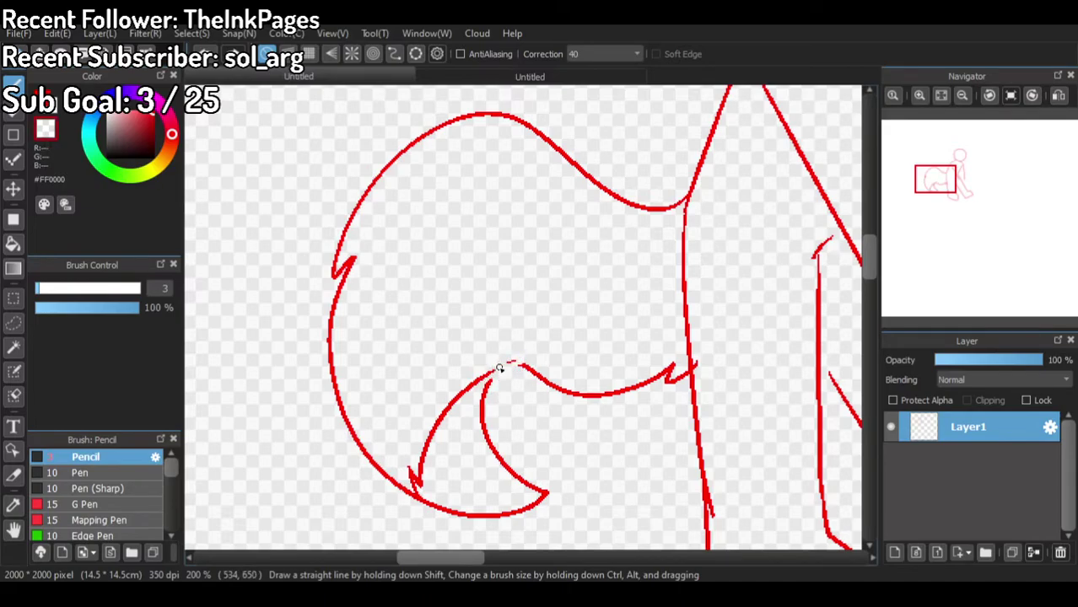
{"action": "left_click", "coordinate": [43, 101]}
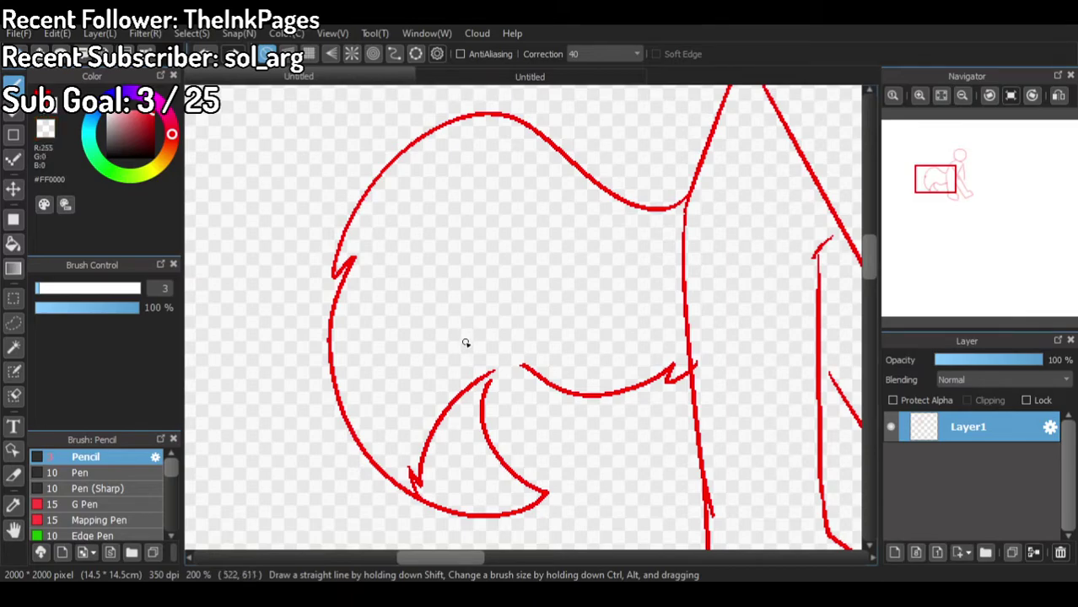
{"action": "left_click_drag", "start_coordinate": [493, 372], "coordinate": [523, 362]}
{"action": "scroll", "coordinate": [394, 226], "scroll_direction": "down", "scroll_amount": 4}
{"action": "scroll", "coordinate": [403, 231], "scroll_direction": "up", "scroll_amount": 5}
Step: Cut the tail outline beside the new point, clear the leftover hooked tip with a transparent fill, and touch up the jagged point in red
{"action": "left_click", "coordinate": [42, 137]}
{"action": "scroll", "coordinate": [316, 361], "scroll_direction": "down", "scroll_amount": 3}
{"action": "scroll", "coordinate": [340, 395], "scroll_direction": "up", "scroll_amount": 4}
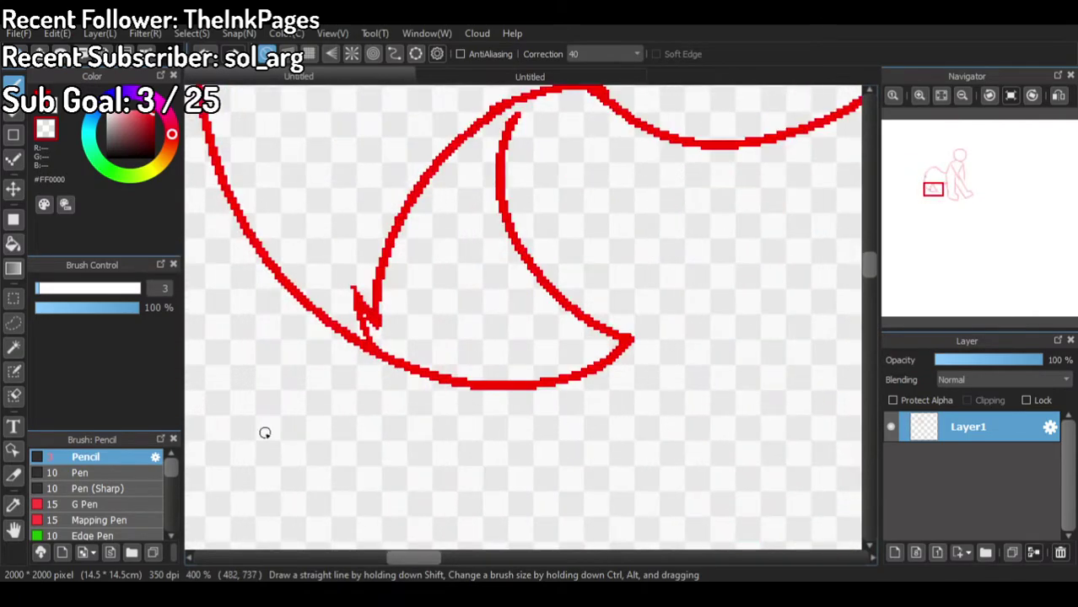
{"action": "mouse_move", "coordinate": [377, 340]}
{"action": "left_mouse_down"}
{"action": "mouse_move", "coordinate": [385, 361]}
{"action": "mouse_move", "coordinate": [362, 340]}
{"action": "mouse_move", "coordinate": [369, 362]}
{"action": "mouse_move", "coordinate": [351, 369]}
{"action": "left_mouse_up"}
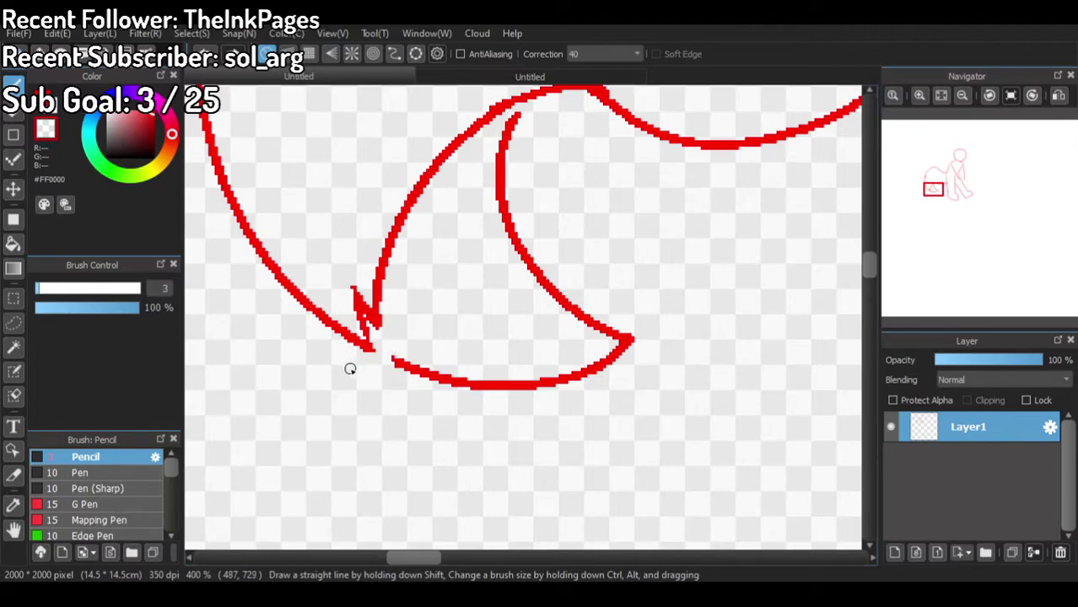
{"action": "left_click", "coordinate": [14, 243]}
{"action": "left_click", "coordinate": [450, 376]}
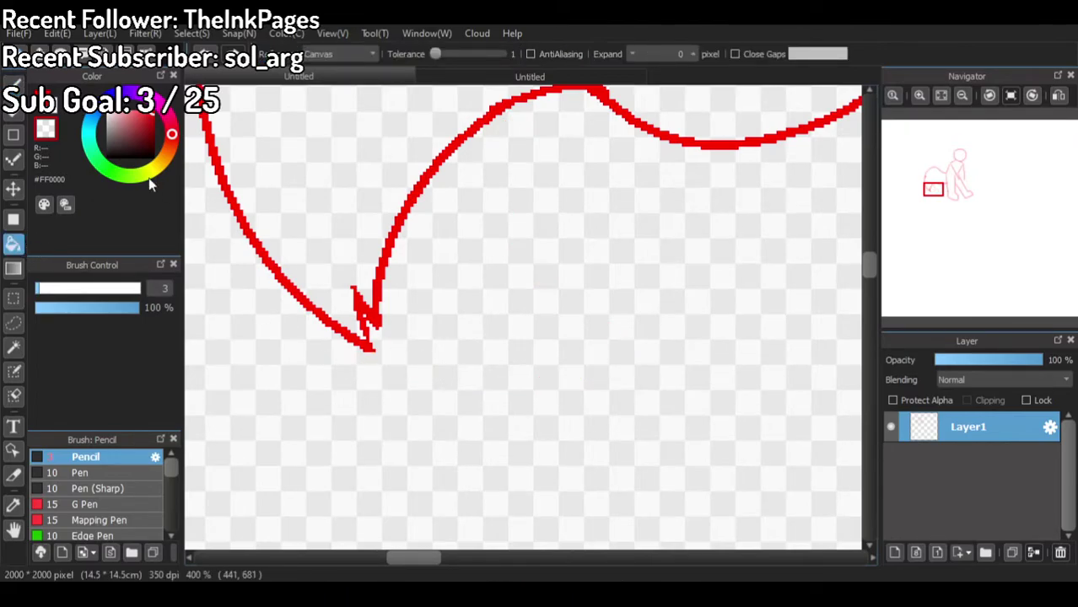
{"action": "key", "text": "b"}
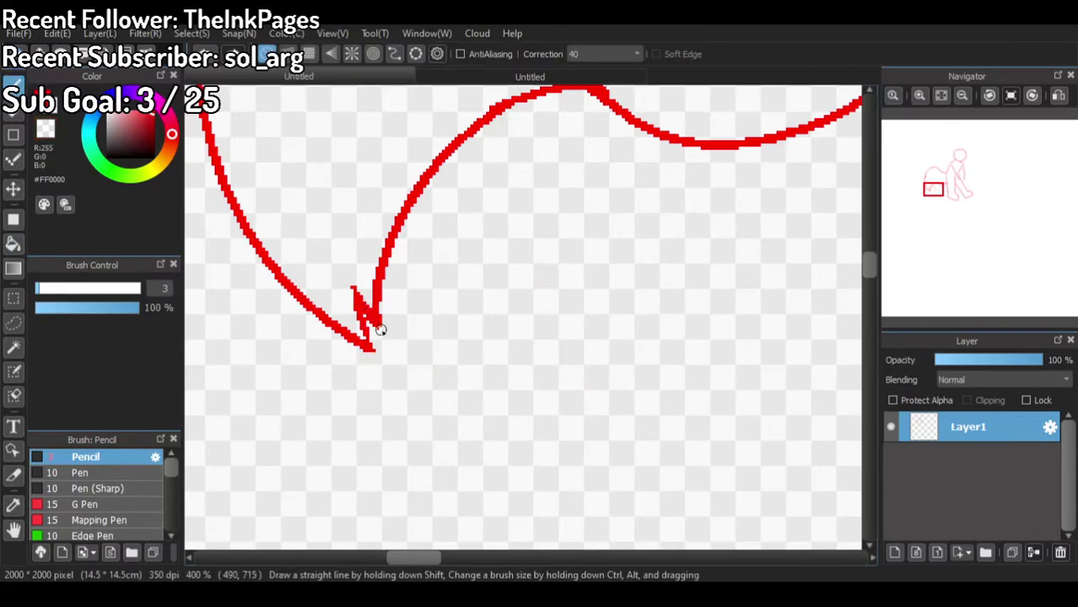
{"action": "mouse_move", "coordinate": [367, 322]}
{"action": "left_mouse_down"}
{"action": "mouse_move", "coordinate": [362, 308]}
{"action": "mouse_move", "coordinate": [372, 351]}
{"action": "left_mouse_up"}
{"action": "scroll", "coordinate": [393, 358], "scroll_direction": "down", "scroll_amount": 6}
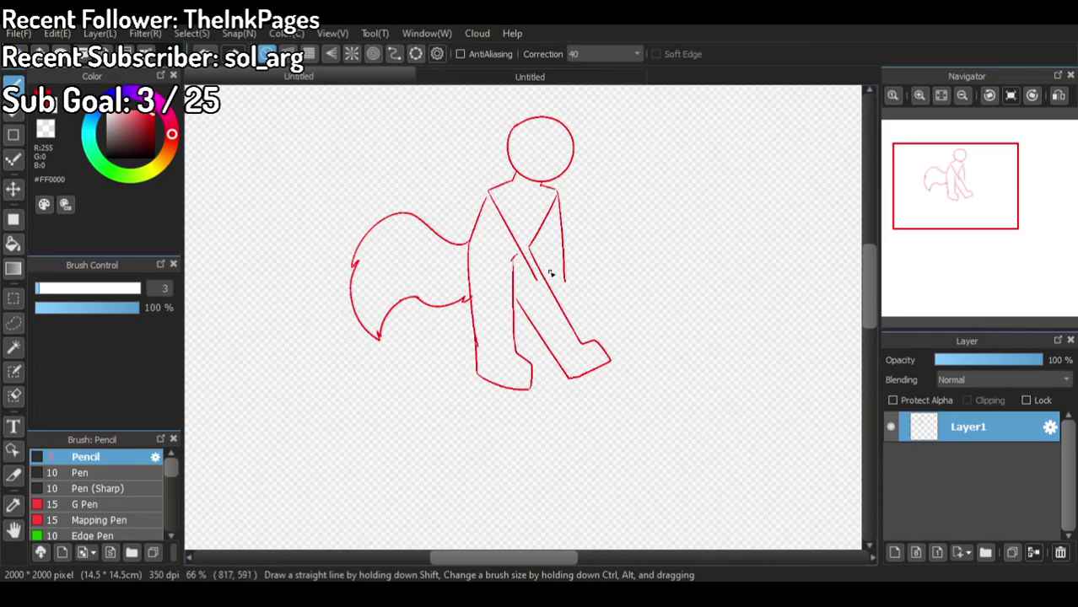
Step: Consult the reference, add a rounded muzzle bulge at the head's lower right, and erase the circle line inside it
{"action": "scroll", "coordinate": [551, 273], "scroll_direction": "up", "scroll_amount": 5}
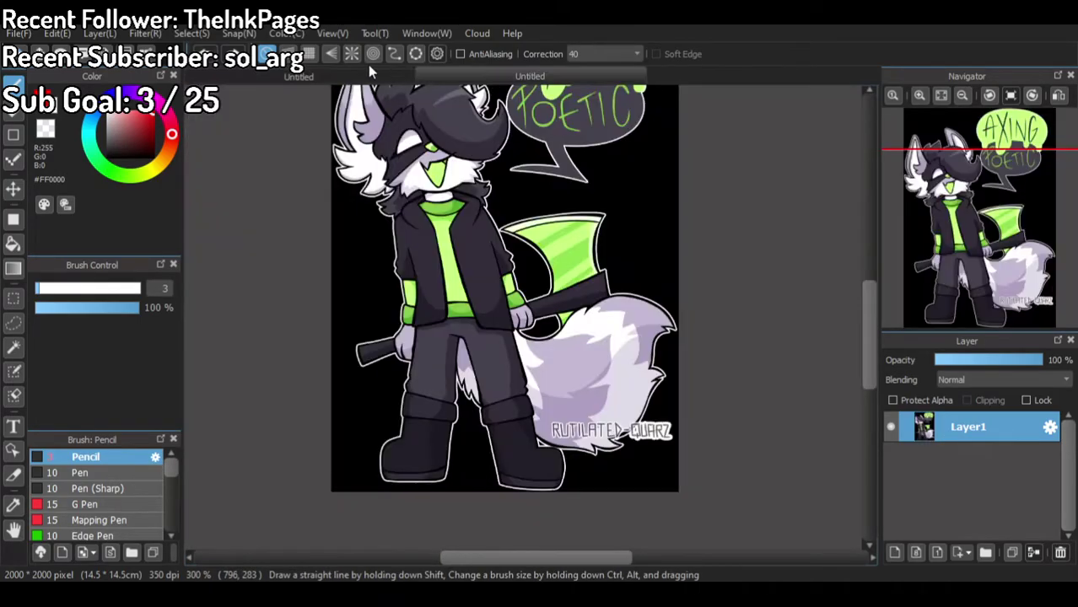
{"action": "left_click", "coordinate": [377, 76]}
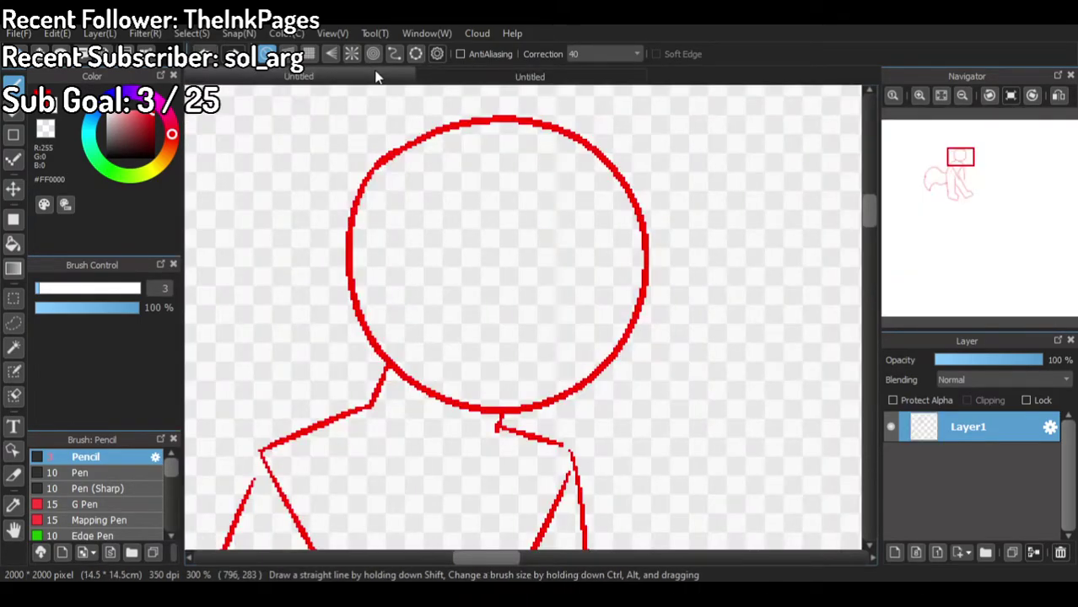
{"action": "mouse_move", "coordinate": [496, 408]}
{"action": "left_mouse_down"}
{"action": "mouse_move", "coordinate": [447, 405]}
{"action": "mouse_move", "coordinate": [547, 433]}
{"action": "mouse_move", "coordinate": [640, 378]}
{"action": "mouse_move", "coordinate": [650, 331]}
{"action": "mouse_move", "coordinate": [633, 317]}
{"action": "left_mouse_up"}
{"action": "left_click", "coordinate": [51, 135]}
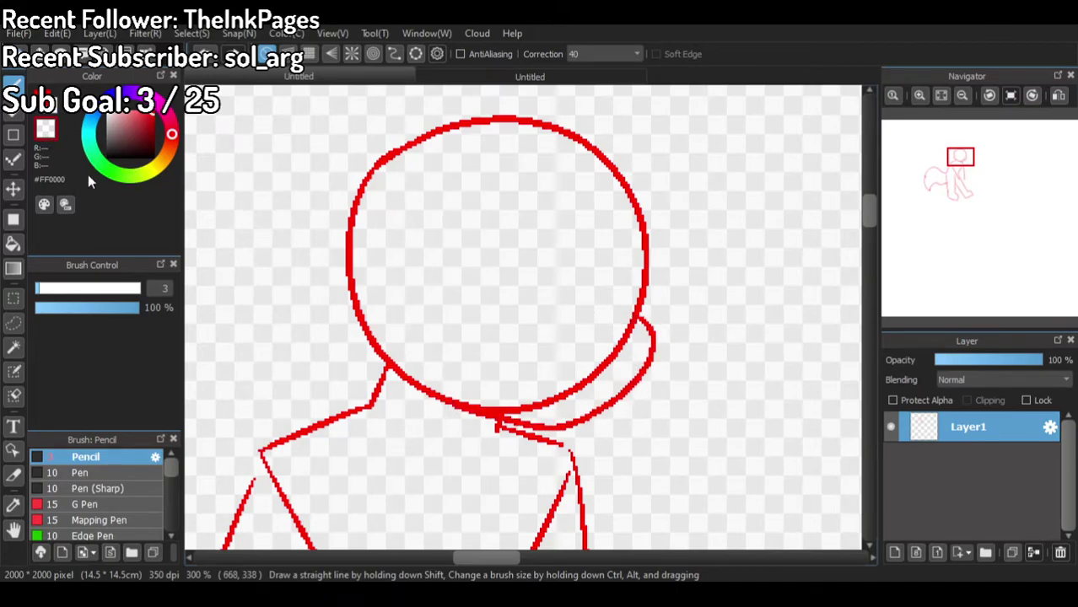
{"action": "mouse_move", "coordinate": [504, 413]}
{"action": "left_mouse_down"}
{"action": "mouse_move", "coordinate": [550, 415]}
{"action": "mouse_move", "coordinate": [499, 409]}
{"action": "mouse_move", "coordinate": [468, 388]}
{"action": "mouse_move", "coordinate": [489, 411]}
{"action": "mouse_move", "coordinate": [543, 418]}
{"action": "mouse_move", "coordinate": [490, 412]}
{"action": "mouse_move", "coordinate": [444, 385]}
{"action": "mouse_move", "coordinate": [494, 384]}
{"action": "mouse_move", "coordinate": [527, 406]}
{"action": "mouse_move", "coordinate": [582, 389]}
{"action": "mouse_move", "coordinate": [544, 406]}
{"action": "mouse_move", "coordinate": [509, 405]}
{"action": "mouse_move", "coordinate": [590, 376]}
{"action": "mouse_move", "coordinate": [614, 352]}
{"action": "mouse_move", "coordinate": [559, 396]}
{"action": "mouse_move", "coordinate": [619, 356]}
{"action": "mouse_move", "coordinate": [567, 402]}
{"action": "mouse_move", "coordinate": [642, 329]}
{"action": "left_mouse_up"}
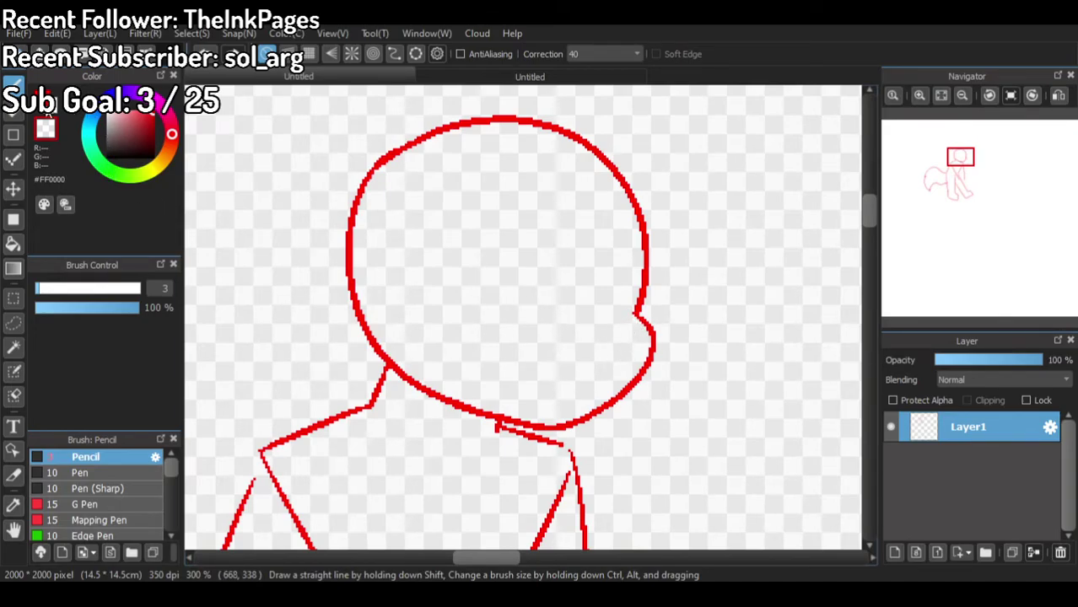
Step: Draw a rounded nose on the muzzle and an open grinning mouth with jagged teeth
{"action": "mouse_move", "coordinate": [584, 327]}
{"action": "left_mouse_down"}
{"action": "mouse_move", "coordinate": [535, 333]}
{"action": "mouse_move", "coordinate": [532, 349]}
{"action": "mouse_move", "coordinate": [572, 374]}
{"action": "mouse_move", "coordinate": [597, 365]}
{"action": "mouse_move", "coordinate": [614, 338]}
{"action": "mouse_move", "coordinate": [565, 330]}
{"action": "left_mouse_up"}
{"action": "mouse_move", "coordinate": [562, 403]}
{"action": "left_mouse_down"}
{"action": "mouse_move", "coordinate": [505, 374]}
{"action": "mouse_move", "coordinate": [443, 302]}
{"action": "mouse_move", "coordinate": [433, 315]}
{"action": "mouse_move", "coordinate": [446, 380]}
{"action": "mouse_move", "coordinate": [525, 389]}
{"action": "left_mouse_up"}
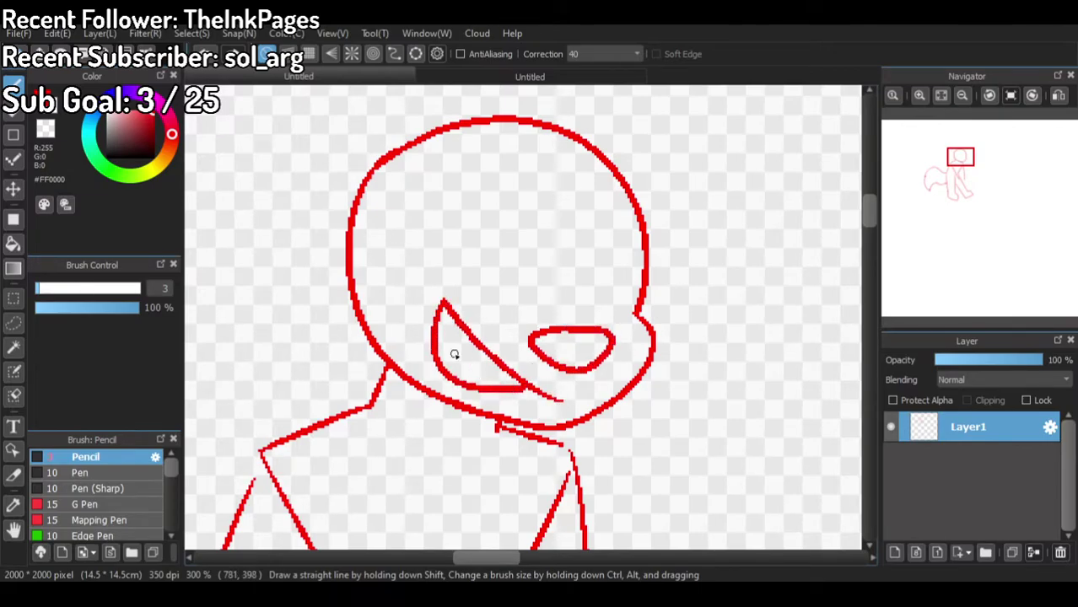
{"action": "left_click_drag", "start_coordinate": [441, 358], "coordinate": [478, 364]}
Step: Draw a half-closed domed eye with a slanted lower edge above the mouth, and refine its outer corner after checking the reference
{"action": "mouse_move", "coordinate": [446, 257]}
{"action": "left_mouse_down"}
{"action": "mouse_move", "coordinate": [530, 241]}
{"action": "mouse_move", "coordinate": [539, 306]}
{"action": "mouse_move", "coordinate": [435, 265]}
{"action": "mouse_move", "coordinate": [465, 242]}
{"action": "left_mouse_up"}
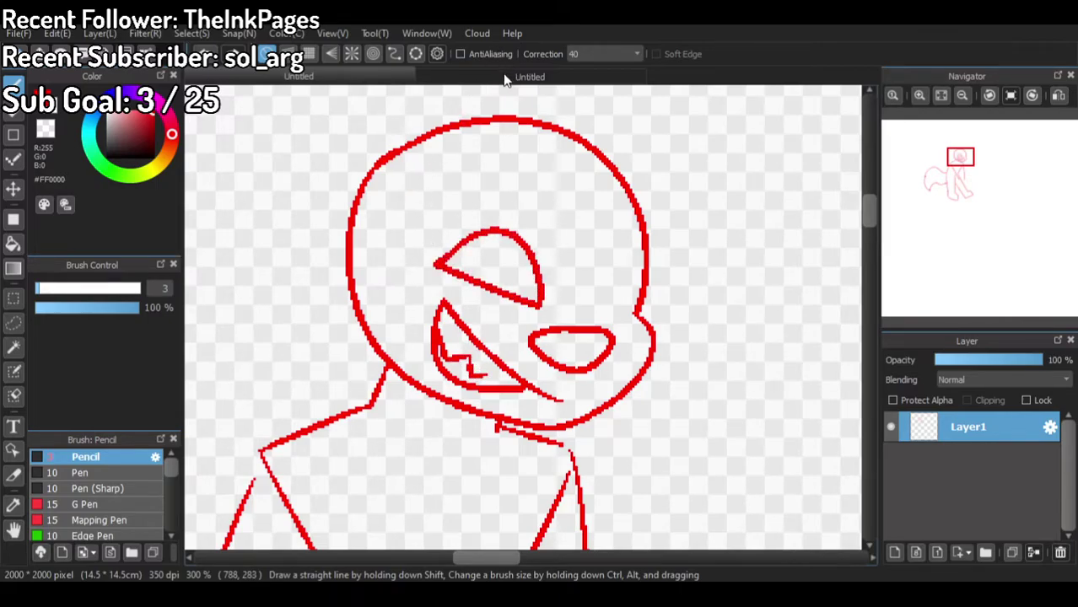
{"action": "left_click", "coordinate": [504, 77]}
{"action": "left_click", "coordinate": [378, 79]}
{"action": "left_click_drag", "start_coordinate": [437, 267], "coordinate": [426, 264]}
{"action": "scroll", "coordinate": [487, 275], "scroll_direction": "down", "scroll_amount": 4}
{"action": "scroll", "coordinate": [469, 231], "scroll_direction": "up", "scroll_amount": 2}
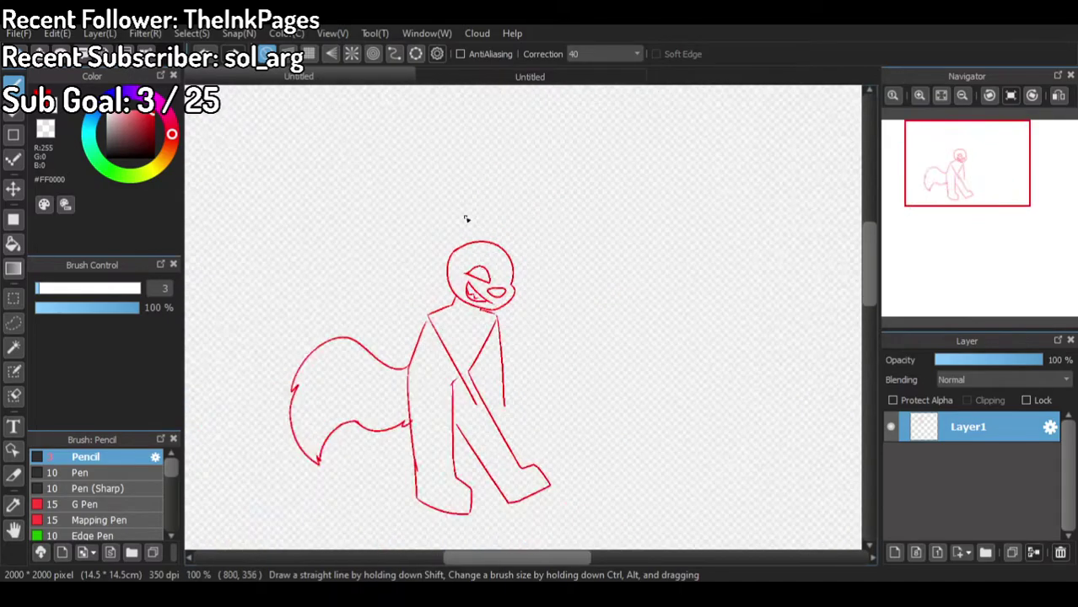
Step: Sketch a long narrow axe handle slanting from below the arms down past the heel of the right foot
{"action": "scroll", "coordinate": [499, 259], "scroll_direction": "down", "scroll_amount": 3}
{"action": "scroll", "coordinate": [498, 438], "scroll_direction": "up", "scroll_amount": 3}
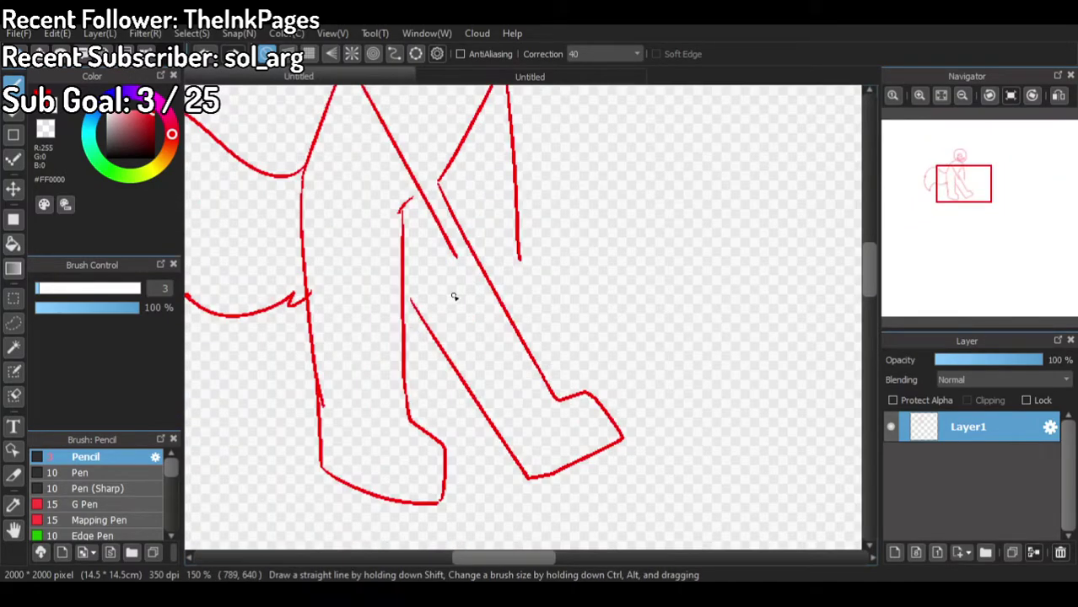
{"action": "mouse_move", "coordinate": [497, 255]}
{"action": "left_mouse_down"}
{"action": "mouse_move", "coordinate": [472, 269]}
{"action": "mouse_move", "coordinate": [467, 258]}
{"action": "mouse_move", "coordinate": [527, 496]}
{"action": "left_mouse_up"}
{"action": "left_click_drag", "start_coordinate": [497, 254], "coordinate": [549, 505]}
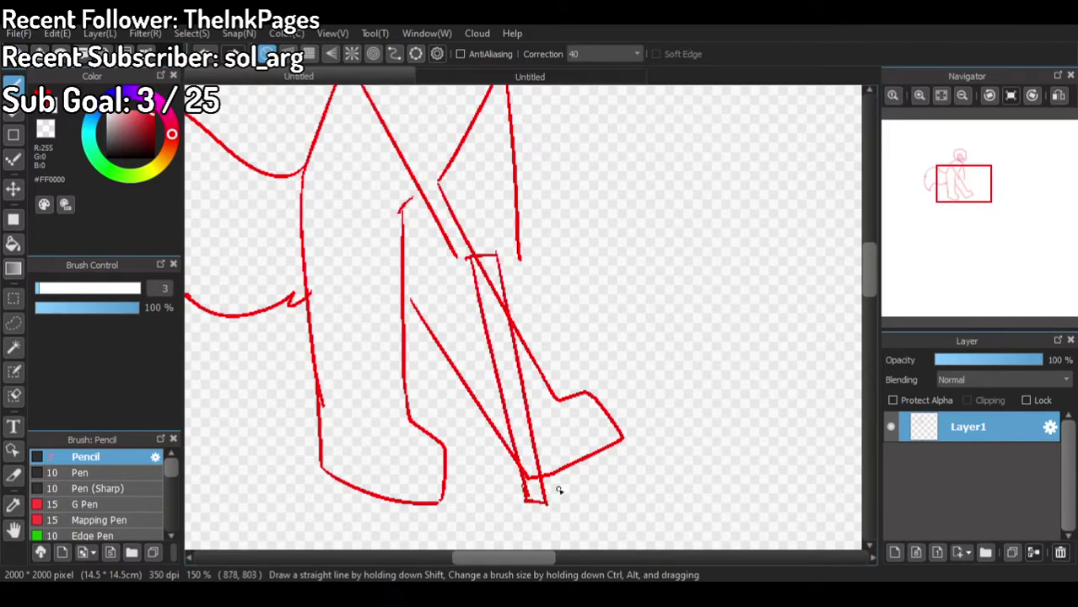
Step: Lengthen the left edge of the axe handle and close its lower end with a short line
{"action": "scroll", "coordinate": [558, 420], "scroll_direction": "down", "scroll_amount": 2}
{"action": "scroll", "coordinate": [576, 418], "scroll_direction": "up", "scroll_amount": 4}
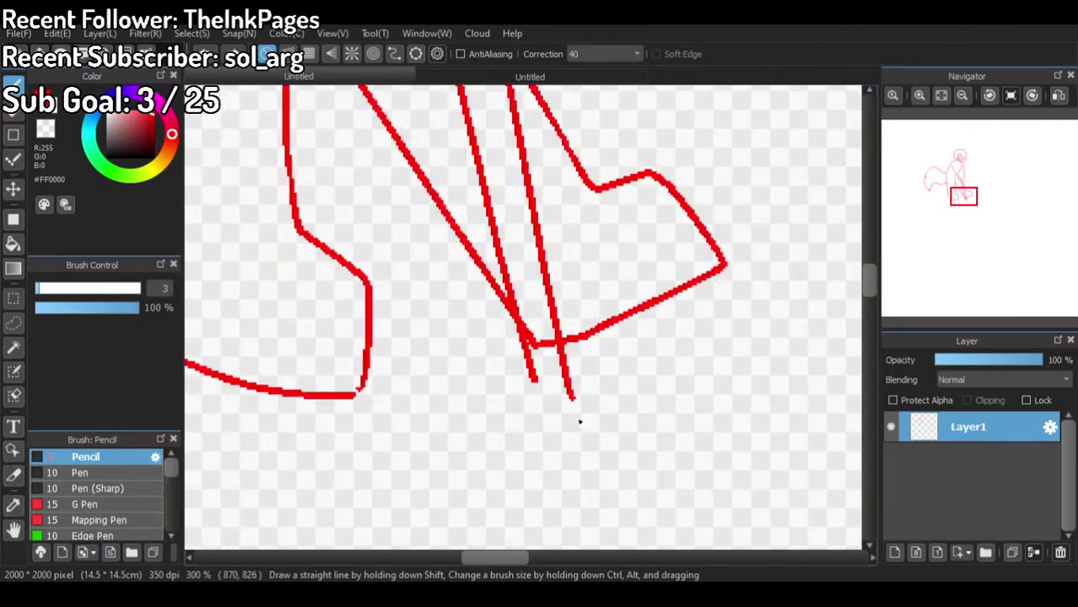
{"action": "left_click_drag", "start_coordinate": [533, 368], "coordinate": [538, 406]}
{"action": "key", "text": "ctrl+z"}
{"action": "left_click_drag", "start_coordinate": [538, 407], "coordinate": [574, 399]}
{"action": "left_click_drag", "start_coordinate": [531, 371], "coordinate": [542, 409]}
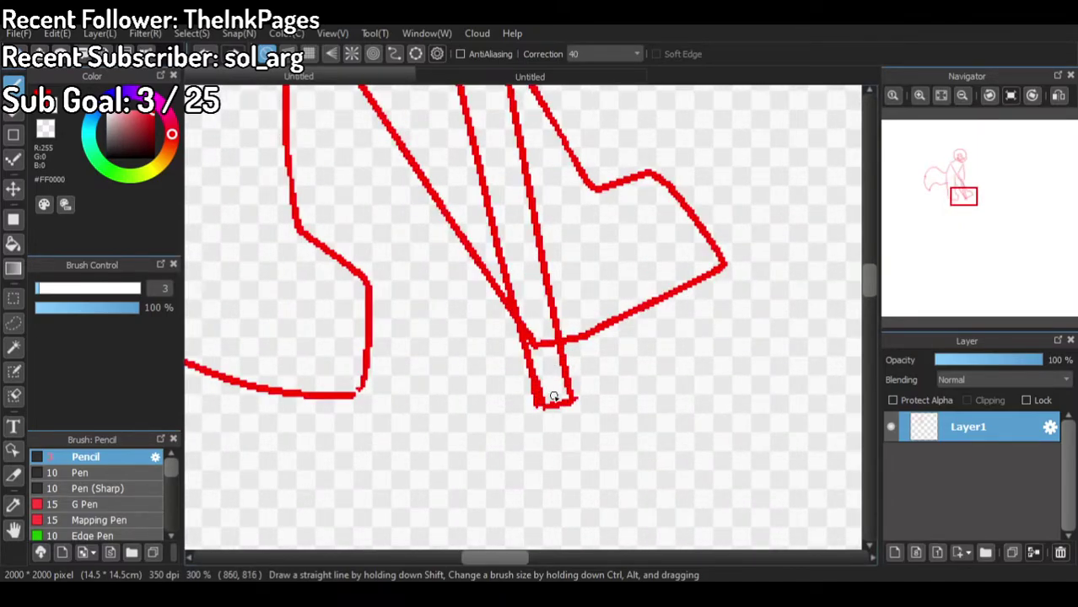
Step: Check the axe in the reference and draw a large curved blade left of the handle's upper end and a smaller one on its right
{"action": "scroll", "coordinate": [554, 397], "scroll_direction": "down", "scroll_amount": 3}
{"action": "scroll", "coordinate": [477, 103], "scroll_direction": "up", "scroll_amount": 1}
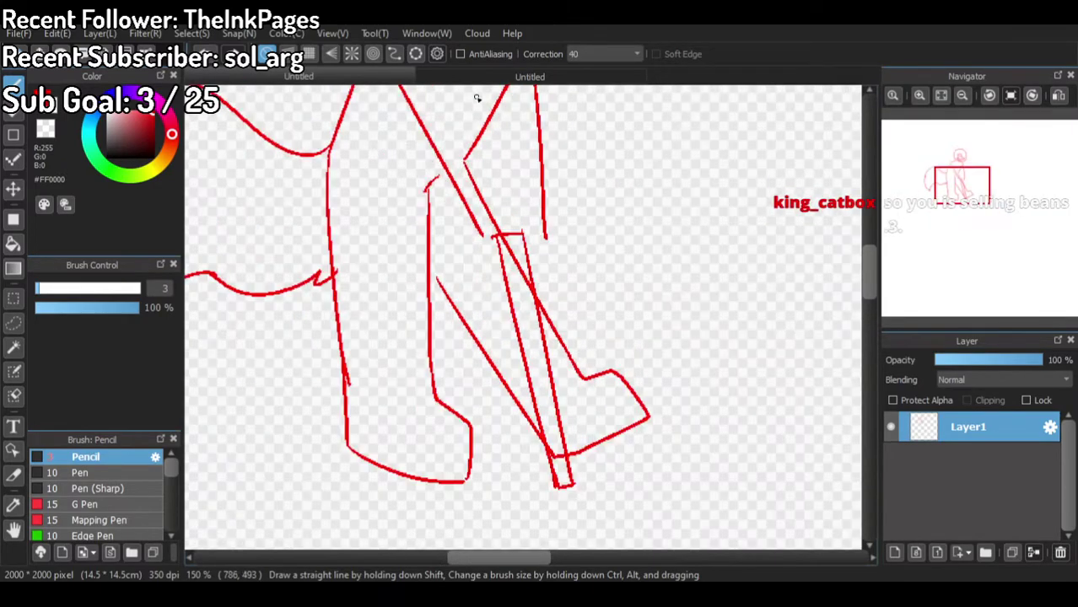
{"action": "left_click", "coordinate": [426, 72]}
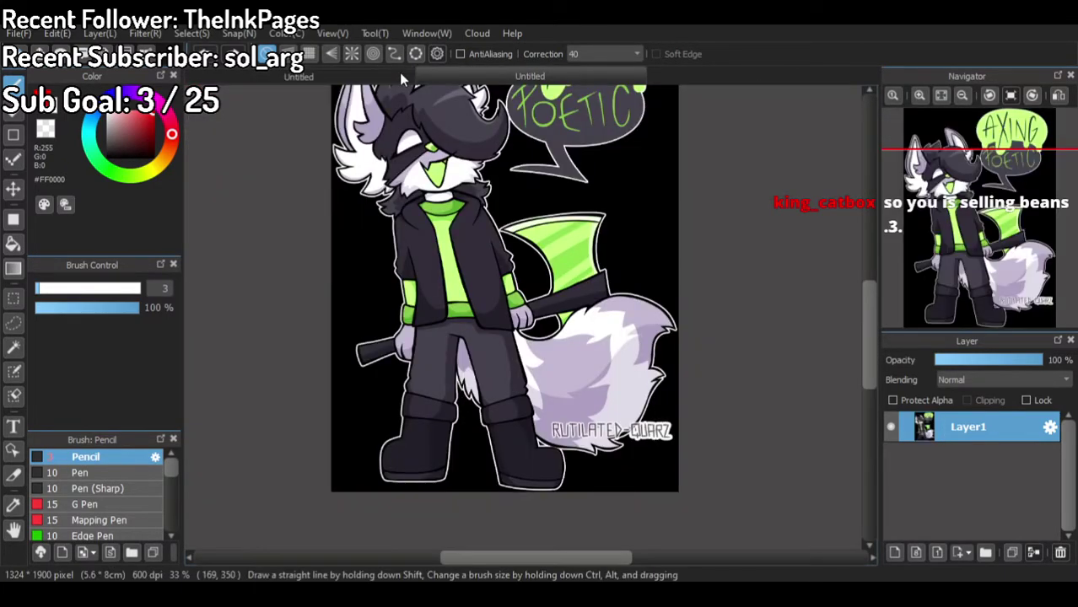
{"action": "left_click", "coordinate": [399, 73]}
{"action": "scroll", "coordinate": [467, 323], "scroll_direction": "up", "scroll_amount": 2}
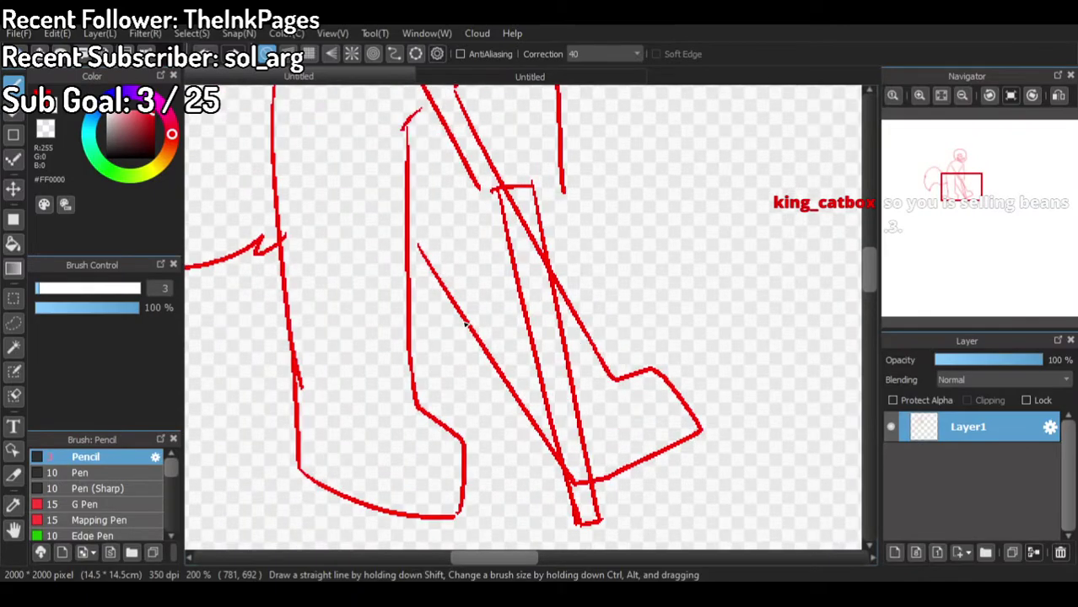
{"action": "mouse_move", "coordinate": [502, 203]}
{"action": "left_mouse_down"}
{"action": "mouse_move", "coordinate": [423, 180]}
{"action": "mouse_move", "coordinate": [421, 189]}
{"action": "mouse_move", "coordinate": [418, 326]}
{"action": "mouse_move", "coordinate": [446, 369]}
{"action": "left_mouse_up"}
{"action": "left_click_drag", "start_coordinate": [475, 306], "coordinate": [513, 285]}
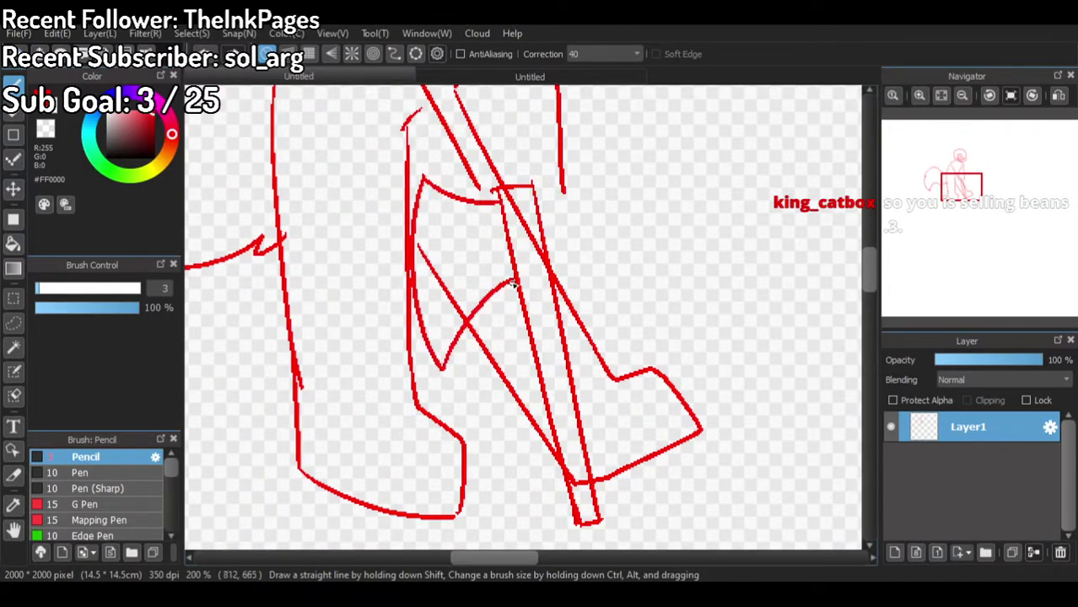
{"action": "mouse_move", "coordinate": [535, 202]}
{"action": "left_mouse_down"}
{"action": "mouse_move", "coordinate": [574, 189]}
{"action": "mouse_move", "coordinate": [605, 310]}
{"action": "mouse_move", "coordinate": [553, 276]}
{"action": "left_mouse_up"}
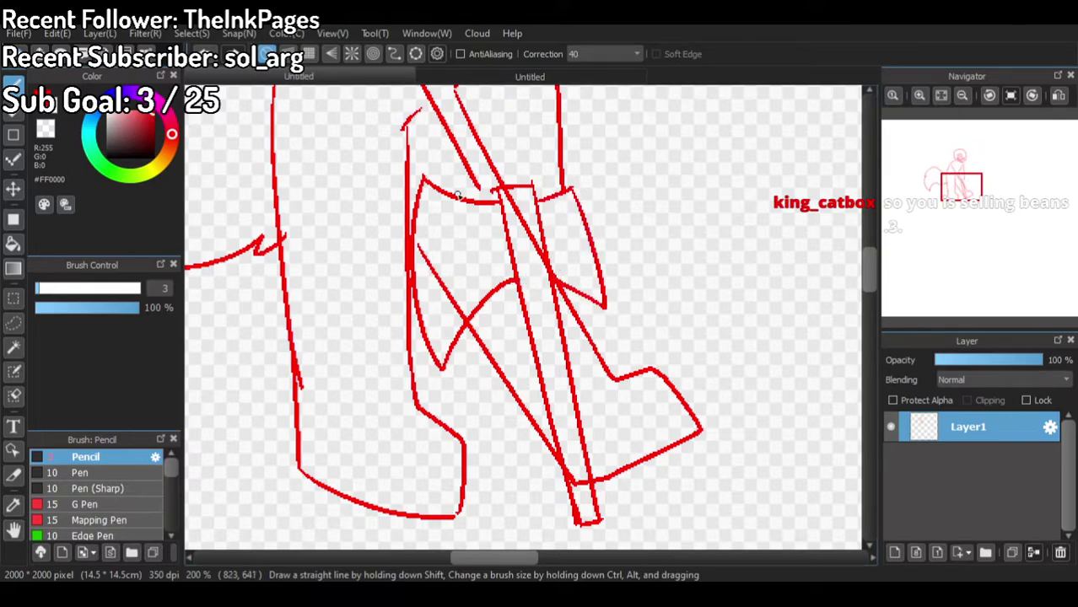
Step: Draw two rounded hands side by side gripping the top of the axe handle
{"action": "mouse_move", "coordinate": [486, 174]}
{"action": "left_mouse_down"}
{"action": "mouse_move", "coordinate": [458, 214]}
{"action": "mouse_move", "coordinate": [475, 240]}
{"action": "mouse_move", "coordinate": [532, 229]}
{"action": "mouse_move", "coordinate": [526, 180]}
{"action": "mouse_move", "coordinate": [511, 170]}
{"action": "mouse_move", "coordinate": [487, 176]}
{"action": "mouse_move", "coordinate": [571, 164]}
{"action": "mouse_move", "coordinate": [582, 183]}
{"action": "mouse_move", "coordinate": [573, 223]}
{"action": "left_mouse_up"}
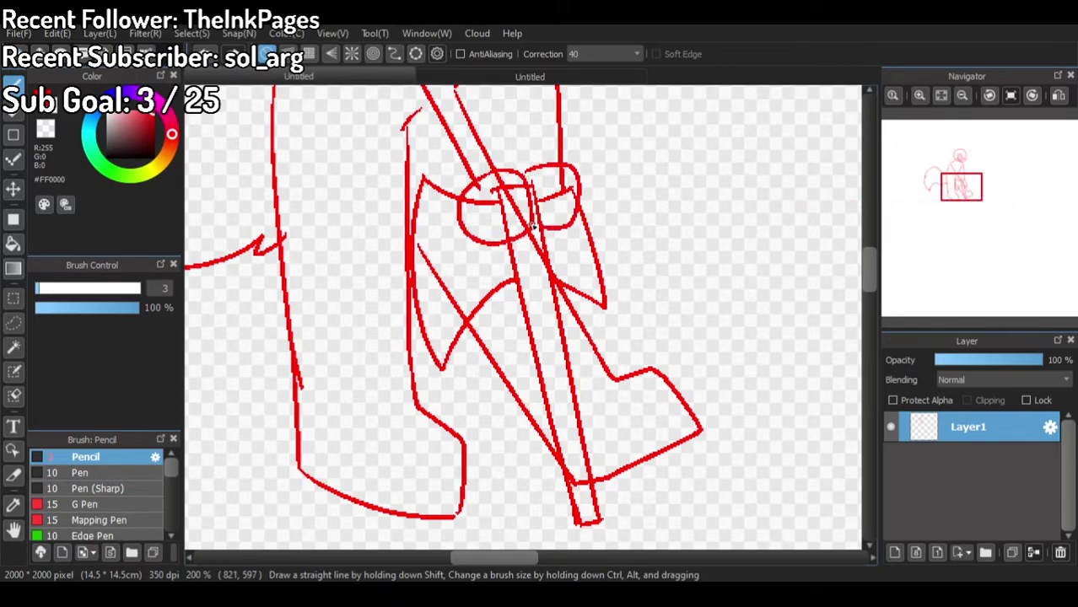
{"action": "scroll", "coordinate": [551, 221], "scroll_direction": "down", "scroll_amount": 5}
{"action": "scroll", "coordinate": [551, 220], "scroll_direction": "up", "scroll_amount": 6}
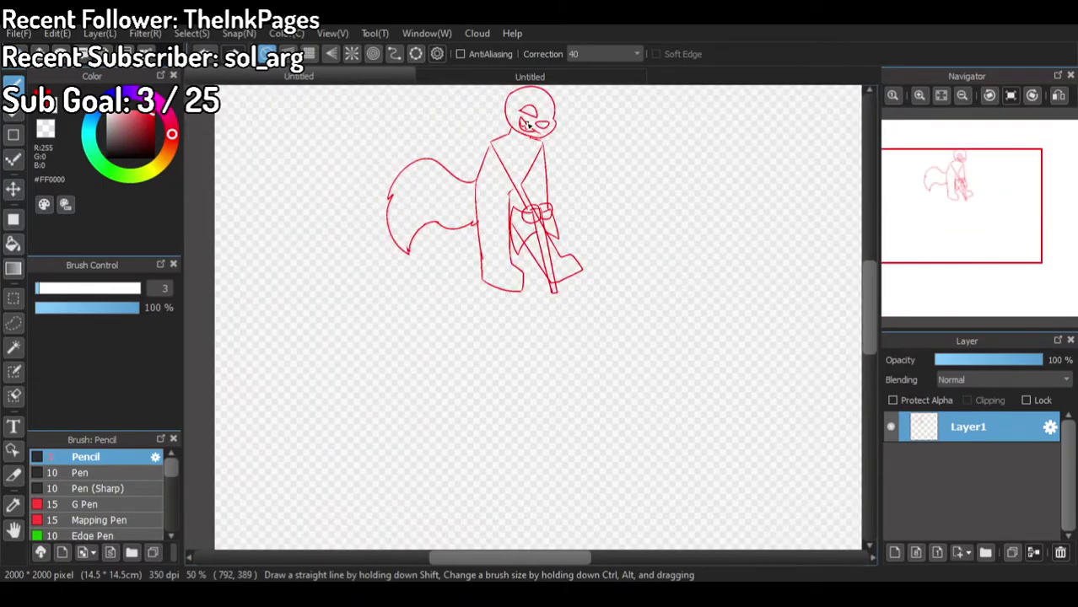
Step: Round off the left shoulder with a curved line into the arm and erase the old pointed corner
{"action": "scroll", "coordinate": [481, 220], "scroll_direction": "down", "scroll_amount": 3}
{"action": "scroll", "coordinate": [471, 197], "scroll_direction": "up", "scroll_amount": 2}
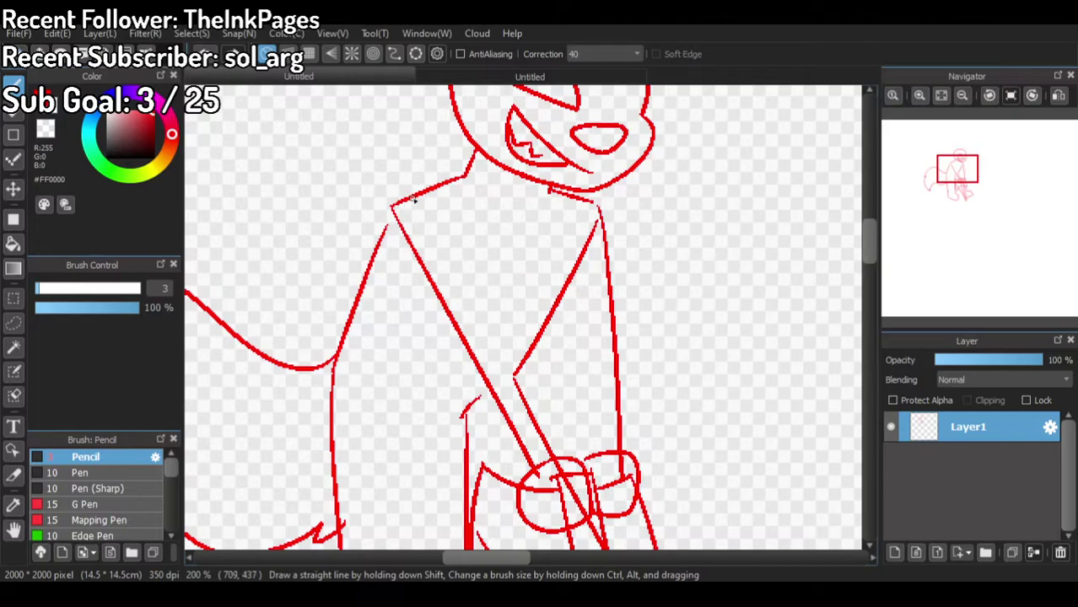
{"action": "left_click_drag", "start_coordinate": [411, 196], "coordinate": [430, 270]}
{"action": "key", "text": "ctrl+z"}
{"action": "mouse_move", "coordinate": [426, 189]}
{"action": "left_mouse_down"}
{"action": "mouse_move", "coordinate": [412, 213]}
{"action": "mouse_move", "coordinate": [421, 258]}
{"action": "left_mouse_up"}
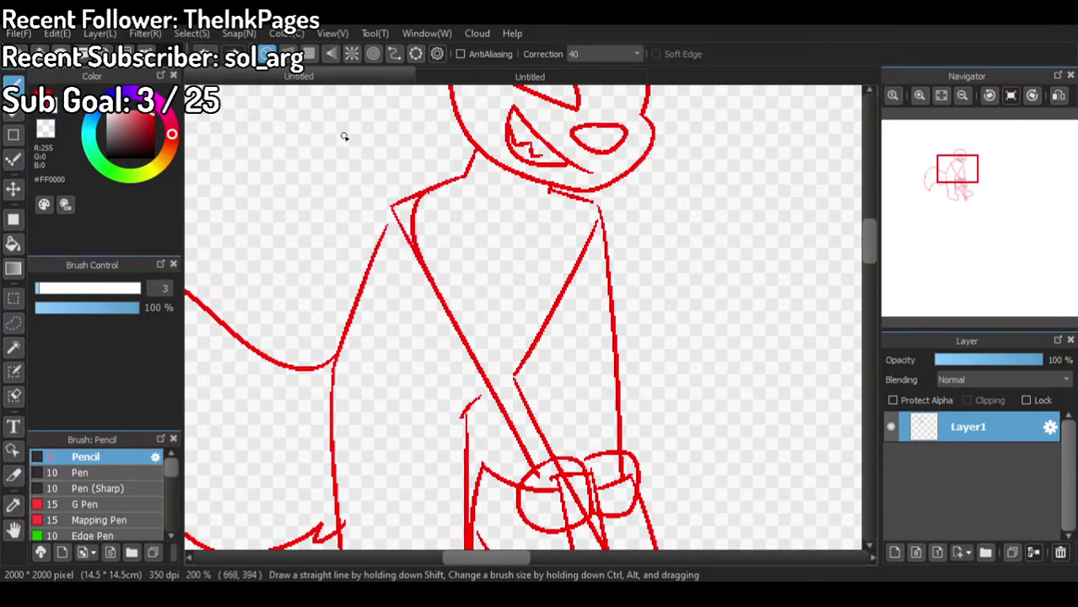
{"action": "left_click", "coordinate": [51, 132]}
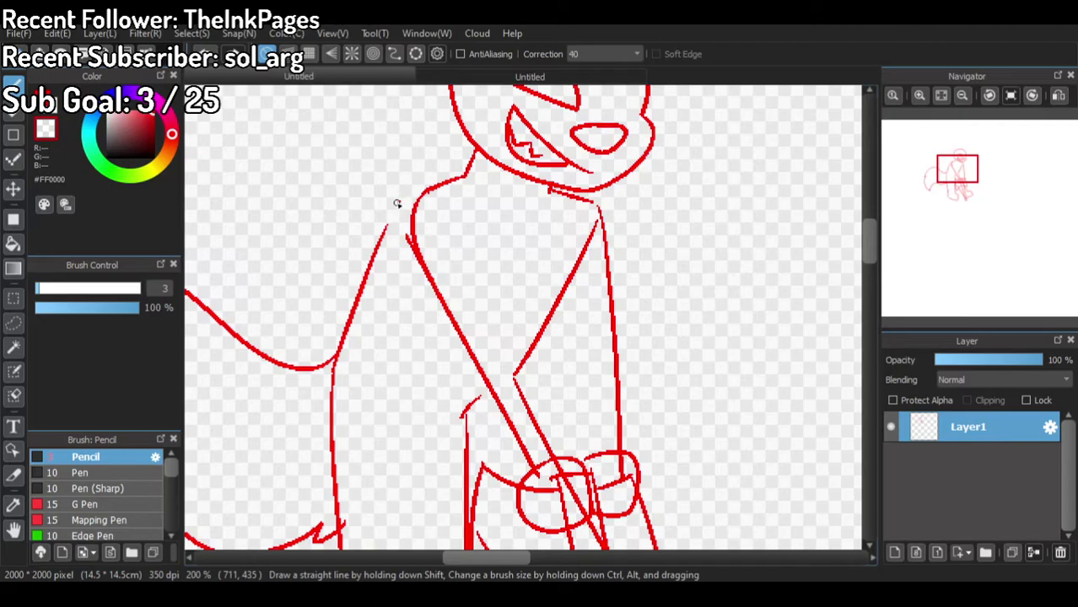
Step: Extend the back outline with a curved line so it joins the character's left shoulder
{"action": "left_click_drag", "start_coordinate": [405, 214], "coordinate": [436, 313]}
{"action": "key", "text": "ctrl+z"}
{"action": "mouse_move", "coordinate": [409, 223]}
{"action": "left_mouse_down"}
{"action": "mouse_move", "coordinate": [436, 302]}
{"action": "mouse_move", "coordinate": [384, 181]}
{"action": "mouse_move", "coordinate": [395, 212]}
{"action": "mouse_move", "coordinate": [437, 182]}
{"action": "mouse_move", "coordinate": [396, 217]}
{"action": "mouse_move", "coordinate": [452, 174]}
{"action": "left_mouse_up"}
{"action": "mouse_move", "coordinate": [376, 254]}
{"action": "left_mouse_down"}
{"action": "mouse_move", "coordinate": [410, 211]}
{"action": "mouse_move", "coordinate": [385, 228]}
{"action": "mouse_move", "coordinate": [431, 189]}
{"action": "left_mouse_up"}
{"action": "key", "text": "ctrl+z"}
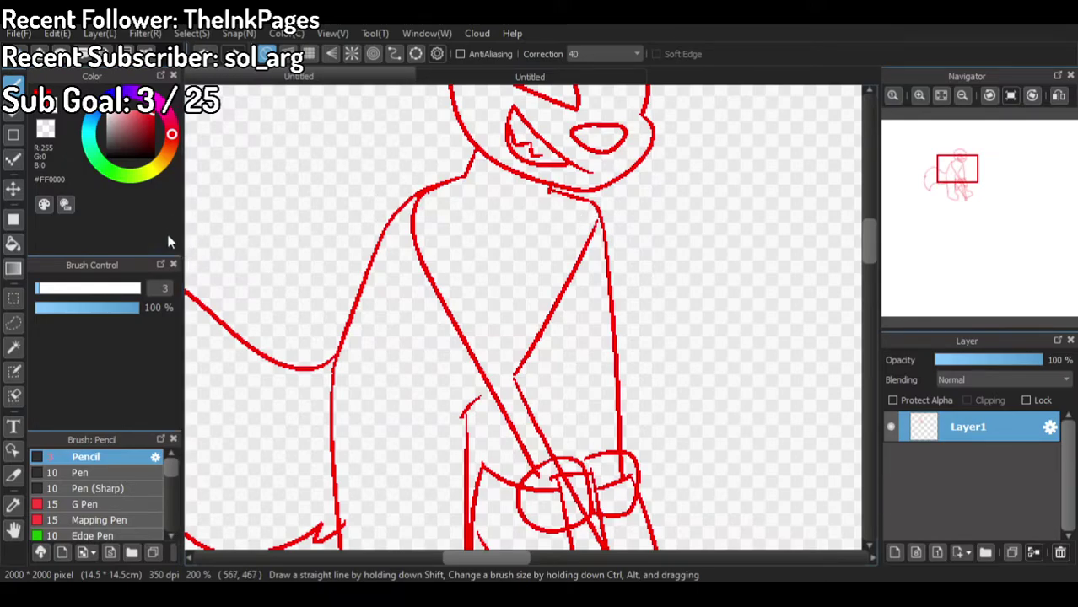
{"action": "left_click", "coordinate": [46, 138]}
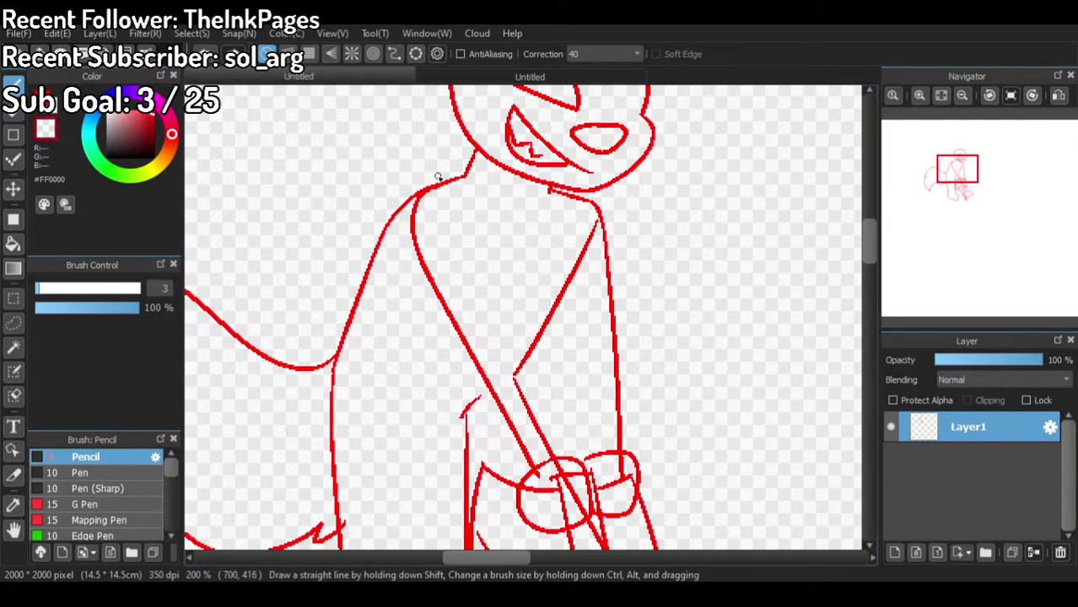
{"action": "left_click", "coordinate": [55, 110]}
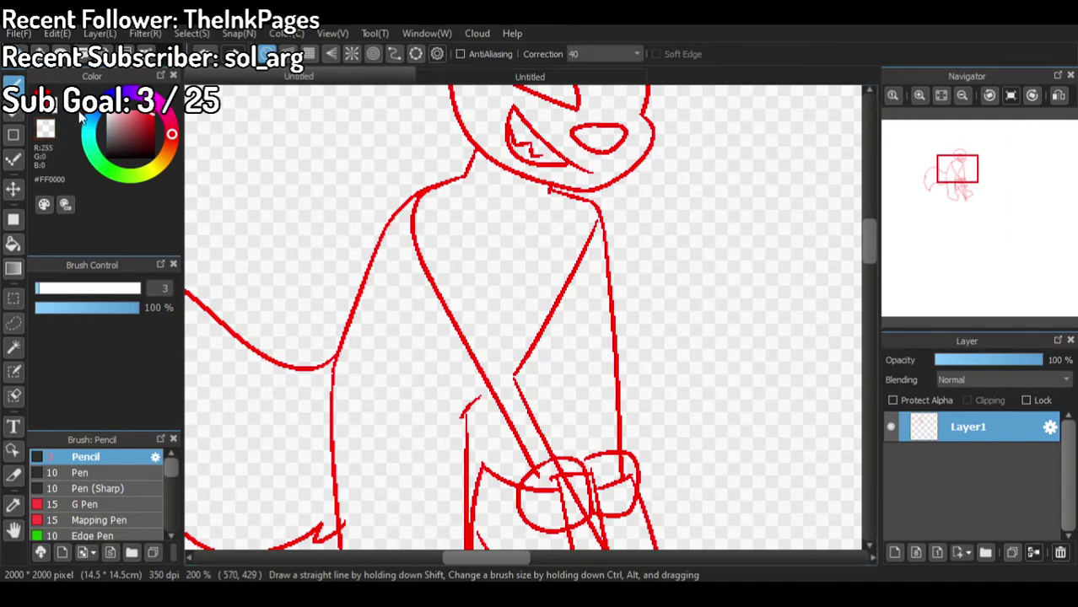
Step: Draw a diagonal arm edge from the right hand up into the chest and a short torso line beside it
{"action": "left_click_drag", "start_coordinate": [584, 460], "coordinate": [508, 260]}
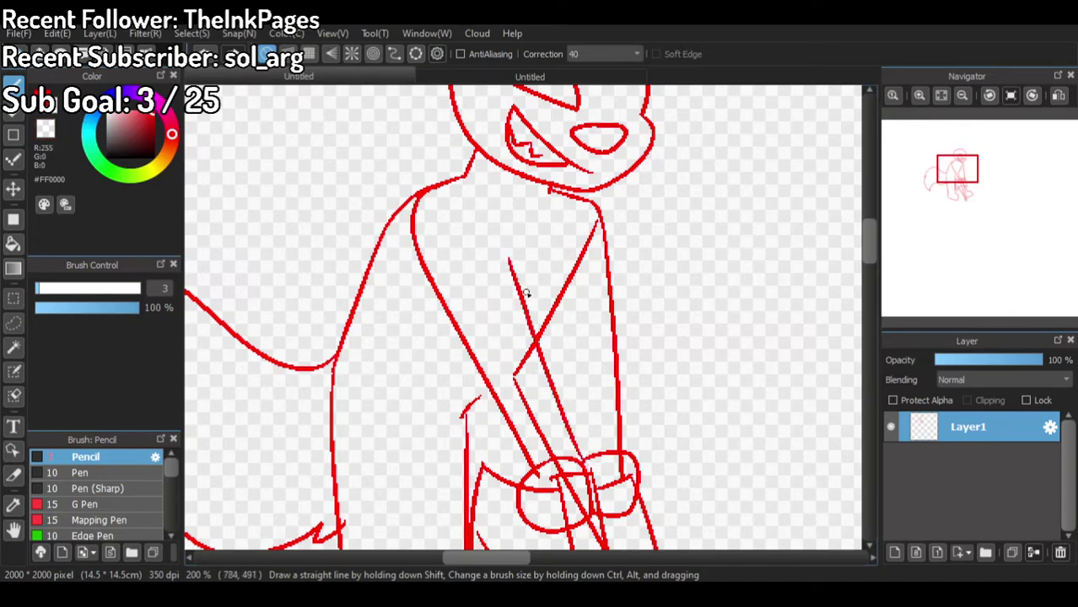
{"action": "key", "text": "ctrl+z"}
{"action": "mouse_move", "coordinate": [584, 463]}
{"action": "left_mouse_down"}
{"action": "mouse_move", "coordinate": [530, 243]}
{"action": "mouse_move", "coordinate": [533, 292]}
{"action": "mouse_move", "coordinate": [588, 454]}
{"action": "left_mouse_up"}
{"action": "key", "text": "ctrl+z"}
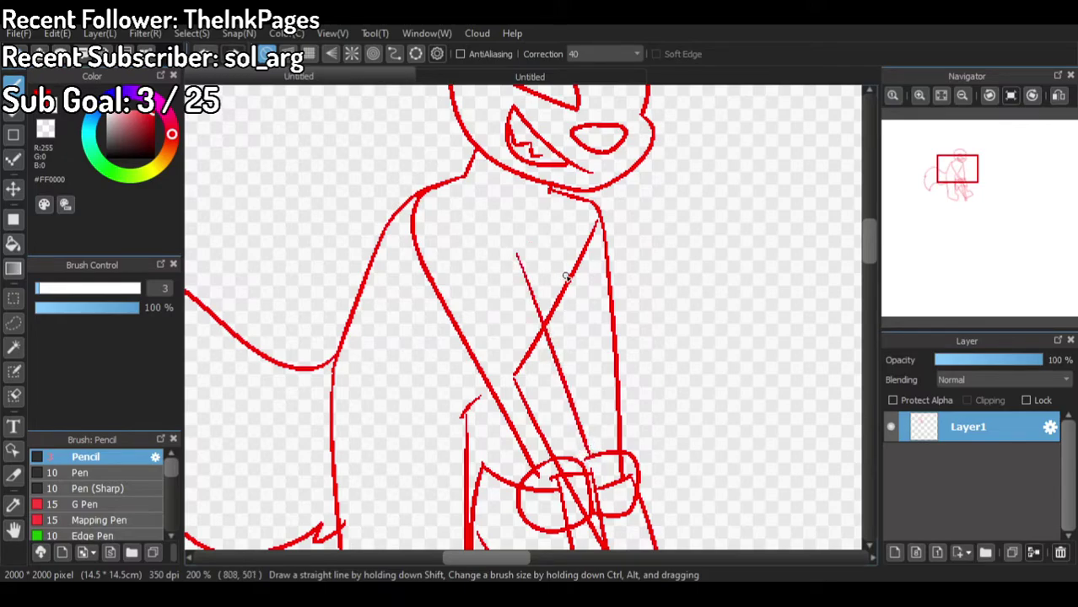
{"action": "left_click_drag", "start_coordinate": [557, 300], "coordinate": [558, 361]}
{"action": "left_click", "coordinate": [46, 128]}
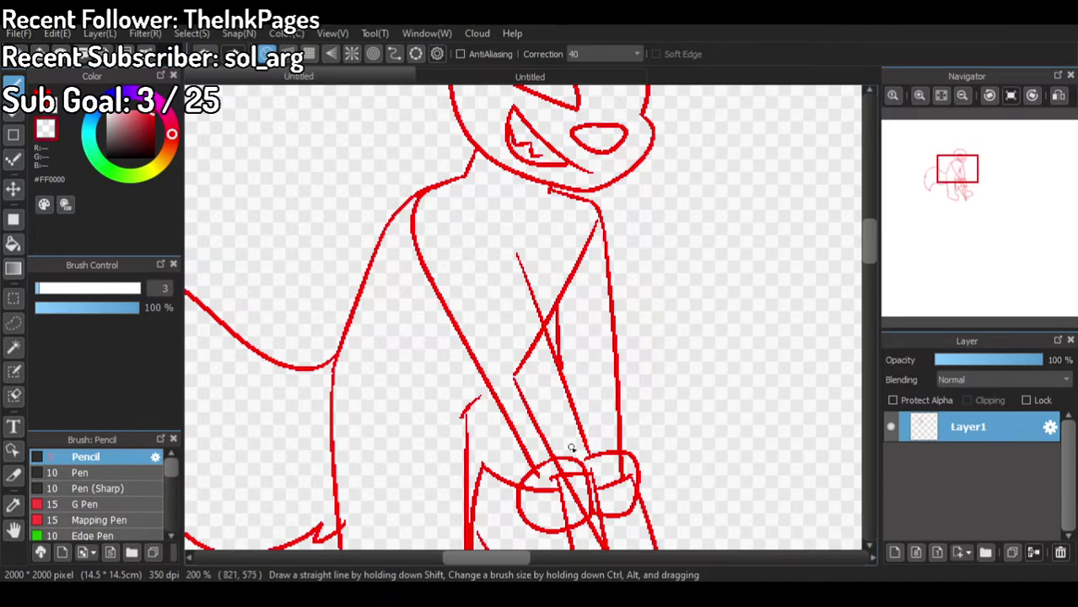
Step: Break the old crossing arm line at the new arm edge and clear the cut-off part with a transparent fill
{"action": "scroll", "coordinate": [573, 432], "scroll_direction": "up", "scroll_amount": 2}
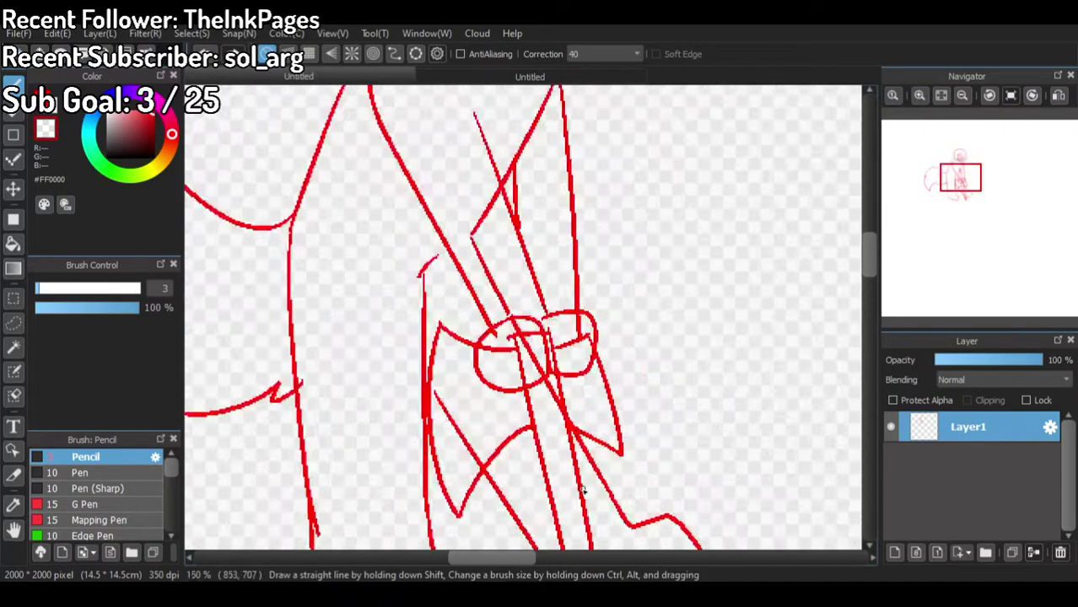
{"action": "scroll", "coordinate": [514, 264], "scroll_direction": "down", "scroll_amount": 2}
{"action": "scroll", "coordinate": [544, 201], "scroll_direction": "up", "scroll_amount": 1}
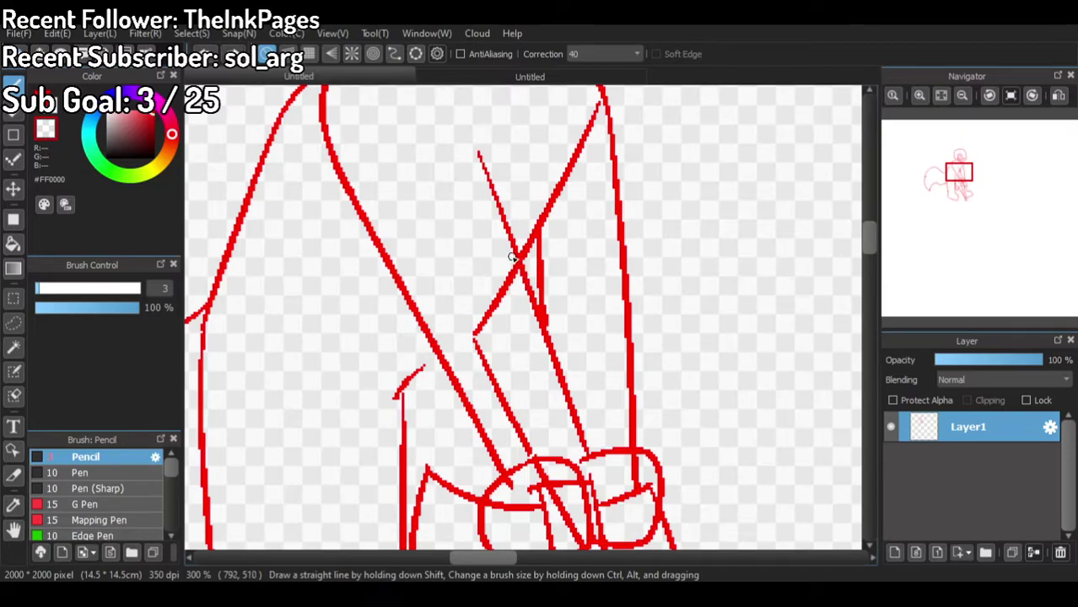
{"action": "left_click", "coordinate": [14, 245]}
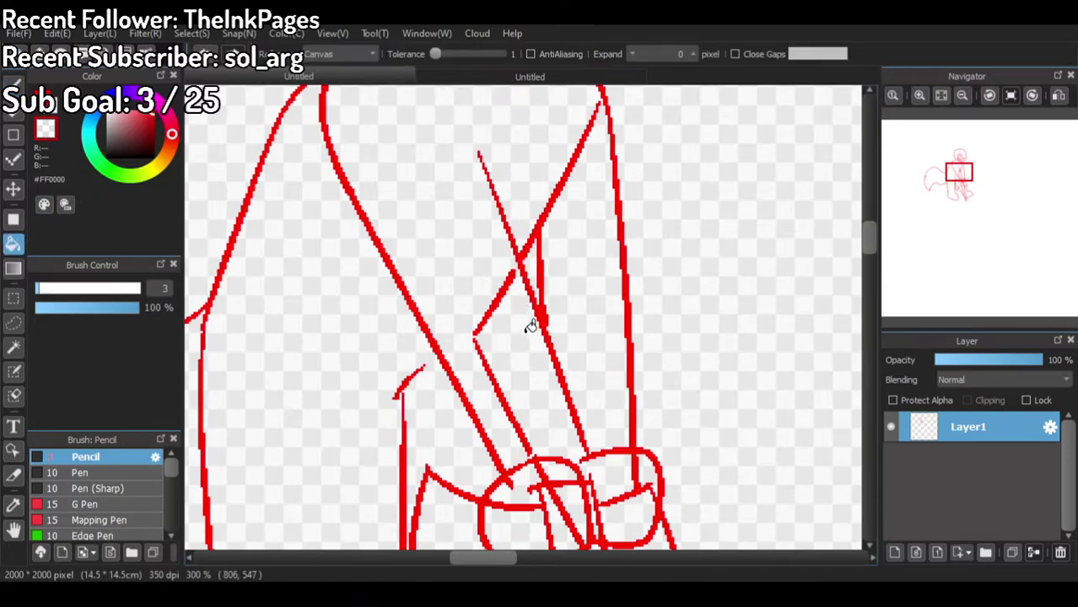
{"action": "left_click", "coordinate": [487, 318]}
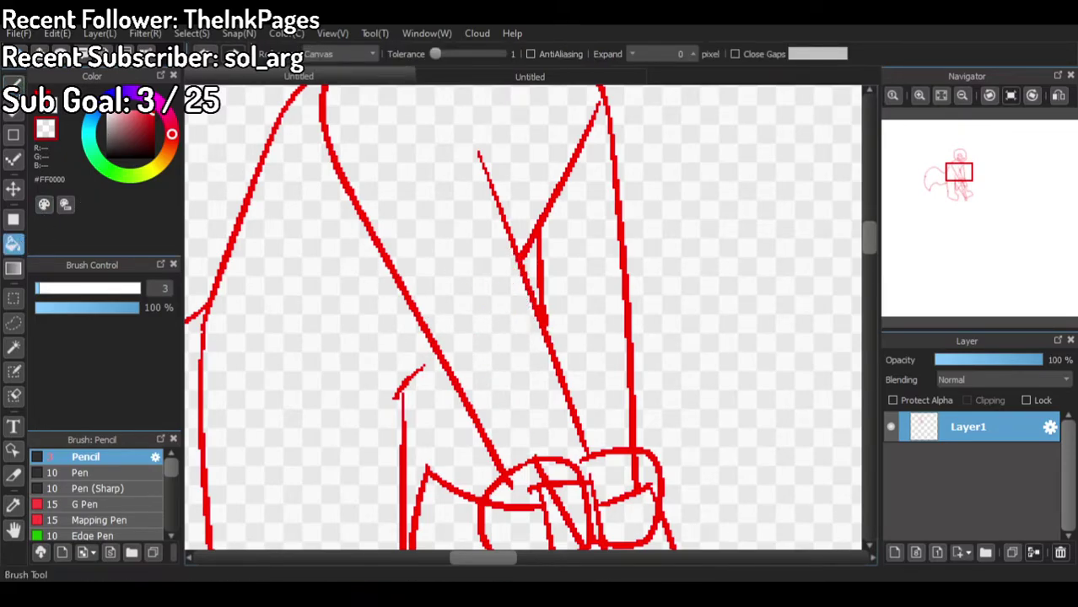
{"action": "left_click", "coordinate": [13, 82]}
Step: Erase the leg lines that run across the large axe blade and the axe handle below the hands
{"action": "scroll", "coordinate": [272, 152], "scroll_direction": "down", "scroll_amount": 4}
{"action": "scroll", "coordinate": [274, 169], "scroll_direction": "up", "scroll_amount": 4}
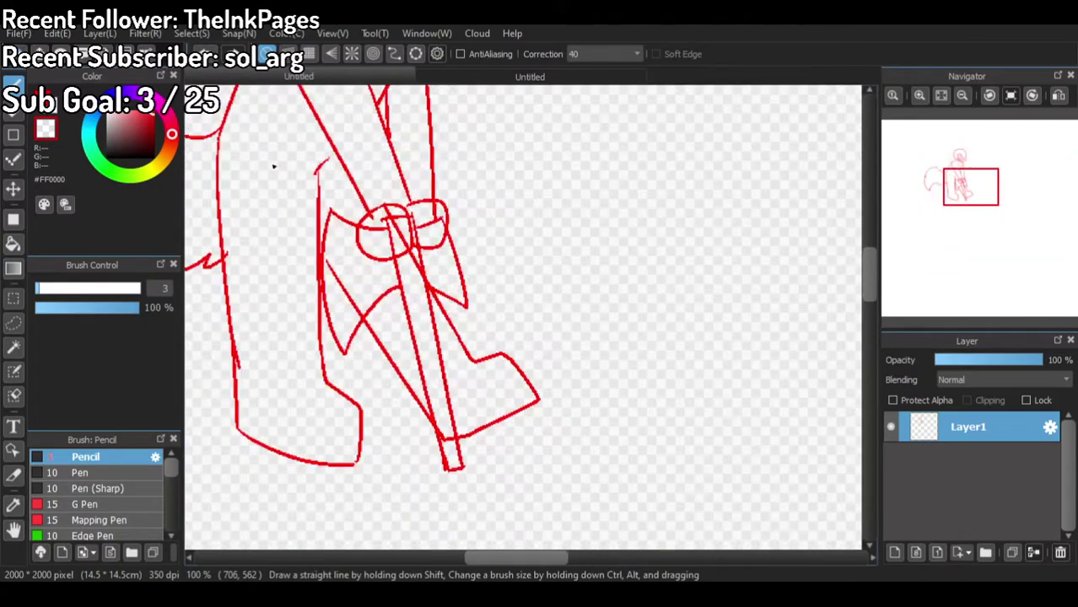
{"action": "scroll", "coordinate": [337, 321], "scroll_direction": "down", "scroll_amount": 1}
{"action": "scroll", "coordinate": [362, 395], "scroll_direction": "up", "scroll_amount": 2}
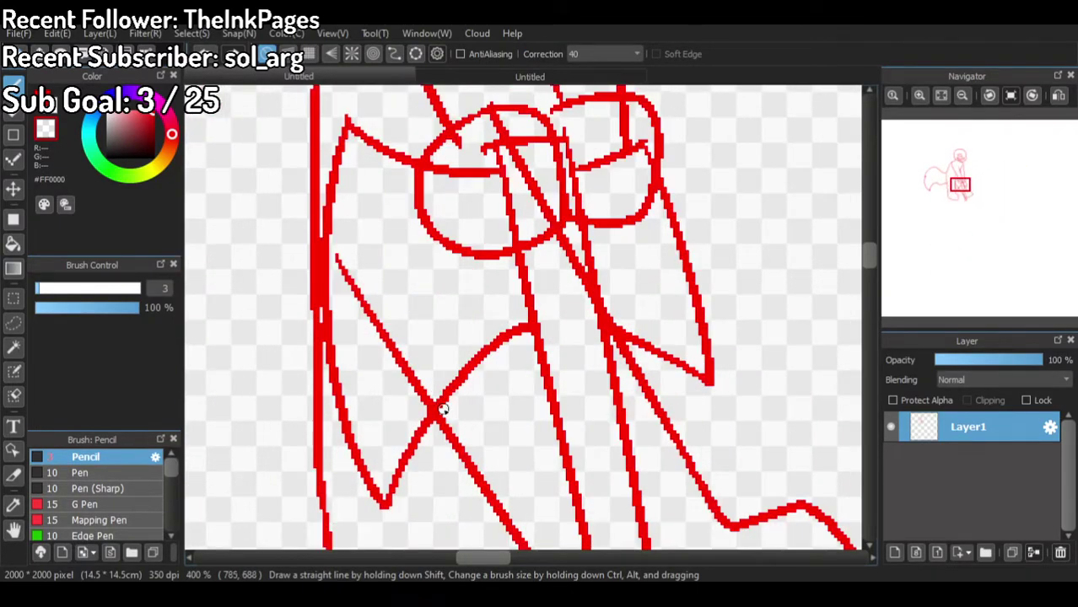
{"action": "mouse_move", "coordinate": [429, 396]}
{"action": "left_mouse_down"}
{"action": "mouse_move", "coordinate": [343, 249]}
{"action": "mouse_move", "coordinate": [391, 366]}
{"action": "mouse_move", "coordinate": [346, 262]}
{"action": "mouse_move", "coordinate": [379, 344]}
{"action": "left_mouse_up"}
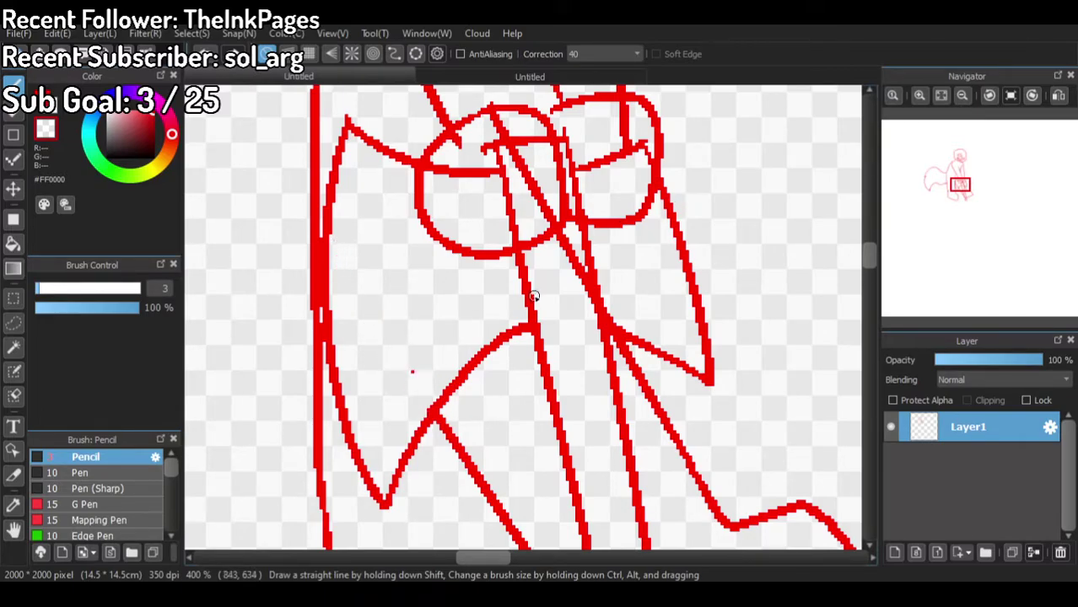
{"action": "mouse_move", "coordinate": [576, 285]}
{"action": "left_mouse_down"}
{"action": "mouse_move", "coordinate": [581, 260]}
{"action": "mouse_move", "coordinate": [594, 322]}
{"action": "left_mouse_up"}
{"action": "left_click_drag", "start_coordinate": [575, 270], "coordinate": [578, 303]}
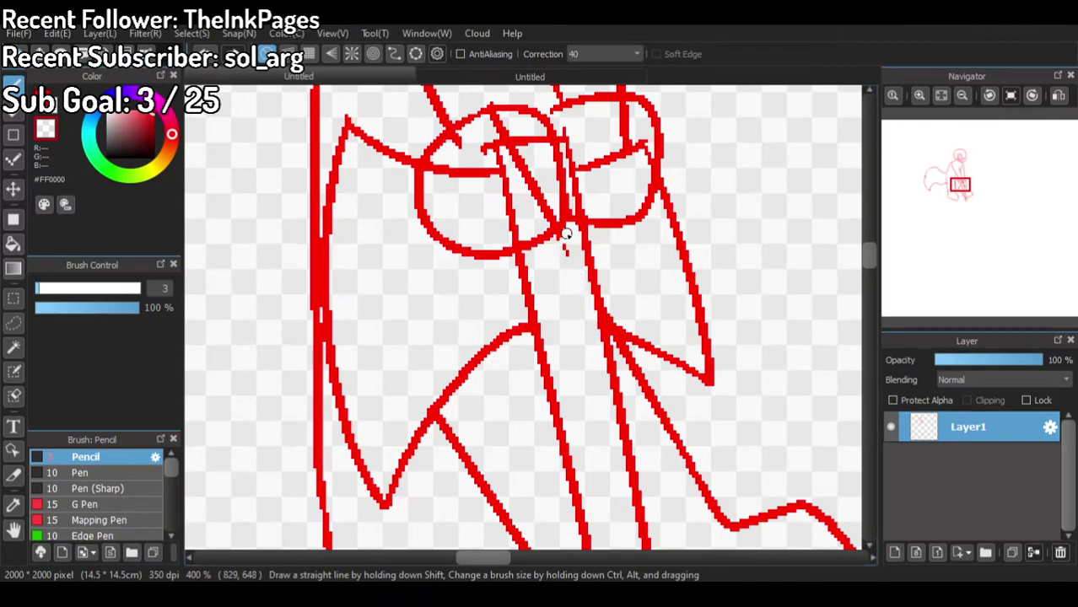
{"action": "scroll", "coordinate": [576, 257], "scroll_direction": "up", "scroll_amount": 2}
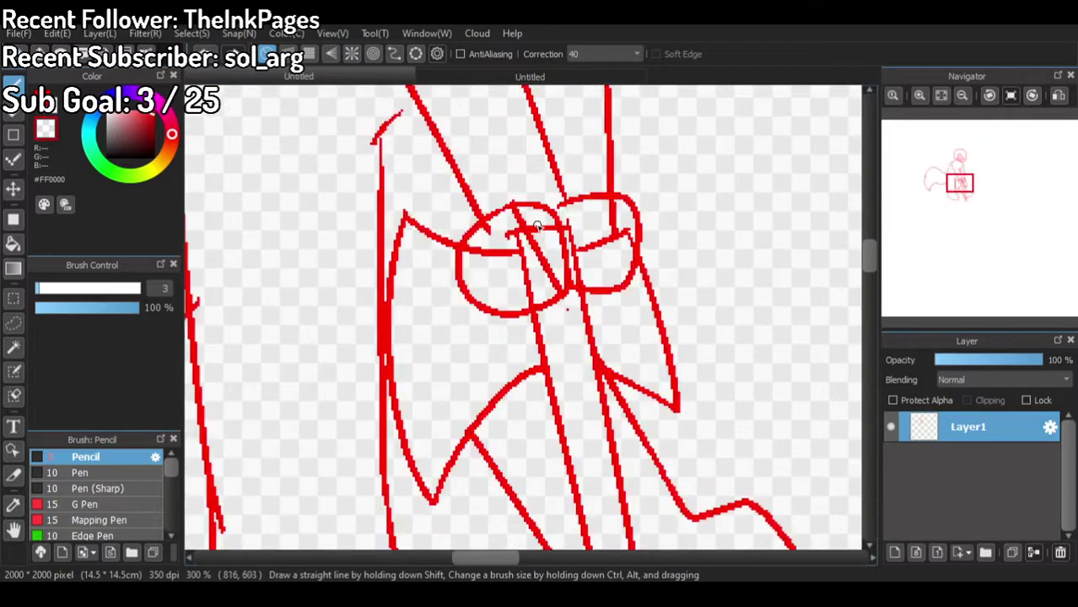
Step: Detach the arm, blade and handle lines inside the left hand from its outline and clear them with a transparent fill
{"action": "left_click", "coordinate": [600, 394]}
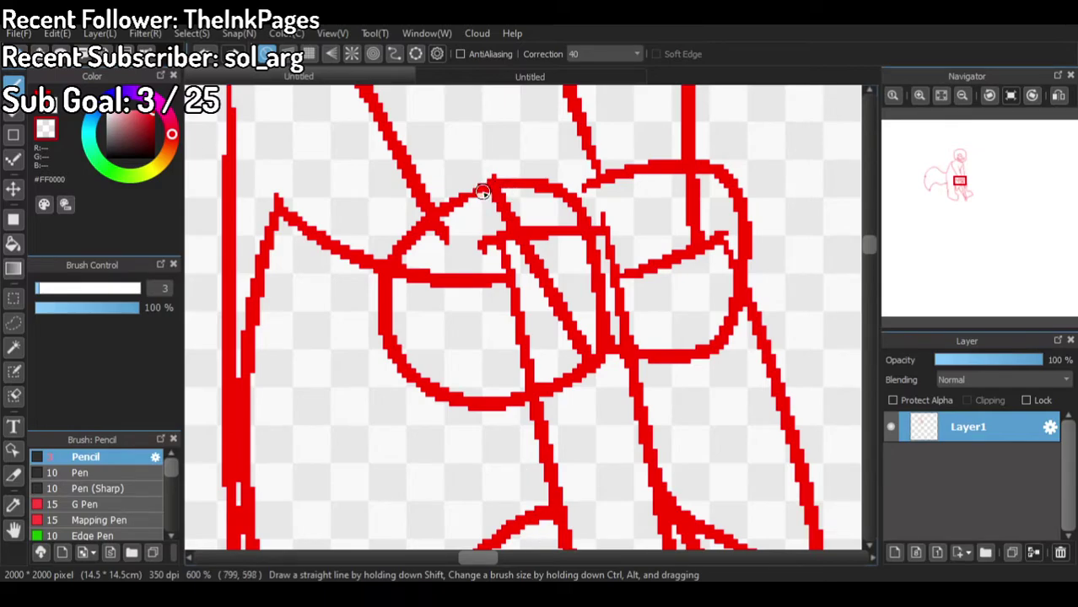
{"action": "mouse_move", "coordinate": [504, 201]}
{"action": "left_mouse_down"}
{"action": "mouse_move", "coordinate": [437, 231]}
{"action": "mouse_move", "coordinate": [458, 217]}
{"action": "mouse_move", "coordinate": [400, 288]}
{"action": "mouse_move", "coordinate": [416, 252]}
{"action": "mouse_move", "coordinate": [453, 233]}
{"action": "left_mouse_up"}
{"action": "mouse_move", "coordinate": [549, 308]}
{"action": "left_mouse_down"}
{"action": "mouse_move", "coordinate": [522, 379]}
{"action": "mouse_move", "coordinate": [547, 374]}
{"action": "mouse_move", "coordinate": [520, 385]}
{"action": "left_mouse_up"}
{"action": "mouse_move", "coordinate": [582, 347]}
{"action": "left_mouse_down"}
{"action": "mouse_move", "coordinate": [570, 356]}
{"action": "mouse_move", "coordinate": [582, 330]}
{"action": "left_mouse_up"}
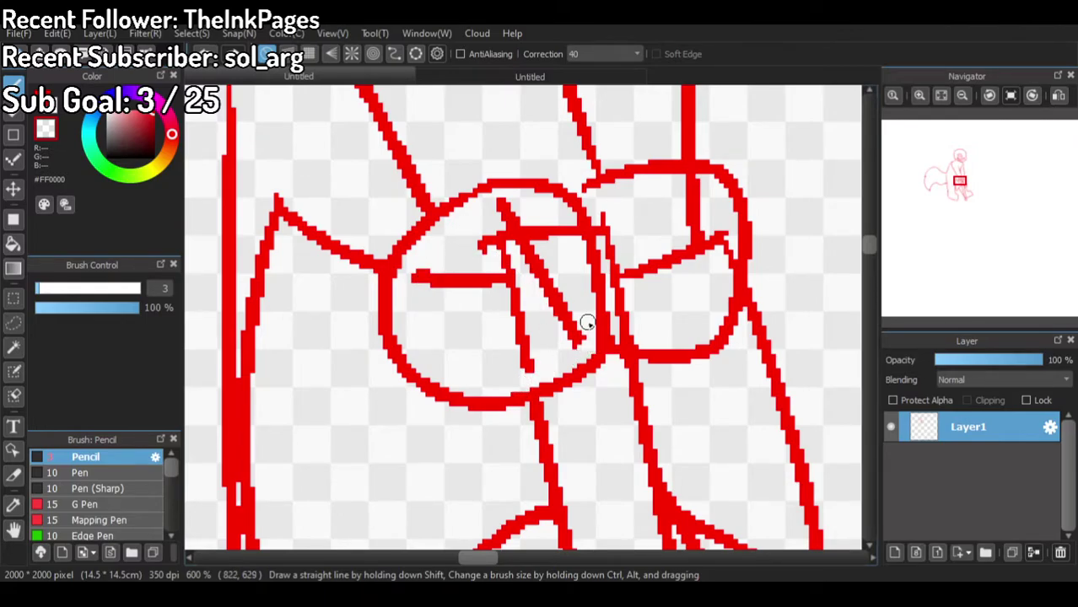
{"action": "left_click_drag", "start_coordinate": [571, 229], "coordinate": [576, 246]}
{"action": "left_click", "coordinate": [13, 244]}
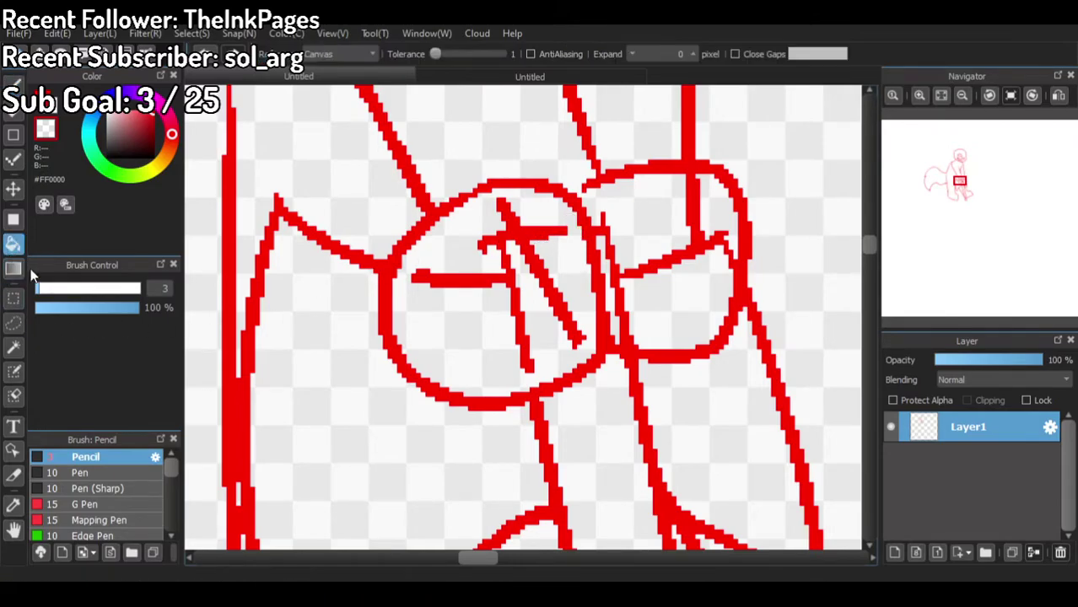
{"action": "left_click", "coordinate": [511, 228]}
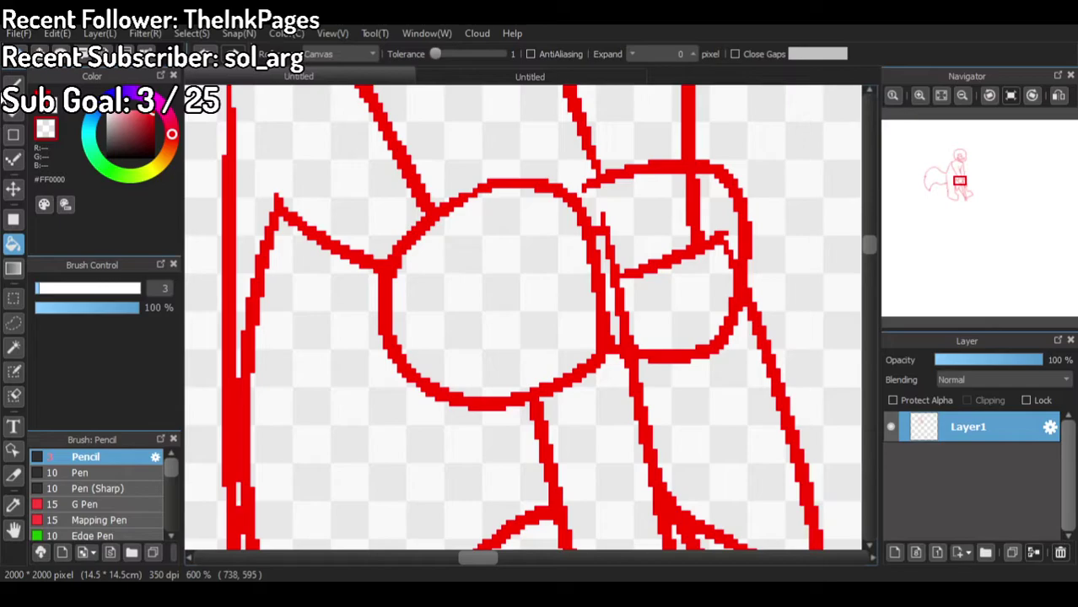
Step: Erase the handle, arm and blade lines that run through the right hand, leaving only its rounded outline
{"action": "key", "text": "b"}
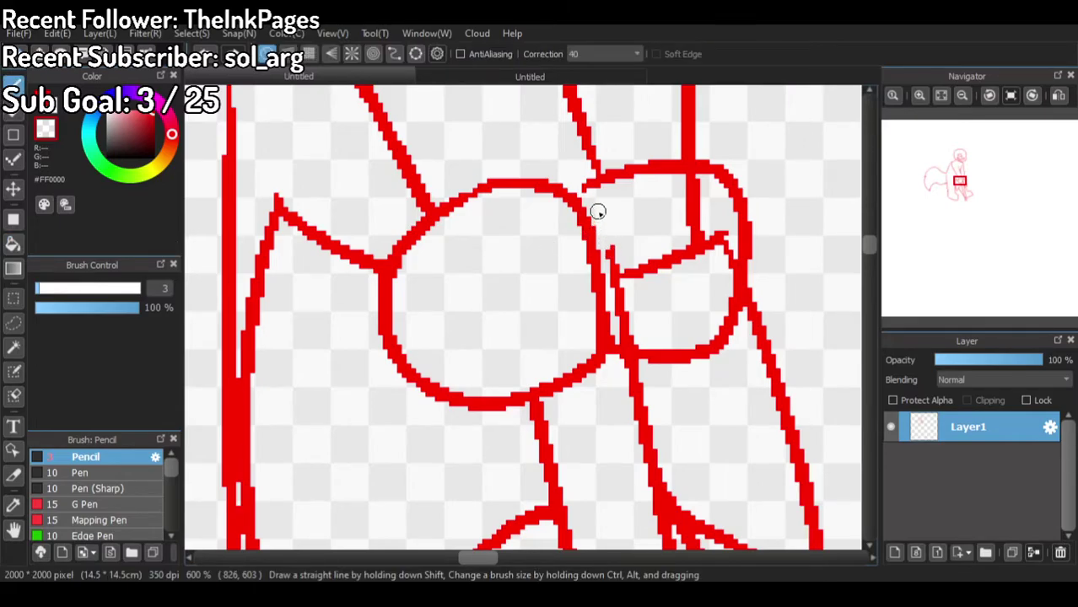
{"action": "mouse_move", "coordinate": [690, 185]}
{"action": "left_mouse_down"}
{"action": "mouse_move", "coordinate": [686, 173]}
{"action": "mouse_move", "coordinate": [675, 179]}
{"action": "left_mouse_up"}
{"action": "left_click_drag", "start_coordinate": [726, 243], "coordinate": [731, 267]}
{"action": "mouse_move", "coordinate": [620, 333]}
{"action": "left_mouse_down"}
{"action": "mouse_move", "coordinate": [606, 231]}
{"action": "mouse_move", "coordinate": [619, 290]}
{"action": "mouse_move", "coordinate": [665, 267]}
{"action": "mouse_move", "coordinate": [626, 267]}
{"action": "mouse_move", "coordinate": [718, 240]}
{"action": "mouse_move", "coordinate": [653, 261]}
{"action": "mouse_move", "coordinate": [692, 250]}
{"action": "mouse_move", "coordinate": [688, 187]}
{"action": "mouse_move", "coordinate": [697, 256]}
{"action": "mouse_move", "coordinate": [684, 214]}
{"action": "left_mouse_up"}
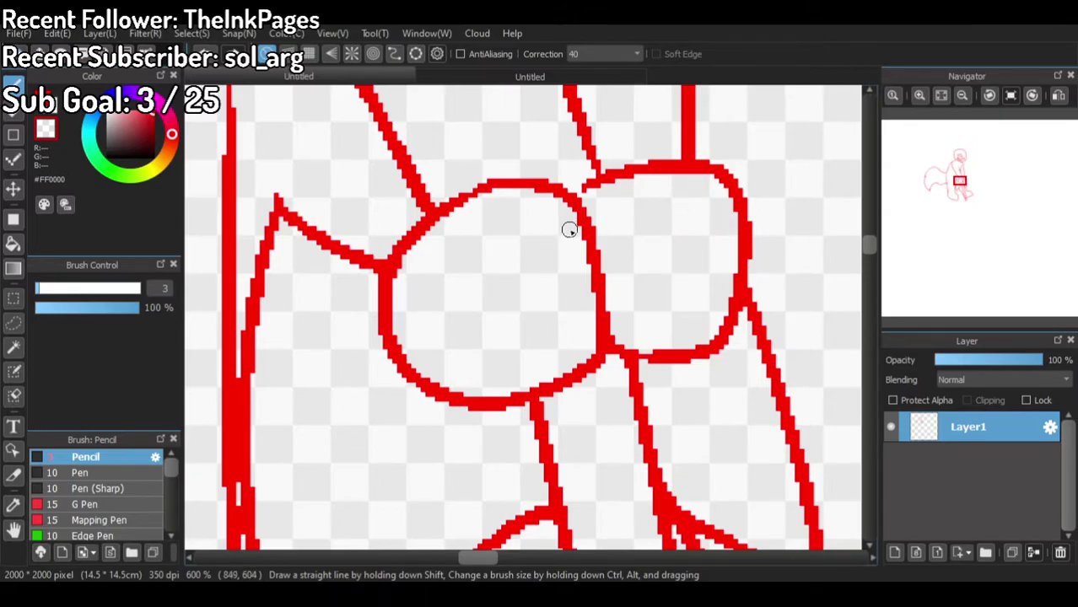
{"action": "scroll", "coordinate": [589, 229], "scroll_direction": "down", "scroll_amount": 5}
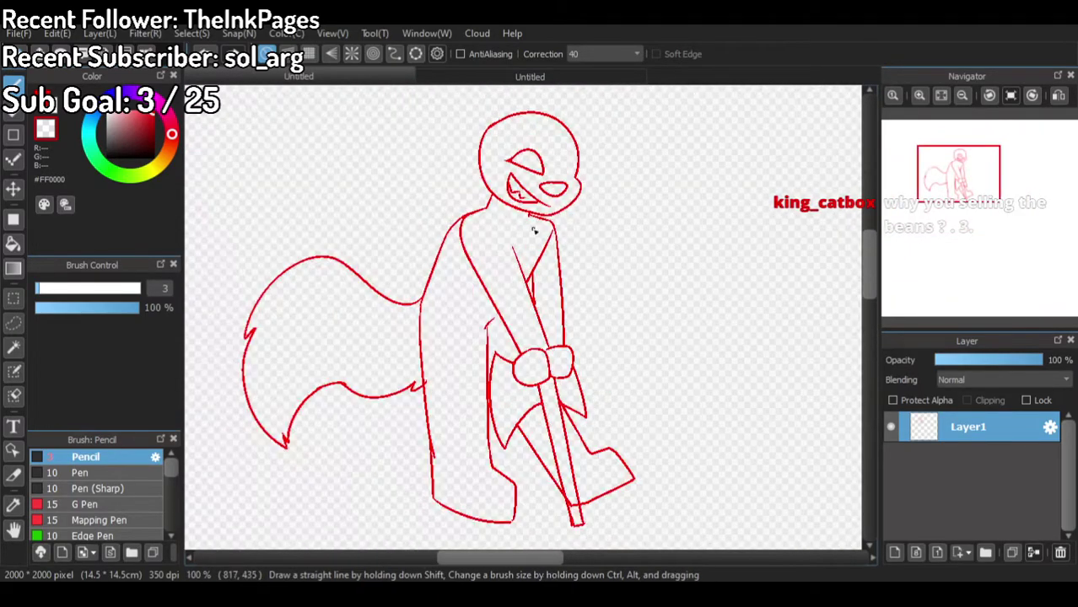
Step: Draw short red finger lines on both hands gripping the axe
{"action": "scroll", "coordinate": [543, 226], "scroll_direction": "up", "scroll_amount": 1}
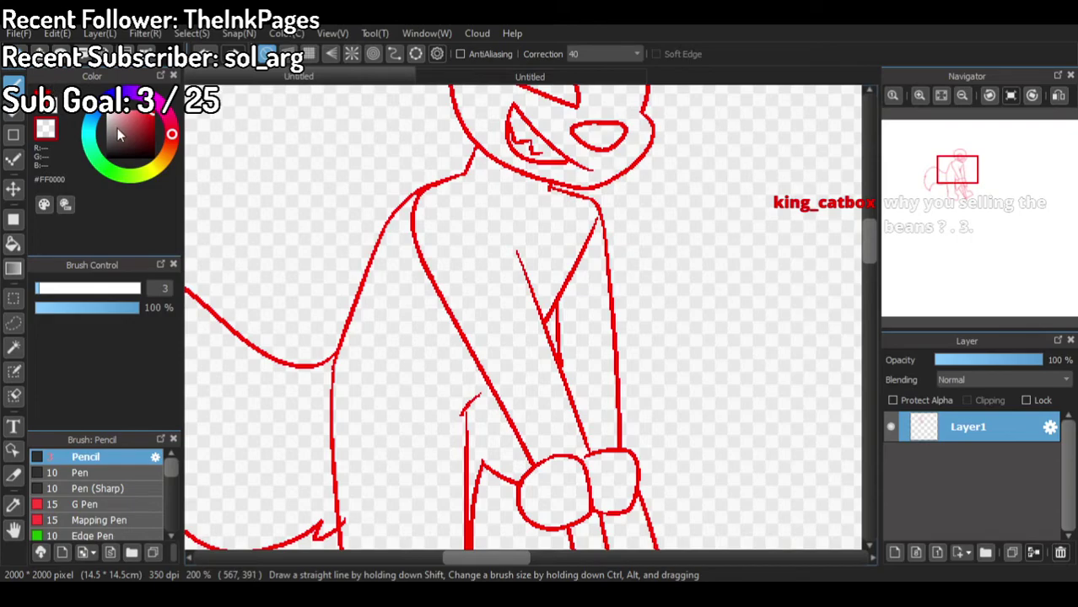
{"action": "left_click", "coordinate": [44, 106]}
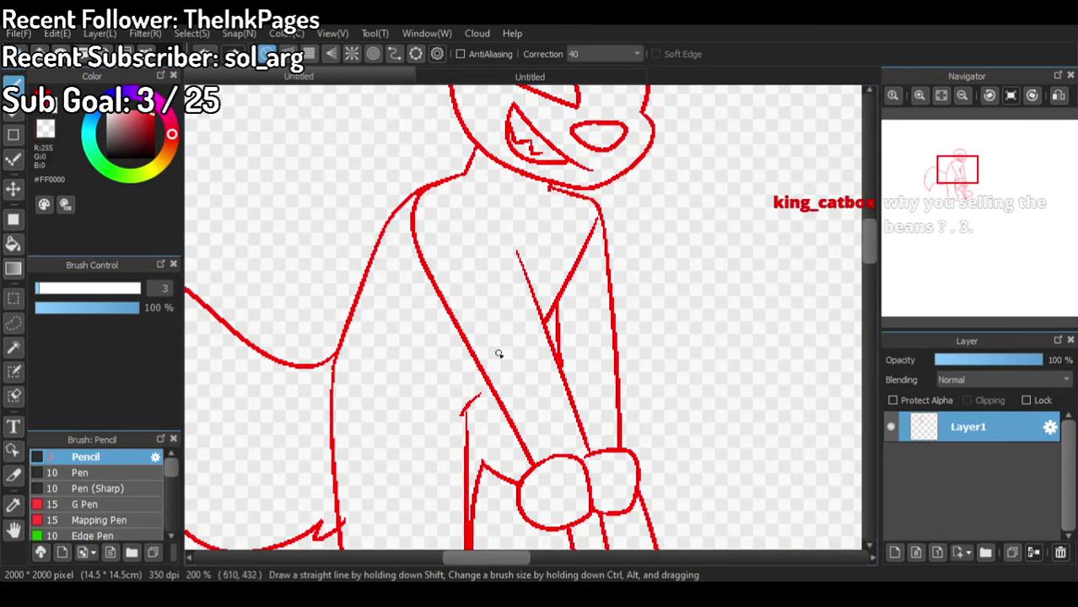
{"action": "left_click_drag", "start_coordinate": [608, 466], "coordinate": [609, 502]}
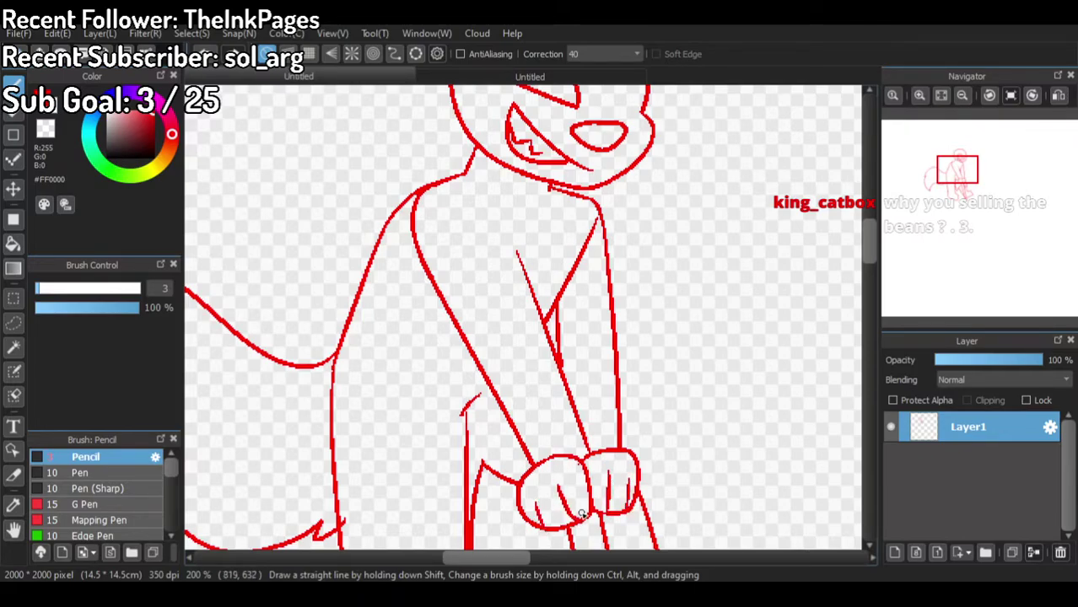
Step: Check the reference character's ears and draw a tall pointed ear with an inner outline and fur tufts on the head
{"action": "scroll", "coordinate": [567, 295], "scroll_direction": "down", "scroll_amount": 3}
{"action": "scroll", "coordinate": [589, 299], "scroll_direction": "up", "scroll_amount": 2}
{"action": "scroll", "coordinate": [489, 313], "scroll_direction": "down", "scroll_amount": 1}
{"action": "scroll", "coordinate": [510, 196], "scroll_direction": "up", "scroll_amount": 2}
{"action": "left_click", "coordinate": [512, 74]}
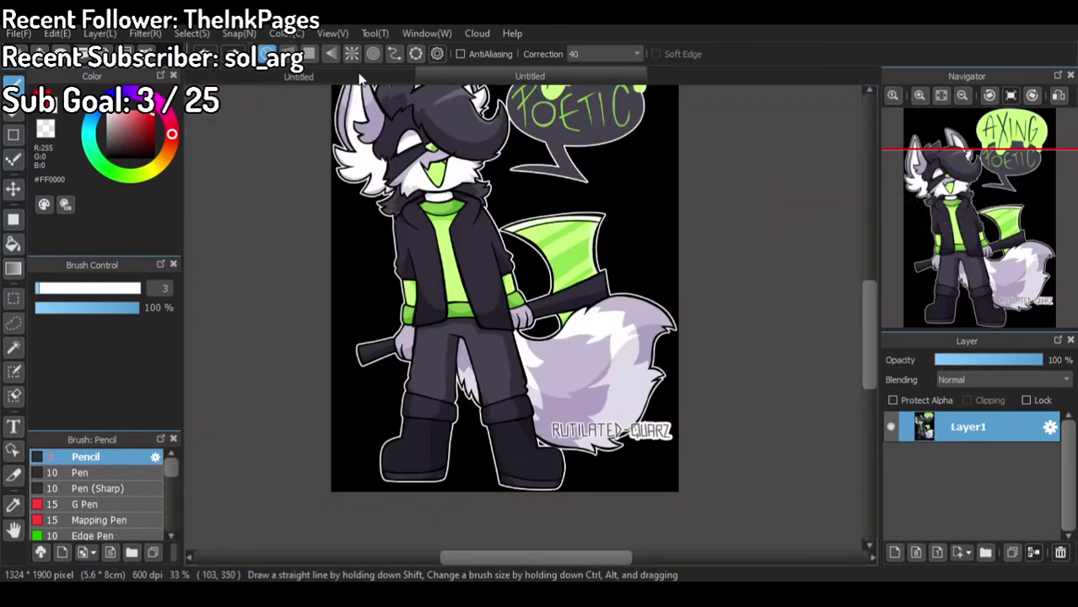
{"action": "left_click", "coordinate": [359, 79]}
{"action": "scroll", "coordinate": [472, 266], "scroll_direction": "down", "scroll_amount": 2}
{"action": "scroll", "coordinate": [464, 258], "scroll_direction": "up", "scroll_amount": 3}
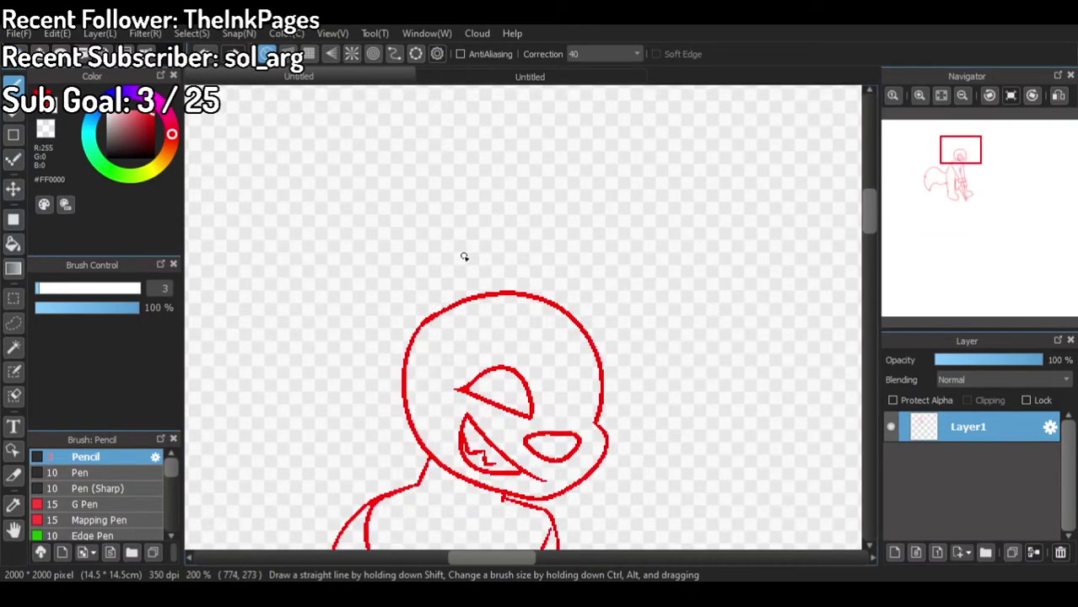
{"action": "mouse_move", "coordinate": [405, 371]}
{"action": "left_mouse_down"}
{"action": "mouse_move", "coordinate": [405, 338]}
{"action": "mouse_move", "coordinate": [472, 212]}
{"action": "mouse_move", "coordinate": [611, 148]}
{"action": "left_mouse_up"}
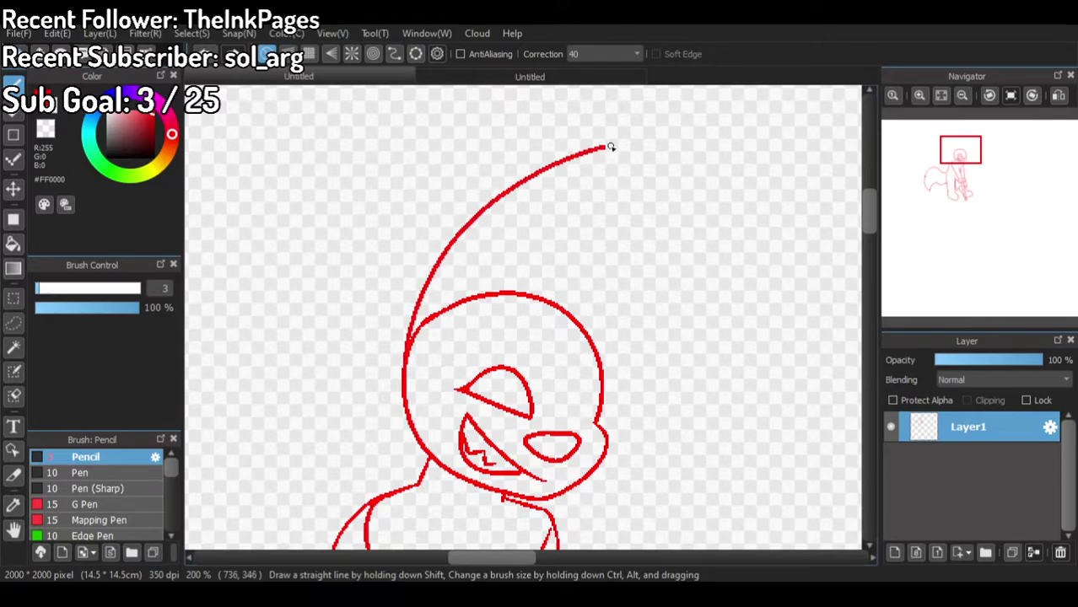
{"action": "mouse_move", "coordinate": [599, 216]}
{"action": "left_mouse_down"}
{"action": "mouse_move", "coordinate": [580, 268]}
{"action": "mouse_move", "coordinate": [547, 272]}
{"action": "left_mouse_up"}
{"action": "mouse_move", "coordinate": [471, 284]}
{"action": "left_mouse_down"}
{"action": "mouse_move", "coordinate": [523, 212]}
{"action": "mouse_move", "coordinate": [587, 182]}
{"action": "mouse_move", "coordinate": [564, 258]}
{"action": "left_mouse_up"}
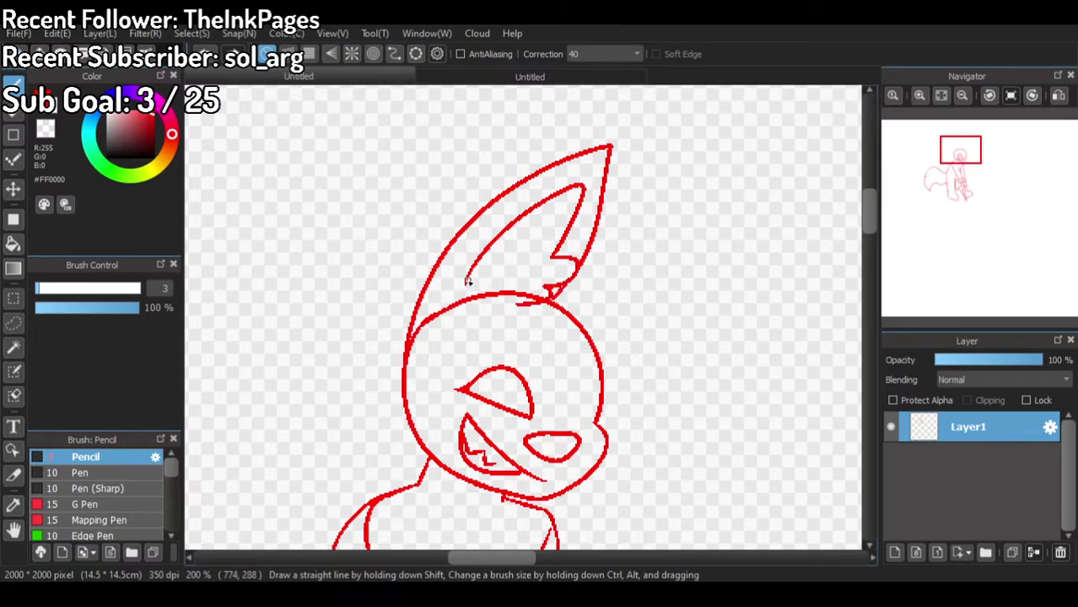
{"action": "left_click_drag", "start_coordinate": [476, 305], "coordinate": [531, 305]}
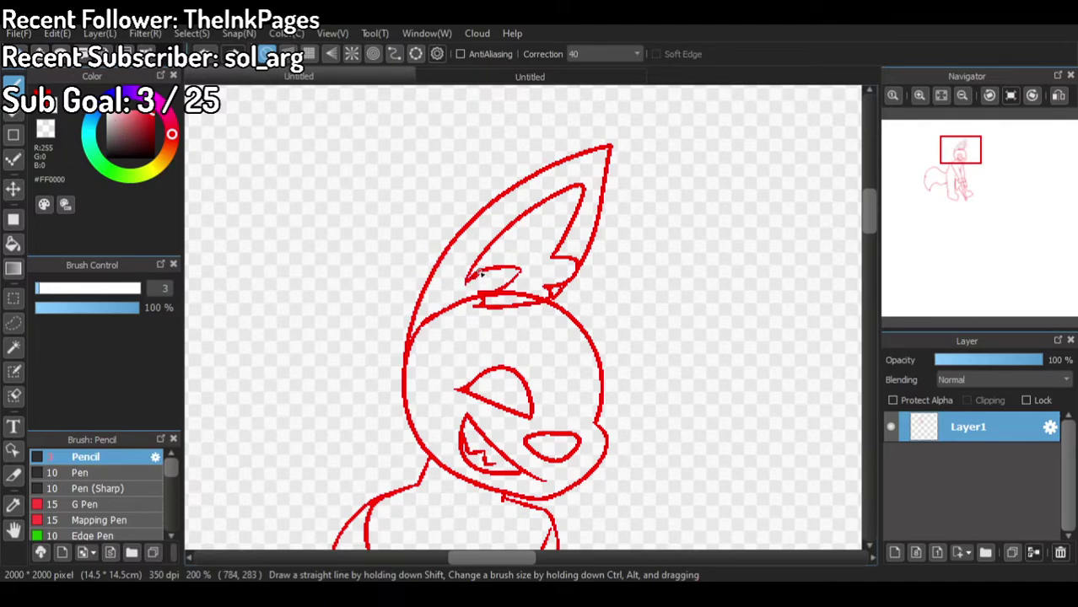
Step: Draw a pointed fur tuft at the right base of the ear and erase the old ear and head lines crossing the tufts
{"action": "scroll", "coordinate": [481, 272], "scroll_direction": "up", "scroll_amount": 3}
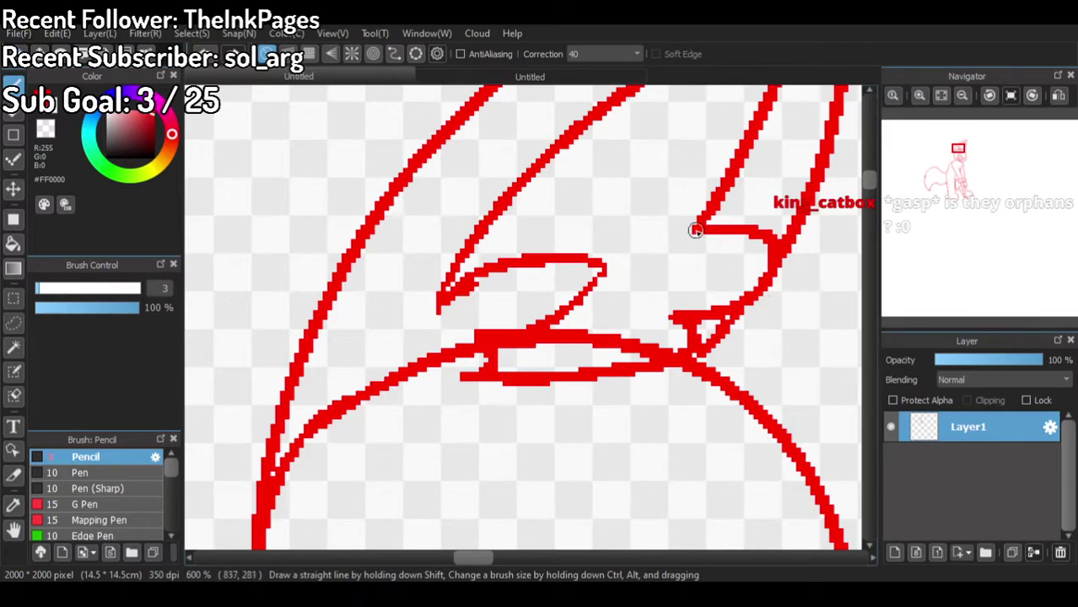
{"action": "mouse_move", "coordinate": [698, 229]}
{"action": "left_mouse_down"}
{"action": "mouse_move", "coordinate": [803, 264]}
{"action": "mouse_move", "coordinate": [806, 274]}
{"action": "mouse_move", "coordinate": [743, 309]}
{"action": "mouse_move", "coordinate": [684, 308]}
{"action": "left_mouse_up"}
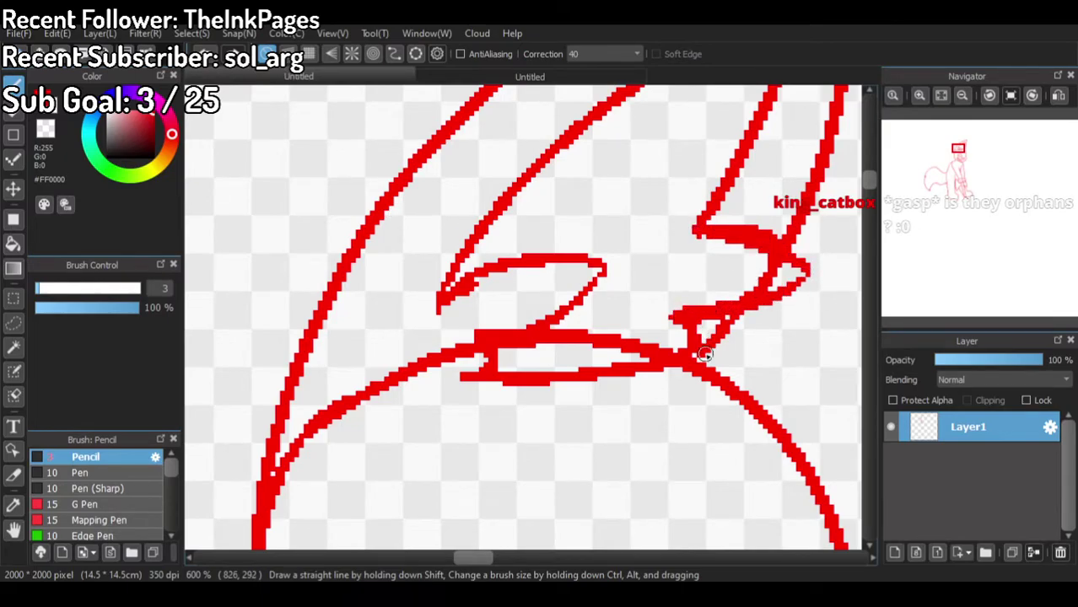
{"action": "left_click", "coordinate": [48, 134]}
{"action": "mouse_move", "coordinate": [780, 250]}
{"action": "left_mouse_down"}
{"action": "mouse_move", "coordinate": [718, 220]}
{"action": "mouse_move", "coordinate": [694, 234]}
{"action": "mouse_move", "coordinate": [789, 277]}
{"action": "mouse_move", "coordinate": [664, 308]}
{"action": "mouse_move", "coordinate": [664, 352]}
{"action": "mouse_move", "coordinate": [638, 340]}
{"action": "mouse_move", "coordinate": [508, 356]}
{"action": "mouse_move", "coordinate": [564, 331]}
{"action": "mouse_move", "coordinate": [500, 346]}
{"action": "mouse_move", "coordinate": [537, 354]}
{"action": "mouse_move", "coordinate": [635, 330]}
{"action": "mouse_move", "coordinate": [578, 329]}
{"action": "mouse_move", "coordinate": [637, 349]}
{"action": "mouse_move", "coordinate": [665, 345]}
{"action": "left_mouse_up"}
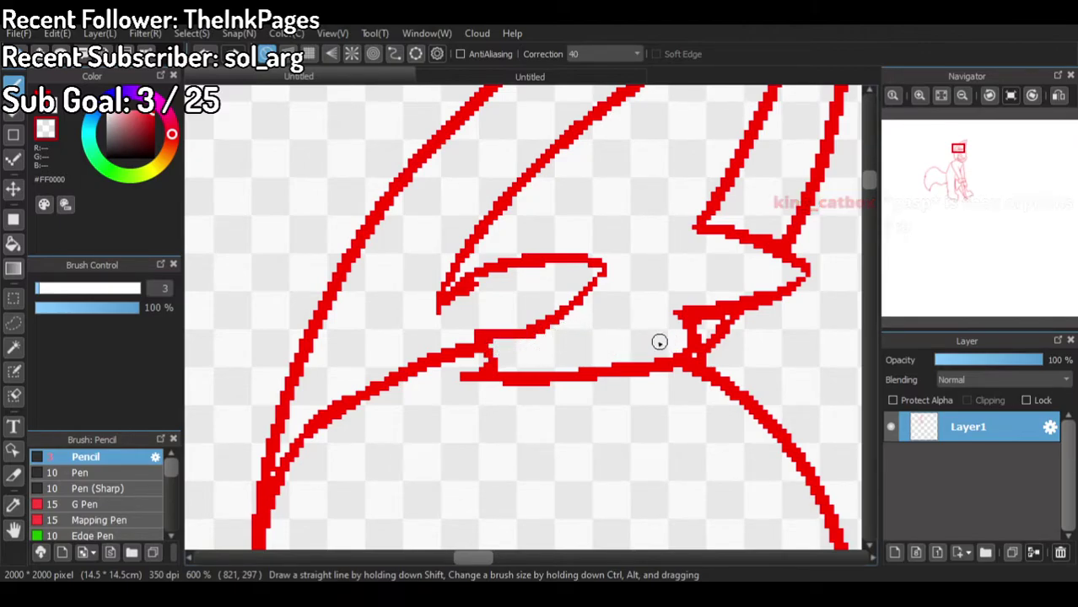
Step: Trim the stray ends at the inner ear's left corner, detach the leftover head curve under the ear and clear it with a transparent fill
{"action": "mouse_move", "coordinate": [485, 286]}
{"action": "left_mouse_down"}
{"action": "mouse_move", "coordinate": [413, 324]}
{"action": "mouse_move", "coordinate": [469, 278]}
{"action": "left_mouse_up"}
{"action": "left_click", "coordinate": [46, 109]}
{"action": "left_click", "coordinate": [48, 134]}
{"action": "left_click_drag", "start_coordinate": [477, 346], "coordinate": [457, 380]}
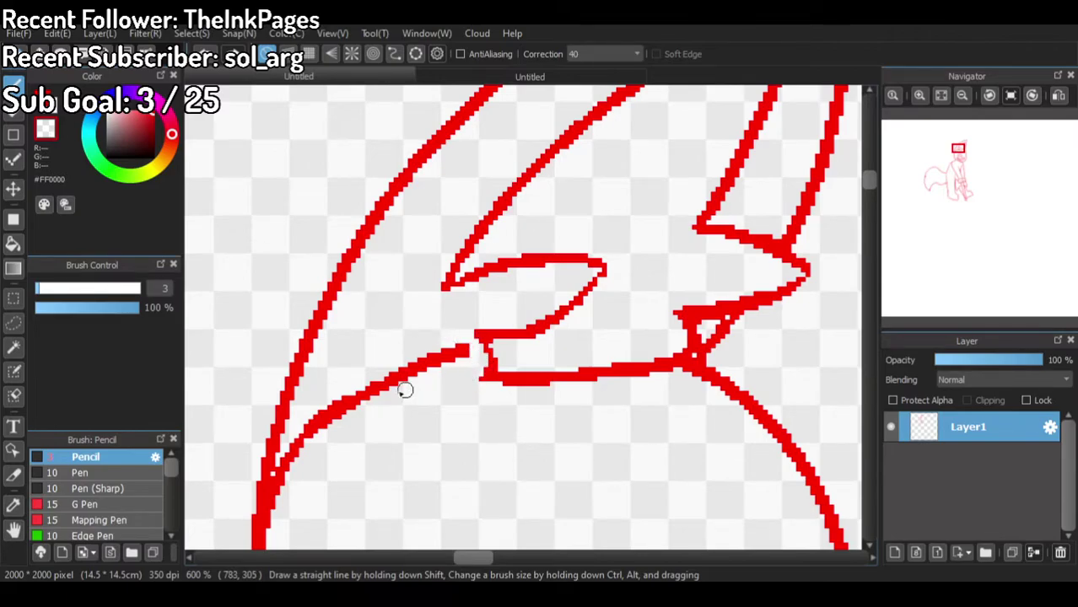
{"action": "mouse_move", "coordinate": [283, 459]}
{"action": "left_mouse_down"}
{"action": "mouse_move", "coordinate": [281, 554]}
{"action": "mouse_move", "coordinate": [279, 465]}
{"action": "left_mouse_up"}
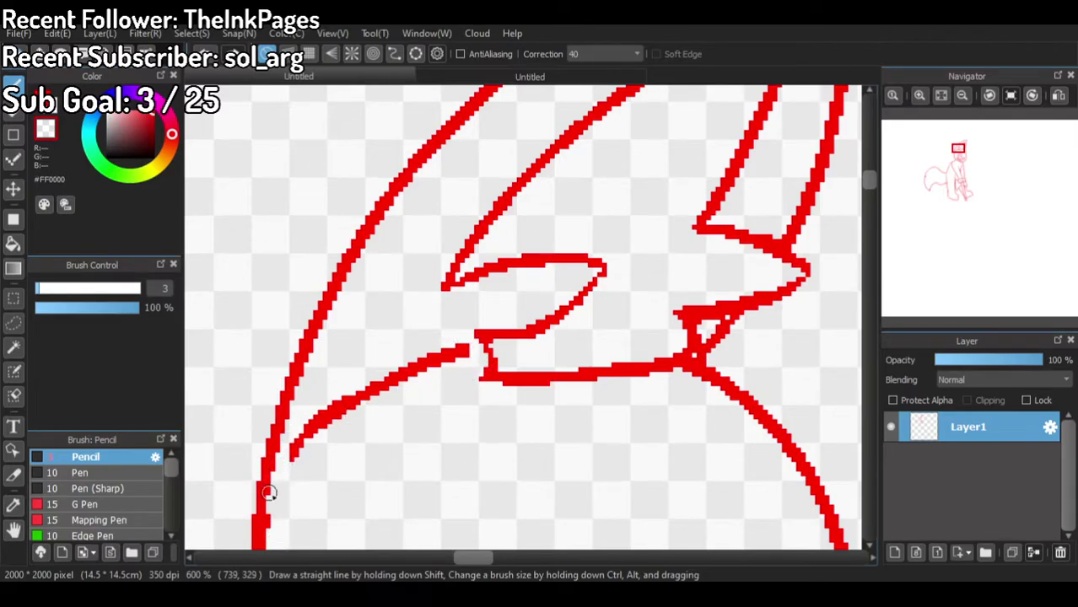
{"action": "left_click", "coordinate": [12, 244]}
{"action": "scroll", "coordinate": [446, 380], "scroll_direction": "down", "scroll_amount": 3}
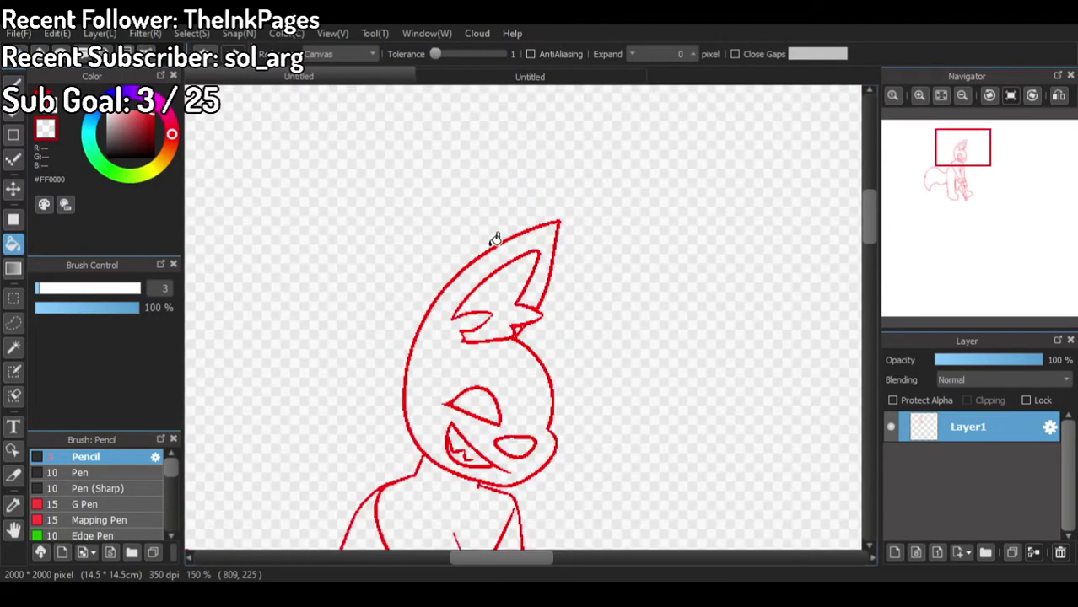
{"action": "left_click", "coordinate": [12, 83]}
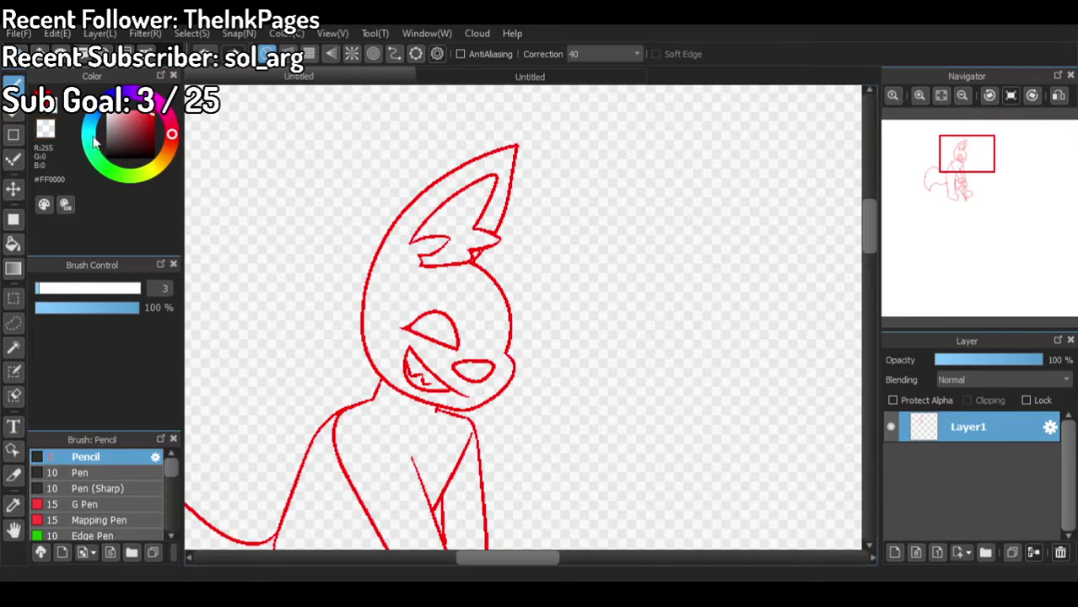
Step: Check the reference character's hair and draw a red fringe sweeping from the ear base across the nose to a pointed tip beyond the face
{"action": "scroll", "coordinate": [479, 239], "scroll_direction": "up", "scroll_amount": 4}
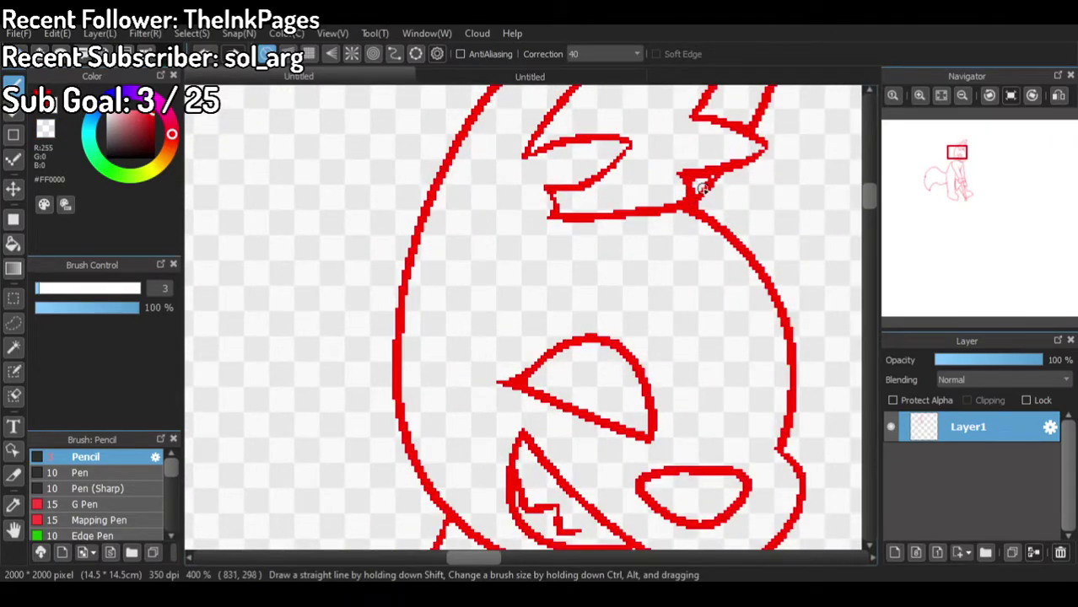
{"action": "scroll", "coordinate": [730, 158], "scroll_direction": "down", "scroll_amount": 3}
{"action": "left_click", "coordinate": [528, 75]}
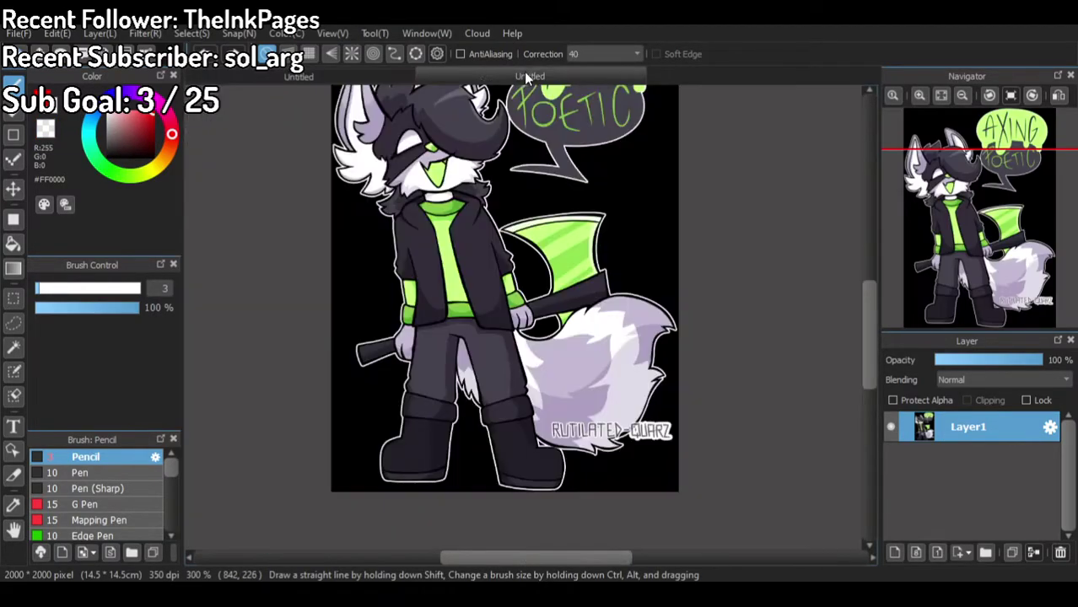
{"action": "scroll", "coordinate": [442, 122], "scroll_direction": "down", "scroll_amount": 1}
{"action": "scroll", "coordinate": [442, 123], "scroll_direction": "up", "scroll_amount": 2}
{"action": "left_click", "coordinate": [395, 76]}
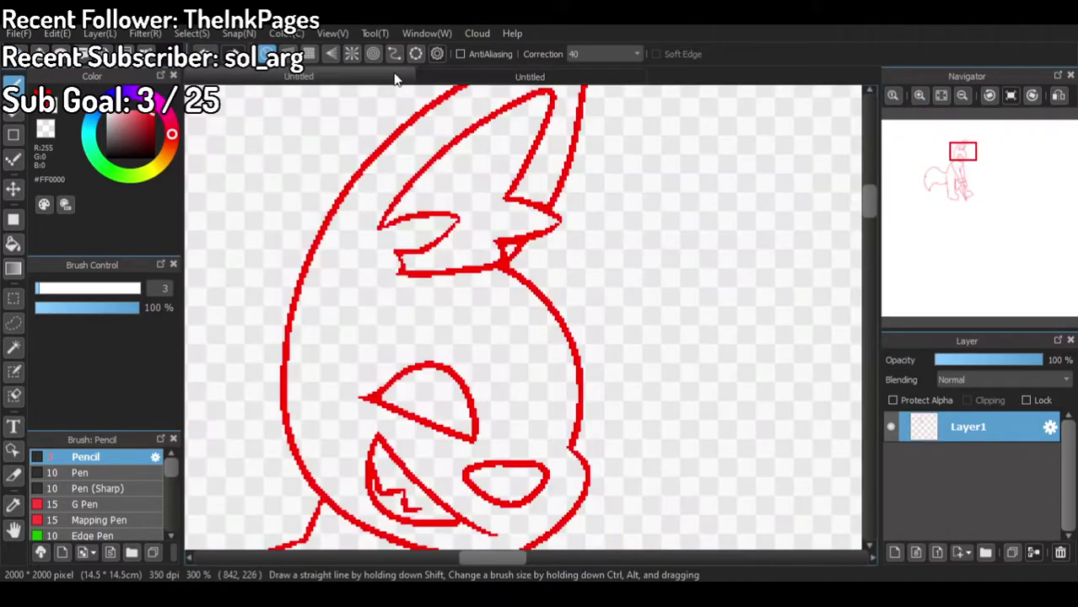
{"action": "mouse_move", "coordinate": [520, 284]}
{"action": "left_mouse_down"}
{"action": "mouse_move", "coordinate": [476, 354]}
{"action": "mouse_move", "coordinate": [481, 379]}
{"action": "mouse_move", "coordinate": [512, 357]}
{"action": "mouse_move", "coordinate": [496, 392]}
{"action": "mouse_move", "coordinate": [518, 492]}
{"action": "mouse_move", "coordinate": [648, 467]}
{"action": "mouse_move", "coordinate": [676, 411]}
{"action": "left_mouse_up"}
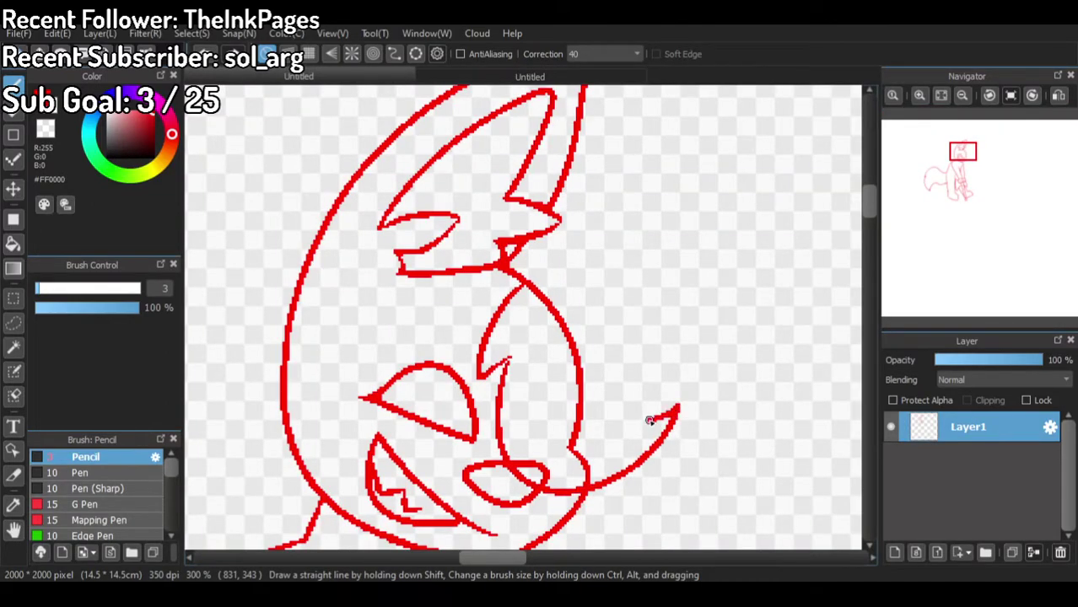
Step: Draw jagged hair tufts from the ear base down the outer side of the head to the fringe tip
{"action": "mouse_move", "coordinate": [554, 207]}
{"action": "left_mouse_down"}
{"action": "mouse_move", "coordinate": [610, 214]}
{"action": "mouse_move", "coordinate": [586, 238]}
{"action": "mouse_move", "coordinate": [628, 239]}
{"action": "mouse_move", "coordinate": [643, 257]}
{"action": "mouse_move", "coordinate": [594, 272]}
{"action": "mouse_move", "coordinate": [618, 280]}
{"action": "mouse_move", "coordinate": [626, 326]}
{"action": "mouse_move", "coordinate": [598, 432]}
{"action": "mouse_move", "coordinate": [647, 418]}
{"action": "left_mouse_up"}
{"action": "key", "text": "ctrl+z"}
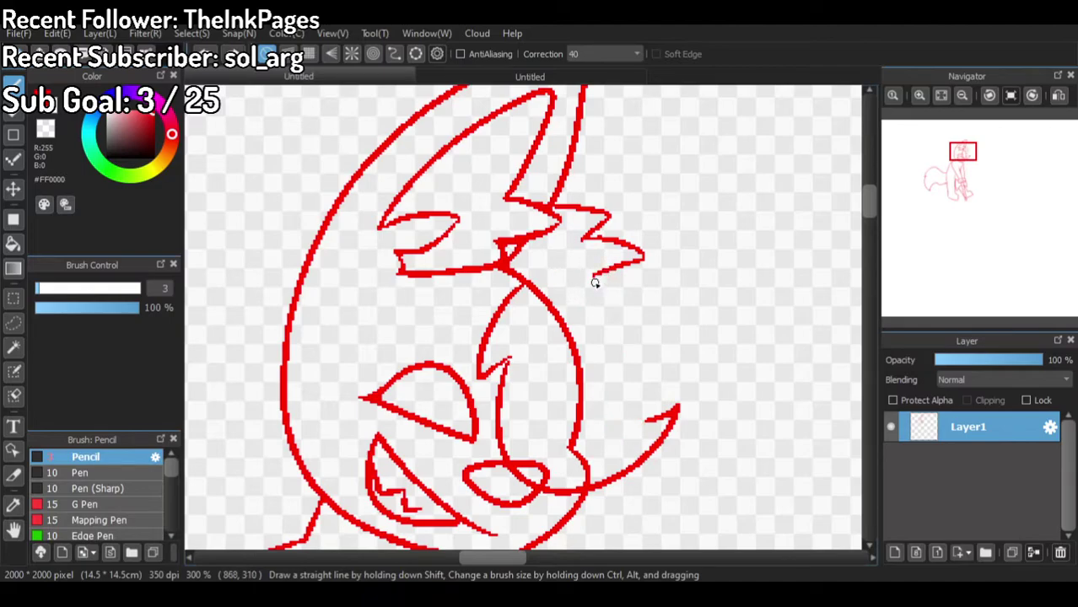
{"action": "mouse_move", "coordinate": [595, 276]}
{"action": "left_mouse_down"}
{"action": "mouse_move", "coordinate": [658, 346]}
{"action": "mouse_move", "coordinate": [637, 337]}
{"action": "mouse_move", "coordinate": [619, 428]}
{"action": "mouse_move", "coordinate": [658, 424]}
{"action": "mouse_move", "coordinate": [627, 387]}
{"action": "mouse_move", "coordinate": [641, 336]}
{"action": "left_mouse_up"}
{"action": "key", "text": "ctrl+z"}
{"action": "scroll", "coordinate": [640, 264], "scroll_direction": "down", "scroll_amount": 3}
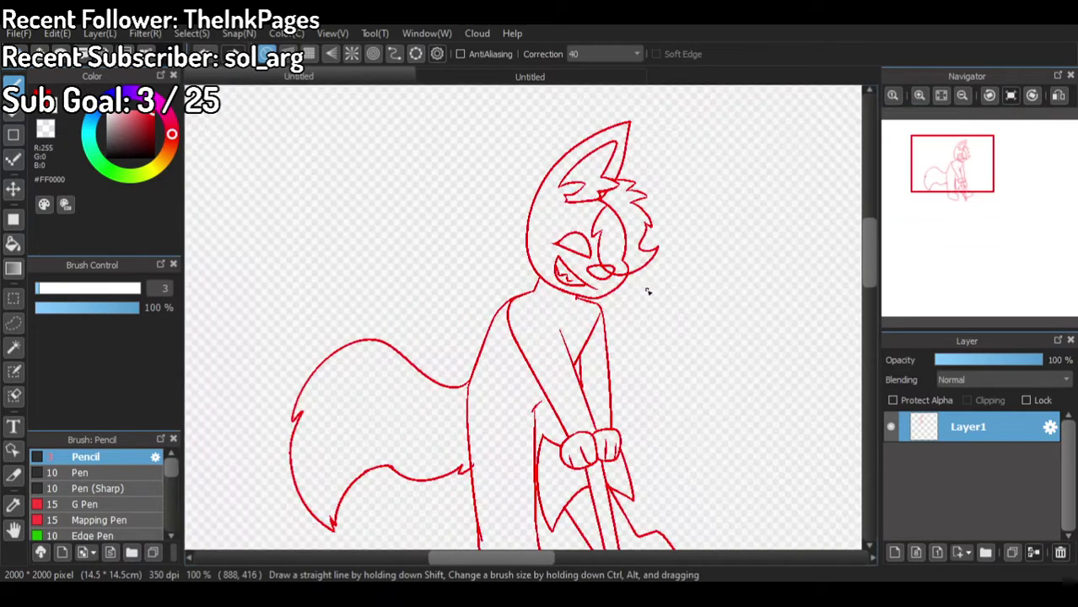
Step: Compare the hair with the reference, then erase the head outline and leftover pixels inside the fringe
{"action": "left_click", "coordinate": [542, 80]}
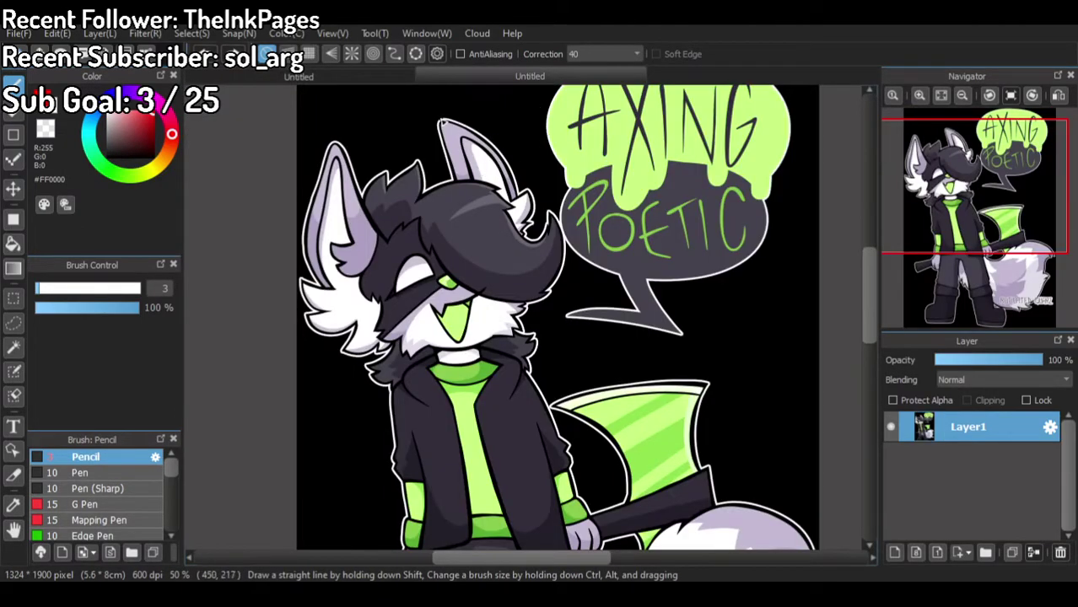
{"action": "left_click", "coordinate": [395, 78]}
{"action": "scroll", "coordinate": [592, 245], "scroll_direction": "up", "scroll_amount": 3}
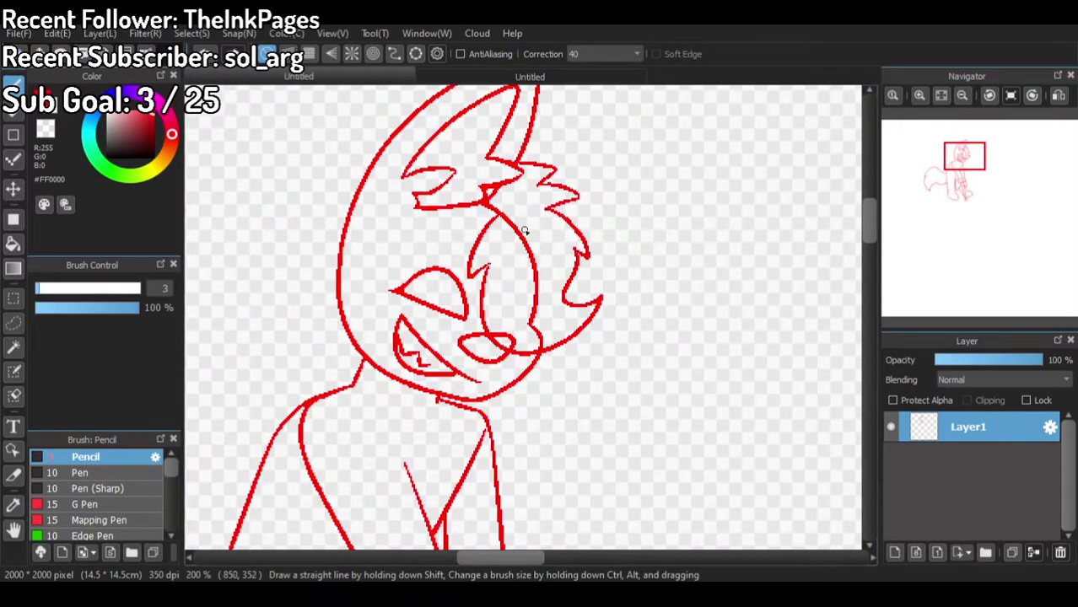
{"action": "scroll", "coordinate": [523, 242], "scroll_direction": "up", "scroll_amount": 2}
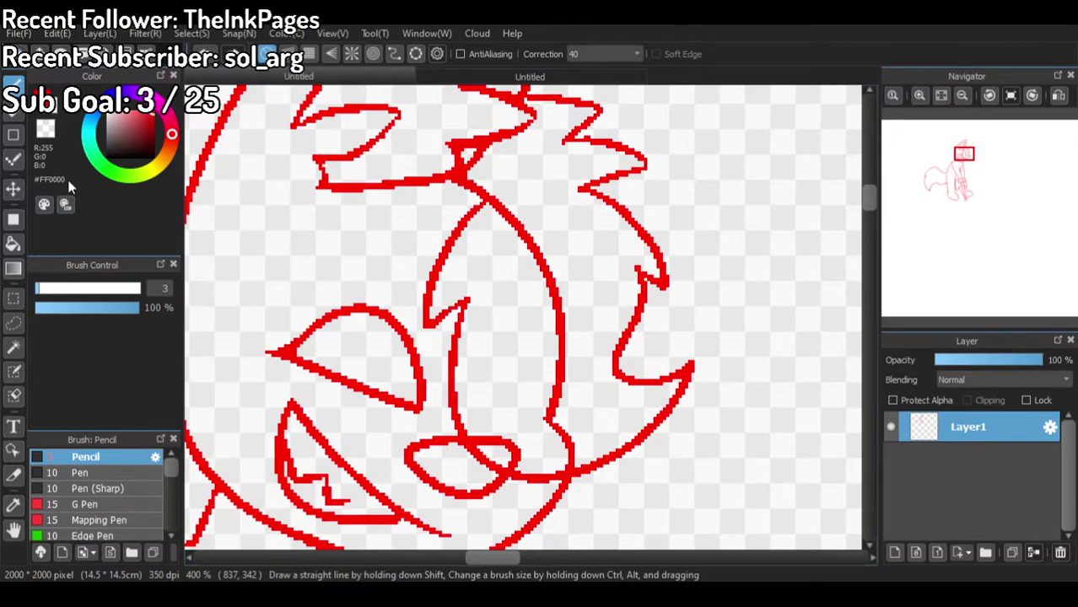
{"action": "left_click", "coordinate": [47, 142]}
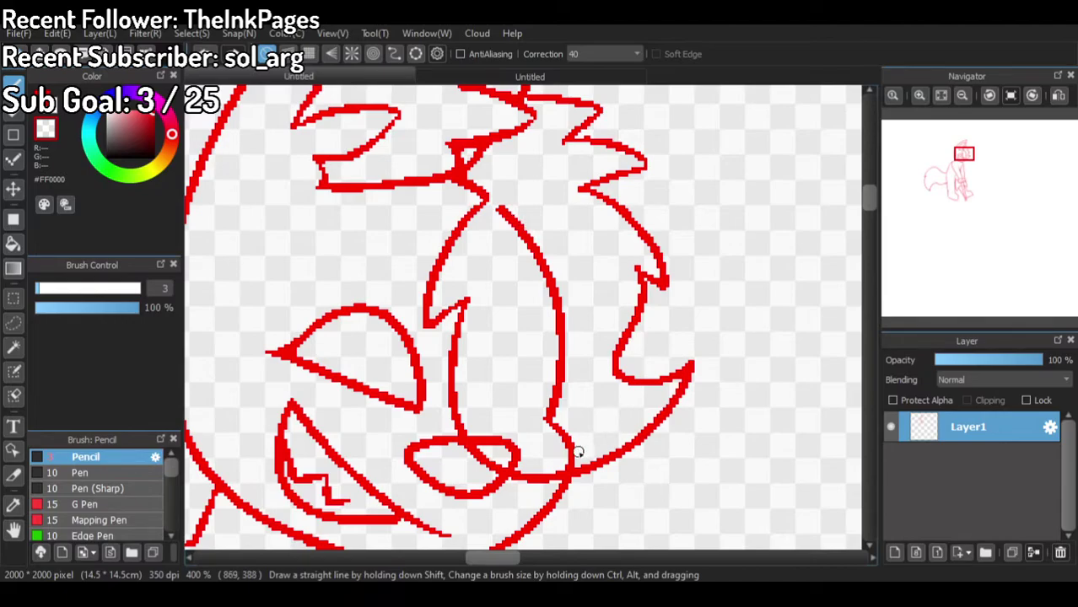
{"action": "mouse_move", "coordinate": [570, 451]}
{"action": "left_mouse_down"}
{"action": "mouse_move", "coordinate": [536, 406]}
{"action": "mouse_move", "coordinate": [570, 458]}
{"action": "mouse_move", "coordinate": [553, 409]}
{"action": "mouse_move", "coordinate": [579, 455]}
{"action": "mouse_move", "coordinate": [545, 396]}
{"action": "mouse_move", "coordinate": [561, 419]}
{"action": "mouse_move", "coordinate": [557, 374]}
{"action": "left_mouse_up"}
{"action": "mouse_move", "coordinate": [563, 288]}
{"action": "left_mouse_down"}
{"action": "mouse_move", "coordinate": [556, 253]}
{"action": "mouse_move", "coordinate": [567, 385]}
{"action": "mouse_move", "coordinate": [531, 226]}
{"action": "mouse_move", "coordinate": [562, 339]}
{"action": "mouse_move", "coordinate": [530, 247]}
{"action": "mouse_move", "coordinate": [496, 199]}
{"action": "mouse_move", "coordinate": [537, 273]}
{"action": "left_mouse_up"}
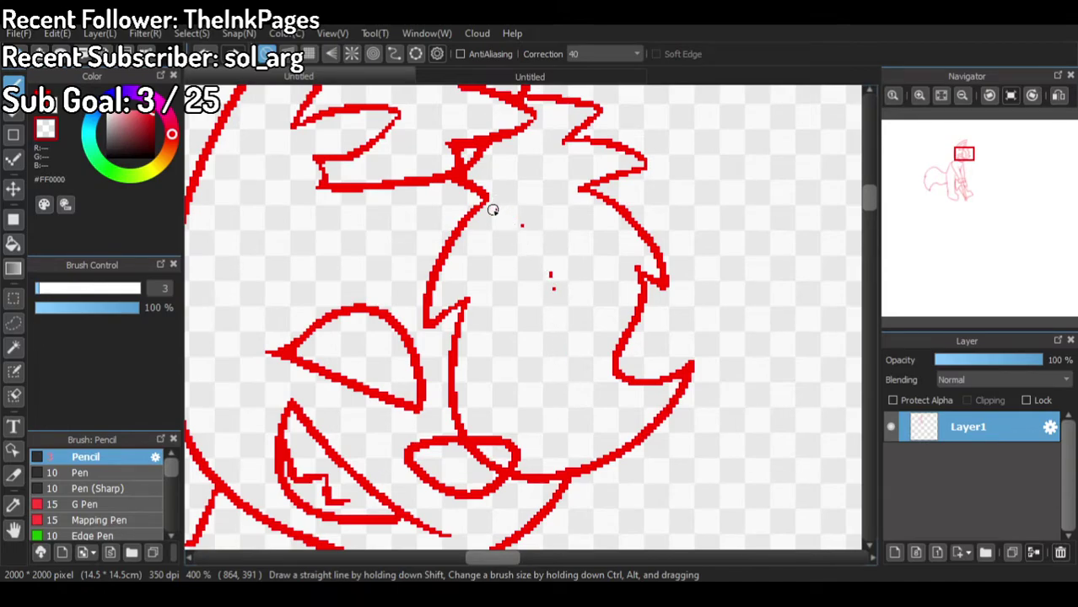
{"action": "left_click", "coordinate": [551, 272]}
Step: Draw a smaller pointed red ear emerging from the outer side of the hair, with an inner outline and fur at its base
{"action": "left_click", "coordinate": [44, 107]}
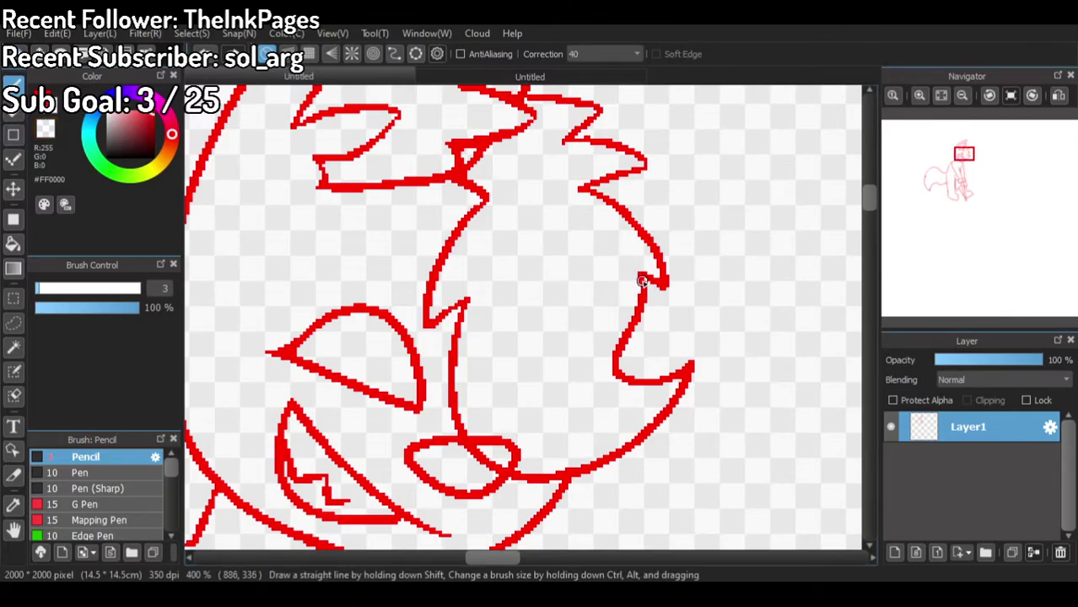
{"action": "scroll", "coordinate": [668, 280], "scroll_direction": "down", "scroll_amount": 2}
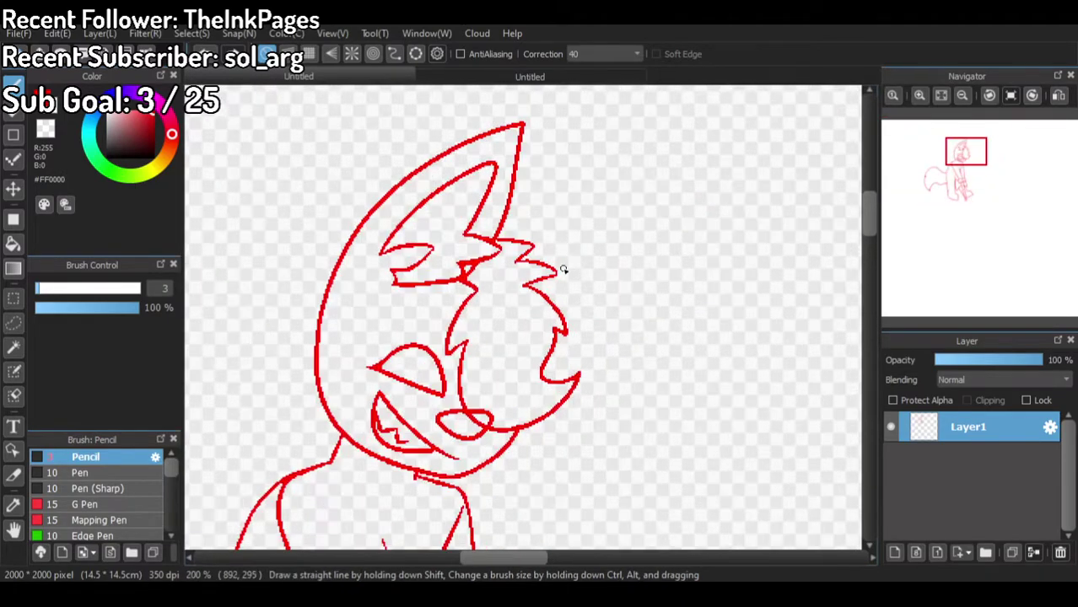
{"action": "mouse_move", "coordinate": [554, 270]}
{"action": "left_mouse_down"}
{"action": "mouse_move", "coordinate": [661, 256]}
{"action": "mouse_move", "coordinate": [639, 305]}
{"action": "mouse_move", "coordinate": [575, 363]}
{"action": "left_mouse_up"}
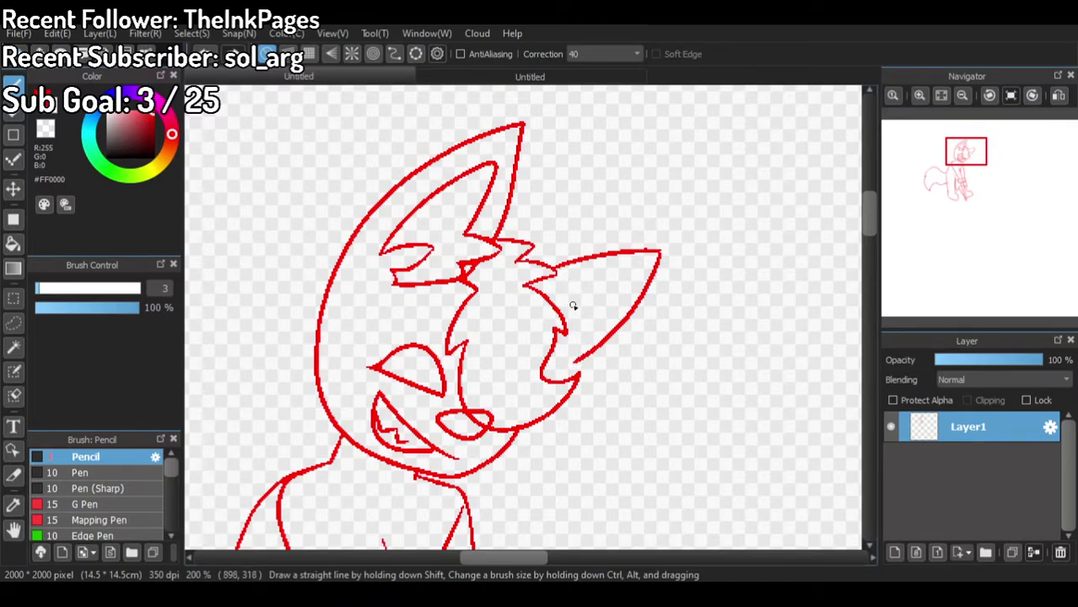
{"action": "key", "text": "ctrl+z"}
{"action": "mouse_move", "coordinate": [579, 295]}
{"action": "left_mouse_down"}
{"action": "mouse_move", "coordinate": [642, 279]}
{"action": "mouse_move", "coordinate": [639, 306]}
{"action": "mouse_move", "coordinate": [591, 349]}
{"action": "left_mouse_up"}
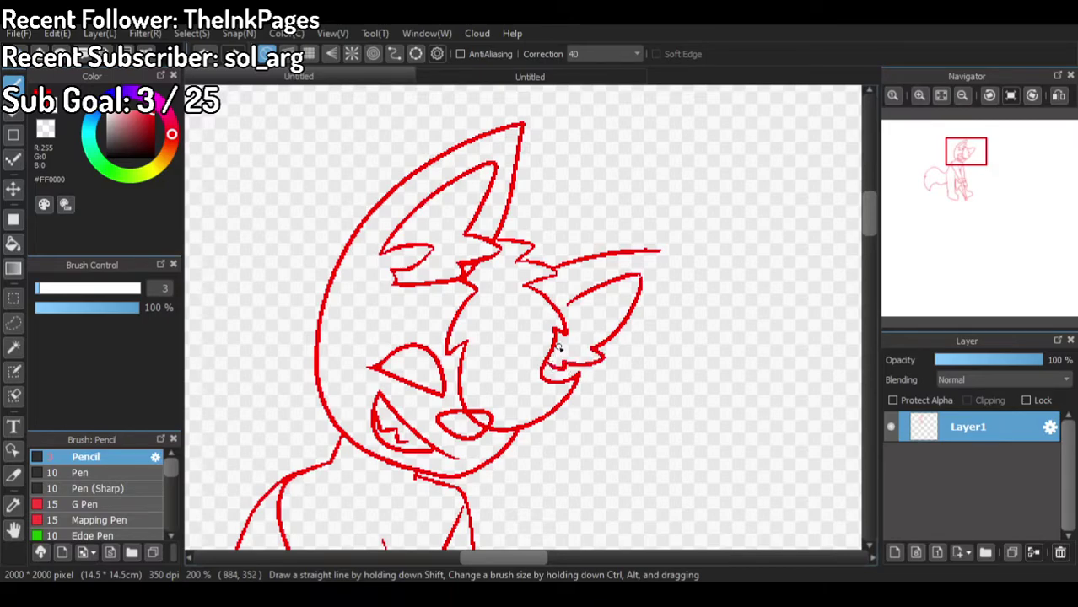
{"action": "mouse_move", "coordinate": [661, 253]}
{"action": "left_mouse_down"}
{"action": "mouse_move", "coordinate": [649, 302]}
{"action": "mouse_move", "coordinate": [610, 351]}
{"action": "left_mouse_up"}
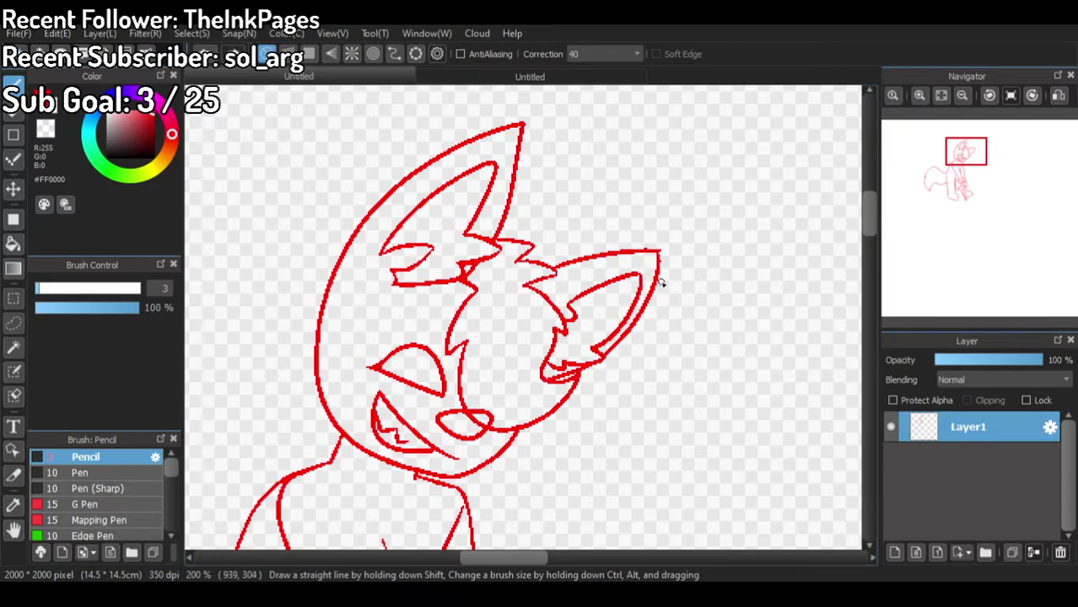
Step: Check the reference's cheek fur, draw jagged tufts along the left cheek and erase the old face outline behind them
{"action": "scroll", "coordinate": [662, 253], "scroll_direction": "down", "scroll_amount": 2}
{"action": "scroll", "coordinate": [567, 250], "scroll_direction": "up", "scroll_amount": 3}
{"action": "left_click", "coordinate": [477, 73]}
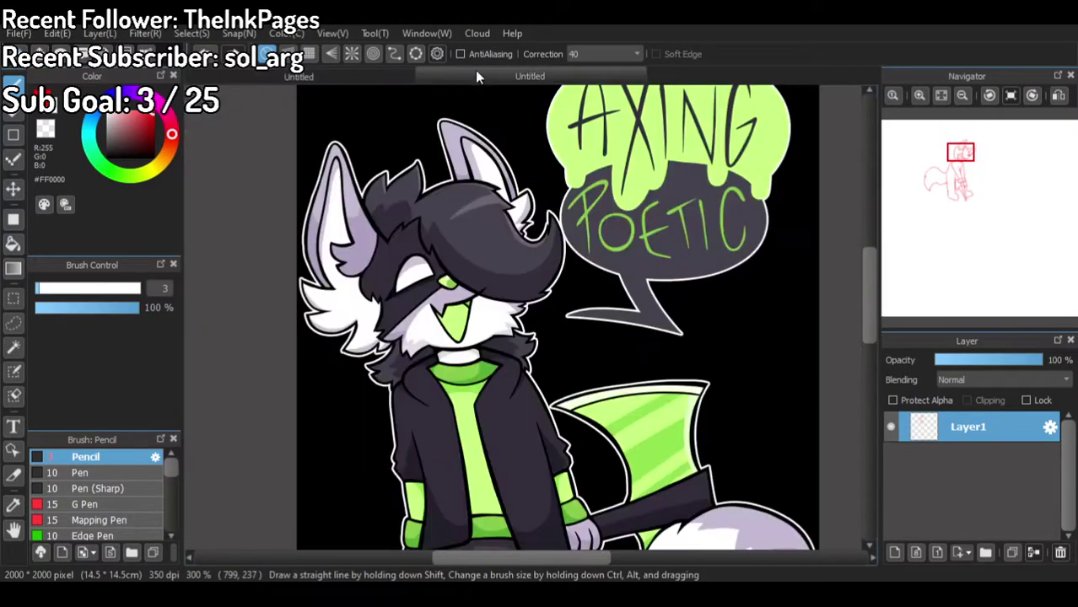
{"action": "scroll", "coordinate": [454, 259], "scroll_direction": "up", "scroll_amount": 2}
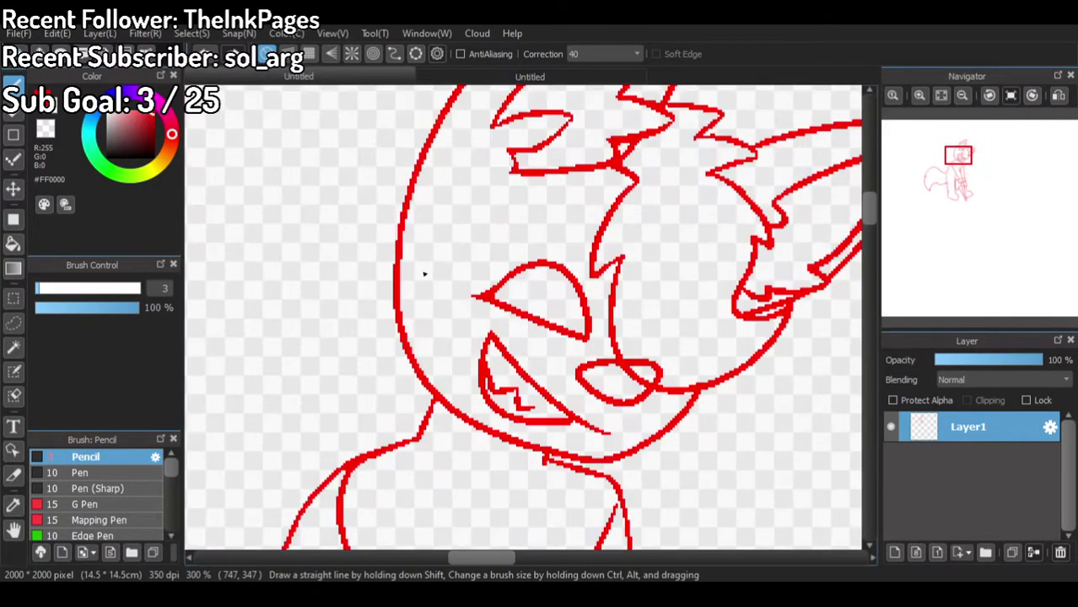
{"action": "mouse_move", "coordinate": [396, 263]}
{"action": "left_mouse_down"}
{"action": "mouse_move", "coordinate": [360, 316]}
{"action": "mouse_move", "coordinate": [396, 322]}
{"action": "mouse_move", "coordinate": [372, 378]}
{"action": "mouse_move", "coordinate": [411, 381]}
{"action": "mouse_move", "coordinate": [430, 402]}
{"action": "left_mouse_up"}
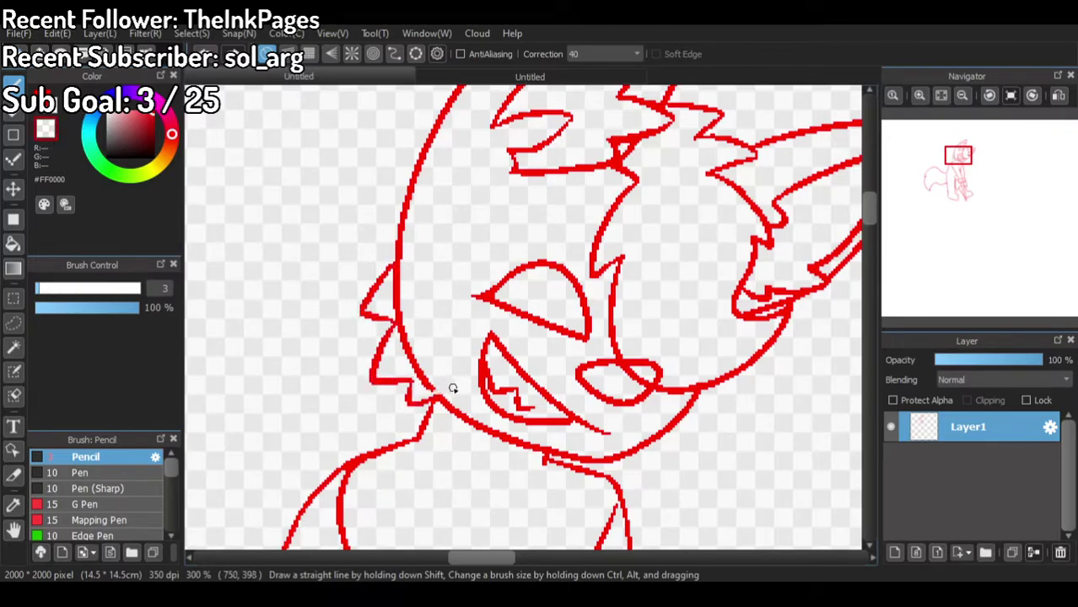
{"action": "mouse_move", "coordinate": [410, 361]}
{"action": "left_mouse_down"}
{"action": "mouse_move", "coordinate": [398, 284]}
{"action": "mouse_move", "coordinate": [401, 313]}
{"action": "left_mouse_up"}
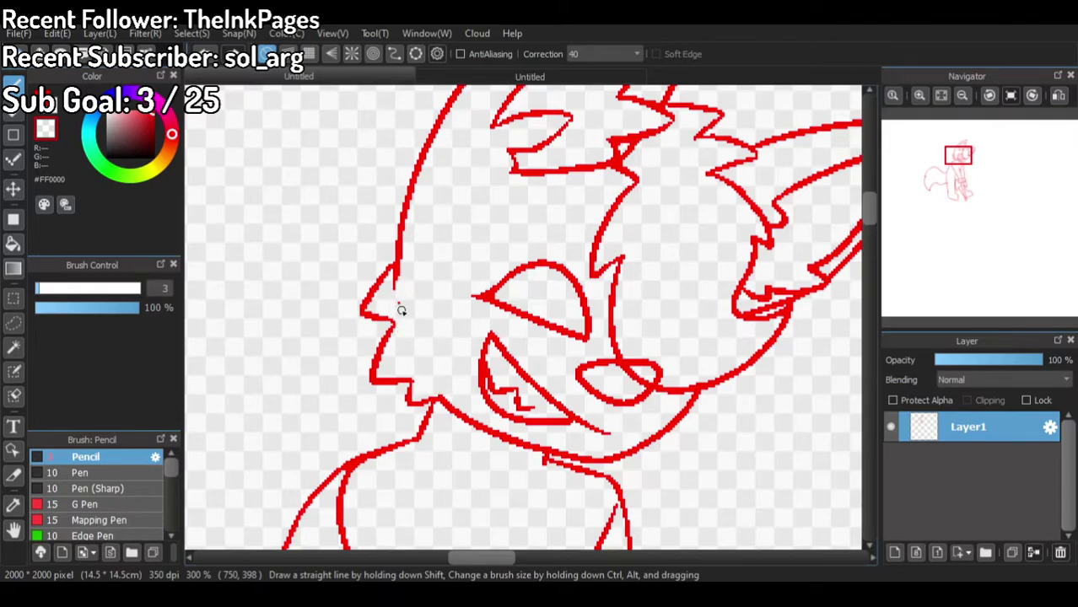
{"action": "left_click_drag", "start_coordinate": [404, 260], "coordinate": [389, 286]}
Step: Draw two large curved red fur tufts behind the left cheek, running from the tall ear's base down to the shoulder
{"action": "left_click", "coordinate": [45, 113]}
{"action": "mouse_move", "coordinate": [397, 244]}
{"action": "left_mouse_down"}
{"action": "mouse_move", "coordinate": [339, 295]}
{"action": "mouse_move", "coordinate": [323, 275]}
{"action": "mouse_move", "coordinate": [300, 345]}
{"action": "mouse_move", "coordinate": [344, 397]}
{"action": "mouse_move", "coordinate": [359, 395]}
{"action": "mouse_move", "coordinate": [290, 402]}
{"action": "mouse_move", "coordinate": [335, 460]}
{"action": "left_mouse_up"}
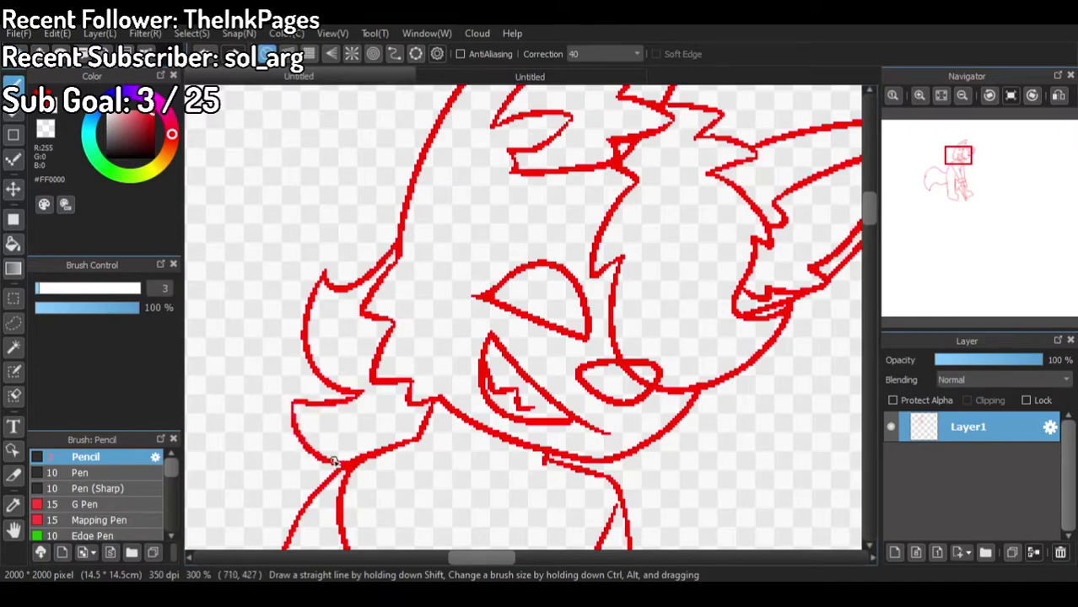
{"action": "scroll", "coordinate": [388, 341], "scroll_direction": "down", "scroll_amount": 3}
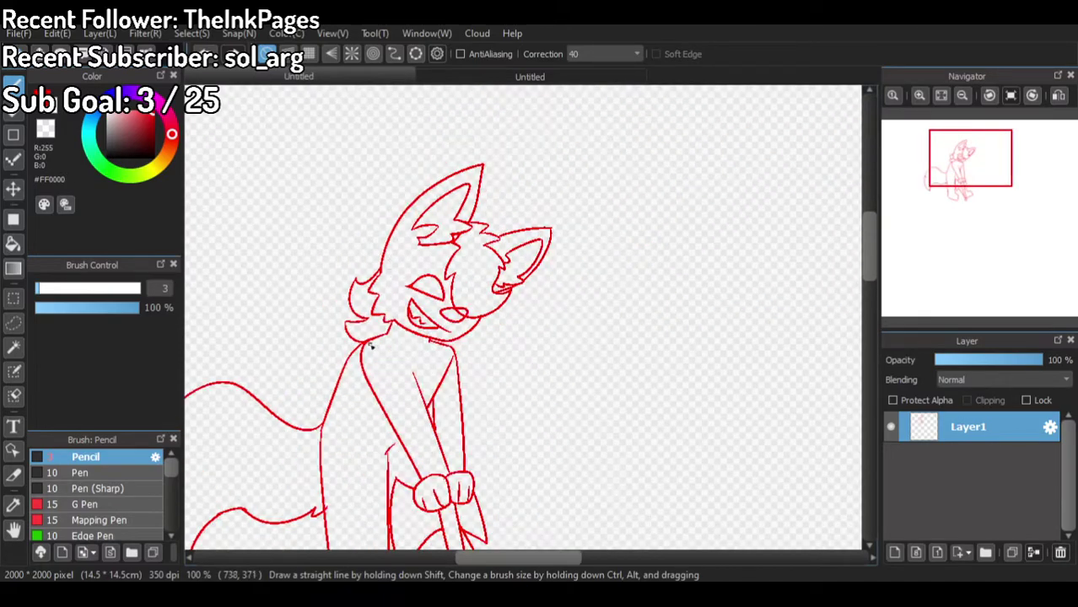
Step: Compare the sketch with the reference, then erase the part of the nose outline that the fringe covers
{"action": "scroll", "coordinate": [390, 376], "scroll_direction": "up", "scroll_amount": 3}
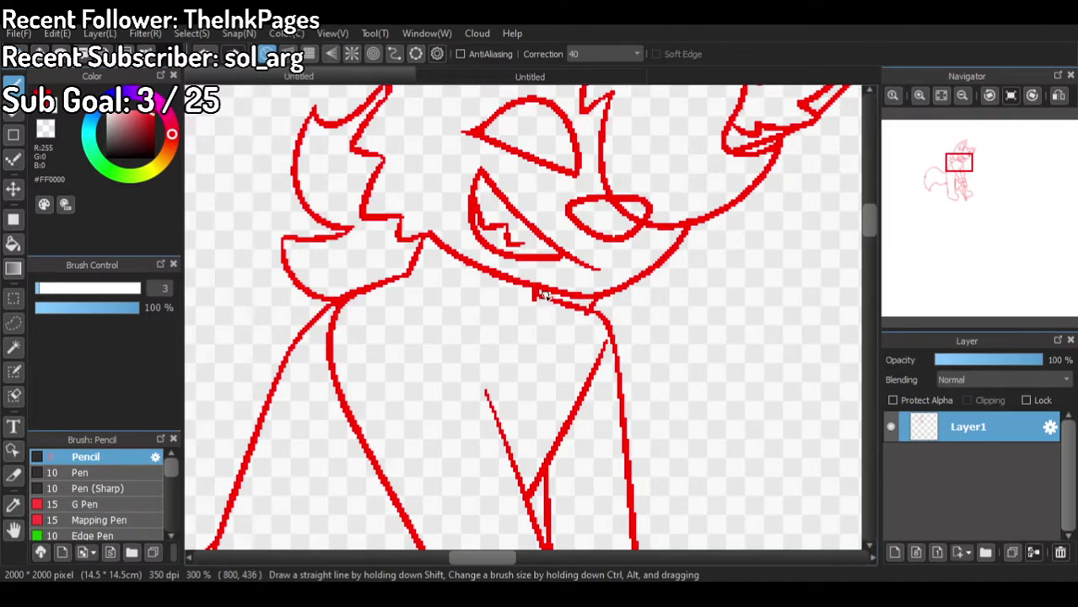
{"action": "scroll", "coordinate": [542, 293], "scroll_direction": "down", "scroll_amount": 2}
{"action": "scroll", "coordinate": [571, 175], "scroll_direction": "down", "scroll_amount": 1}
{"action": "scroll", "coordinate": [570, 175], "scroll_direction": "up", "scroll_amount": 1}
{"action": "scroll", "coordinate": [570, 174], "scroll_direction": "up", "scroll_amount": 1}
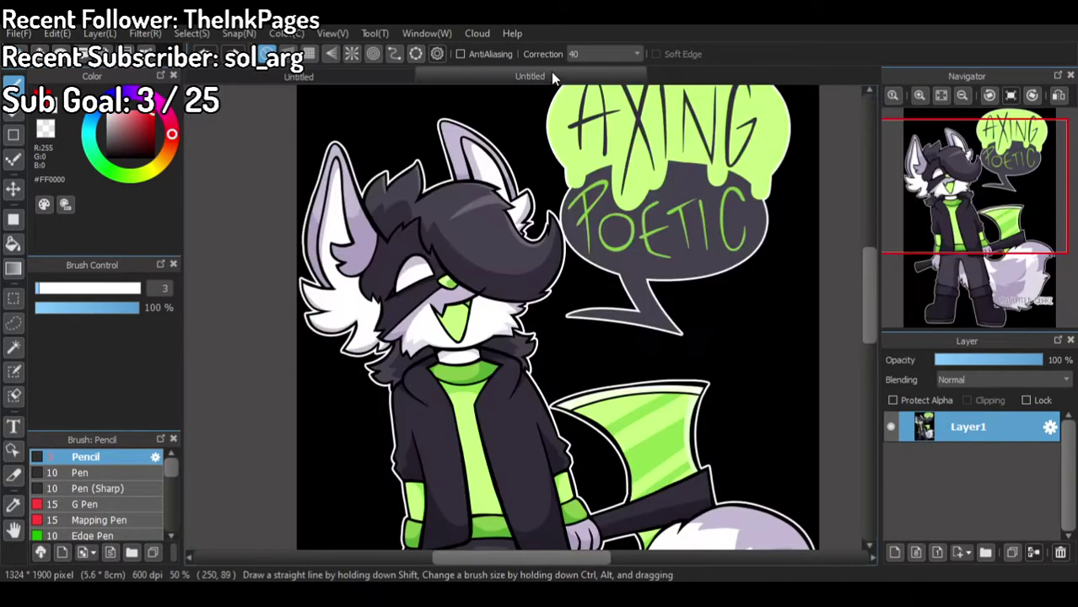
{"action": "scroll", "coordinate": [430, 343], "scroll_direction": "down", "scroll_amount": 2}
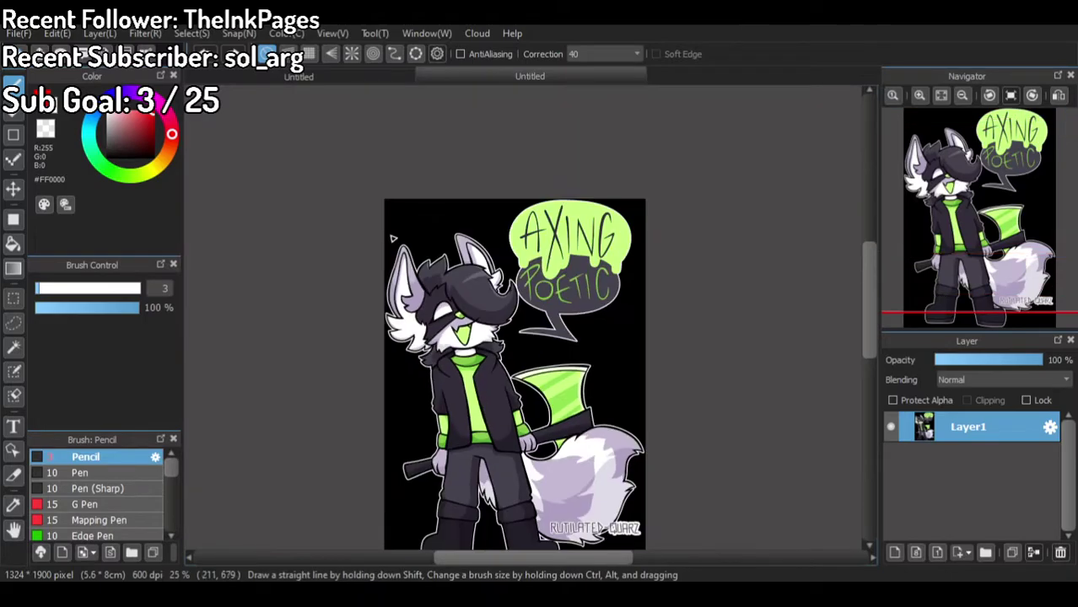
{"action": "left_click", "coordinate": [363, 76]}
{"action": "scroll", "coordinate": [643, 213], "scroll_direction": "up", "scroll_amount": 5}
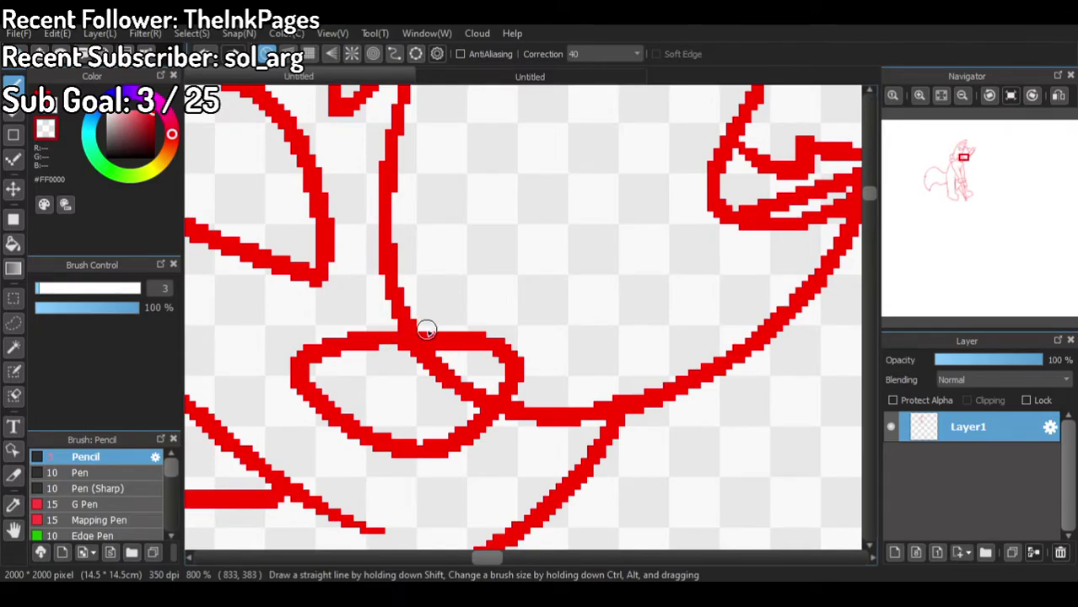
{"action": "mouse_move", "coordinate": [435, 342]}
{"action": "left_mouse_down"}
{"action": "mouse_move", "coordinate": [539, 361]}
{"action": "mouse_move", "coordinate": [496, 351]}
{"action": "mouse_move", "coordinate": [490, 338]}
{"action": "mouse_move", "coordinate": [539, 386]}
{"action": "mouse_move", "coordinate": [472, 361]}
{"action": "mouse_move", "coordinate": [536, 395]}
{"action": "left_mouse_up"}
{"action": "scroll", "coordinate": [550, 144], "scroll_direction": "down", "scroll_amount": 5}
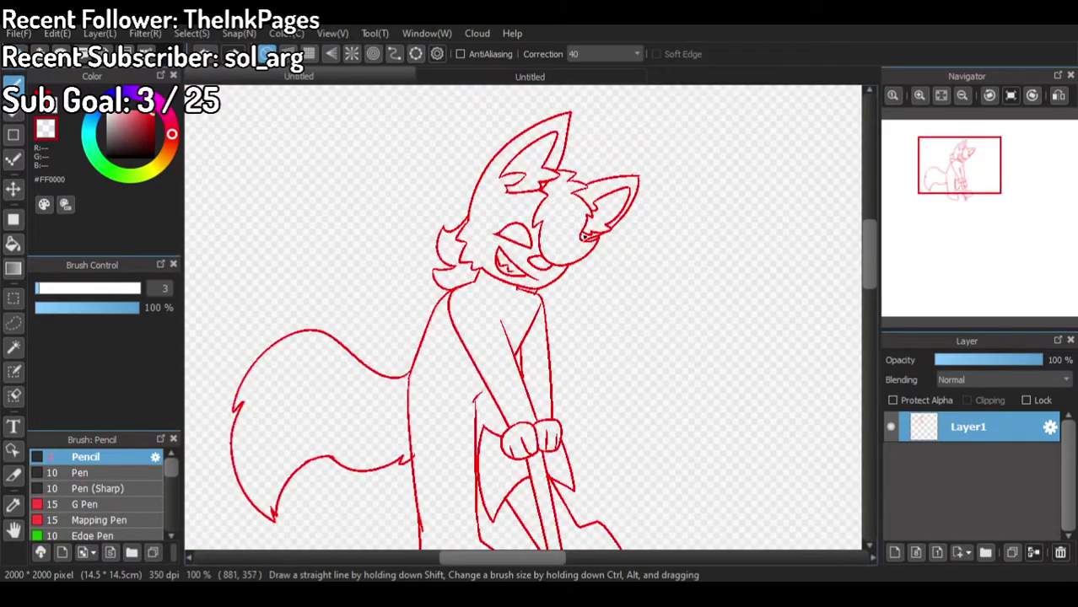
{"action": "scroll", "coordinate": [593, 205], "scroll_direction": "up", "scroll_amount": 3}
{"action": "scroll", "coordinate": [602, 307], "scroll_direction": "up", "scroll_amount": 1}
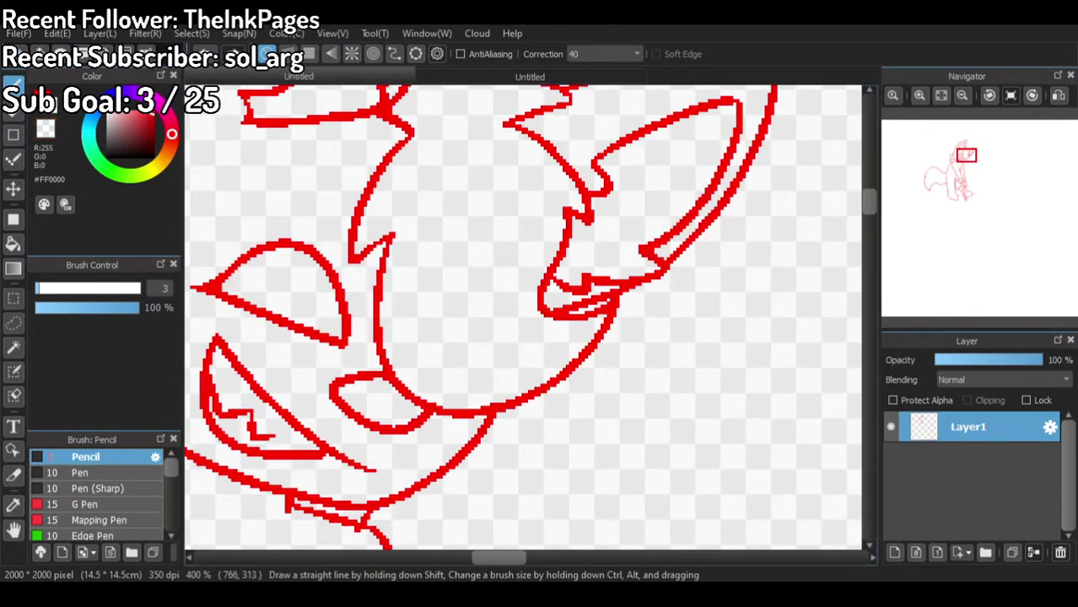
Step: Check the turtleneck and jacket collar on the reference character, then return to the sketch's neck area
{"action": "scroll", "coordinate": [611, 281], "scroll_direction": "down", "scroll_amount": 5}
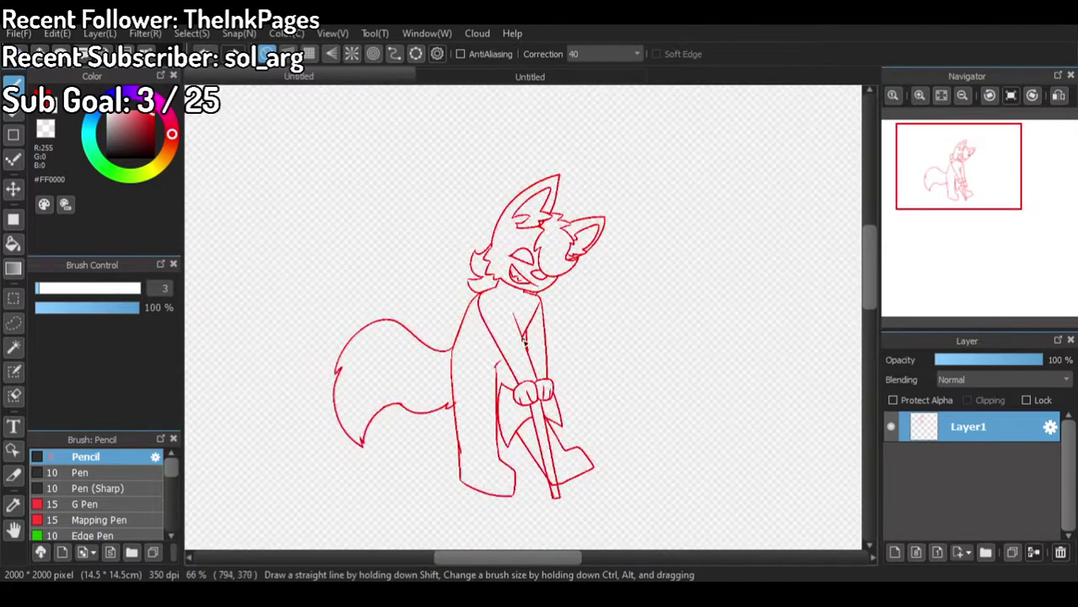
{"action": "left_click", "coordinate": [481, 79]}
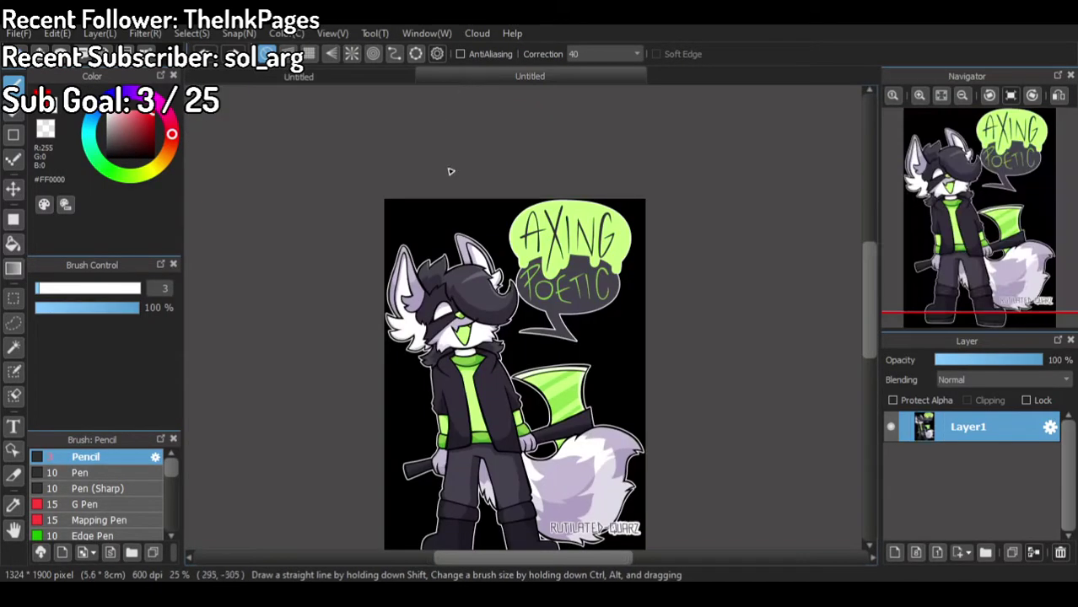
{"action": "scroll", "coordinate": [414, 301], "scroll_direction": "up", "scroll_amount": 2}
{"action": "left_click", "coordinate": [345, 77]}
{"action": "scroll", "coordinate": [476, 247], "scroll_direction": "up", "scroll_amount": 6}
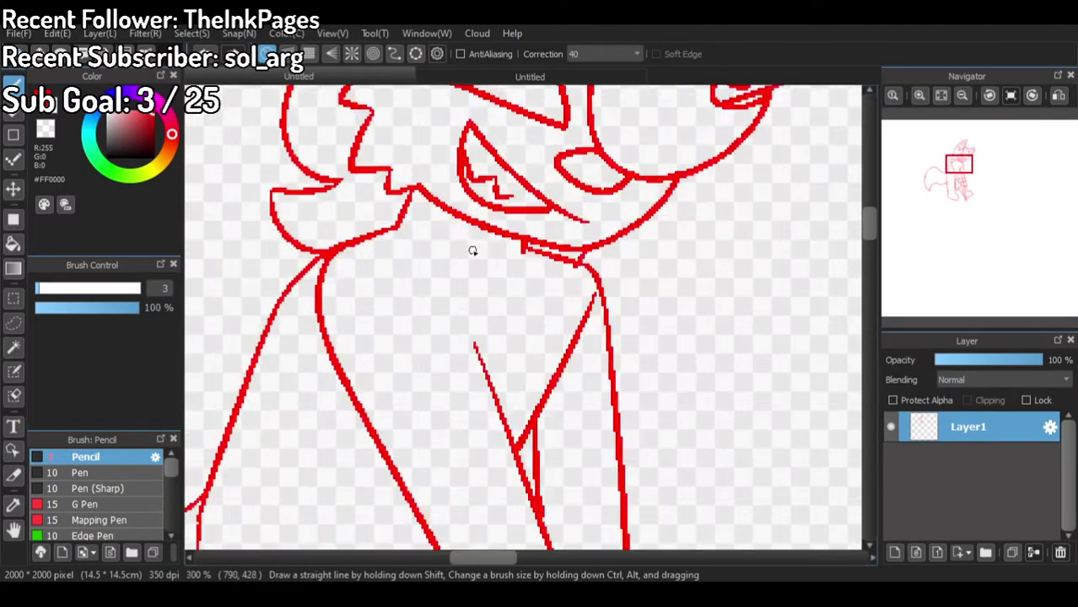
{"action": "mouse_move", "coordinate": [374, 225]}
{"action": "left_mouse_down"}
{"action": "mouse_move", "coordinate": [471, 263]}
{"action": "mouse_move", "coordinate": [544, 252]}
{"action": "left_mouse_up"}
{"action": "mouse_move", "coordinate": [376, 205]}
{"action": "left_mouse_down"}
{"action": "mouse_move", "coordinate": [352, 282]}
{"action": "mouse_move", "coordinate": [479, 327]}
{"action": "mouse_move", "coordinate": [600, 258]}
{"action": "left_mouse_up"}
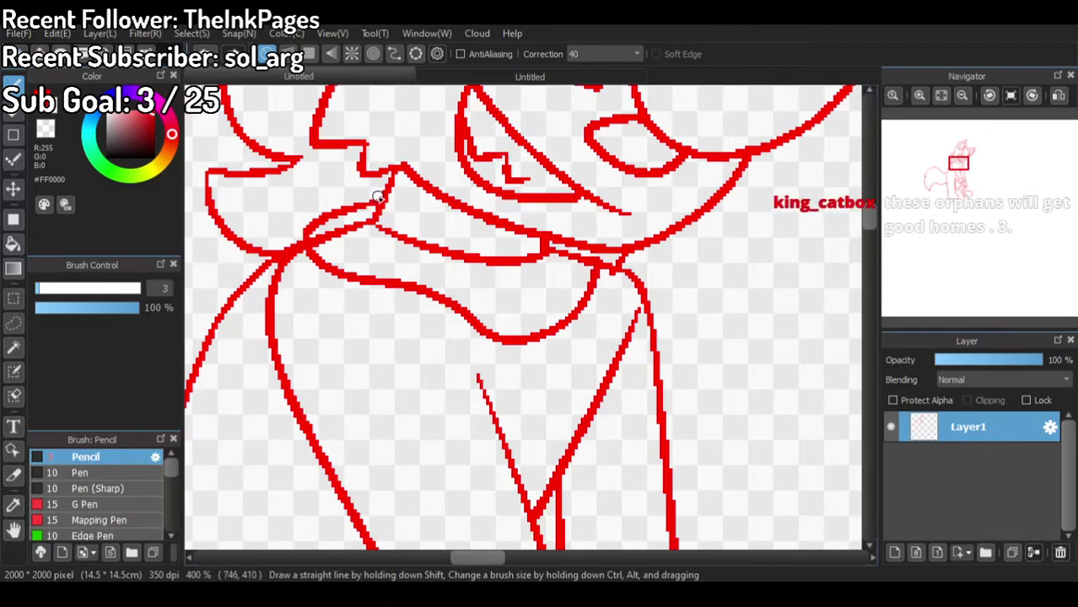
{"action": "key", "text": "ctrl+z"}
{"action": "key", "text": "ctrl+z"}
{"action": "mouse_move", "coordinate": [384, 197]}
{"action": "left_mouse_down"}
{"action": "mouse_move", "coordinate": [315, 235]}
{"action": "mouse_move", "coordinate": [391, 237]}
{"action": "mouse_move", "coordinate": [547, 309]}
{"action": "mouse_move", "coordinate": [600, 267]}
{"action": "mouse_move", "coordinate": [498, 248]}
{"action": "mouse_move", "coordinate": [557, 259]}
{"action": "left_mouse_up"}
{"action": "key", "text": "ctrl+z"}
Step: Draw the turtleneck's curved red collar band below the chin and erase the old neck and shoulder lines overlapping it
{"action": "mouse_move", "coordinate": [371, 204]}
{"action": "left_mouse_down"}
{"action": "mouse_move", "coordinate": [437, 217]}
{"action": "mouse_move", "coordinate": [524, 264]}
{"action": "mouse_move", "coordinate": [601, 267]}
{"action": "left_mouse_up"}
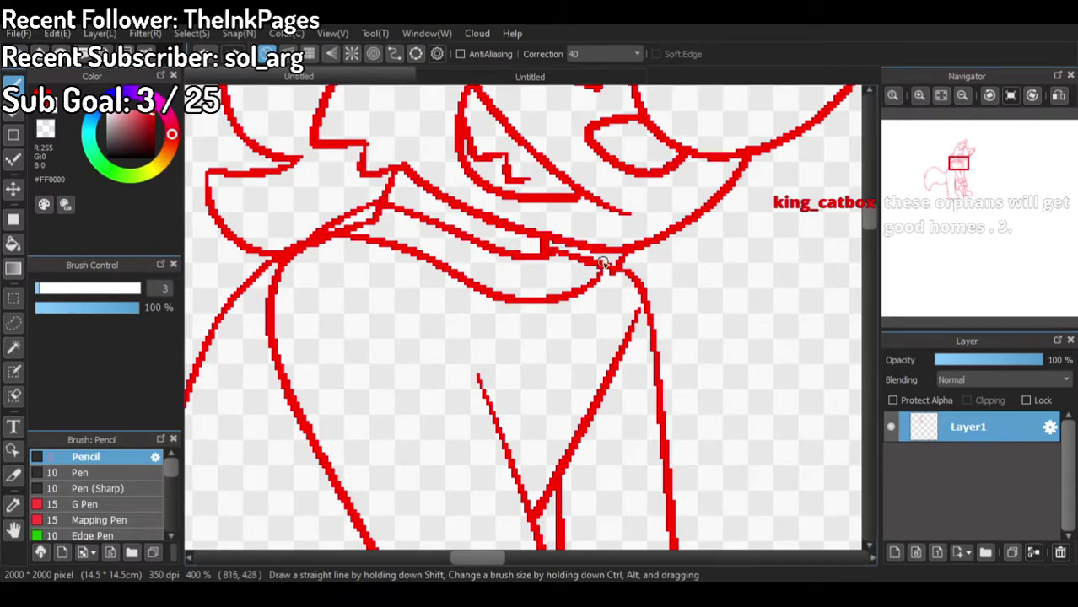
{"action": "left_click", "coordinate": [47, 130]}
{"action": "mouse_move", "coordinate": [353, 230]}
{"action": "left_mouse_down"}
{"action": "mouse_move", "coordinate": [330, 233]}
{"action": "mouse_move", "coordinate": [349, 224]}
{"action": "left_mouse_up"}
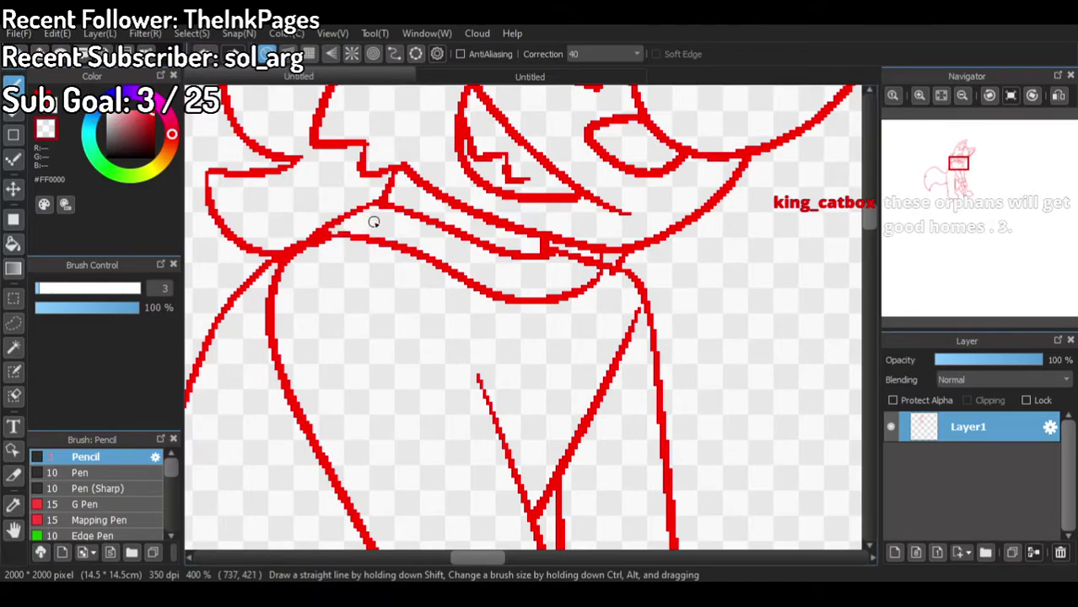
{"action": "left_click_drag", "start_coordinate": [557, 249], "coordinate": [587, 261]}
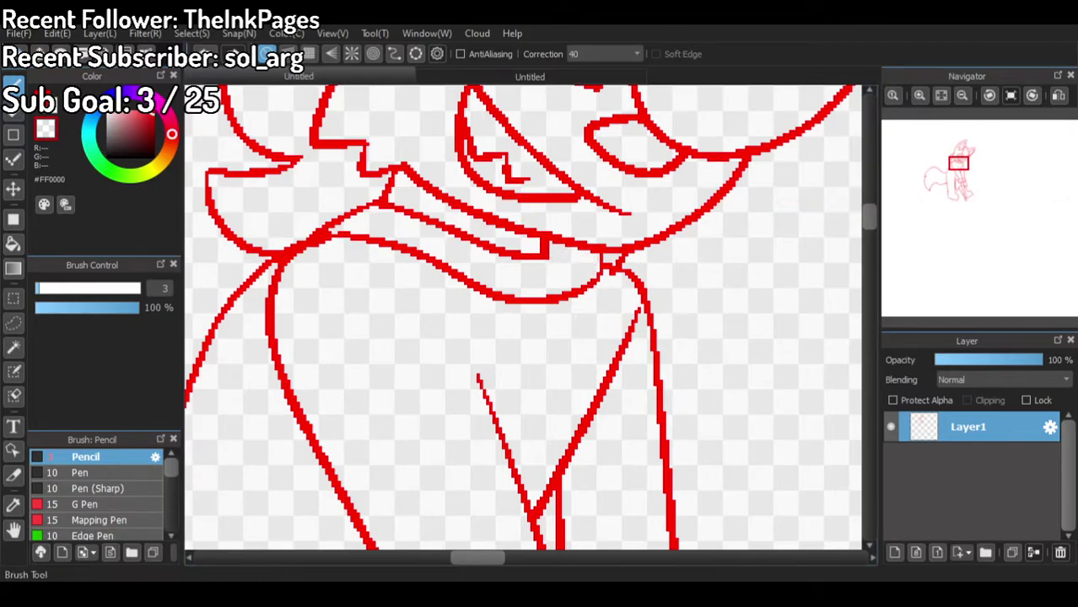
Step: Draw the open jacket collar and both lapels around the turtleneck, erase the overlapping shoulder lines and restore the turtleneck's side edge
{"action": "left_click", "coordinate": [44, 108]}
{"action": "left_click_drag", "start_coordinate": [472, 291], "coordinate": [496, 344]}
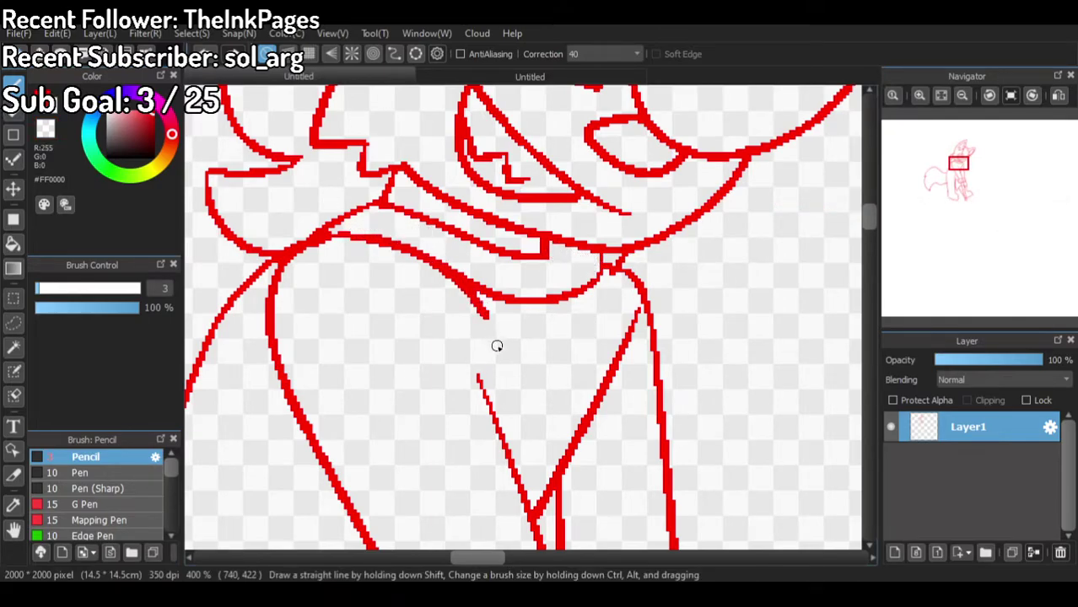
{"action": "mouse_move", "coordinate": [352, 207]}
{"action": "left_mouse_down"}
{"action": "mouse_move", "coordinate": [301, 218]}
{"action": "mouse_move", "coordinate": [263, 256]}
{"action": "mouse_move", "coordinate": [253, 291]}
{"action": "mouse_move", "coordinate": [455, 324]}
{"action": "mouse_move", "coordinate": [476, 361]}
{"action": "mouse_move", "coordinate": [532, 369]}
{"action": "mouse_move", "coordinate": [497, 345]}
{"action": "mouse_move", "coordinate": [500, 413]}
{"action": "left_mouse_up"}
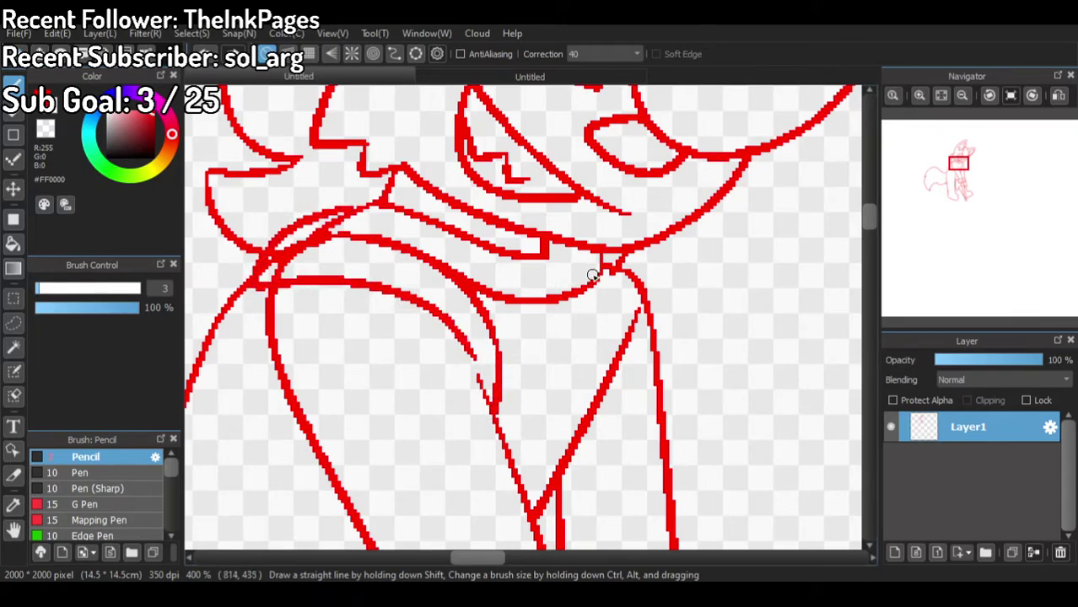
{"action": "mouse_move", "coordinate": [571, 324]}
{"action": "left_mouse_down"}
{"action": "mouse_move", "coordinate": [614, 255]}
{"action": "mouse_move", "coordinate": [634, 290]}
{"action": "mouse_move", "coordinate": [524, 478]}
{"action": "left_mouse_up"}
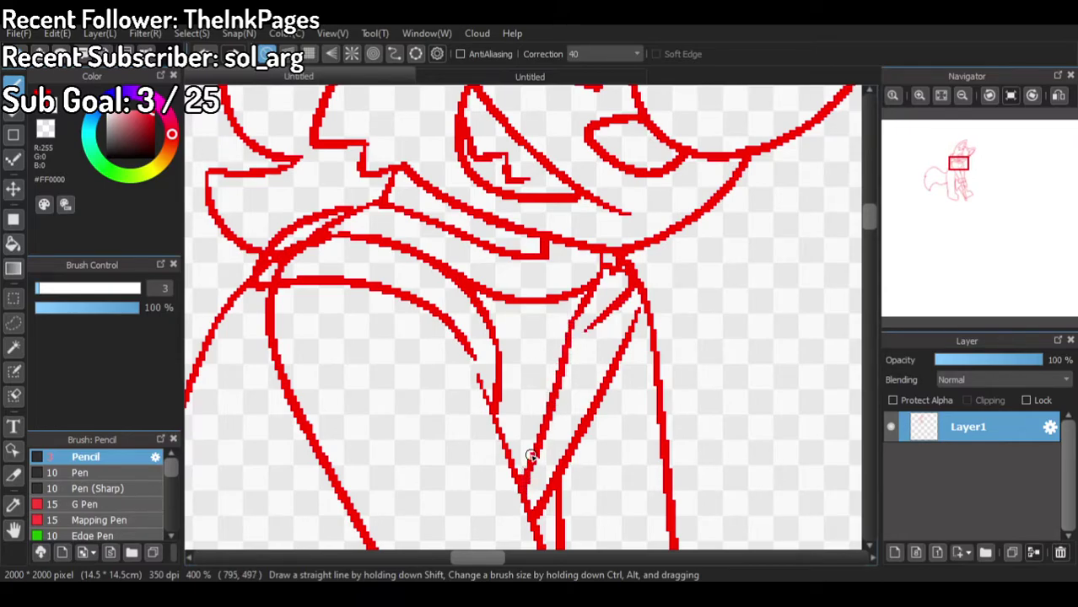
{"action": "mouse_move", "coordinate": [325, 245]}
{"action": "left_mouse_down"}
{"action": "mouse_move", "coordinate": [331, 244]}
{"action": "mouse_move", "coordinate": [303, 251]}
{"action": "mouse_move", "coordinate": [334, 243]}
{"action": "mouse_move", "coordinate": [287, 249]}
{"action": "mouse_move", "coordinate": [311, 239]}
{"action": "mouse_move", "coordinate": [264, 274]}
{"action": "mouse_move", "coordinate": [275, 250]}
{"action": "mouse_move", "coordinate": [270, 277]}
{"action": "mouse_move", "coordinate": [291, 243]}
{"action": "left_mouse_up"}
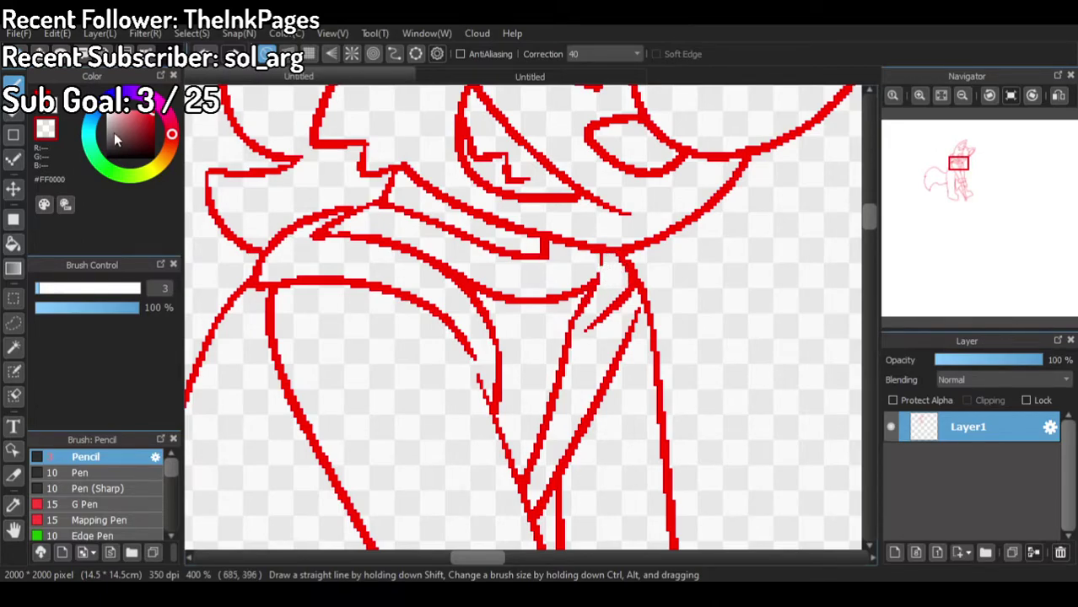
{"action": "left_click_drag", "start_coordinate": [599, 252], "coordinate": [588, 295]}
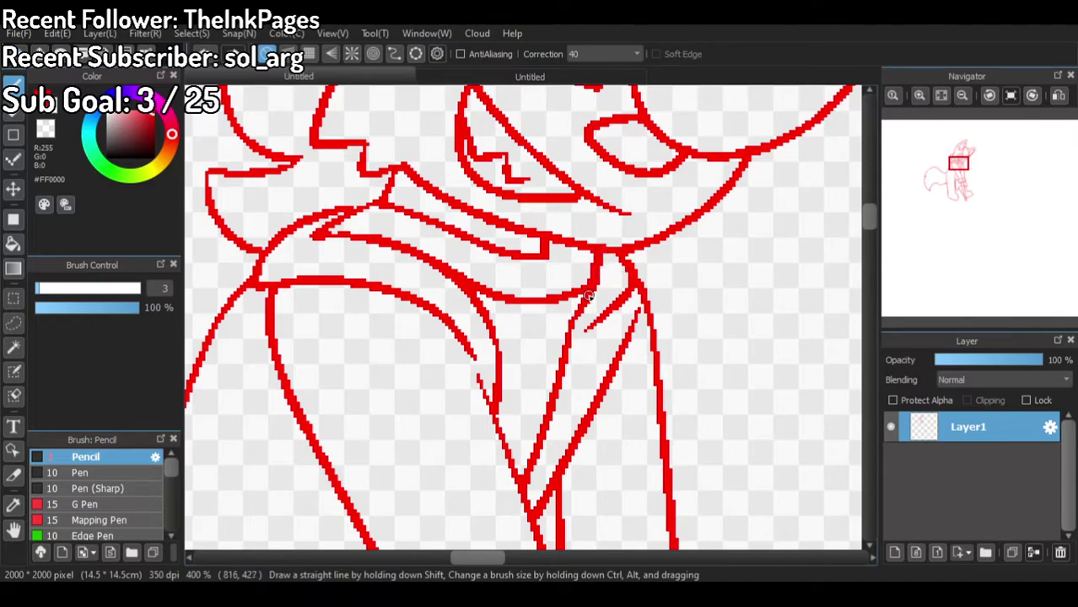
{"action": "scroll", "coordinate": [621, 293], "scroll_direction": "down", "scroll_amount": 5}
{"action": "scroll", "coordinate": [624, 265], "scroll_direction": "up", "scroll_amount": 1}
{"action": "scroll", "coordinate": [573, 256], "scroll_direction": "down", "scroll_amount": 1}
{"action": "scroll", "coordinate": [572, 207], "scroll_direction": "up", "scroll_amount": 1}
{"action": "scroll", "coordinate": [437, 293], "scroll_direction": "up", "scroll_amount": 4}
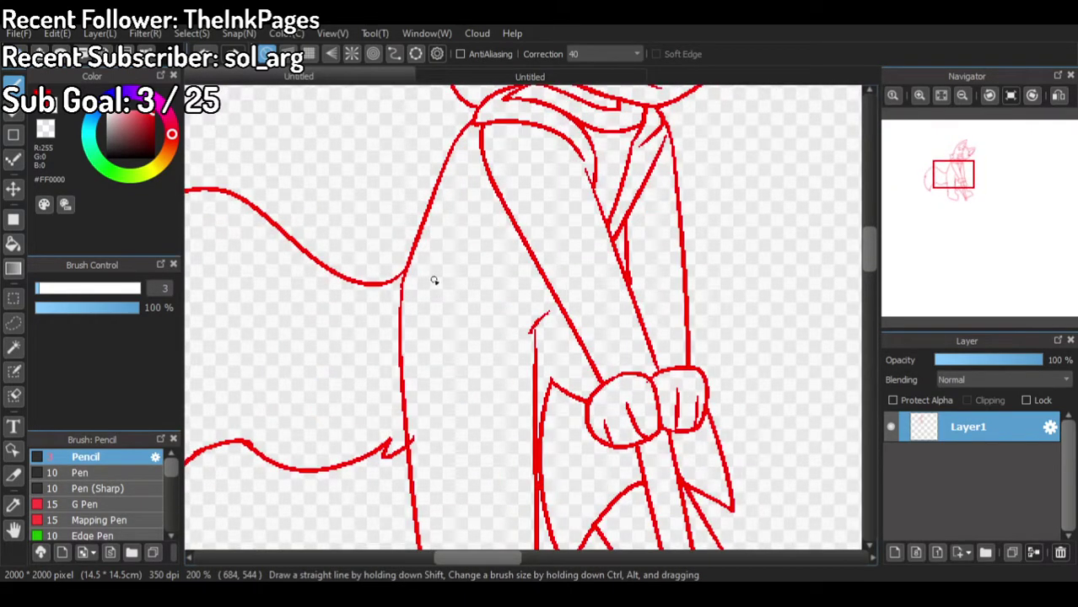
{"action": "left_click_drag", "start_coordinate": [515, 319], "coordinate": [382, 291]}
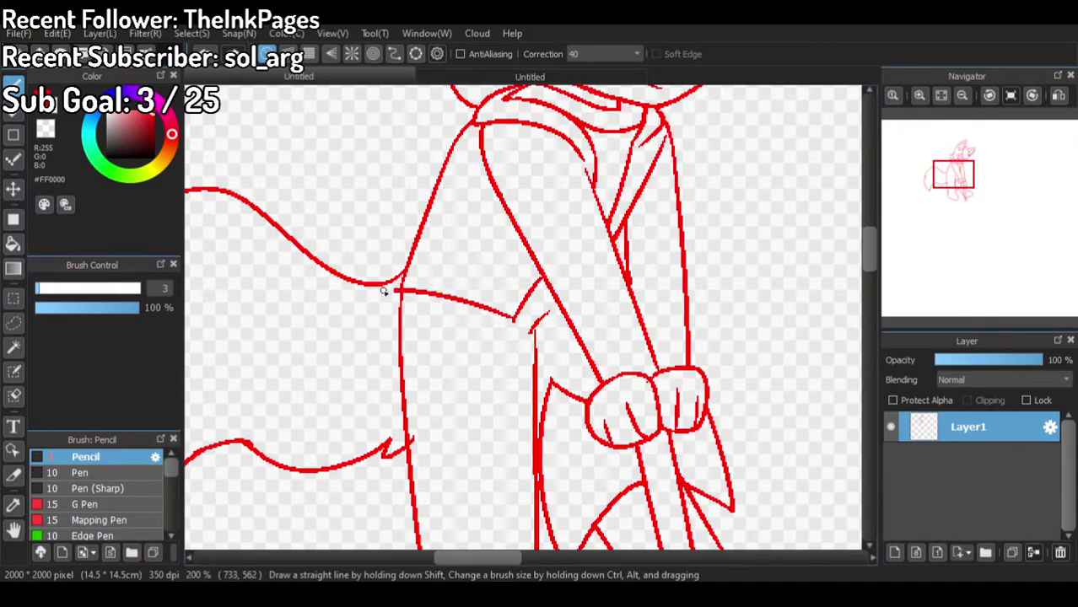
{"action": "key", "text": "ctrl+z"}
{"action": "key", "text": "ctrl+z"}
Step: Draw the jacket's hem across the hips with a flared back edge, then erase the old back line and stray chest line
{"action": "mouse_move", "coordinate": [558, 311]}
{"action": "left_mouse_down"}
{"action": "mouse_move", "coordinate": [418, 270]}
{"action": "mouse_move", "coordinate": [385, 270]}
{"action": "mouse_move", "coordinate": [381, 282]}
{"action": "mouse_move", "coordinate": [436, 193]}
{"action": "left_mouse_up"}
{"action": "left_click", "coordinate": [53, 128]}
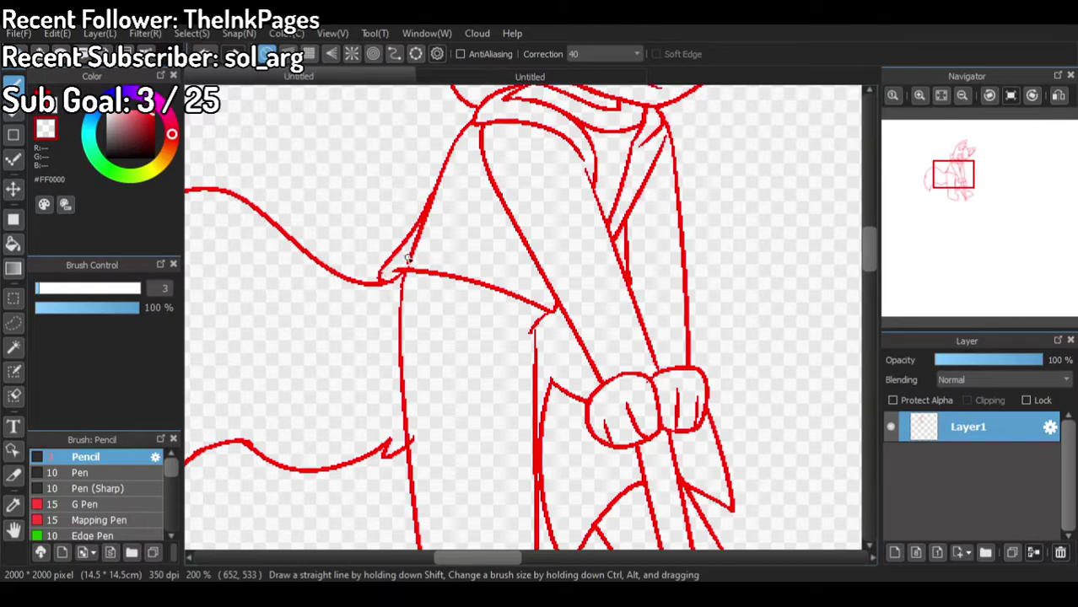
{"action": "left_click_drag", "start_coordinate": [408, 262], "coordinate": [436, 212]}
{"action": "mouse_move", "coordinate": [409, 248]}
{"action": "left_mouse_down"}
{"action": "mouse_move", "coordinate": [440, 192]}
{"action": "mouse_move", "coordinate": [413, 241]}
{"action": "left_mouse_up"}
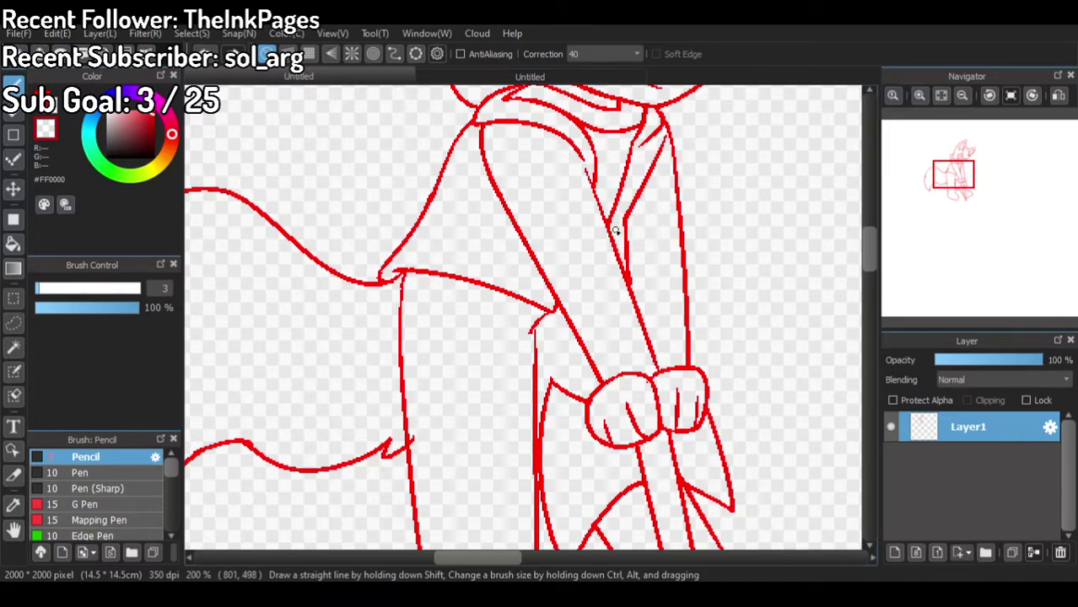
Step: Check the reference's sleeves, then draw bunched-up jacket sleeve edges and cuff lines across both forearms in red
{"action": "left_click", "coordinate": [44, 101]}
{"action": "scroll", "coordinate": [641, 237], "scroll_direction": "down", "scroll_amount": 3}
{"action": "scroll", "coordinate": [654, 232], "scroll_direction": "up", "scroll_amount": 2}
{"action": "scroll", "coordinate": [655, 250], "scroll_direction": "down", "scroll_amount": 1}
{"action": "scroll", "coordinate": [655, 186], "scroll_direction": "up", "scroll_amount": 1}
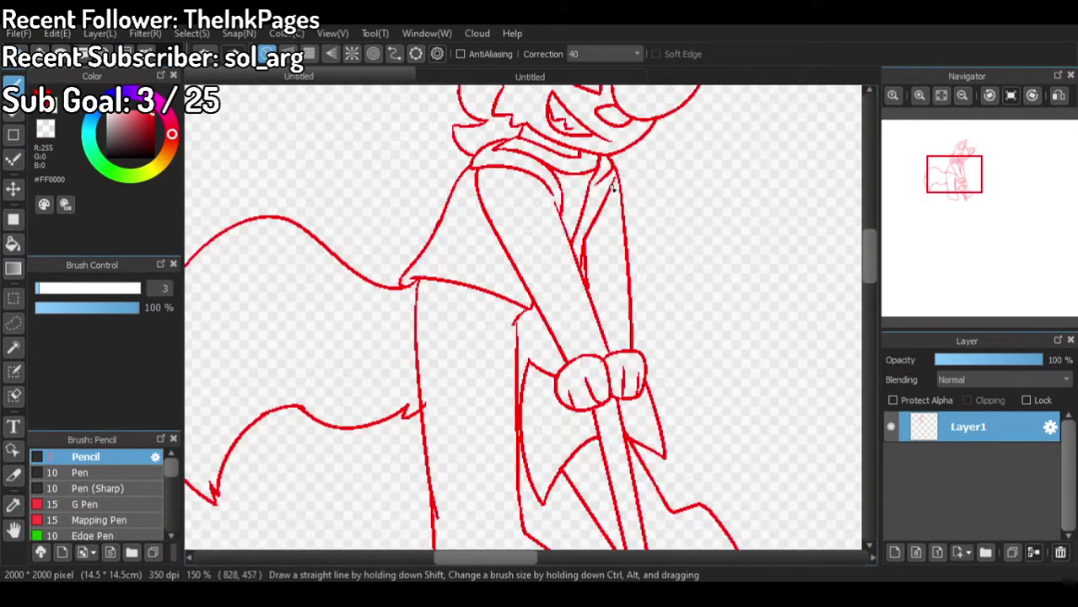
{"action": "left_click", "coordinate": [532, 77]}
{"action": "left_click", "coordinate": [375, 77]}
{"action": "scroll", "coordinate": [623, 221], "scroll_direction": "up", "scroll_amount": 2}
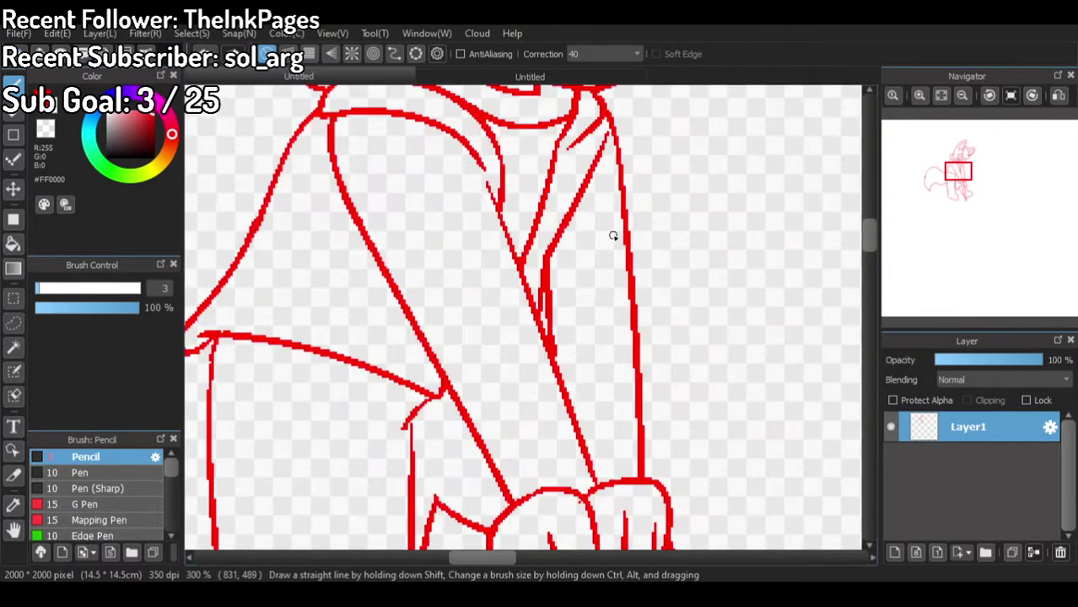
{"action": "mouse_move", "coordinate": [383, 270]}
{"action": "left_mouse_down"}
{"action": "mouse_move", "coordinate": [392, 327]}
{"action": "mouse_move", "coordinate": [414, 341]}
{"action": "mouse_move", "coordinate": [421, 378]}
{"action": "mouse_move", "coordinate": [452, 388]}
{"action": "mouse_move", "coordinate": [550, 360]}
{"action": "left_mouse_up"}
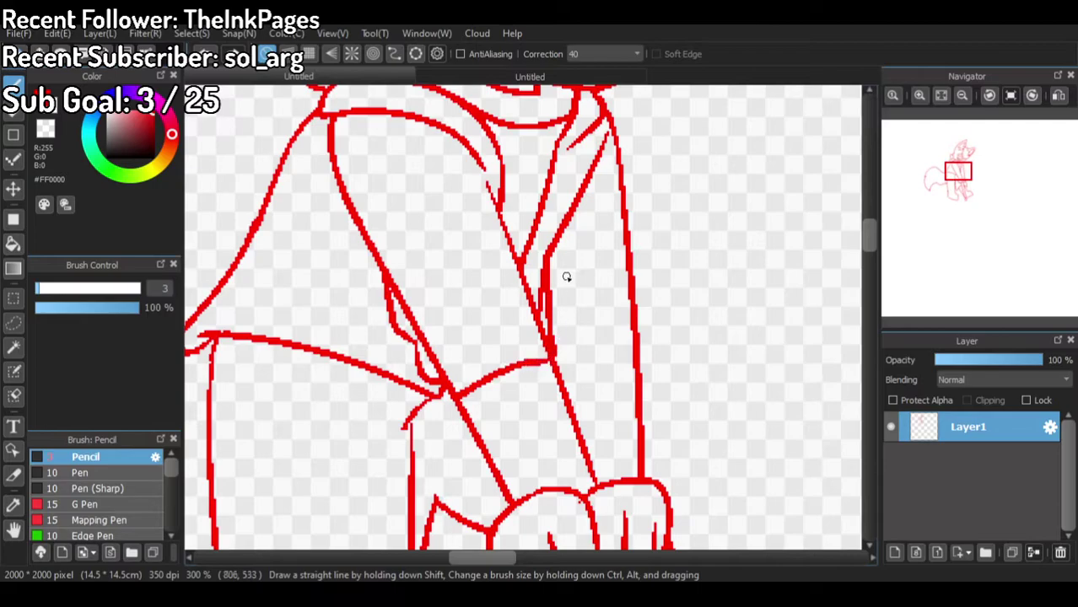
{"action": "mouse_move", "coordinate": [629, 222]}
{"action": "left_mouse_down"}
{"action": "mouse_move", "coordinate": [651, 297]}
{"action": "mouse_move", "coordinate": [641, 356]}
{"action": "mouse_move", "coordinate": [552, 356]}
{"action": "left_mouse_up"}
Step: Erase the old arm outlines inside the new bunched sleeves on both arms
{"action": "left_click", "coordinate": [47, 131]}
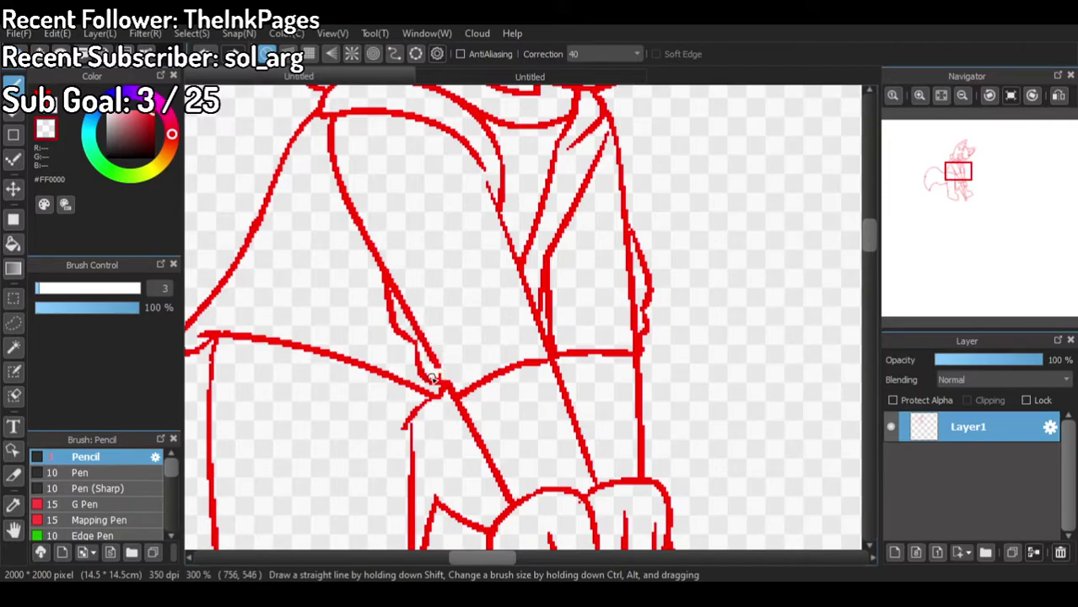
{"action": "mouse_move", "coordinate": [436, 371]}
{"action": "left_mouse_down"}
{"action": "mouse_move", "coordinate": [411, 318]}
{"action": "mouse_move", "coordinate": [442, 369]}
{"action": "left_mouse_up"}
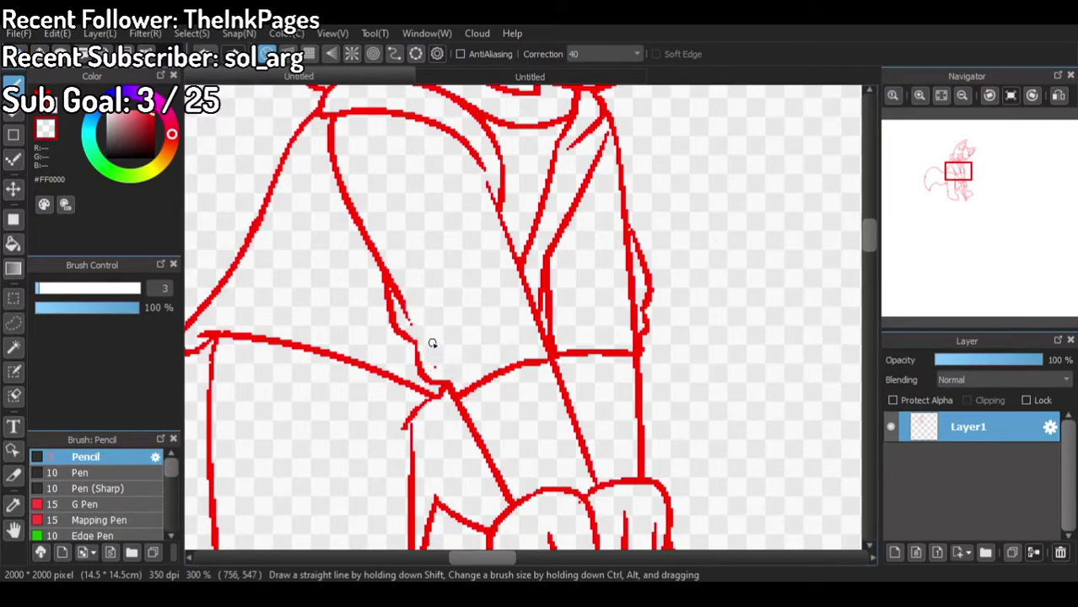
{"action": "mouse_move", "coordinate": [415, 328]}
{"action": "left_mouse_down"}
{"action": "mouse_move", "coordinate": [386, 251]}
{"action": "mouse_move", "coordinate": [402, 313]}
{"action": "left_mouse_up"}
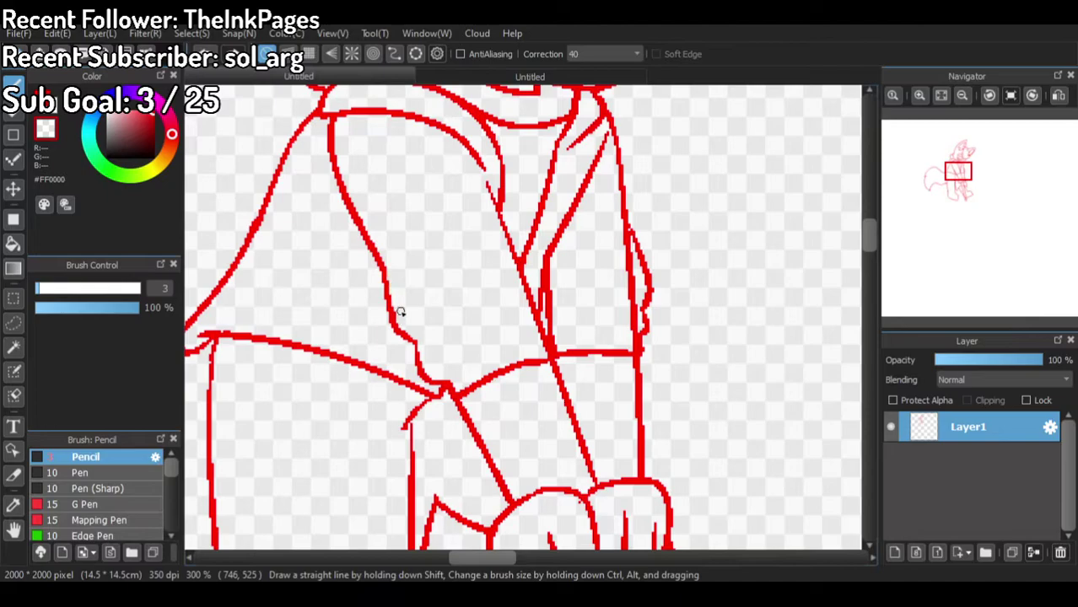
{"action": "mouse_move", "coordinate": [633, 245]}
{"action": "left_mouse_down"}
{"action": "mouse_move", "coordinate": [621, 217]}
{"action": "mouse_move", "coordinate": [634, 317]}
{"action": "mouse_move", "coordinate": [633, 279]}
{"action": "left_mouse_up"}
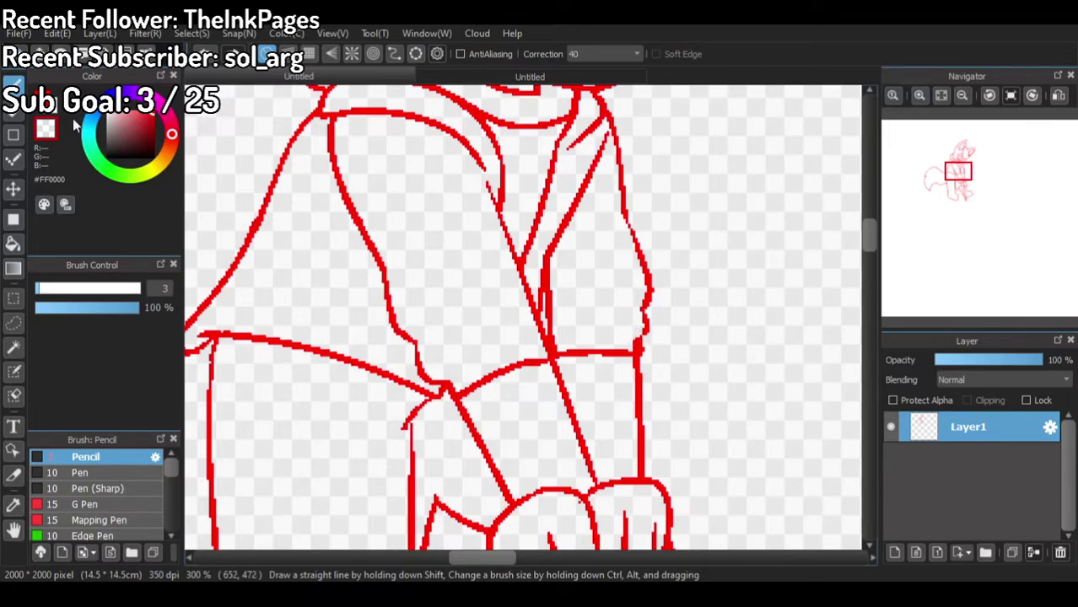
Step: Reshape the front sleeve's inner edge below the lapels, erase the old line and add short fold creases to both sleeves
{"action": "left_click_drag", "start_coordinate": [520, 272], "coordinate": [546, 327]}
{"action": "left_click", "coordinate": [45, 134]}
{"action": "left_click_drag", "start_coordinate": [523, 278], "coordinate": [531, 327]}
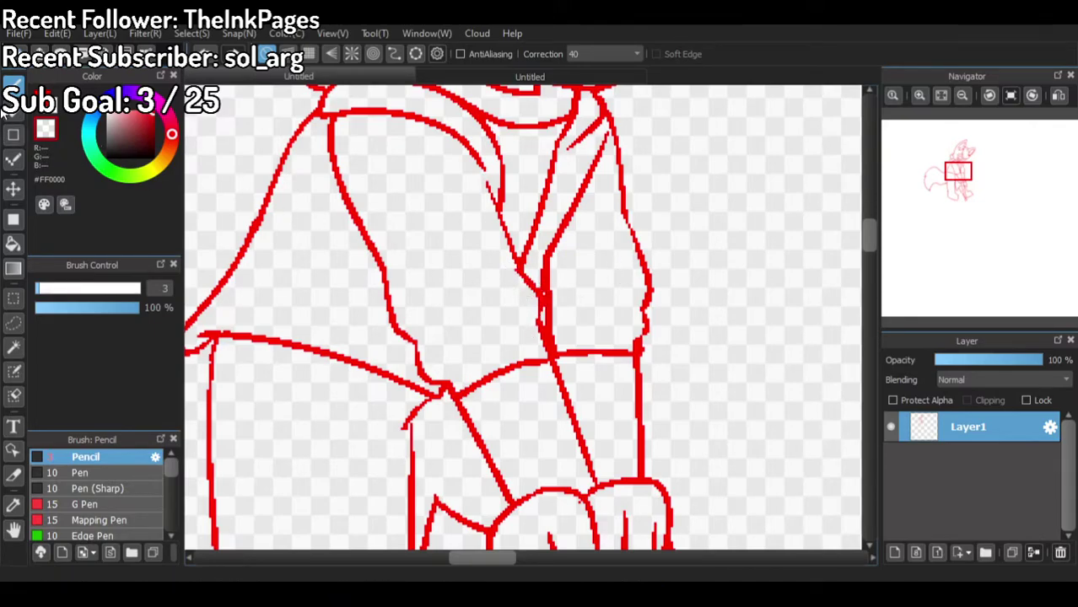
{"action": "left_click", "coordinate": [44, 101]}
{"action": "left_click_drag", "start_coordinate": [481, 290], "coordinate": [469, 333]}
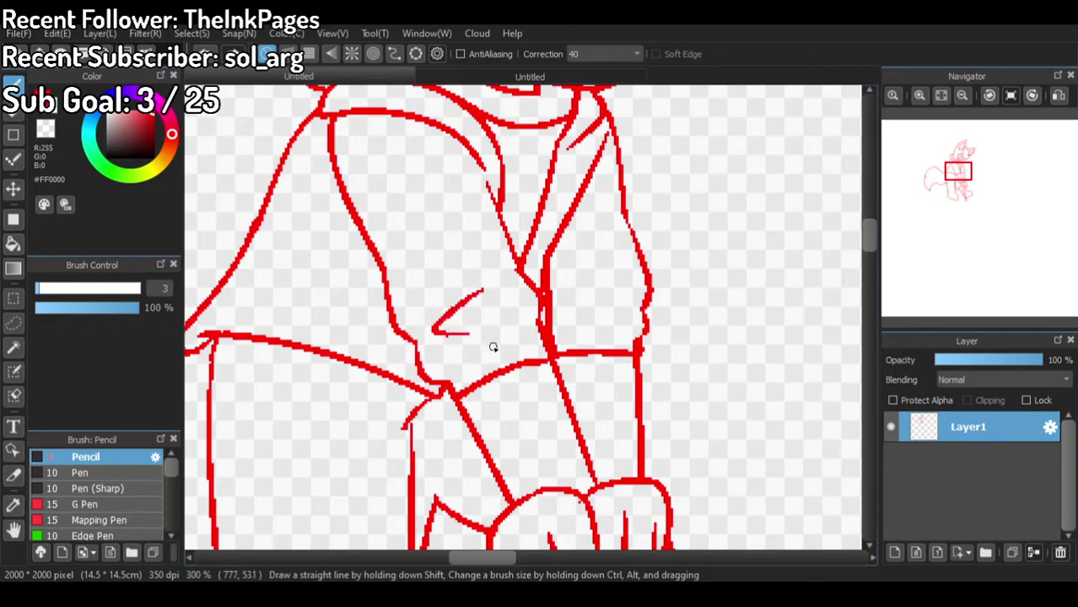
{"action": "mouse_move", "coordinate": [591, 300]}
{"action": "left_mouse_down"}
{"action": "mouse_move", "coordinate": [633, 306]}
{"action": "mouse_move", "coordinate": [593, 314]}
{"action": "left_mouse_up"}
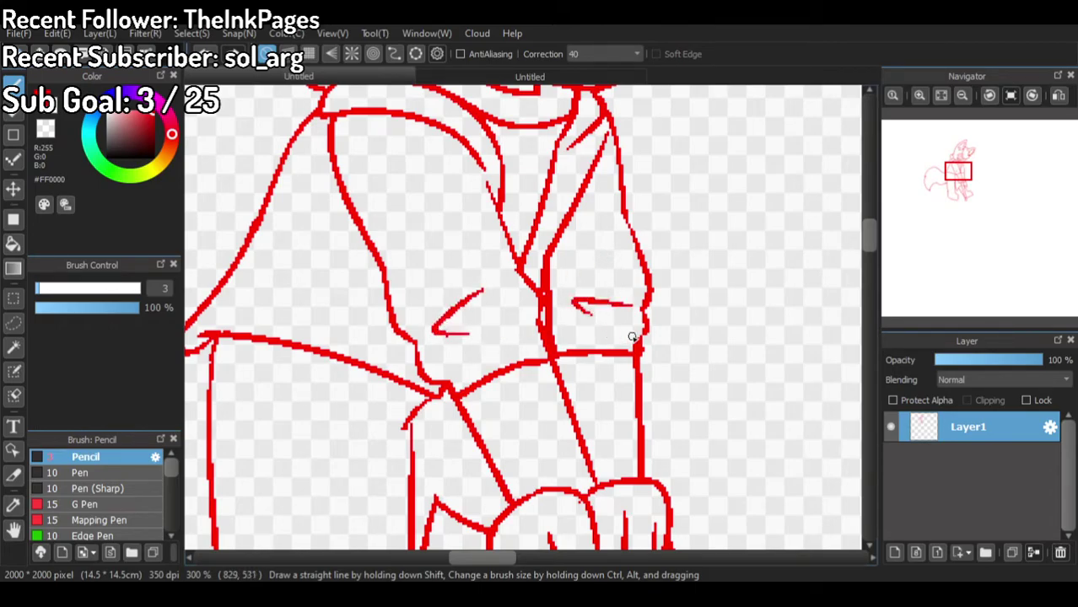
Step: Draw narrow undershirt cuffs around both wrists just above the hands and clean up the arm lines crossing them
{"action": "scroll", "coordinate": [622, 250], "scroll_direction": "down", "scroll_amount": 3}
{"action": "scroll", "coordinate": [671, 276], "scroll_direction": "down", "scroll_amount": 1}
{"action": "scroll", "coordinate": [523, 253], "scroll_direction": "up", "scroll_amount": 5}
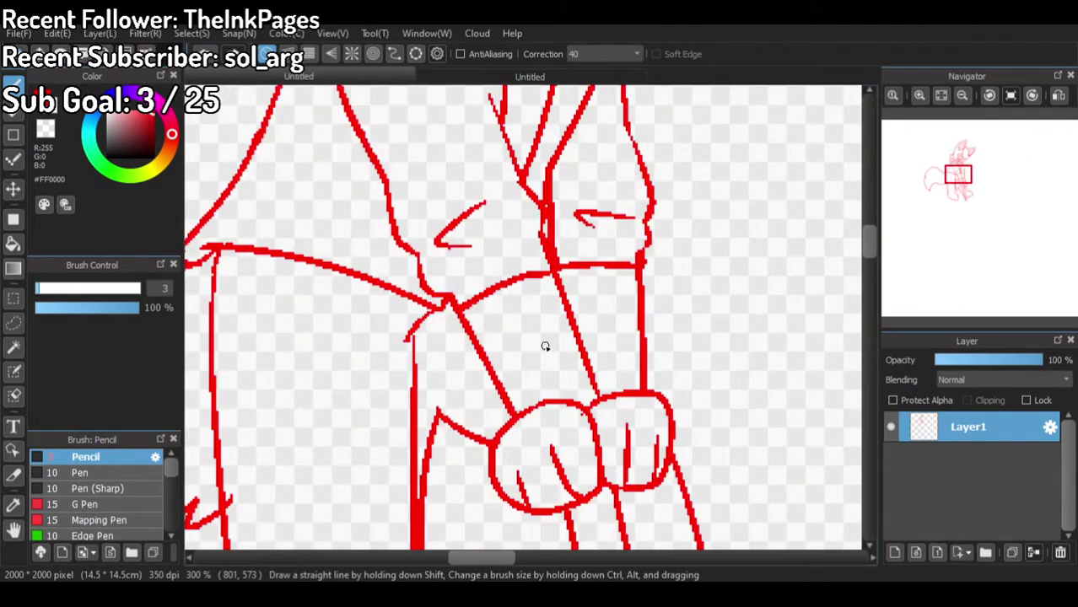
{"action": "mouse_move", "coordinate": [480, 393]}
{"action": "left_mouse_down"}
{"action": "mouse_move", "coordinate": [494, 431]}
{"action": "mouse_move", "coordinate": [505, 393]}
{"action": "mouse_move", "coordinate": [585, 377]}
{"action": "mouse_move", "coordinate": [608, 390]}
{"action": "mouse_move", "coordinate": [596, 378]}
{"action": "mouse_move", "coordinate": [645, 366]}
{"action": "mouse_move", "coordinate": [654, 390]}
{"action": "left_mouse_up"}
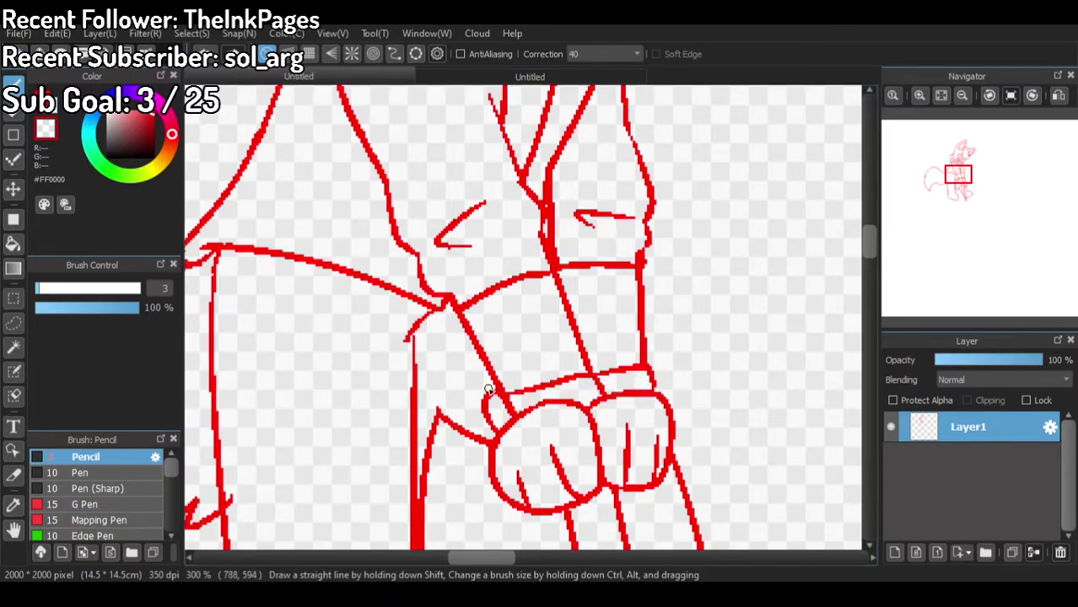
{"action": "key", "text": "ctrl+z"}
Step: Check the reference's legs, then draw a folded boot cuff on the near leg and a cuff line on the far leg, erasing overlapped leg lines
{"action": "scroll", "coordinate": [523, 406], "scroll_direction": "down", "scroll_amount": 5}
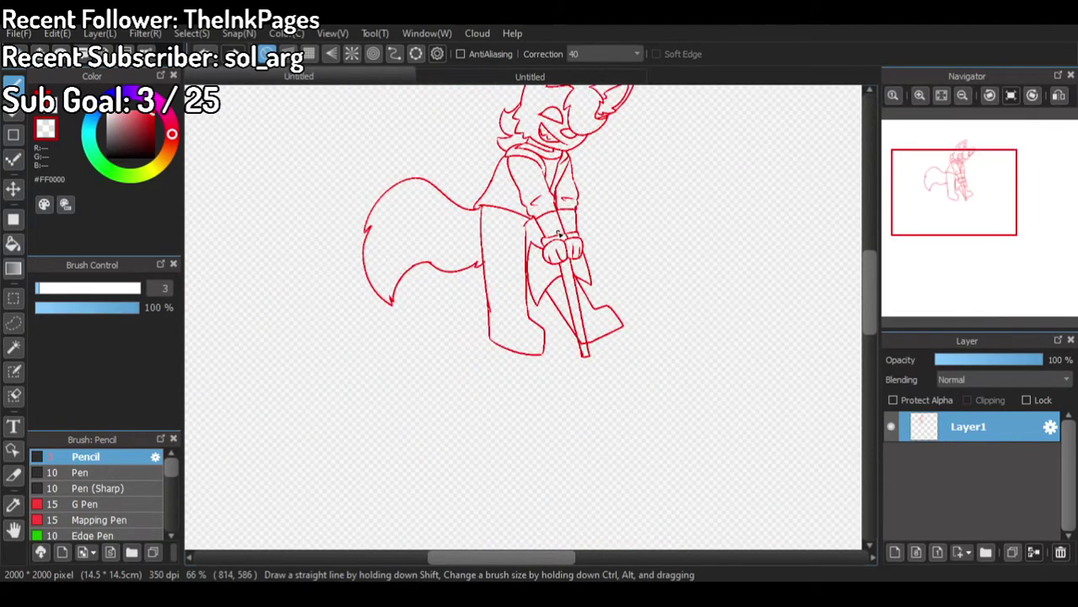
{"action": "scroll", "coordinate": [558, 235], "scroll_direction": "up", "scroll_amount": 2}
{"action": "scroll", "coordinate": [549, 253], "scroll_direction": "down", "scroll_amount": 1}
{"action": "scroll", "coordinate": [544, 264], "scroll_direction": "up", "scroll_amount": 1}
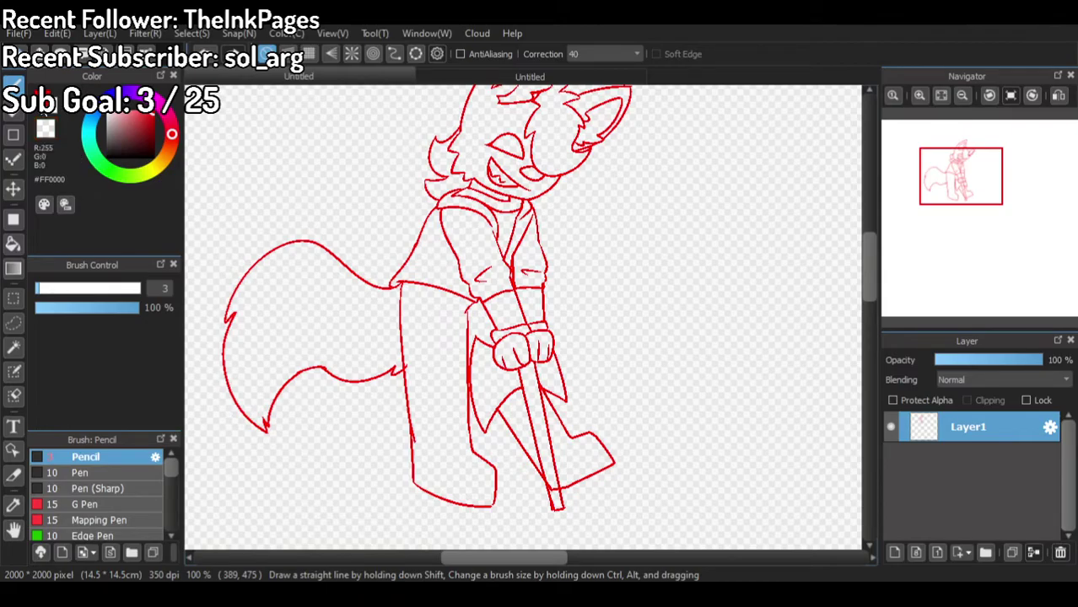
{"action": "scroll", "coordinate": [437, 179], "scroll_direction": "down", "scroll_amount": 2}
{"action": "scroll", "coordinate": [464, 169], "scroll_direction": "up", "scroll_amount": 1}
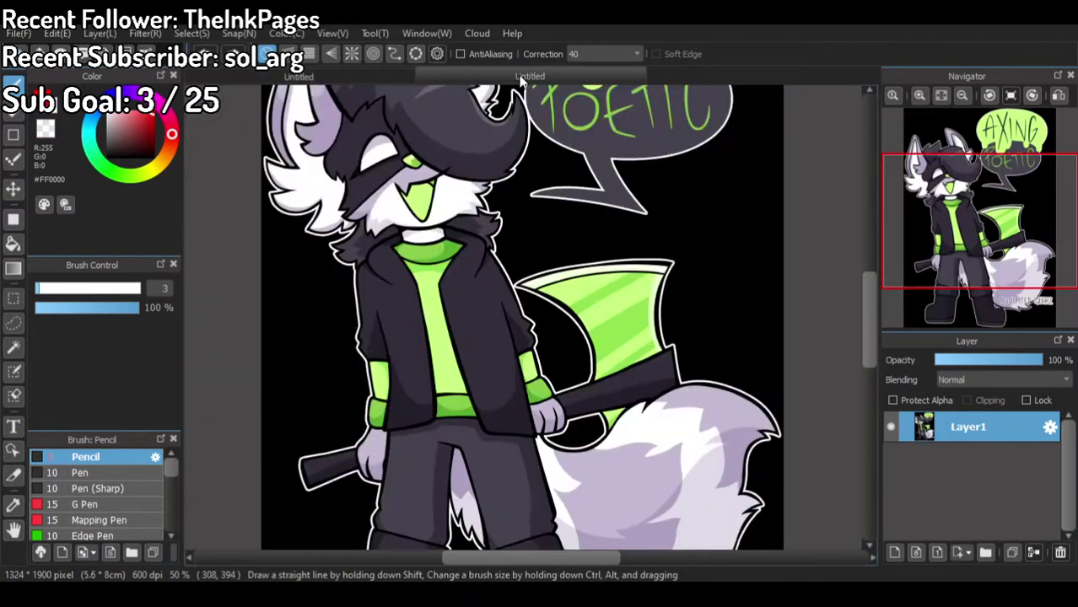
{"action": "scroll", "coordinate": [375, 238], "scroll_direction": "down", "scroll_amount": 1}
{"action": "scroll", "coordinate": [375, 238], "scroll_direction": "up", "scroll_amount": 1}
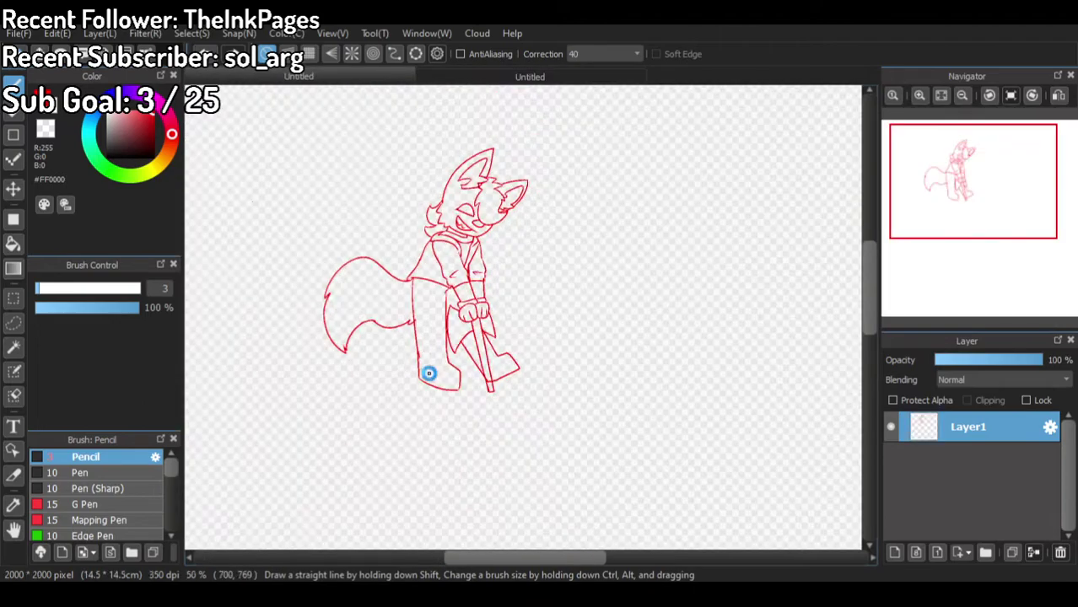
{"action": "scroll", "coordinate": [426, 354], "scroll_direction": "up", "scroll_amount": 3}
{"action": "mouse_move", "coordinate": [394, 274]}
{"action": "left_mouse_down"}
{"action": "mouse_move", "coordinate": [483, 277]}
{"action": "mouse_move", "coordinate": [509, 264]}
{"action": "left_mouse_up"}
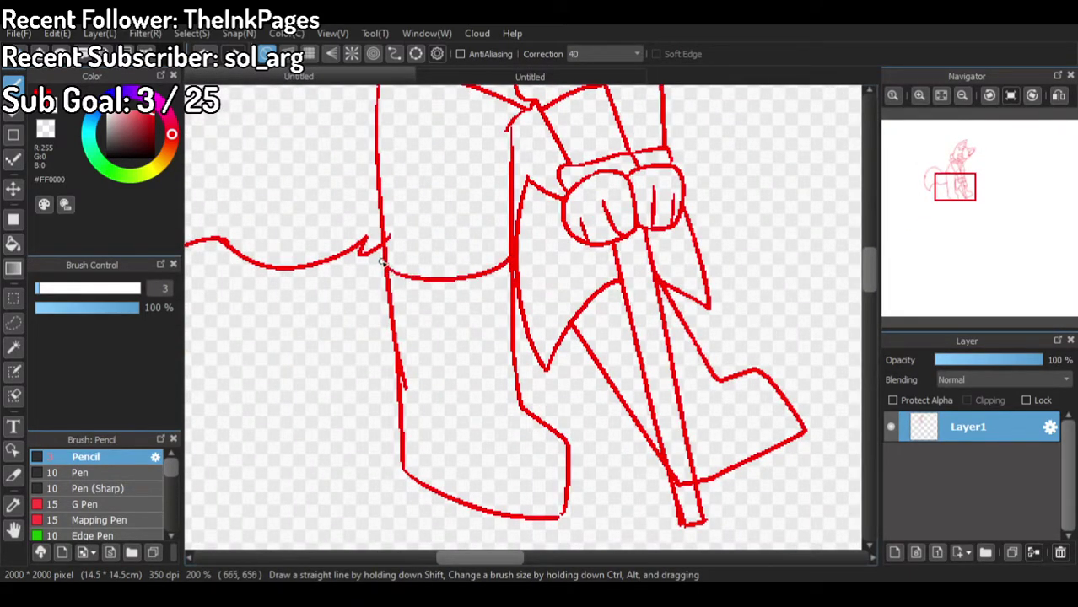
{"action": "mouse_move", "coordinate": [374, 289]}
{"action": "left_mouse_down"}
{"action": "mouse_move", "coordinate": [384, 318]}
{"action": "mouse_move", "coordinate": [508, 297]}
{"action": "left_mouse_up"}
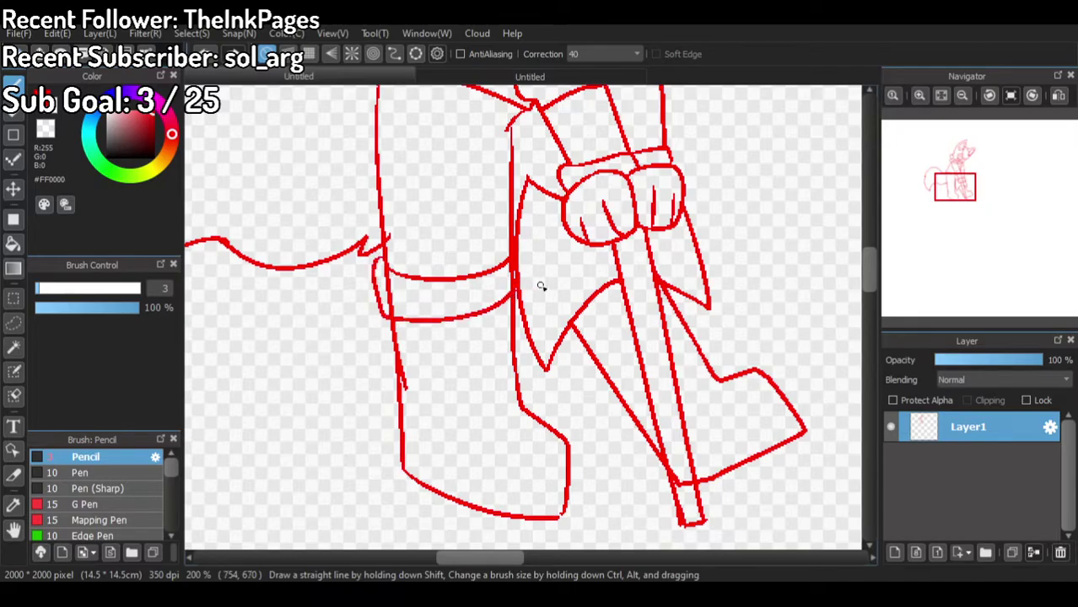
{"action": "left_click_drag", "start_coordinate": [572, 322], "coordinate": [628, 299]}
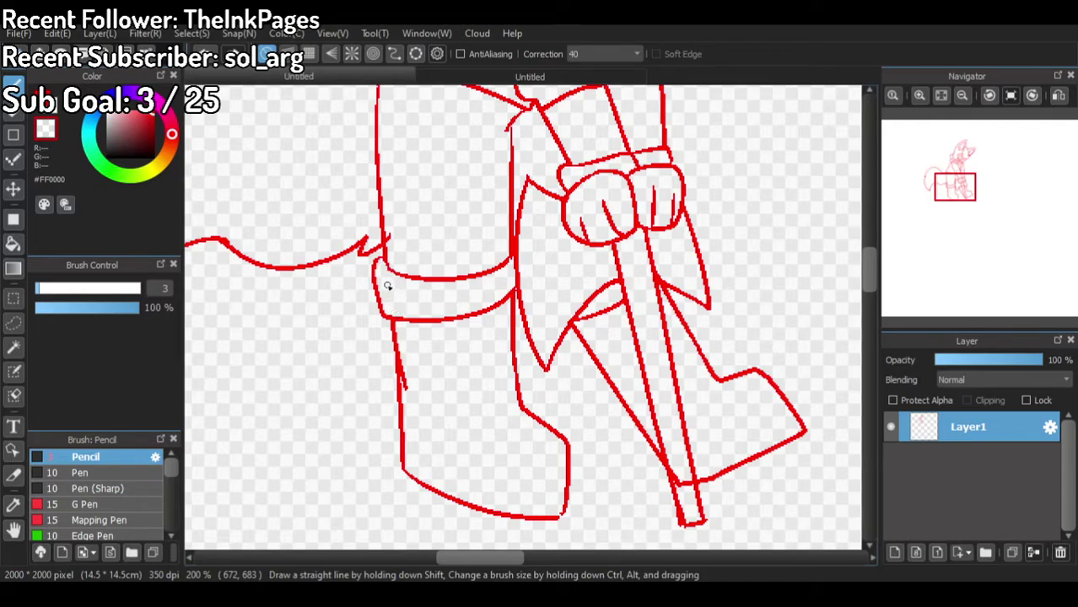
Step: Erase the stray line on the near boot, draw sole lines across both boots, and erase the far boot's lines crossing the axe handle
{"action": "left_click_drag", "start_coordinate": [401, 345], "coordinate": [407, 406]}
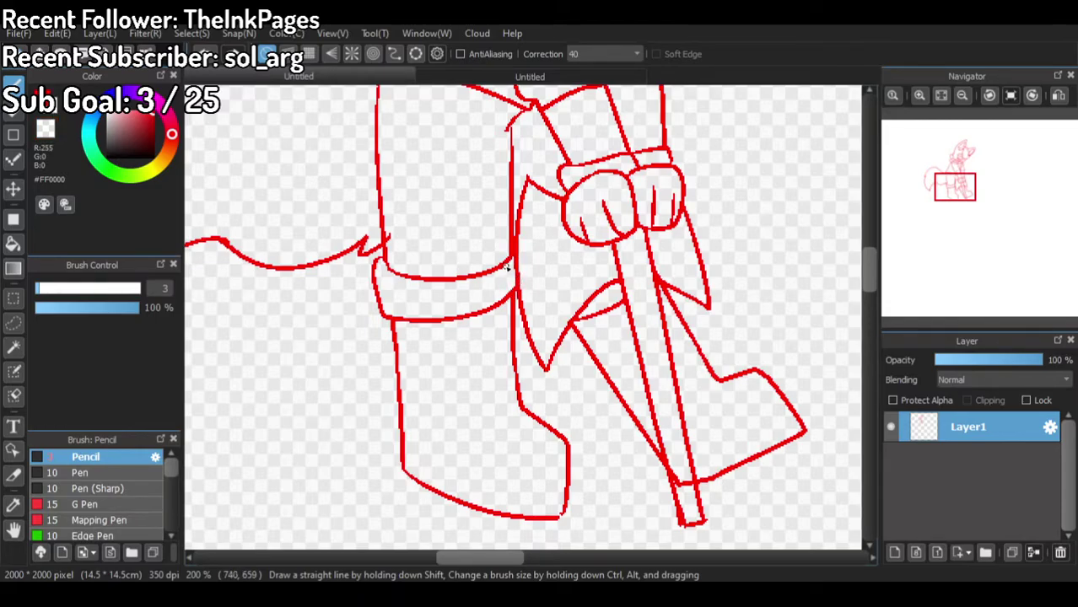
{"action": "left_click_drag", "start_coordinate": [428, 460], "coordinate": [565, 494]}
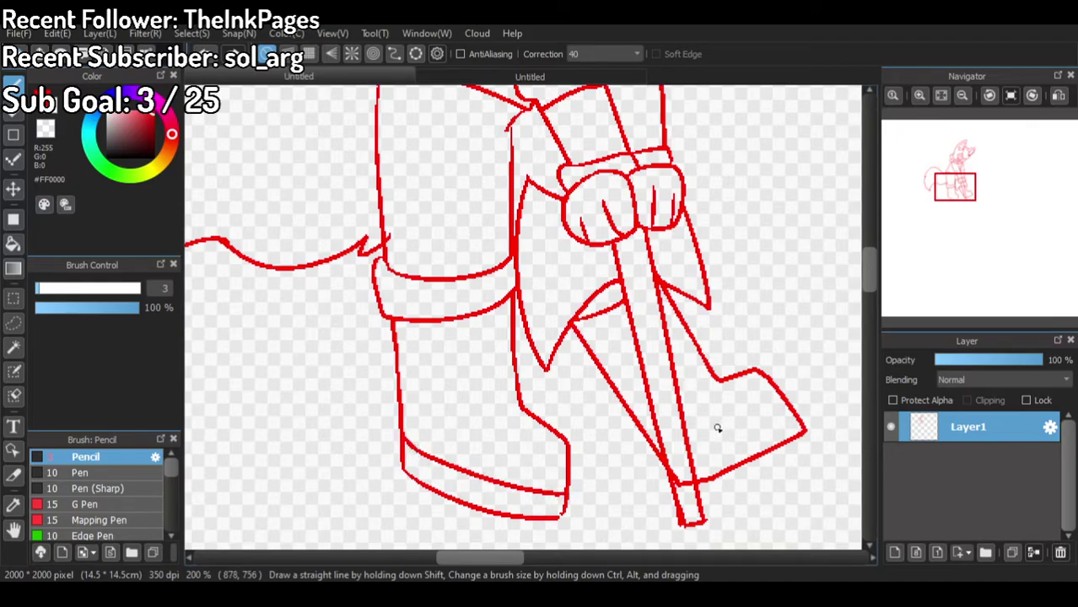
{"action": "left_click_drag", "start_coordinate": [692, 457], "coordinate": [778, 414]}
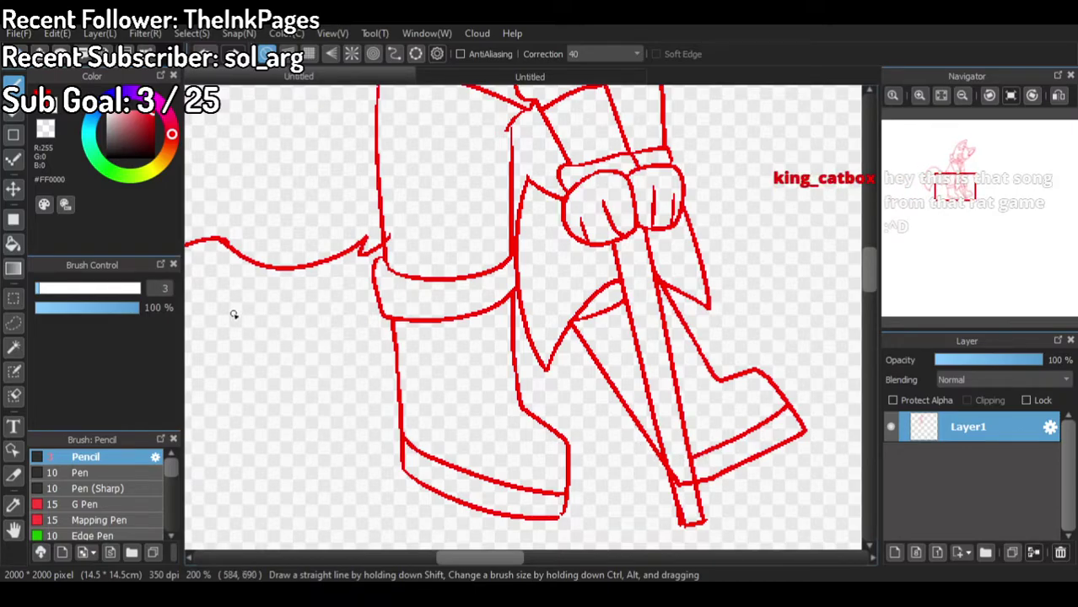
{"action": "left_click", "coordinate": [49, 207]}
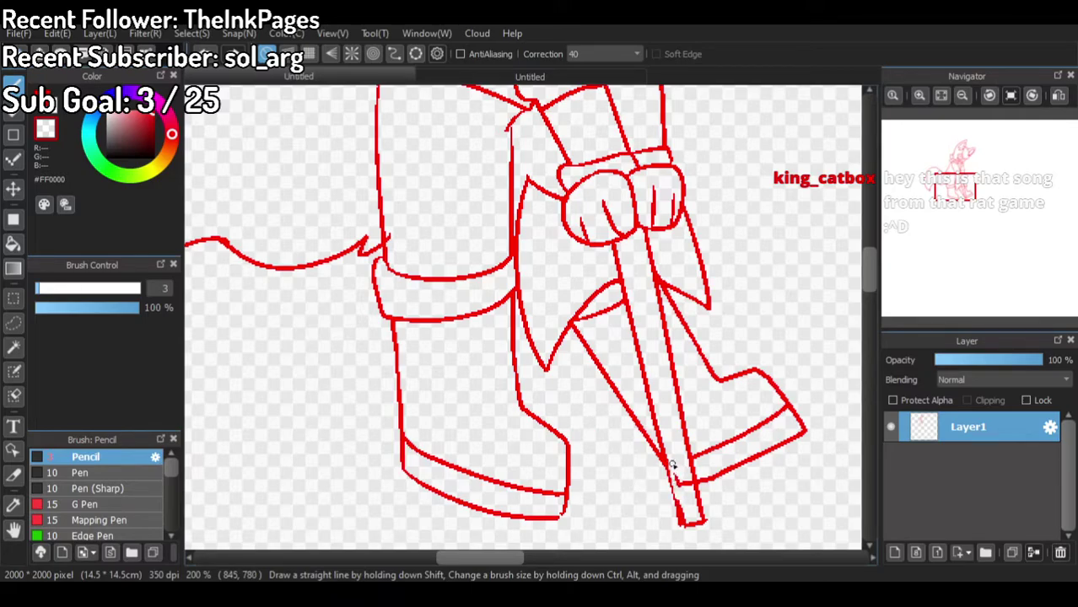
{"action": "left_click_drag", "start_coordinate": [682, 475], "coordinate": [673, 456]}
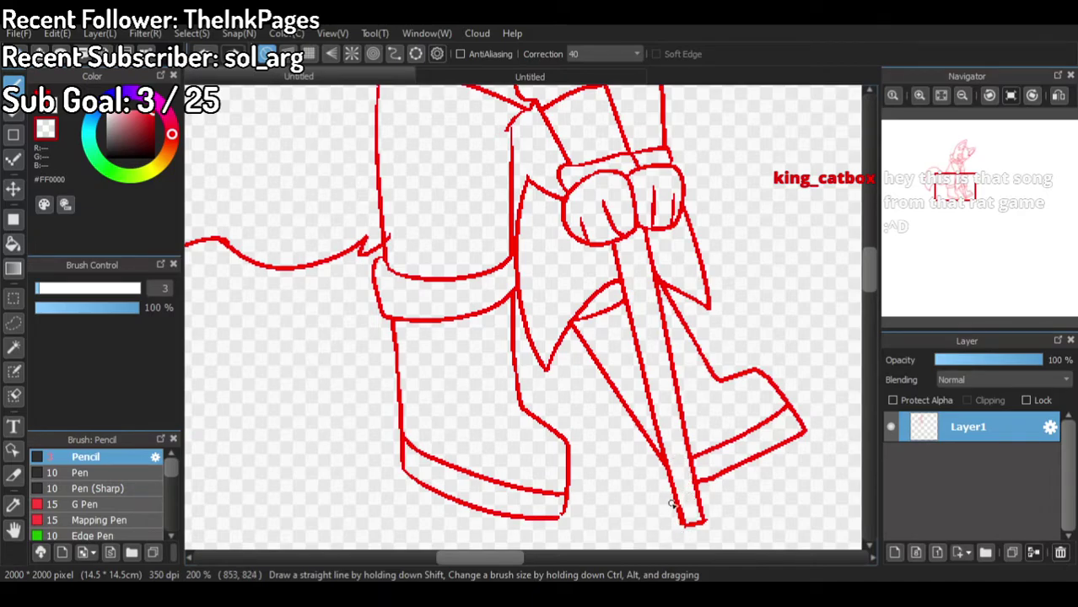
{"action": "scroll", "coordinate": [672, 321], "scroll_direction": "down", "scroll_amount": 2}
{"action": "scroll", "coordinate": [705, 290], "scroll_direction": "up", "scroll_amount": 1}
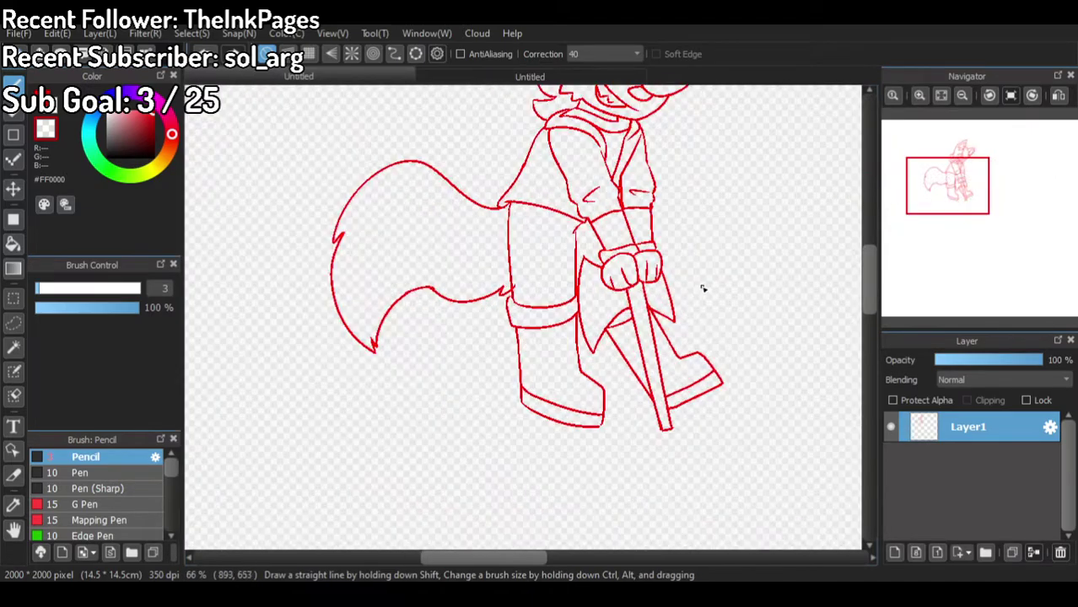
Step: Check the reference's axe, then draw inner bevel lines along both blade edges and erase the curved lower part of the near bevel line
{"action": "left_click", "coordinate": [548, 76]}
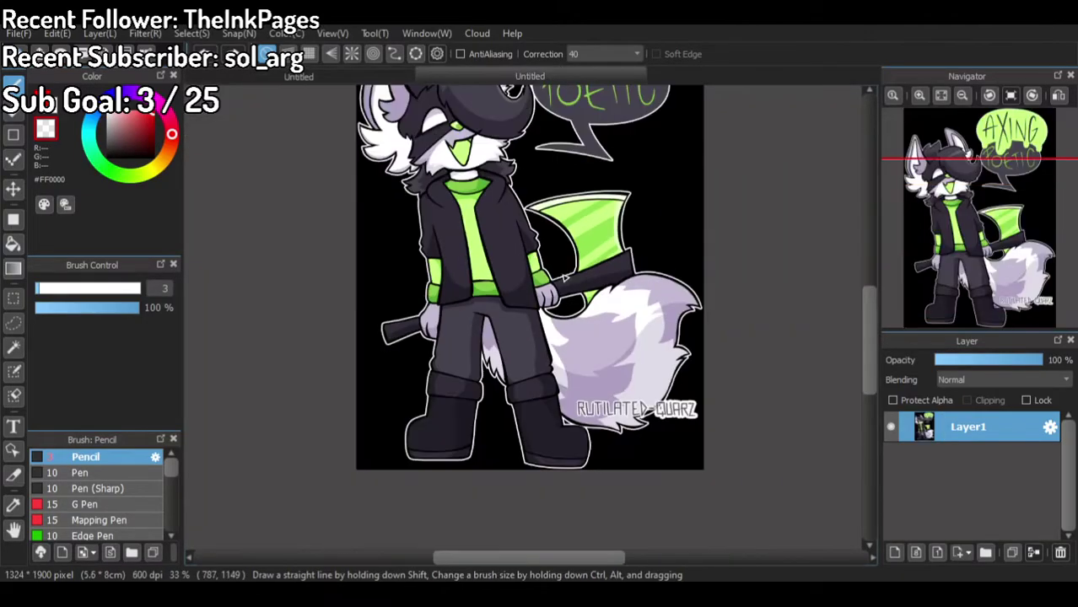
{"action": "scroll", "coordinate": [496, 170], "scroll_direction": "up", "scroll_amount": 1}
{"action": "left_click", "coordinate": [334, 78]}
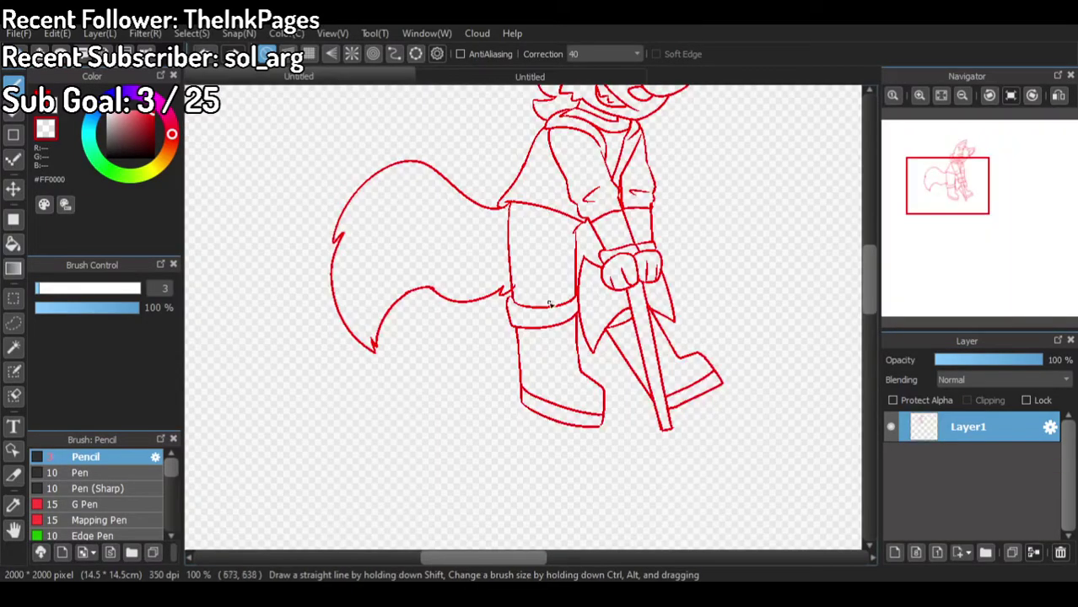
{"action": "scroll", "coordinate": [540, 300], "scroll_direction": "up", "scroll_amount": 3}
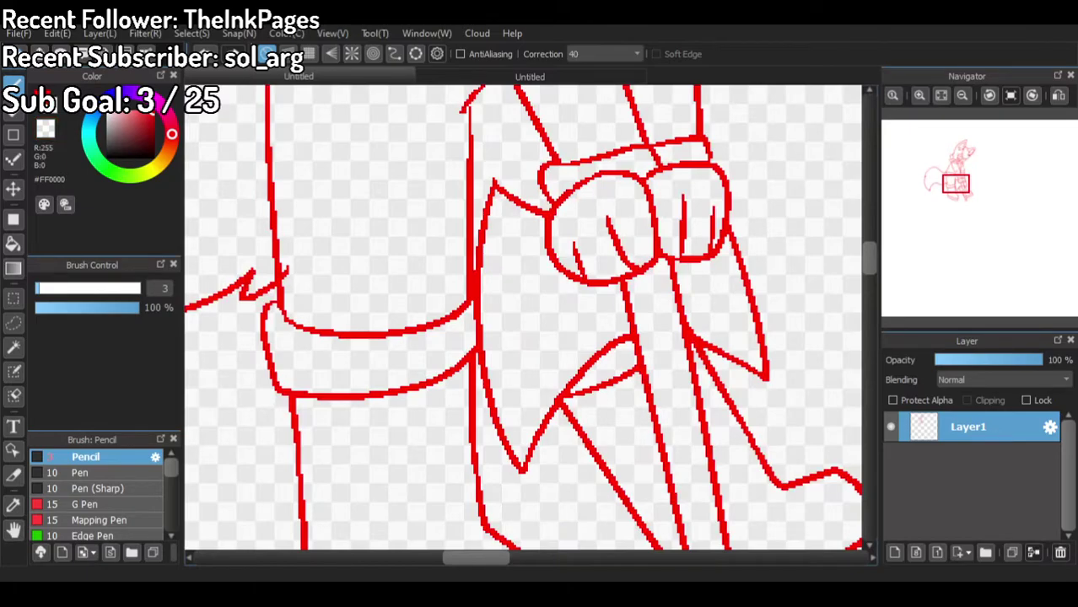
{"action": "left_click_drag", "start_coordinate": [510, 209], "coordinate": [529, 365]}
{"action": "left_click_drag", "start_coordinate": [541, 422], "coordinate": [523, 387]}
{"action": "left_click_drag", "start_coordinate": [719, 255], "coordinate": [744, 361]}
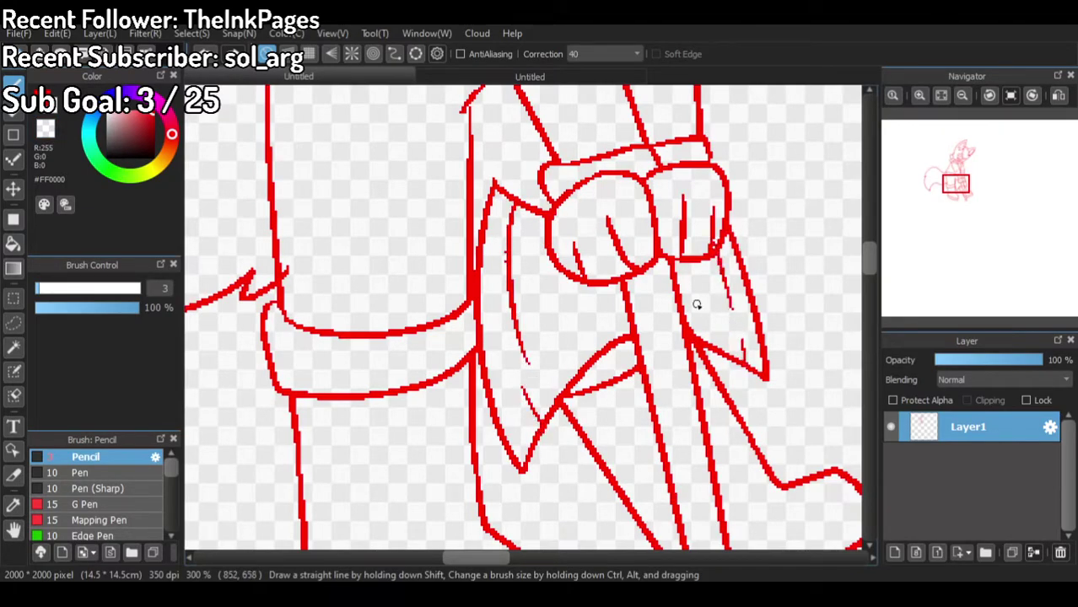
{"action": "left_click_drag", "start_coordinate": [508, 307], "coordinate": [517, 351]}
{"action": "left_click", "coordinate": [45, 130]}
{"action": "mouse_move", "coordinate": [527, 367]}
{"action": "left_mouse_down"}
{"action": "mouse_move", "coordinate": [515, 334]}
{"action": "mouse_move", "coordinate": [519, 284]}
{"action": "left_mouse_up"}
{"action": "left_click_drag", "start_coordinate": [529, 365], "coordinate": [517, 281]}
{"action": "mouse_move", "coordinate": [525, 360]}
{"action": "left_mouse_down"}
{"action": "mouse_move", "coordinate": [516, 297]}
{"action": "mouse_move", "coordinate": [524, 351]}
{"action": "mouse_move", "coordinate": [516, 297]}
{"action": "mouse_move", "coordinate": [515, 342]}
{"action": "mouse_move", "coordinate": [531, 367]}
{"action": "mouse_move", "coordinate": [513, 342]}
{"action": "left_mouse_up"}
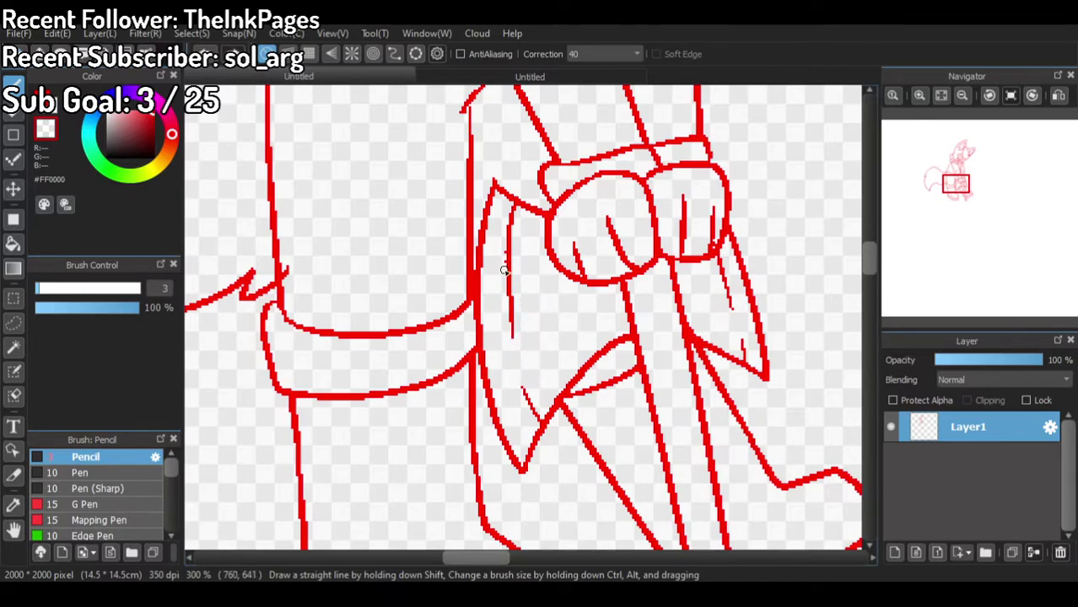
Step: Fill in the small gap at the base of the far hand's finger line with red pencil
{"action": "scroll", "coordinate": [523, 256], "scroll_direction": "down", "scroll_amount": 1}
{"action": "scroll", "coordinate": [656, 226], "scroll_direction": "up", "scroll_amount": 3}
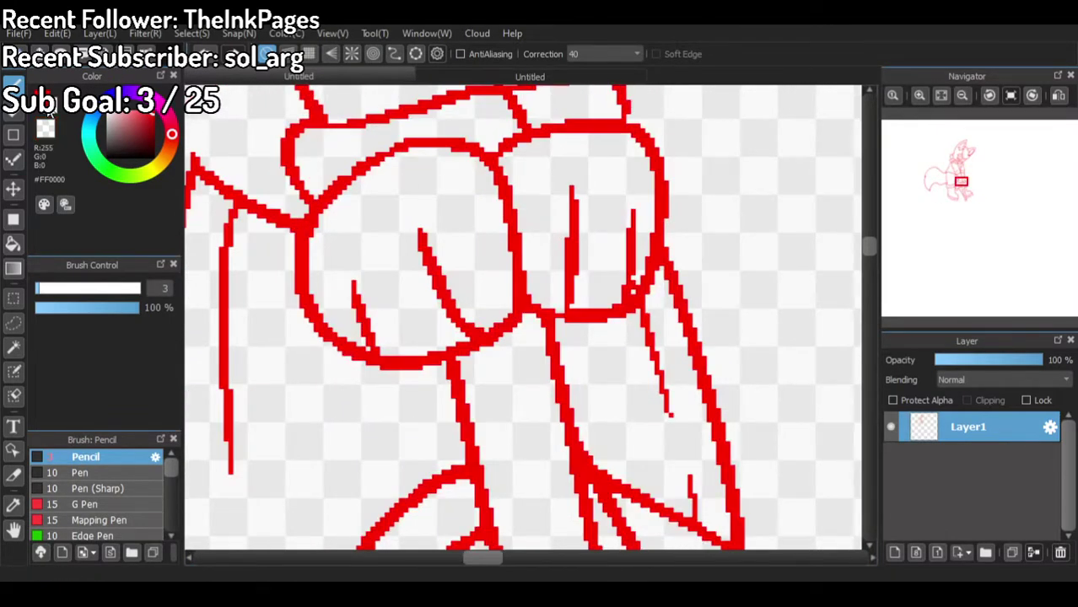
{"action": "left_click", "coordinate": [633, 287]}
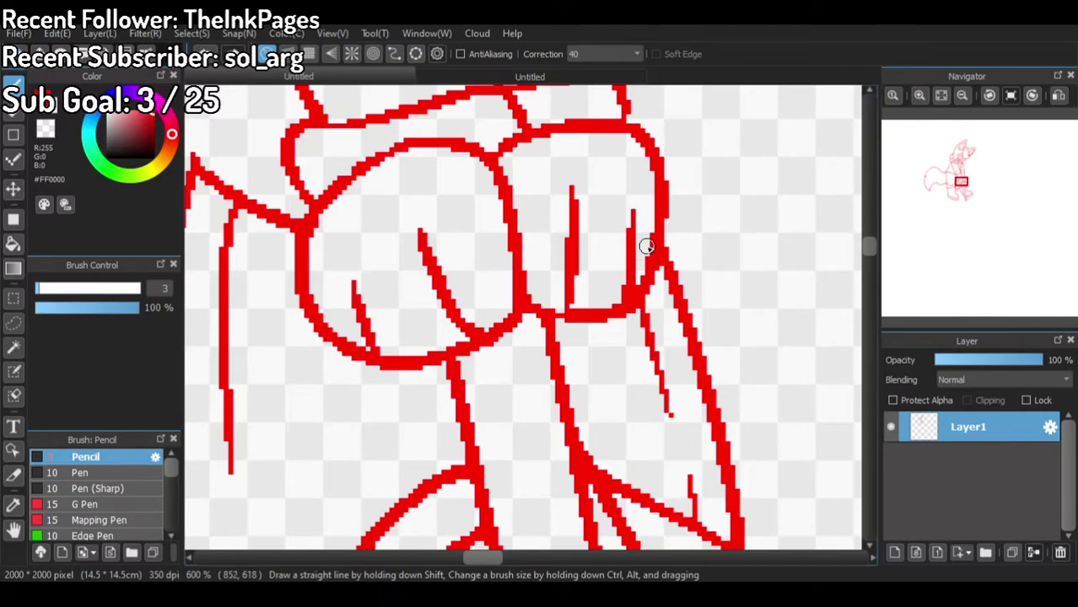
{"action": "scroll", "coordinate": [646, 245], "scroll_direction": "down", "scroll_amount": 7}
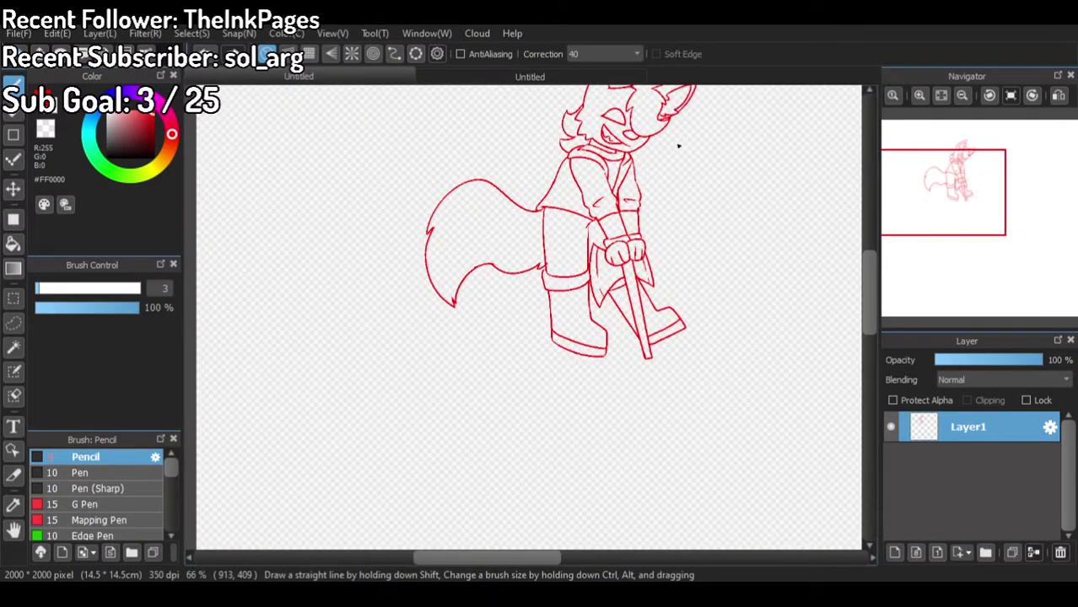
{"action": "scroll", "coordinate": [702, 237], "scroll_direction": "down", "scroll_amount": 3}
{"action": "scroll", "coordinate": [739, 195], "scroll_direction": "up", "scroll_amount": 2}
{"action": "scroll", "coordinate": [641, 160], "scroll_direction": "up", "scroll_amount": 2}
{"action": "scroll", "coordinate": [622, 326], "scroll_direction": "down", "scroll_amount": 2}
{"action": "scroll", "coordinate": [622, 436], "scroll_direction": "up", "scroll_amount": 1}
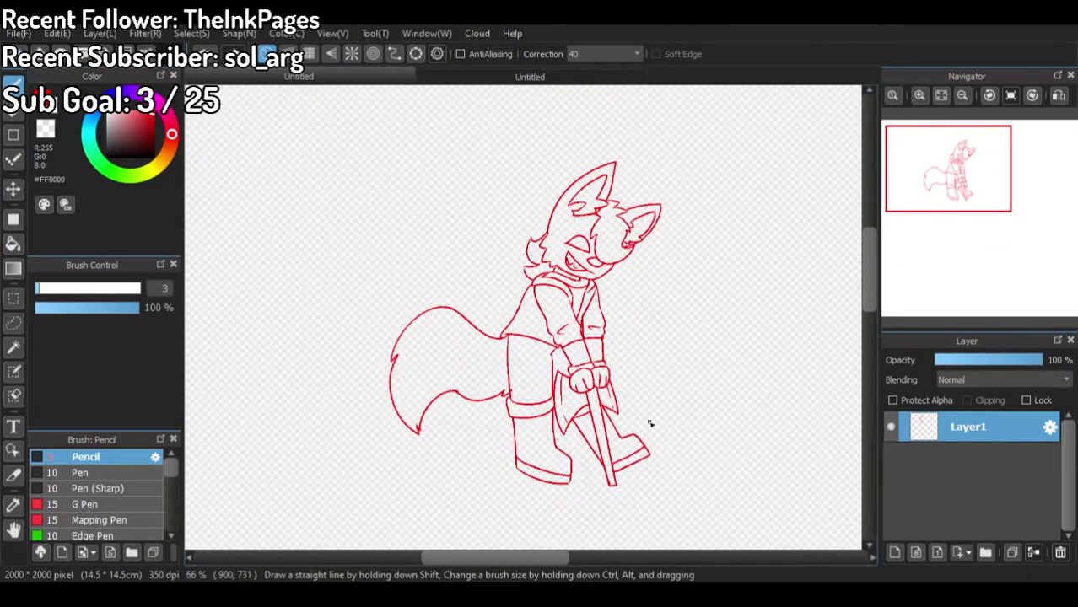
{"action": "left_click", "coordinate": [904, 403]}
{"action": "scroll", "coordinate": [711, 402], "scroll_direction": "up", "scroll_amount": 1}
{"action": "left_click", "coordinate": [893, 400]}
Step: Reshape both edges of the near trouser leg into bunched folds above the boot cuff and erase the old straight outlines
{"action": "scroll", "coordinate": [389, 358], "scroll_direction": "up", "scroll_amount": 2}
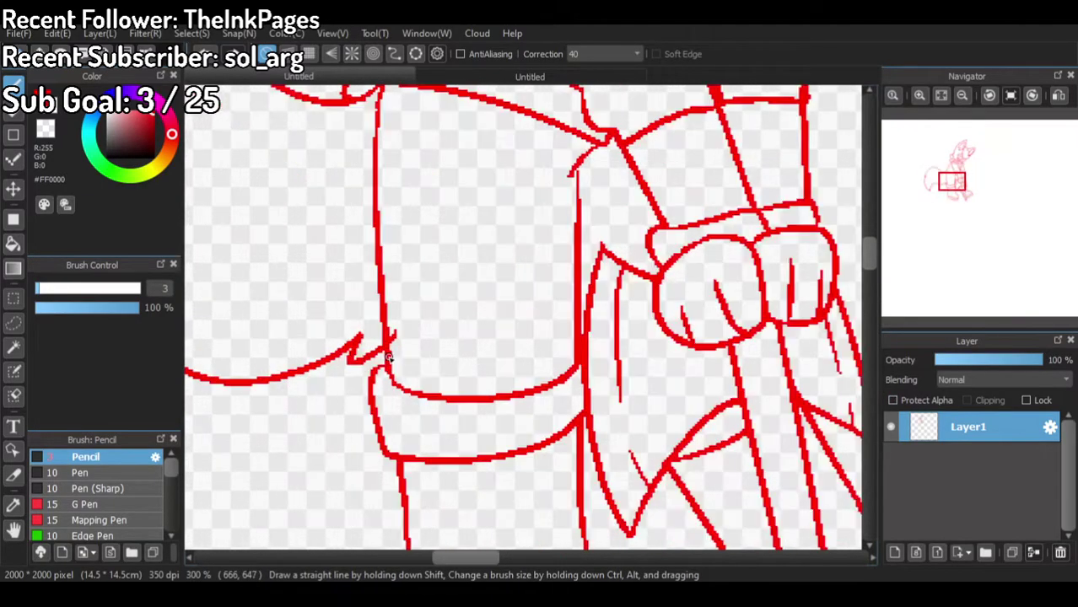
{"action": "mouse_move", "coordinate": [380, 227]}
{"action": "left_mouse_down"}
{"action": "mouse_move", "coordinate": [364, 302]}
{"action": "mouse_move", "coordinate": [387, 314]}
{"action": "mouse_move", "coordinate": [375, 364]}
{"action": "left_mouse_up"}
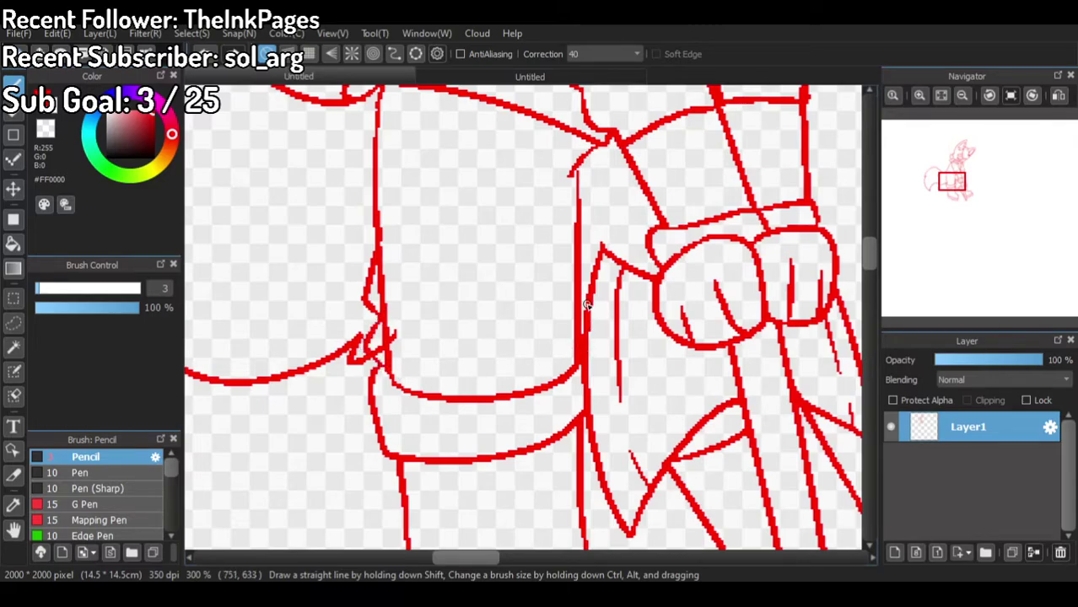
{"action": "left_click", "coordinate": [51, 132]}
{"action": "left_click_drag", "start_coordinate": [578, 309], "coordinate": [574, 365]}
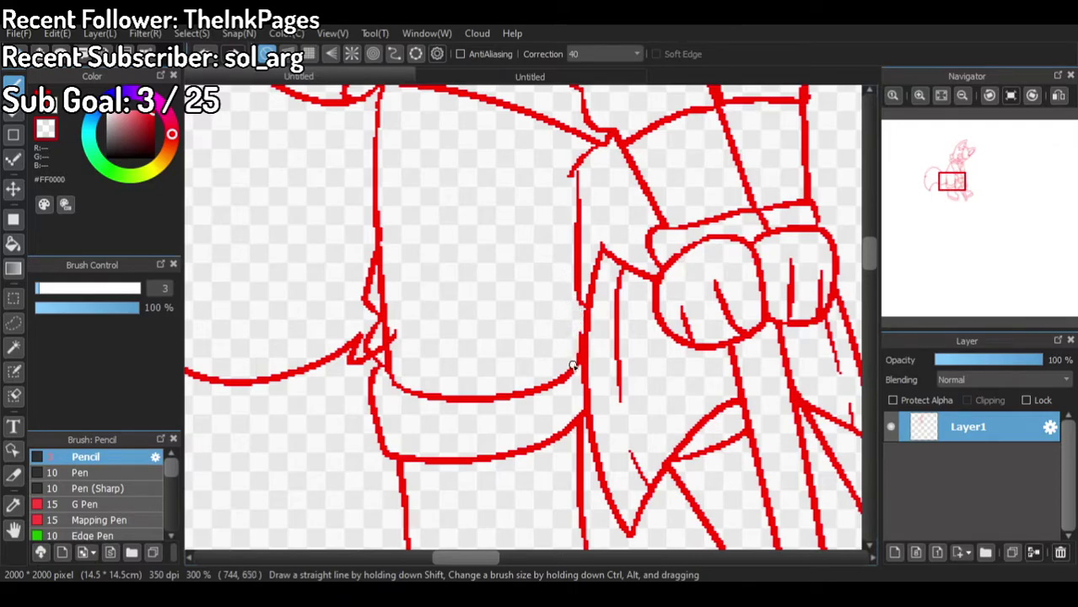
{"action": "left_click_drag", "start_coordinate": [581, 321], "coordinate": [575, 362]}
{"action": "mouse_move", "coordinate": [393, 374]}
{"action": "left_mouse_down"}
{"action": "mouse_move", "coordinate": [375, 343]}
{"action": "mouse_move", "coordinate": [391, 365]}
{"action": "mouse_move", "coordinate": [400, 316]}
{"action": "mouse_move", "coordinate": [381, 360]}
{"action": "mouse_move", "coordinate": [390, 307]}
{"action": "mouse_move", "coordinate": [378, 331]}
{"action": "mouse_move", "coordinate": [392, 360]}
{"action": "mouse_move", "coordinate": [389, 317]}
{"action": "left_mouse_up"}
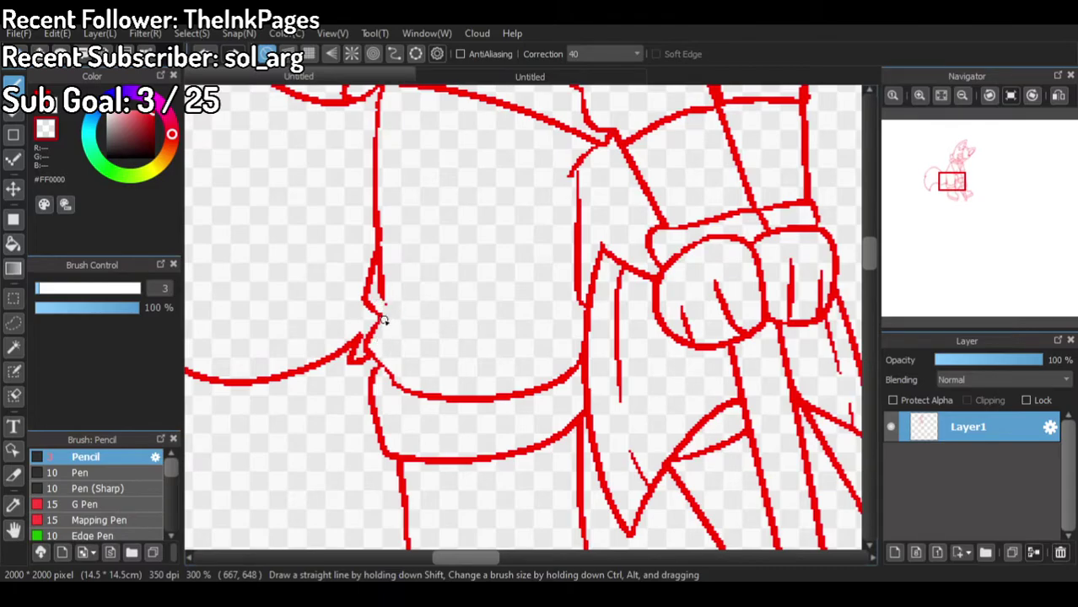
{"action": "mouse_move", "coordinate": [387, 266]}
{"action": "left_mouse_down"}
{"action": "mouse_move", "coordinate": [381, 289]}
{"action": "mouse_move", "coordinate": [380, 263]}
{"action": "left_mouse_up"}
{"action": "scroll", "coordinate": [413, 270], "scroll_direction": "down", "scroll_amount": 4}
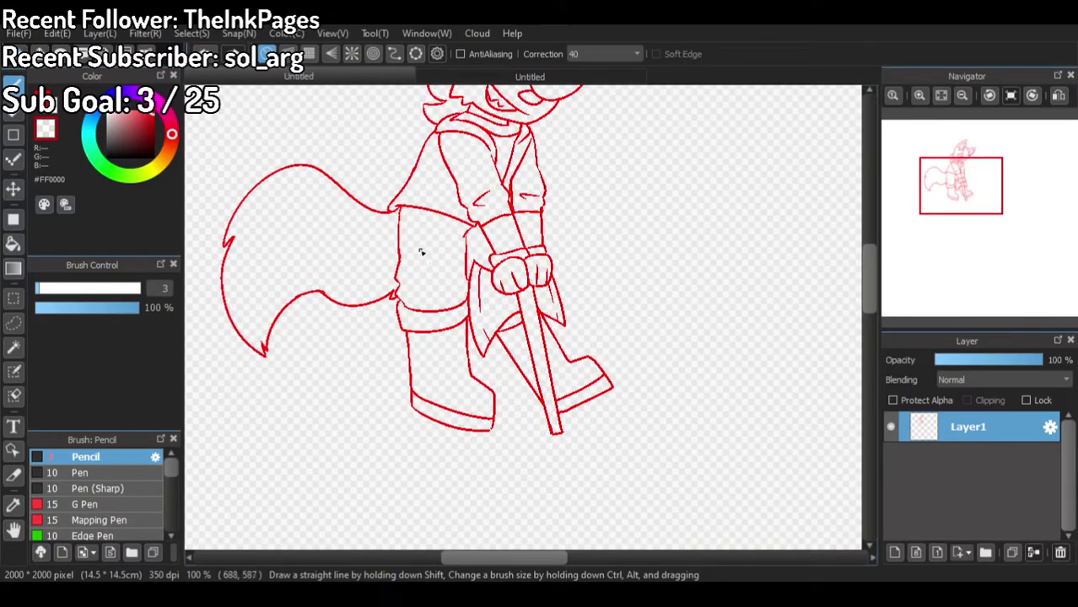
Step: Draw short fold creases inside the near trouser leg, a forked one above the cuff and another higher up
{"action": "scroll", "coordinate": [421, 252], "scroll_direction": "up", "scroll_amount": 4}
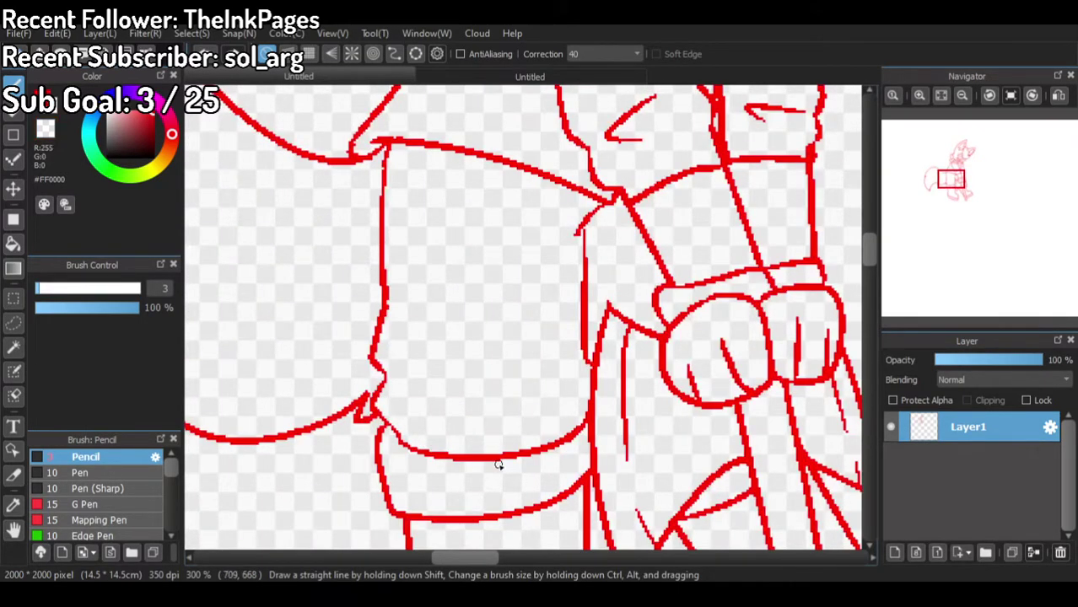
{"action": "mouse_move", "coordinate": [493, 369]}
{"action": "left_mouse_down"}
{"action": "mouse_move", "coordinate": [427, 374]}
{"action": "mouse_move", "coordinate": [470, 394]}
{"action": "left_mouse_up"}
{"action": "scroll", "coordinate": [518, 321], "scroll_direction": "down", "scroll_amount": 1}
{"action": "scroll", "coordinate": [518, 321], "scroll_direction": "down", "scroll_amount": 2}
{"action": "scroll", "coordinate": [468, 327], "scroll_direction": "up", "scroll_amount": 2}
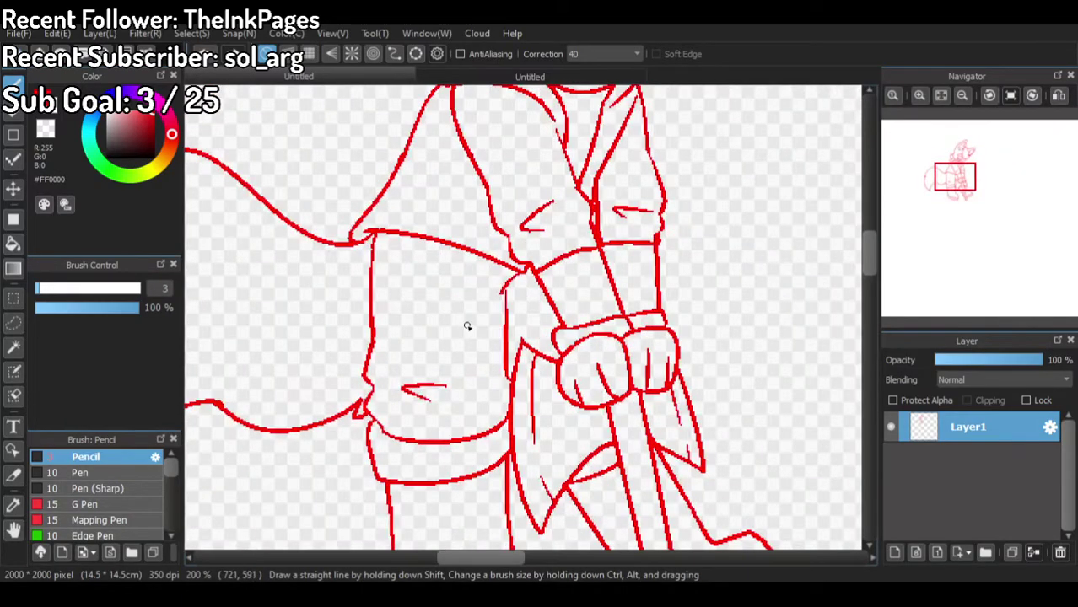
{"action": "left_click_drag", "start_coordinate": [395, 342], "coordinate": [432, 319]}
{"action": "scroll", "coordinate": [435, 326], "scroll_direction": "down", "scroll_amount": 2}
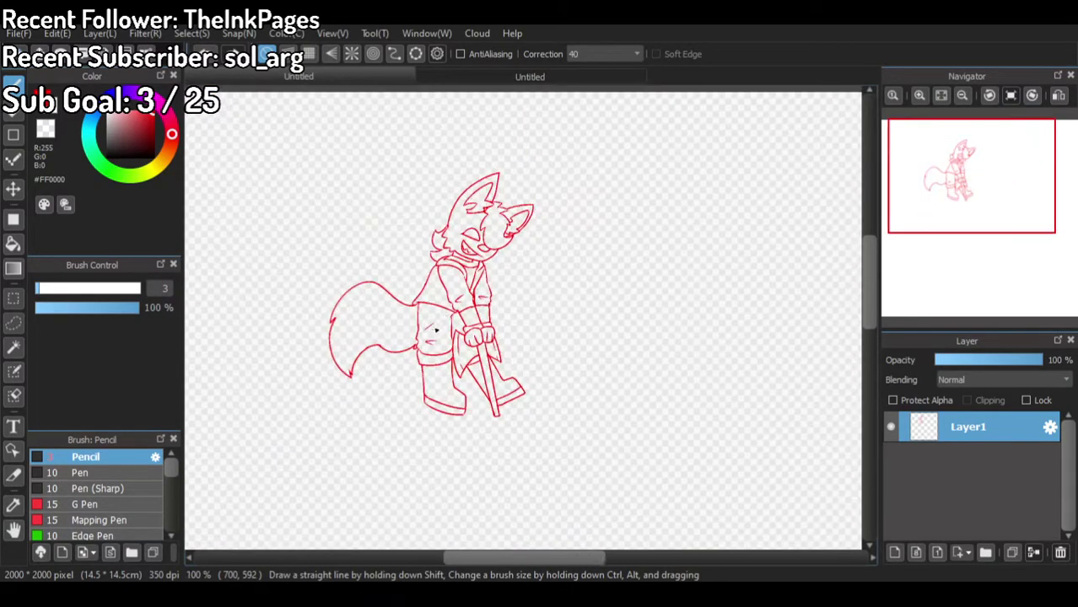
{"action": "scroll", "coordinate": [397, 236], "scroll_direction": "up", "scroll_amount": 1}
Step: Protect the sketch layer's alpha, recolour all its lines black (#000000) with a 951 px pencil, and add a new layer beneath it
{"action": "left_click", "coordinate": [923, 400]}
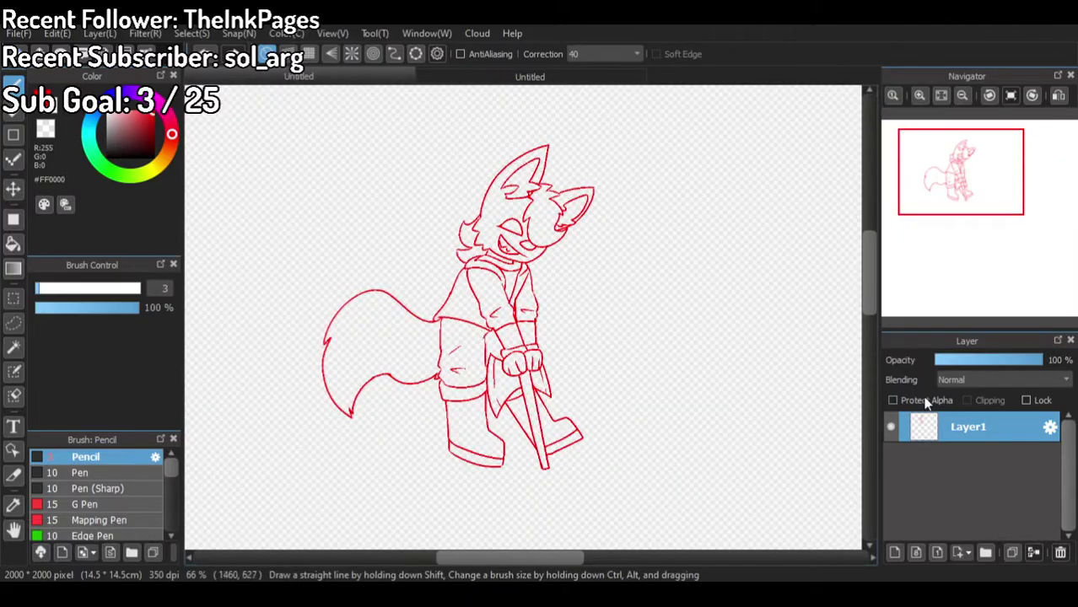
{"action": "key", "text": "6"}
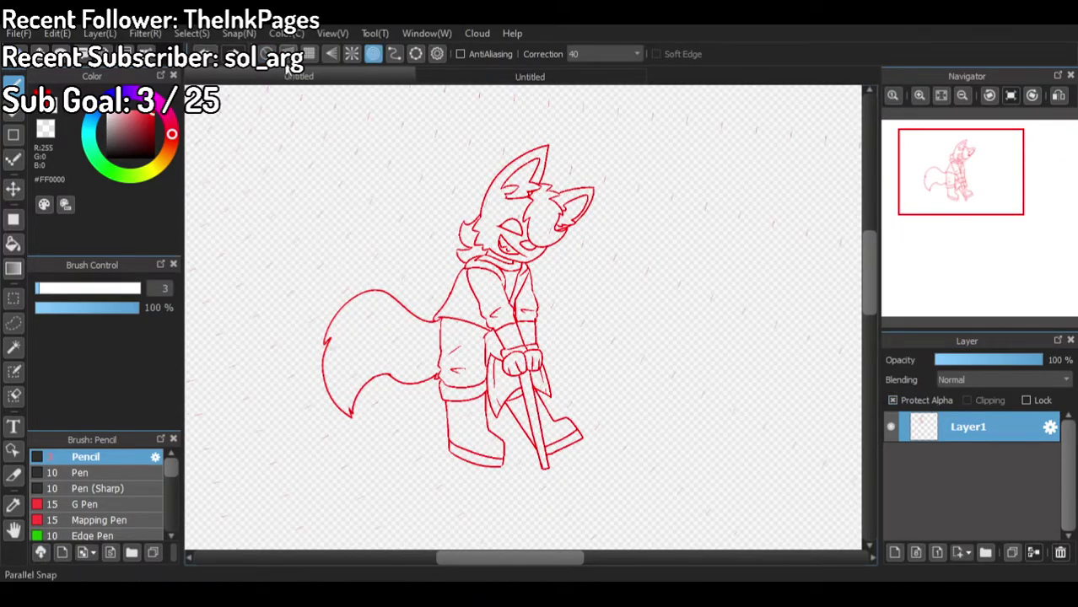
{"action": "left_click", "coordinate": [267, 53]}
{"action": "left_click", "coordinate": [108, 156]}
{"action": "mouse_move", "coordinate": [102, 289]}
{"action": "left_mouse_down"}
{"action": "mouse_move", "coordinate": [221, 304]}
{"action": "mouse_move", "coordinate": [521, 488]}
{"action": "left_mouse_up"}
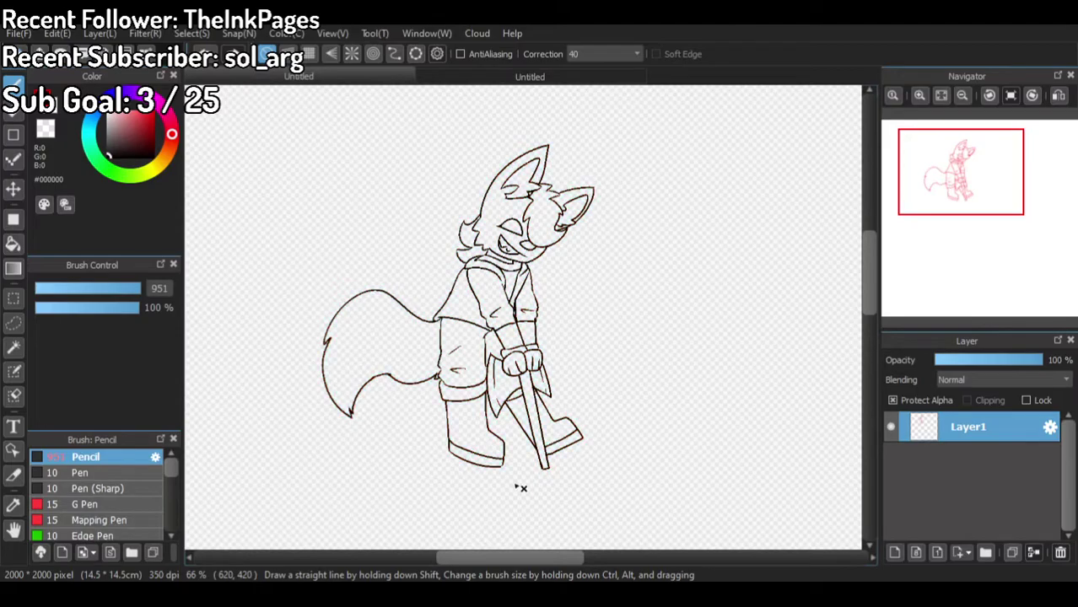
{"action": "left_click", "coordinate": [894, 553]}
{"action": "left_click_drag", "start_coordinate": [947, 426], "coordinate": [942, 475]}
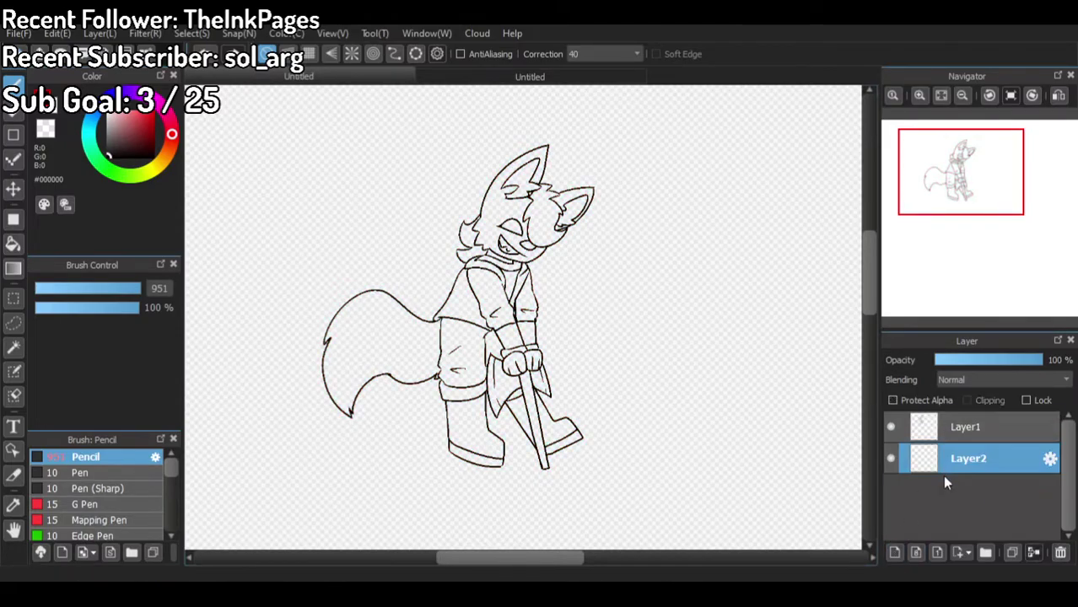
Step: Sample the dark purple-grey #46424F from the reference and bucket-fill the front hair and the tufts behind the head
{"action": "left_click", "coordinate": [535, 76]}
{"action": "scroll", "coordinate": [469, 278], "scroll_direction": "down", "scroll_amount": 2}
{"action": "scroll", "coordinate": [451, 173], "scroll_direction": "up", "scroll_amount": 3}
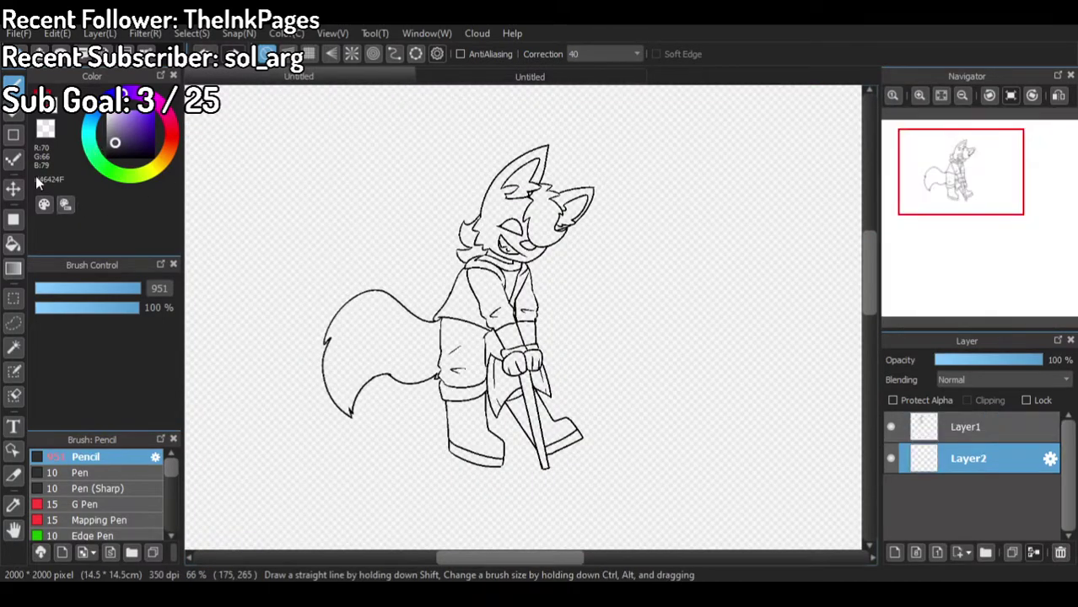
{"action": "key", "text": "g"}
{"action": "scroll", "coordinate": [502, 211], "scroll_direction": "up", "scroll_amount": 3}
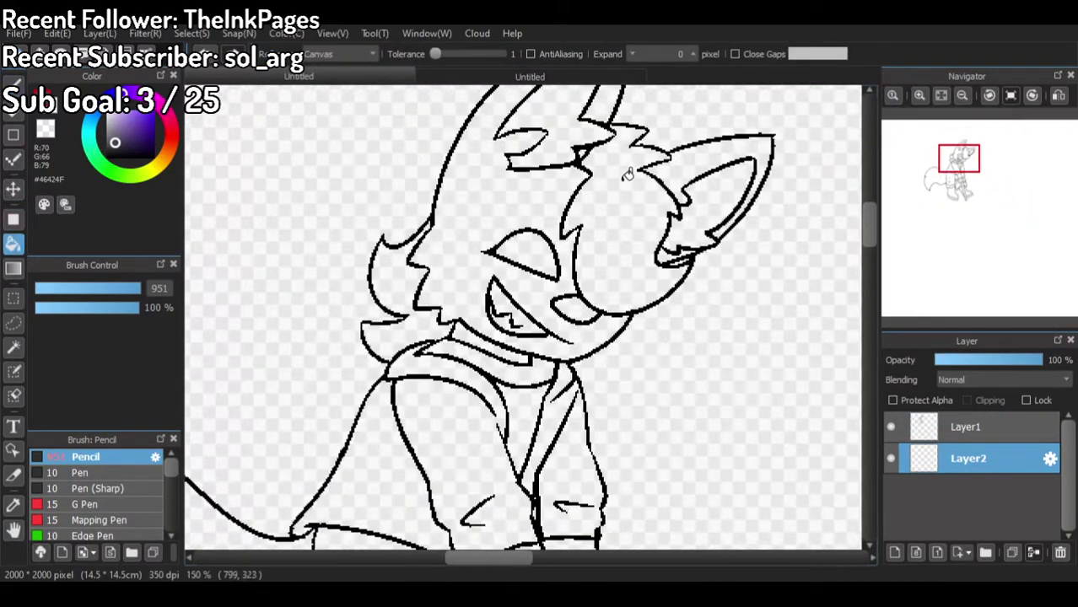
{"action": "left_click", "coordinate": [624, 193]}
{"action": "left_click", "coordinate": [399, 279]}
Step: Sample white (#FFFFFF) from the reference's ear and bucket-fill the eye and both inner ears
{"action": "left_click", "coordinate": [511, 81]}
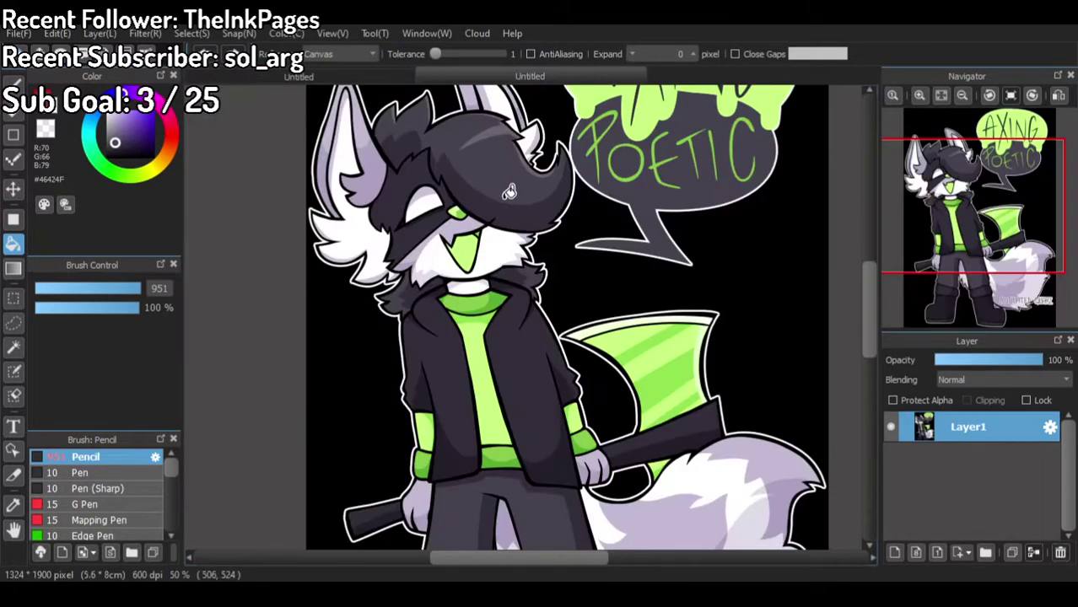
{"action": "scroll", "coordinate": [506, 182], "scroll_direction": "up", "scroll_amount": 1}
{"action": "left_click", "coordinate": [333, 122], "text": "alt"}
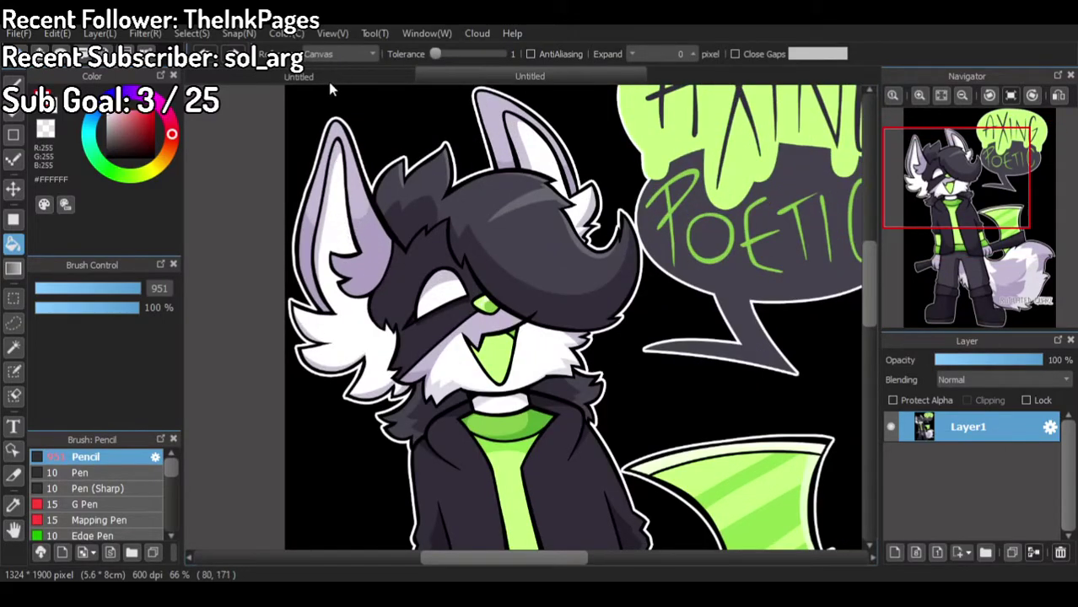
{"action": "left_click", "coordinate": [328, 77]}
{"action": "left_click", "coordinate": [524, 253]}
{"action": "scroll", "coordinate": [557, 211], "scroll_direction": "down", "scroll_amount": 2}
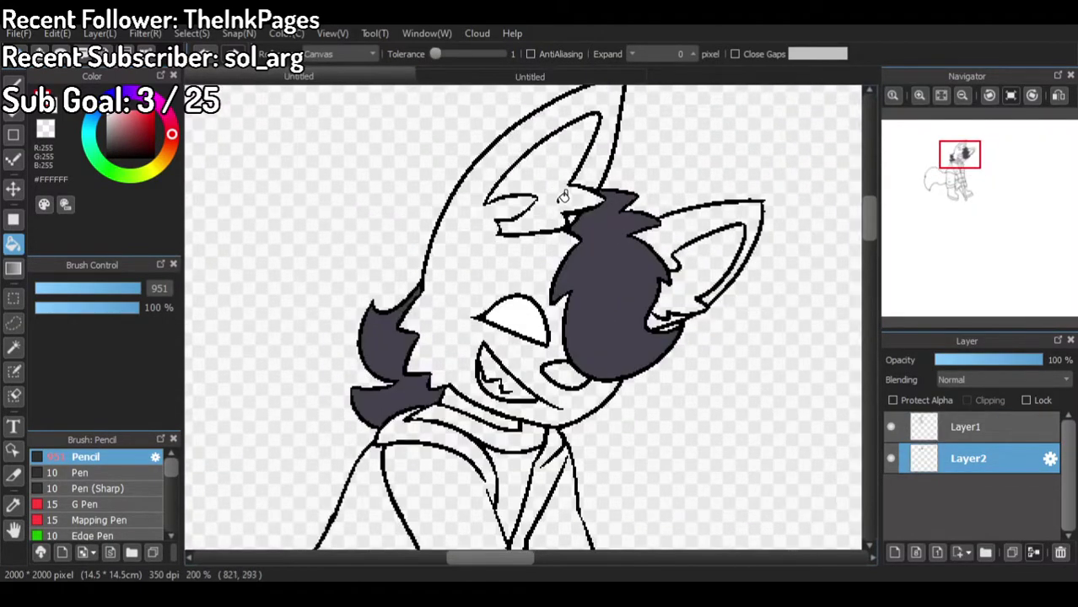
{"action": "left_click", "coordinate": [563, 191]}
{"action": "left_click", "coordinate": [711, 271]}
{"action": "scroll", "coordinate": [712, 271], "scroll_direction": "down", "scroll_amount": 2}
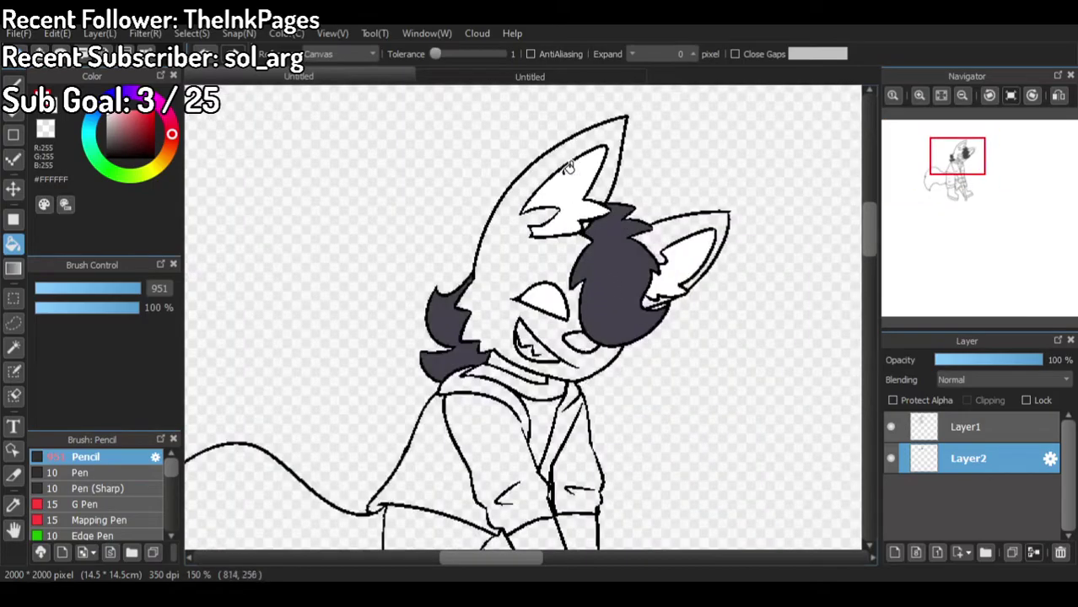
Step: Check the reference again, then fill the tiny leftover gap beside the teeth in the mouth with white
{"action": "left_click", "coordinate": [516, 77]}
{"action": "left_click", "coordinate": [375, 74]}
{"action": "scroll", "coordinate": [461, 297], "scroll_direction": "up", "scroll_amount": 6}
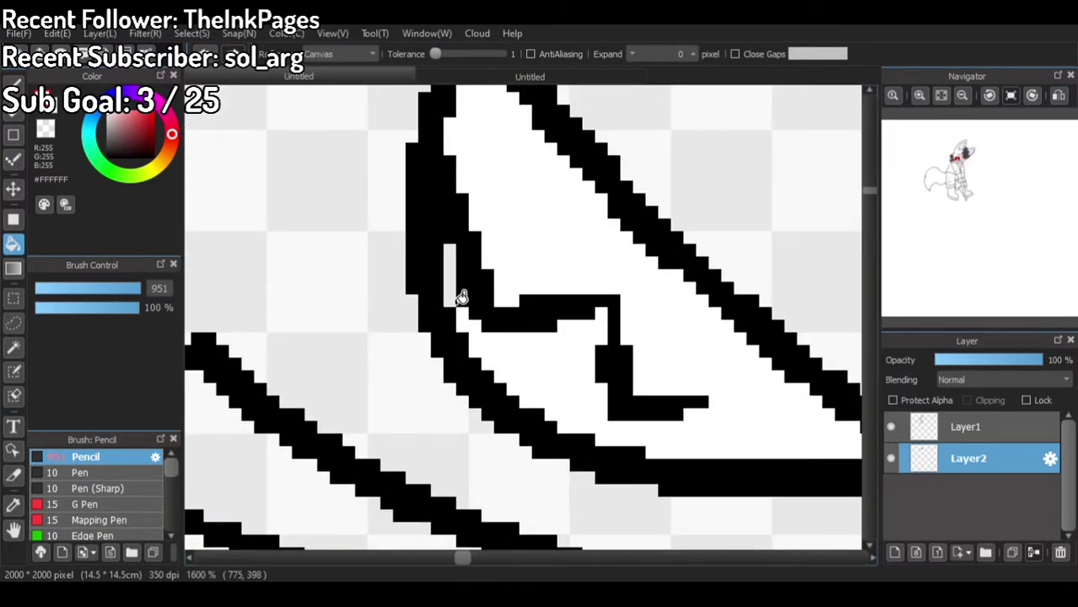
{"action": "left_click", "coordinate": [450, 287]}
{"action": "scroll", "coordinate": [452, 285], "scroll_direction": "down", "scroll_amount": 4}
{"action": "scroll", "coordinate": [553, 167], "scroll_direction": "up", "scroll_amount": 1}
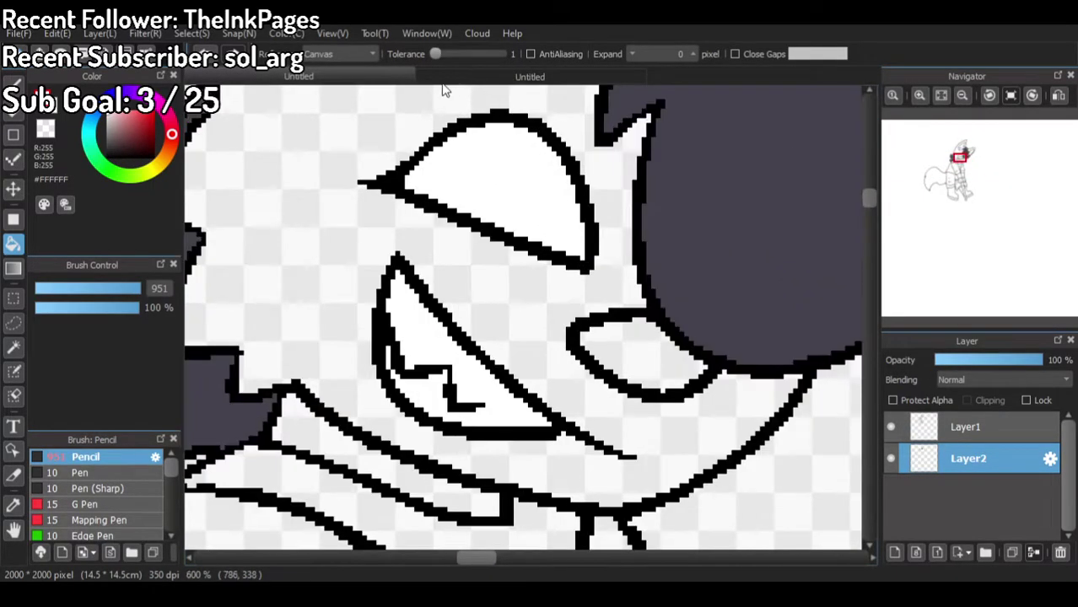
Step: Sample the light lime #C8FF80 from the reference's nose and bucket-fill the character's nose with it
{"action": "left_click", "coordinate": [457, 77]}
{"action": "scroll", "coordinate": [494, 310], "scroll_direction": "up", "scroll_amount": 2}
{"action": "scroll", "coordinate": [453, 284], "scroll_direction": "up", "scroll_amount": 2}
{"action": "left_click", "coordinate": [453, 284], "text": "alt"}
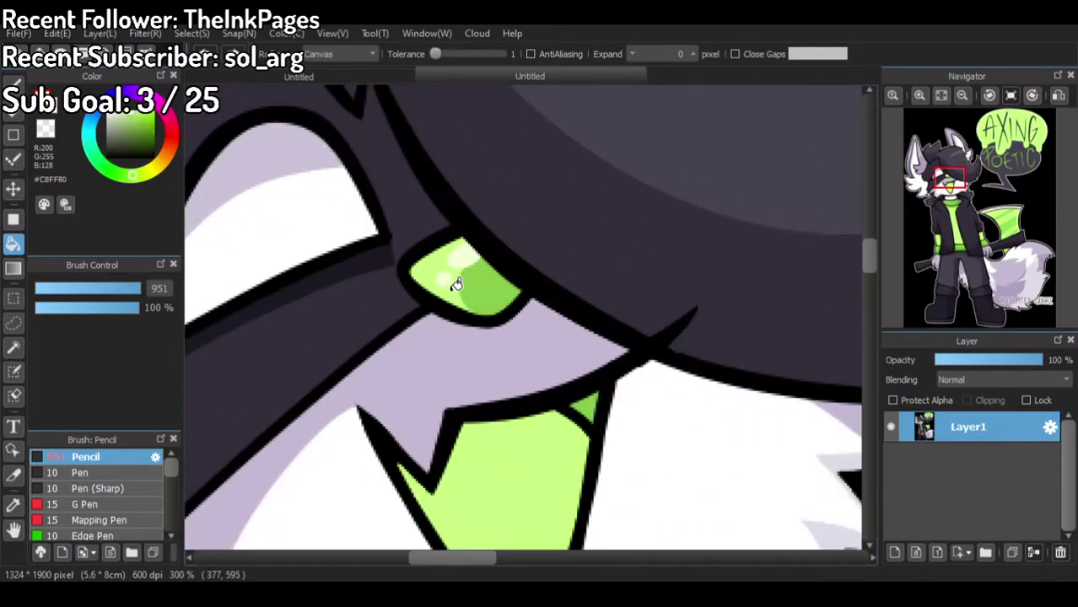
{"action": "left_click", "coordinate": [375, 74]}
{"action": "scroll", "coordinate": [561, 306], "scroll_direction": "down", "scroll_amount": 6}
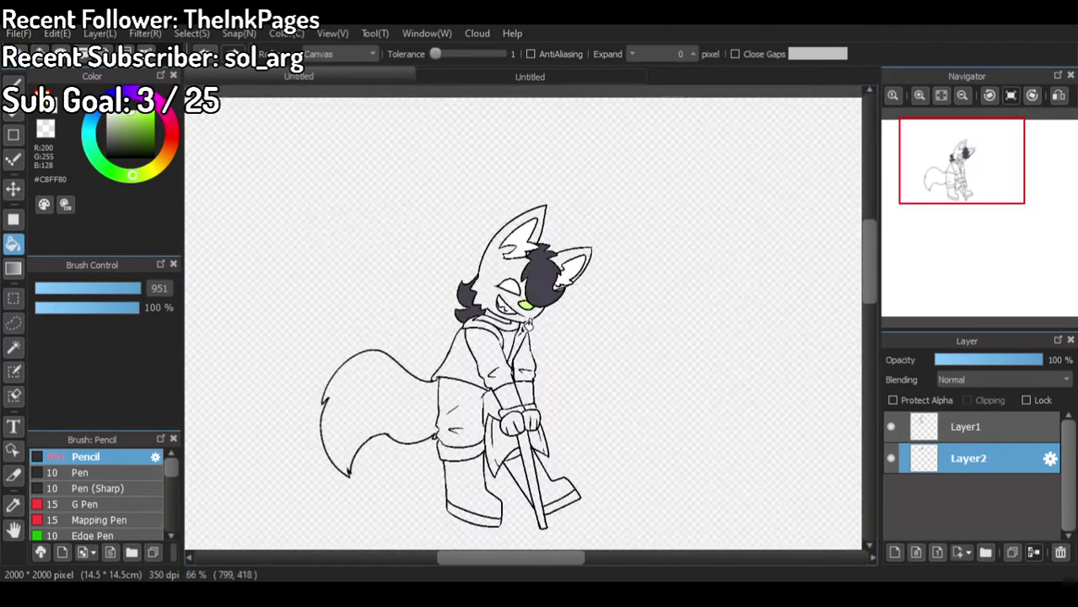
{"action": "scroll", "coordinate": [518, 313], "scroll_direction": "up", "scroll_amount": 1}
Step: Sample the mid green #87C94A from the reference's collar and bucket-fill the shirt collar and both wrist cuffs
{"action": "left_click", "coordinate": [443, 76]}
{"action": "scroll", "coordinate": [479, 236], "scroll_direction": "down", "scroll_amount": 4}
{"action": "scroll", "coordinate": [504, 414], "scroll_direction": "up", "scroll_amount": 2}
{"action": "scroll", "coordinate": [483, 340], "scroll_direction": "down", "scroll_amount": 2}
{"action": "left_click", "coordinate": [308, 74]}
{"action": "scroll", "coordinate": [499, 275], "scroll_direction": "up", "scroll_amount": 3}
{"action": "left_click", "coordinate": [499, 275]}
{"action": "scroll", "coordinate": [499, 275], "scroll_direction": "down", "scroll_amount": 5}
{"action": "scroll", "coordinate": [485, 498], "scroll_direction": "up", "scroll_amount": 6}
{"action": "left_click", "coordinate": [456, 332]}
{"action": "left_click", "coordinate": [681, 276]}
{"action": "scroll", "coordinate": [478, 160], "scroll_direction": "down", "scroll_amount": 5}
{"action": "scroll", "coordinate": [478, 160], "scroll_direction": "up", "scroll_amount": 1}
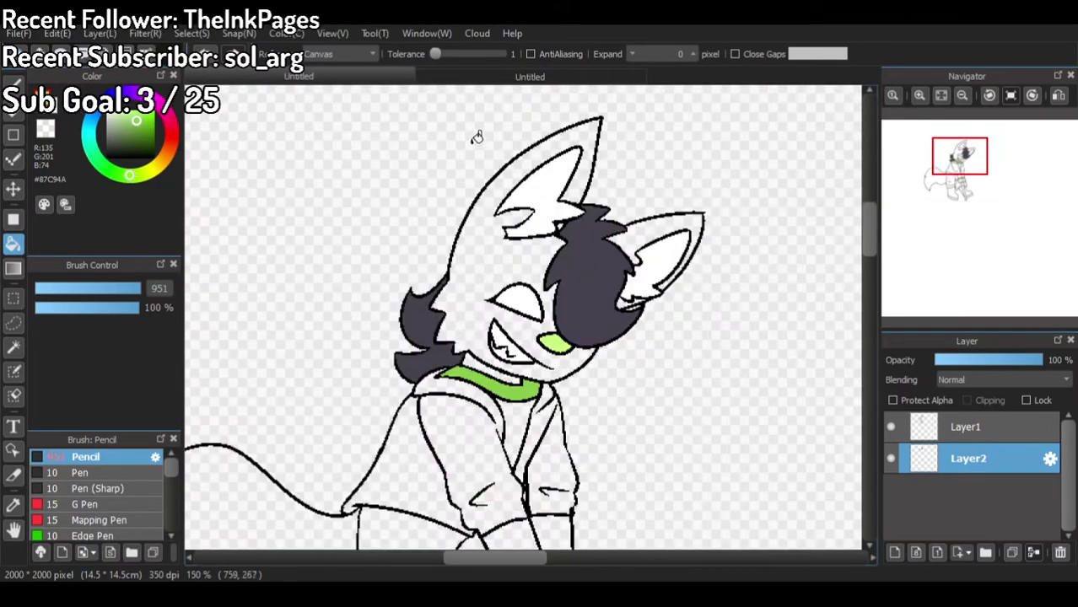
Step: Sample light lime #C8FF80 from the reference's shirt and bucket-fill the shirt front and both exposed sleeves
{"action": "left_click", "coordinate": [469, 73]}
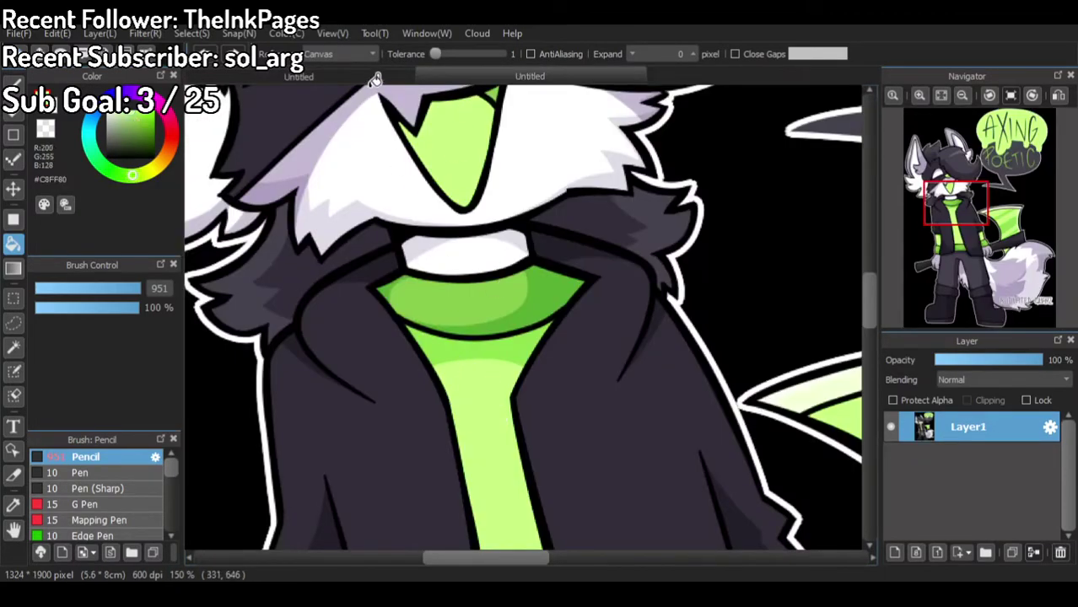
{"action": "left_click", "coordinate": [376, 81]}
{"action": "scroll", "coordinate": [560, 372], "scroll_direction": "down", "scroll_amount": 3}
{"action": "scroll", "coordinate": [559, 373], "scroll_direction": "up", "scroll_amount": 3}
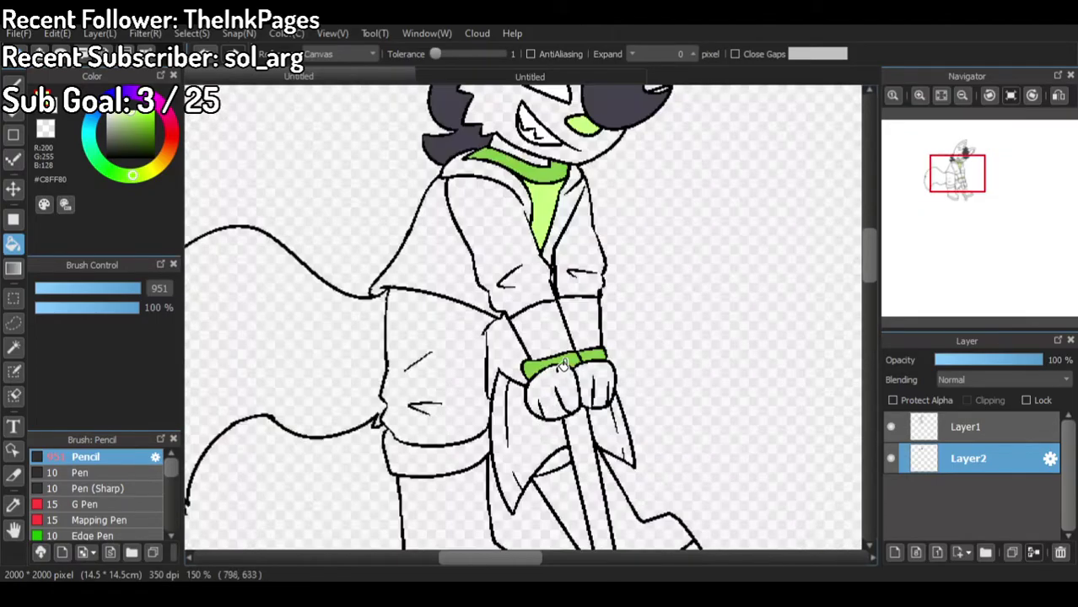
{"action": "scroll", "coordinate": [571, 320], "scroll_direction": "up", "scroll_amount": 1}
{"action": "left_click", "coordinate": [559, 314]}
{"action": "left_click", "coordinate": [588, 305]}
{"action": "scroll", "coordinate": [563, 237], "scroll_direction": "down", "scroll_amount": 3}
{"action": "scroll", "coordinate": [576, 155], "scroll_direction": "up", "scroll_amount": 2}
Step: Sample the dark purple #342D3B from the reference's jacket and bucket-fill the jacket's body, hood and sleeves
{"action": "left_click", "coordinate": [541, 80]}
{"action": "right_click", "coordinate": [571, 530]}
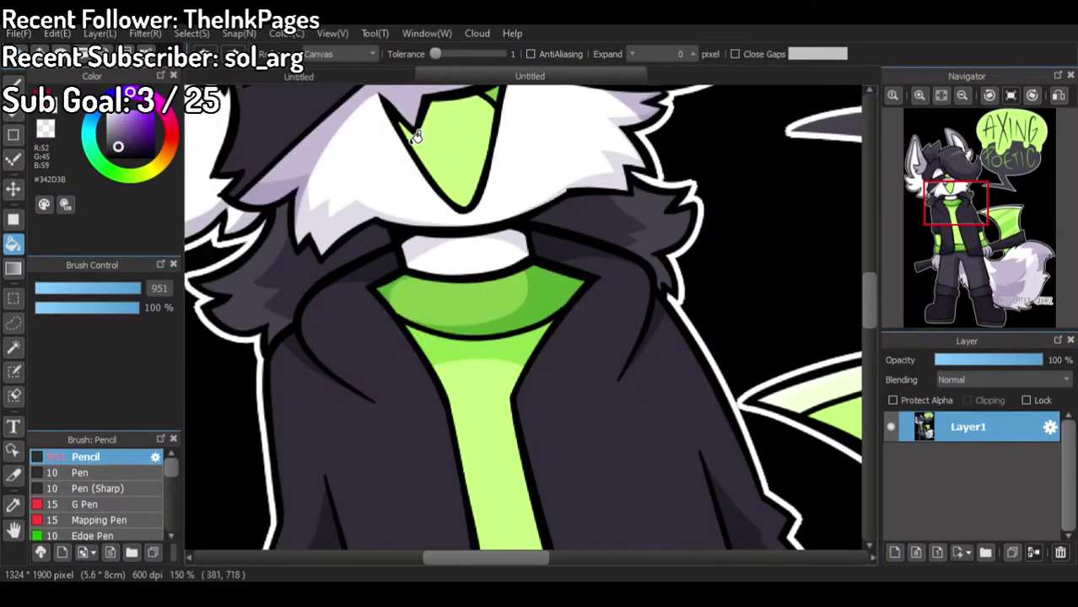
{"action": "left_click", "coordinate": [391, 80]}
{"action": "scroll", "coordinate": [502, 319], "scroll_direction": "up", "scroll_amount": 1}
{"action": "left_click", "coordinate": [497, 258]}
{"action": "left_click", "coordinate": [396, 280]}
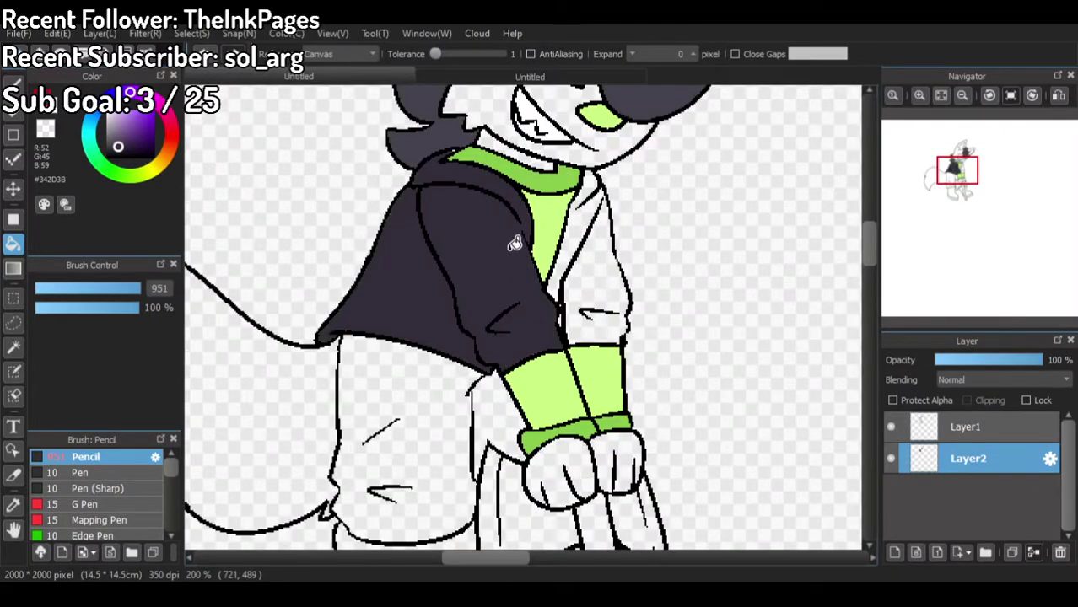
{"action": "scroll", "coordinate": [503, 245], "scroll_direction": "up", "scroll_amount": 2}
{"action": "left_click", "coordinate": [601, 230]}
Step: Fill the tiny leftover gaps at the jacket's front opening and beside the collar with the jacket colour
{"action": "scroll", "coordinate": [590, 342], "scroll_direction": "up", "scroll_amount": 2}
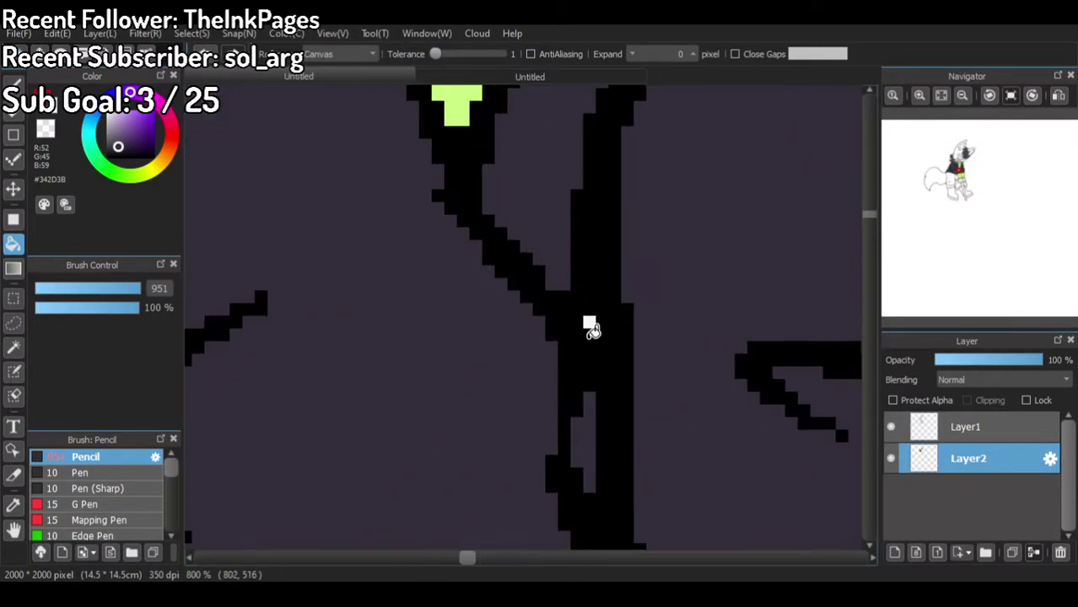
{"action": "left_click", "coordinate": [590, 321]}
{"action": "scroll", "coordinate": [552, 404], "scroll_direction": "down", "scroll_amount": 4}
{"action": "scroll", "coordinate": [460, 237], "scroll_direction": "up", "scroll_amount": 5}
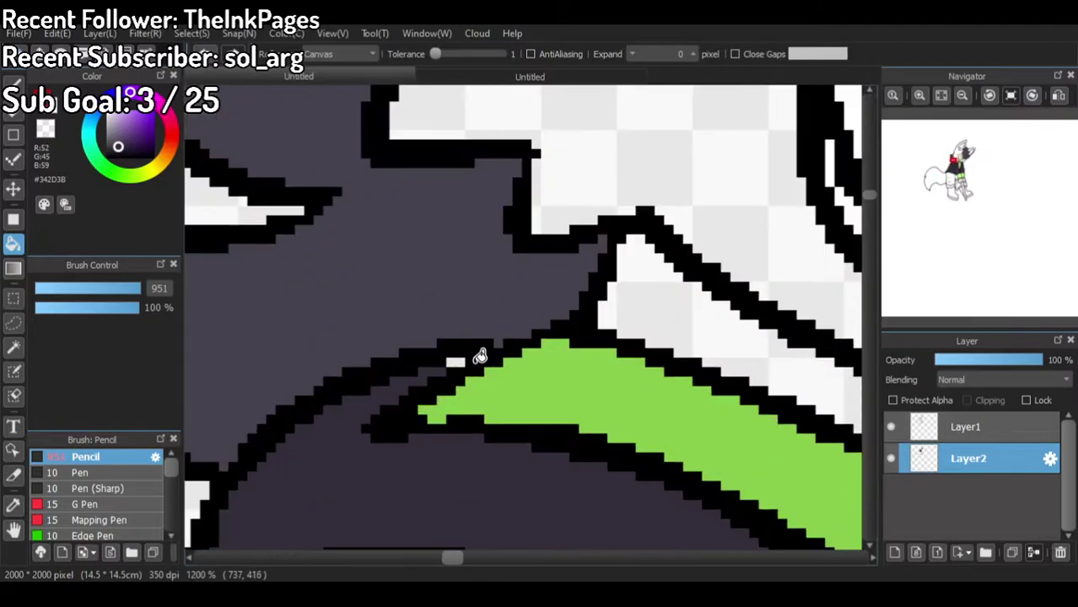
{"action": "scroll", "coordinate": [450, 253], "scroll_direction": "down", "scroll_amount": 5}
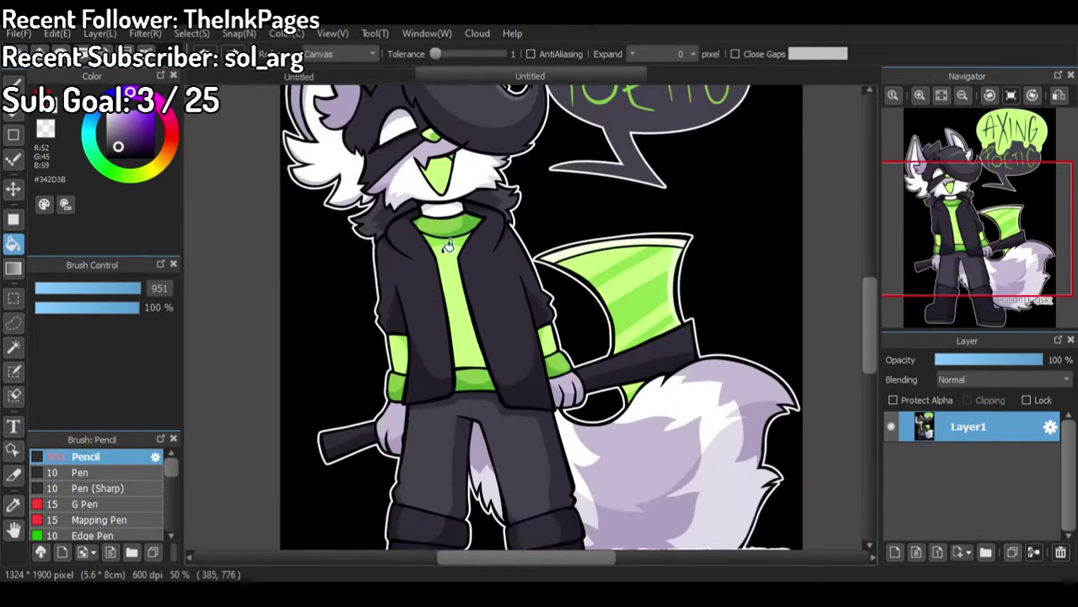
Step: Sample the dark grey of the reference's trousers and bucket-fill both visible parts of the trousers
{"action": "scroll", "coordinate": [396, 87], "scroll_direction": "up", "scroll_amount": 2}
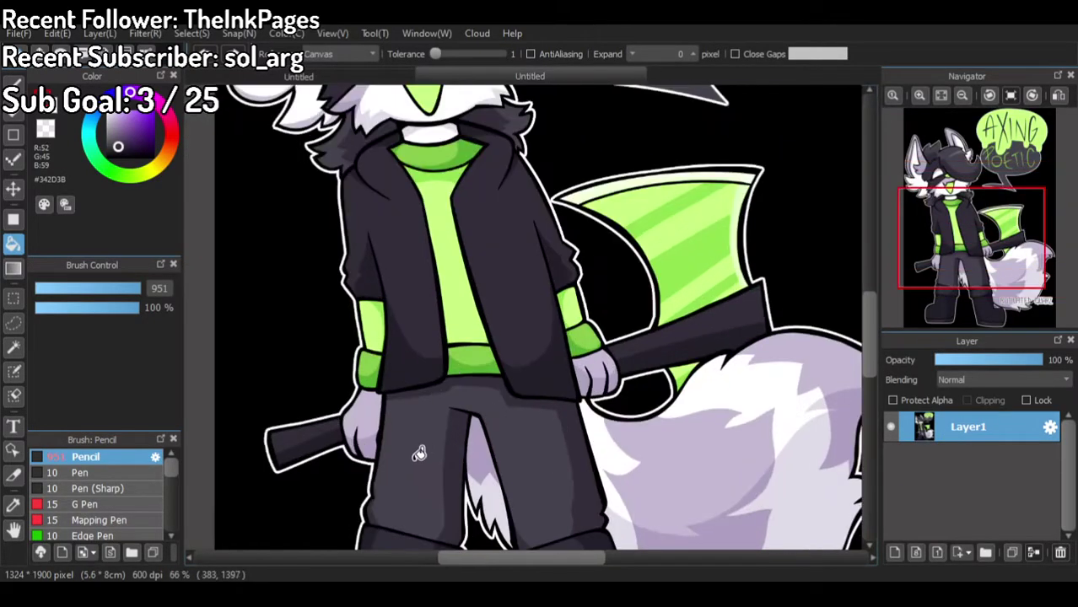
{"action": "left_click", "coordinate": [393, 80]}
{"action": "scroll", "coordinate": [413, 287], "scroll_direction": "up", "scroll_amount": 2}
{"action": "left_click", "coordinate": [453, 347]}
{"action": "left_click", "coordinate": [511, 336]}
{"action": "scroll", "coordinate": [545, 359], "scroll_direction": "down", "scroll_amount": 3}
{"action": "scroll", "coordinate": [542, 421], "scroll_direction": "up", "scroll_amount": 2}
Step: Sample the near-black purple #231F29 from the reference's boots and bucket-fill both boots, including the sections on either side of the axe handle
{"action": "left_click", "coordinate": [506, 79]}
{"action": "scroll", "coordinate": [453, 286], "scroll_direction": "down", "scroll_amount": 3}
{"action": "scroll", "coordinate": [430, 405], "scroll_direction": "up", "scroll_amount": 3}
{"action": "right_click", "coordinate": [428, 407]}
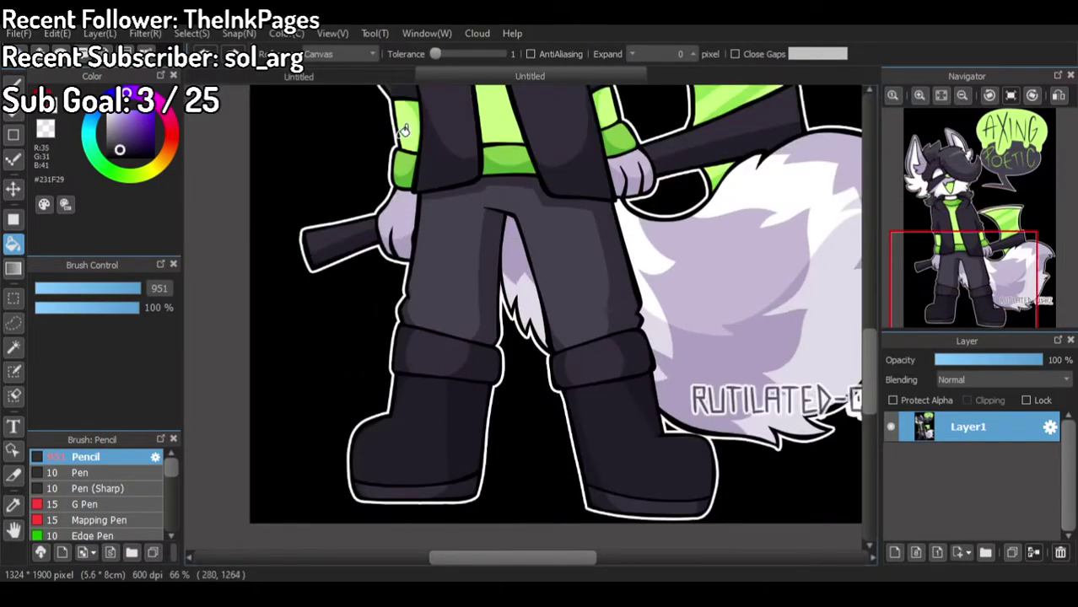
{"action": "left_click", "coordinate": [397, 77]}
{"action": "scroll", "coordinate": [458, 421], "scroll_direction": "up", "scroll_amount": 2}
{"action": "left_click", "coordinate": [457, 421]}
{"action": "left_click", "coordinate": [613, 368]}
{"action": "left_click", "coordinate": [658, 327]}
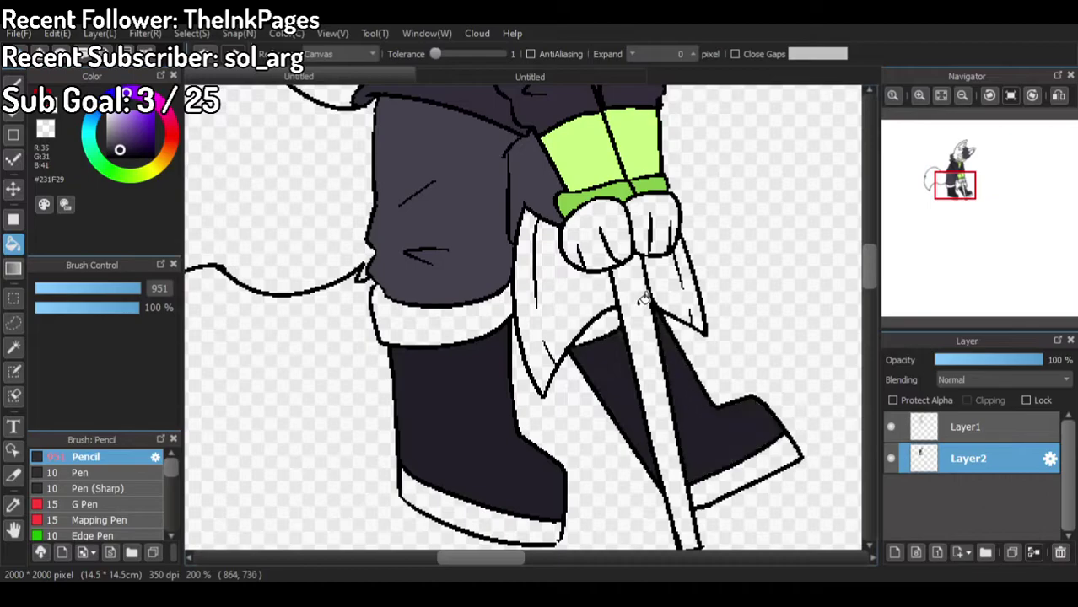
Step: Sample #342D3B from the reference and bucket-fill both rolled trouser cuffs and the sole of the boot behind the axe
{"action": "left_click", "coordinate": [489, 77]}
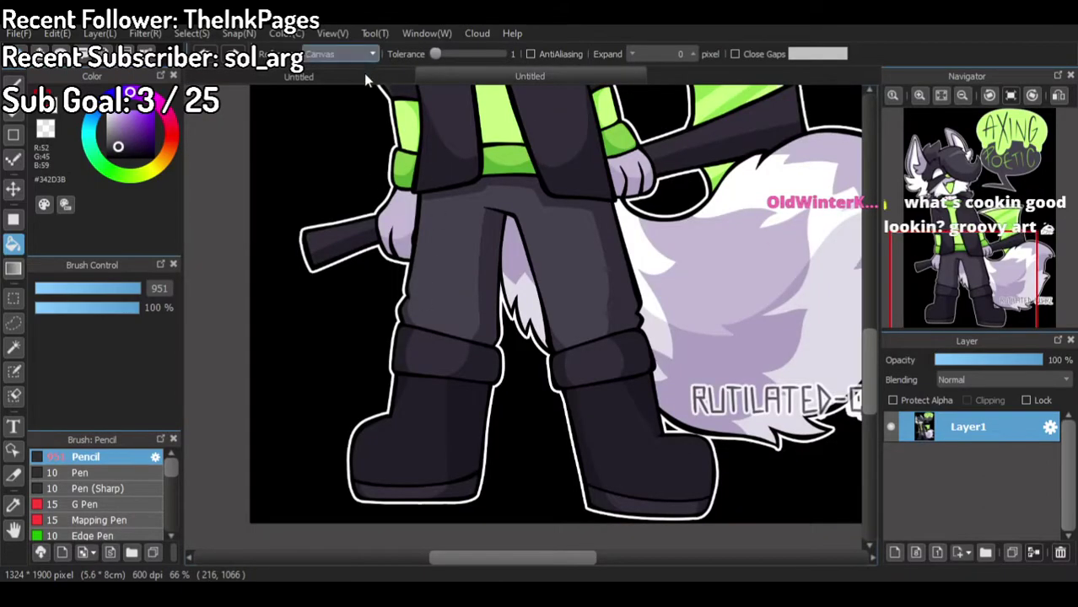
{"action": "left_click", "coordinate": [314, 80]}
{"action": "left_click", "coordinate": [453, 306]}
{"action": "left_click", "coordinate": [613, 325]}
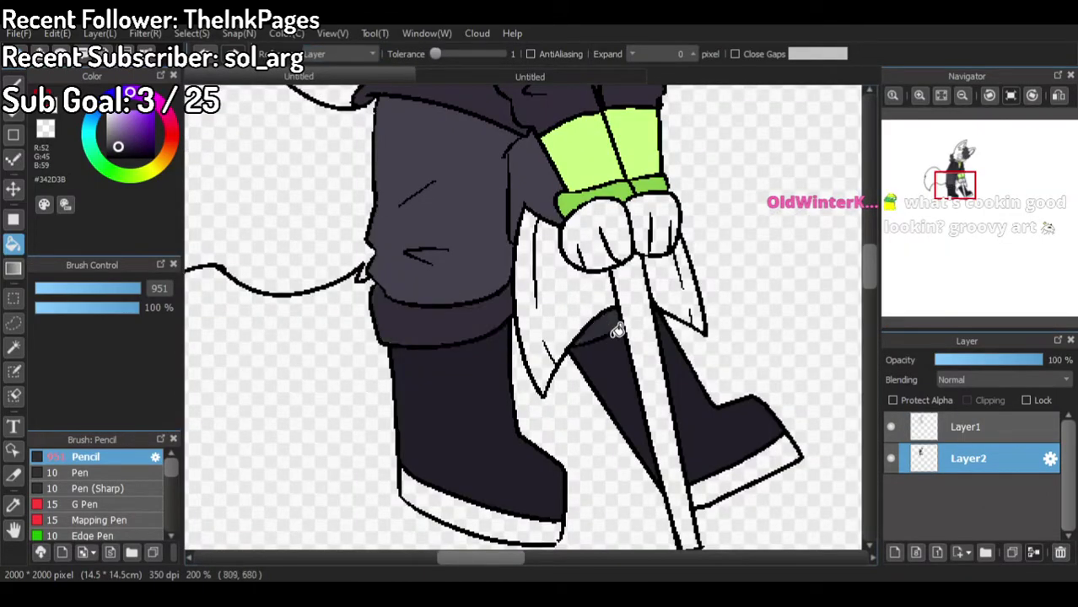
{"action": "left_click", "coordinate": [742, 474]}
{"action": "left_click", "coordinate": [500, 511]}
{"action": "scroll", "coordinate": [481, 354], "scroll_direction": "down", "scroll_amount": 3}
{"action": "scroll", "coordinate": [481, 354], "scroll_direction": "up", "scroll_amount": 2}
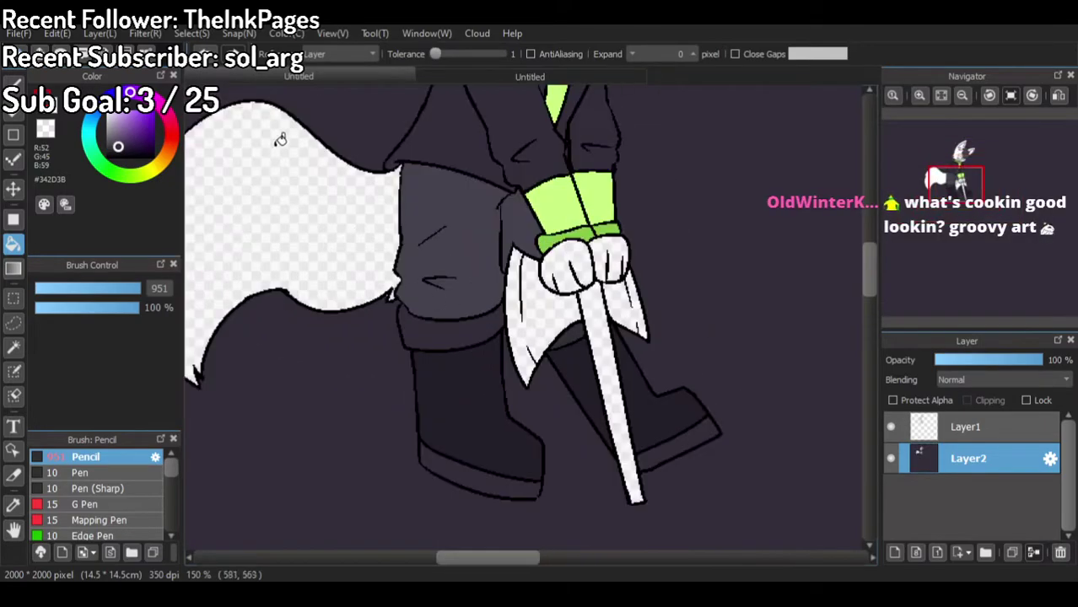
{"action": "left_click", "coordinate": [206, 52]}
Step: Close the gap in the near boot's sole outline with a 2.8 px pencil and bucket-fill that sole with #342D3B
{"action": "scroll", "coordinate": [550, 502], "scroll_direction": "up", "scroll_amount": 8}
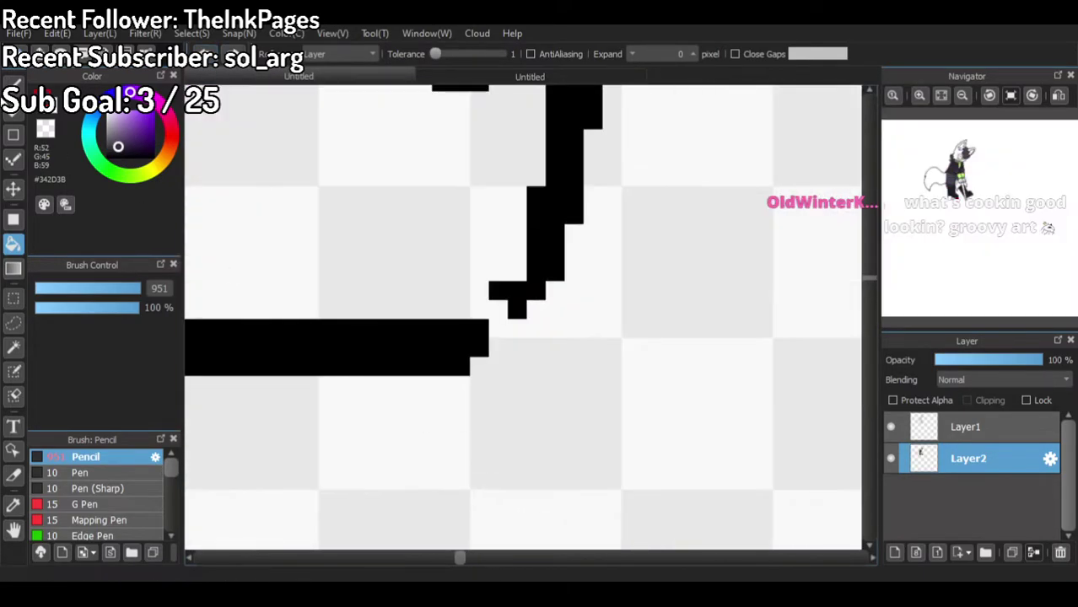
{"action": "left_click", "coordinate": [13, 83]}
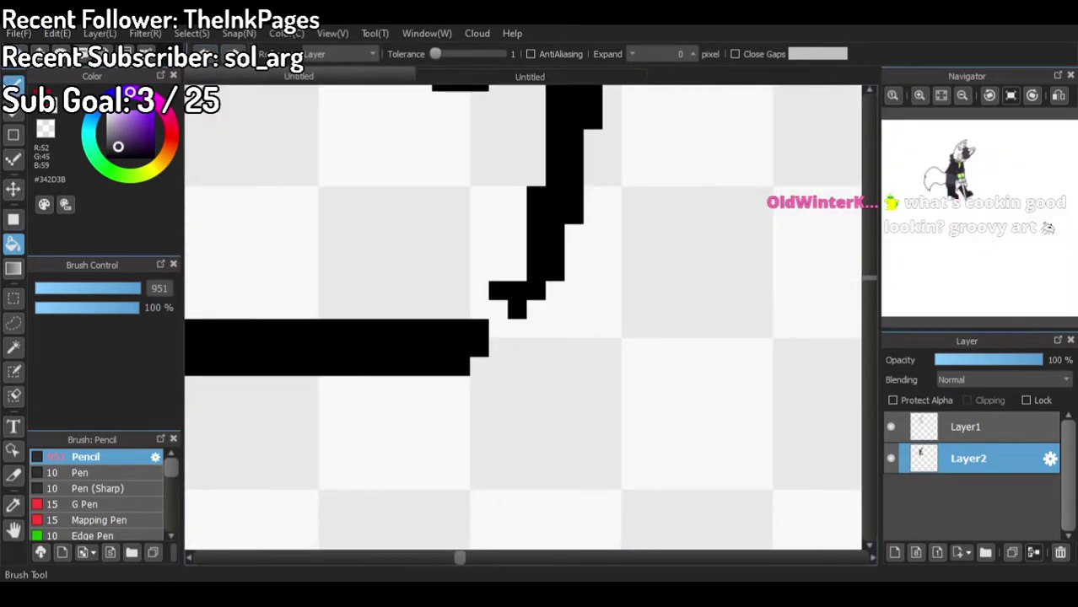
{"action": "left_click", "coordinate": [40, 288]}
{"action": "left_click_drag", "start_coordinate": [498, 308], "coordinate": [480, 306]}
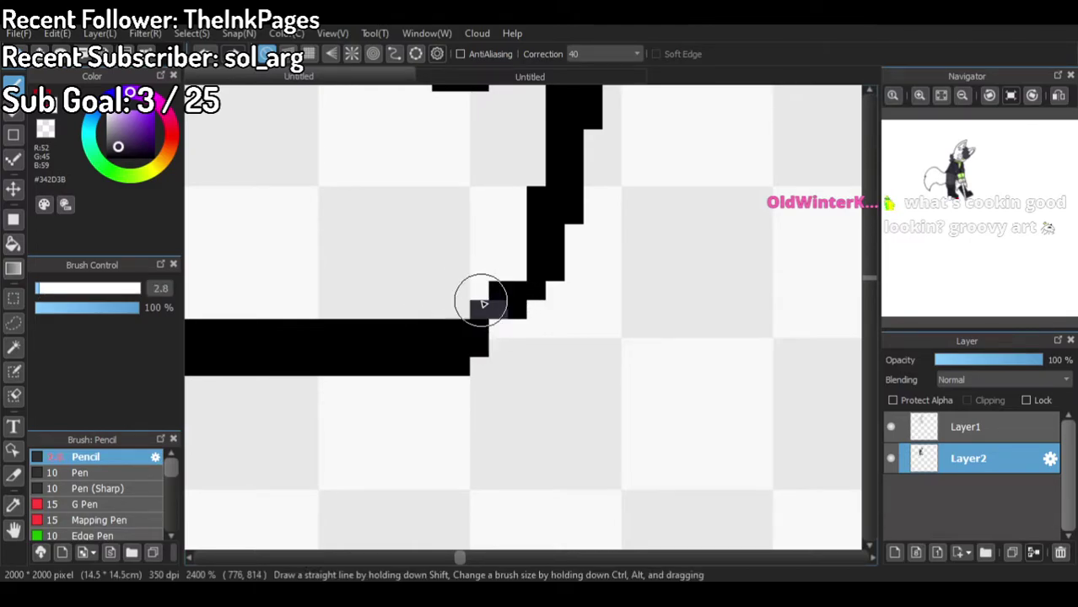
{"action": "left_click", "coordinate": [13, 243]}
{"action": "scroll", "coordinate": [537, 417], "scroll_direction": "down", "scroll_amount": 12}
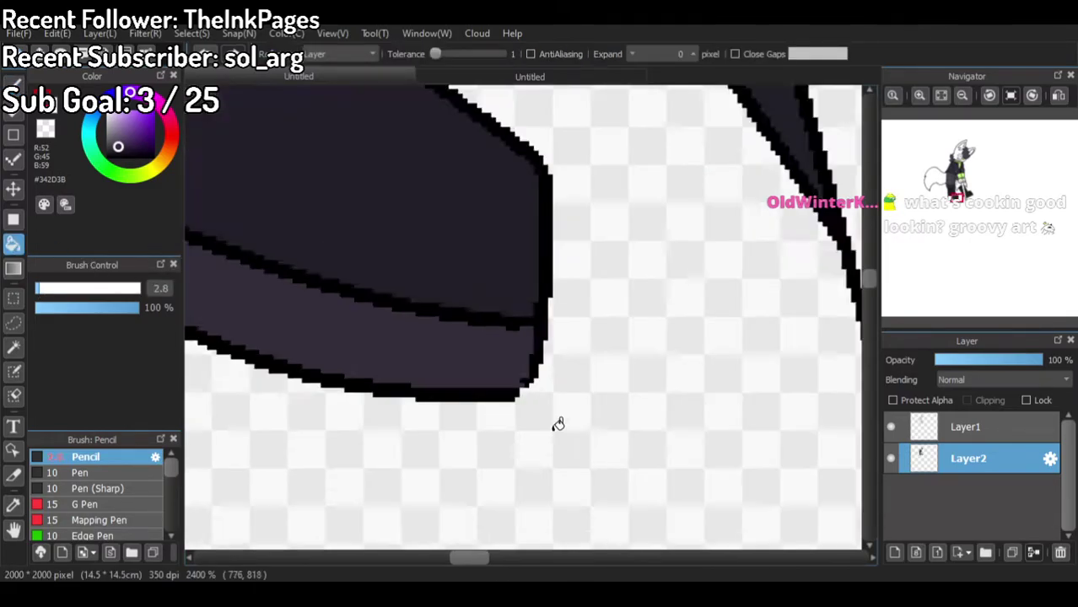
{"action": "scroll", "coordinate": [654, 241], "scroll_direction": "down", "scroll_amount": 1}
{"action": "scroll", "coordinate": [663, 249], "scroll_direction": "up", "scroll_amount": 2}
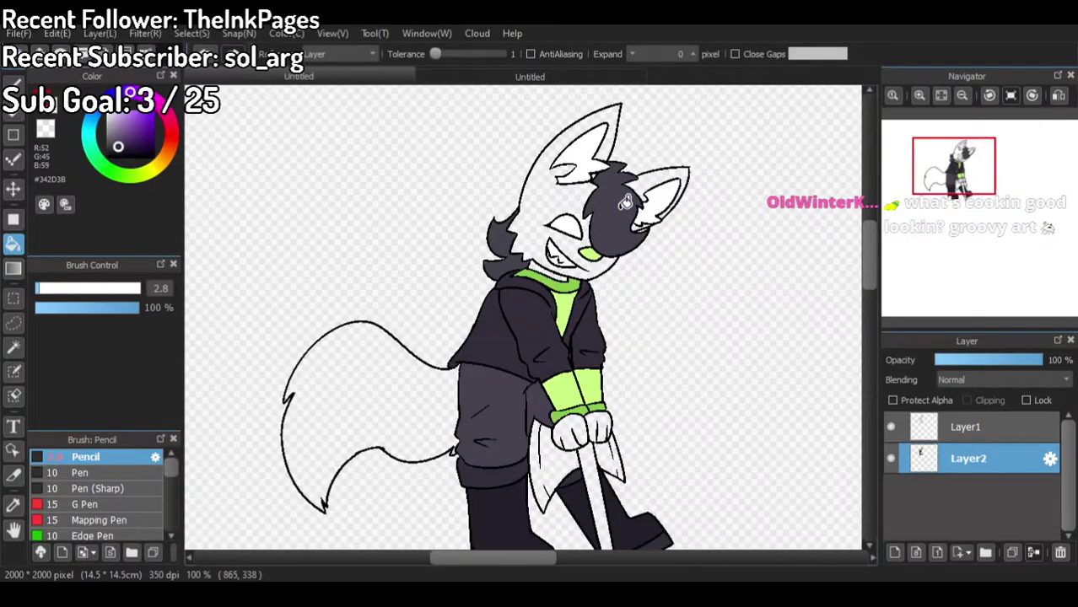
{"action": "scroll", "coordinate": [666, 263], "scroll_direction": "down", "scroll_amount": 1}
{"action": "scroll", "coordinate": [648, 242], "scroll_direction": "up", "scroll_amount": 1}
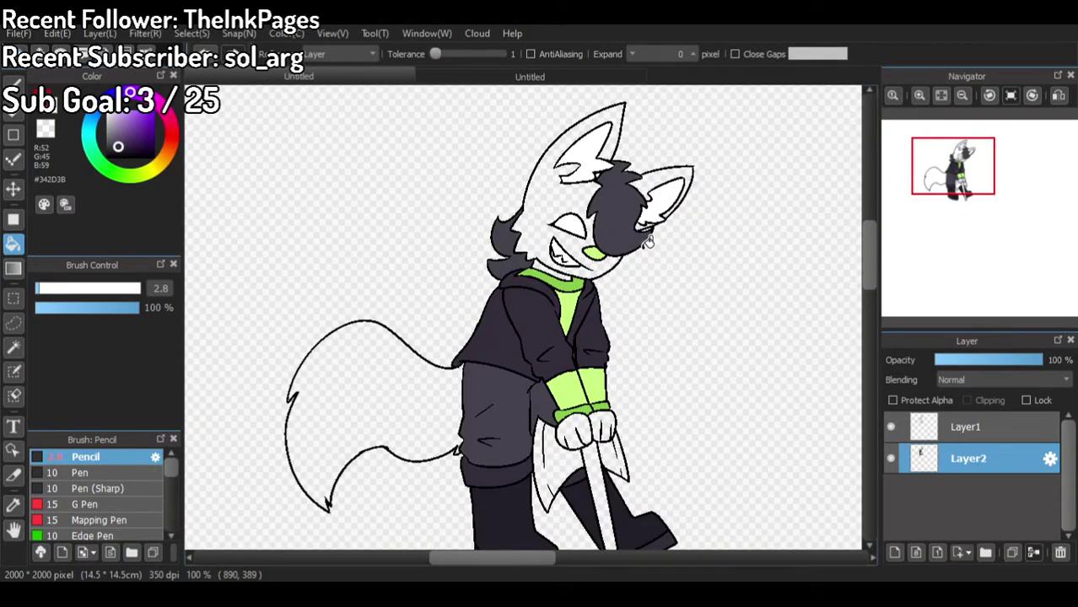
{"action": "scroll", "coordinate": [548, 362], "scroll_direction": "down", "scroll_amount": 1}
{"action": "scroll", "coordinate": [550, 346], "scroll_direction": "up", "scroll_amount": 2}
Step: Sample light lilac #C6BAD3 from the reference, undo the stray background fill, and bucket-fill both hands
{"action": "left_click", "coordinate": [473, 77]}
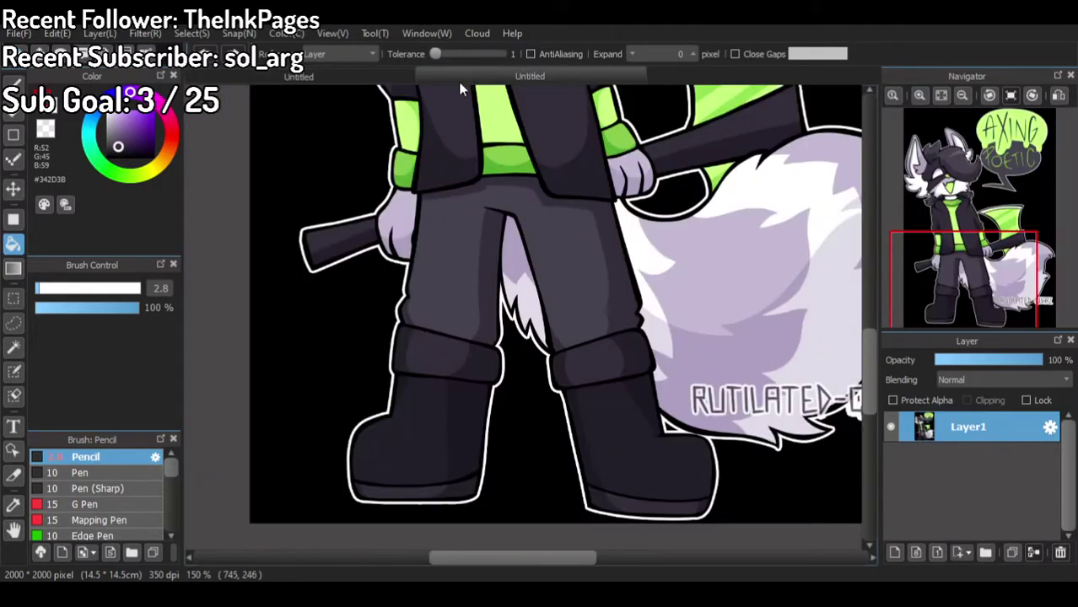
{"action": "scroll", "coordinate": [554, 188], "scroll_direction": "down", "scroll_amount": 1}
{"action": "scroll", "coordinate": [554, 188], "scroll_direction": "up", "scroll_amount": 3}
{"action": "scroll", "coordinate": [578, 217], "scroll_direction": "down", "scroll_amount": 3}
{"action": "left_click", "coordinate": [304, 76]}
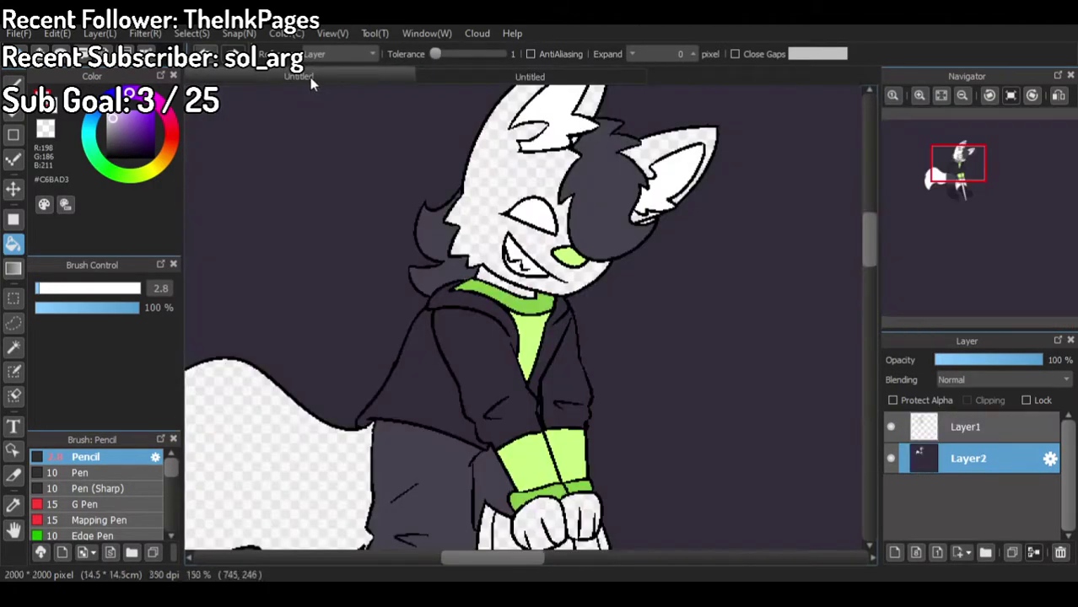
{"action": "key", "text": "ctrl+z"}
{"action": "scroll", "coordinate": [391, 173], "scroll_direction": "down", "scroll_amount": 1}
{"action": "scroll", "coordinate": [502, 376], "scroll_direction": "up", "scroll_amount": 1}
{"action": "left_click", "coordinate": [510, 422]}
{"action": "left_click", "coordinate": [546, 411]}
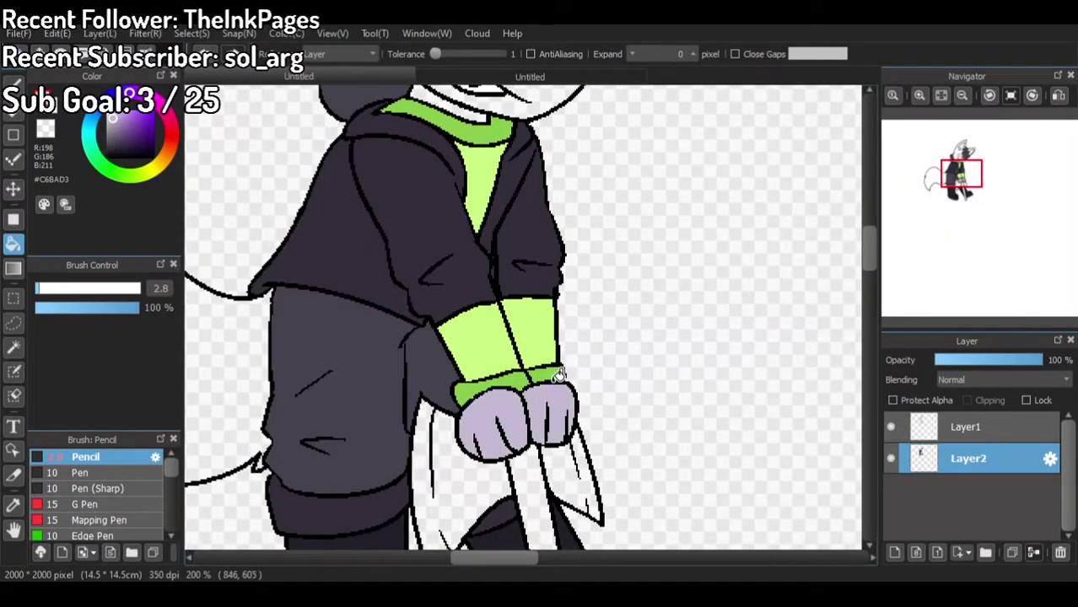
Step: Sample #342D3B from the reference's axe handle and bucket-fill the drawn axe handle
{"action": "scroll", "coordinate": [525, 221], "scroll_direction": "down", "scroll_amount": 2}
{"action": "scroll", "coordinate": [516, 354], "scroll_direction": "up", "scroll_amount": 2}
{"action": "scroll", "coordinate": [580, 221], "scroll_direction": "up", "scroll_amount": 4}
{"action": "right_click", "coordinate": [666, 187]}
{"action": "left_click", "coordinate": [390, 76]}
{"action": "scroll", "coordinate": [543, 285], "scroll_direction": "down", "scroll_amount": 5}
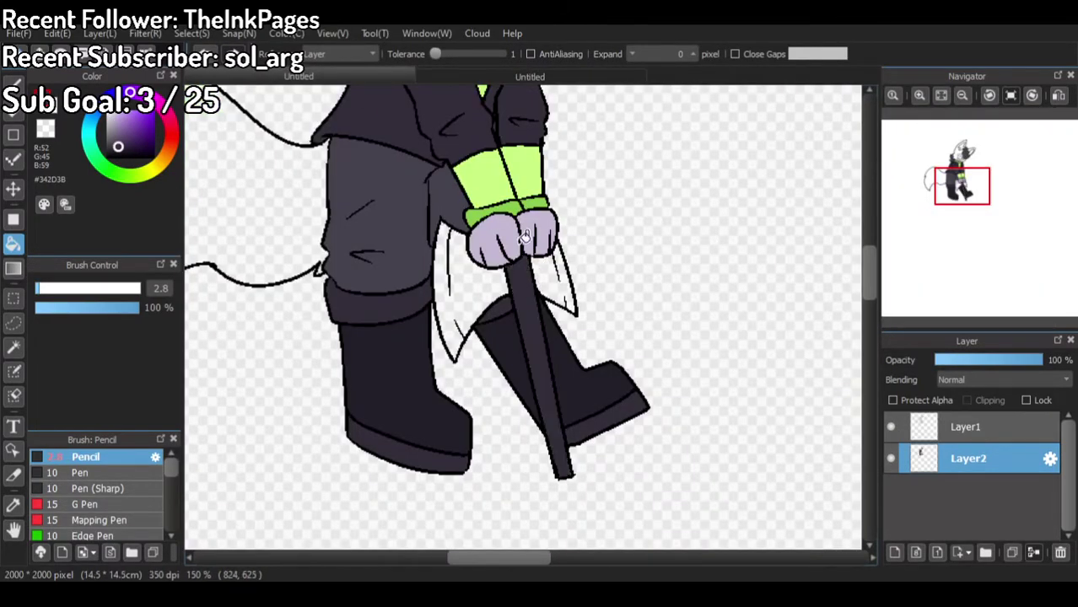
Step: Sample the greyish purple #AEA0C0 from the reference's ear and add a new layer between the line art and the fill layer
{"action": "key", "text": "ctrl+Tab"}
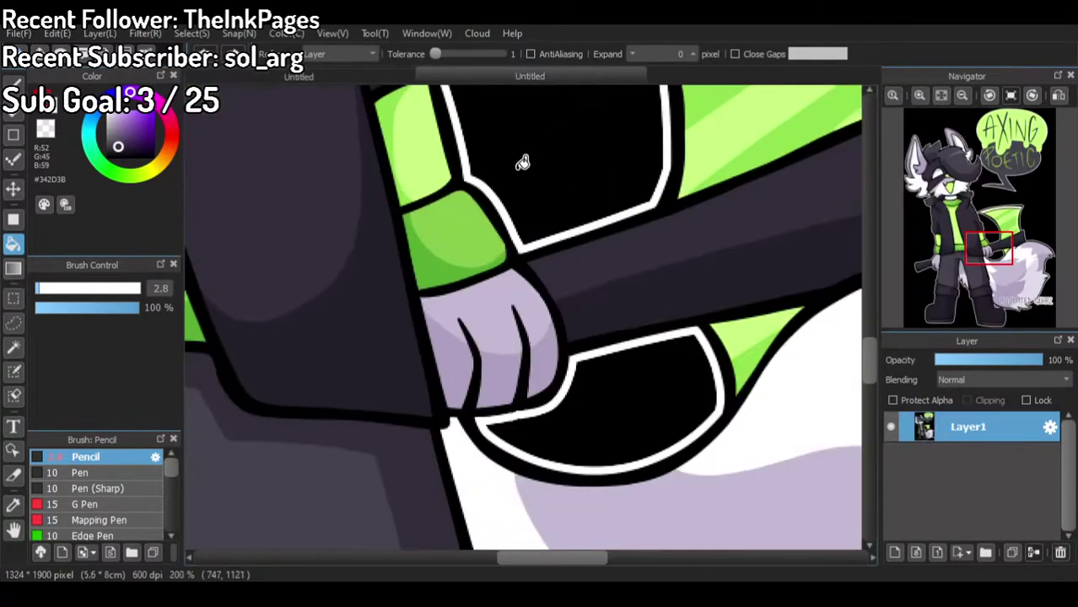
{"action": "scroll", "coordinate": [524, 162], "scroll_direction": "down", "scroll_amount": 4}
{"action": "scroll", "coordinate": [399, 285], "scroll_direction": "up", "scroll_amount": 2}
{"action": "scroll", "coordinate": [399, 285], "scroll_direction": "up", "scroll_amount": 1}
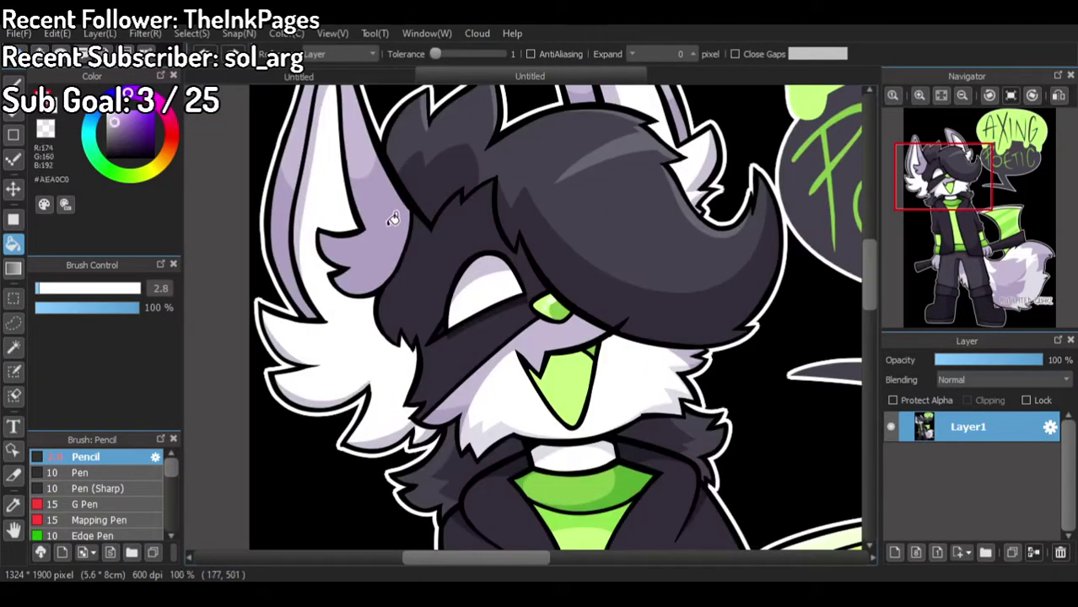
{"action": "key", "text": "ctrl+Tab"}
{"action": "left_click", "coordinate": [895, 552]}
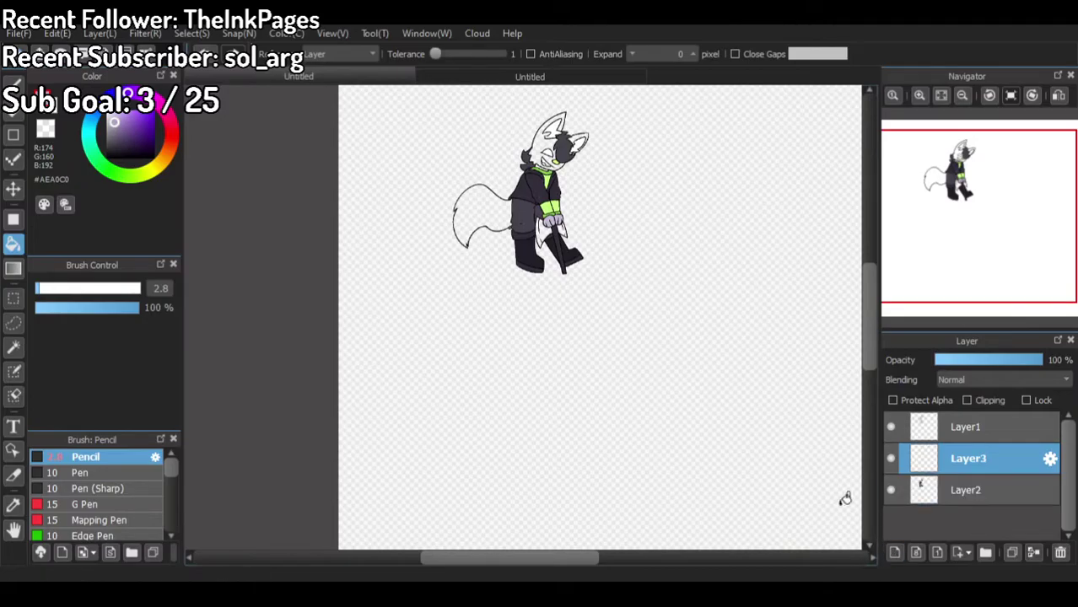
{"action": "scroll", "coordinate": [556, 185], "scroll_direction": "up", "scroll_amount": 3}
{"action": "scroll", "coordinate": [570, 180], "scroll_direction": "down", "scroll_amount": 1}
{"action": "left_click", "coordinate": [569, 180]}
{"action": "scroll", "coordinate": [569, 180], "scroll_direction": "up", "scroll_amount": 2}
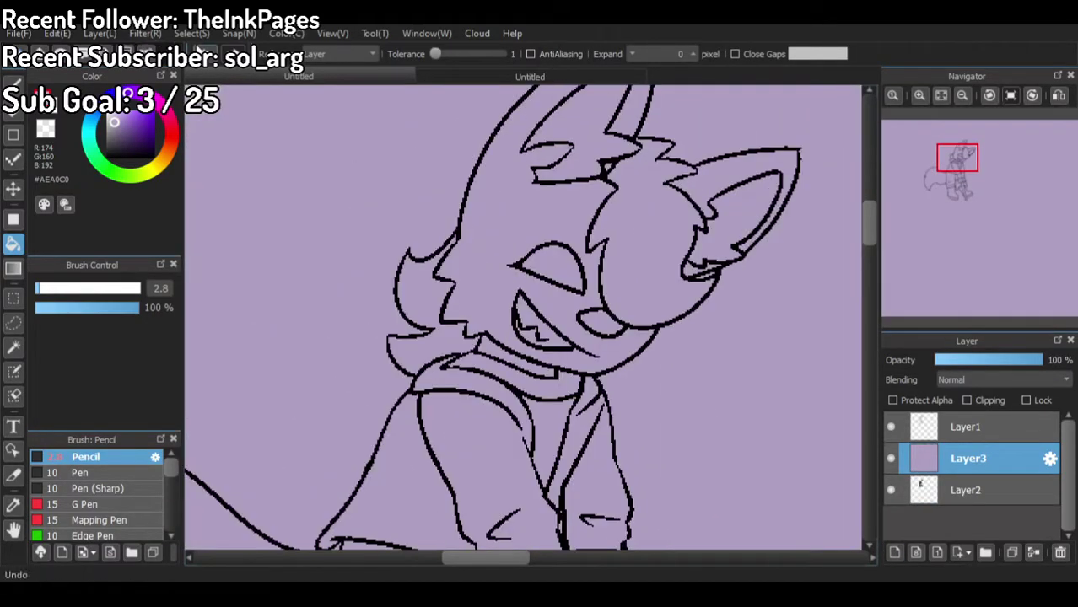
{"action": "key", "text": "ctrl+z"}
Step: Bucket-fill the face, both outer ears, the ear tuft and the neck with #AEA0C0 on the new layer
{"action": "left_click", "coordinate": [527, 239]}
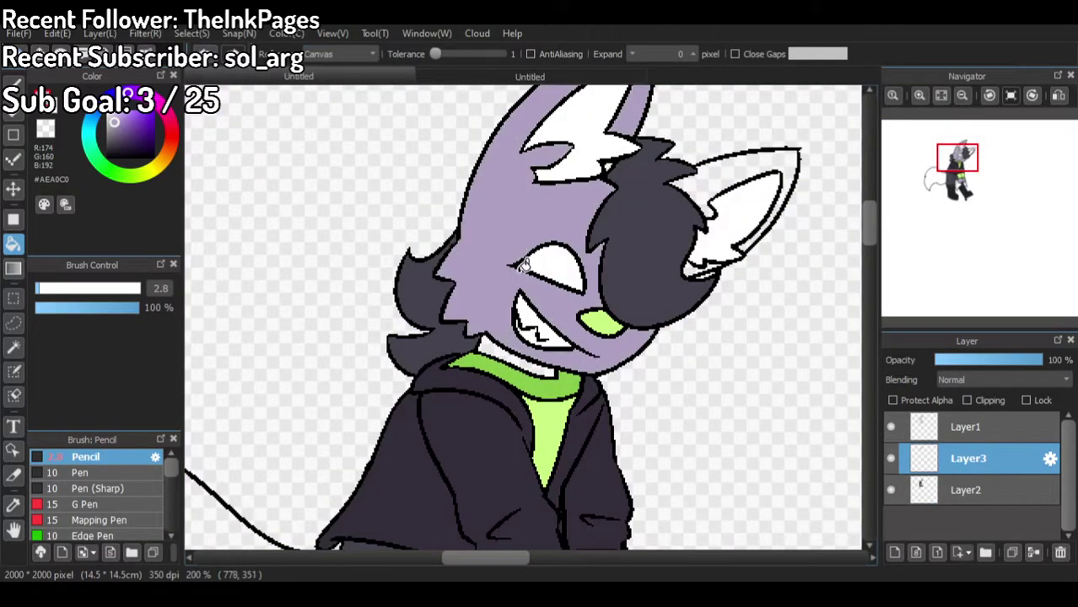
{"action": "scroll", "coordinate": [498, 344], "scroll_direction": "up", "scroll_amount": 1}
{"action": "left_click", "coordinate": [498, 344]}
{"action": "scroll", "coordinate": [521, 232], "scroll_direction": "down", "scroll_amount": 5}
{"action": "scroll", "coordinate": [532, 211], "scroll_direction": "up", "scroll_amount": 2}
{"action": "scroll", "coordinate": [594, 212], "scroll_direction": "up", "scroll_amount": 2}
{"action": "left_click", "coordinate": [537, 209]}
{"action": "scroll", "coordinate": [545, 279], "scroll_direction": "up", "scroll_amount": 3}
{"action": "left_click", "coordinate": [479, 333]}
{"action": "scroll", "coordinate": [482, 330], "scroll_direction": "down", "scroll_amount": 5}
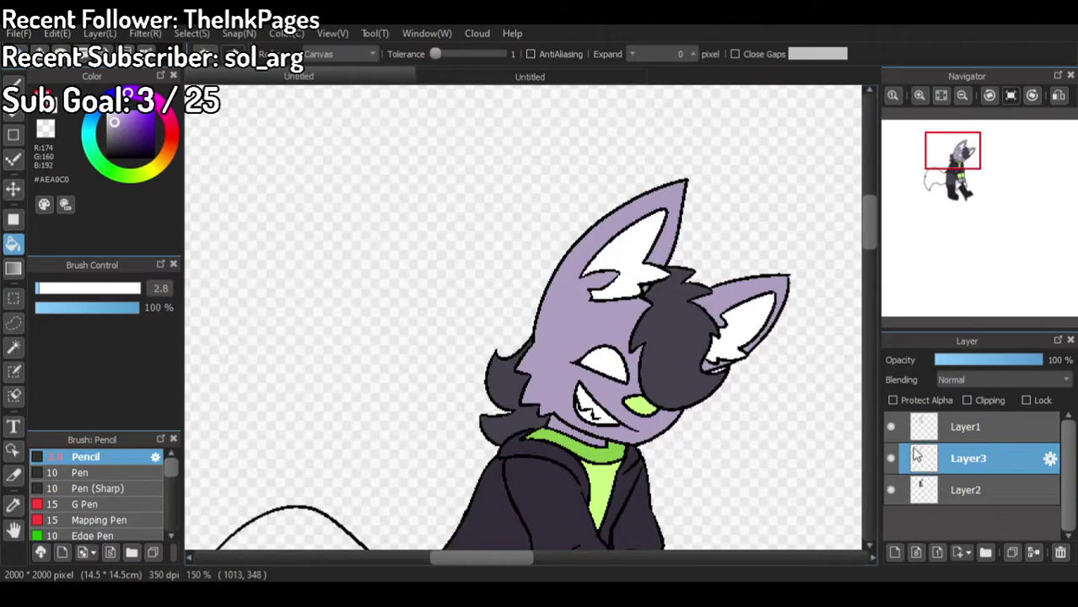
Step: Check the fills with the line-art layer briefly hidden, then examine the fur markings and tail on the reference
{"action": "left_click", "coordinate": [891, 427]}
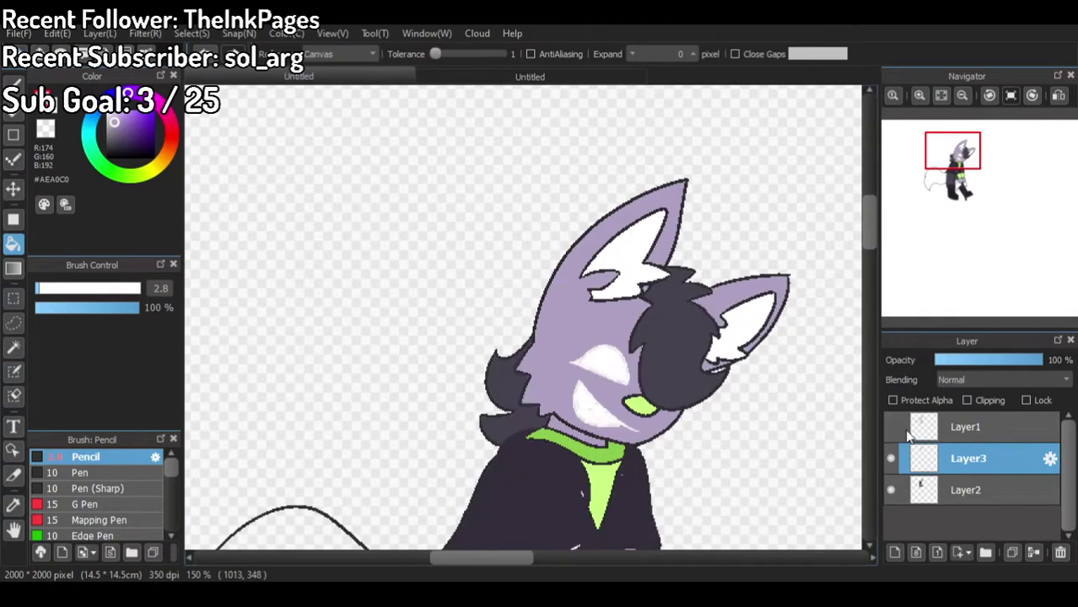
{"action": "left_click", "coordinate": [891, 427]}
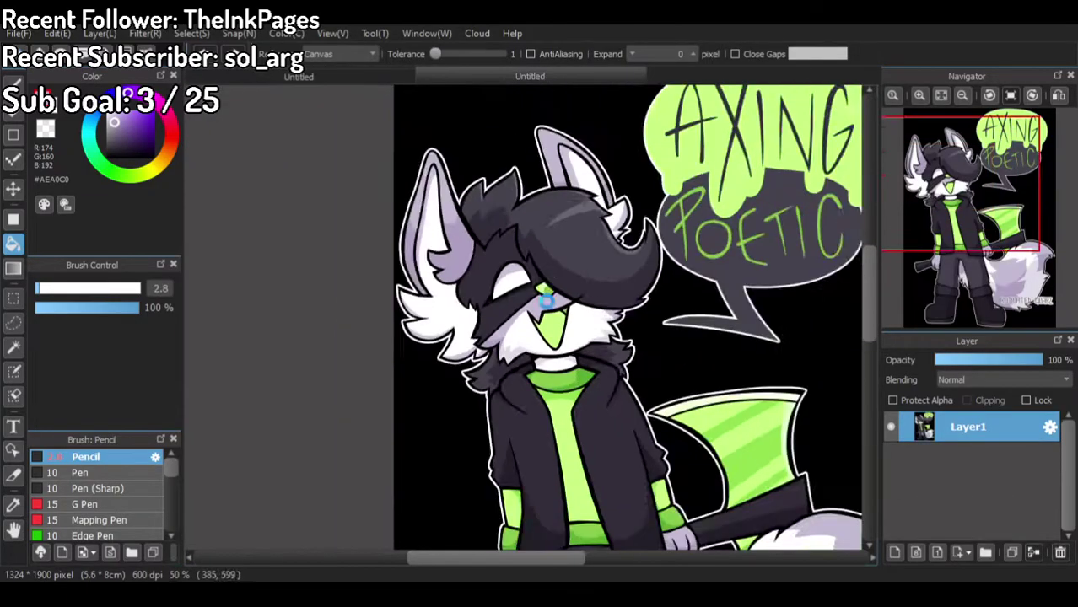
{"action": "scroll", "coordinate": [546, 302], "scroll_direction": "down", "scroll_amount": 2}
{"action": "scroll", "coordinate": [633, 379], "scroll_direction": "up", "scroll_amount": 1}
{"action": "scroll", "coordinate": [611, 353], "scroll_direction": "down", "scroll_amount": 1}
{"action": "scroll", "coordinate": [620, 410], "scroll_direction": "up", "scroll_amount": 1}
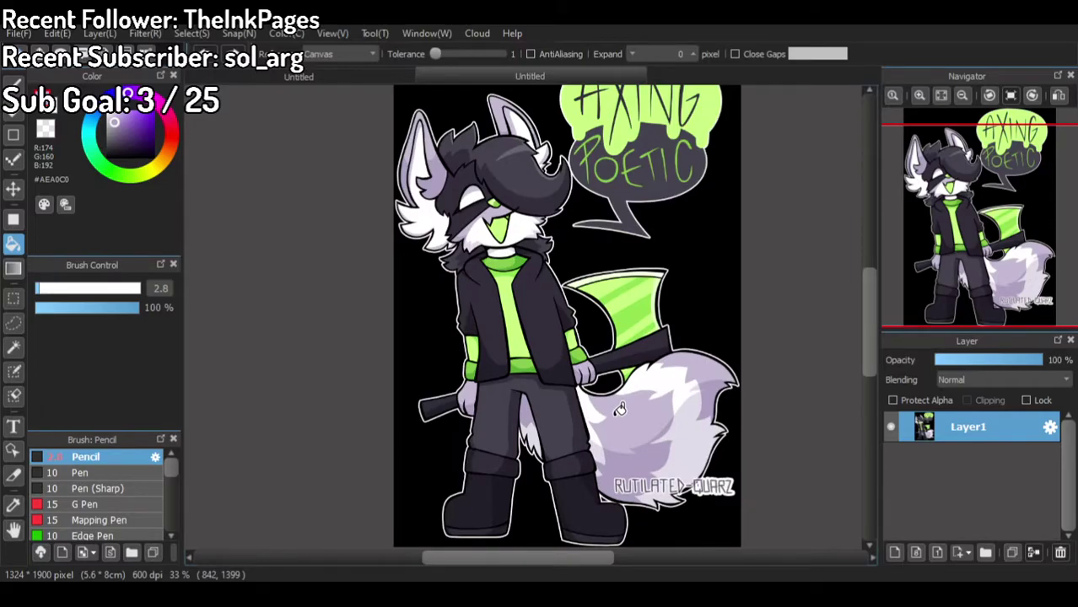
Step: Undo the stray background fill in the drawing and sample the dark #342D3B from the reference's face marking
{"action": "scroll", "coordinate": [619, 410], "scroll_direction": "down", "scroll_amount": 1}
{"action": "scroll", "coordinate": [597, 359], "scroll_direction": "up", "scroll_amount": 1}
{"action": "scroll", "coordinate": [593, 344], "scroll_direction": "down", "scroll_amount": 1}
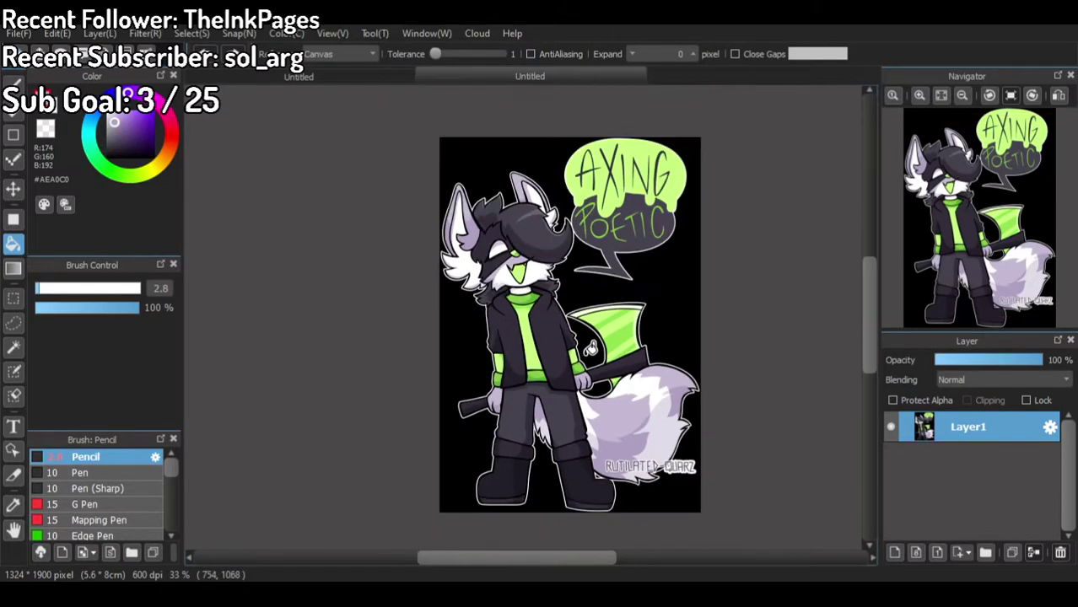
{"action": "scroll", "coordinate": [558, 291], "scroll_direction": "up", "scroll_amount": 3}
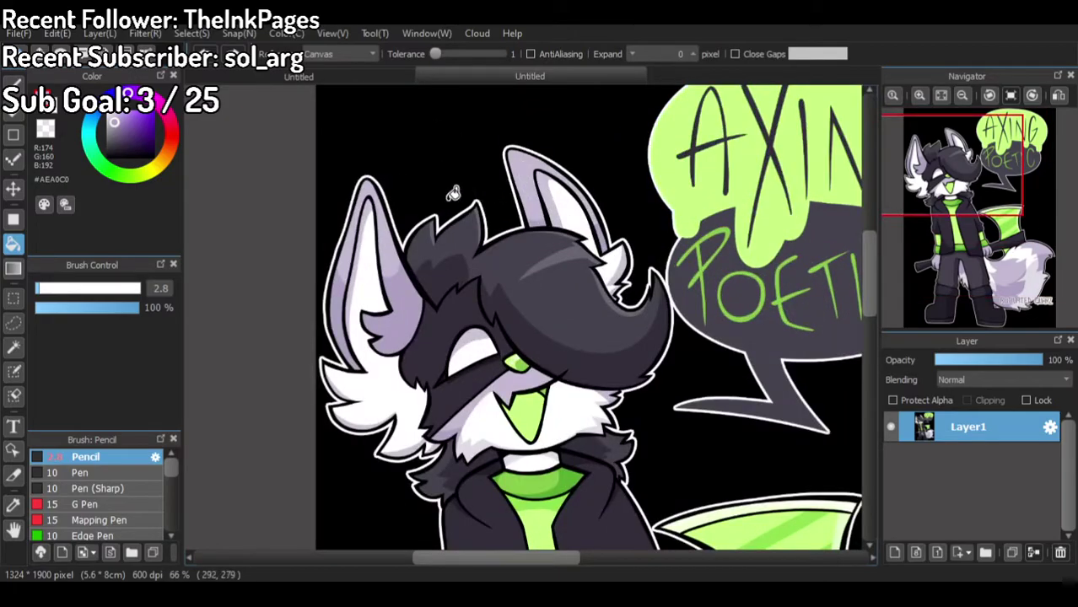
{"action": "left_click", "coordinate": [394, 81]}
{"action": "scroll", "coordinate": [540, 81], "scroll_direction": "up", "scroll_amount": 2}
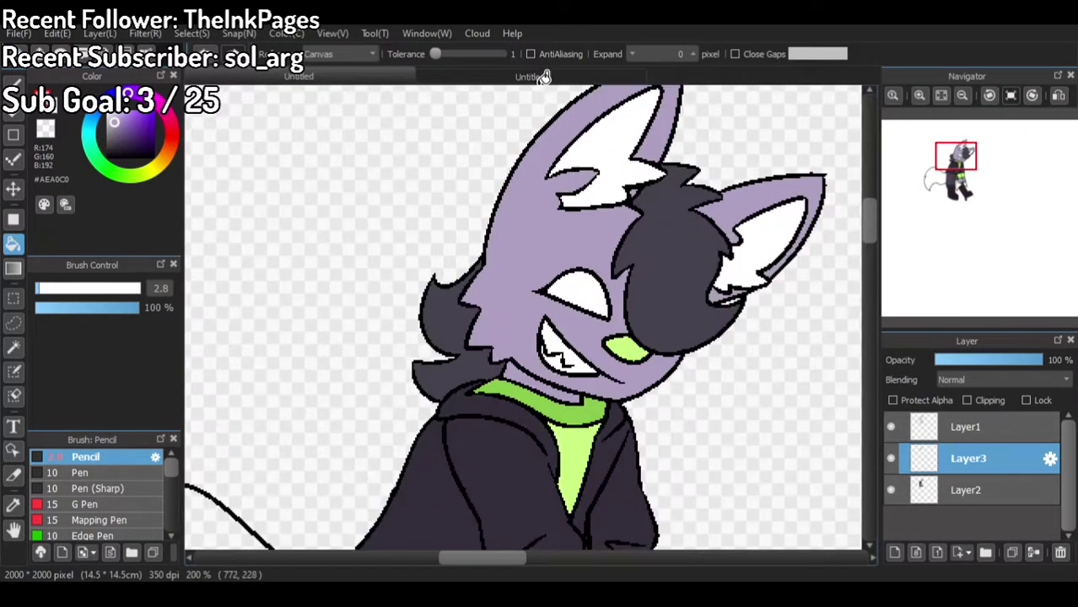
{"action": "left_click", "coordinate": [191, 51]}
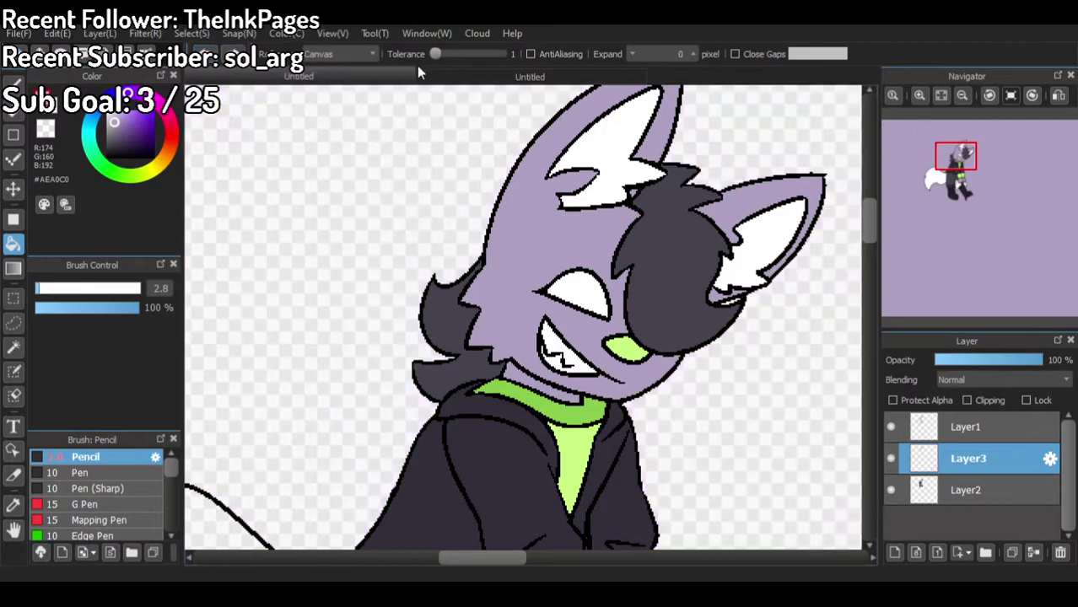
{"action": "left_click", "coordinate": [443, 78]}
{"action": "scroll", "coordinate": [492, 244], "scroll_direction": "up", "scroll_amount": 2}
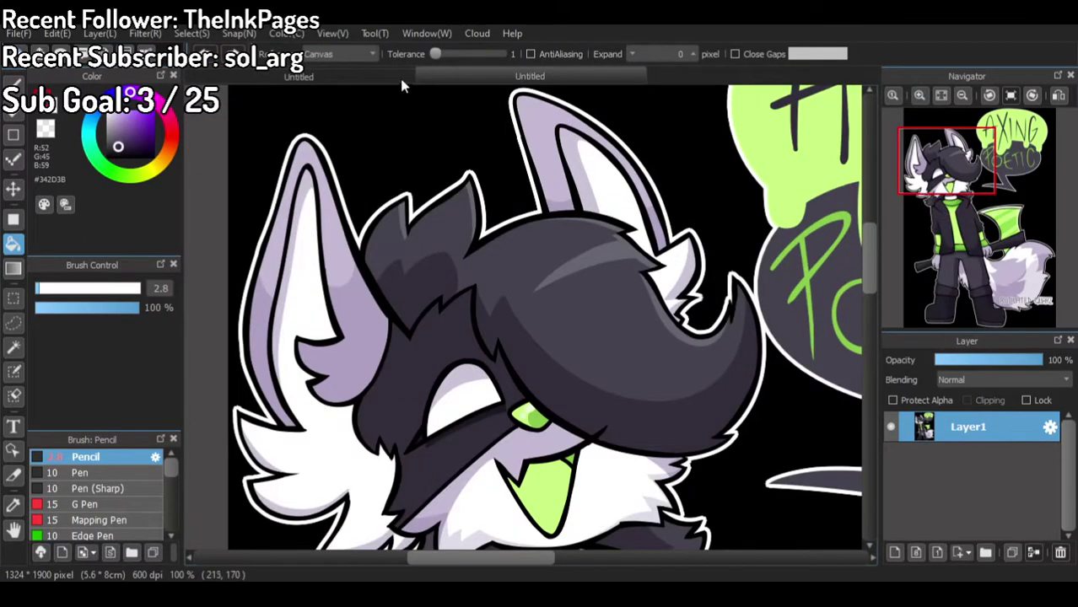
Step: Set the pencil size to 3, protect the fill layer's alpha, and draw the face mask's lower edge below the eye in #342D3B
{"action": "left_click", "coordinate": [400, 79]}
{"action": "key", "text": "b"}
{"action": "scroll", "coordinate": [469, 334], "scroll_direction": "up", "scroll_amount": 2}
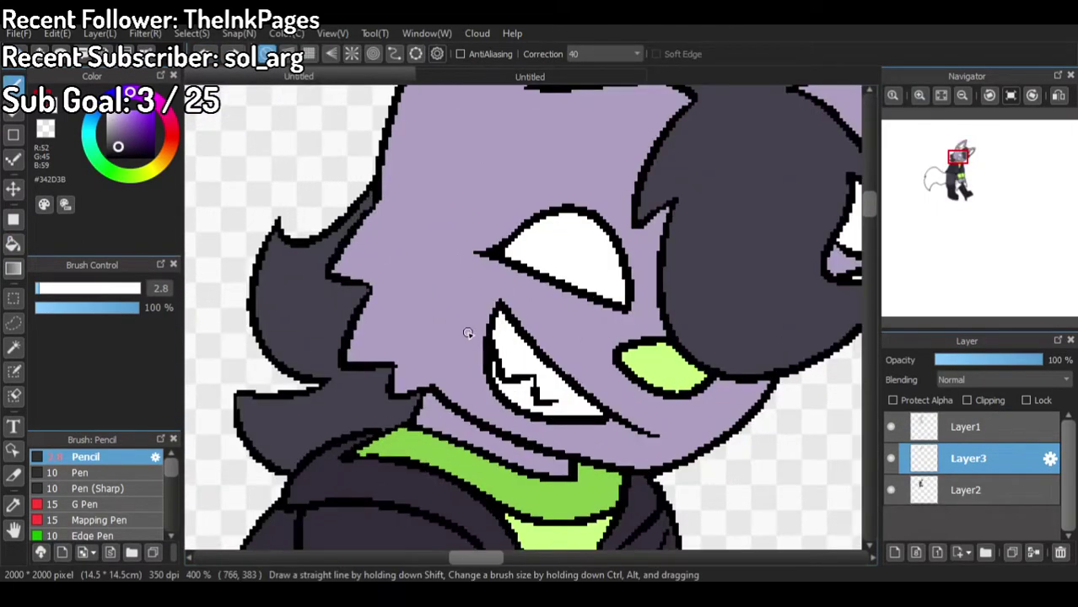
{"action": "double_click", "coordinate": [160, 288]}
{"action": "left_click_drag", "start_coordinate": [354, 326], "coordinate": [756, 328]}
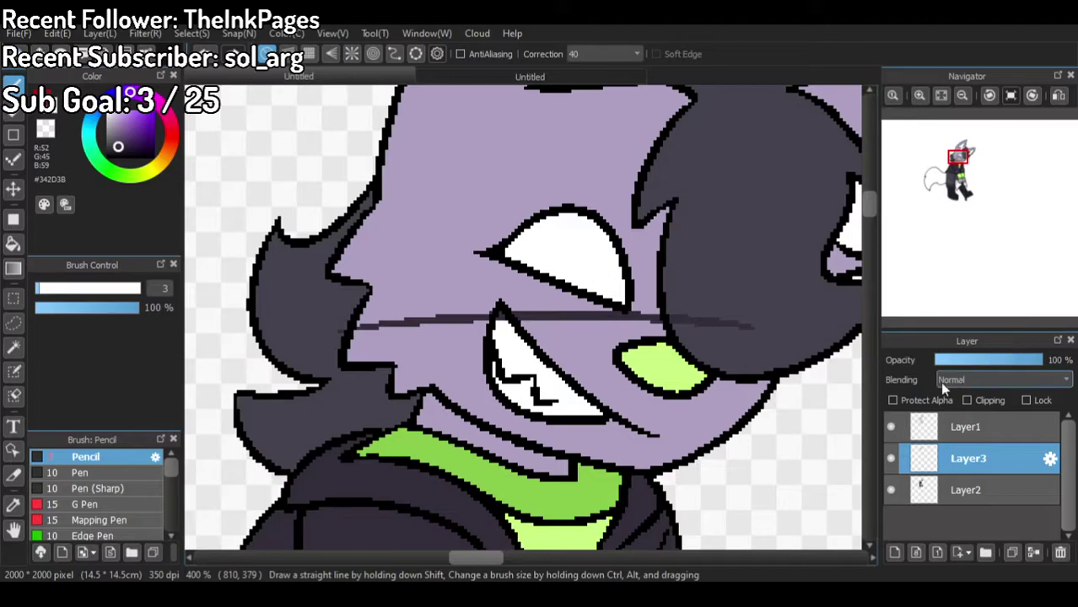
{"action": "key", "text": "ctrl+z"}
{"action": "left_click_drag", "start_coordinate": [355, 314], "coordinate": [663, 329]}
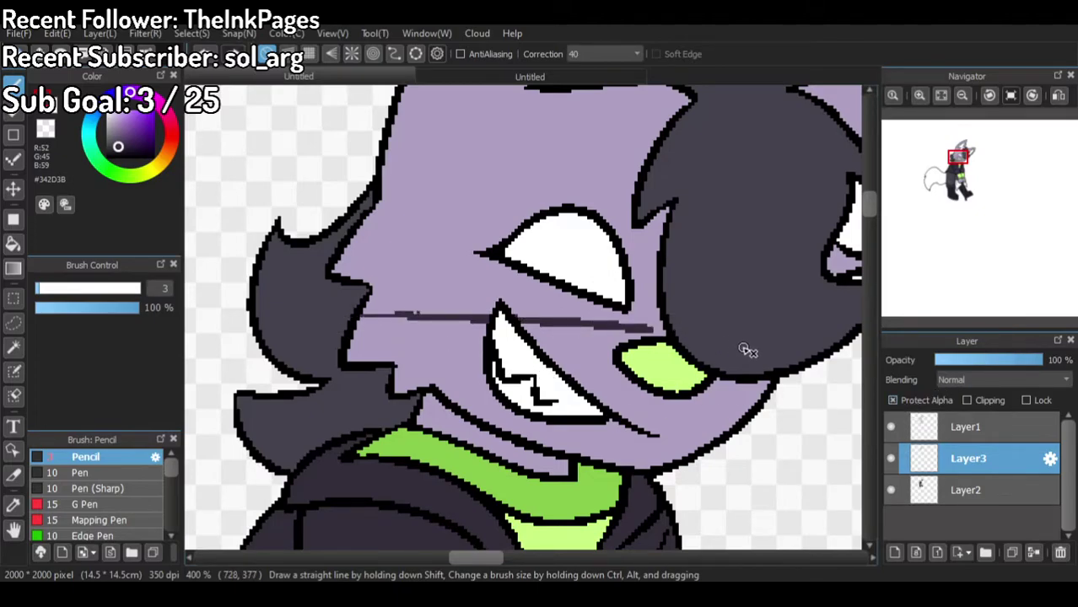
Step: Draw a curved mask edge across the base of the larger ear and bucket-fill the enclosed upper face with #342D3B
{"action": "scroll", "coordinate": [487, 208], "scroll_direction": "down", "scroll_amount": 3}
{"action": "scroll", "coordinate": [478, 161], "scroll_direction": "up", "scroll_amount": 3}
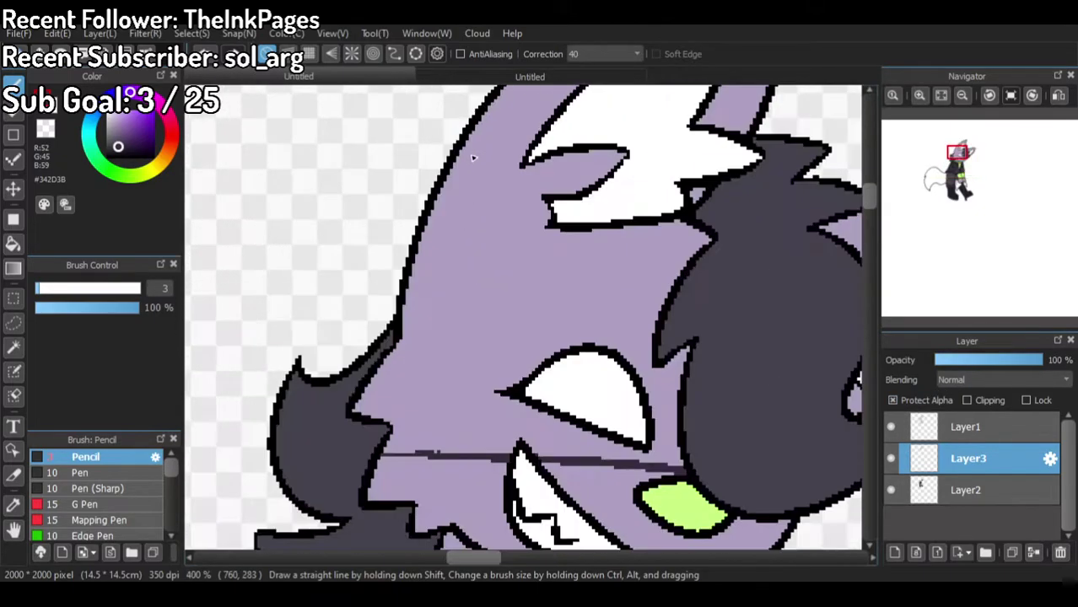
{"action": "left_click_drag", "start_coordinate": [412, 276], "coordinate": [549, 218]}
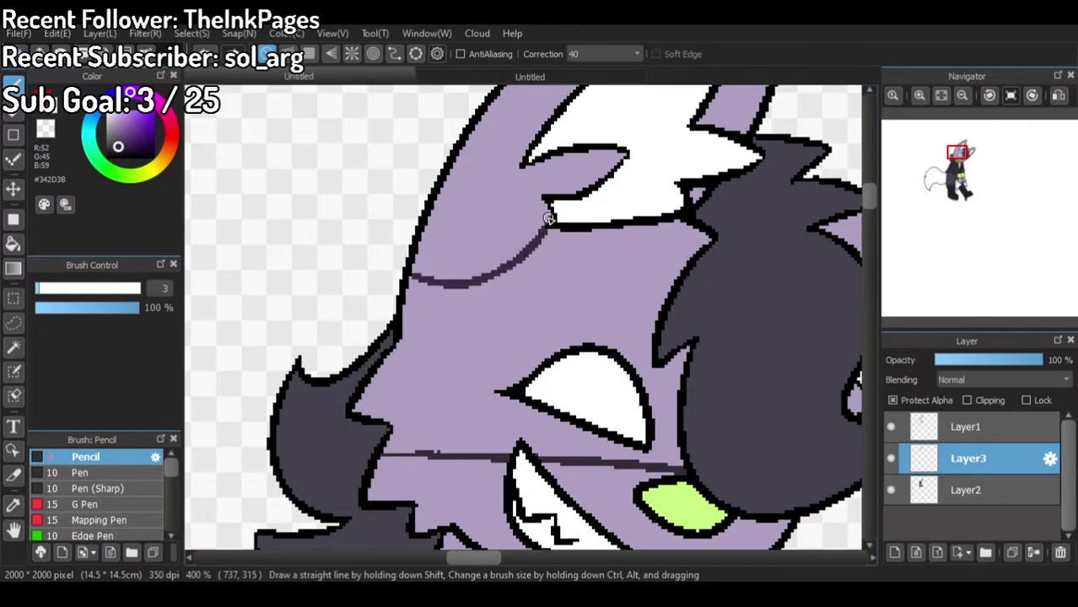
{"action": "left_click", "coordinate": [13, 243]}
{"action": "left_click", "coordinate": [548, 330]}
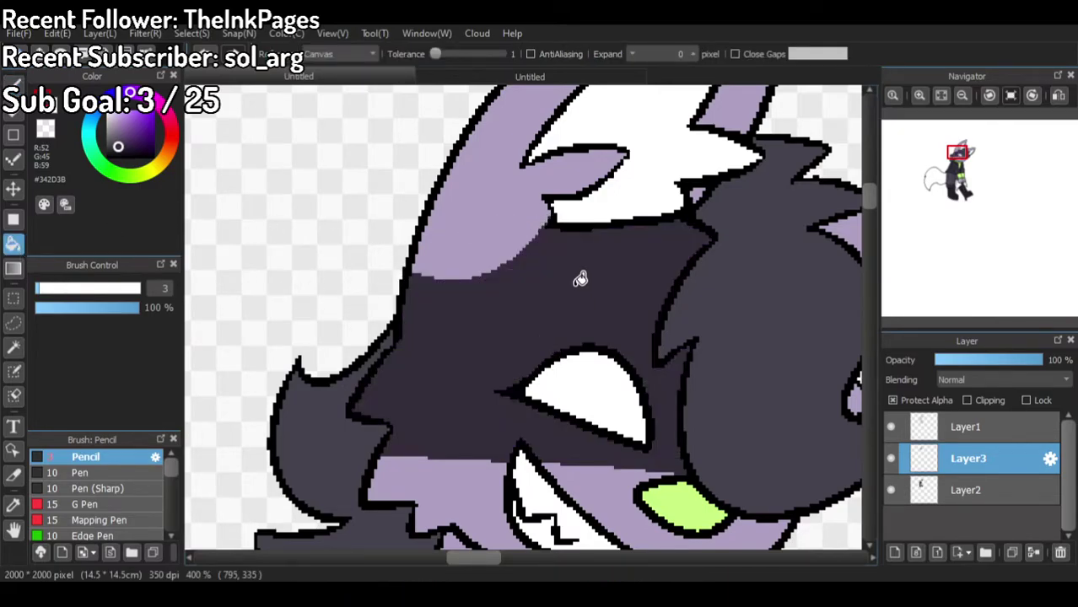
Step: Sample white #FFFFFF from the reference's cheek fur and draw white borders across the cheek and below the mouth corner
{"action": "scroll", "coordinate": [580, 302], "scroll_direction": "down", "scroll_amount": 4}
{"action": "scroll", "coordinate": [636, 231], "scroll_direction": "up", "scroll_amount": 3}
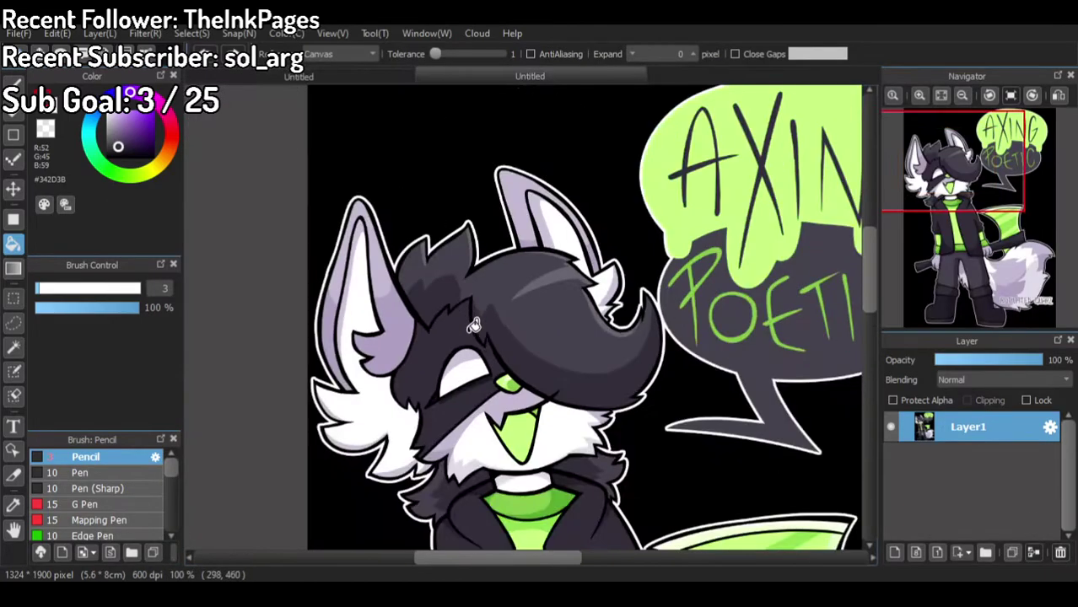
{"action": "scroll", "coordinate": [484, 482], "scroll_direction": "up", "scroll_amount": 2}
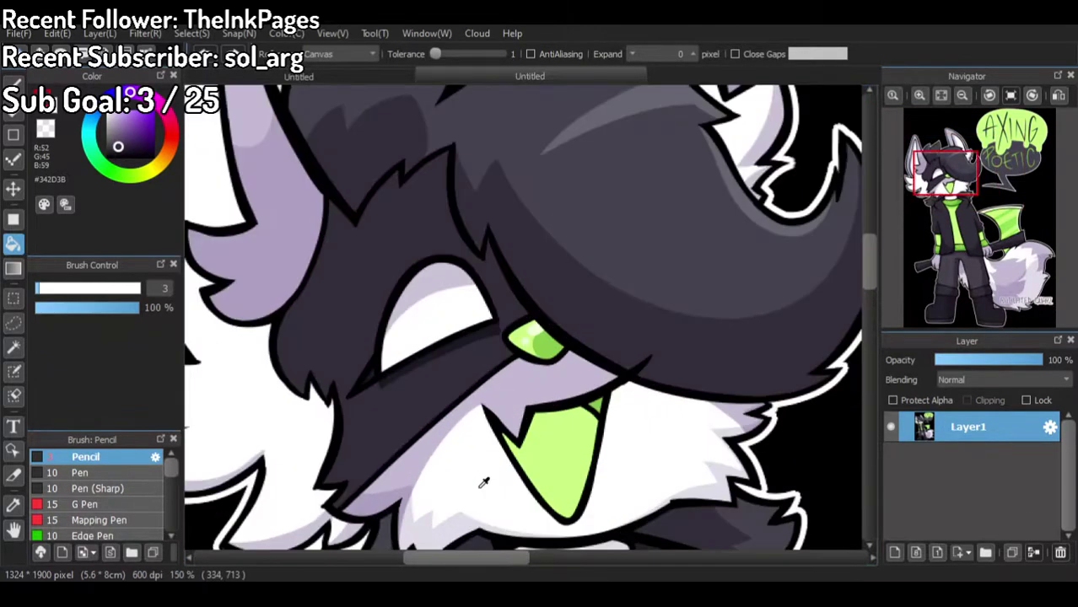
{"action": "scroll", "coordinate": [483, 483], "scroll_direction": "down", "scroll_amount": 2}
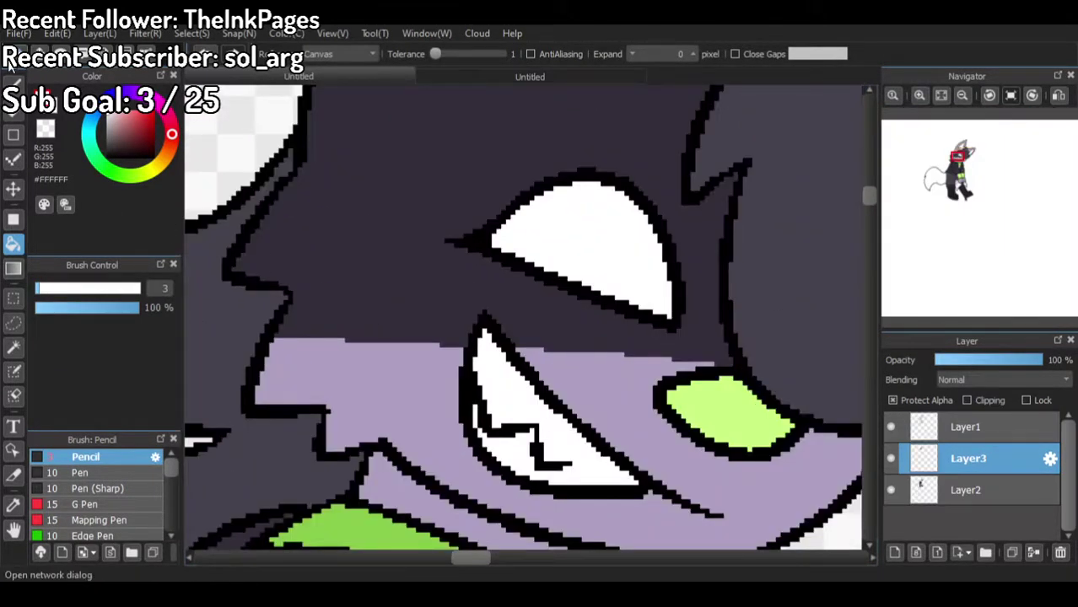
{"action": "left_click", "coordinate": [13, 85]}
{"action": "scroll", "coordinate": [221, 209], "scroll_direction": "down", "scroll_amount": 2}
{"action": "scroll", "coordinate": [324, 308], "scroll_direction": "up", "scroll_amount": 2}
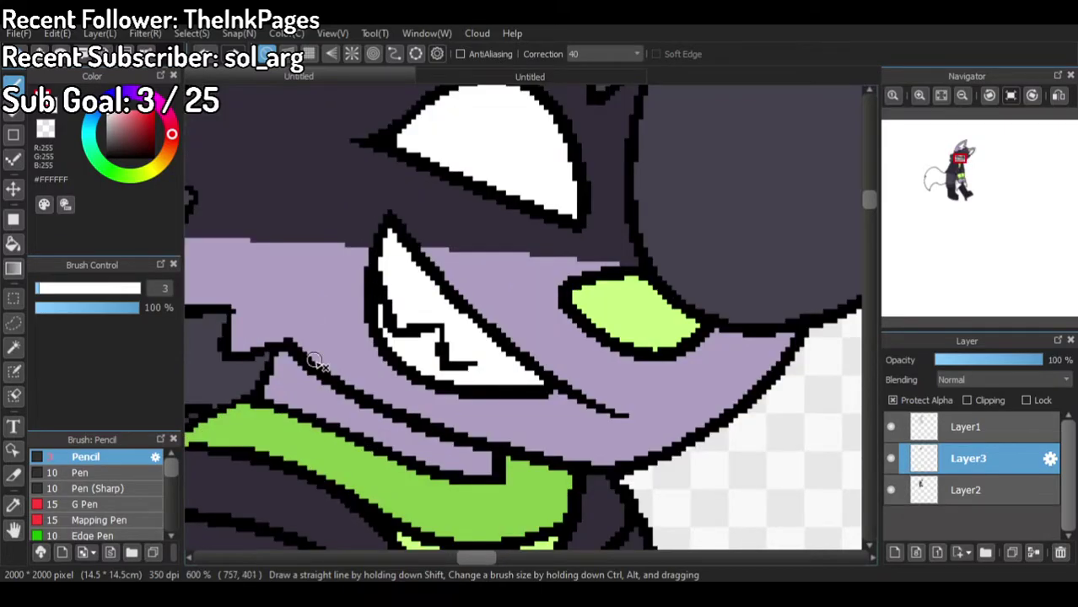
{"action": "left_click_drag", "start_coordinate": [230, 301], "coordinate": [334, 242]}
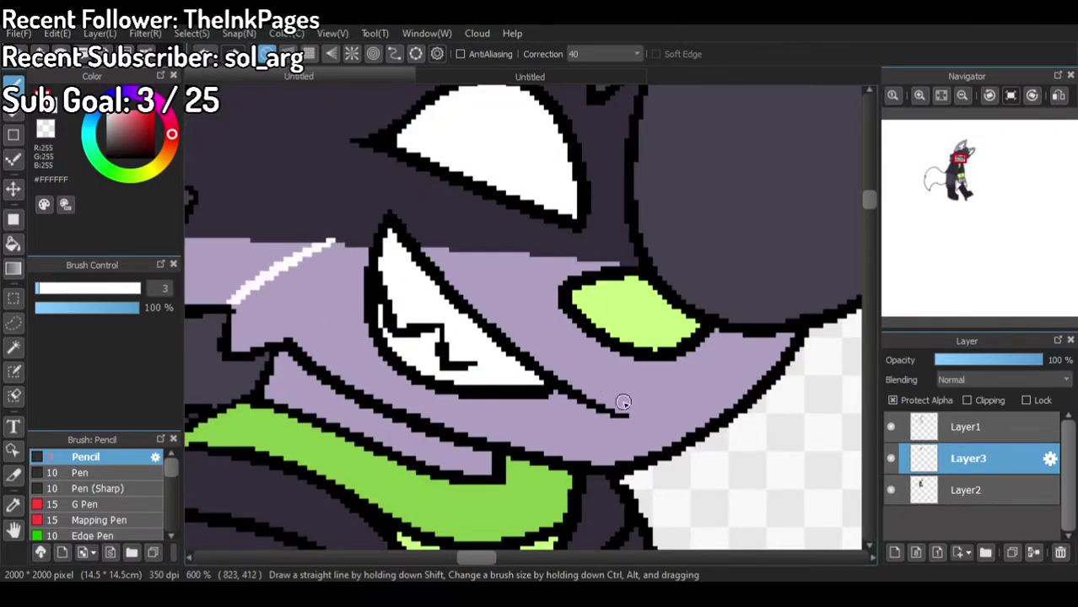
{"action": "left_click_drag", "start_coordinate": [615, 414], "coordinate": [622, 456]}
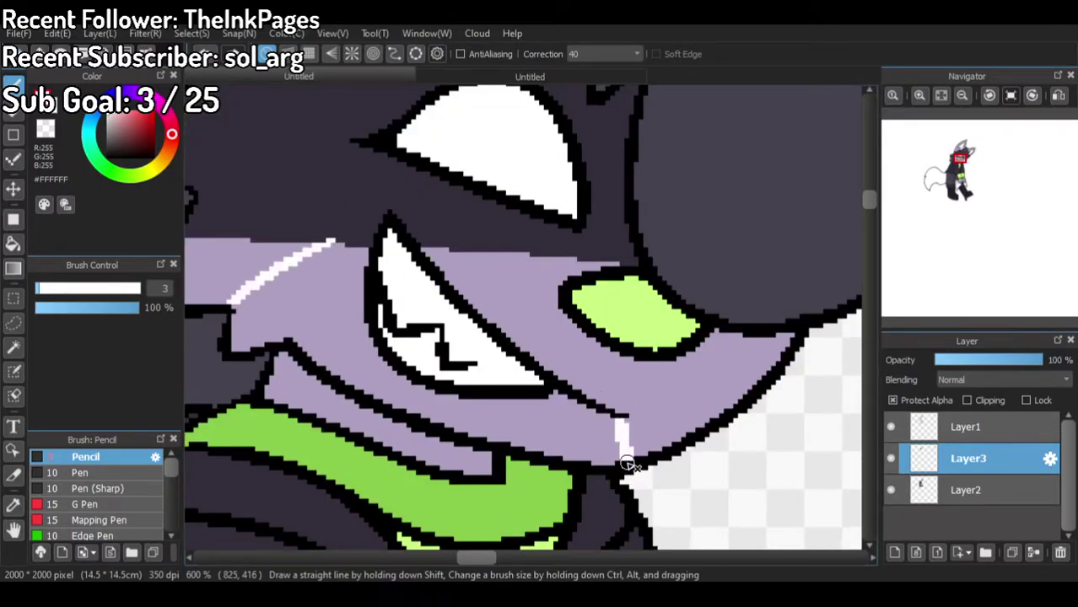
Step: Bucket-fill the lower cheek and the neck white, and paint over the white overshoot on the mask edge with #342D3B
{"action": "left_click", "coordinate": [13, 244]}
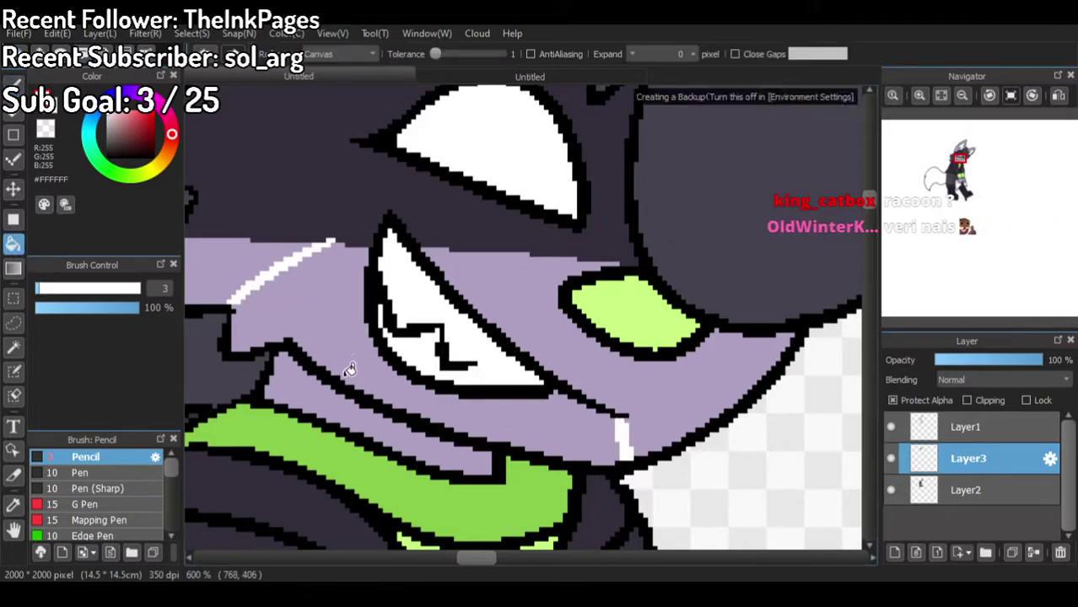
{"action": "left_click", "coordinate": [324, 319]}
{"action": "left_click", "coordinate": [321, 399]}
{"action": "scroll", "coordinate": [336, 232], "scroll_direction": "up", "scroll_amount": 2}
{"action": "right_click", "coordinate": [287, 193]}
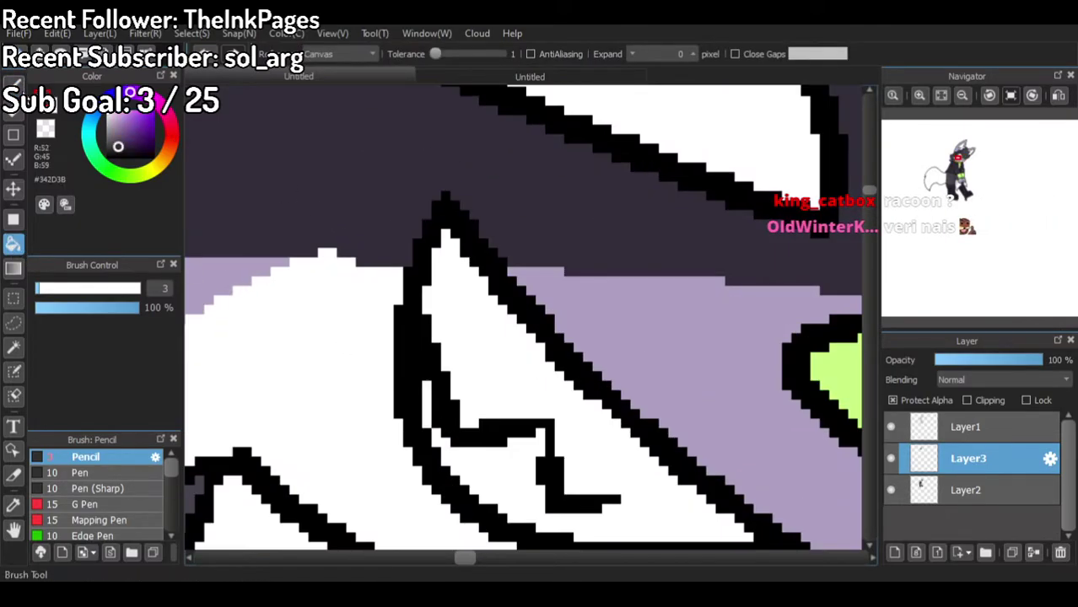
{"action": "left_click", "coordinate": [13, 84]}
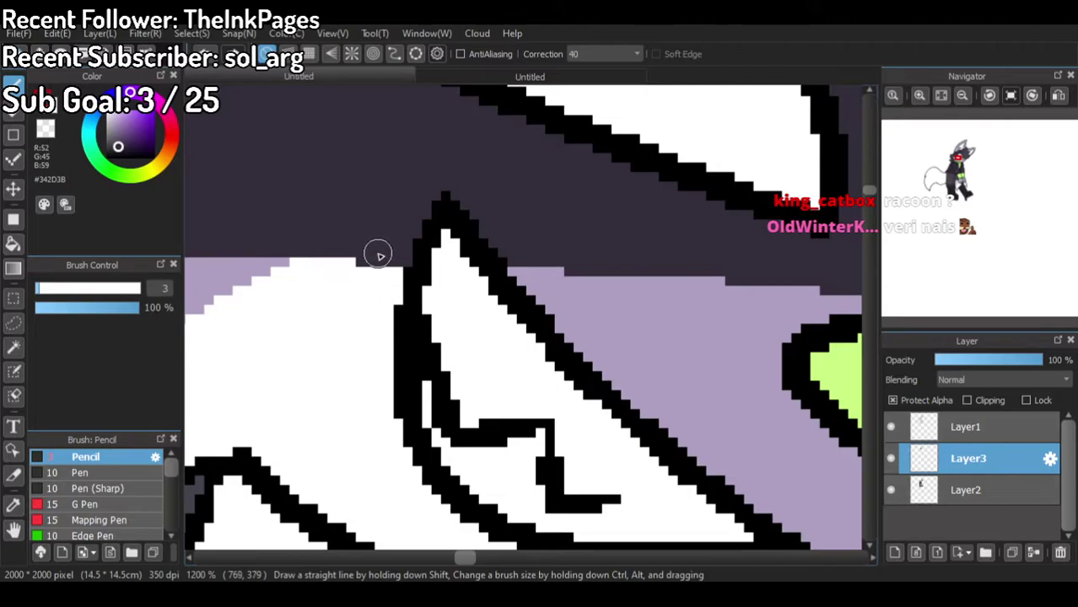
Step: Compare the face and body markings with the reference, and sample white #FFFFFF from the drawn character
{"action": "scroll", "coordinate": [376, 248], "scroll_direction": "down", "scroll_amount": 6}
{"action": "scroll", "coordinate": [375, 224], "scroll_direction": "up", "scroll_amount": 1}
{"action": "left_click", "coordinate": [460, 75]}
{"action": "scroll", "coordinate": [465, 203], "scroll_direction": "down", "scroll_amount": 1}
{"action": "scroll", "coordinate": [435, 257], "scroll_direction": "up", "scroll_amount": 1}
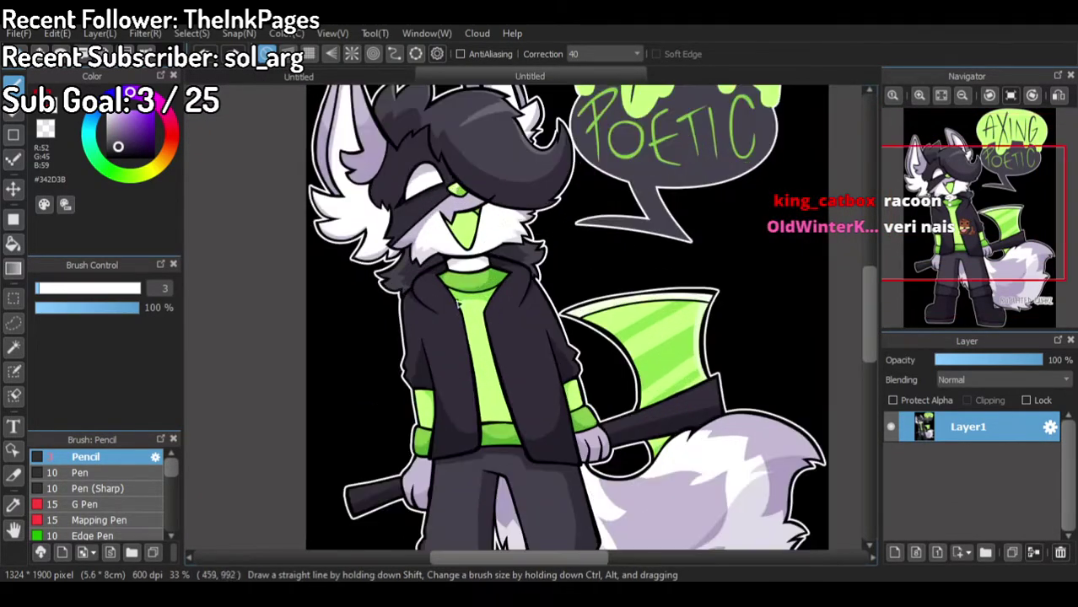
{"action": "scroll", "coordinate": [461, 164], "scroll_direction": "down", "scroll_amount": 1}
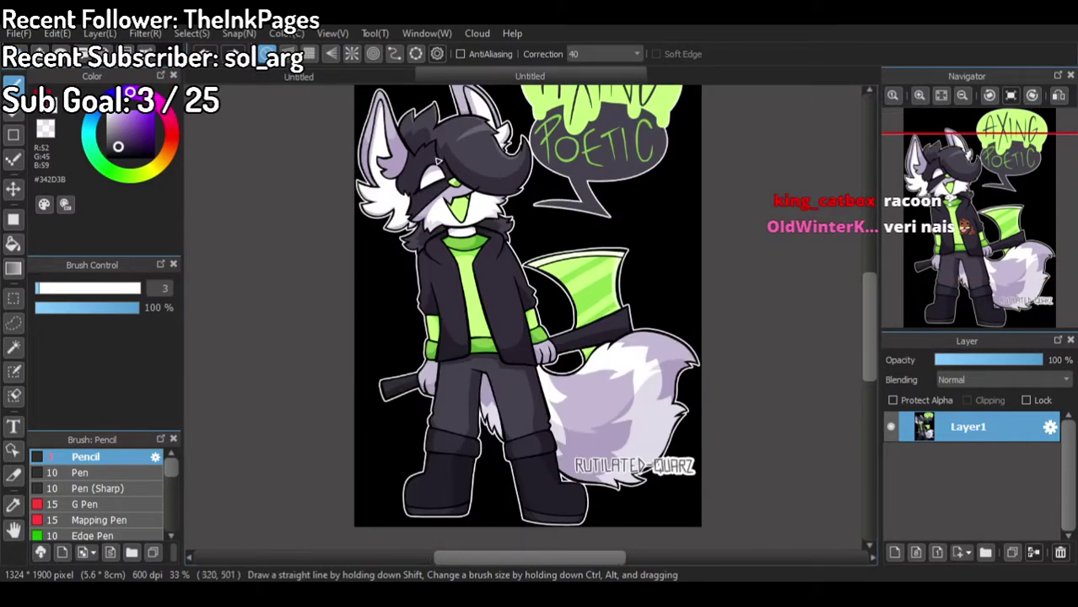
{"action": "left_click", "coordinate": [375, 78]}
{"action": "right_click", "coordinate": [439, 144]}
{"action": "scroll", "coordinate": [512, 137], "scroll_direction": "down", "scroll_amount": 2}
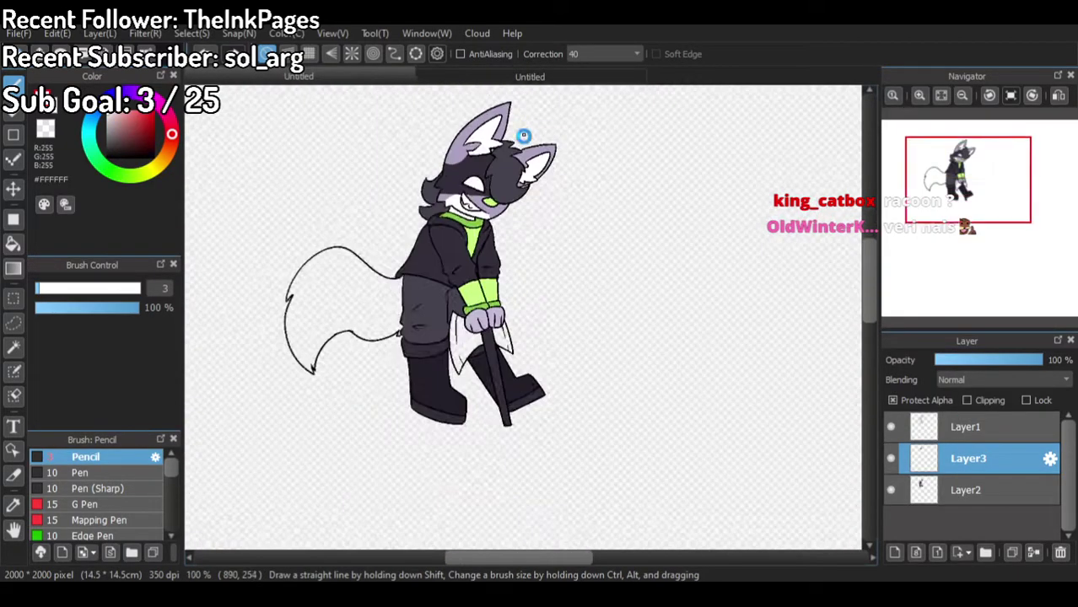
Step: Bucket-fill the tail with white #FFFFFF, including a small leftover gap
{"action": "scroll", "coordinate": [364, 297], "scroll_direction": "up", "scroll_amount": 1}
{"action": "left_click", "coordinate": [13, 244]}
{"action": "scroll", "coordinate": [316, 331], "scroll_direction": "up", "scroll_amount": 2}
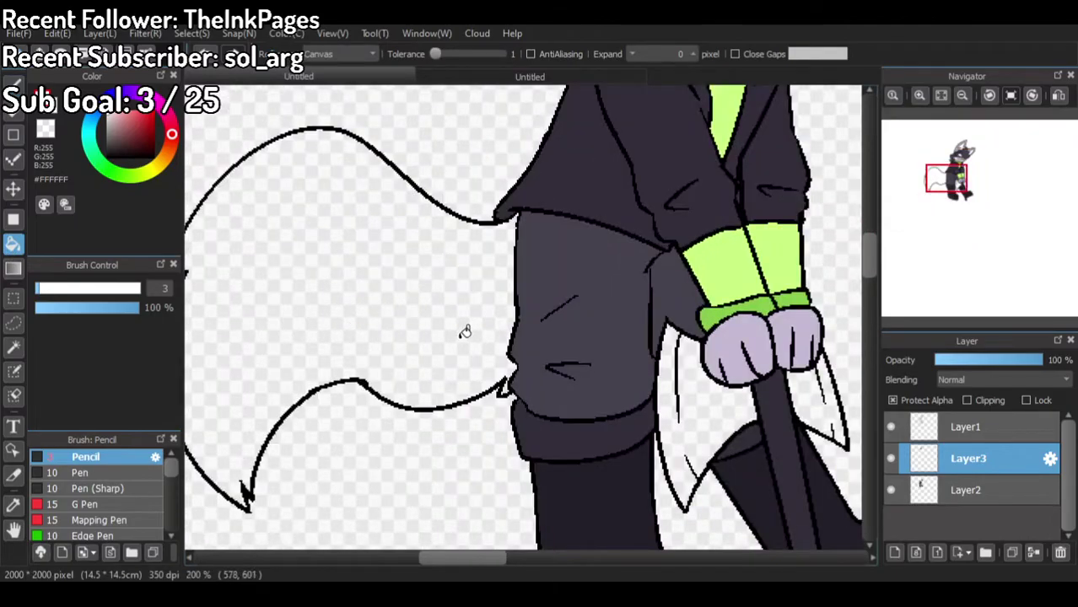
{"action": "left_click", "coordinate": [480, 291]}
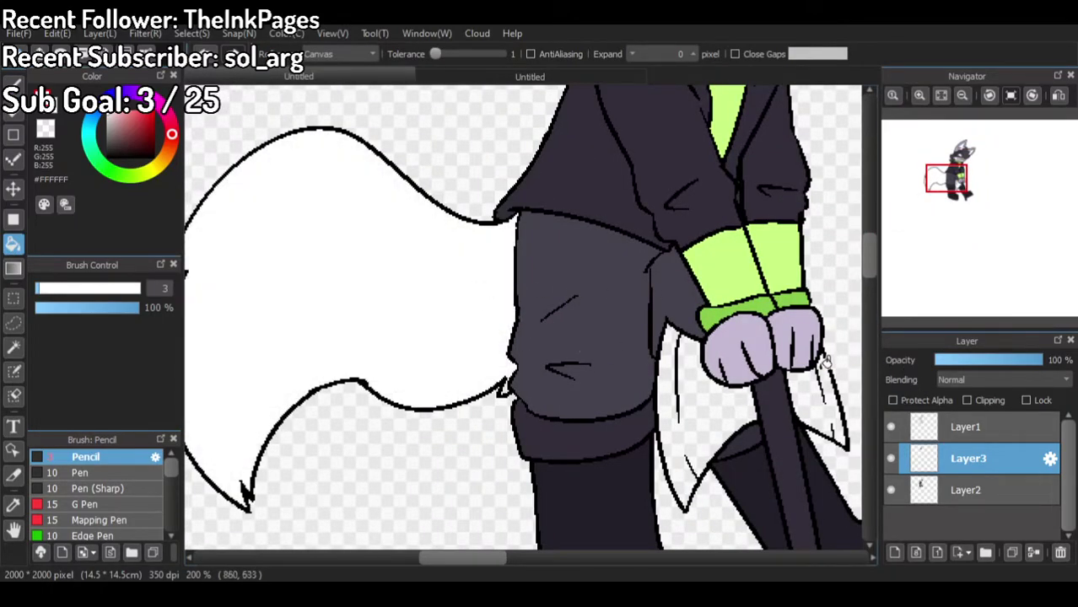
{"action": "scroll", "coordinate": [480, 374], "scroll_direction": "up", "scroll_amount": 5}
{"action": "left_click", "coordinate": [430, 477]}
{"action": "scroll", "coordinate": [659, 411], "scroll_direction": "down", "scroll_amount": 6}
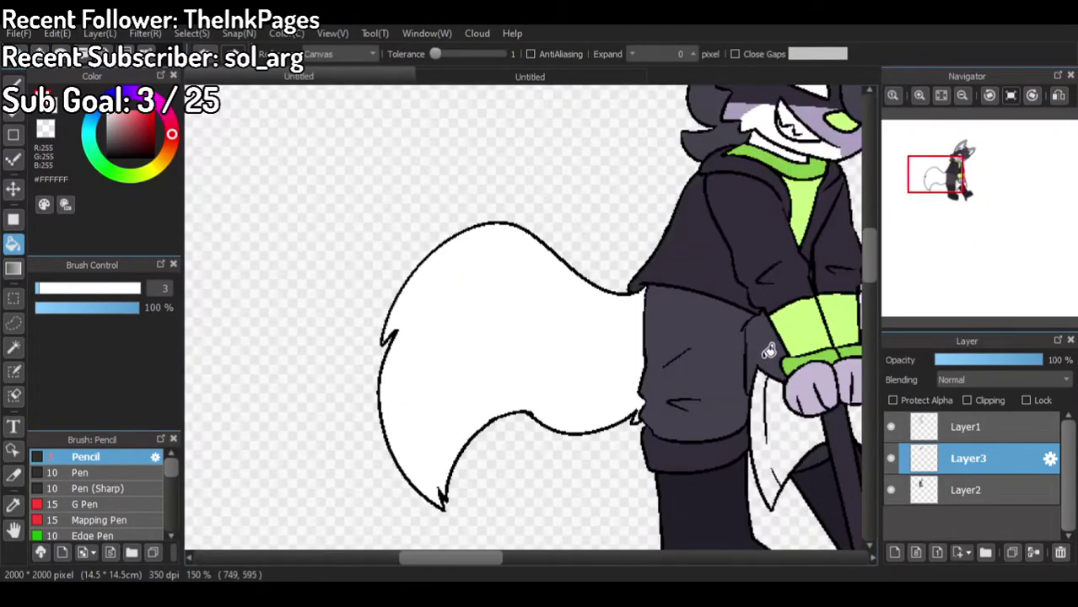
Step: Turn on alpha protection for the fill layer and sample the light purple #C6BAD3 from the drawn hand
{"action": "left_click", "coordinate": [919, 404]}
{"action": "scroll", "coordinate": [812, 381], "scroll_direction": "up", "scroll_amount": 1}
{"action": "right_click", "coordinate": [809, 377]}
{"action": "scroll", "coordinate": [569, 314], "scroll_direction": "down", "scroll_amount": 2}
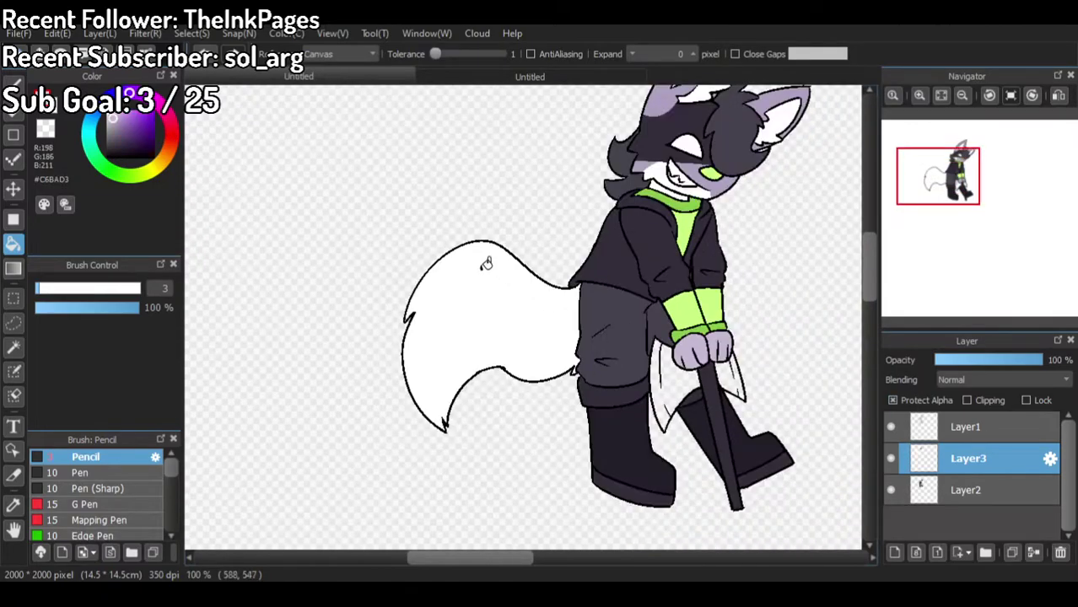
Step: Examine the tail's fur pattern and the overall markings on the reference, with the pencil readied for the drawn tail
{"action": "left_click", "coordinate": [521, 79]}
{"action": "scroll", "coordinate": [500, 157], "scroll_direction": "down", "scroll_amount": 1}
{"action": "scroll", "coordinate": [580, 267], "scroll_direction": "up", "scroll_amount": 2}
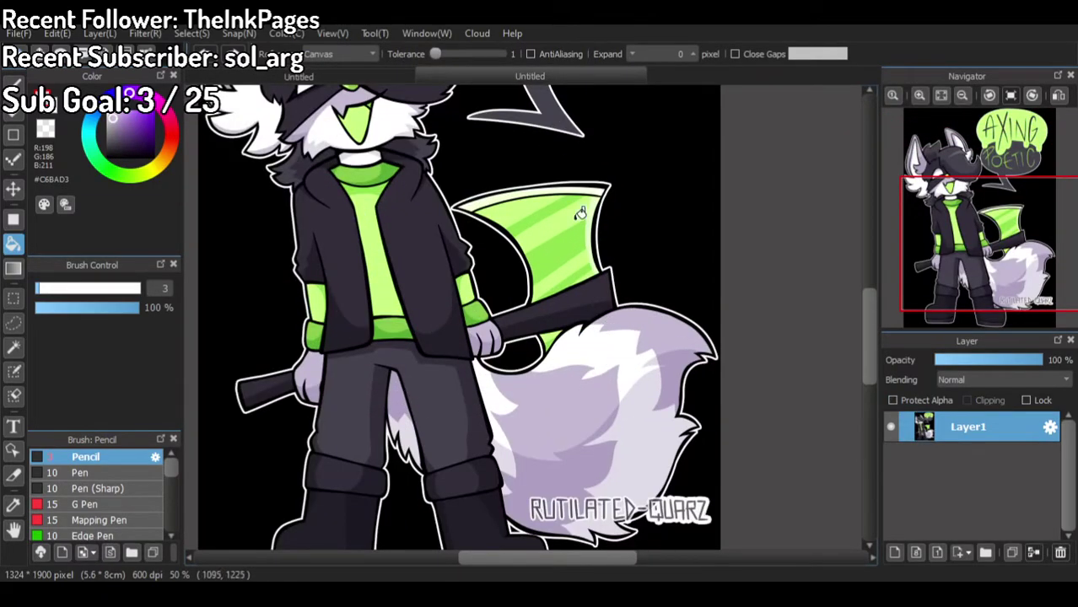
{"action": "left_click", "coordinate": [298, 77]}
{"action": "scroll", "coordinate": [581, 293], "scroll_direction": "up", "scroll_amount": 3}
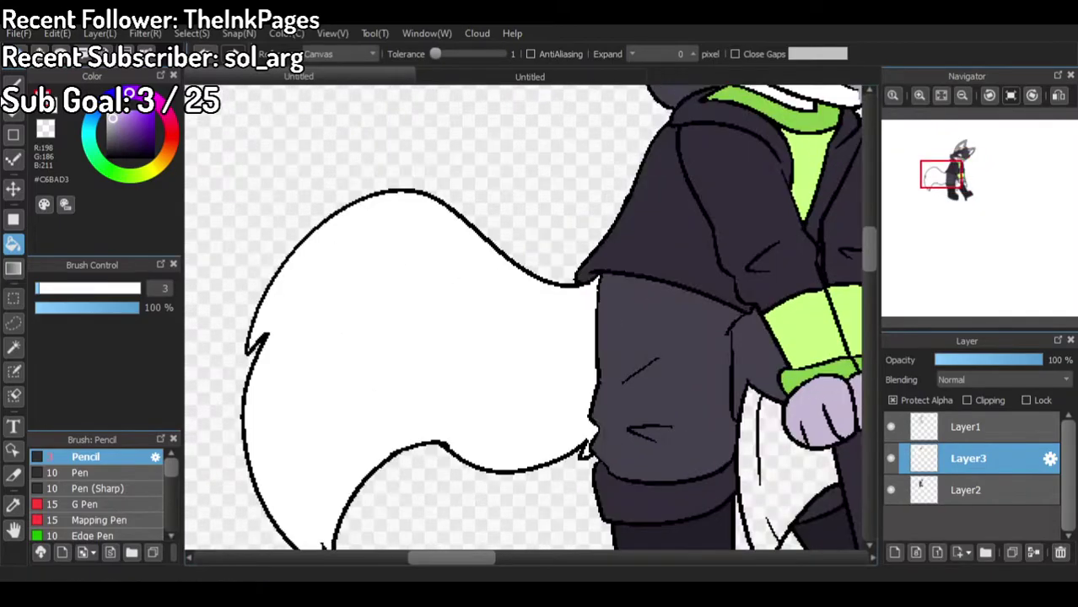
{"action": "key", "text": "b"}
{"action": "scroll", "coordinate": [540, 242], "scroll_direction": "down", "scroll_amount": 1}
{"action": "scroll", "coordinate": [537, 291], "scroll_direction": "up", "scroll_amount": 1}
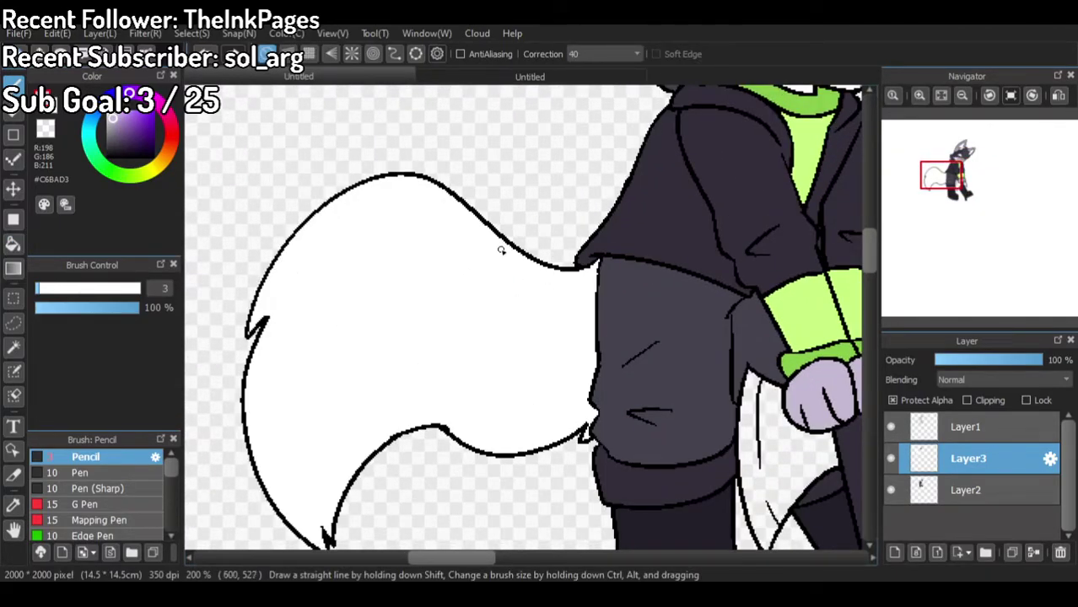
{"action": "left_click", "coordinate": [530, 77]}
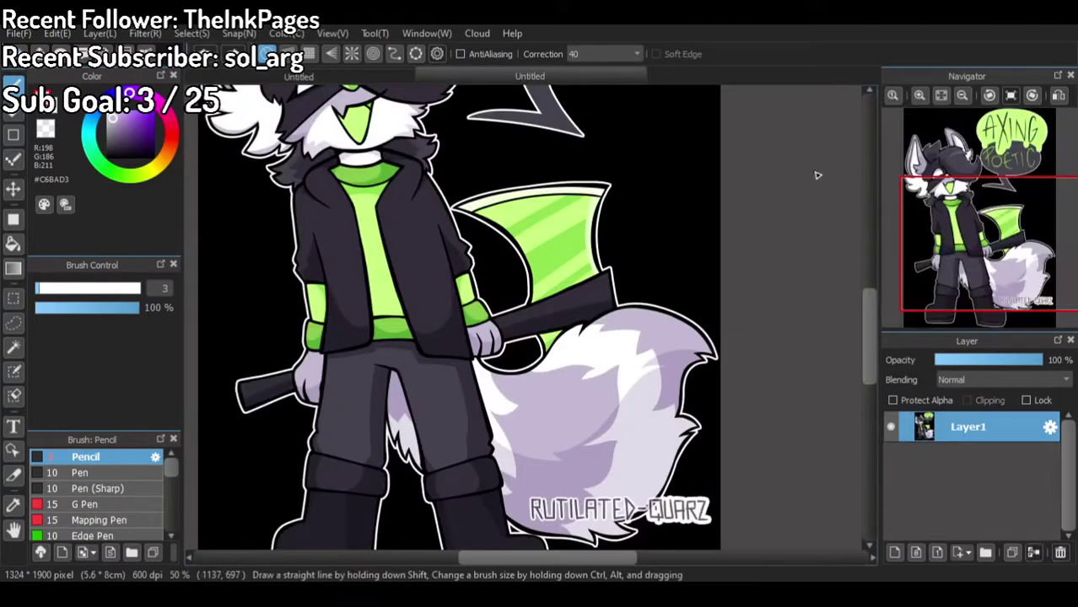
{"action": "scroll", "coordinate": [540, 321], "scroll_direction": "up", "scroll_amount": 2}
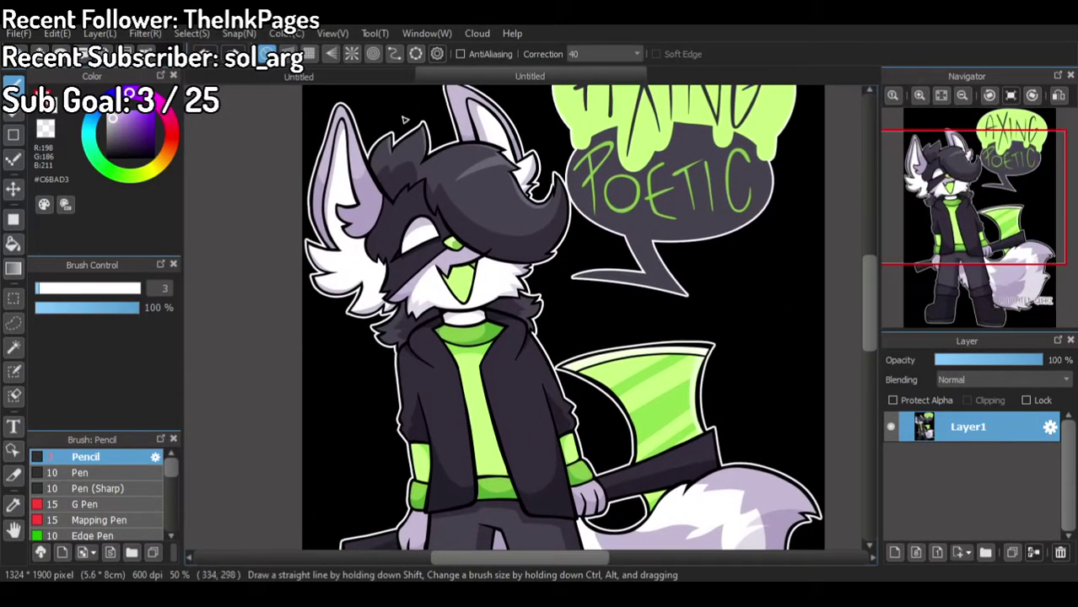
Step: Draw zigzag fur-marking borders across the base, middle and tip of the white tail in #C6BAD3
{"action": "left_click", "coordinate": [299, 76]}
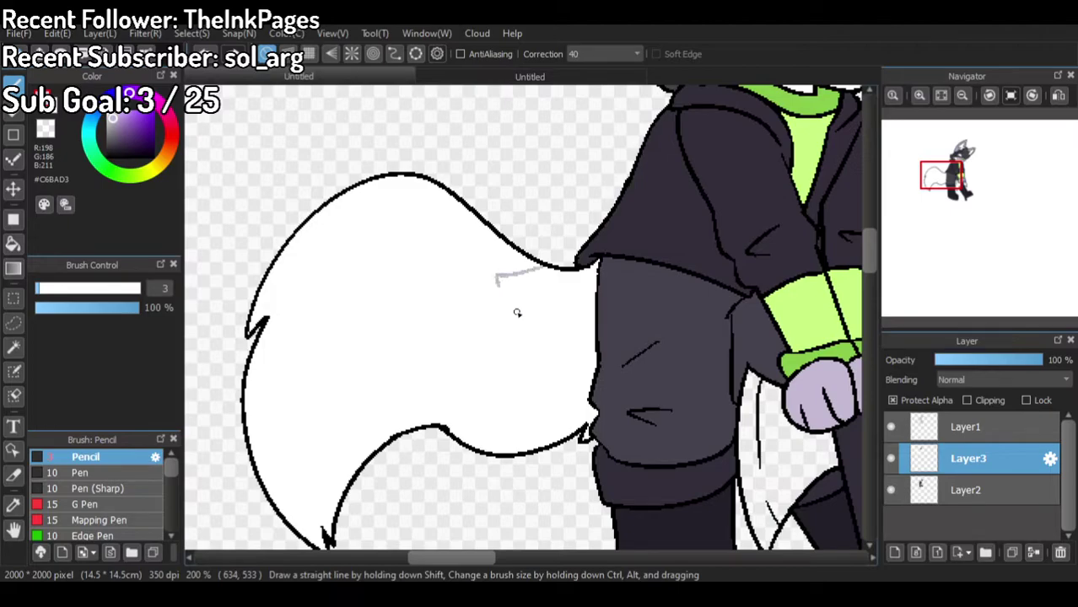
{"action": "mouse_move", "coordinate": [477, 371]}
{"action": "left_mouse_down"}
{"action": "mouse_move", "coordinate": [528, 408]}
{"action": "mouse_move", "coordinate": [521, 447]}
{"action": "left_mouse_up"}
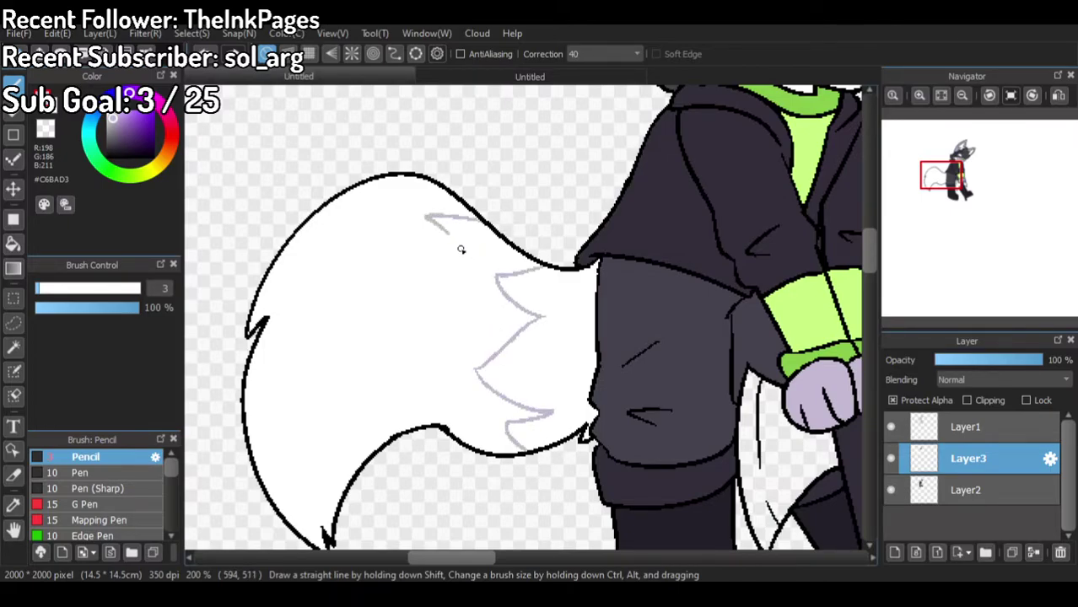
{"action": "mouse_move", "coordinate": [426, 261]}
{"action": "left_mouse_down"}
{"action": "mouse_move", "coordinate": [360, 316]}
{"action": "mouse_move", "coordinate": [434, 325]}
{"action": "left_mouse_up"}
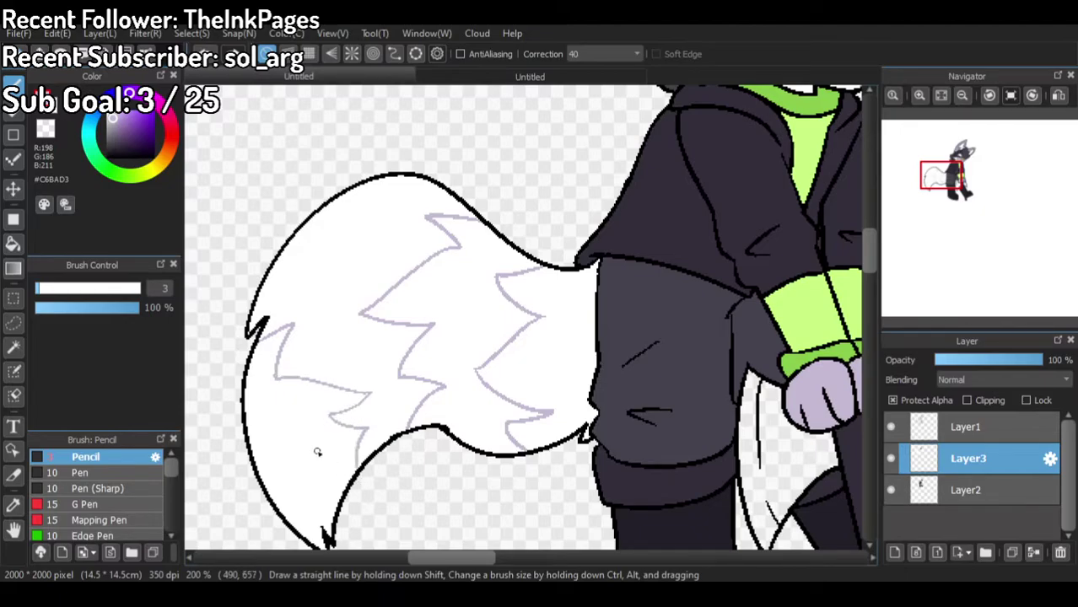
Step: Draw a zigzag border near the tail tip and bucket-fill the tip, middle and base fur markings with #C6BAD3
{"action": "mouse_move", "coordinate": [258, 452]}
{"action": "left_mouse_down"}
{"action": "mouse_move", "coordinate": [291, 485]}
{"action": "mouse_move", "coordinate": [316, 459]}
{"action": "left_mouse_up"}
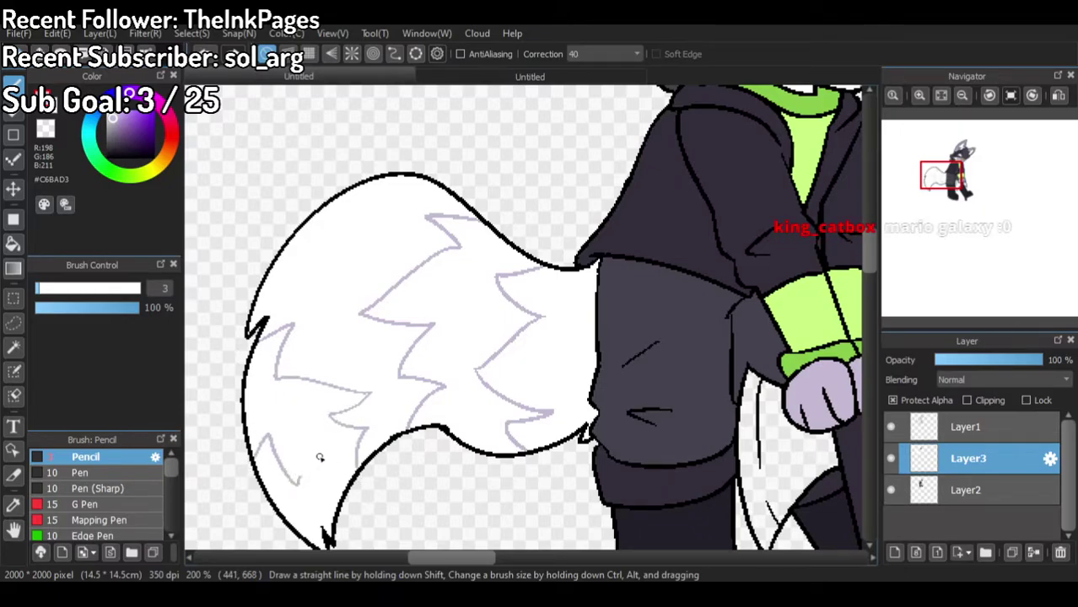
{"action": "left_click", "coordinate": [13, 245]}
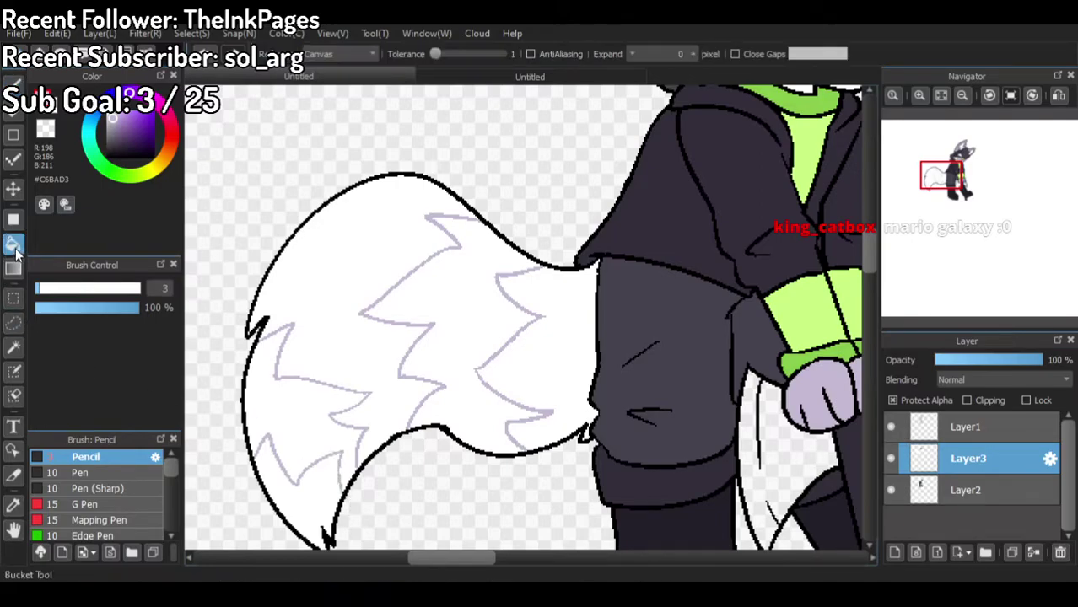
{"action": "left_click", "coordinate": [313, 484]}
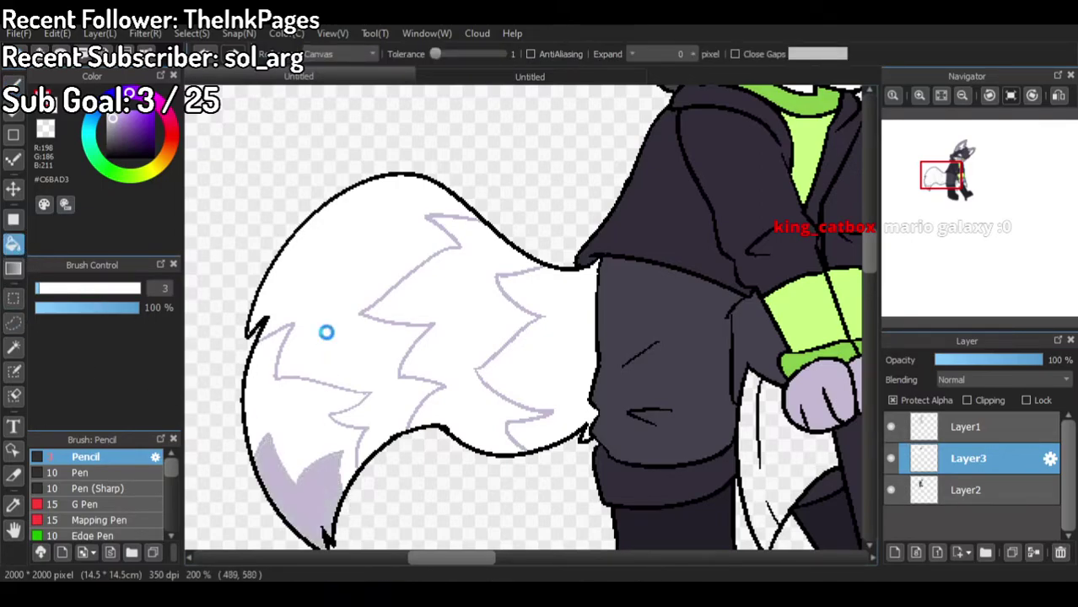
{"action": "left_click", "coordinate": [328, 322]}
{"action": "left_click", "coordinate": [557, 371]}
{"action": "scroll", "coordinate": [568, 371], "scroll_direction": "up", "scroll_amount": 4}
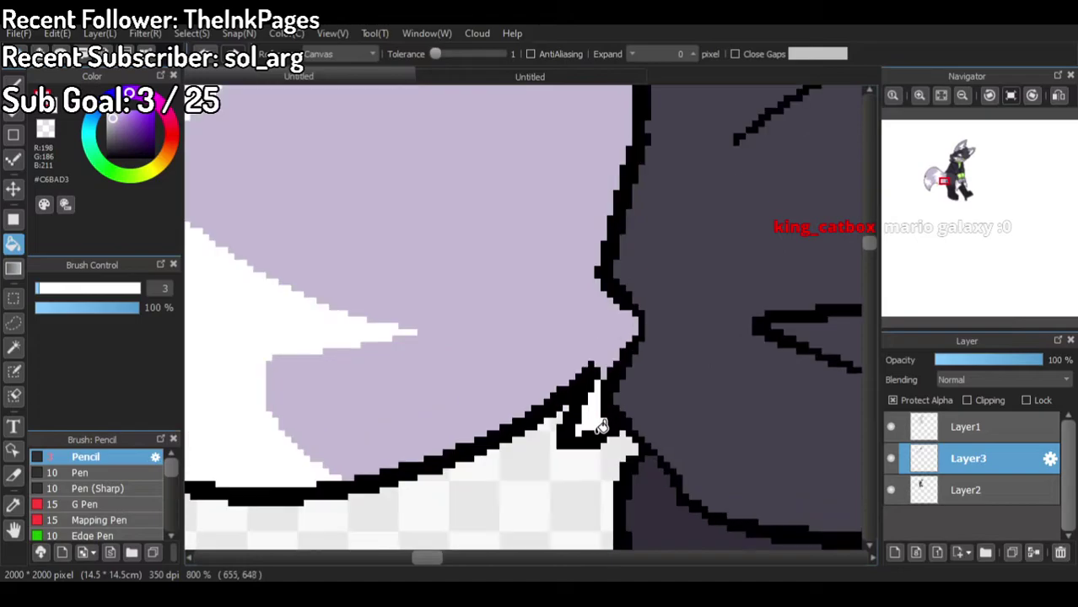
{"action": "scroll", "coordinate": [534, 315], "scroll_direction": "down", "scroll_amount": 6}
Step: Sample the pale purple #CBC3D8 from the upper eye shading on the reference for the drawn eye
{"action": "scroll", "coordinate": [461, 297], "scroll_direction": "up", "scroll_amount": 2}
{"action": "scroll", "coordinate": [578, 221], "scroll_direction": "down", "scroll_amount": 3}
{"action": "scroll", "coordinate": [525, 179], "scroll_direction": "up", "scroll_amount": 3}
{"action": "scroll", "coordinate": [523, 202], "scroll_direction": "up", "scroll_amount": 5}
{"action": "left_click", "coordinate": [206, 122], "text": "alt"}
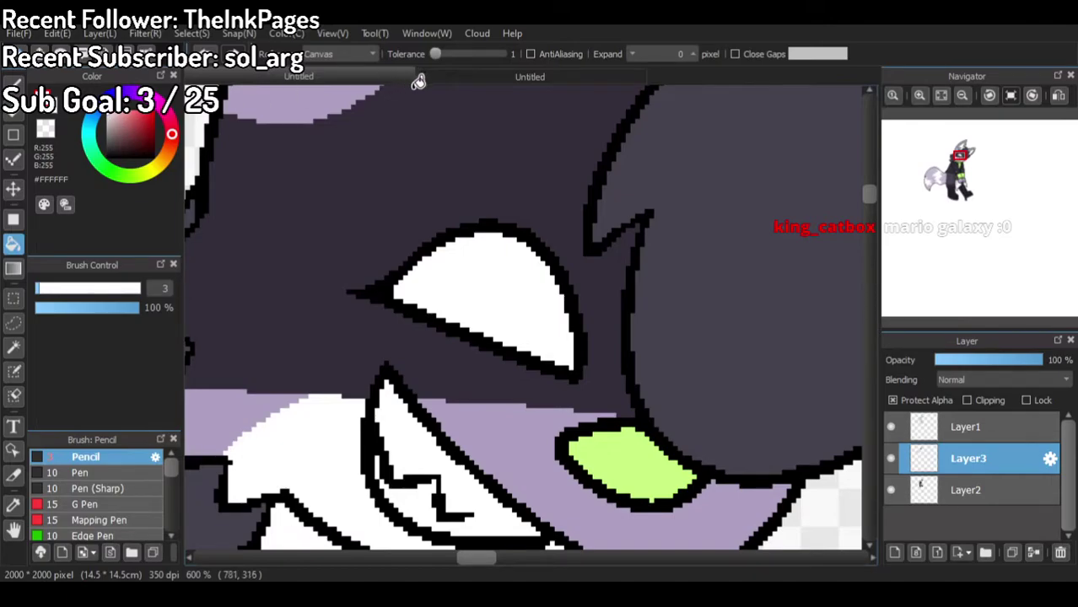
{"action": "left_click", "coordinate": [443, 77]}
{"action": "scroll", "coordinate": [439, 202], "scroll_direction": "up", "scroll_amount": 4}
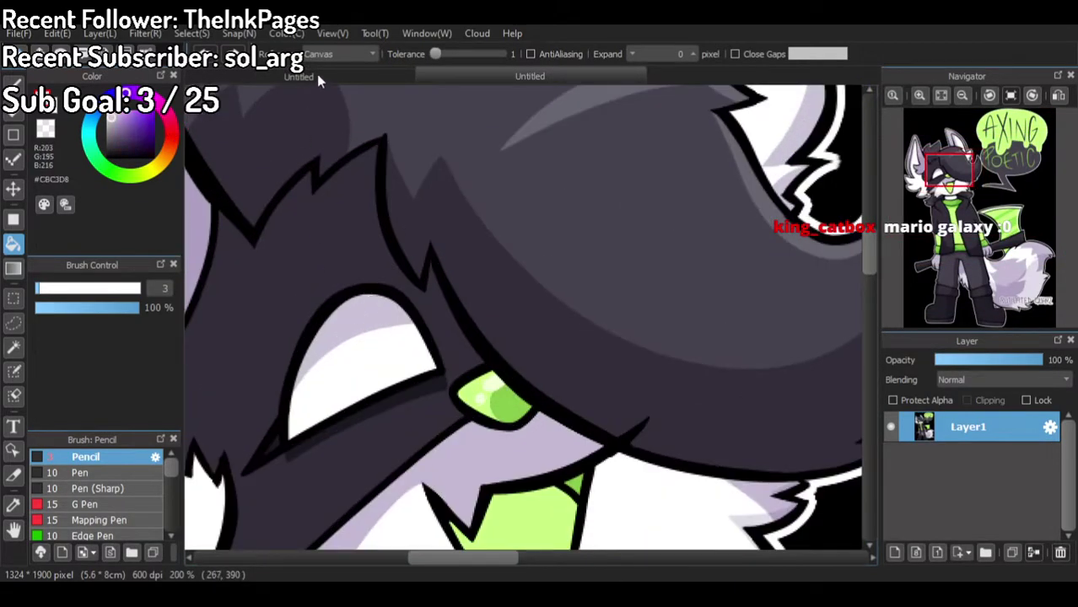
{"action": "left_click", "coordinate": [316, 75]}
{"action": "scroll", "coordinate": [382, 235], "scroll_direction": "up", "scroll_amount": 5}
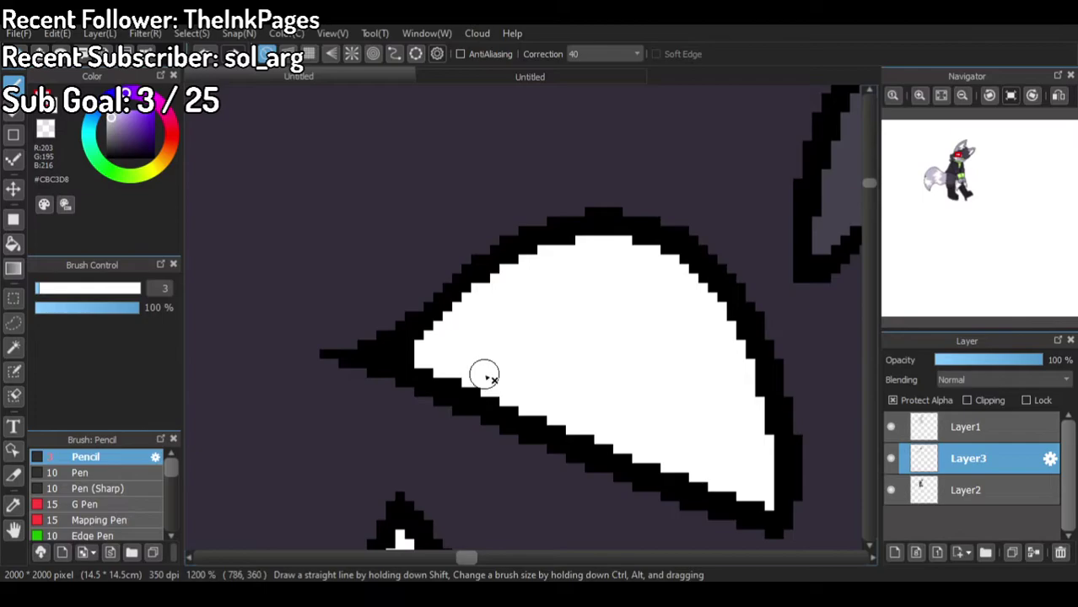
Step: On Layer2, draw a curved shading border across the eye and bucket-fill the area above it with #CBC3D8
{"action": "left_click", "coordinate": [892, 490]}
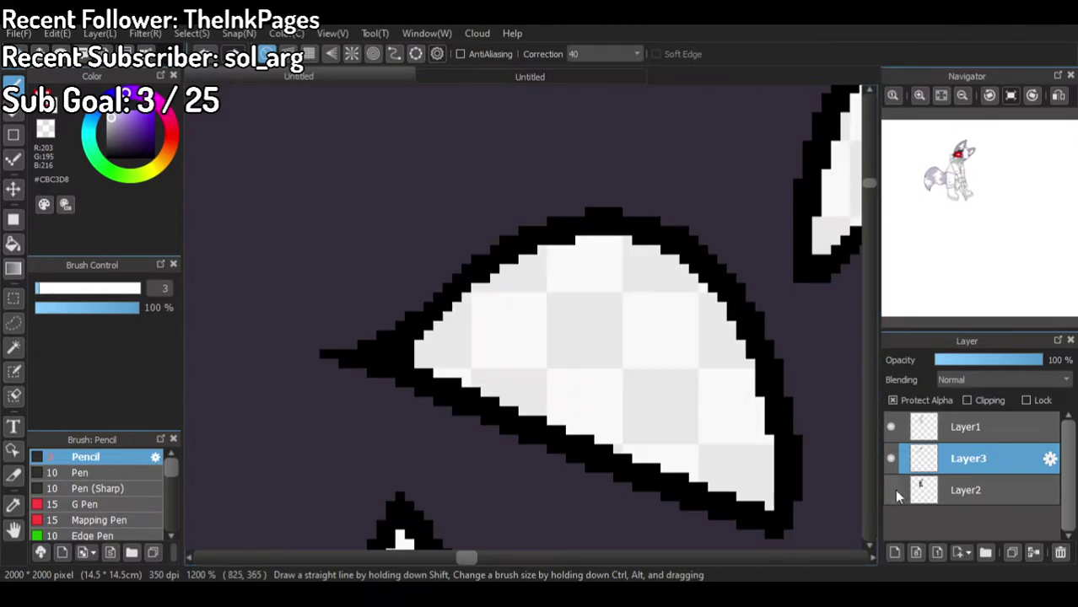
{"action": "left_click", "coordinate": [970, 496]}
{"action": "left_click", "coordinate": [891, 490]}
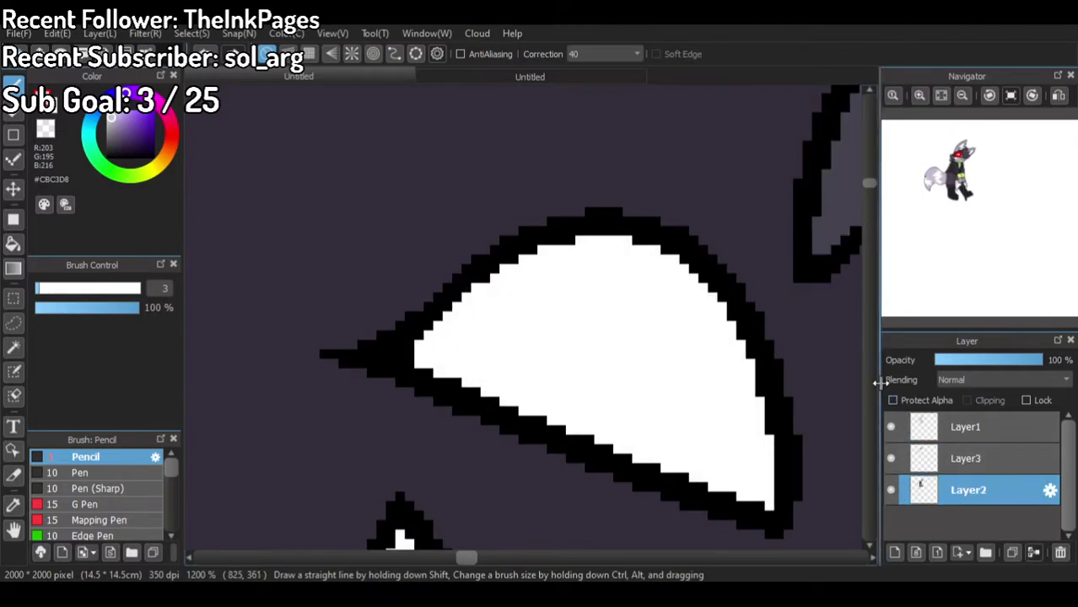
{"action": "left_click_drag", "start_coordinate": [445, 312], "coordinate": [752, 386]}
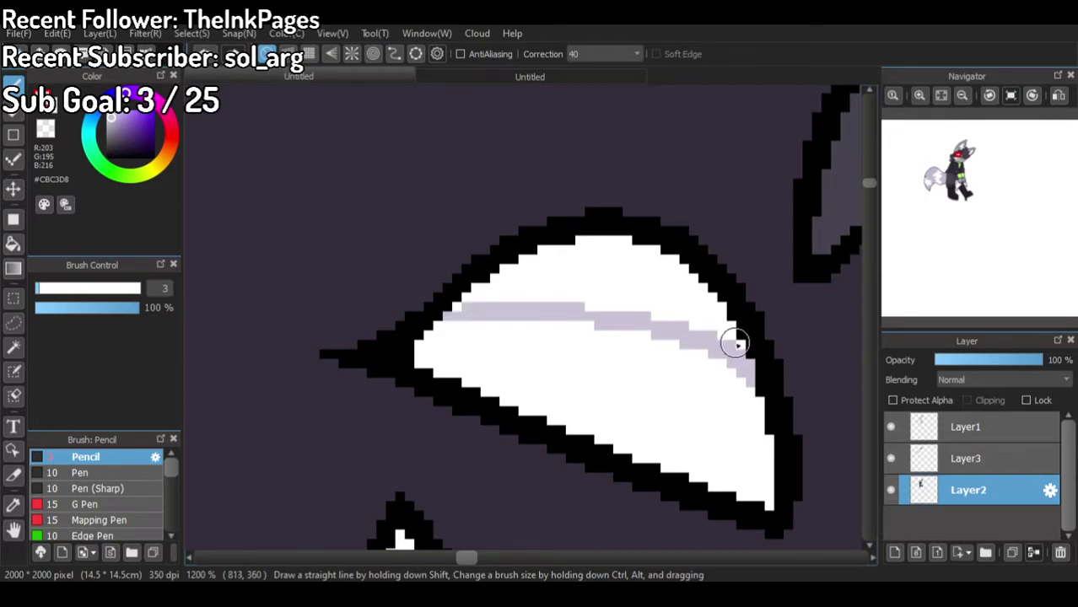
{"action": "left_click", "coordinate": [12, 243]}
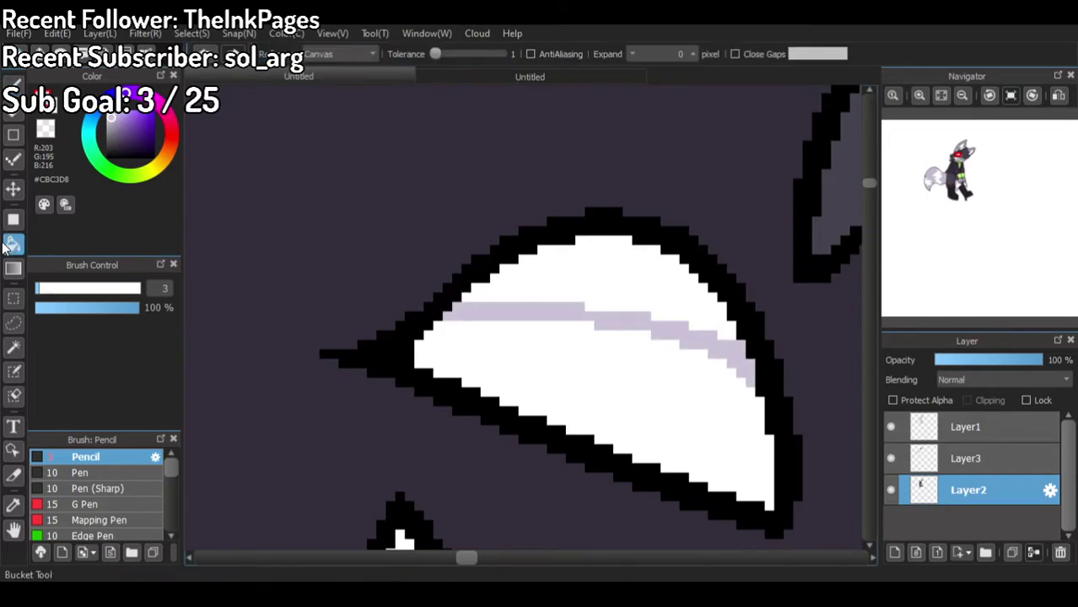
{"action": "left_click", "coordinate": [667, 278]}
Step: On Layer3 with alpha protection off, bucket-fill both parts of the axe blade with light green #C8FF80 sampled from the sleeve
{"action": "scroll", "coordinate": [722, 304], "scroll_direction": "down", "scroll_amount": 8}
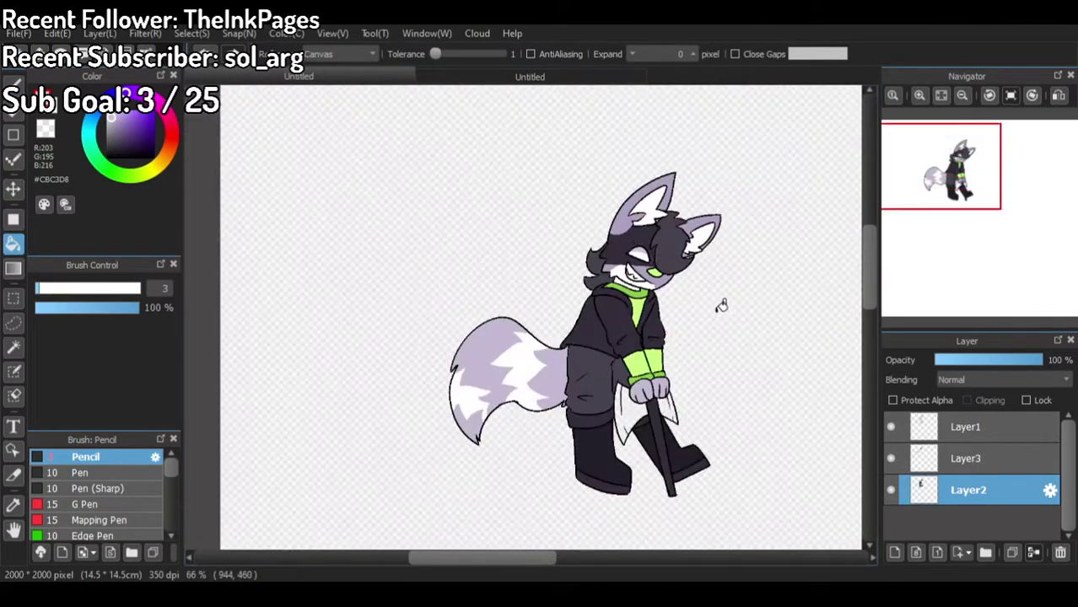
{"action": "scroll", "coordinate": [721, 304], "scroll_direction": "up", "scroll_amount": 4}
{"action": "scroll", "coordinate": [714, 311], "scroll_direction": "down", "scroll_amount": 2}
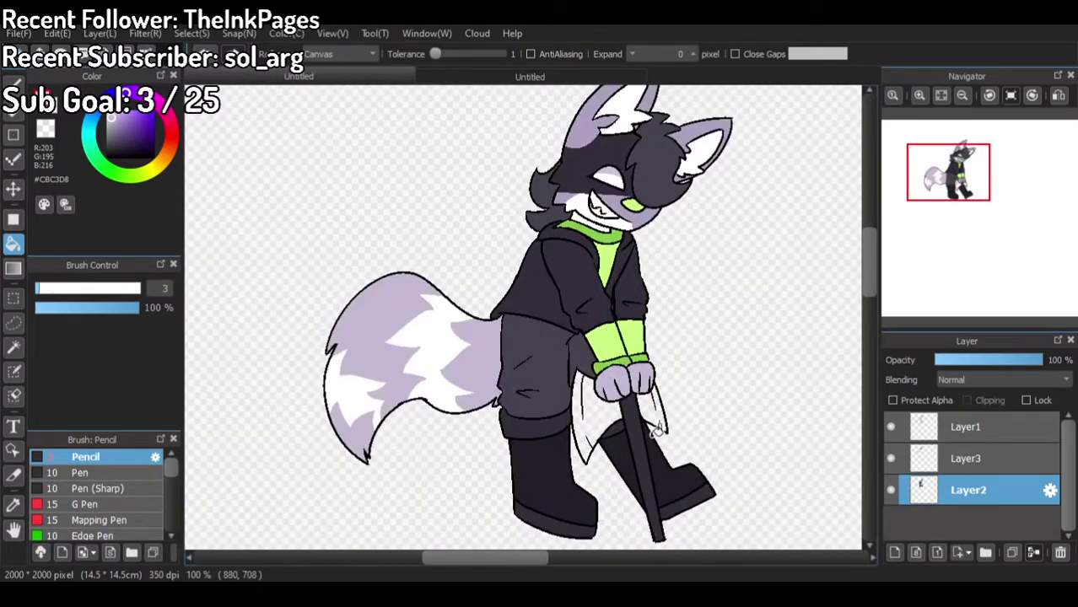
{"action": "left_click", "coordinate": [894, 459]}
{"action": "scroll", "coordinate": [681, 330], "scroll_direction": "up", "scroll_amount": 2}
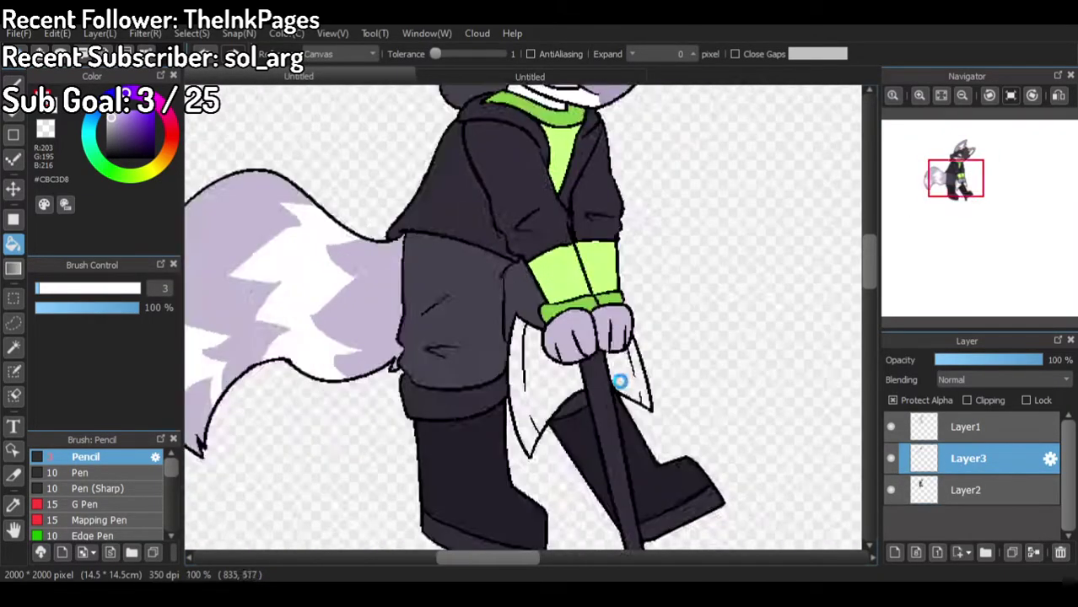
{"action": "scroll", "coordinate": [621, 375], "scroll_direction": "up", "scroll_amount": 2}
{"action": "right_click", "coordinate": [496, 208]}
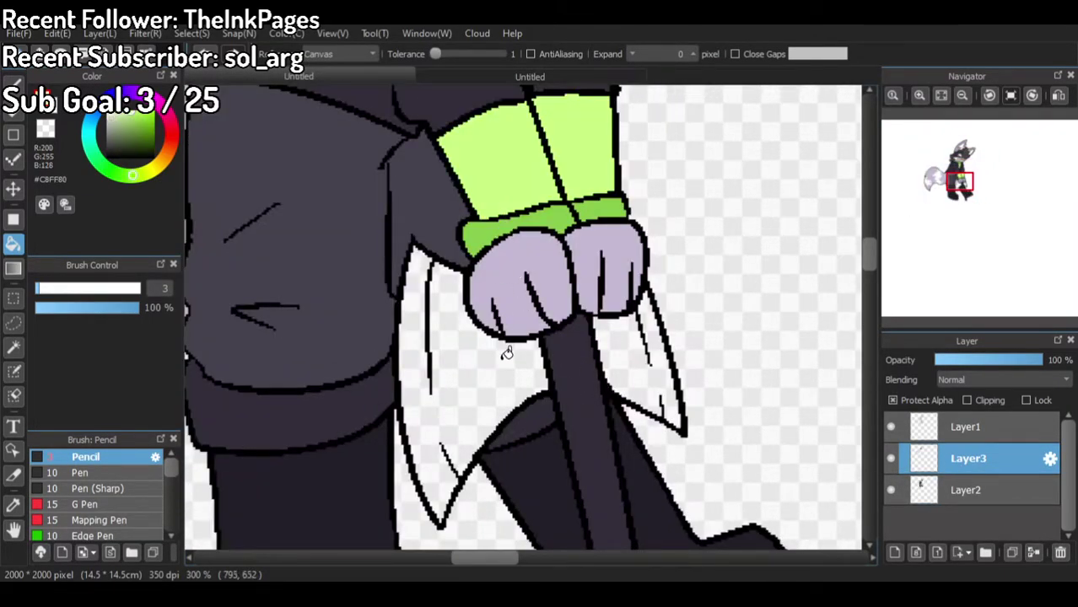
{"action": "left_click", "coordinate": [894, 401]}
{"action": "scroll", "coordinate": [535, 372], "scroll_direction": "up", "scroll_amount": 1}
{"action": "left_click", "coordinate": [439, 380]}
{"action": "left_click", "coordinate": [691, 365]}
Step: Sample the hand's #C6BAD3 and bucket-fill the tiny gap beside the fingers on Layer2
{"action": "left_click", "coordinate": [940, 485]}
{"action": "scroll", "coordinate": [581, 298], "scroll_direction": "up", "scroll_amount": 1}
{"action": "right_click", "coordinate": [540, 263]}
{"action": "scroll", "coordinate": [440, 320], "scroll_direction": "up", "scroll_amount": 7}
{"action": "left_click", "coordinate": [591, 375]}
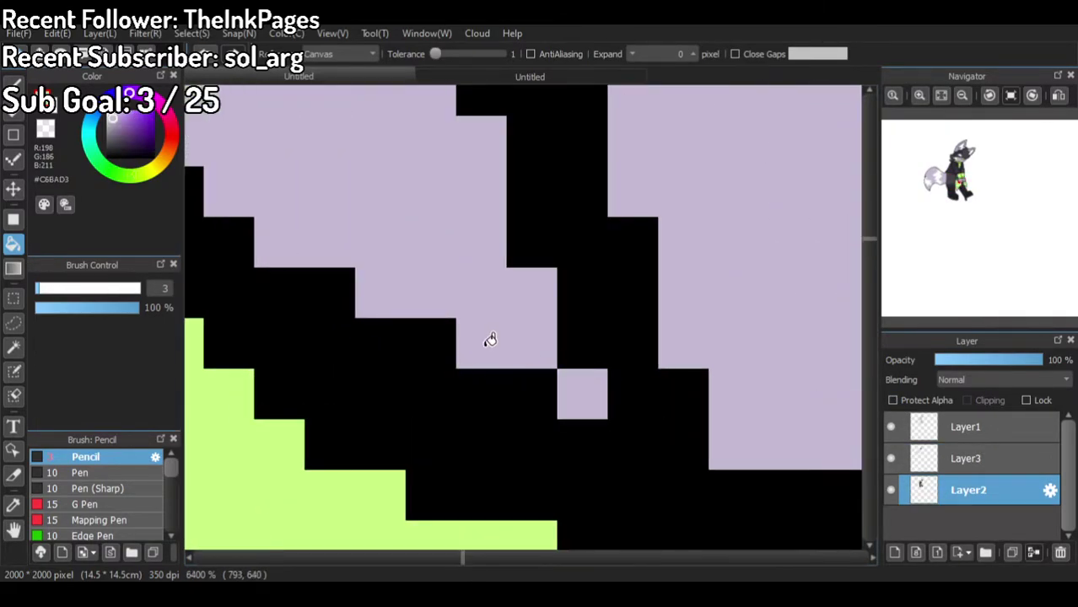
Step: Turn on alpha protection for Layer3 and refill both axe blade parts with the cuff's darker green #87C94A after checking the reference
{"action": "scroll", "coordinate": [491, 339], "scroll_direction": "down", "scroll_amount": 4}
{"action": "left_click", "coordinate": [941, 458]}
{"action": "left_click", "coordinate": [894, 401]}
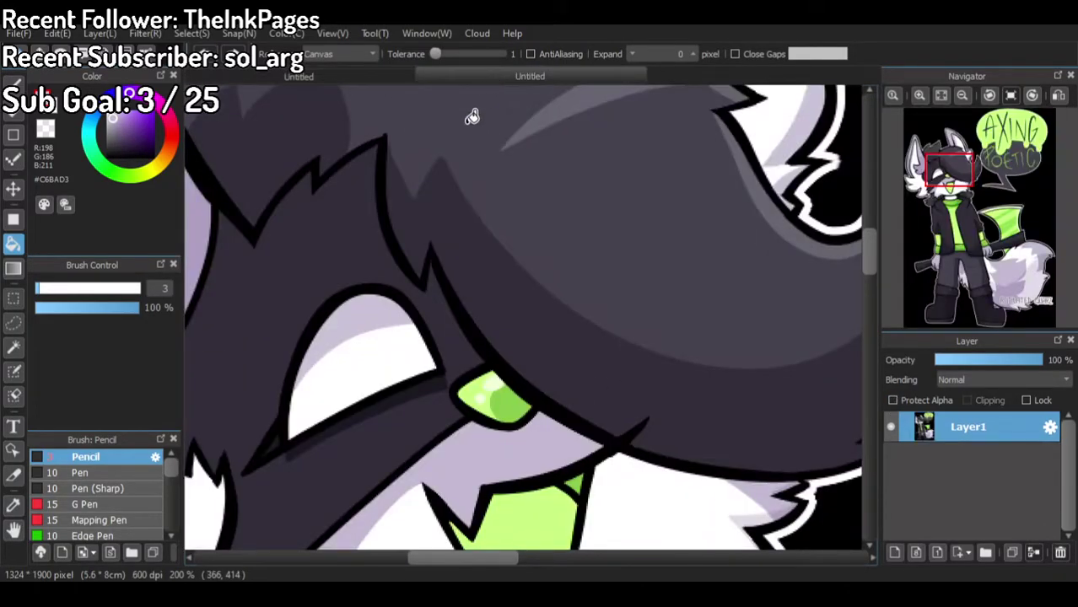
{"action": "scroll", "coordinate": [547, 384], "scroll_direction": "down", "scroll_amount": 5}
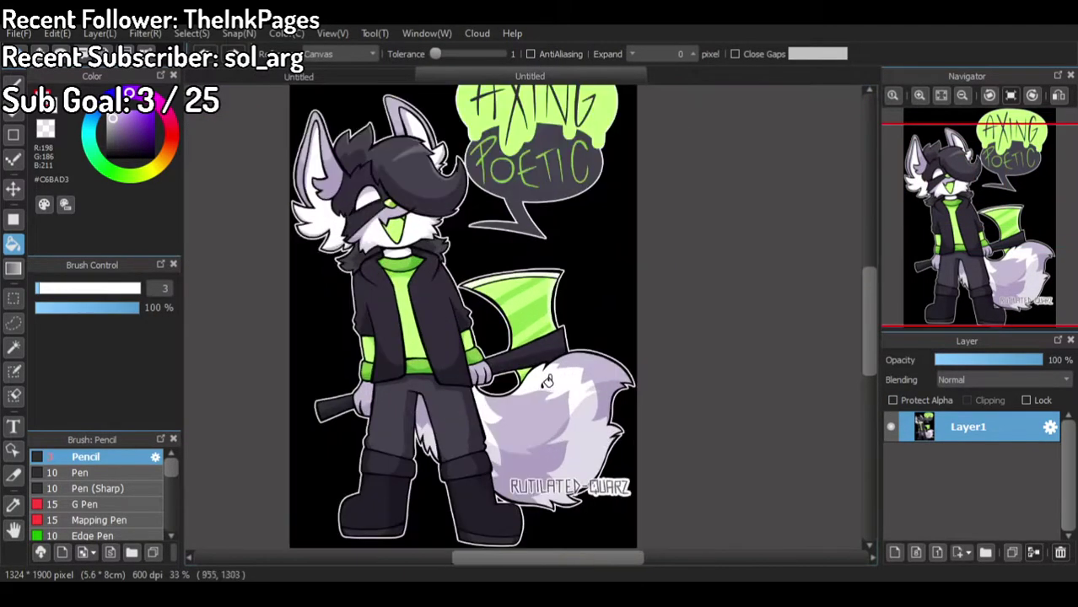
{"action": "scroll", "coordinate": [547, 384], "scroll_direction": "up", "scroll_amount": 3}
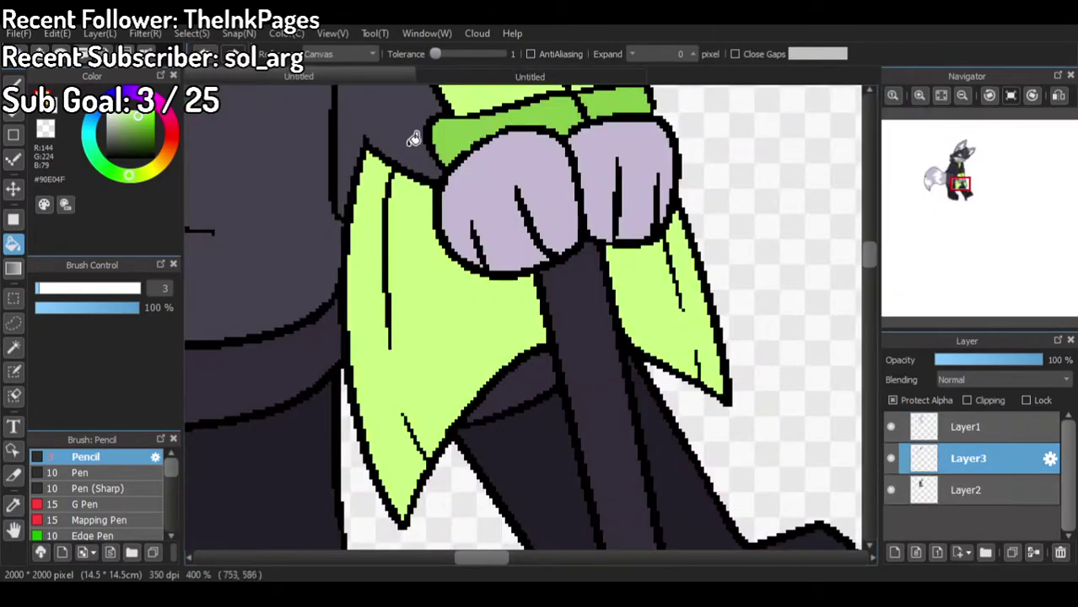
{"action": "scroll", "coordinate": [462, 199], "scroll_direction": "down", "scroll_amount": 2}
{"action": "scroll", "coordinate": [461, 199], "scroll_direction": "up", "scroll_amount": 2}
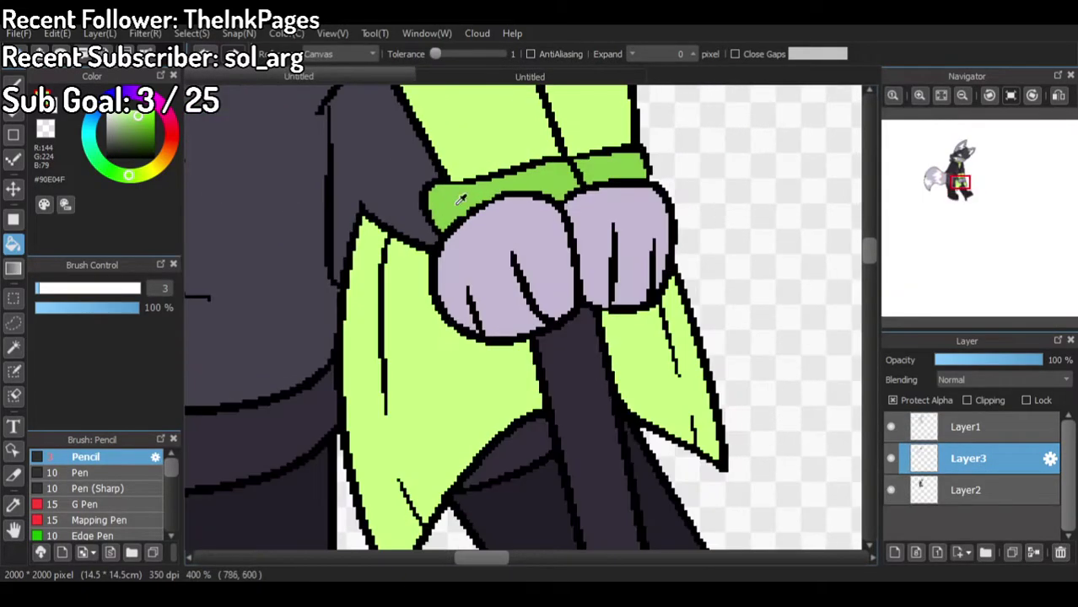
{"action": "left_click", "coordinate": [462, 199], "text": "alt"}
{"action": "left_click", "coordinate": [447, 334]}
{"action": "left_click", "coordinate": [602, 358]}
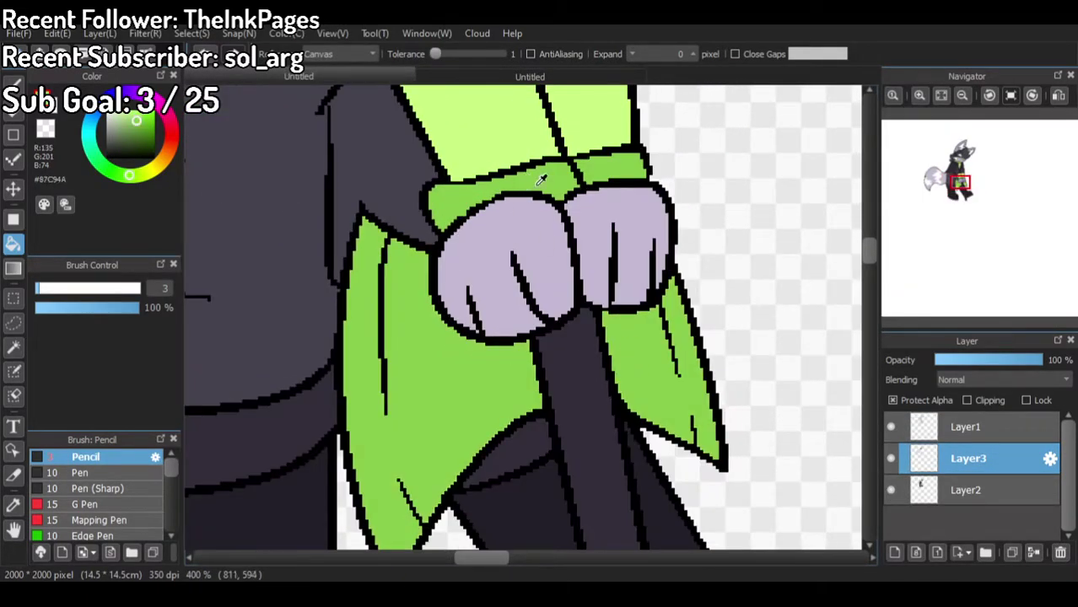
Step: Sample #C8FF80 from the sleeve and pencil borders extending the crease line on both axe blade parts
{"action": "scroll", "coordinate": [537, 180], "scroll_direction": "down", "scroll_amount": 2}
{"action": "scroll", "coordinate": [523, 236], "scroll_direction": "up", "scroll_amount": 1}
{"action": "key", "text": "b"}
{"action": "scroll", "coordinate": [518, 265], "scroll_direction": "up", "scroll_amount": 1}
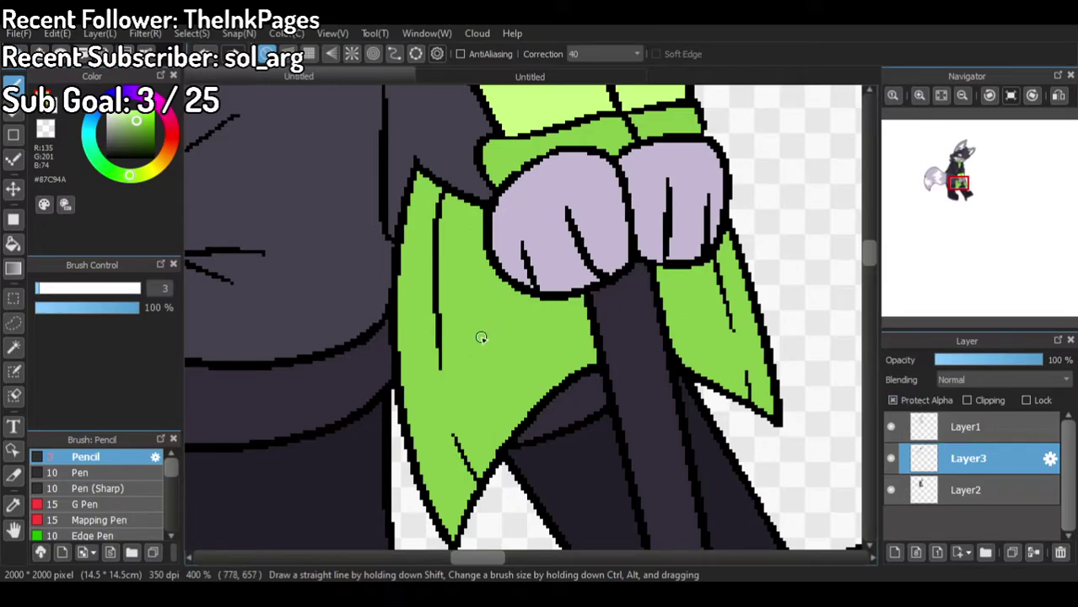
{"action": "scroll", "coordinate": [477, 405], "scroll_direction": "down", "scroll_amount": 1}
{"action": "left_click", "coordinate": [494, 149], "text": "alt"}
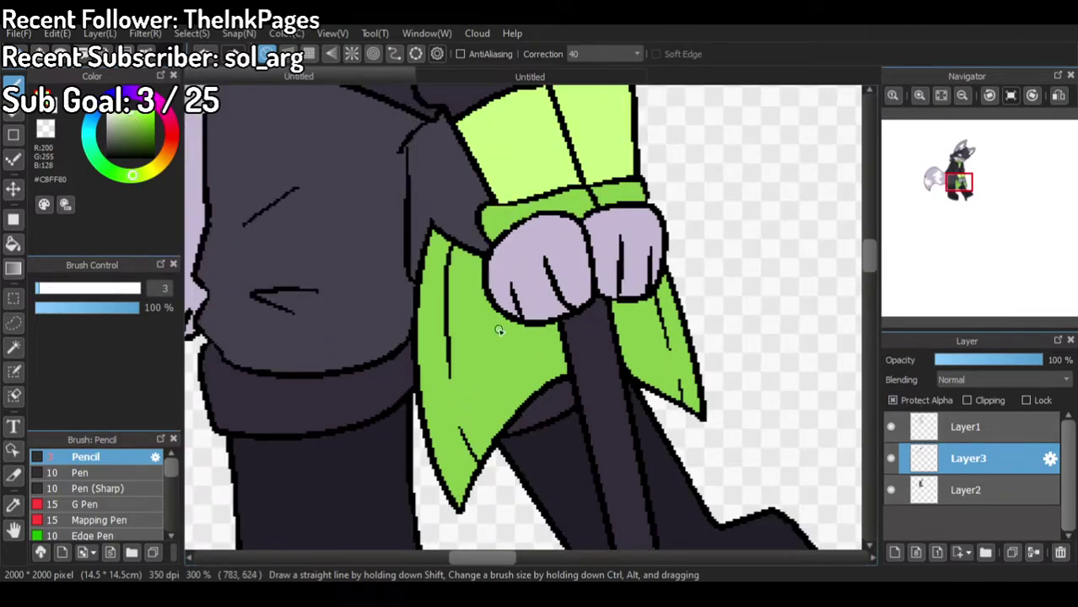
{"action": "scroll", "coordinate": [503, 393], "scroll_direction": "up", "scroll_amount": 2}
{"action": "left_click_drag", "start_coordinate": [393, 382], "coordinate": [428, 526]}
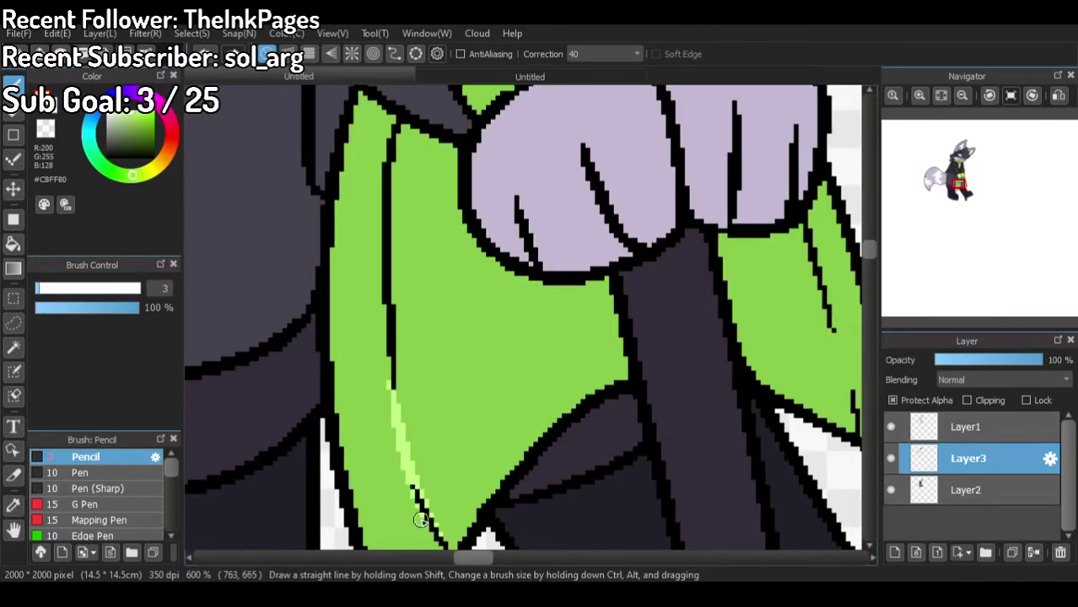
{"action": "scroll", "coordinate": [517, 390], "scroll_direction": "down", "scroll_amount": 1}
{"action": "scroll", "coordinate": [573, 441], "scroll_direction": "up", "scroll_amount": 1}
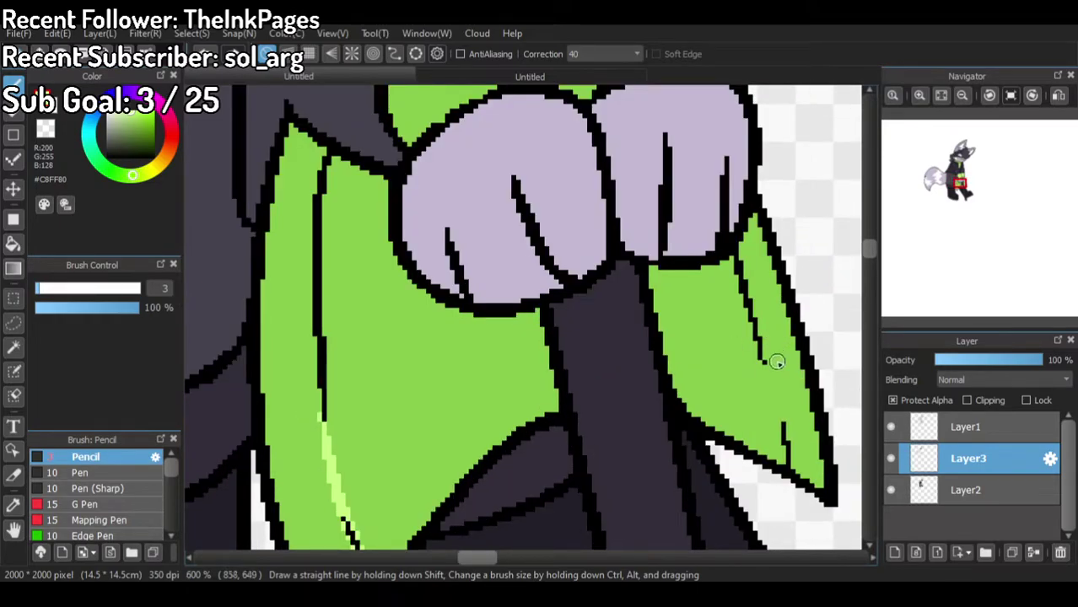
{"action": "left_click_drag", "start_coordinate": [776, 384], "coordinate": [790, 442]}
Step: Bucket-fill the outer edge strips of both axe blade parts with #C8FF80
{"action": "left_click", "coordinate": [13, 243]}
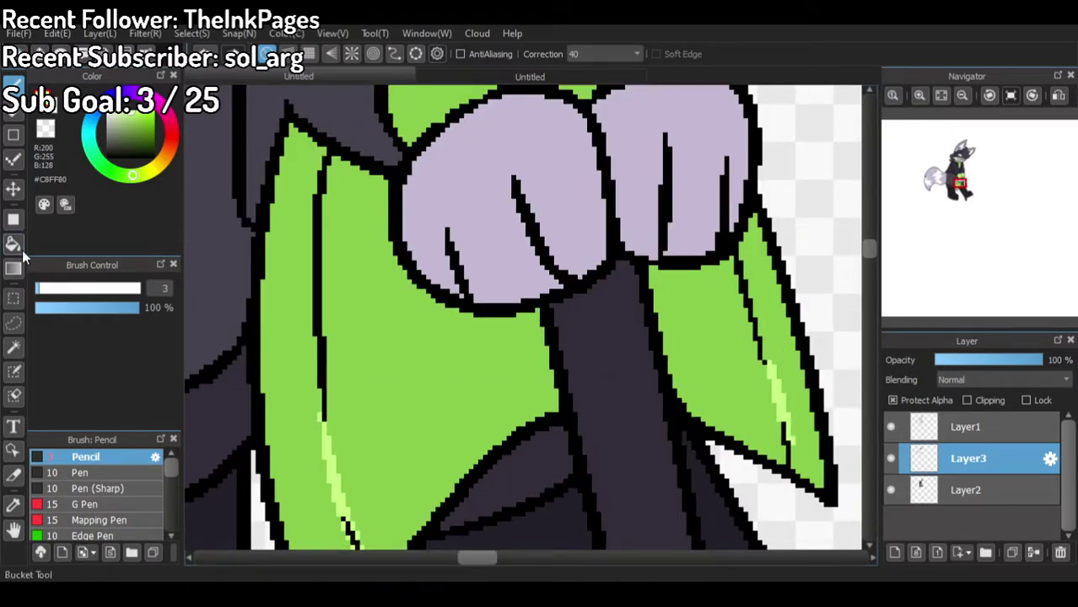
{"action": "left_click", "coordinate": [340, 422]}
{"action": "left_click", "coordinate": [798, 372]}
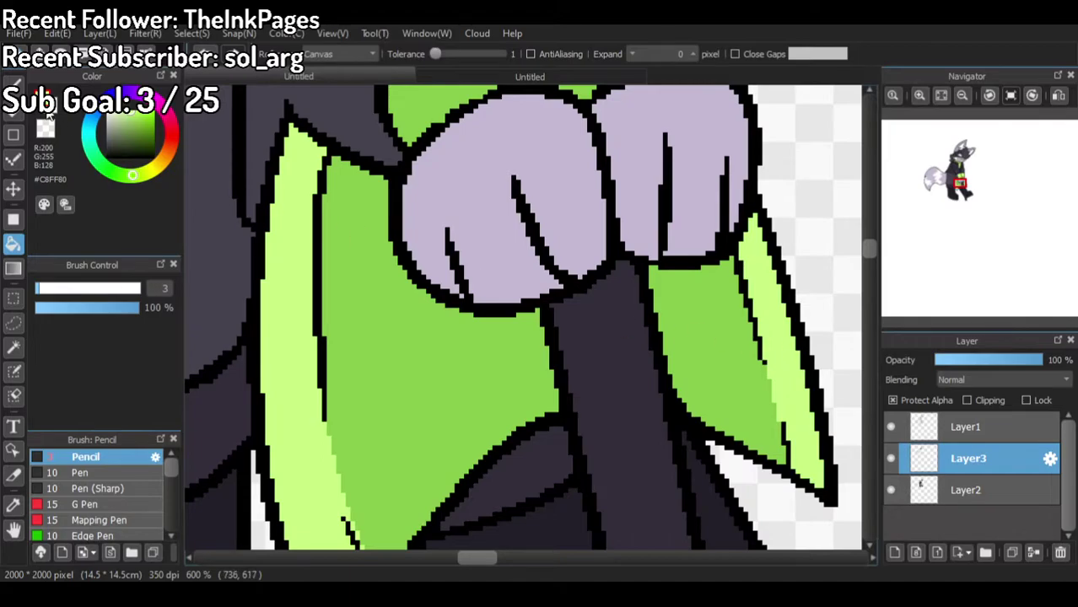
Step: Pencil diagonal reflection borders and lower light bands across both axe blade parts in #C8FF80
{"action": "left_click", "coordinate": [13, 84]}
{"action": "left_click_drag", "start_coordinate": [323, 254], "coordinate": [532, 418]}
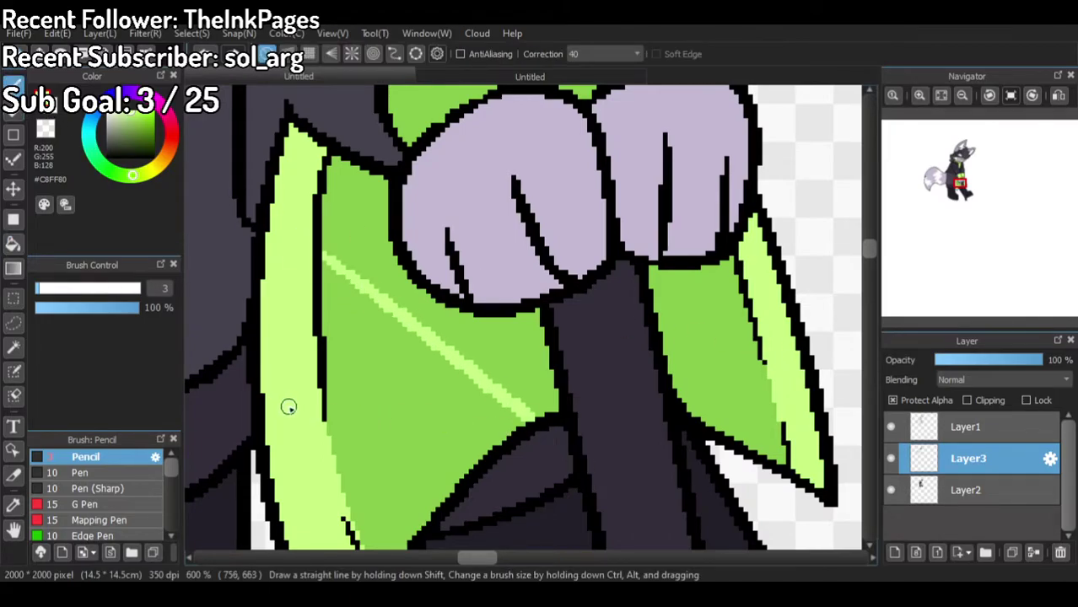
{"action": "left_click_drag", "start_coordinate": [328, 430], "coordinate": [474, 522]}
{"action": "left_click_drag", "start_coordinate": [337, 483], "coordinate": [495, 565]}
{"action": "mouse_move", "coordinate": [336, 514]}
{"action": "left_mouse_down"}
{"action": "mouse_move", "coordinate": [407, 549]}
{"action": "mouse_move", "coordinate": [396, 527]}
{"action": "mouse_move", "coordinate": [345, 496]}
{"action": "left_mouse_up"}
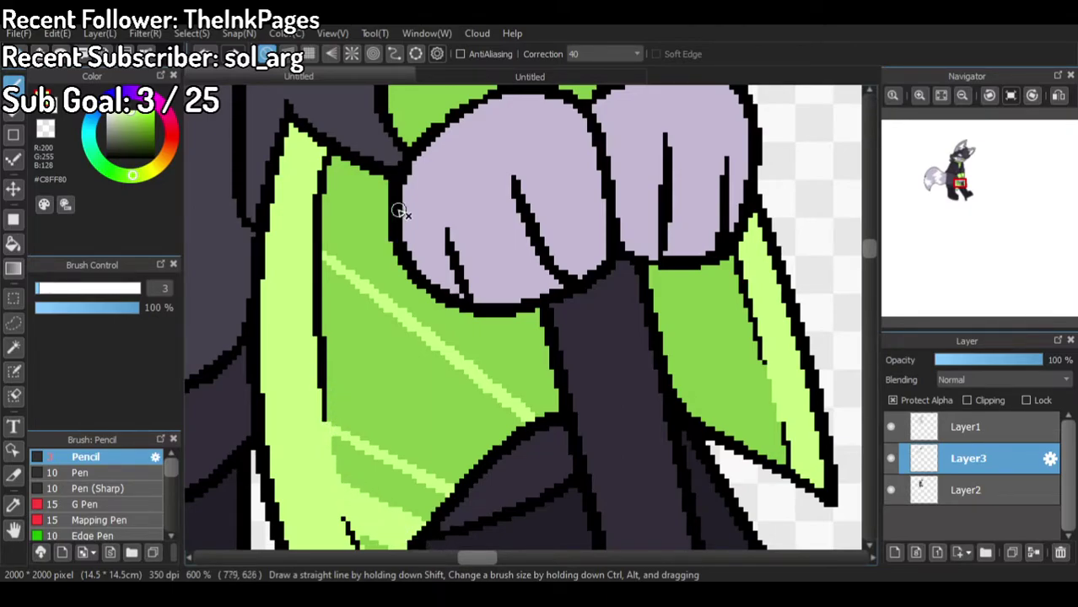
{"action": "left_click_drag", "start_coordinate": [654, 328], "coordinate": [794, 441]}
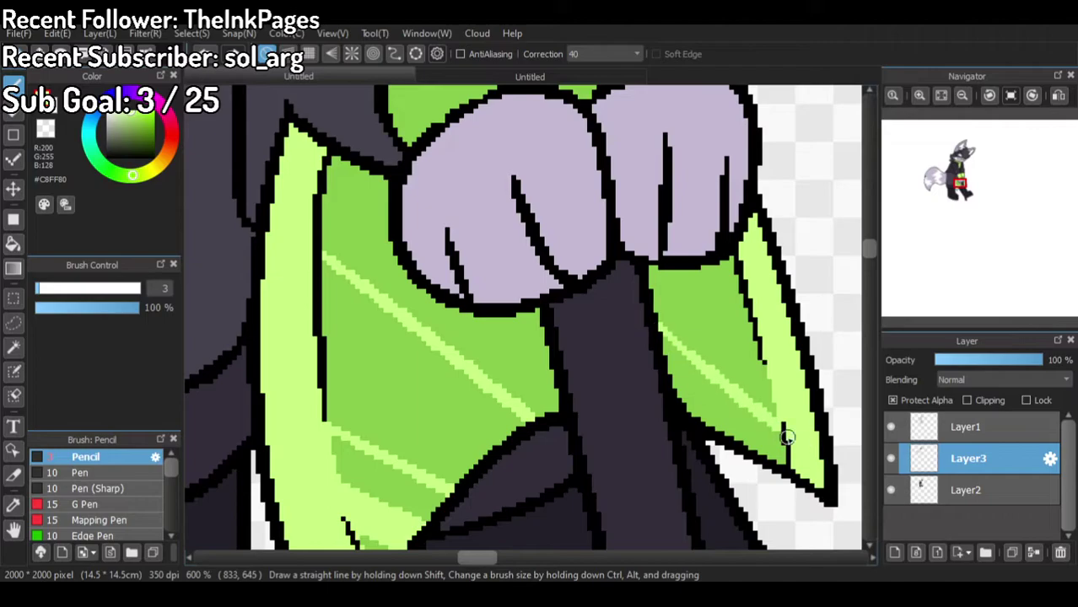
{"action": "left_click_drag", "start_coordinate": [646, 272], "coordinate": [814, 379]}
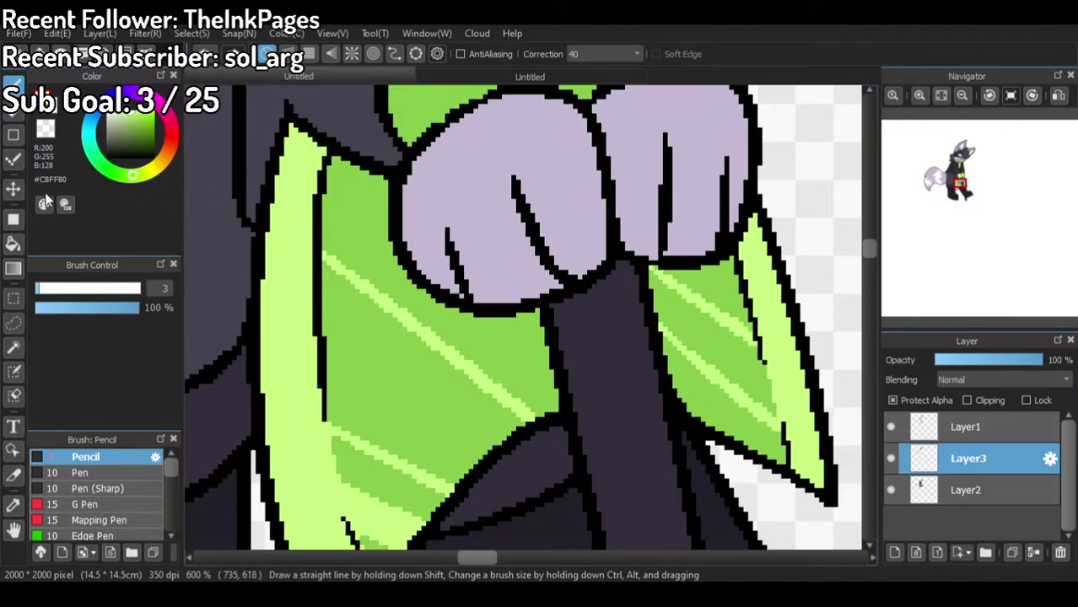
Step: Bucket-fill the wide diagonal stripe on each axe blade part with #C8FF80
{"action": "left_click", "coordinate": [12, 243]}
{"action": "left_click", "coordinate": [429, 390]}
{"action": "left_click", "coordinate": [728, 344]}
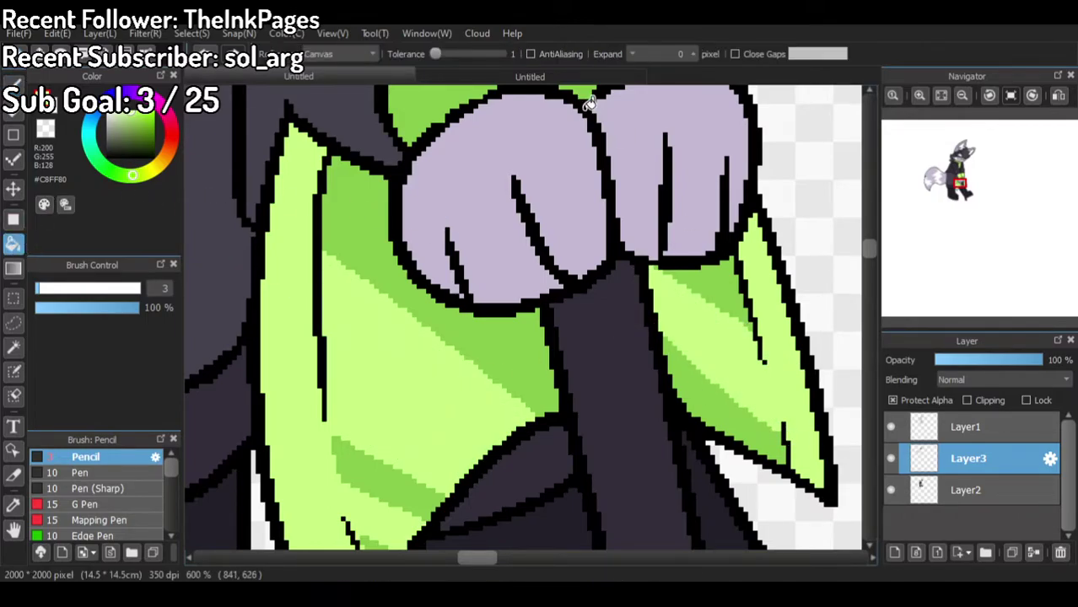
Step: Sample the pale green #E4FFC4 from the axe blade's edge highlight on the reference and ready the pencil at the drawn blade
{"action": "left_click", "coordinate": [488, 76]}
{"action": "scroll", "coordinate": [616, 160], "scroll_direction": "up", "scroll_amount": 2}
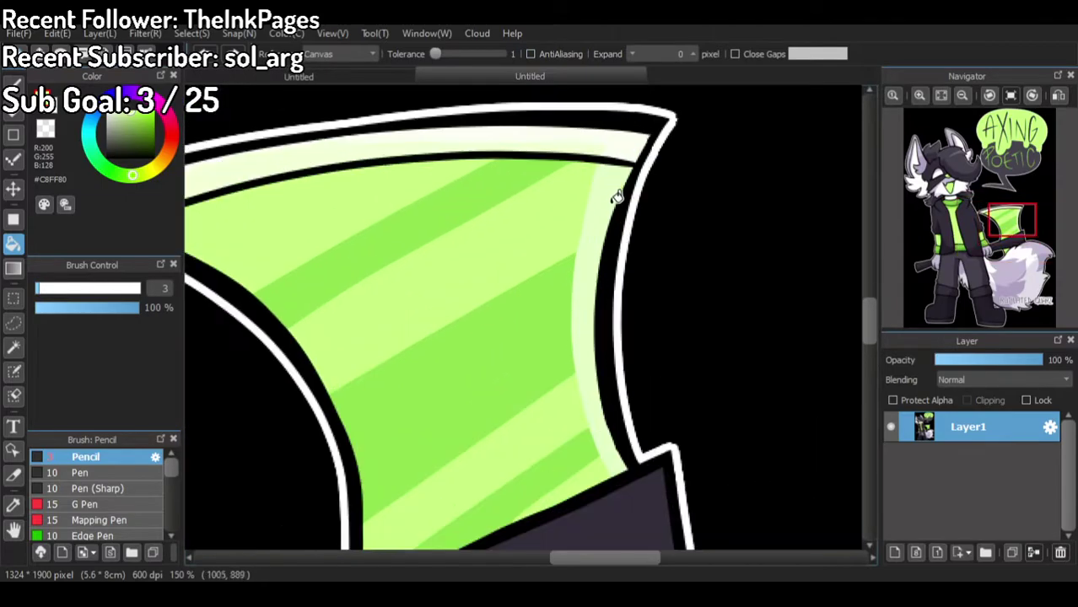
{"action": "left_click", "coordinate": [357, 75]}
{"action": "scroll", "coordinate": [344, 429], "scroll_direction": "up", "scroll_amount": 1}
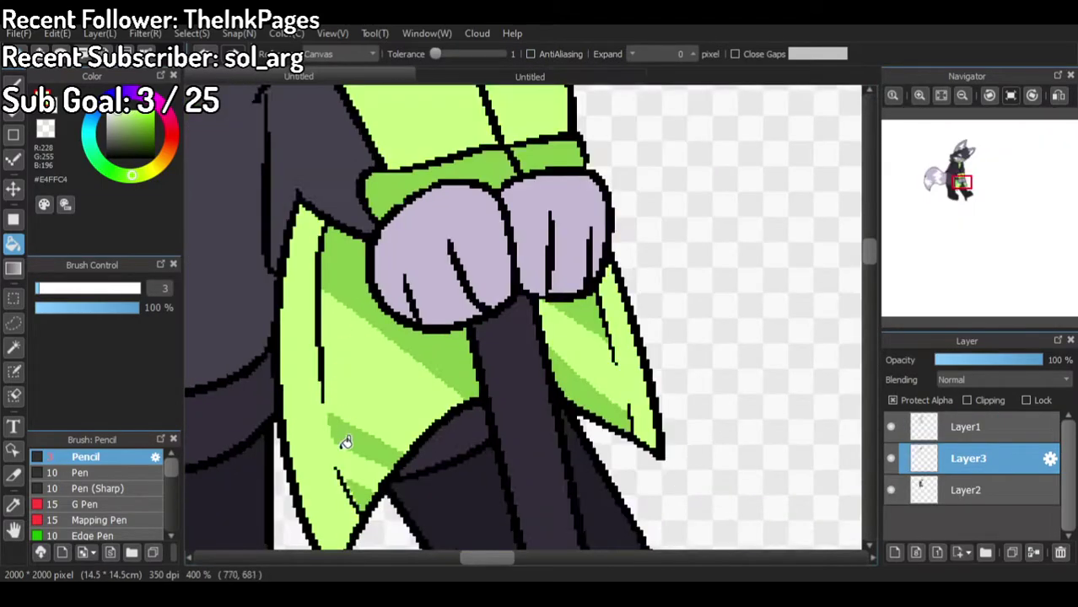
{"action": "scroll", "coordinate": [345, 429], "scroll_direction": "down", "scroll_amount": 1}
{"action": "left_click", "coordinate": [13, 87]}
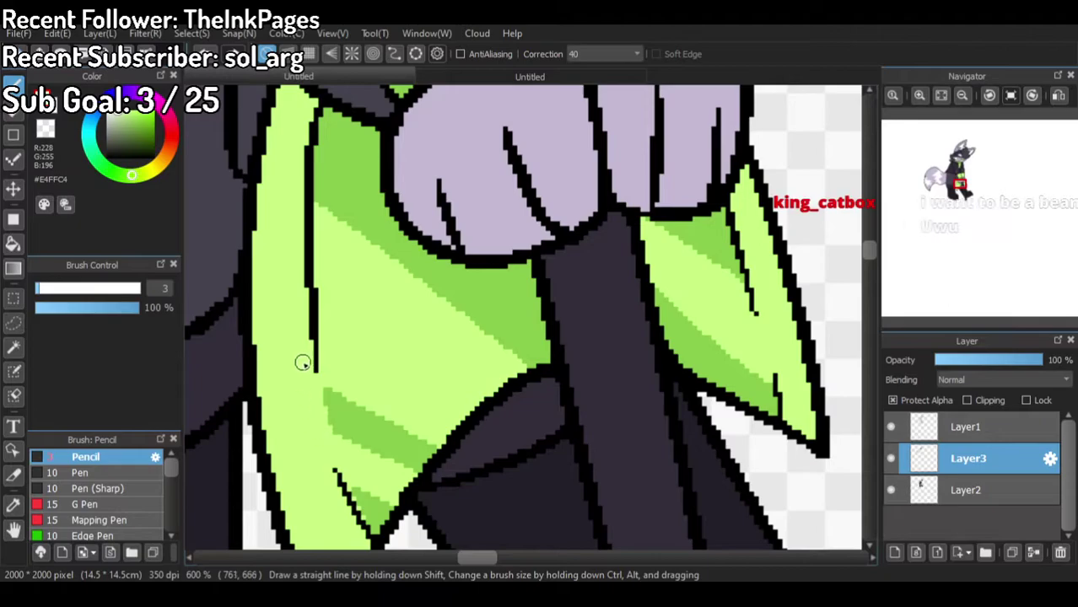
Step: Pencil closing lines in #E4FFC4 along both blade edges and the upper blade corner, and bucket-fill the enclosed edge highlights
{"action": "left_click_drag", "start_coordinate": [319, 378], "coordinate": [324, 452]}
{"action": "left_click_drag", "start_coordinate": [328, 147], "coordinate": [377, 156]}
{"action": "left_click_drag", "start_coordinate": [758, 324], "coordinate": [767, 407]}
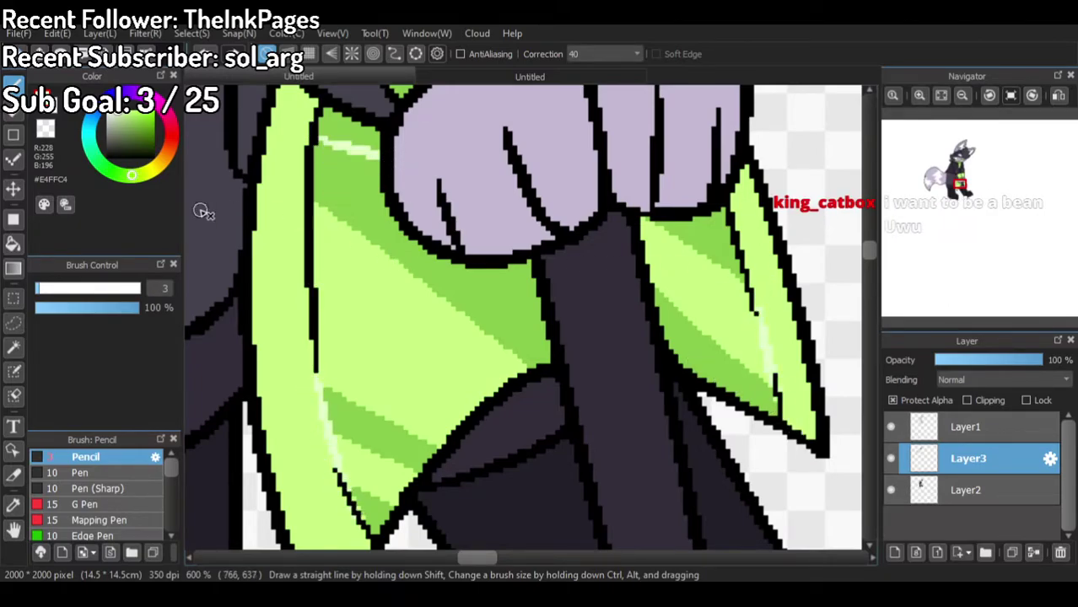
{"action": "left_click", "coordinate": [13, 244]}
{"action": "left_click", "coordinate": [302, 325]}
{"action": "left_click", "coordinate": [342, 125]}
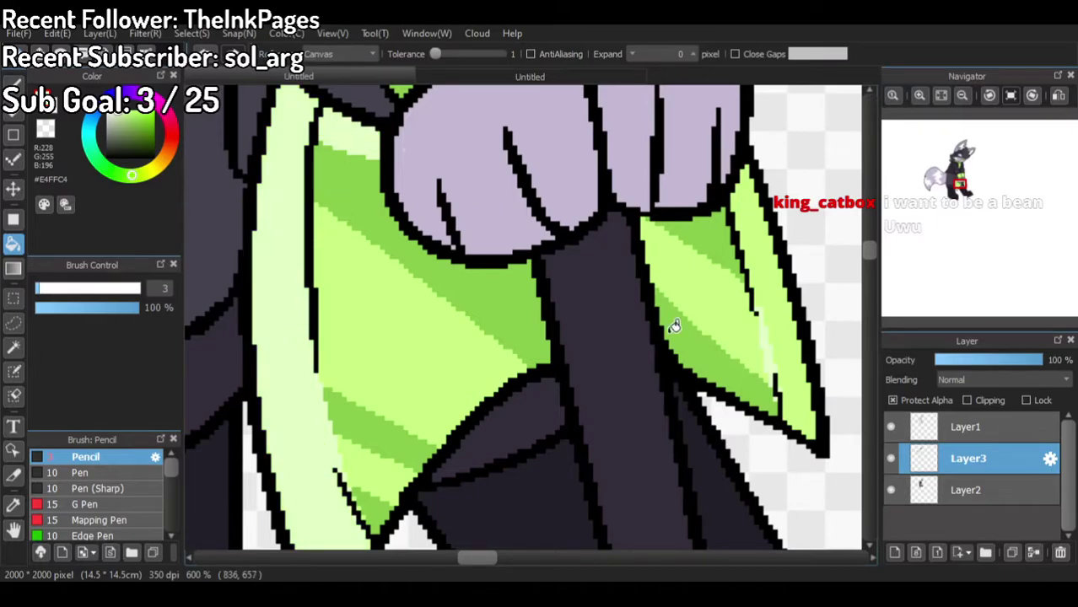
{"action": "left_click", "coordinate": [784, 287]}
{"action": "scroll", "coordinate": [776, 172], "scroll_direction": "down", "scroll_amount": 6}
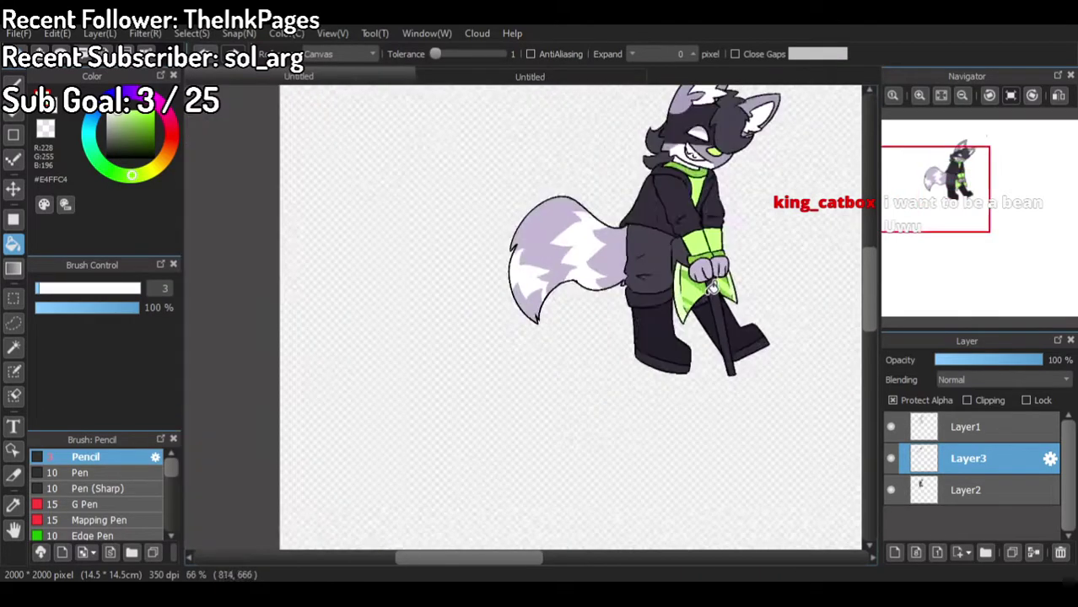
Step: Compare the coloured character with the reference artwork to check for missing colours and markings
{"action": "scroll", "coordinate": [777, 172], "scroll_direction": "up", "scroll_amount": 1}
{"action": "scroll", "coordinate": [709, 283], "scroll_direction": "down", "scroll_amount": 1}
{"action": "scroll", "coordinate": [731, 265], "scroll_direction": "up", "scroll_amount": 1}
{"action": "scroll", "coordinate": [469, 282], "scroll_direction": "down", "scroll_amount": 1}
{"action": "scroll", "coordinate": [458, 284], "scroll_direction": "up", "scroll_amount": 1}
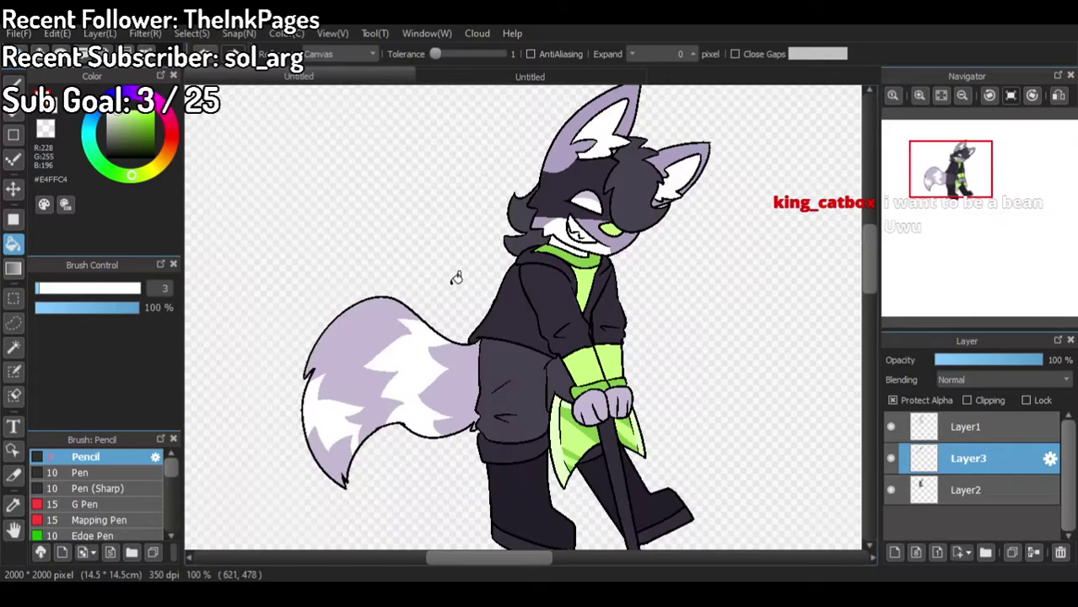
{"action": "scroll", "coordinate": [504, 328], "scroll_direction": "down", "scroll_amount": 1}
{"action": "left_click", "coordinate": [470, 78]}
{"action": "scroll", "coordinate": [405, 279], "scroll_direction": "down", "scroll_amount": 3}
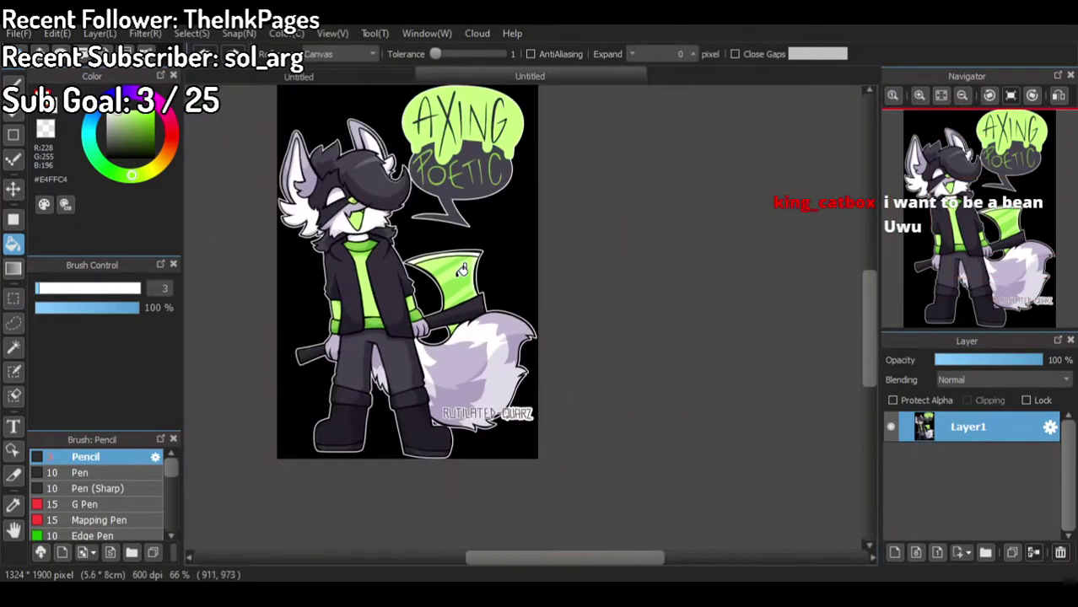
{"action": "left_click", "coordinate": [365, 81]}
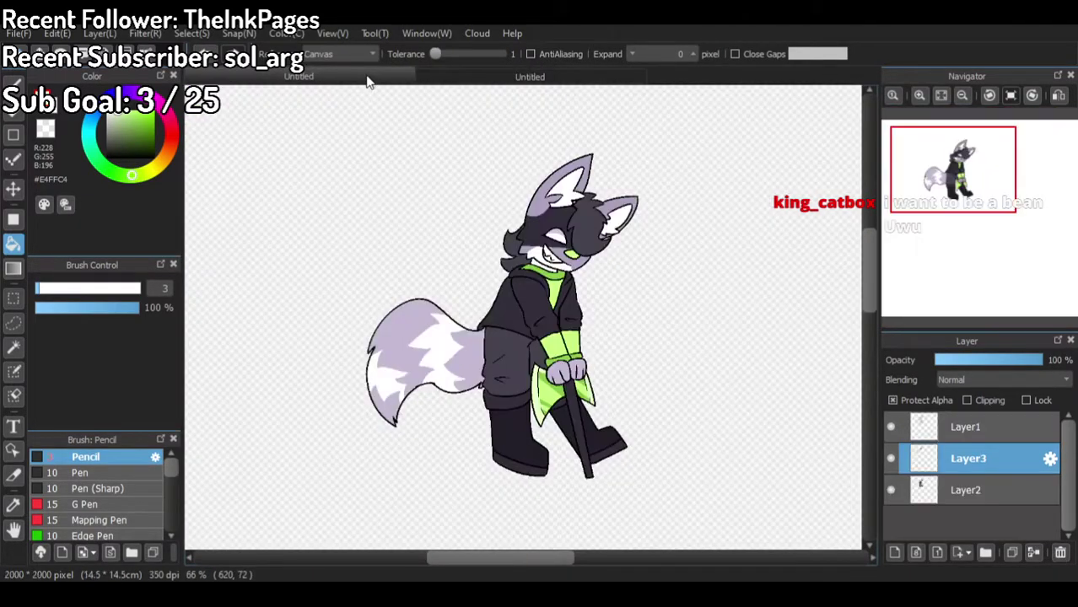
{"action": "left_click", "coordinate": [488, 80]}
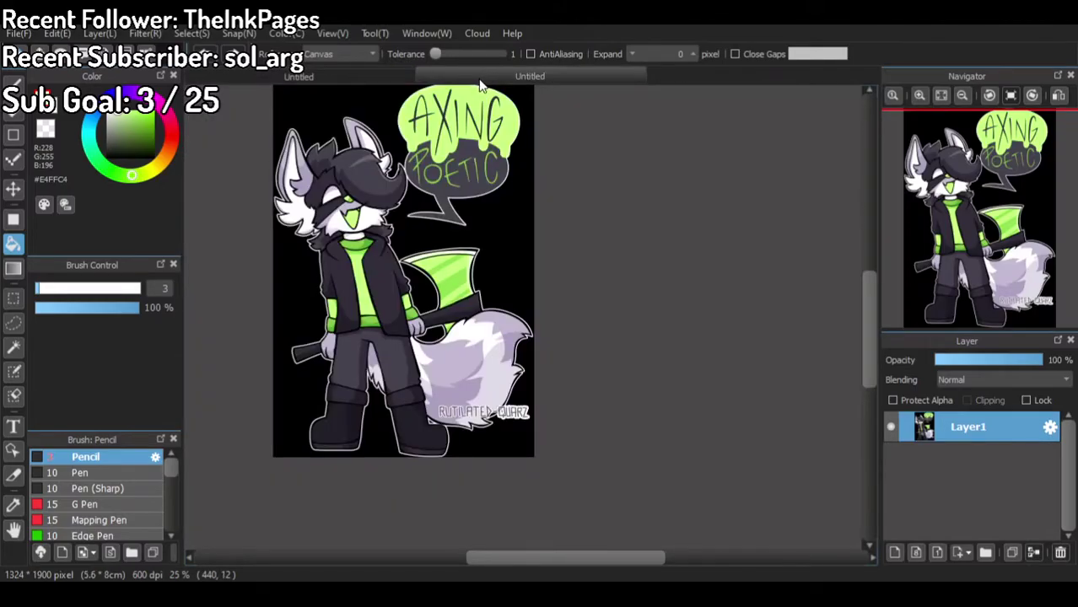
{"action": "left_click", "coordinate": [375, 81]}
Step: Toggle Layer2's visibility to check the hair fill, make that layer active and enable Protect Alpha
{"action": "scroll", "coordinate": [626, 234], "scroll_direction": "up", "scroll_amount": 5}
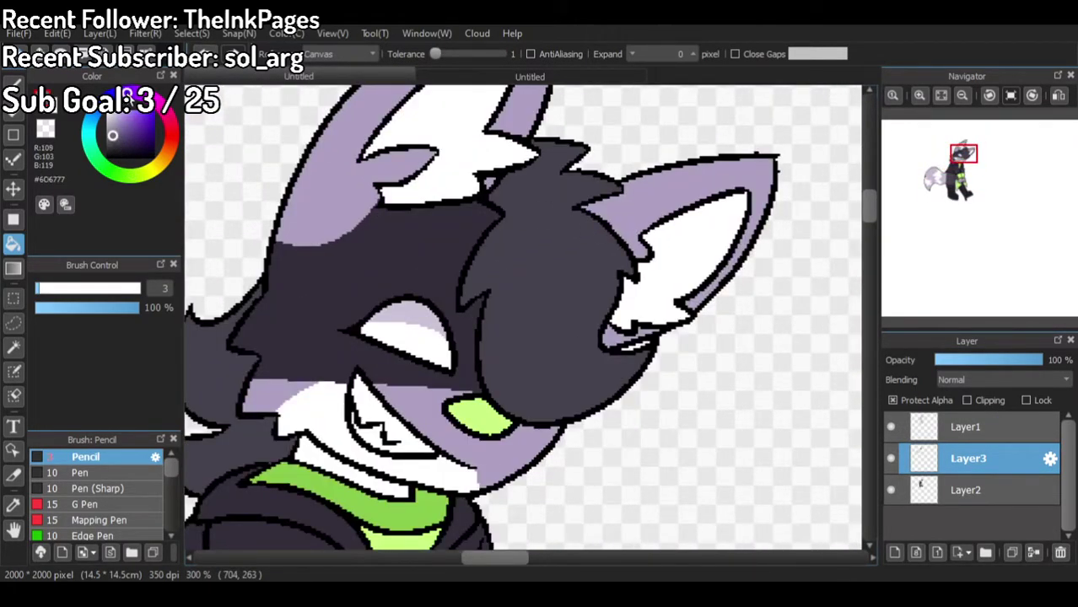
{"action": "left_click", "coordinate": [892, 493]}
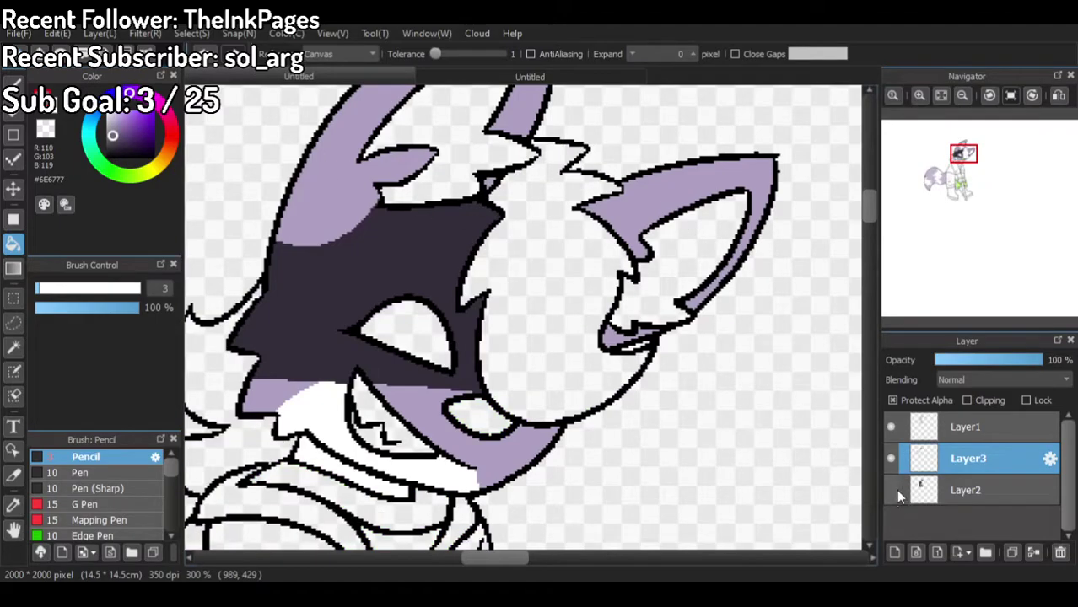
{"action": "left_click", "coordinate": [891, 491]}
{"action": "left_click", "coordinate": [907, 487]}
{"action": "left_click", "coordinate": [911, 402]}
Step: Pencil a curved highlight band across the fringe and a strip beside the smaller ear in #6E6777, and bucket-fill both
{"action": "scroll", "coordinate": [631, 319], "scroll_direction": "up", "scroll_amount": 1}
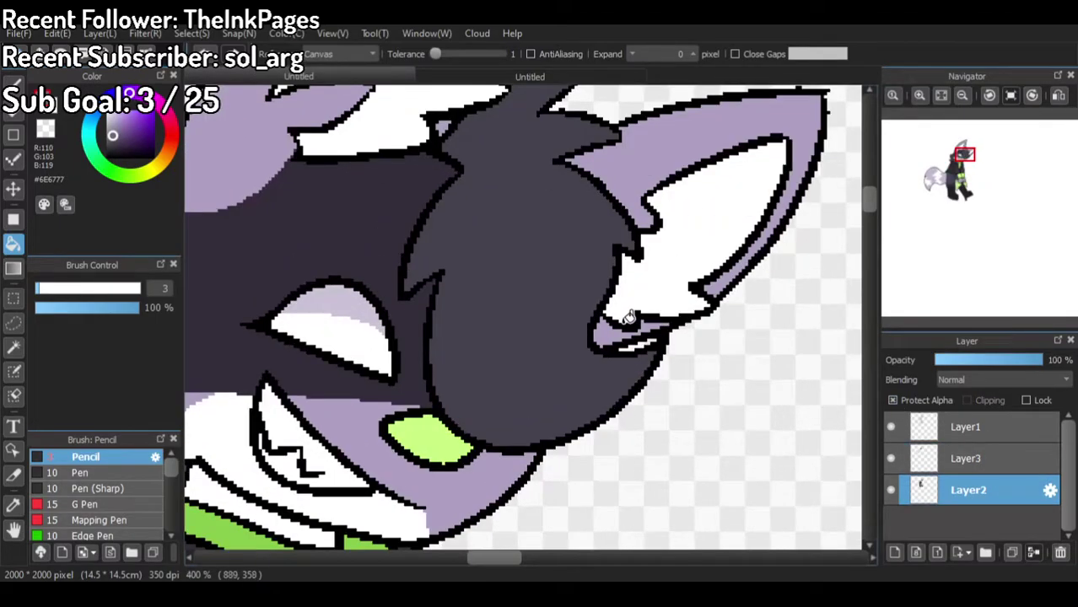
{"action": "left_click", "coordinate": [456, 115]}
{"action": "key", "text": "b"}
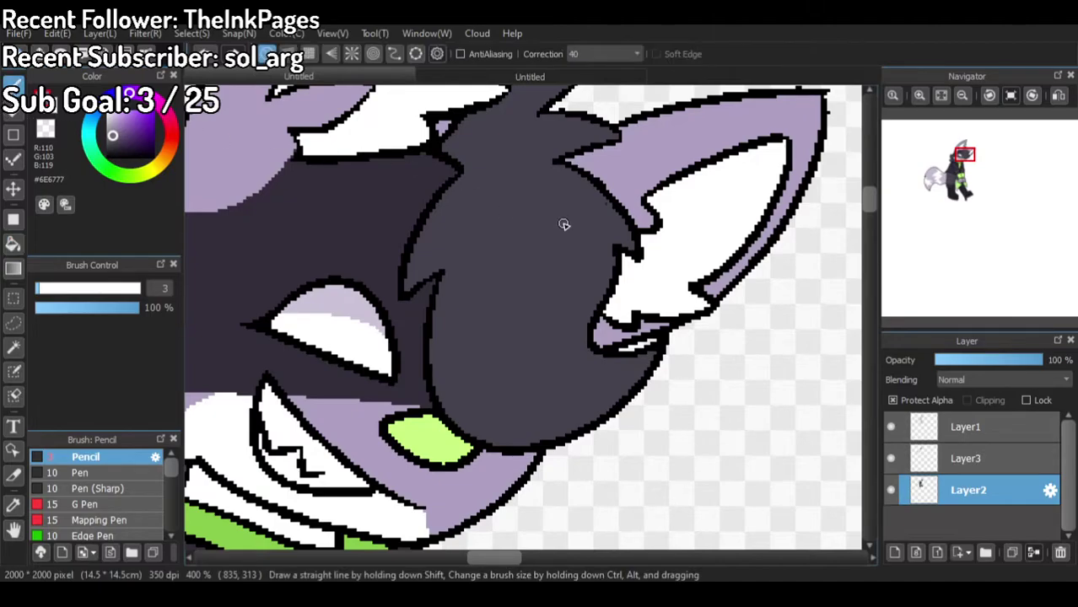
{"action": "mouse_move", "coordinate": [554, 166]}
{"action": "left_mouse_down"}
{"action": "mouse_move", "coordinate": [605, 229]}
{"action": "mouse_move", "coordinate": [575, 220]}
{"action": "mouse_move", "coordinate": [586, 288]}
{"action": "left_mouse_up"}
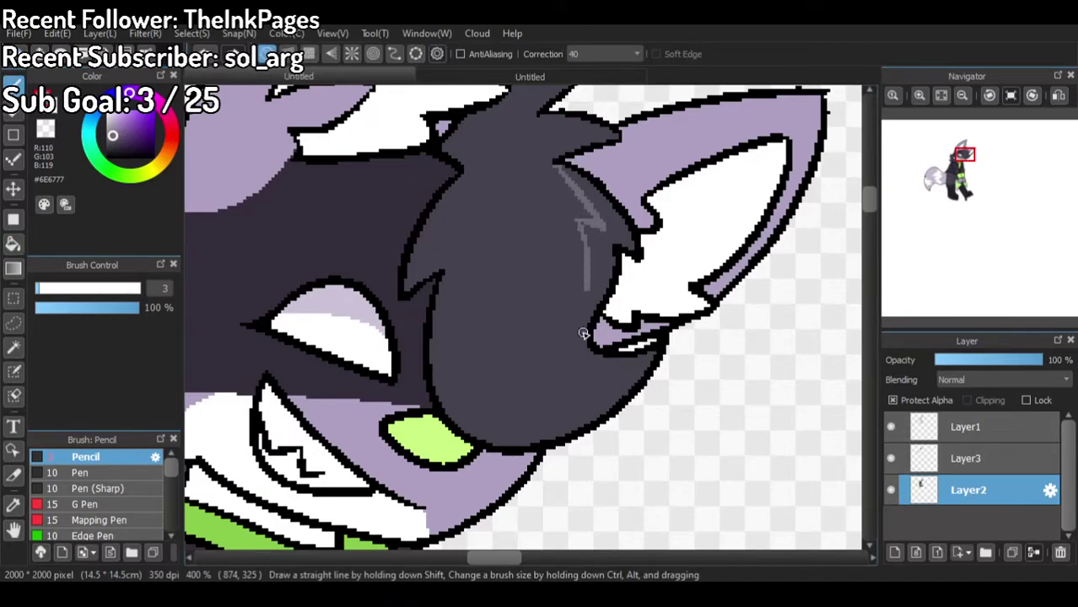
{"action": "mouse_move", "coordinate": [578, 222]}
{"action": "left_mouse_down"}
{"action": "mouse_move", "coordinate": [442, 217]}
{"action": "mouse_move", "coordinate": [531, 247]}
{"action": "left_mouse_up"}
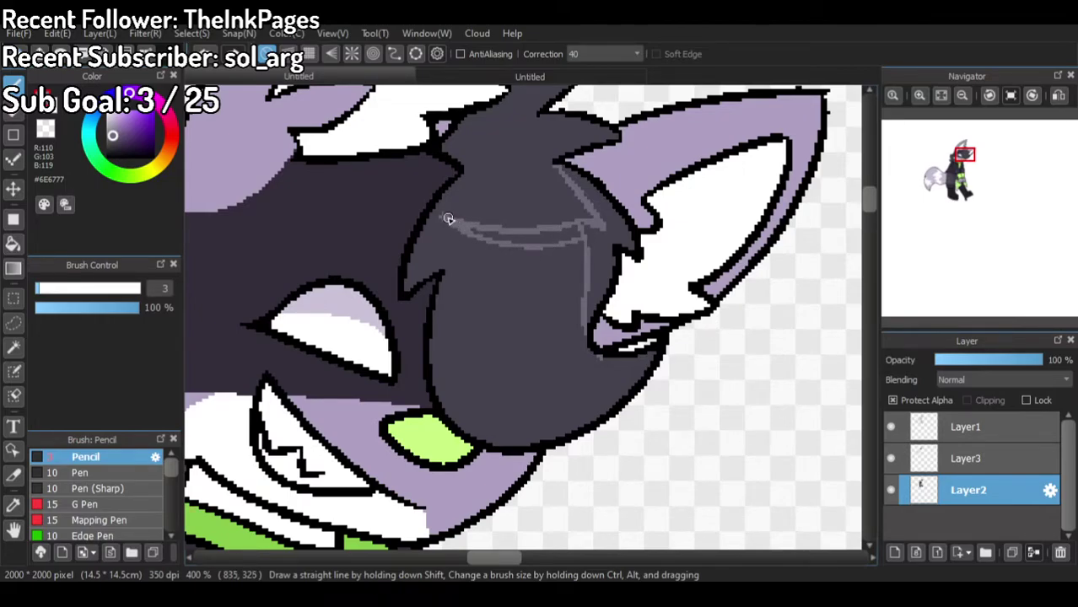
{"action": "left_click", "coordinate": [14, 244]}
{"action": "left_click", "coordinate": [595, 246]}
{"action": "left_click", "coordinate": [572, 232]}
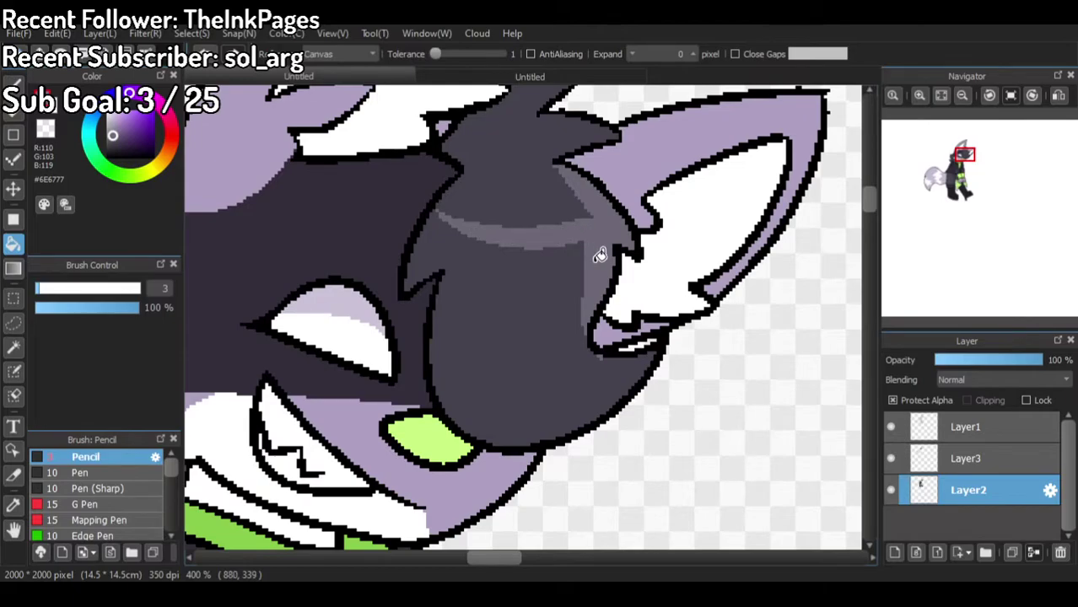
Step: Examine the hair highlights up close and against the whole character
{"action": "scroll", "coordinate": [599, 255], "scroll_direction": "down", "scroll_amount": 3}
{"action": "scroll", "coordinate": [589, 262], "scroll_direction": "up", "scroll_amount": 2}
{"action": "scroll", "coordinate": [469, 259], "scroll_direction": "down", "scroll_amount": 1}
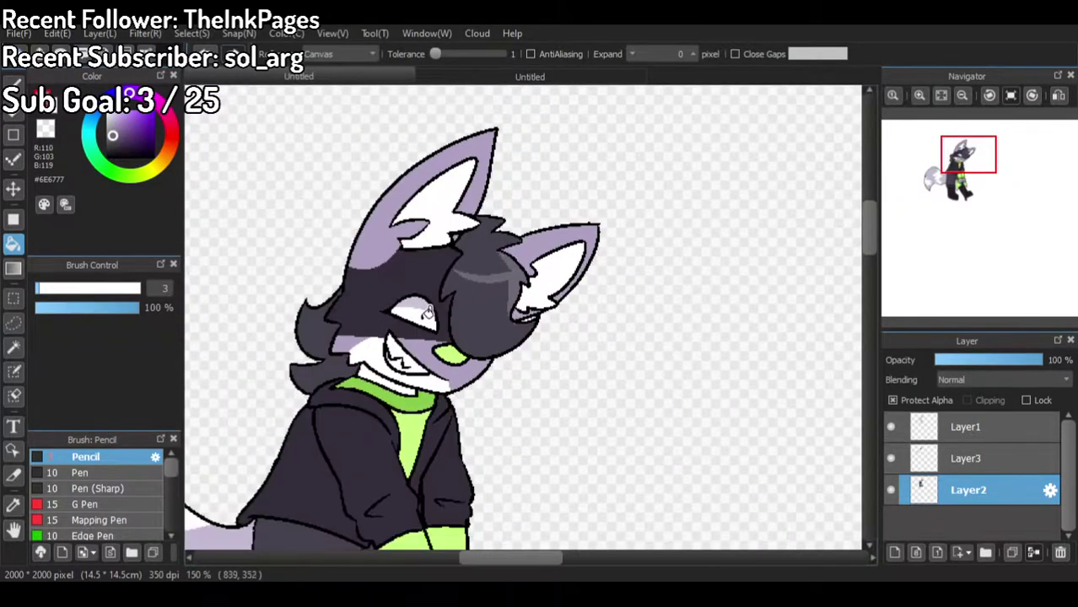
{"action": "scroll", "coordinate": [281, 250], "scroll_direction": "up", "scroll_amount": 3}
{"action": "scroll", "coordinate": [299, 380], "scroll_direction": "down", "scroll_amount": 3}
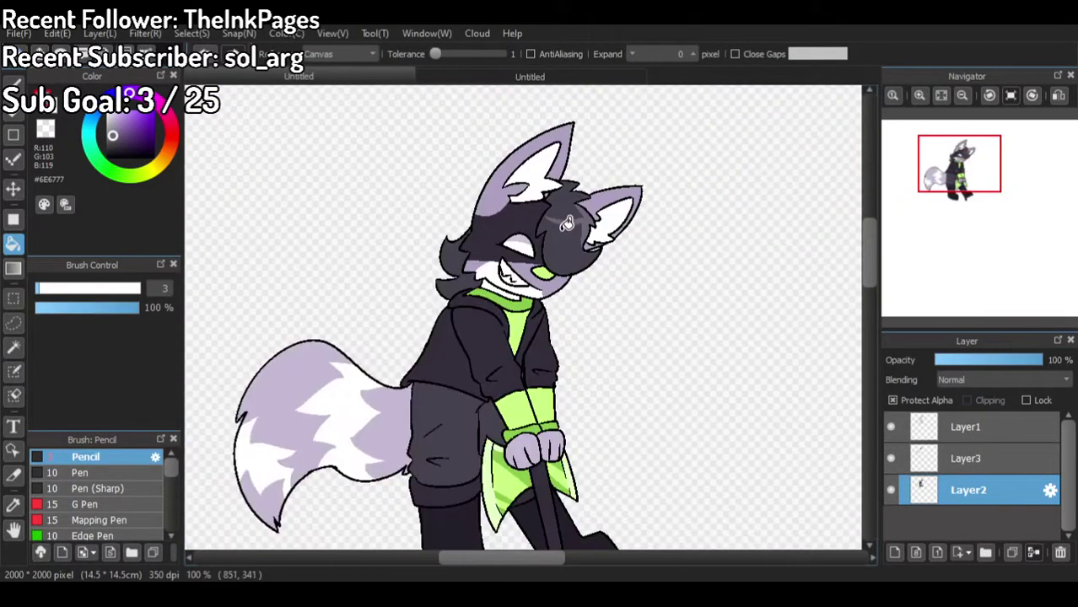
{"action": "scroll", "coordinate": [544, 327], "scroll_direction": "up", "scroll_amount": 1}
{"action": "scroll", "coordinate": [544, 327], "scroll_direction": "down", "scroll_amount": 1}
{"action": "scroll", "coordinate": [545, 327], "scroll_direction": "up", "scroll_amount": 1}
{"action": "scroll", "coordinate": [553, 284], "scroll_direction": "down", "scroll_amount": 2}
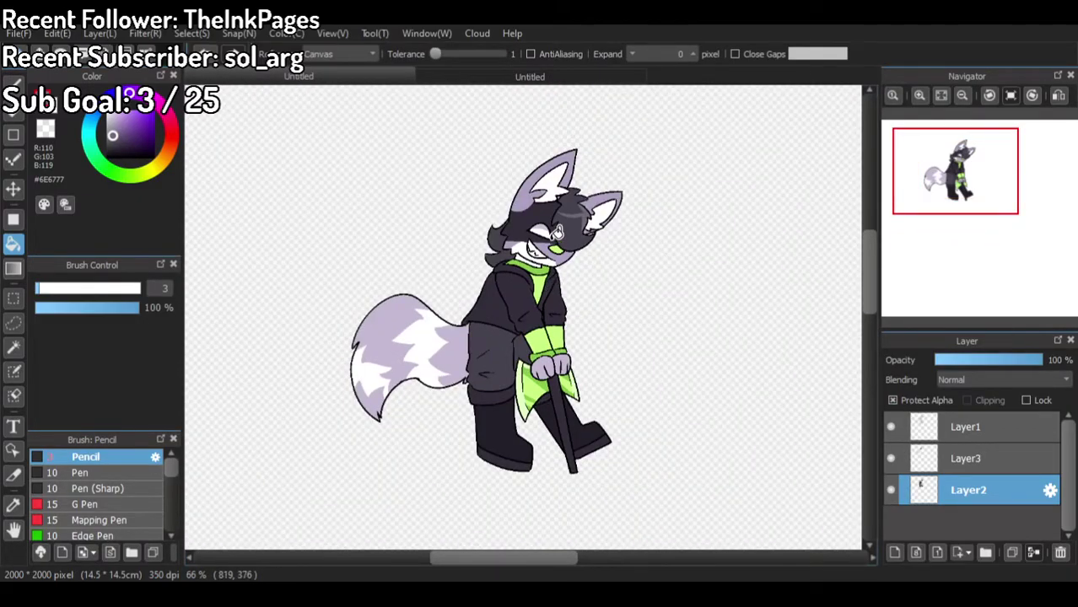
Step: Sample the darker green #87C94A, pencil an iris boundary inside the eye below the fringe and bucket-fill the iris
{"action": "scroll", "coordinate": [558, 245], "scroll_direction": "up", "scroll_amount": 4}
{"action": "right_click", "coordinate": [456, 369]}
{"action": "scroll", "coordinate": [528, 244], "scroll_direction": "up", "scroll_amount": 3}
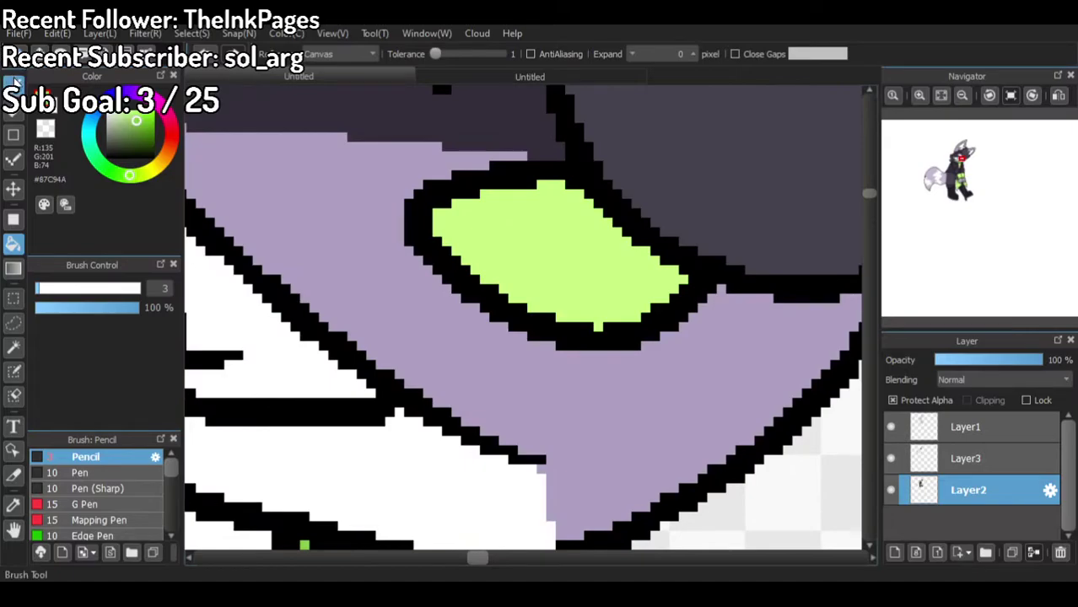
{"action": "left_click", "coordinate": [15, 80]}
{"action": "mouse_move", "coordinate": [440, 233]}
{"action": "left_mouse_down"}
{"action": "mouse_move", "coordinate": [550, 232]}
{"action": "mouse_move", "coordinate": [592, 250]}
{"action": "mouse_move", "coordinate": [621, 328]}
{"action": "left_mouse_up"}
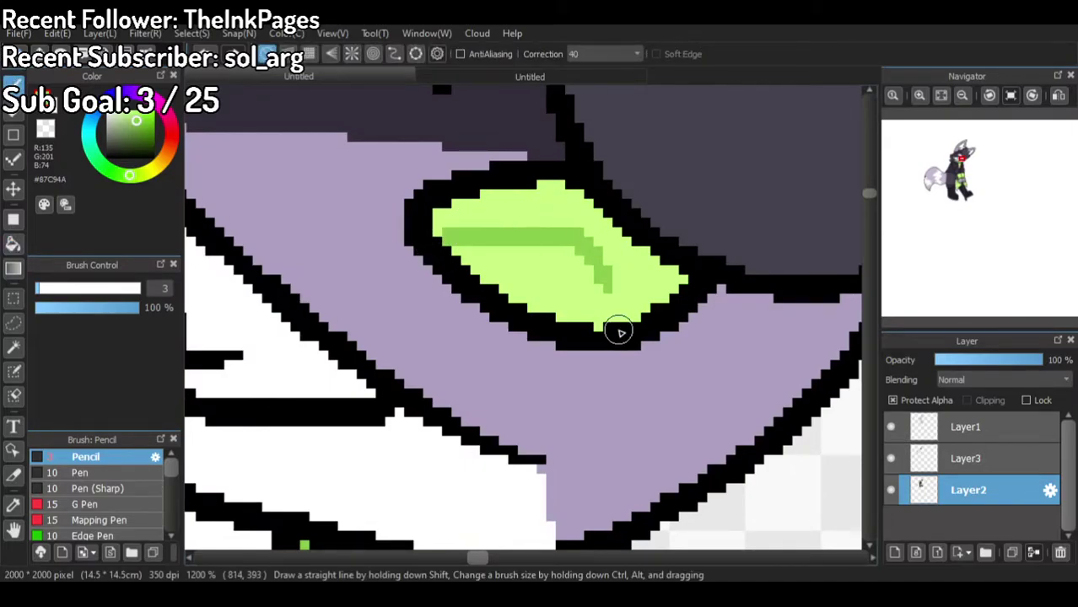
{"action": "left_click", "coordinate": [13, 243]}
{"action": "left_click", "coordinate": [594, 278]}
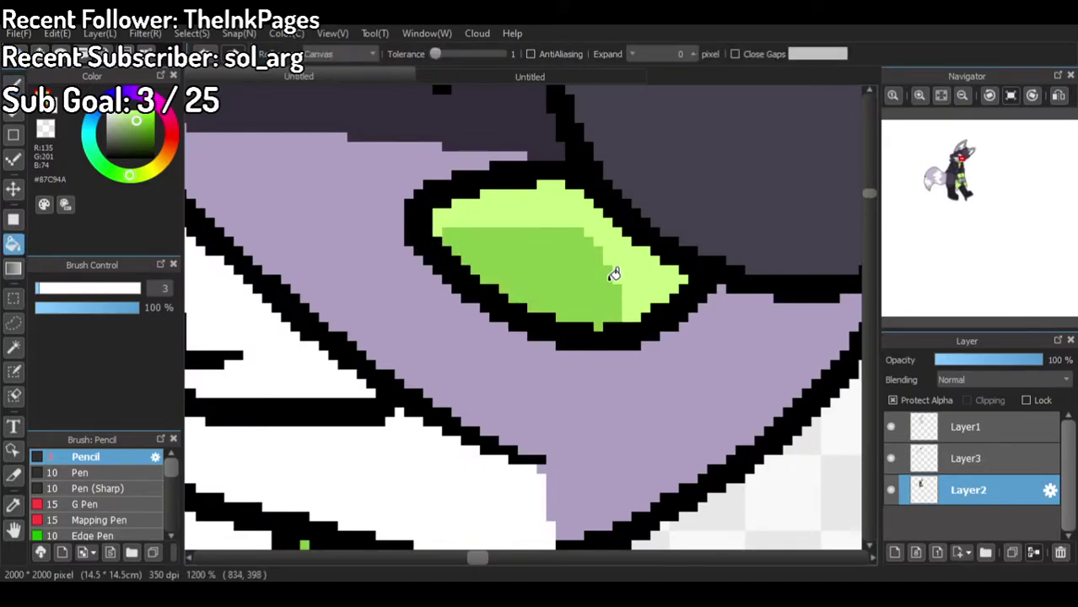
{"action": "scroll", "coordinate": [607, 275], "scroll_direction": "down", "scroll_amount": 6}
{"action": "left_click", "coordinate": [656, 208]}
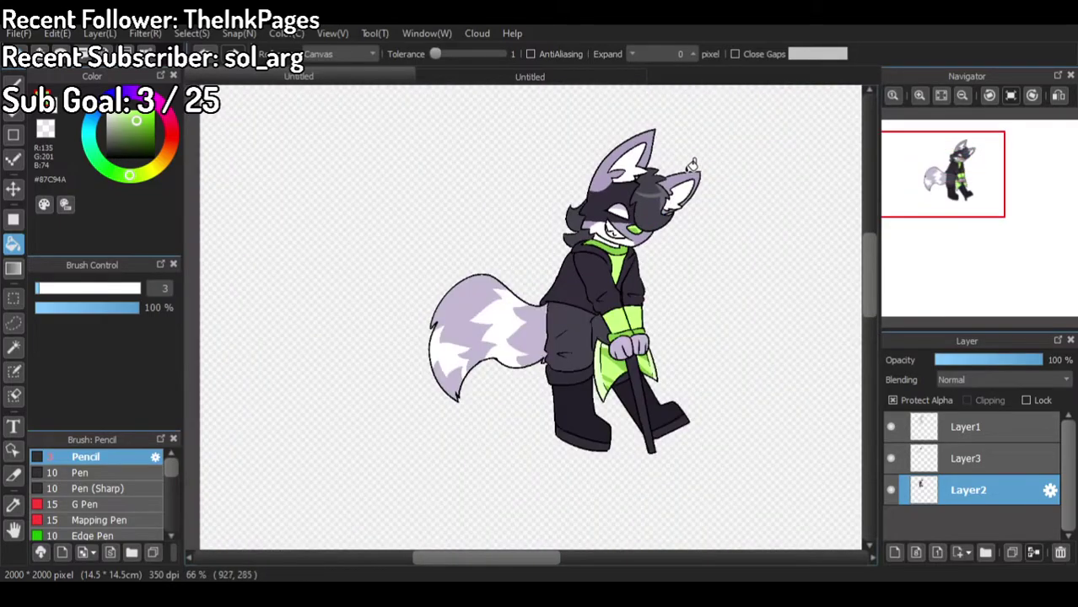
Step: Merge Layer1 and Layer3 down into Layer2 to combine the line art and colours
{"action": "left_click", "coordinate": [966, 453]}
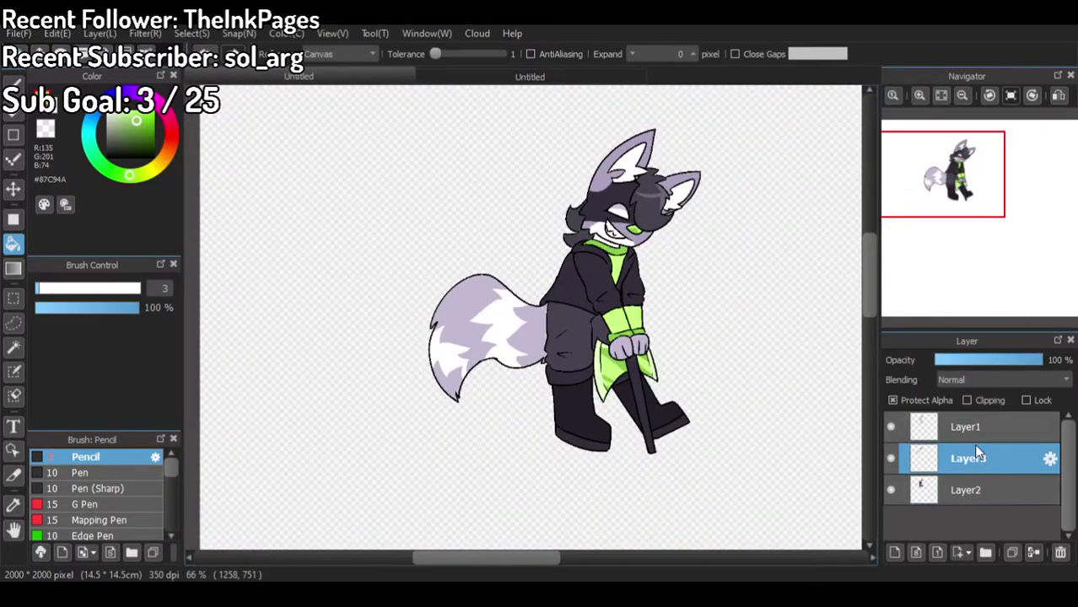
{"action": "left_click", "coordinate": [983, 434]}
{"action": "left_click", "coordinate": [1032, 556]}
{"action": "left_click", "coordinate": [1032, 556]}
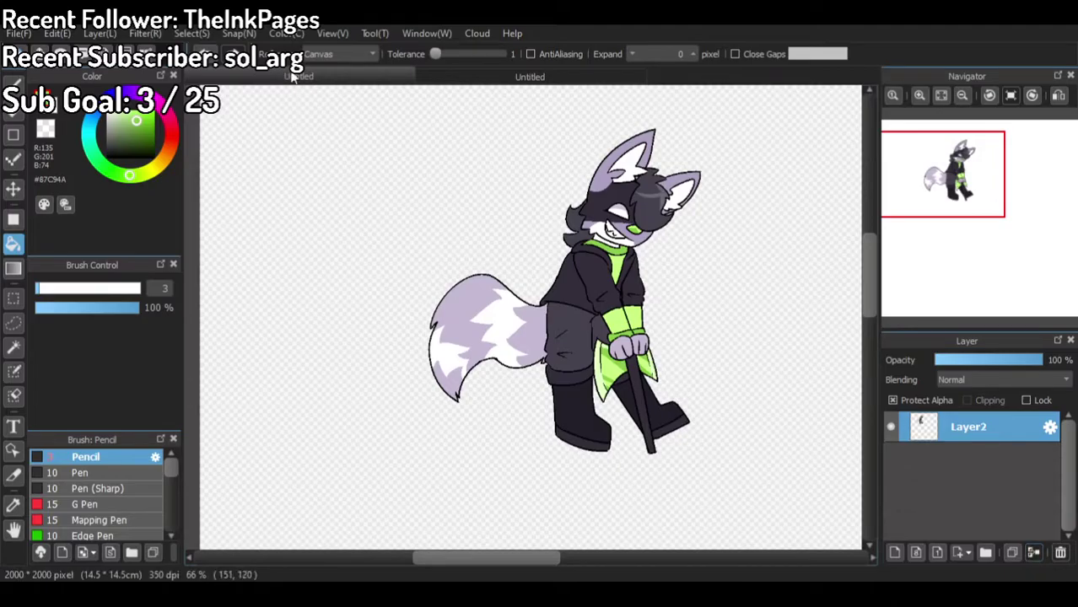
Step: Select the character's slightly expanded silhouette and fill it with white #FFFFFF on a new layer beneath the artwork, hiding the artwork meanwhile
{"action": "left_click", "coordinate": [246, 166]}
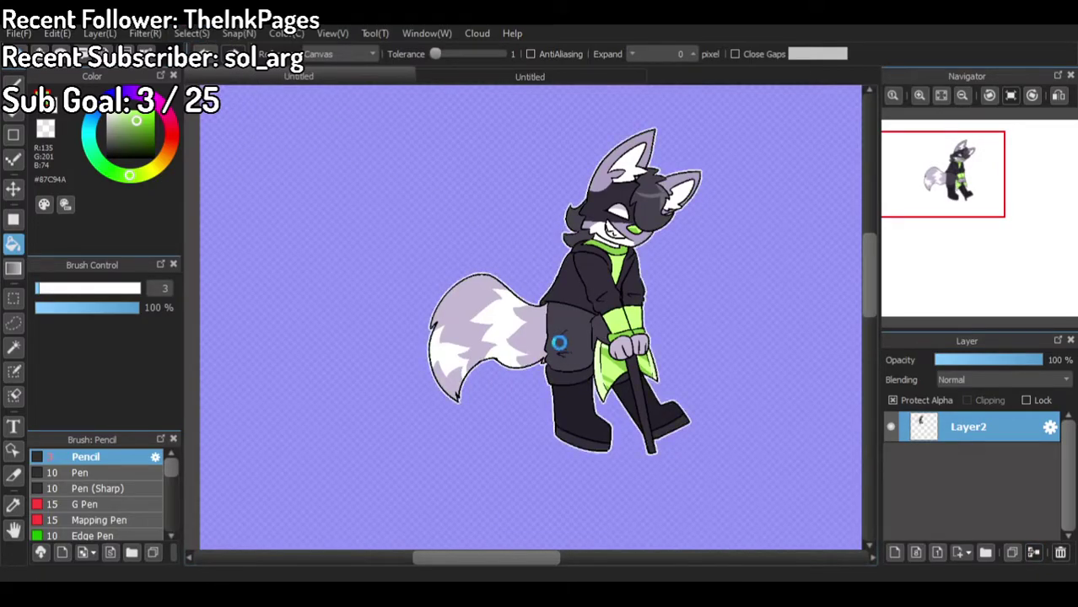
{"action": "left_click", "coordinate": [893, 551]}
{"action": "left_click_drag", "start_coordinate": [971, 427], "coordinate": [971, 458]}
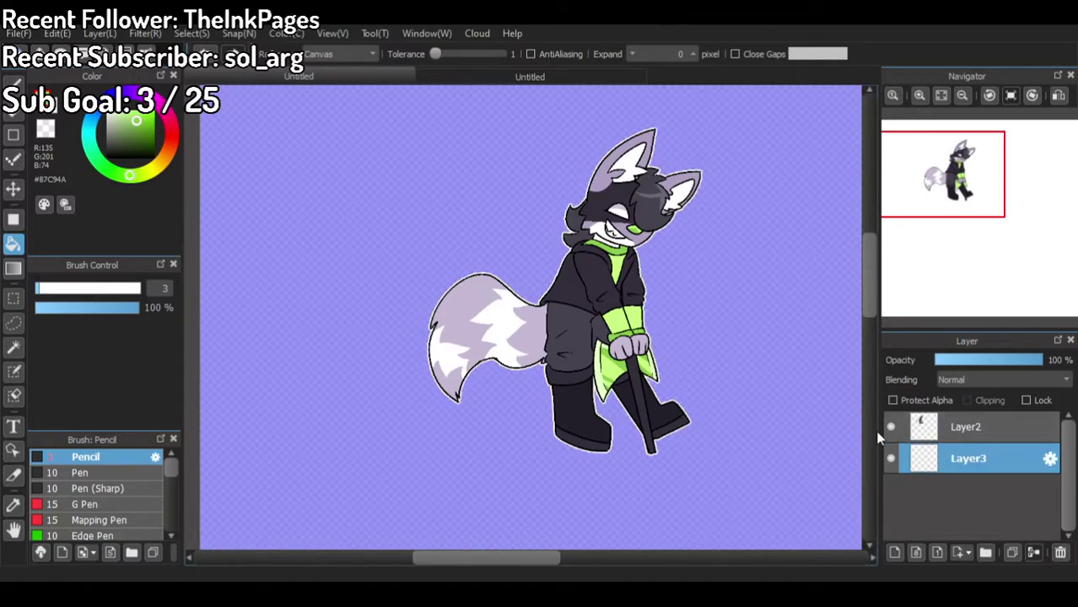
{"action": "left_click", "coordinate": [891, 427]}
{"action": "left_click", "coordinate": [108, 113]}
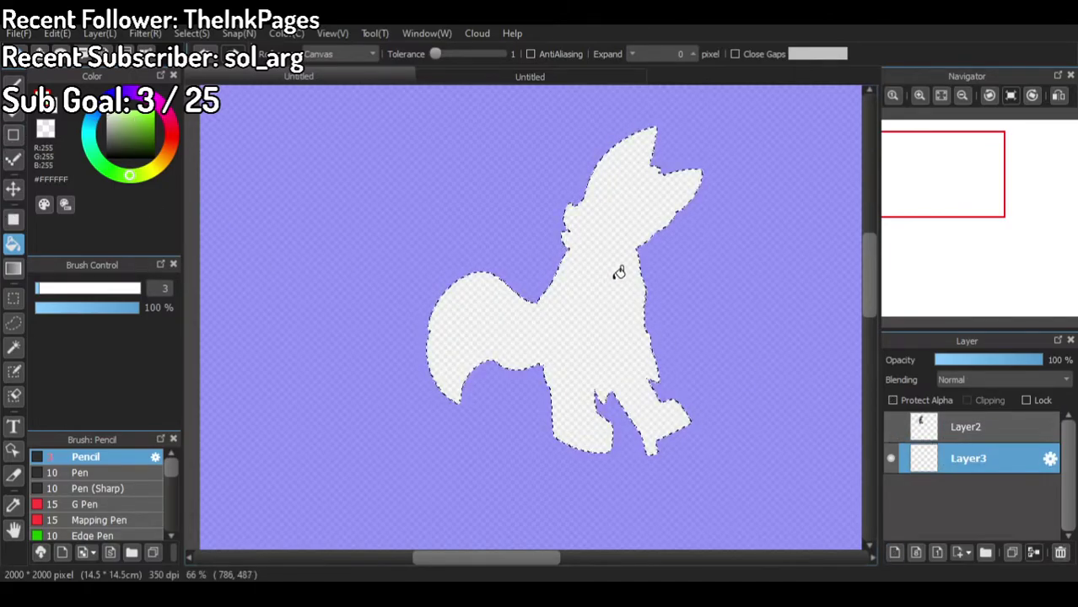
{"action": "left_click", "coordinate": [617, 274]}
Step: Show the artwork layer again and merge it down onto the white backing layer
{"action": "left_click", "coordinate": [963, 441]}
{"action": "left_click", "coordinate": [1043, 553]}
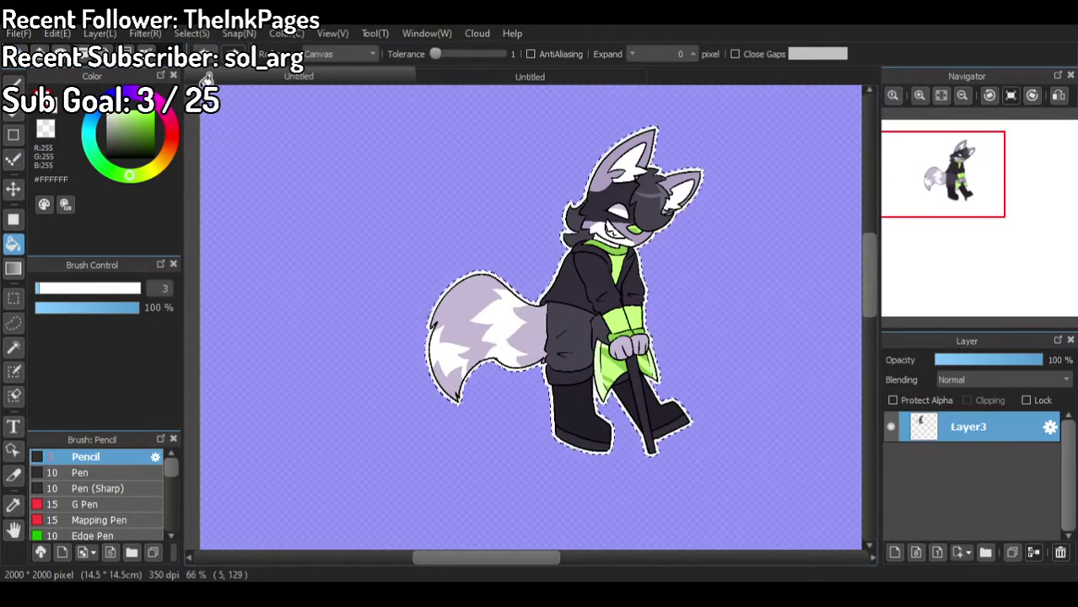
{"action": "left_click", "coordinate": [52, 33]}
{"action": "left_click", "coordinate": [87, 174]}
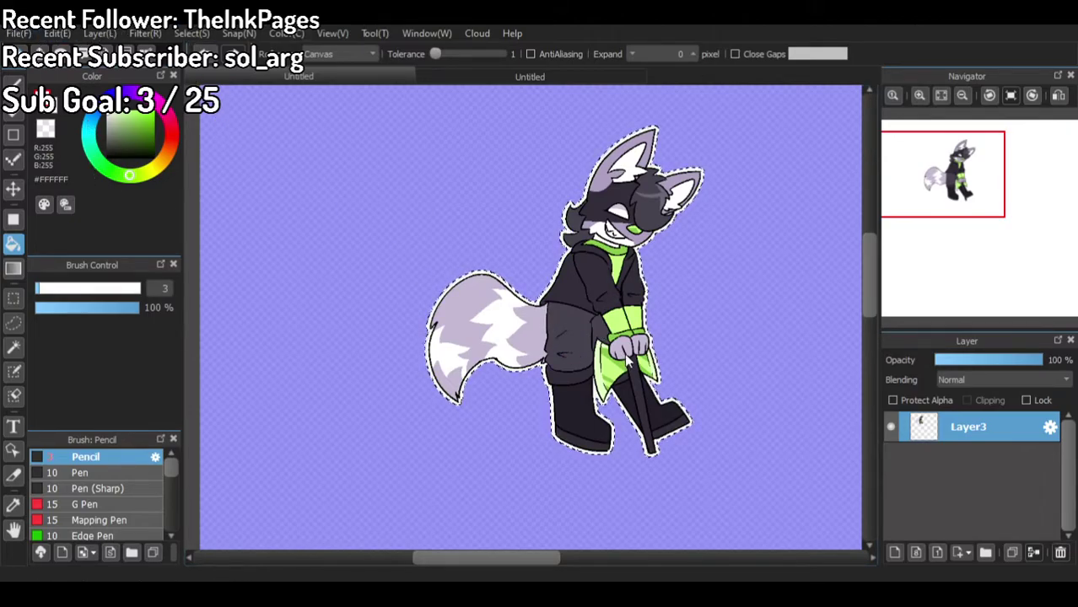